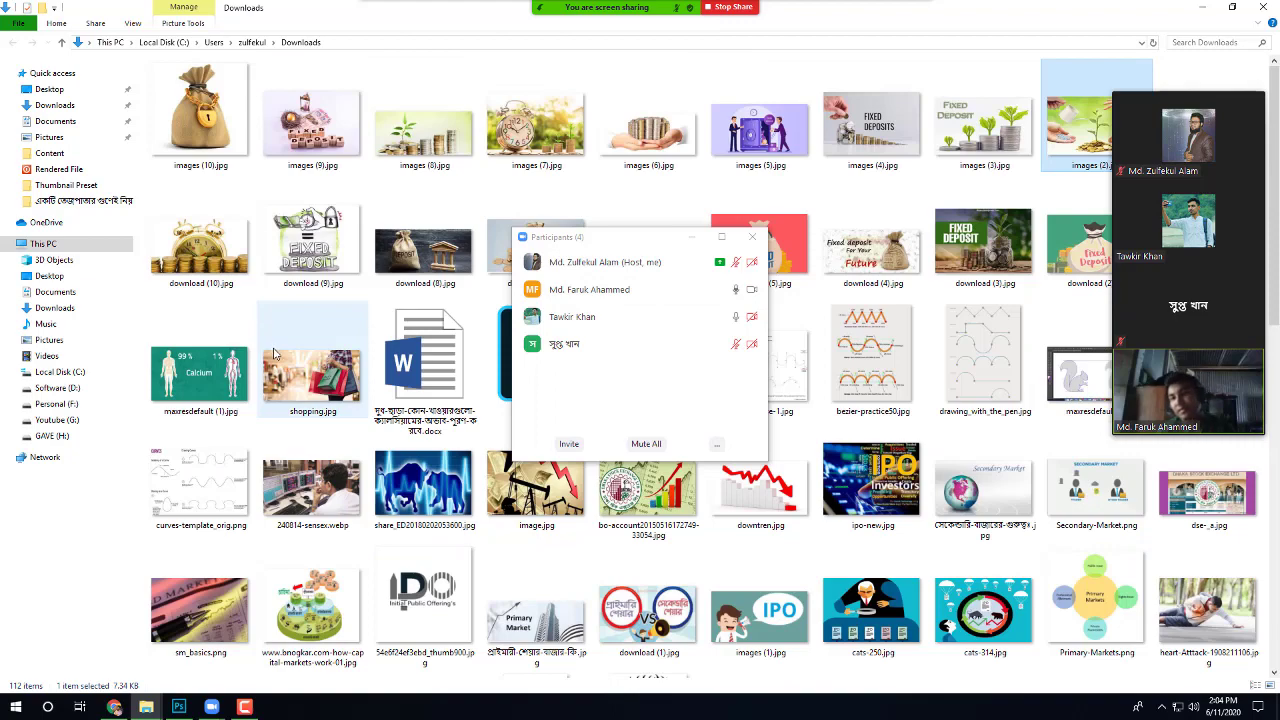
Step: Look through the images in the Downloads folder and minimize the meeting's participants window covering them
scroll(264, 342, "down", 5)
scroll(278, 380, "down", 5)
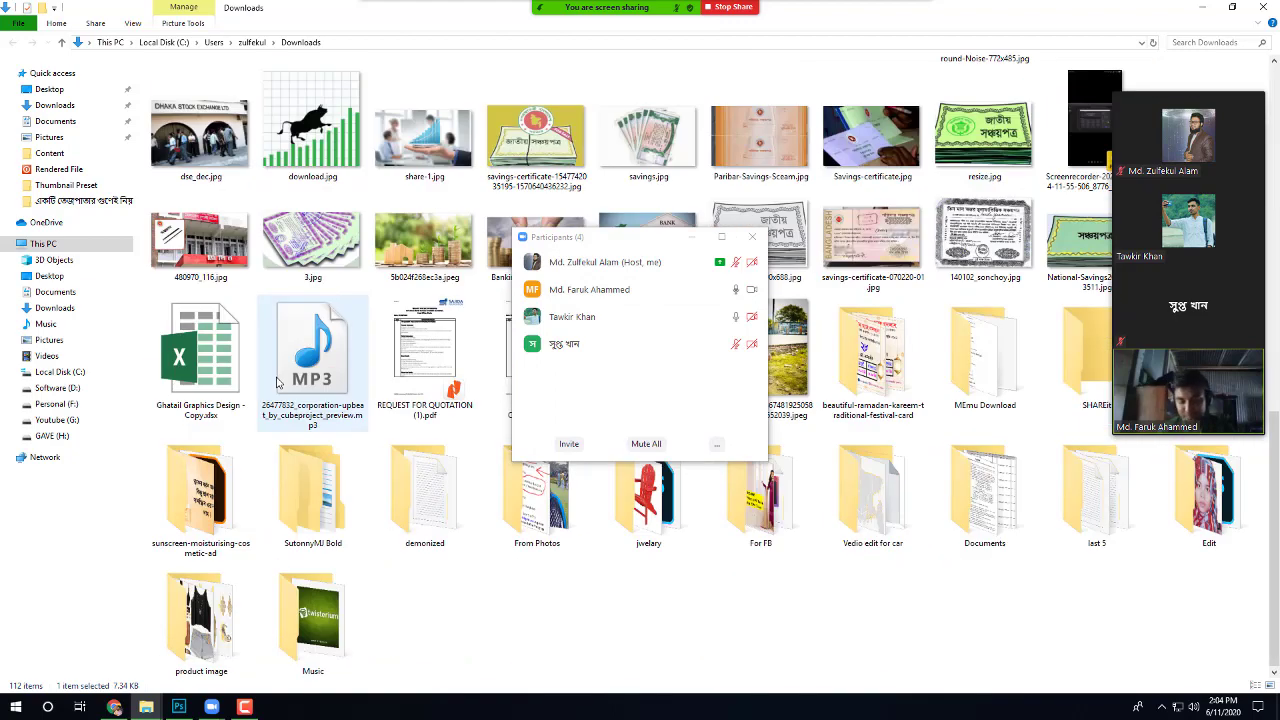
scroll(278, 380, "up", 5)
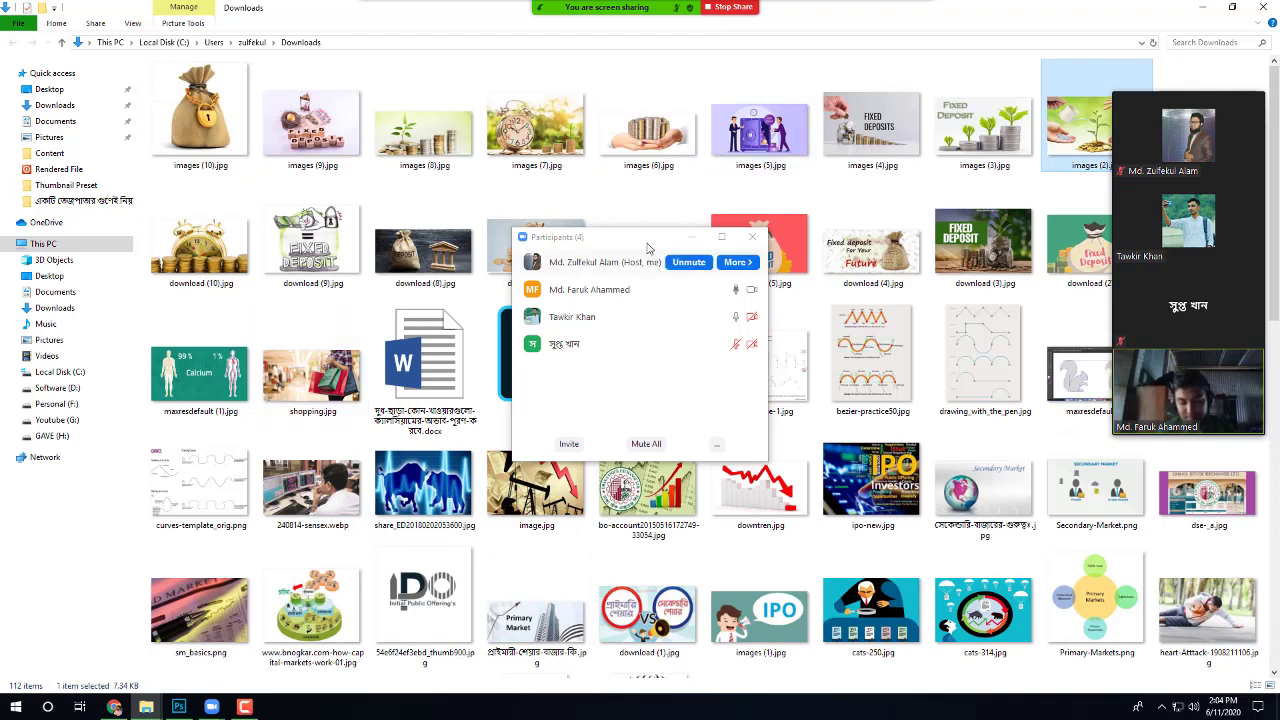
left_click(687, 240)
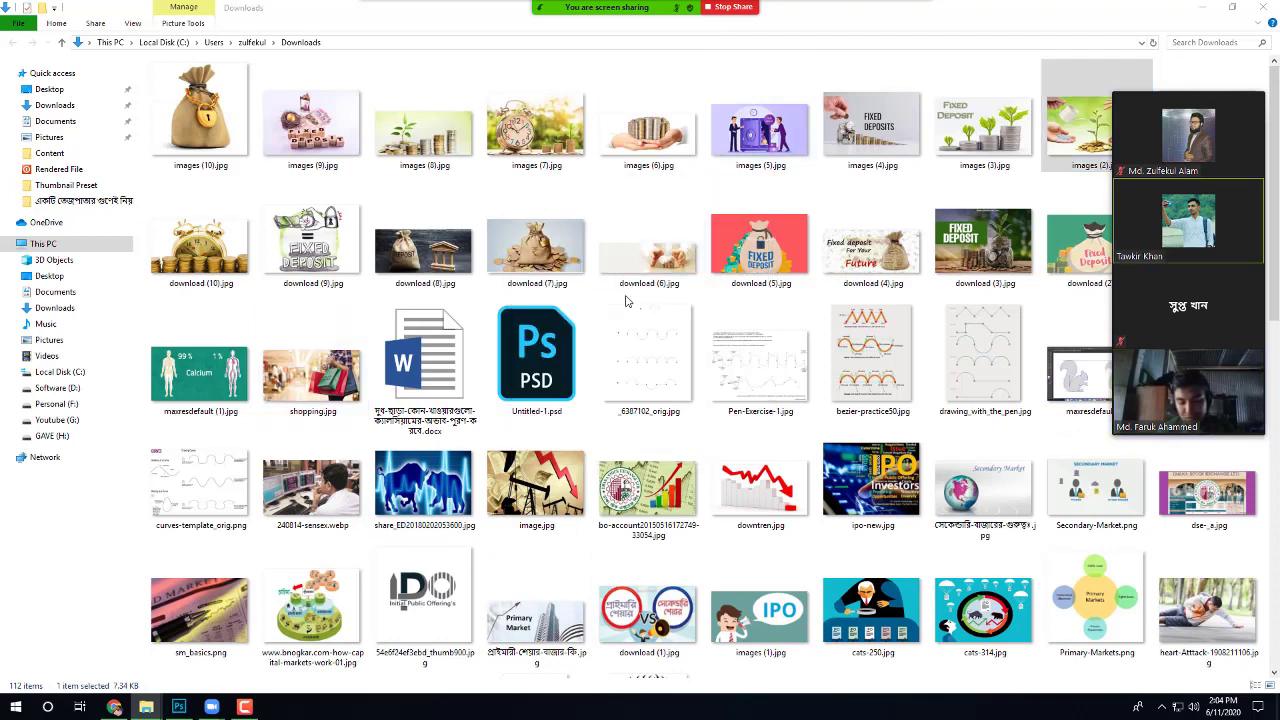
Step: Place curves-template_orig.png, _6387102_orig.jpg and drawing_with_the_pen.jpg from Downloads into the open prictice1.psd document in Photoshop
left_click(218, 497)
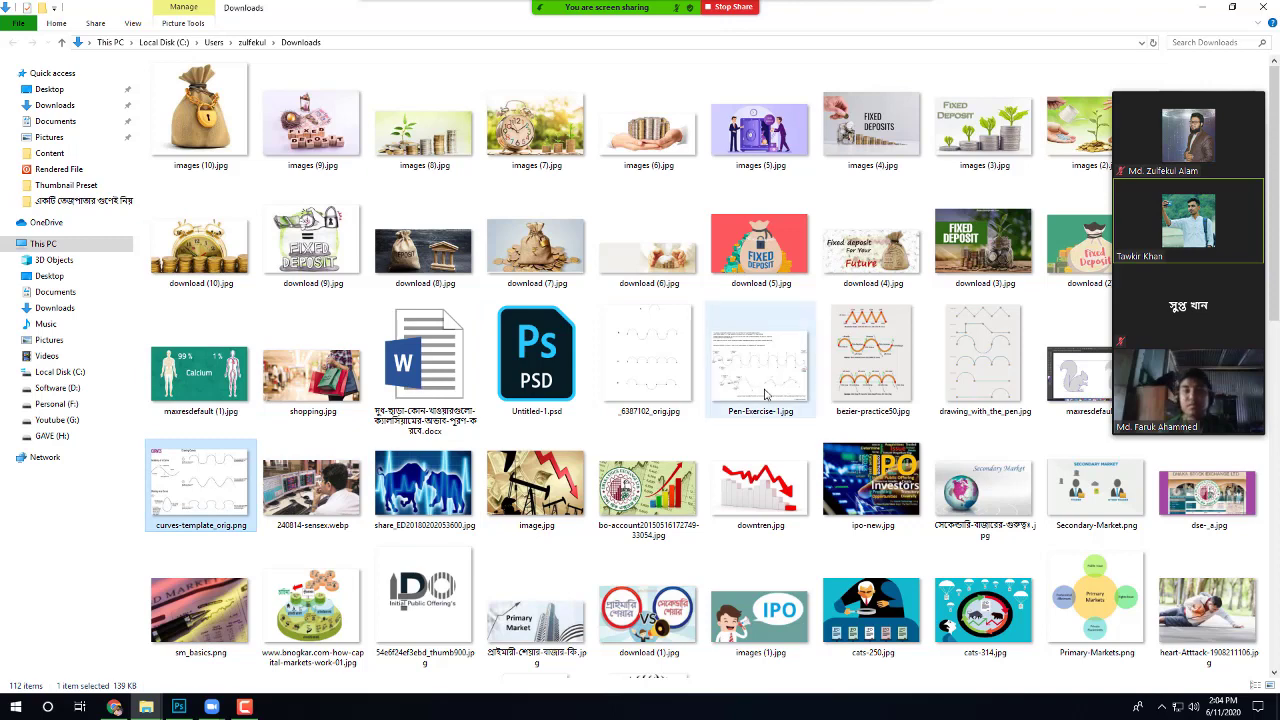
left_click(680, 366, "ctrl")
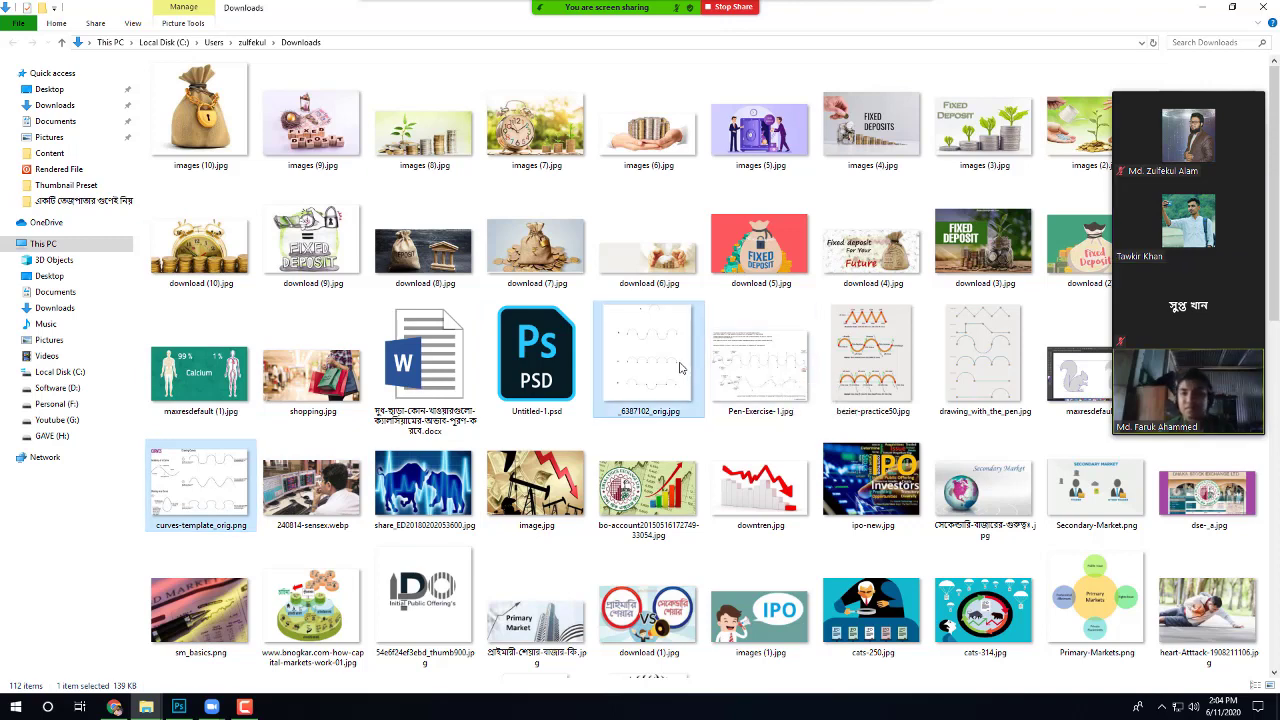
left_click(955, 380, "ctrl")
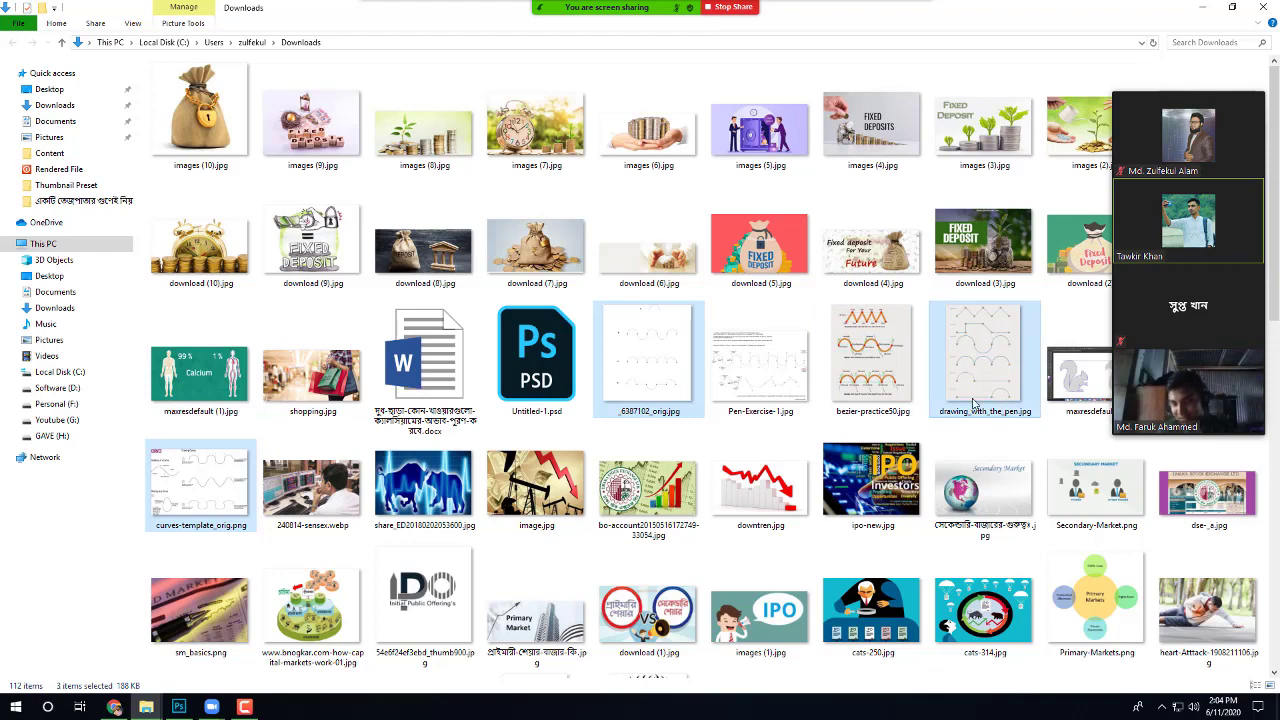
left_click_drag(962, 396, 586, 432)
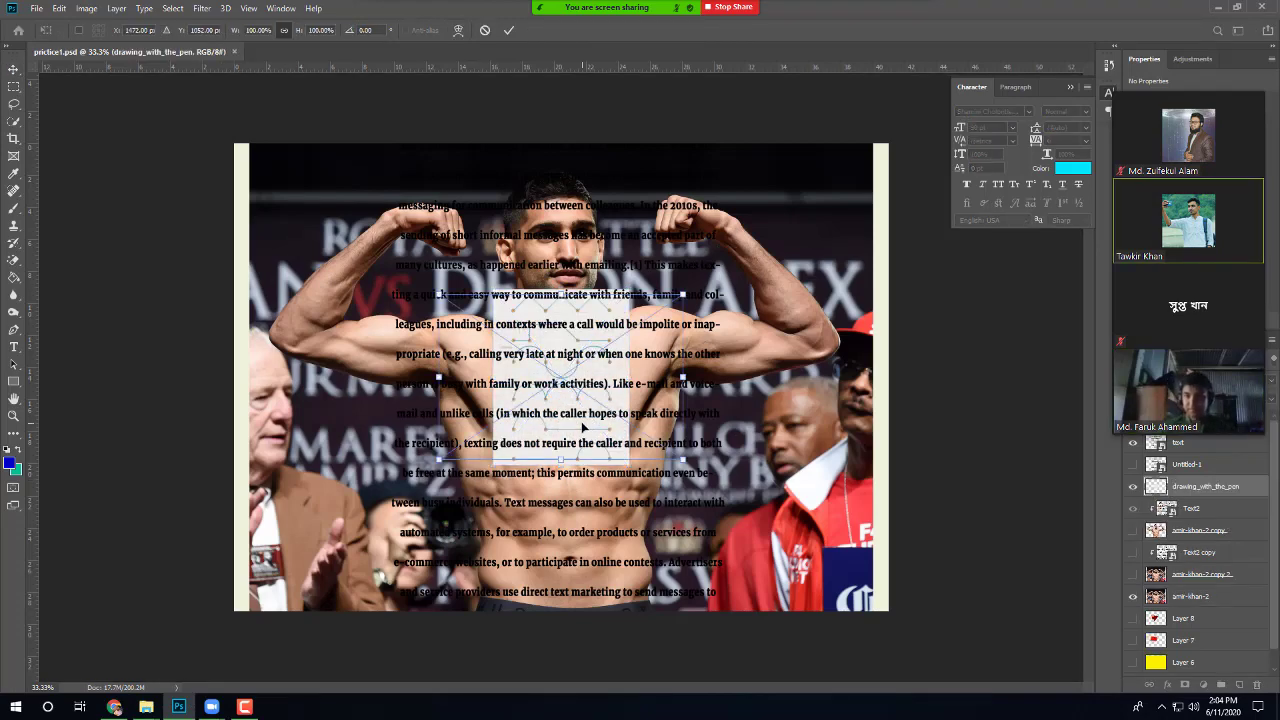
key("Return")
key("Return")
key("Return")
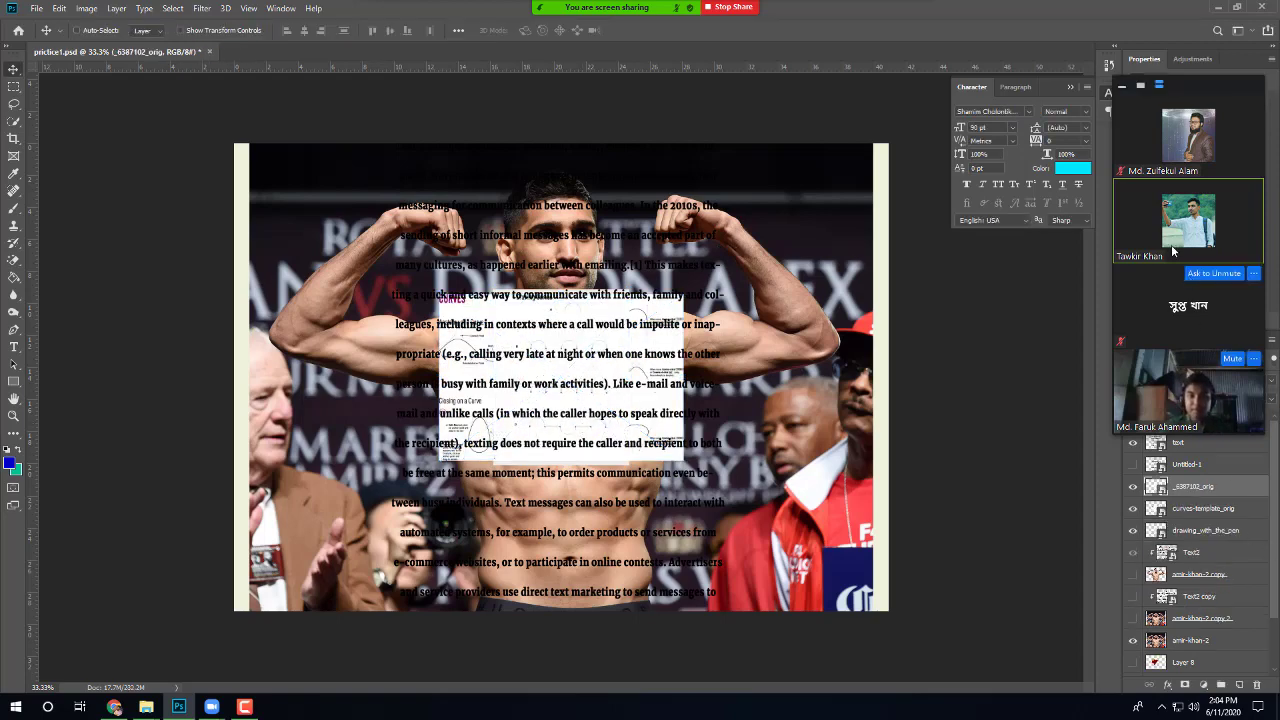
mouse_move(1232, 106)
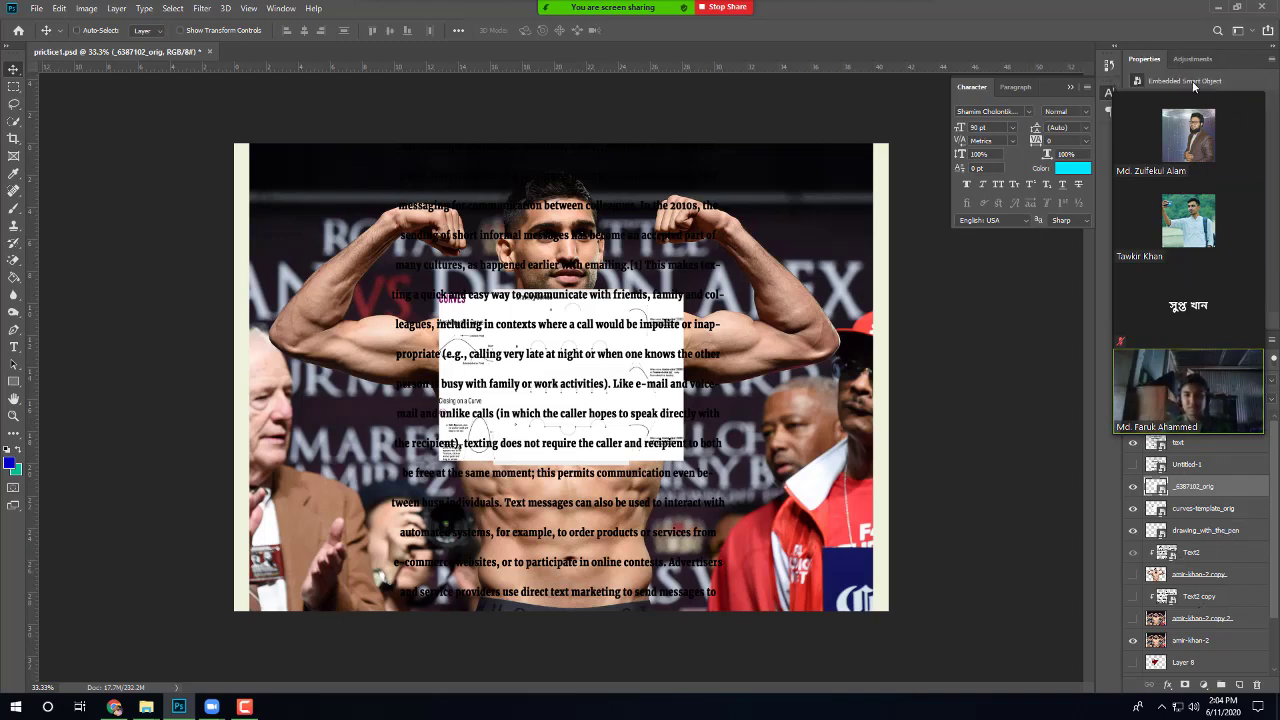
left_click_drag(1186, 89, 984, 74)
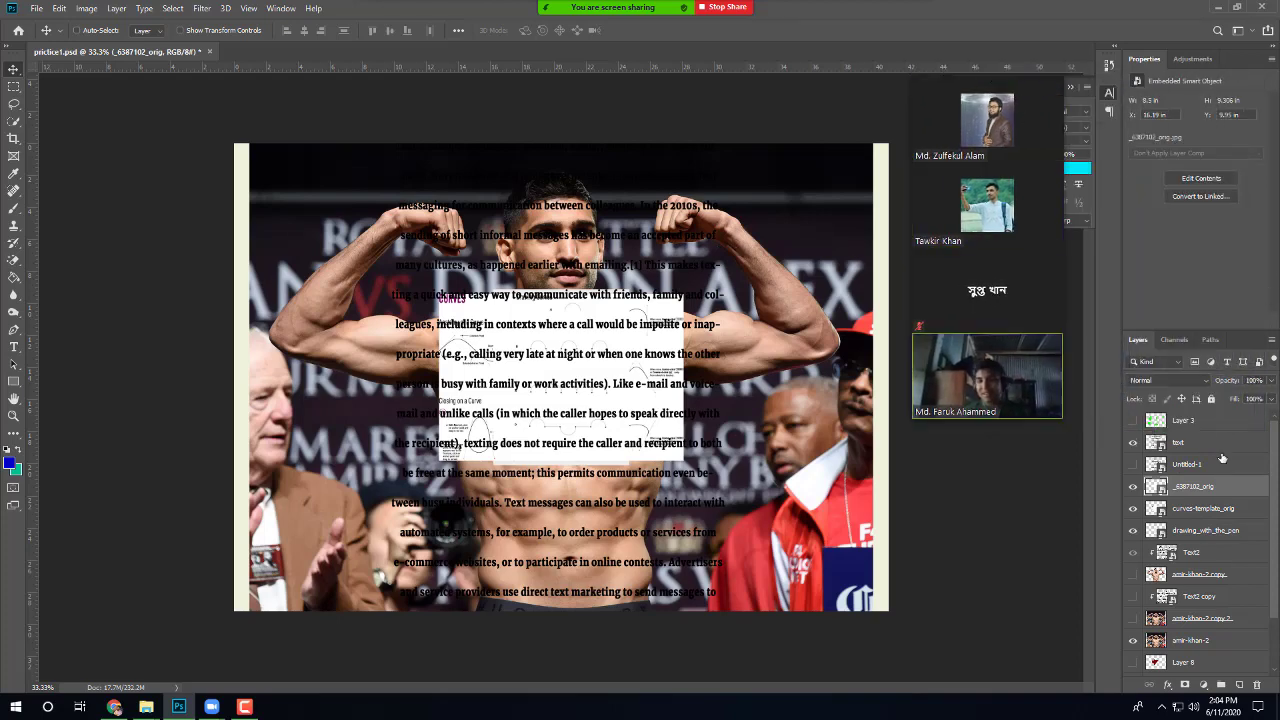
left_click(1133, 443)
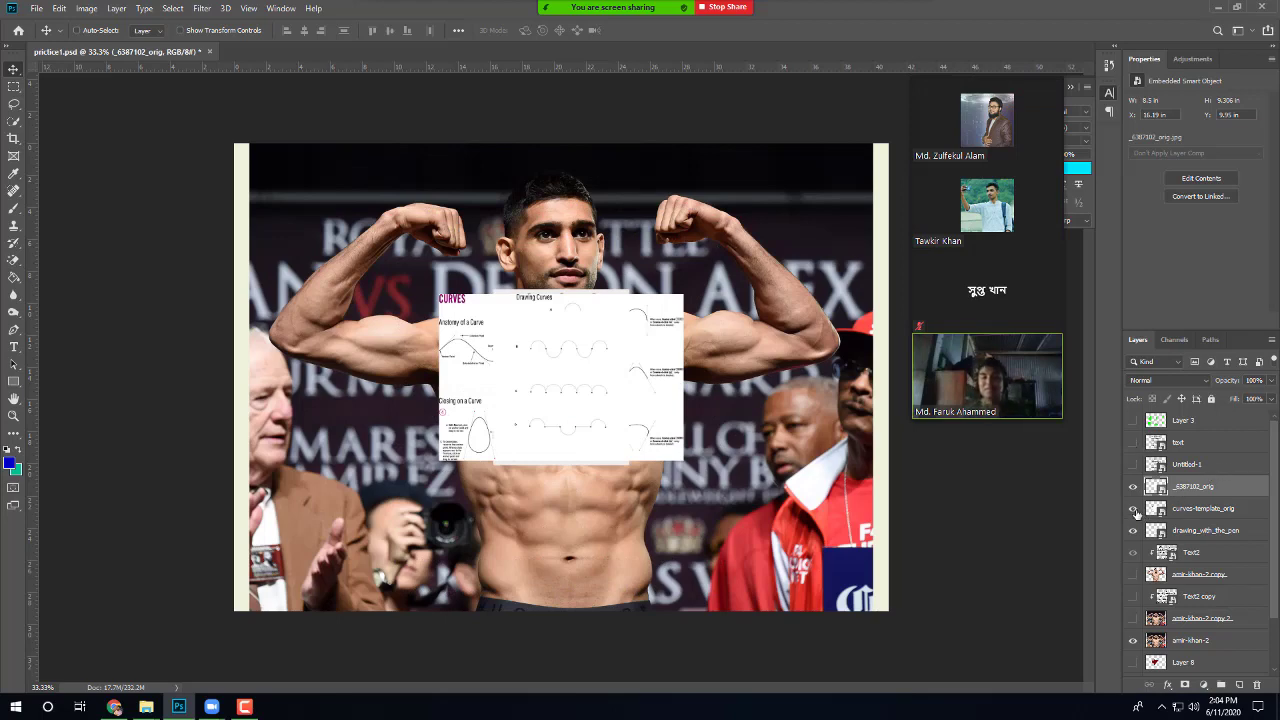
left_click(1134, 563)
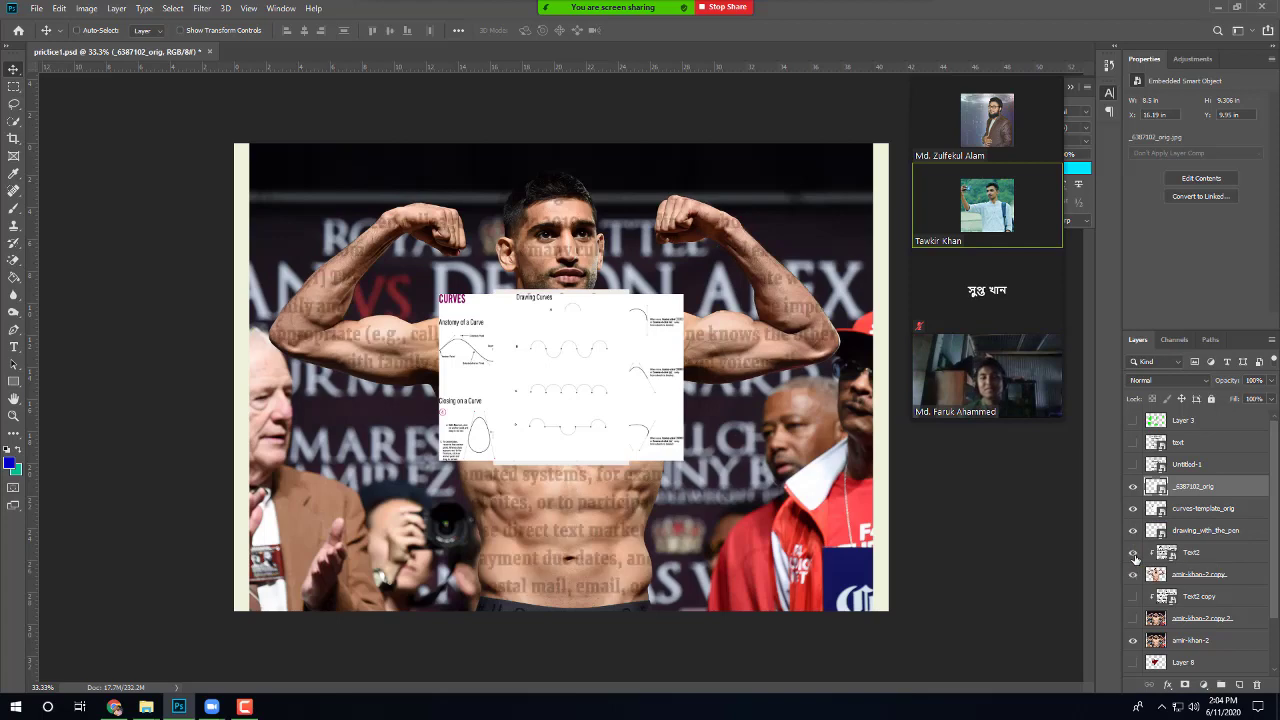
left_click(1135, 561)
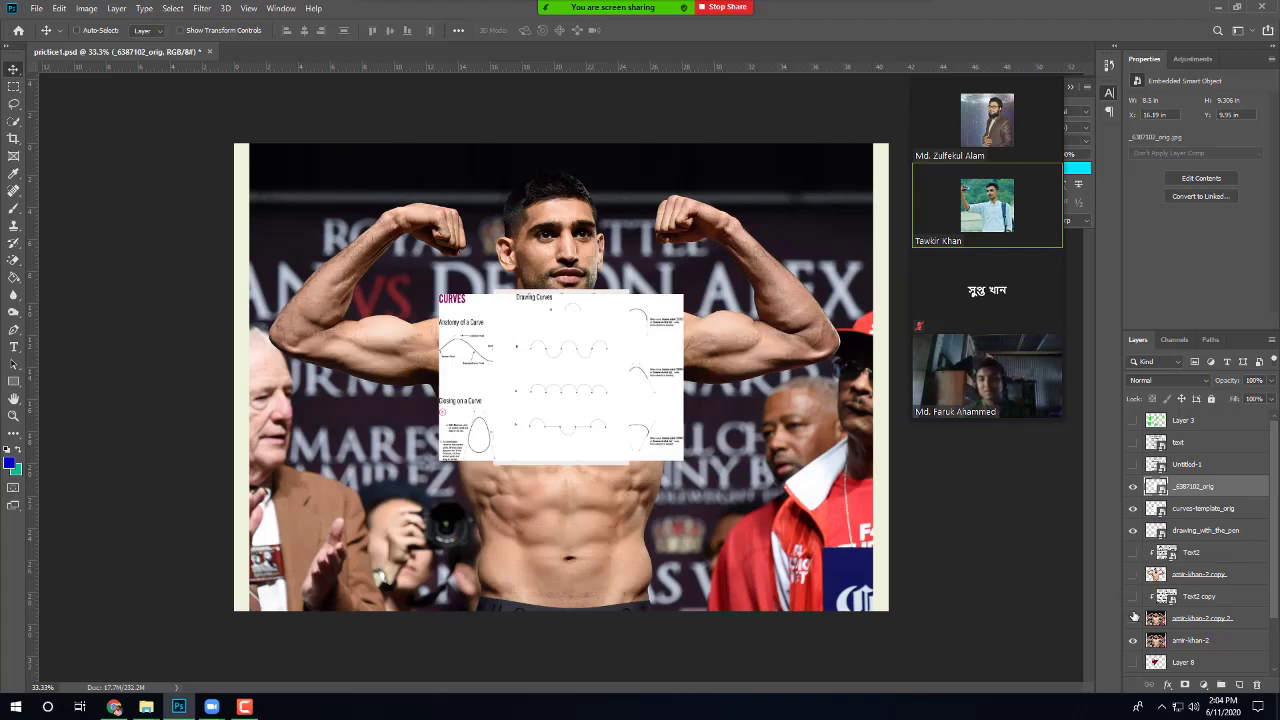
scroll(1130, 622, "down", 2)
scroll(1130, 625, "down", 1)
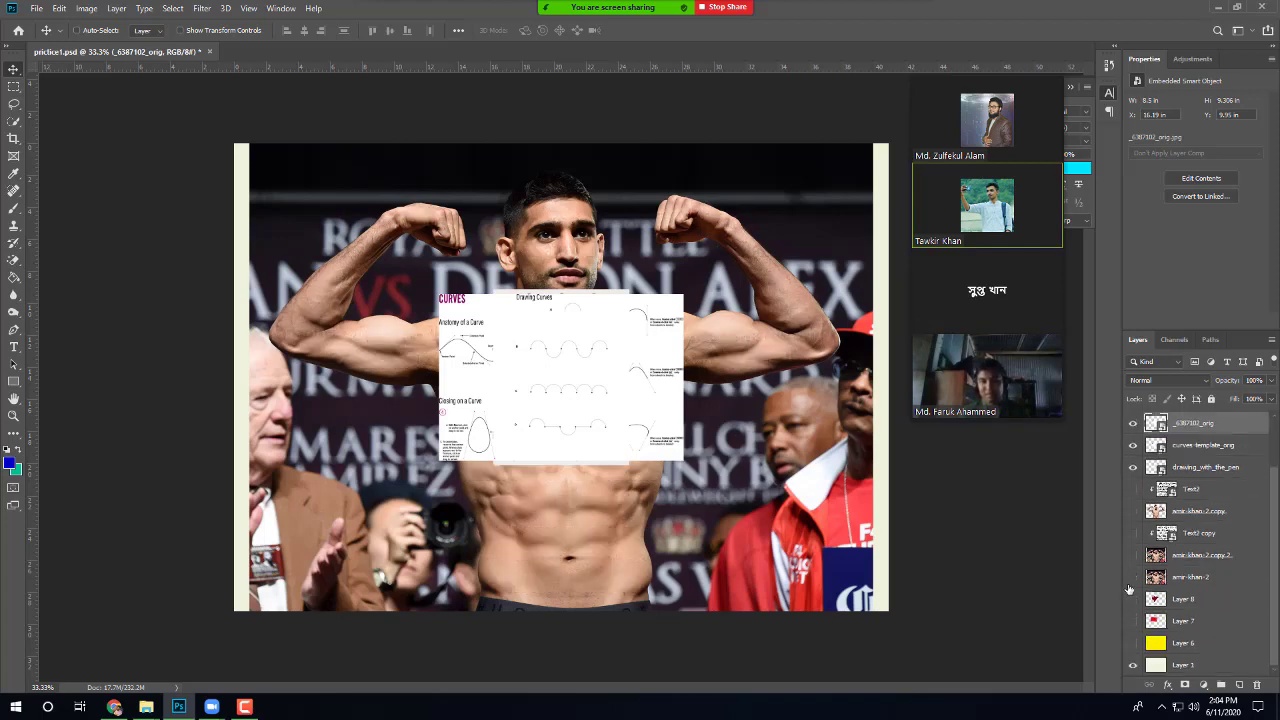
left_click(1132, 597)
scroll(1155, 648, "up", 3)
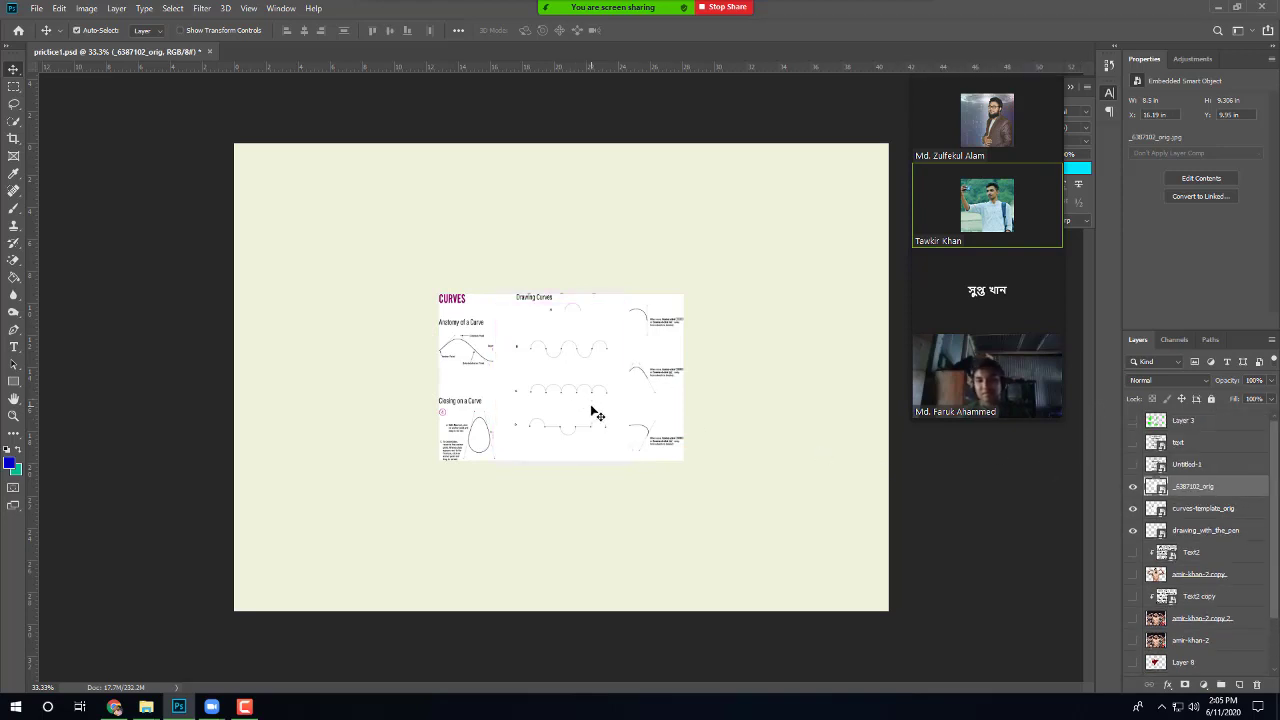
Step: Scale the _6387102_orig layer up about its center to about 25.7 × 28.1 in, nearly filling the canvas height
key("ctrl+t")
left_click_drag(562, 303, 564, 152)
key("Return")
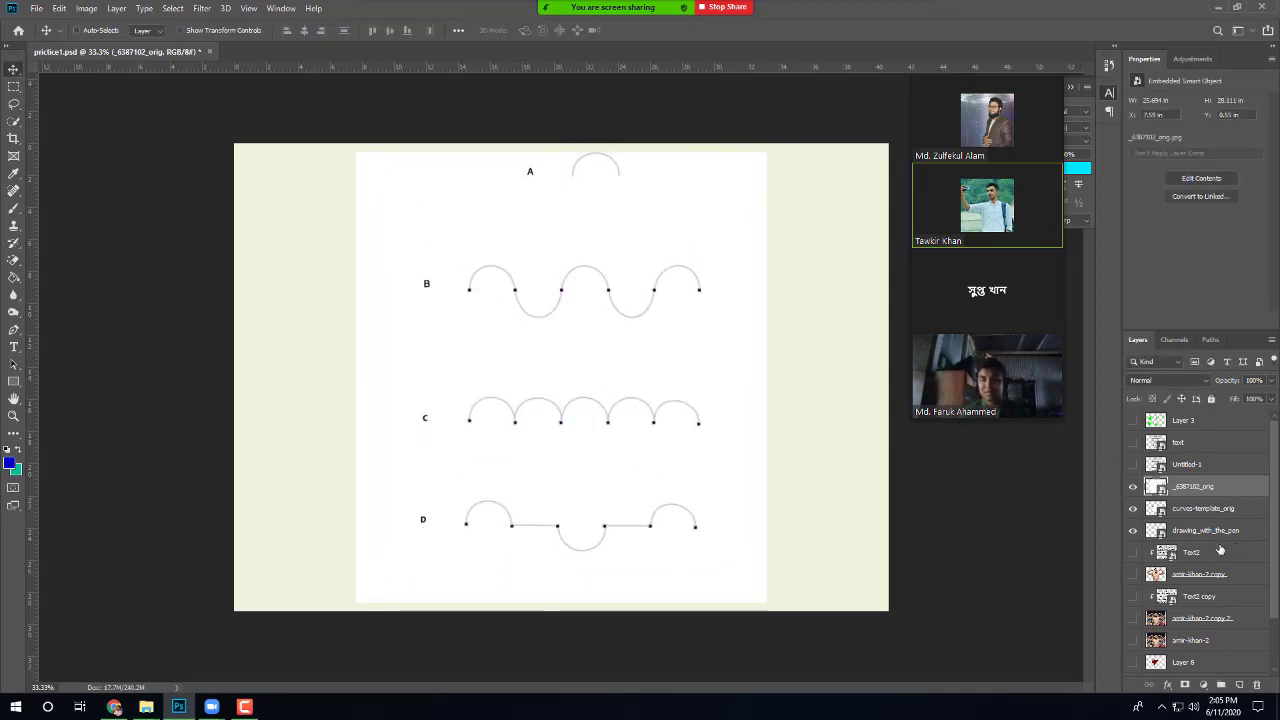
Step: Scale the curves-template_orig layer about its center to 276%, covering nearly the whole canvas
left_click(1200, 511)
key("ctrl+t")
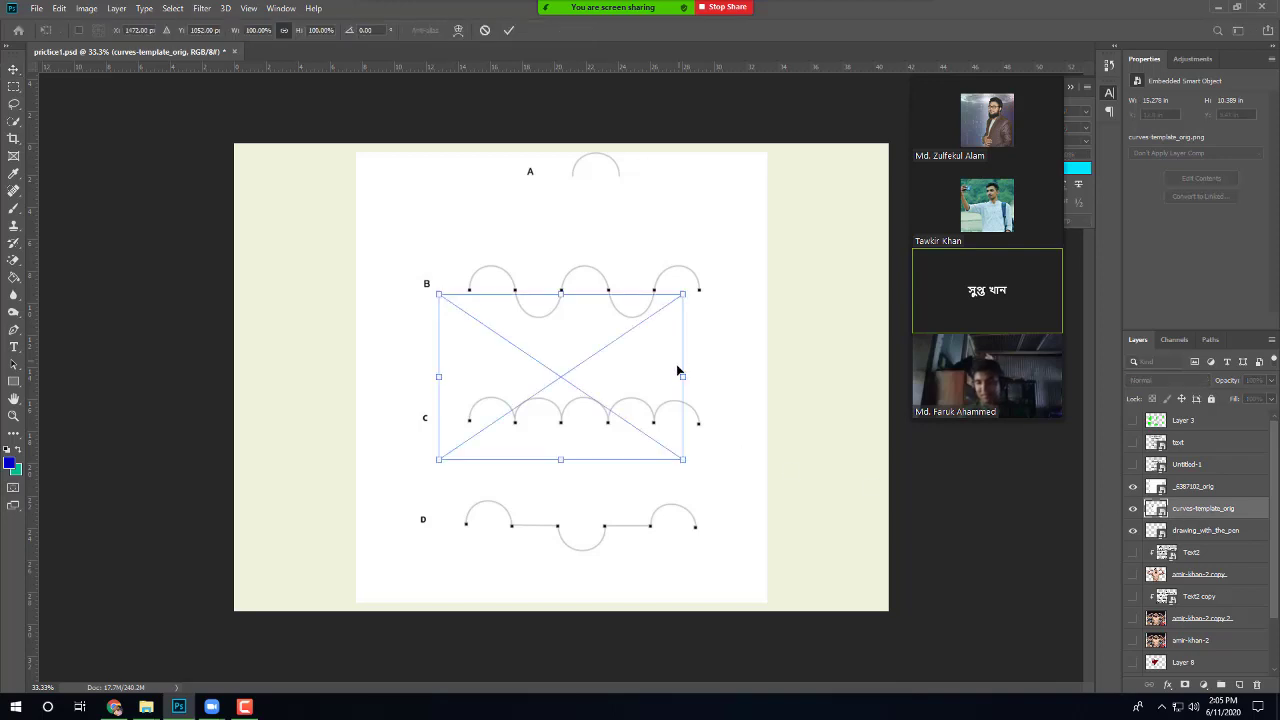
left_click_drag(686, 377, 898, 402)
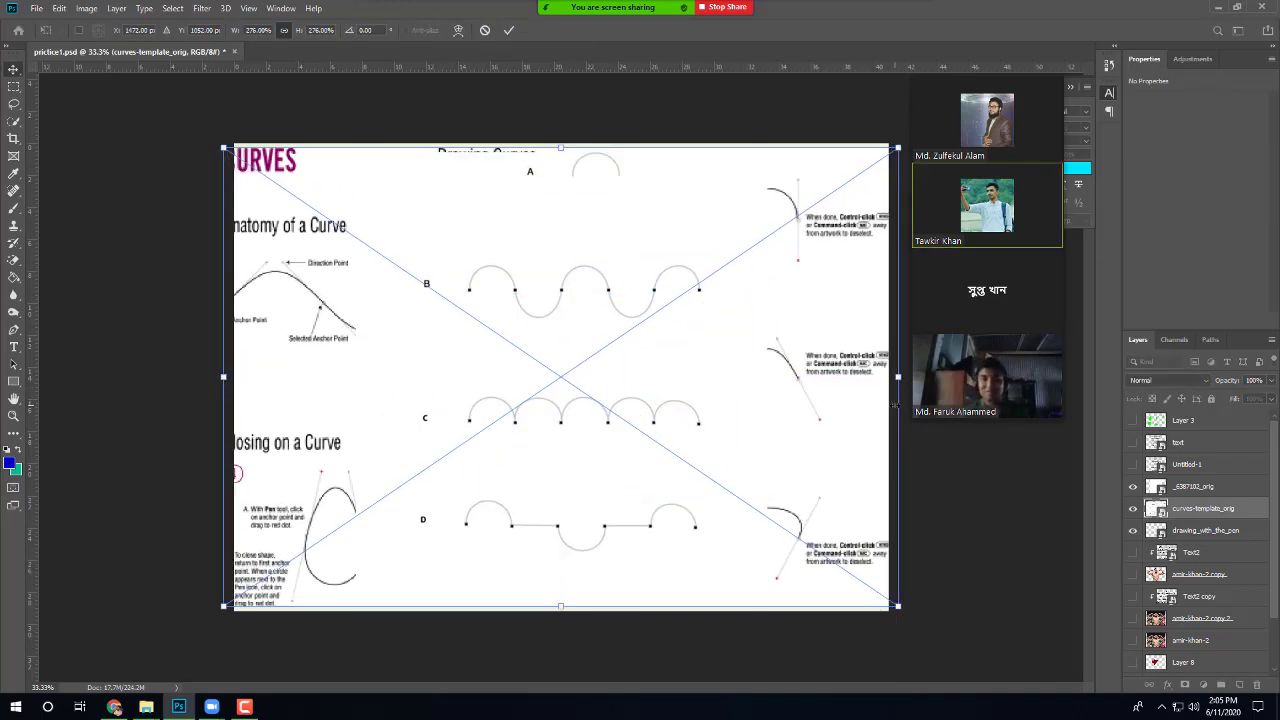
key("Return")
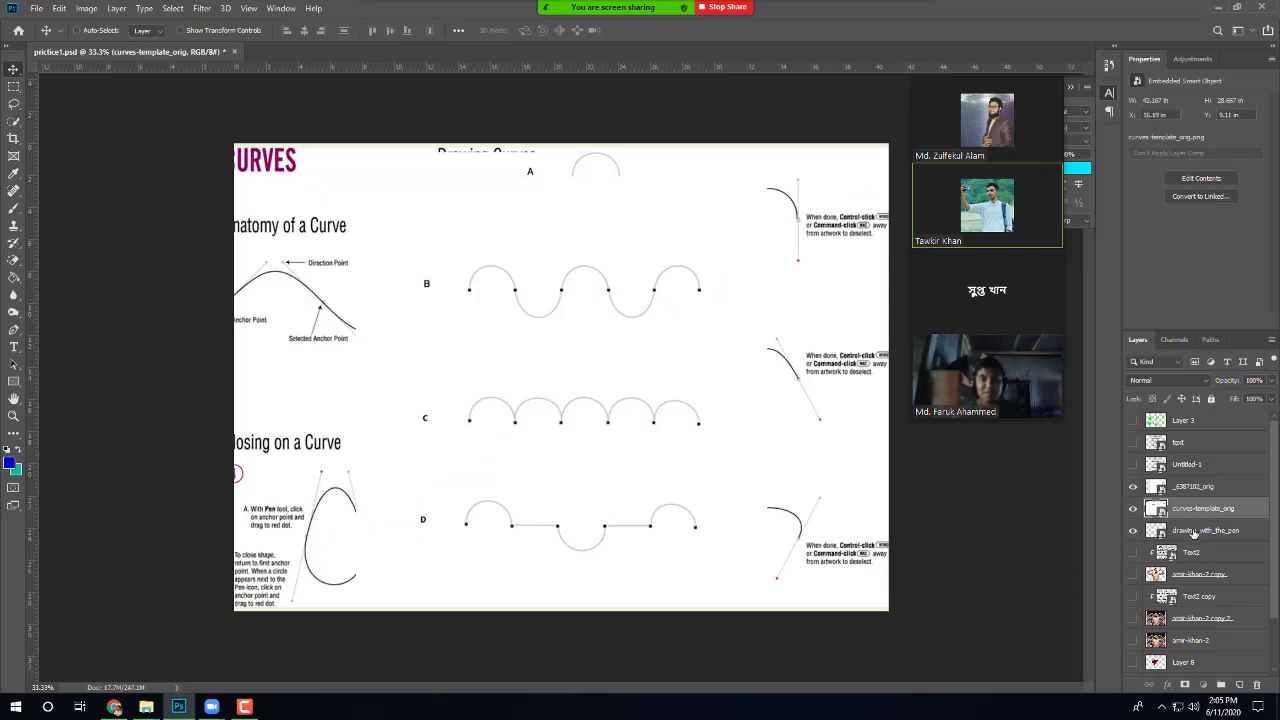
Step: Scale the drawing_with_the_pen layer up about its center to about 22.7 × 29.3 in and save the document
left_click(1193, 532)
key("ctrl+t")
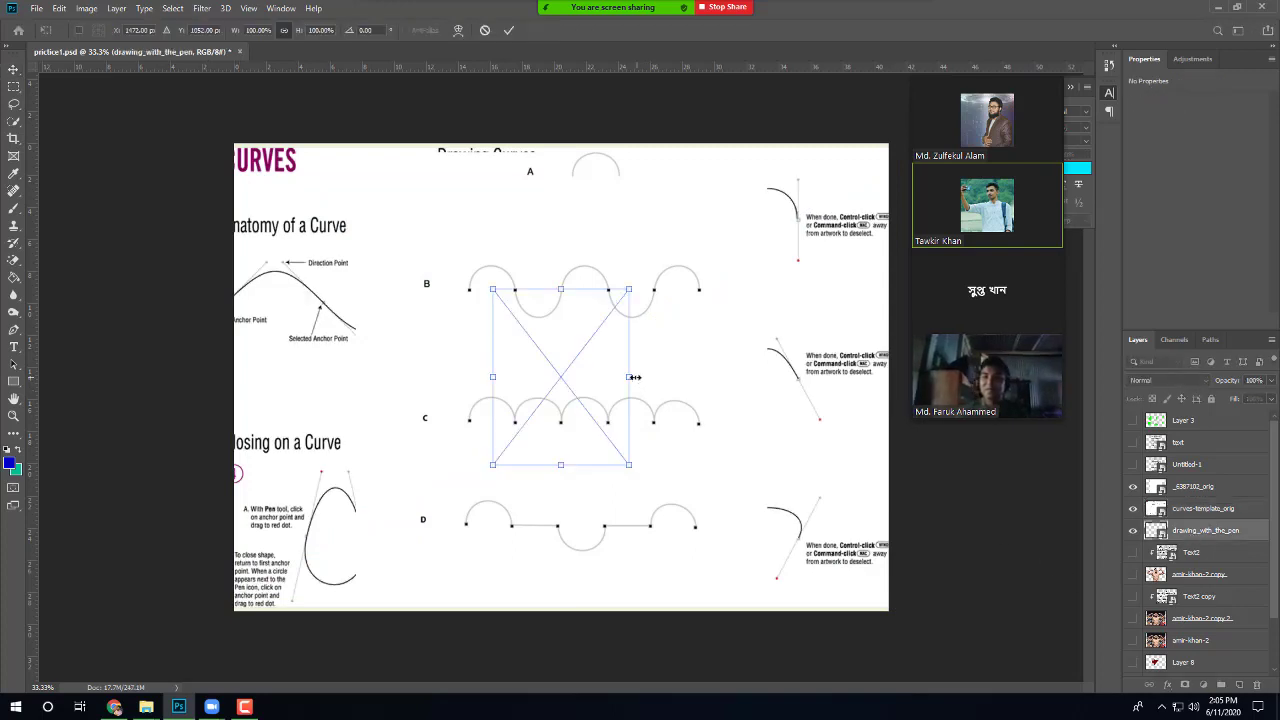
left_click_drag(663, 377, 746, 413)
key("Return")
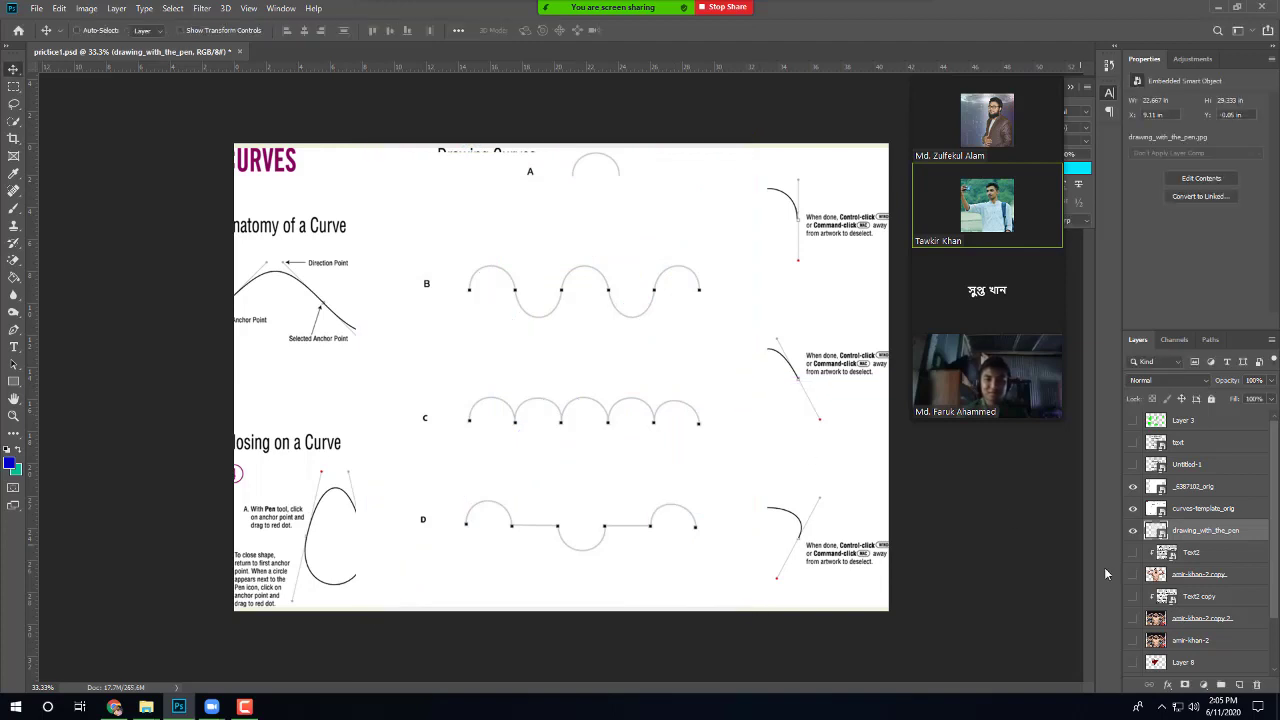
scroll(1207, 618, "down", 2)
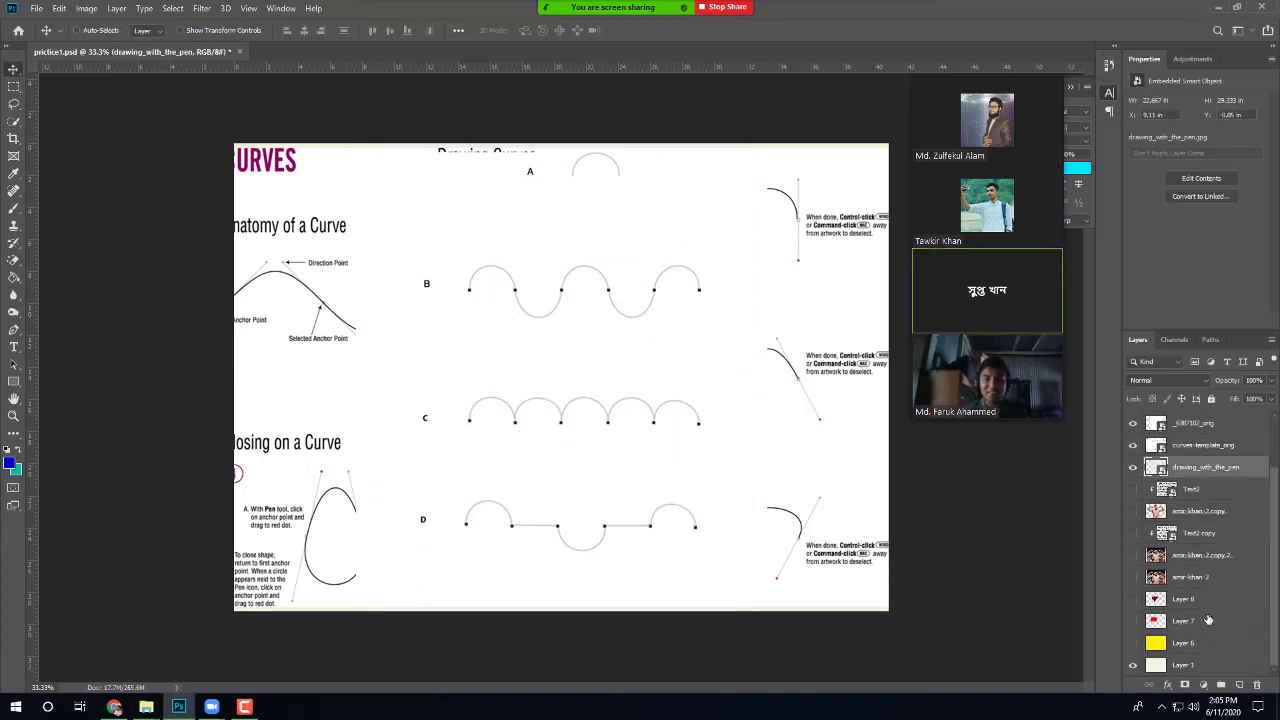
scroll(1207, 620, "up", 2)
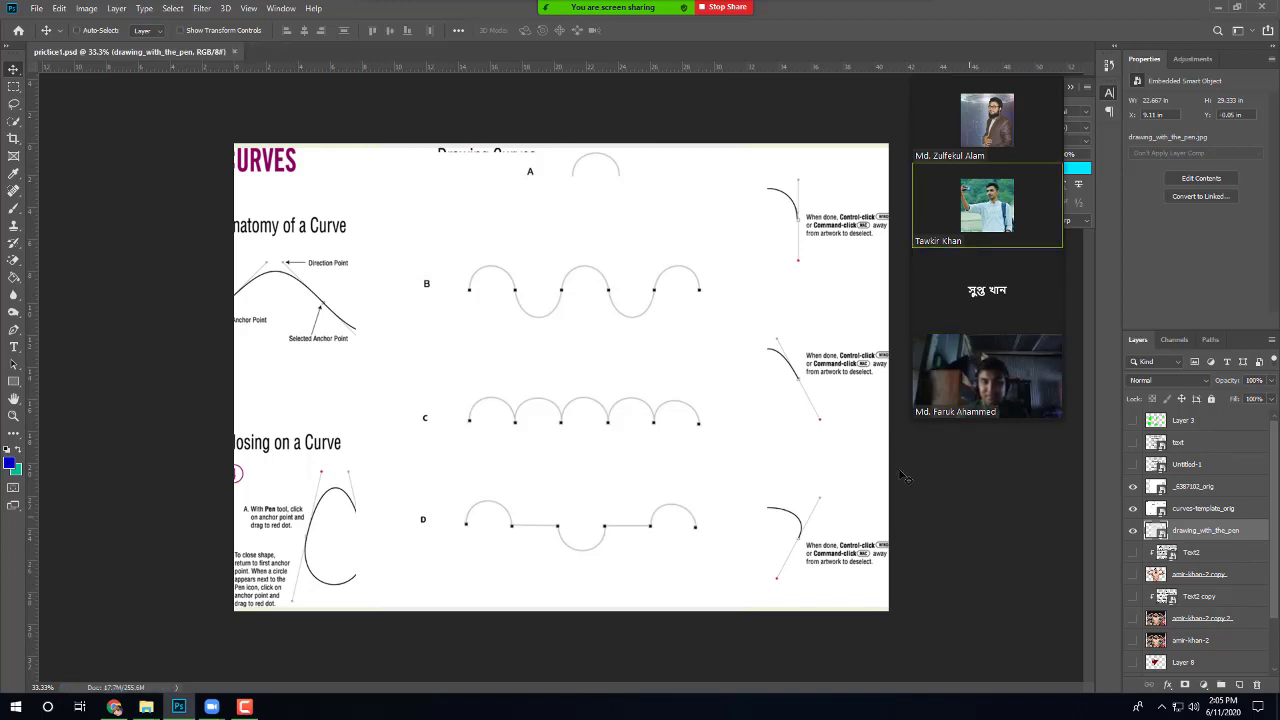
Step: Admit the participant waiting in the Zoom waiting room to the meeting
mouse_move(922, 320)
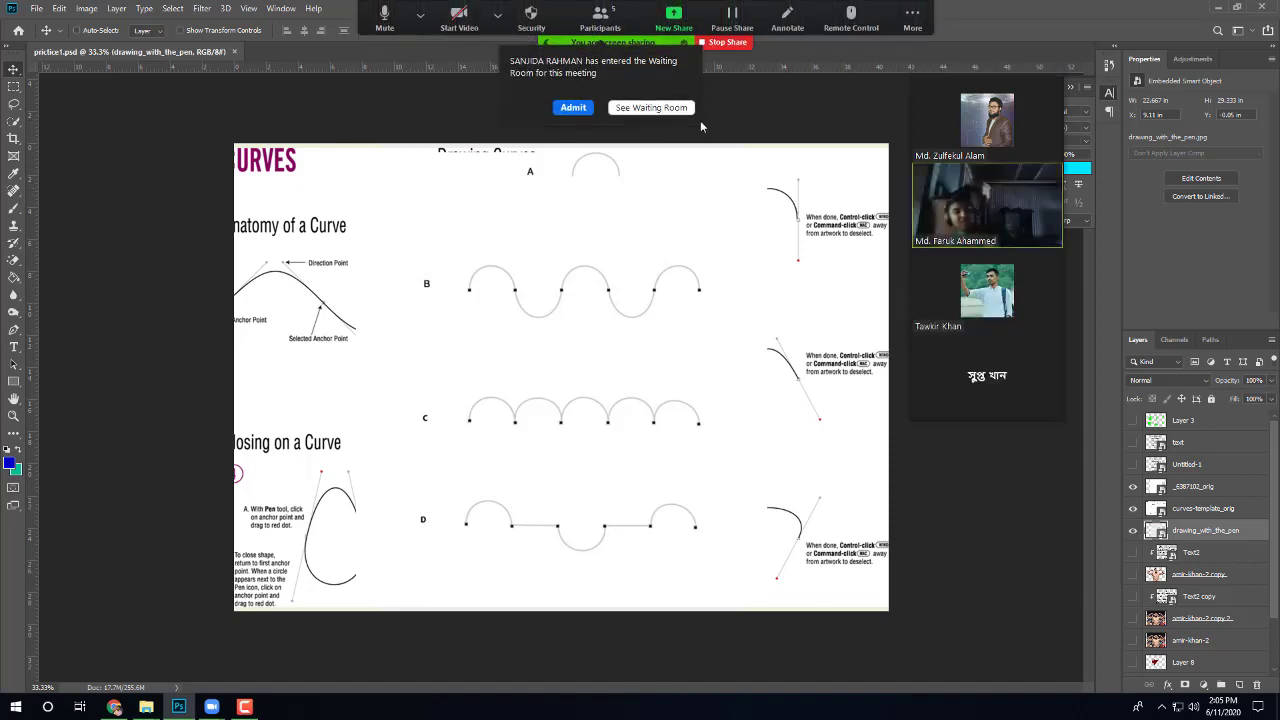
left_click(575, 107)
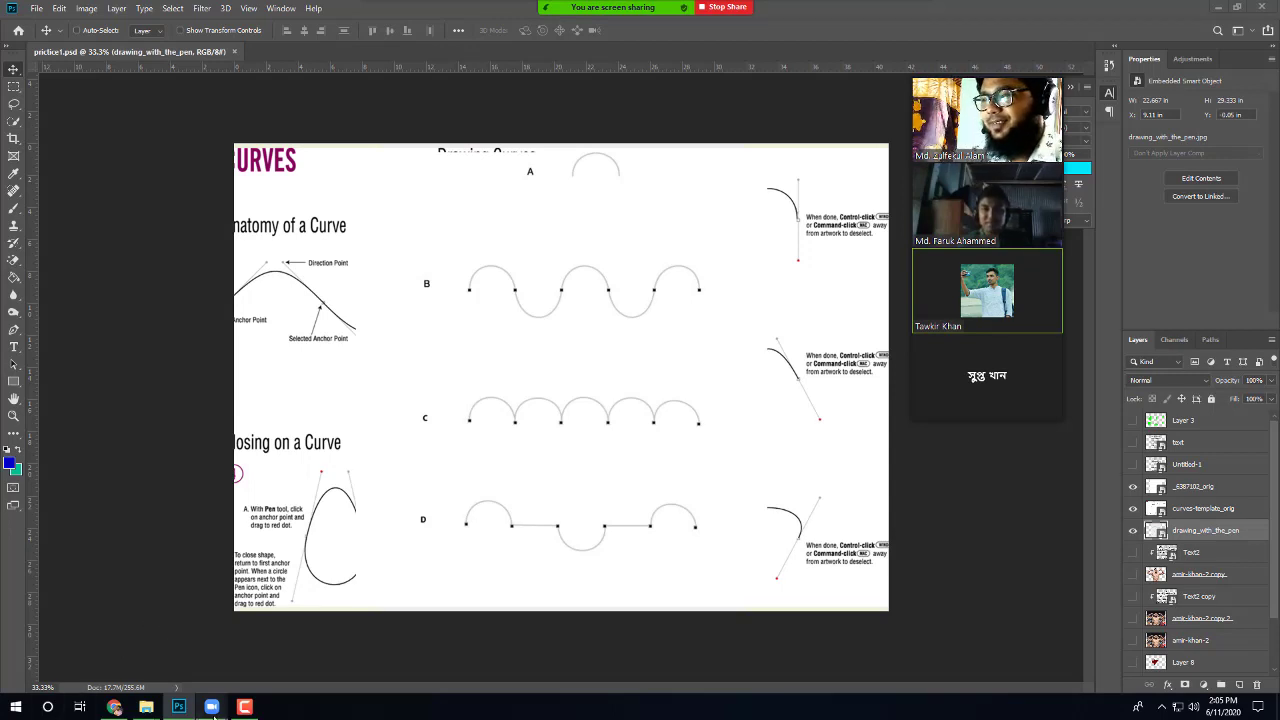
mouse_move(179, 712)
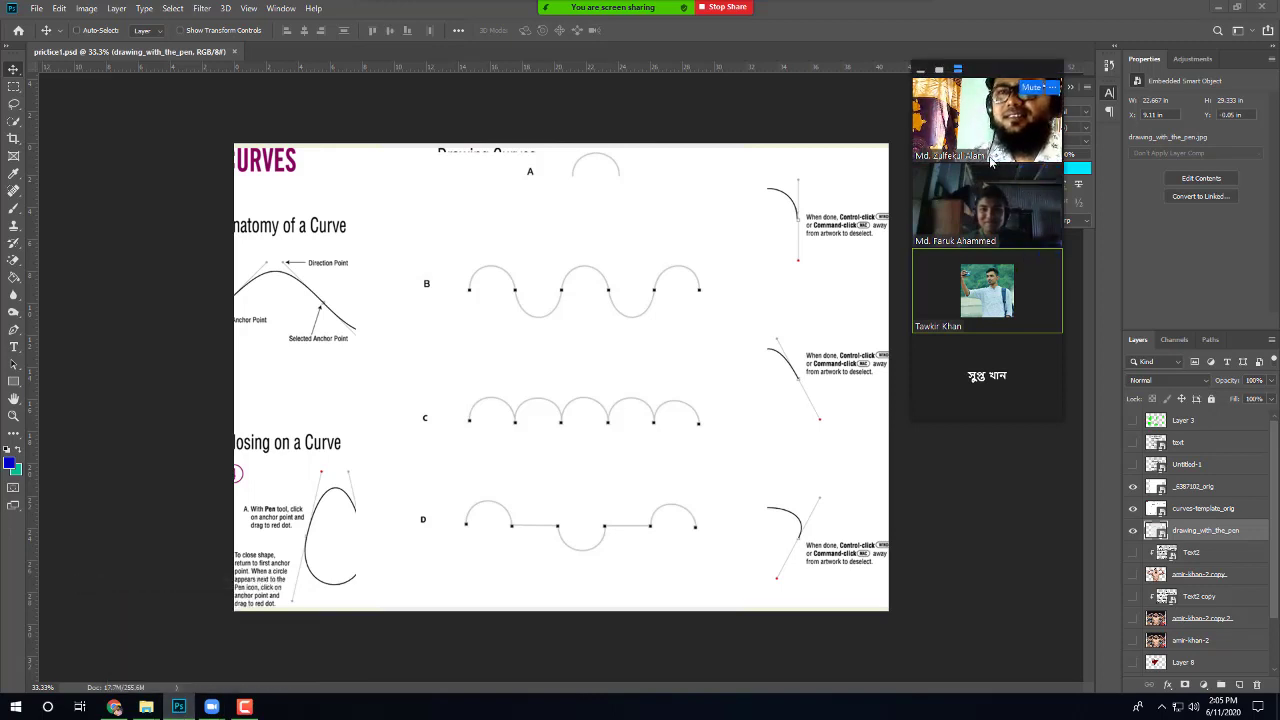
Step: Mute the host's own microphone and stop the host's video in the Zoom meeting
left_click(1034, 89)
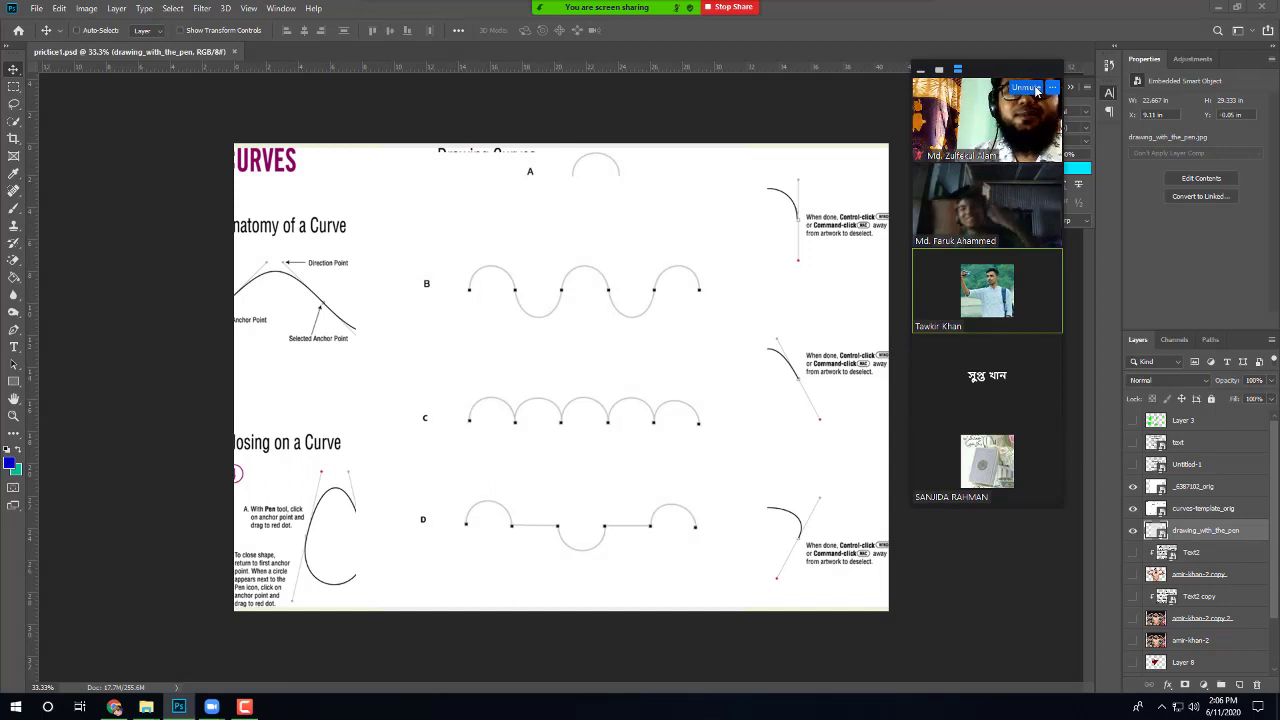
left_click(1051, 88)
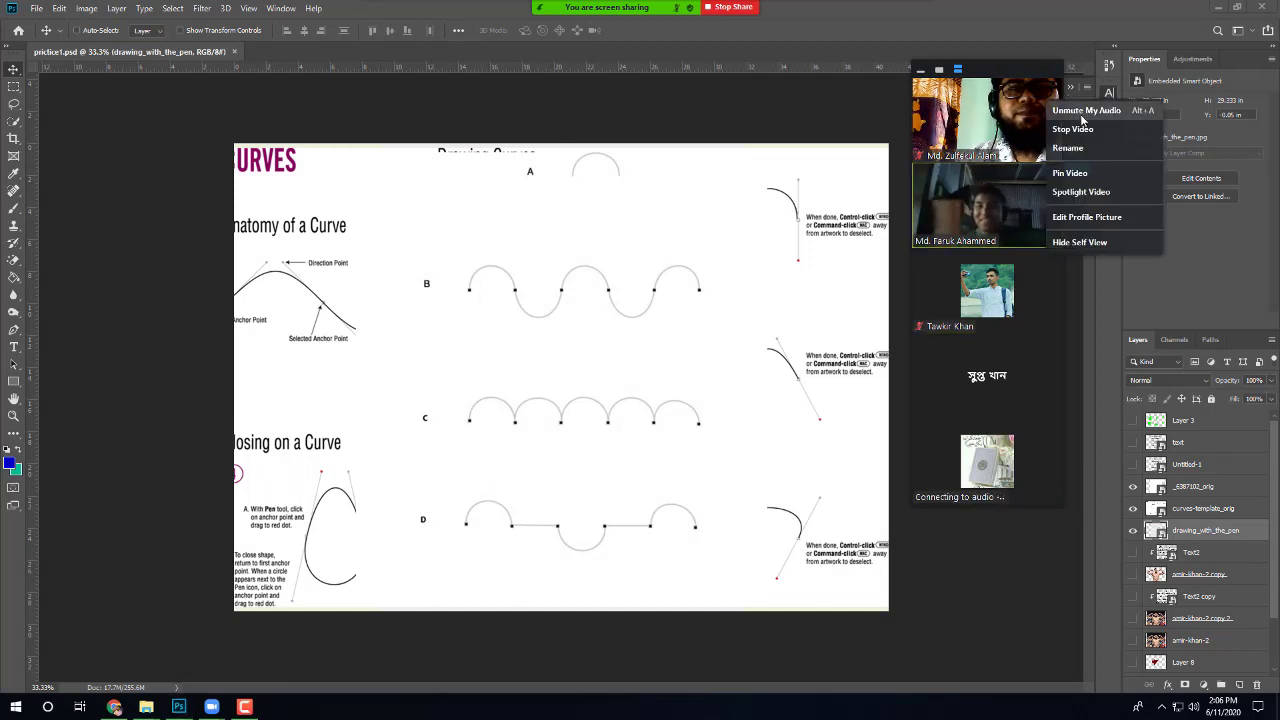
left_click(1075, 129)
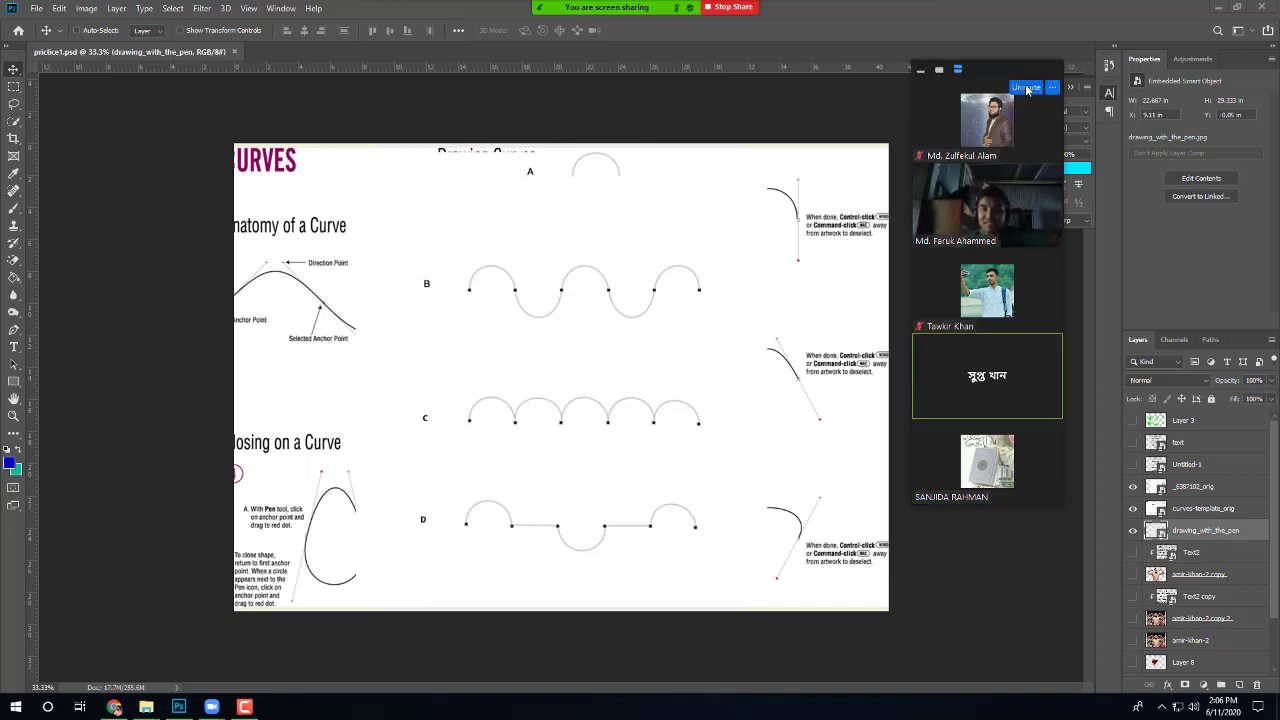
Step: Unmute the host's own microphone and restart the host's video
left_click(1027, 88)
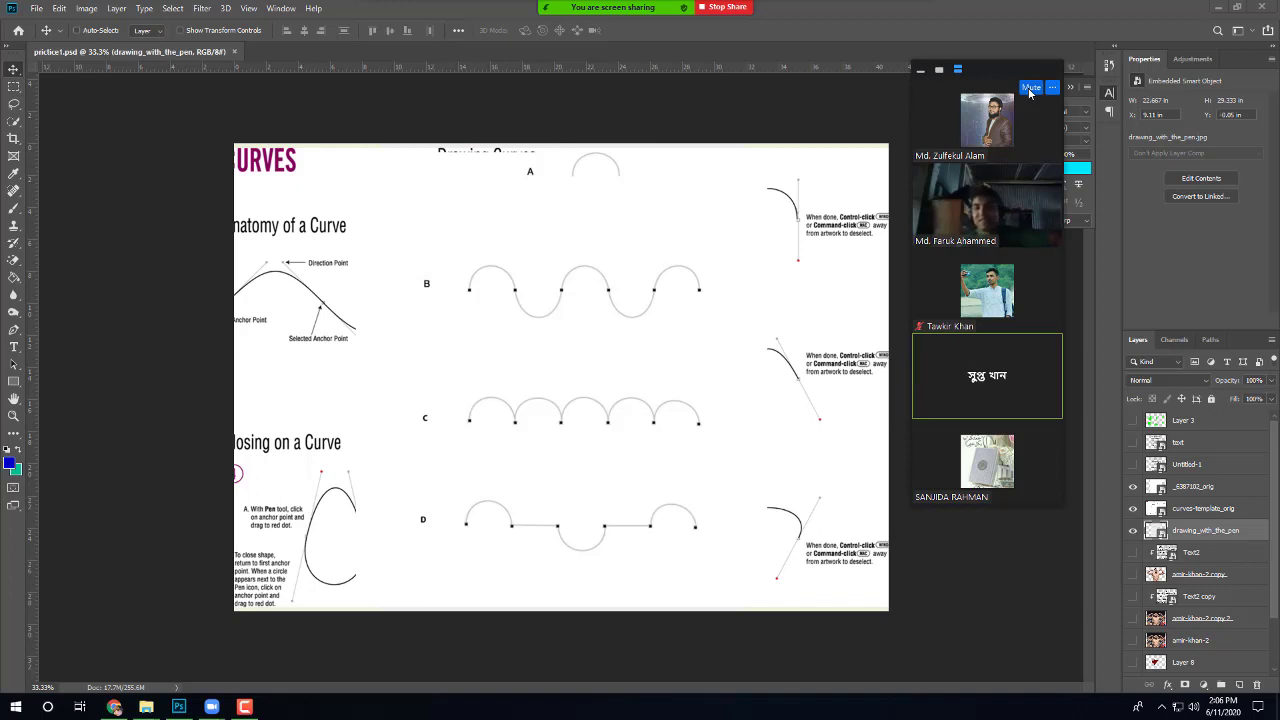
left_click(1030, 89)
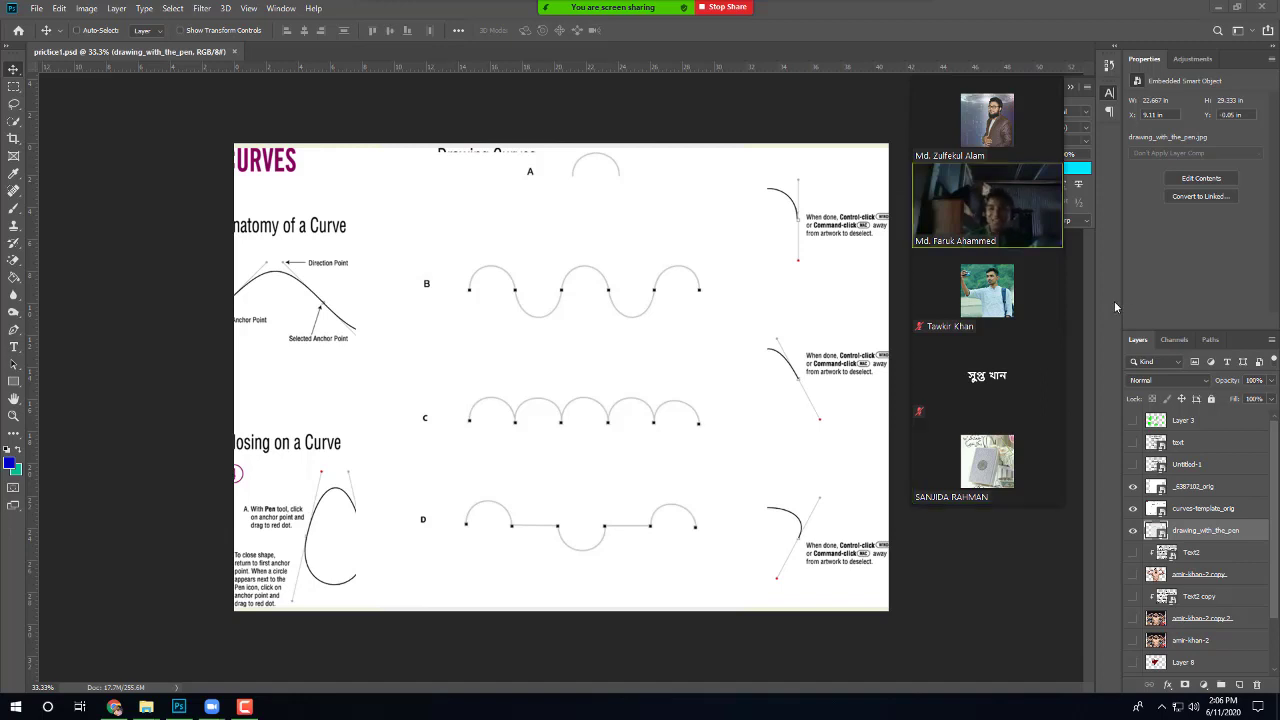
mouse_move(1048, 160)
left_click(1052, 87)
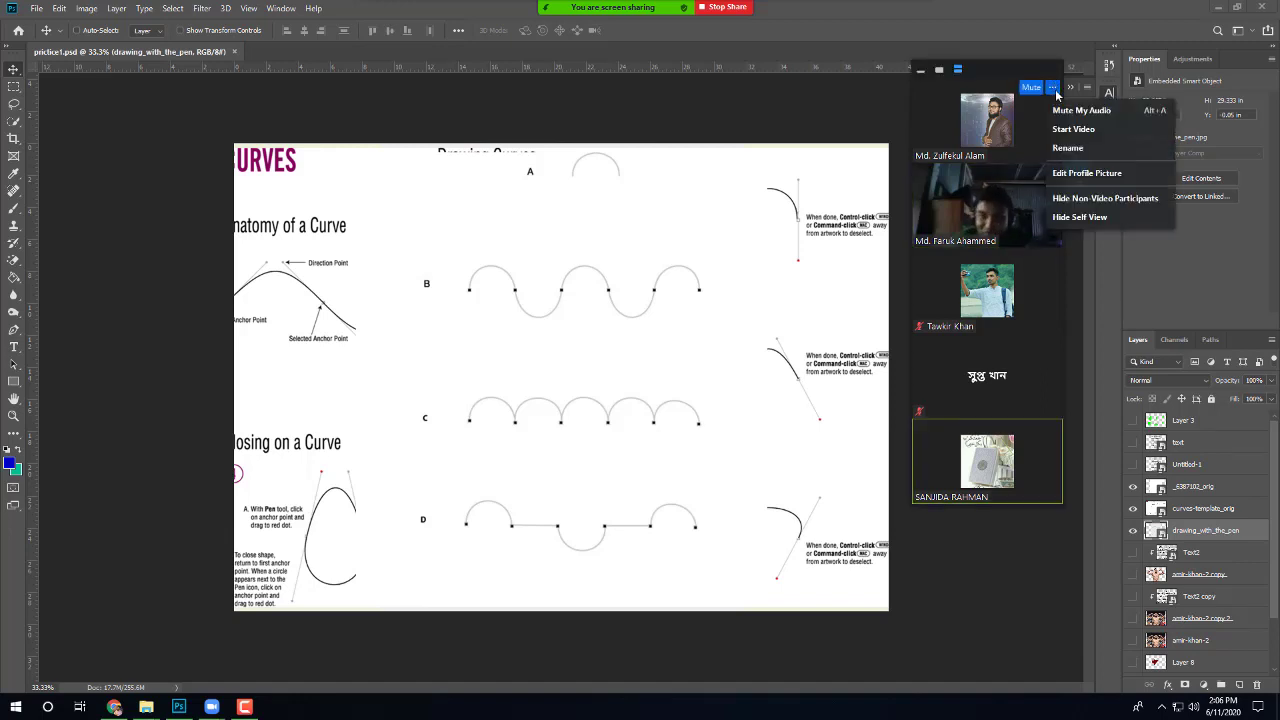
left_click(1086, 129)
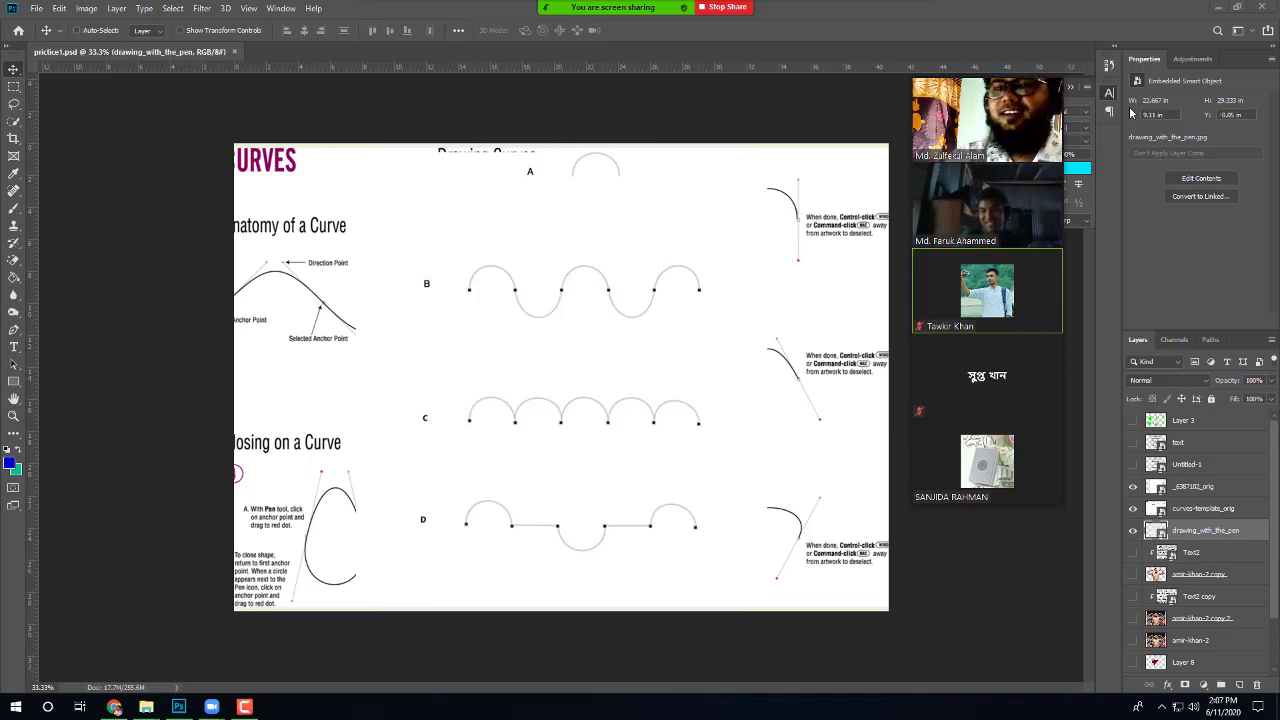
mouse_move(1014, 154)
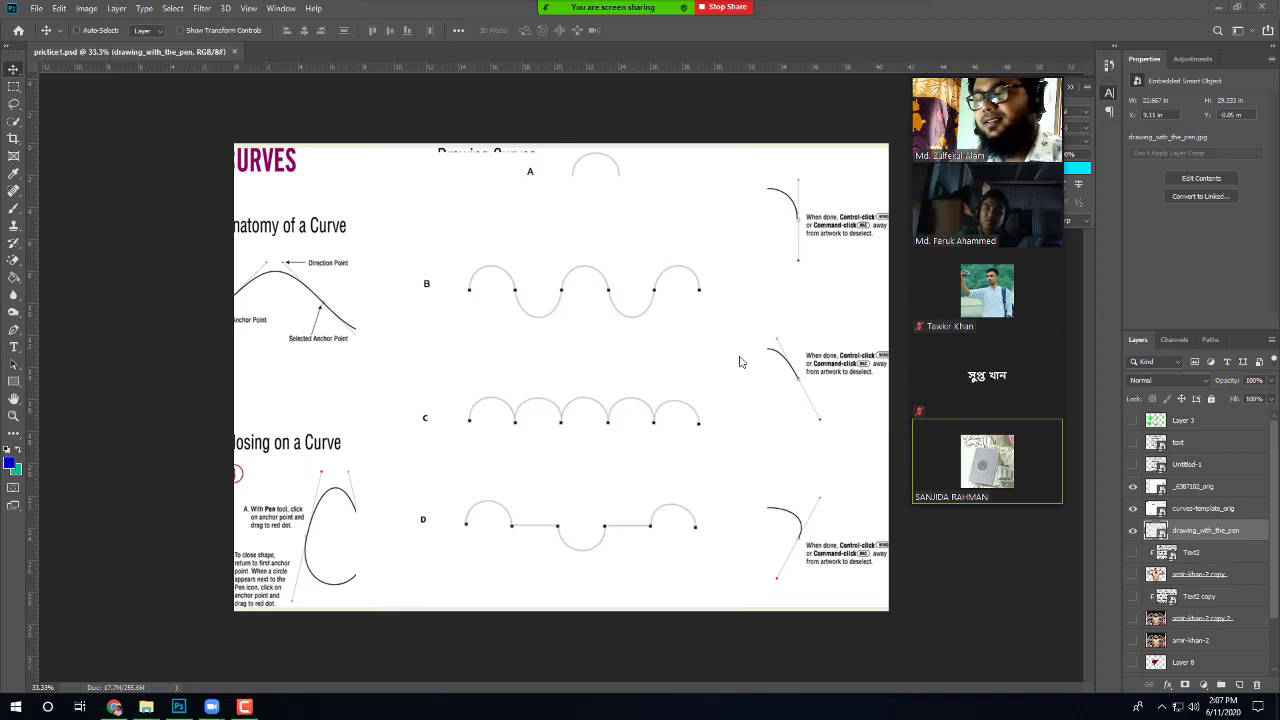
left_click(562, 350)
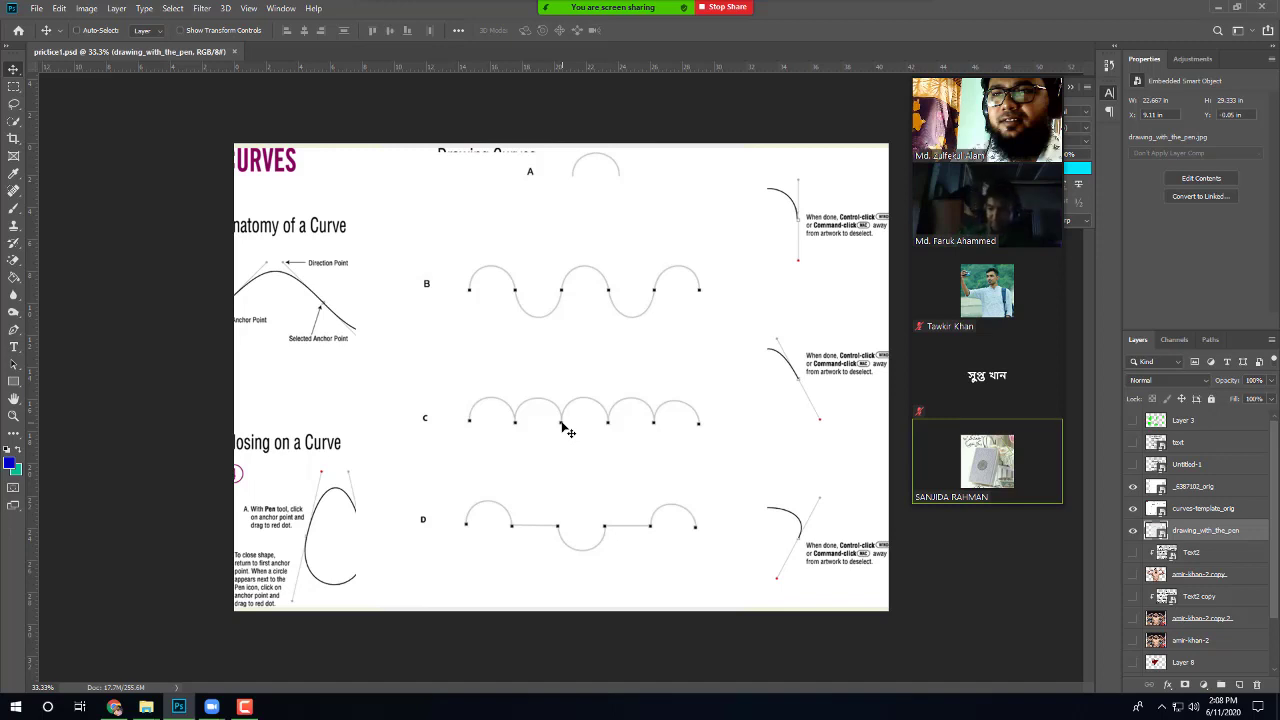
Step: Show the Windows desktop and check the properties of the Desktop folder
mouse_move(141, 708)
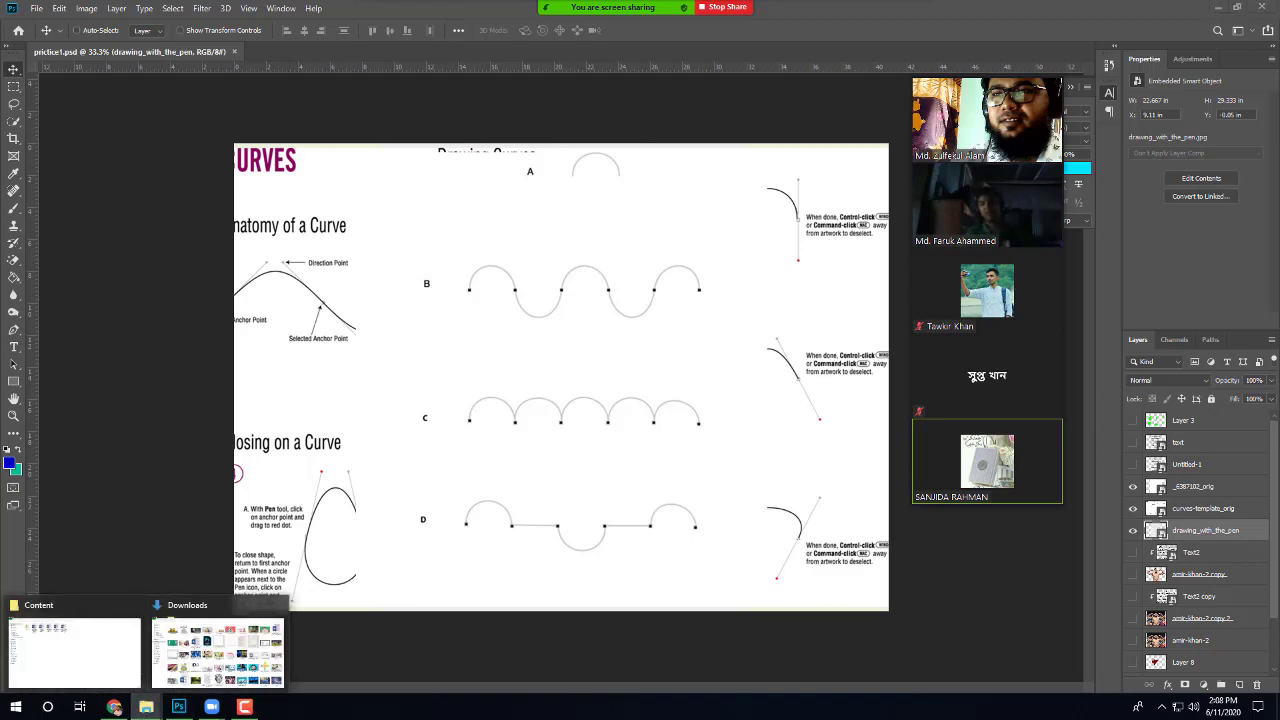
key("super+d")
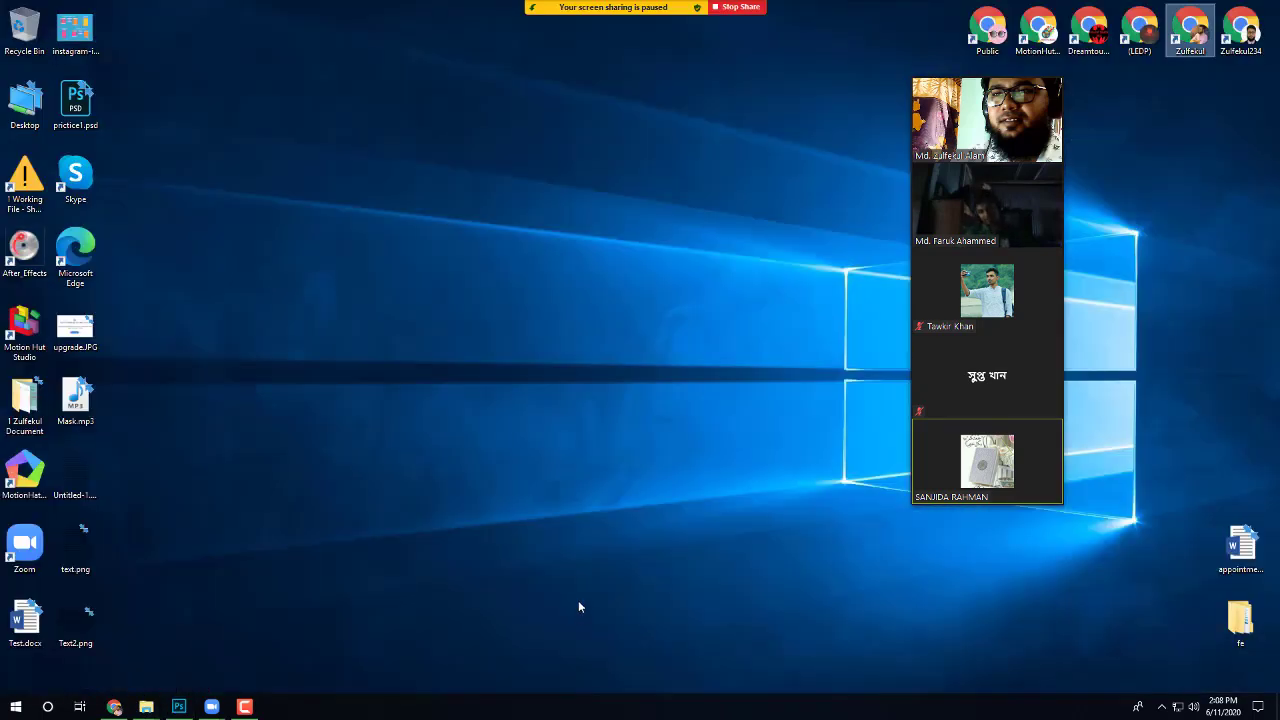
right_click(326, 184)
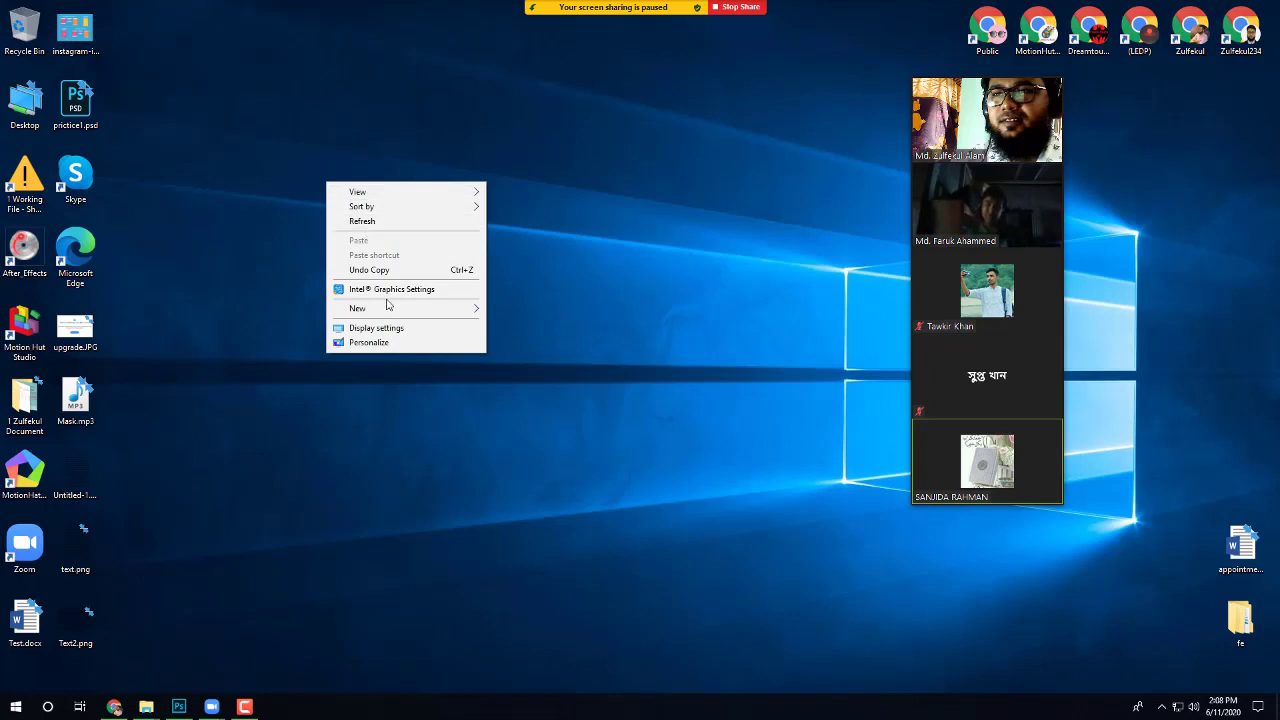
left_click(244, 311)
right_click(8, 112)
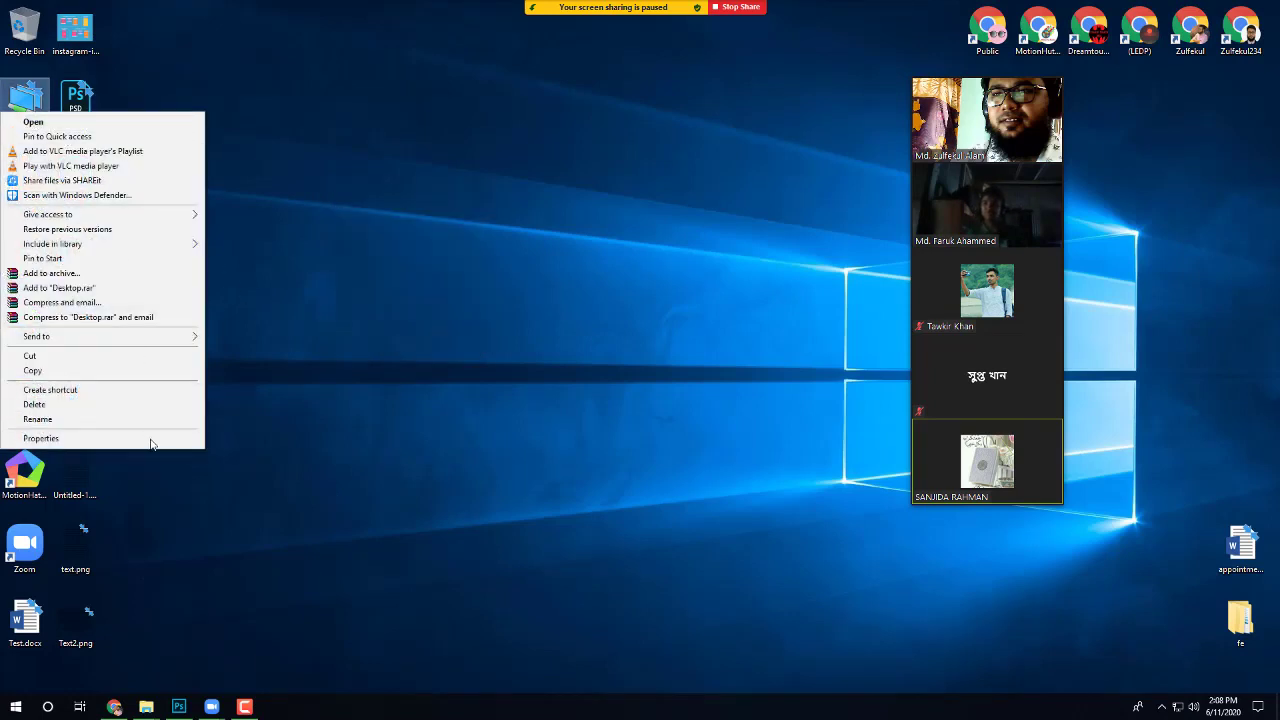
left_click(150, 440)
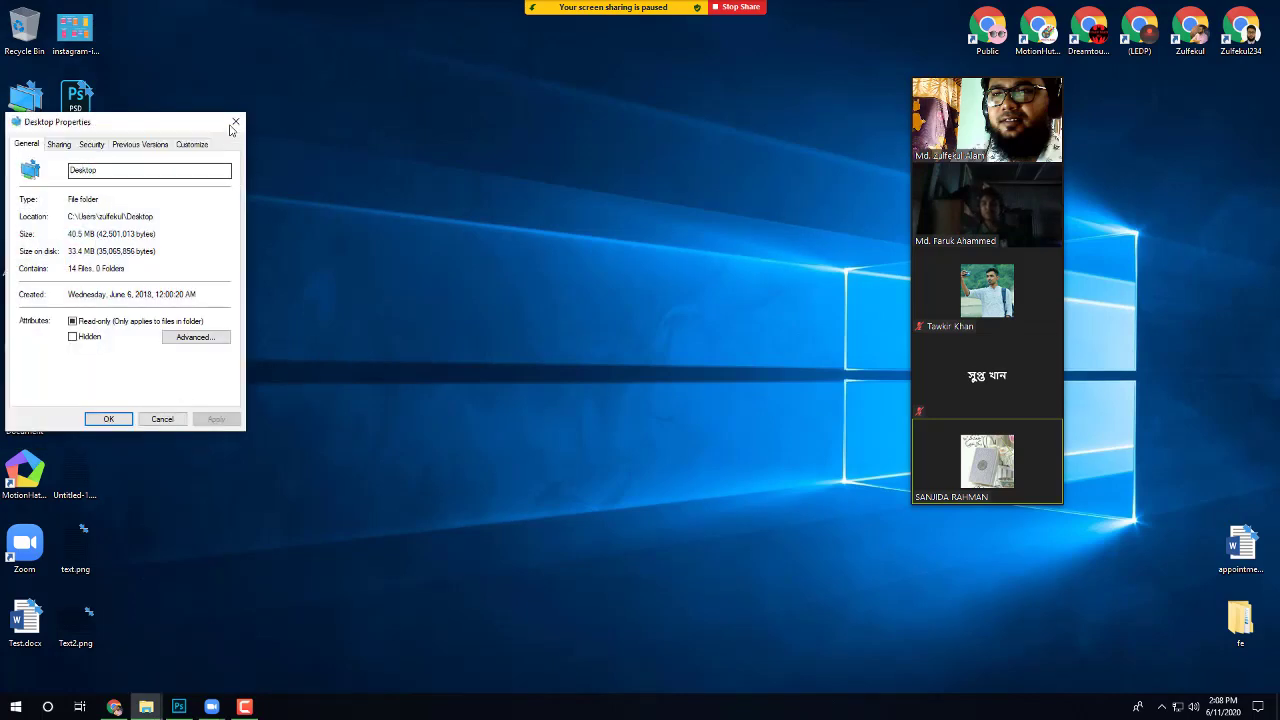
left_click(234, 122)
right_click(205, 151)
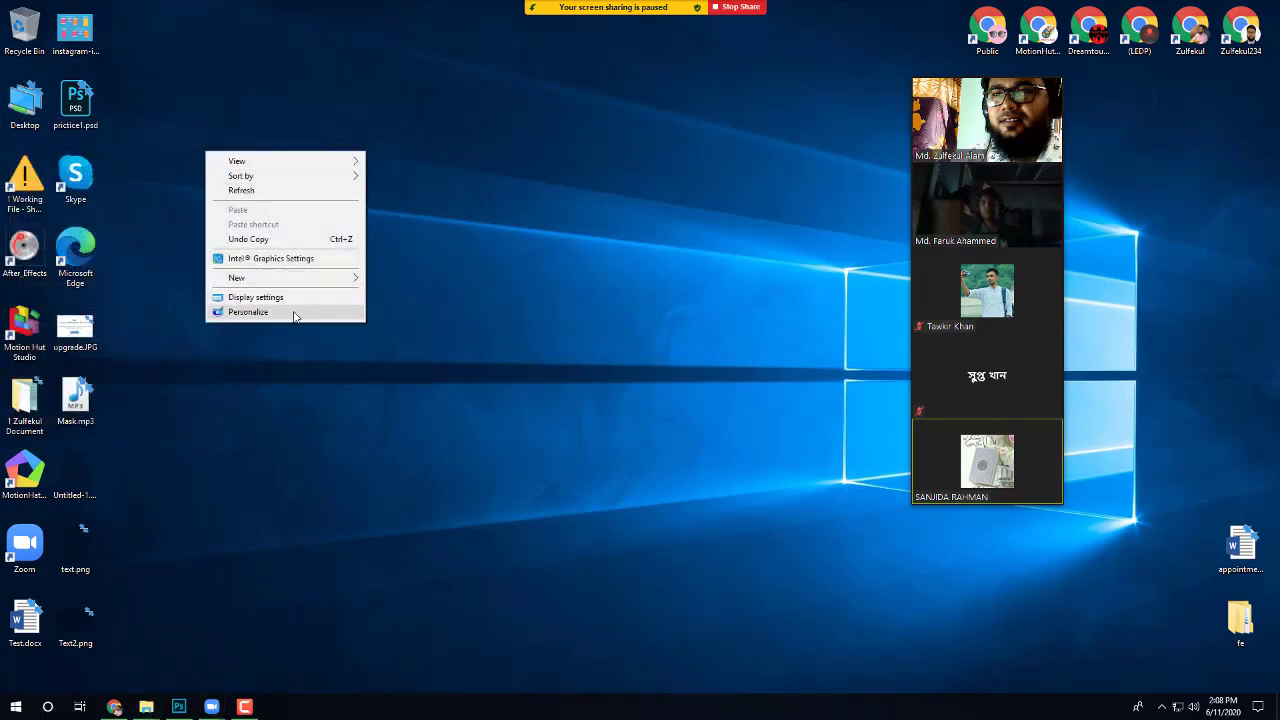
left_click(492, 223)
left_click(16, 707)
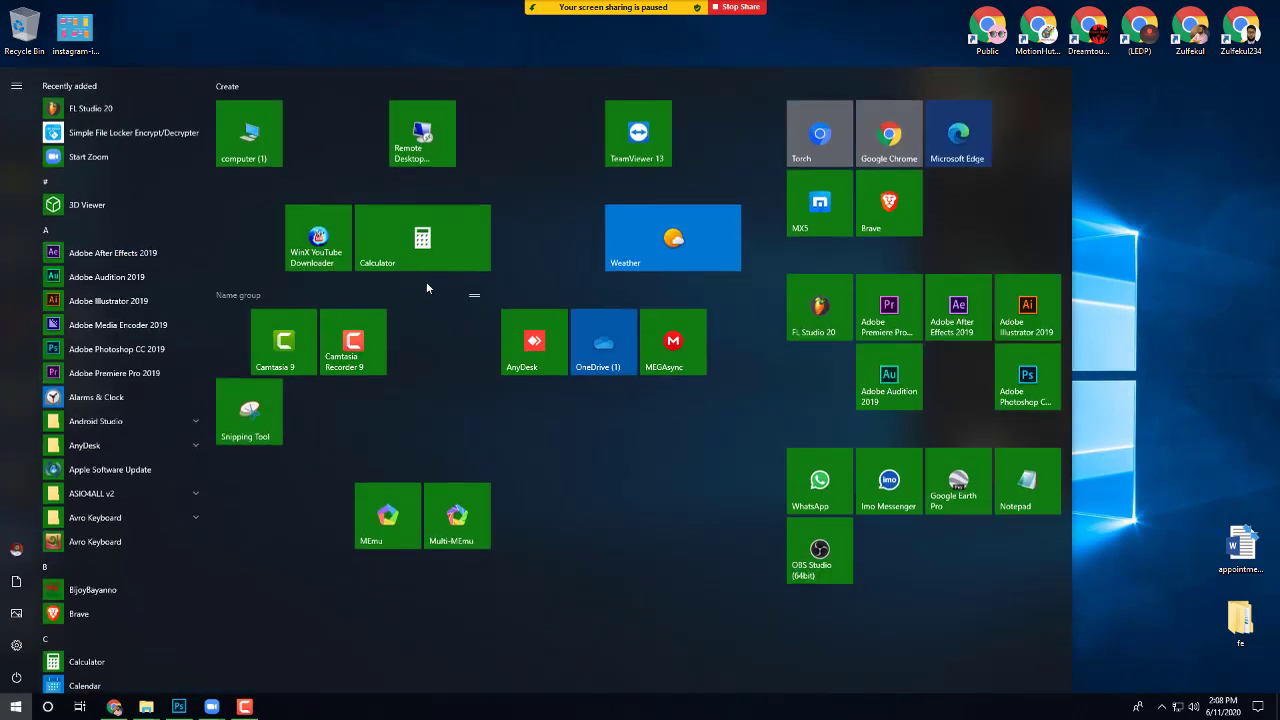
right_click(275, 124)
key("Escape")
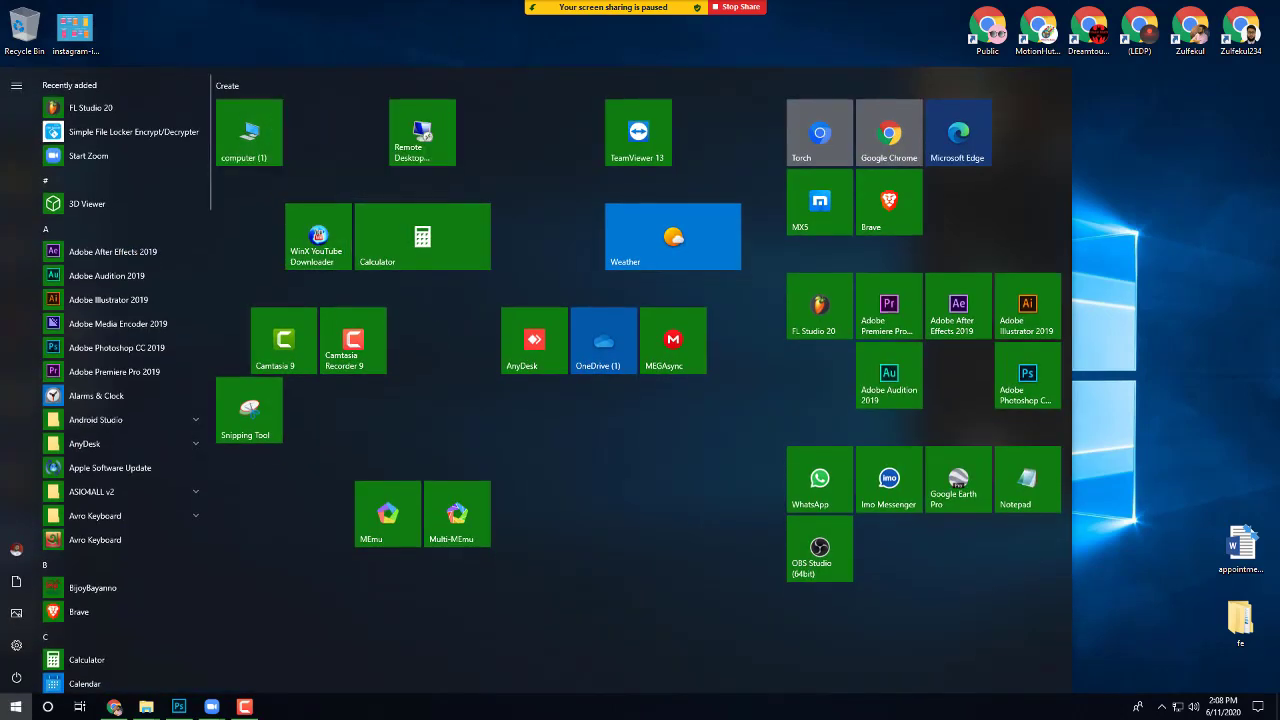
left_click(1210, 233)
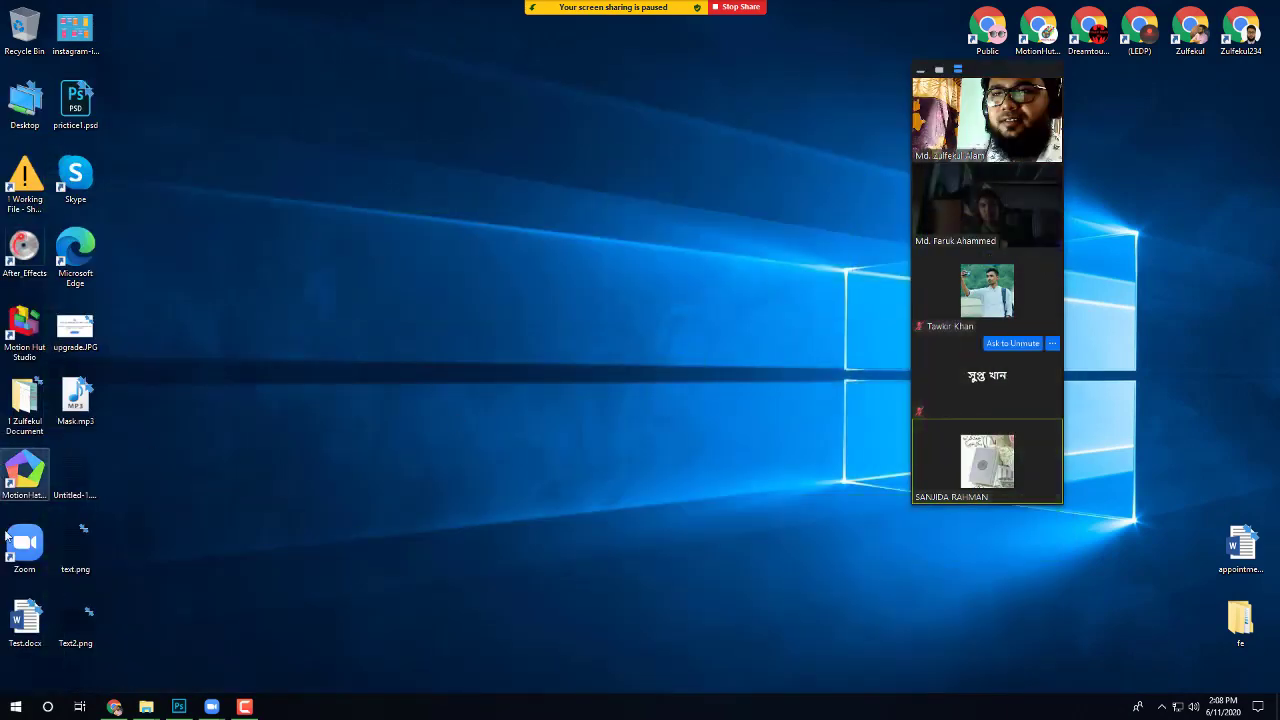
Step: Open the Windows search and mute the host's own microphone in the Zoom meeting
left_click(47, 707)
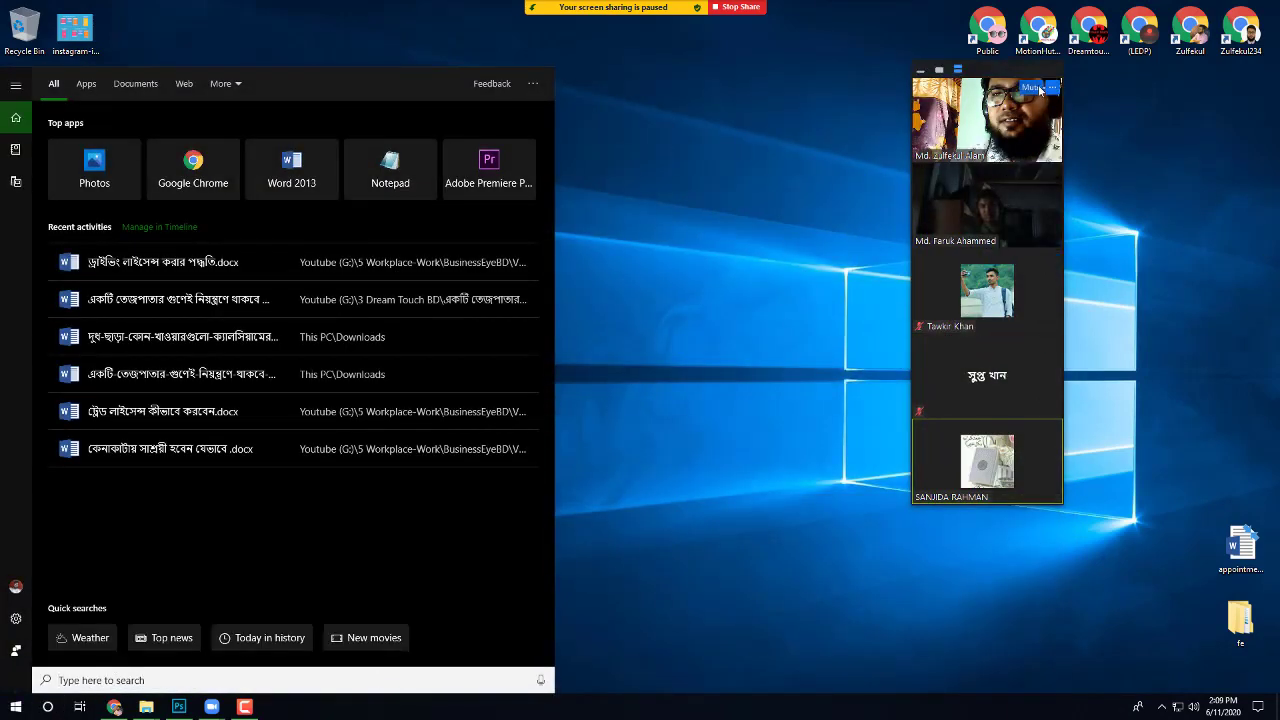
left_click(1040, 90)
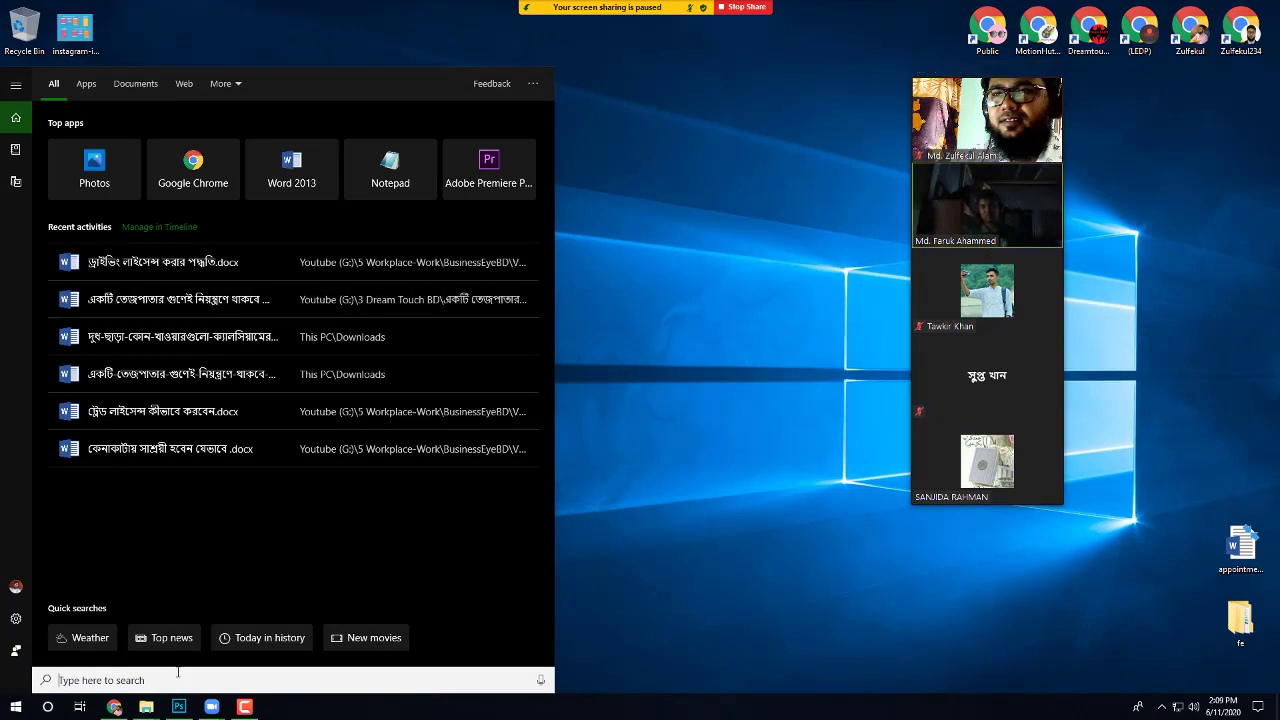
Step: Search Windows for pc and open the properties of the computer app to view the system information
type("pc")
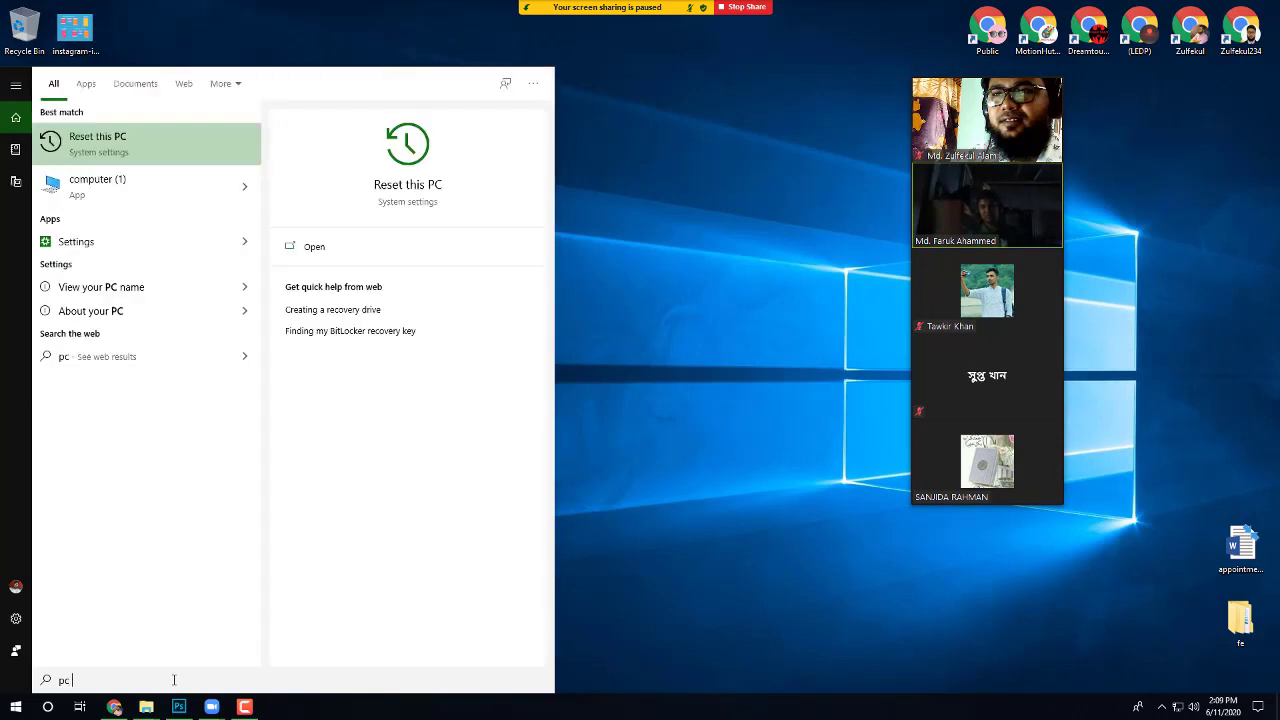
type(" pro")
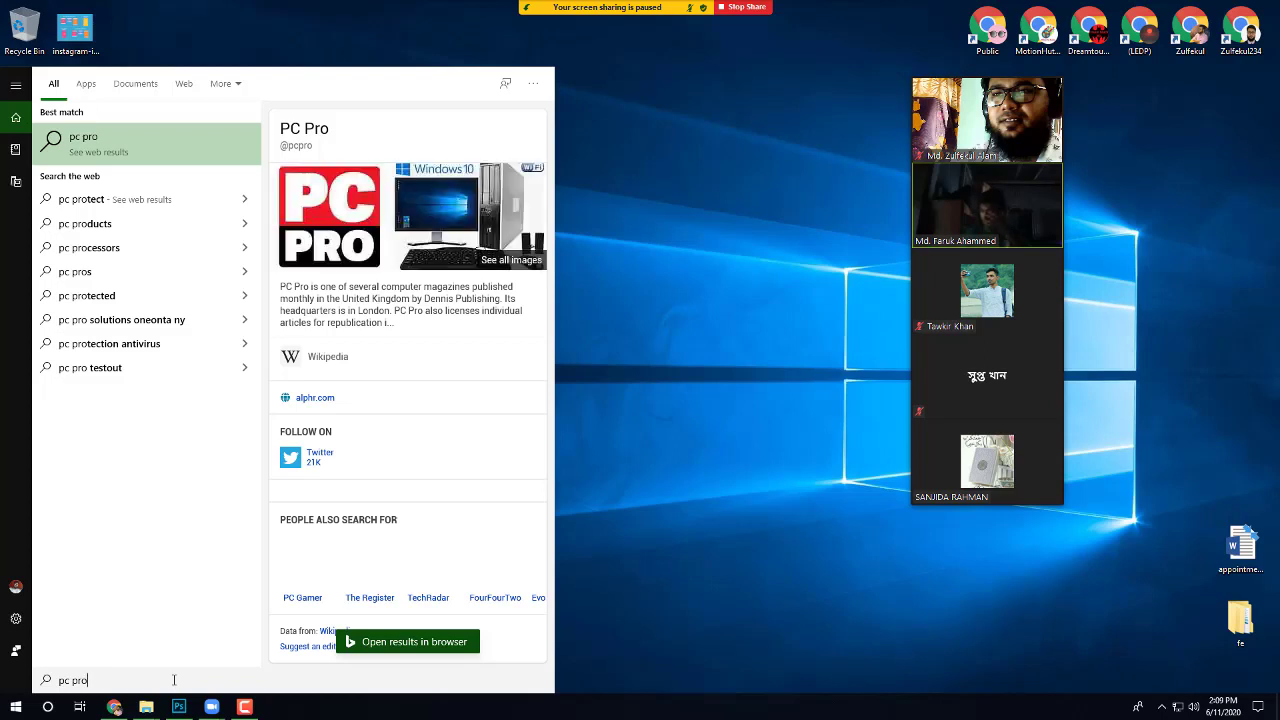
type("per")
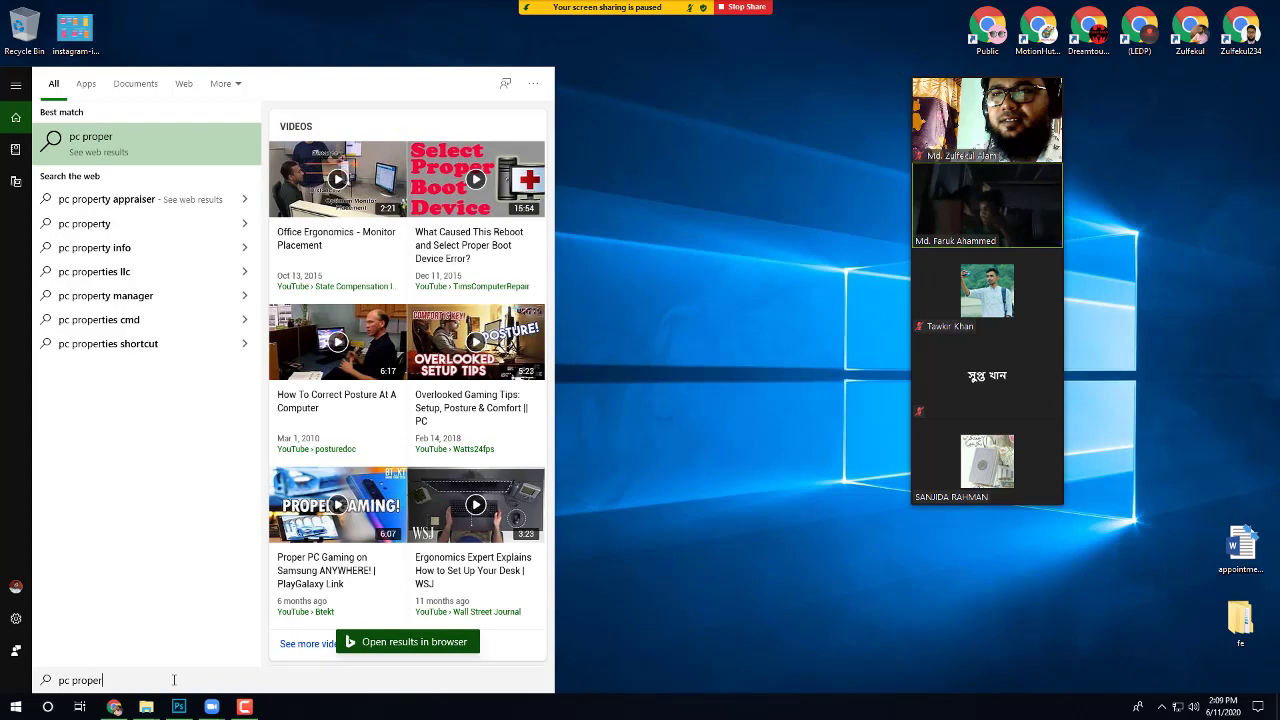
key("BackSpace")
key("BackSpace")
key("BackSpace")
key("BackSpace")
key("BackSpace")
key("BackSpace")
key("BackSpace")
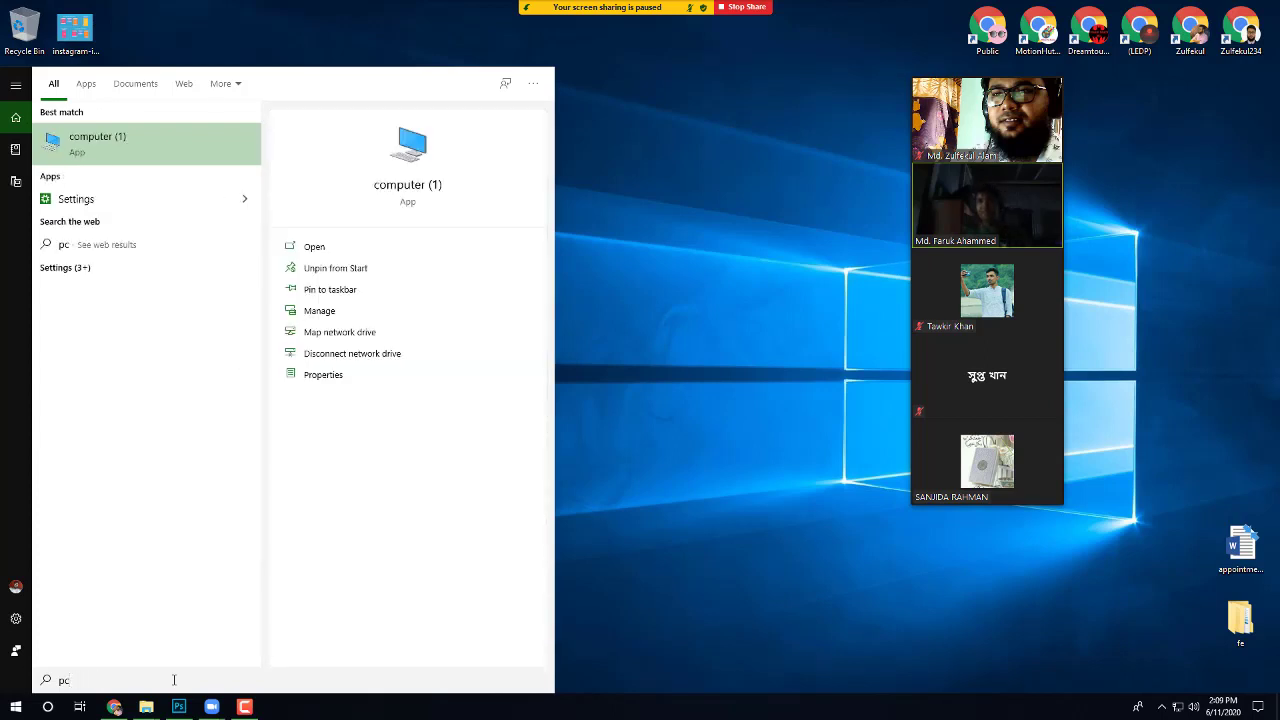
left_click(336, 375)
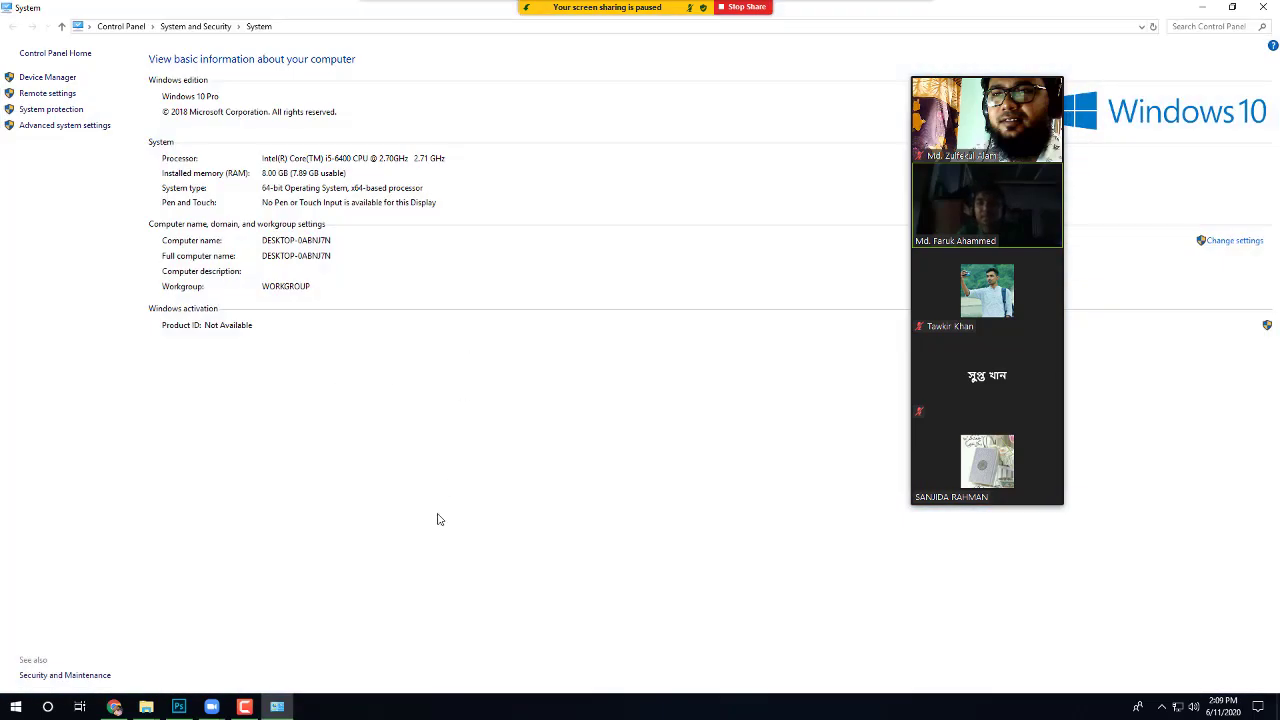
Step: Start a new Zoom share of the entire screen in place of the paused Photoshop window share
mouse_move(968, 399)
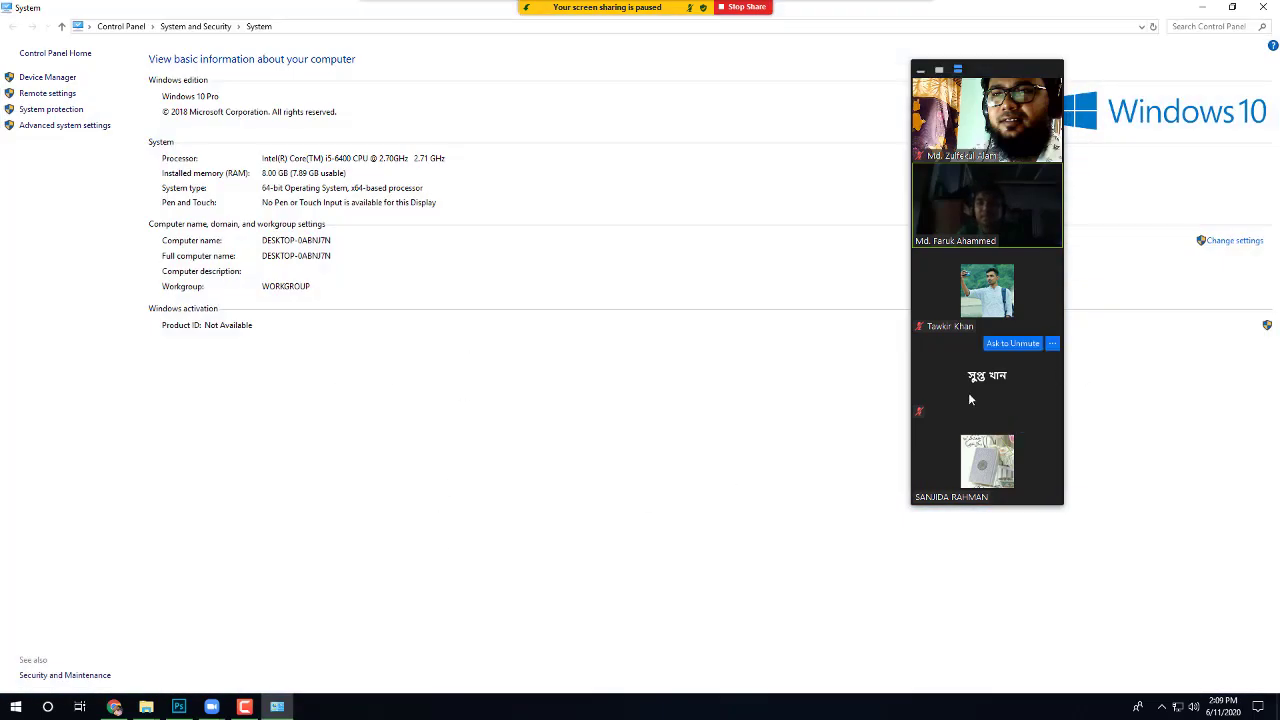
left_click(211, 707)
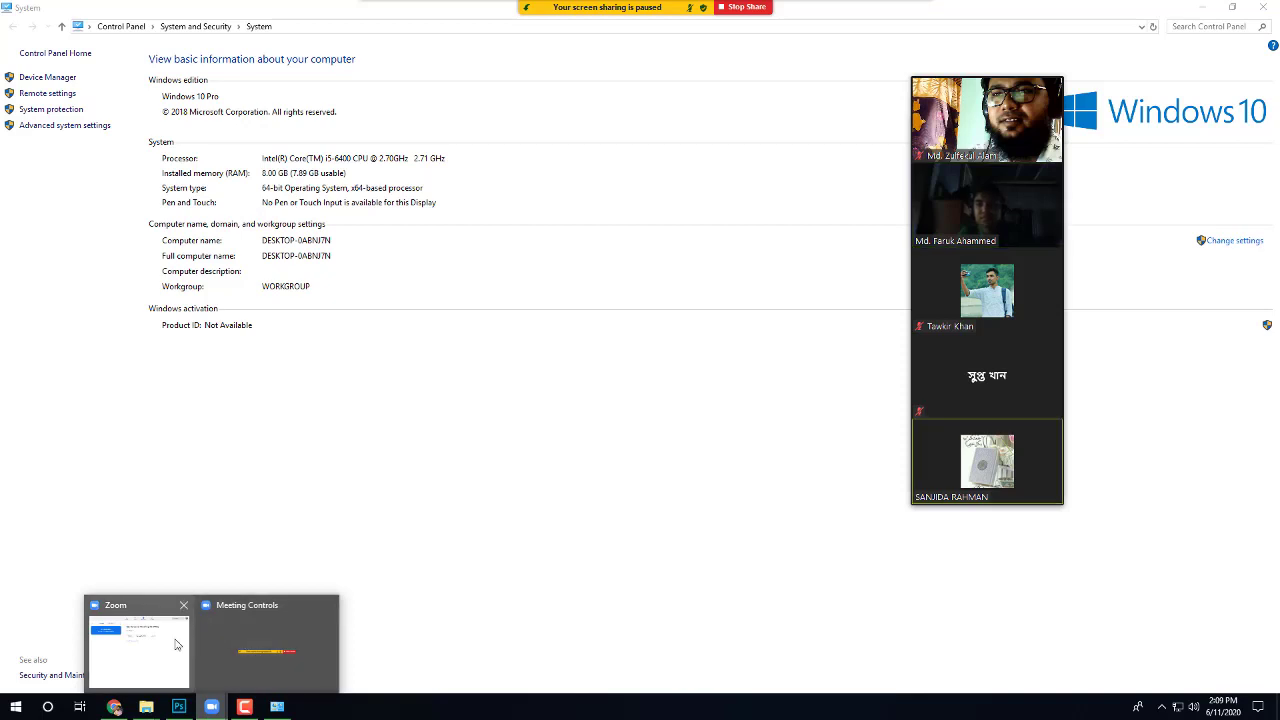
left_click(240, 643)
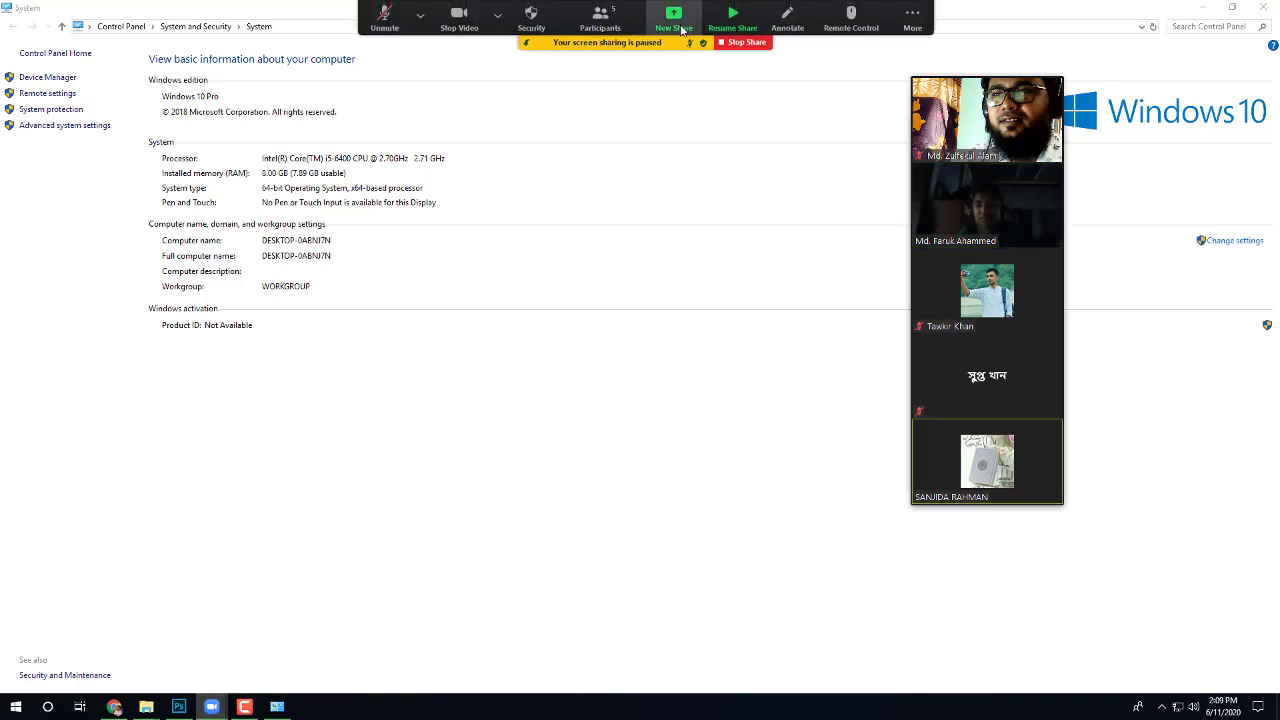
left_click(673, 14)
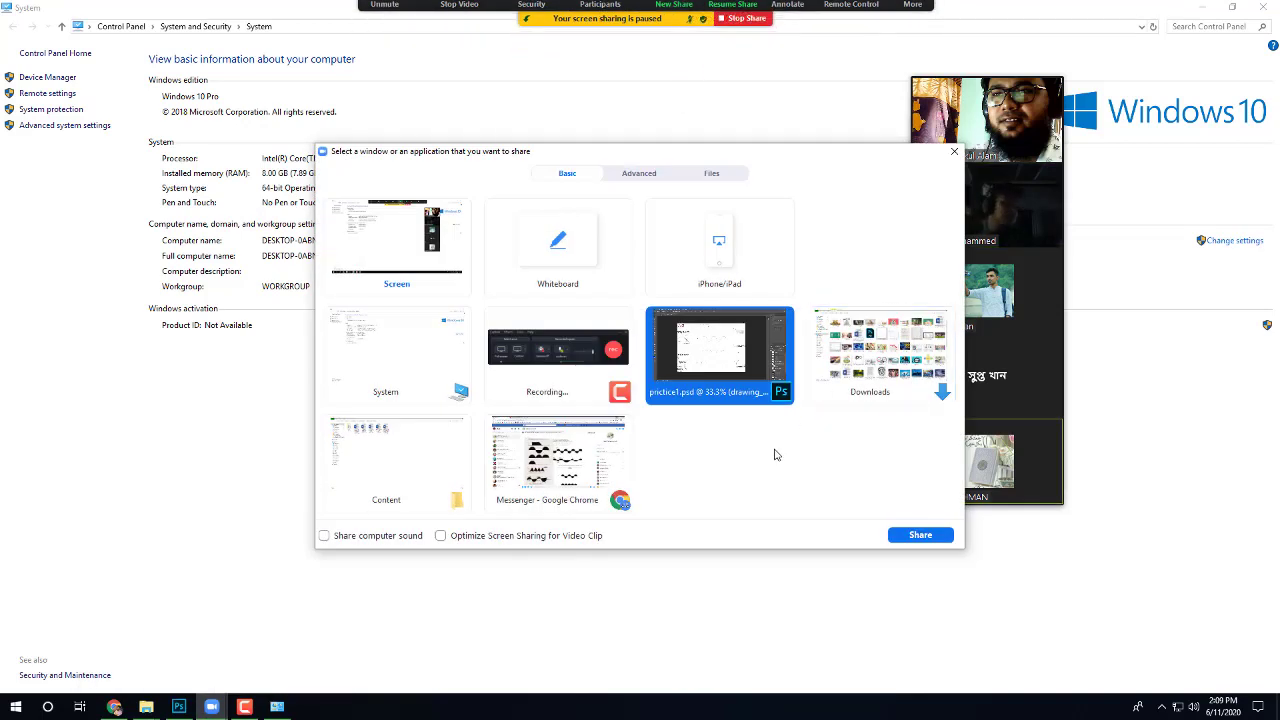
left_click(396, 240)
left_click(922, 536)
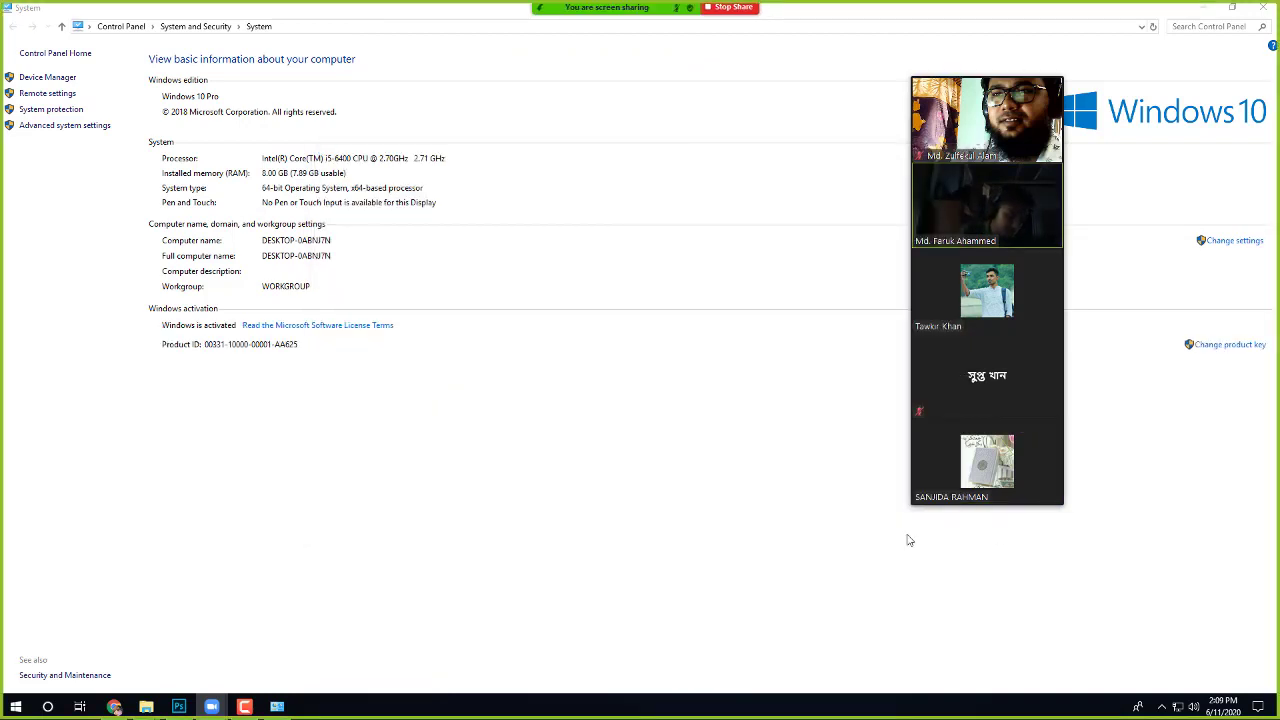
Step: Move the floating Zoom video panel clear of the Windows 10 logo and unmute the host's own microphone
left_click_drag(988, 80, 1065, 240)
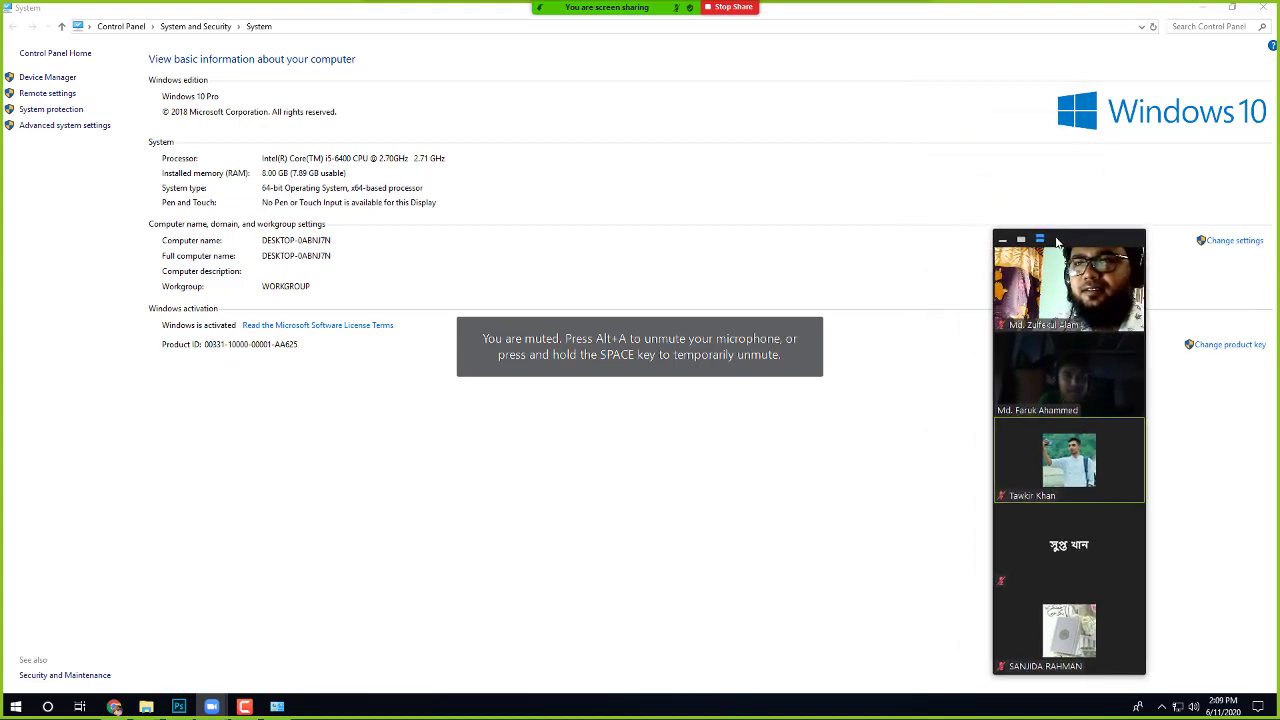
mouse_move(1095, 265)
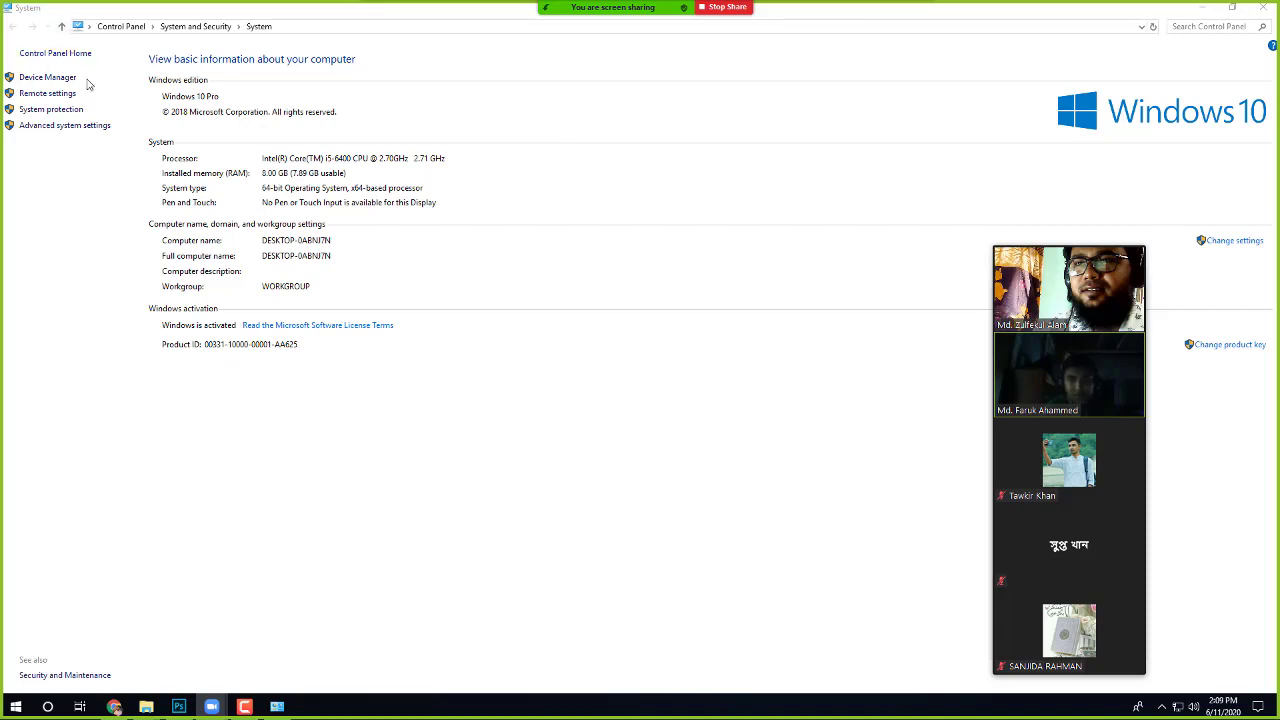
left_click(44, 107)
left_click(134, 46)
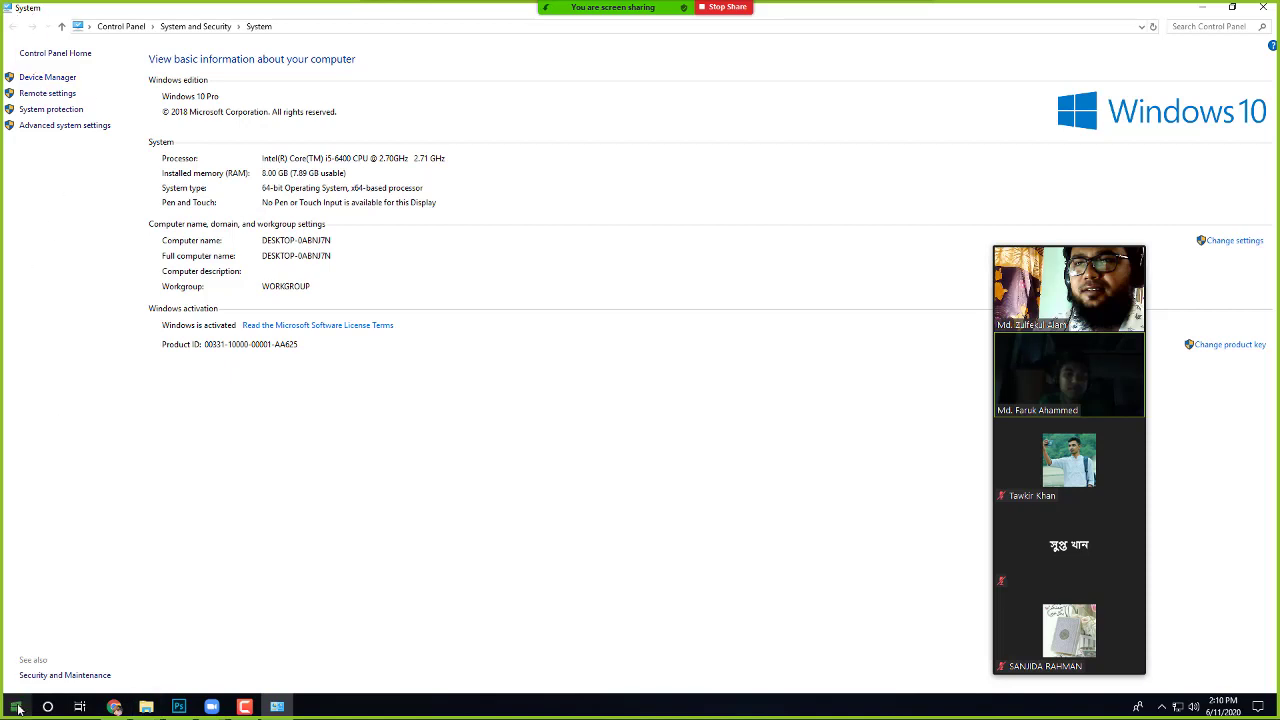
Step: Search Windows for thi, open the computer's properties to show the system information, and minimize that window
left_click(47, 707)
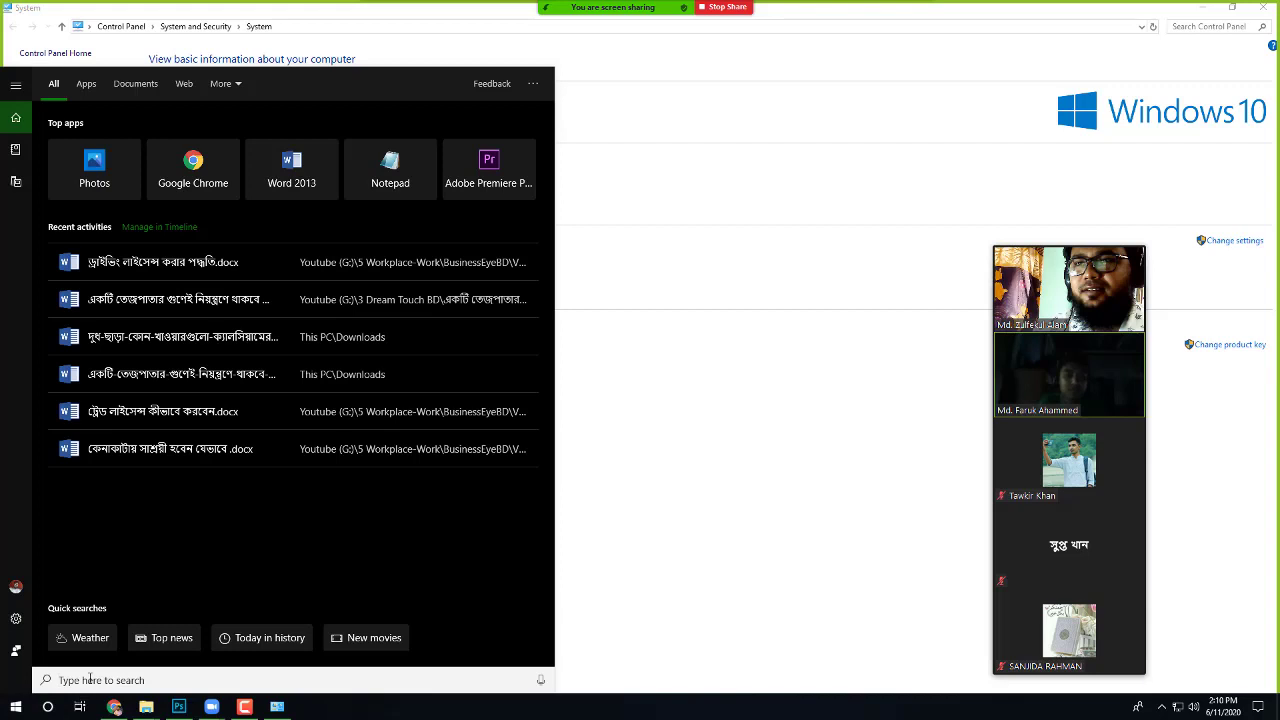
type("t")
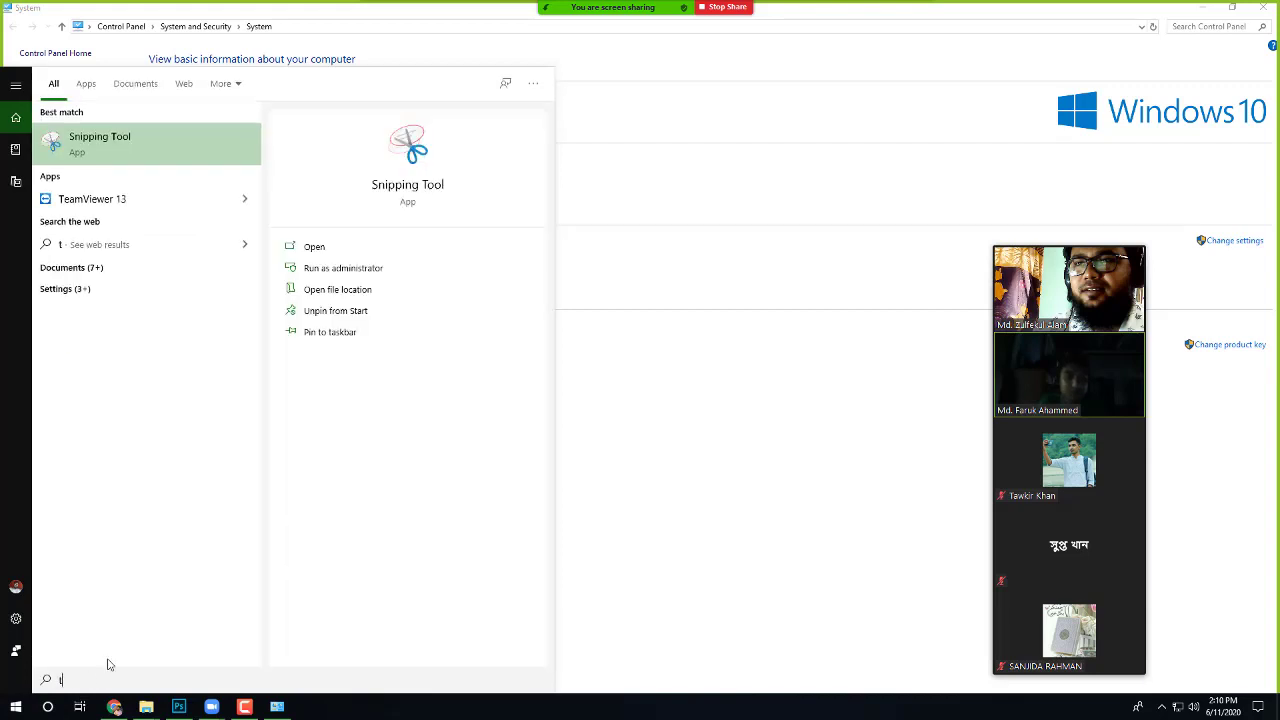
type("hi")
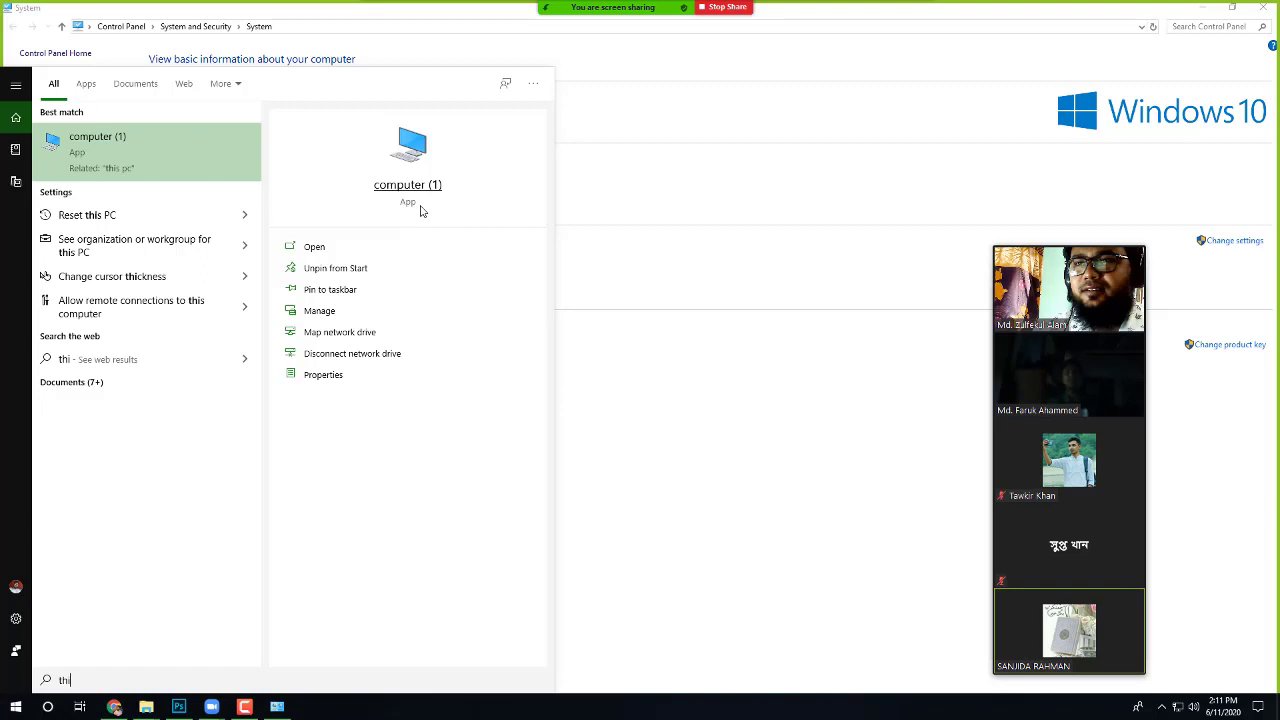
left_click(338, 378)
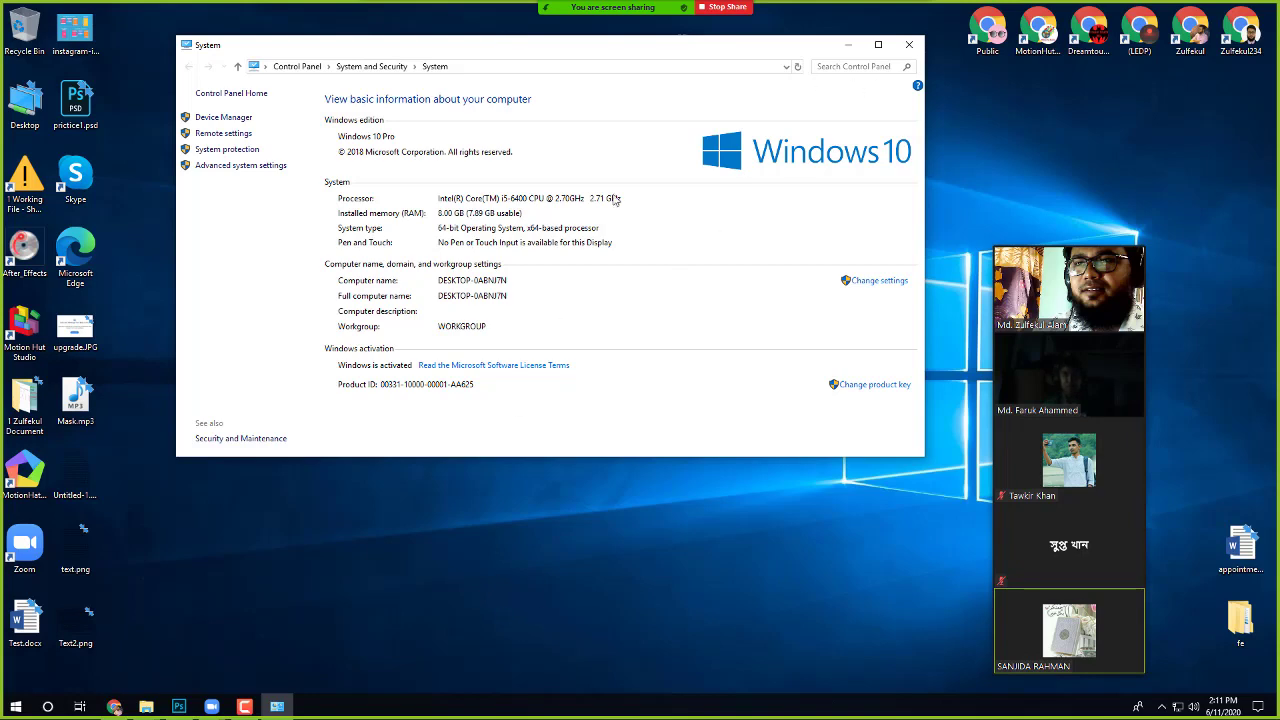
left_click(848, 44)
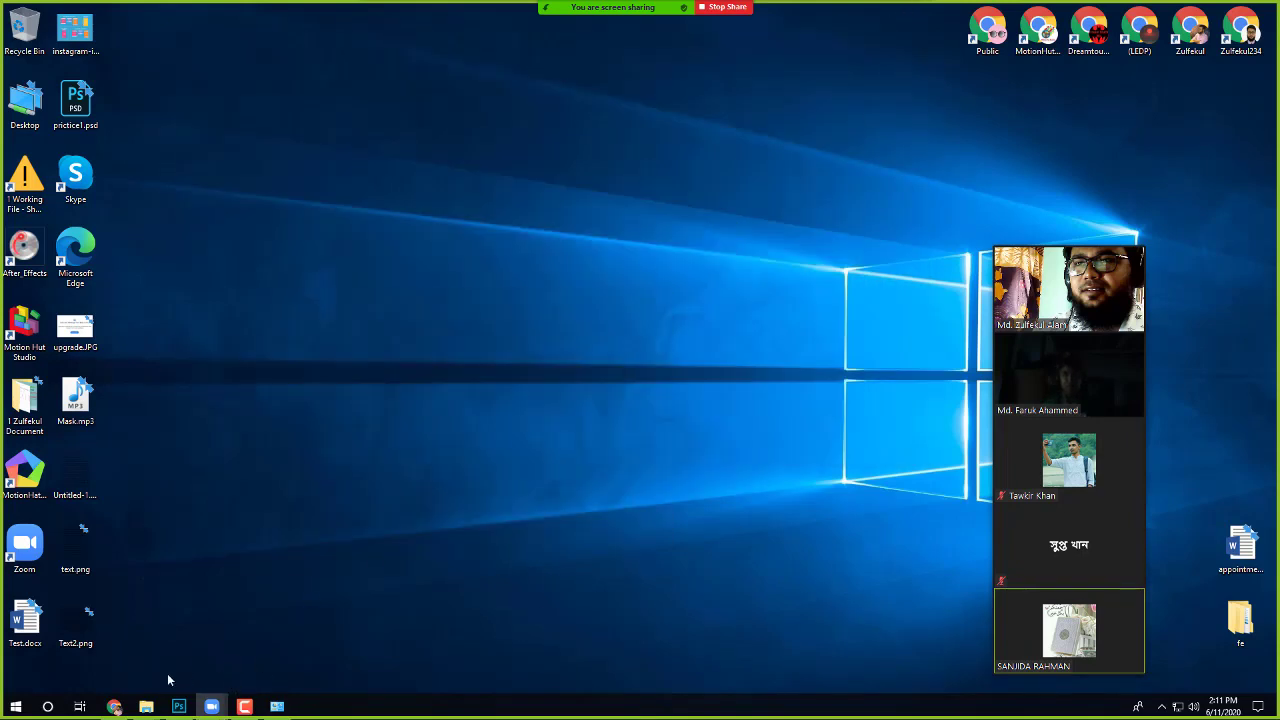
Step: Switch to Google Chrome, search for cpuz in a new tab, and open CPUID's CPU-Z for Windows page
left_click(114, 707)
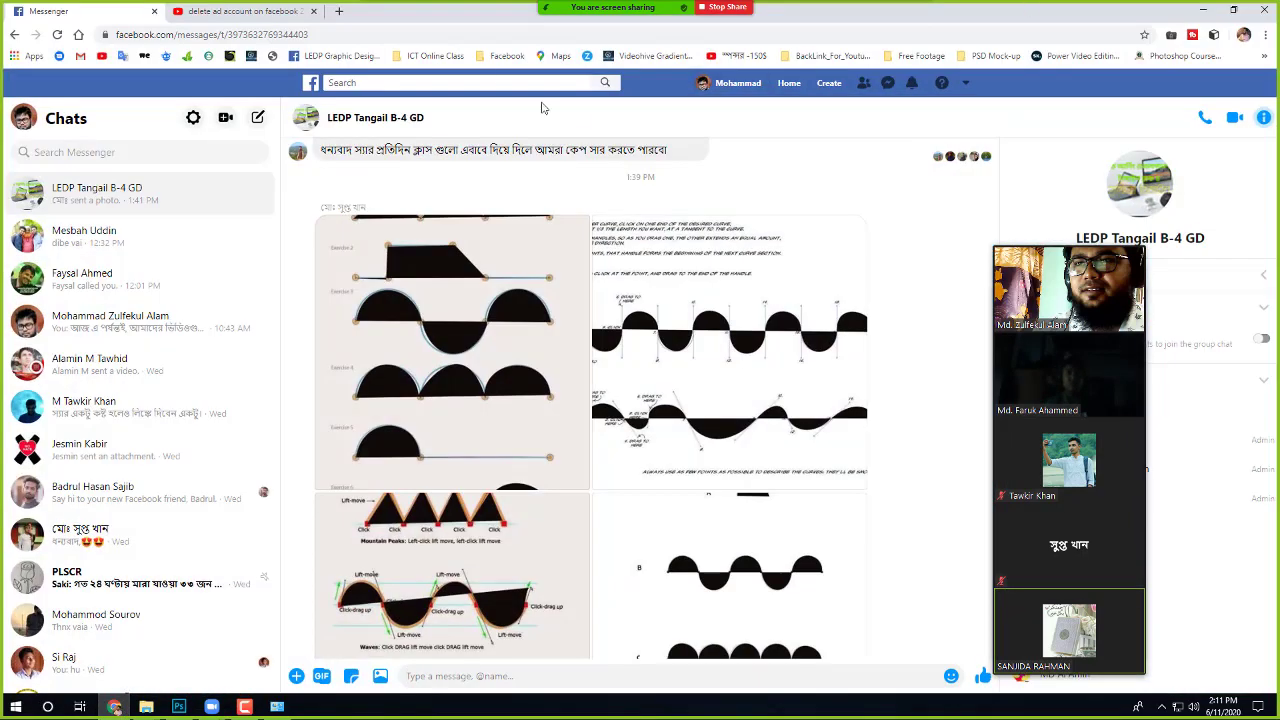
left_click(339, 12)
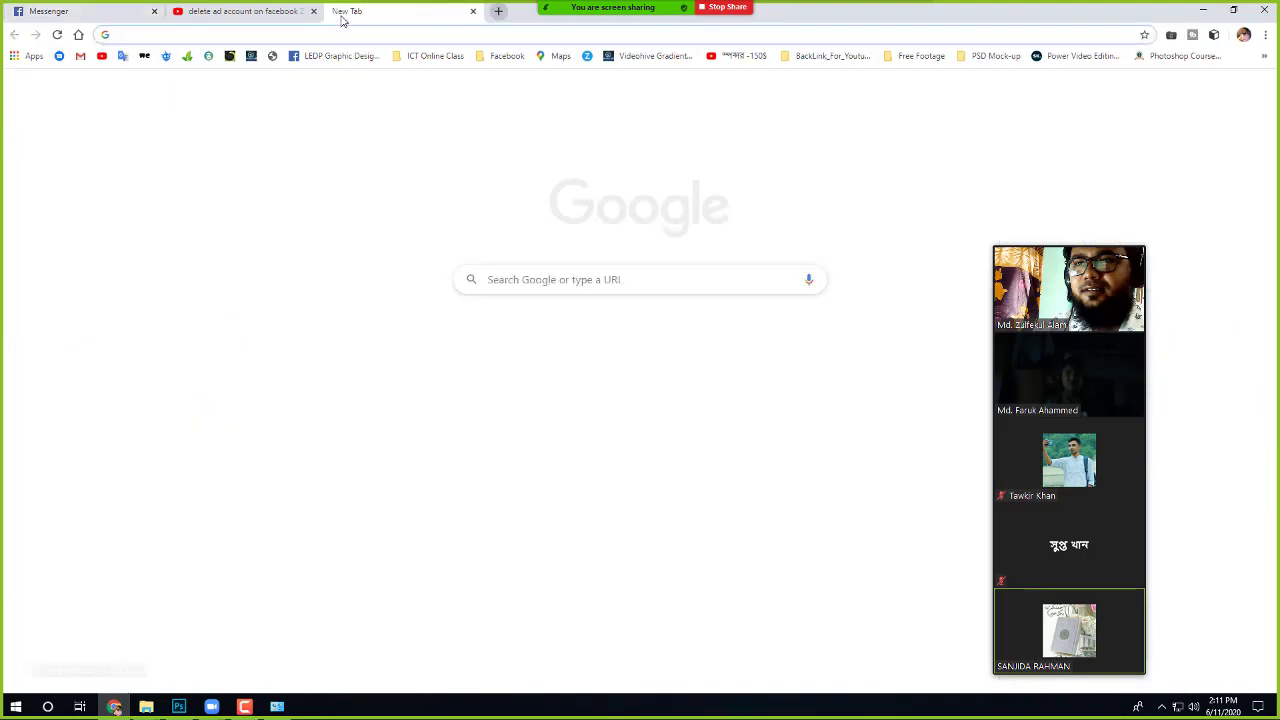
type("cpu")
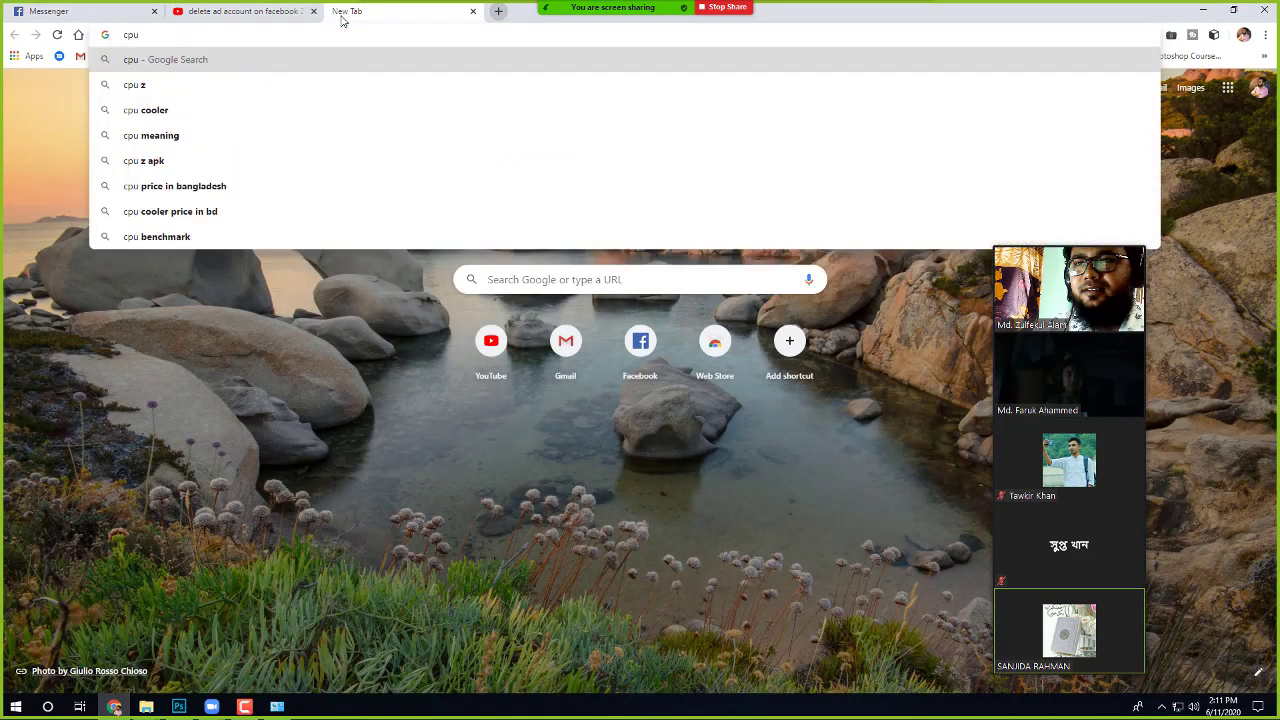
type("z")
key("Return")
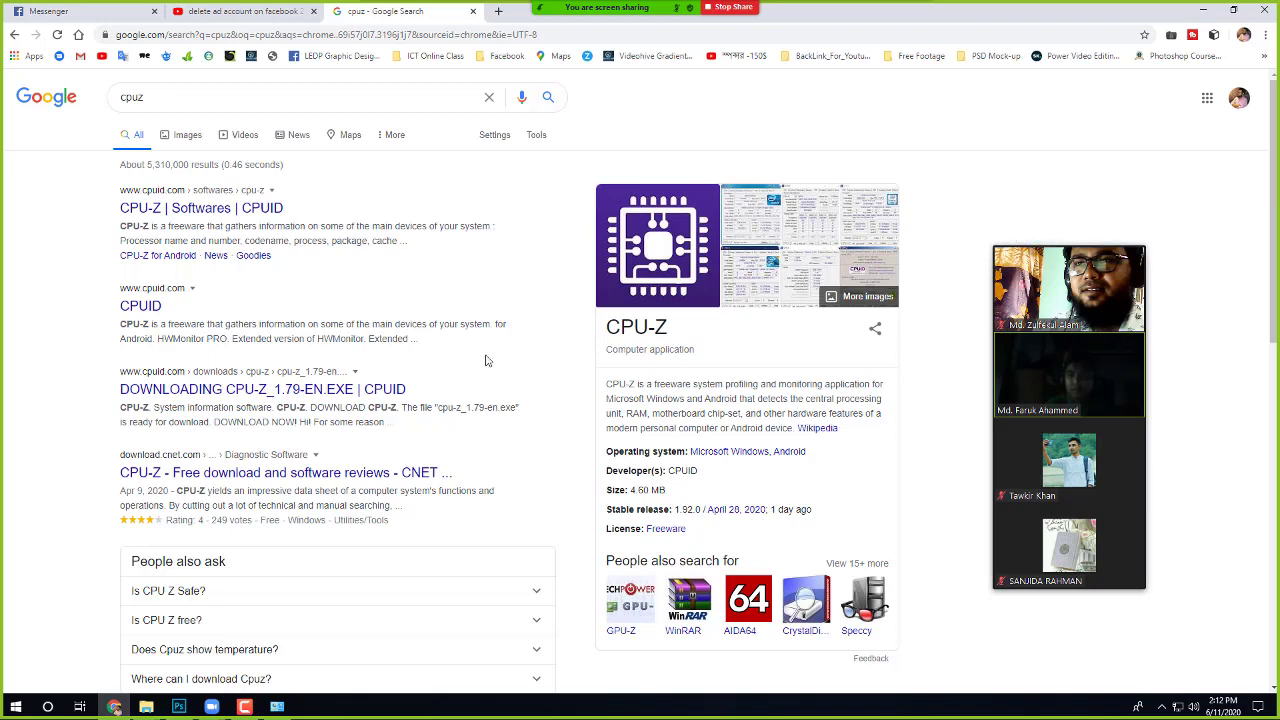
left_click(148, 313)
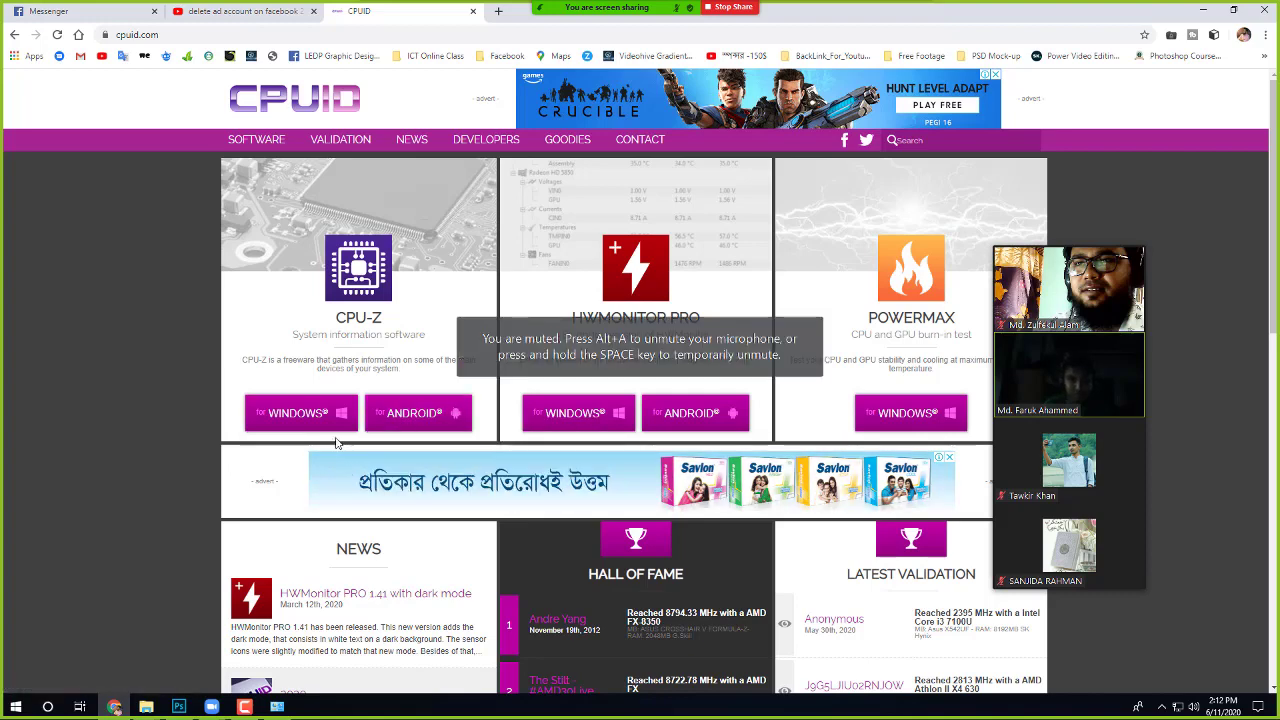
left_click(288, 418)
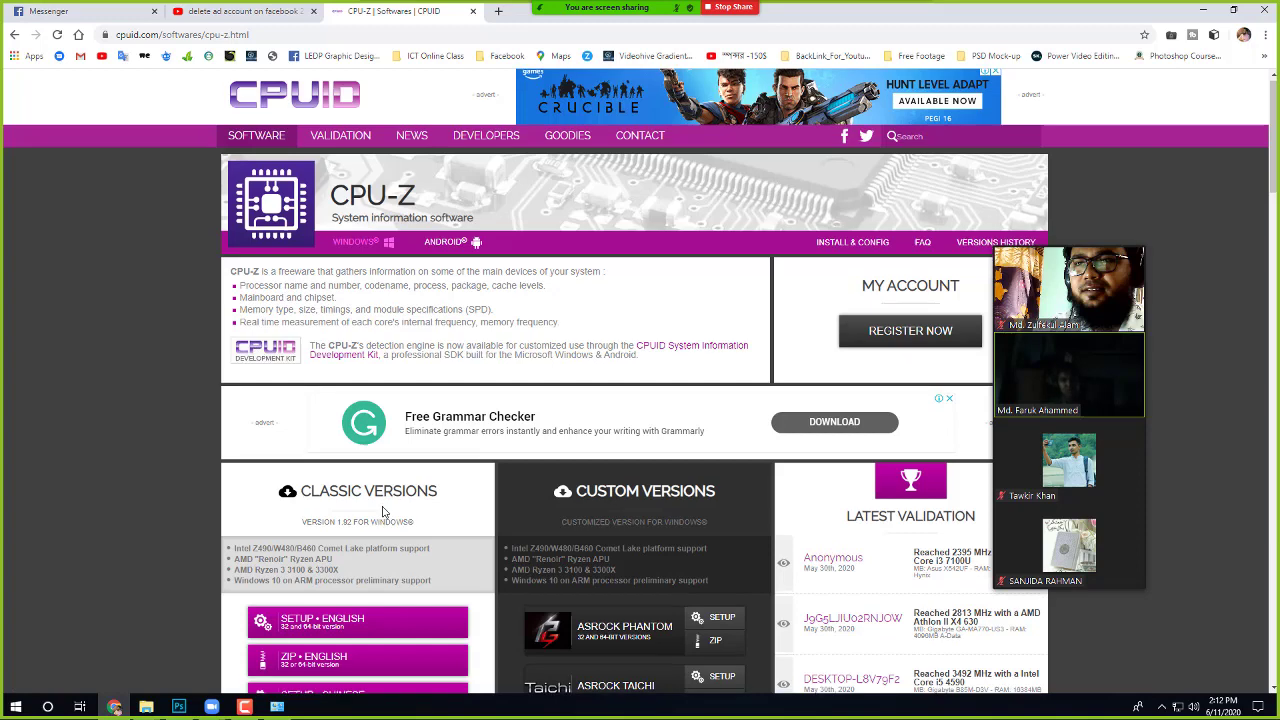
Step: Download the English setup cpu-z_1.92-en.exe to Downloads\Programs, creating the missing folder, and open that folder
scroll(383, 511, "down", 2)
left_click(372, 512)
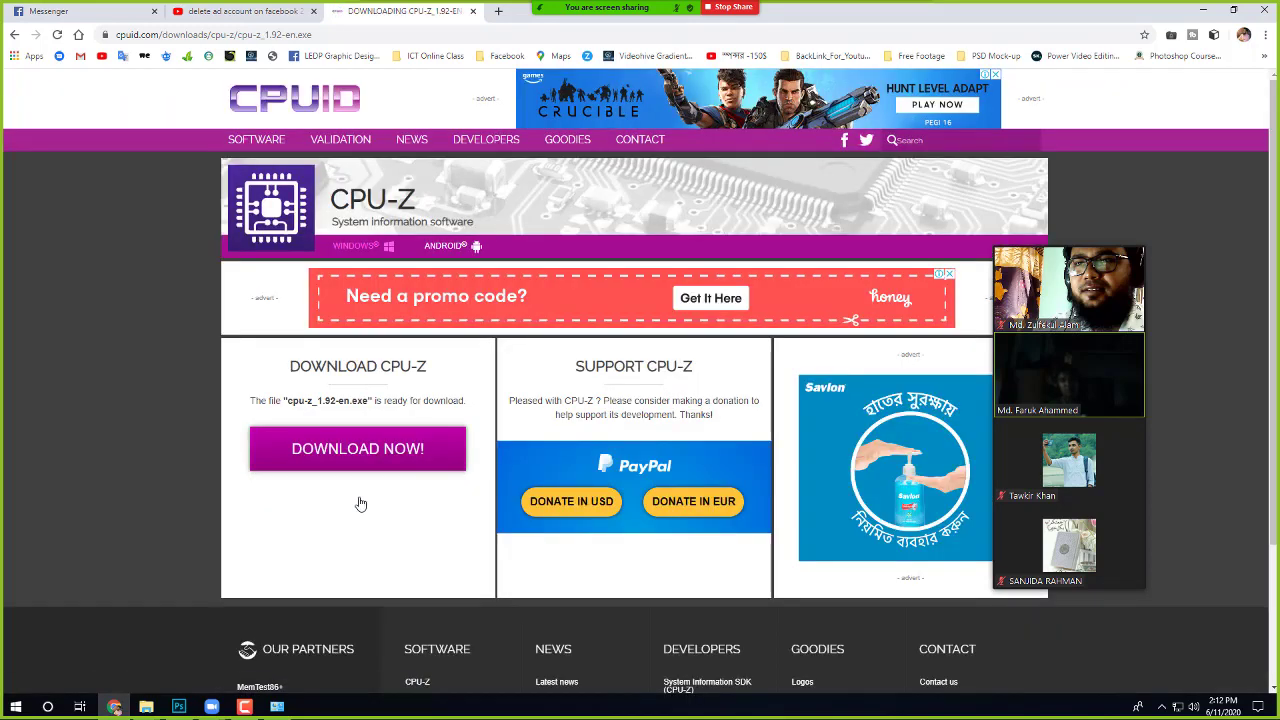
left_click(373, 449)
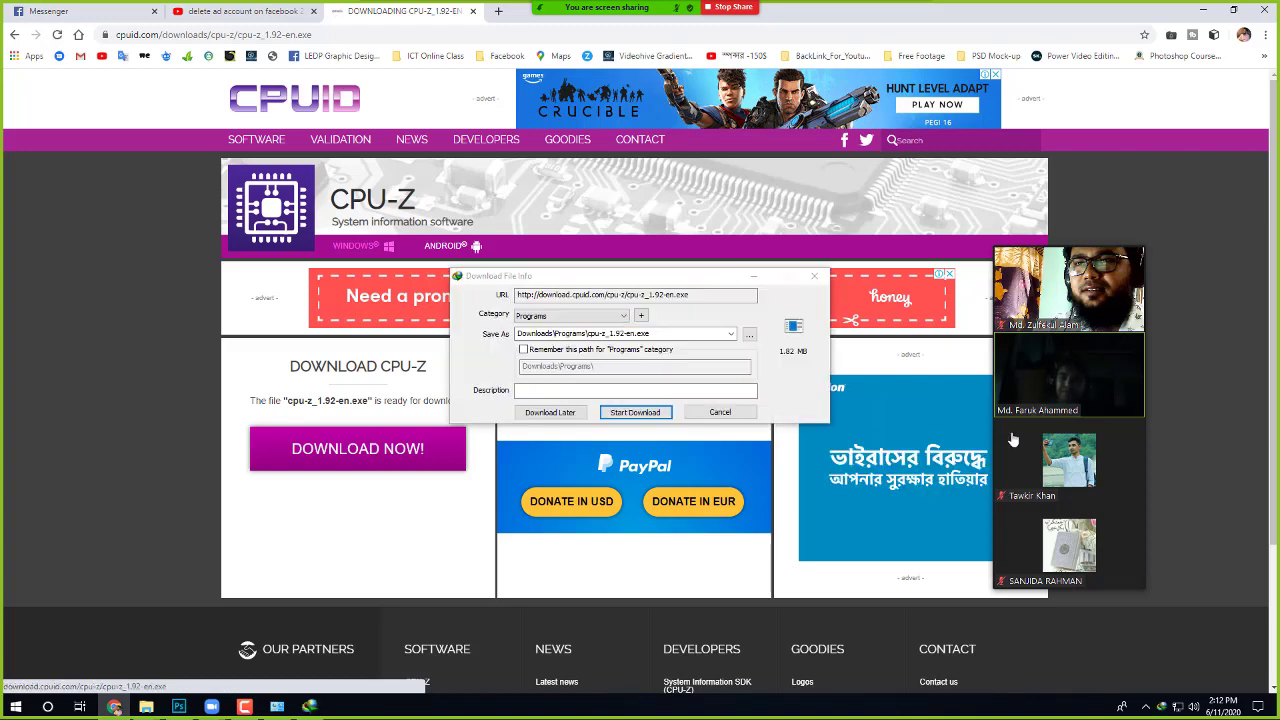
left_click(636, 412)
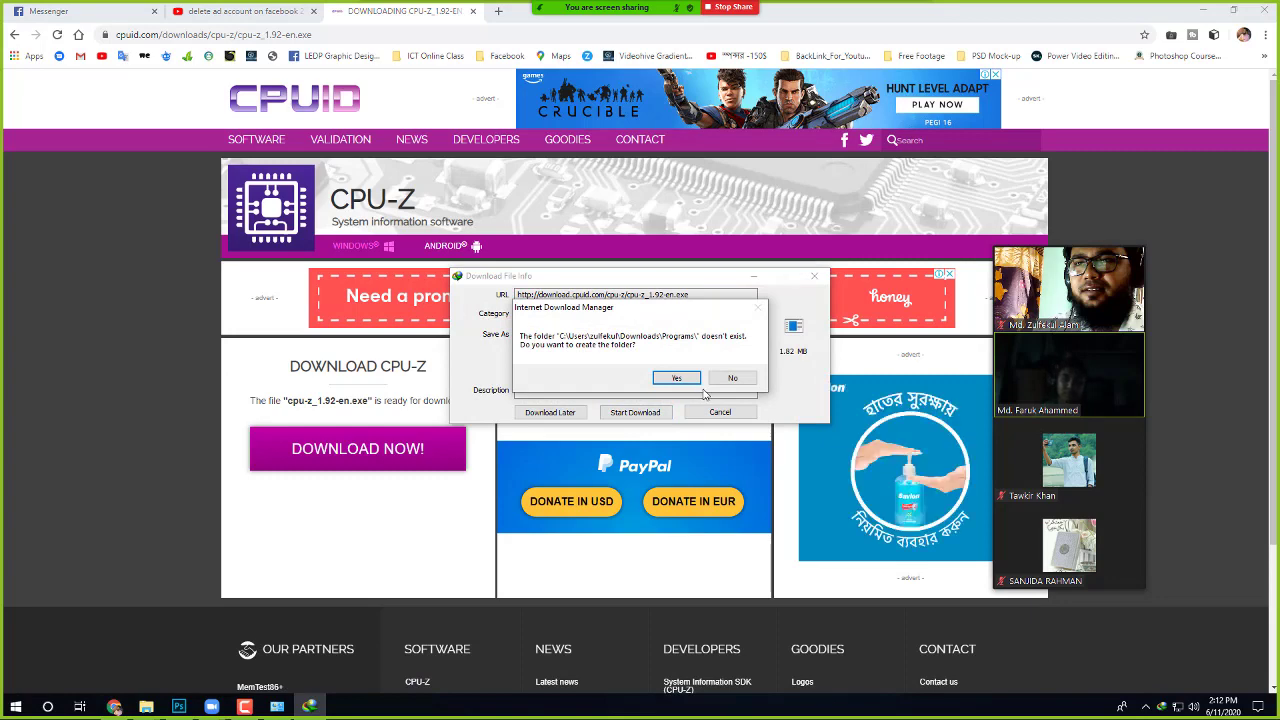
left_click(676, 378)
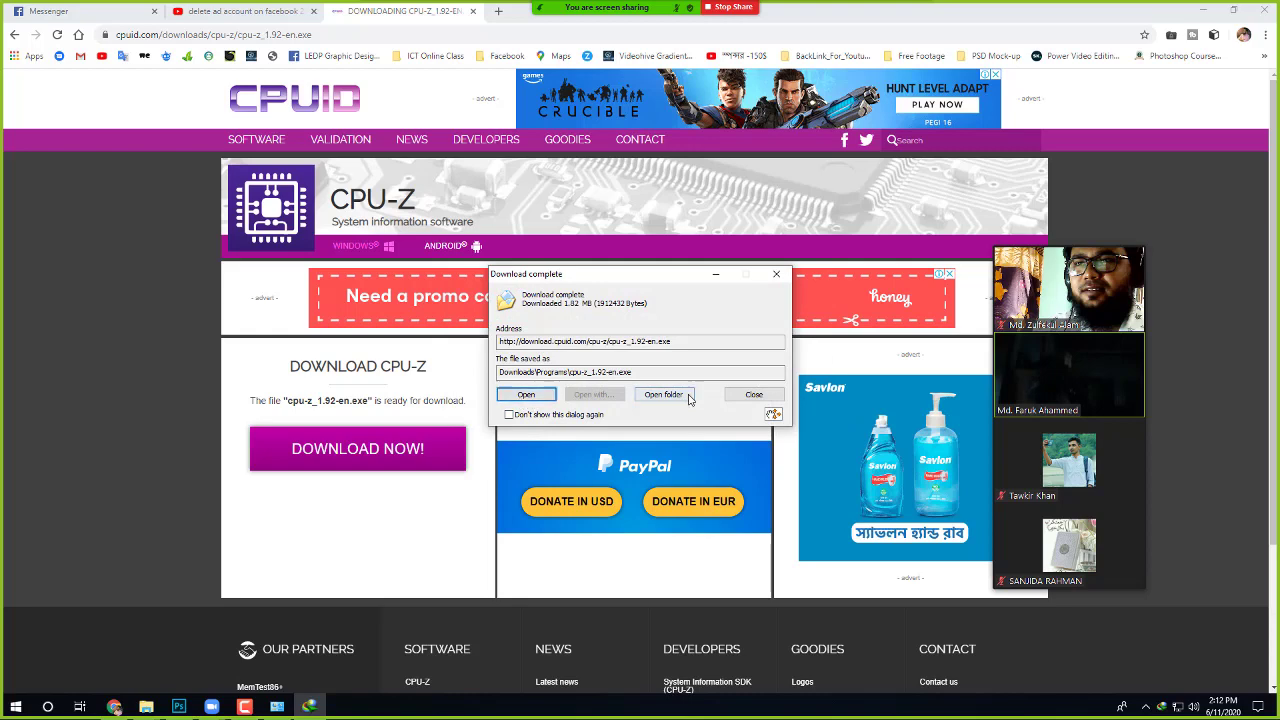
left_click(658, 396)
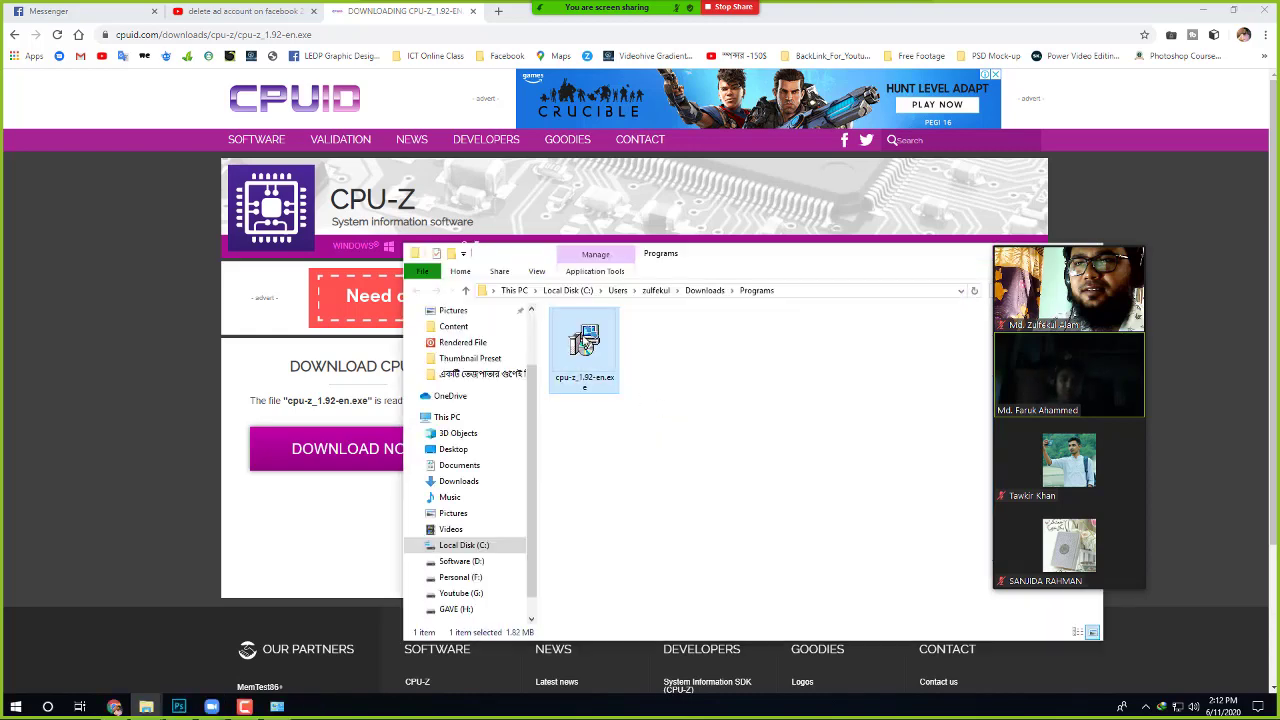
Step: Install CPU-Z 1.92 with the license accepted and the default folders and desktop icon, and close its readme file
double_click(587, 347)
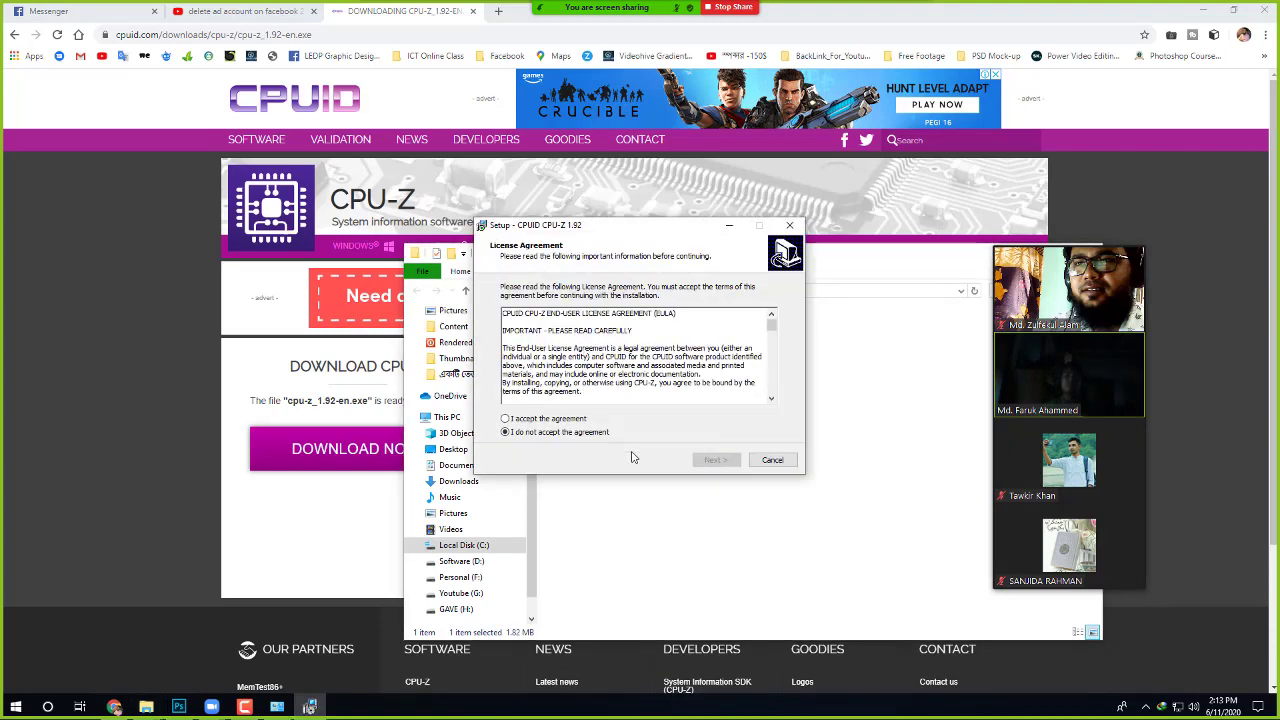
left_click(527, 420)
left_click(716, 460)
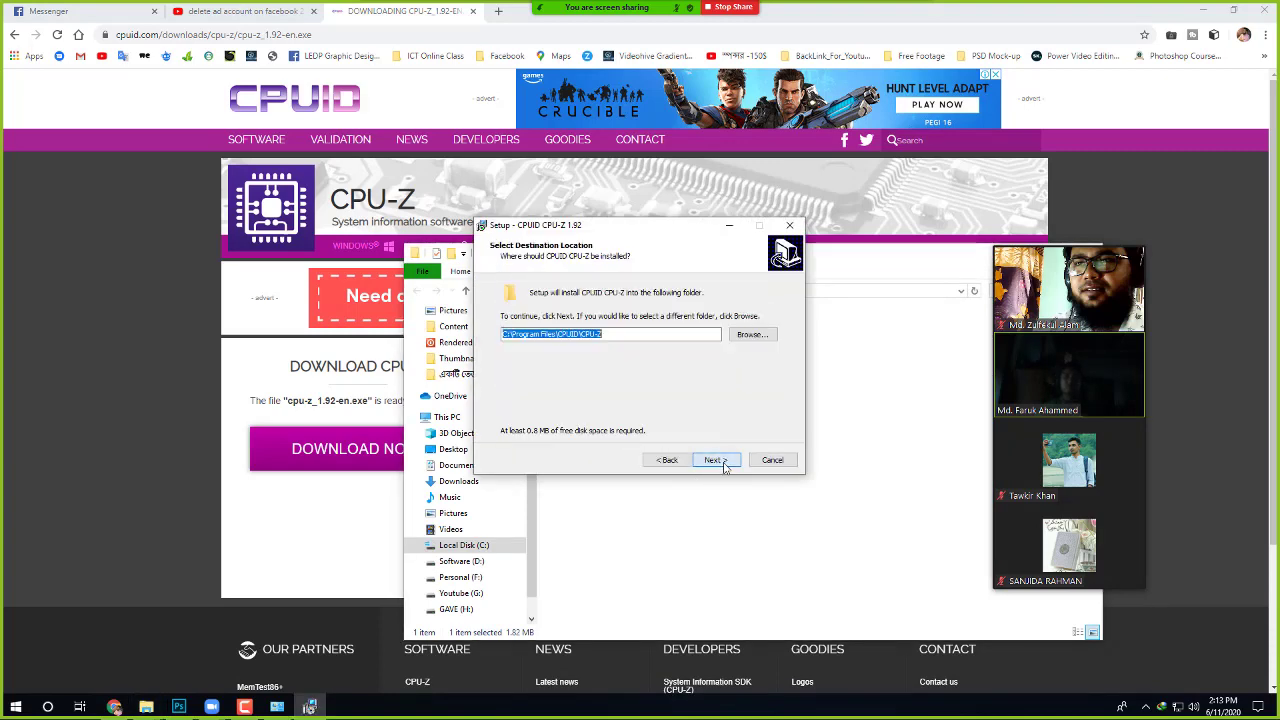
left_click(722, 462)
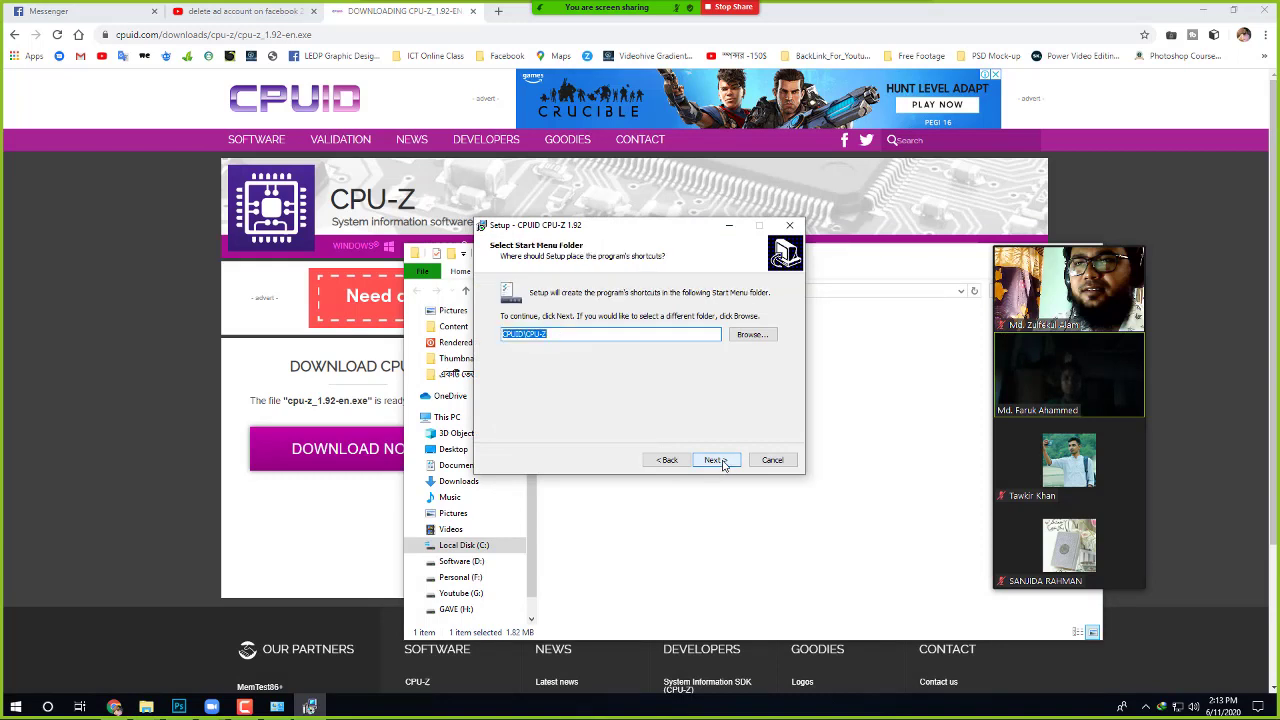
left_click(722, 462)
left_click(722, 462)
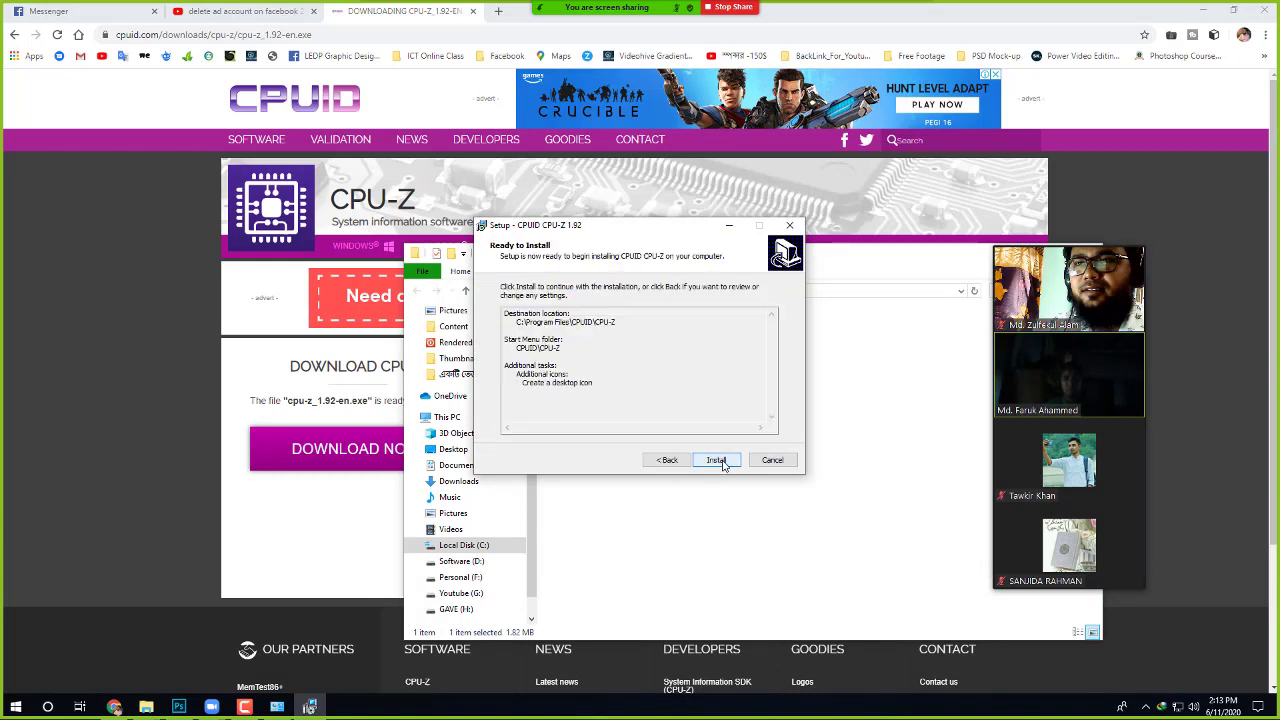
left_click(722, 462)
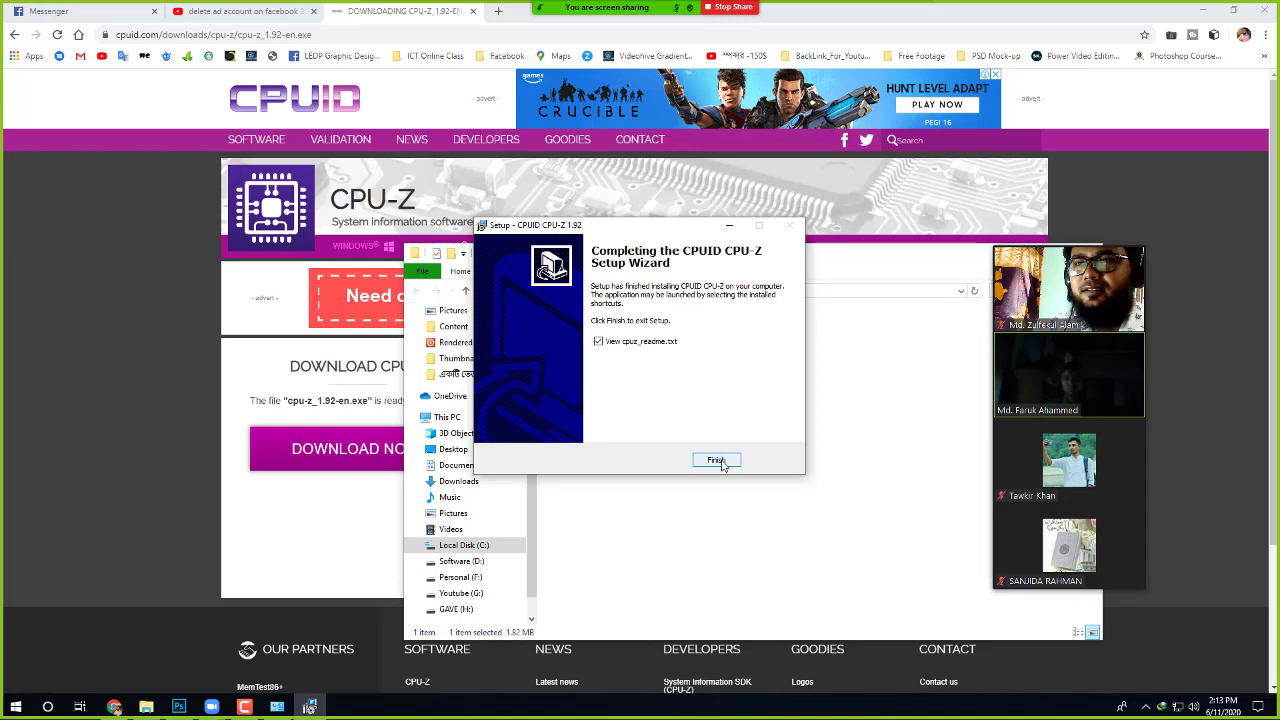
left_click(716, 461)
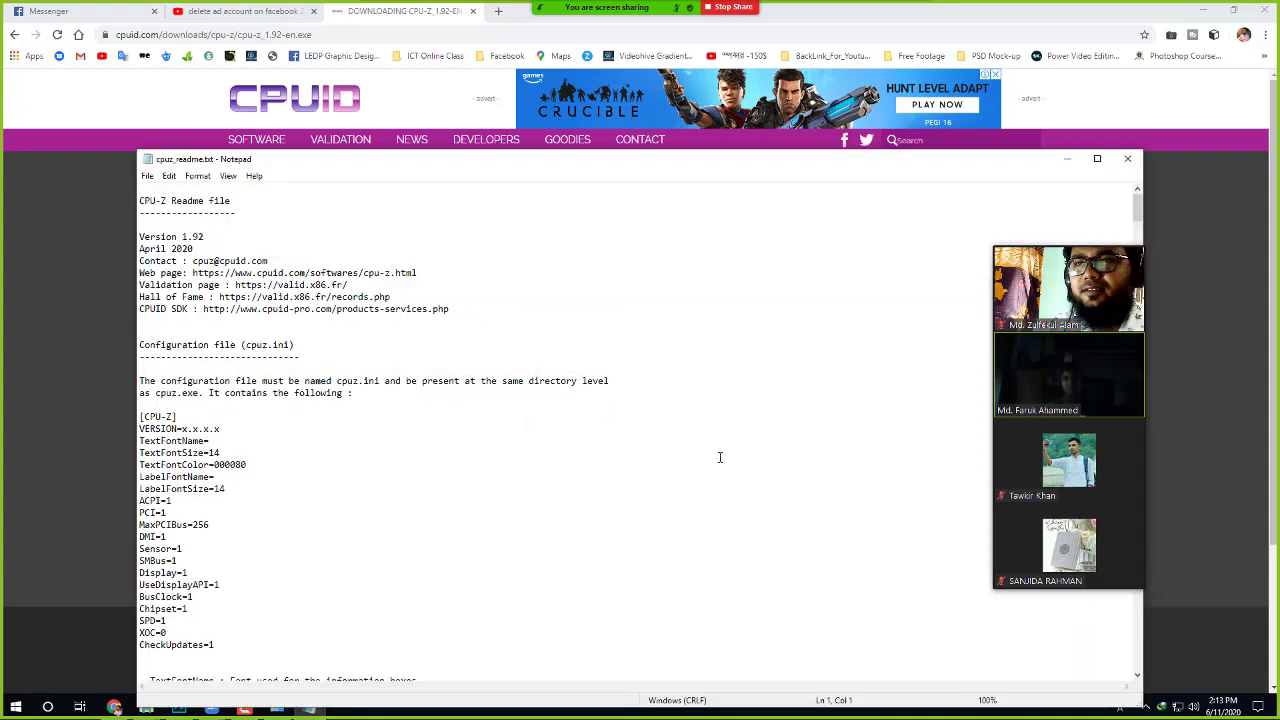
left_click(1125, 162)
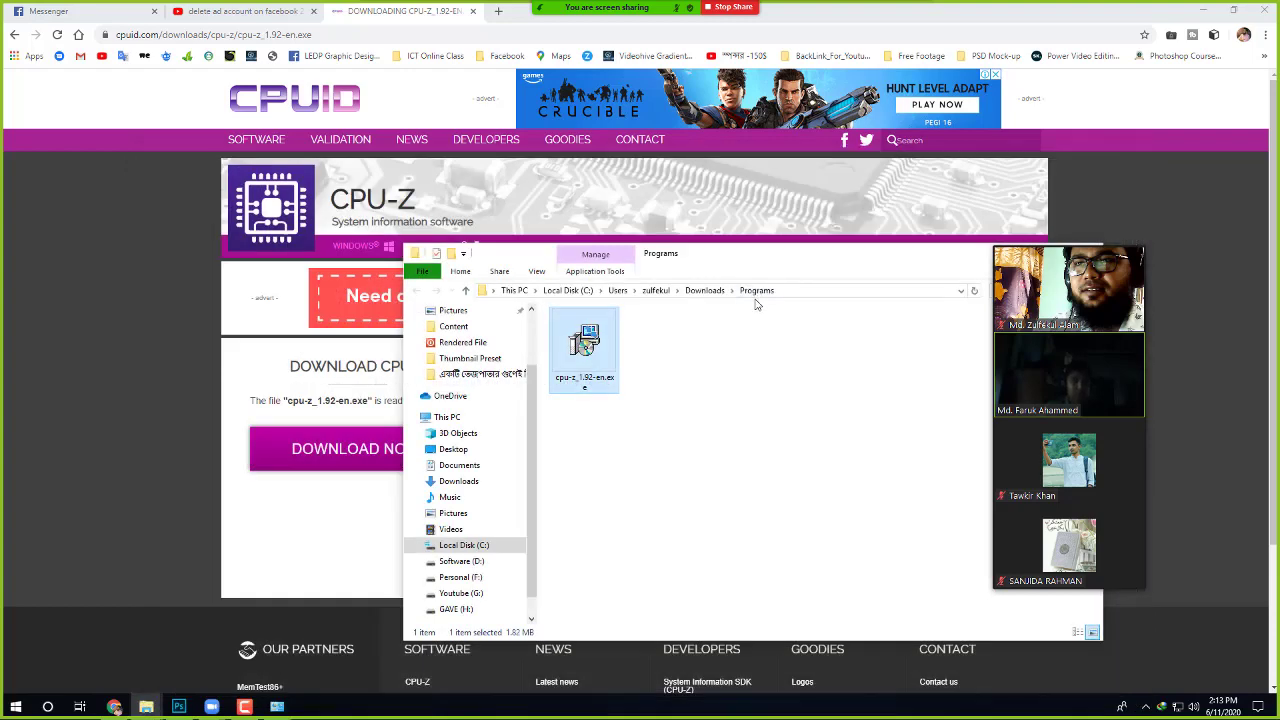
Step: Show the desktop, refresh it, and launch CPU-Z from its shortcut
key("super+d")
right_click(212, 200)
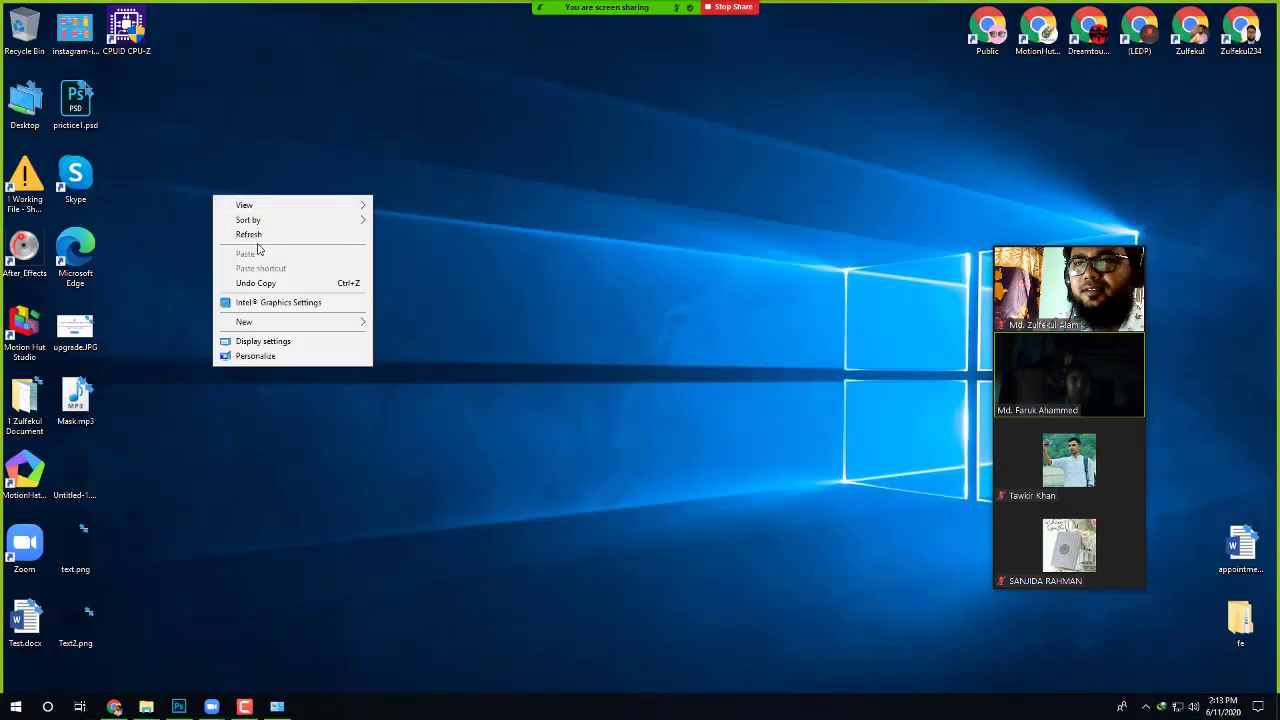
left_click(255, 234)
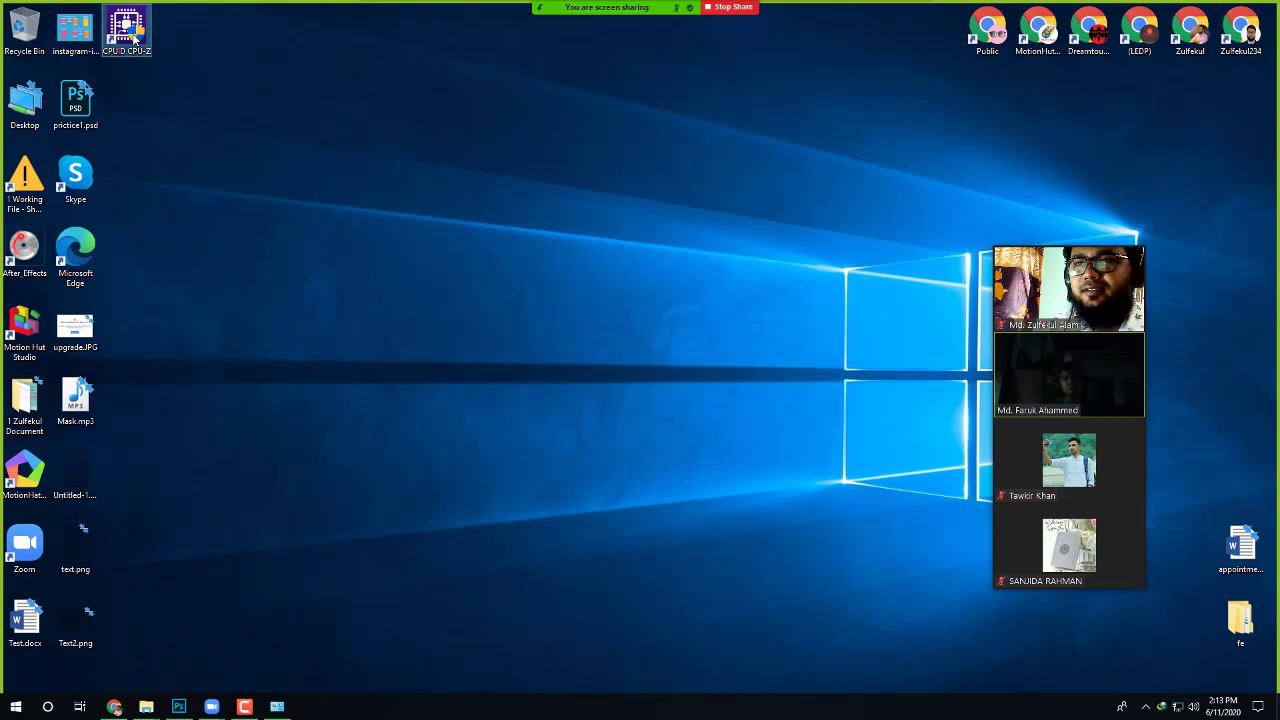
double_click(133, 38)
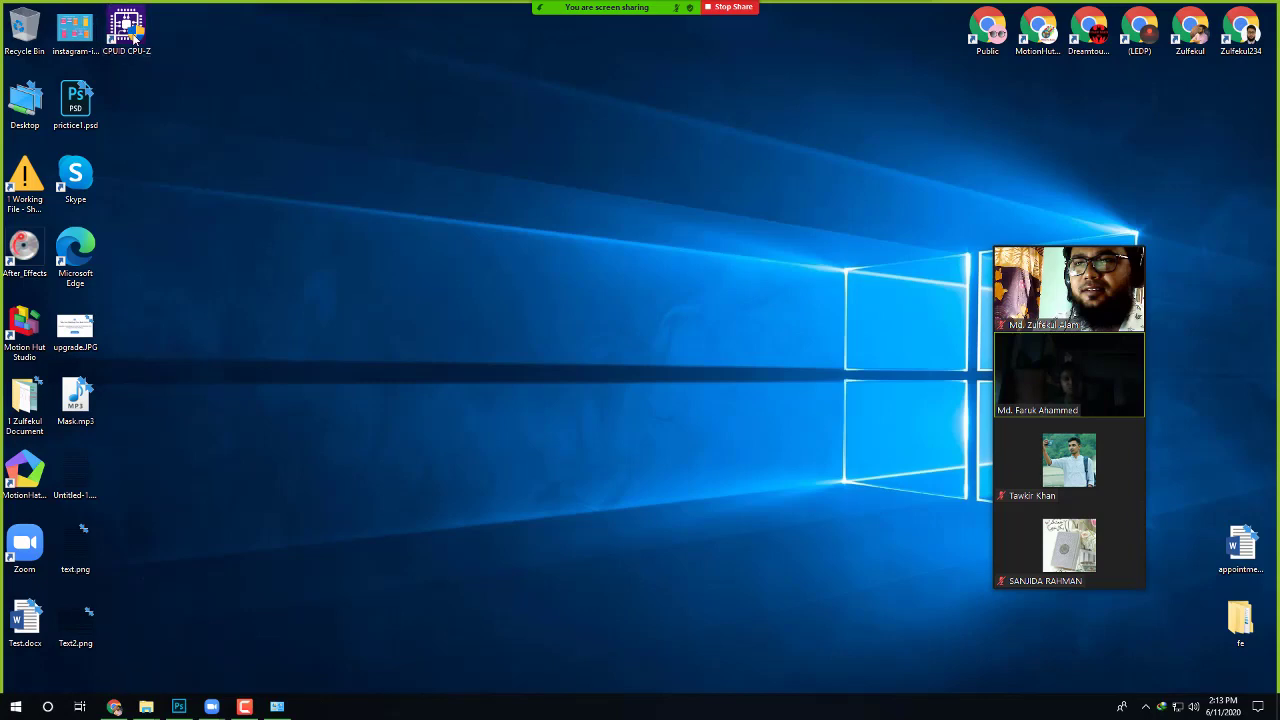
right_click(355, 245)
left_click(358, 276)
right_click(351, 271)
left_click(383, 309)
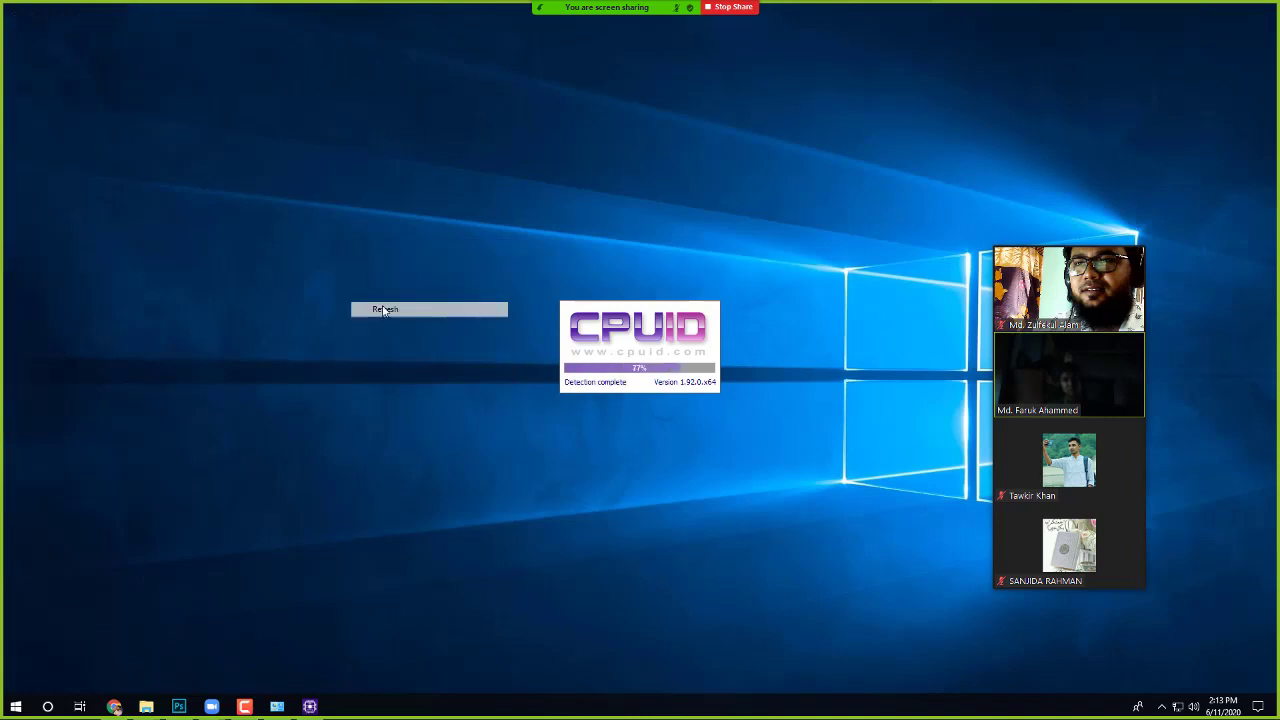
right_click(372, 299)
left_click(406, 336)
right_click(386, 310)
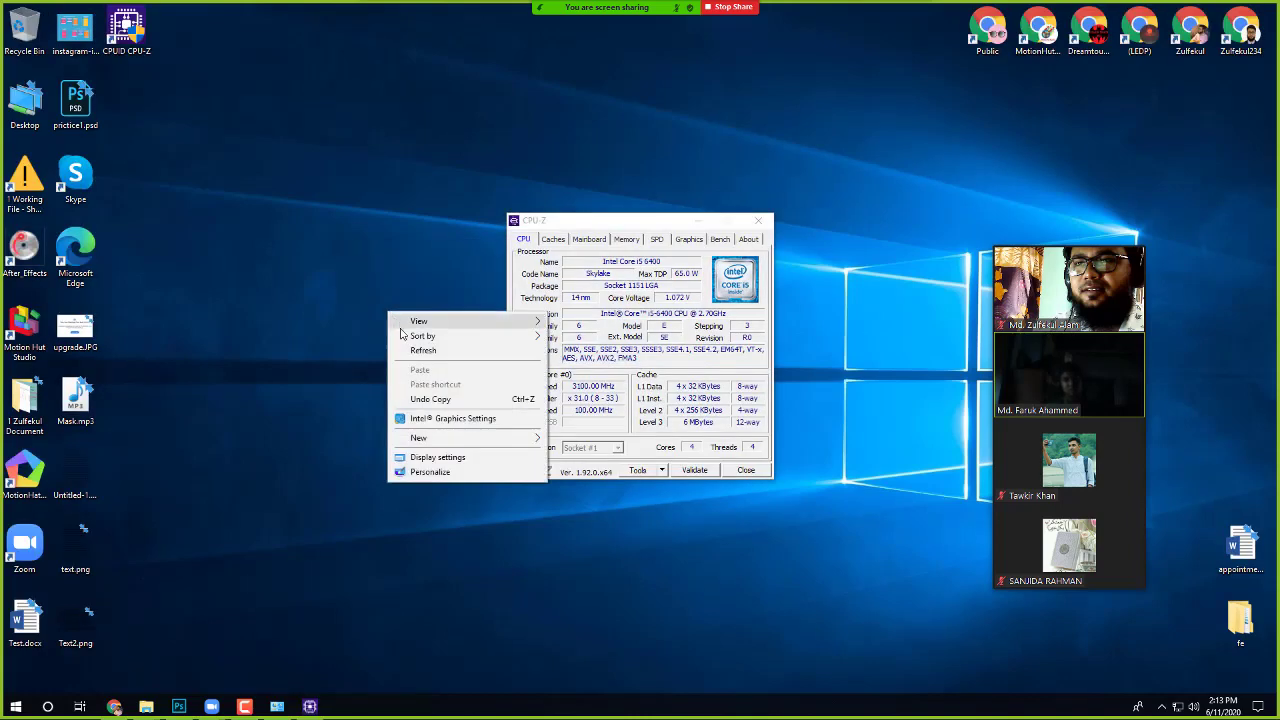
left_click(406, 350)
Step: Move the CPU-Z window away from the screen centre and dismiss the Internet Download Manager update offer
left_click_drag(632, 222, 529, 174)
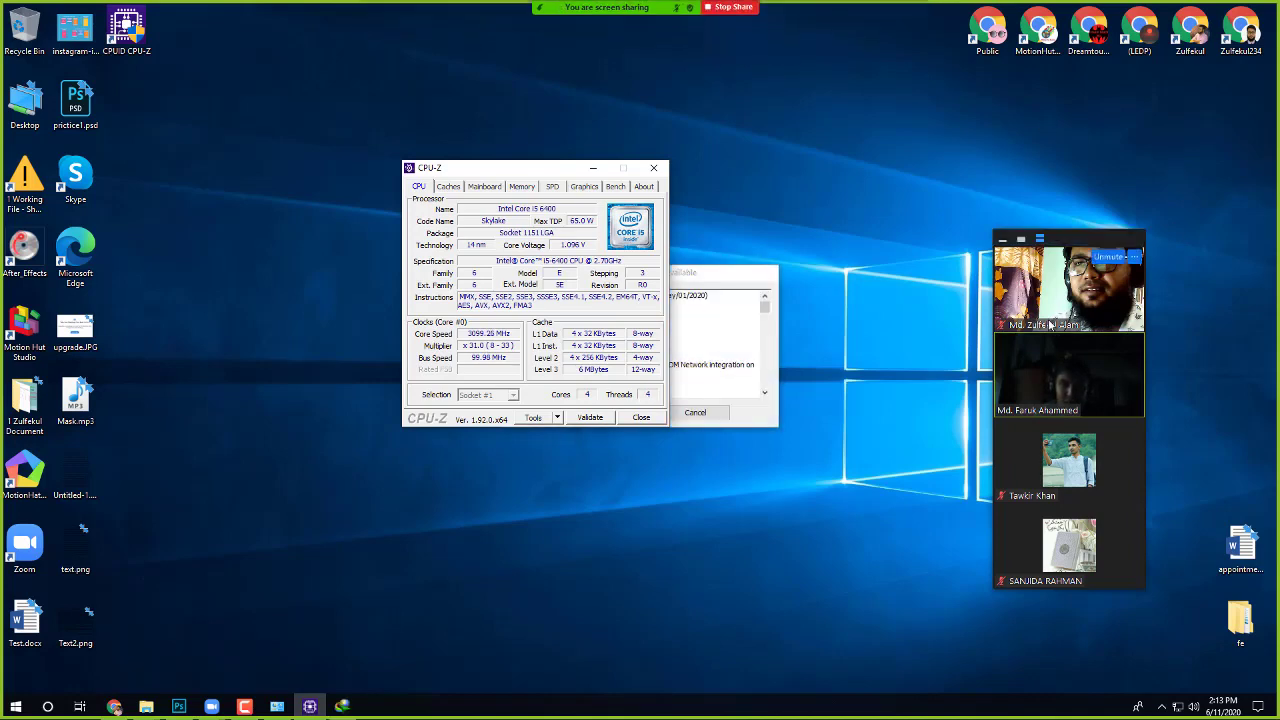
left_click(698, 278)
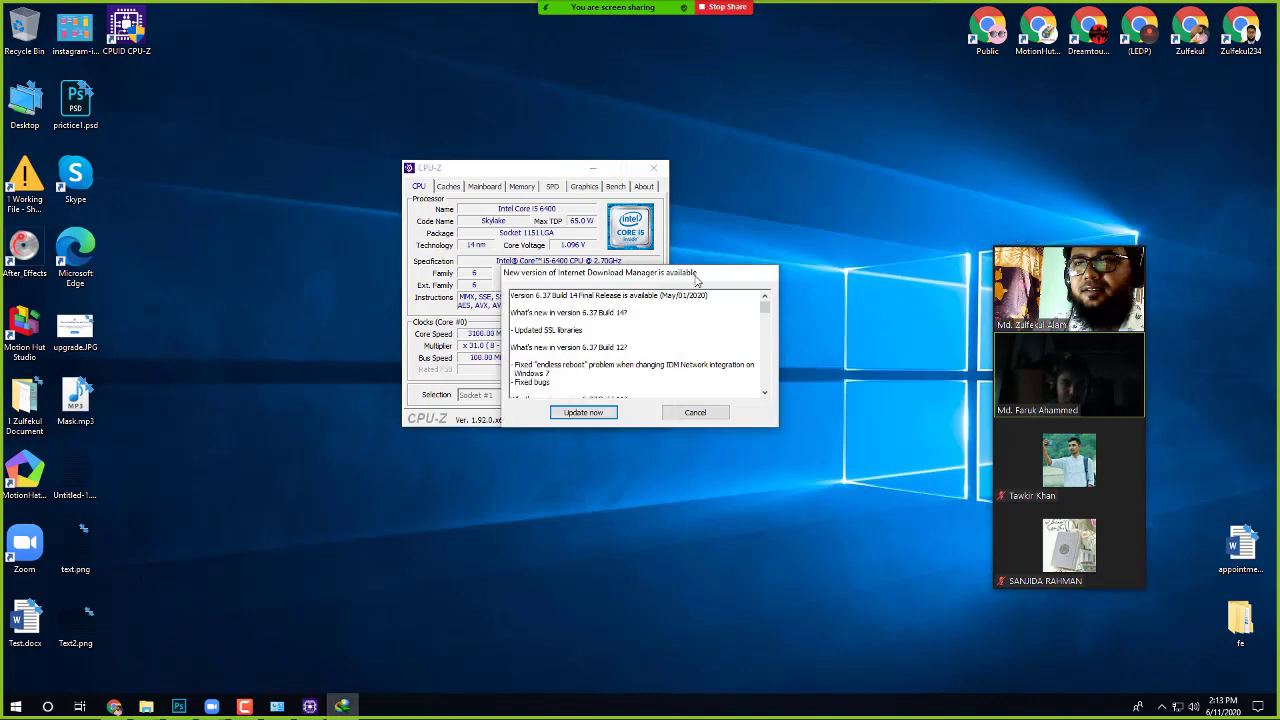
left_click(697, 413)
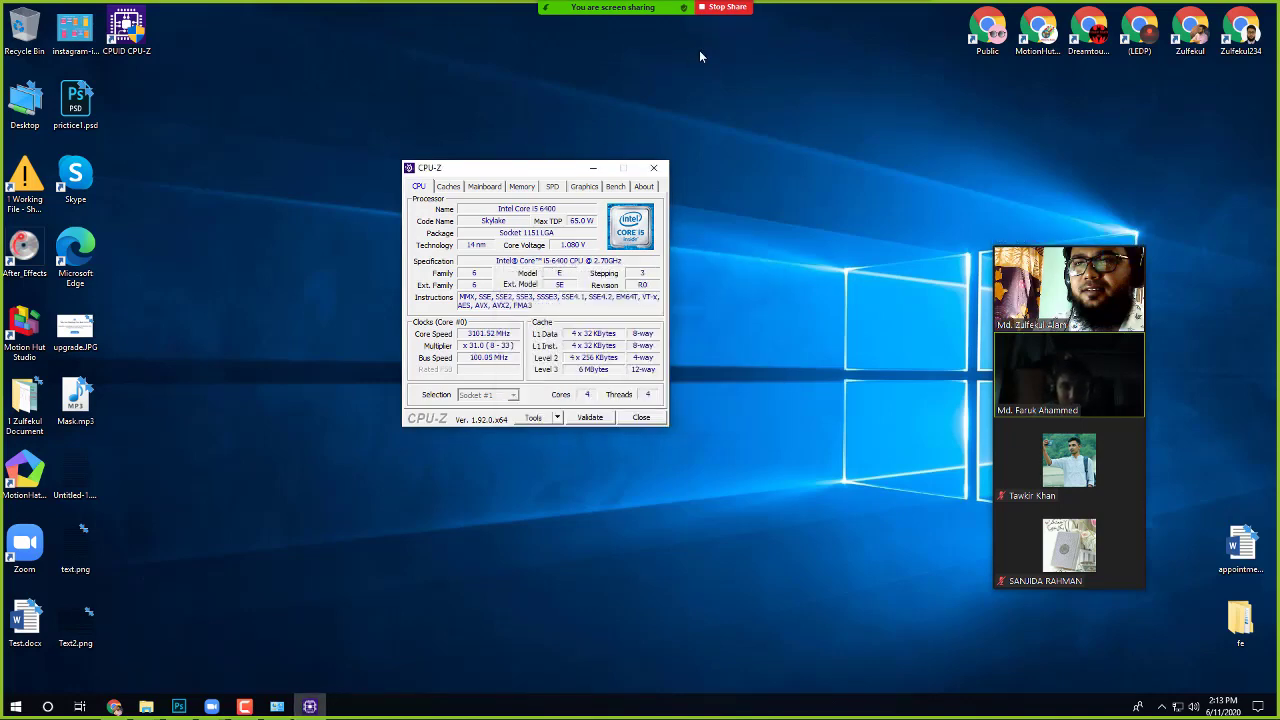
mouse_move(690, 10)
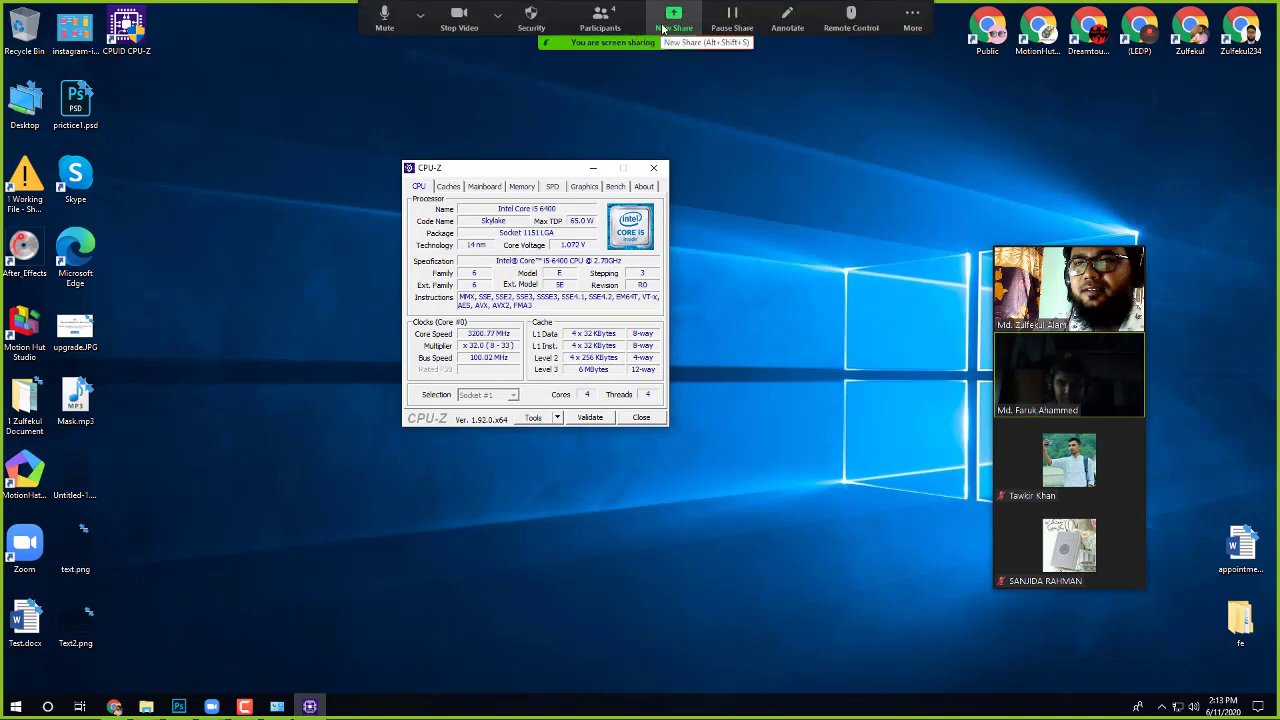
left_click(676, 22)
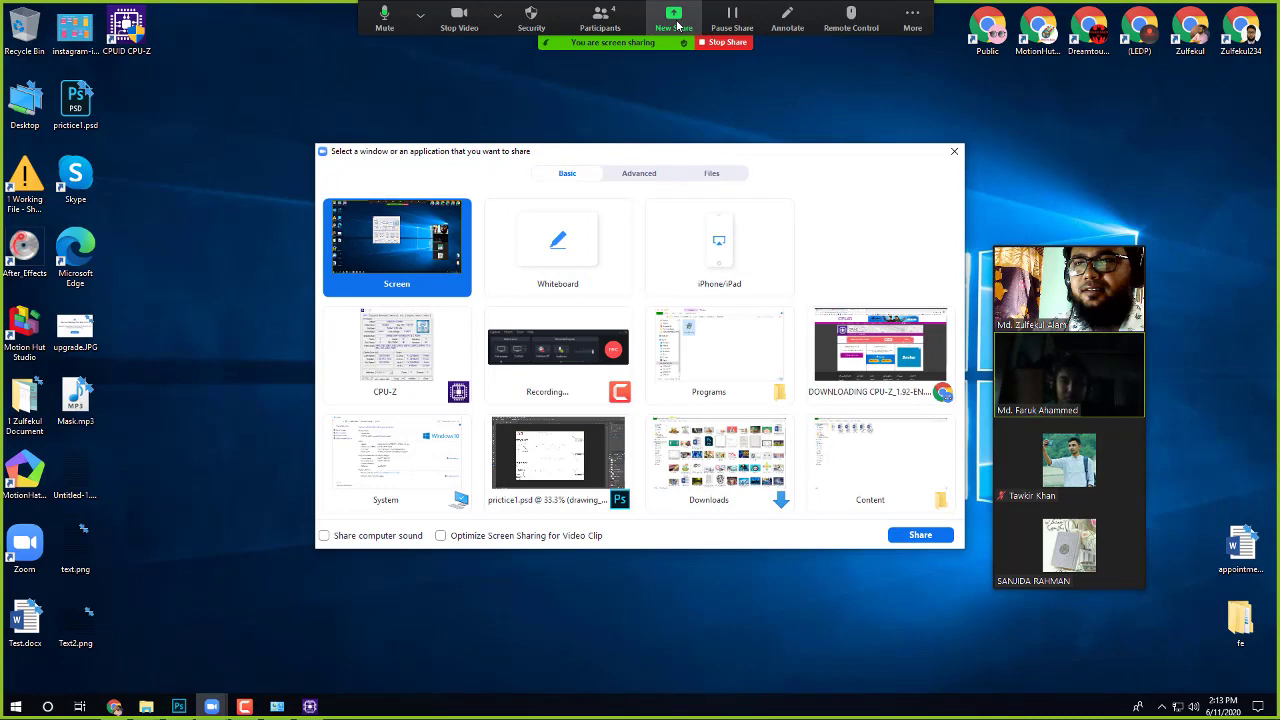
left_click(954, 151)
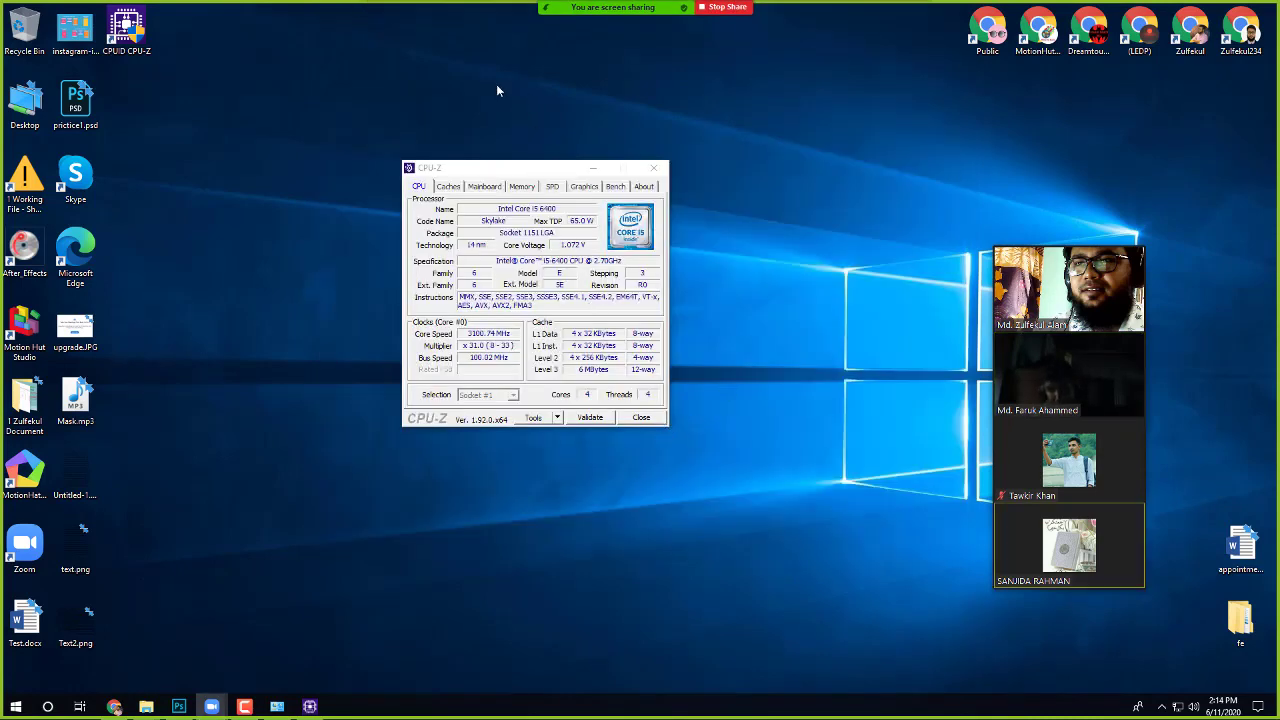
Step: Examine CPU-Z's processor, memory, graphics, mainboard, cache and SPD details, ending with the Bench and About pages
left_click(430, 172)
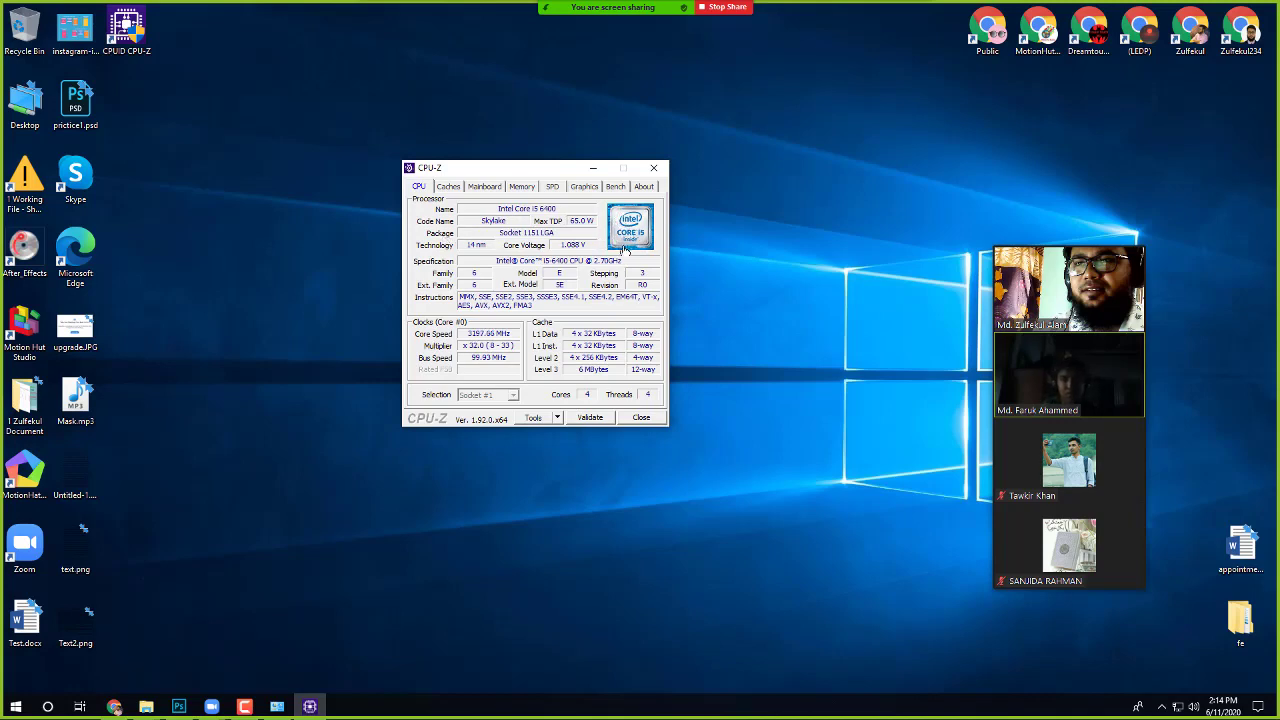
left_click(516, 187)
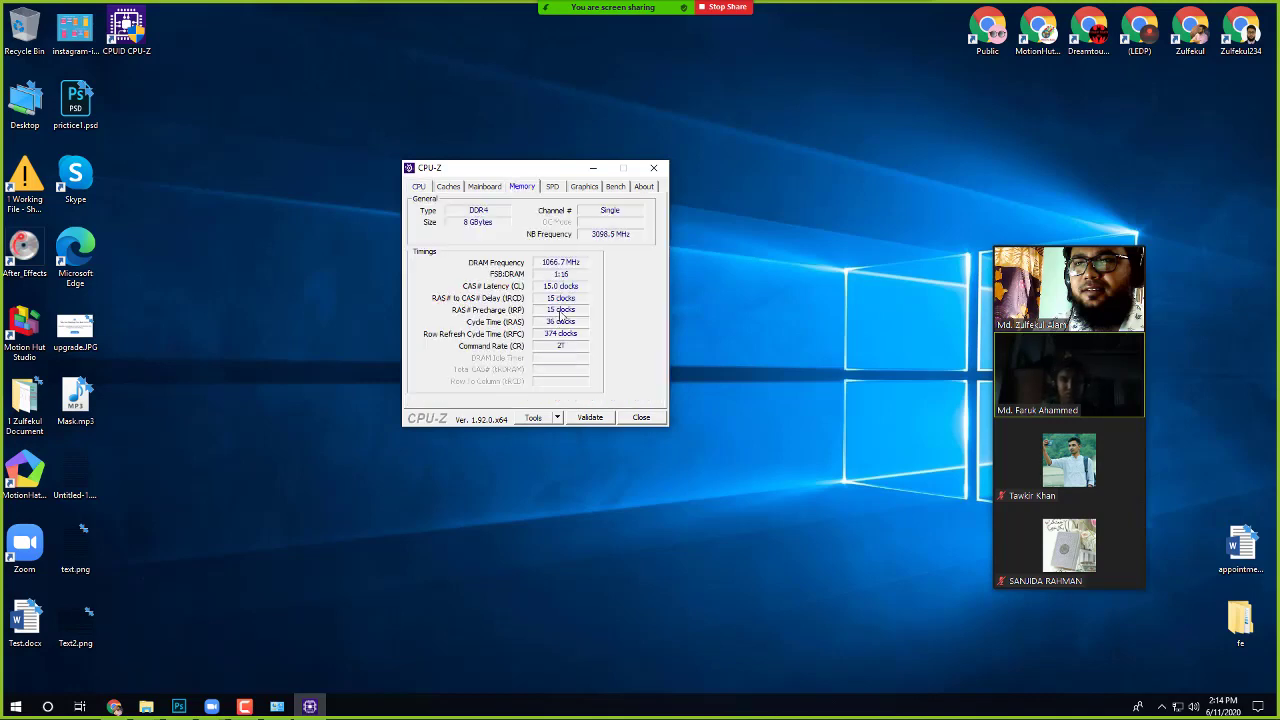
left_click(576, 187)
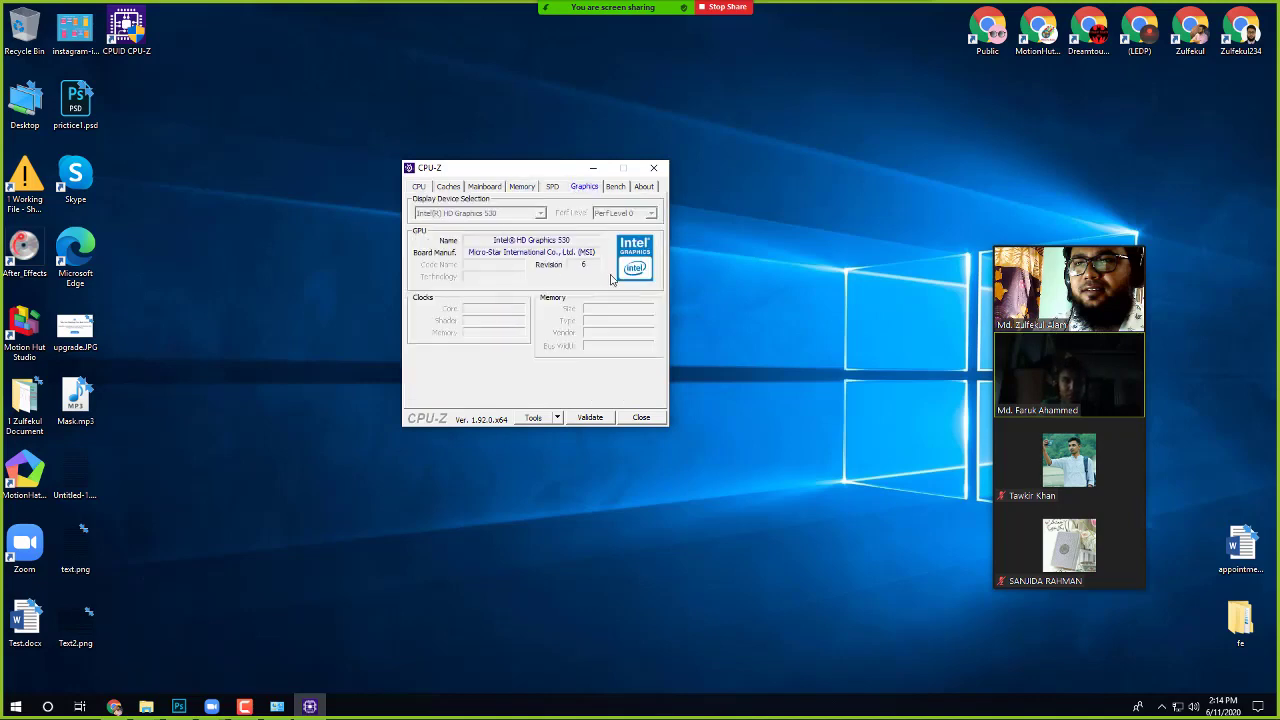
left_click(520, 190)
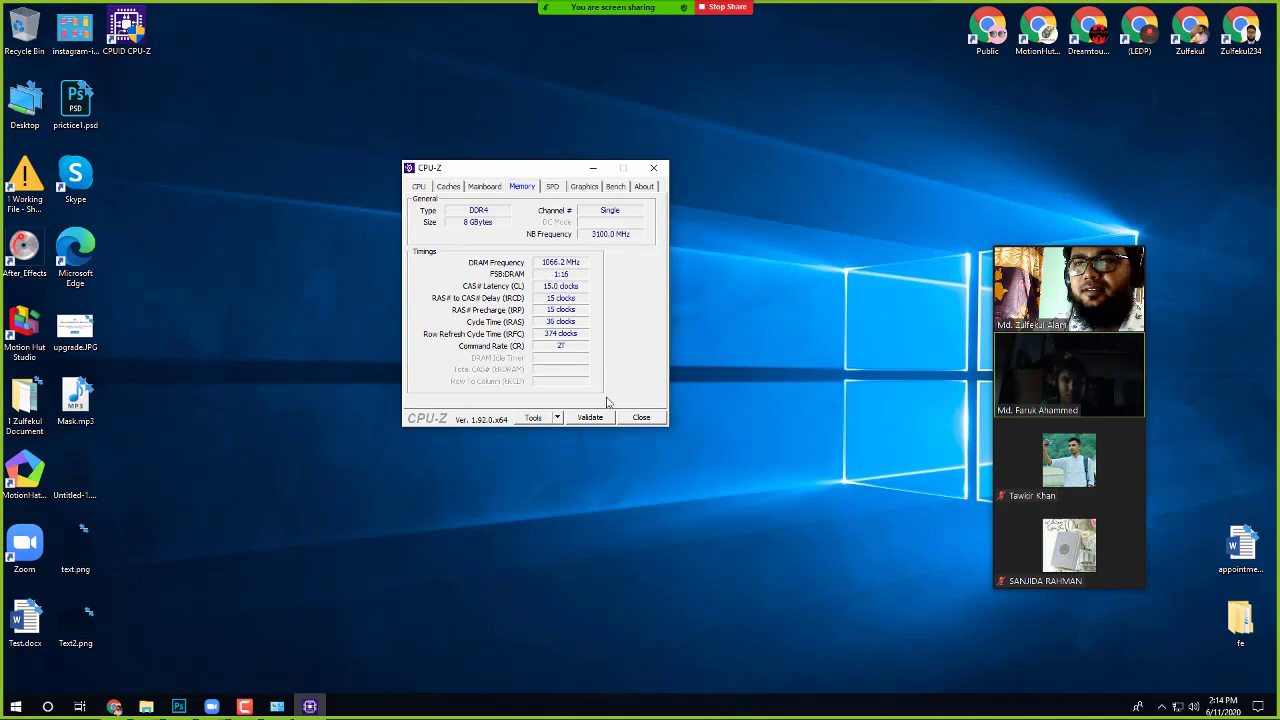
left_click(489, 187)
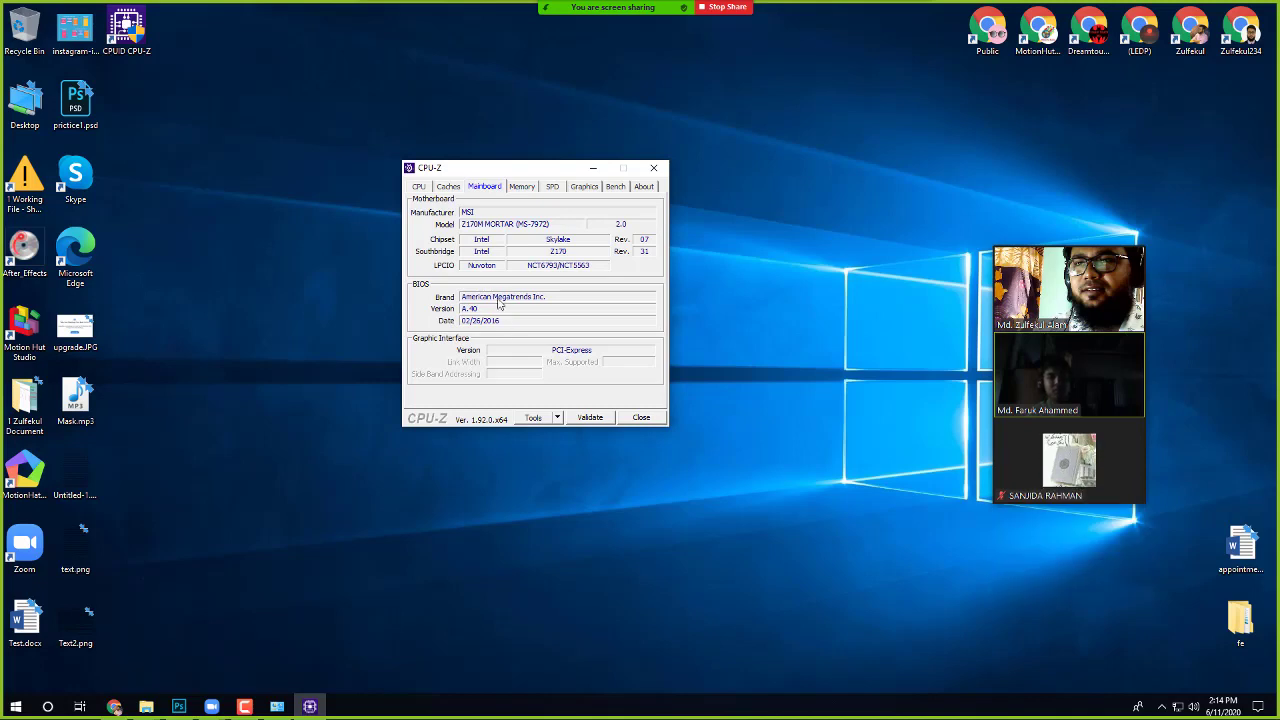
left_click(449, 187)
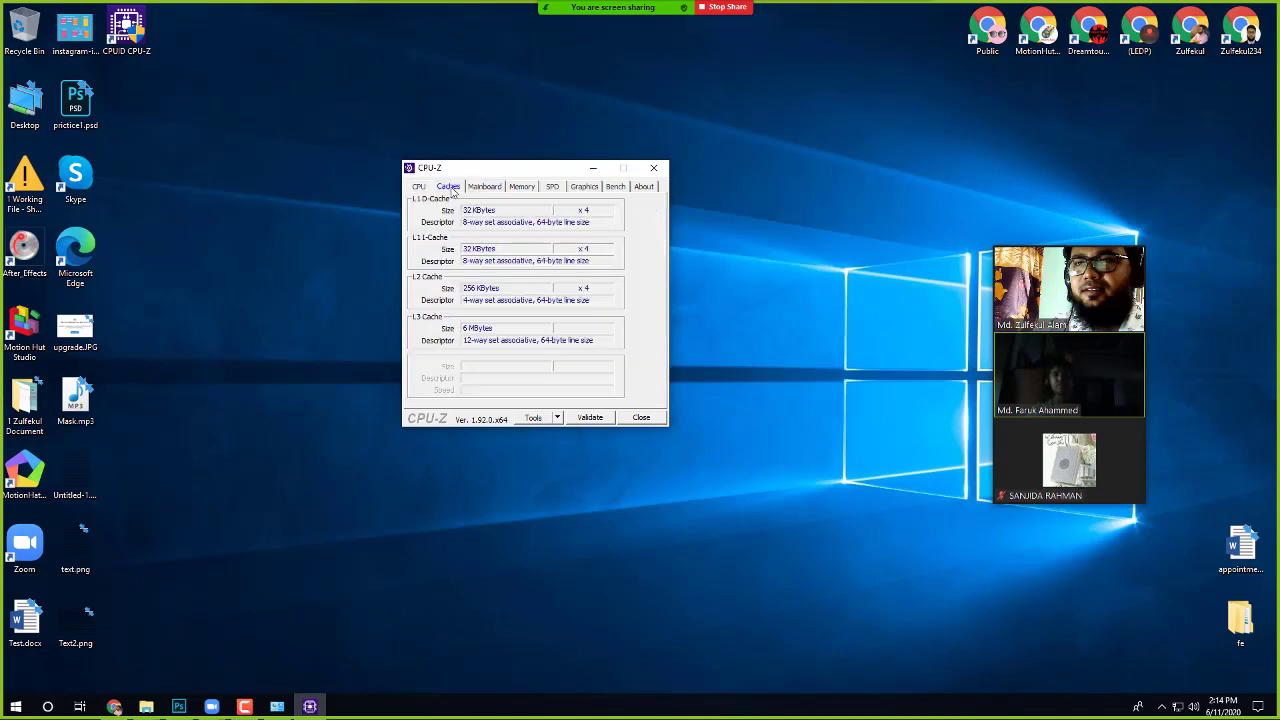
left_click(555, 188)
left_click(590, 188)
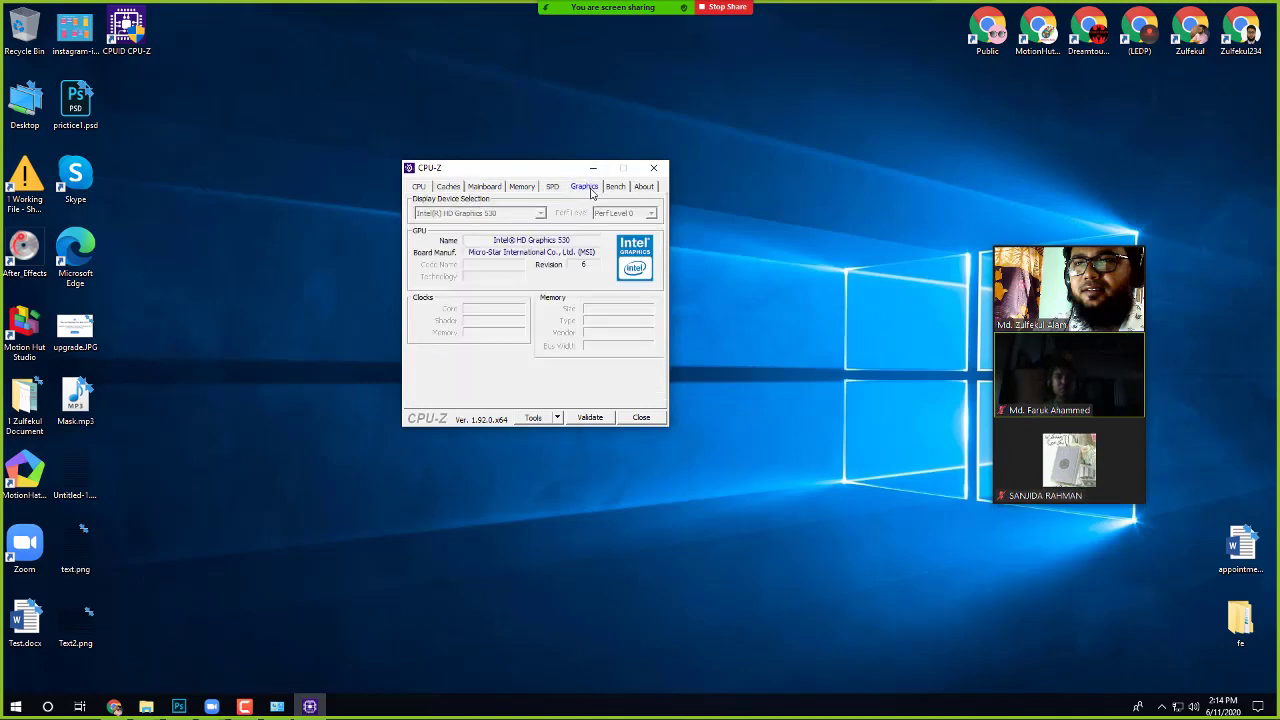
left_click(616, 188)
left_click(646, 190)
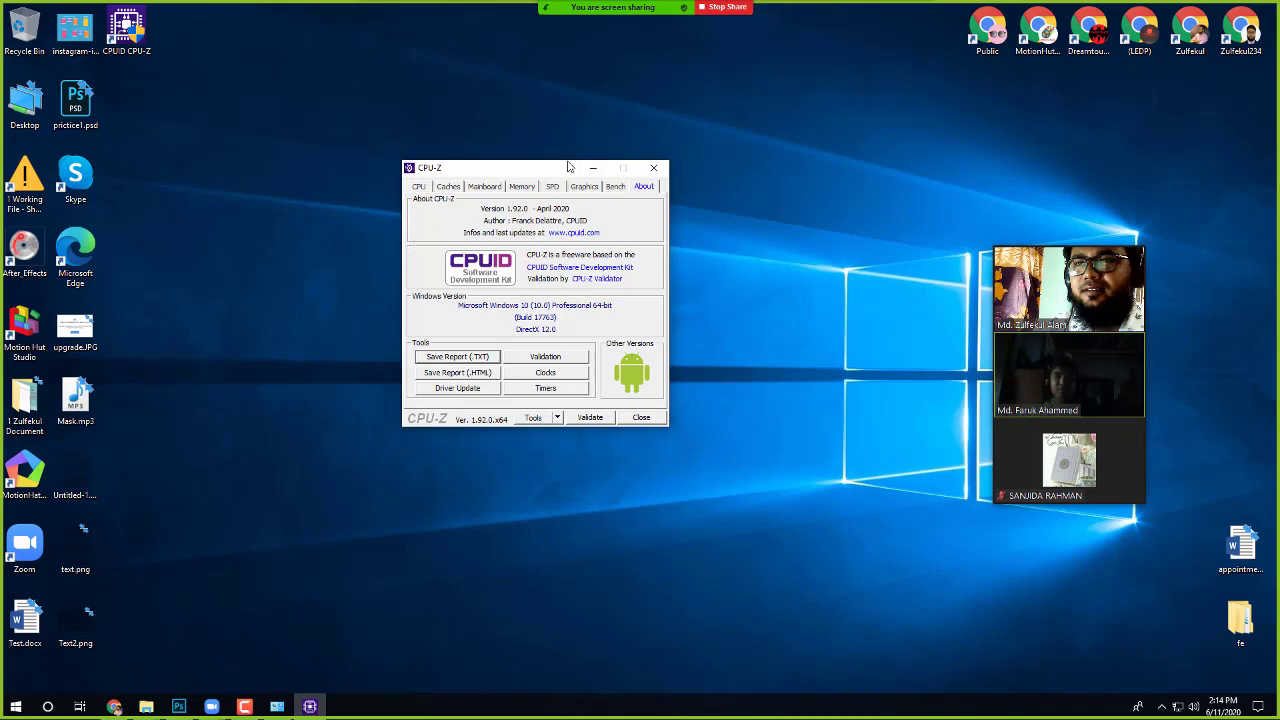
Step: Reposition the CPU-Z window, review its pages again from Bench back to Caches, and close the program
left_click_drag(521, 168, 478, 132)
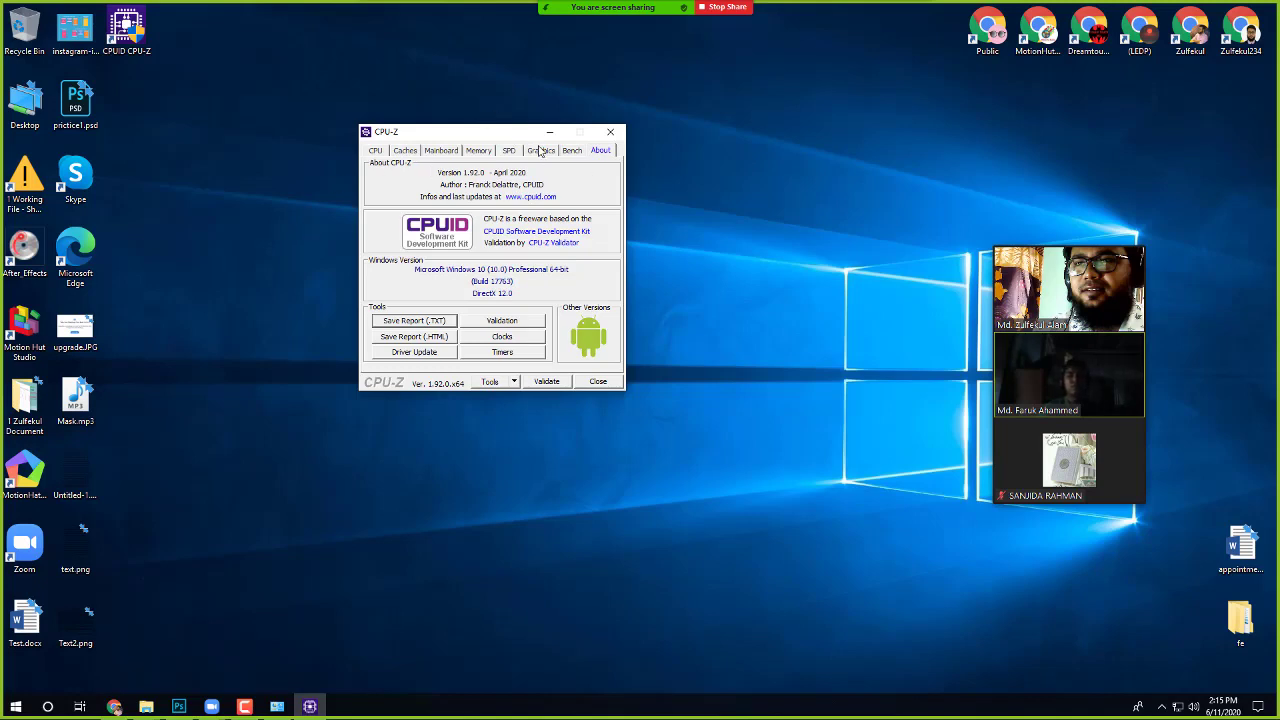
left_click(572, 150)
left_click(547, 151)
left_click(511, 152)
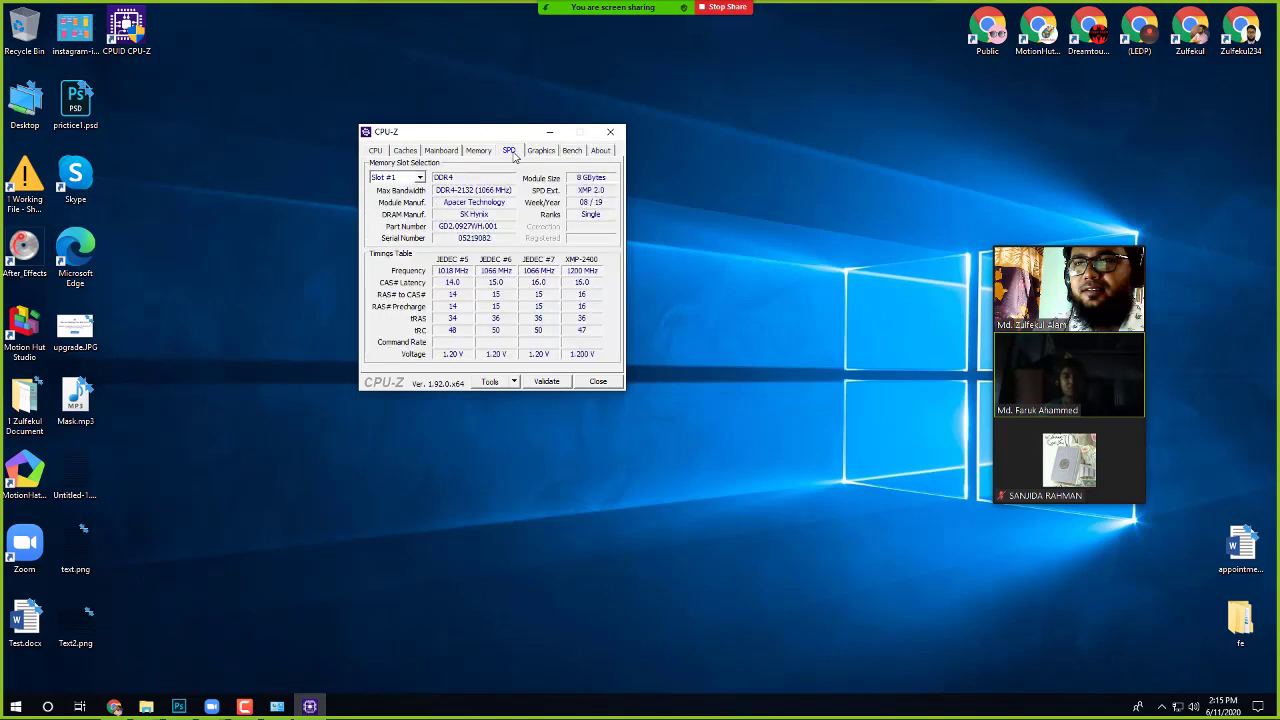
left_click(479, 151)
left_click(443, 151)
left_click(405, 151)
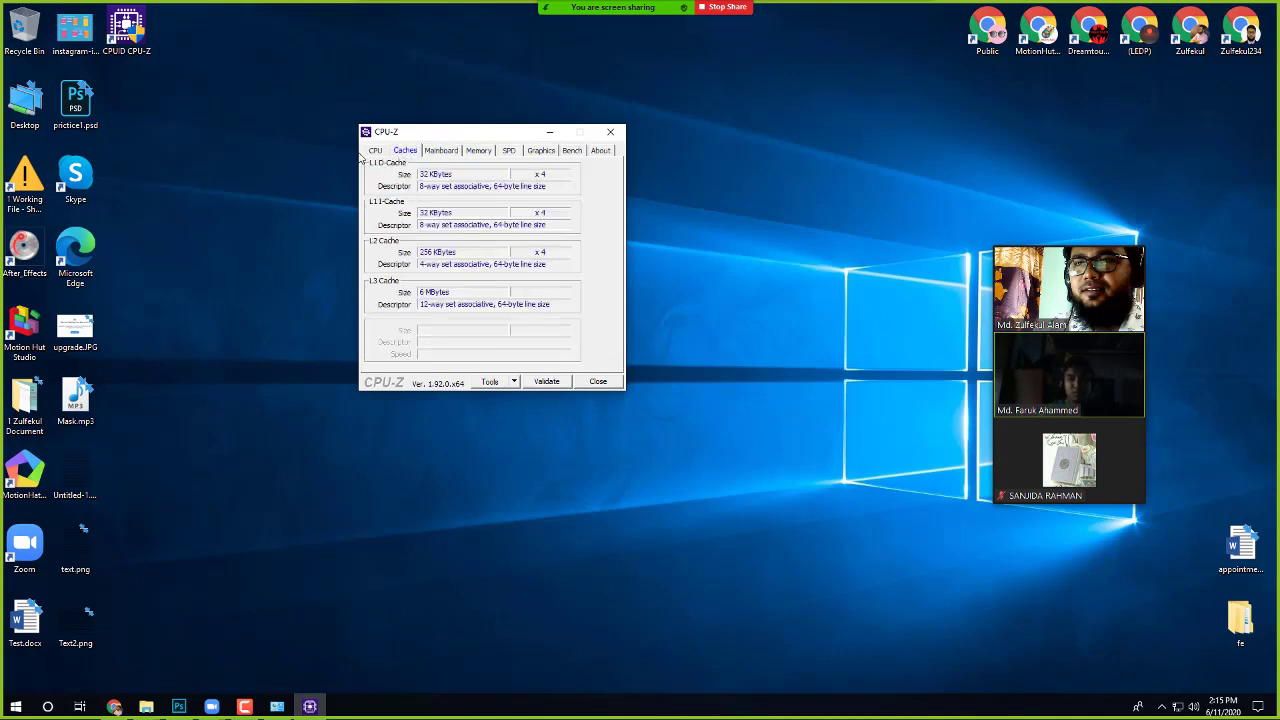
left_click(610, 131)
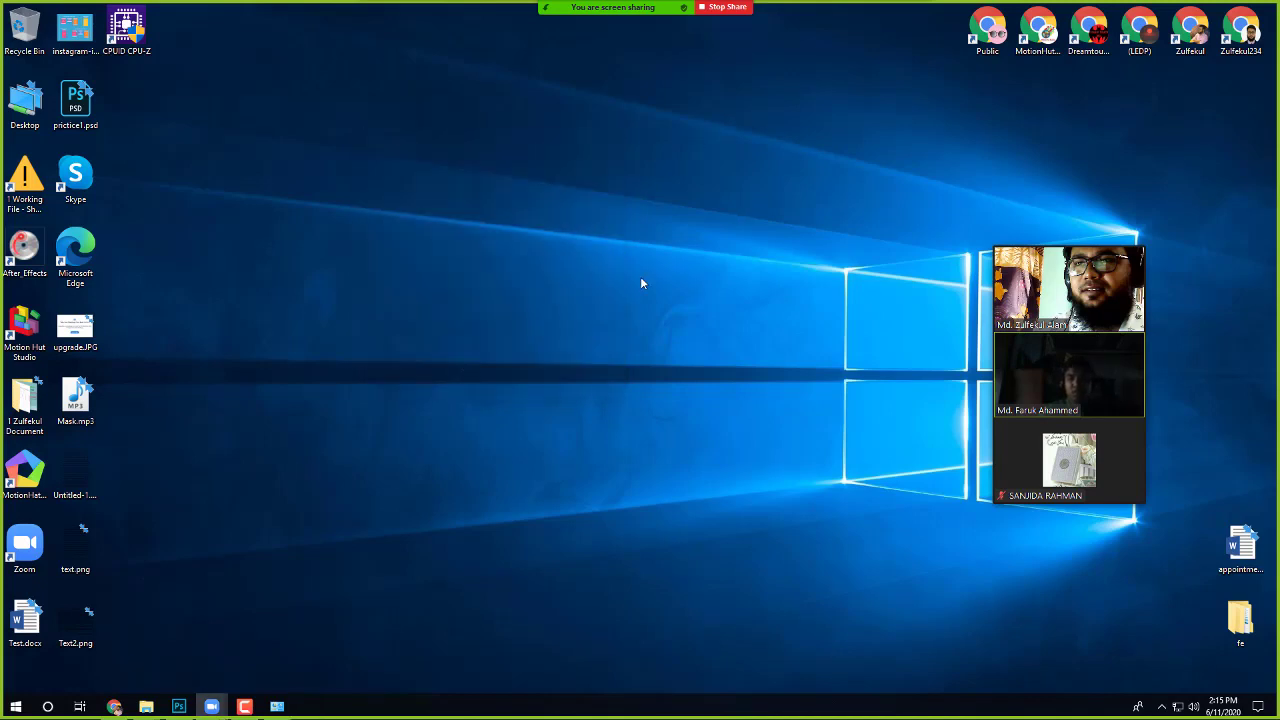
Step: Switch to Photoshop and start a new Zoom share of the prictice1.psd window
left_click(178, 706)
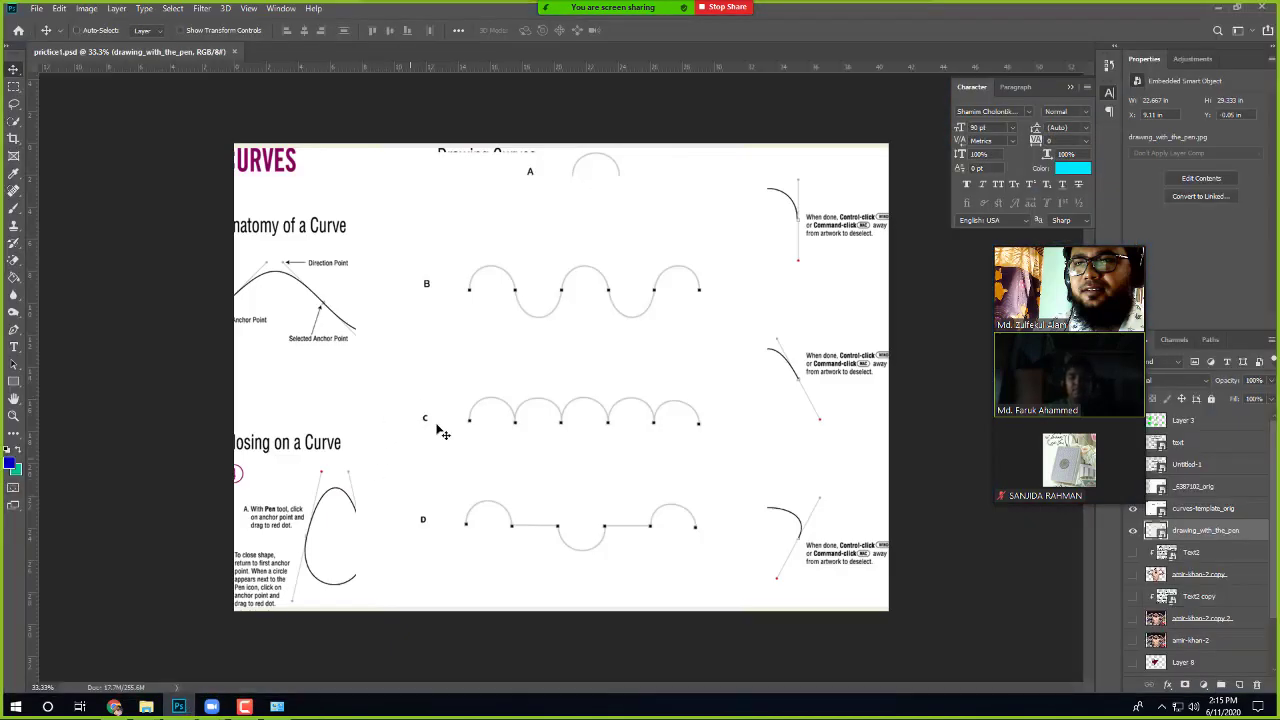
mouse_move(612, 22)
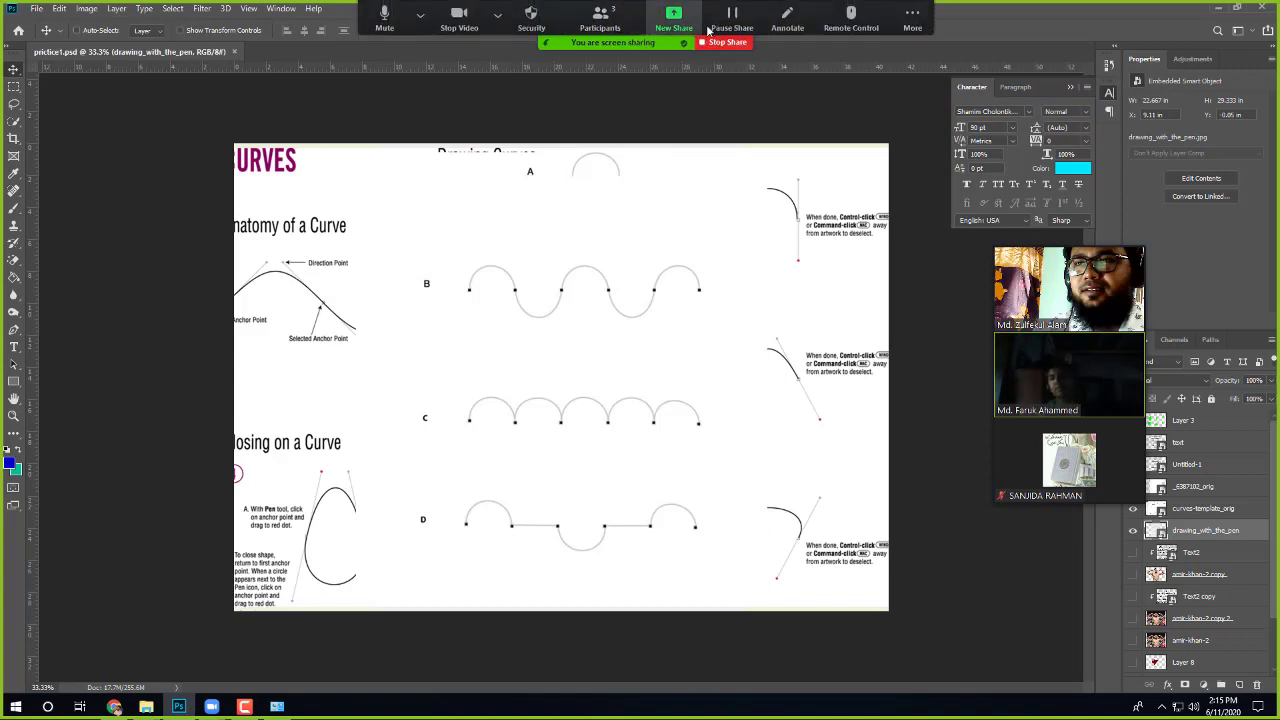
left_click(675, 18)
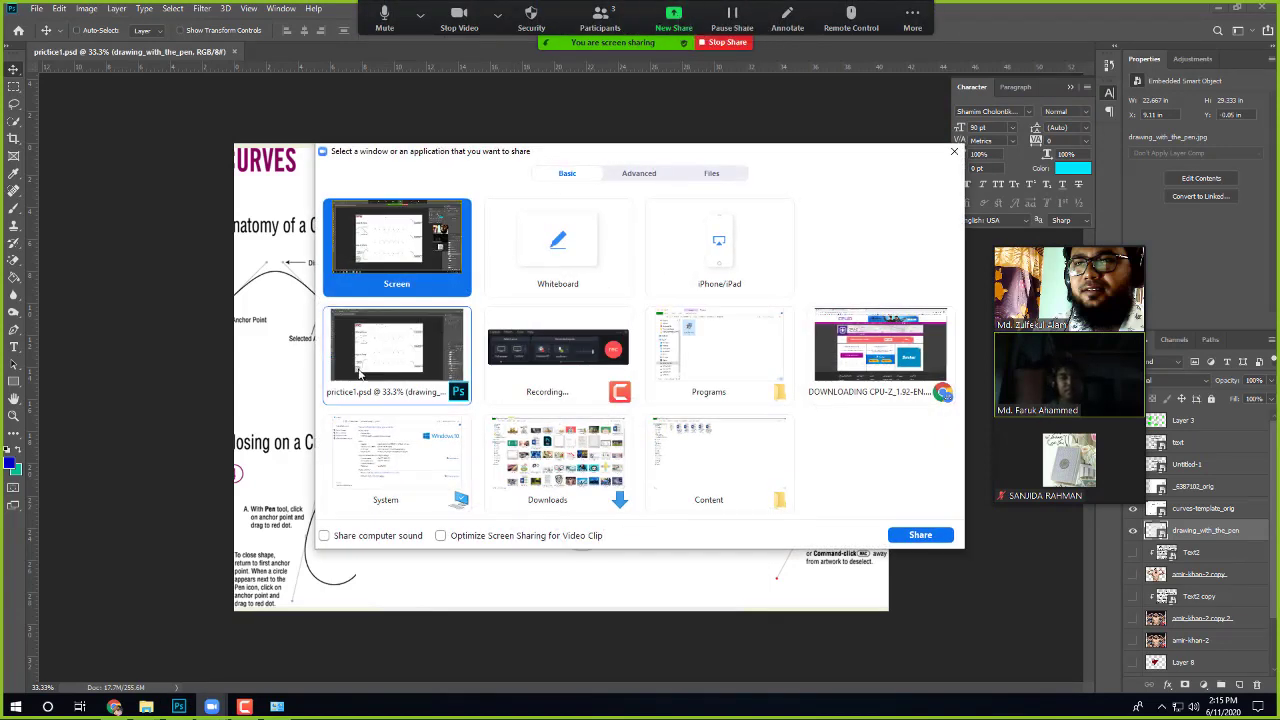
double_click(400, 368)
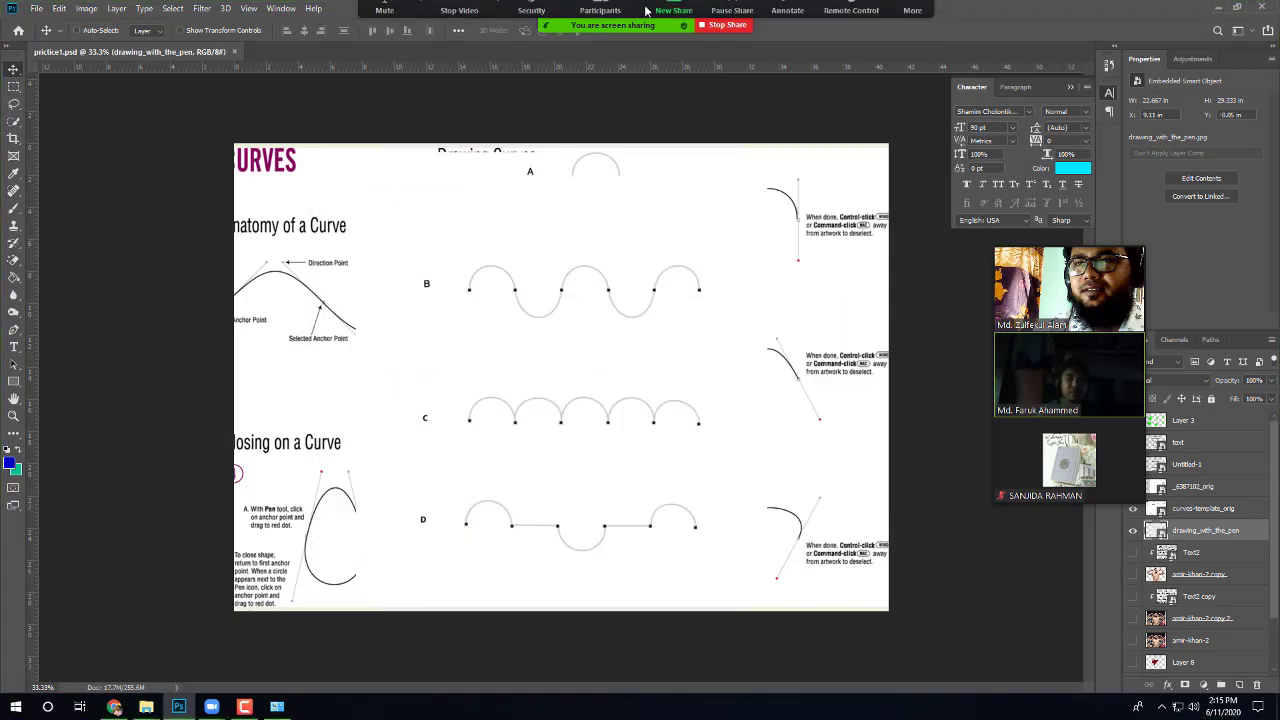
left_click(673, 12)
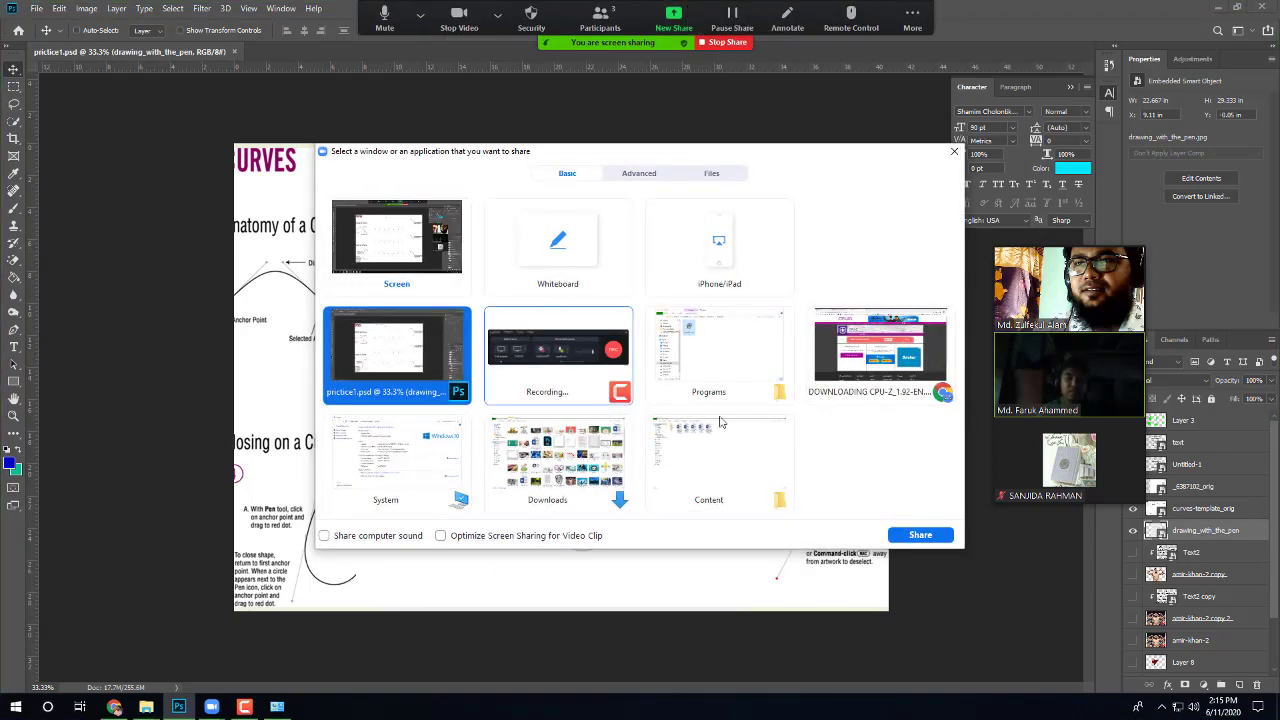
left_click(935, 538)
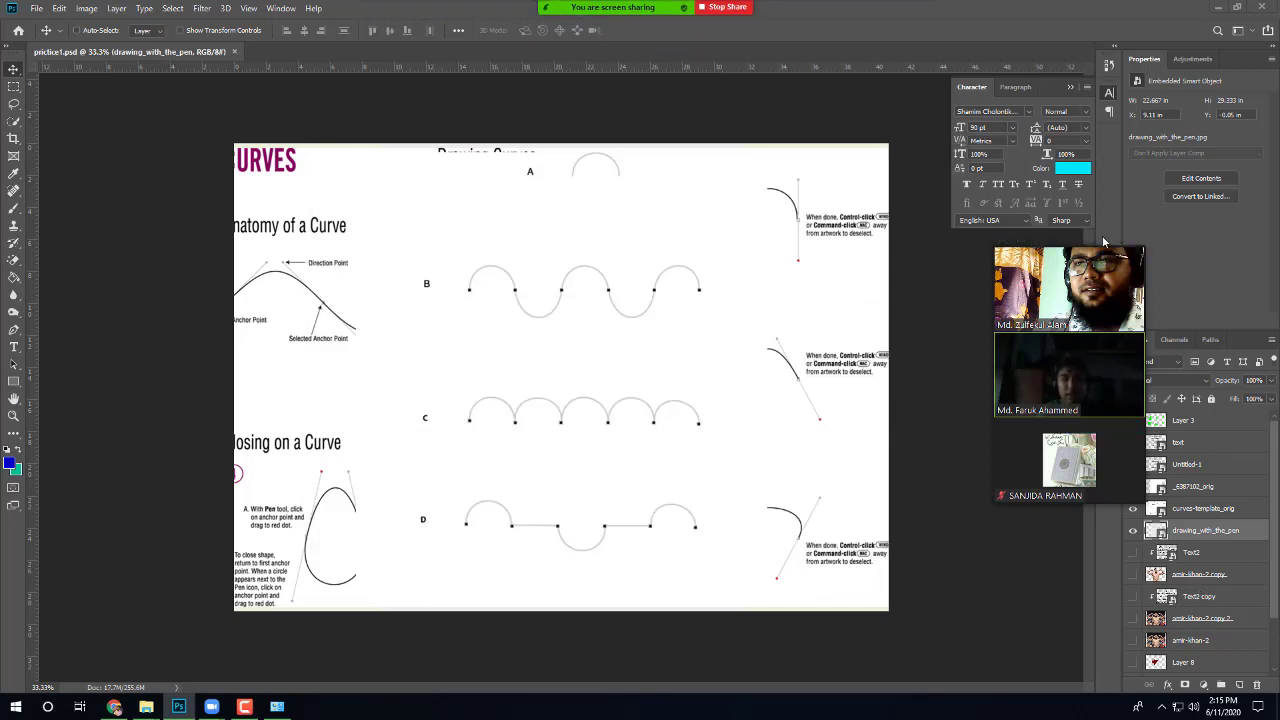
Step: Move the Zoom video panel clear of the layer list and hide the drawing_with_the_pen and curves-template_orig layers
left_click_drag(1104, 240, 1036, 288)
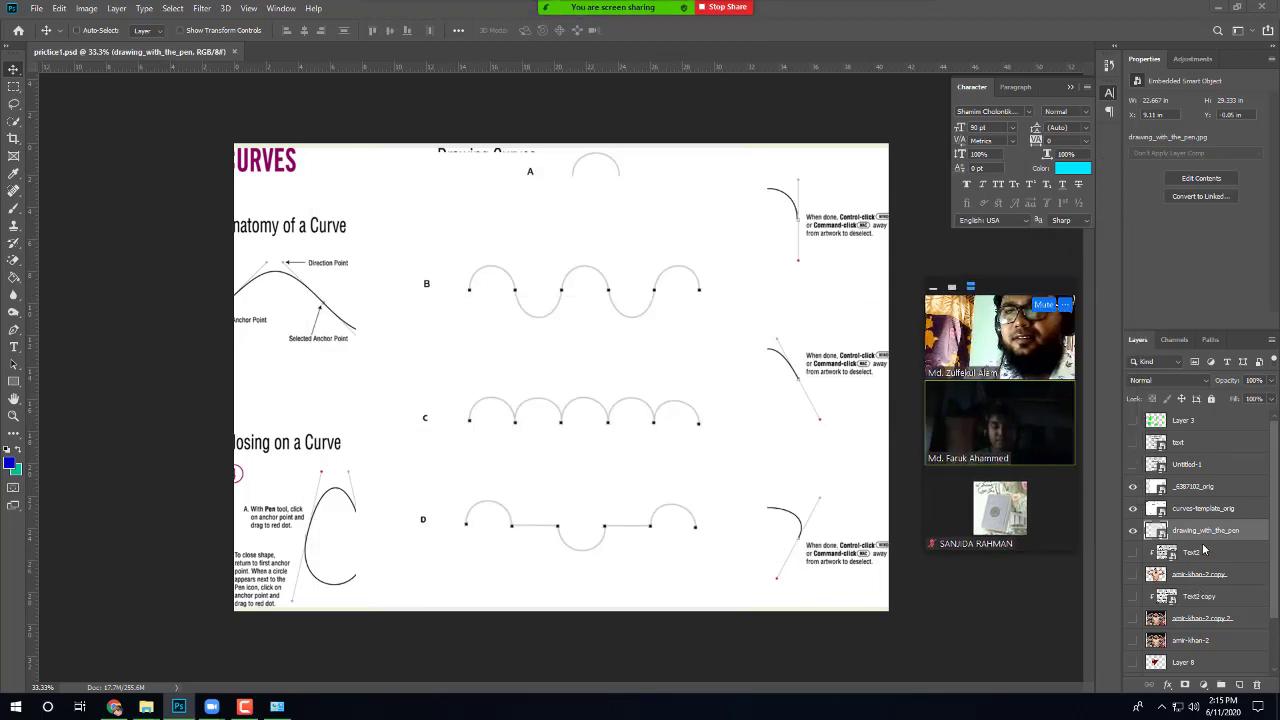
left_click(1133, 530)
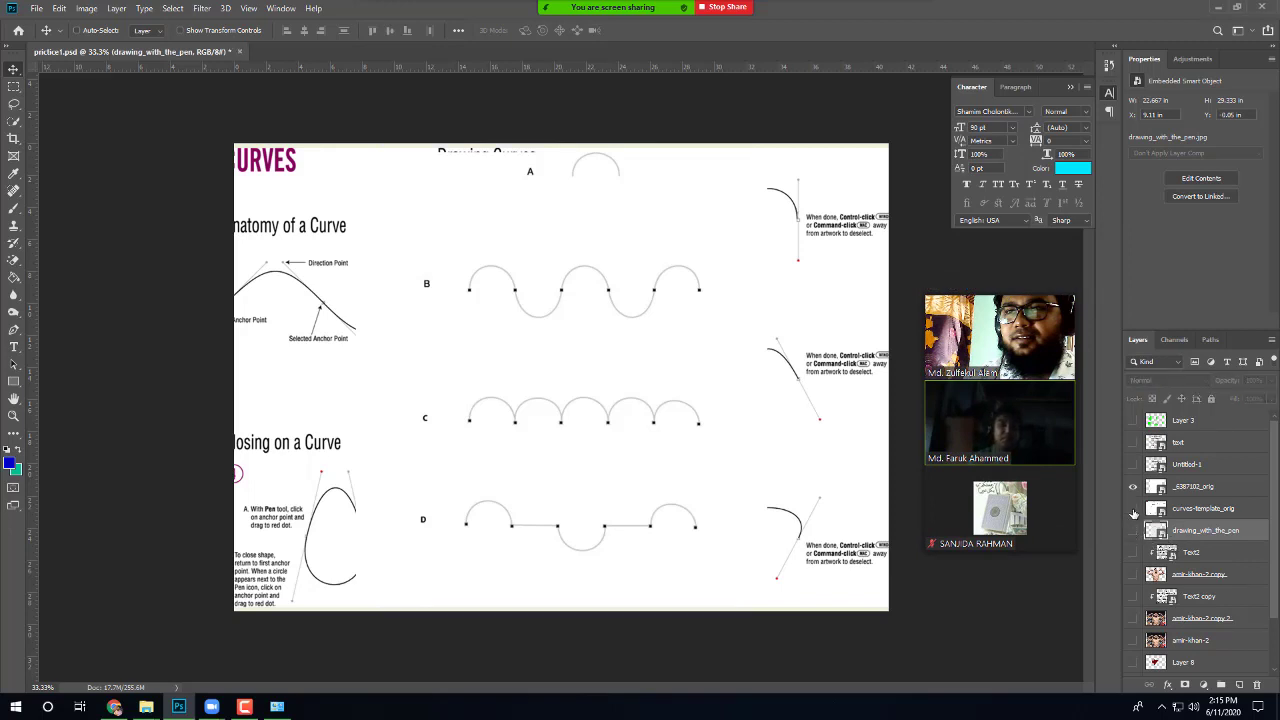
left_click(1133, 509)
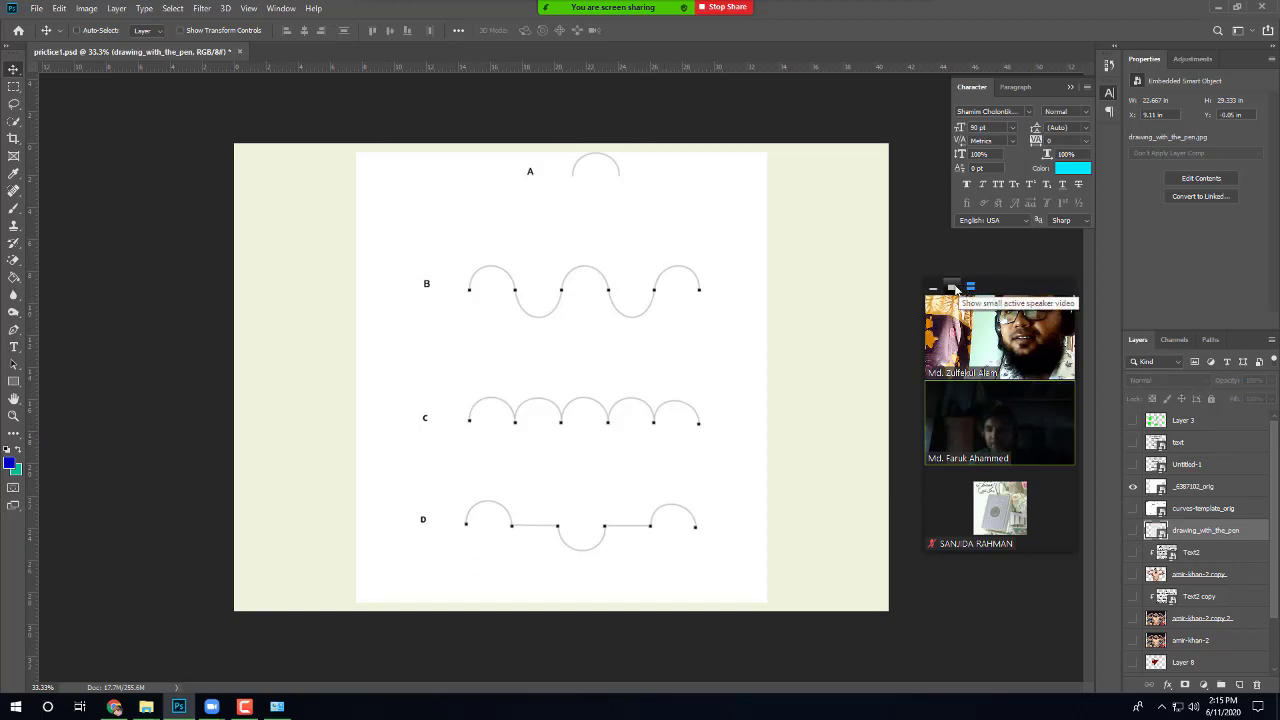
Step: Switch the Zoom video panel to the small active speaker and back to thumbnails, and admit the waiting participant
left_click(953, 289)
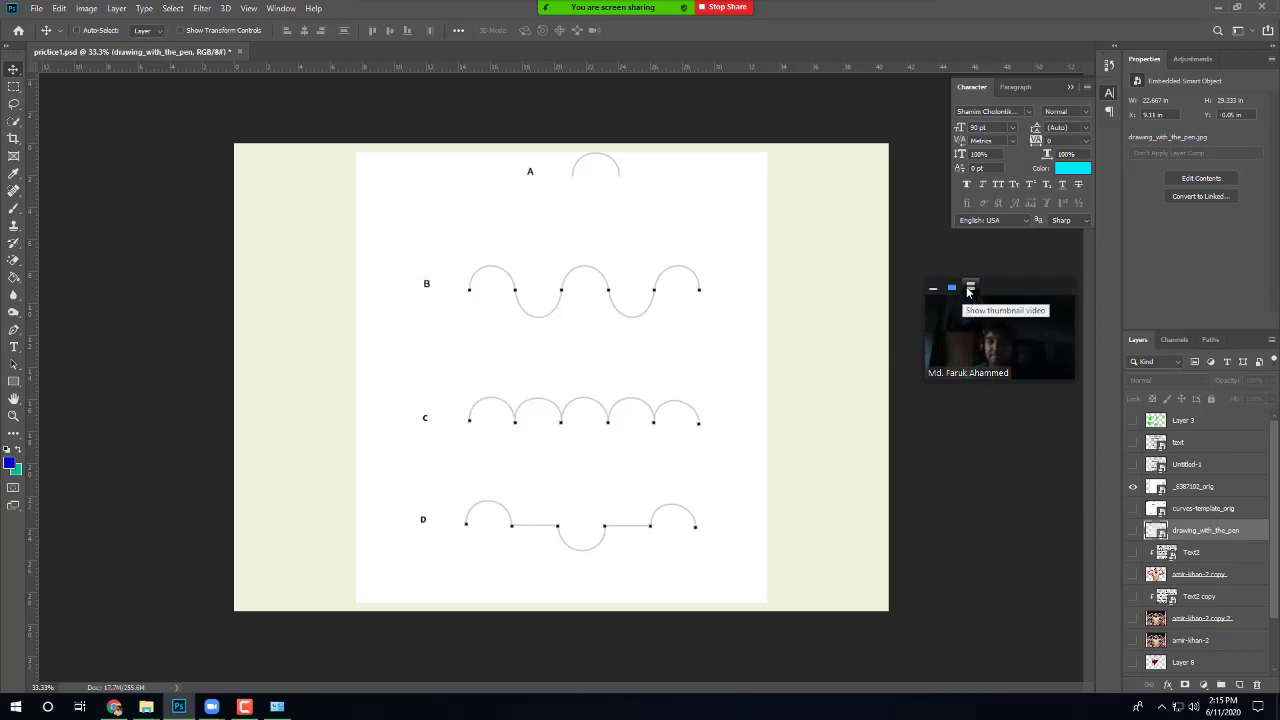
left_click(969, 289)
mouse_move(967, 301)
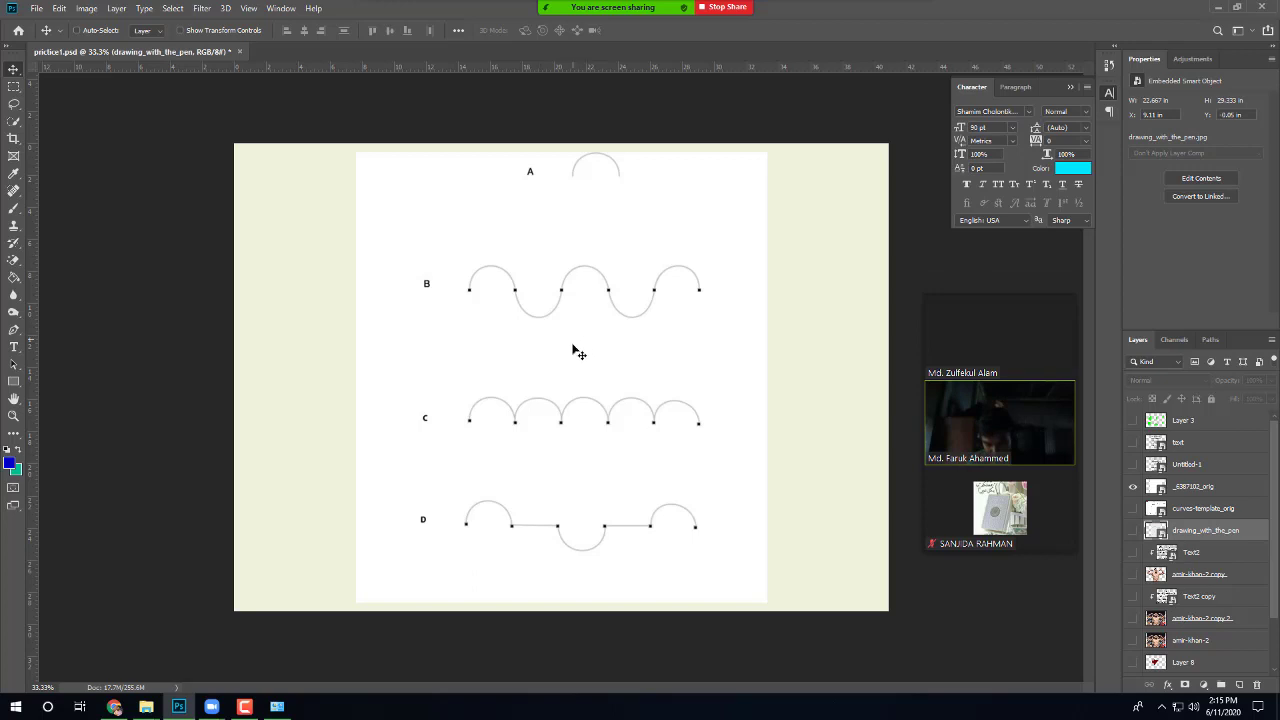
mouse_move(600, 8)
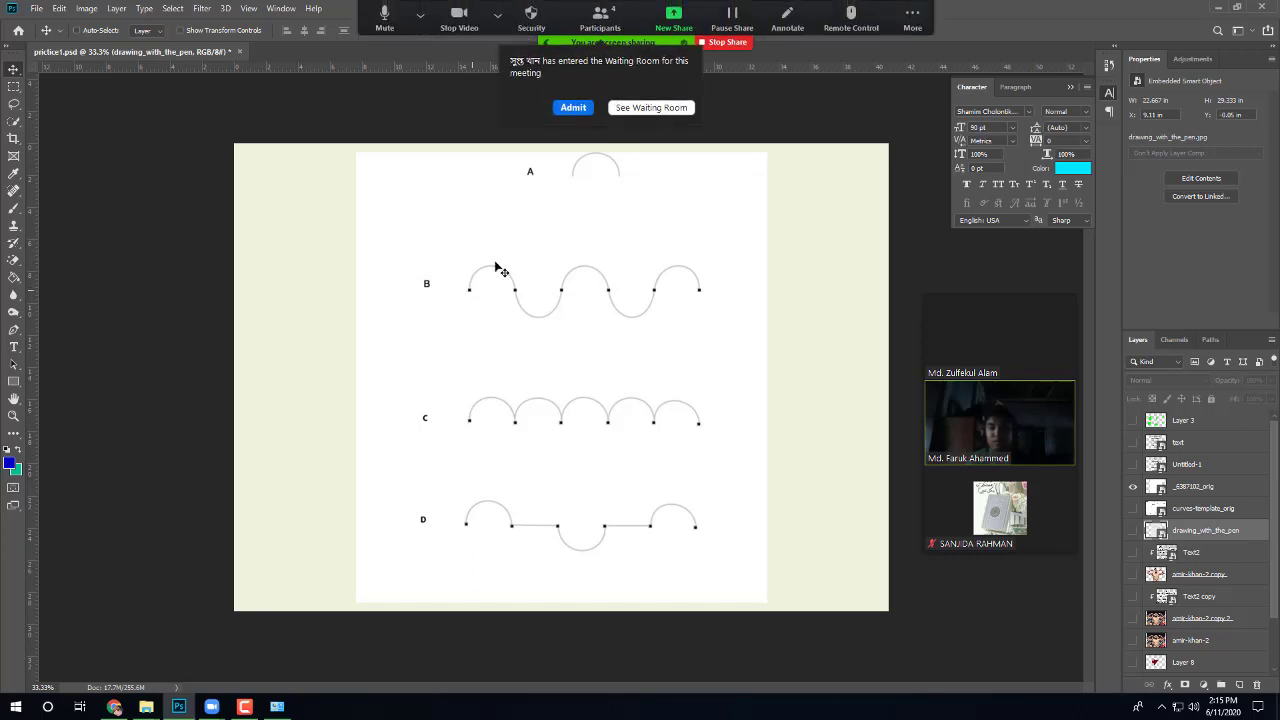
left_click(576, 107)
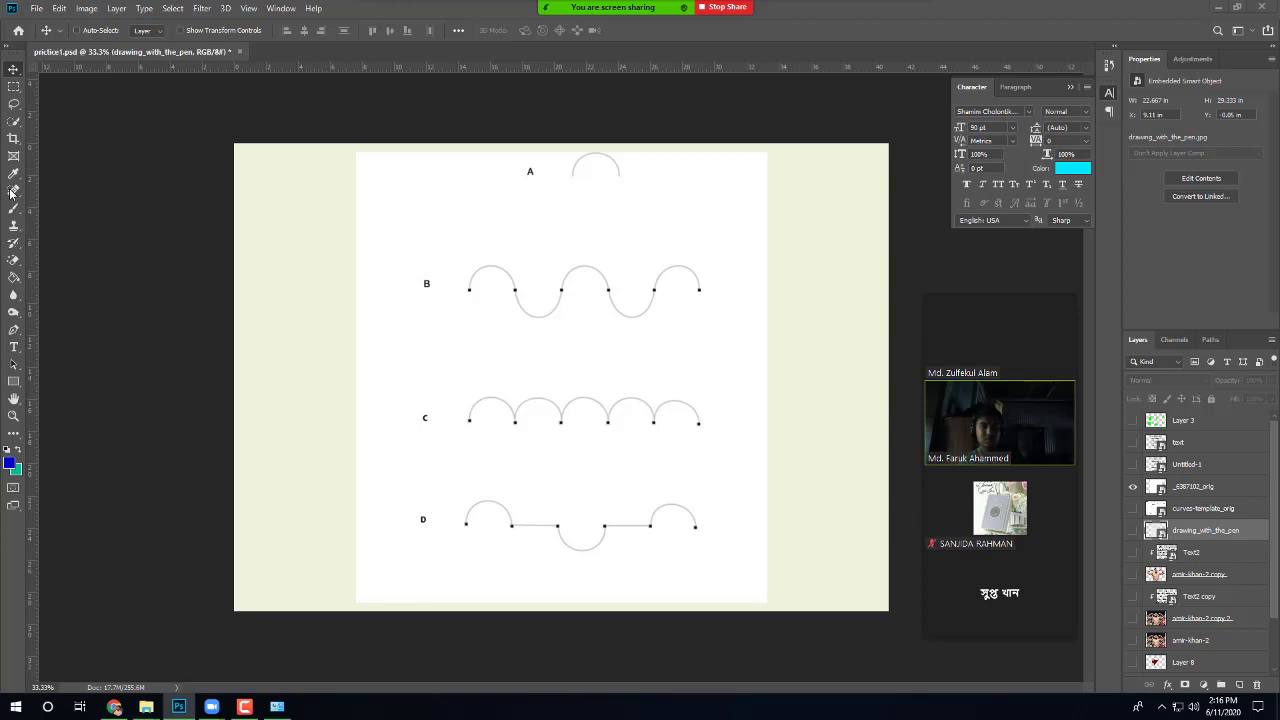
Step: Activate the Pen Tool in Shape mode and set its fill colour to bright green
left_click(17, 330)
left_click(18, 330)
right_click(18, 330)
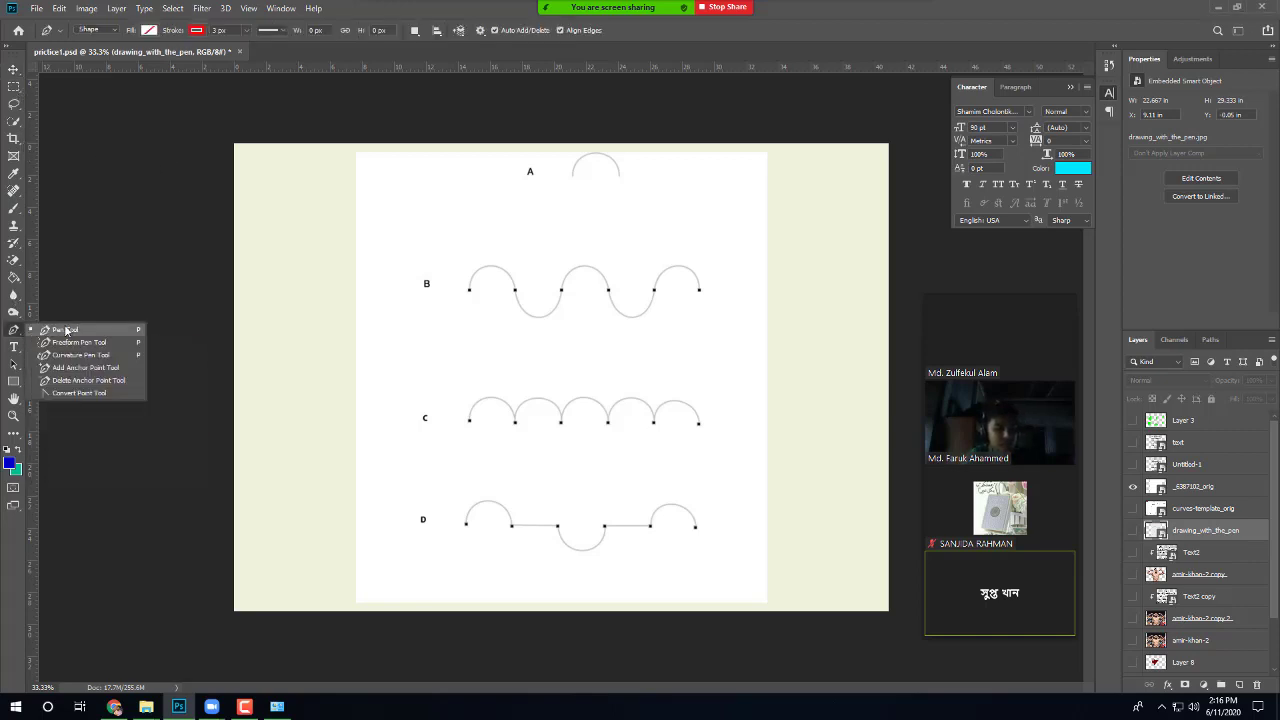
left_click(65, 329)
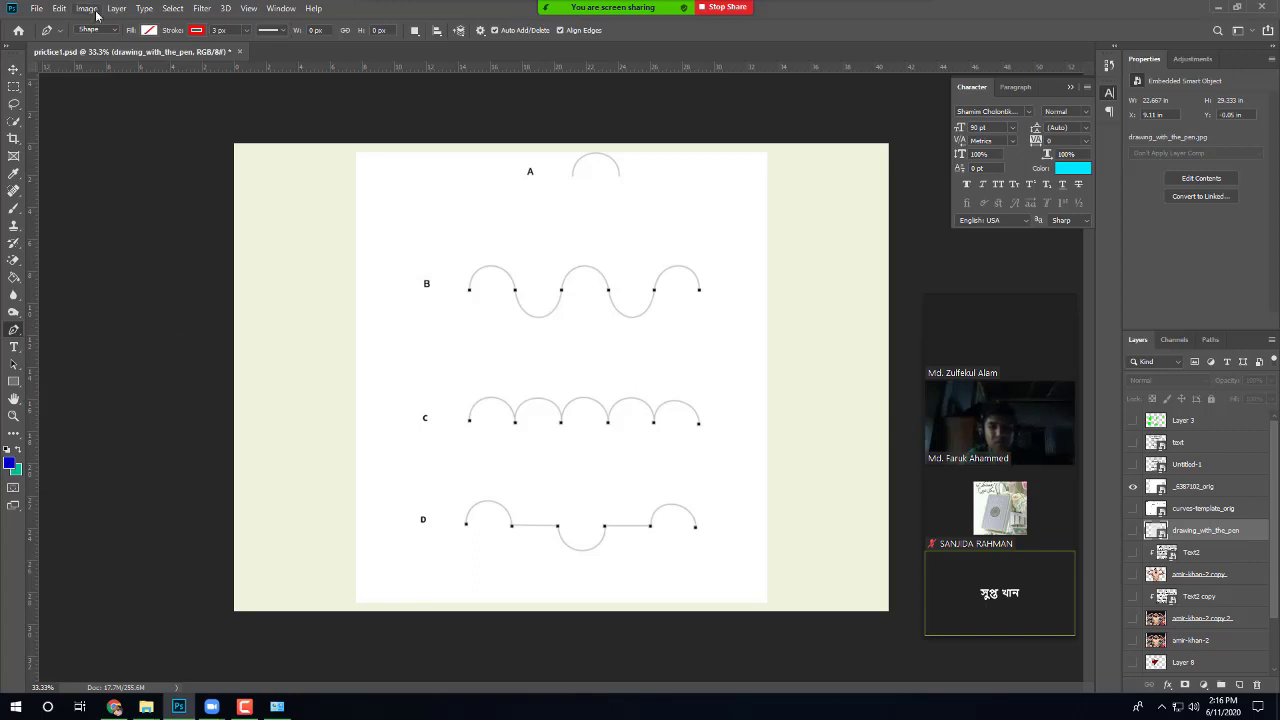
left_click(150, 31)
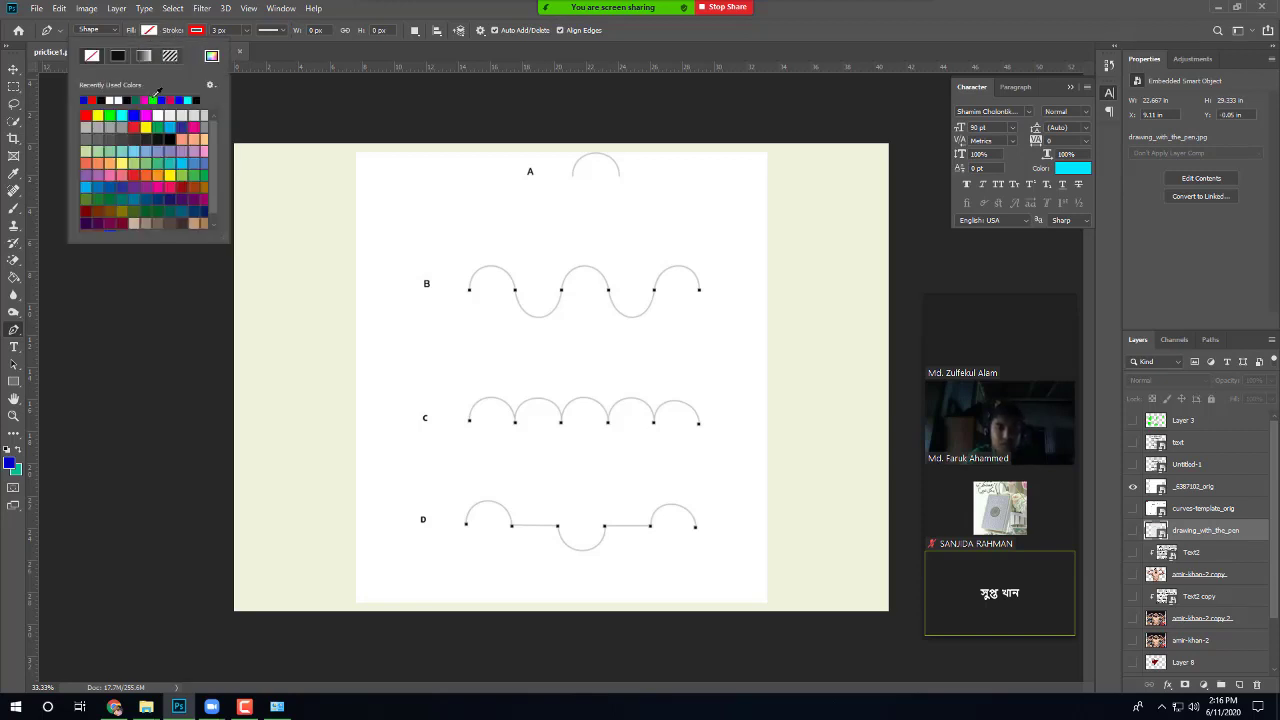
left_click(154, 99)
left_click(156, 32)
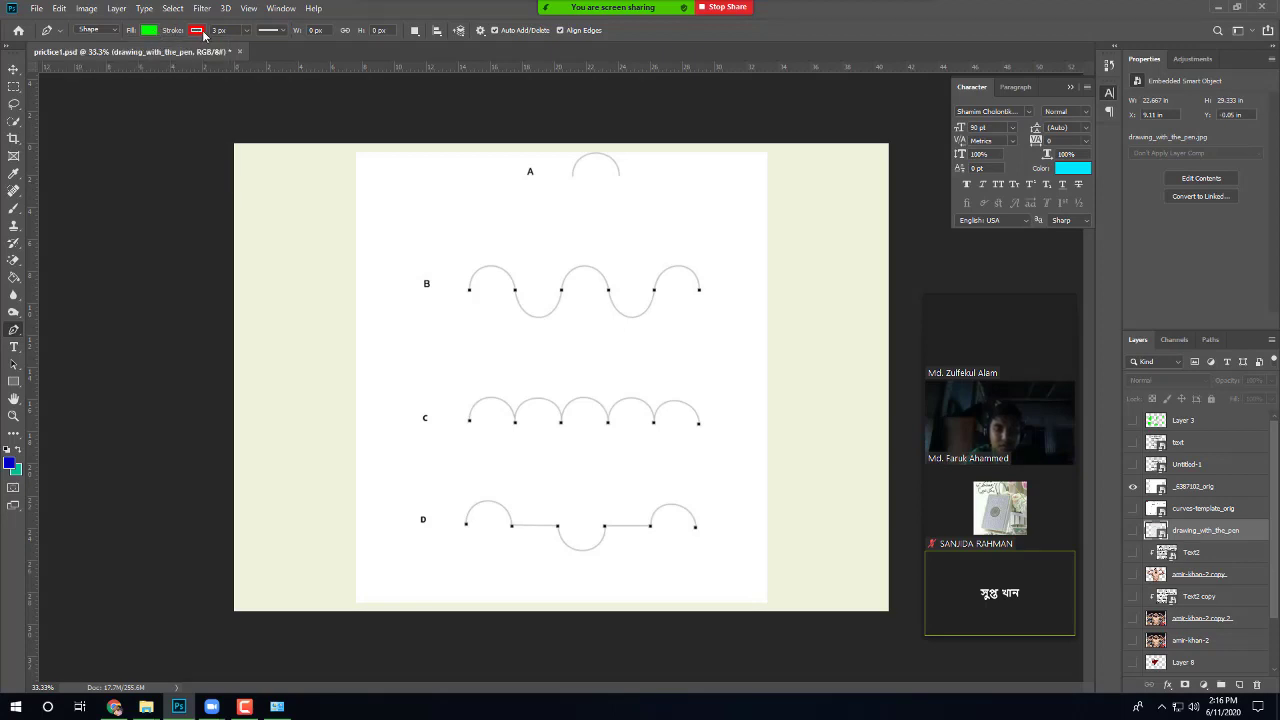
Step: Draw an open wavy shape with five anchor points along template row B, extending past its end
left_click(469, 290)
left_click(515, 290)
left_click_drag(530, 315, 533, 341)
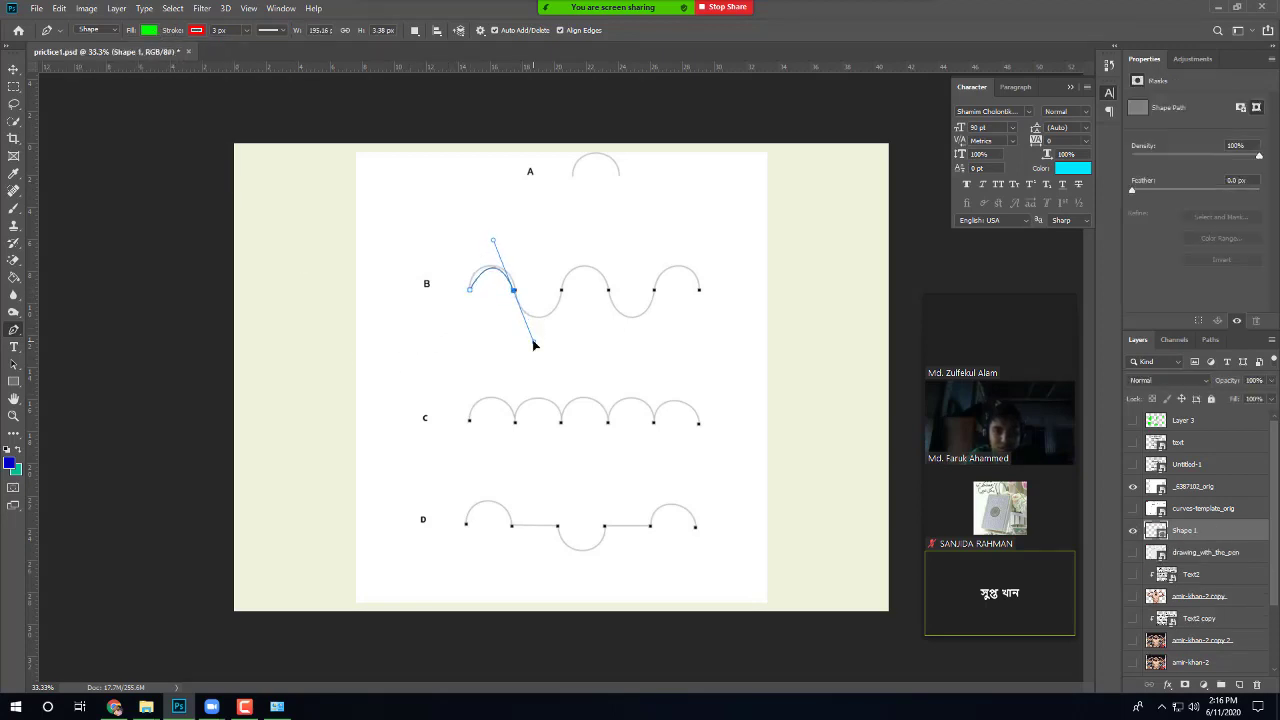
left_click_drag(594, 266, 593, 243)
left_click_drag(684, 288, 689, 357)
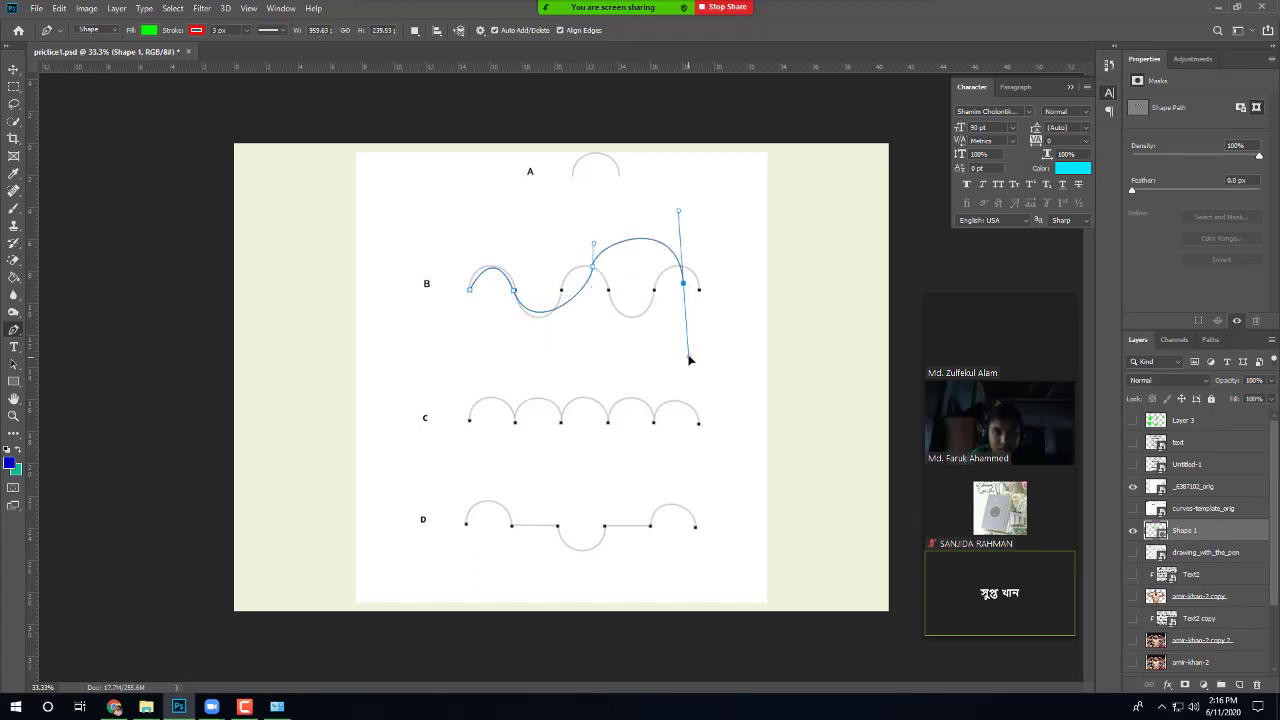
left_click_drag(766, 270, 757, 248)
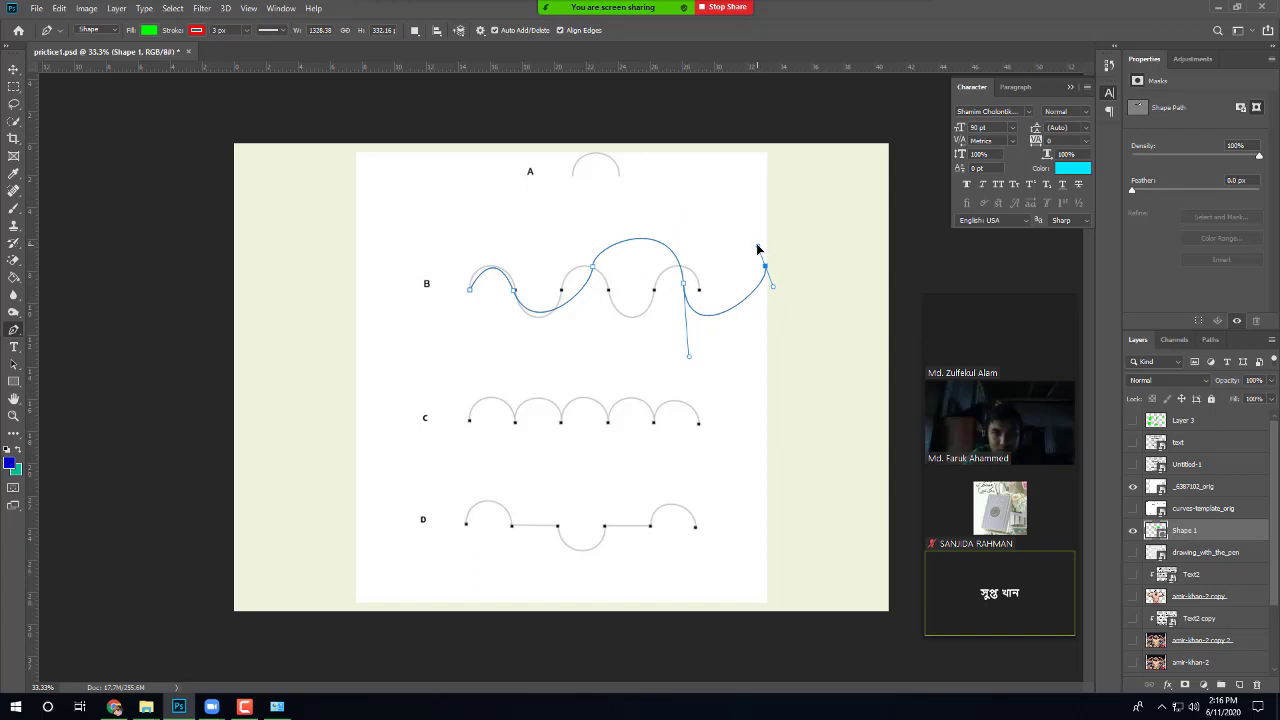
key("Escape")
Step: Set the stroke to none and draw a larger open wave with four anchor points across the canvas's upper part
left_click(197, 31)
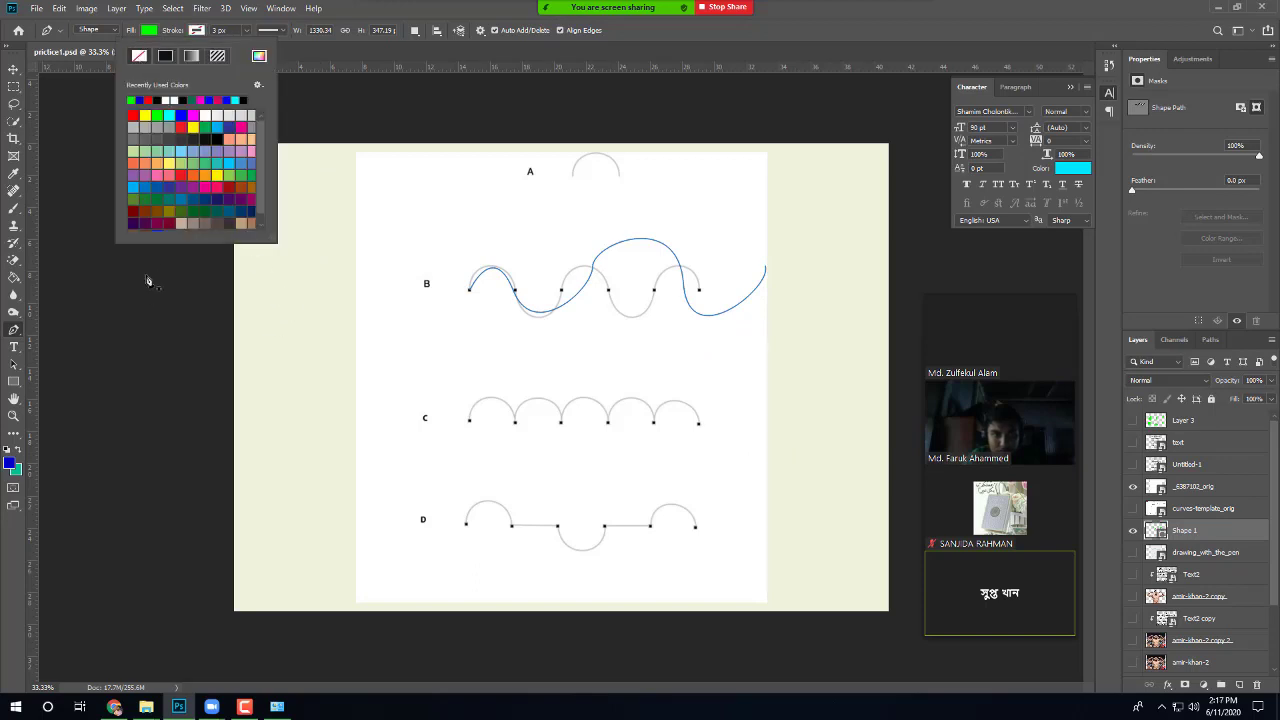
left_click(364, 163)
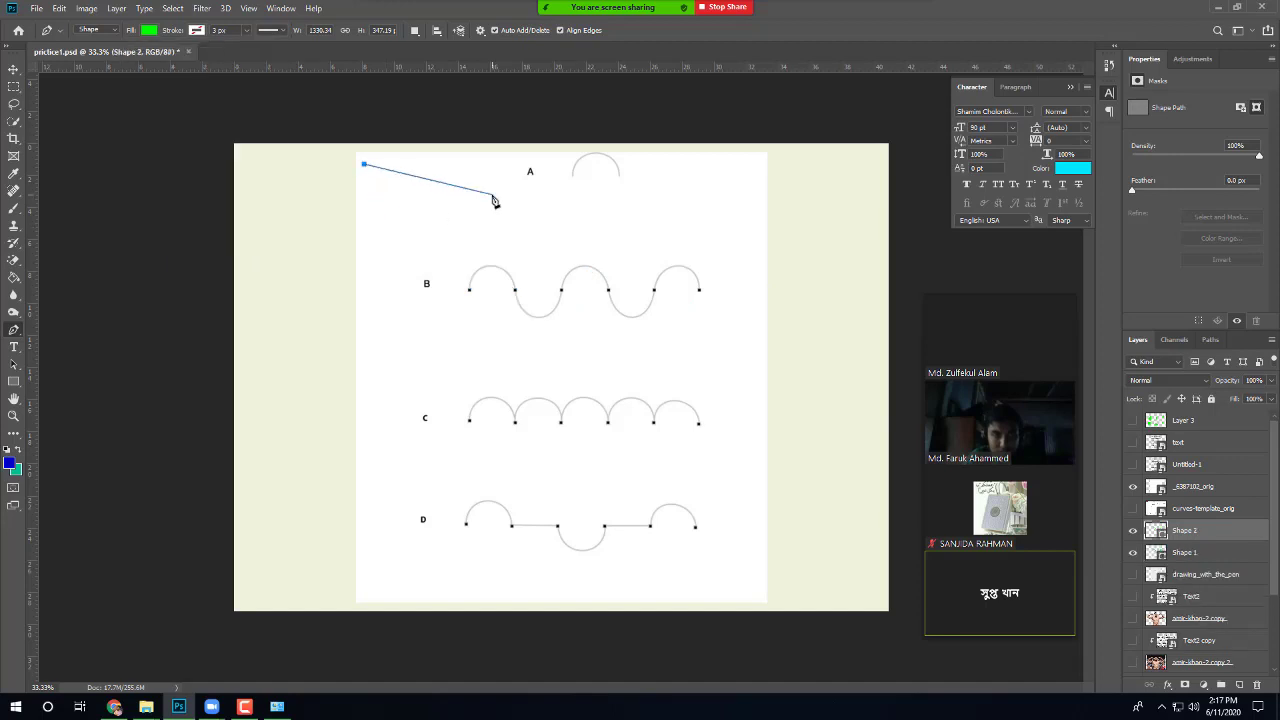
left_click_drag(491, 194, 489, 282)
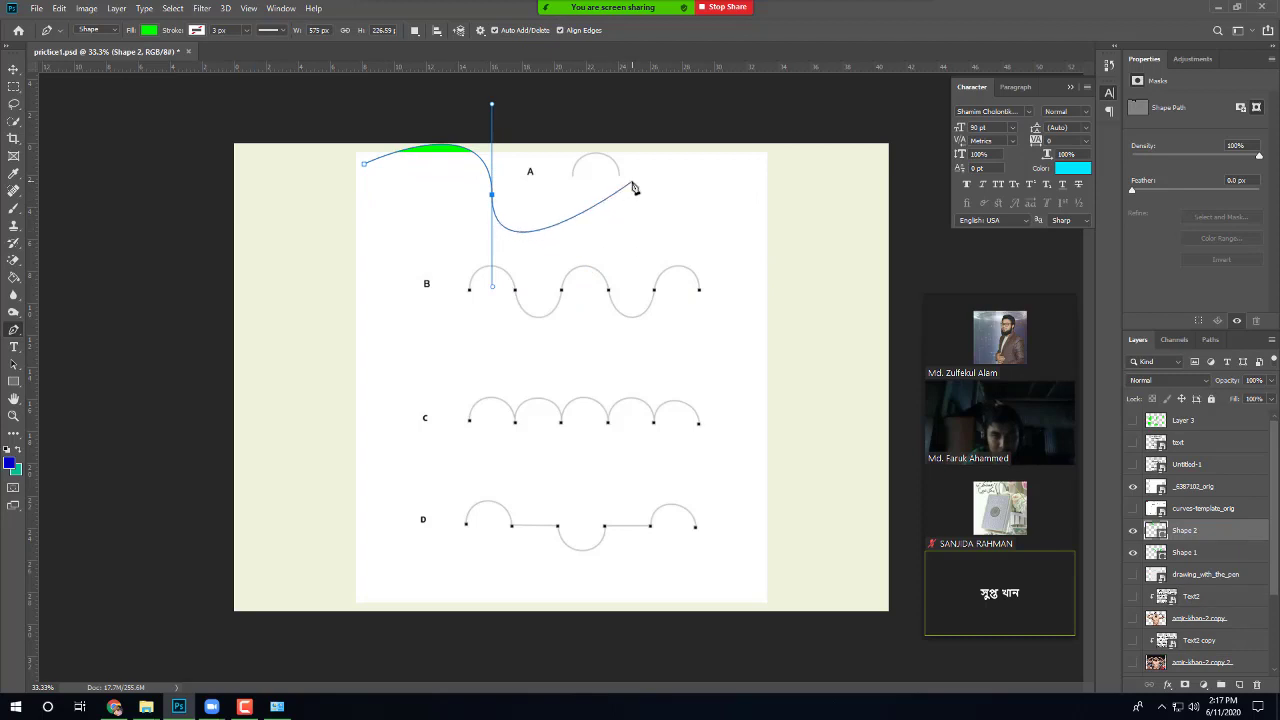
left_click_drag(631, 181, 681, 90)
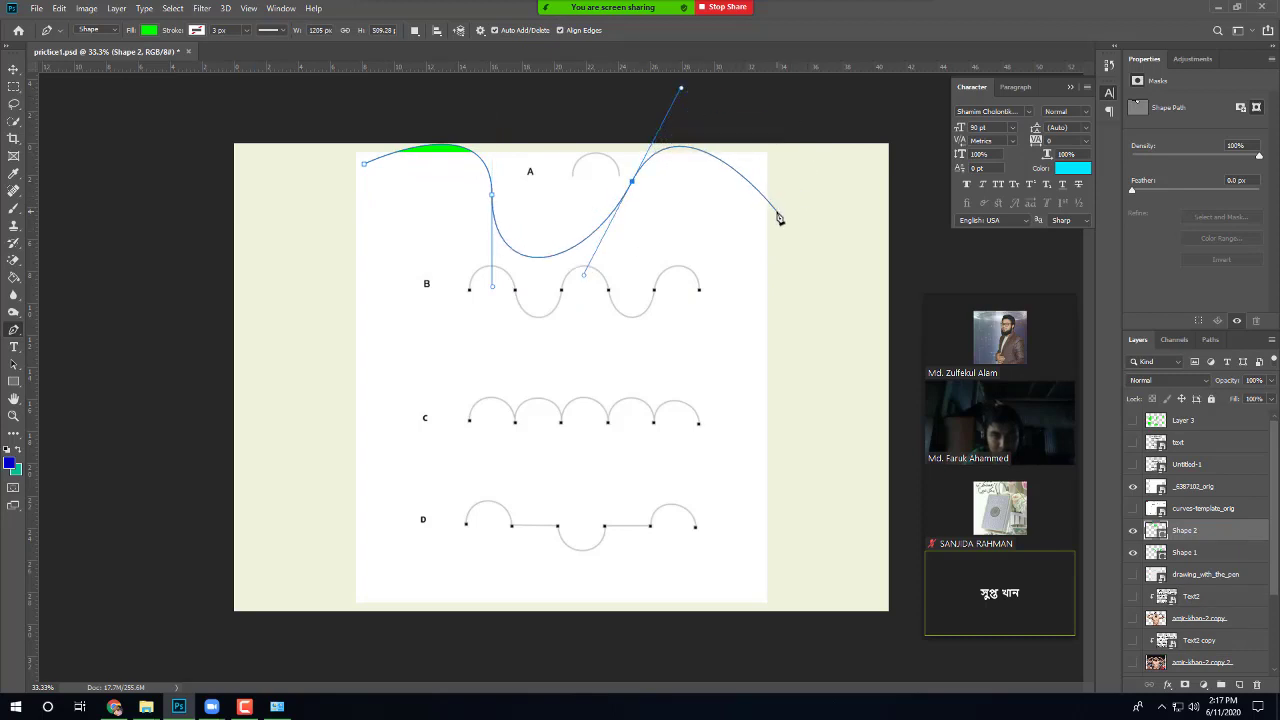
left_click_drag(781, 231, 768, 410)
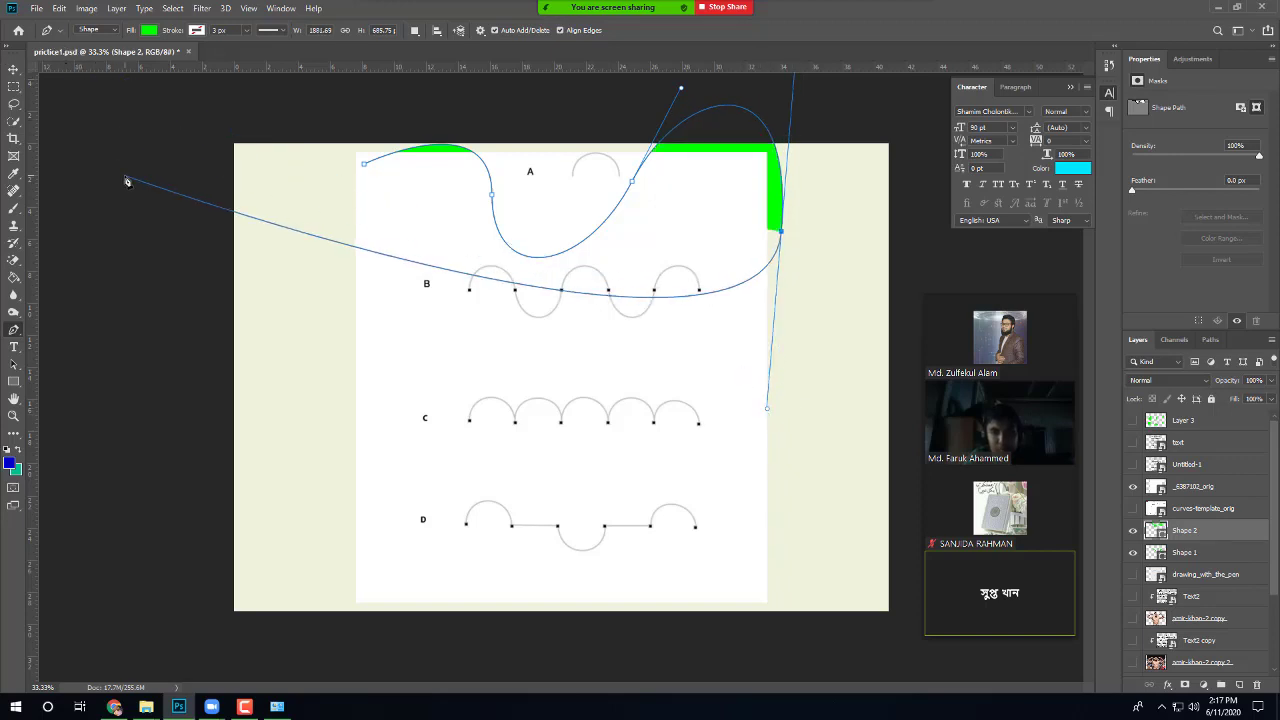
key("Return")
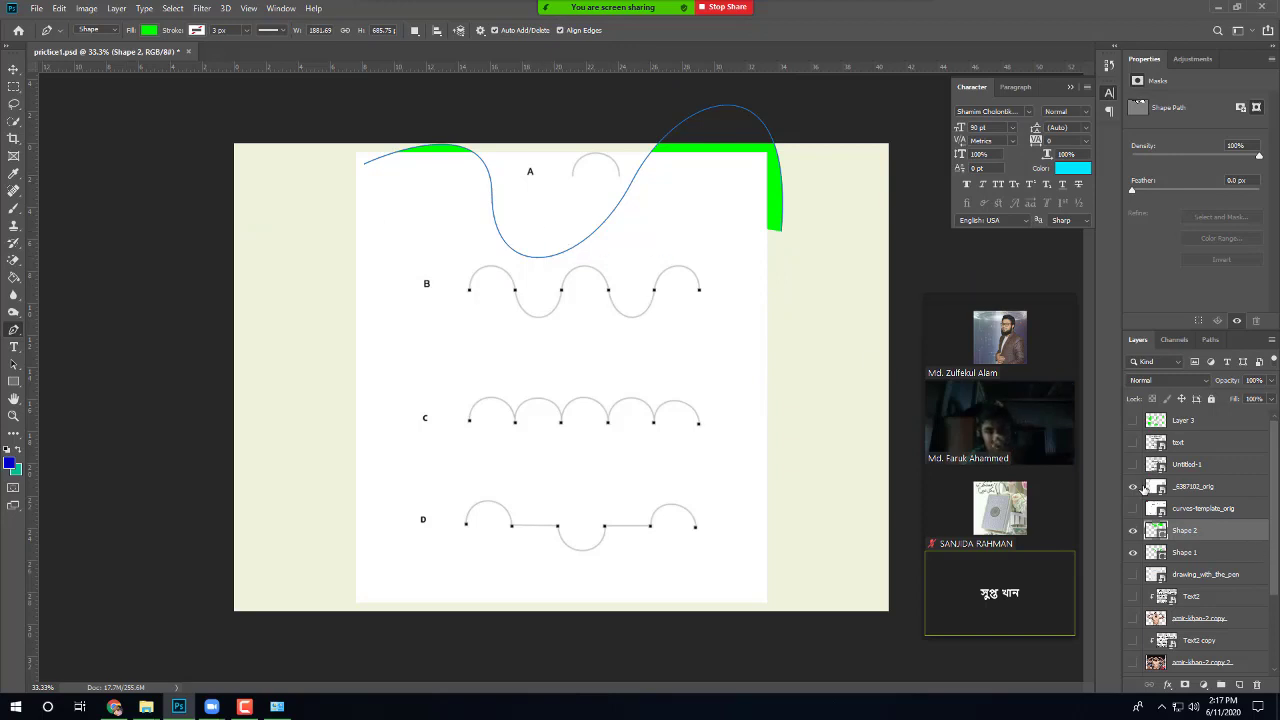
Step: Hide the _6387102_orig template layer and move the larger green wave below the smaller one
left_click(1134, 487)
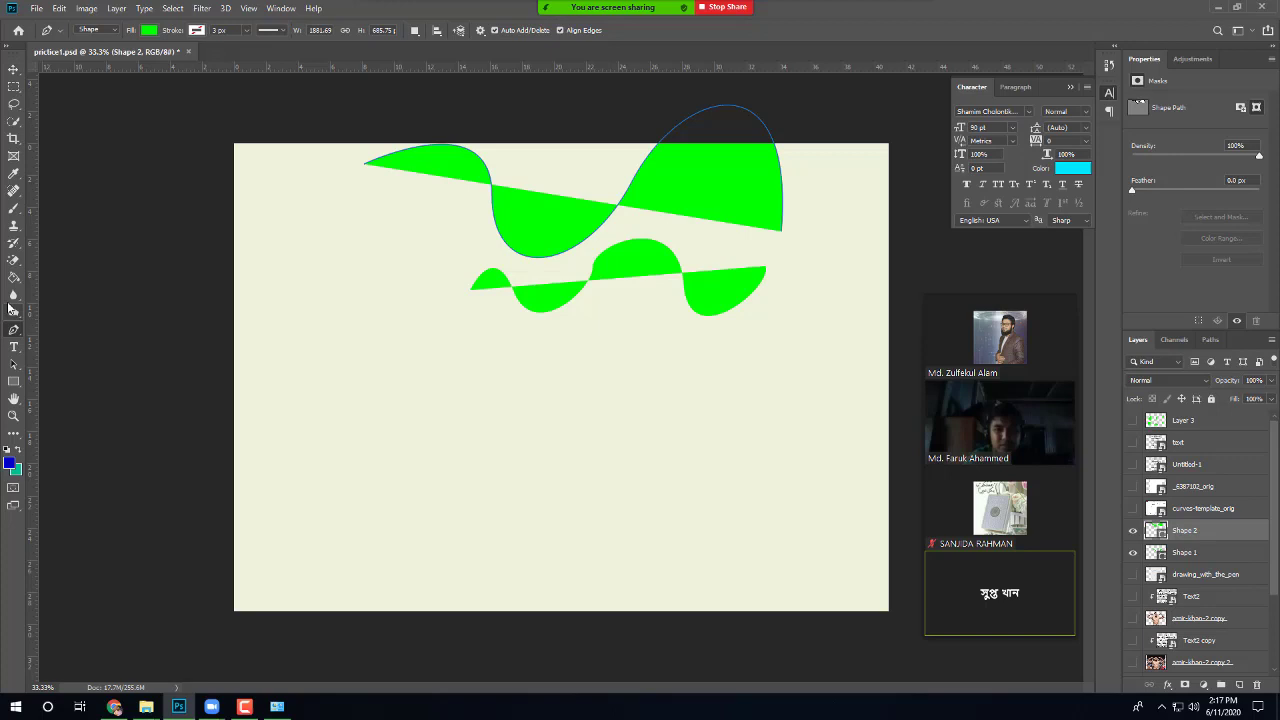
left_click(13, 364)
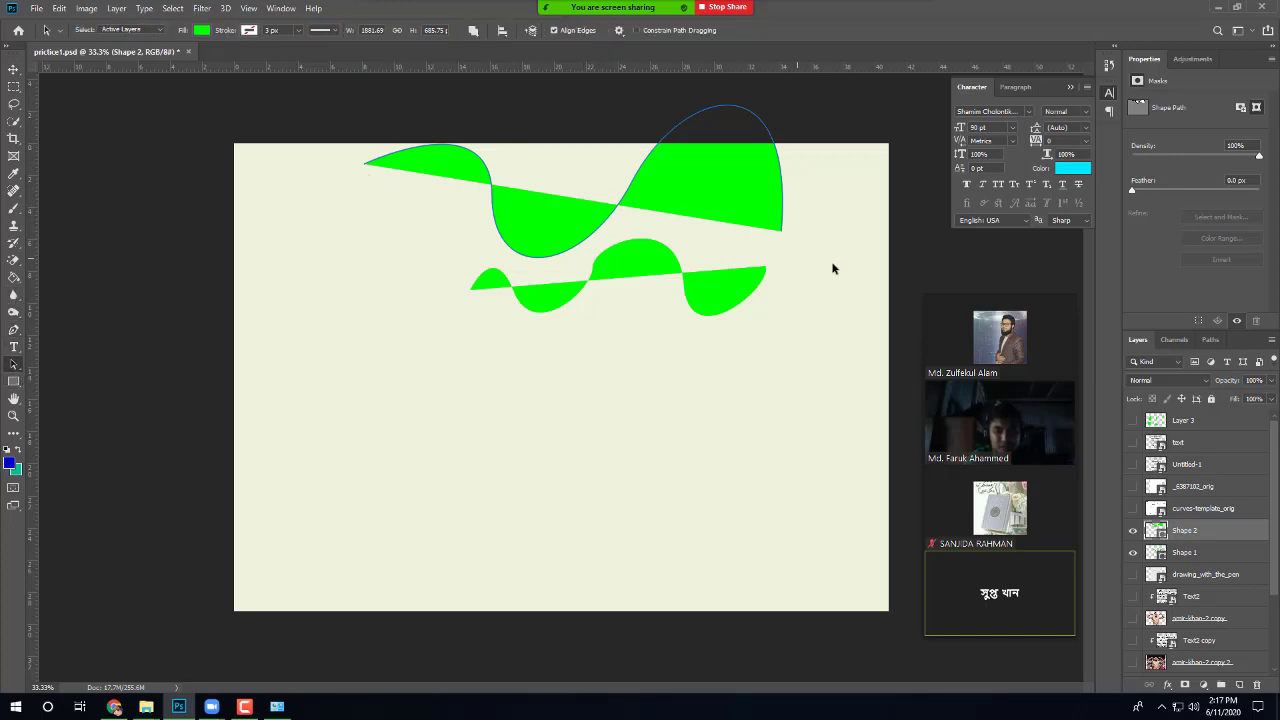
left_click(660, 287)
left_click(534, 194)
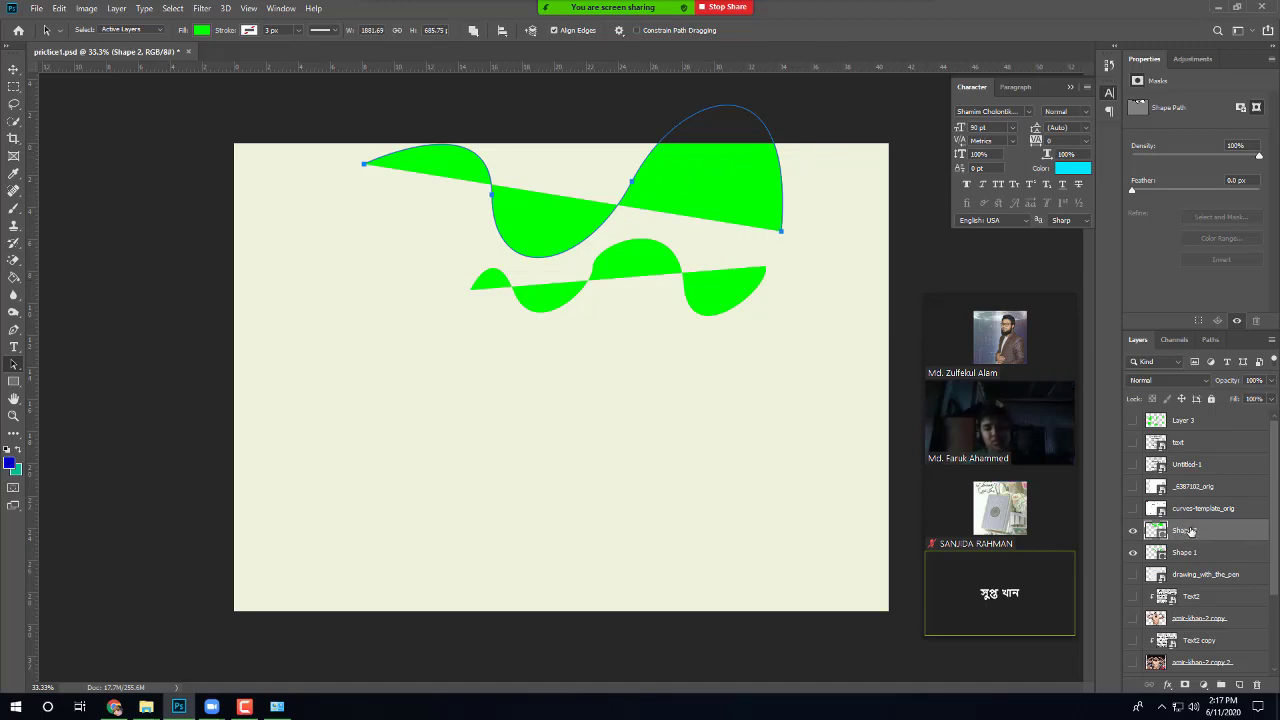
key("v")
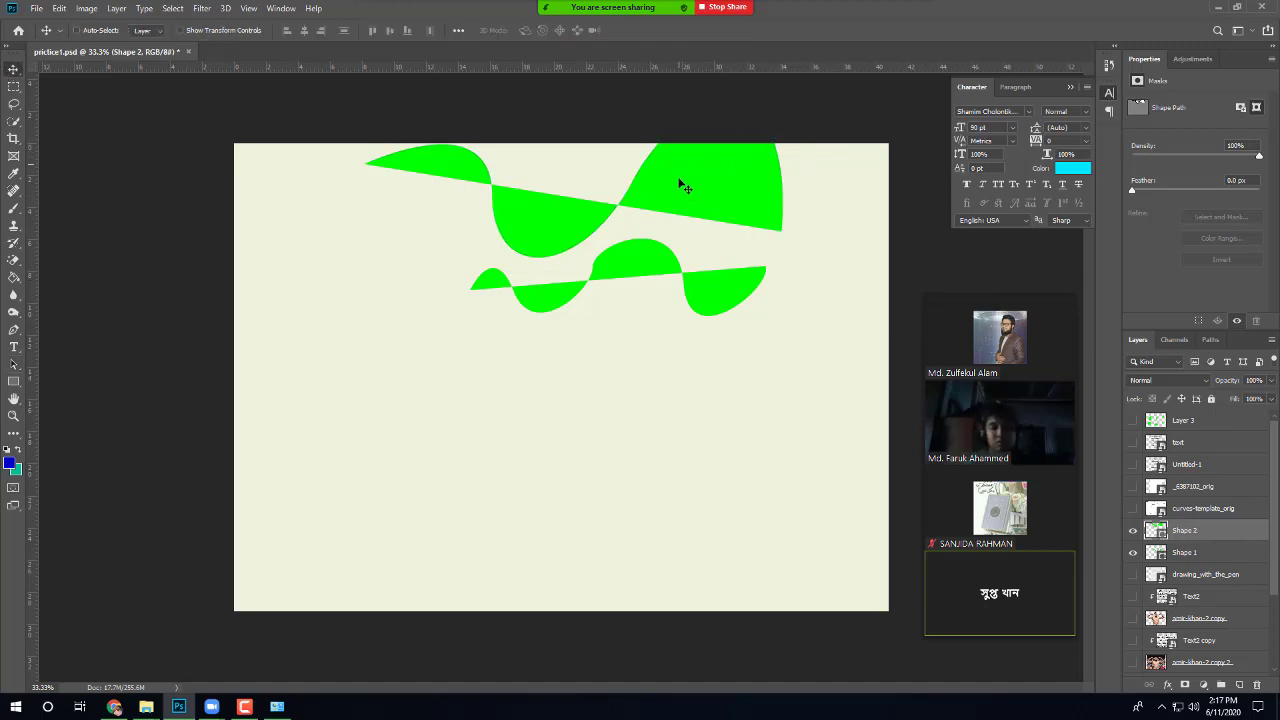
left_click_drag(680, 185, 667, 425)
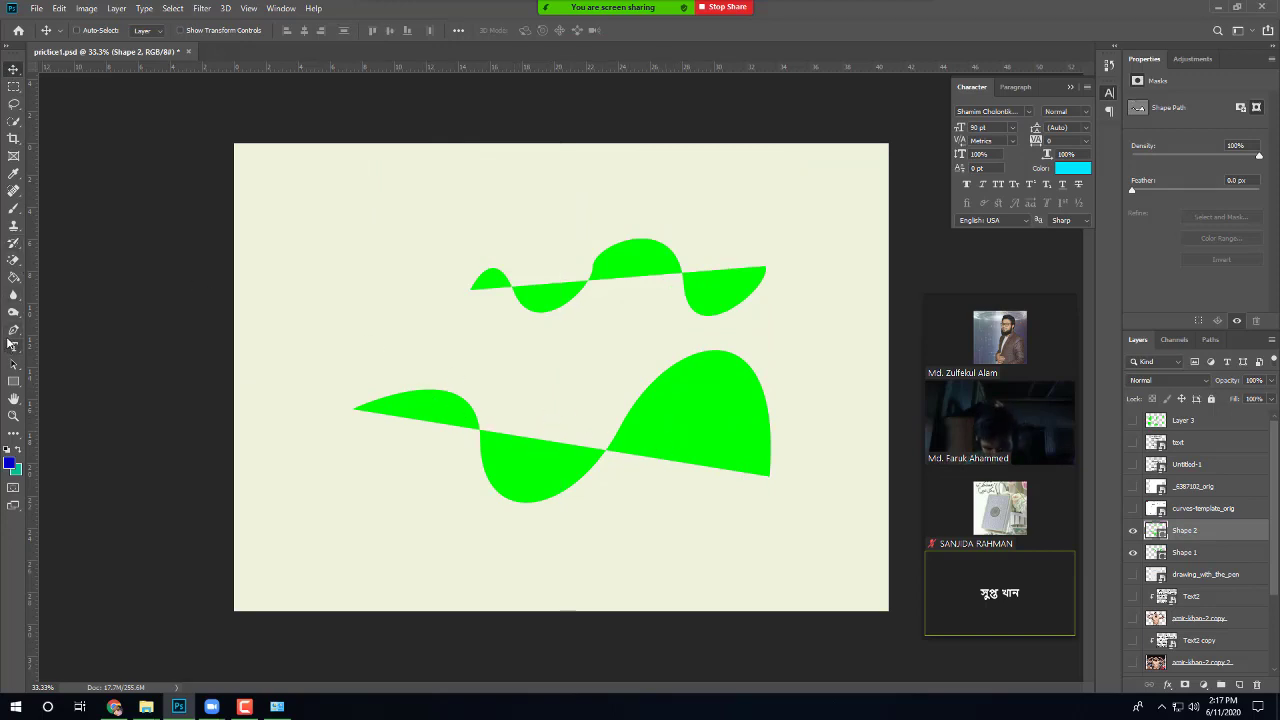
Step: Give the larger green wave a yellow stroke with the Pen Tool's stroke options
left_click(13, 330)
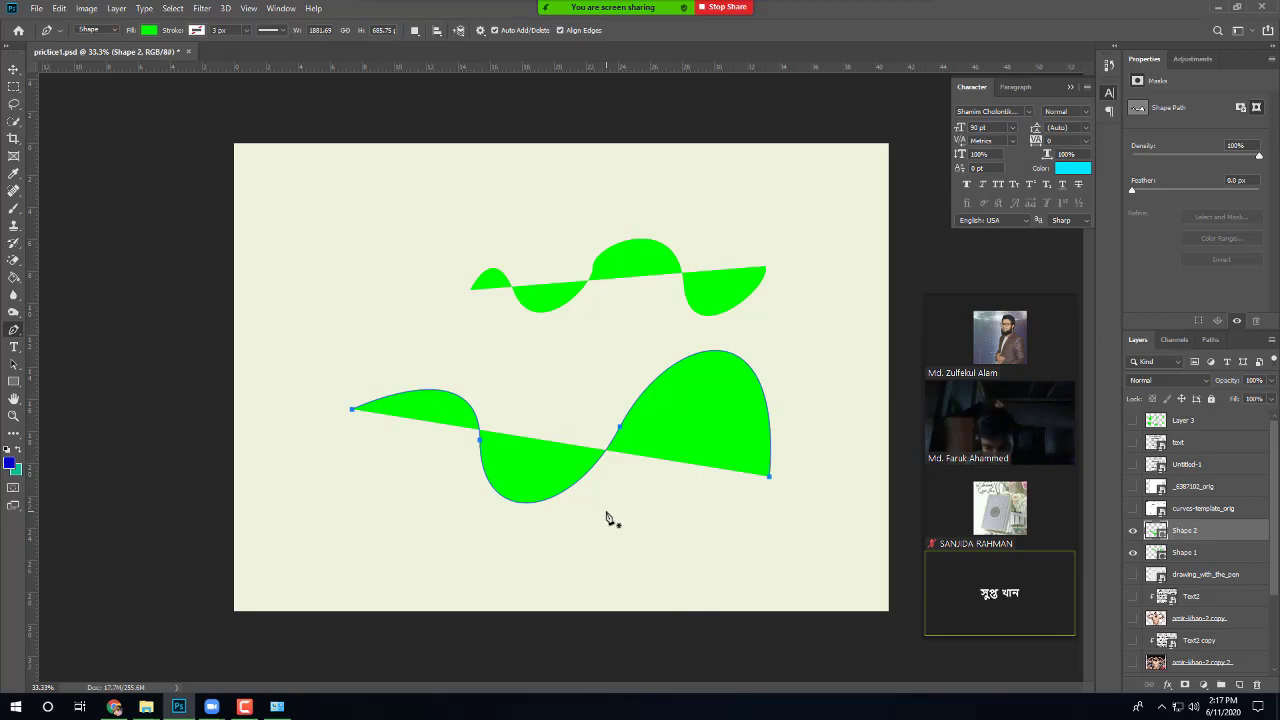
left_click(196, 31)
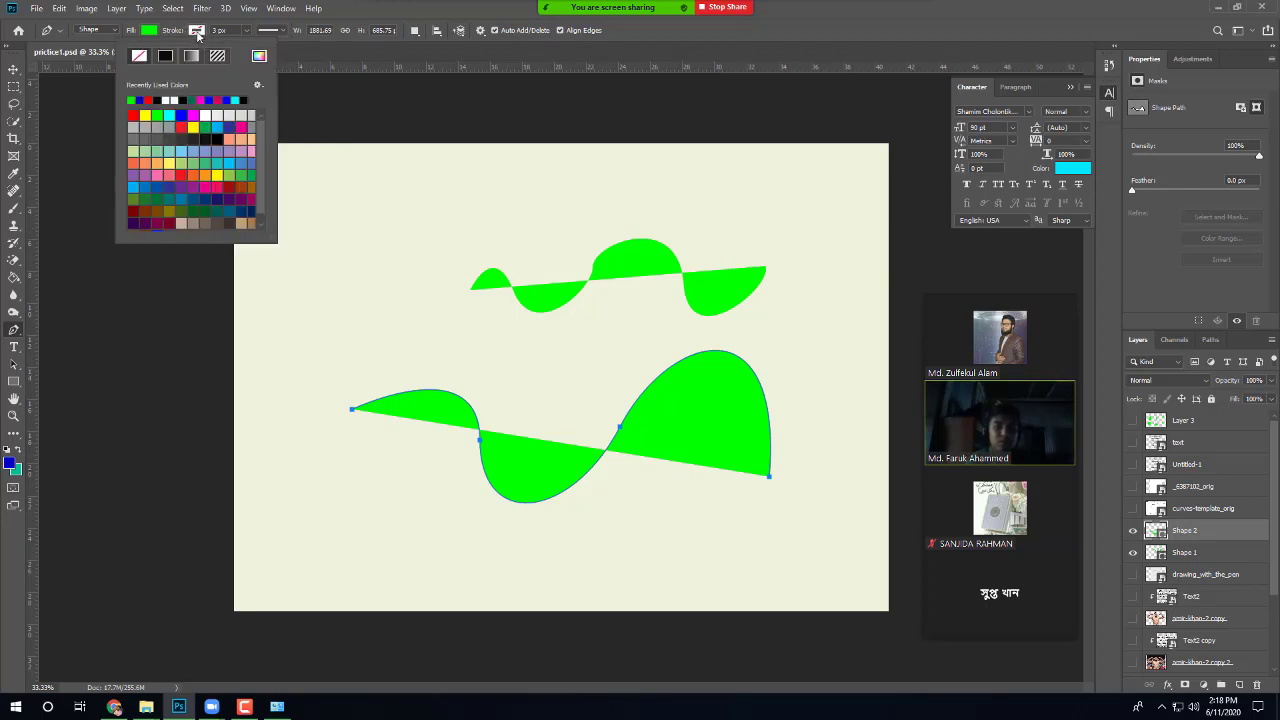
left_click(147, 125)
left_click(148, 116)
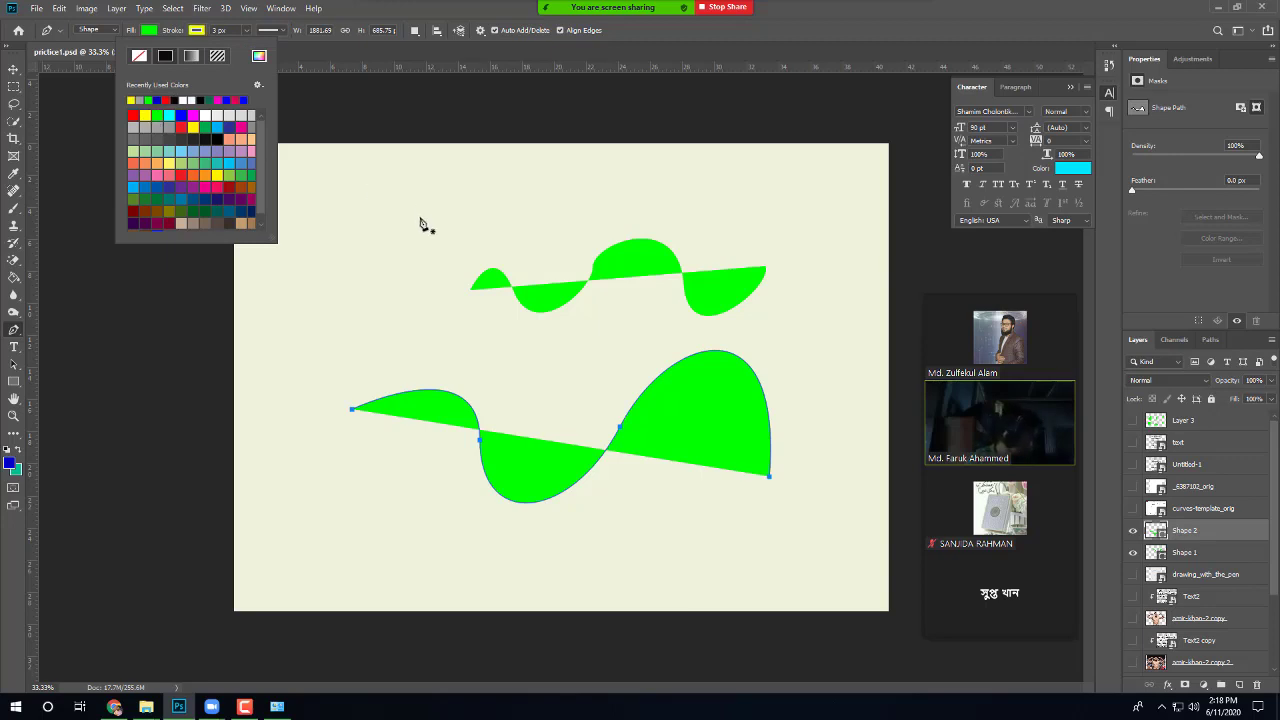
Step: Draw a third open wave with four anchor points above the other two, reaching the canvas's right edge
left_click(353, 237)
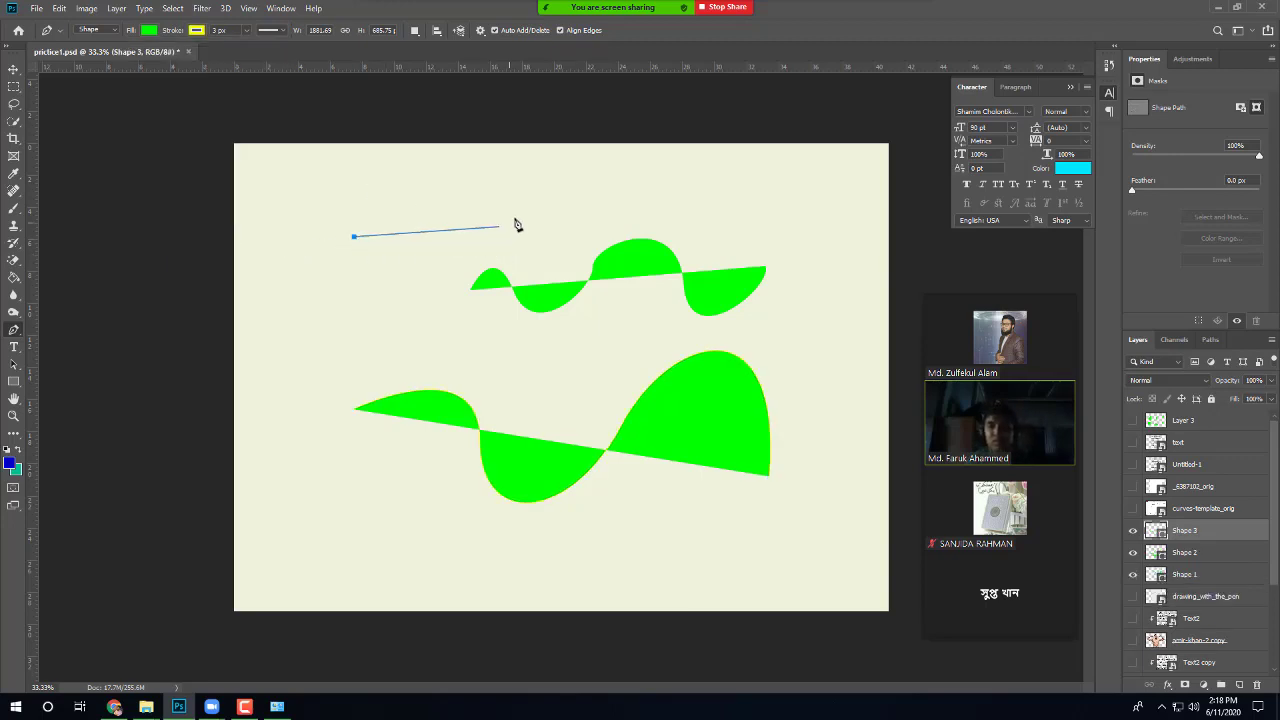
left_click_drag(518, 226, 557, 362)
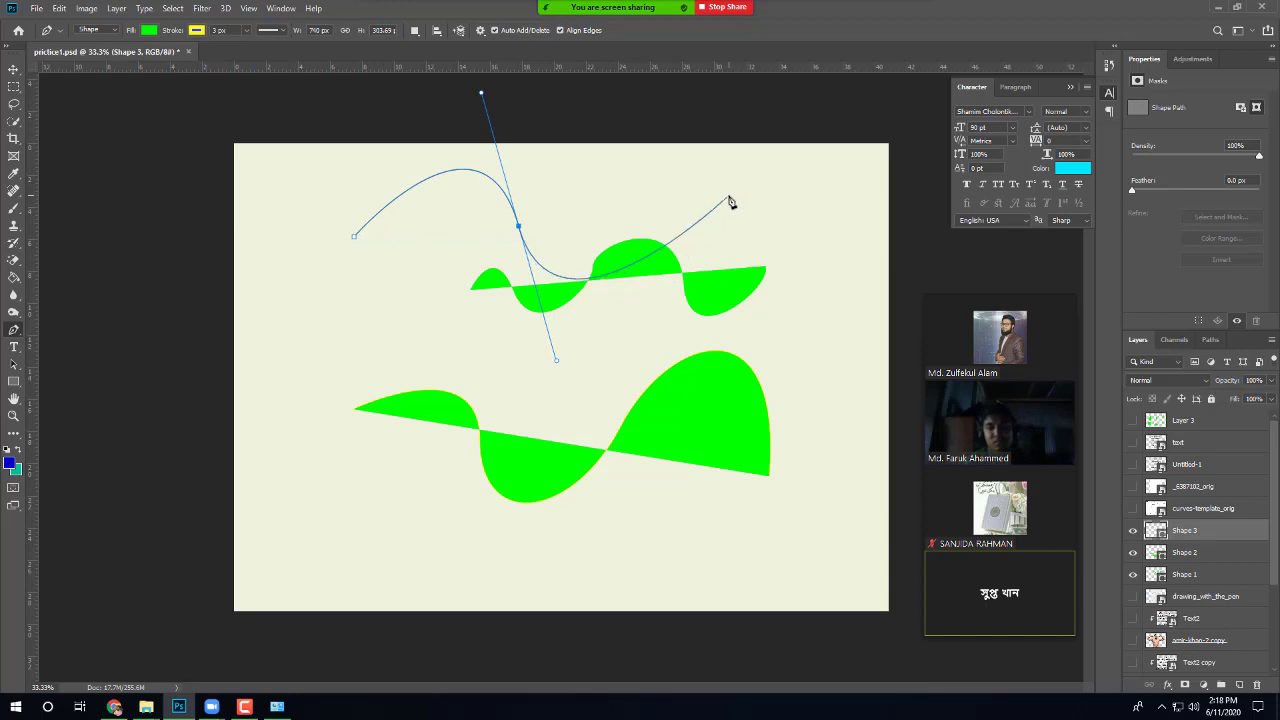
left_click_drag(728, 195, 709, 80)
left_click_drag(884, 262, 868, 392)
key("Escape")
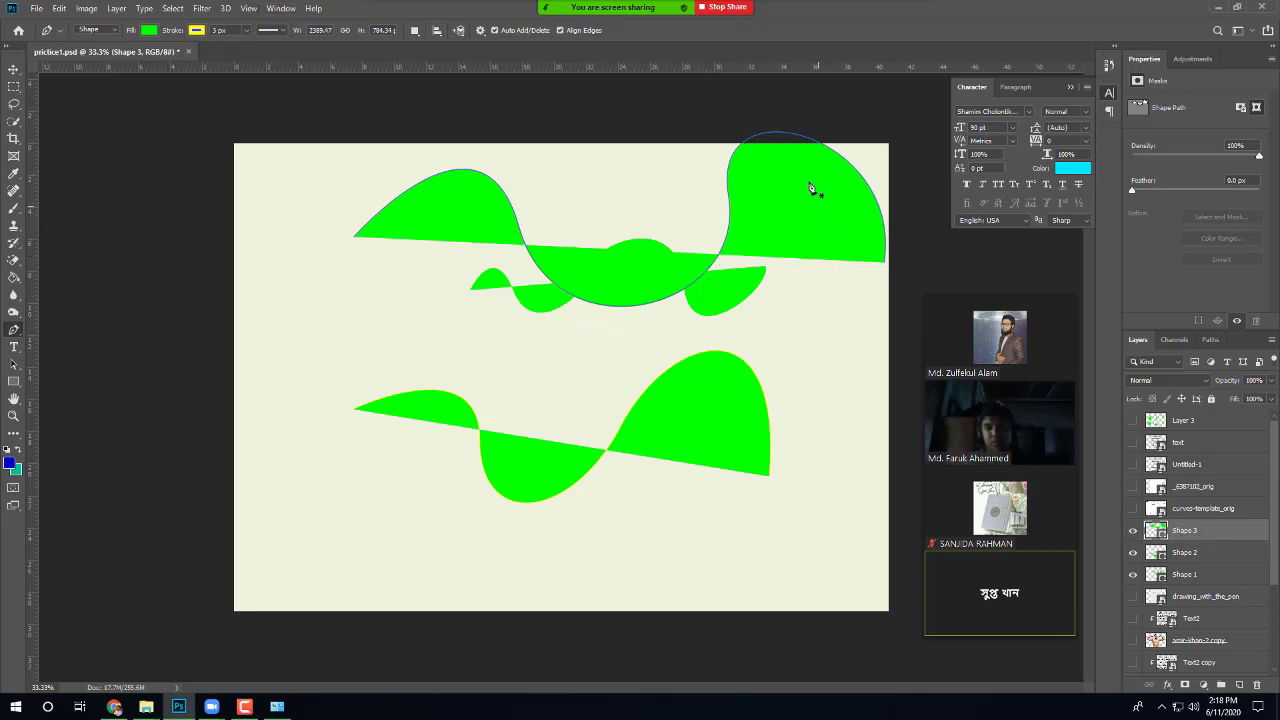
Step: Draw a closed shape with four anchor points in the empty left part of the canvas
left_click(278, 299)
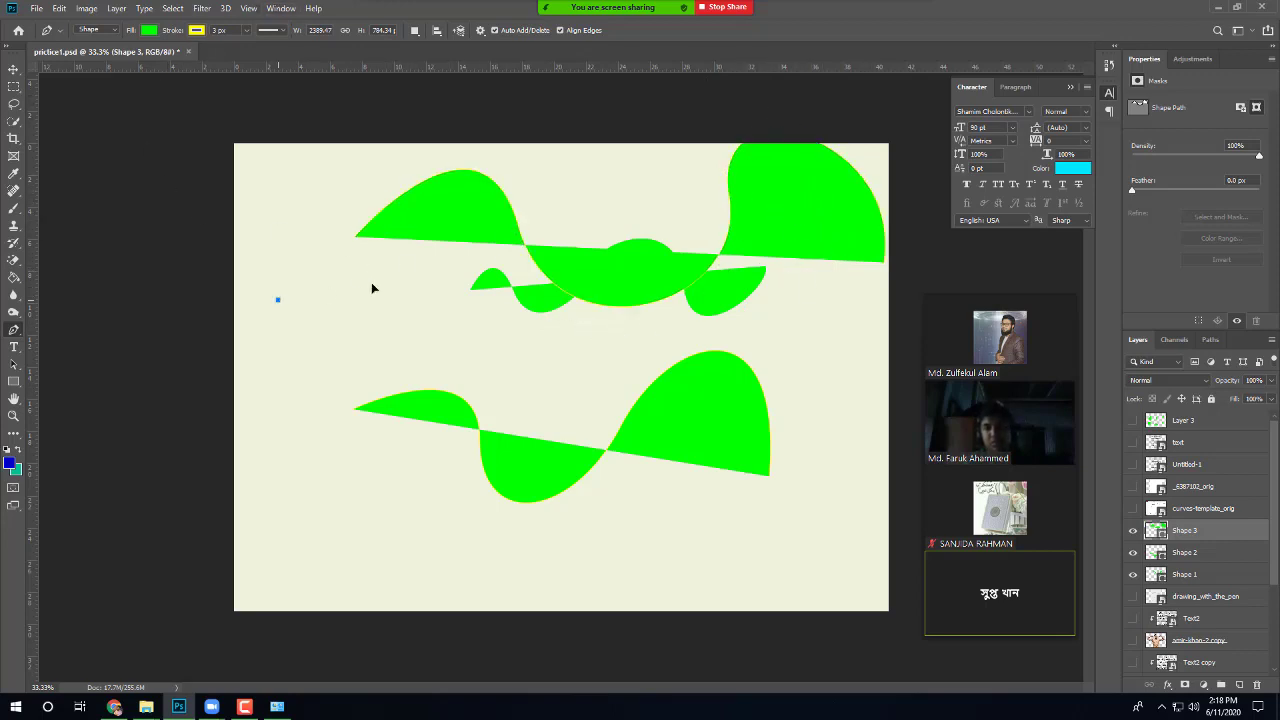
left_click(401, 286)
left_click(336, 383)
left_click(266, 364)
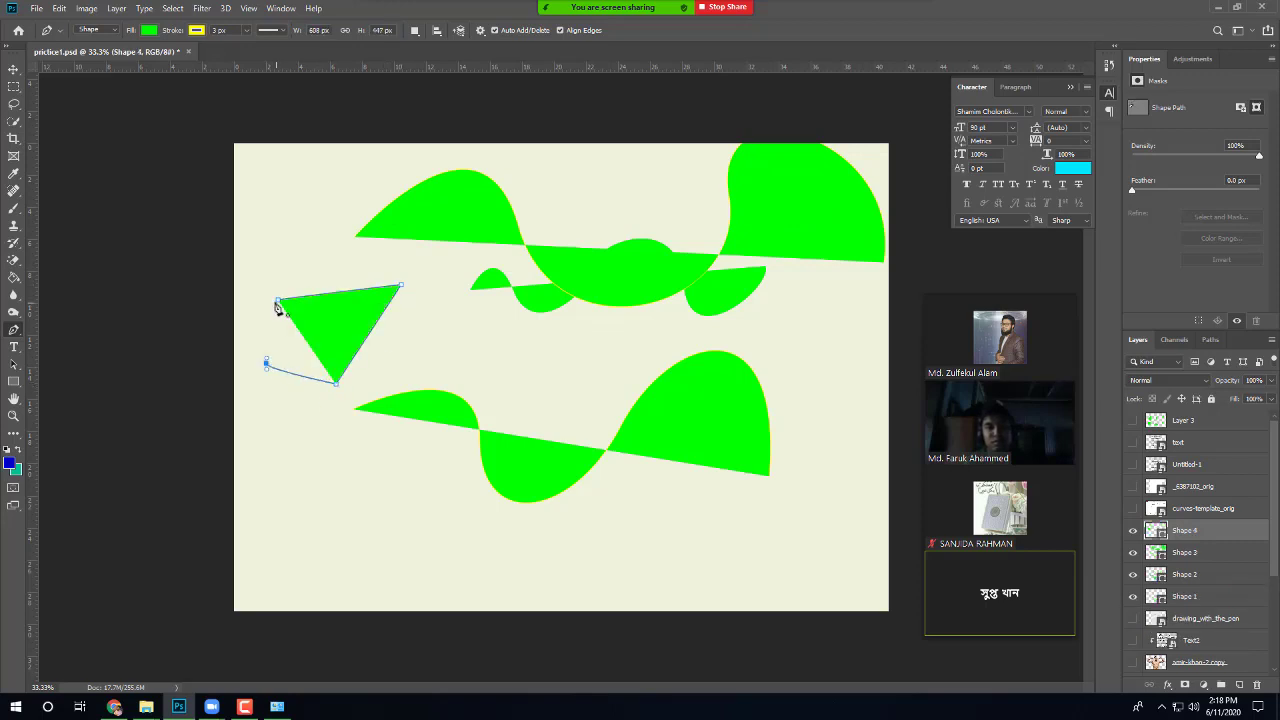
left_click(278, 299)
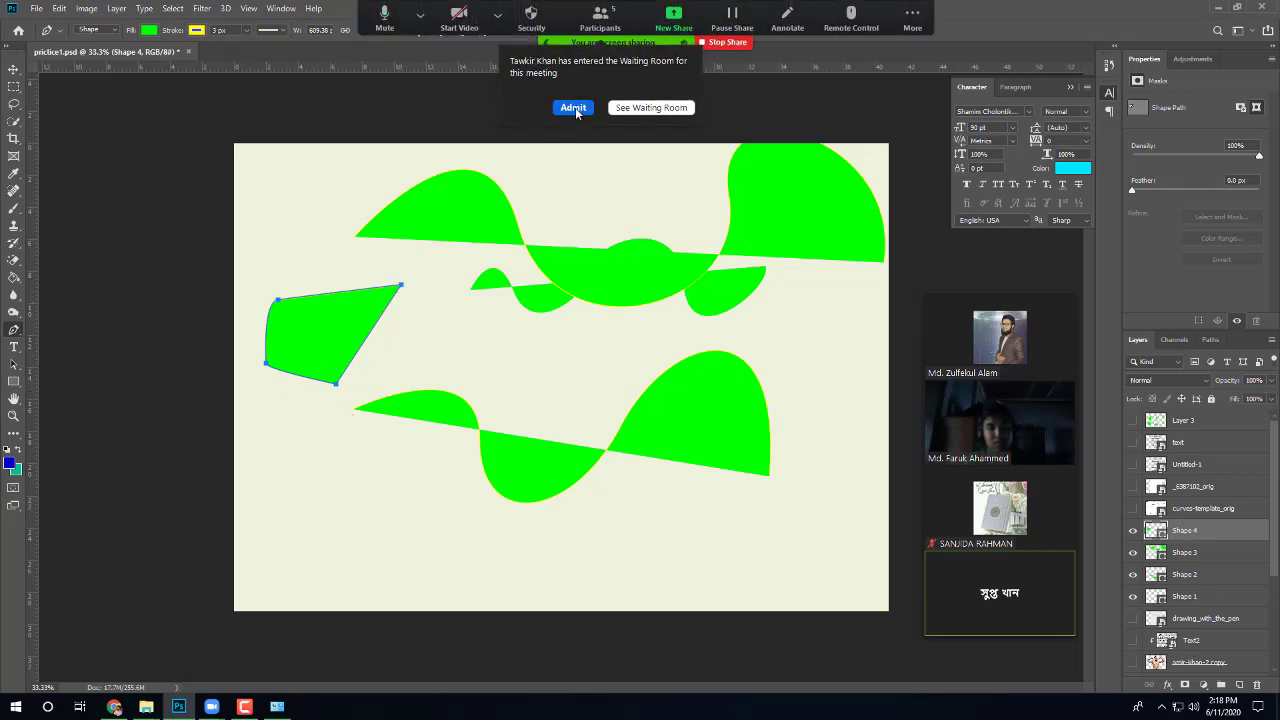
Step: Admit the participant from the waiting room into the Zoom meeting
left_click(575, 107)
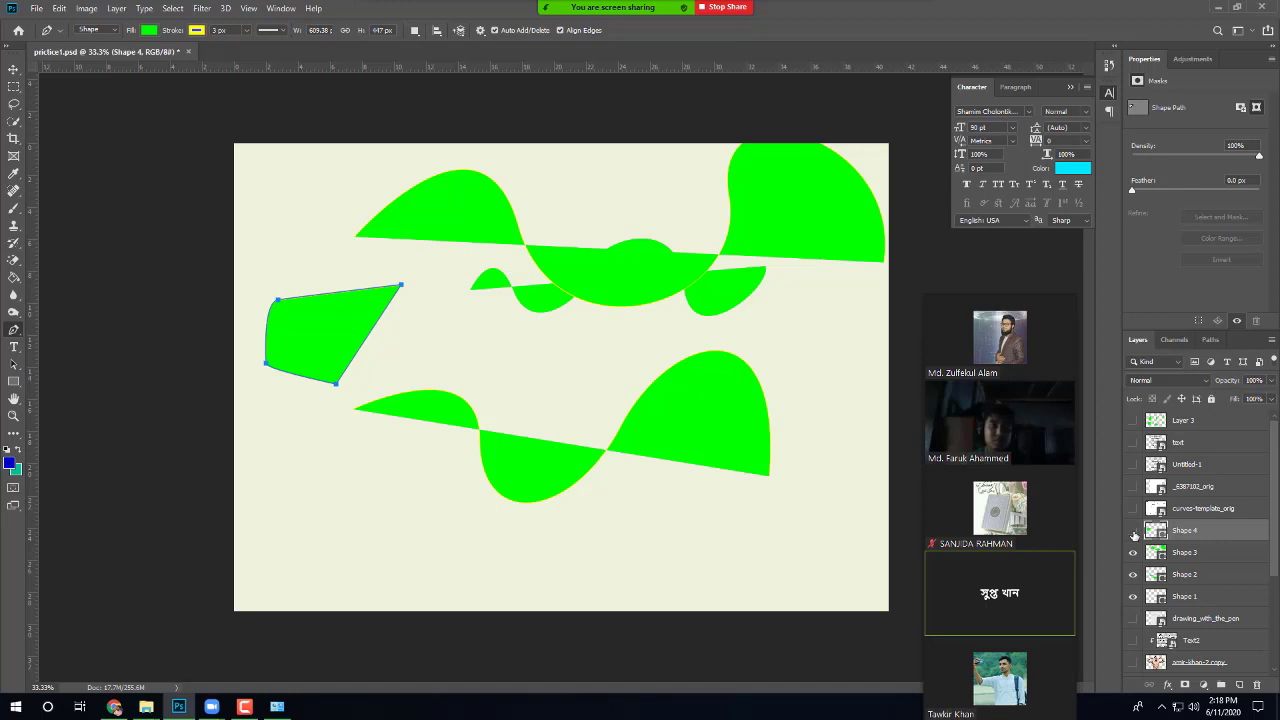
Step: Hide the layers Shape 1 to Shape 4 and show the drawing_with_the_pen exercise template
left_click(1133, 531)
left_click(1134, 575)
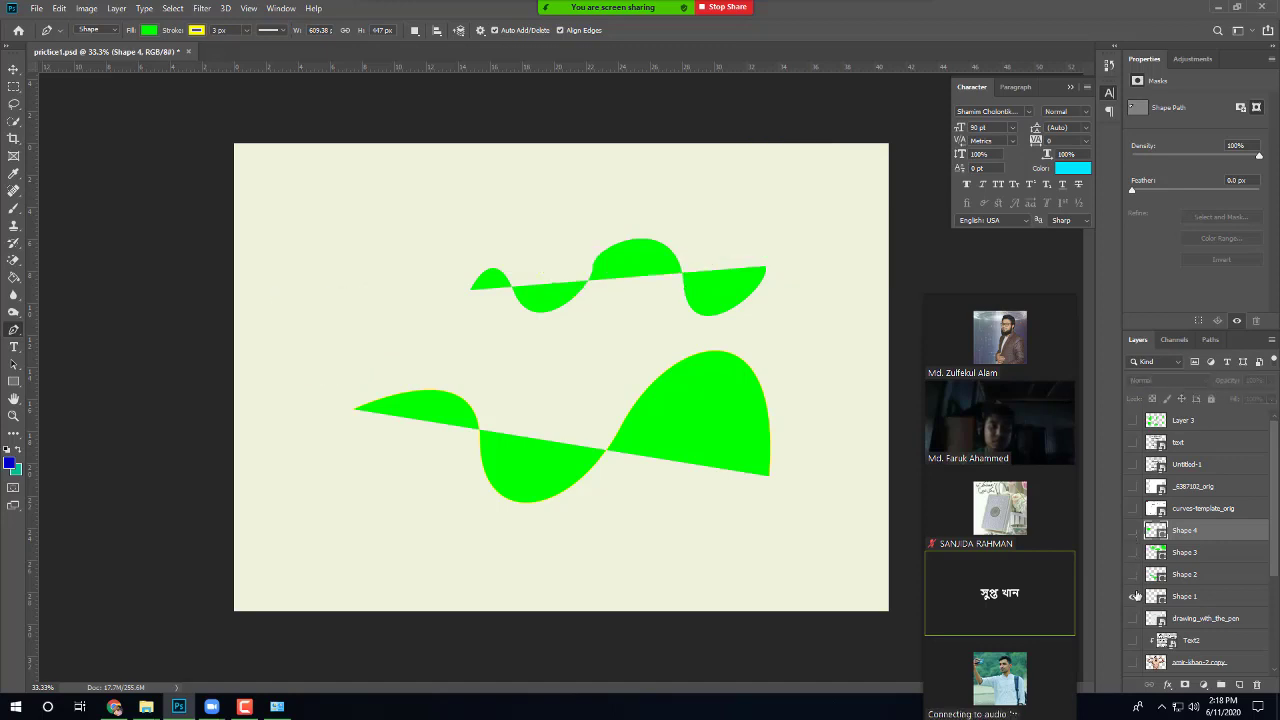
left_click(1134, 596)
left_click(1134, 619)
left_click(1134, 620)
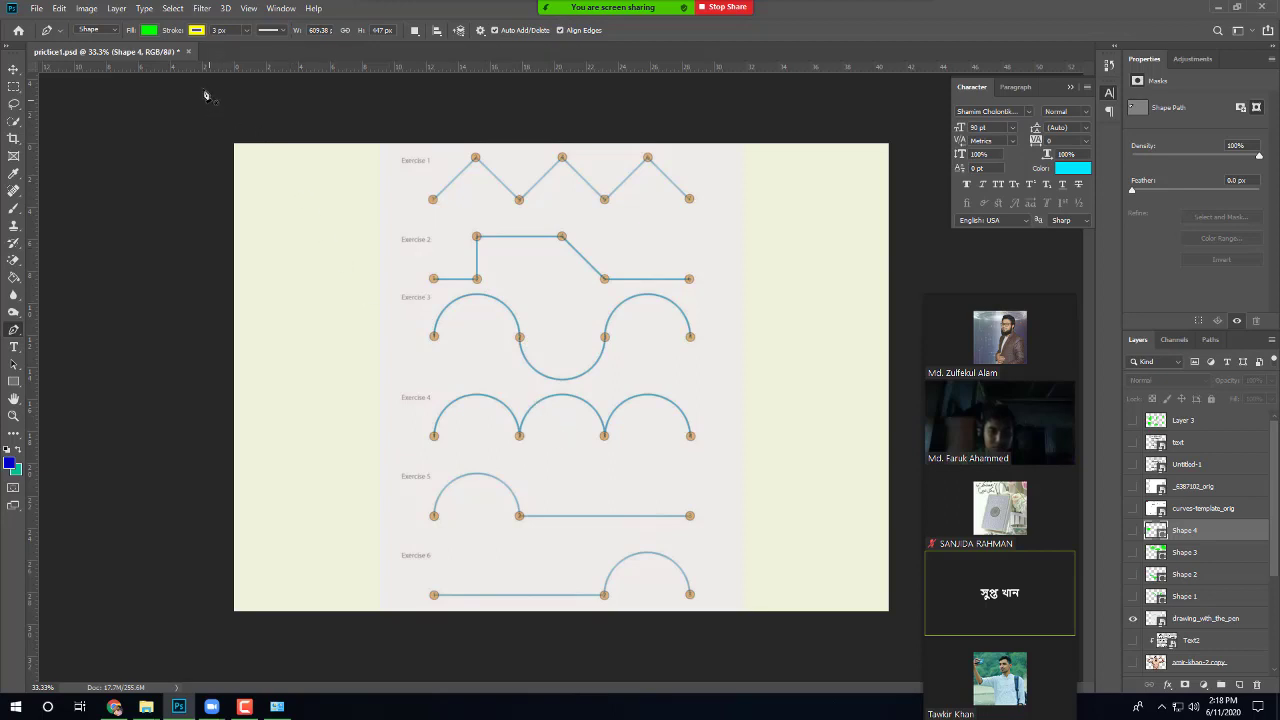
Step: Set the Pen Tool's shape fill to none
left_click(115, 30)
left_click(115, 30)
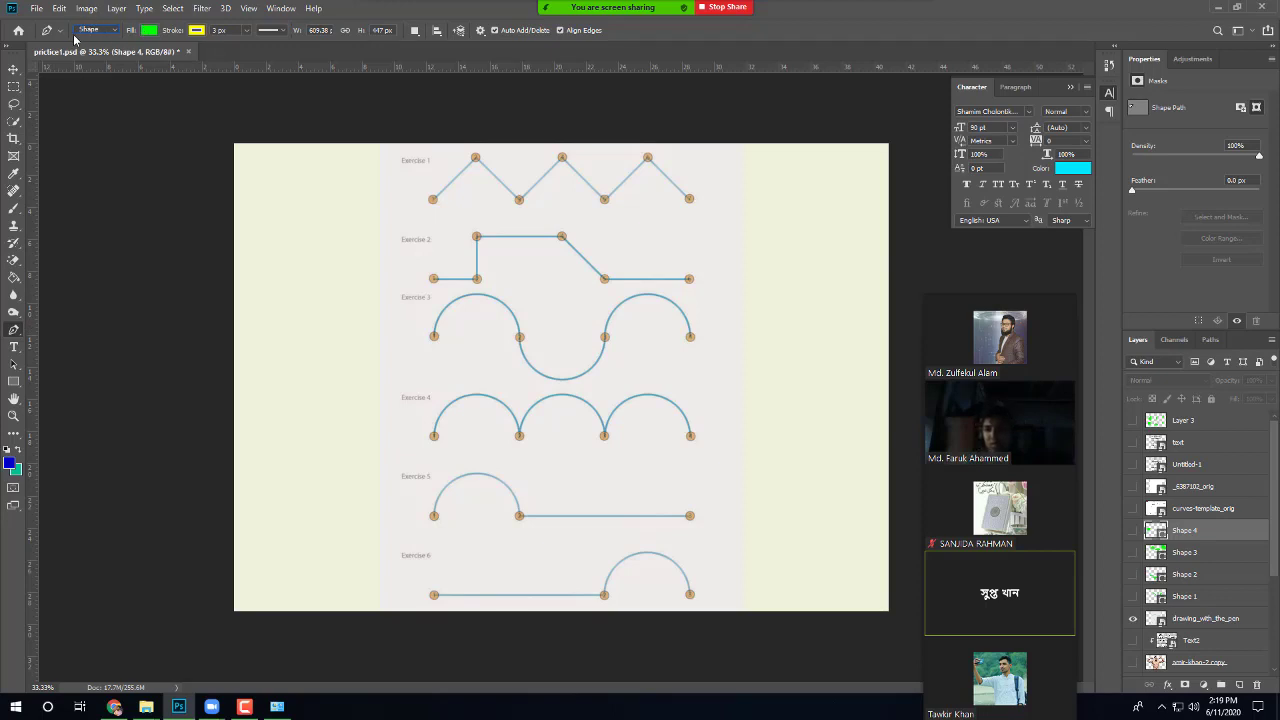
left_click(148, 31)
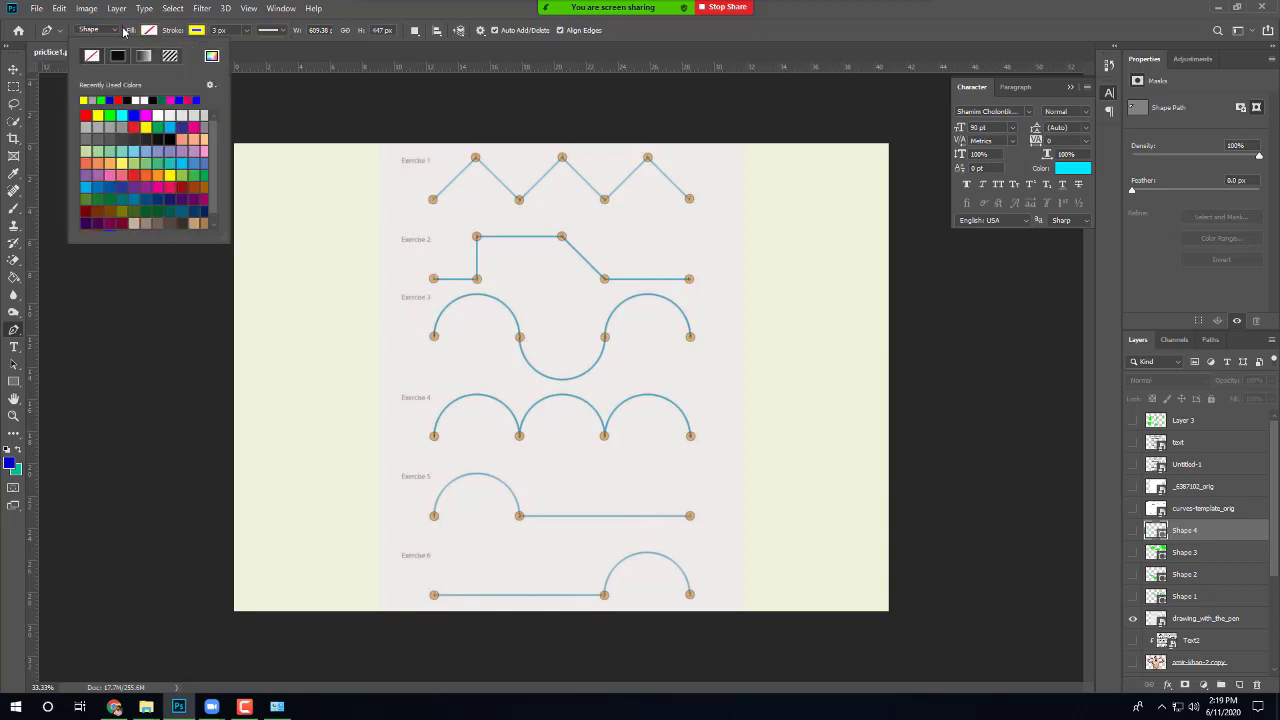
left_click(124, 31)
Step: Switch the Pen Tool's mode to Path and back to Shape
left_click(116, 31)
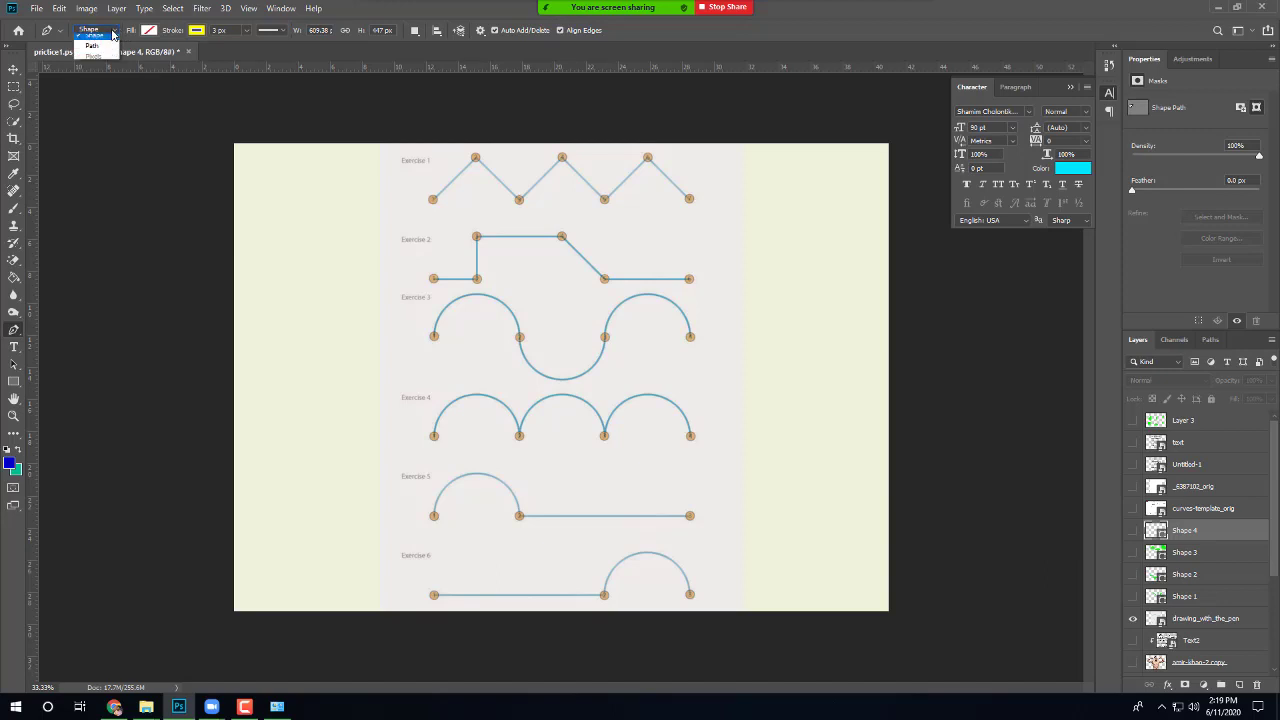
left_click(106, 48)
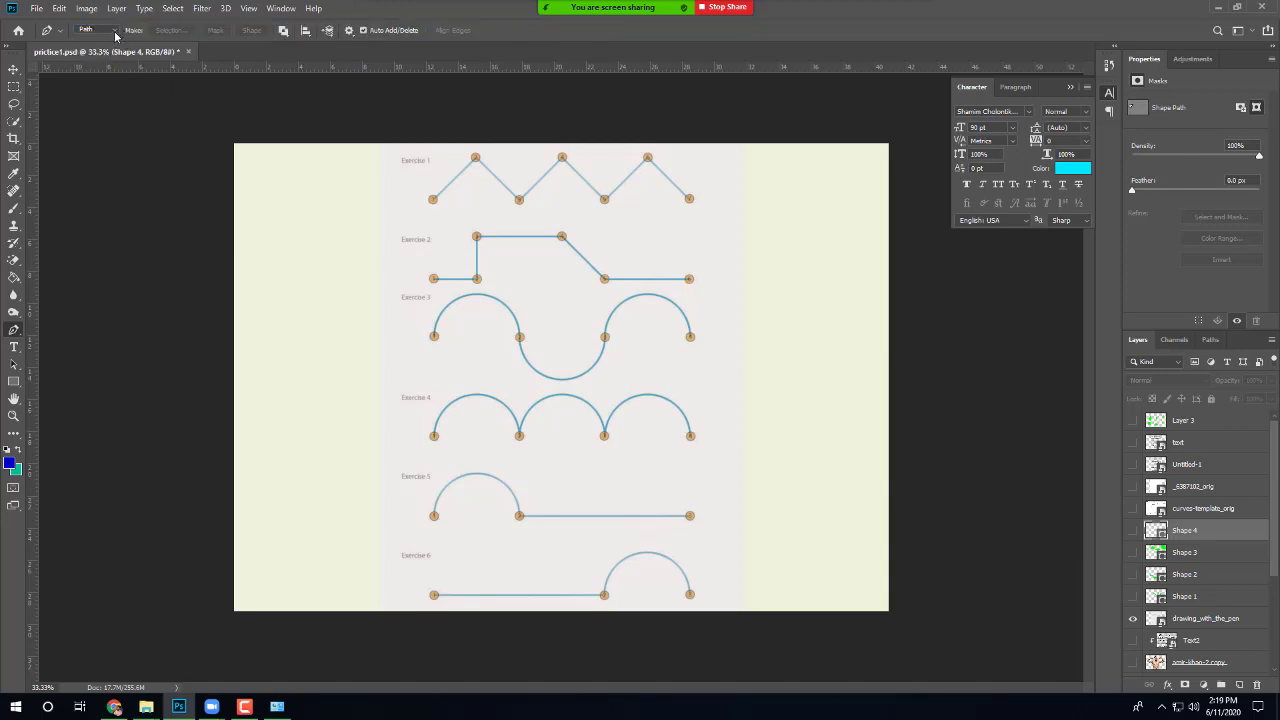
left_click(116, 31)
left_click(105, 38)
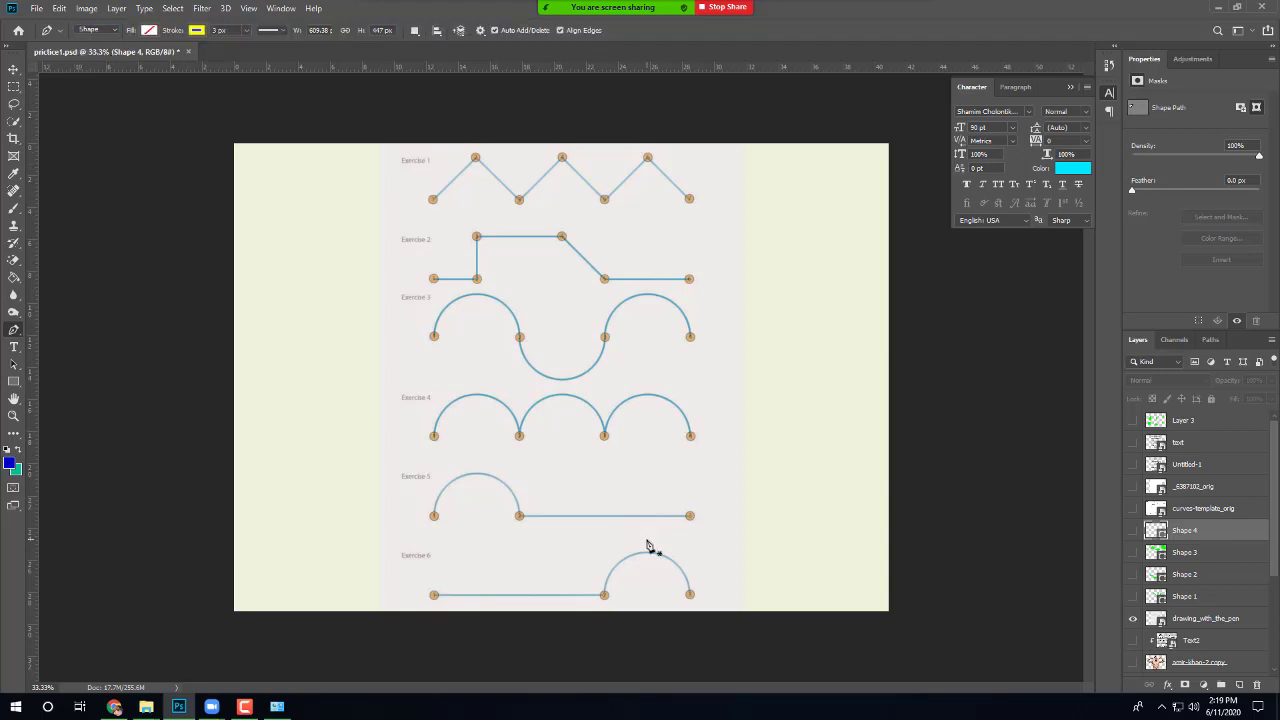
Step: Trace the first arch of Exercise 4 with a two-point curve, pulling long direction handles from its end anchor
left_click(434, 437)
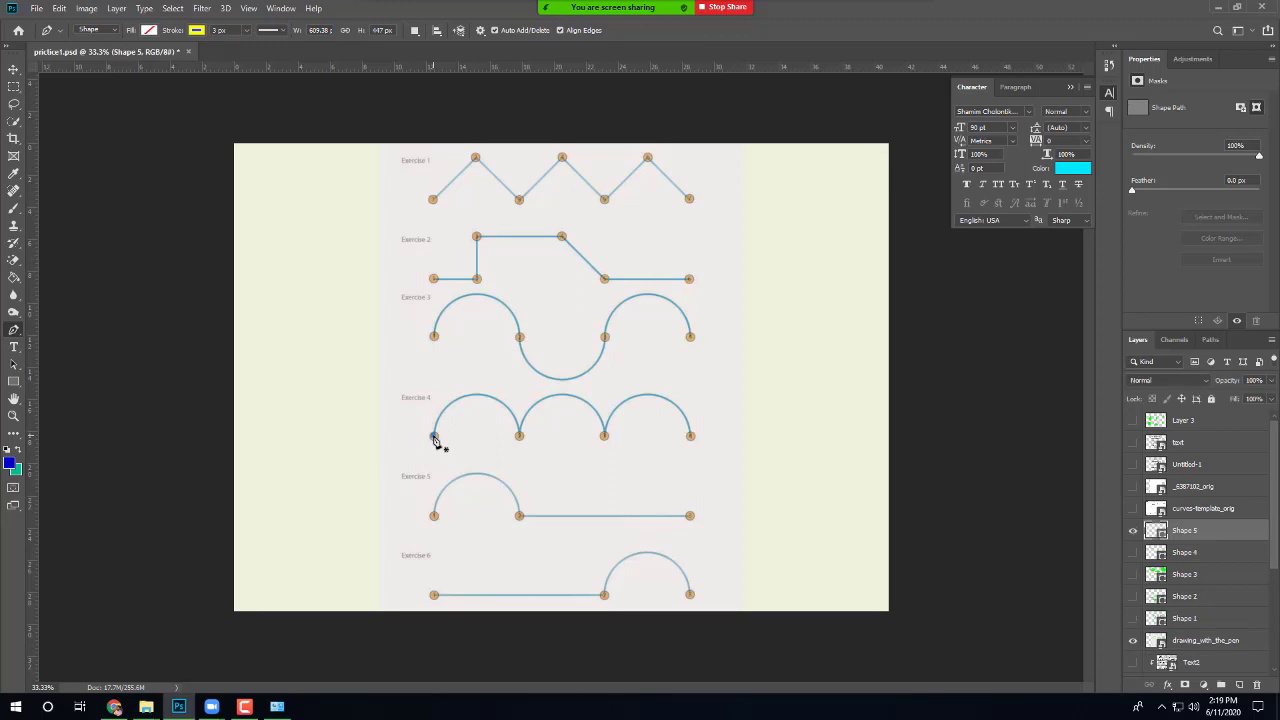
left_click(520, 437)
left_click_drag(520, 440, 560, 530)
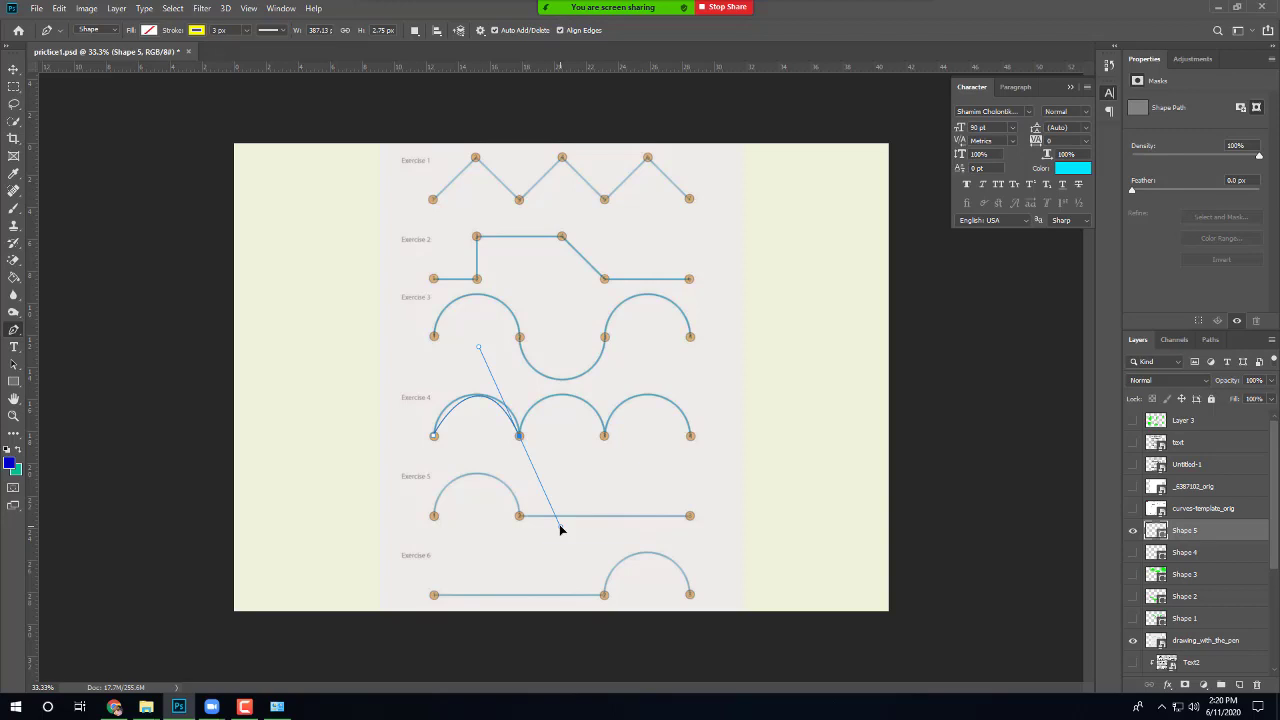
left_click_drag(560, 530, 560, 530)
Step: Show the Zoom participants list and view the additional options for the host's own entry
mouse_move(676, 27)
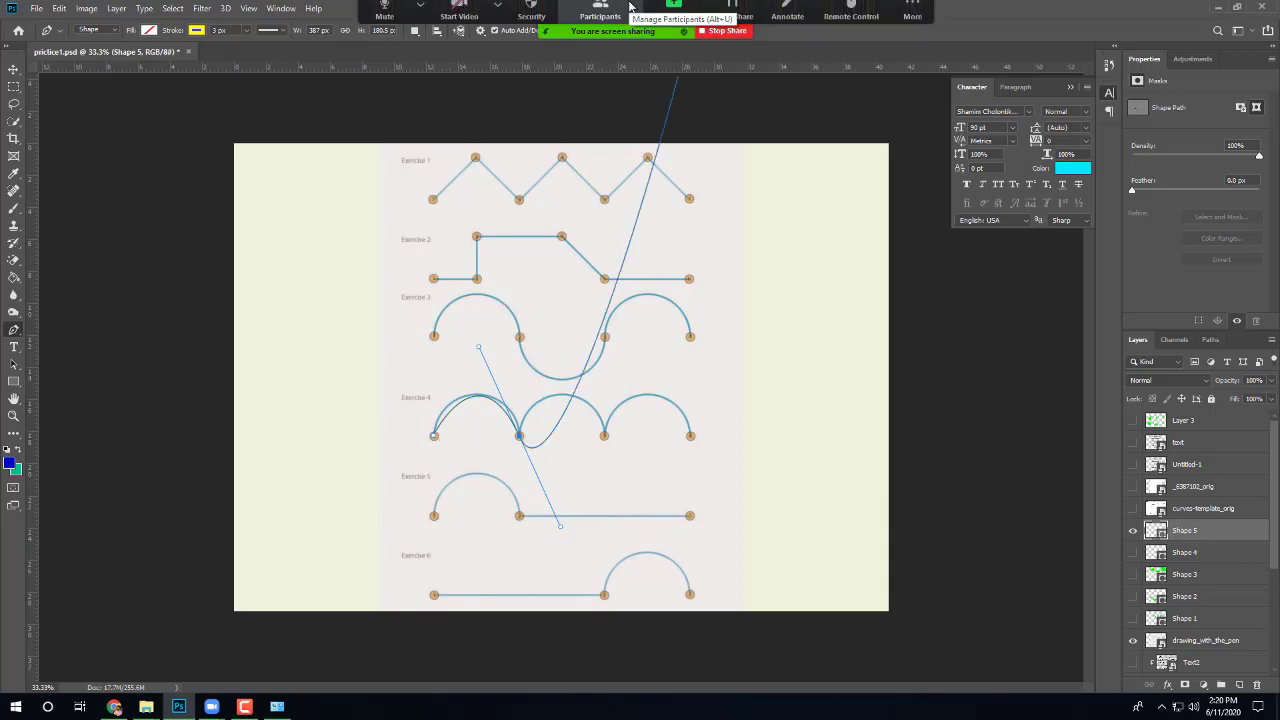
left_click(600, 18)
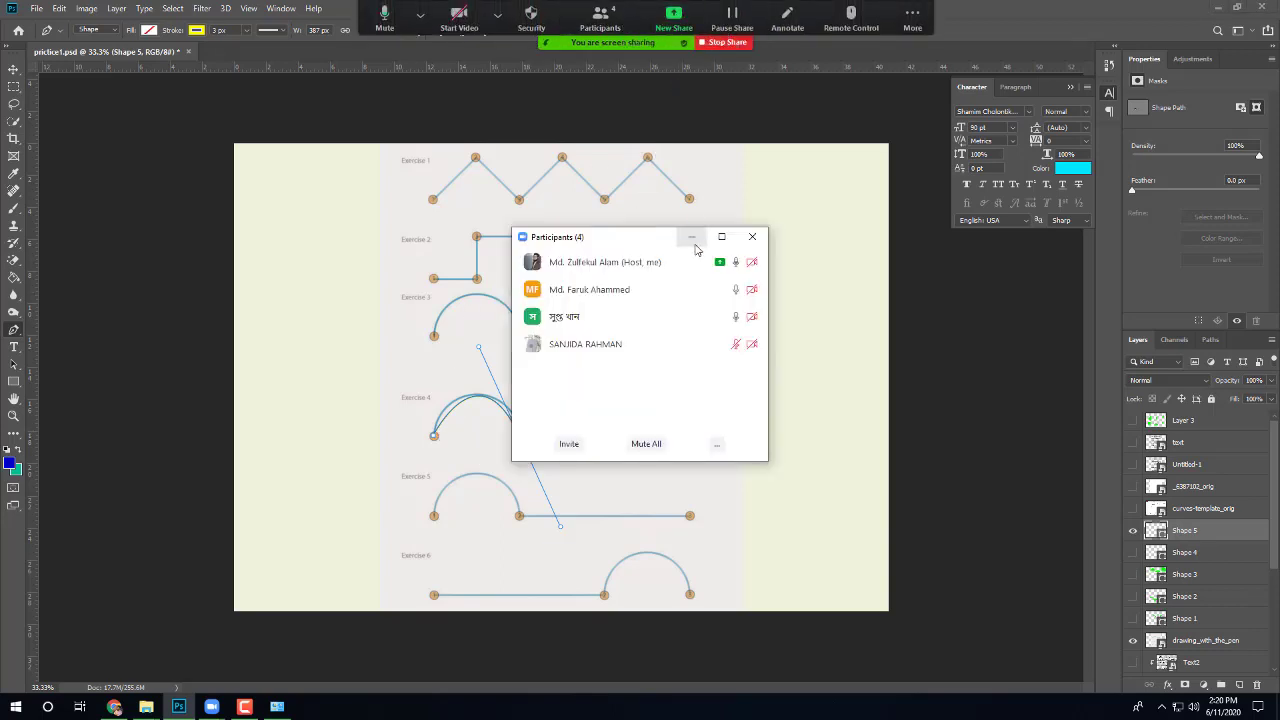
left_click(692, 237)
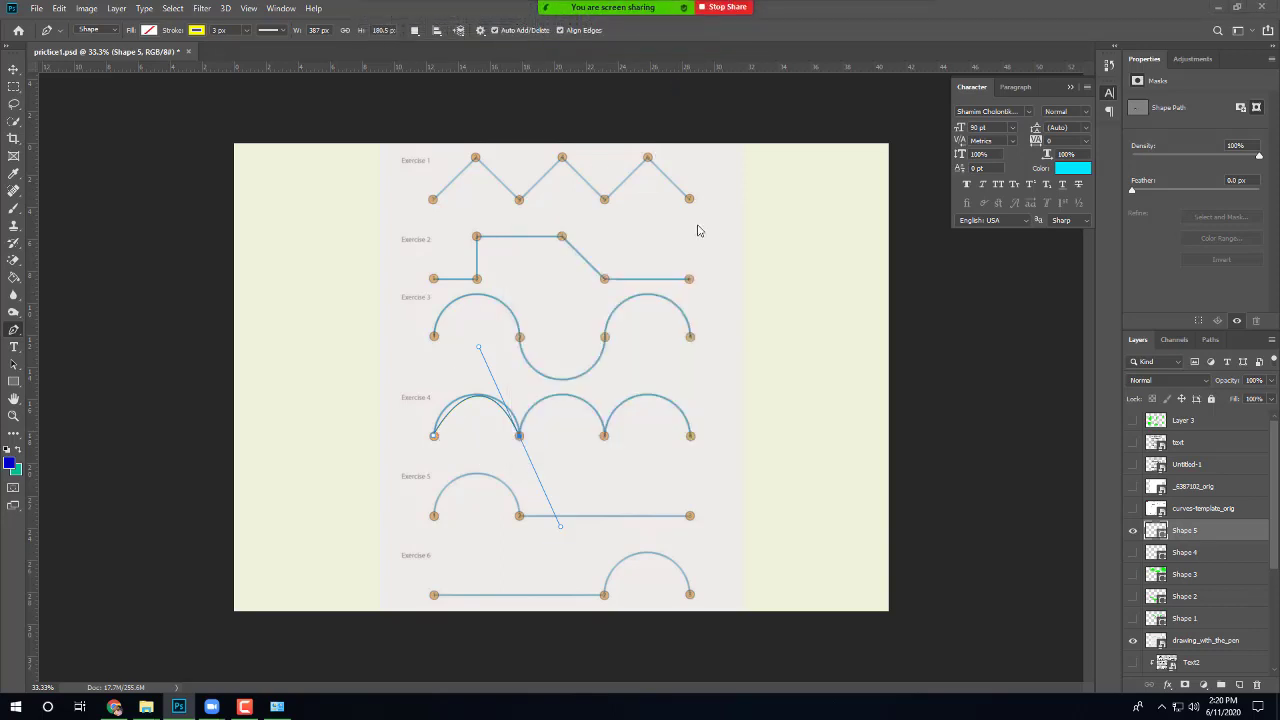
left_click(600, 18)
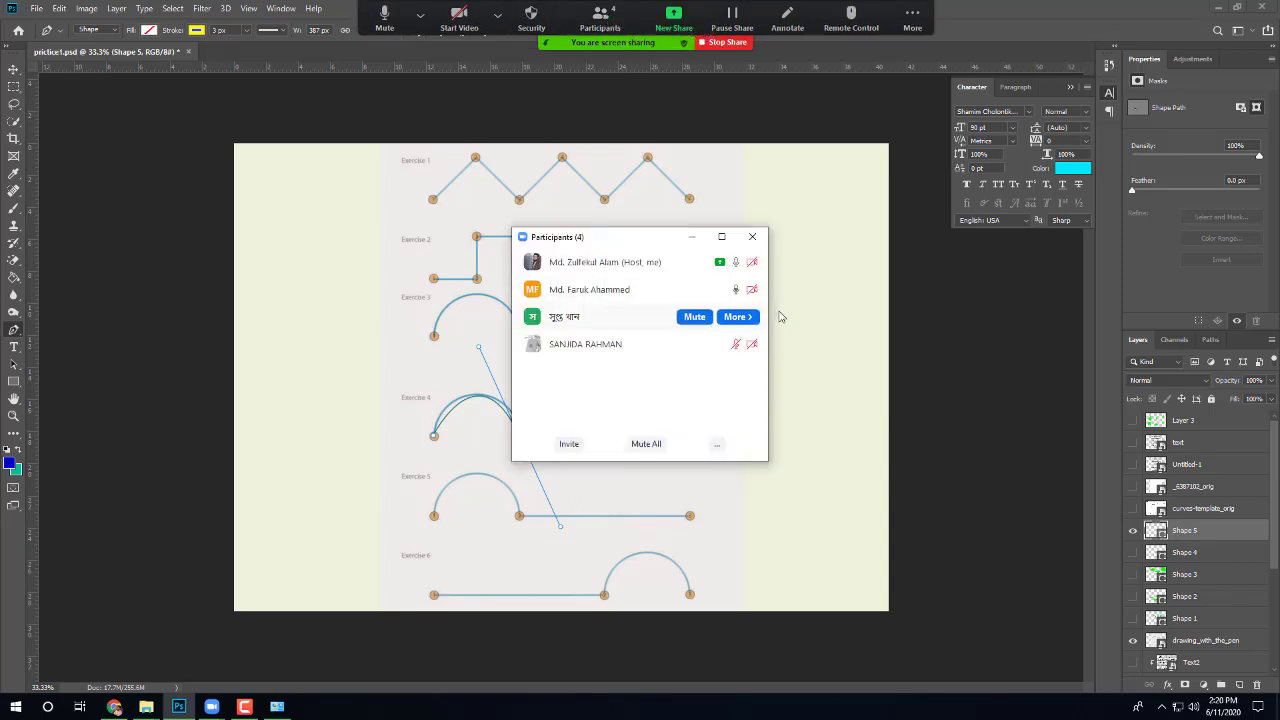
left_click(745, 263)
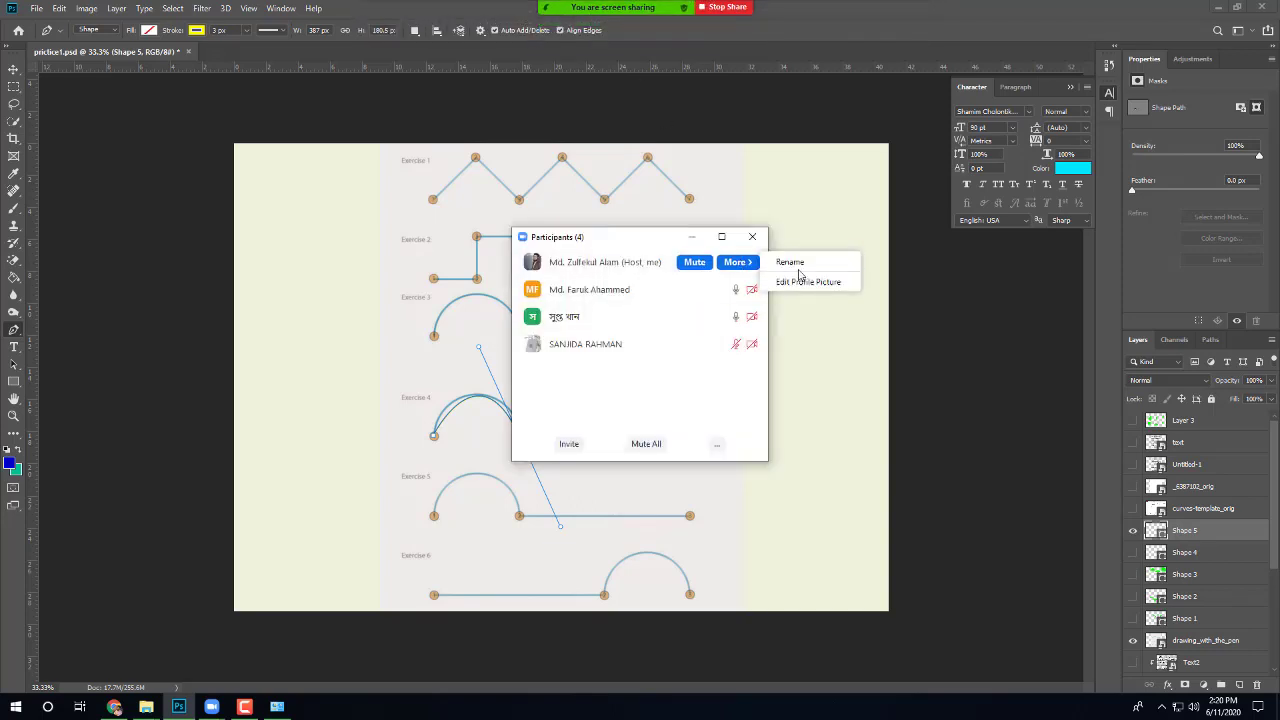
Step: Look through the meeting's extra options, the enlarged participants list and the host entry's options for a video setting
mouse_move(616, 8)
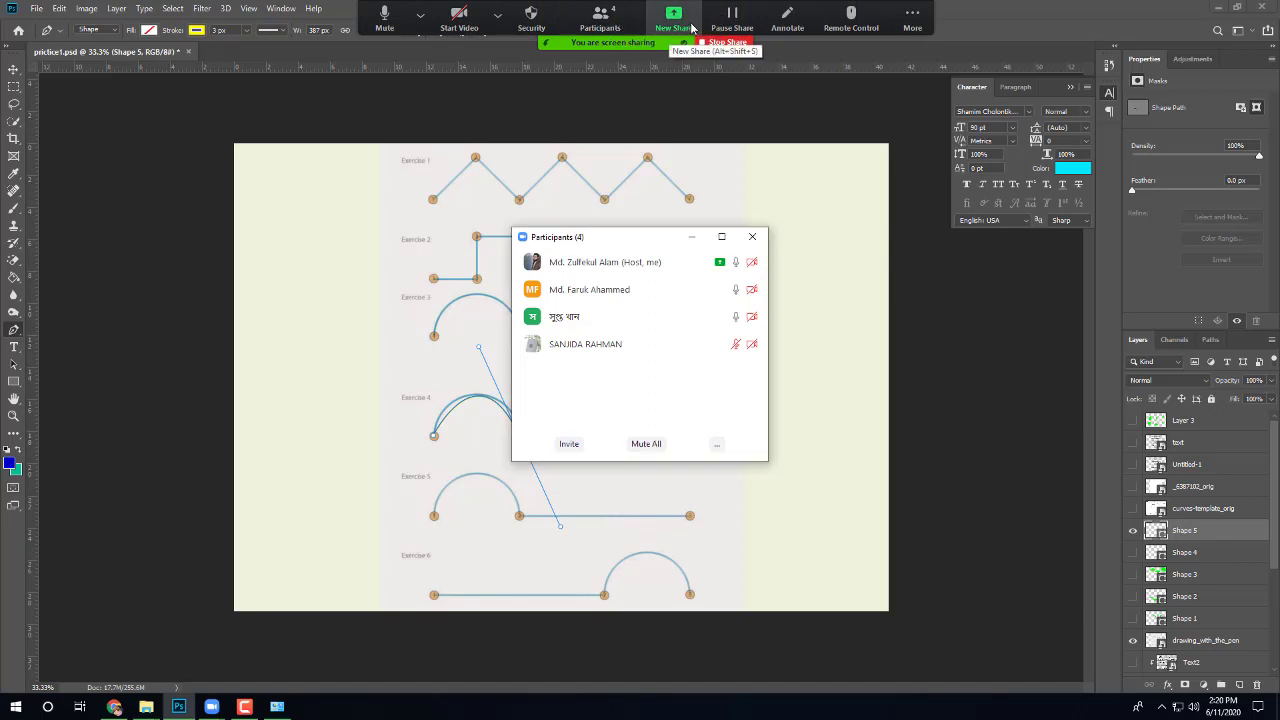
left_click(914, 16)
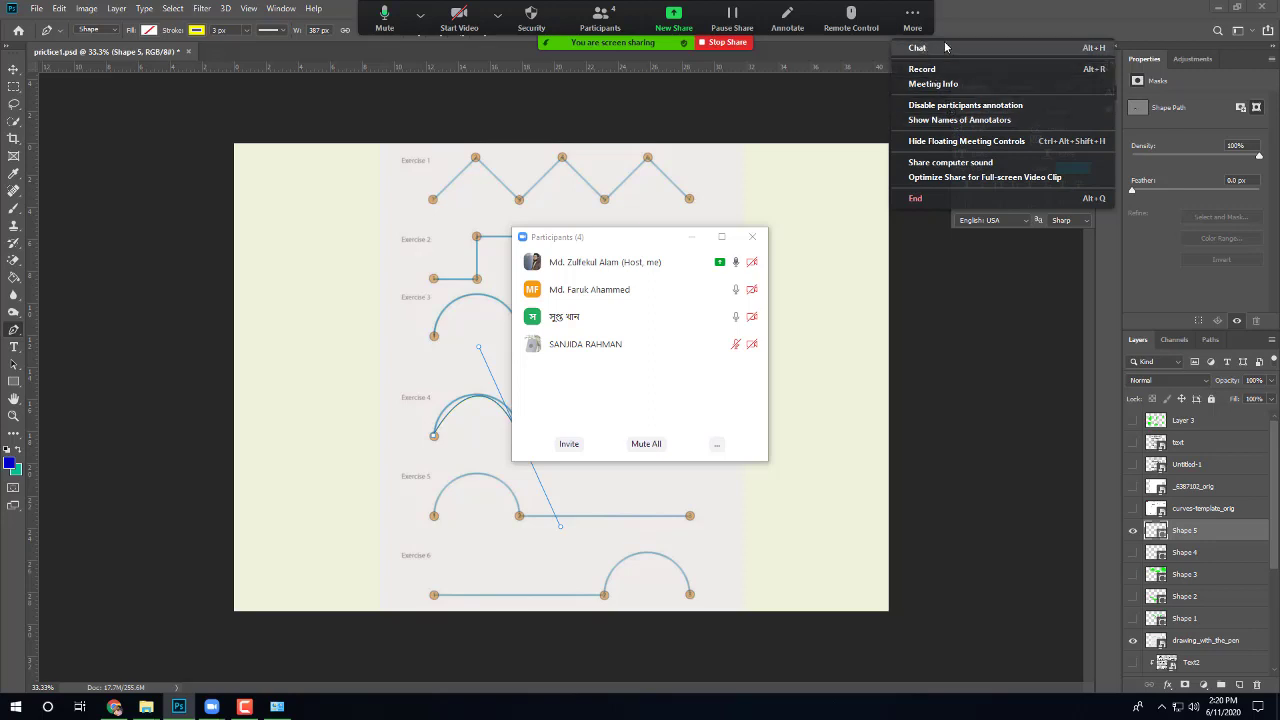
left_click(655, 262)
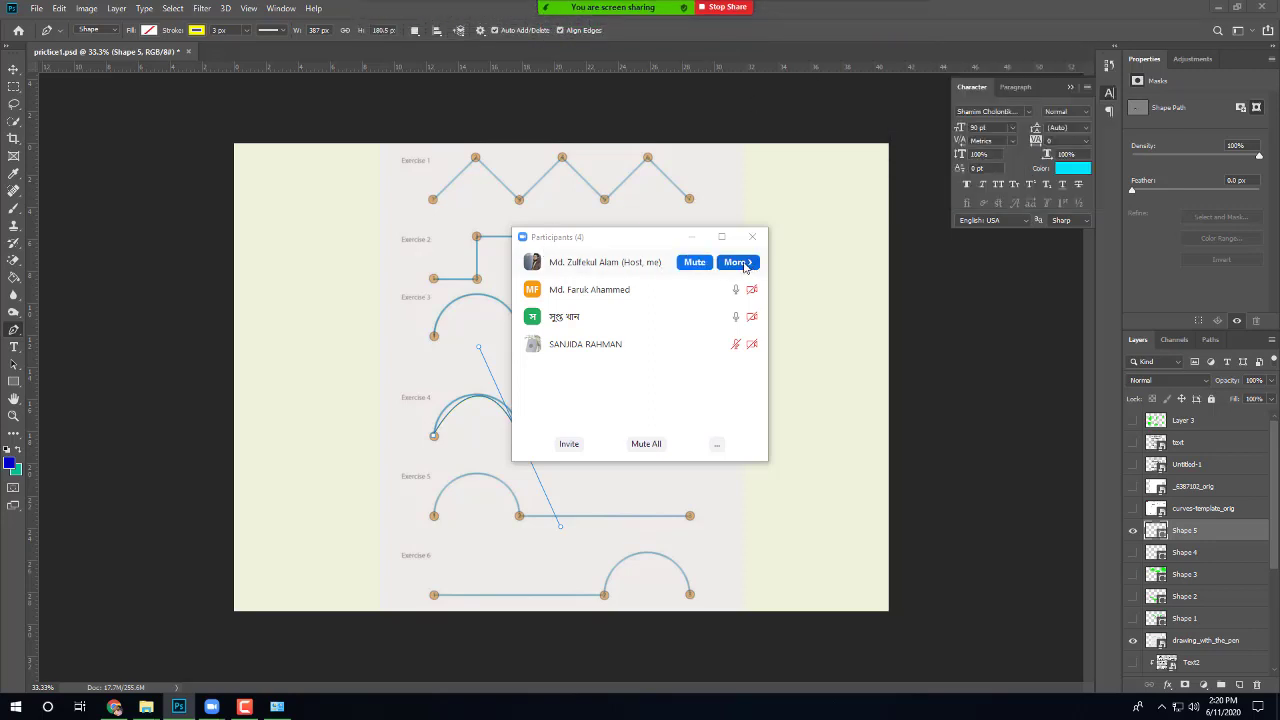
left_click(740, 263)
left_click(595, 265)
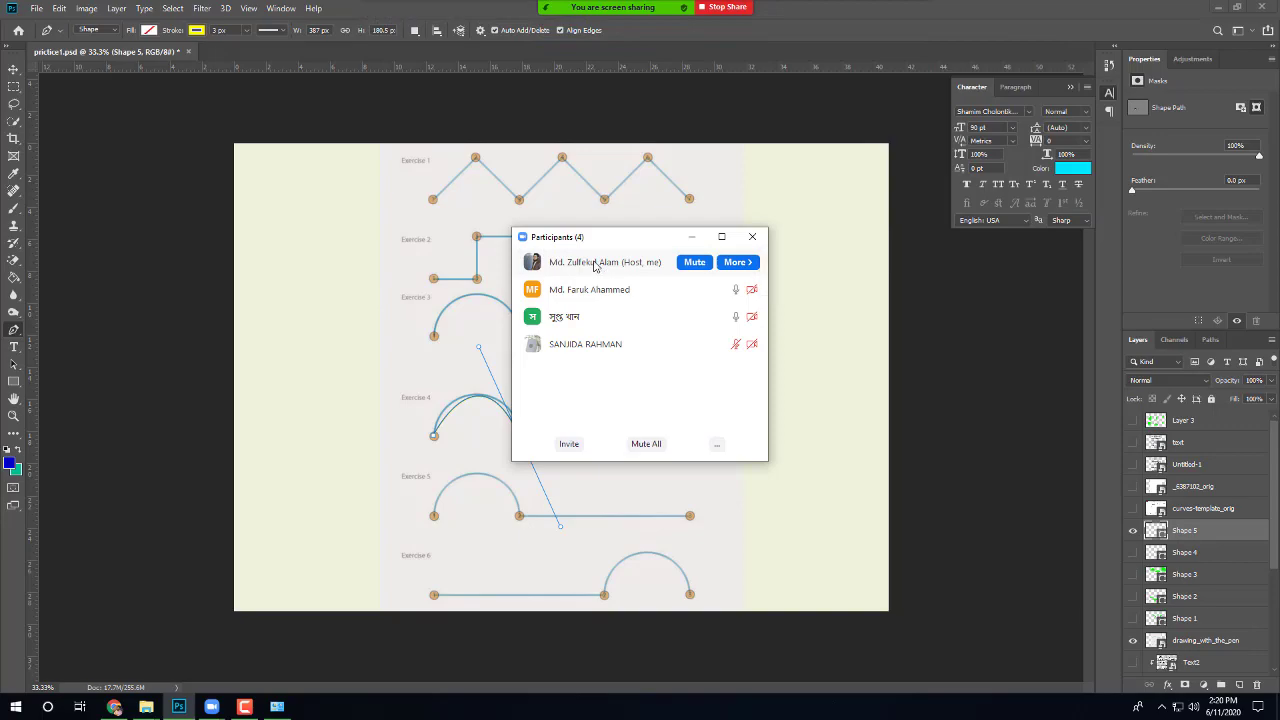
double_click(560, 242)
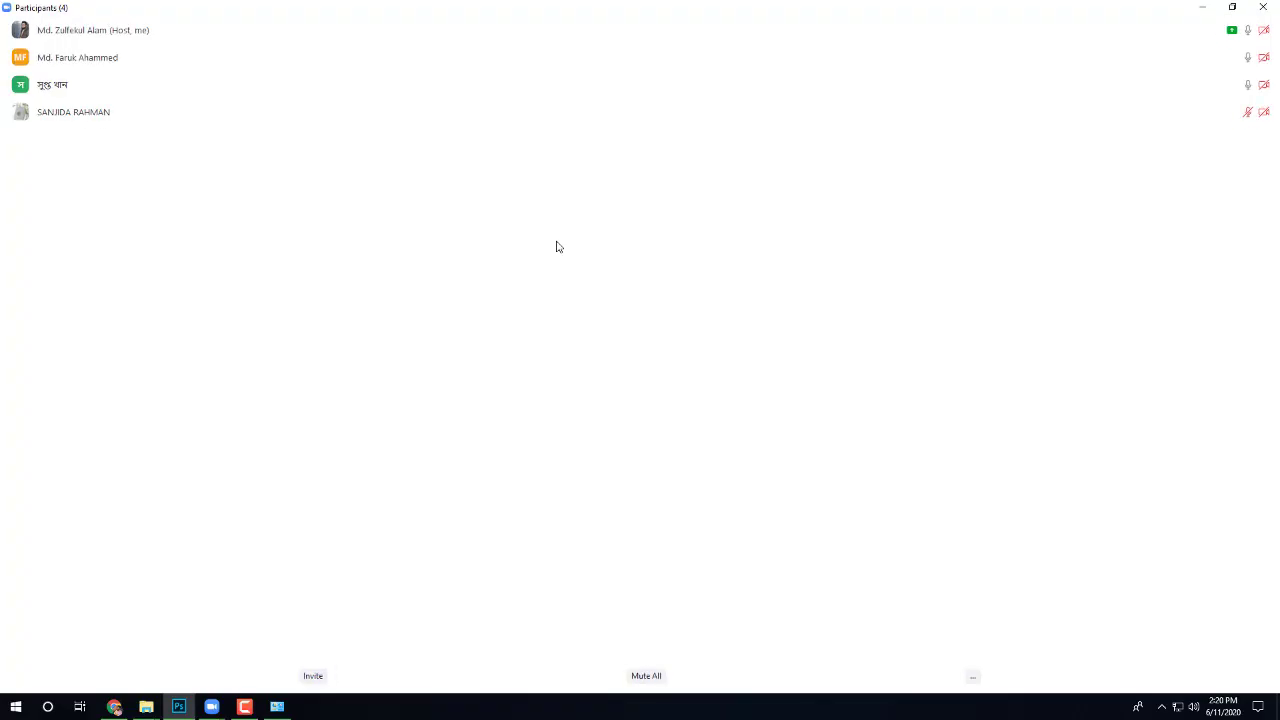
left_click(1232, 7)
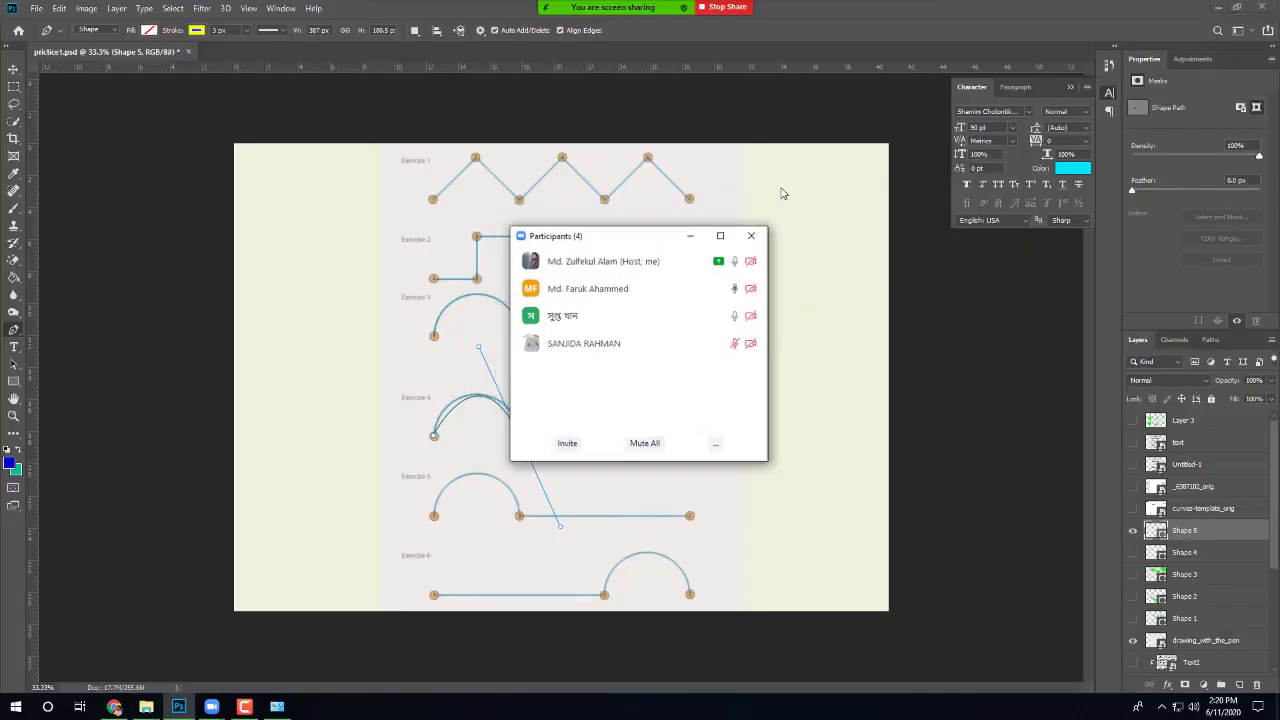
left_click(748, 263)
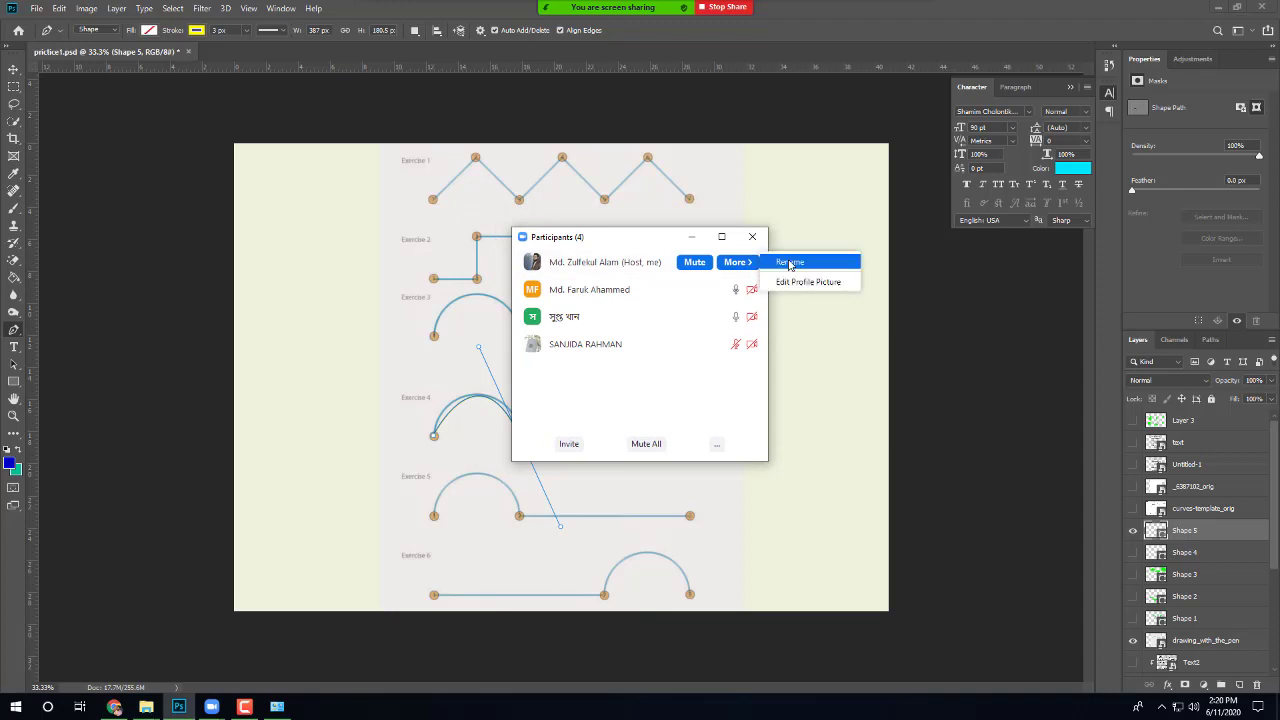
left_click(672, 390)
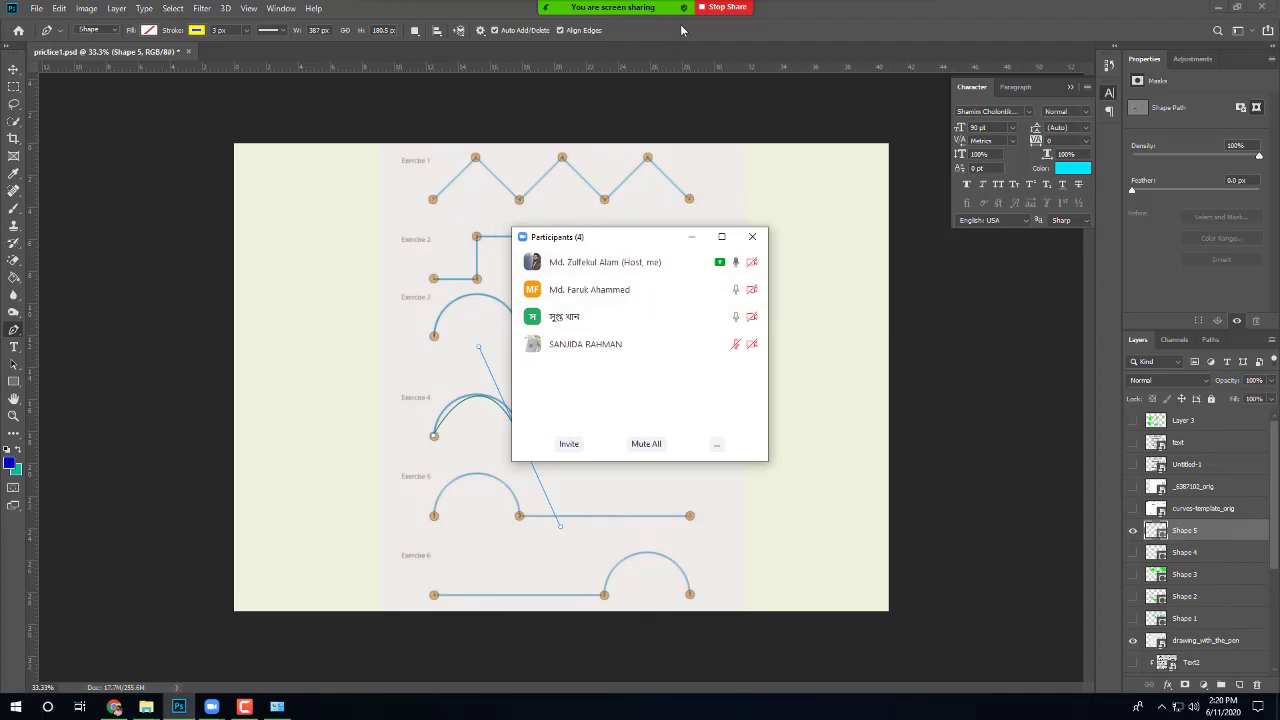
Step: Start the host's video in the Zoom meeting and close the participants list
left_click(497, 14)
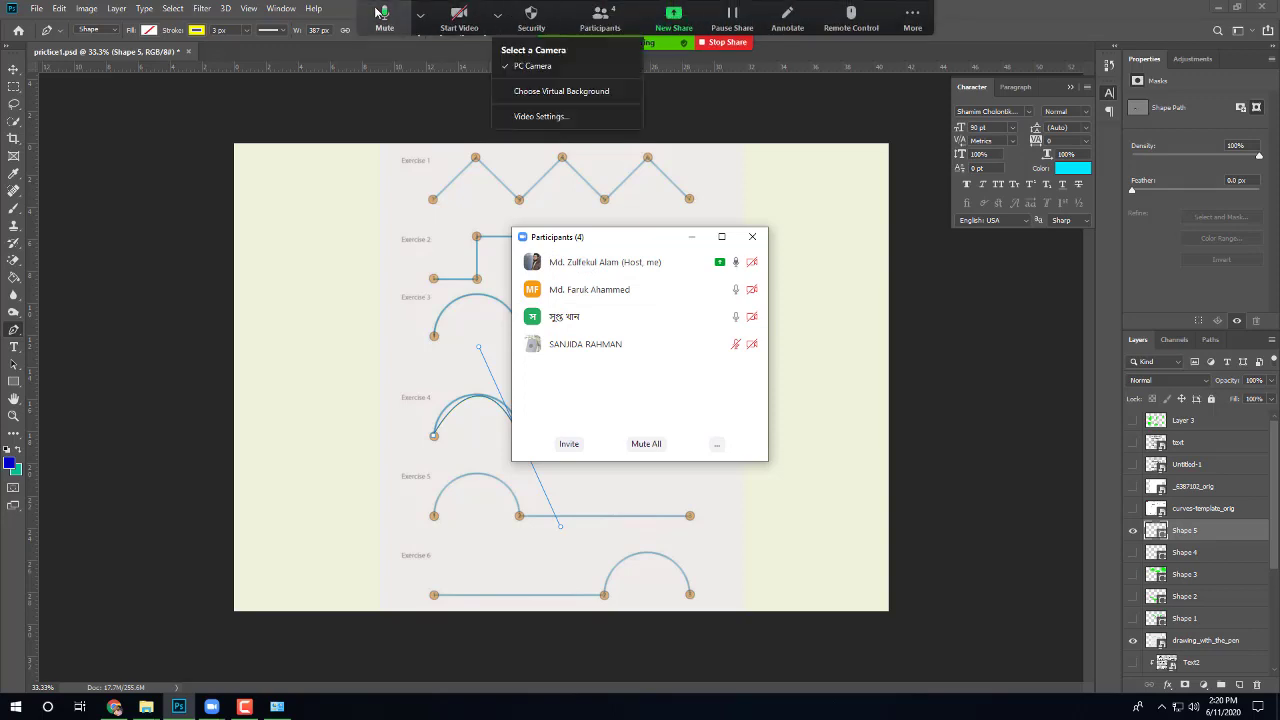
left_click(420, 14)
left_click(459, 16)
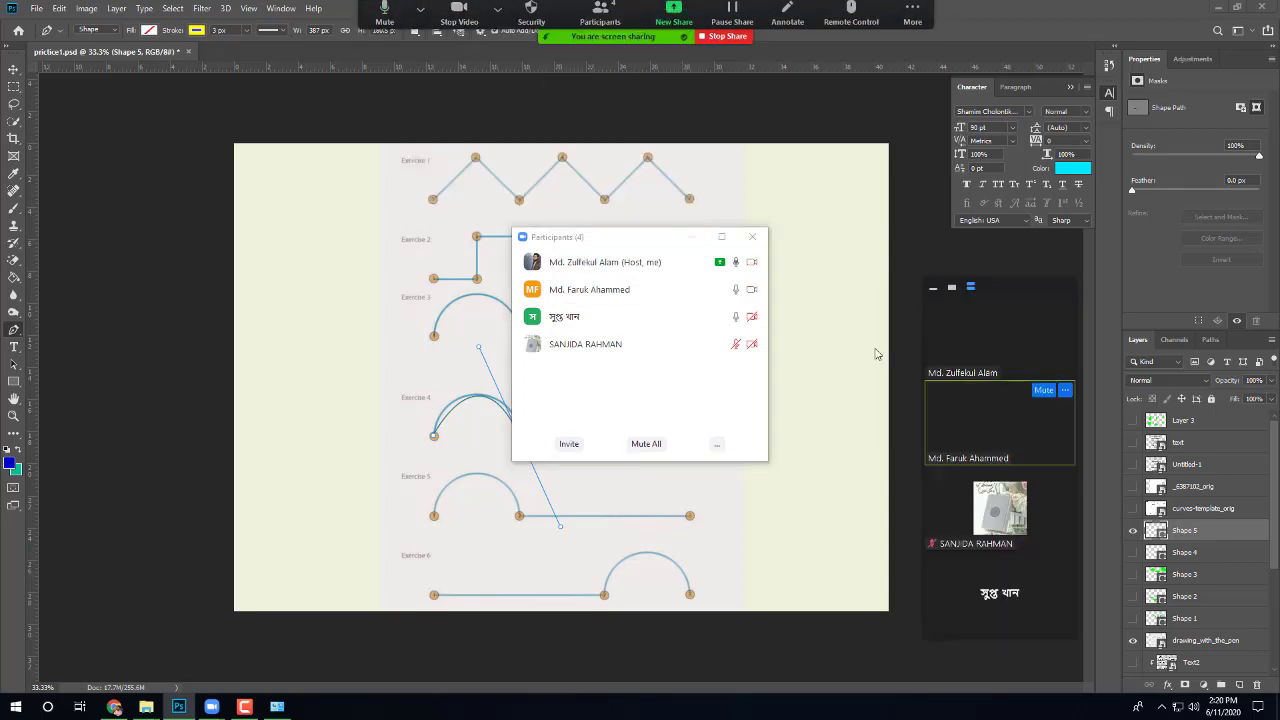
left_click(752, 237)
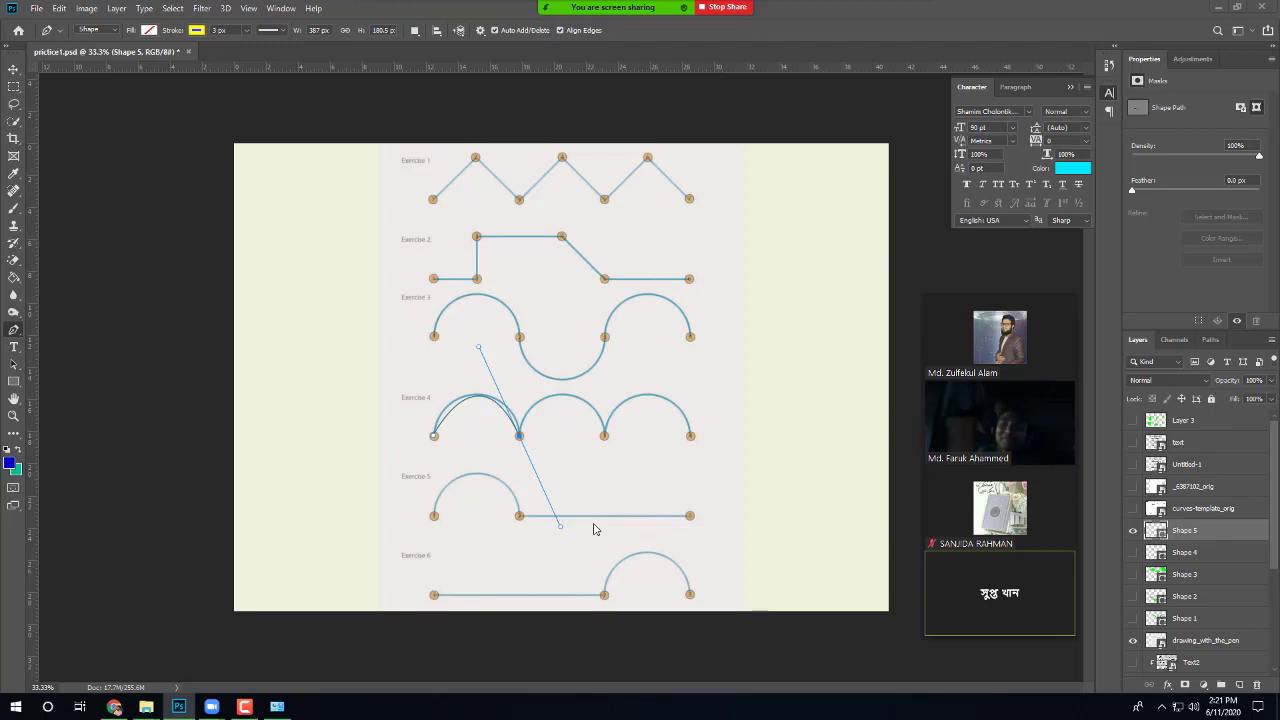
Step: Try to start the host's video from the options of the host's own video thumbnail
mouse_move(1064, 310)
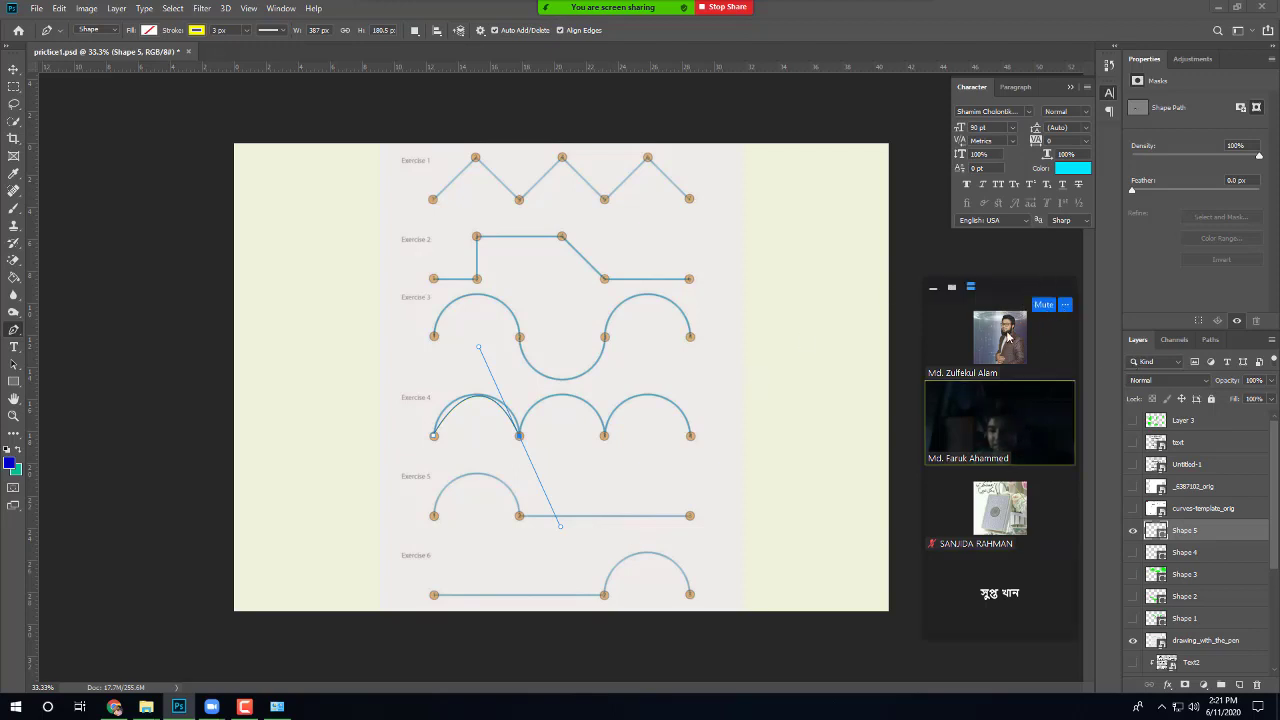
left_click(1065, 306)
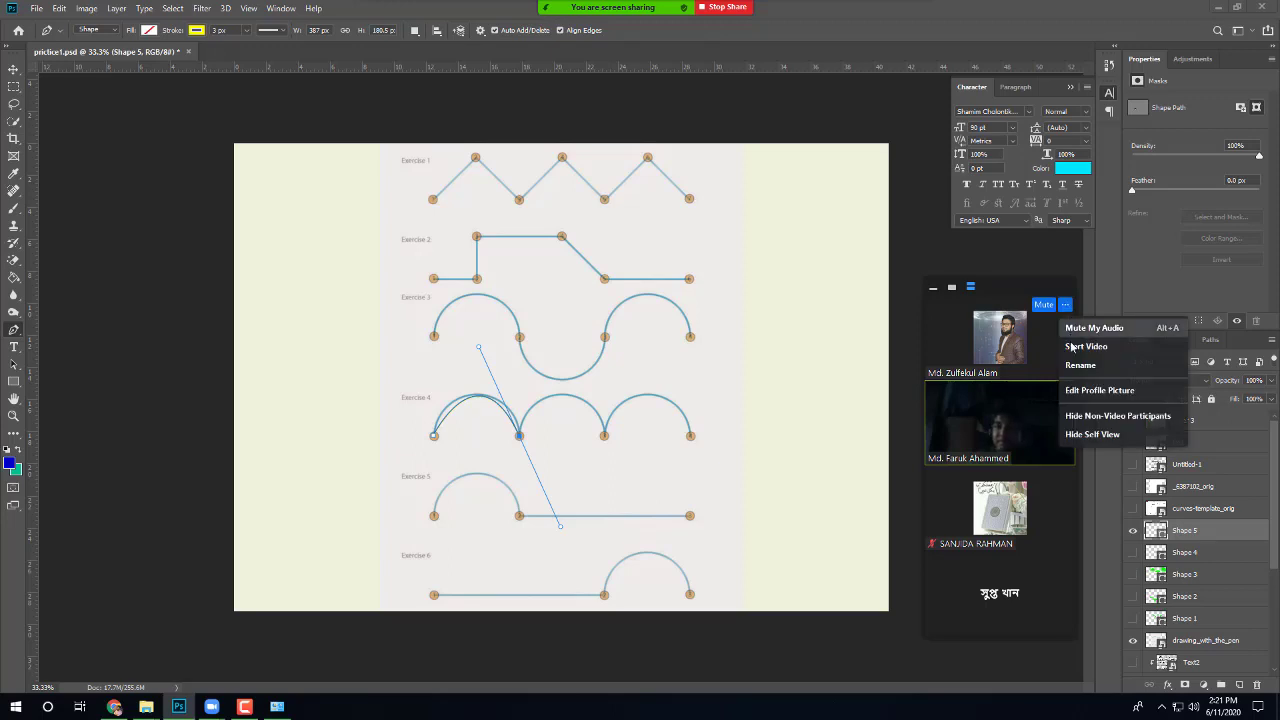
left_click(1070, 346)
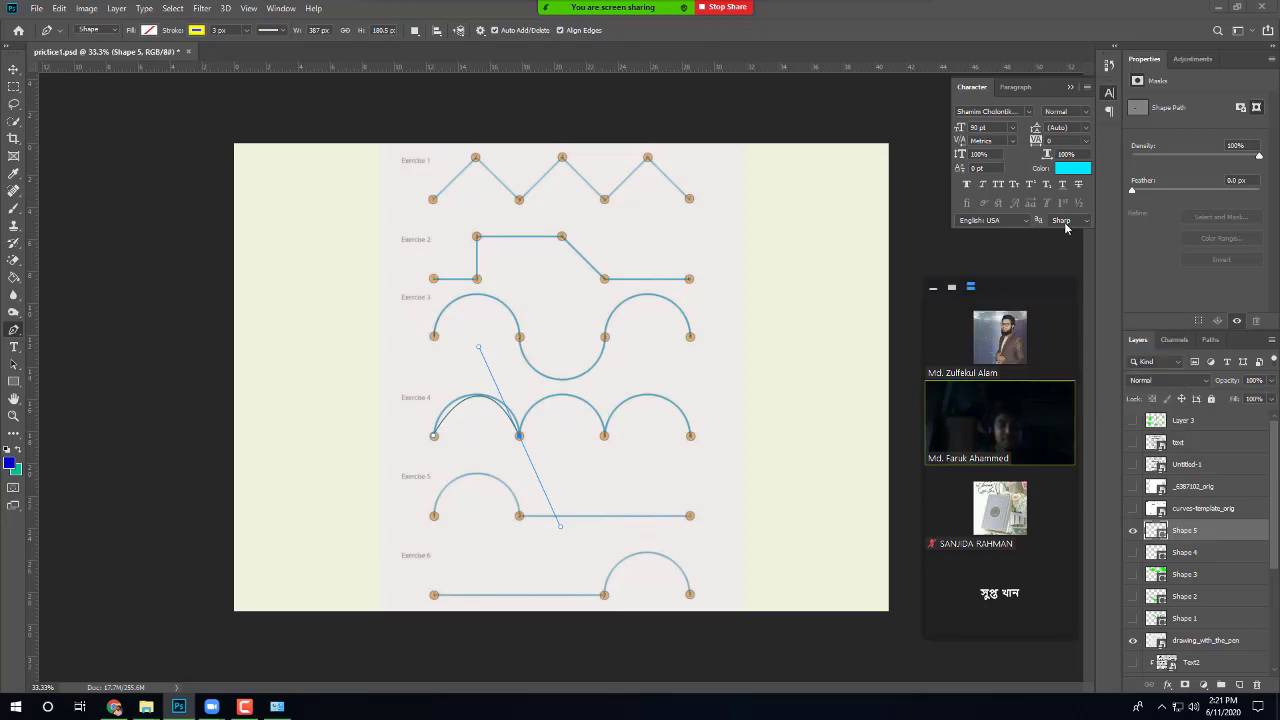
Step: Start the host's video from the host's own thumbnail options and stop it again, repeating the test twice
left_click(1066, 305)
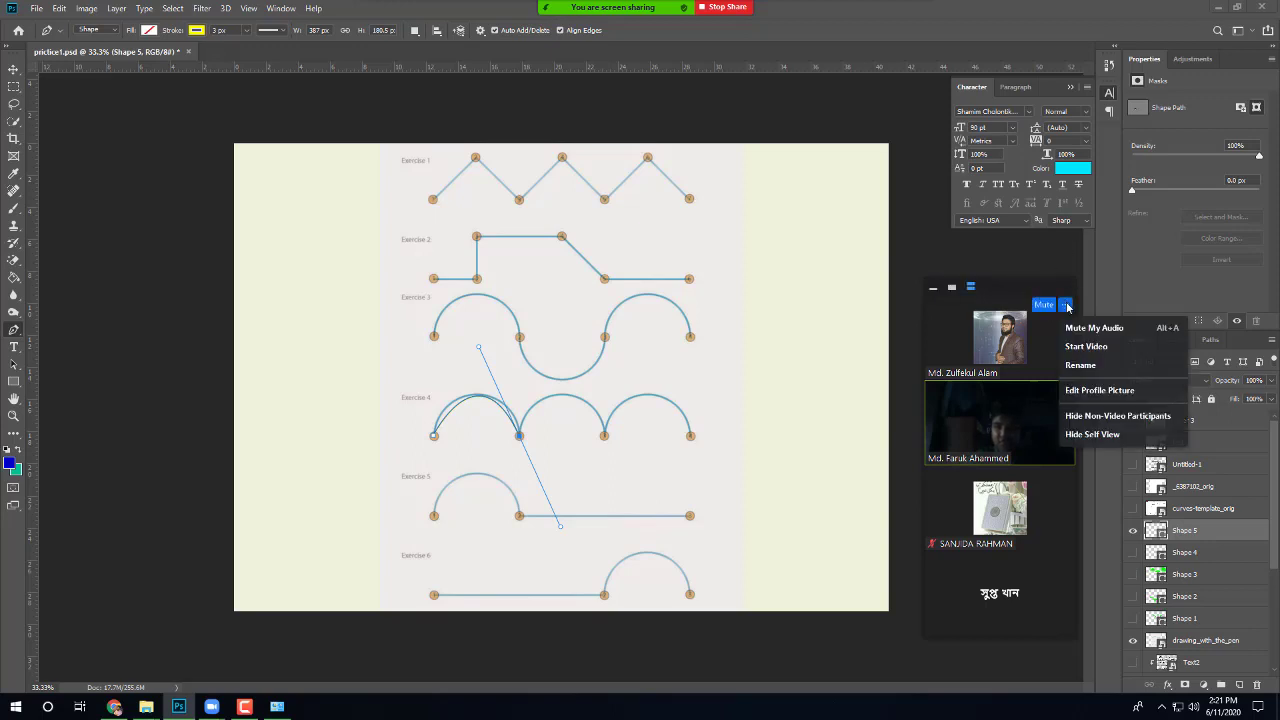
left_click(1090, 347)
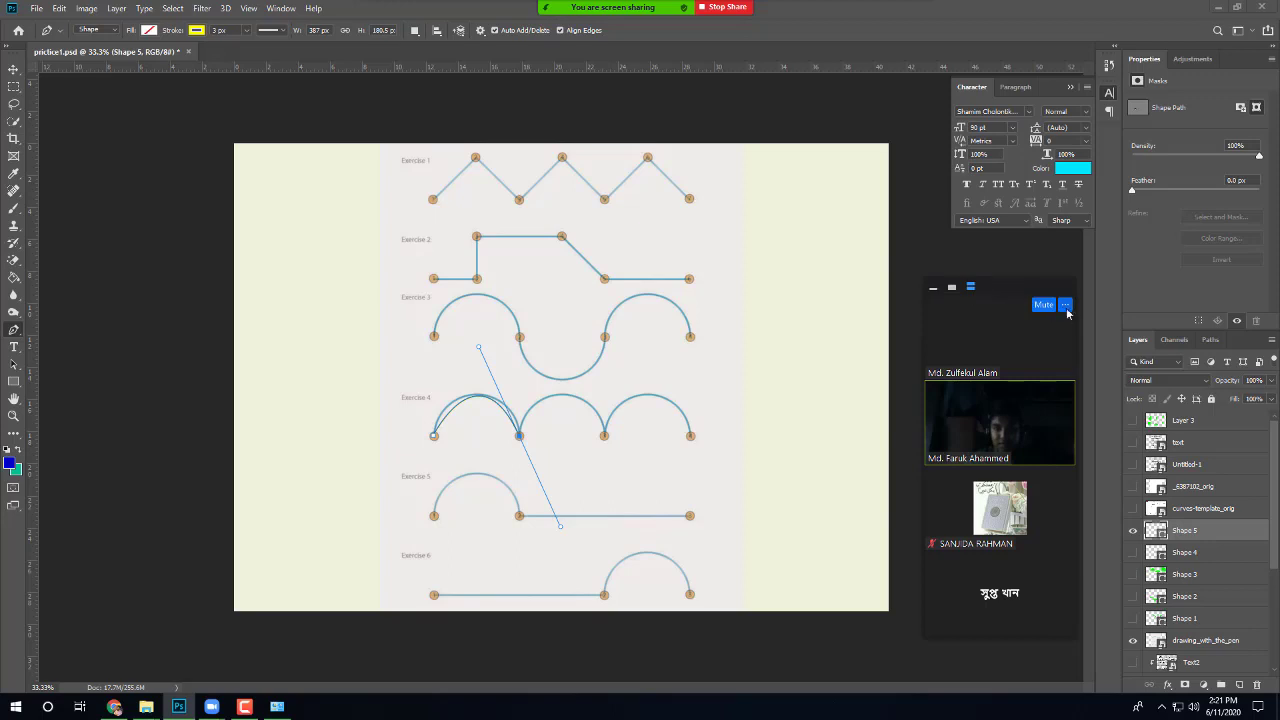
left_click(1065, 304)
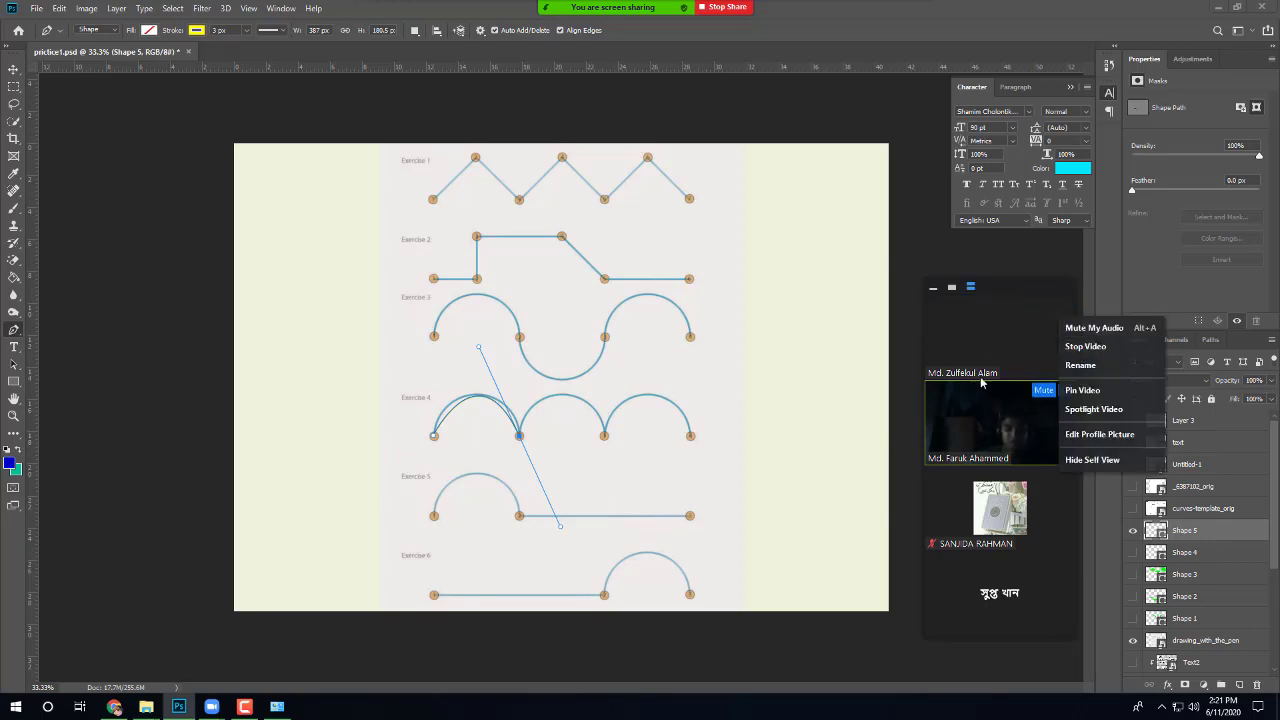
left_click(1013, 351)
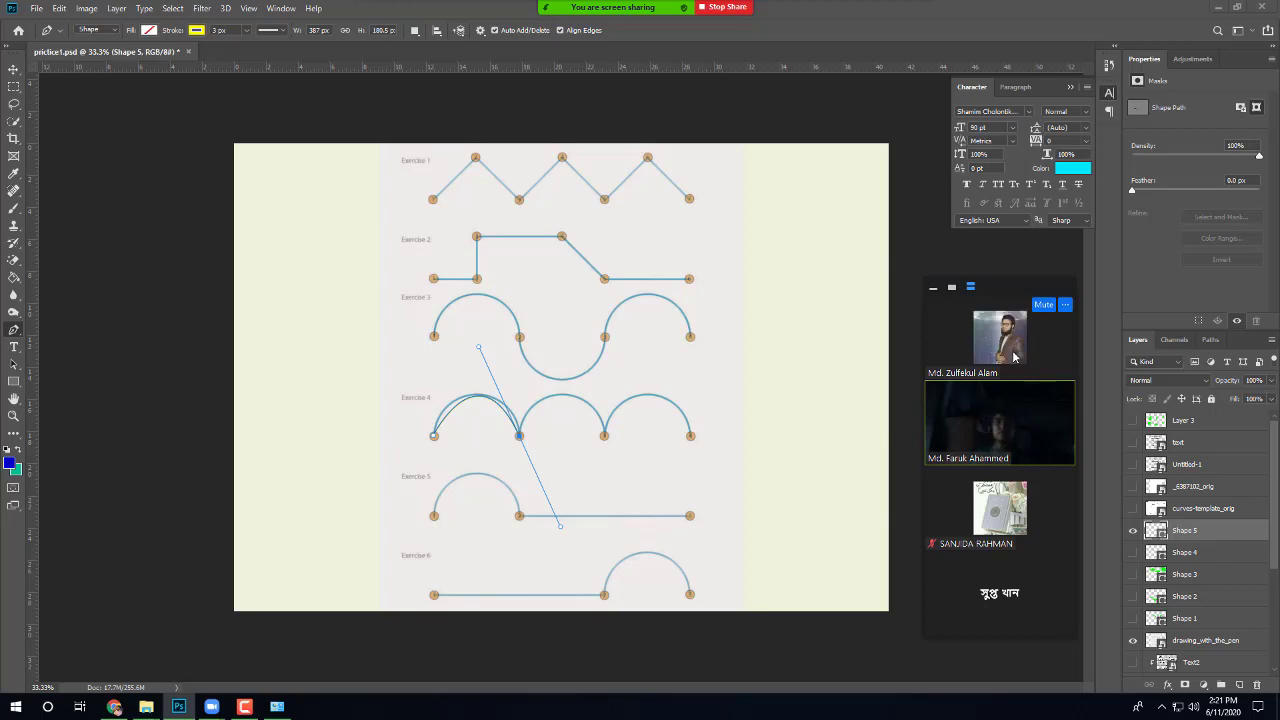
left_click(1066, 305)
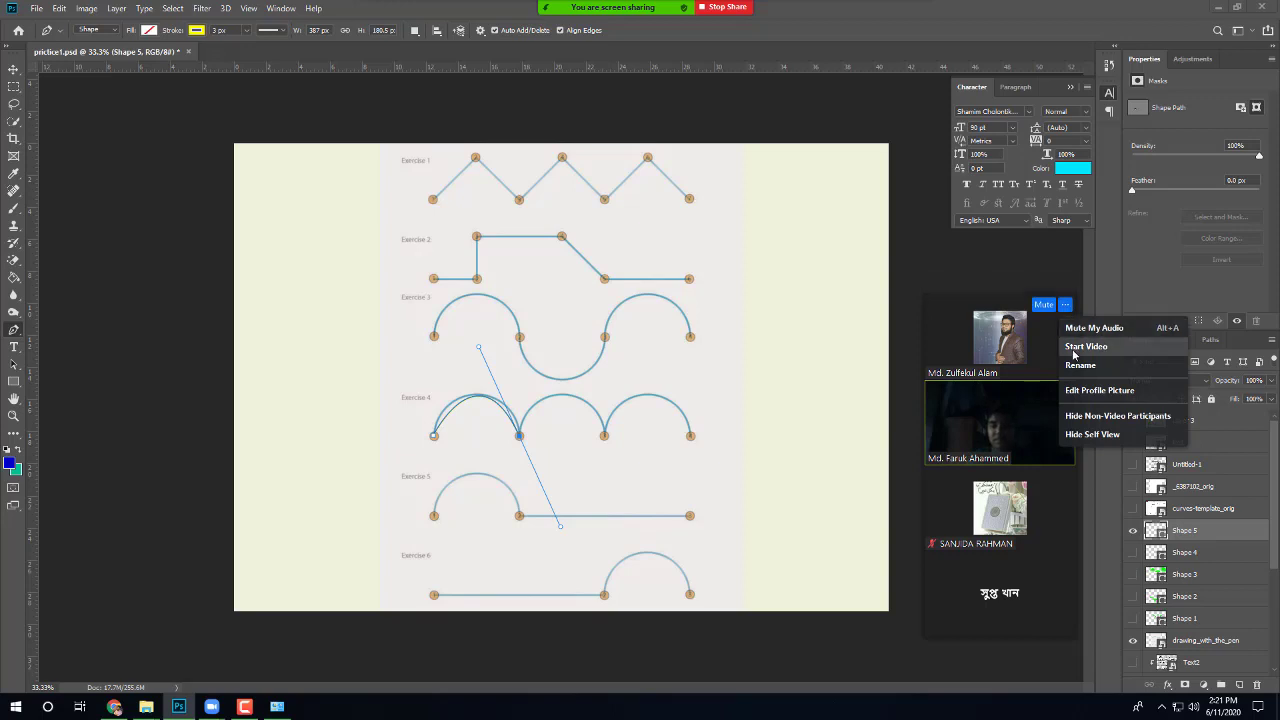
left_click(1073, 350)
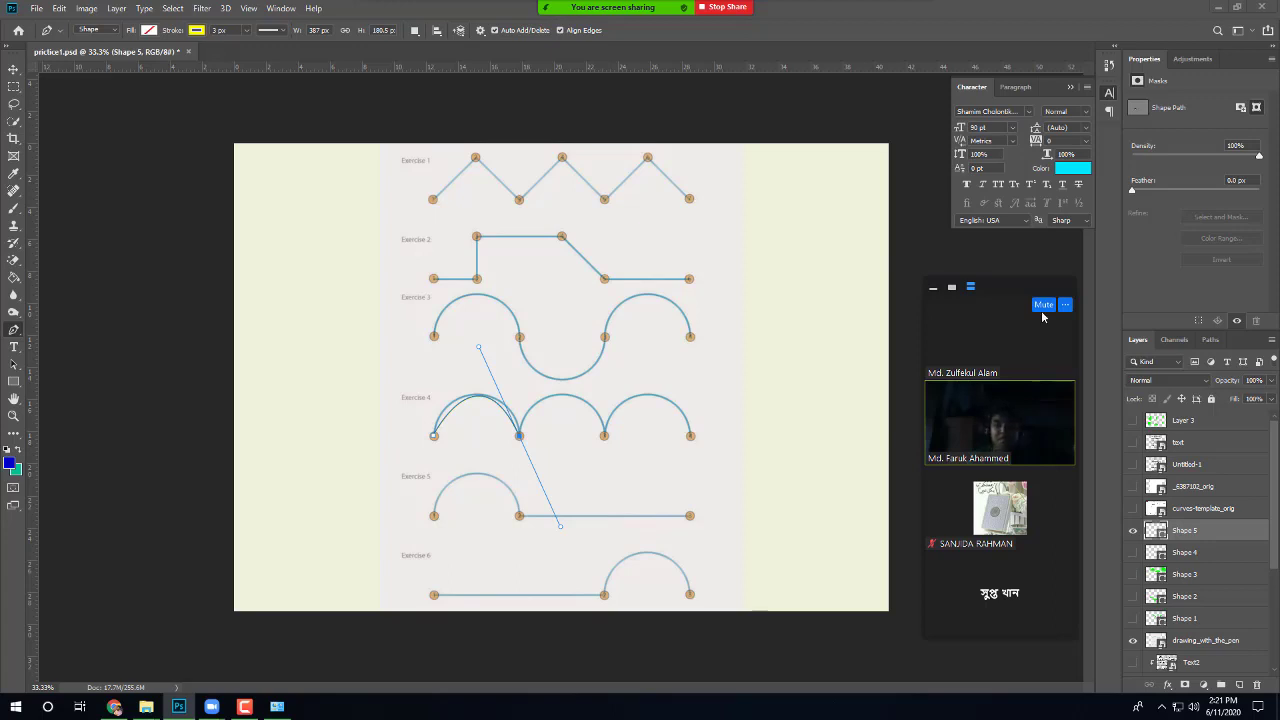
left_click(1065, 304)
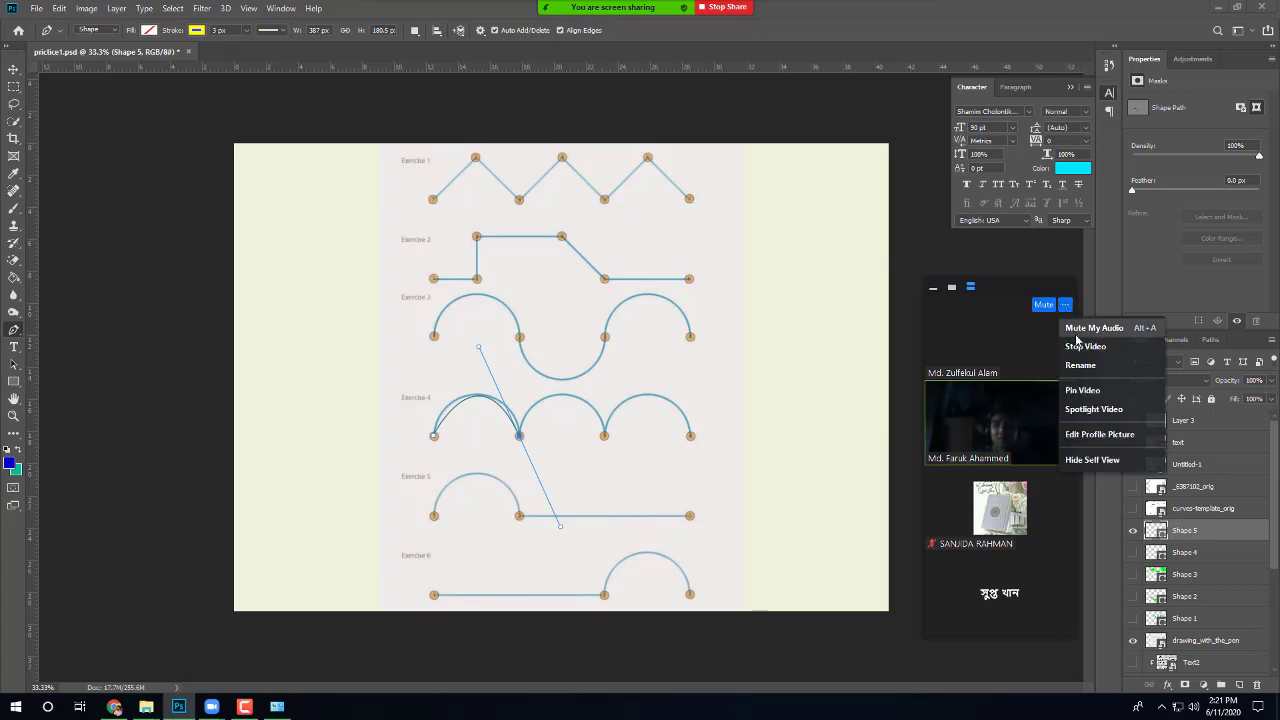
left_click(1078, 347)
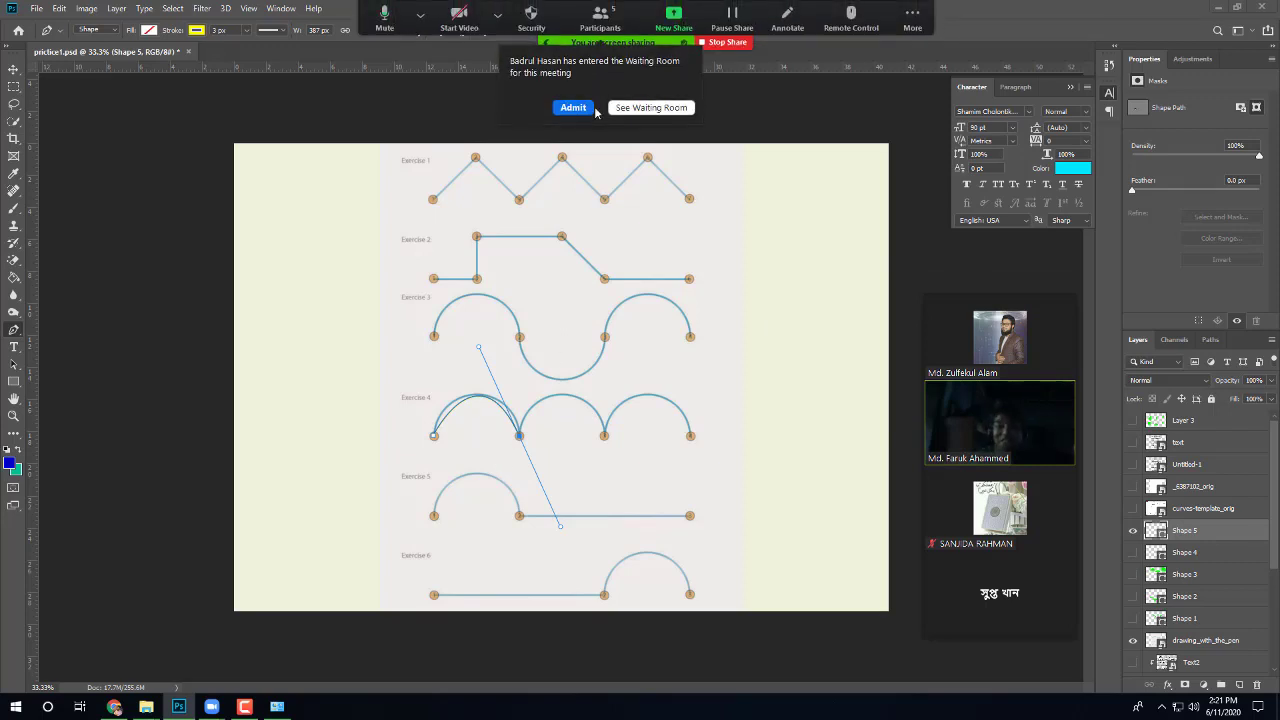
Step: Admit the participant from the Zoom waiting room into the meeting
left_click(579, 110)
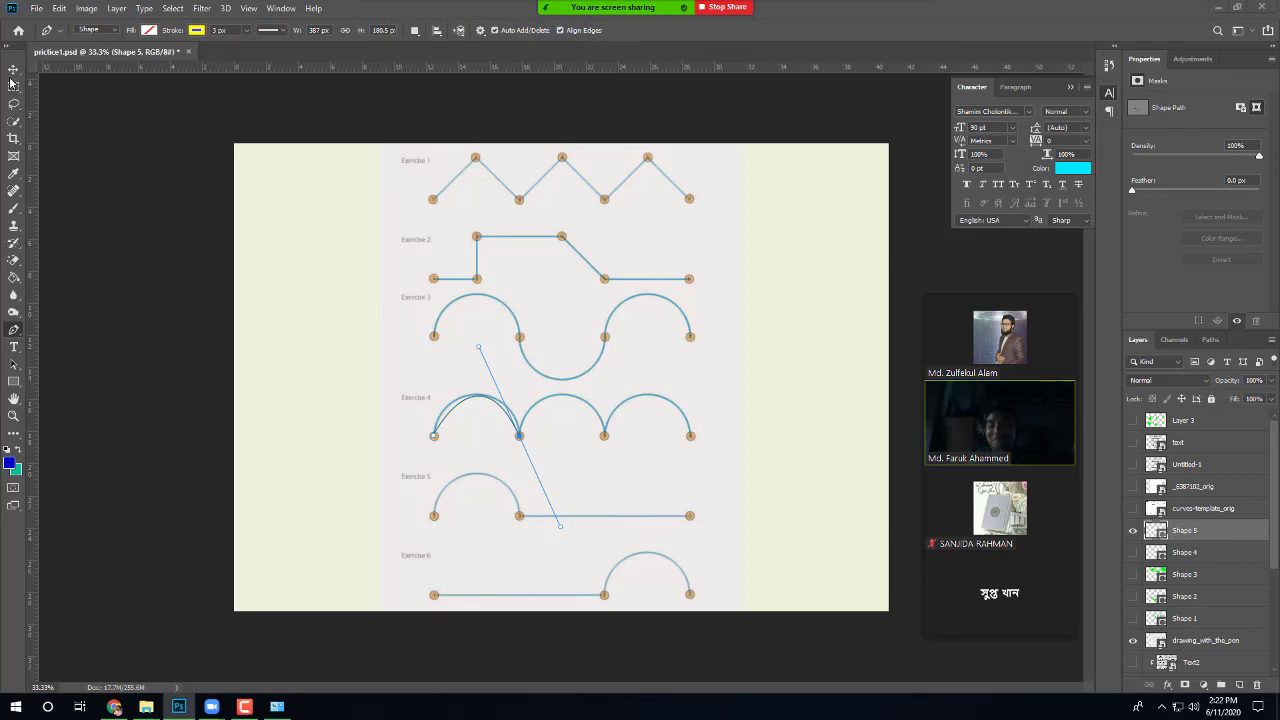
Step: End the active pen path and undo the trial curve over the first arch of Exercise 4
left_click(380, 495)
key("Escape")
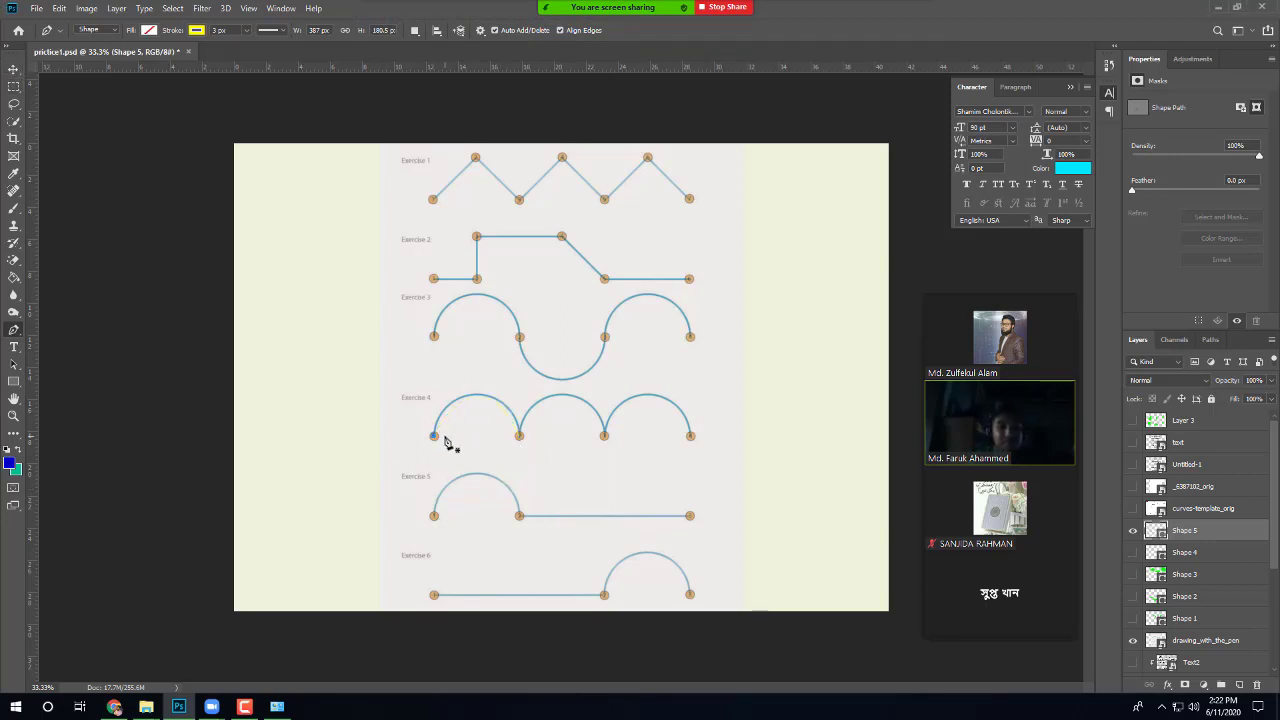
key("ctrl+z")
key("ctrl+z")
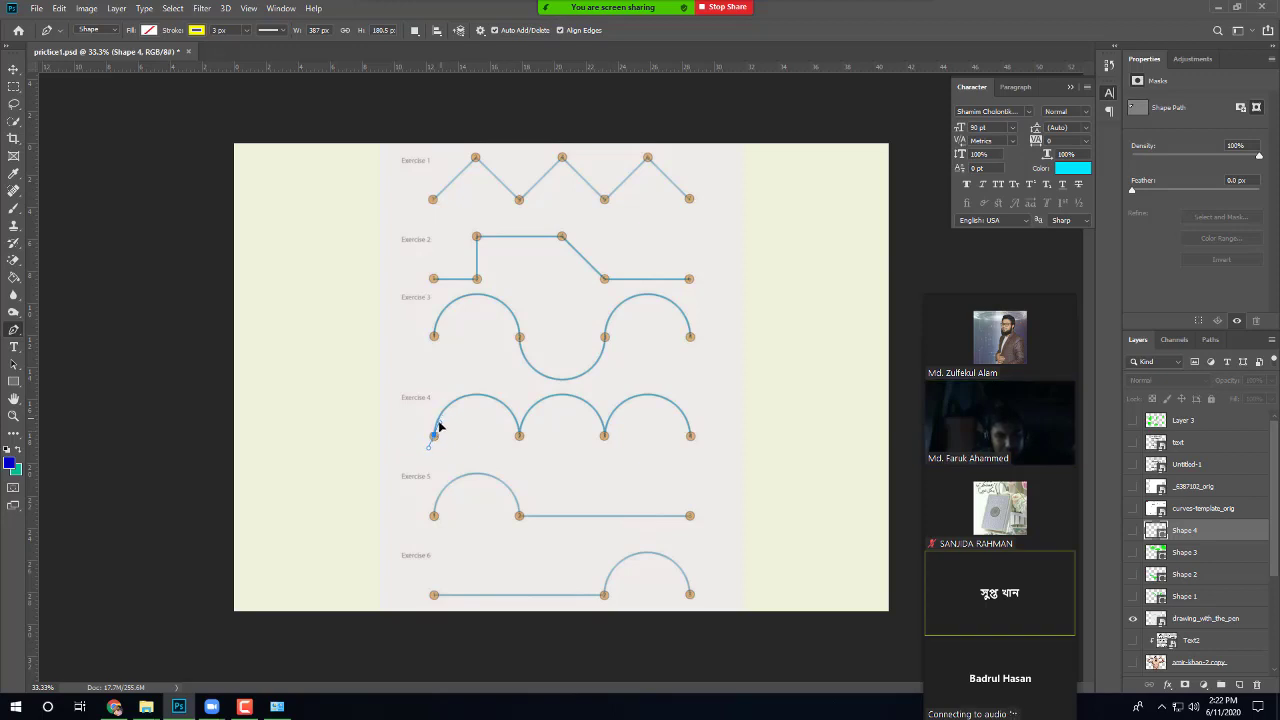
Step: Trace the first arch of Exercise 4 with two curved Pen Tool anchors and end the path
mouse_move(434, 421)
left_mouse_down()
mouse_move(466, 400)
mouse_move(509, 403)
mouse_move(523, 443)
mouse_move(434, 420)
left_mouse_up()
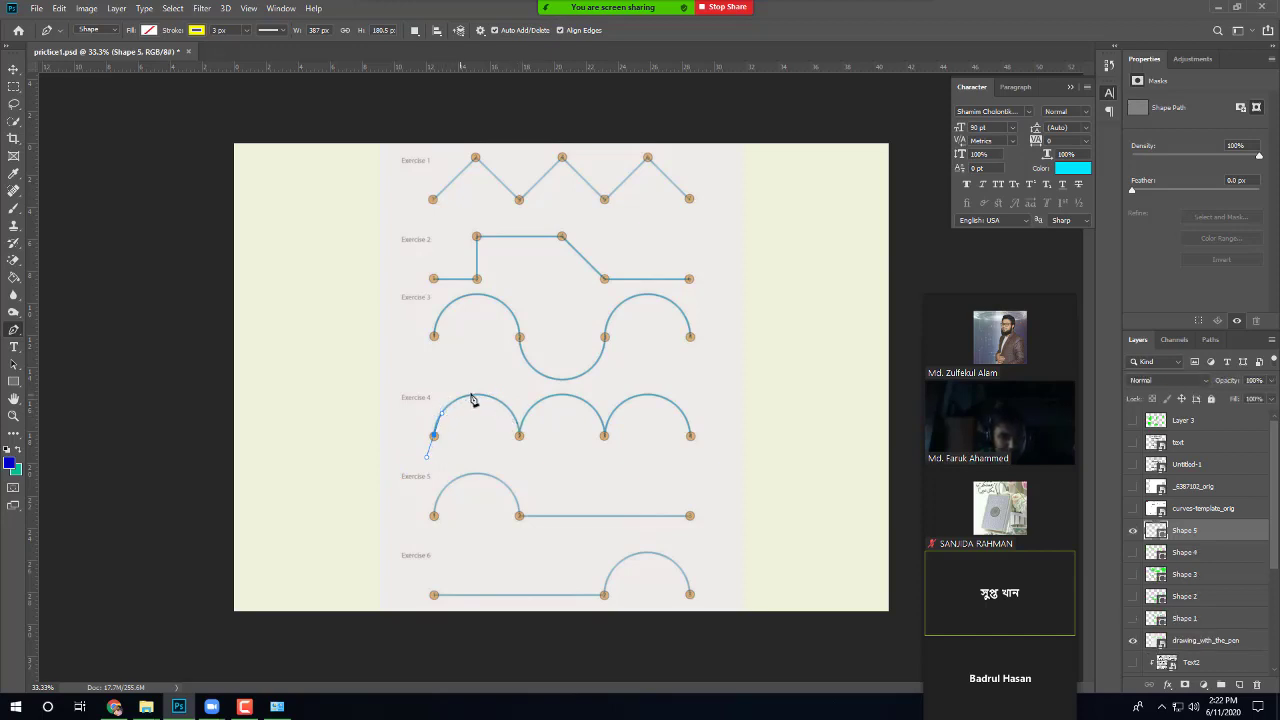
left_click(520, 437)
left_click_drag(520, 443, 539, 516)
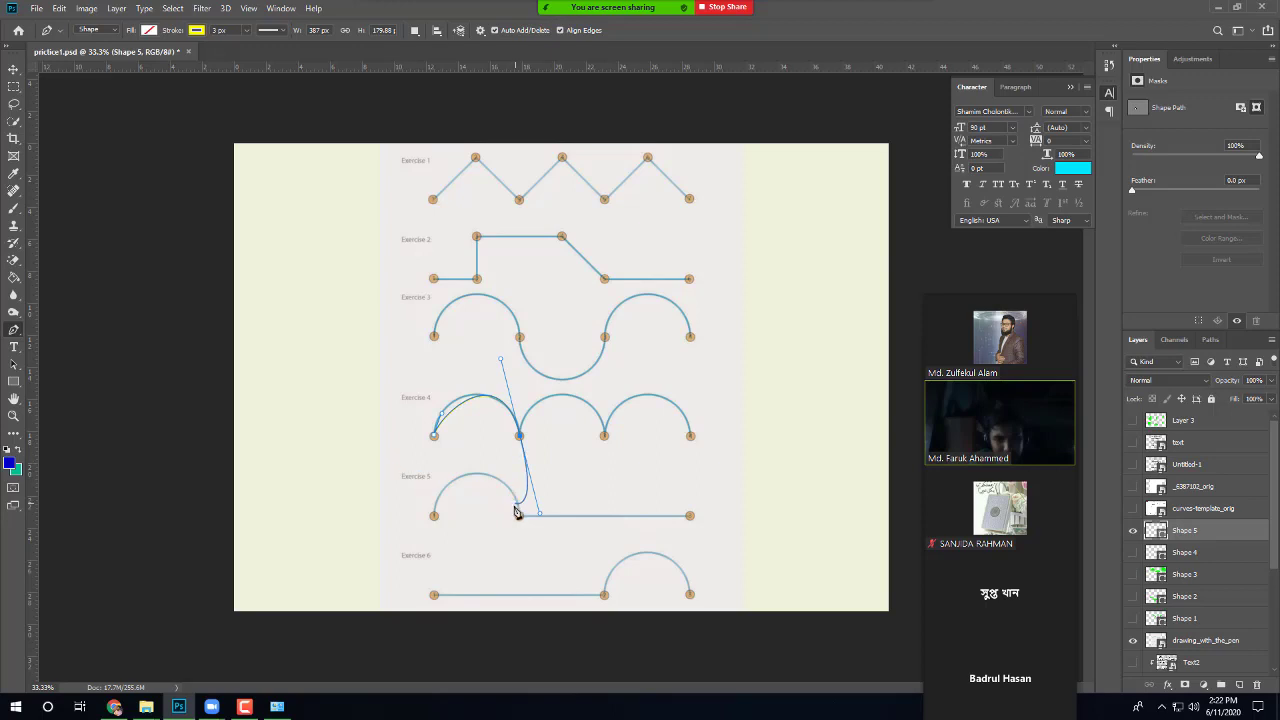
key("Escape")
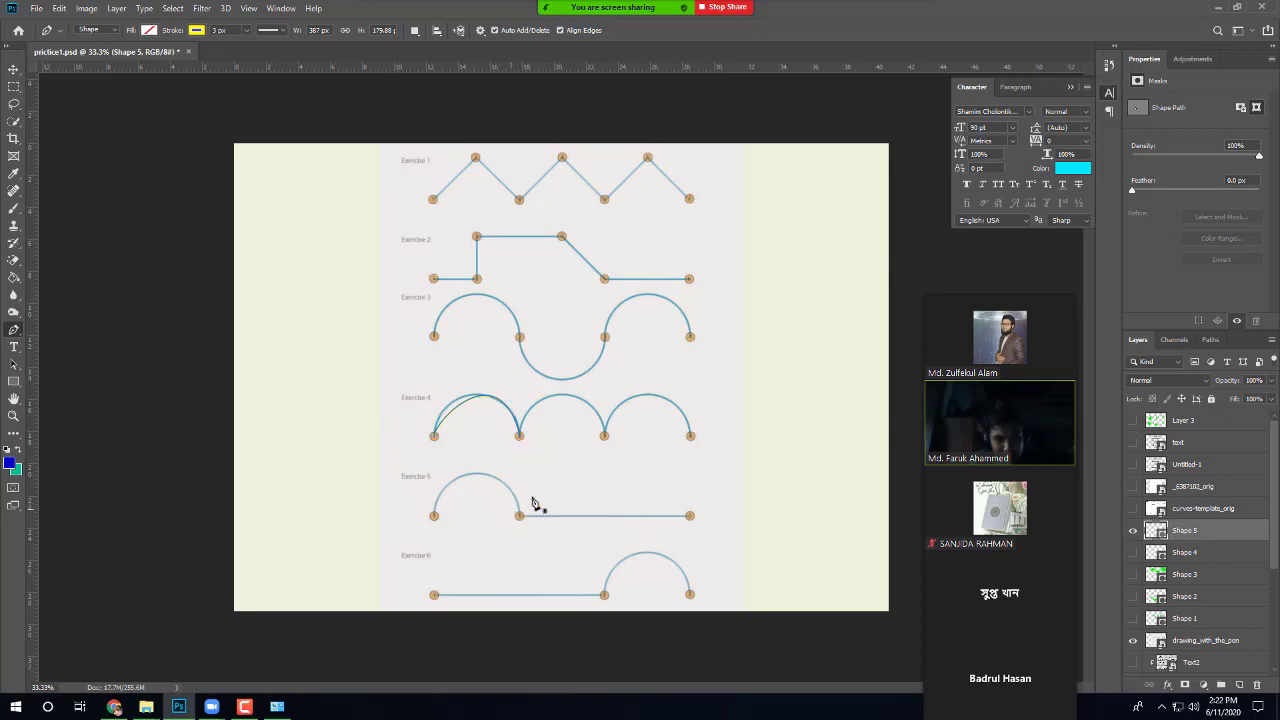
Step: Adjust the direction handles of the traced arch with the Direct Selection Tool to match the first arch of Exercise 4
left_click(14, 364)
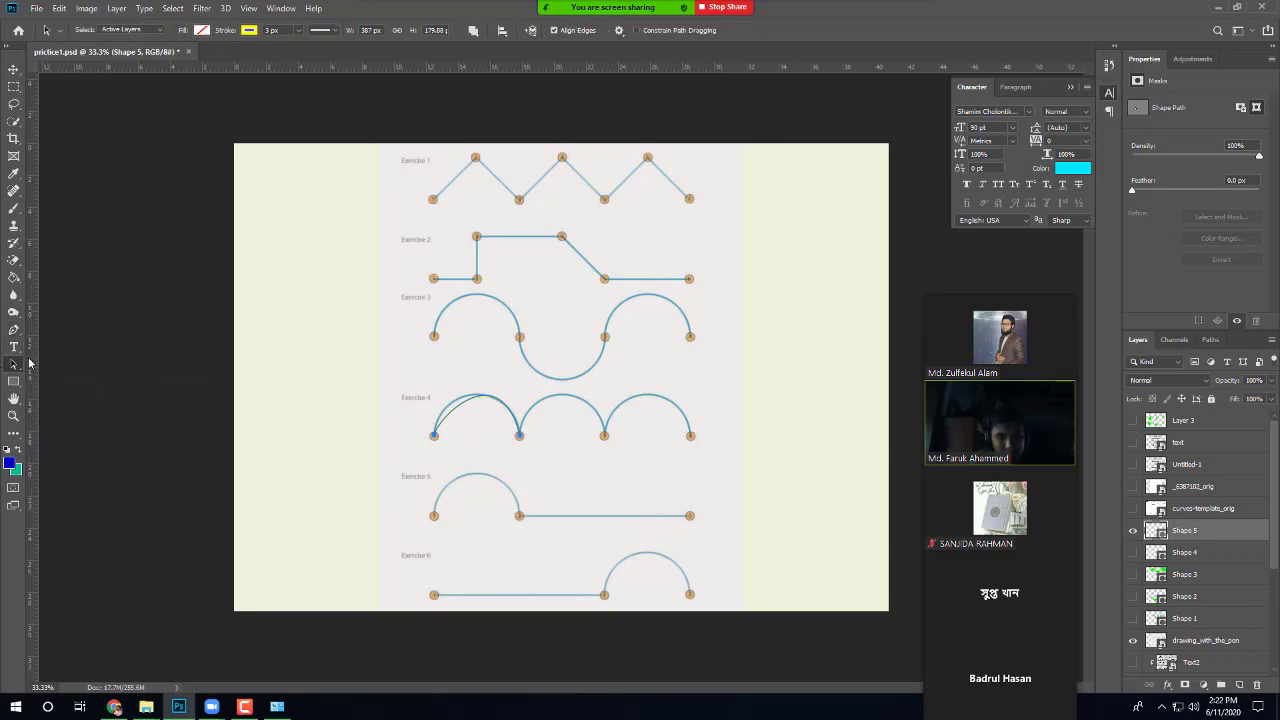
right_click(22, 368)
left_click(74, 380)
left_click_drag(444, 418, 430, 408)
left_click_drag(521, 432, 503, 365)
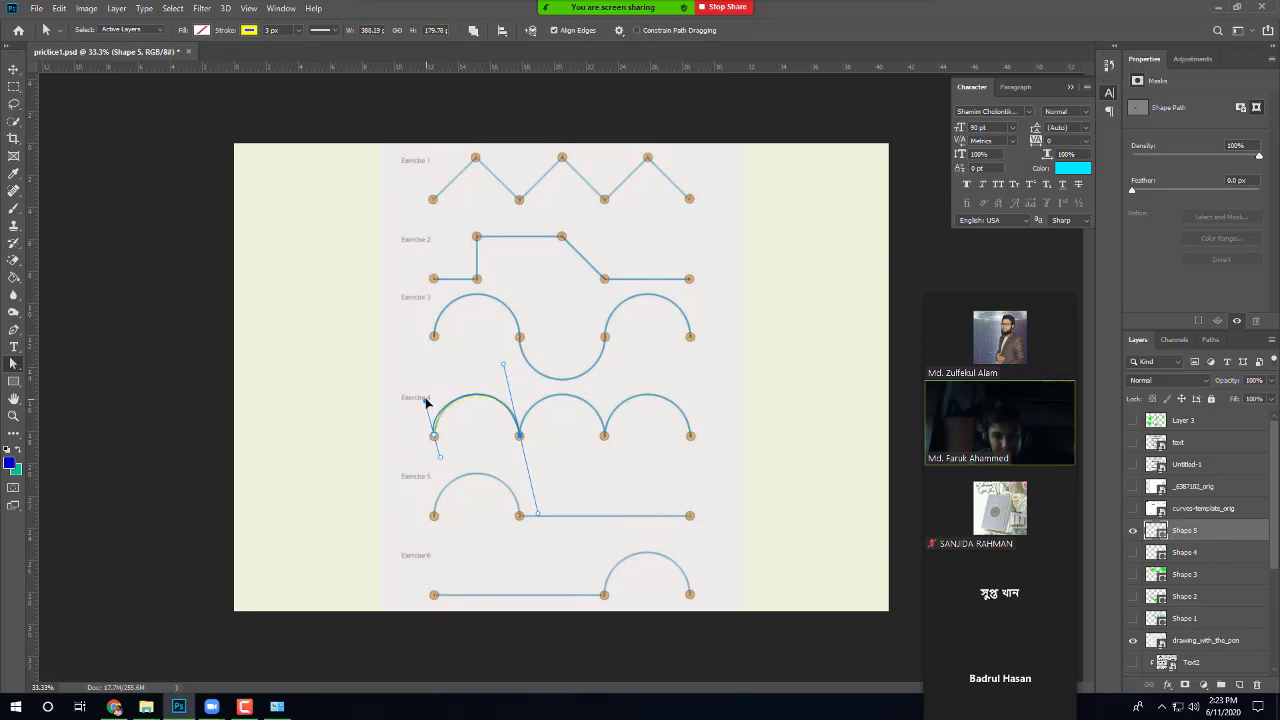
mouse_move(431, 406)
left_mouse_down()
mouse_move(413, 542)
mouse_move(443, 391)
mouse_move(432, 401)
left_mouse_up()
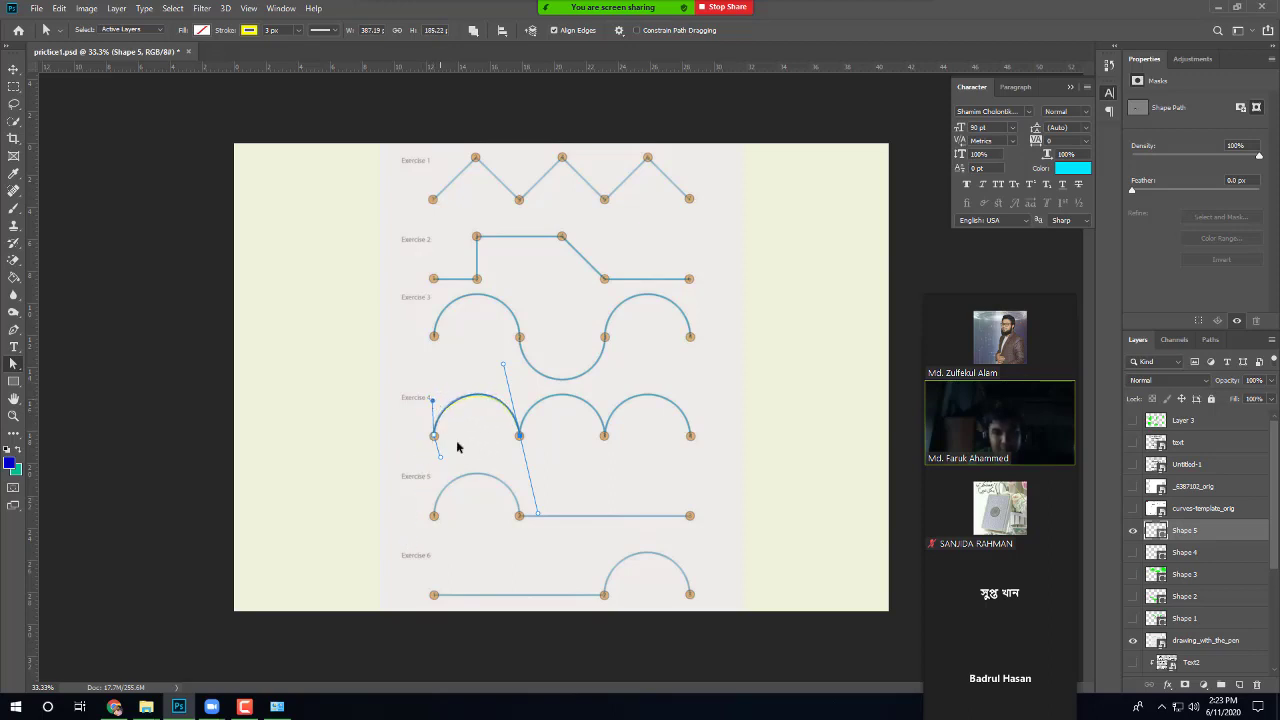
Step: Draw a large Pen Tool arch from the third anchor of Exercise 4 to beyond the template's edge and end the path
left_click(13, 330)
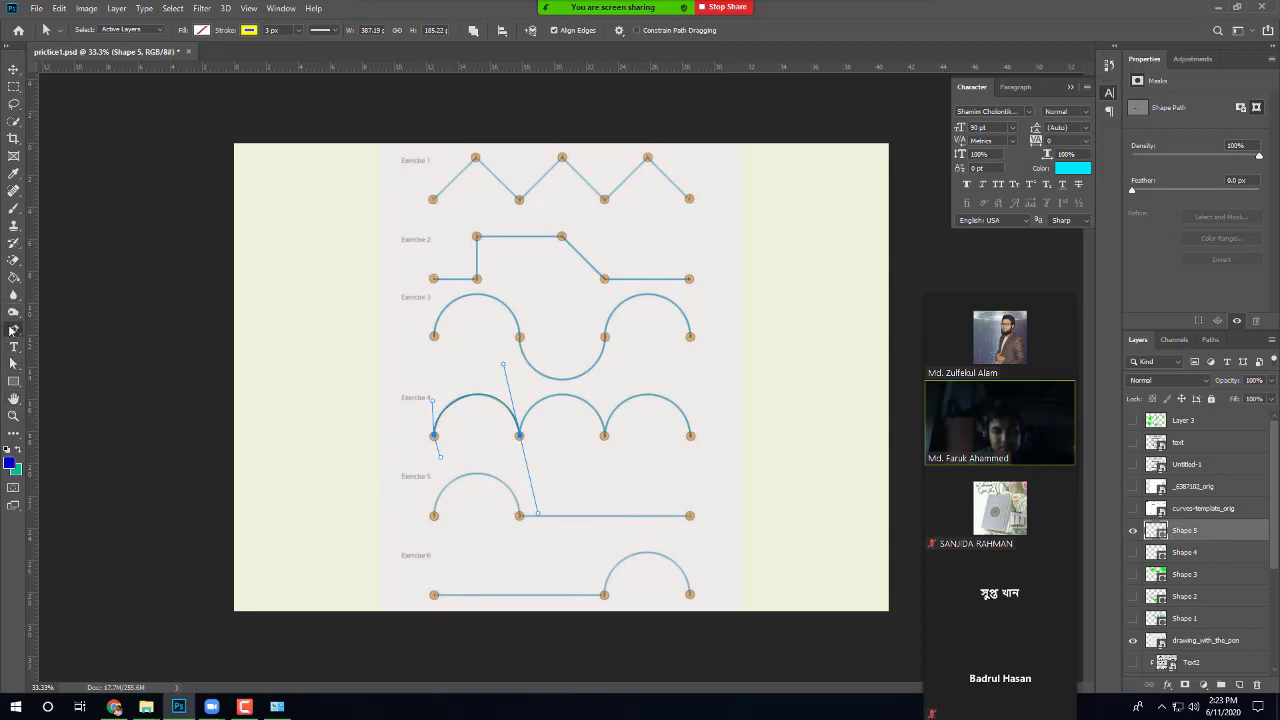
left_click(605, 437)
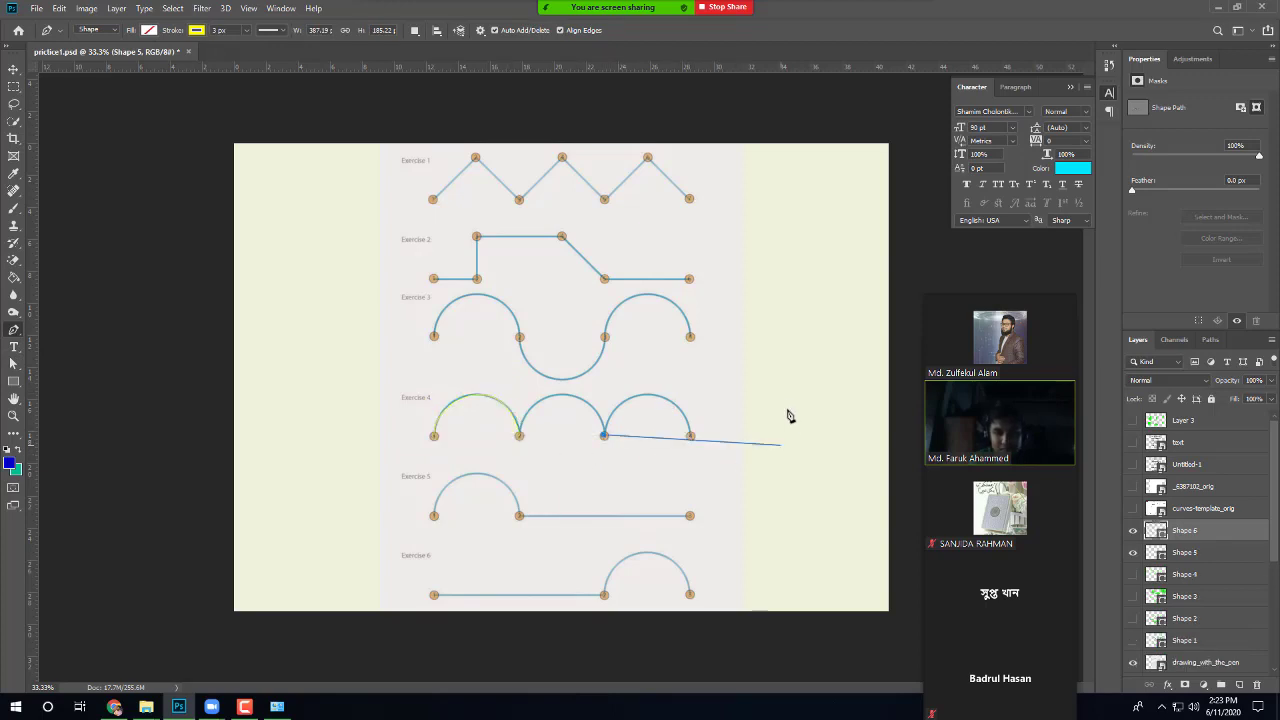
left_click_drag(778, 386, 908, 535)
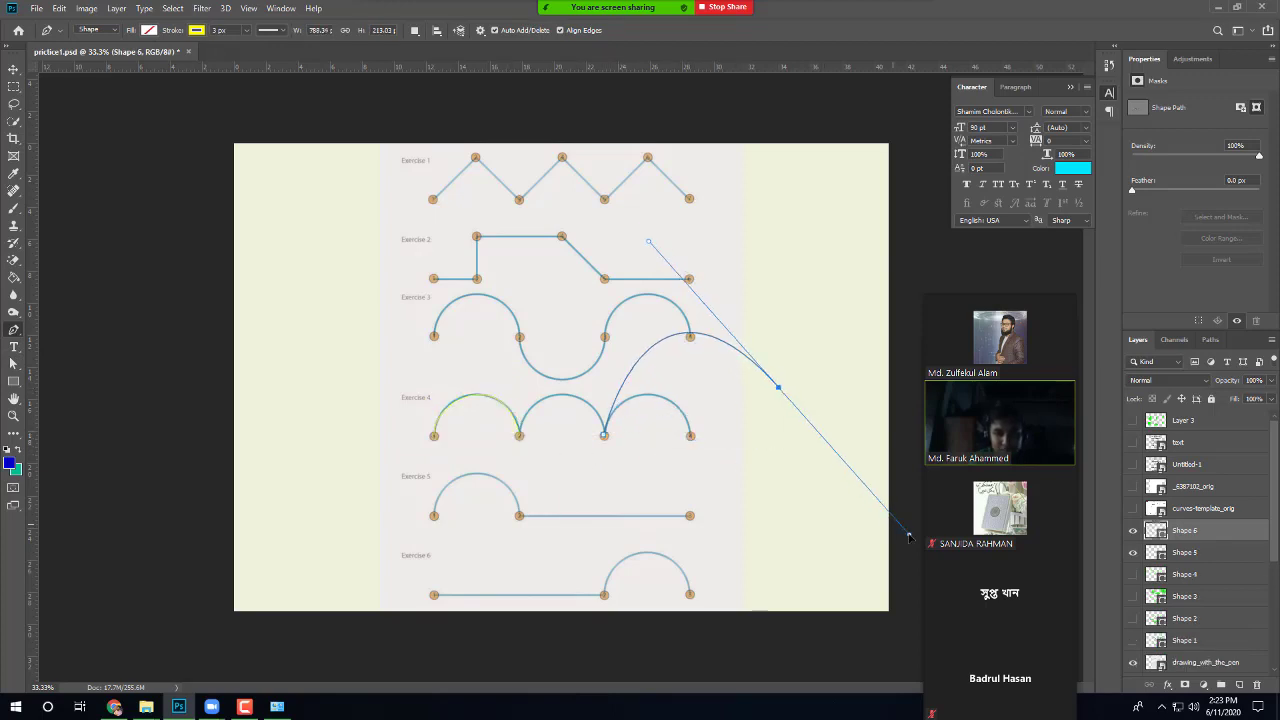
left_click(605, 438)
mouse_move(604, 440)
left_mouse_down()
mouse_move(594, 434)
mouse_move(609, 437)
mouse_move(590, 463)
mouse_move(563, 440)
mouse_move(594, 449)
left_mouse_up()
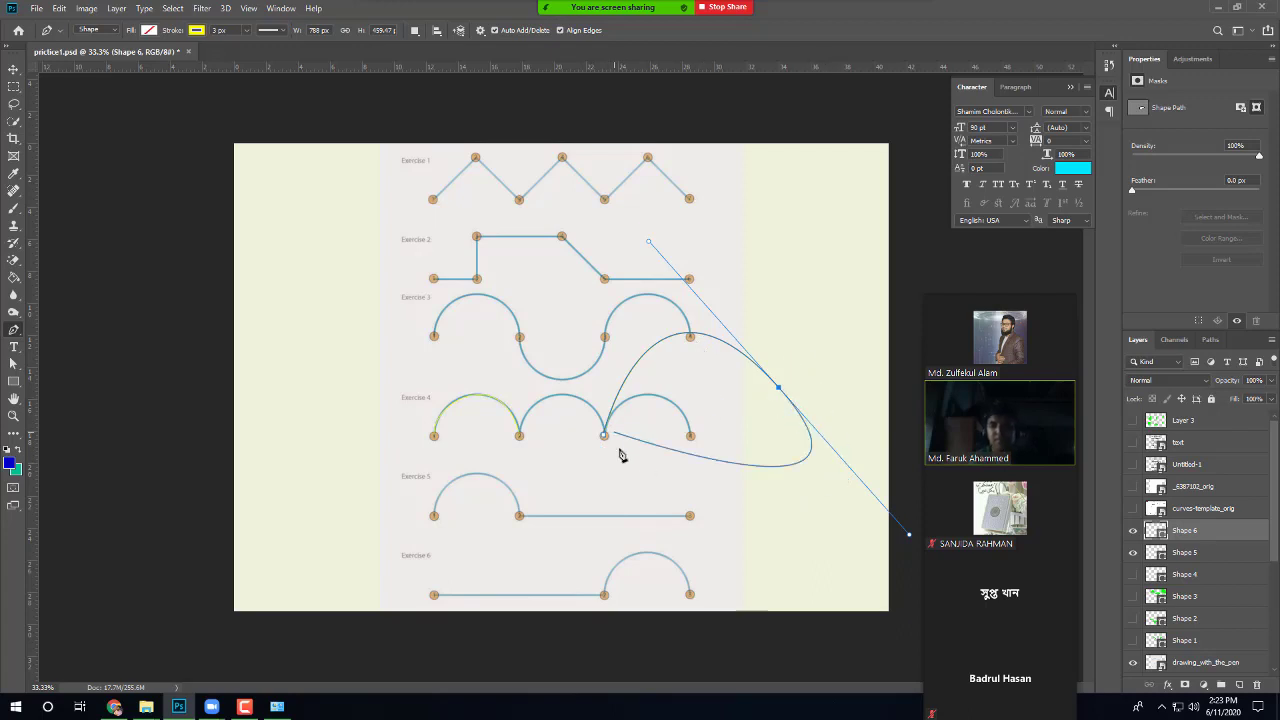
key("Escape")
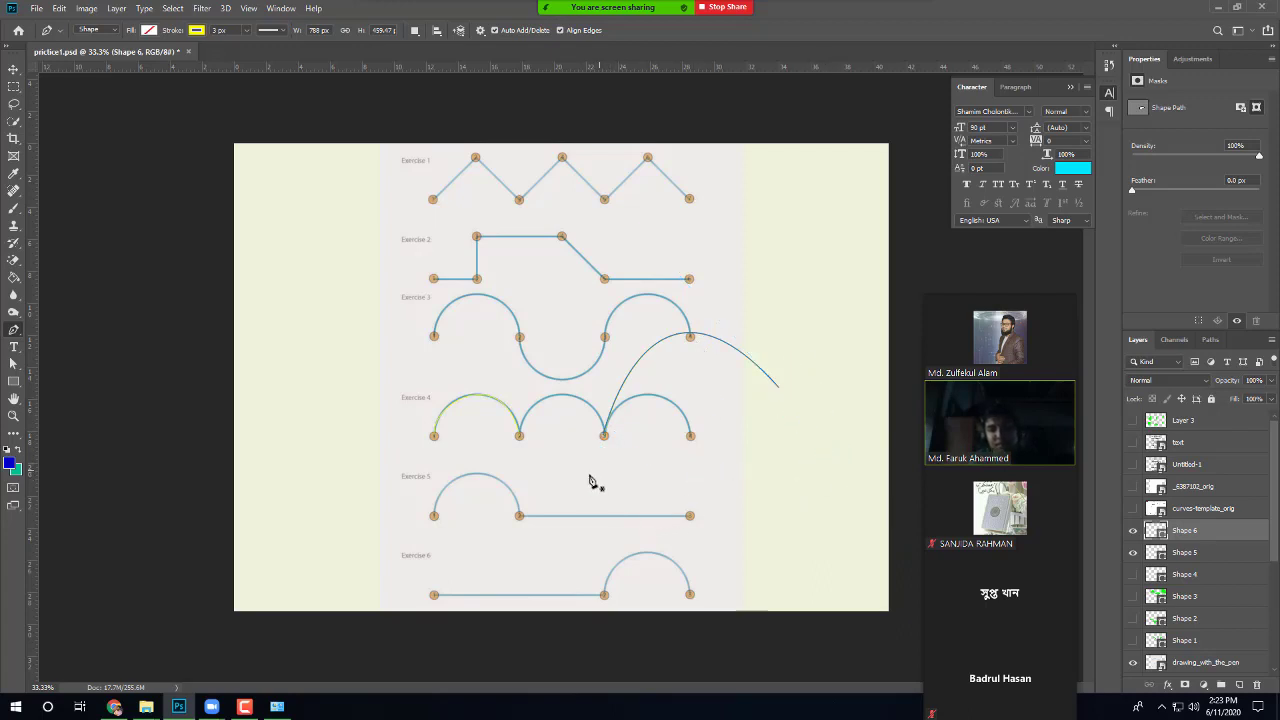
Step: Place separate trial anchor points with direction handles along the Exercise 5 line, ending each path
left_click_drag(612, 515, 642, 466)
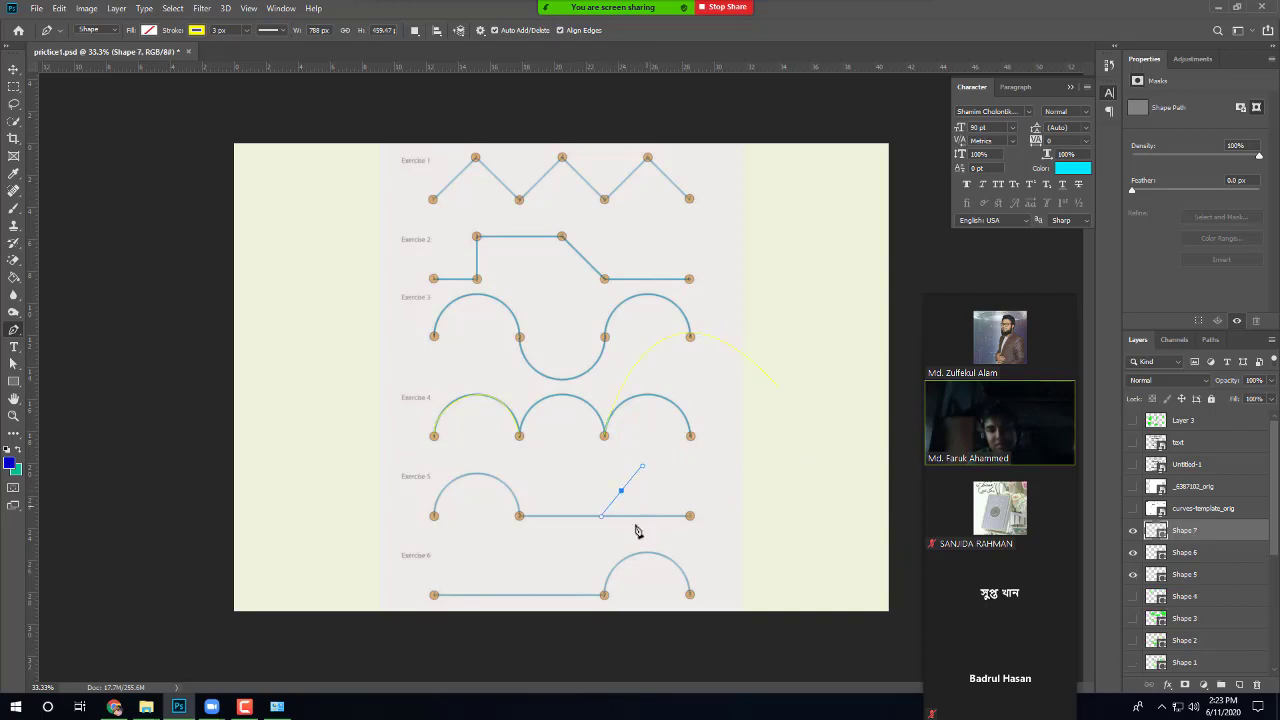
key("Escape")
left_click_drag(518, 516, 628, 520)
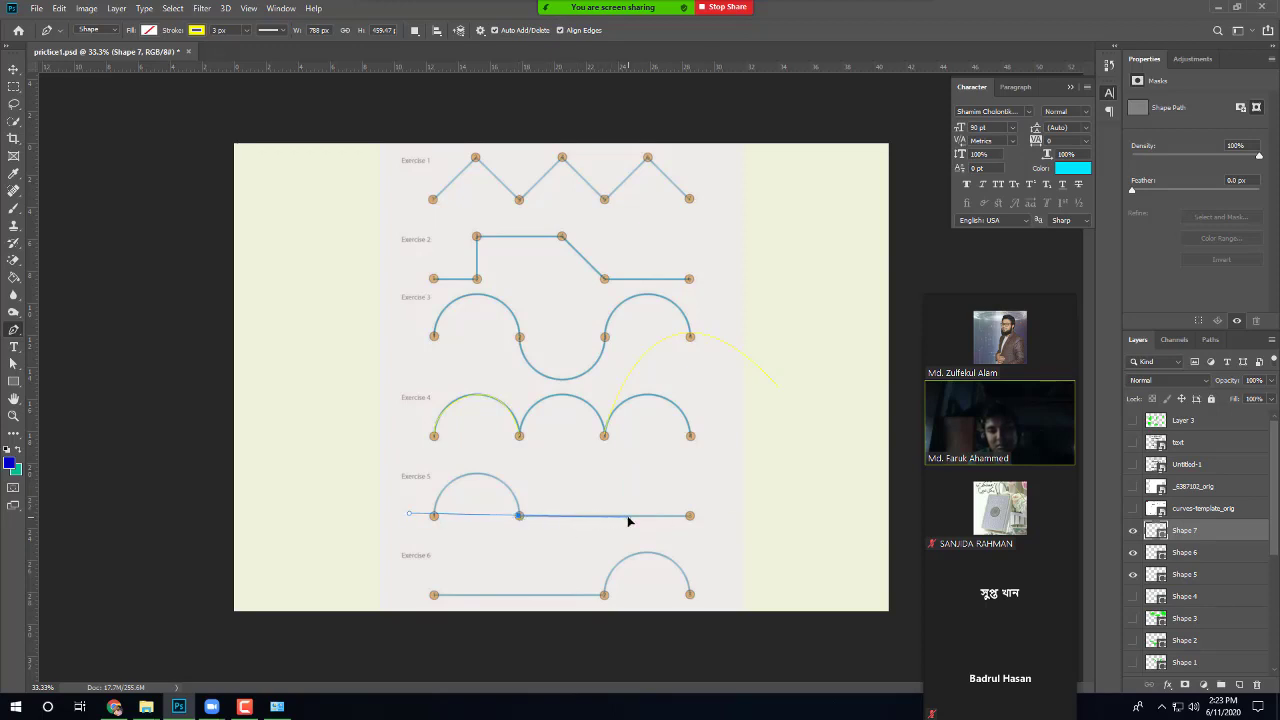
left_click(443, 517)
key("Escape")
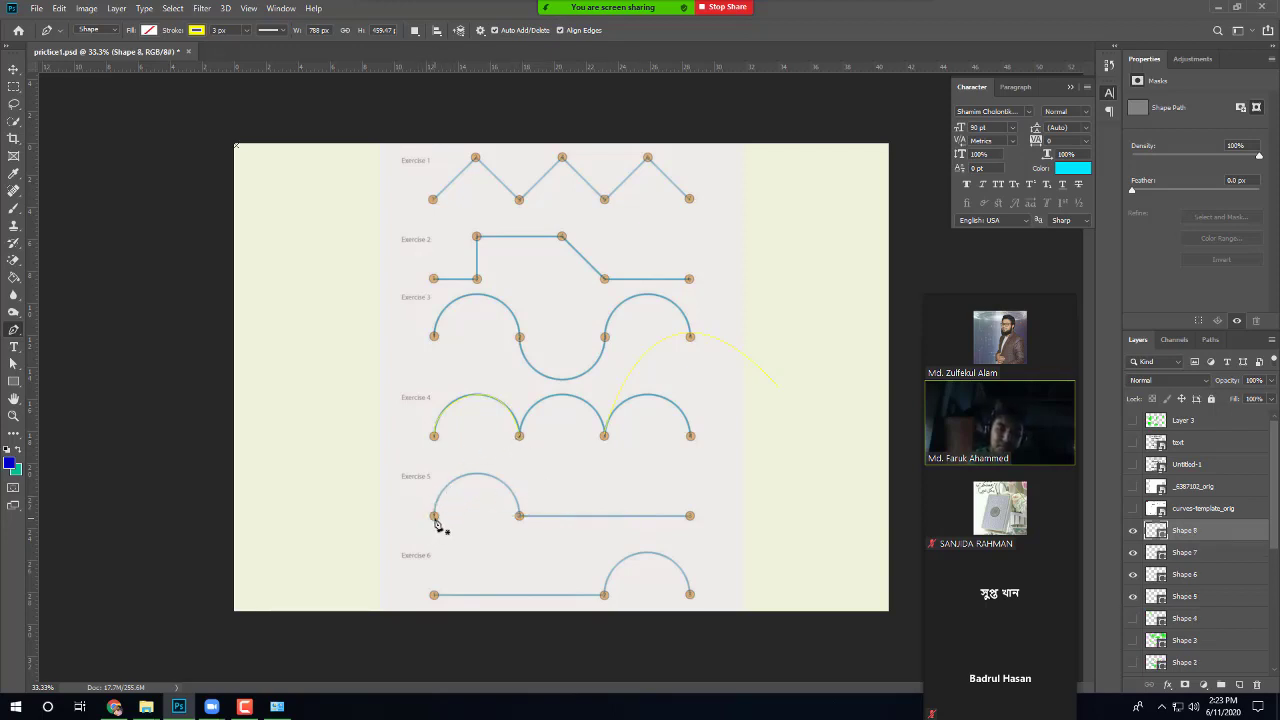
Step: Draw an oversized Pen Tool arch from the first anchor of Exercise 5 and end the path
left_click_drag(434, 516, 446, 490)
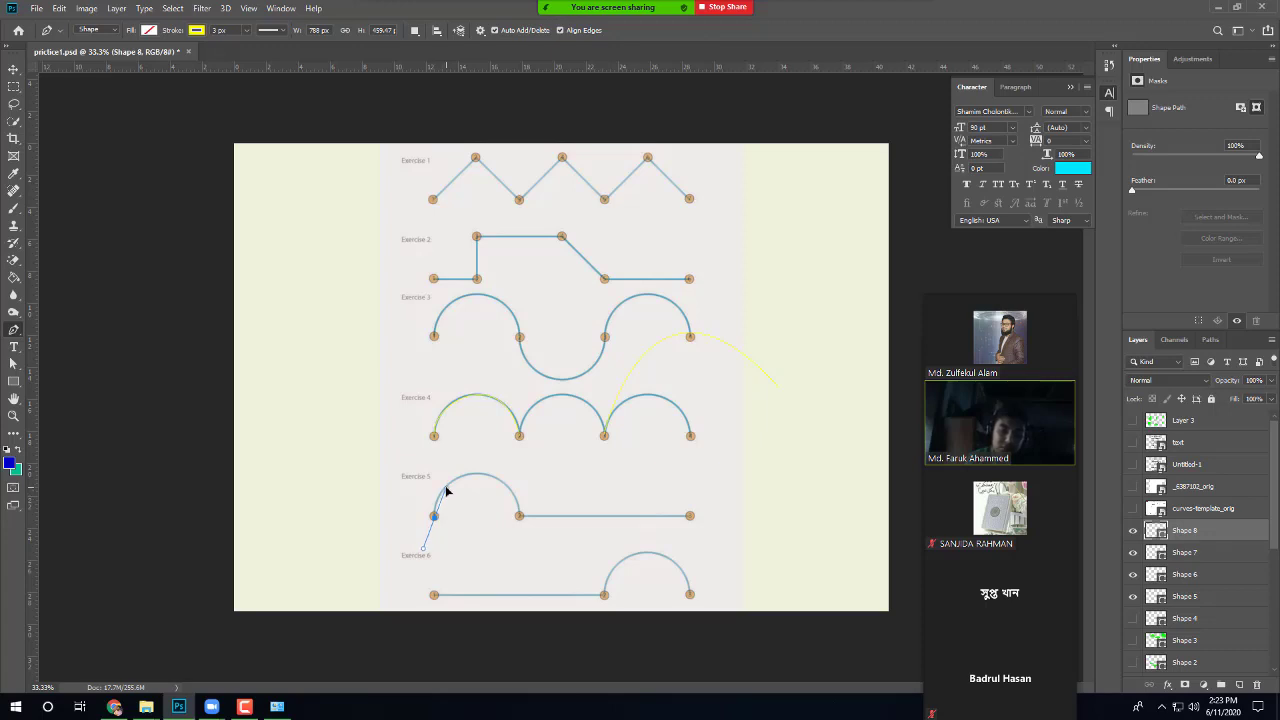
left_click_drag(559, 488, 617, 591)
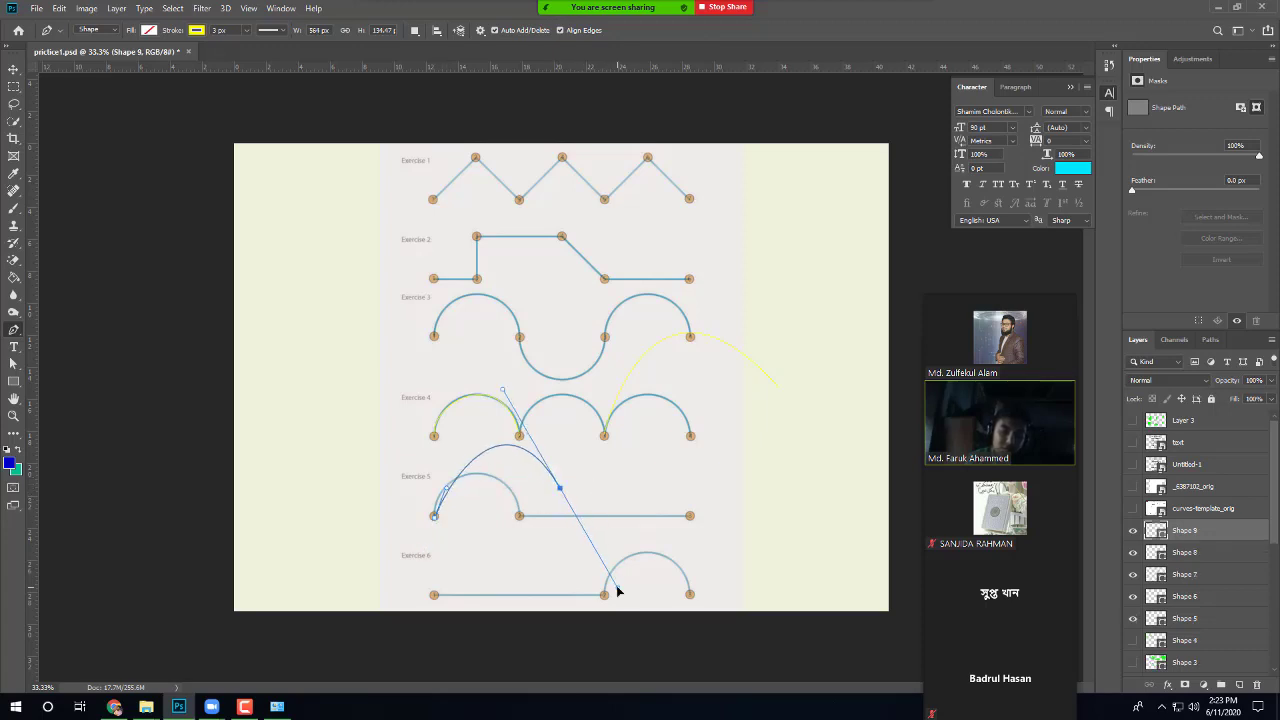
key("Escape")
Step: Draw a U-shaped Pen Tool curve beside the first anchors of Exercises 4 and 5 and end the path
left_click_drag(344, 437, 367, 474)
left_click_drag(384, 518, 389, 523)
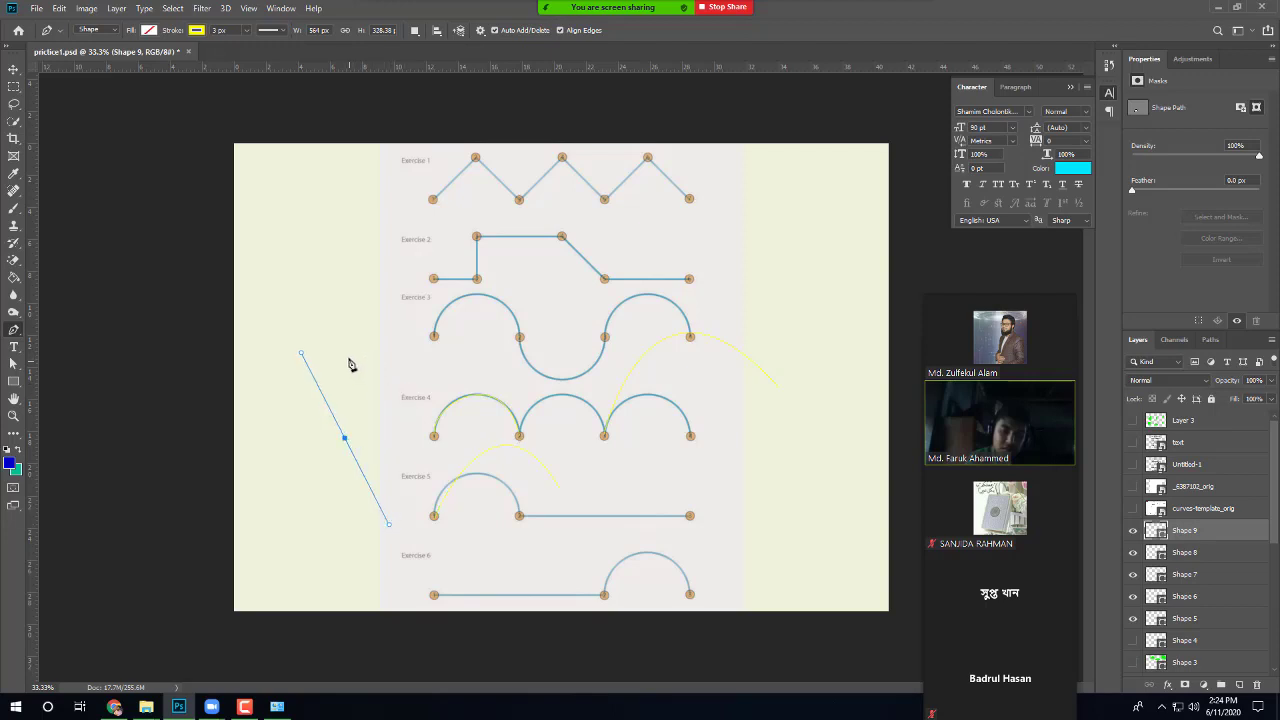
left_click_drag(408, 383, 378, 292)
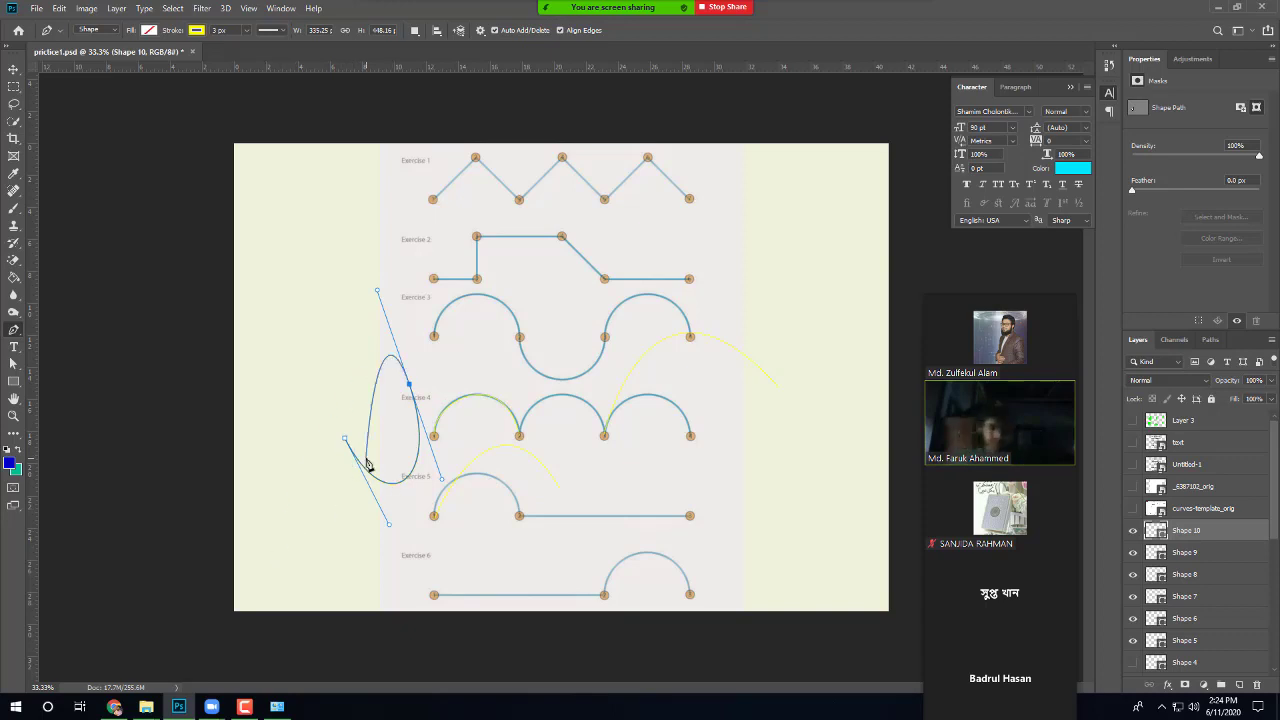
key("Escape")
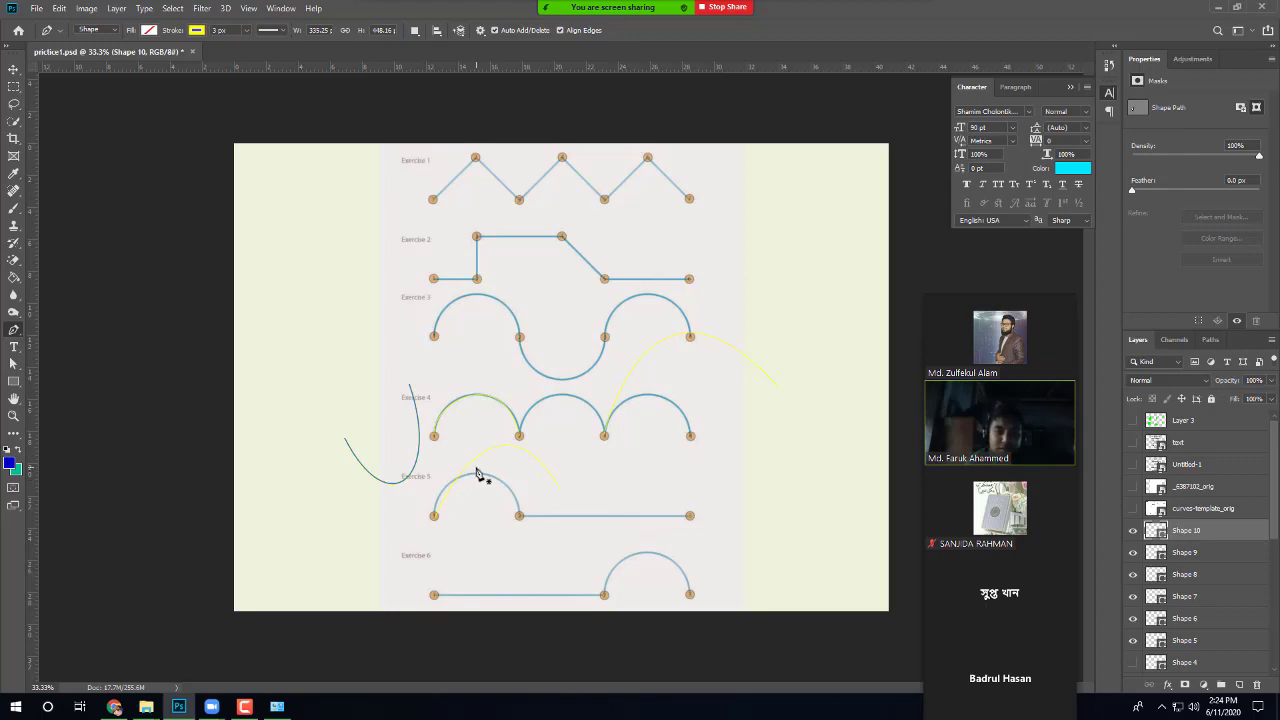
Step: Switch to File Explorer and look through the files and folders in Downloads for course material
mouse_move(146, 707)
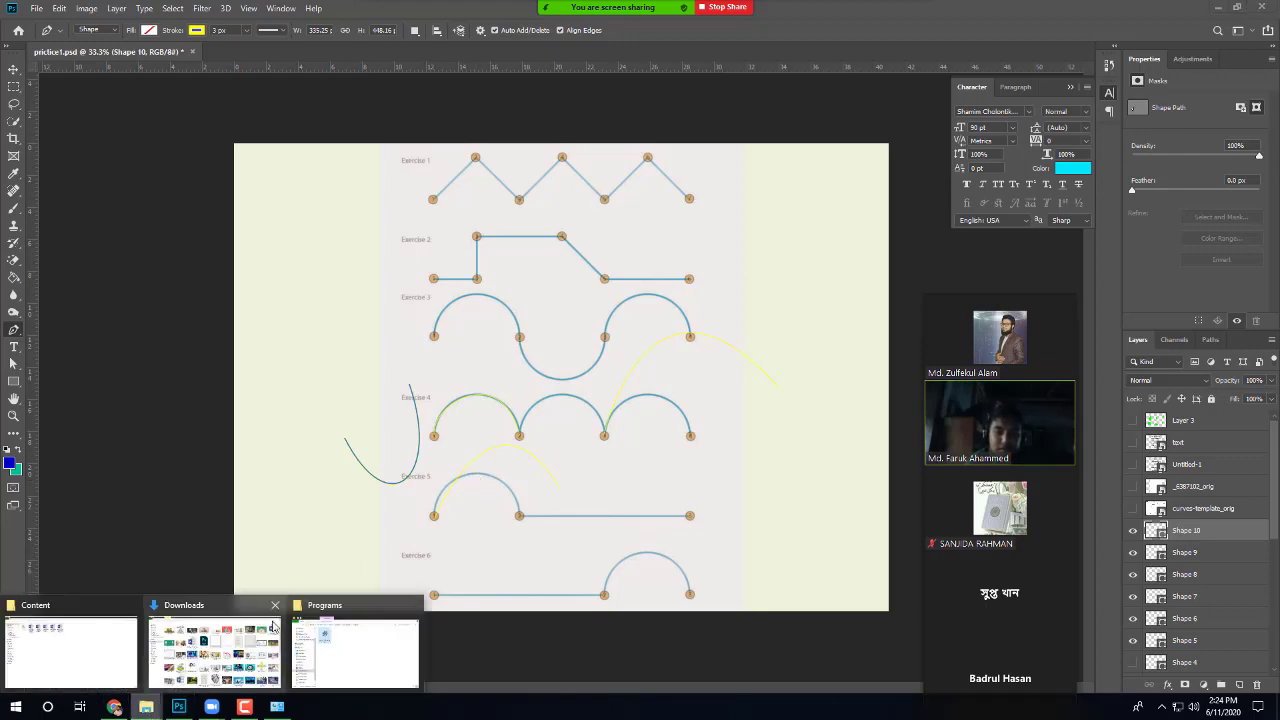
left_click(234, 658)
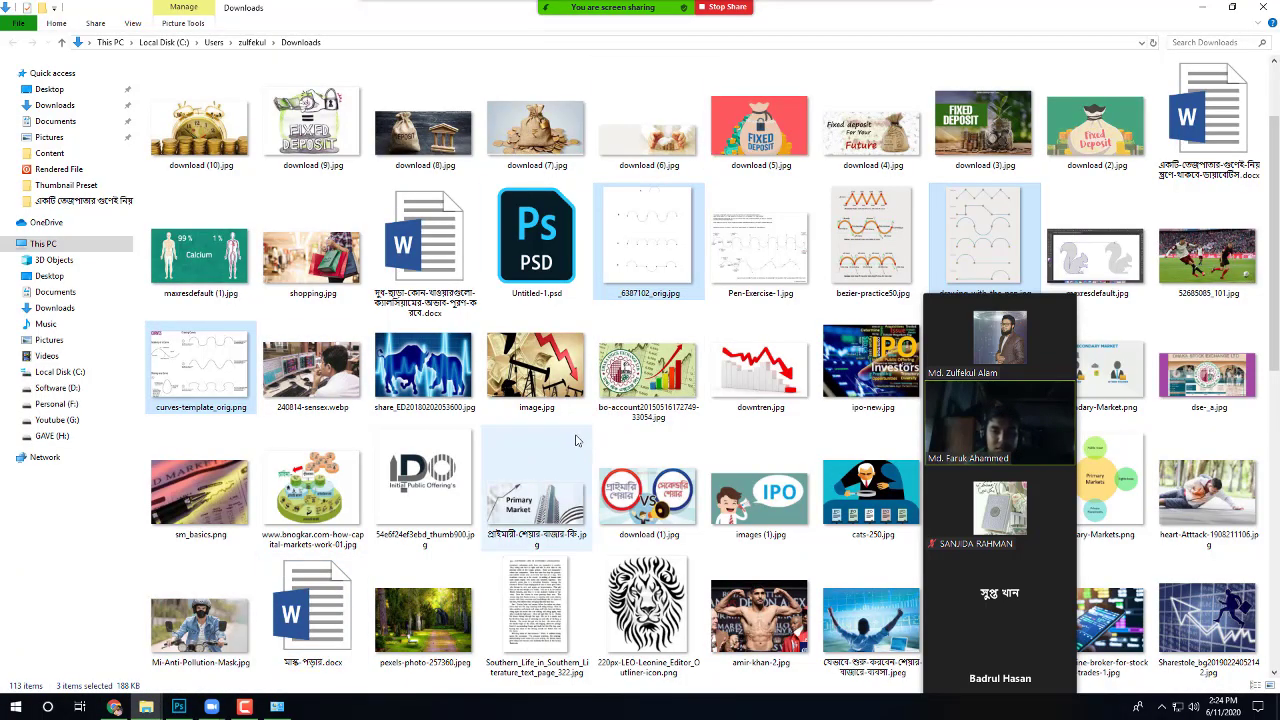
scroll(580, 440, "down", 10)
scroll(710, 416, "up", 7)
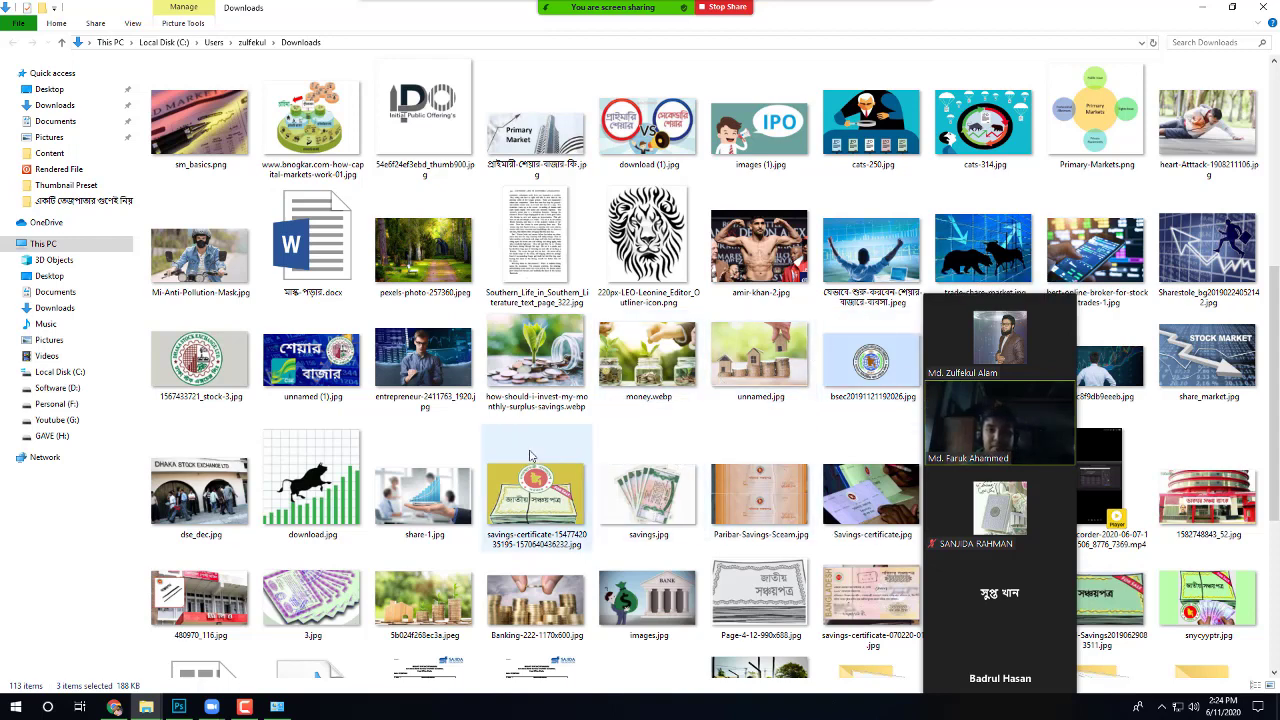
scroll(372, 580, "down", 3)
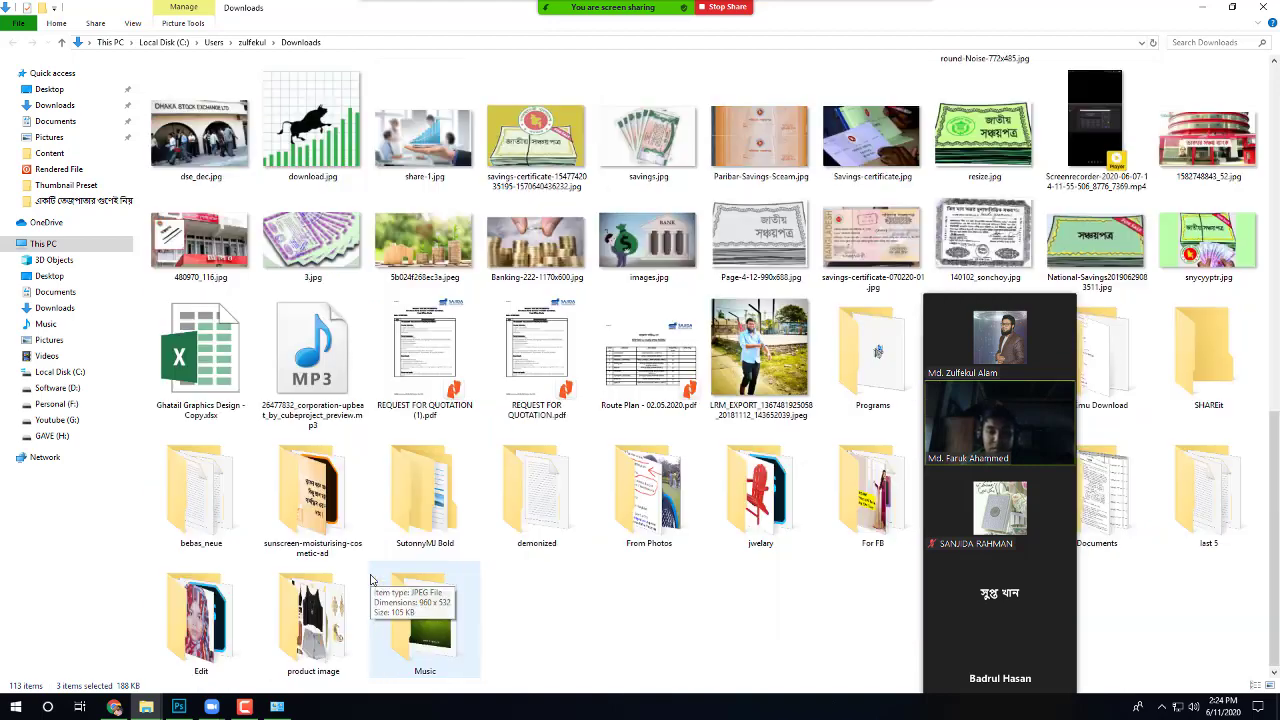
Step: Browse the drives and open the ICT Online folder inside ICT Class on the Youtube (G:) drive
left_click(60, 437)
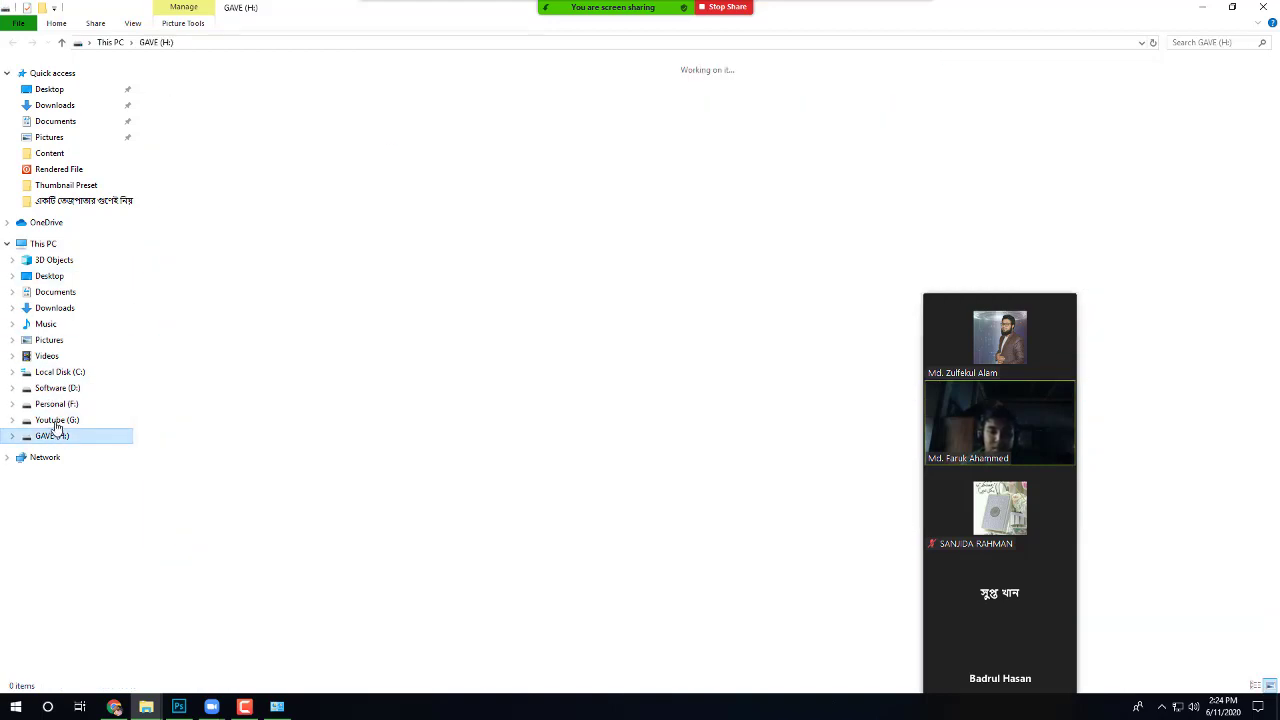
left_click(57, 421)
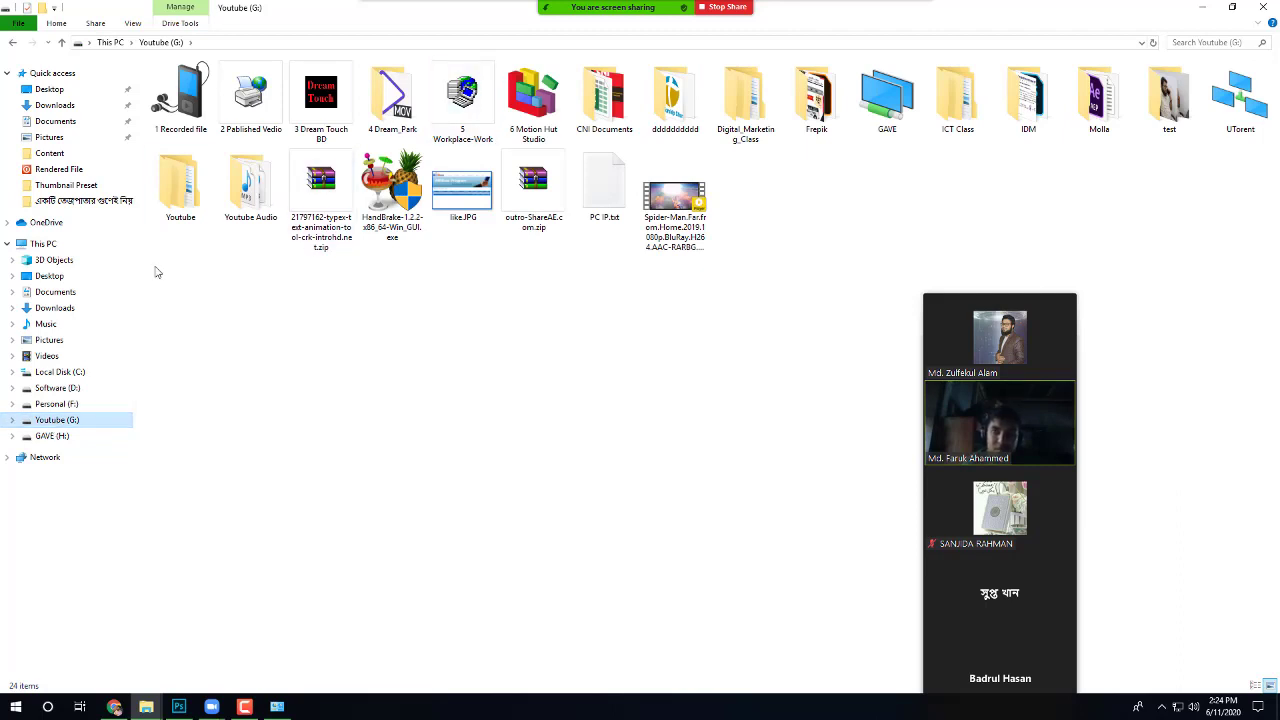
left_click(60, 404)
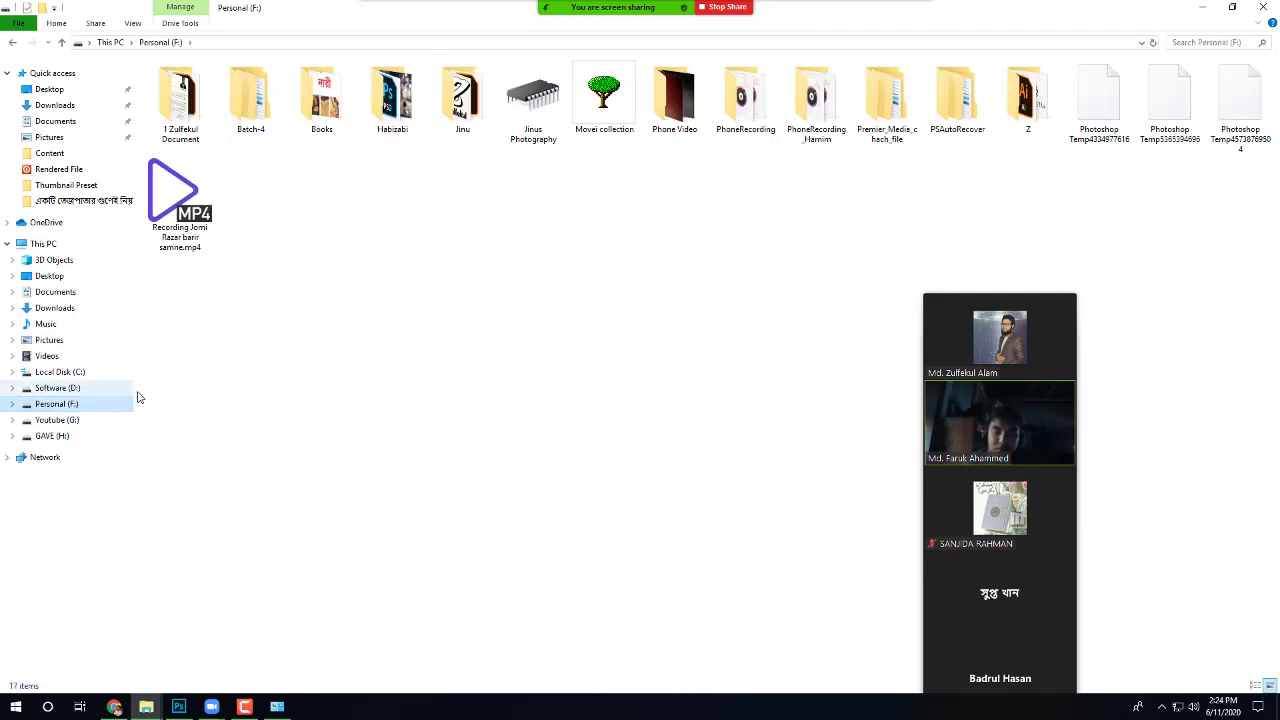
left_click(86, 421)
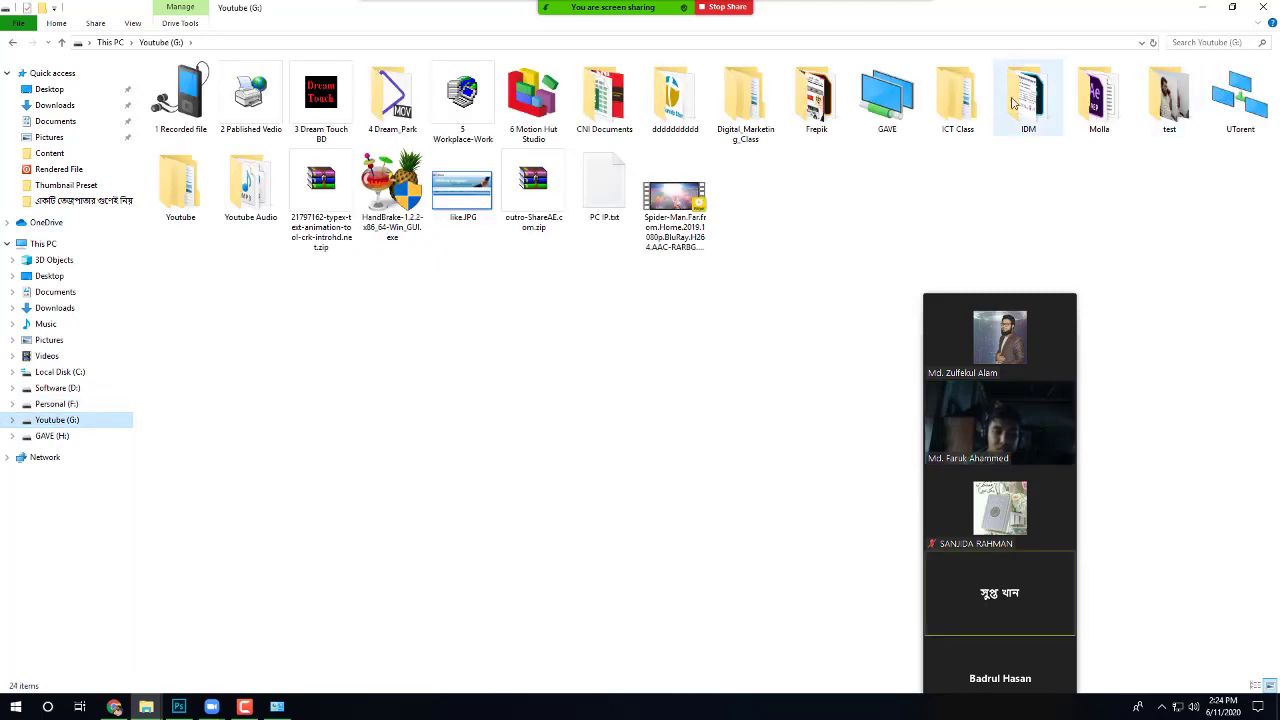
double_click(941, 101)
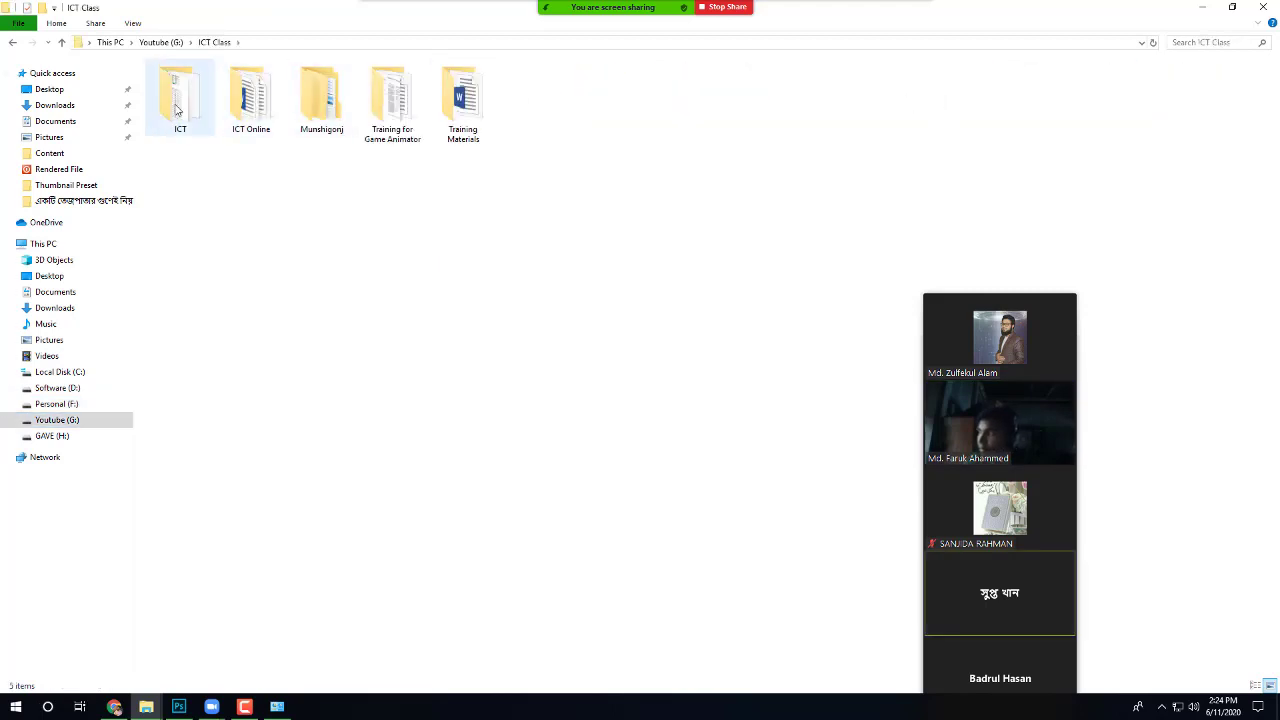
left_click(177, 110)
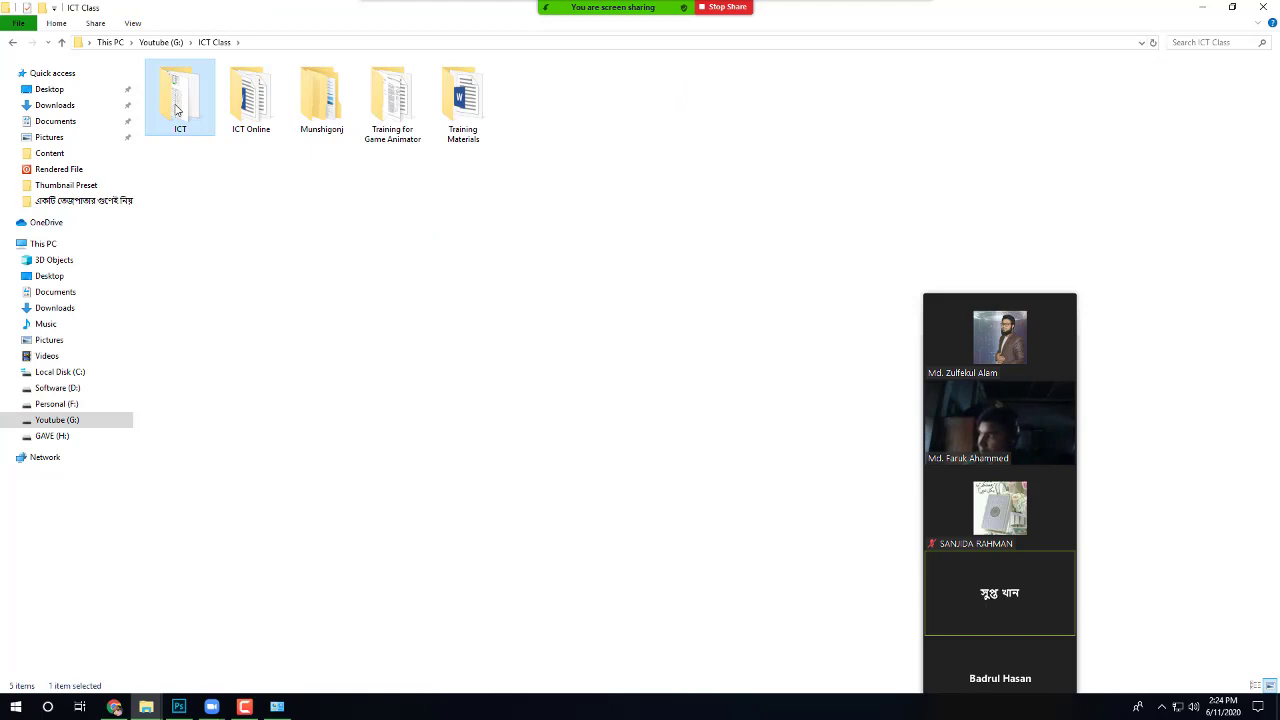
double_click(262, 113)
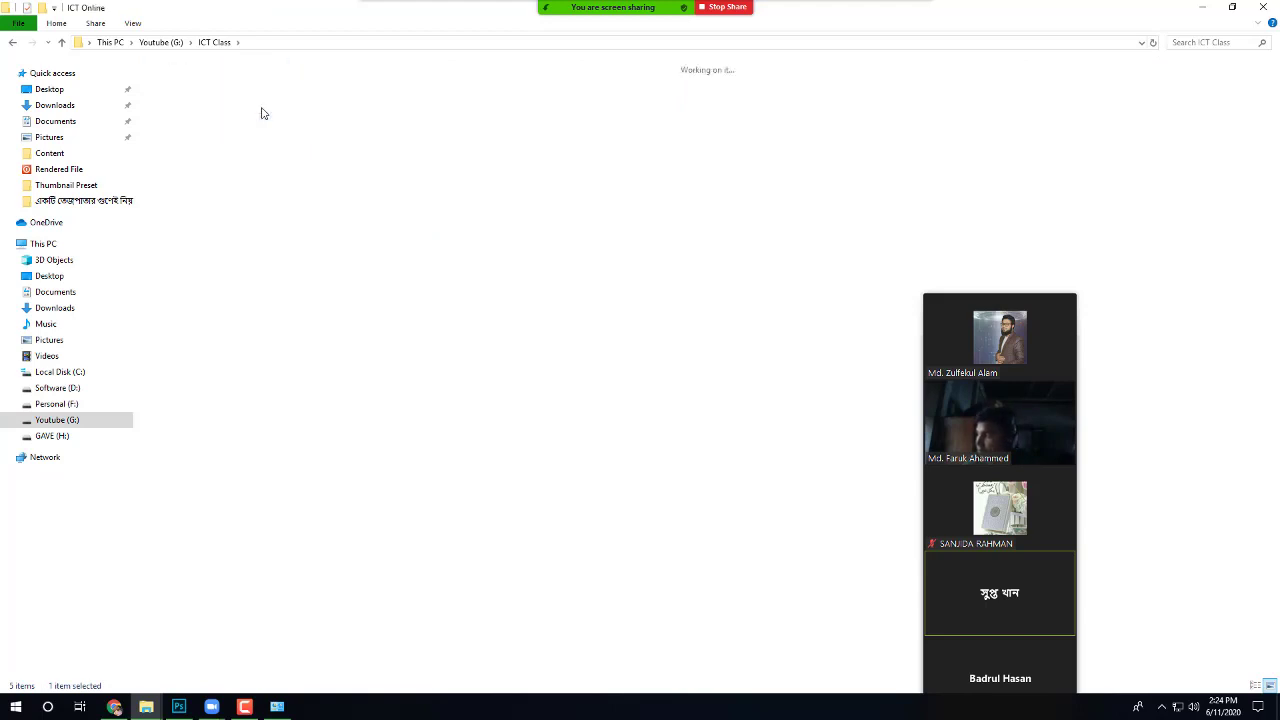
Step: Open the graphic design module PDF from the ICT Online folder, then return to Photoshop and activate the Move tool
left_click(178, 138)
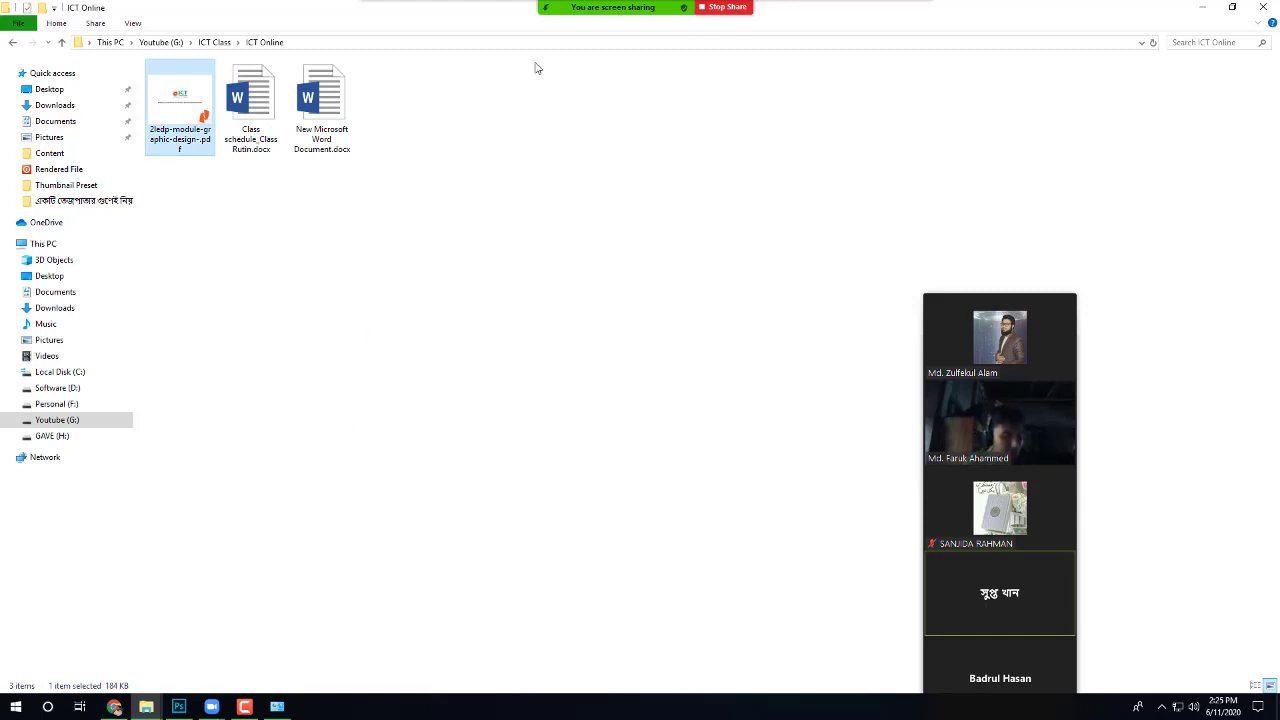
right_click(285, 279)
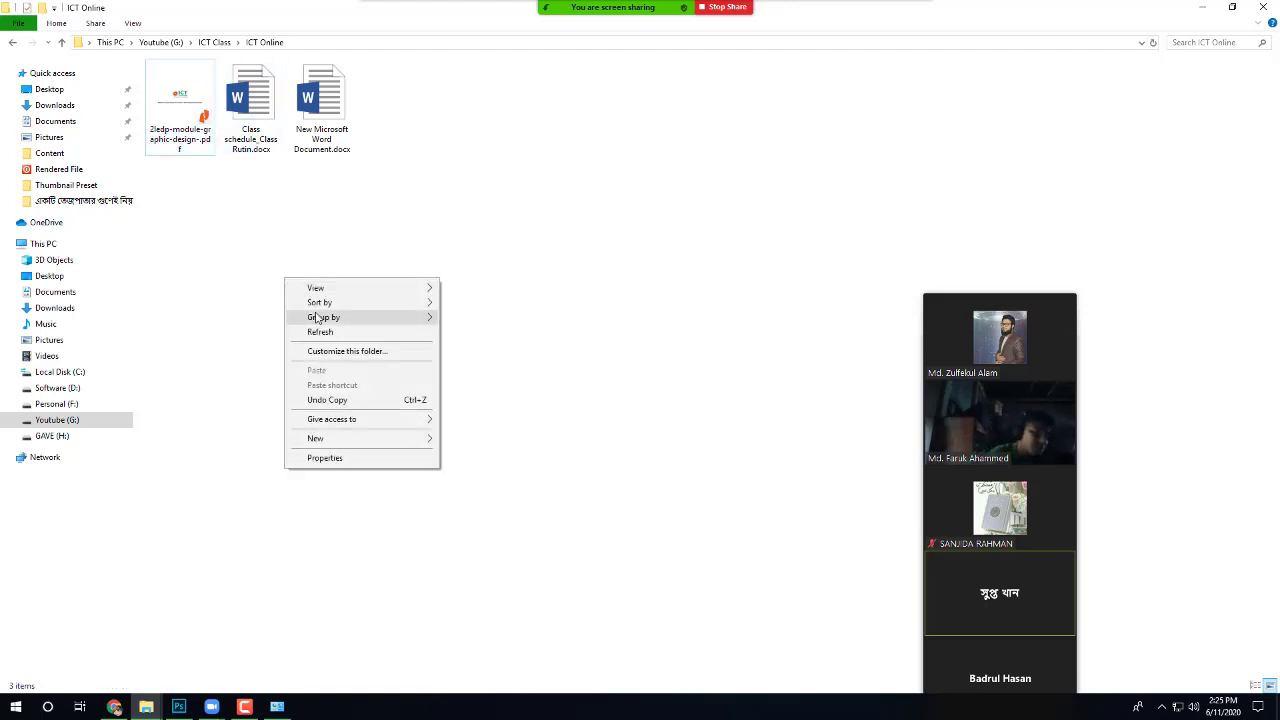
left_click(320, 331)
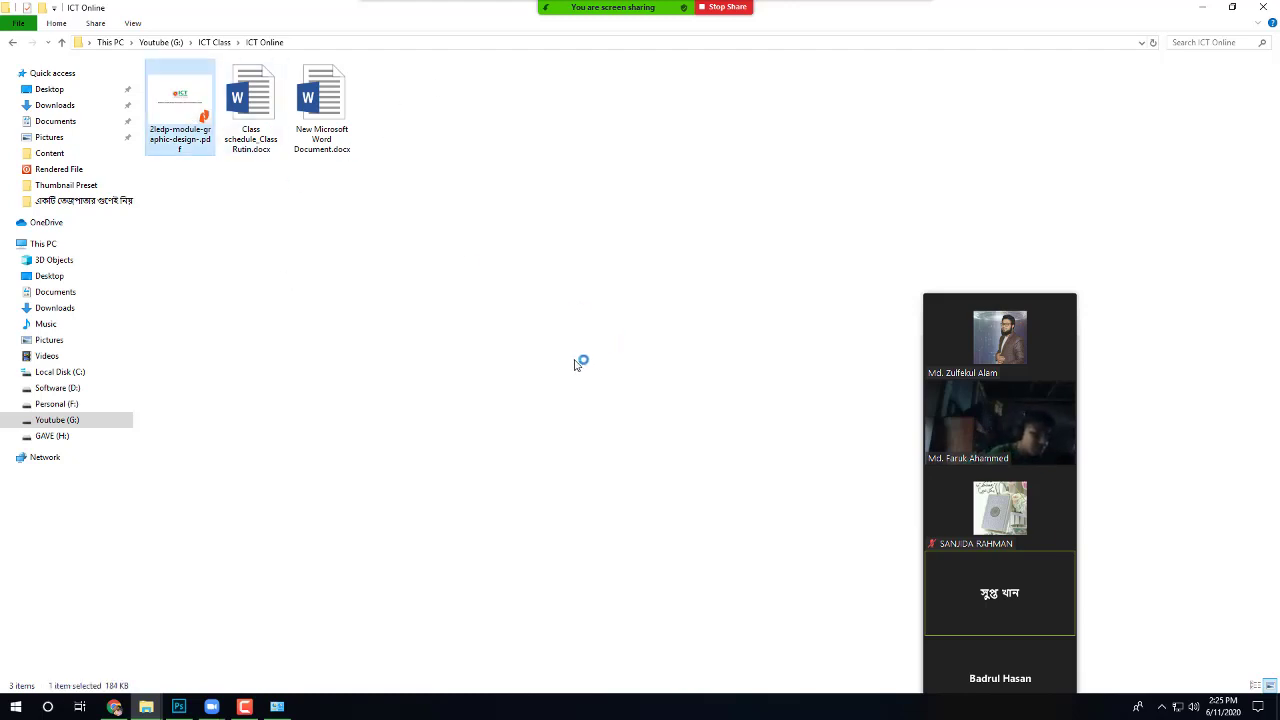
left_click(1203, 7)
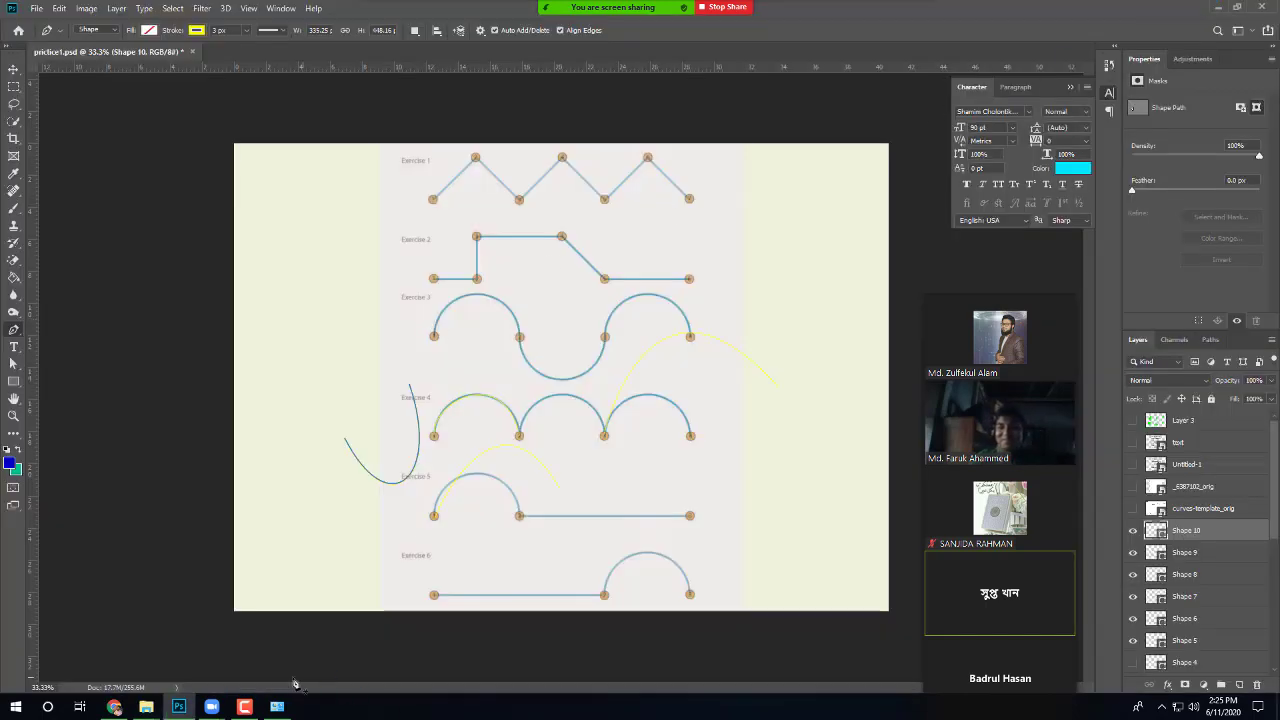
left_click(13, 69)
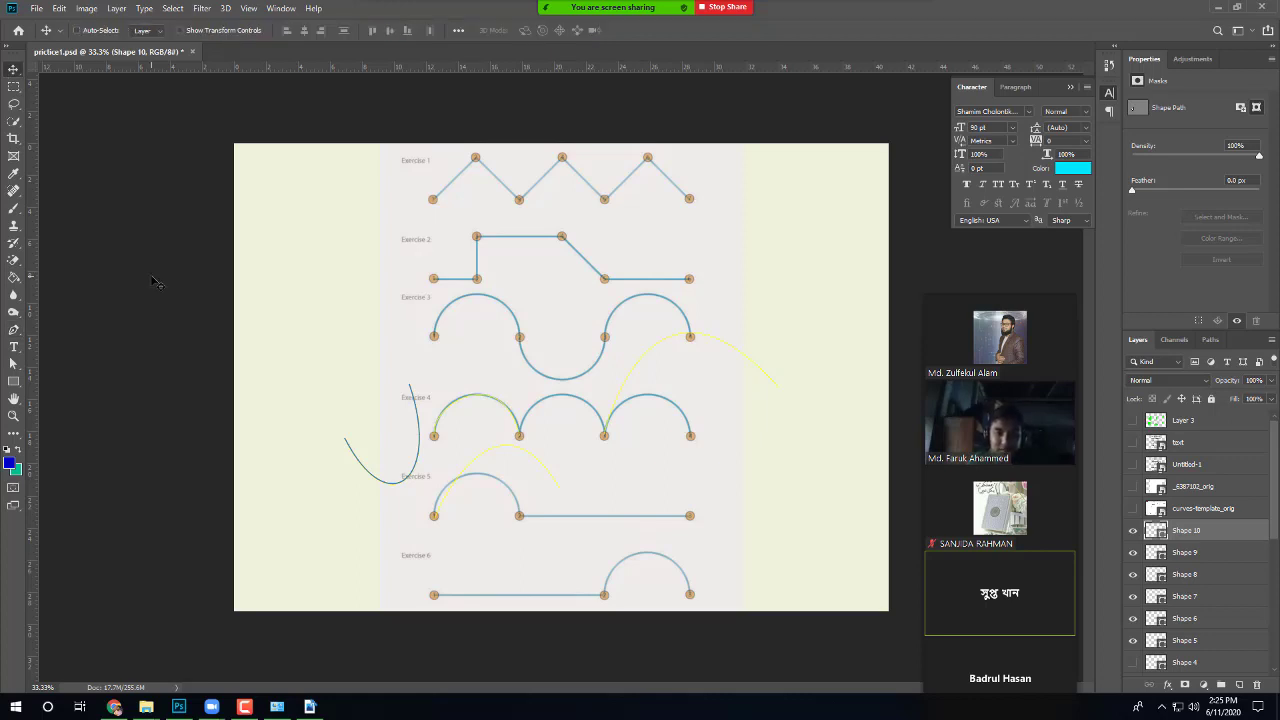
Step: Switch to the course module PDF, examine the day-by-day Photoshop session table, and return to Photoshop
key("alt+Tab")
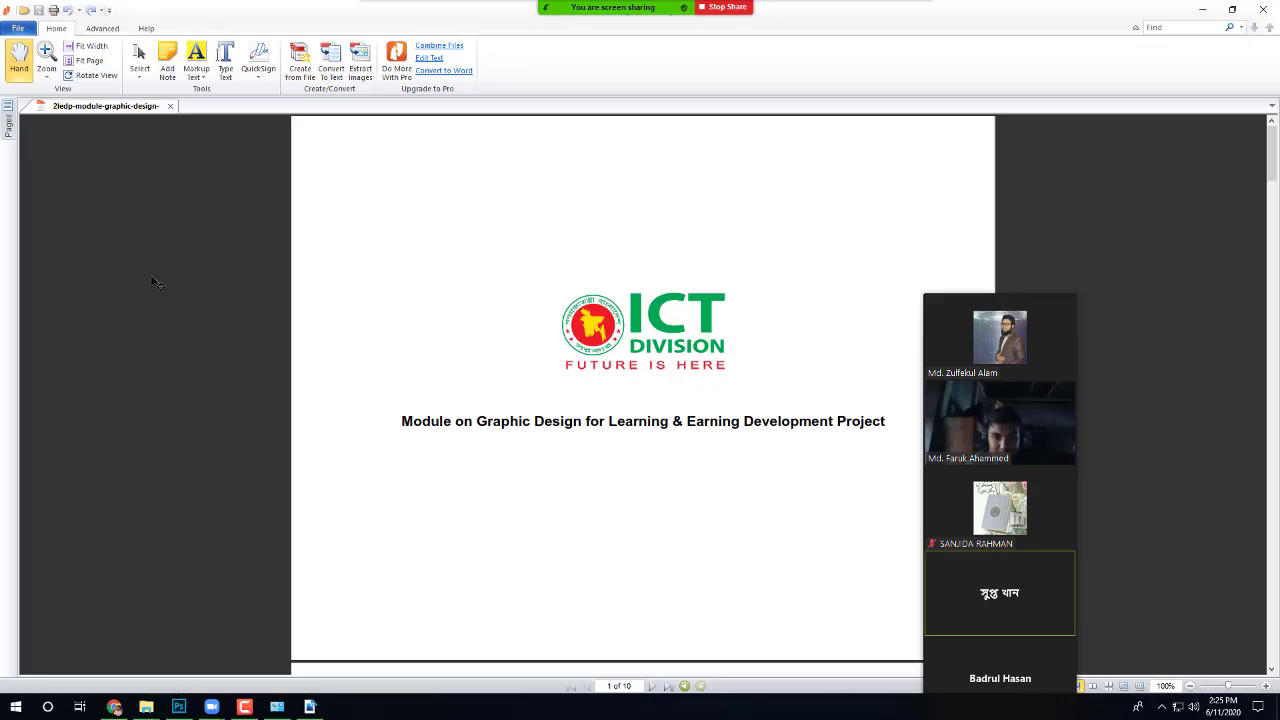
scroll(517, 505, "down", 4)
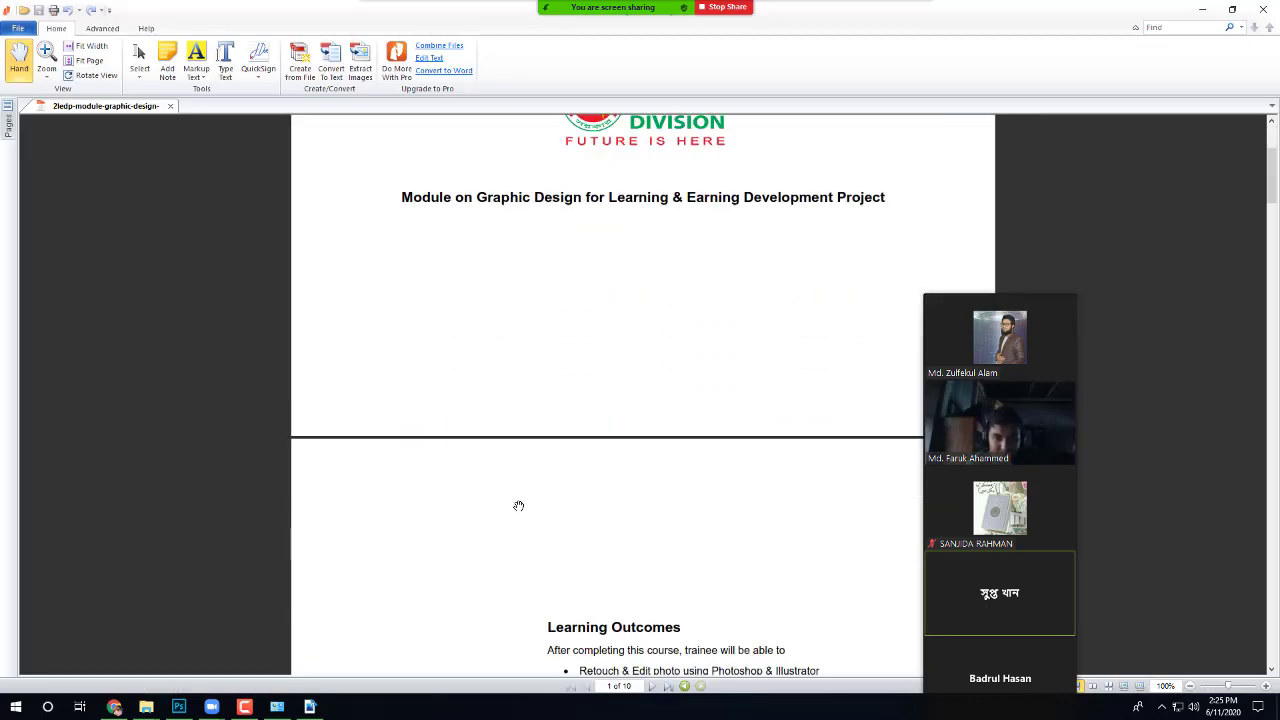
scroll(518, 505, "down", 10)
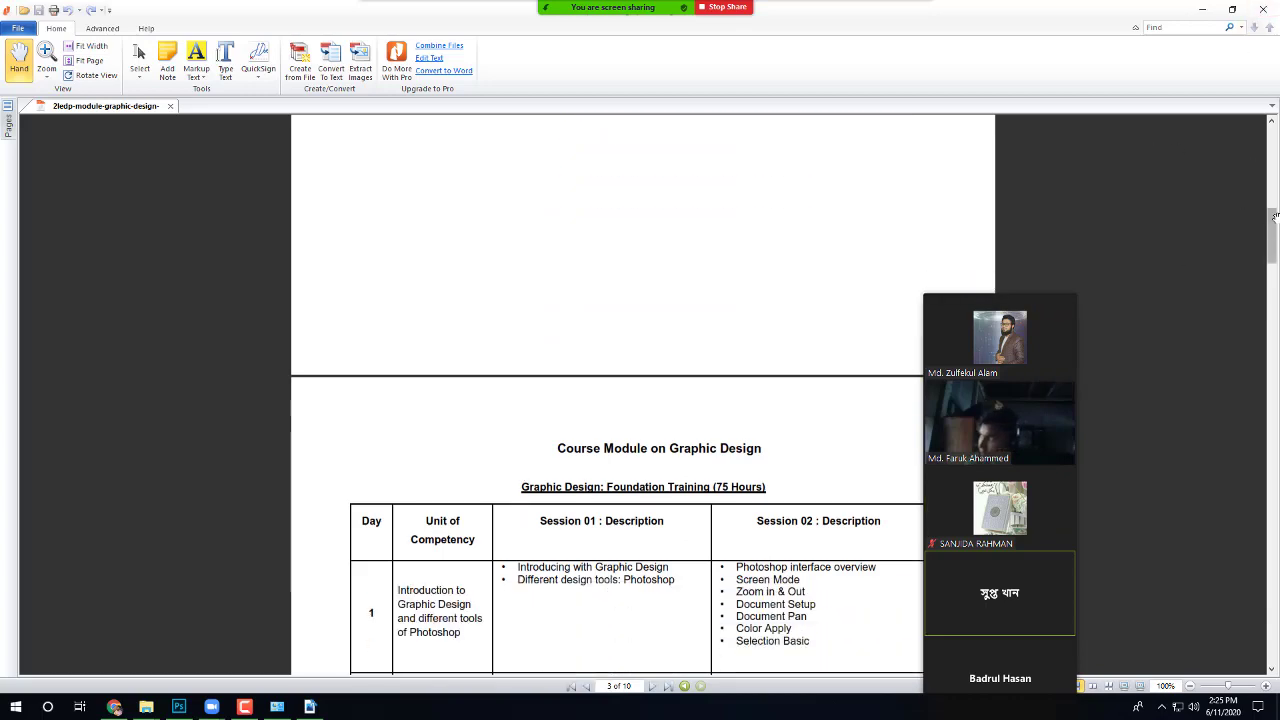
left_click_drag(1274, 216, 1276, 346)
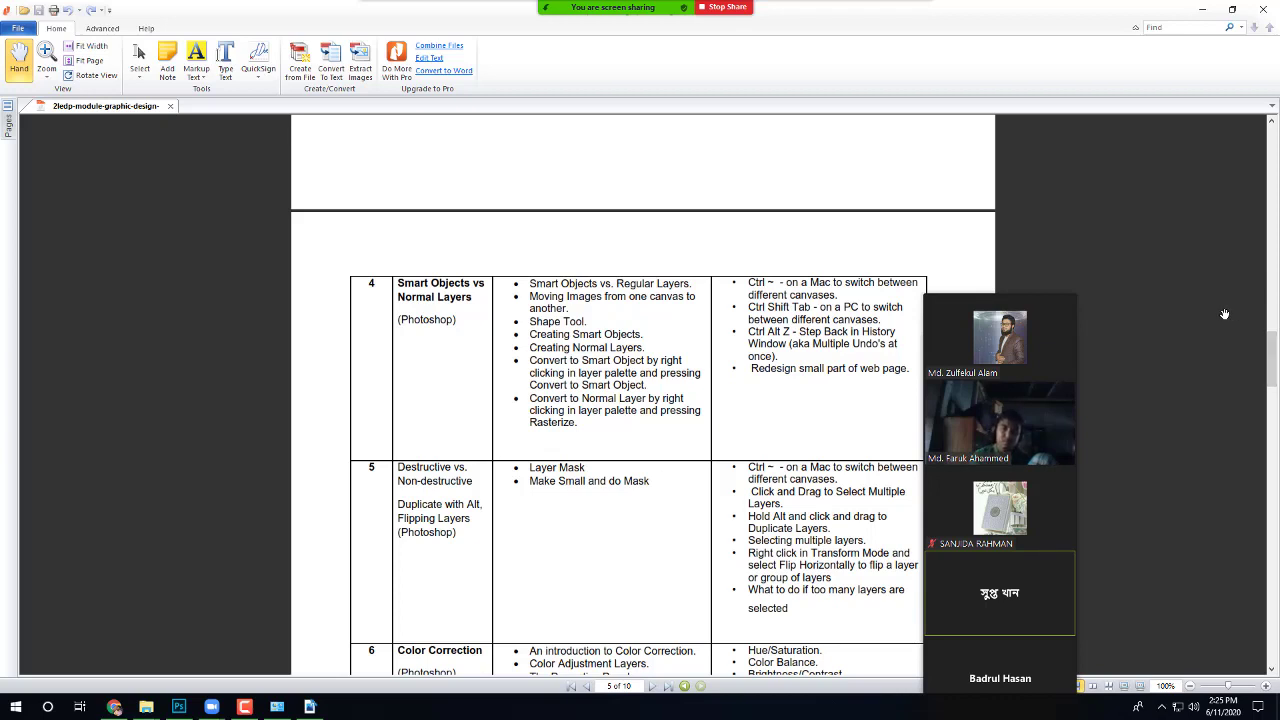
left_click(1202, 9)
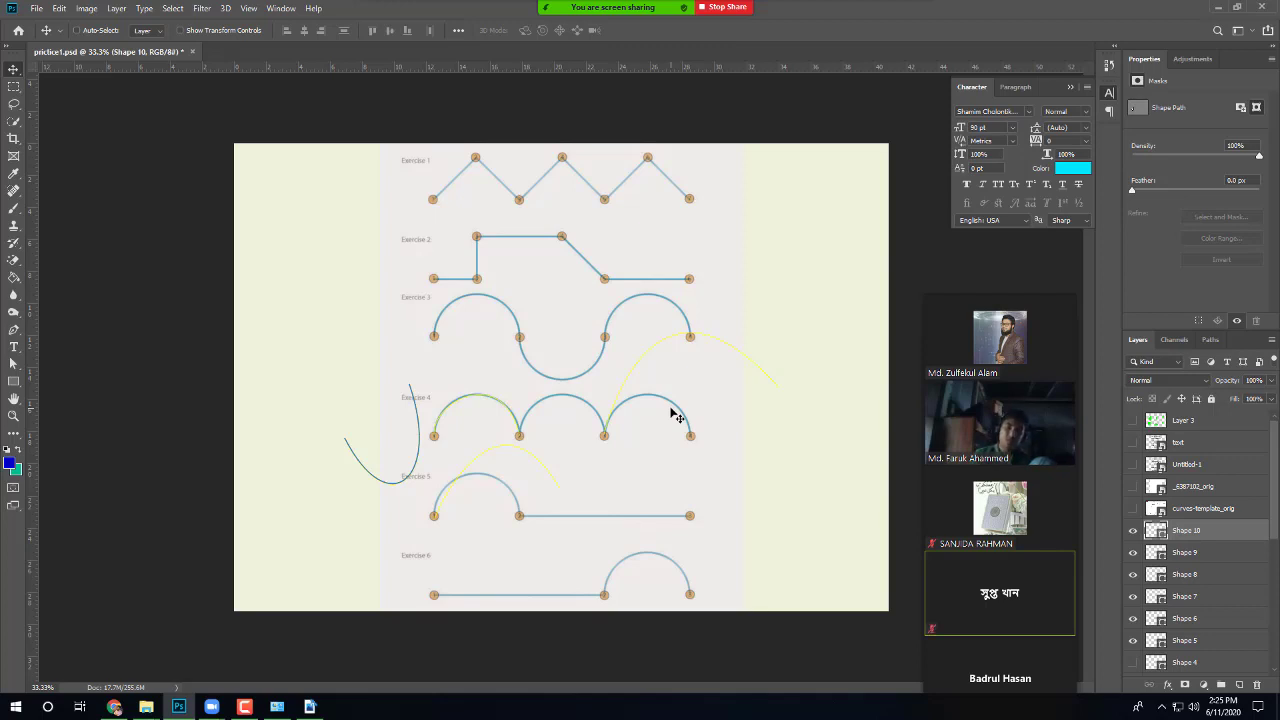
Step: Switch to Chrome, open the LEDP Tangail B-4 GD chat in Messenger and enlarge a shared image beside the exercise pictures
left_click(114, 707)
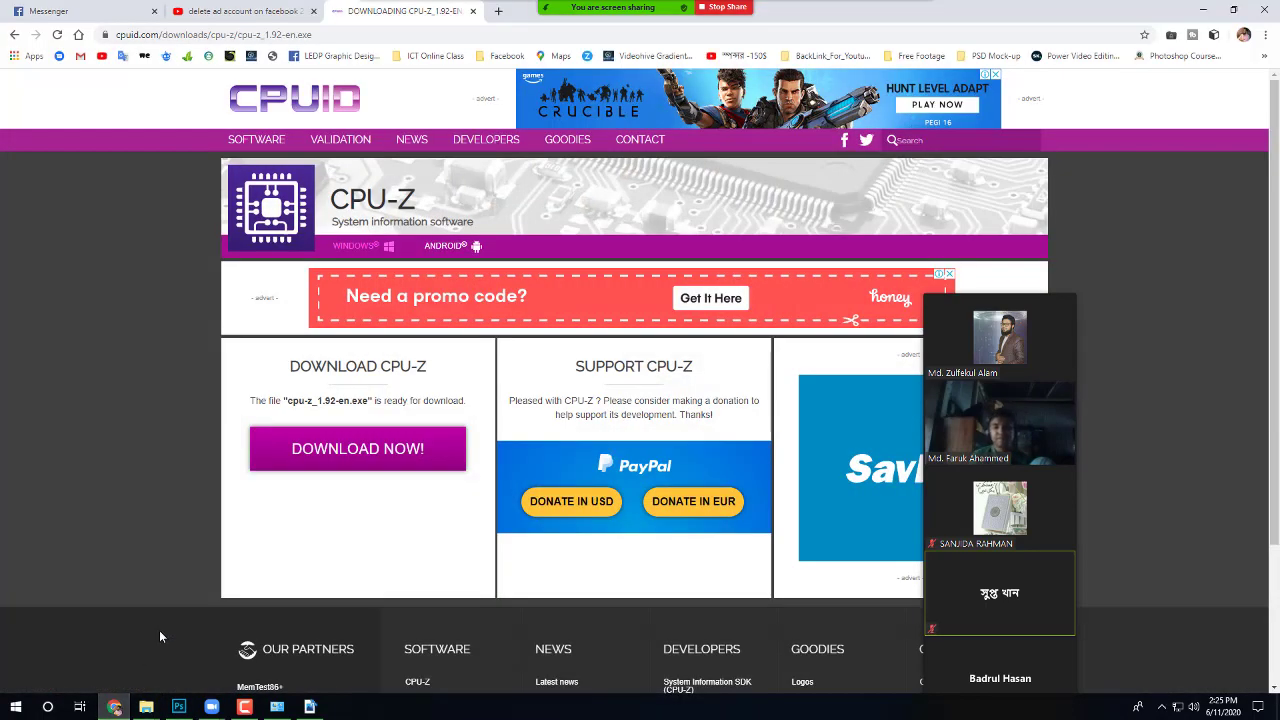
left_click(48, 11)
scroll(663, 530, "down", 5)
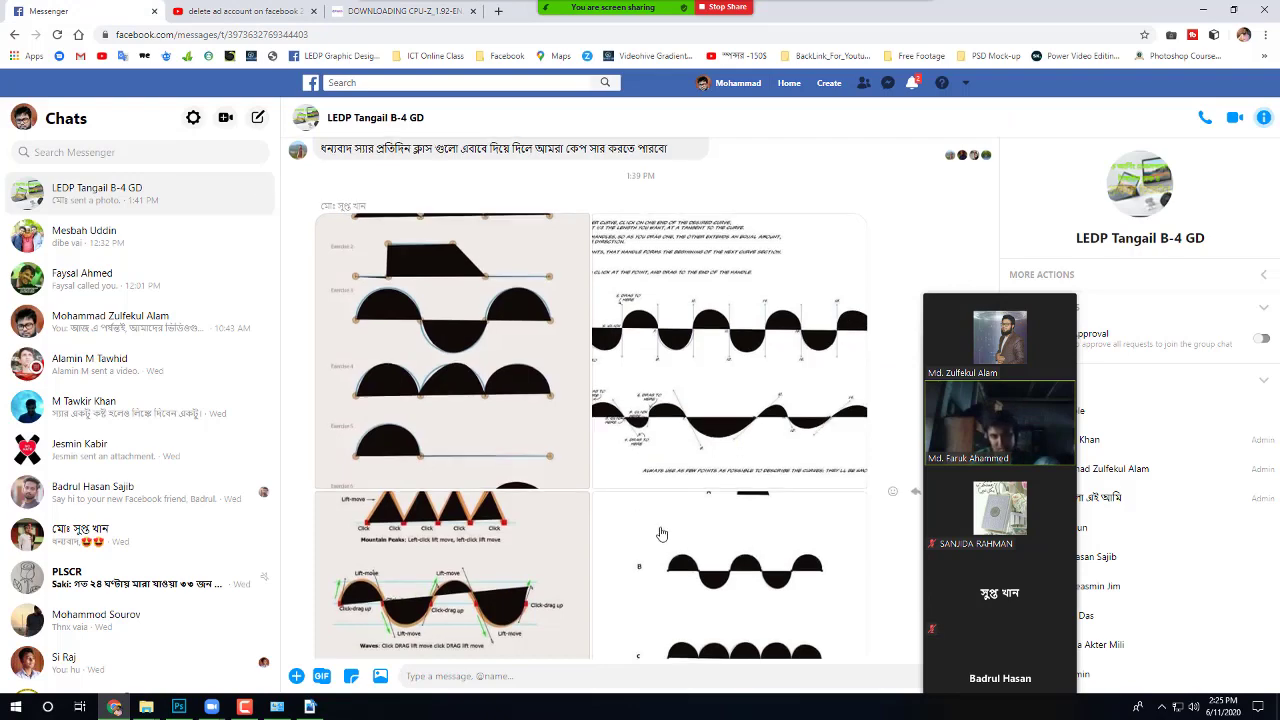
left_click(707, 330)
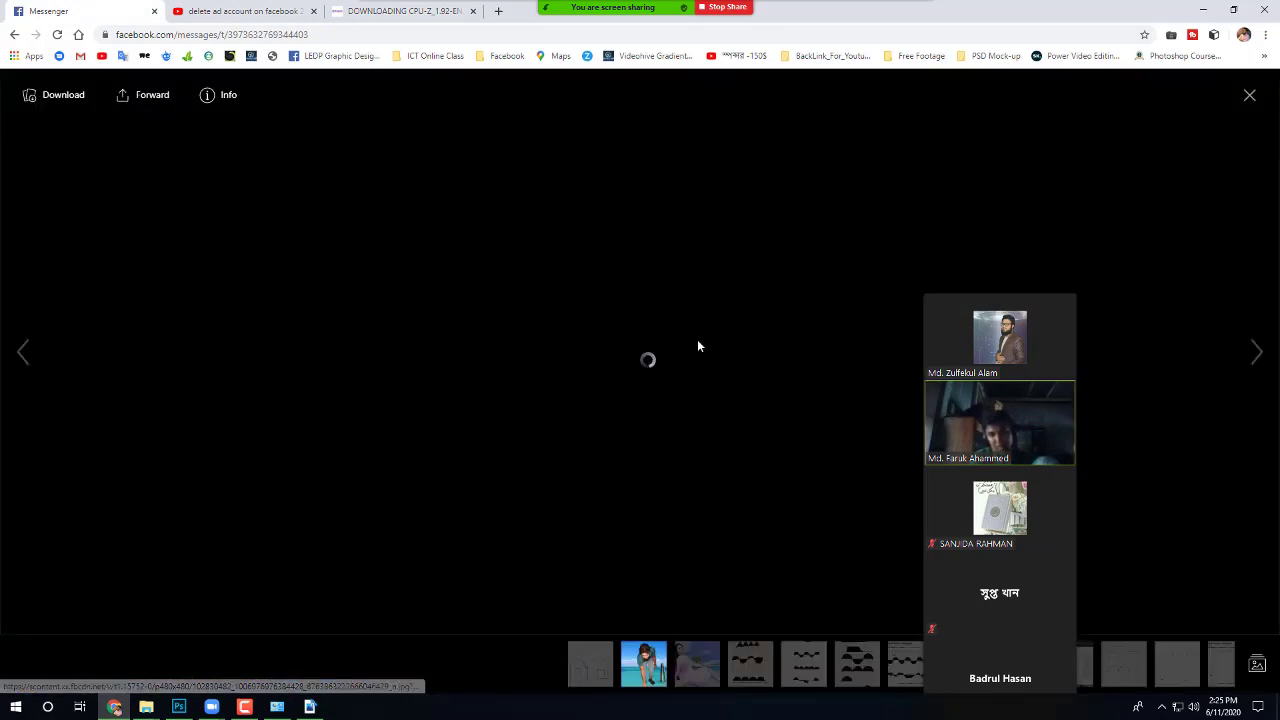
Step: Save the shared beach composite as a JPEG in Downloads and place it into the prictice1.psd document in Photoshop
right_click(665, 344)
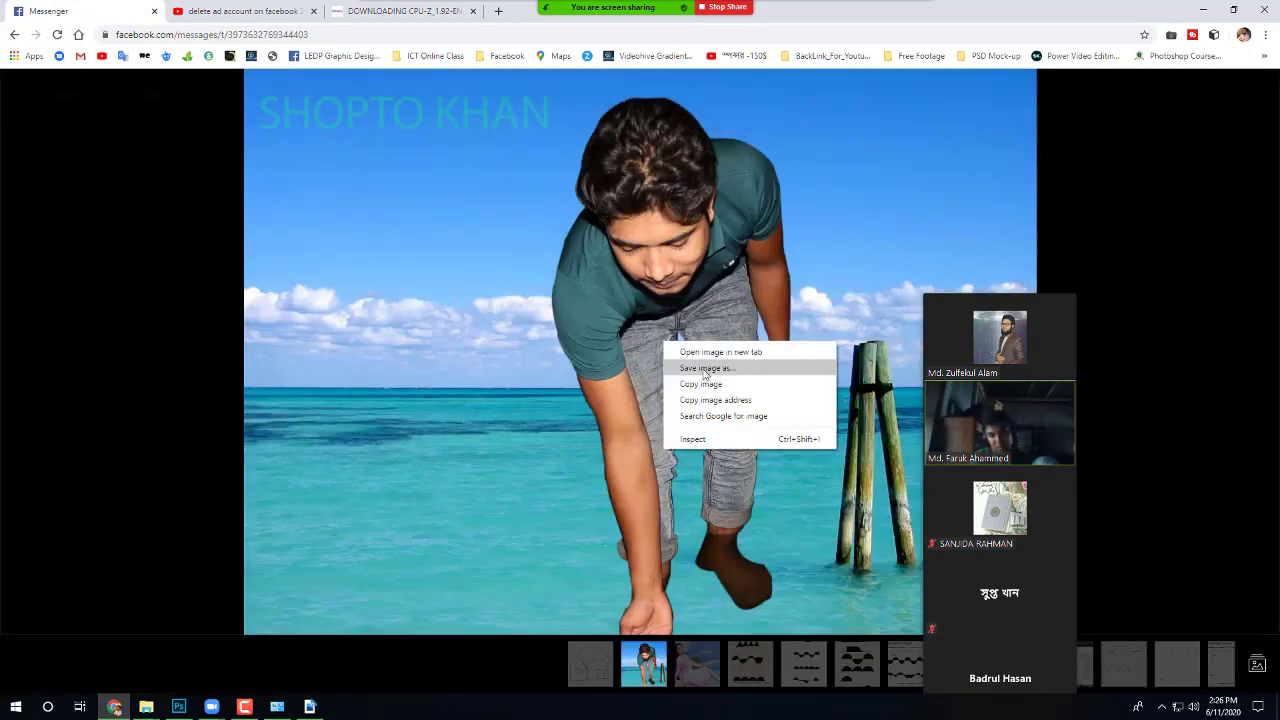
left_click(702, 368)
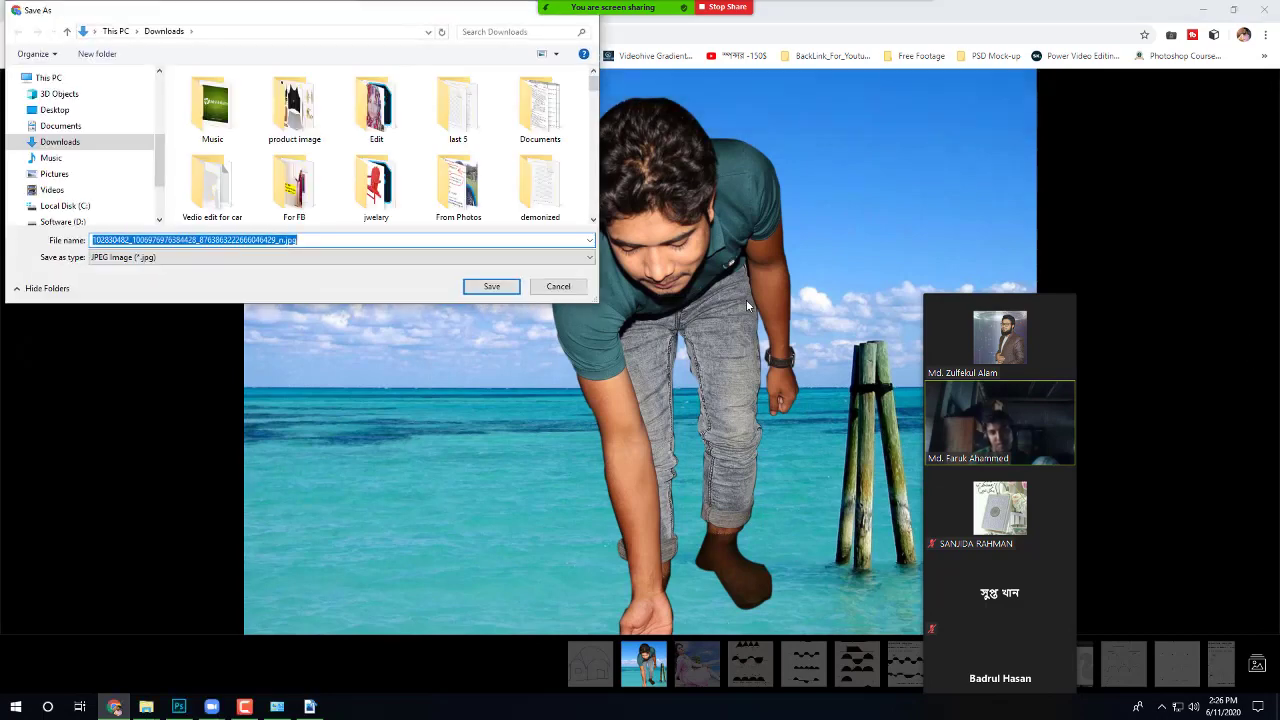
left_click(490, 285)
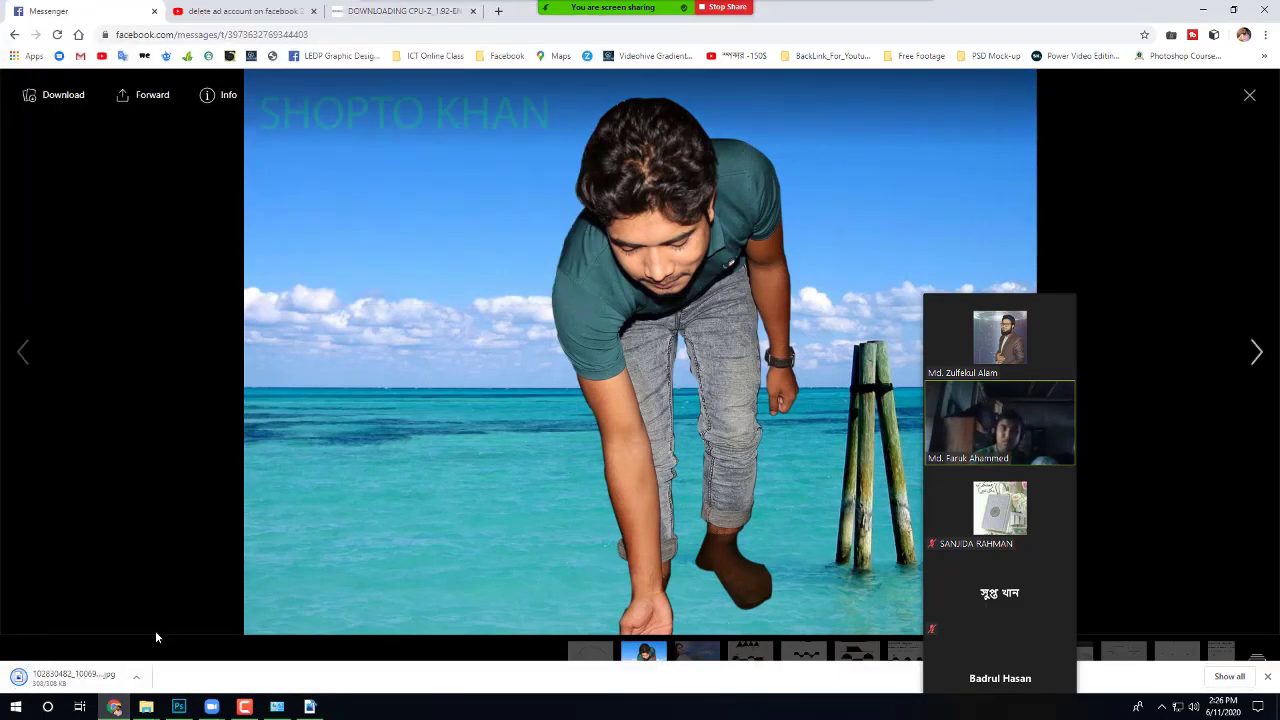
left_click_drag(63, 677, 400, 553)
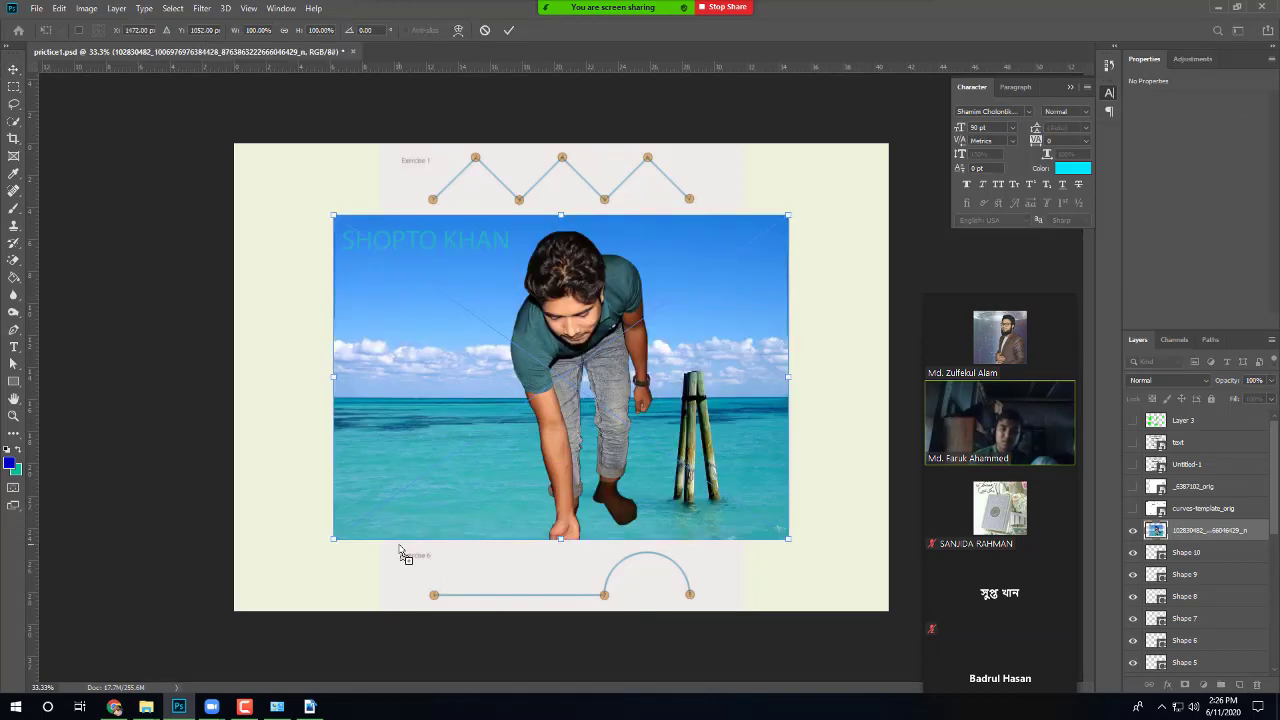
key("Return")
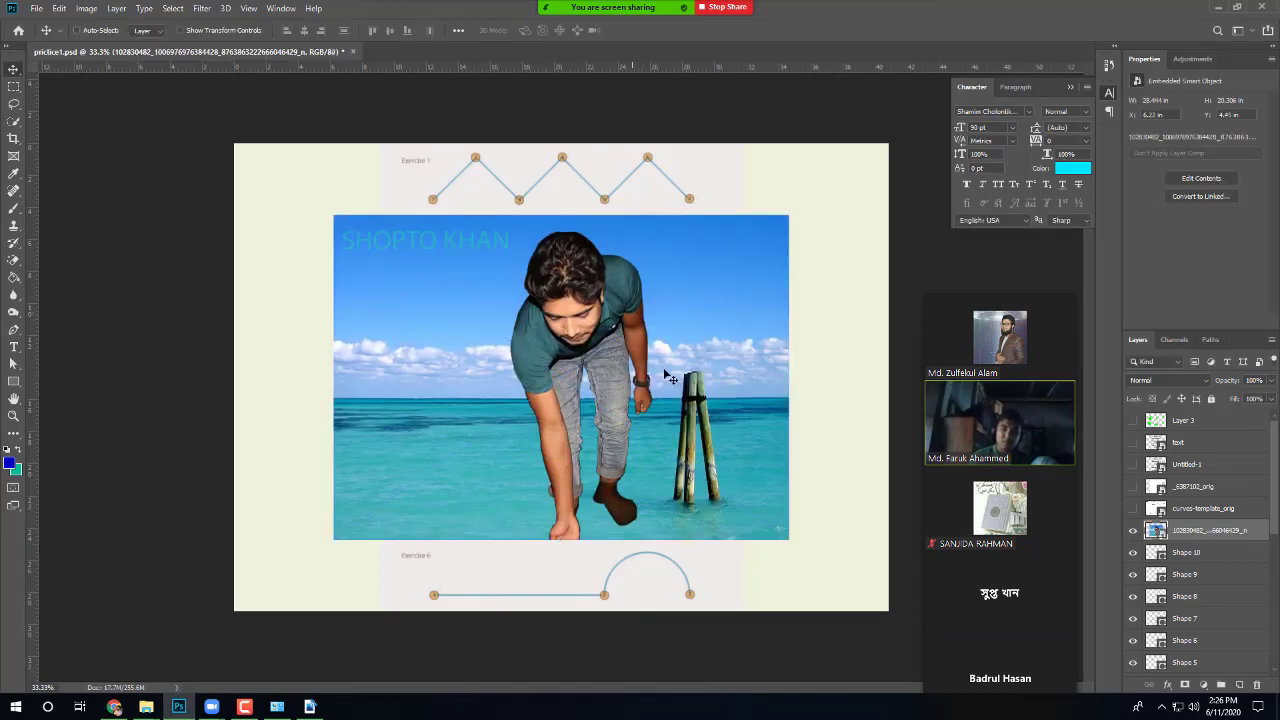
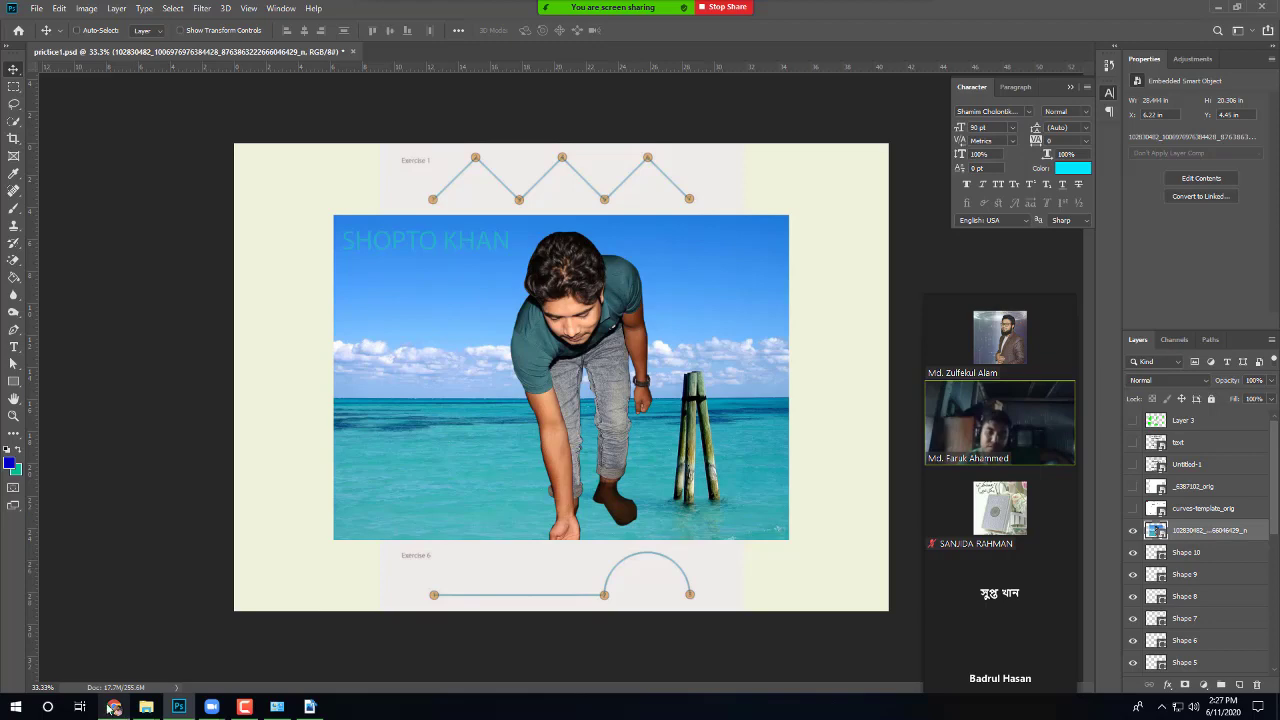
Step: Switch to Chrome and search Google Images for "human in senary" in a new tab
left_click(114, 707)
left_click(392, 6)
left_click(345, 12)
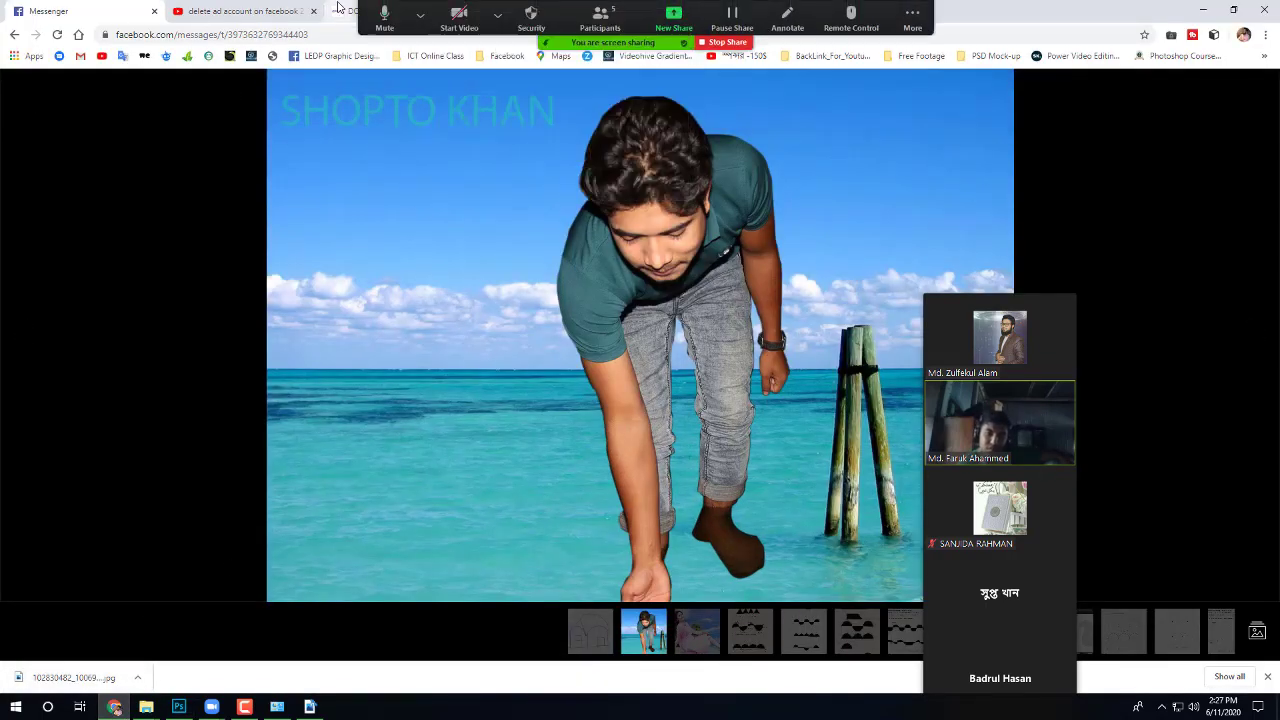
left_click(345, 12)
left_click(320, 38)
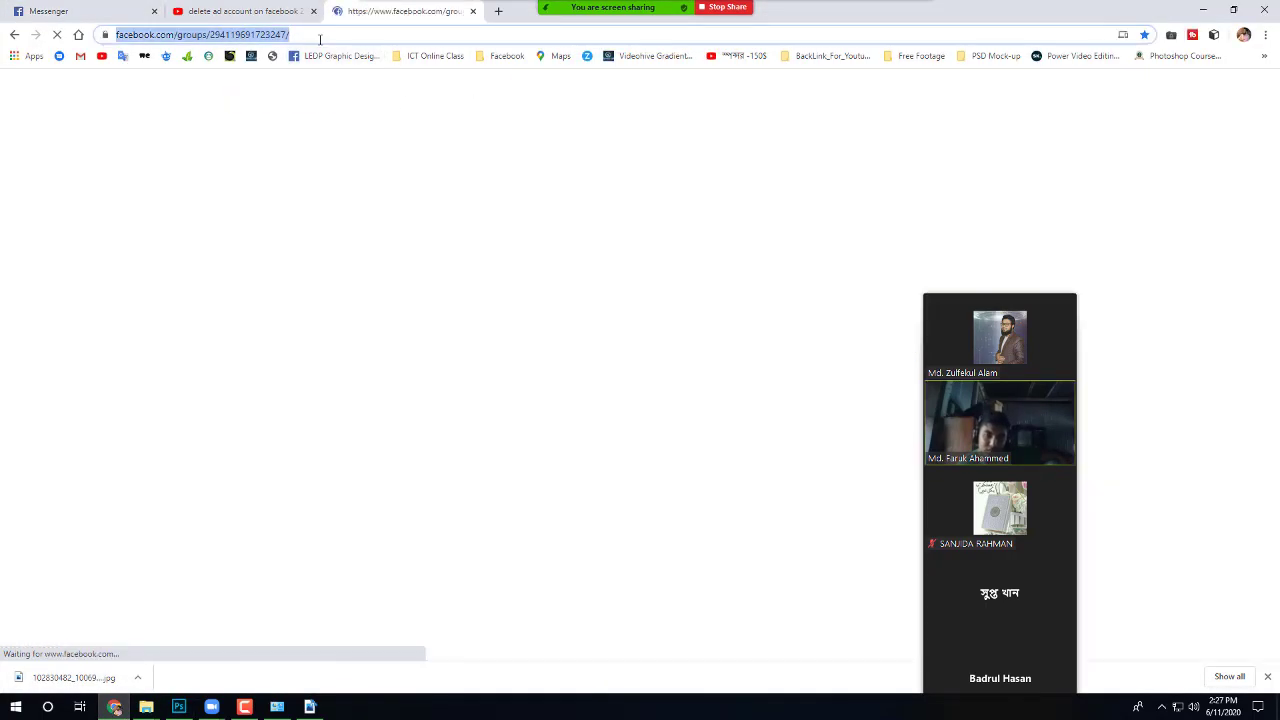
type("human ")
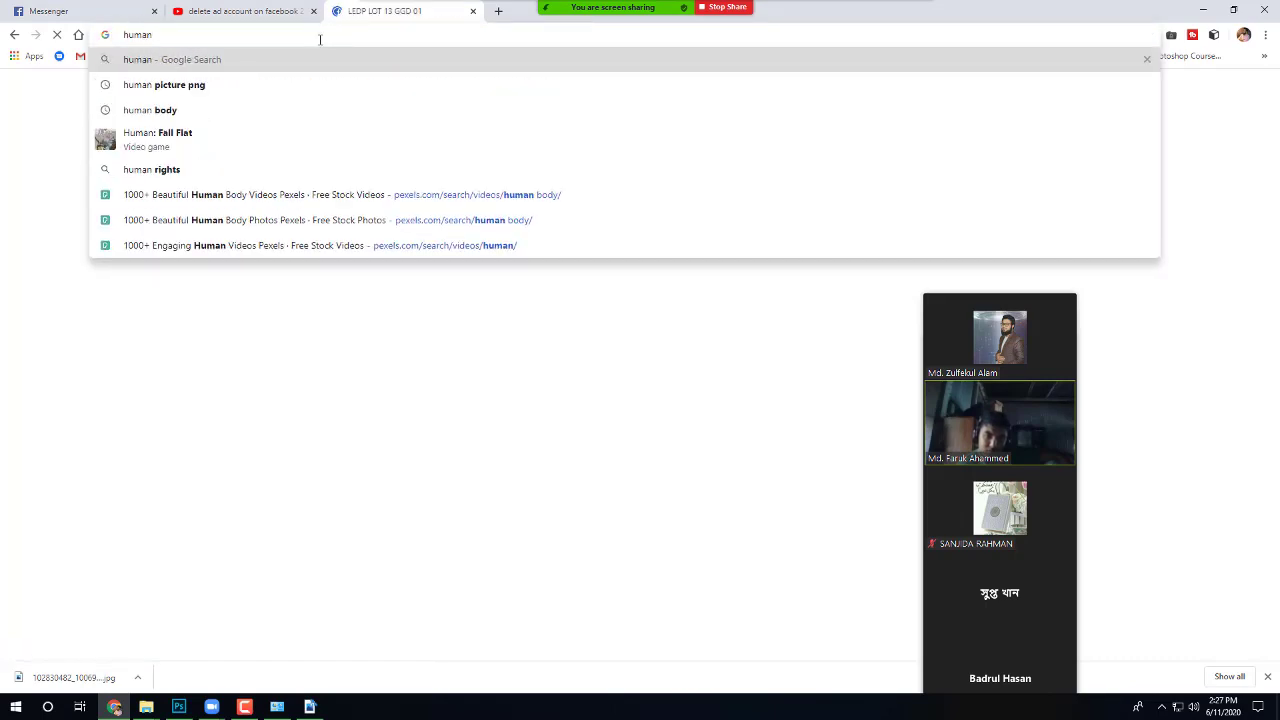
type("in se")
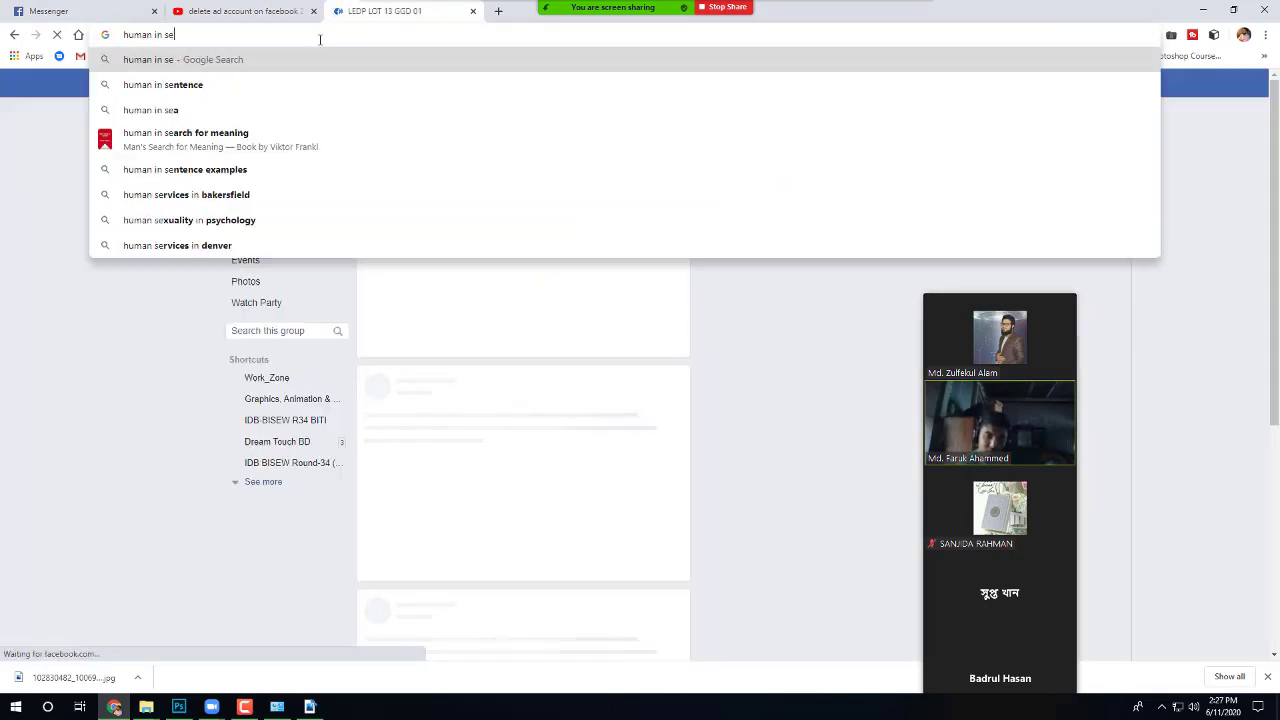
type("nary")
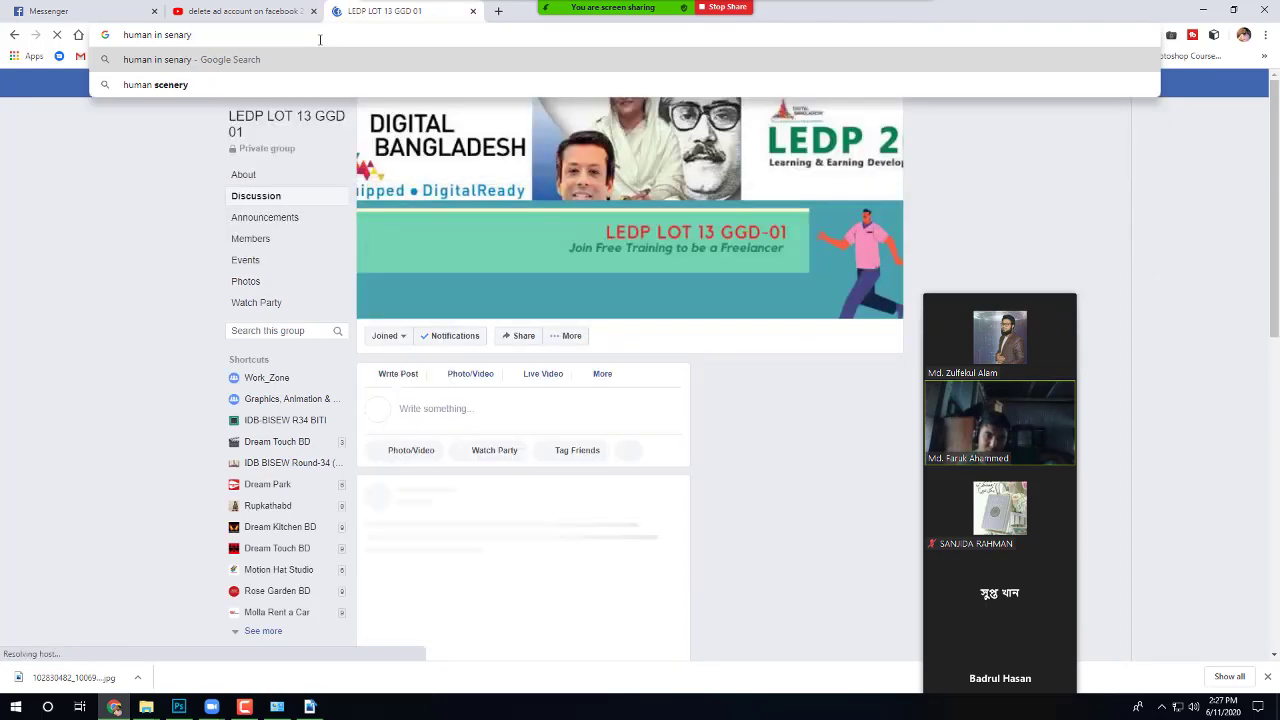
key("Return")
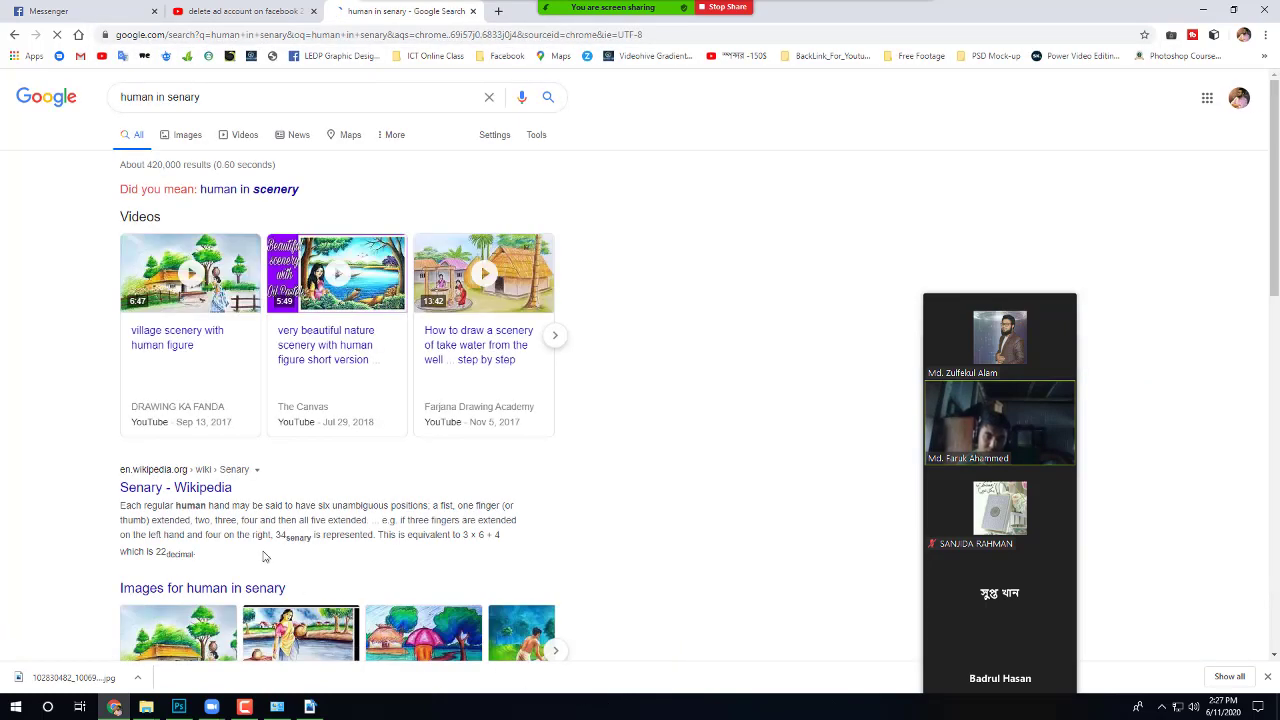
left_click(186, 135)
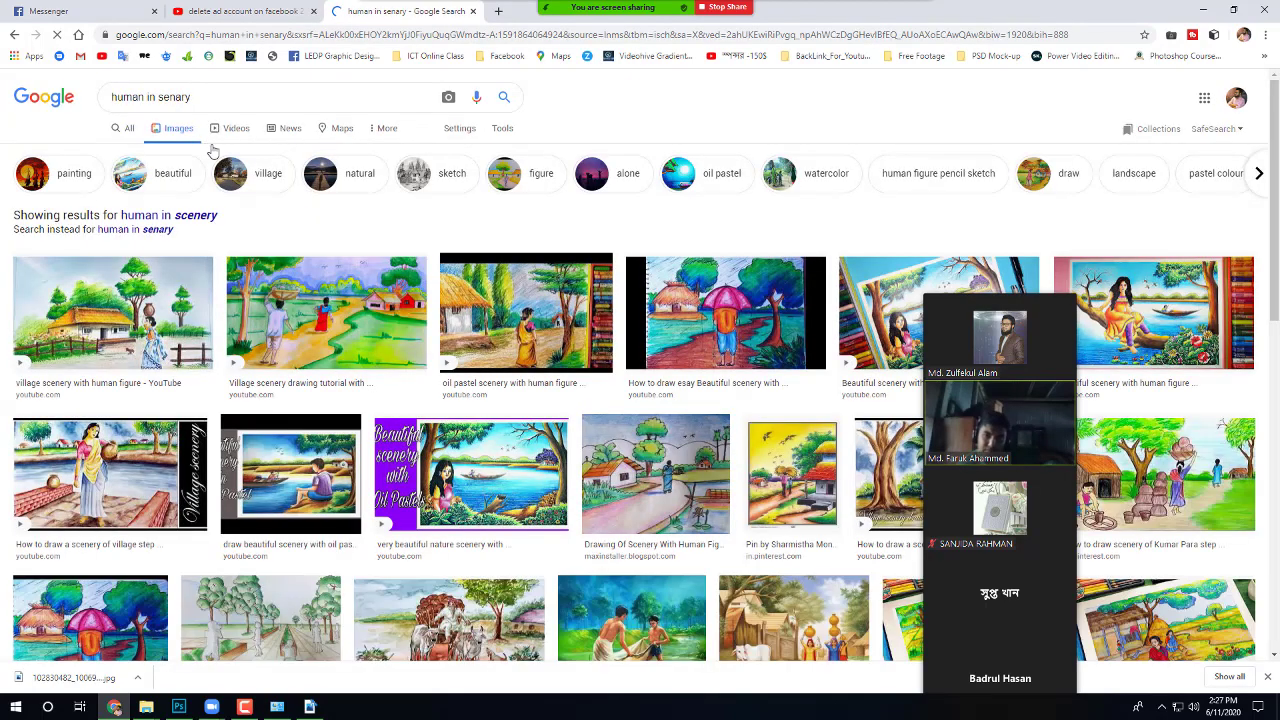
Step: Save the village scenery drawing of the man carrying a basket and place it into prictice1.psd in Photoshop
left_click(341, 313)
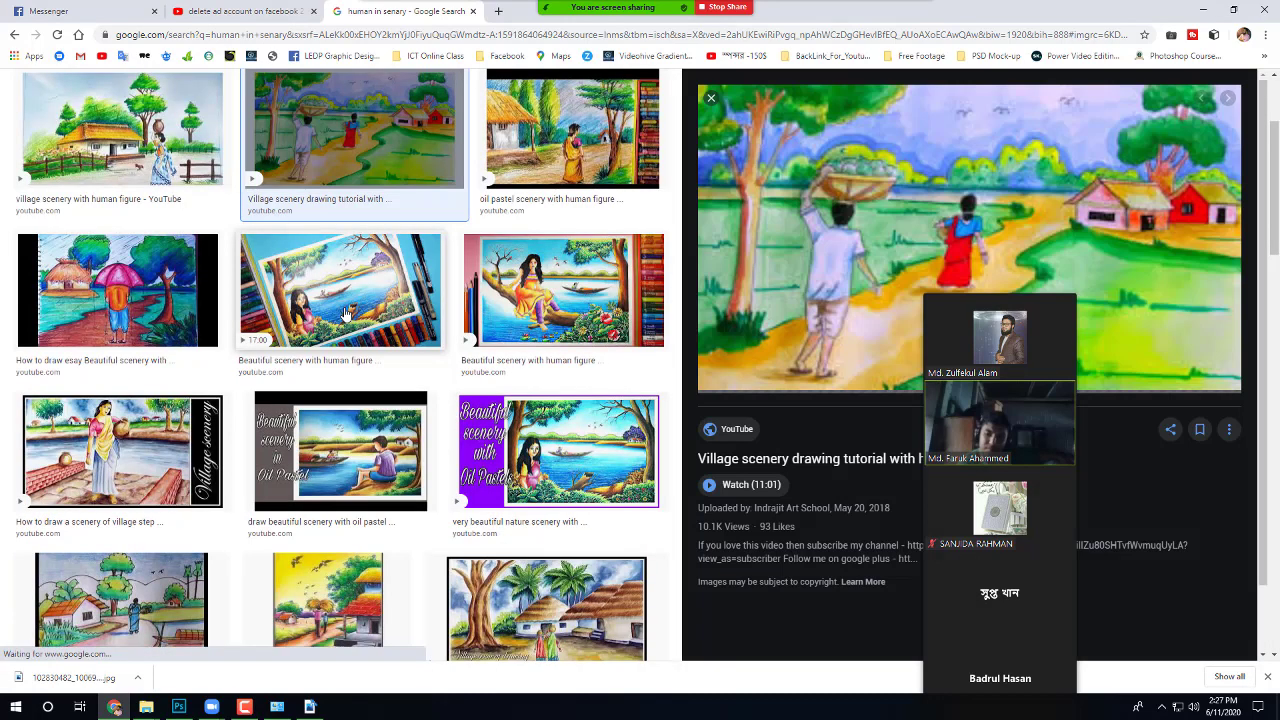
right_click(834, 241)
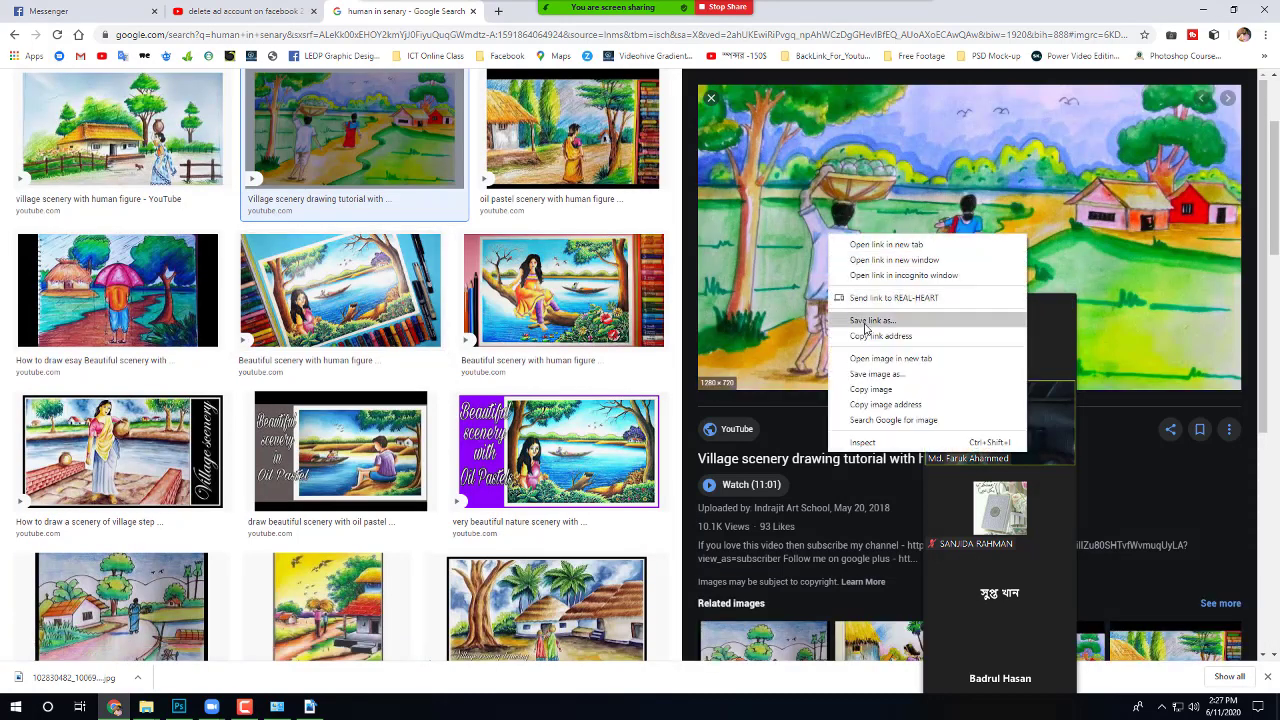
left_click(877, 373)
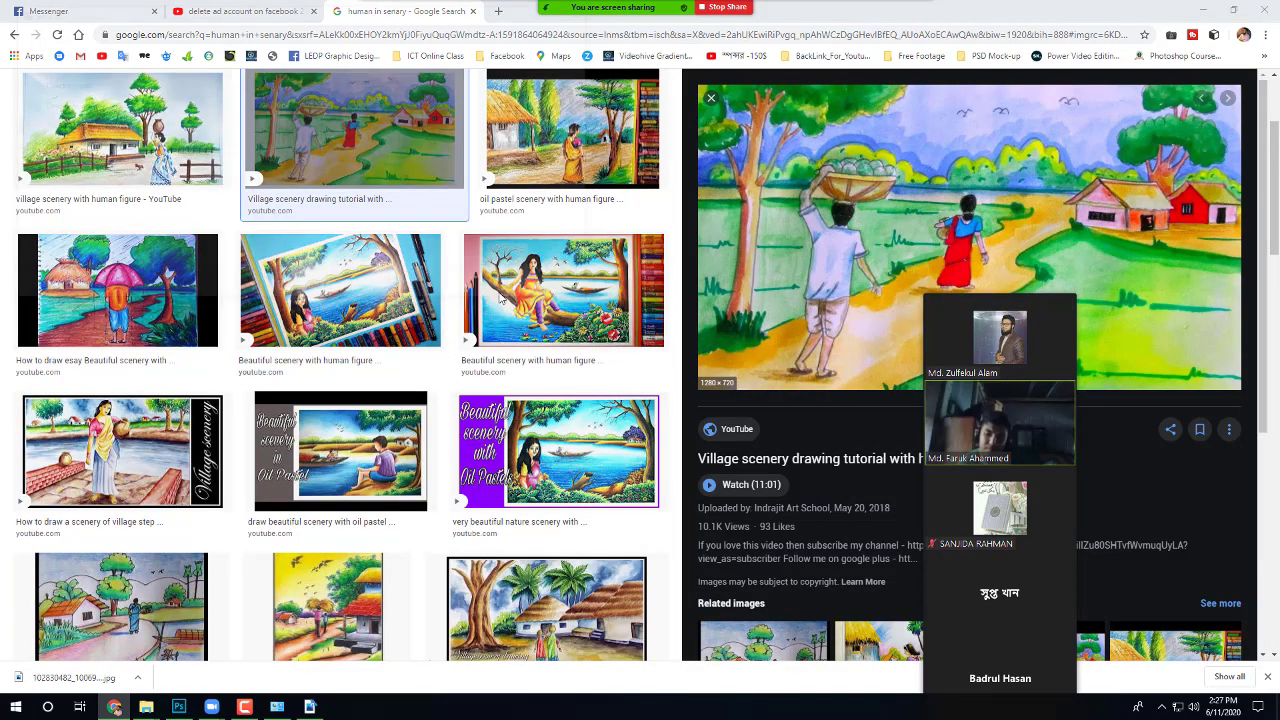
left_click(490, 287)
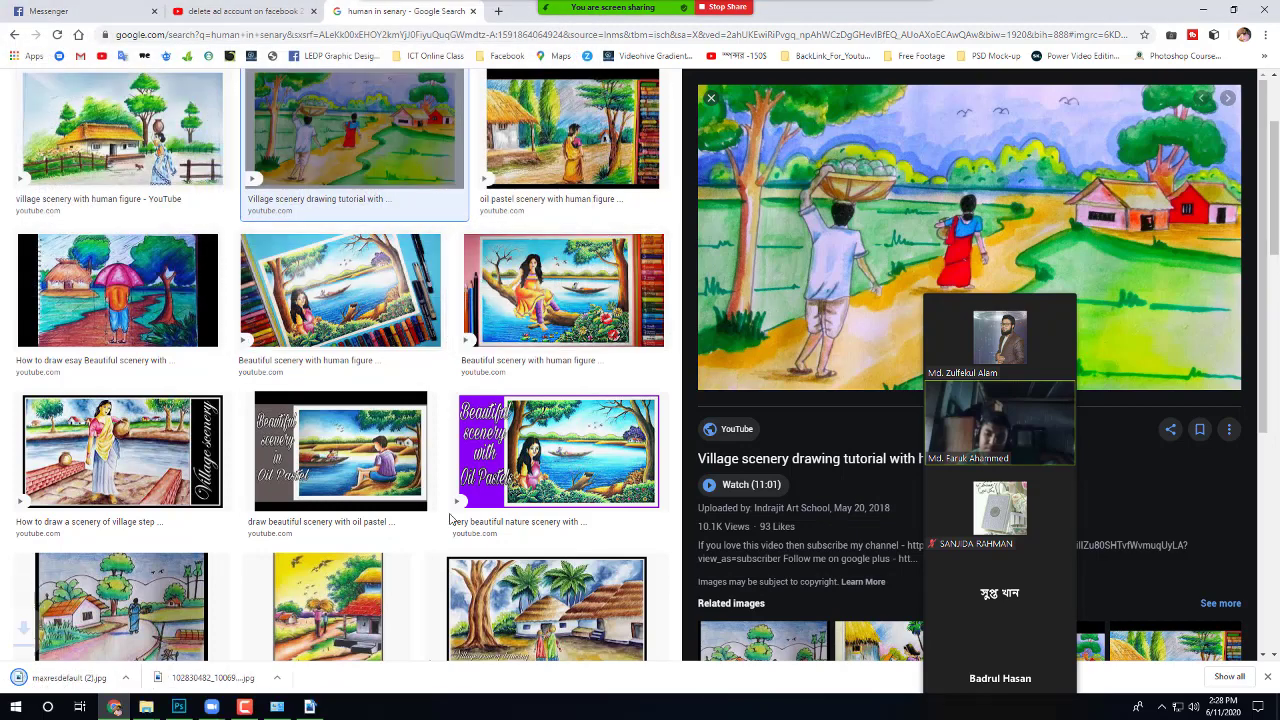
left_click(178, 710)
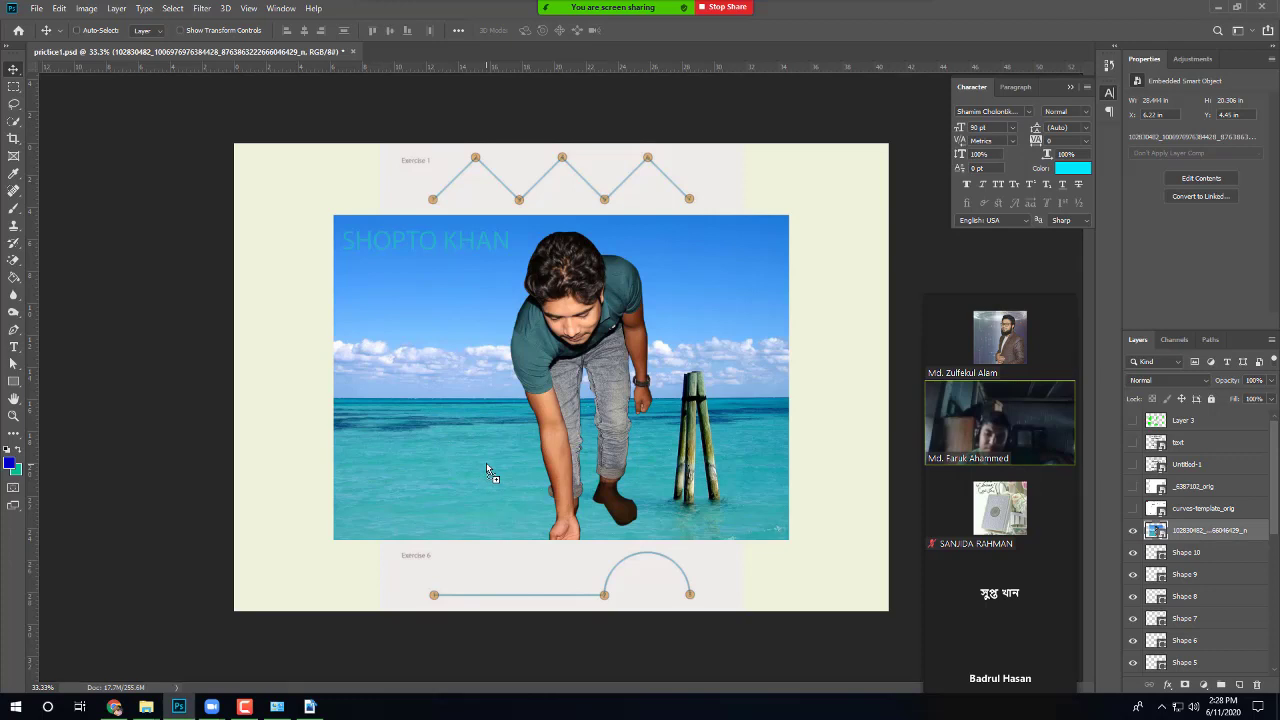
Step: Scale the placed village drawing to about 230% so it spans the canvas width, and move it to the canvas's vertical middle
key("ctrl+t")
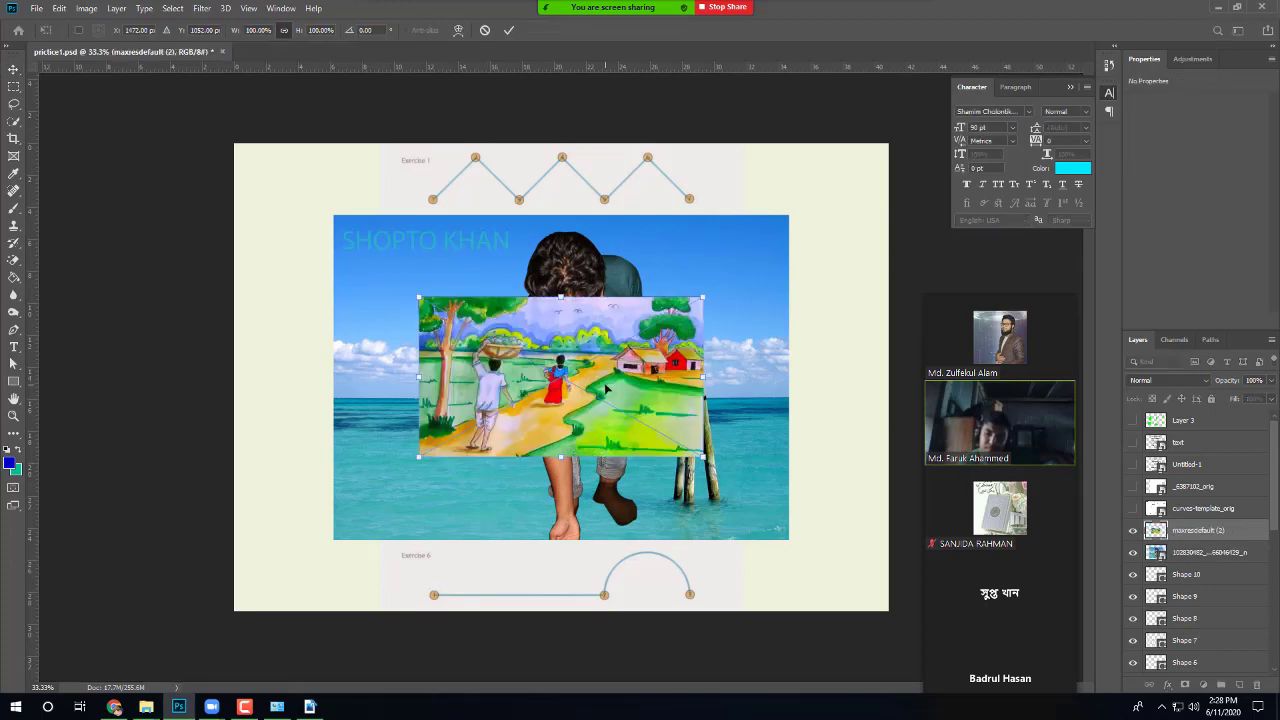
mouse_move(563, 297)
left_mouse_down()
mouse_move(587, 254)
mouse_move(588, 147)
left_mouse_up()
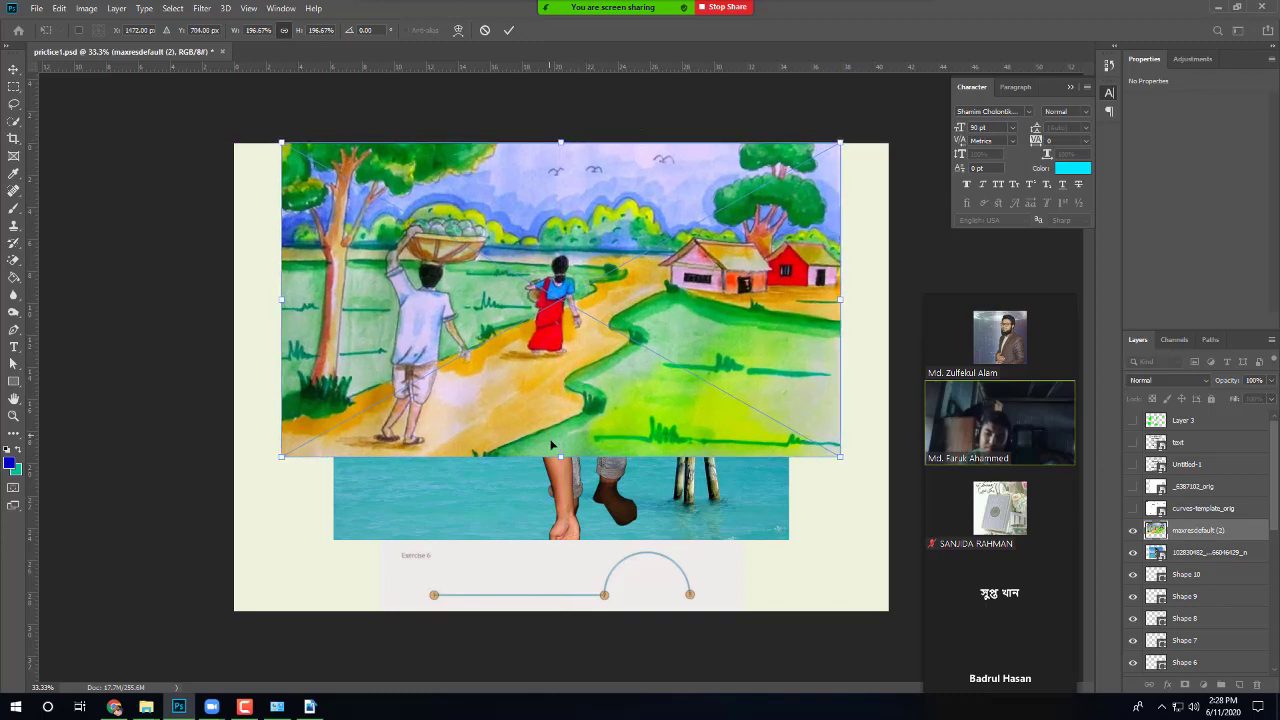
left_click_drag(560, 457, 575, 509)
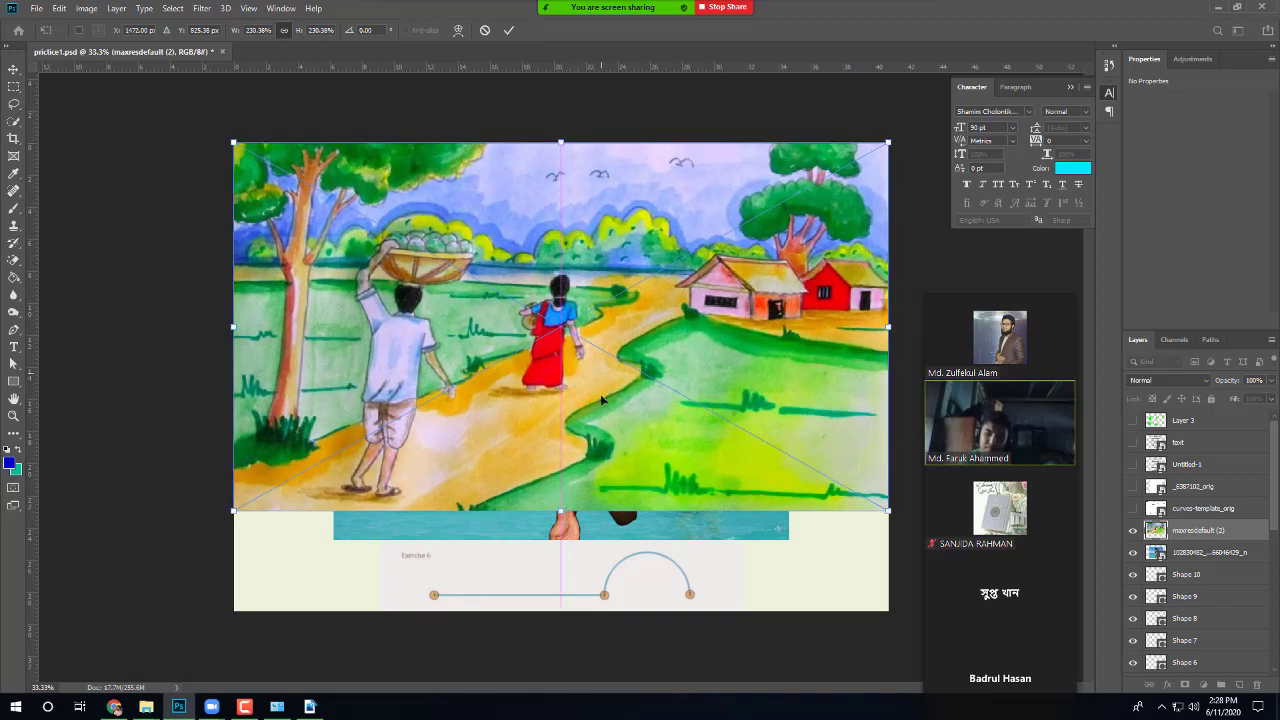
left_click_drag(601, 380, 600, 445)
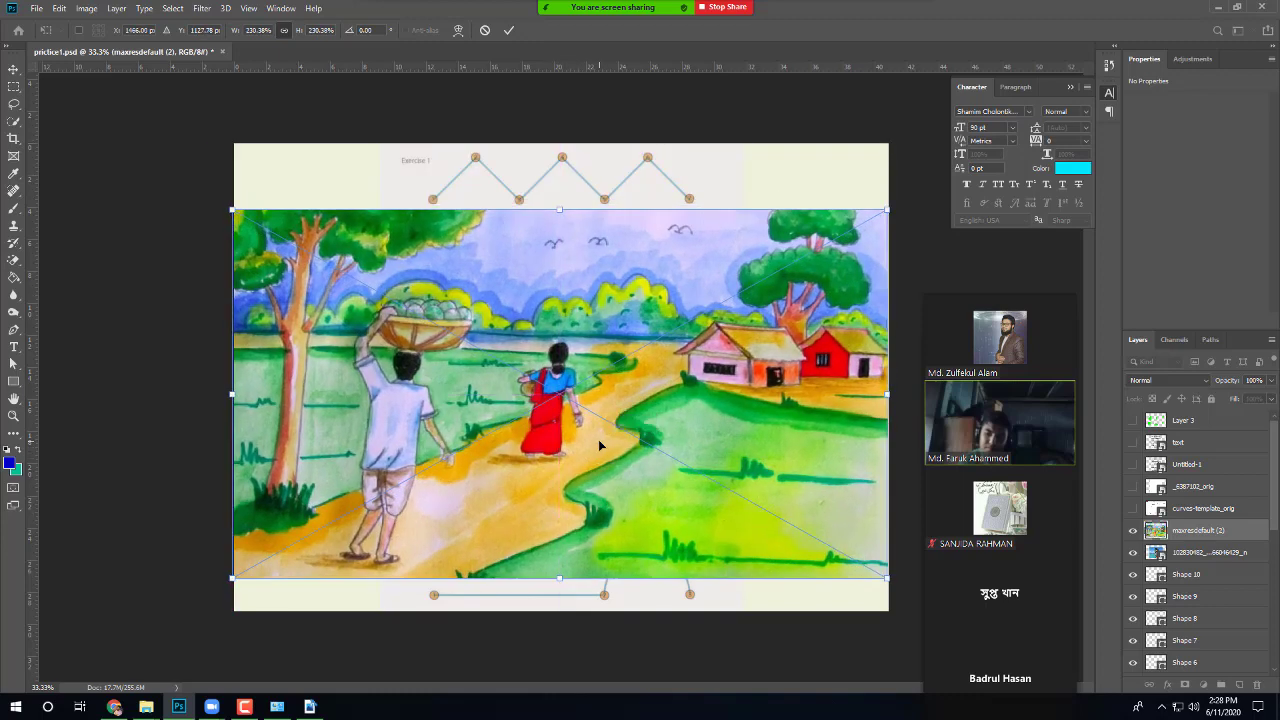
key("Return")
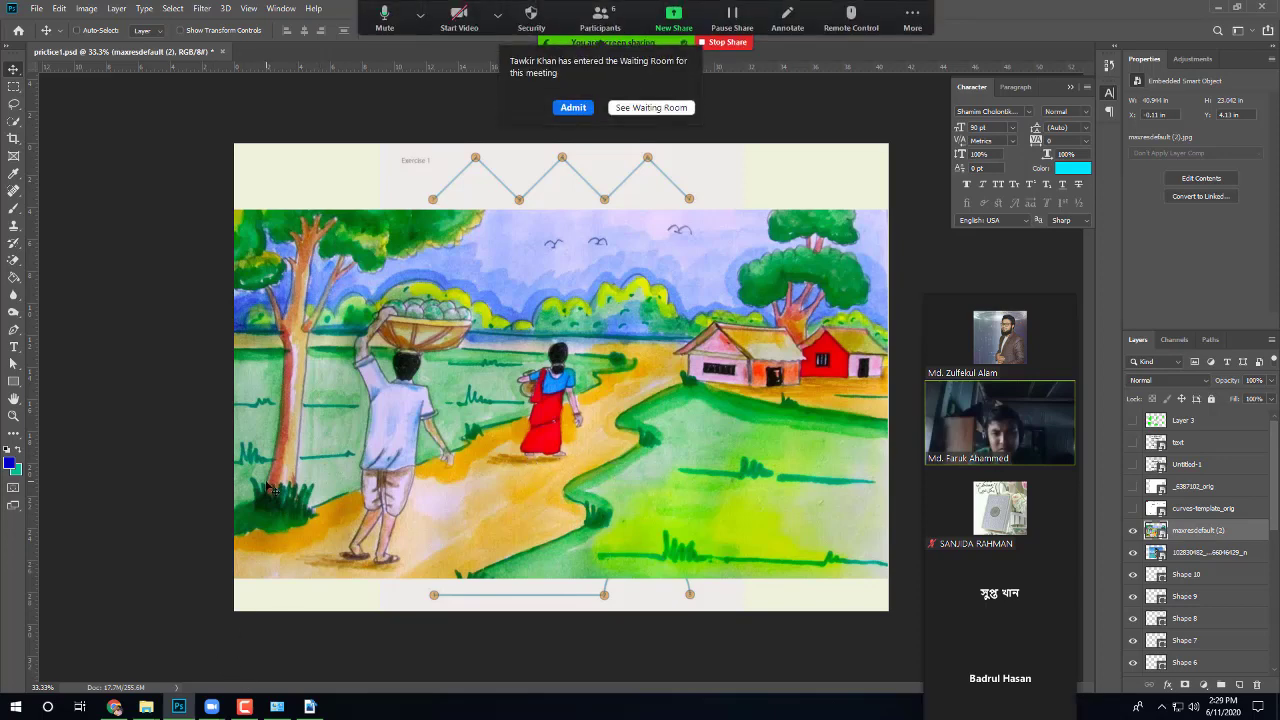
Step: Admit the waiting participant to the Zoom meeting and examine the man with the basket in the village drawing up close
left_click(573, 108)
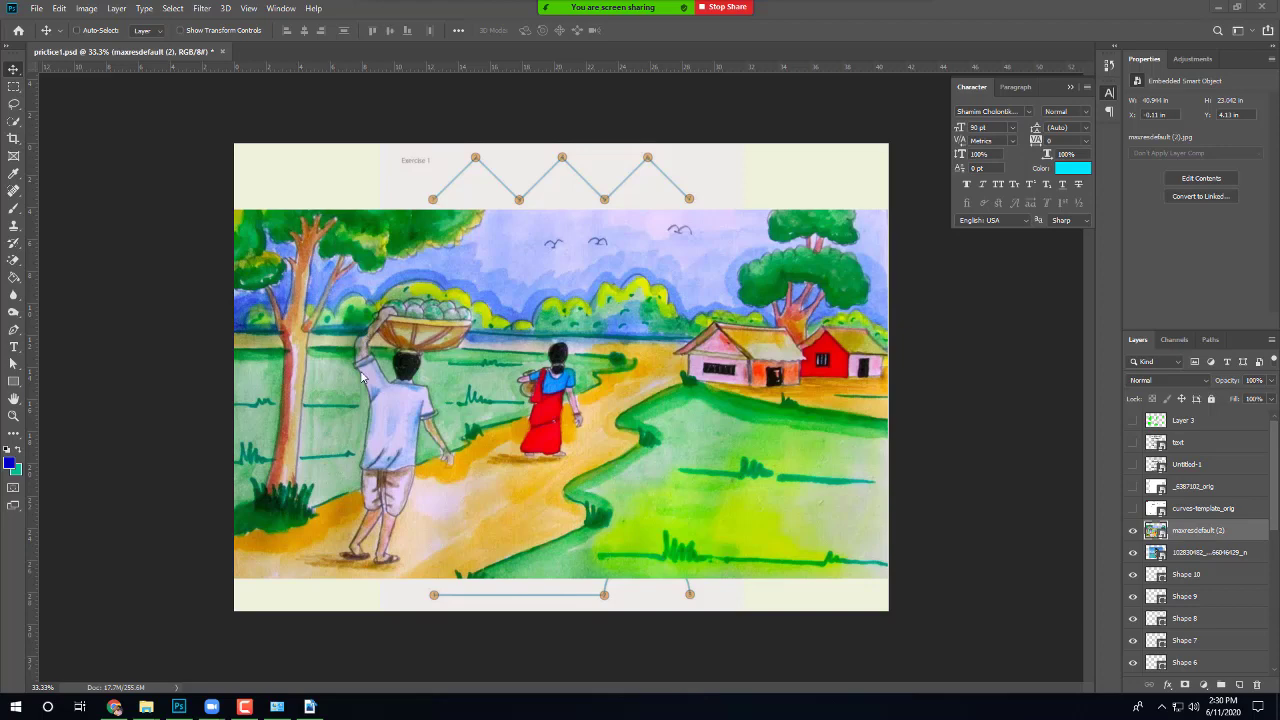
scroll(332, 342, "up", 4)
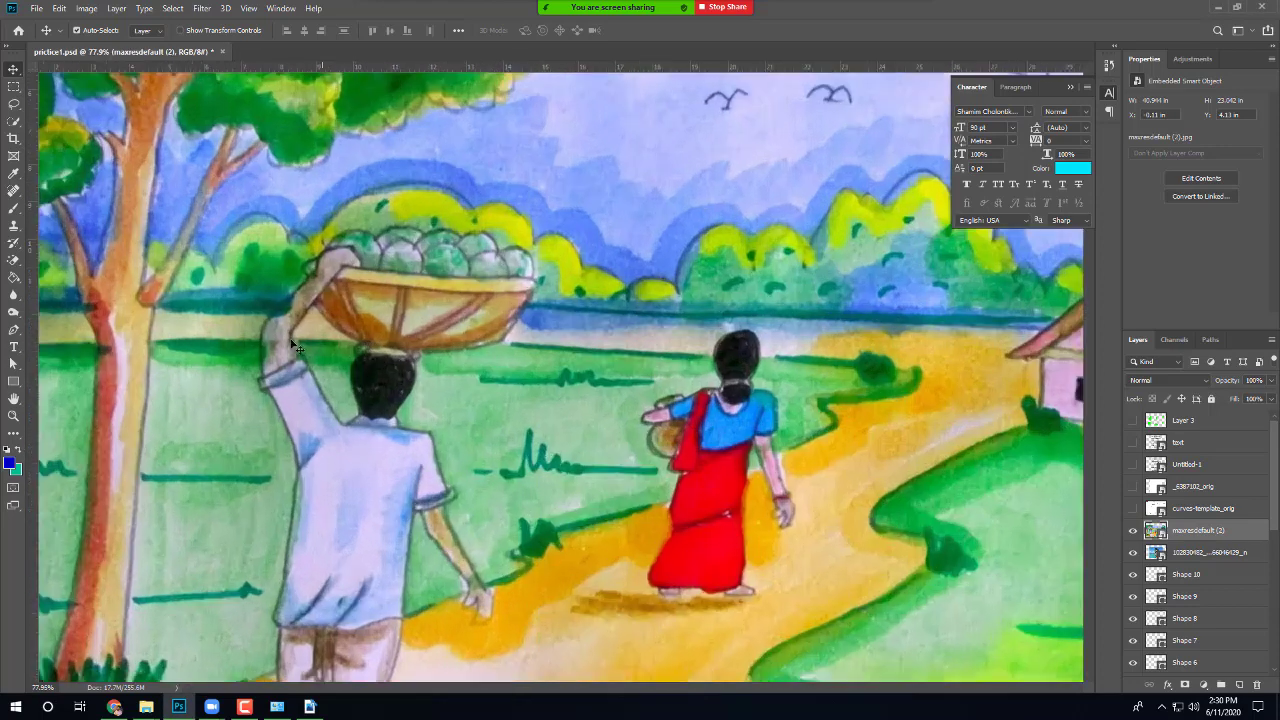
left_click_drag(295, 345, 405, 420)
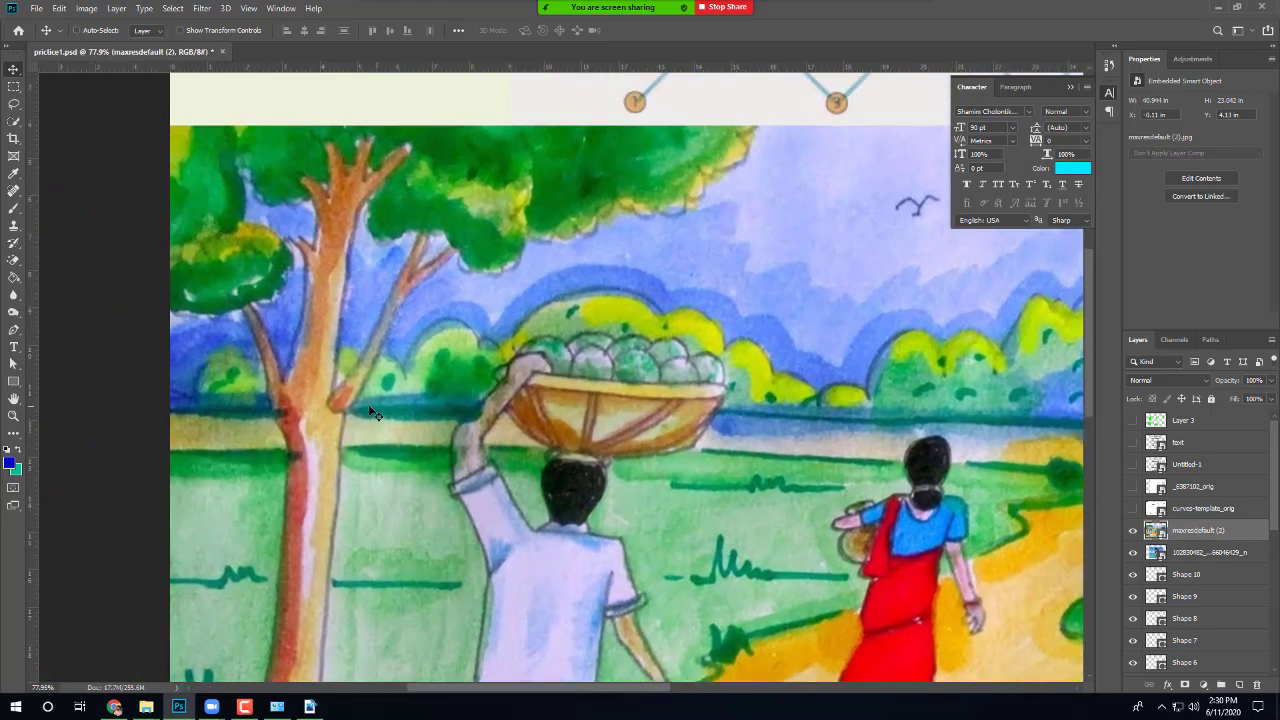
key("ctrl")
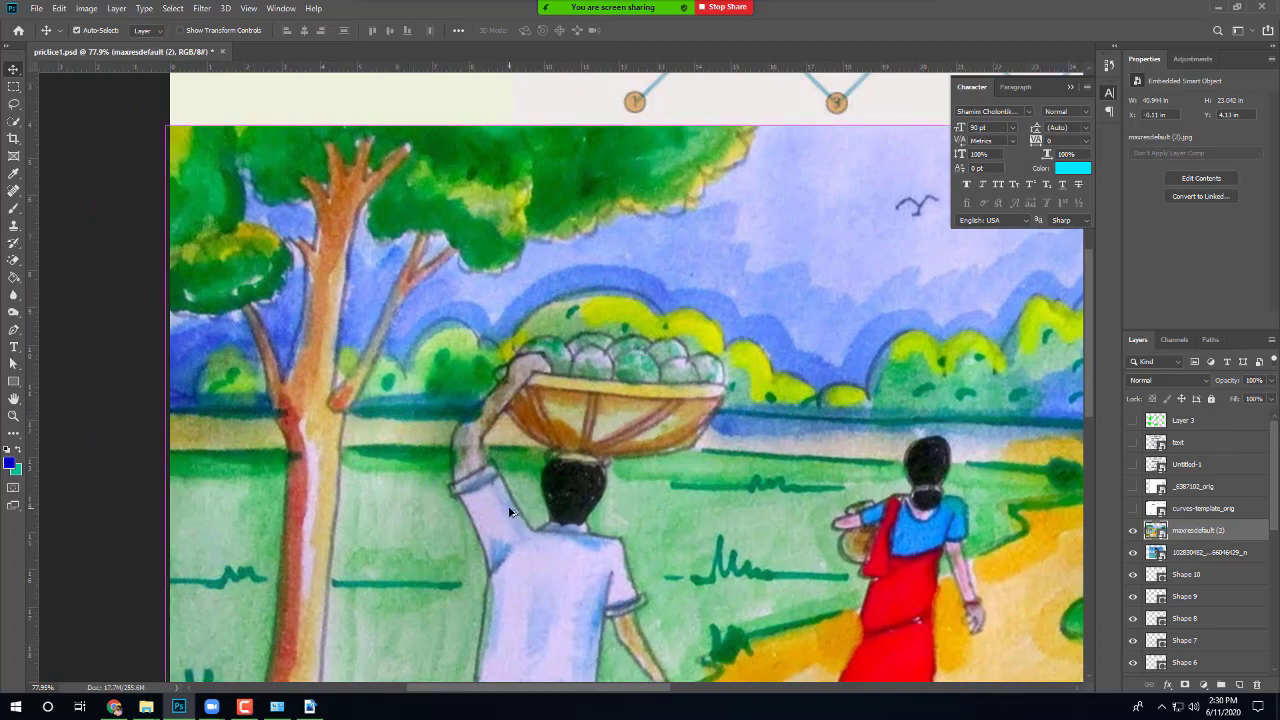
scroll(510, 512, "down", 4)
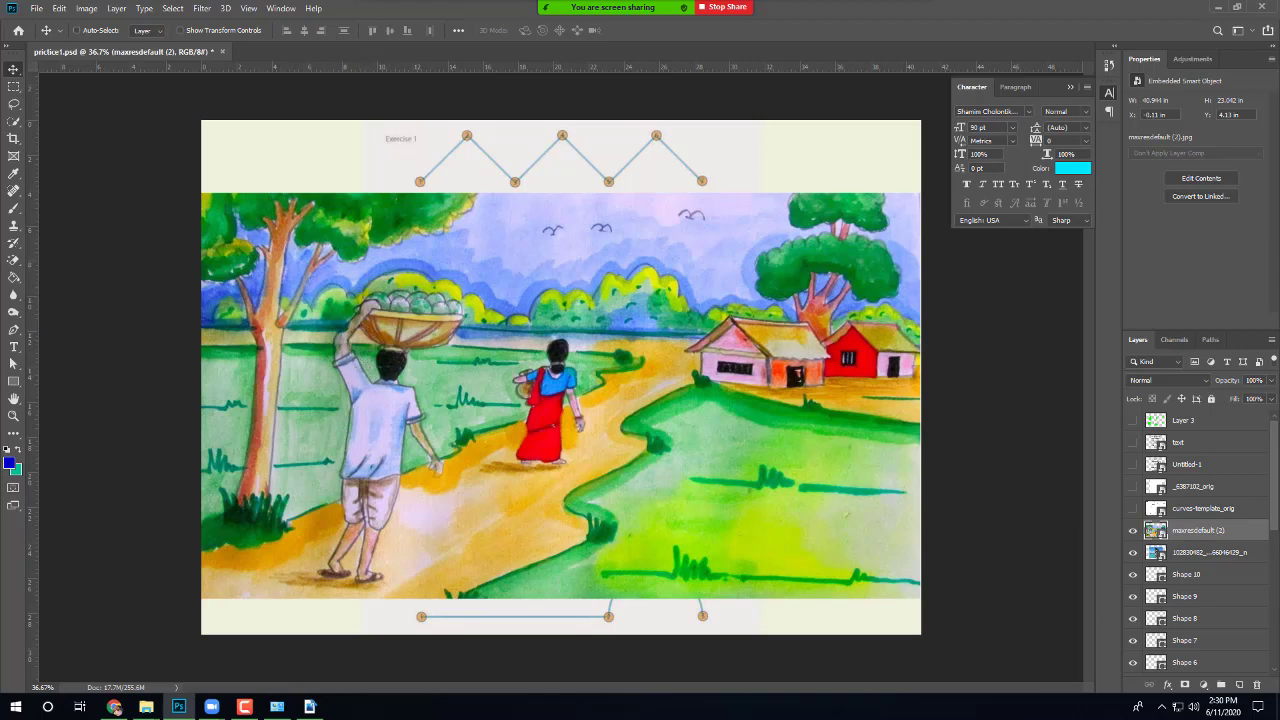
scroll(392, 436, "down", 2)
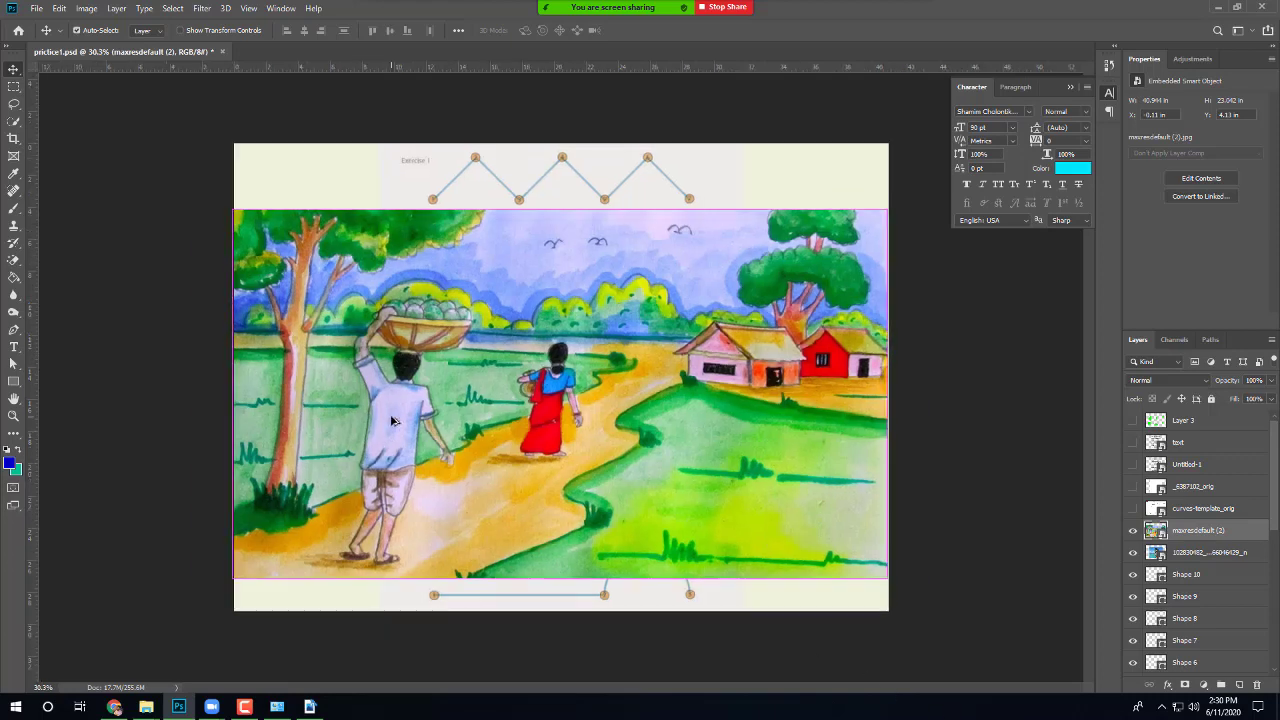
Step: Hide the village drawing layer and admit the waiting participant to the Zoom meeting, dismissing the time-limit notice
left_click(1133, 530)
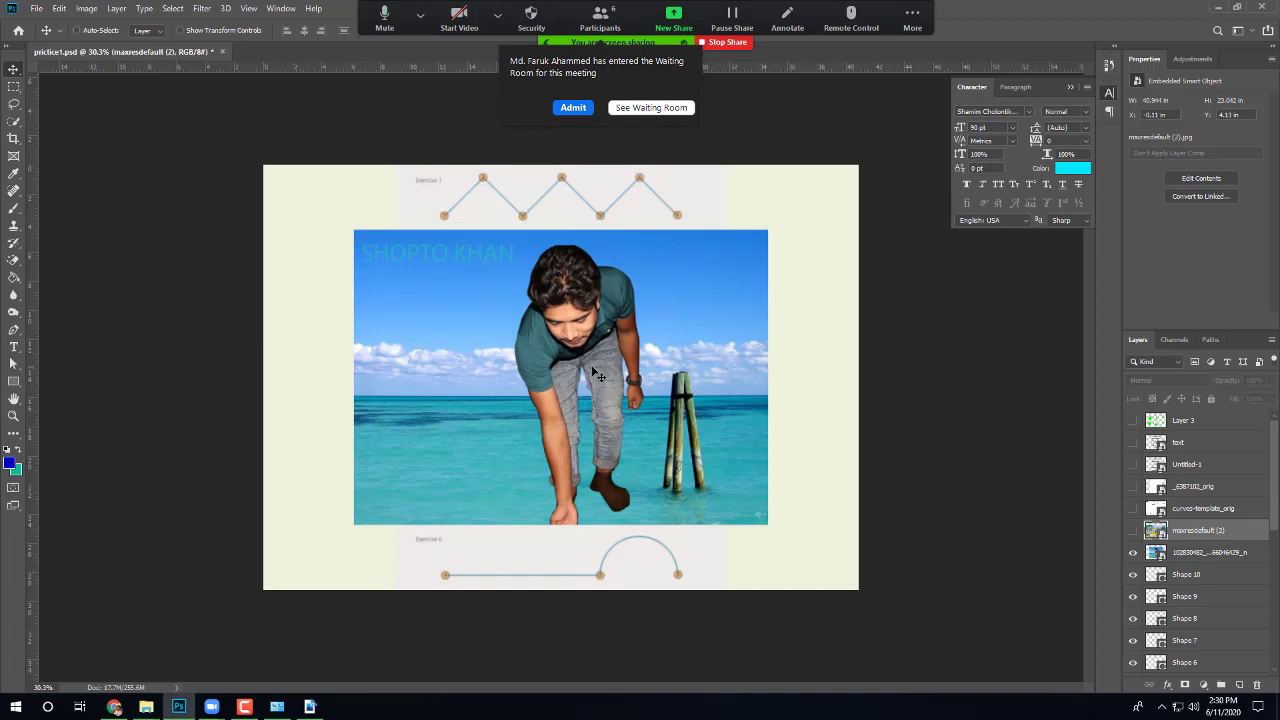
left_click(573, 108)
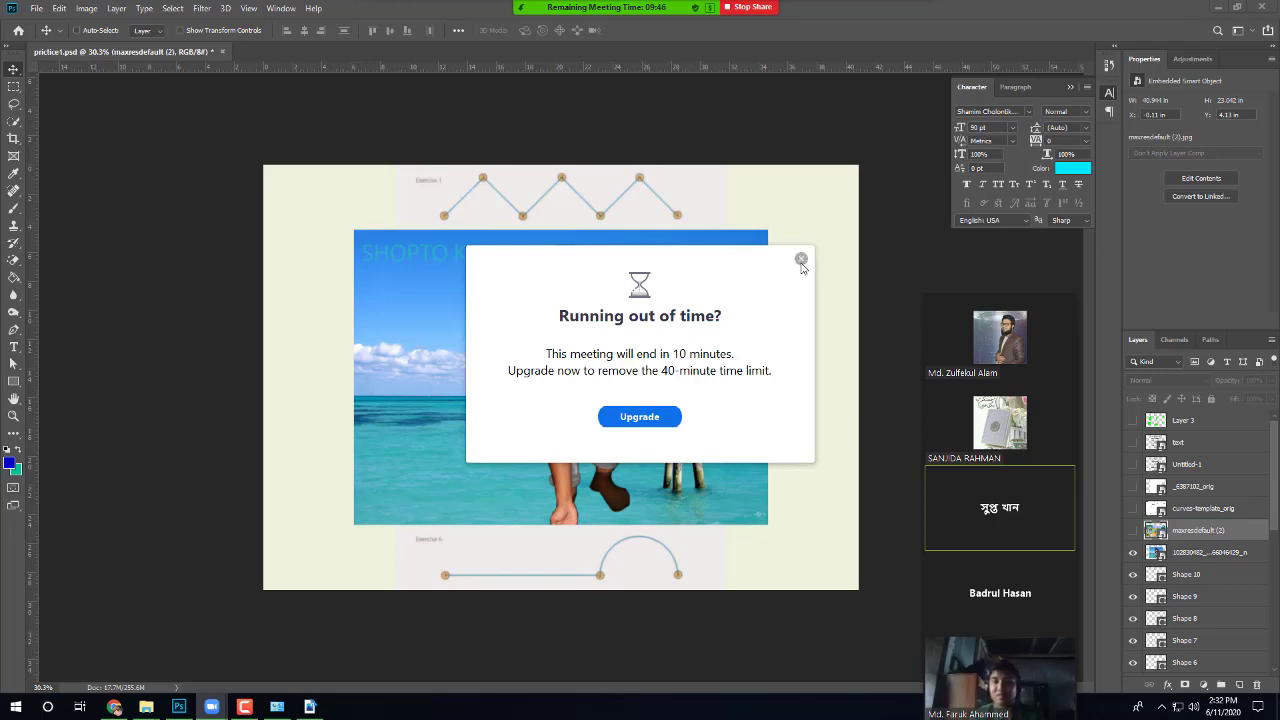
left_click(800, 260)
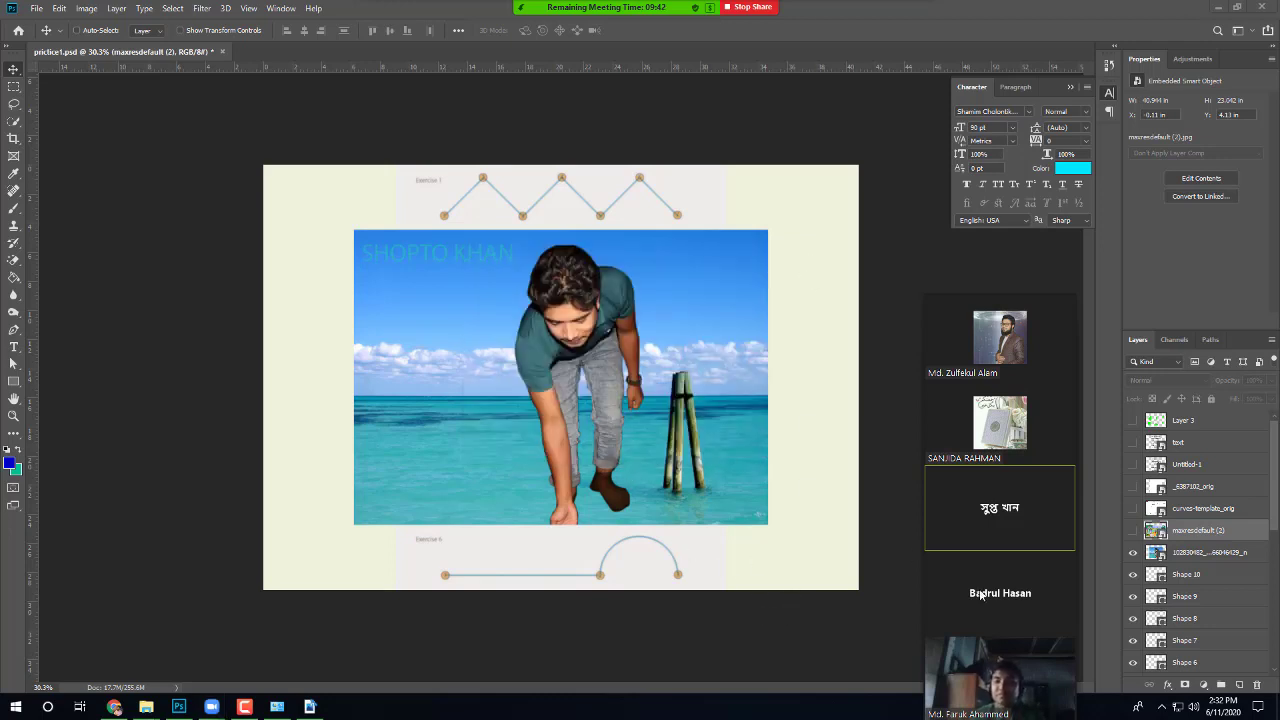
Step: Hide the beach composite layer, and show the village drawing layer on its own before hiding it again
mouse_move(1008, 604)
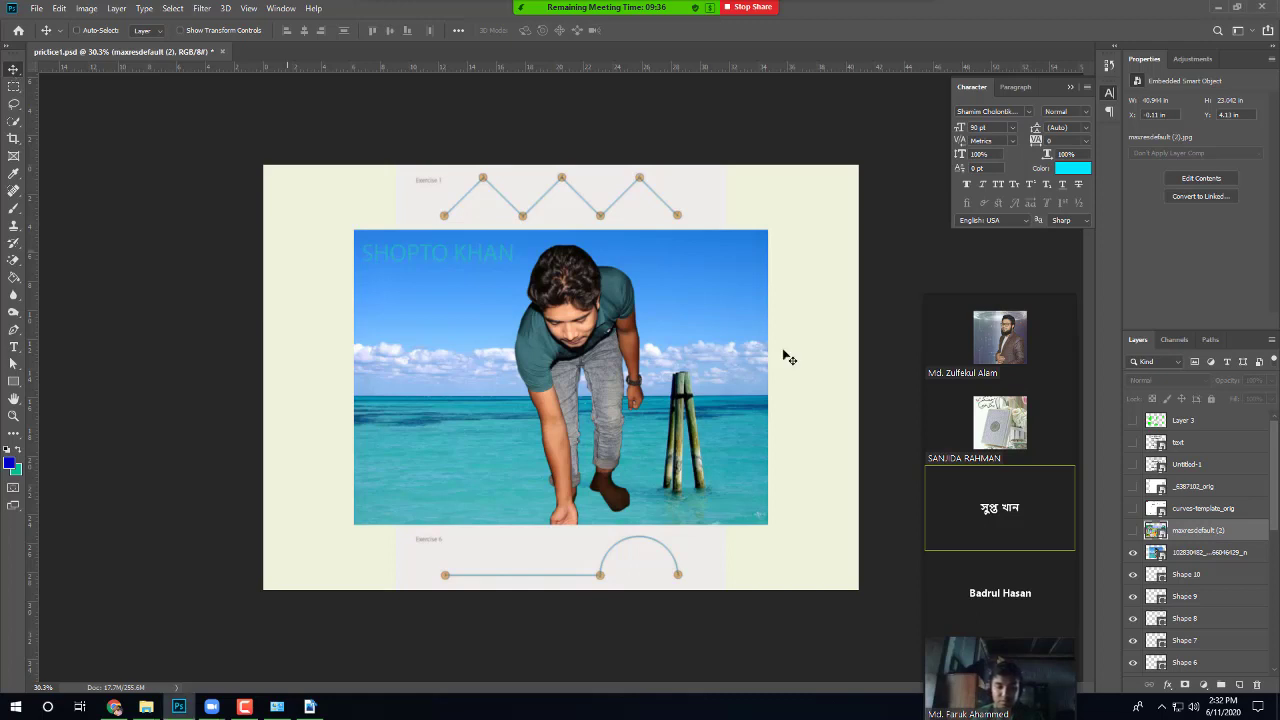
left_click(371, 266)
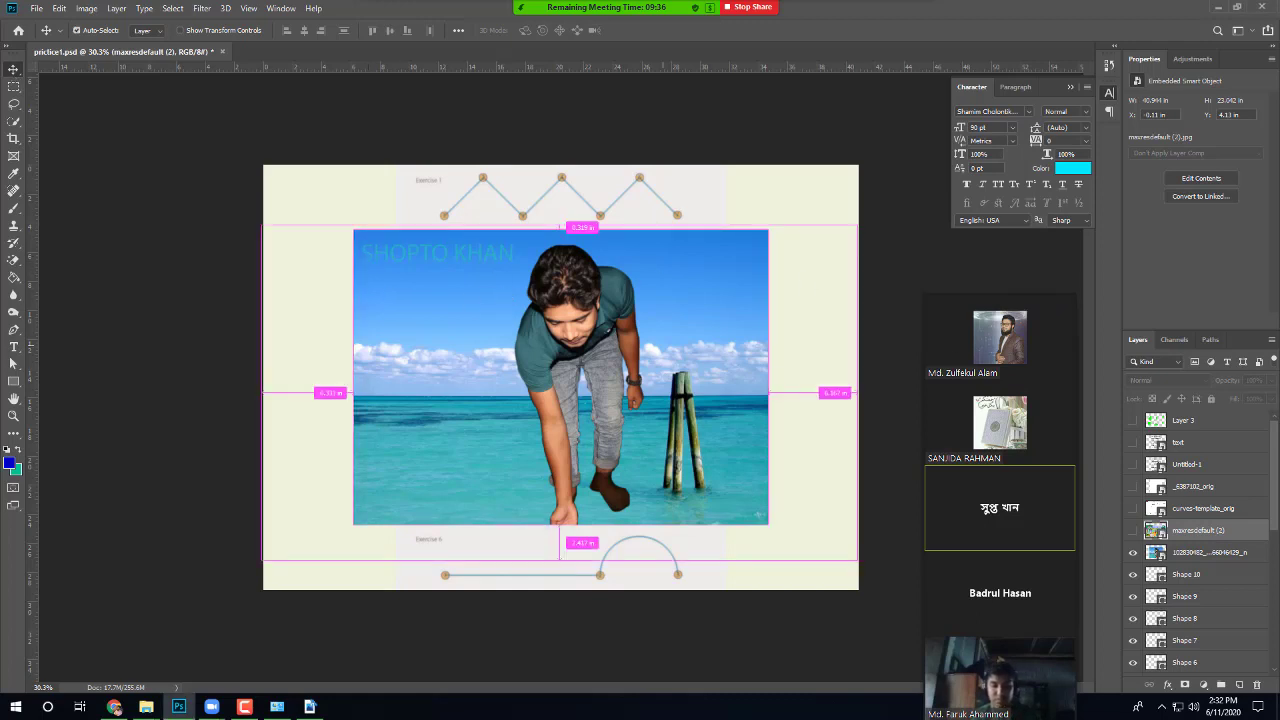
left_click(1133, 552)
left_click(1133, 531)
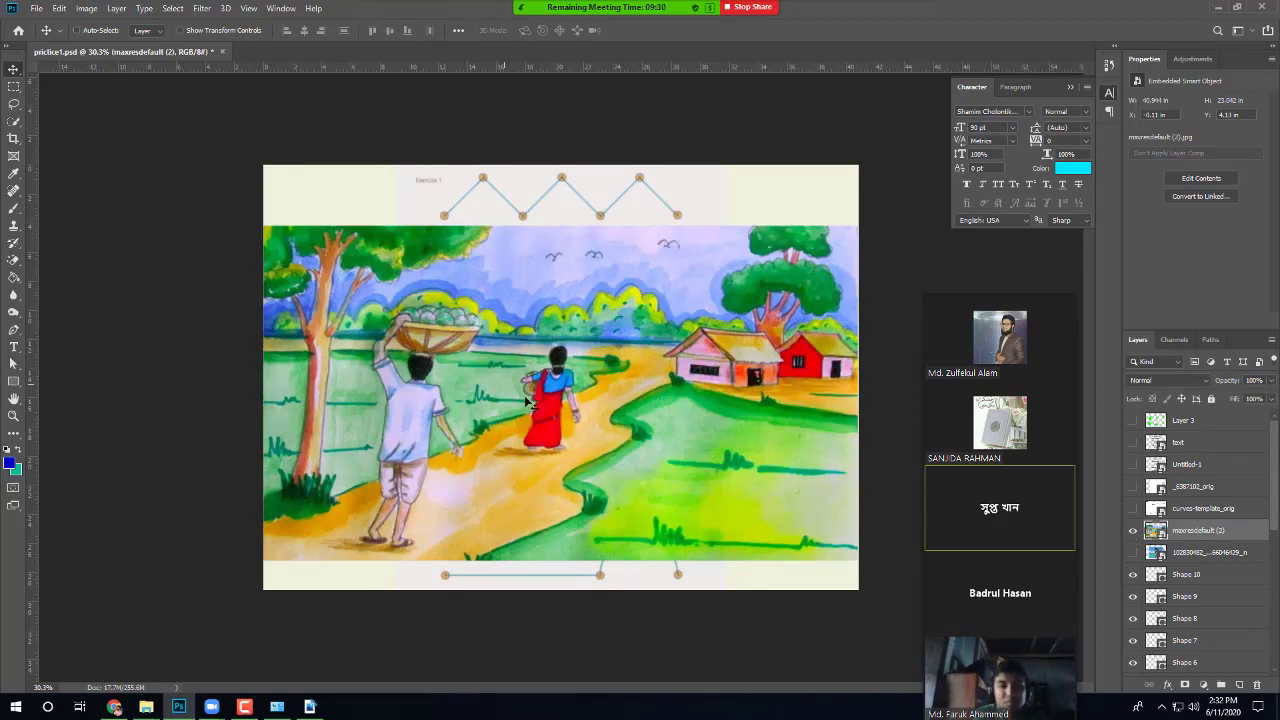
left_click(1133, 531)
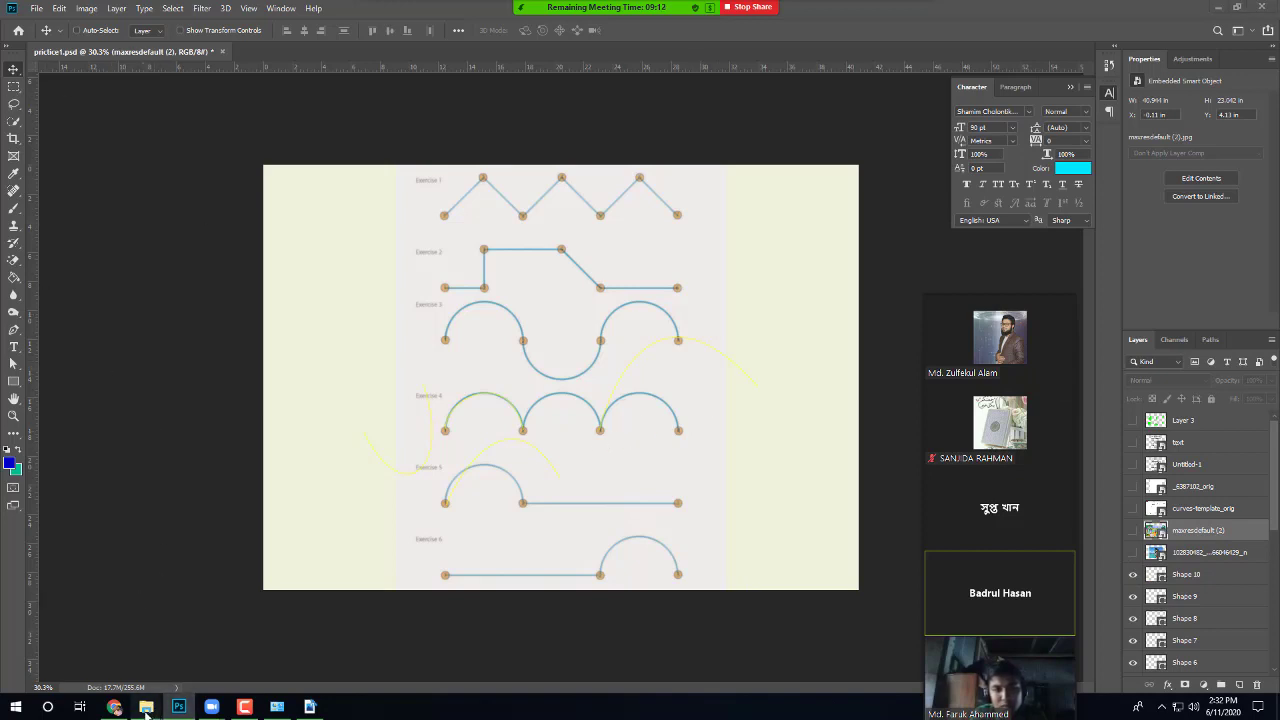
Step: Switch to Chrome and search Google Images for "spot in face"
mouse_move(146, 707)
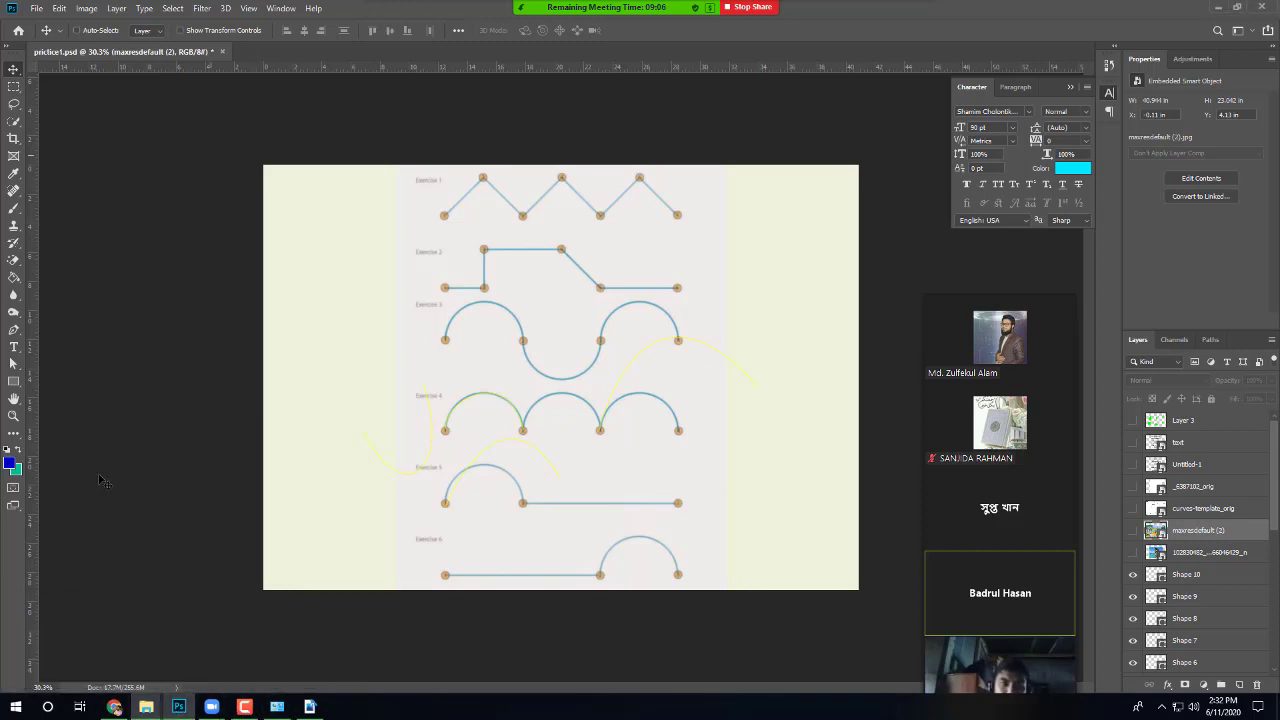
left_click(114, 707)
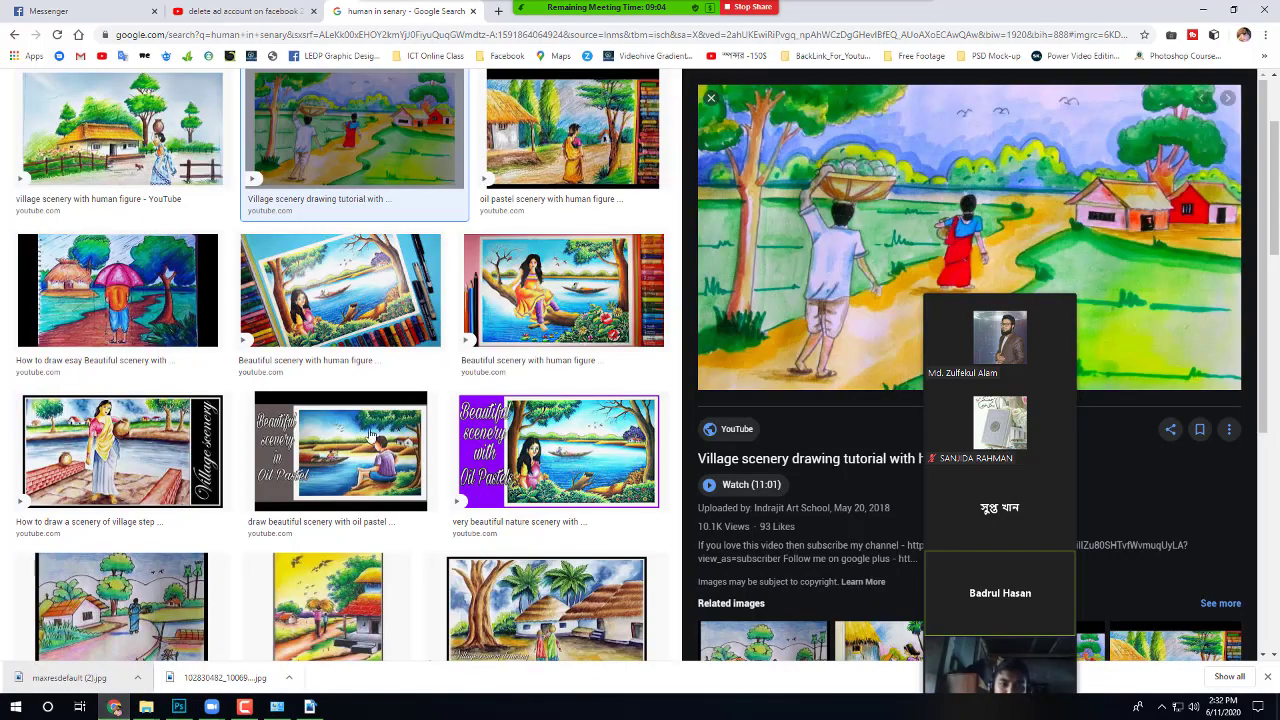
scroll(460, 415, "up", 3)
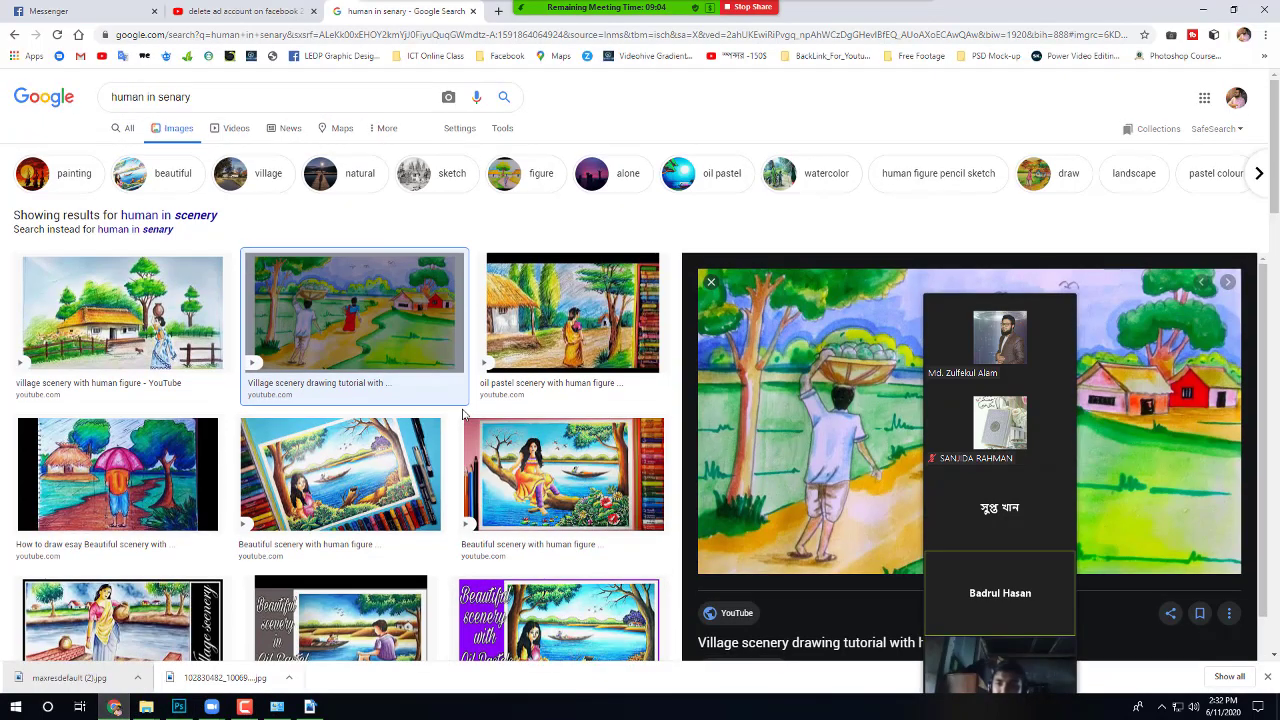
triple_click(174, 102)
type("spot ")
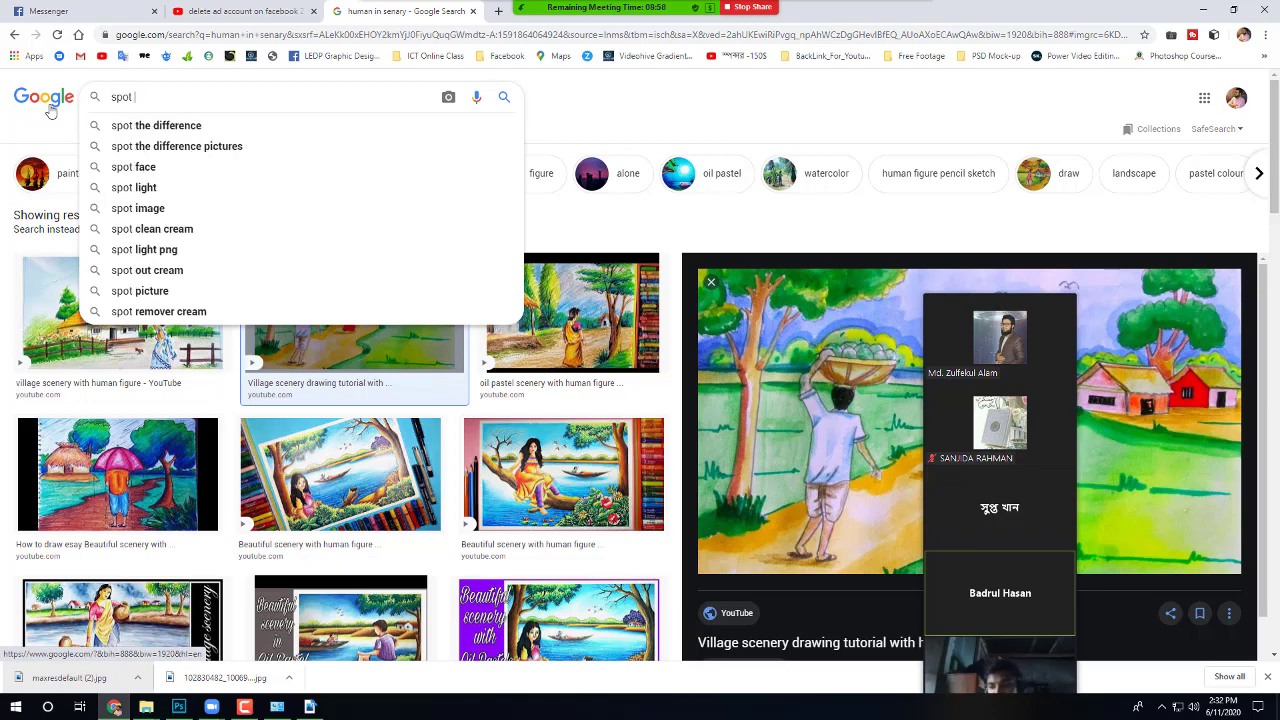
type("in")
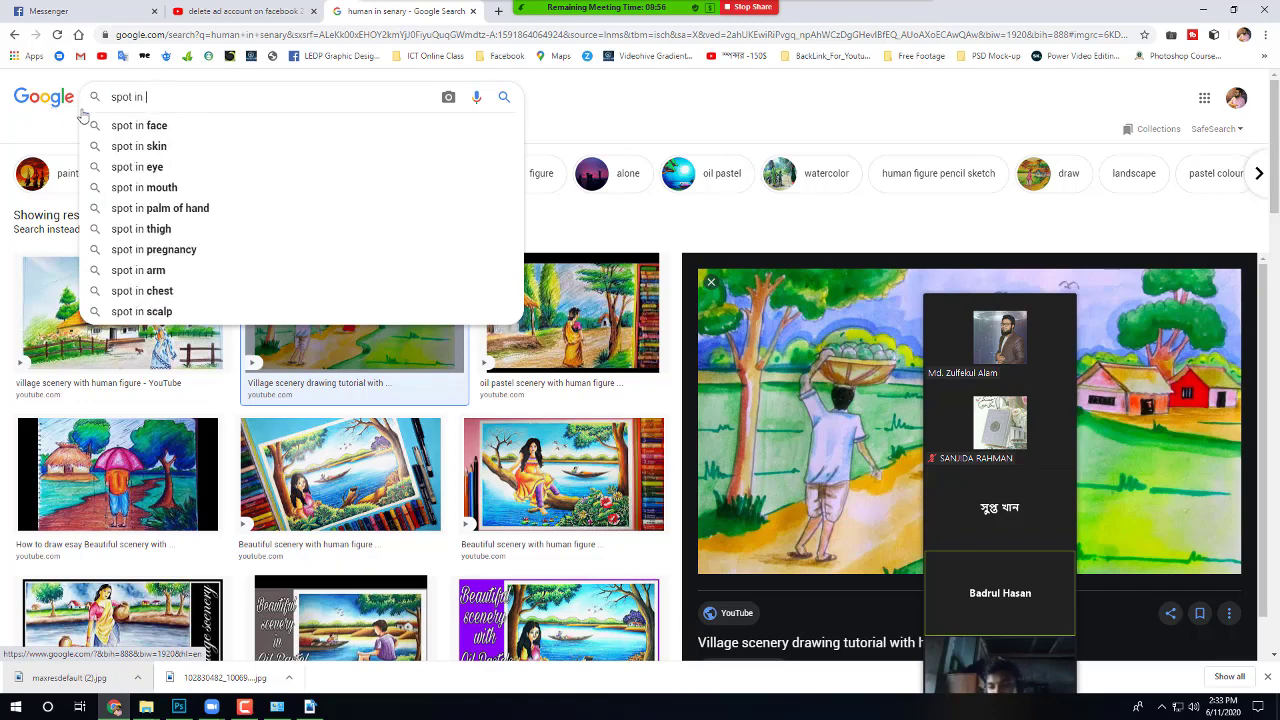
left_click(114, 127)
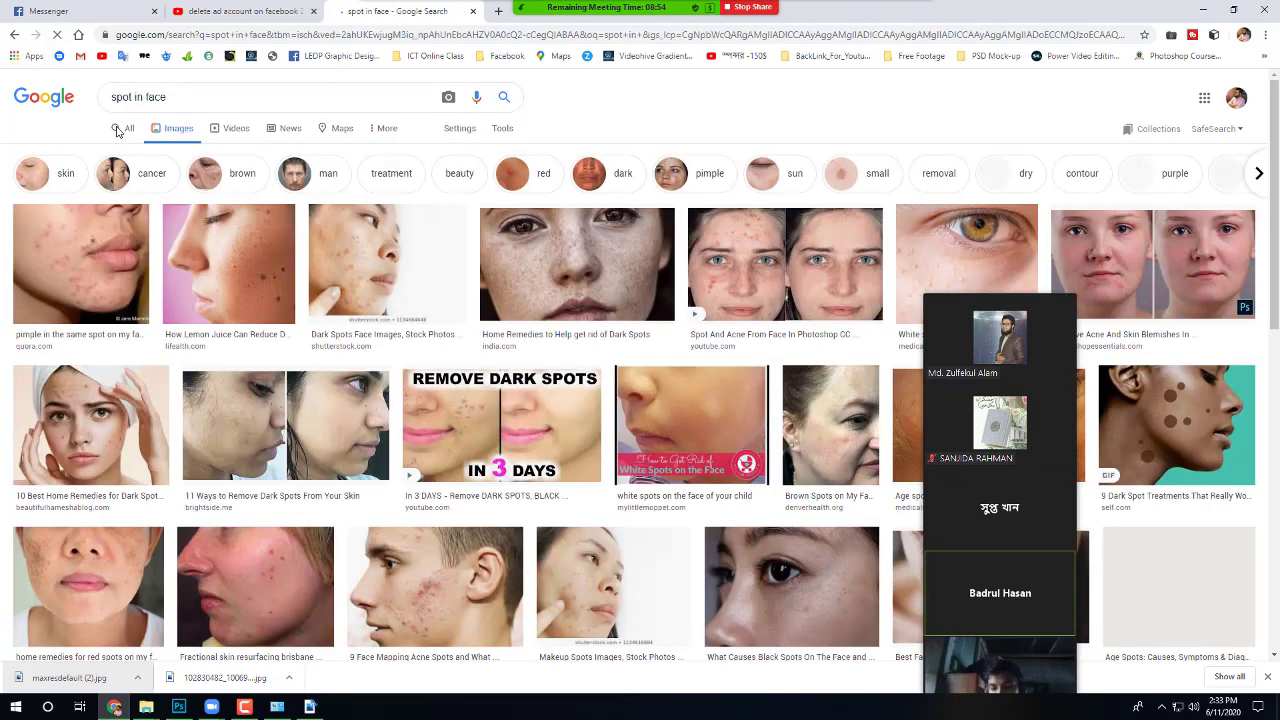
Step: Examine the face-spot image results and preview the forehead dark-spots photo and its related images for a retouching example
scroll(478, 403, "down", 3)
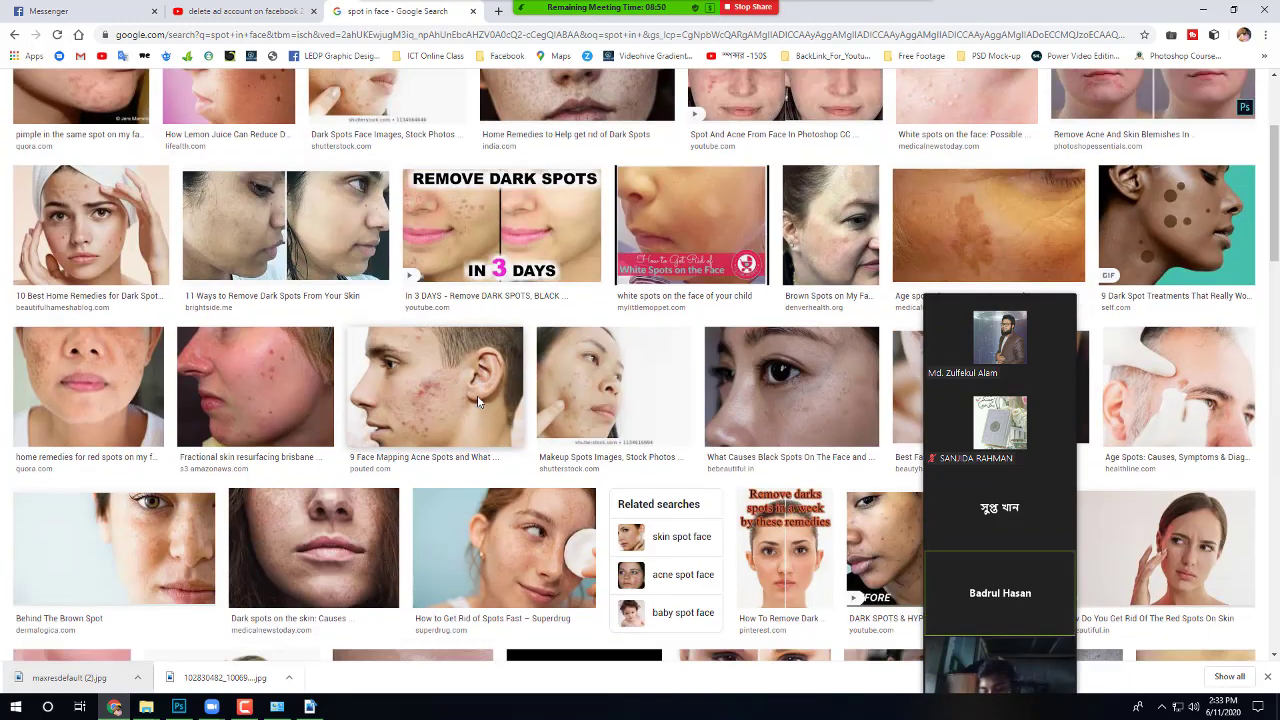
scroll(478, 403, "down", 2)
scroll(478, 403, "down", 2)
scroll(478, 403, "up", 2)
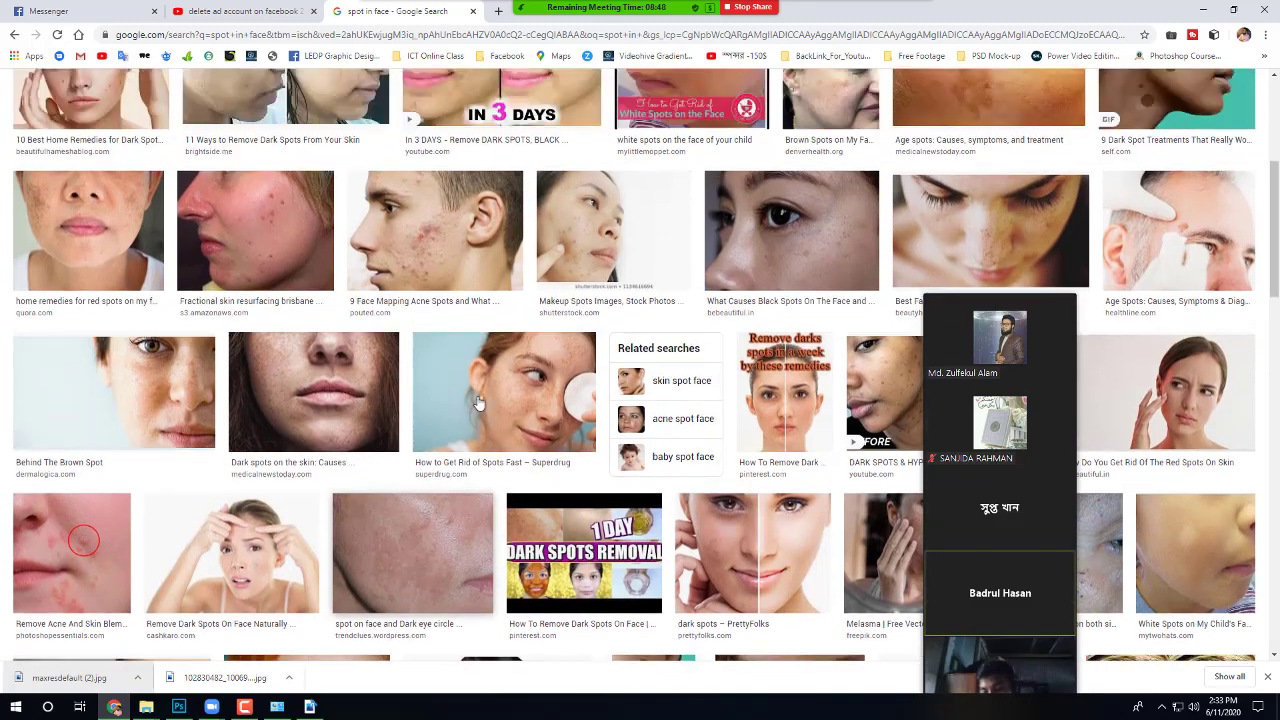
scroll(478, 403, "down", 5)
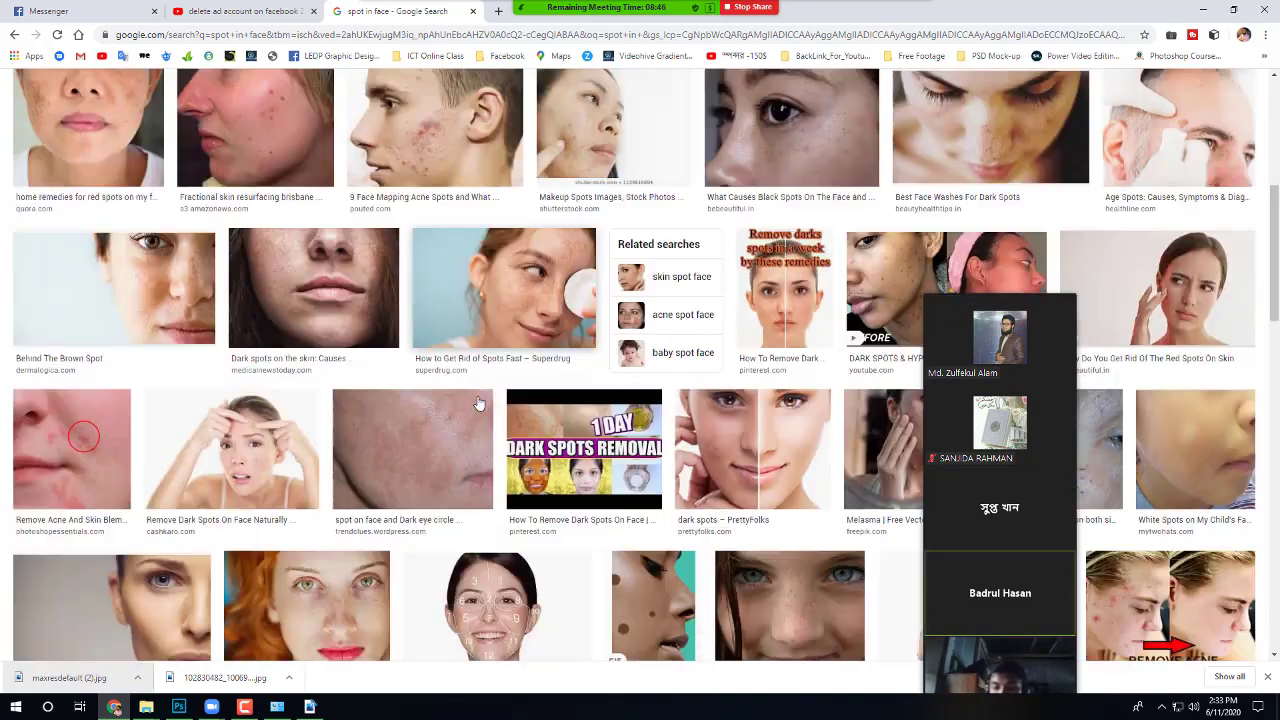
scroll(229, 290, "up", 1)
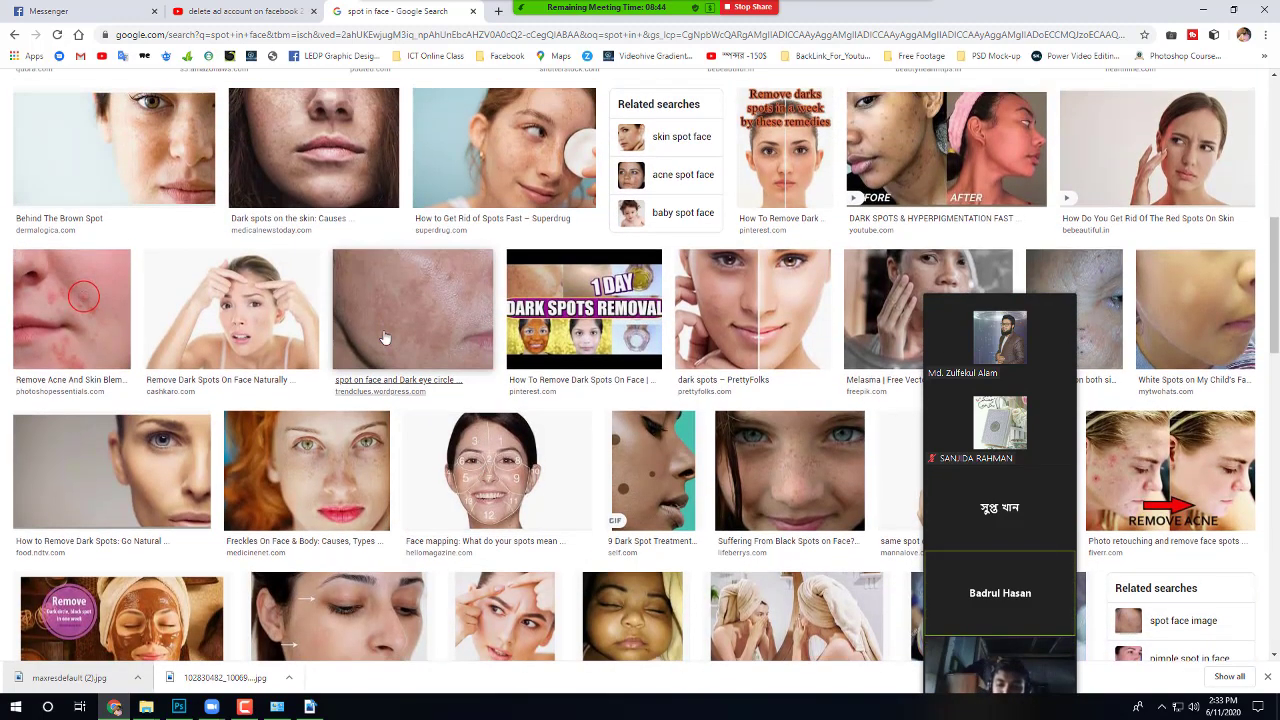
left_click(229, 290)
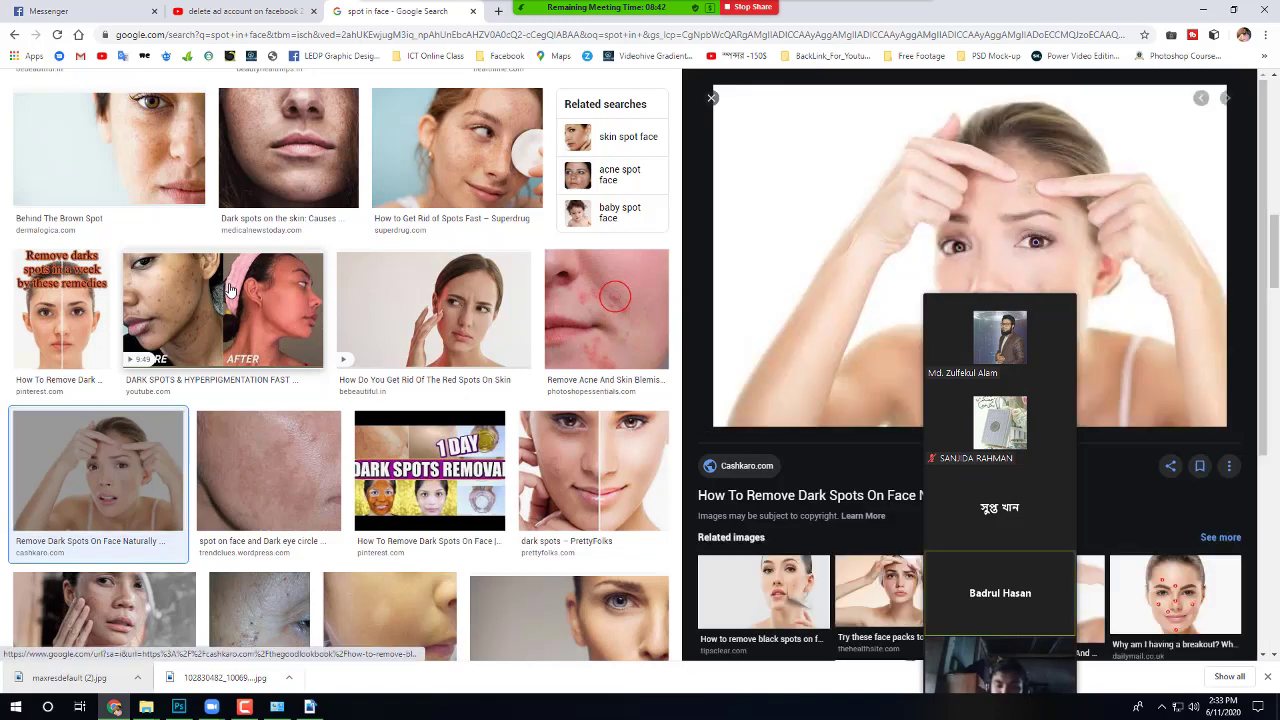
scroll(884, 294, "down", 3)
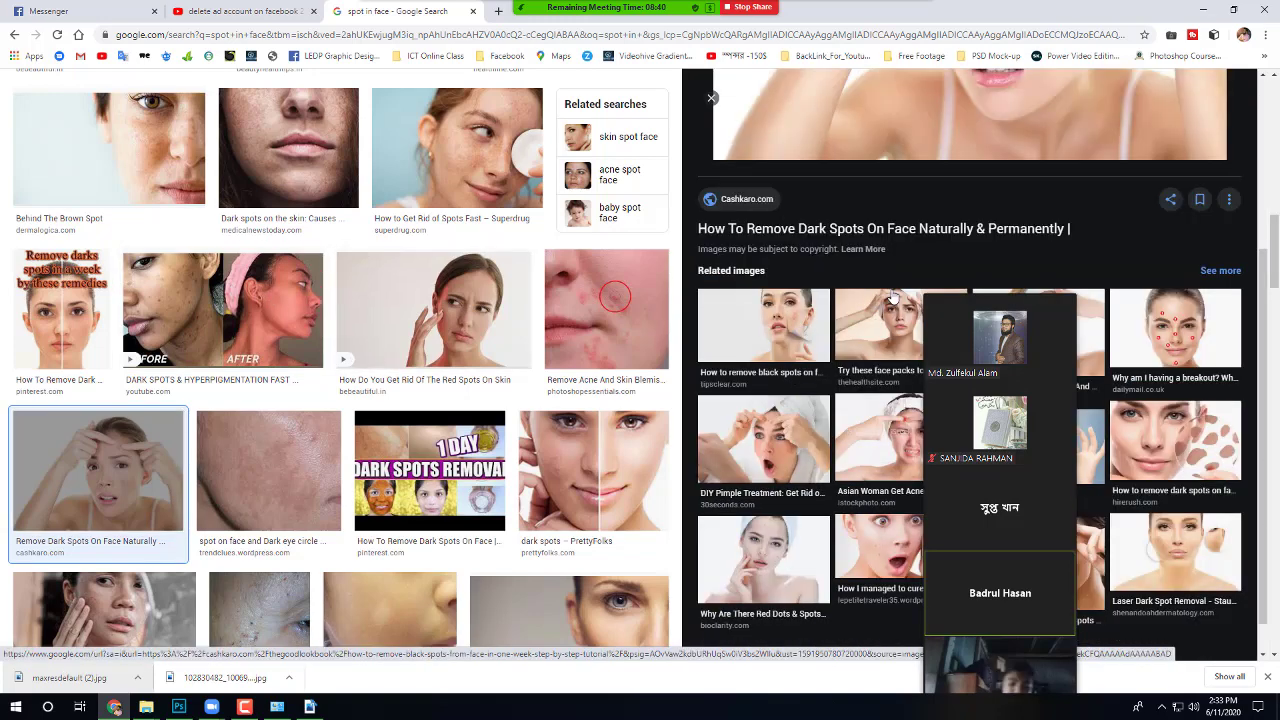
scroll(894, 297, "down", 1)
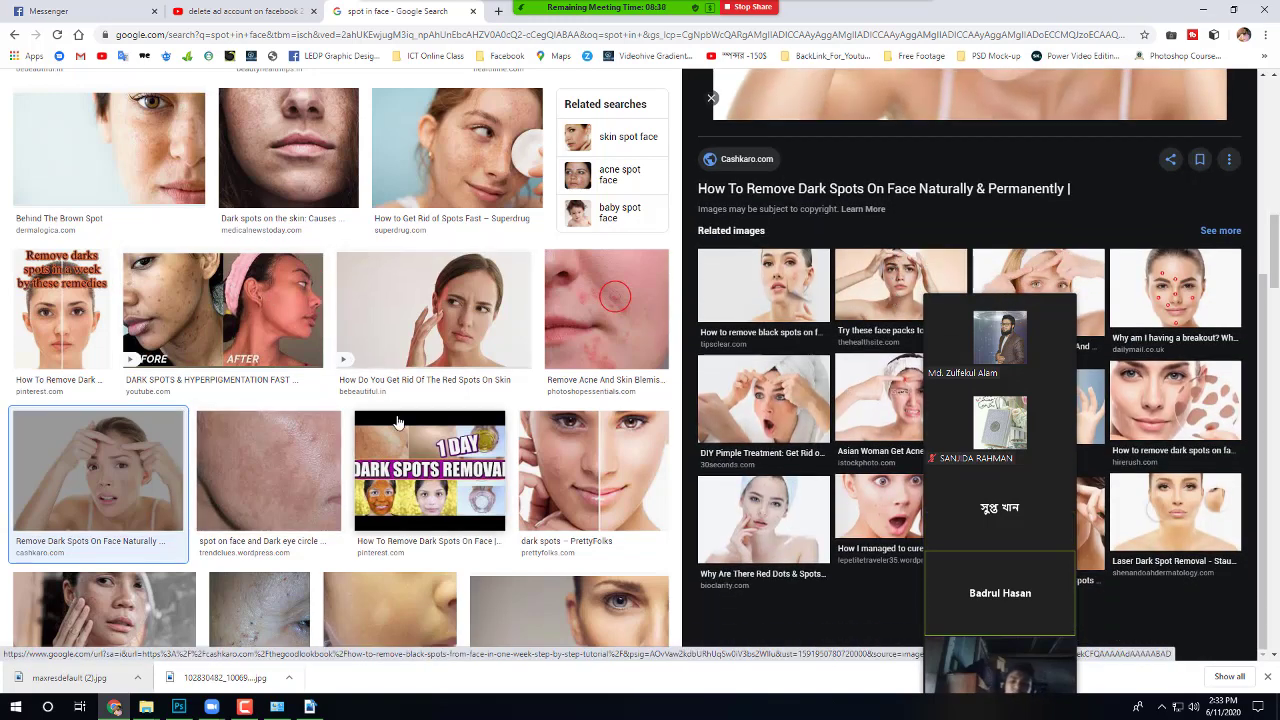
scroll(397, 421, "up", 2)
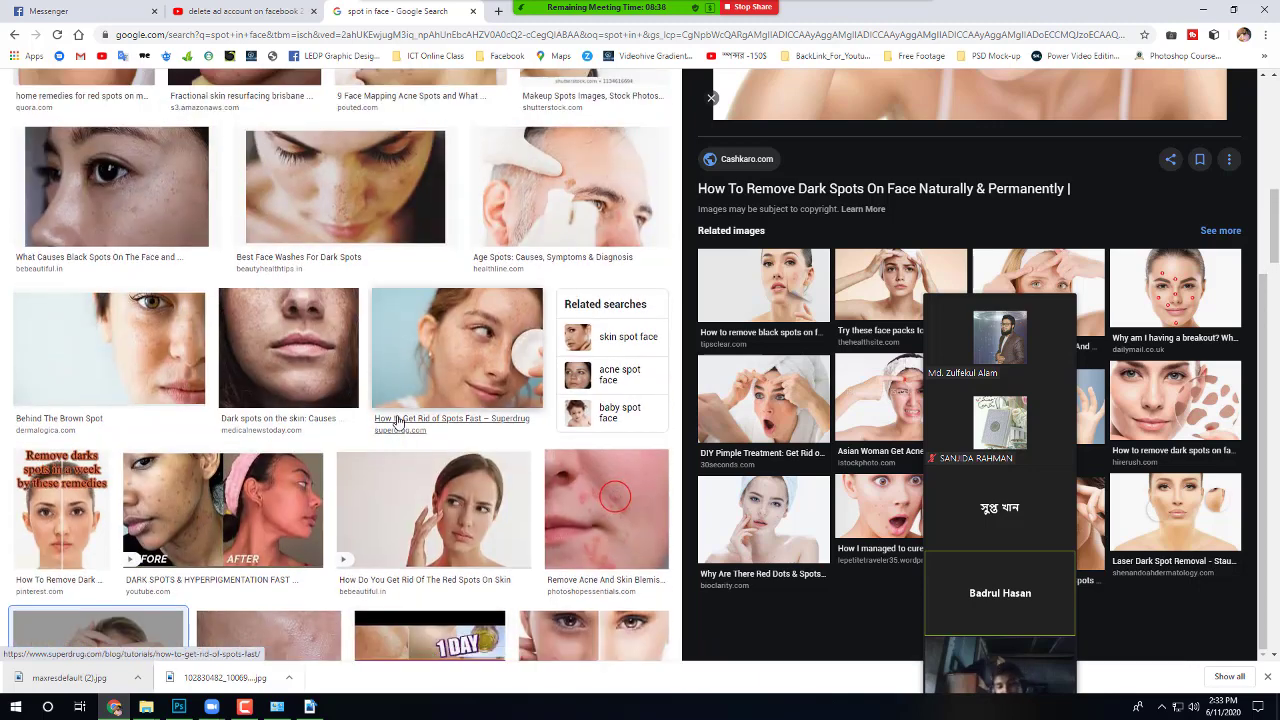
Step: Open the Superdrug photo of the freckled woman holding a cotton pad and save it to Downloads as model-5.jpg
left_click(440, 346)
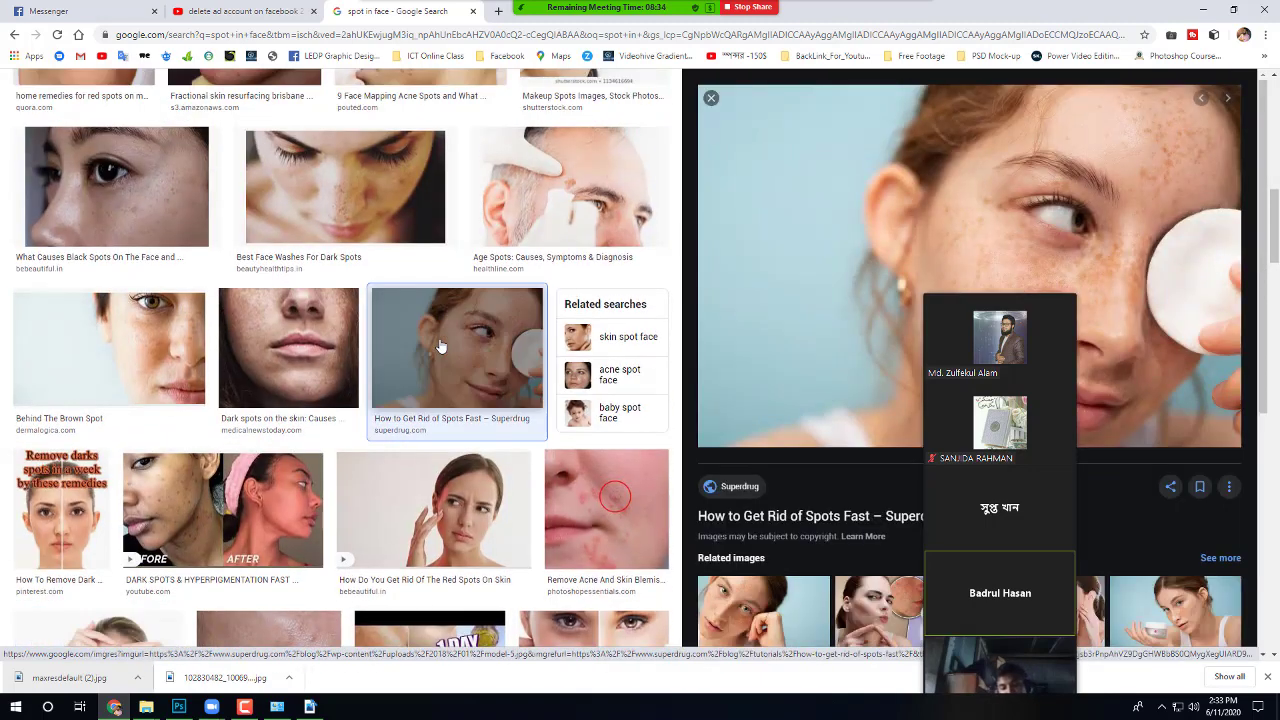
right_click(848, 176)
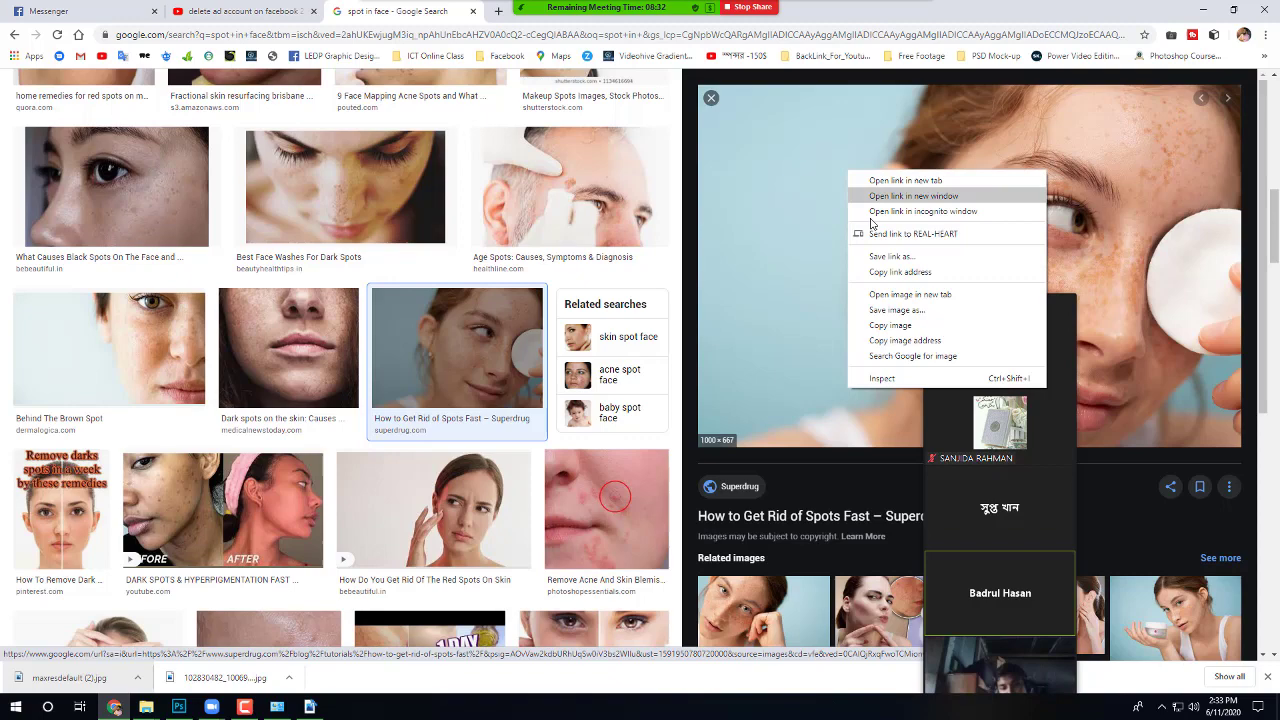
left_click(879, 311)
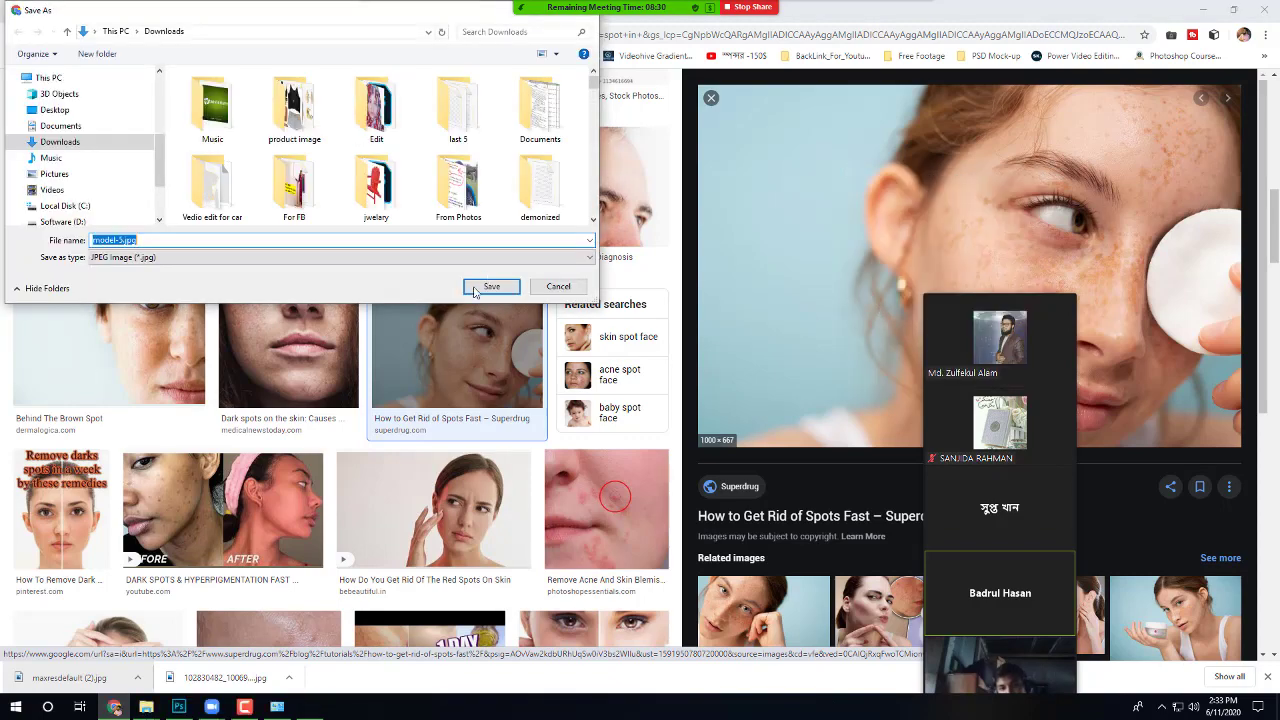
left_click(482, 289)
Step: Look through further face-spot image results for more skin-retouching examples
scroll(260, 487, "down", 3)
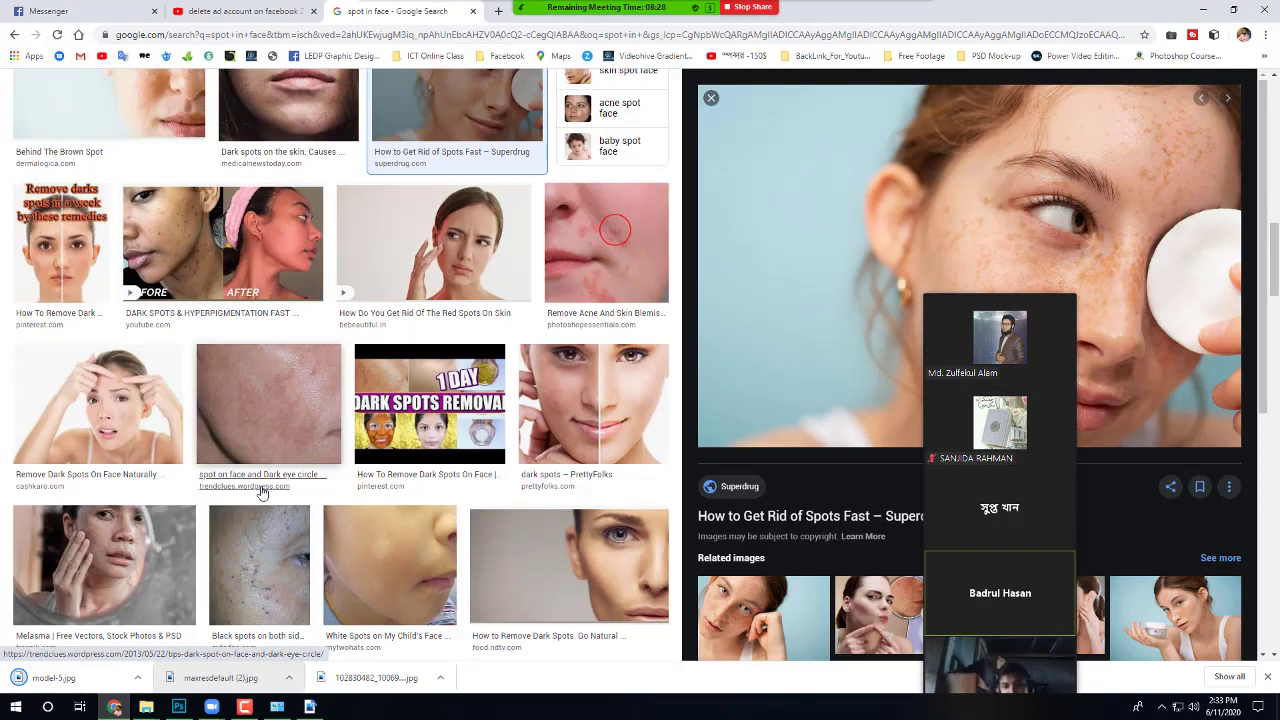
scroll(260, 490, "down", 3)
scroll(260, 492, "down", 3)
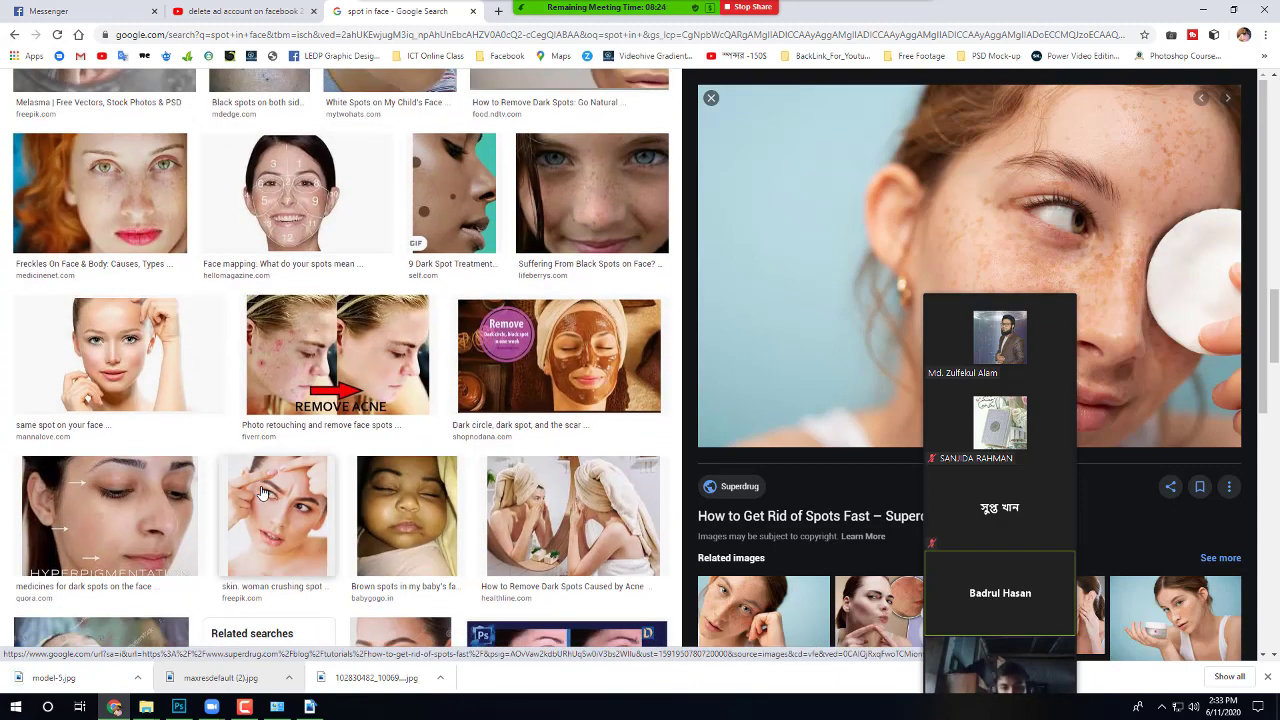
scroll(262, 492, "down", 2)
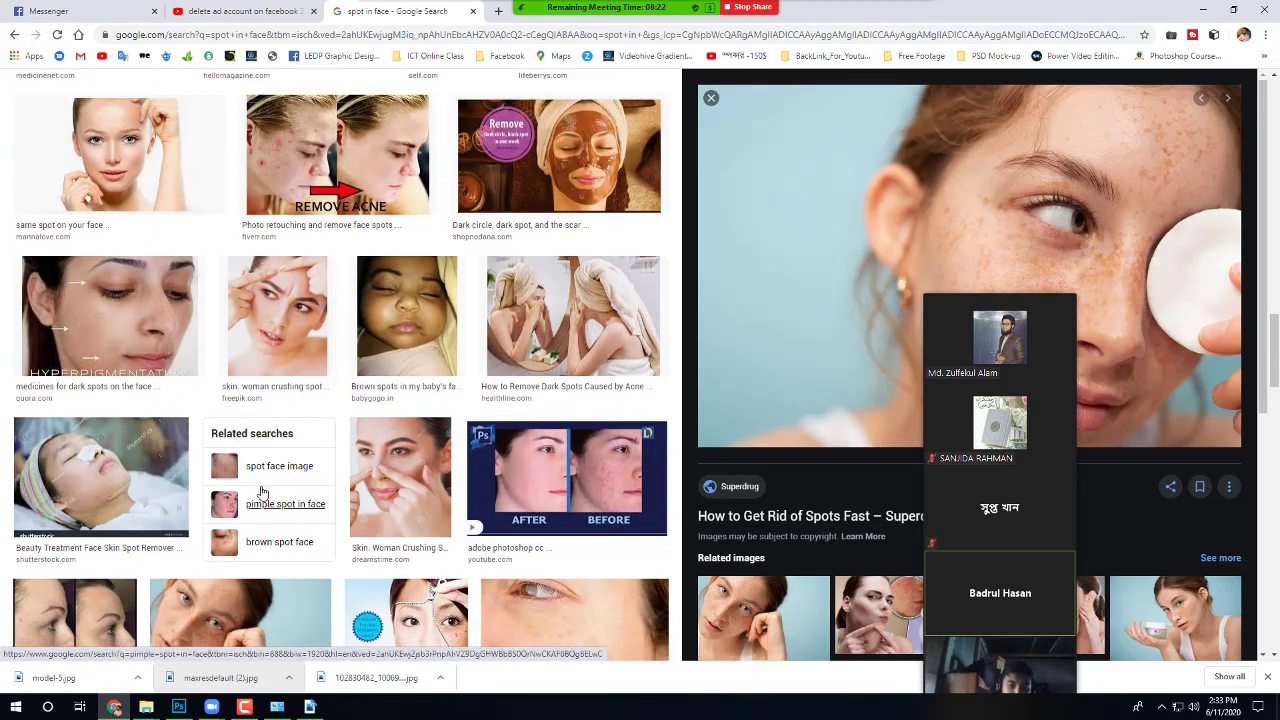
scroll(260, 492, "down", 5)
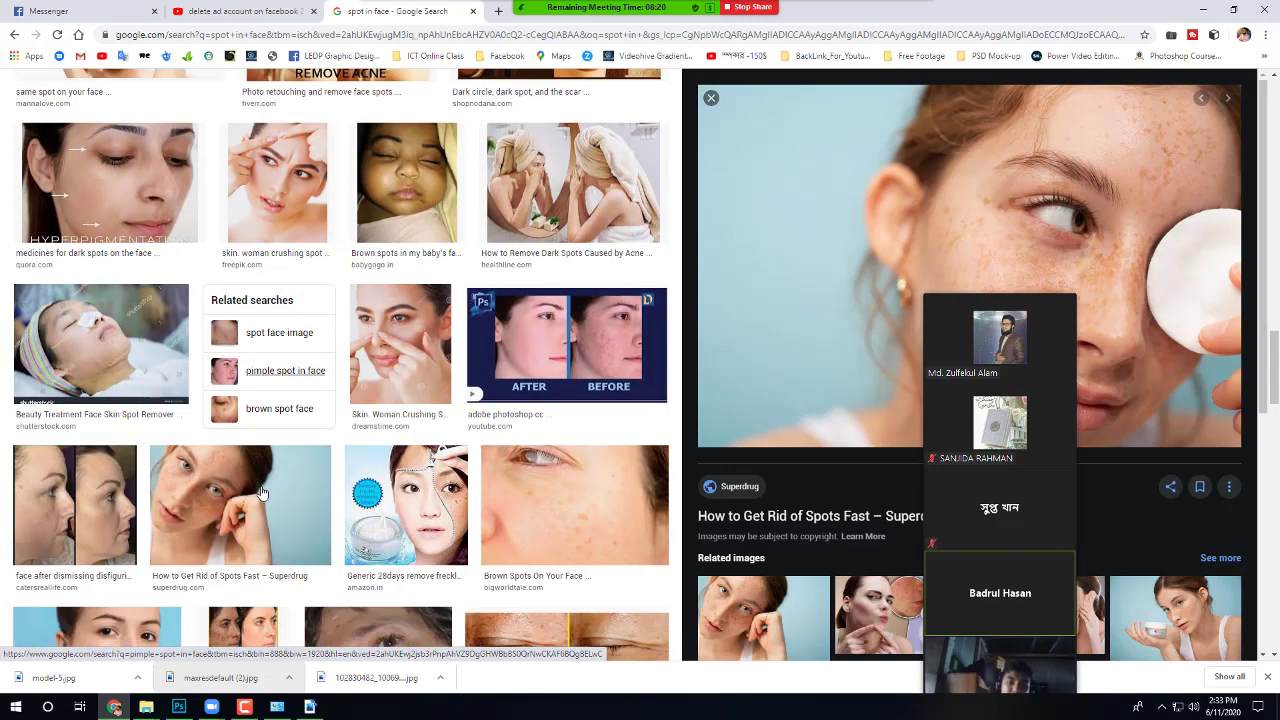
scroll(260, 492, "down", 2)
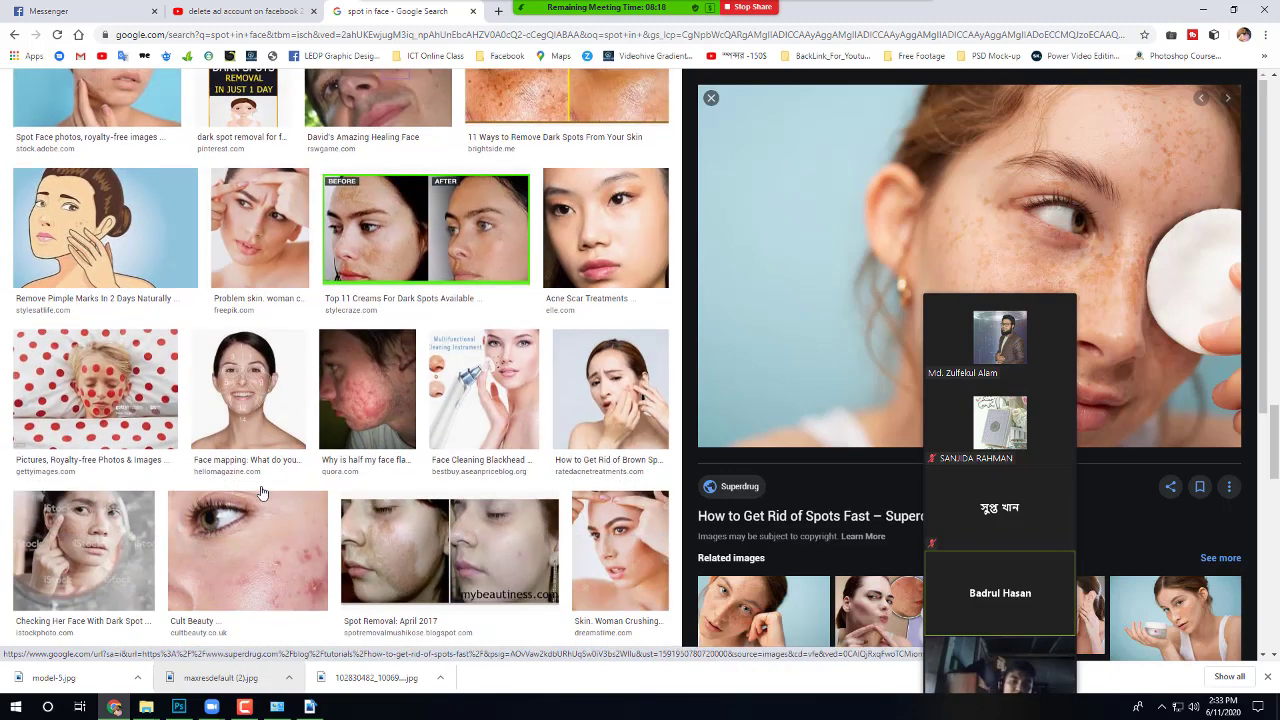
scroll(262, 492, "down", 4)
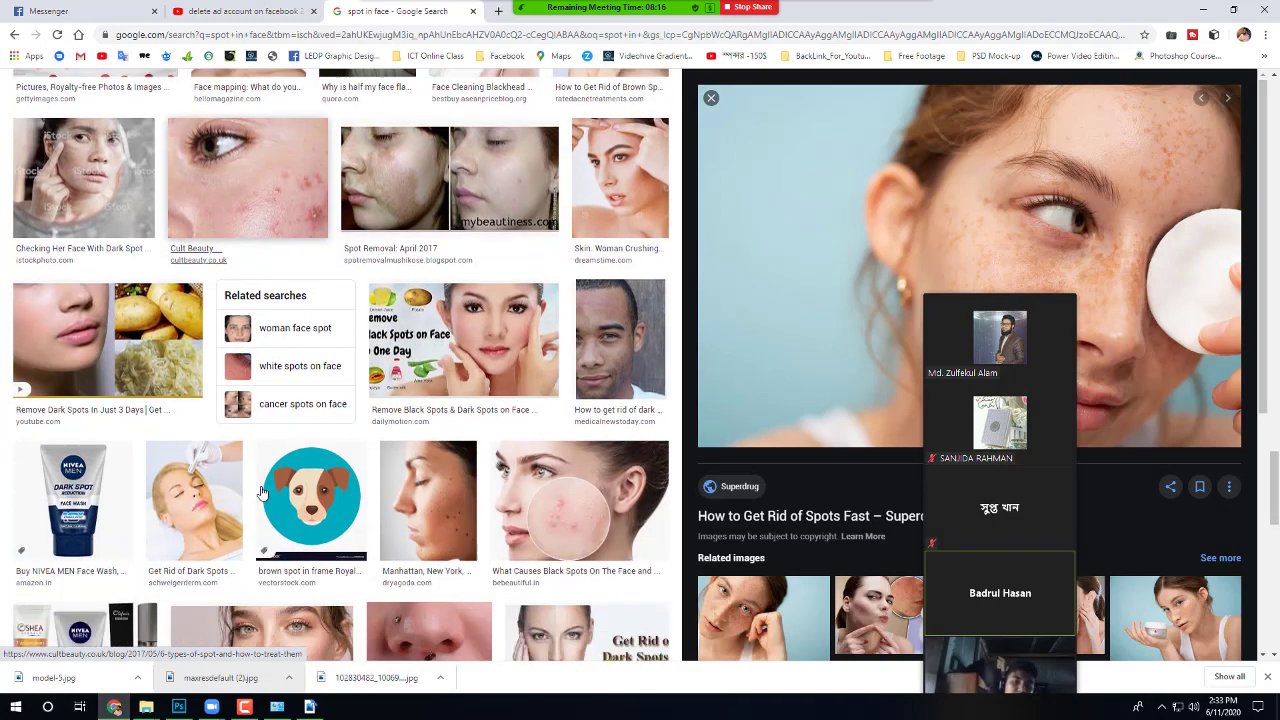
Step: Place the downloaded model-5.jpg into prictice1.psd in Photoshop and scale it to about 1297% so it spans the canvas width
left_click_drag(152, 672, 503, 400)
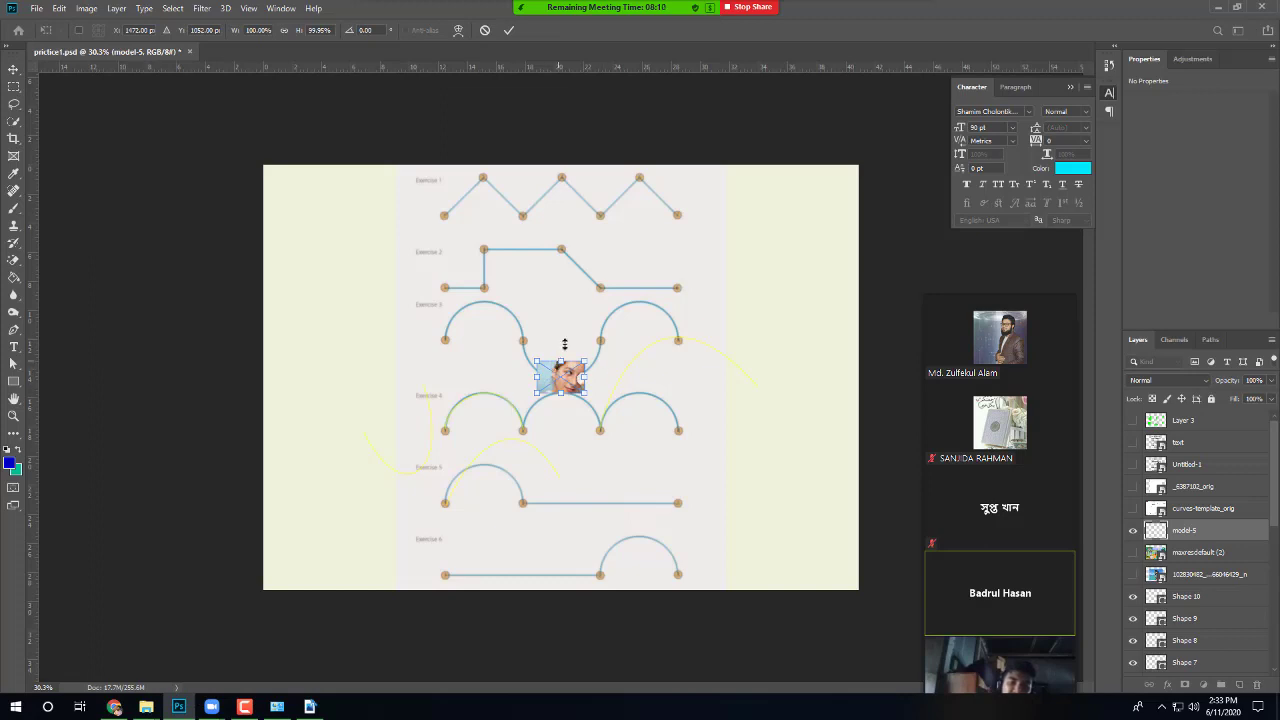
left_click_drag(565, 344, 562, 152)
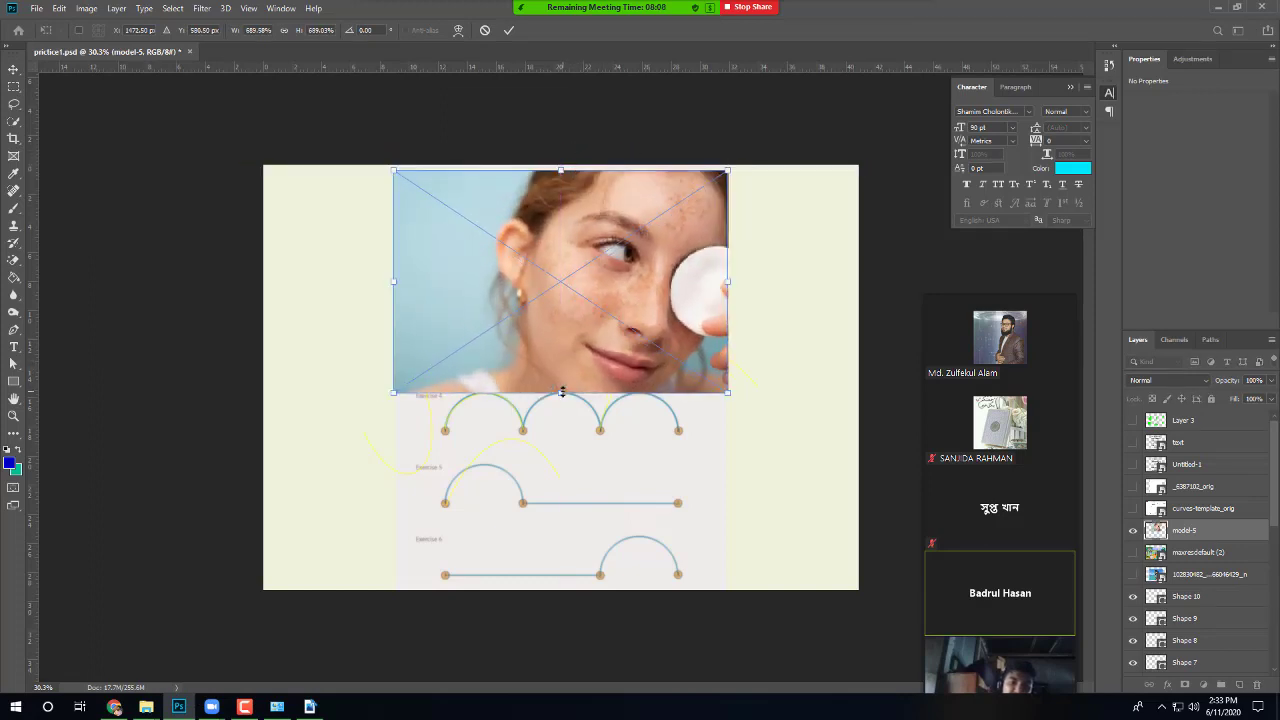
left_click_drag(562, 393, 561, 590)
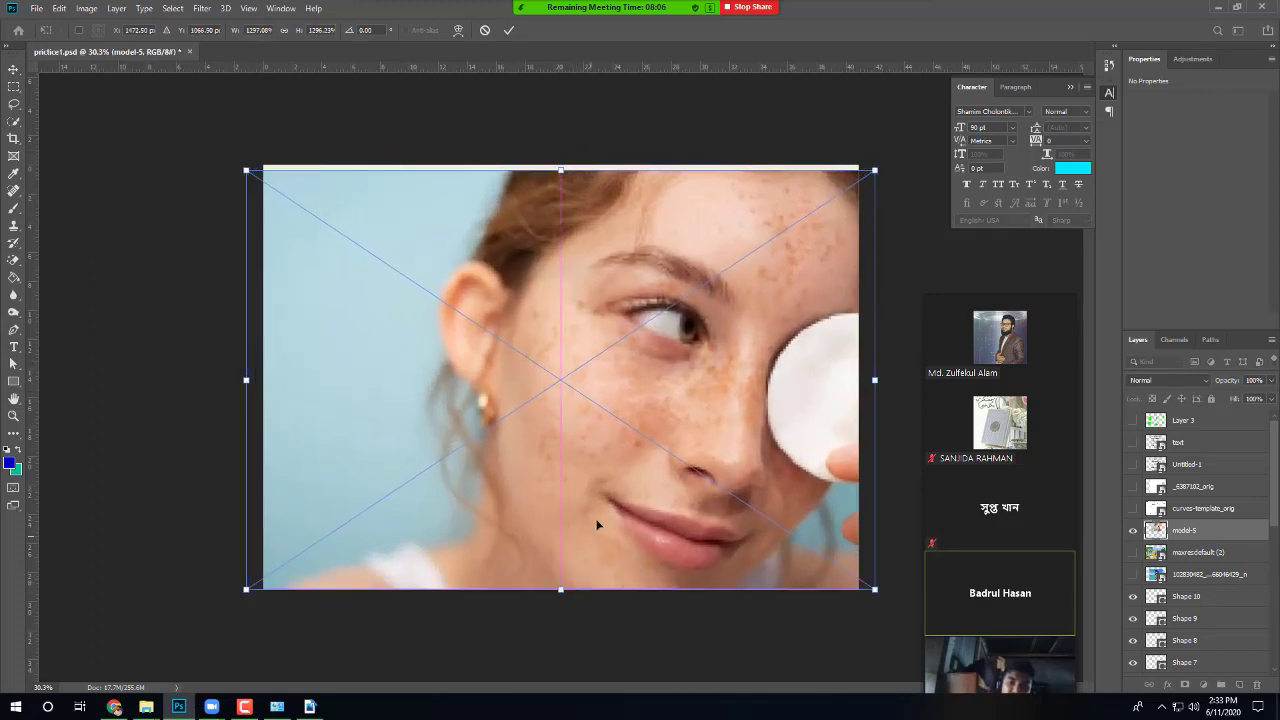
key("Return")
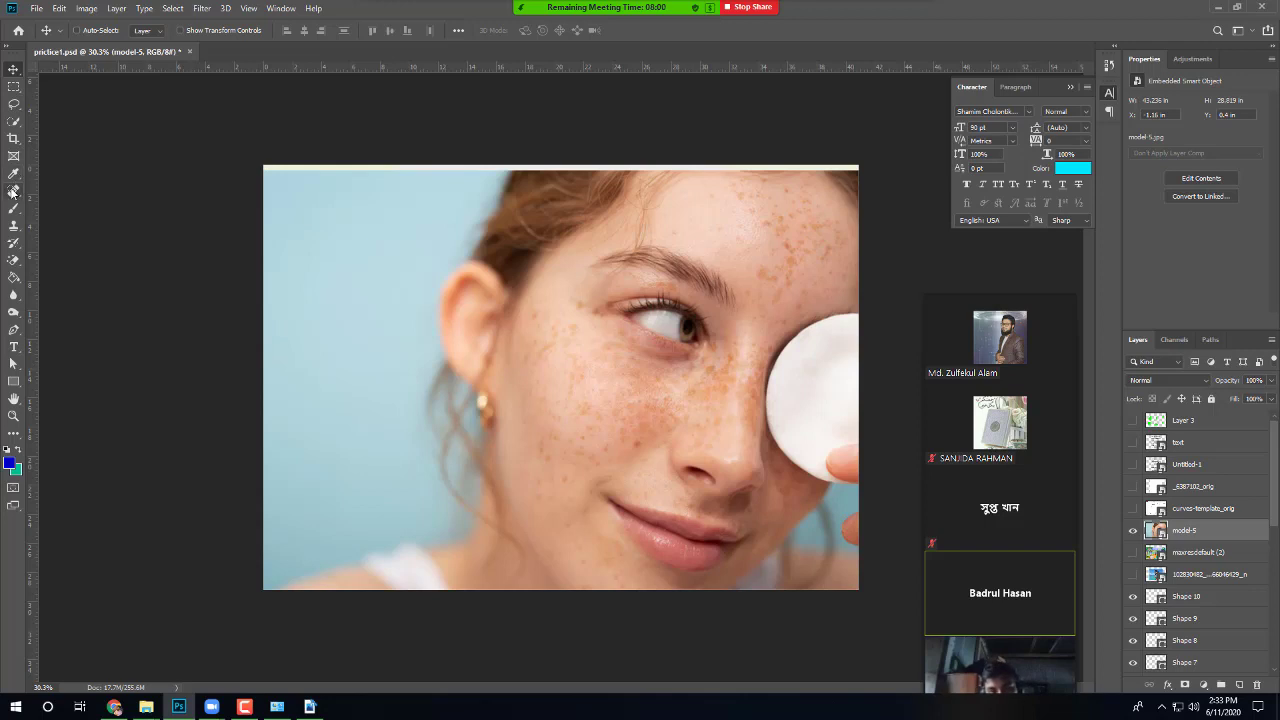
Step: Rasterize the model-5 smart object for retouching with the Spot Healing Brush
left_click_drag(13, 191, 60, 196)
left_click(590, 358)
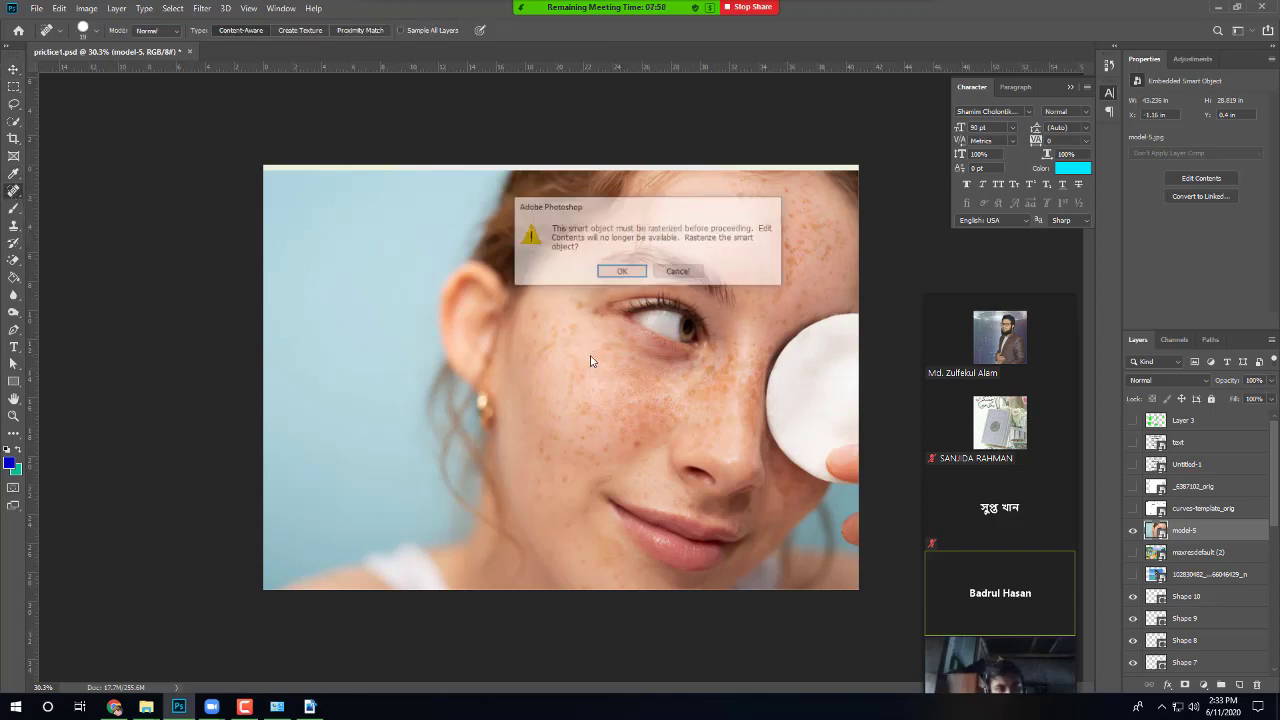
left_click(621, 271)
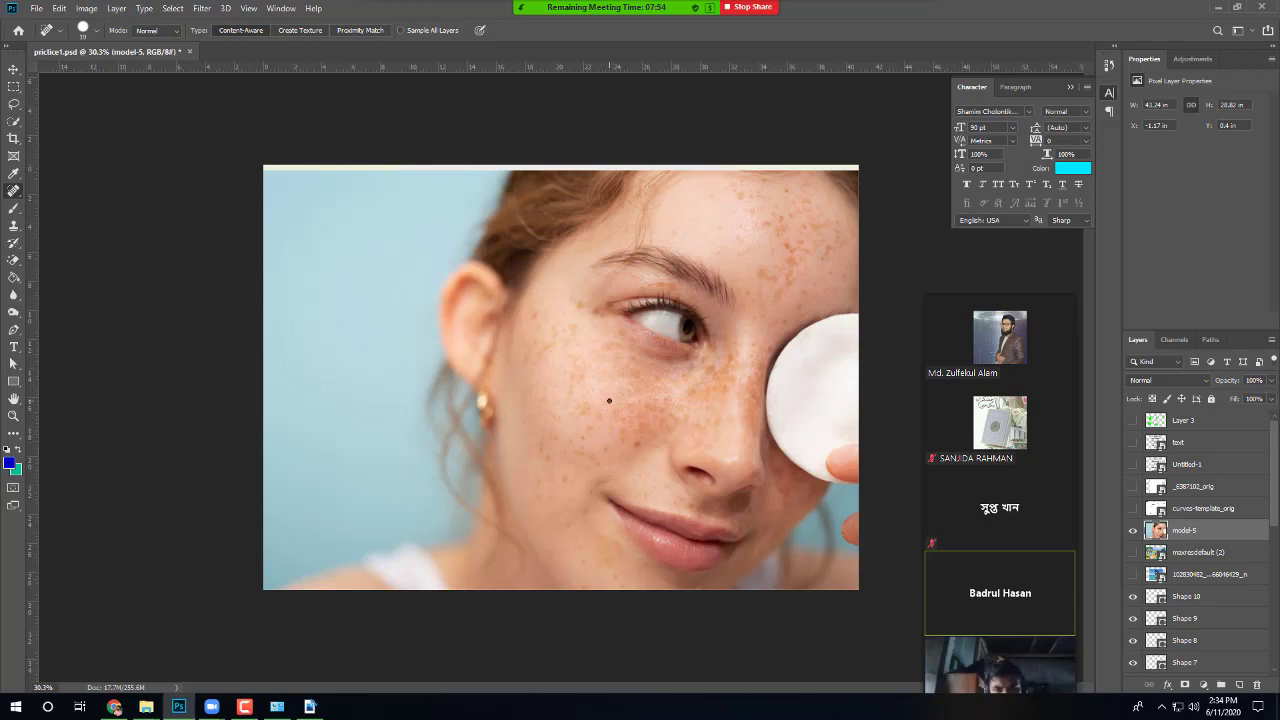
Step: Heal freckles on the cheek below the eye with fine diagonal Spot Healing Brush strokes
left_click_drag(598, 408, 599, 405)
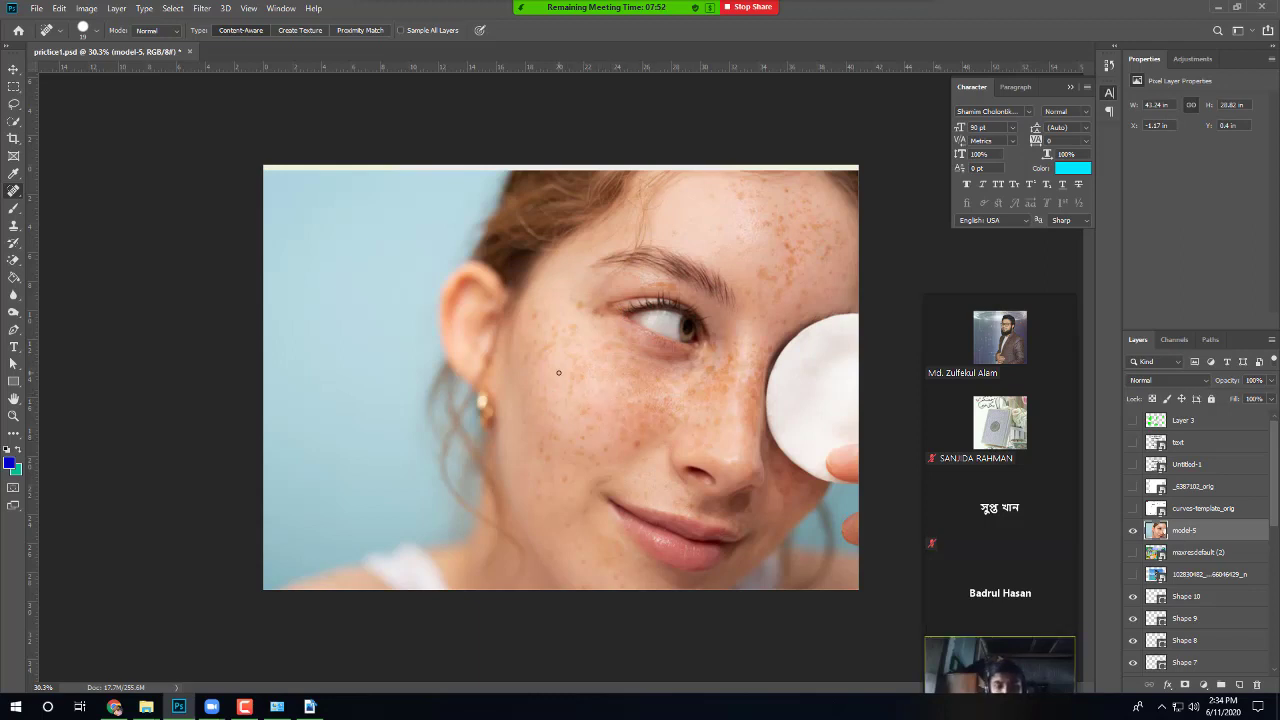
left_click_drag(570, 378, 636, 430)
left_click_drag(572, 360, 649, 413)
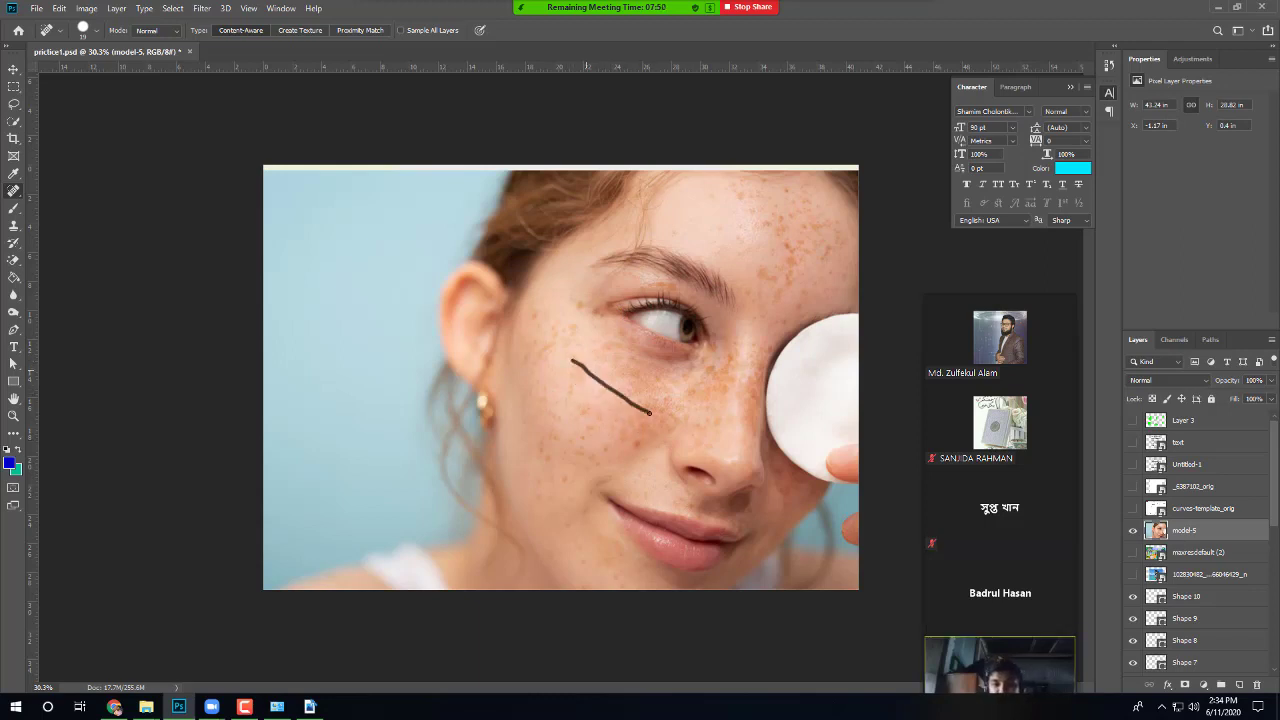
left_click_drag(575, 361, 673, 420)
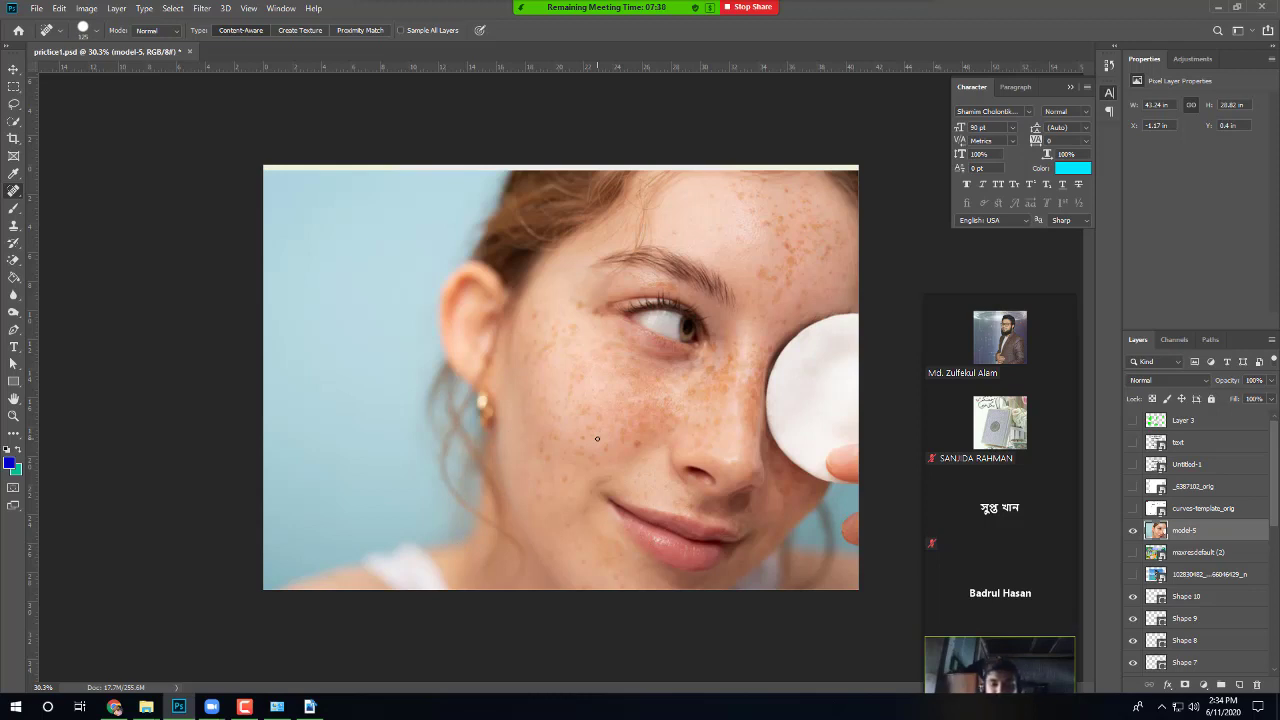
Step: Heal the freckles on the outer cheek from below the temple down to the jaw with the Spot Healing Brush
mouse_move(594, 394)
left_mouse_down()
mouse_move(648, 417)
mouse_move(580, 404)
mouse_move(643, 442)
mouse_move(571, 417)
left_mouse_up()
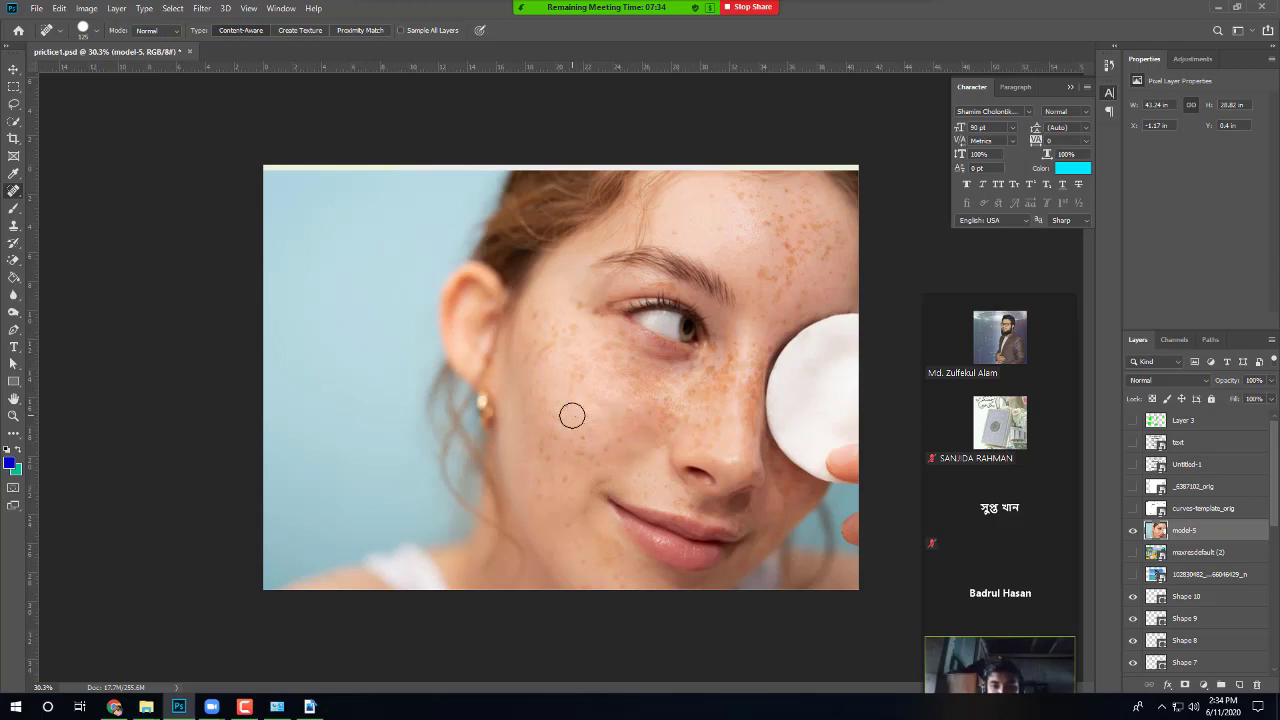
left_click(538, 348)
left_click_drag(523, 354, 536, 410)
left_click(529, 429)
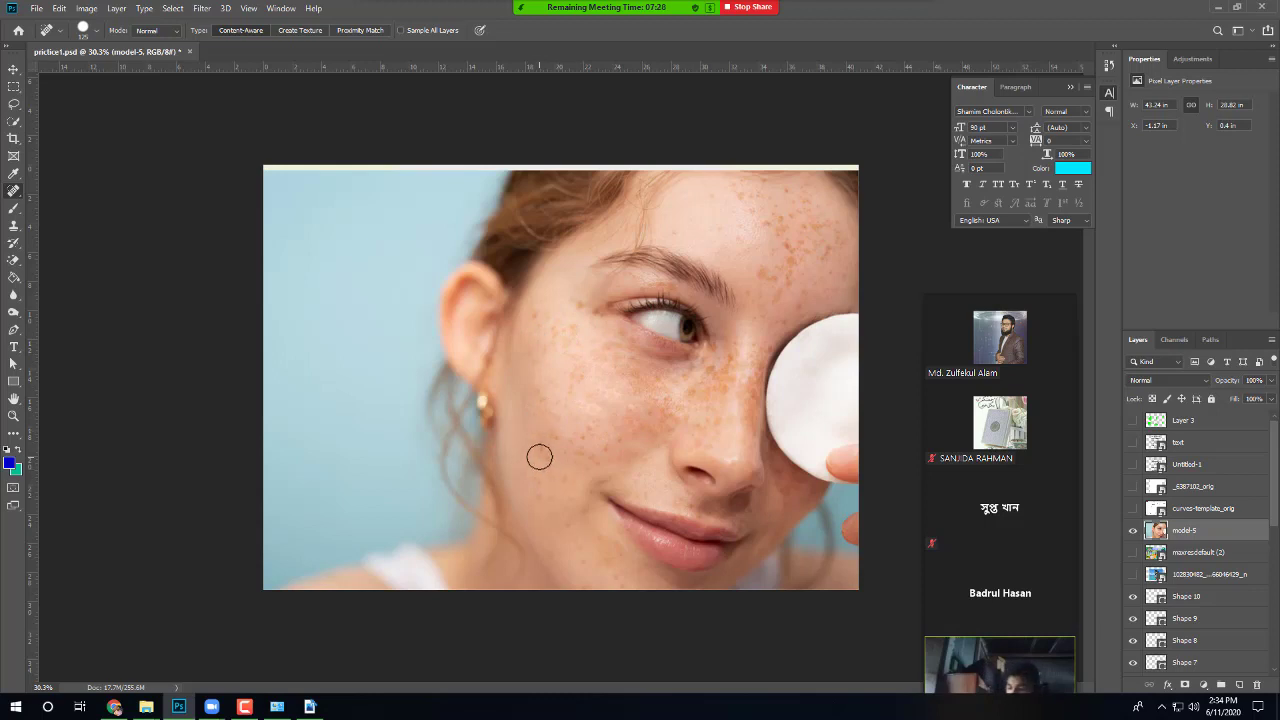
left_click_drag(539, 455, 558, 472)
left_click(556, 472)
left_click(562, 508)
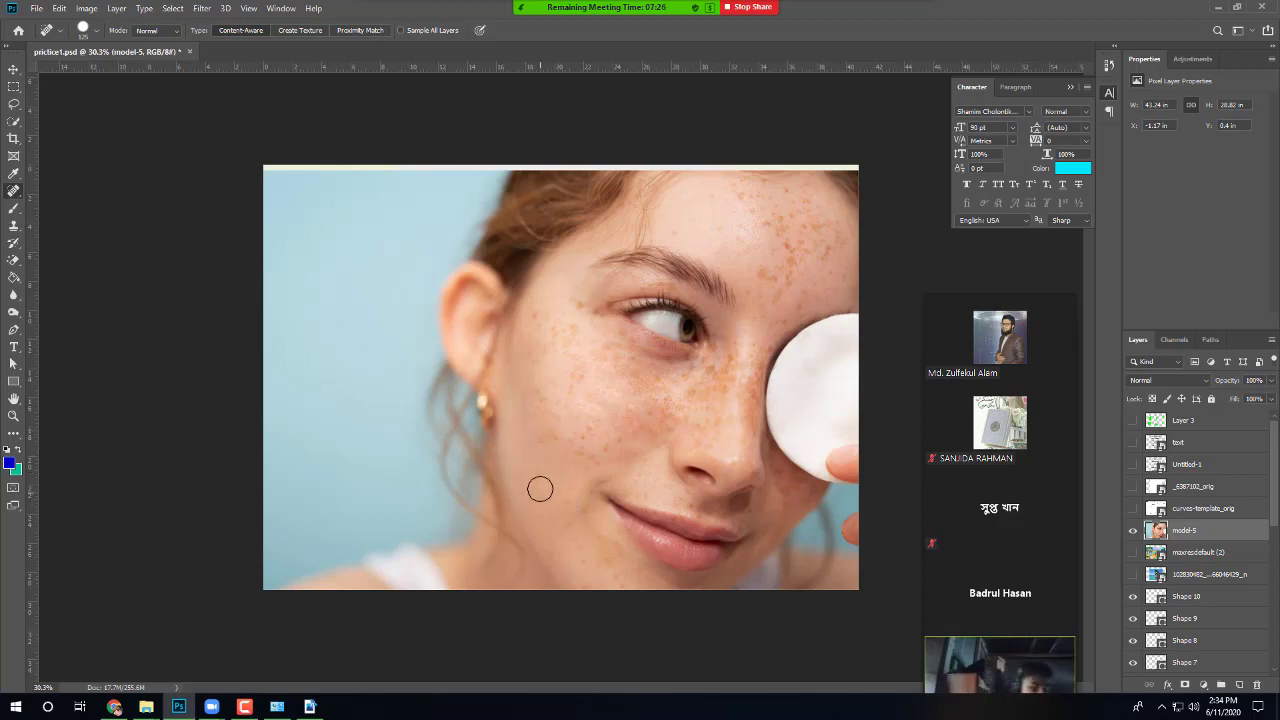
left_click(538, 488)
left_click(569, 438)
left_click(557, 440)
left_click(544, 429)
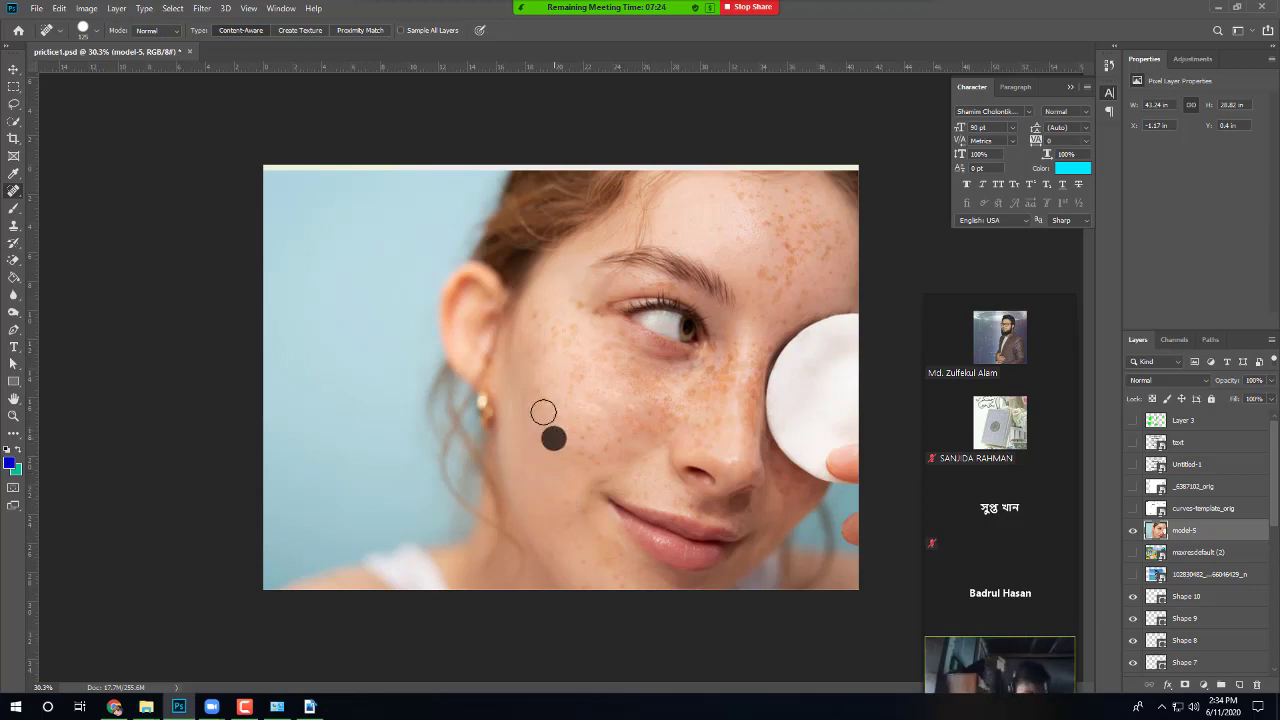
Step: Heal the spots beneath the eye and outward toward the temple using short Spot Healing Brush dabs instead of one long stroke
mouse_move(530, 358)
left_mouse_down()
mouse_move(581, 383)
mouse_move(572, 371)
mouse_move(650, 383)
mouse_move(694, 368)
mouse_move(607, 349)
mouse_move(568, 298)
left_mouse_up()
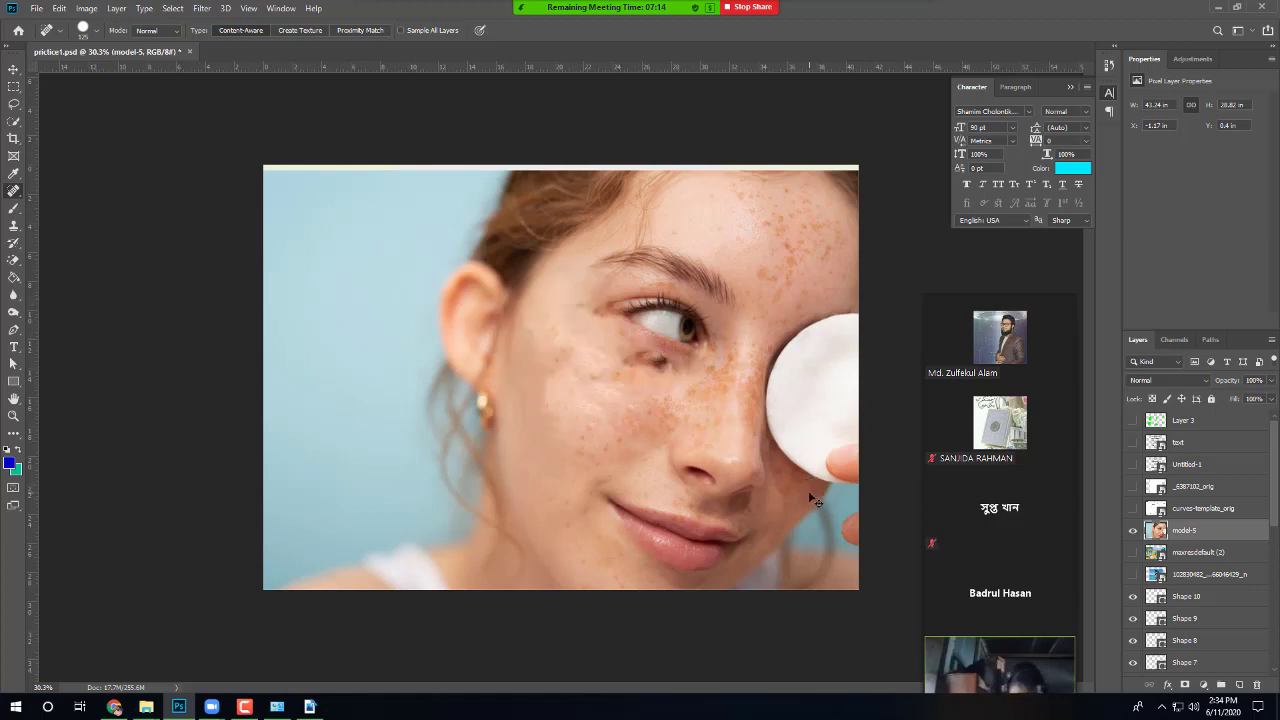
left_click(679, 372)
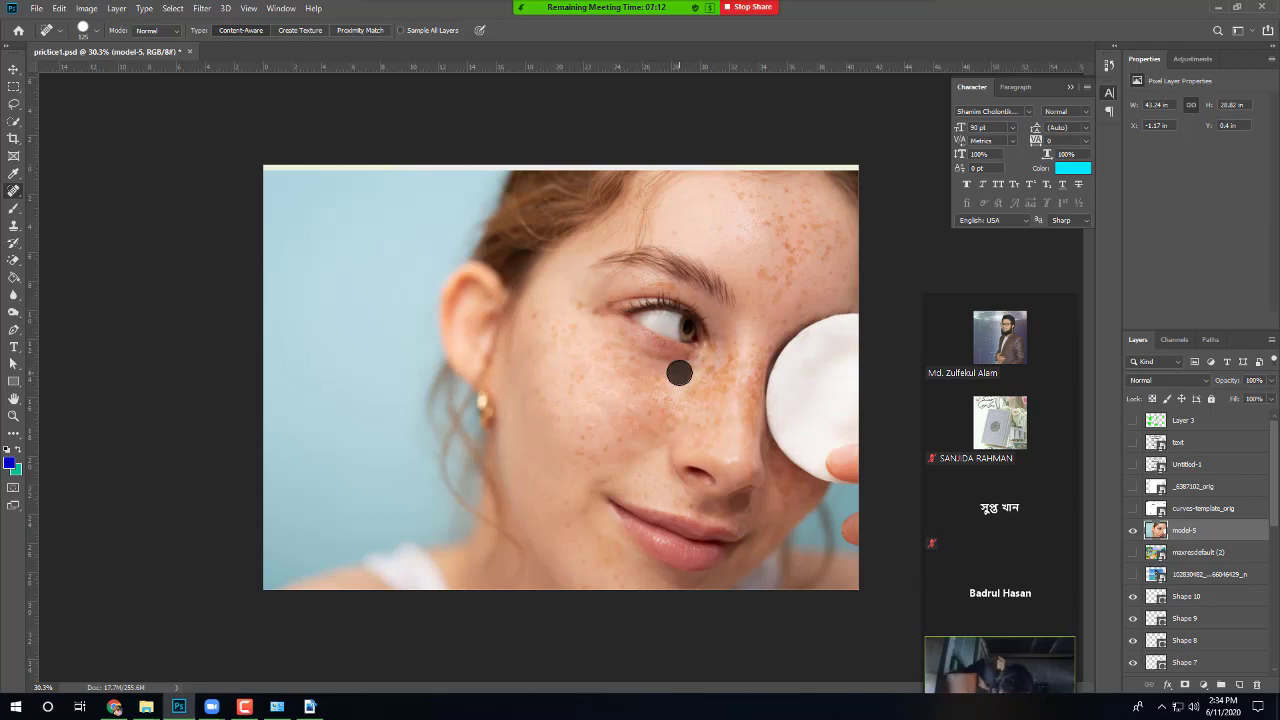
left_click(655, 372)
left_click(643, 367)
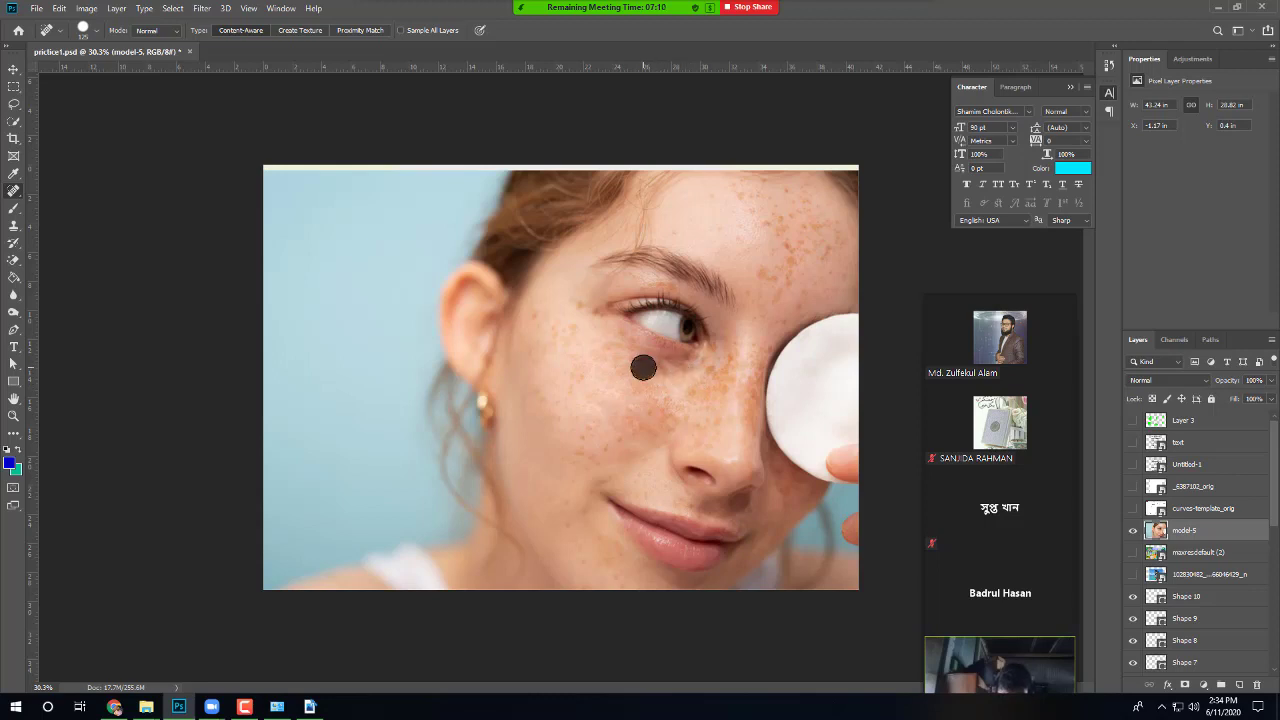
left_click(628, 363)
left_click(607, 355)
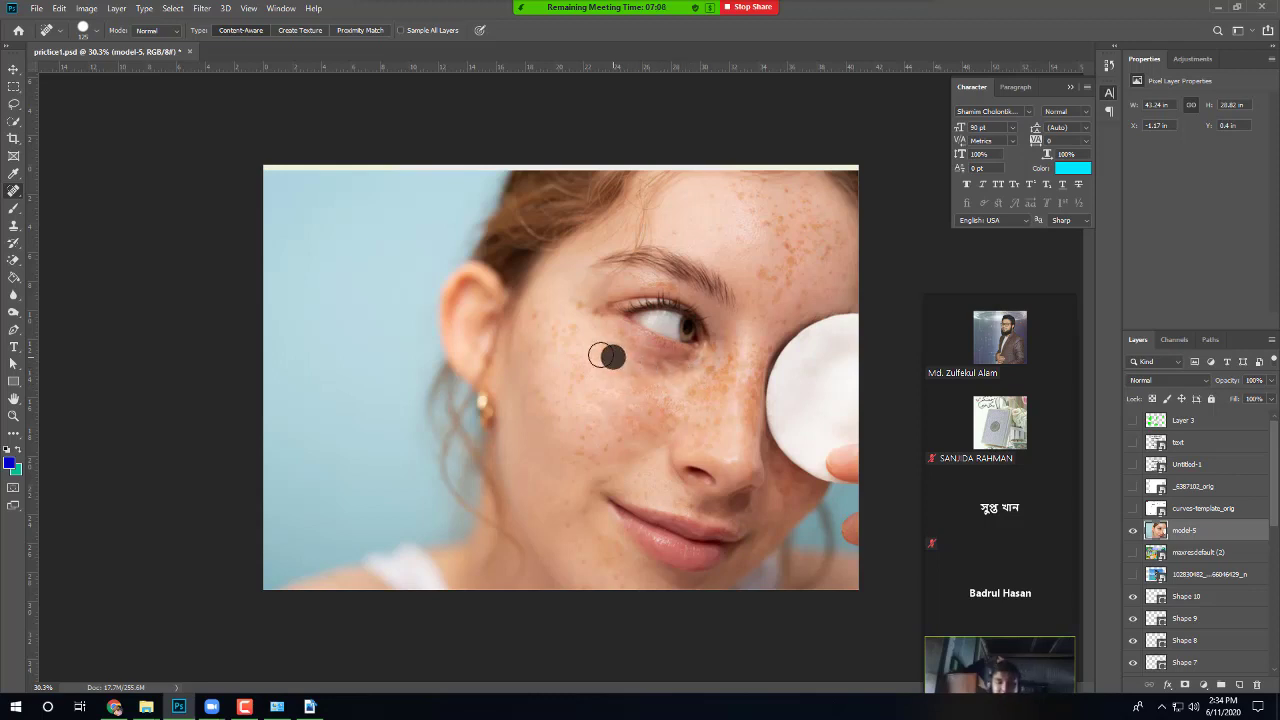
left_click(575, 330)
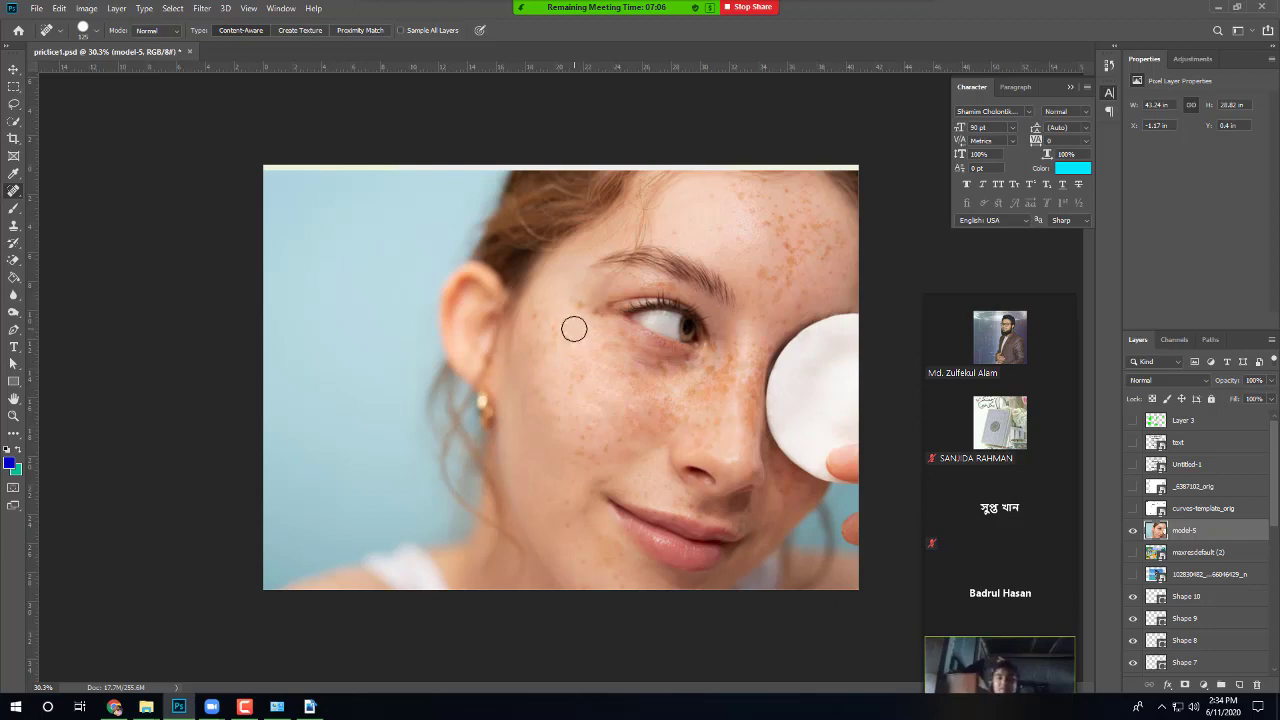
left_click(562, 328)
left_click(562, 347)
Step: Heal several larger freckles across the middle of the cheek at about 70% zoom
scroll(562, 347, "up", 5)
left_click(597, 408)
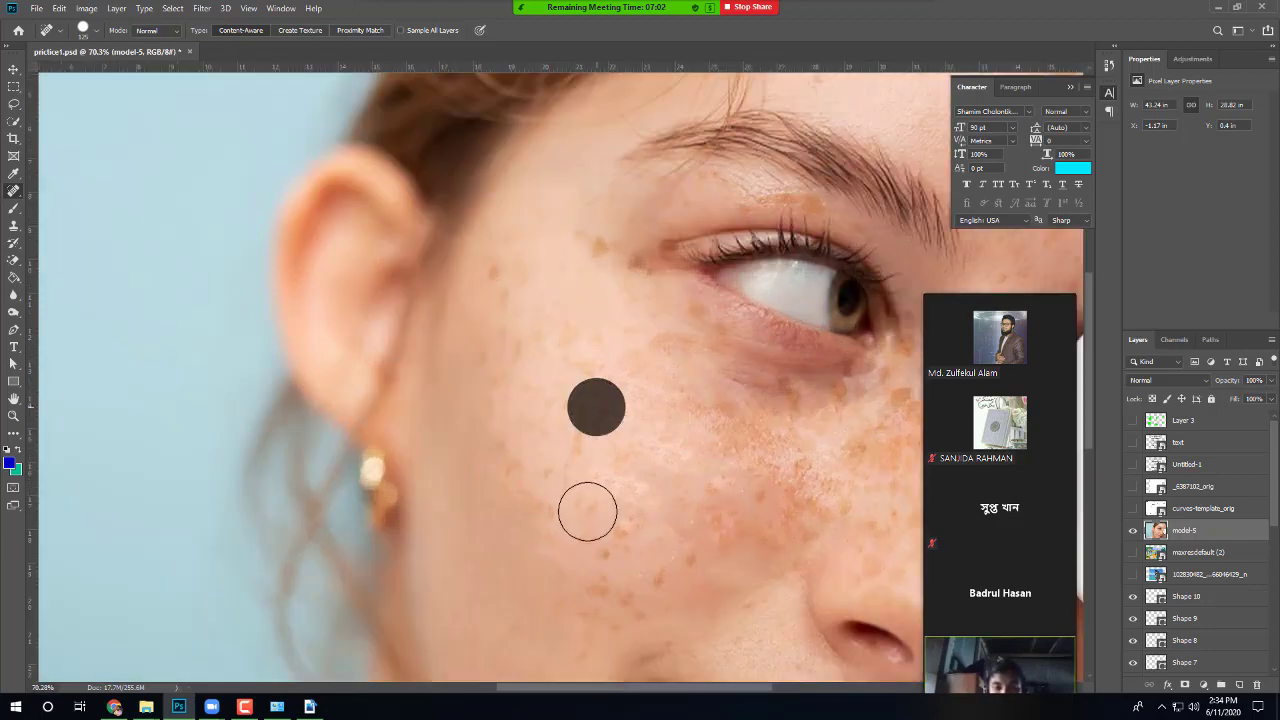
left_click(563, 444)
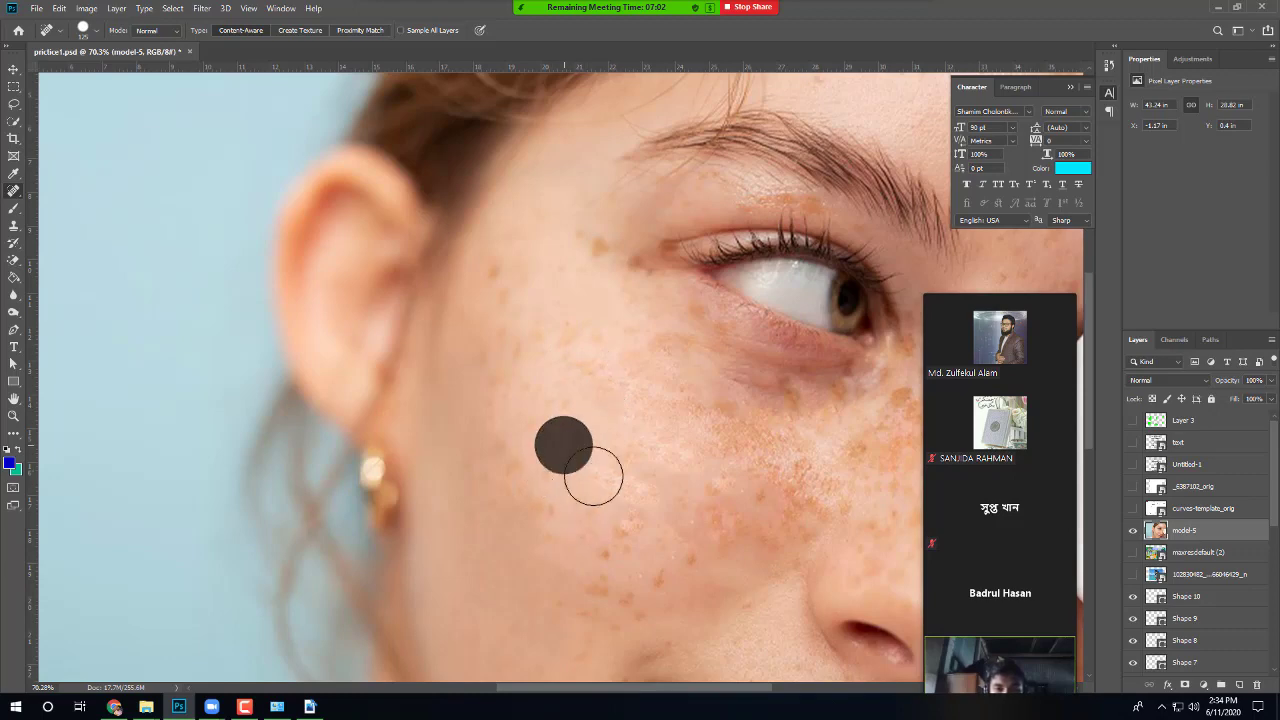
left_click(717, 517)
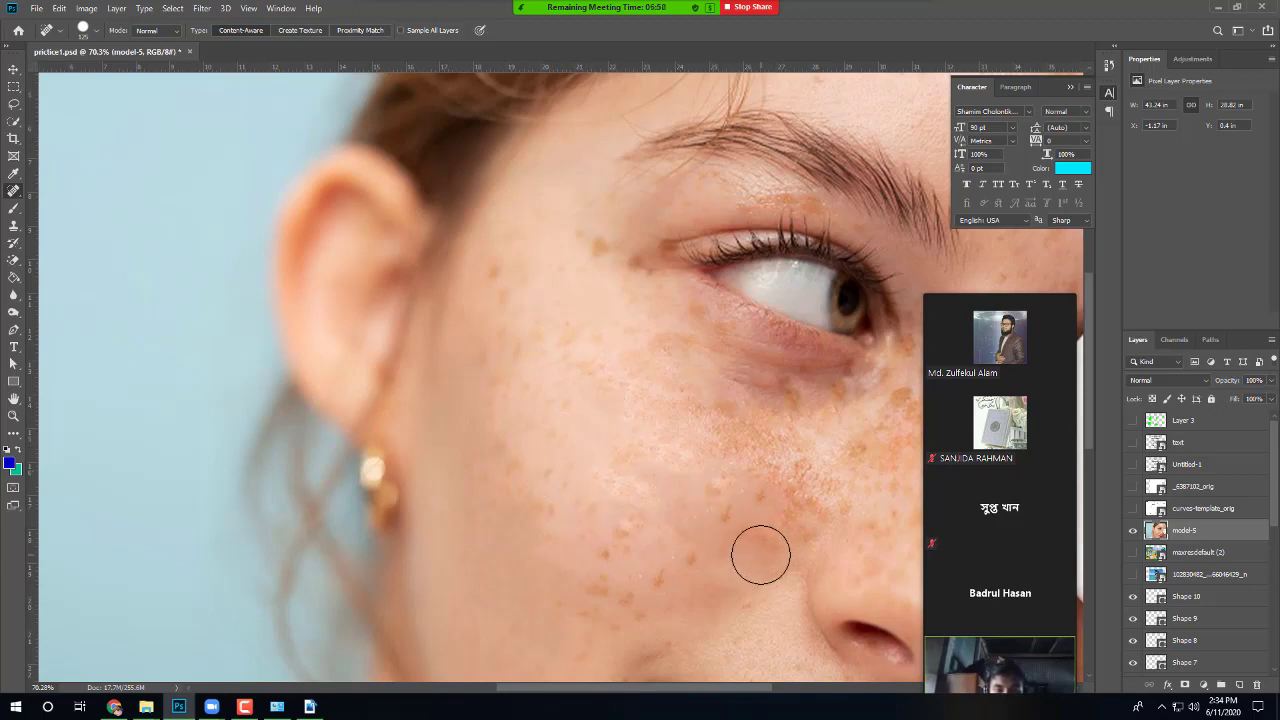
Step: Reduce the Spot Healing Brush size to 45 and heal the small freckles on the inner cheek beside the nose
key("[")
key("[")
key("[")
key("[")
key("[")
key("[")
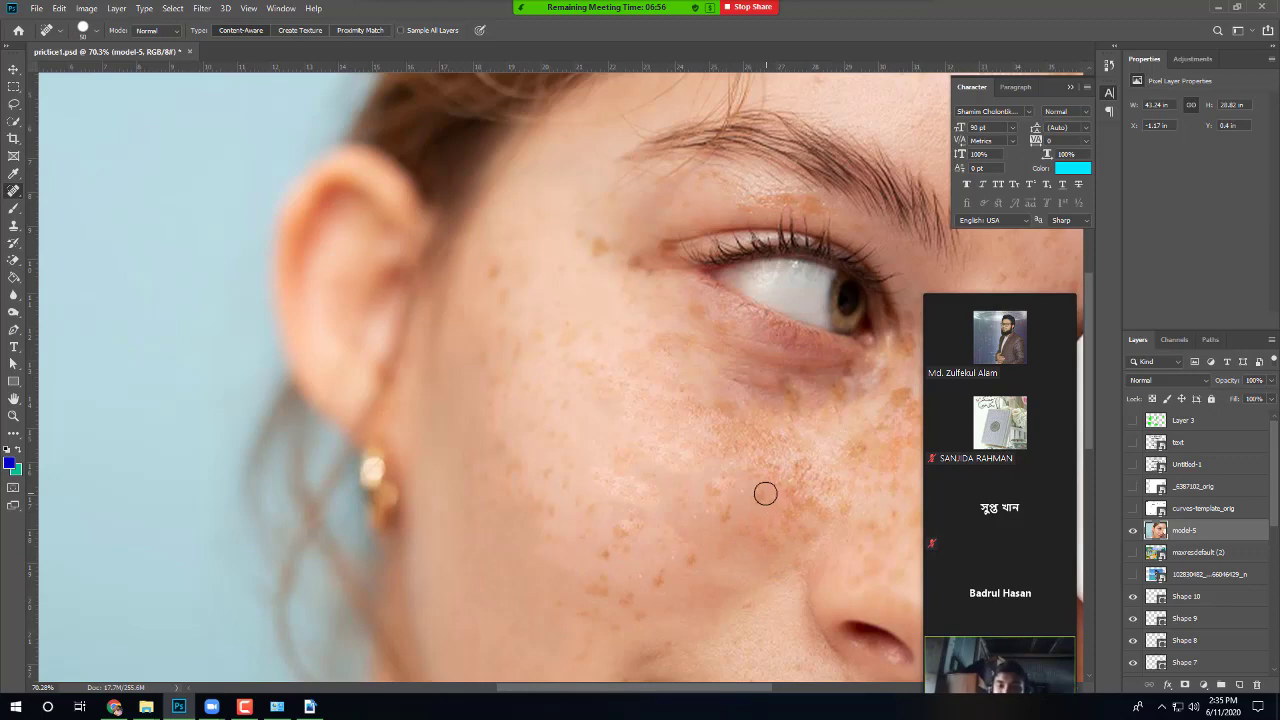
left_click(729, 517)
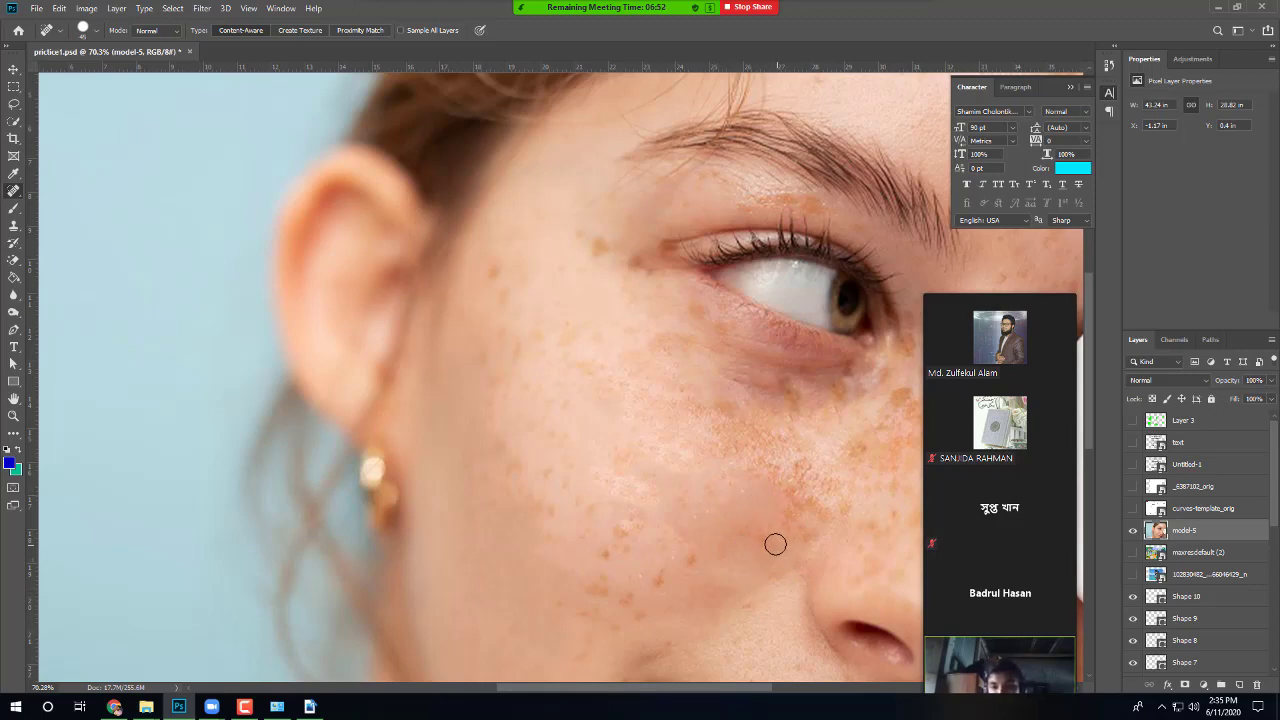
left_click(760, 534)
left_click(805, 495)
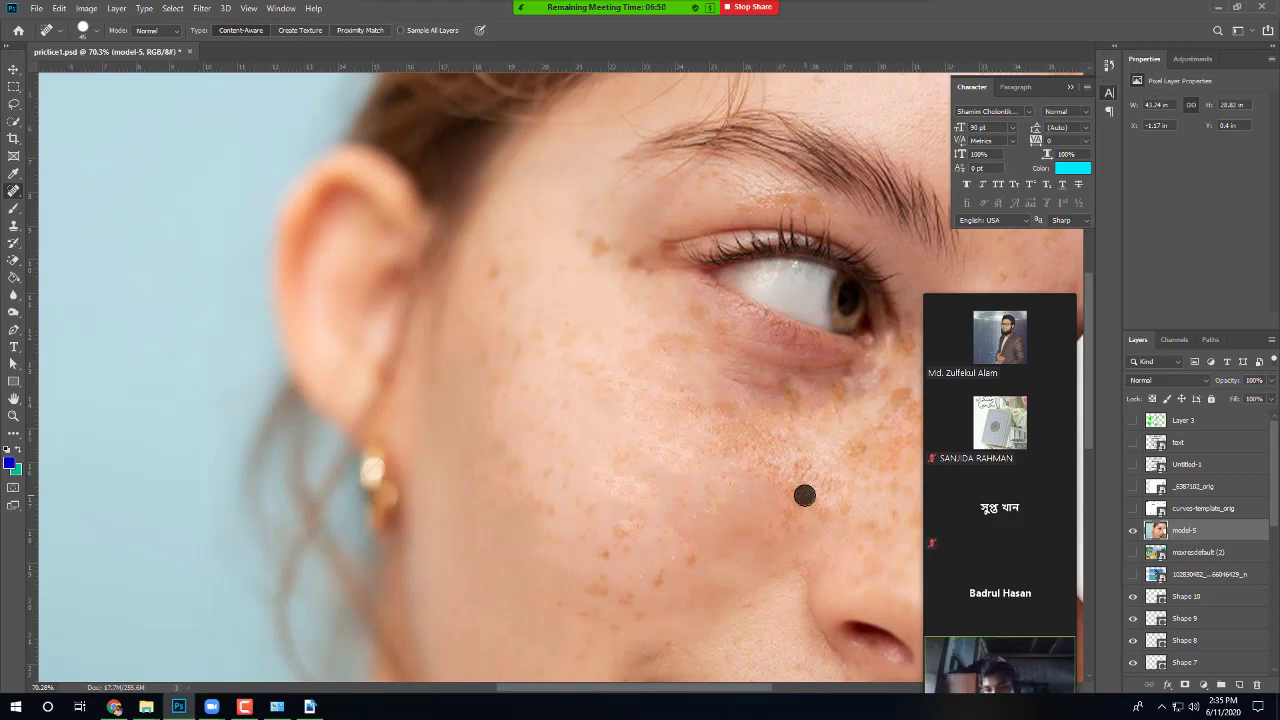
left_click(716, 453)
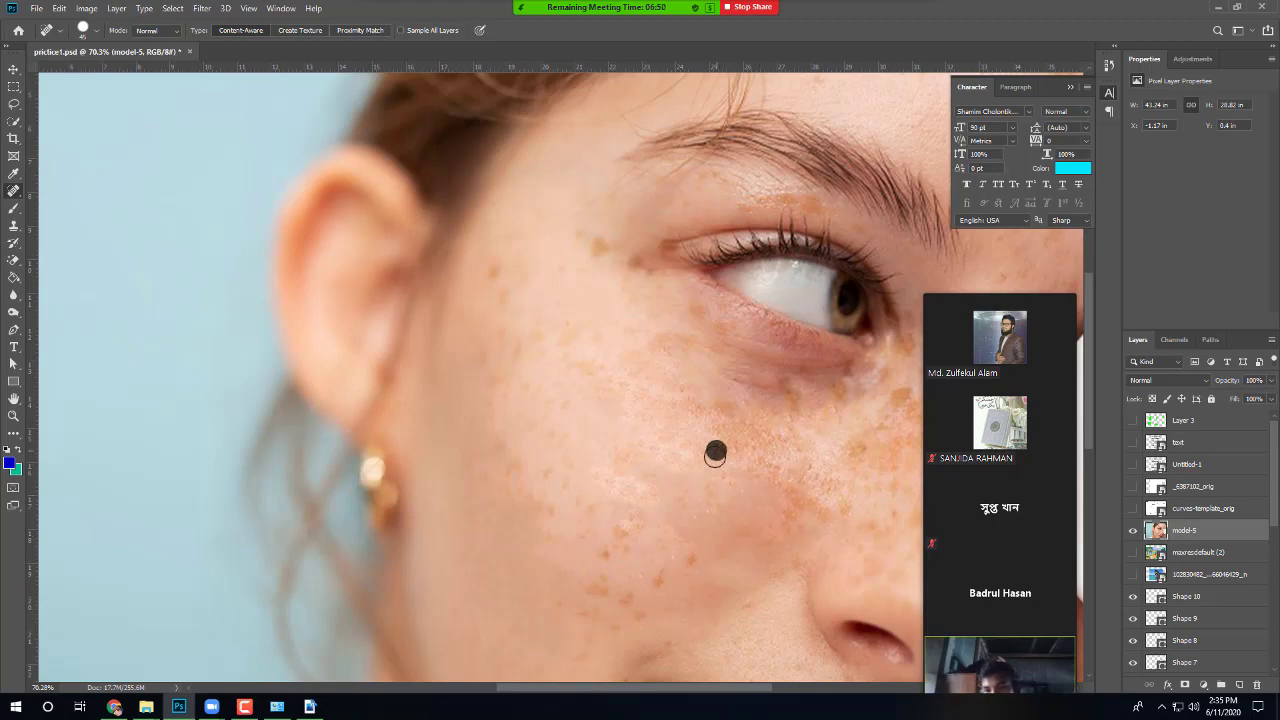
Step: Heal the brown spots on the lower cheek above the mouth corner
left_click(606, 583)
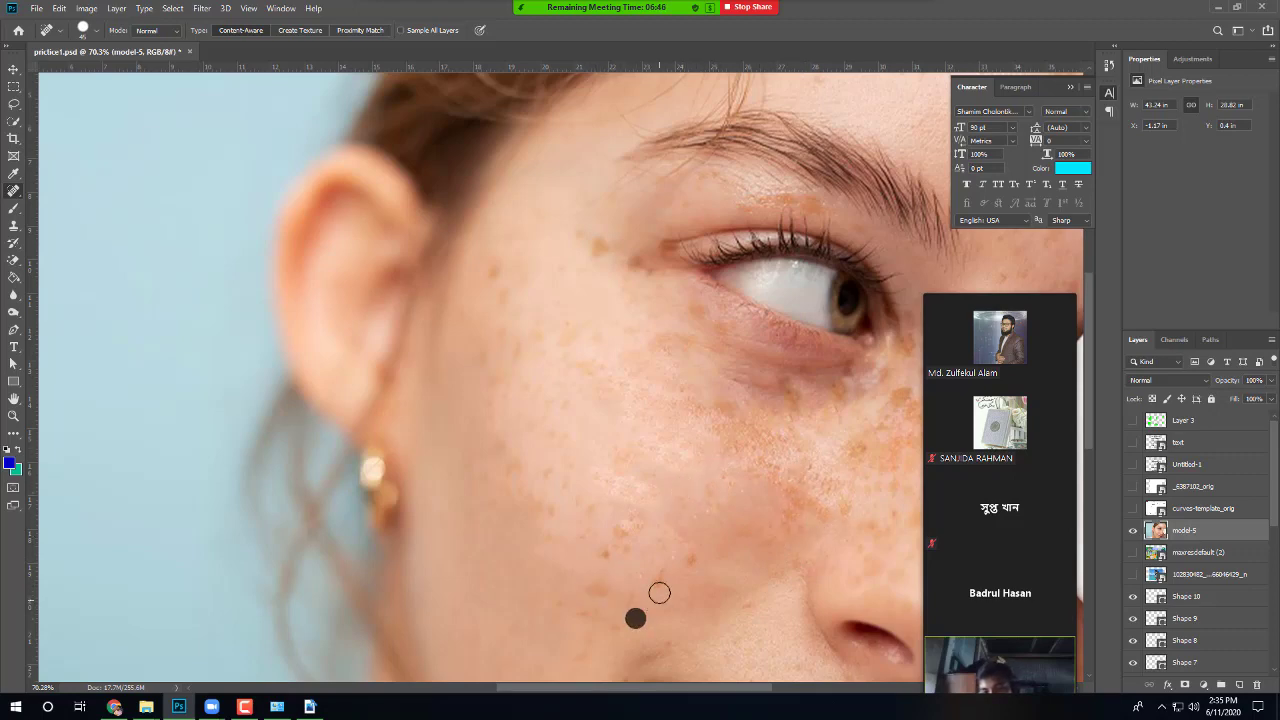
left_click(660, 581)
left_click(686, 570)
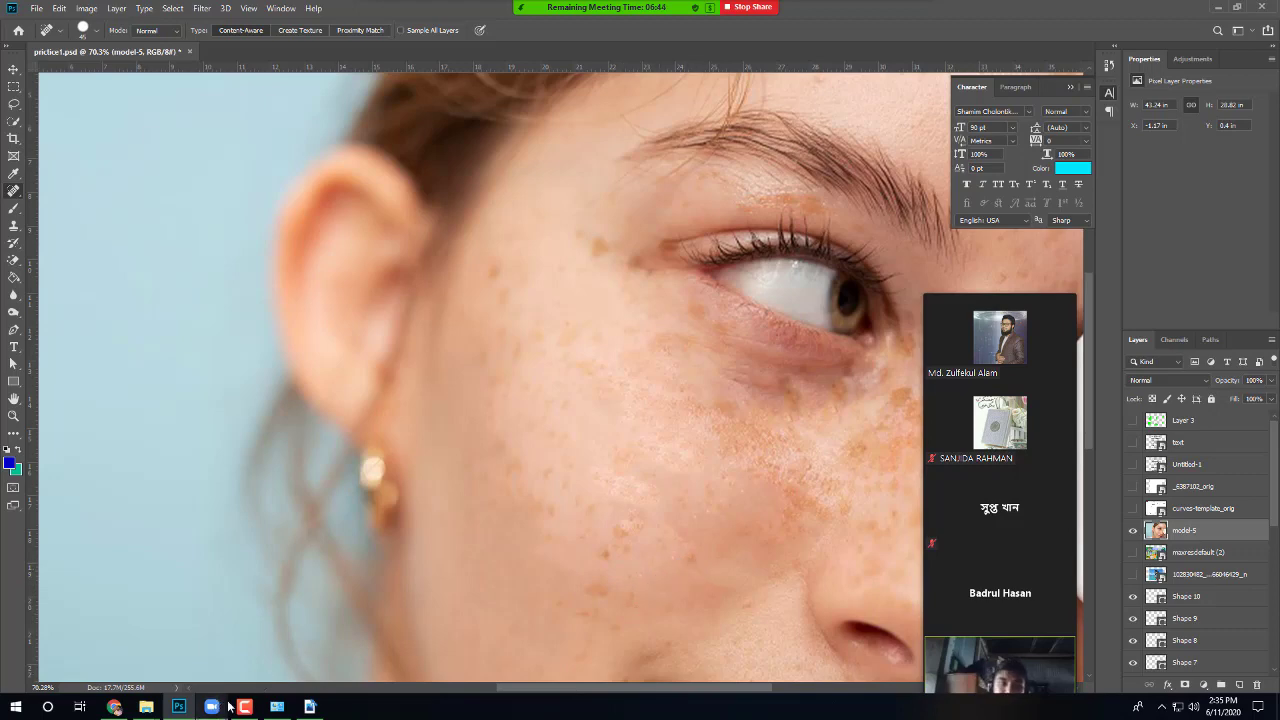
left_click(244, 707)
left_click(244, 707)
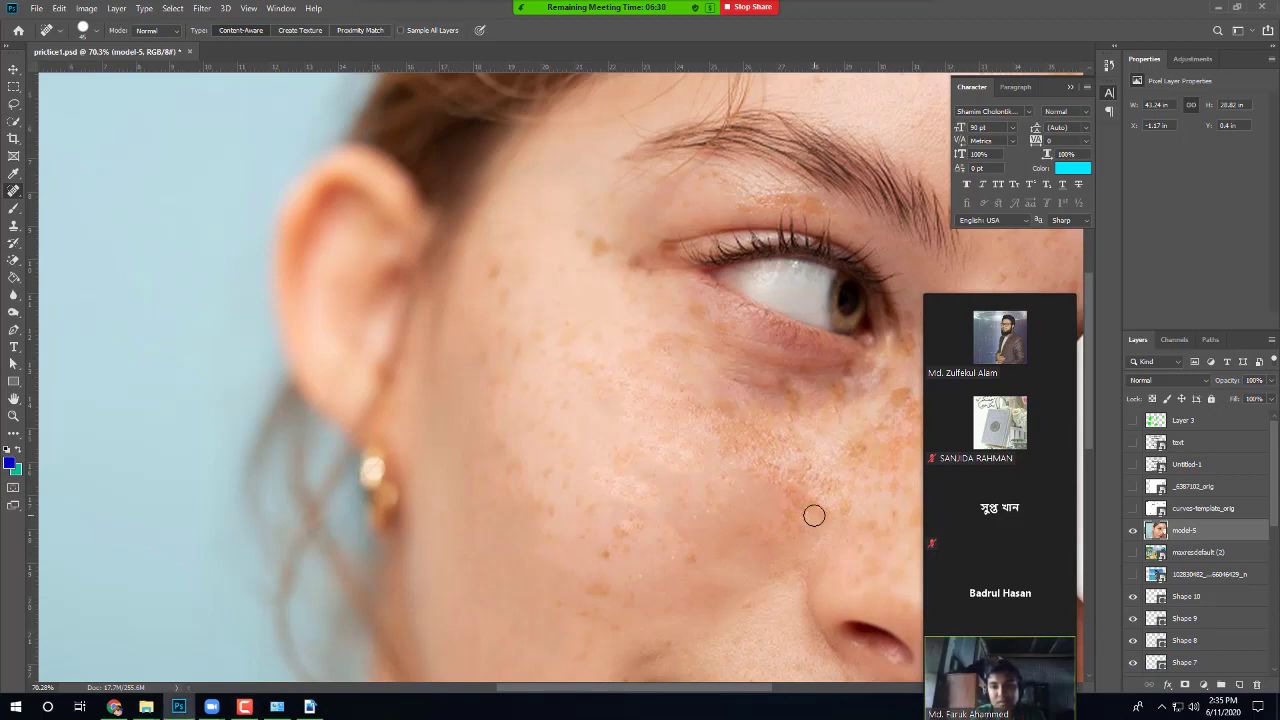
Step: Heal the freckles along the side of the nose just below the inner corner of the eye
mouse_move(814, 514)
left_mouse_down()
mouse_move(574, 508)
mouse_move(392, 445)
left_mouse_up()
left_click(457, 380)
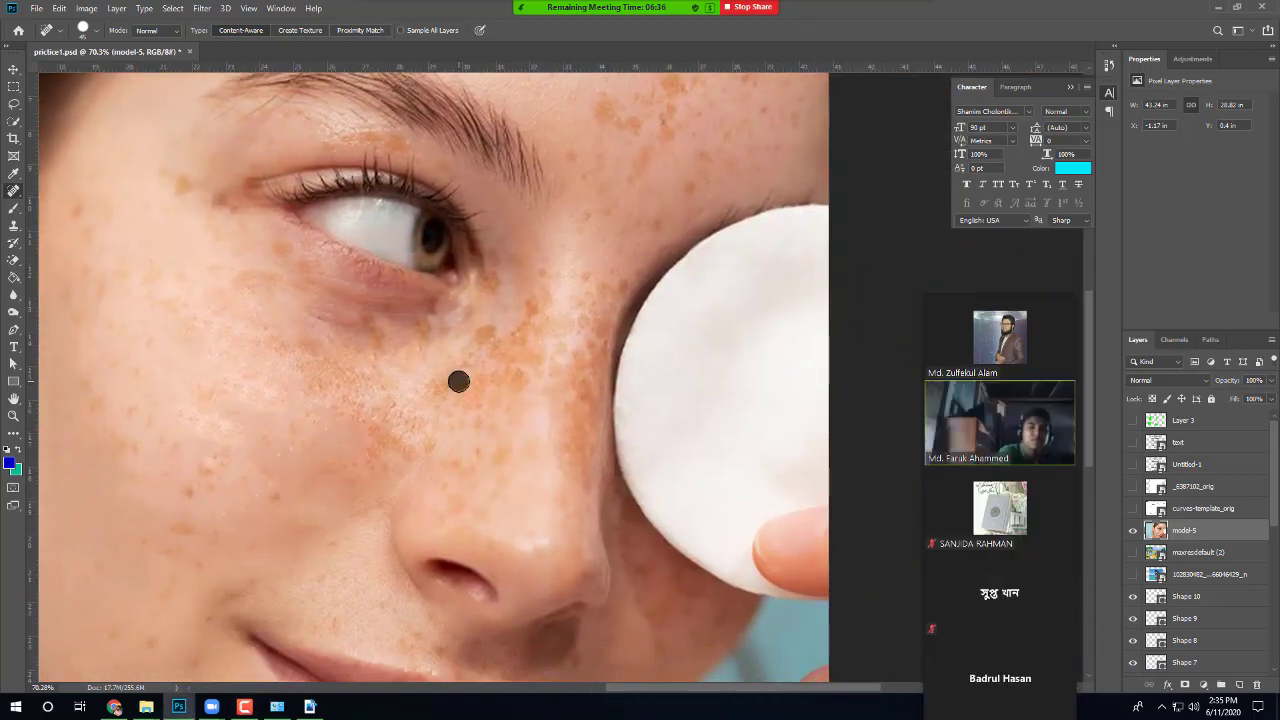
left_click(482, 342)
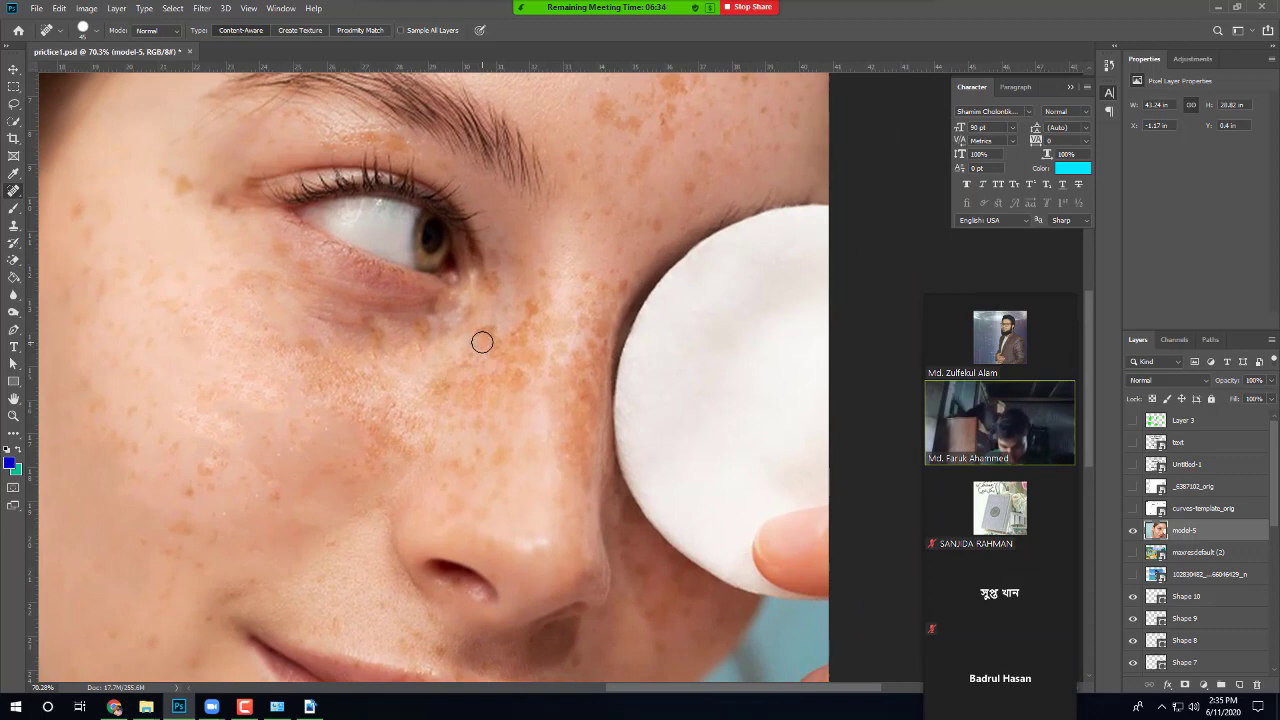
left_click(489, 338)
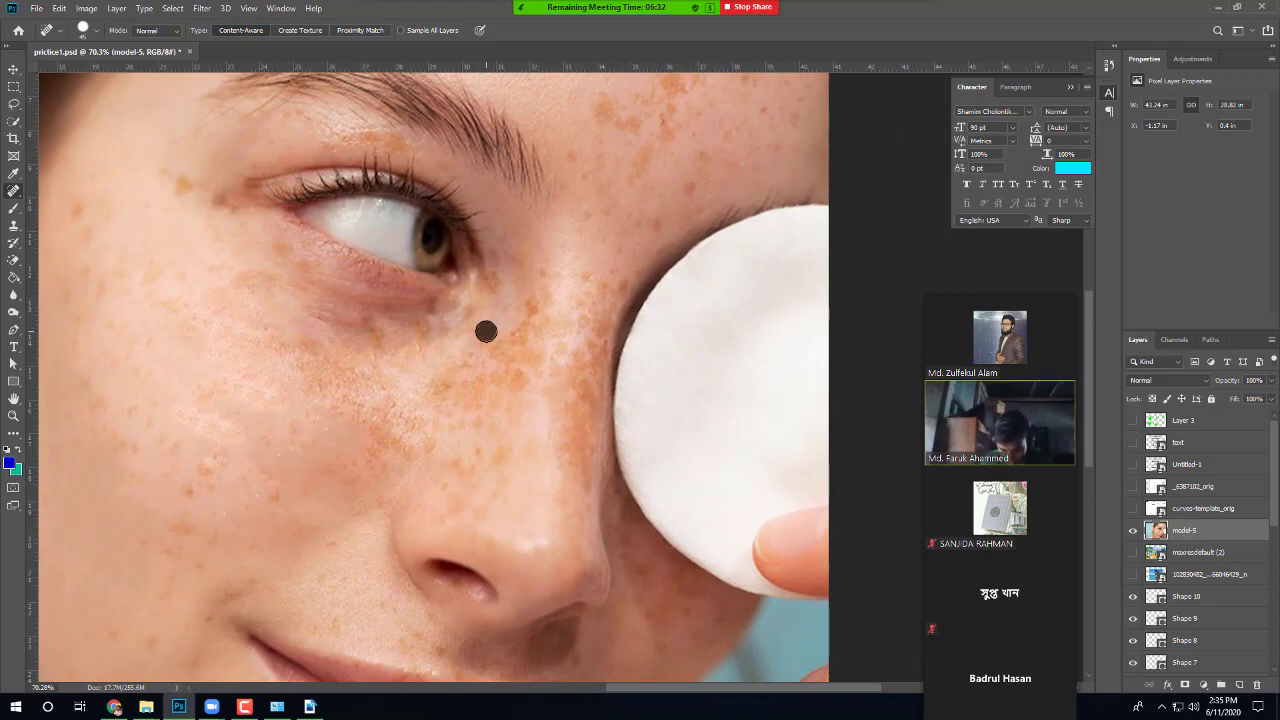
left_click(489, 354)
left_click(481, 335)
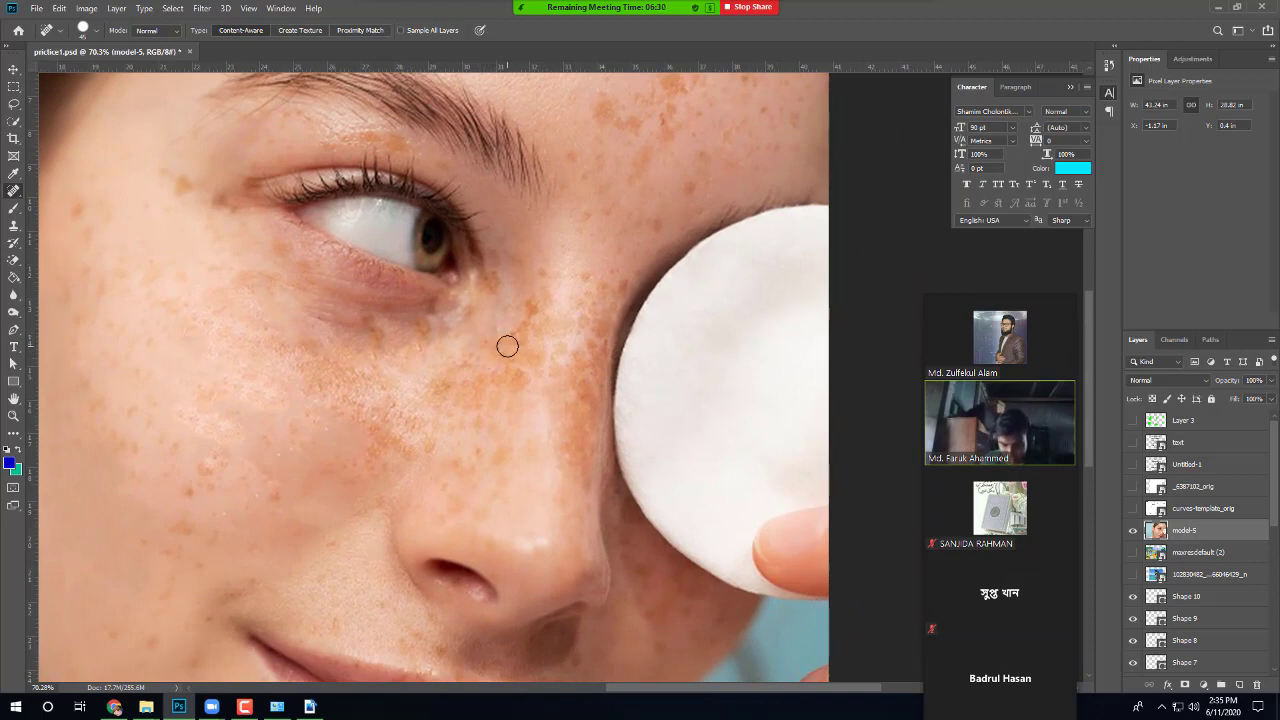
left_click(507, 346)
left_click(486, 347)
left_click(517, 377)
left_click(488, 385)
Step: Heal the reddish spots from the nose-side cheek diagonally up to the skin below the eye
left_click(420, 424)
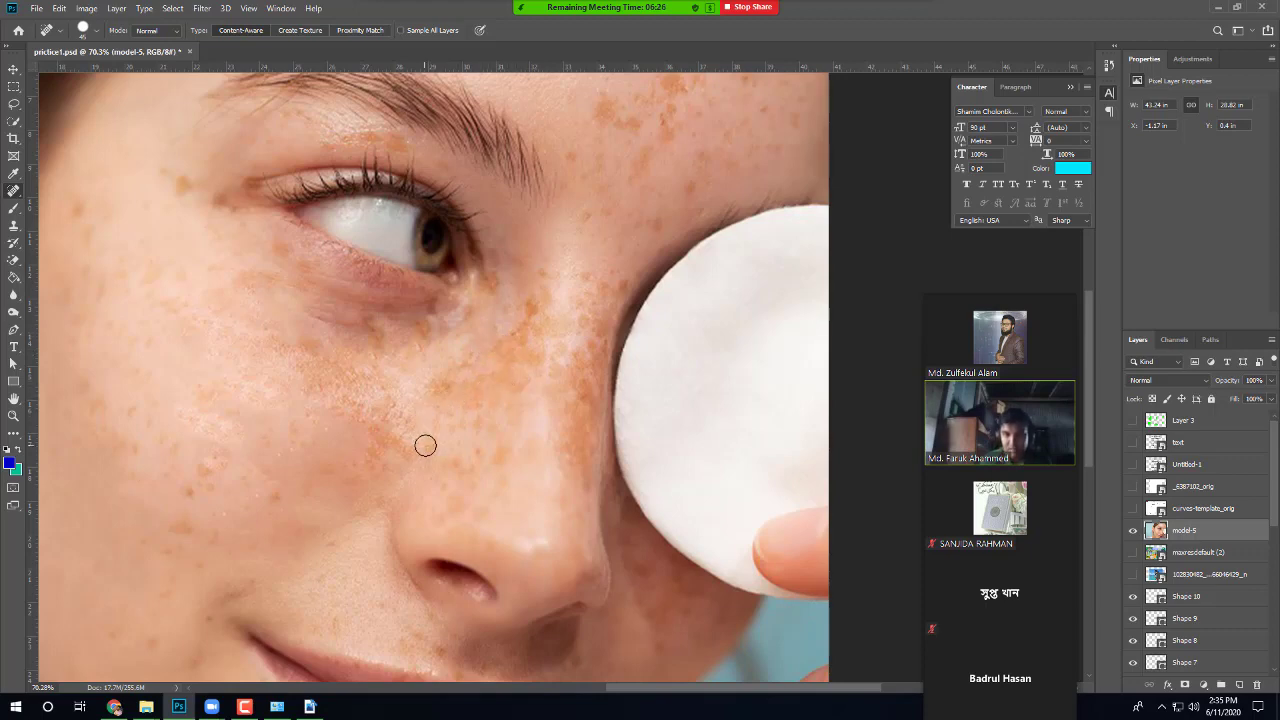
left_click(374, 449)
left_click(376, 433)
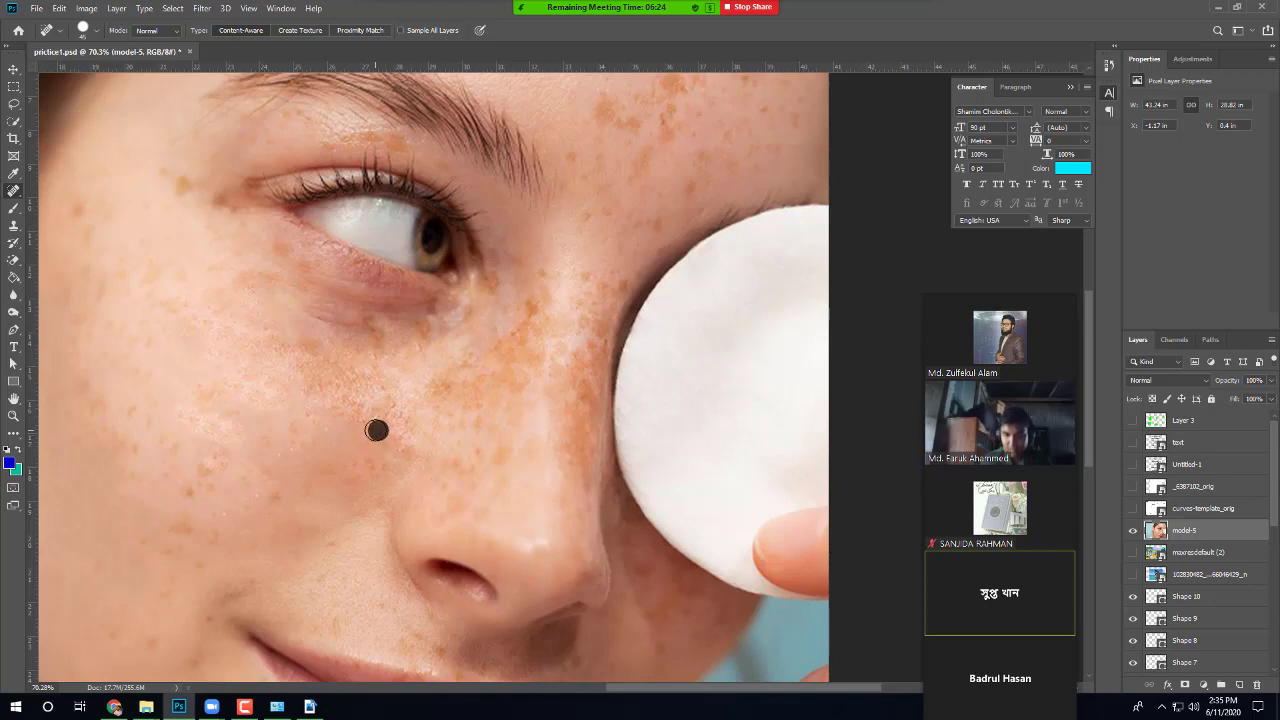
left_click(350, 406)
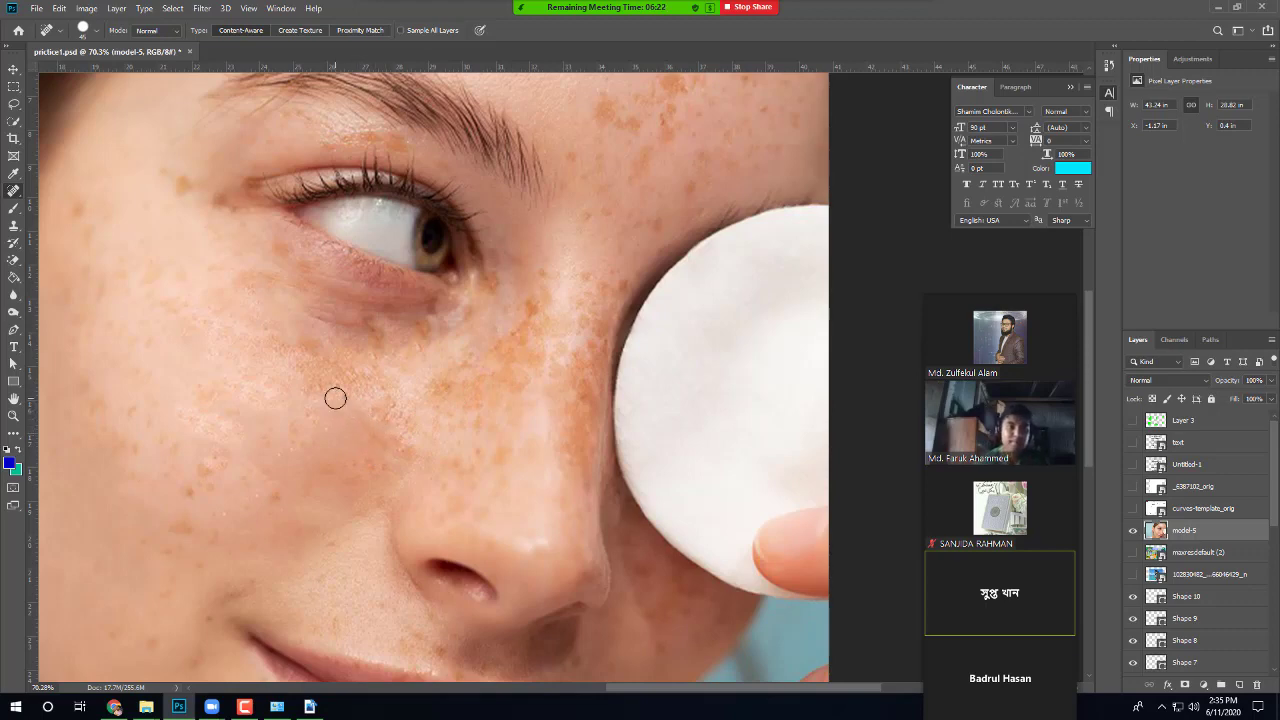
left_click(333, 397)
left_click(321, 391)
left_click(310, 358)
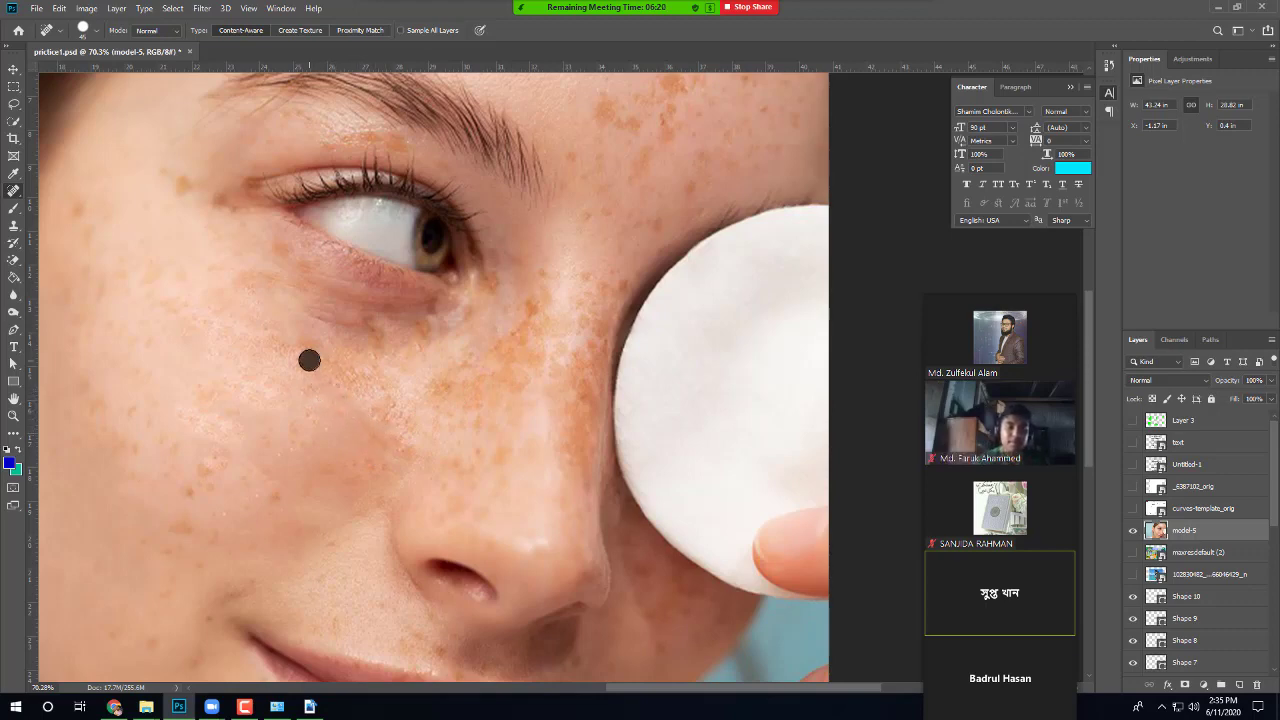
Step: Heal the cluster of small freckles on the upper cheek below the under-eye crease
left_click(339, 368)
left_click(329, 380)
left_click(340, 377)
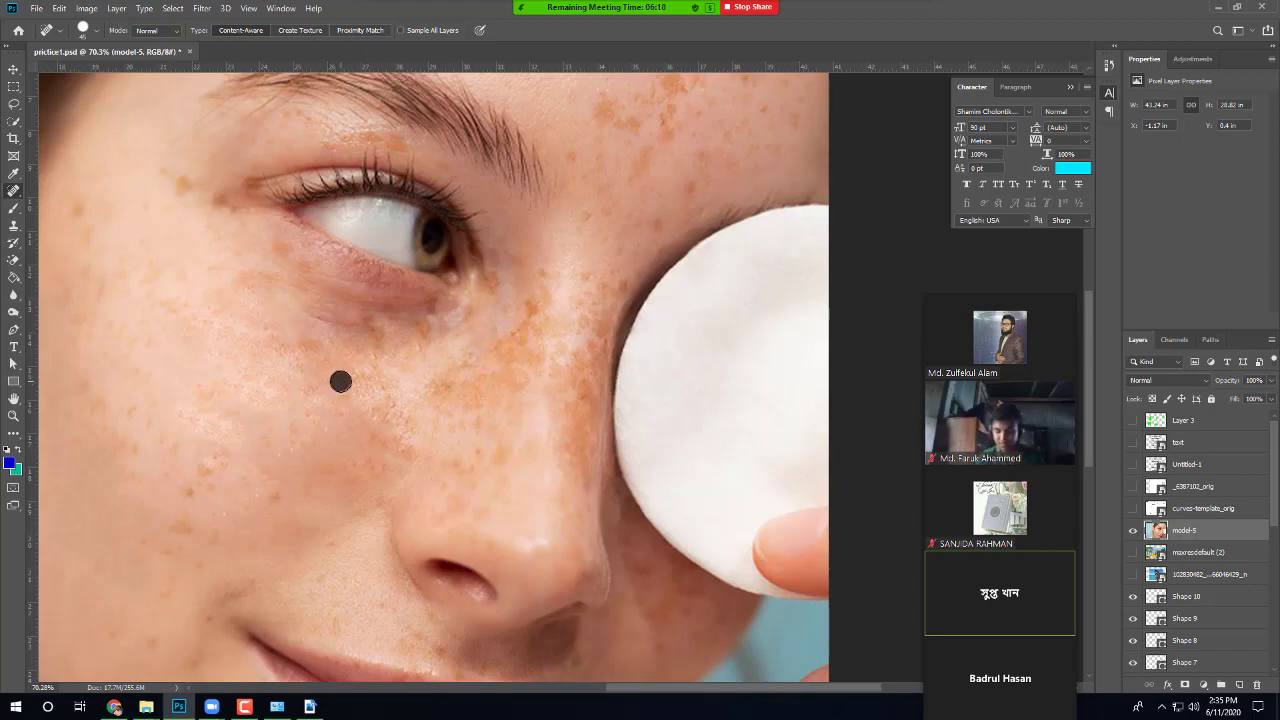
left_click(346, 374)
left_click(363, 374)
left_click(366, 386)
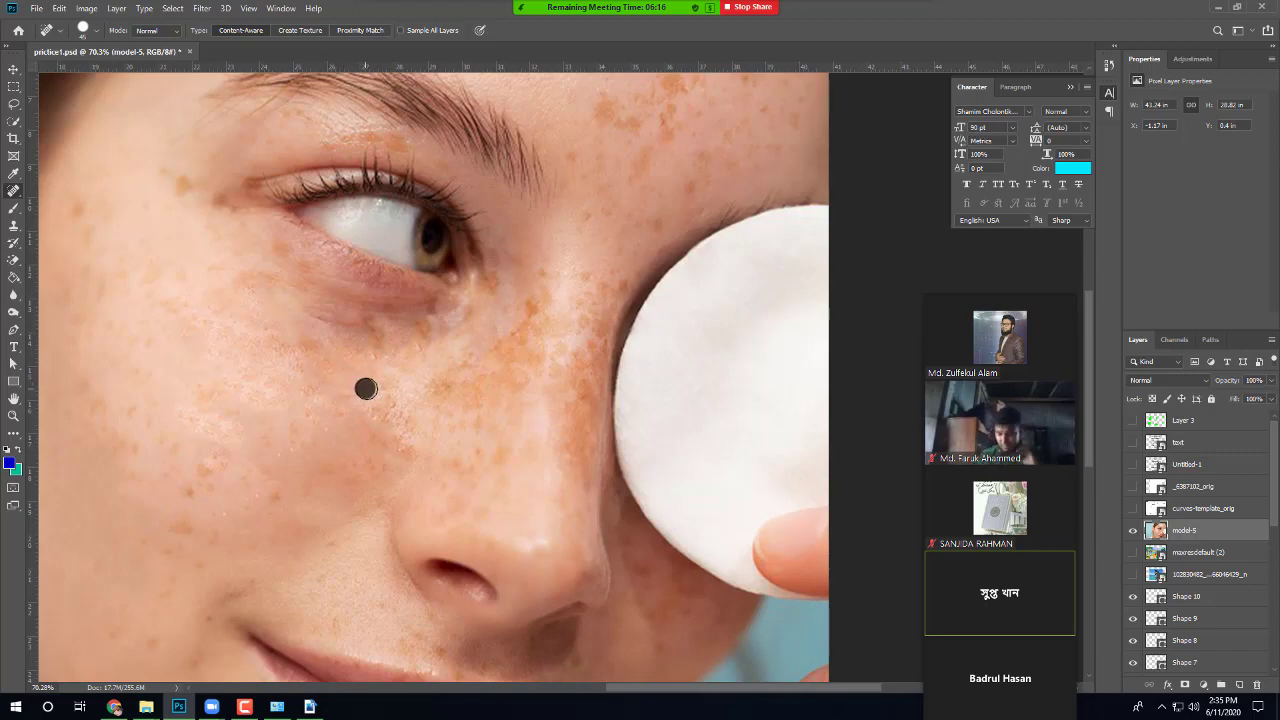
Step: Heal the red patch of freckles on the cheek along the crease next to the nose
left_click(380, 389)
left_click(393, 407)
left_click(398, 421)
left_click(405, 451)
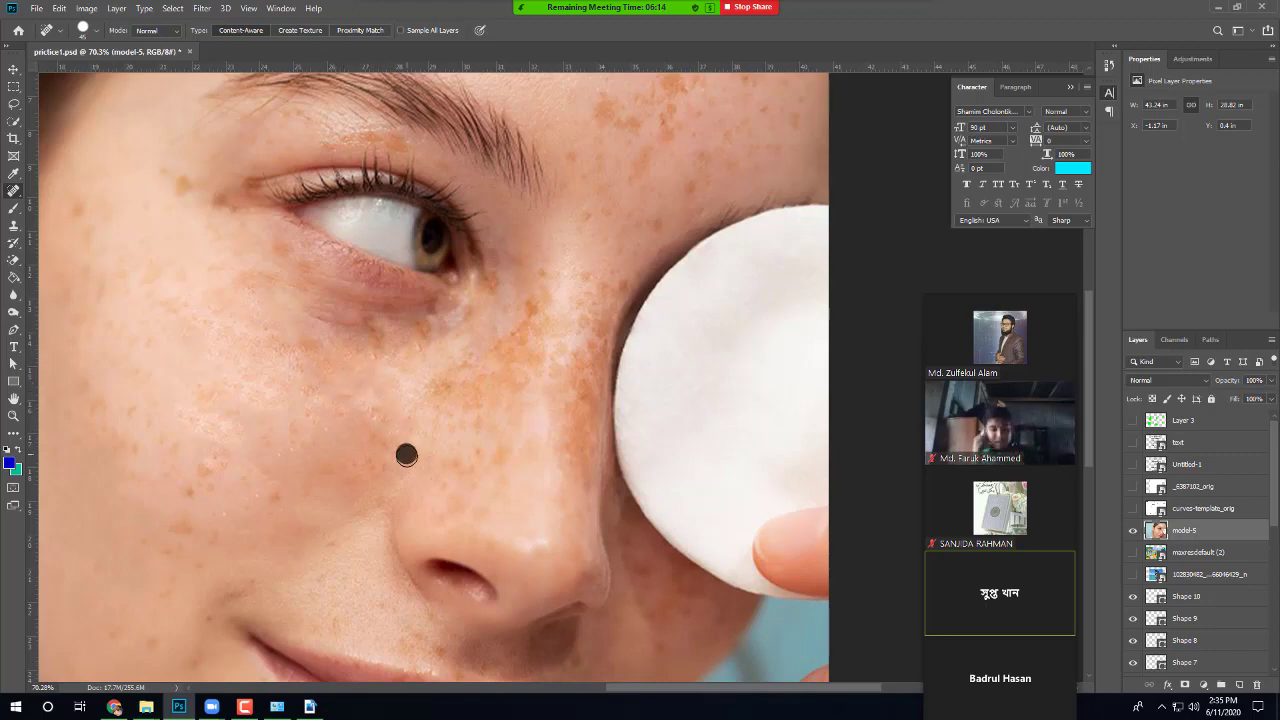
left_click(389, 420)
left_click(380, 408)
left_click(384, 430)
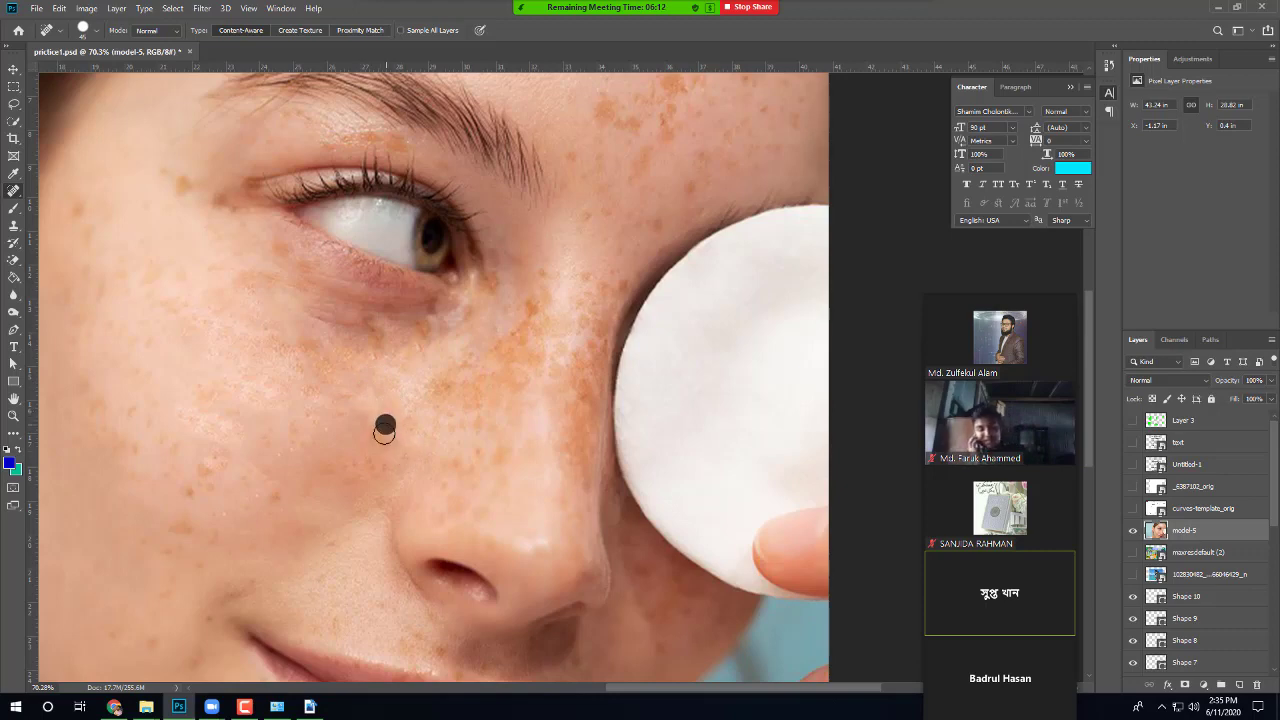
left_click(383, 448)
left_click(376, 475)
left_click(346, 457)
left_click(377, 443)
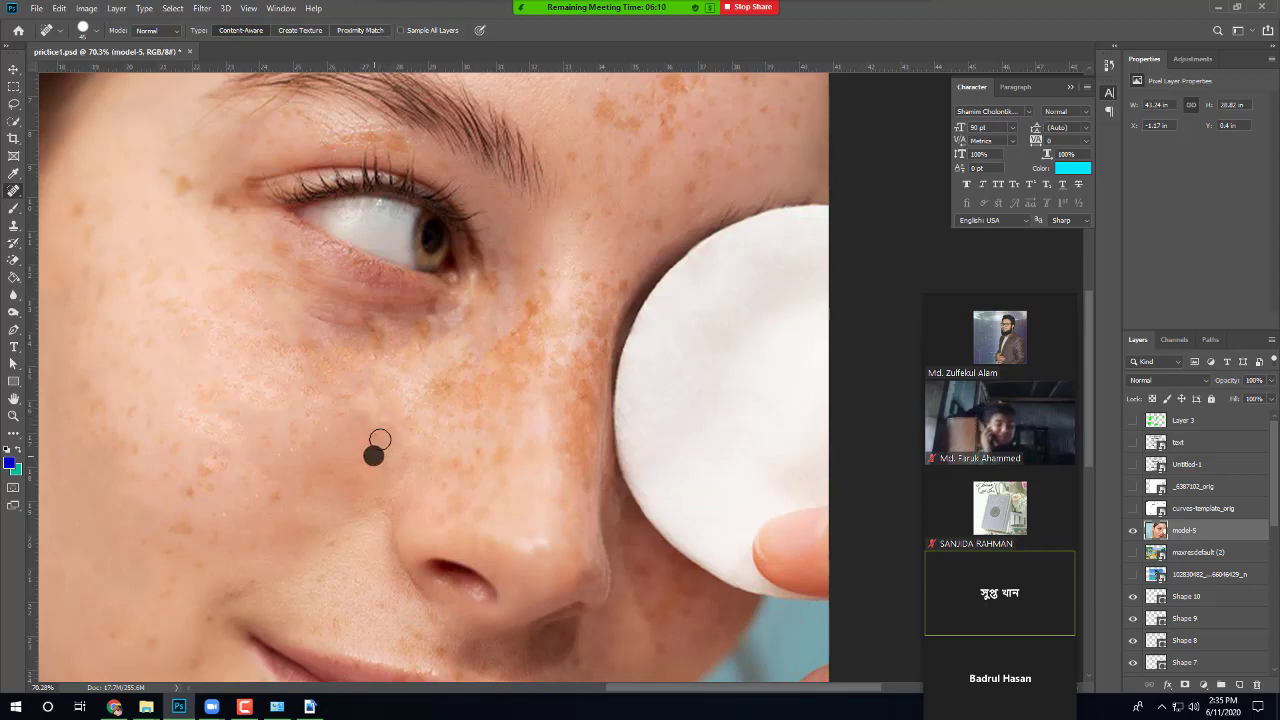
Step: Heal the remaining spots on the upper cheek and along the lower edge of the eye bag
left_click(356, 398)
left_click(300, 369)
left_click(337, 367)
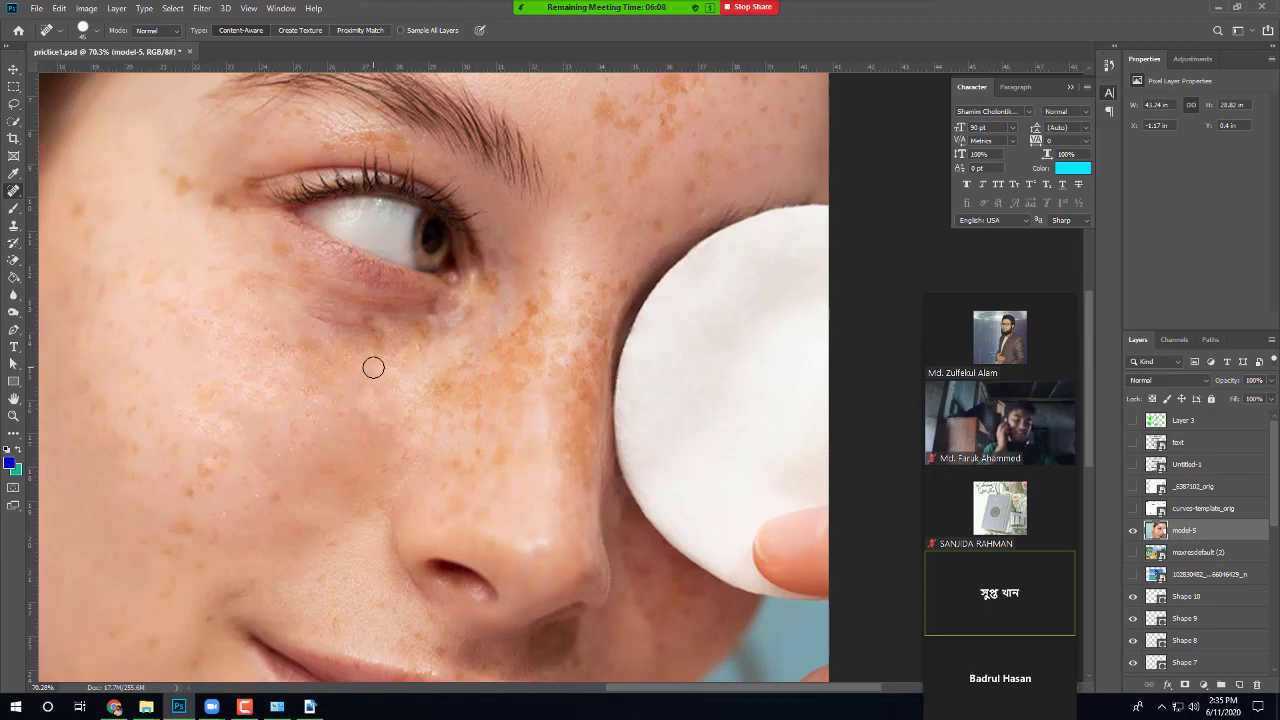
left_click(421, 320)
left_click(400, 337)
left_click(367, 340)
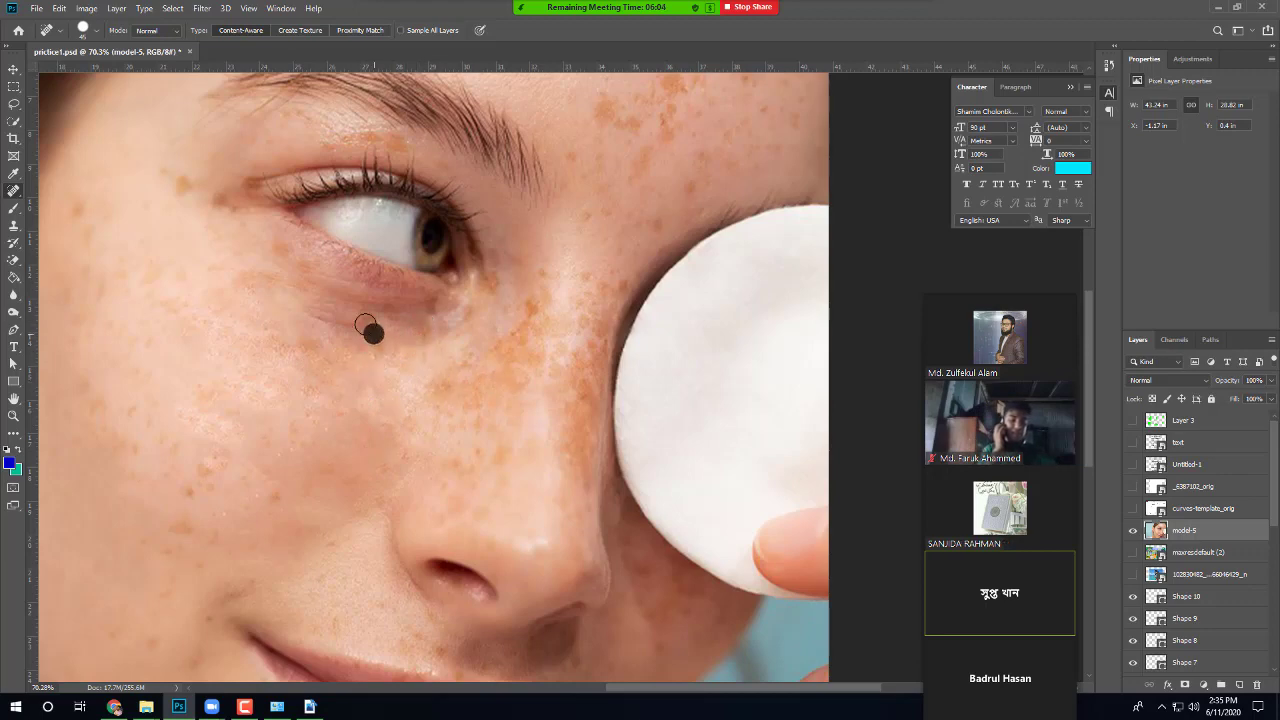
left_click(343, 352)
left_click(306, 350)
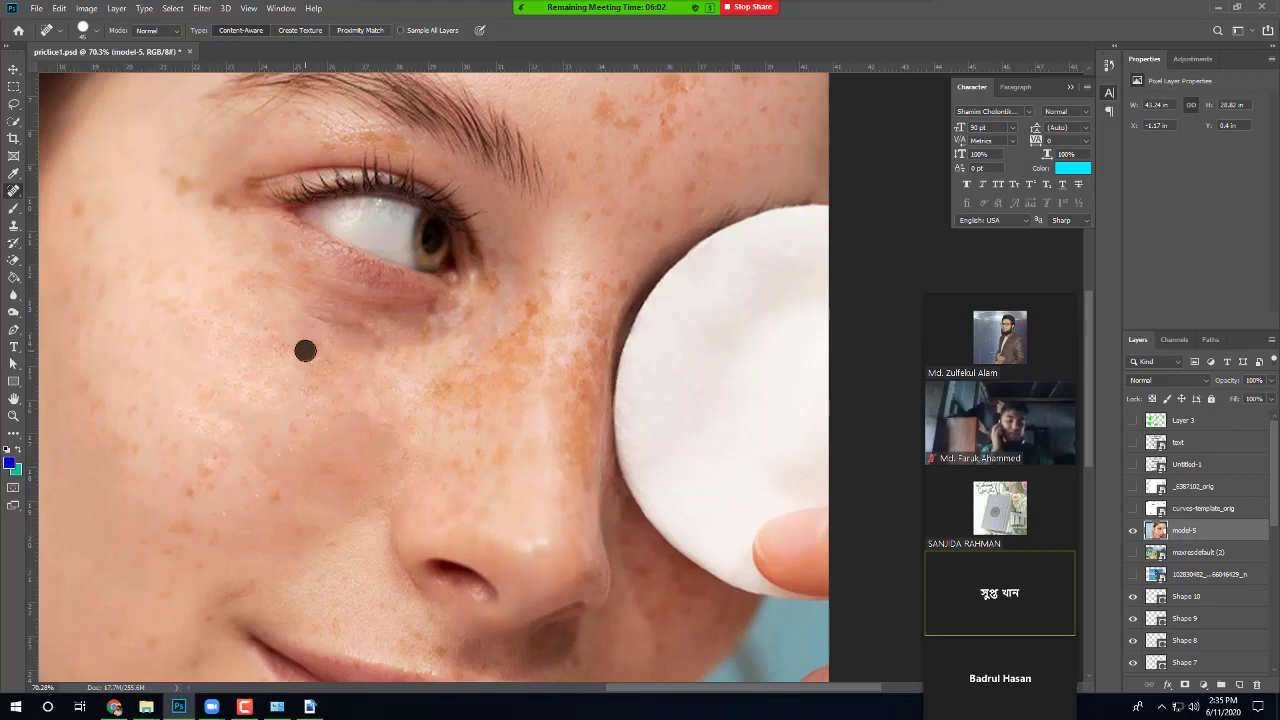
Step: Heal the faint spots on the middle of the cheek below the eye bag
left_click(311, 350)
left_click(328, 379)
left_click(308, 356)
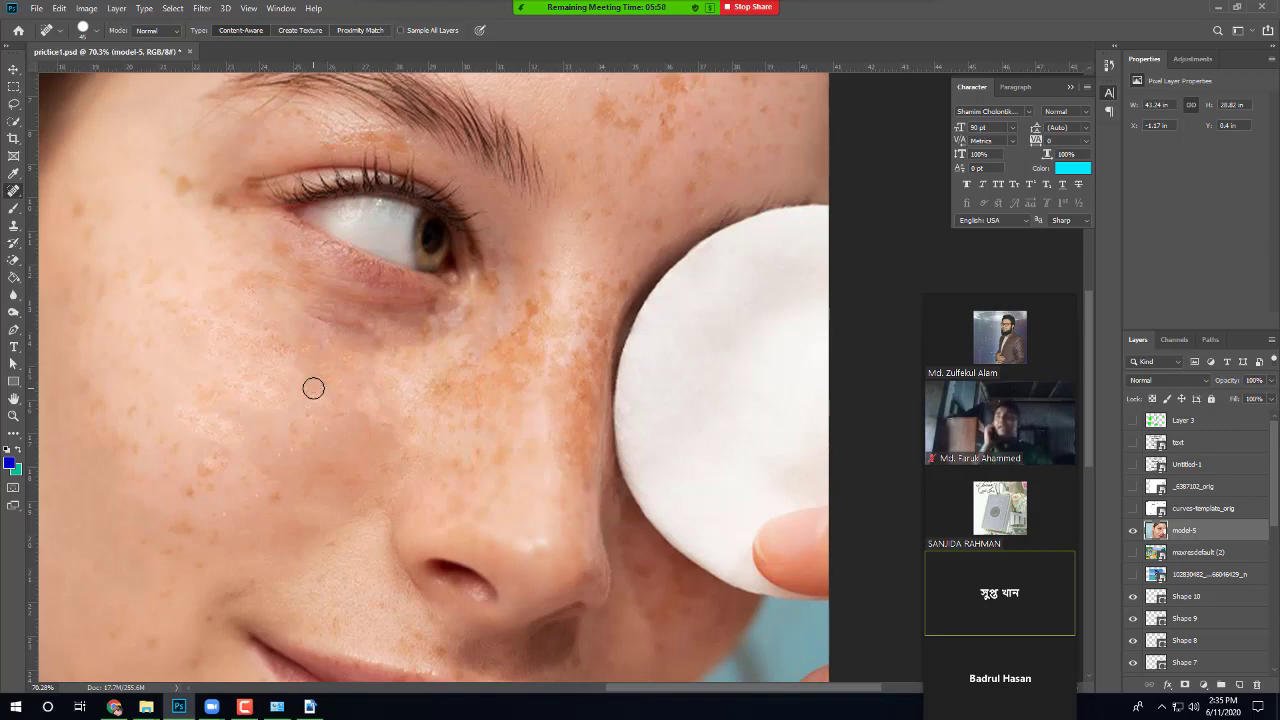
left_click(309, 400)
left_click(286, 354)
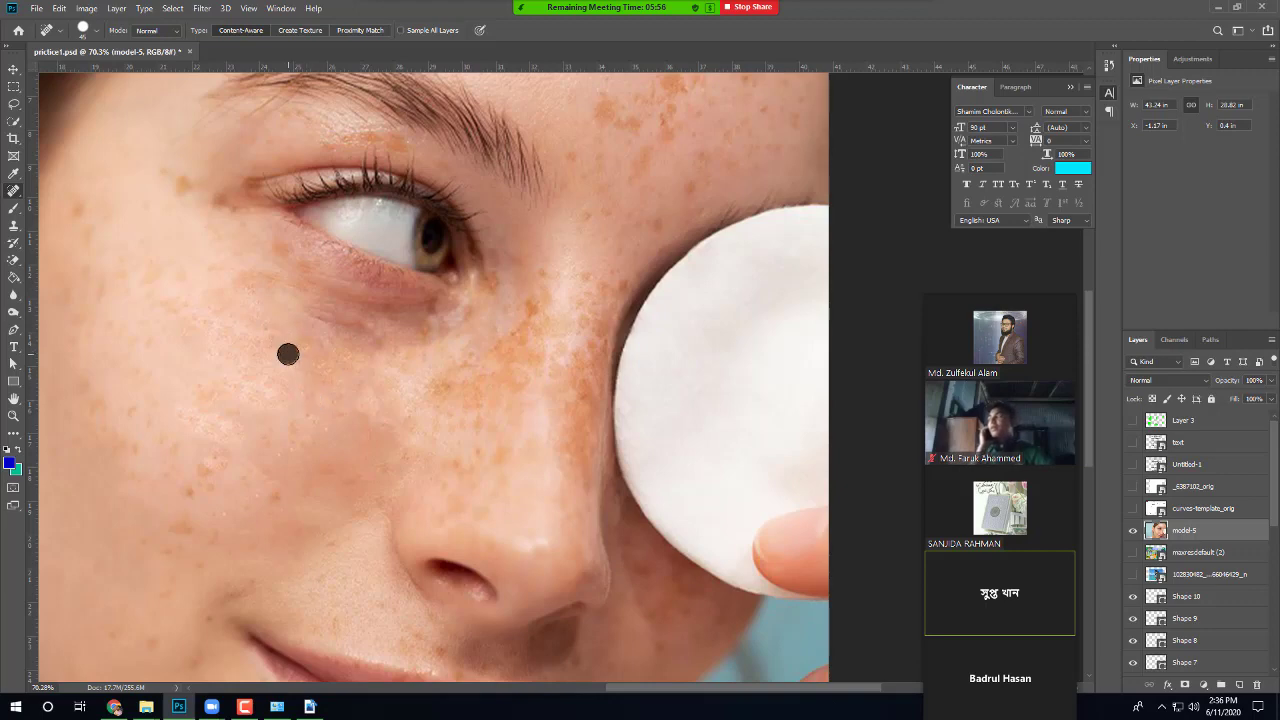
Step: Heal the freckles running from the cheek below the eye's outer corner towards the outer cheek
left_click(277, 346)
left_click(263, 336)
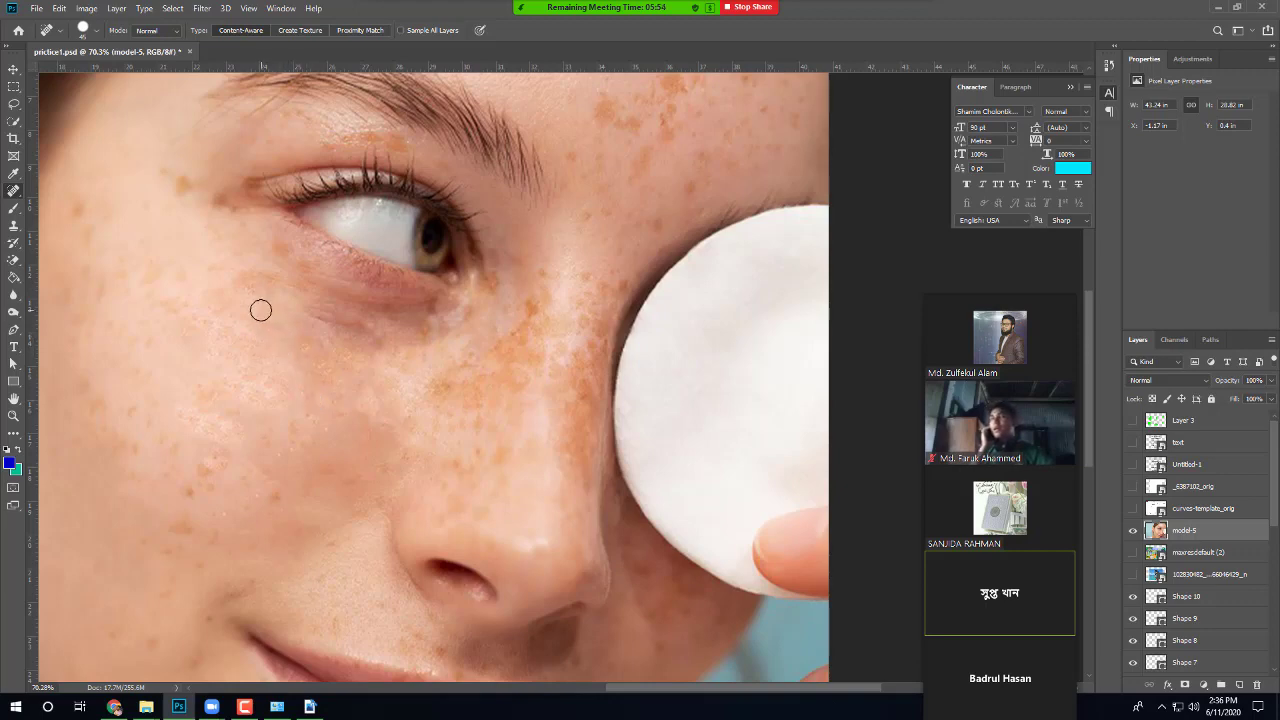
left_click(258, 308)
left_click(243, 294)
left_click(196, 316)
Step: Heal the orange freckles along the upper side of the nose and on the adjoining inner cheek
left_click(500, 347)
left_click(511, 334)
left_click(510, 330)
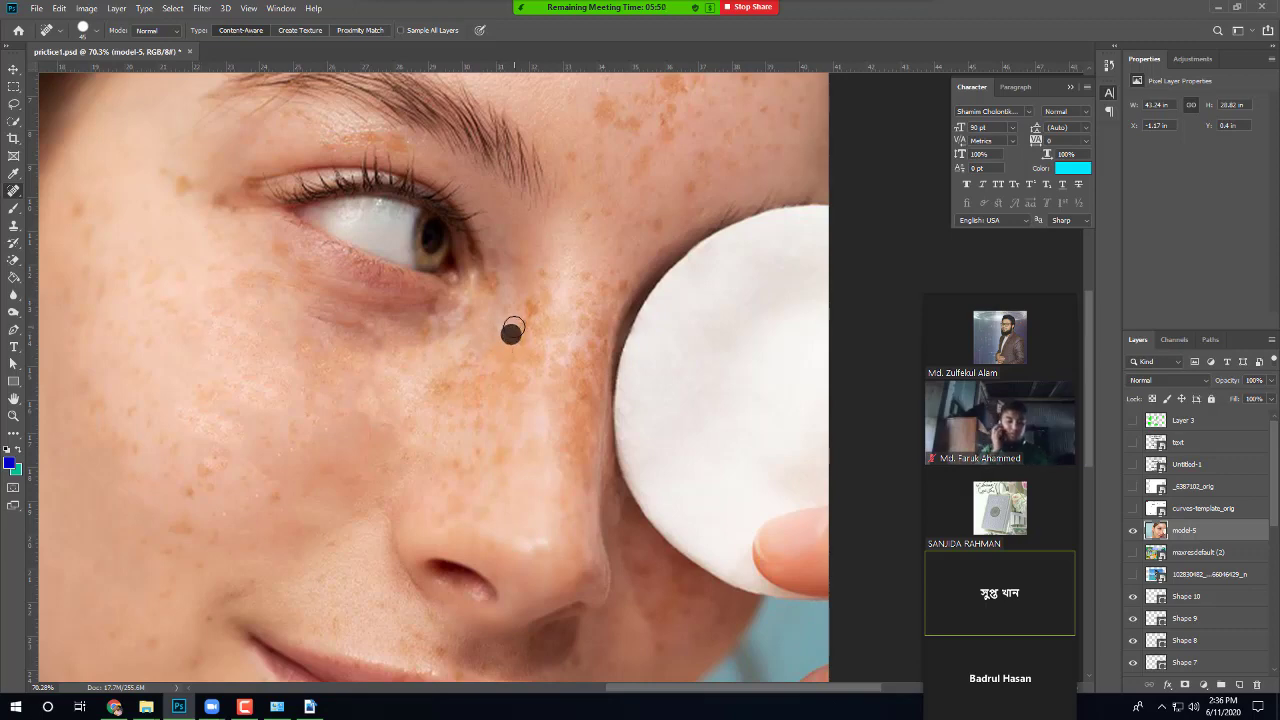
left_click(534, 310)
left_click(528, 323)
left_click(531, 349)
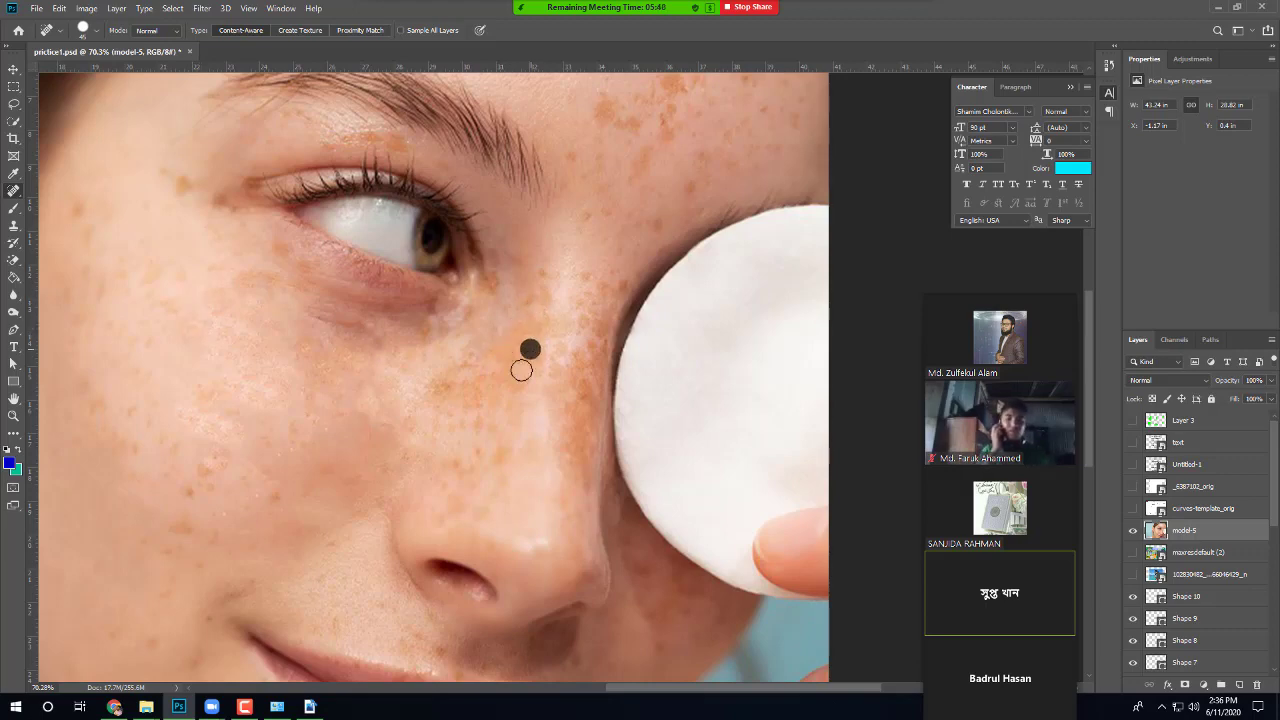
left_click(474, 404)
left_click(443, 390)
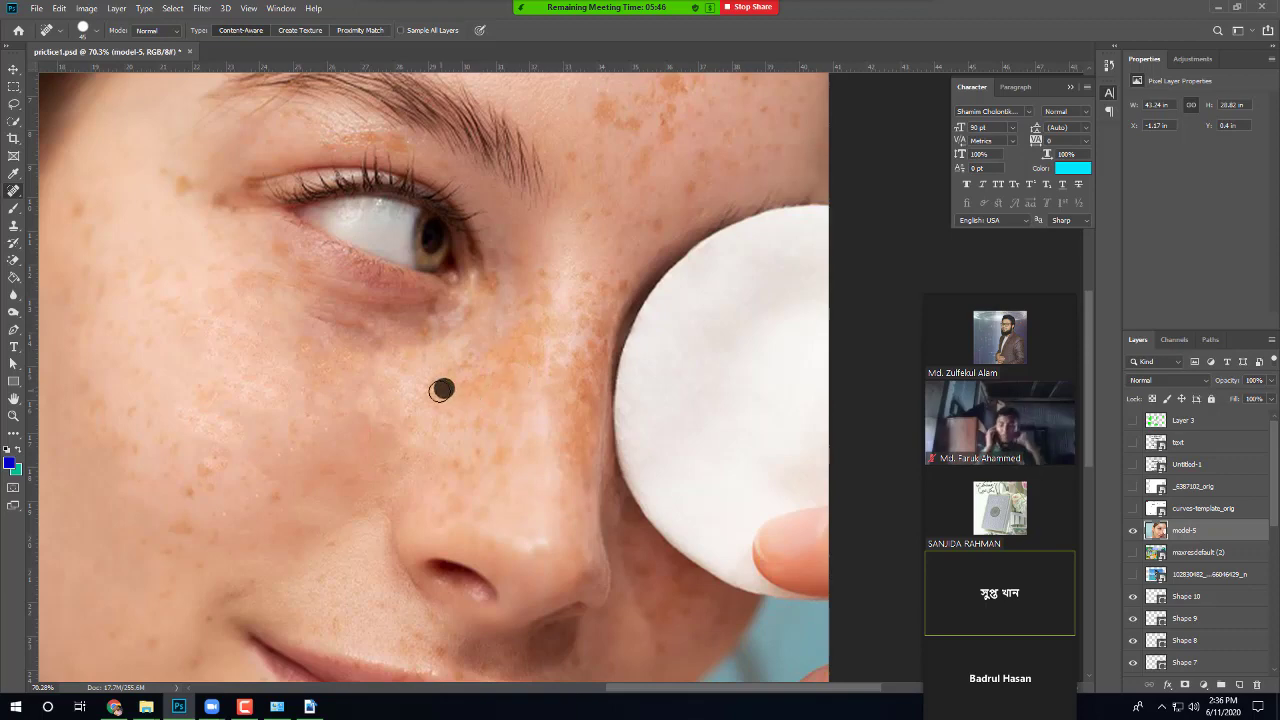
left_click(437, 392)
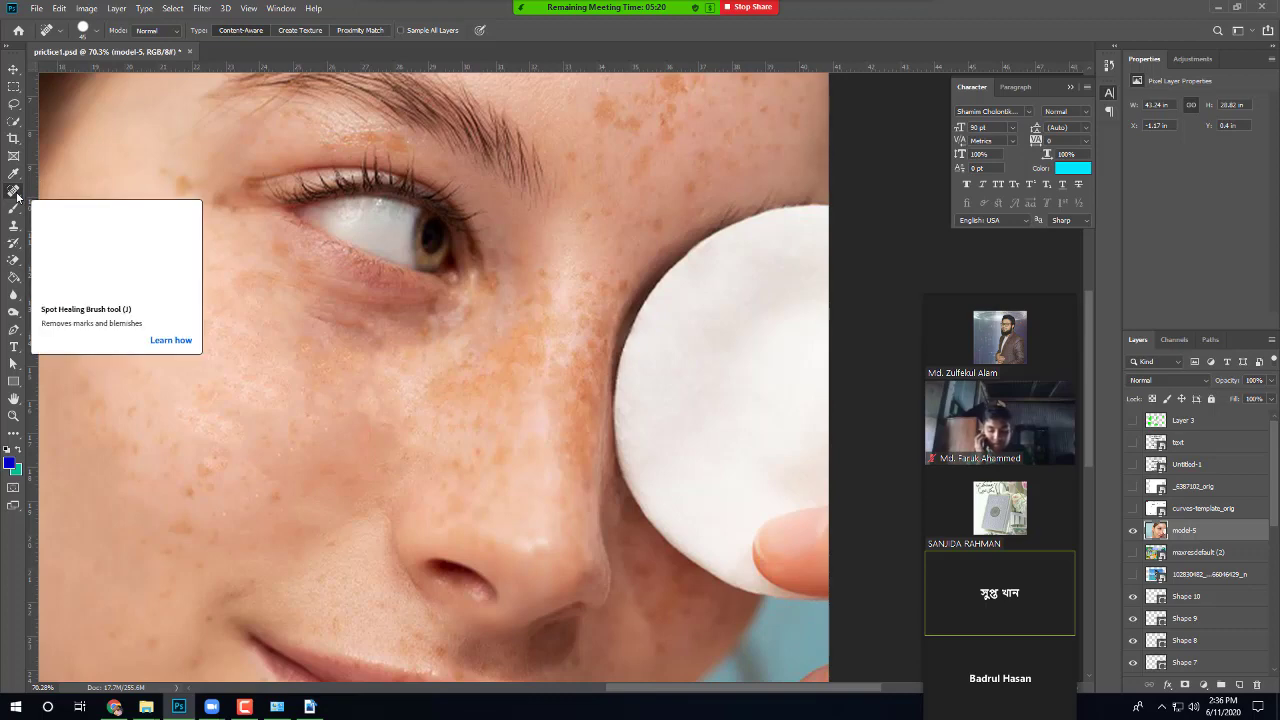
Step: Reselect the Spot Healing Brush and heal the freckles down the side of the nose
right_click(16, 196)
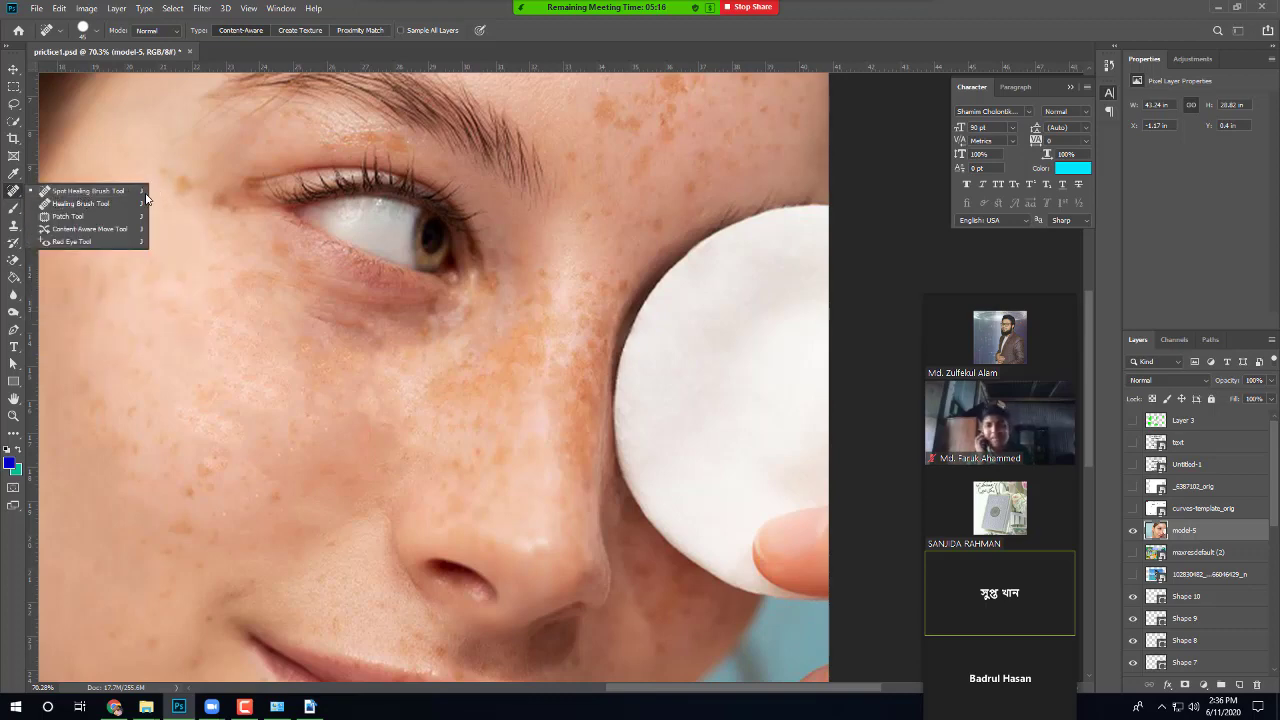
left_click(82, 192)
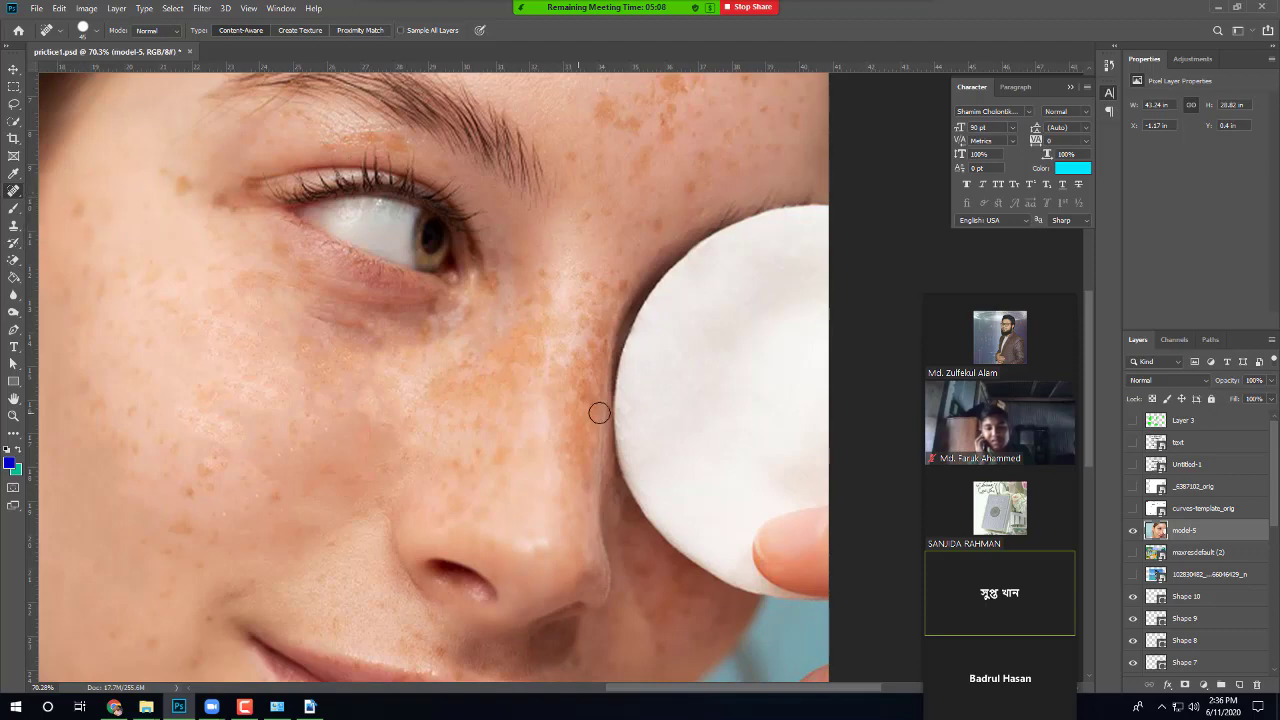
mouse_move(480, 387)
left_mouse_down()
mouse_move(454, 427)
mouse_move(491, 417)
mouse_move(491, 475)
mouse_move(468, 491)
mouse_move(428, 466)
left_mouse_up()
left_click(491, 474)
left_click(467, 490)
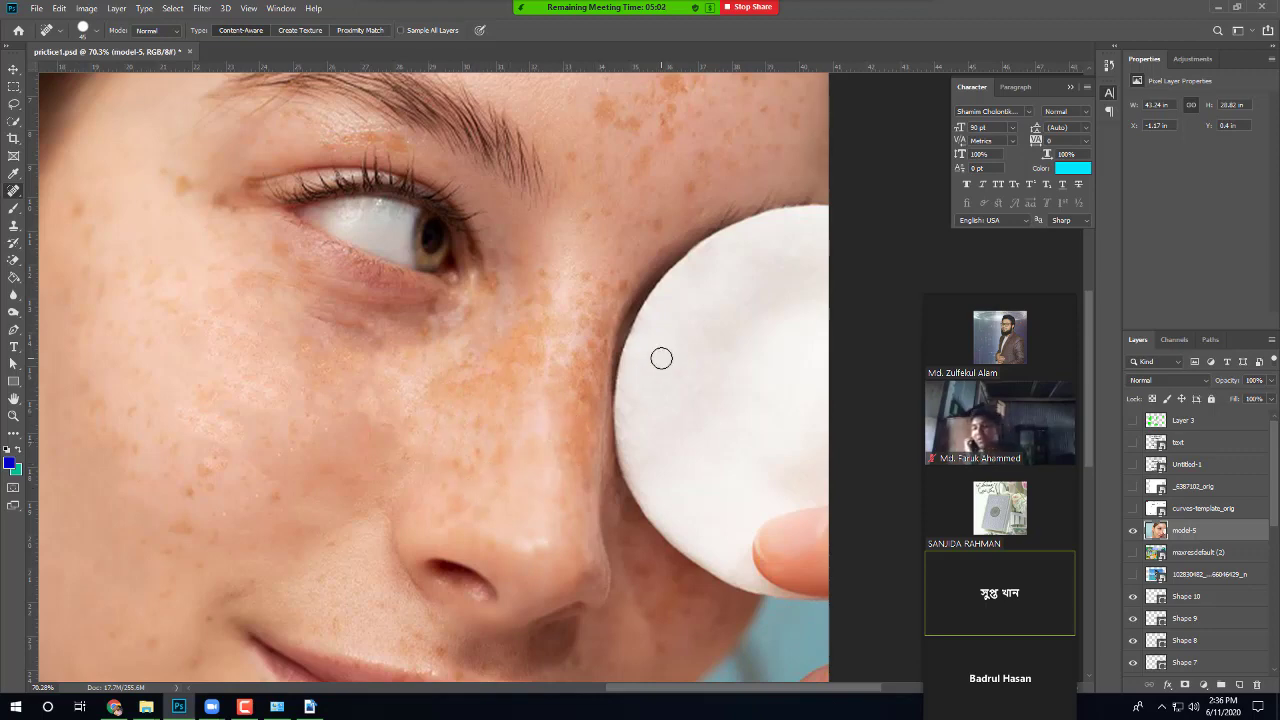
Step: Admit the waiting participant to the Zoom meeting
left_click_drag(505, 439, 517, 234)
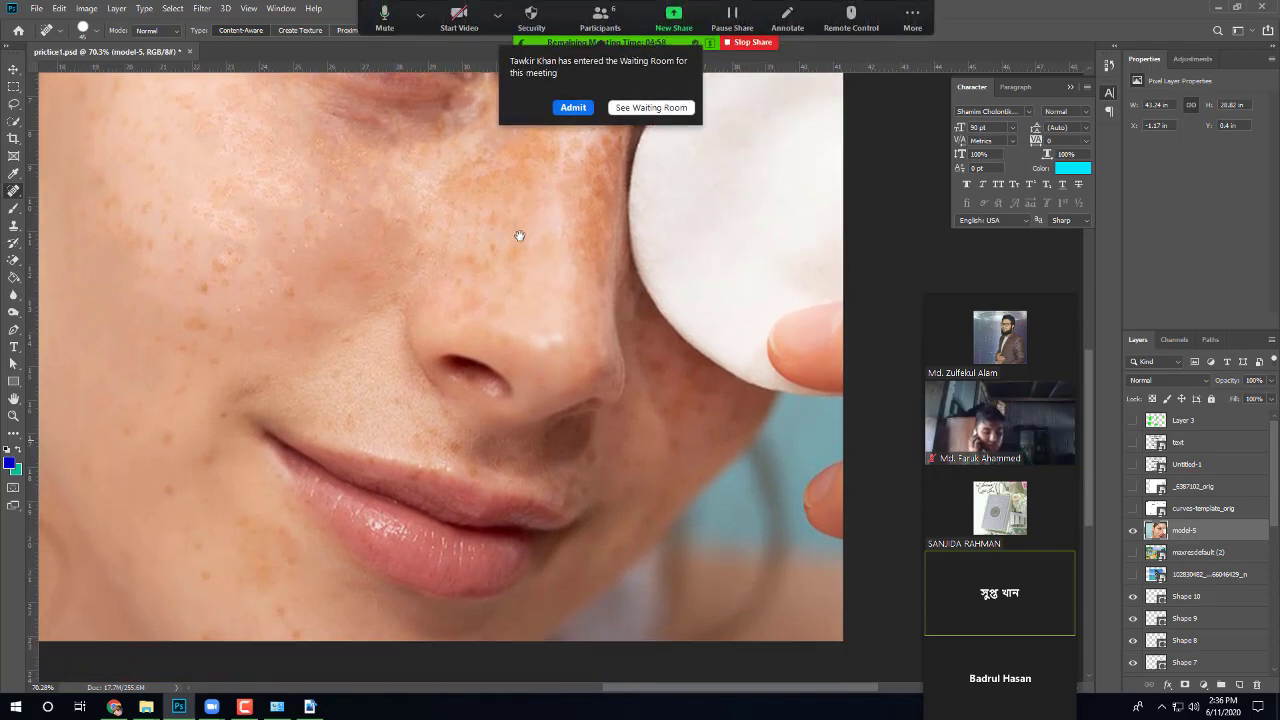
left_click(574, 109)
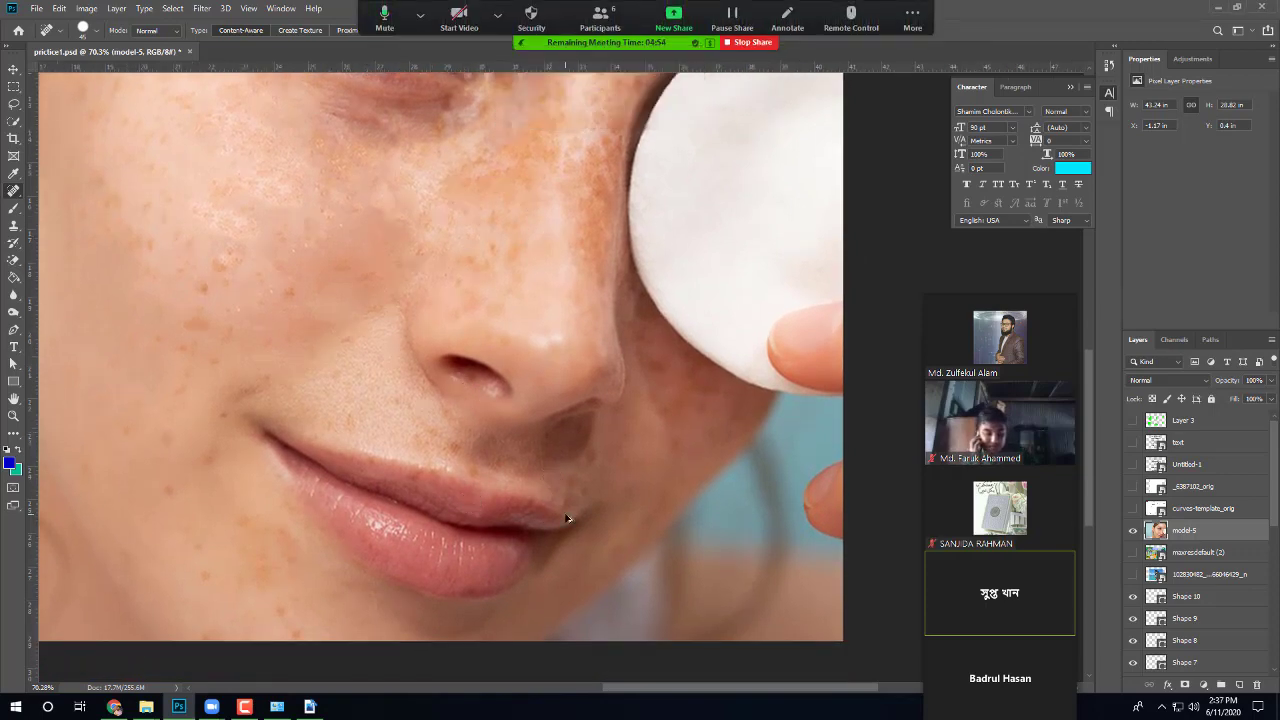
Step: Select the upper and lower lips with the Quick Selection tool
scroll(563, 520, "down", 5)
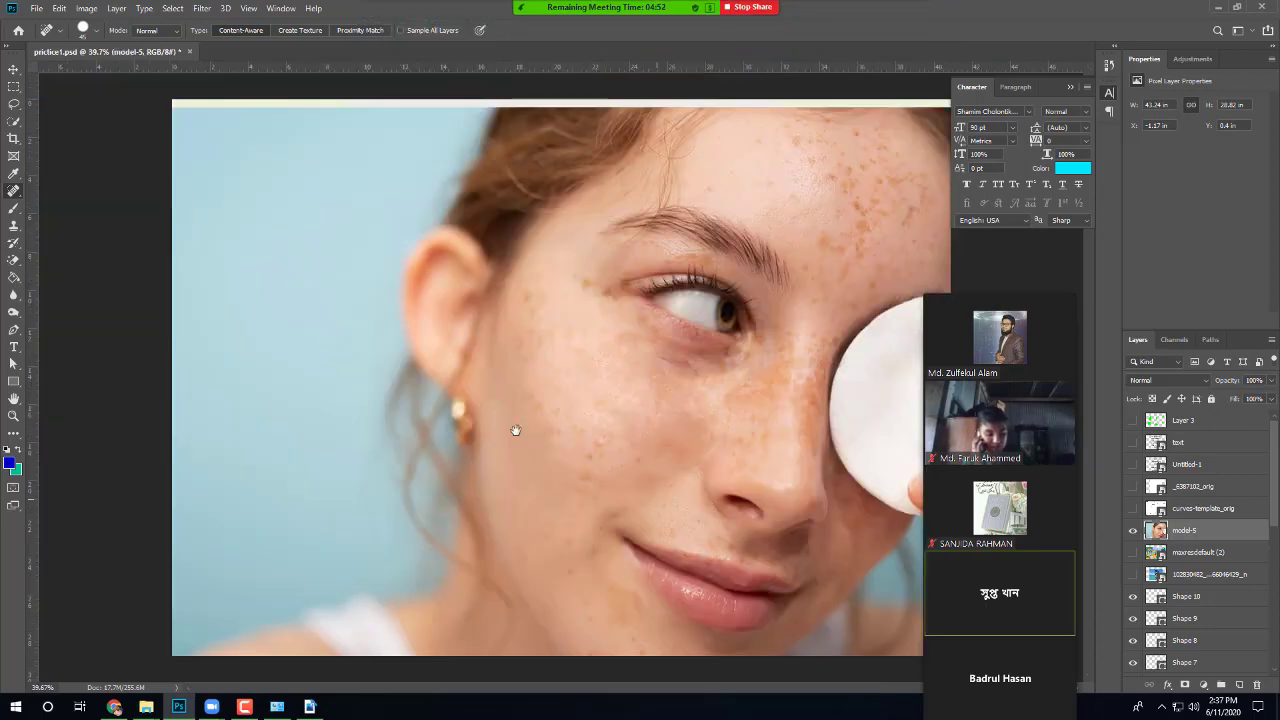
scroll(745, 568, "up", 3)
left_click_drag(791, 577, 631, 489)
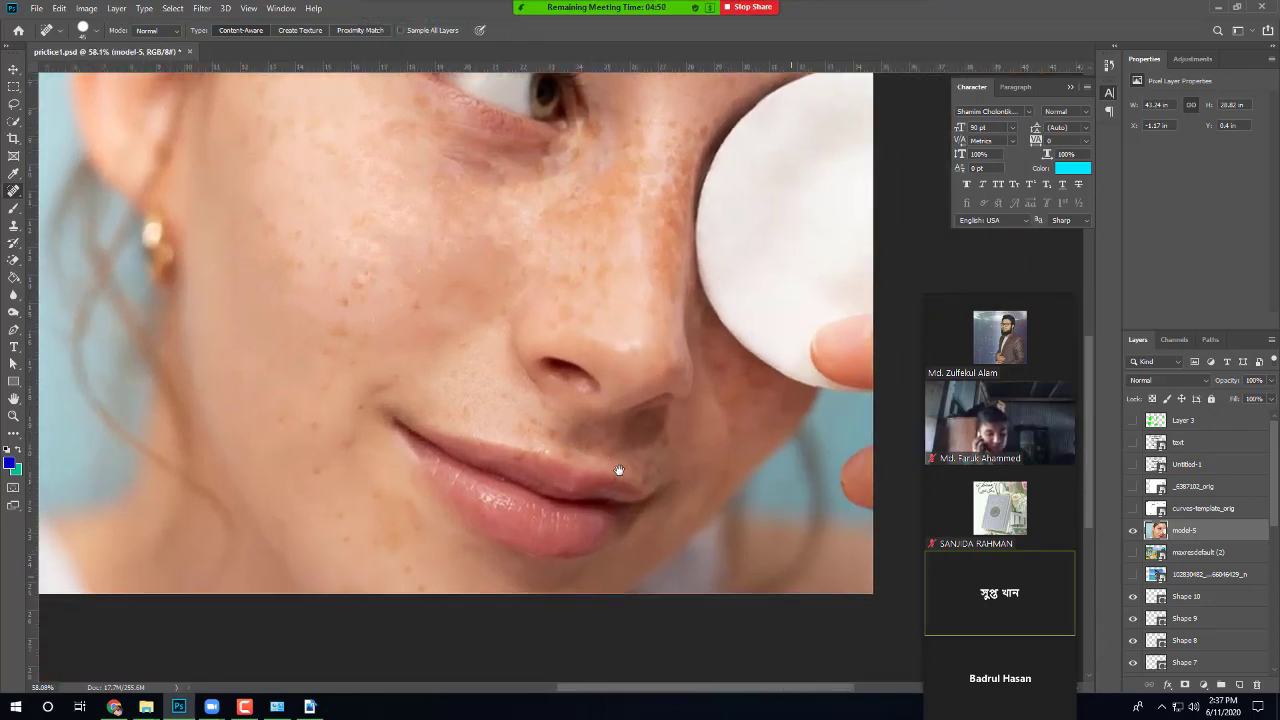
left_click(9, 88)
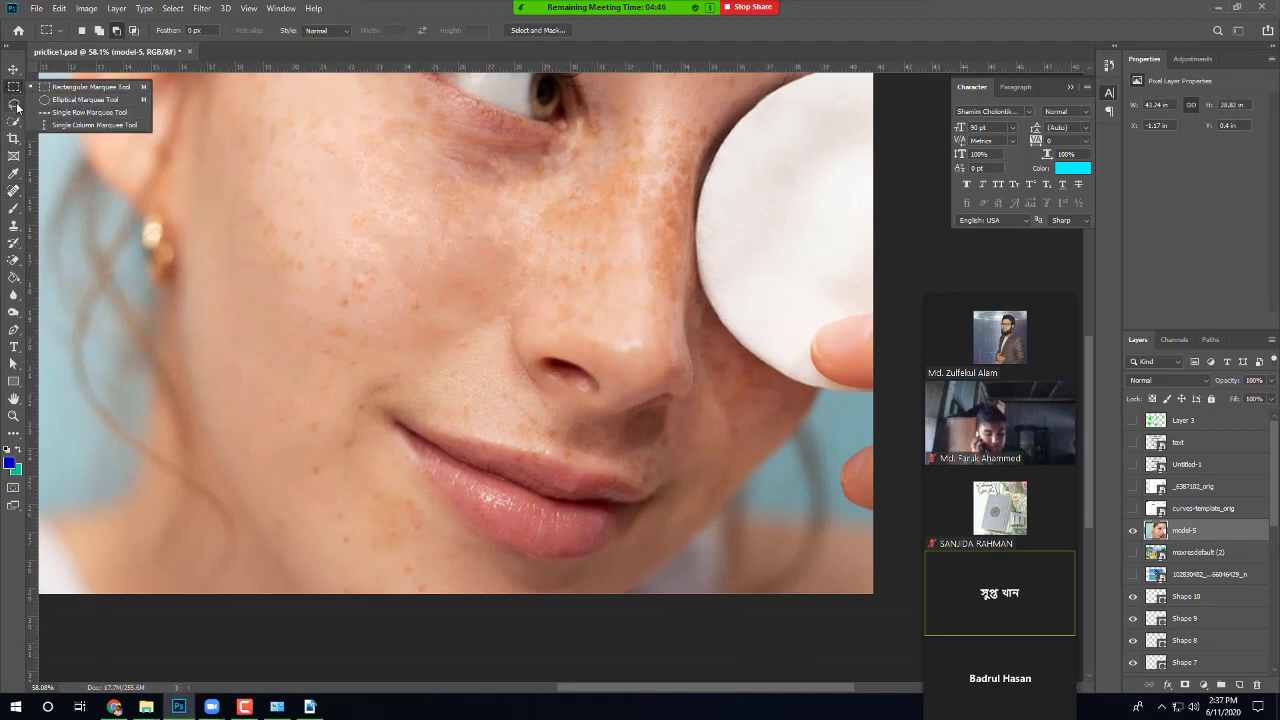
left_click(17, 122)
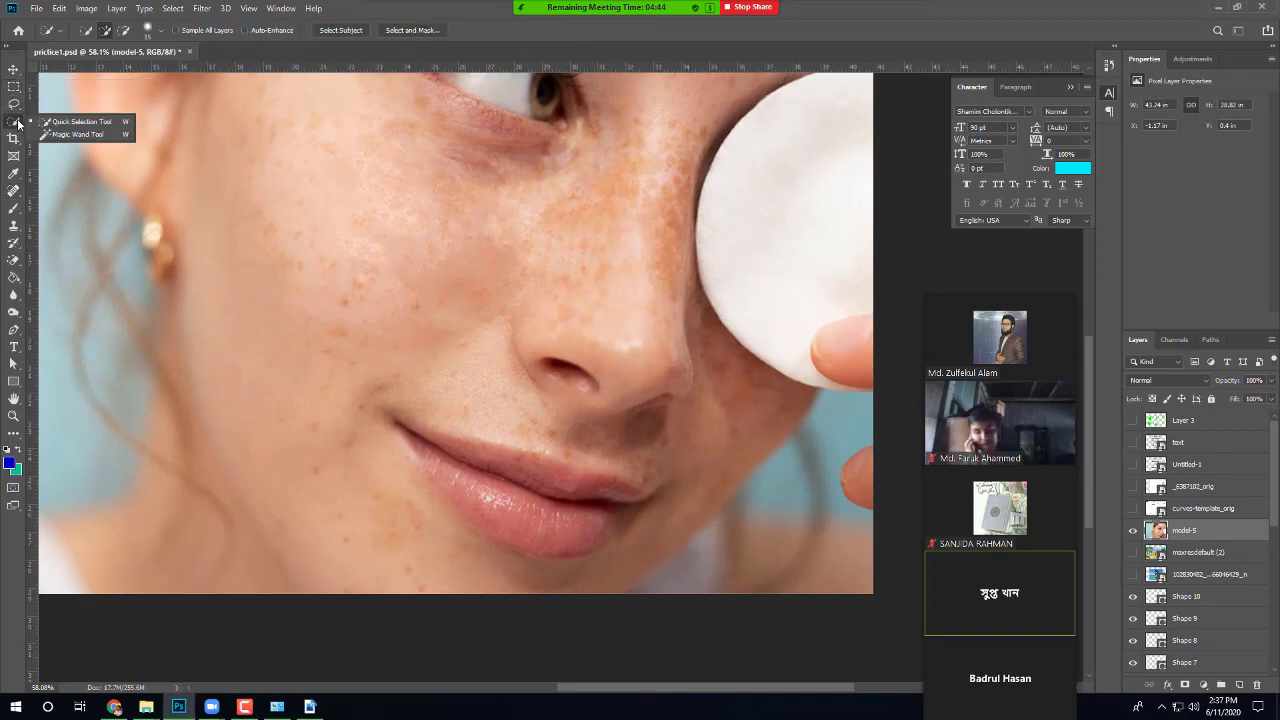
left_click(80, 121)
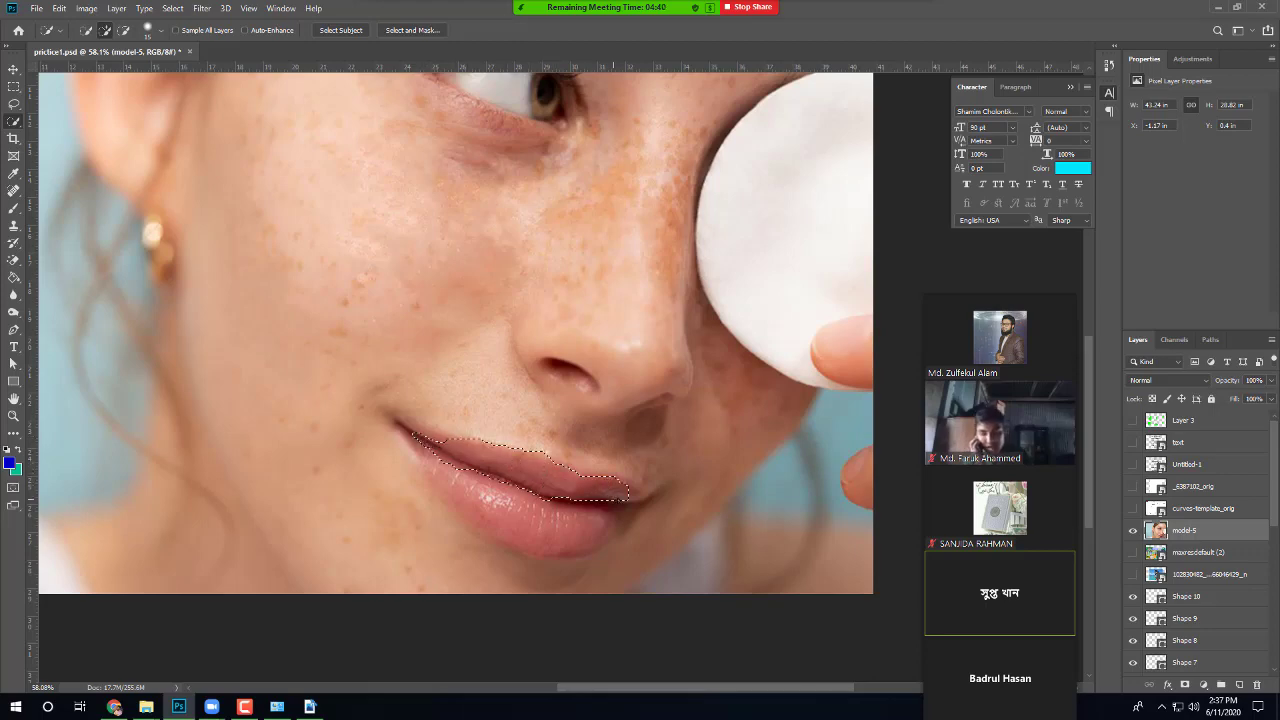
left_click_drag(623, 522, 562, 533)
left_click_drag(450, 485, 433, 462)
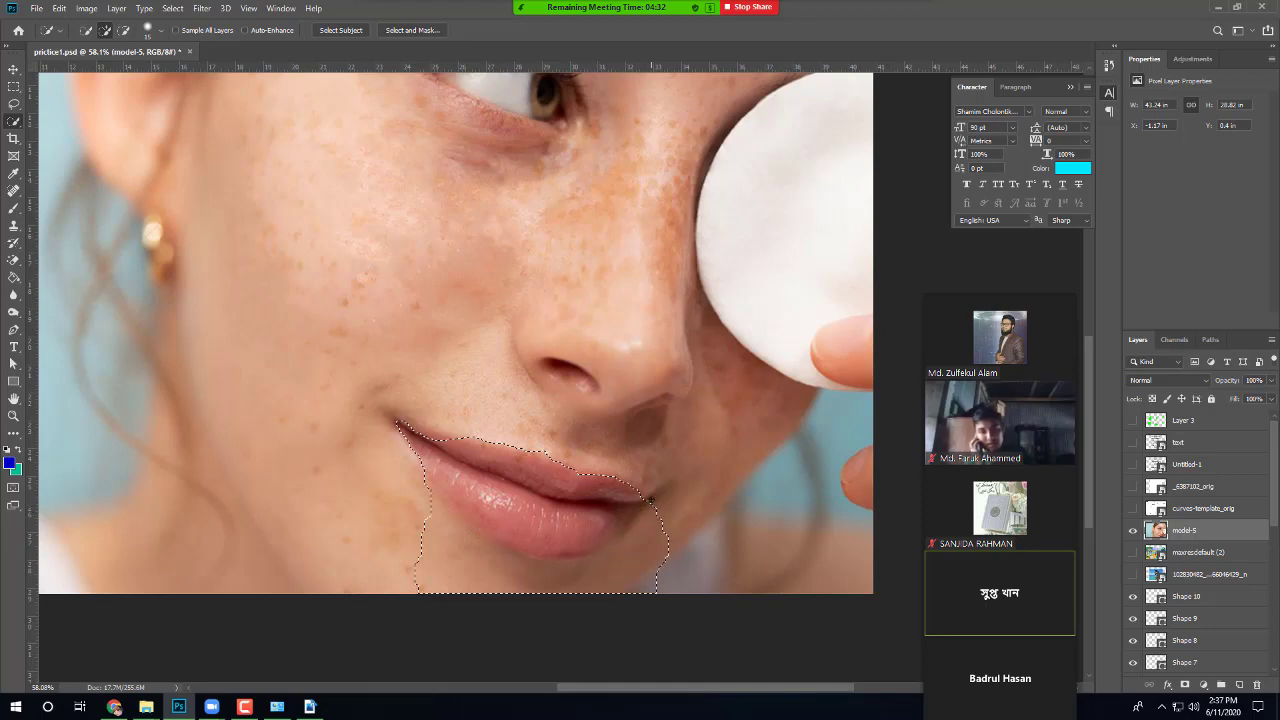
Step: Subtract the chin and surrounding skin from the selection so that it follows only the lips
left_click(506, 578)
mouse_move(417, 558)
left_mouse_down()
mouse_move(657, 578)
mouse_move(659, 498)
left_mouse_up()
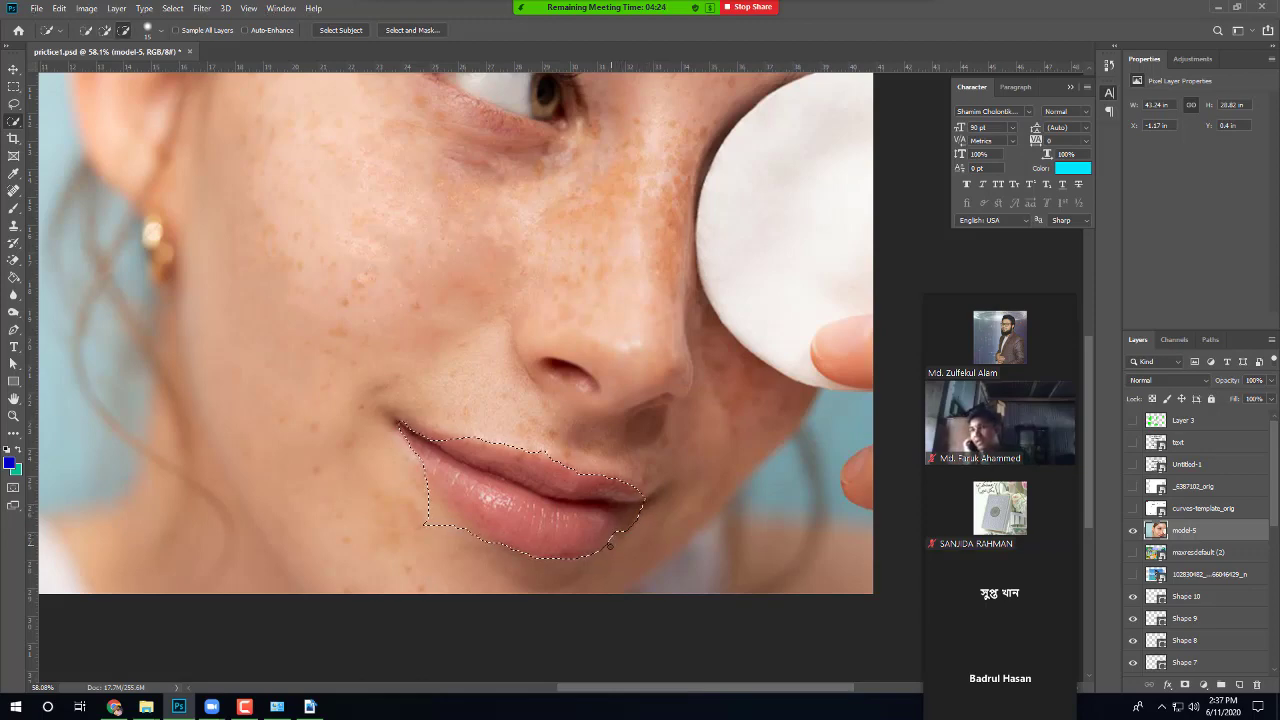
left_click_drag(423, 463, 440, 495)
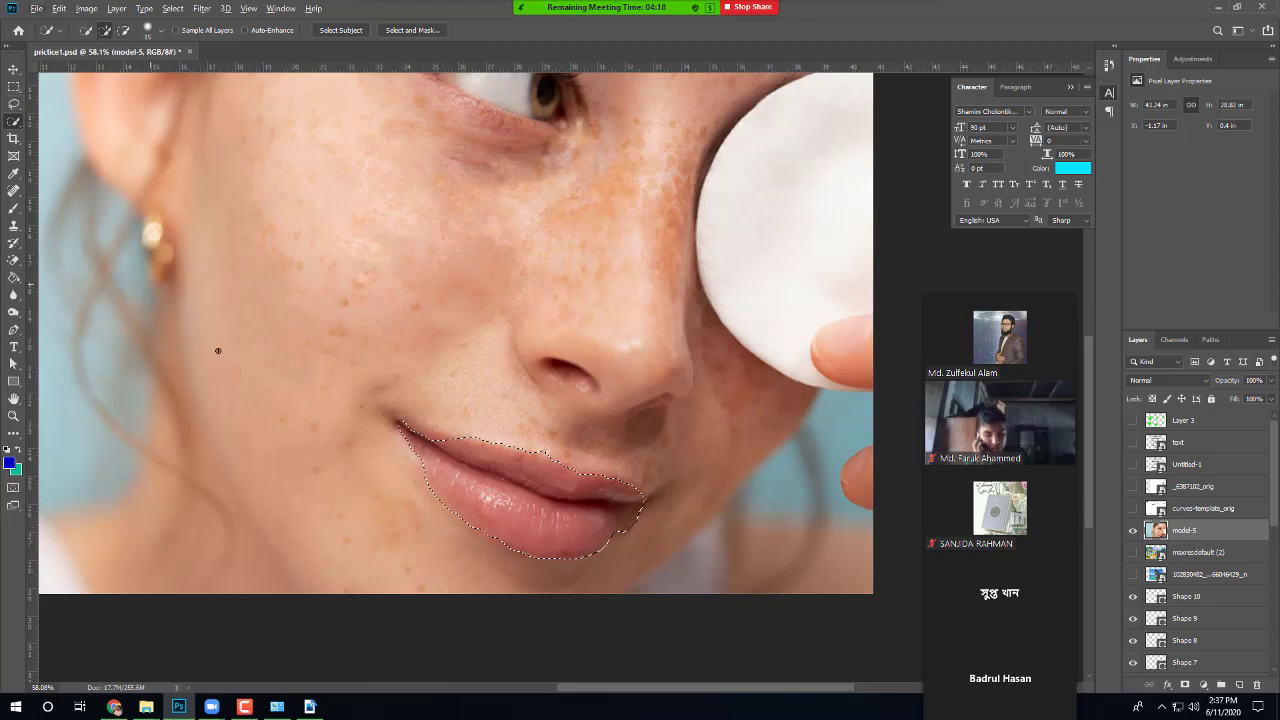
Step: Set the foreground colour to a bright pink
left_click(12, 462)
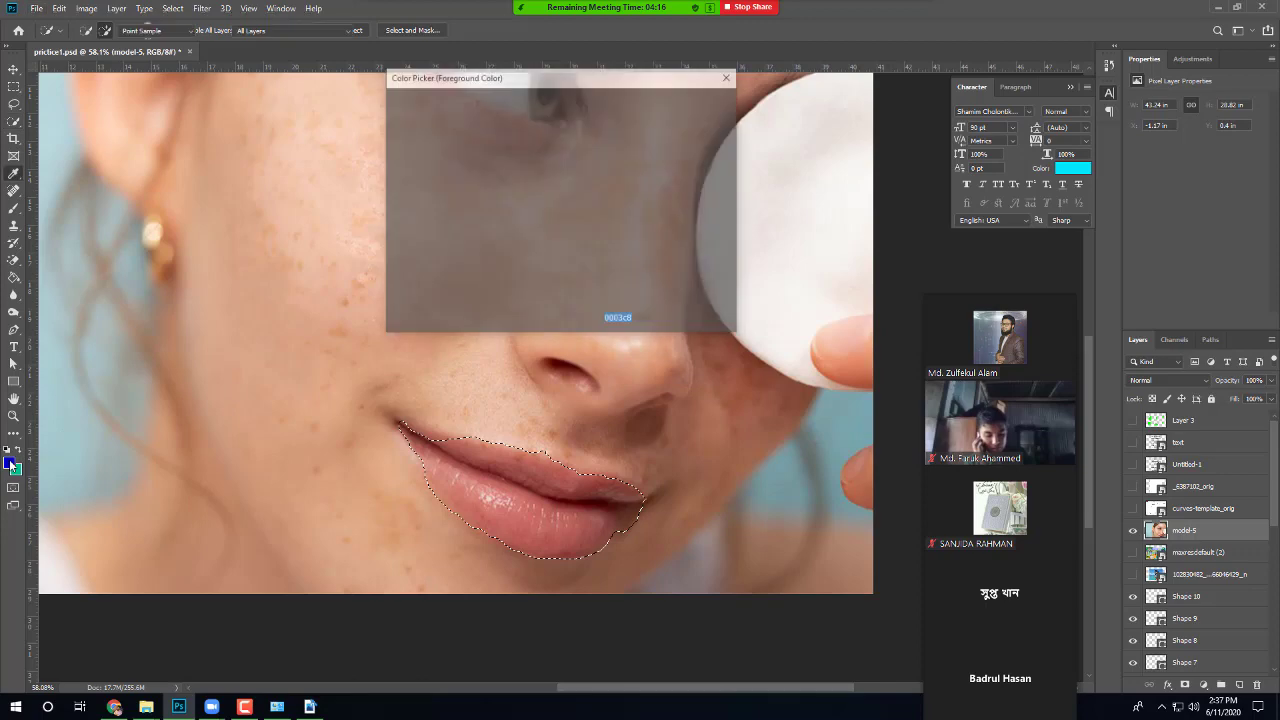
left_click(553, 131)
left_click(554, 119)
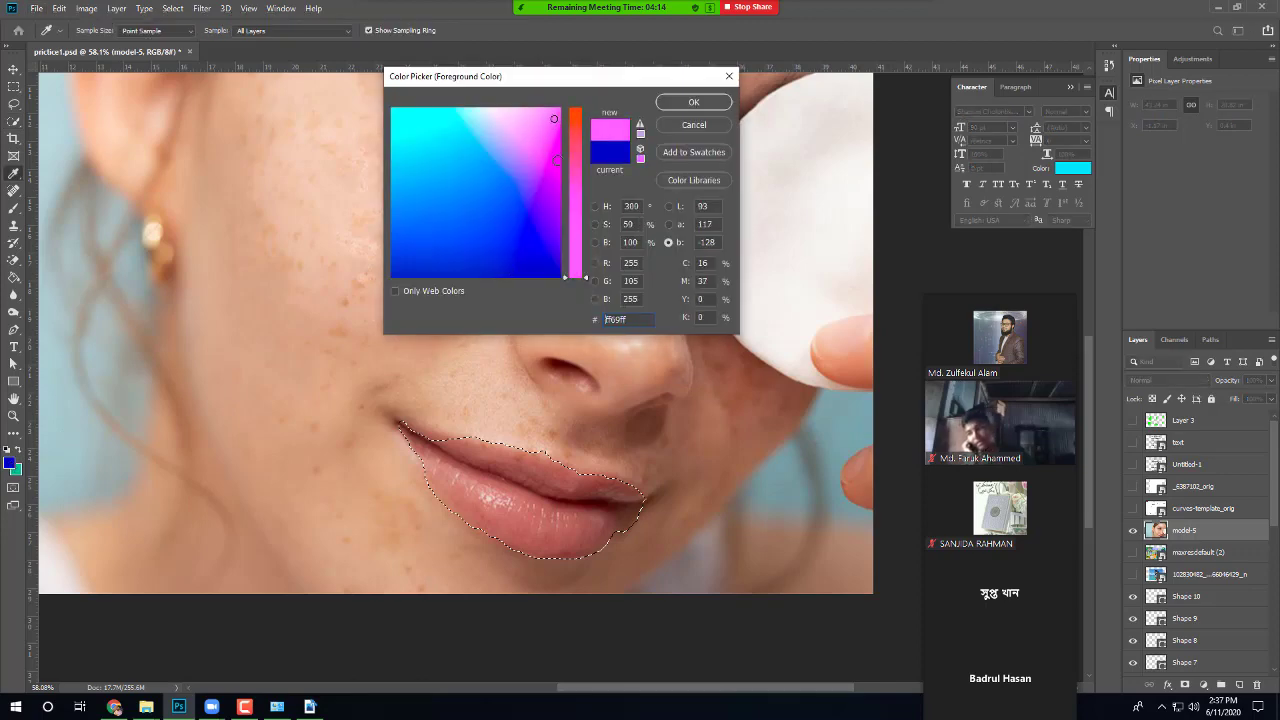
left_click(538, 116)
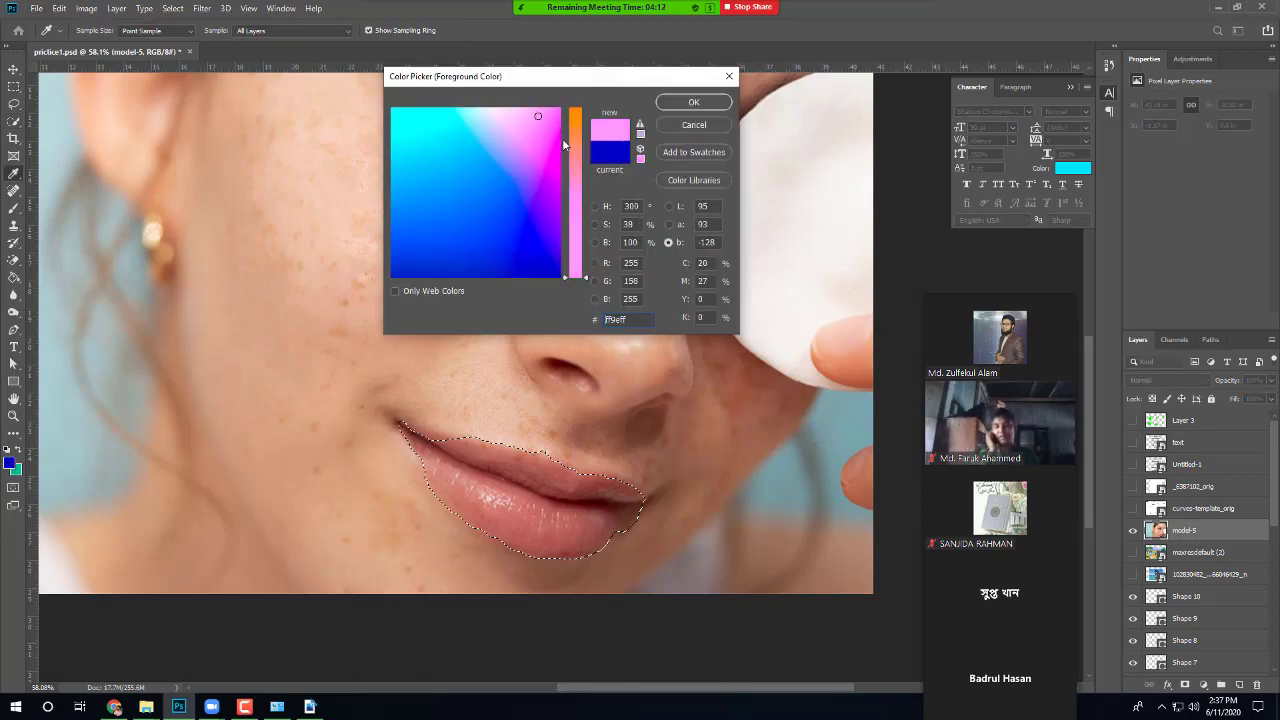
left_click(552, 121)
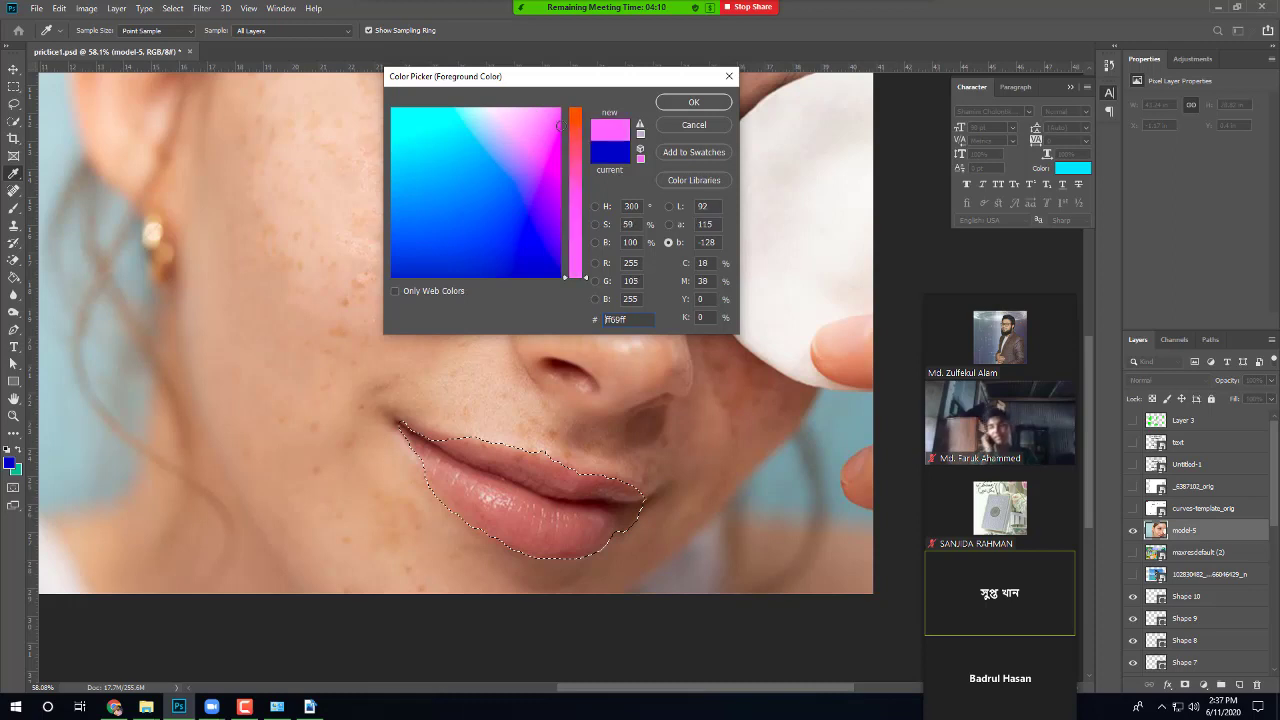
left_click(682, 105)
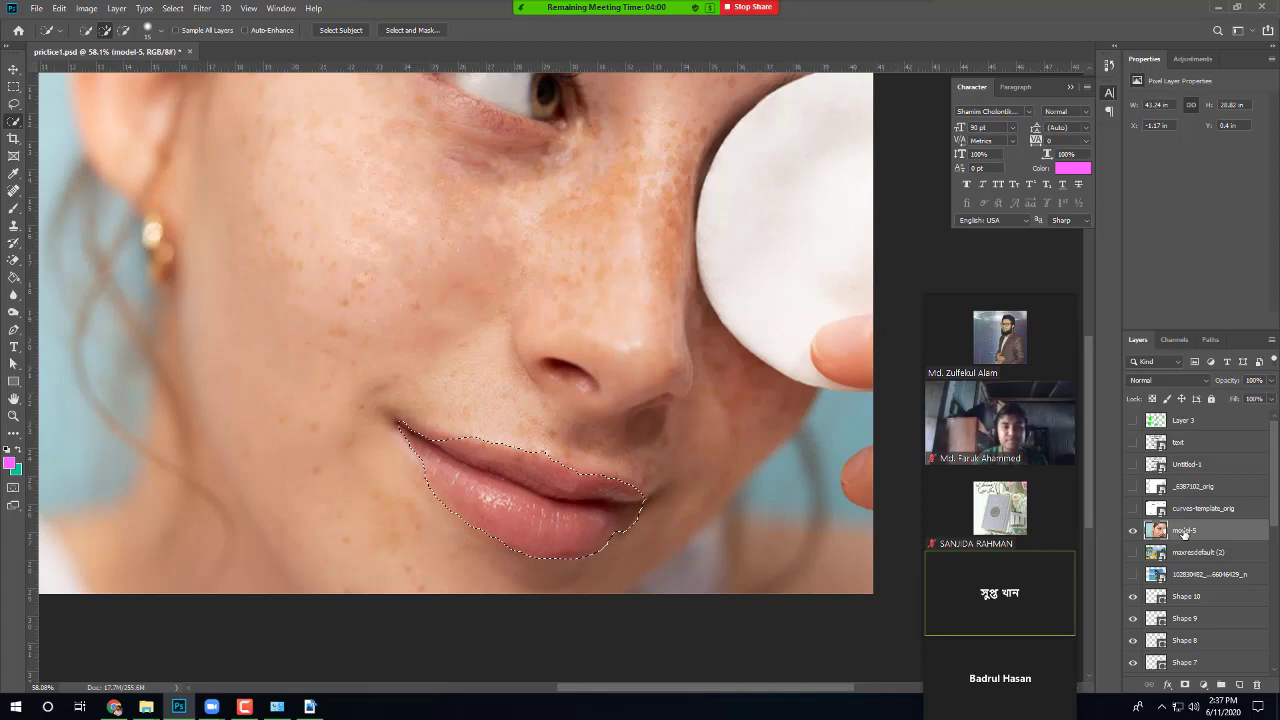
Step: Copy the selected lips to a new layer and check the cutout by hiding and reshowing model-5
key("ctrl+j")
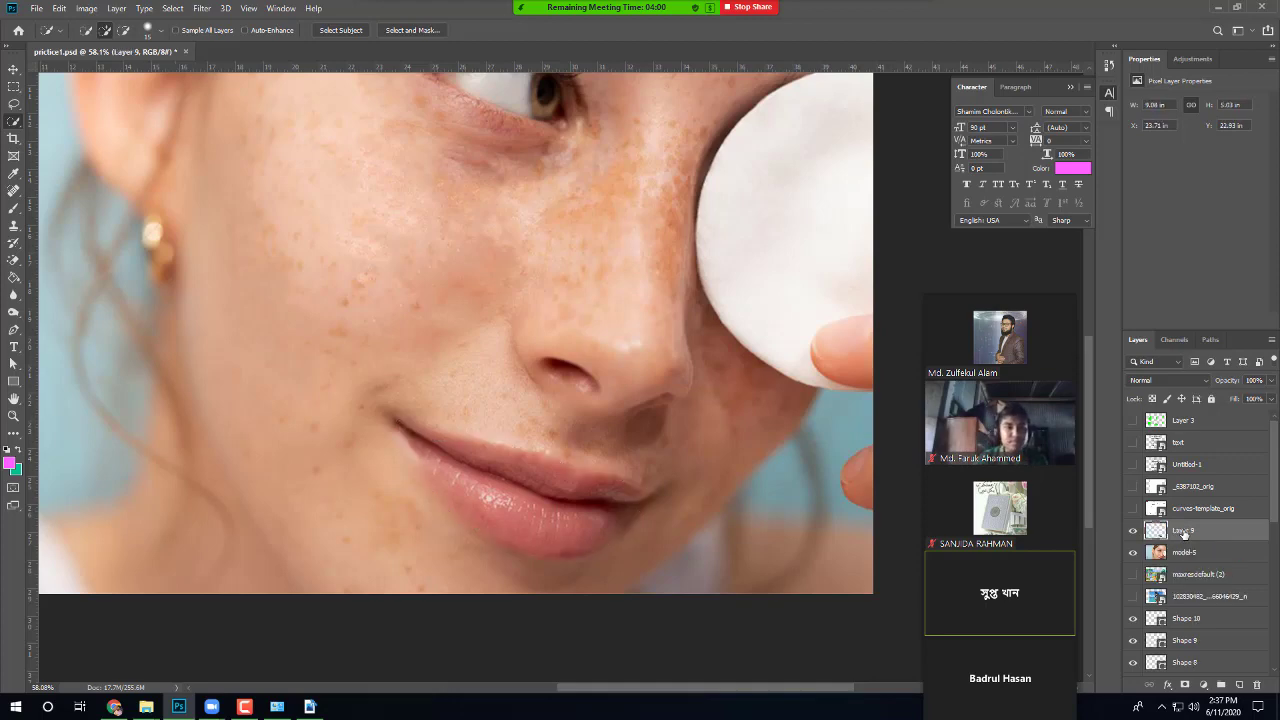
left_click(1133, 552)
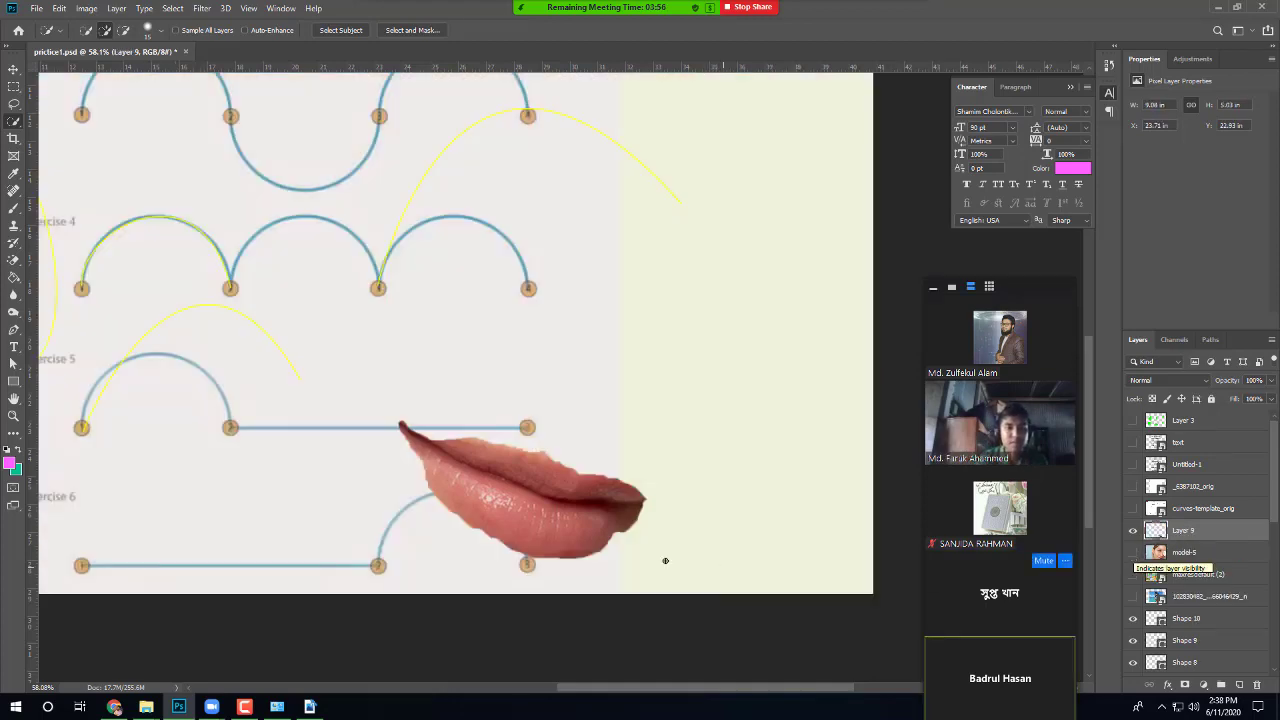
left_click(1133, 552)
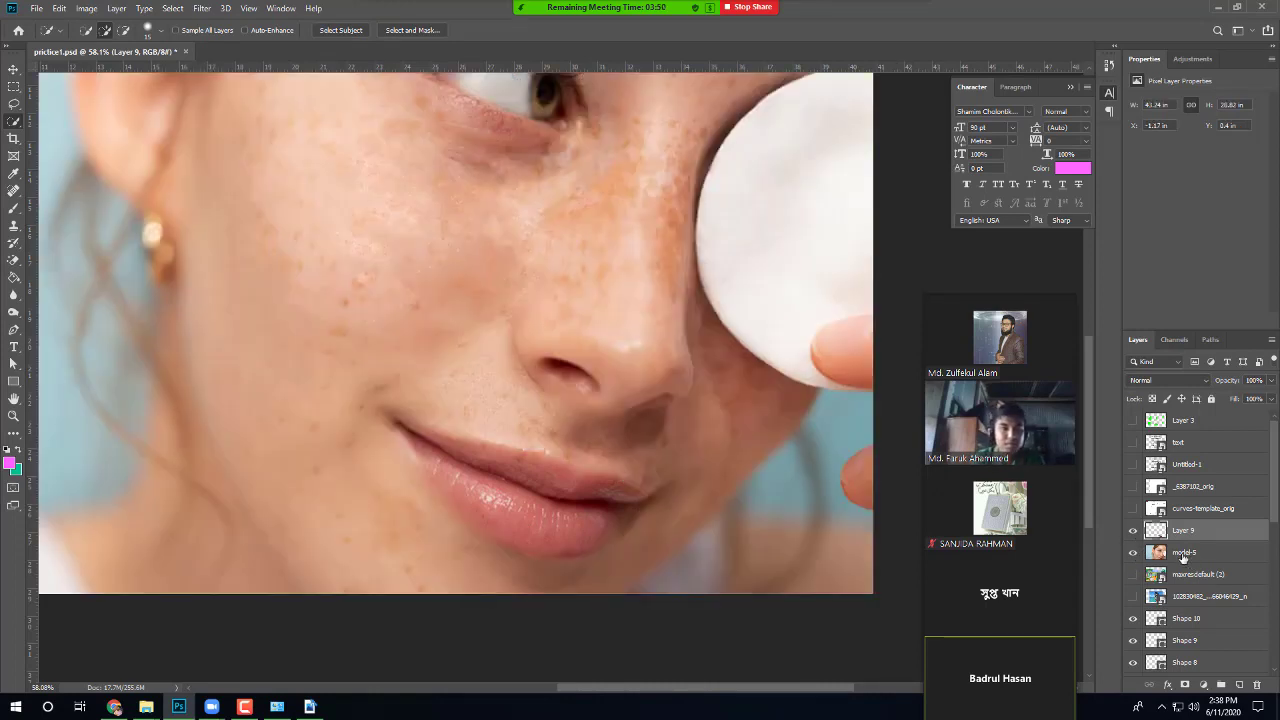
Step: Try filling the copied lips layer with the pink foreground colour, and undo the fill
left_click(1183, 555)
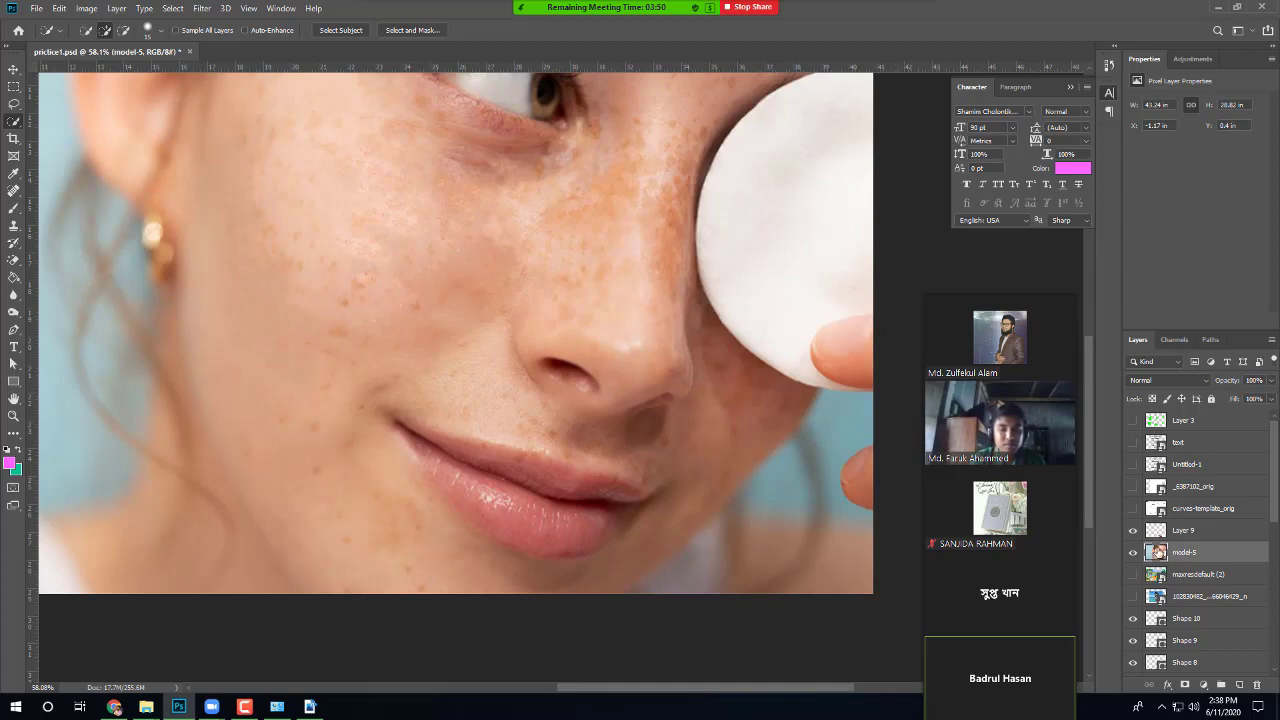
left_click(1197, 533)
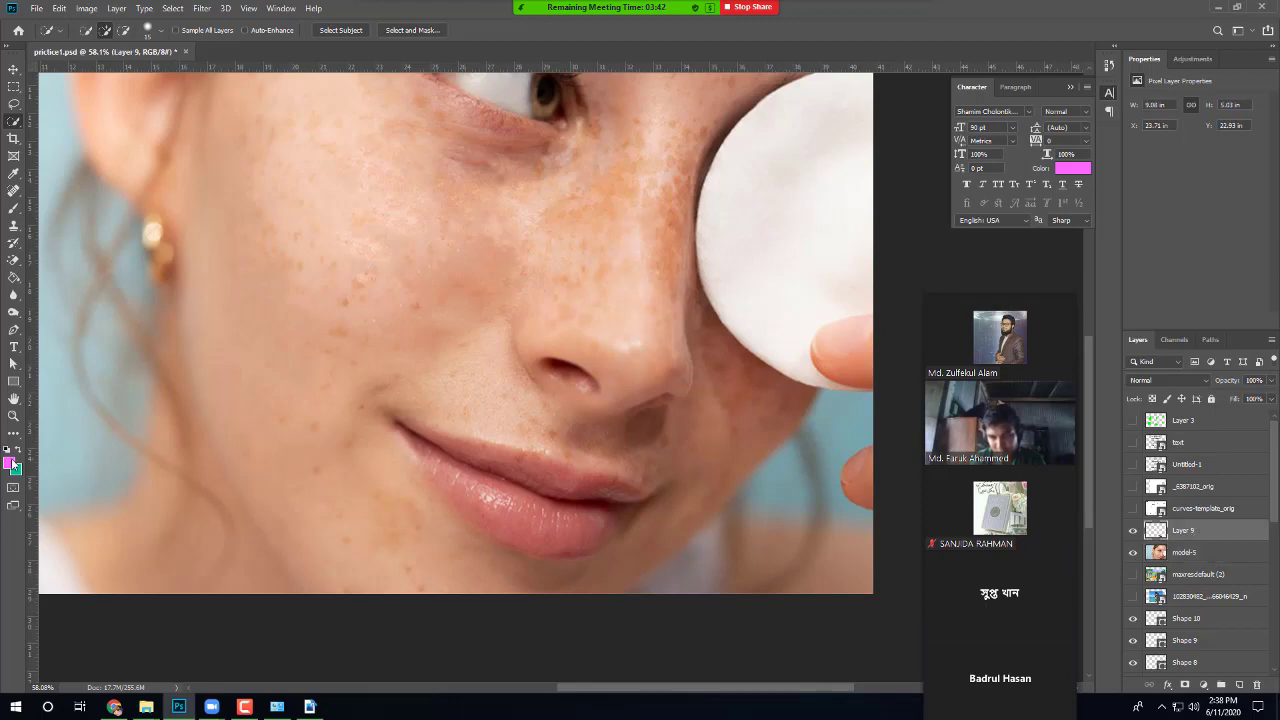
key("alt+BackSpace")
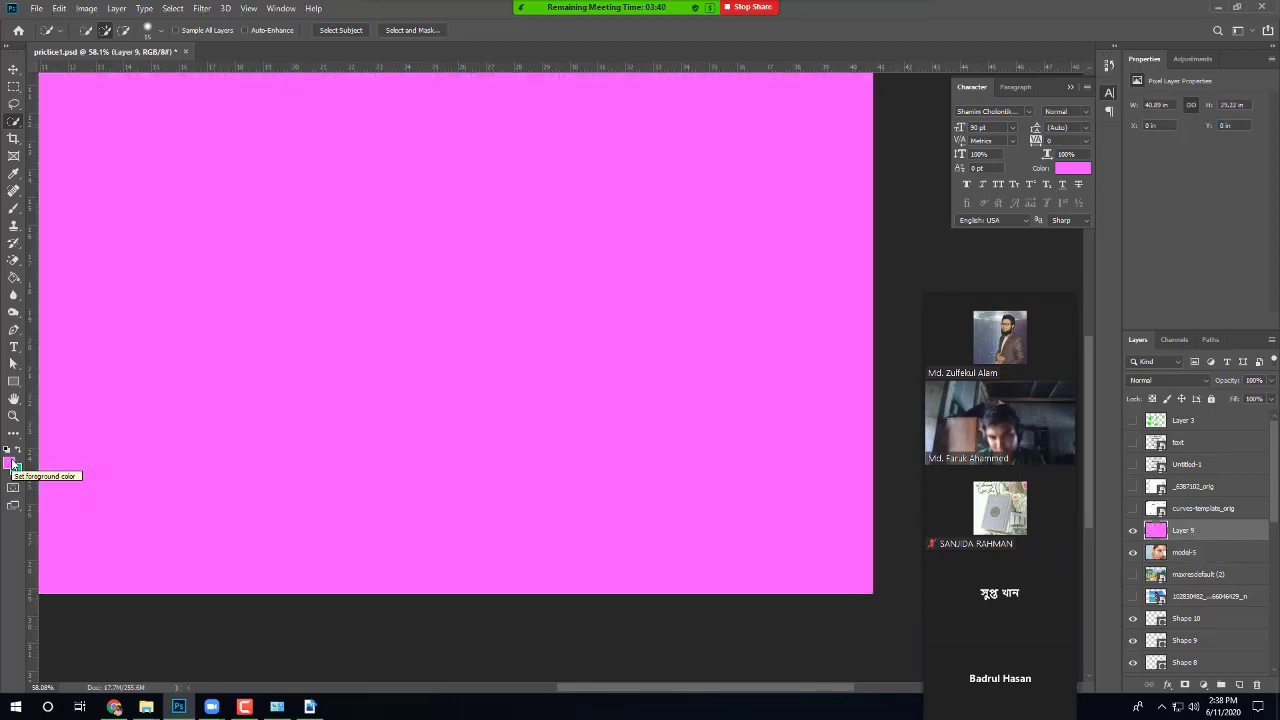
key("ctrl+z")
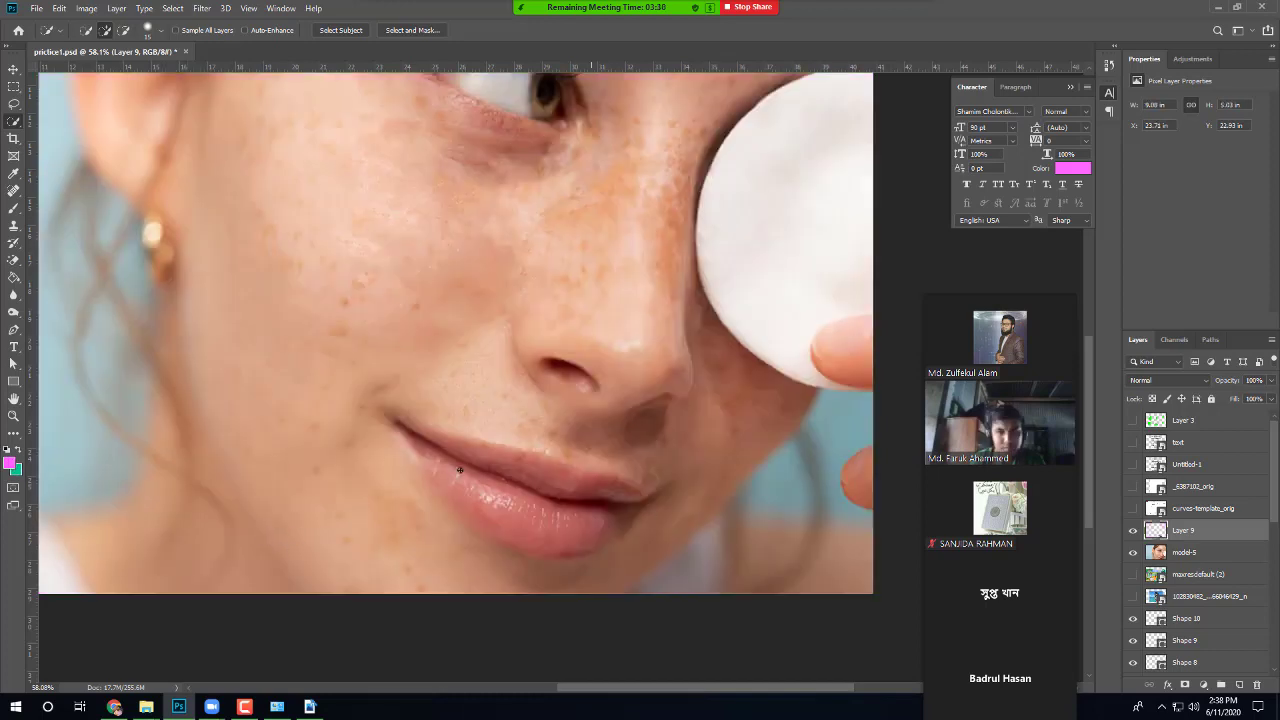
Step: Load the copied lips layer's outline as a selection and make the model-5 layer active
left_click(1162, 534, "ctrl")
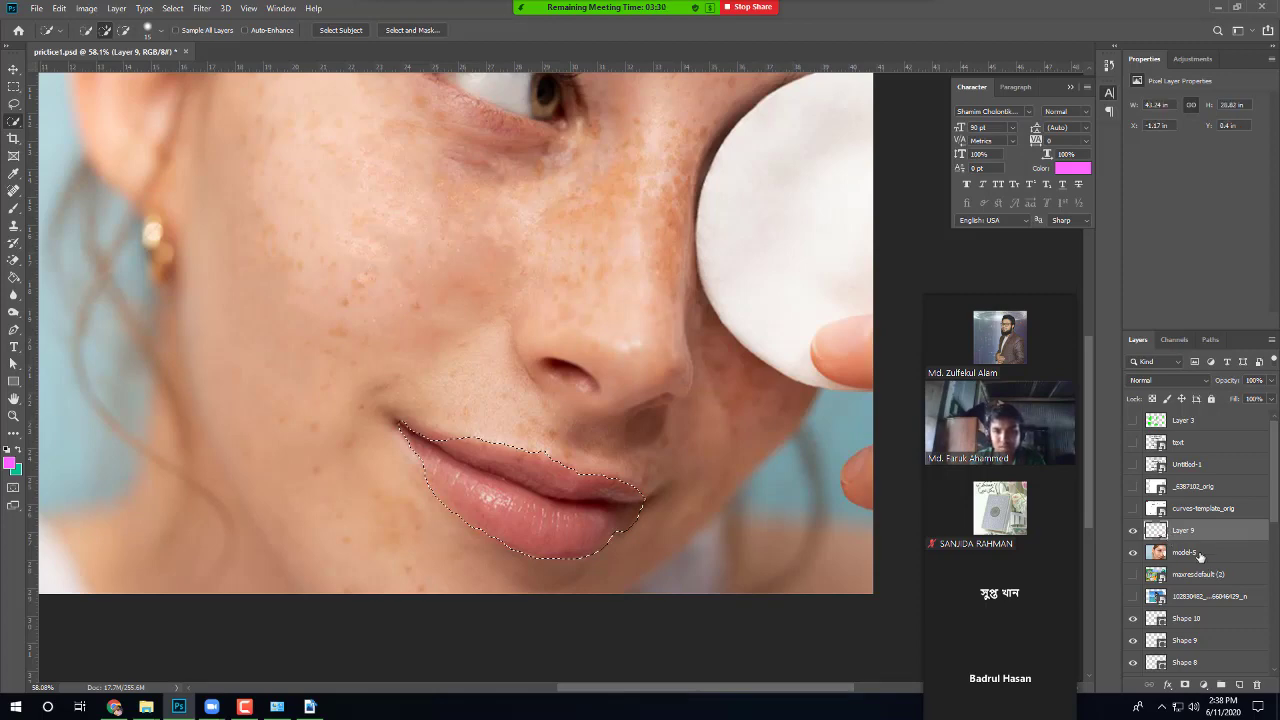
left_click(1200, 556)
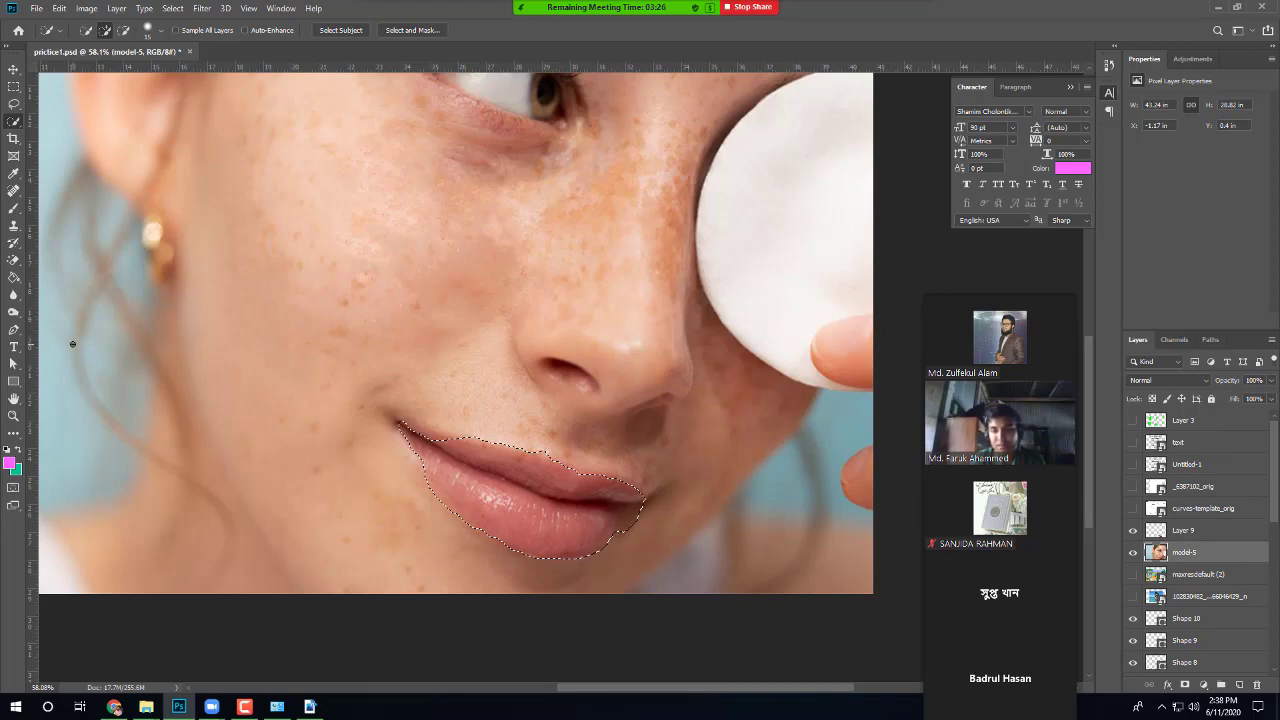
key("alt")
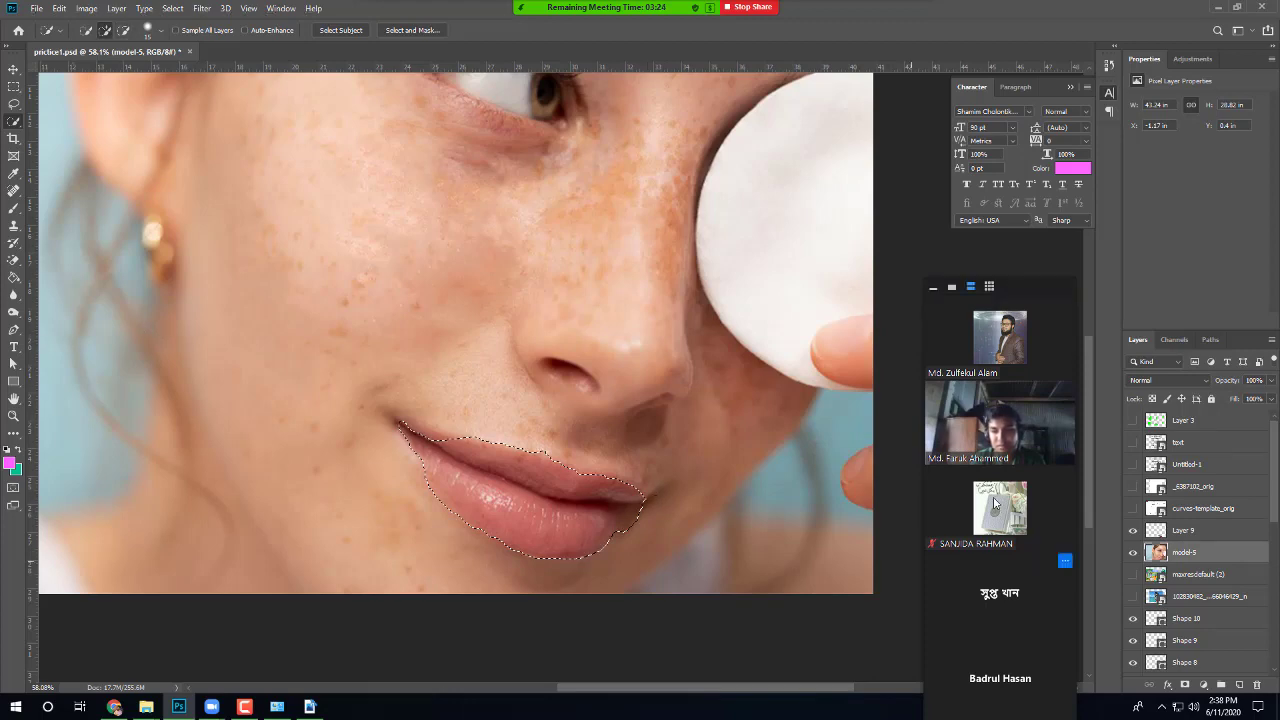
Step: Fill the lip selection on model-5 with the pink foreground colour, hiding and reshowing the copied lips layer to check the fill
key("alt+BackSpace")
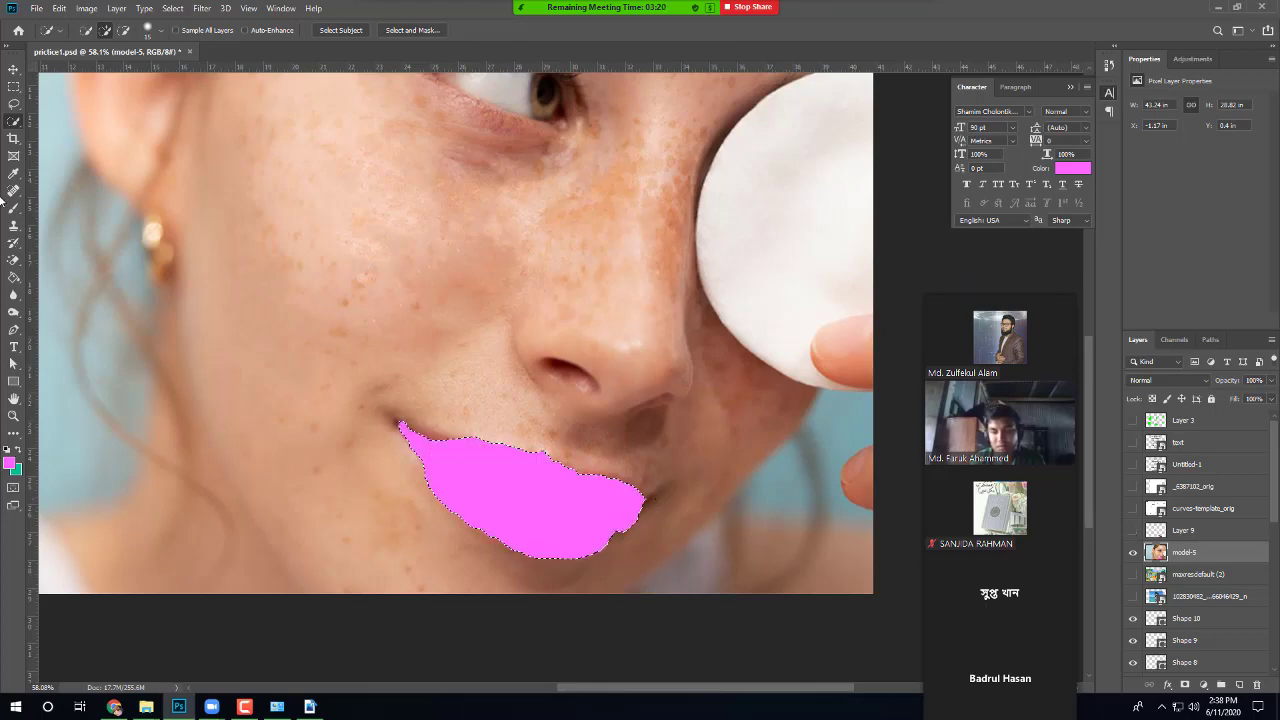
left_click(13, 68)
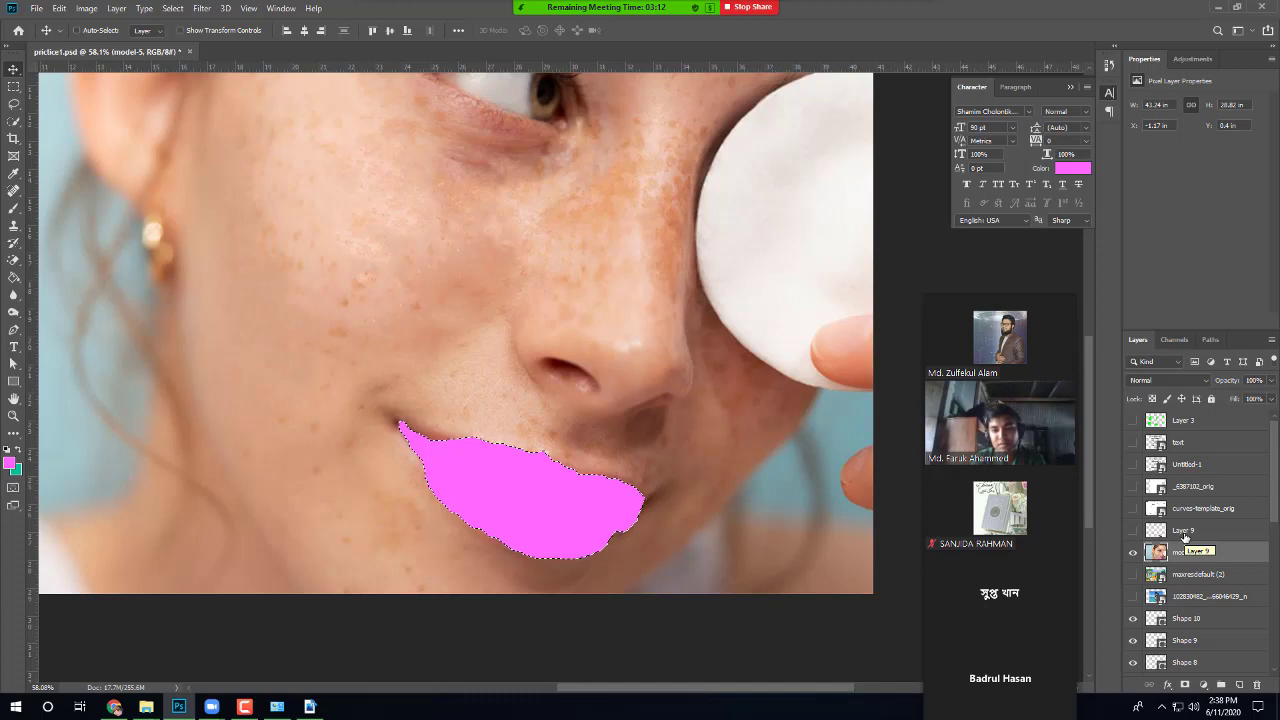
key("ctrl")
key("ctrl+z")
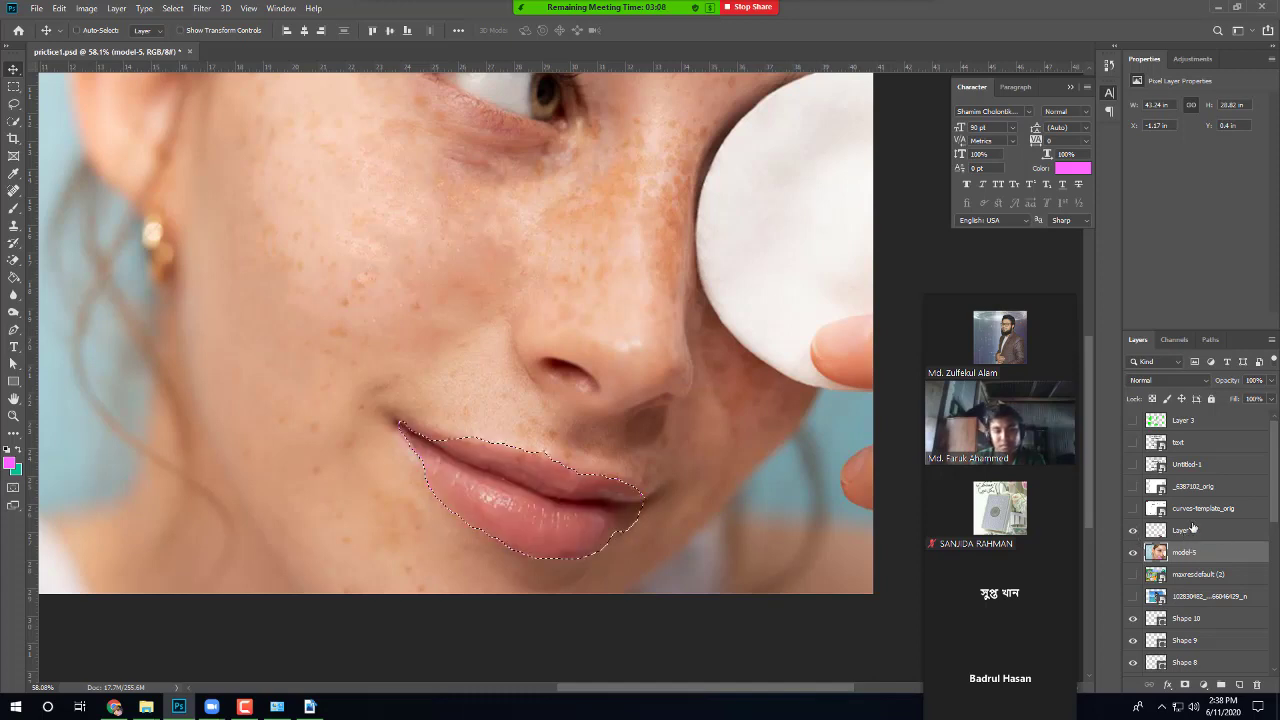
Step: Fill the lip selection on the copied lips layer with the pink foreground colour and deselect
left_click(1193, 529)
key("ctrl")
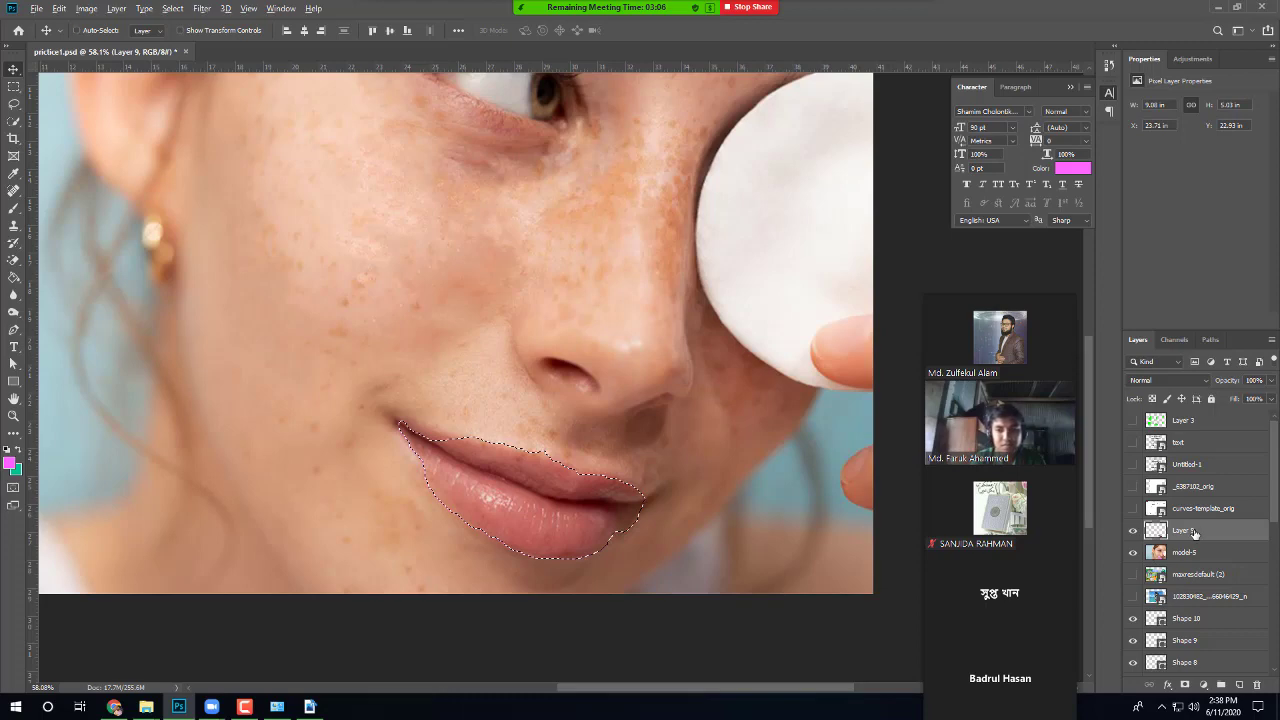
key("alt+BackSpace")
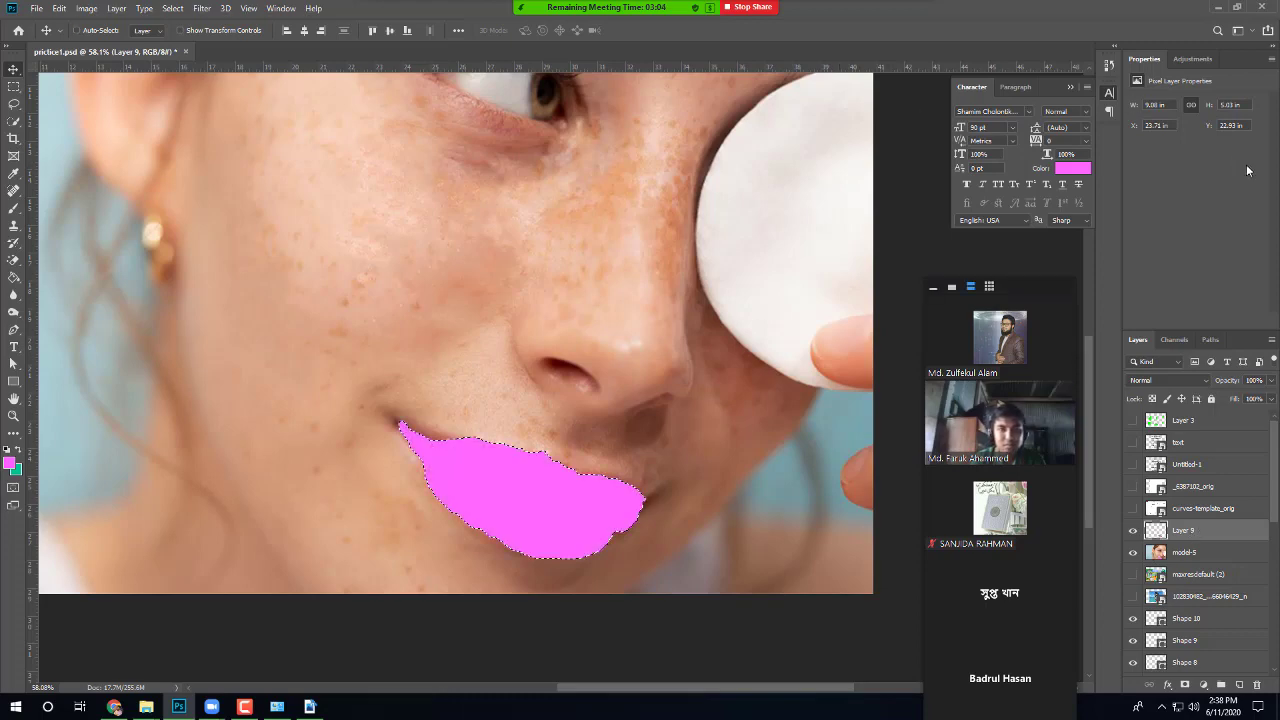
key("ctrl+d")
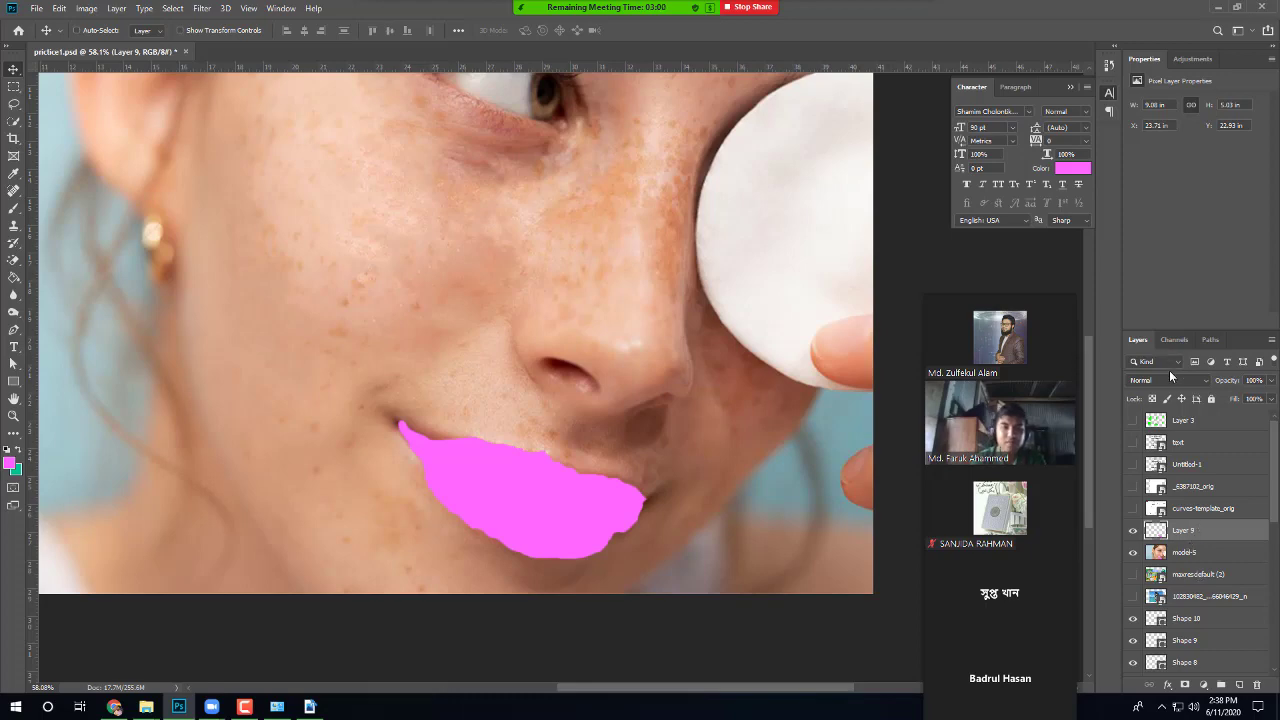
Step: Try the Multiply and Screen blend modes on the pink lips layer
left_click(1204, 380)
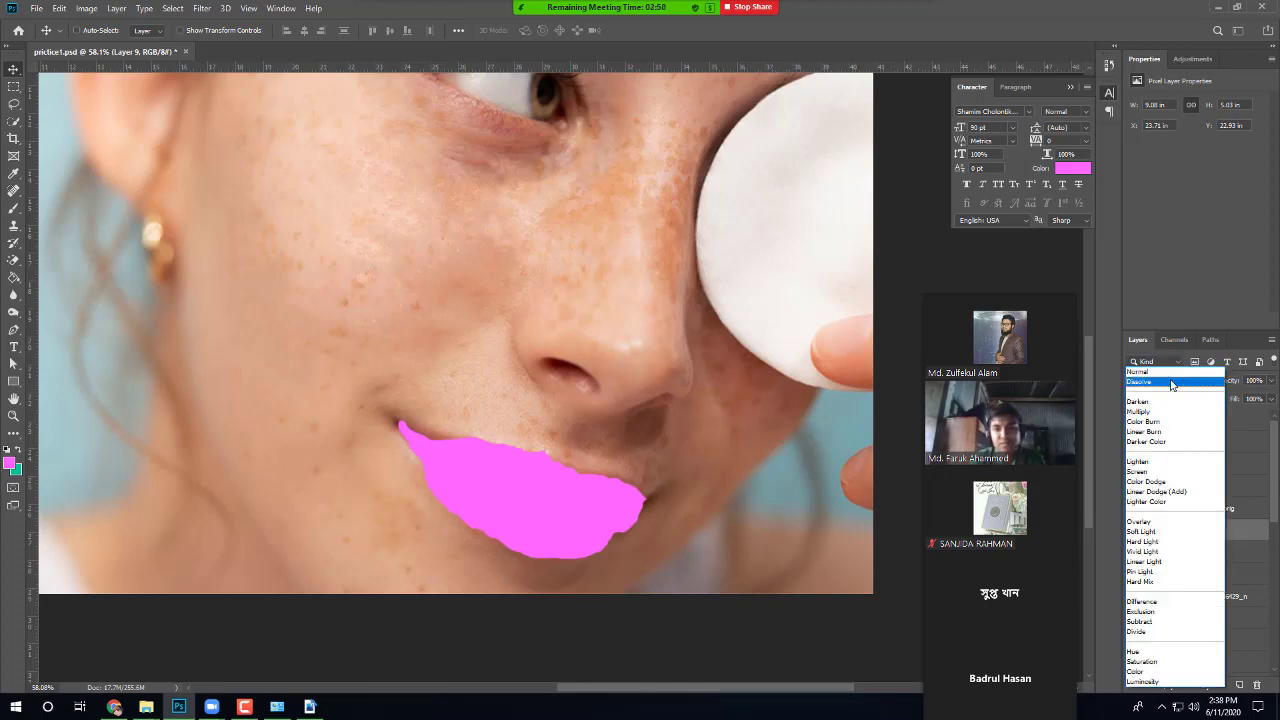
left_click(1150, 411)
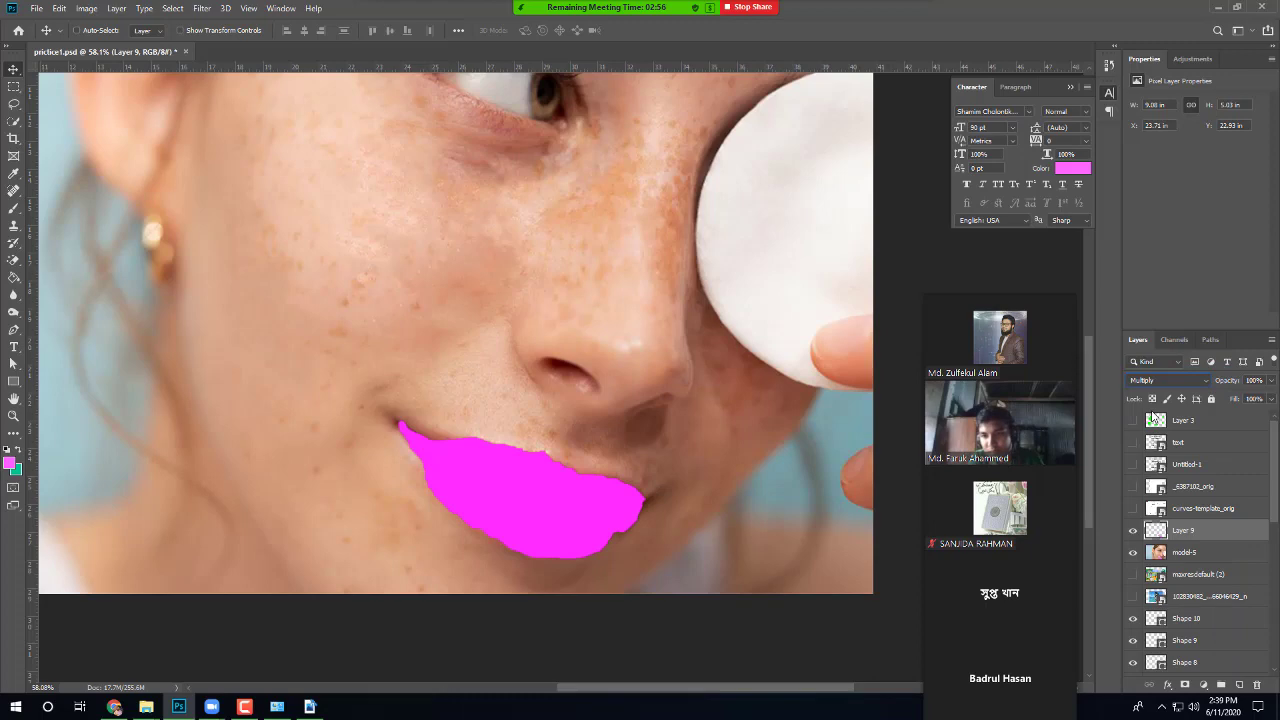
left_click(1167, 380)
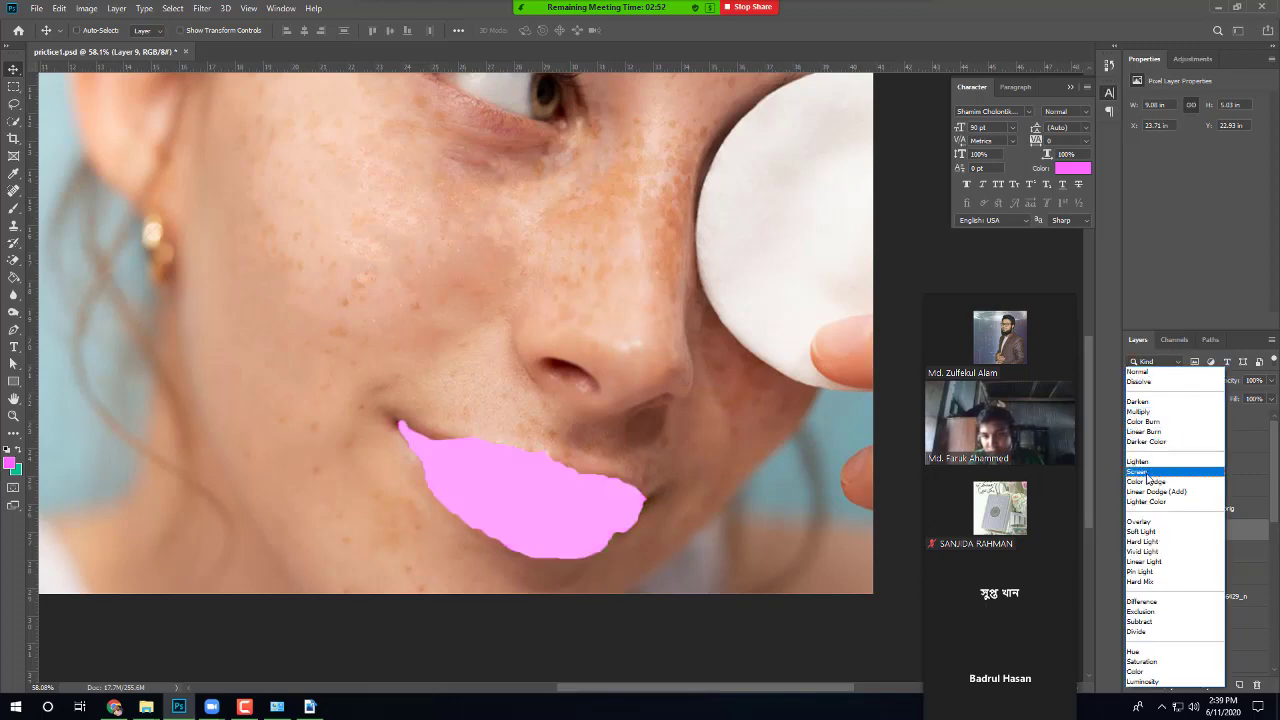
left_click(1148, 472)
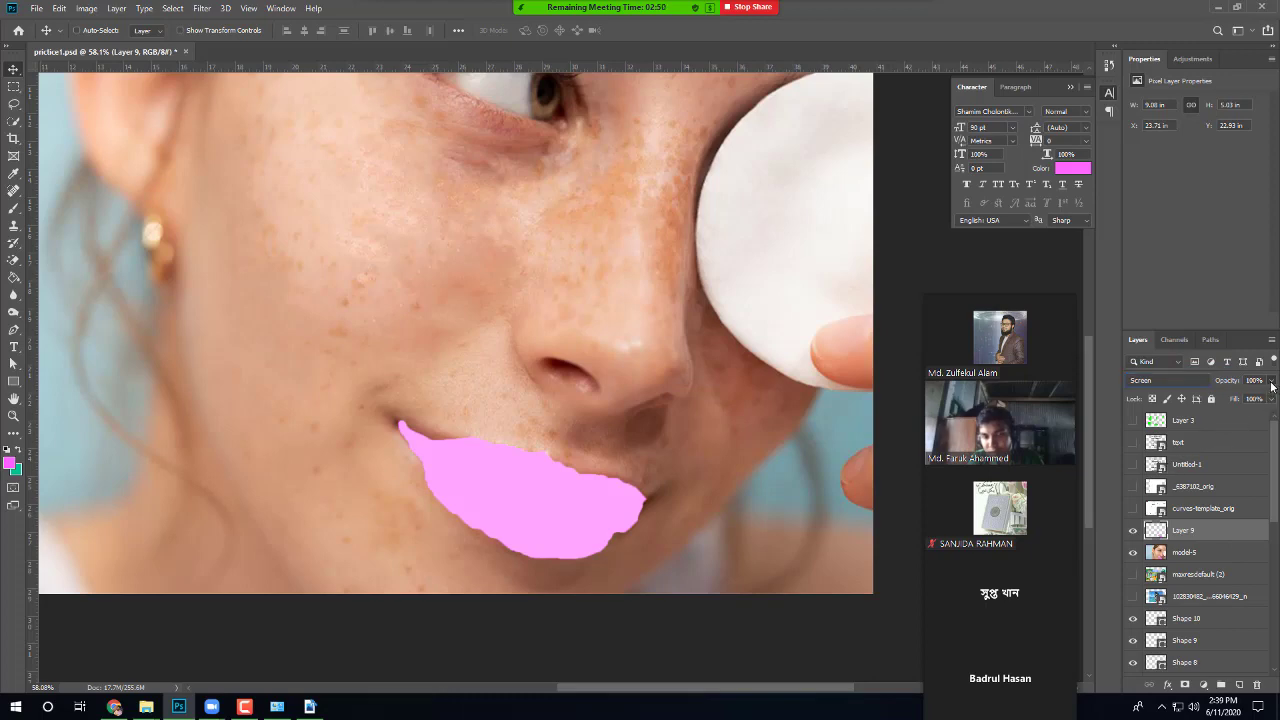
Step: Set the pink lips layer's opacity to 20%, and change its blend mode to Difference after trying Linear Light
left_click_drag(1271, 384, 1215, 399)
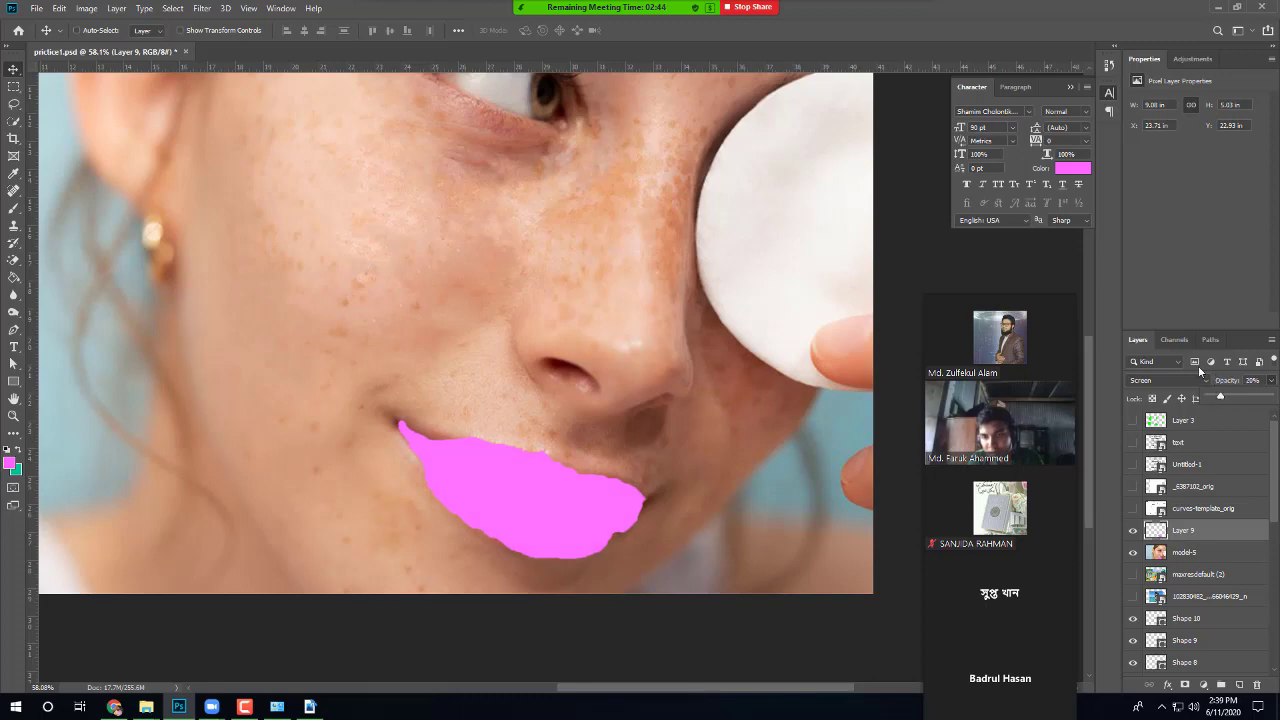
left_click(1200, 377)
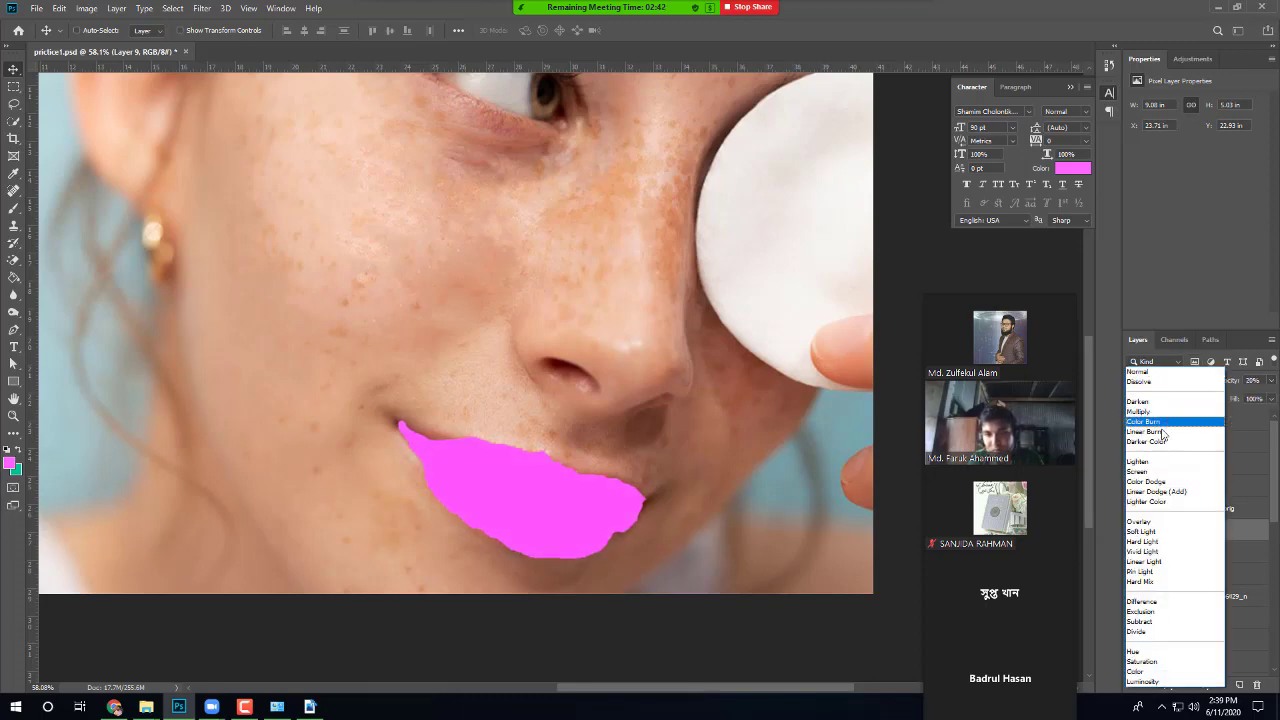
left_click(1150, 561)
left_click(1174, 382)
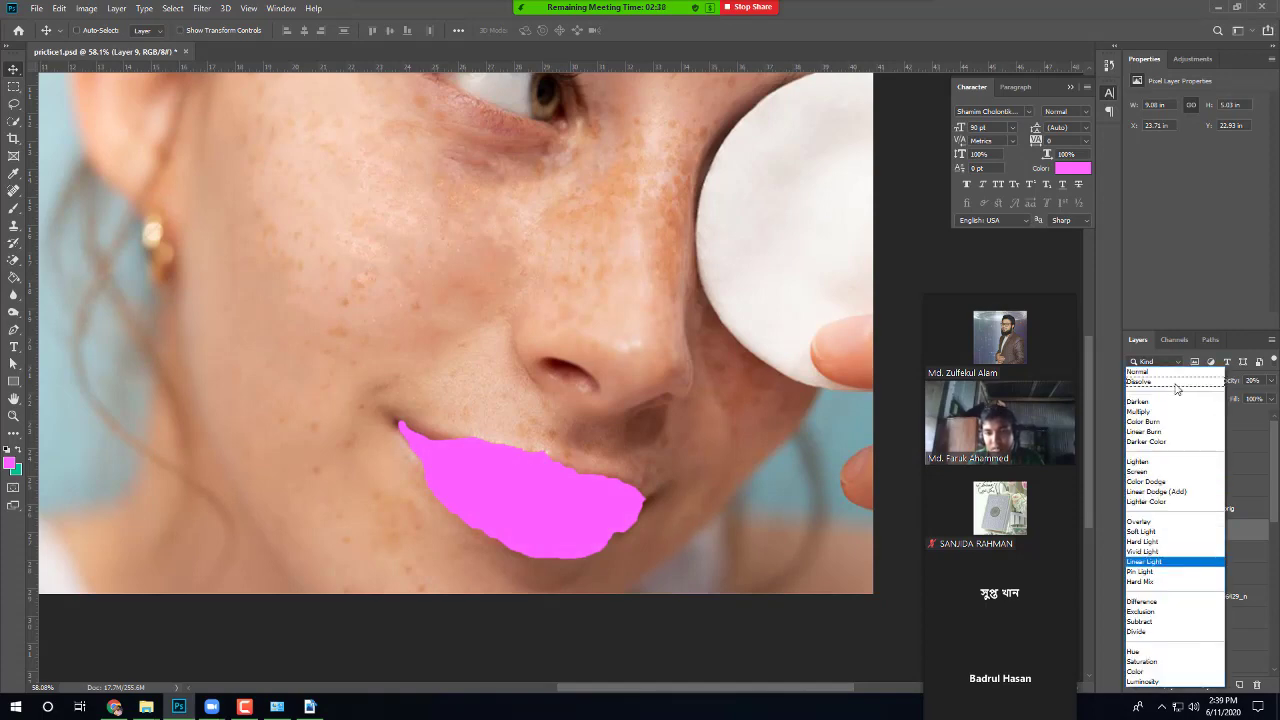
left_click(1150, 601)
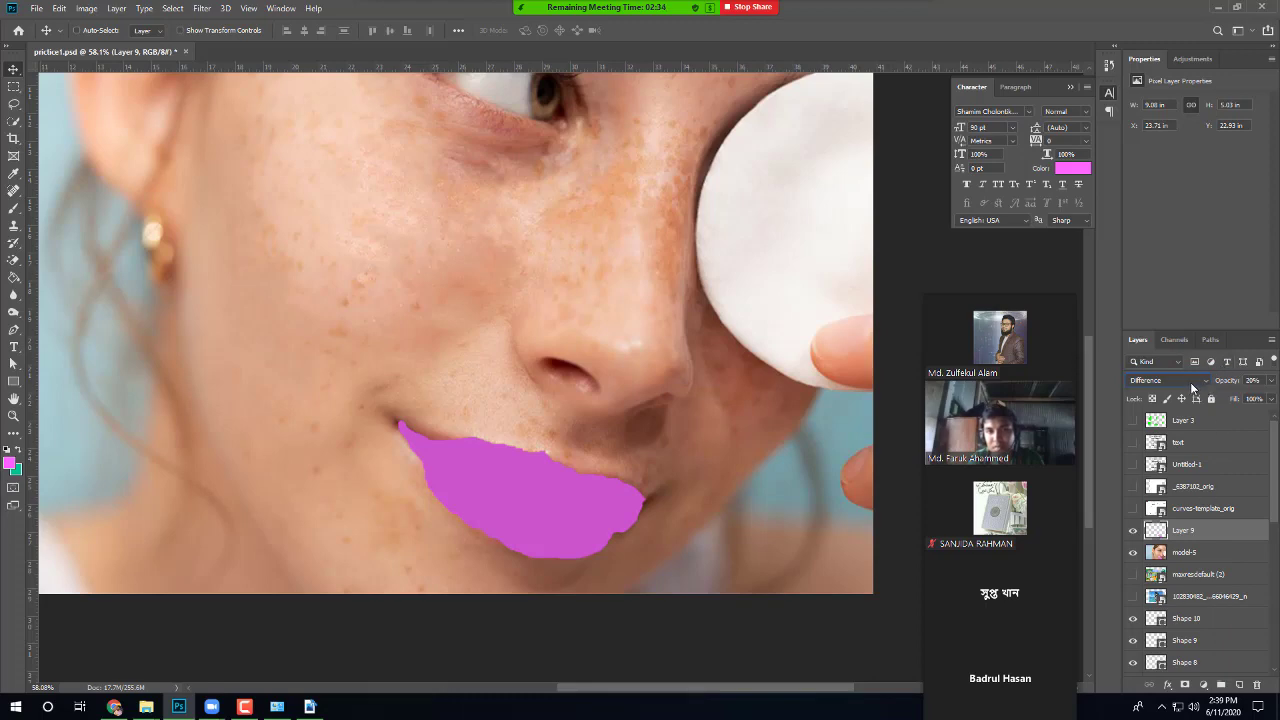
left_click(1190, 382)
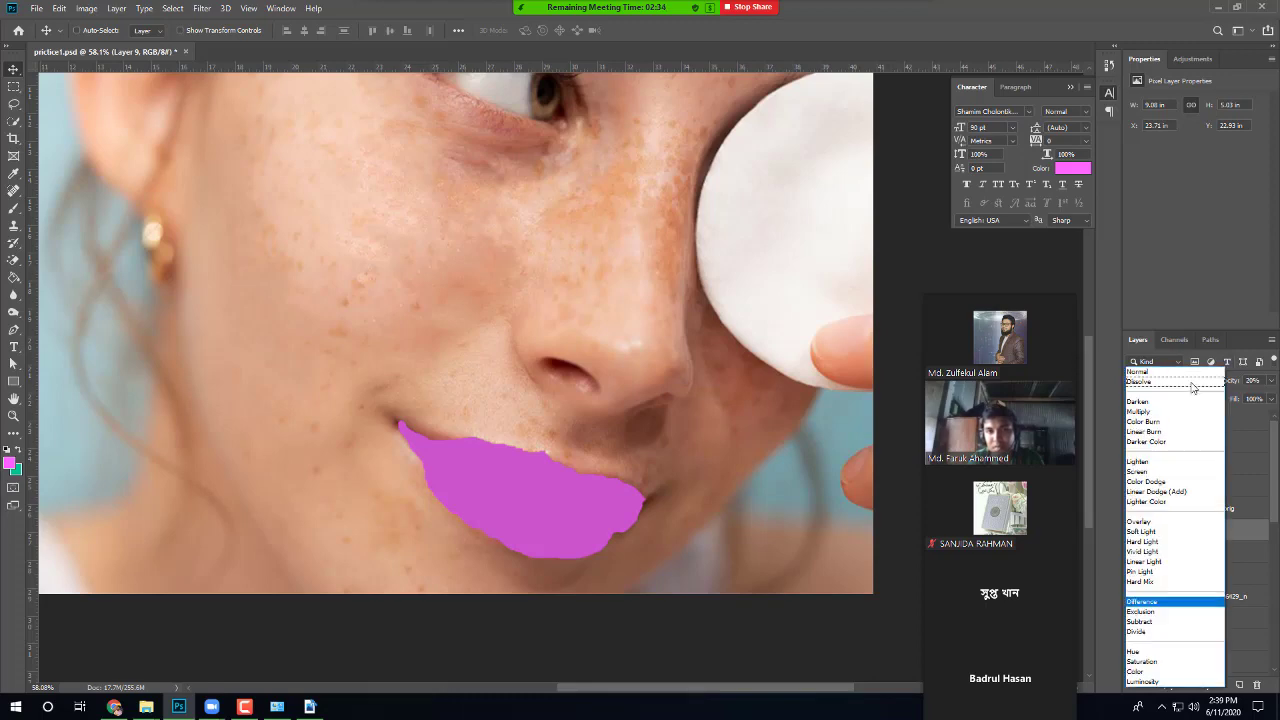
left_click(1270, 480)
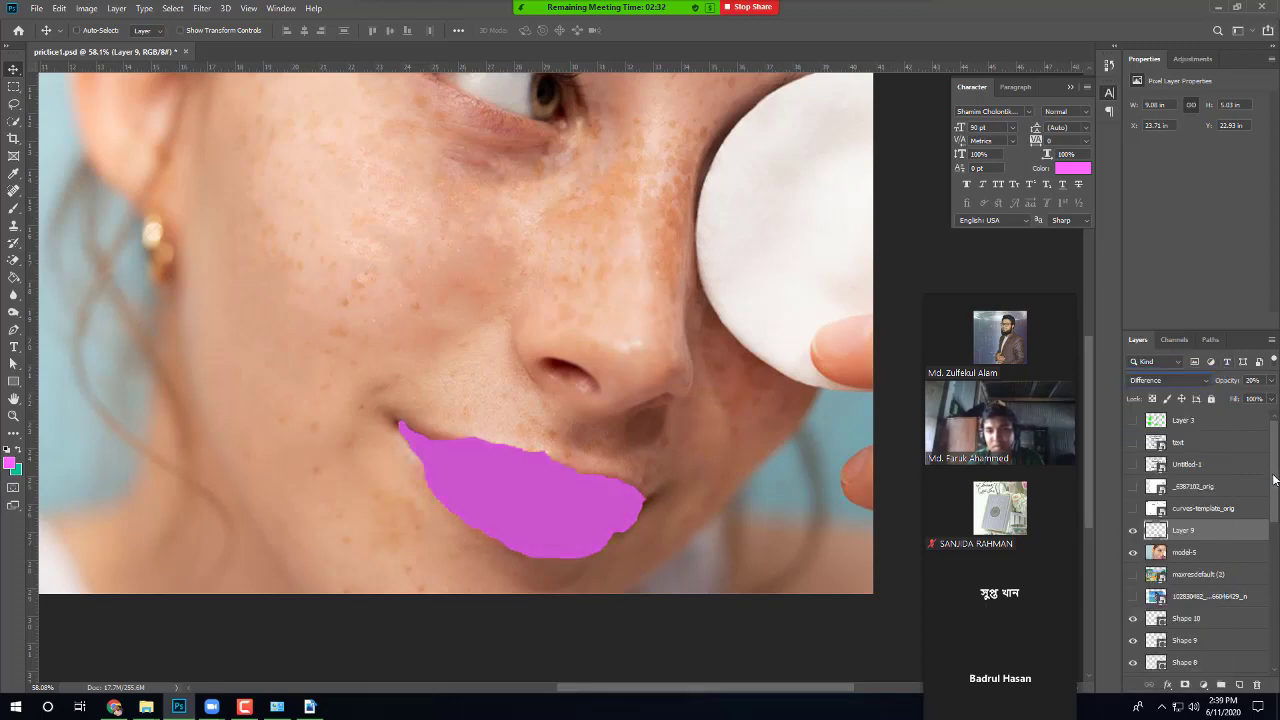
Step: Toggle the visibility of Layer 9 and the model-5 layer to compare the lip colour with and without them
left_click(1133, 531)
left_click(1133, 552)
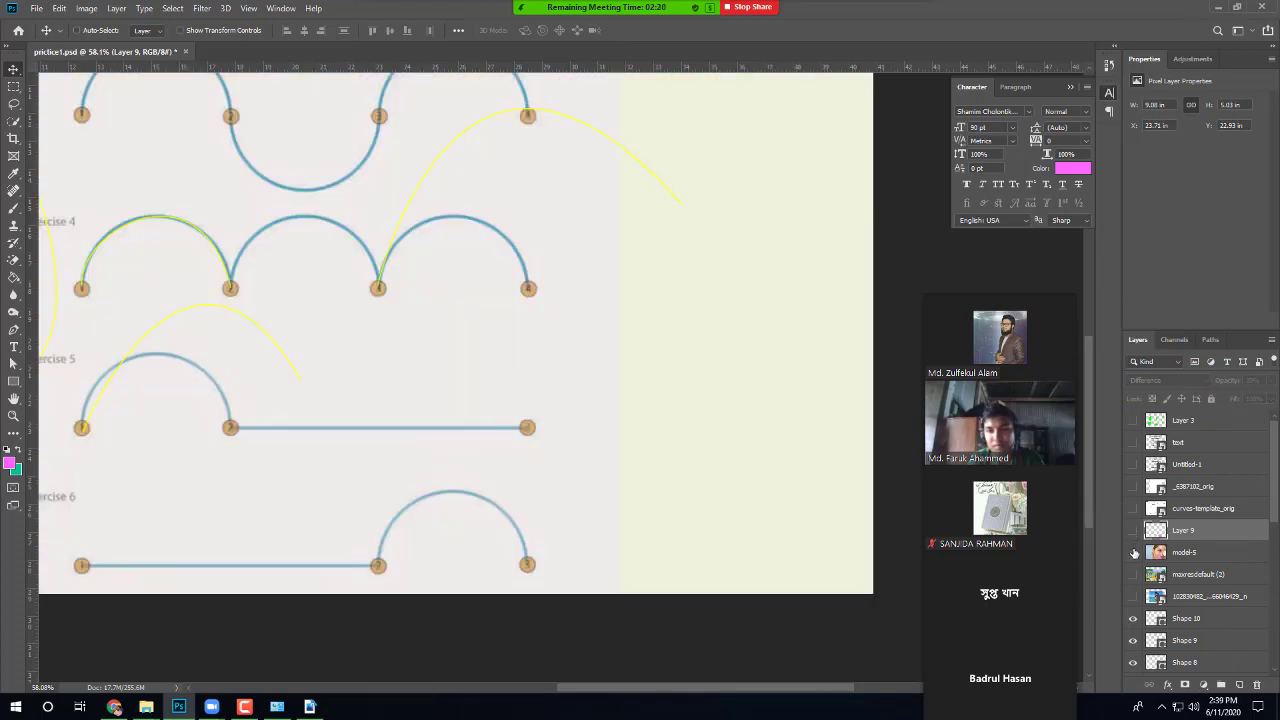
left_click(1133, 552)
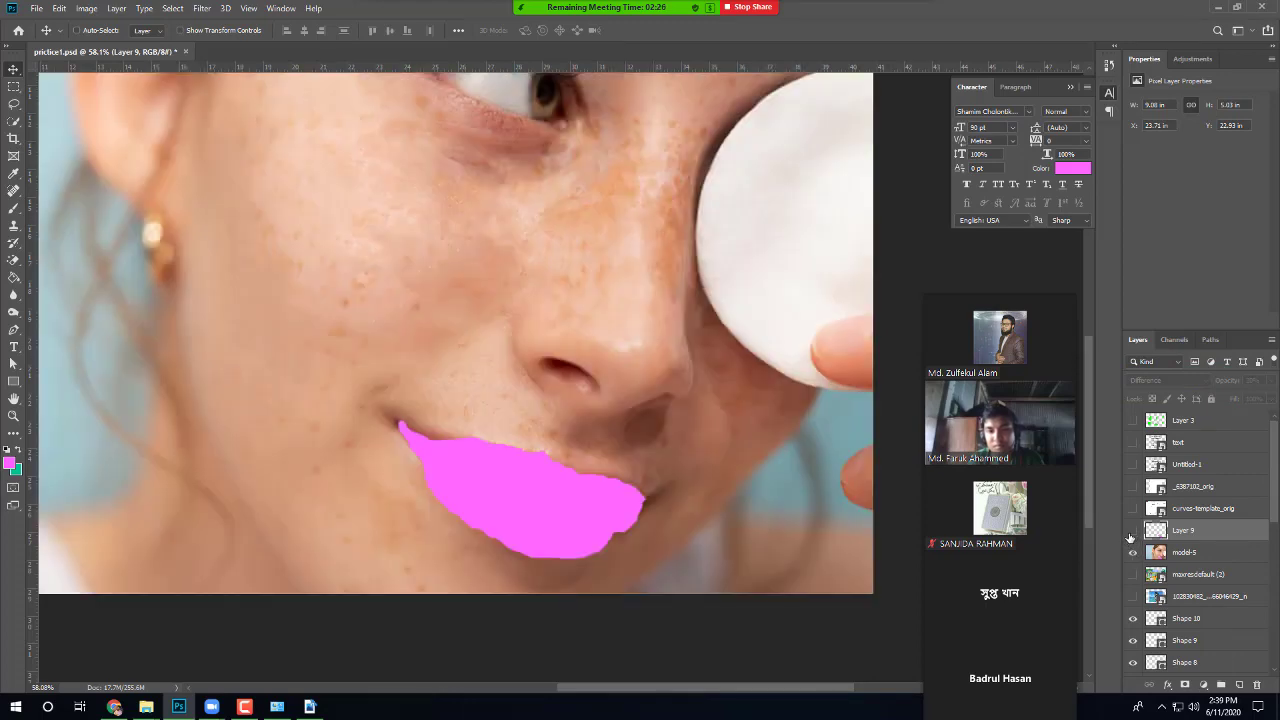
left_click(1133, 531)
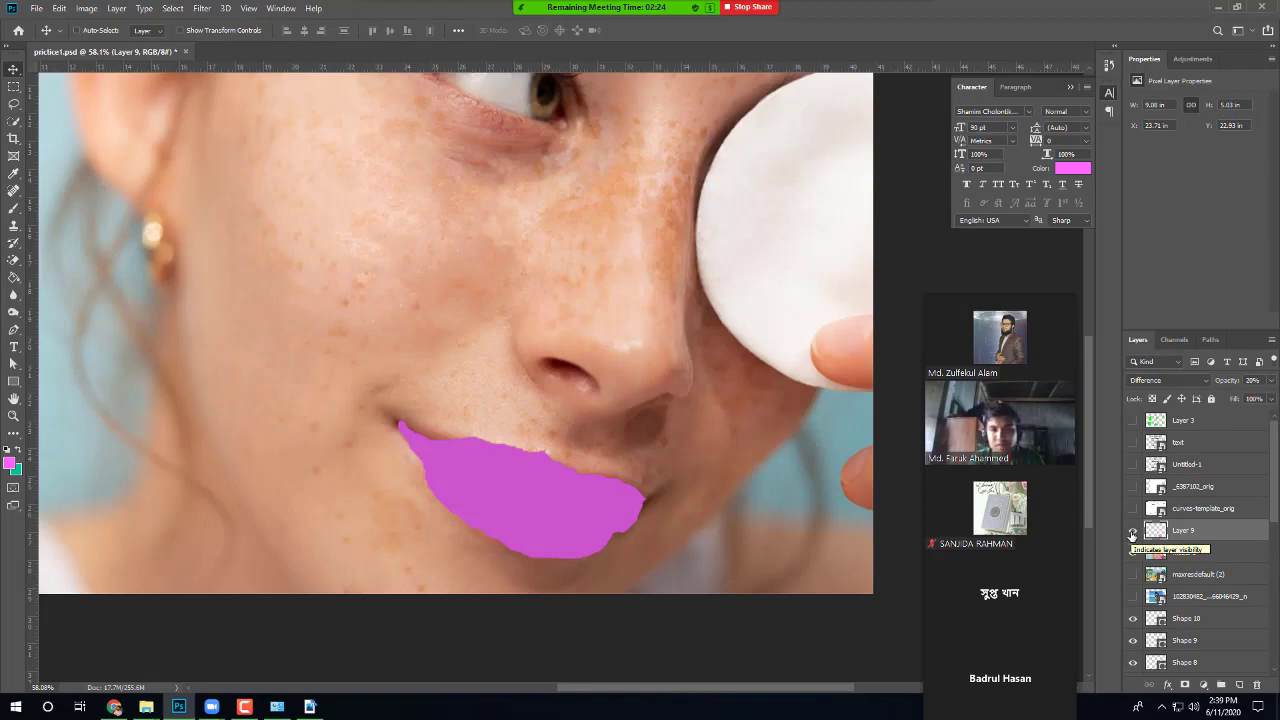
left_click(1133, 552)
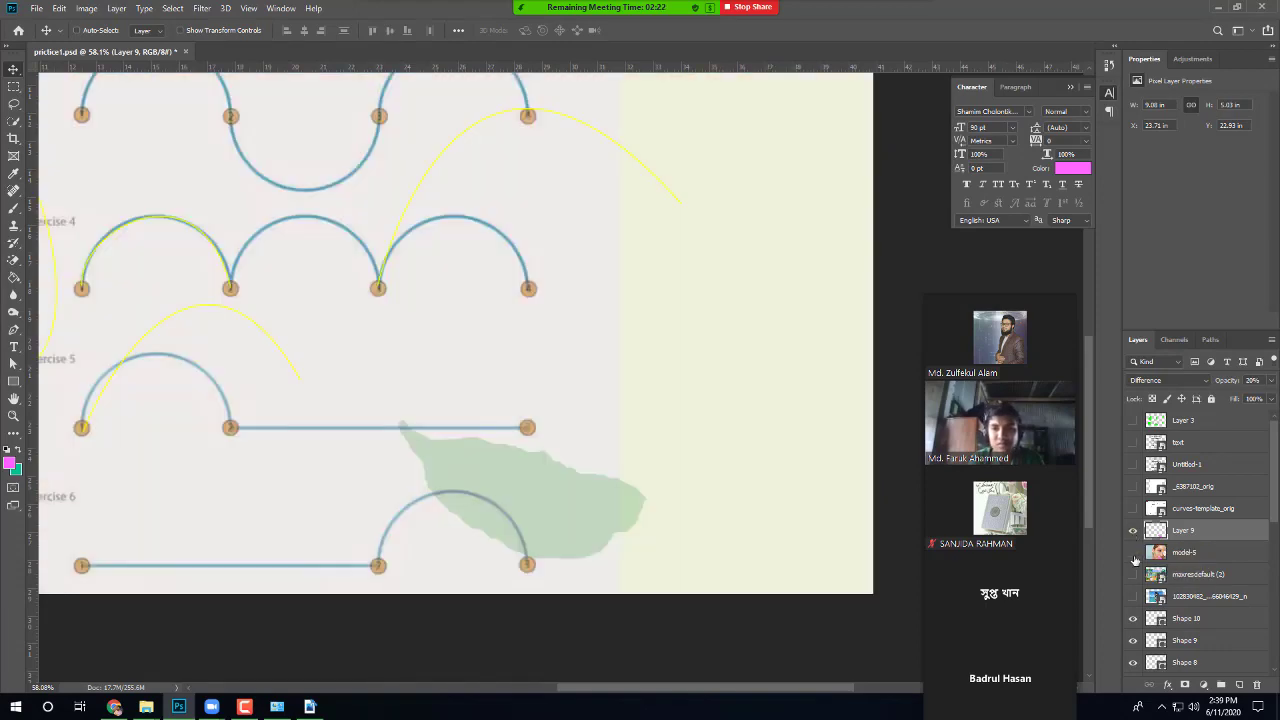
left_click(1133, 554)
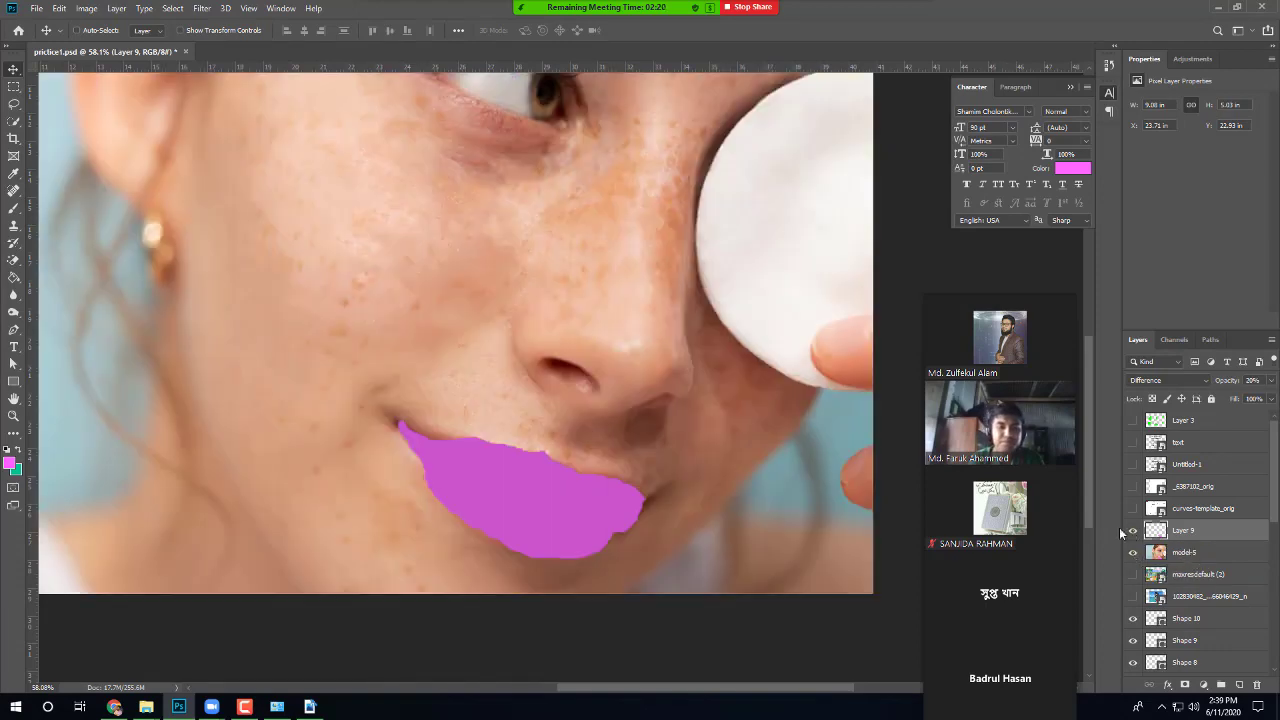
left_click(1131, 531)
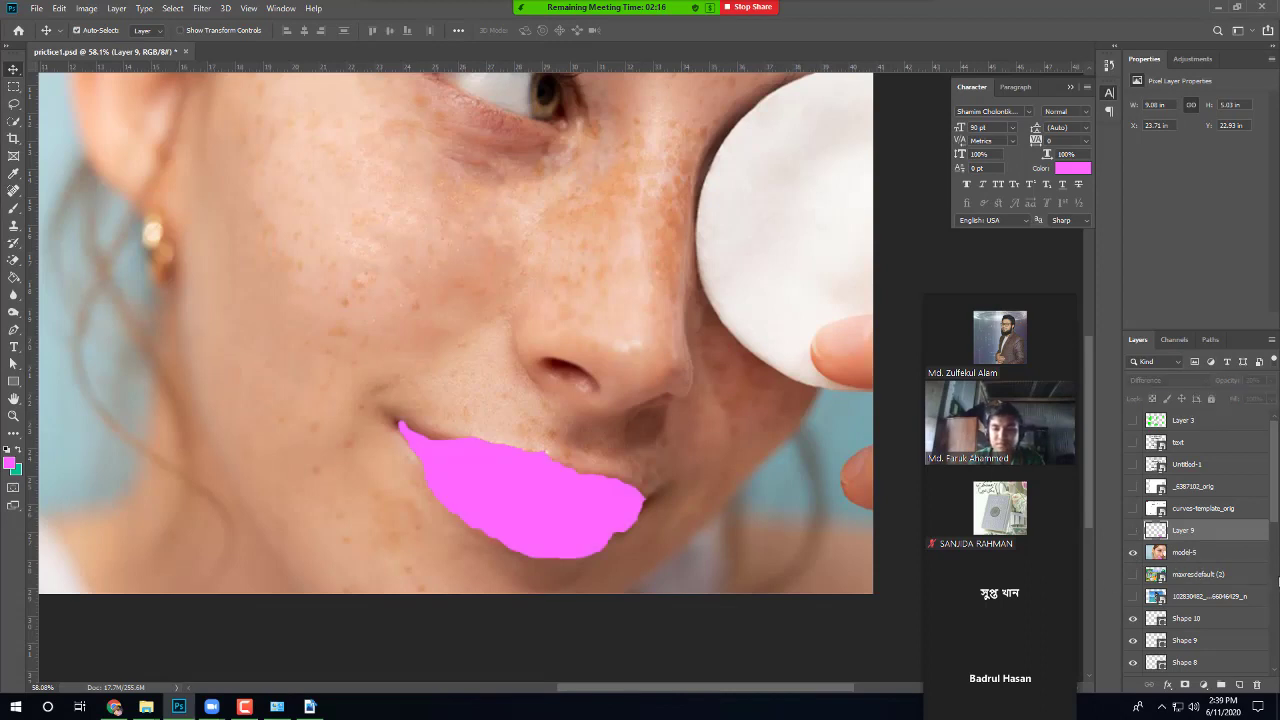
Step: Undo the visibility, blend mode, opacity and fill changes on Layer 9 back to the empty lip selection
key("ctrl+z")
key("ctrl+z")
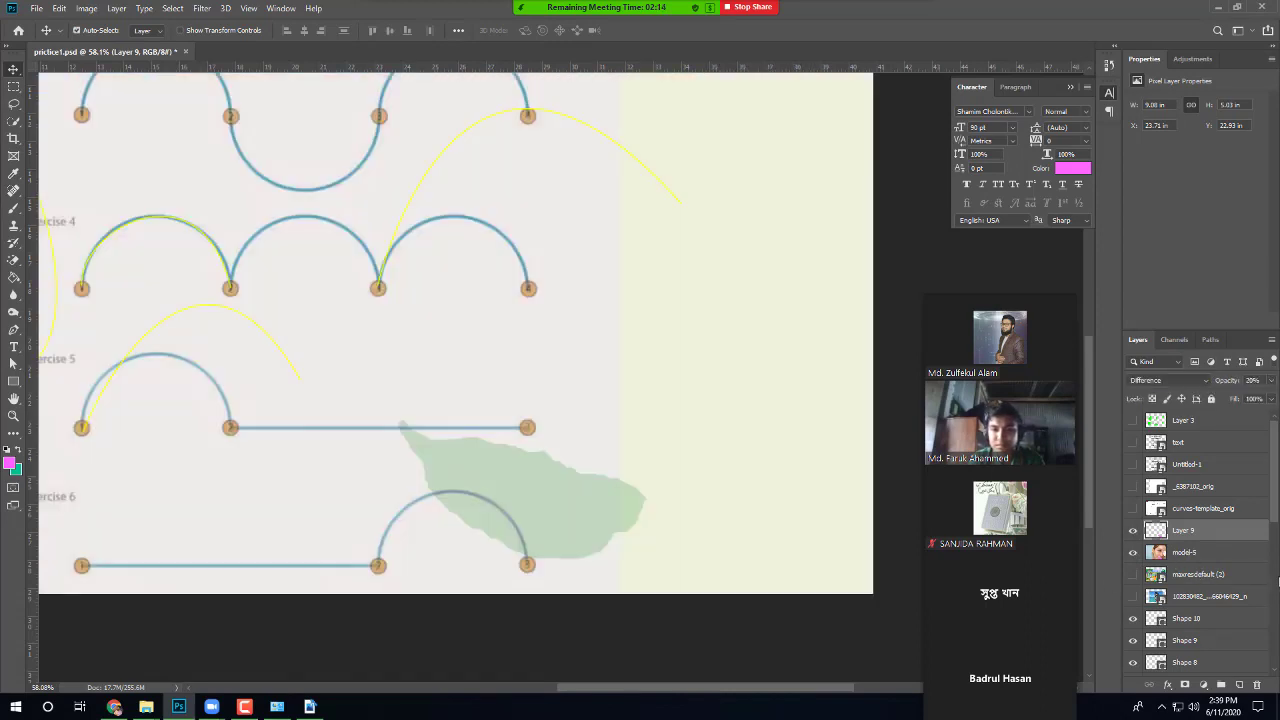
key("ctrl+shift+z")
key("ctrl+shift+z")
key("ctrl+z")
key("ctrl+shift+z")
key("ctrl+z")
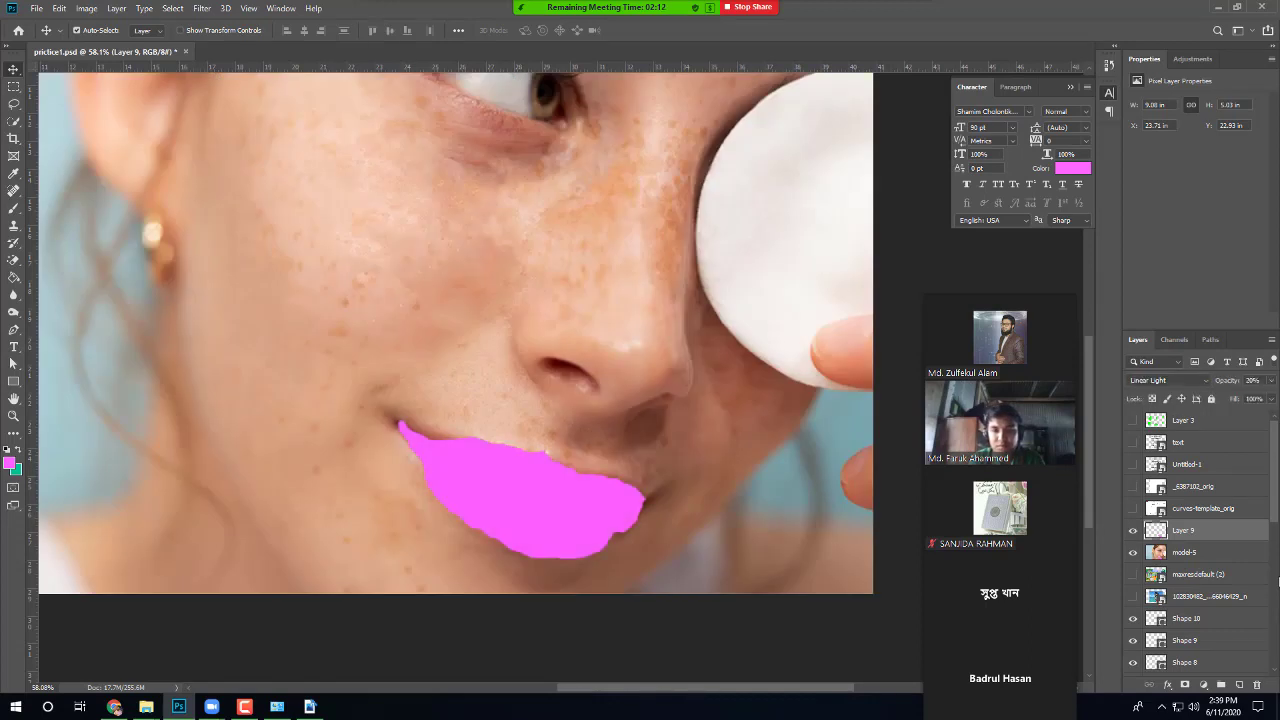
key("ctrl+z")
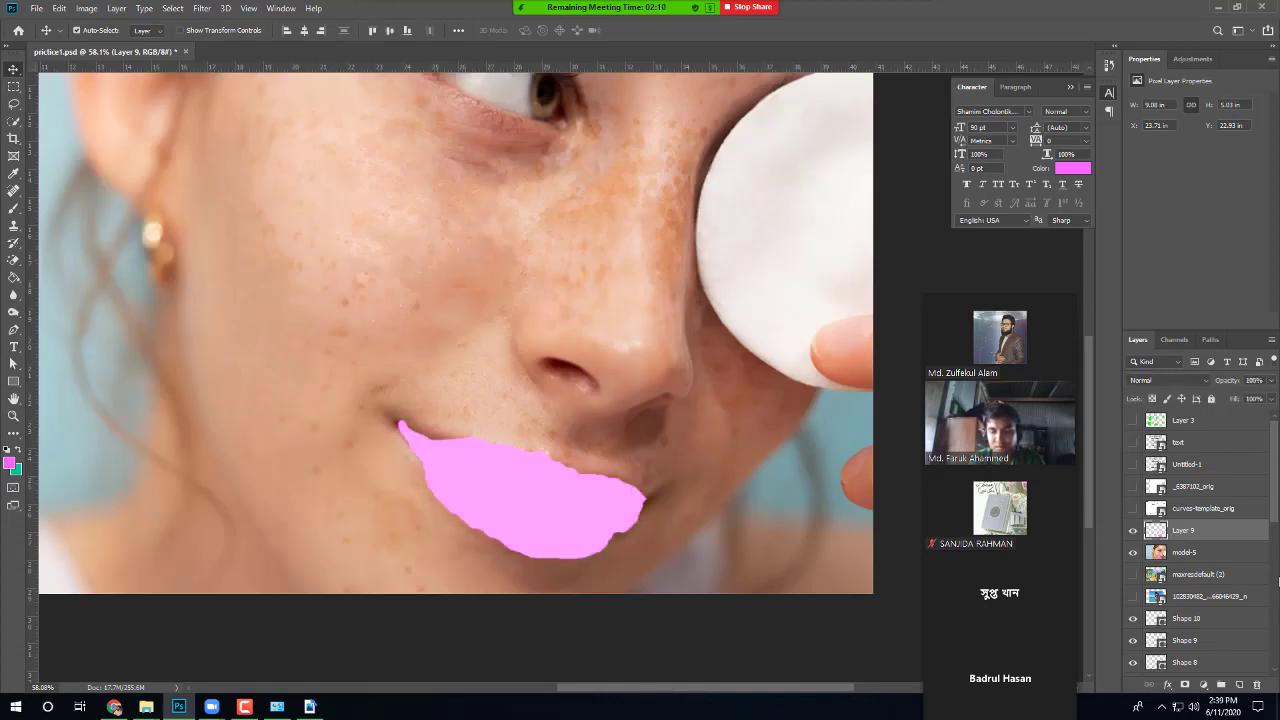
key("ctrl+z")
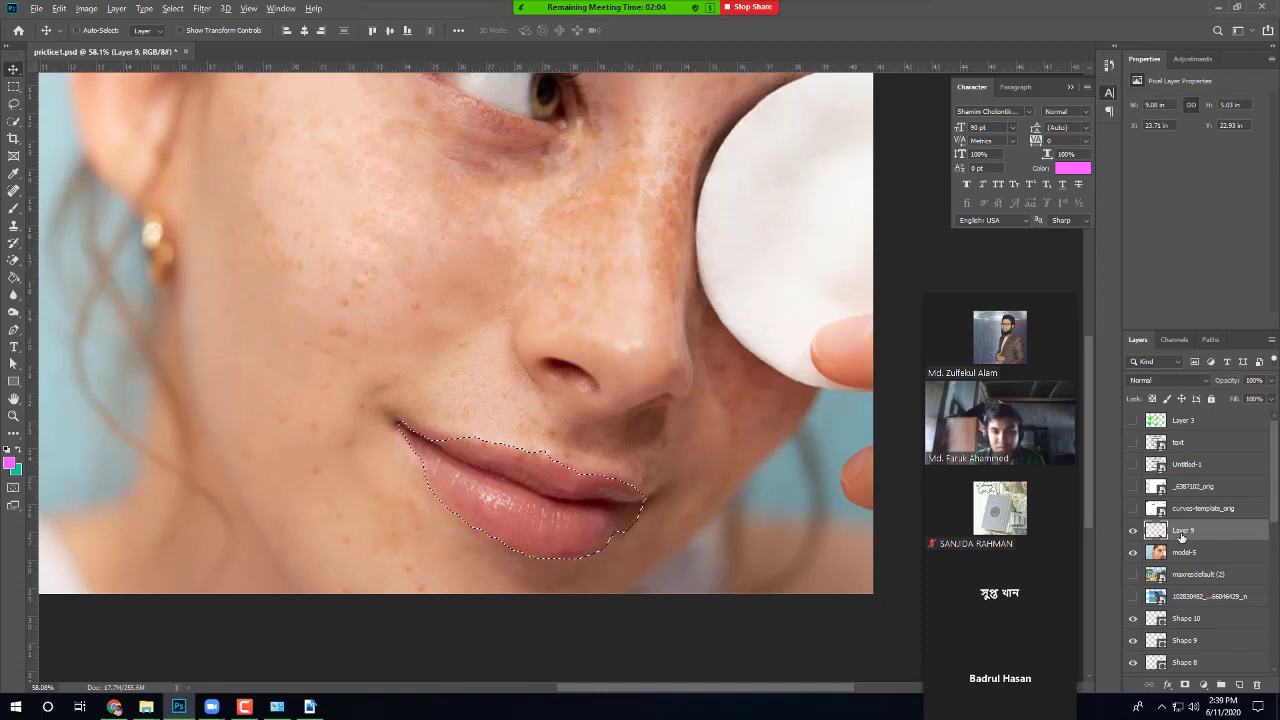
Step: Fill the lip selection on Layer 9 with the pink foreground colour in Linear Burn mode and deselect
key("alt+BackSpace")
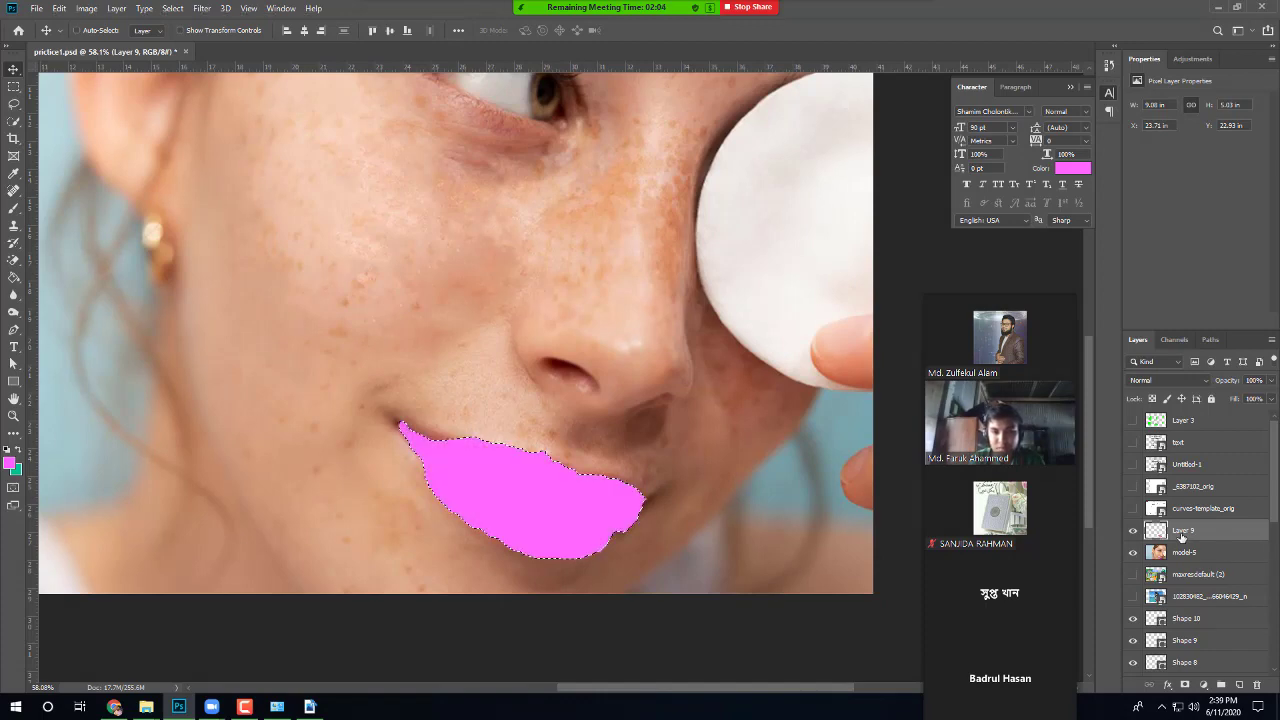
left_click(1167, 376)
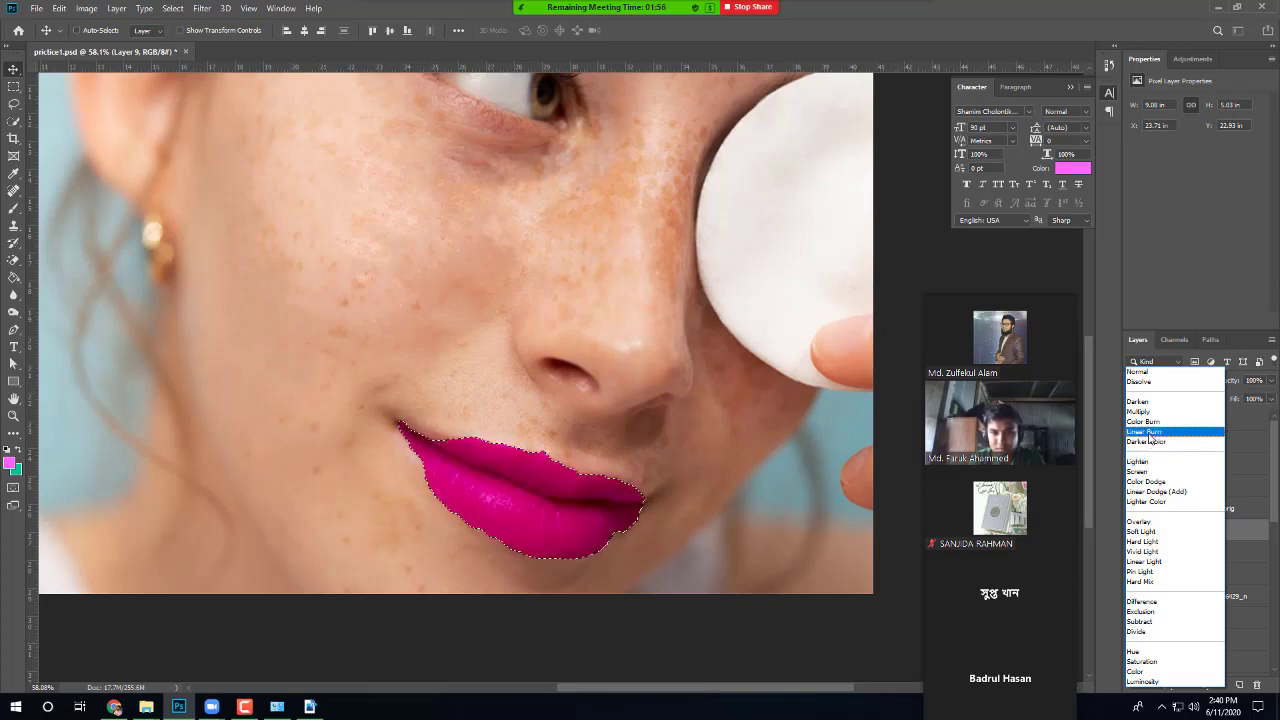
left_click(1149, 435)
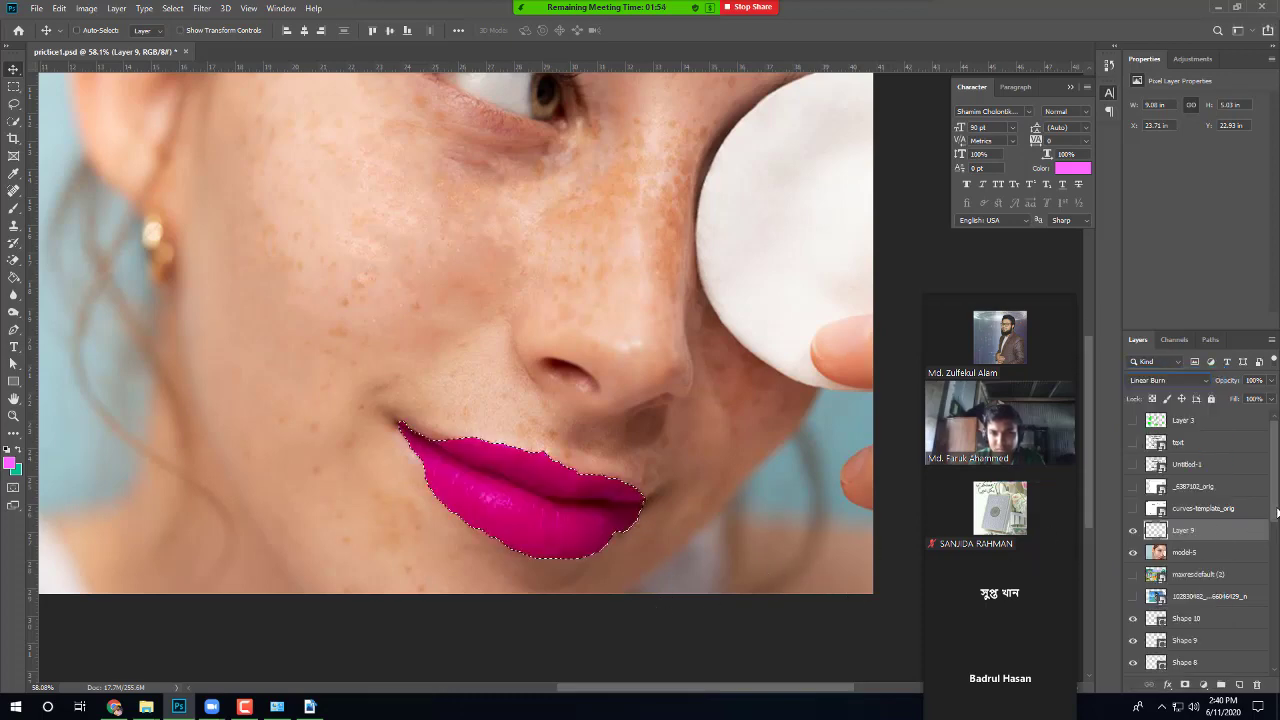
key("ctrl+d")
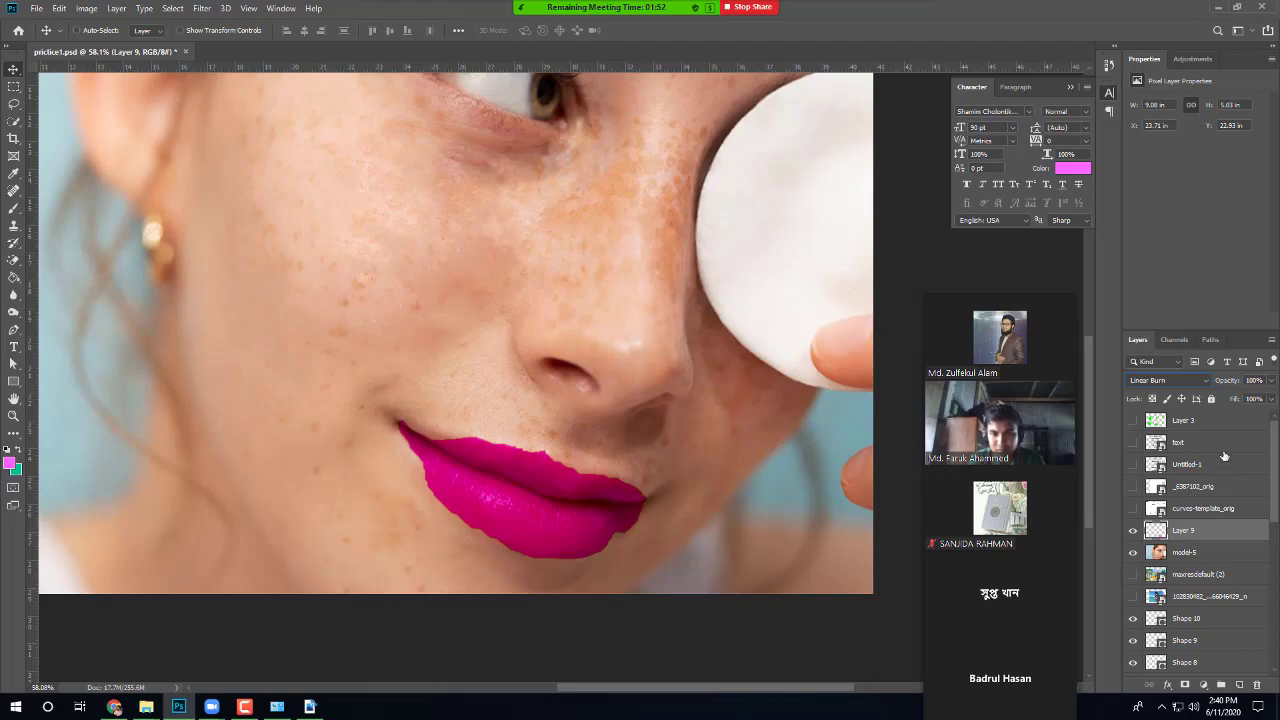
Step: Reduce Layer 9's opacity to 18%
left_click(1269, 381)
left_click(1233, 396)
left_click_drag(1223, 400, 1219, 402)
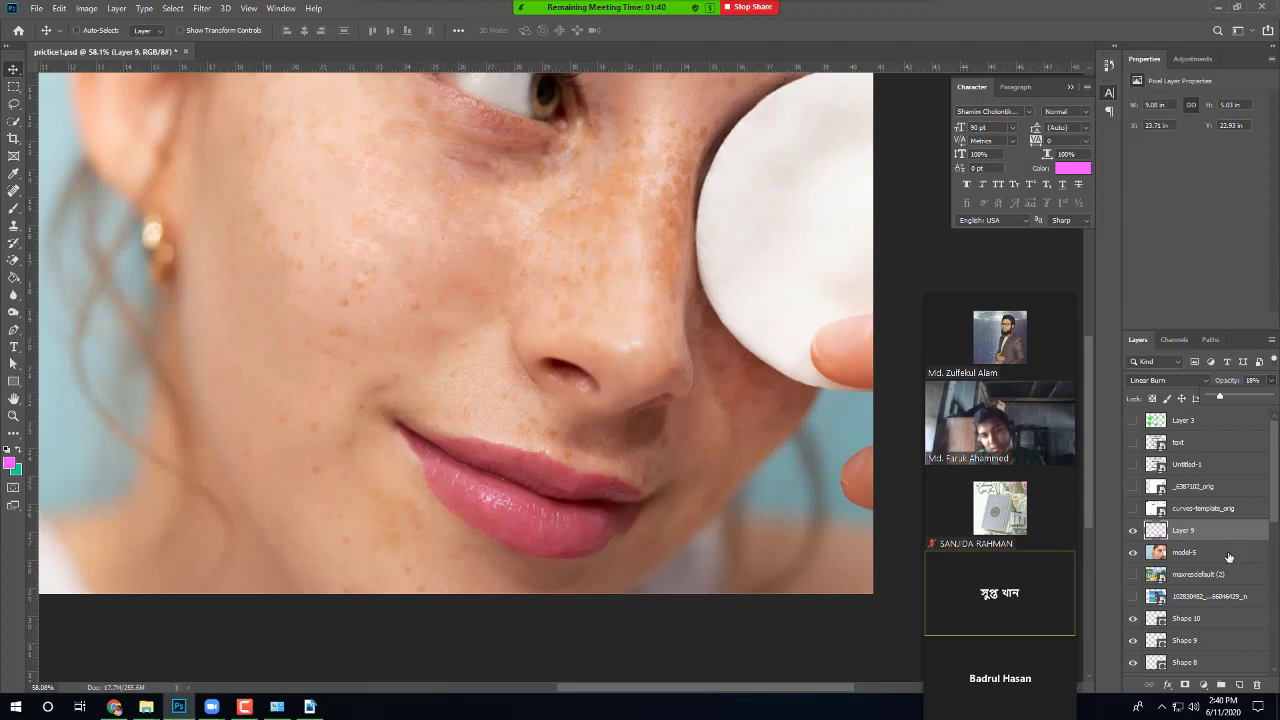
Step: Preview other blend modes for Layer 9 and set it to Overlay
scroll(1229, 556, "down", 1)
scroll(1229, 556, "down", 1)
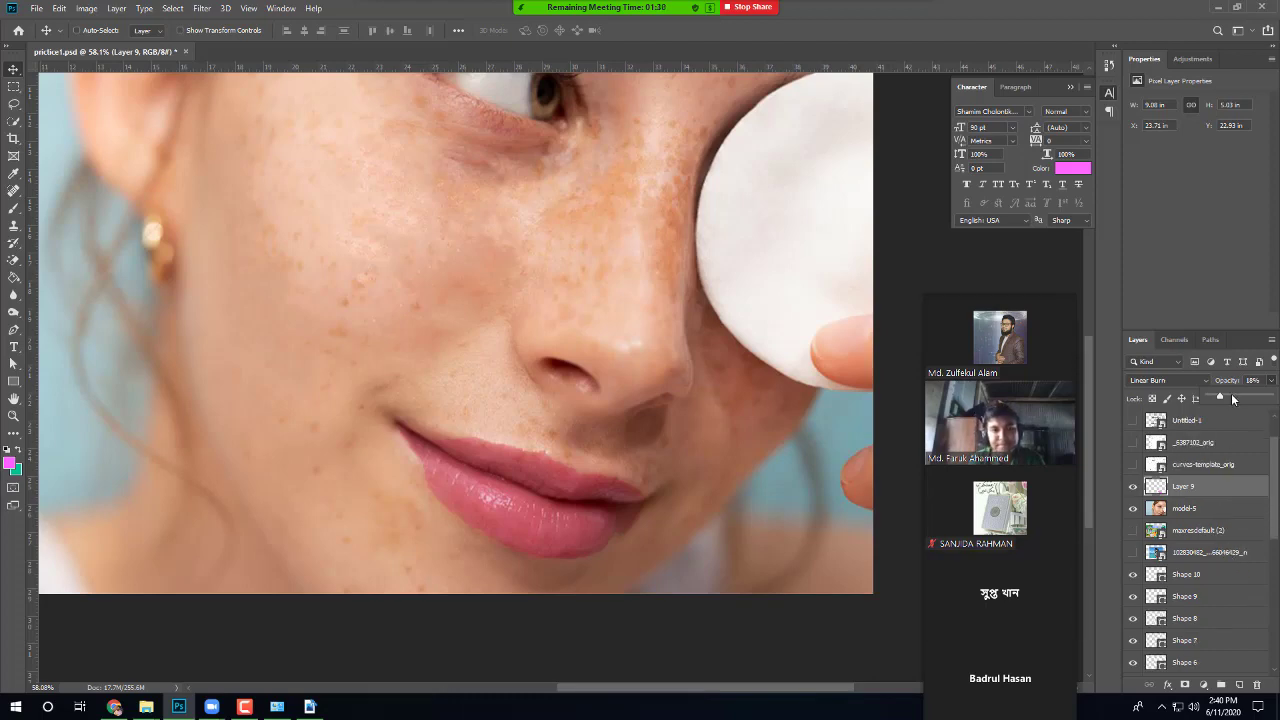
left_click(1152, 380)
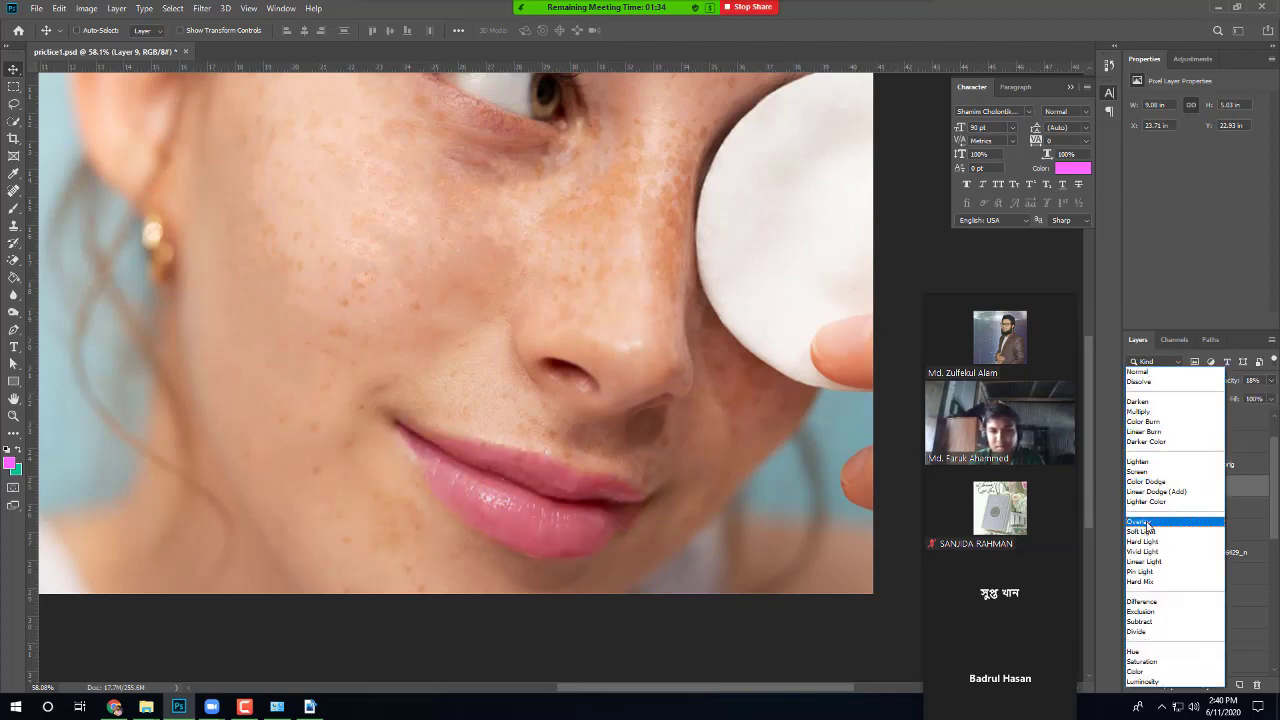
left_click(1148, 521)
left_click(1162, 378)
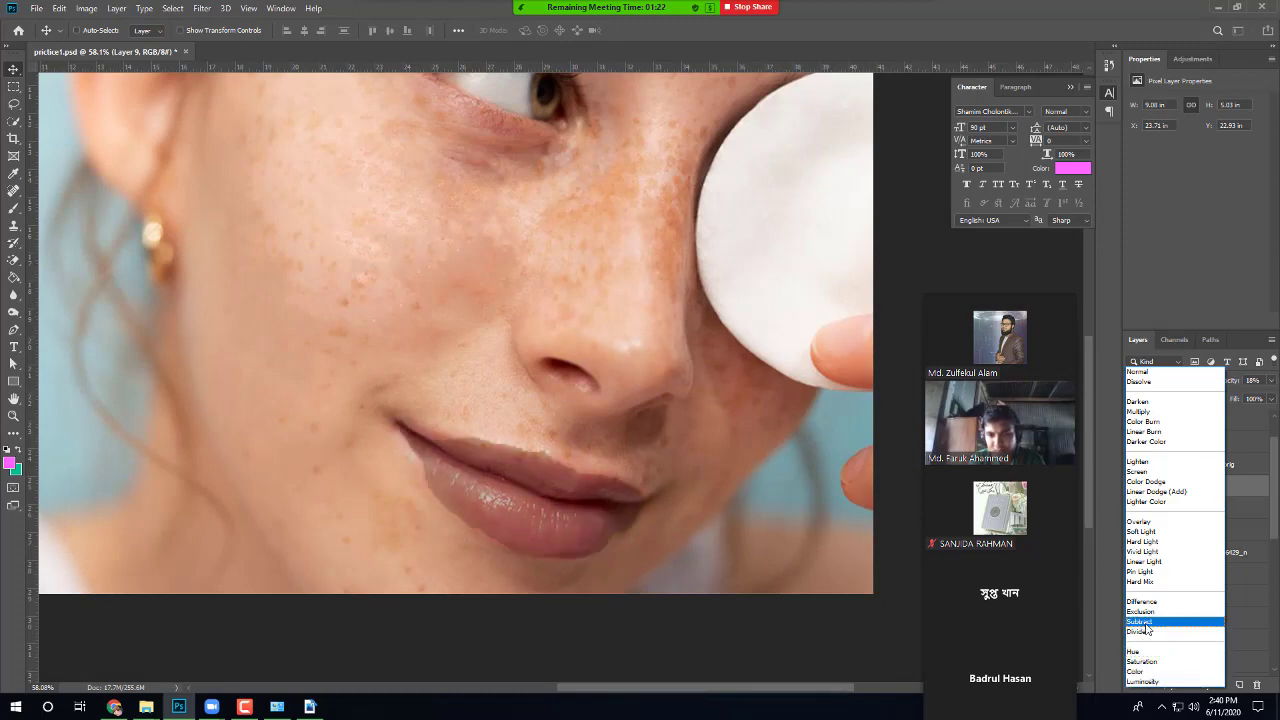
left_click(1147, 522)
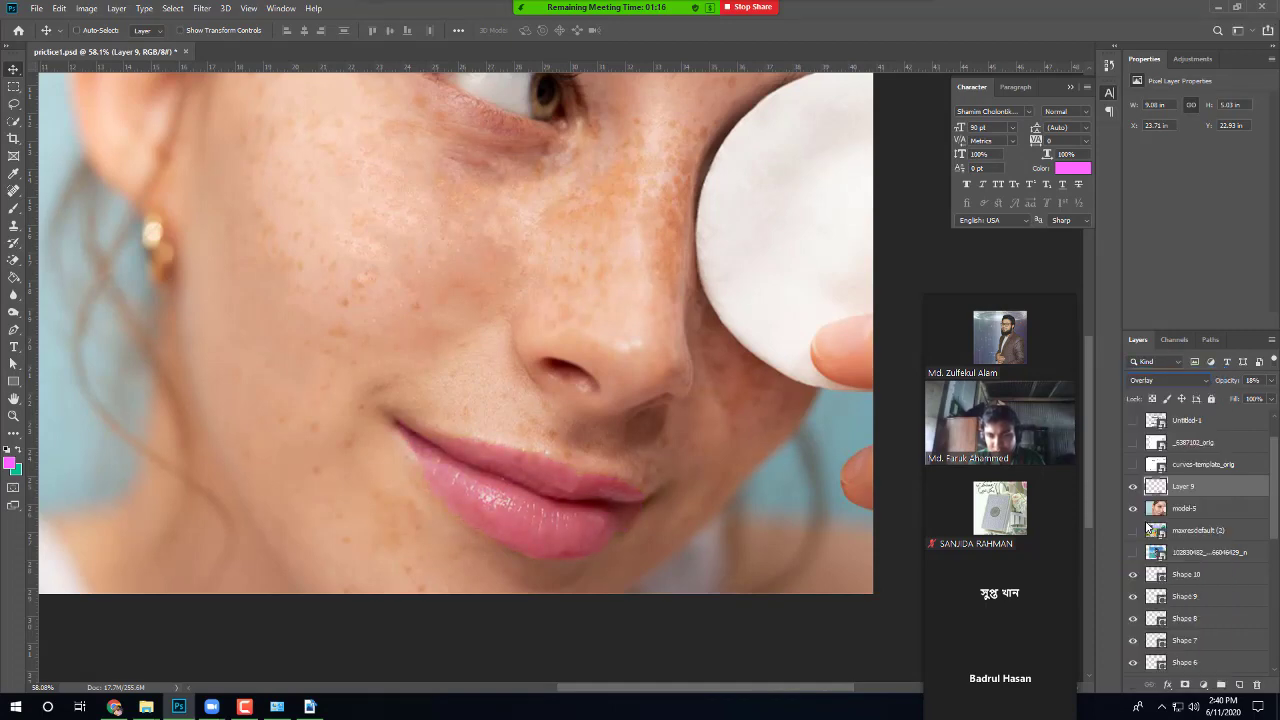
Step: Compare the lips with Layer 9 hidden and shown, and set the layer's opacity to 17%
left_click(1132, 487)
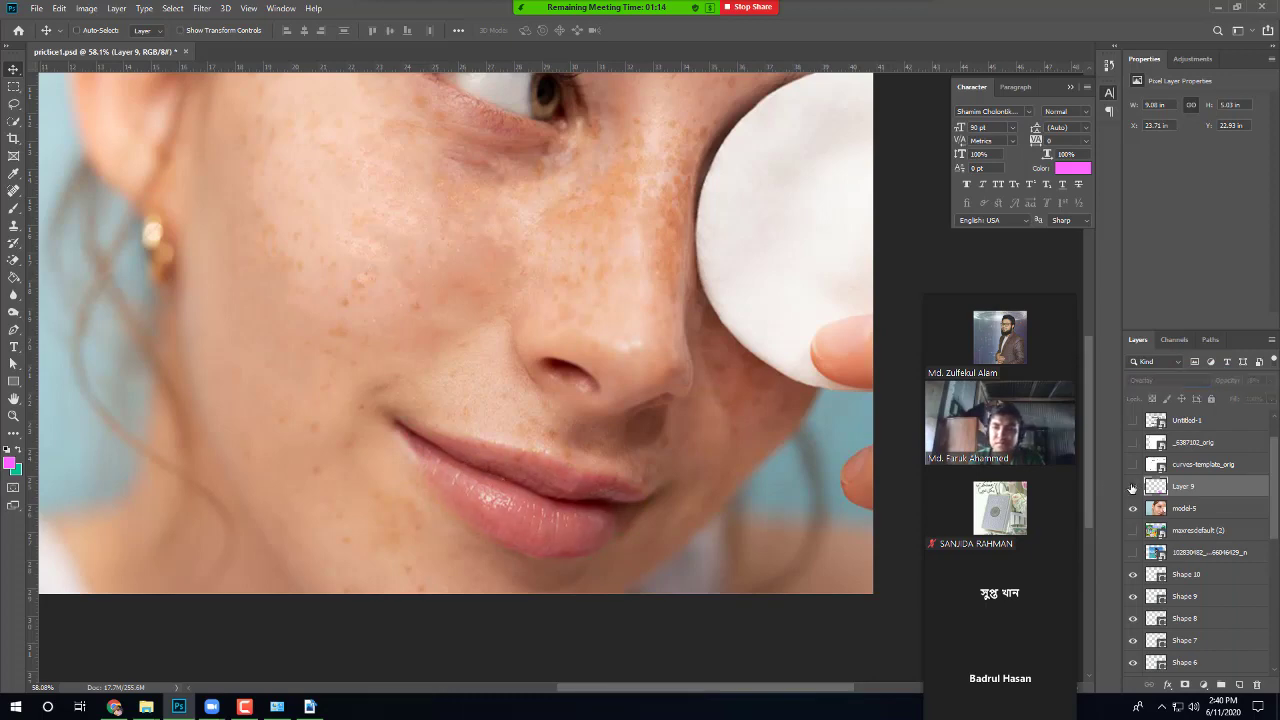
left_click(1132, 487)
left_click(1133, 487)
left_click(1133, 487)
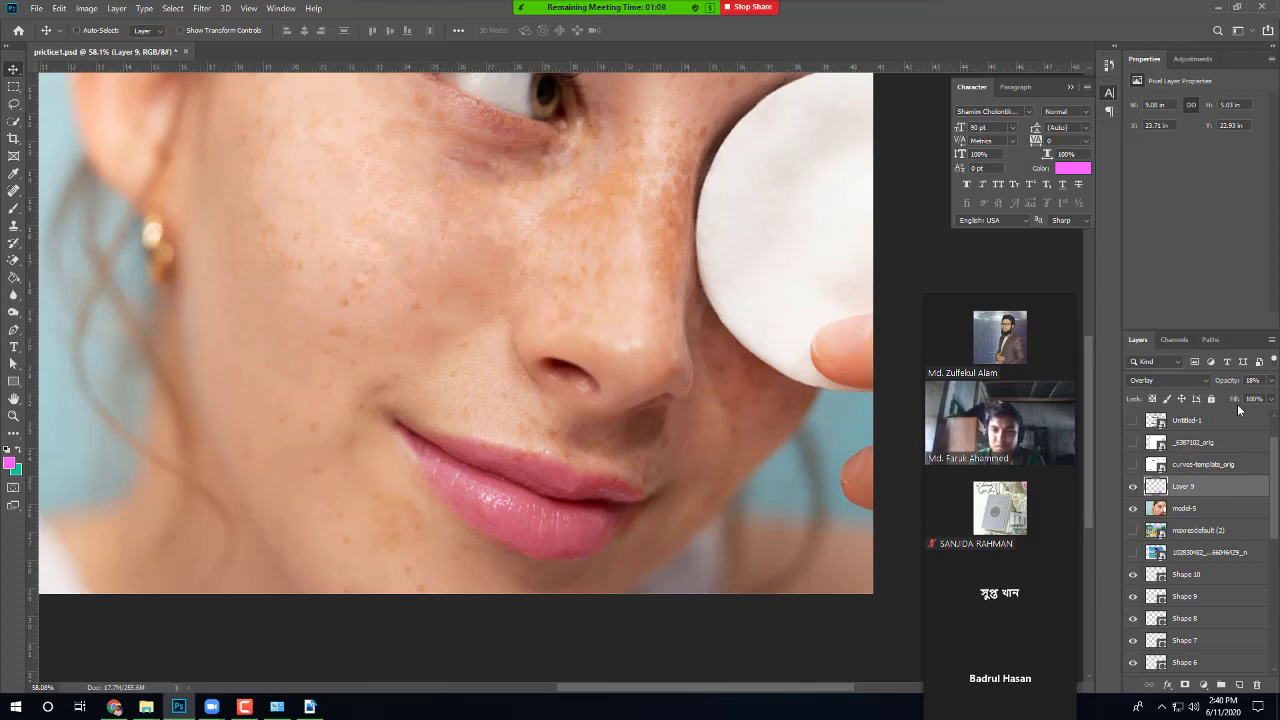
left_click(1272, 381)
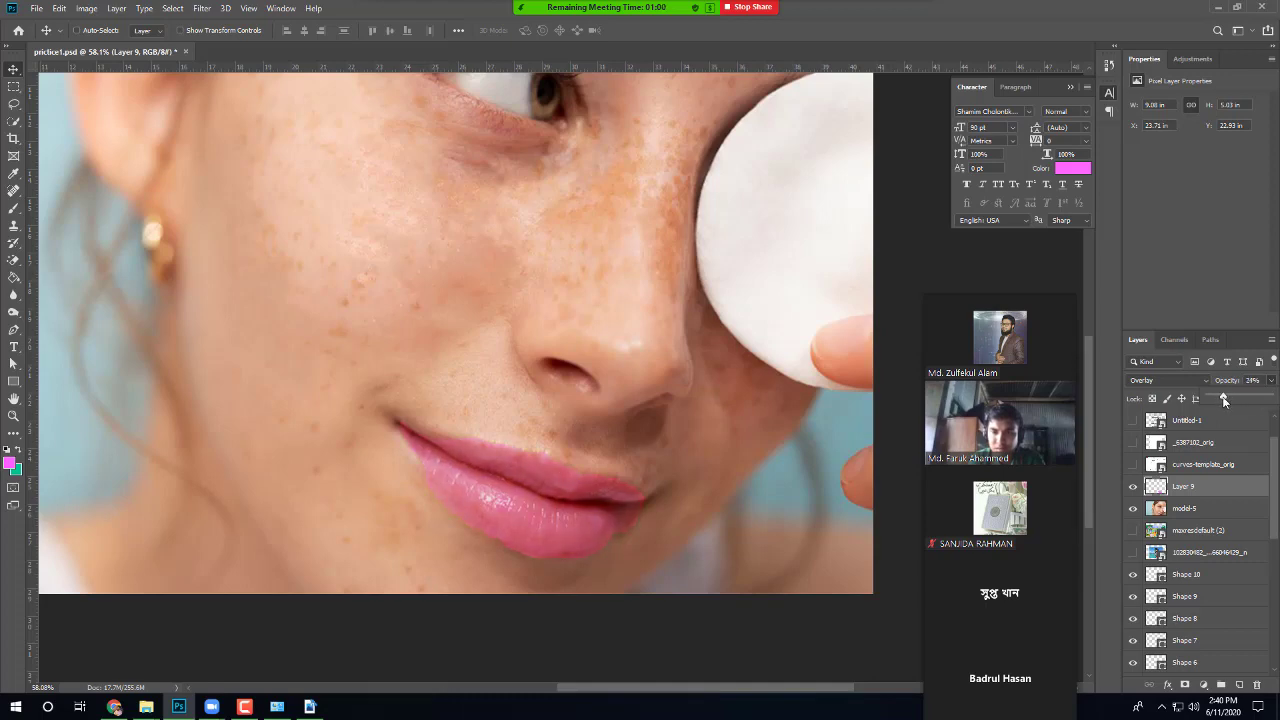
left_click_drag(1223, 396, 1220, 397)
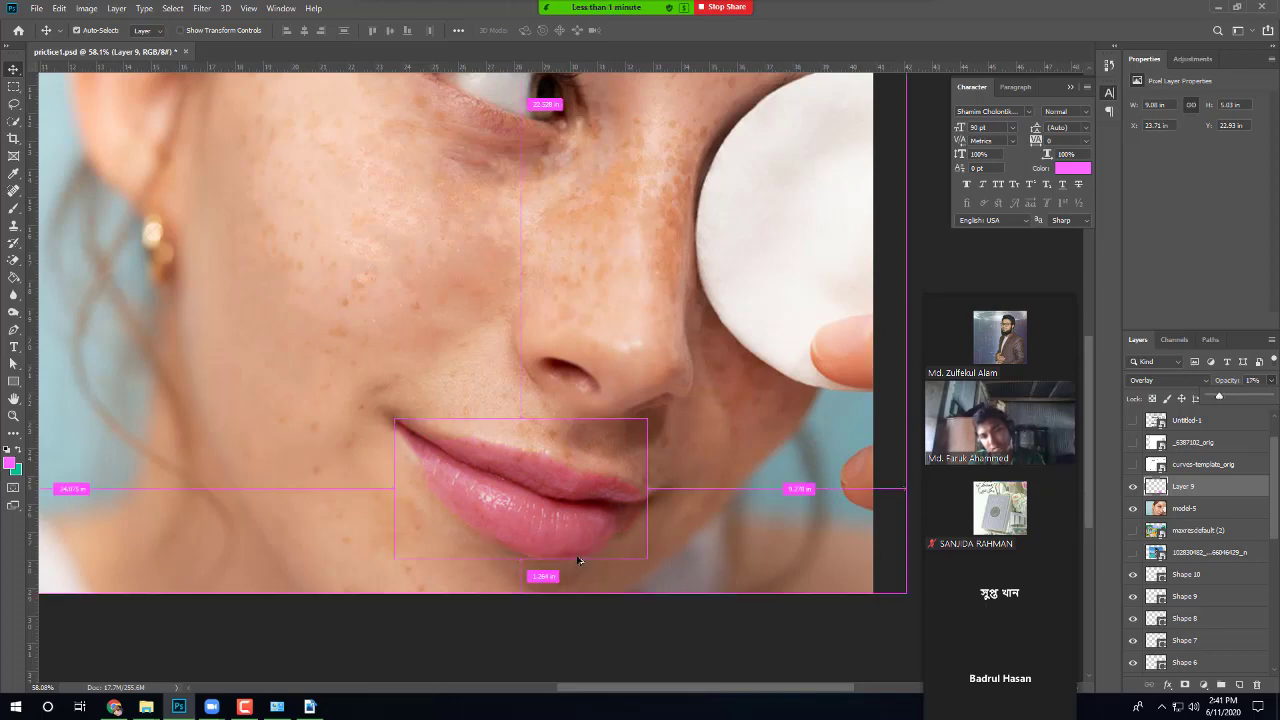
Step: Using the standard Eraser at 35 px, erase the pink tint spilling past the lower lip near the mouth's right corner
scroll(601, 563, "up", 3)
scroll(646, 546, "up", 2)
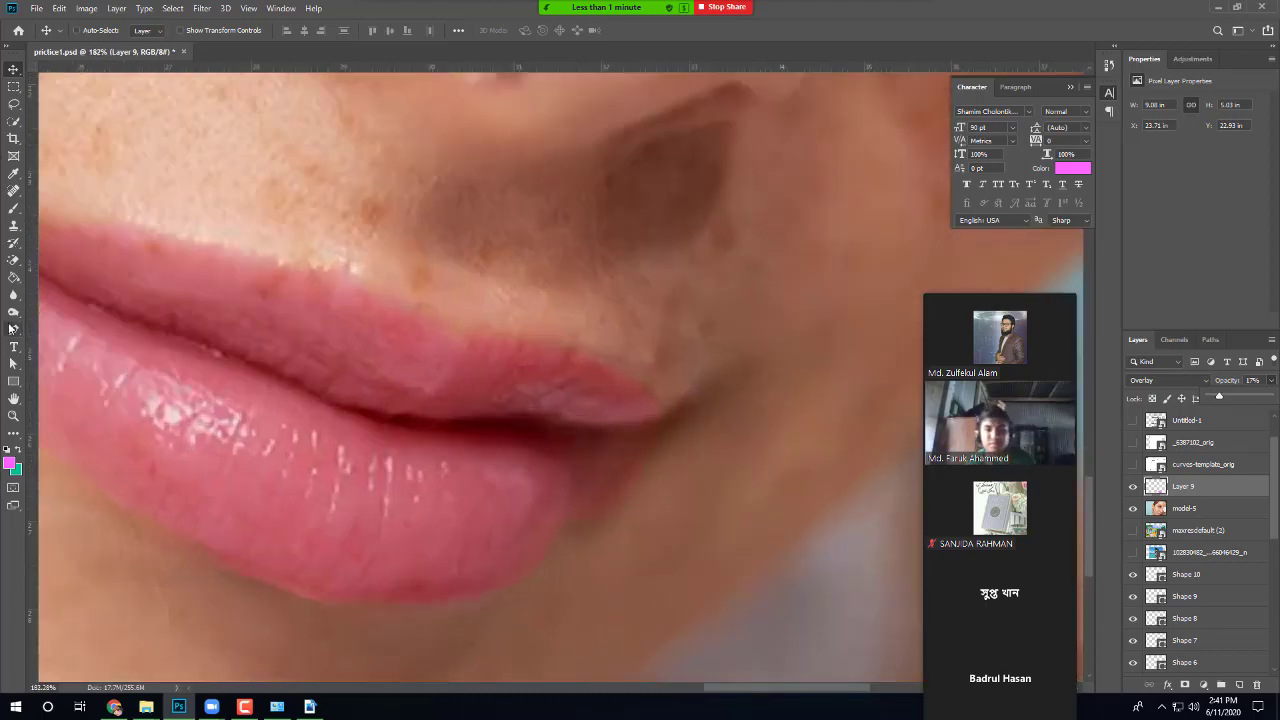
left_click(13, 260)
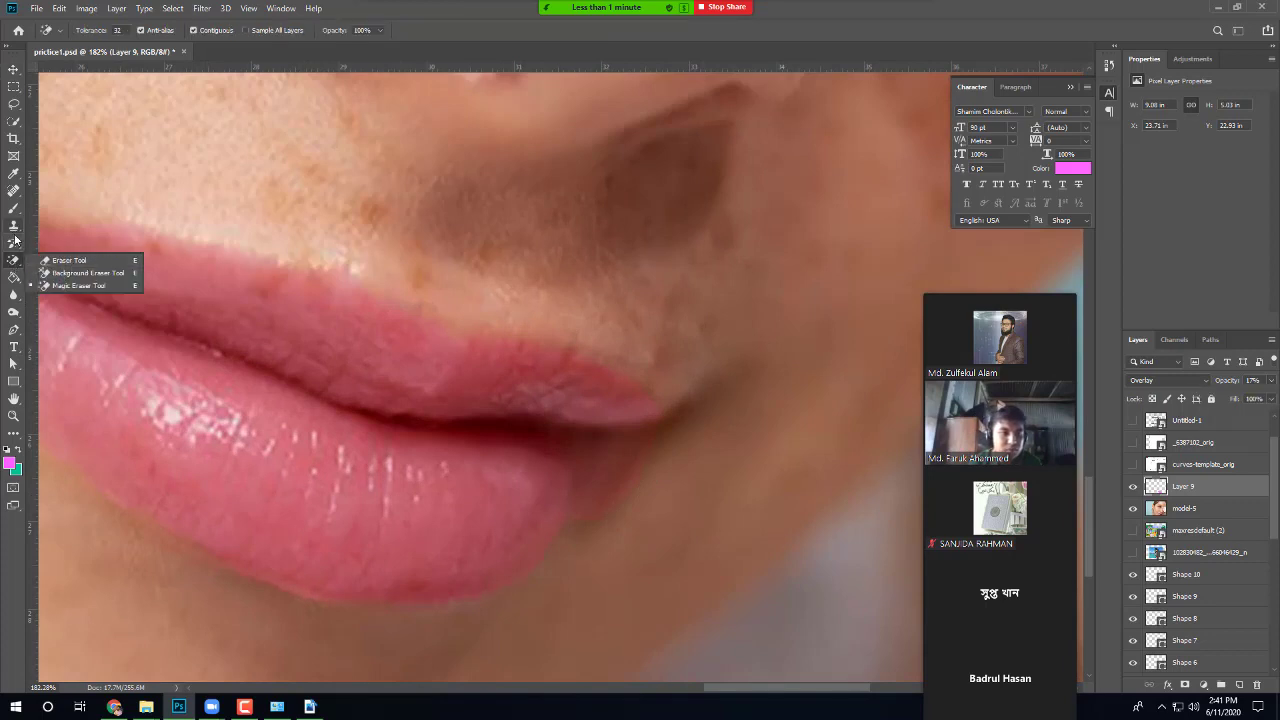
left_click(68, 260)
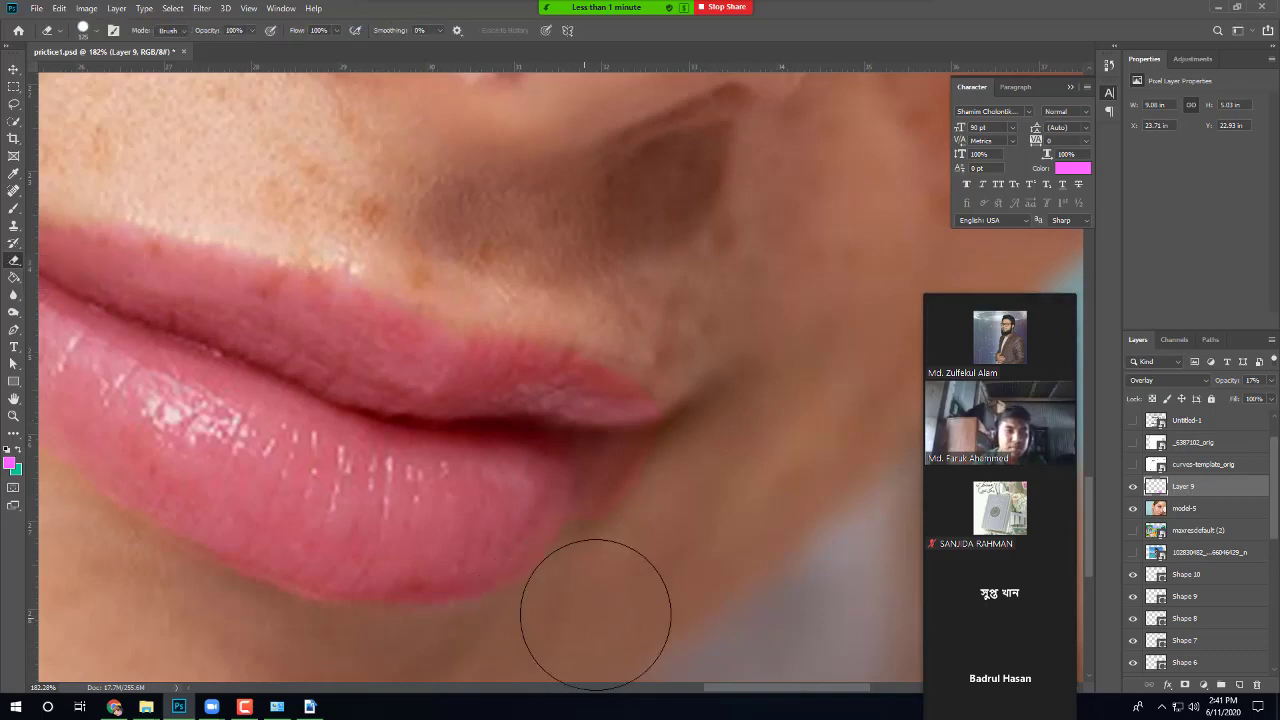
key("bracketleft")
key("bracketleft")
key("bracketleft")
key("bracketleft")
key("bracketleft")
key("bracketleft")
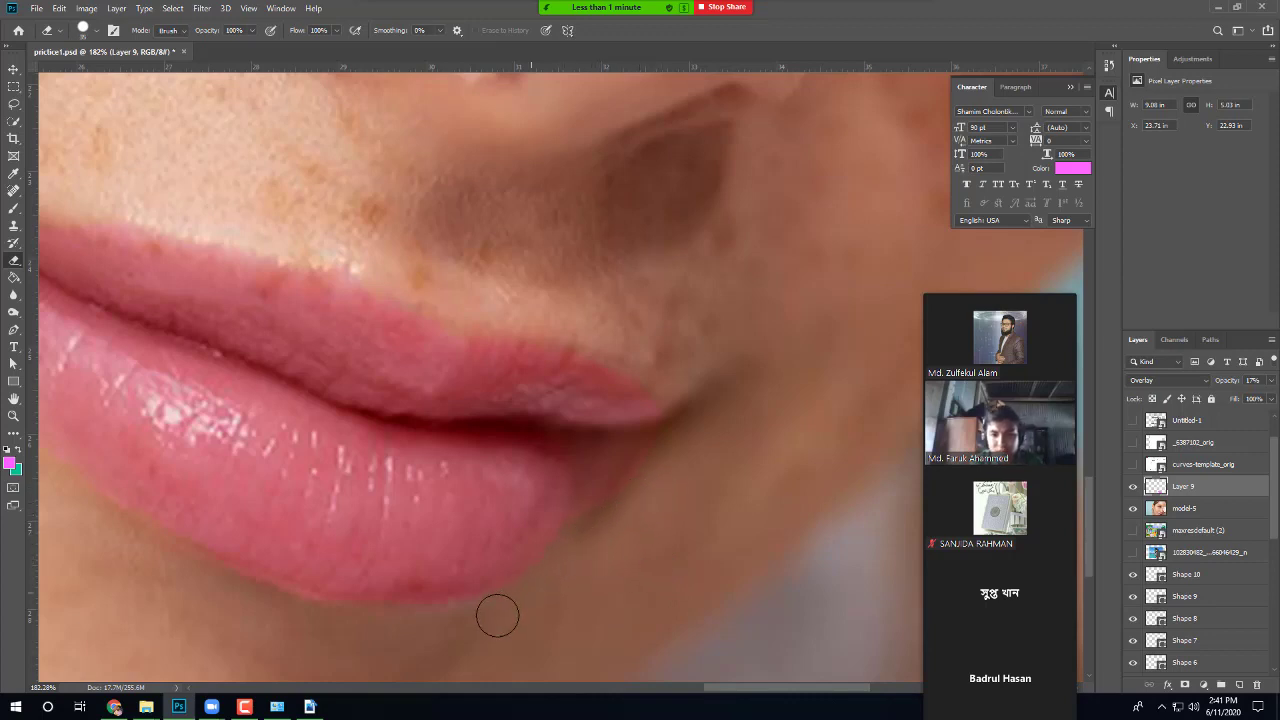
left_click_drag(480, 611, 651, 478)
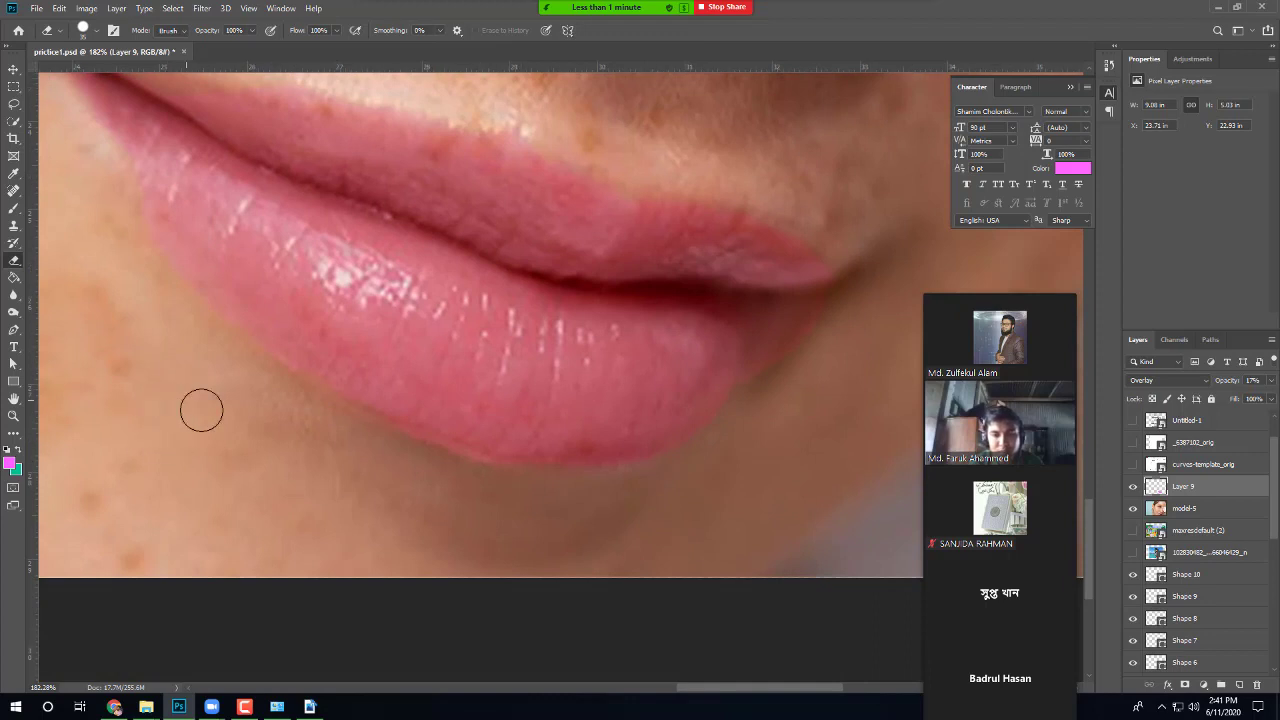
Step: Try erasing the tint along the bottom edge of the lower lip, and undo the stroke
left_click_drag(439, 462, 634, 477)
key("ctrl+z")
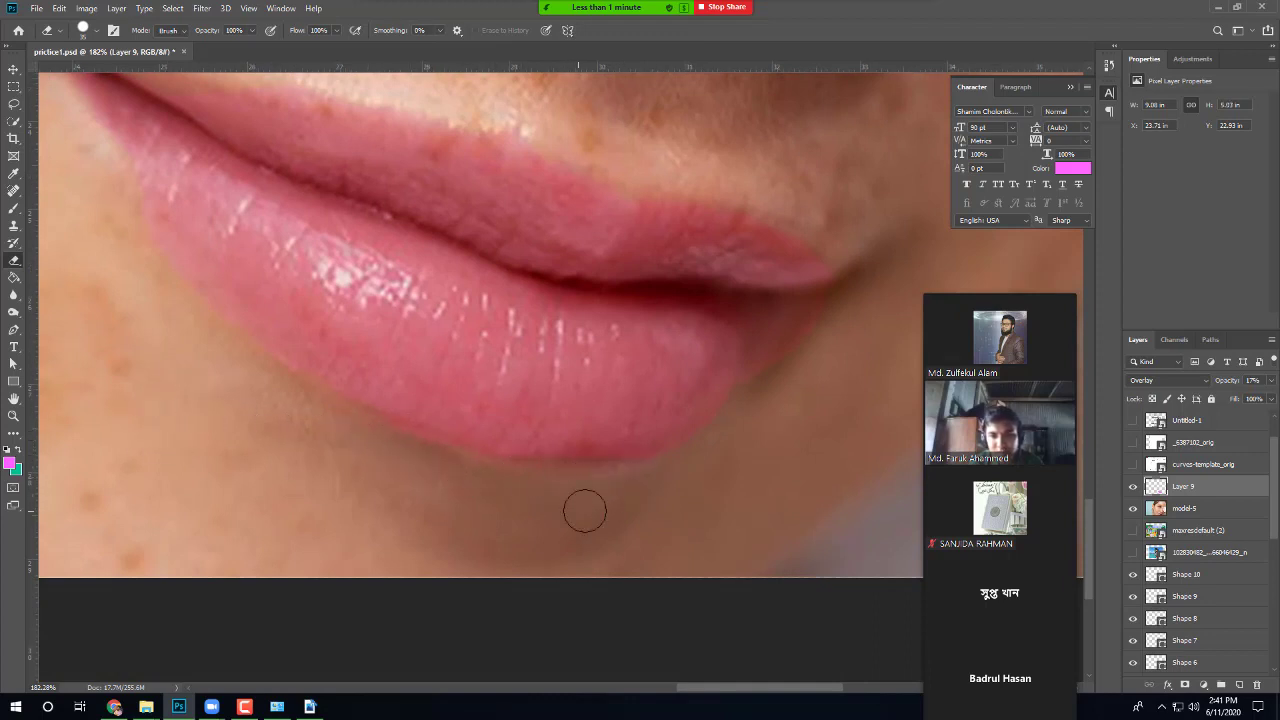
left_click_drag(360, 500, 475, 568)
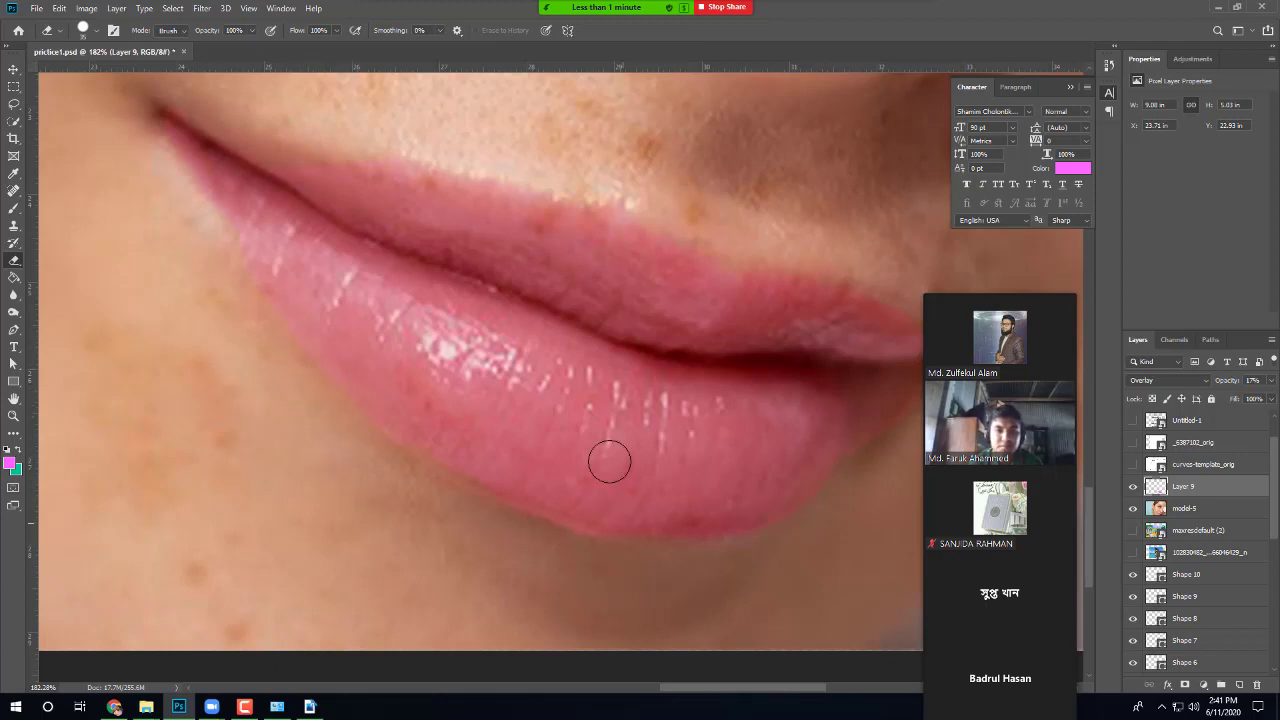
mouse_move(153, 329)
left_mouse_down()
mouse_move(225, 334)
mouse_move(254, 400)
left_mouse_up()
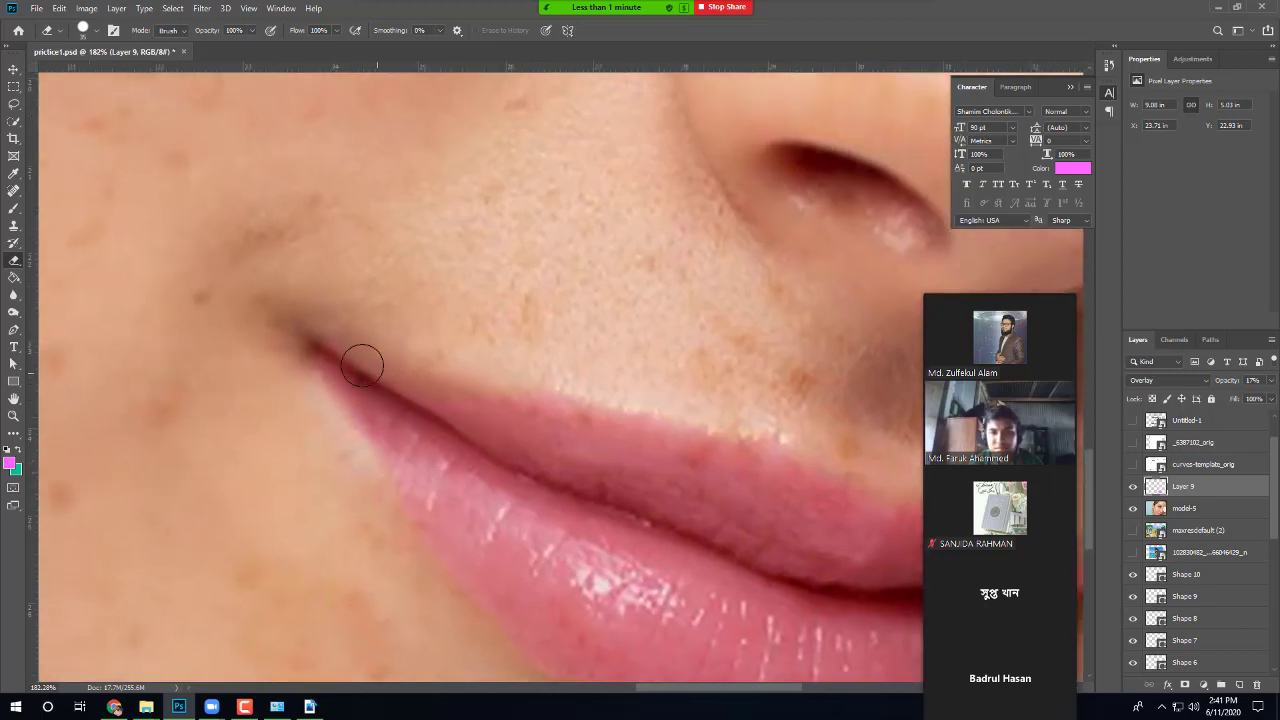
Step: Switch to the Brush tool and shrink the brush for touching up the lip tint at the mouth's left corner
left_click(13, 212)
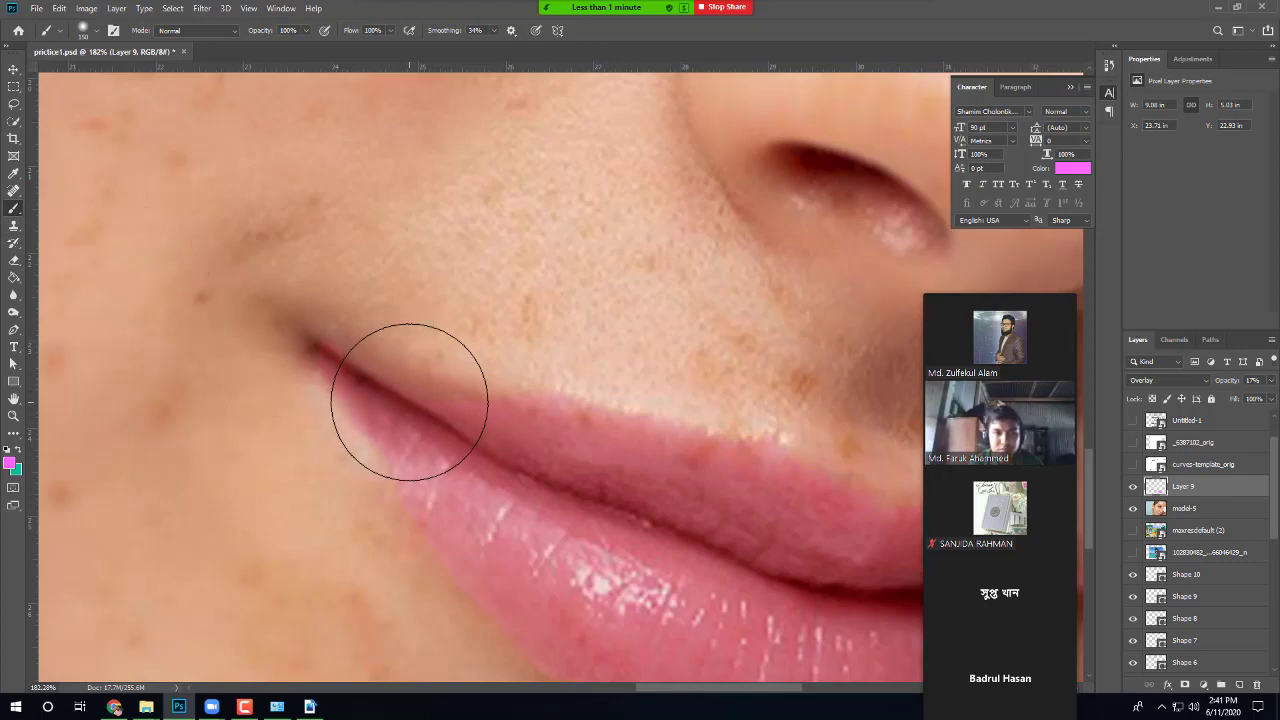
key("bracketleft")
key("bracketleft")
key("bracketleft")
key("bracketleft")
key("bracketleft")
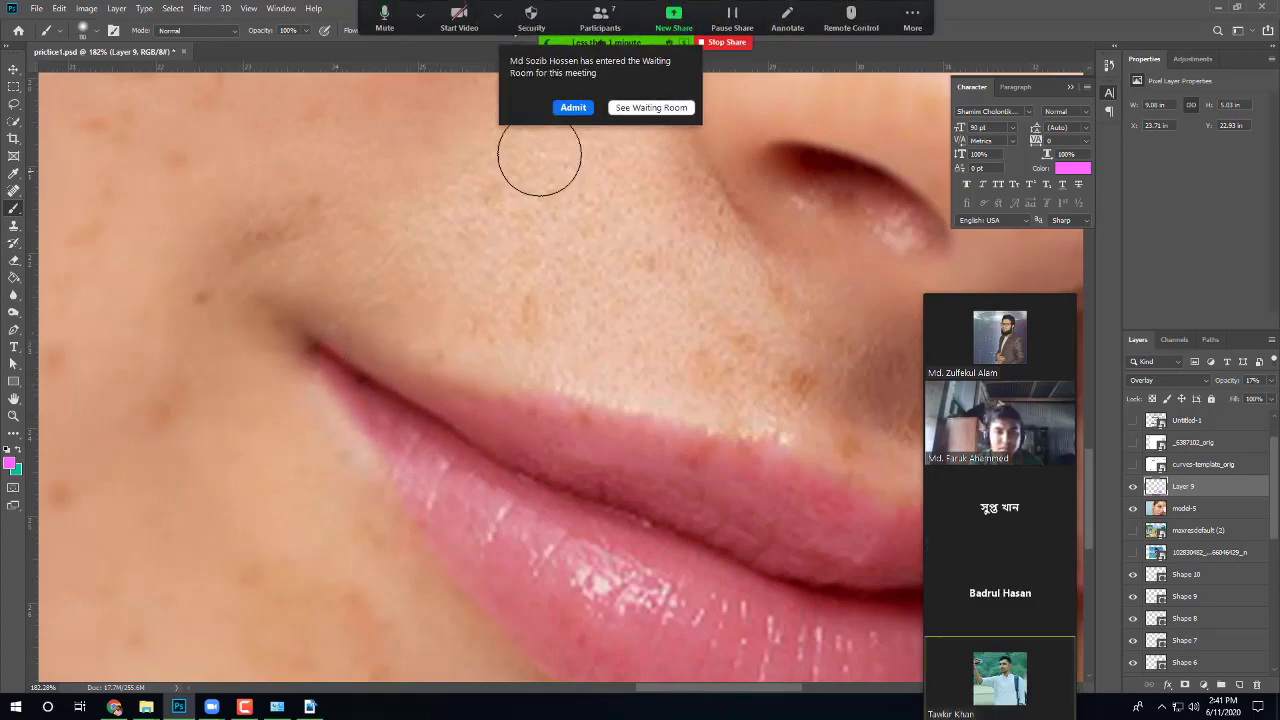
Step: Admit the participant waiting to join the Zoom meeting, and reduce the brush further to 40 px
left_click(571, 108)
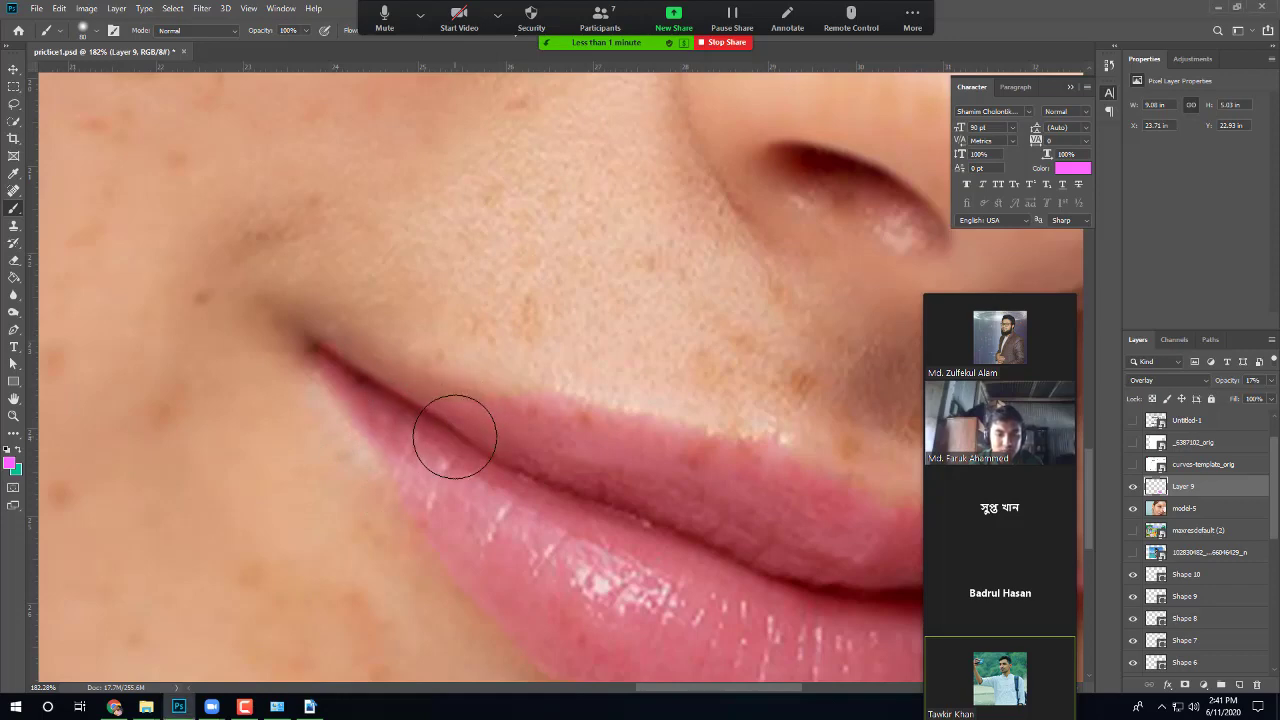
key("bracketleft")
key("bracketleft")
key("bracketleft")
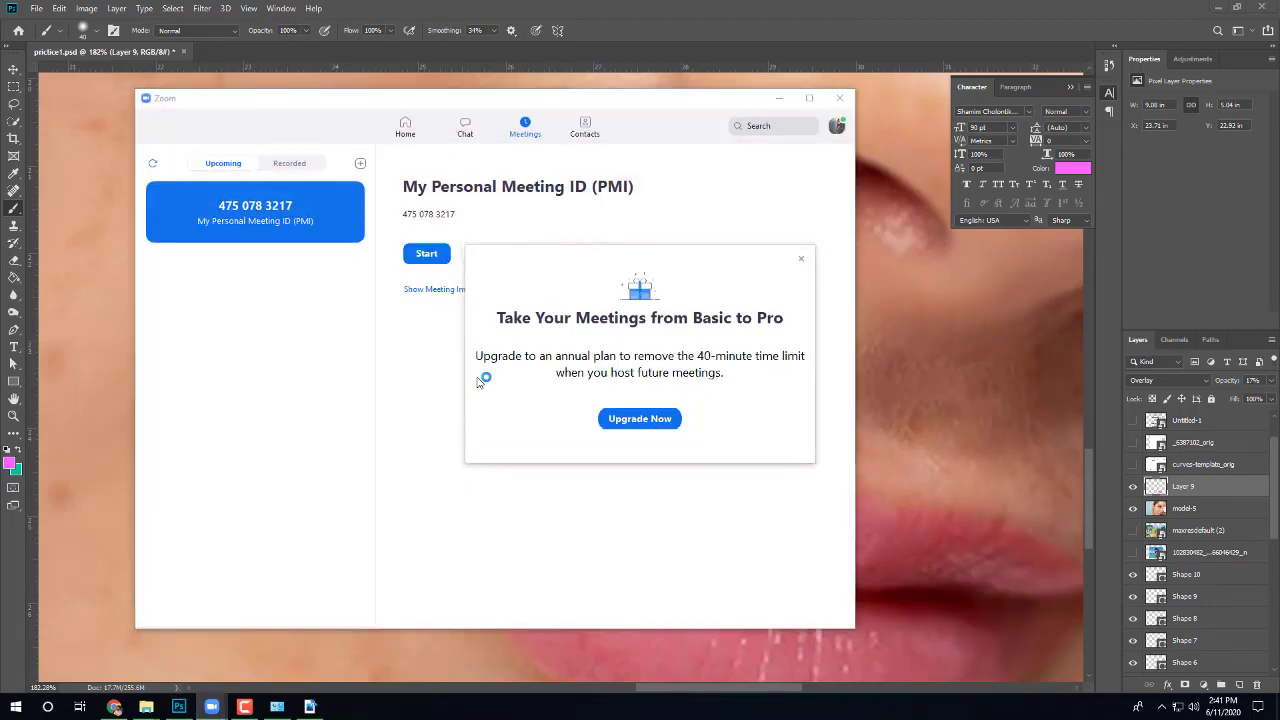
Step: Dismiss the Zoom upgrade offer and paint the pink tint along the upper and lower lip edges at the mouth's left corner
left_click(800, 260)
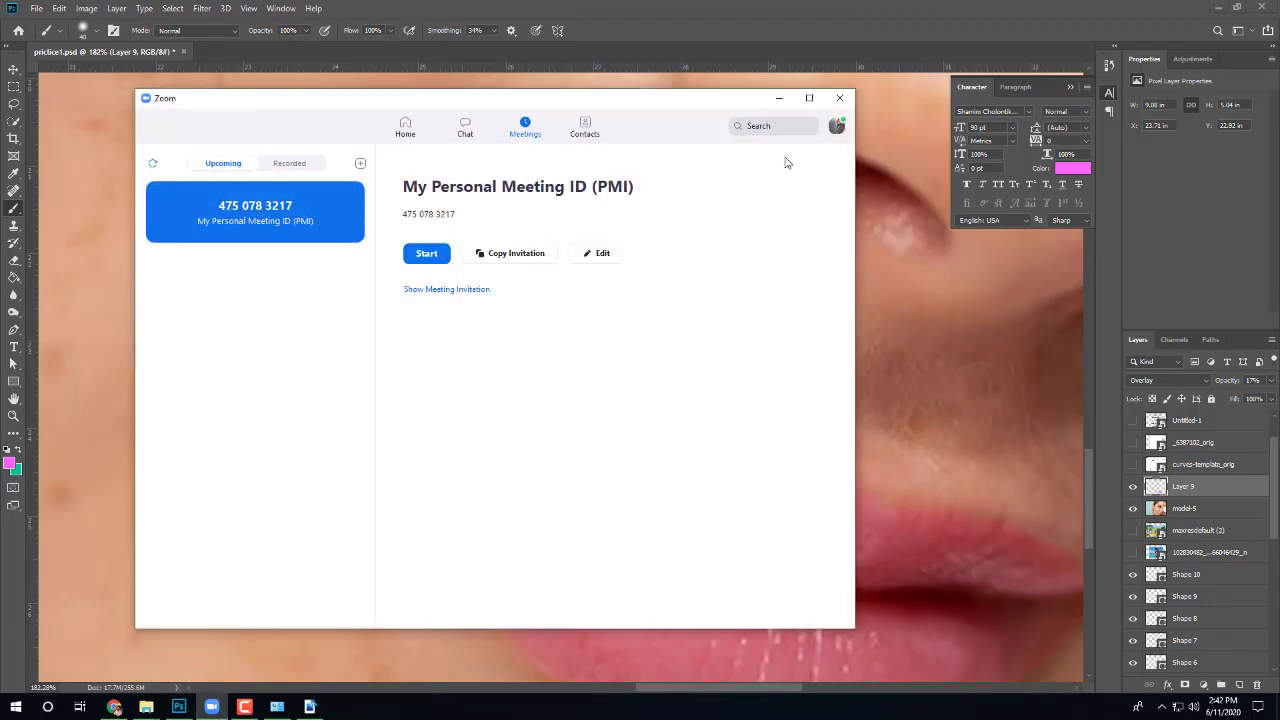
left_click(778, 99)
mouse_move(379, 359)
left_mouse_down()
mouse_move(327, 343)
mouse_move(489, 395)
mouse_move(395, 390)
mouse_move(448, 398)
left_mouse_up()
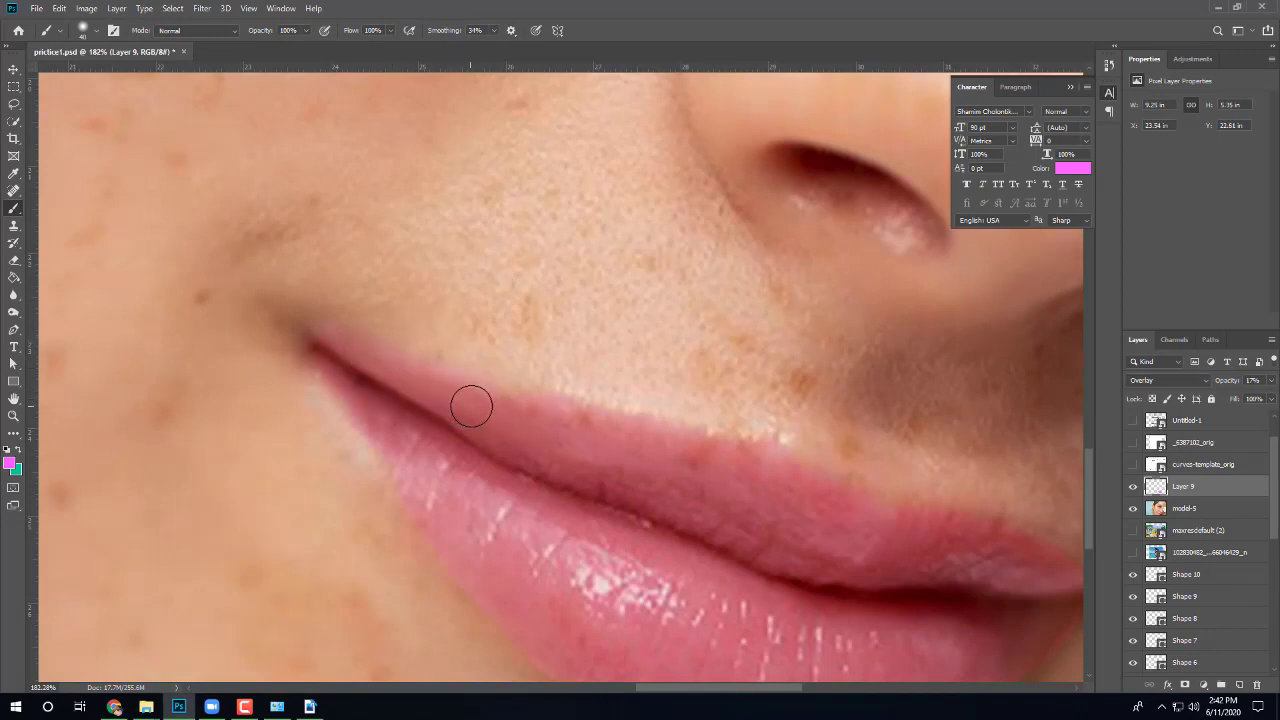
mouse_move(323, 388)
left_mouse_down()
mouse_move(421, 480)
mouse_move(359, 410)
mouse_move(378, 470)
left_mouse_up()
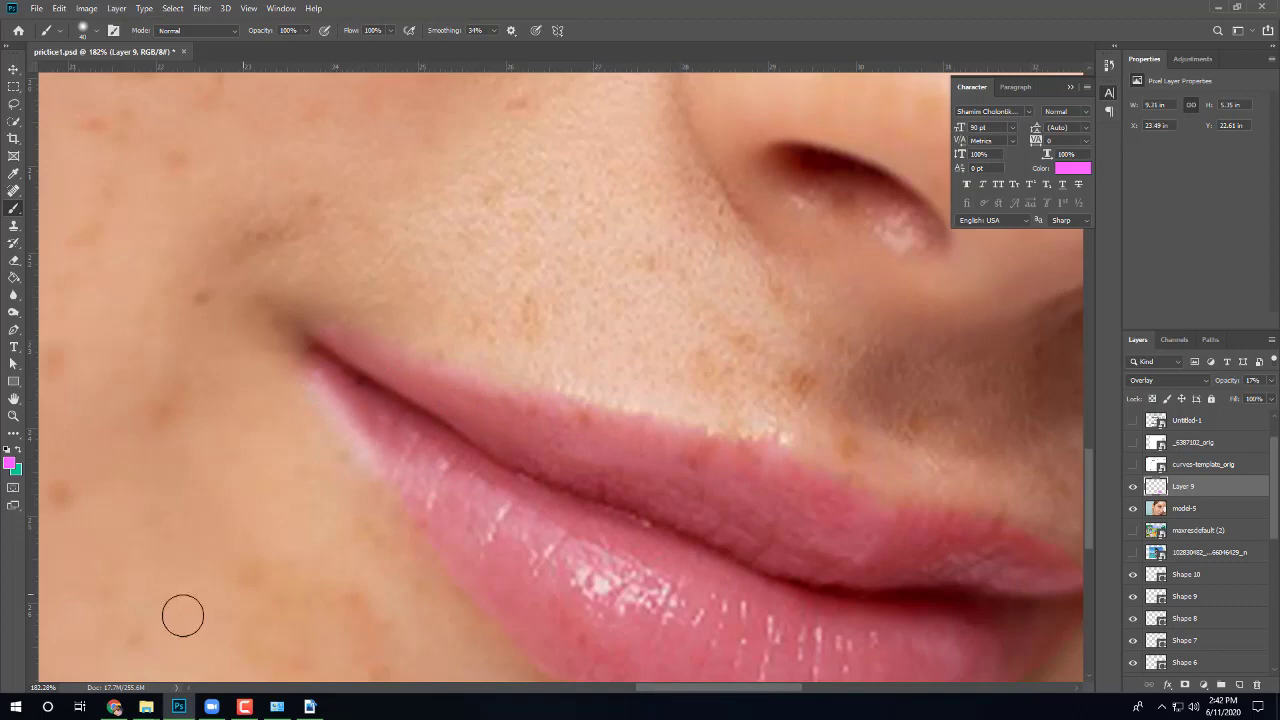
Step: Start the personal Zoom meeting again, share the prictice1.psd window in it, and admit the participants arriving in the waiting room
left_click(211, 706)
left_click(427, 254)
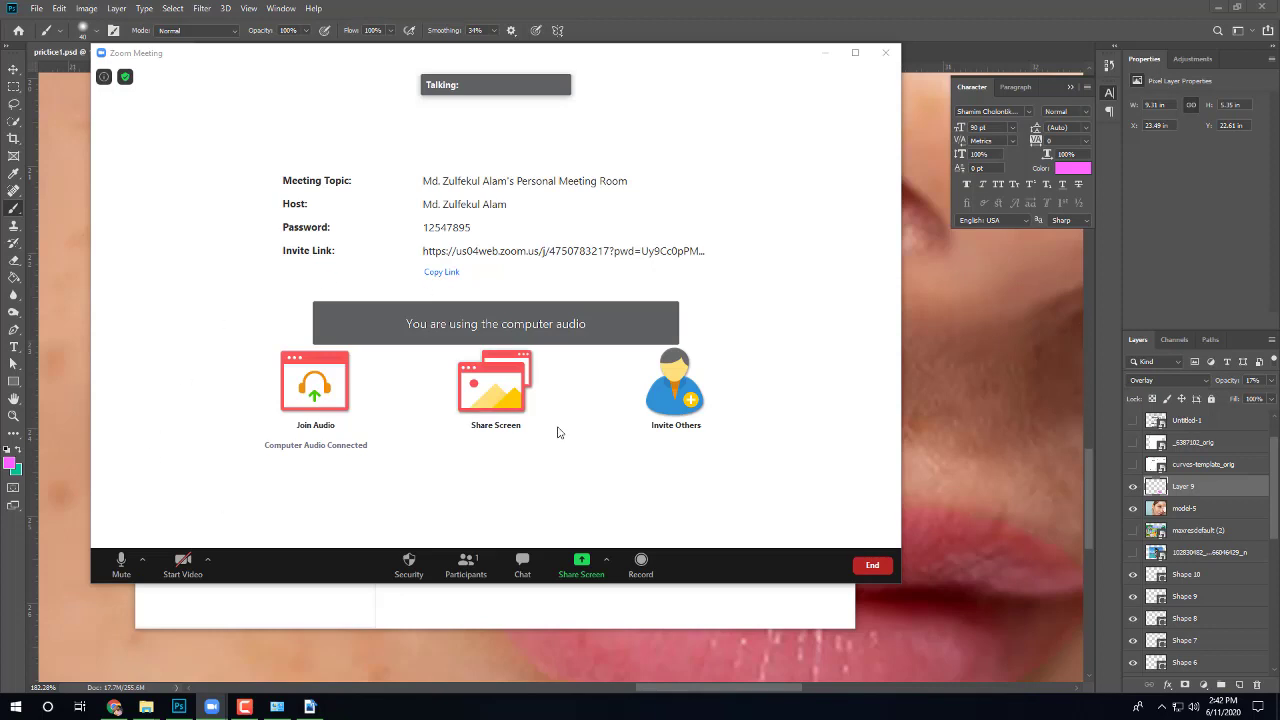
left_click(510, 380)
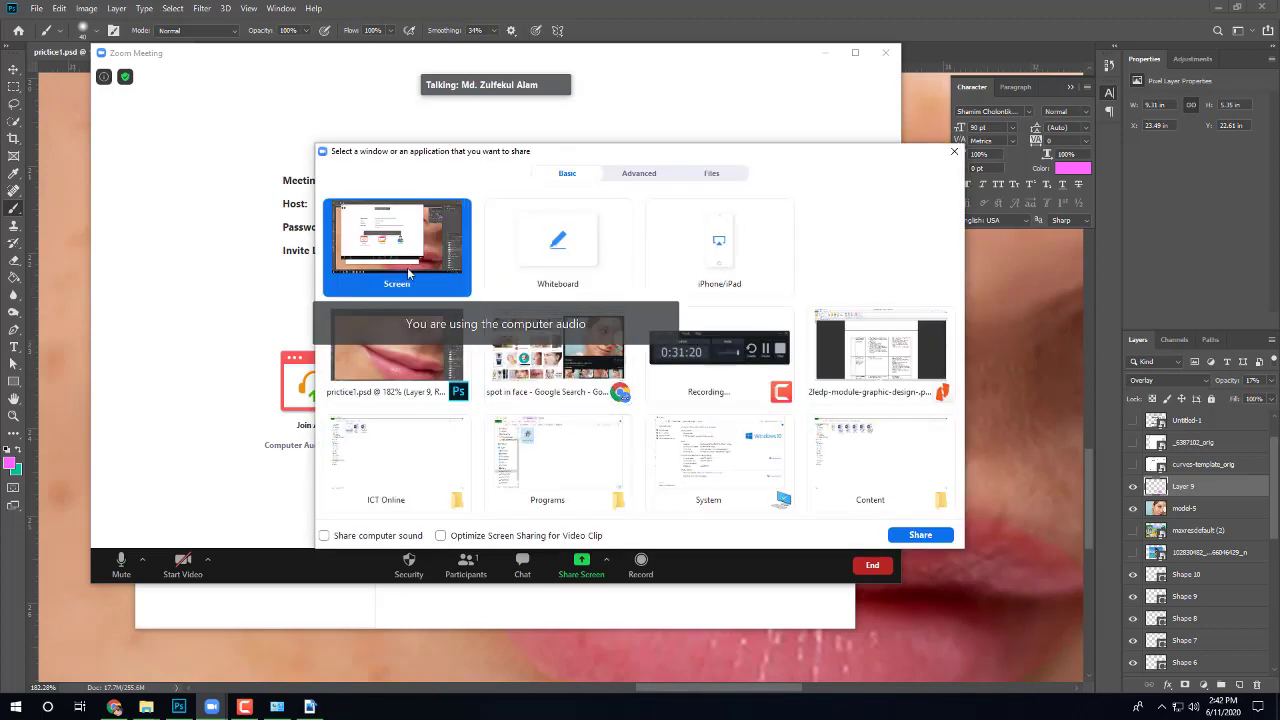
left_click(395, 355)
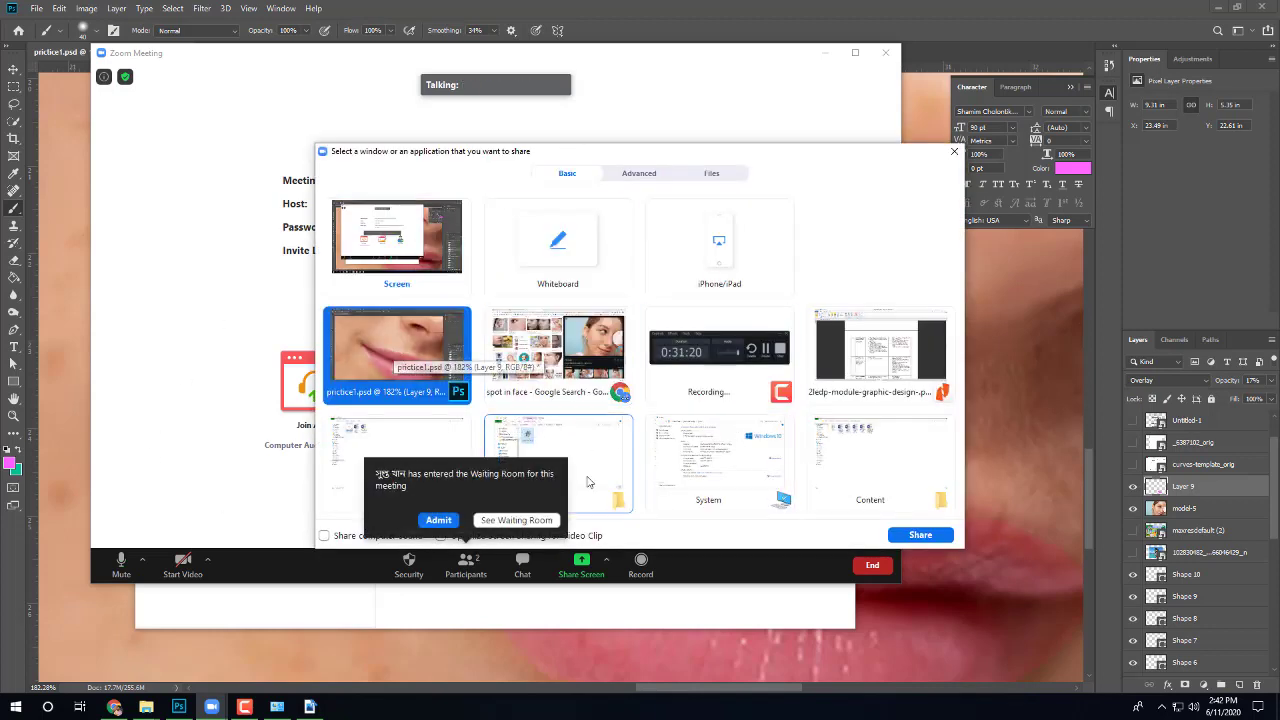
left_click(458, 527)
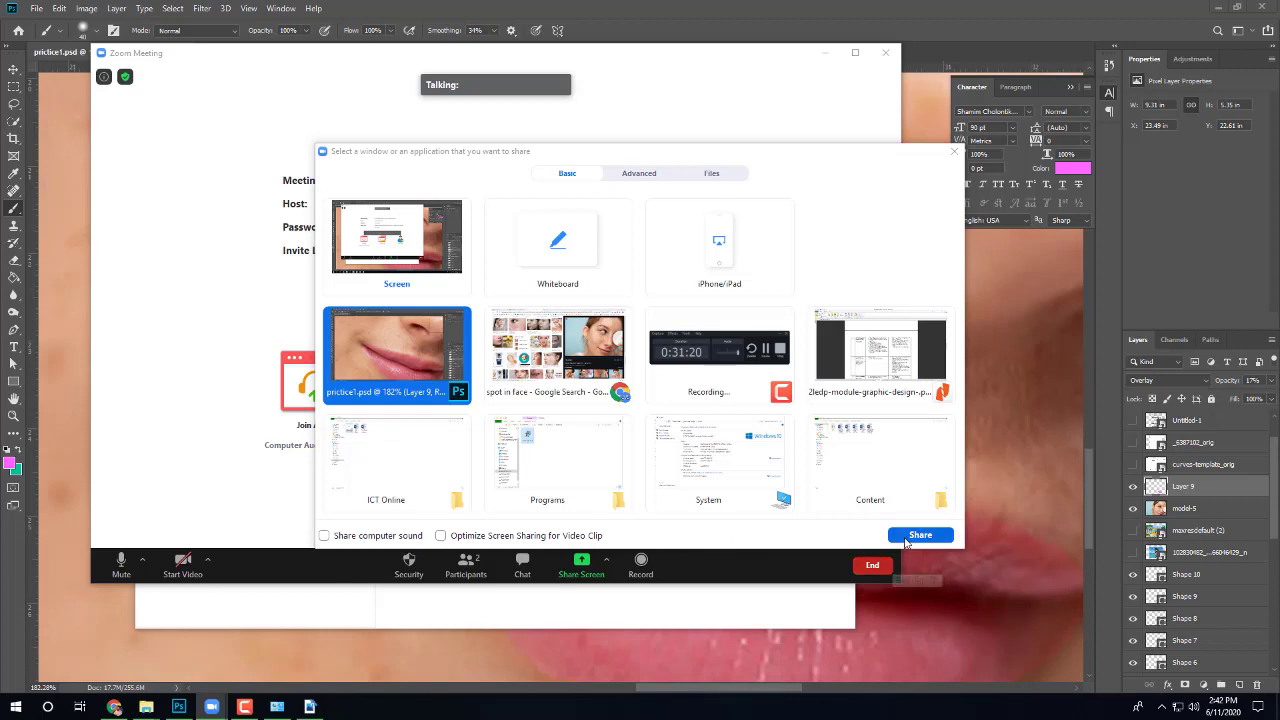
left_click(904, 537)
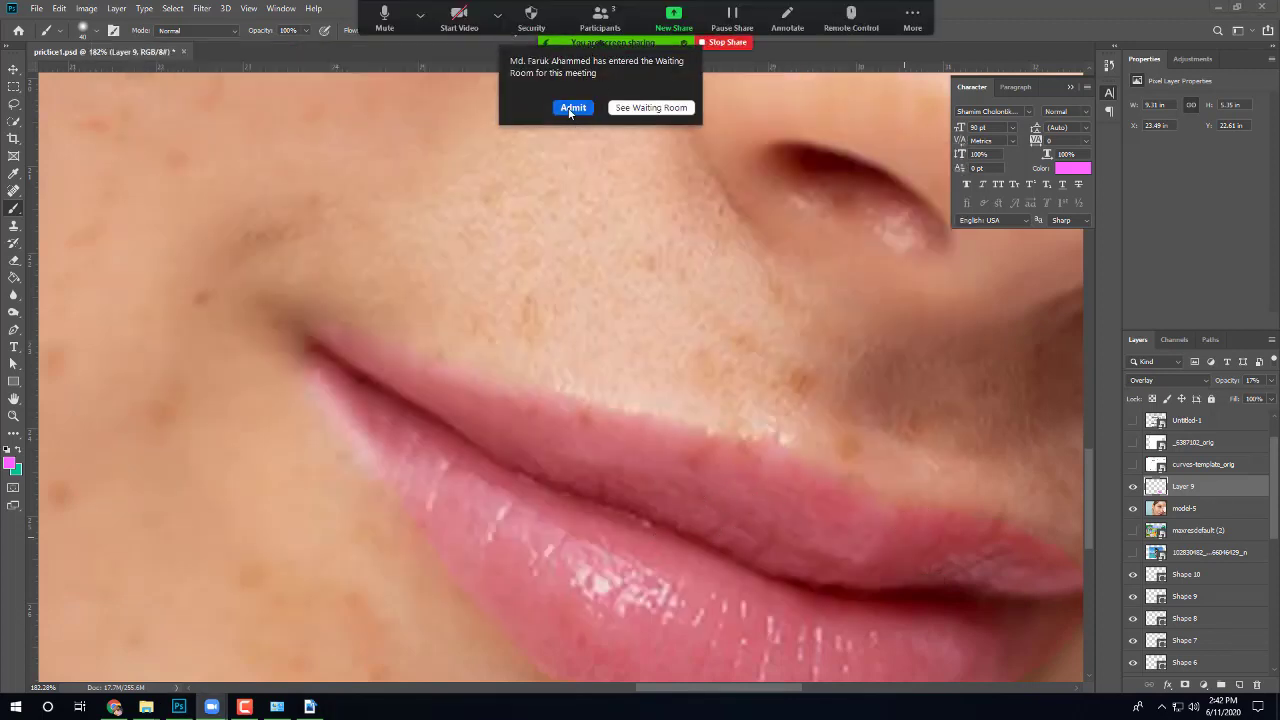
left_click(572, 107)
Step: Check the graphic-design module outline in the PDF viewer, and admit everyone still in the Zoom waiting room
left_click(310, 707)
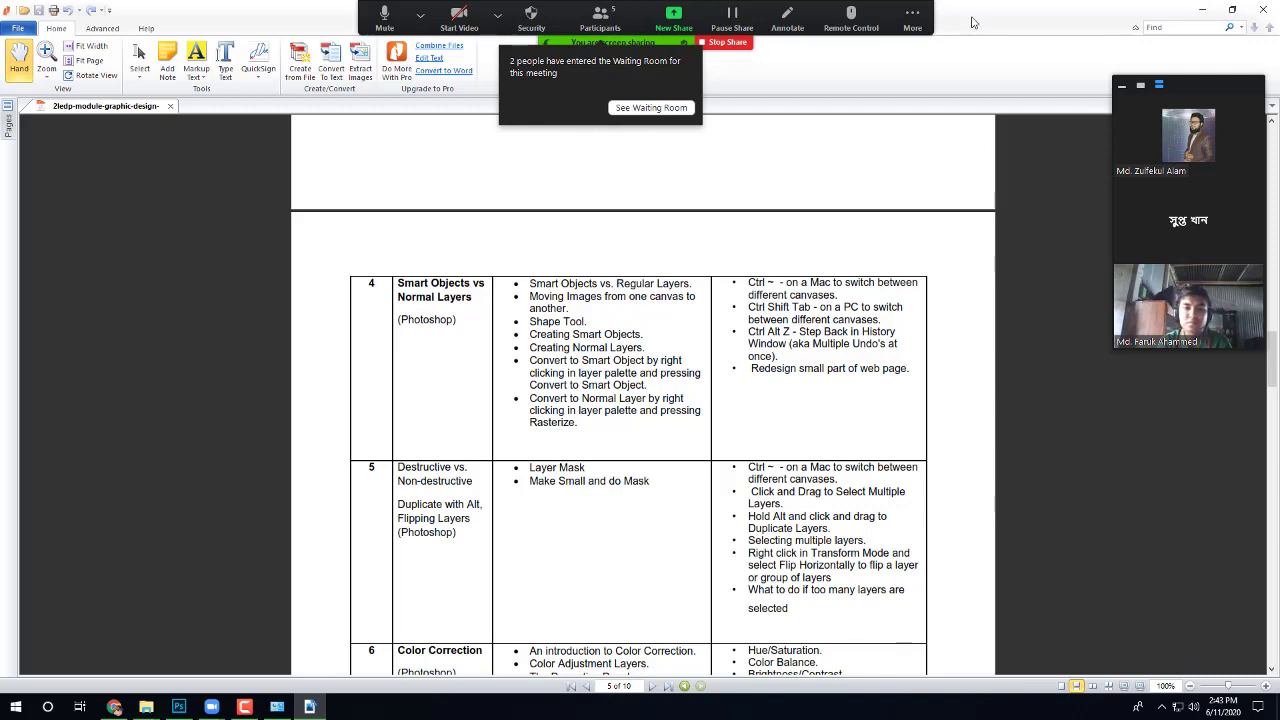
left_click(1202, 9)
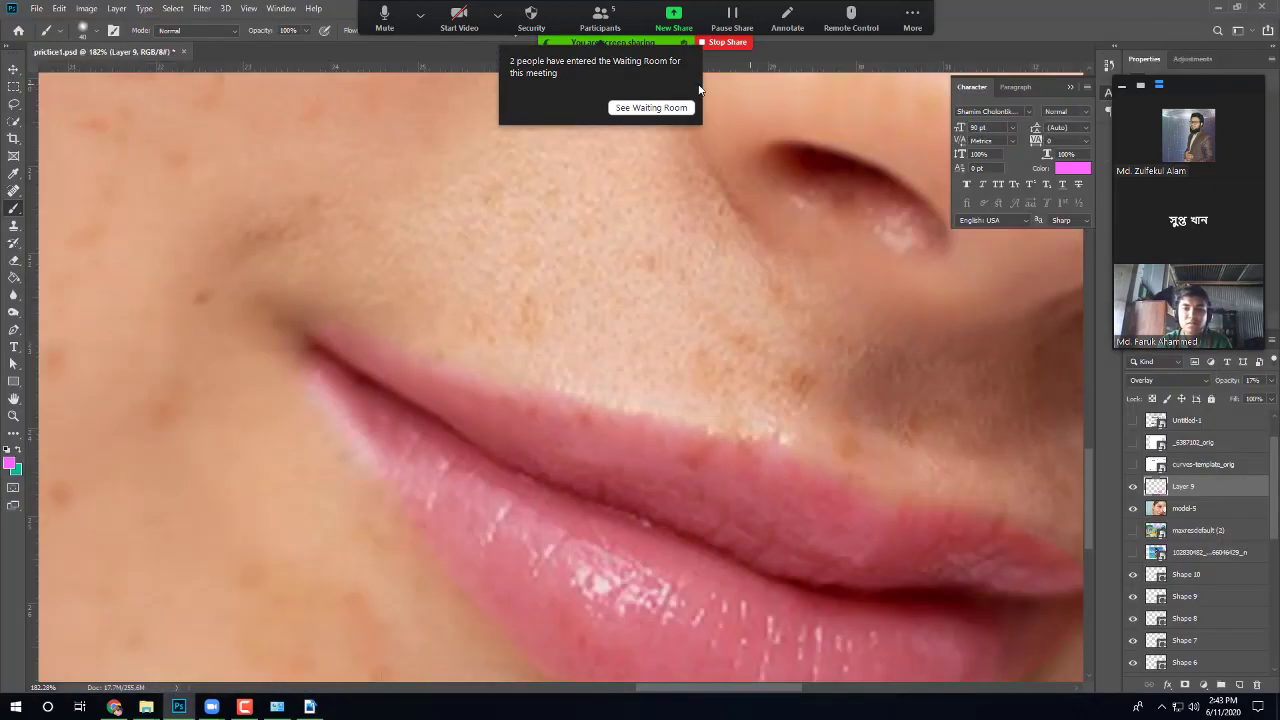
left_click(627, 107)
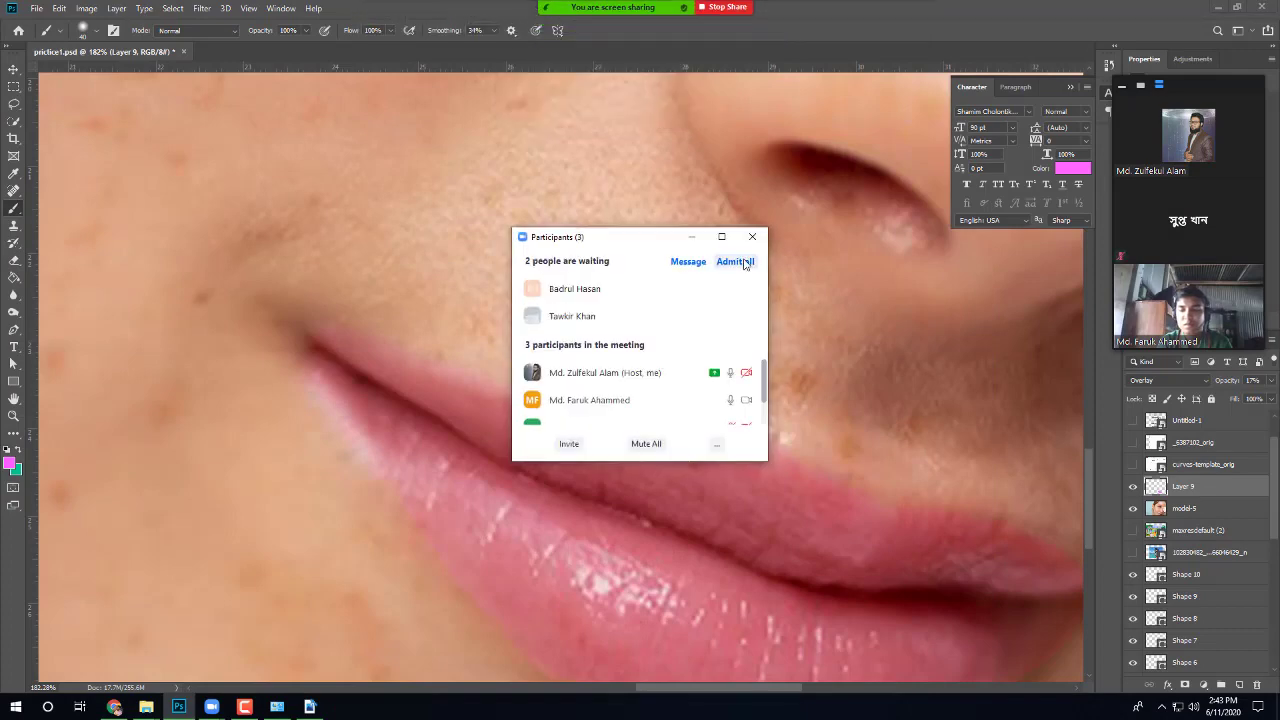
left_click(692, 238)
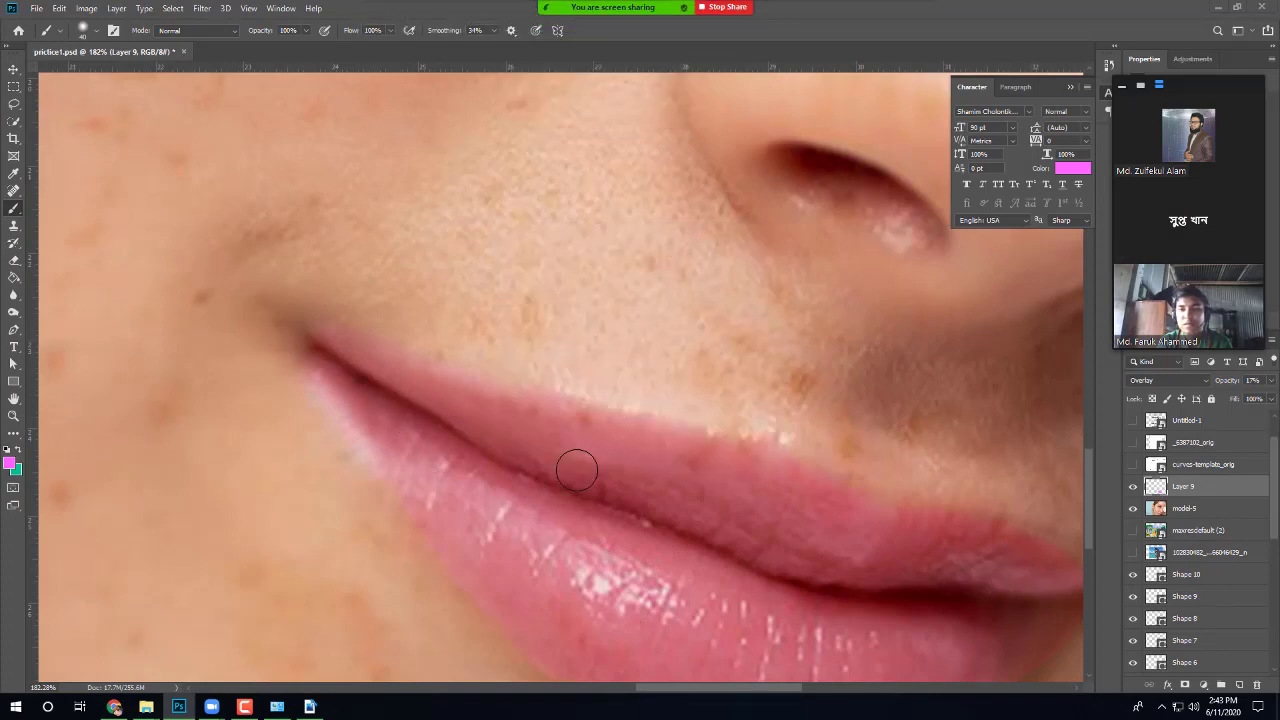
Step: Paint the pink tint into the mouth's right corner and the adjoining lip edges, reducing the brush to 20 px
scroll(660, 485, "down", 4)
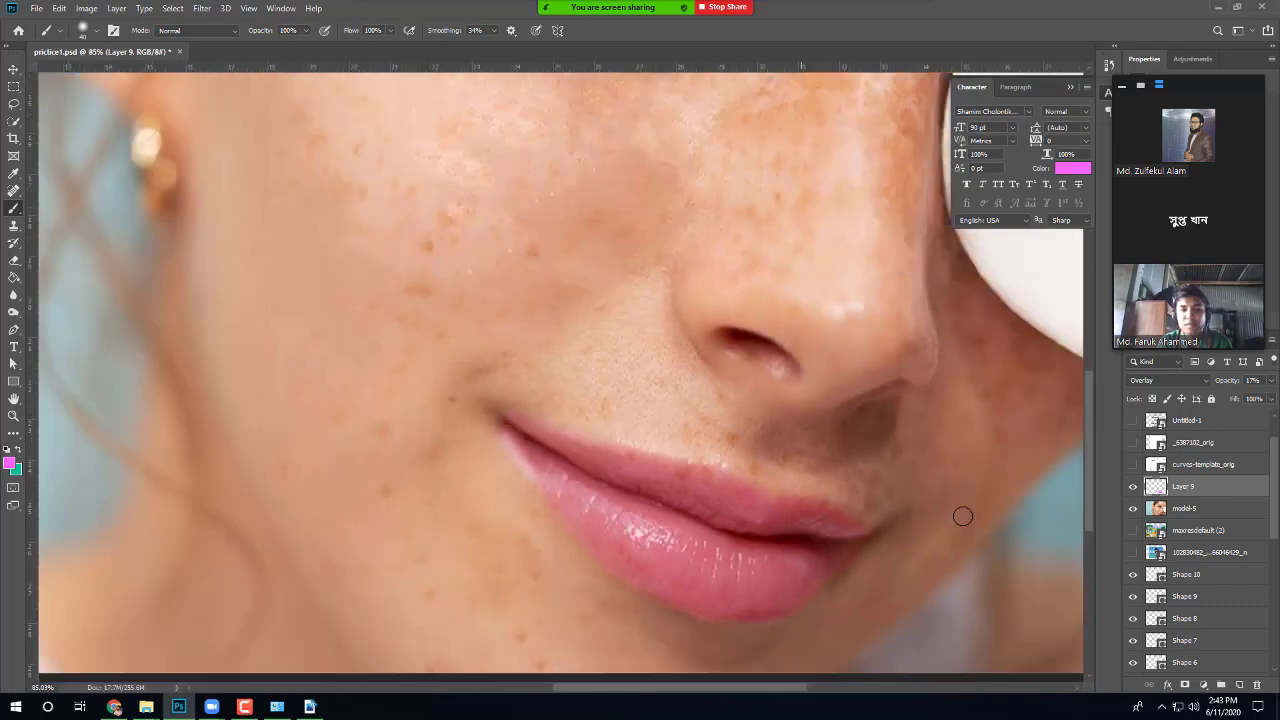
scroll(888, 535, "up", 5)
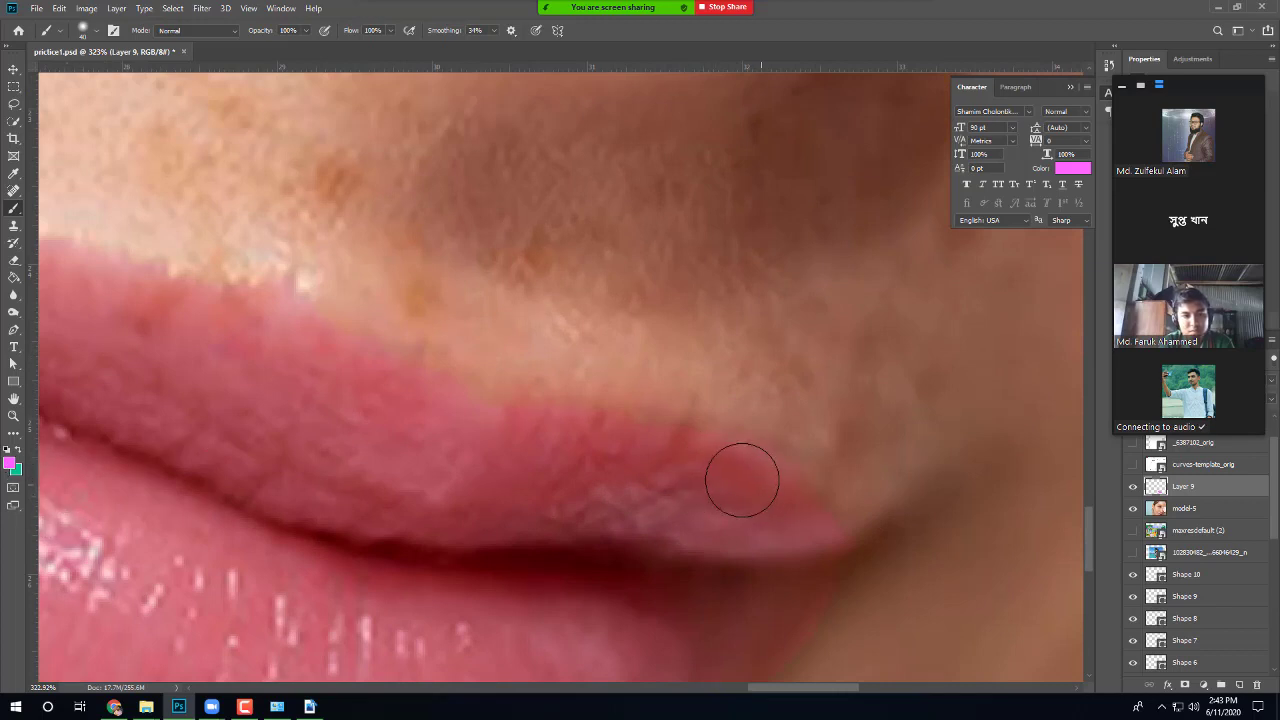
mouse_move(809, 518)
left_mouse_down()
mouse_move(814, 557)
mouse_move(880, 540)
mouse_move(857, 546)
left_mouse_up()
key("bracketleft")
key("bracketleft")
key("bracketleft")
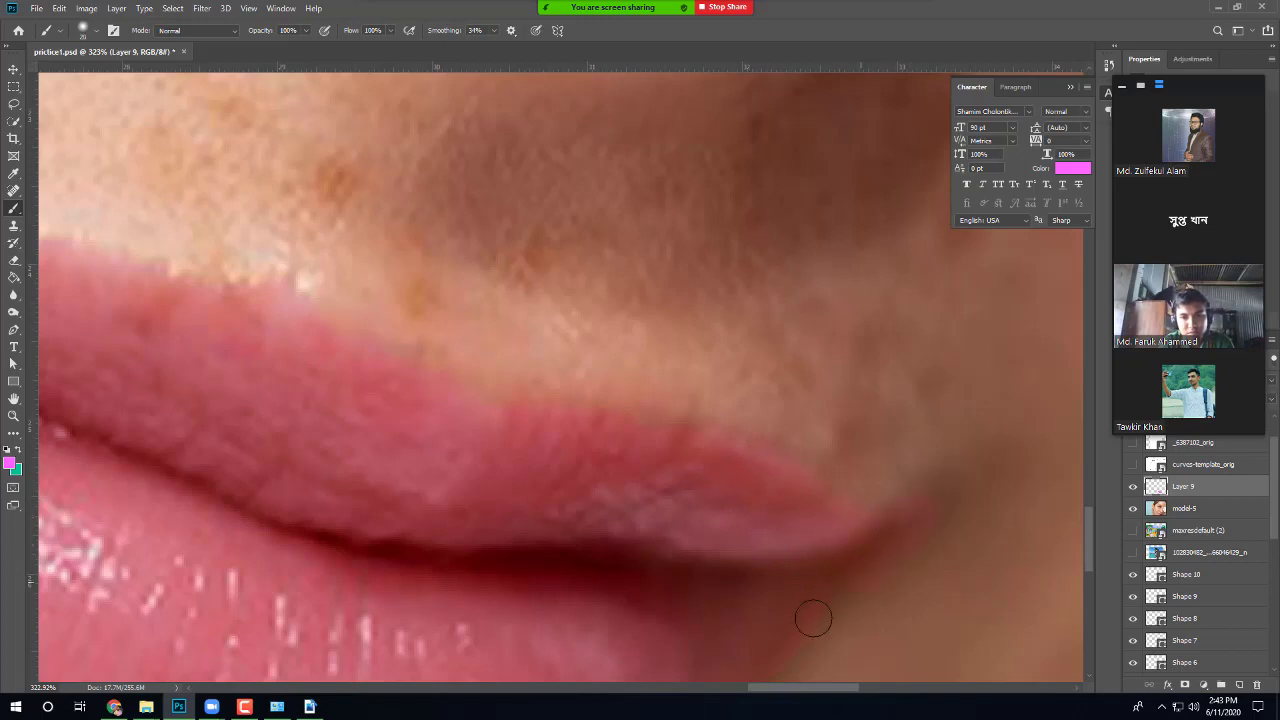
left_click_drag(767, 592, 850, 291)
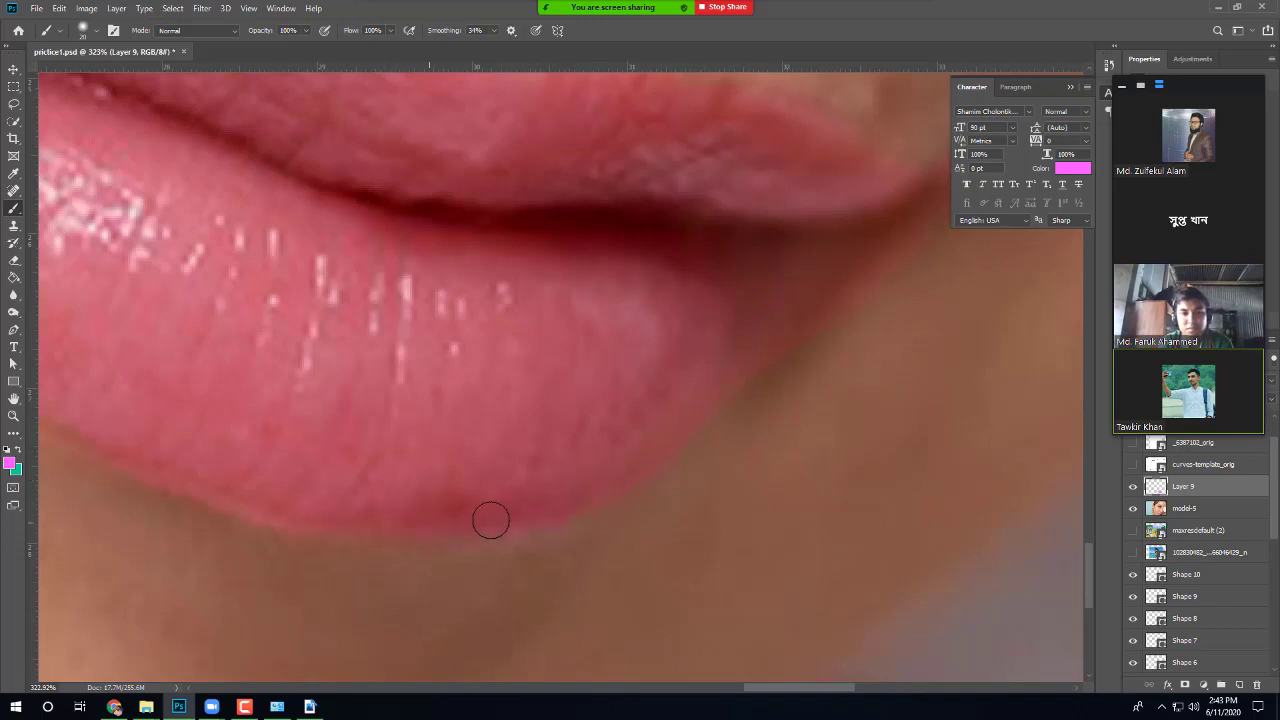
scroll(408, 527, "down", 8)
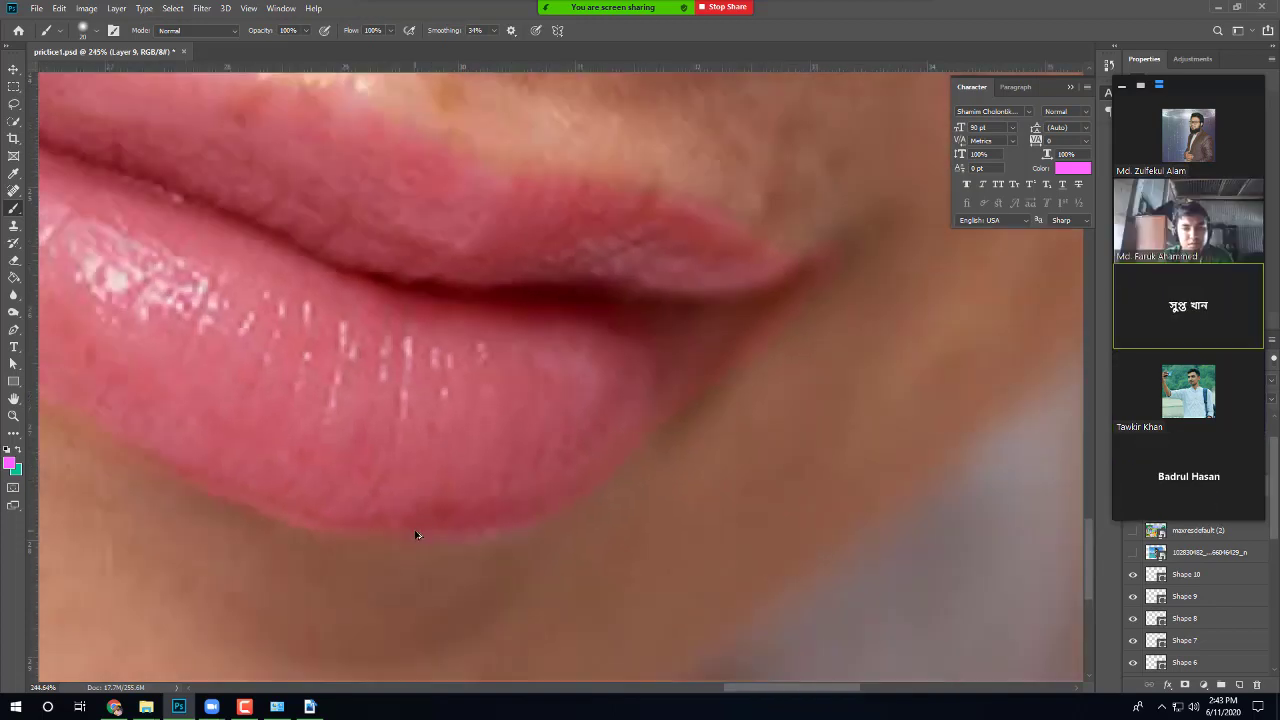
scroll(422, 535, "down", 3)
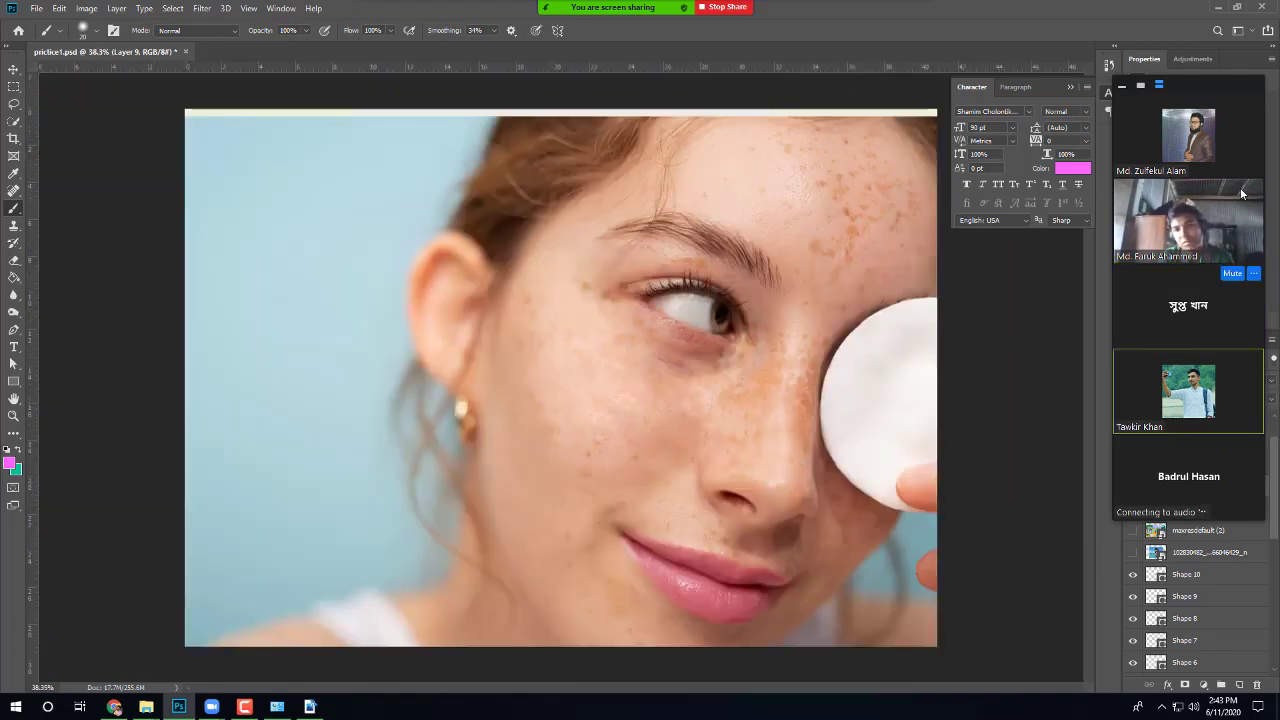
Step: Move the Zoom participant video strip off the layer list and onto the portrait's blue background
left_click_drag(1207, 86, 258, 146)
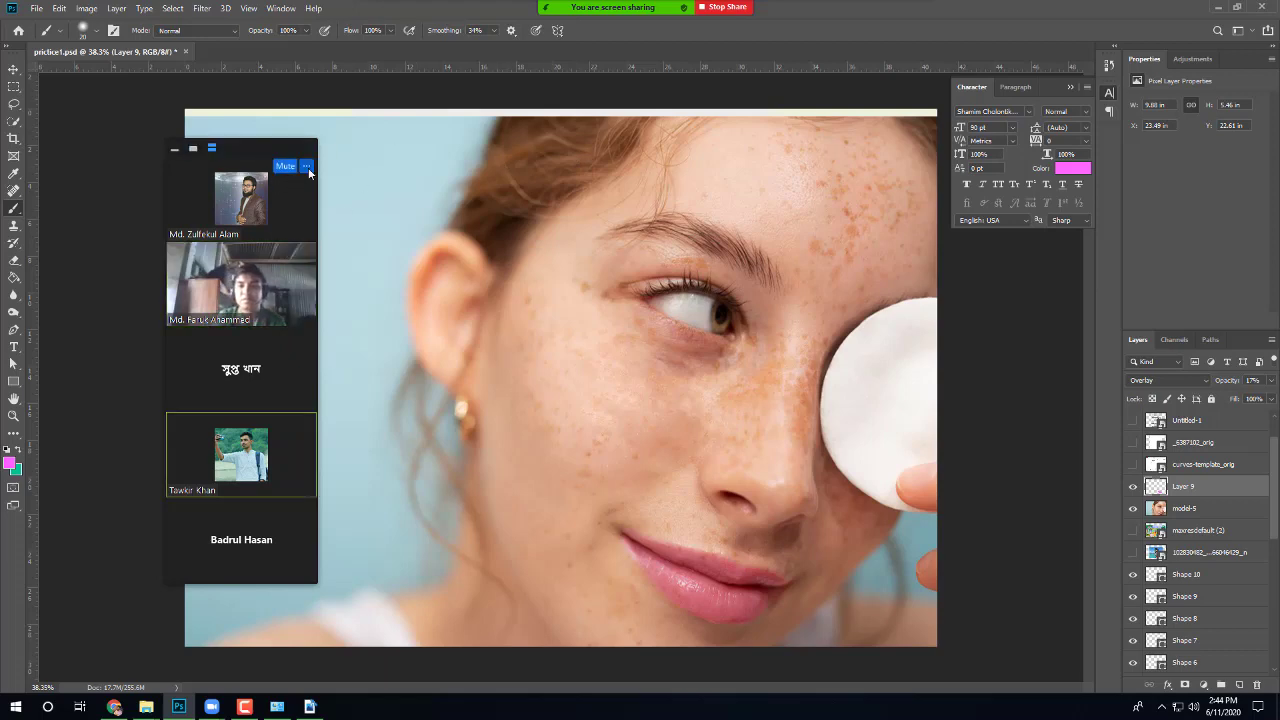
left_click(307, 166)
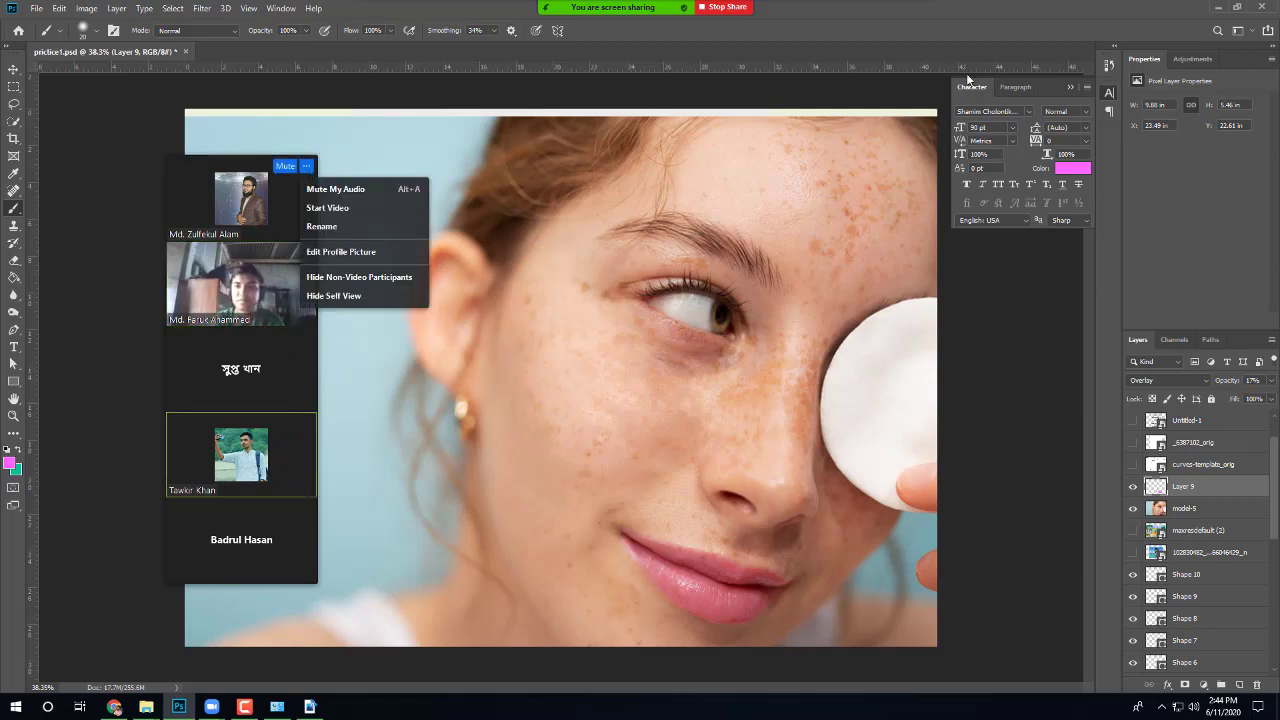
left_click(844, 38)
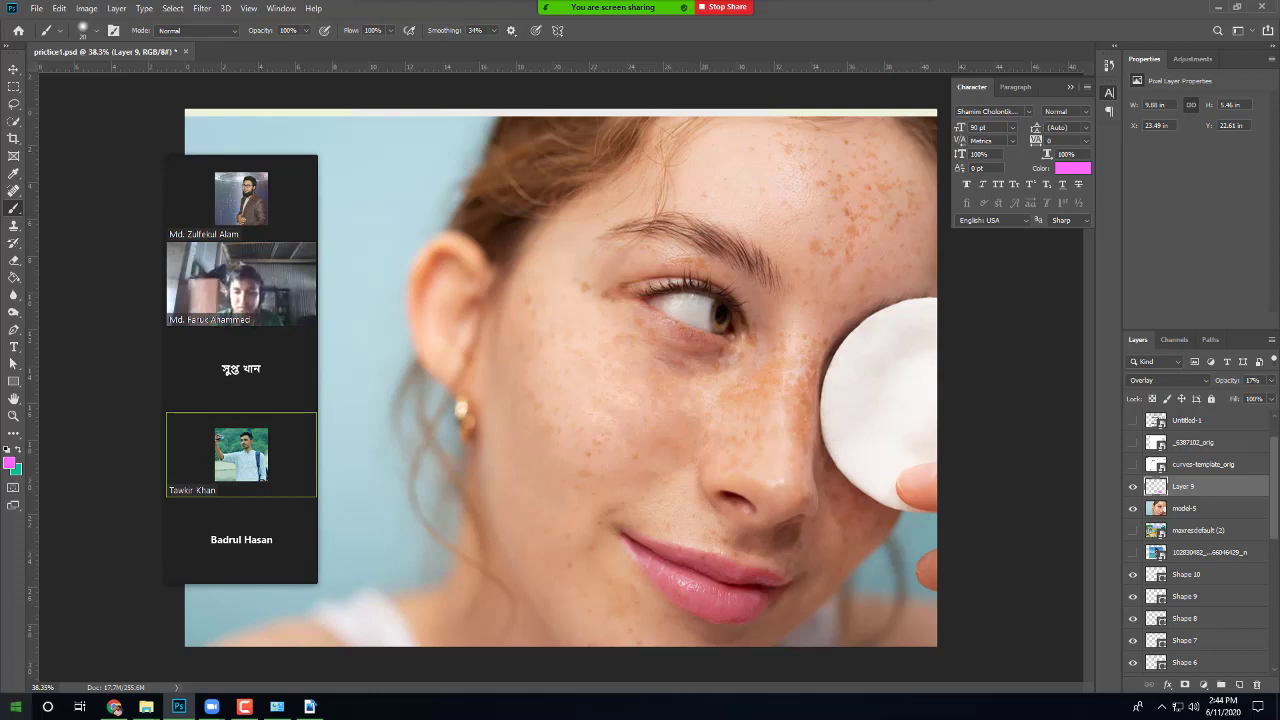
Step: Open the Windows Camera app to check the webcam picture, and close it again
left_click(55, 714)
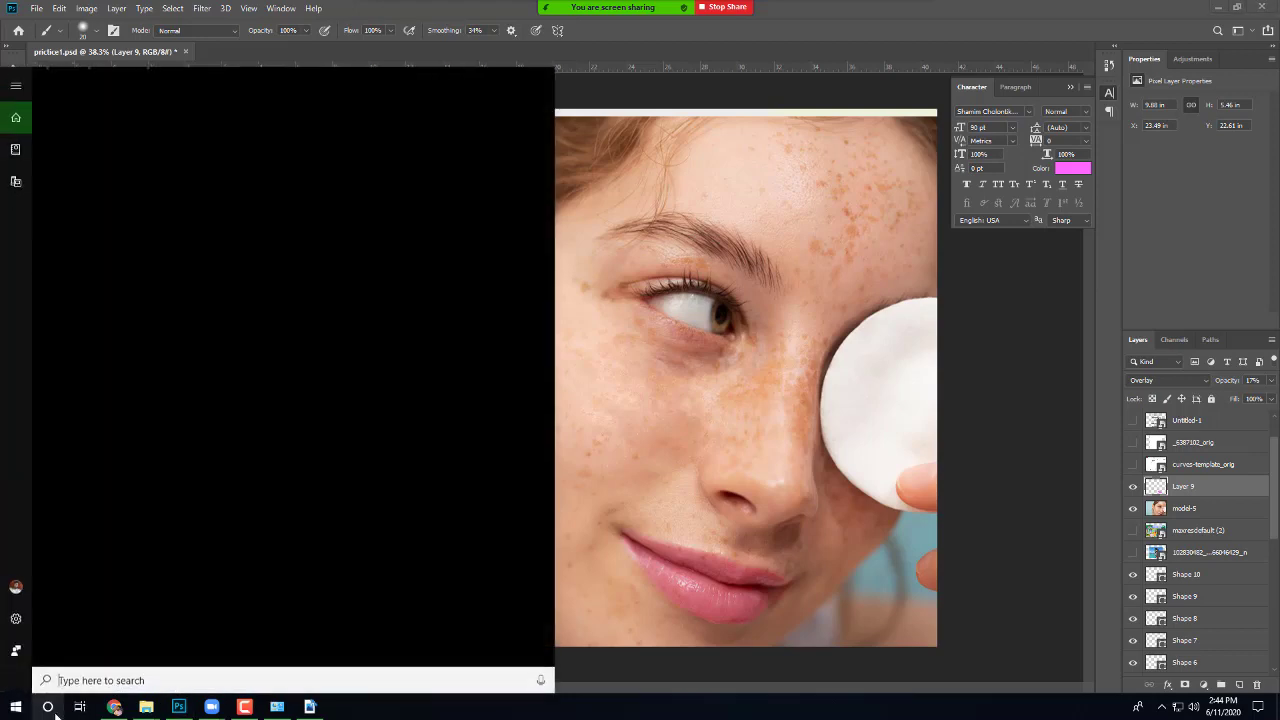
type("came")
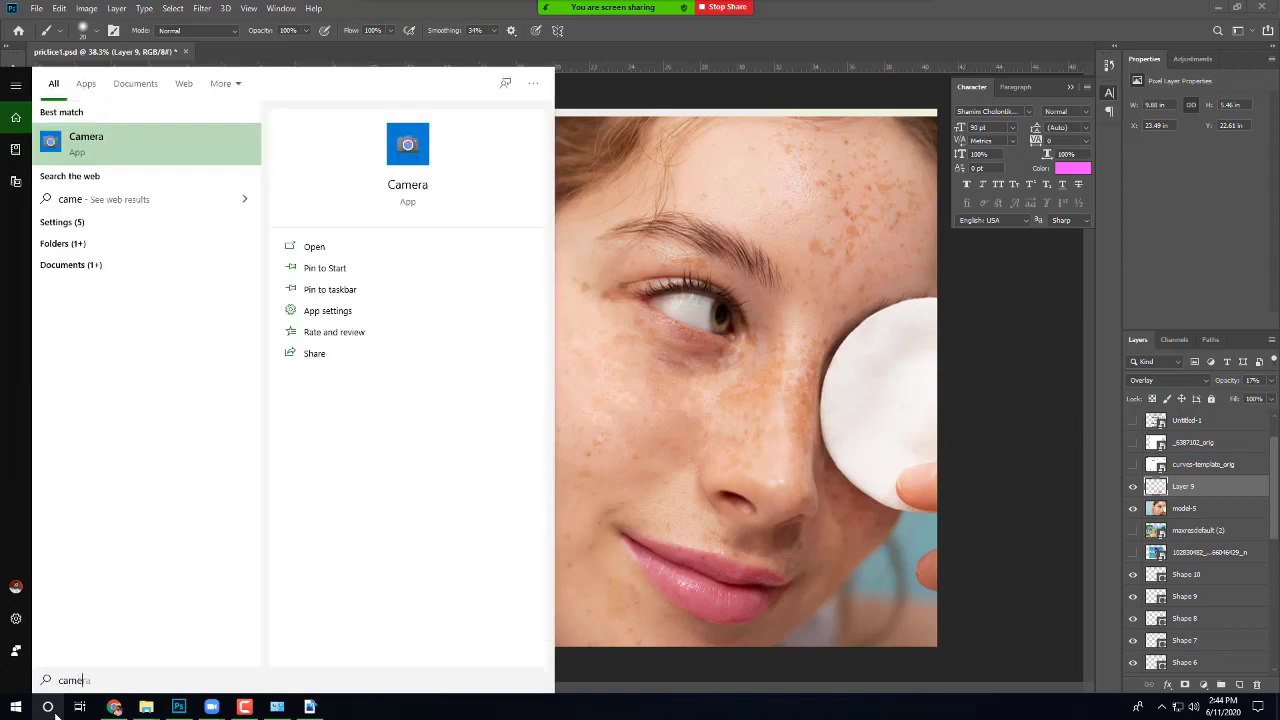
left_click(413, 147)
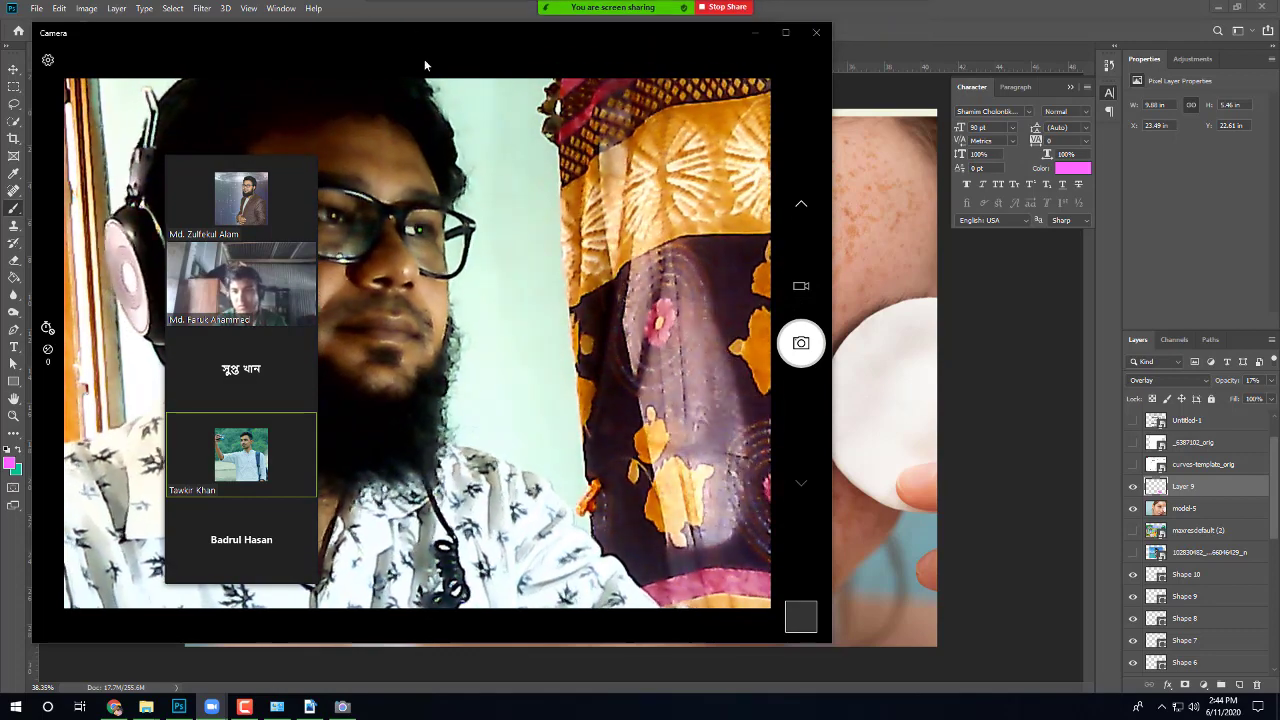
left_click(817, 34)
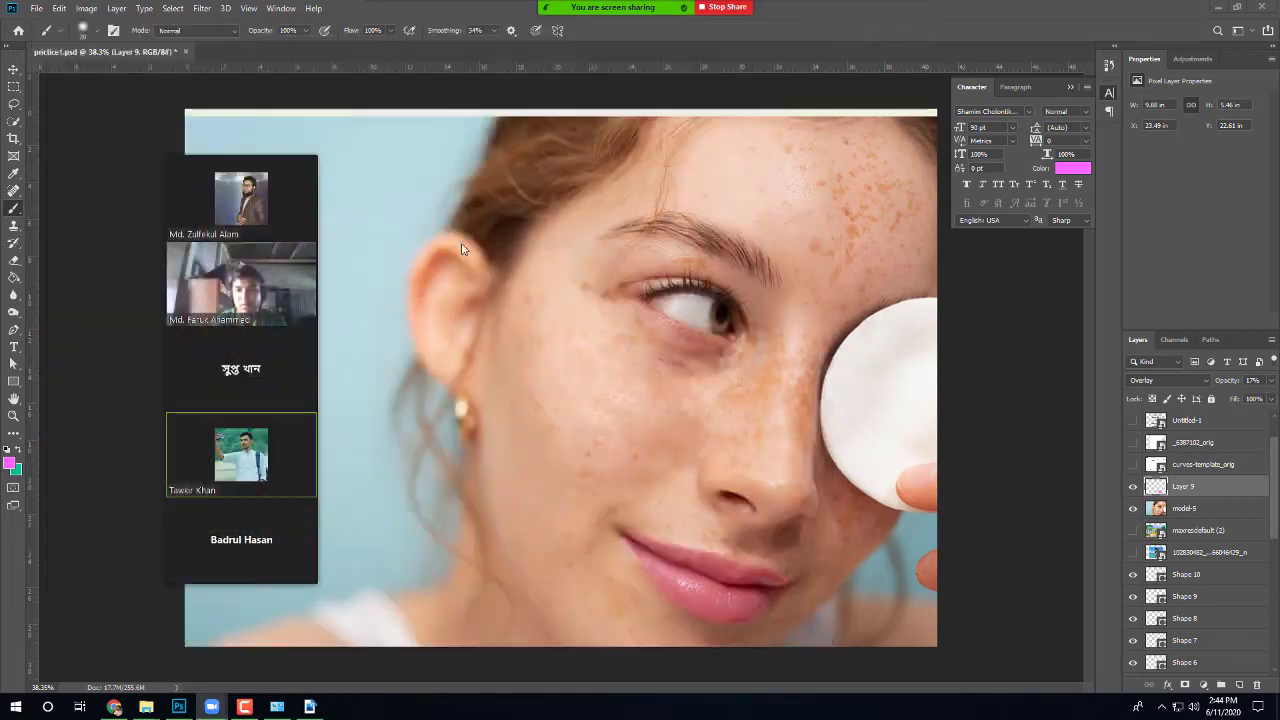
Step: Turn on the host's video in the Zoom meeting, shift the video strip farther from the face, and return to the canvas
left_click(307, 168)
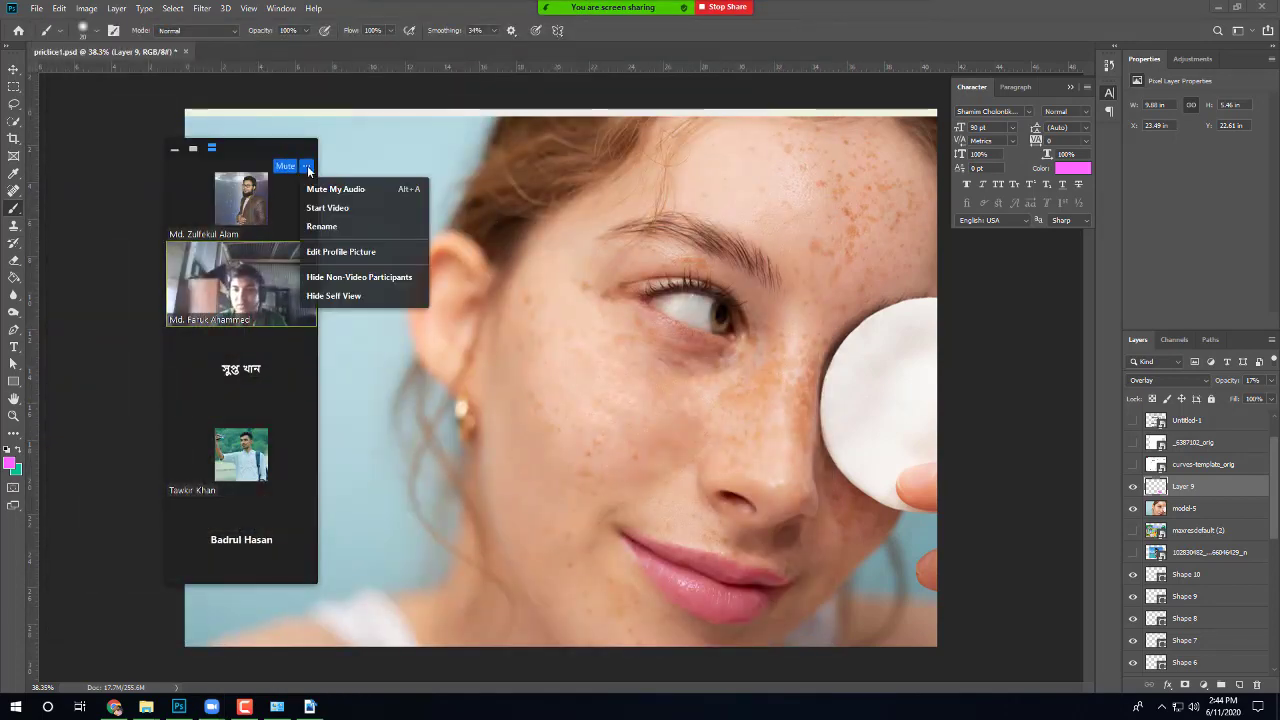
left_click(355, 208)
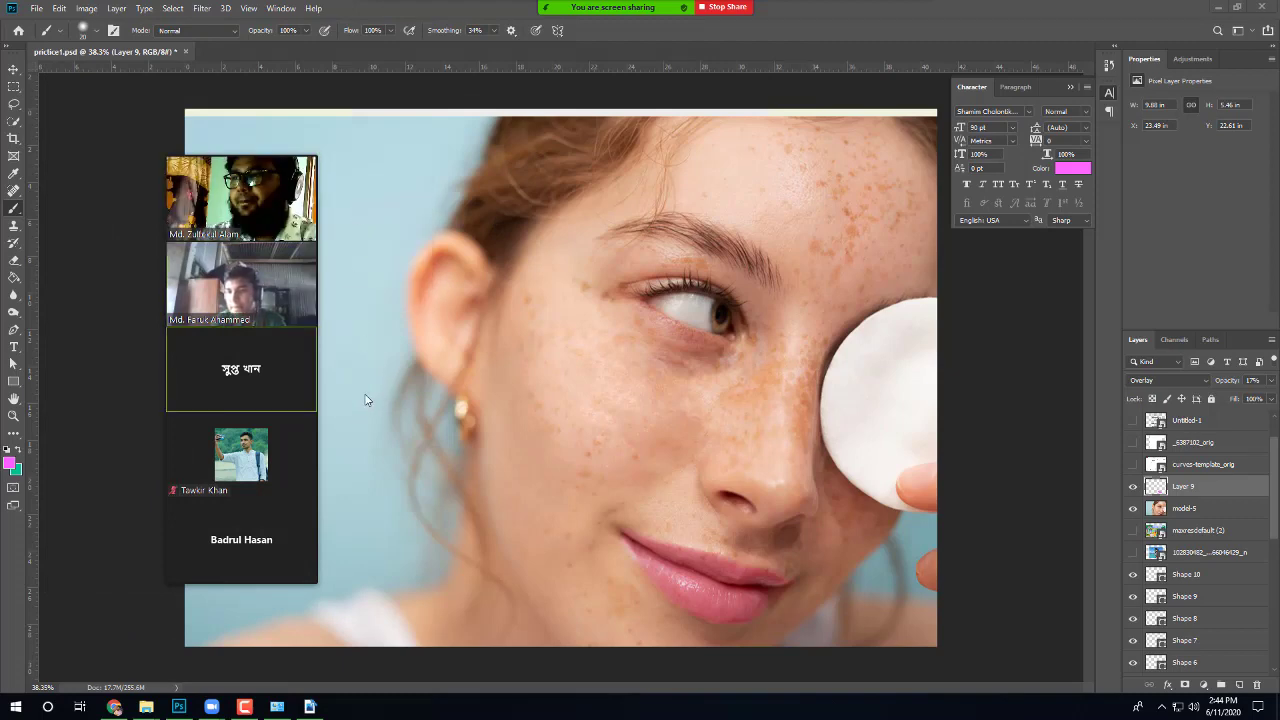
mouse_move(273, 462)
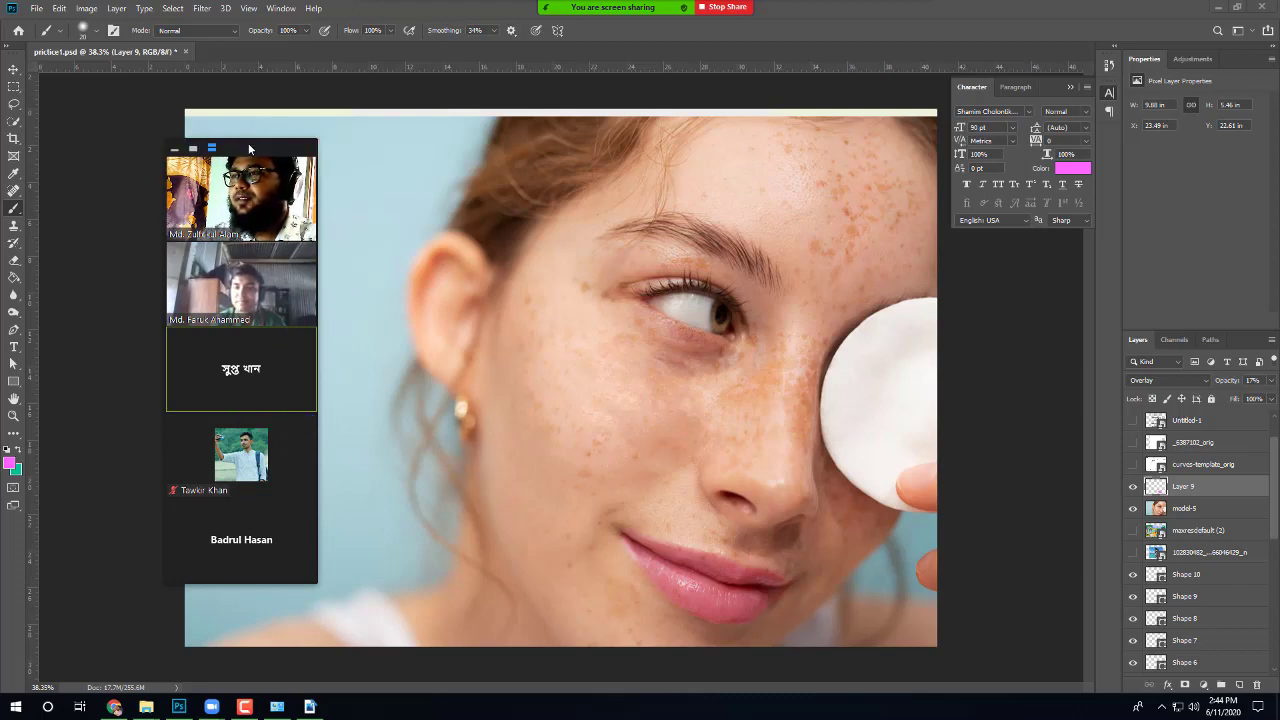
left_click_drag(249, 147, 181, 146)
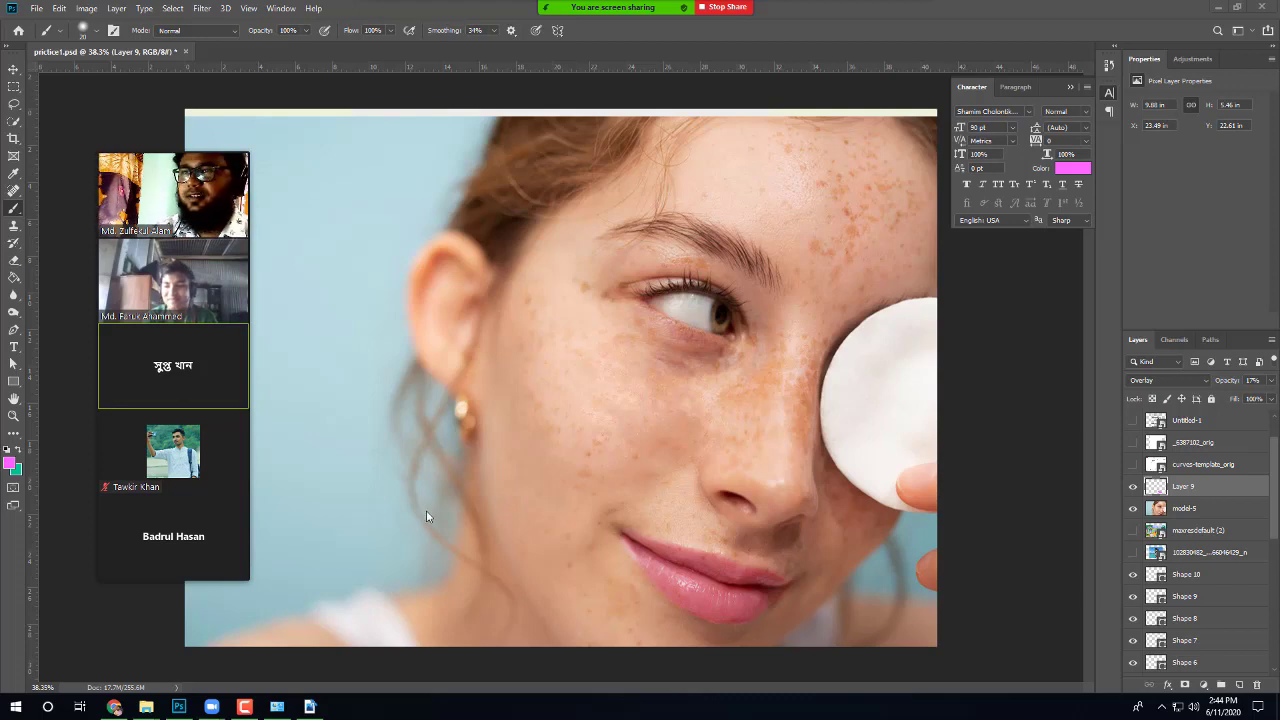
left_click(686, 453)
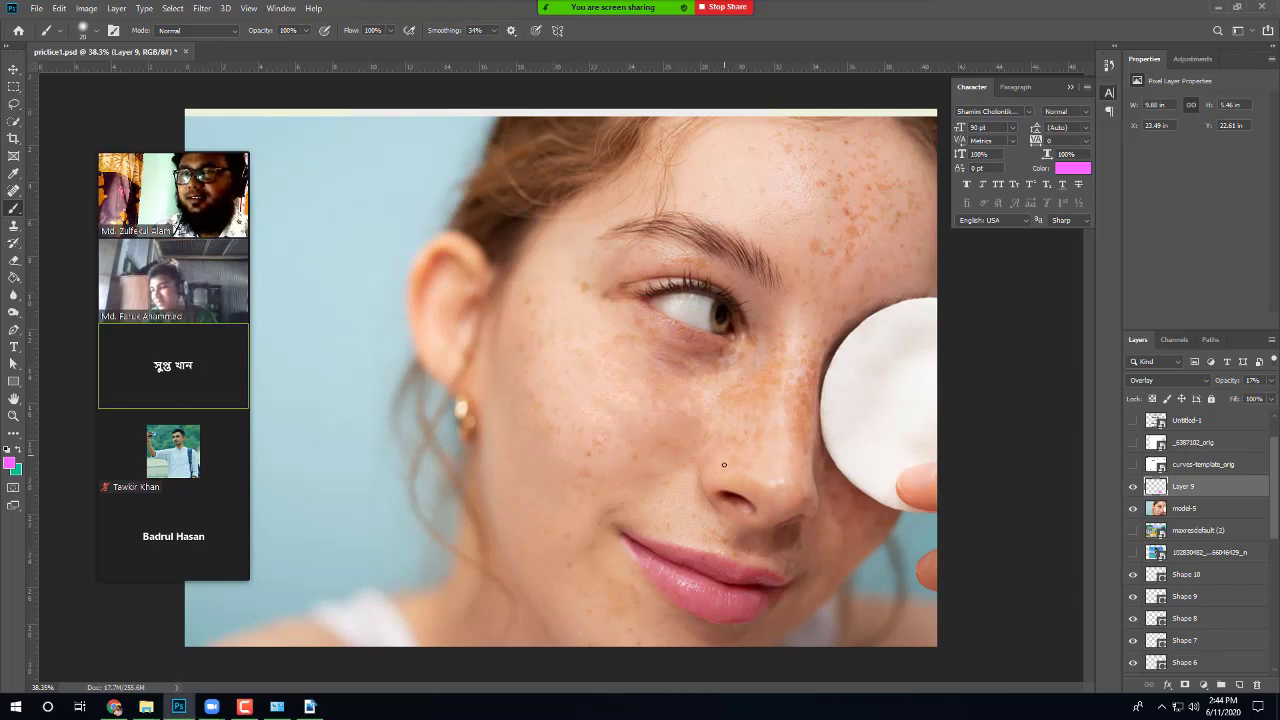
Step: Preview alternative blend modes, such as Screen, on the lip tint in Layer 9
scroll(771, 532, "up", 2)
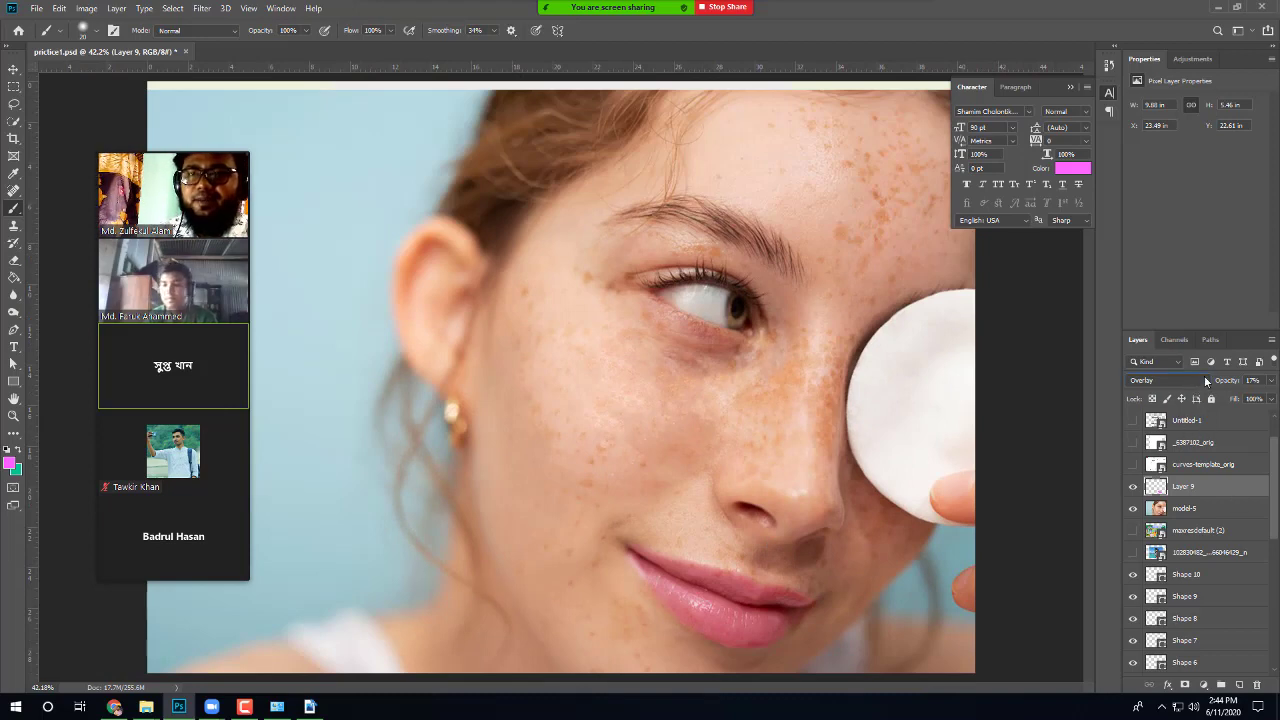
left_click(1204, 377)
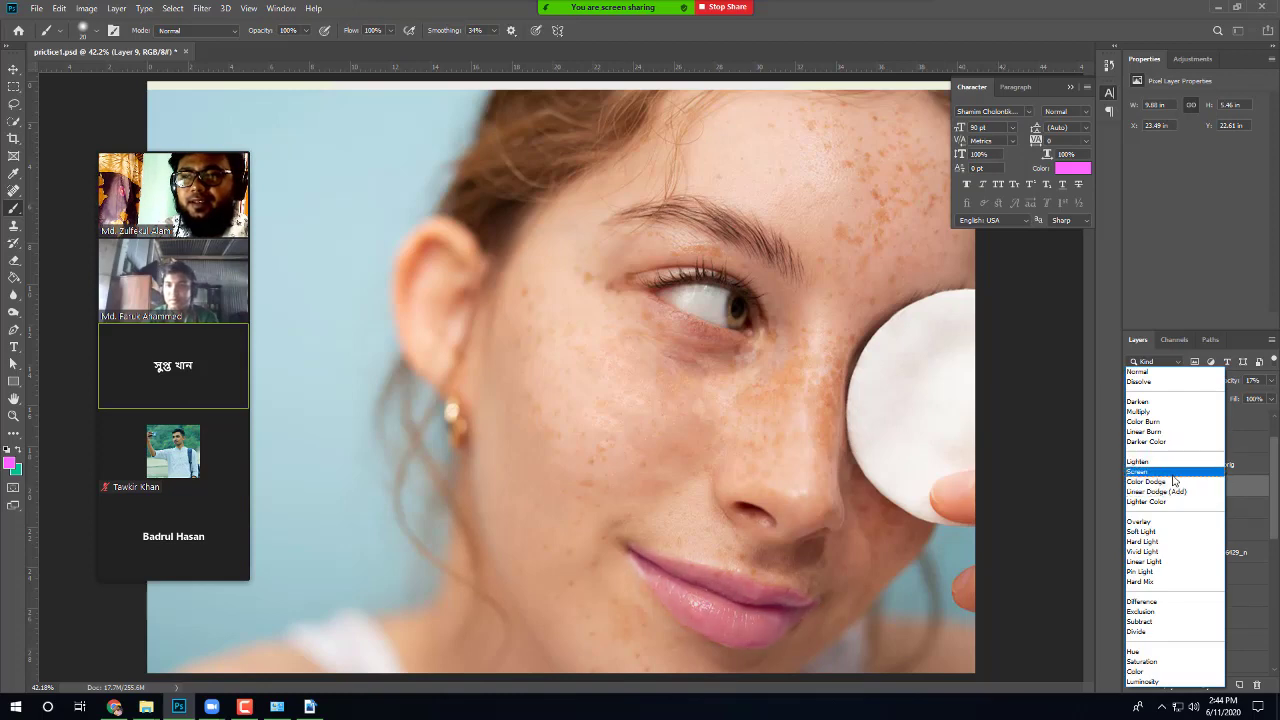
left_click(1155, 261)
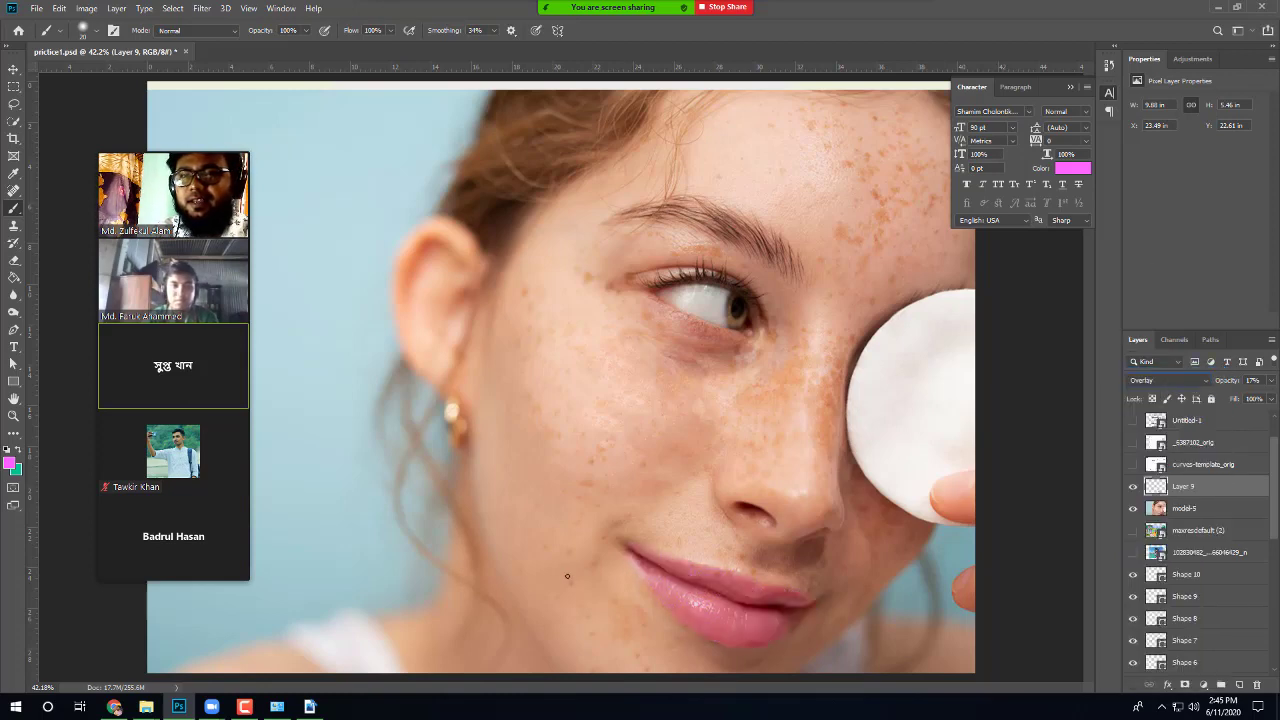
Step: Set the foreground colour to blue 0044ff and refill the lip shape on Layer 9 with it
left_click(11, 464)
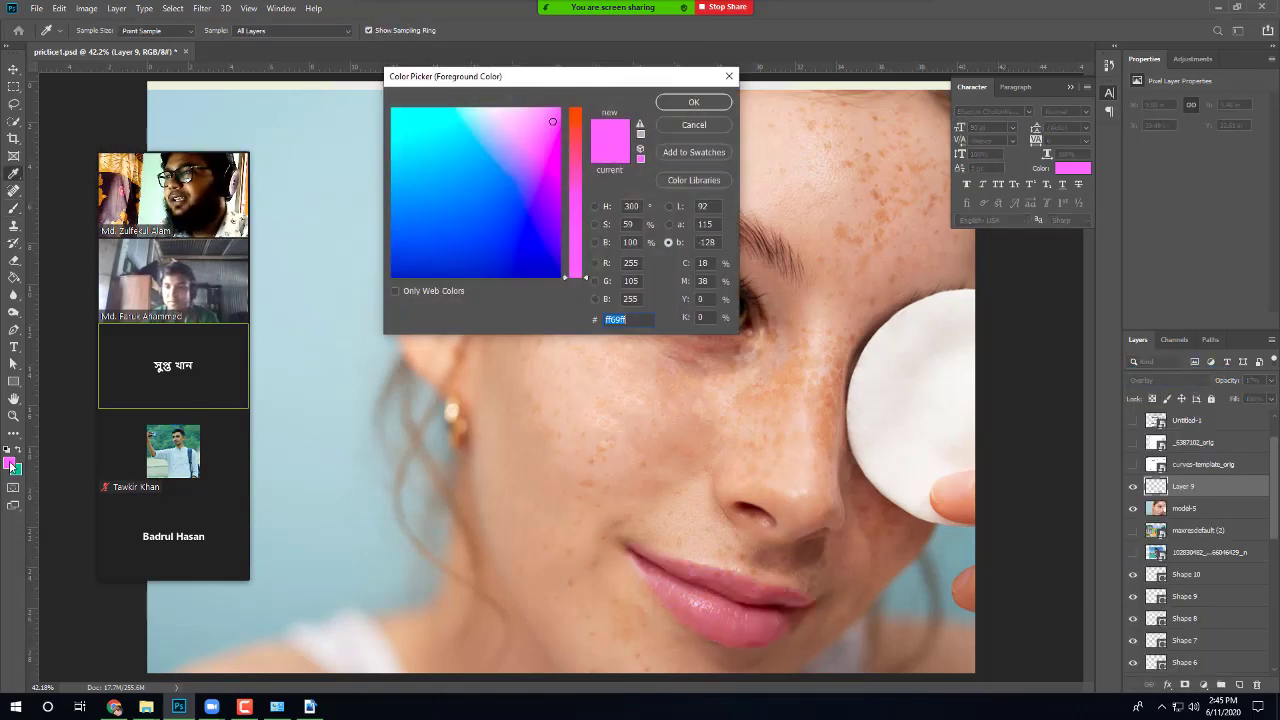
left_click(514, 208)
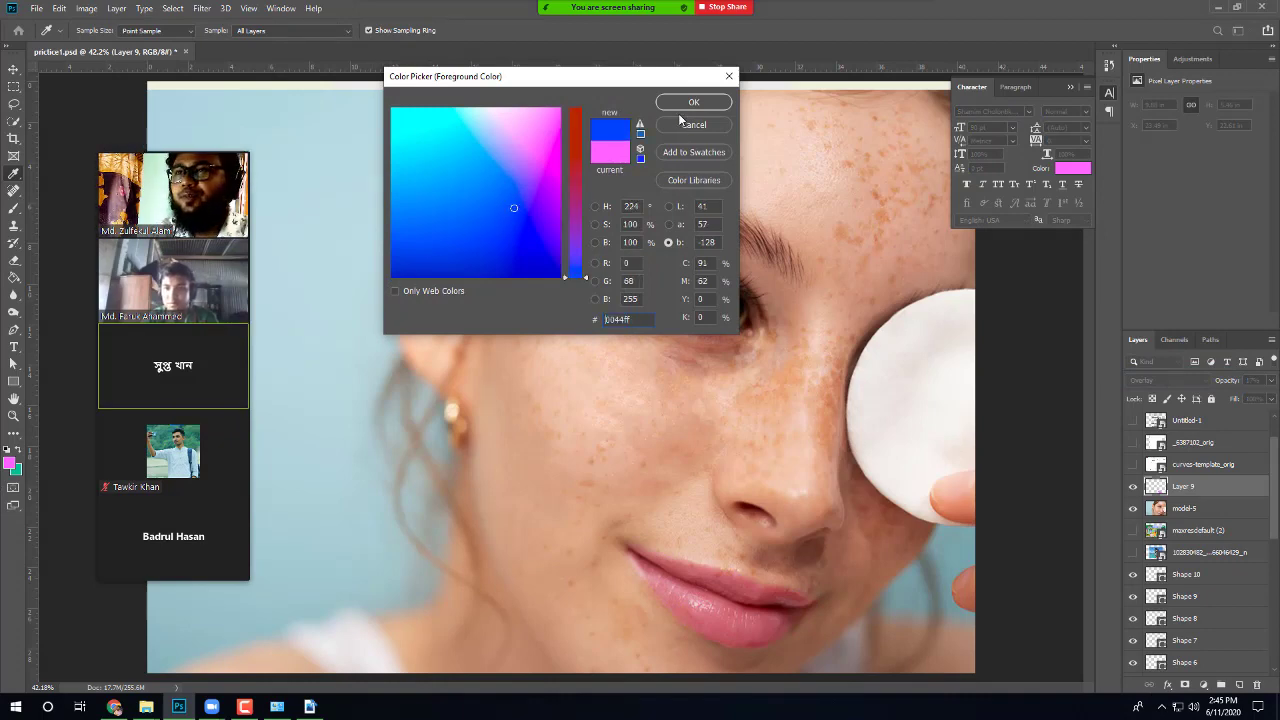
key("b")
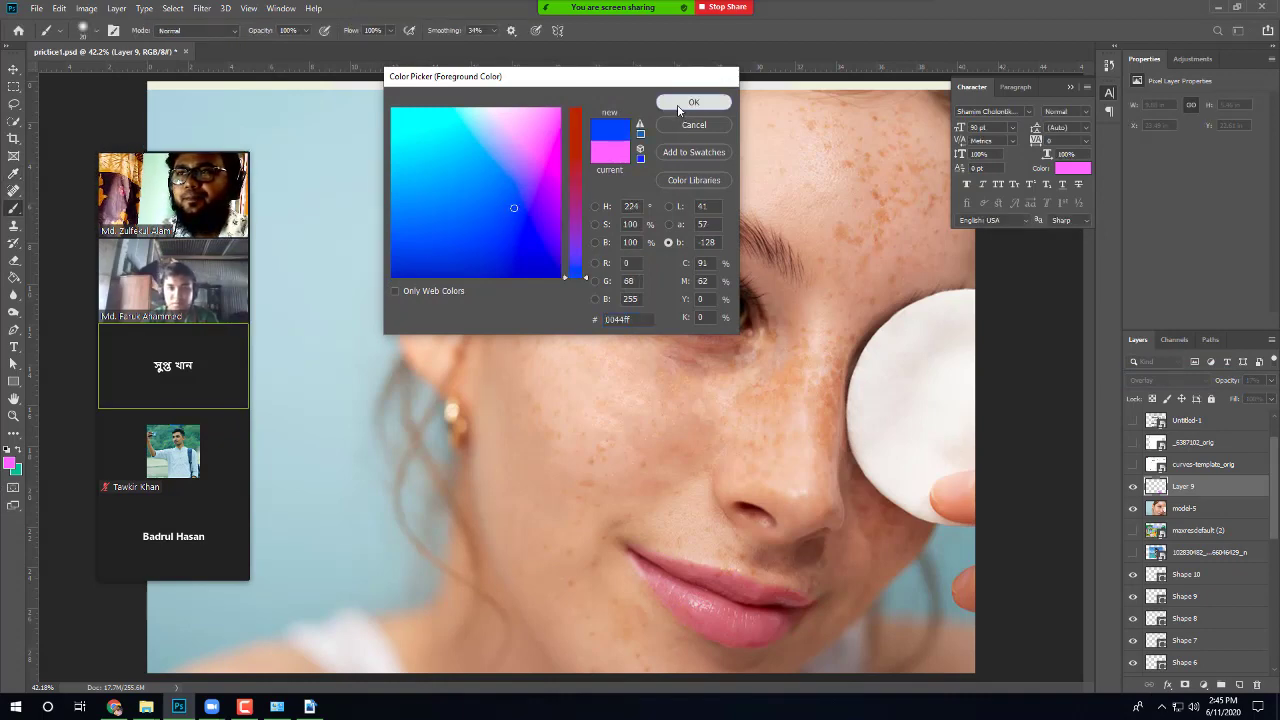
left_click(690, 103)
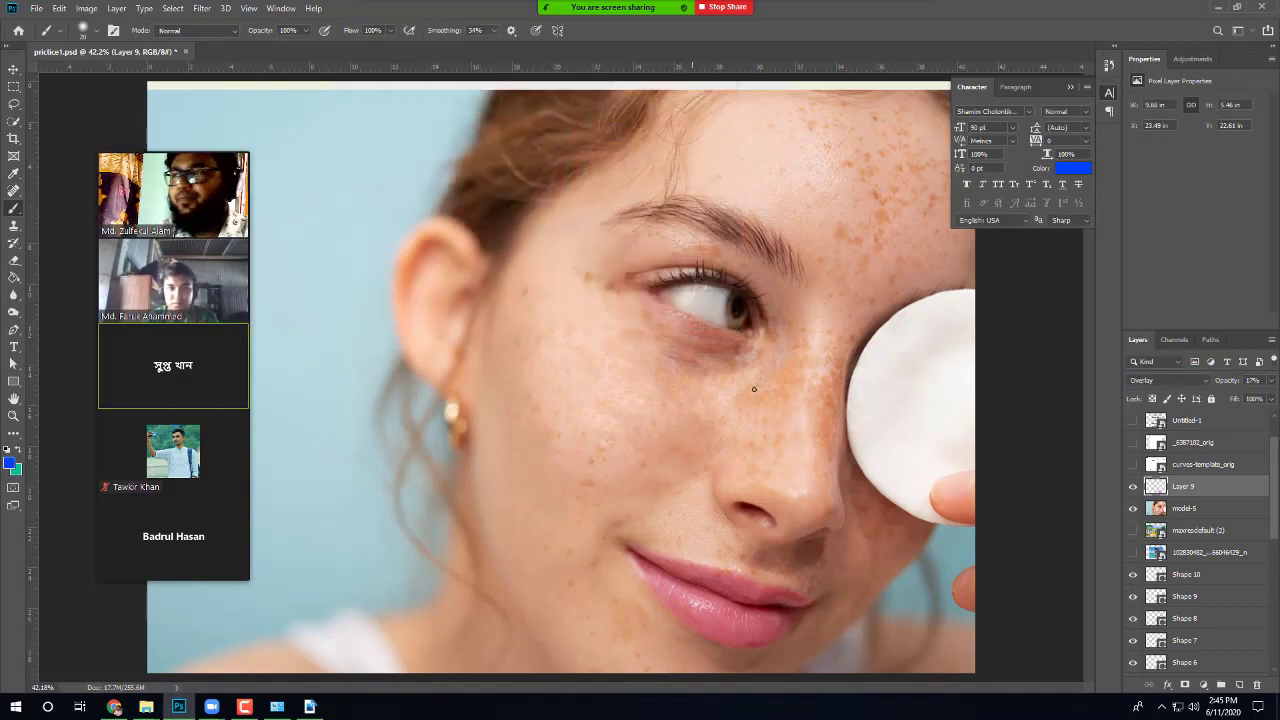
left_click(1158, 490, "ctrl")
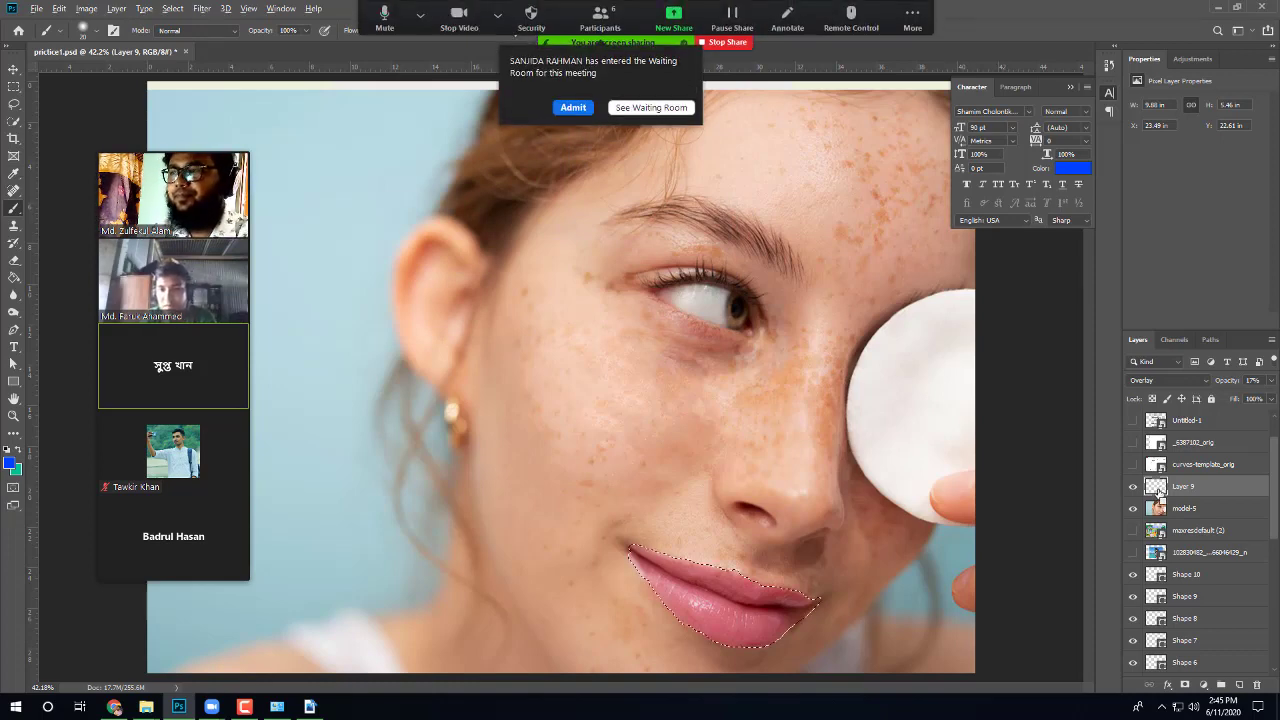
key("alt+BackSpace")
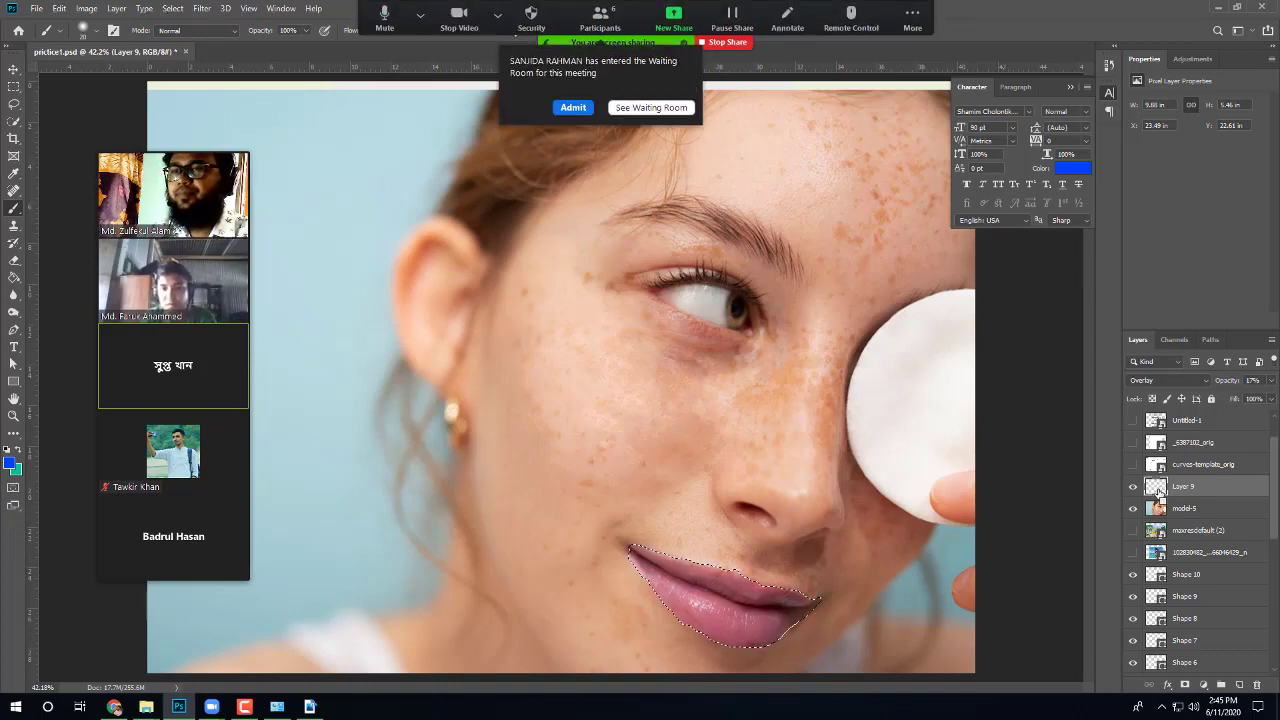
Step: Admit the waiting participant to the Zoom meeting, and reselect the lip outline while keeping 0044ff as the foreground colour
left_click(583, 108)
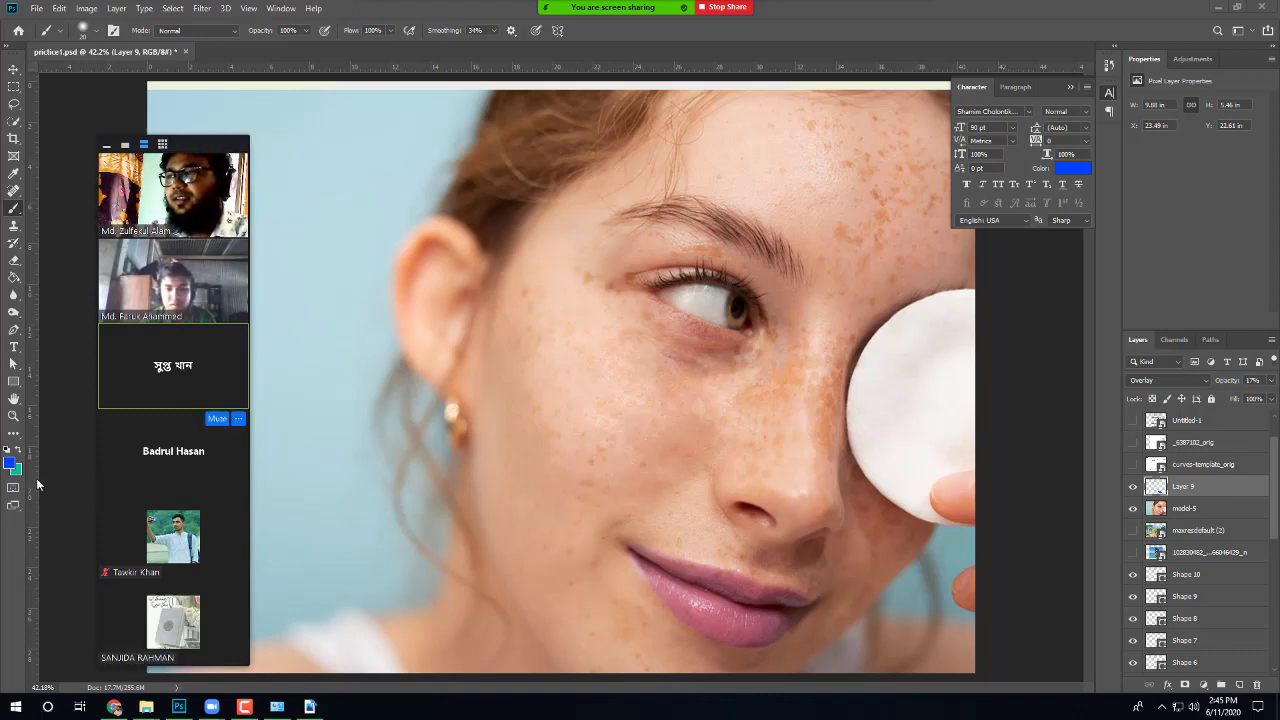
key("ctrl+shift+d")
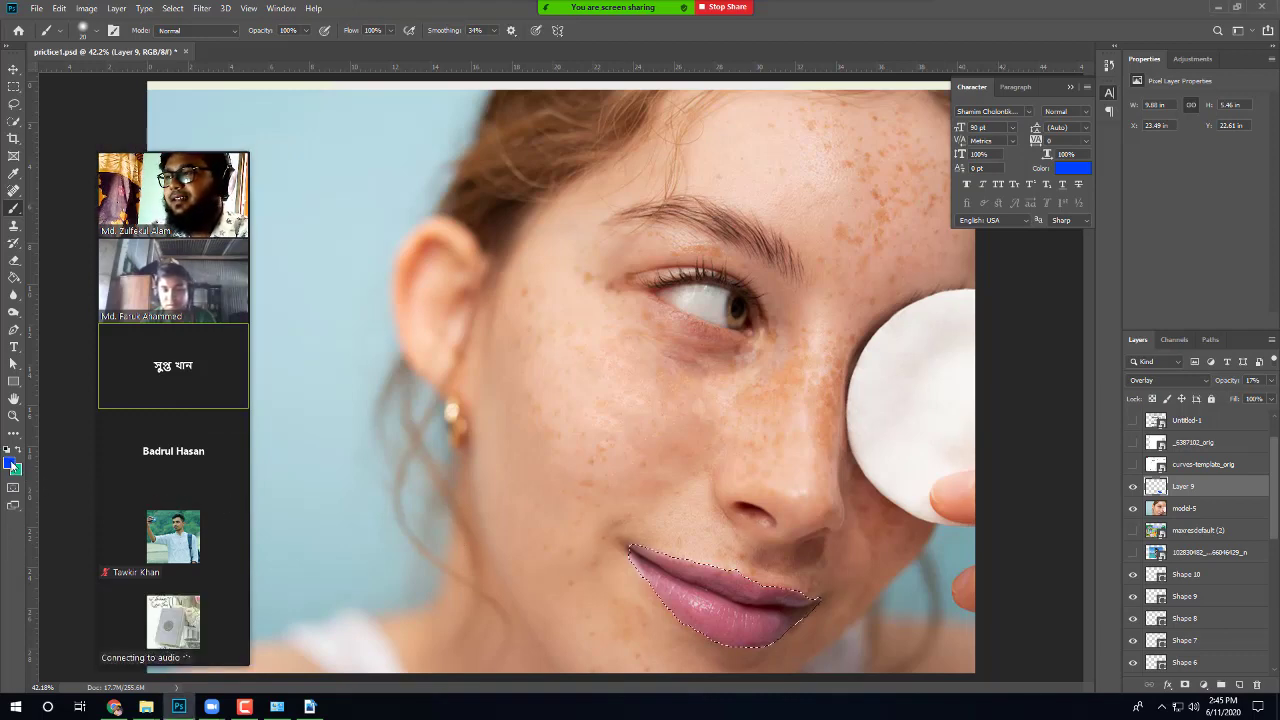
left_click(10, 461)
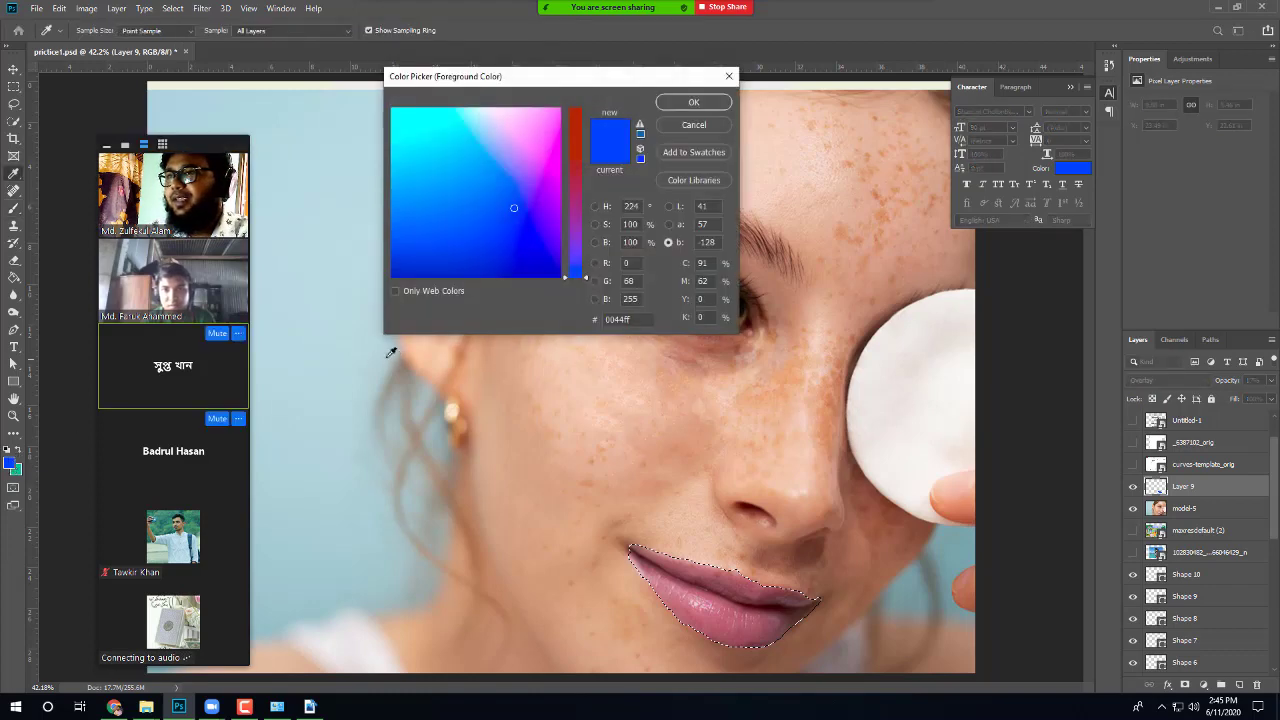
left_click(693, 102)
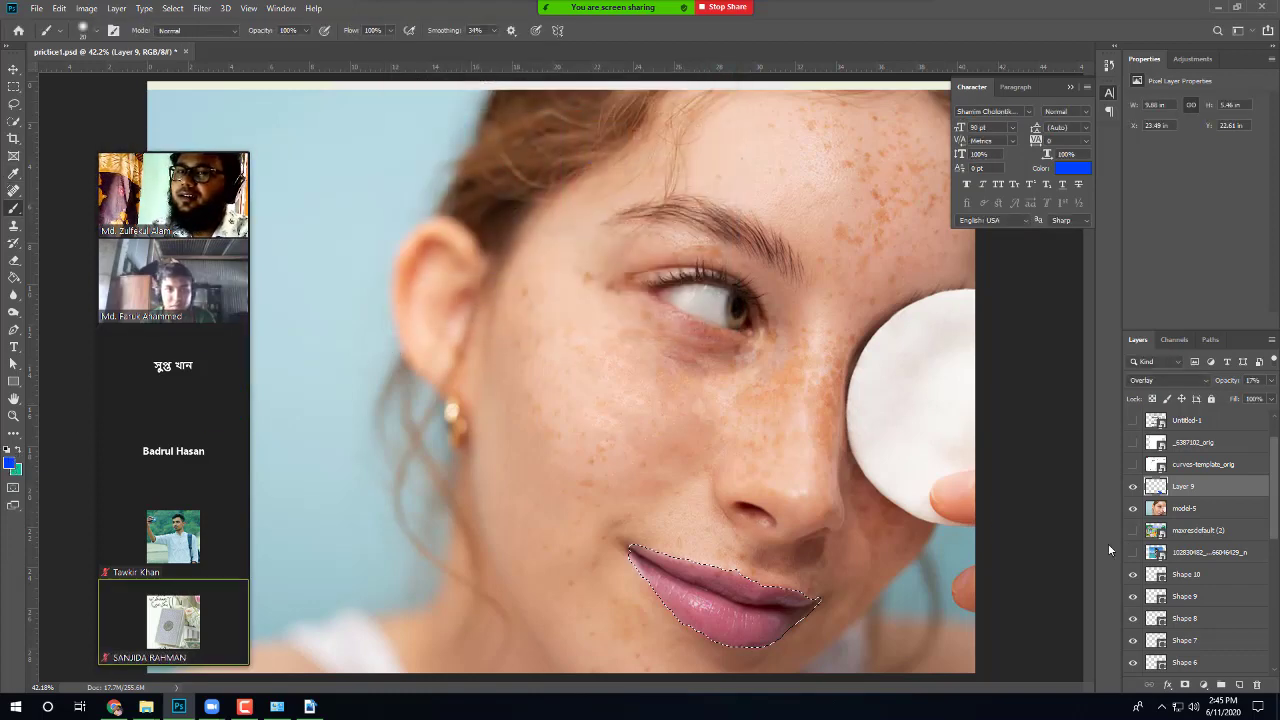
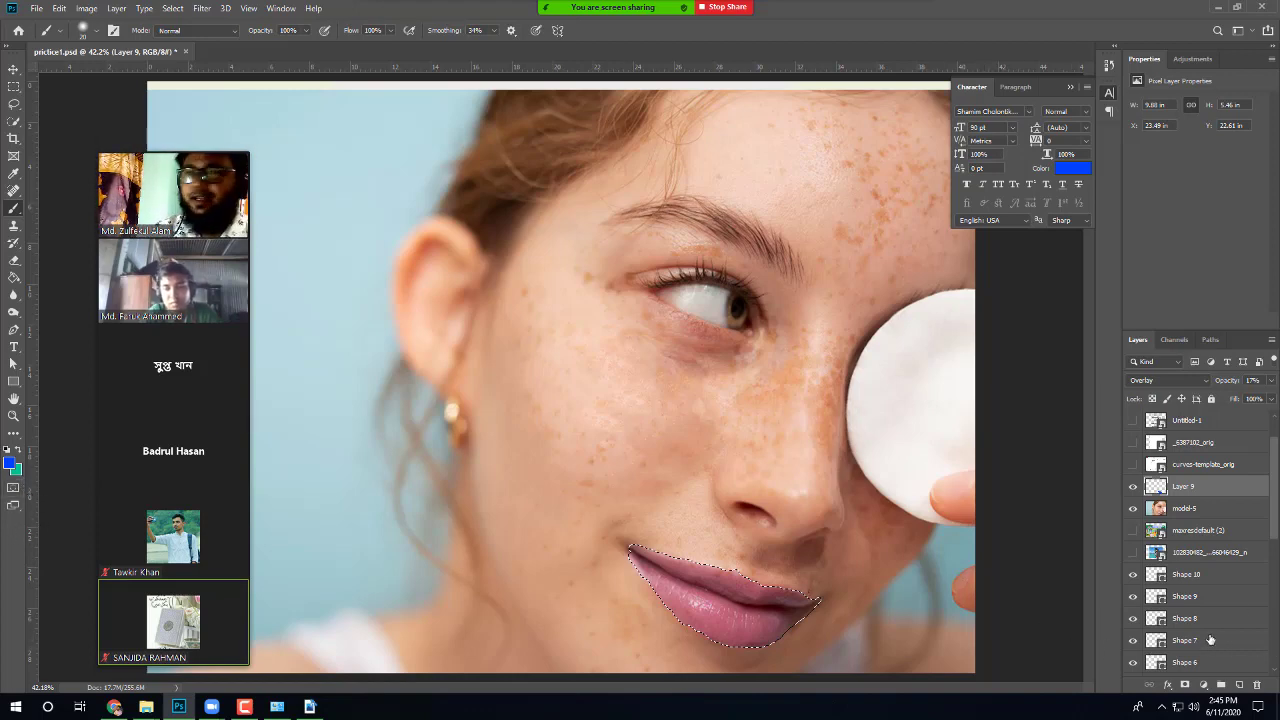
Step: Try grouping the consecutive layers from Layer 9 down to Shape 8, and undo the grouping
scroll(1210, 640, "down", 3)
scroll(1183, 577, "up", 3)
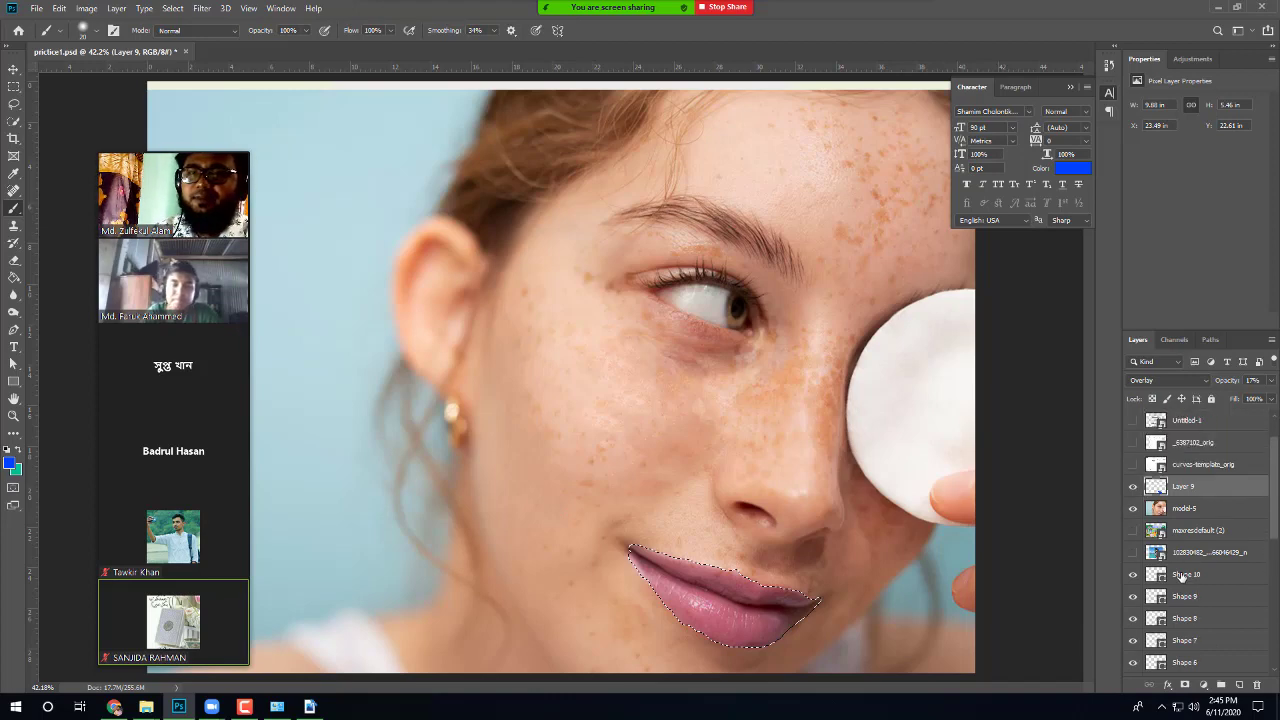
left_click(1199, 512, "shift")
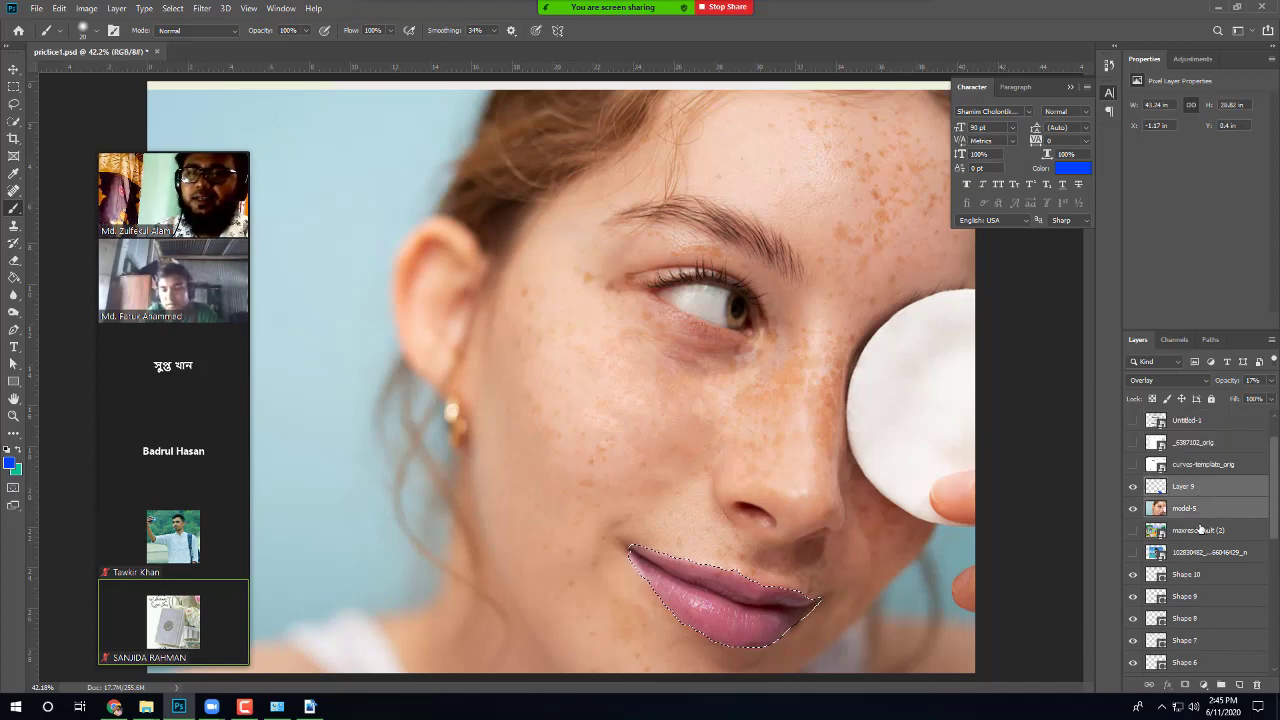
left_click(1198, 533, "shift")
left_click(1192, 597, "shift")
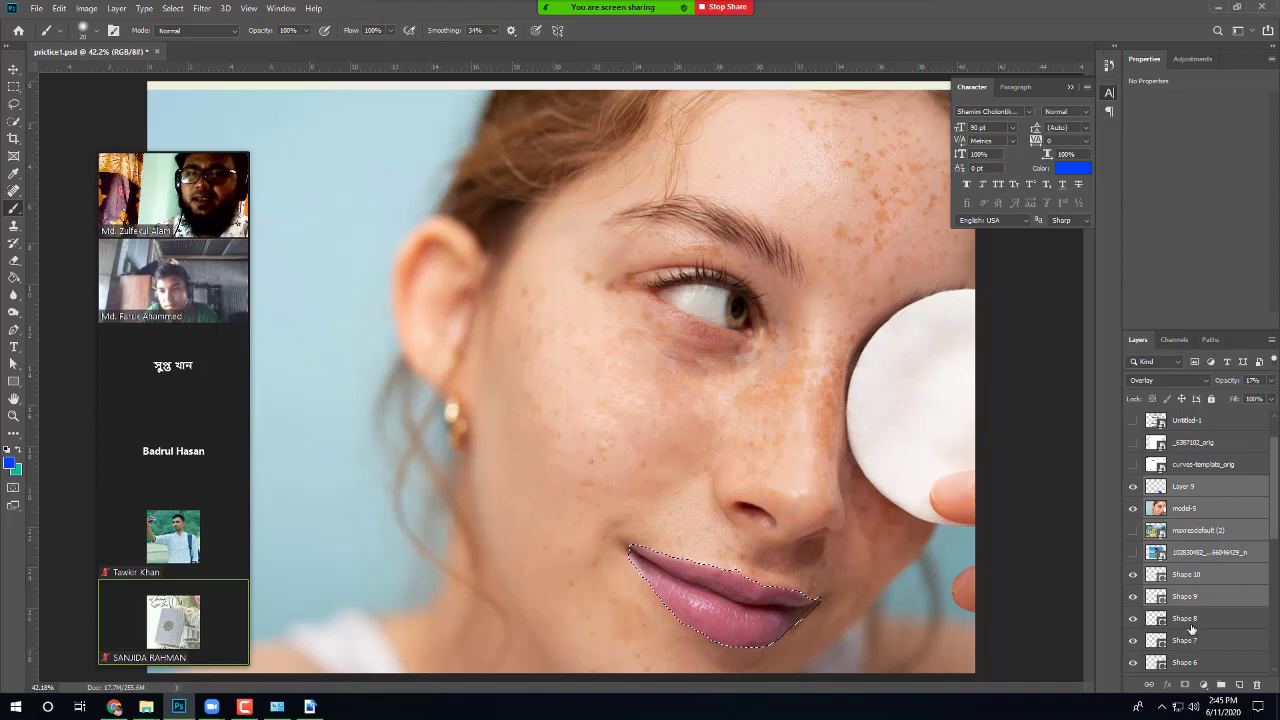
left_click(1191, 627, "shift")
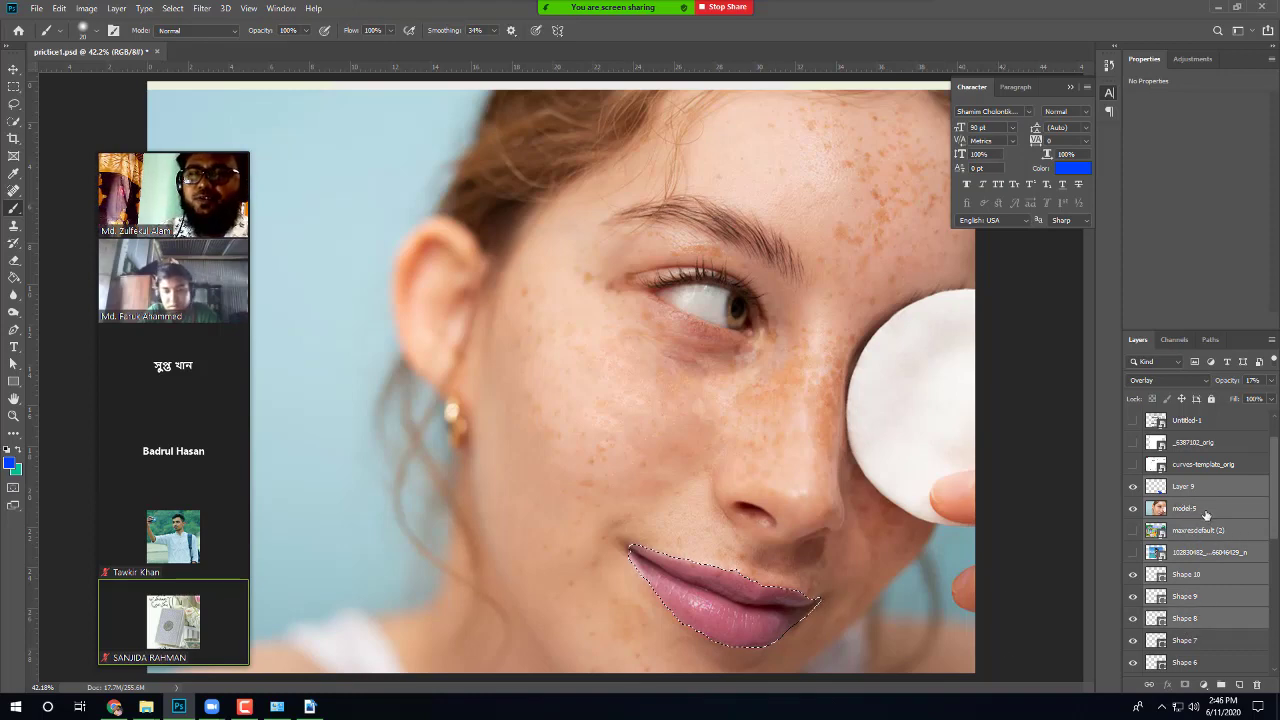
mouse_move(1195, 508)
left_mouse_down()
mouse_move(1210, 515)
mouse_move(1208, 498)
left_mouse_up()
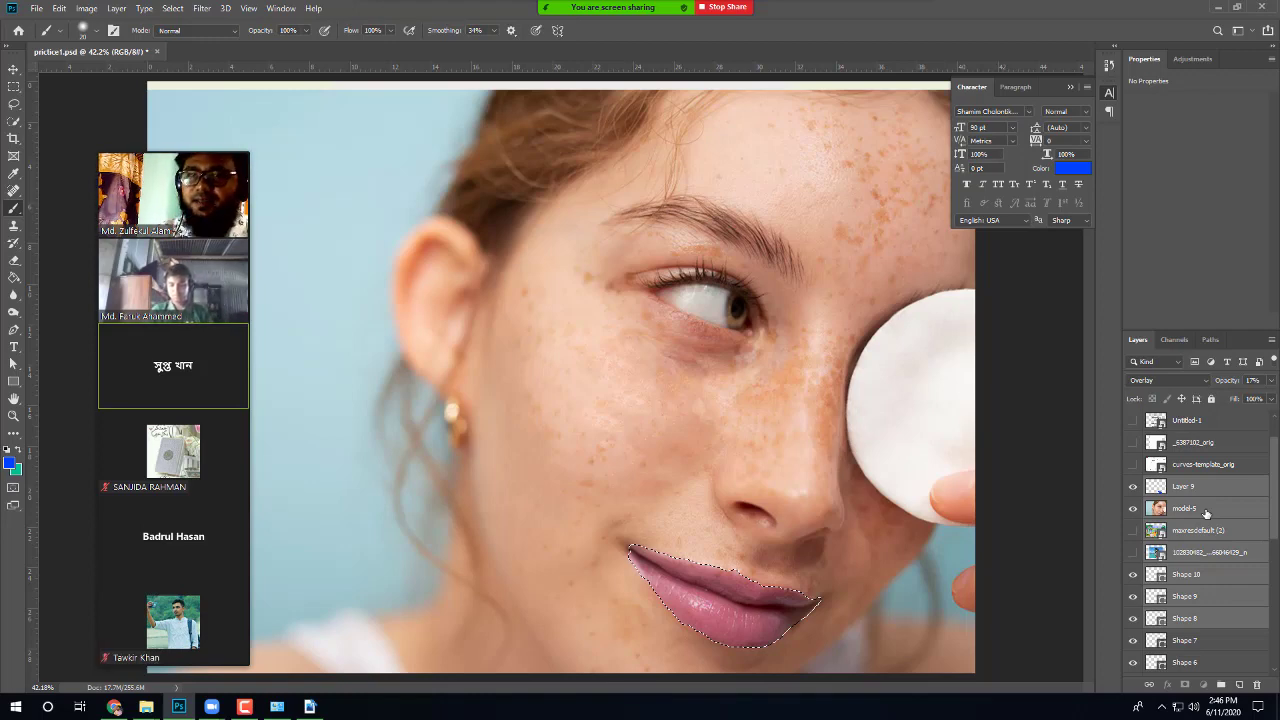
key("ctrl+g")
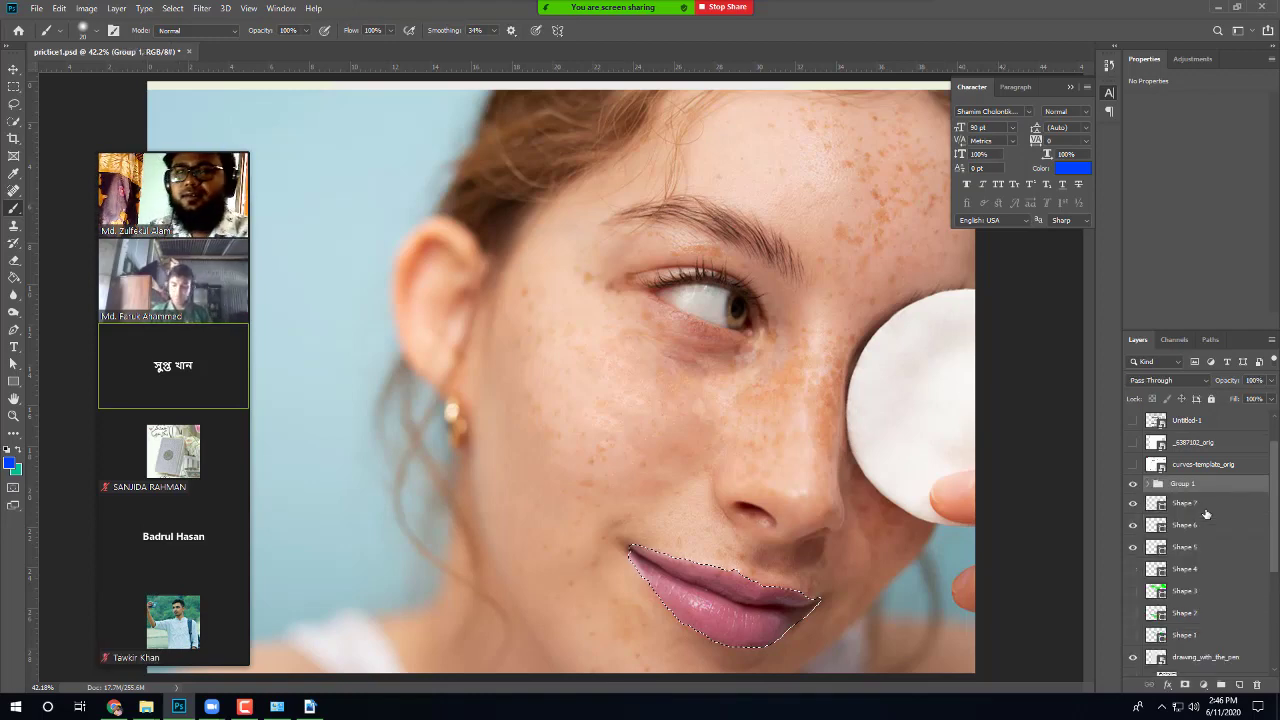
key("ctrl+z")
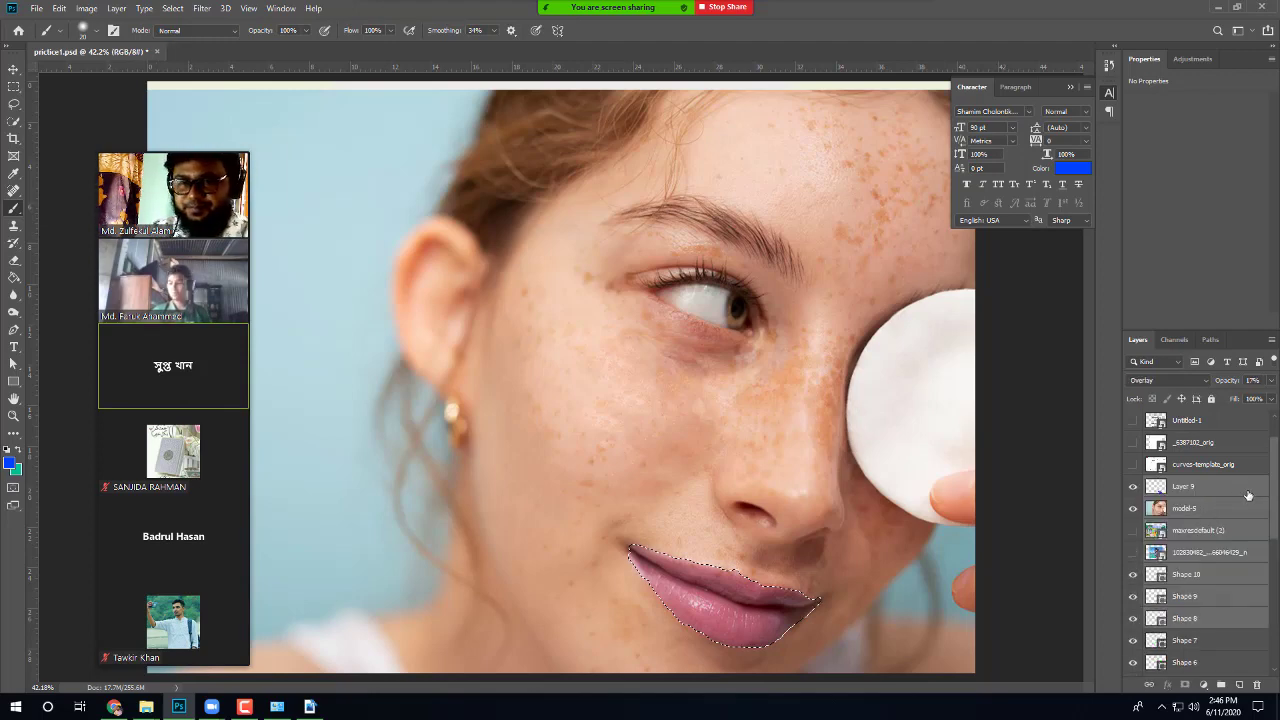
Step: Demonstrate selecting individual layers and continuous ranges, such as Layer 9 through Shape 8, in the layer stack
left_click(1201, 493)
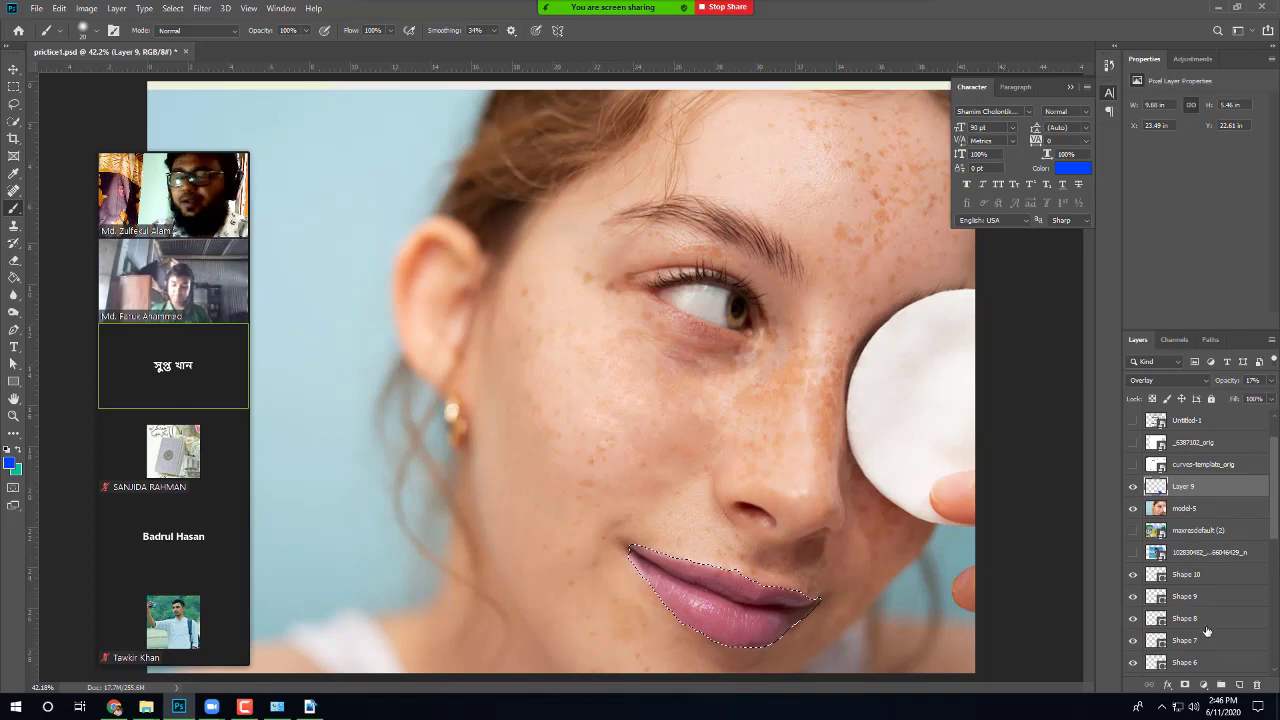
left_click(1182, 603, "shift")
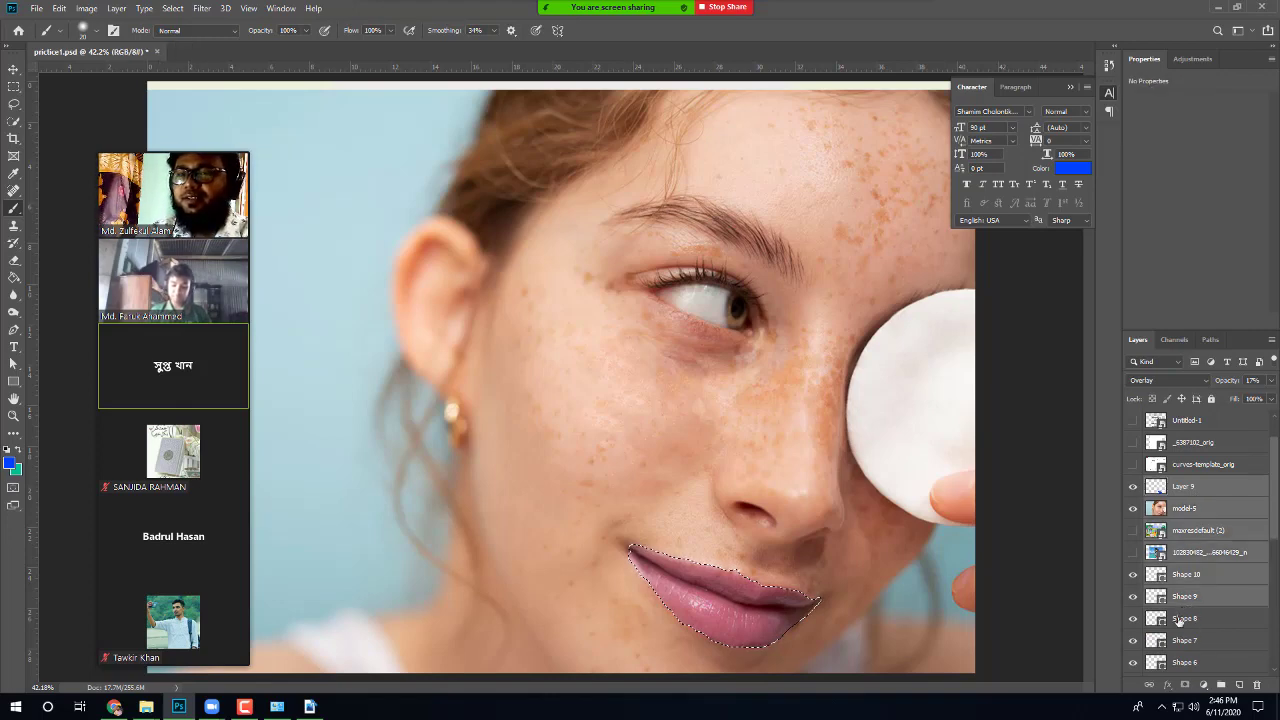
left_click(1183, 558)
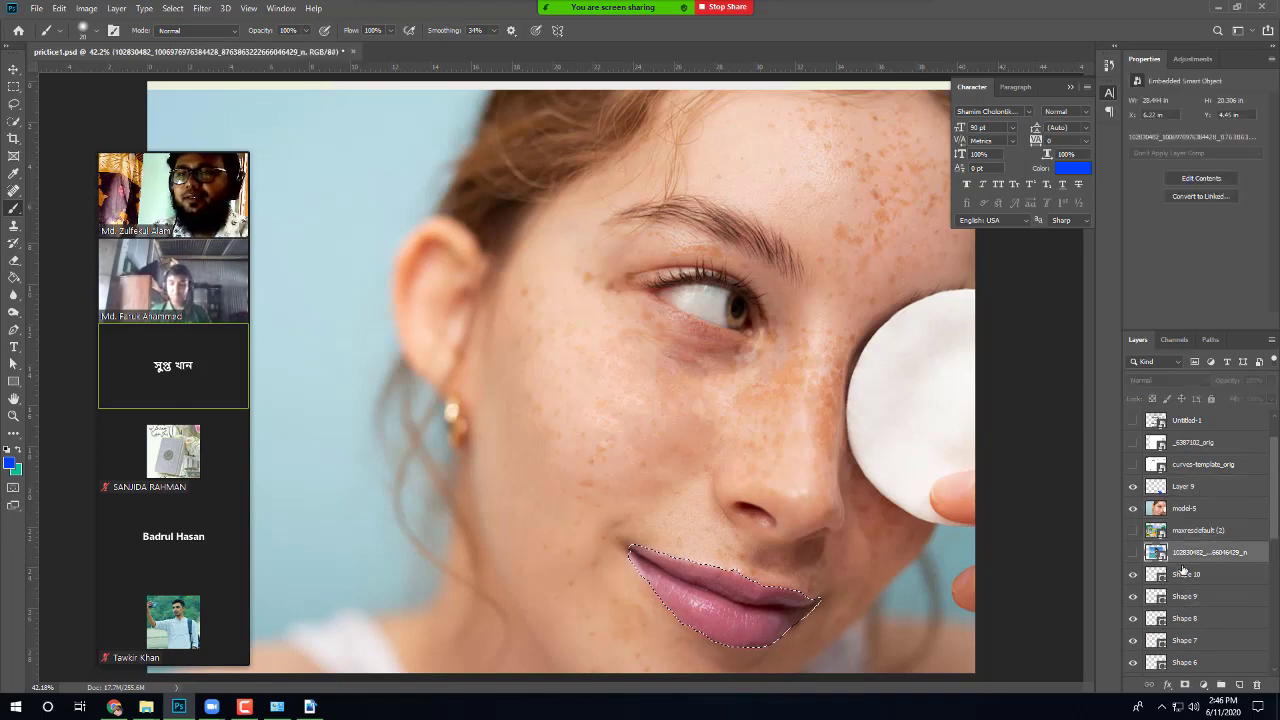
left_click(1192, 488)
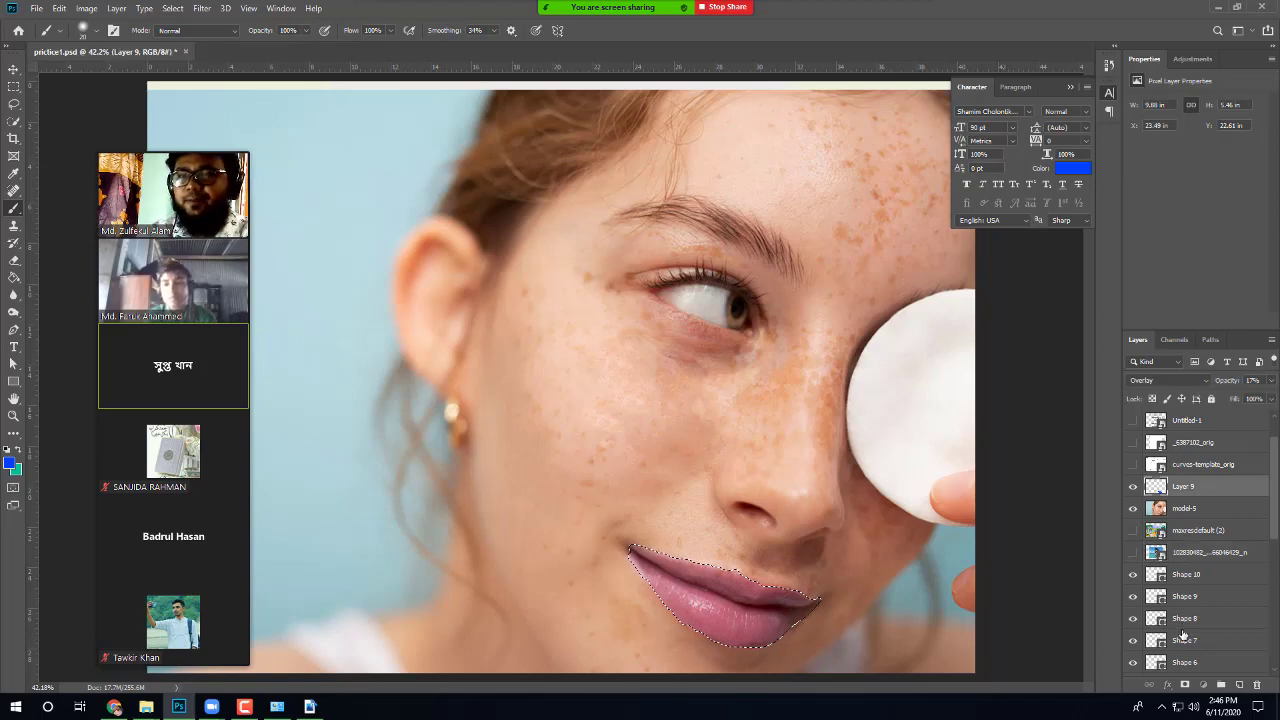
left_click(1192, 618, "shift")
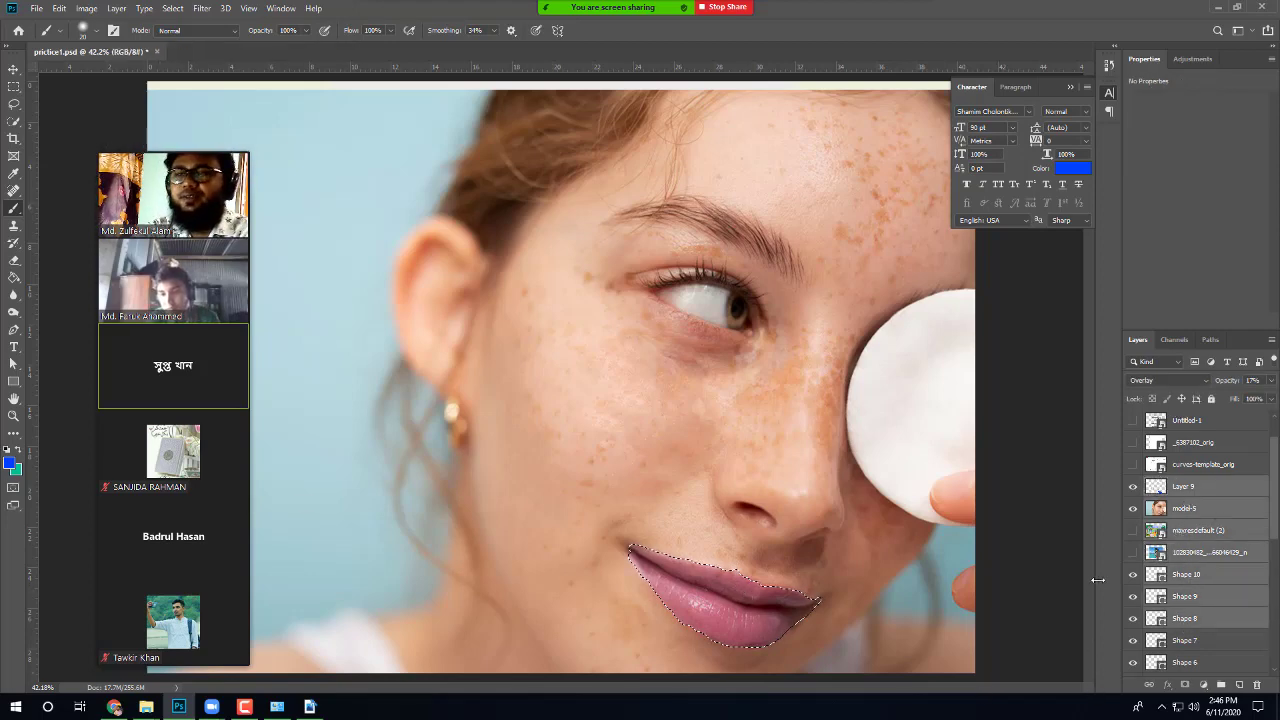
left_click(1200, 442)
left_click(1212, 530)
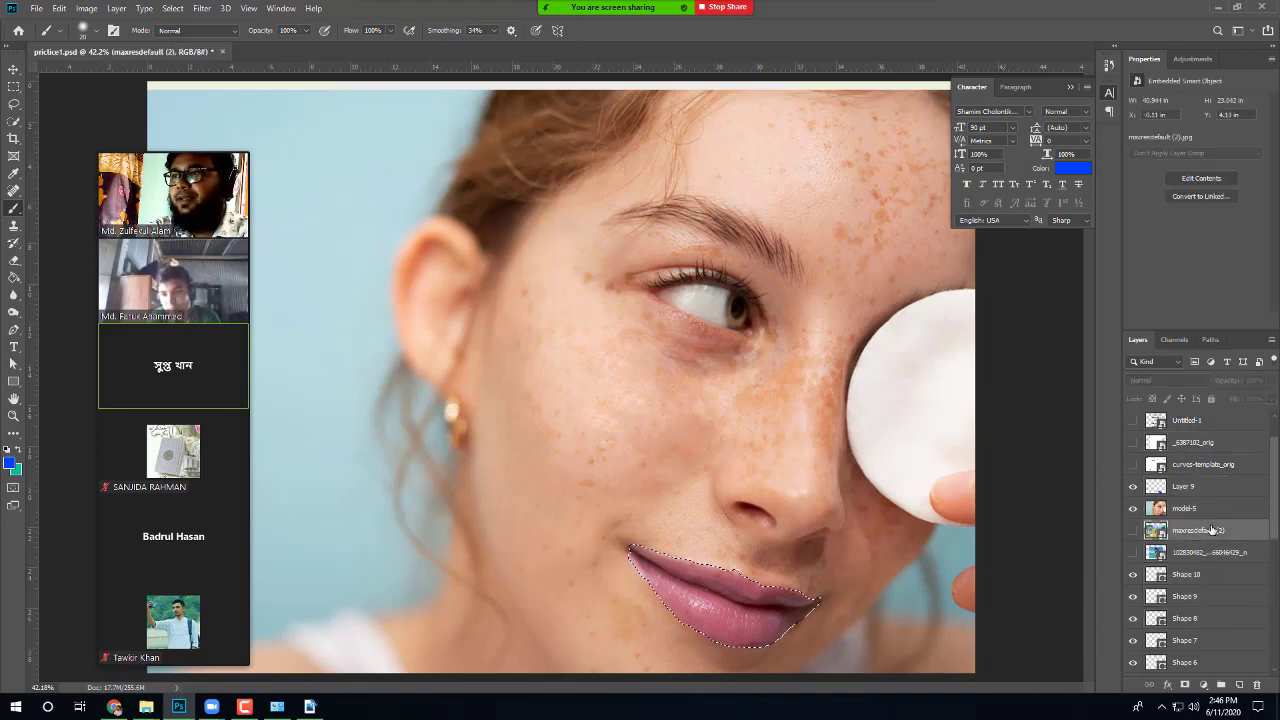
left_click(1204, 489)
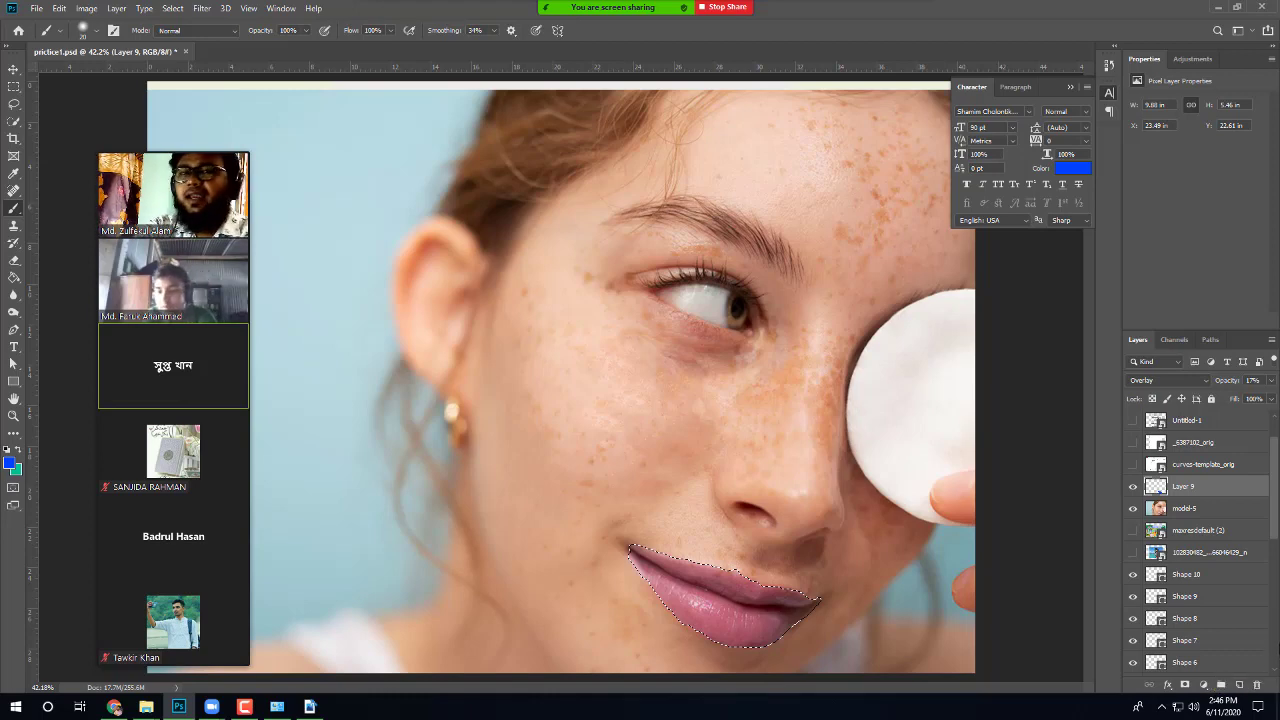
left_click(1185, 509)
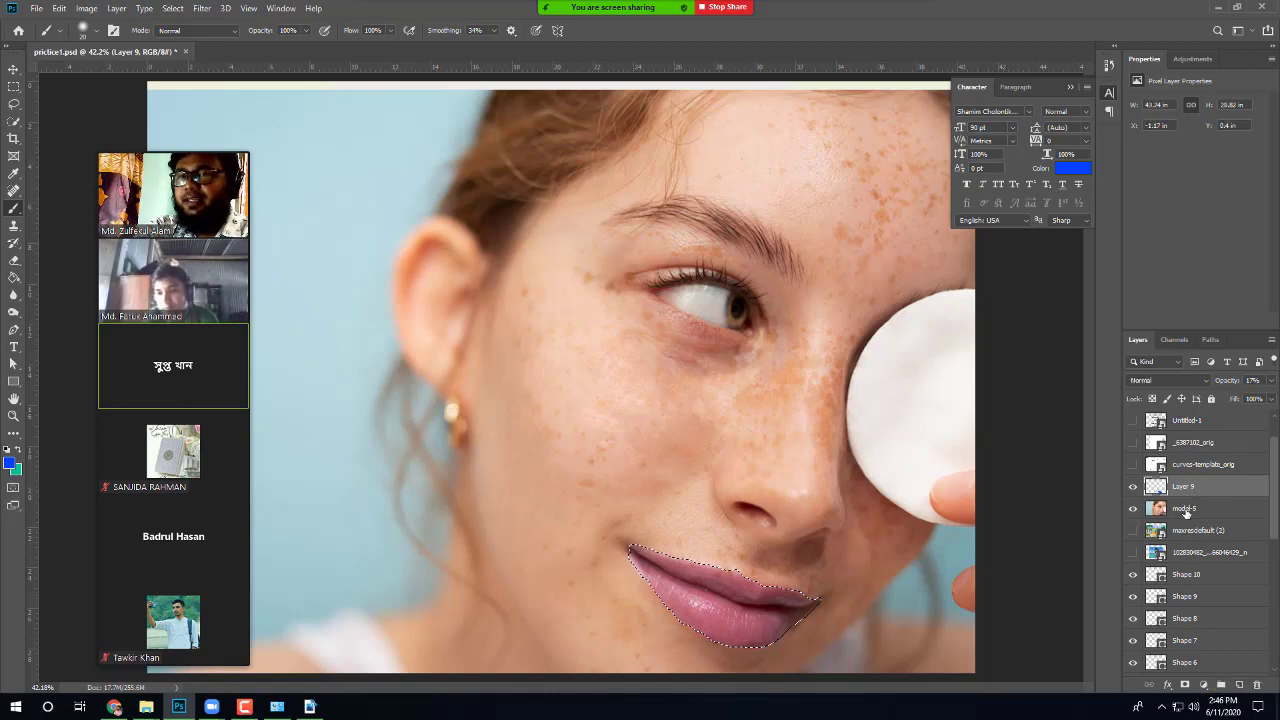
left_click(1185, 510)
scroll(1186, 510, "down", 1)
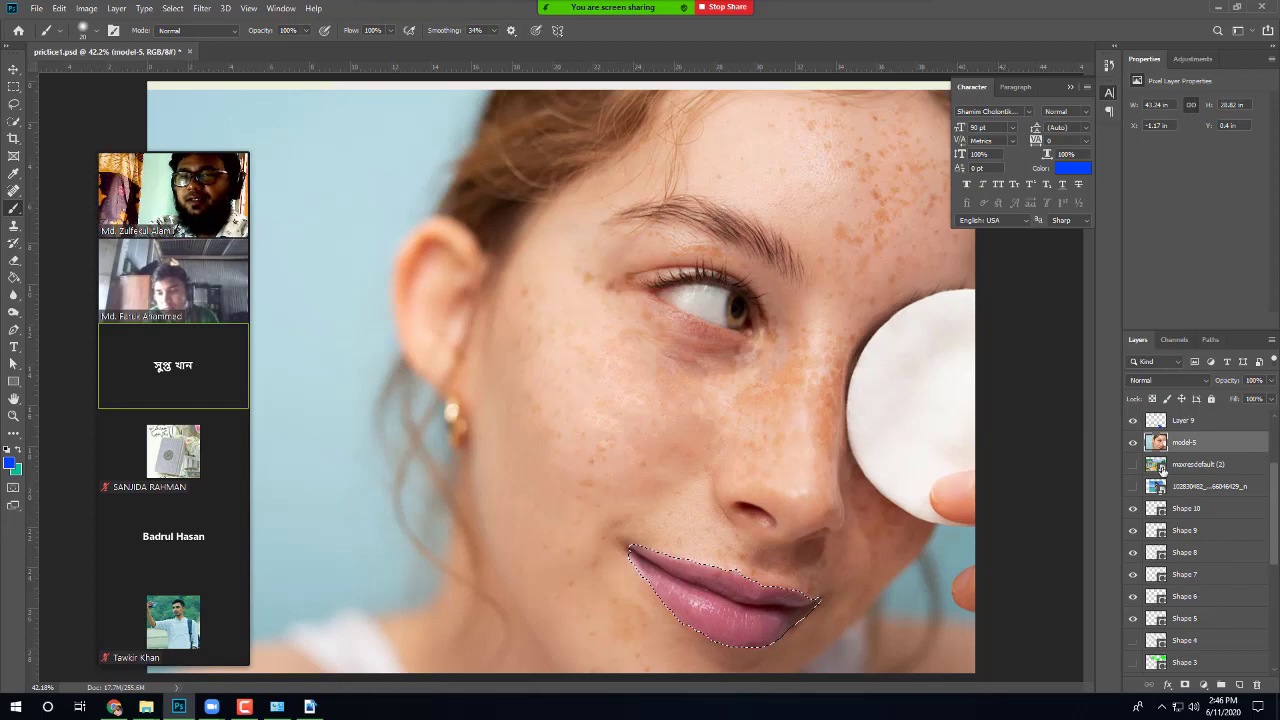
Step: Group the six shape layers from Shape 10 down to Shape 5
left_click(1188, 508)
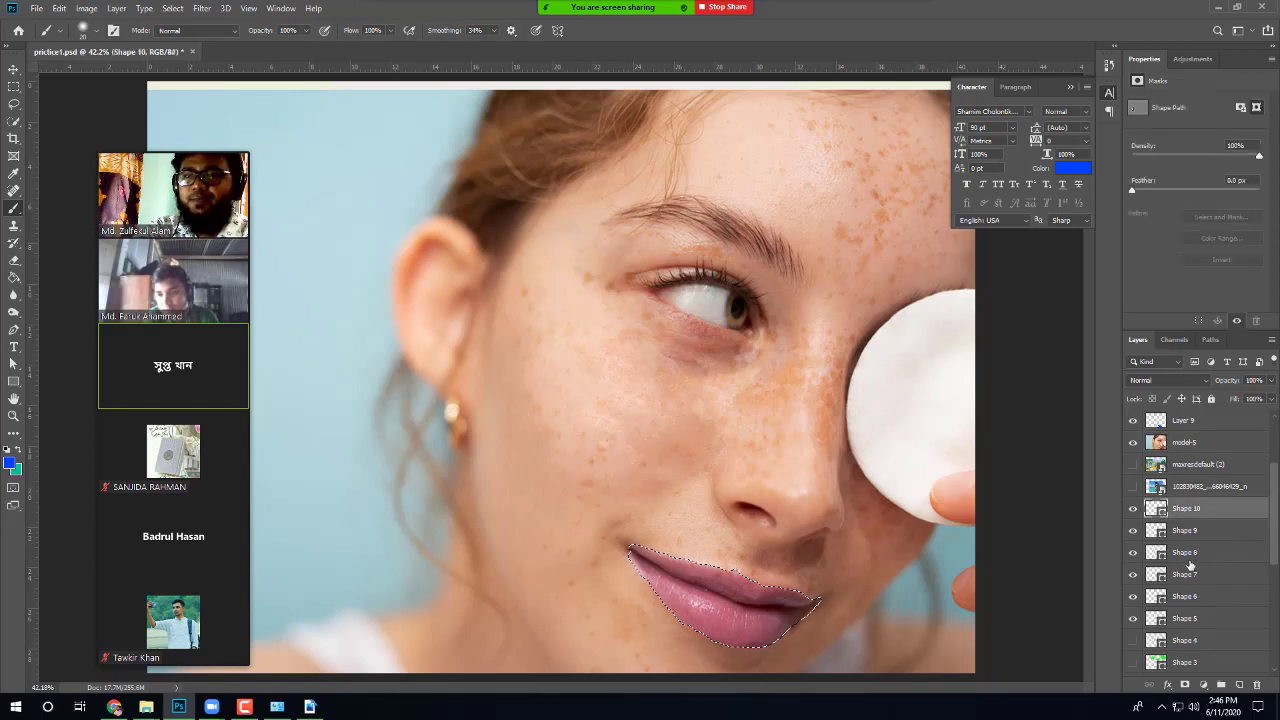
scroll(1197, 645, "down", 1)
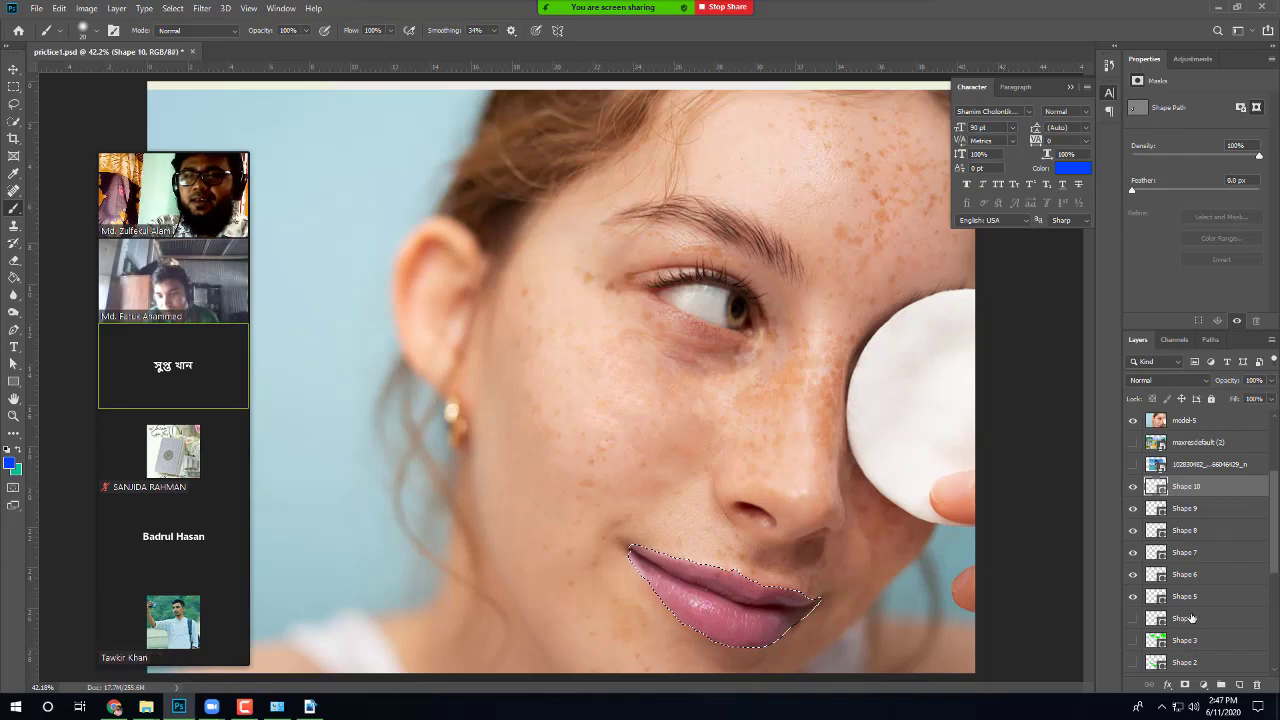
left_click(1190, 598, "shift")
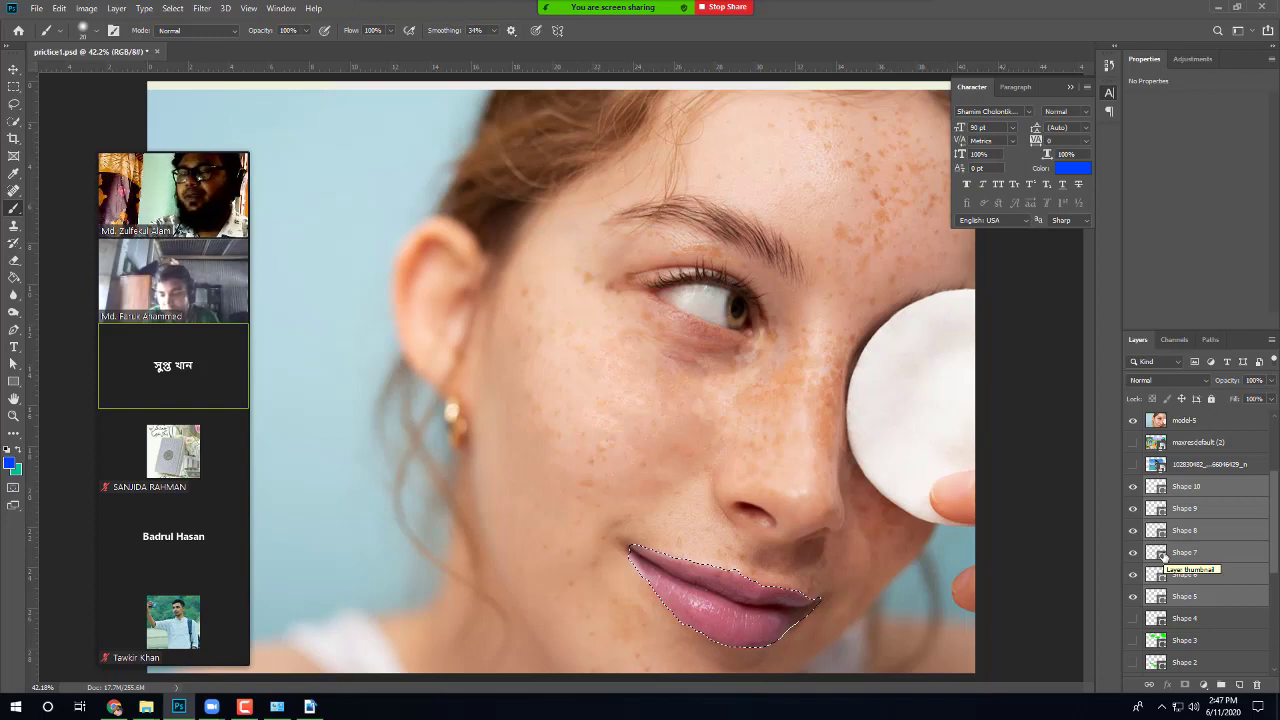
key("ctrl+g")
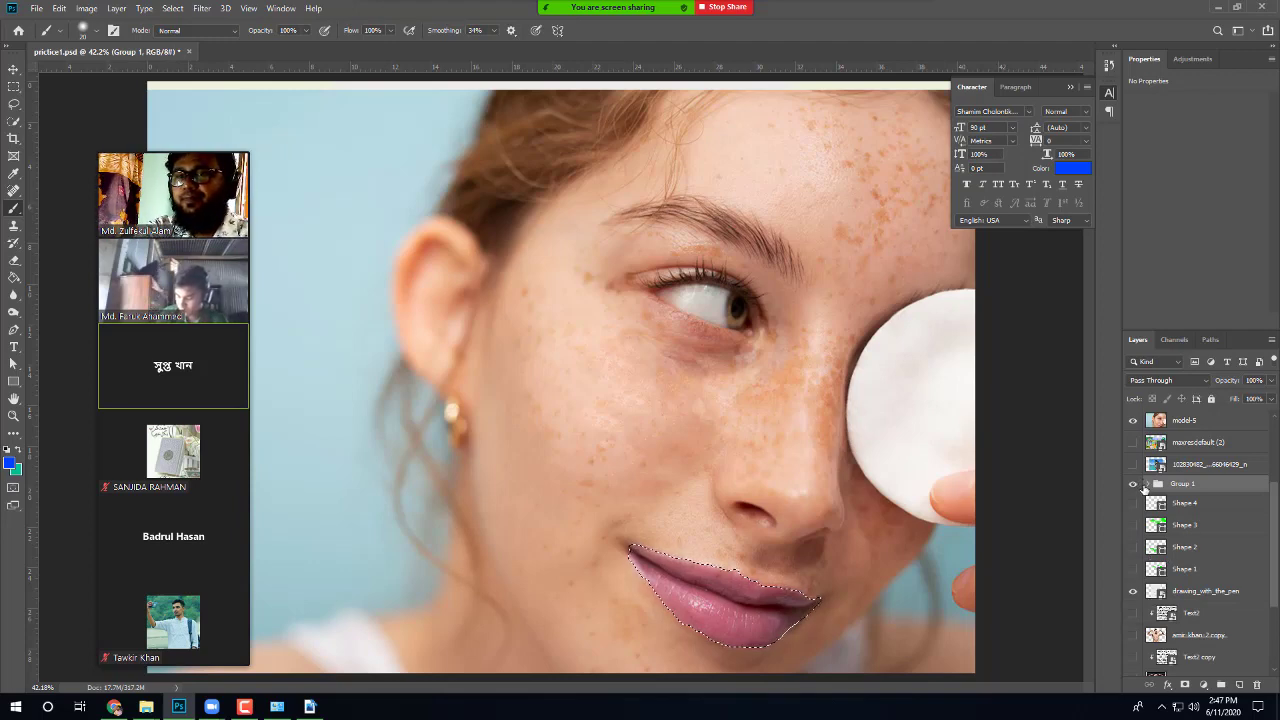
Step: Check the contents of the new shape group and its visibility toggle, and clear the lip selection
left_click(1146, 484)
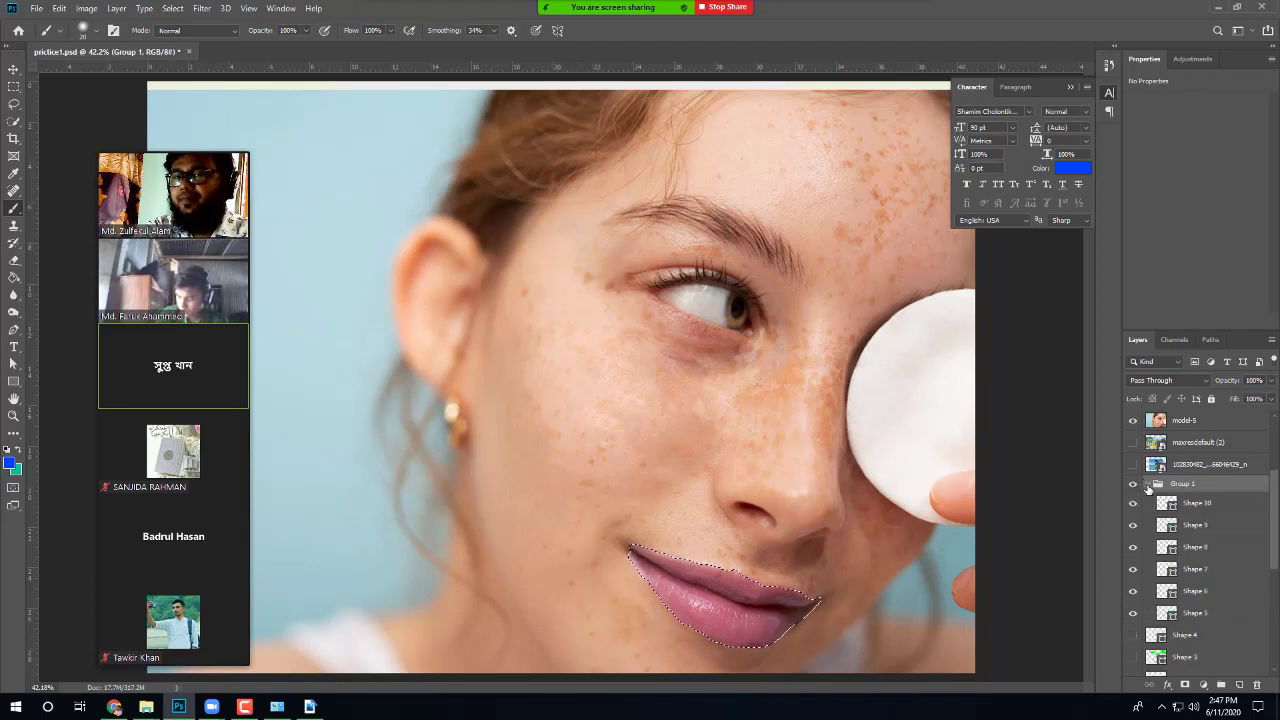
left_click(1147, 484)
left_click(1133, 484)
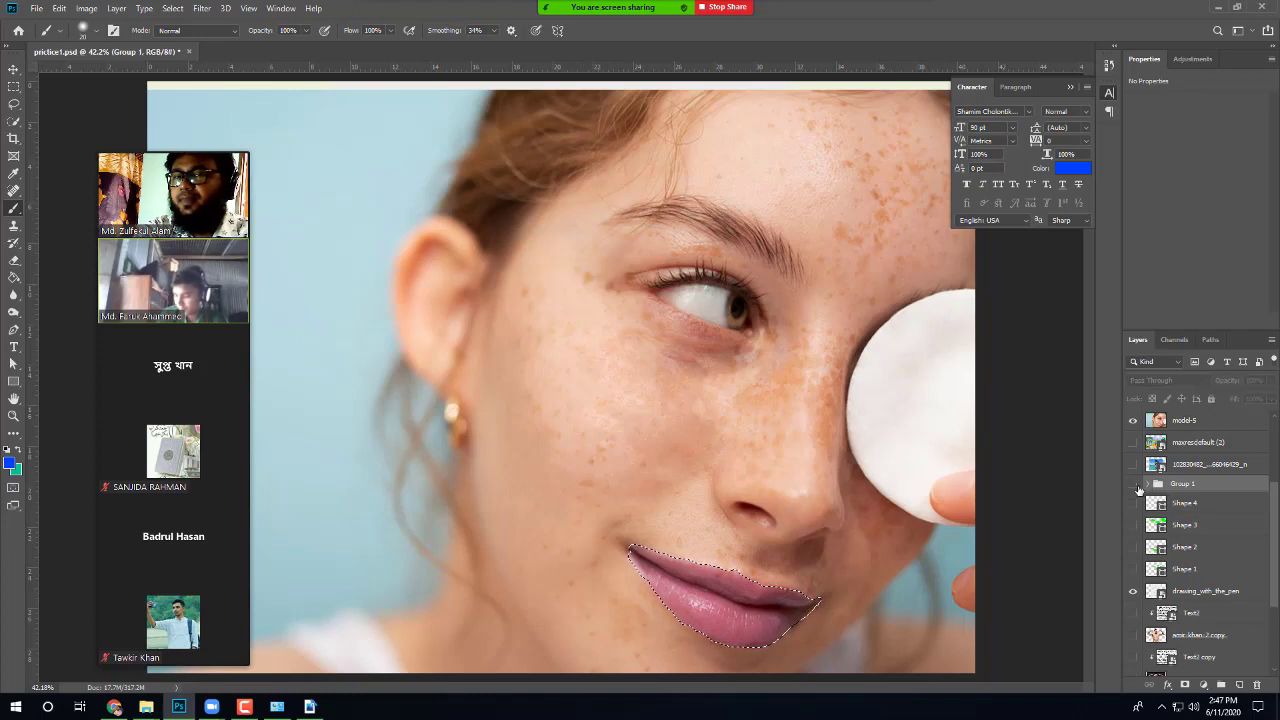
left_click(1133, 484)
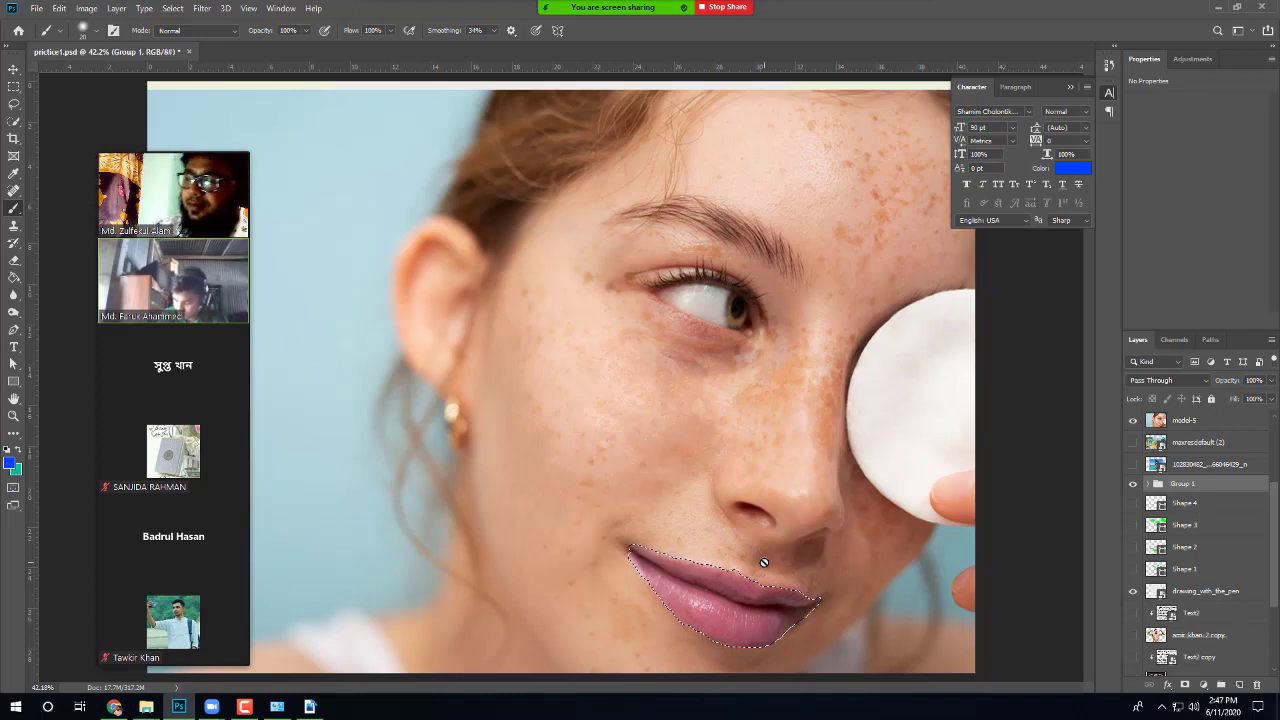
key("ctrl+d")
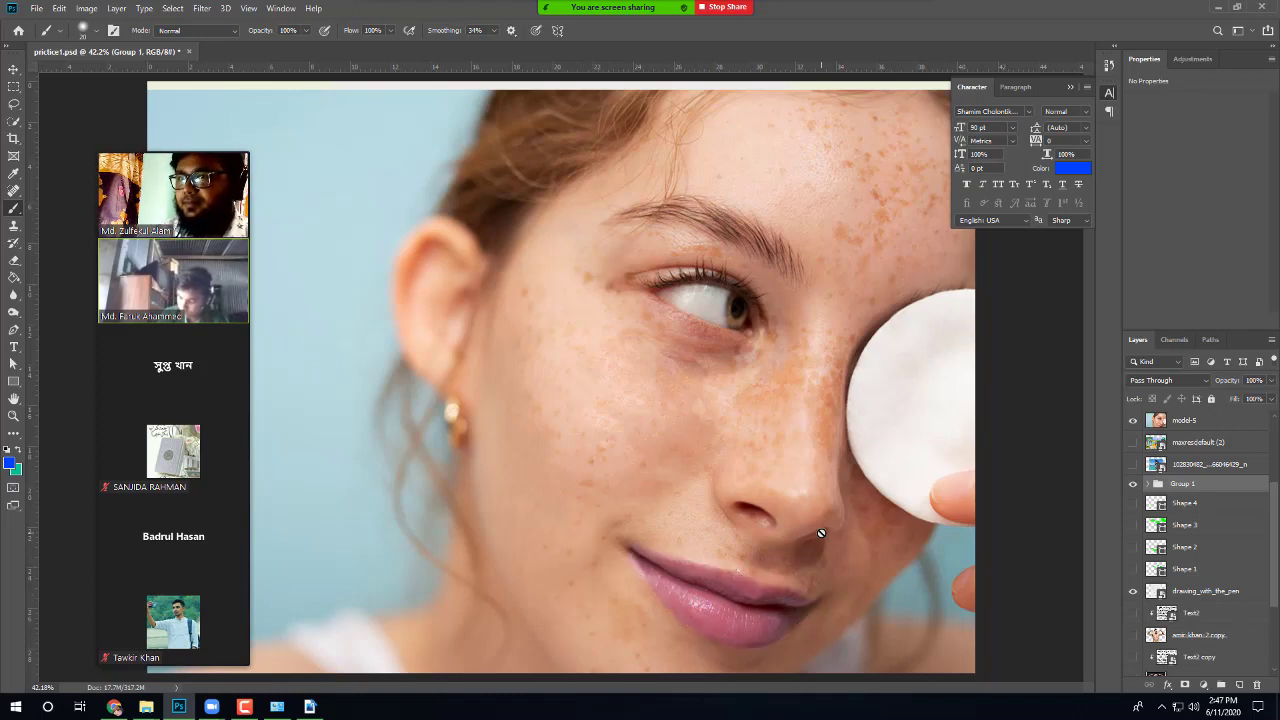
Step: Select the iris of the uncovered eye on the model-5 layer with the Quick Selection tool, trimming the excess around it
scroll(757, 556, "down", 3)
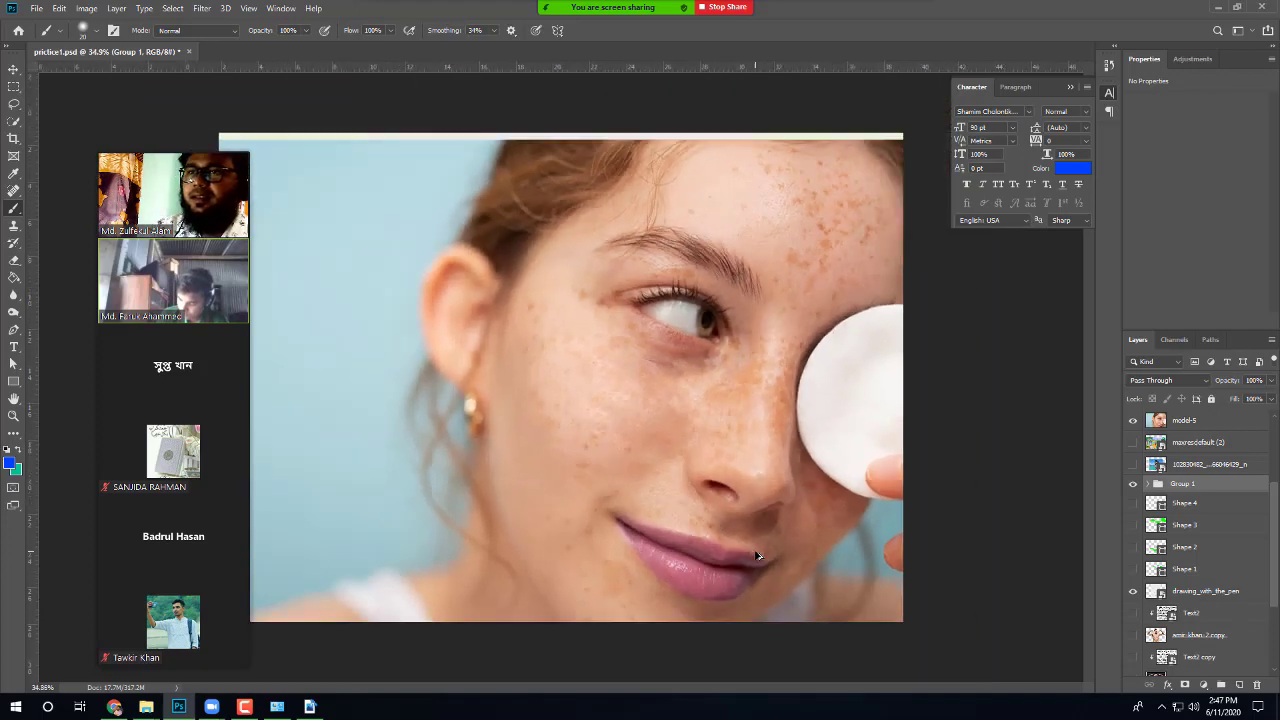
scroll(630, 454, "up", 2)
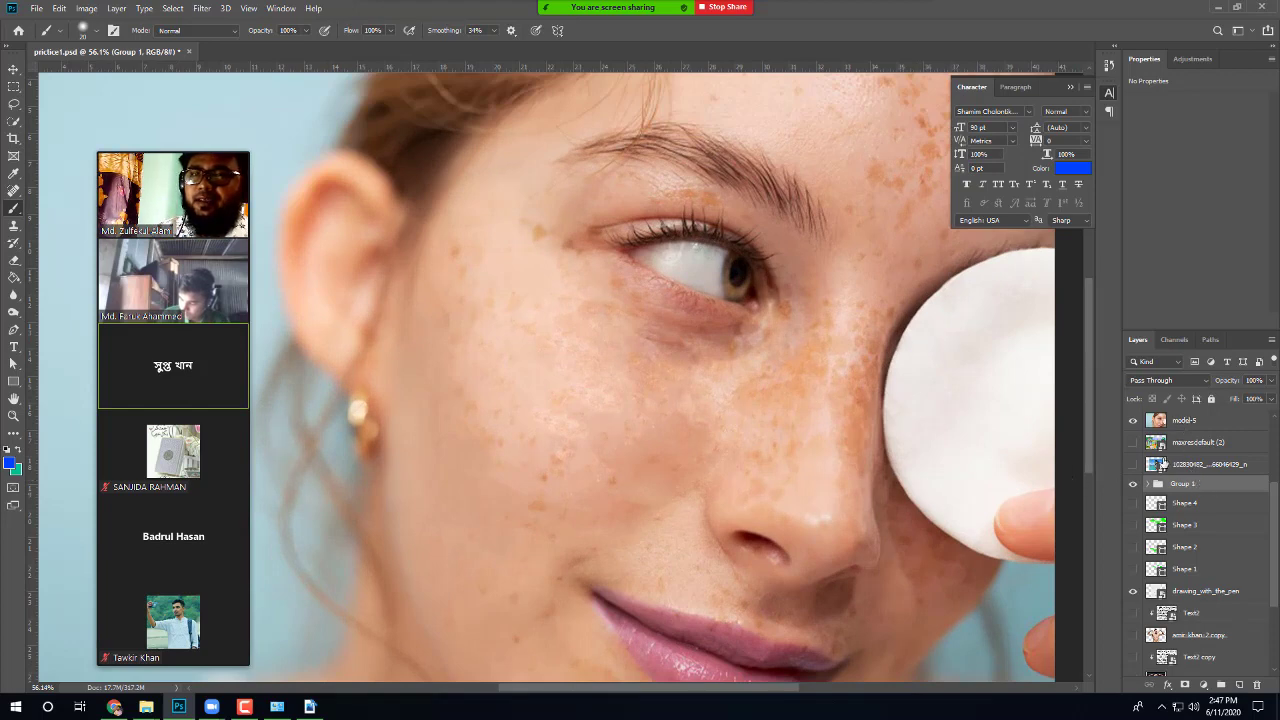
key("alt+bracketright")
scroll(1229, 463, "up", 3)
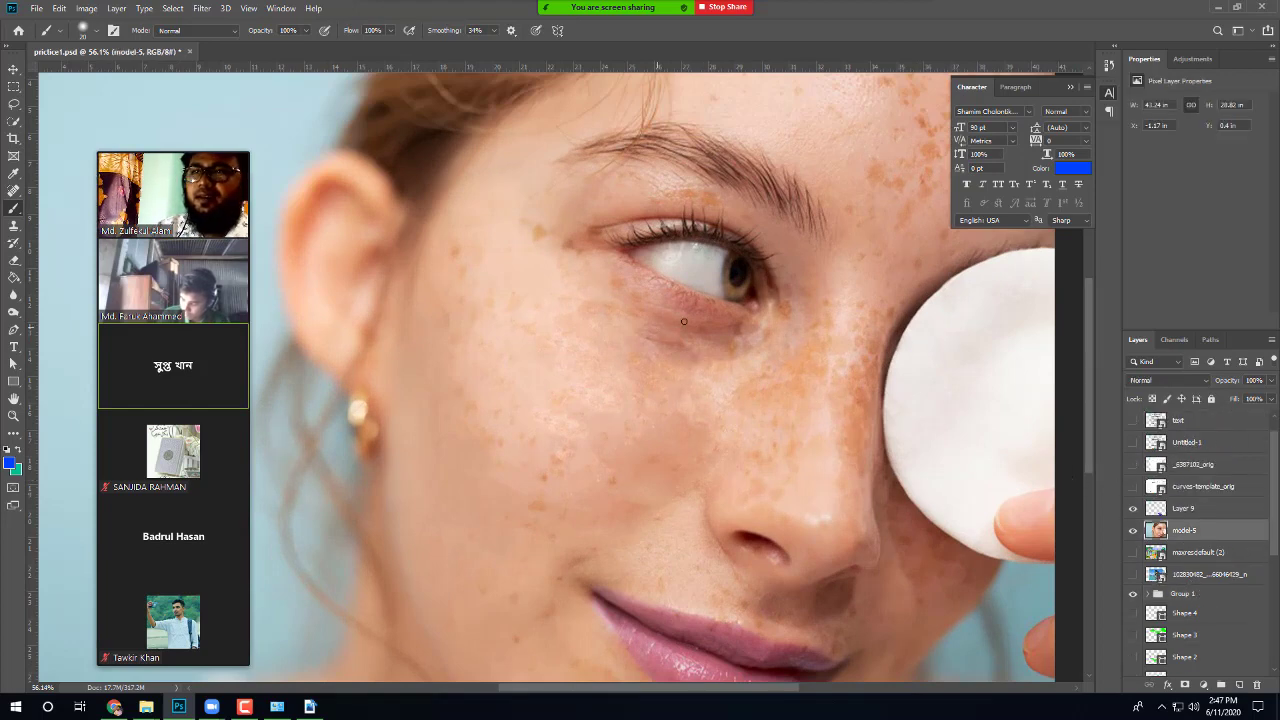
scroll(740, 374, "up", 2)
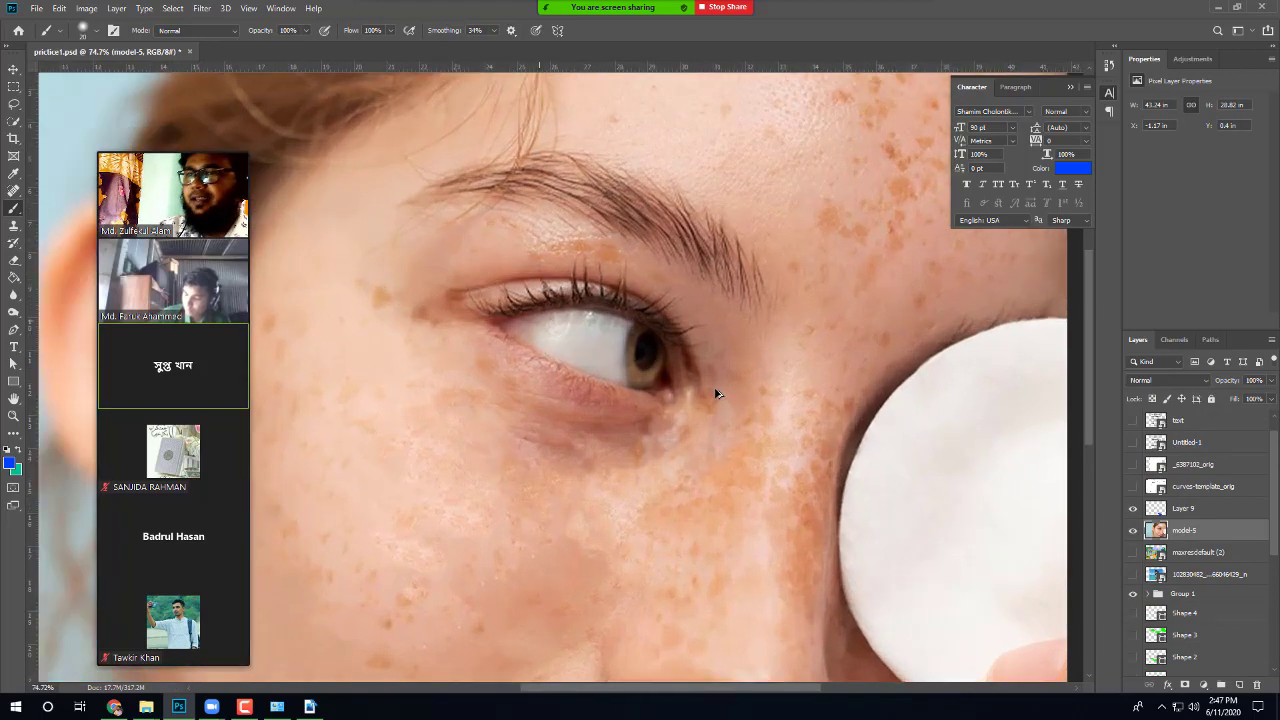
scroll(714, 392, "up", 2)
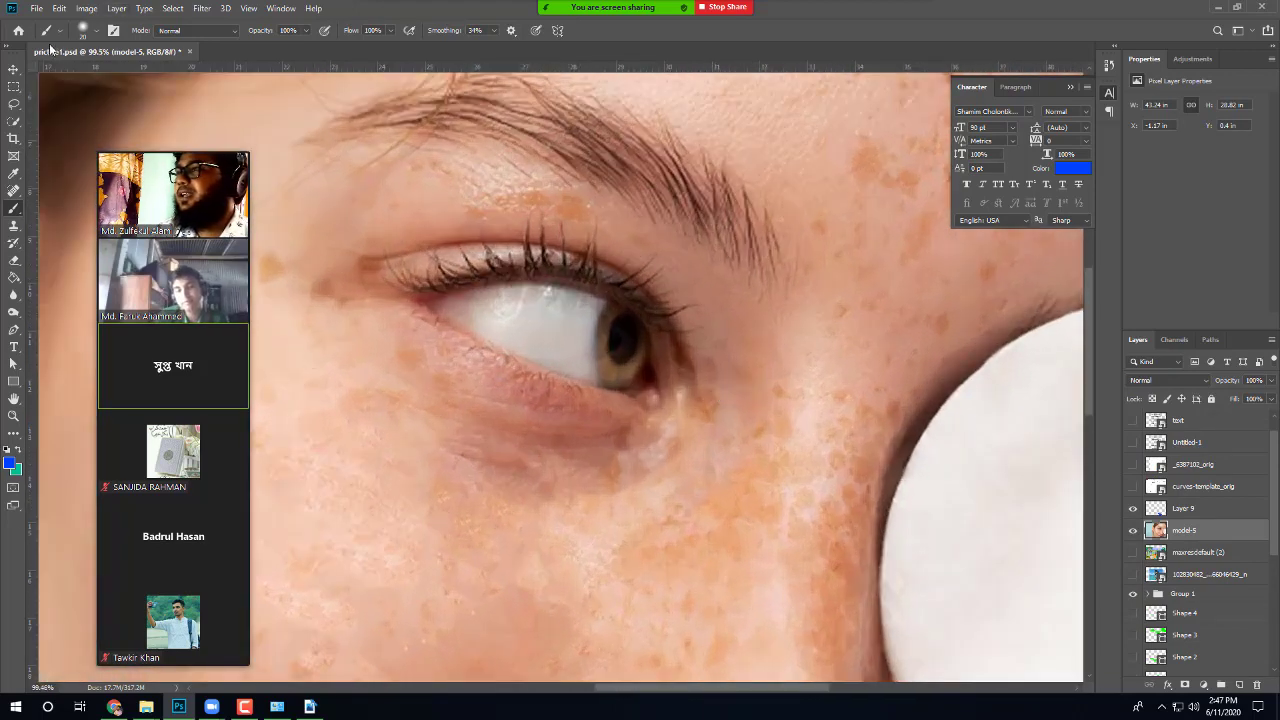
left_click(16, 121)
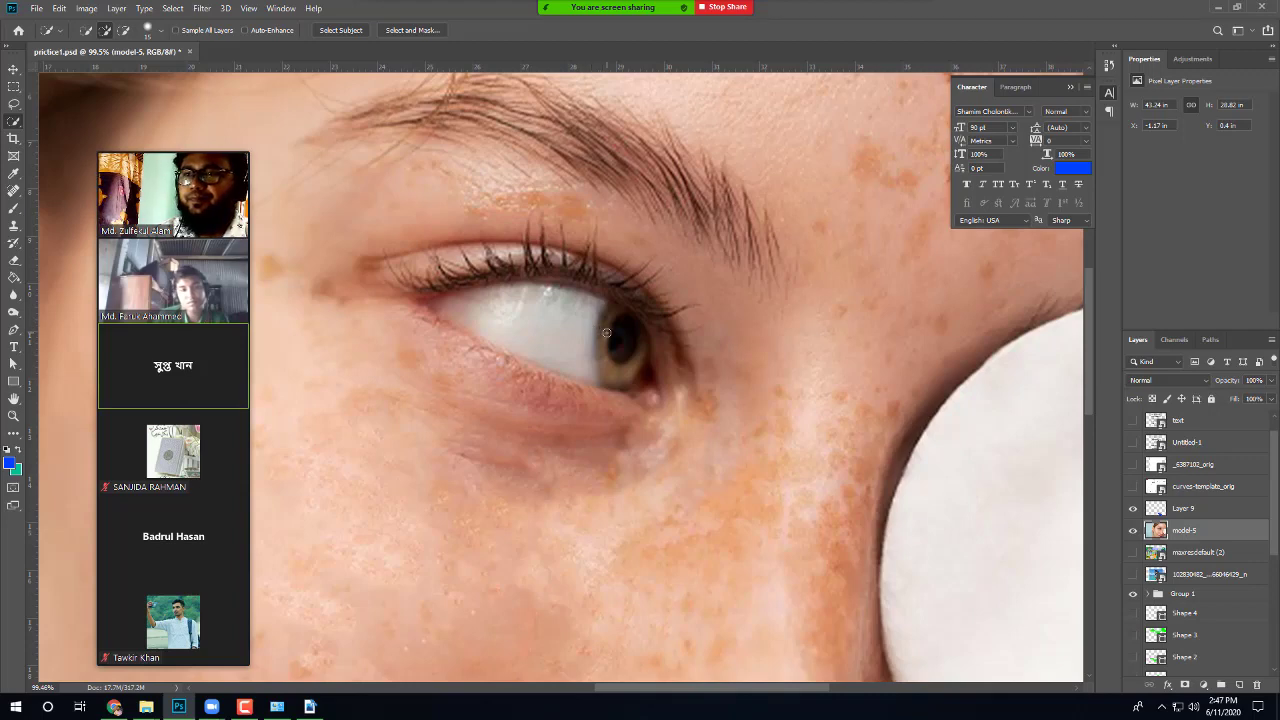
mouse_move(606, 332)
left_mouse_down()
mouse_move(612, 375)
mouse_move(606, 365)
mouse_move(648, 386)
left_mouse_up()
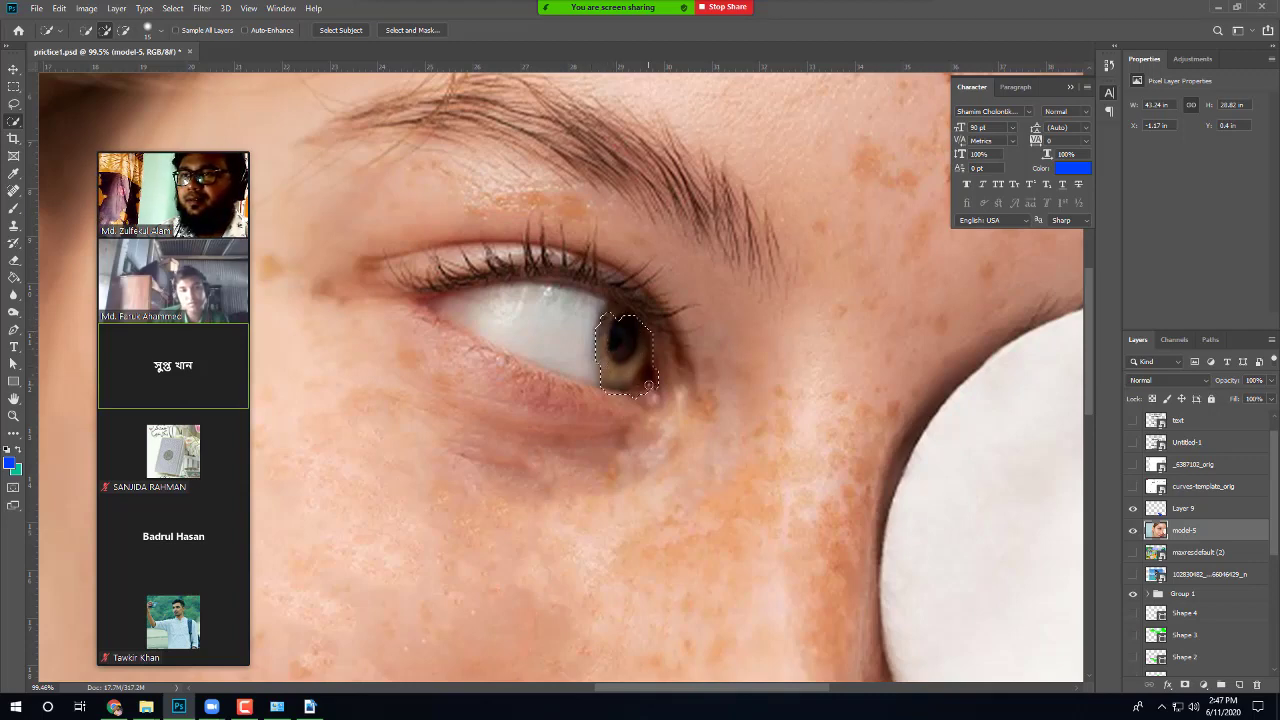
left_click(650, 380, "alt")
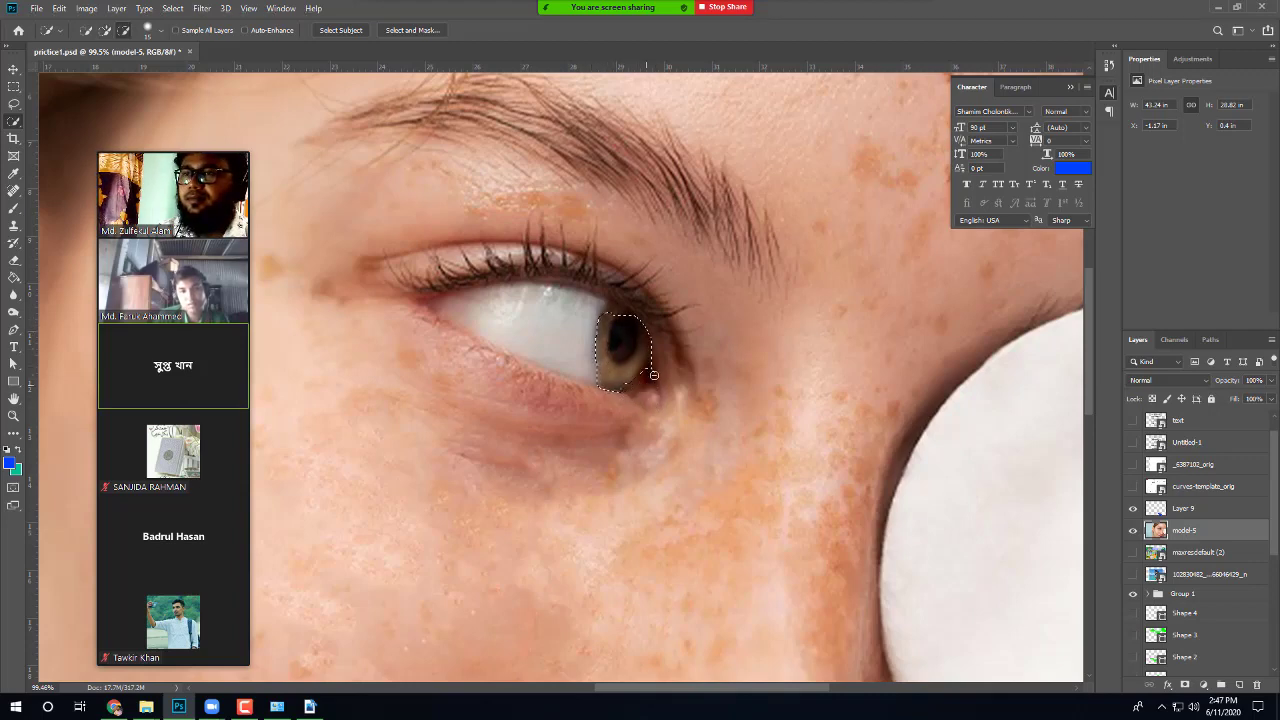
left_click(619, 315)
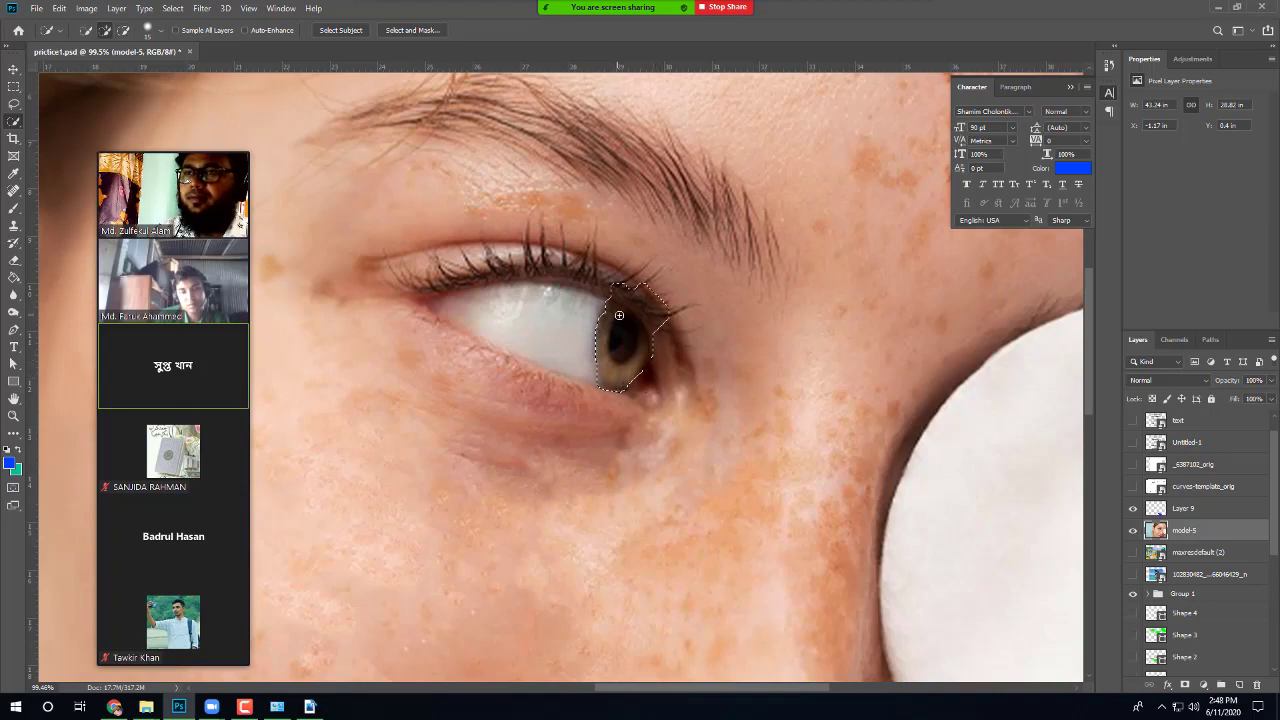
left_click(646, 313, "alt")
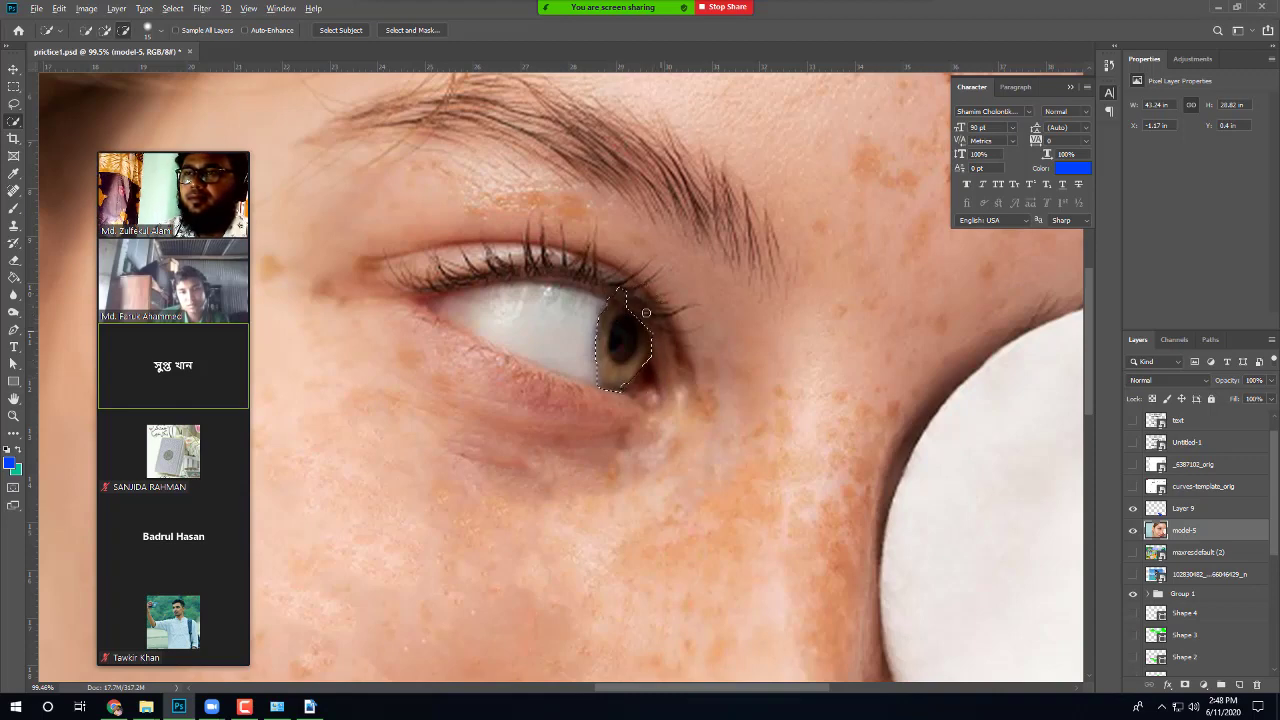
left_click(614, 290, "alt")
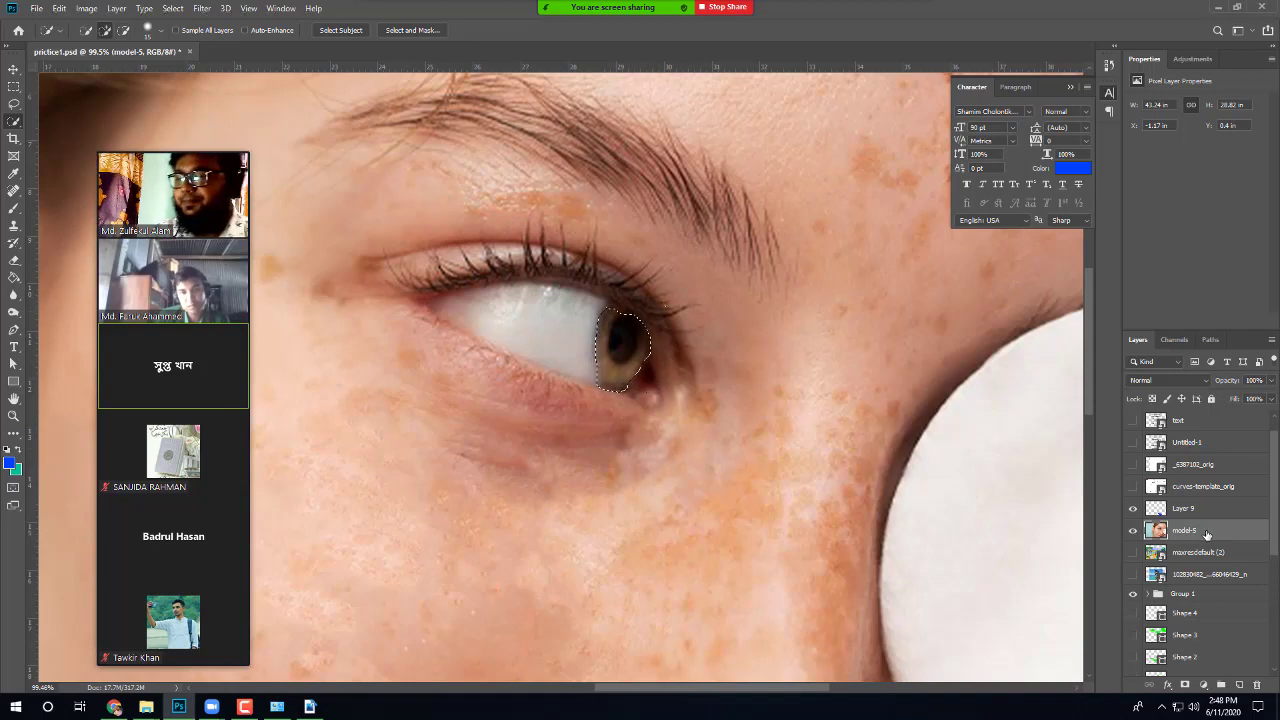
Step: Copy the selected iris to a new layer and load that layer's outline as a selection
key("ctrl+j")
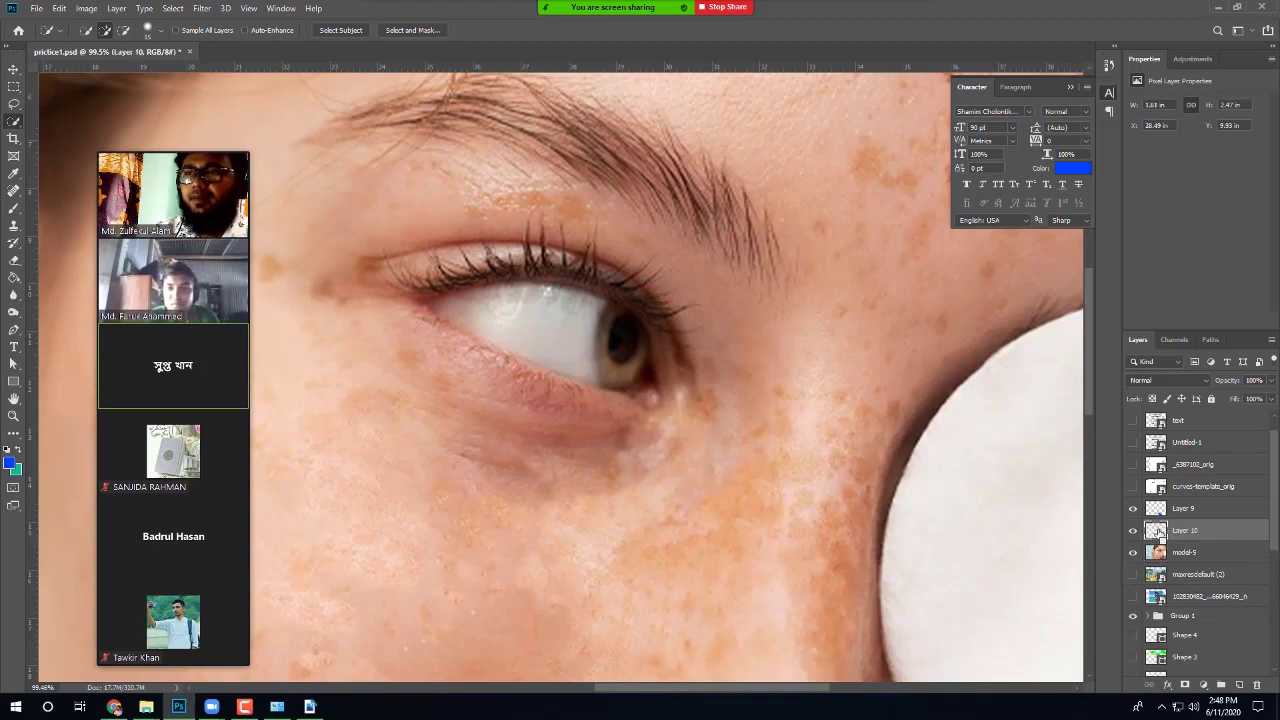
left_click(1157, 532, "ctrl")
Step: Set the foreground colour to light green 7cff83
left_click(11, 465)
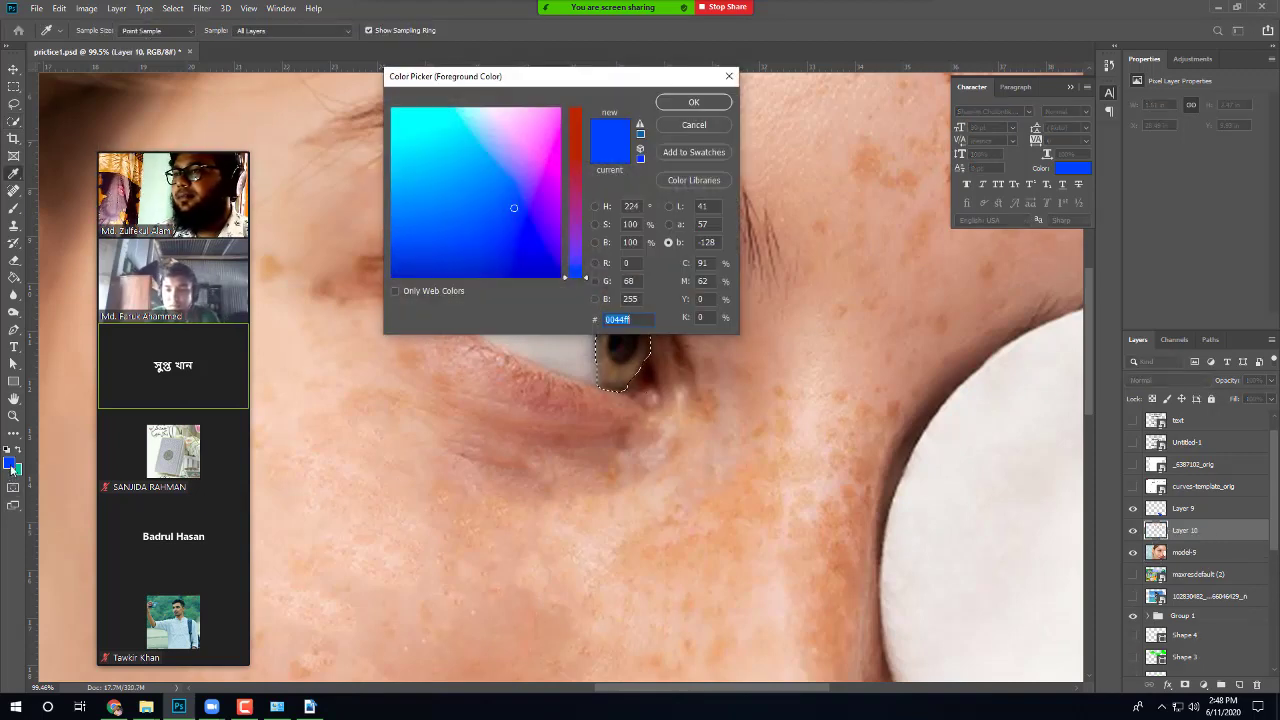
left_click_drag(513, 207, 448, 125)
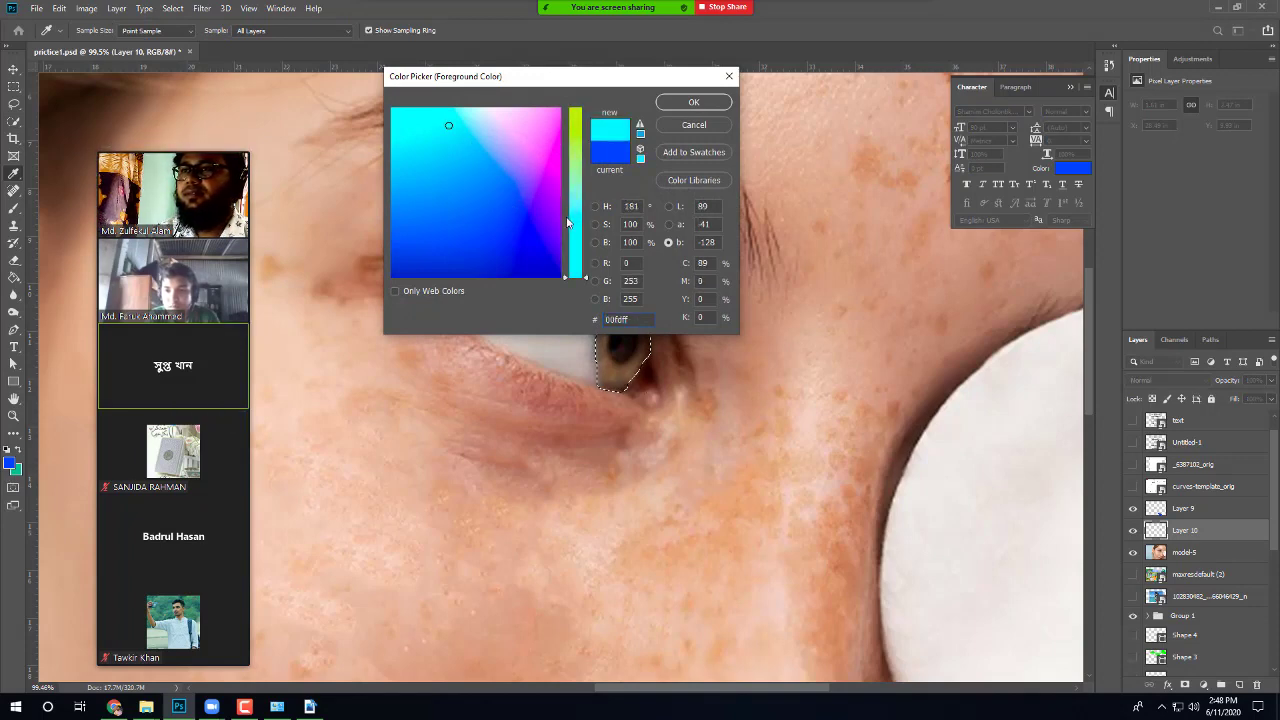
left_click_drag(577, 195, 576, 141)
left_click(446, 127)
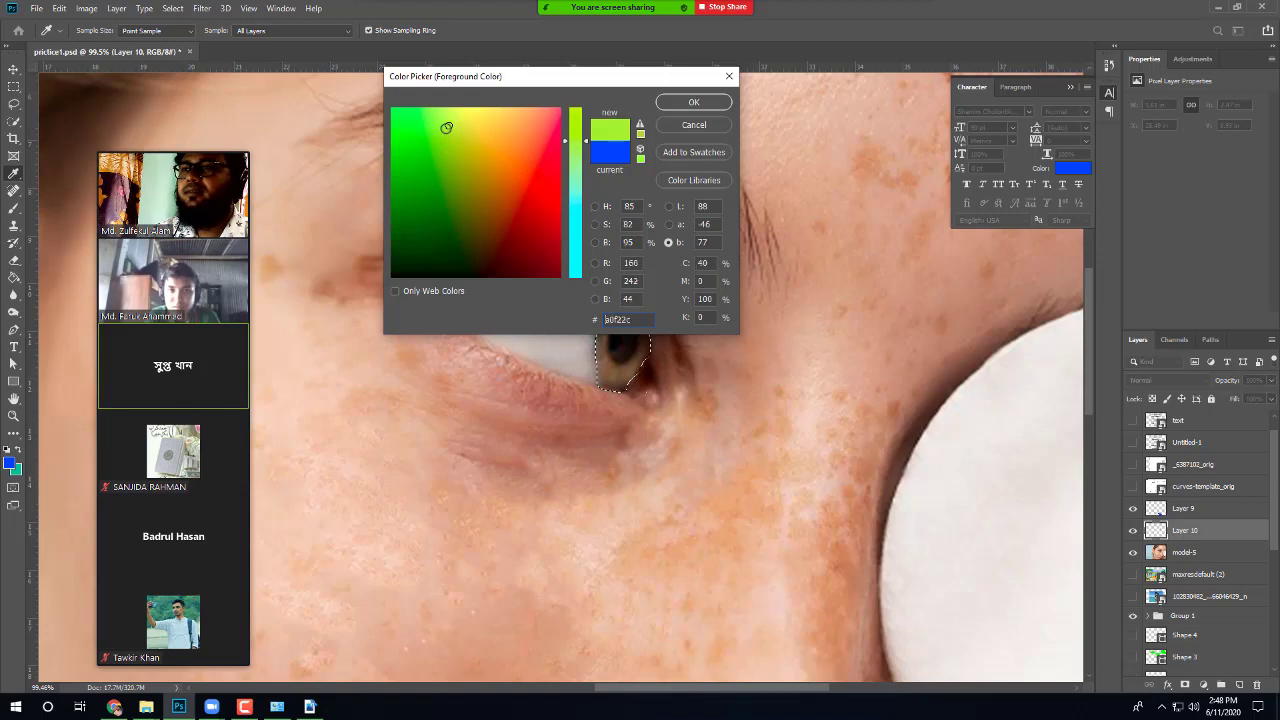
left_click_drag(446, 127, 438, 120)
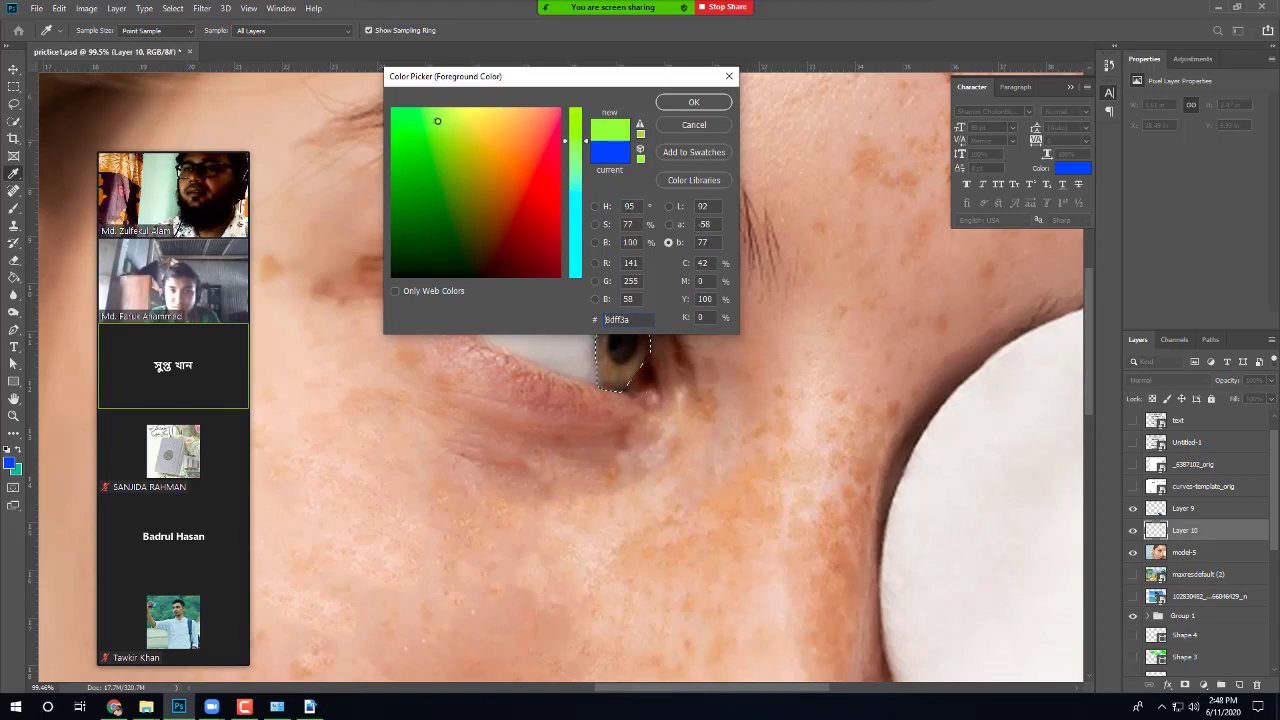
left_click(575, 167)
left_click_drag(579, 165, 584, 160)
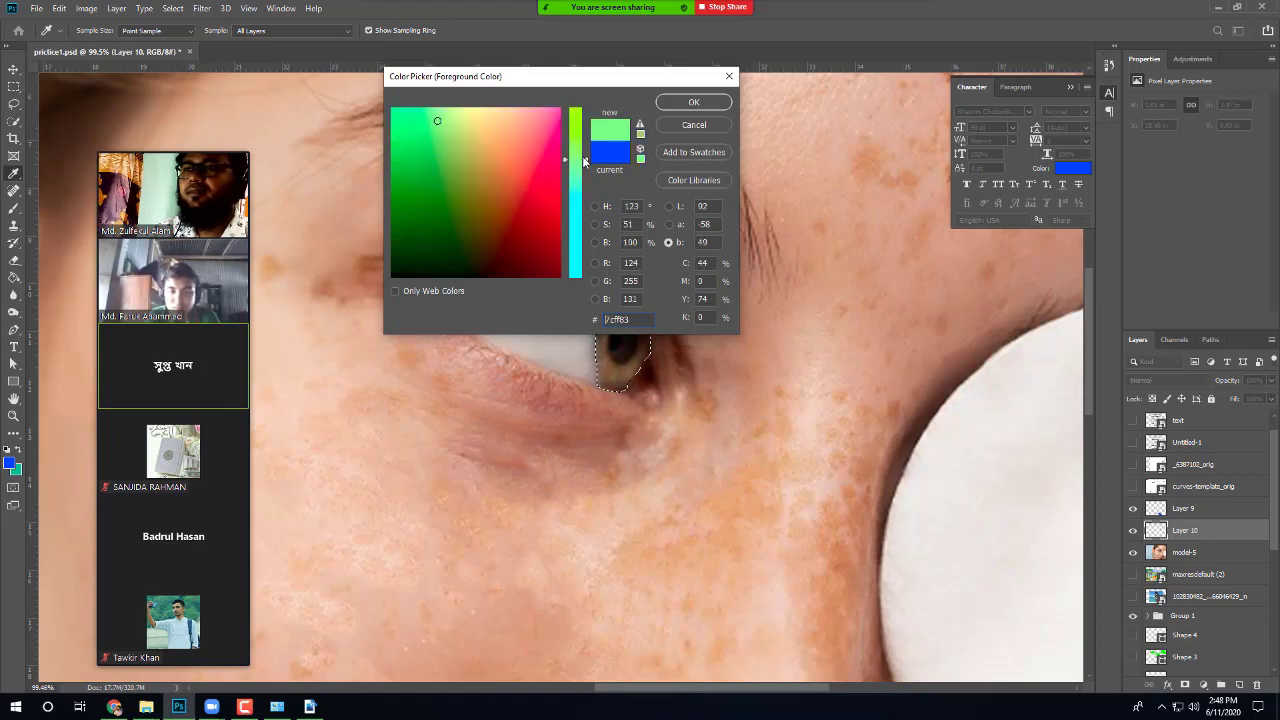
left_click(703, 104)
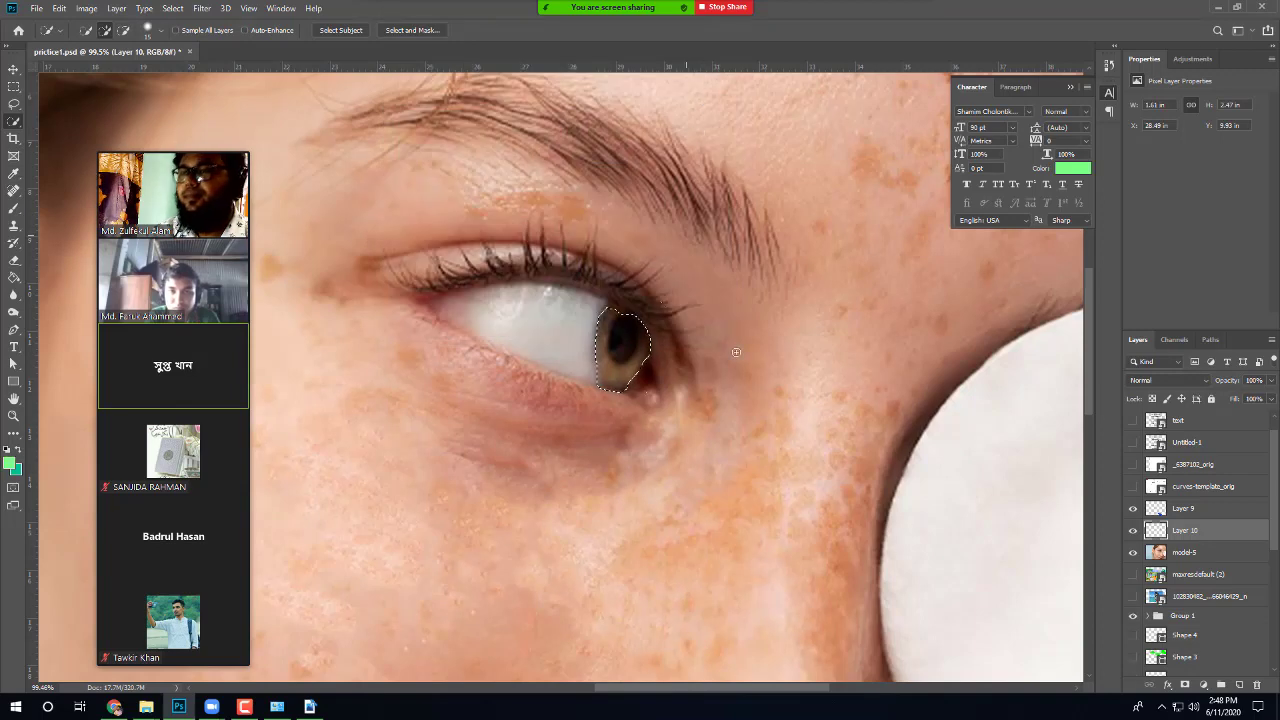
Step: Set the foreground colour to cyan 00f2ff and fill the iris selection on Layer 10 with it
left_click(13, 462)
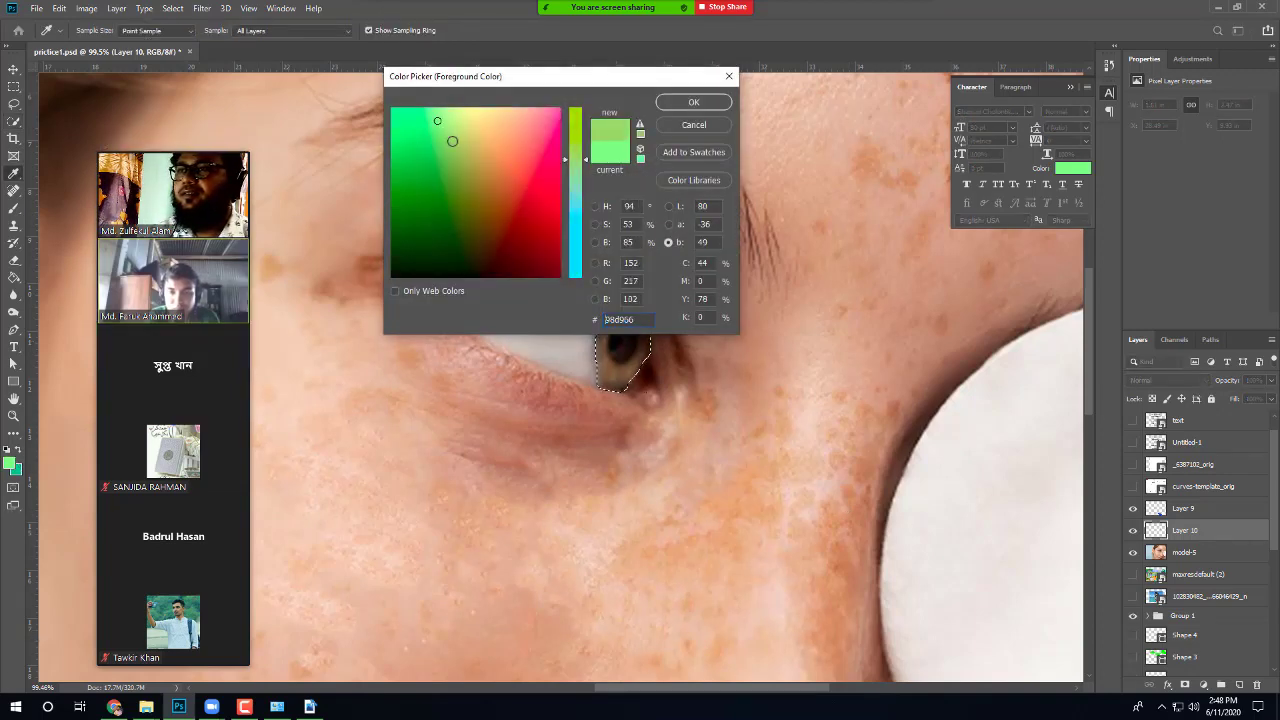
left_click(470, 155)
left_click(415, 146)
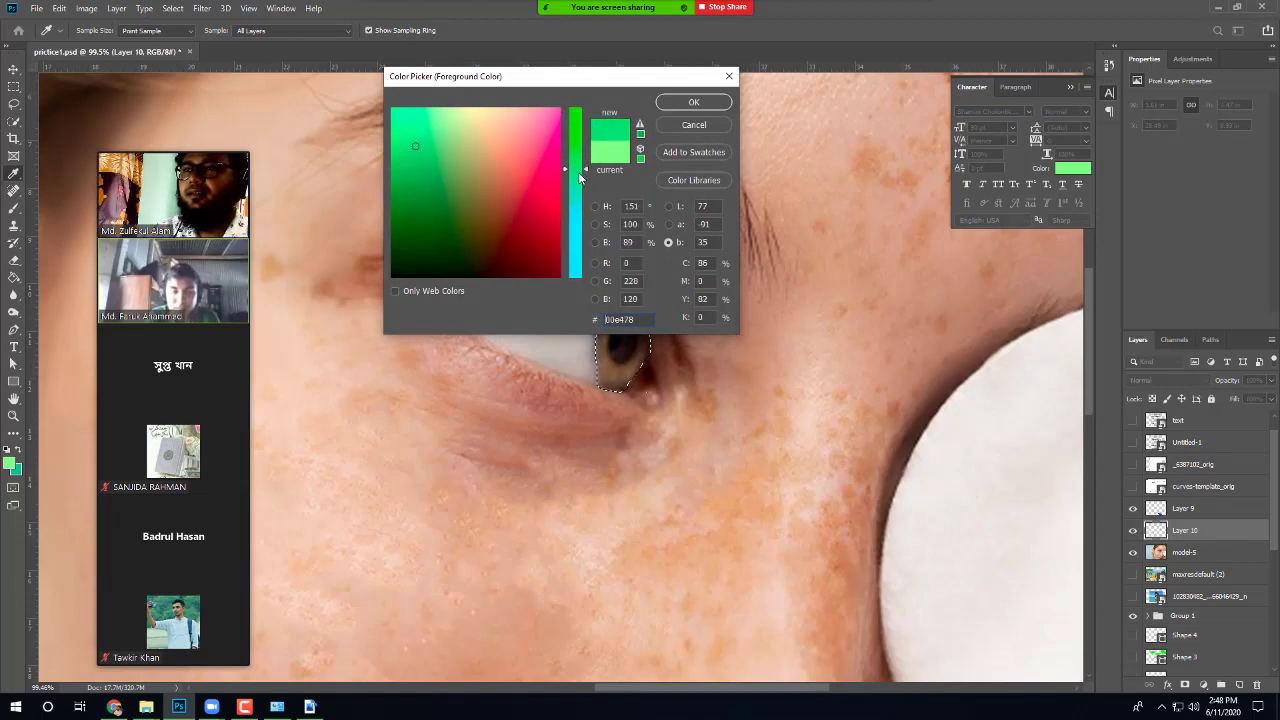
left_click_drag(580, 176, 577, 220)
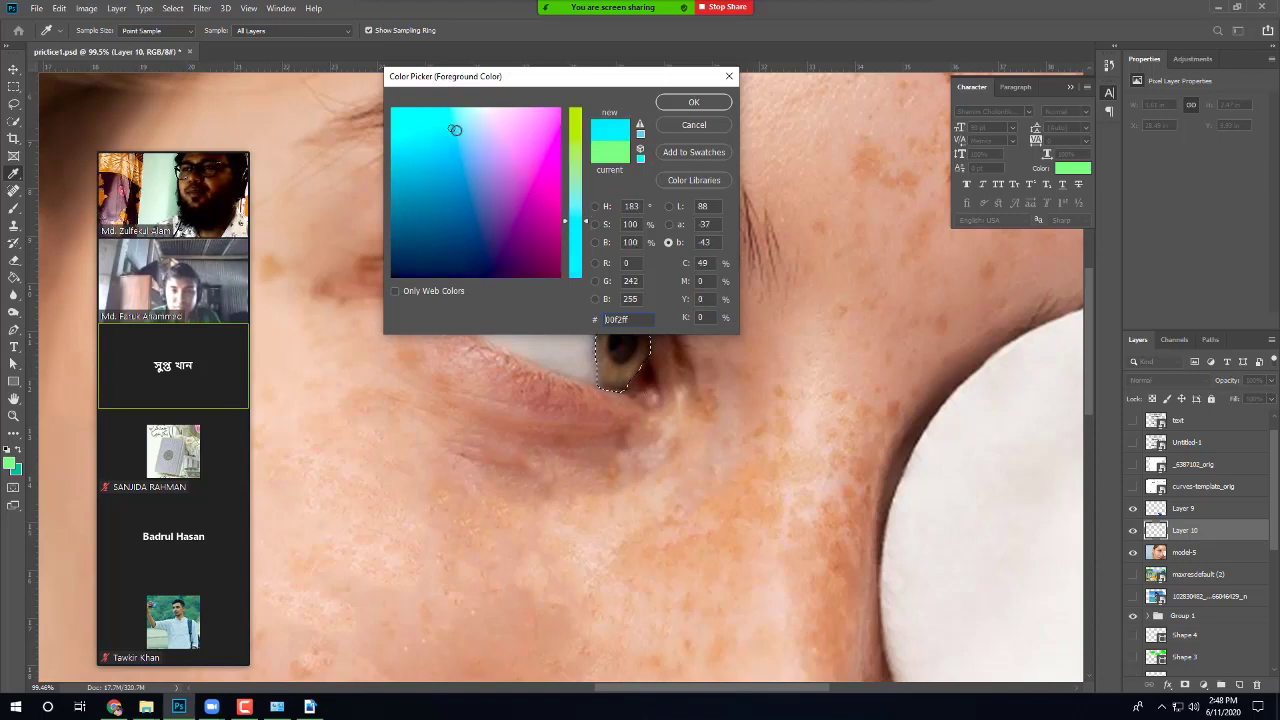
left_click(700, 103)
key("w")
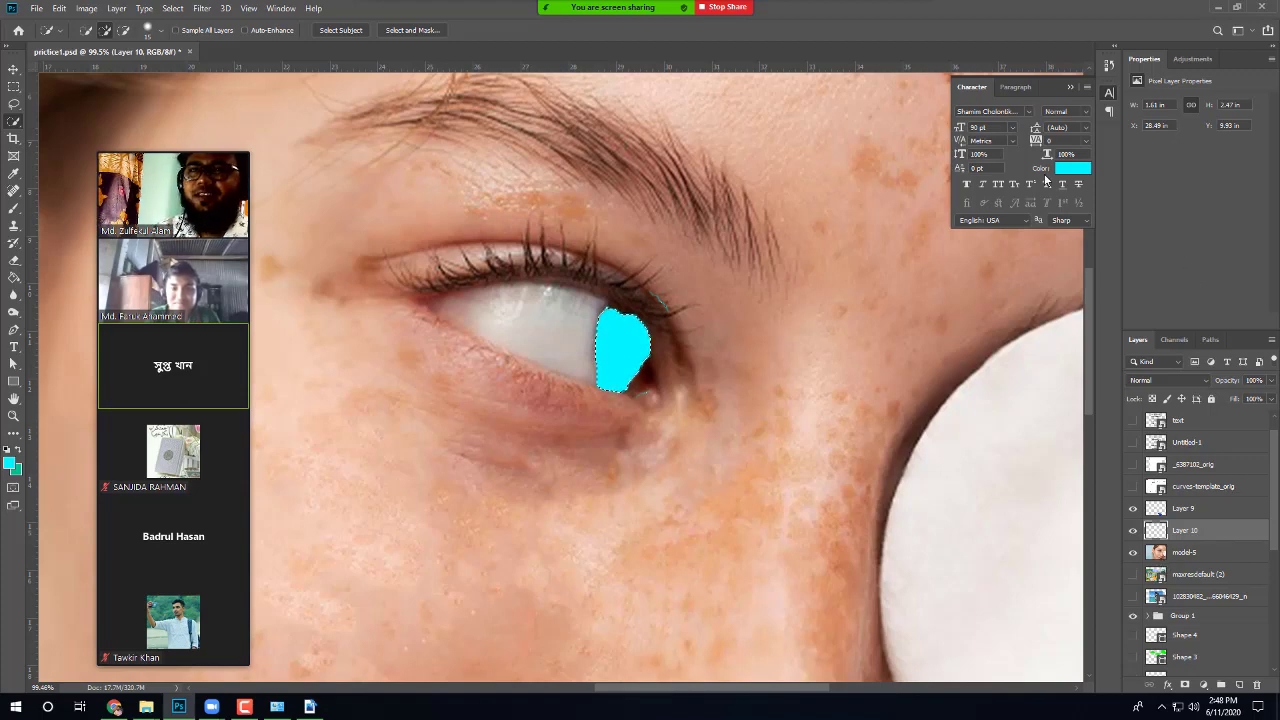
Step: Try the Multiply and Overlay blending modes on the cyan iris layer
left_click(1164, 388)
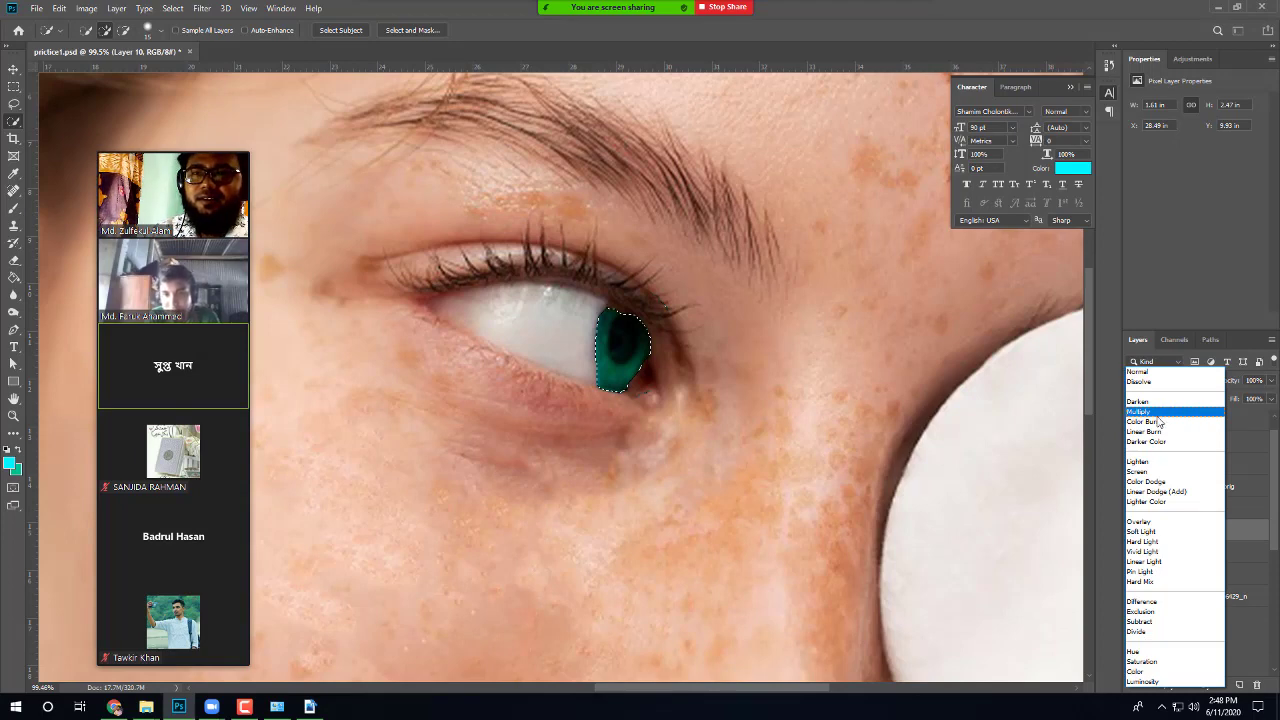
left_click(1158, 413)
left_click(1156, 382)
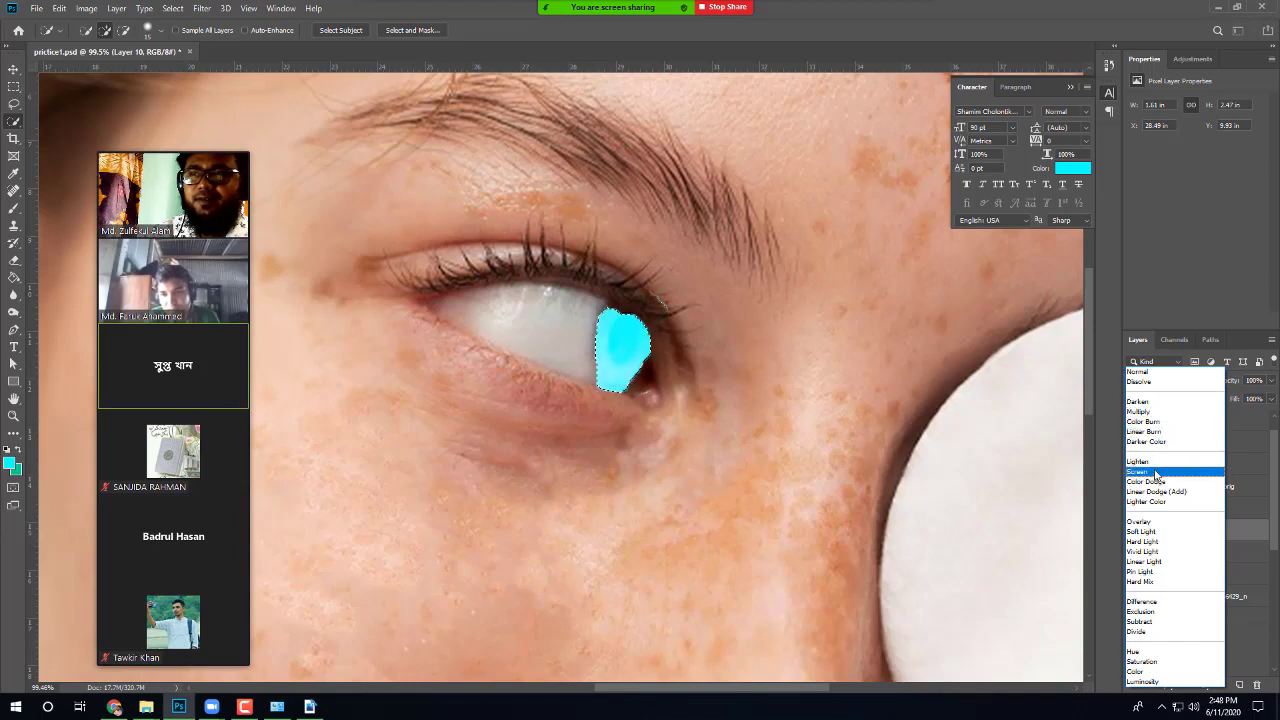
left_click(1150, 522)
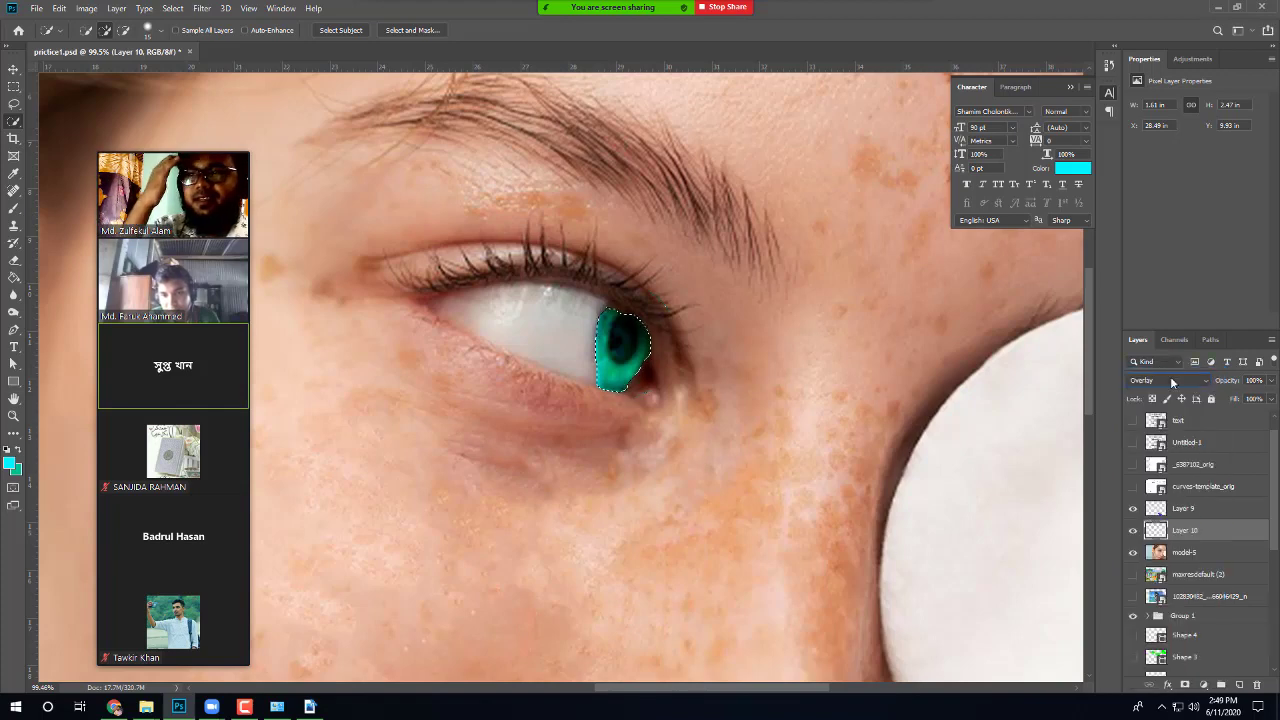
Step: Set the cyan iris layer to the Color blending mode at 46% opacity and clear the iris selection
left_click(1173, 381)
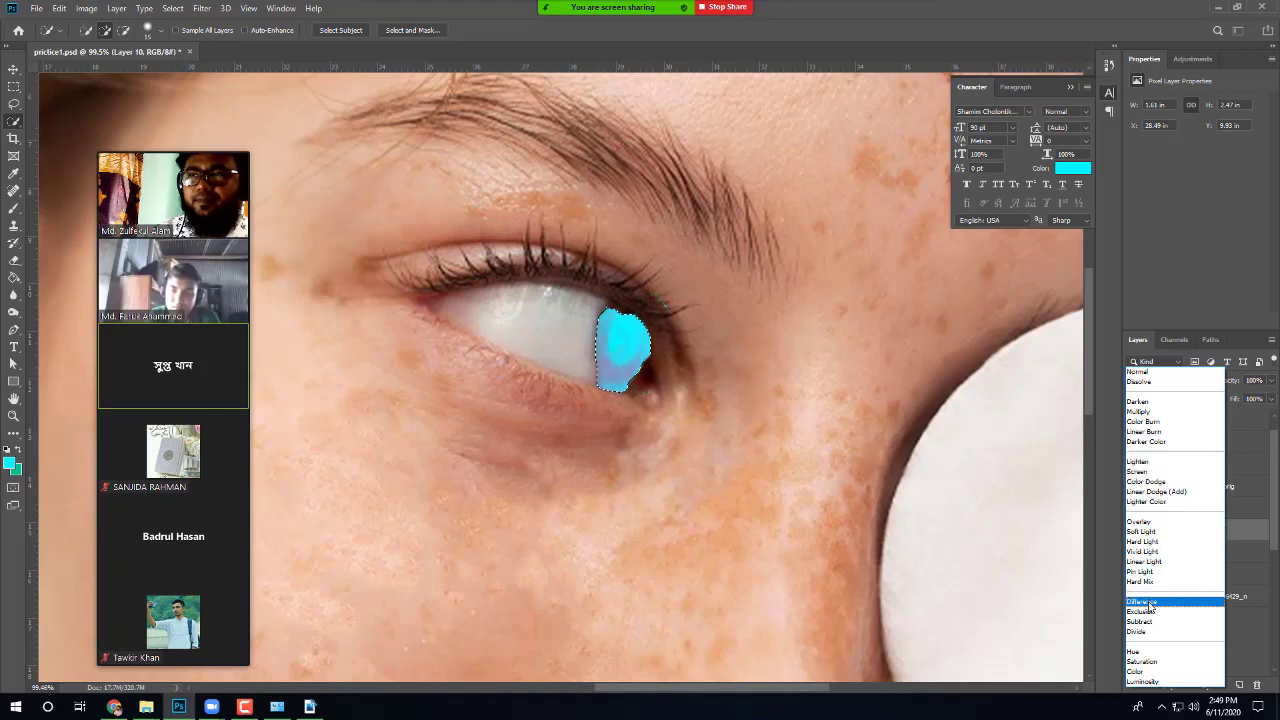
left_click(1142, 672)
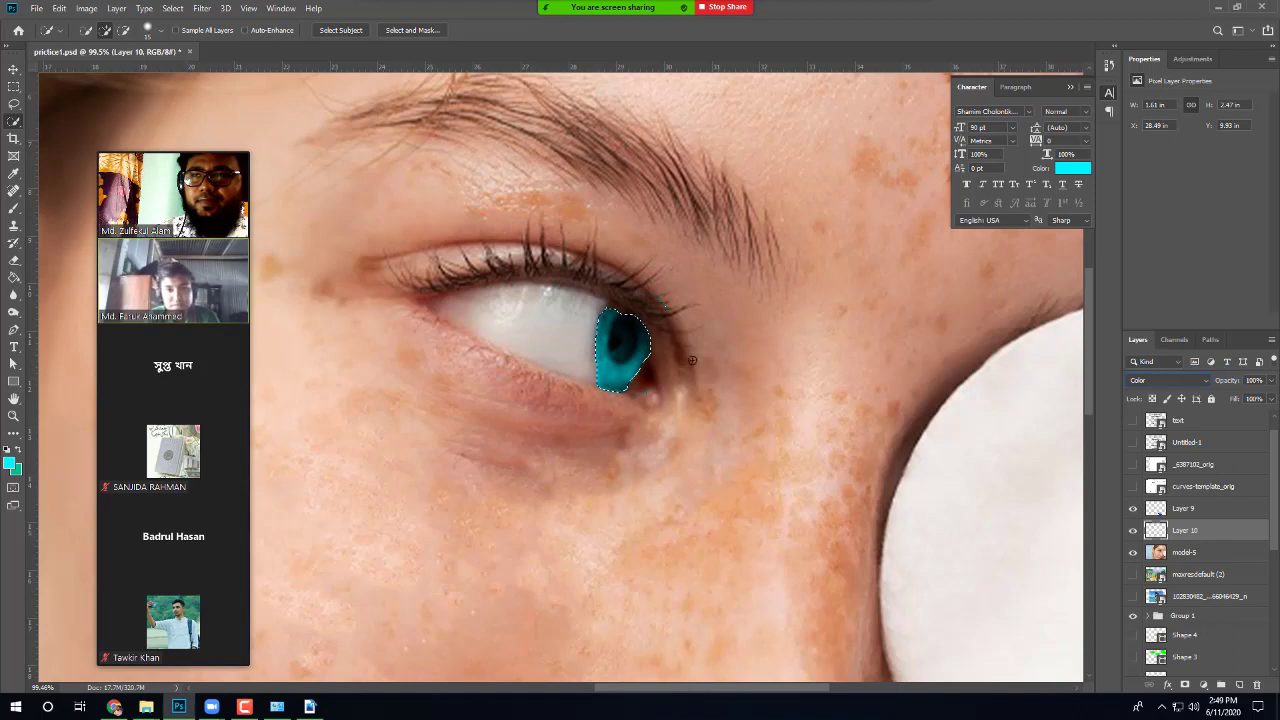
key("ctrl+d")
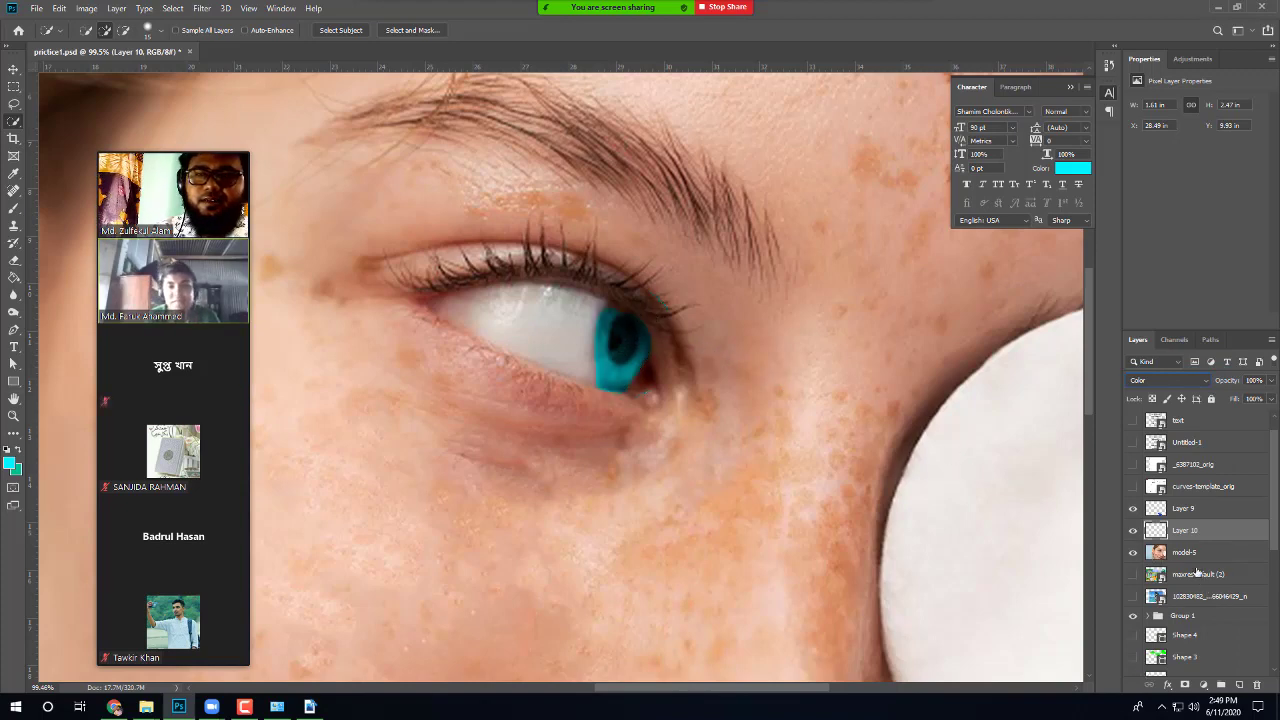
left_click(1272, 381)
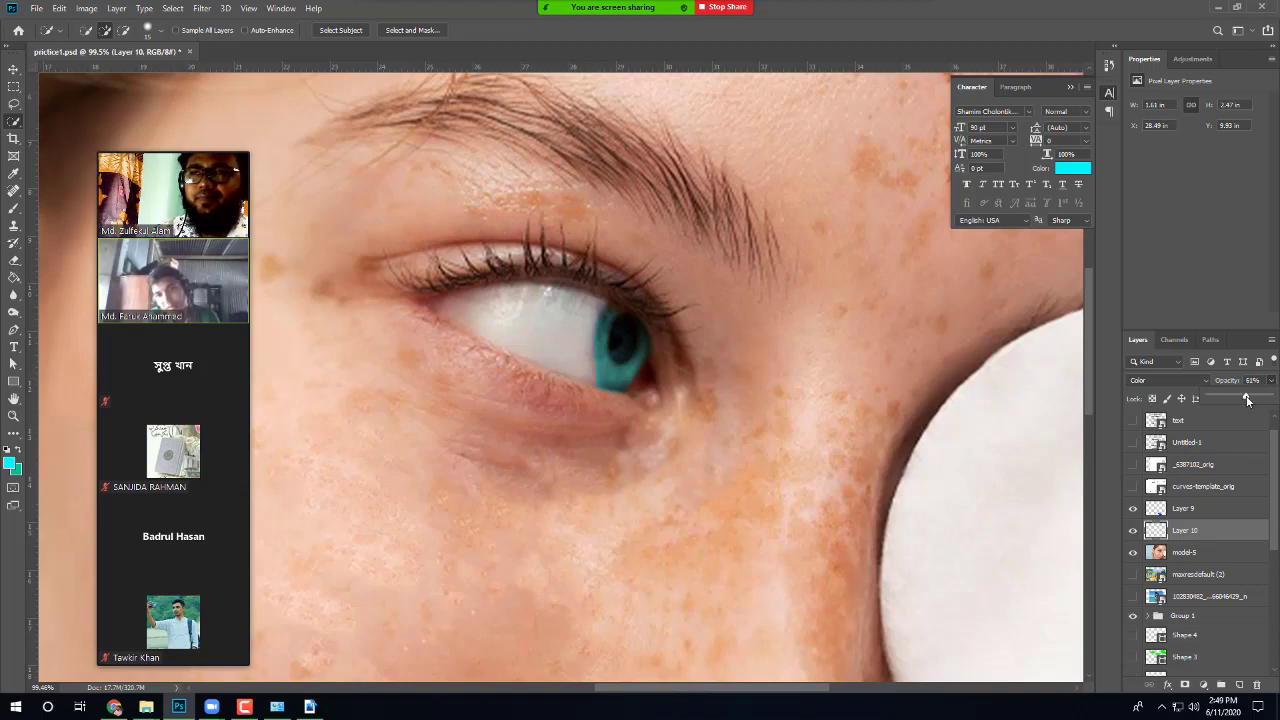
left_click_drag(1246, 399, 1237, 401)
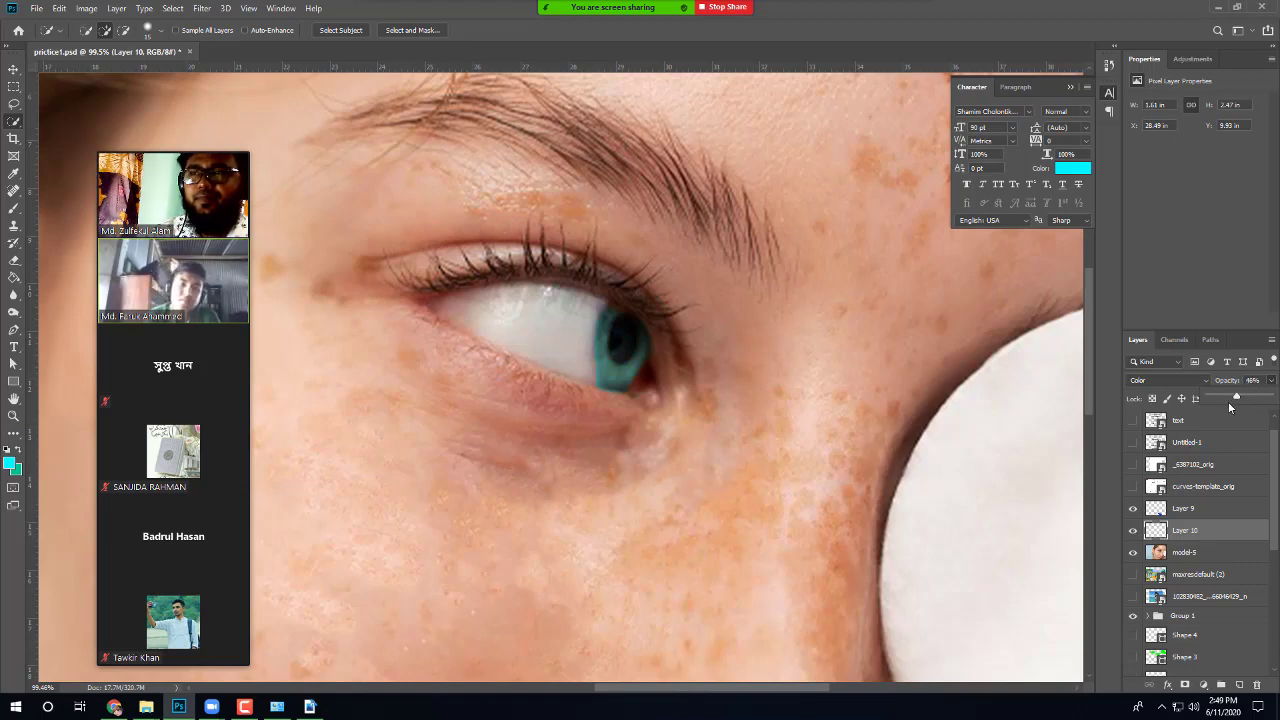
Step: Erase the cyan tint spilling over the lower eyelid and the inner eye corner on Layer 10
scroll(643, 397, "up", 4)
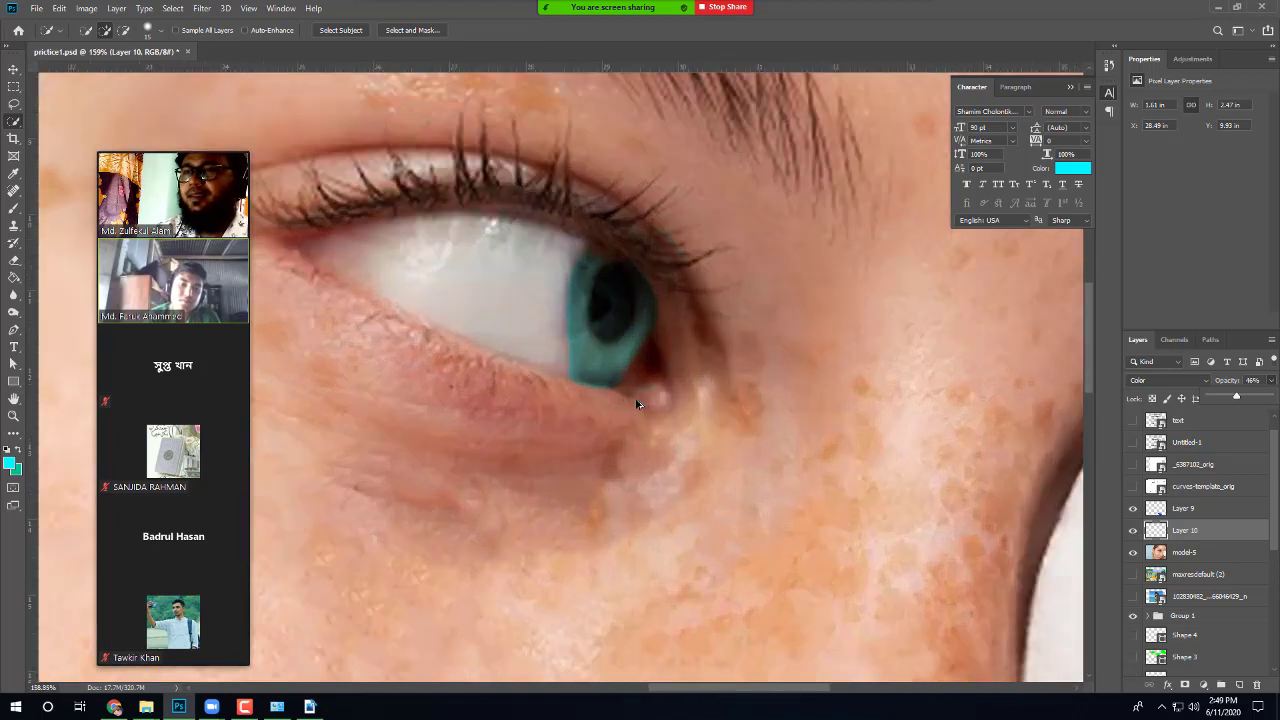
scroll(624, 394, "up", 2)
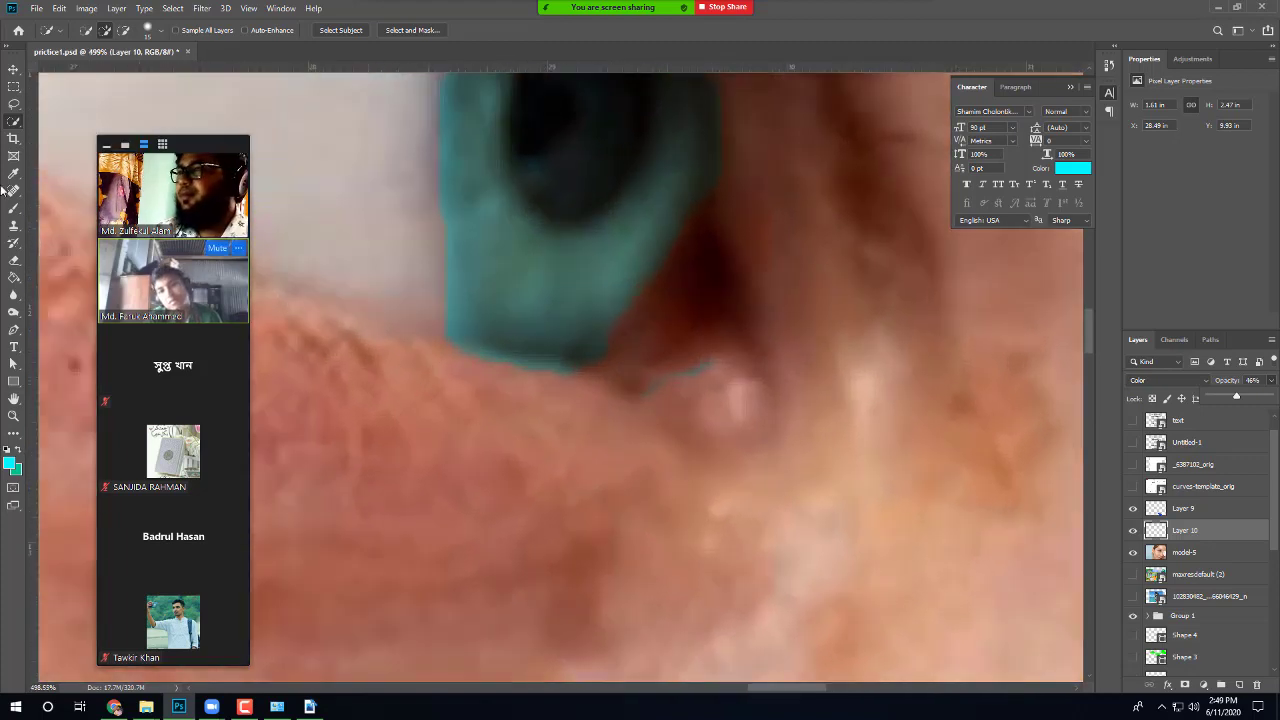
left_click(15, 261)
left_click(62, 260)
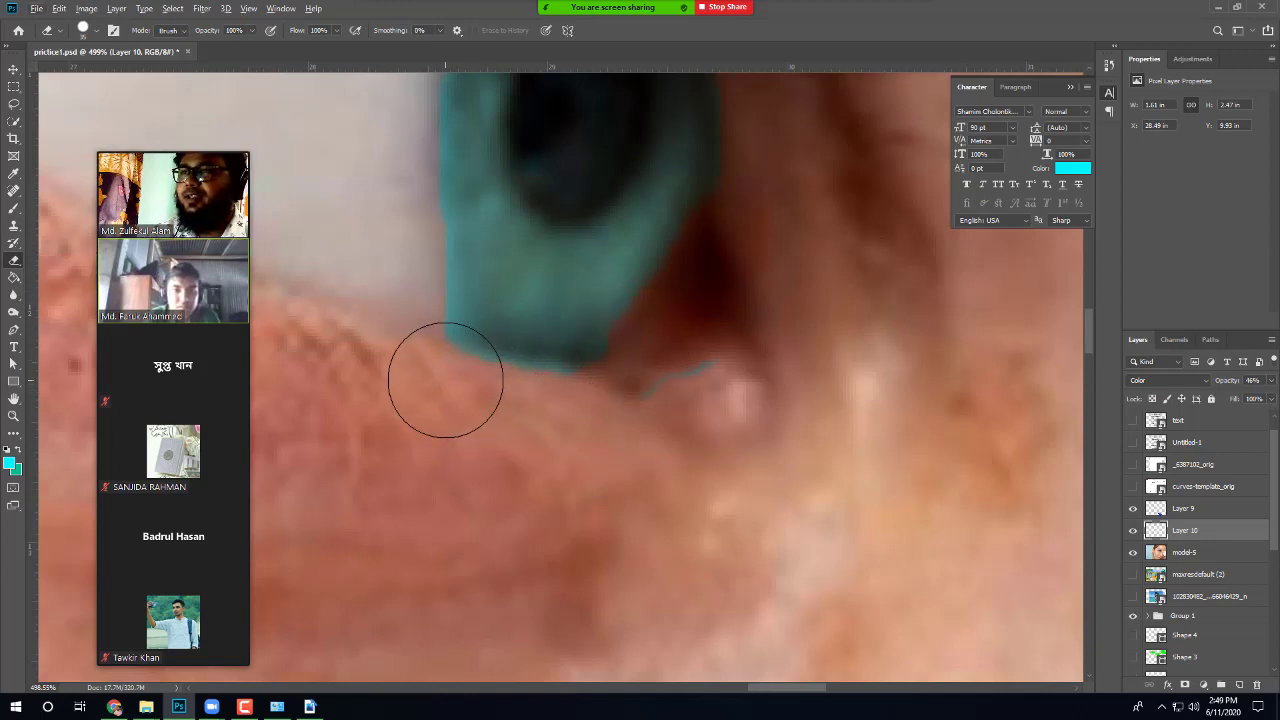
mouse_move(443, 385)
left_mouse_down()
mouse_move(474, 401)
mouse_move(673, 388)
left_mouse_up()
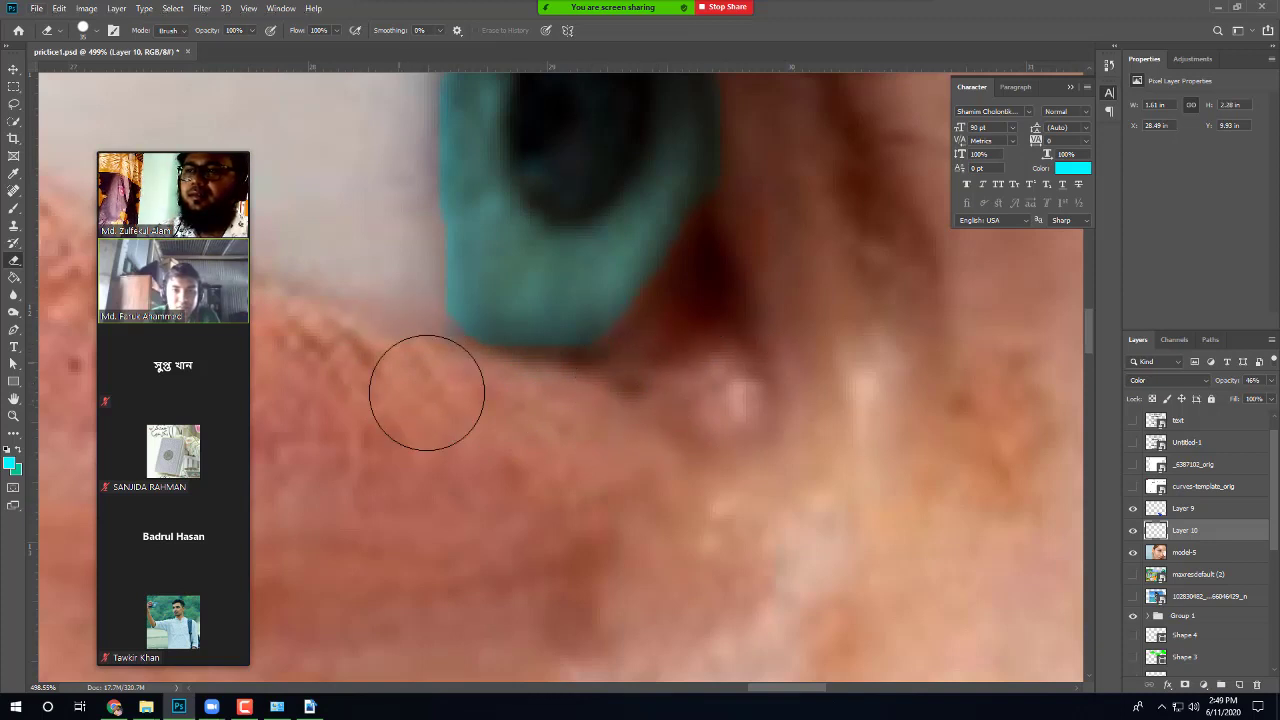
scroll(600, 422, "down", 2)
scroll(600, 503, "up", 3)
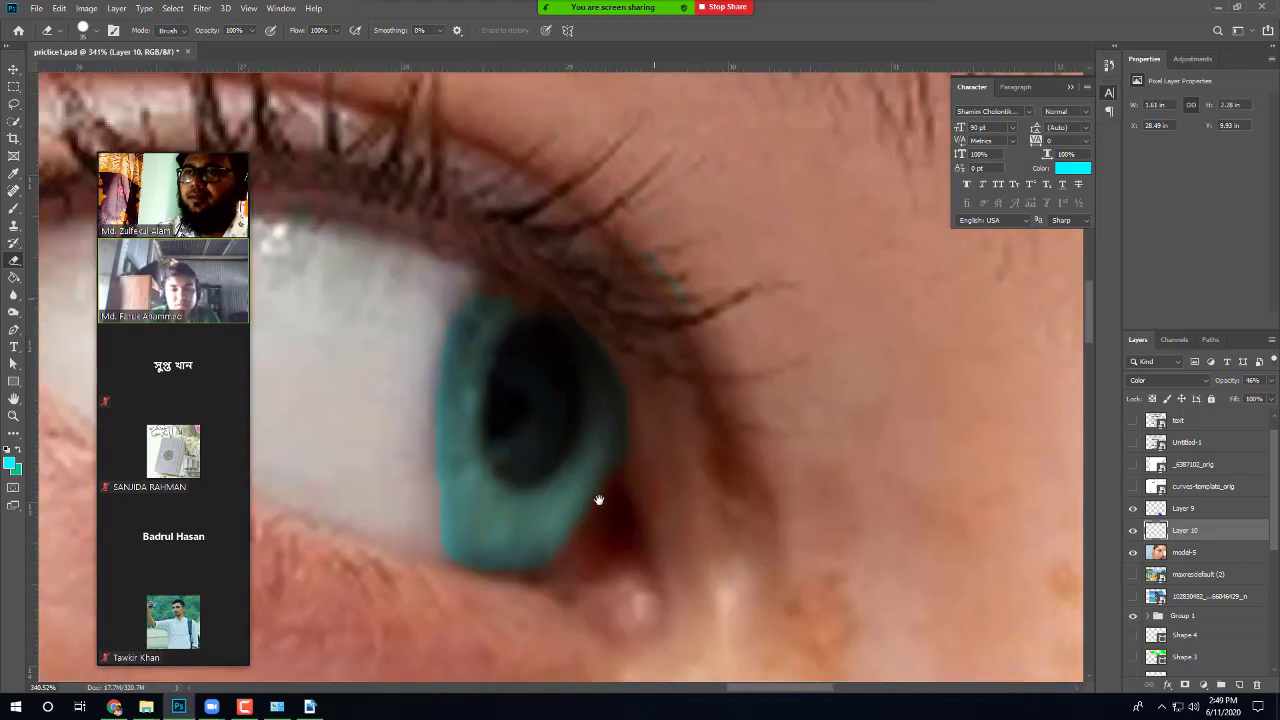
Step: Erase the leftover cyan tint along the upper lashes and at the lower eyelid edge beside the iris on Layer 10
mouse_move(609, 256)
left_mouse_down()
mouse_move(641, 242)
mouse_move(707, 347)
mouse_move(669, 295)
mouse_move(686, 357)
left_mouse_up()
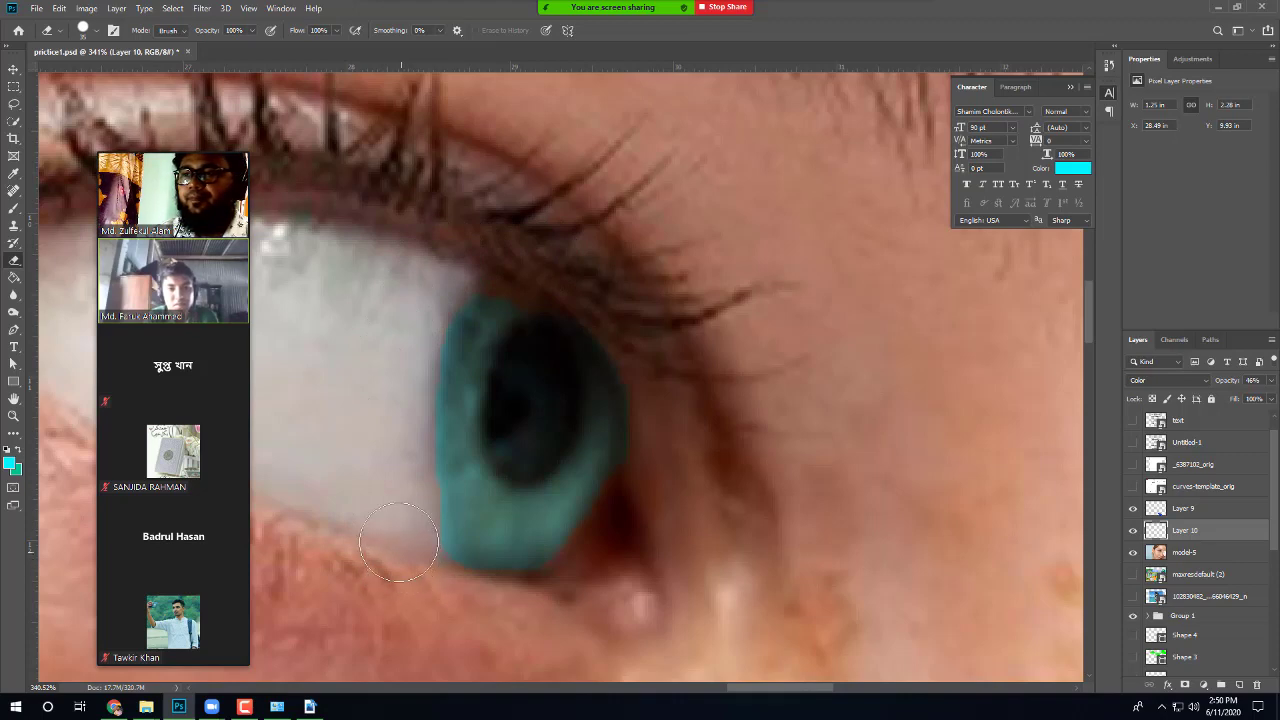
mouse_move(405, 550)
left_mouse_down()
mouse_move(440, 570)
mouse_move(429, 545)
mouse_move(429, 600)
mouse_move(409, 577)
left_mouse_up()
Step: Reduce the opacity of the cyan iris tint on Layer 10 to 33%
scroll(603, 518, "down", 5)
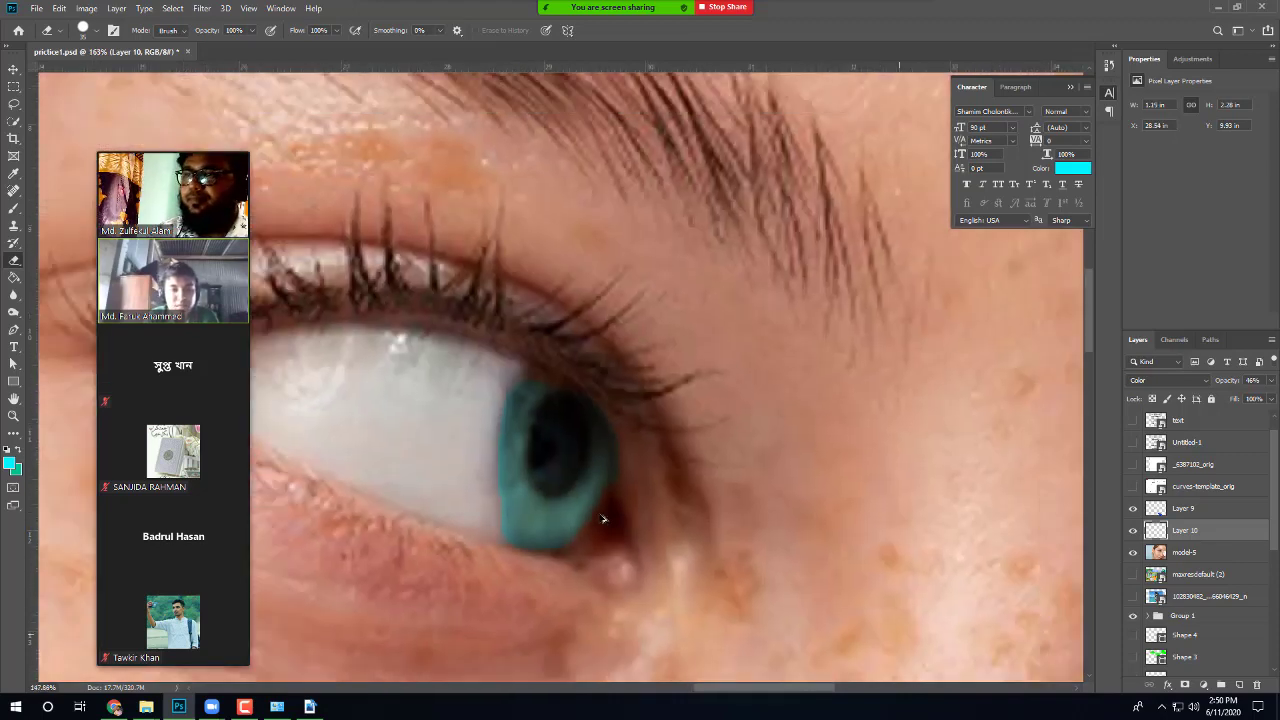
scroll(603, 518, "down", 5)
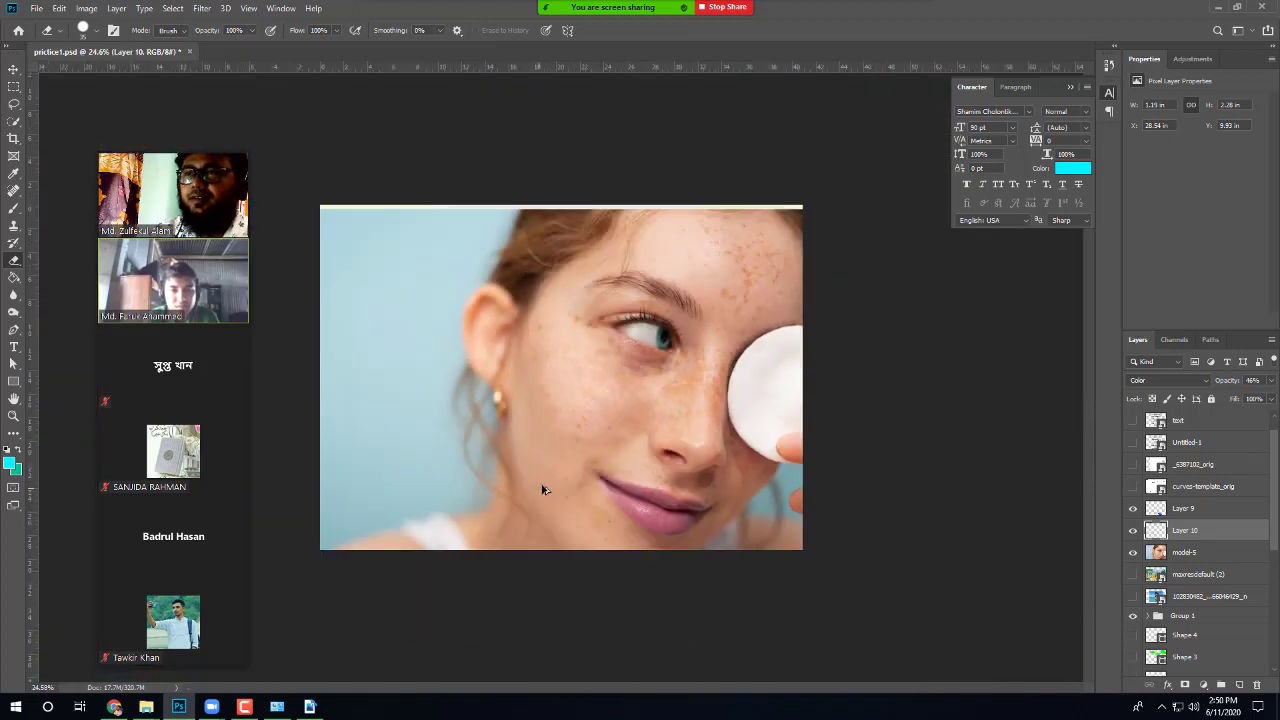
scroll(548, 488, "down", 1)
scroll(550, 488, "up", 2)
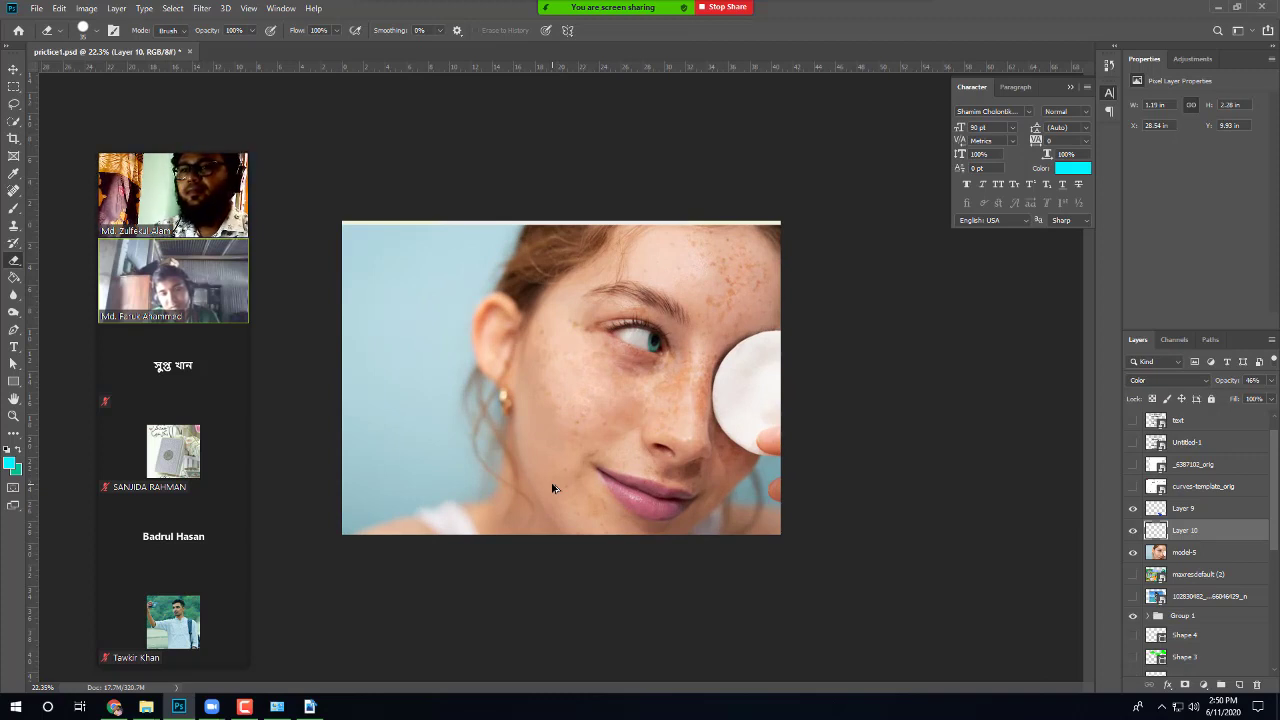
left_click(1273, 382)
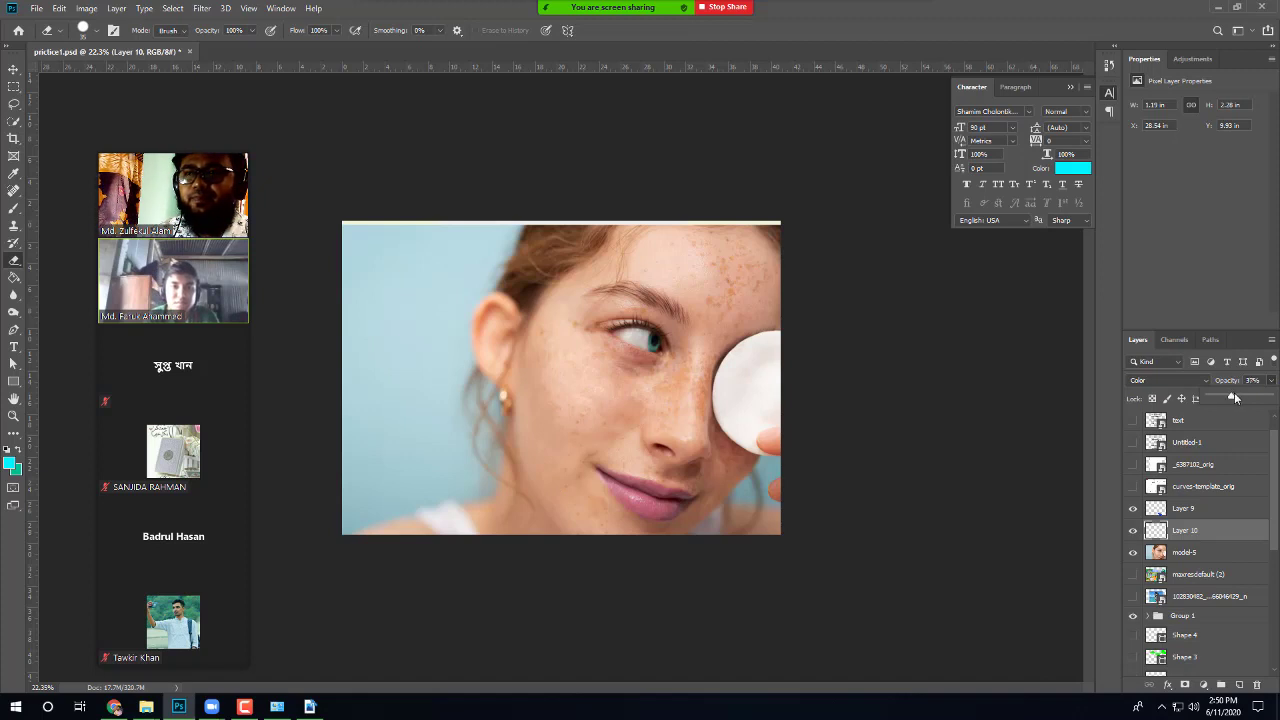
left_click_drag(1232, 393, 1221, 398)
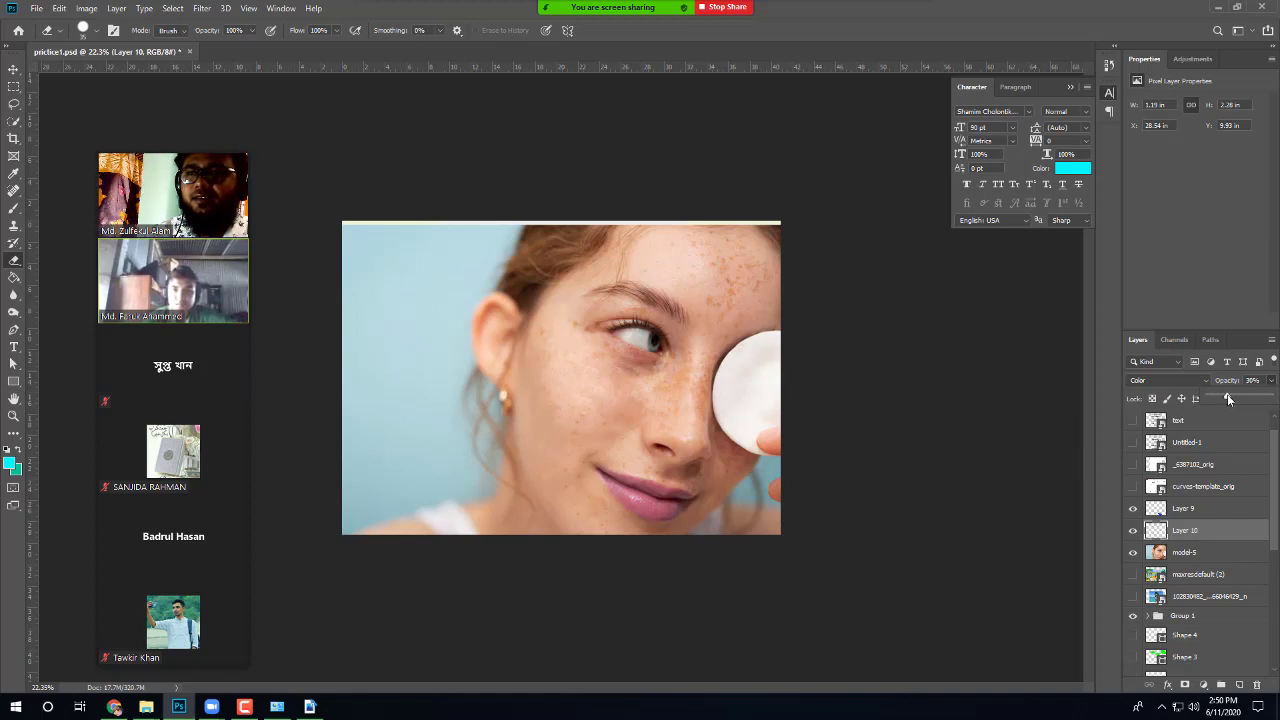
left_click_drag(1227, 394, 1231, 394)
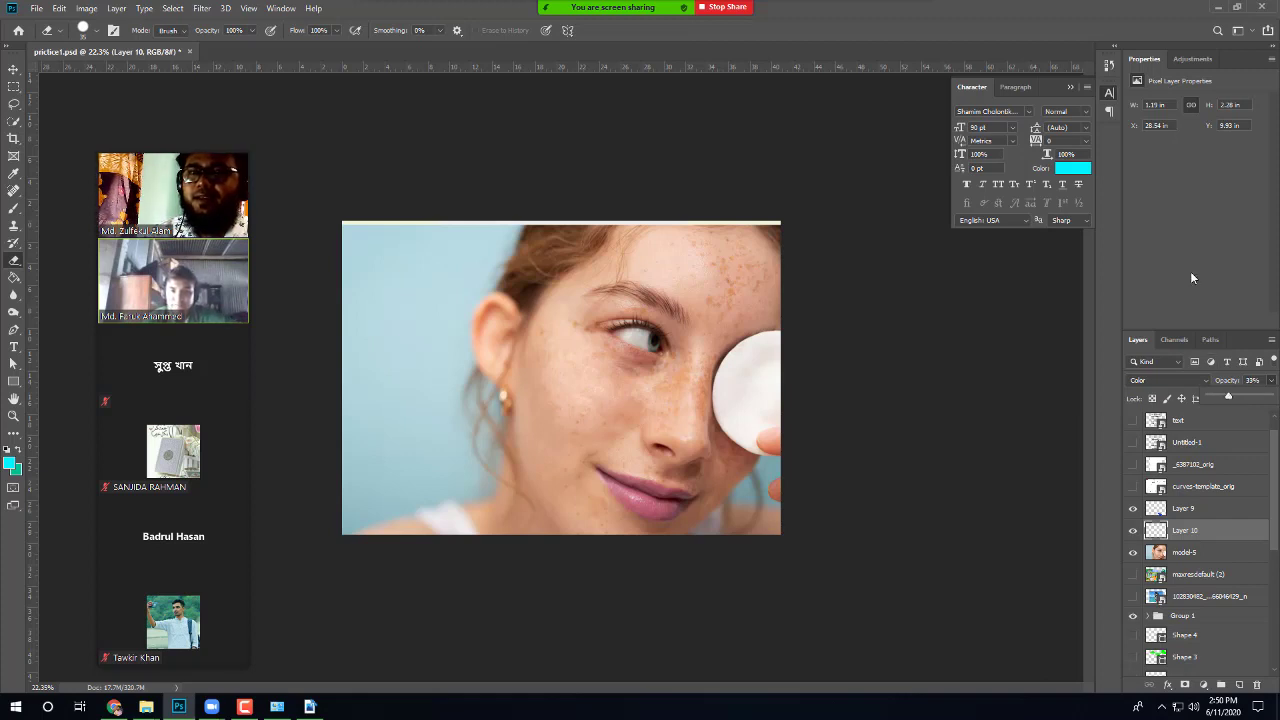
left_click(1181, 398)
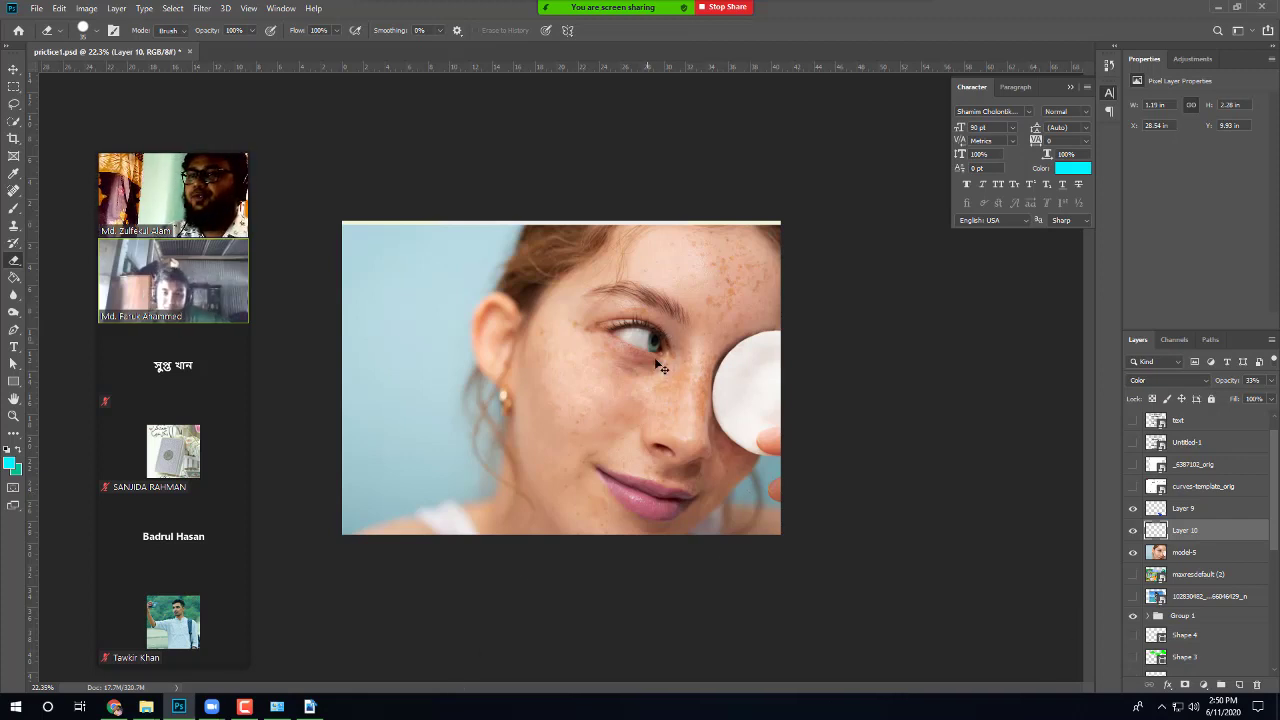
Step: Compare the model's lips with and without the Layer 9 tint by toggling that layer's visibility
scroll(659, 516, "down", 2)
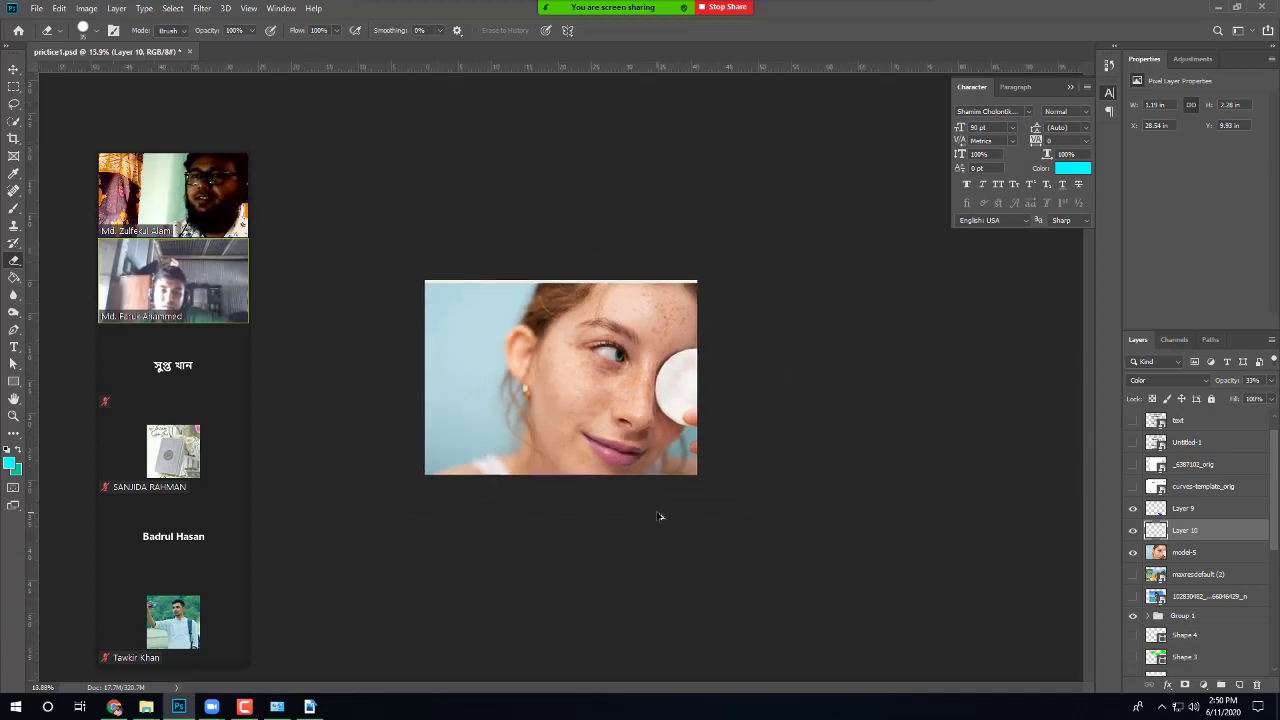
scroll(659, 516, "up", 3)
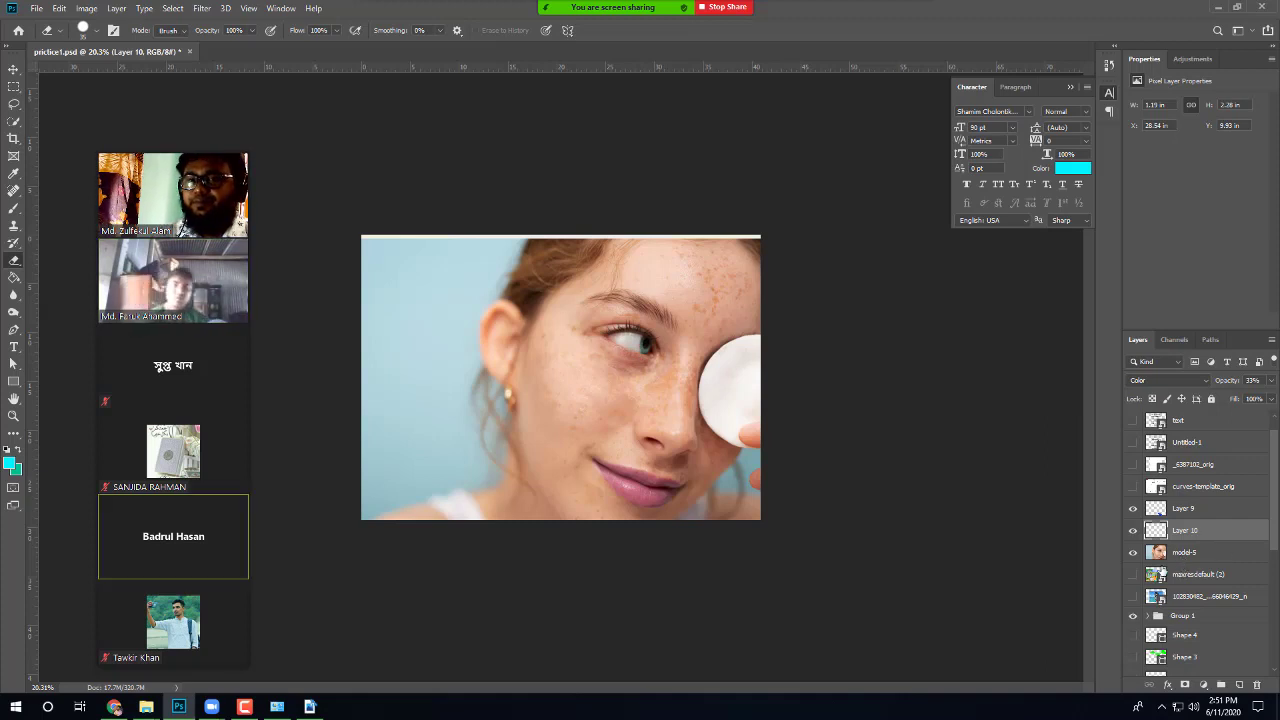
left_click(1133, 509)
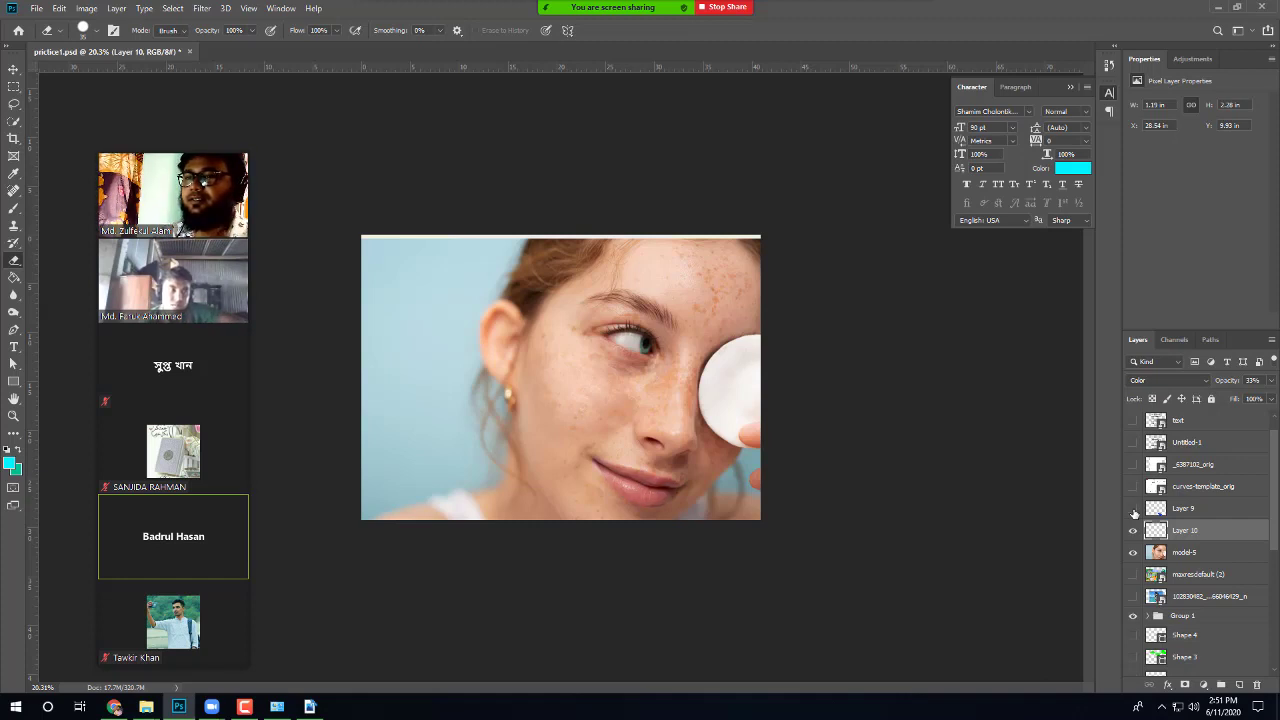
left_click(1133, 510)
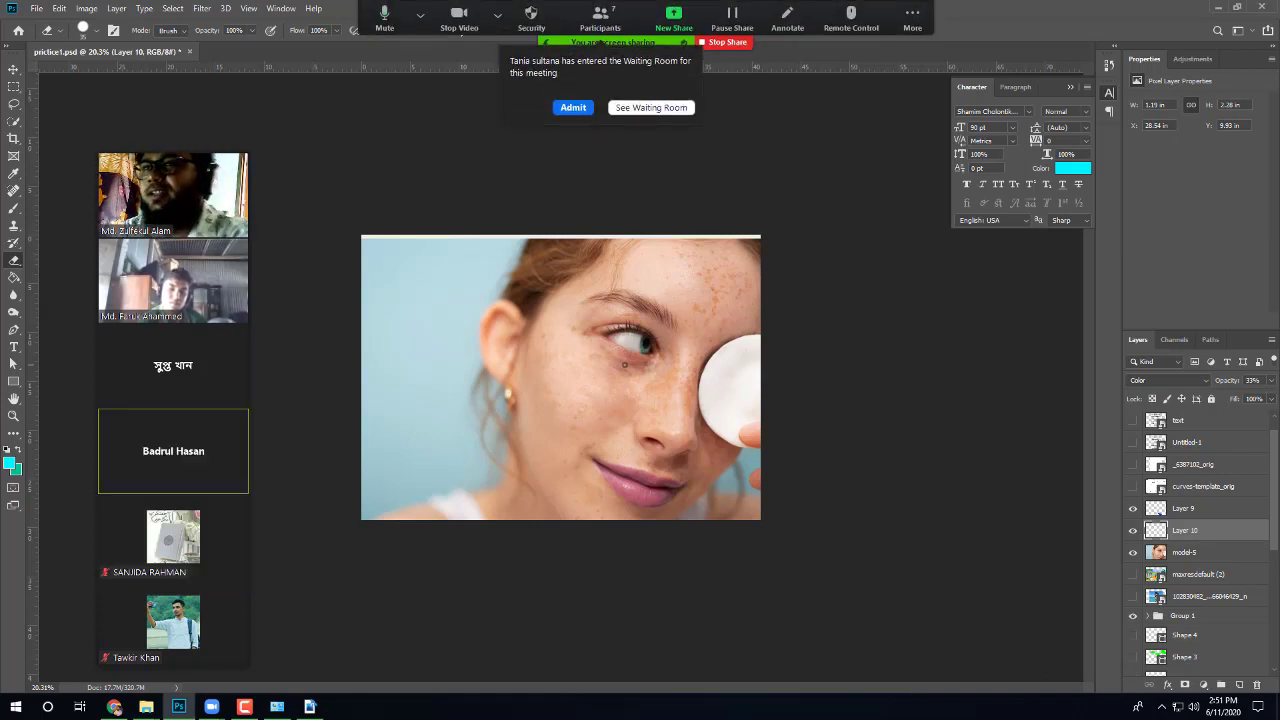
Step: Admit the waiting participant to the Zoom meeting and check the graphic design course module PDF before returning to Photoshop
left_click(583, 107)
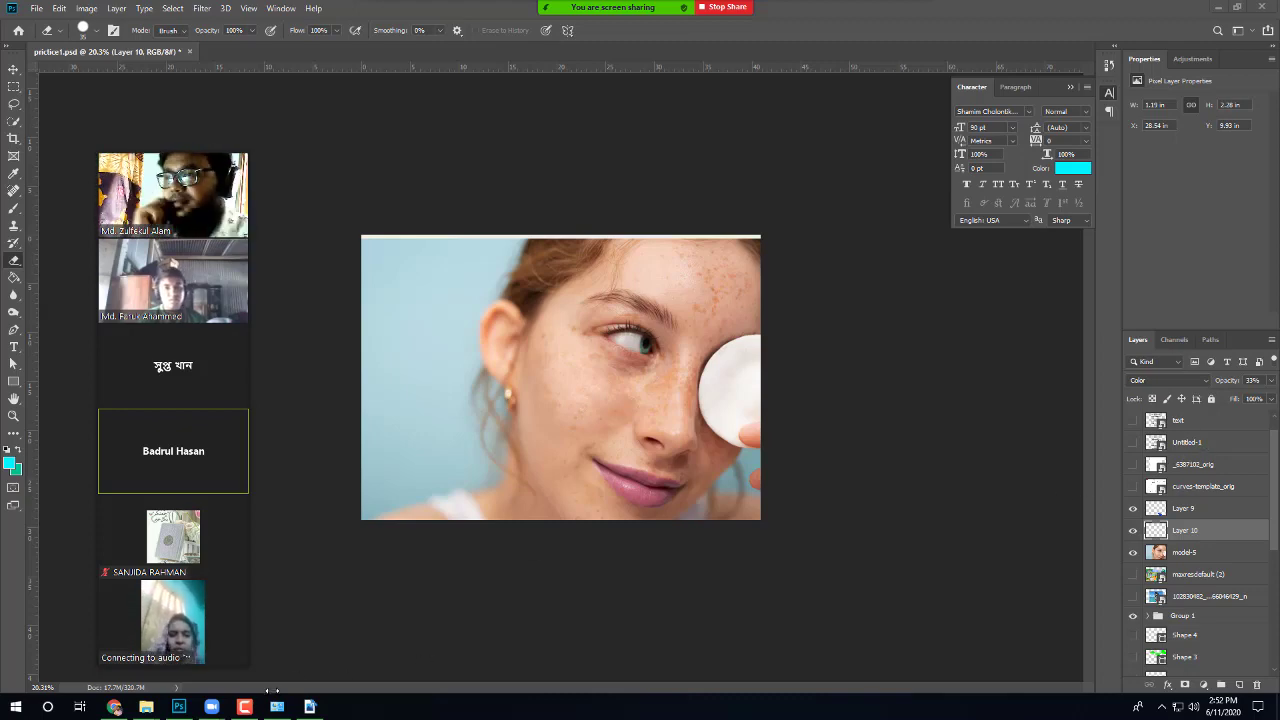
left_click(312, 706)
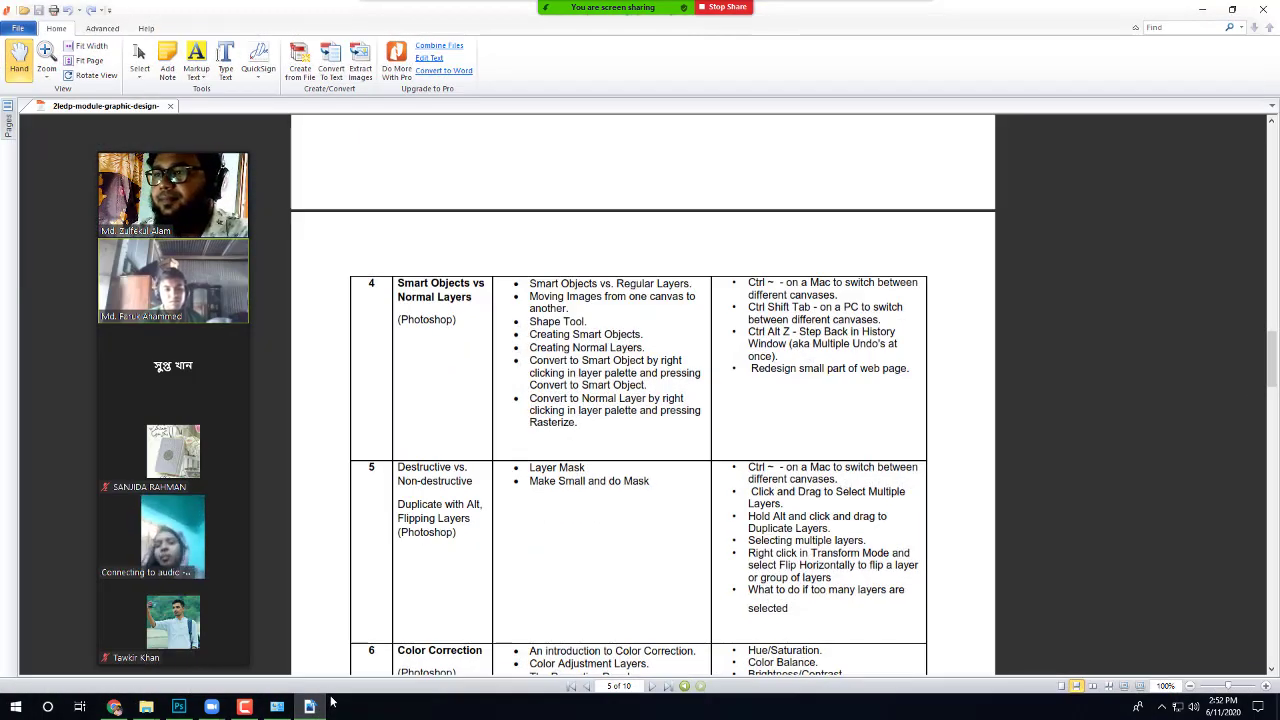
left_click(313, 706)
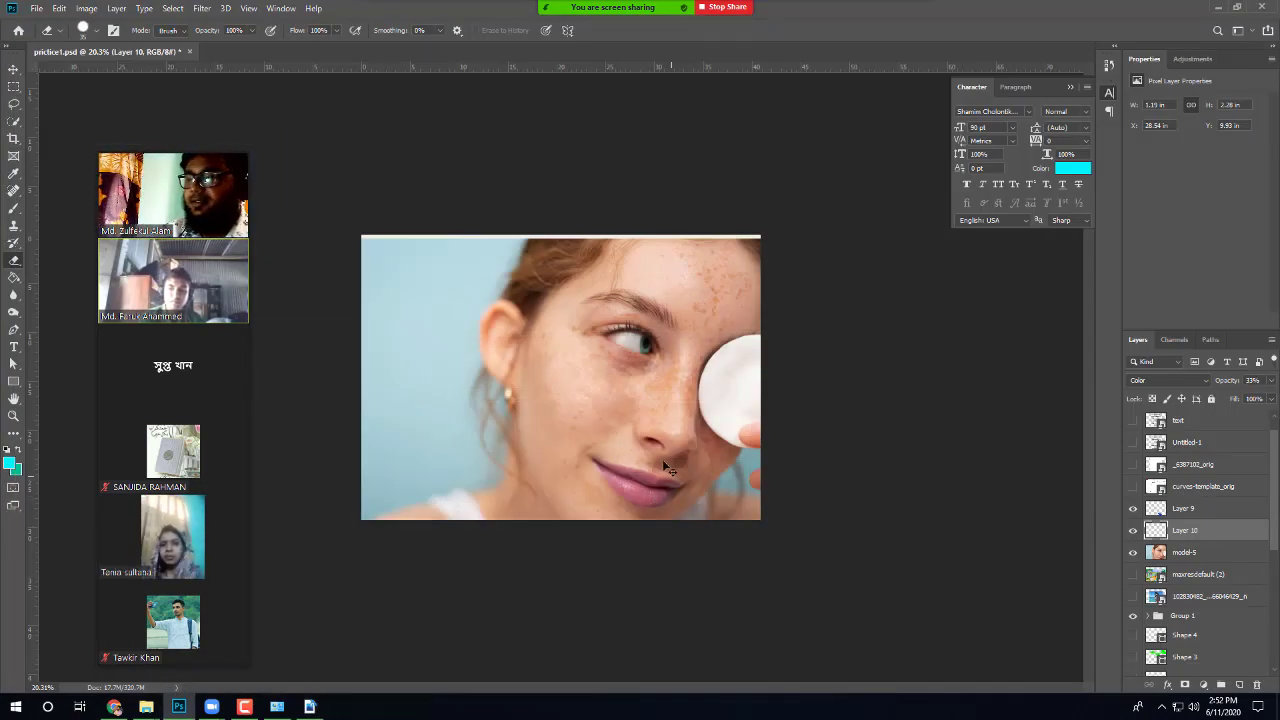
Step: Show the amir-khan-2 layer and hide the drawing_with_the_pen layer
scroll(662, 459, "down", 2)
scroll(1205, 611, "down", 2)
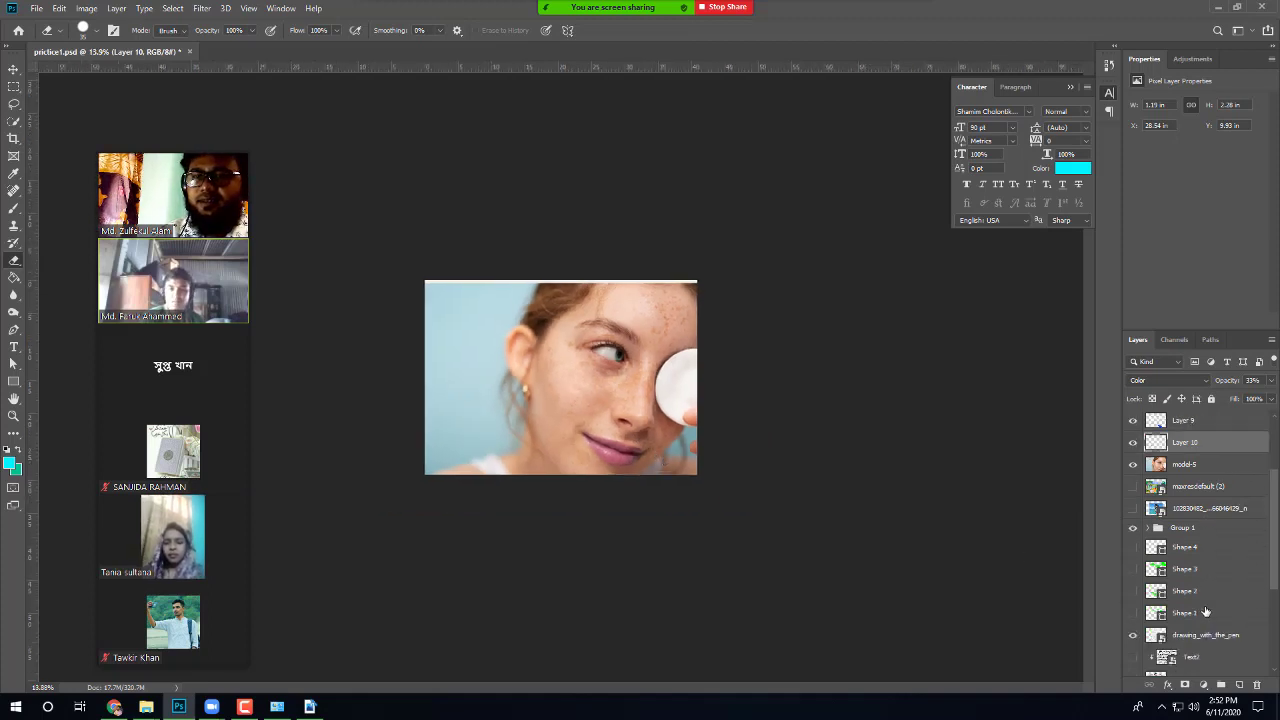
scroll(1205, 611, "down", 4)
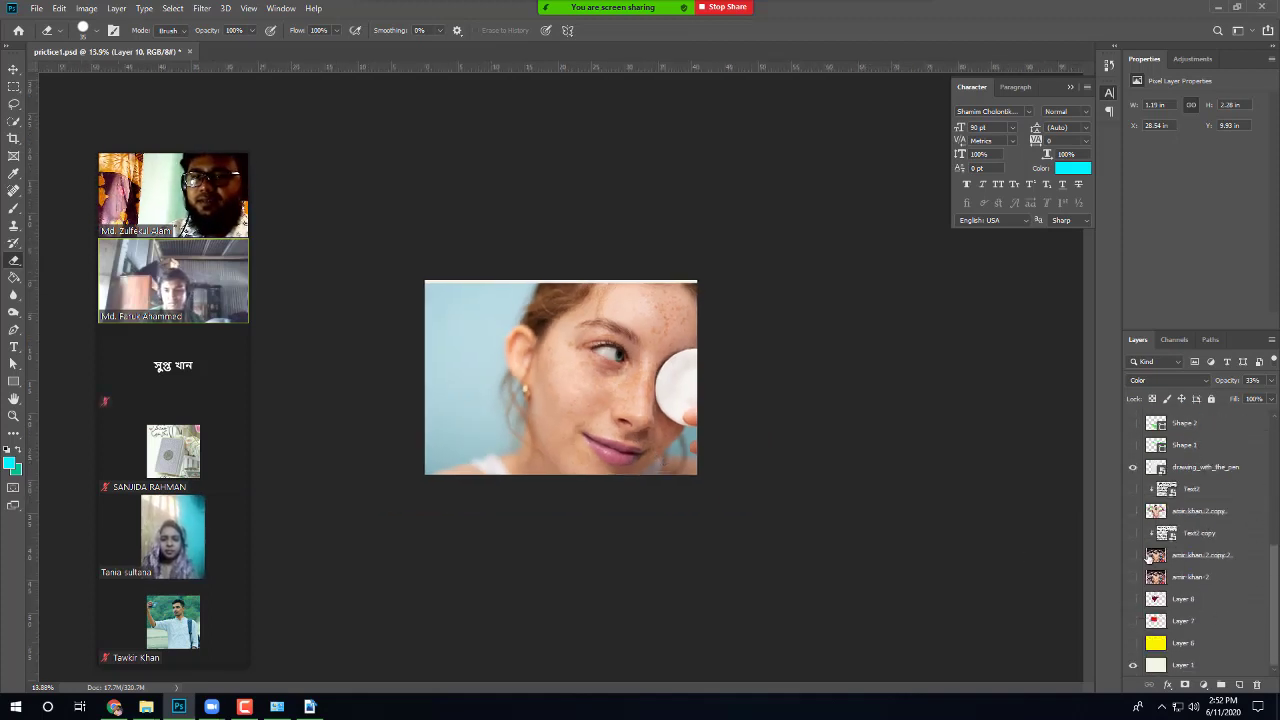
left_click(1133, 578)
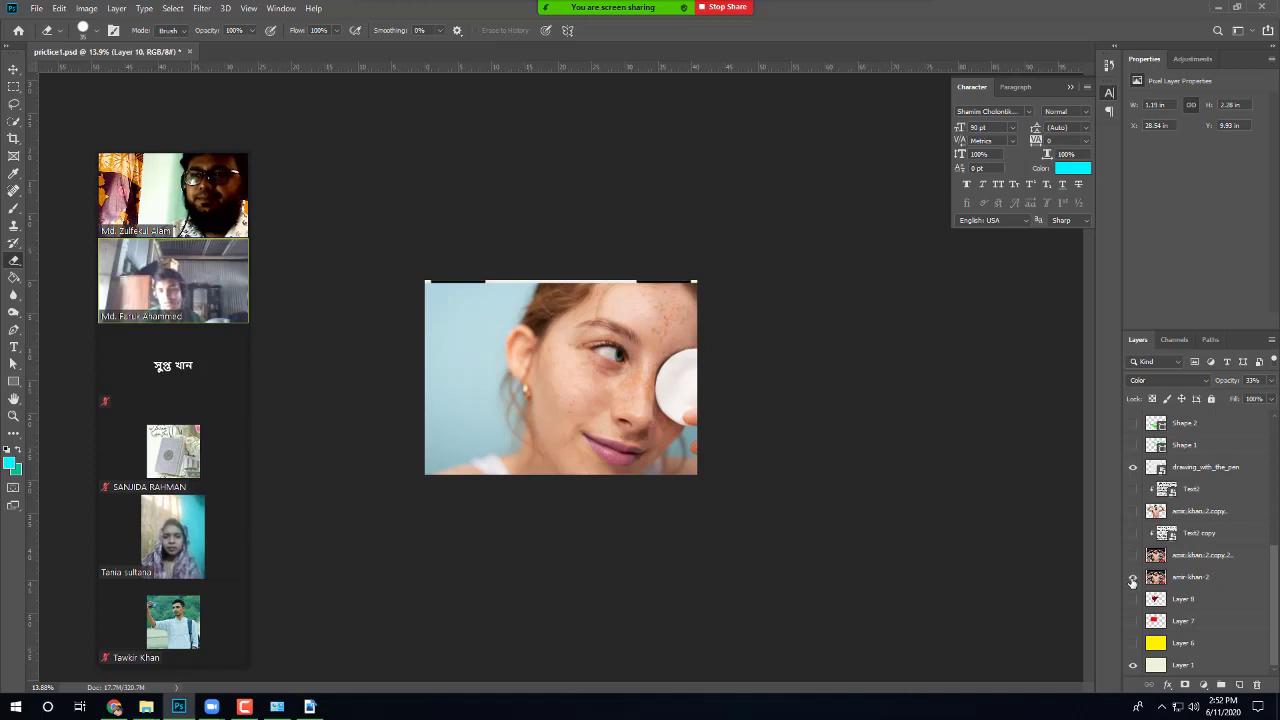
left_click(1135, 467)
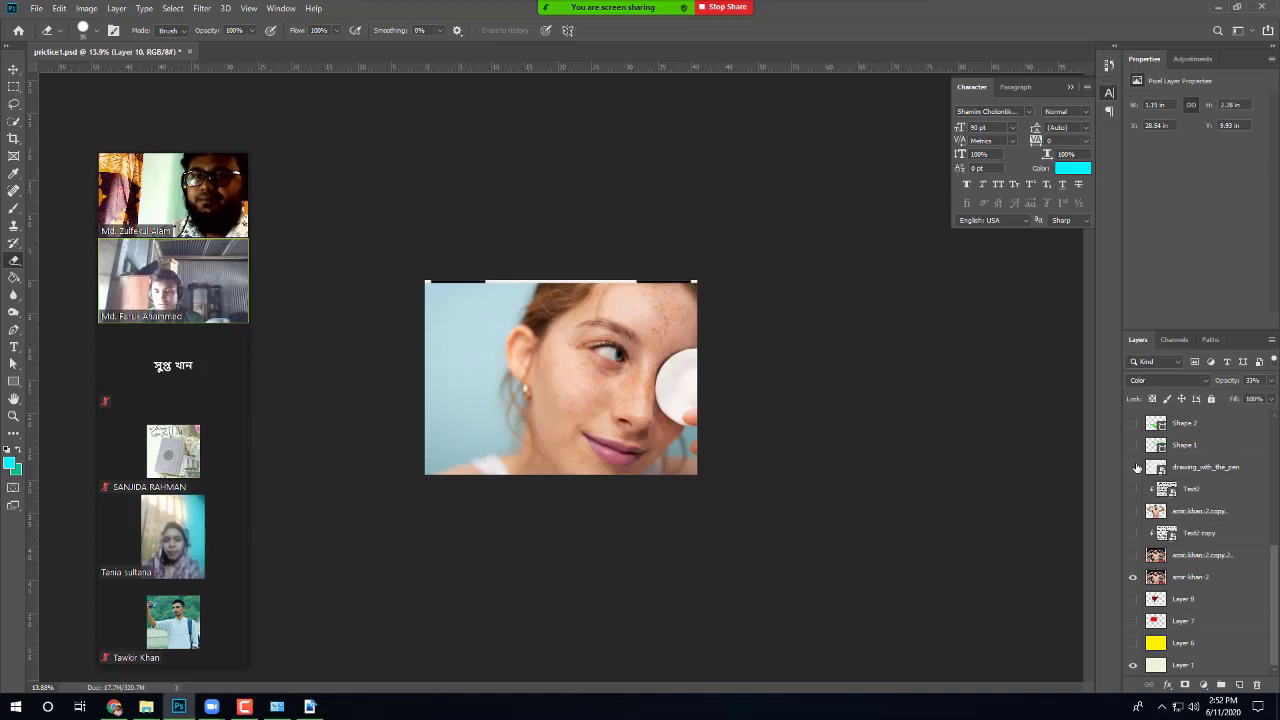
Step: Hide model-5, Layer 10, Layer 9, Group 1 and amir-khan-2, leaving only the plain Layer 1 background visible
scroll(1148, 472, "up", 4)
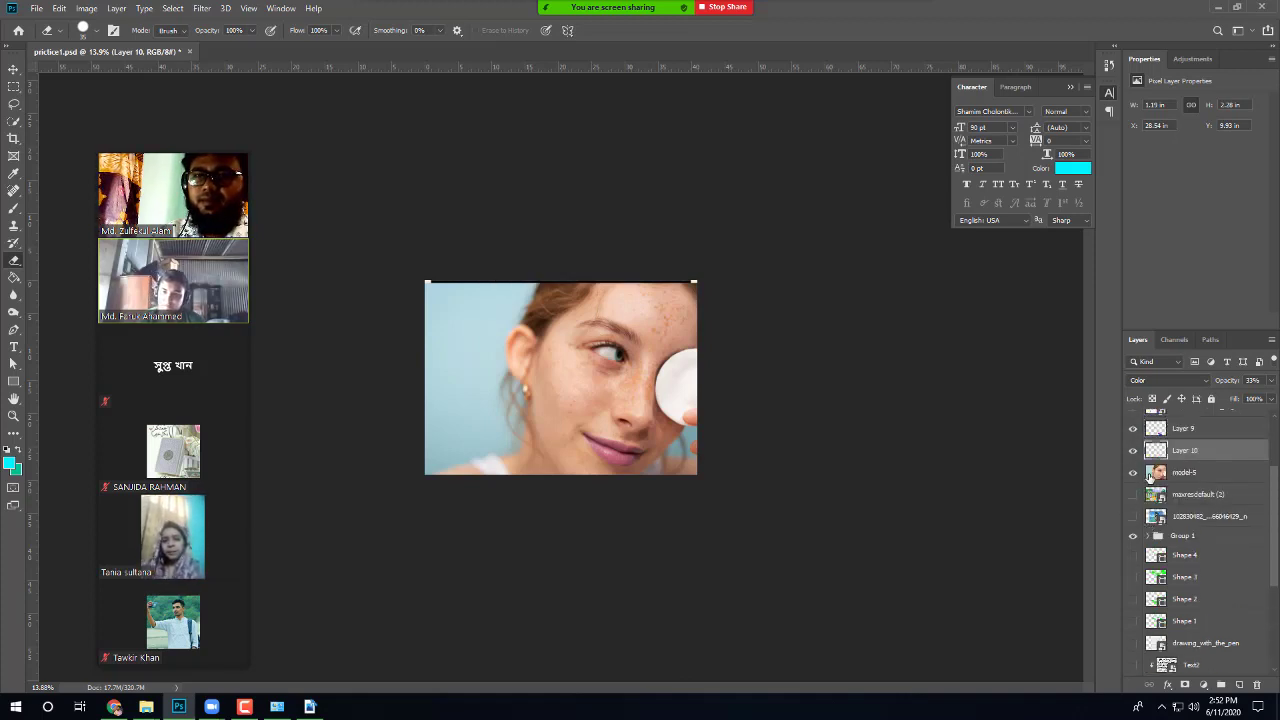
left_click(1133, 472)
left_click(1133, 450)
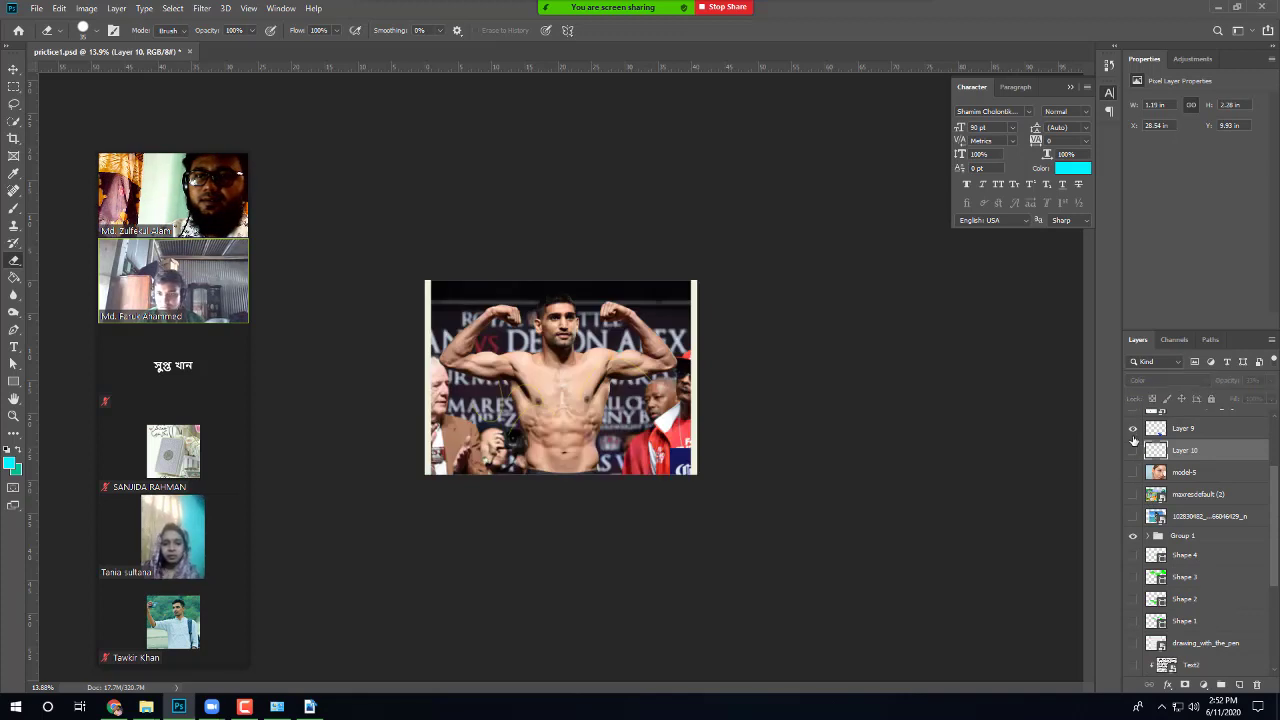
left_click(1133, 428)
left_click(1133, 536)
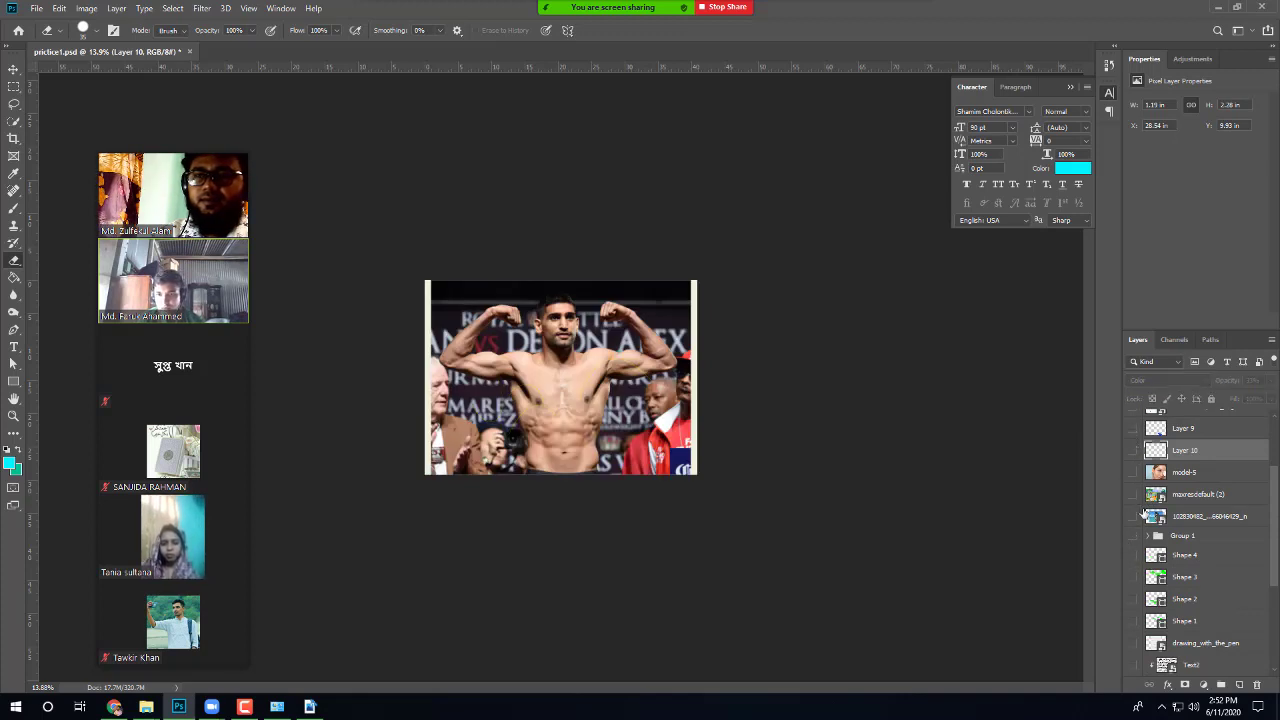
scroll(1150, 500, "down", 3)
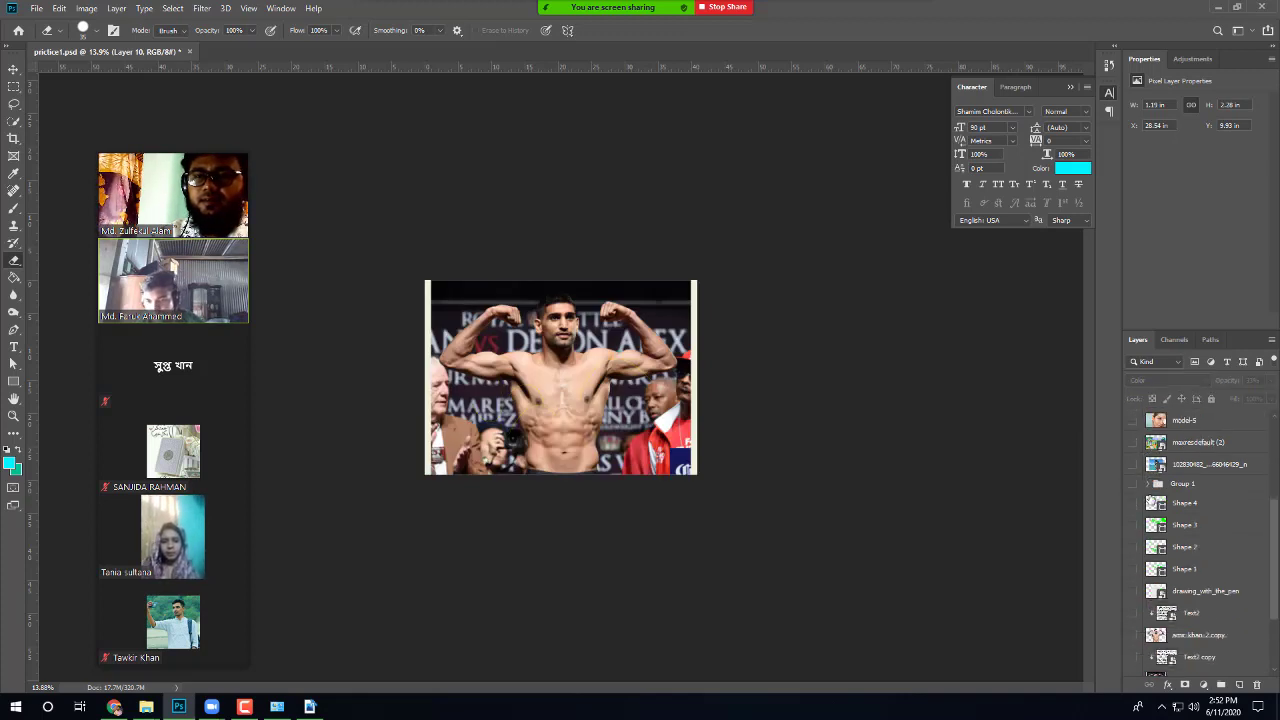
scroll(1180, 540, "down", 3)
left_click(1133, 599)
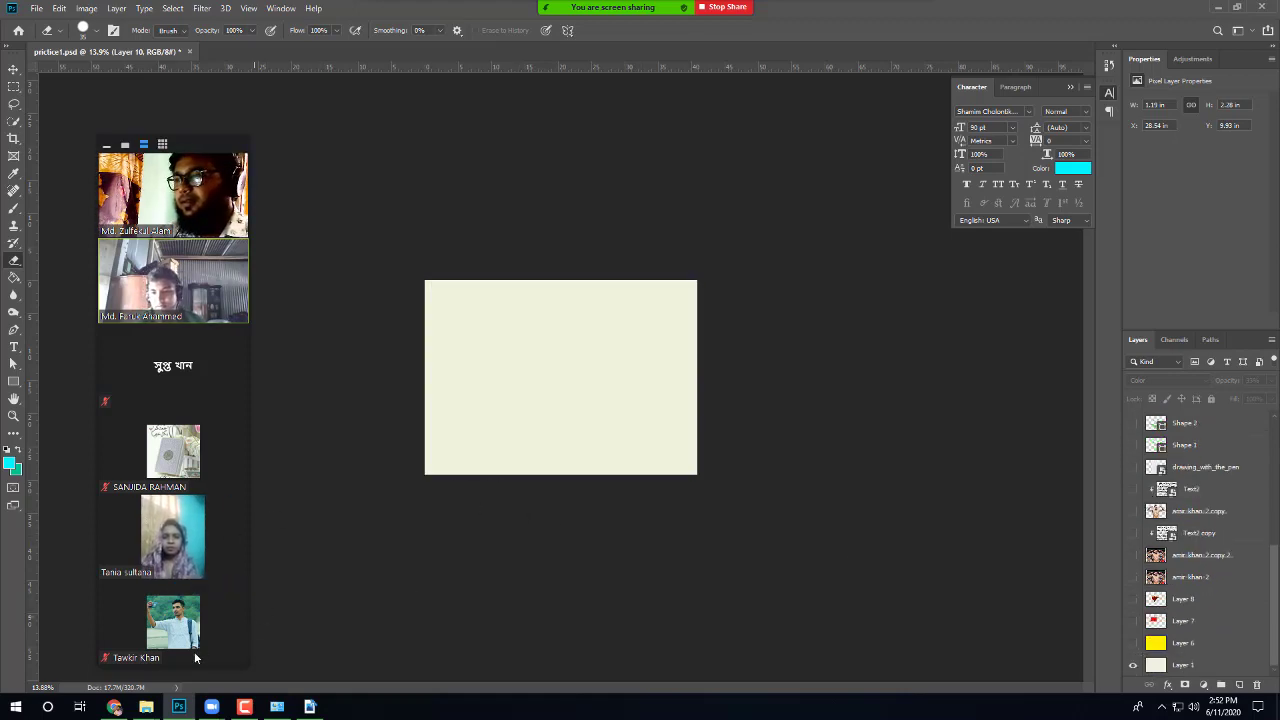
Step: Switch to Chrome and browse the "spot in face" image results for another photo
left_click(114, 707)
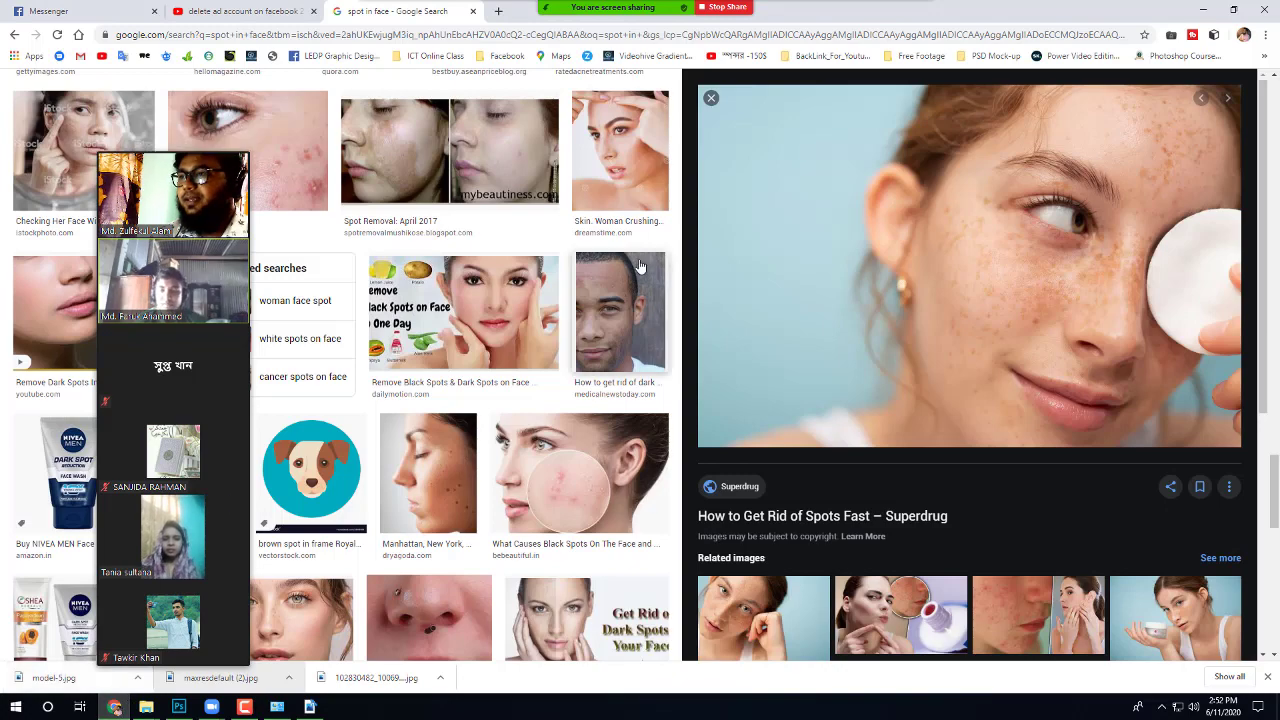
scroll(610, 320, "down", 5)
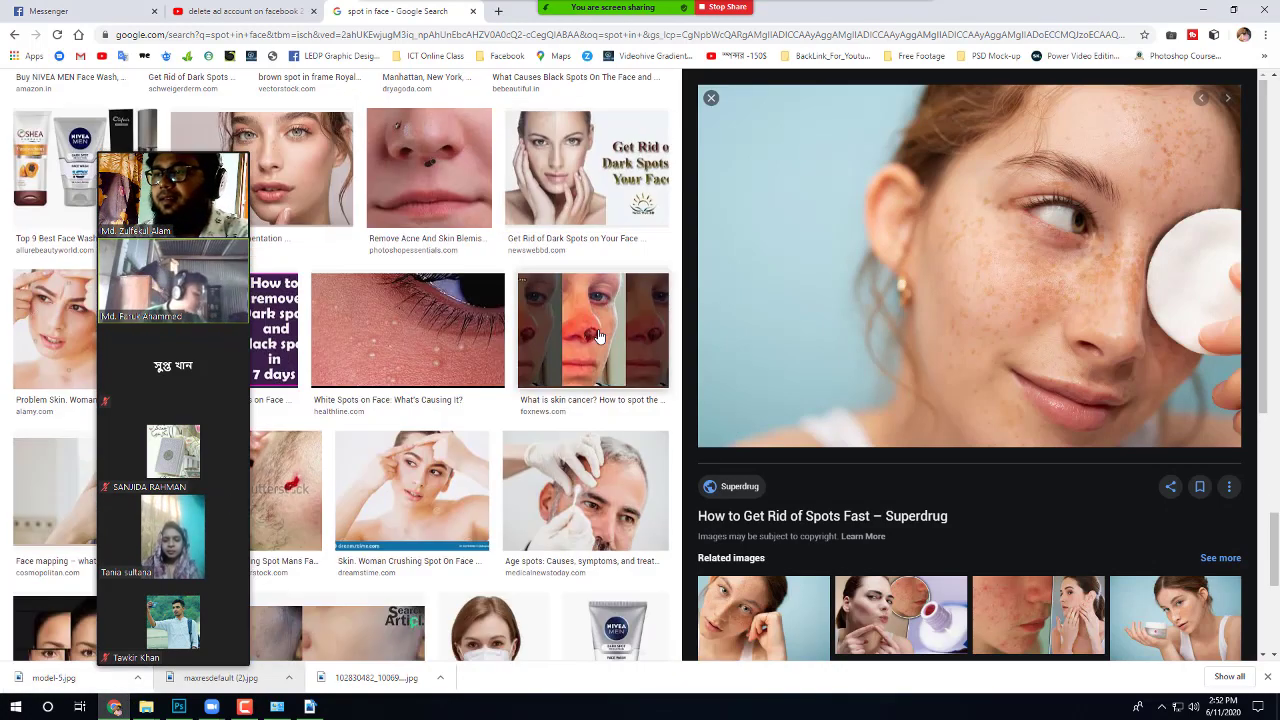
scroll(598, 337, "down", 5)
scroll(598, 337, "up", 3)
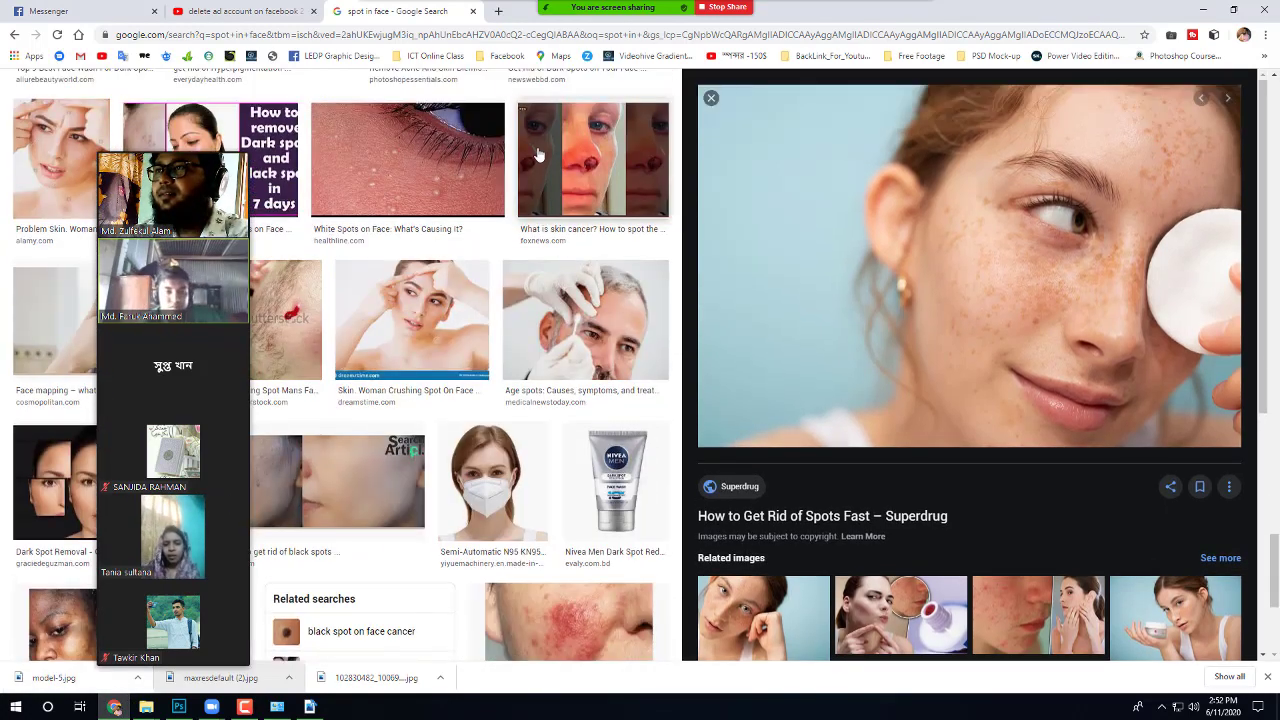
Step: Search Google Images for "boy" and look through the portrait photos
left_click(442, 33)
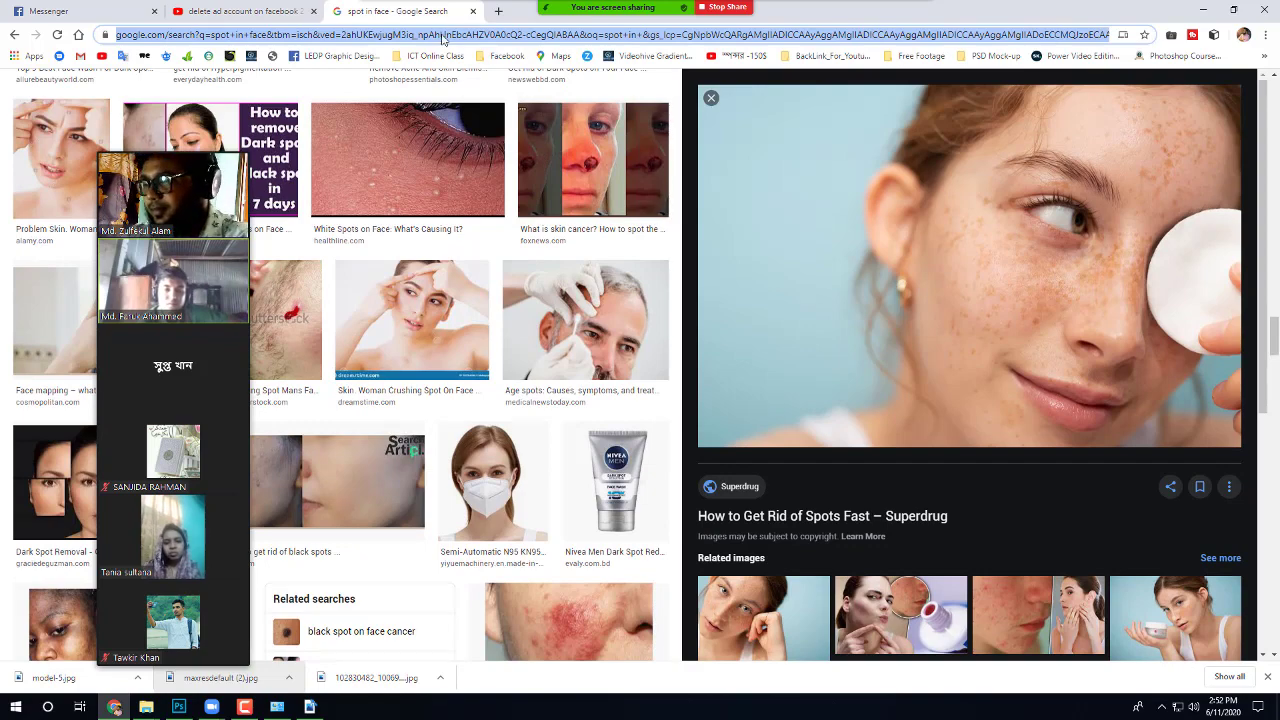
type("boy")
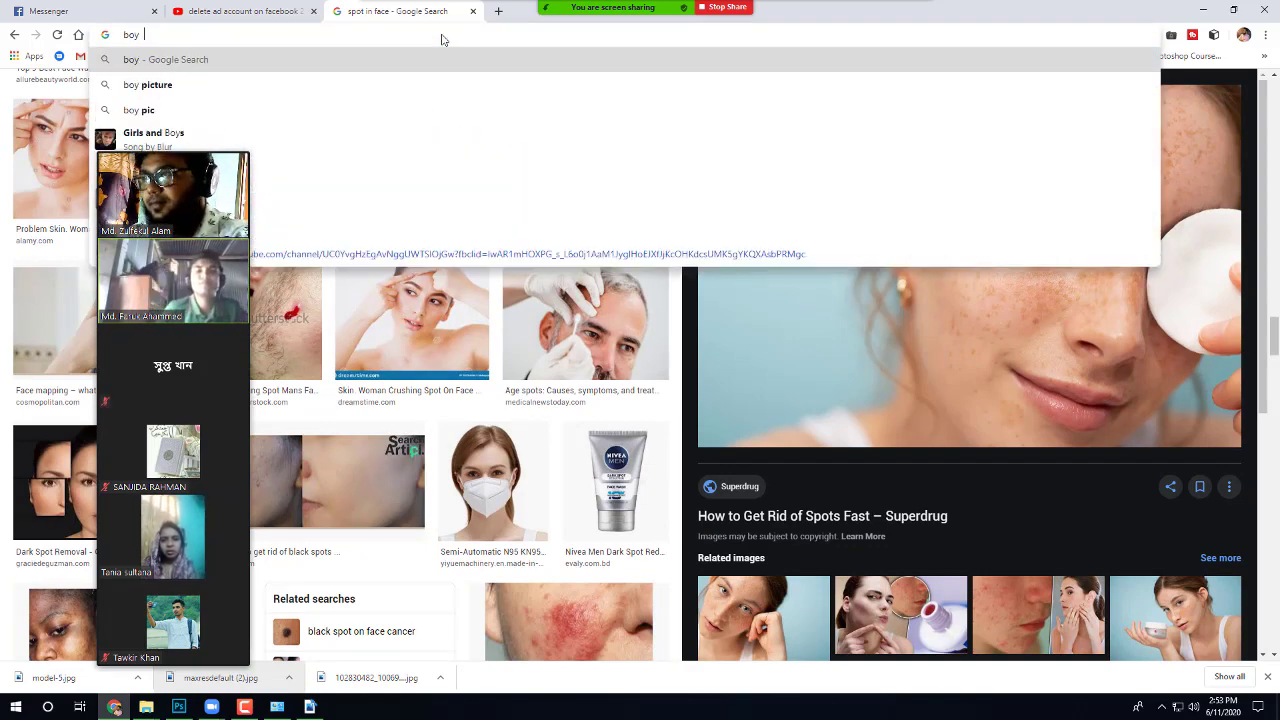
key("Return")
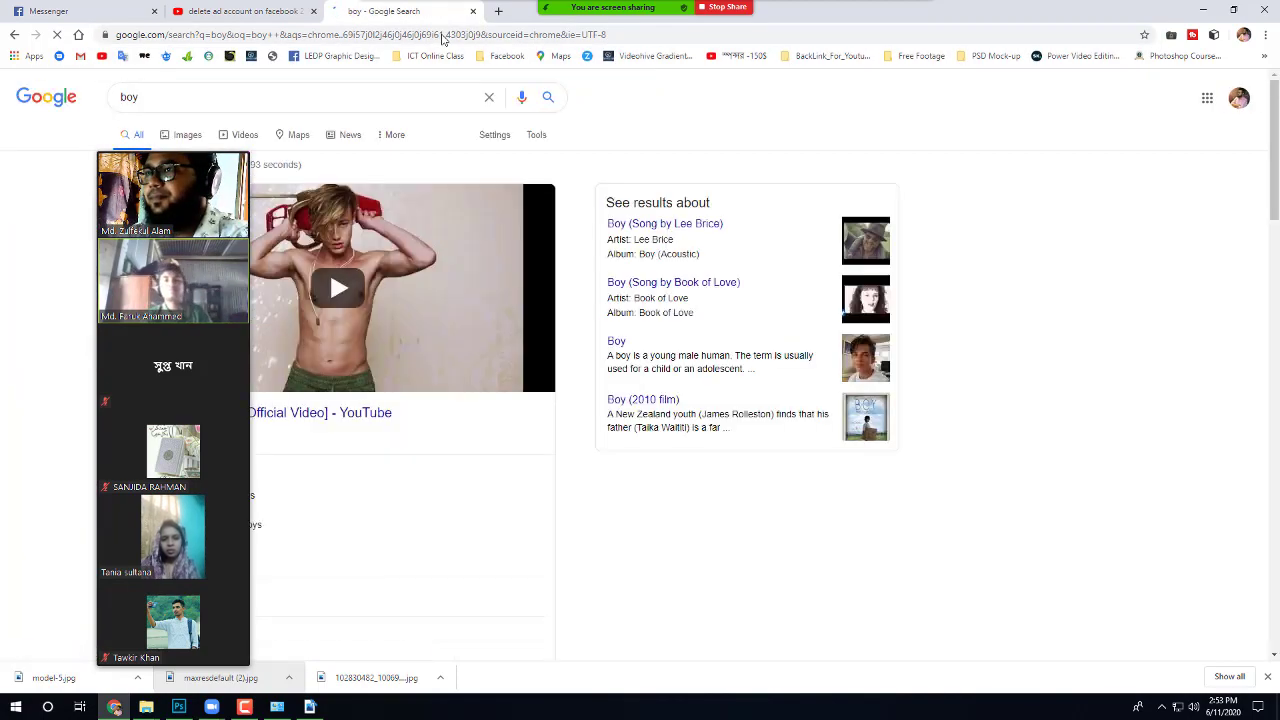
left_click(187, 135)
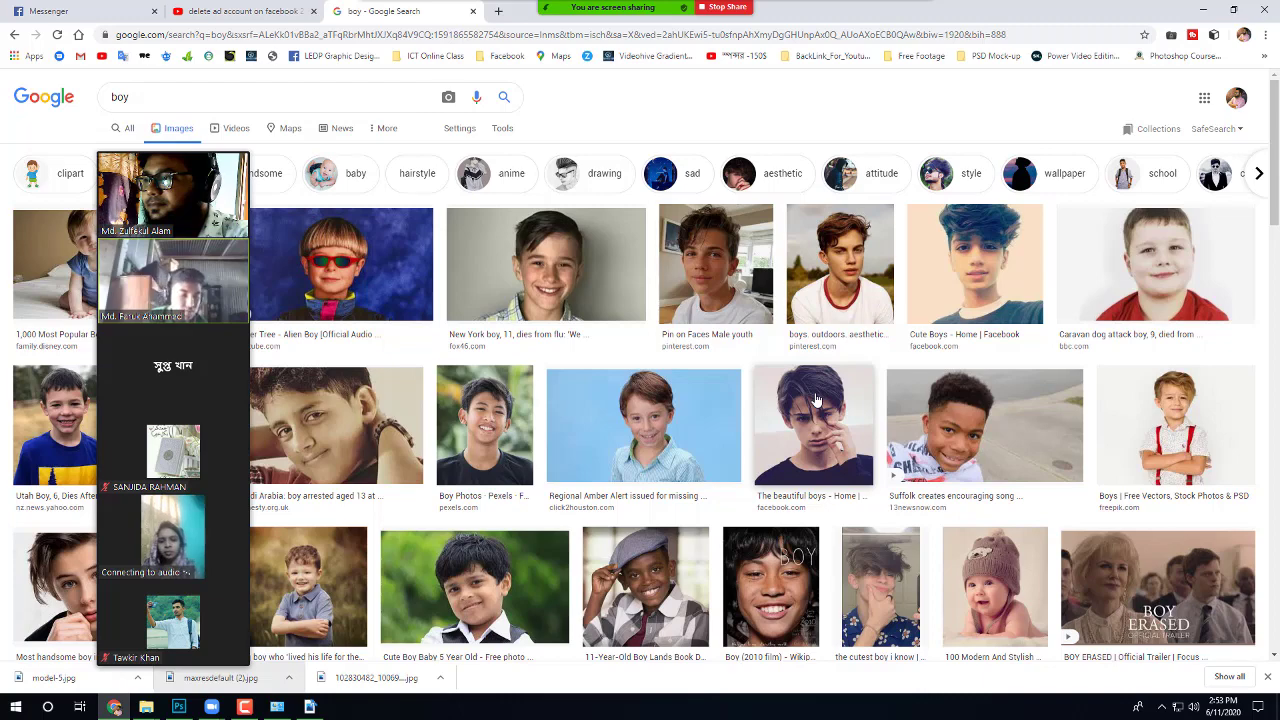
scroll(640, 560, "down", 2)
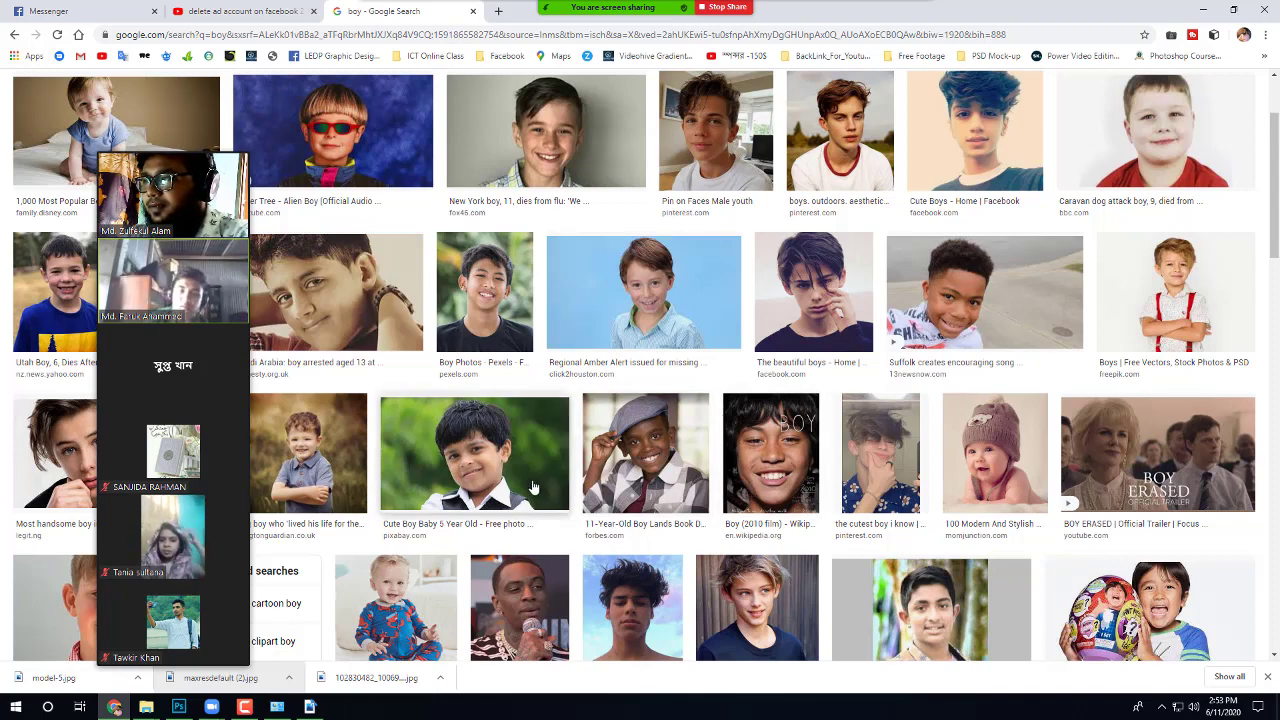
scroll(533, 487, "down", 3)
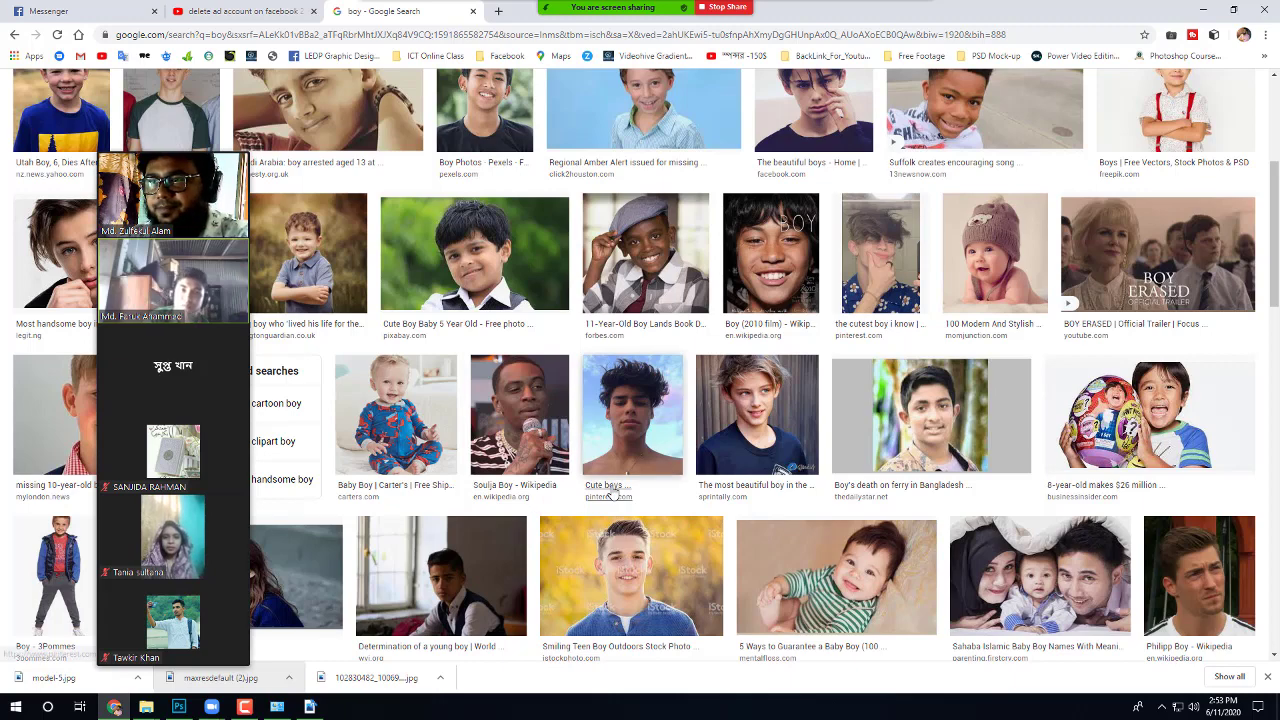
scroll(485, 490, "up", 3)
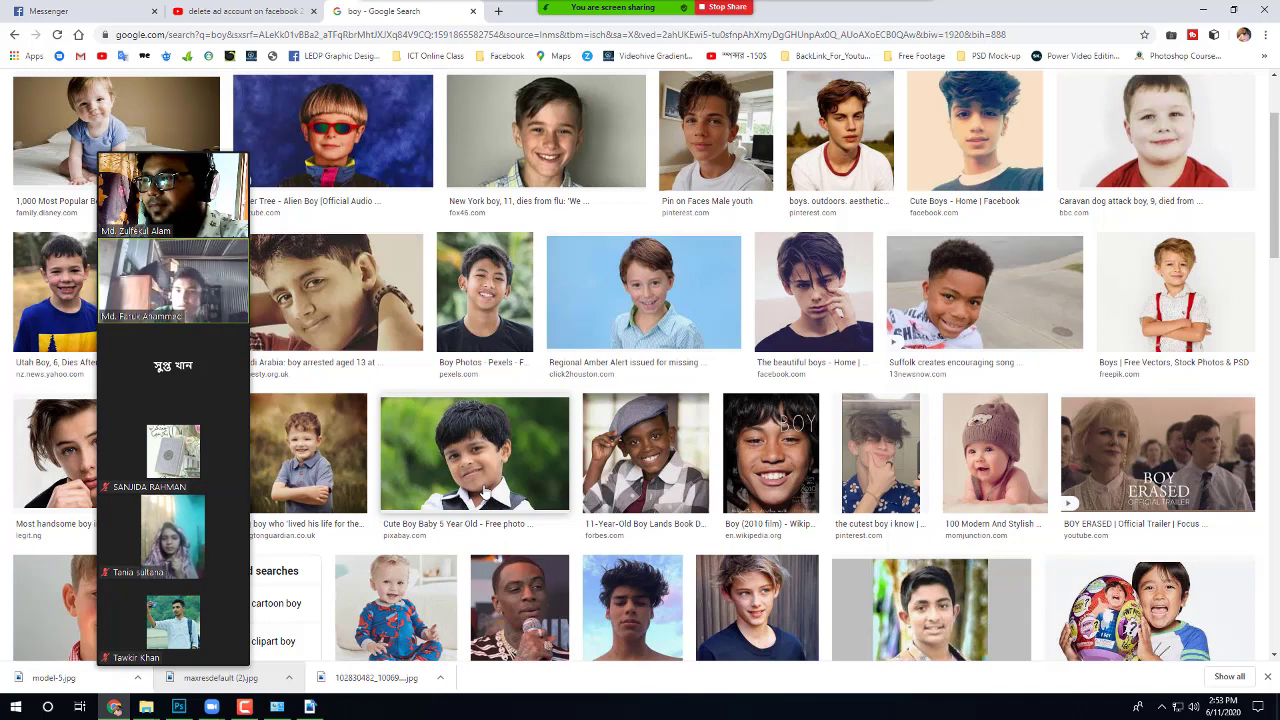
scroll(485, 490, "up", 2)
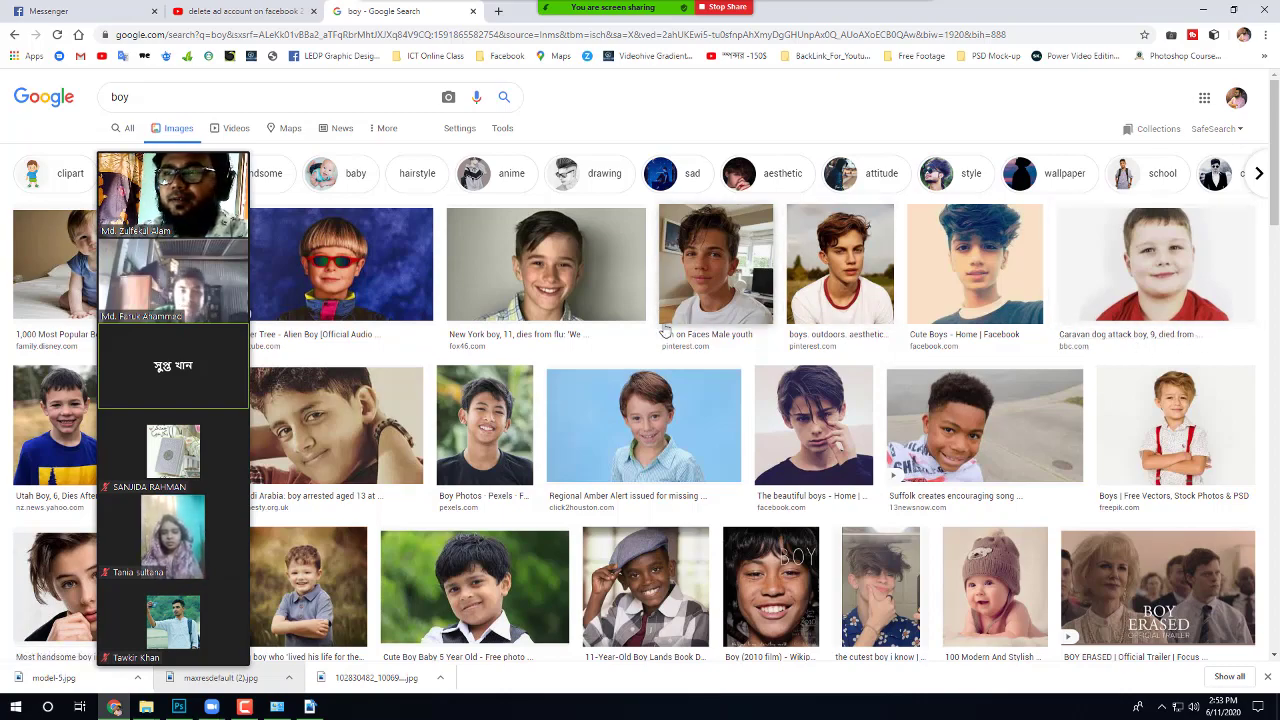
Step: Find the full-length photo of a boy in a beige kurta among the image results and save it to Downloads
scroll(716, 430, "down", 8)
scroll(716, 430, "down", 7)
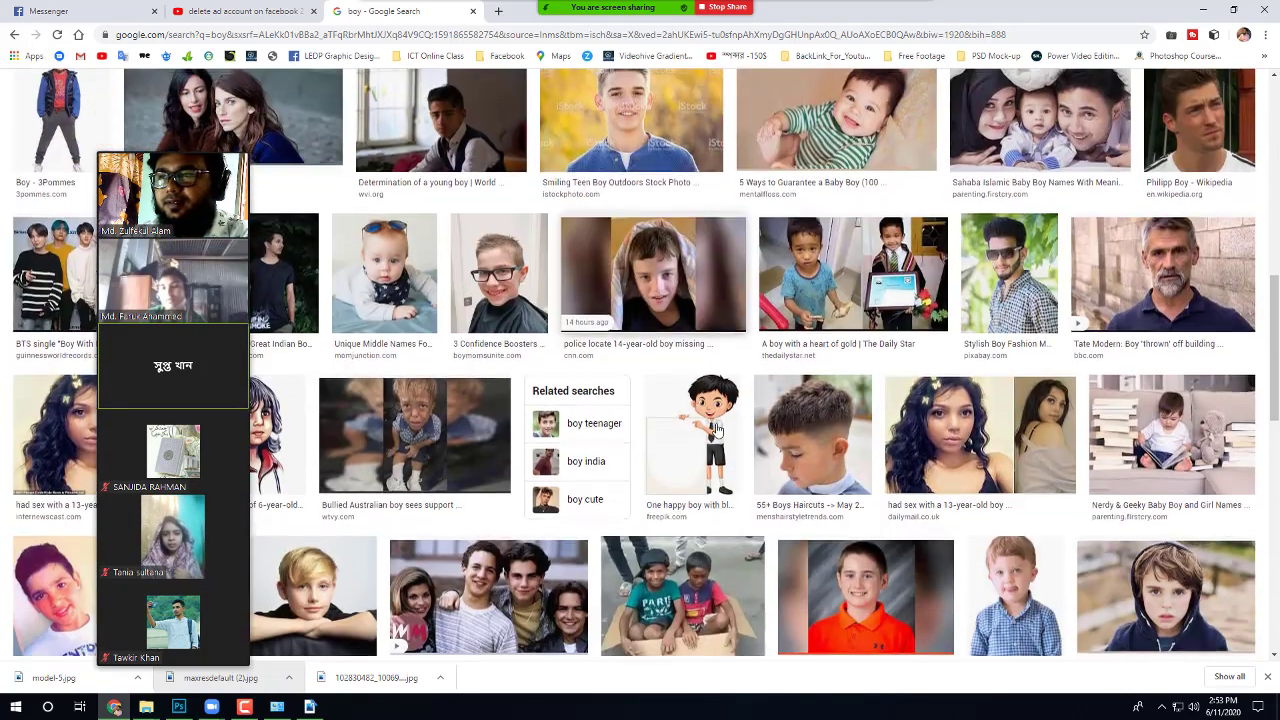
scroll(716, 430, "down", 5)
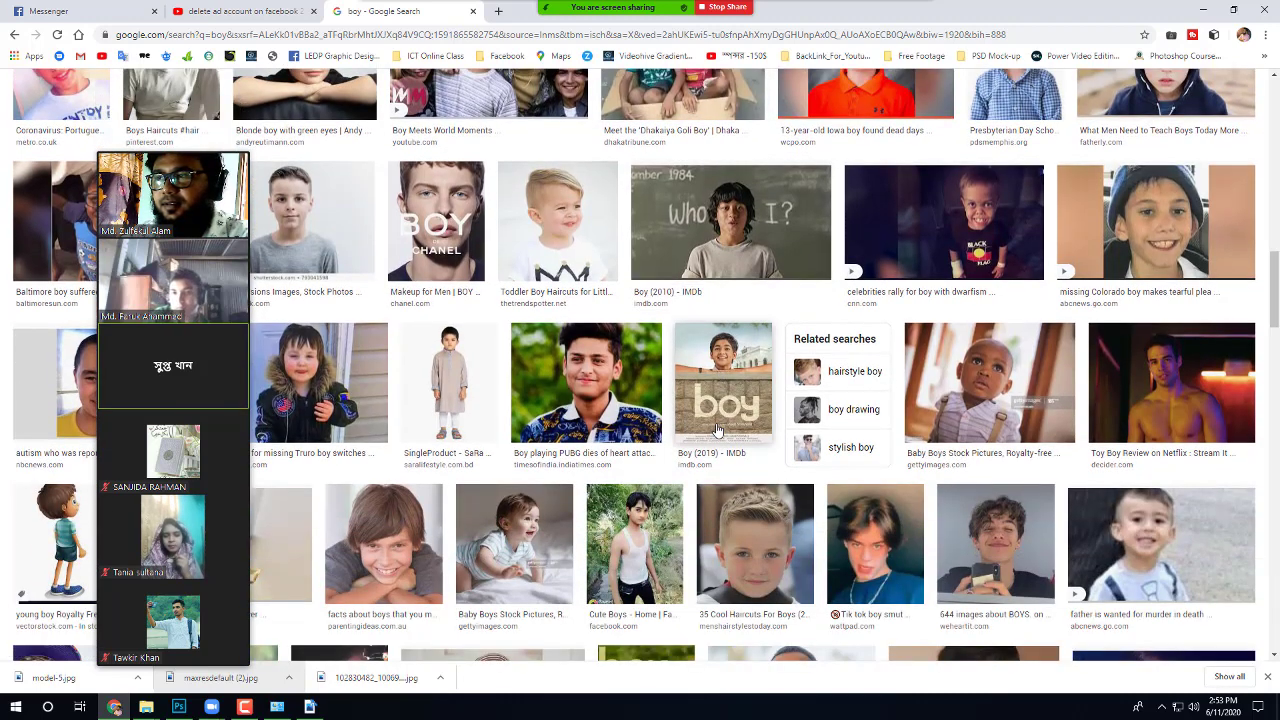
scroll(716, 430, "down", 1)
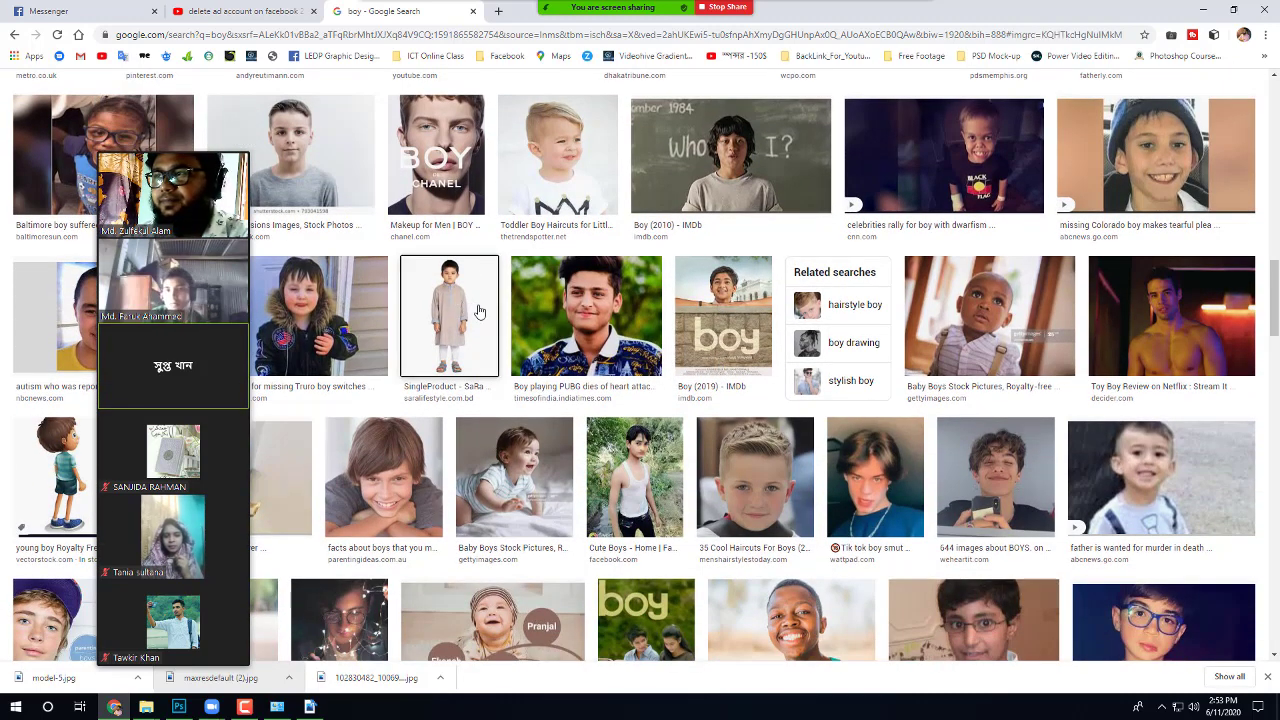
left_click(488, 357)
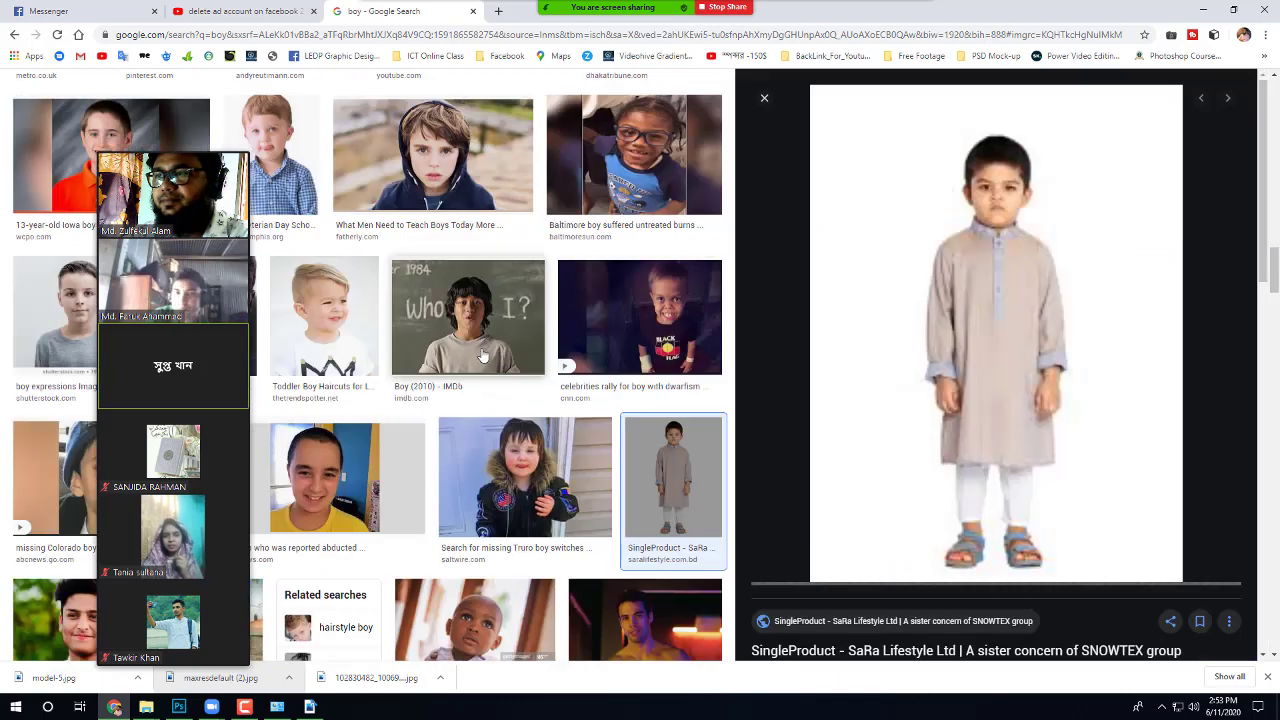
right_click(1042, 267)
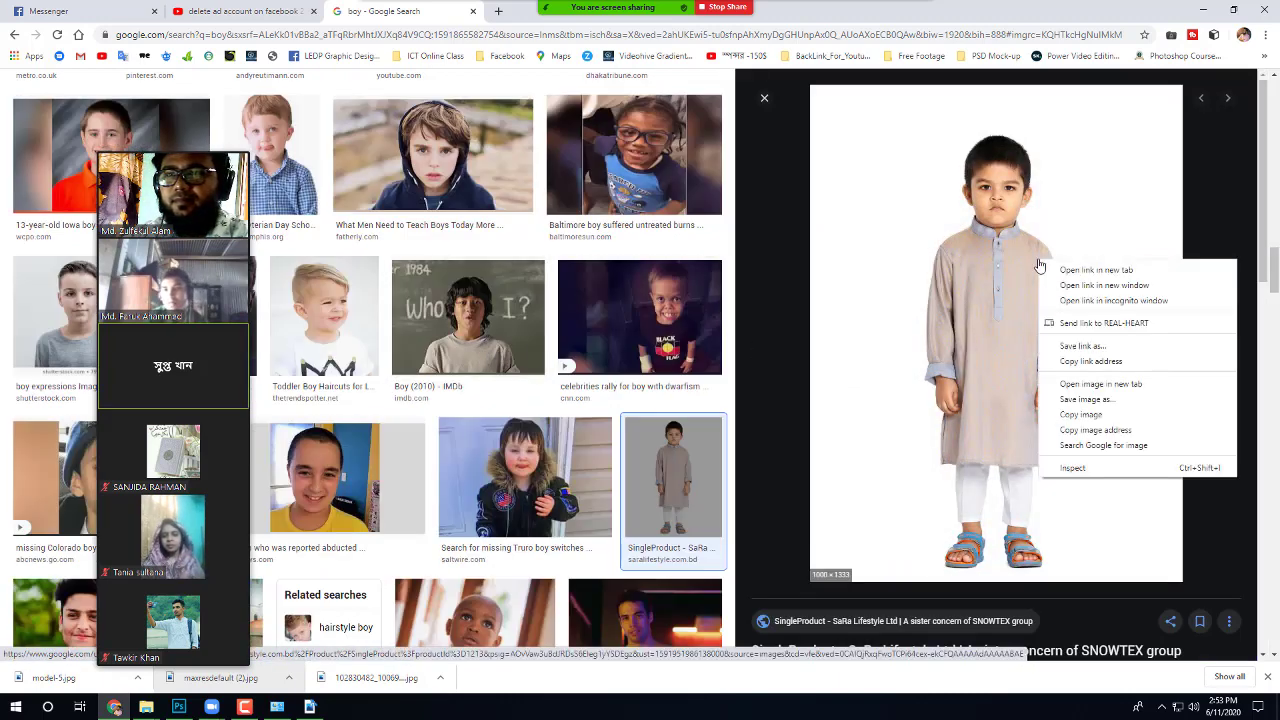
left_click(1097, 400)
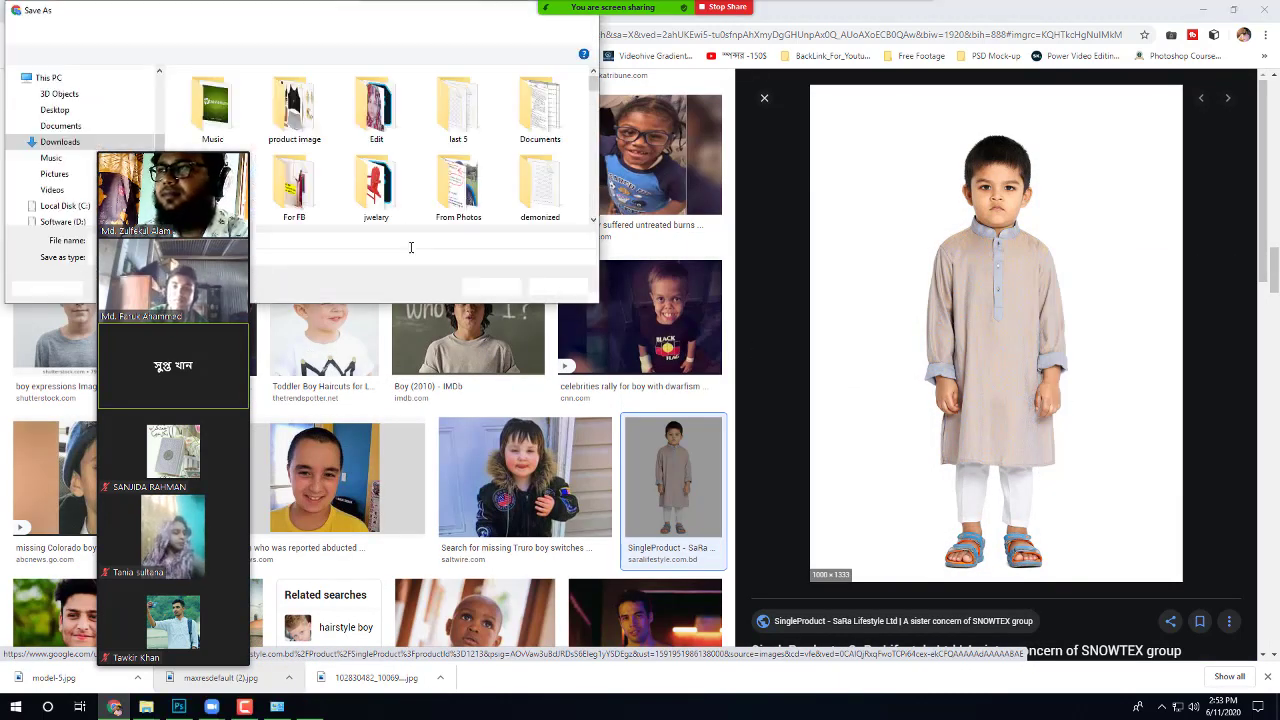
left_click(490, 287)
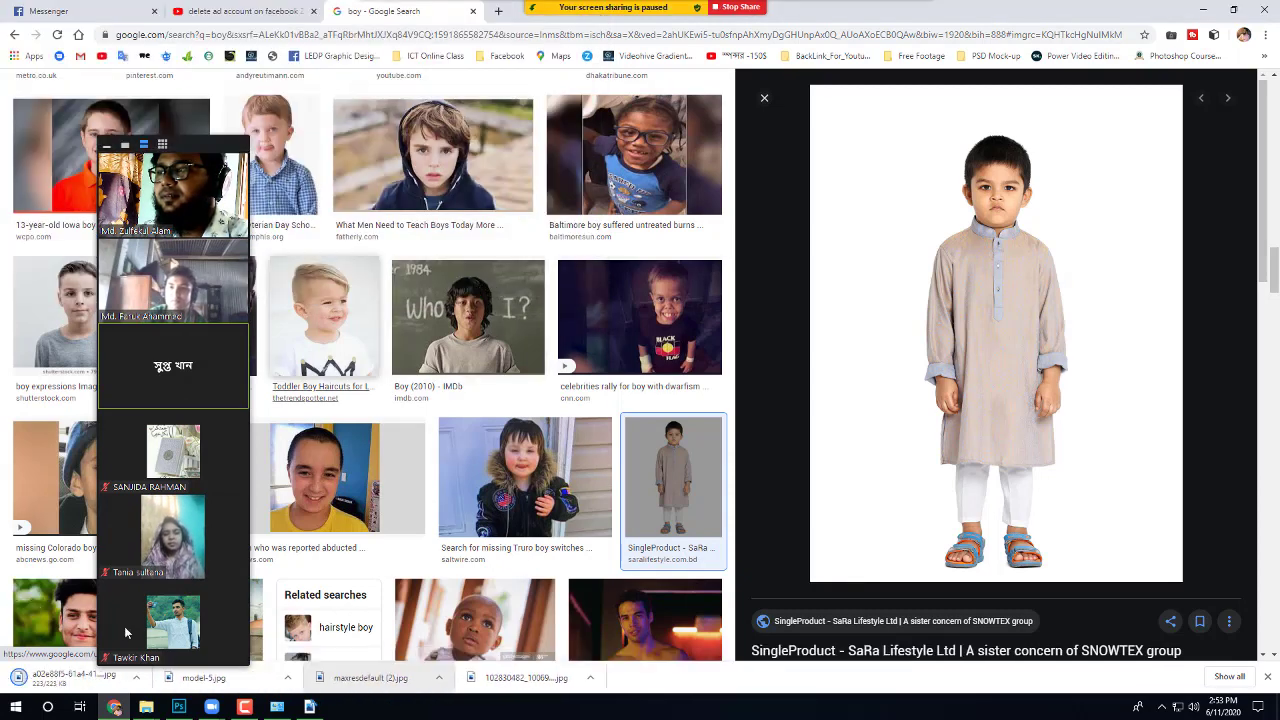
Step: Place the downloaded boy photo in the Photoshop document pritice1.psd and scale it up to the full canvas height
left_click_drag(60, 677, 604, 400)
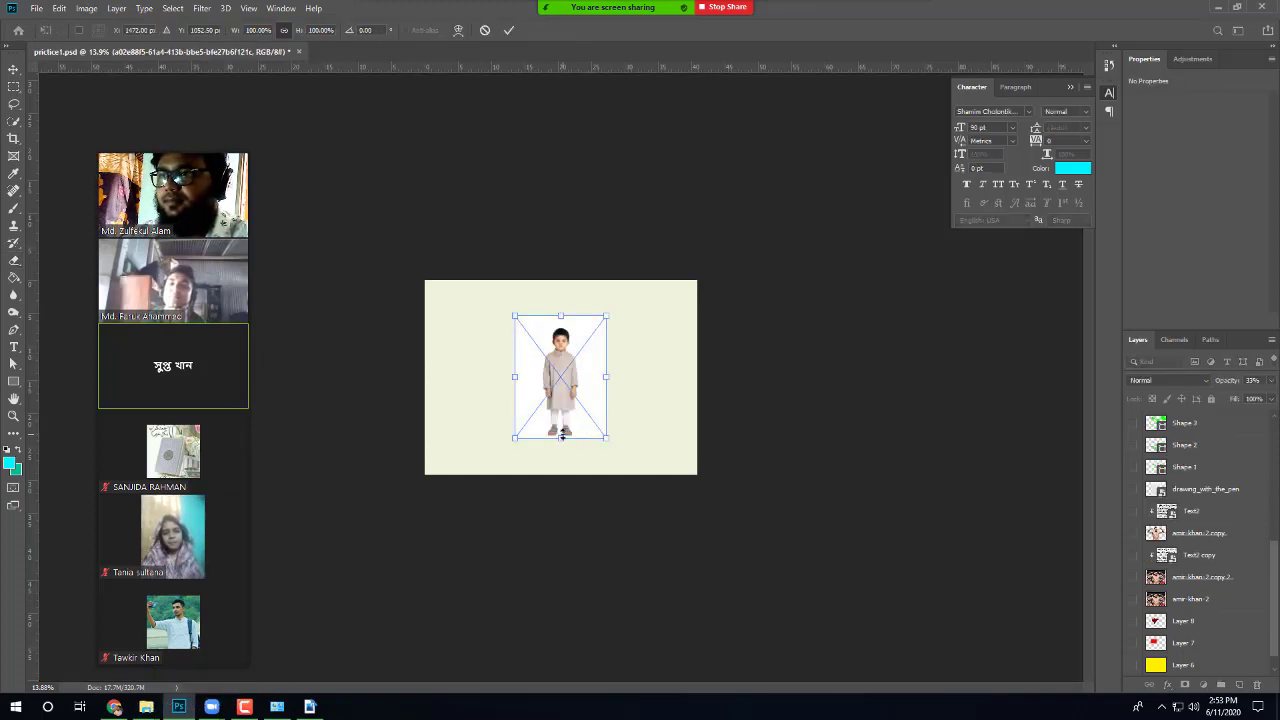
left_click_drag(561, 437, 565, 476)
key("Return")
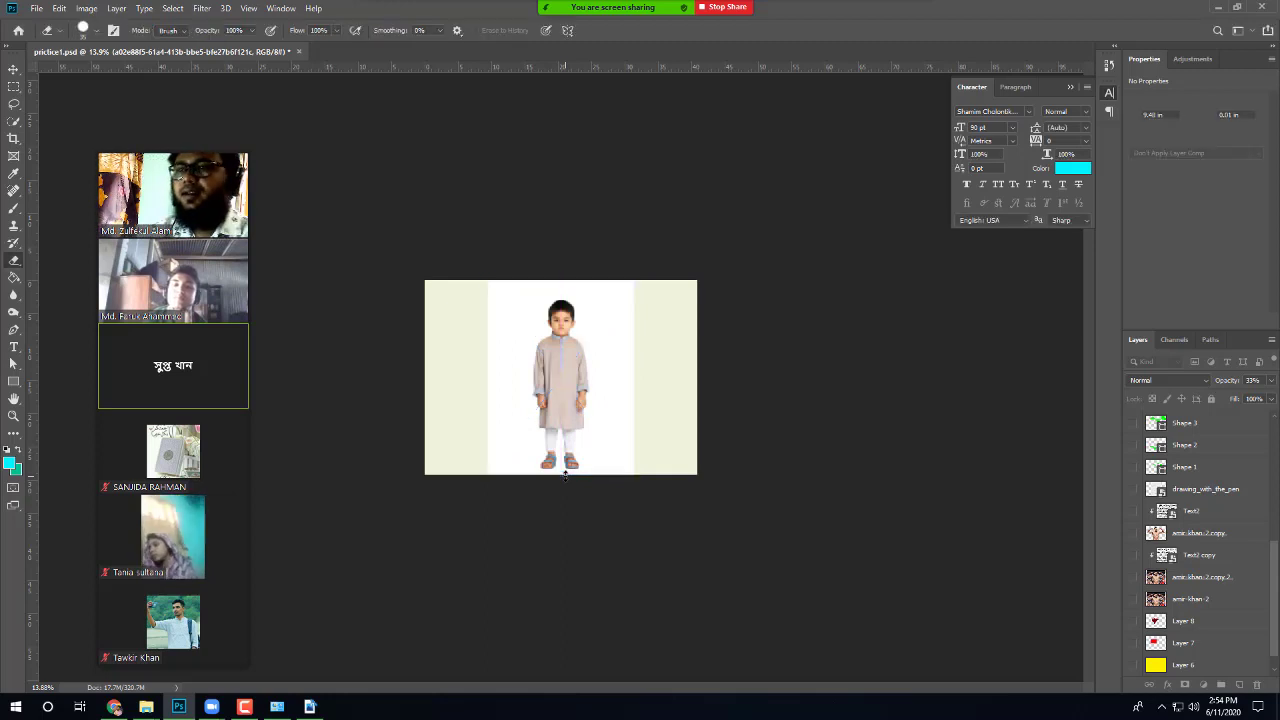
Step: Select the boy's clothes and legs with Quick Selection, adding the sandals and subtracting the white gap between the legs
scroll(557, 350, "up", 4)
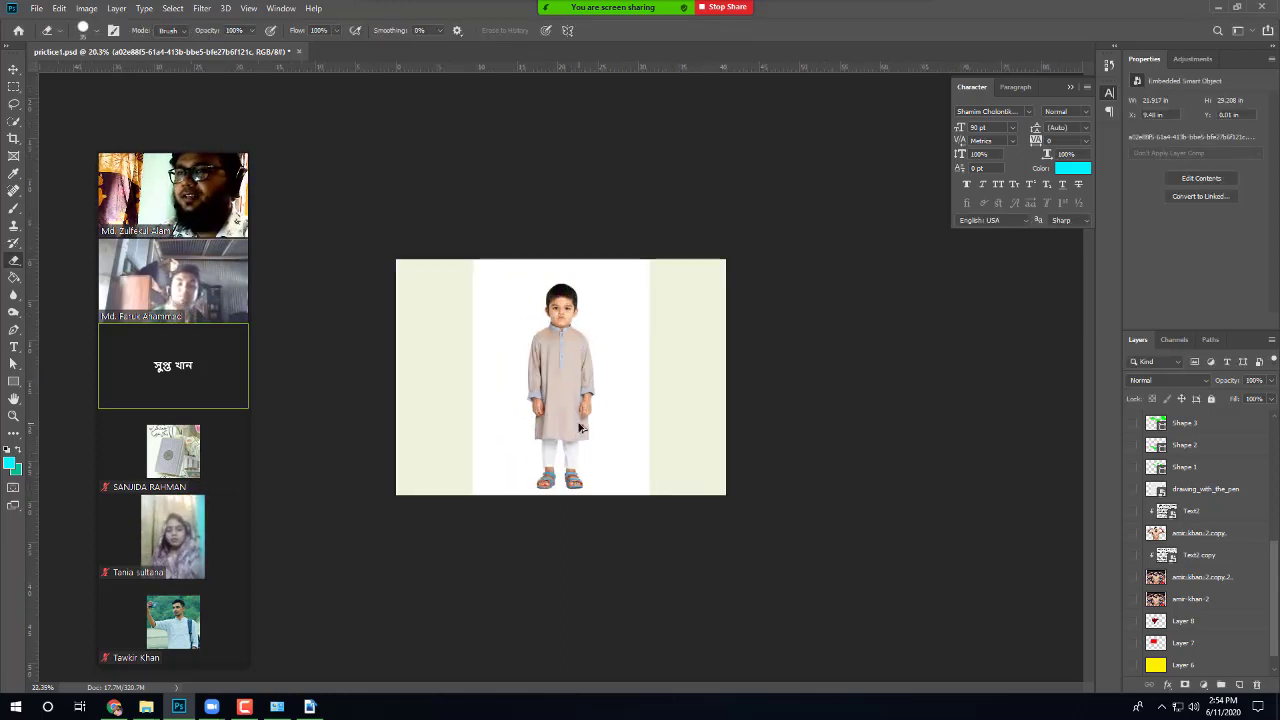
left_click(14, 121)
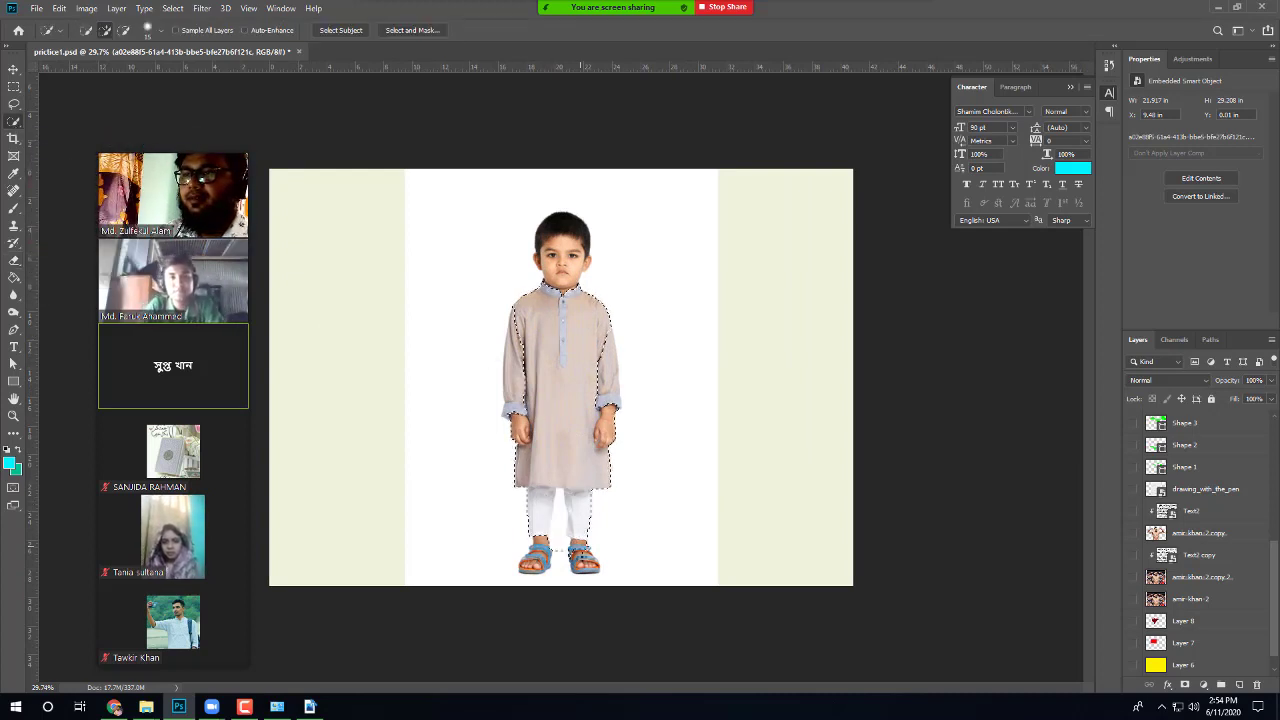
scroll(591, 565, "up", 6)
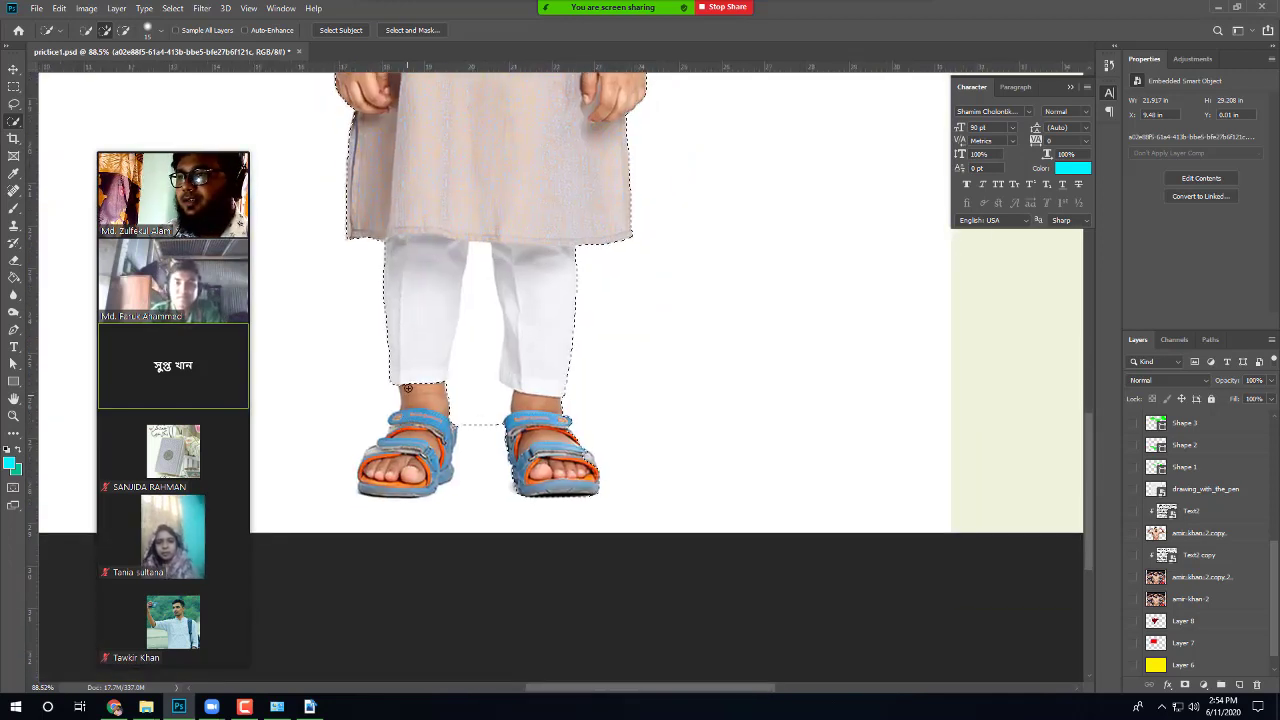
left_click(397, 466)
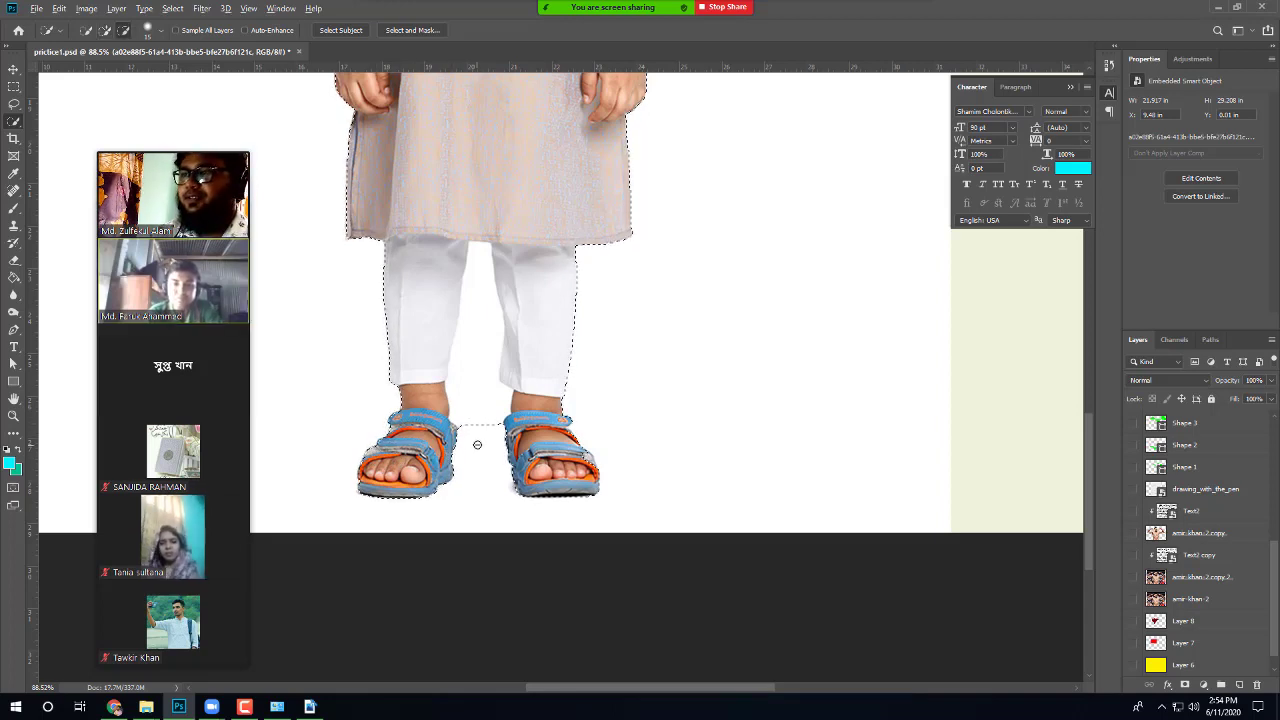
mouse_move(474, 443)
left_mouse_down()
mouse_move(478, 281)
mouse_move(531, 413)
mouse_move(541, 660)
left_mouse_up()
key("ctrl+d")
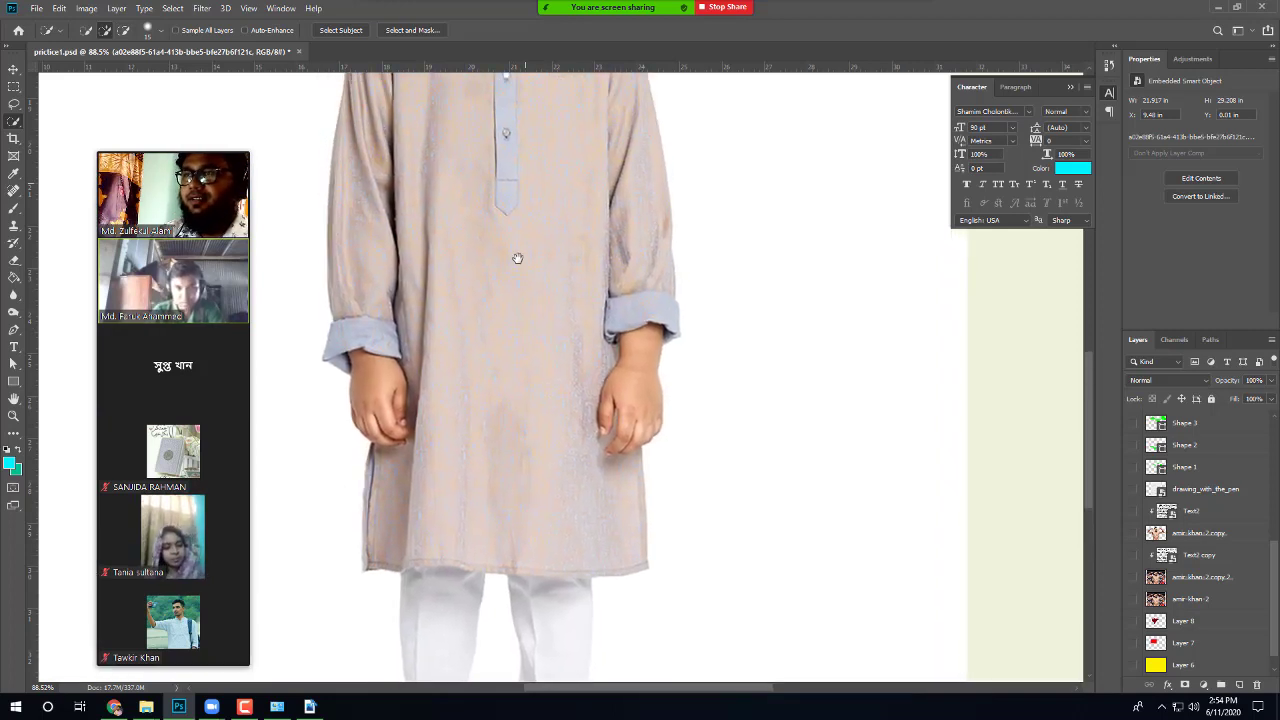
Step: Extend the selection over both sleeves and the head, and add a layer mask that hides the photo's white background
left_click_drag(517, 257, 545, 415)
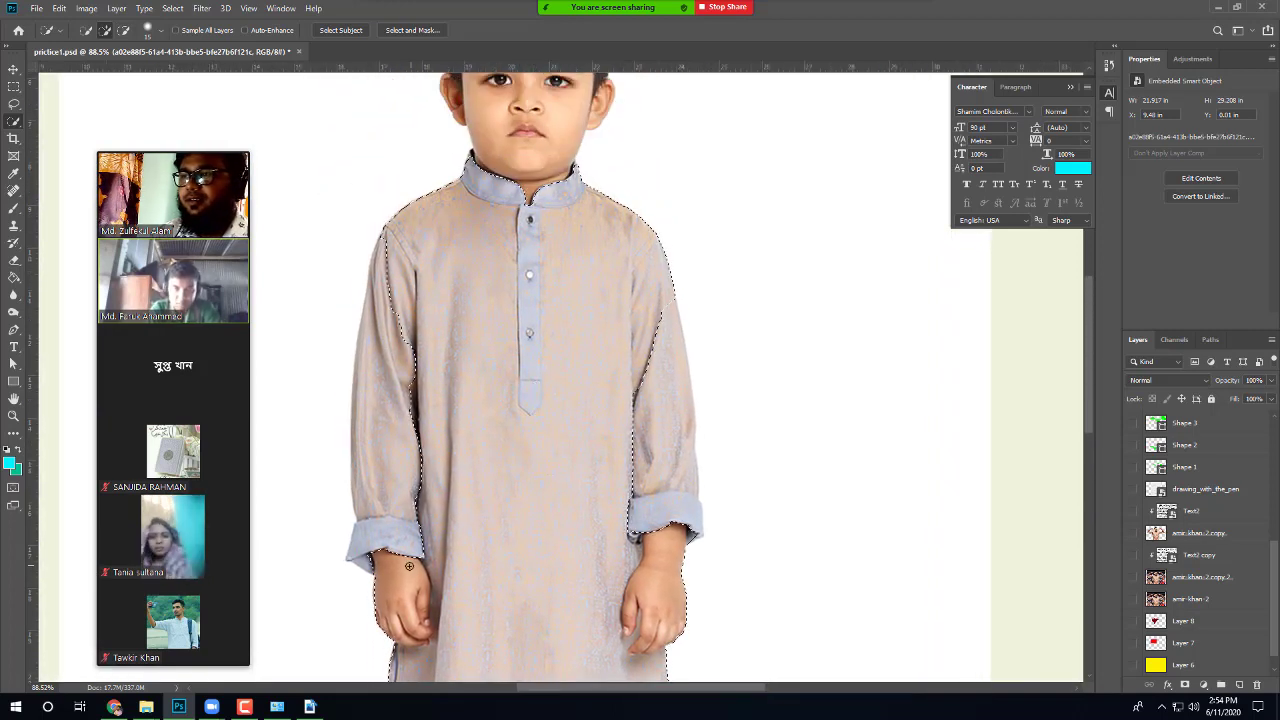
left_click(375, 415)
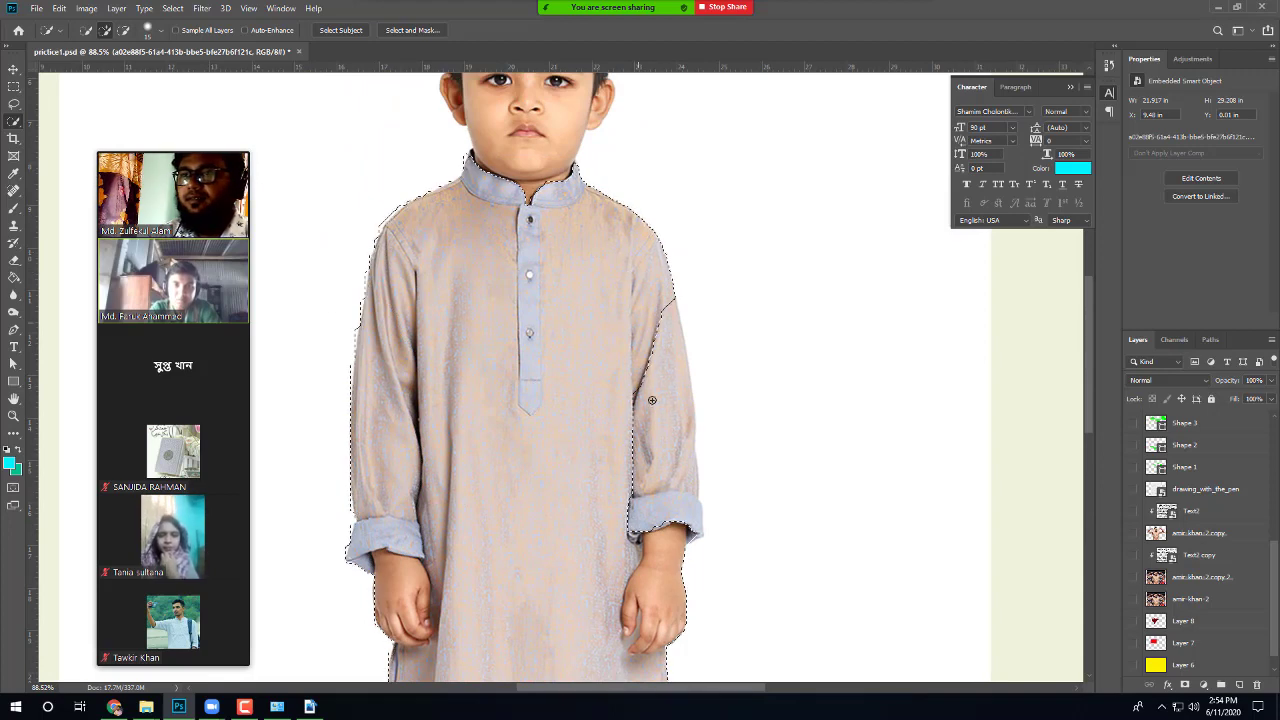
left_click_drag(670, 306, 662, 439)
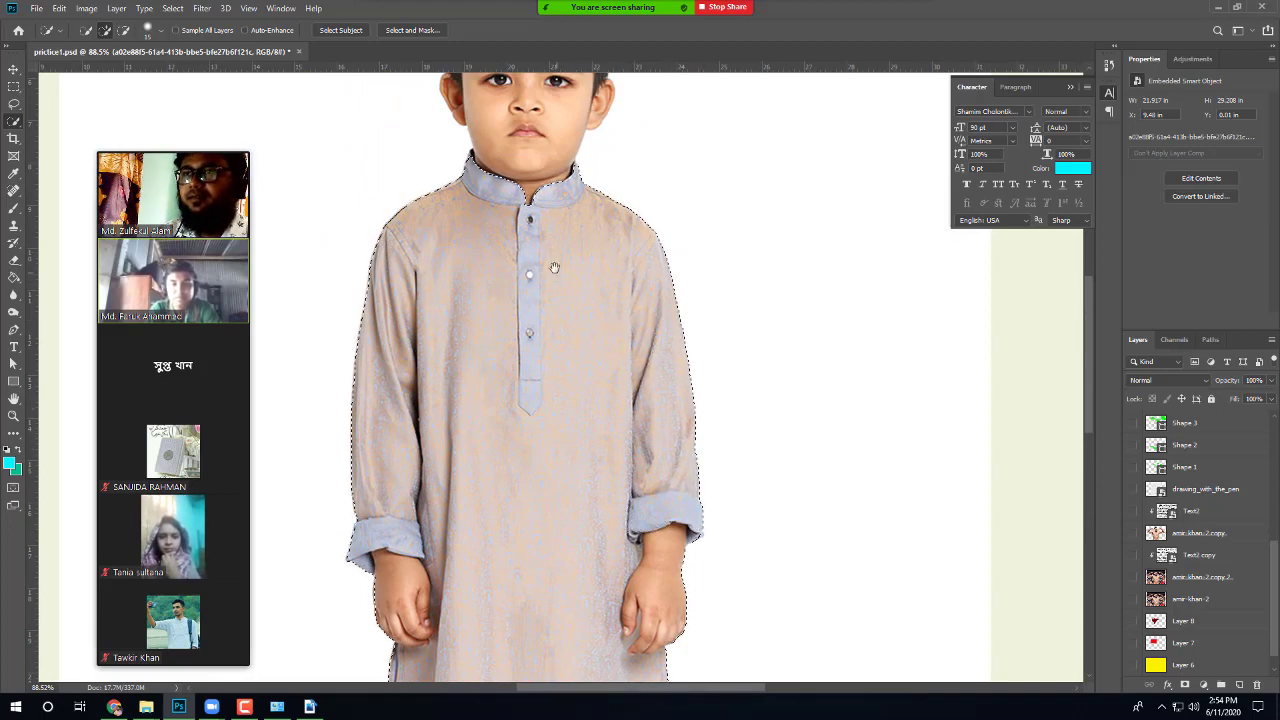
left_click_drag(551, 263, 551, 541)
left_click_drag(529, 488, 508, 299)
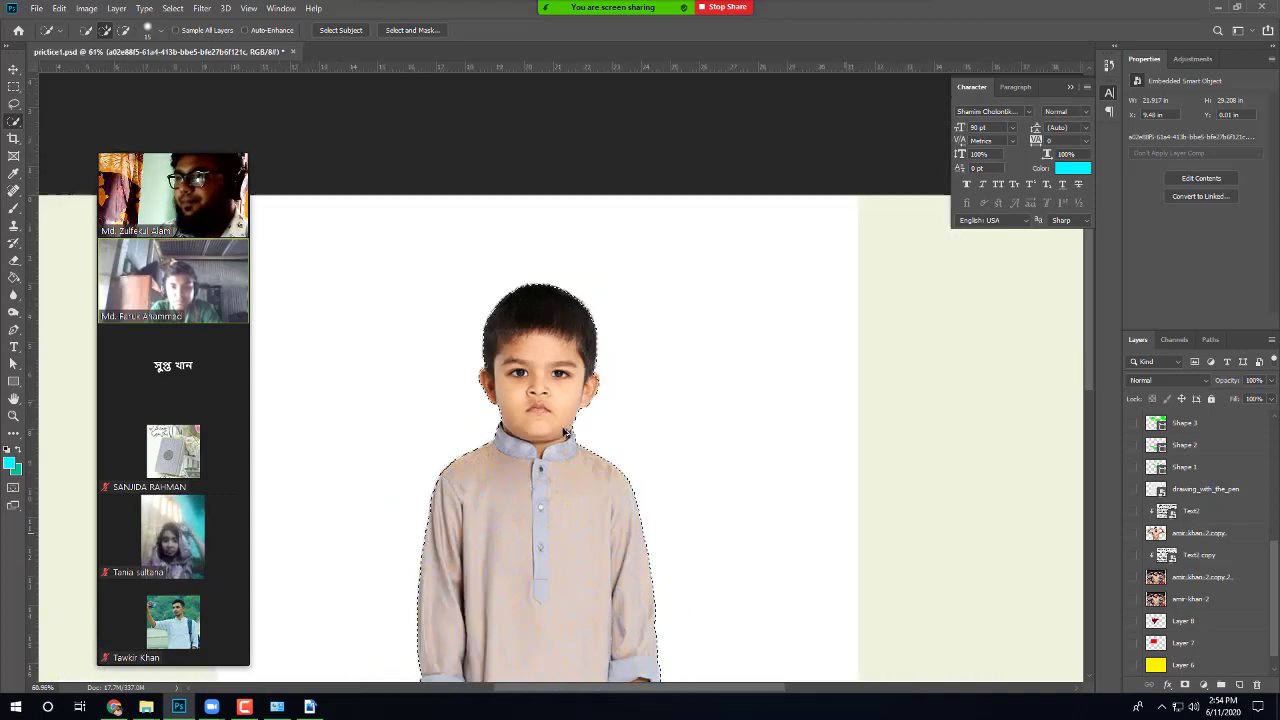
scroll(610, 420, "down", 2)
scroll(620, 411, "down", 3)
scroll(605, 465, "down", 2)
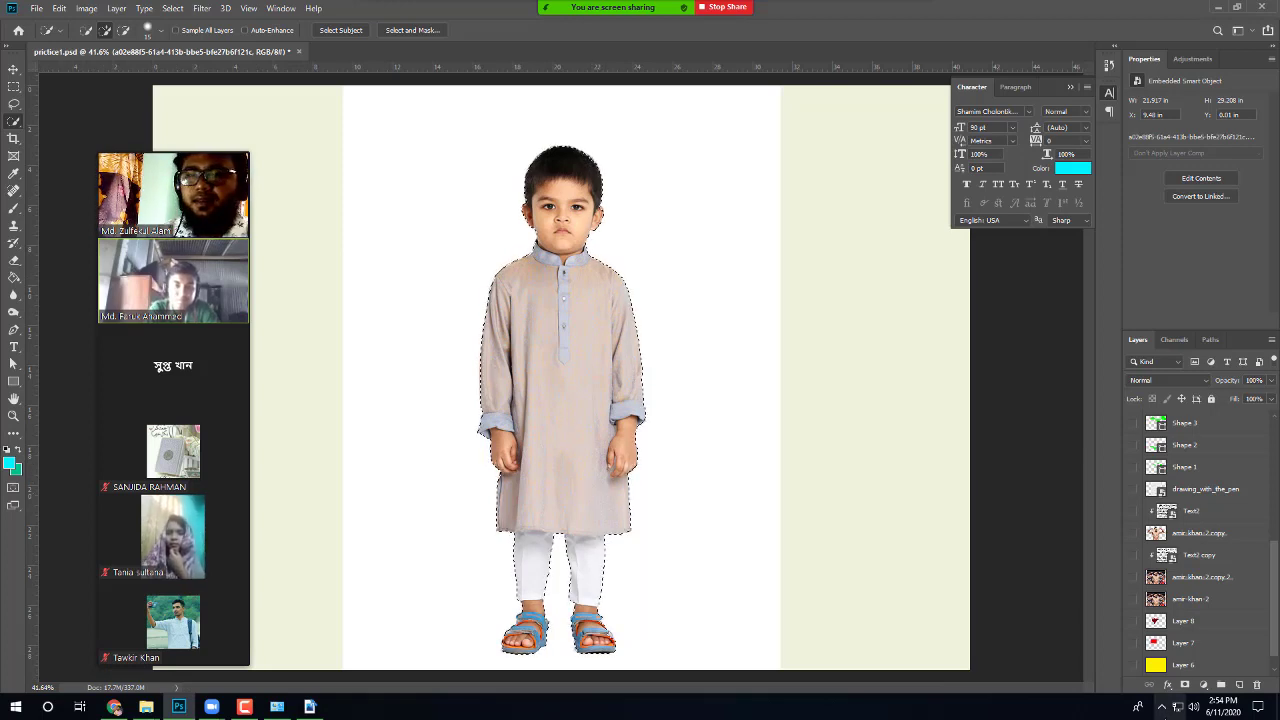
left_click(1186, 686)
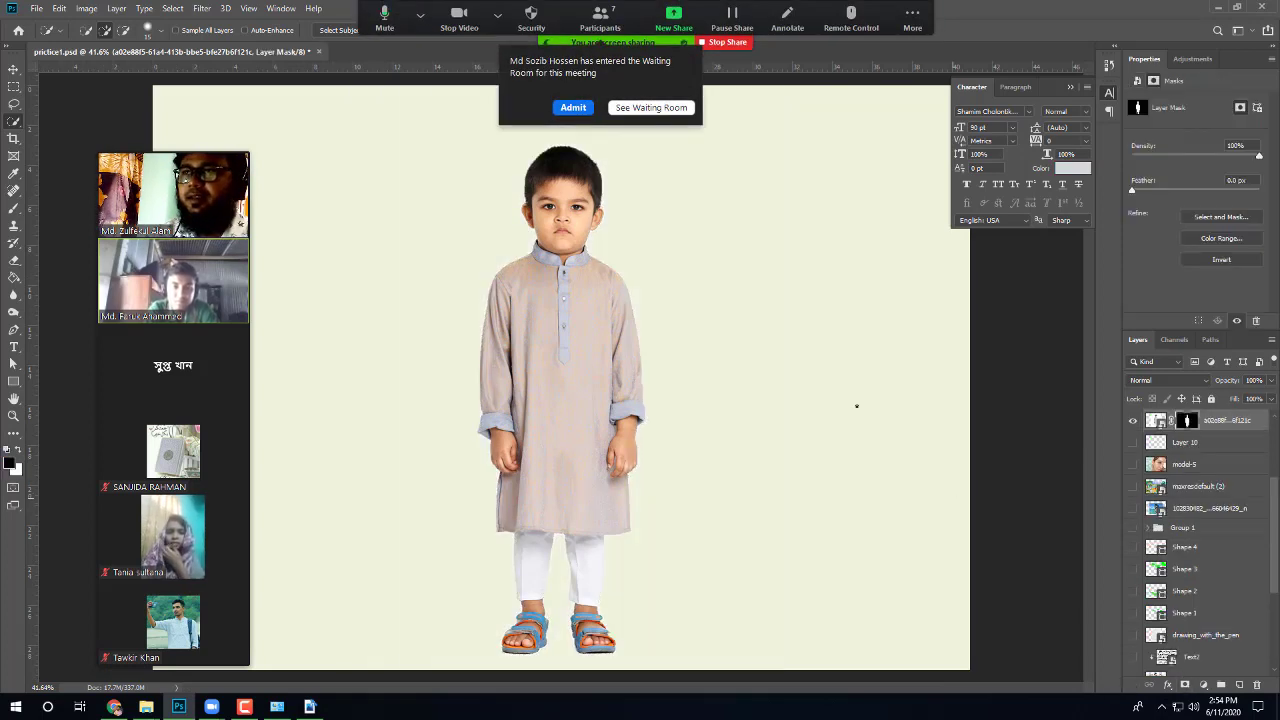
Step: Admit the waiting participant to the Zoom meeting and move the masked boy layer to the top of the layer stack
left_click(582, 107)
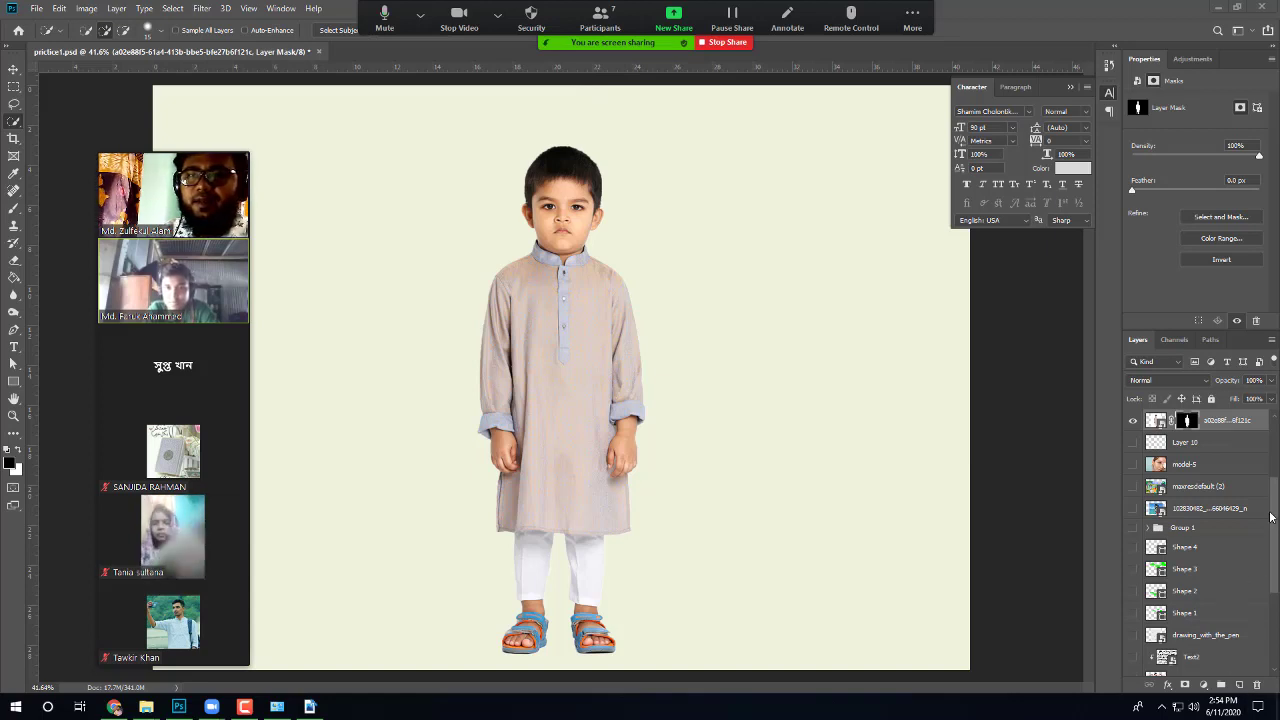
mouse_move(1271, 516)
left_mouse_down()
mouse_move(1273, 553)
mouse_move(1275, 498)
left_mouse_up()
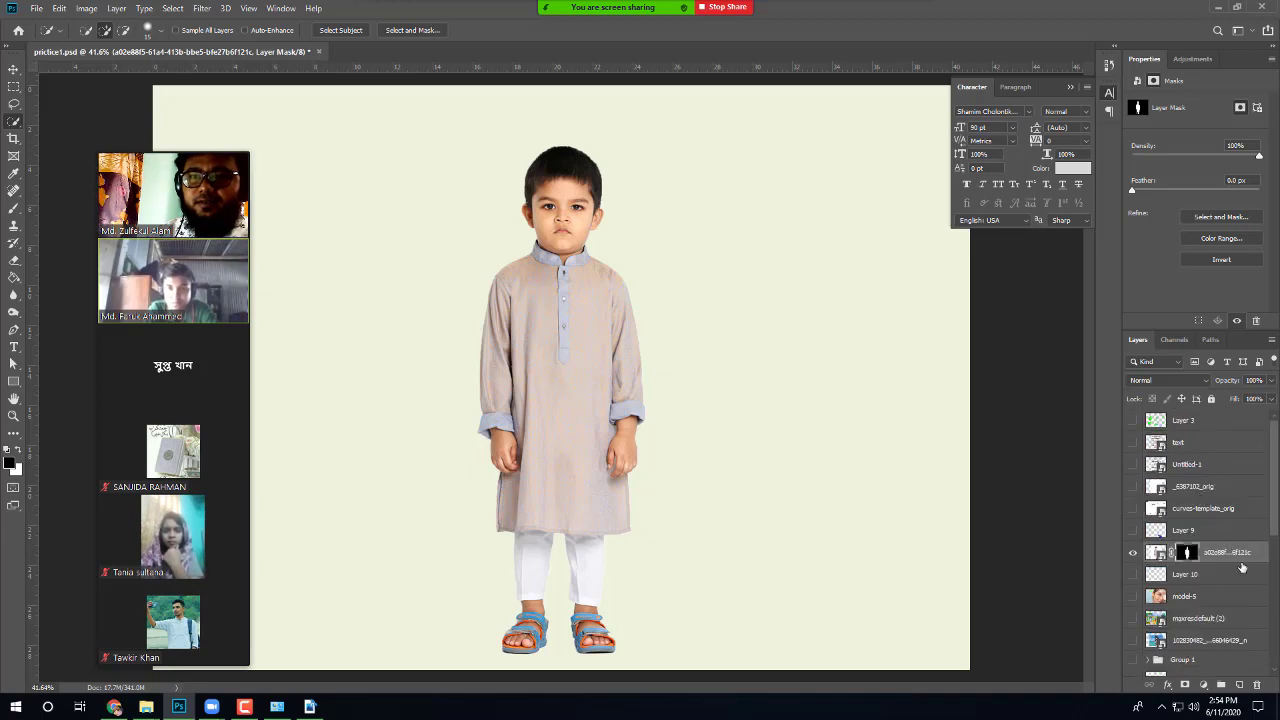
left_click_drag(1240, 552, 1209, 418)
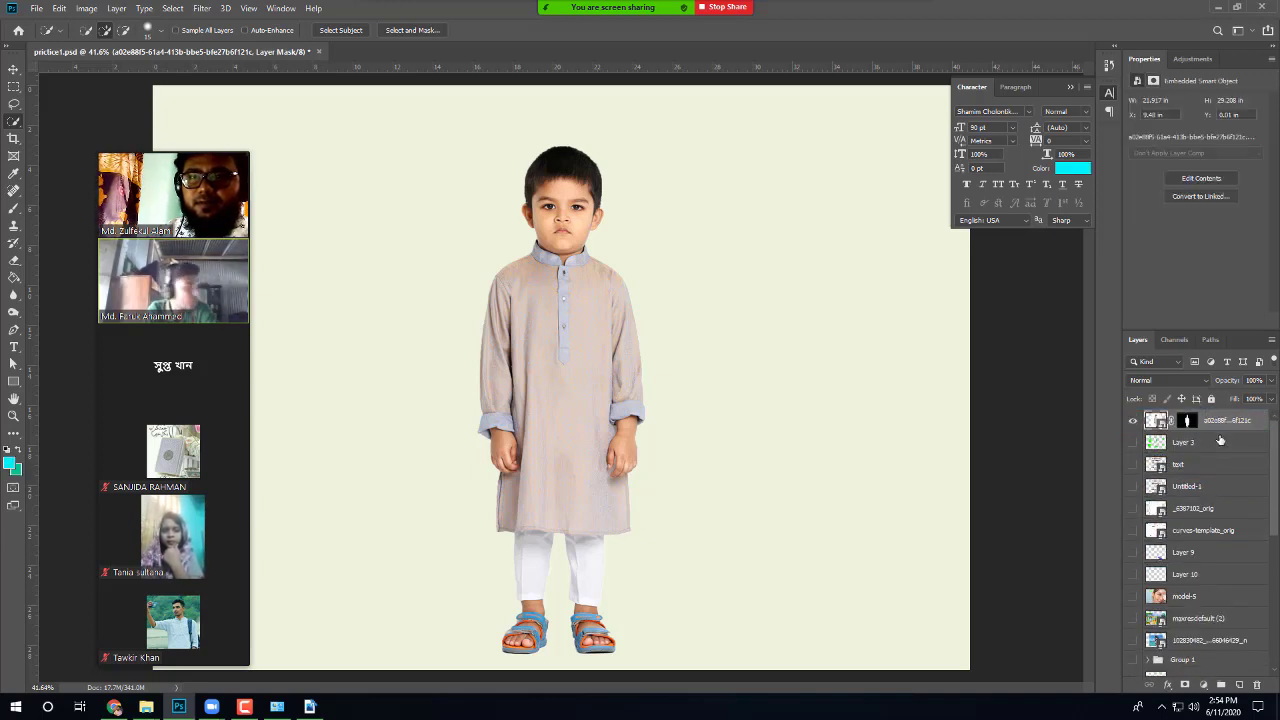
Step: Add a new layer directly below the boy layer, fill it with the green background colour, and save the document
left_click(1225, 443)
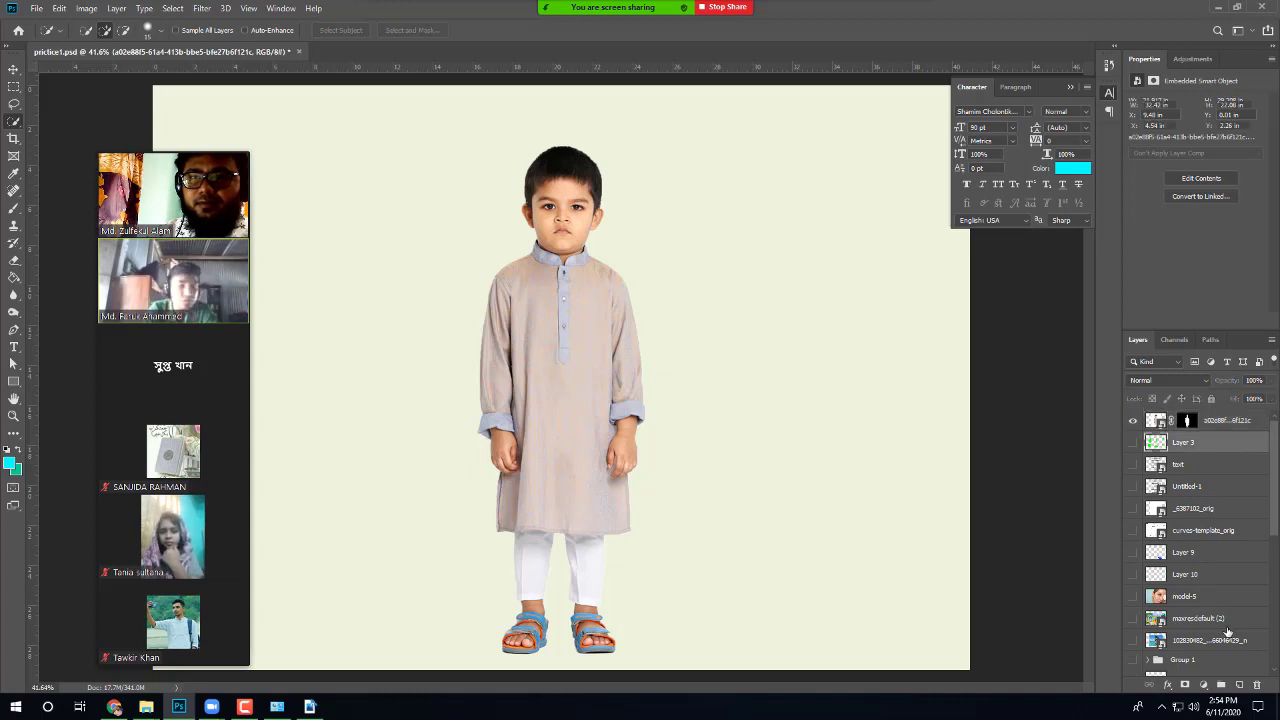
left_click(1241, 686)
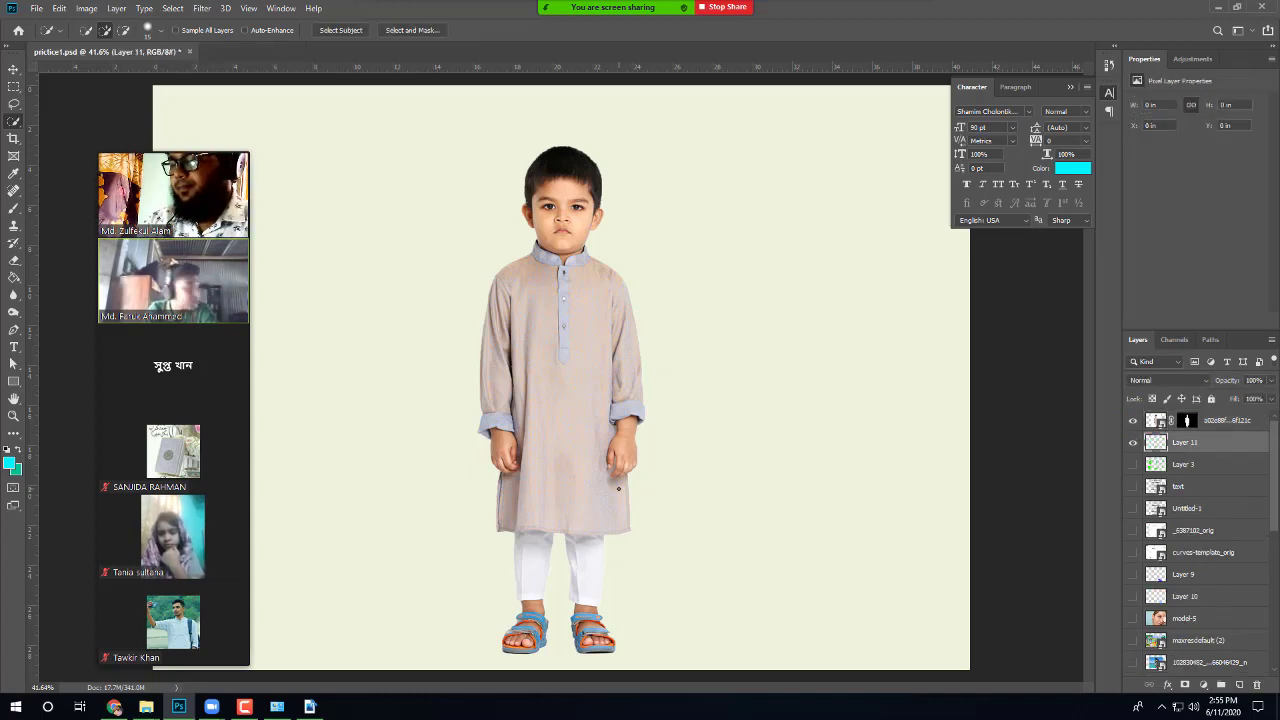
key("alt+BackSpace")
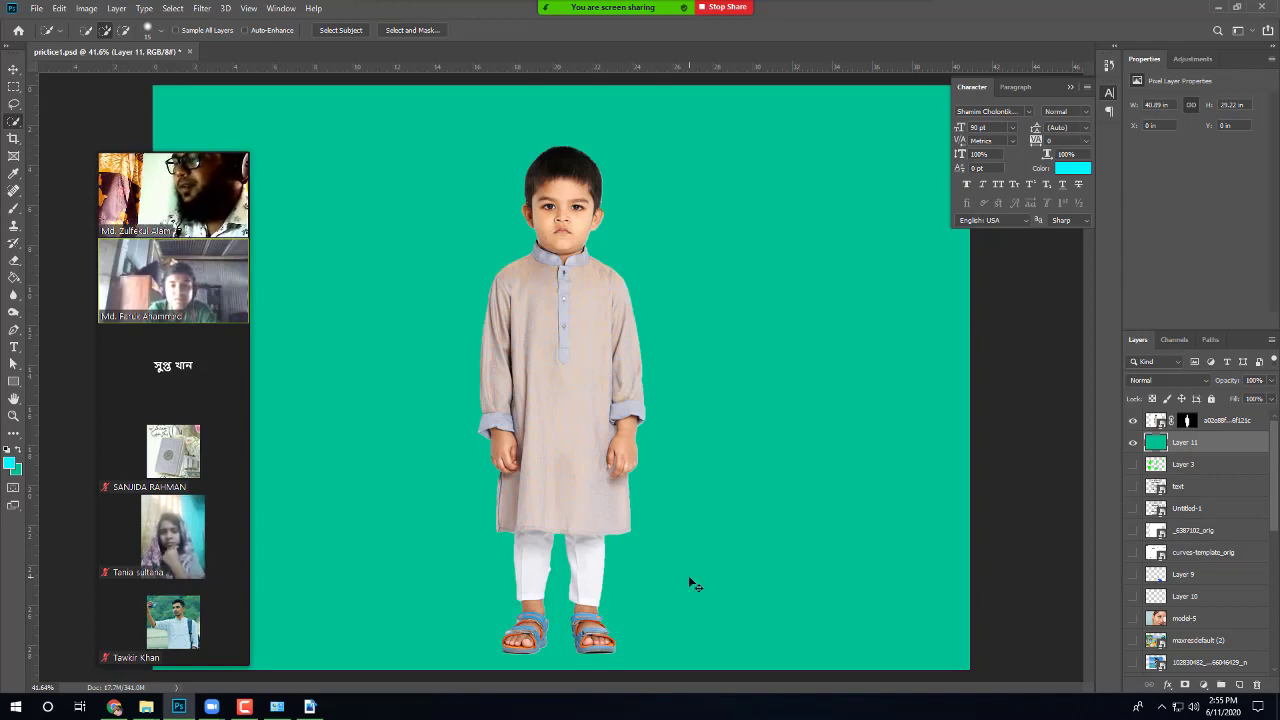
key("ctrl+s")
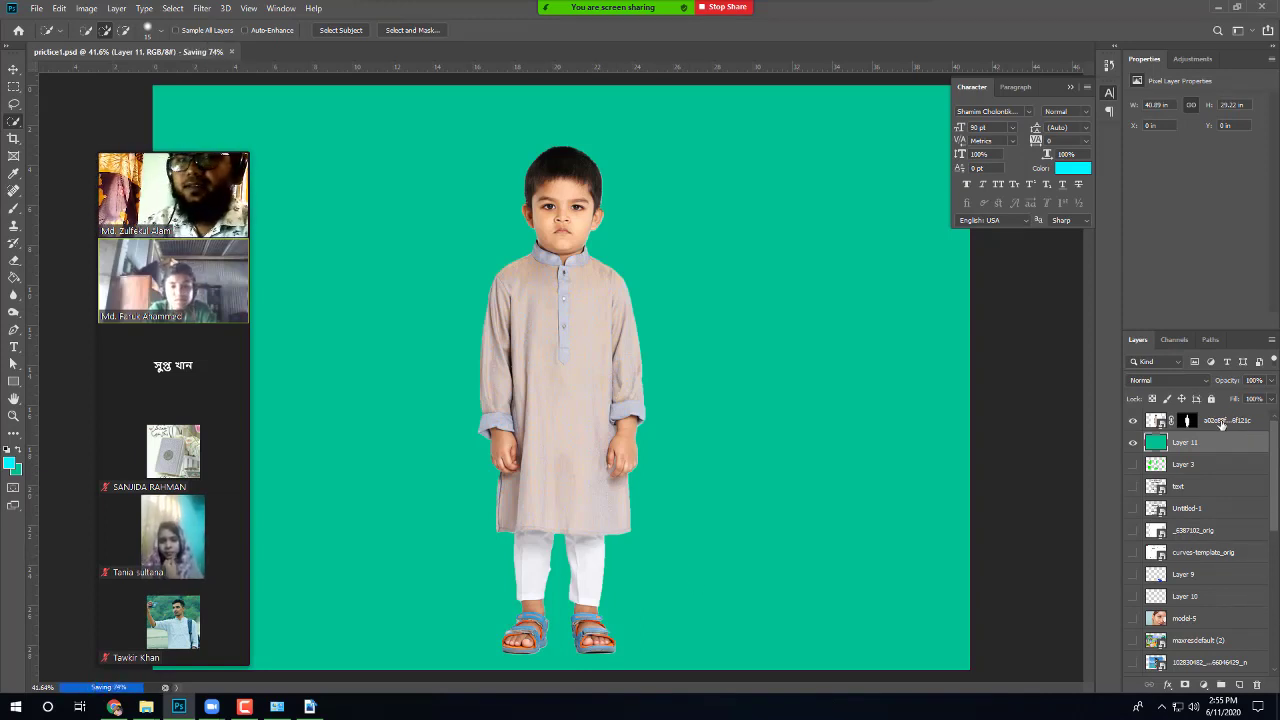
Step: Load the boy layer's mask as a selection with Add Mask To Selection
left_click(1220, 423)
right_click(1211, 421)
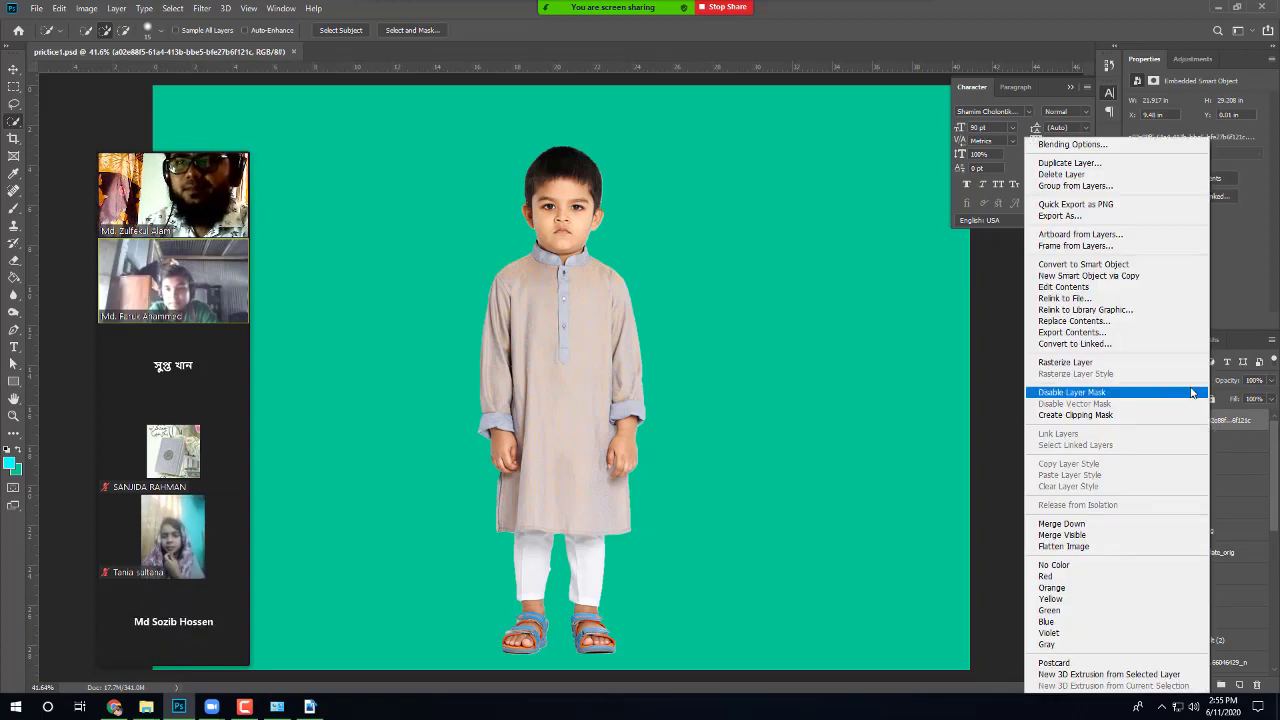
left_click(1232, 420)
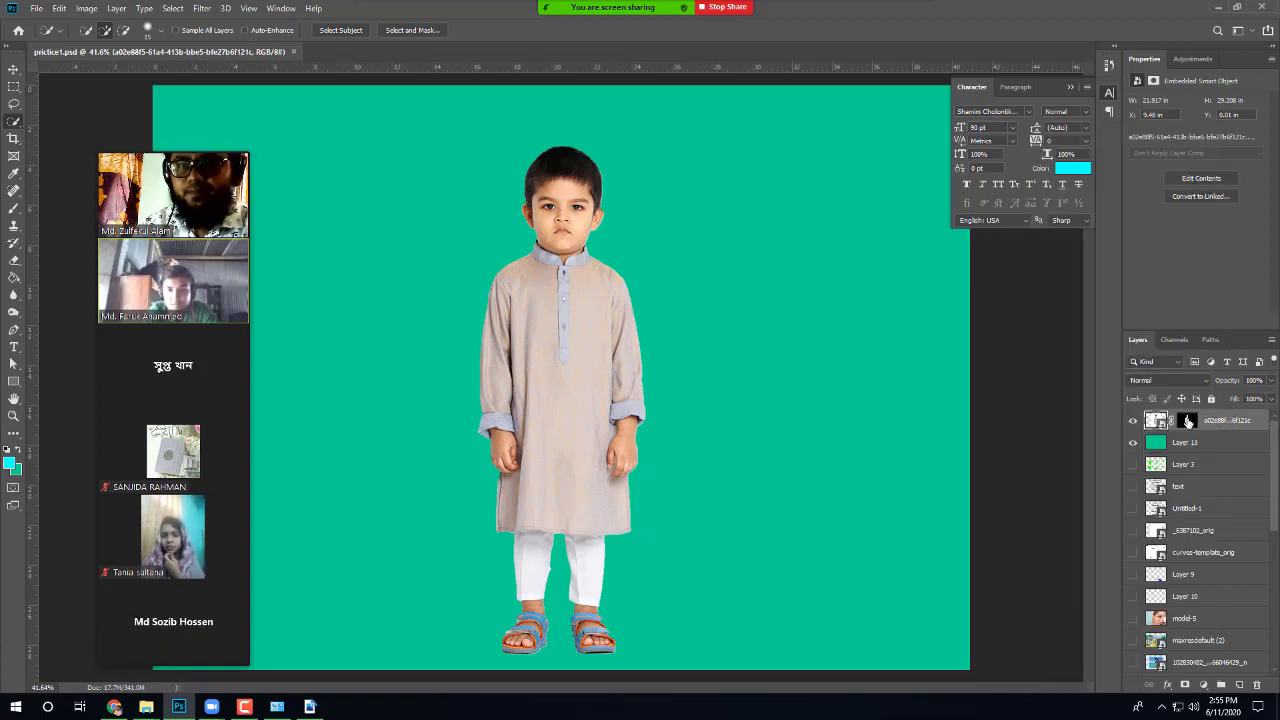
right_click(1188, 421)
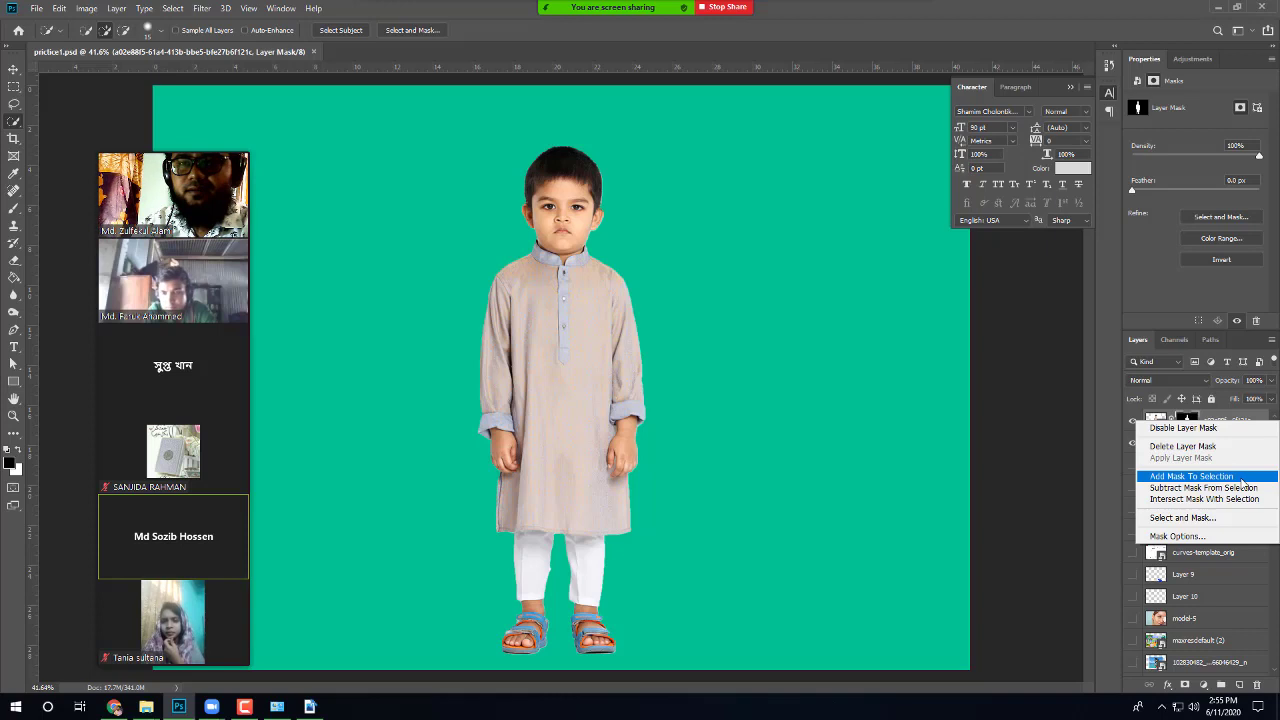
left_click(1205, 485)
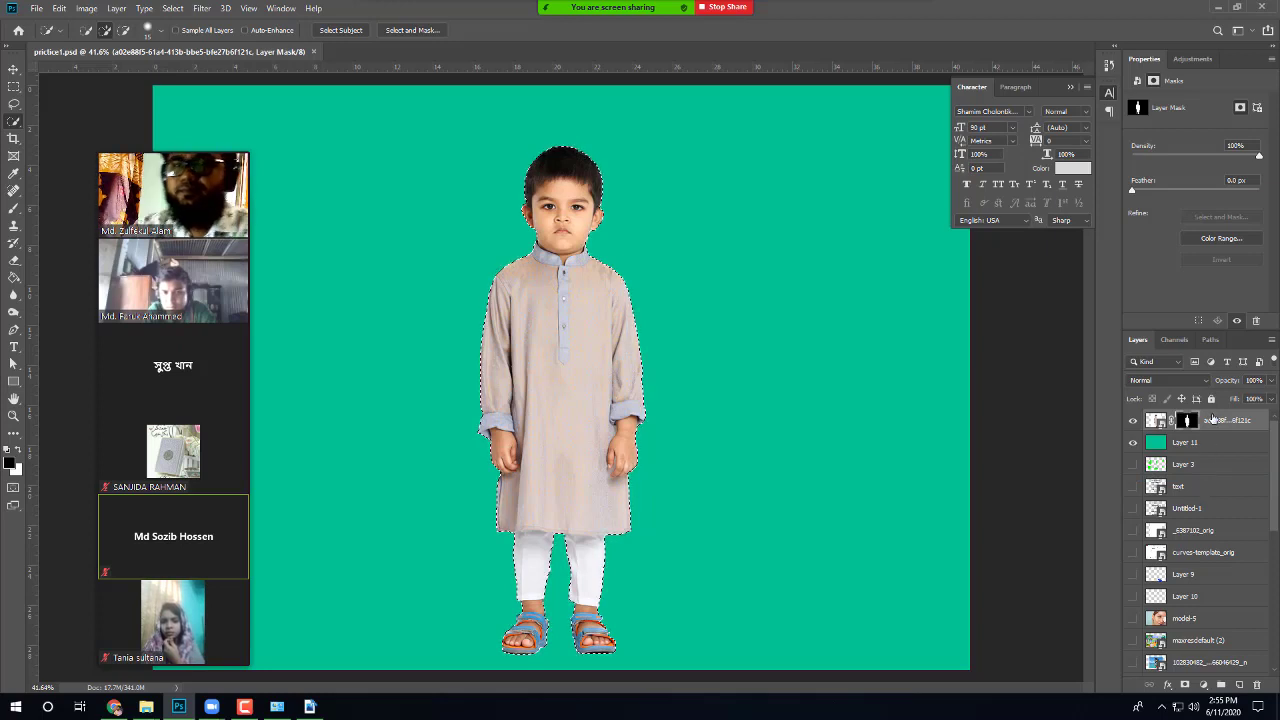
Step: Open the boy selection in Select and Mask and change the view mode to Marching Ants
left_click(405, 30)
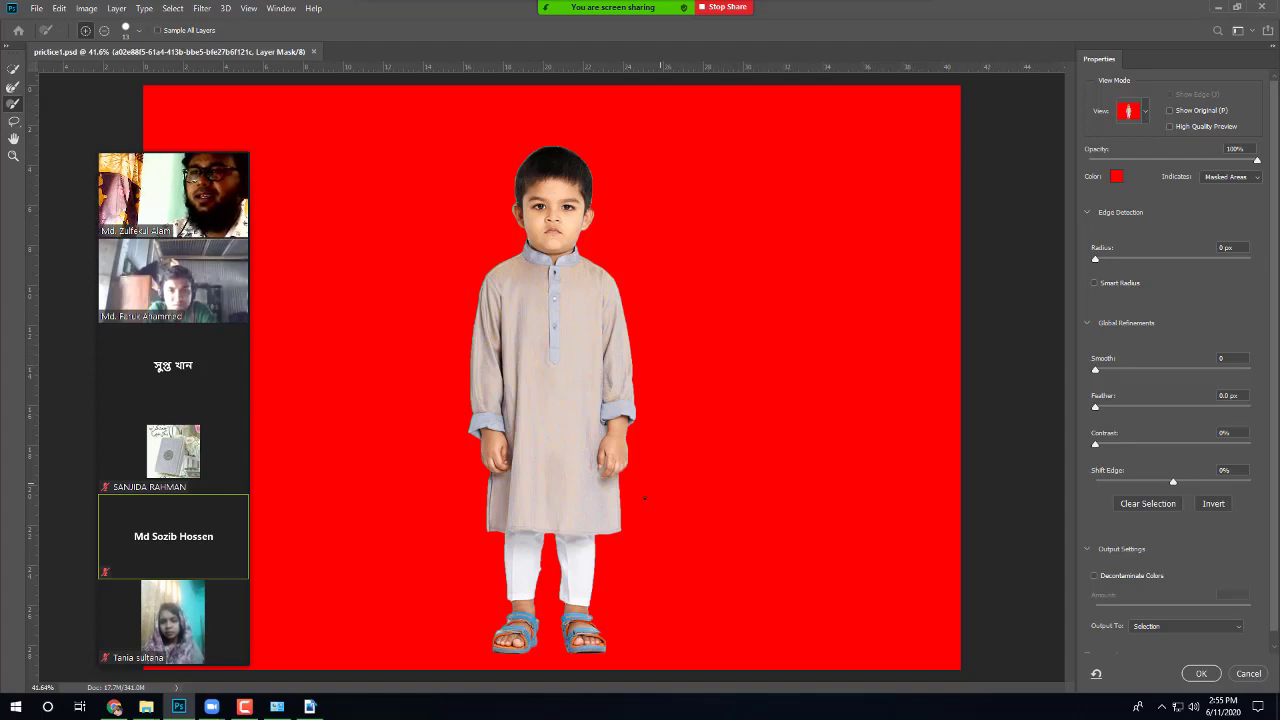
key("alt")
scroll(697, 430, "down", 1)
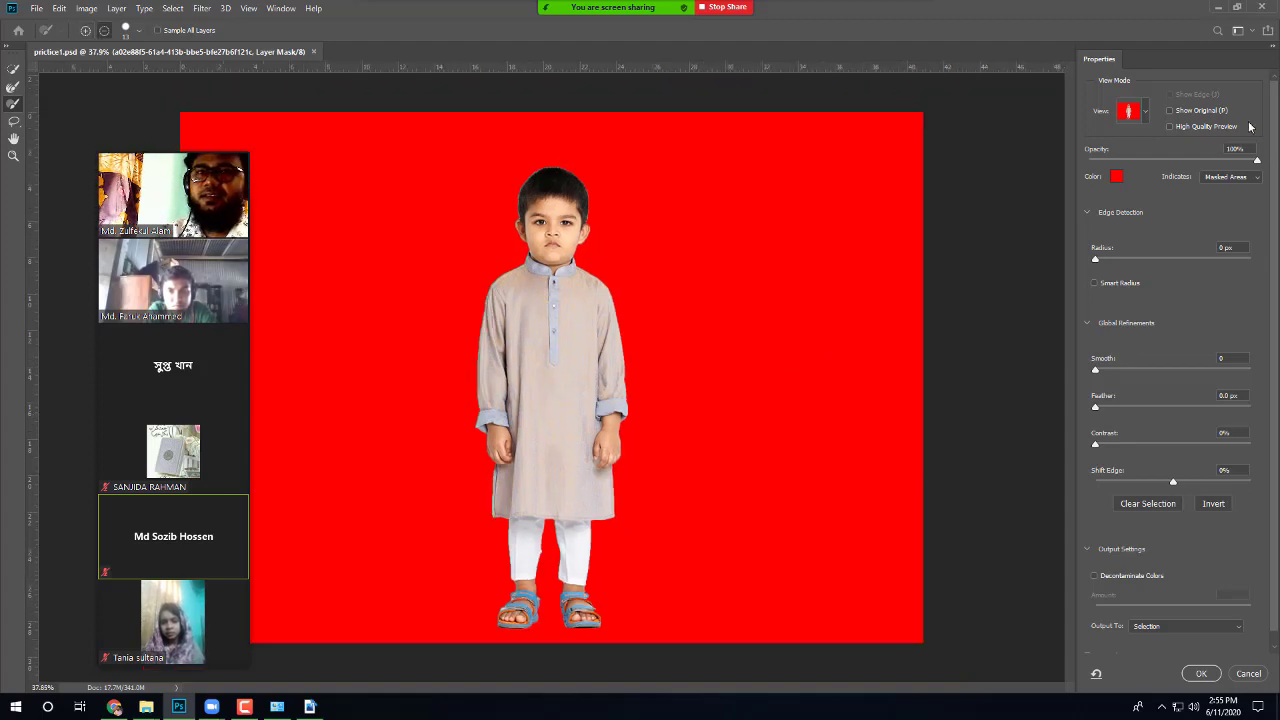
left_click(1147, 114)
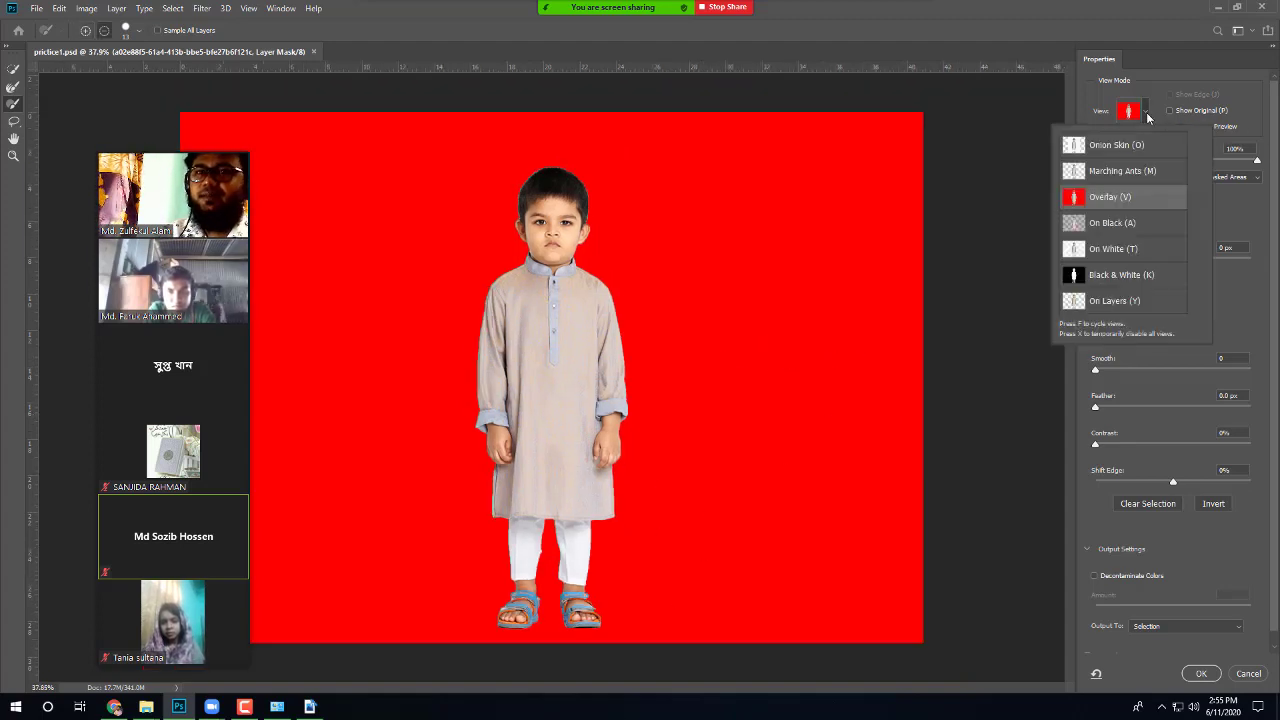
left_click(1122, 165)
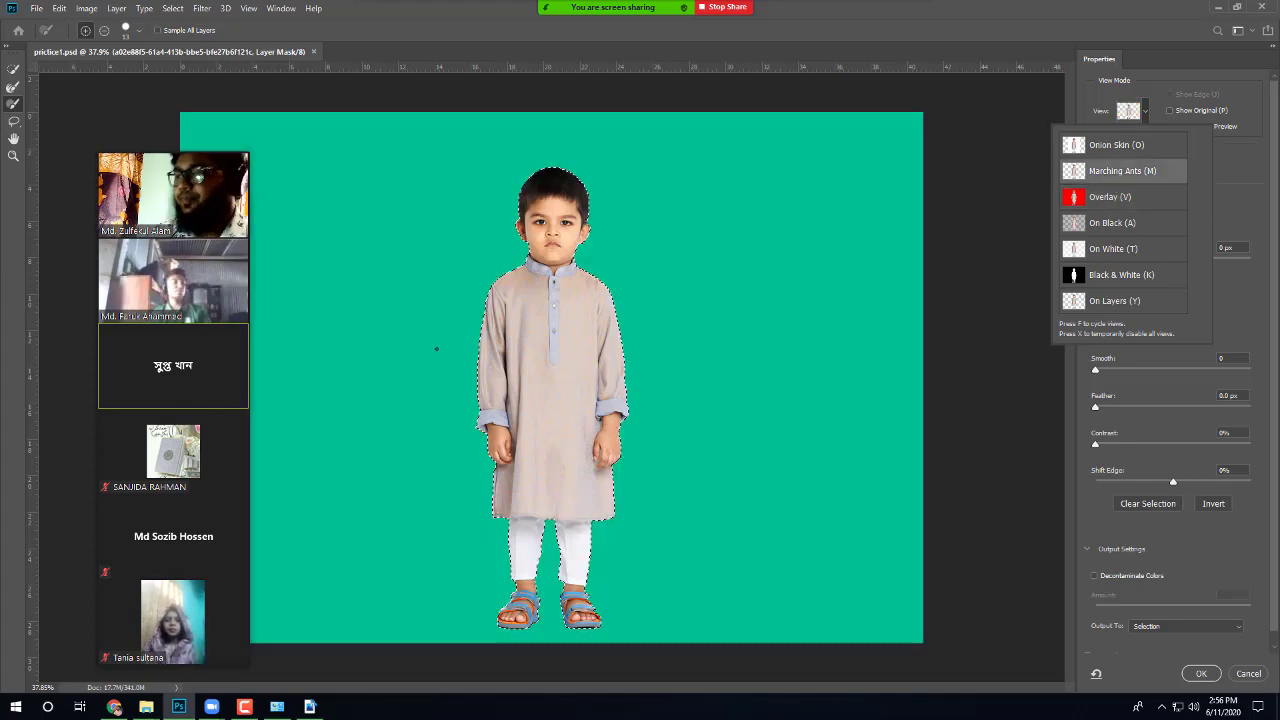
Step: Change the view mode to Overlay and paint a strip of background beside the boy's head, ear and neck into the selection
scroll(436, 348, "up", 5)
left_click_drag(771, 314, 609, 441)
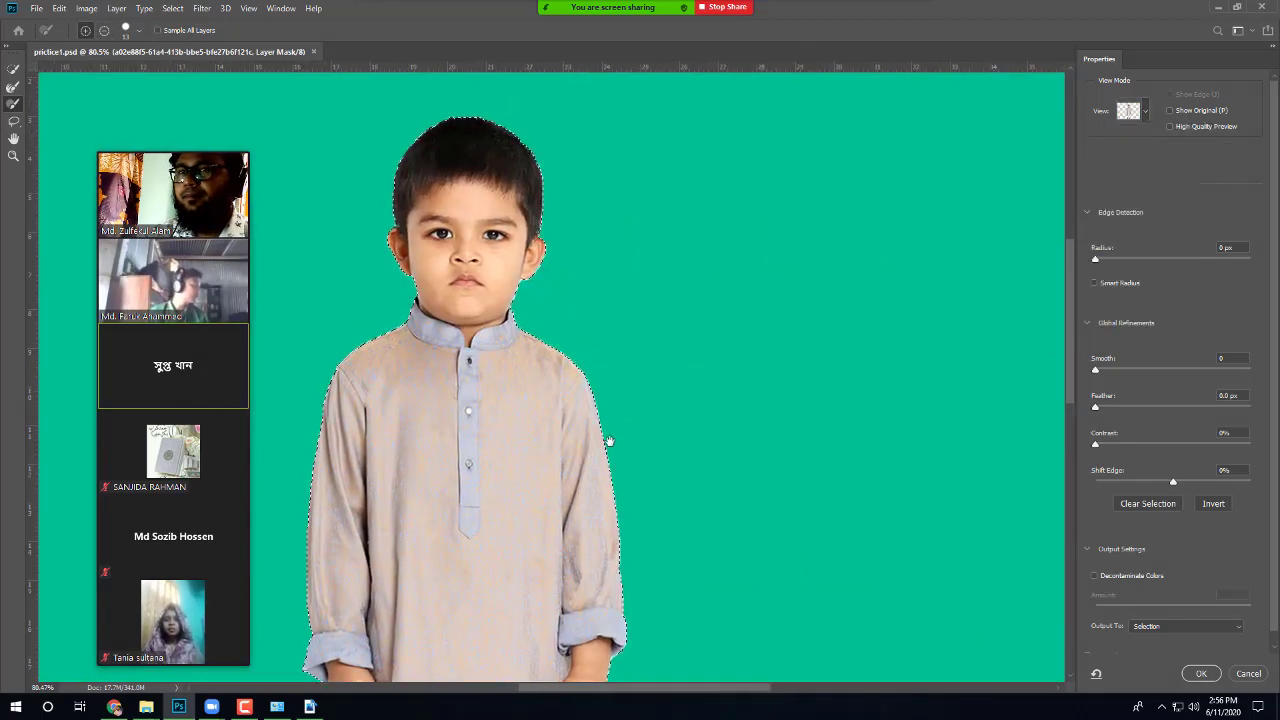
left_click(1130, 111)
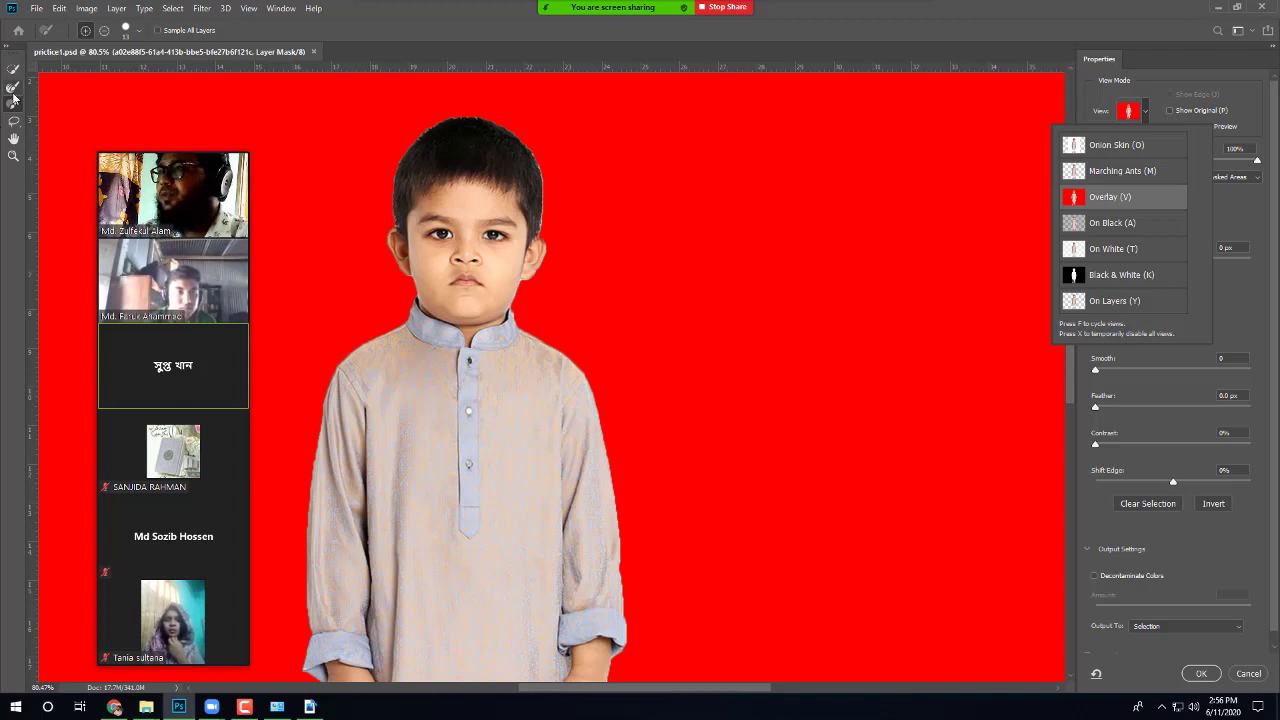
left_click(13, 104)
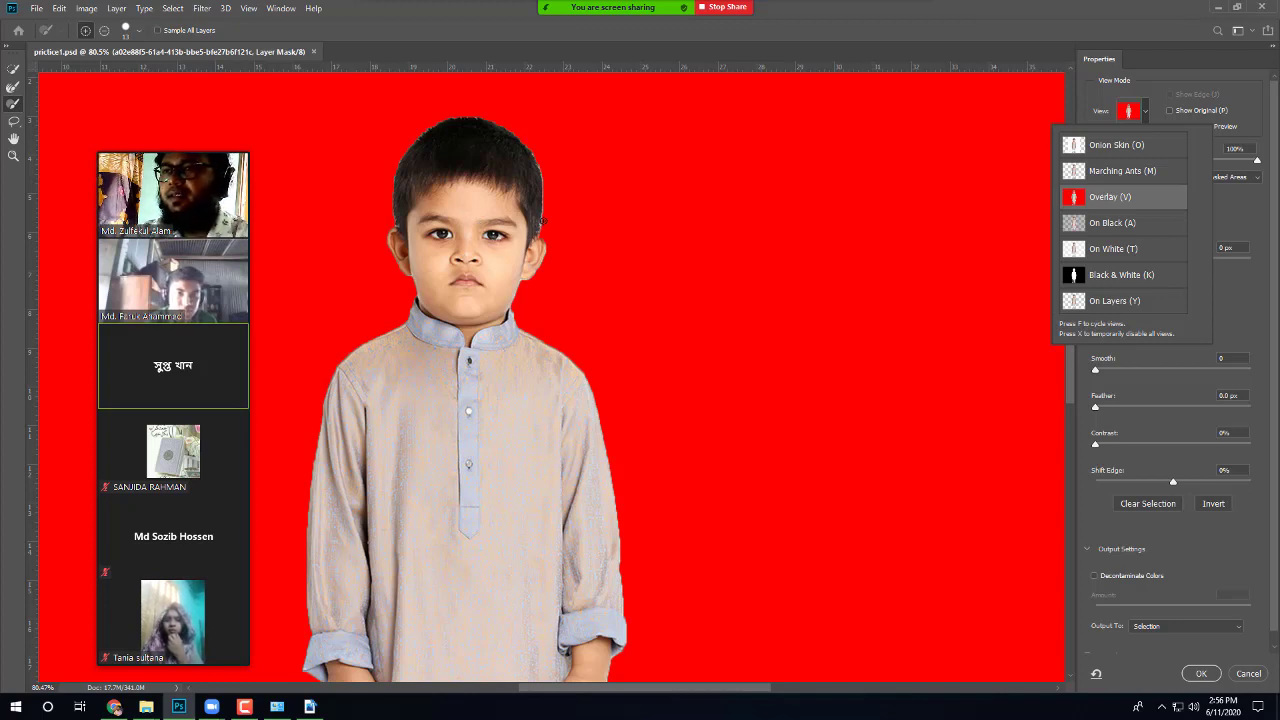
left_click(544, 222)
mouse_move(549, 229)
left_mouse_down()
mouse_move(537, 192)
mouse_move(533, 278)
mouse_move(540, 226)
left_mouse_up()
mouse_move(521, 292)
left_mouse_down()
mouse_move(516, 318)
mouse_move(572, 364)
left_mouse_up()
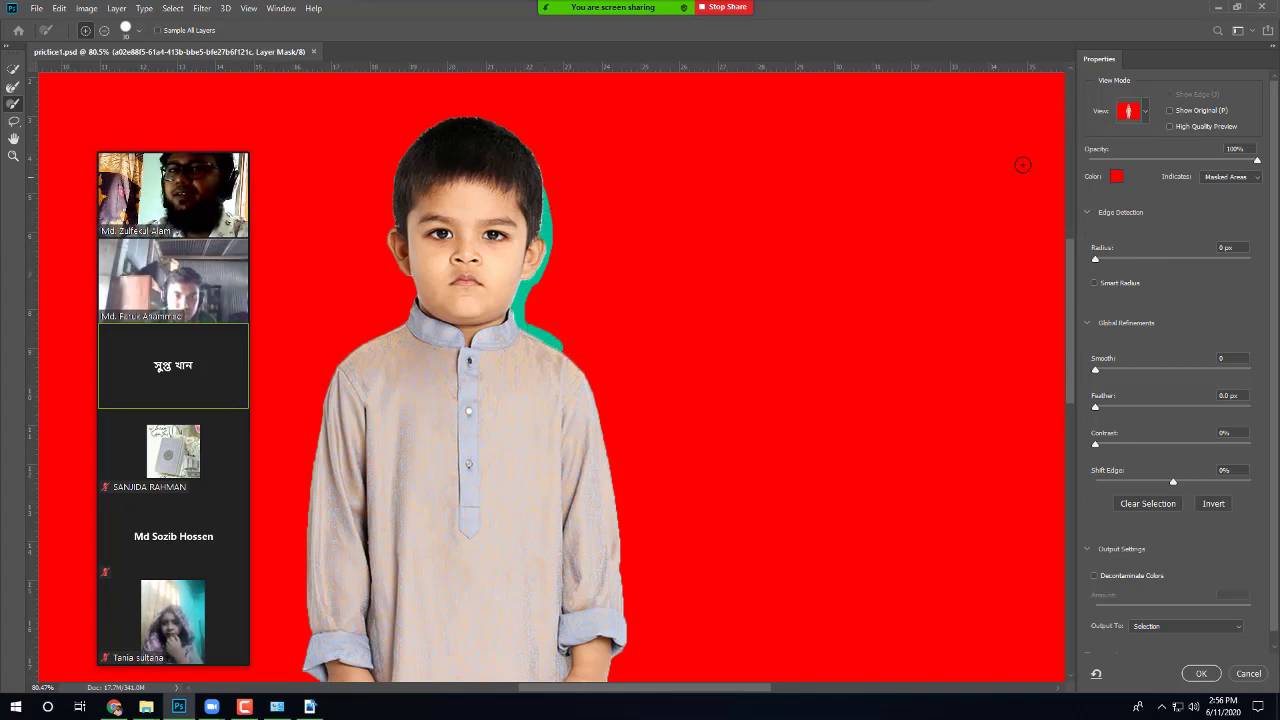
Step: Change the view mode to Onion Skin and run the Refine Edge Brush over the added strip beside the head, neck and shoulder
left_click(1146, 112)
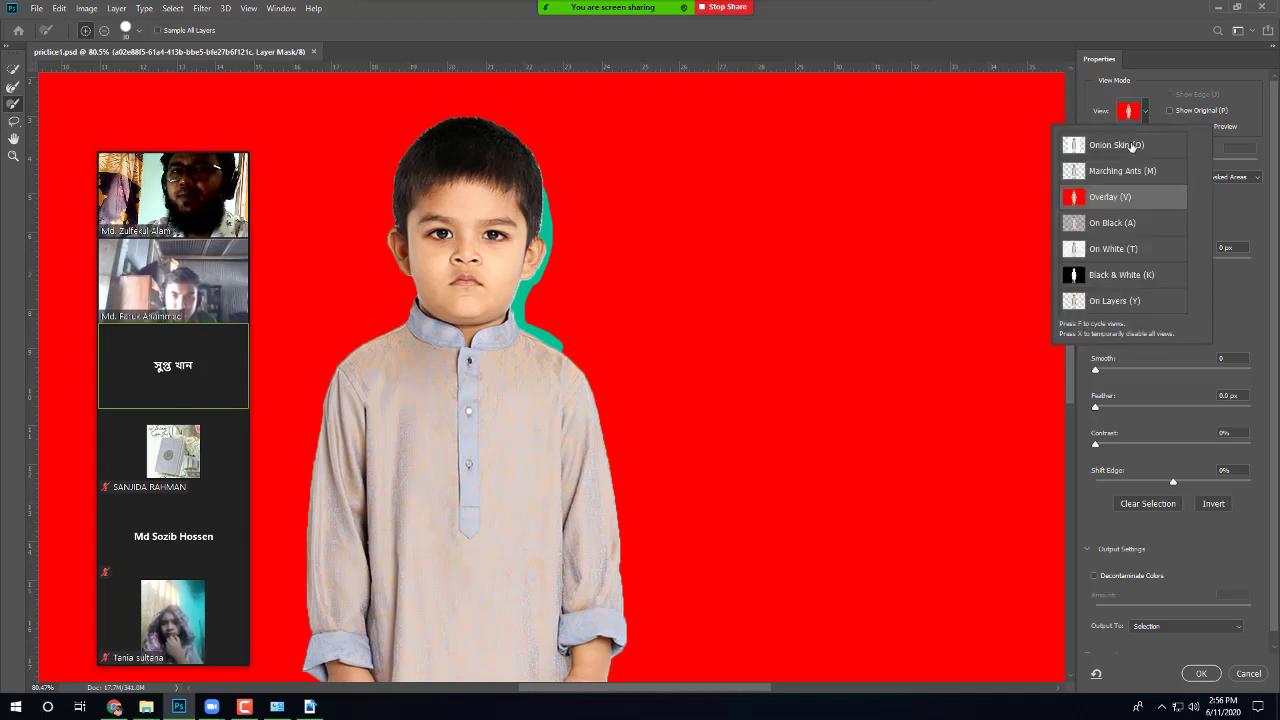
left_click(1131, 147)
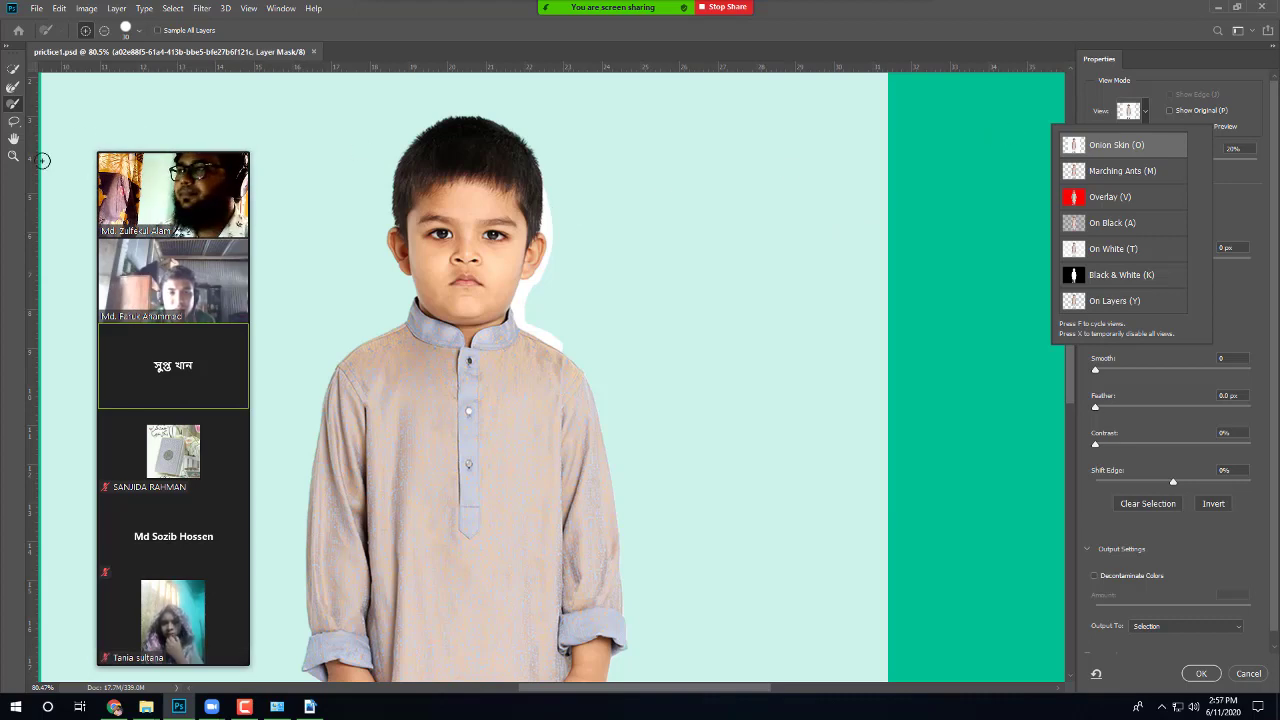
left_click(13, 95)
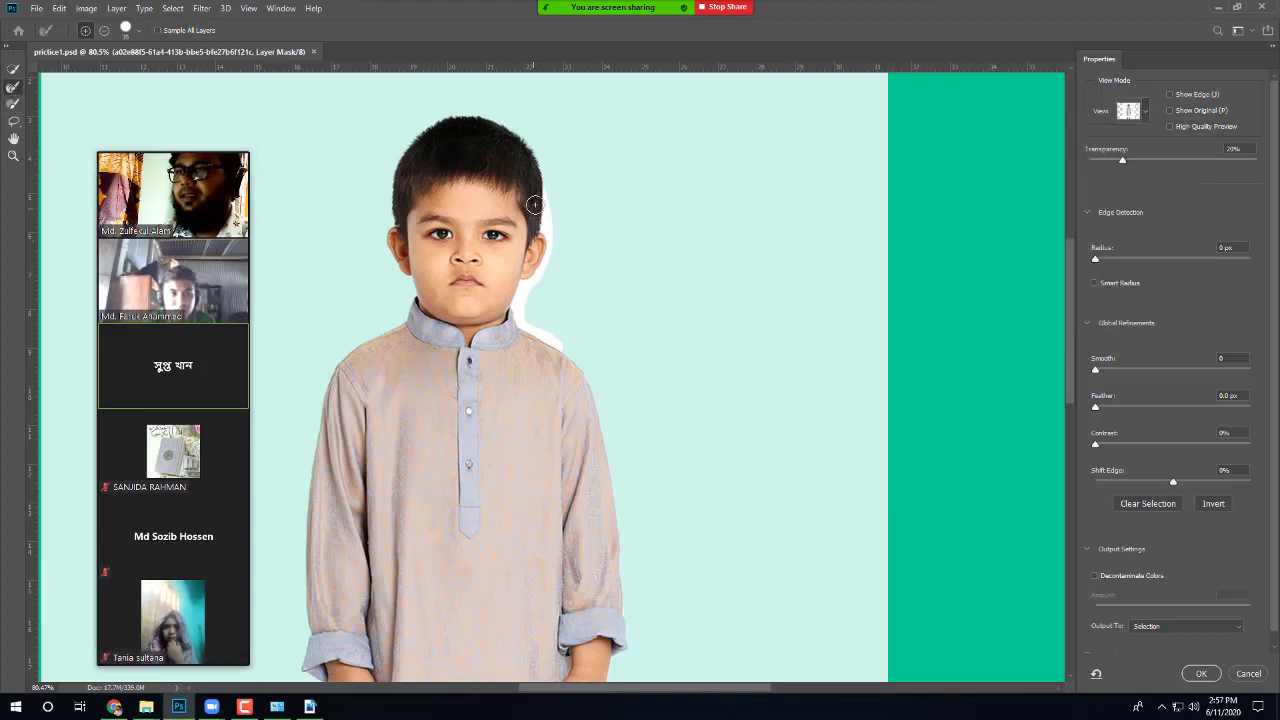
mouse_move(545, 181)
left_mouse_down()
mouse_move(528, 306)
mouse_move(539, 249)
mouse_move(551, 249)
mouse_move(536, 281)
left_mouse_up()
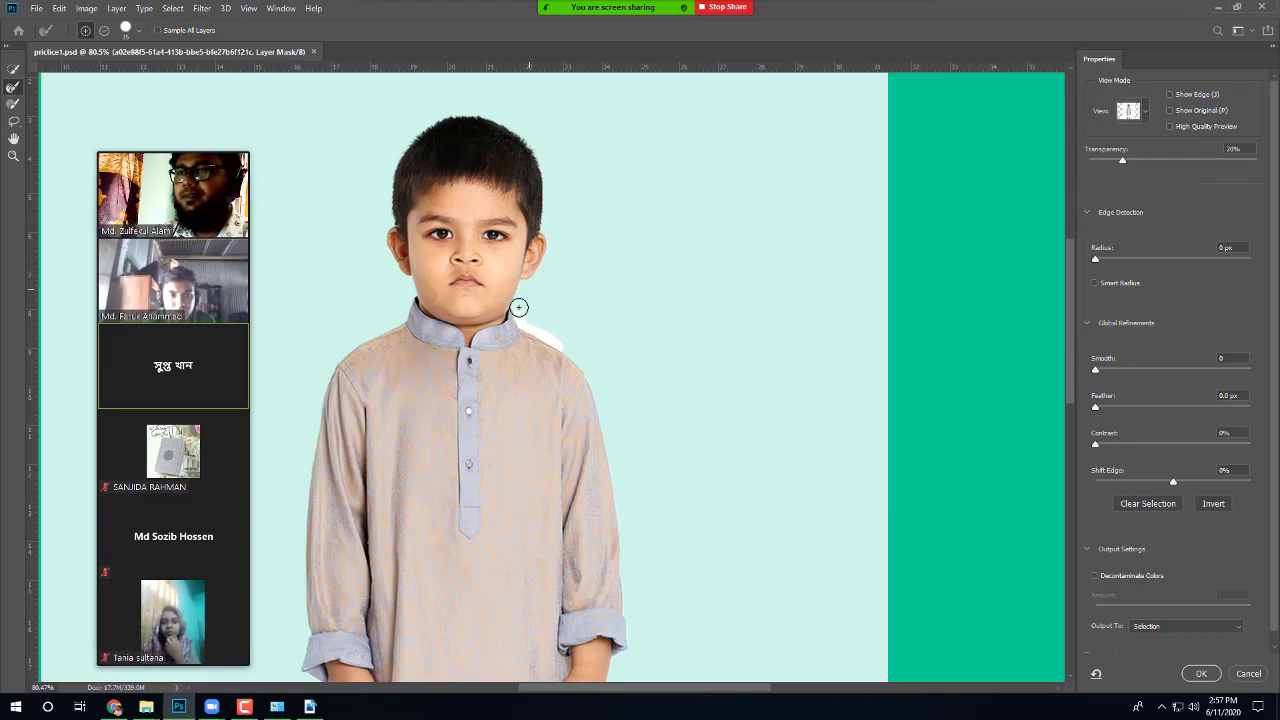
mouse_move(577, 354)
left_mouse_down()
mouse_move(517, 320)
mouse_move(563, 349)
mouse_move(568, 330)
left_mouse_up()
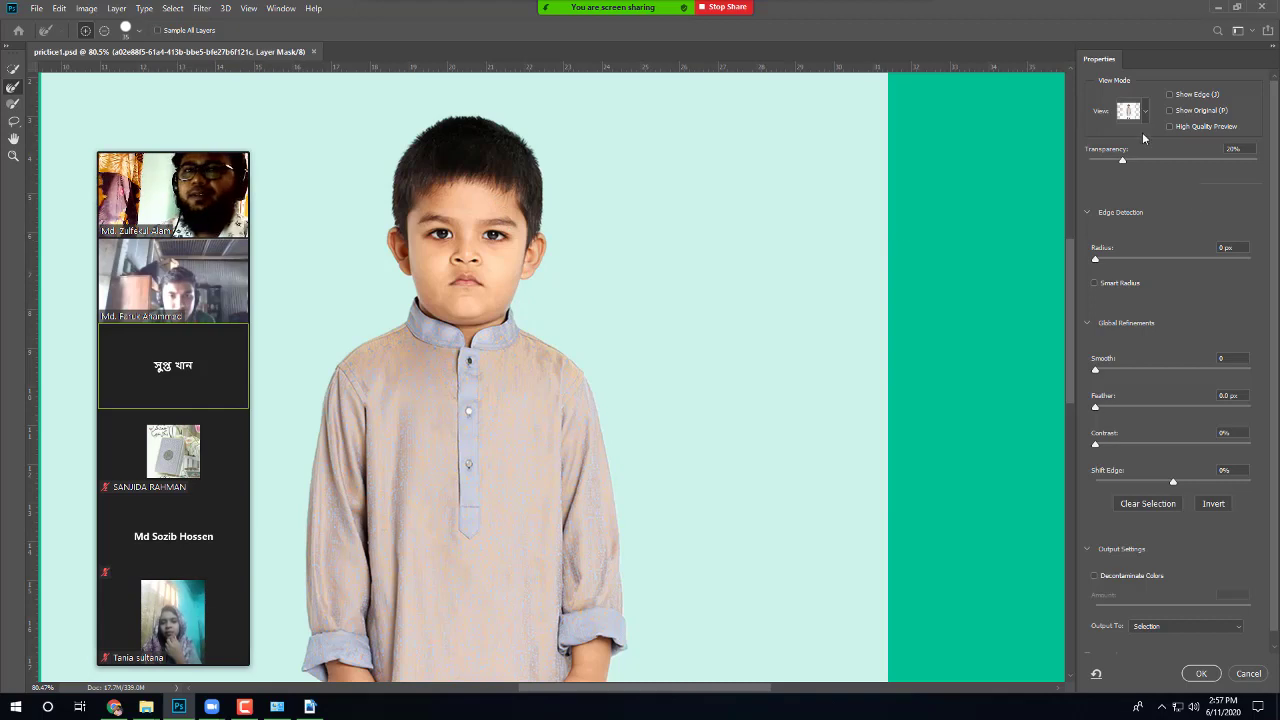
Step: Return to the Overlay view mode and refine the selection edge around the boy's hair and shoulder with the Refine Edge Brush
left_click(1147, 113)
left_click(1109, 199)
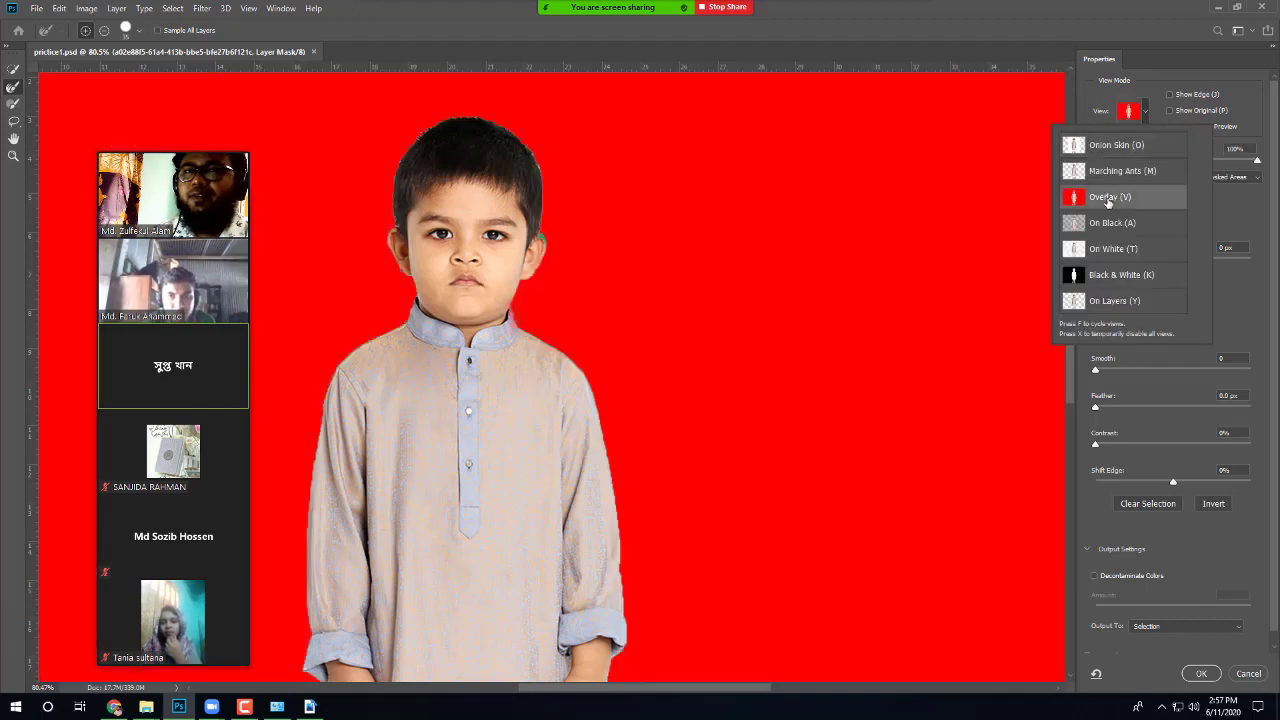
scroll(516, 208, "up", 3)
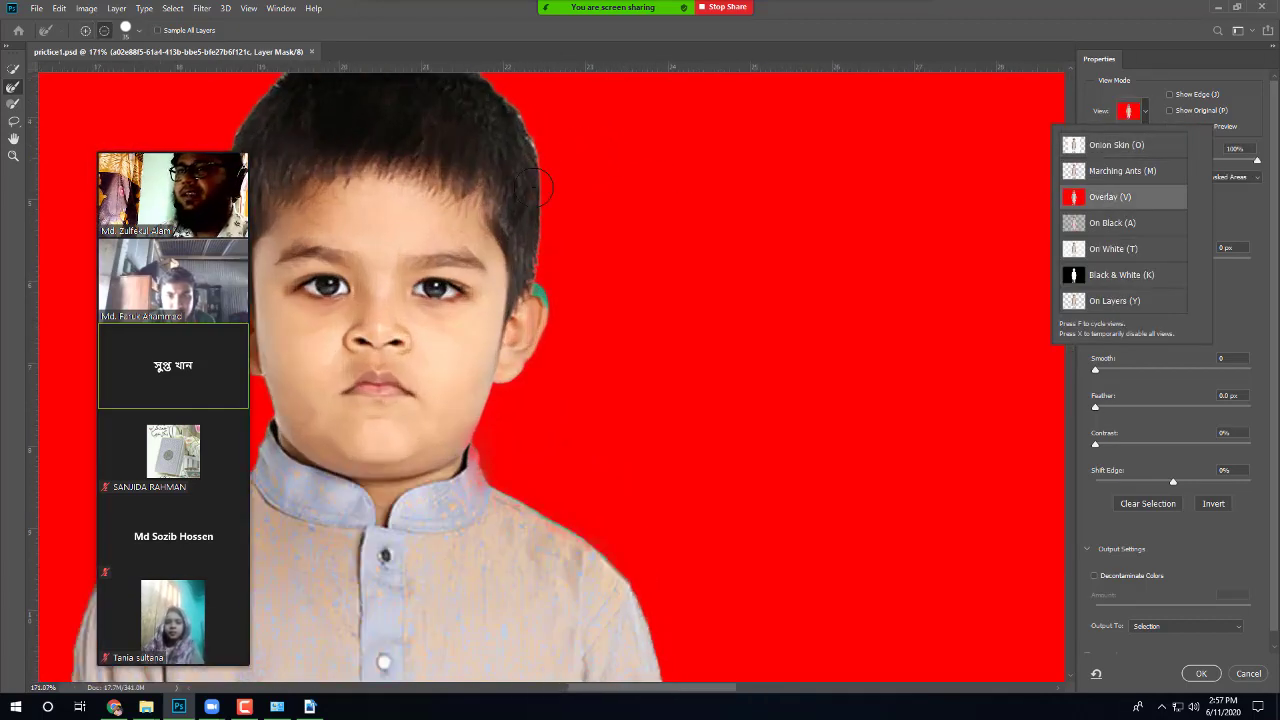
left_click(540, 220)
scroll(545, 257, "up", 3)
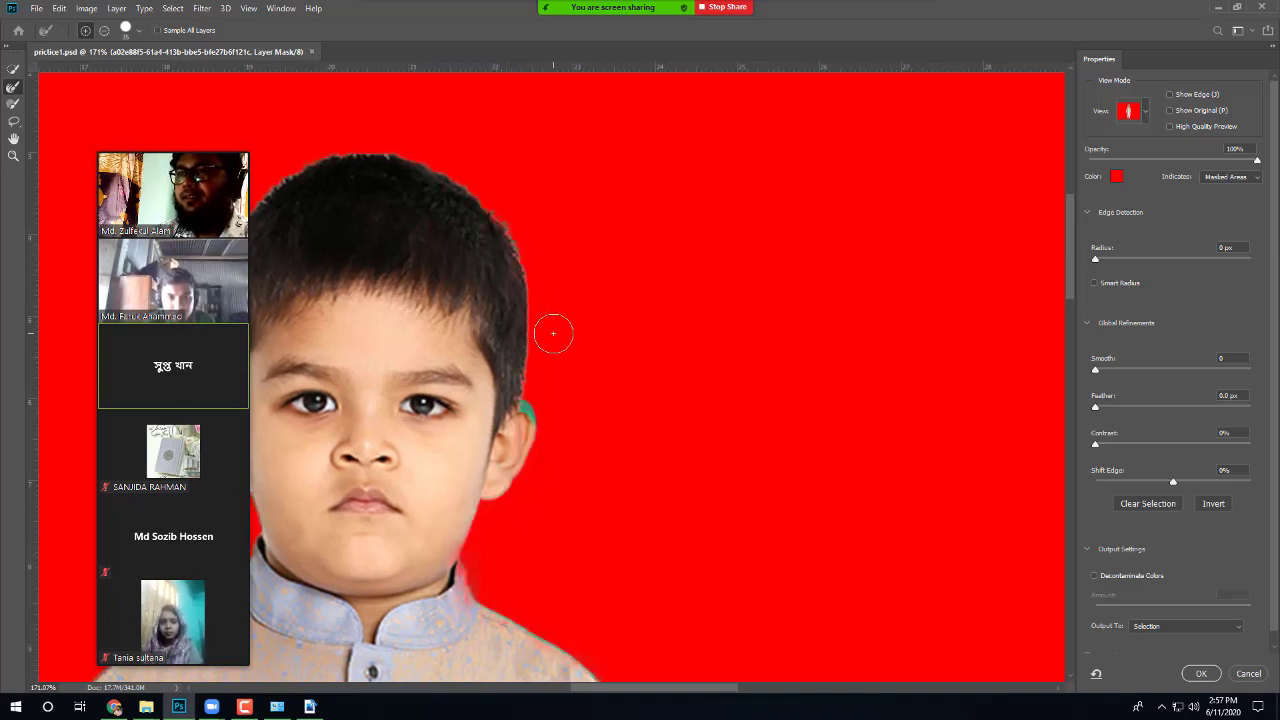
mouse_move(551, 331)
left_mouse_down()
mouse_move(492, 221)
mouse_move(514, 277)
left_mouse_up()
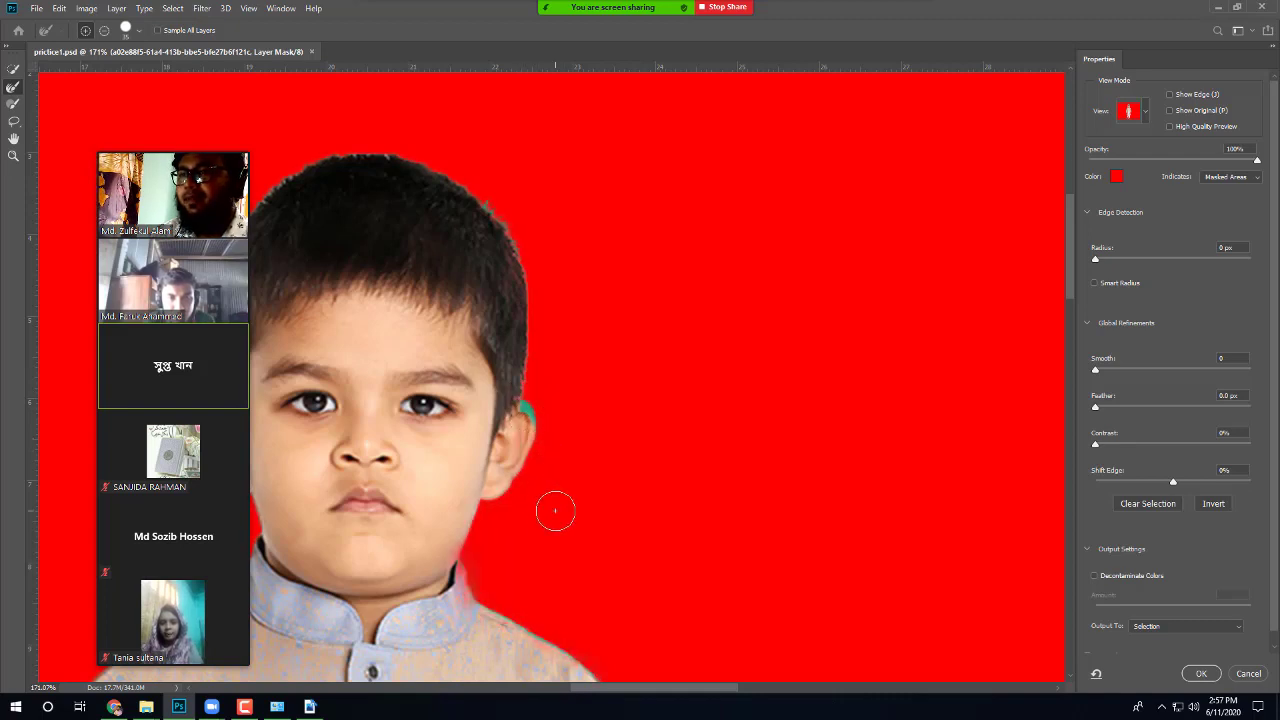
mouse_move(525, 420)
left_mouse_down()
mouse_move(546, 482)
mouse_move(746, 552)
left_mouse_up()
mouse_move(419, 446)
left_mouse_down()
mouse_move(441, 532)
mouse_move(434, 469)
mouse_move(408, 432)
mouse_move(409, 352)
mouse_move(449, 271)
mouse_move(510, 238)
left_mouse_up()
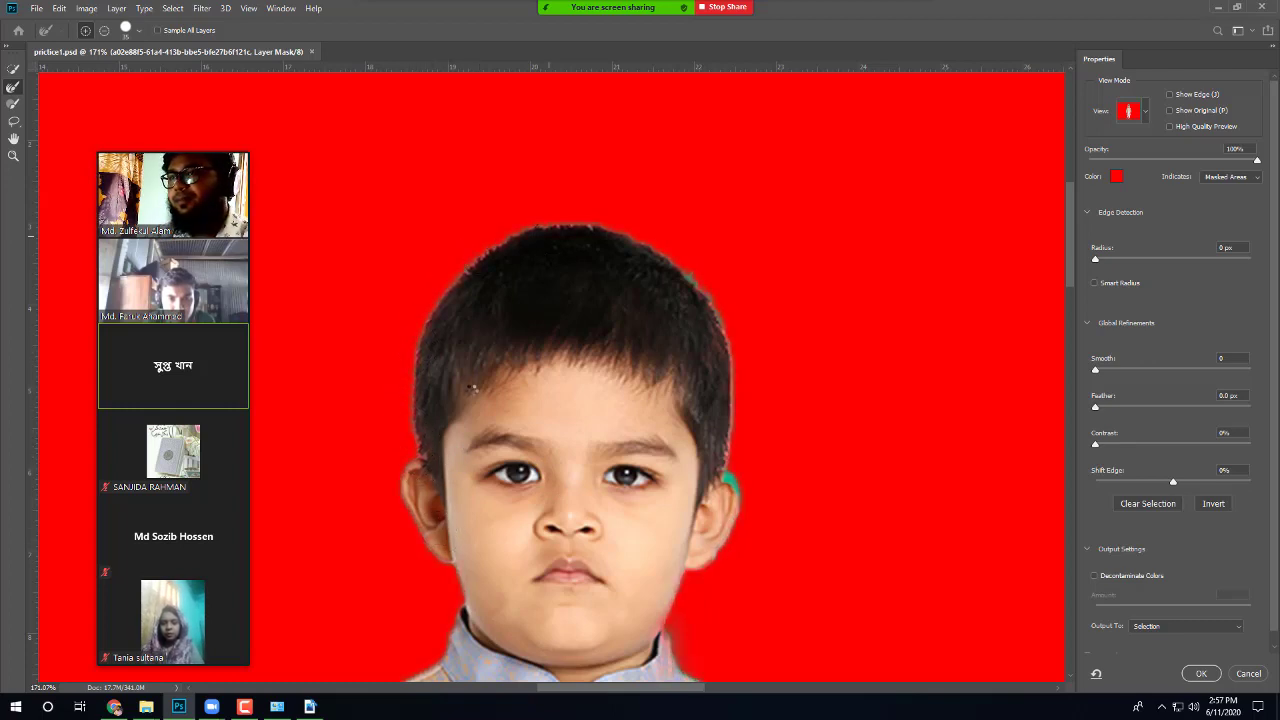
mouse_move(443, 297)
left_mouse_down()
mouse_move(480, 243)
mouse_move(571, 218)
mouse_move(452, 265)
mouse_move(535, 215)
mouse_move(610, 224)
mouse_move(715, 304)
mouse_move(691, 280)
mouse_move(540, 231)
mouse_move(497, 242)
mouse_move(609, 232)
mouse_move(675, 283)
mouse_move(633, 231)
mouse_move(545, 218)
mouse_move(461, 249)
mouse_move(427, 307)
mouse_move(413, 396)
mouse_move(407, 305)
mouse_move(407, 338)
mouse_move(474, 283)
left_mouse_up()
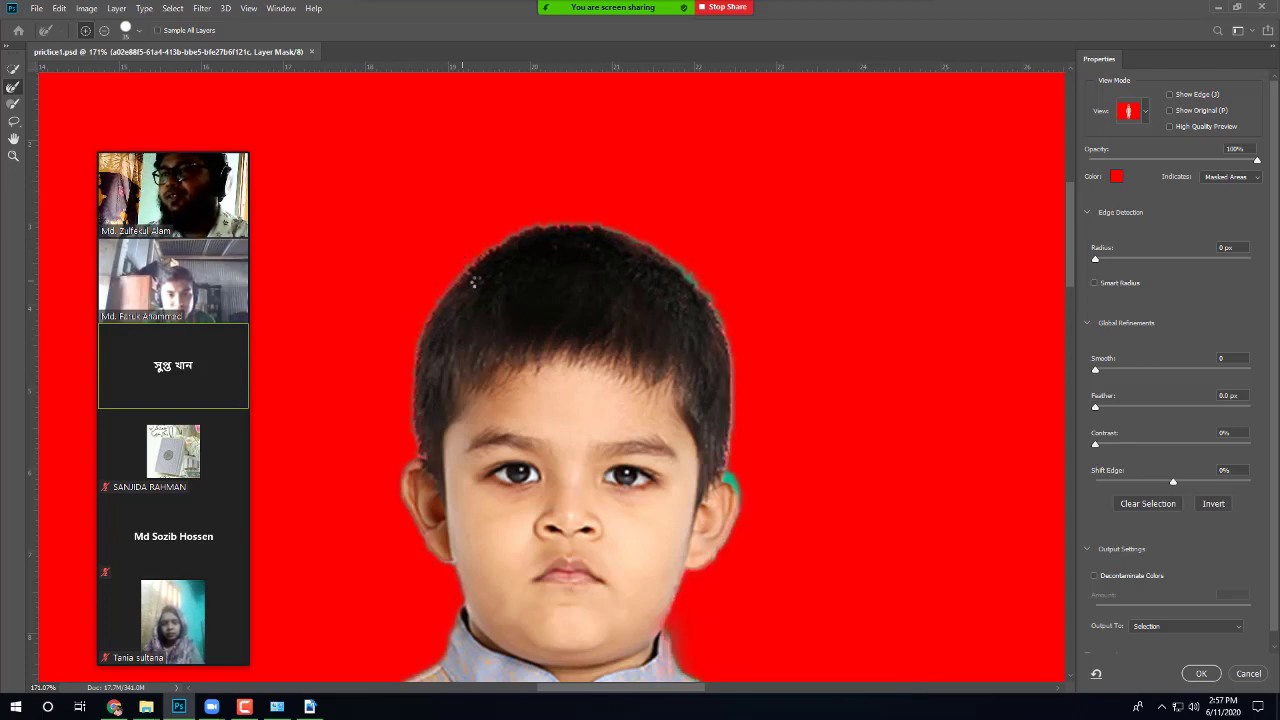
mouse_move(412, 680)
left_mouse_down()
mouse_move(432, 521)
mouse_move(534, 472)
mouse_move(414, 508)
mouse_move(385, 582)
left_mouse_up()
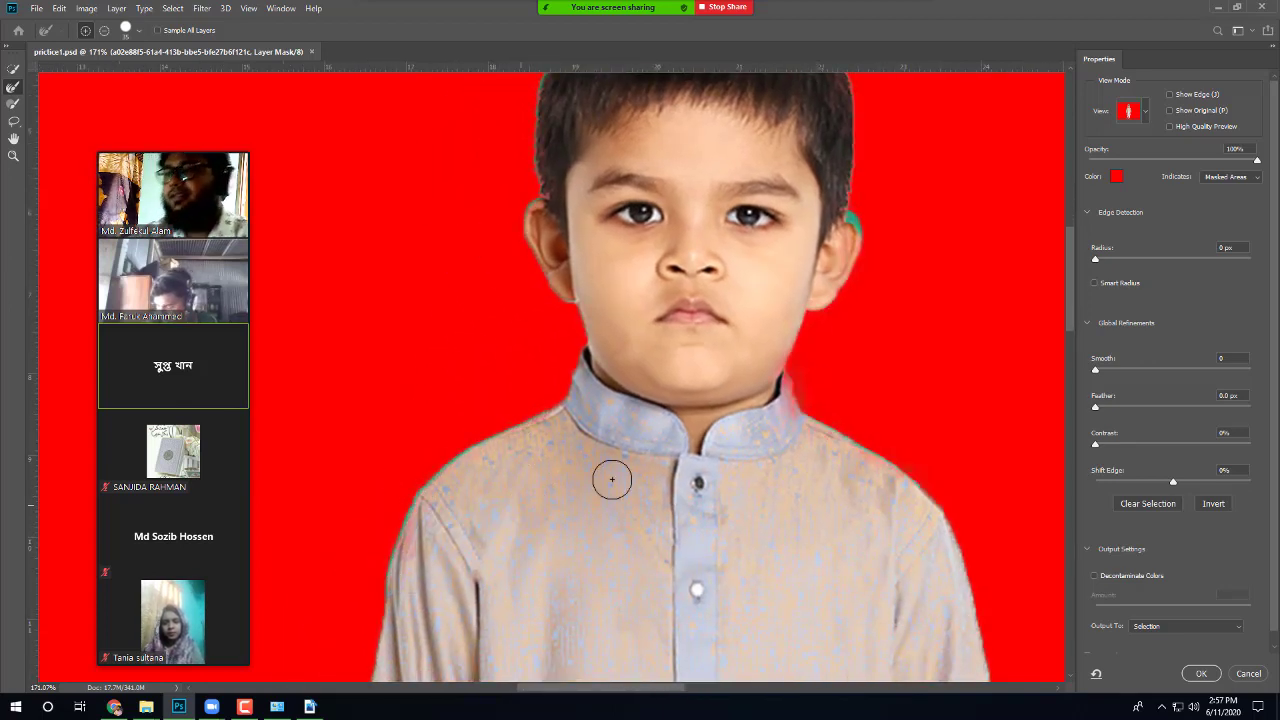
scroll(612, 480, "down", 3)
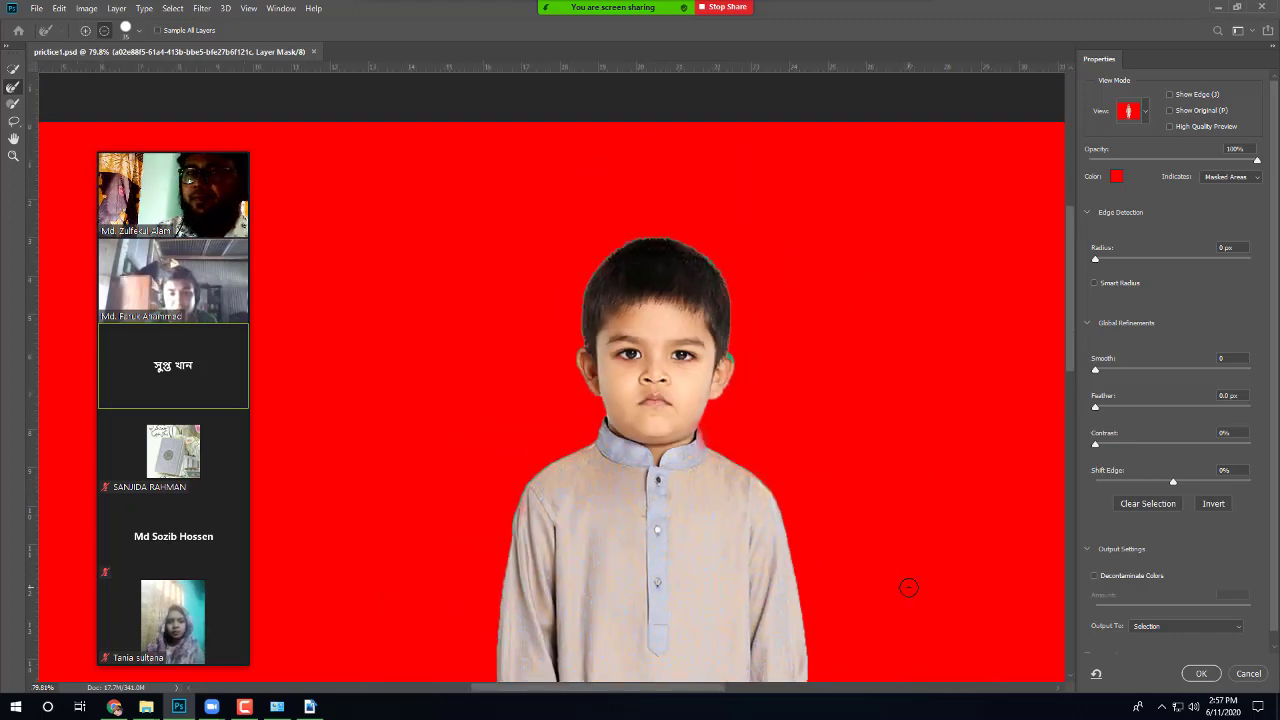
scroll(908, 587, "up", 3)
scroll(908, 587, "down", 1)
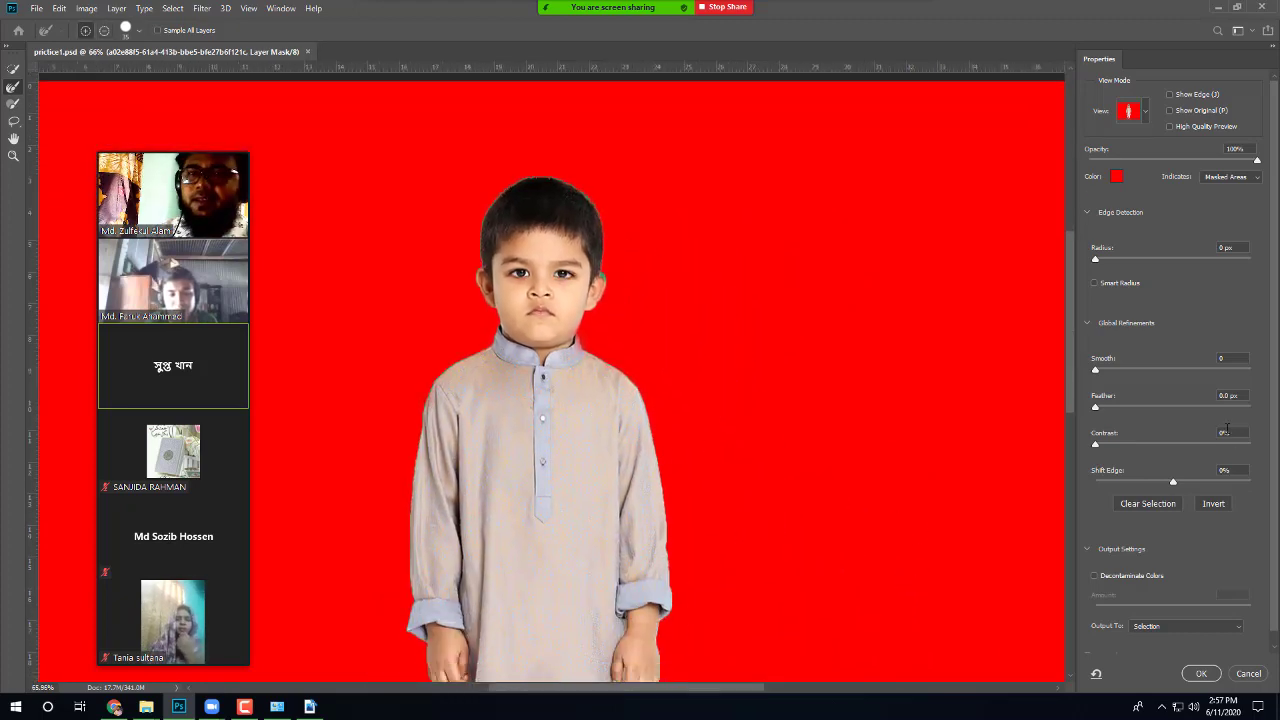
Step: Set the selection's Feather to 1.1 px and the Edge Detection Radius to 4 px
left_click_drag(1095, 407, 1172, 422)
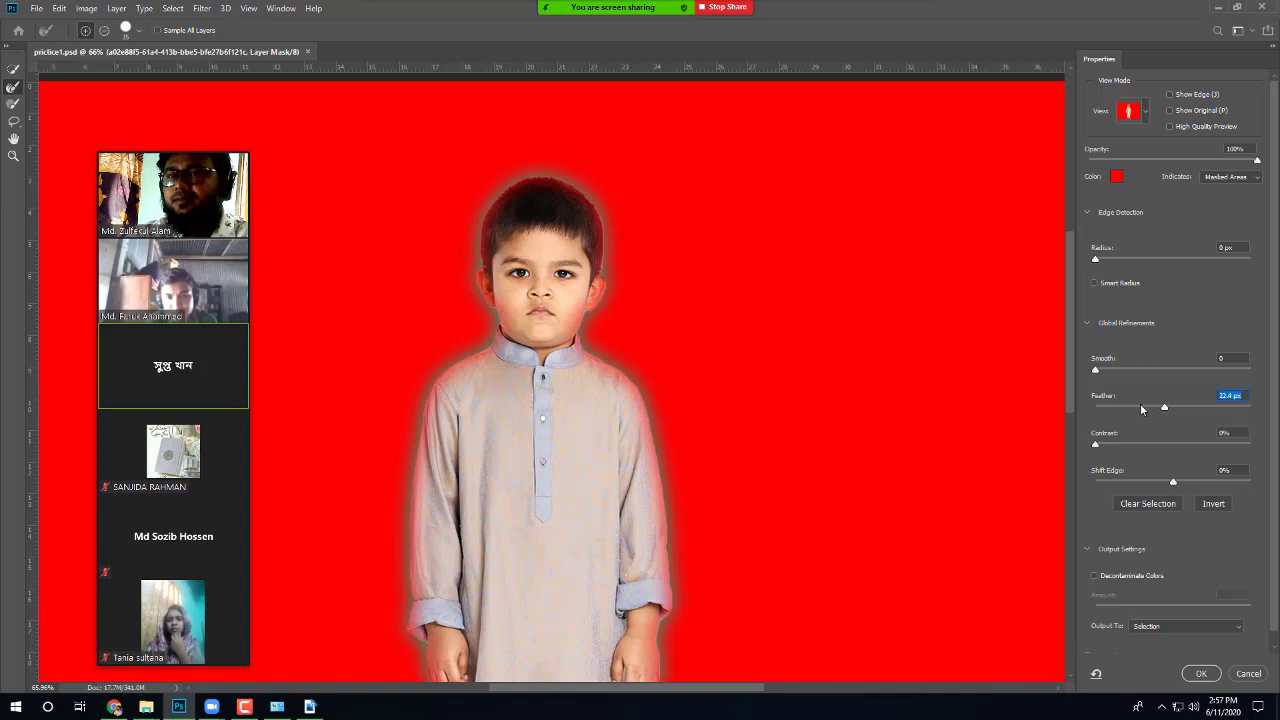
left_click_drag(1151, 409, 1143, 409)
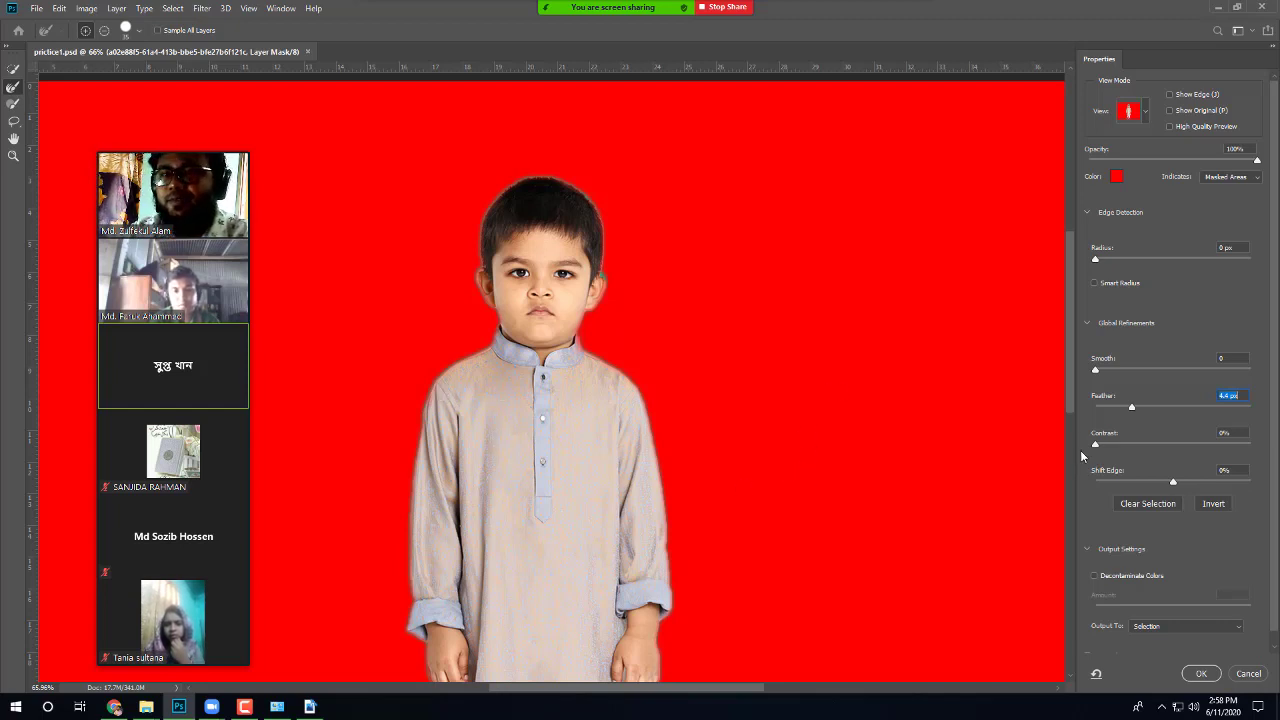
left_click_drag(1142, 410, 1110, 412)
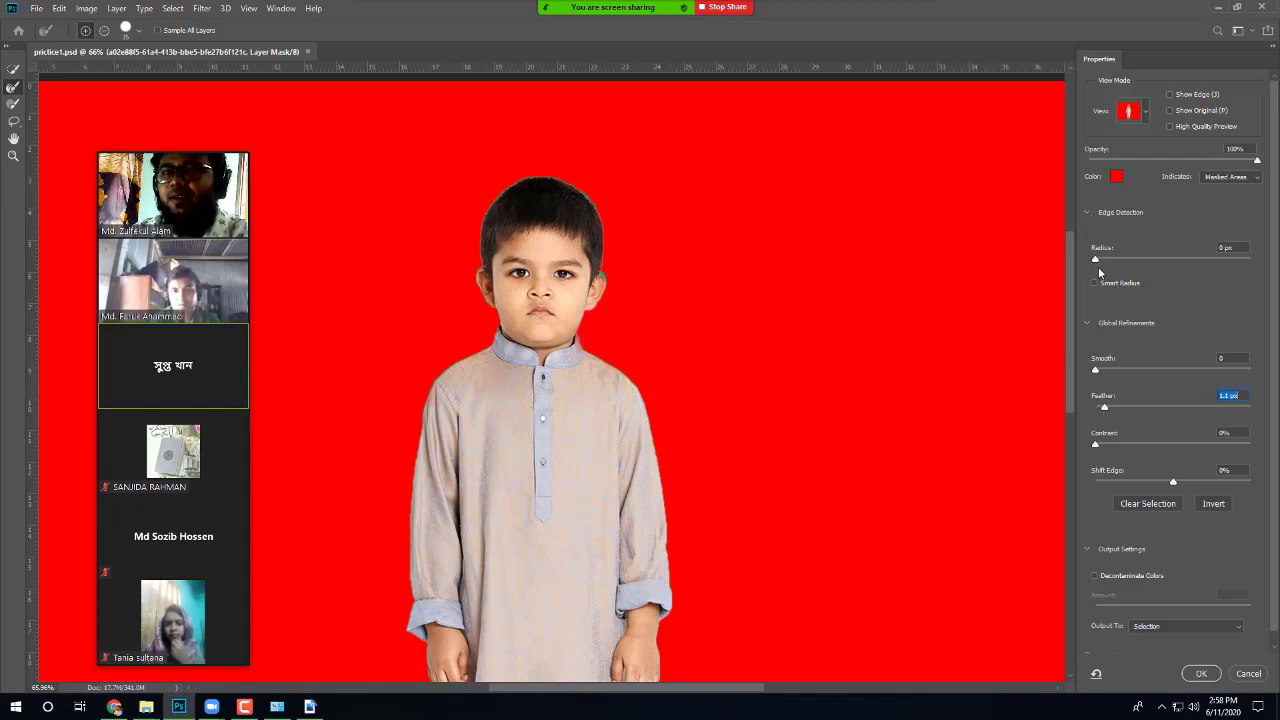
left_click_drag(1095, 260, 1126, 266)
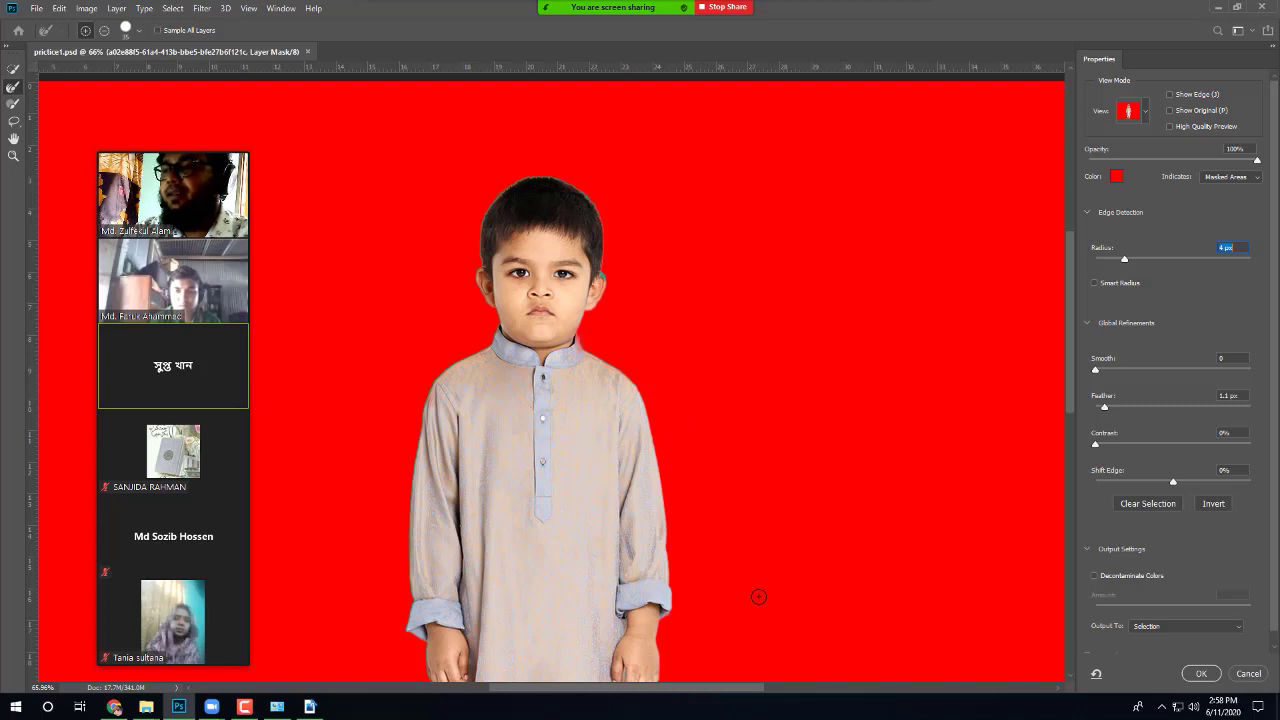
Step: Accept the Select and Mask refinement as a selection and deselect it
left_click(1203, 677)
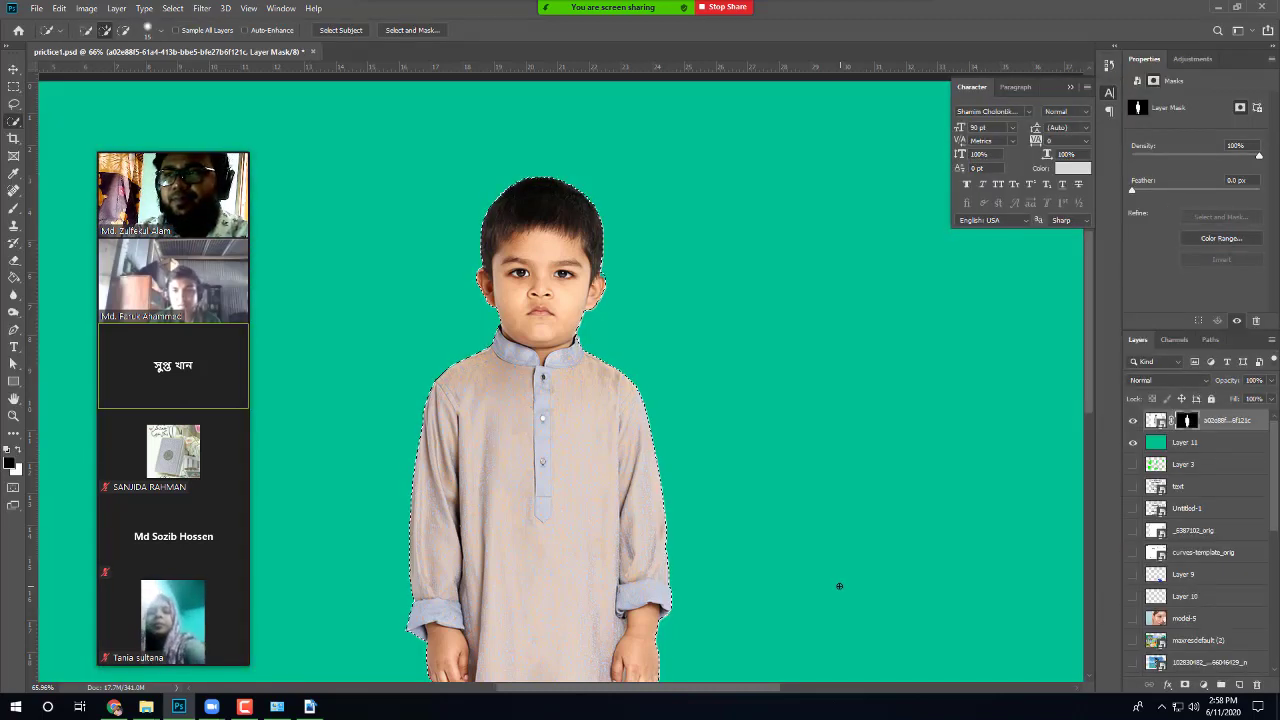
scroll(594, 431, "down", 3)
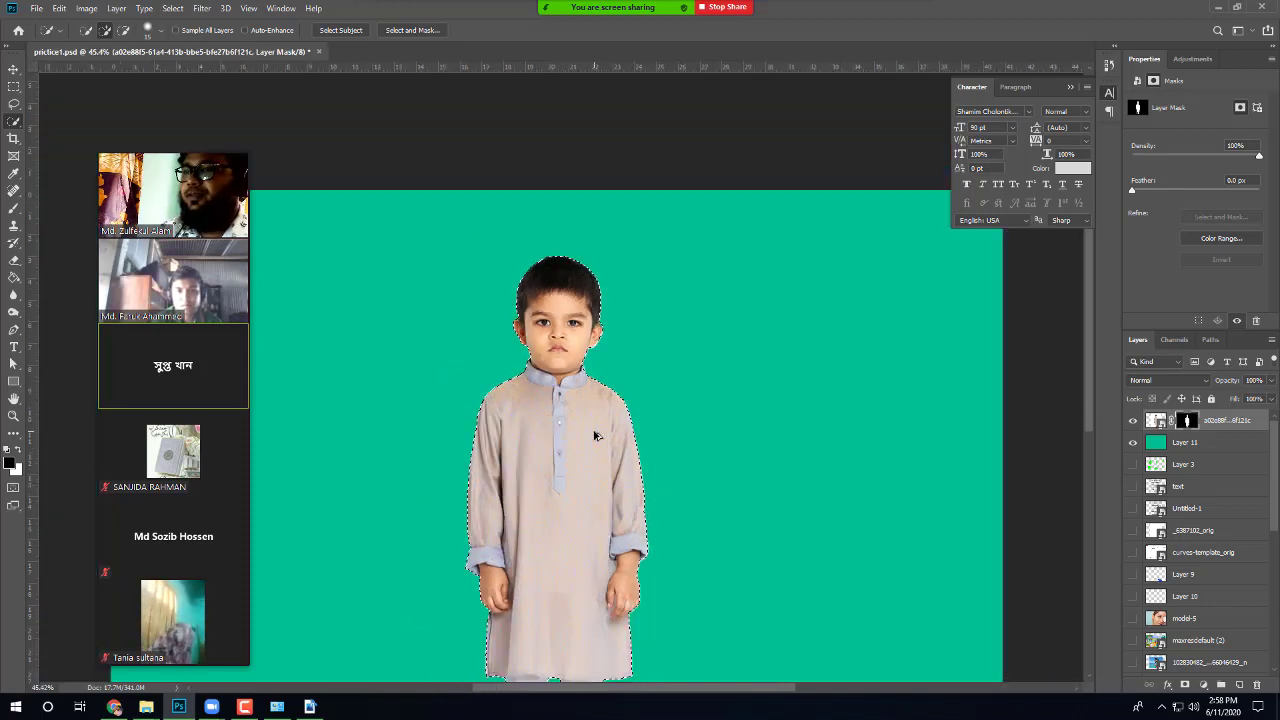
key("ctrl+d")
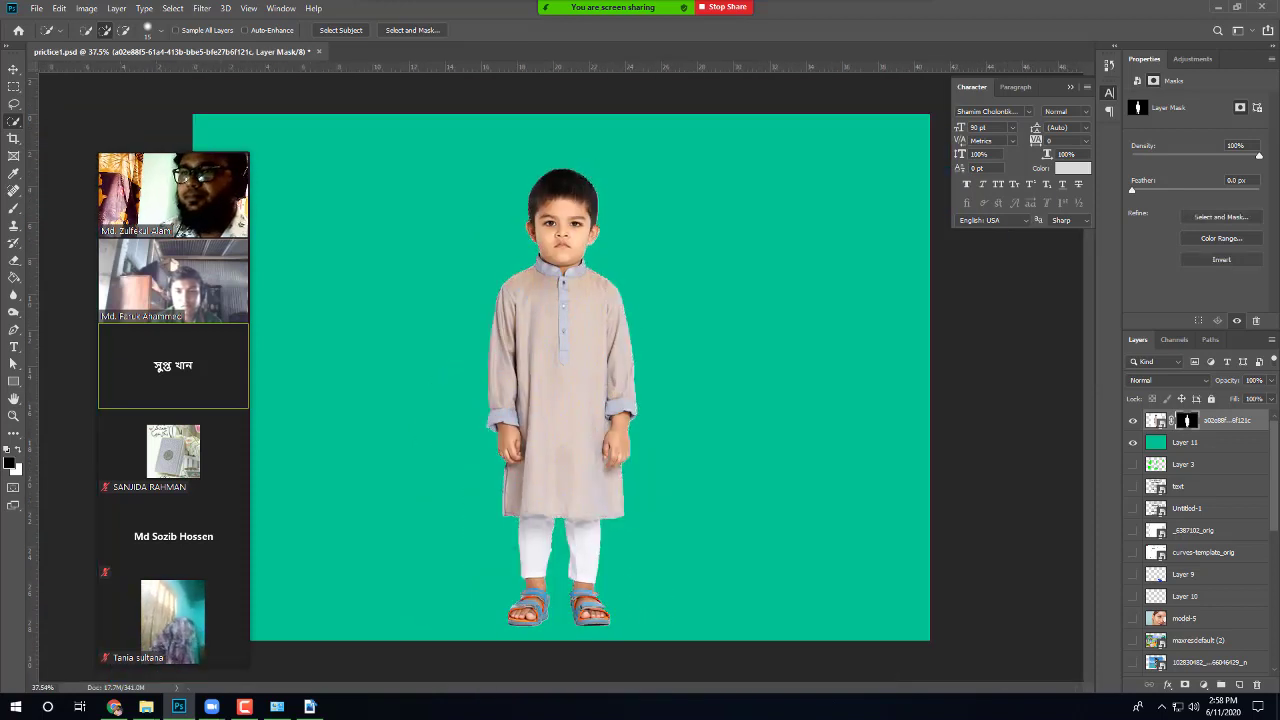
Step: Set the foreground colour to pink ff86ff and fill the background layer below the boy, Layer 11, with it
left_click(1180, 446)
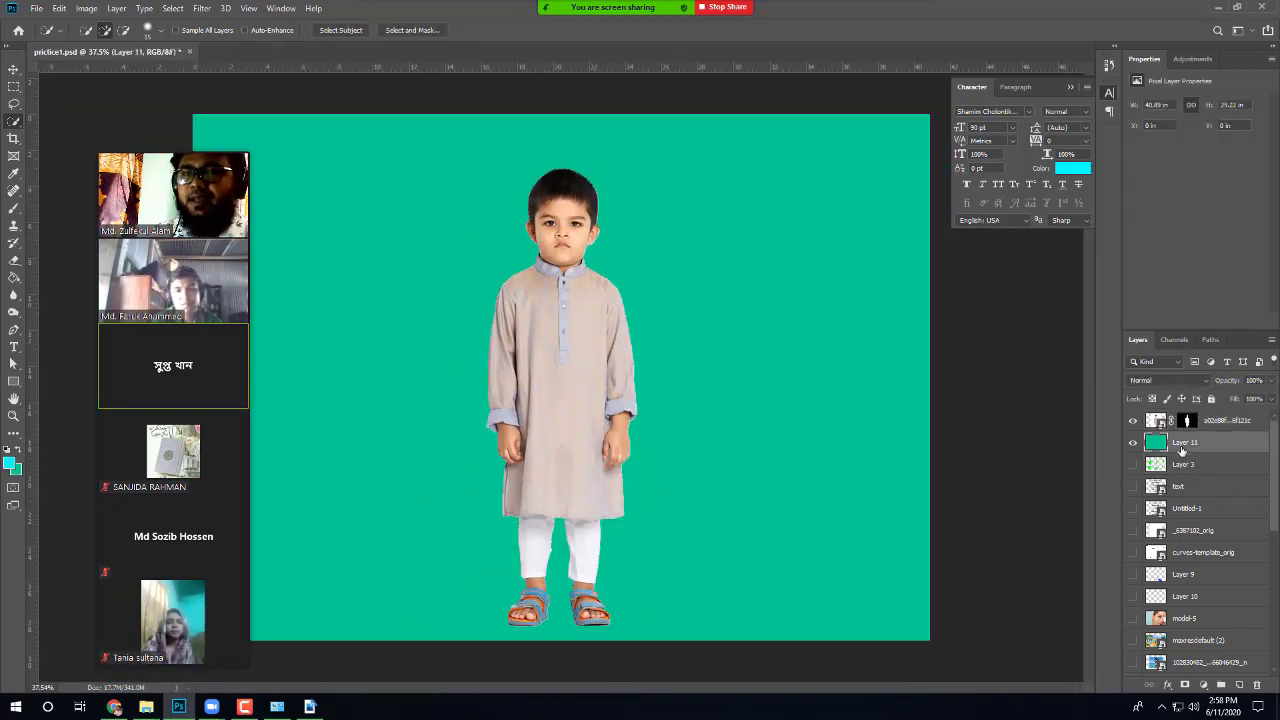
left_click(9, 465)
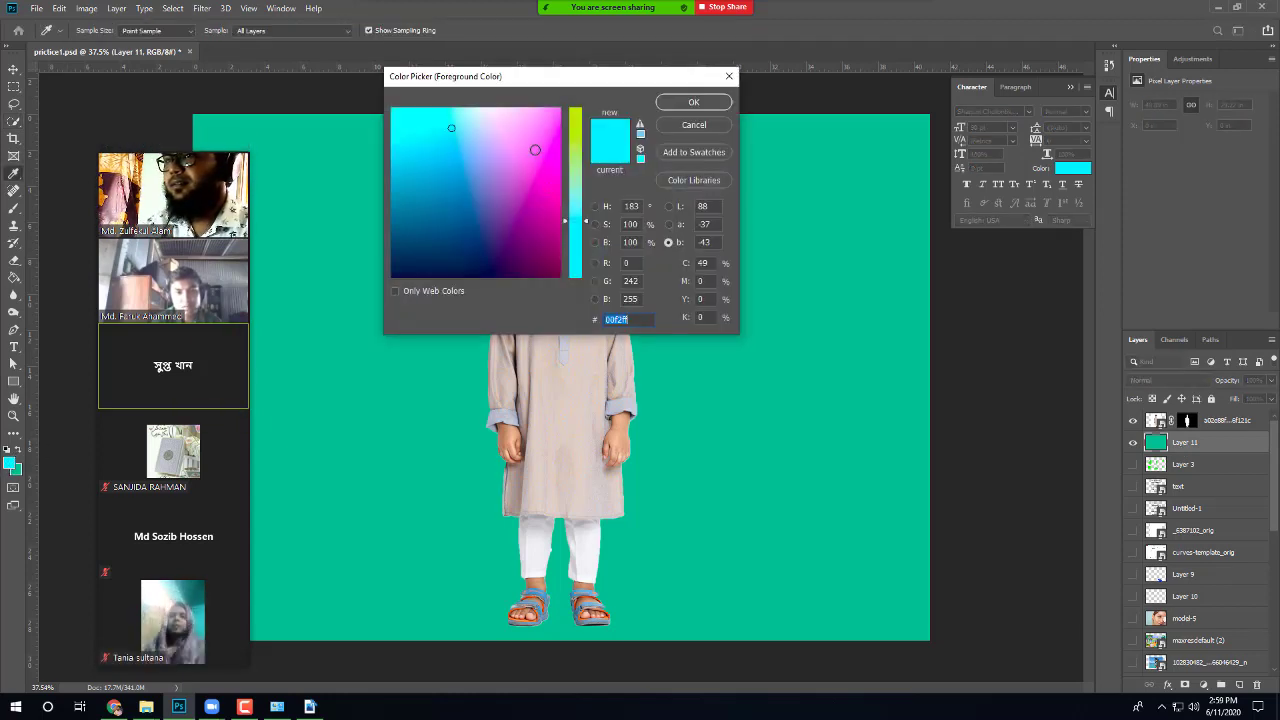
left_click_drag(535, 149, 534, 131)
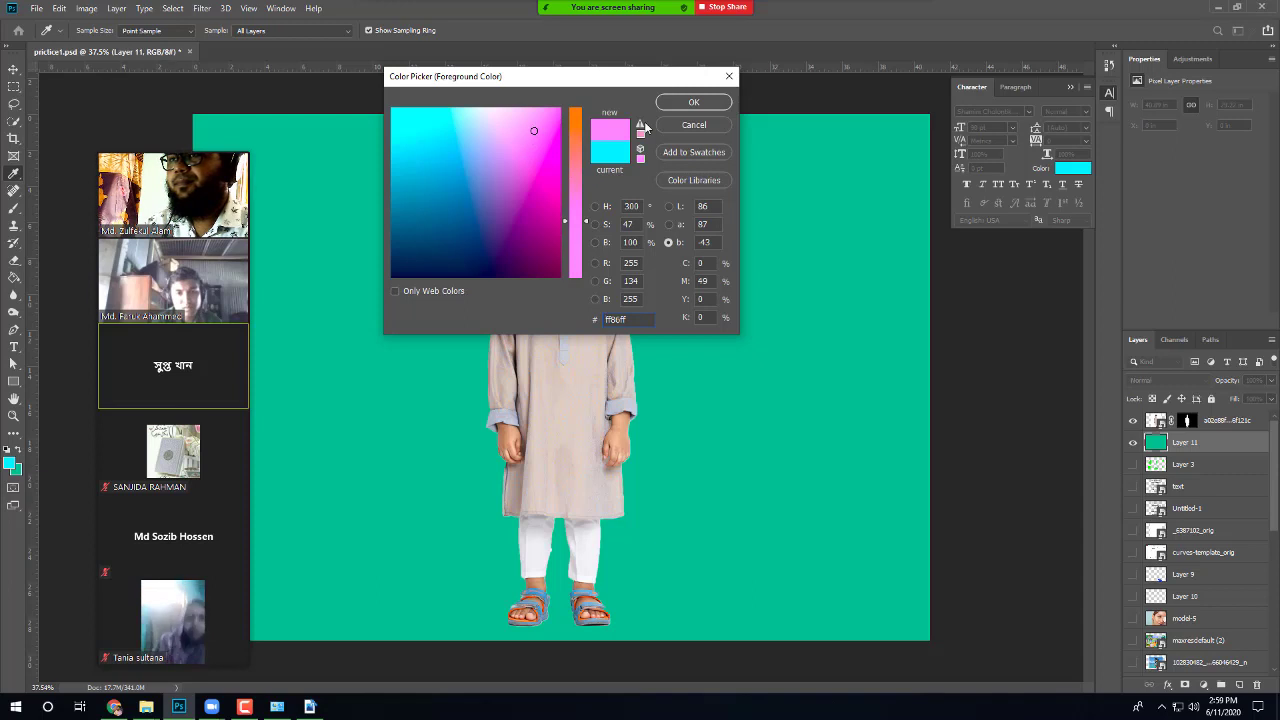
left_click(674, 104)
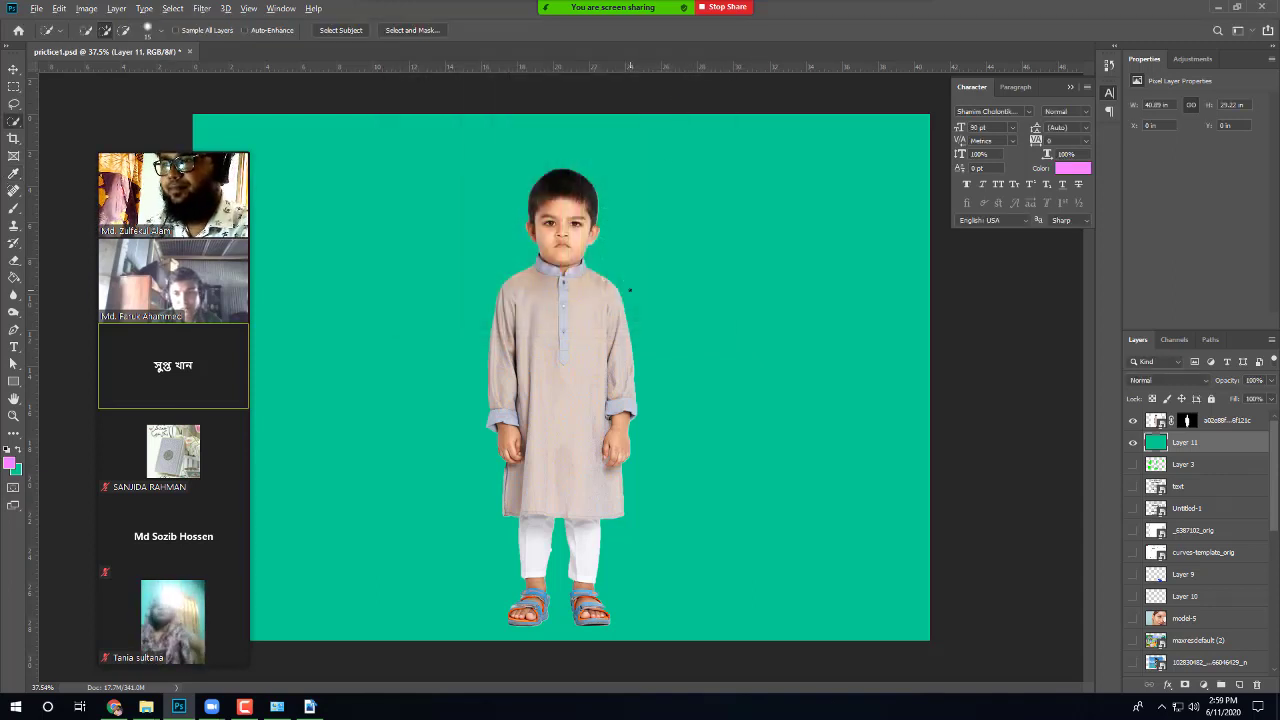
key("alt+BackSpace")
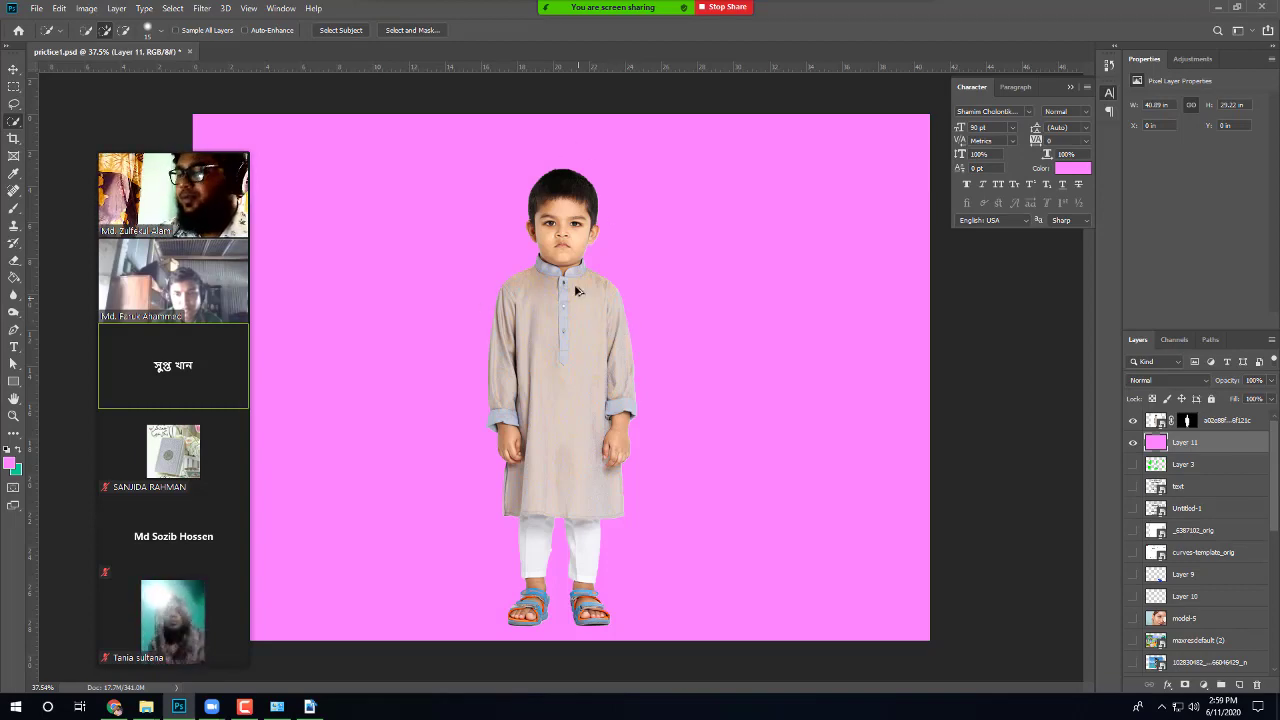
Step: Examine the cut-out's edges along the shoulder, face and hair against the pink background
scroll(622, 332, "up", 8)
scroll(424, 264, "up", 4)
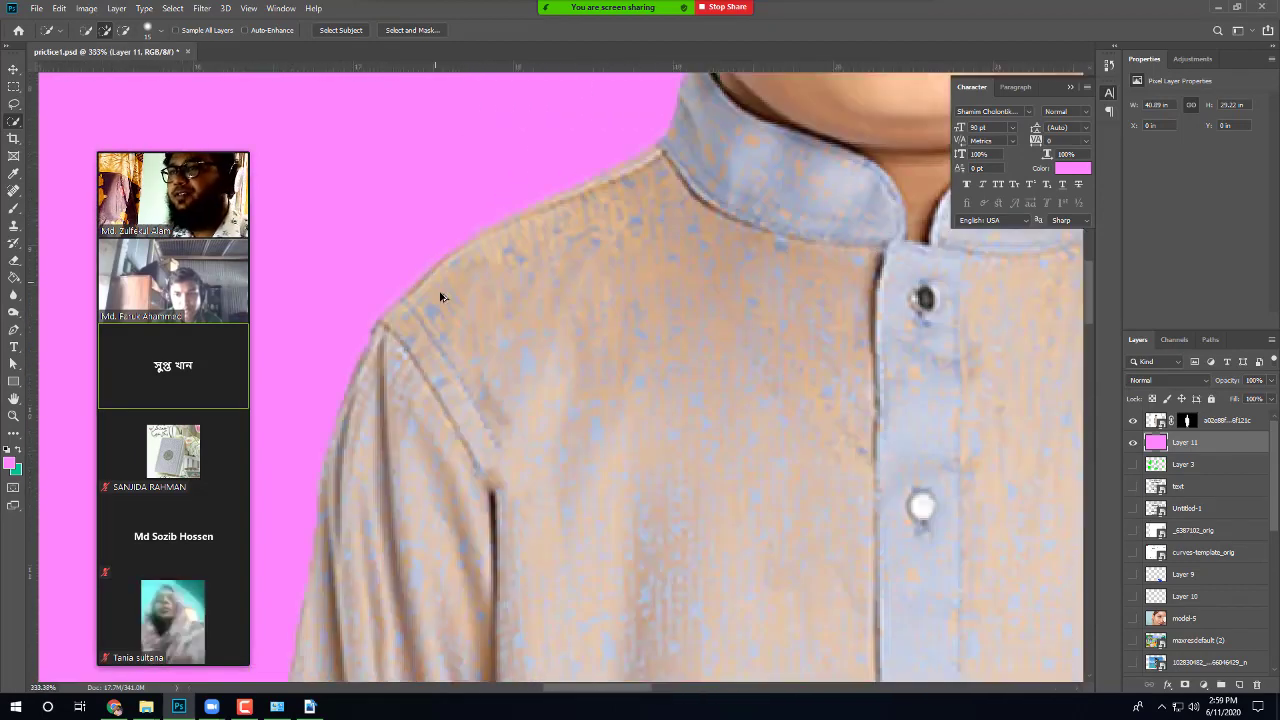
scroll(440, 297, "down", 12)
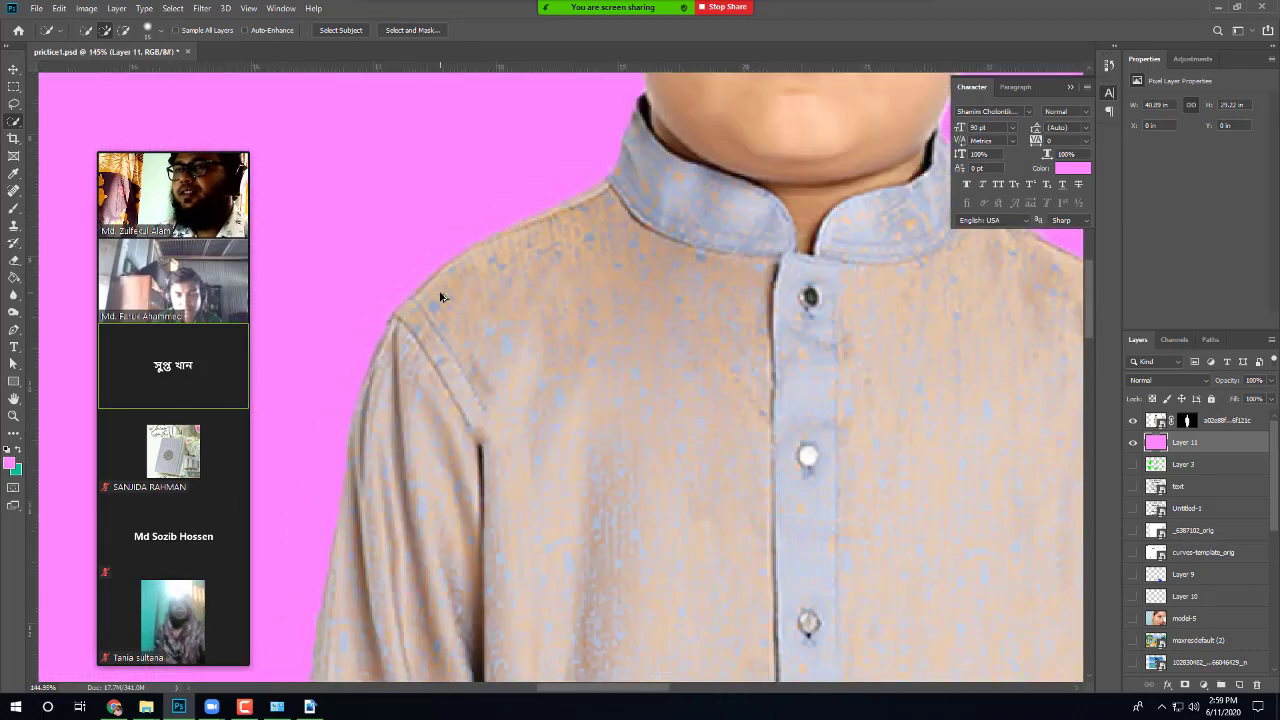
scroll(588, 458, "down", 3)
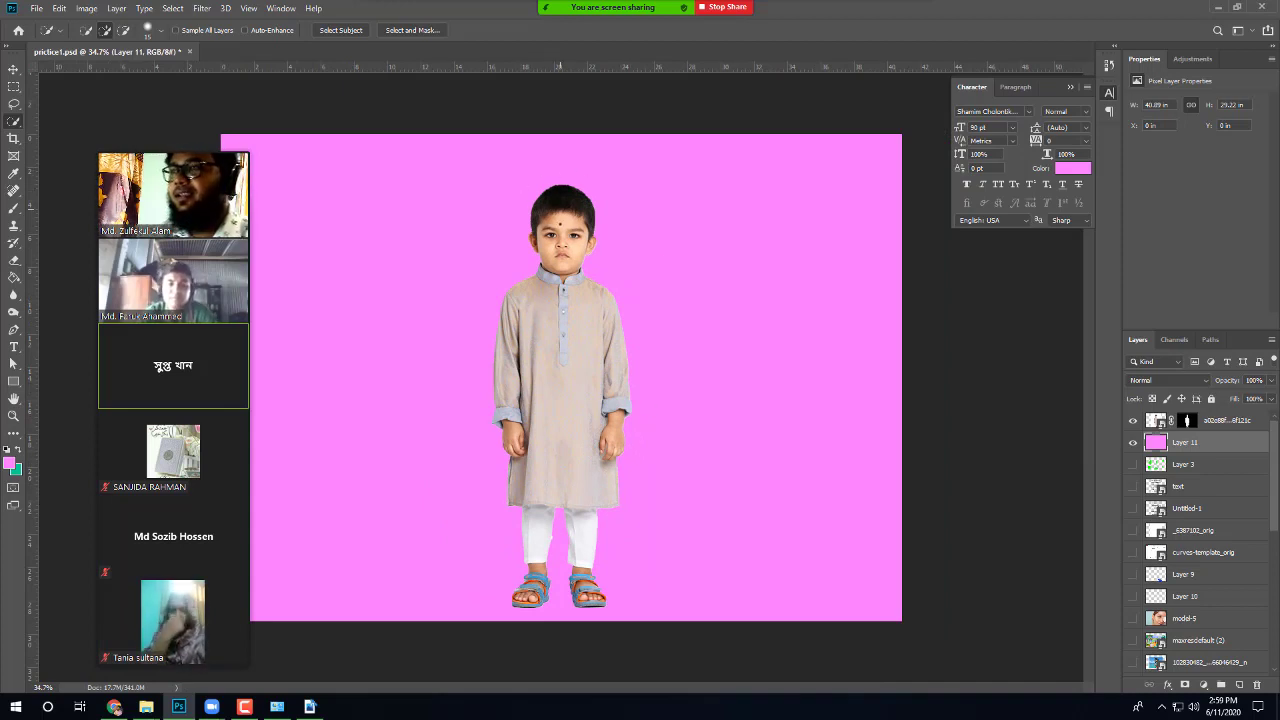
scroll(550, 185, "up", 10)
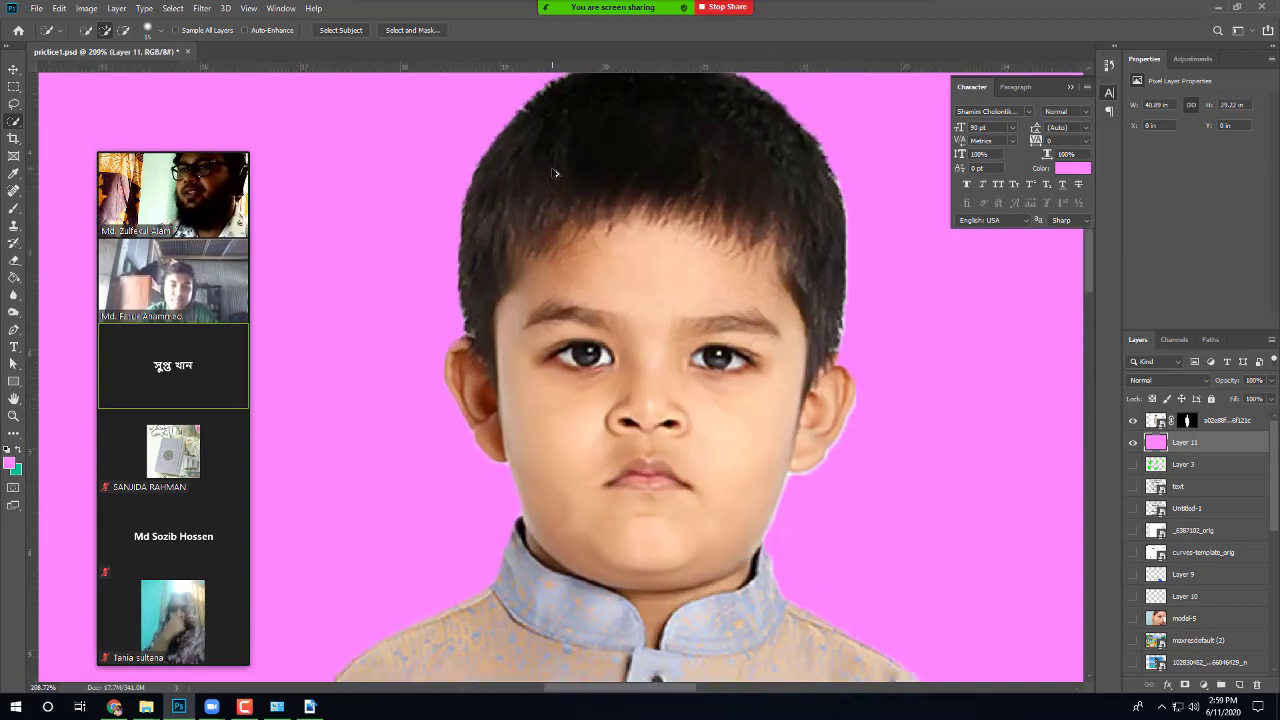
scroll(555, 174, "up", 4)
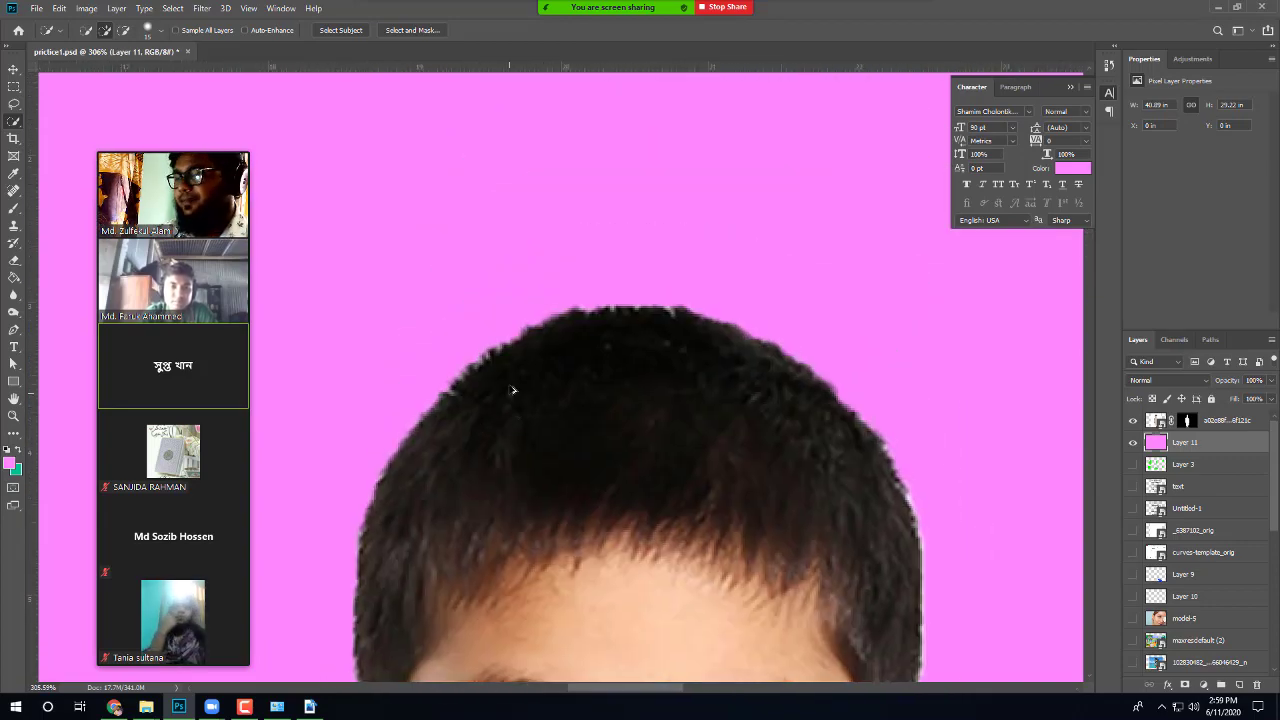
Step: Examine the cut-out's hair edge across the top and side of the boy's head against the pink background
scroll(513, 390, "up", 5)
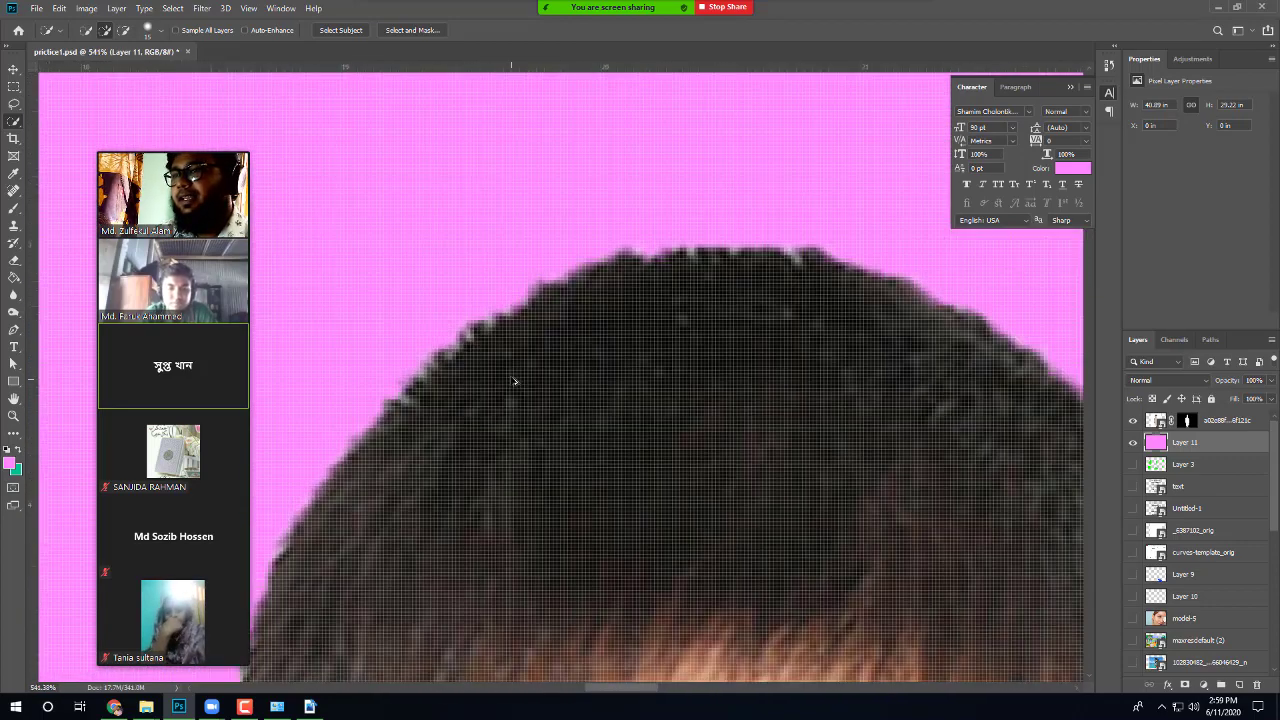
scroll(495, 340, "down", 3)
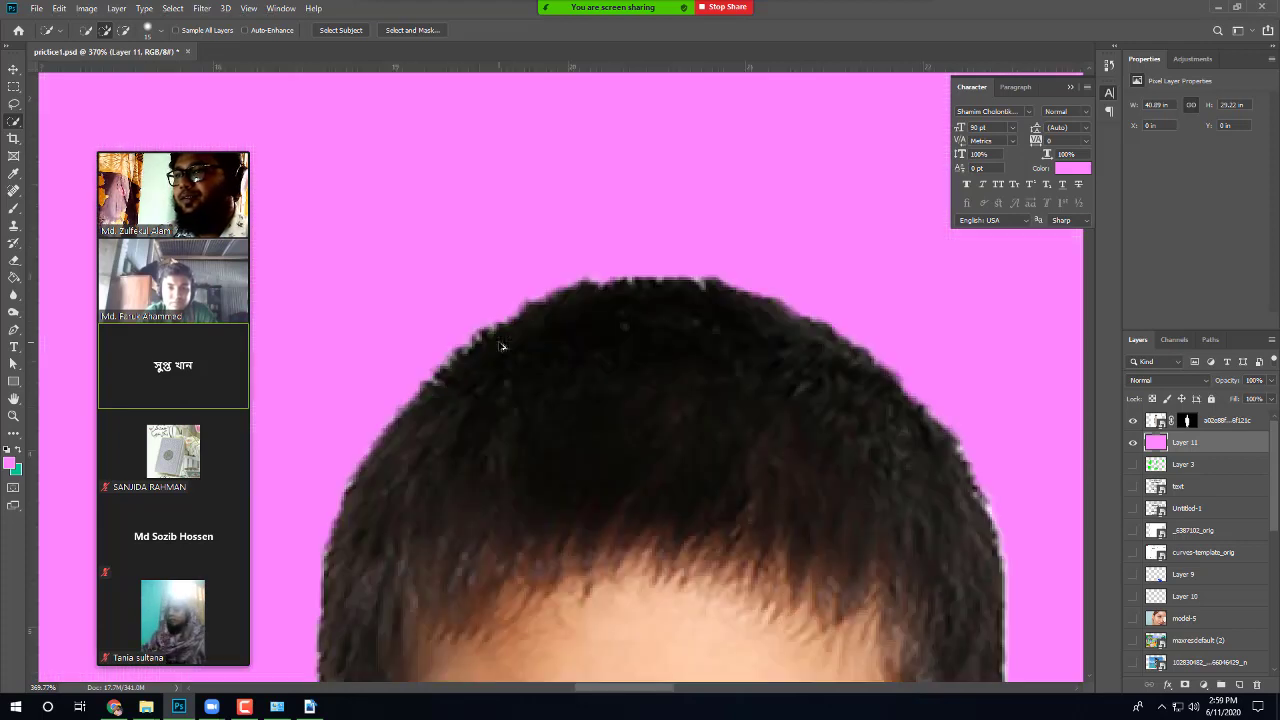
scroll(502, 346, "down", 2)
scroll(500, 340, "up", 6)
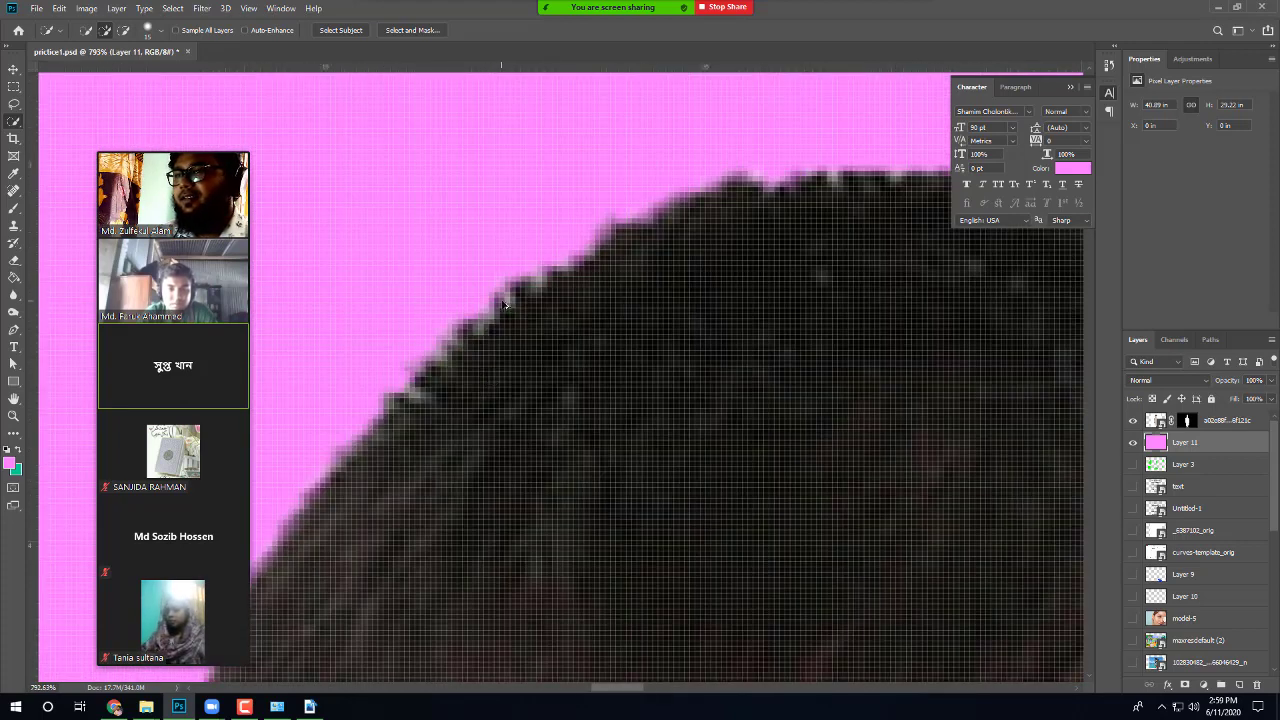
scroll(773, 424, "down", 5)
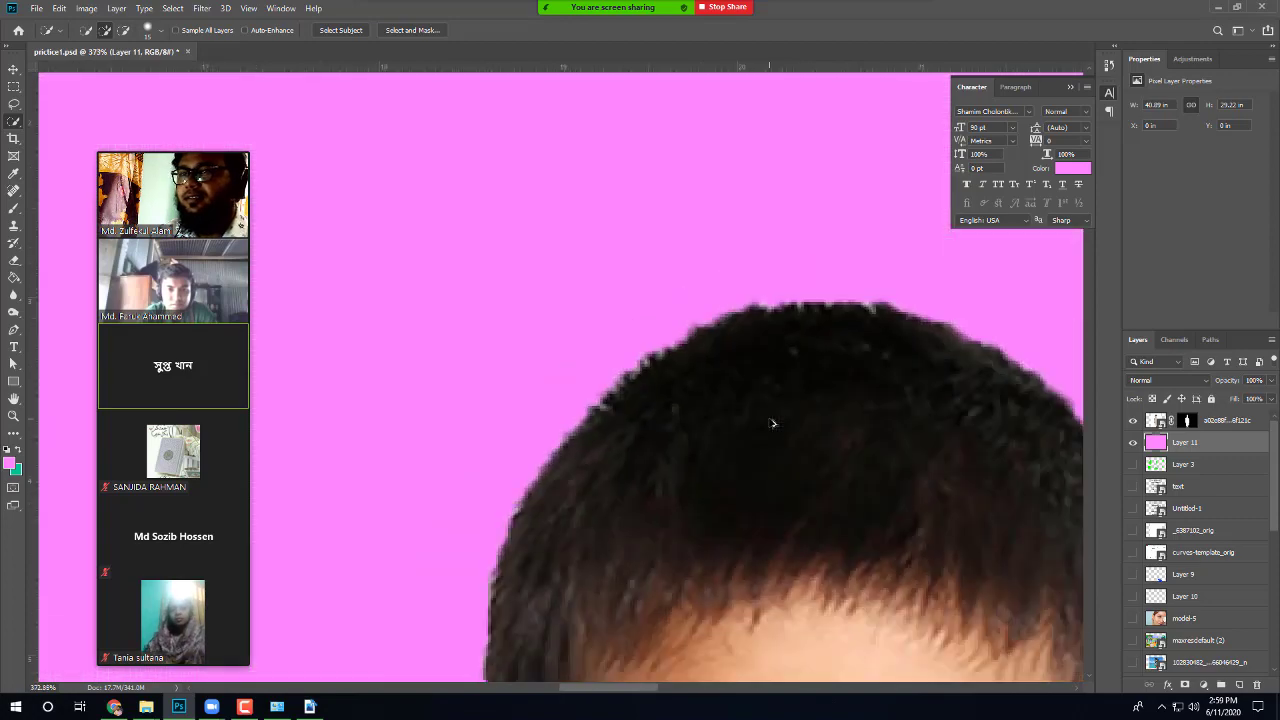
scroll(889, 417, "up", 1)
scroll(535, 440, "down", 1)
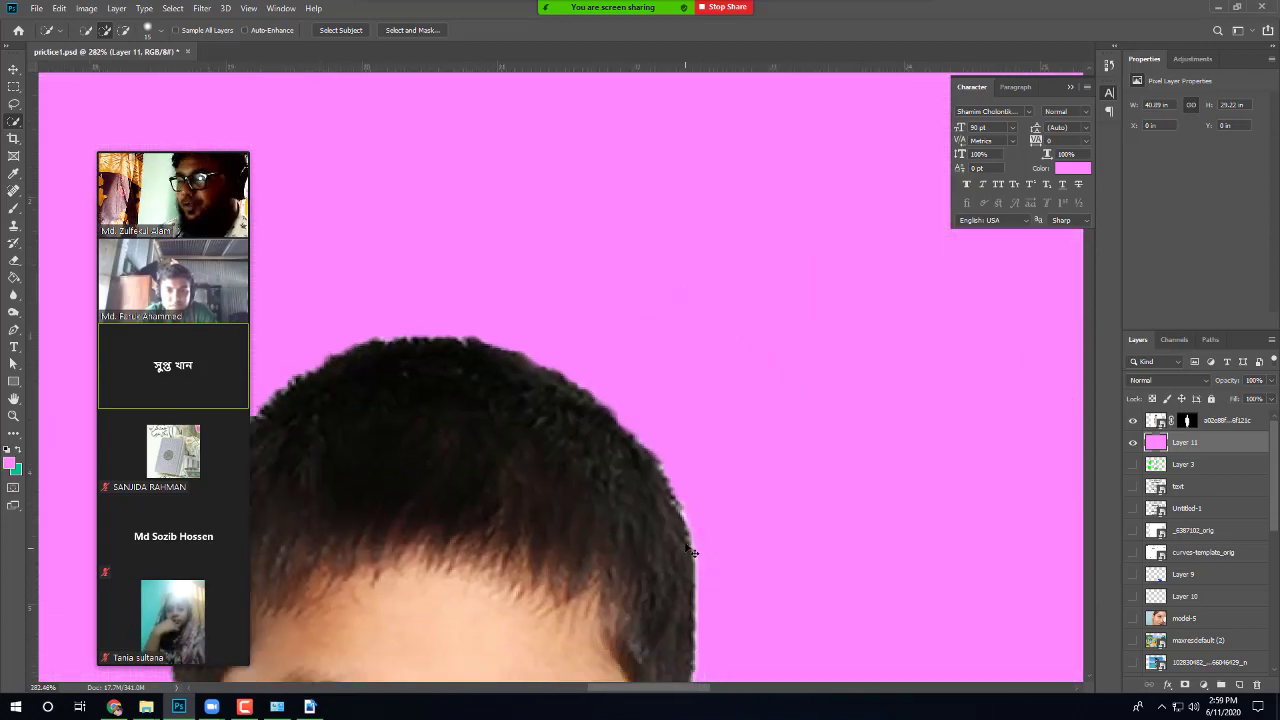
scroll(690, 552, "up", 4)
scroll(687, 525, "down", 3)
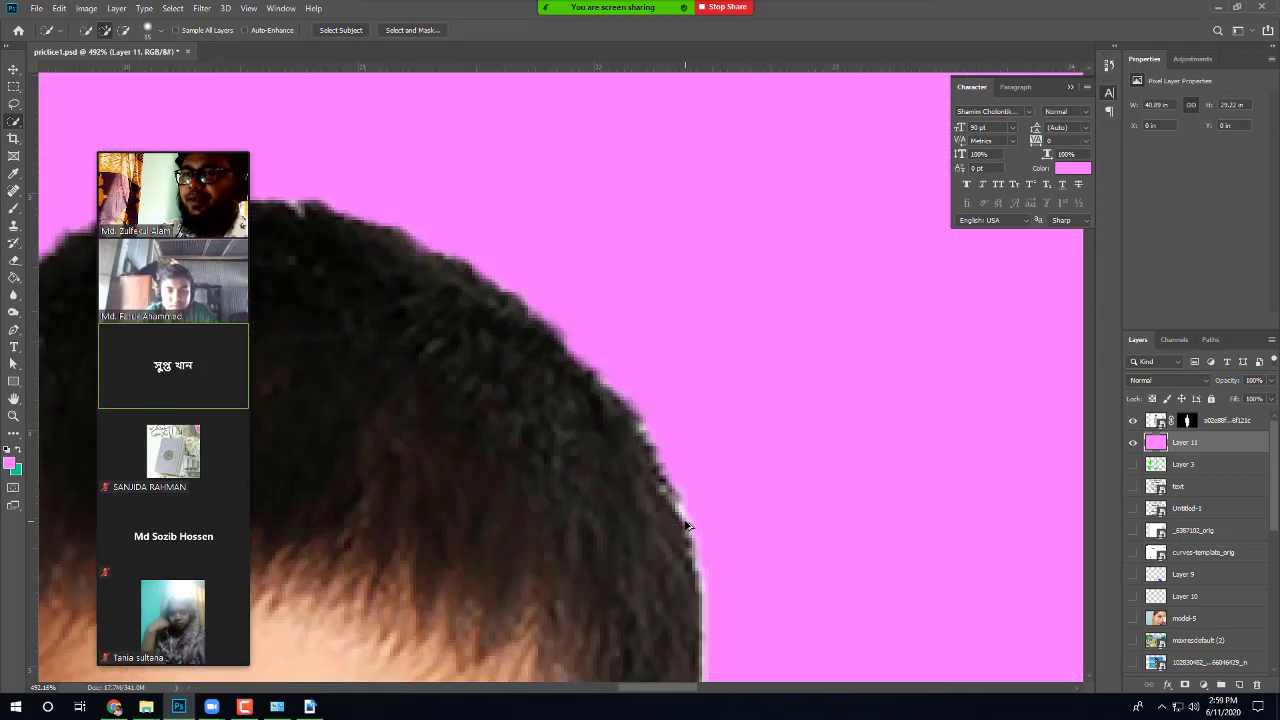
scroll(655, 470, "up", 1)
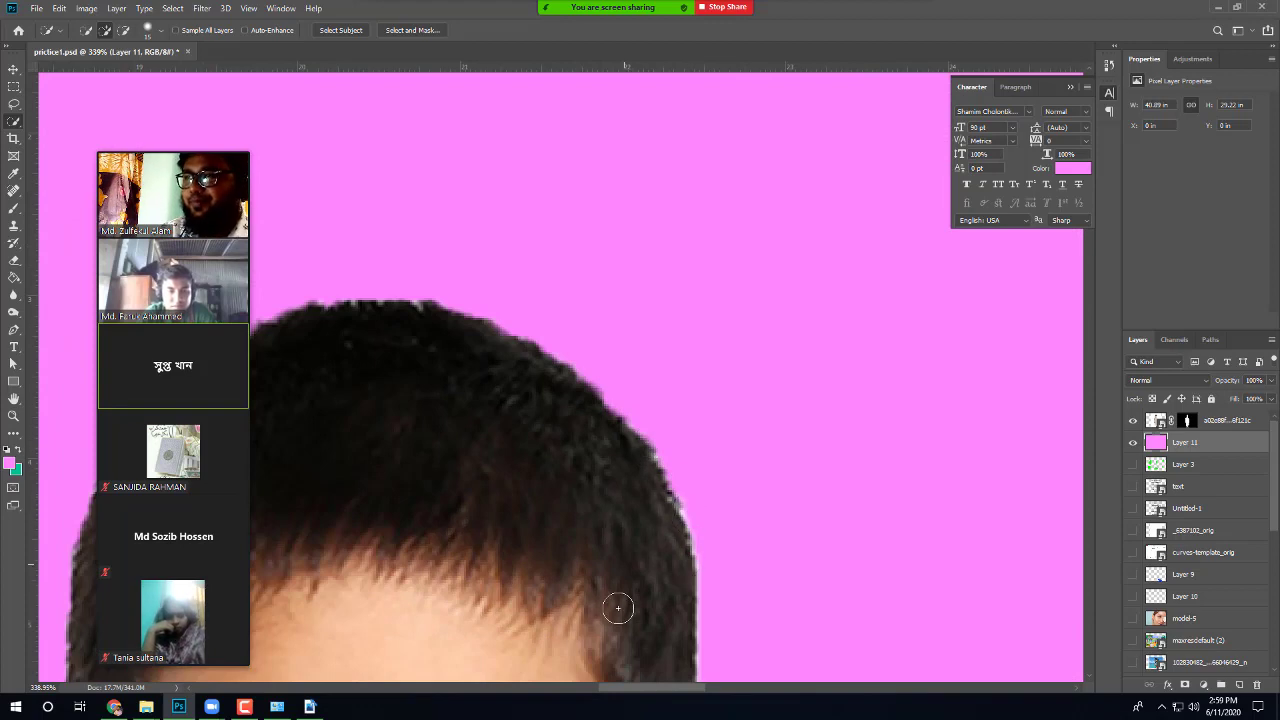
Step: Examine the mask edge close up where the boy's side hair meets his ear
scroll(618, 608, "down", 5)
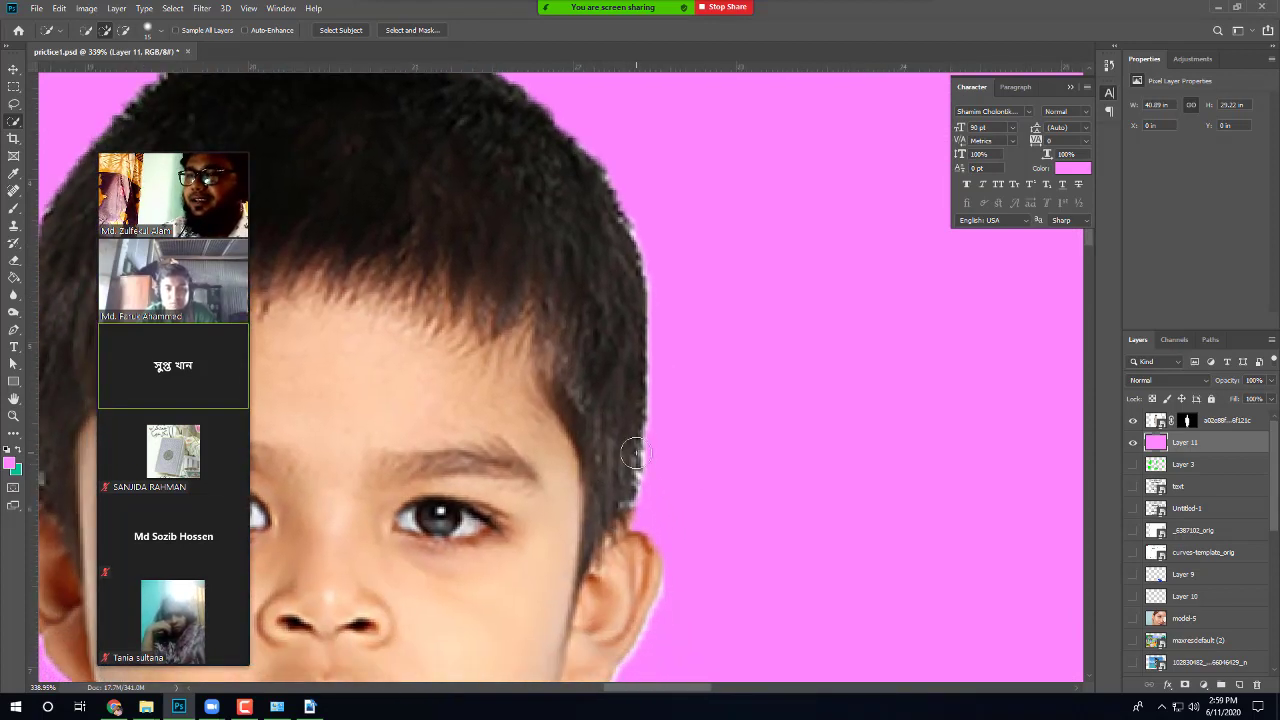
scroll(652, 560, "down", 8)
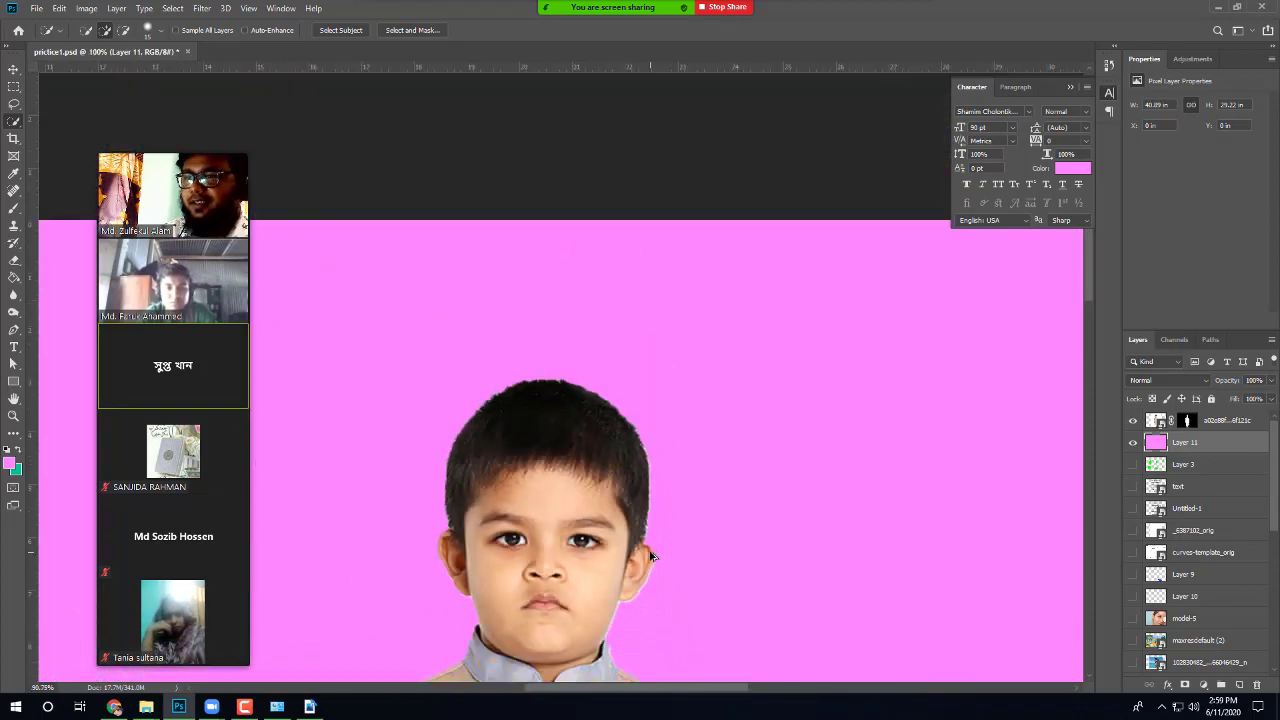
scroll(633, 541, "up", 10)
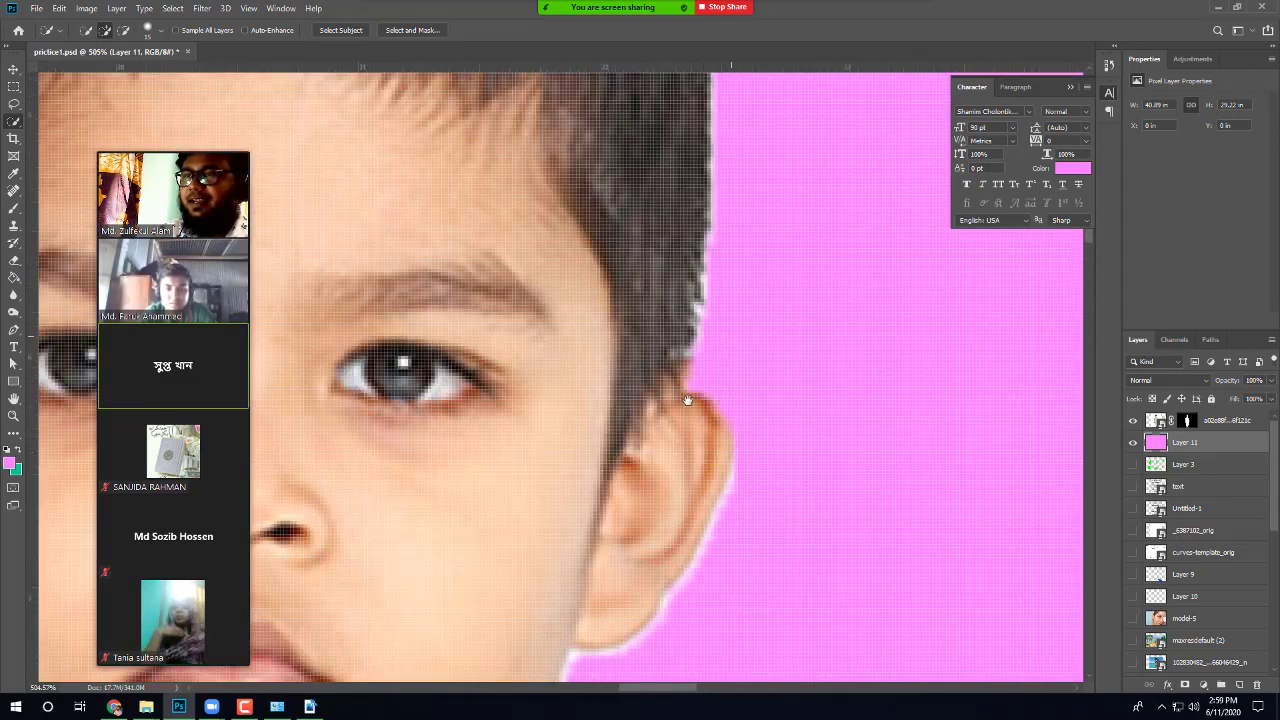
scroll(663, 446, "up", 3)
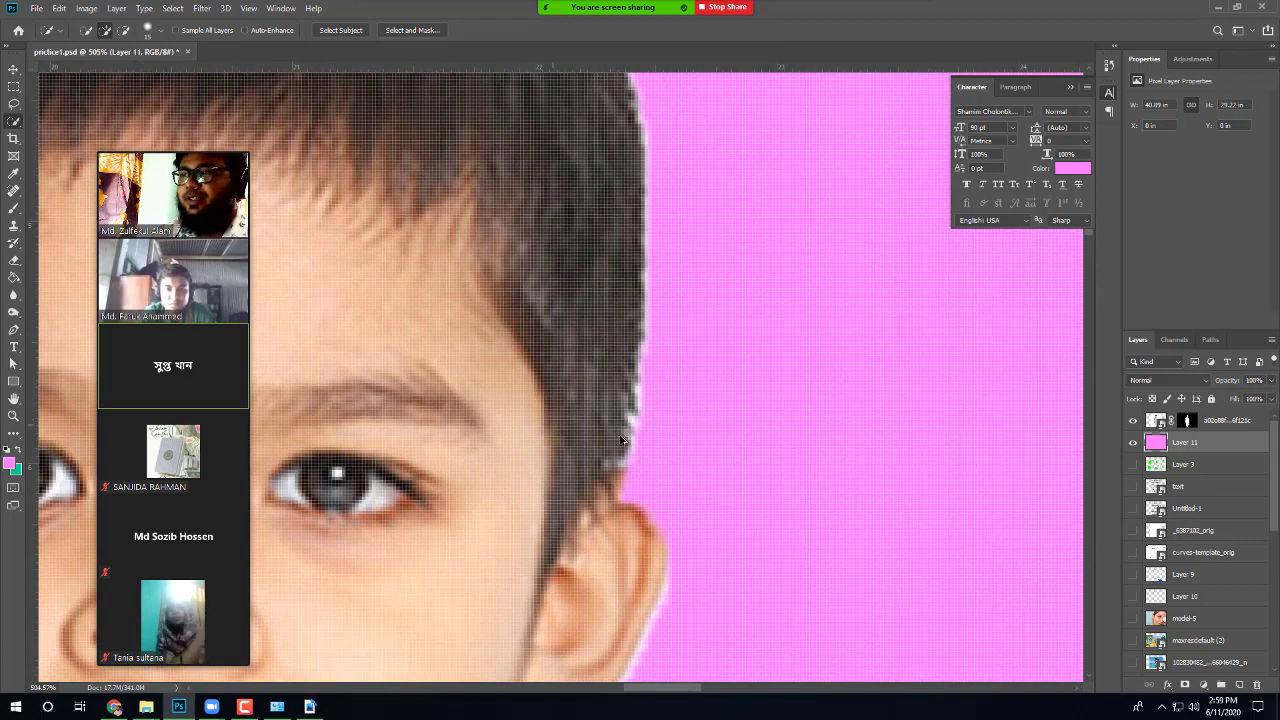
scroll(657, 201, "up", 4)
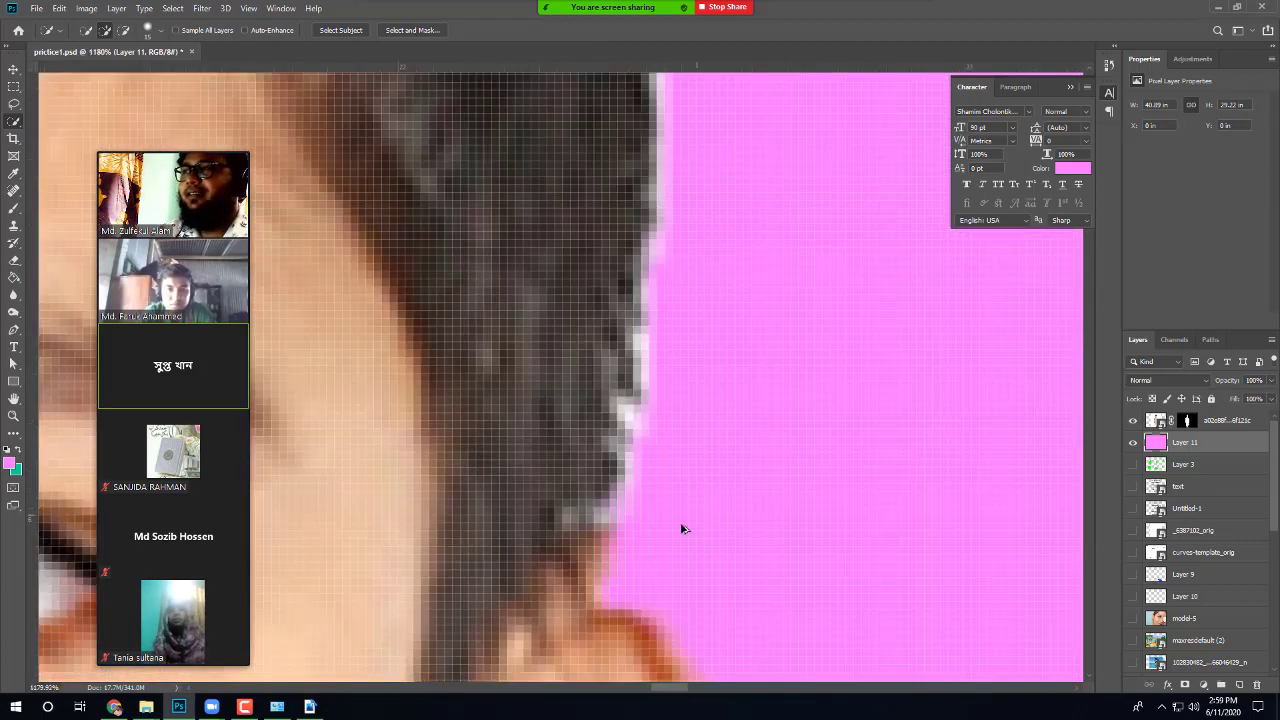
scroll(666, 537, "down", 5)
scroll(666, 542, "down", 5)
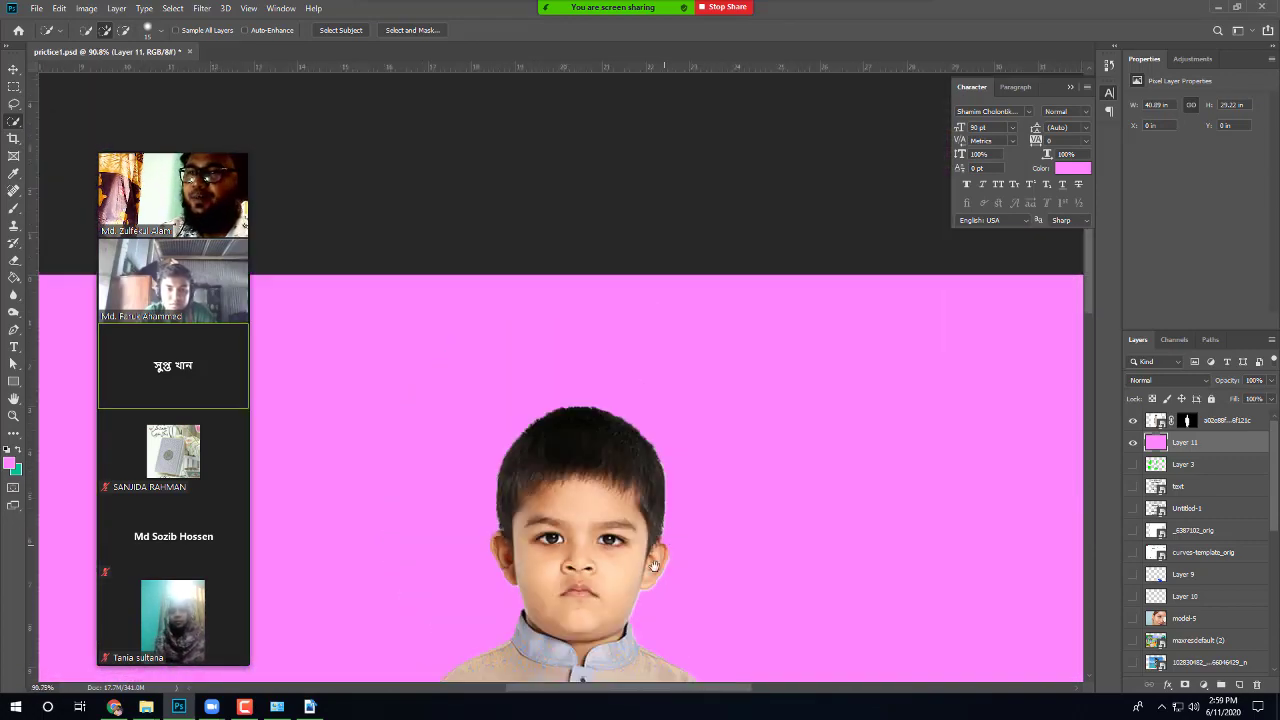
Step: Check the whole cut-out figure on the pink background, from the clothes and sandals up to the face and collar
scroll(650, 560, "down", 3)
scroll(729, 528, "up", 1)
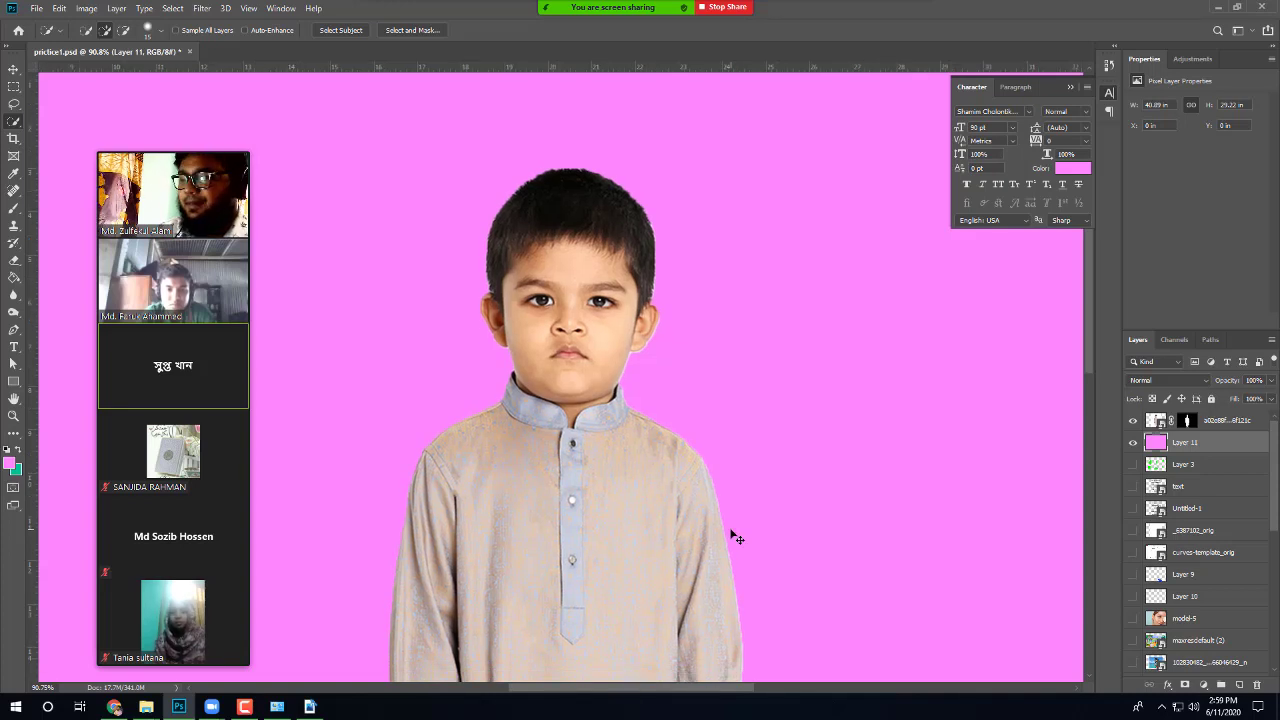
scroll(732, 532, "down", 2)
left_click_drag(741, 553, 711, 483)
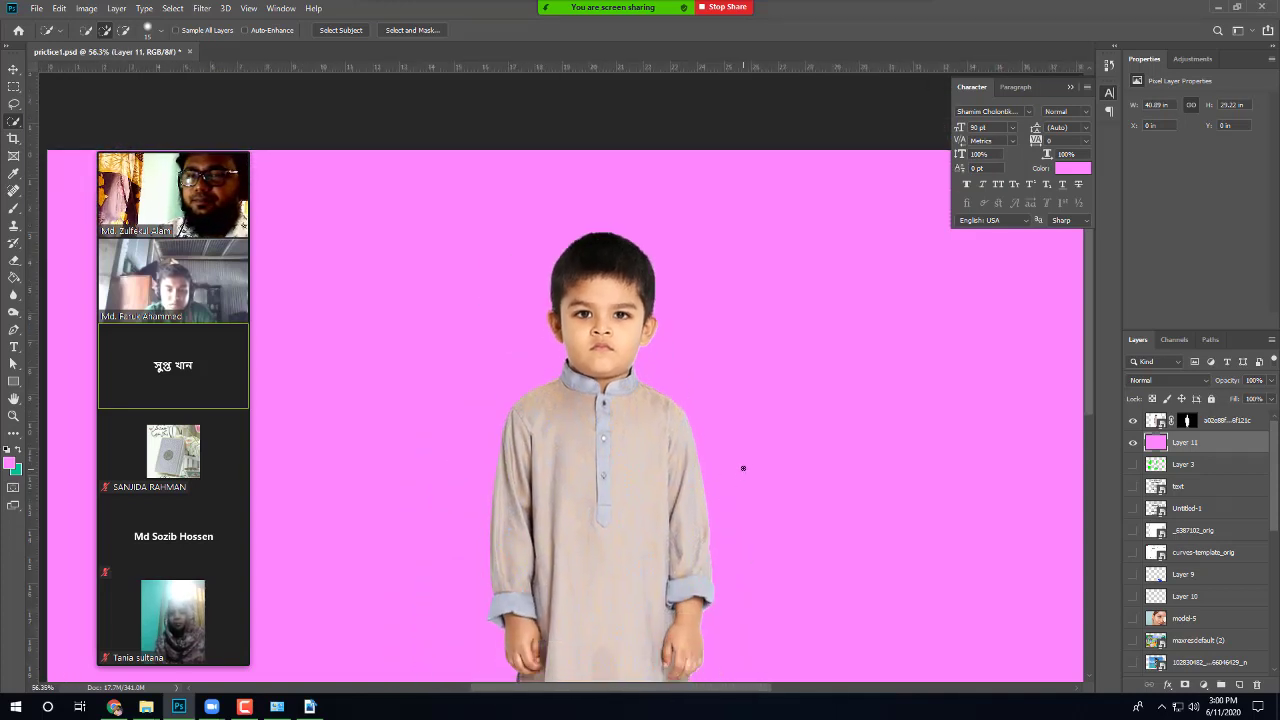
scroll(775, 450, "down", 2)
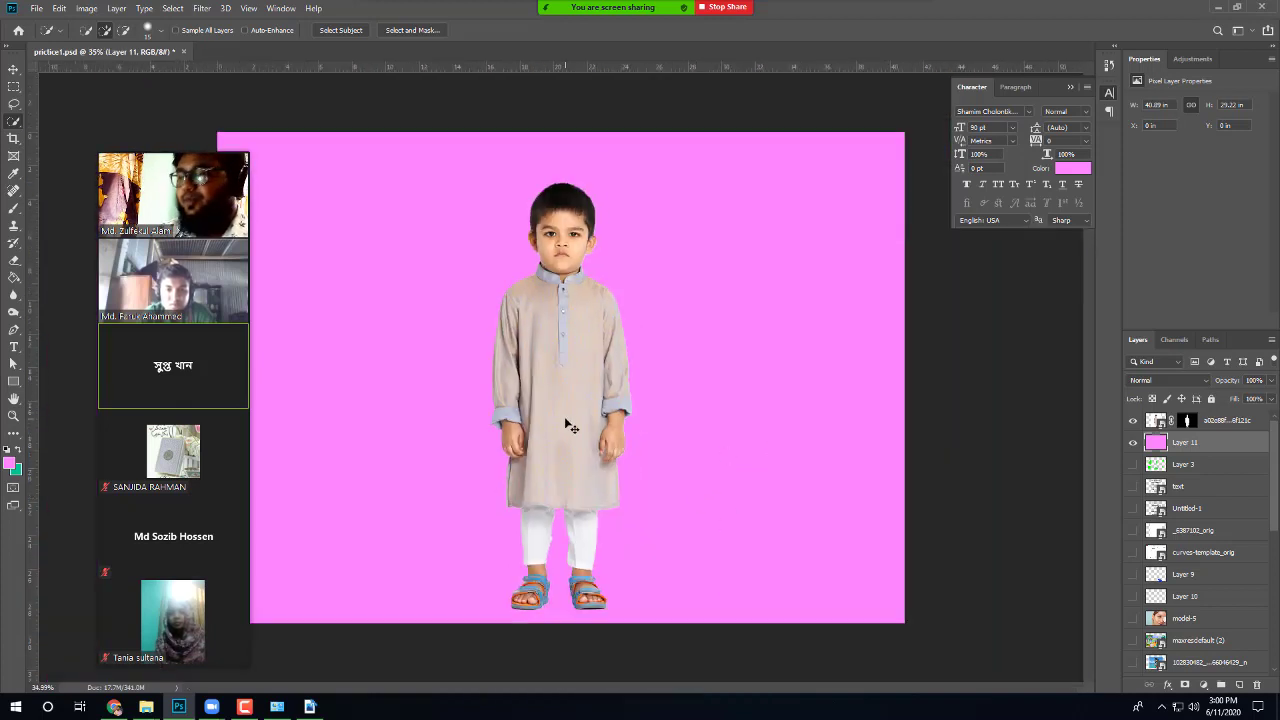
scroll(565, 425, "up", 2)
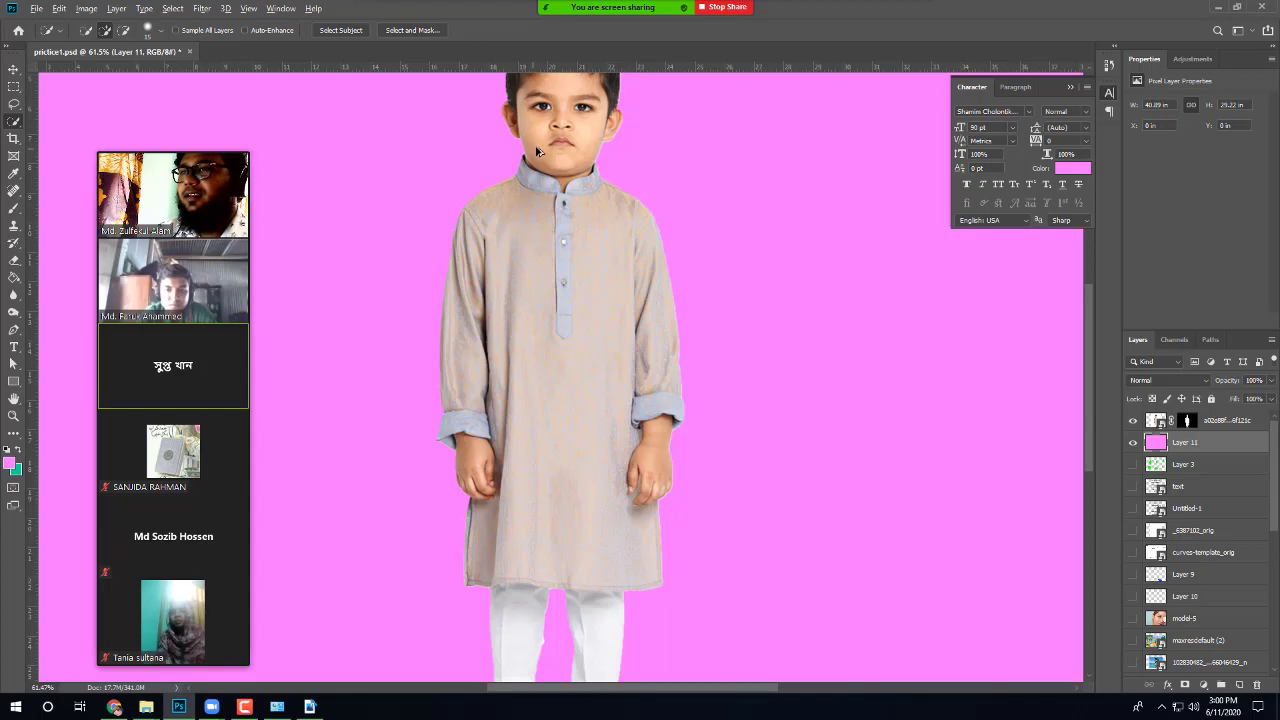
scroll(536, 150, "up", 3)
left_click_drag(657, 157, 677, 423)
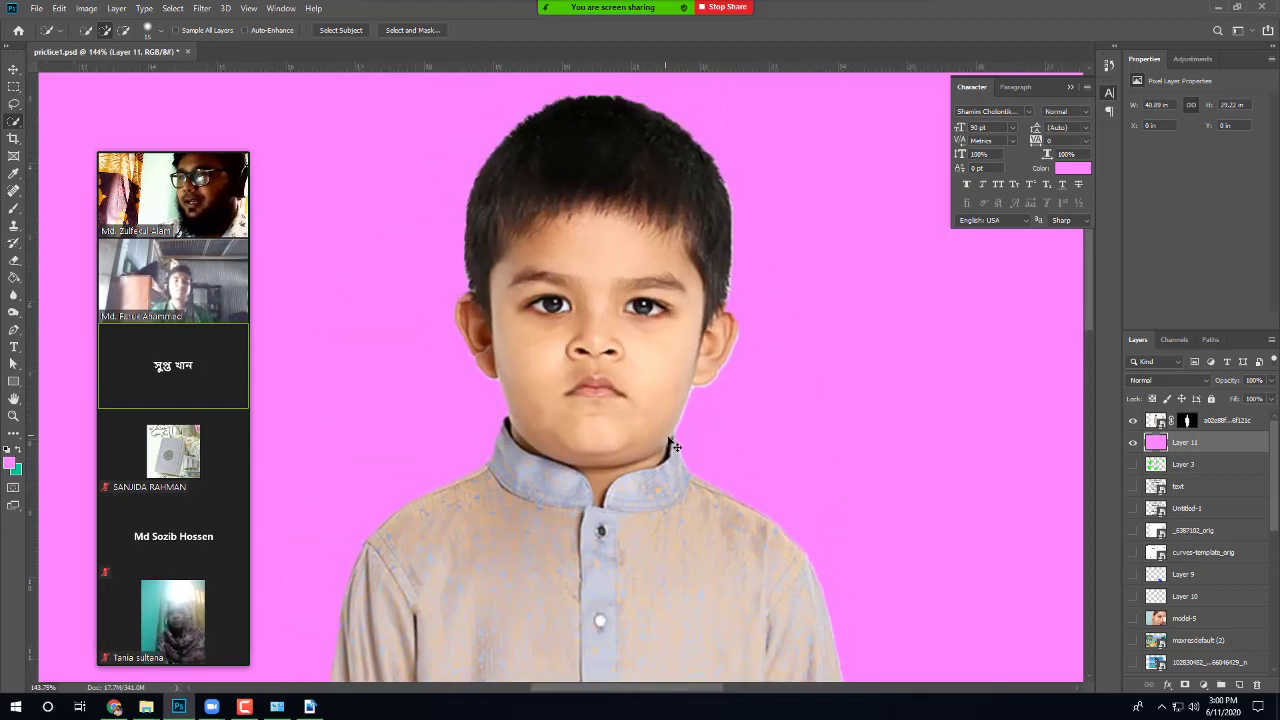
scroll(668, 440, "up", 4)
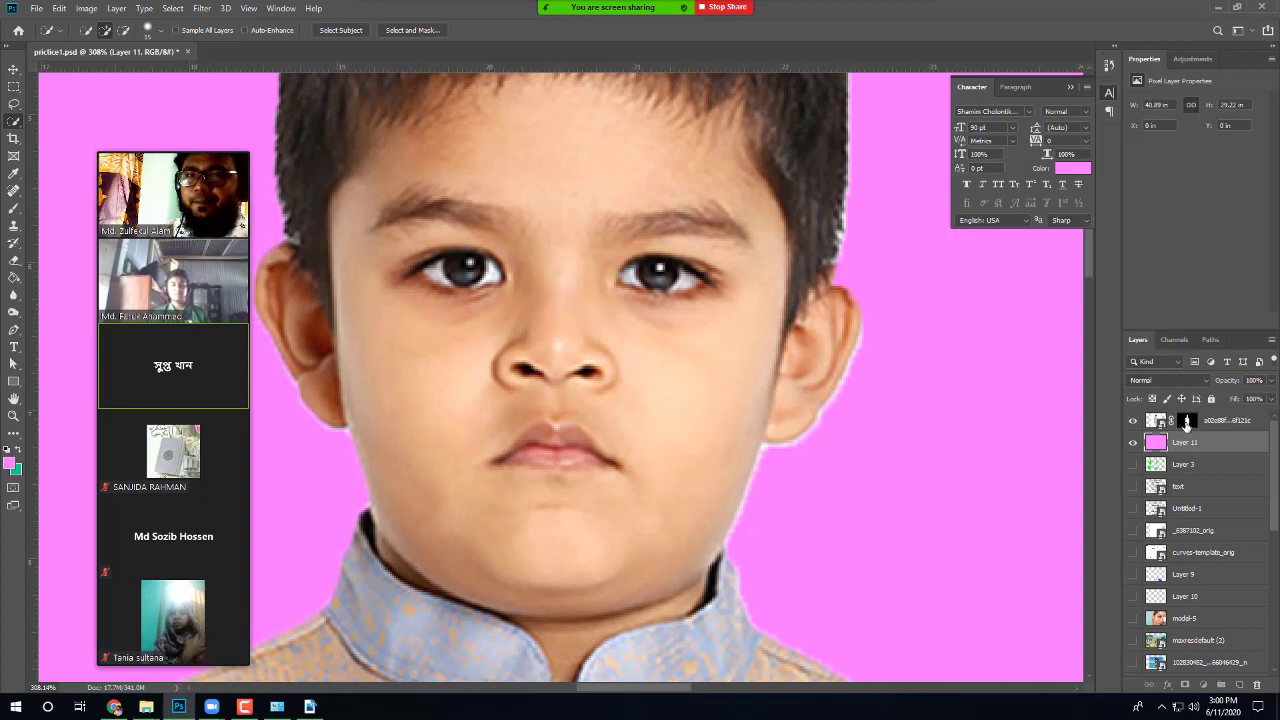
Step: Make the boy photo's image active instead of its mask and try larger and smaller Quick Selection brush sizes over the face
left_click(1186, 421)
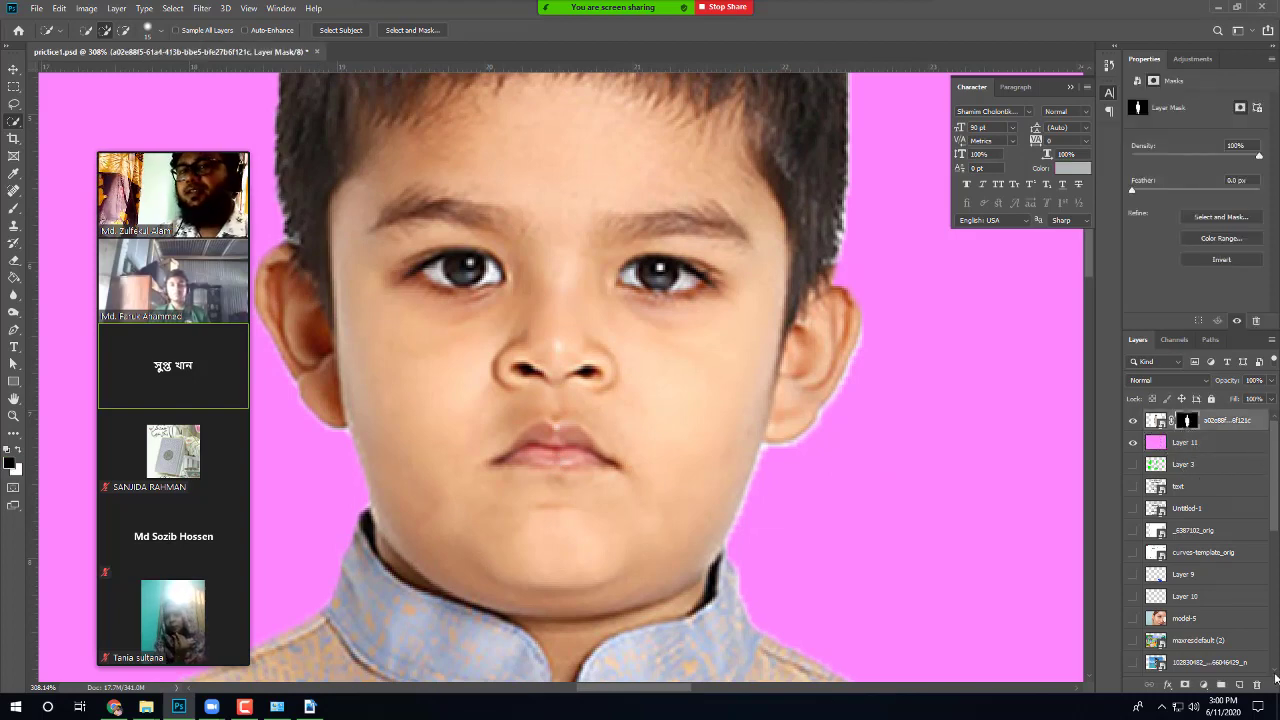
left_click(1157, 421)
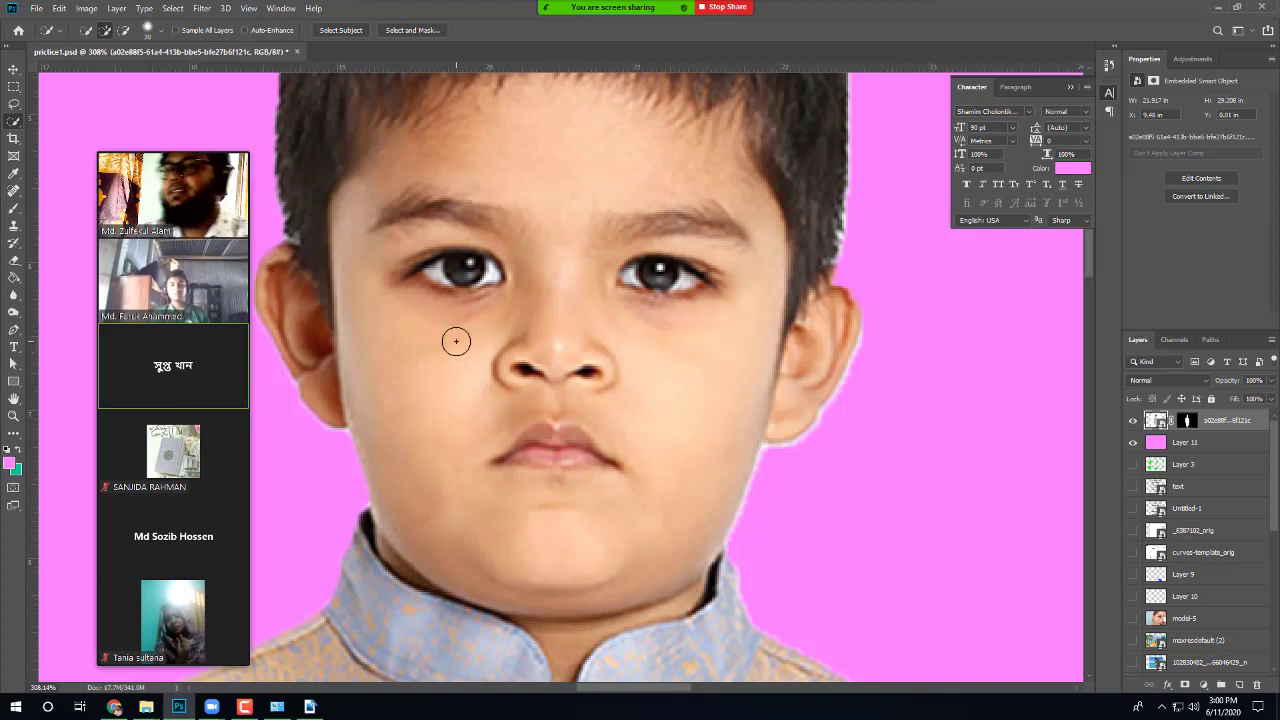
key("bracketright")
key("bracketright")
key("bracketright")
key("bracketright")
key("bracketright")
key("bracketright")
key("bracketright")
key("bracketright")
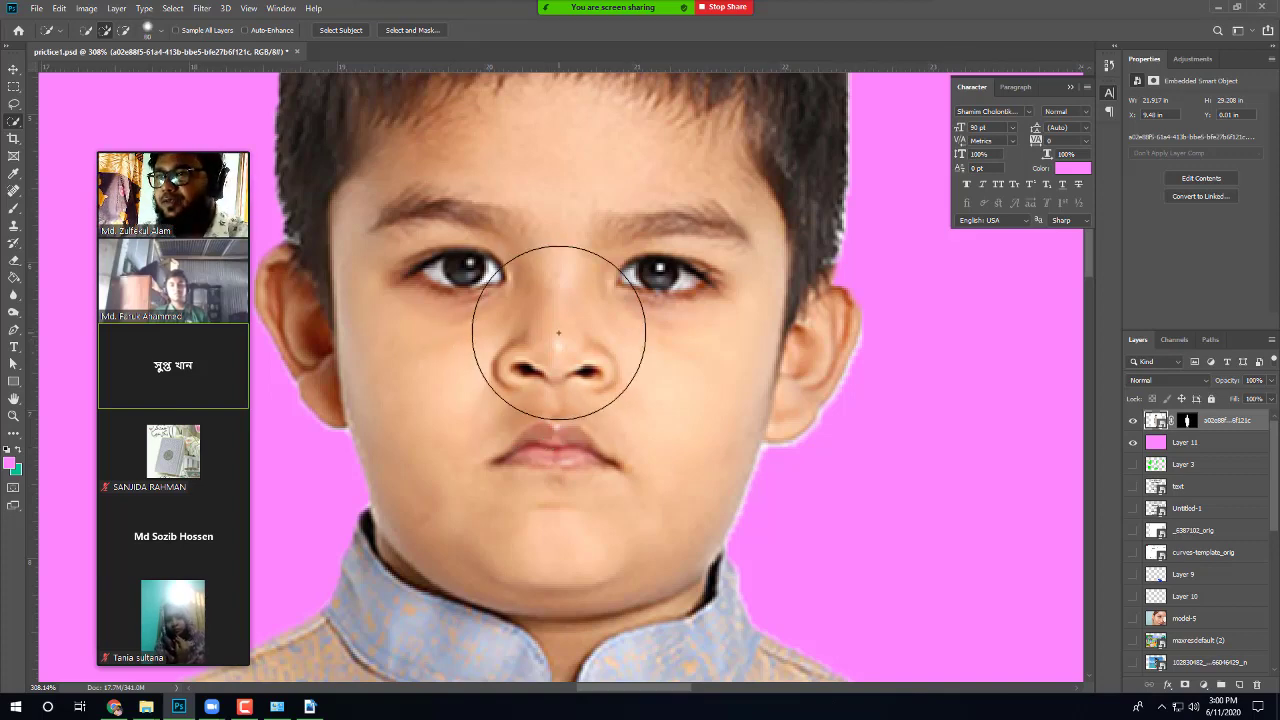
key("bracketleft")
key("bracketleft")
key("bracketleft")
key("bracketleft")
key("bracketleft")
key("bracketleft")
key("bracketleft")
key("bracketleft")
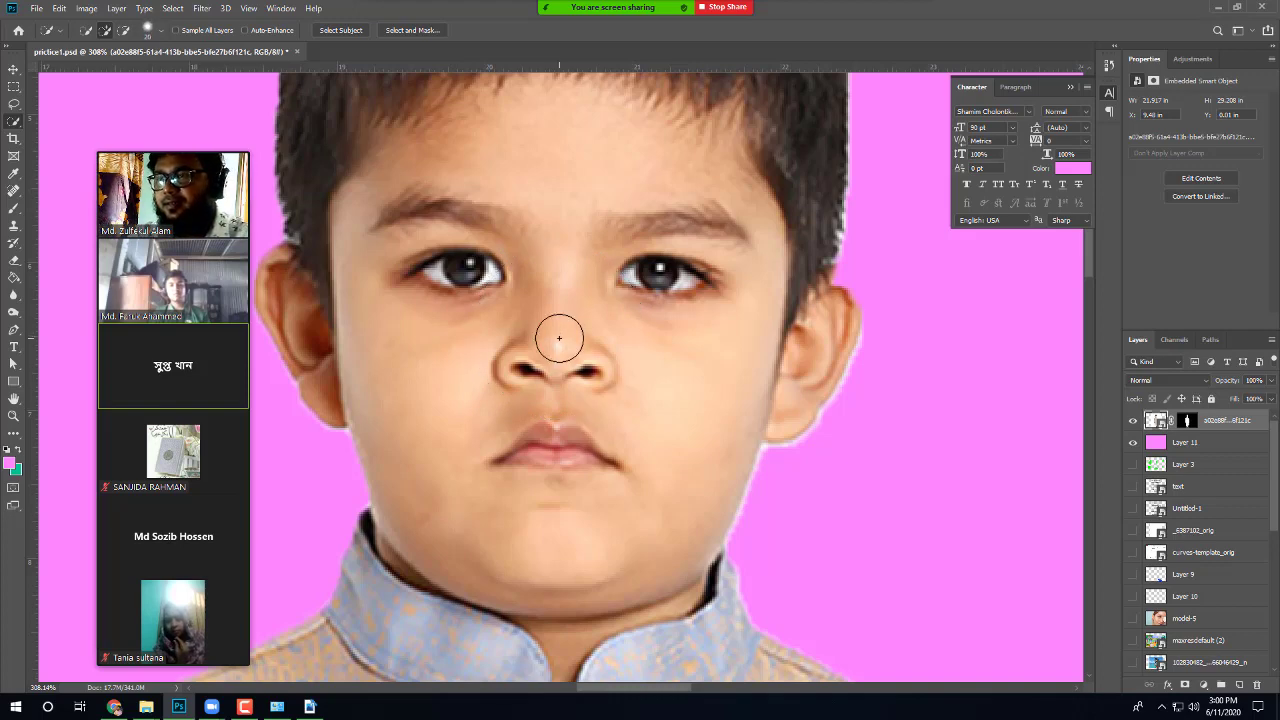
key("bracketleft")
key("bracketleft")
key("bracketleft")
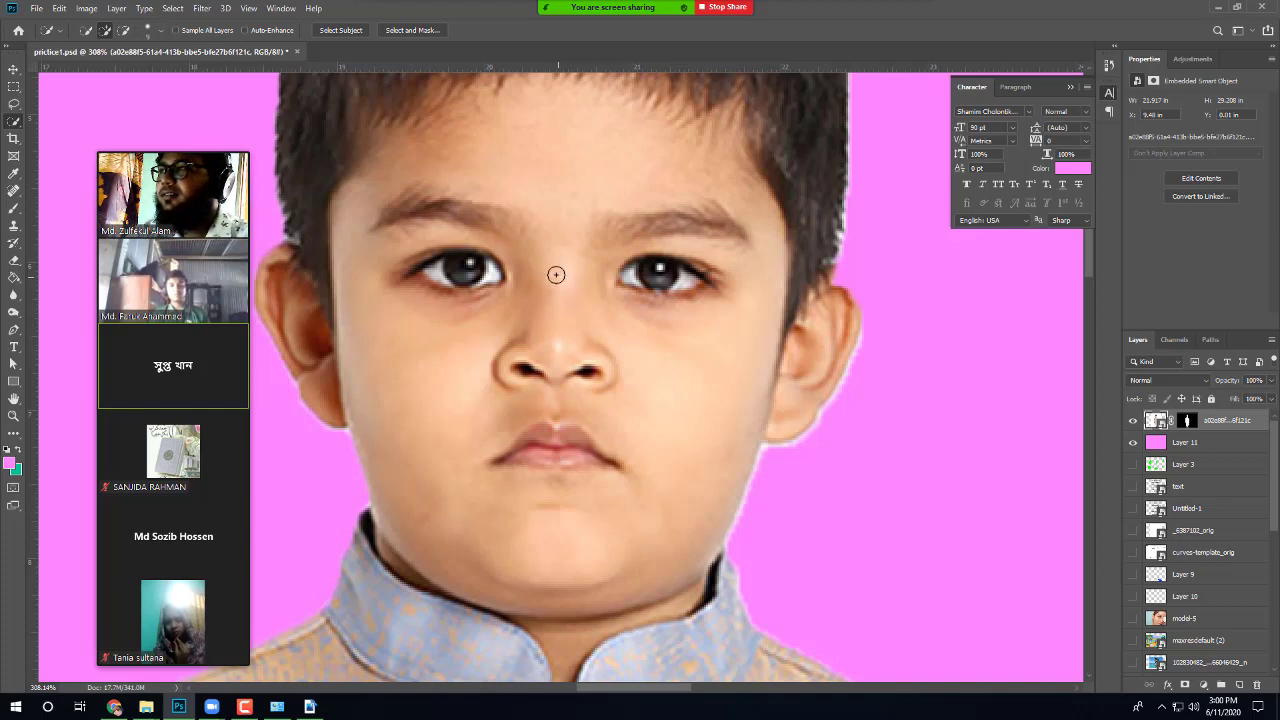
left_click(497, 3)
left_click(81, 54)
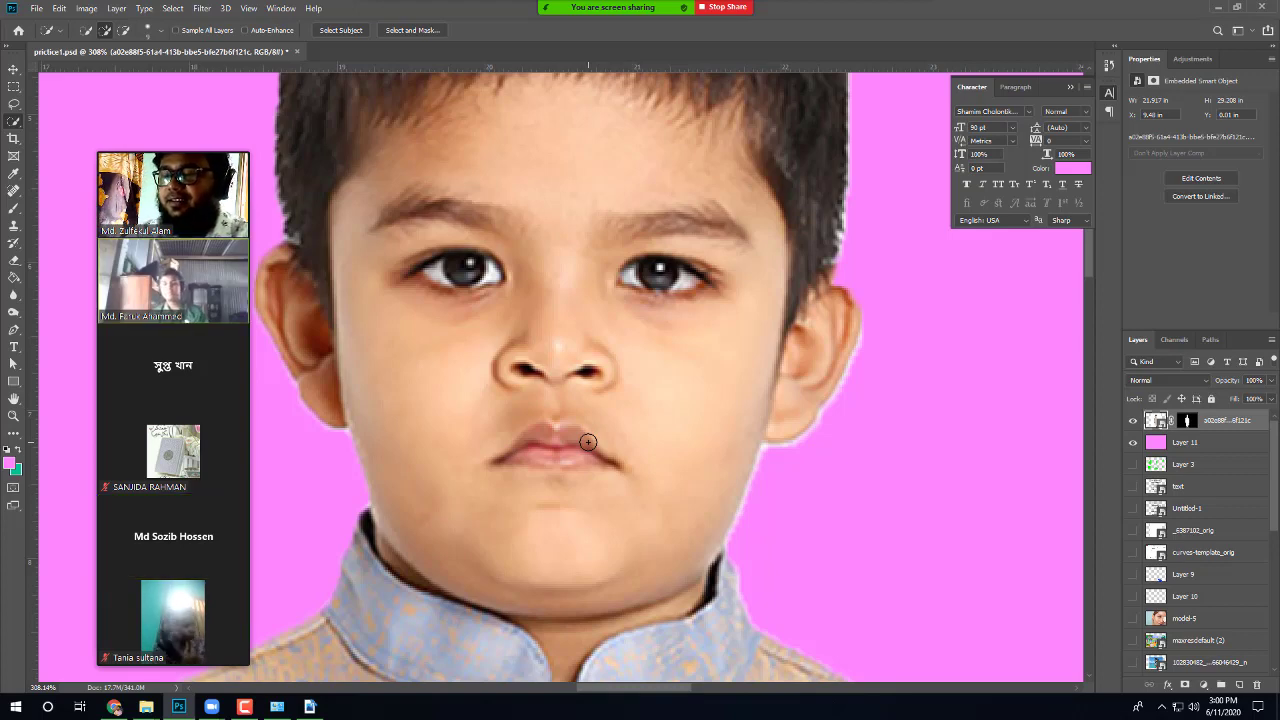
Step: Select the boy's lips out to both corners with a small Quick Selection brush and copy them to a new layer
key("bracketright")
key("bracketright")
key("bracketright")
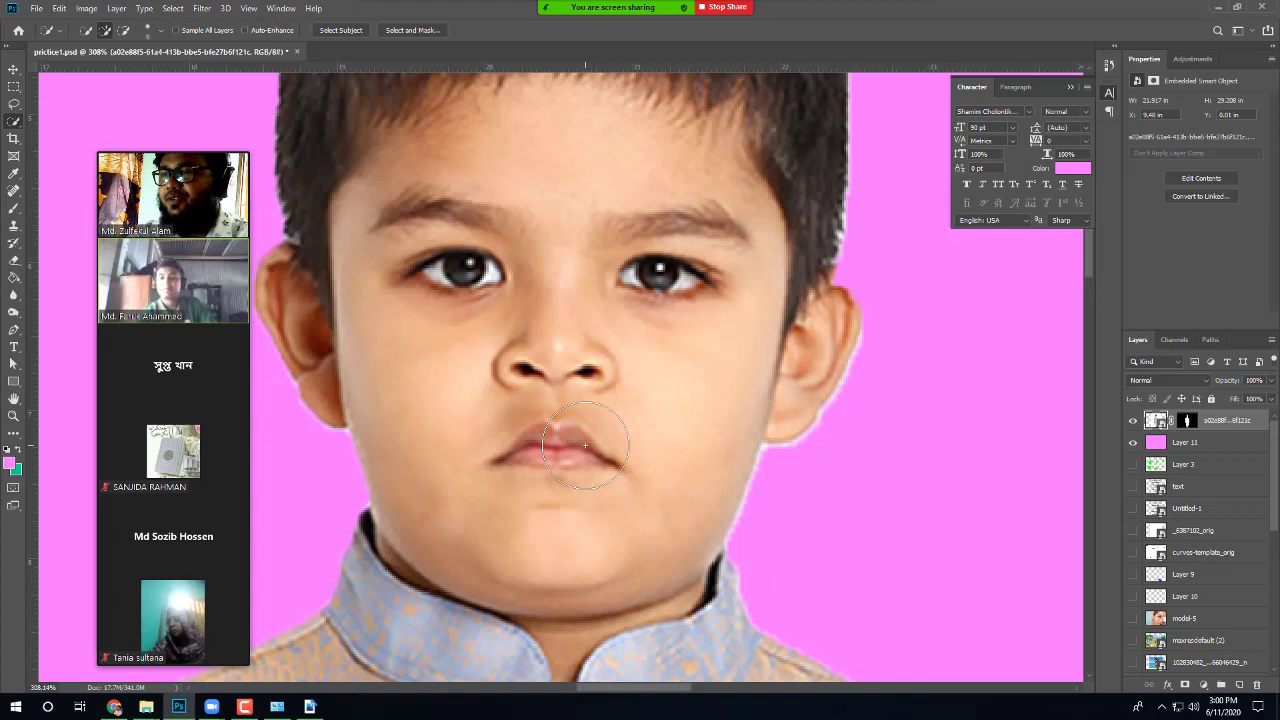
key("bracketleft")
key("bracketleft")
key("bracketleft")
mouse_move(527, 438)
left_mouse_down()
mouse_move(547, 438)
mouse_move(586, 451)
mouse_move(565, 459)
mouse_move(616, 464)
left_mouse_up()
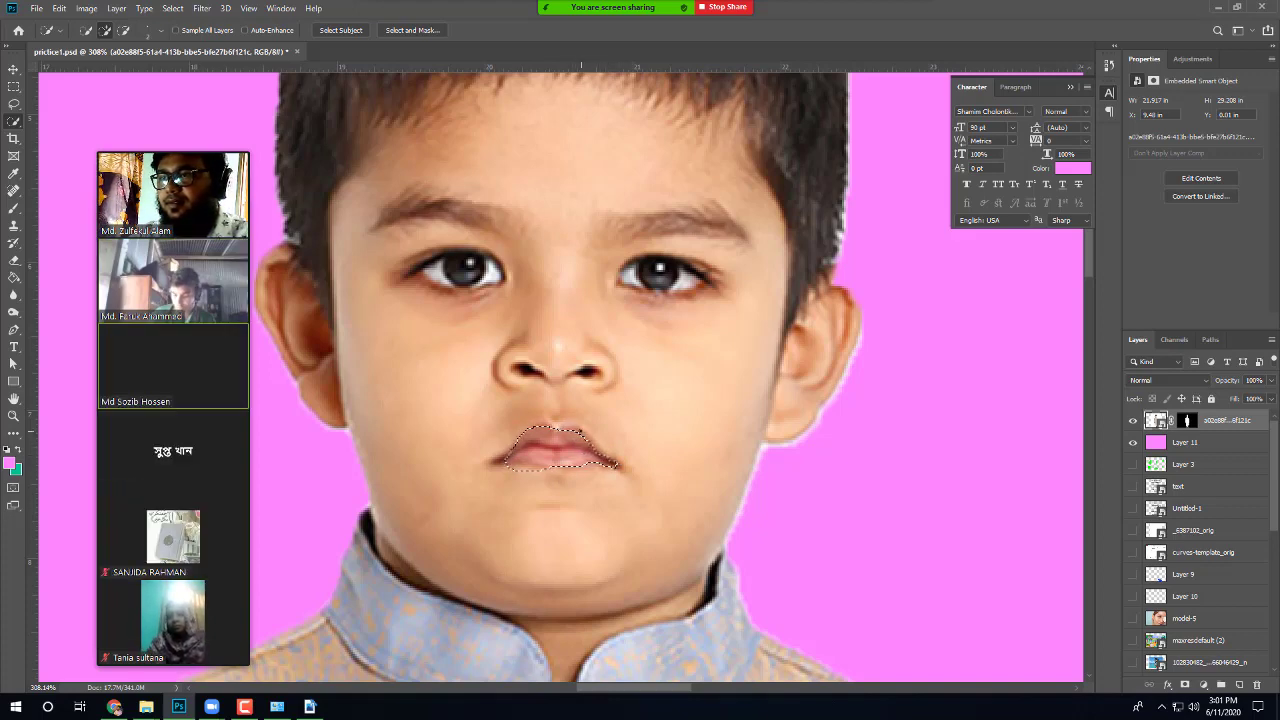
left_click(505, 456)
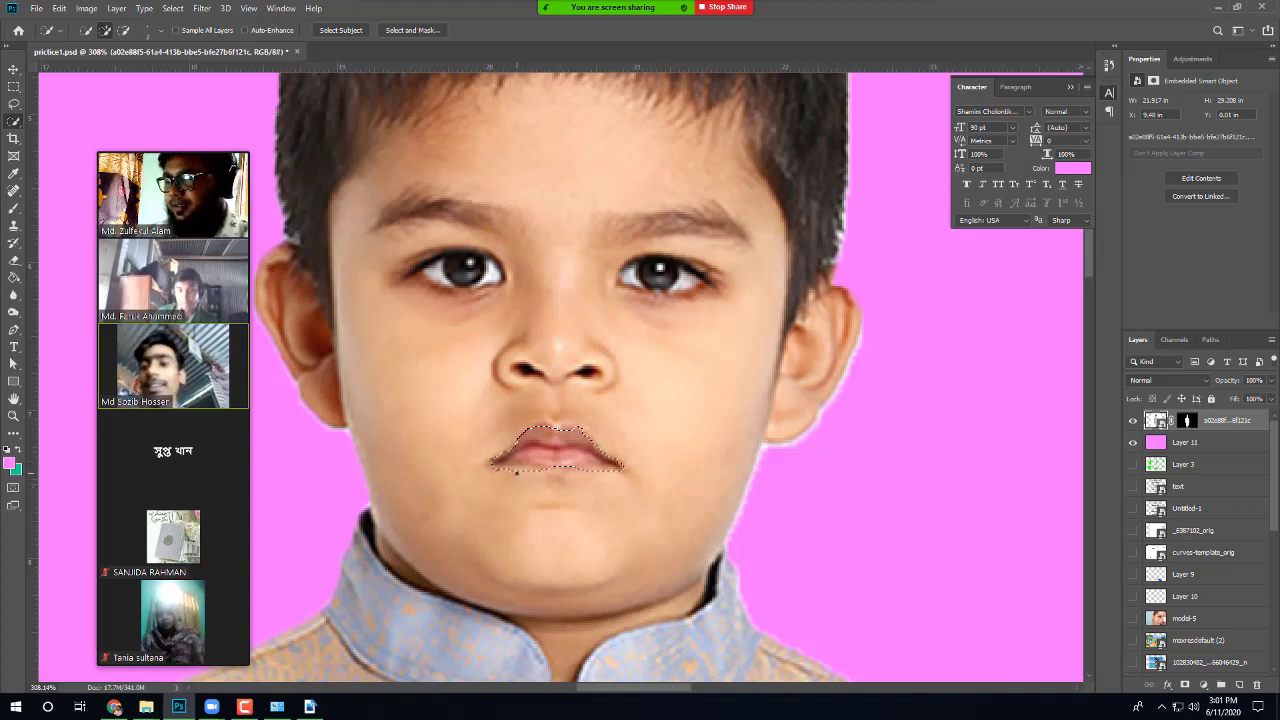
key("alt")
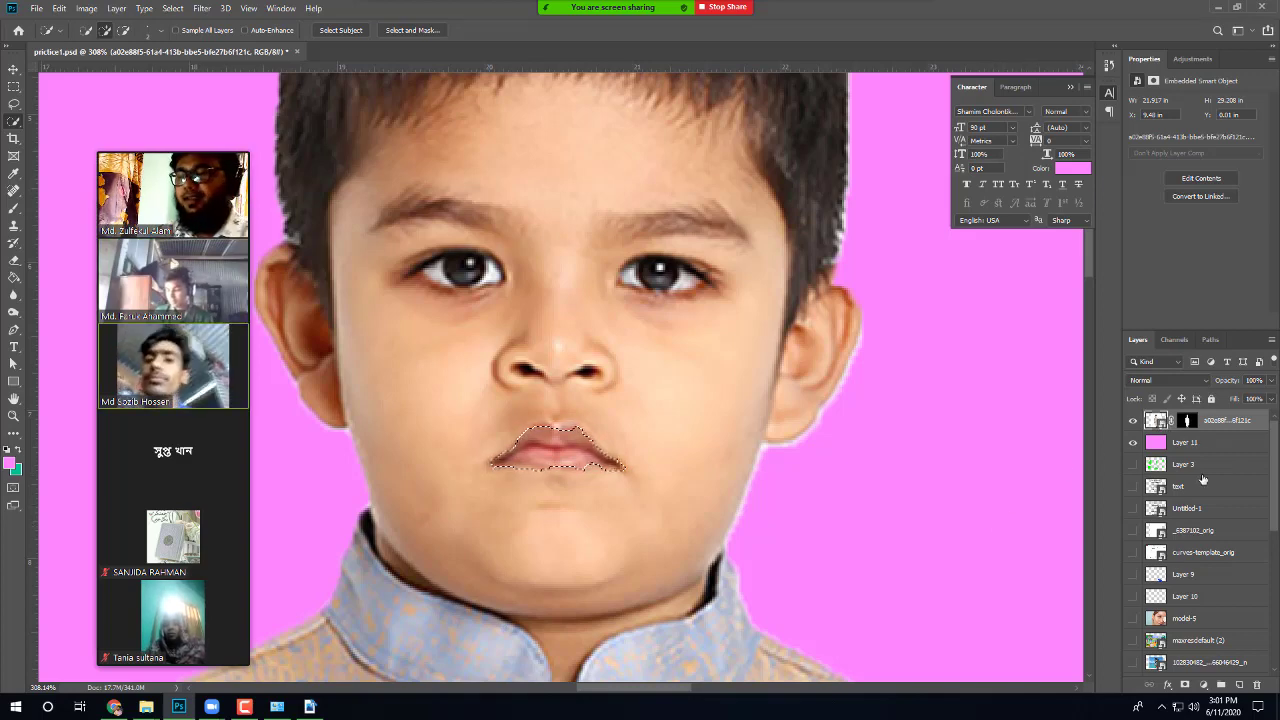
key("ctrl+j")
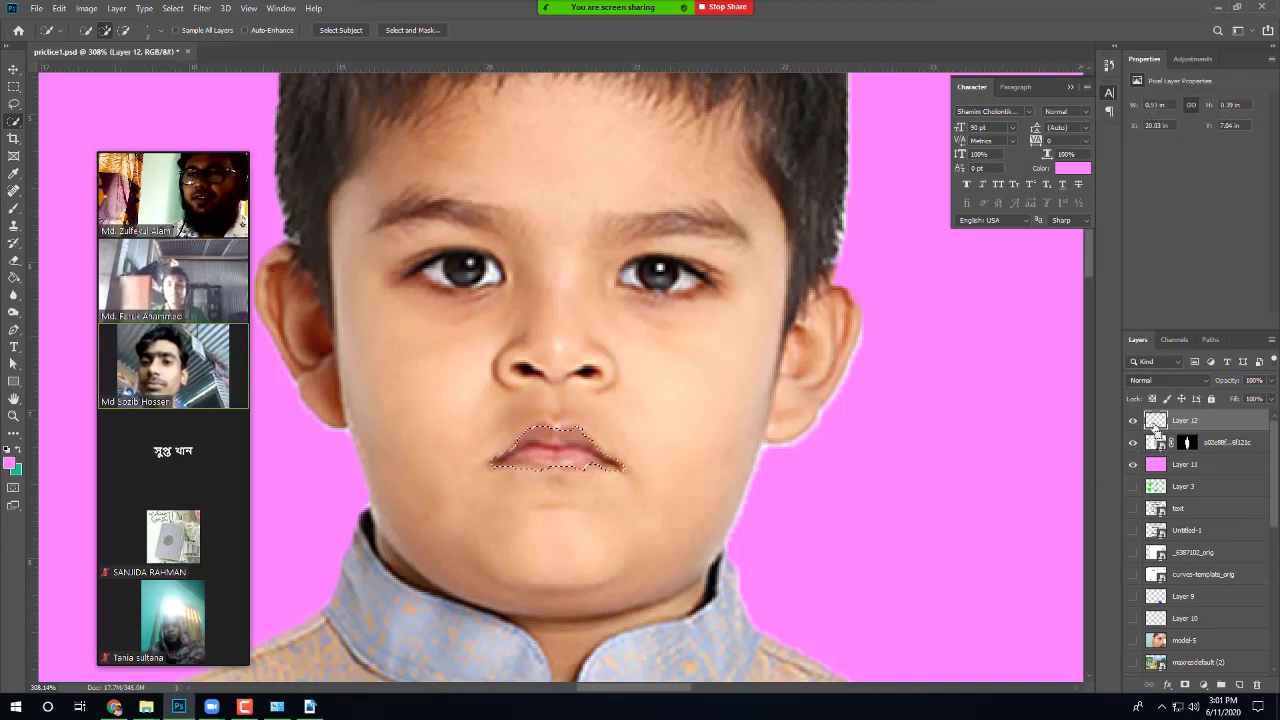
Step: Set the foreground colour to magenta ff00ff
left_click(10, 465)
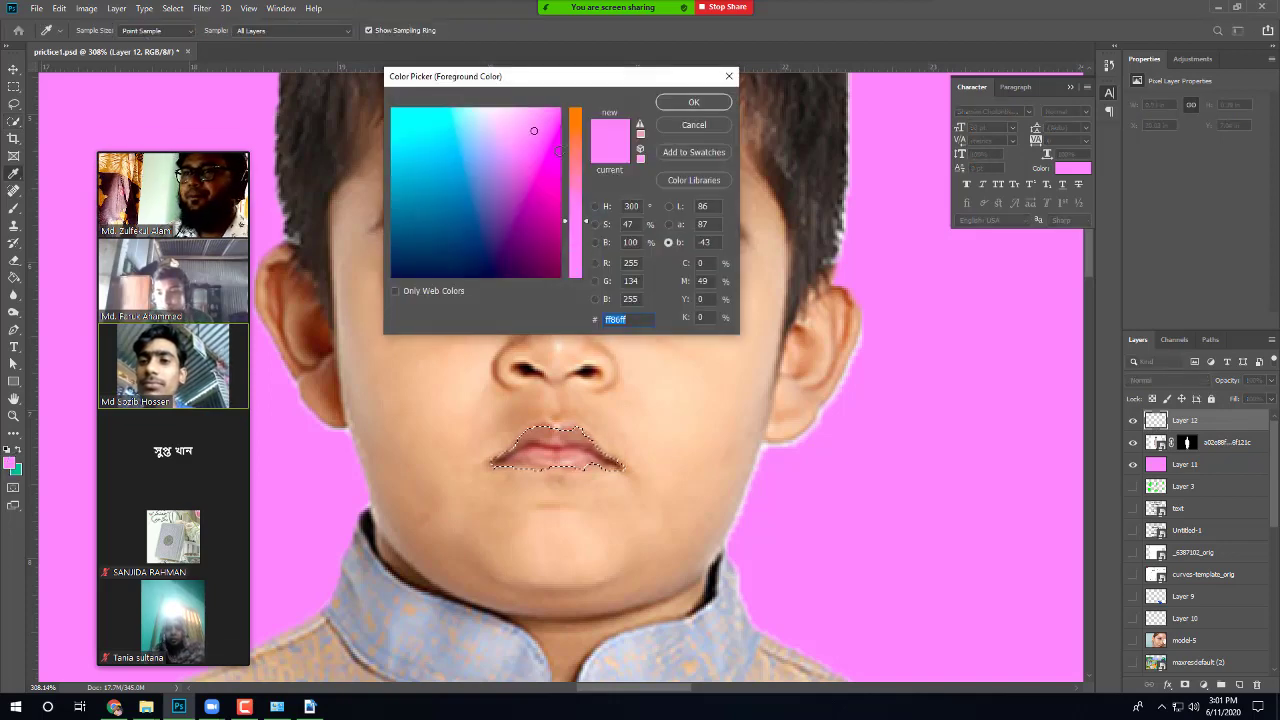
left_click(556, 149)
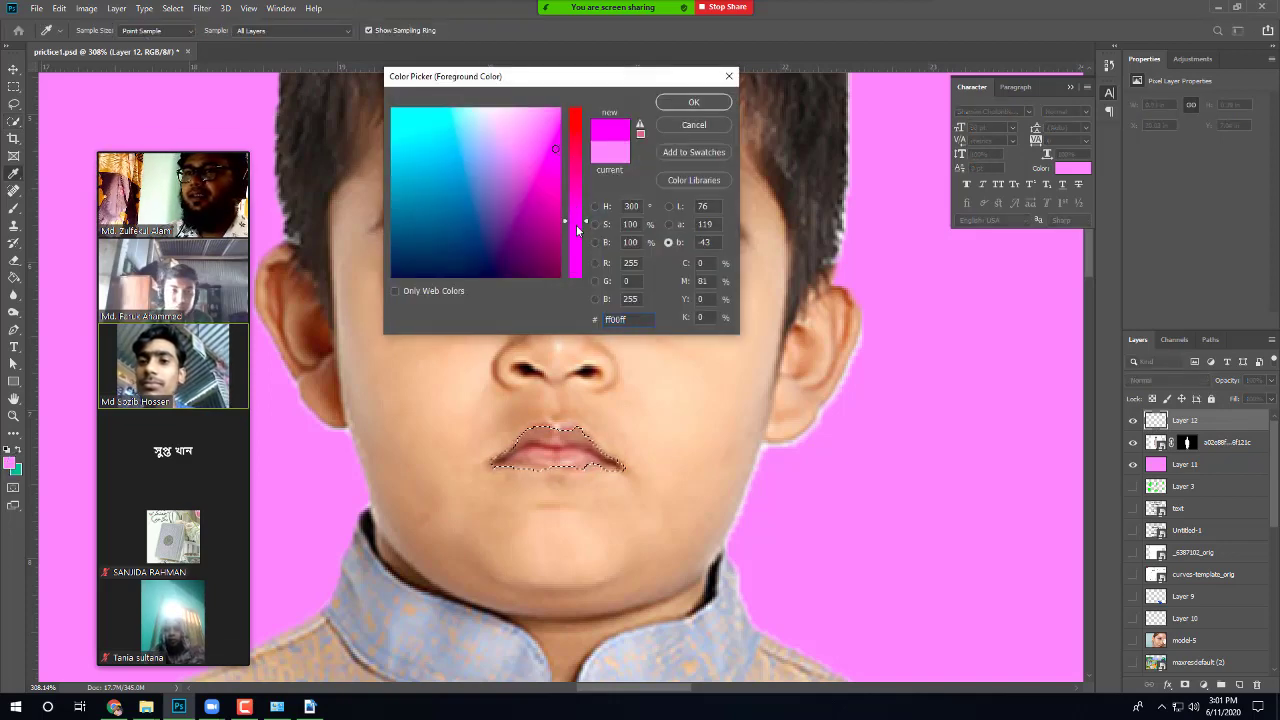
left_click_drag(577, 230, 576, 236)
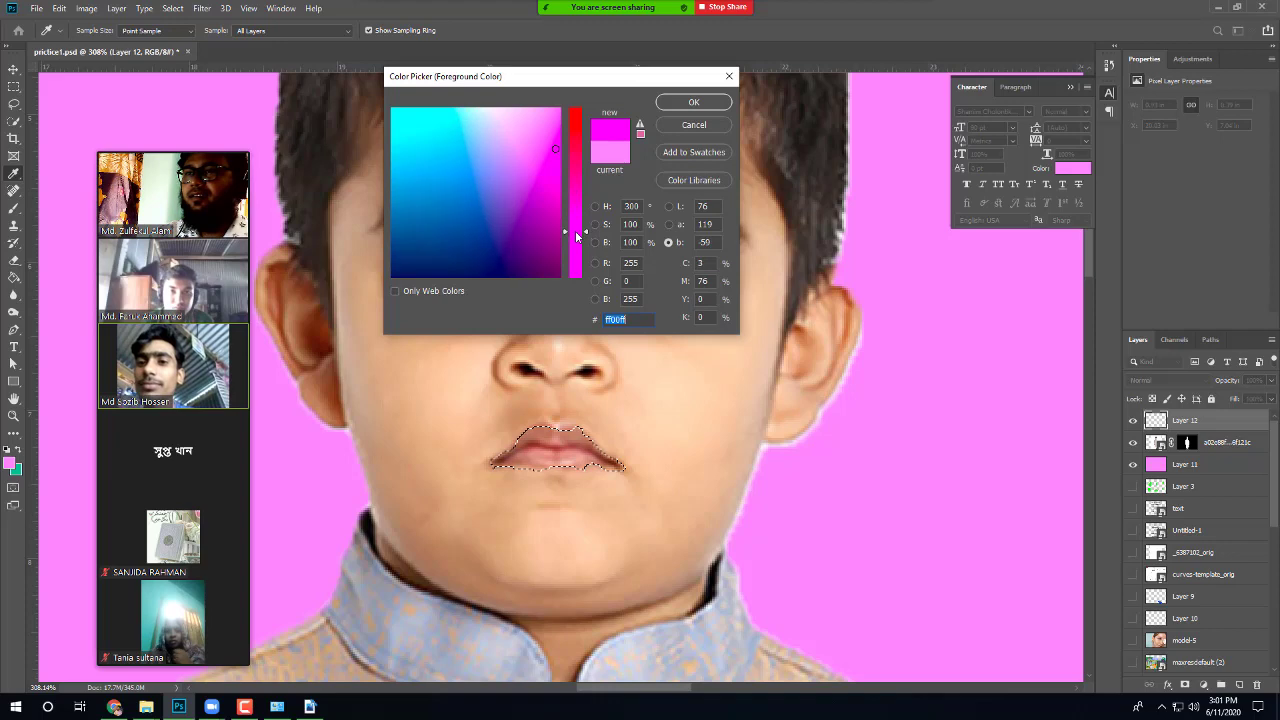
left_click(695, 103)
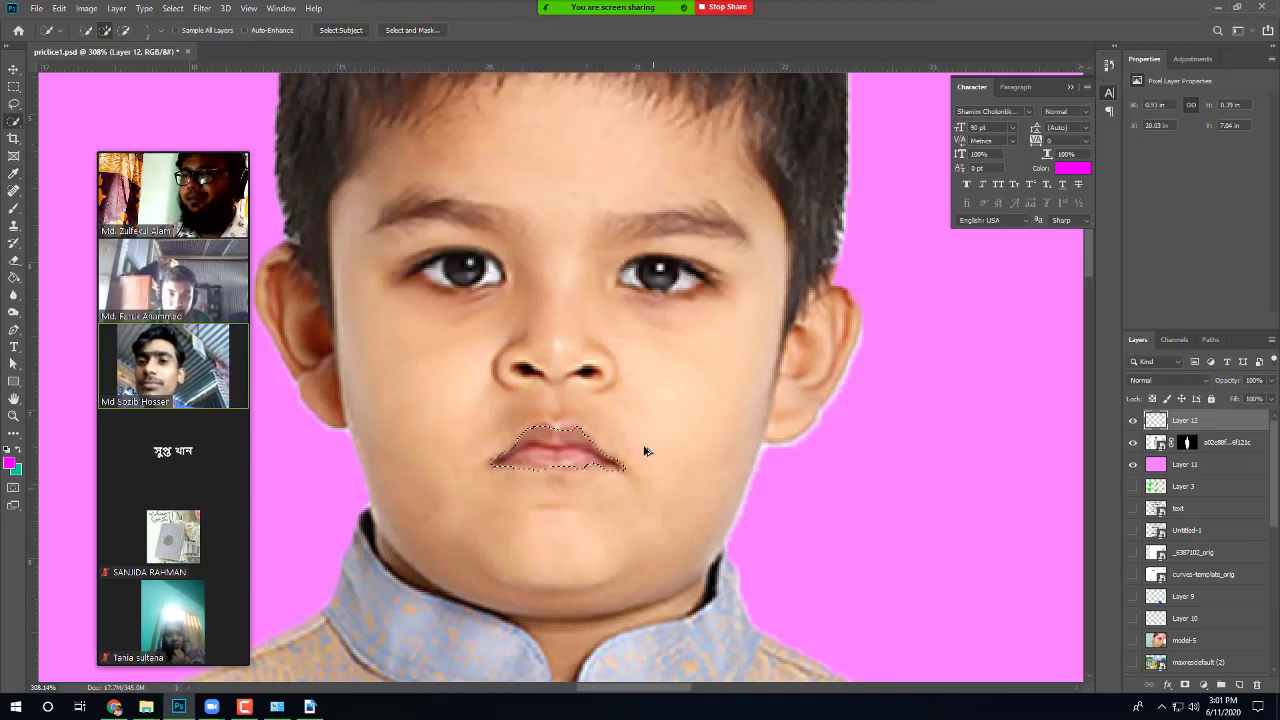
scroll(645, 452, "down", 4)
scroll(630, 451, "up", 4)
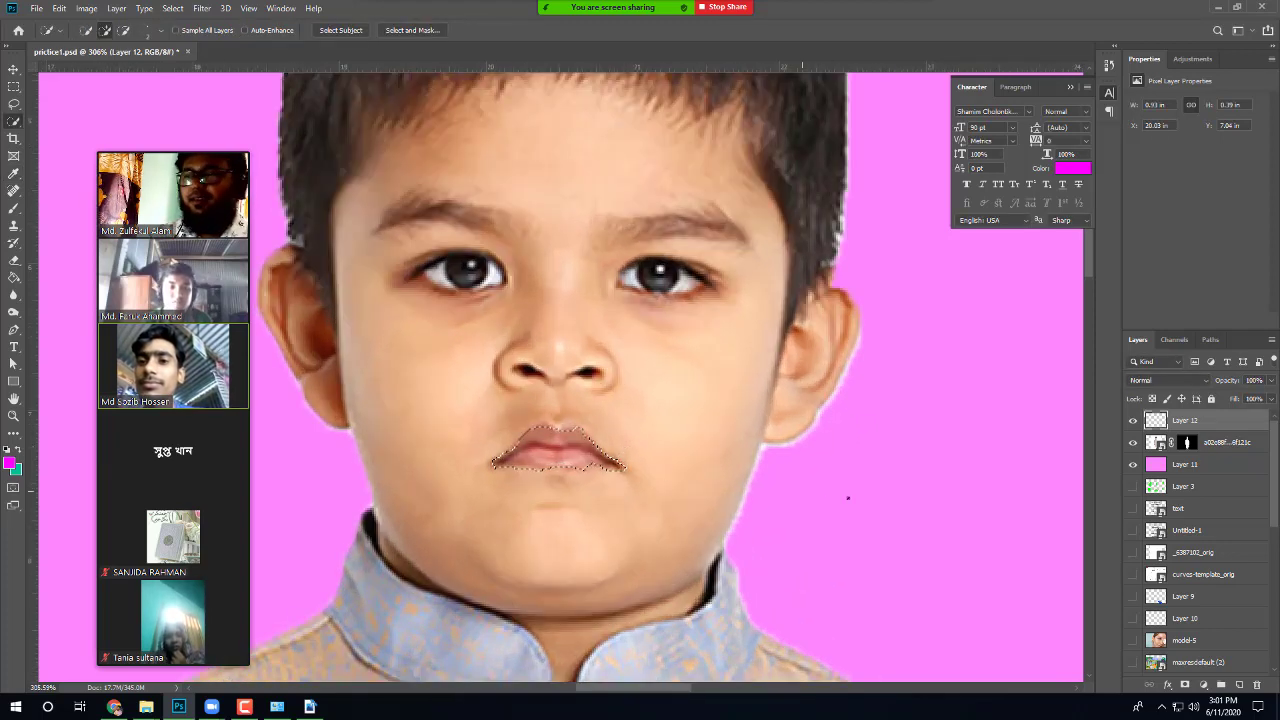
Step: Fill the selected lips with magenta on the new layer and blend it with Multiply at about 23% opacity
key("alt")
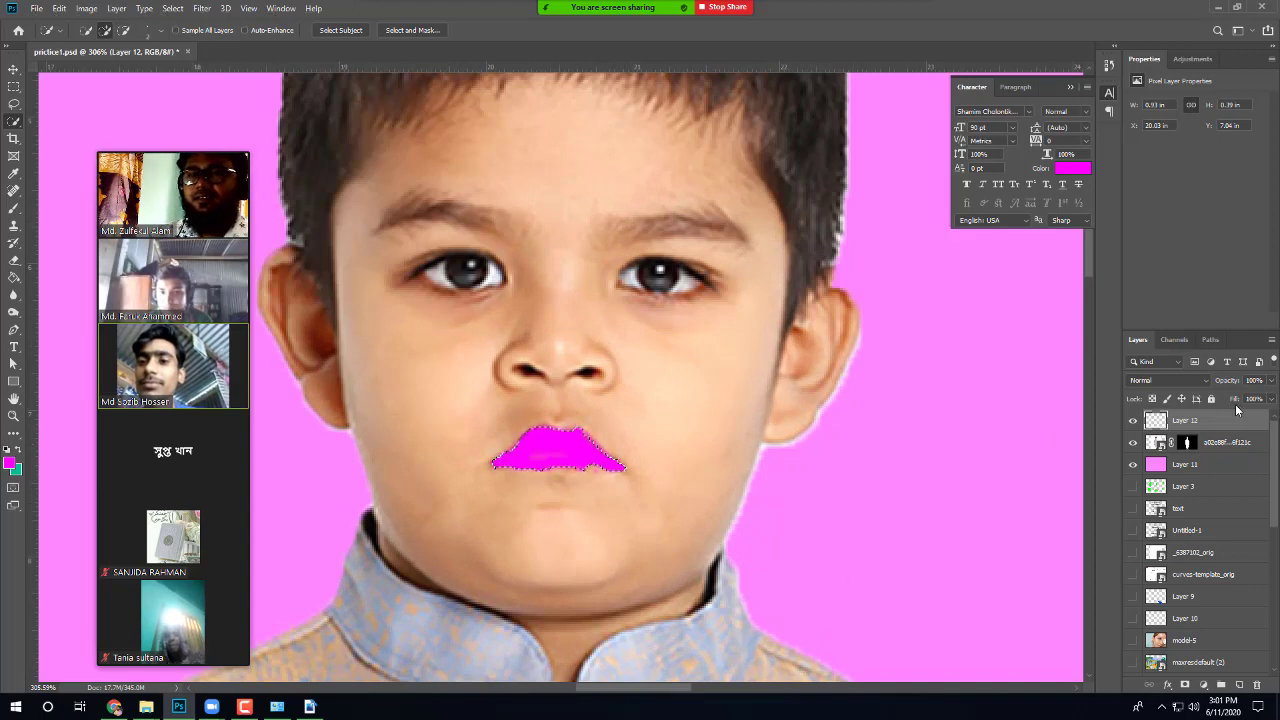
left_click(1190, 384)
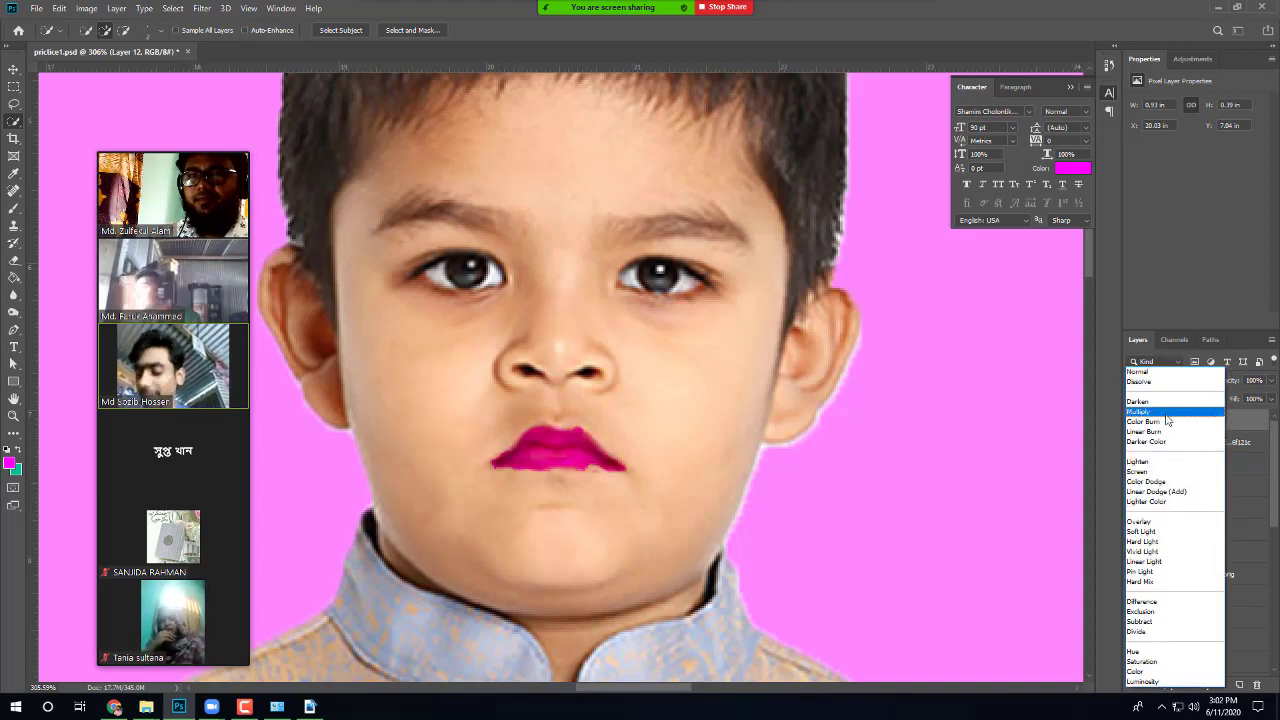
left_click(1167, 412)
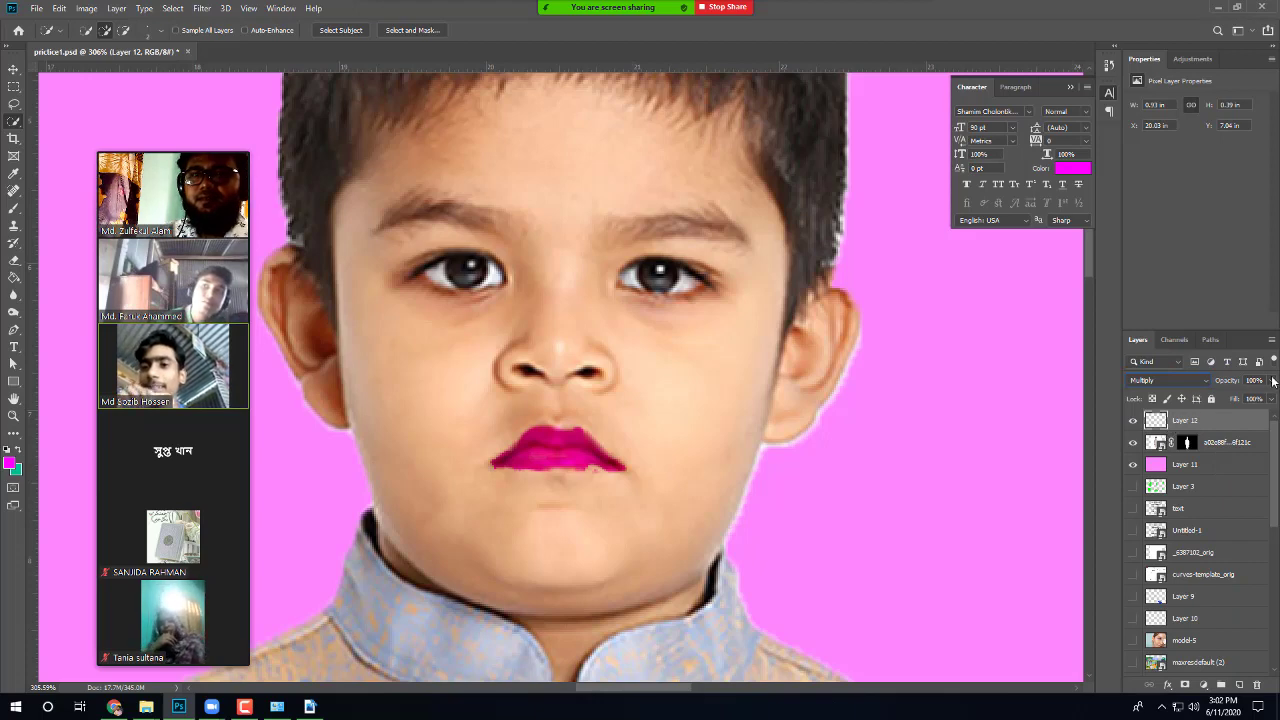
left_click_drag(1272, 380, 1218, 394)
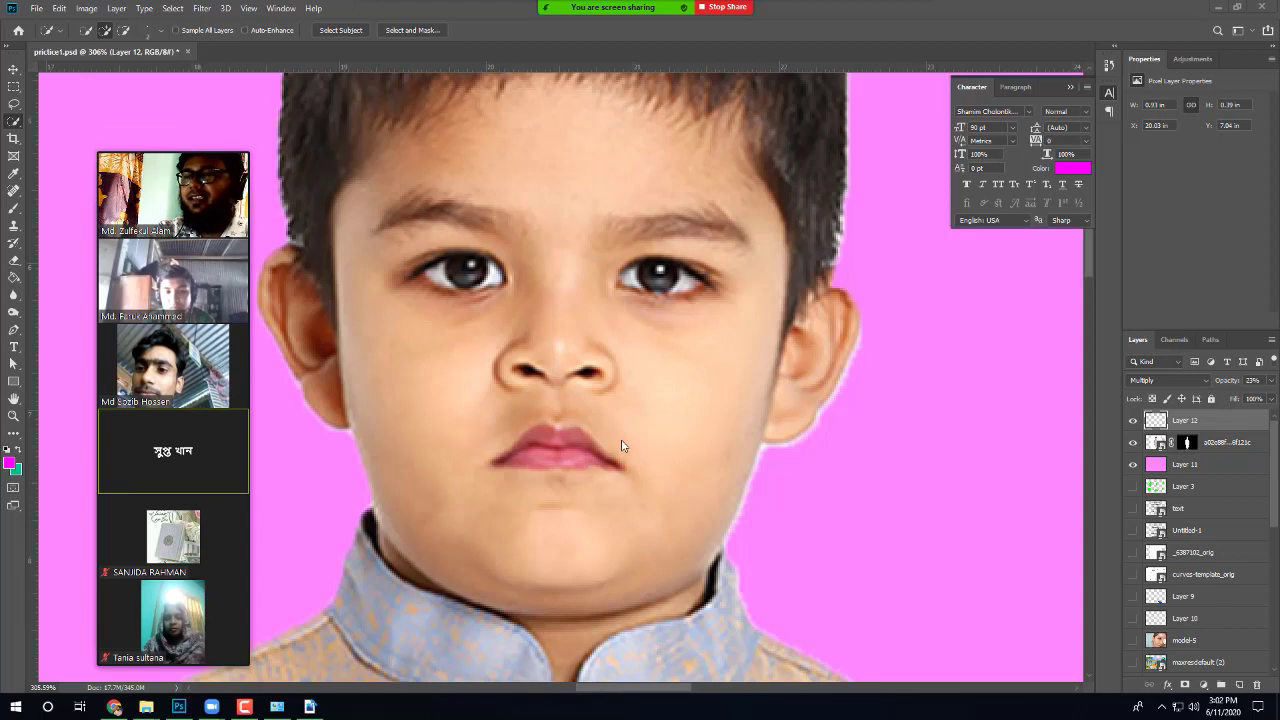
left_click(9, 466)
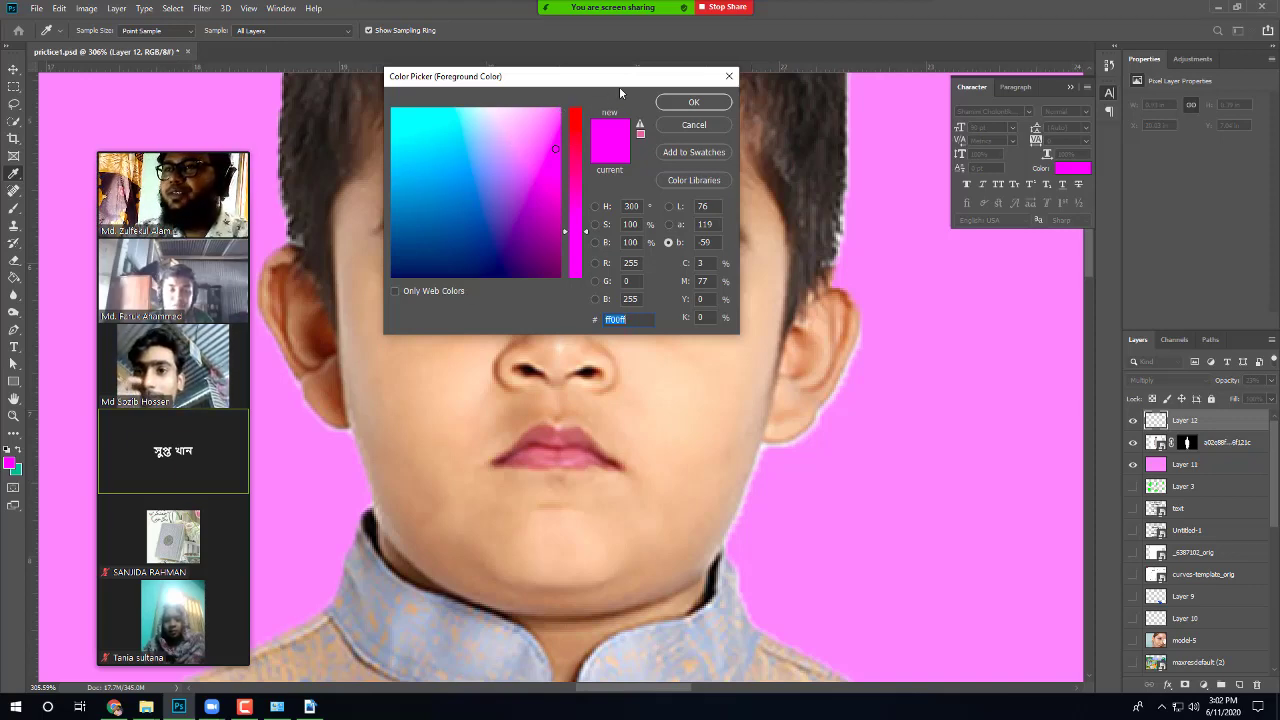
left_click_drag(620, 86, 605, 103)
left_click_drag(500, 93, 399, 154)
type("ffa1ff")
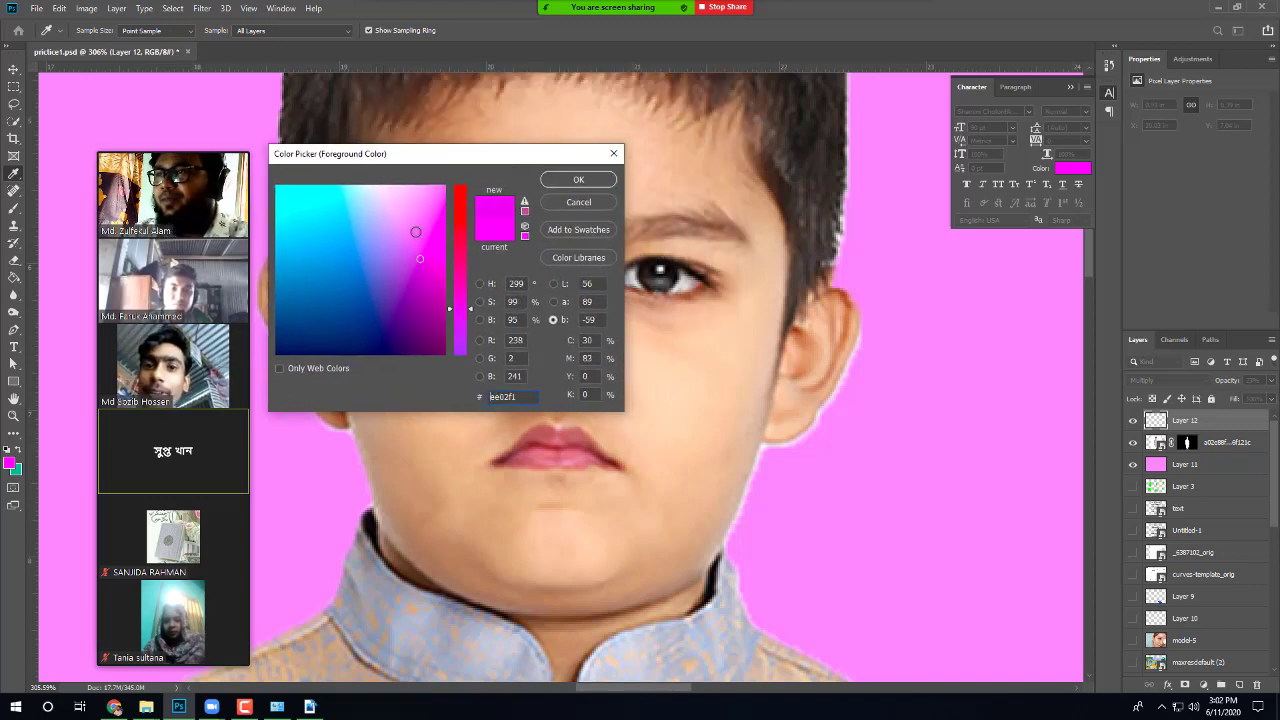
left_click(384, 198)
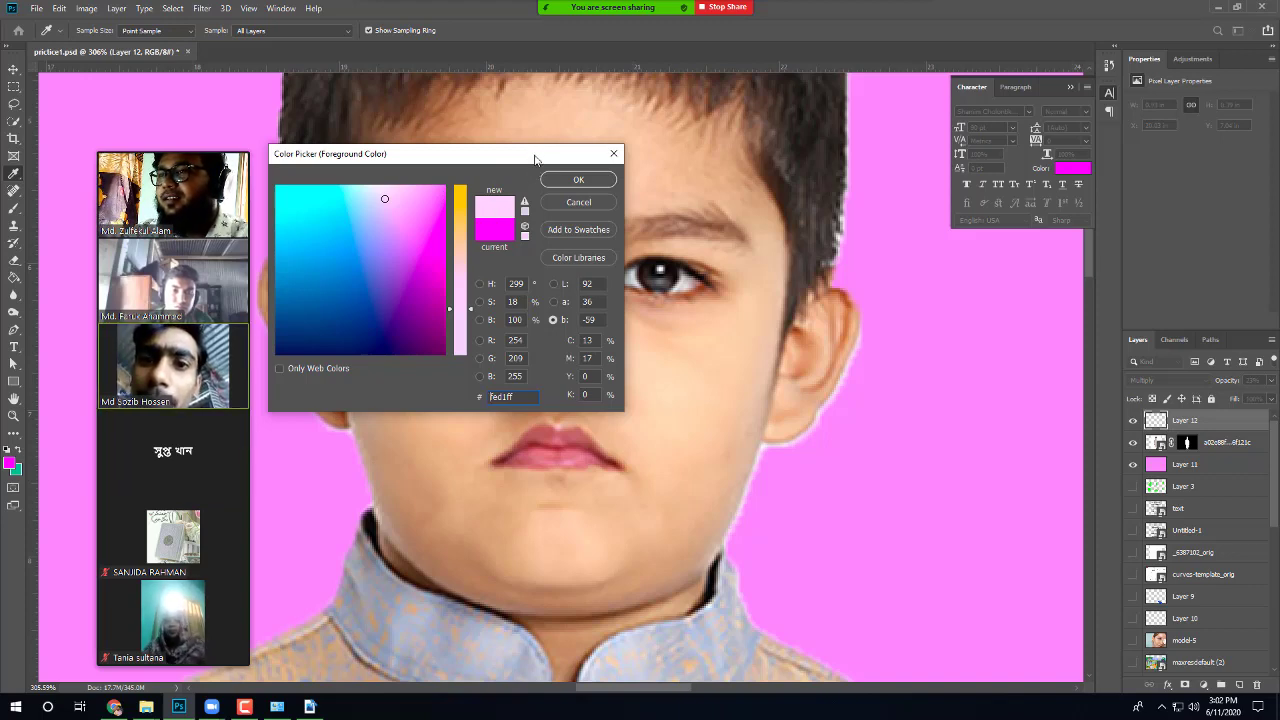
left_click_drag(535, 160, 793, 233)
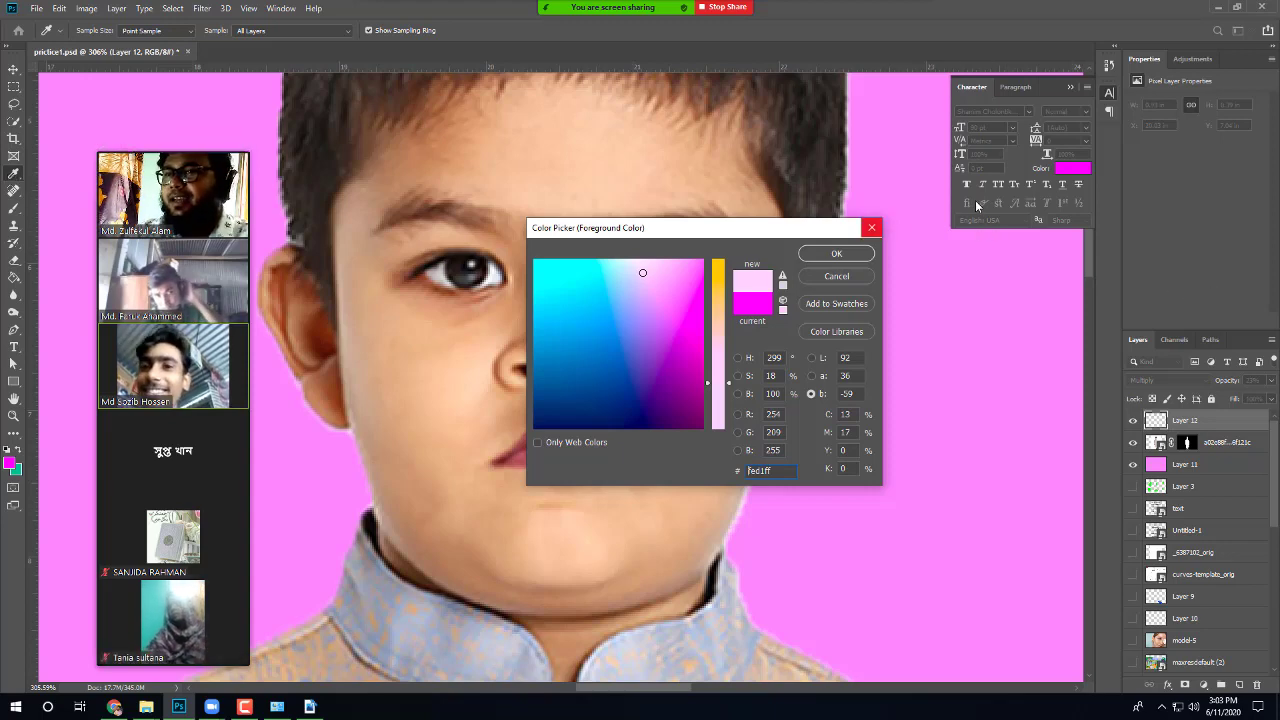
left_click(872, 229)
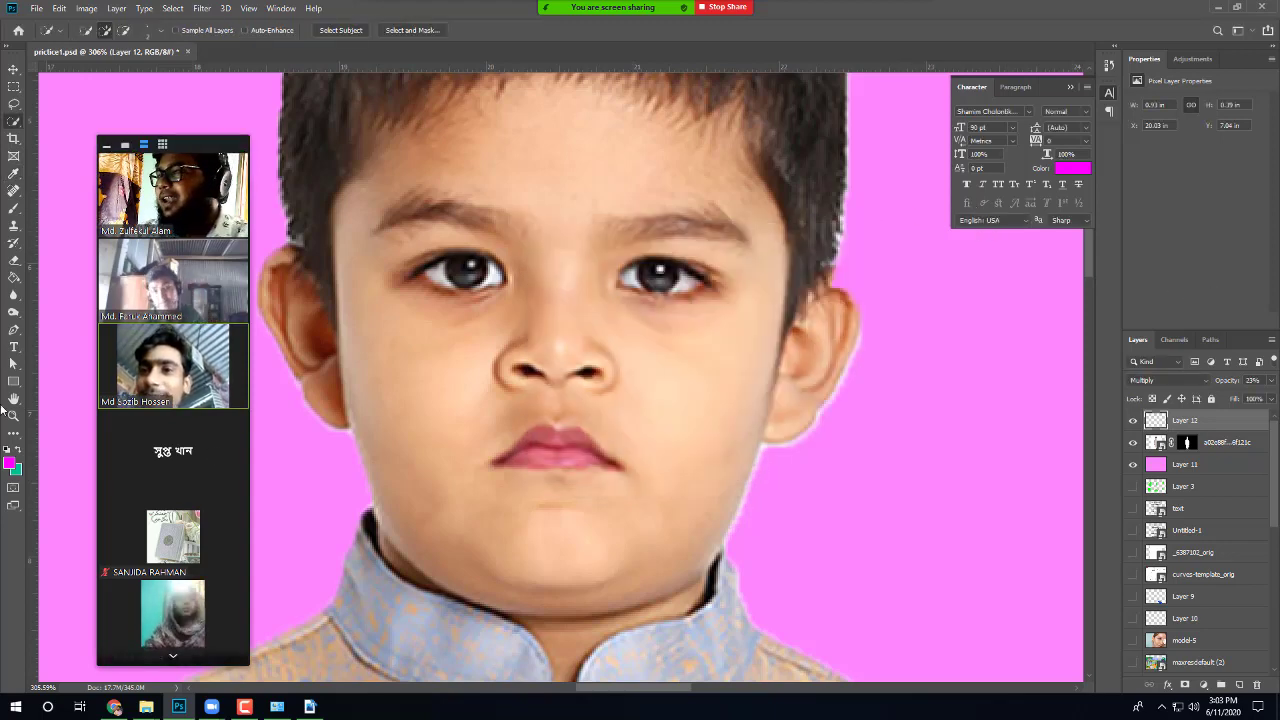
left_click(9, 462)
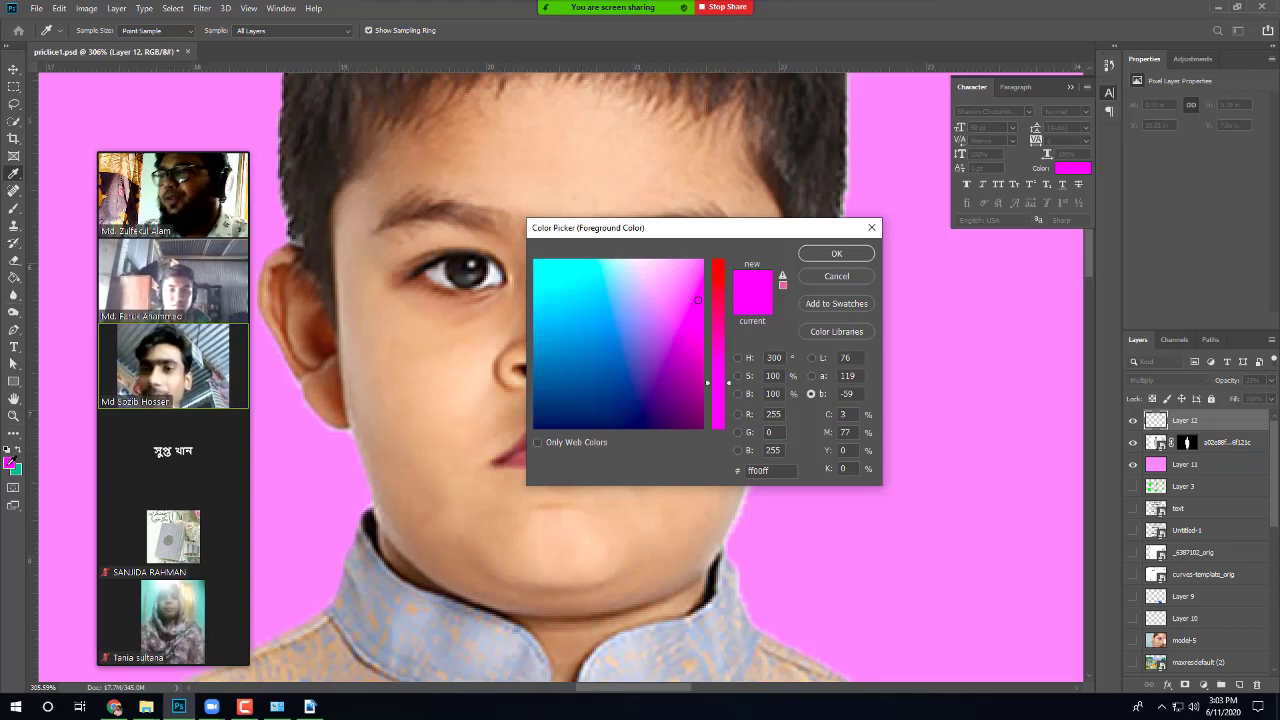
left_click(870, 229)
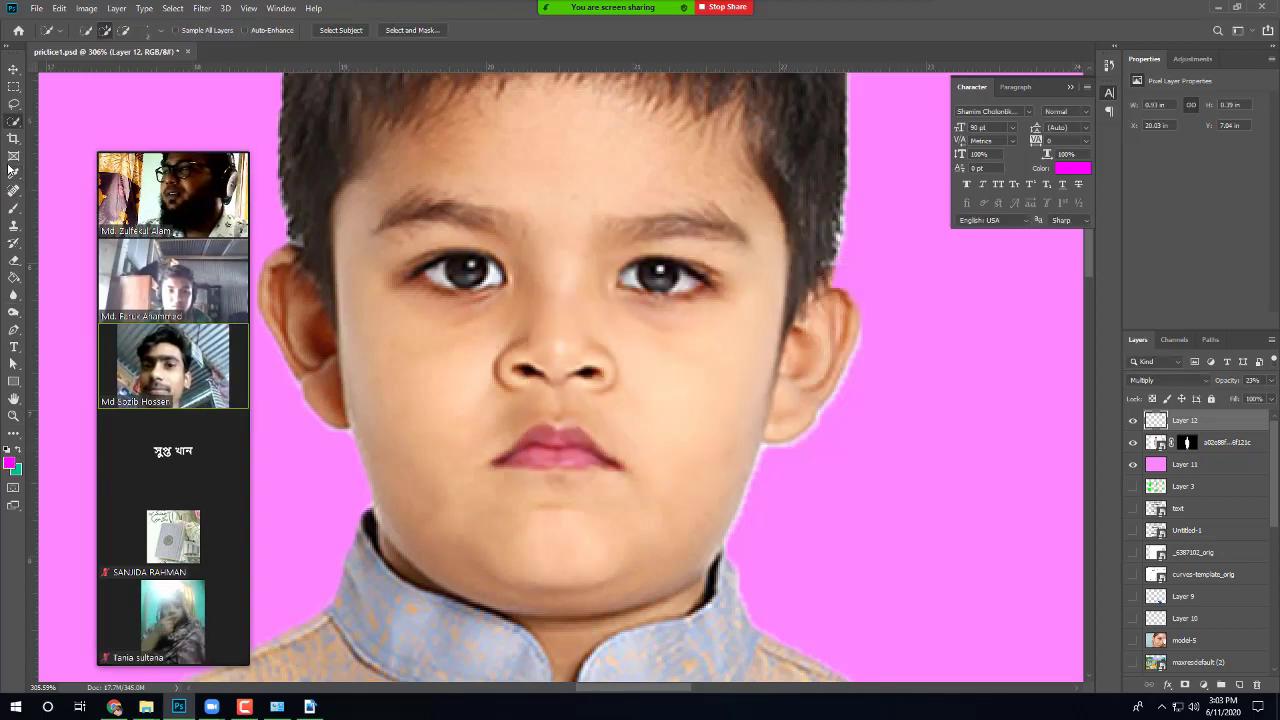
Step: Sample the skin colour from the boy's cheek and shift the foreground colour to soft pink ffb7bf
left_click(672, 381)
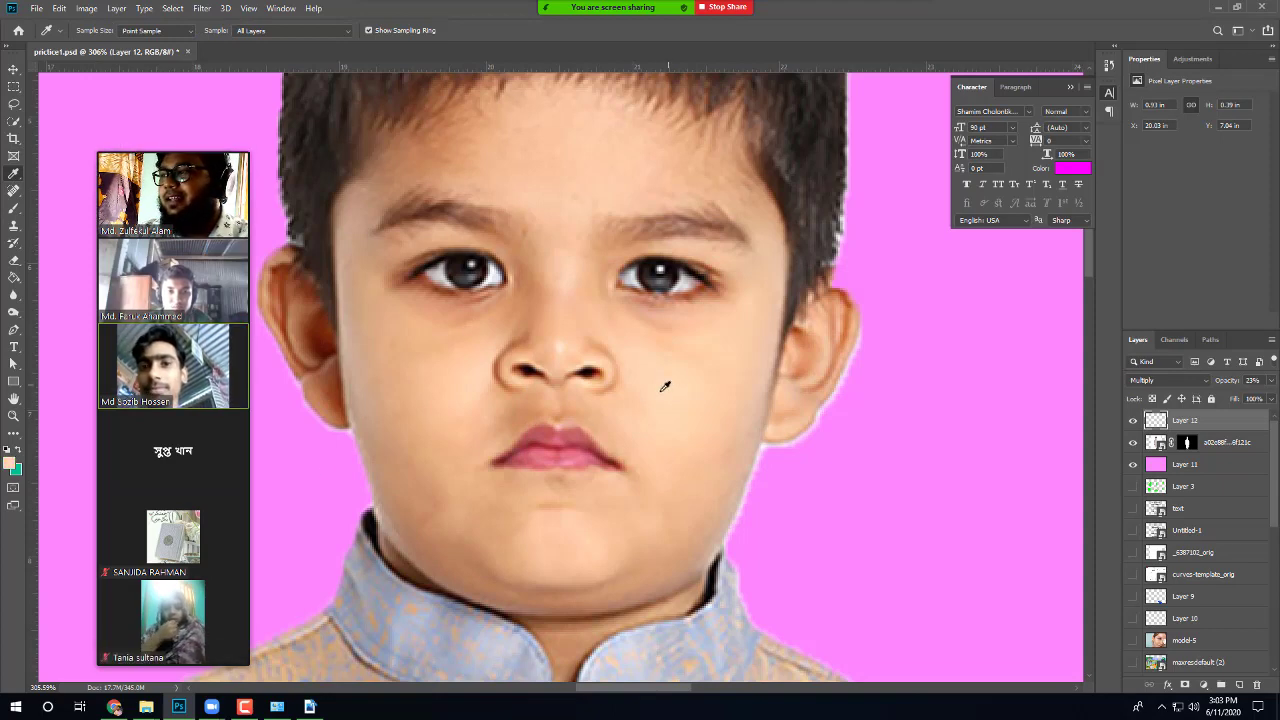
left_click(9, 465)
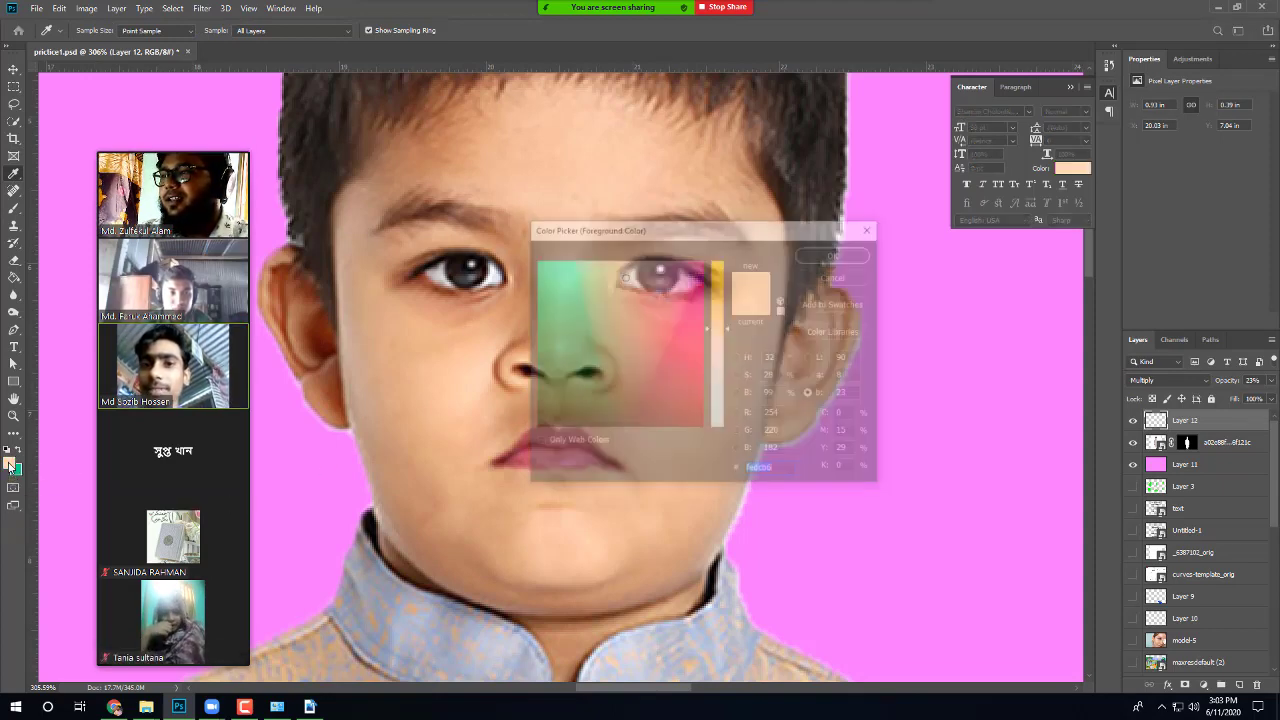
left_click_drag(640, 276, 657, 272)
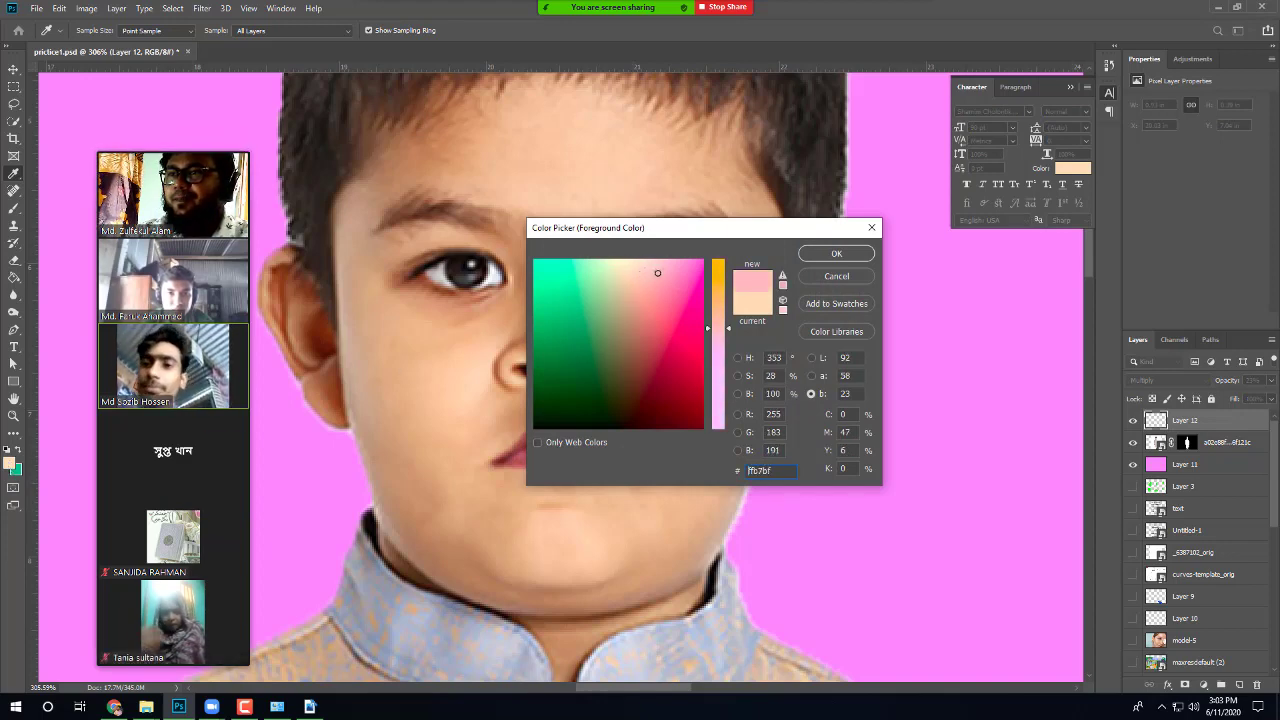
left_click(841, 254)
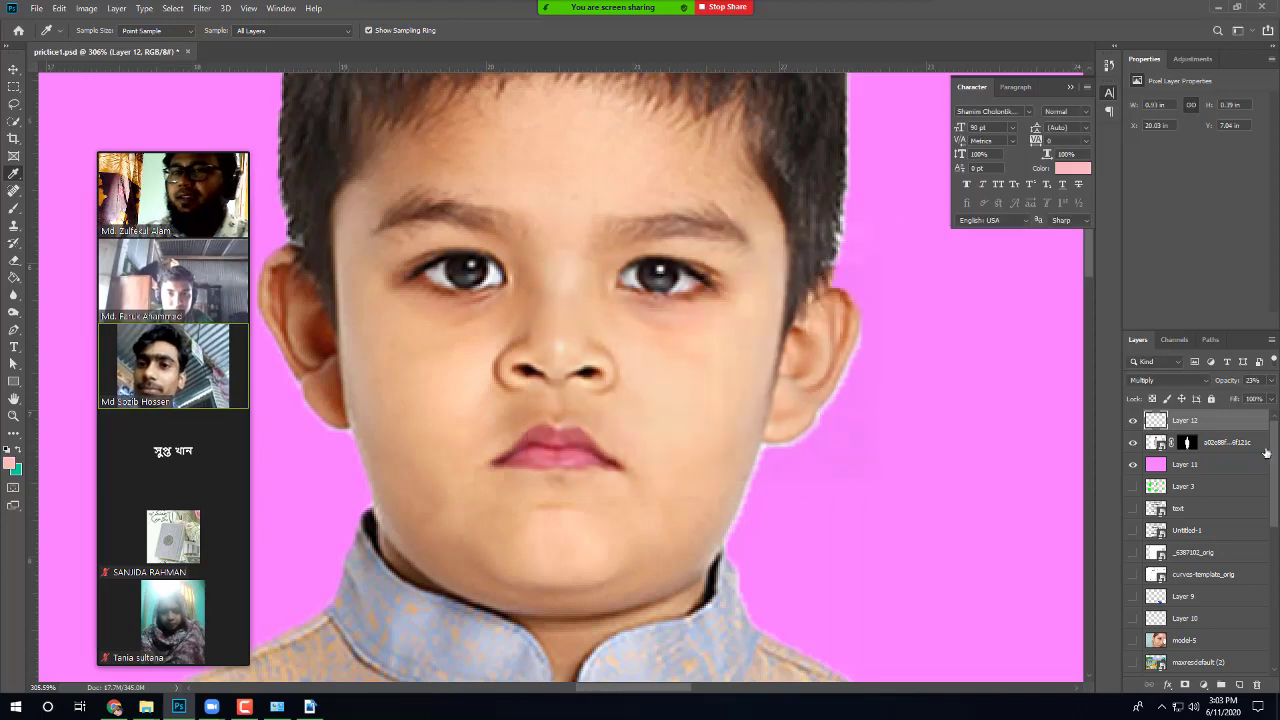
Step: Reselect the lips shape from its layer, fill it with the soft pink at about 41% layer opacity, and deselect
left_click(1157, 423, "ctrl")
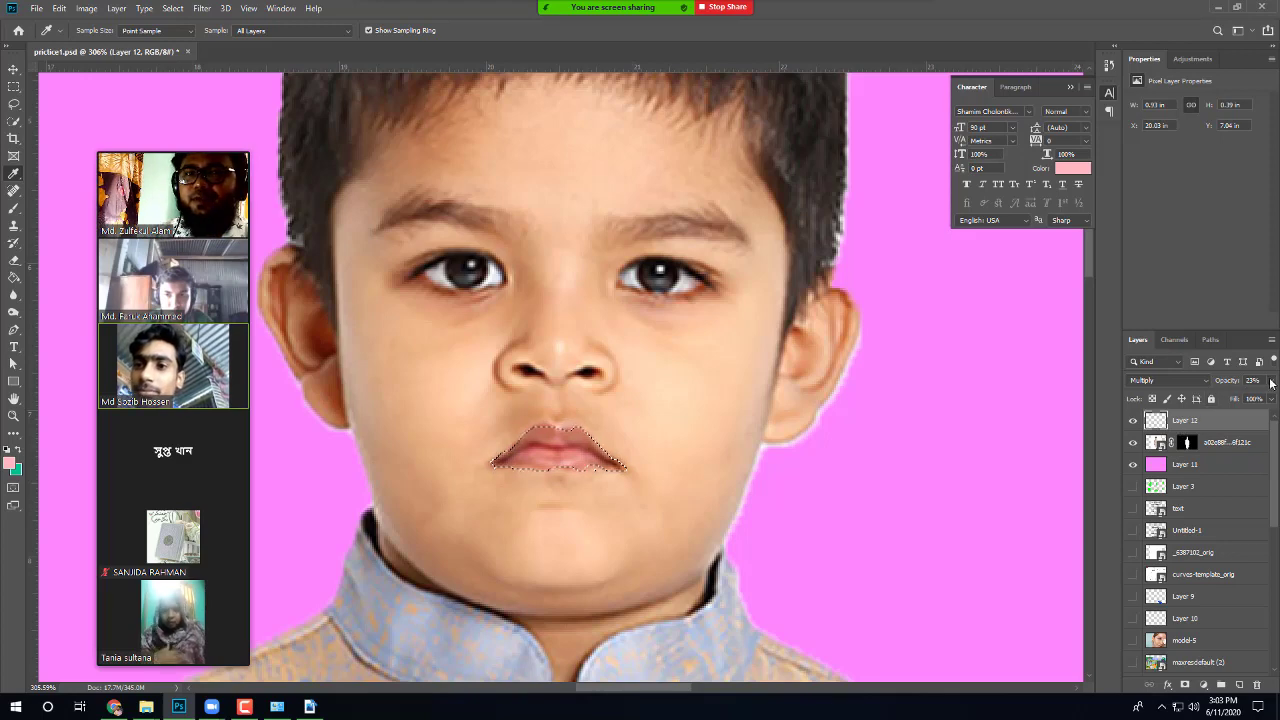
left_click_drag(1223, 399, 1234, 398)
scroll(622, 498, "down", 5)
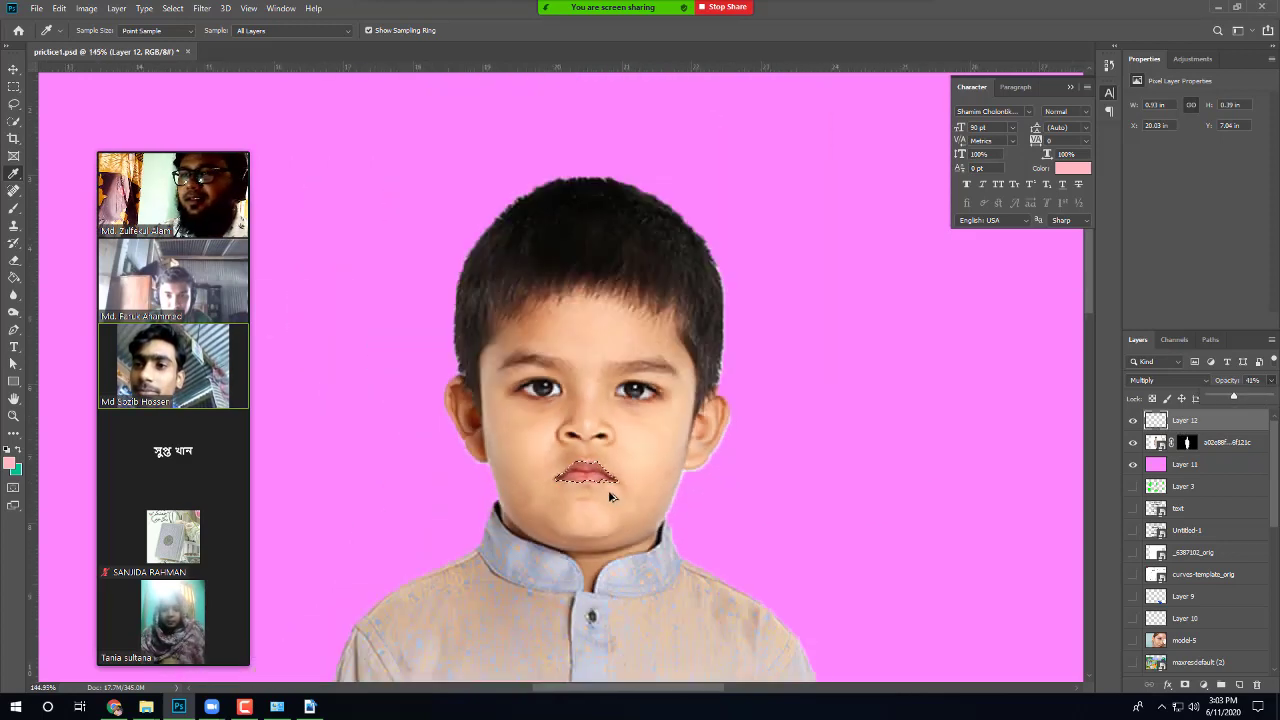
key("ctrl+d")
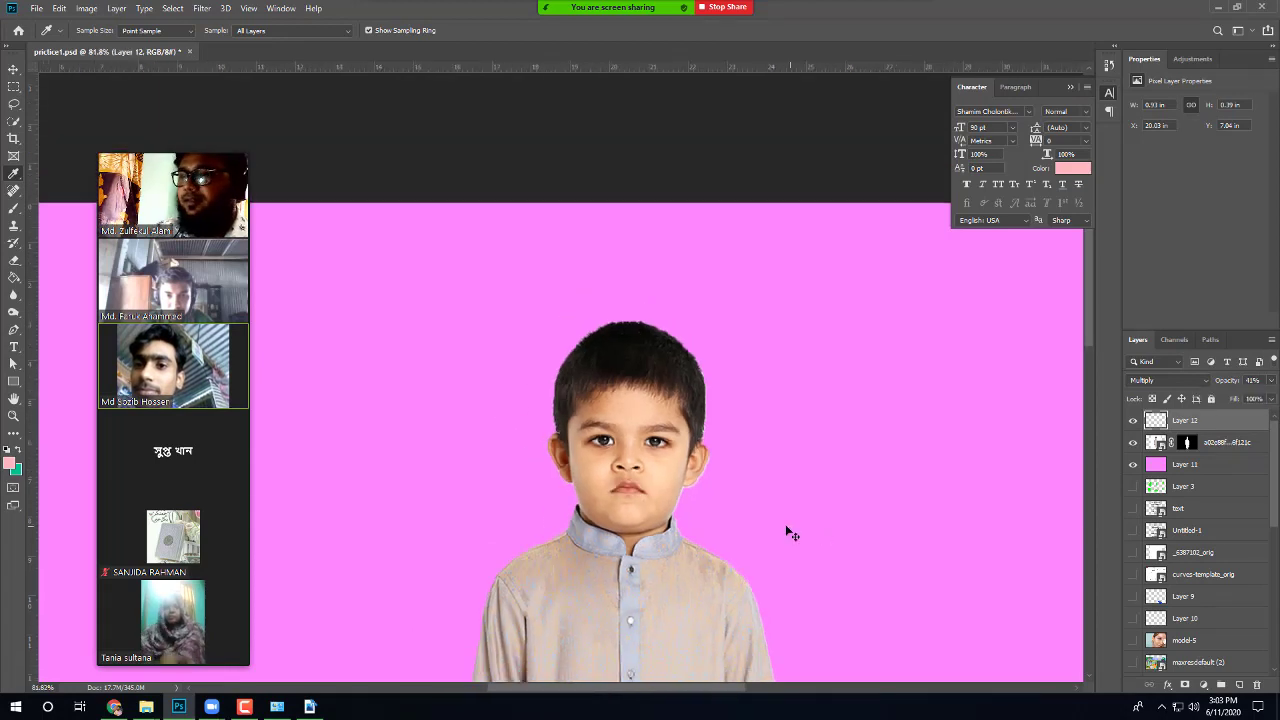
Step: Compare the boy's face with and without the recoloured lips layer at a wider view
left_click(1132, 421)
left_click(1132, 421)
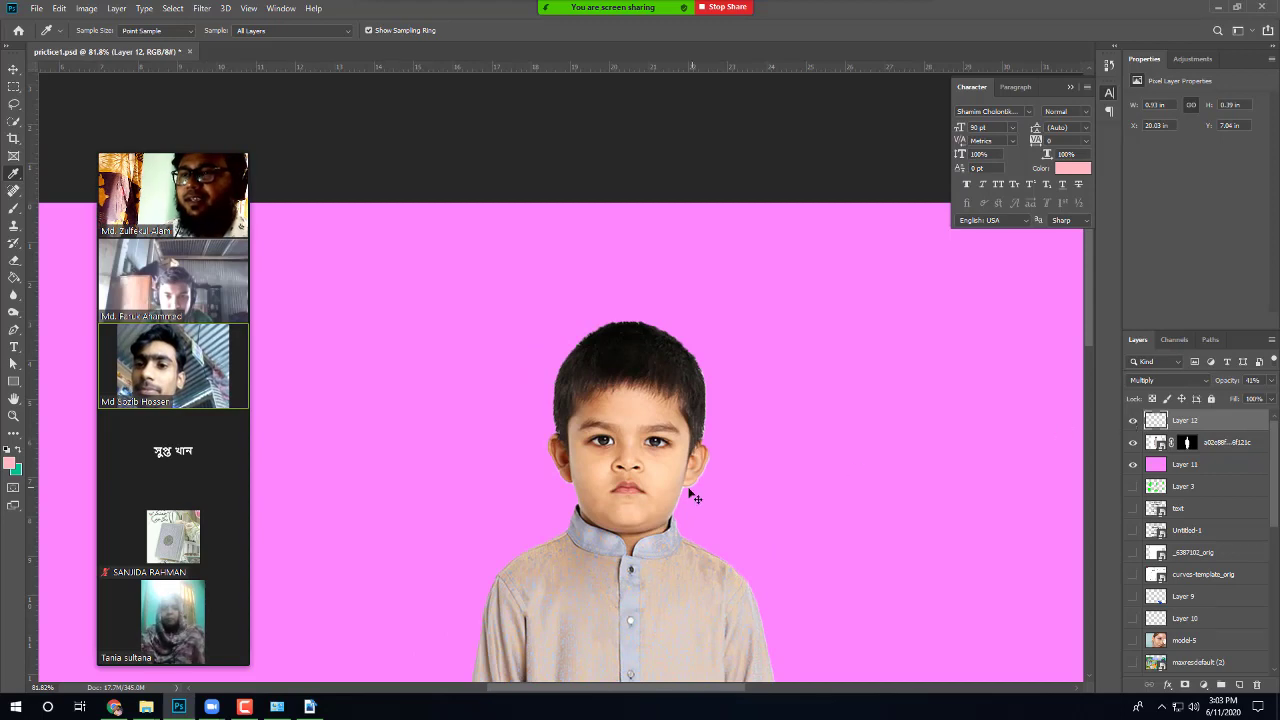
scroll(639, 512, "up", 2)
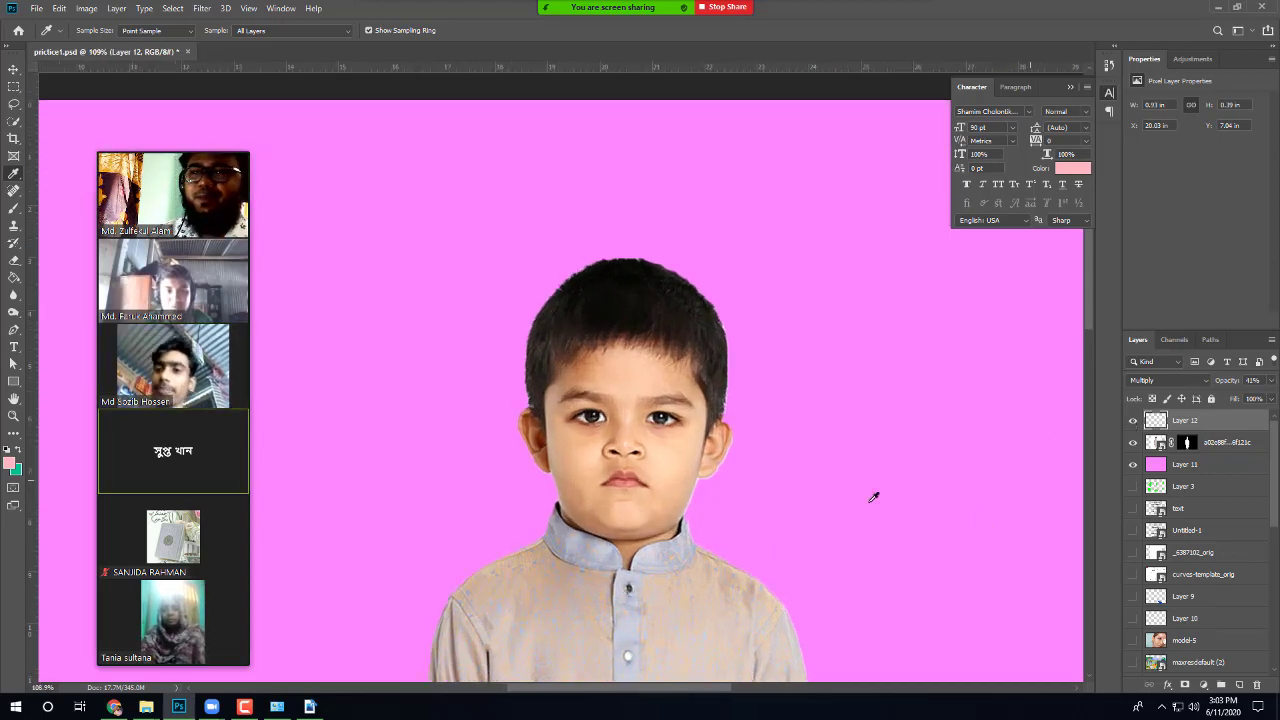
scroll(794, 513, "down", 2)
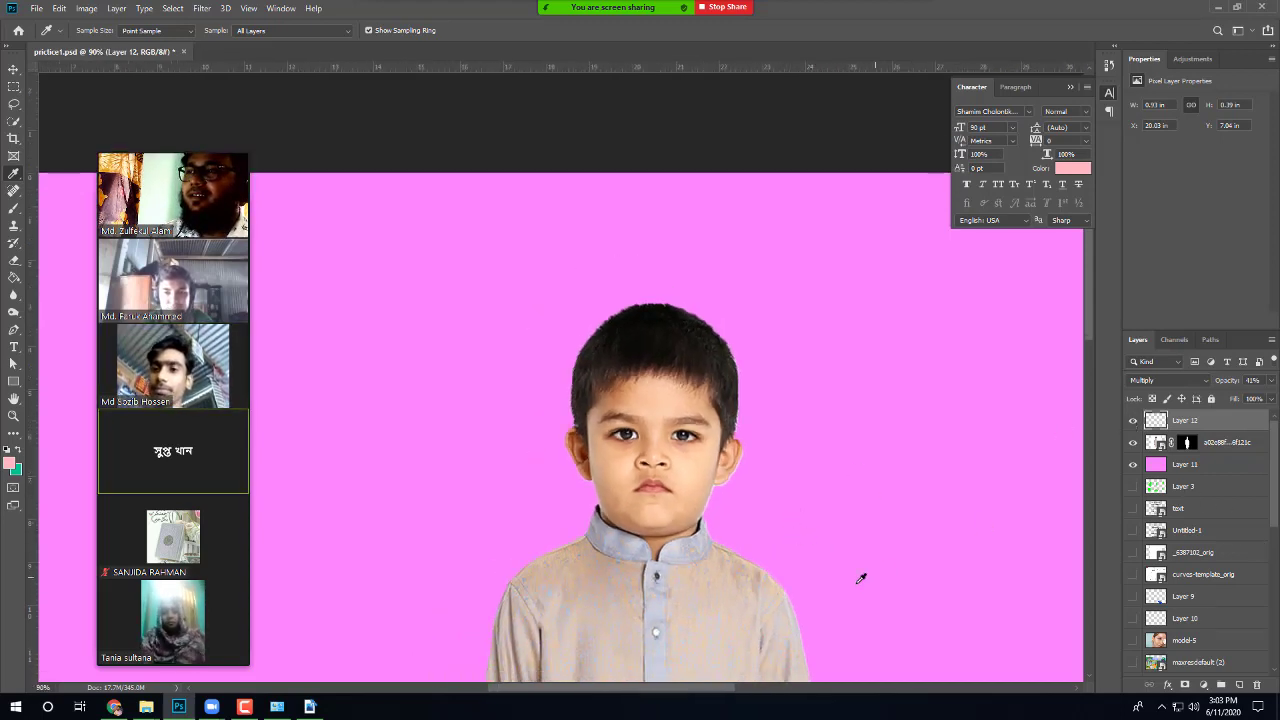
scroll(668, 502, "up", 1)
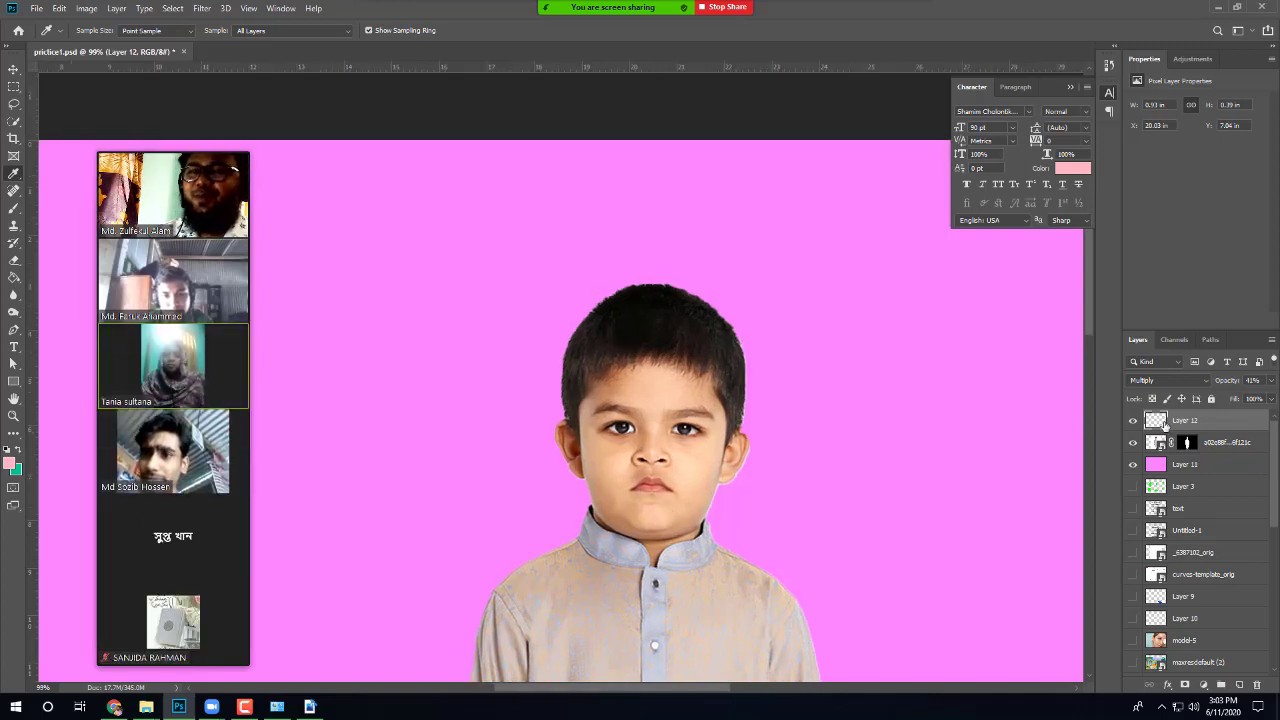
Step: Set the lips layer to Normal blending at 100% opacity
left_click(1170, 381)
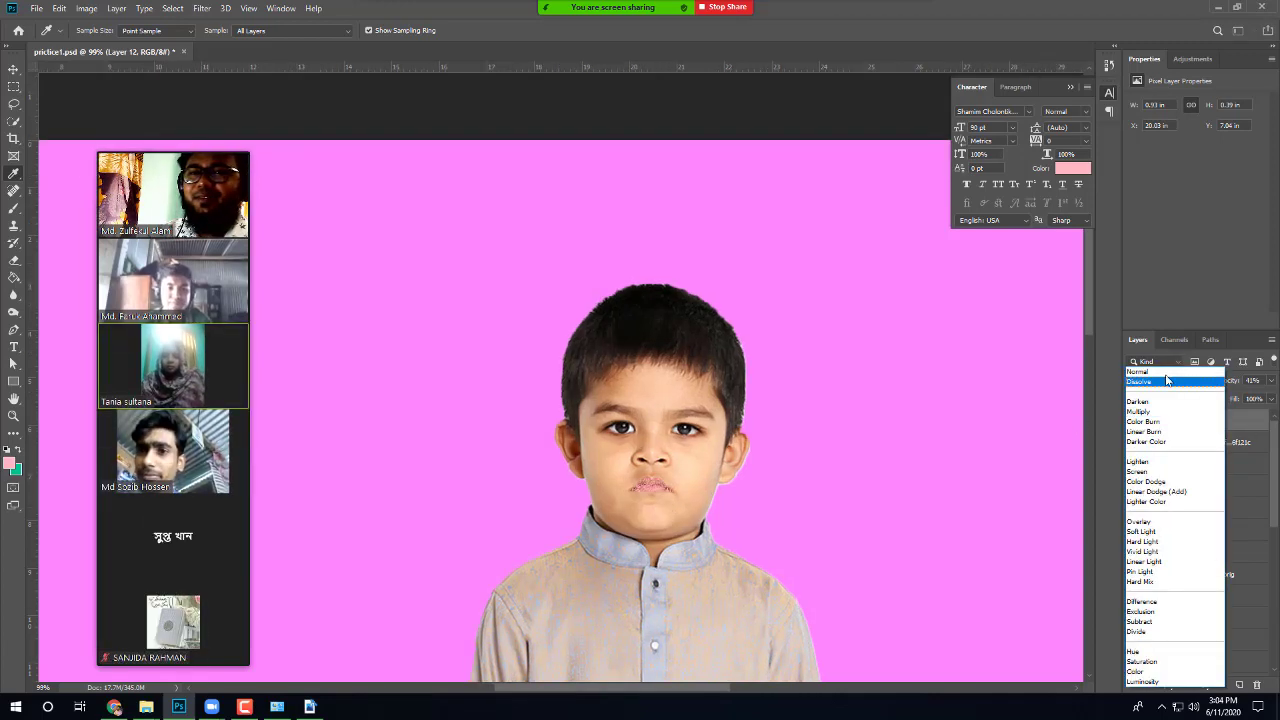
left_click(1163, 372)
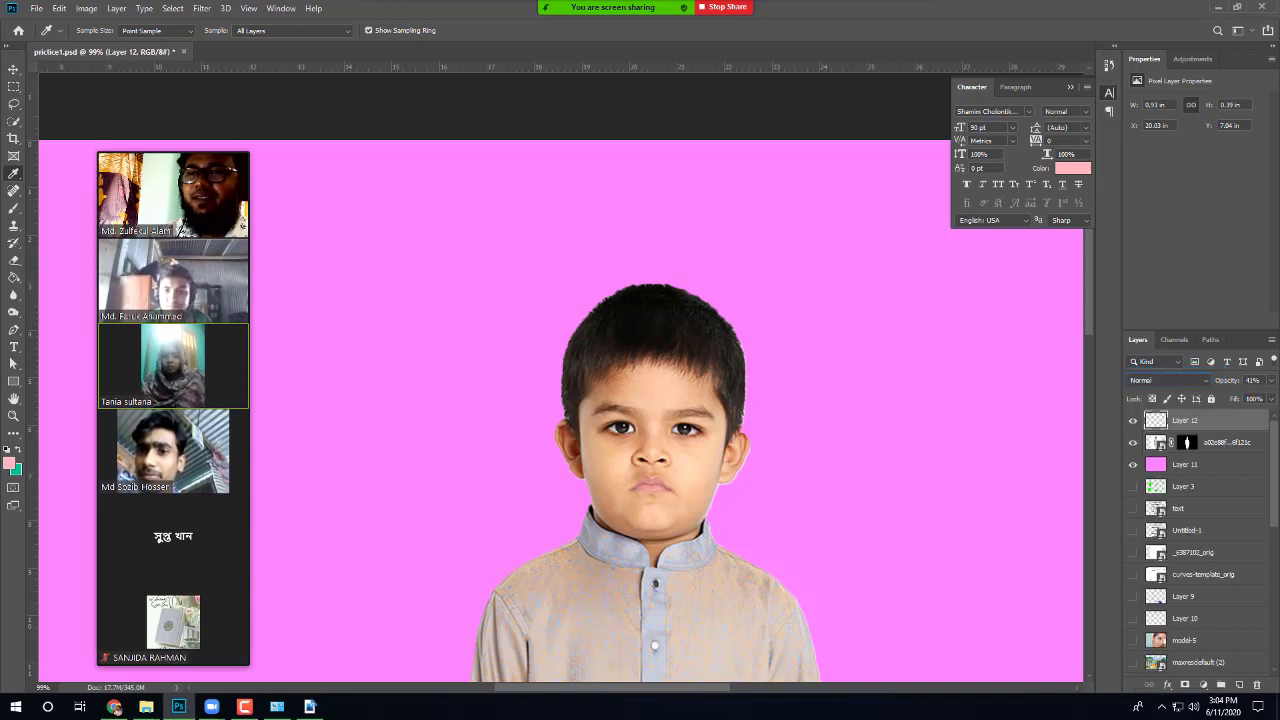
left_click(1270, 380)
left_click_drag(1236, 400, 1277, 402)
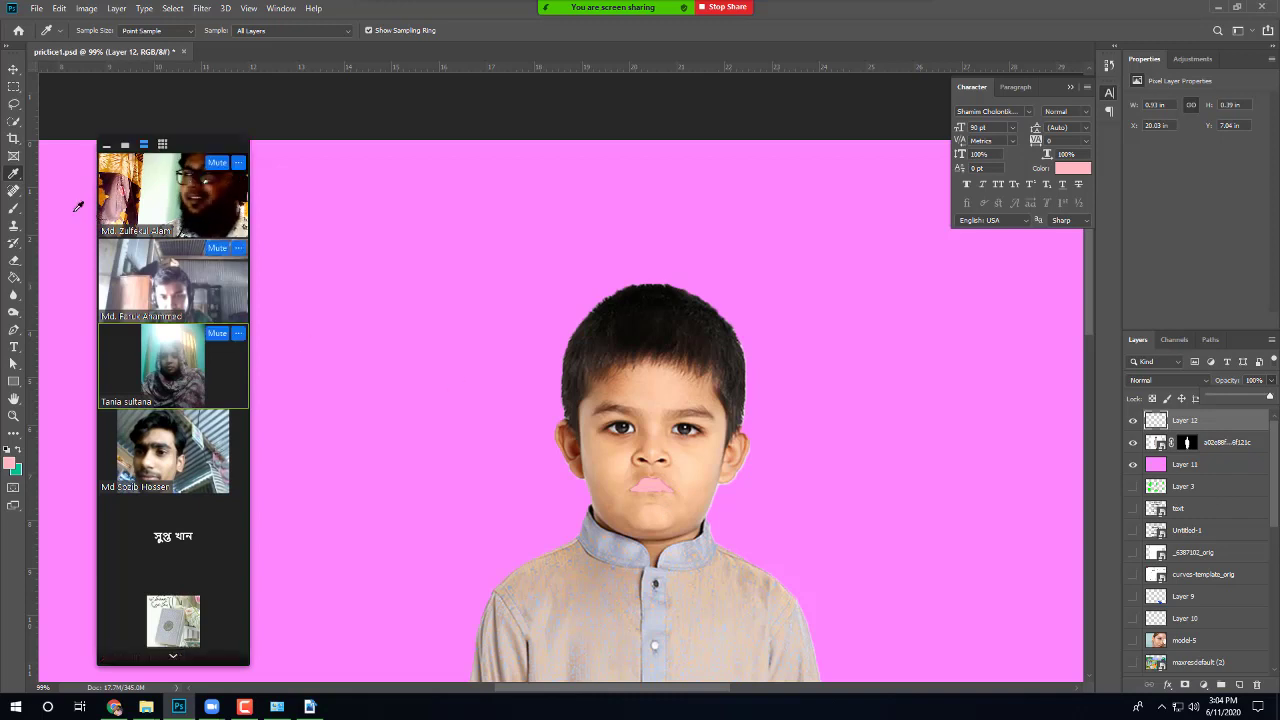
Step: Switch to the Move tool and blend the lips layer with Multiply at 57% opacity
left_click(13, 69)
scroll(735, 528, "down", 1)
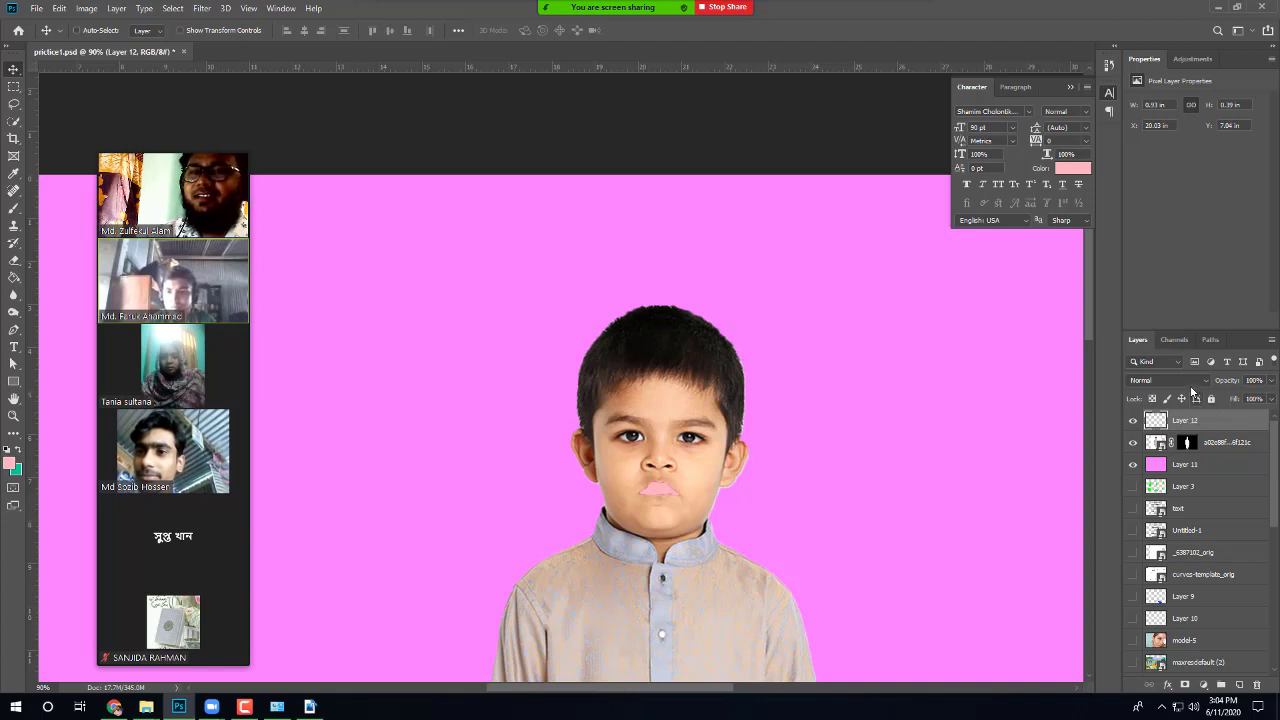
left_click(1180, 384)
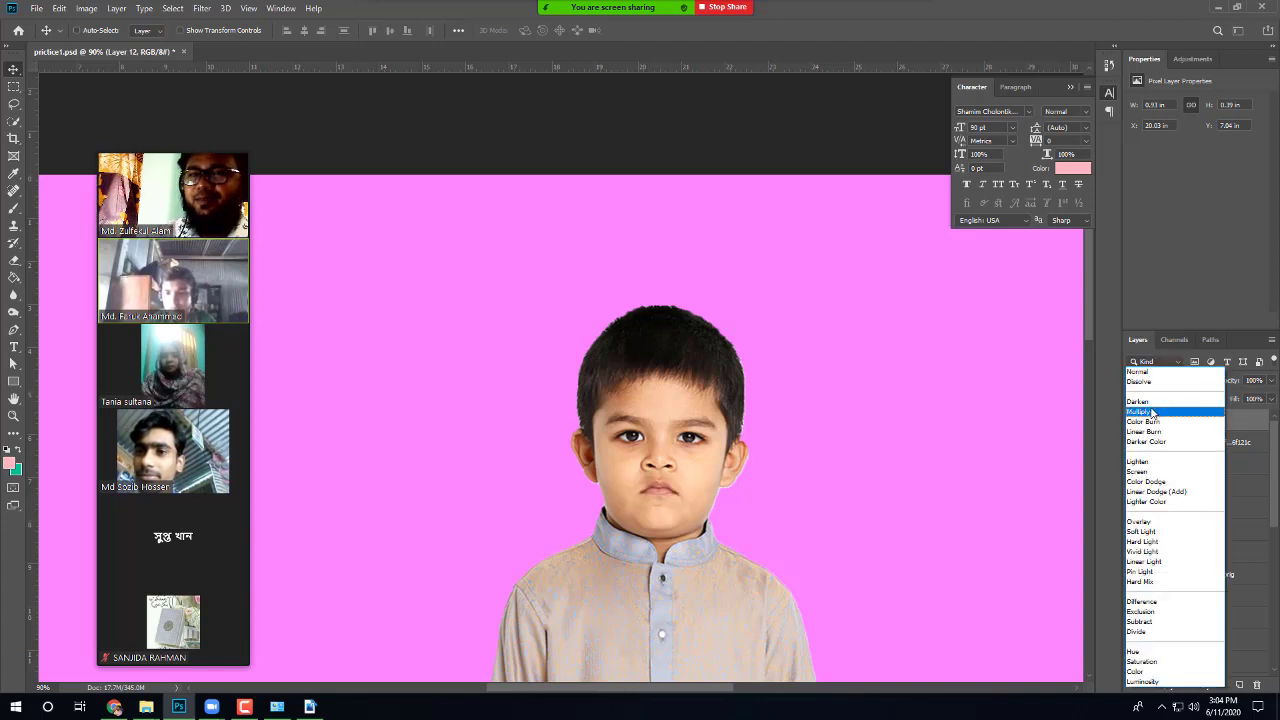
left_click(1151, 414)
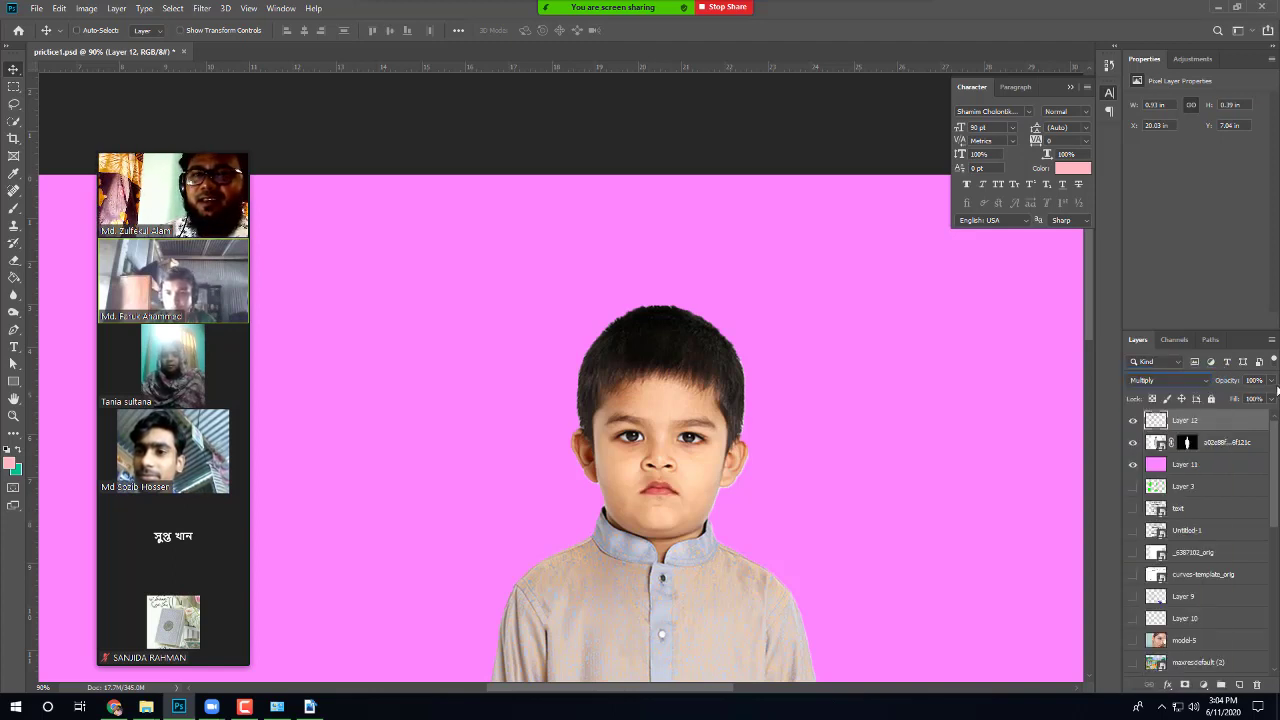
left_click(1272, 382)
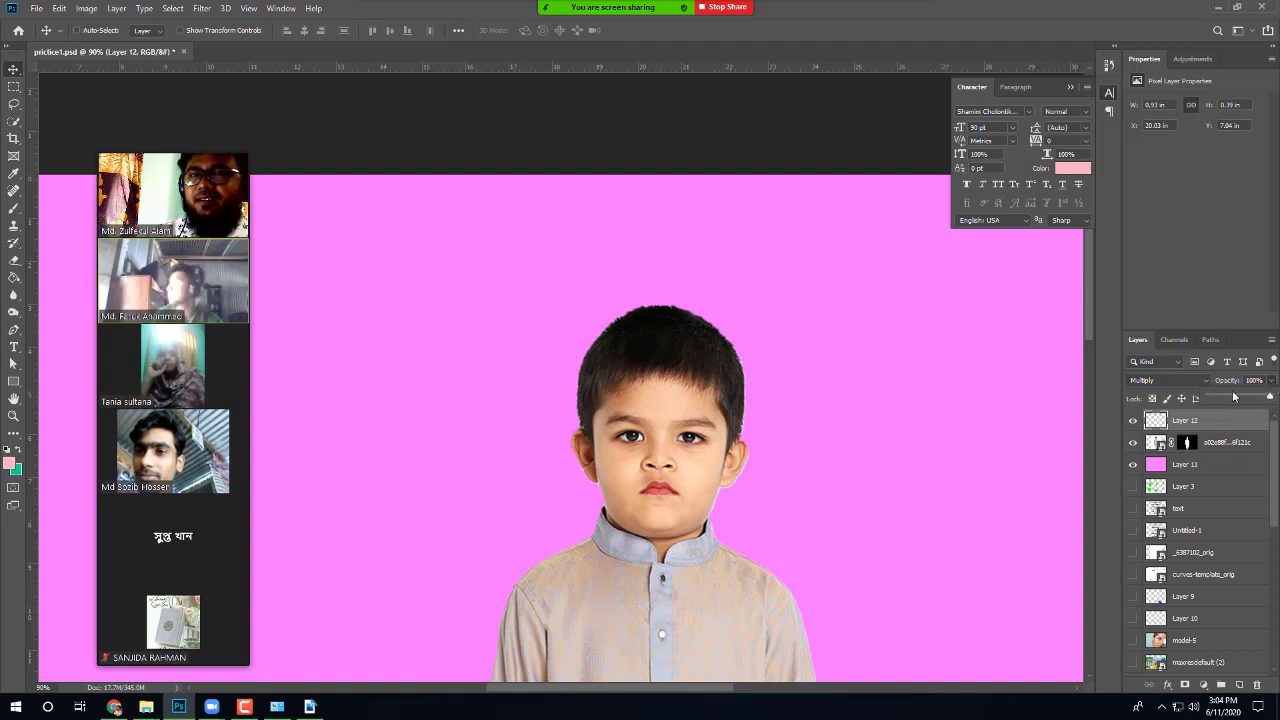
left_click_drag(1234, 399, 1230, 399)
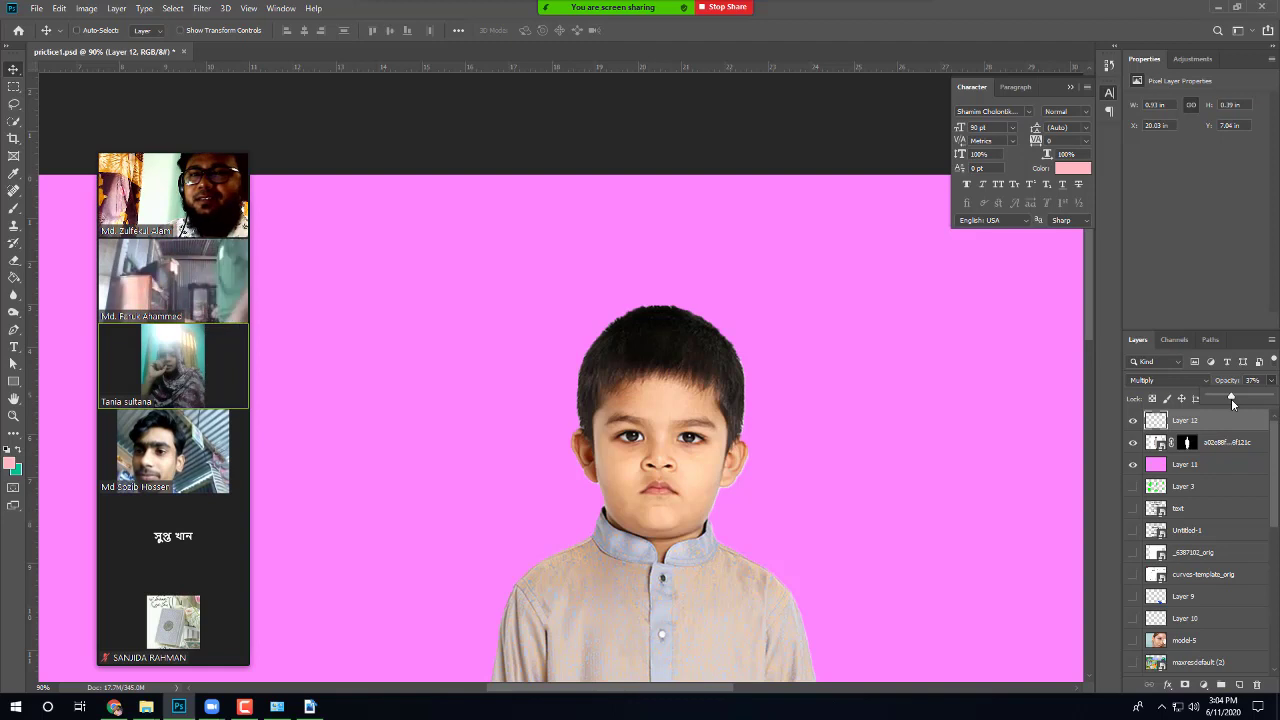
left_click_drag(1232, 402, 1244, 402)
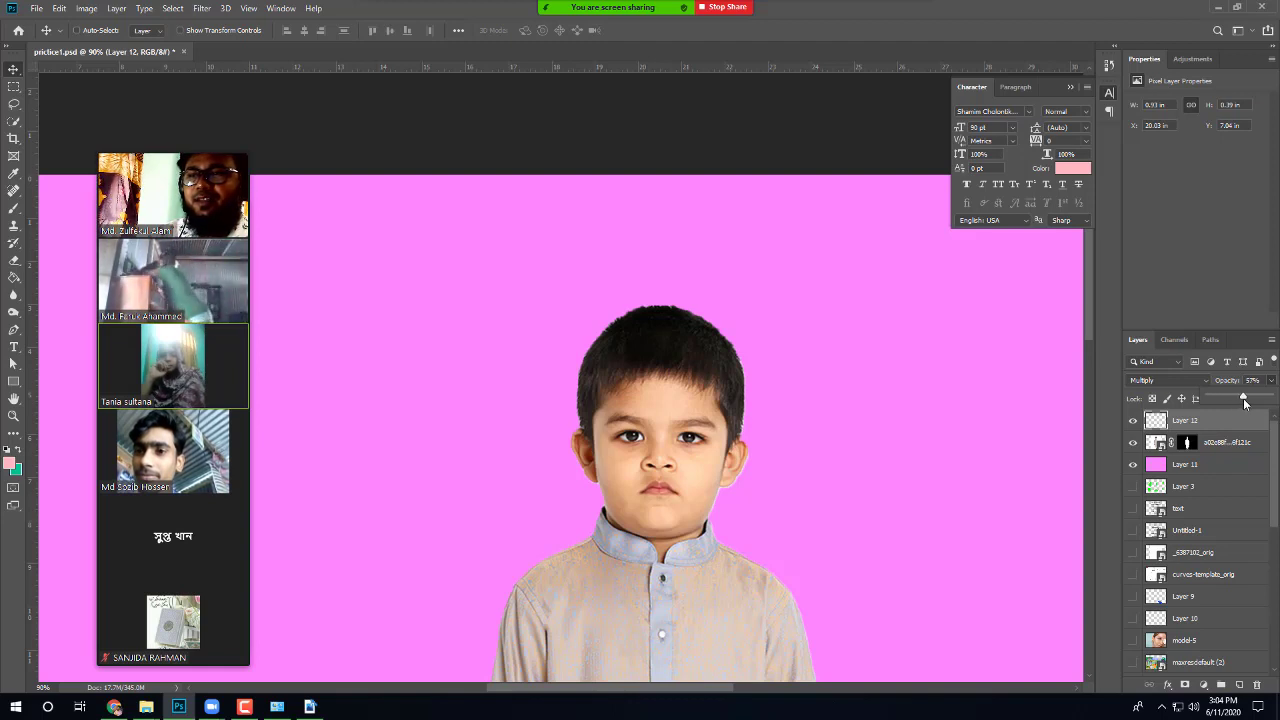
Step: Hide and show the lips layer to compare the natural and tinted lips up close
left_click(1133, 421)
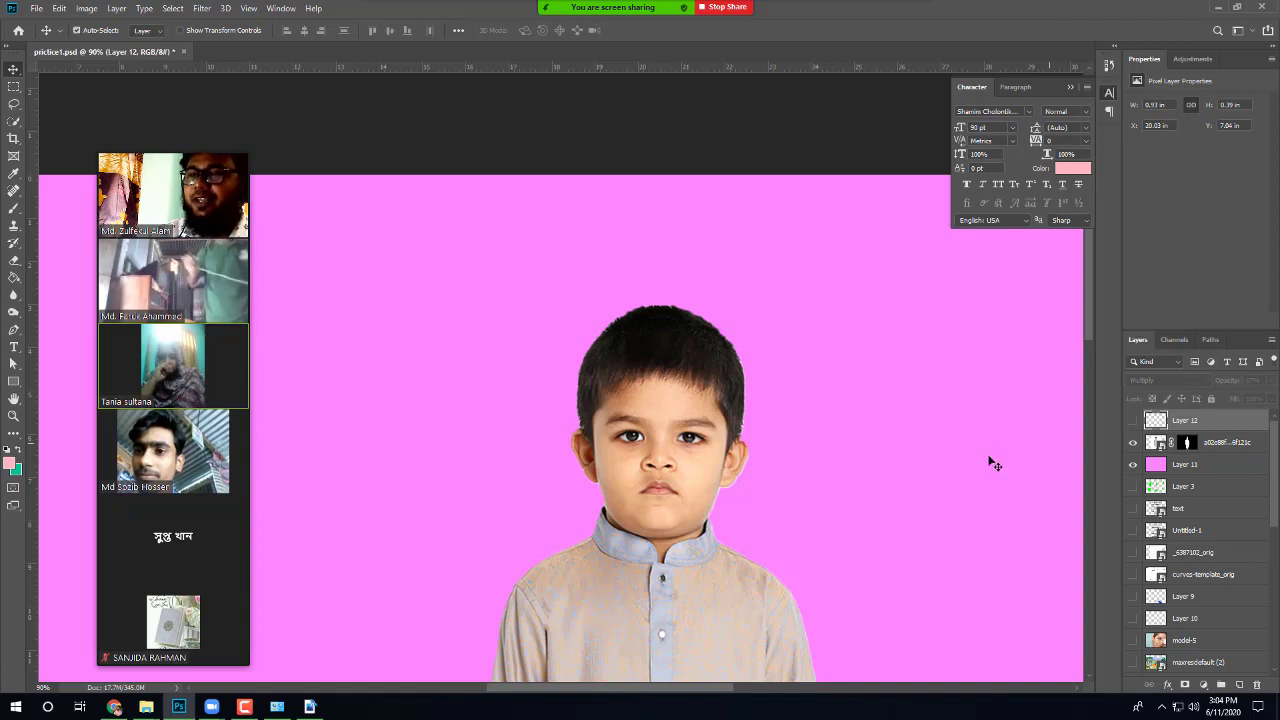
scroll(960, 465, "up", 6)
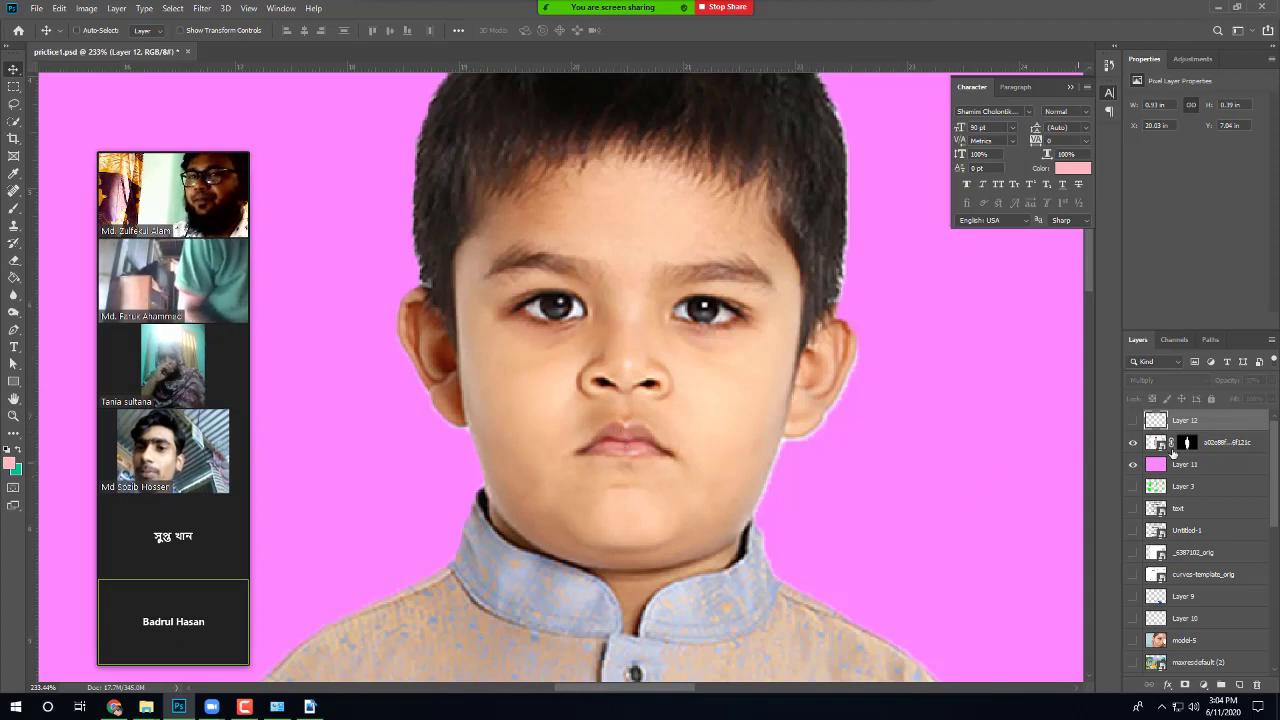
left_click(1133, 420)
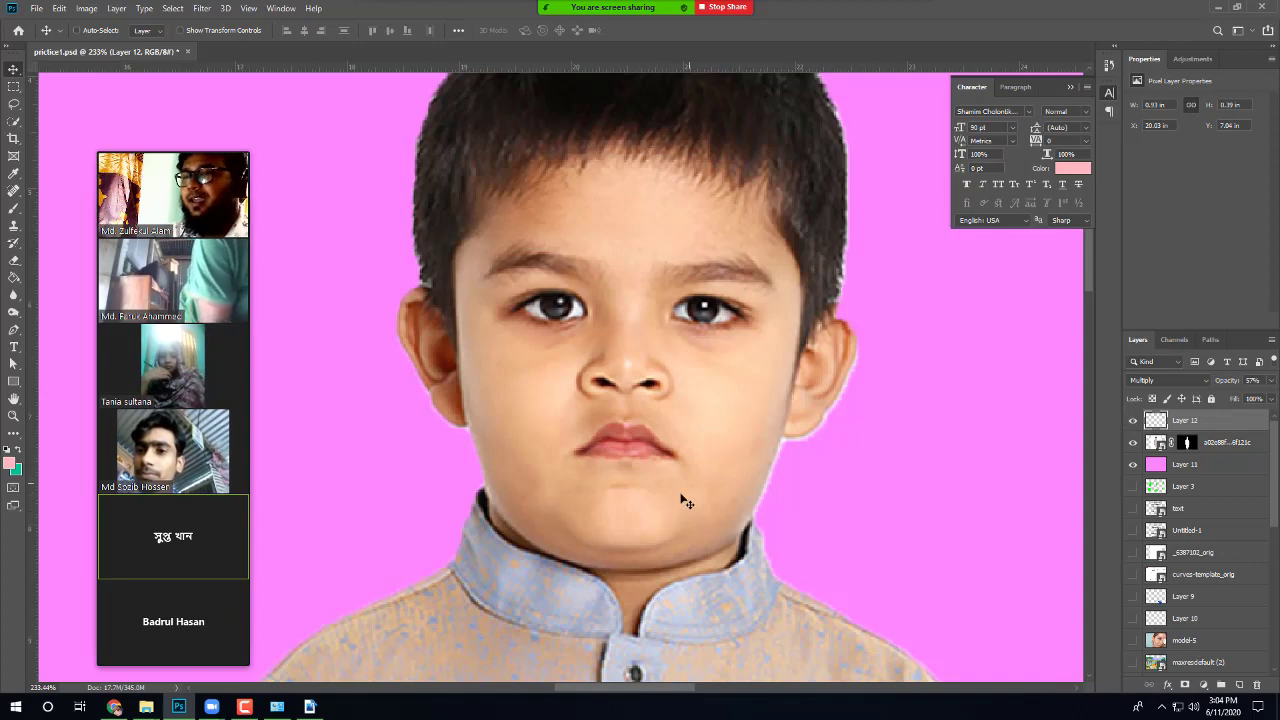
scroll(687, 483, "up", 3)
scroll(688, 483, "up", 2)
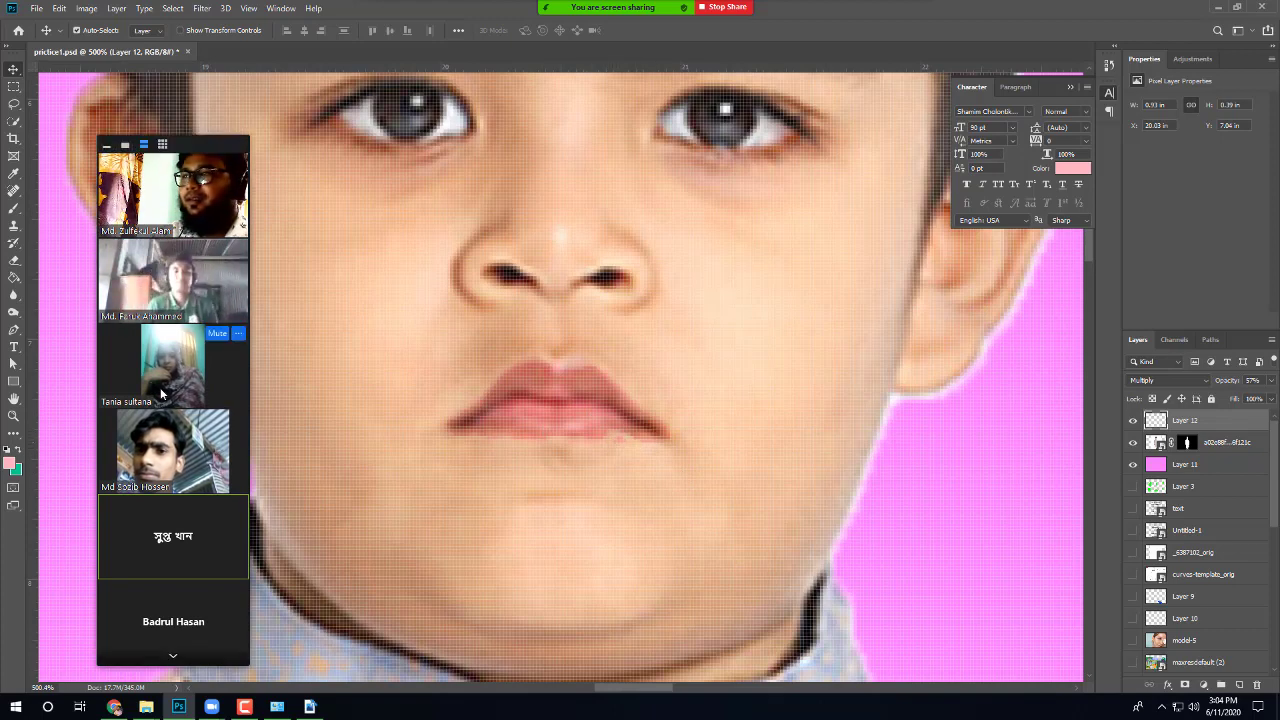
Step: Paint soft pink along the lower lip's edge on the lips layer with a smaller brush
left_click(14, 206)
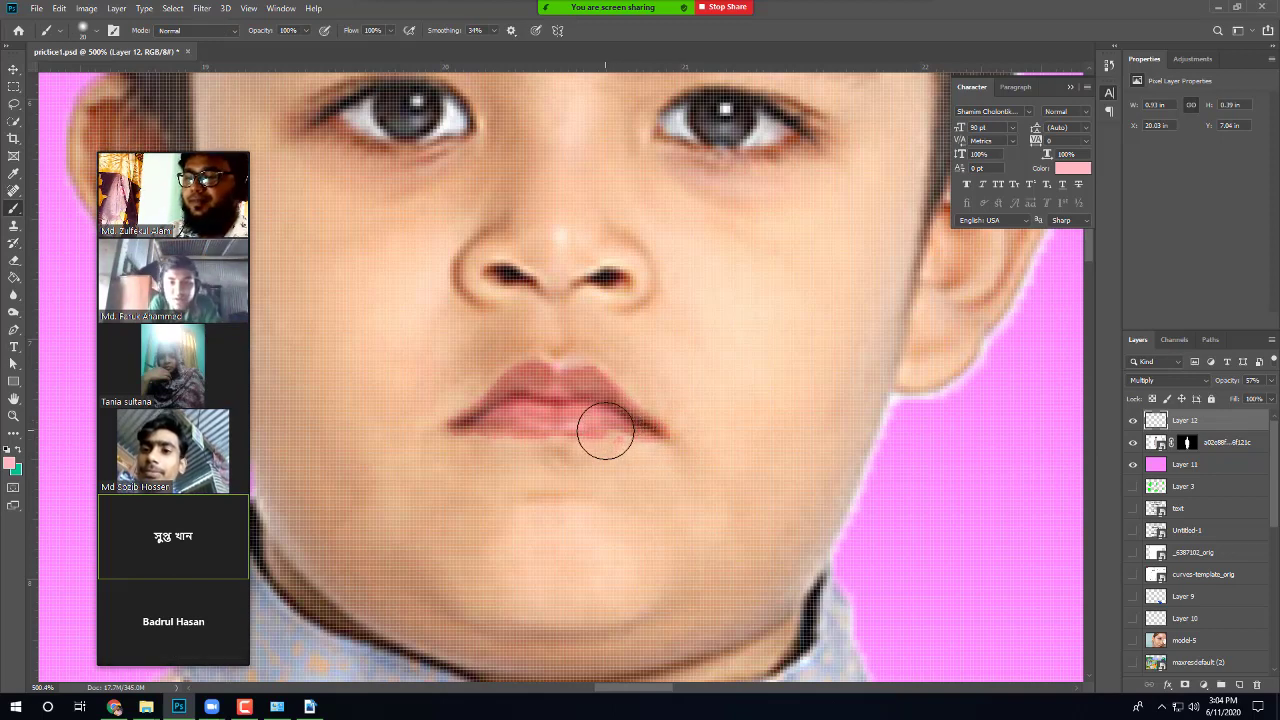
key("[")
key("[")
key("[")
key("[")
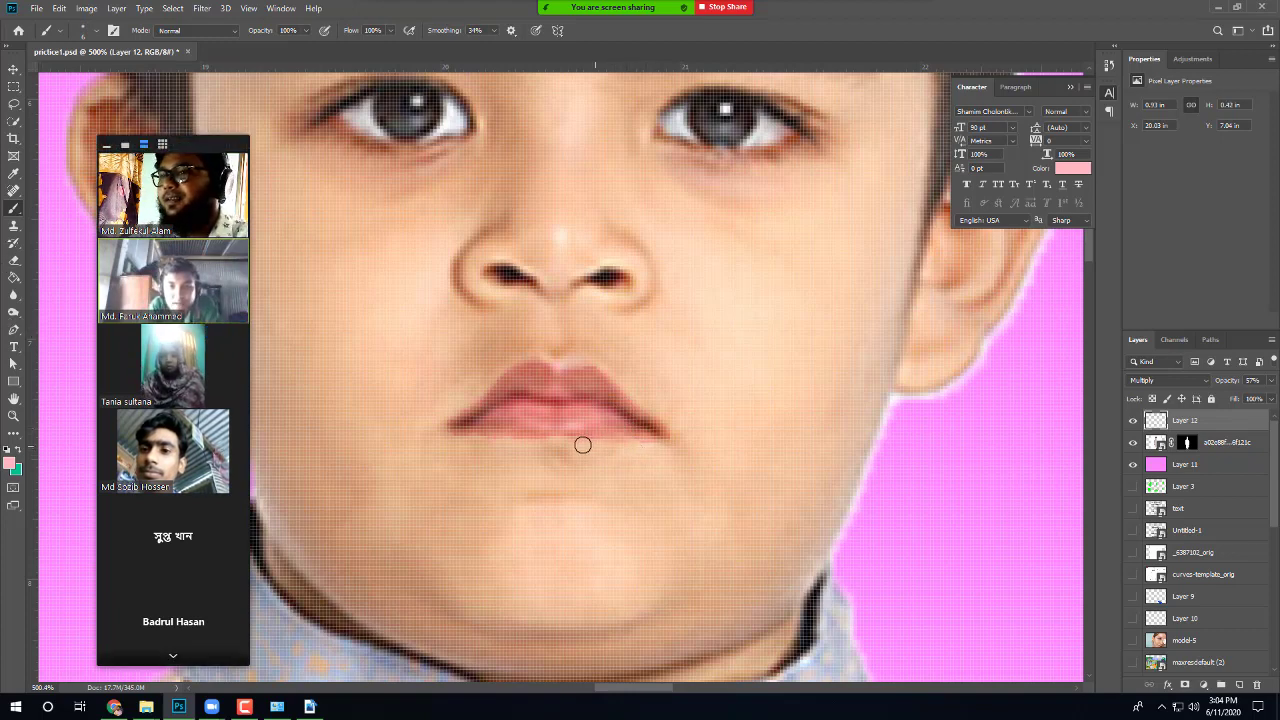
Step: Erase the excess pink around the lower lip and mouth corner on the lips layer with a small eraser
left_click(13, 260)
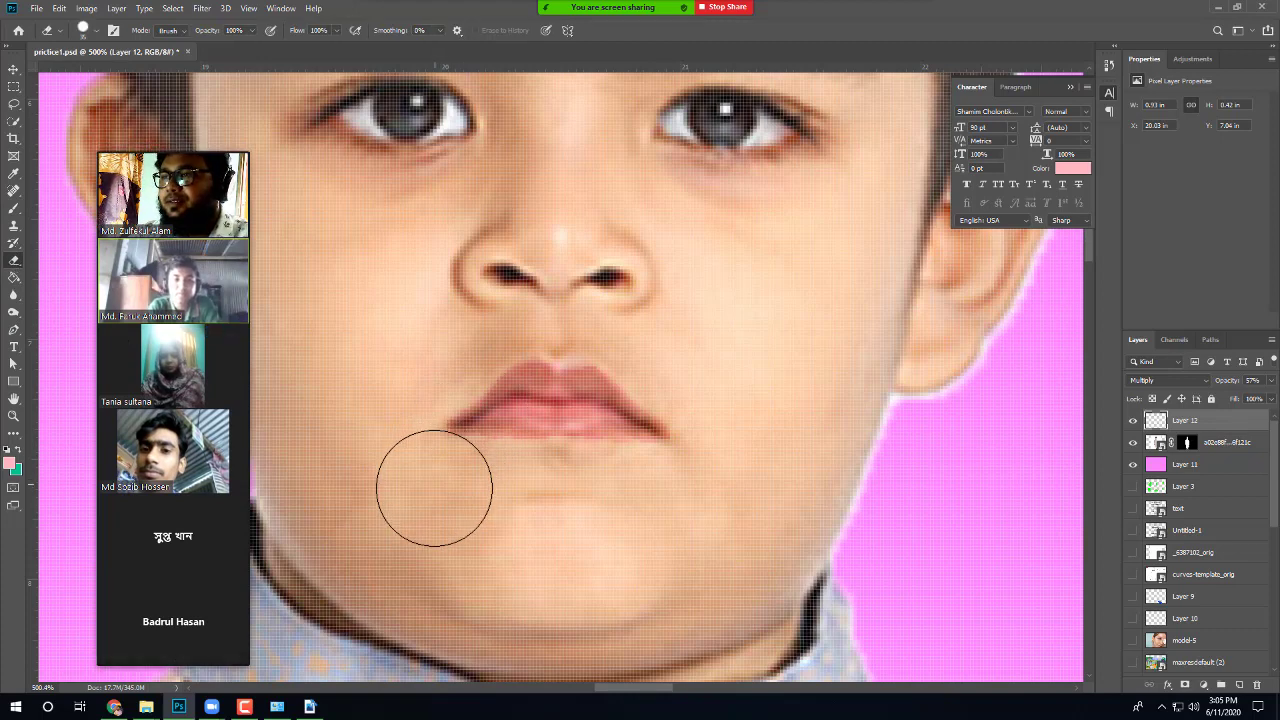
key("bracketleft")
key("bracketleft")
key("bracketleft")
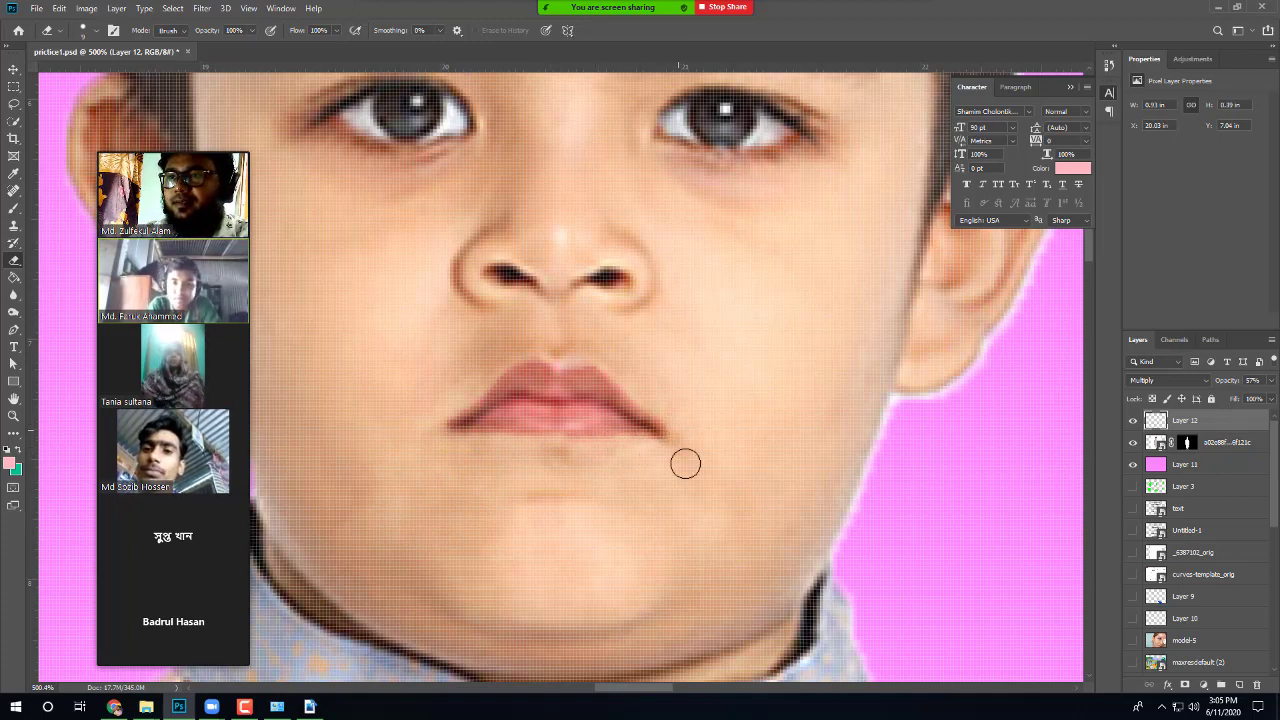
scroll(531, 512, "down", 6)
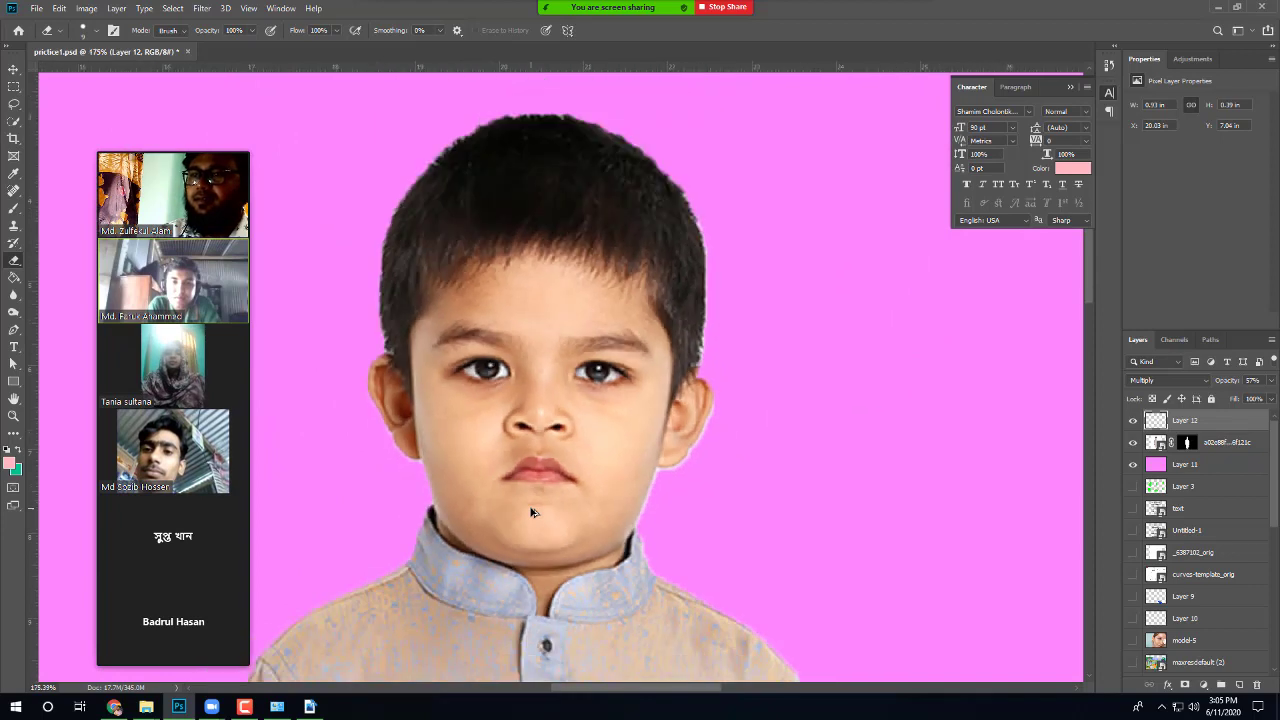
scroll(525, 495, "up", 7)
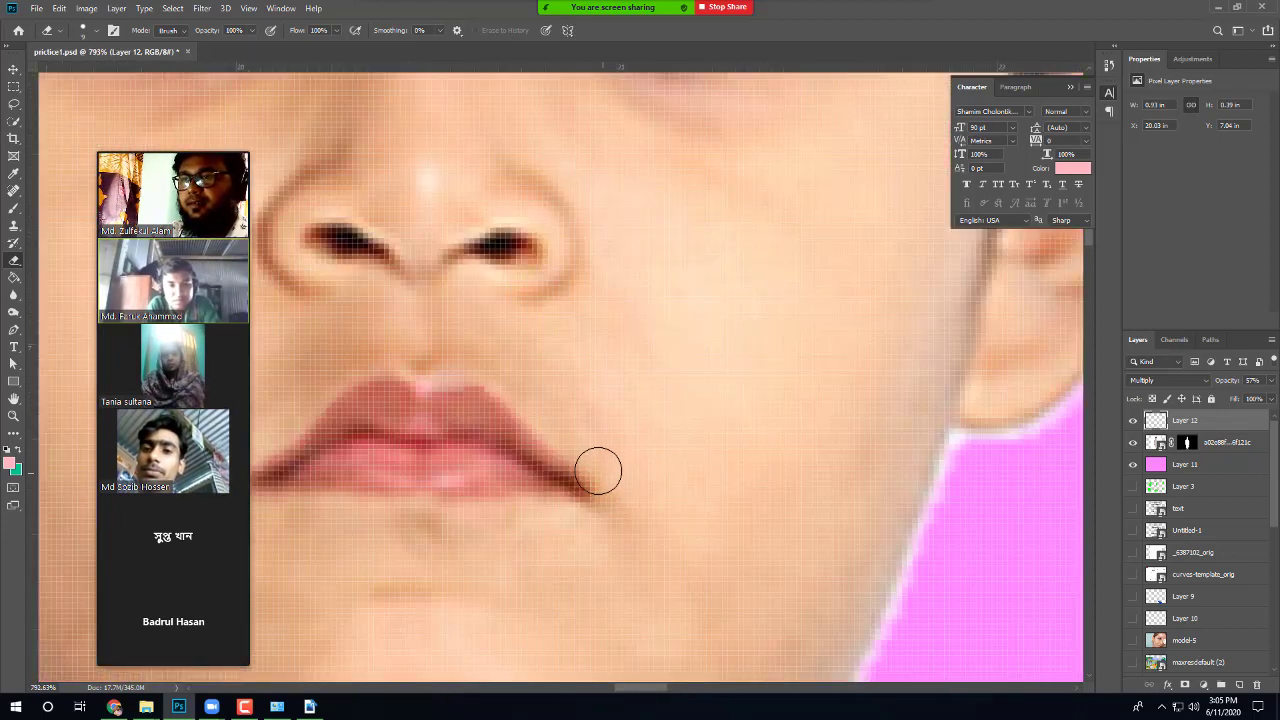
key("space")
left_click_drag(472, 495, 677, 503)
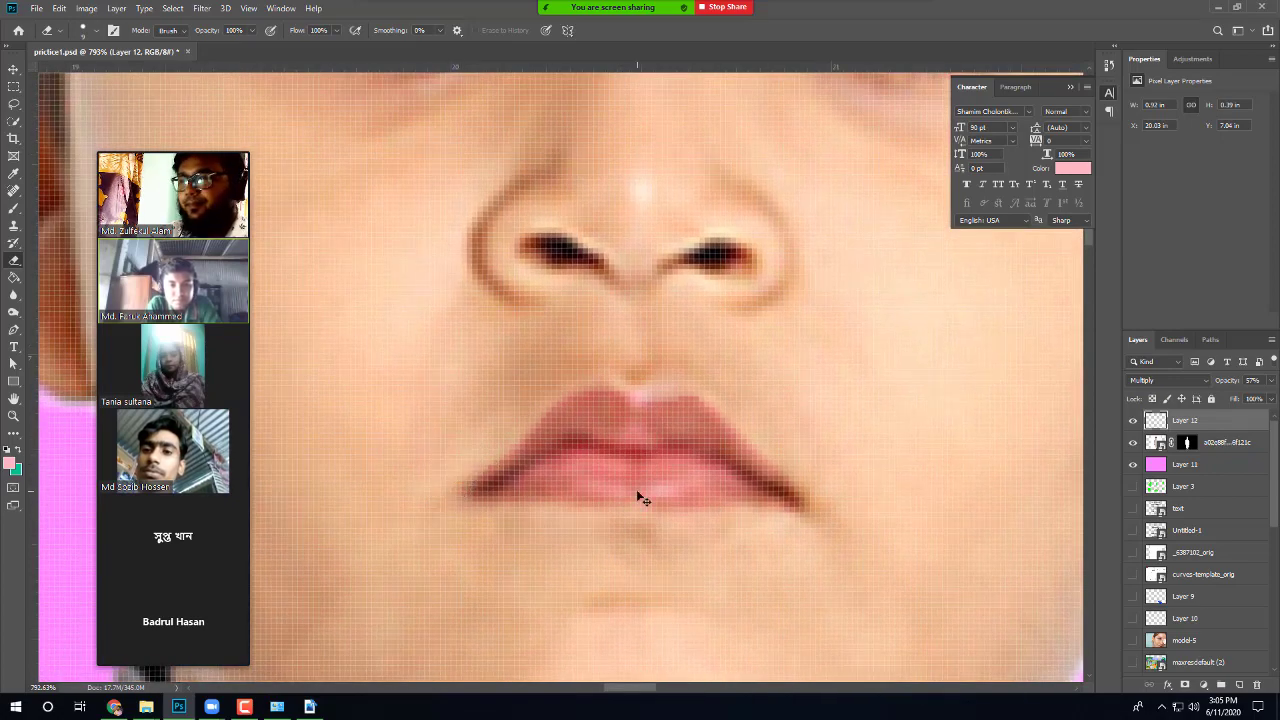
Step: Compare the boy's face with and without the refined lips layer by toggling its visibility
scroll(638, 493, "down", 4)
scroll(638, 493, "down", 2)
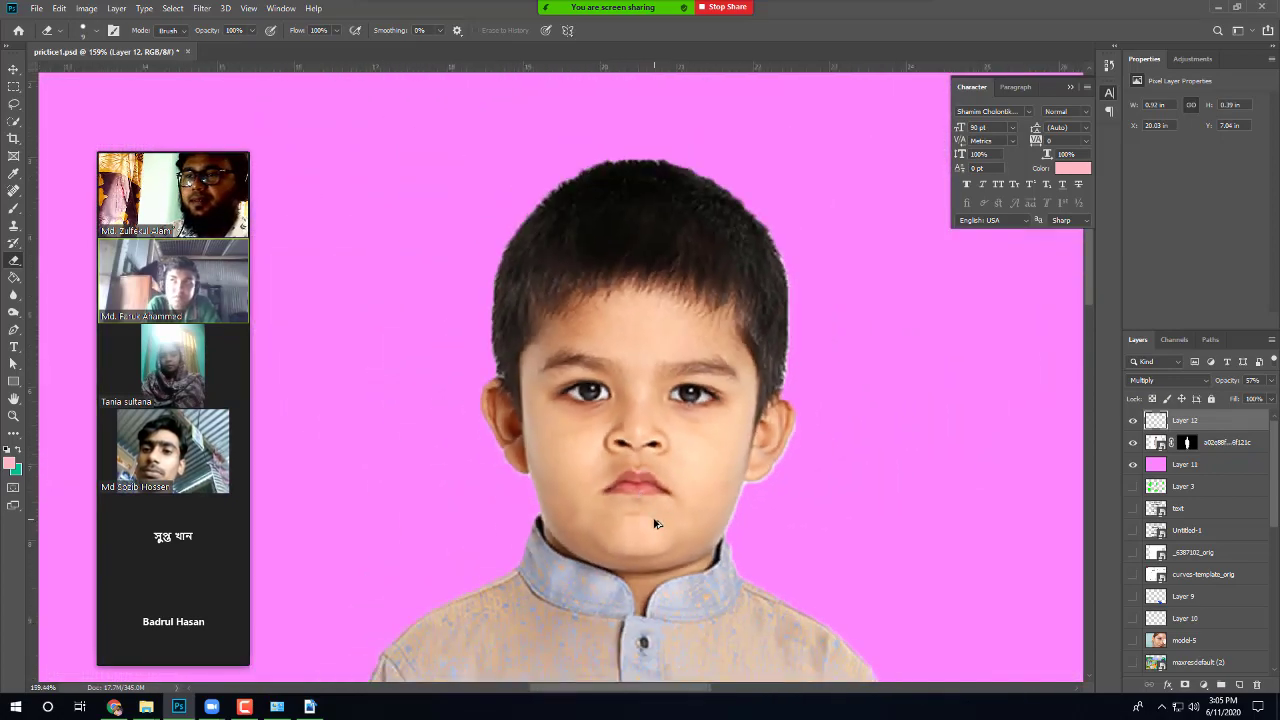
scroll(655, 523, "up", 5)
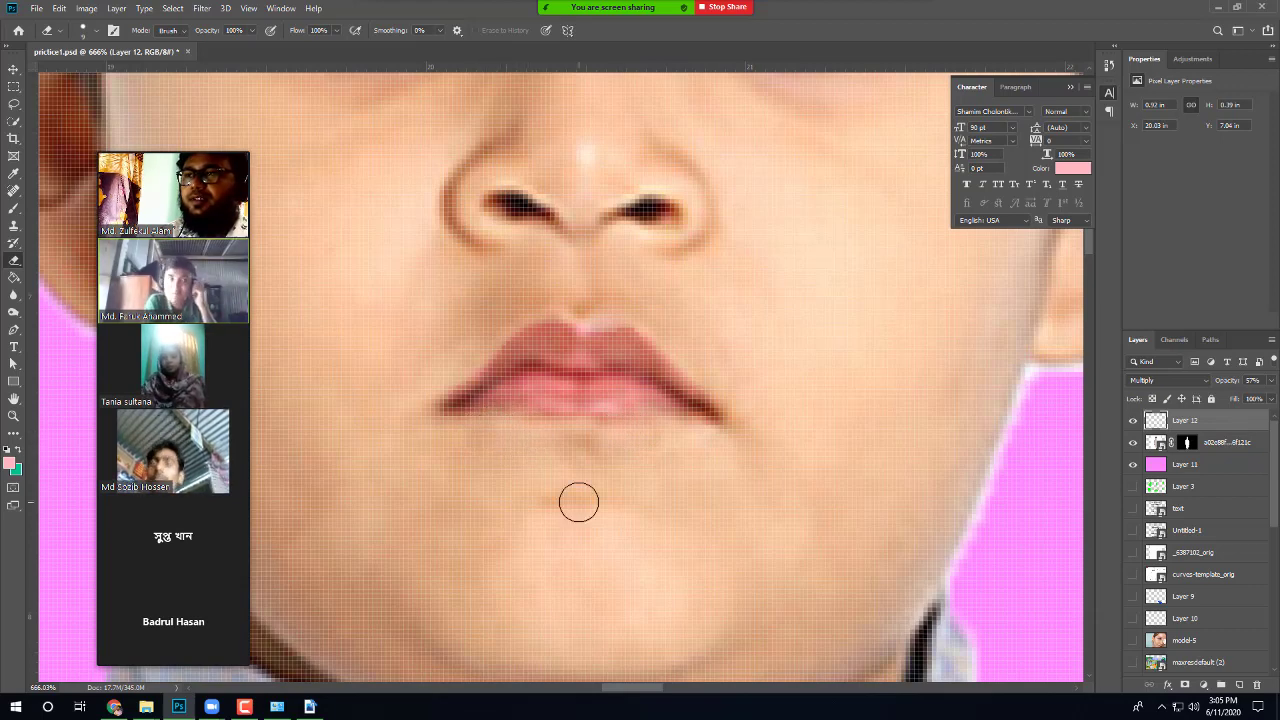
scroll(592, 468, "down", 4)
scroll(592, 468, "down", 2)
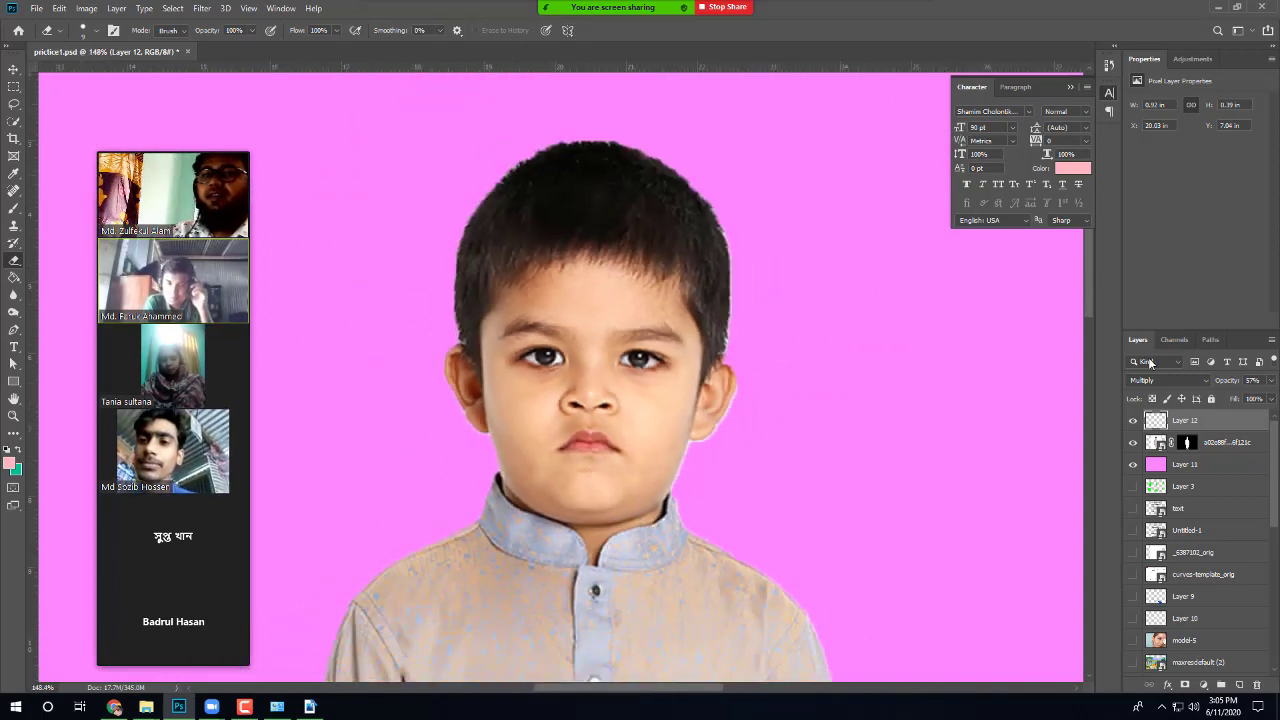
left_click(1134, 421)
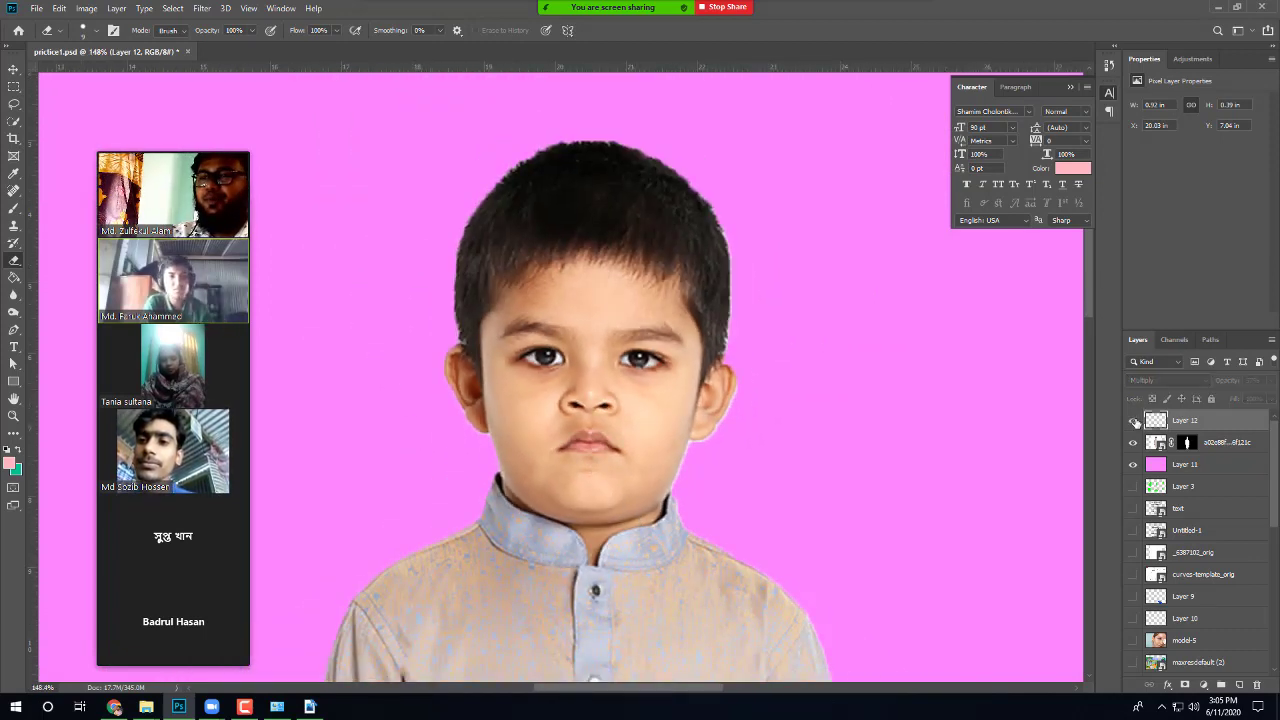
left_click(1134, 421)
left_click(1134, 421)
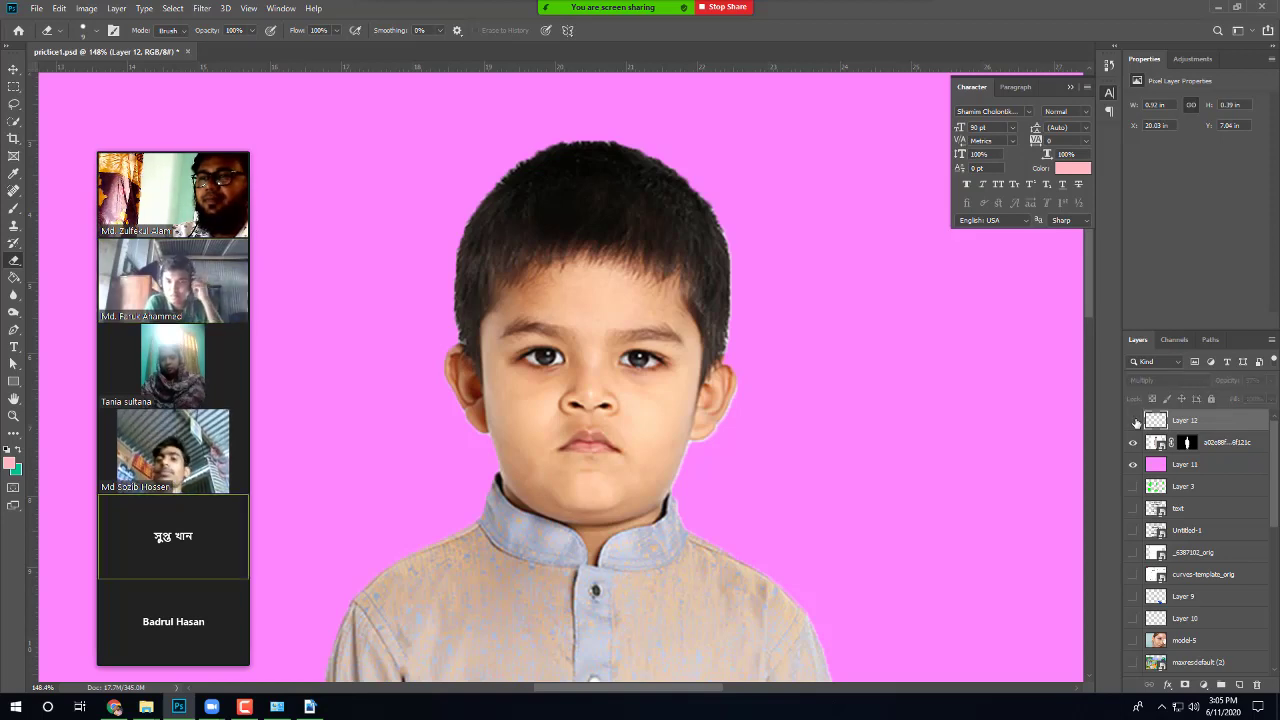
left_click(1134, 421)
Step: Examine how the tinted lips look from a face close-up out to the boy's full figure
scroll(679, 403, "up", 2)
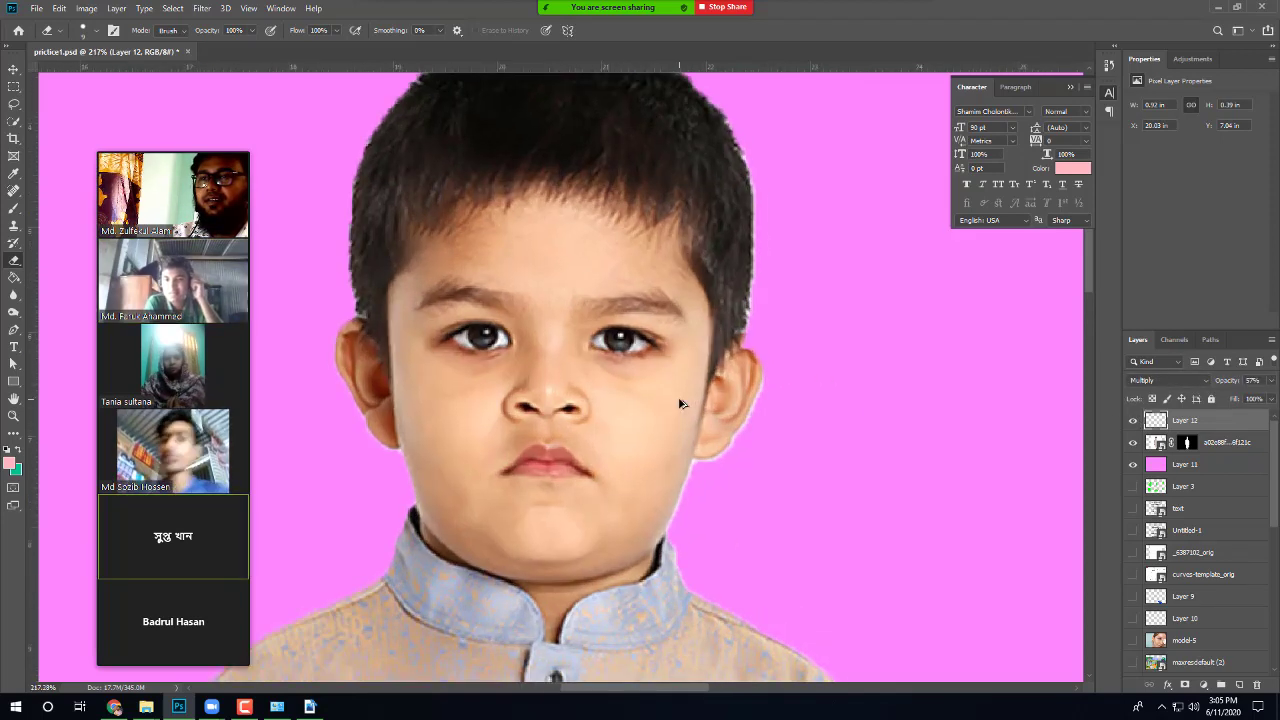
scroll(679, 403, "up", 1)
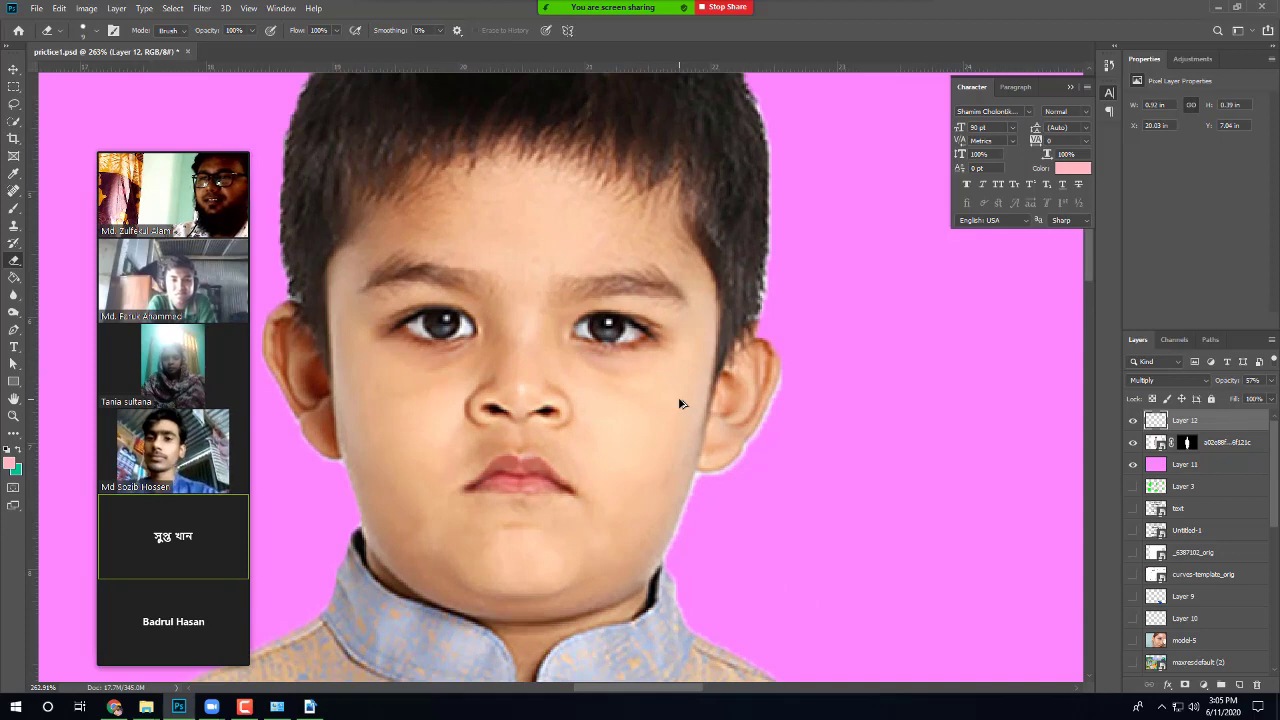
scroll(679, 403, "down", 7)
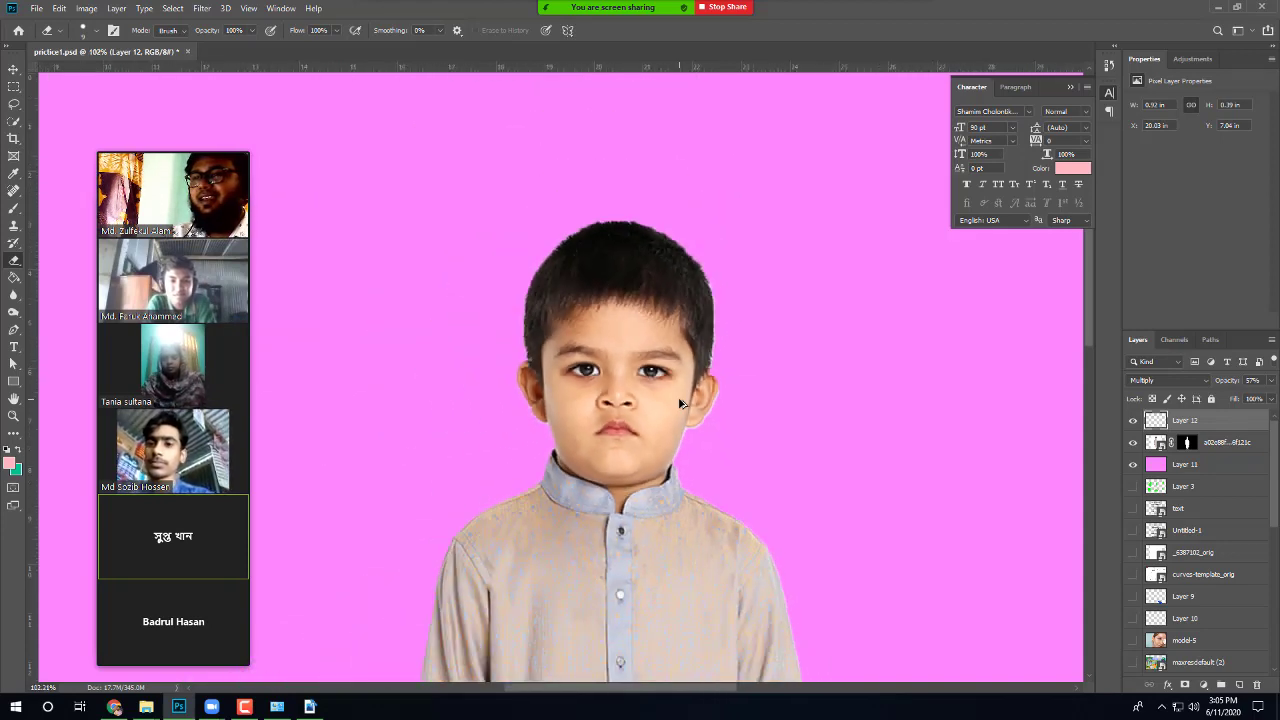
scroll(683, 403, "down", 3)
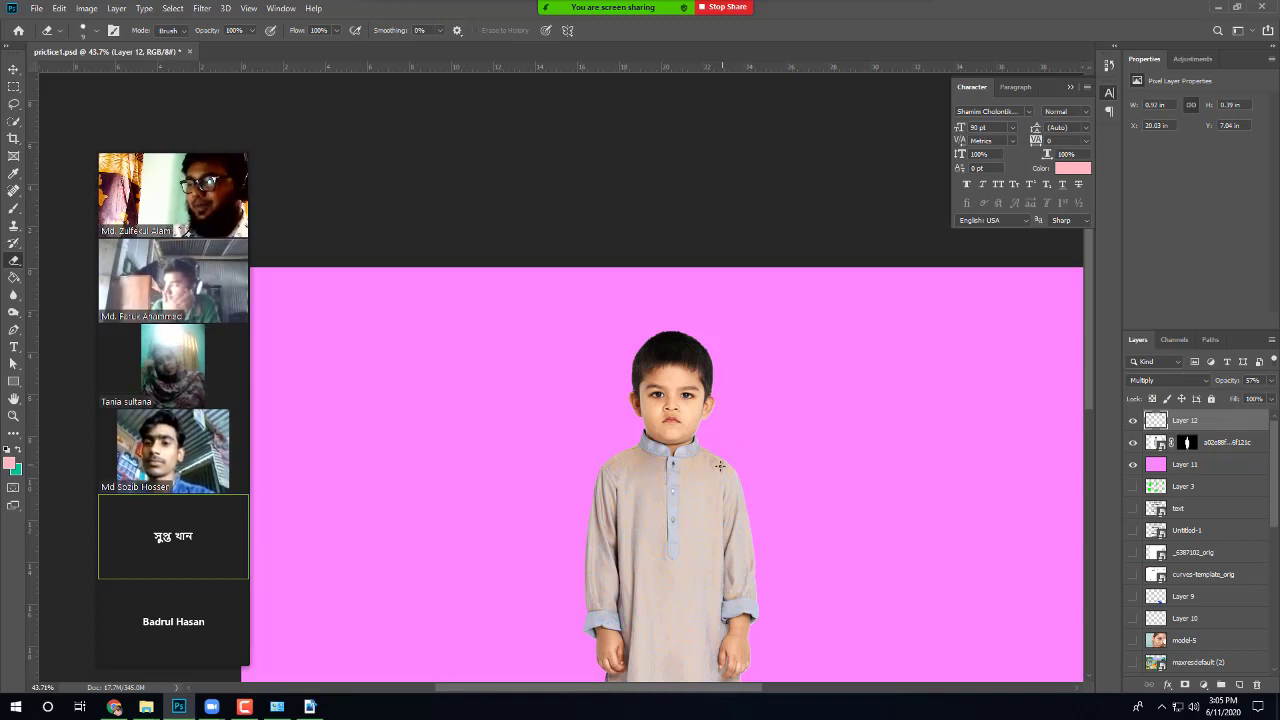
scroll(752, 455, "up", 3)
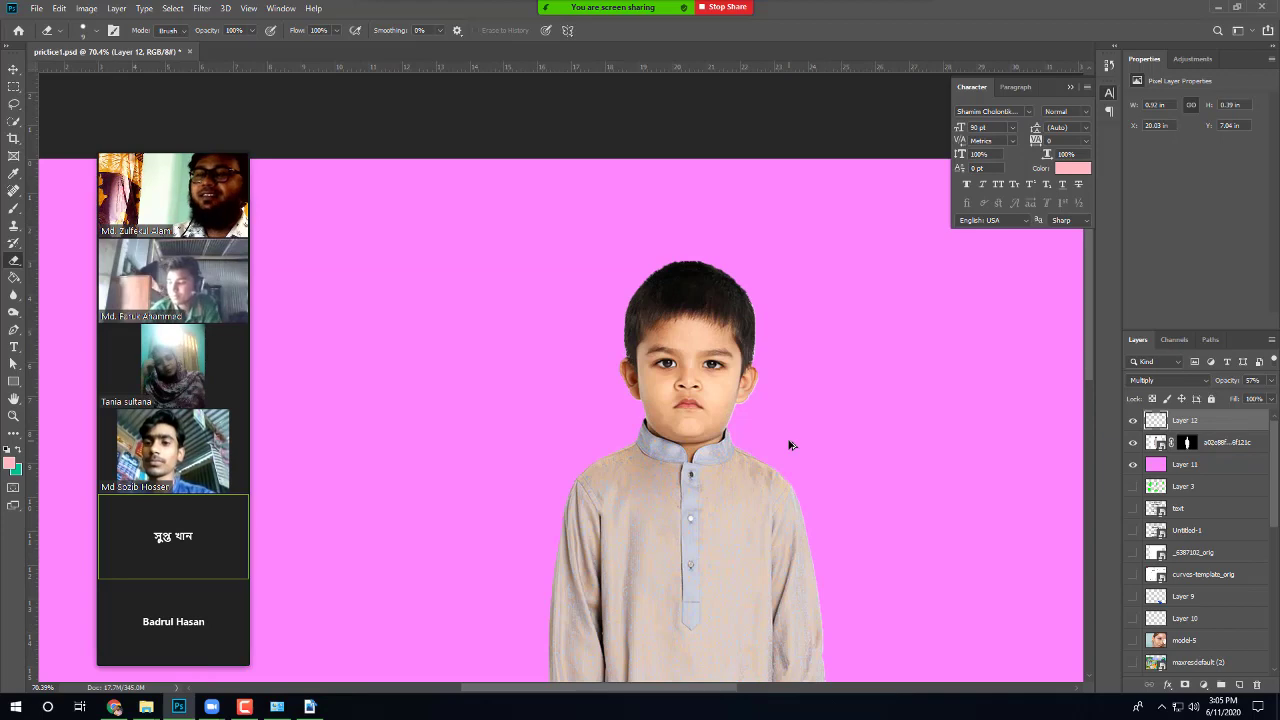
scroll(789, 445, "down", 4)
scroll(576, 296, "up", 3)
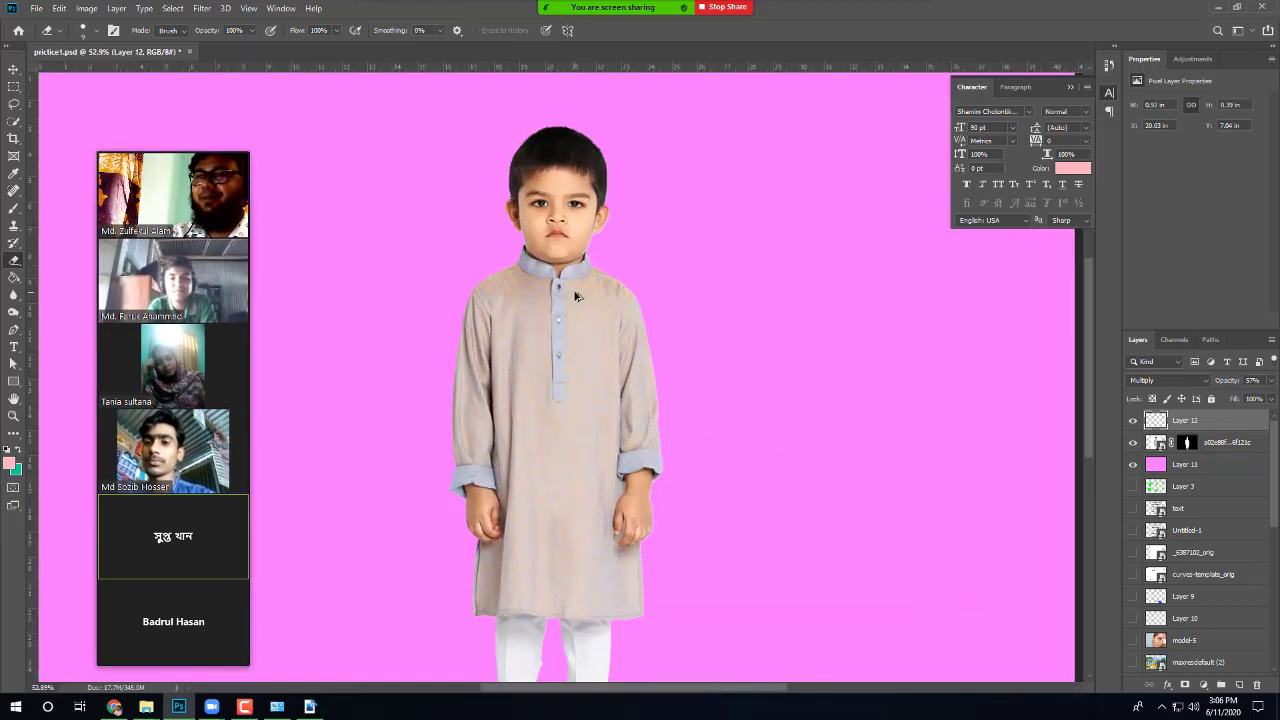
scroll(576, 296, "up", 1)
scroll(686, 337, "down", 3)
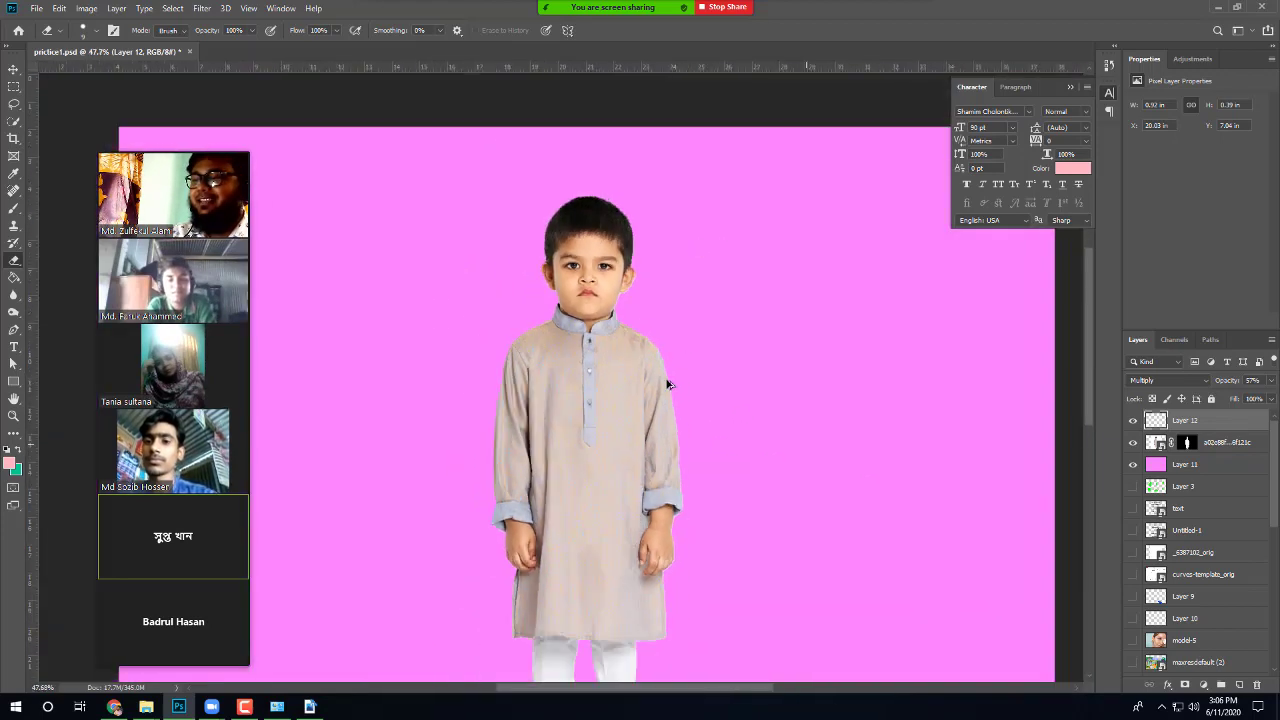
scroll(668, 384, "down", 2)
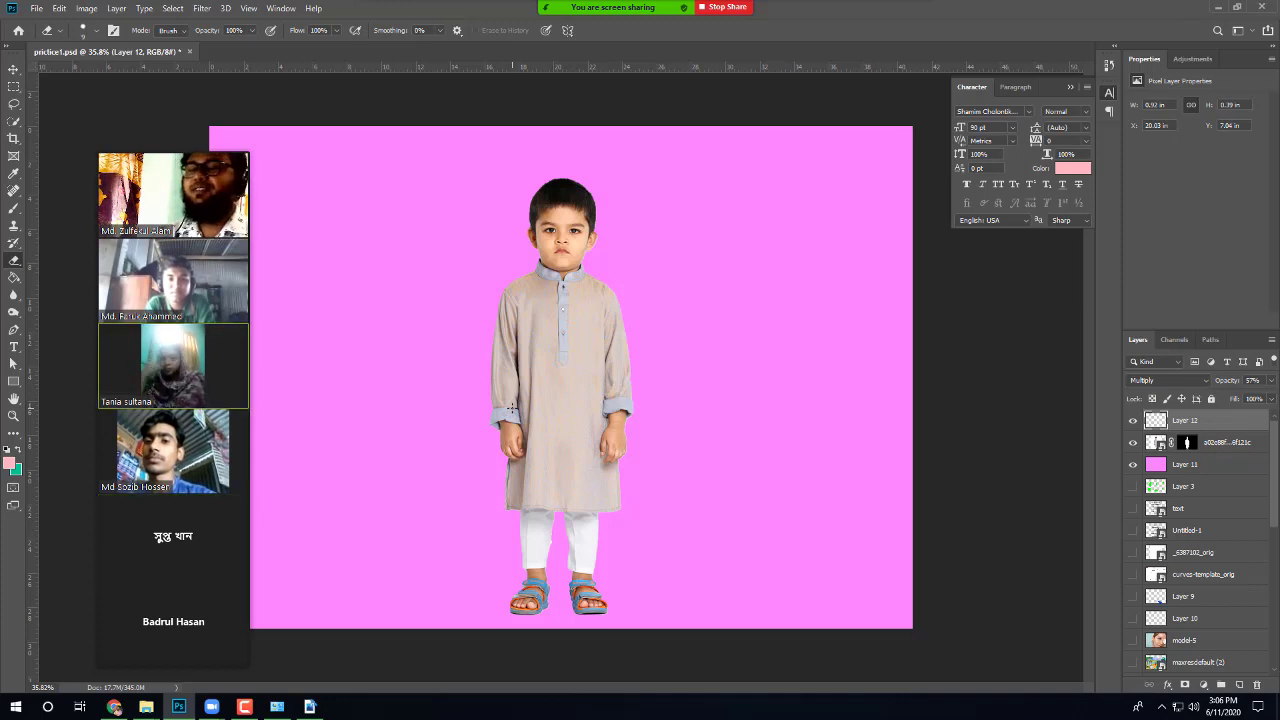
Step: Hide and show the lips layer to compare the lips at a wide, nearly full-figure view
scroll(551, 300, "up", 3)
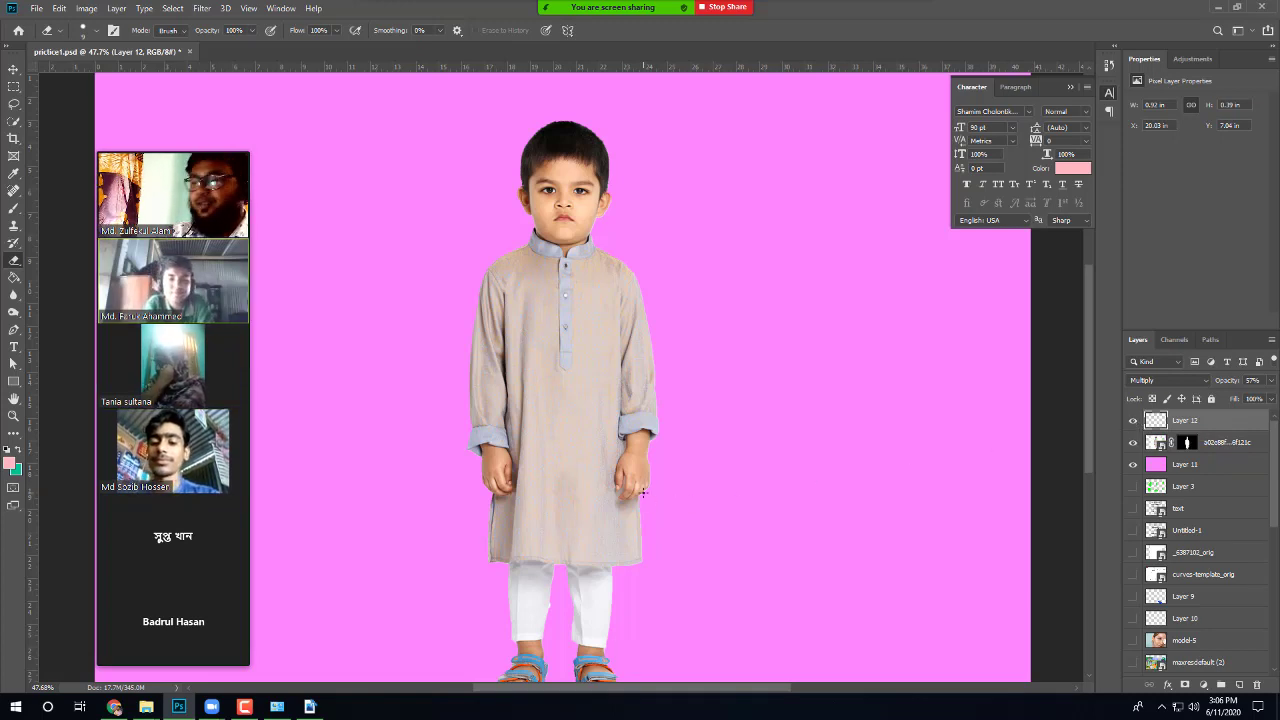
scroll(598, 477, "down", 3)
scroll(663, 446, "up", 4)
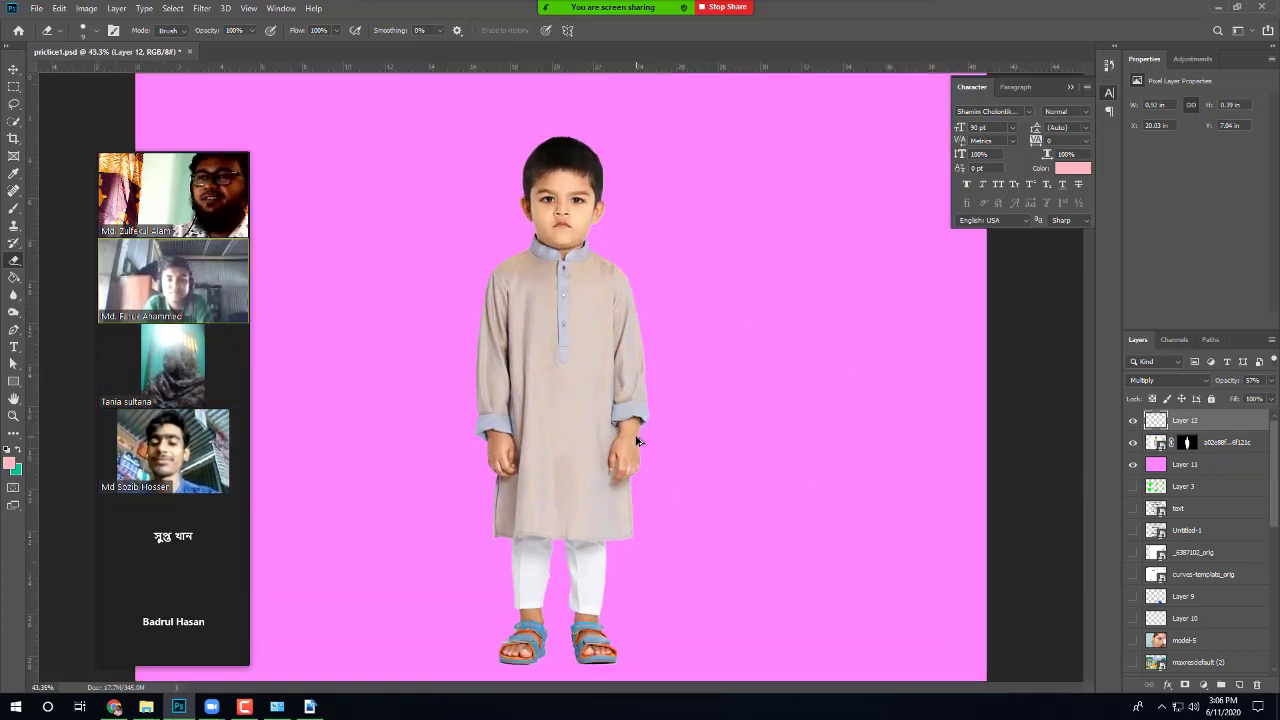
left_click(1131, 421)
left_click(1132, 421)
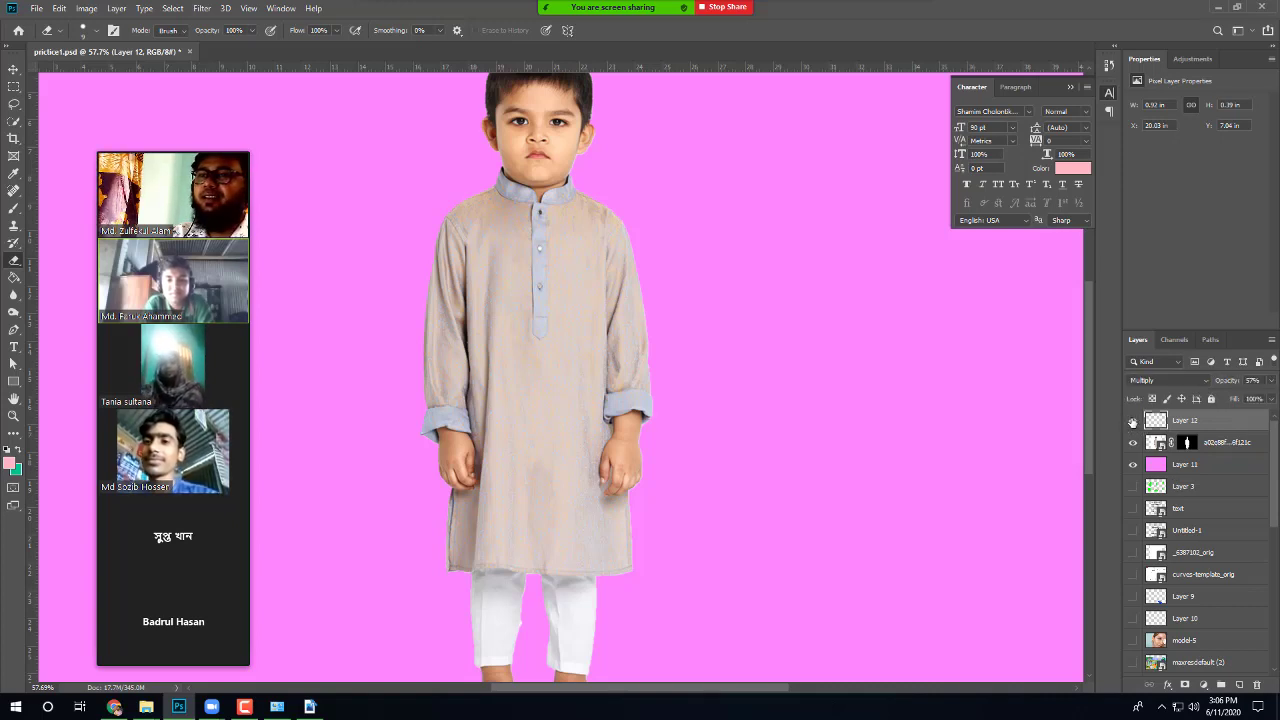
Step: Try the lips layer at 100% opacity and check the lip colour at full-figure size
left_click(1270, 383)
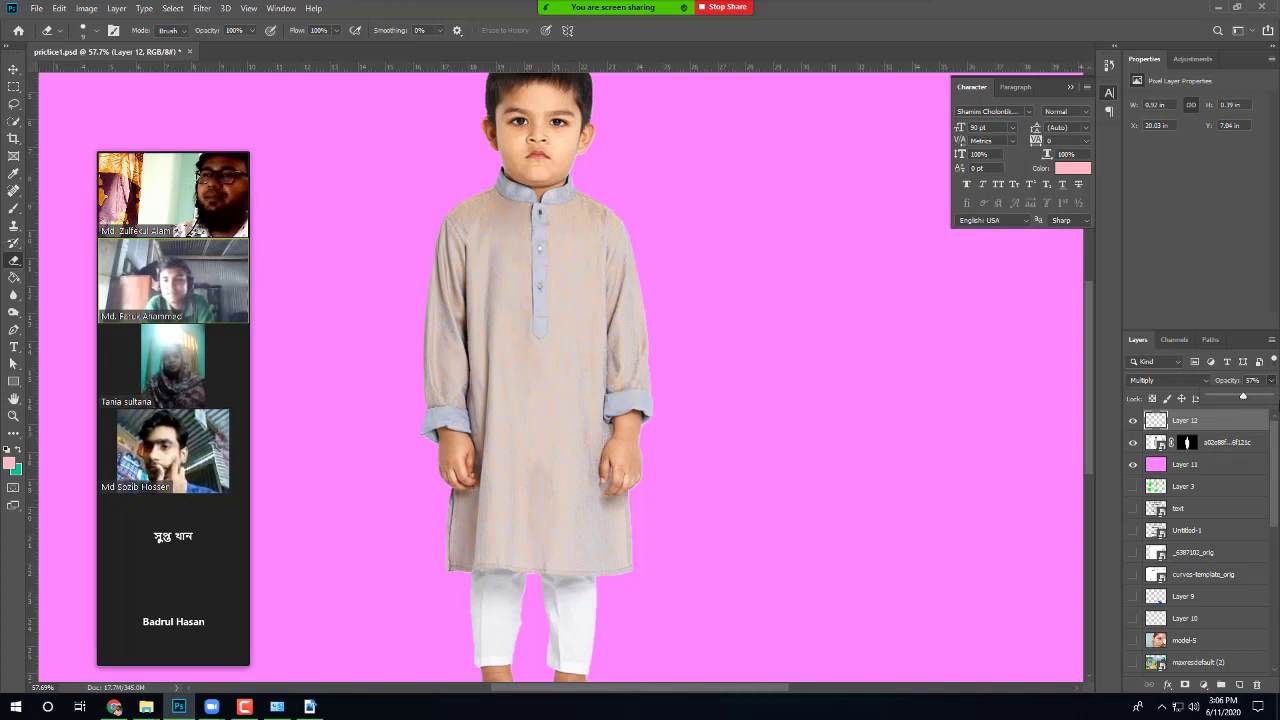
left_click_drag(1250, 401, 1270, 398)
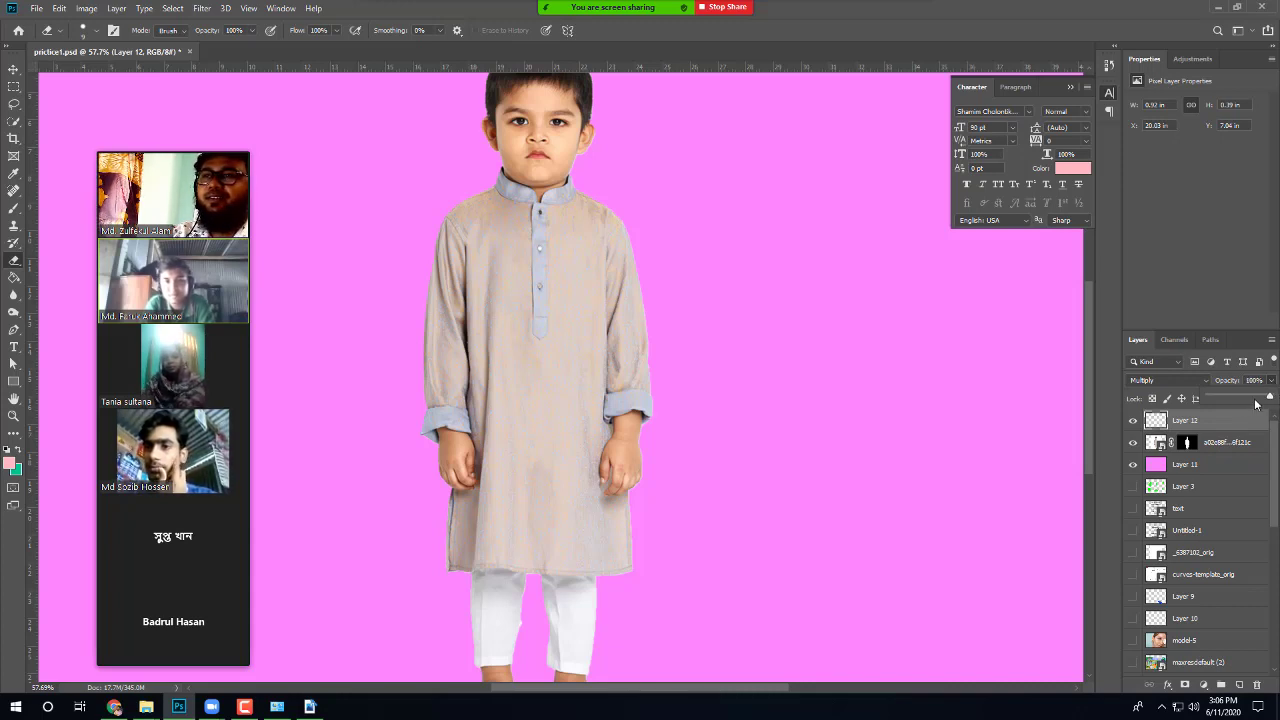
left_click(1175, 311)
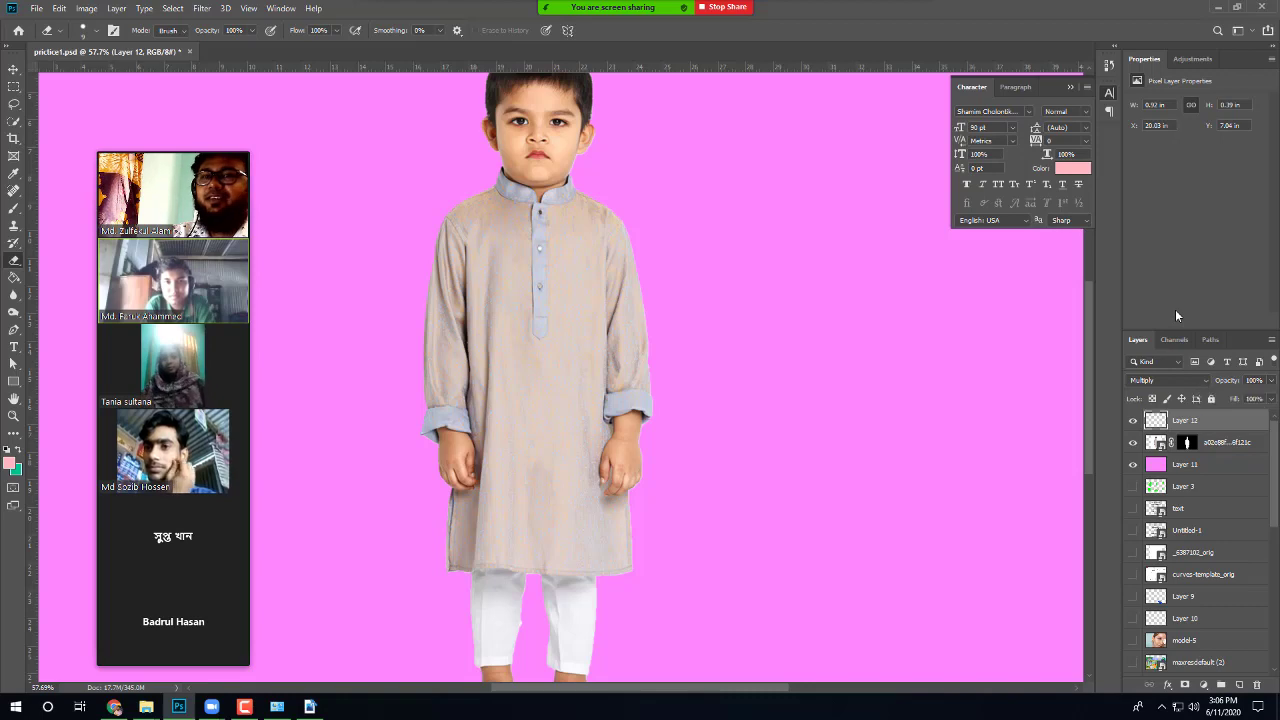
scroll(886, 383, "down", 5)
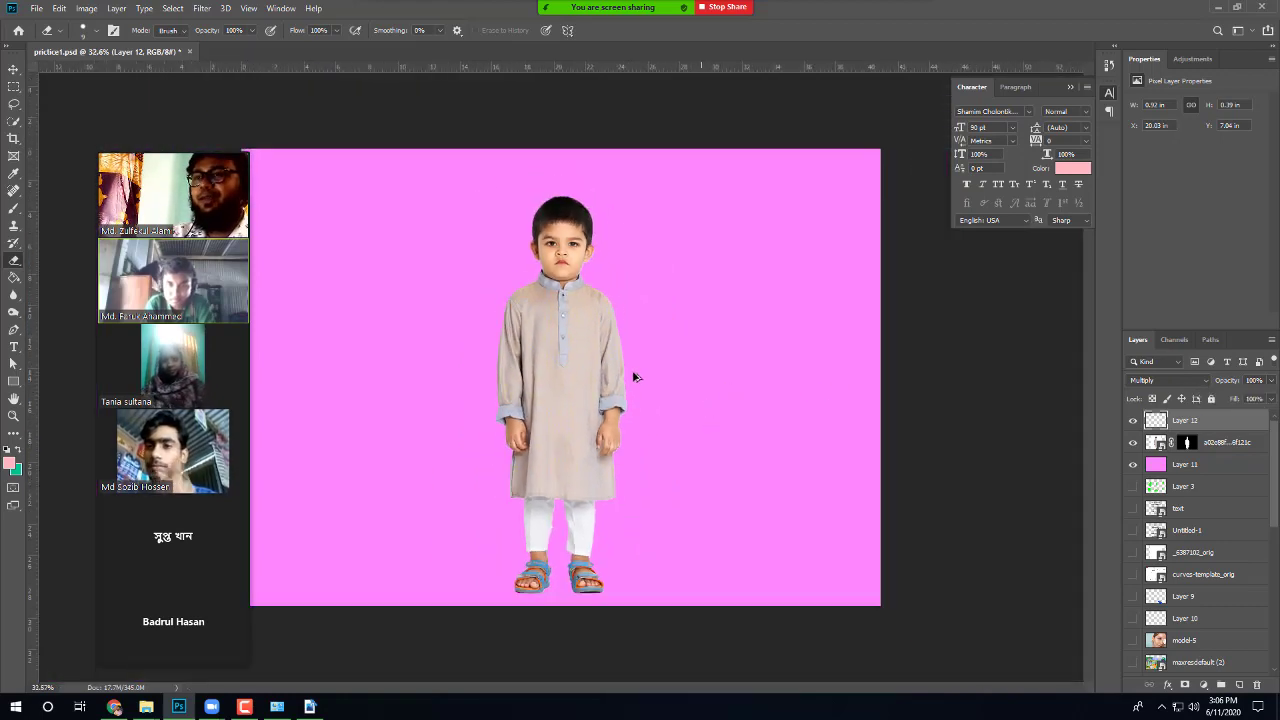
scroll(565, 240, "up", 6)
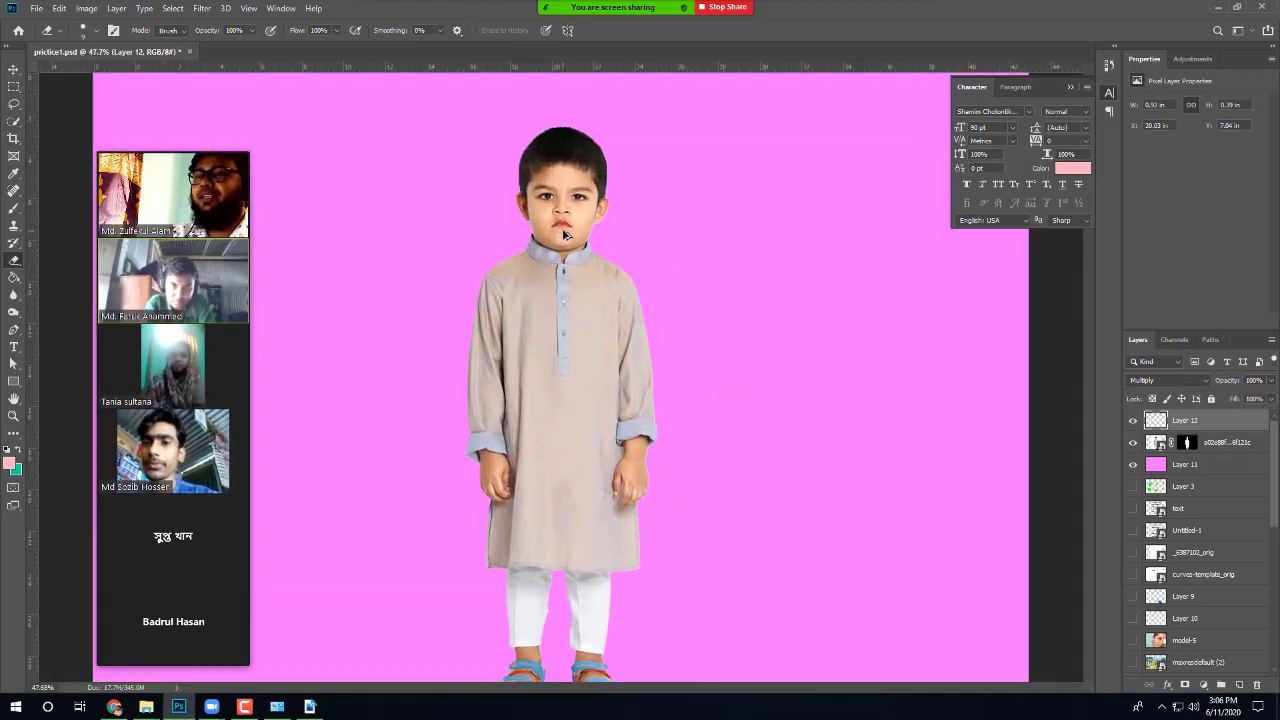
scroll(565, 235, "up", 2)
scroll(567, 235, "down", 6)
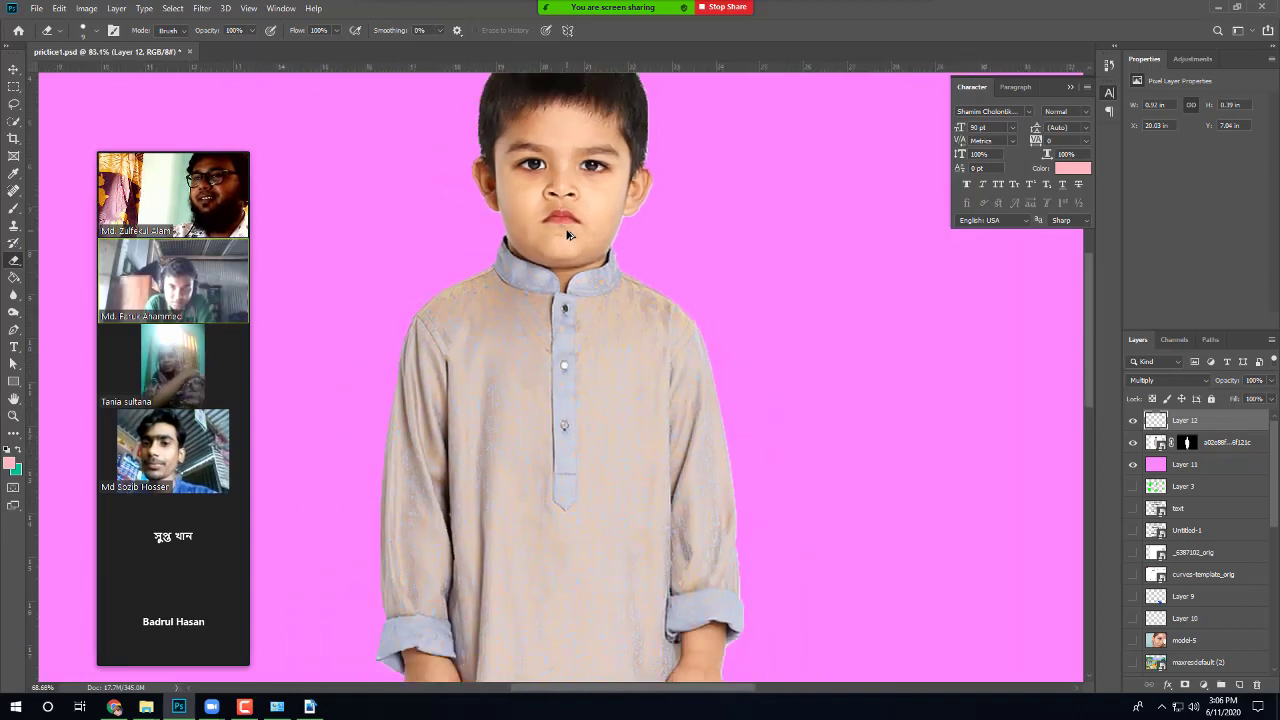
scroll(590, 266, "up", 1)
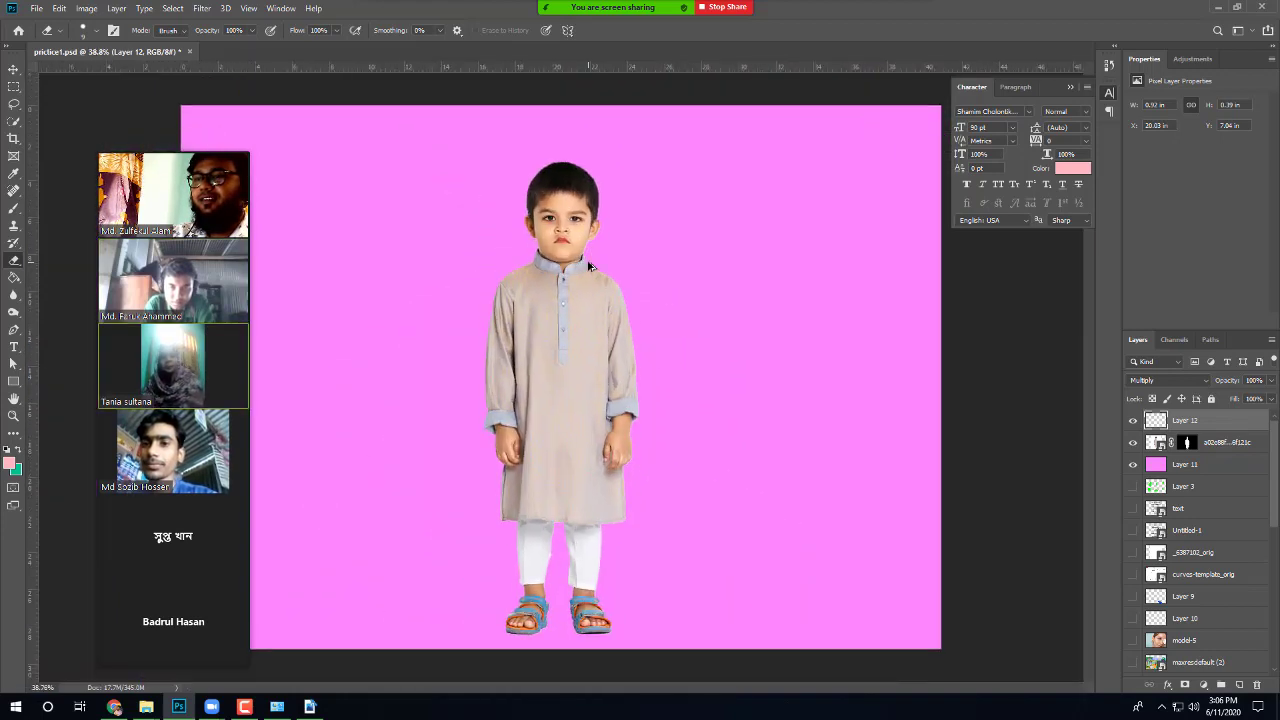
scroll(590, 266, "down", 1)
scroll(590, 266, "up", 2)
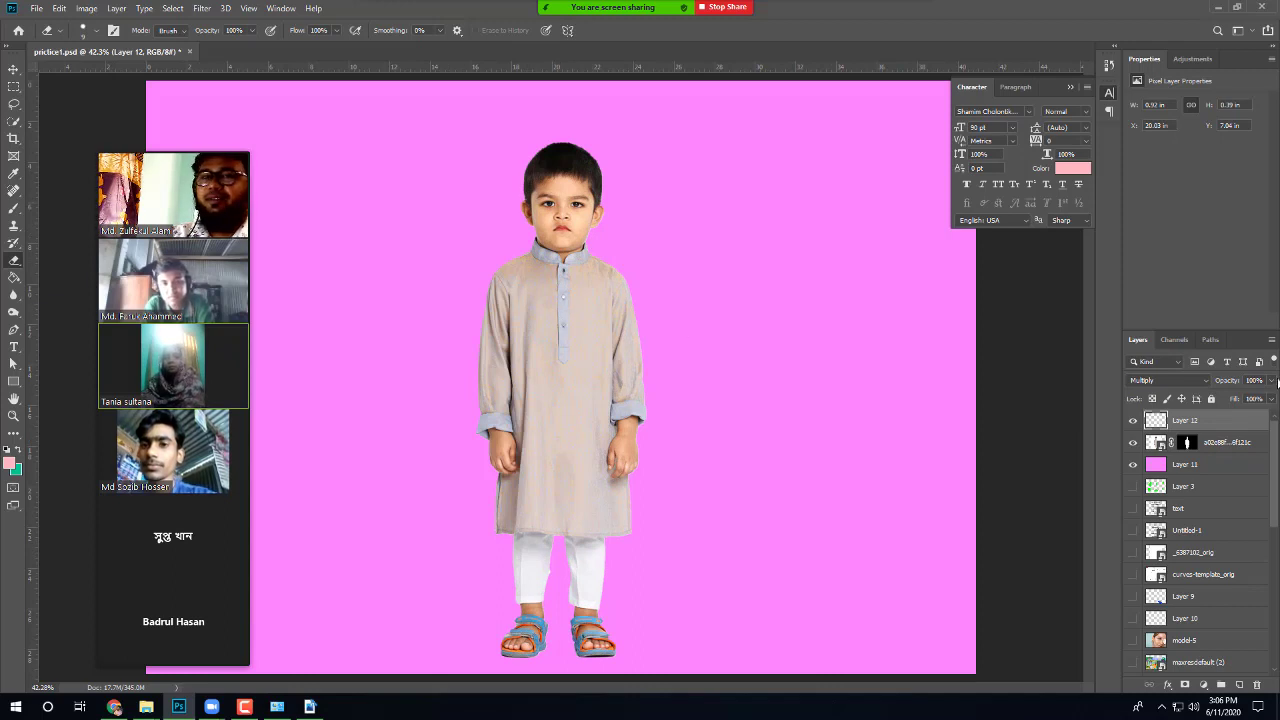
Step: Set the lips layer's opacity to 60% and inspect the boy's face up close
left_click_drag(1268, 384, 1246, 410)
left_click(1167, 276)
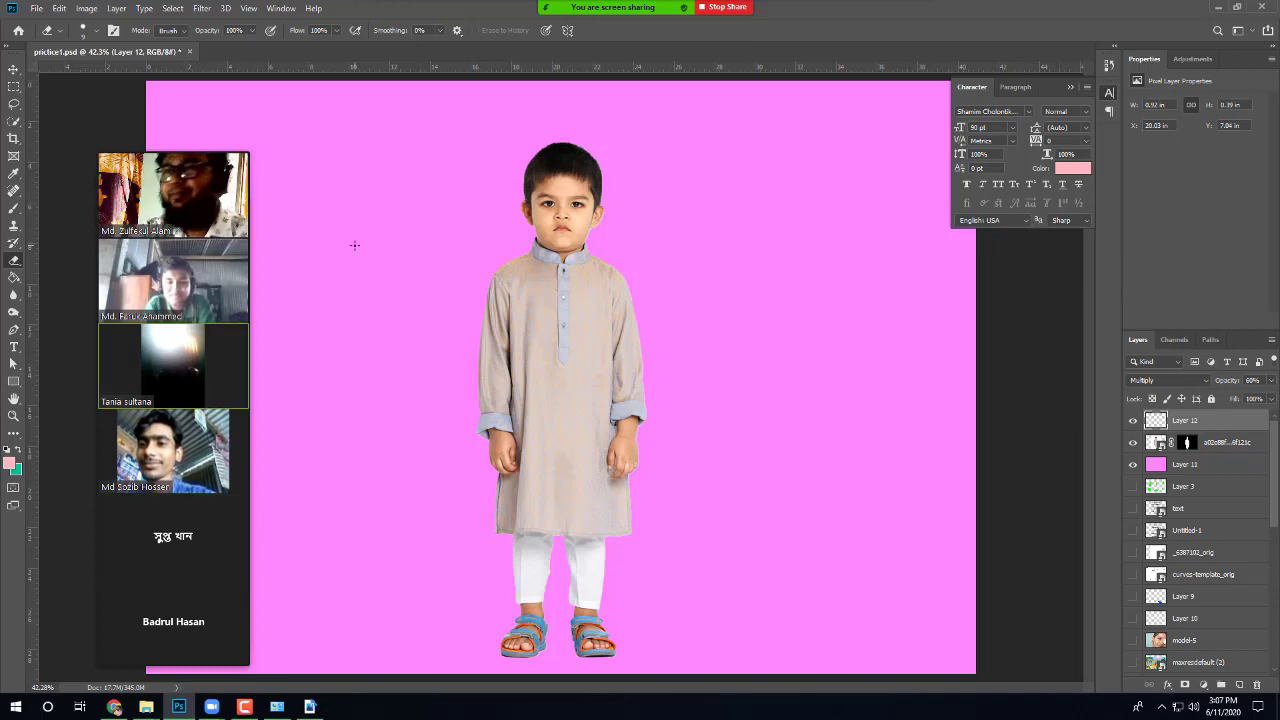
scroll(590, 264, "up", 3)
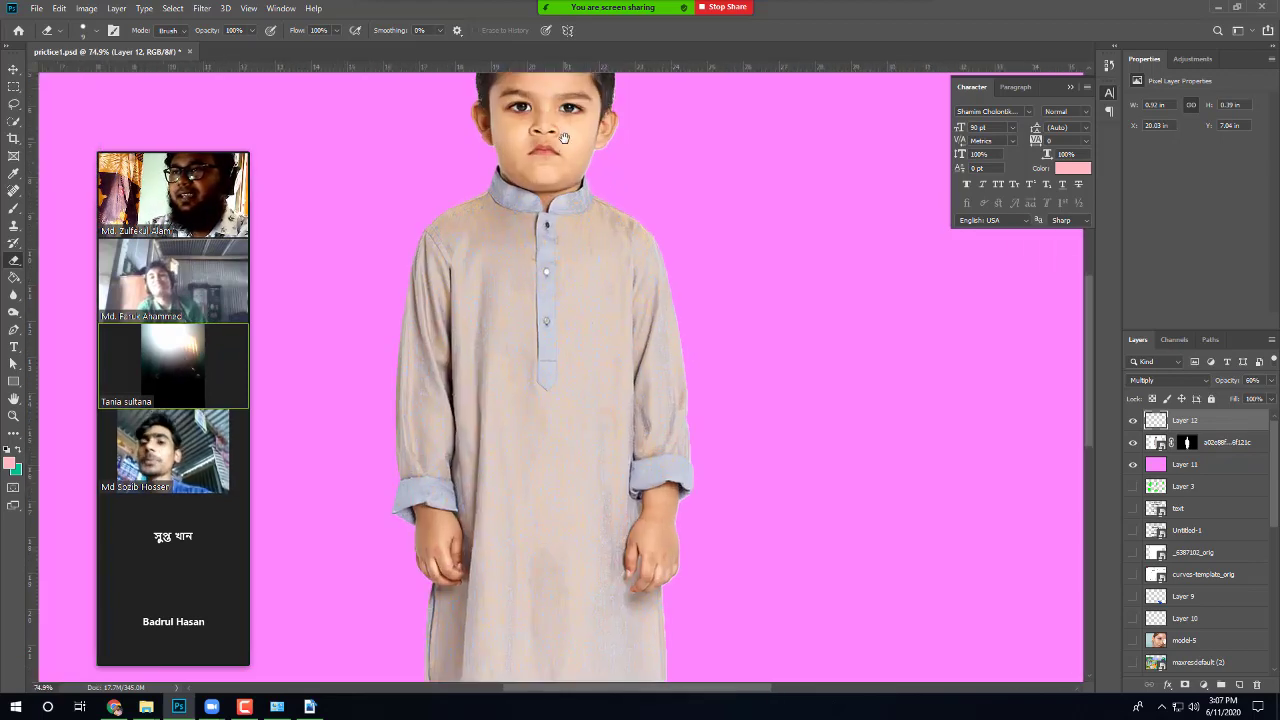
left_click_drag(564, 137, 566, 402)
scroll(570, 415, "up", 4)
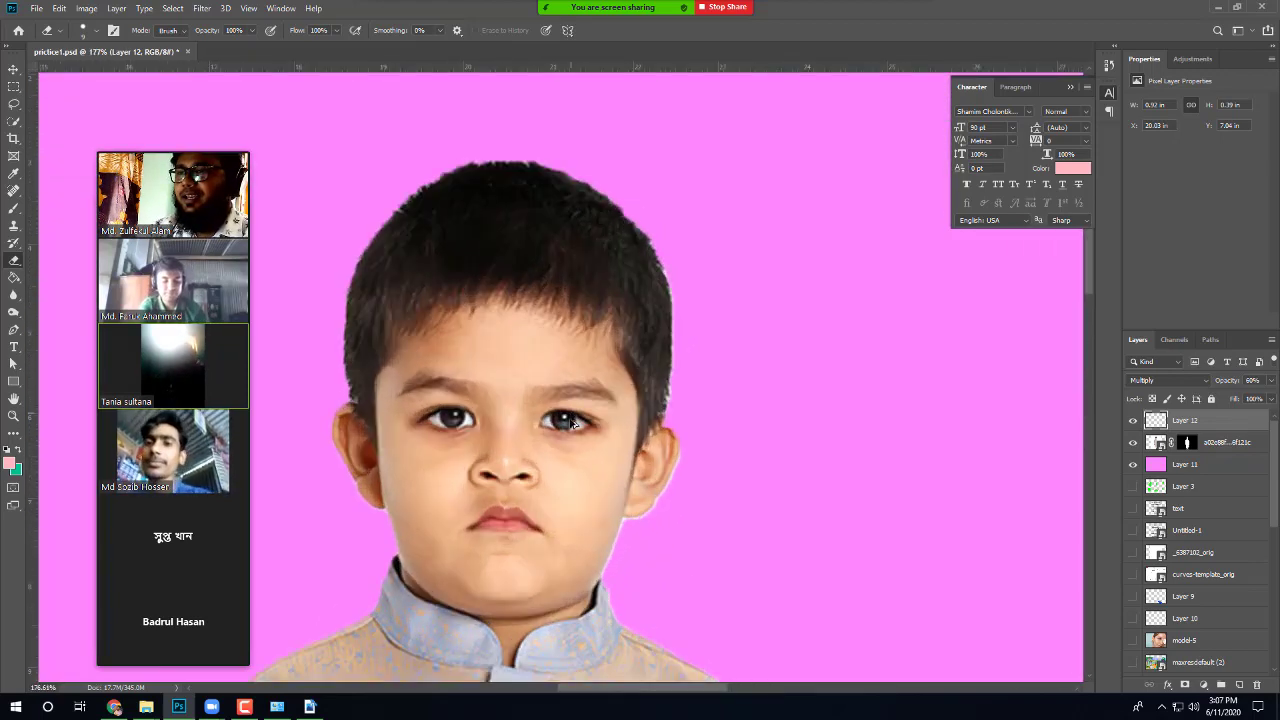
scroll(570, 424, "up", 3)
left_click_drag(460, 437, 536, 457)
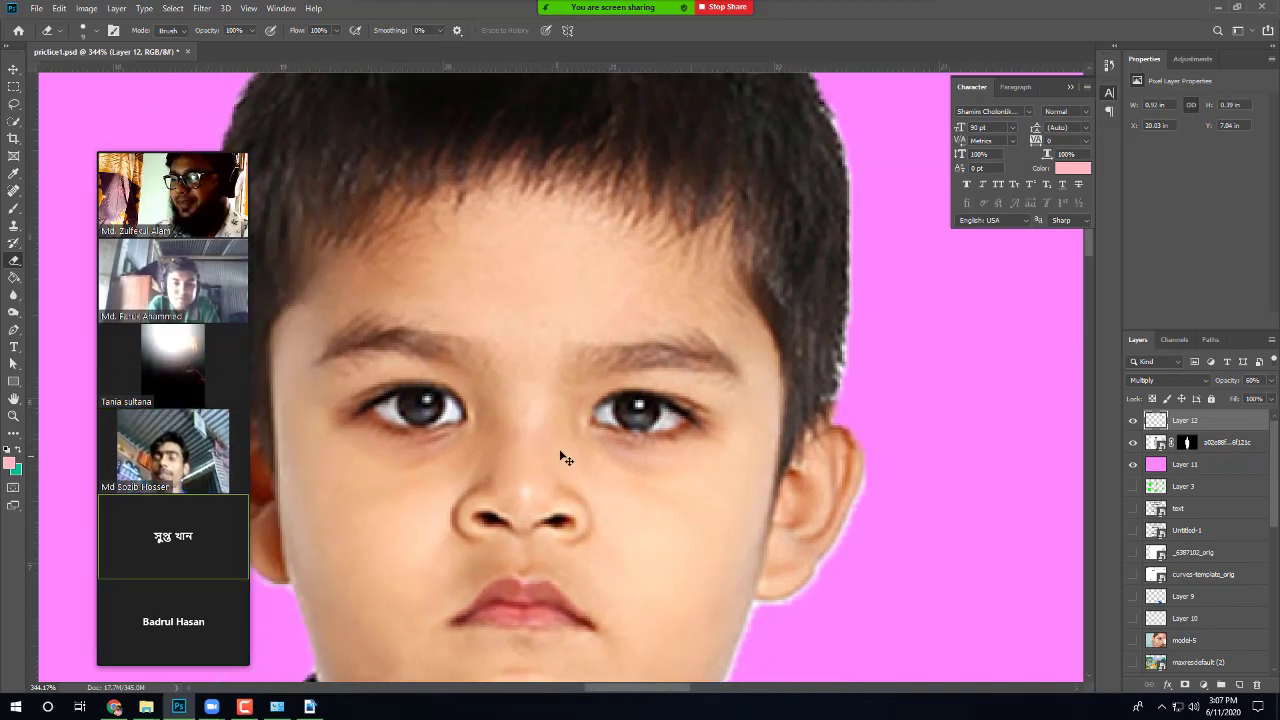
Step: Make a Quick Selection of the iris of the eye beneath the left-hand eyebrow on the boy's photo layer
scroll(577, 409, "up", 1)
scroll(591, 400, "down", 2)
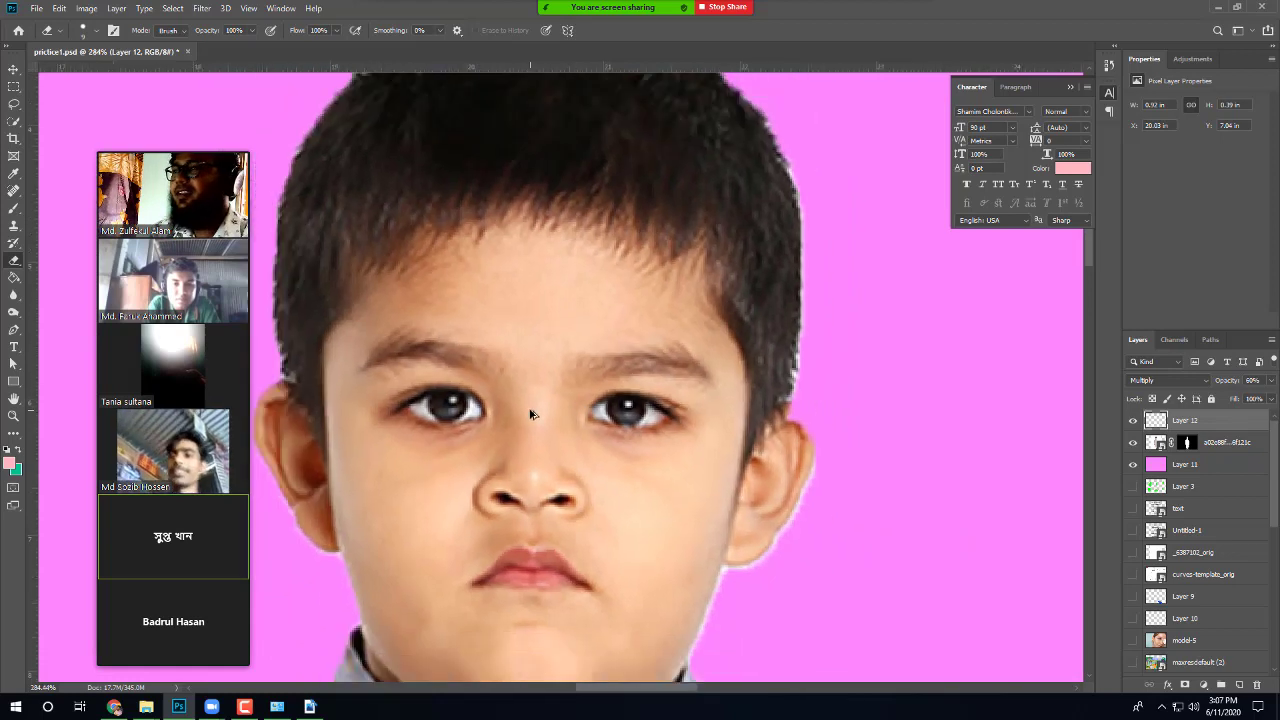
left_click(12, 122)
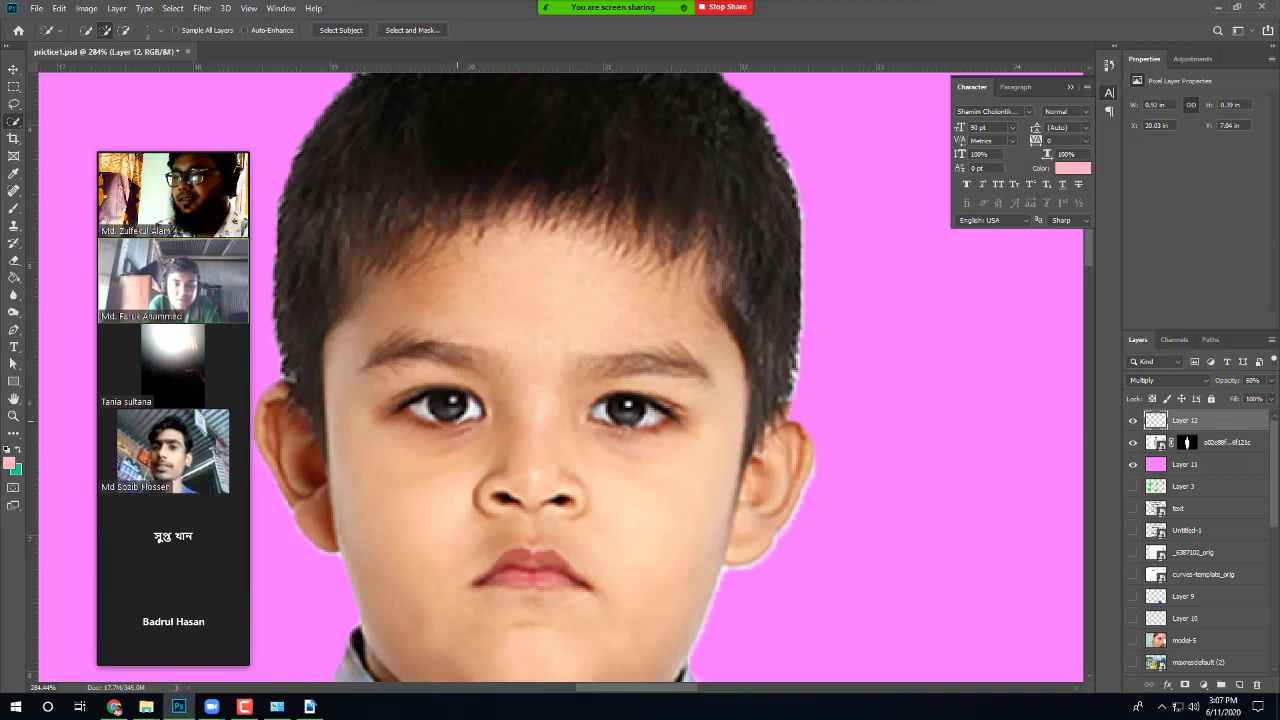
scroll(447, 403, "up", 5)
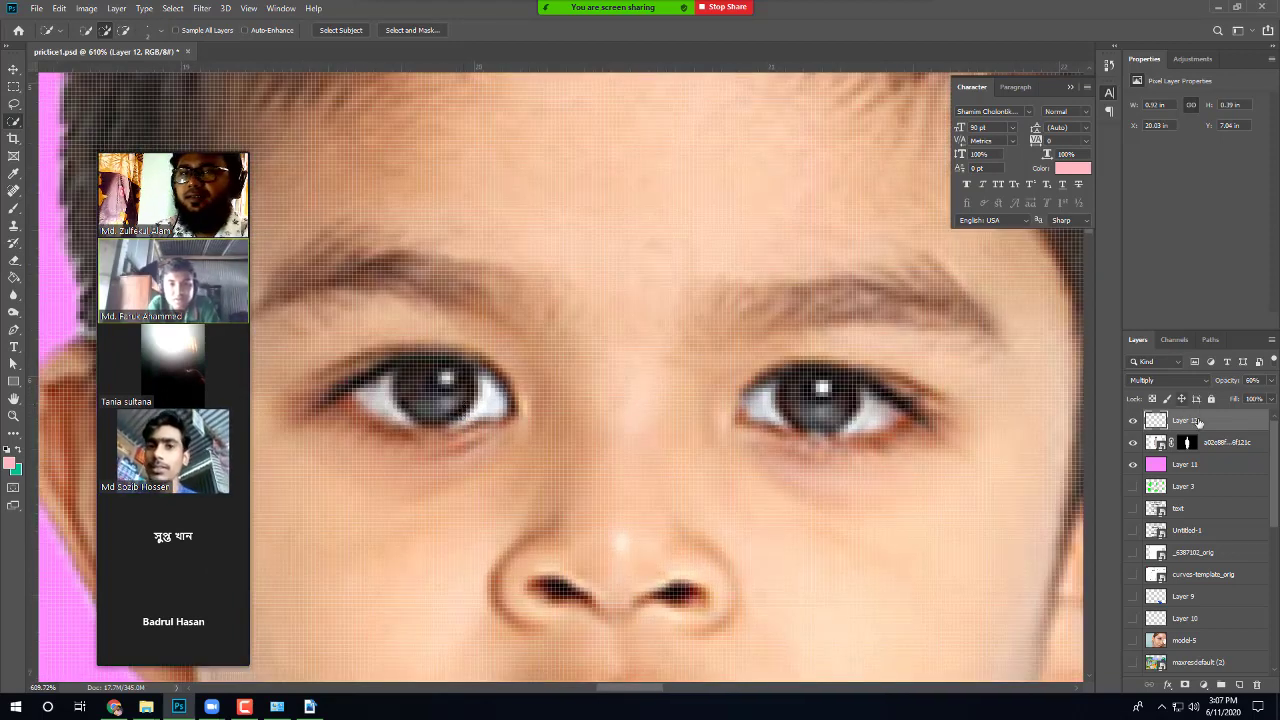
left_click(1157, 445)
left_click(1157, 443)
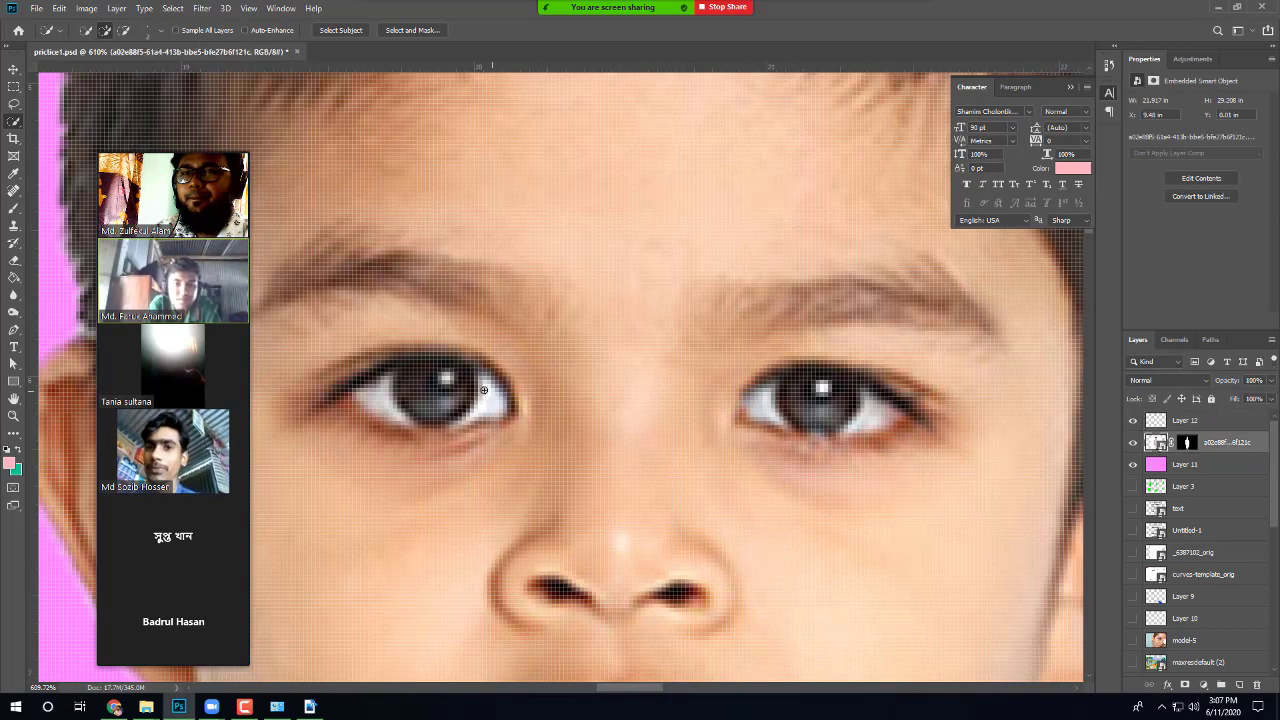
left_click_drag(414, 384, 418, 384)
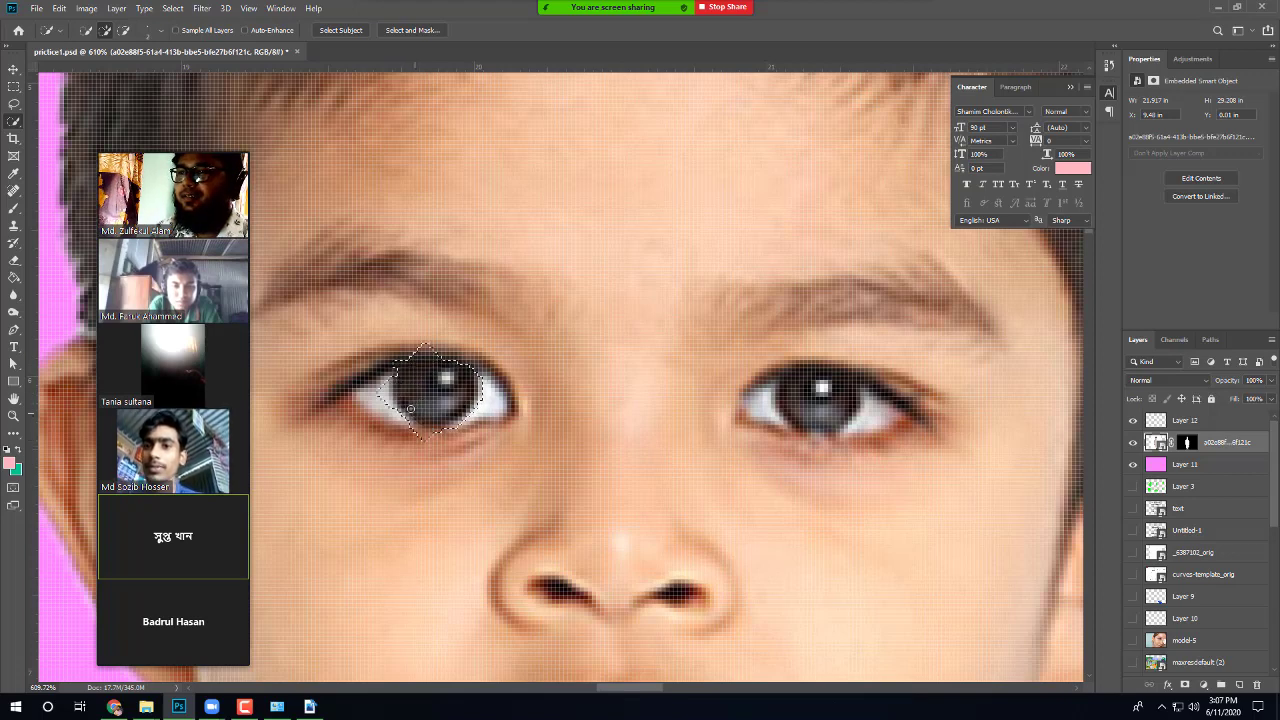
Step: Add the other eye's iris to the selection and trim the excess around its lower edge
mouse_move(806, 418)
left_mouse_down()
mouse_move(820, 383)
mouse_move(848, 398)
mouse_move(822, 418)
mouse_move(798, 398)
mouse_move(832, 400)
mouse_move(815, 455)
mouse_move(790, 420)
mouse_move(850, 372)
mouse_move(880, 392)
mouse_move(884, 418)
mouse_move(843, 432)
left_mouse_up()
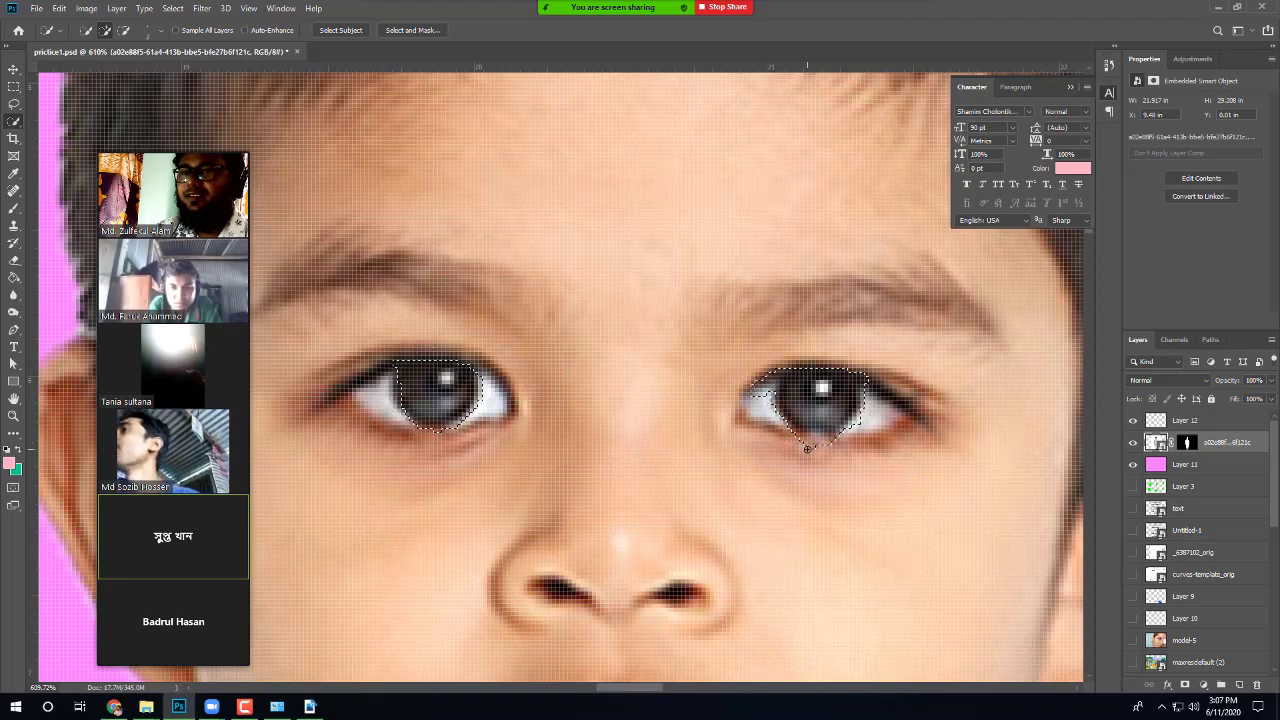
mouse_move(744, 383)
left_mouse_down()
mouse_move(766, 398)
mouse_move(838, 388)
left_mouse_up()
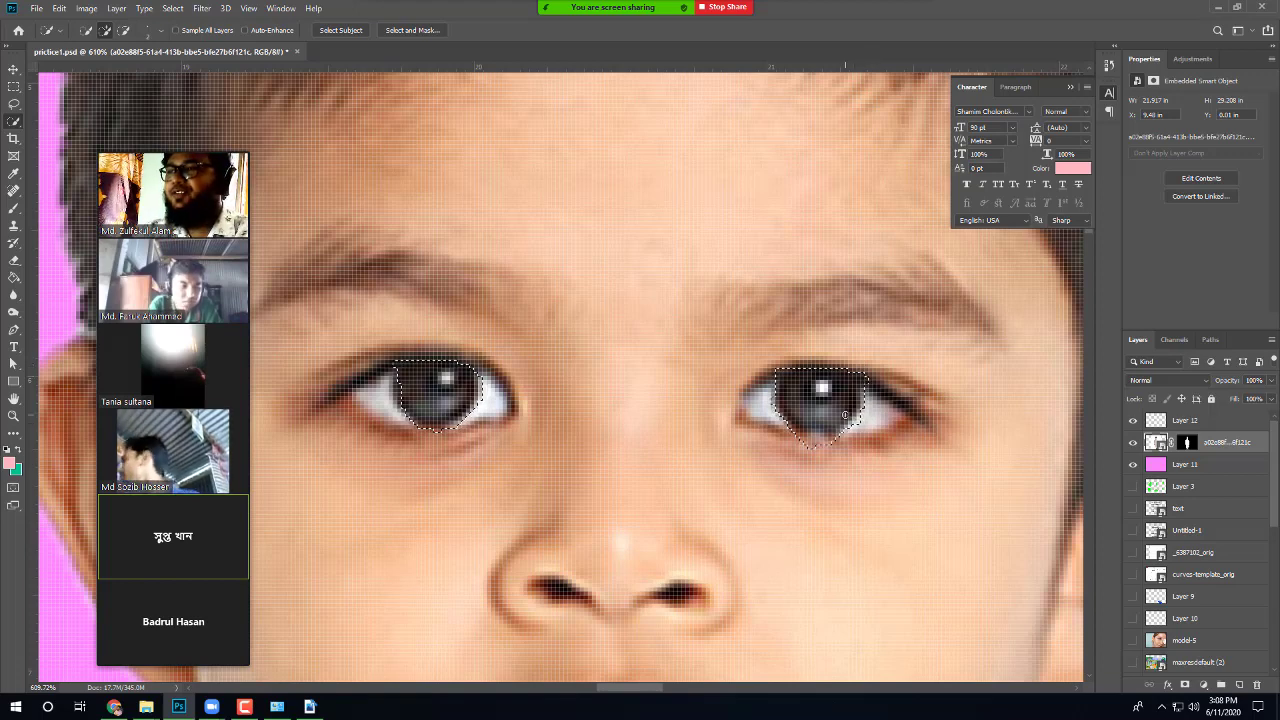
key("alt")
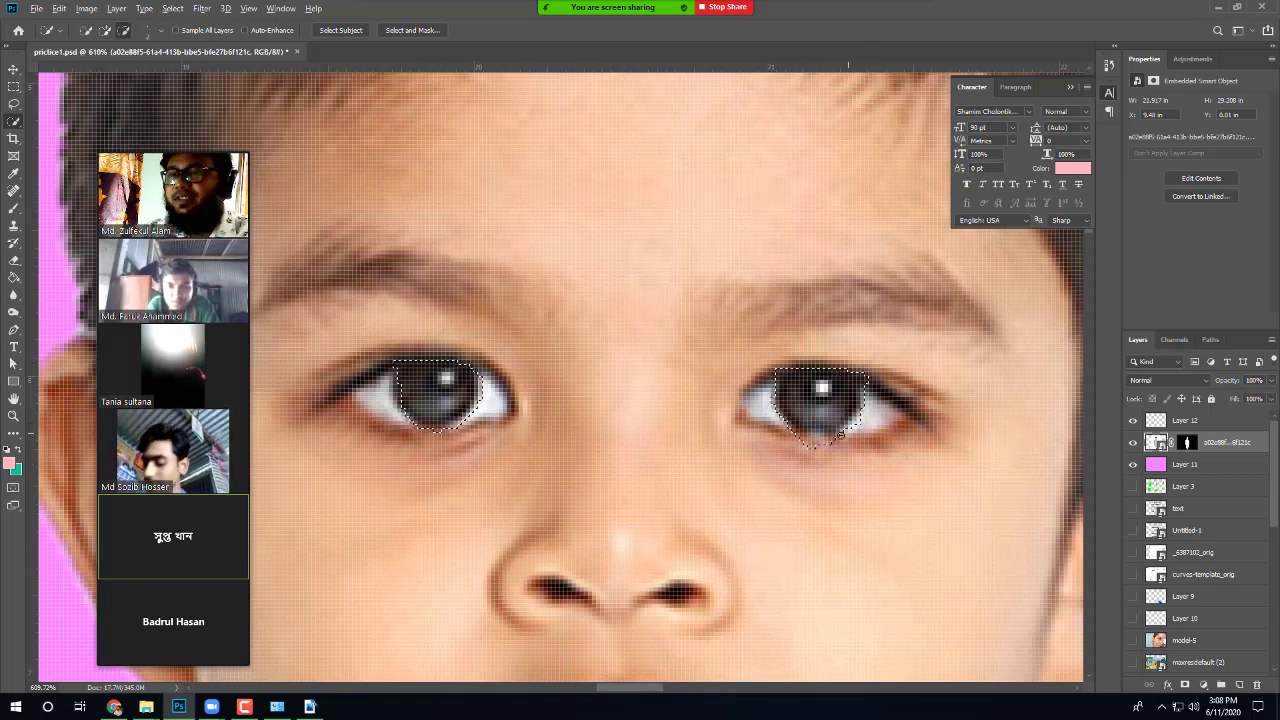
left_click_drag(816, 443, 811, 447)
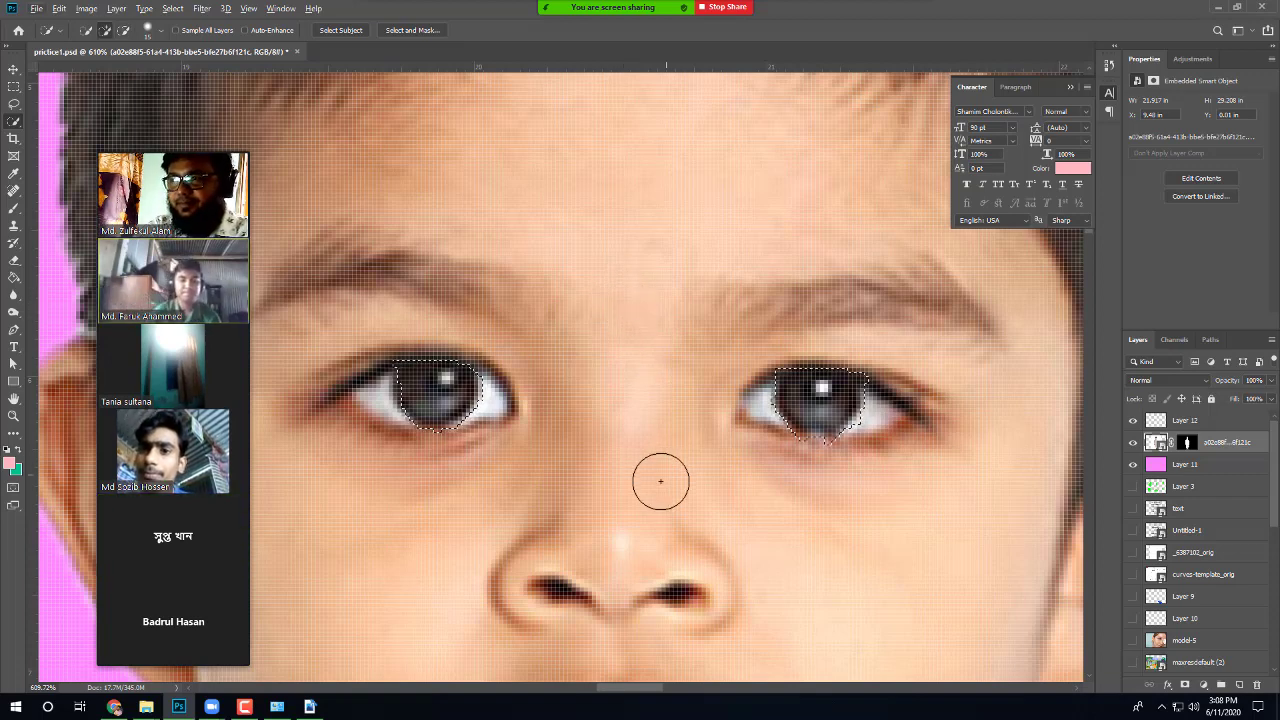
Step: Copy the two selected irises onto a new layer and toggle that layer's visibility to check it
scroll(659, 467, "down", 5)
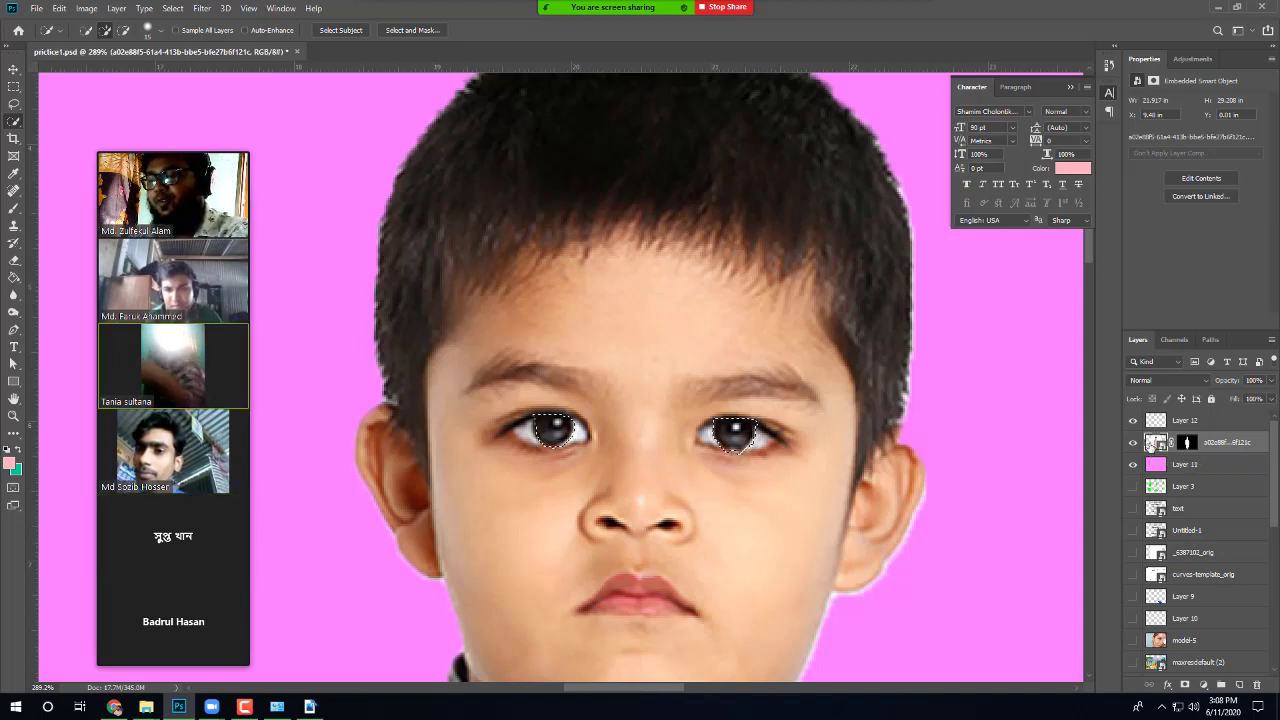
key("ctrl+j")
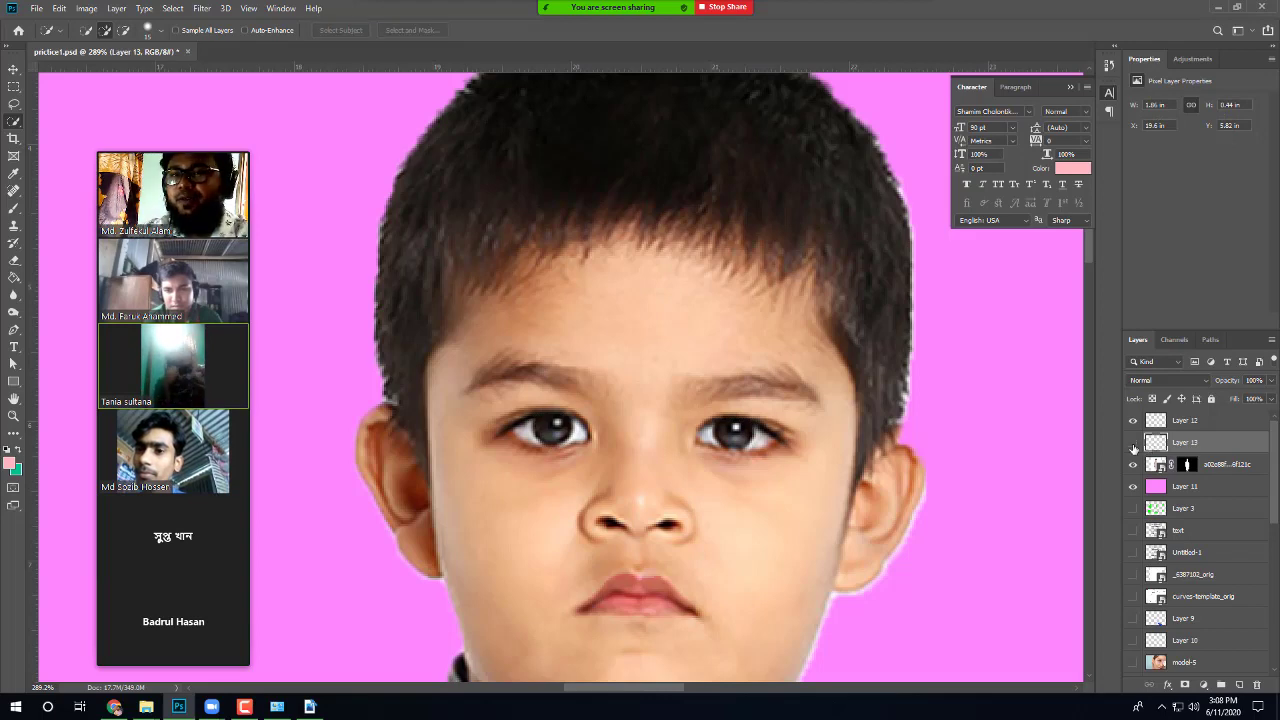
left_click(1133, 443)
left_click(1133, 443)
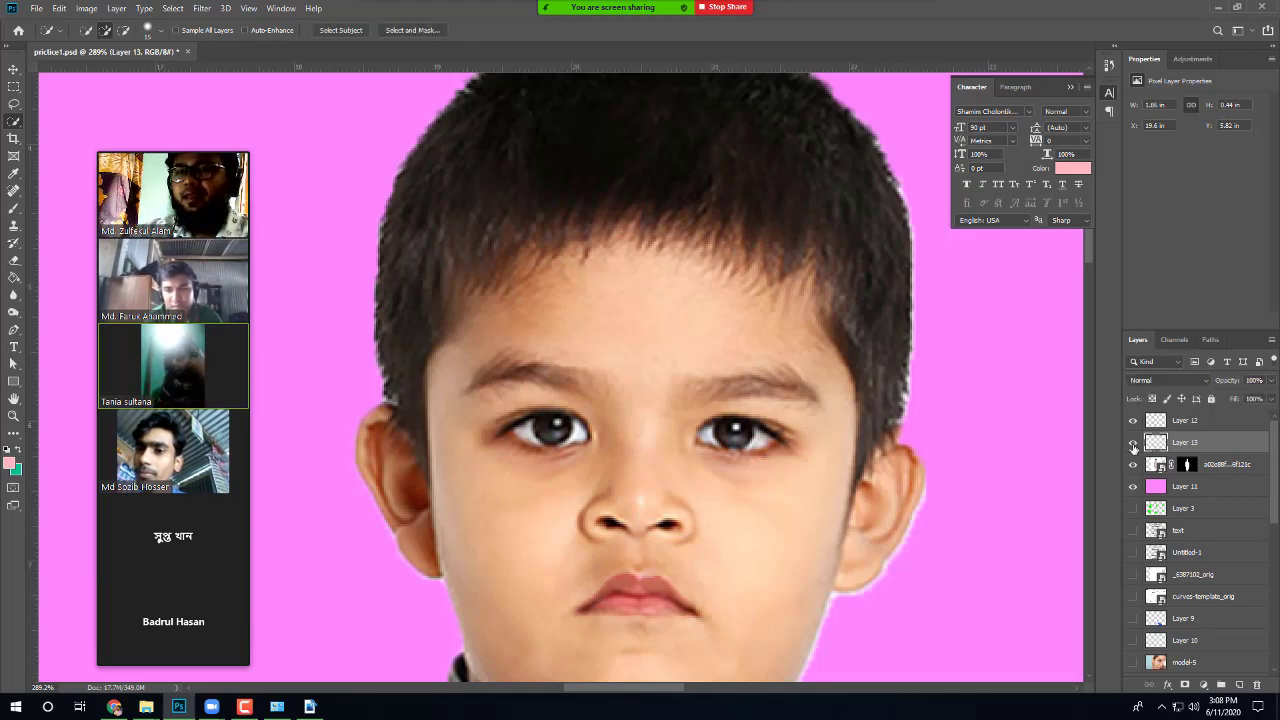
Step: Load the iris layer's outline as a selection and hide the boy's photo layer to check the isolated irises
left_click(1158, 446, "ctrl")
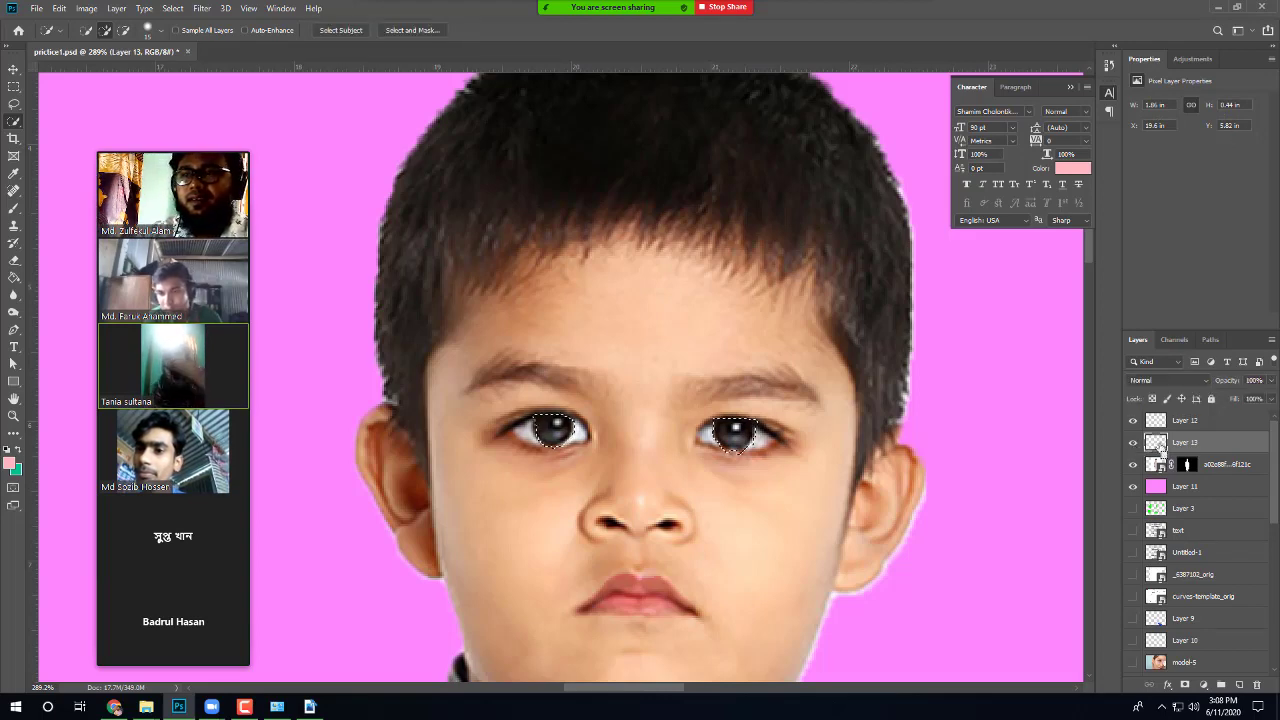
left_click(1134, 466)
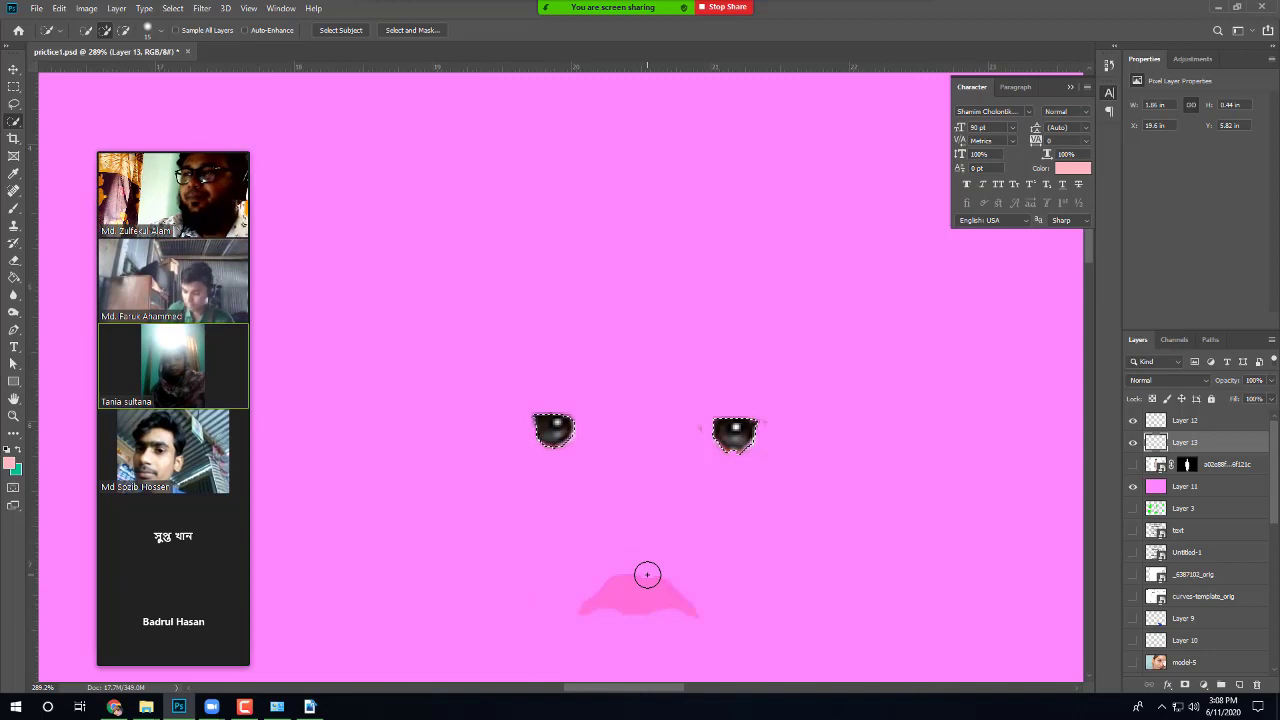
left_click(1133, 464)
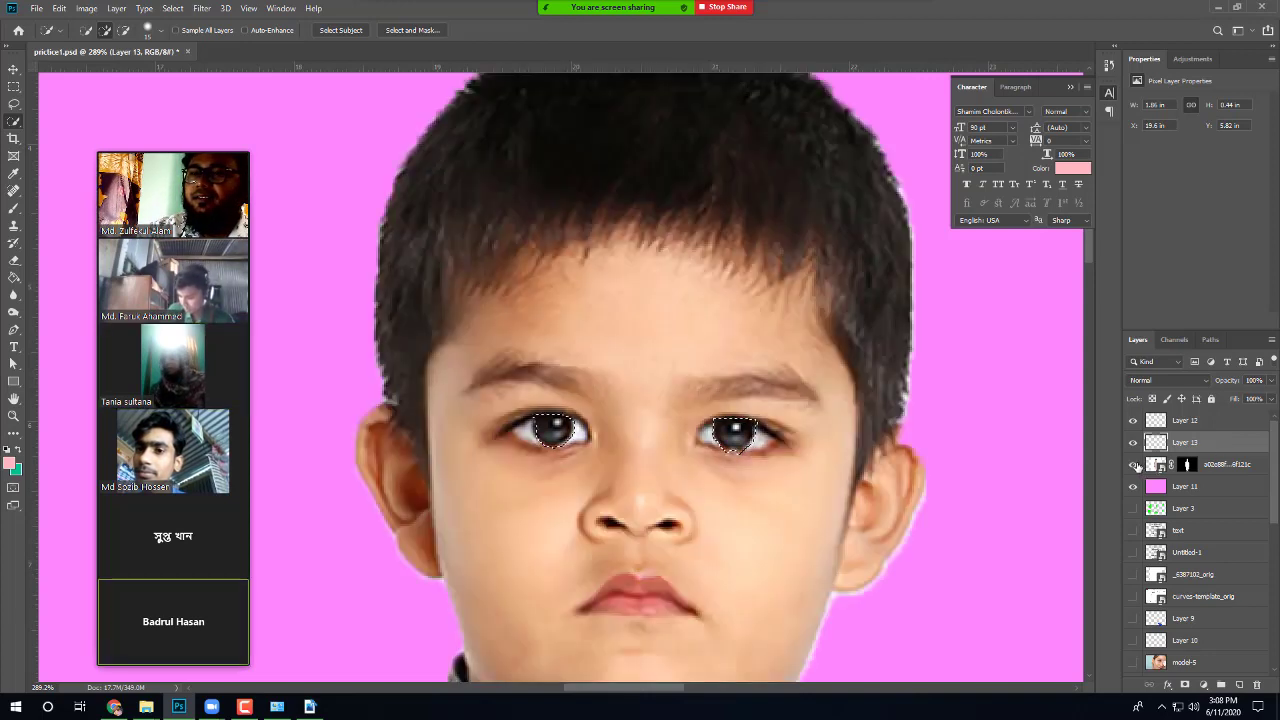
left_click(1134, 465)
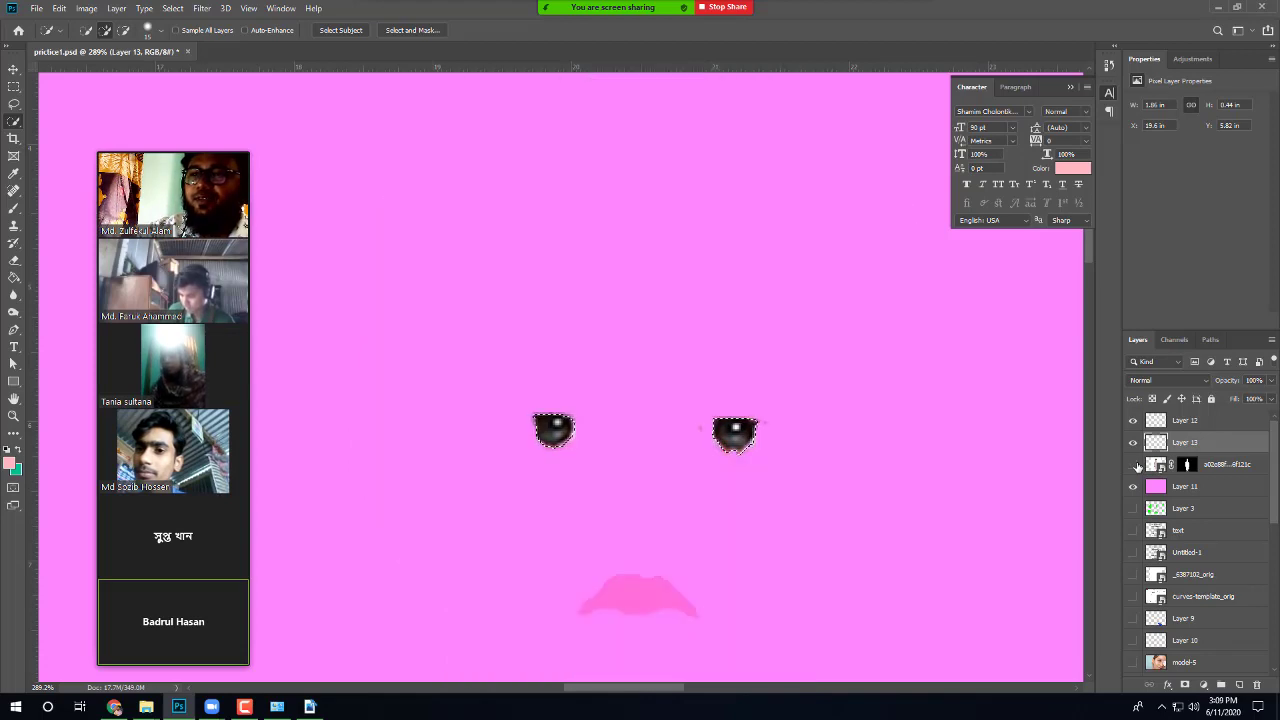
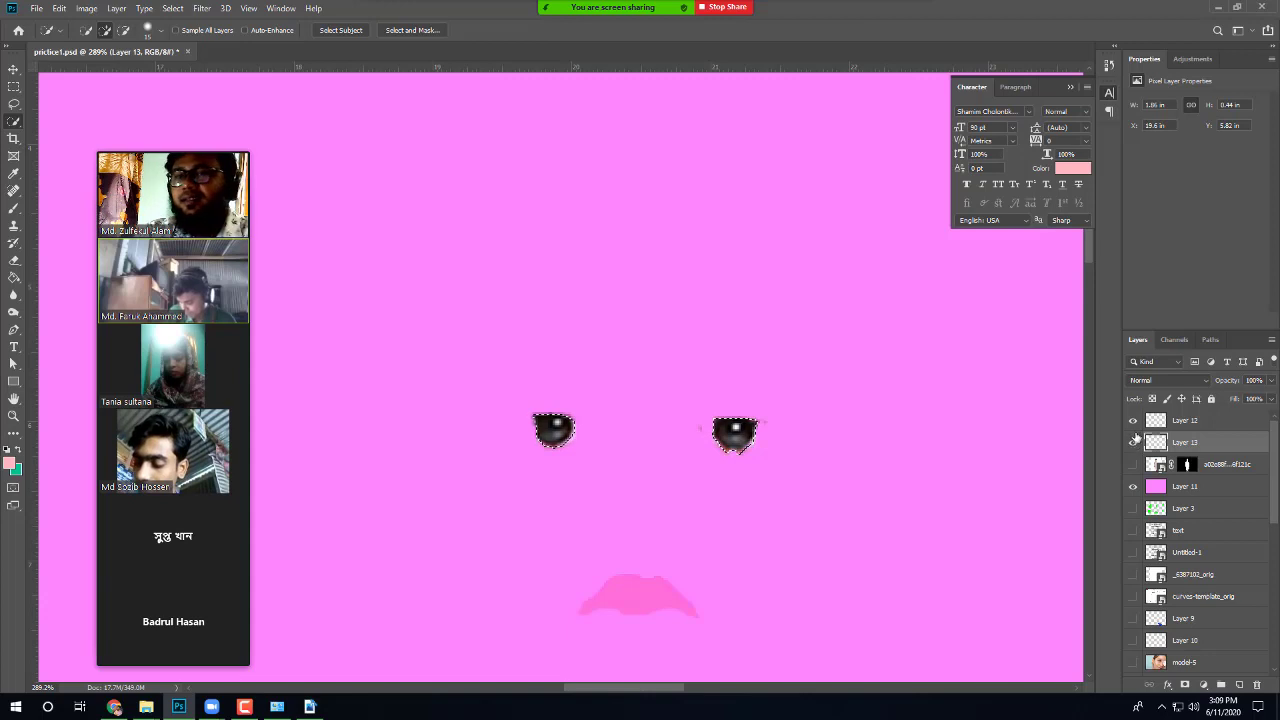
left_click(1133, 443)
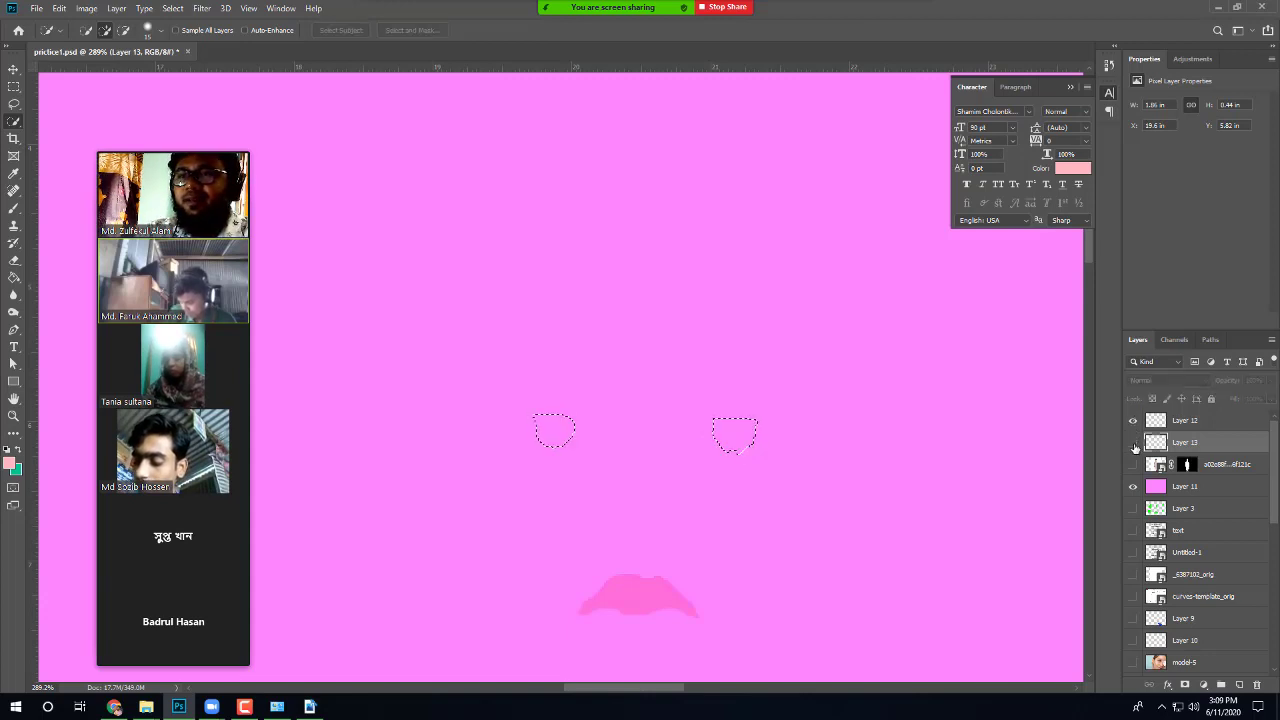
left_click(1133, 443)
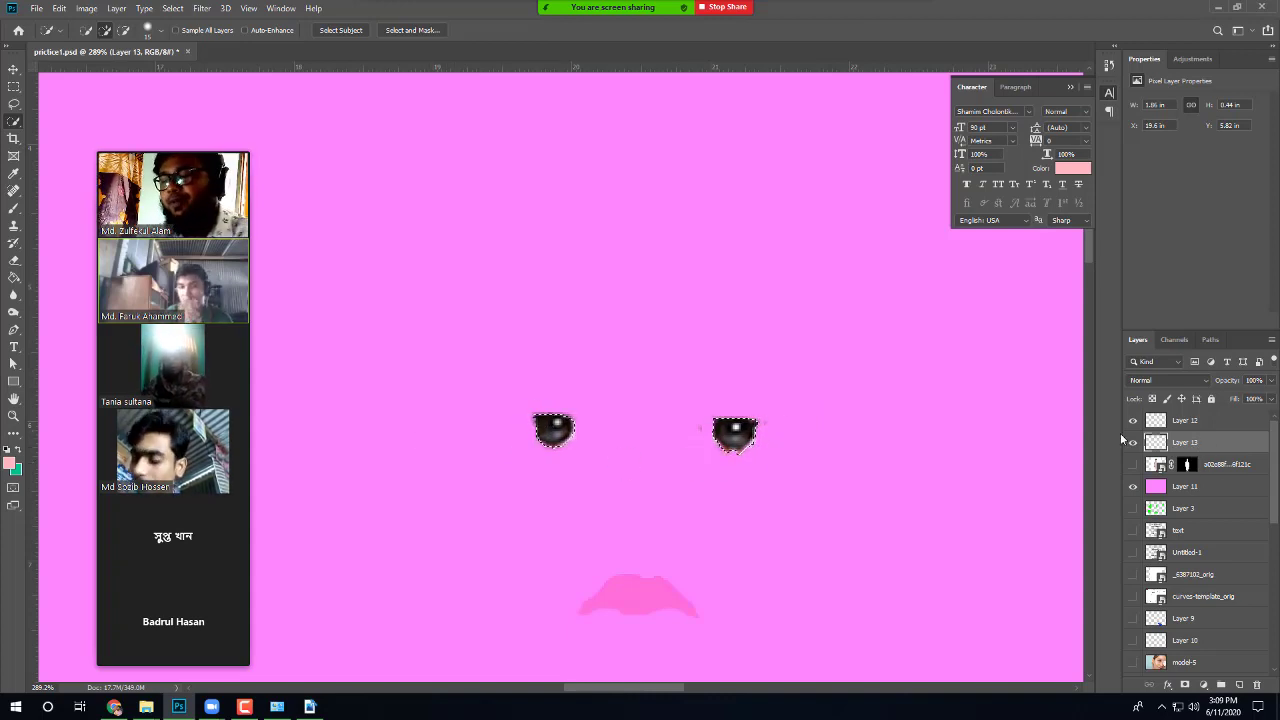
Step: Try duplicating the selected irises onto another layer, compare both iris layers by toggling their visibility, and delete the duplicate
key("ctrl+j")
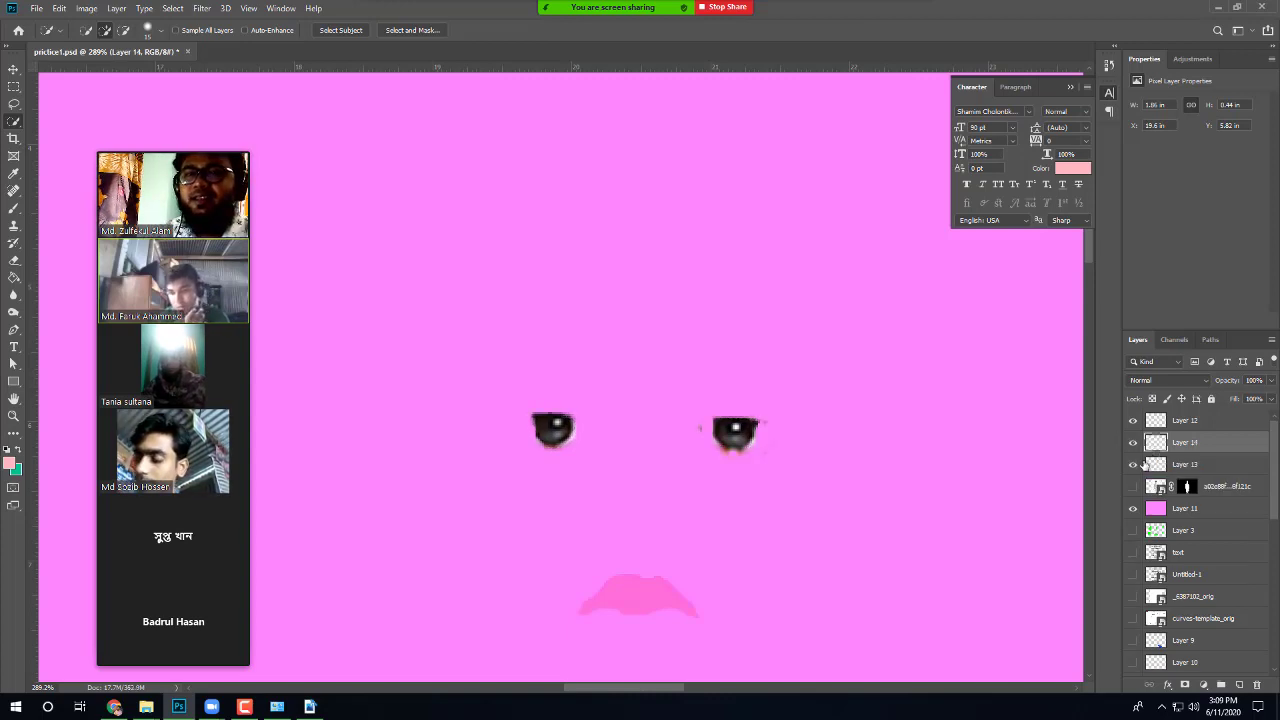
left_click(1133, 465)
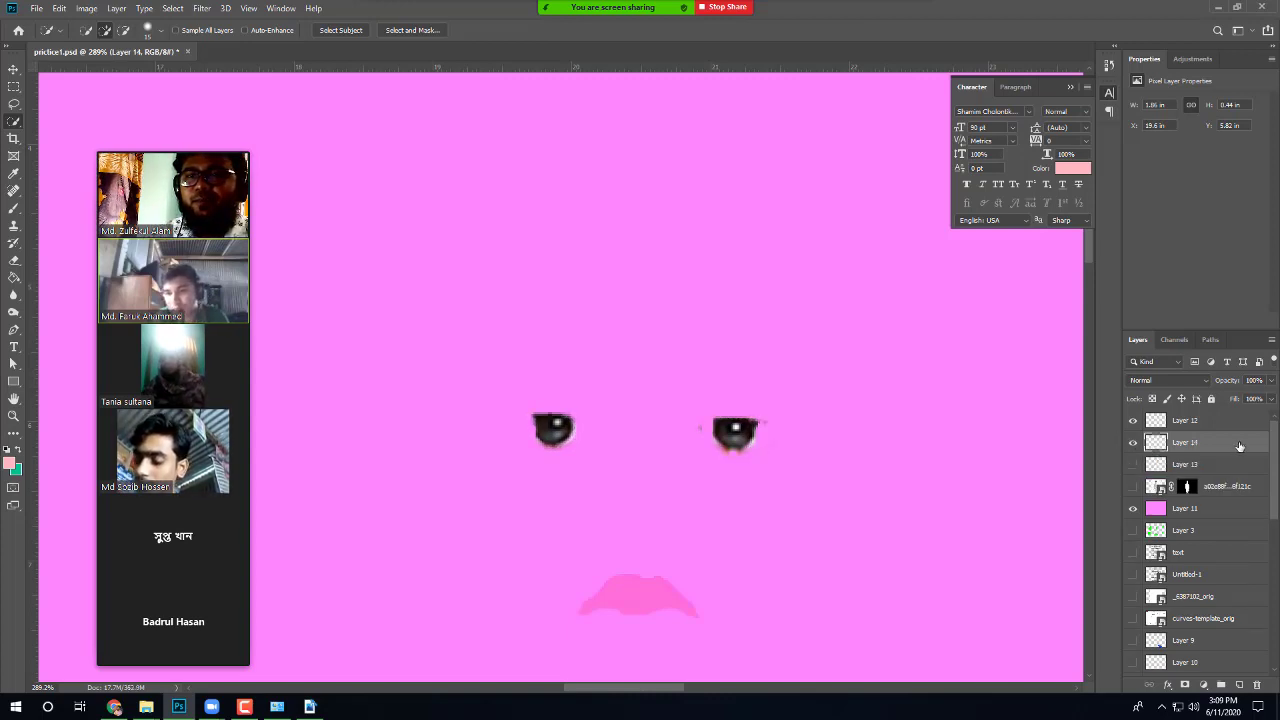
left_click(1134, 443)
left_click(1134, 443)
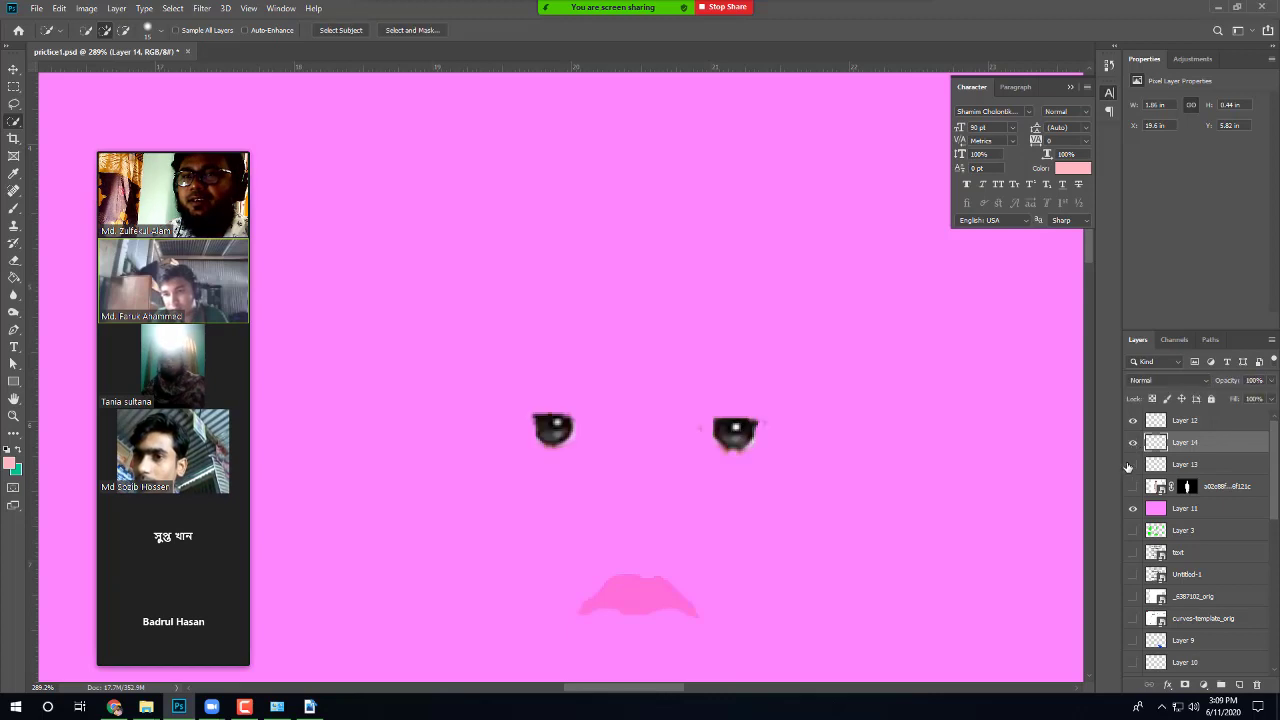
left_click(1134, 466)
left_click(1134, 466)
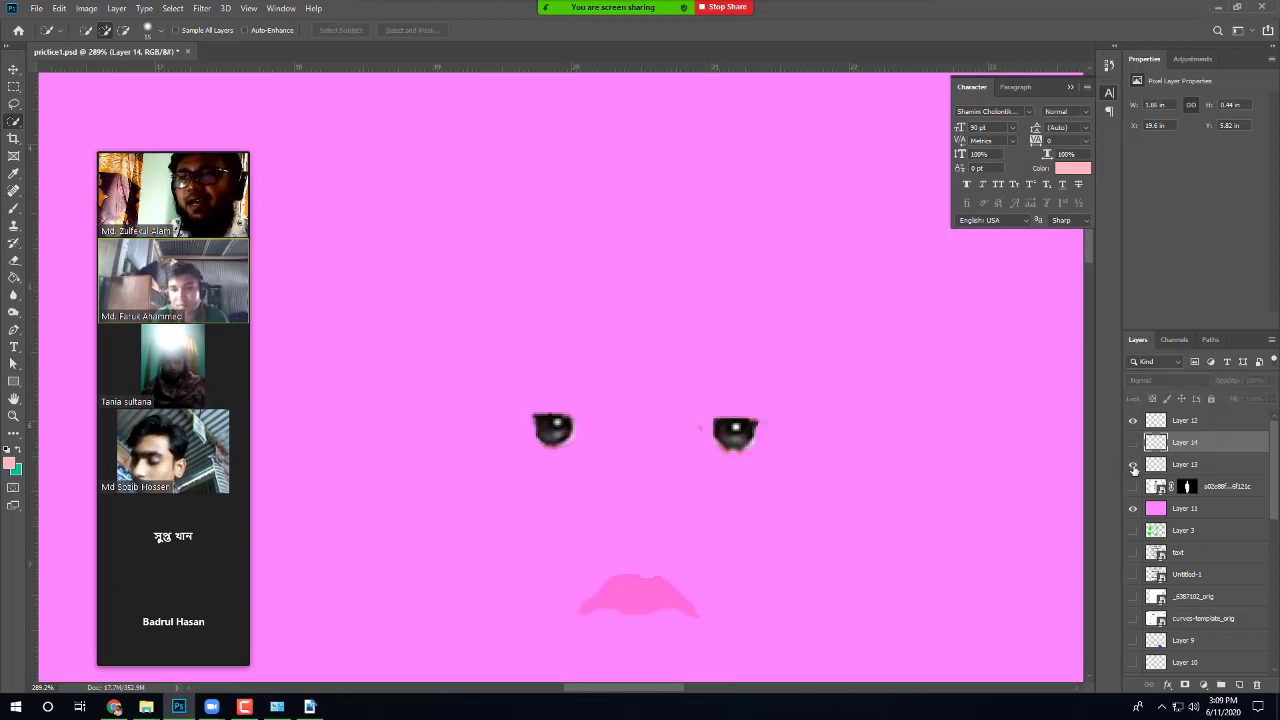
left_click(1134, 466)
left_click(1134, 443)
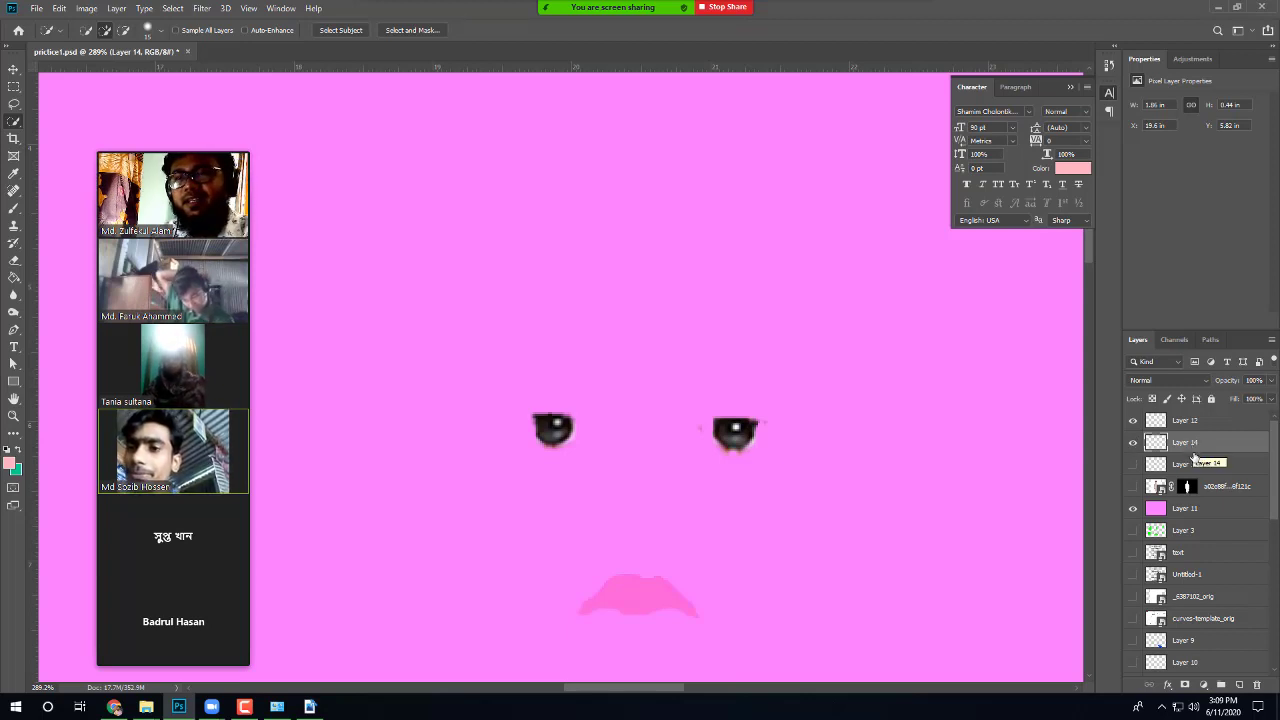
left_click(1133, 468)
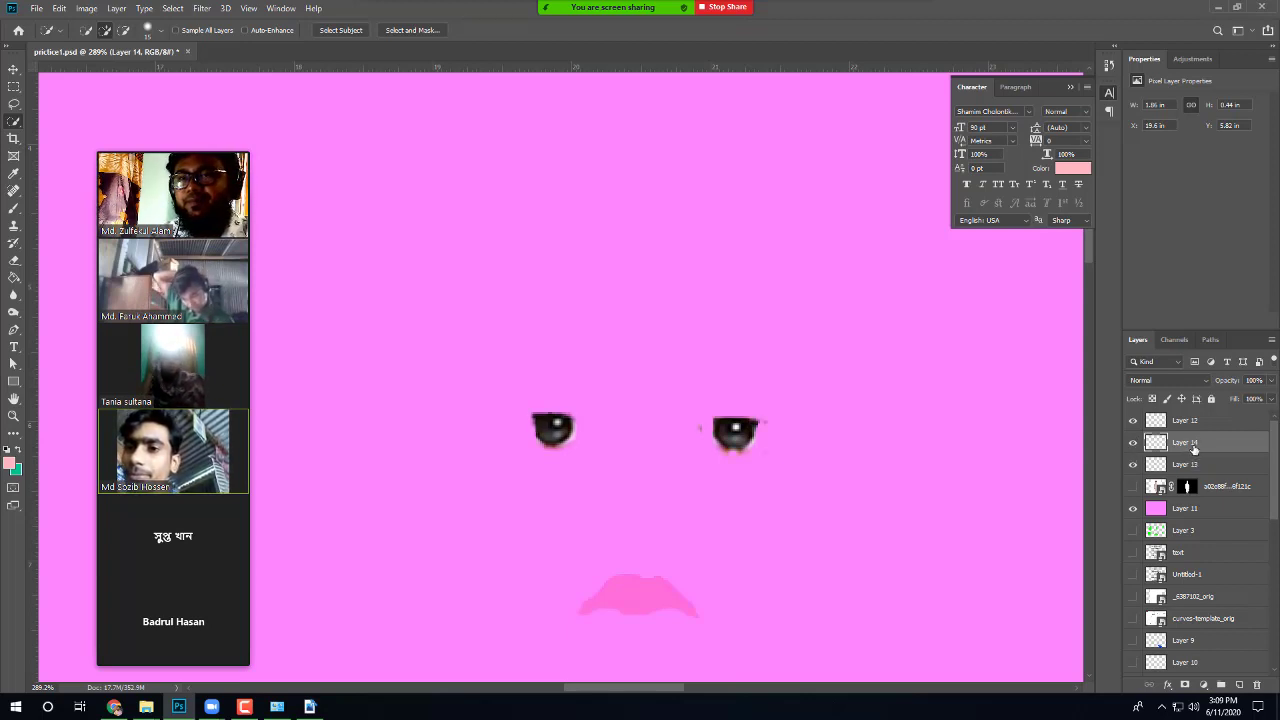
key("Delete")
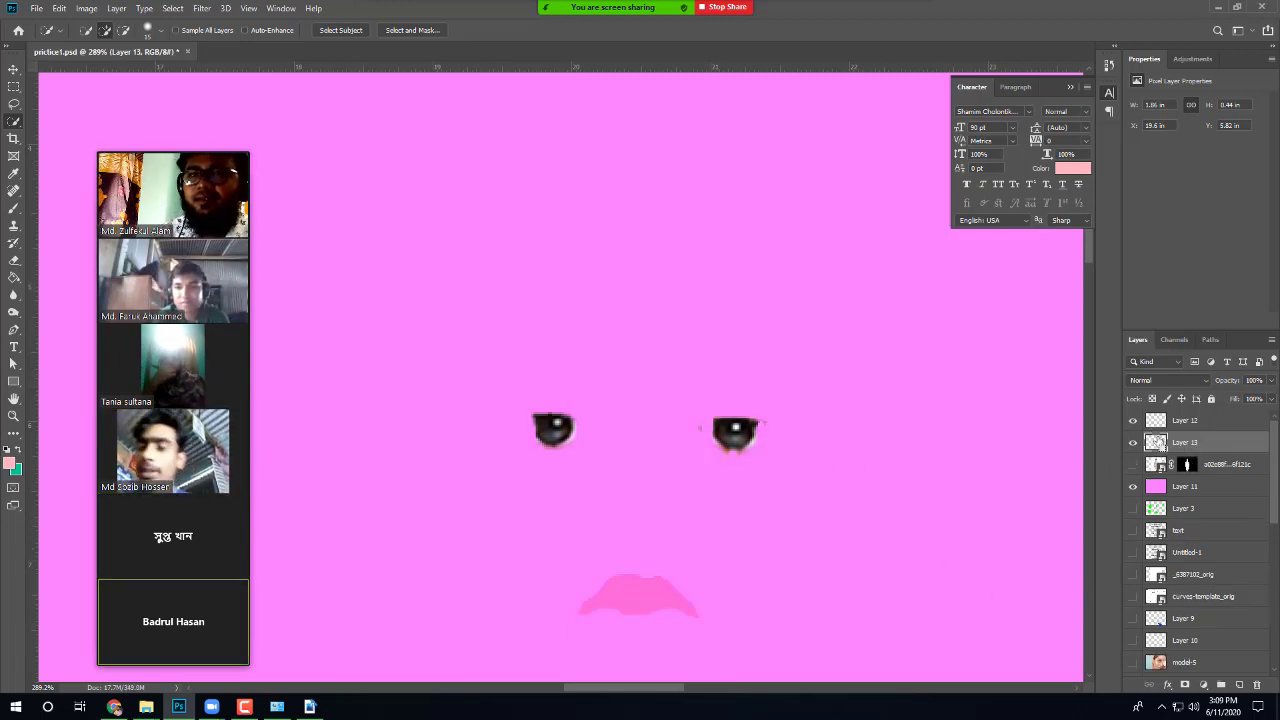
Step: Reload the iris layer's outline as a selection and set the foreground colour to the vivid pink ff0096
left_click(1156, 442, "ctrl")
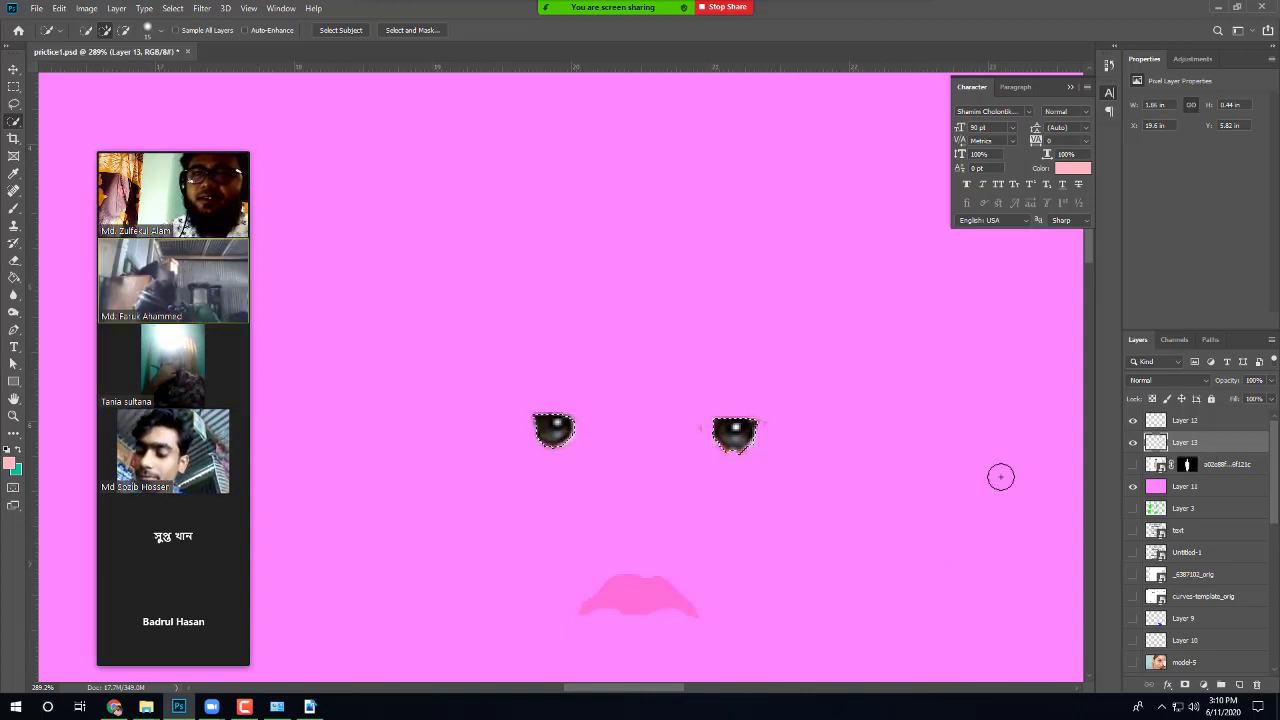
mouse_move(222, 375)
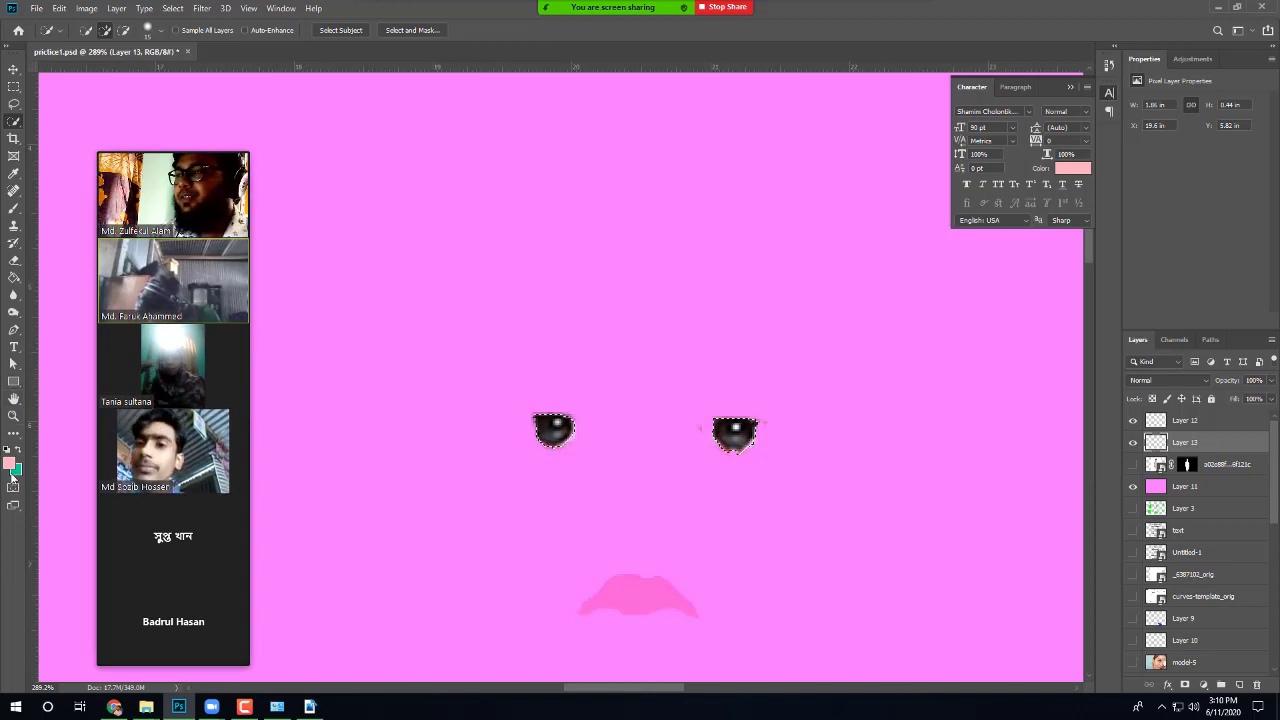
left_click(9, 465)
left_click(616, 323)
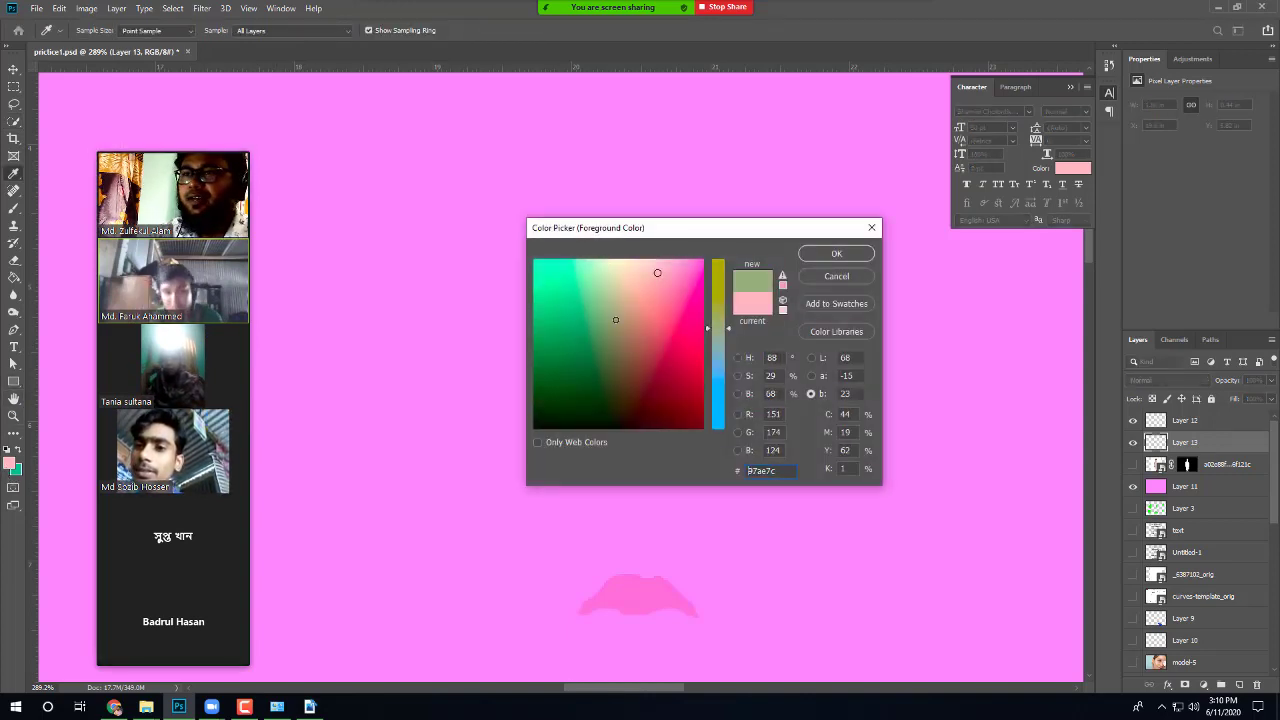
left_click_drag(616, 323, 613, 361)
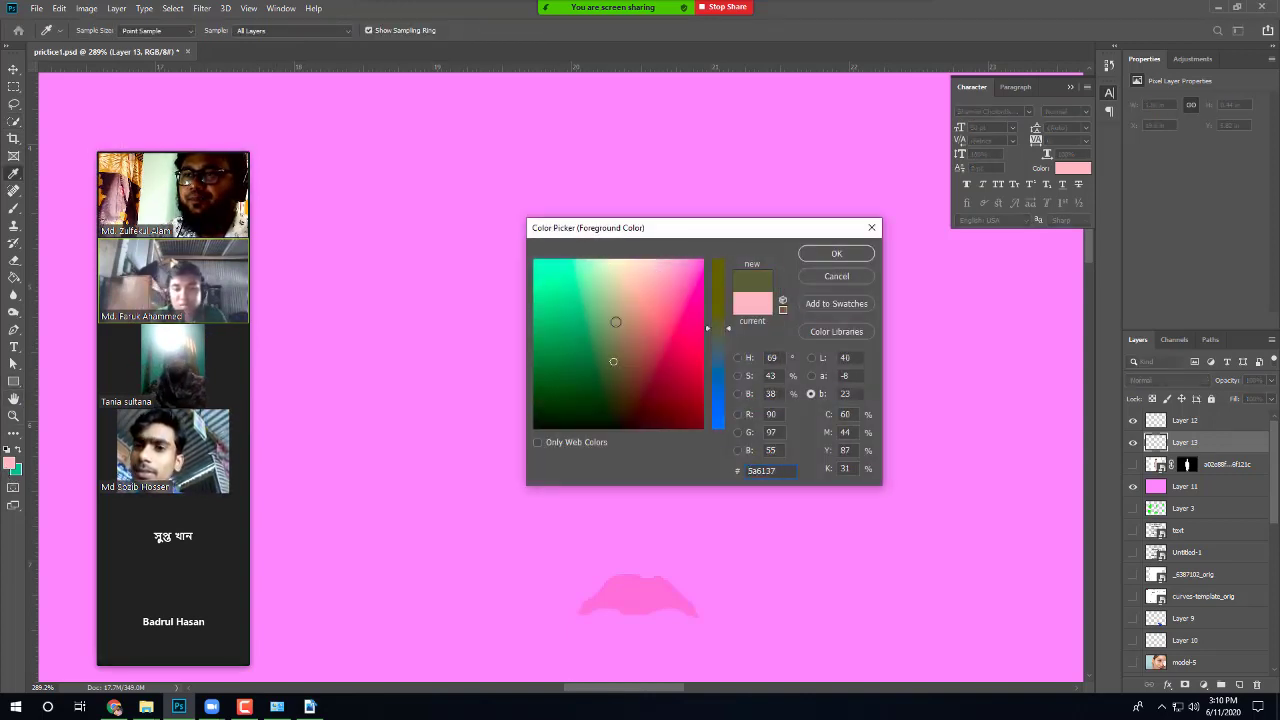
left_click(722, 364)
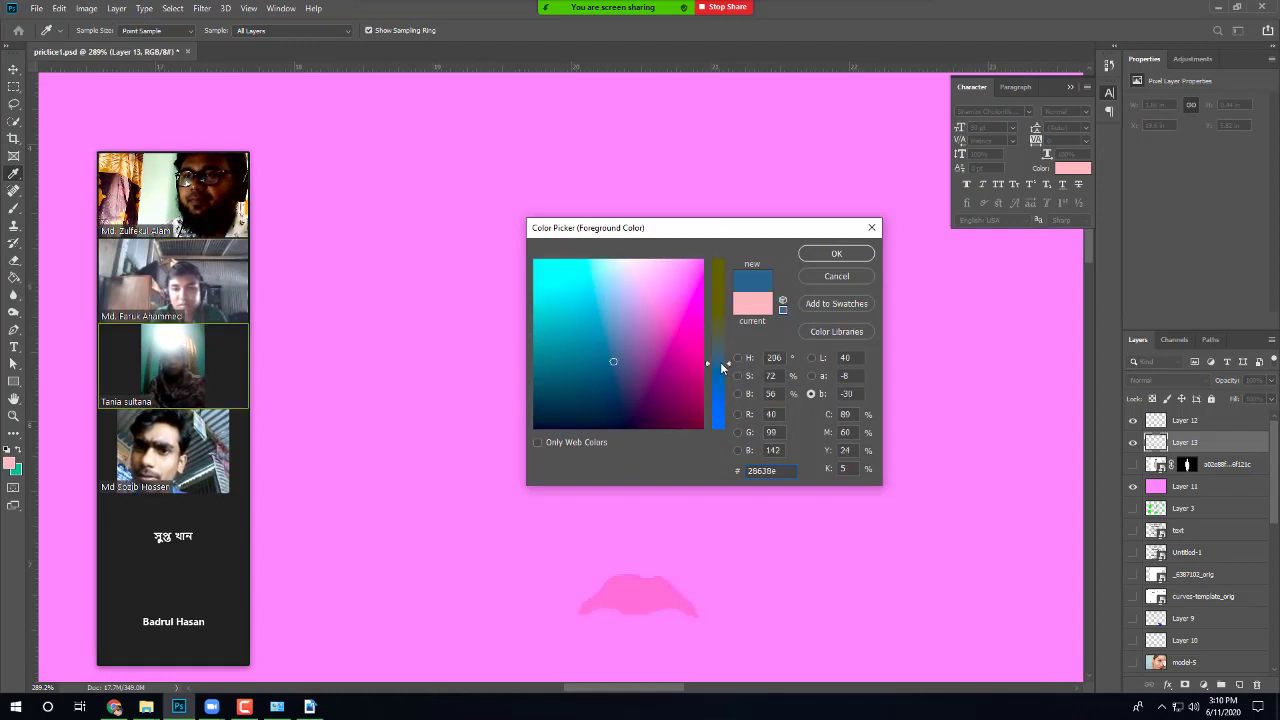
left_click(689, 322)
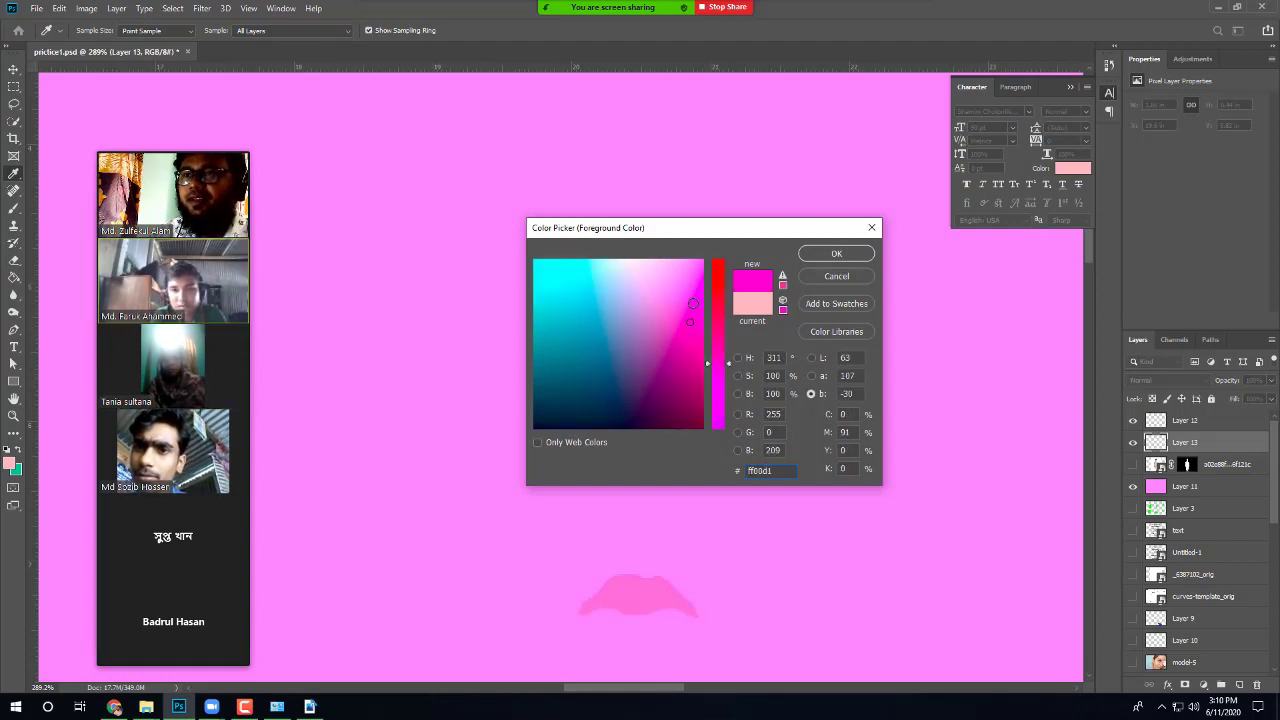
left_click(719, 332)
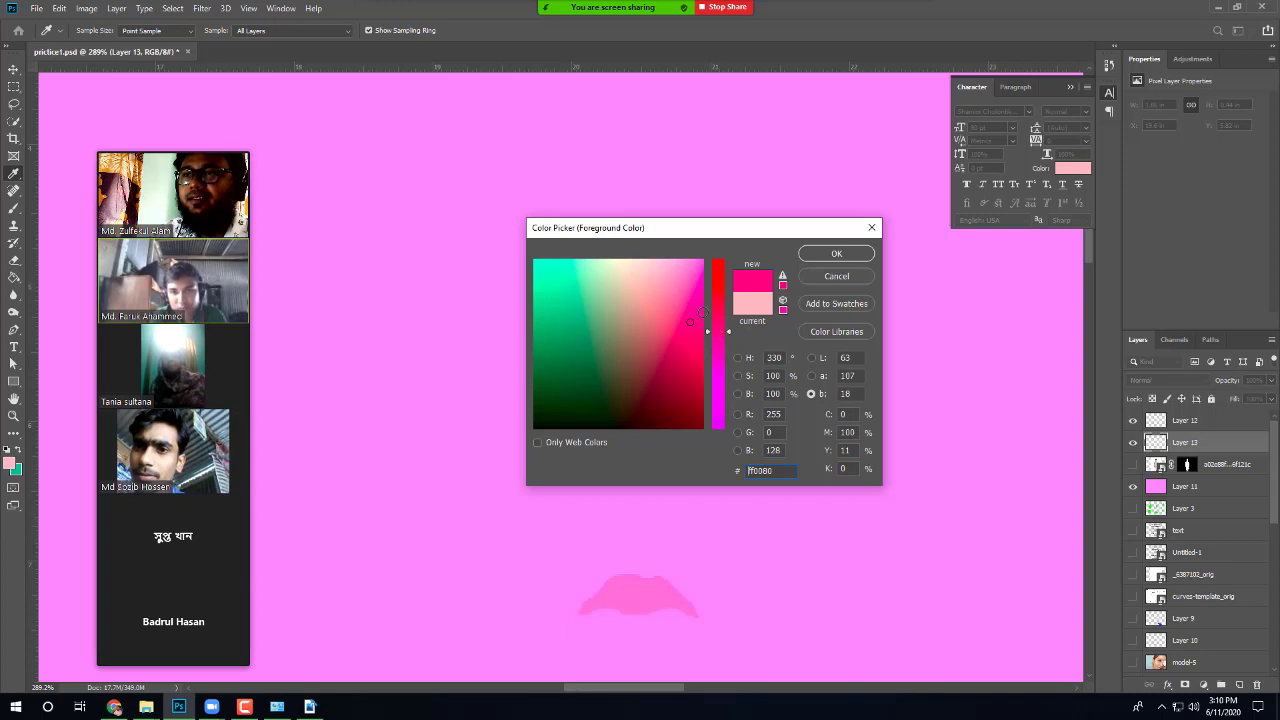
left_click(697, 307)
left_click(834, 254)
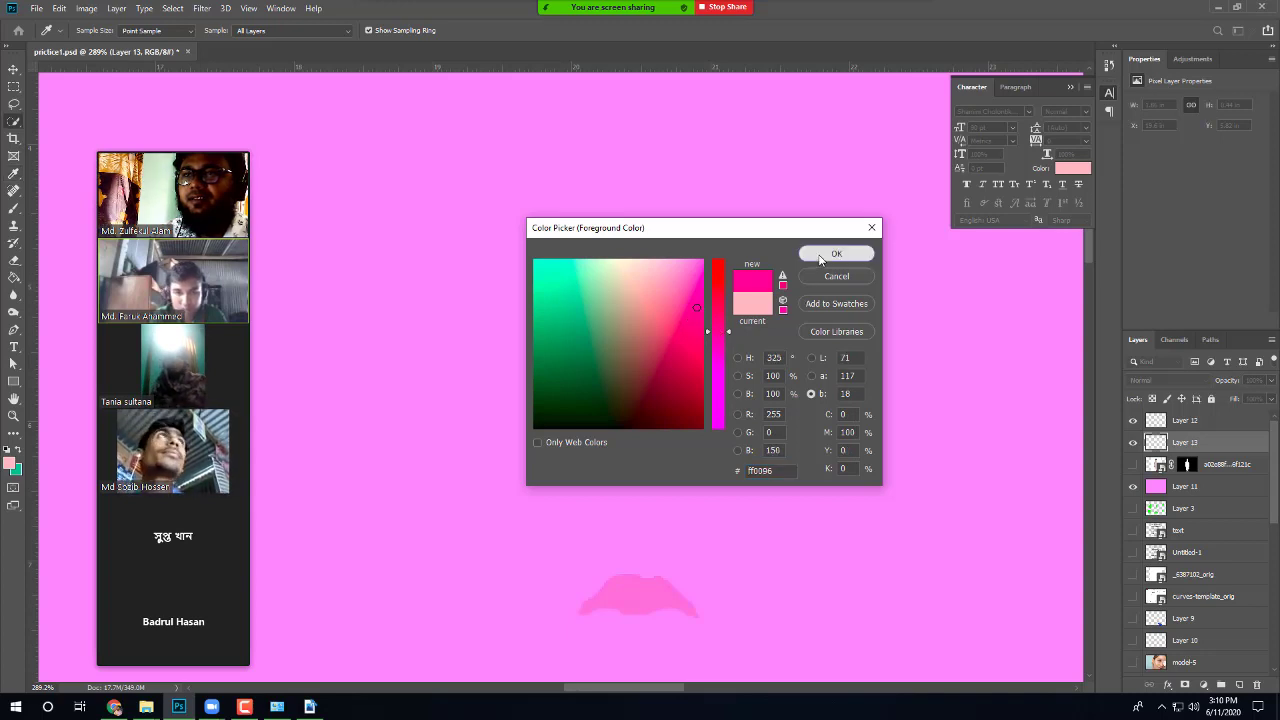
Step: Show the boy's photo layer, then fill the selected irises on Layer 13 with magenta ff0096, blended as Overlay at 68% opacity
left_click(1133, 464)
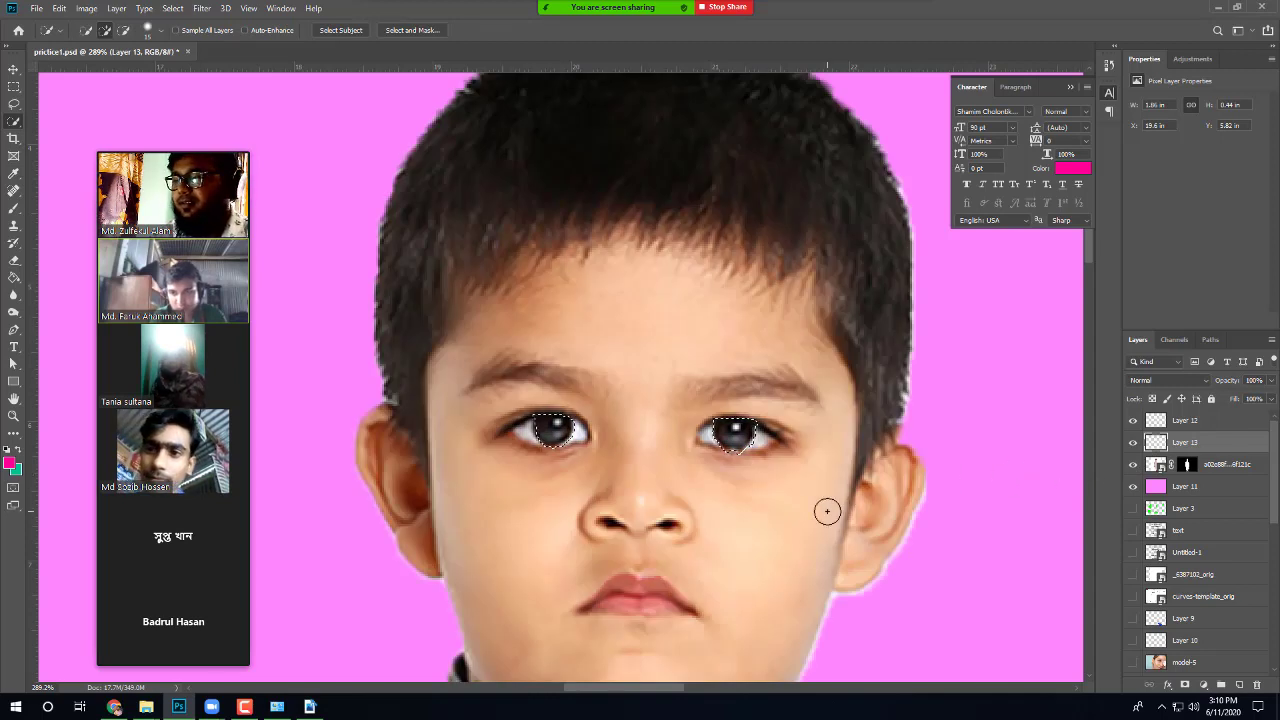
key("alt+BackSpace")
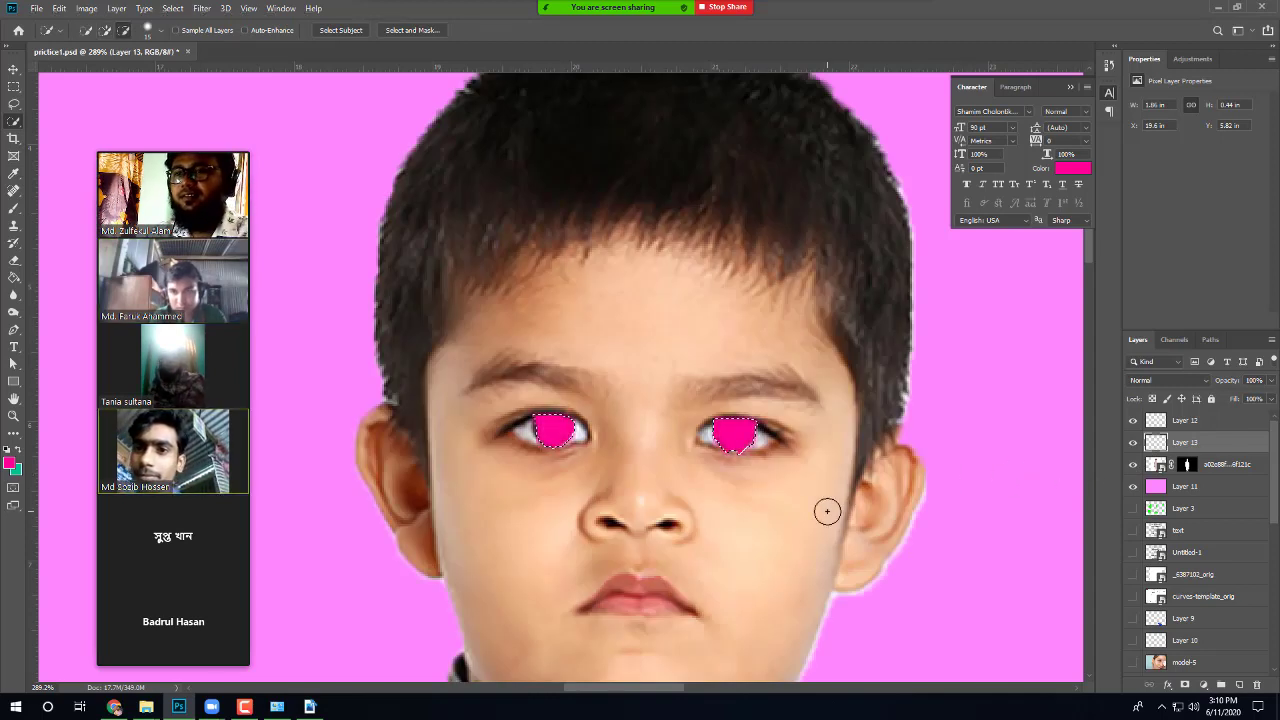
left_click(1173, 378)
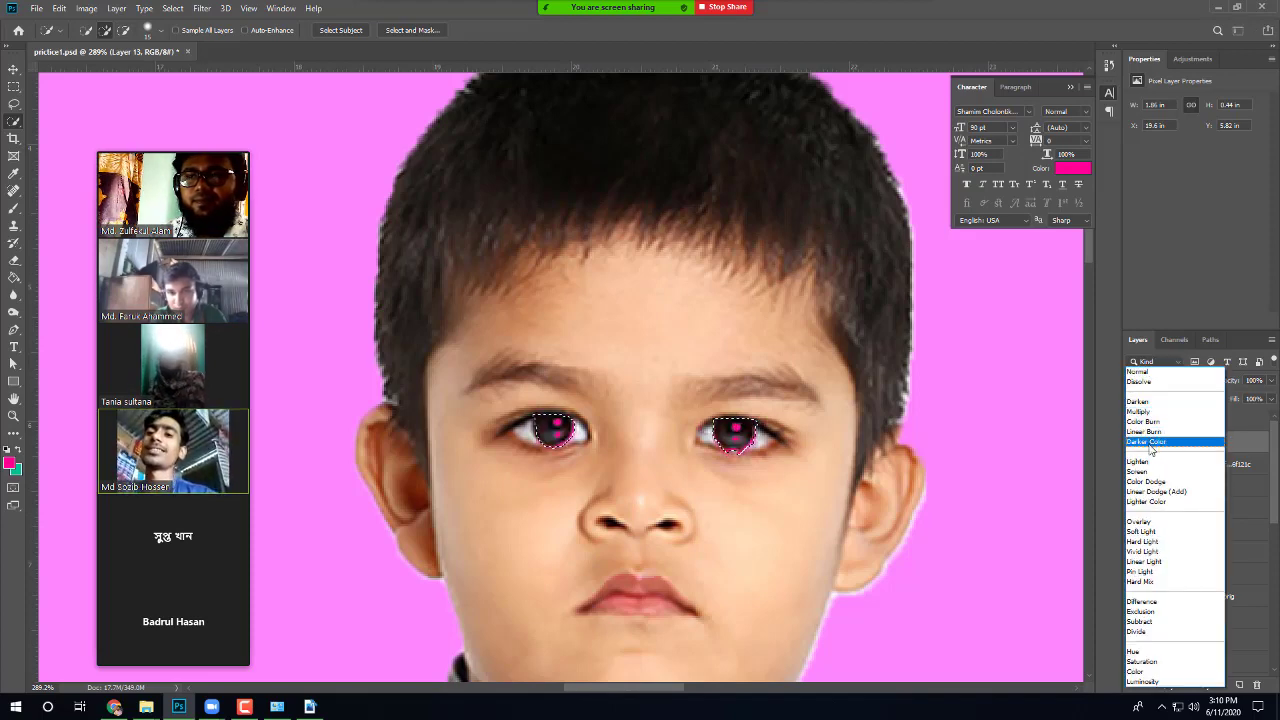
left_click(1149, 522)
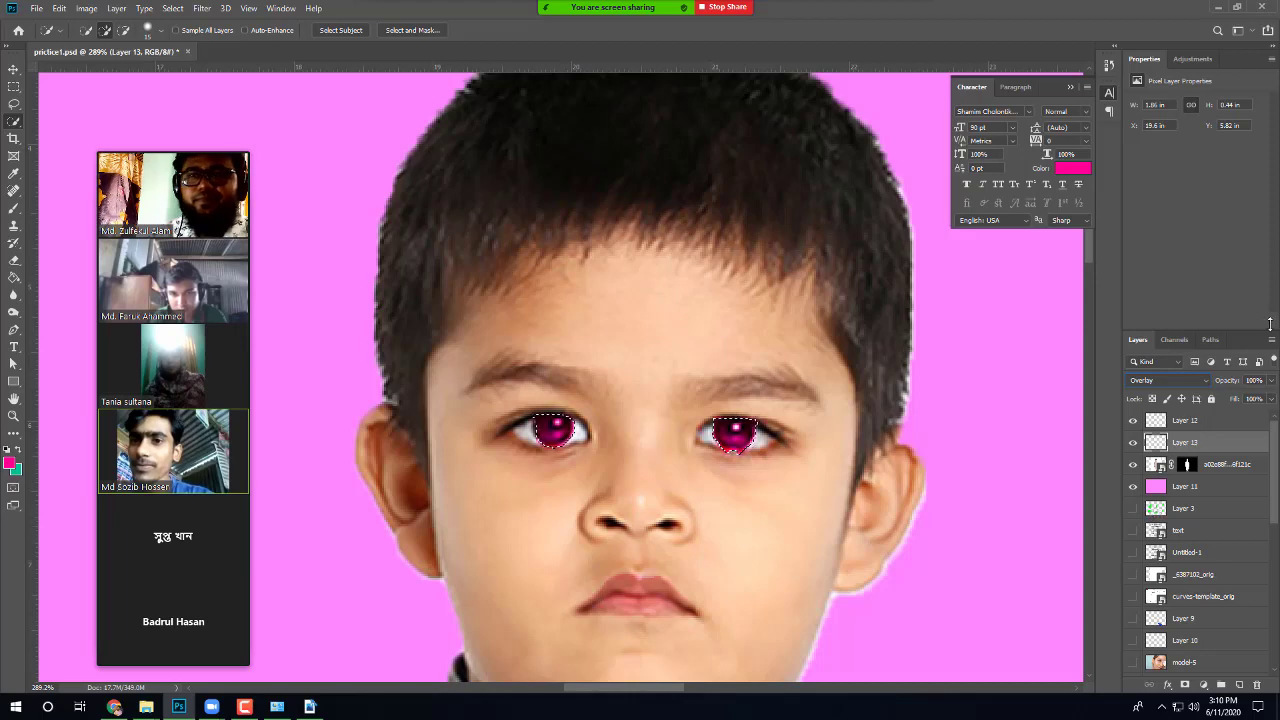
left_click(1269, 381)
mouse_move(1268, 398)
left_mouse_down()
mouse_move(1228, 398)
mouse_move(1250, 398)
left_mouse_up()
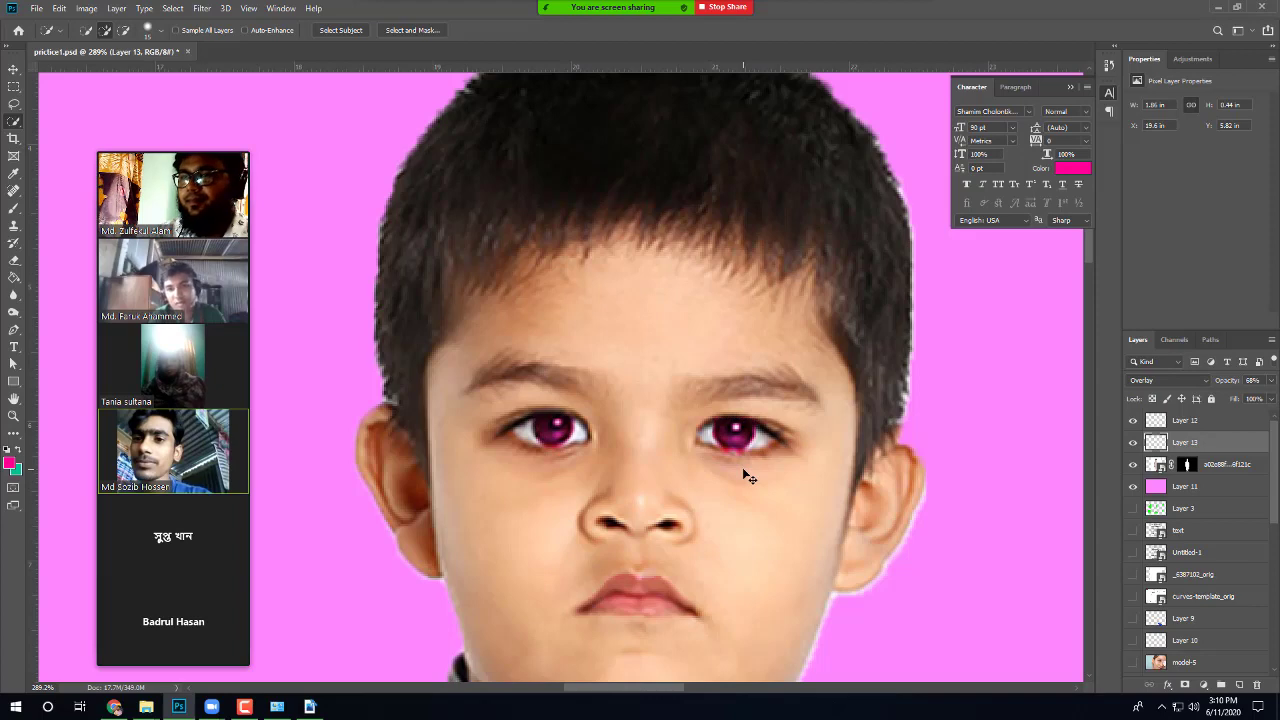
Step: Erase the magenta that spills below the irises of both eyes on Layer 13
scroll(742, 467, "up", 5)
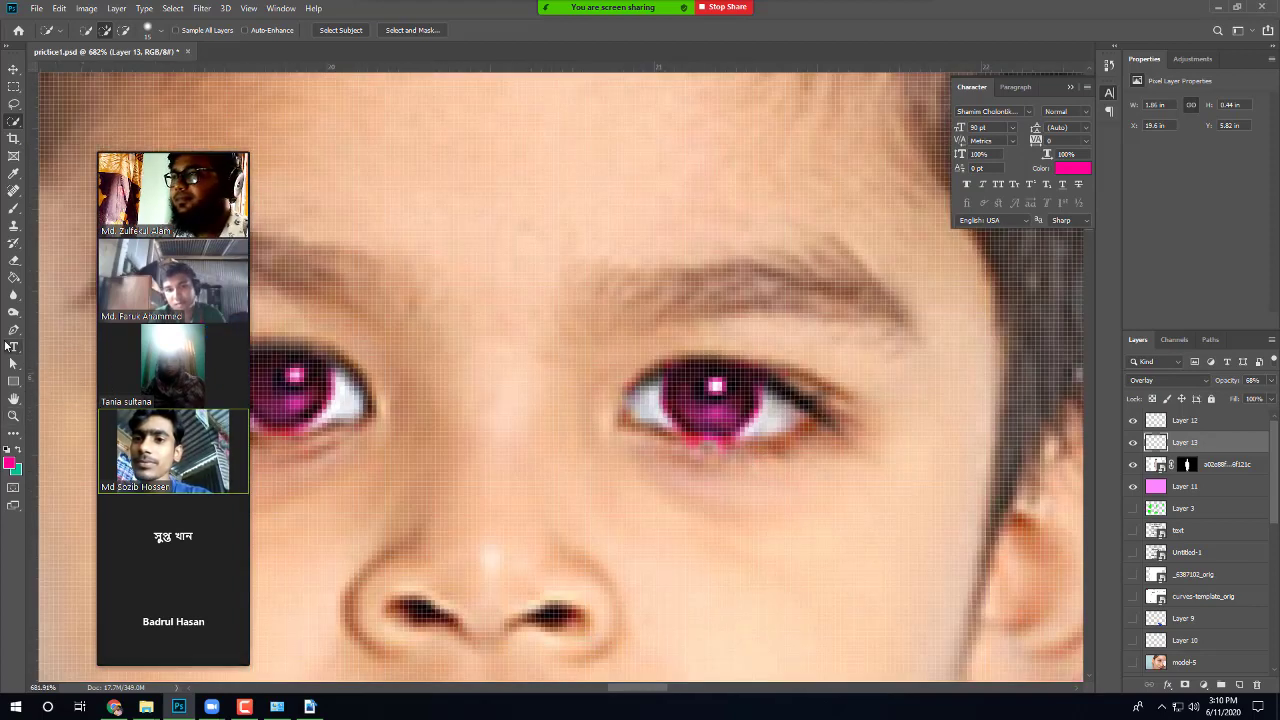
left_click(14, 260)
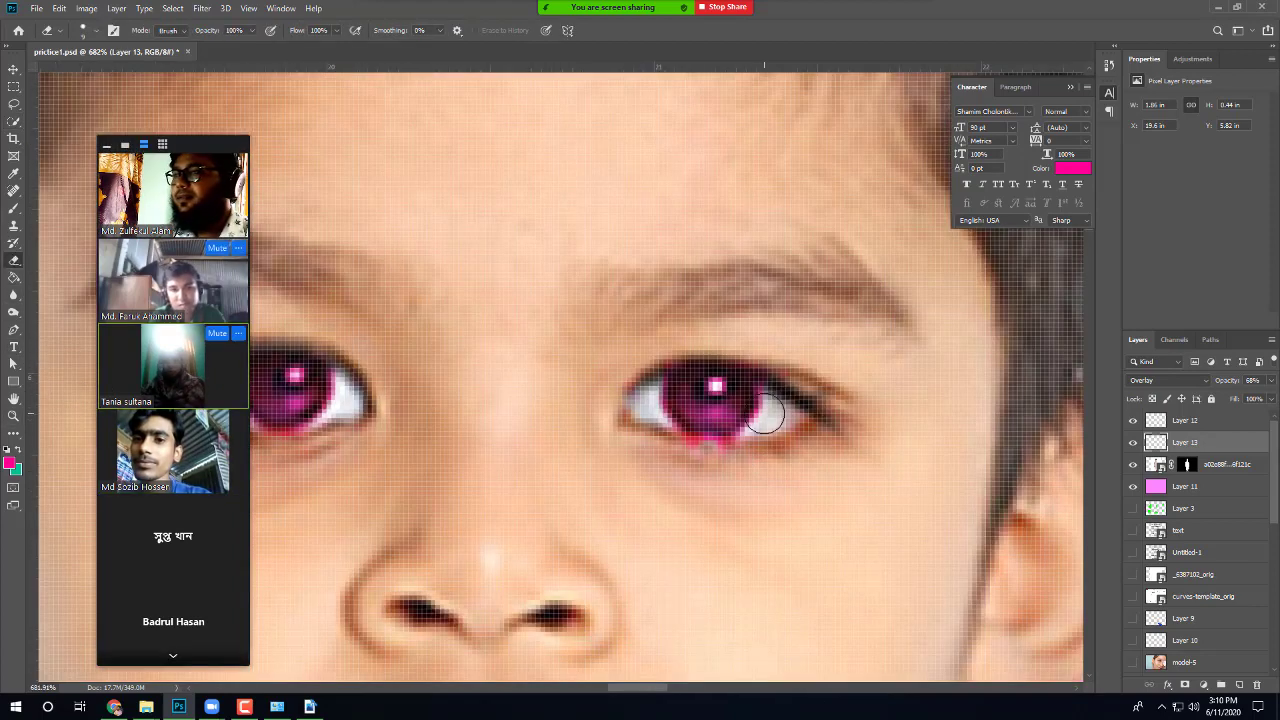
mouse_move(735, 462)
left_mouse_down()
mouse_move(670, 451)
mouse_move(729, 460)
left_mouse_up()
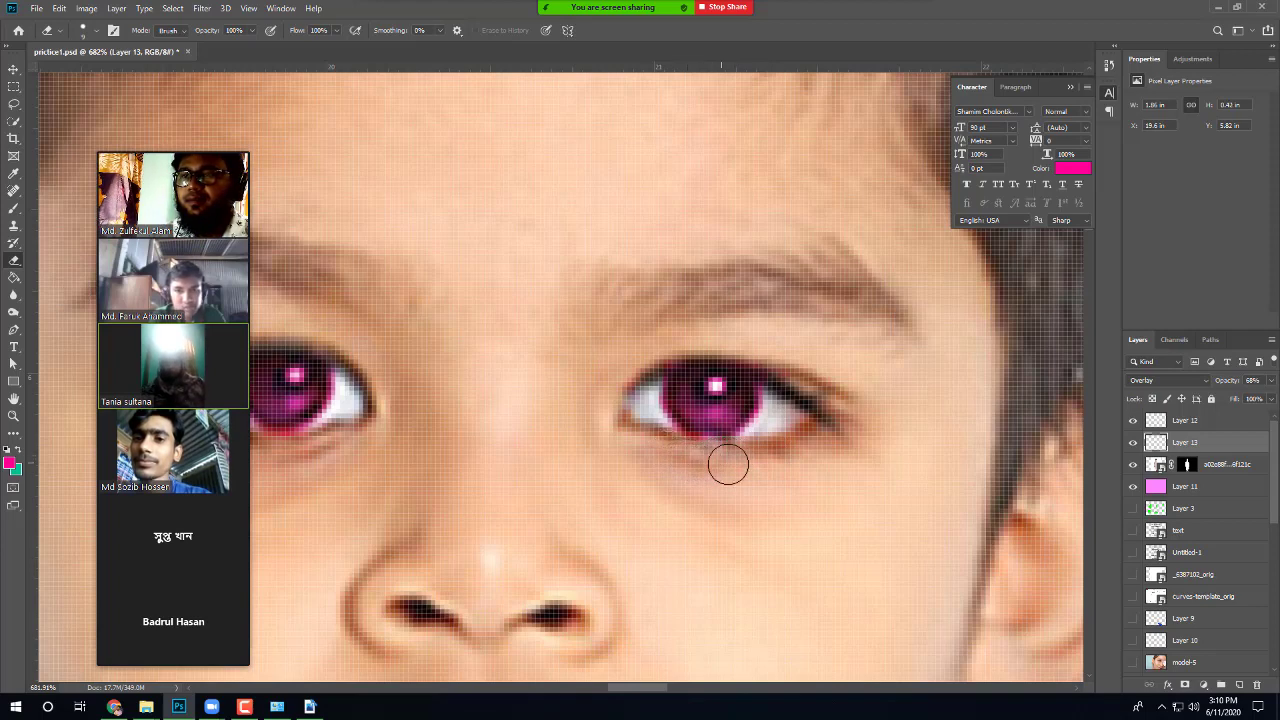
mouse_move(353, 383)
left_mouse_down()
mouse_move(605, 455)
mouse_move(648, 540)
left_mouse_up()
scroll(648, 540, "up", 5)
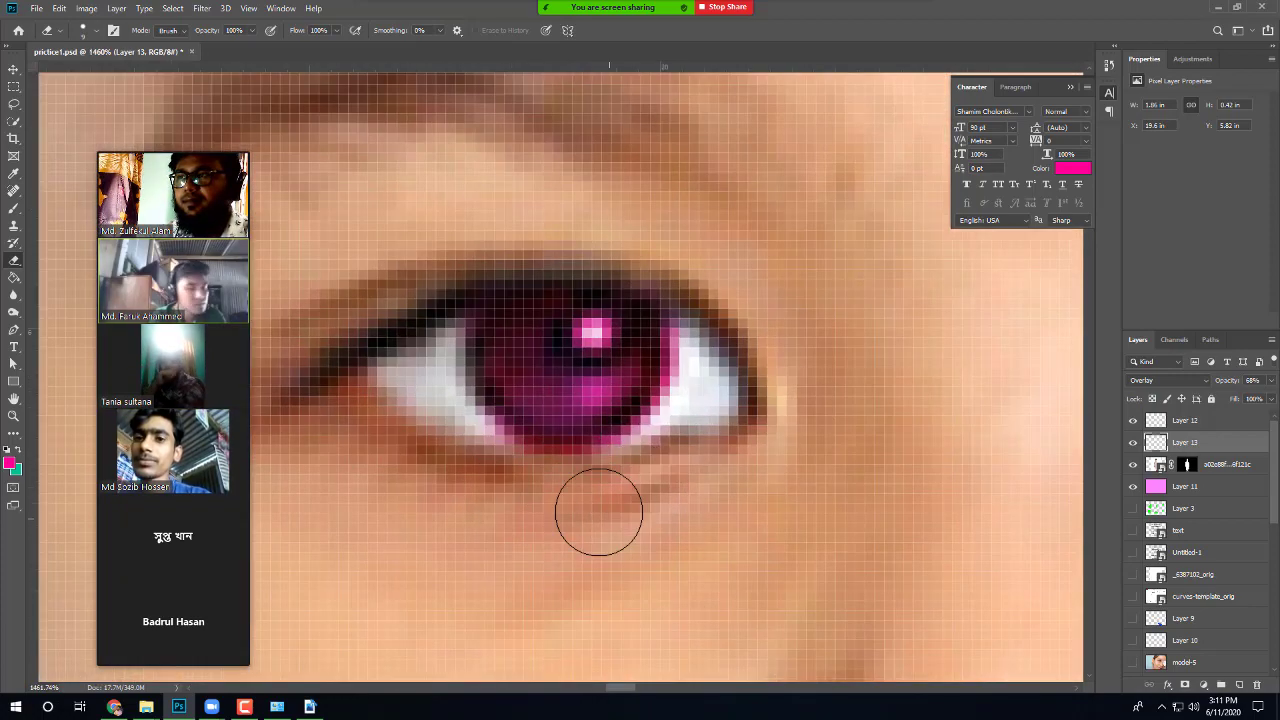
Step: Examine the recoloured eyes up close and as part of the boy's full figure
scroll(662, 508, "down", 4)
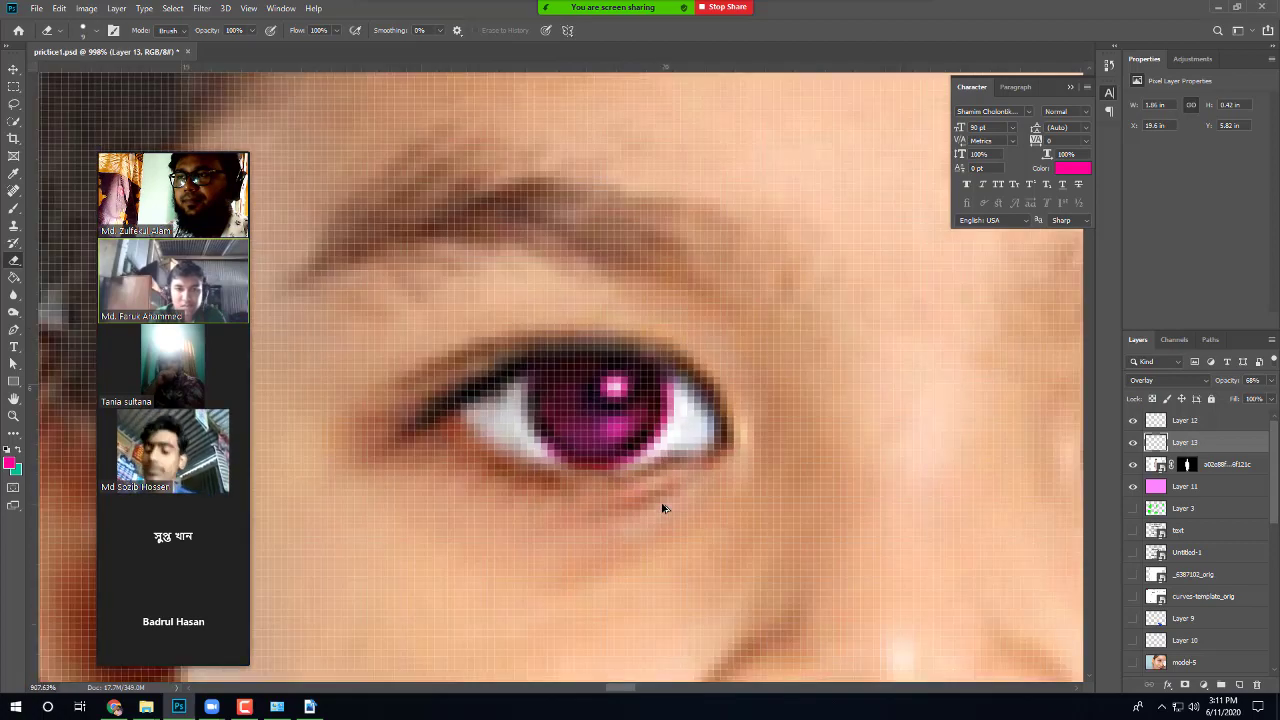
scroll(662, 508, "down", 4)
scroll(780, 490, "up", 5)
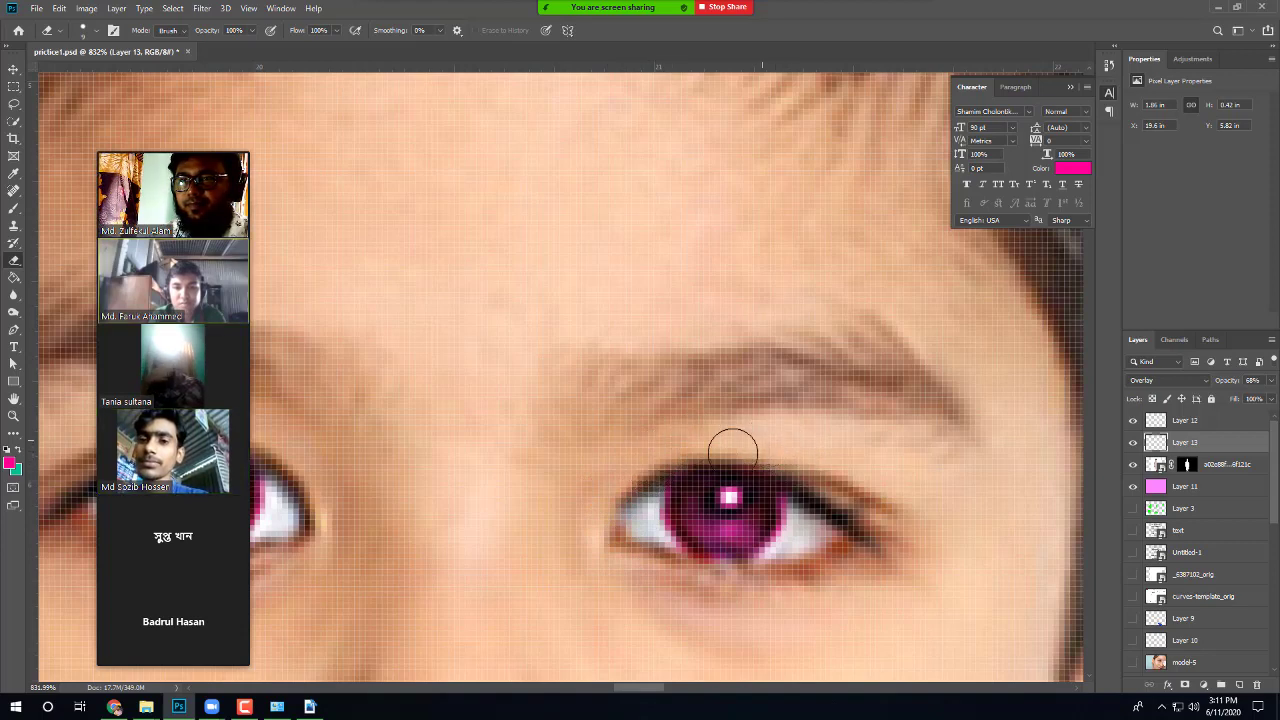
left_click_drag(693, 480, 903, 450)
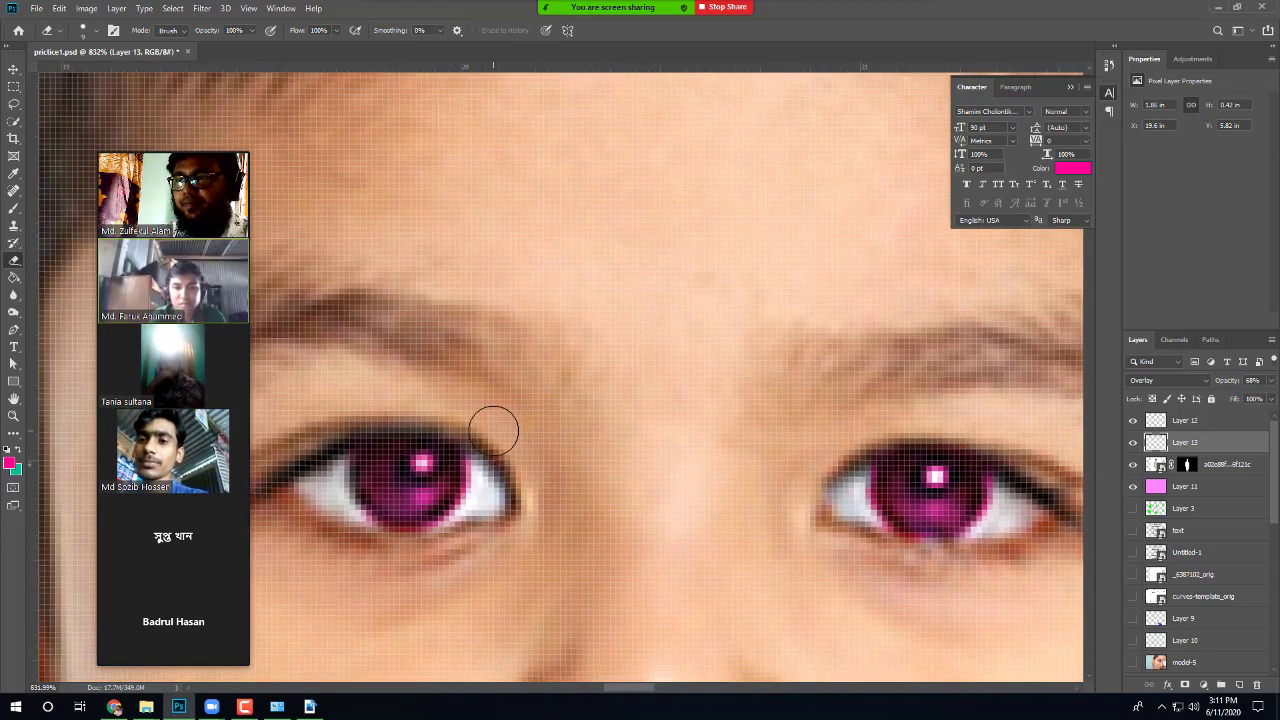
scroll(761, 553, "down", 10)
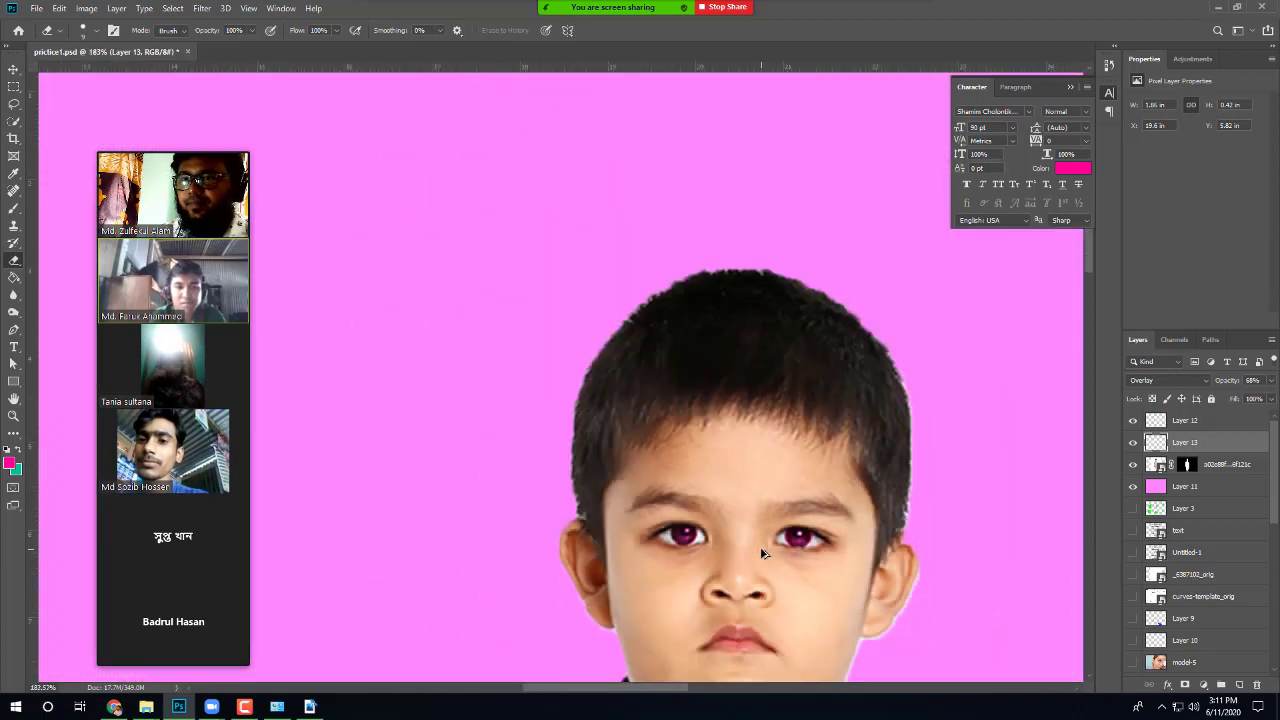
scroll(763, 553, "down", 2)
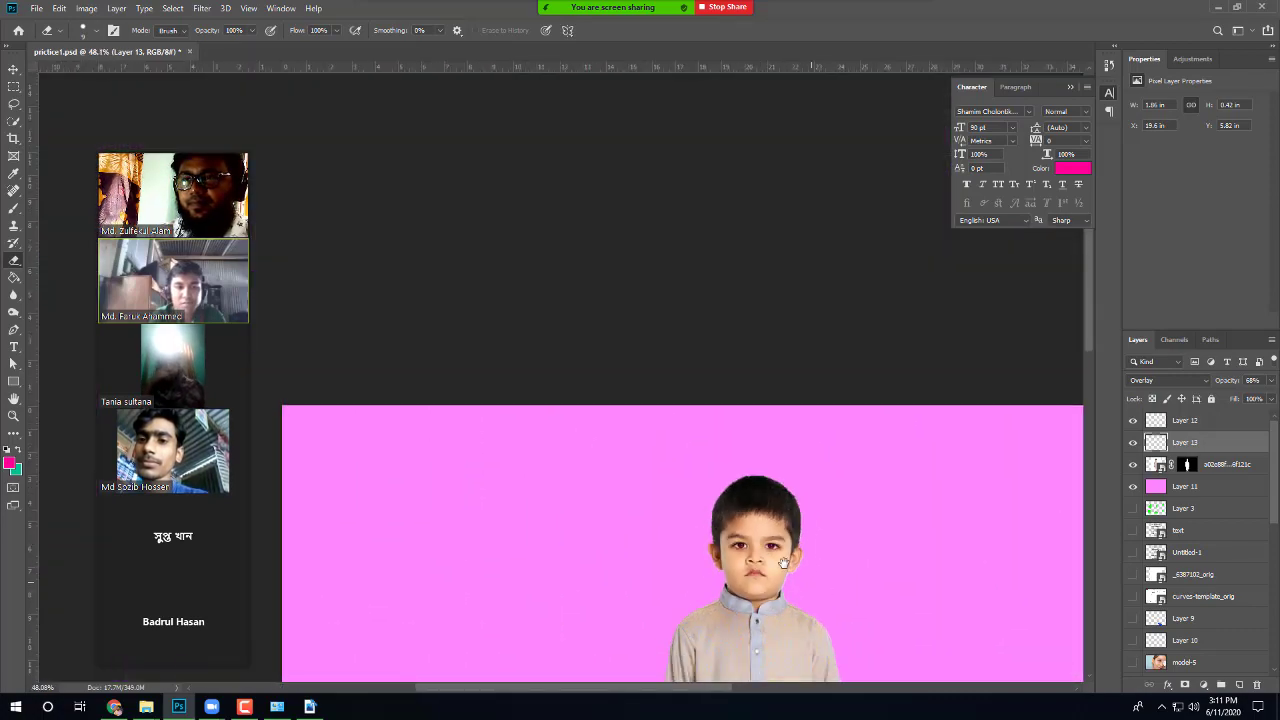
left_click_drag(784, 562, 680, 417)
scroll(688, 487, "down", 1)
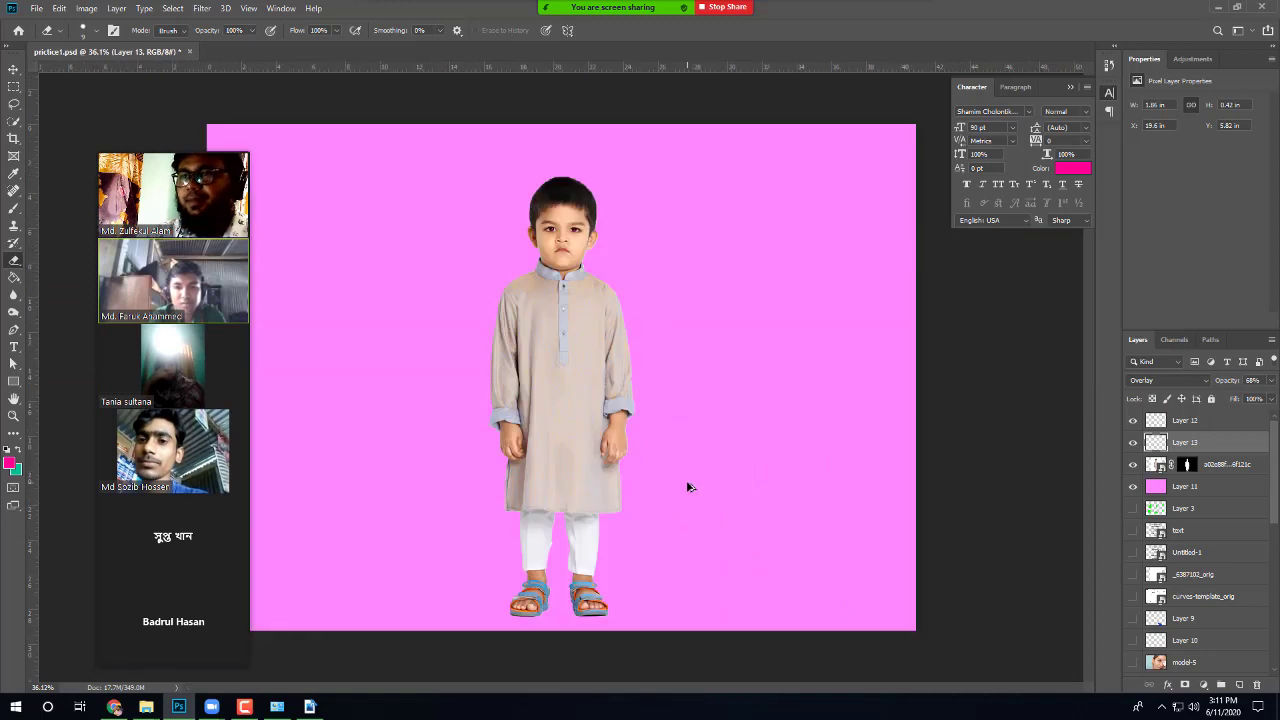
scroll(614, 426, "up", 1)
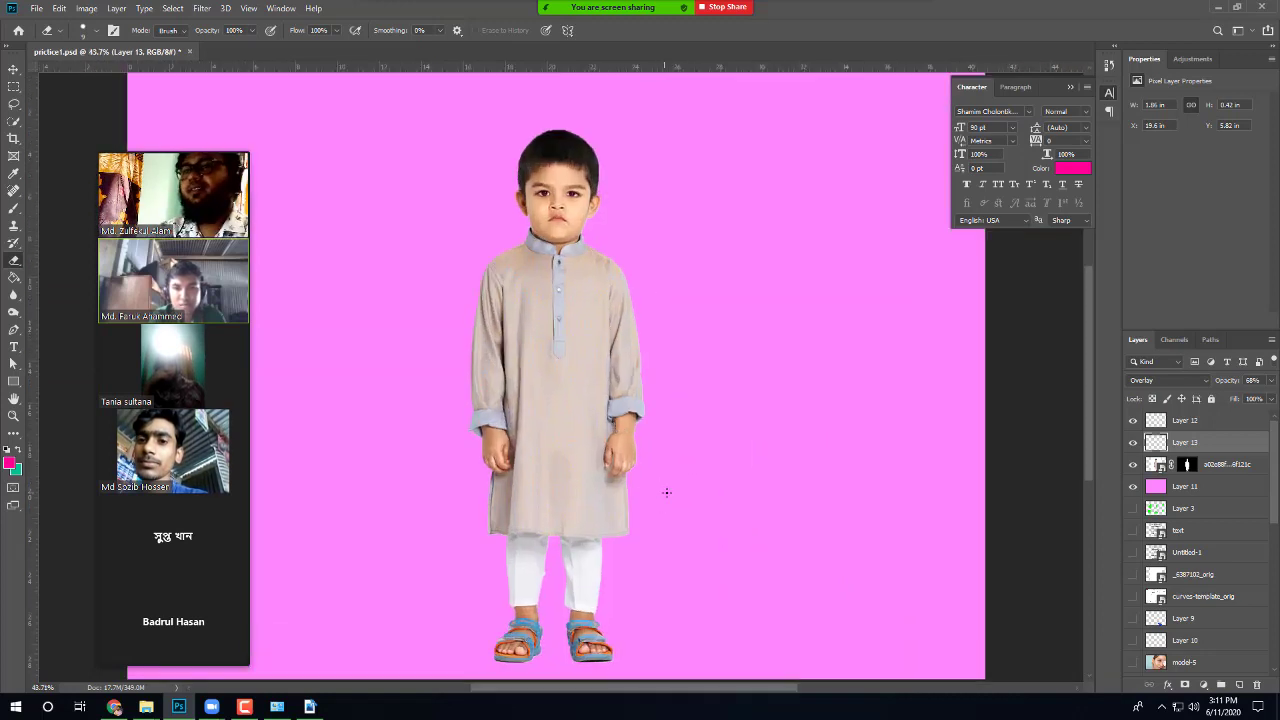
scroll(565, 248, "up", 2)
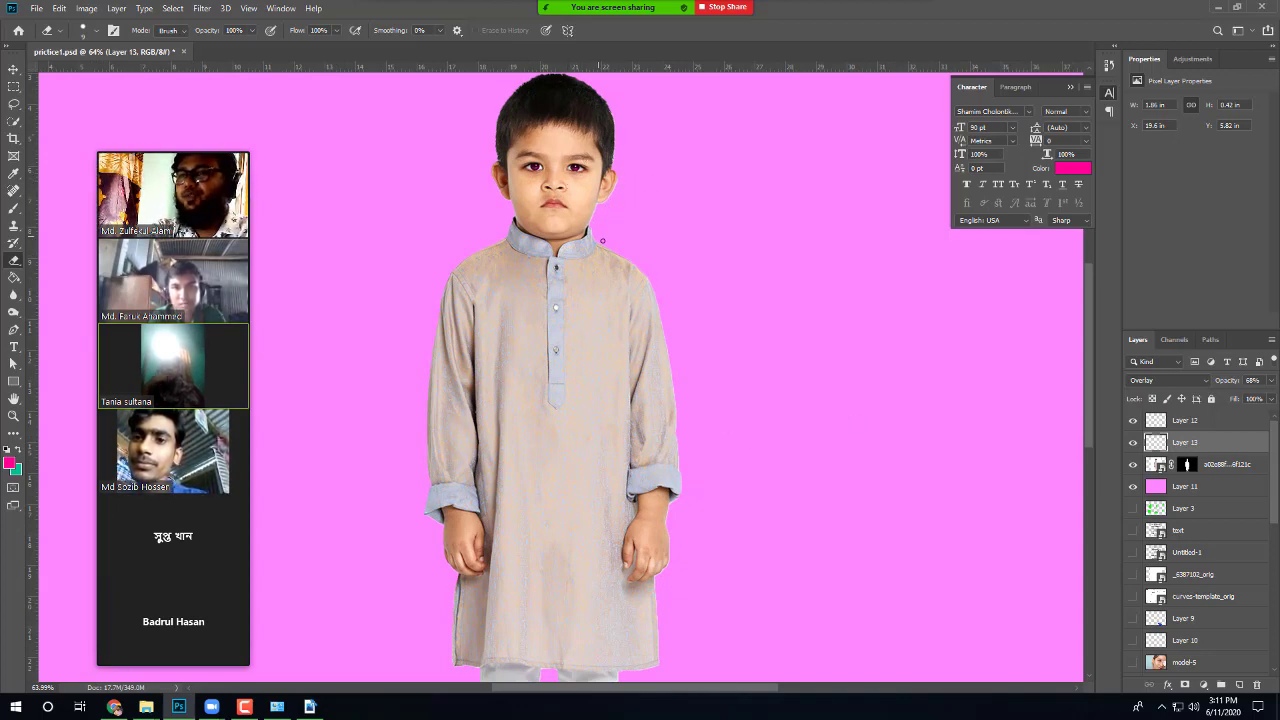
scroll(566, 305, "down", 3)
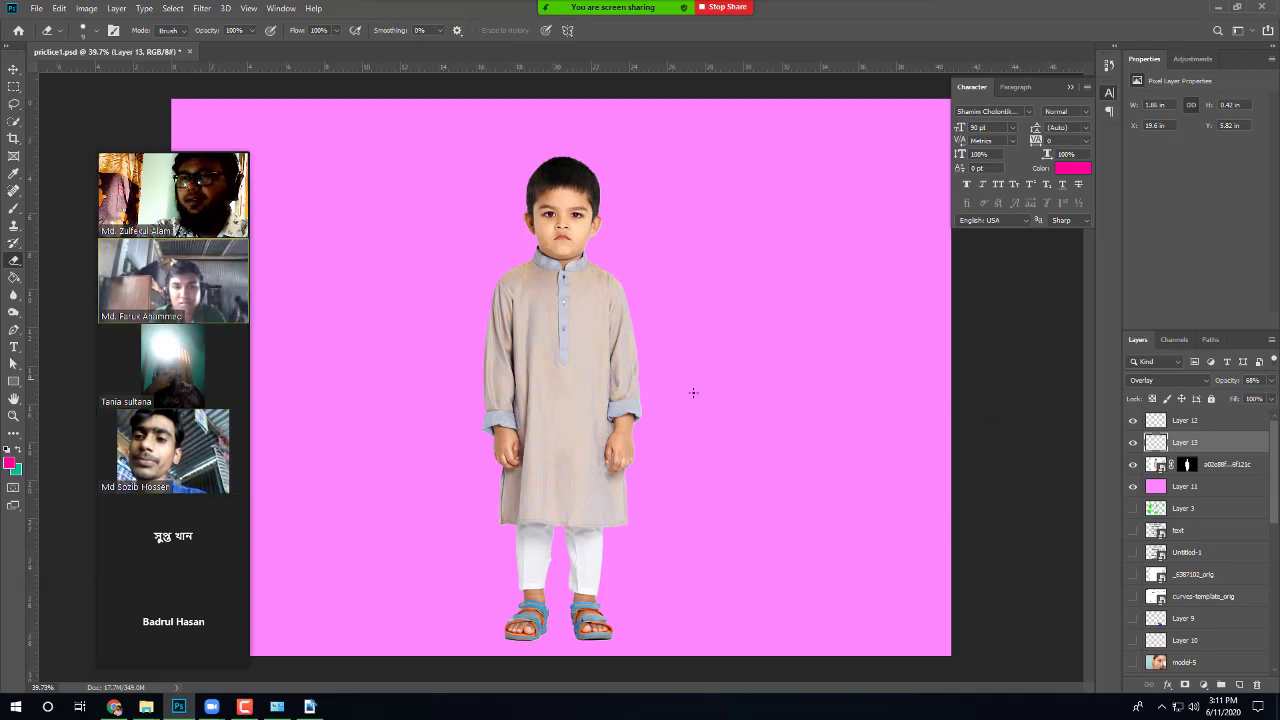
scroll(537, 317, "up", 1)
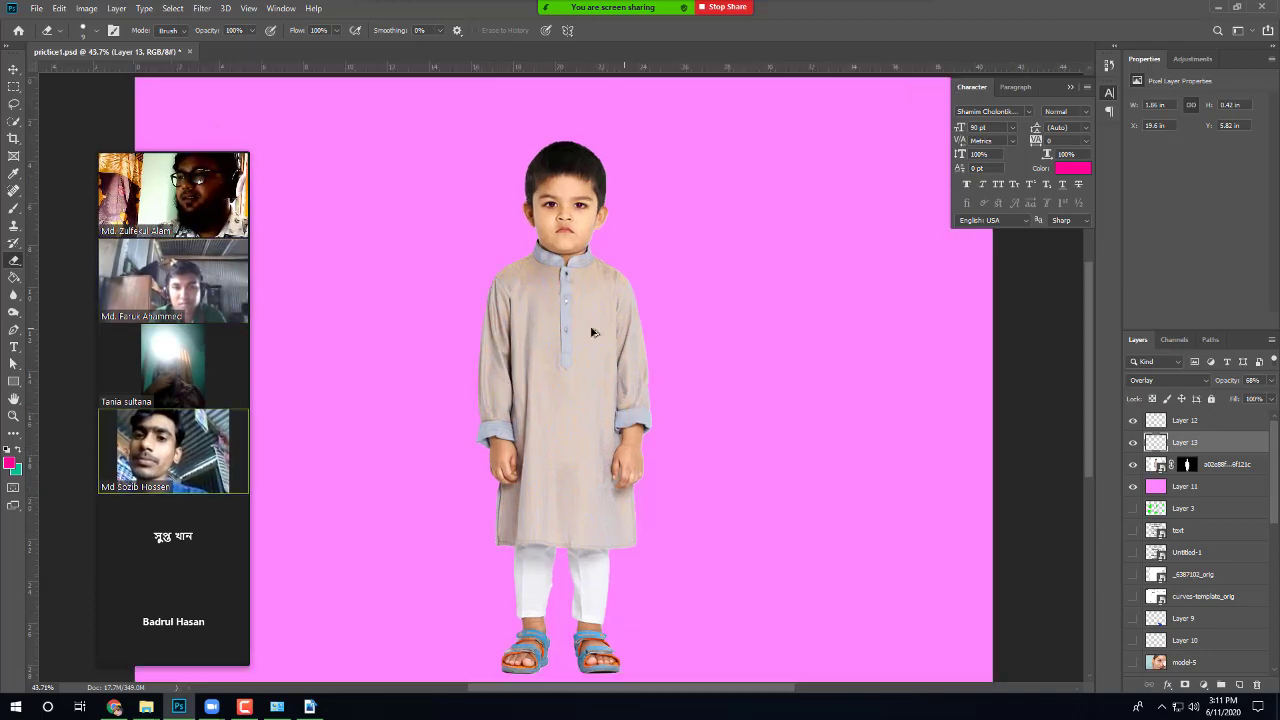
scroll(591, 332, "up", 3)
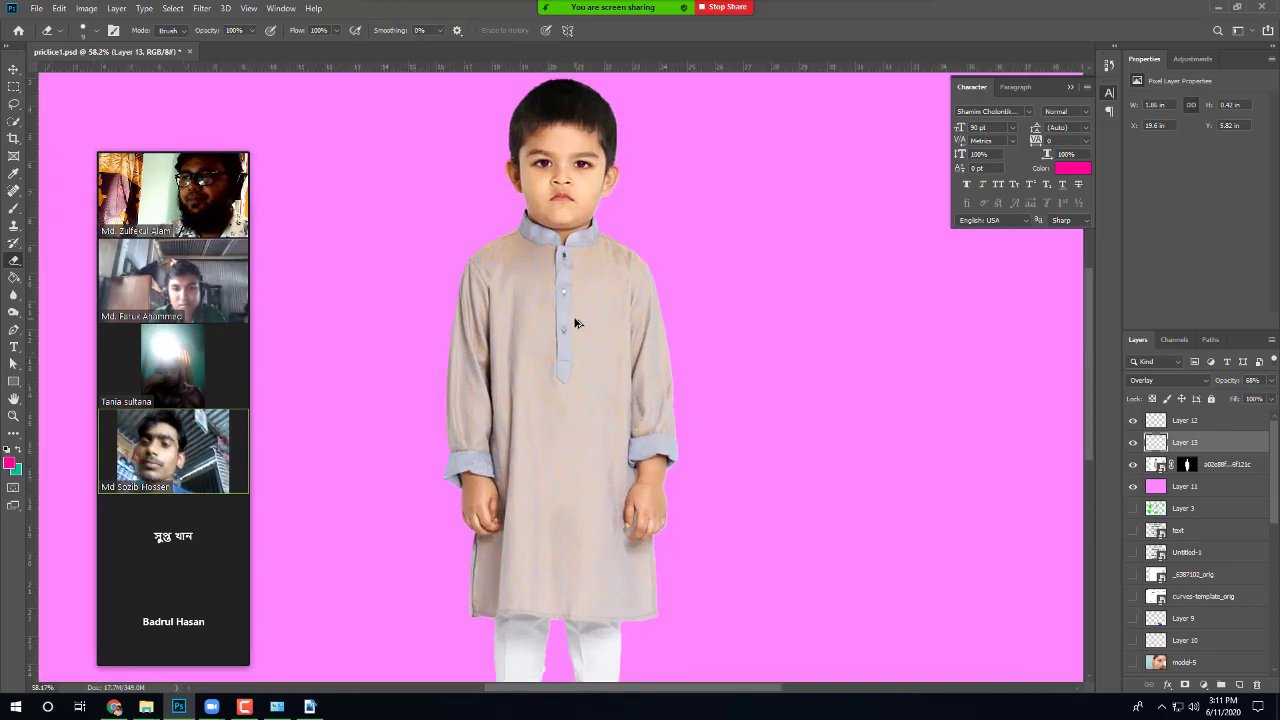
Step: Save the document with the recoloured eyes
scroll(575, 322, "down", 4)
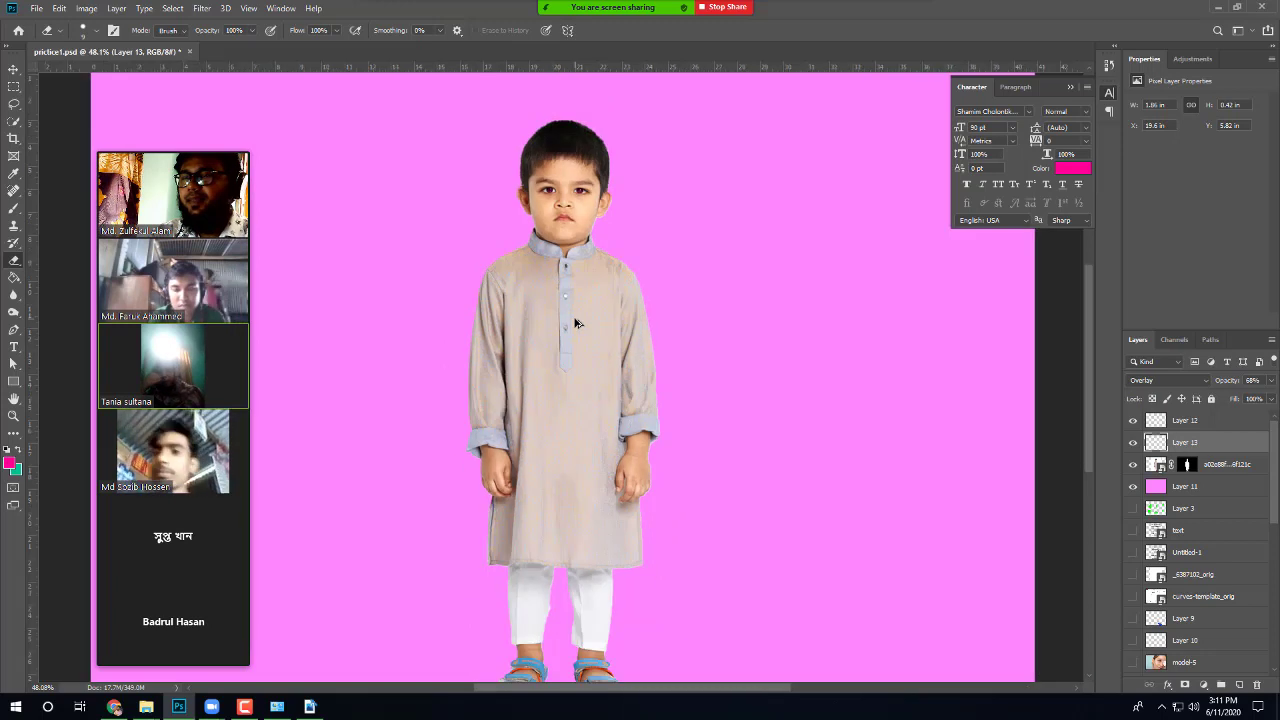
scroll(575, 322, "up", 2)
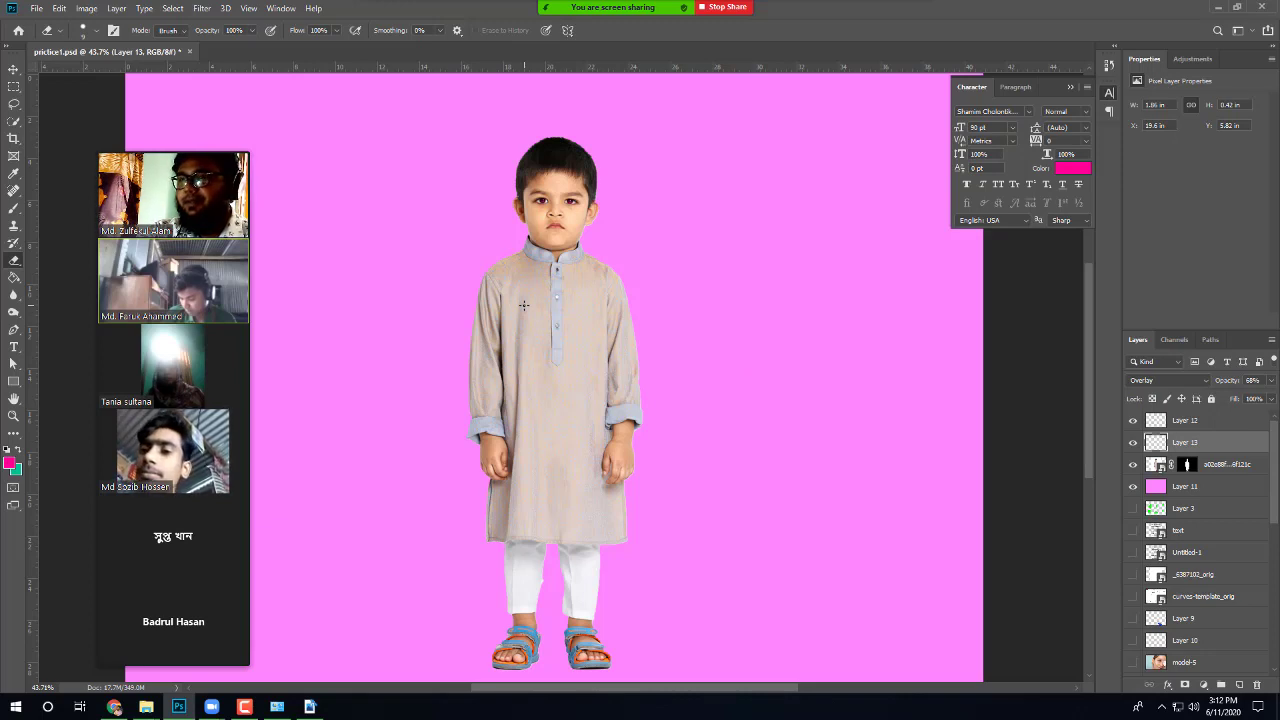
key("ctrl+s")
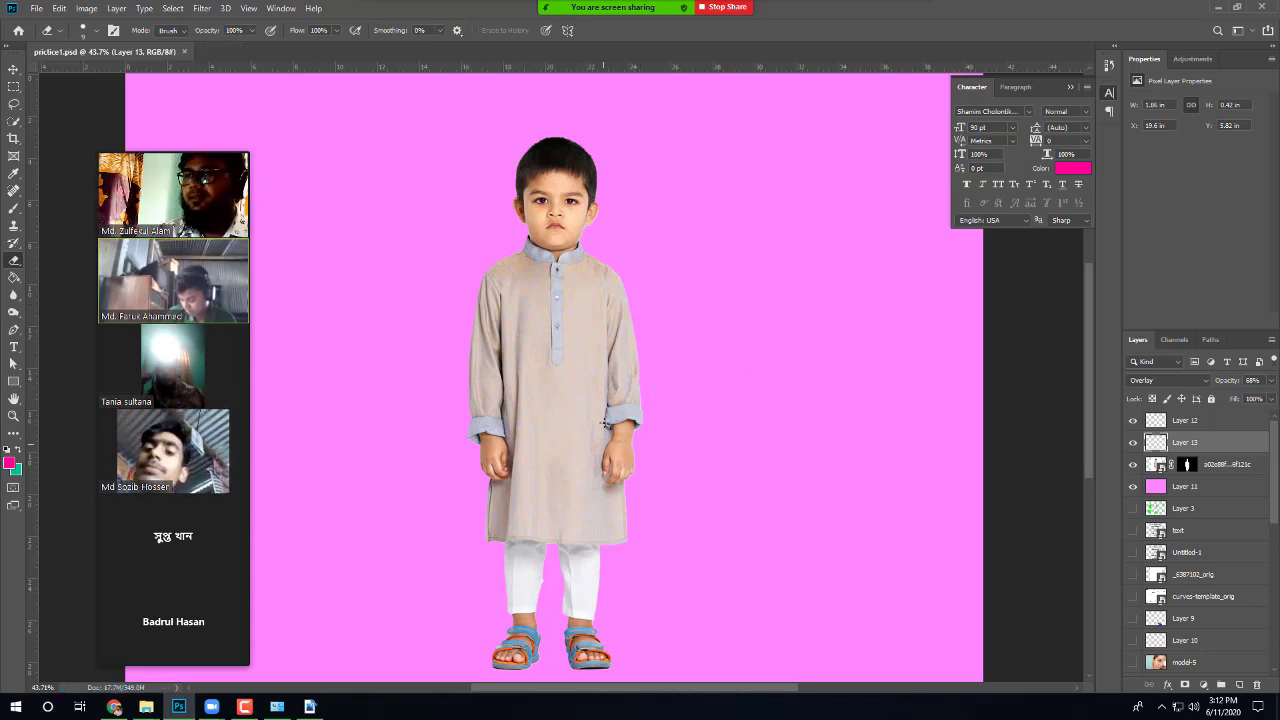
scroll(526, 323, "up", 1)
scroll(528, 323, "down", 2)
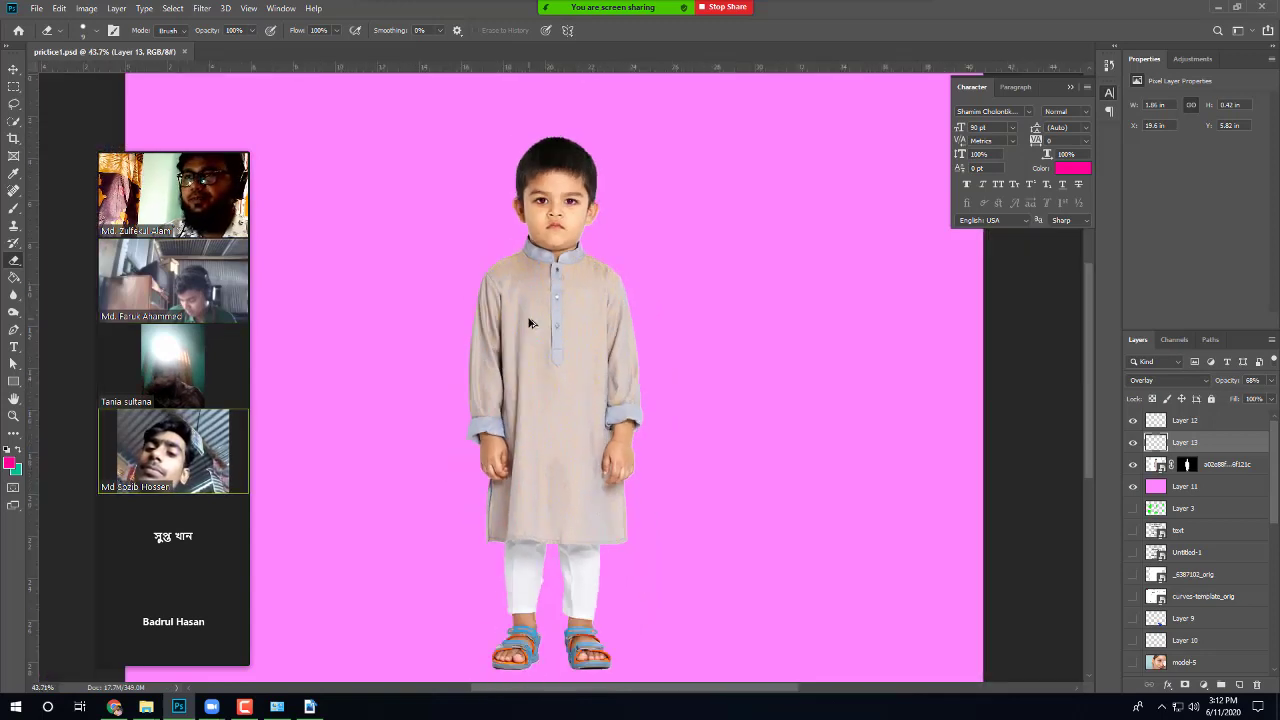
scroll(530, 323, "down", 1)
scroll(664, 499, "up", 1)
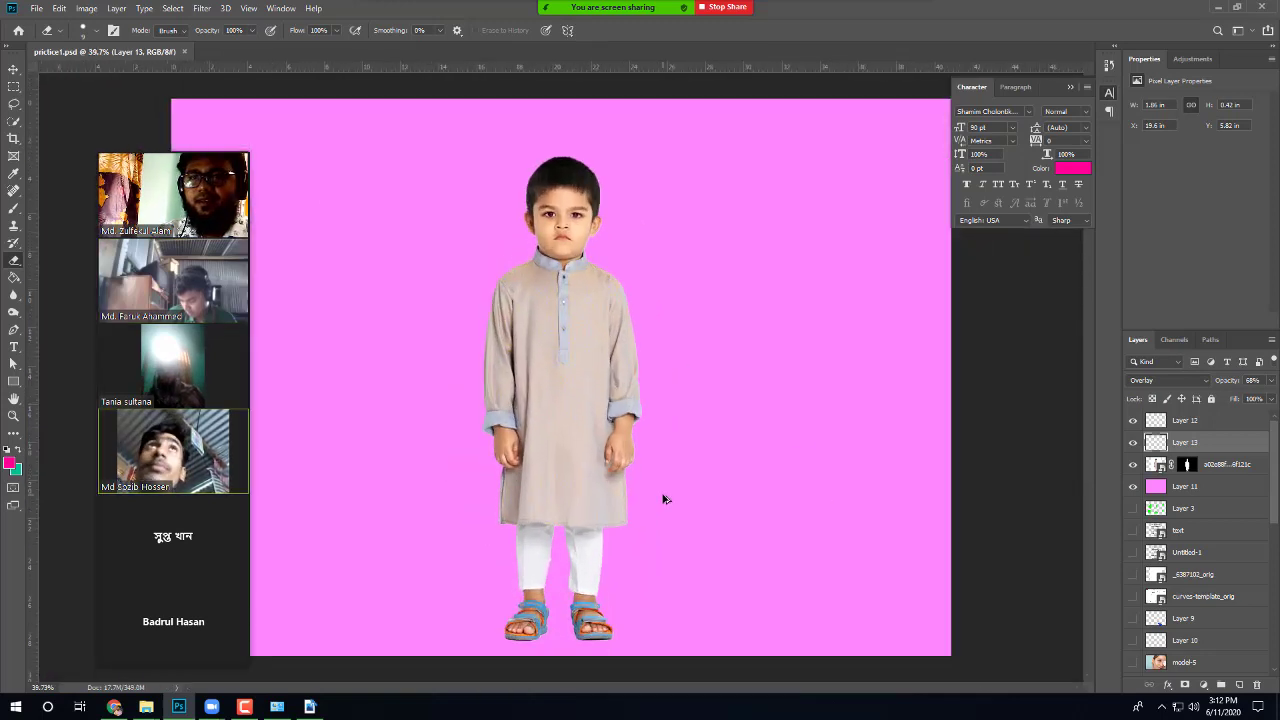
scroll(576, 442, "down", 1)
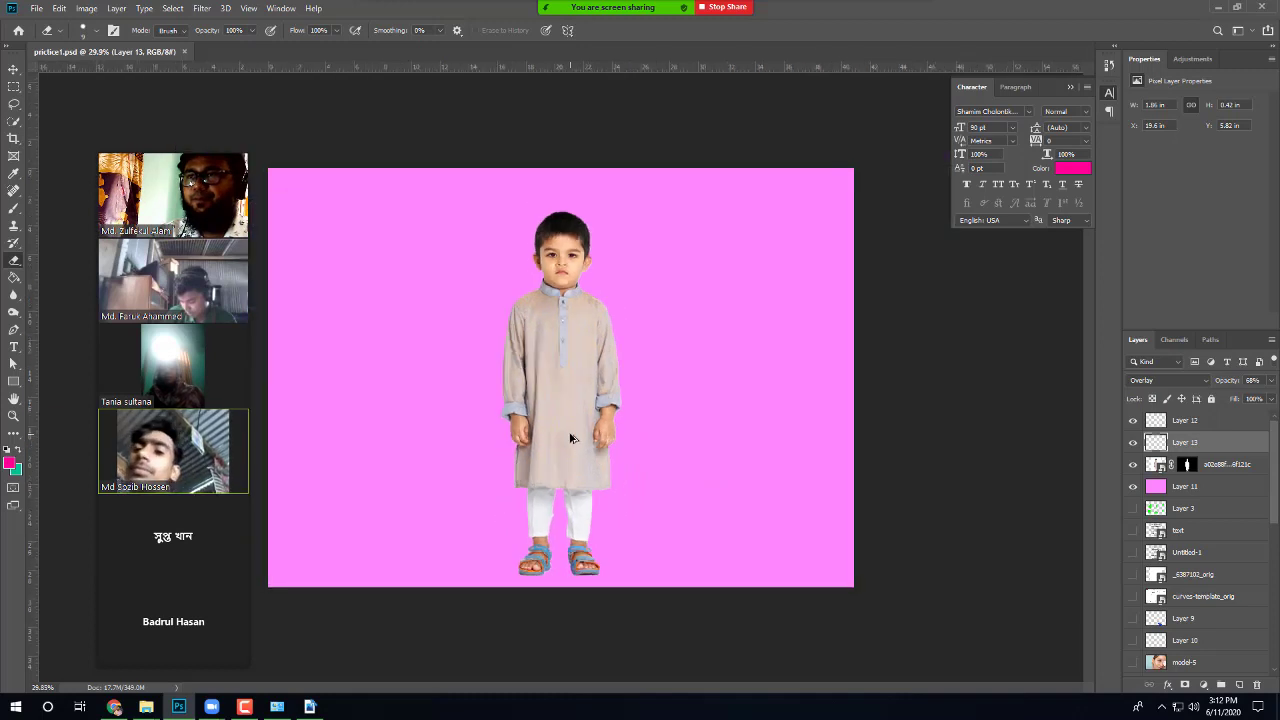
scroll(574, 440, "up", 2)
scroll(572, 438, "down", 1)
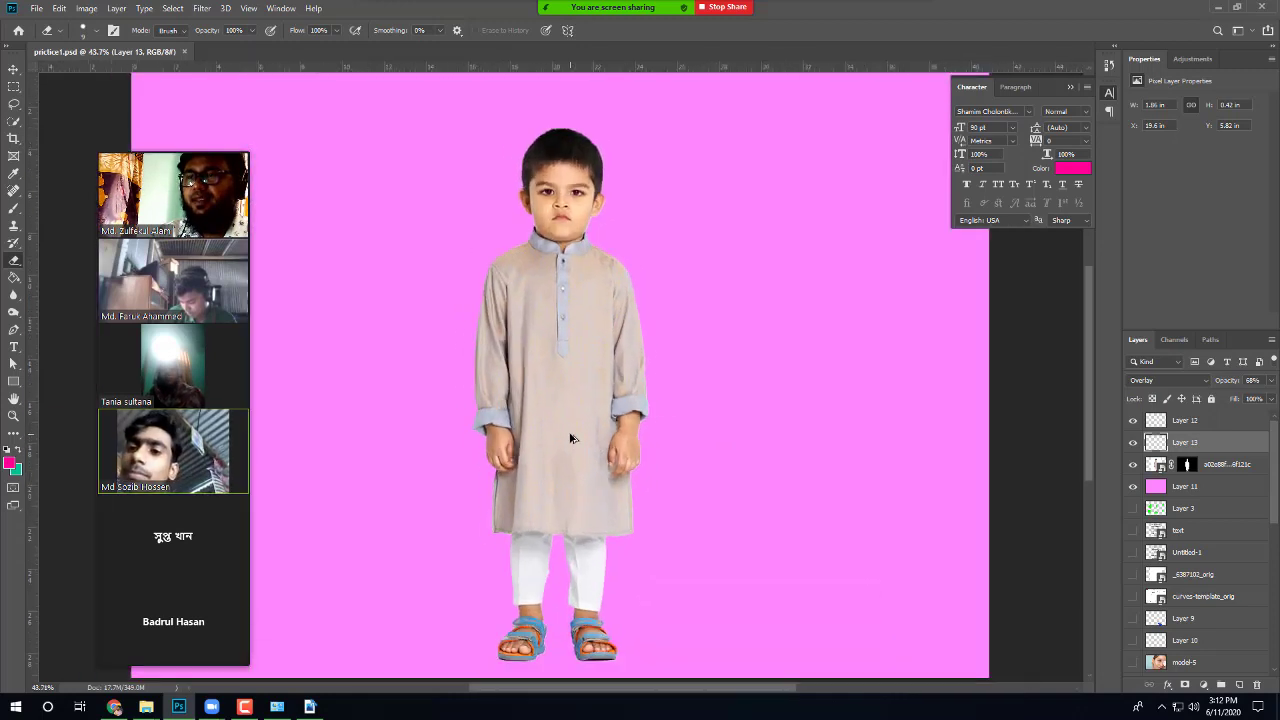
scroll(570, 438, "down", 1)
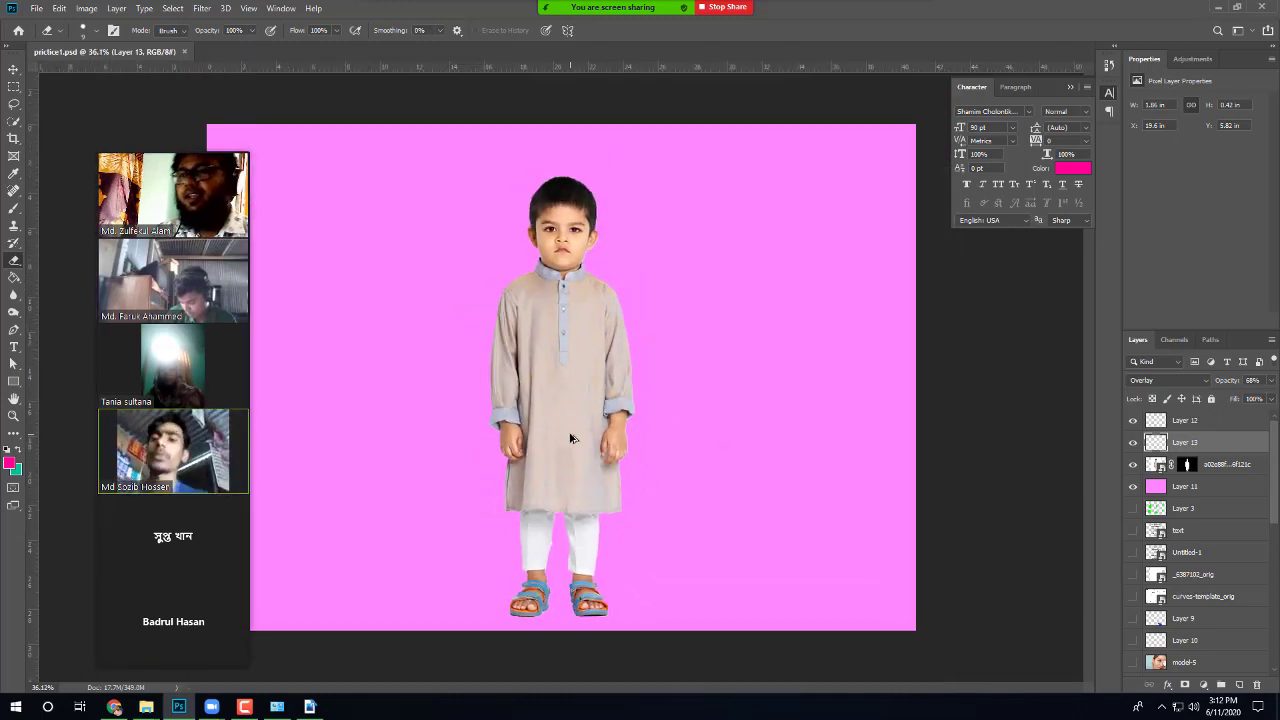
scroll(572, 440, "down", 1)
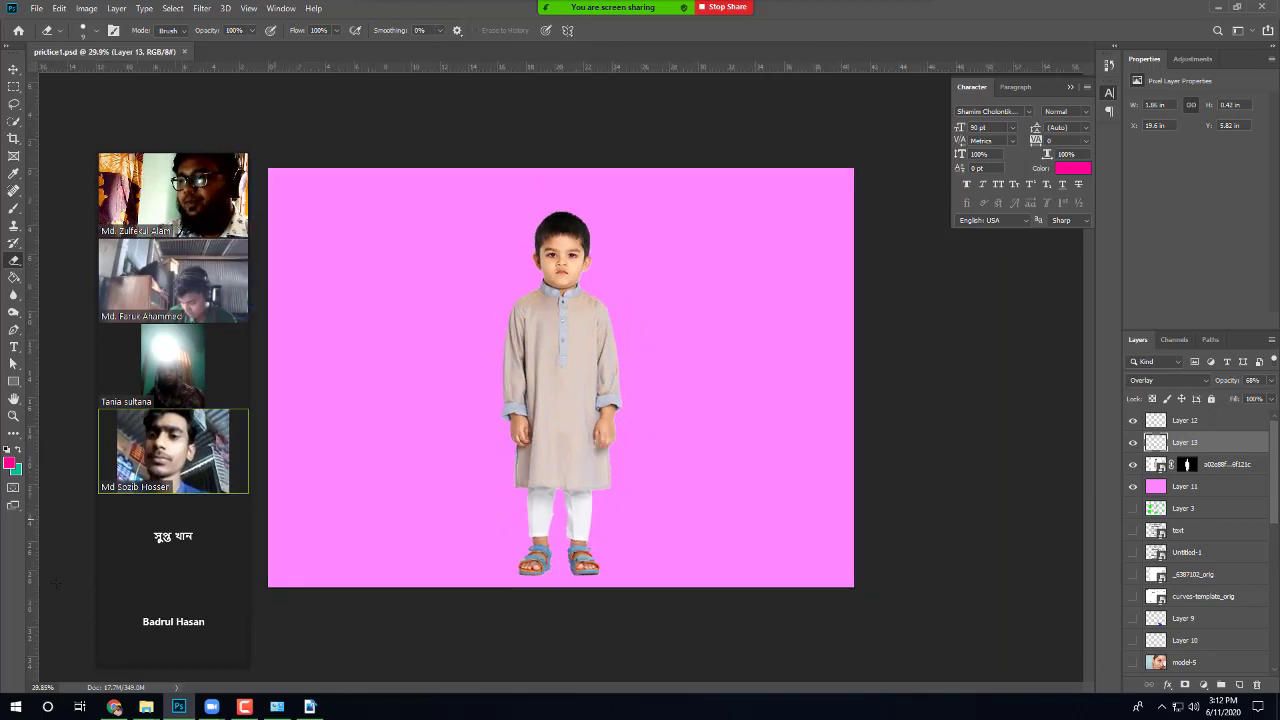
Step: Switch to Chrome, dismiss the meeting time notice, and search Google Images for "scenery" in a new tab
left_click(114, 708)
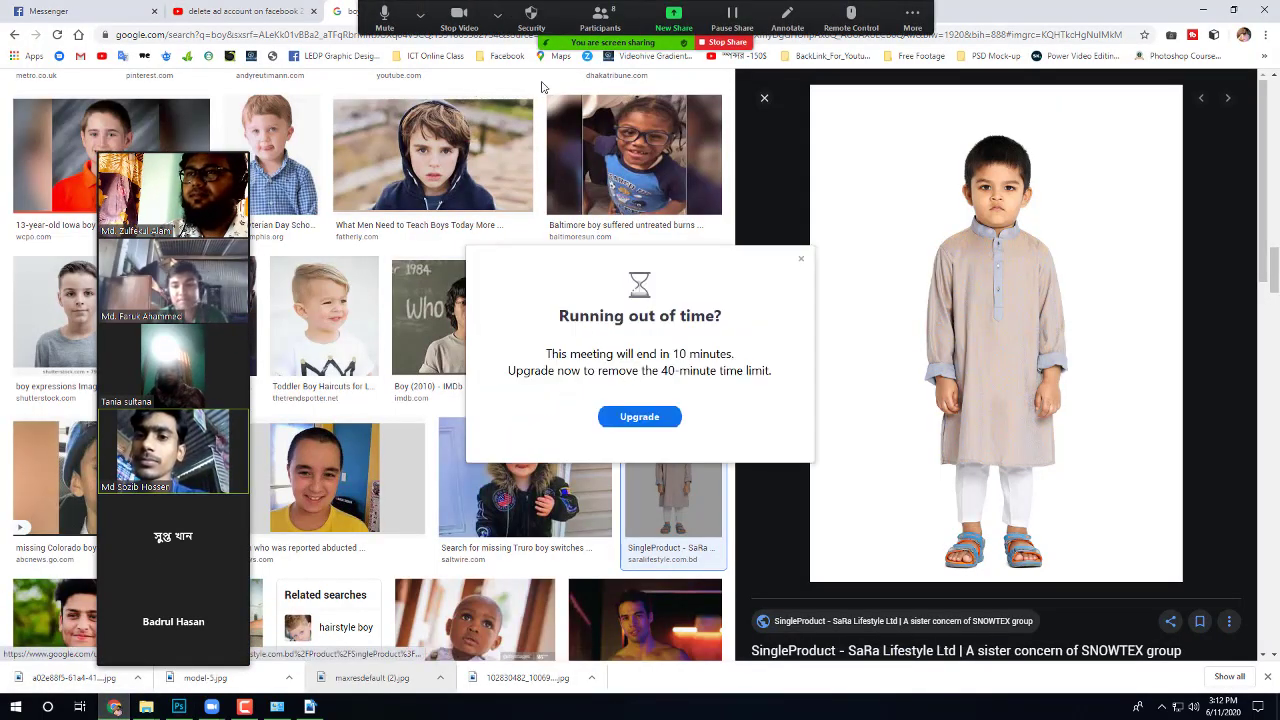
left_click(801, 259)
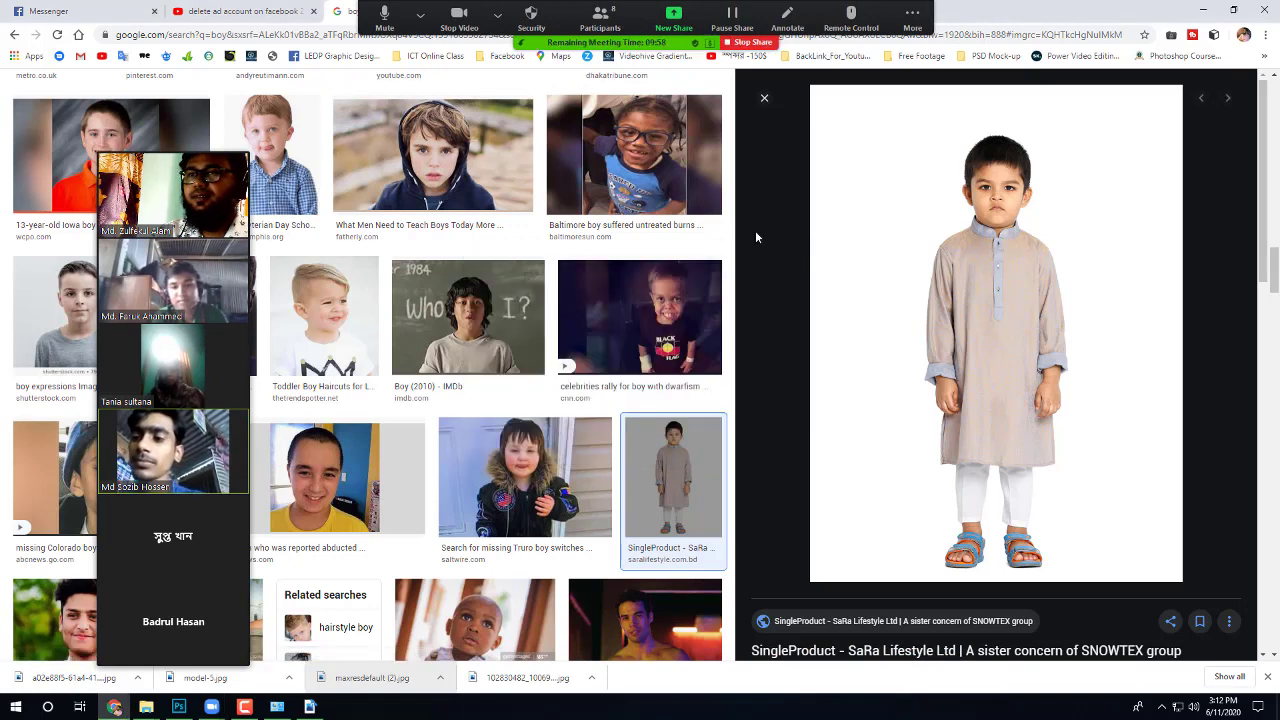
key("ctrl+2")
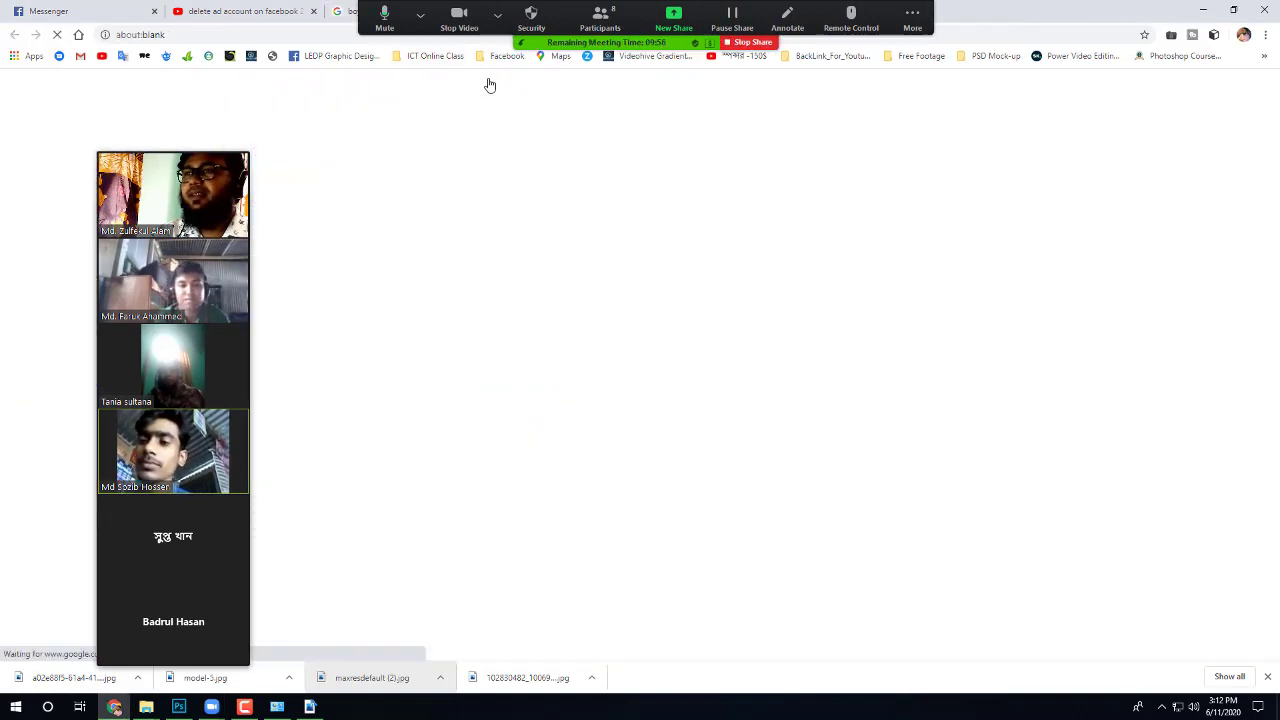
left_click(404, 36)
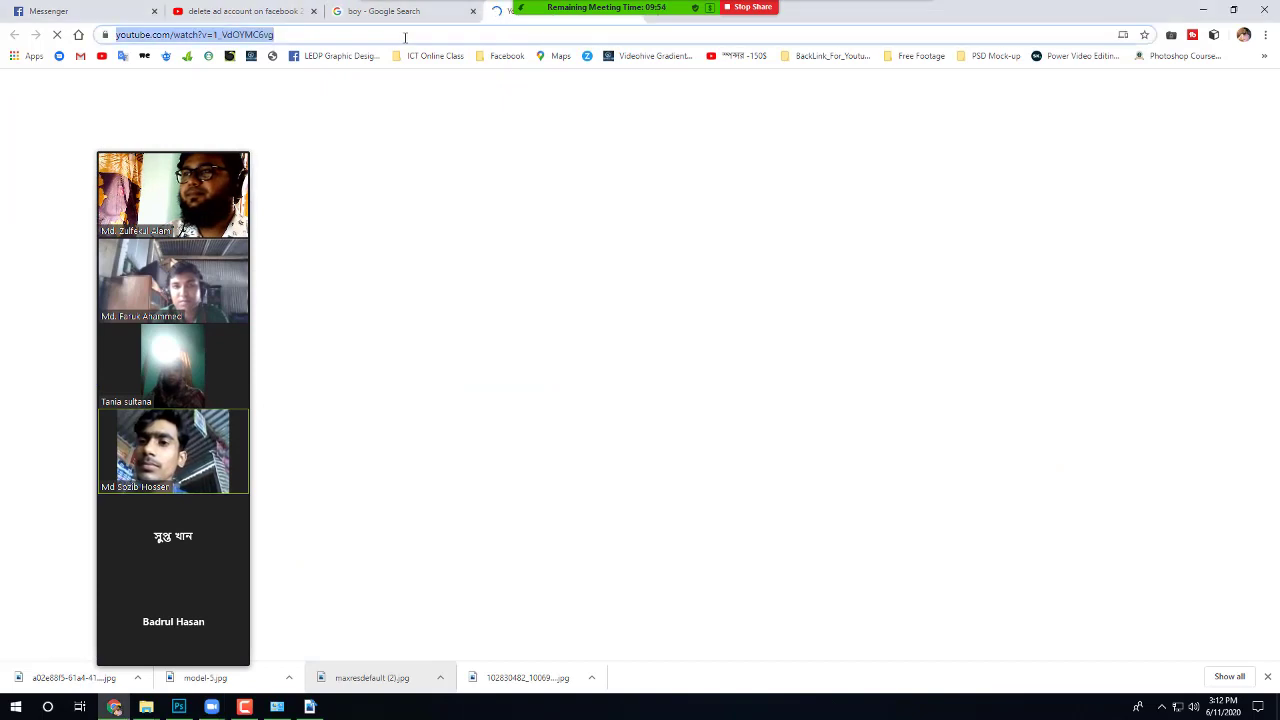
type("s")
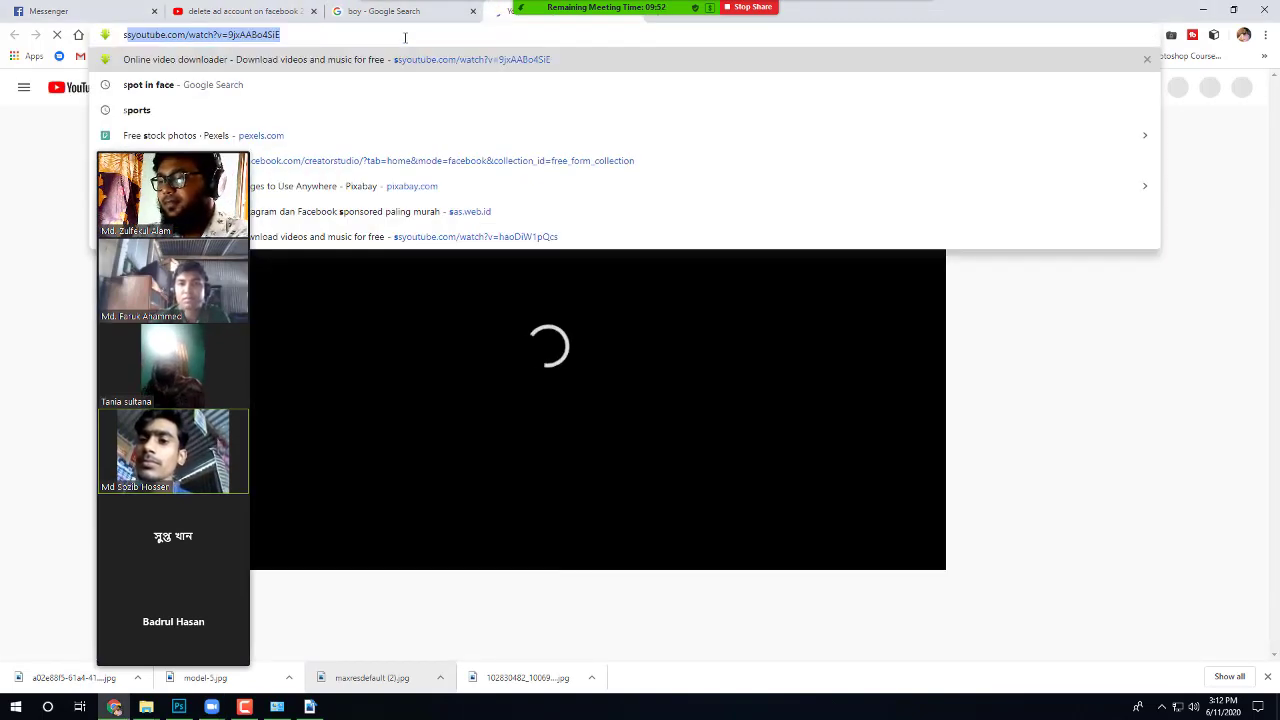
type("ce")
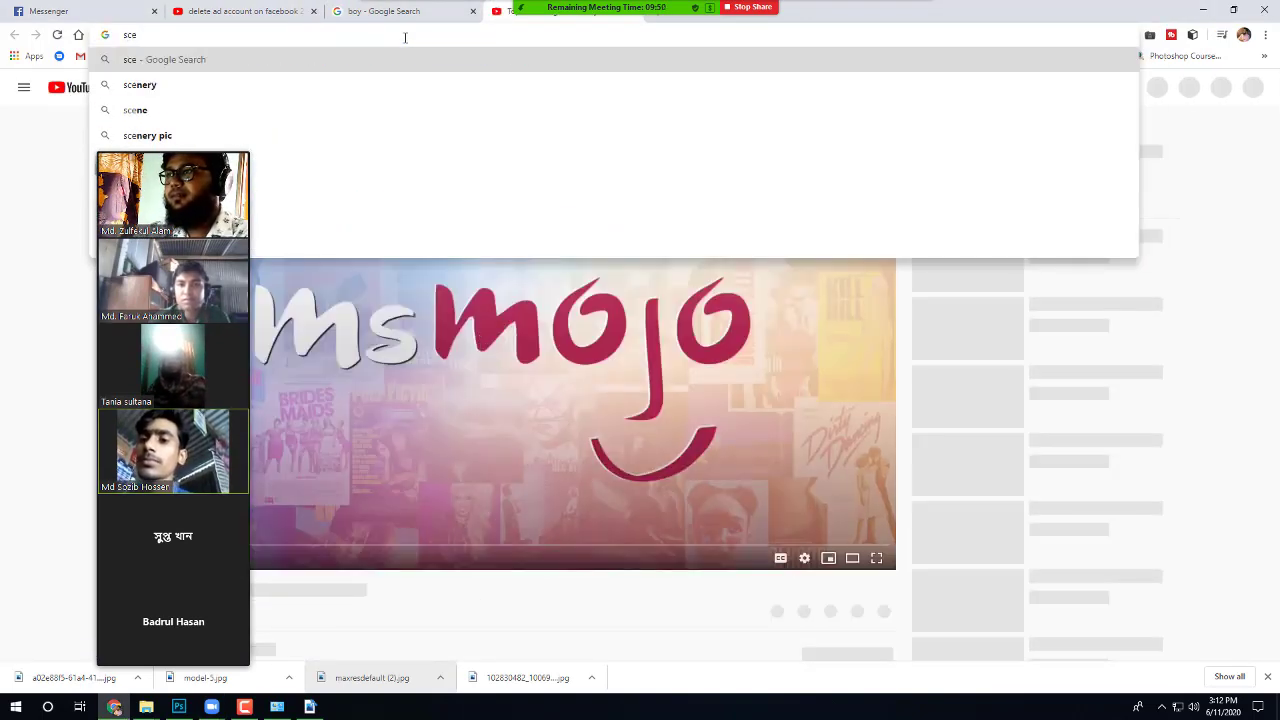
left_click(201, 87)
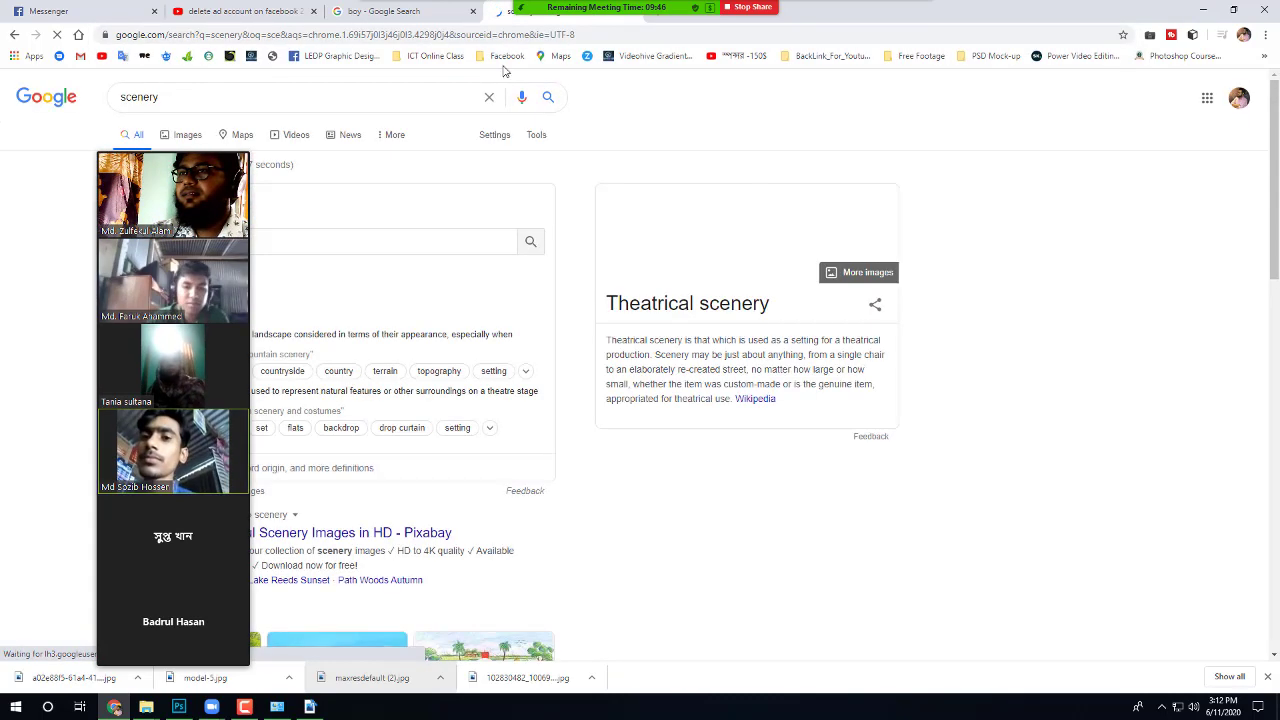
left_click(183, 134)
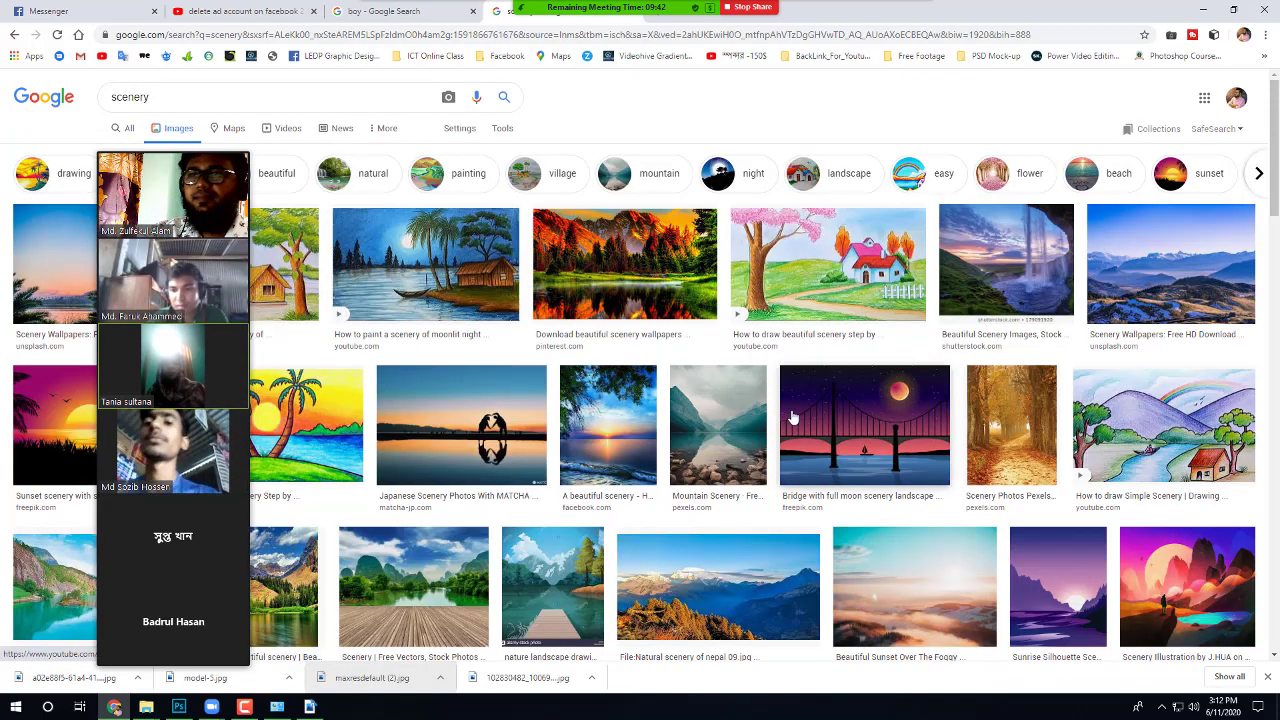
Step: Open the Freepik scenery image with the wooden deck before a lake and green mountains, and save it as a JPG in Downloads
scroll(955, 410, "down", 2)
scroll(955, 410, "up", 1)
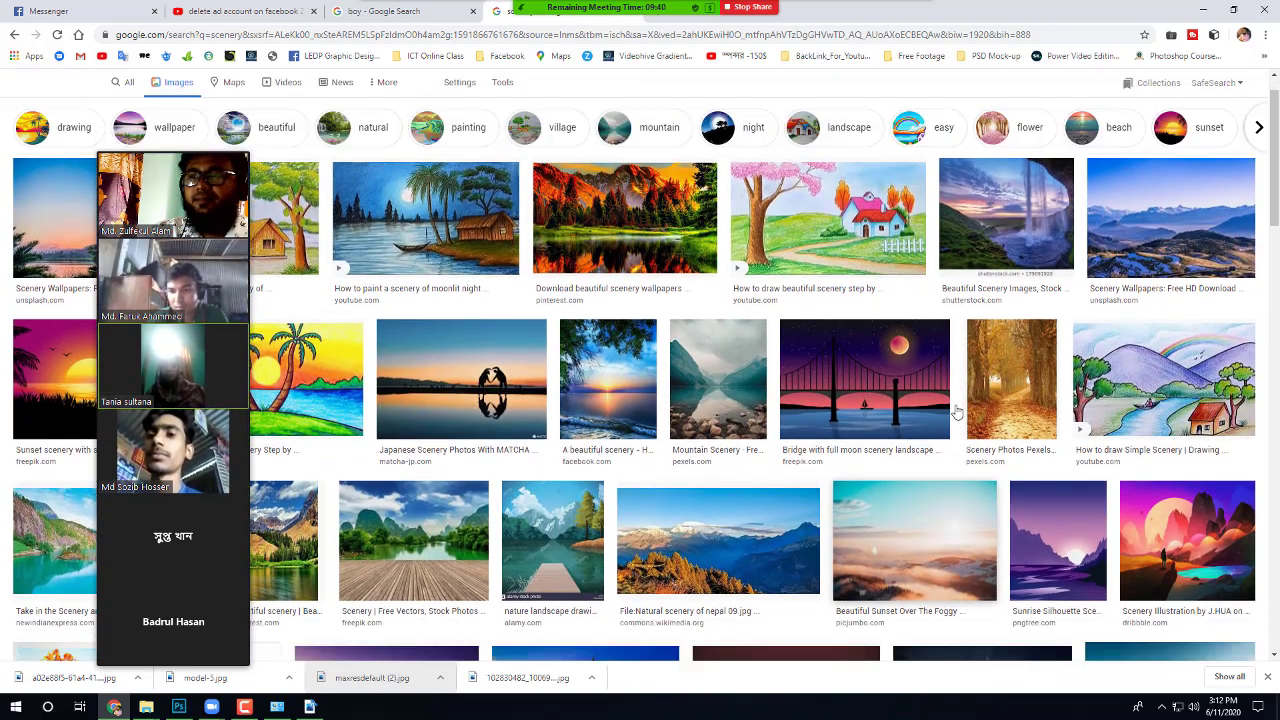
scroll(956, 411, "down", 2)
scroll(500, 370, "down", 1)
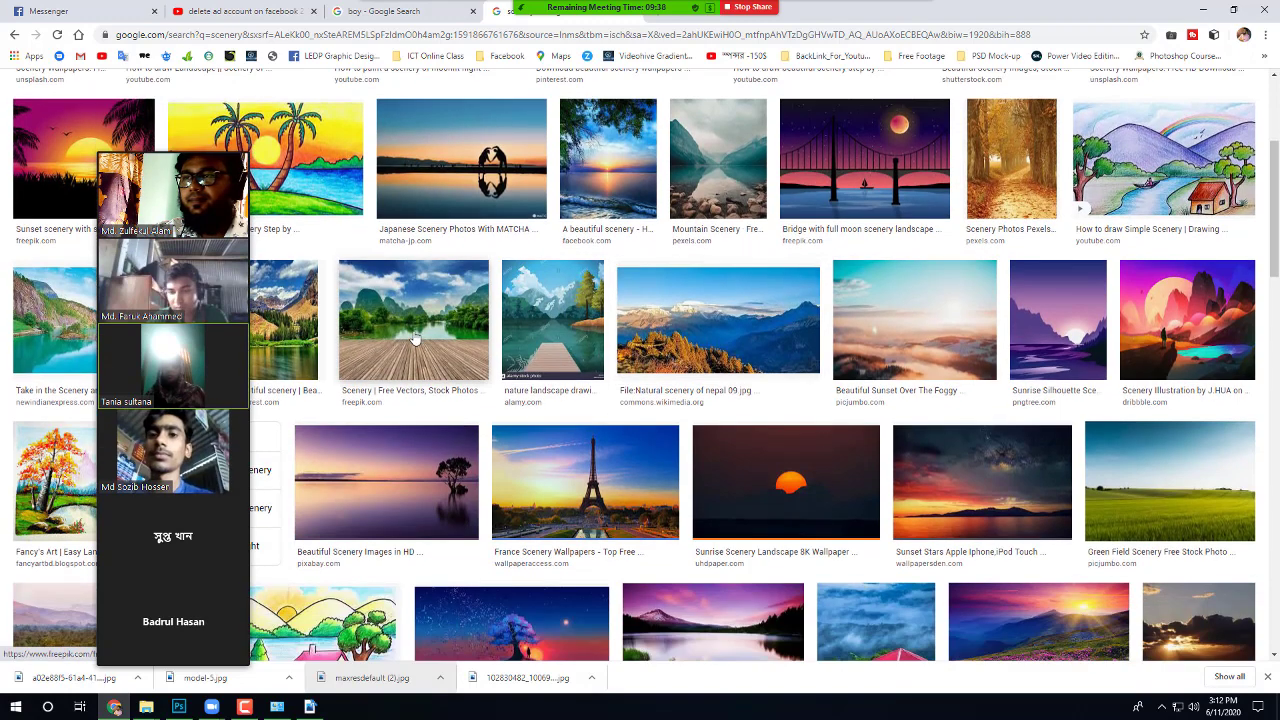
left_click(414, 338)
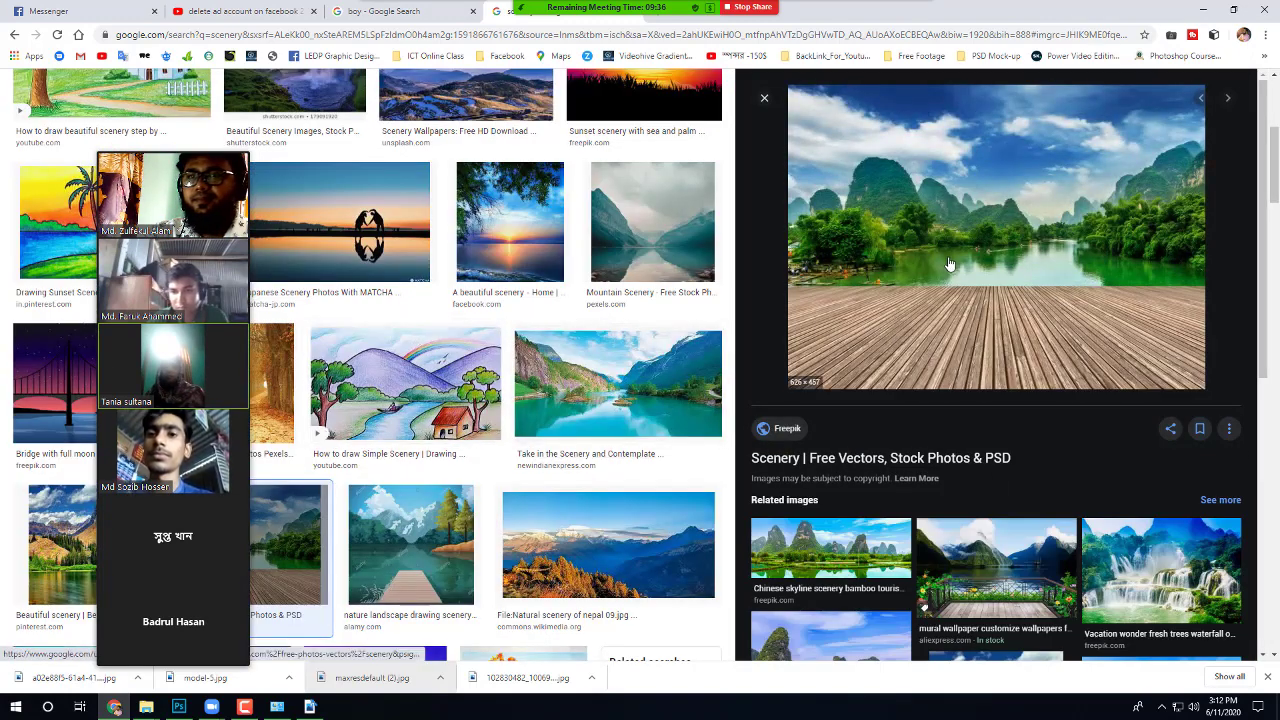
right_click(948, 259)
left_click(1006, 396)
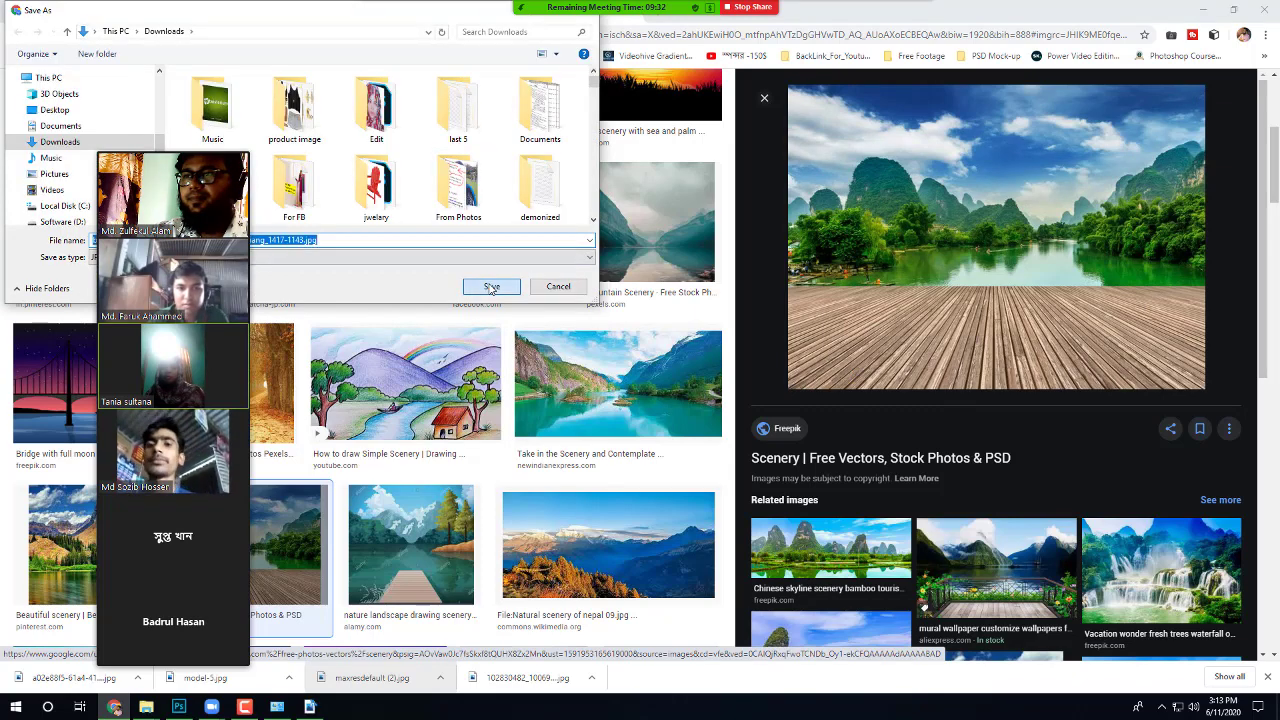
left_click(491, 287)
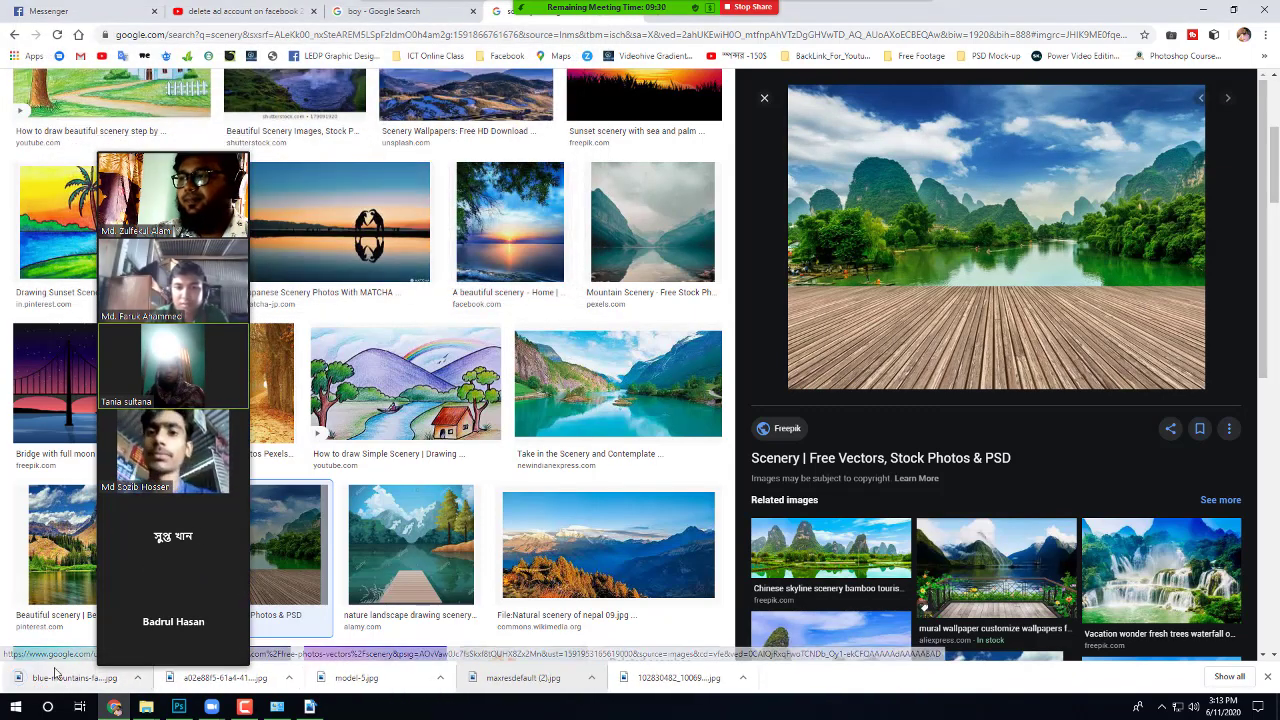
Step: Place the downloaded blue-mountains scenery into prictice1.psd in Photoshop and scale it to about 460% so it spans the canvas height
left_click_drag(57, 673, 591, 493)
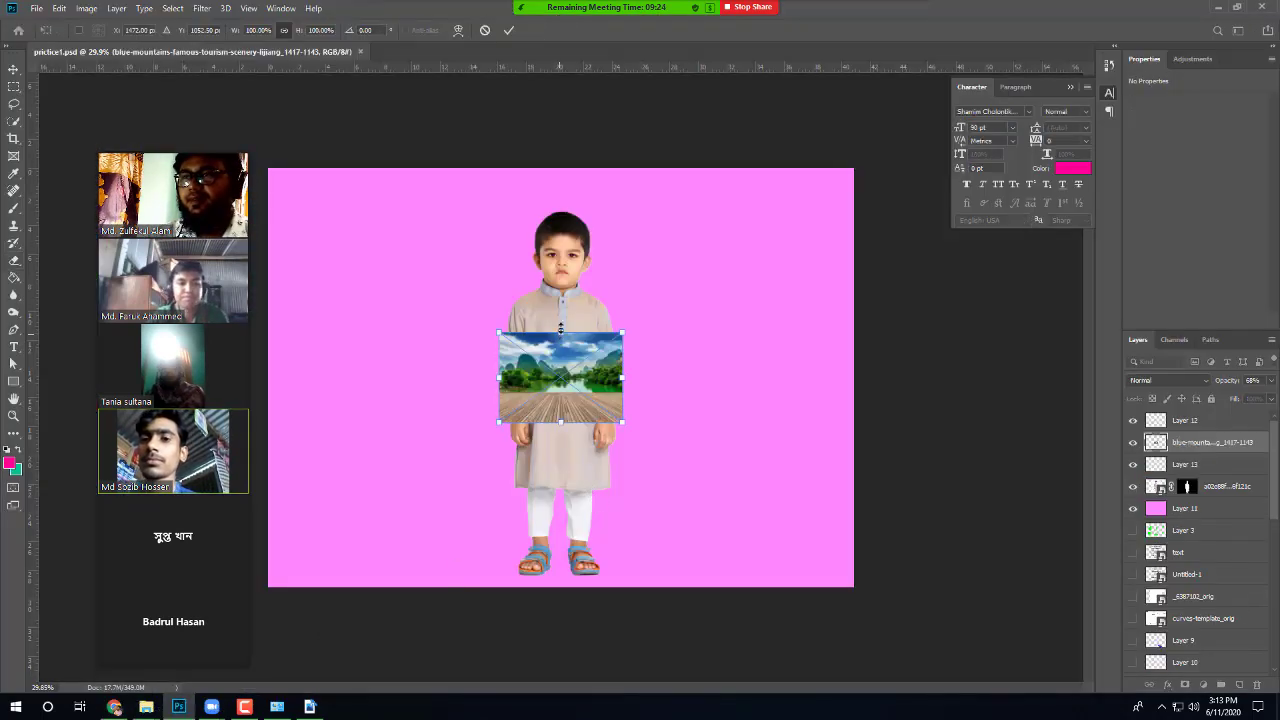
left_click_drag(560, 329, 583, 152)
left_click_drag(560, 424, 588, 590)
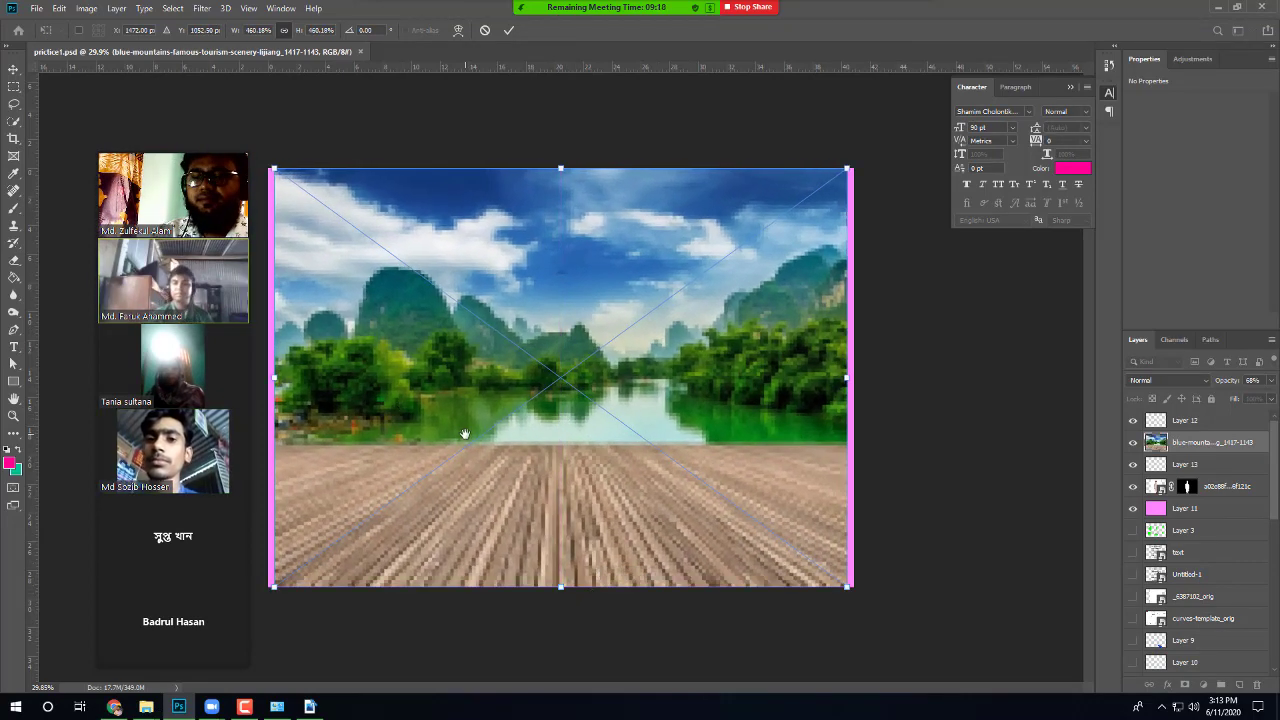
key("e")
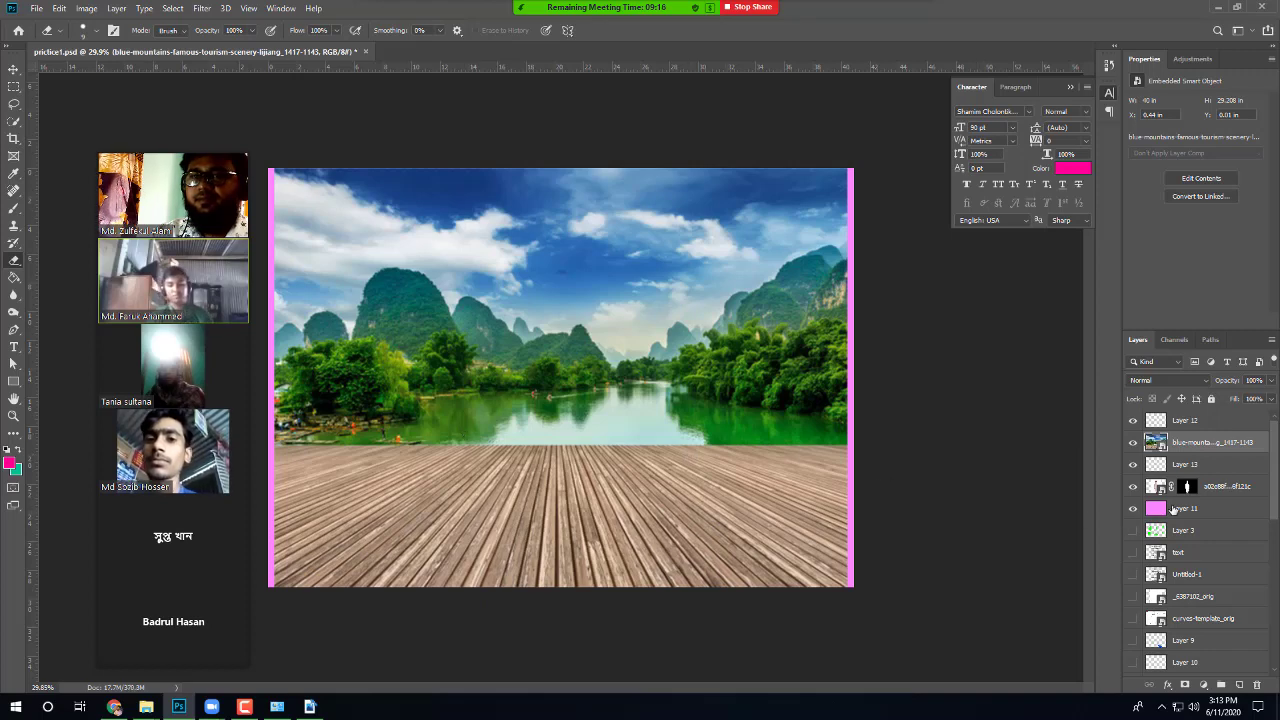
Step: Move the blue-mountains scenery layer directly beneath the boy's masked photo layer
left_click_drag(1203, 443, 1208, 488)
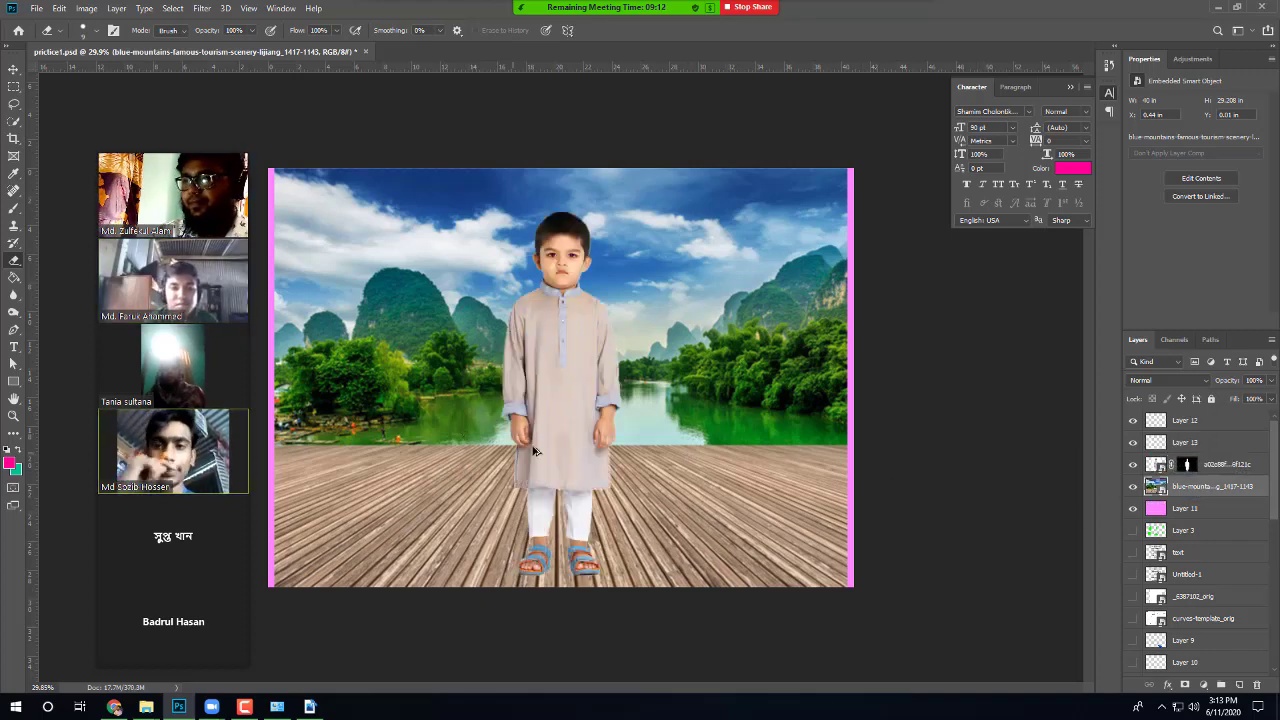
scroll(537, 450, "down", 1)
scroll(537, 450, "down", 1)
scroll(537, 450, "up", 2)
scroll(537, 450, "down", 2)
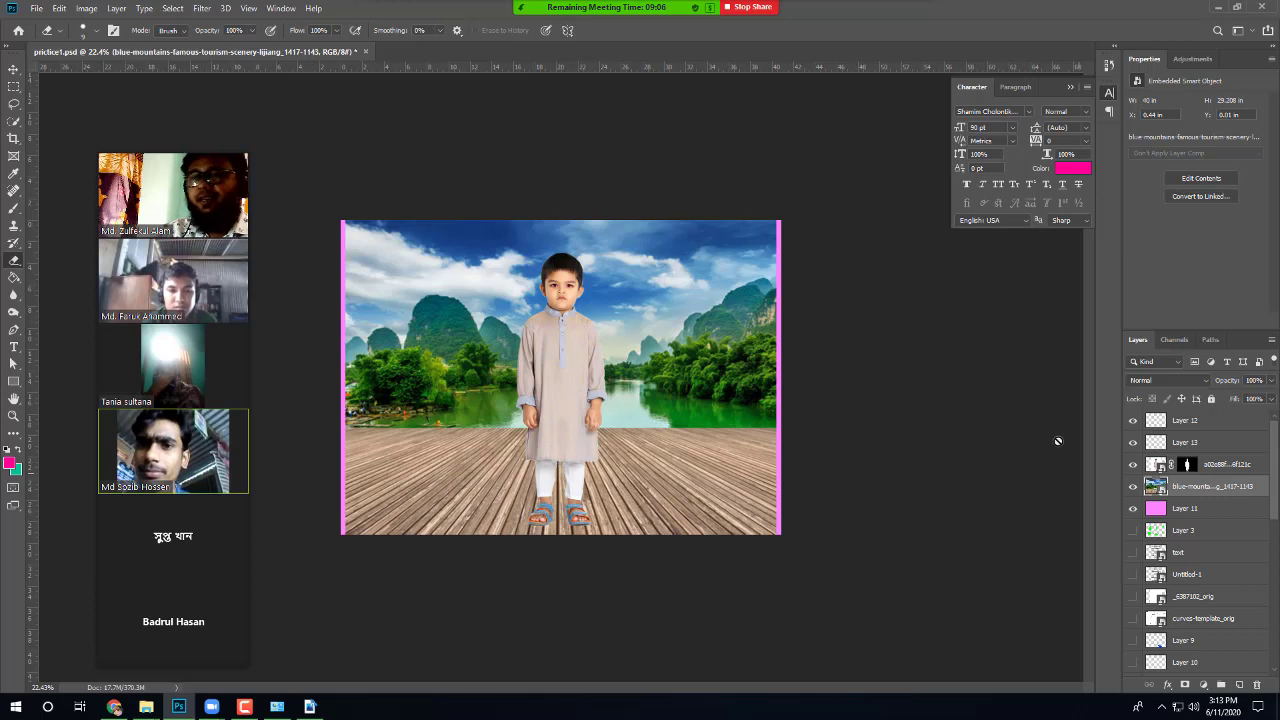
Step: Select the boy's photo layer and examine his cutout against the scenery, hiding and showing the layer once
left_click(1240, 468)
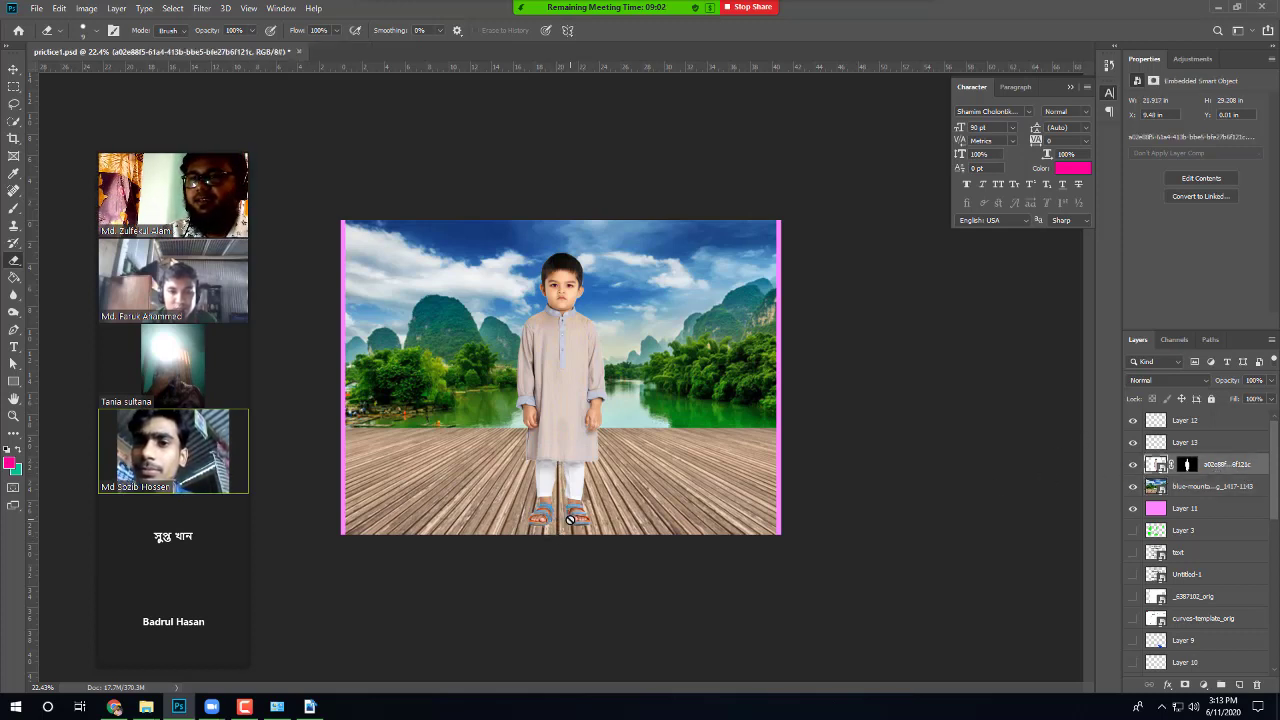
key("v")
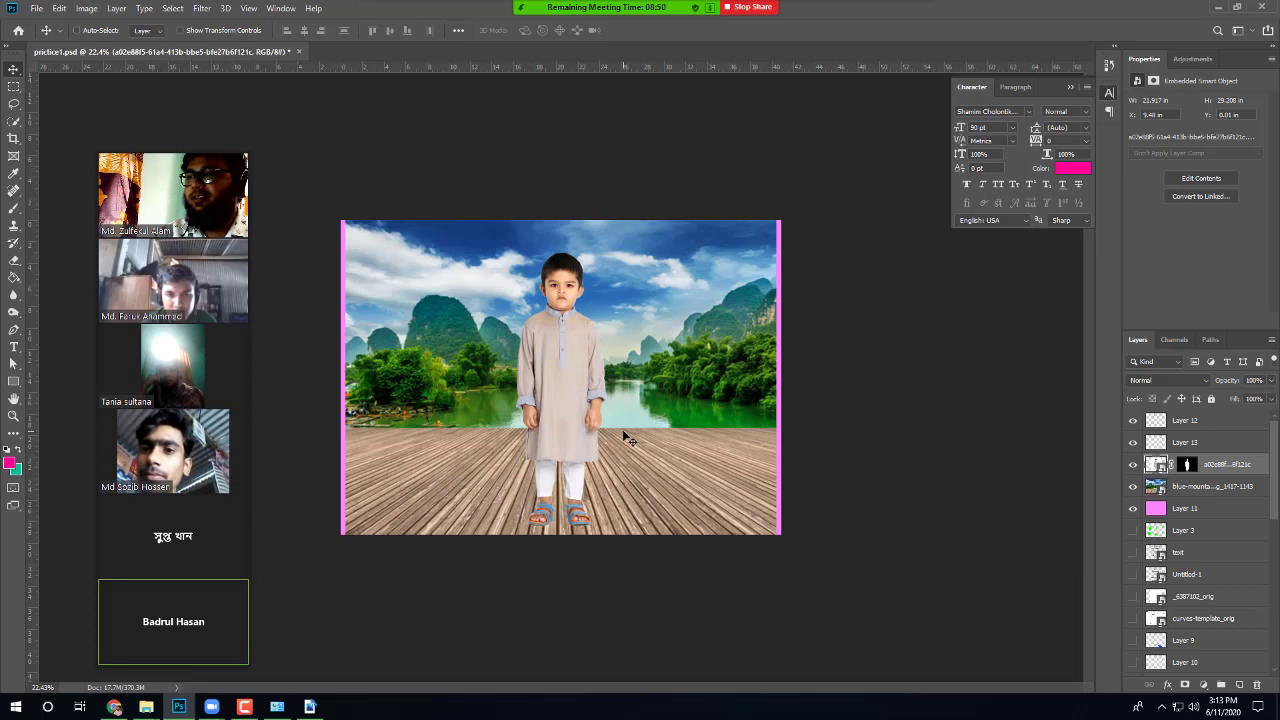
left_click(1134, 465)
left_click(1134, 465)
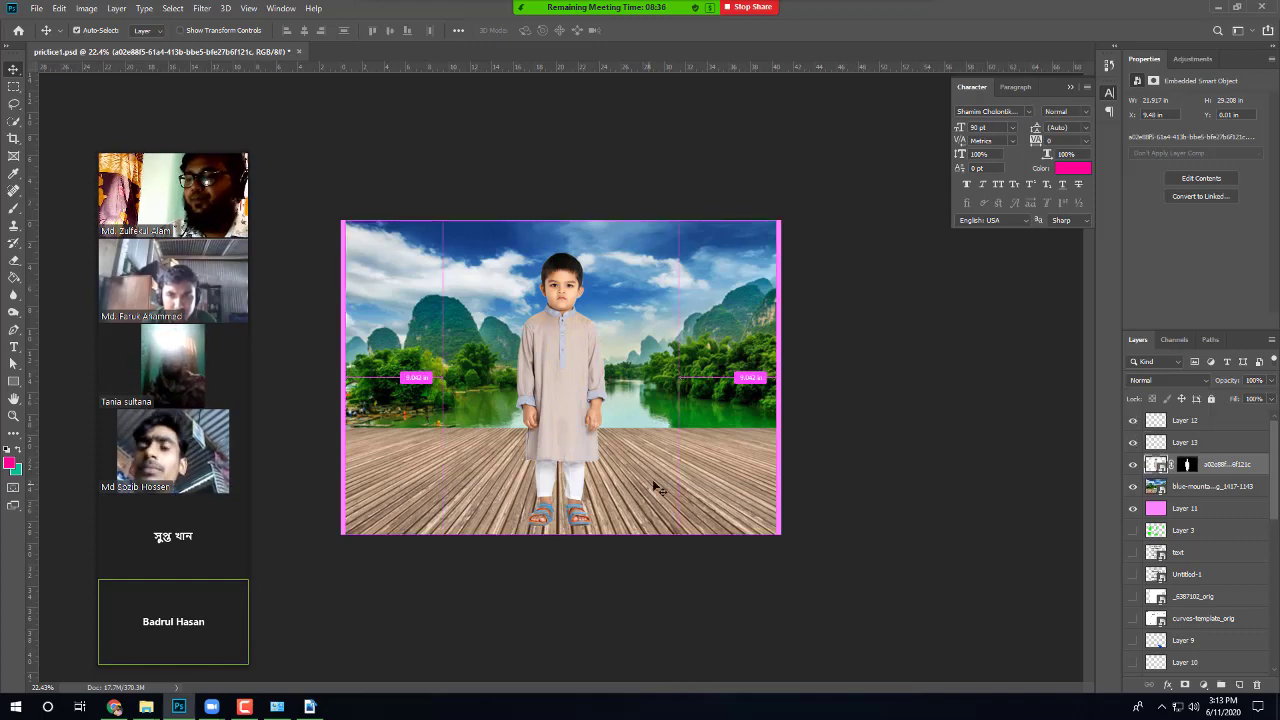
scroll(612, 400, "up", 2)
scroll(680, 370, "up", 2)
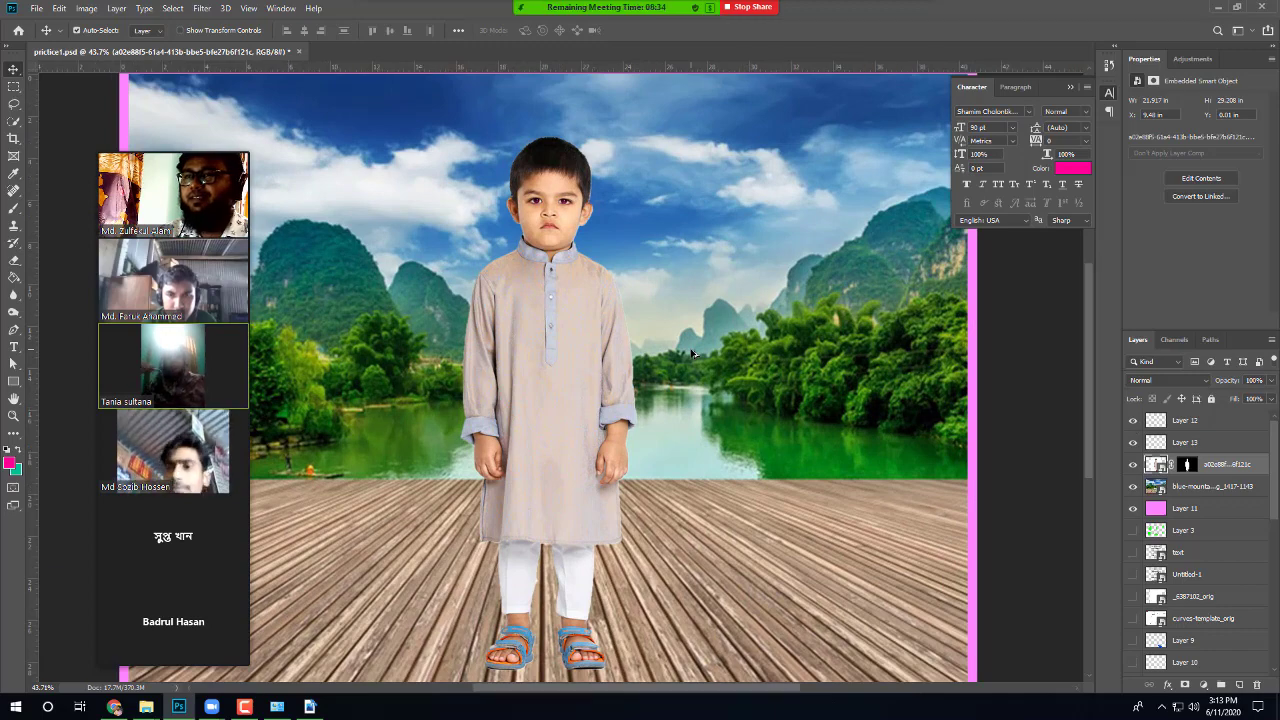
scroll(693, 353, "down", 2)
scroll(693, 353, "down", 1)
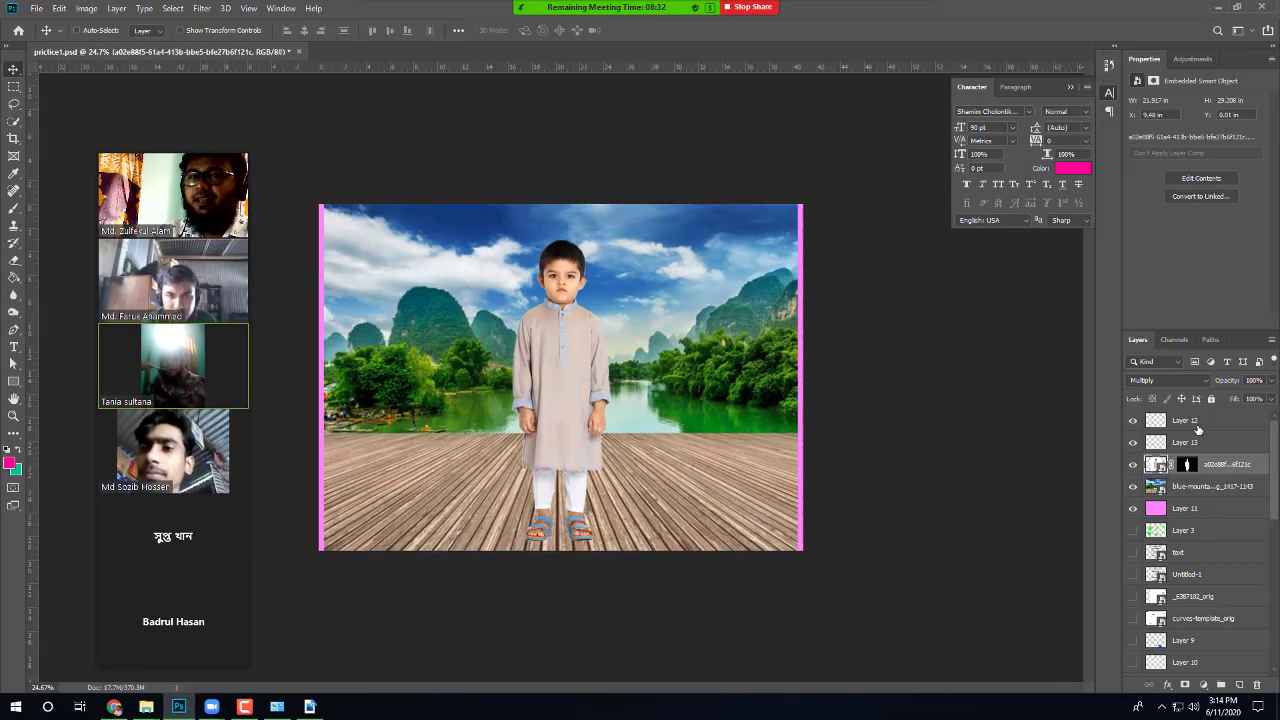
Step: Group the boy's photo layer with Layer 12 and Layer 13, and check the group by hiding and showing it
left_click(1198, 426)
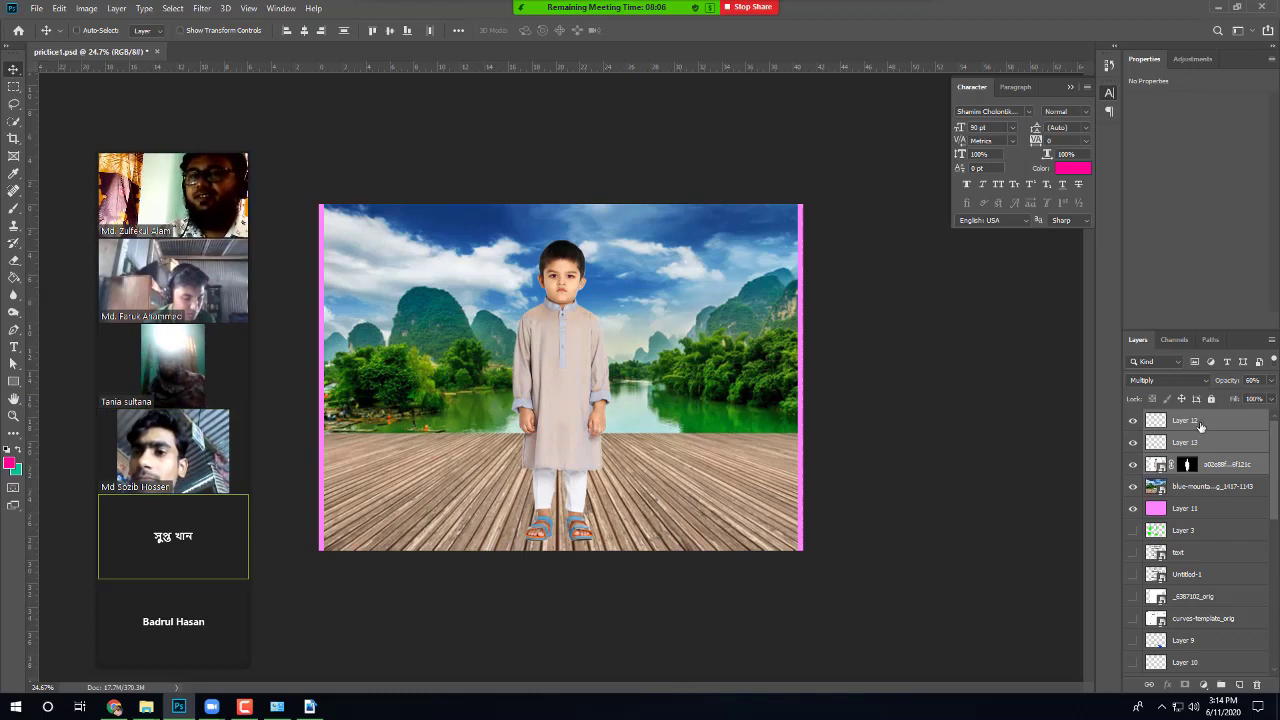
key("ctrl")
key("ctrl+g")
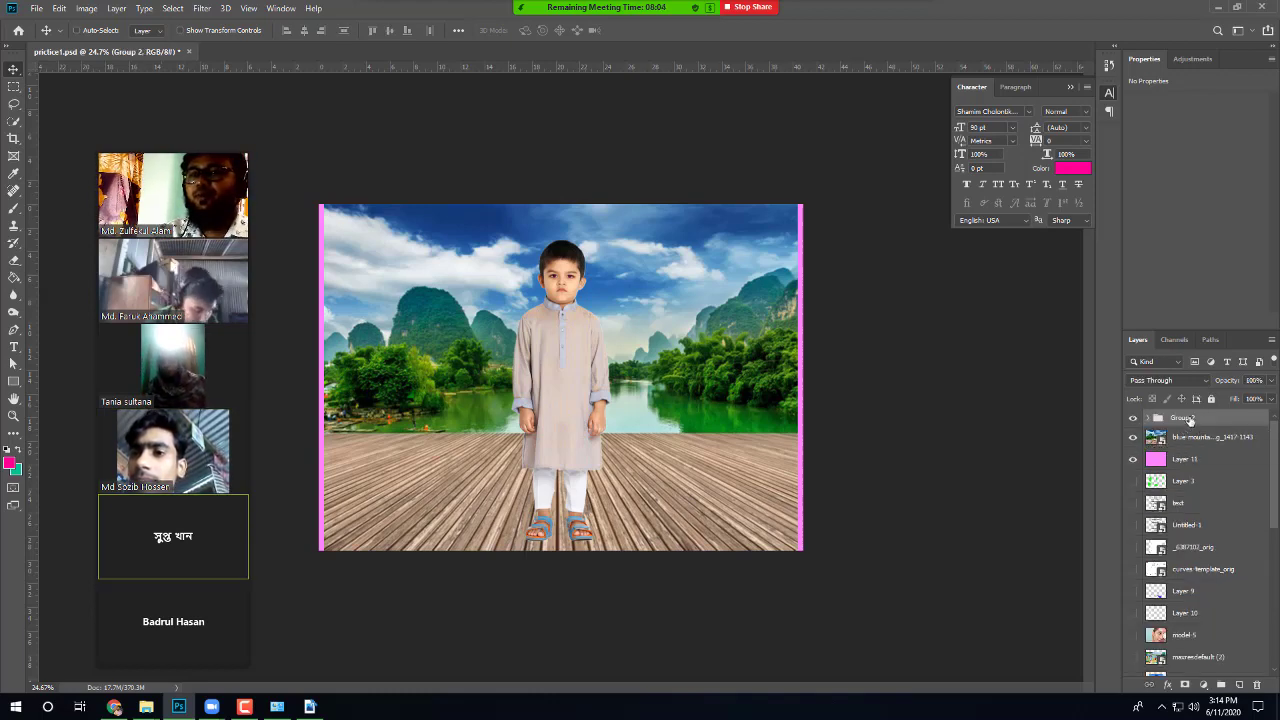
left_click(1134, 419)
left_click(1134, 419)
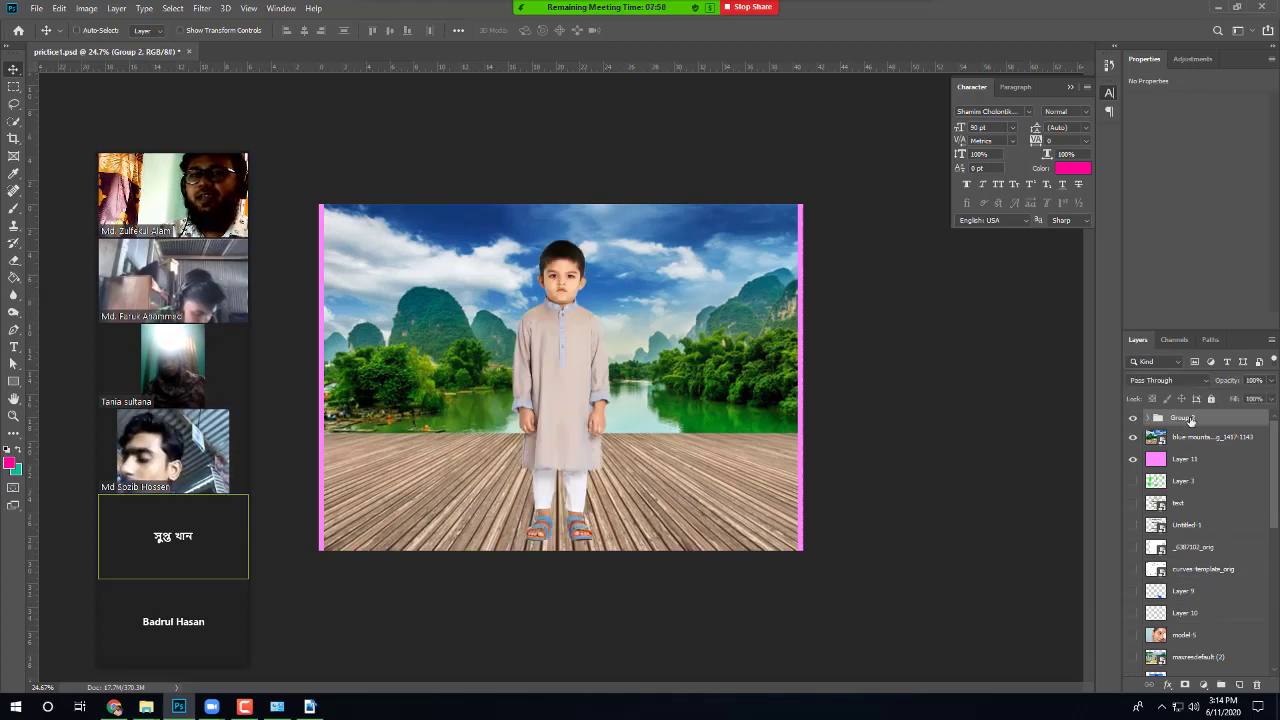
Step: Scale Group 2 proportionally to about 55% and place the boy slightly left of centre, standing on the deck's far edge
key("ctrl+t")
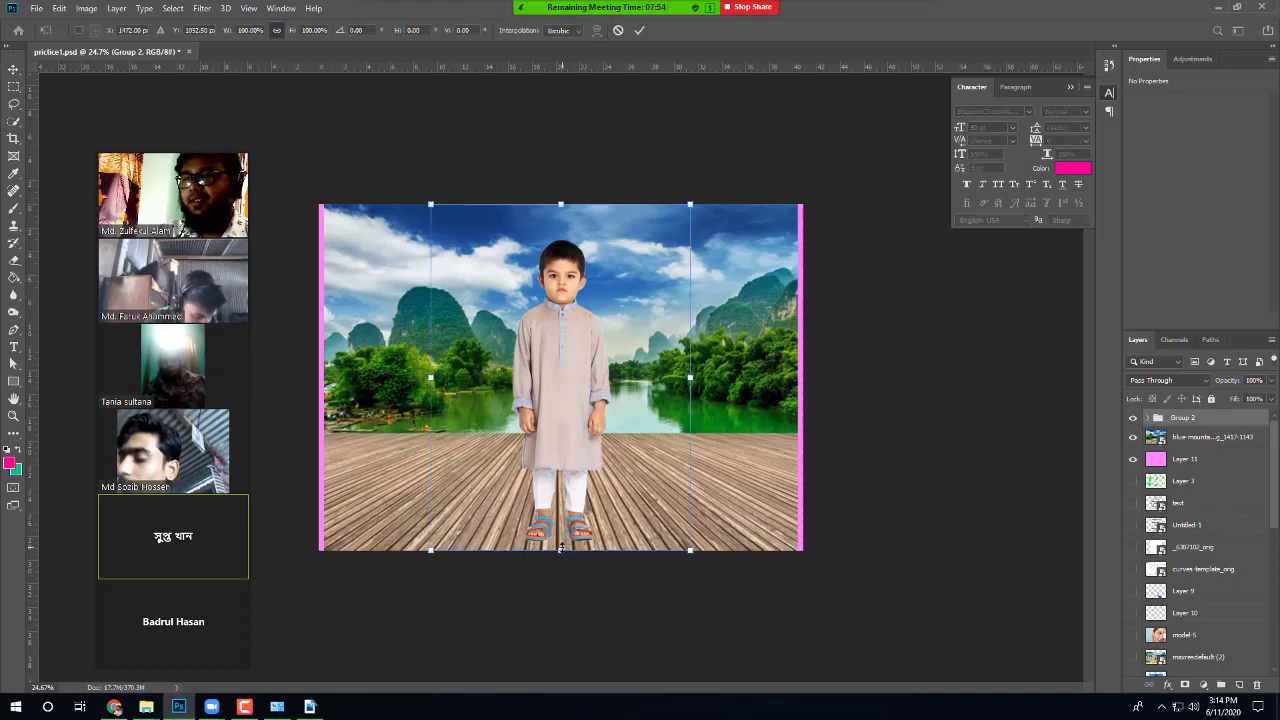
left_click_drag(561, 550, 583, 410)
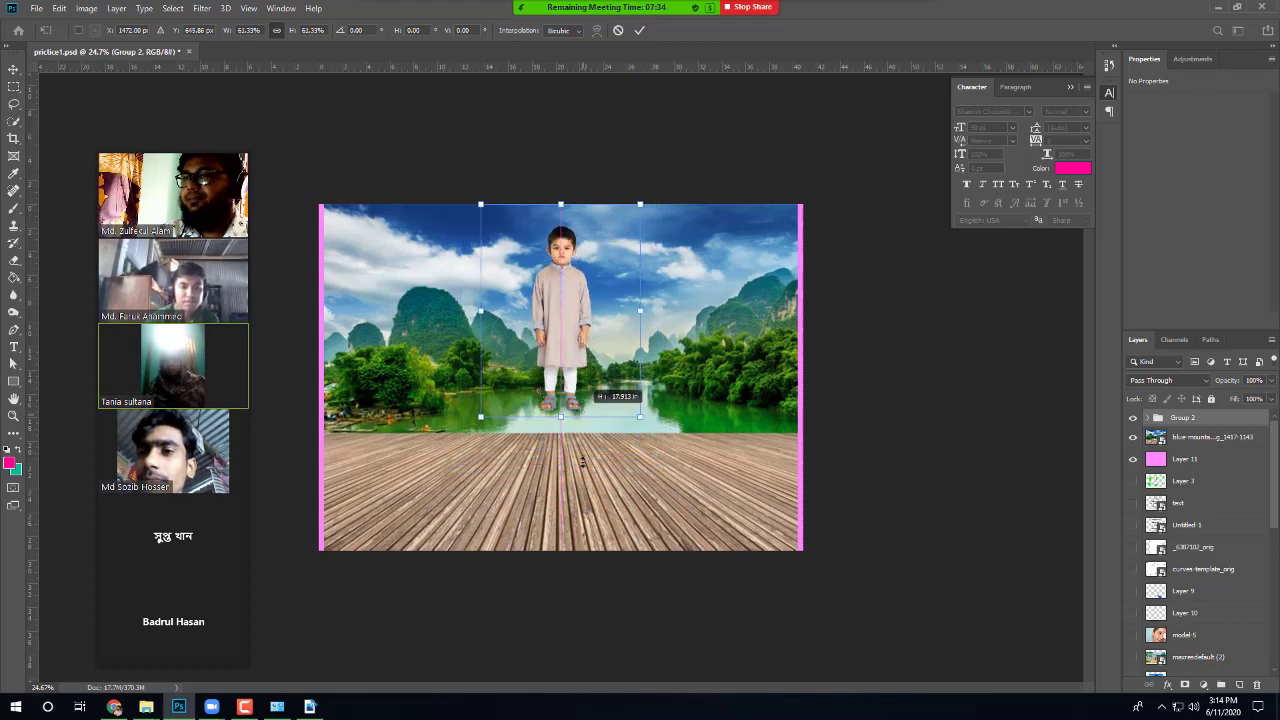
left_click_drag(582, 461, 637, 480)
left_click_drag(556, 394, 541, 372)
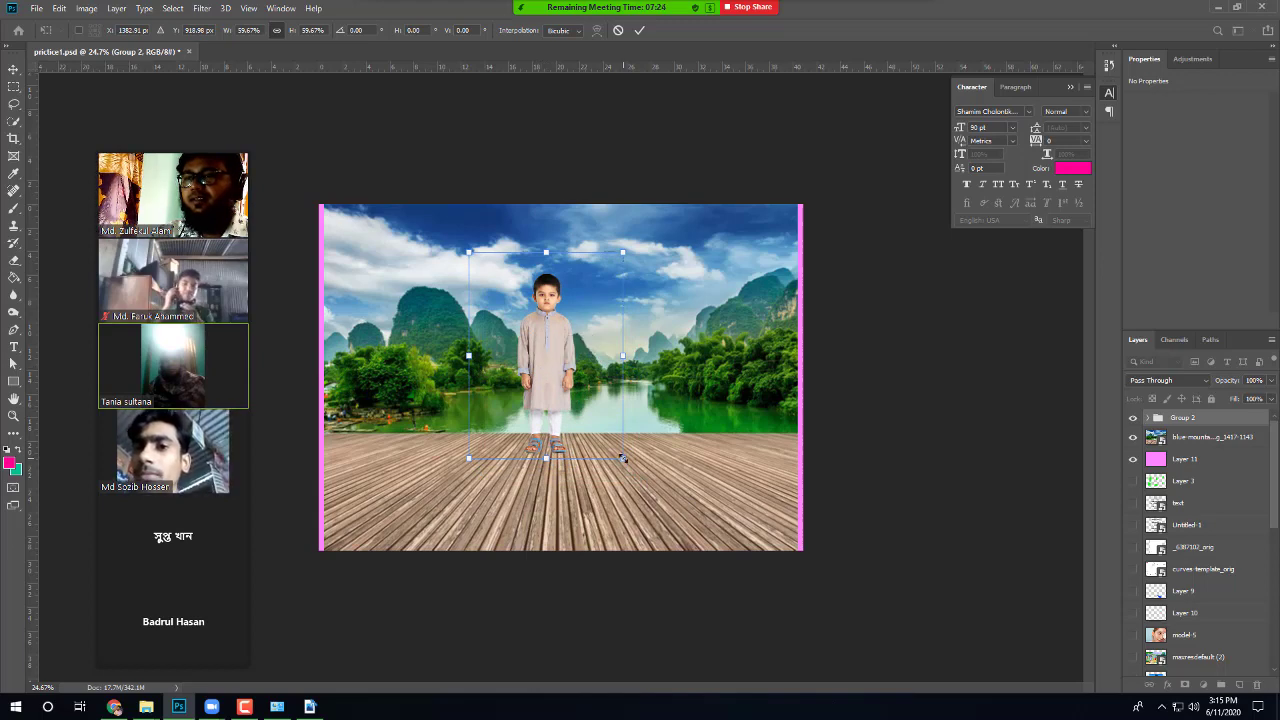
mouse_move(622, 458)
left_mouse_down()
mouse_move(613, 440)
mouse_move(616, 450)
left_mouse_up()
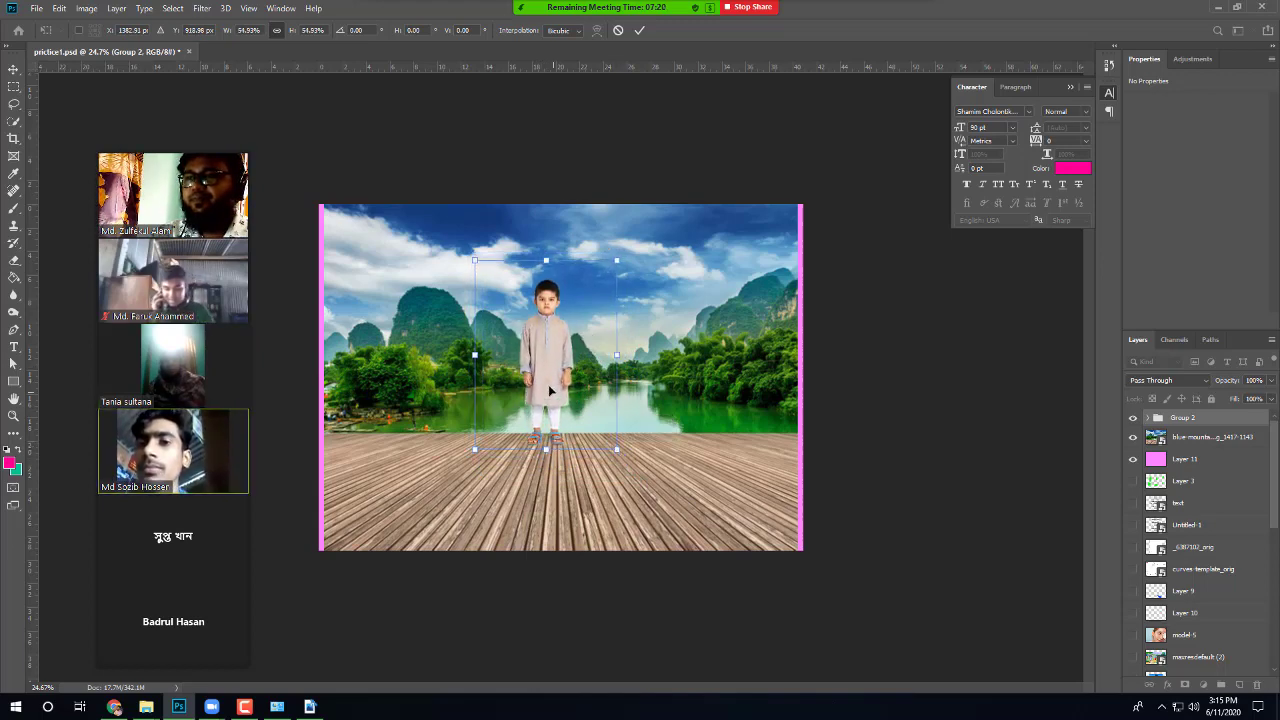
left_click_drag(552, 392, 527, 397)
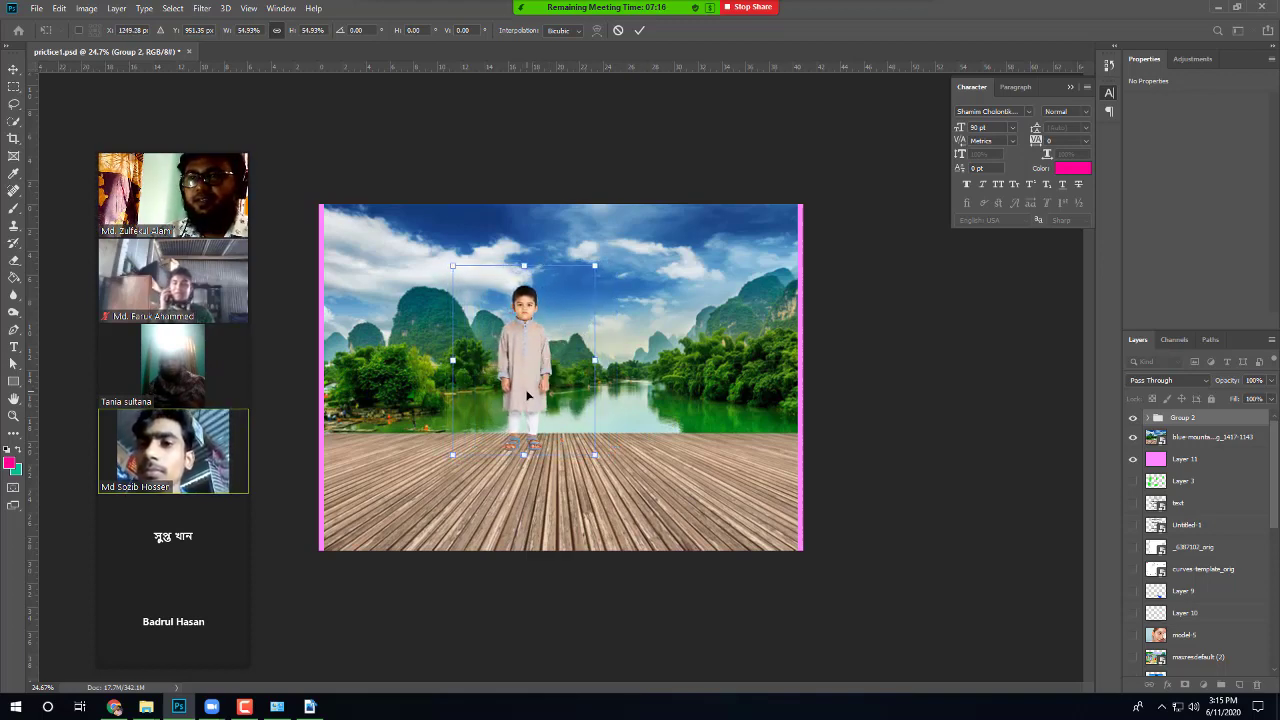
key("Return")
Step: Select Group 2, which holds the boy and his eye layers, and collapse it in the layer list
mouse_move(163, 486)
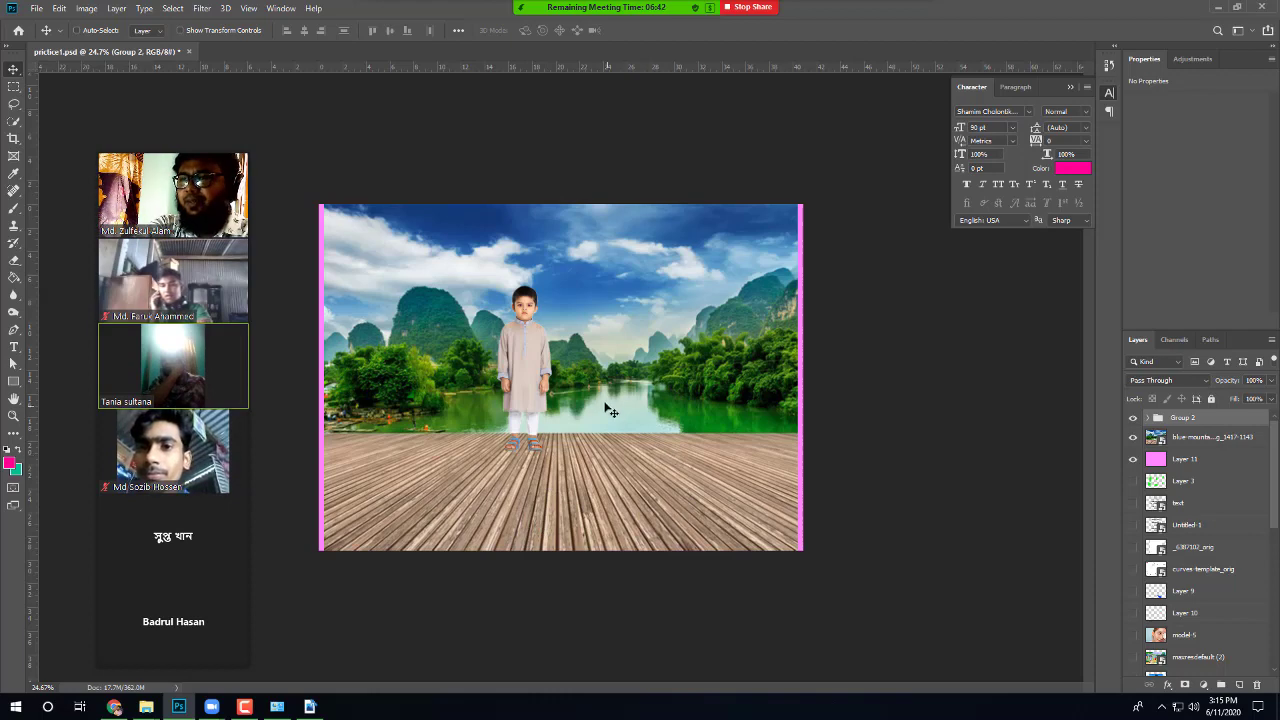
left_click(525, 380)
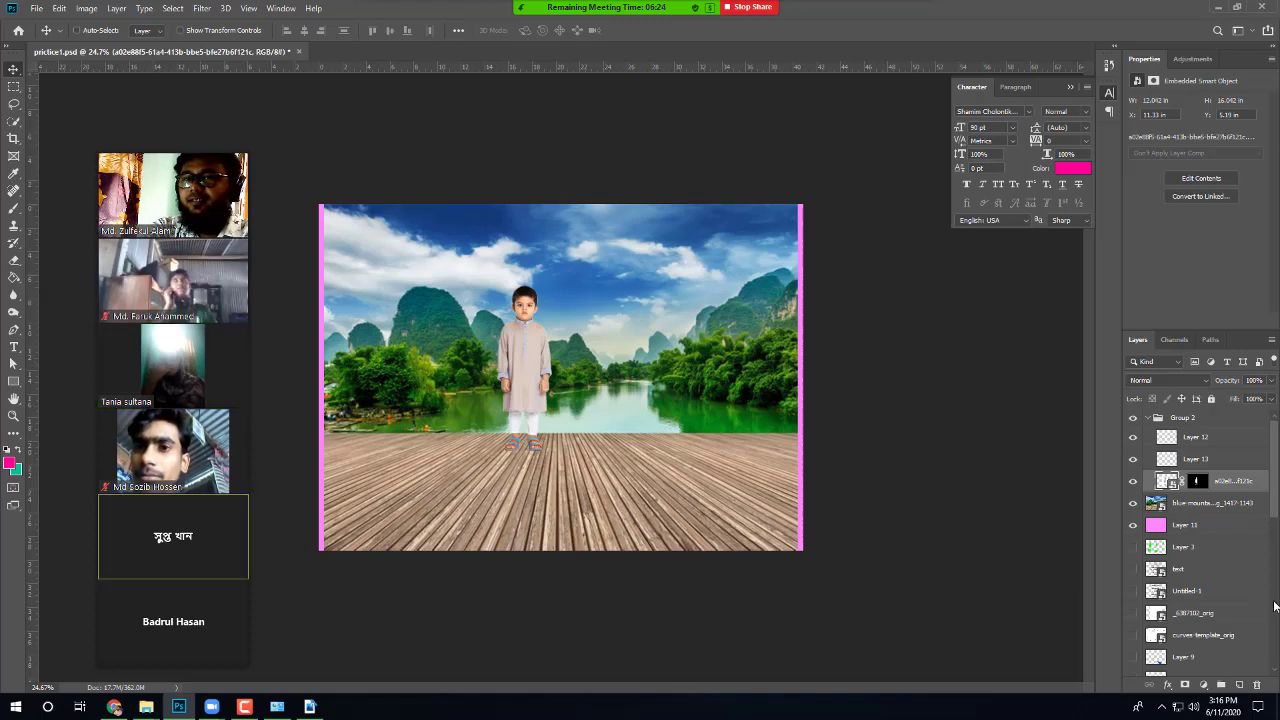
left_click(1155, 421)
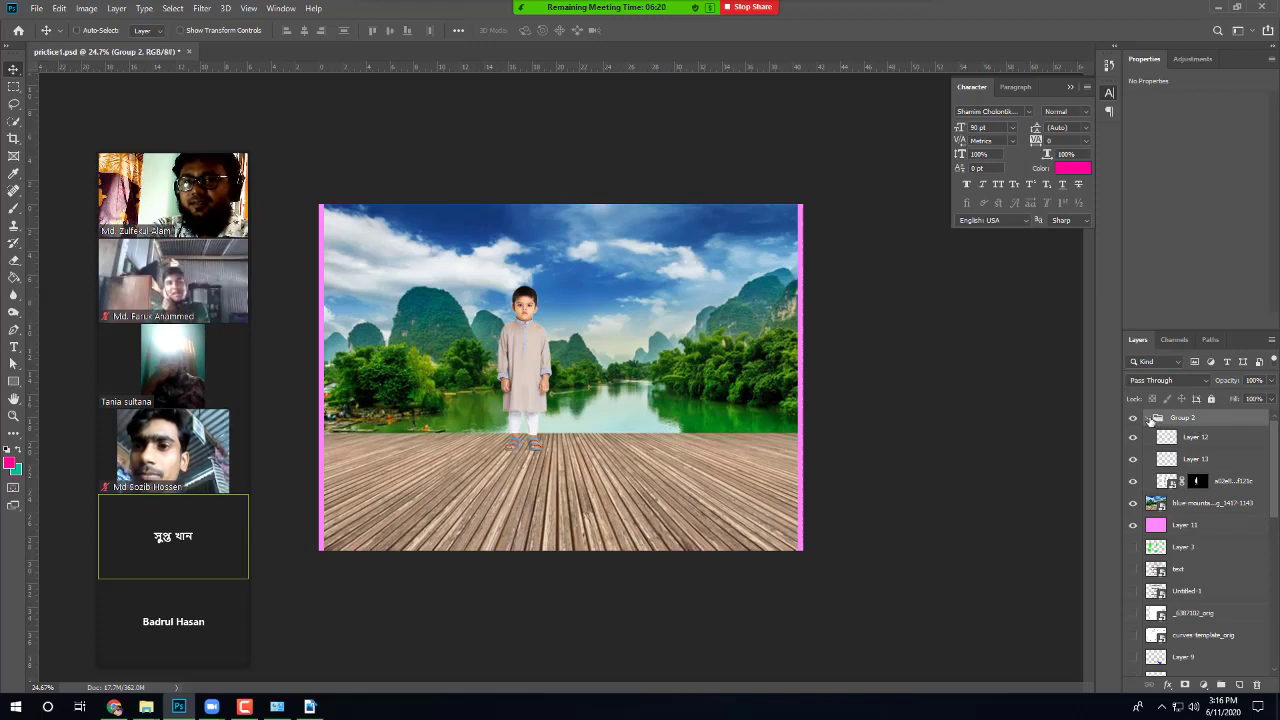
left_click(1149, 419)
right_click(1187, 424)
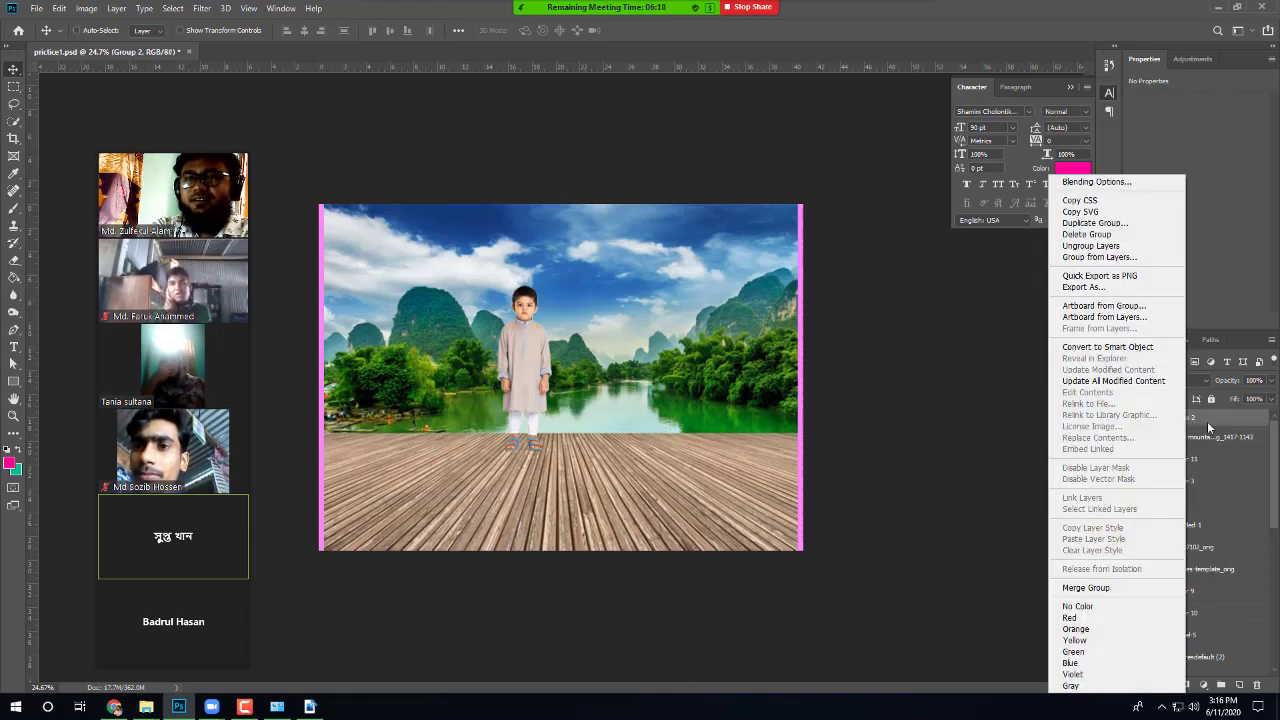
left_click(1207, 421)
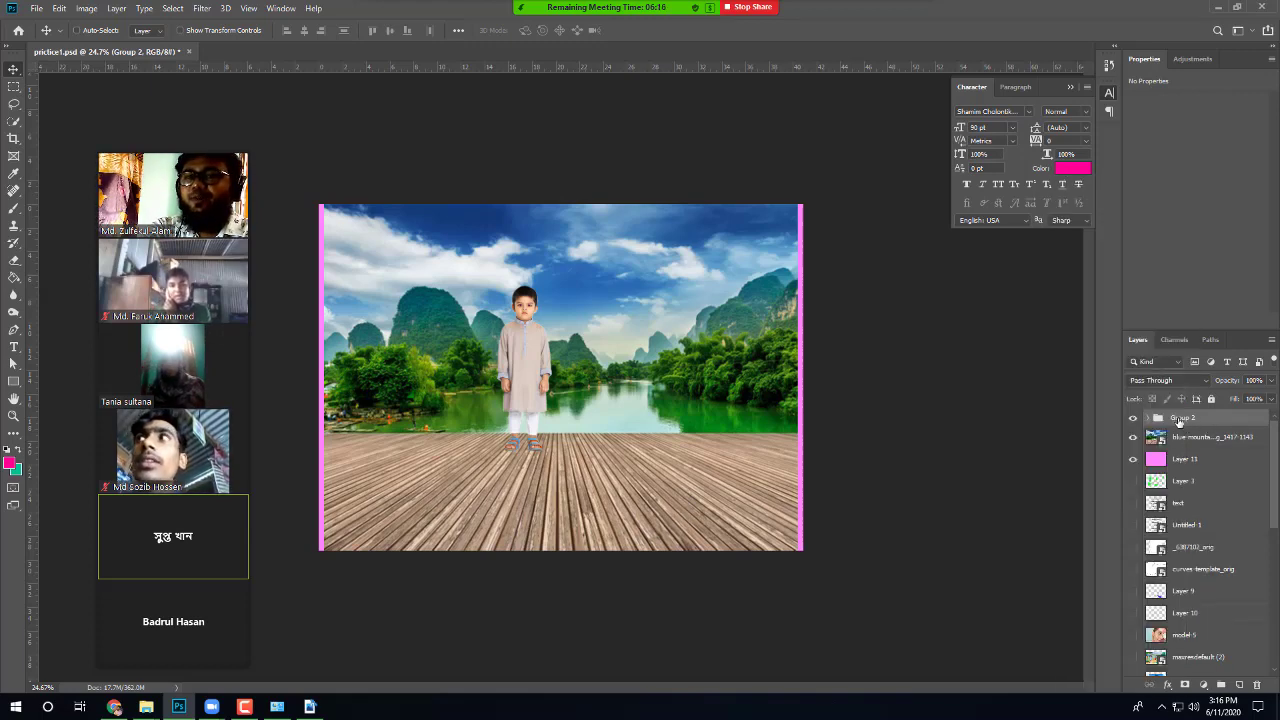
Step: Try a red drop shadow on Group 2 with an angle of about -49° and 80% spread, offset from the boy, and discard it
right_click(1178, 417)
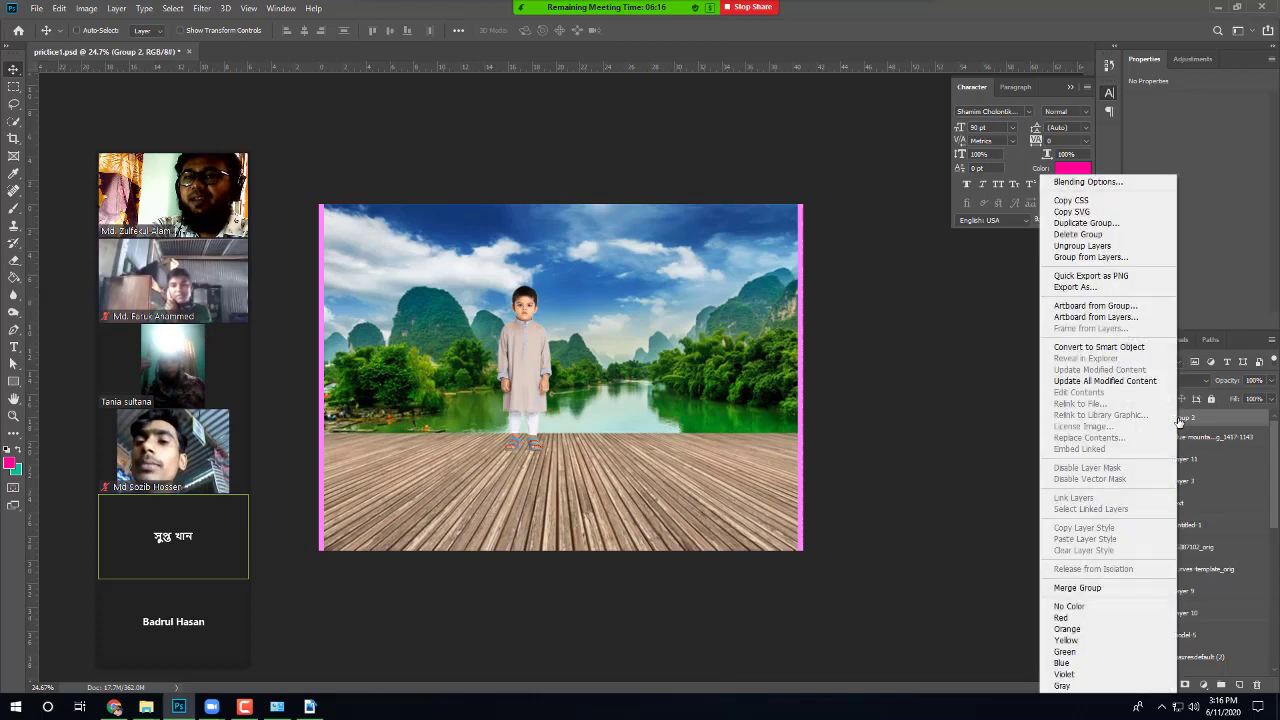
left_click(1088, 183)
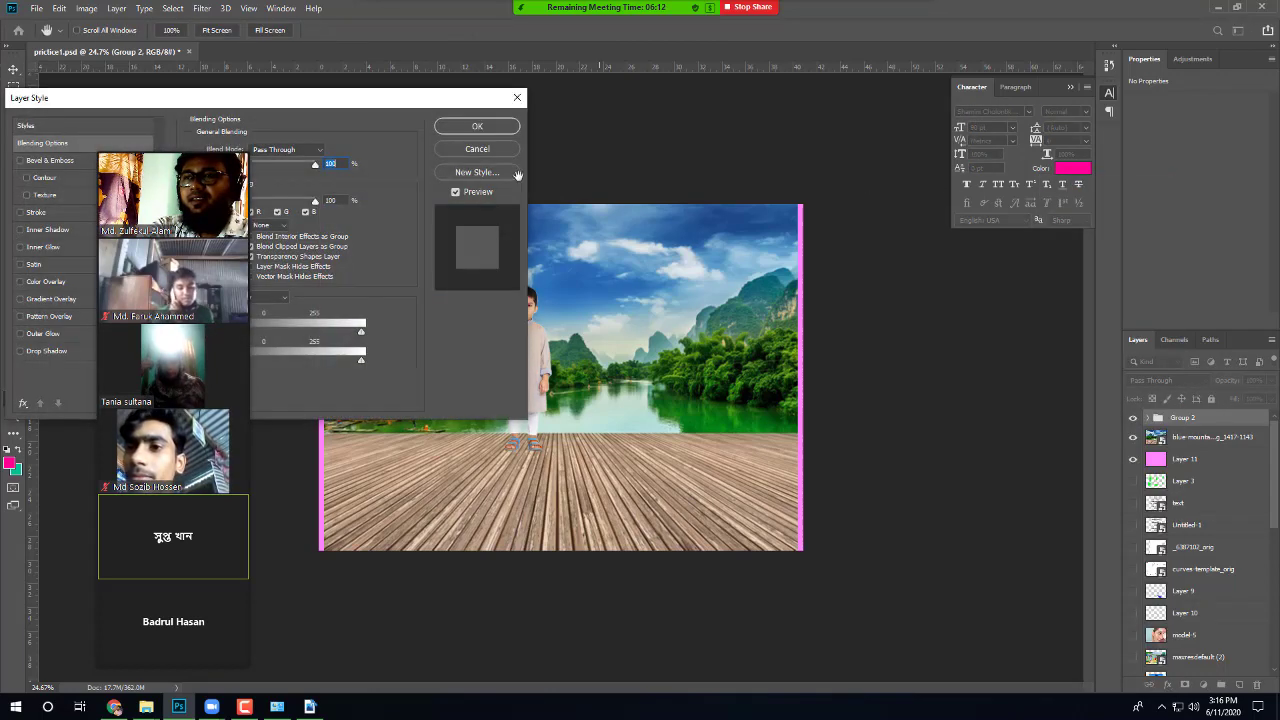
left_click_drag(304, 102, 954, 104)
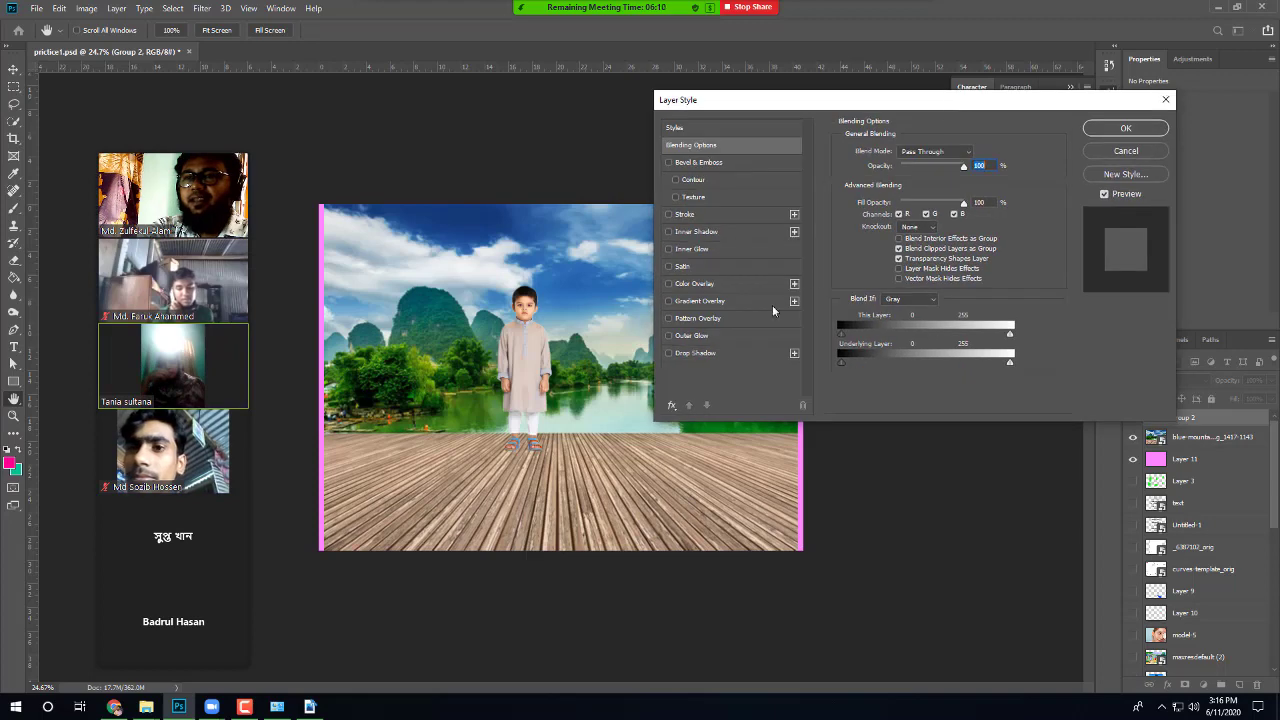
left_click(693, 352)
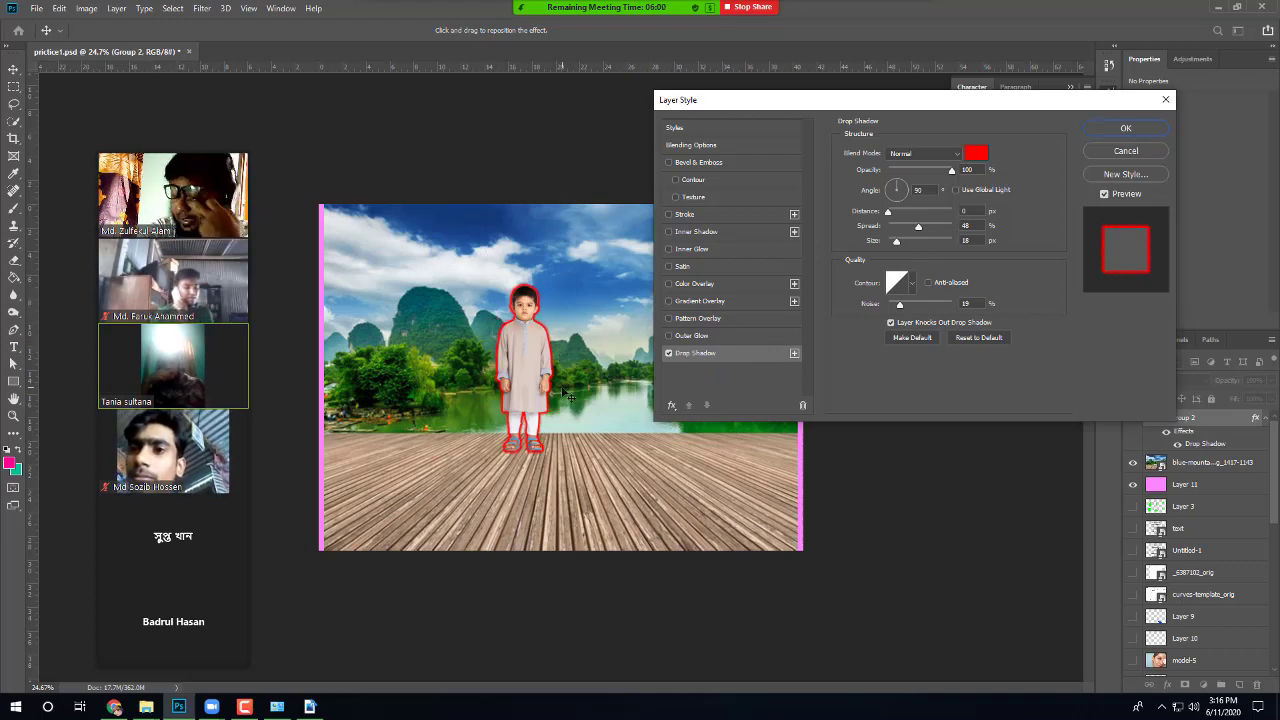
left_click(909, 193)
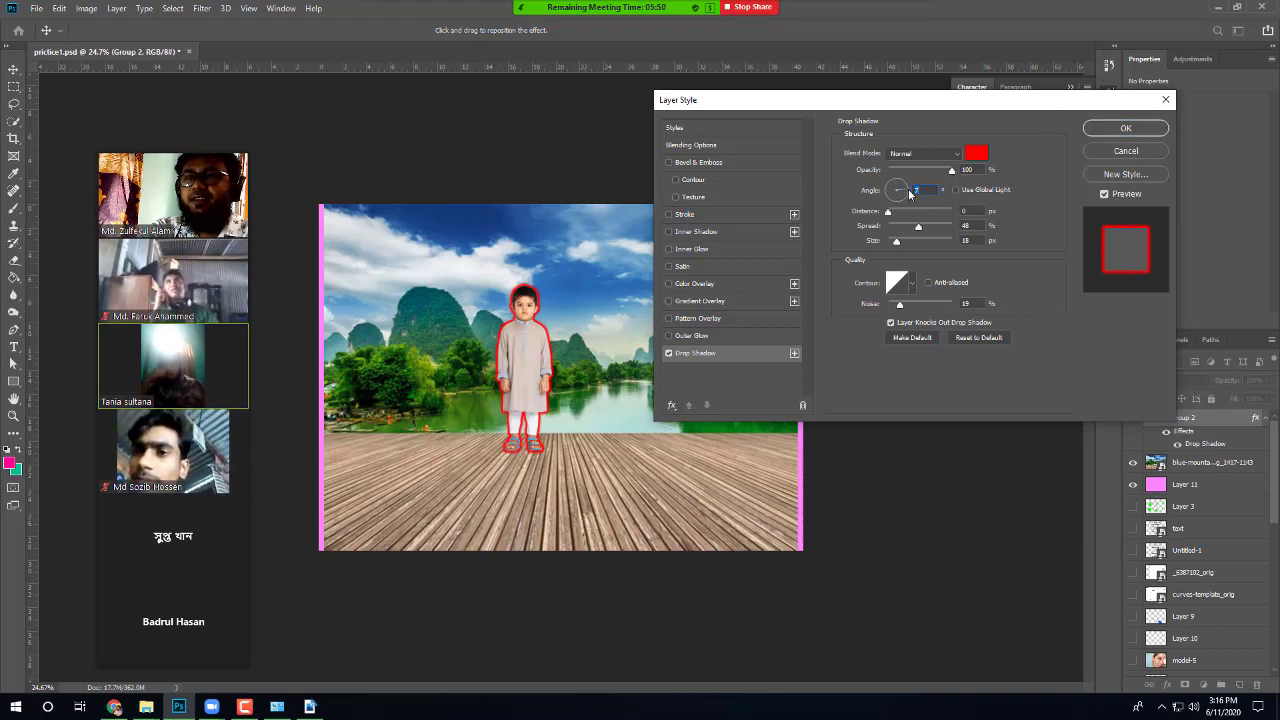
left_click_drag(910, 194, 935, 212)
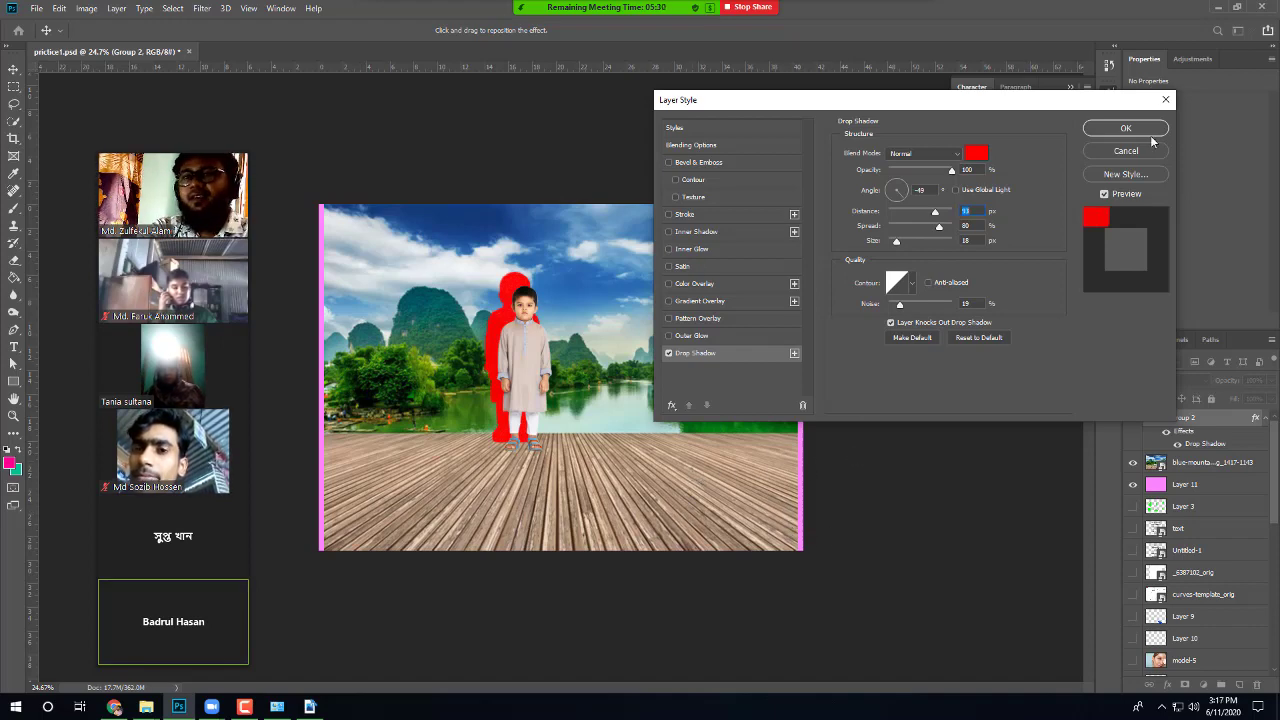
left_click(1165, 100)
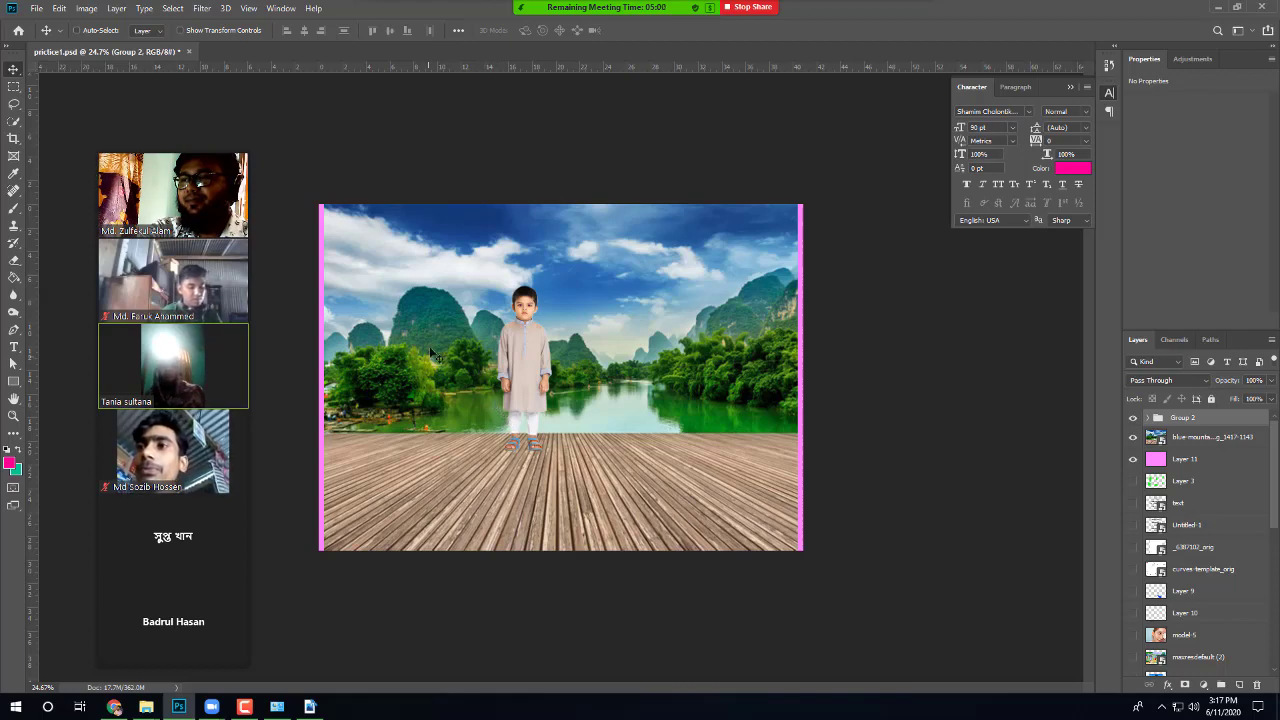
Step: Duplicate Group 2 as a copy directly above the original
left_click(543, 353)
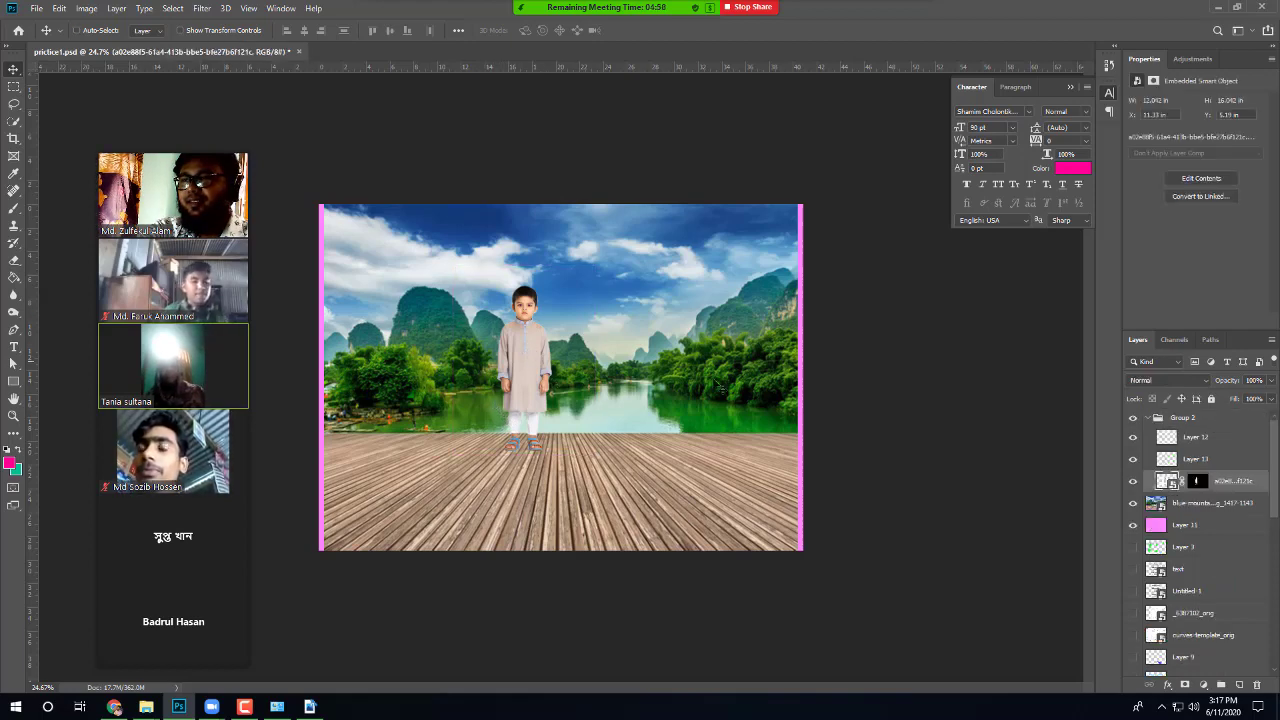
left_click(1157, 418)
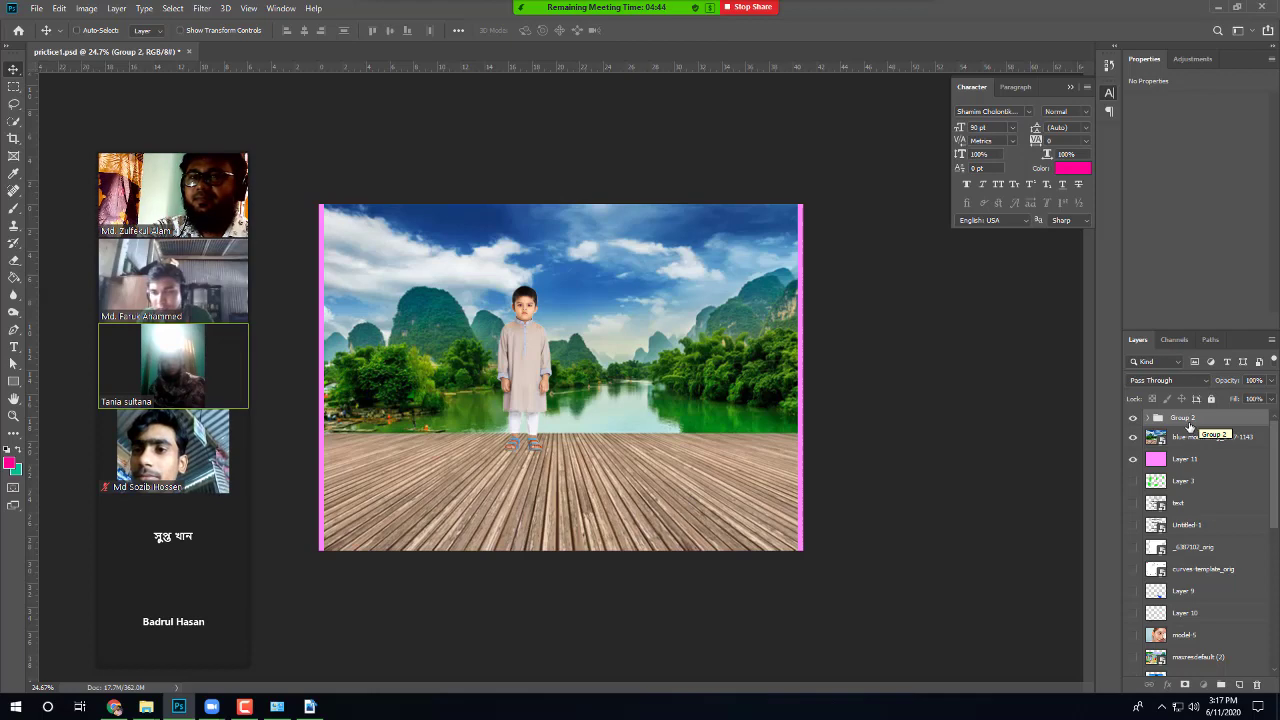
left_click_drag(1180, 426, 1241, 686)
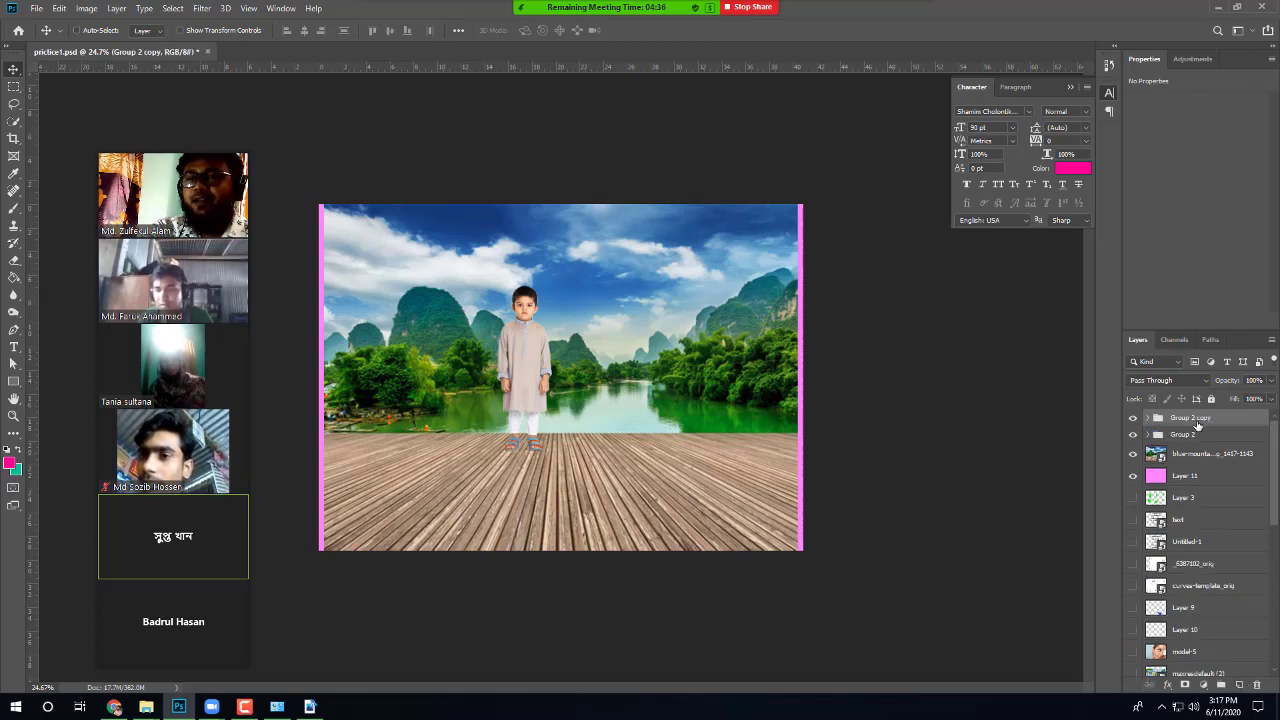
Step: Hide and show Group 2 copy and Group 2 in turn to compare the two groups
left_click(1137, 422)
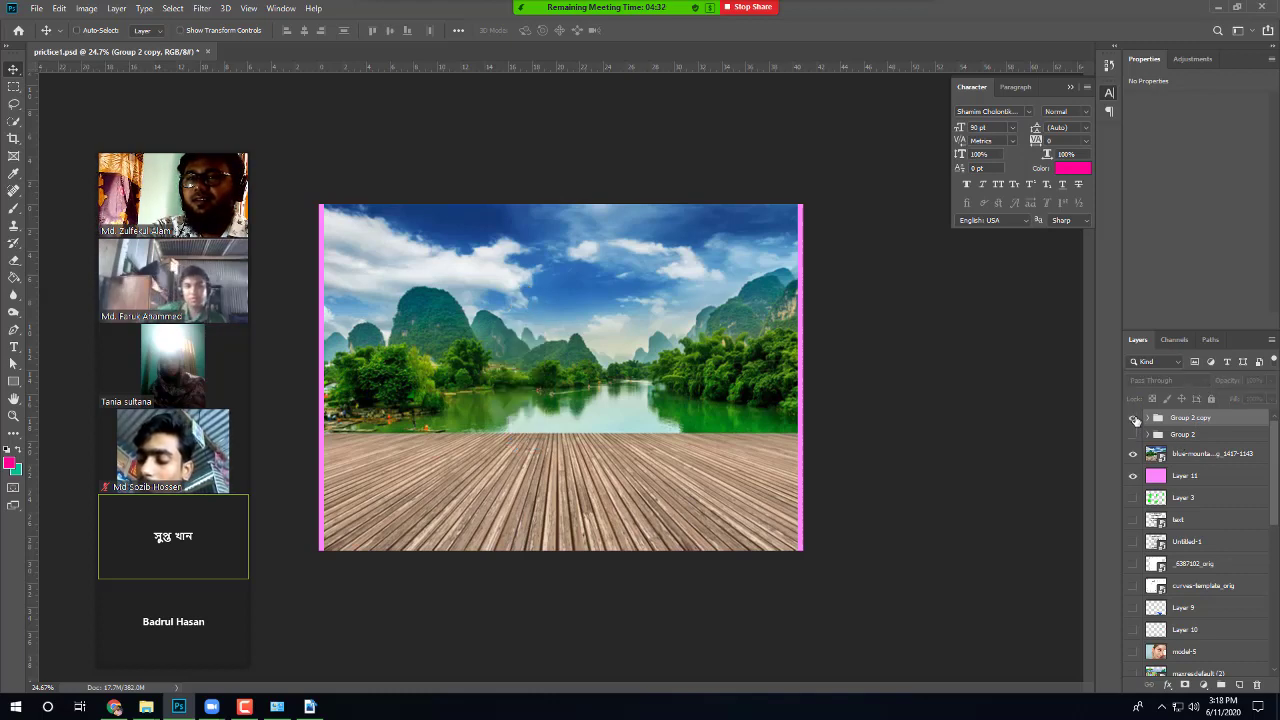
left_click(1135, 429)
left_click(1135, 428)
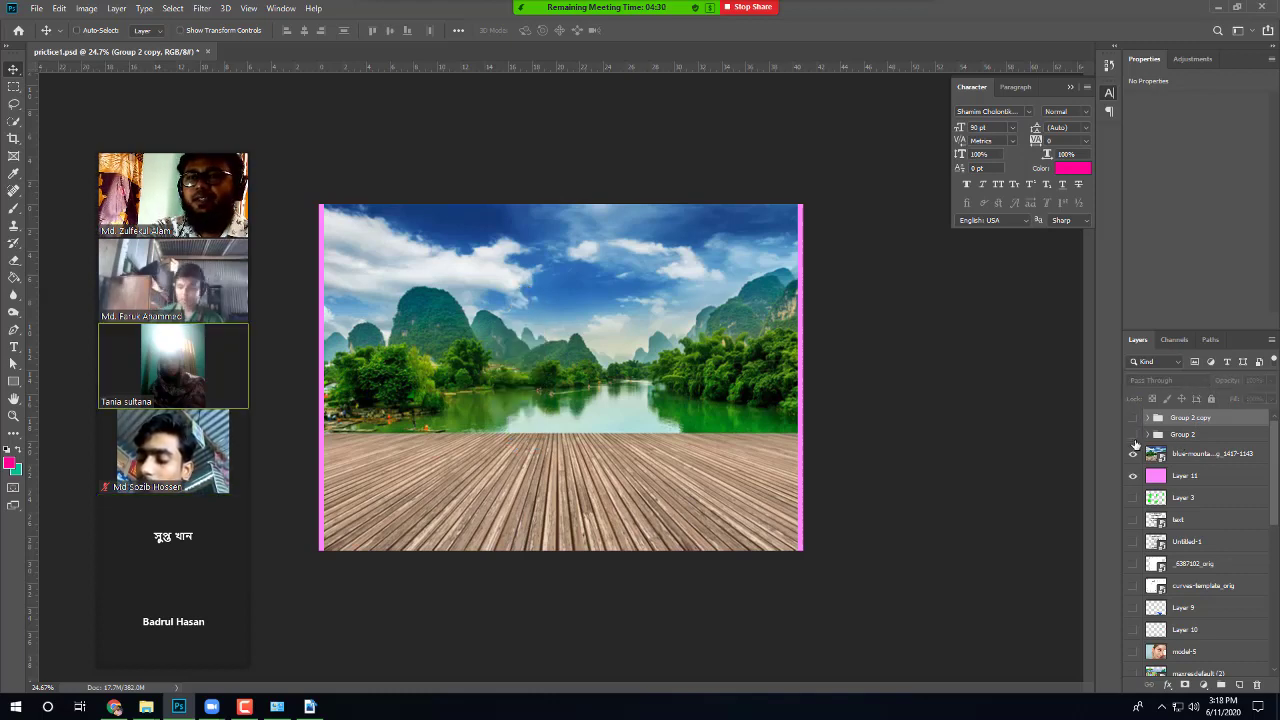
left_click(1134, 437)
left_click(1134, 437)
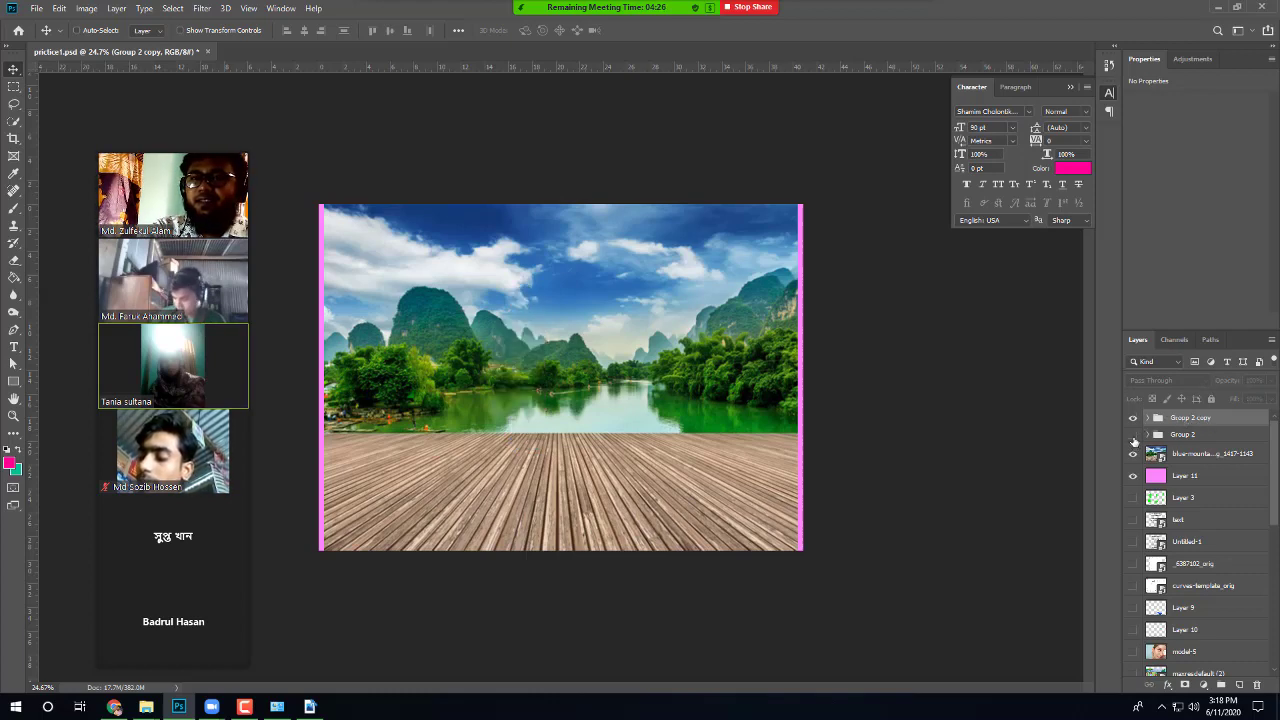
left_click_drag(1134, 418, 1134, 435)
Step: Expand Group 2 copy and select Layer 12, Layer 13 and the boy's masked photo layer inside it
key("ctrl")
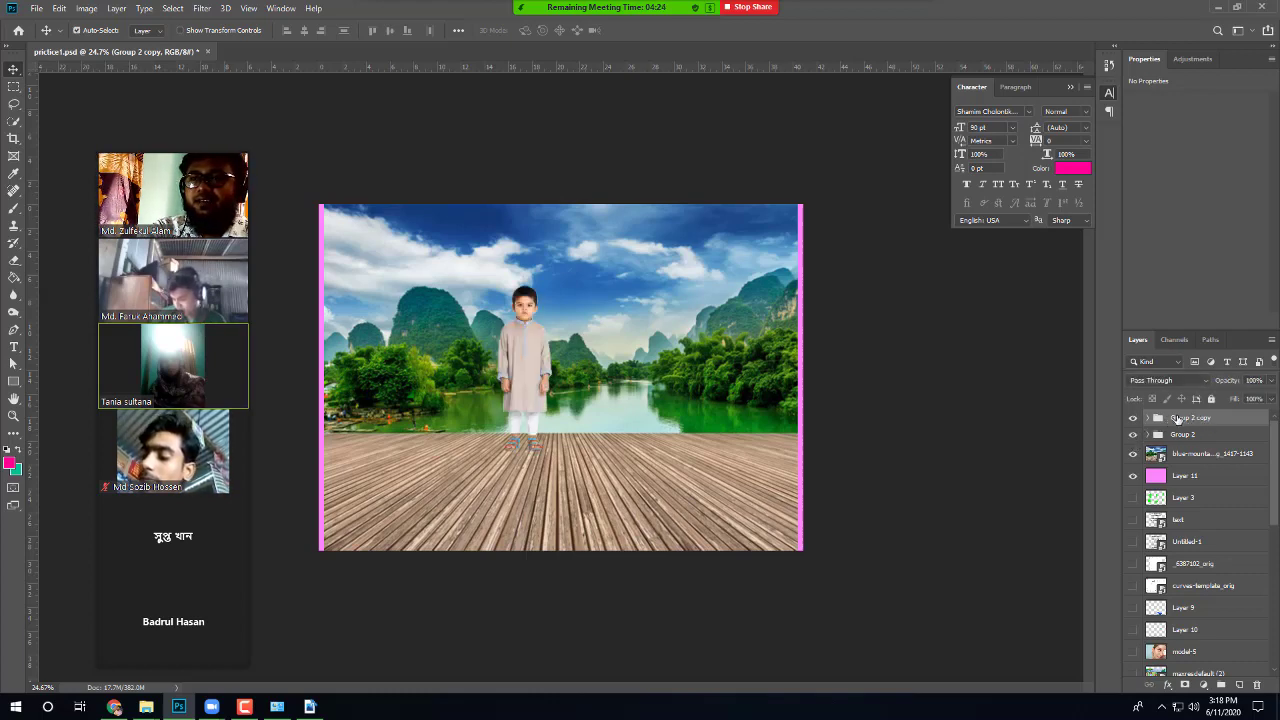
left_click(1177, 419, "ctrl")
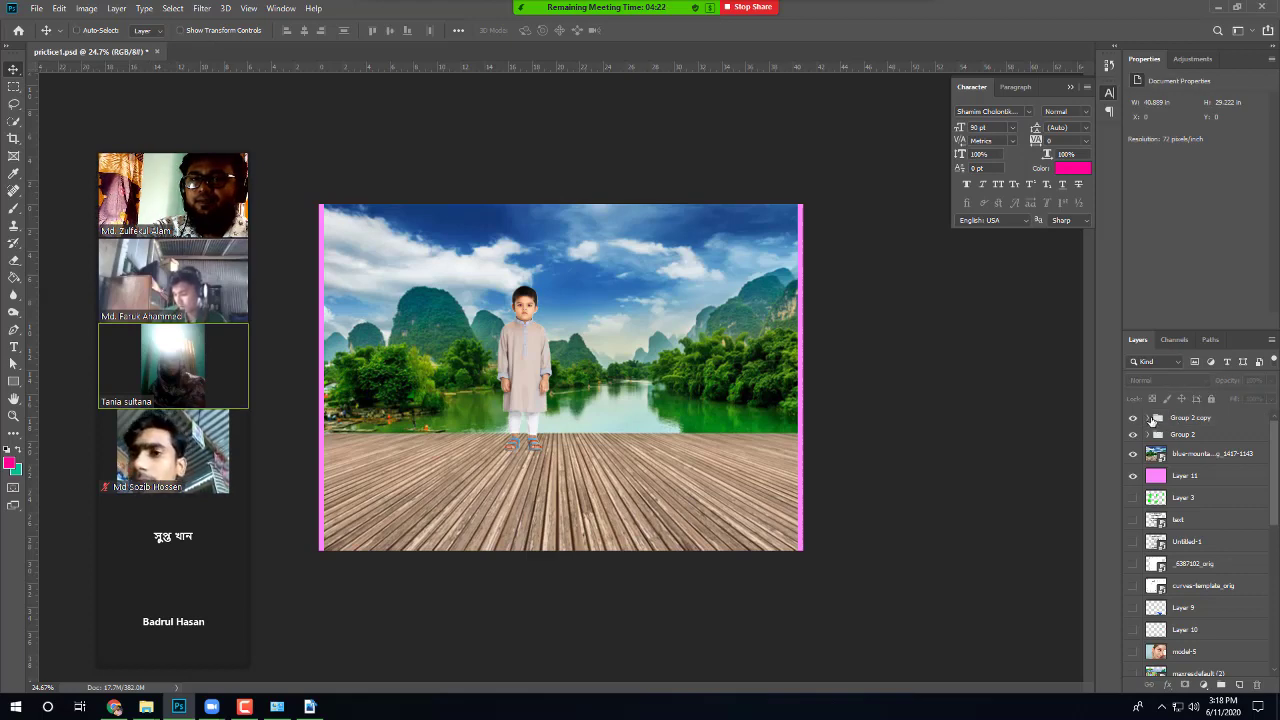
left_click(1150, 419)
key("ctrl")
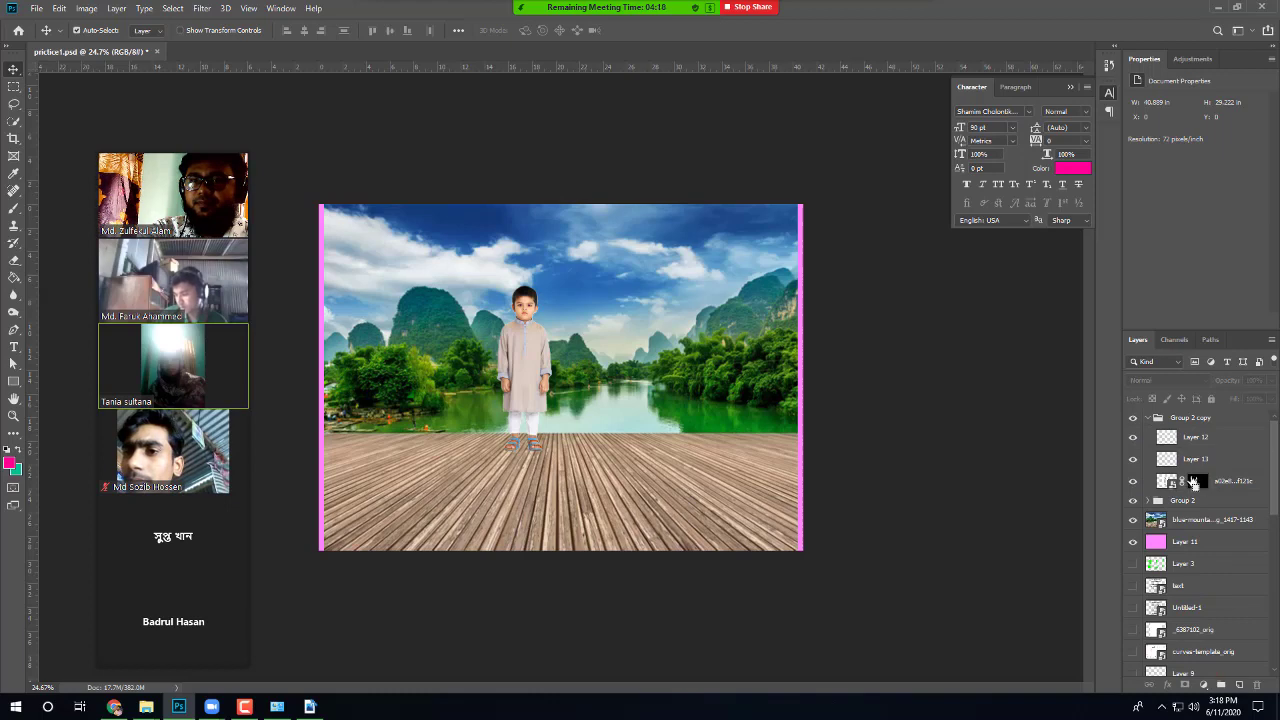
left_click(1192, 440)
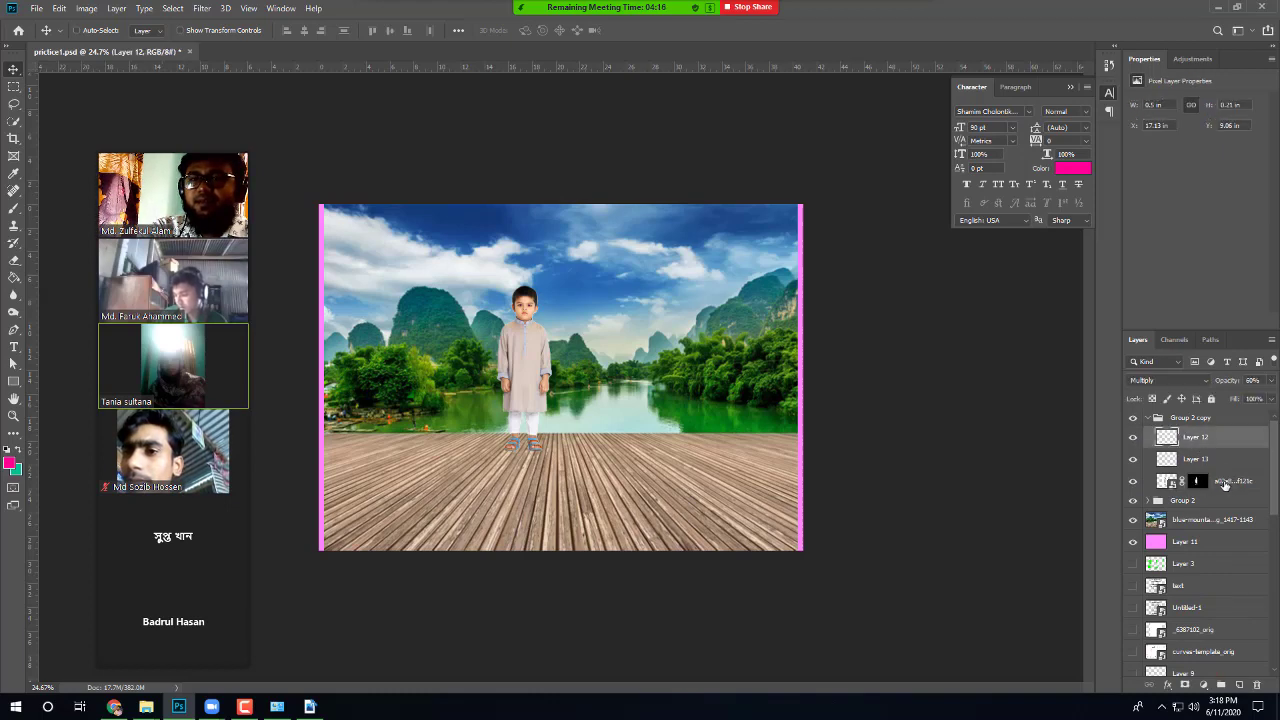
left_click(1222, 484, "shift")
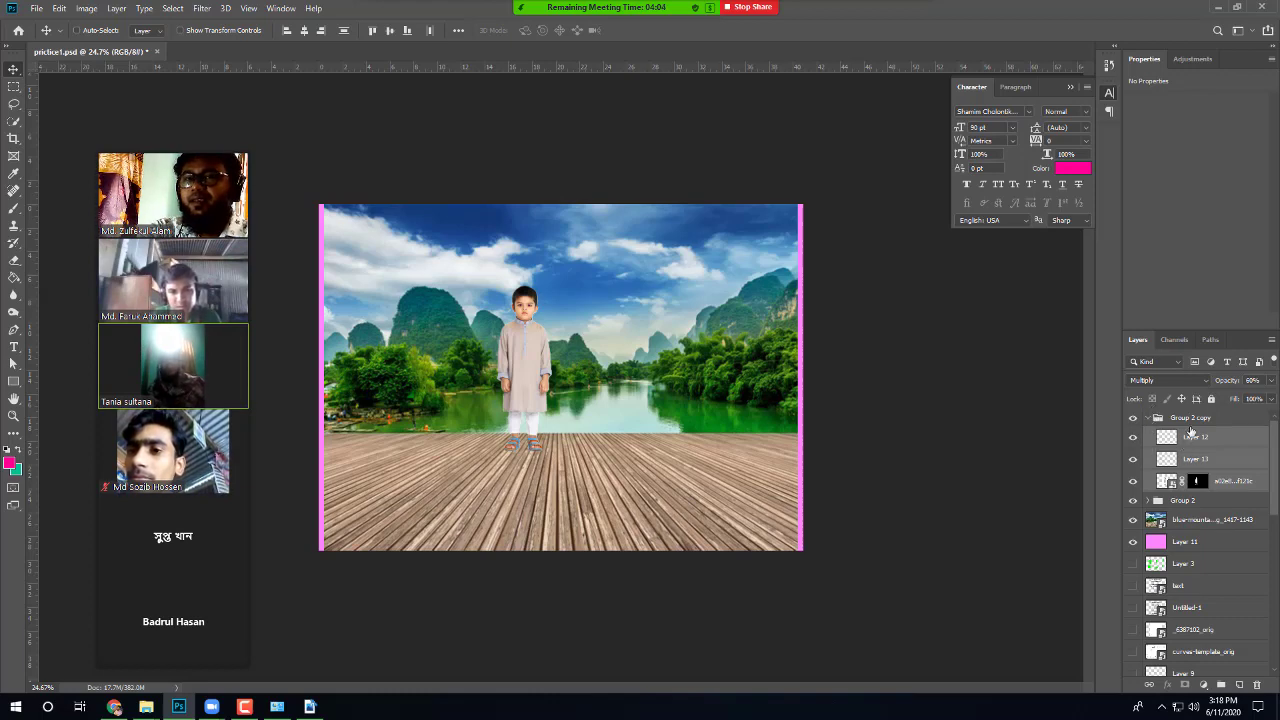
Step: Try merging all visible layers while the scenery is still shown, and undo the merge
right_click(1190, 436)
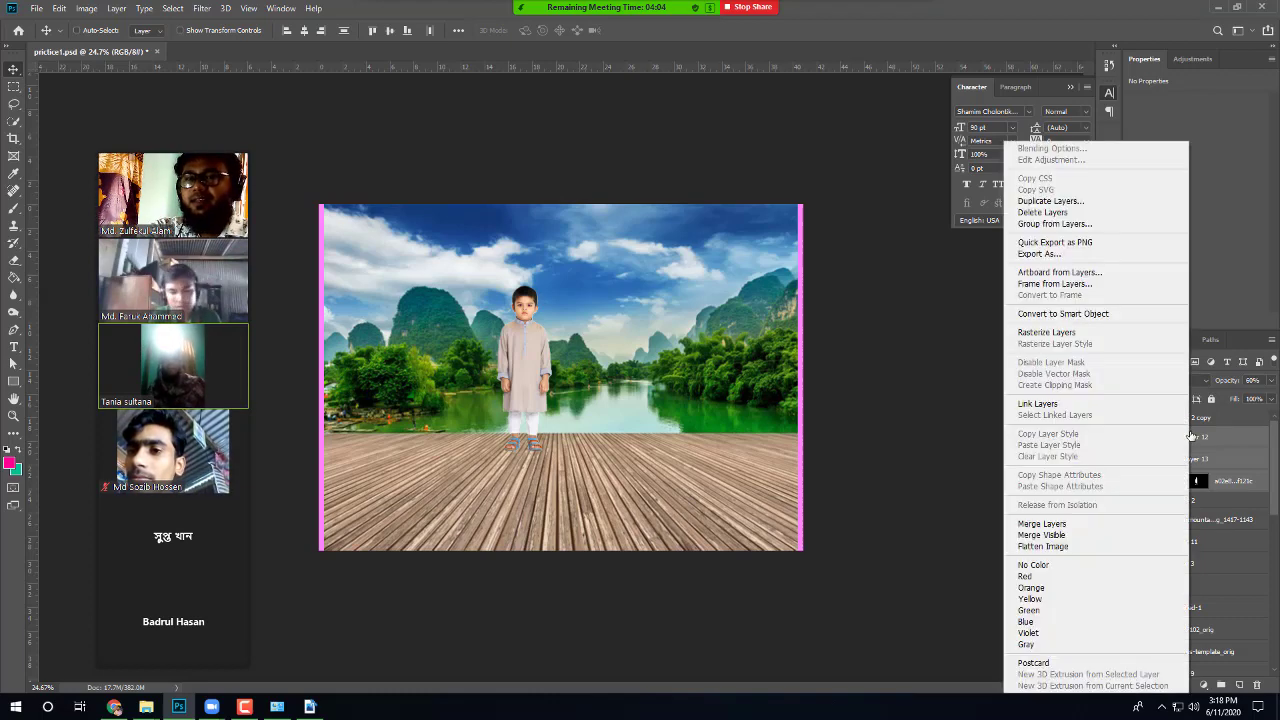
left_click(1040, 537)
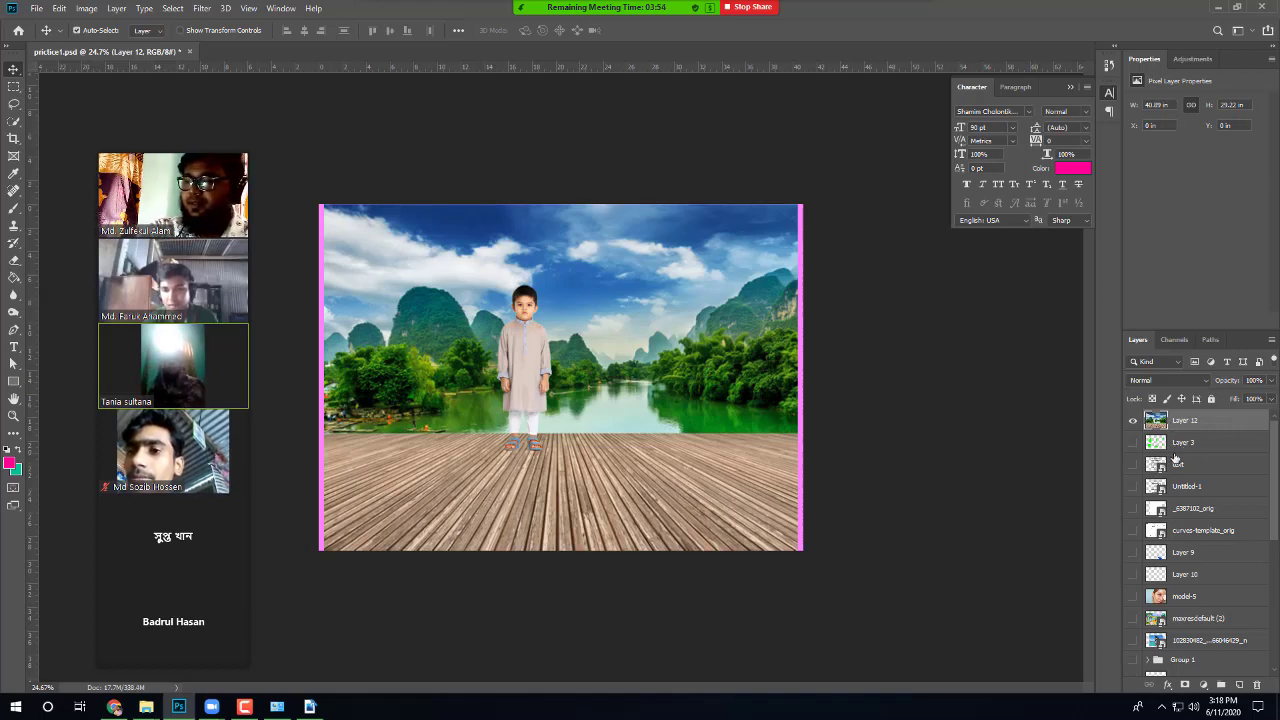
key("ctrl+z")
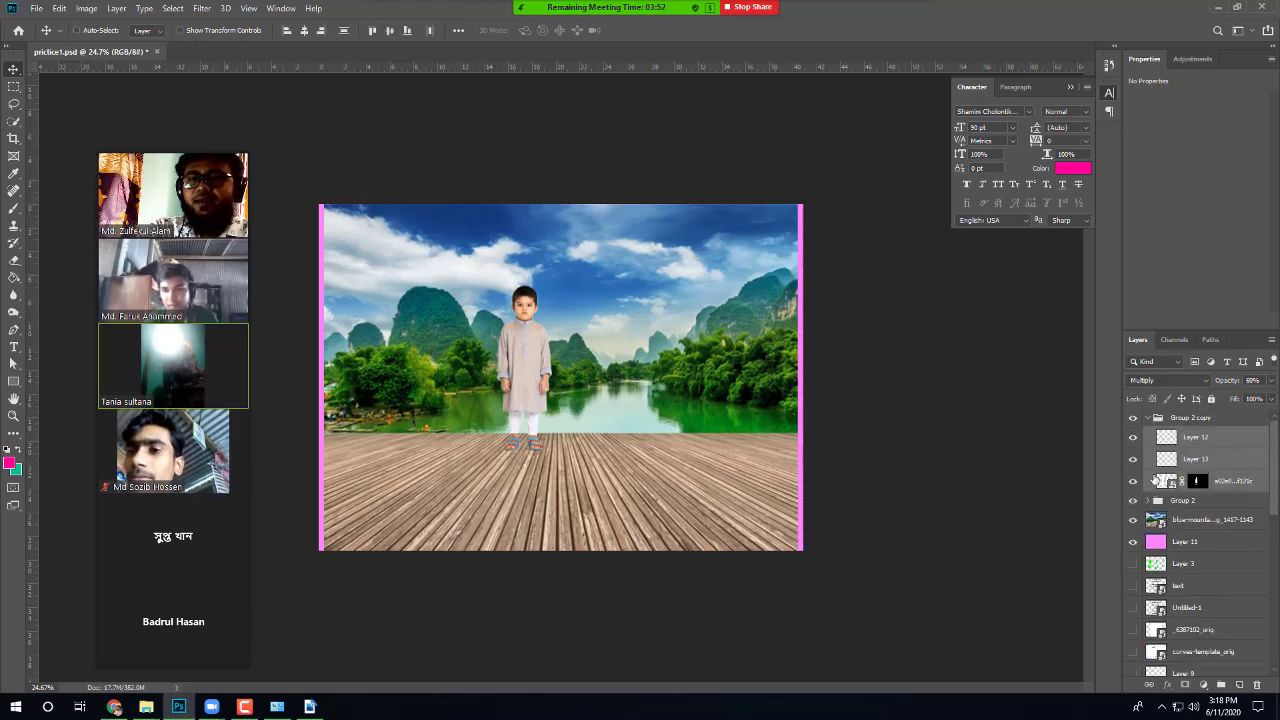
Step: Hide Group 2, the blue-mountains scenery, Layer 11 and the cream background layer, leaving only Group 2 copy shown
right_click(1215, 463)
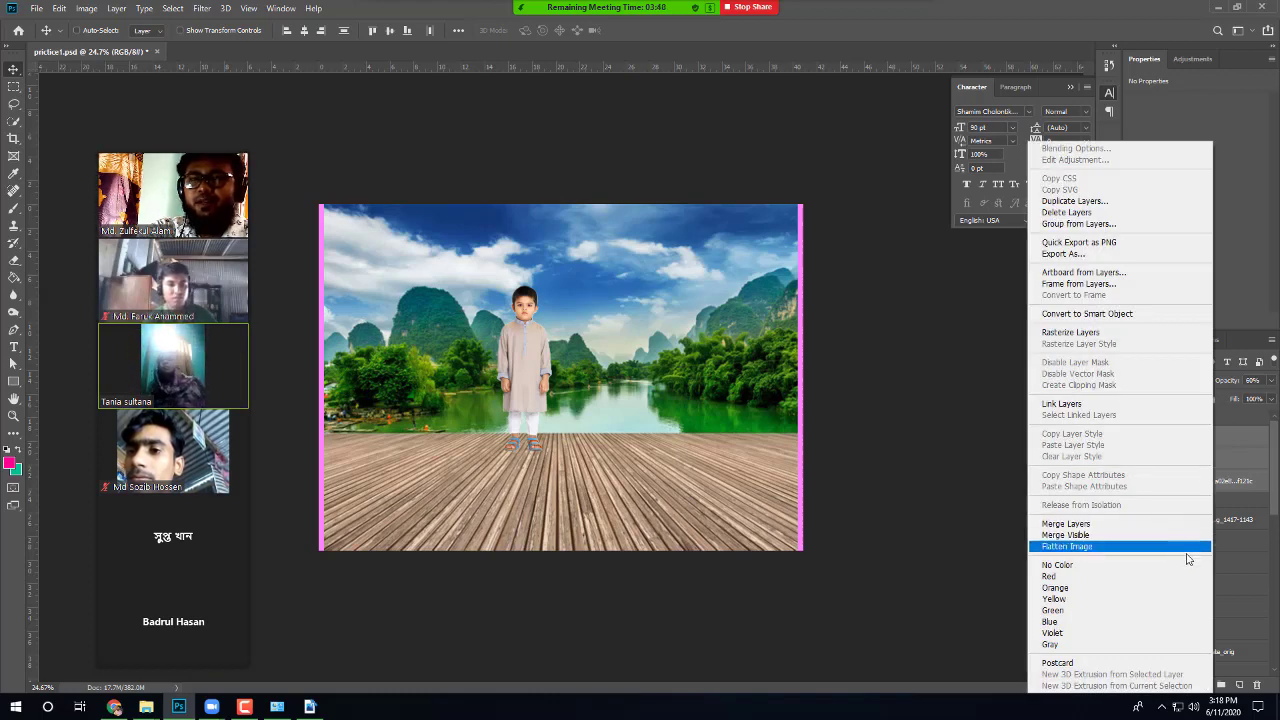
left_click(1217, 567)
left_click_drag(1132, 508, 1137, 546)
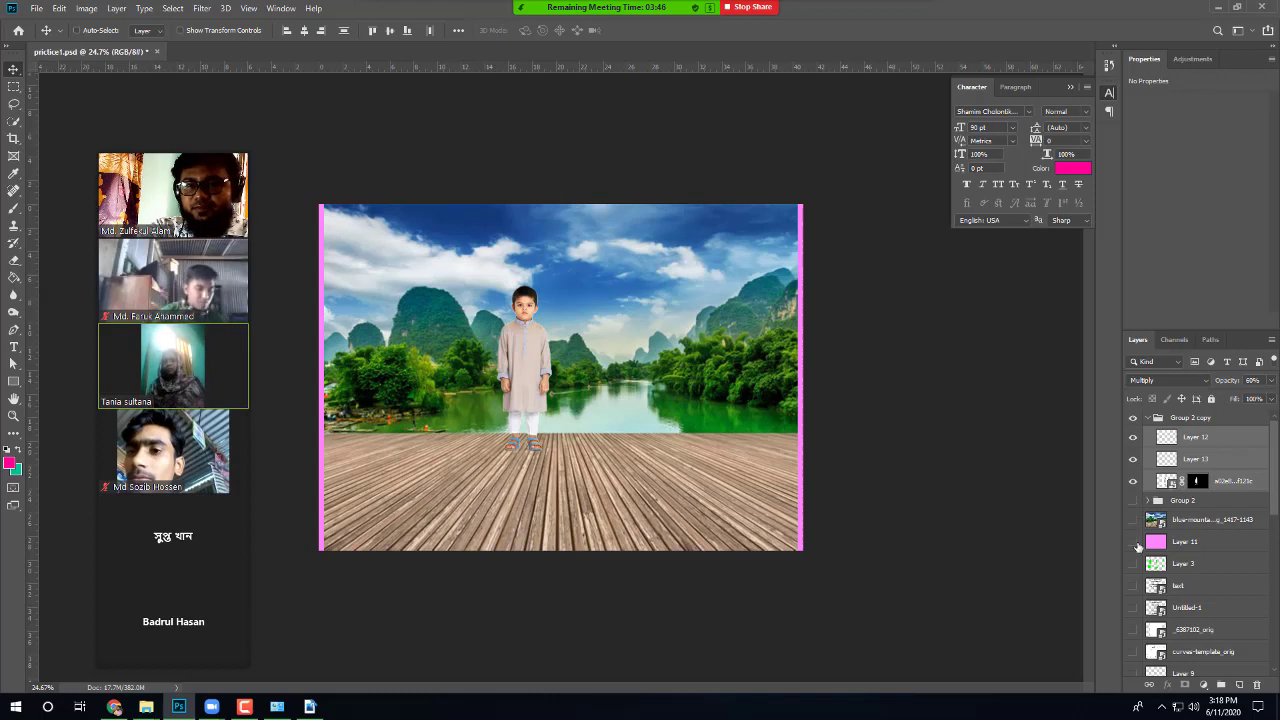
scroll(1148, 600, "down", 8)
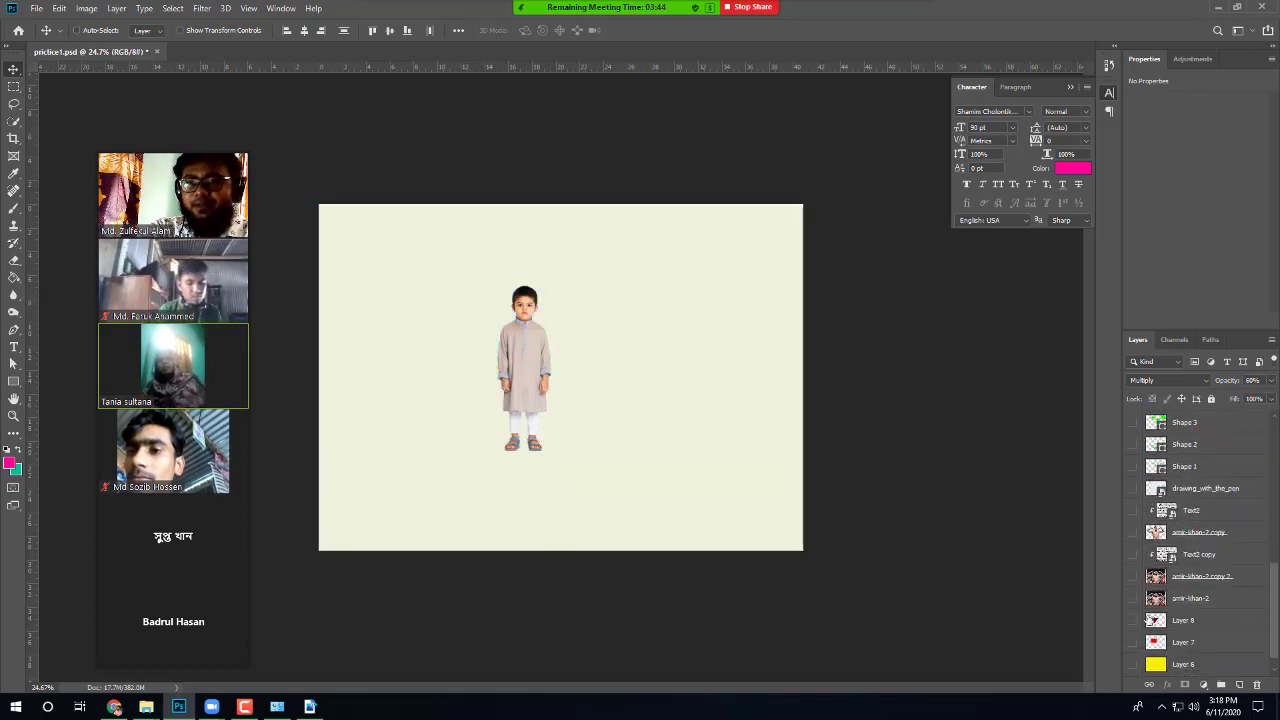
left_click(1132, 665)
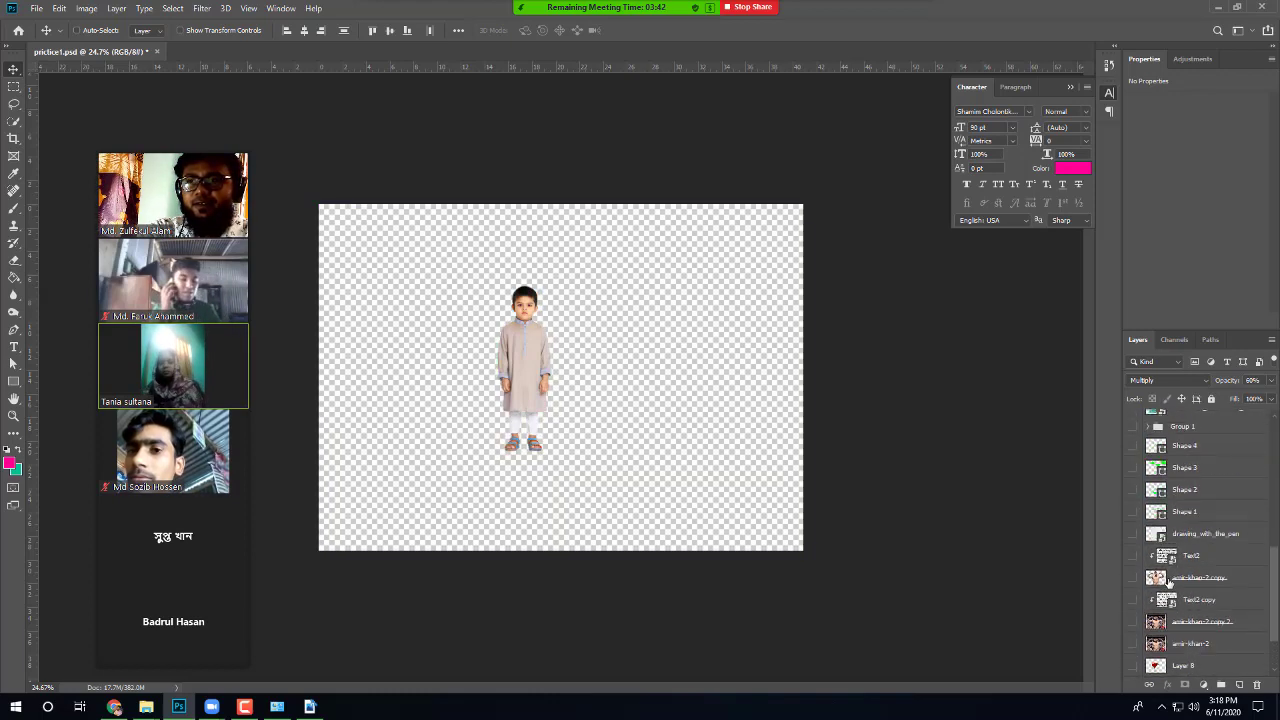
scroll(1210, 540, "up", 10)
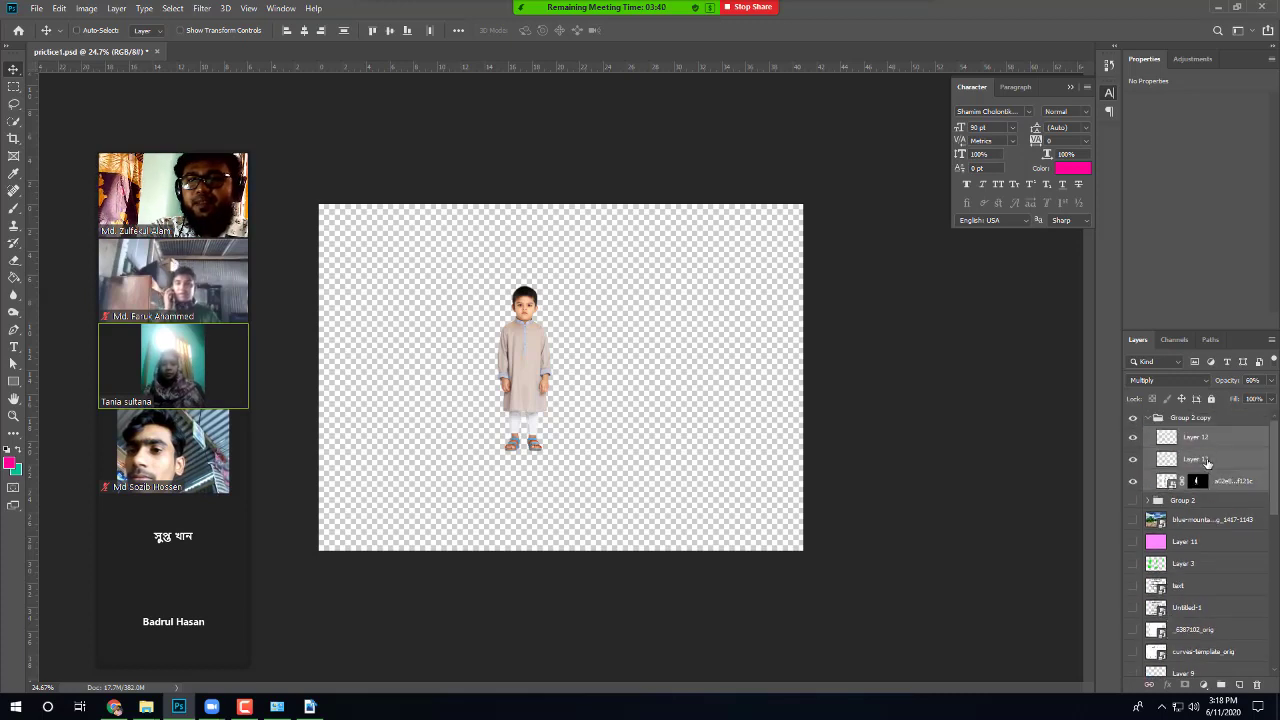
Step: Try merging the visible layers of Group 2 copy into a single layer, and undo the merge
right_click(1210, 466)
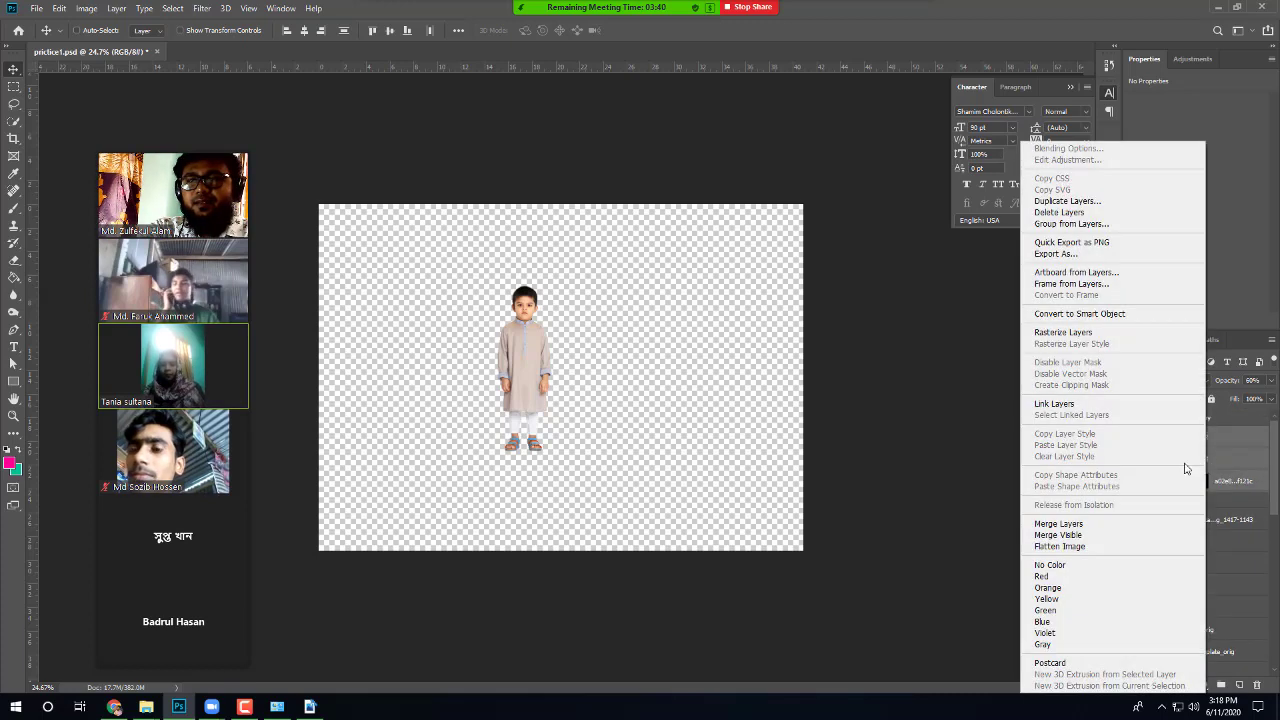
left_click(1078, 535)
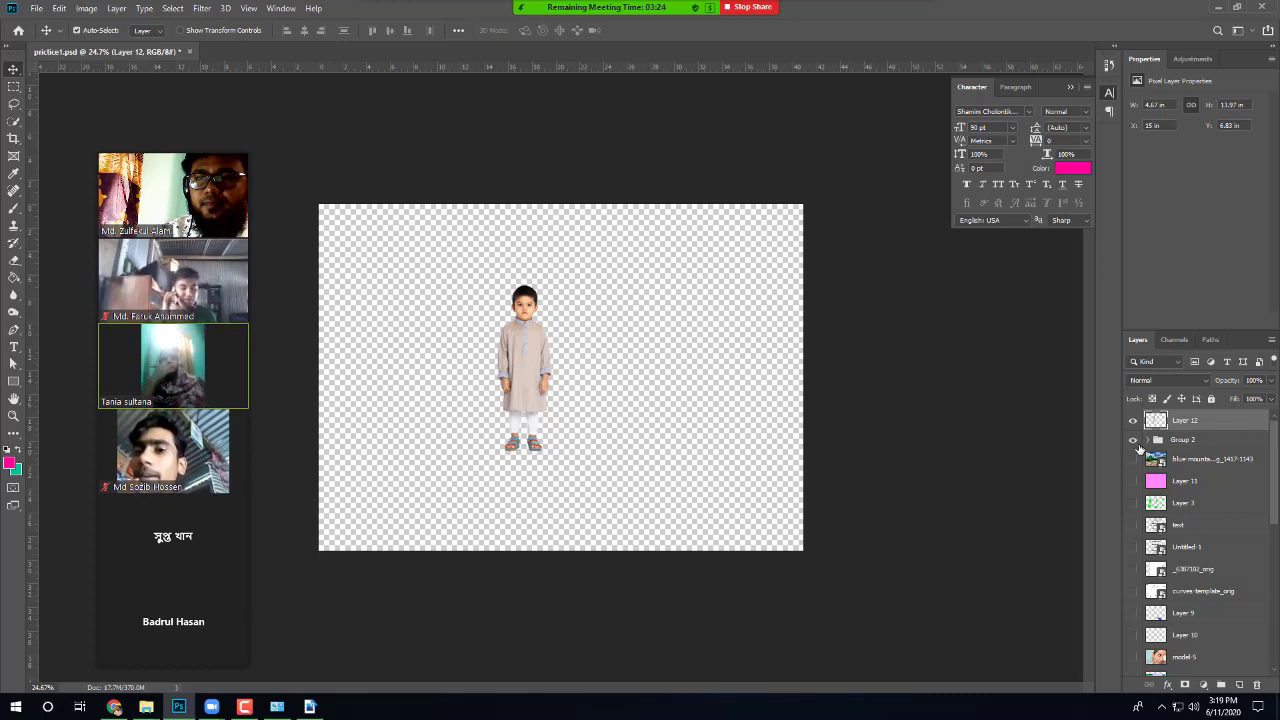
key("ctrl+z")
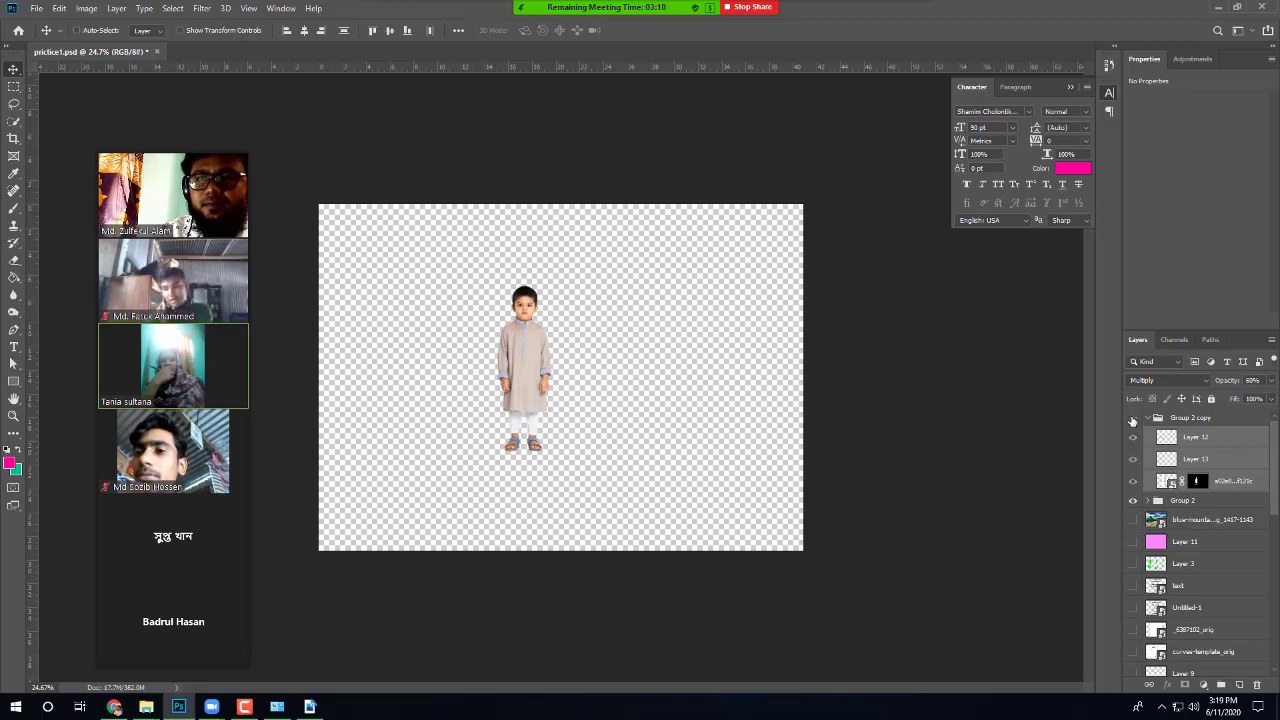
Step: Hide both Group 2 copy and Group 2
left_click(1135, 501)
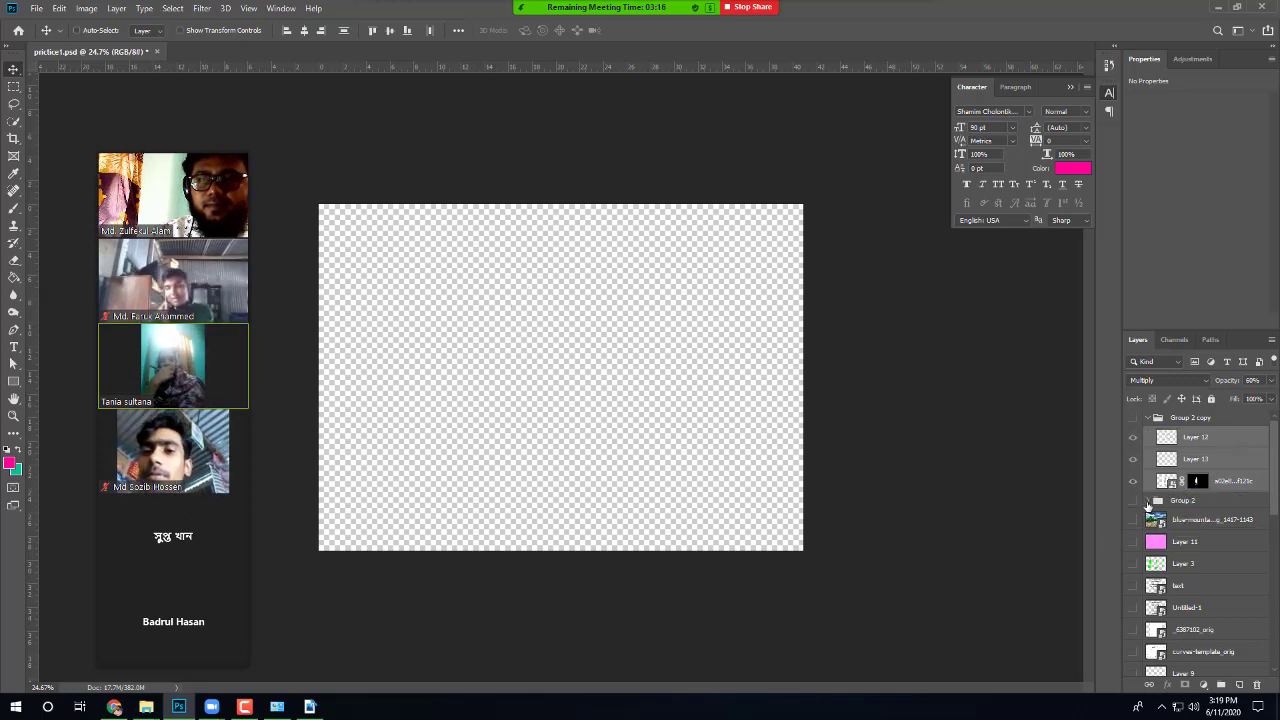
Step: Show Group 2 copy and Group 2, and merge the three selected layers inside Group 2 copy into one layer
left_click(1134, 502)
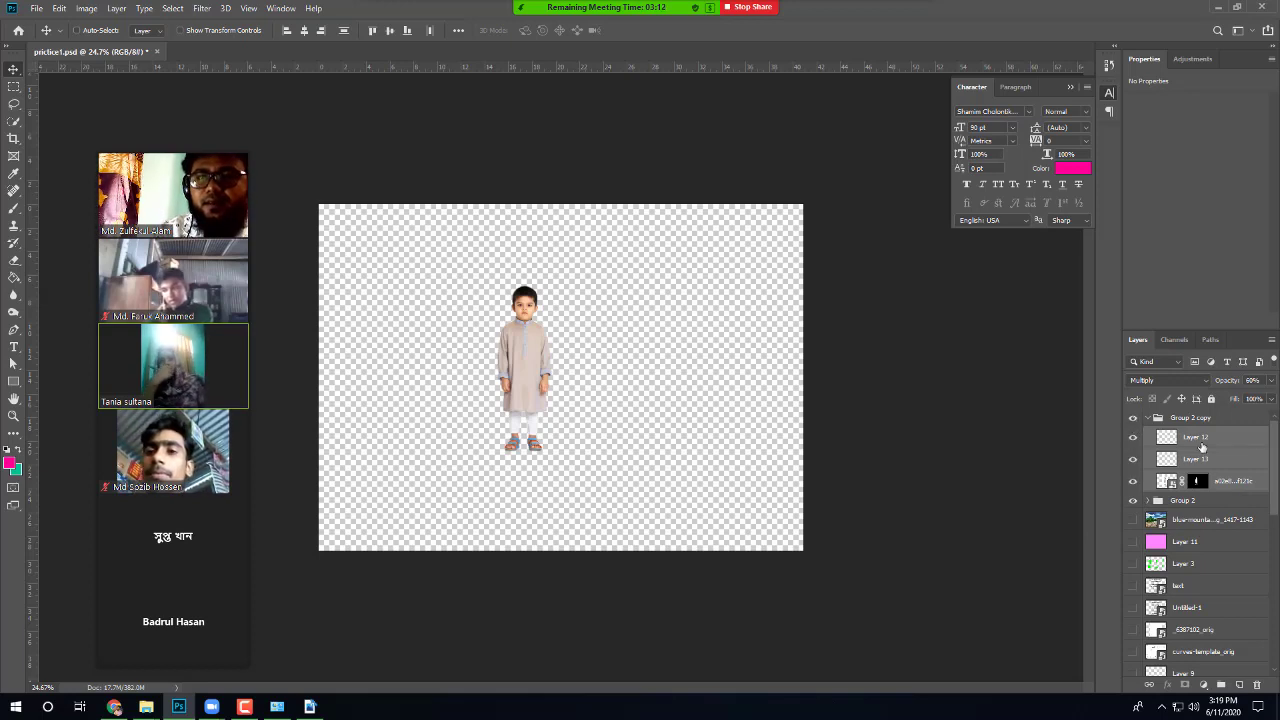
right_click(1202, 447)
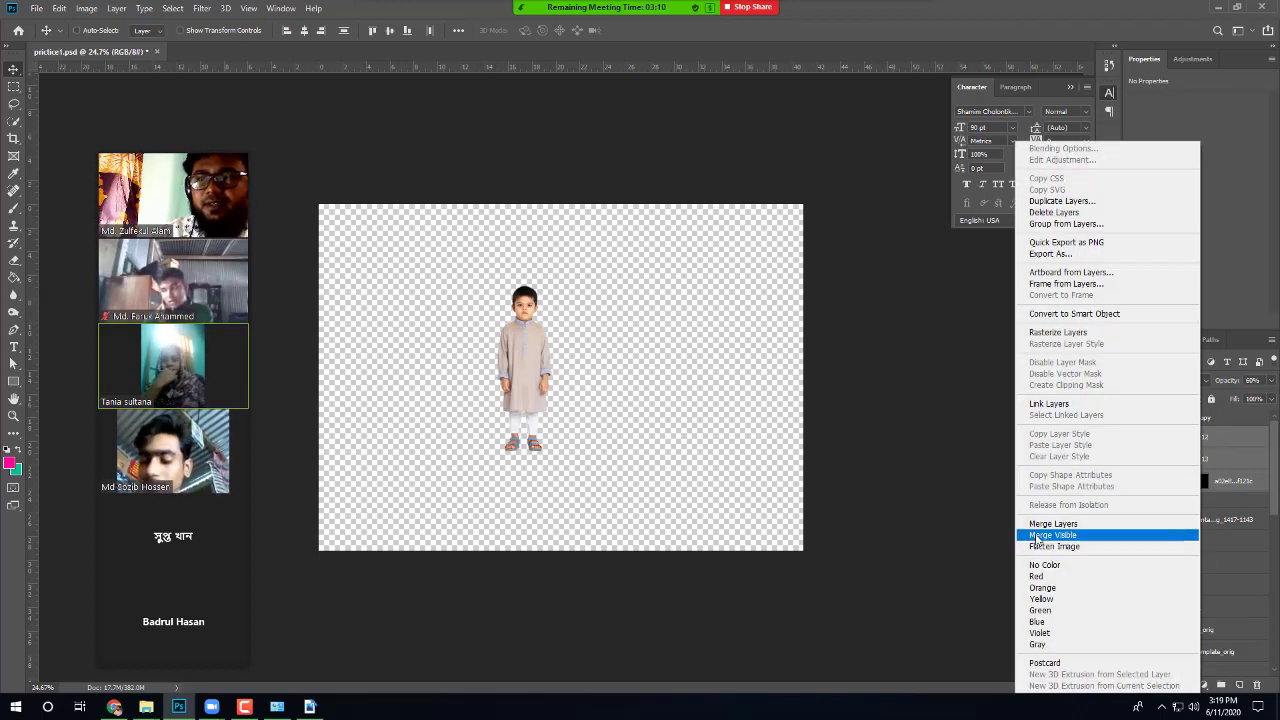
left_click(1074, 524)
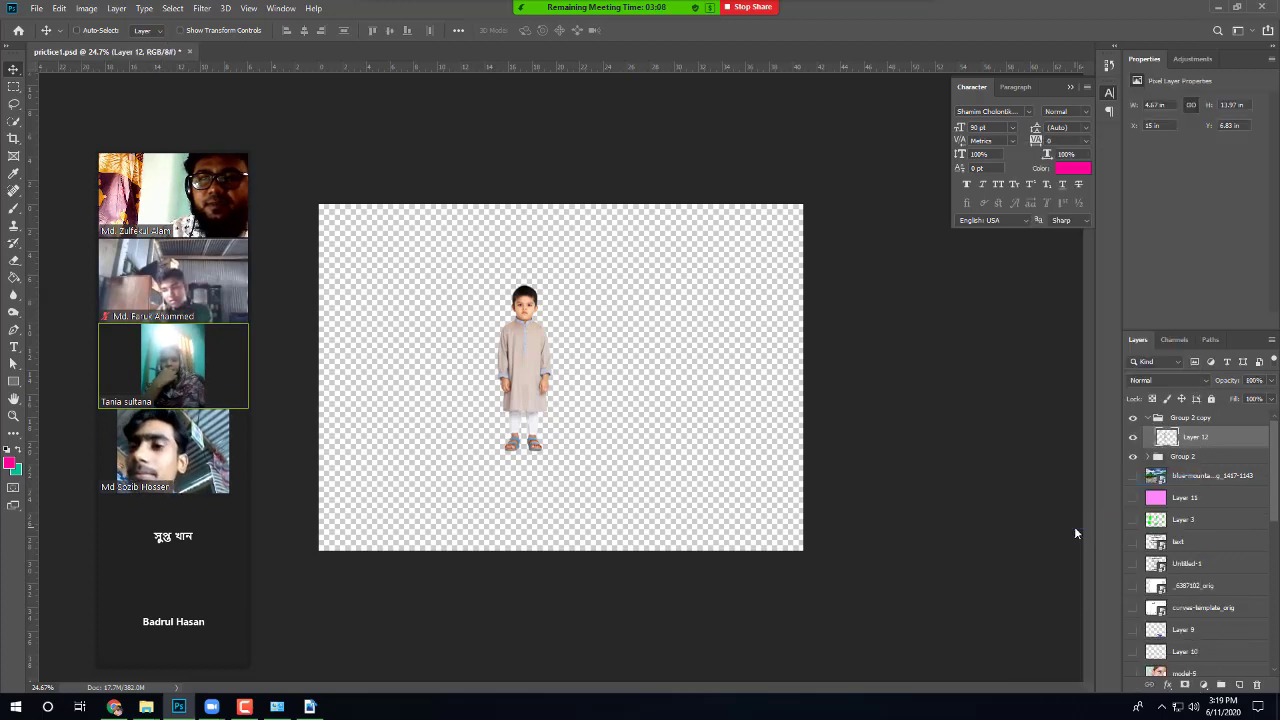
Step: Compare the merged Layer 12 with the original Group 2 by toggling their visibility and checking the layers inside Group 2
left_click(1134, 439)
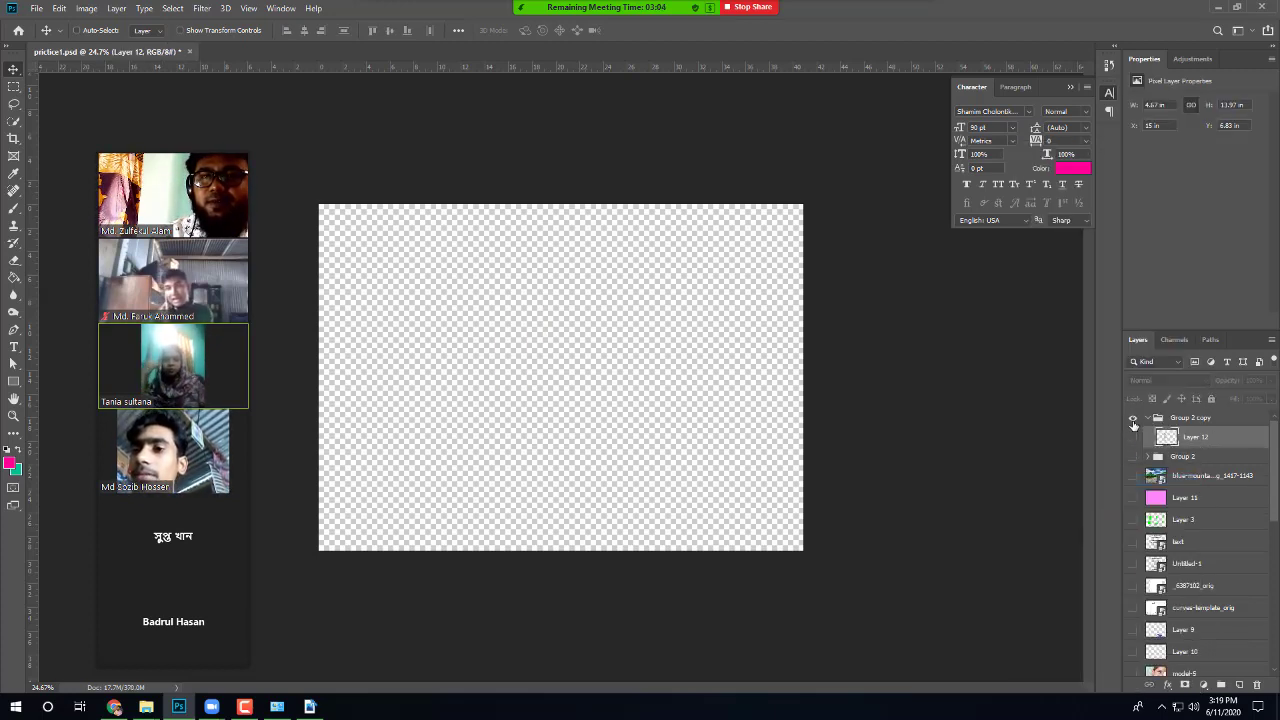
left_click(1133, 456)
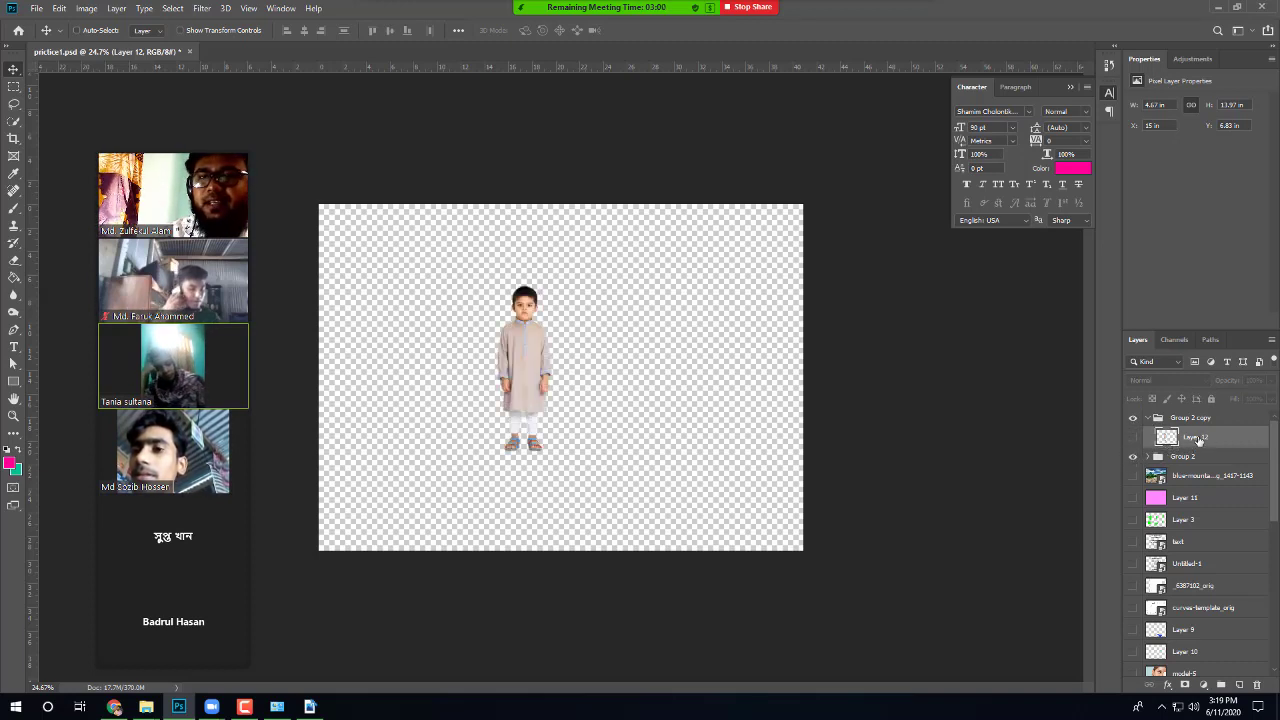
left_click(1133, 456)
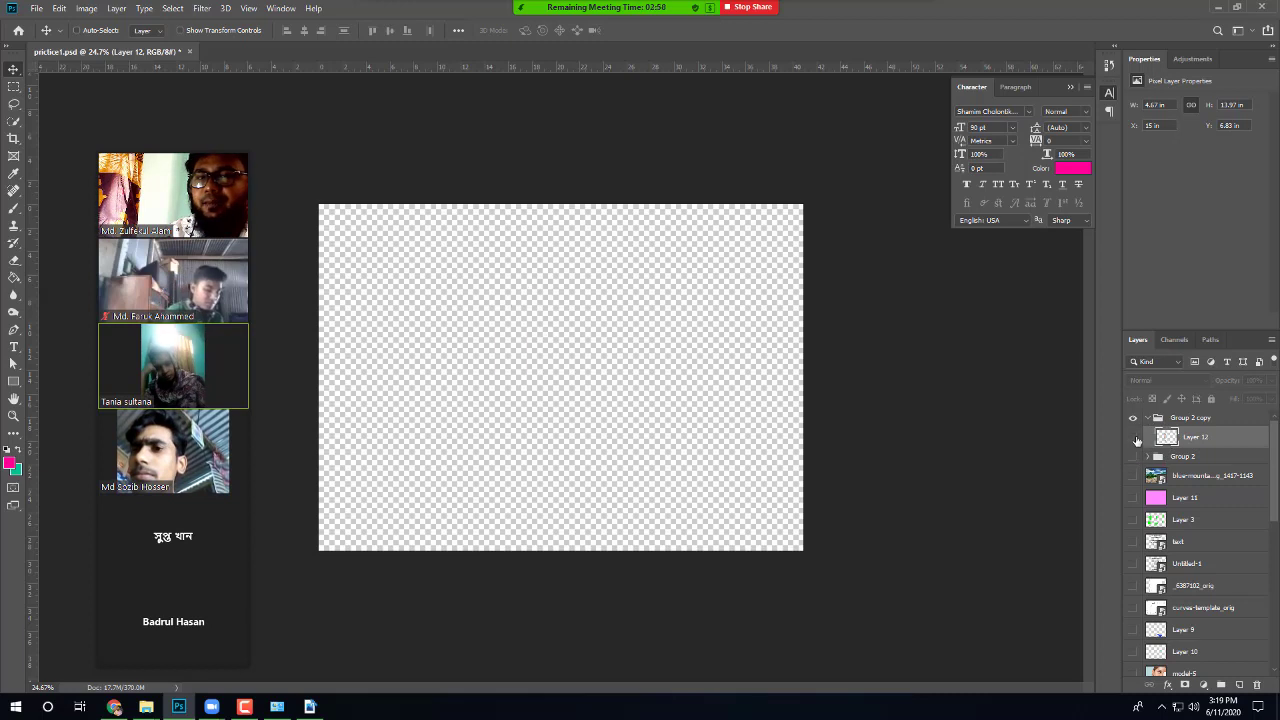
left_click(1135, 440)
left_click(1135, 441)
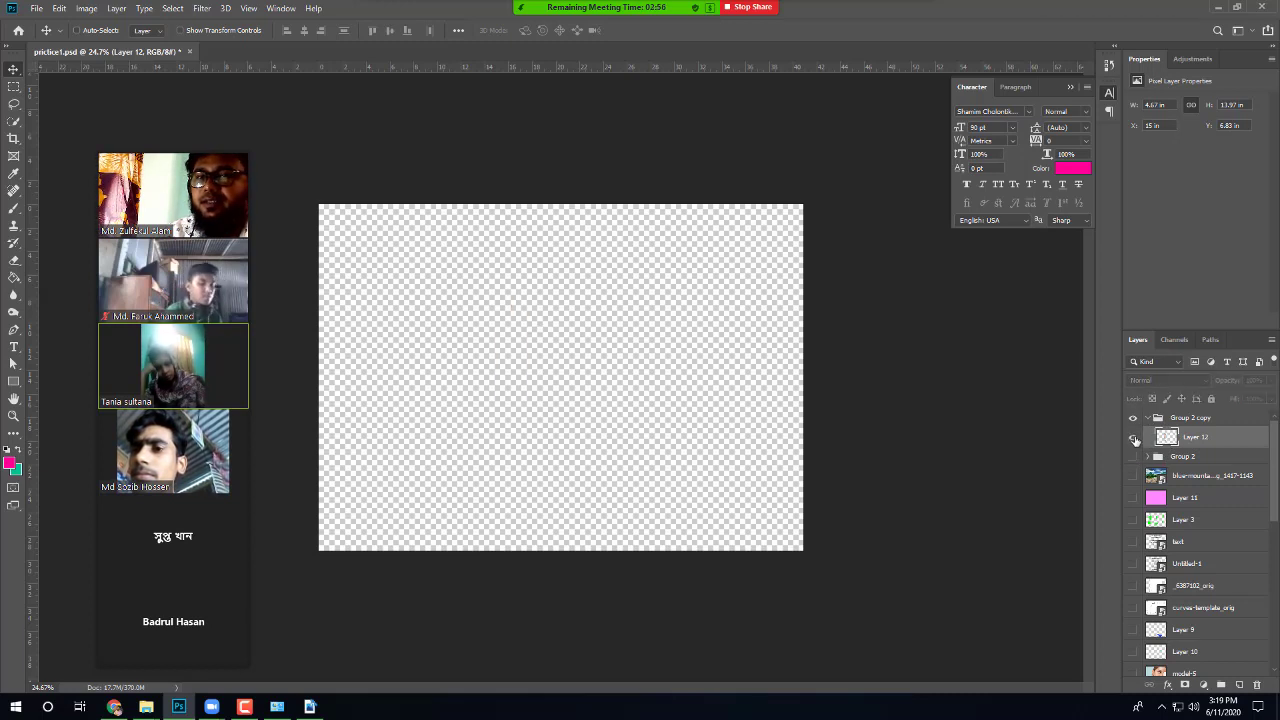
left_click(1135, 440)
left_click(1134, 441)
left_click(1134, 457)
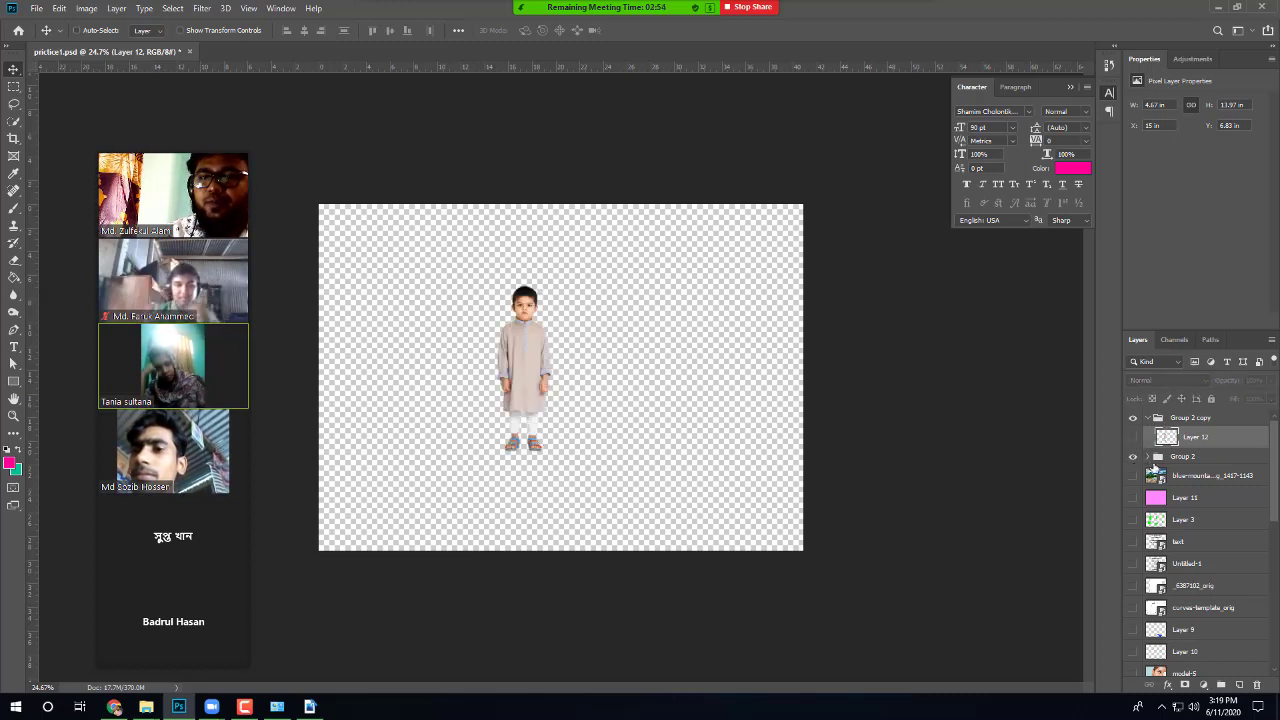
left_click(1148, 457)
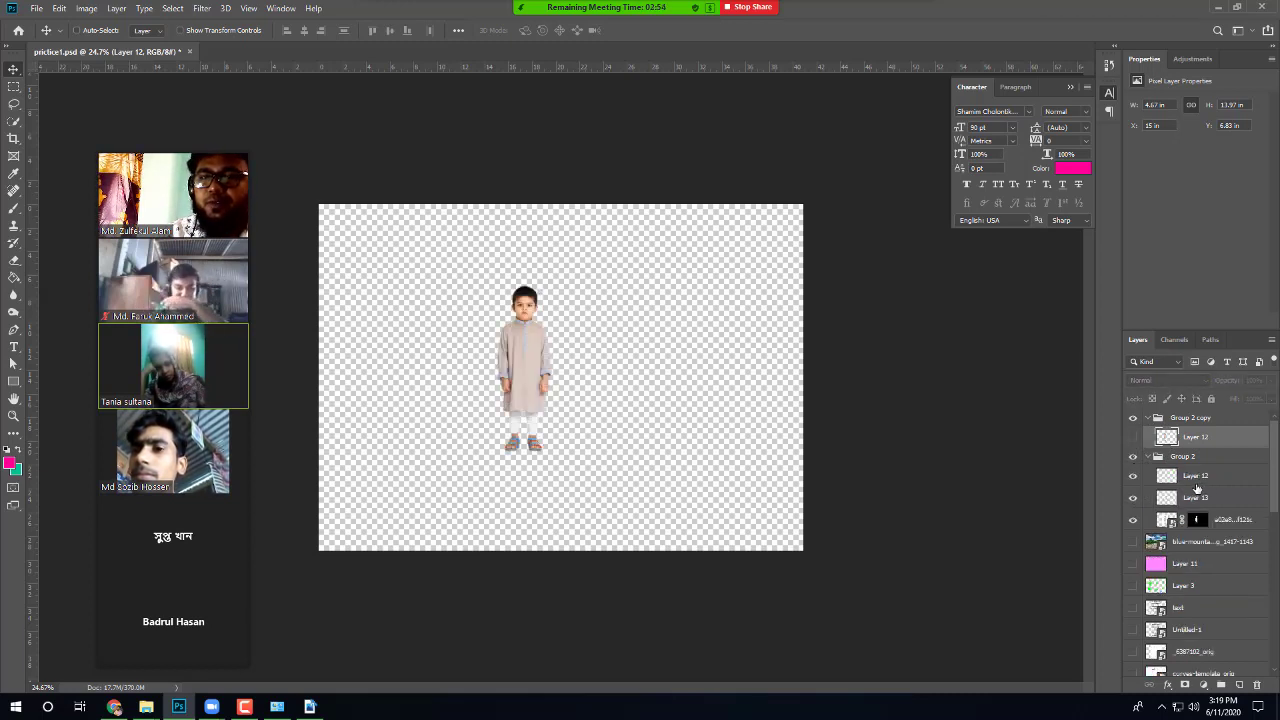
left_click(1148, 457)
Step: Load the outline of the merged Layer 12 as a selection, fill it with black (000000), and deselect
left_click(1166, 440)
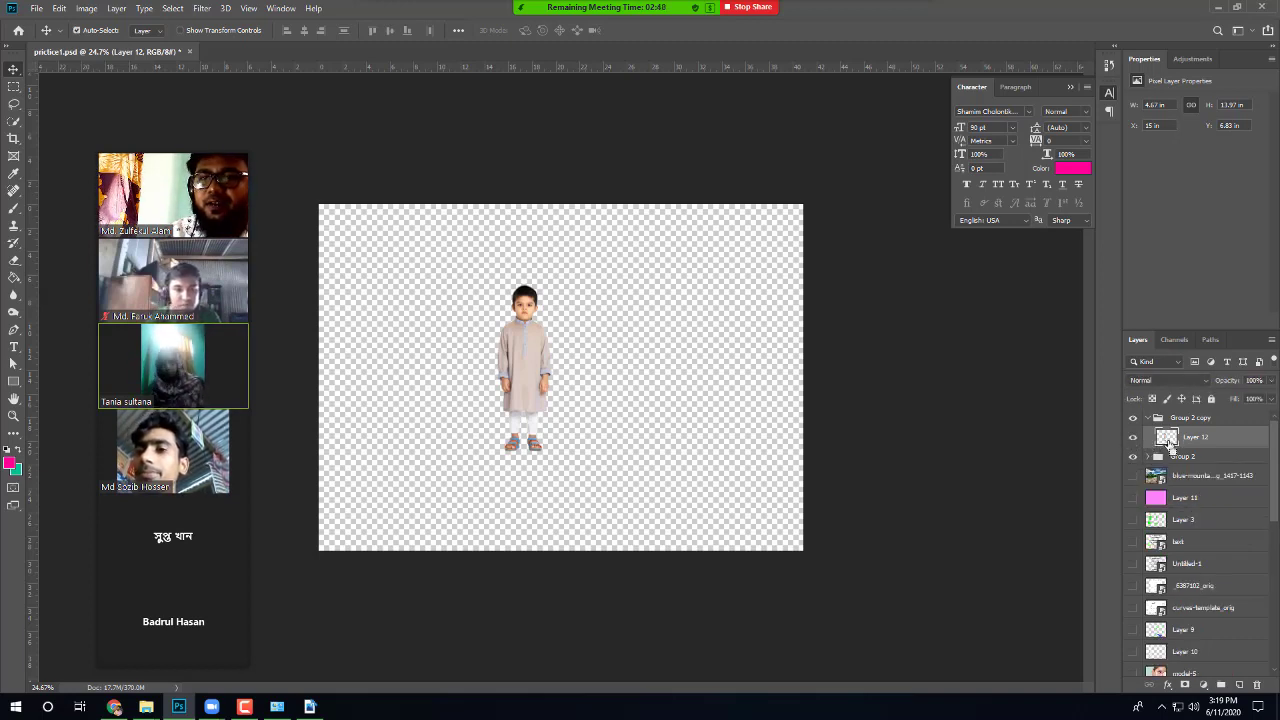
left_click(1168, 440, "ctrl")
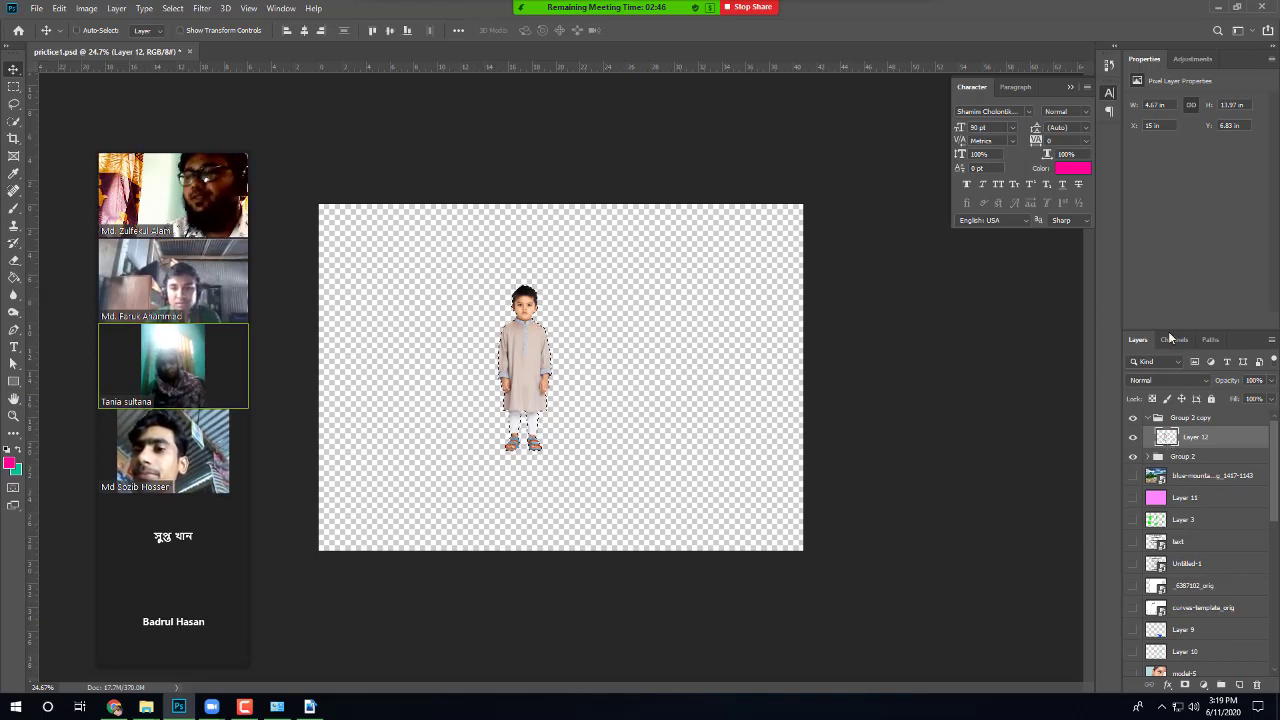
left_click(10, 462)
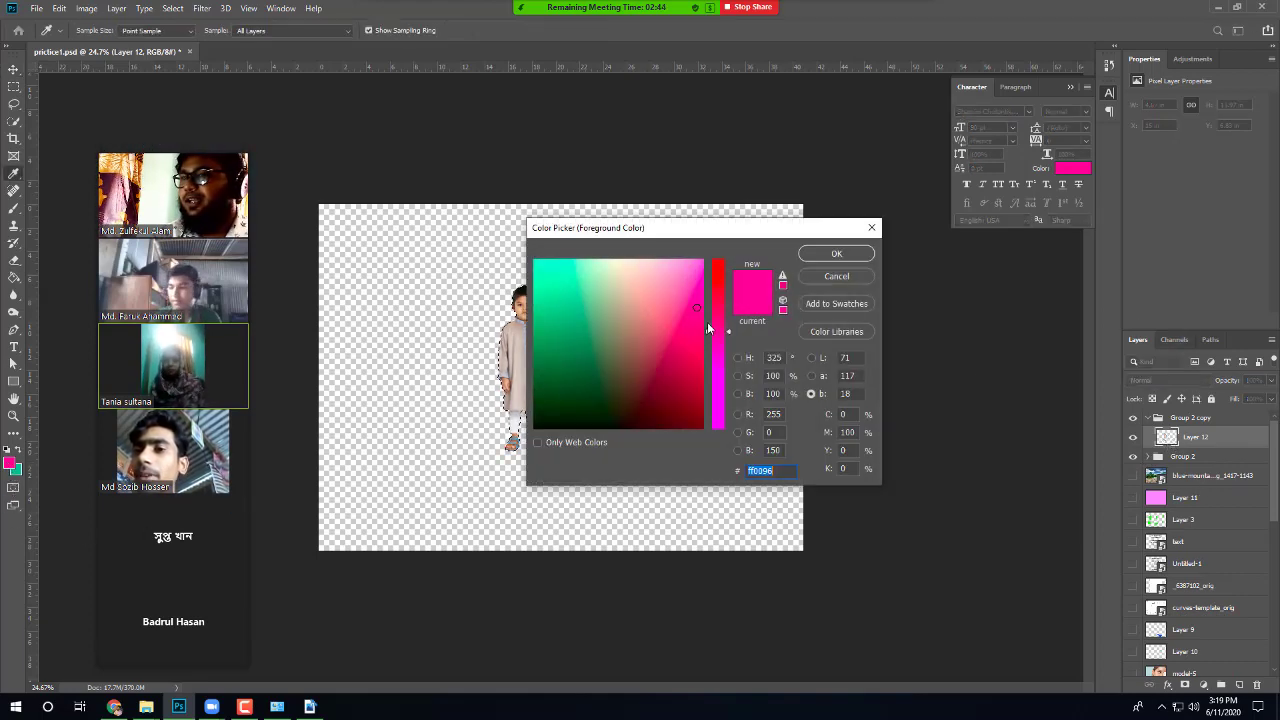
left_click(605, 430)
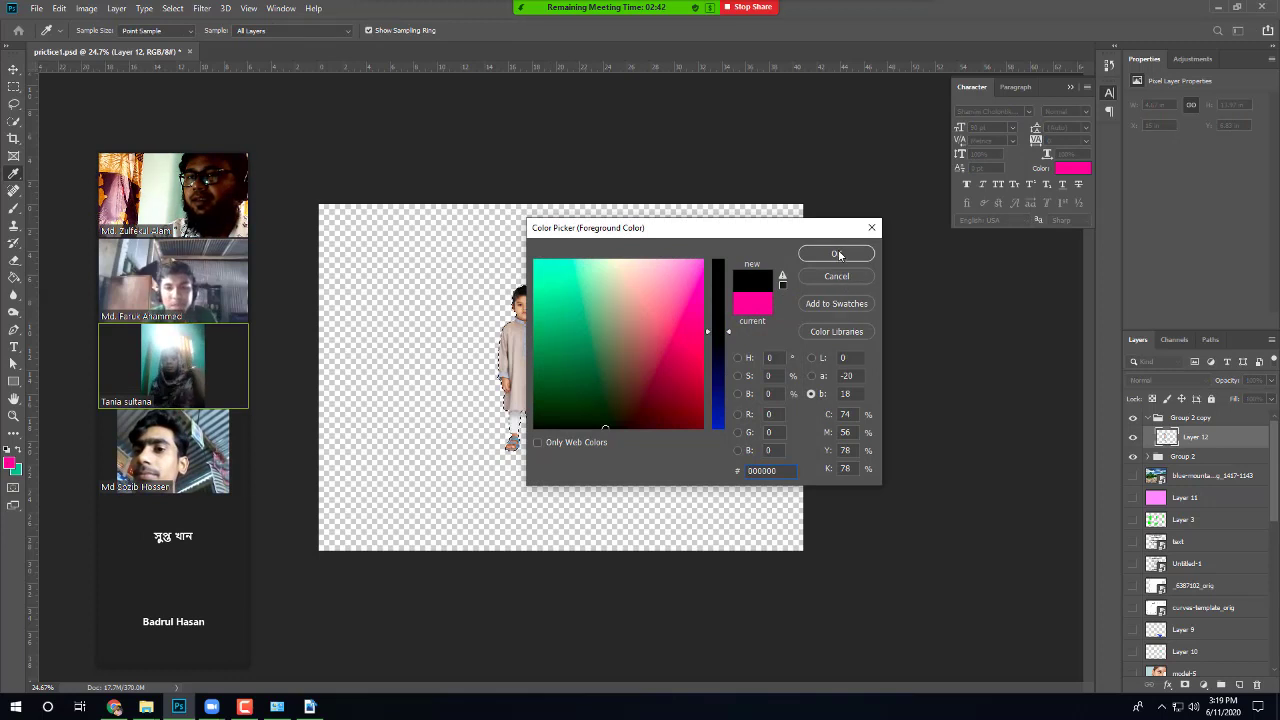
left_click(836, 253)
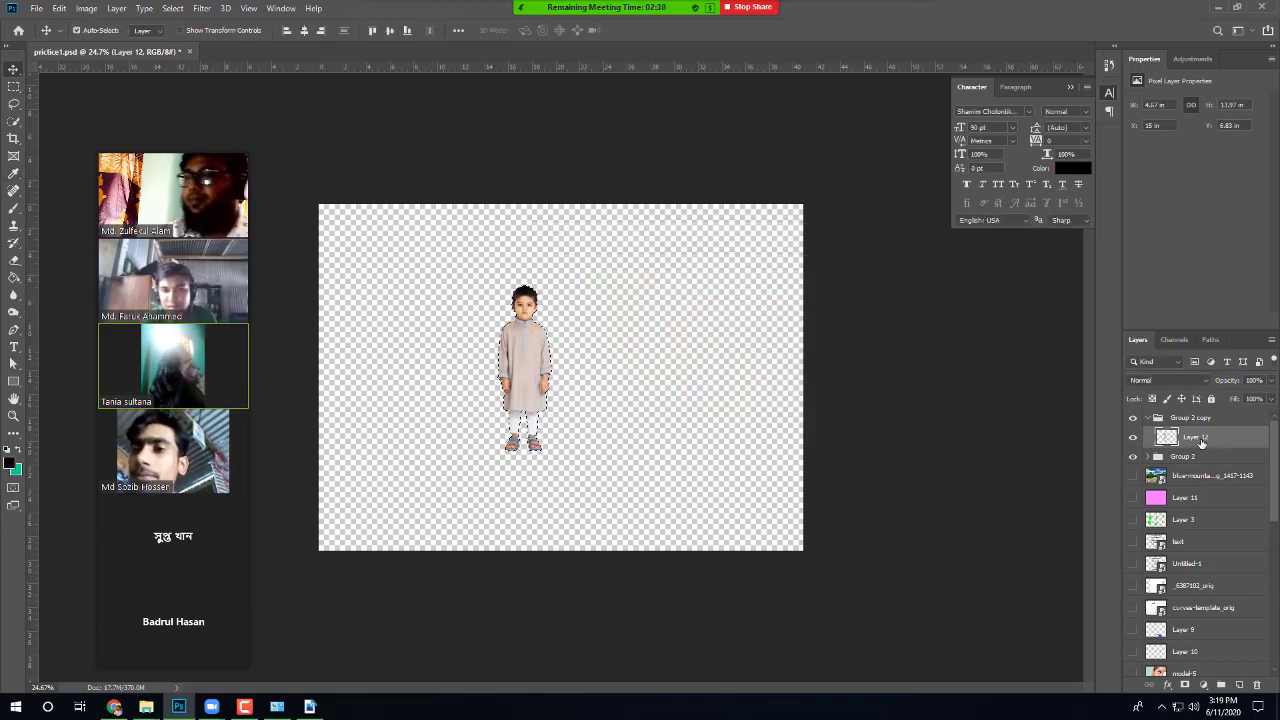
key("ctrl")
key("alt+BackSpace")
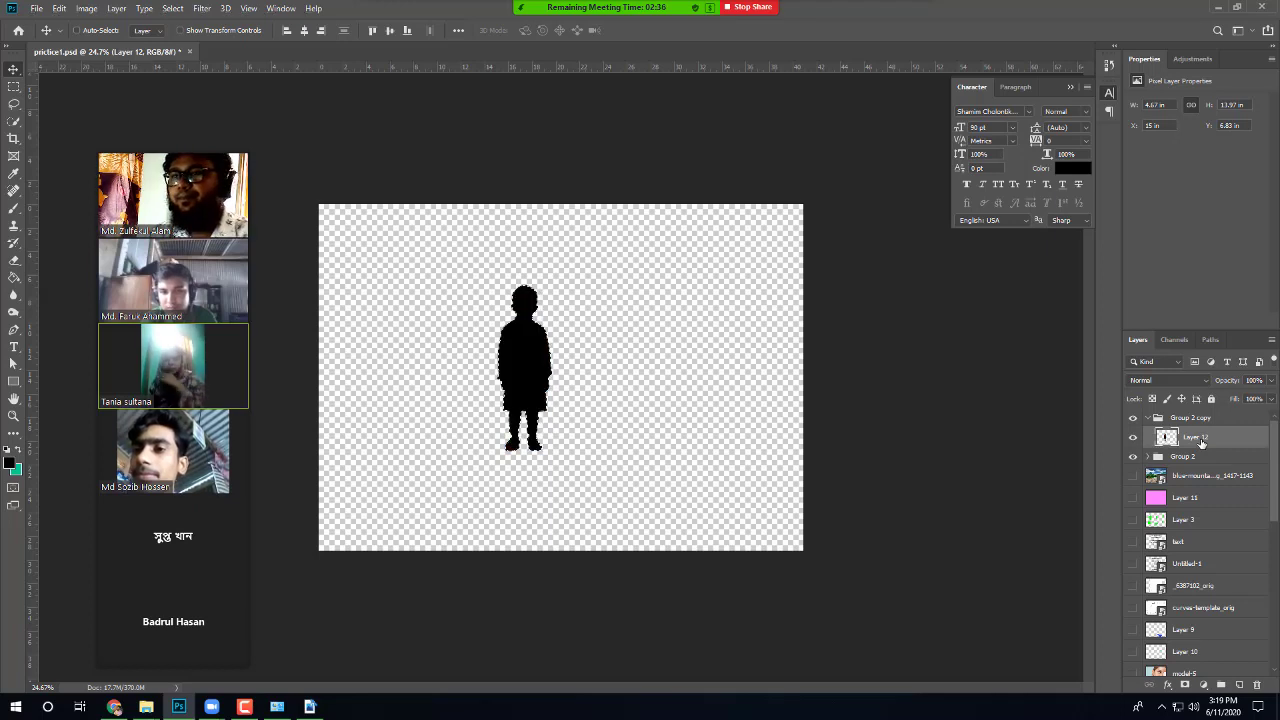
key("ctrl+d")
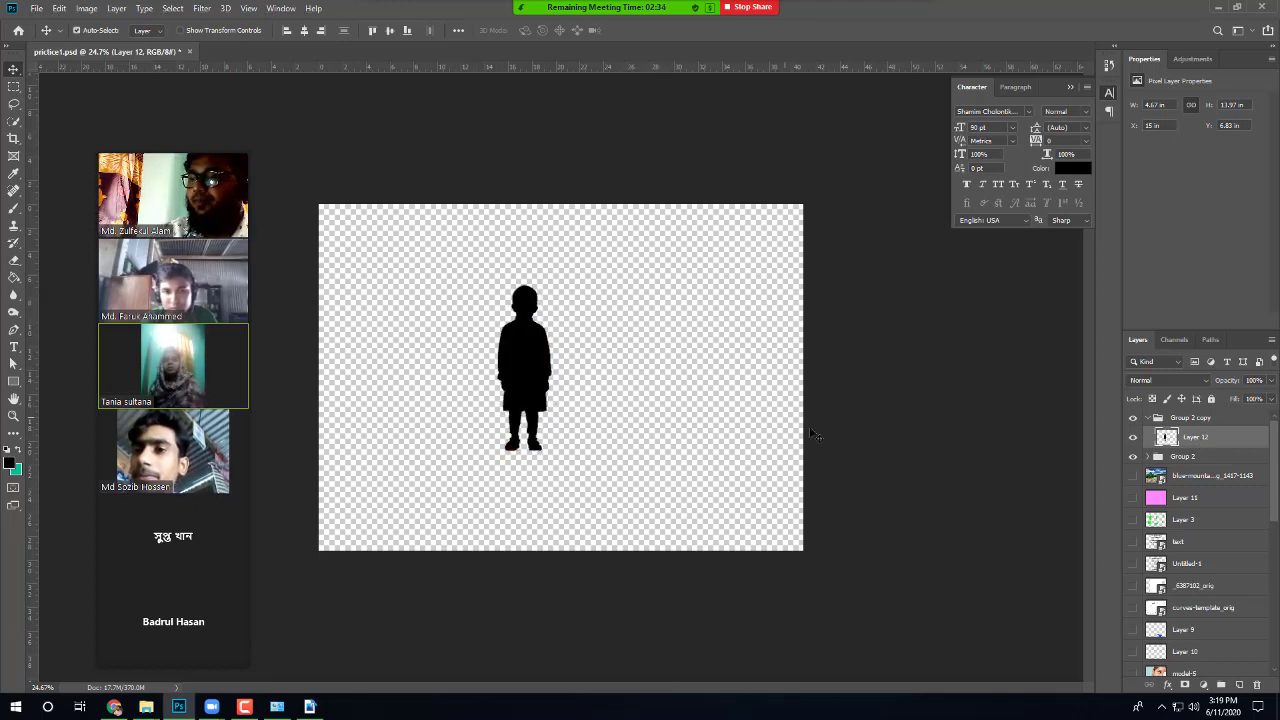
Step: Free-transform Group 2 copy to about 68.5% size and 146° rotation so it lies from the boy's feet, and show the blue-mountains scenery
left_click(1155, 418)
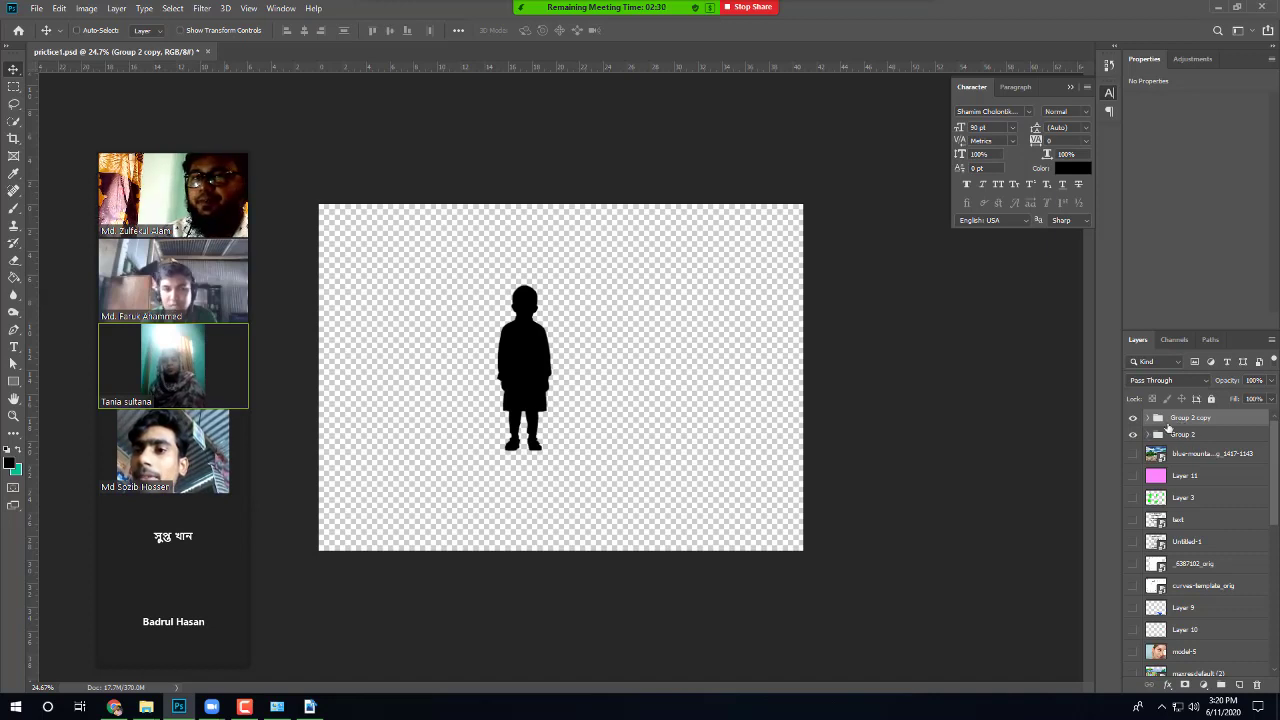
key("ctrl")
key("ctrl+t")
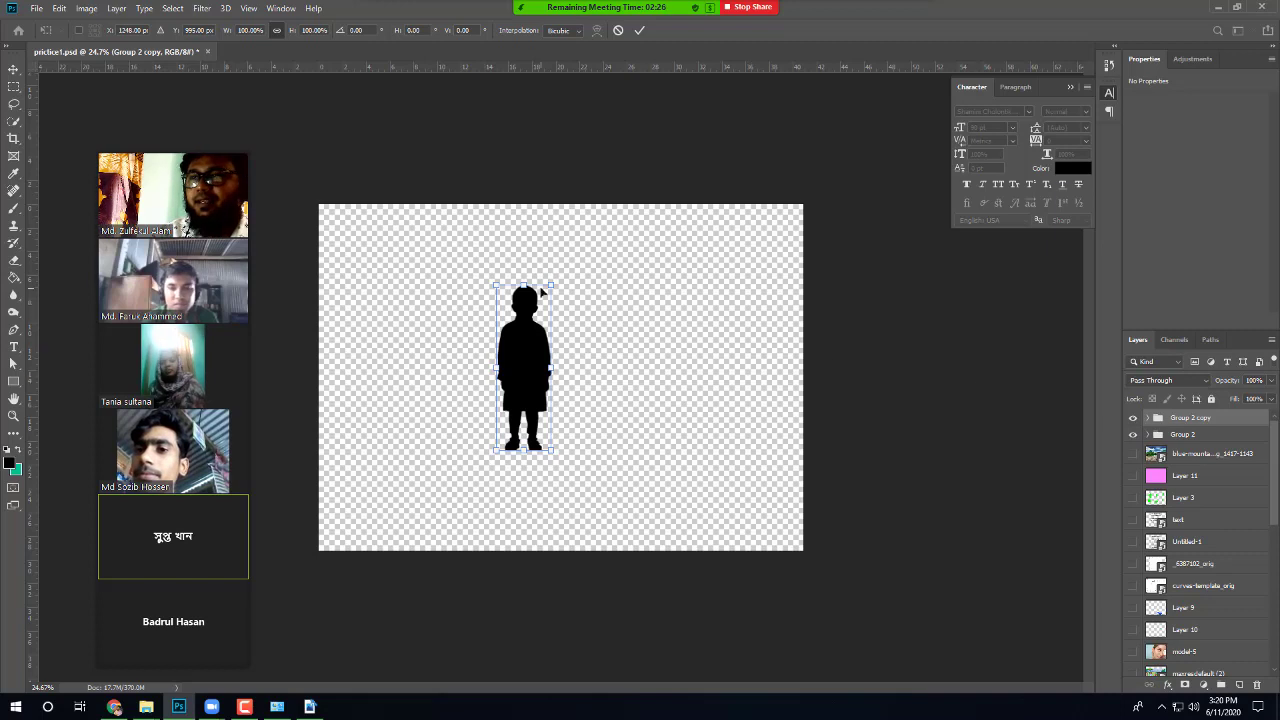
left_click_drag(524, 285, 530, 378)
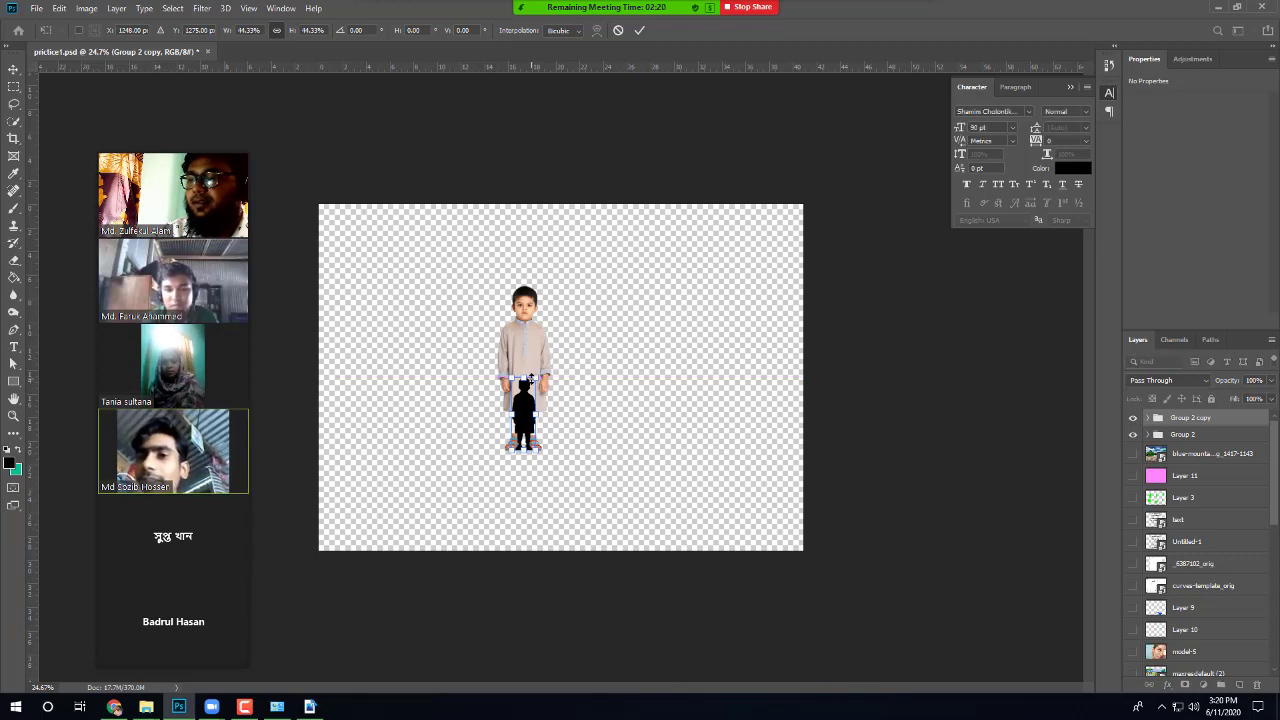
key("ctrl+z")
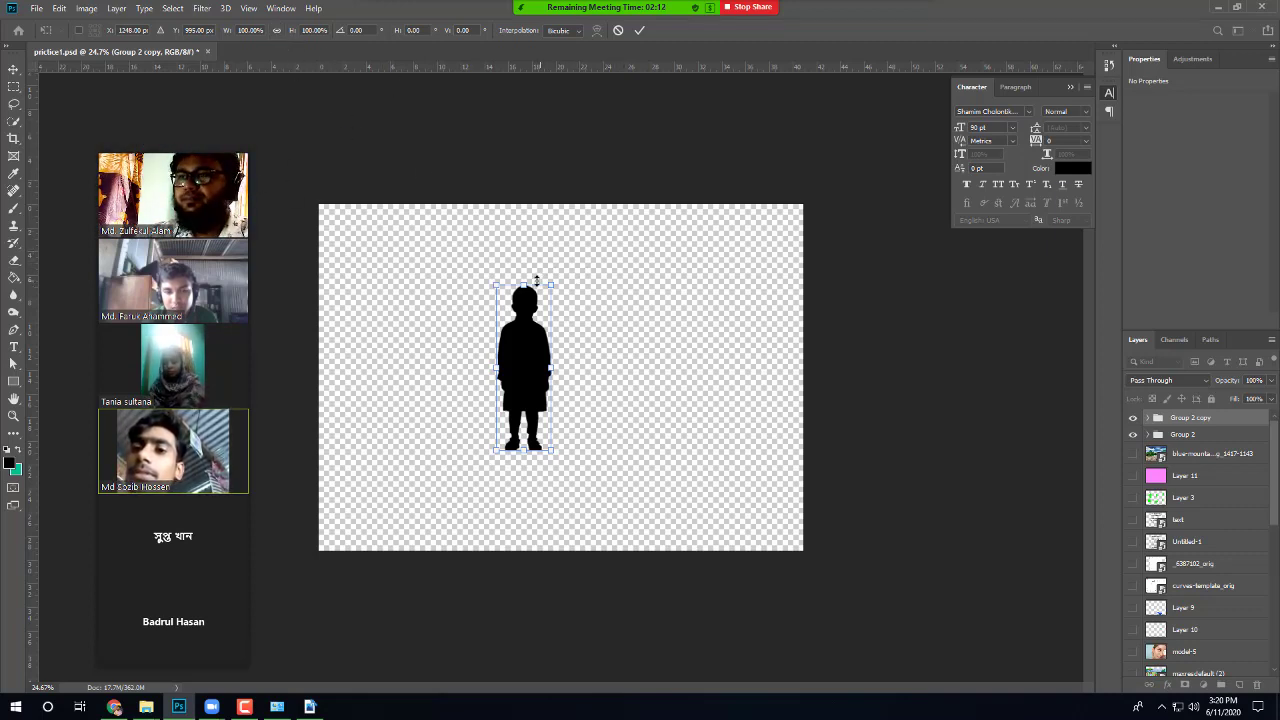
left_click_drag(537, 281, 569, 505)
left_click_drag(599, 558, 583, 536)
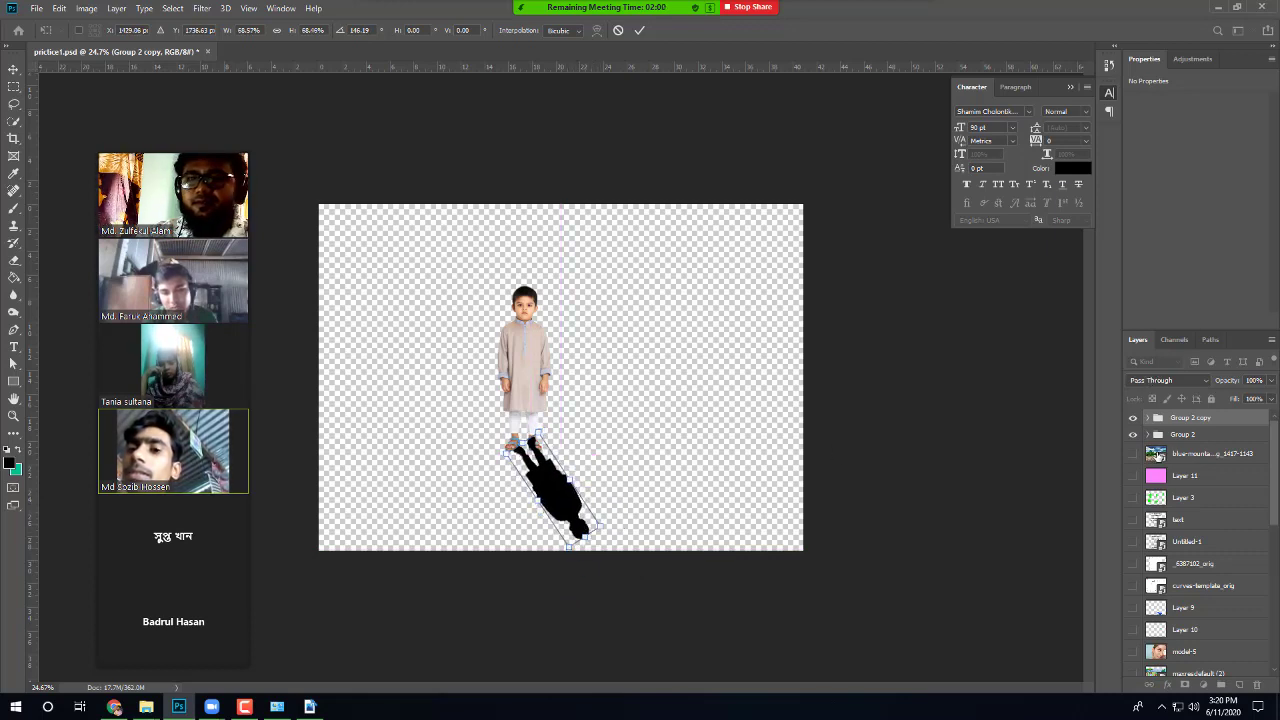
left_click(1134, 454)
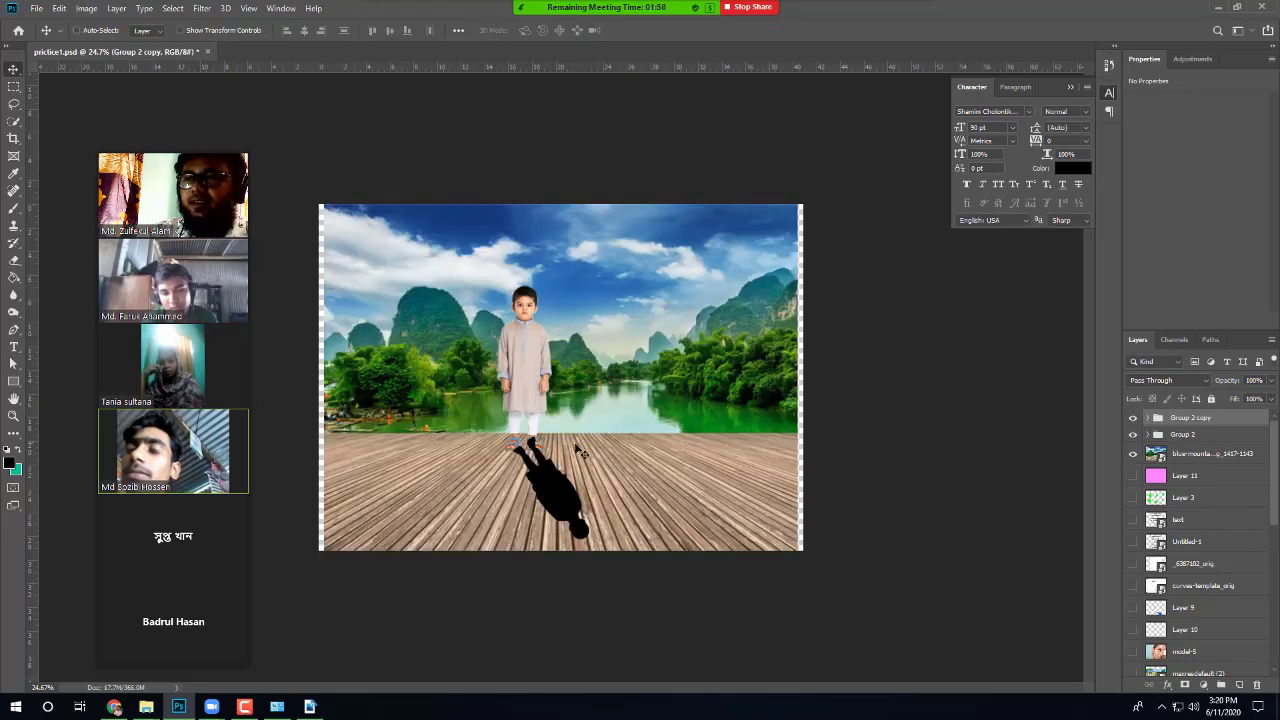
left_click_drag(540, 480, 540, 476)
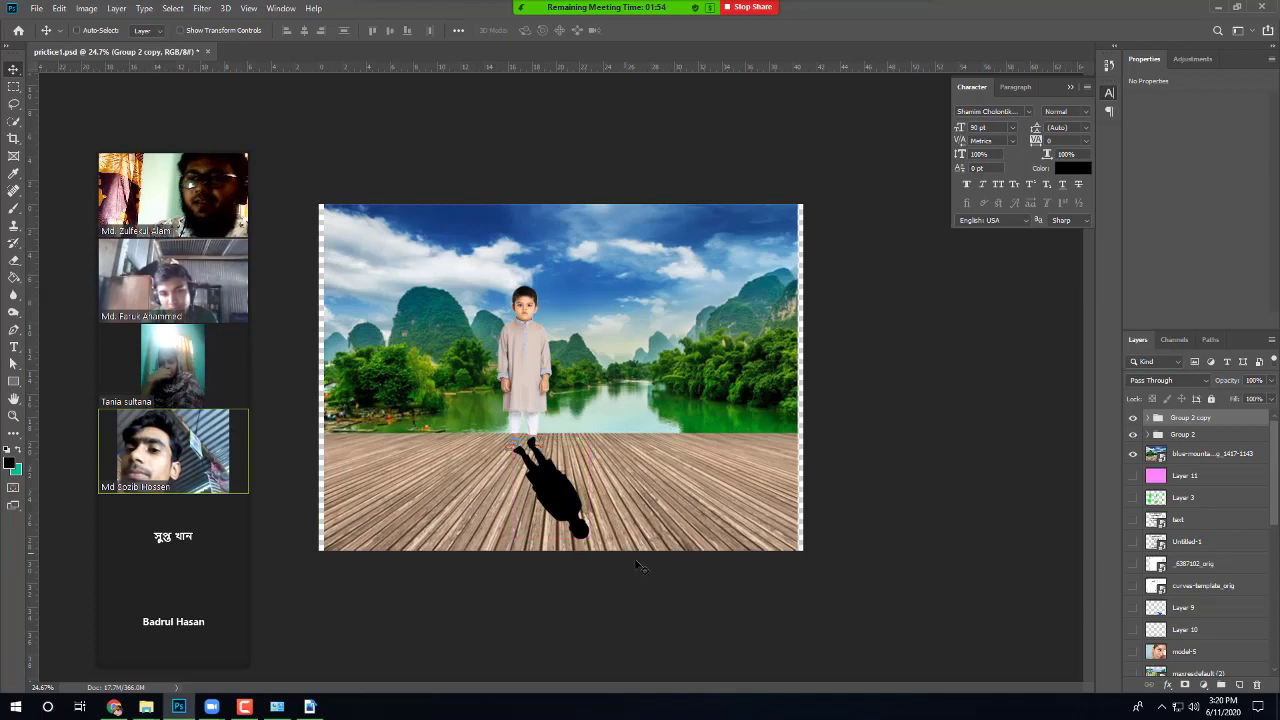
Step: Reorder the layer stack so Group 2 copy sits directly below Group 2, outside that group and above the scenery
left_click(1196, 420)
key("Delete")
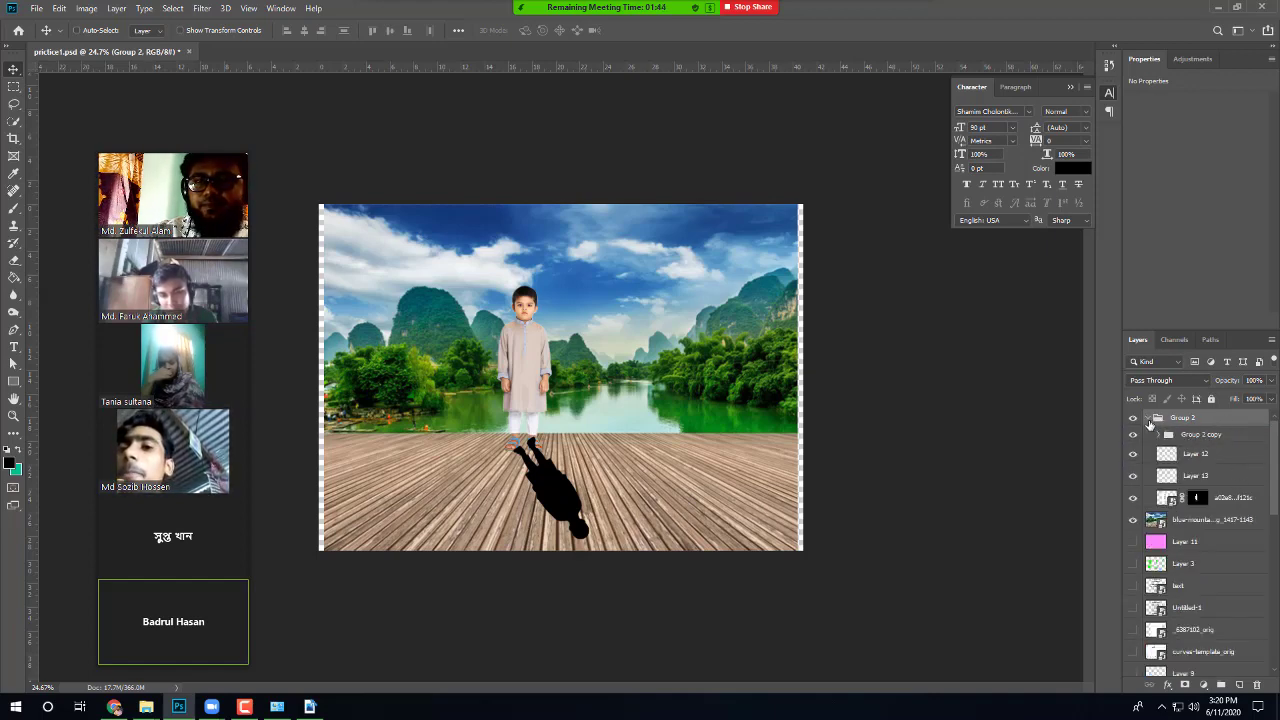
left_click_drag(1187, 434, 1185, 414)
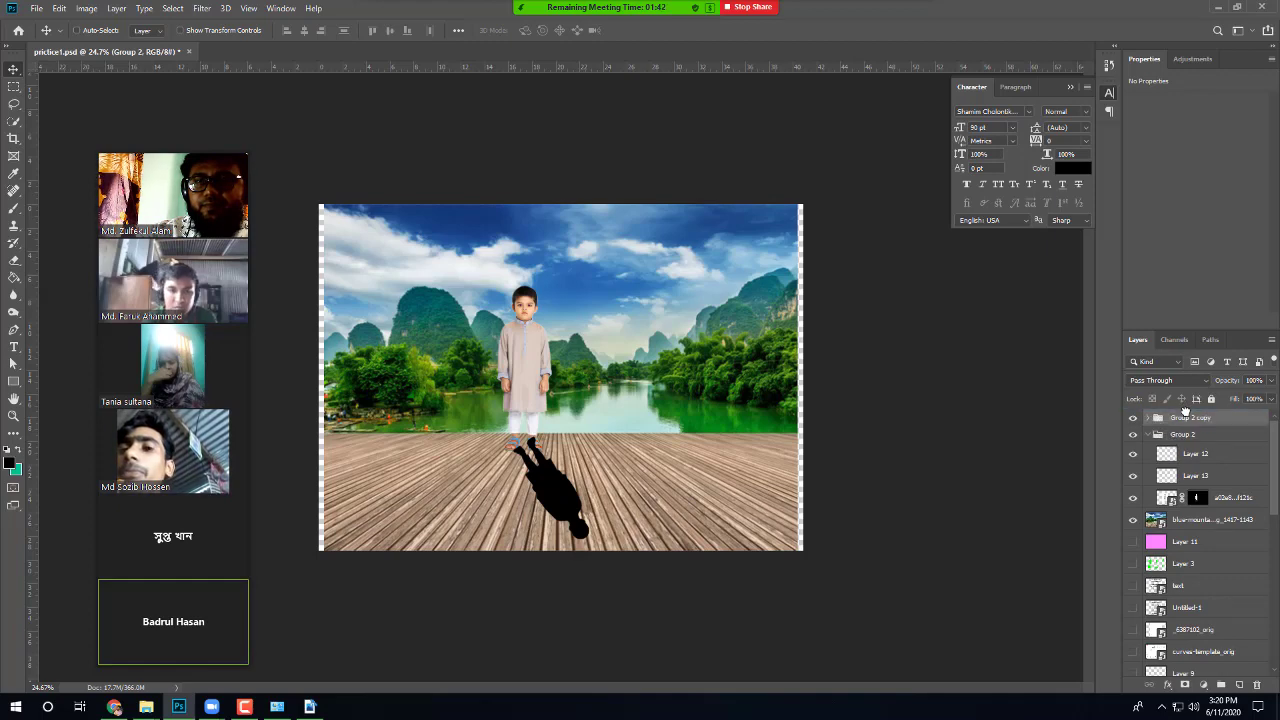
left_click(1154, 436)
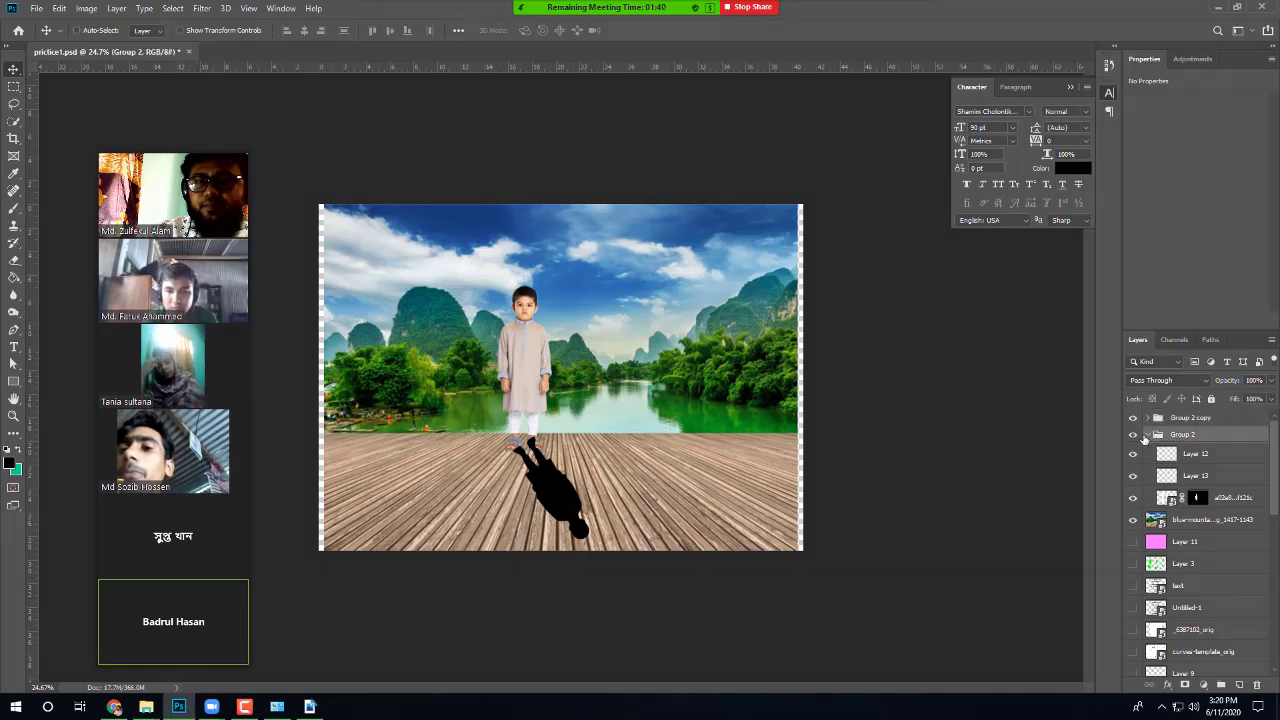
left_click(1149, 435)
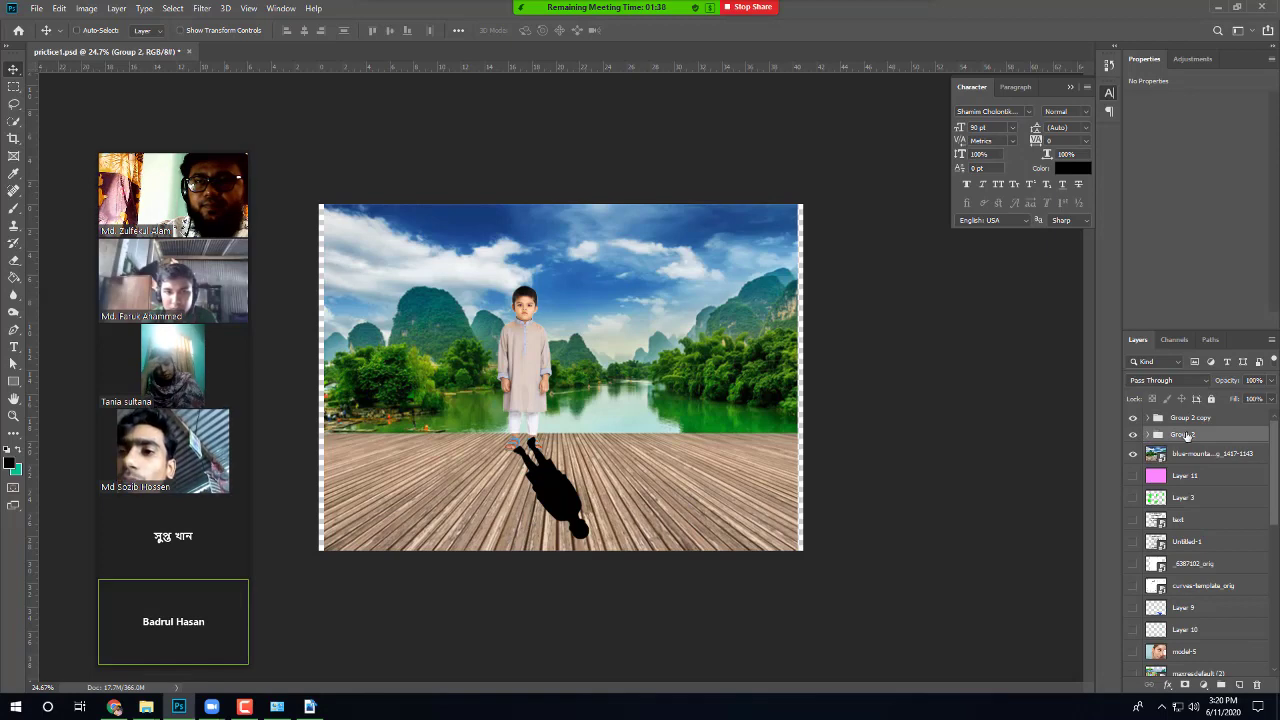
left_click_drag(1185, 425, 1183, 450)
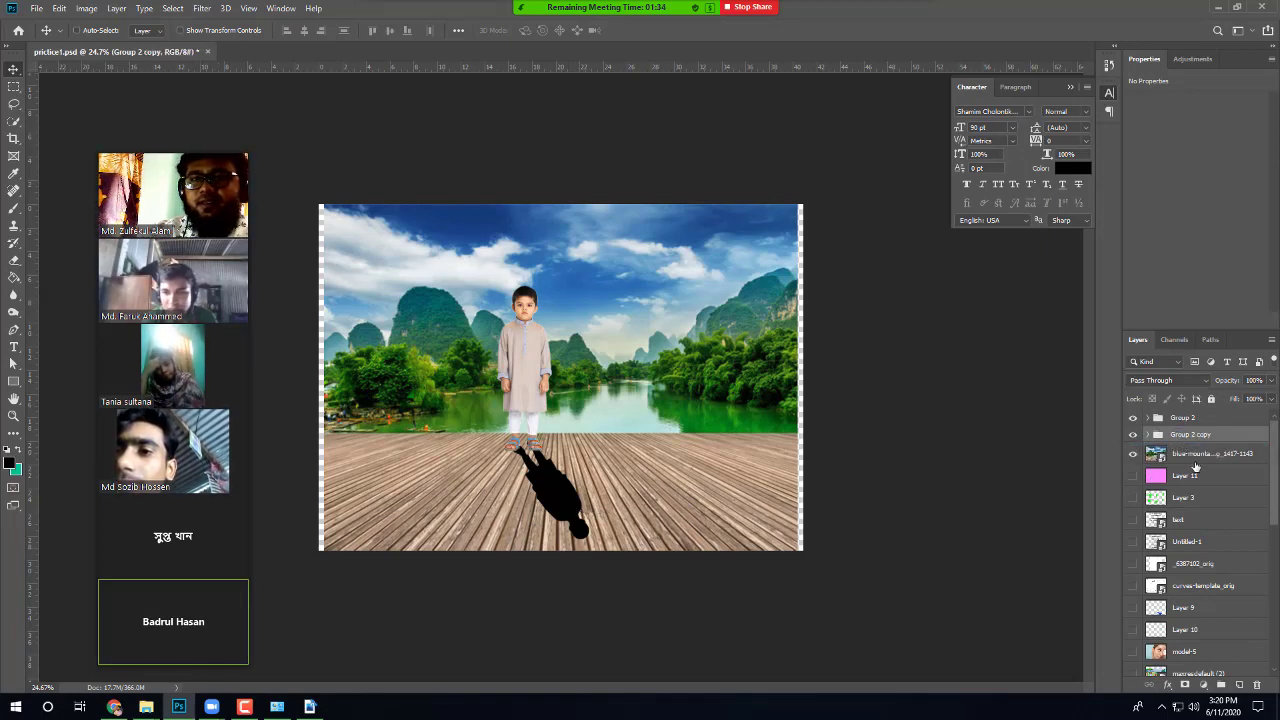
Step: Set the opacity of Group 2 copy to 34% and save the document
left_click(1271, 380)
left_click_drag(1266, 399, 1236, 402)
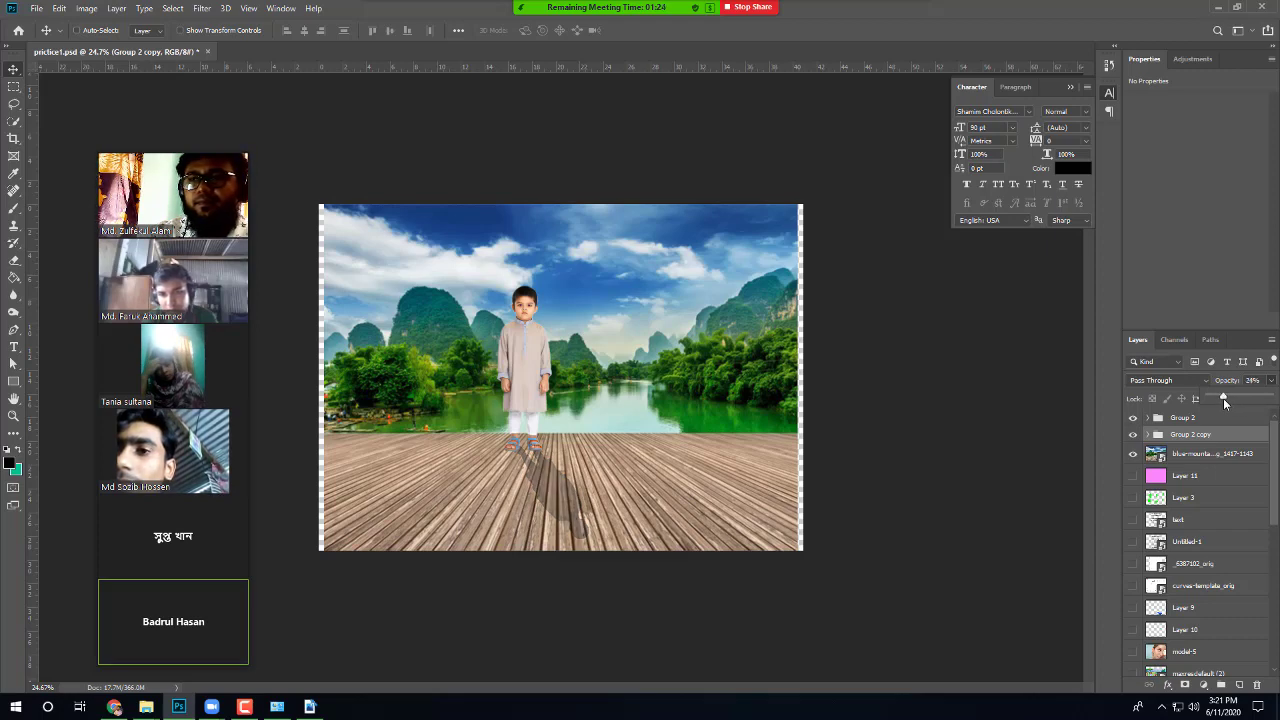
left_click_drag(1223, 398, 1229, 400)
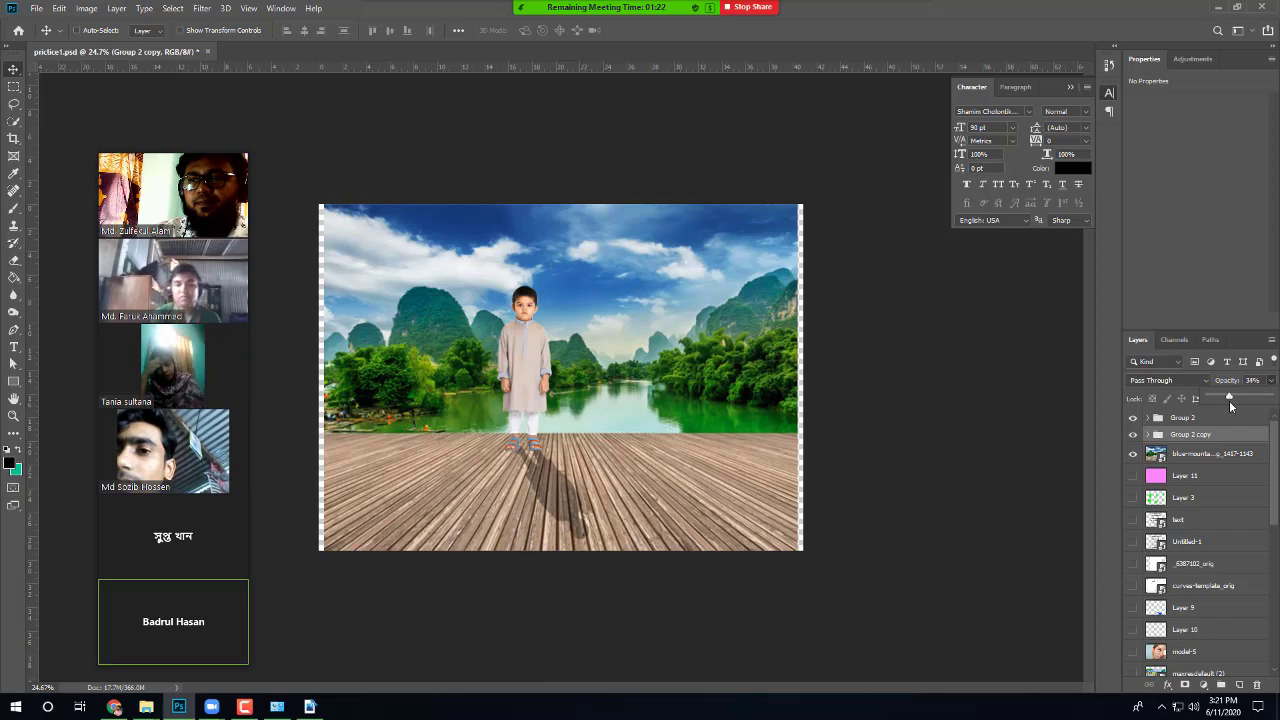
left_click(709, 466)
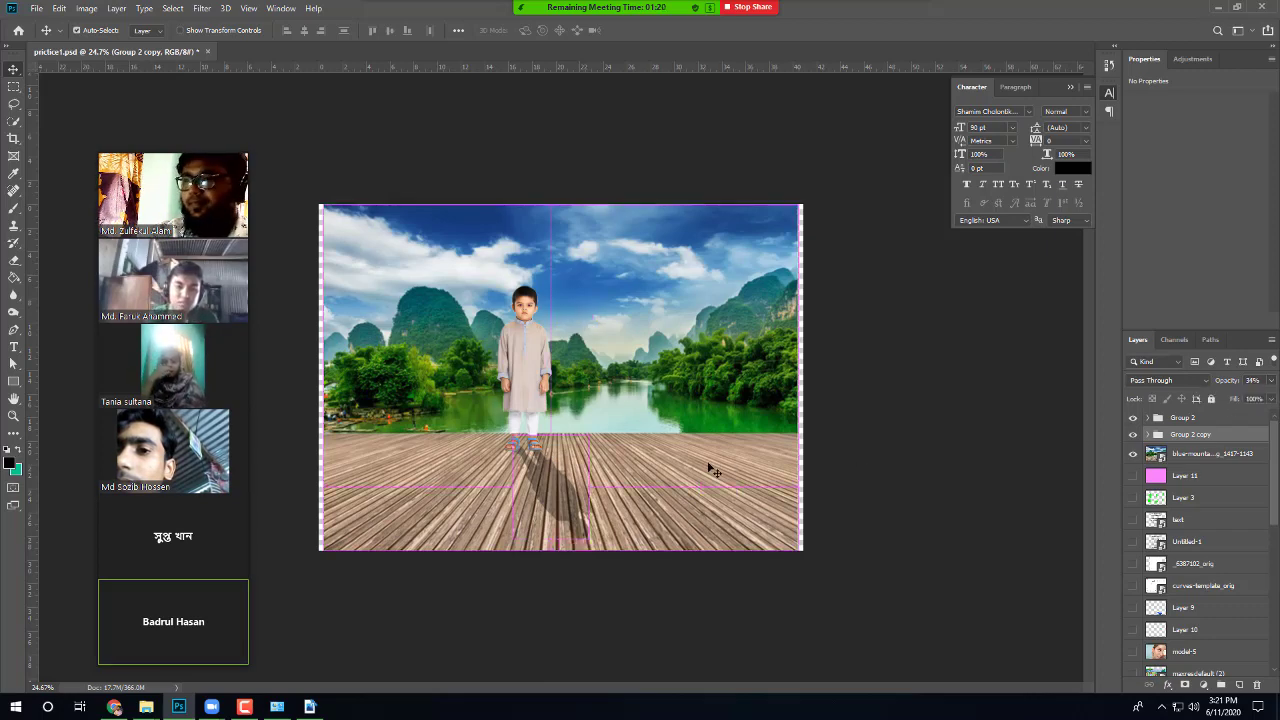
key("ctrl+s")
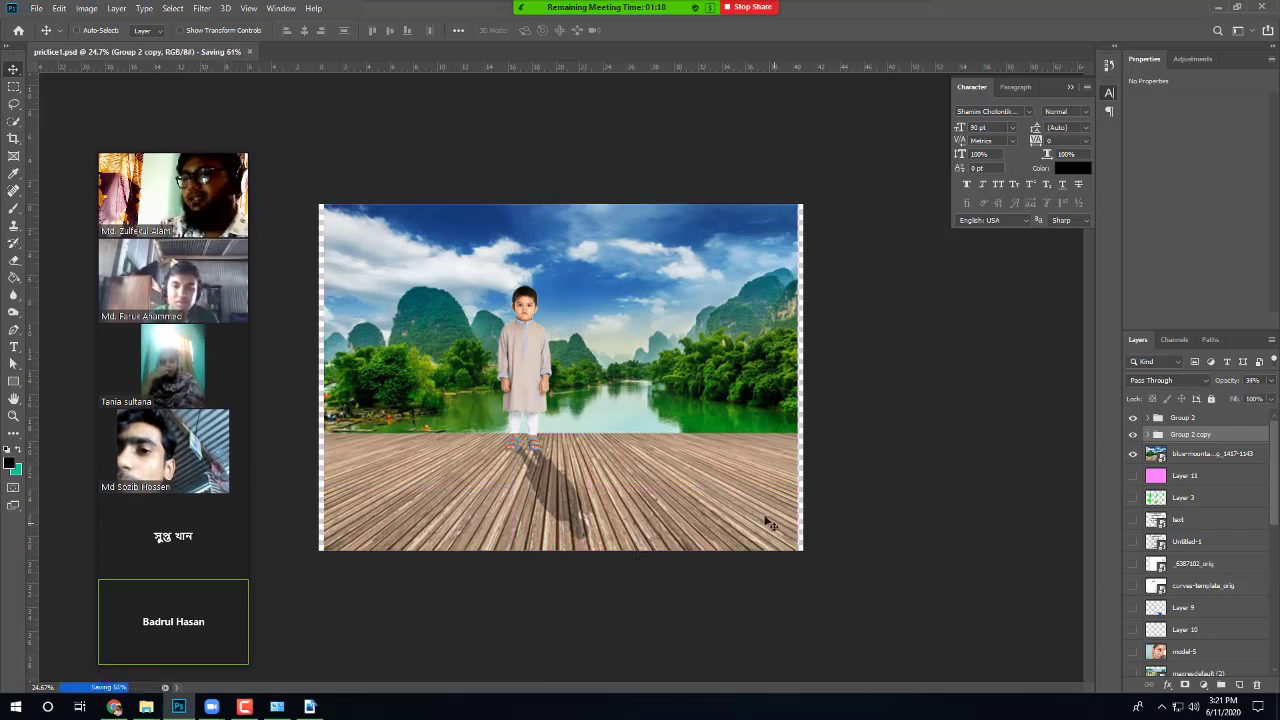
Step: Set the opacity of the Group 2 copy shadow to 40%
scroll(634, 472, "down", 1)
scroll(634, 472, "down", 1)
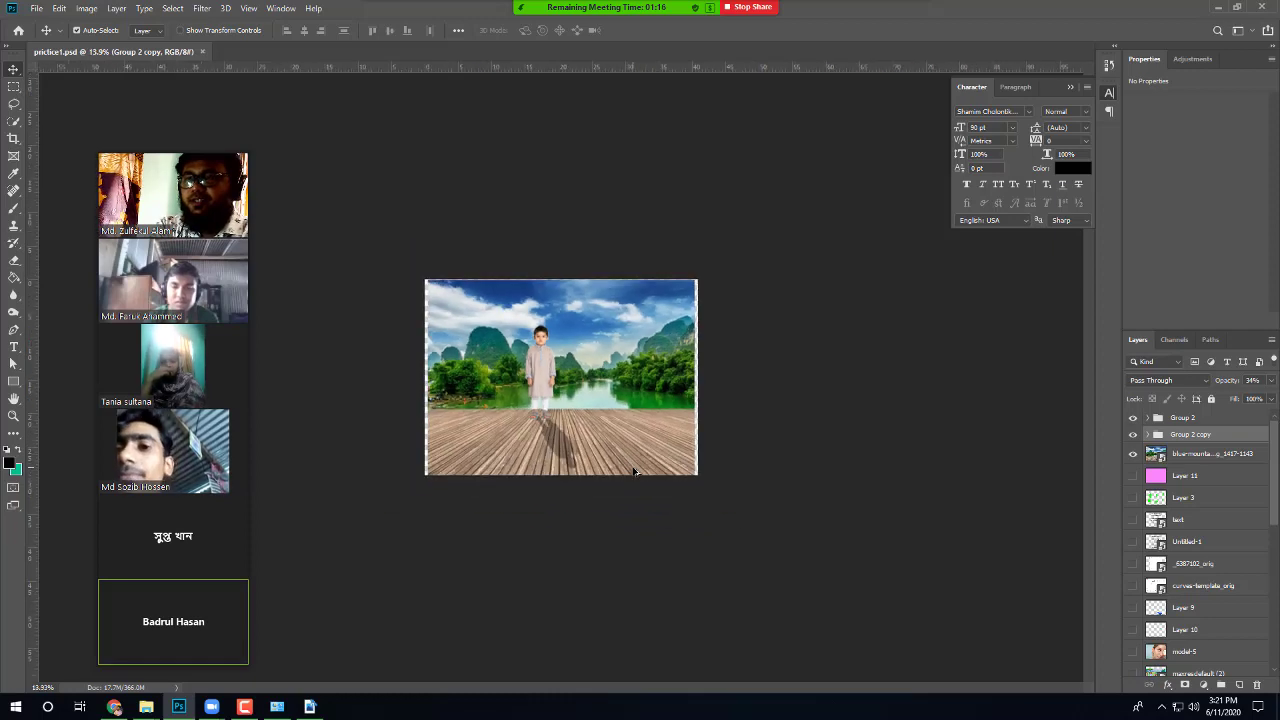
scroll(634, 472, "up", 3)
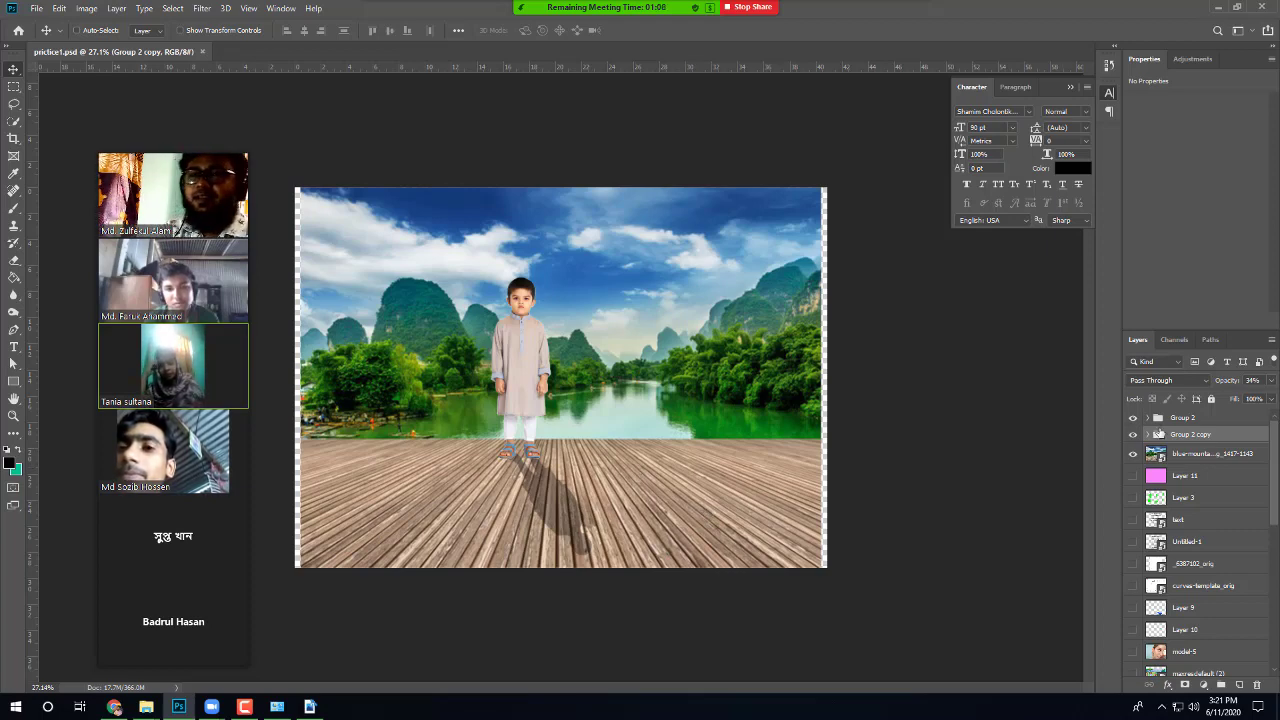
left_click(1273, 380)
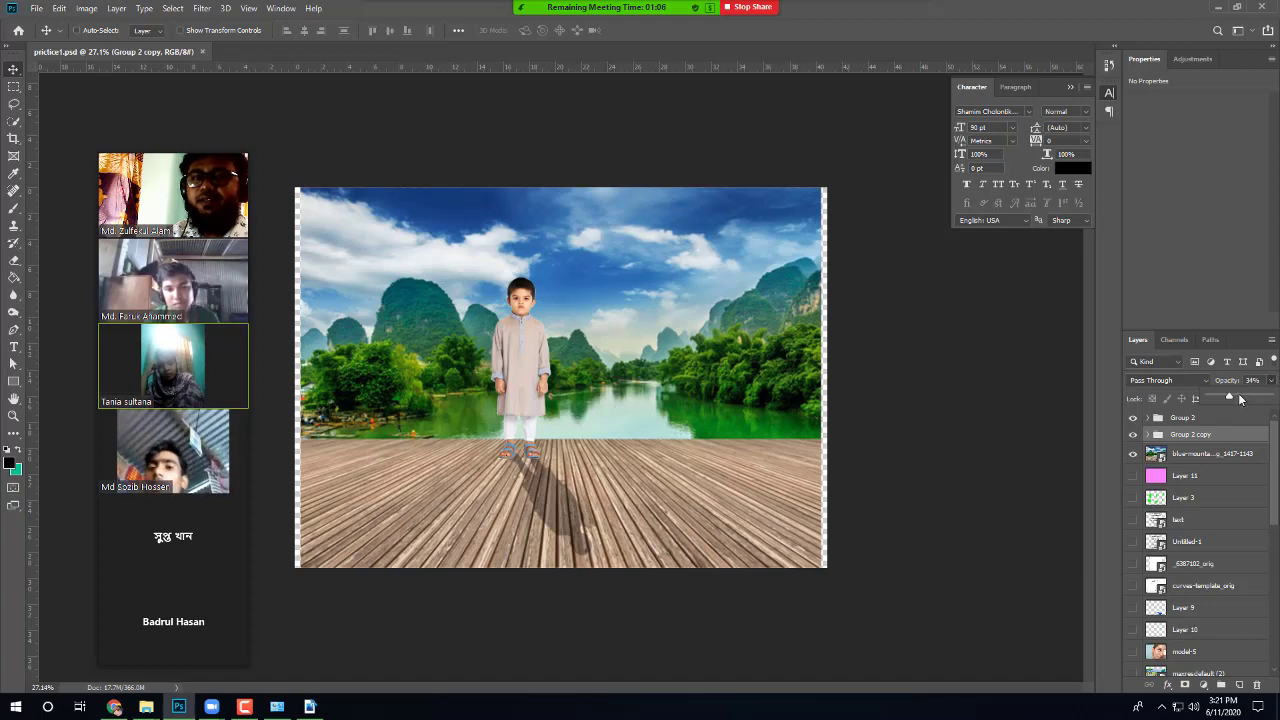
left_click_drag(1240, 399, 1253, 408)
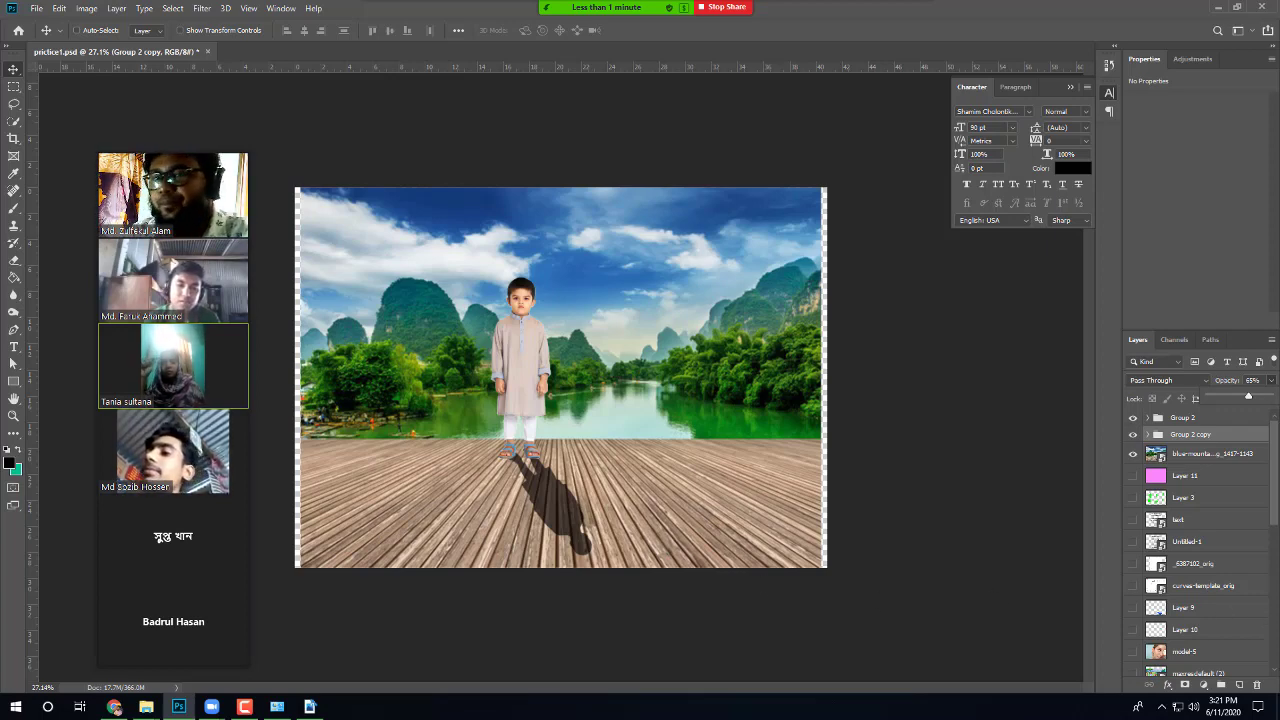
mouse_move(1248, 398)
left_mouse_down()
mouse_move(1221, 398)
mouse_move(1235, 400)
left_mouse_up()
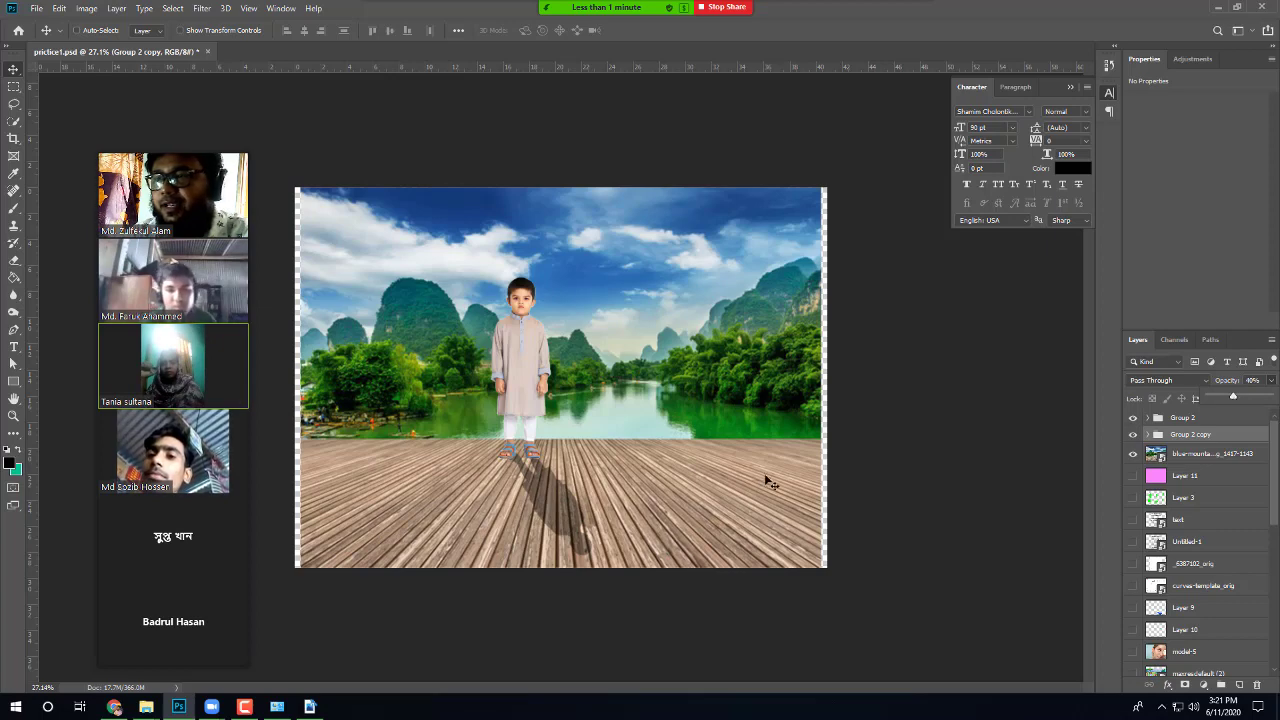
Step: Free-transform the shadow on Layer 12 to about 168% size, distort its upper-right corner inward, and realign it with the boy's feet
key("ctrl+shift+alt+n")
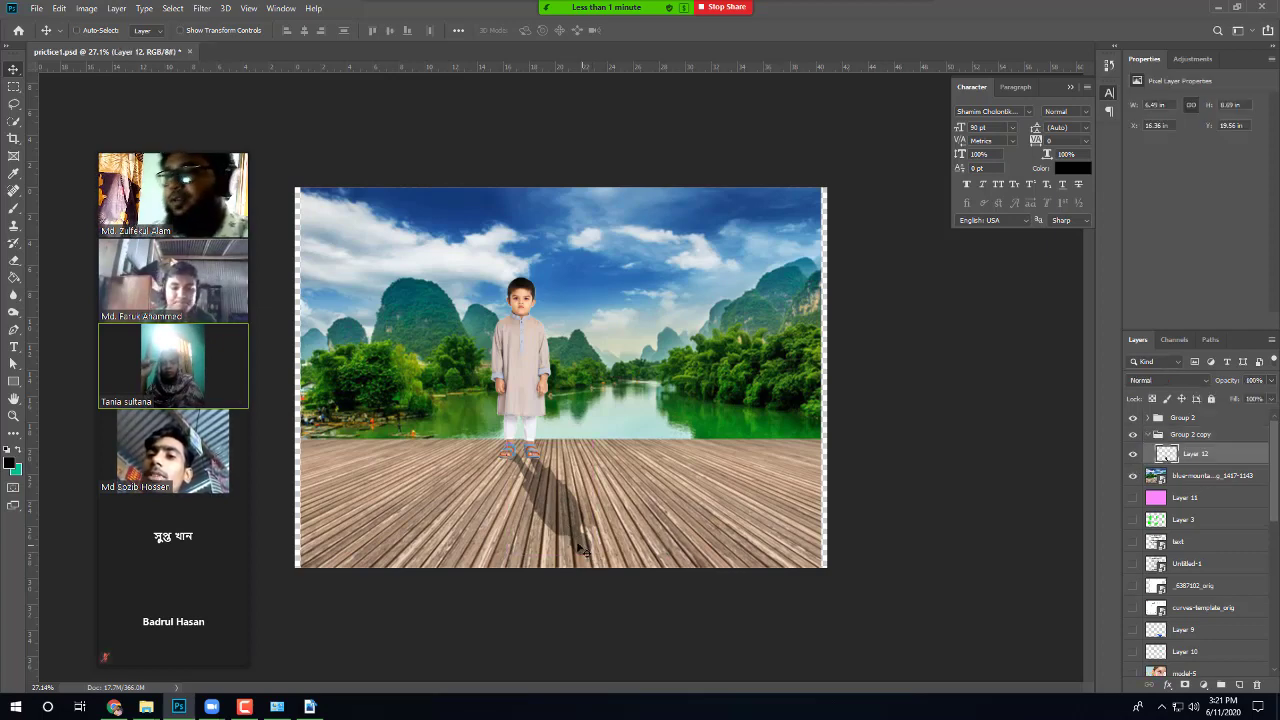
key("ctrl+t")
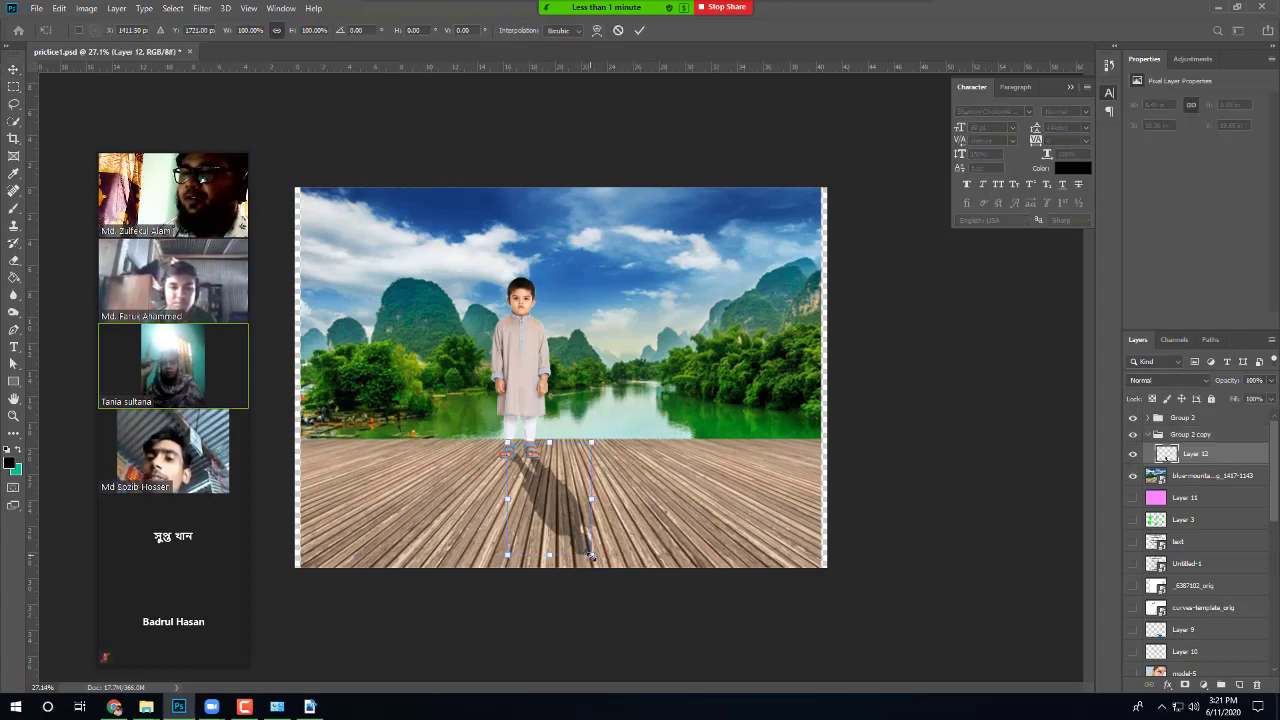
left_click_drag(590, 556, 681, 681)
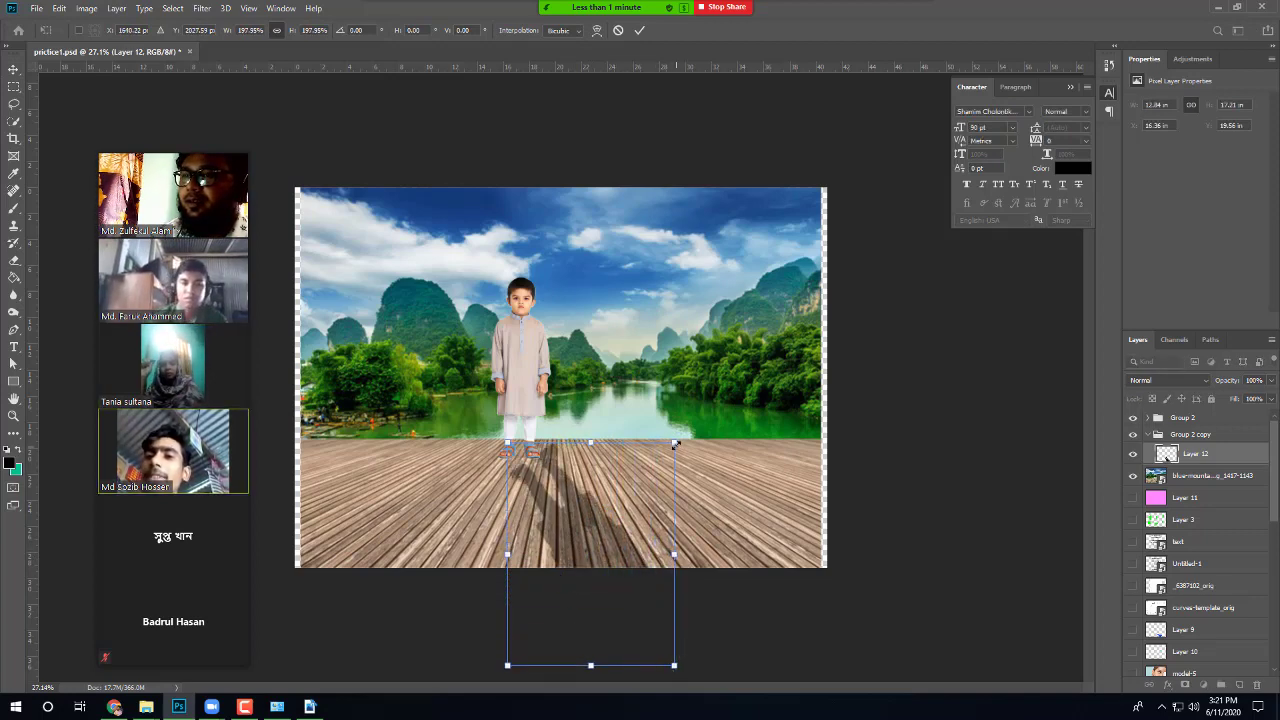
left_click_drag(675, 444, 621, 499)
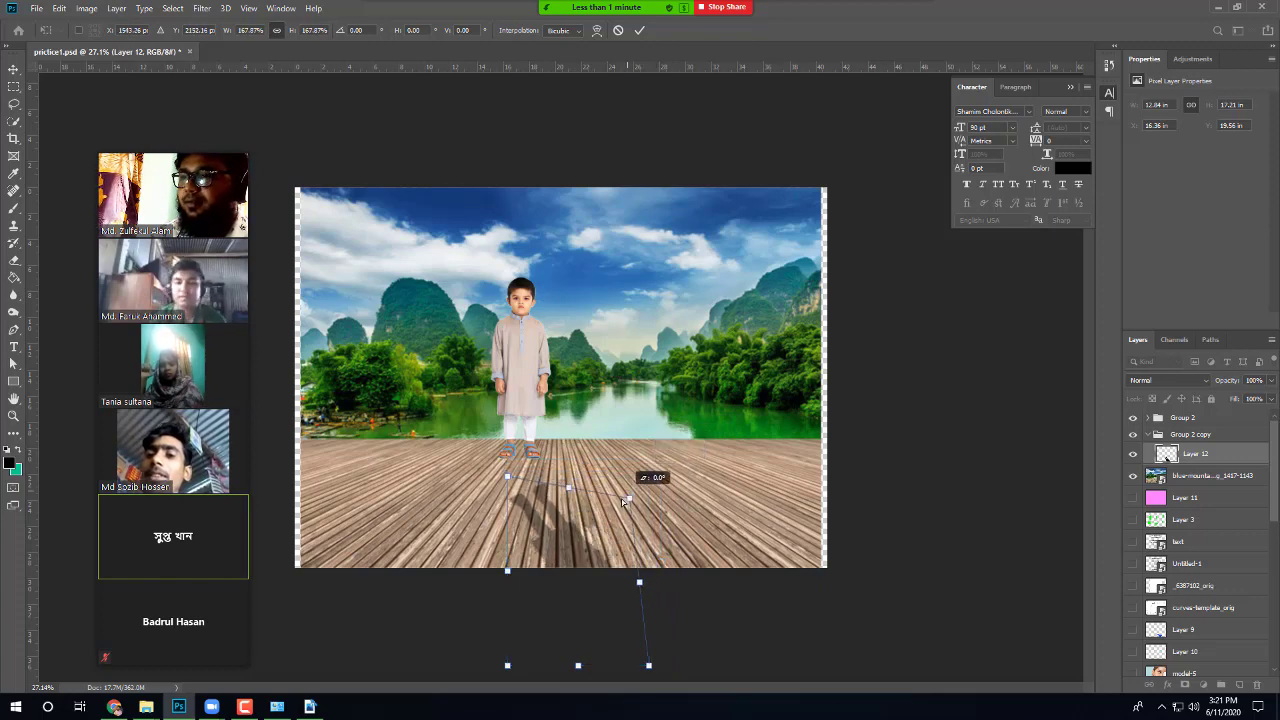
left_click_drag(556, 552, 547, 516)
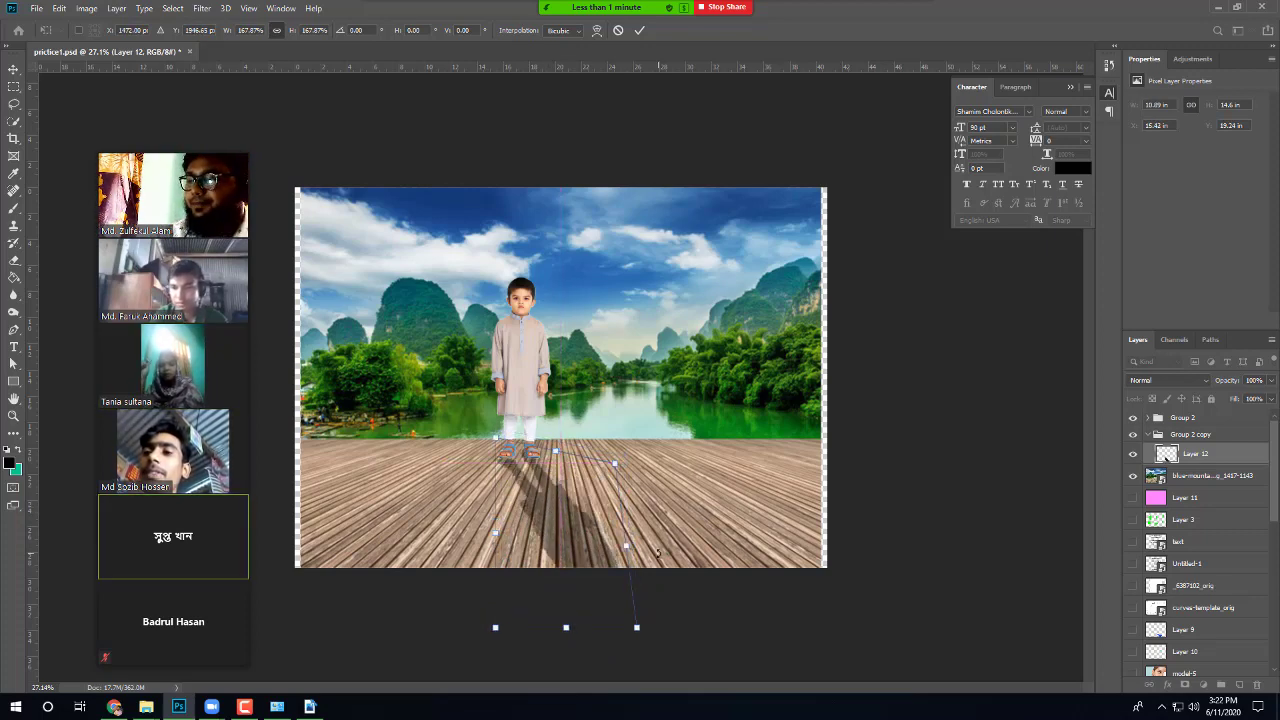
key("Return")
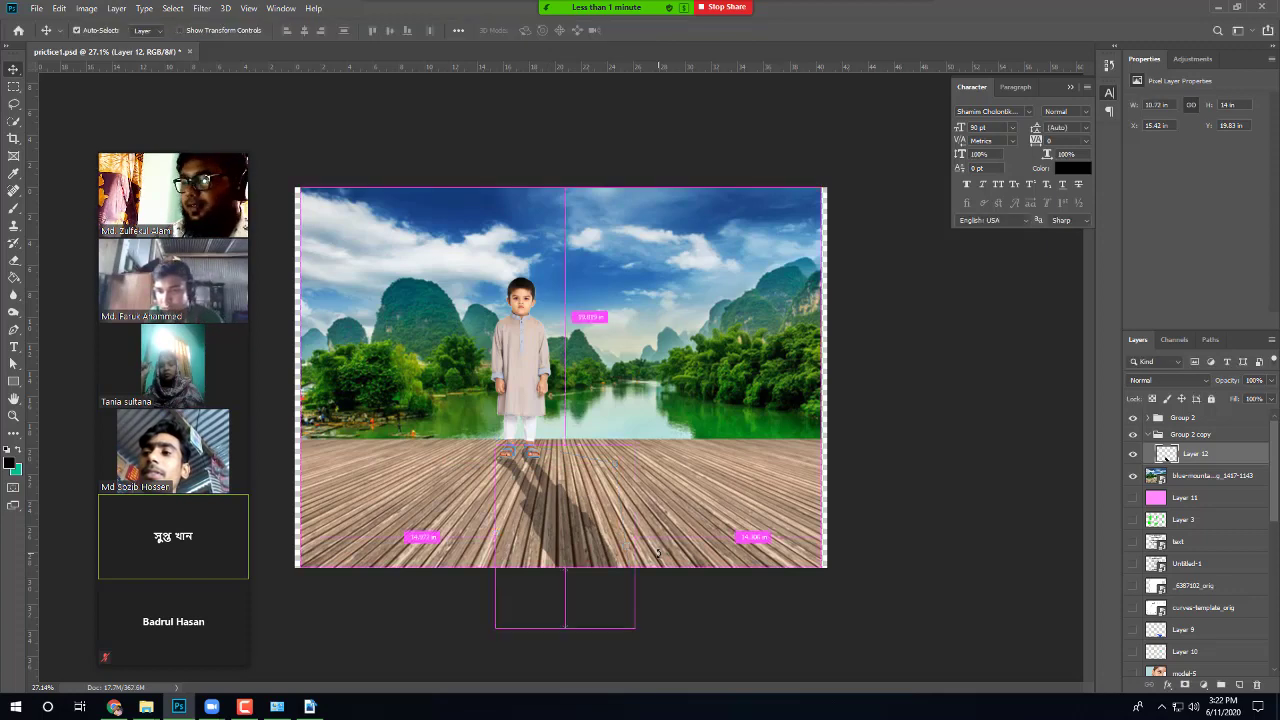
Step: Examine the whole composite and where the shadow meets the boy's sandals
scroll(660, 555, "down", 1)
scroll(660, 557, "down", 1)
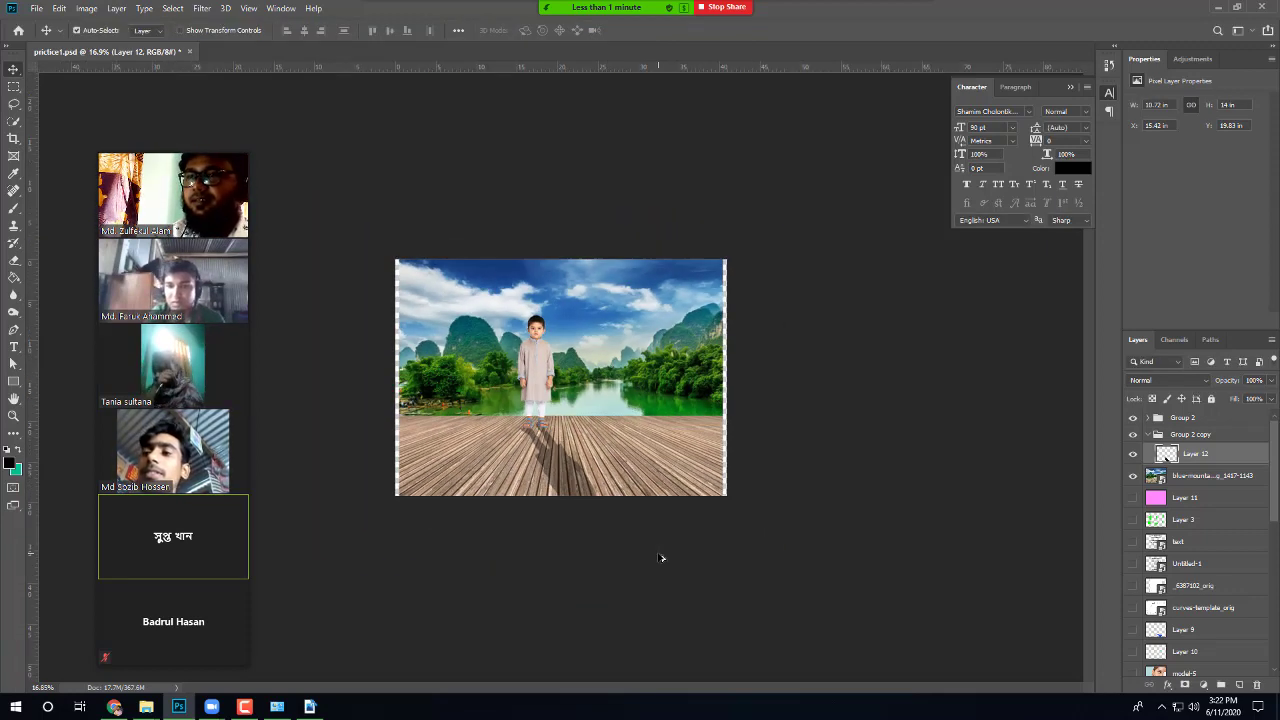
scroll(660, 557, "up", 2)
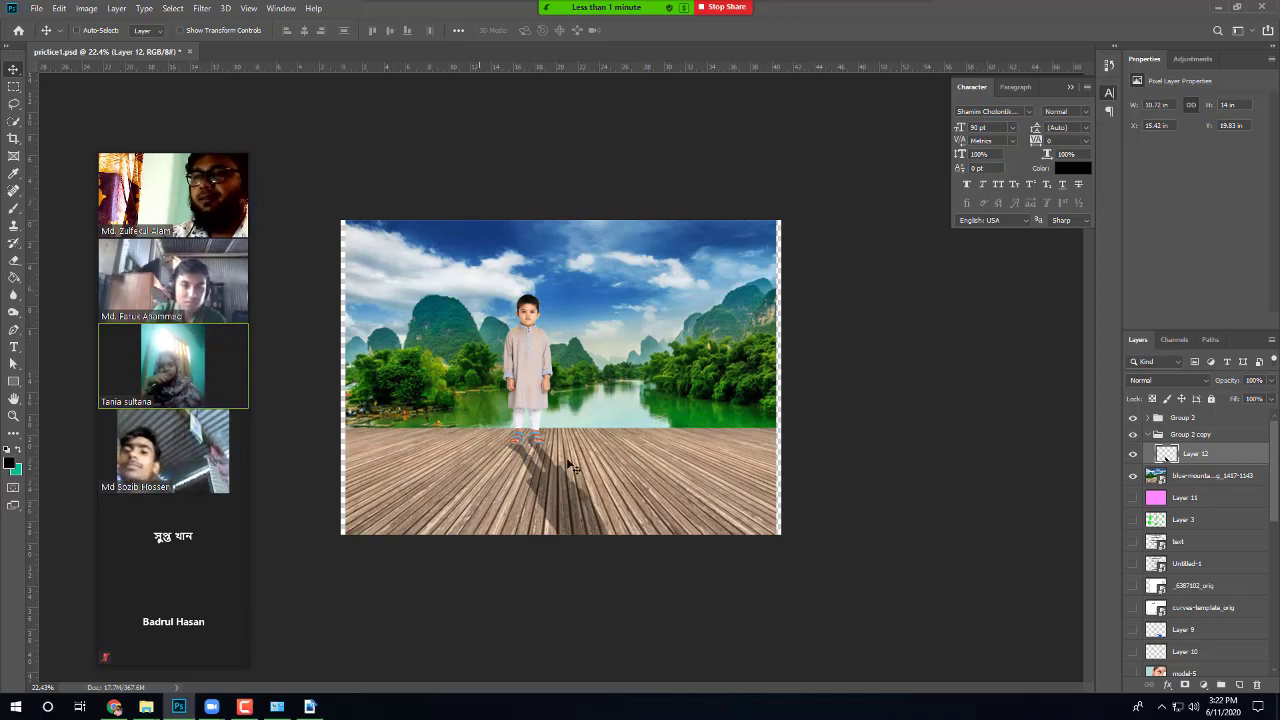
scroll(530, 430, "up", 5)
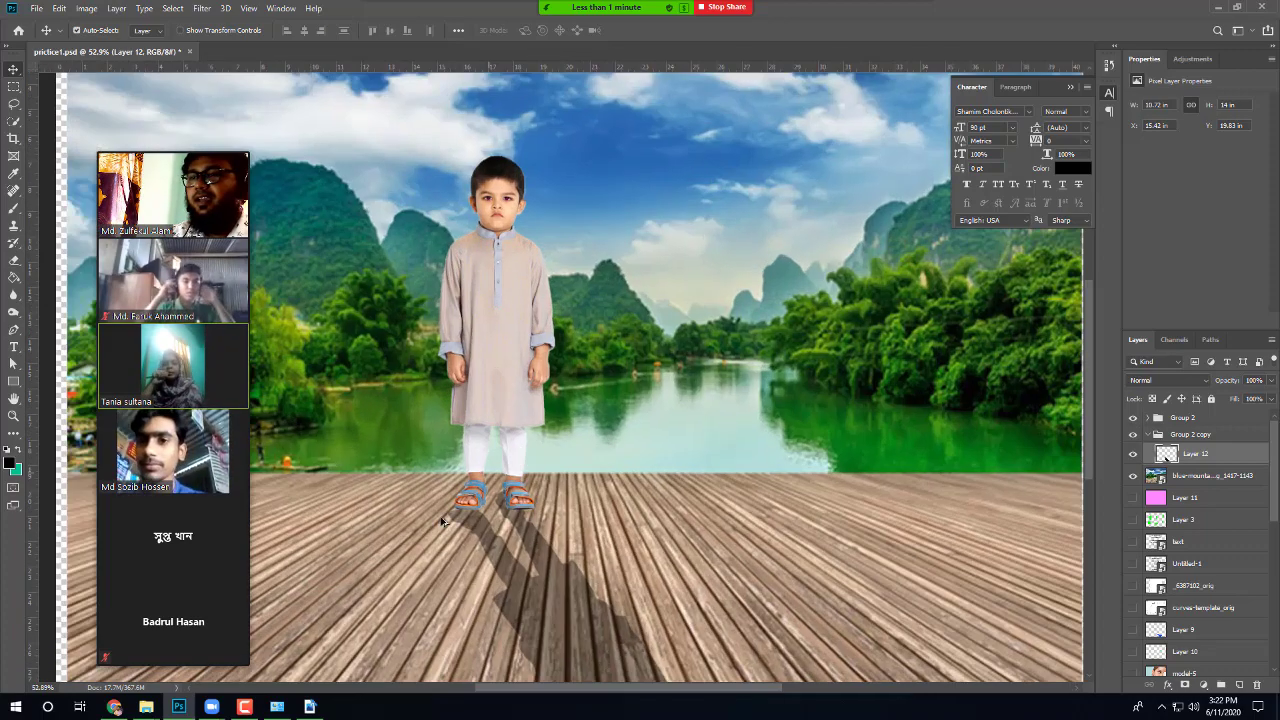
scroll(440, 530, "up", 4)
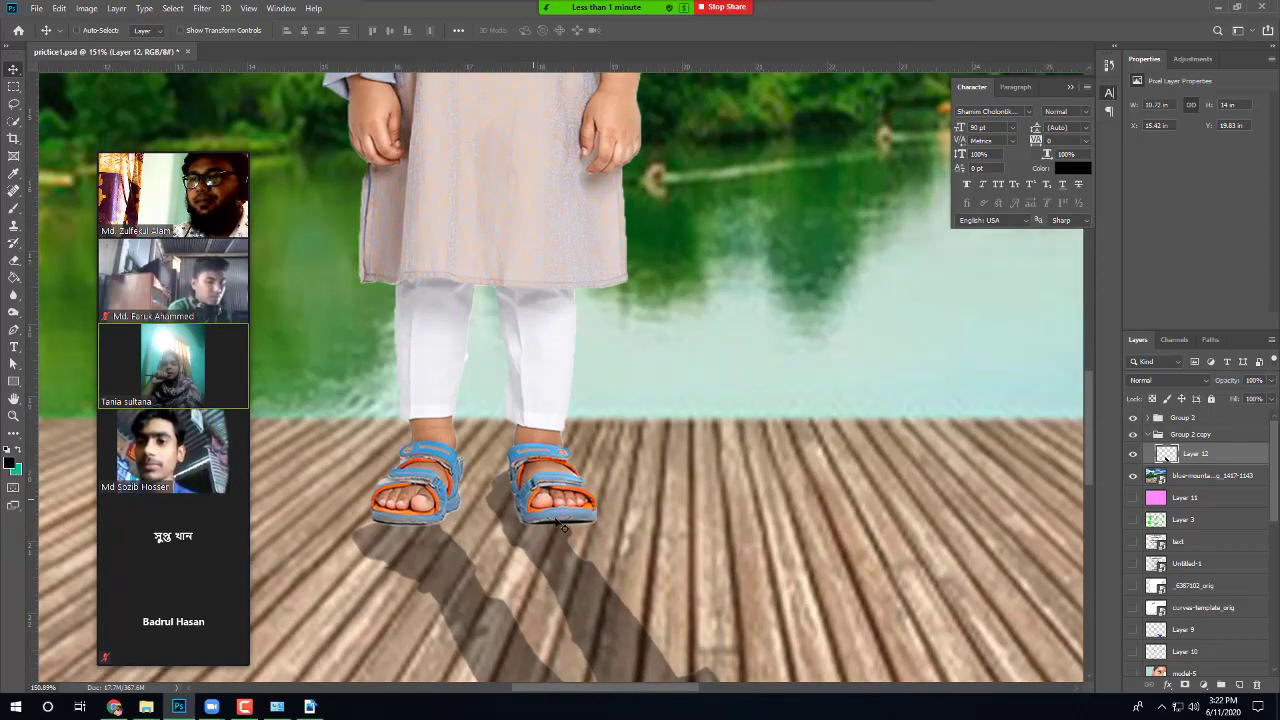
left_click_drag(605, 535, 663, 534)
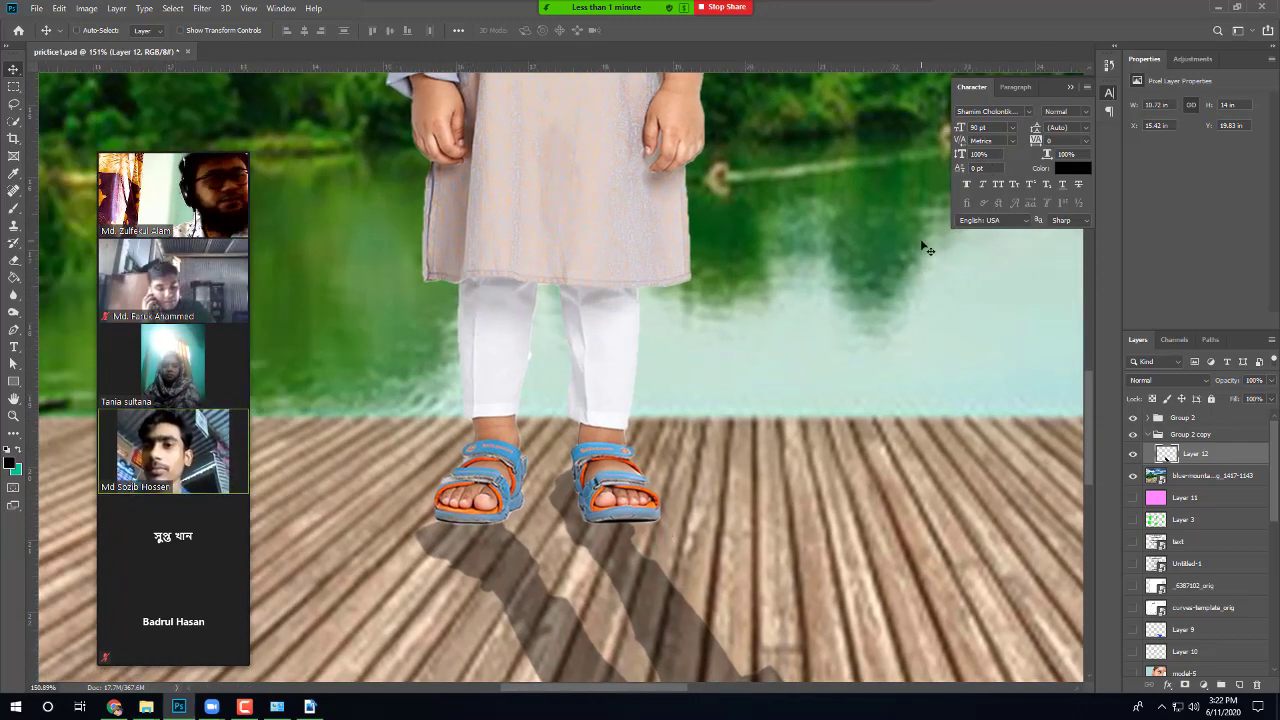
Step: Switch to Zoom, dismiss the annual plan upgrade offer, and close the Zoom window
mouse_move(222, 425)
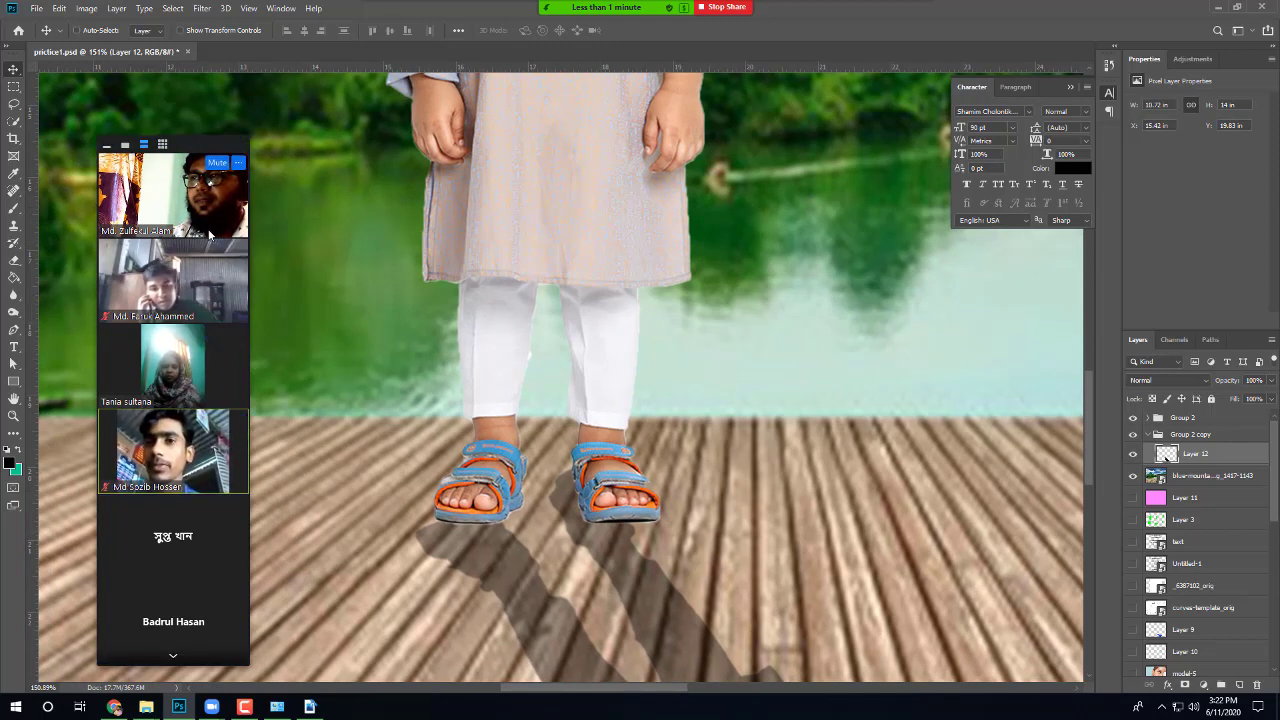
left_click(217, 162)
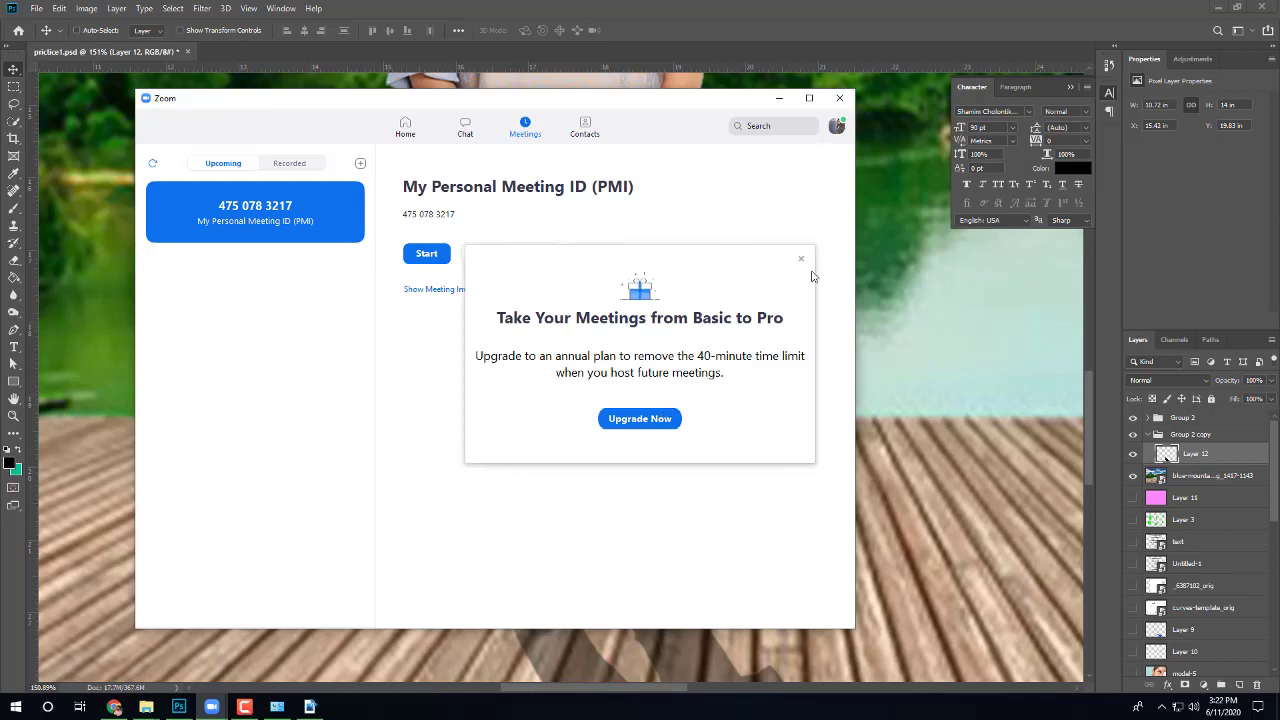
left_click(800, 259)
left_click(848, 98)
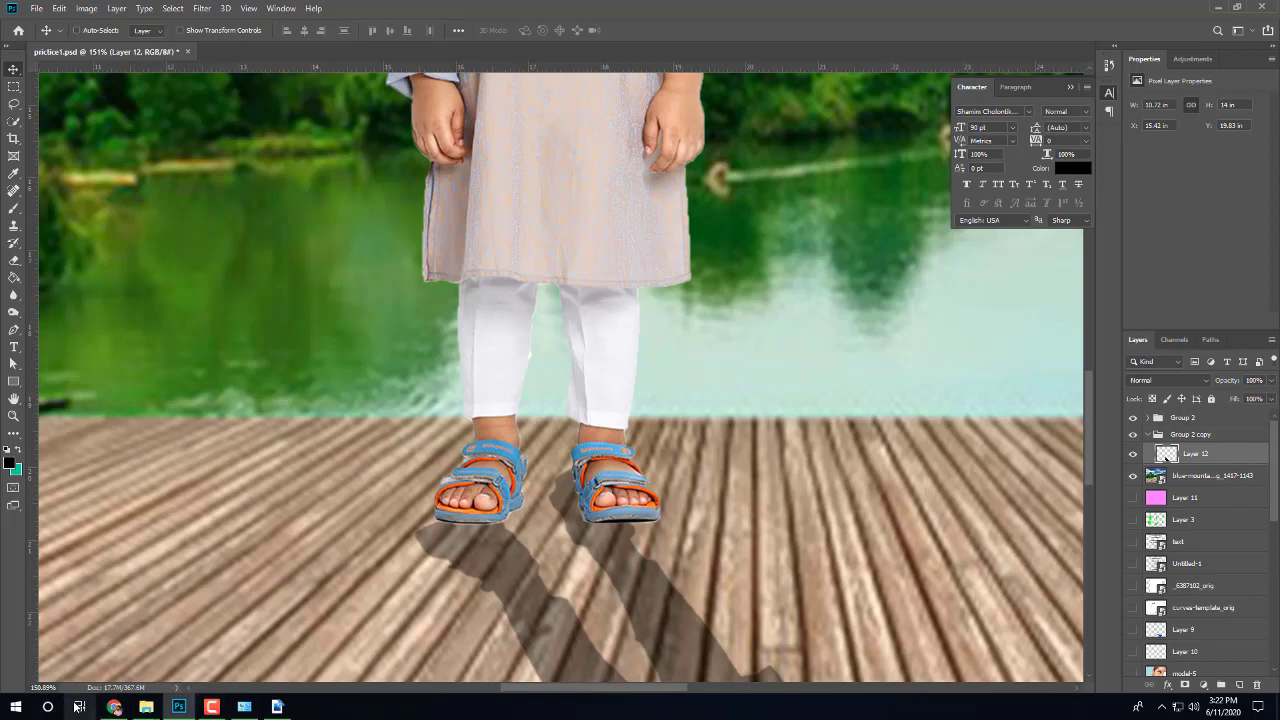
left_click(15, 706)
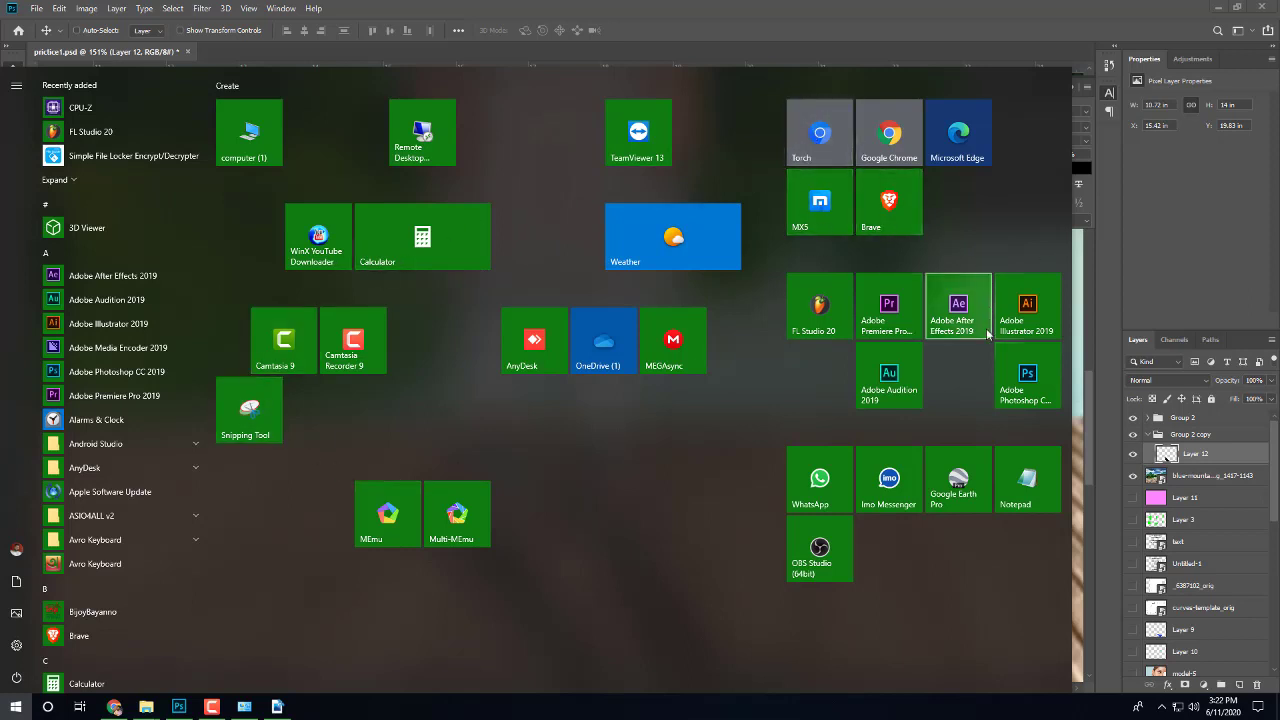
mouse_move(866, 435)
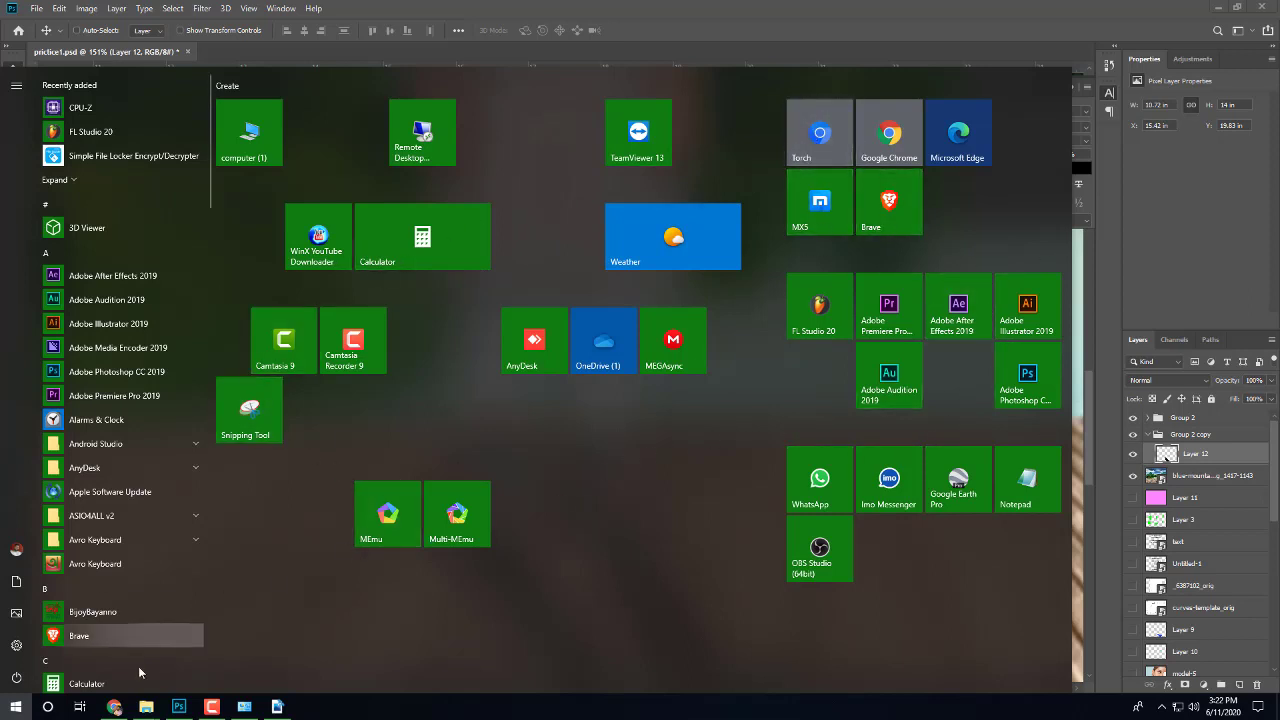
key("Escape")
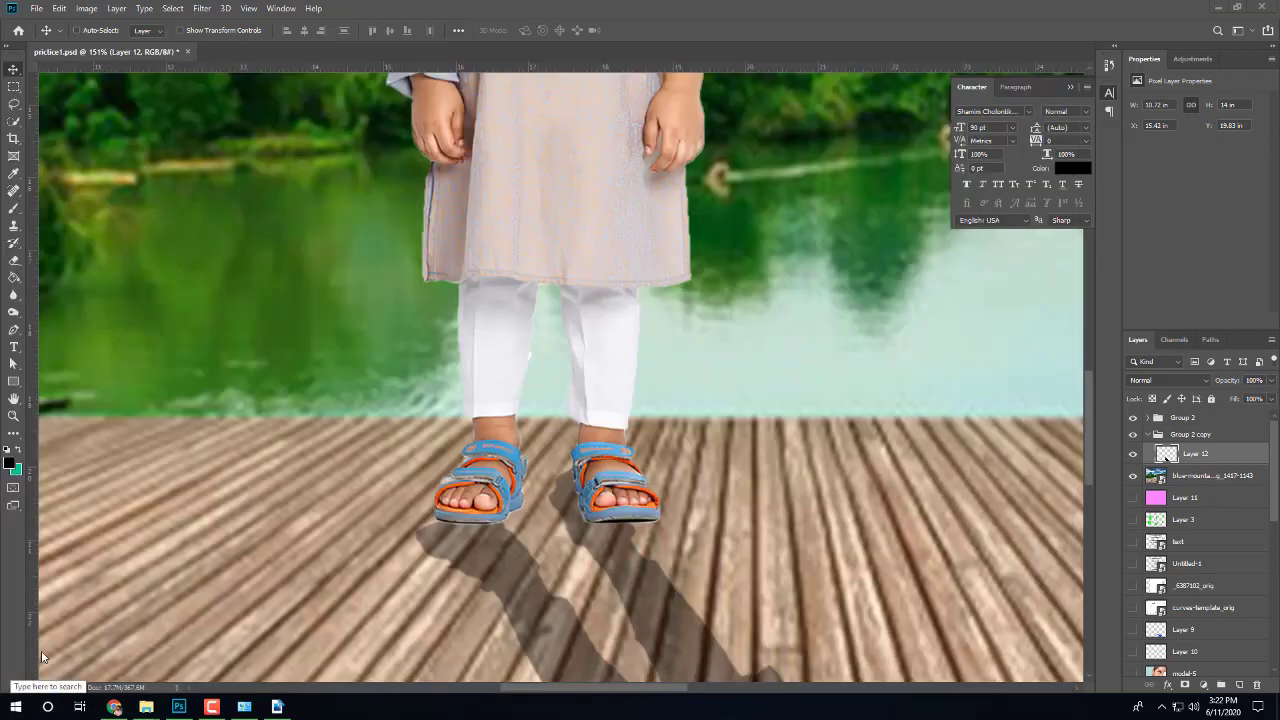
Step: Show the desktop, launch Zoom, and start a meeting with the personal meeting ID
key("super+d")
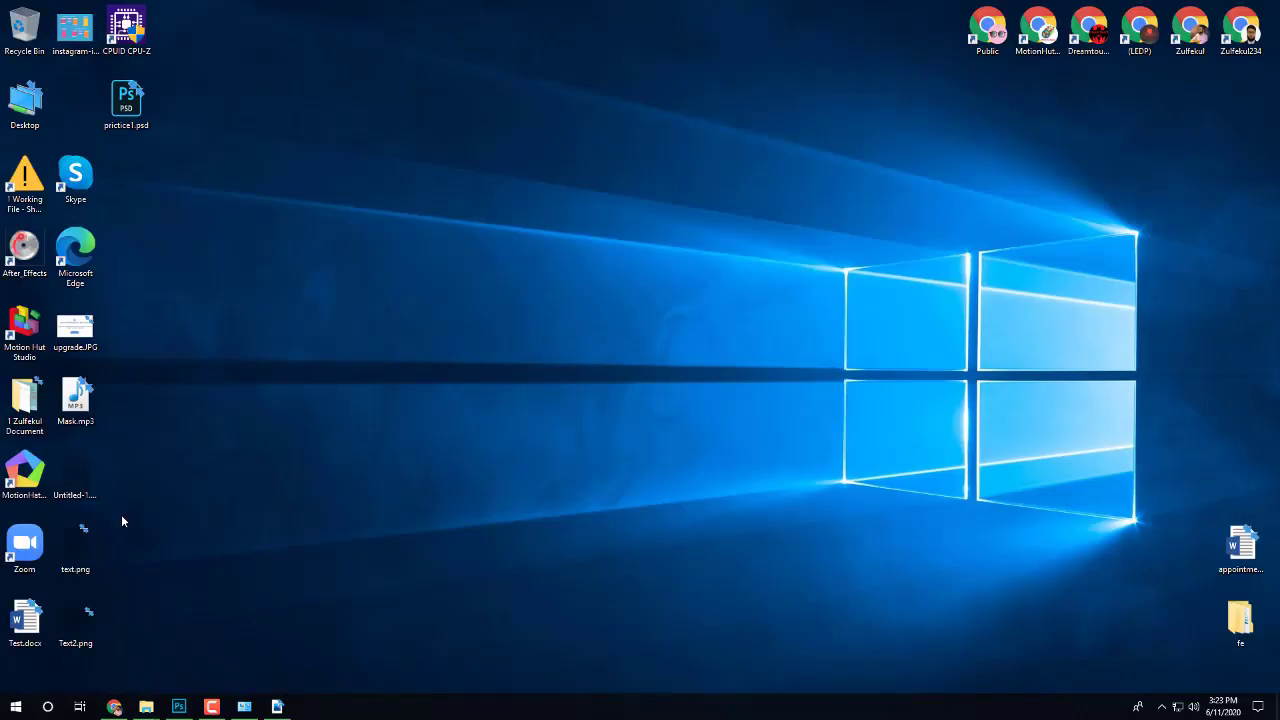
double_click(26, 546)
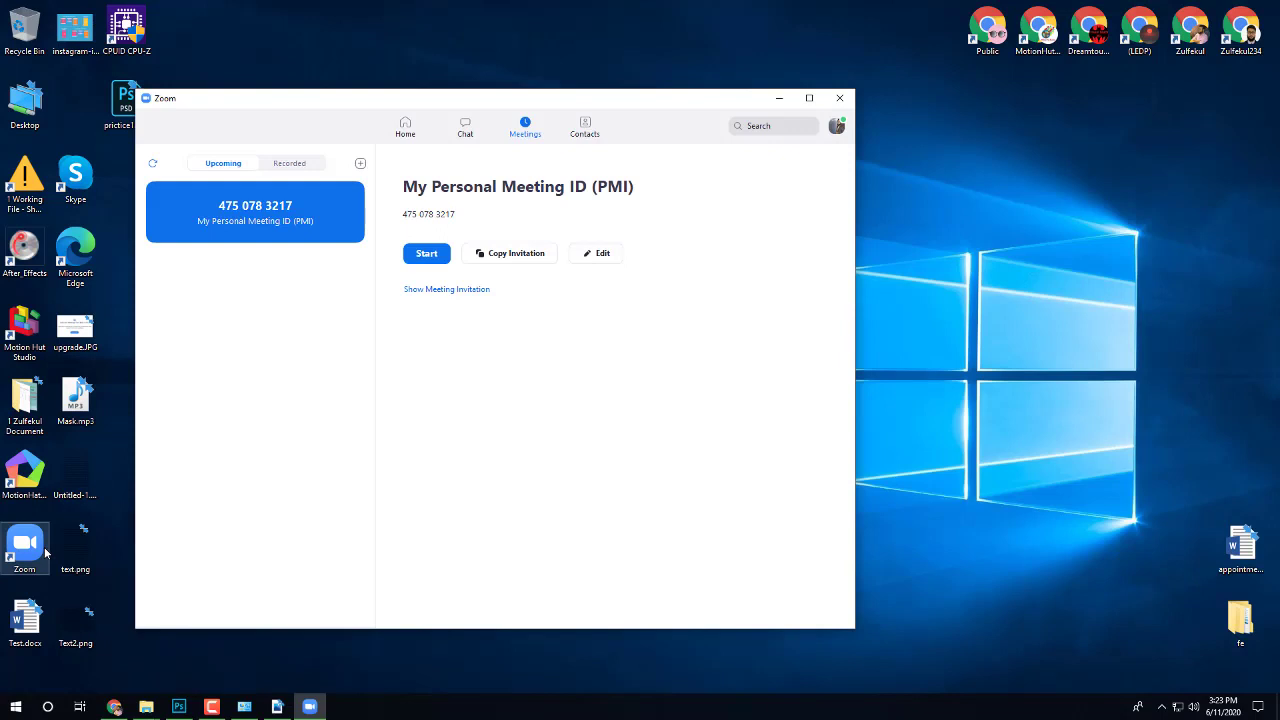
left_click(424, 251)
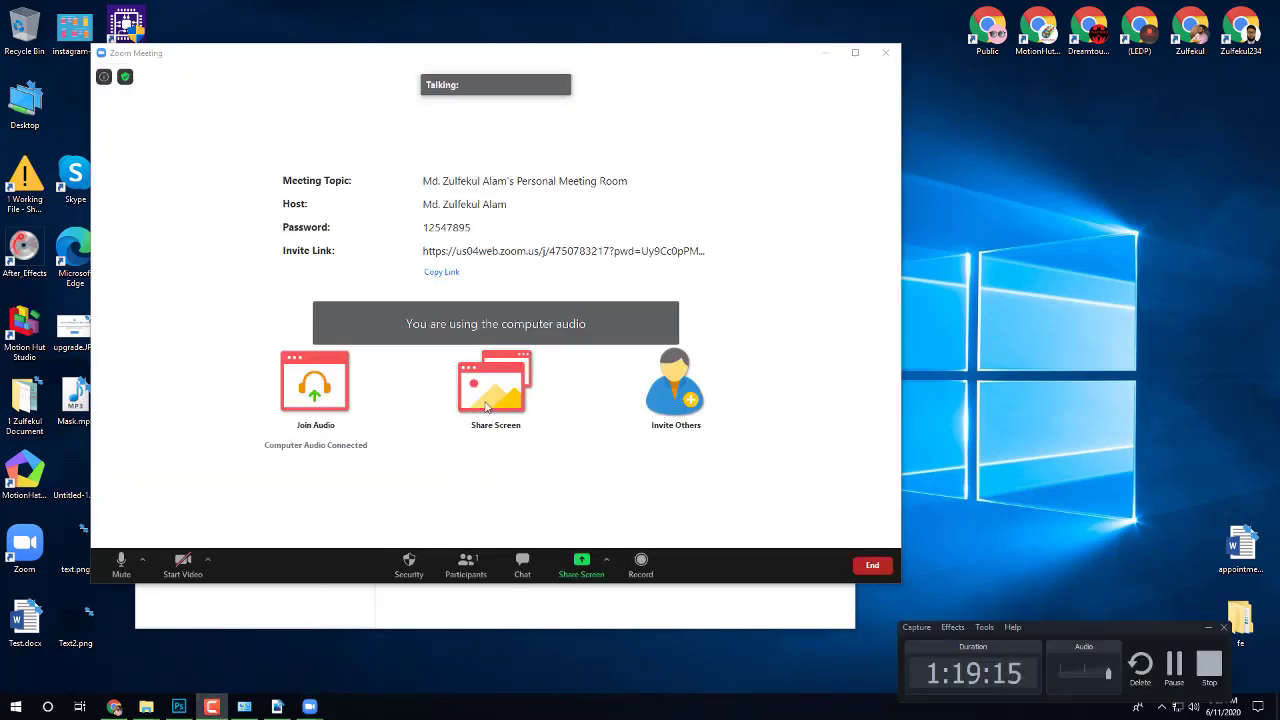
Step: Share the Photoshop window showing prictice1.psd in the Zoom meeting
left_click(462, 396)
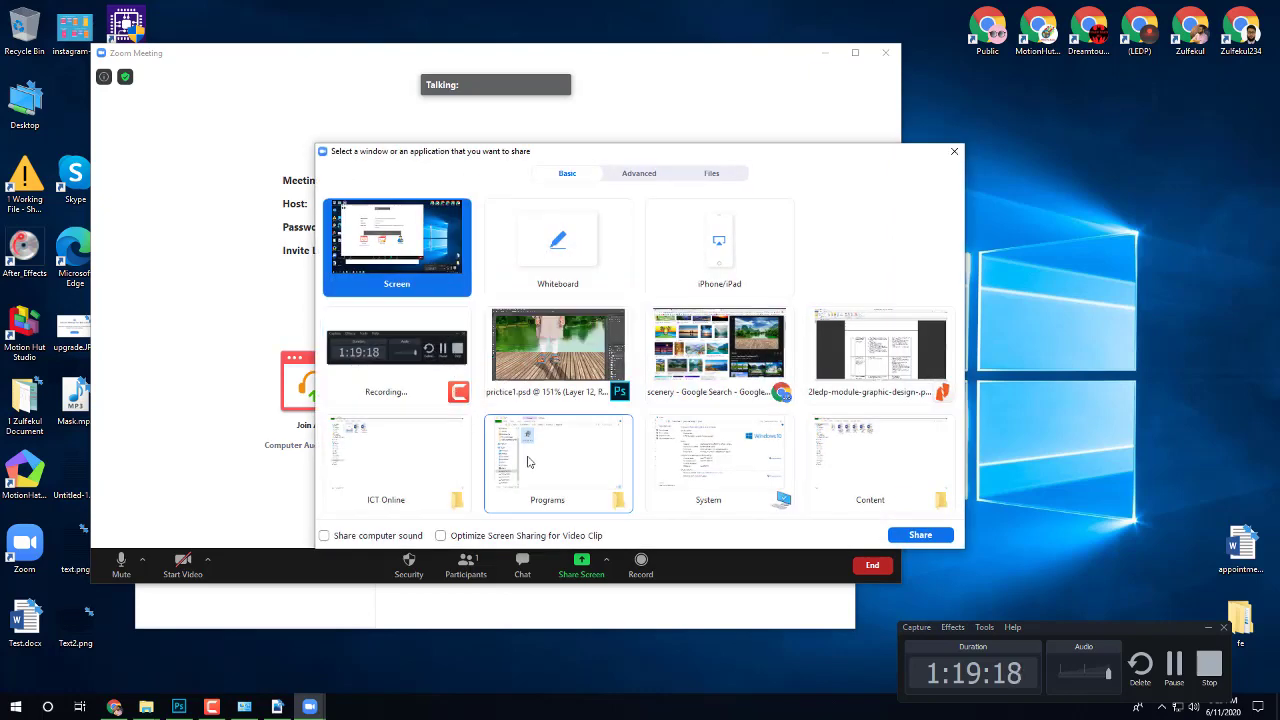
left_click(575, 376)
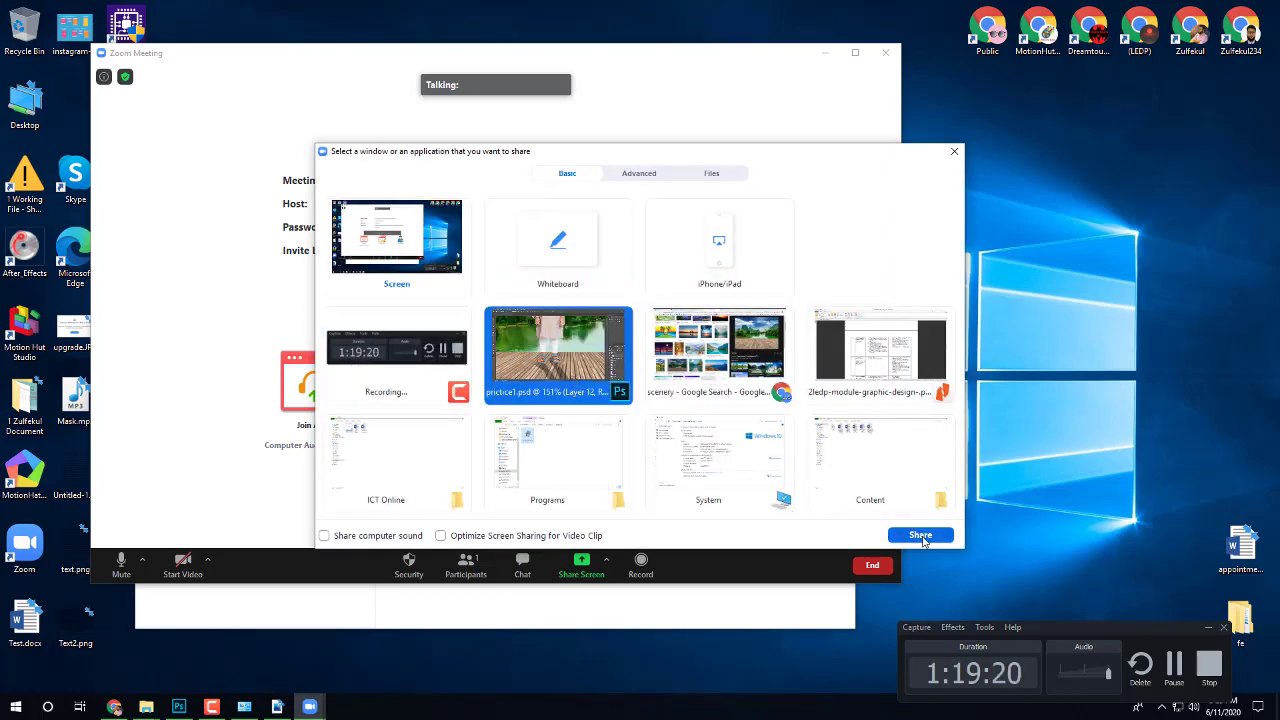
left_click(920, 537)
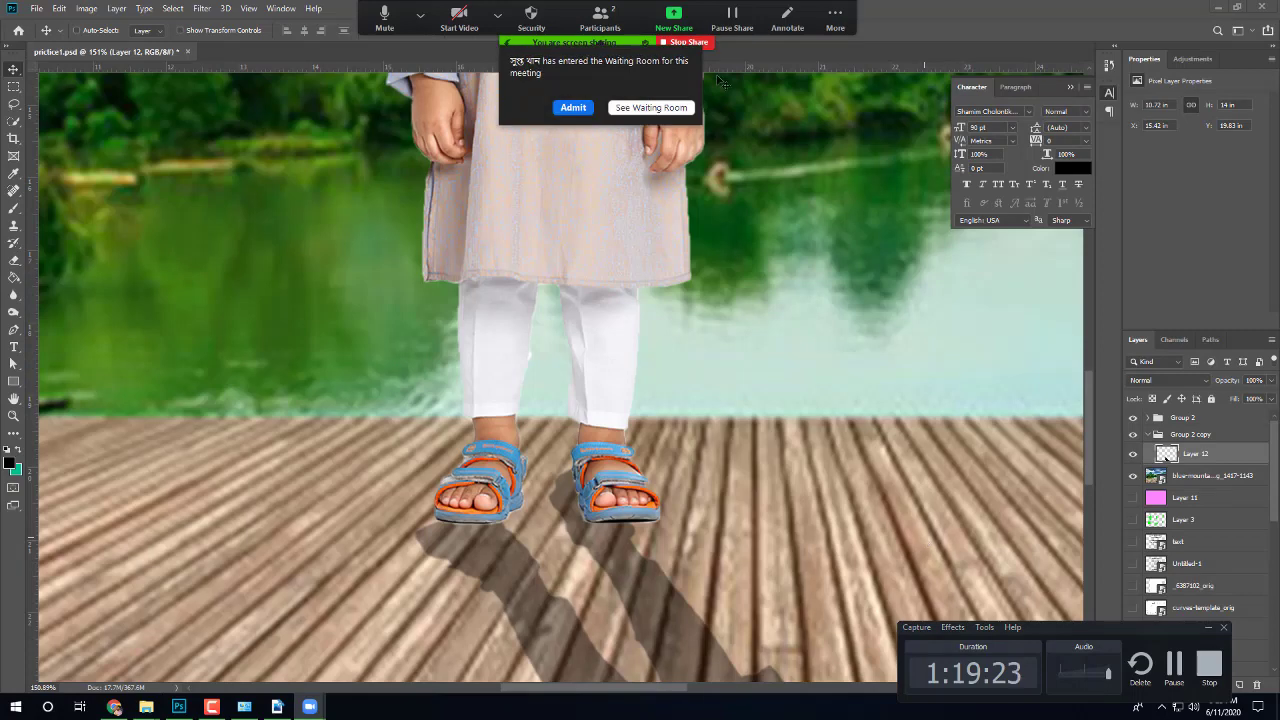
Step: Admit the participants from the waiting room one at a time and mute the microphone
left_click(572, 107)
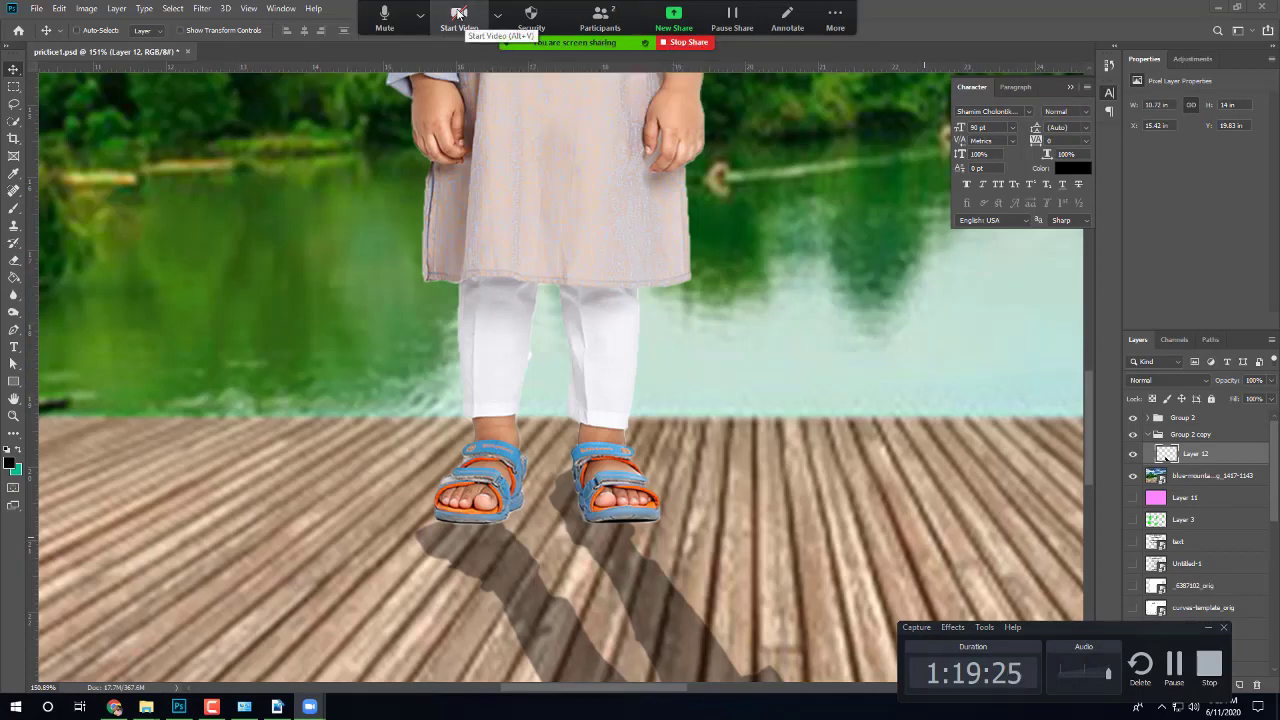
left_click(420, 15)
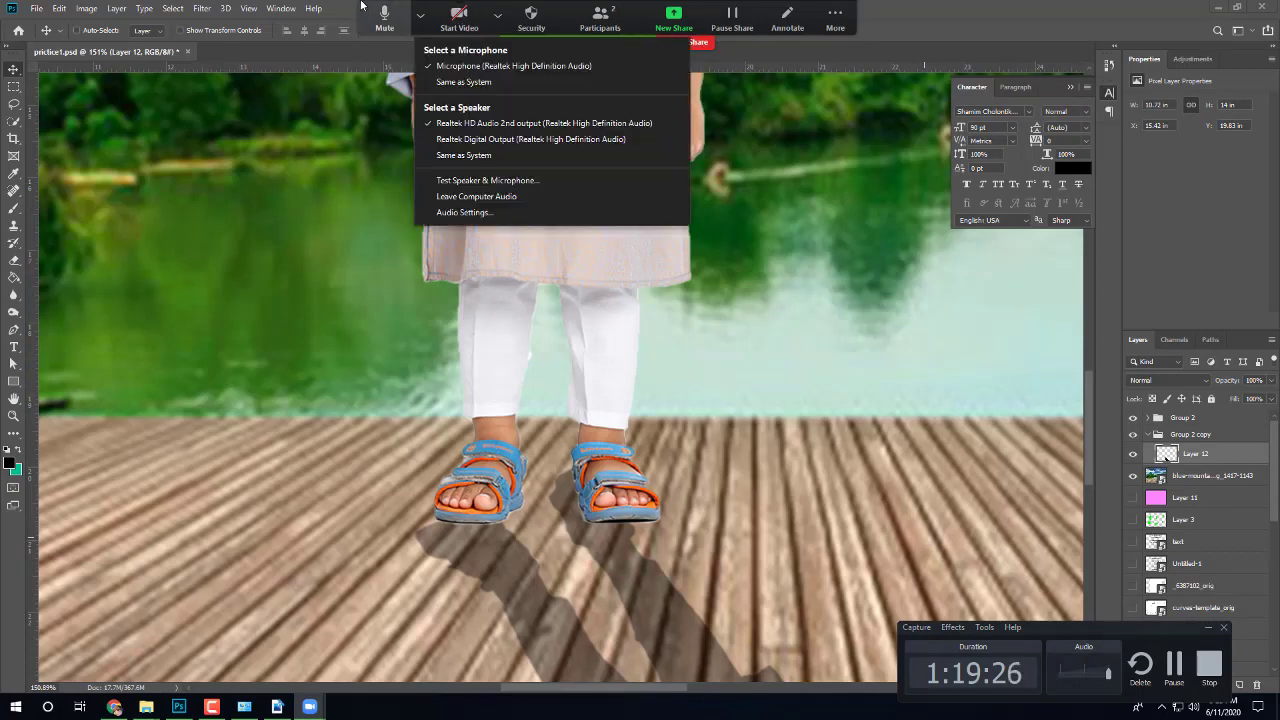
left_click(378, 15)
left_click(383, 17)
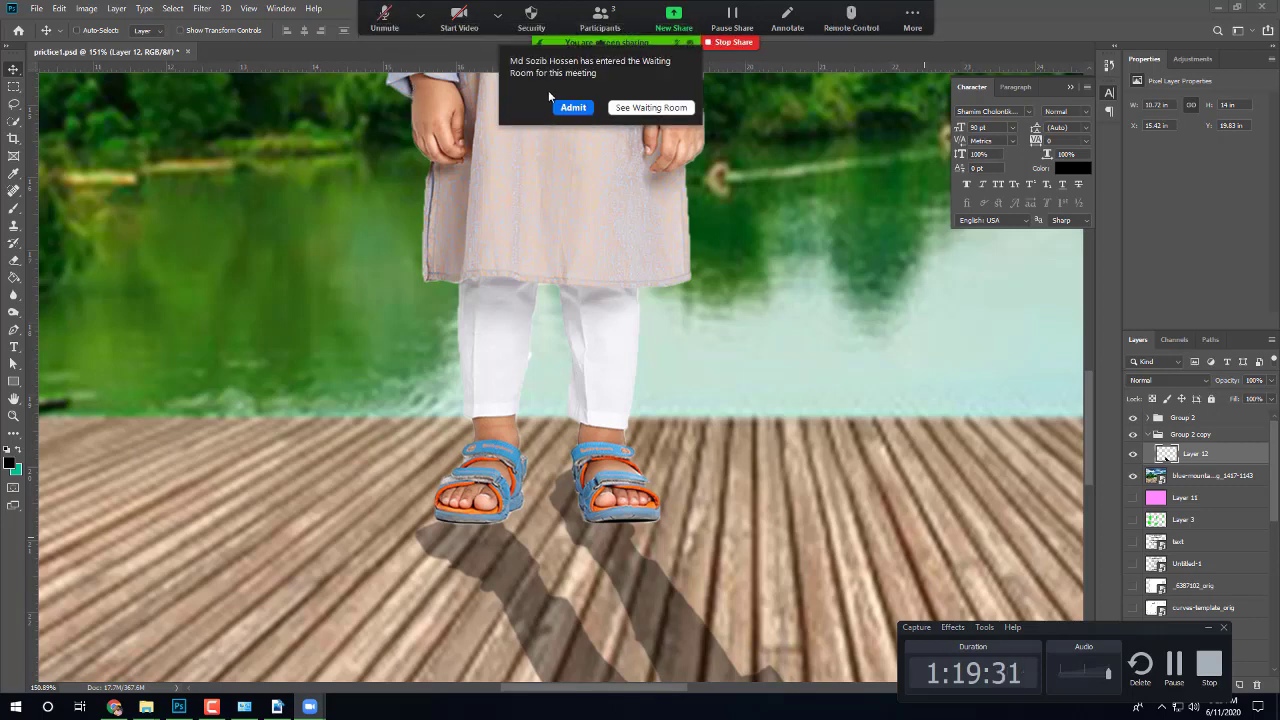
left_click(563, 107)
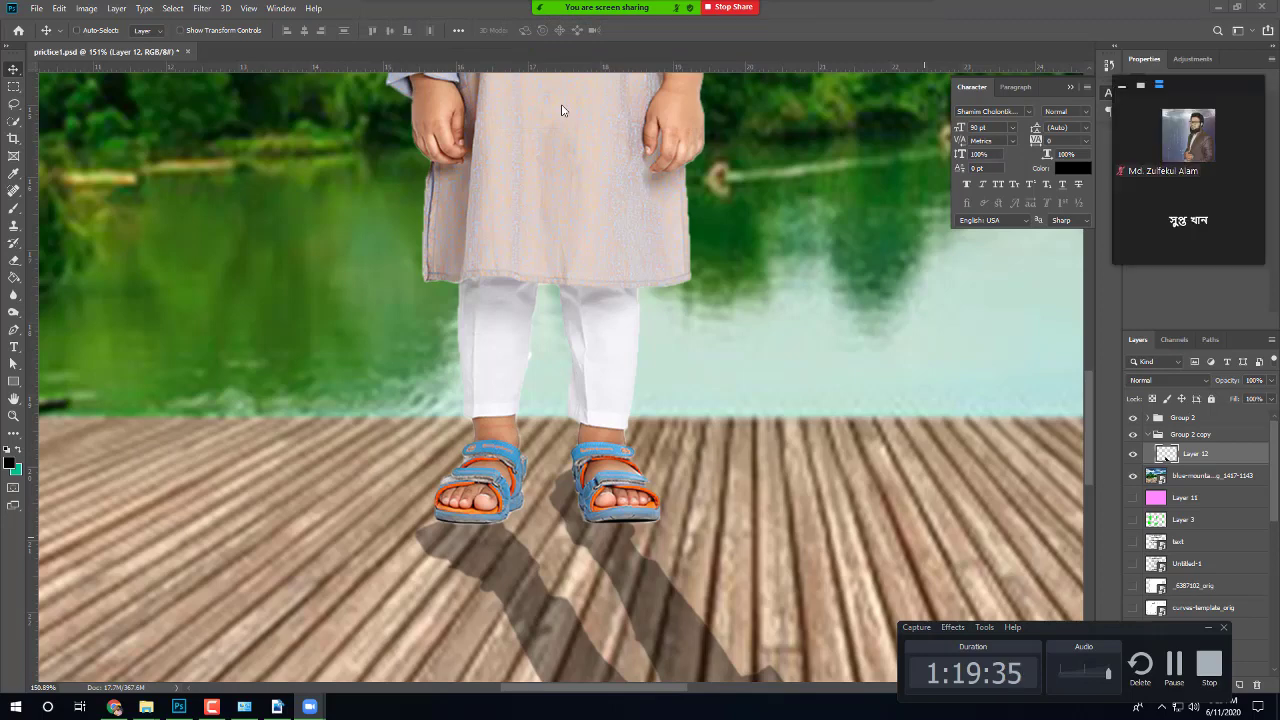
Step: Start the camera video and open the waiting room list
left_click(420, 15)
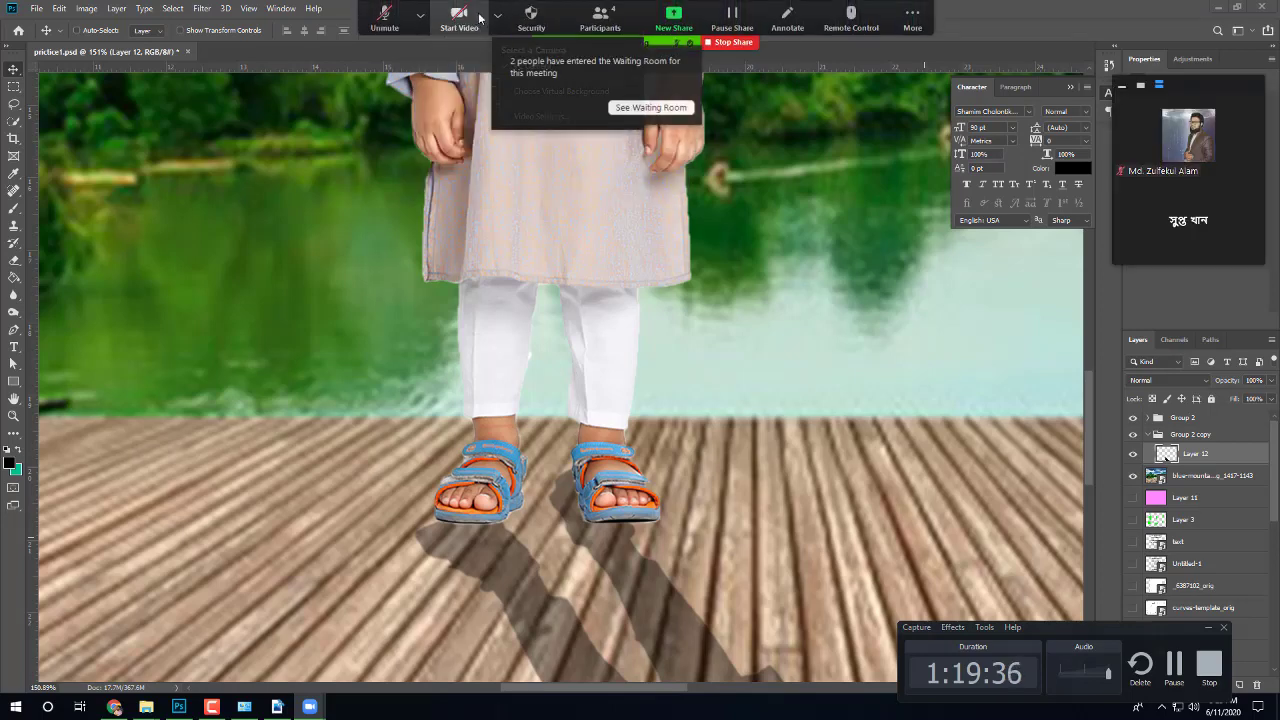
left_click(459, 22)
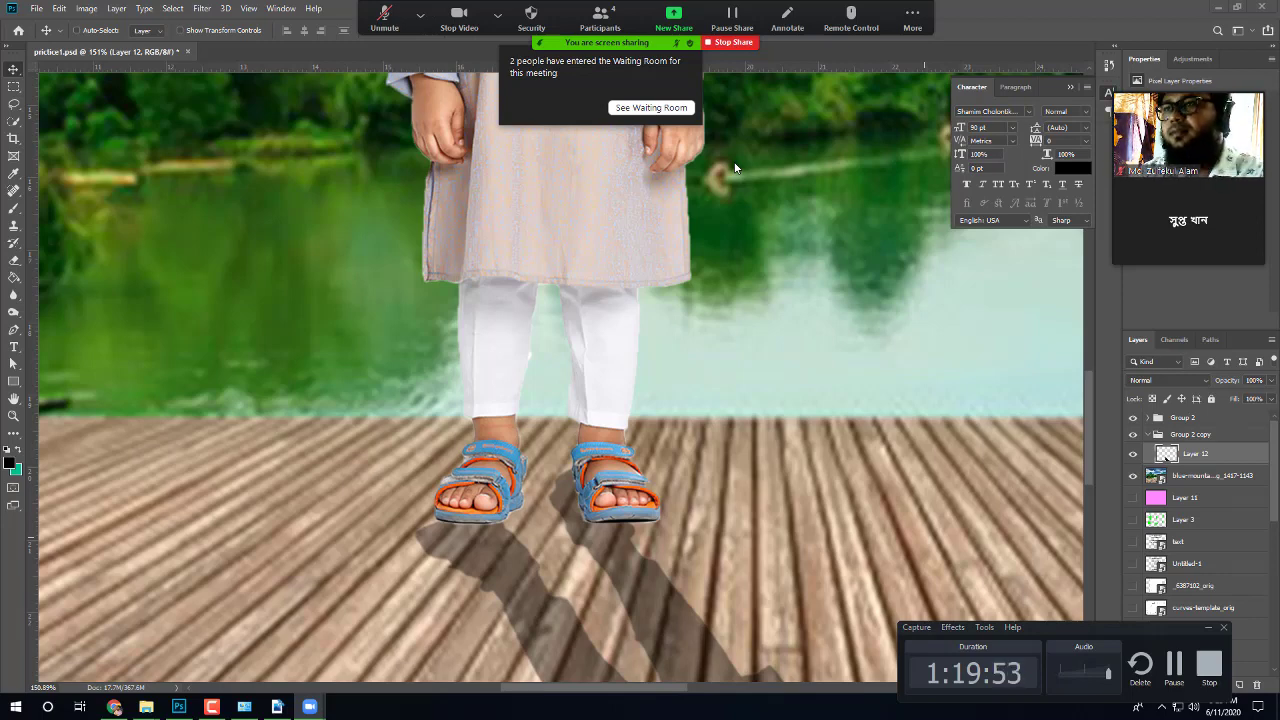
left_click(655, 108)
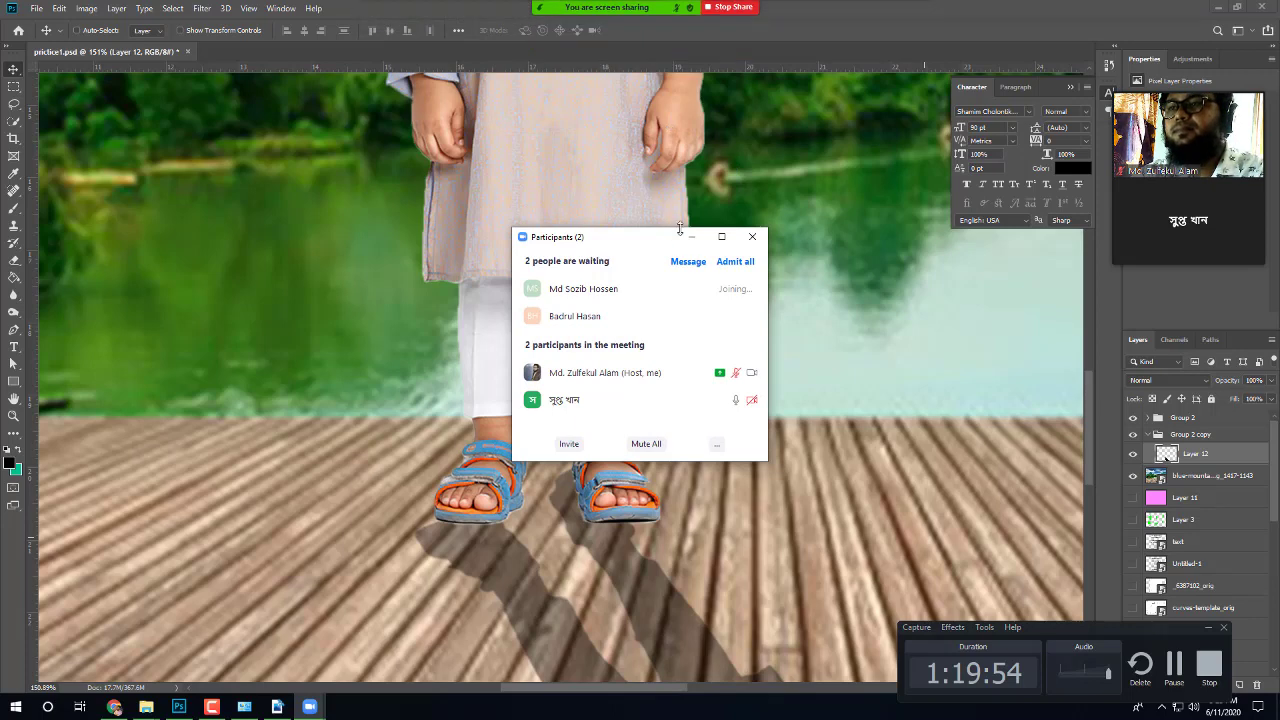
Step: Admit all participants from the Zoom waiting room, unmute the microphone, and return to the shared Photoshop canvas
left_click(728, 264)
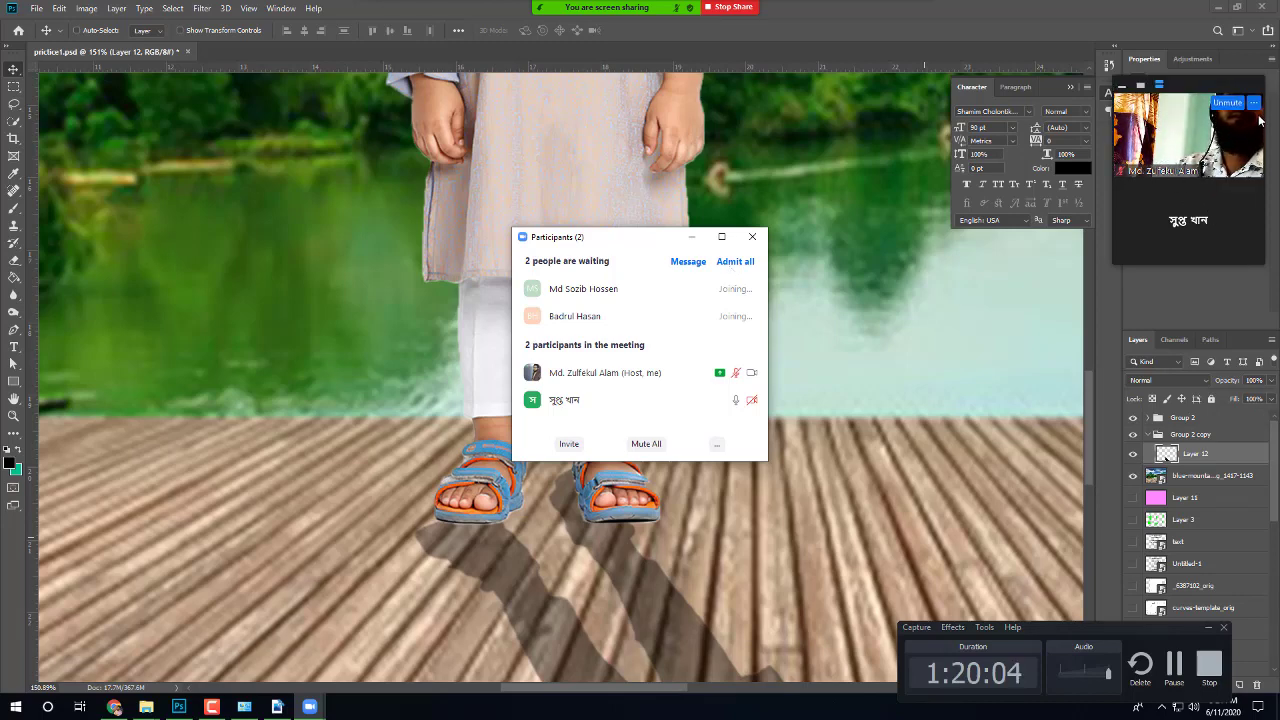
left_click(1226, 103)
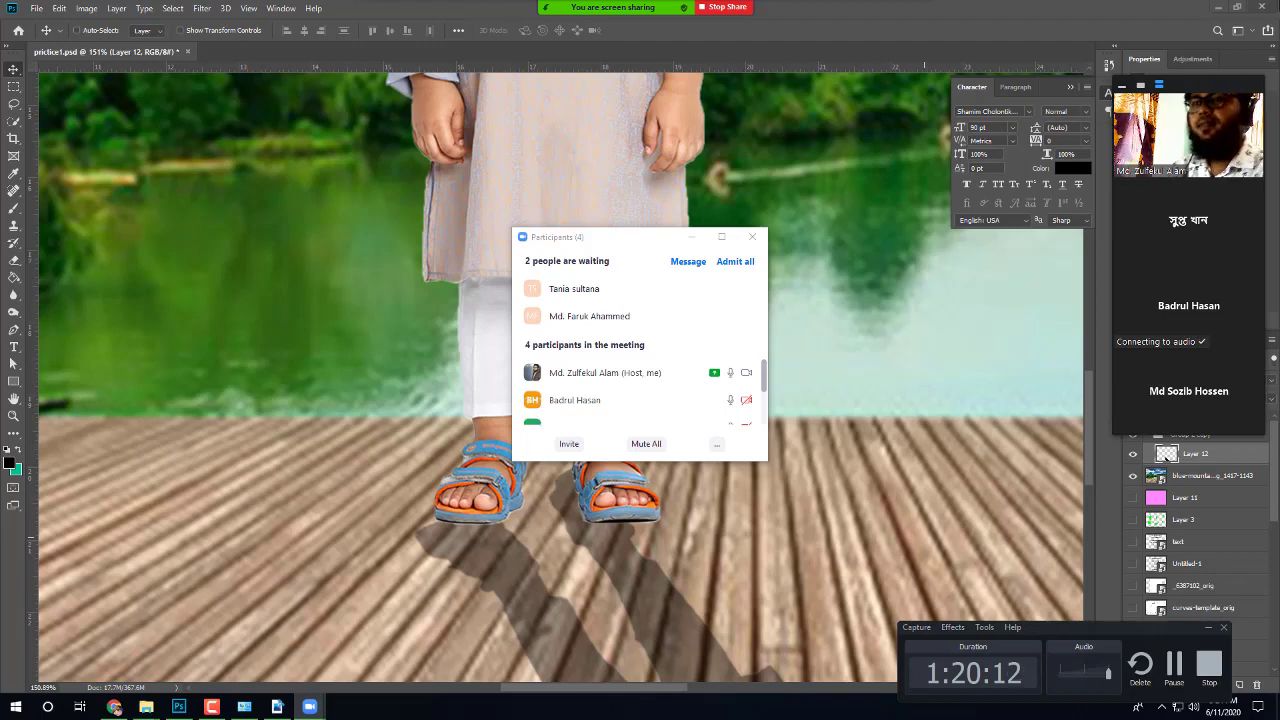
left_click(740, 263)
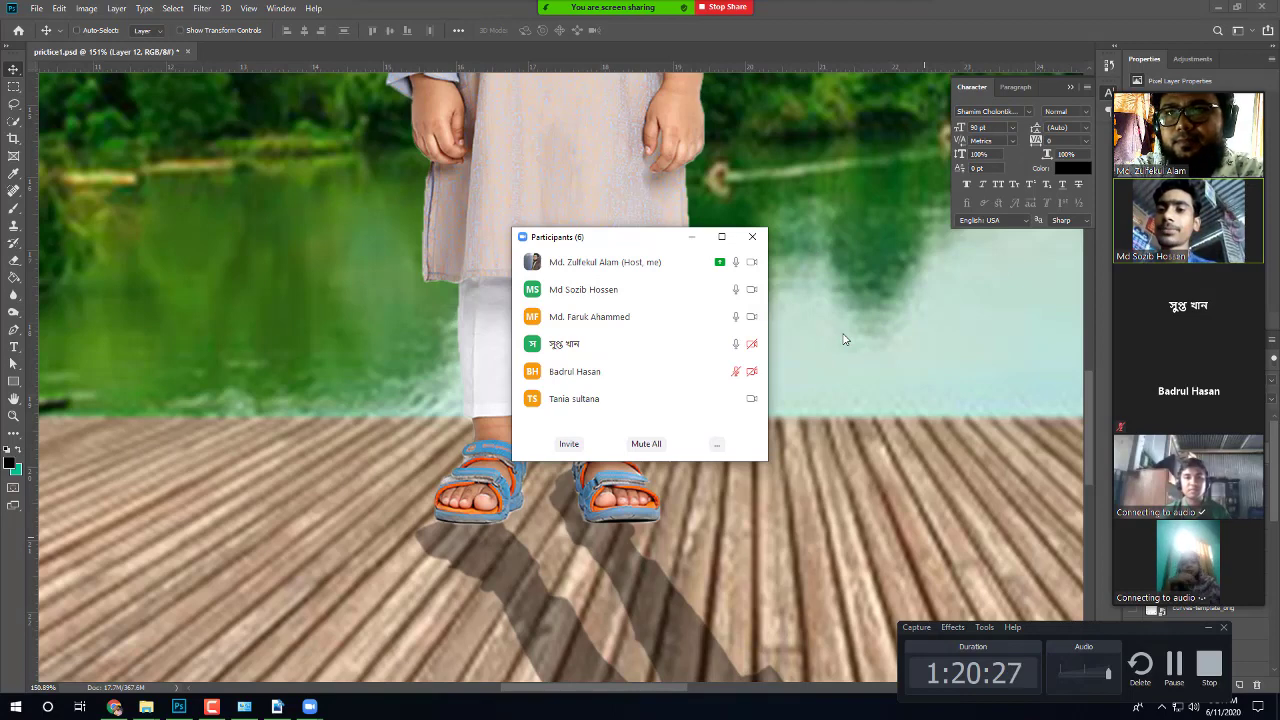
mouse_move(145, 710)
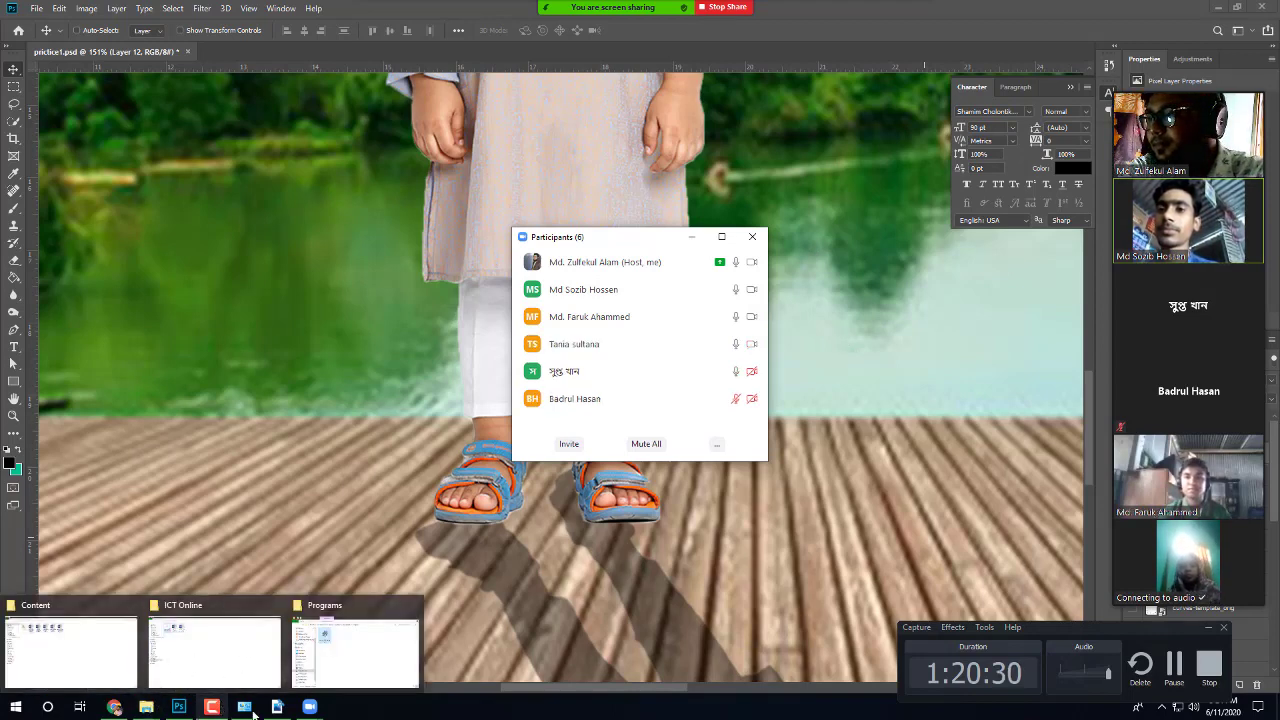
left_click(520, 524)
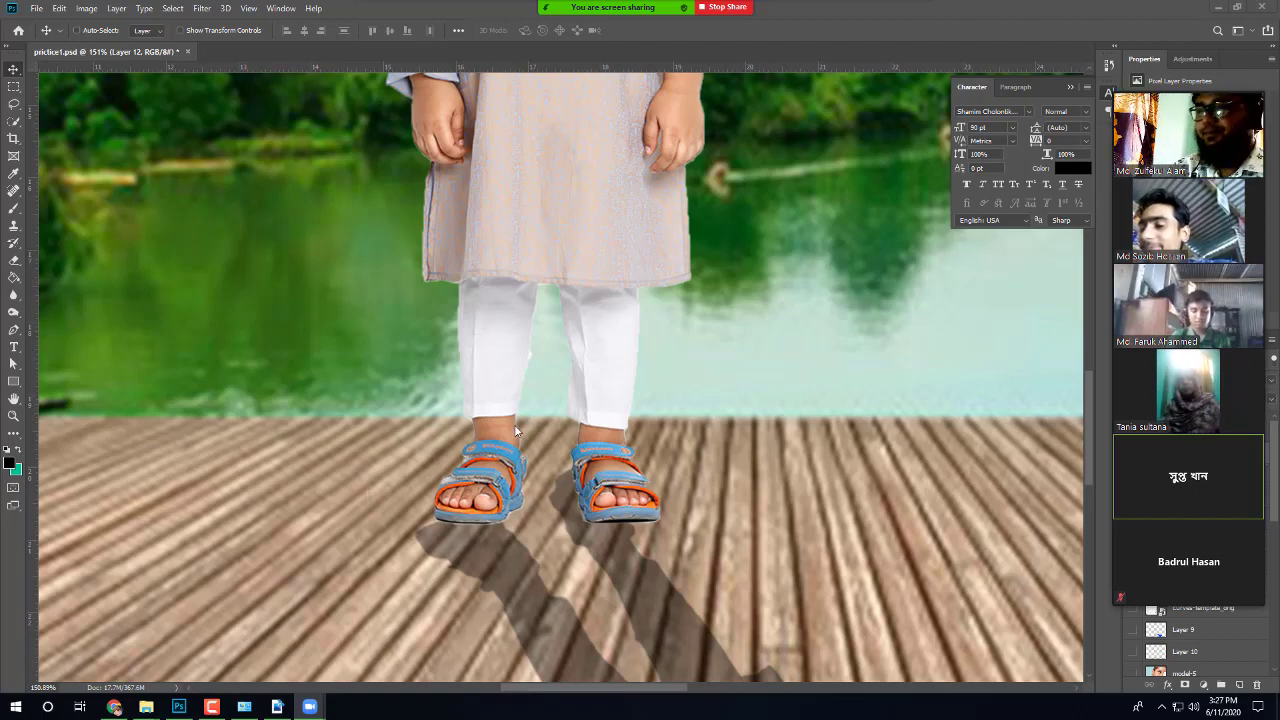
Step: Examine the boy's cast shadow up close at the sandals and across the whole composite
scroll(501, 427, "down", 10)
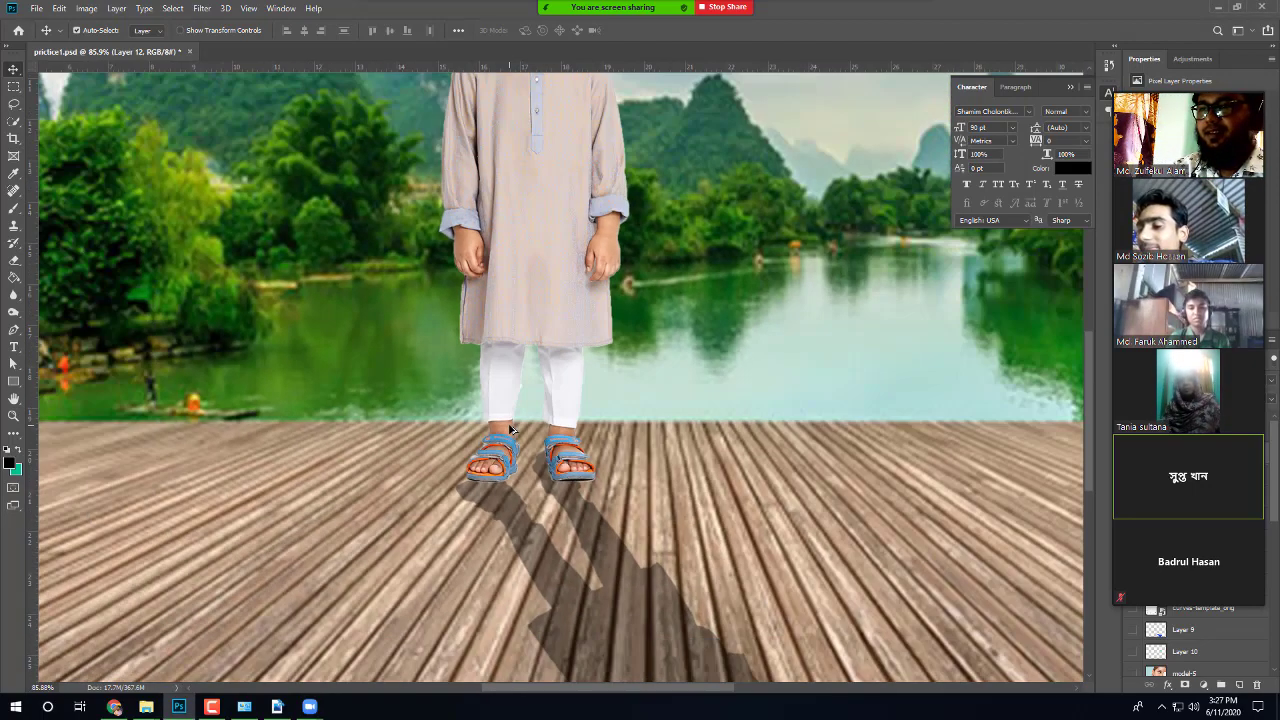
scroll(509, 429, "up", 8)
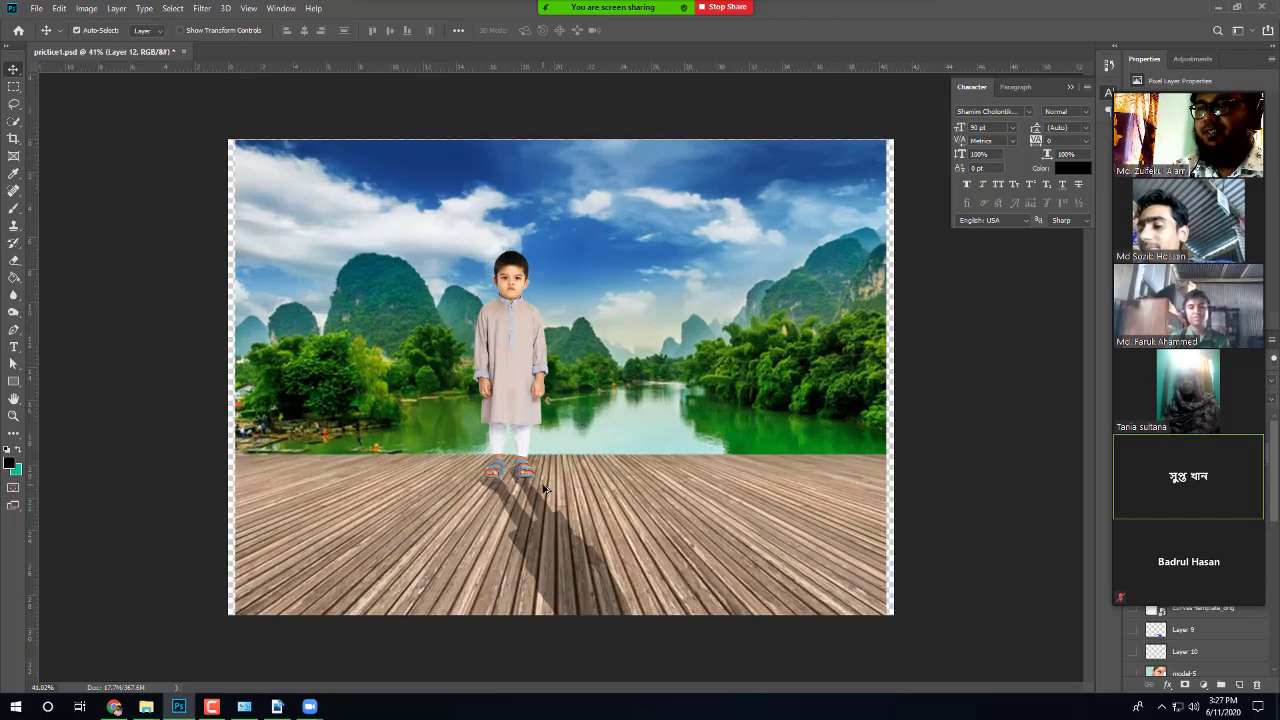
scroll(499, 494, "up", 2)
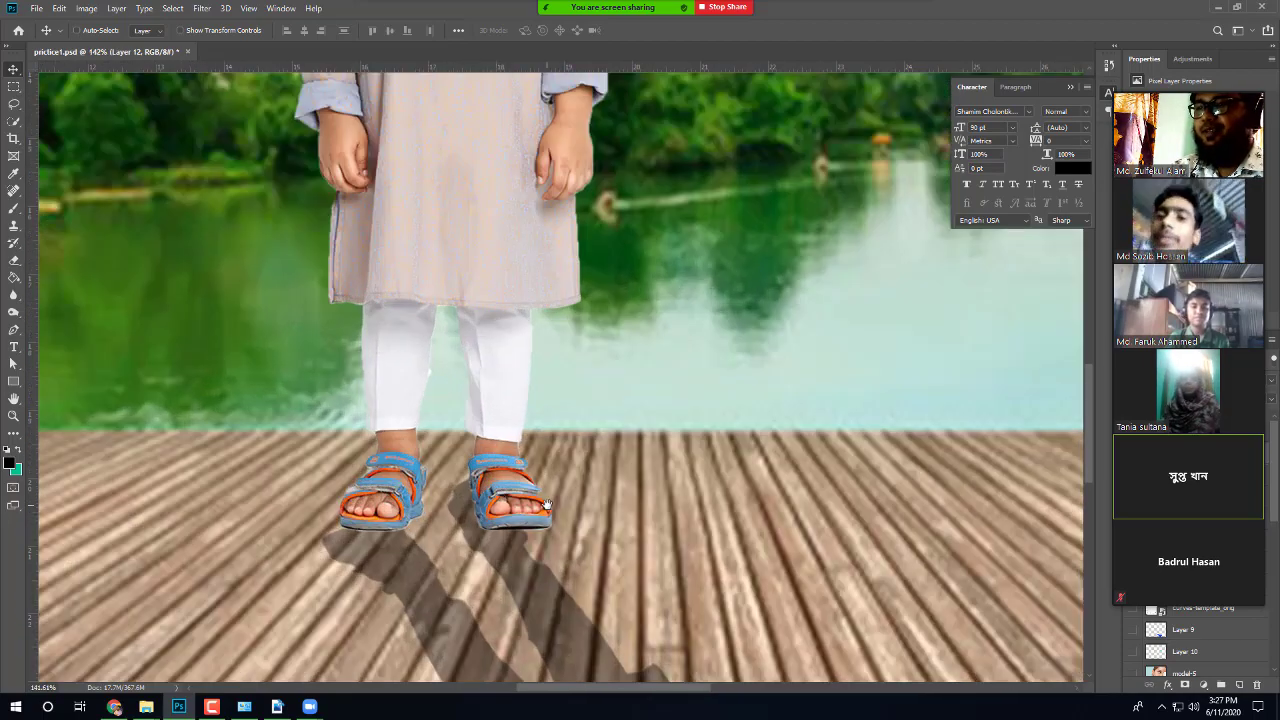
scroll(510, 493, "up", 2)
scroll(463, 485, "up", 2)
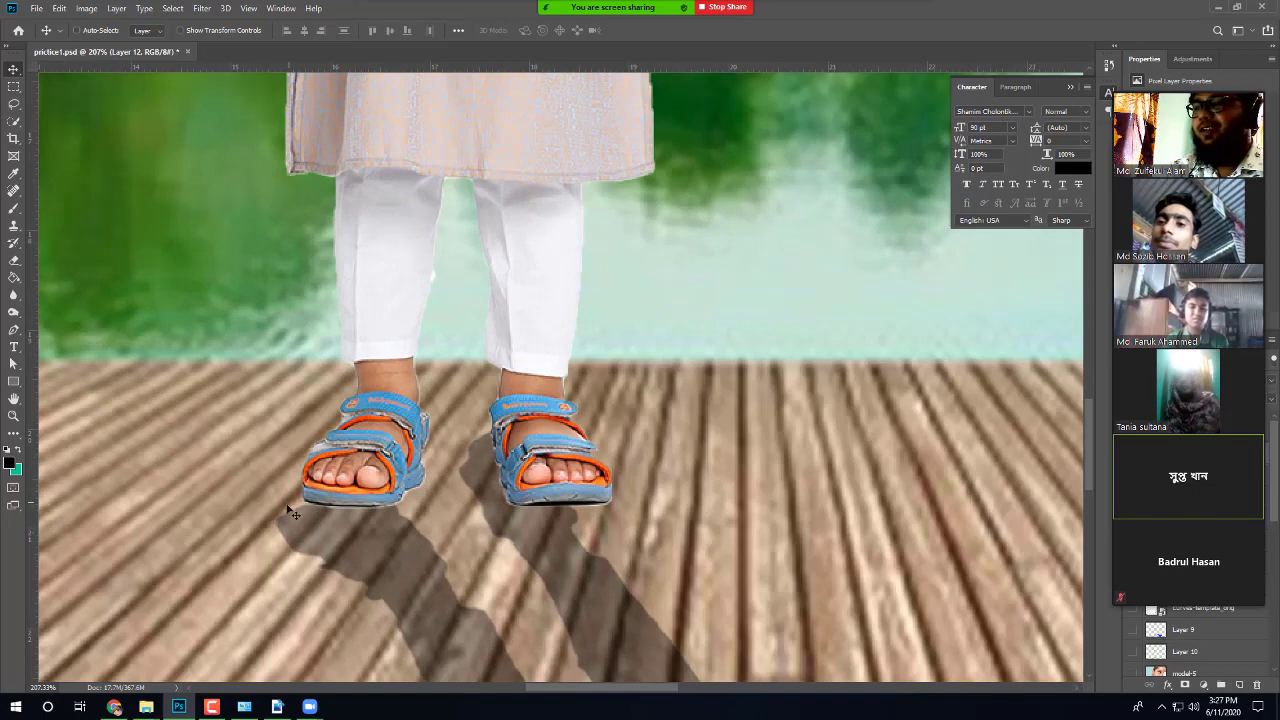
scroll(510, 523, "down", 3)
scroll(514, 523, "down", 2)
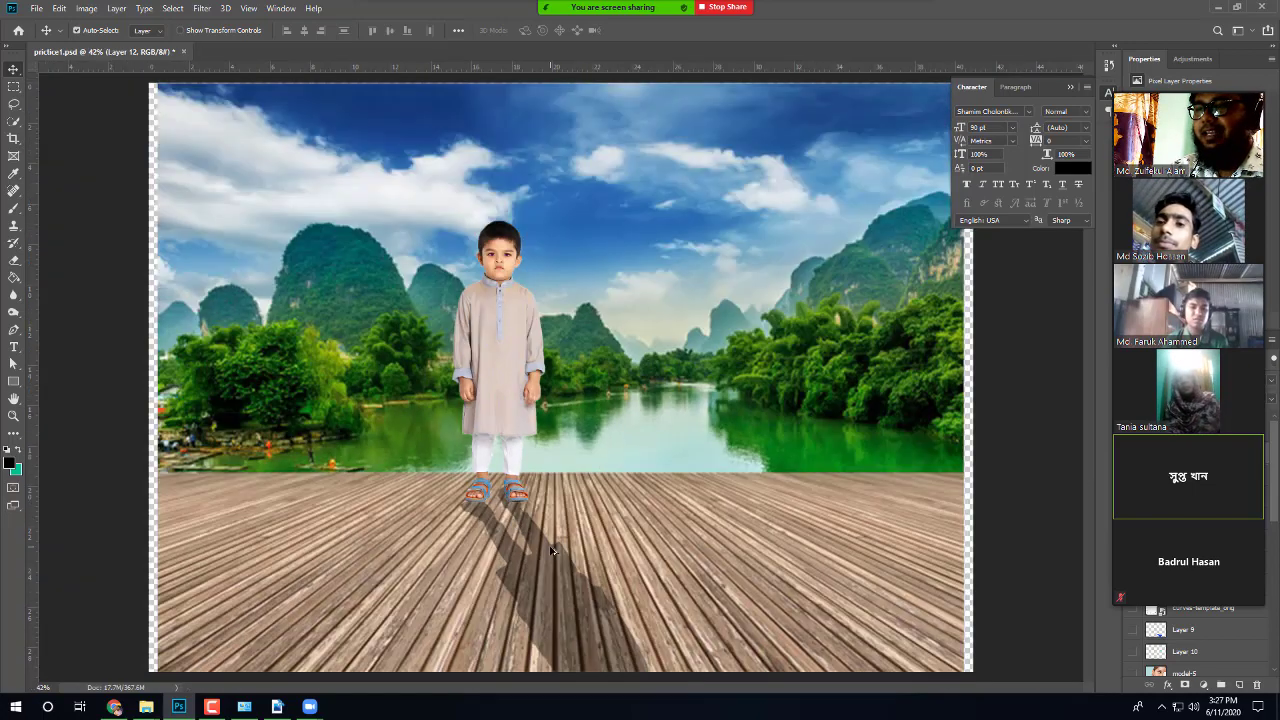
scroll(551, 551, "down", 1)
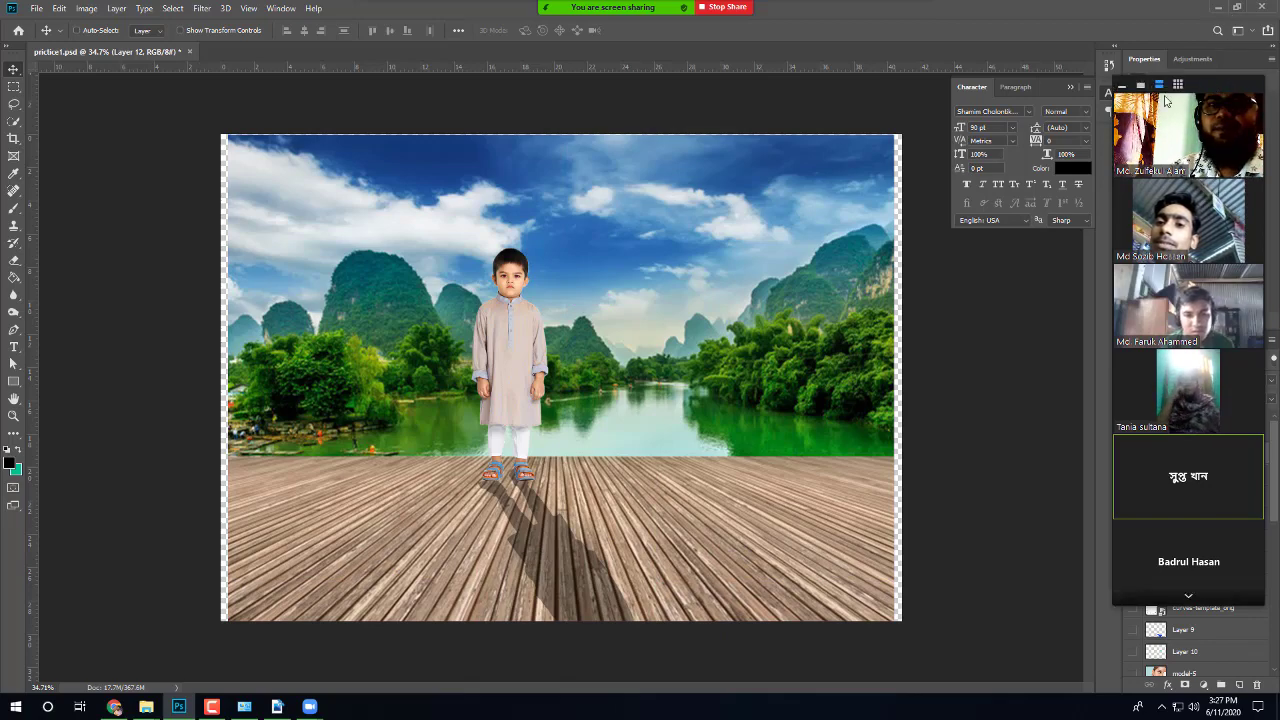
Step: Move the meeting video strip clear of the layers list and reposition the Layer 12 shadow at about X 15.78 in, Y 19.68 in
left_click_drag(1120, 82, 123, 122)
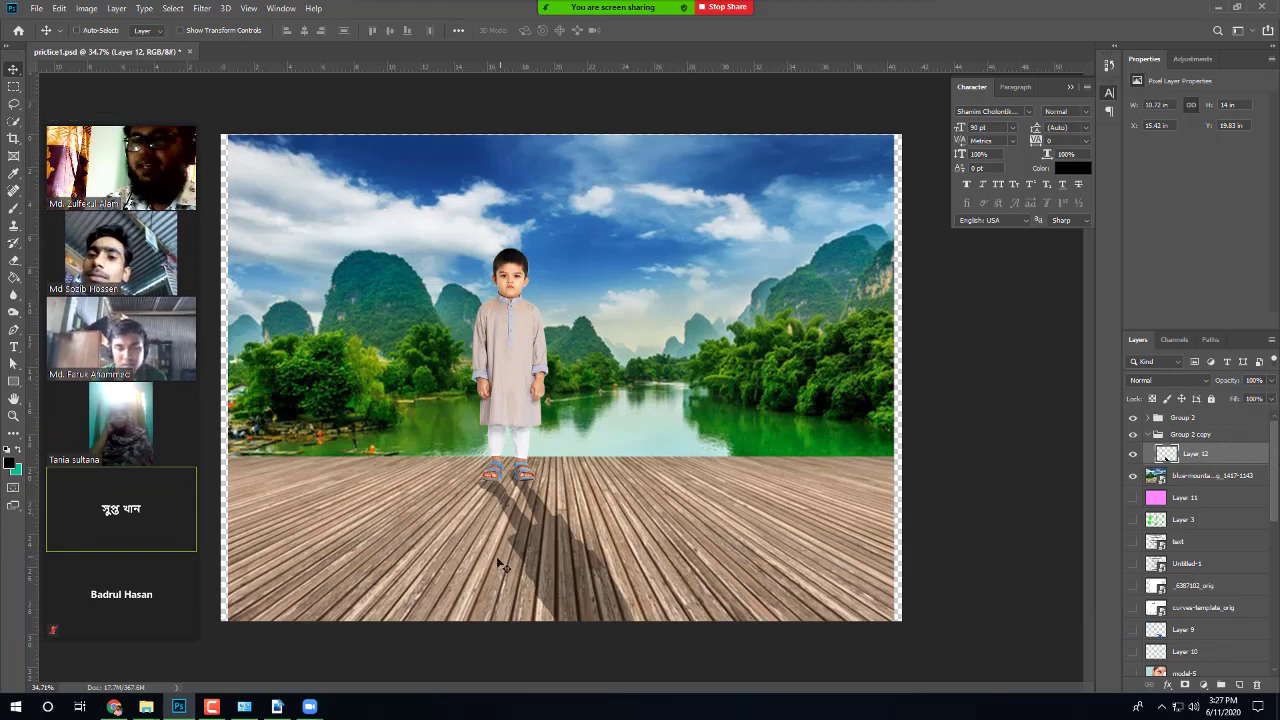
left_click_drag(500, 551, 562, 546)
scroll(503, 490, "up", 5)
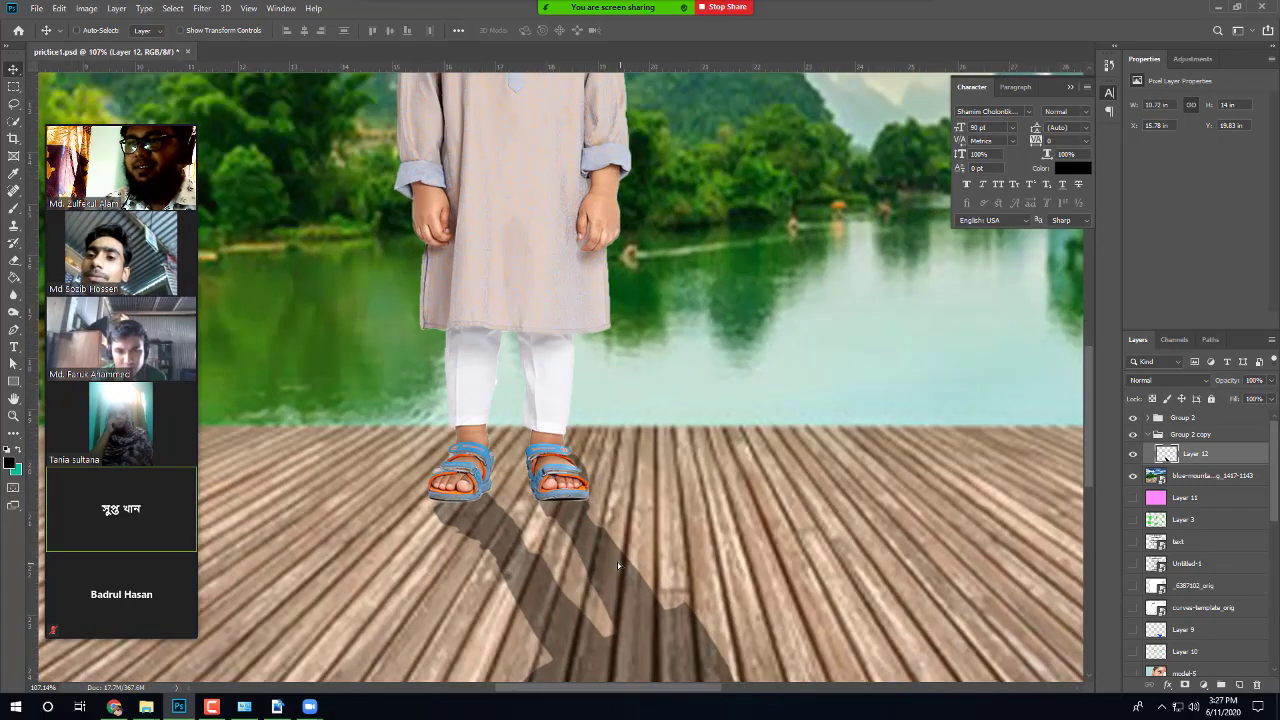
left_click_drag(617, 558, 616, 557)
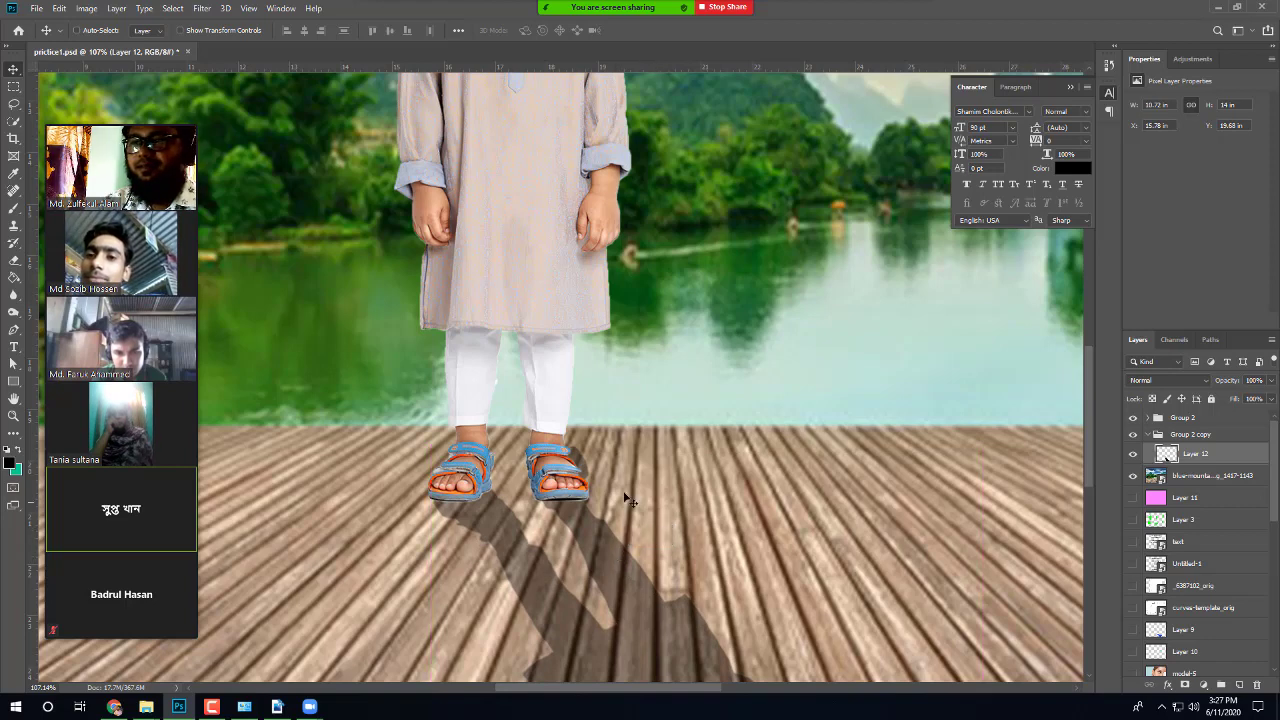
Step: Distort the Layer 12 shadow with Free Transform, pulling its upper-right corner slightly inward and down to fit its feet to the sandals
key("ctrl+t")
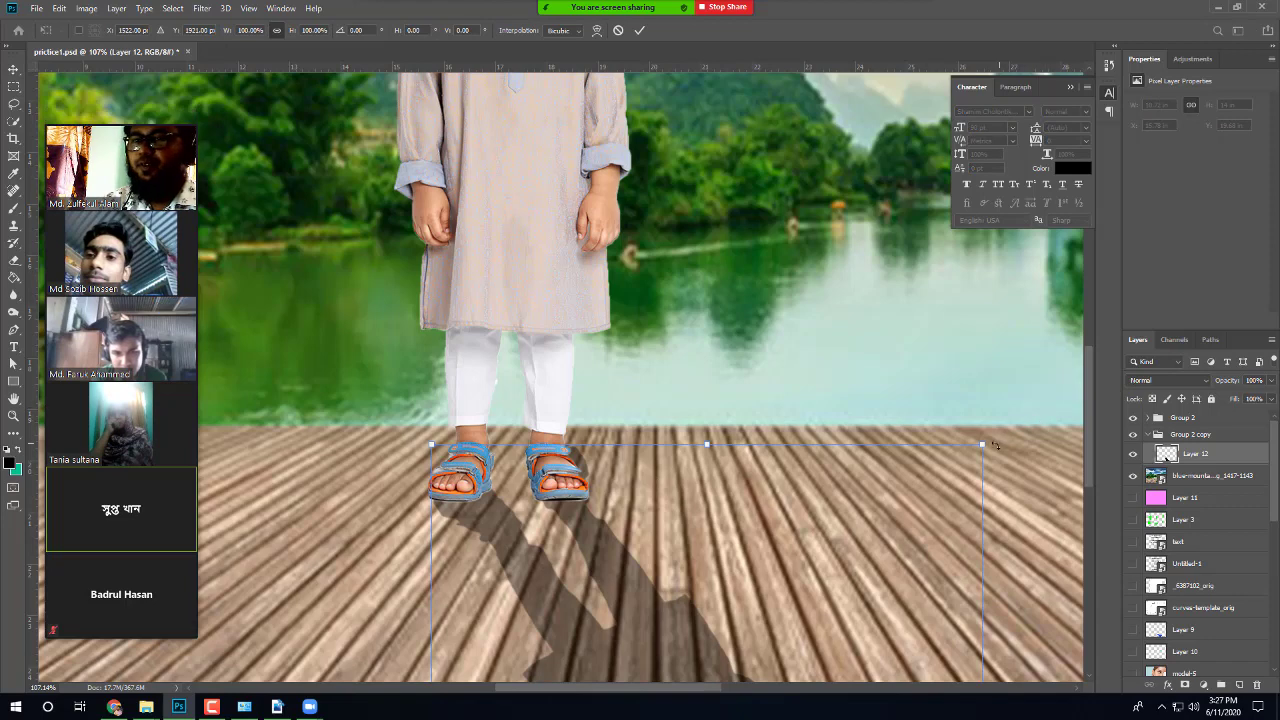
left_click_drag(981, 445, 922, 528)
scroll(500, 548, "down", 2)
scroll(493, 550, "down", 1)
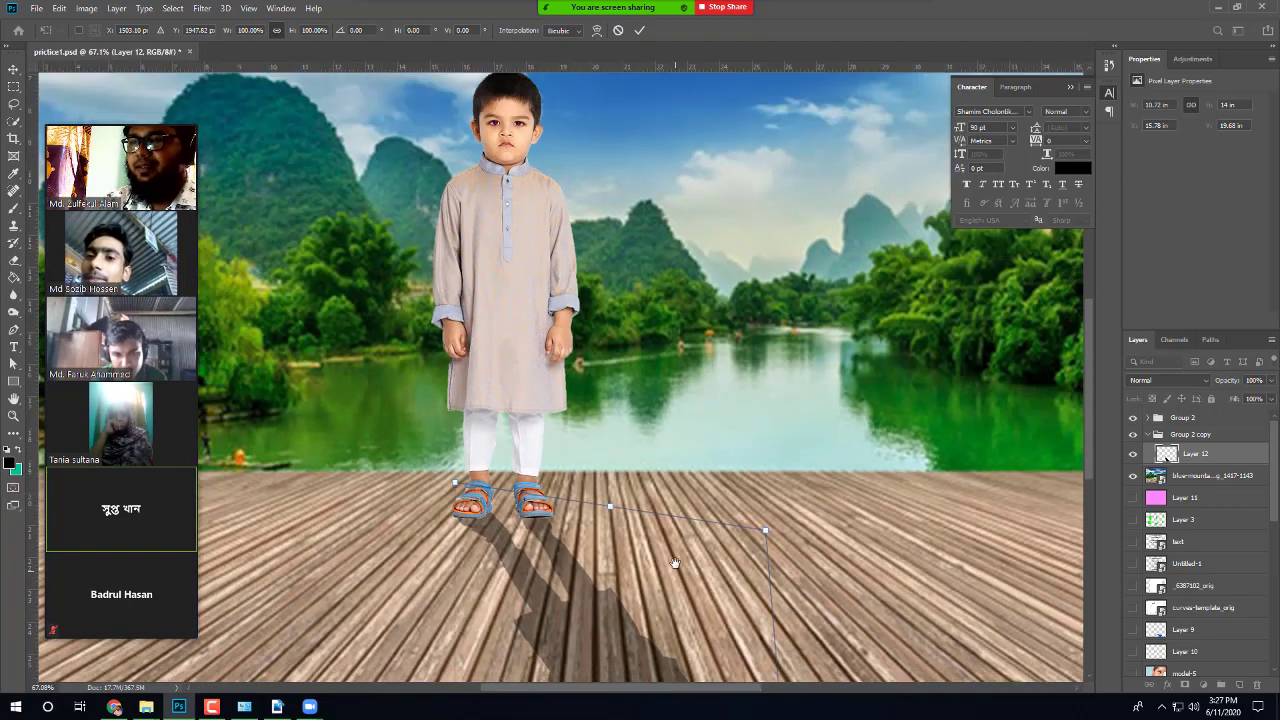
left_click_drag(675, 563, 633, 497)
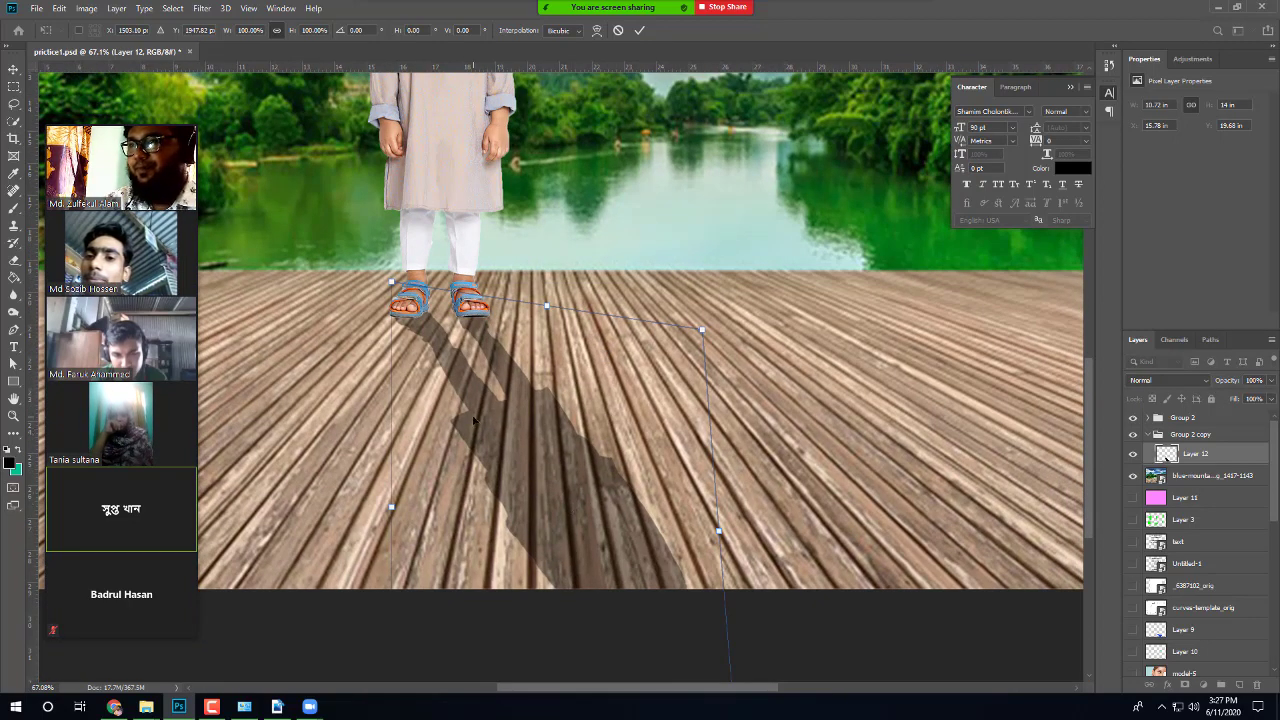
scroll(475, 421, "up", 2)
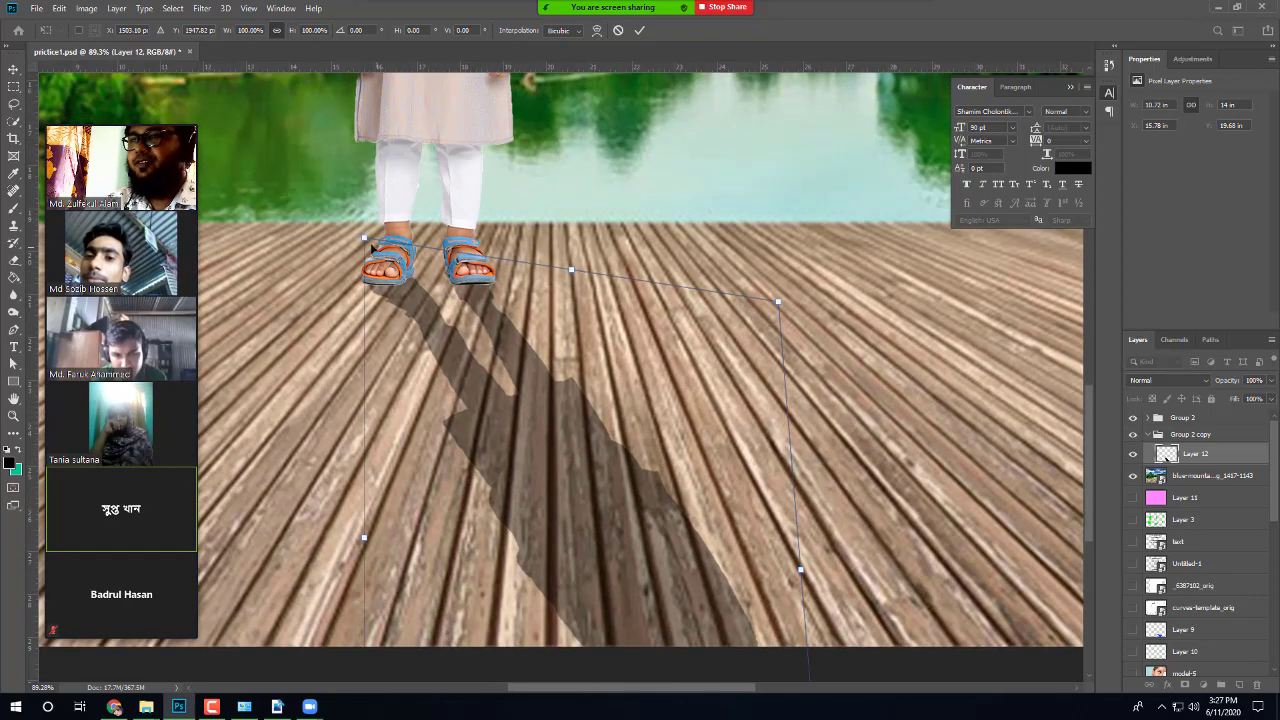
left_click_drag(363, 241, 388, 365)
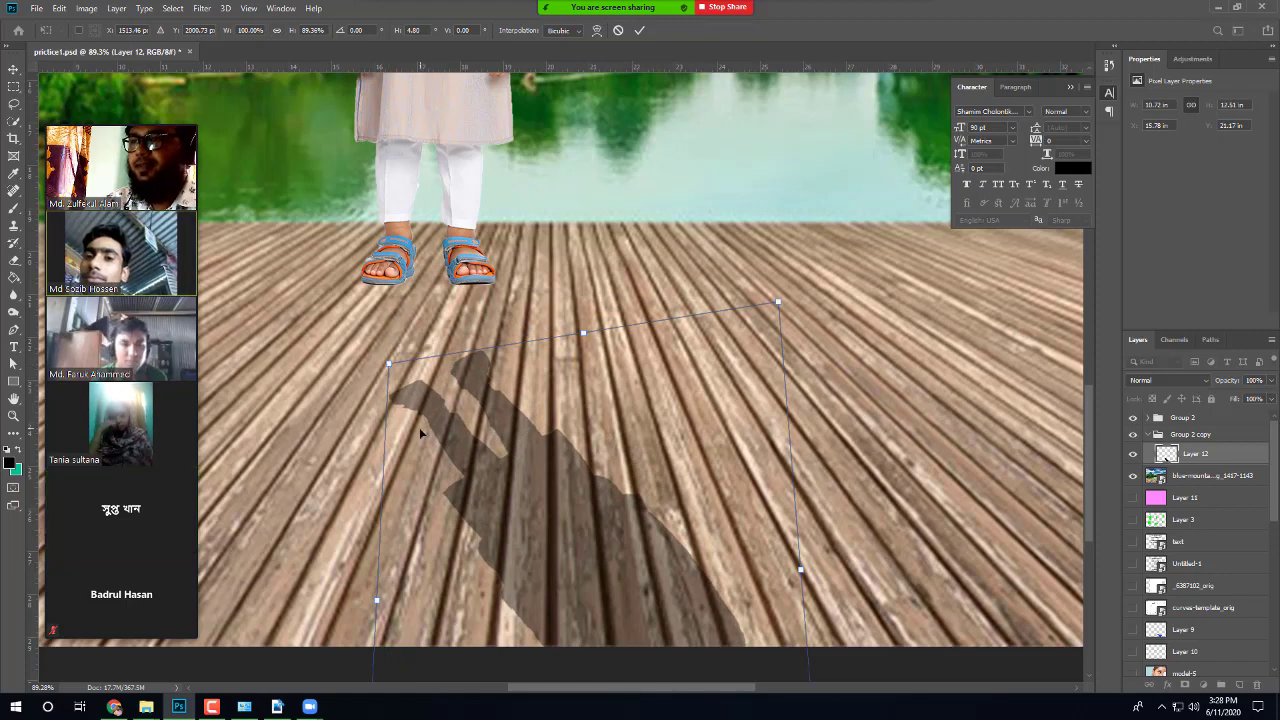
key("ctrl+z")
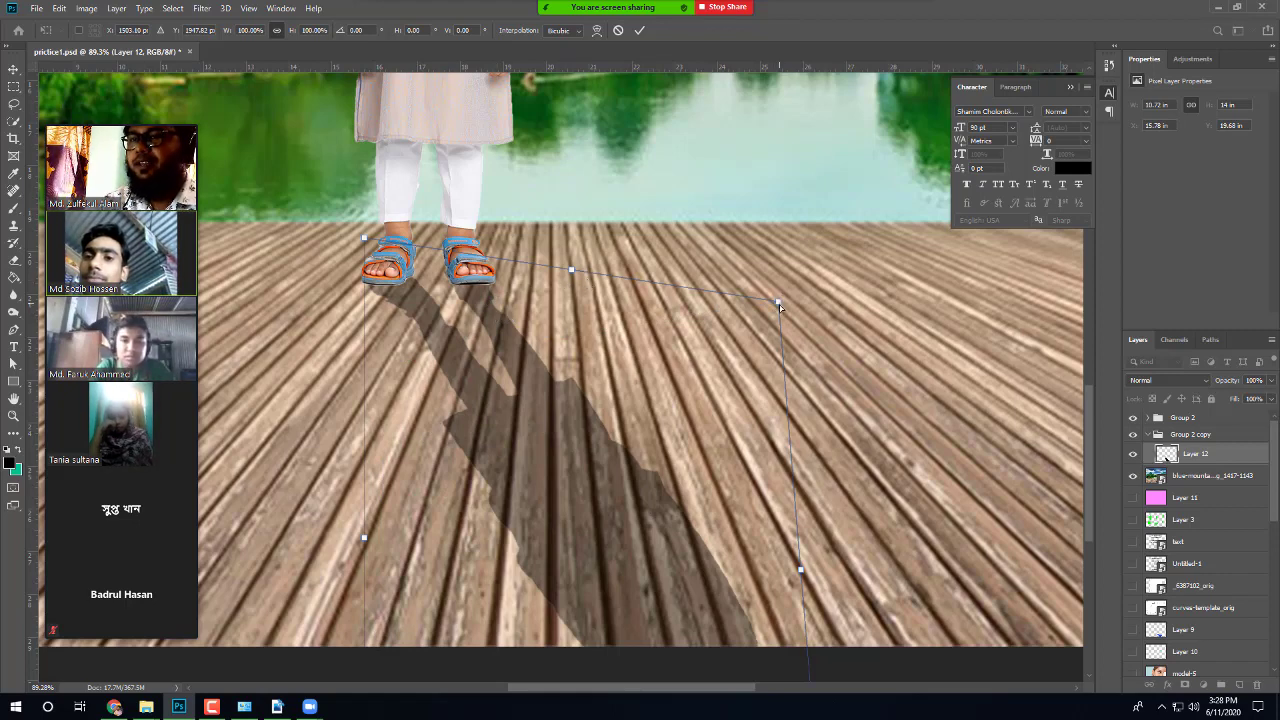
left_click_drag(779, 300, 825, 257)
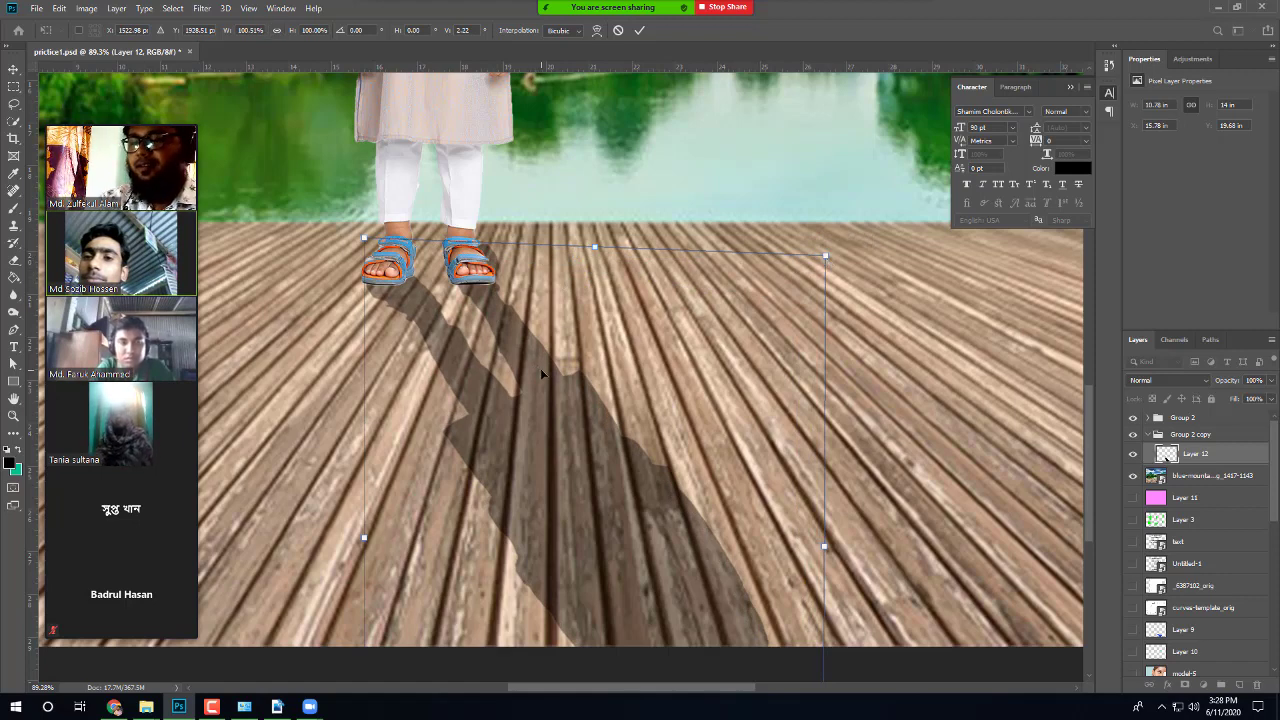
key("Return")
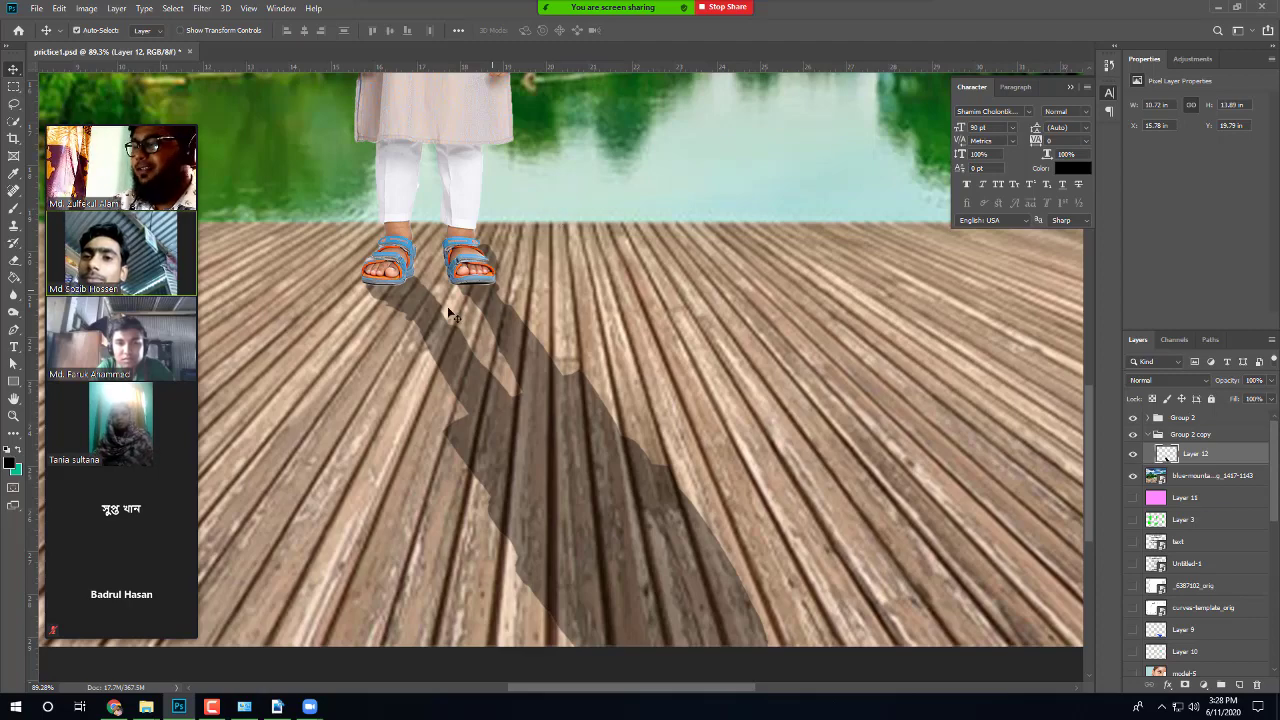
Step: Erase the stray shadow areas sticking out beside the boy's two sandals with the Eraser tool, and return to the Move tool
scroll(460, 312, "up", 4)
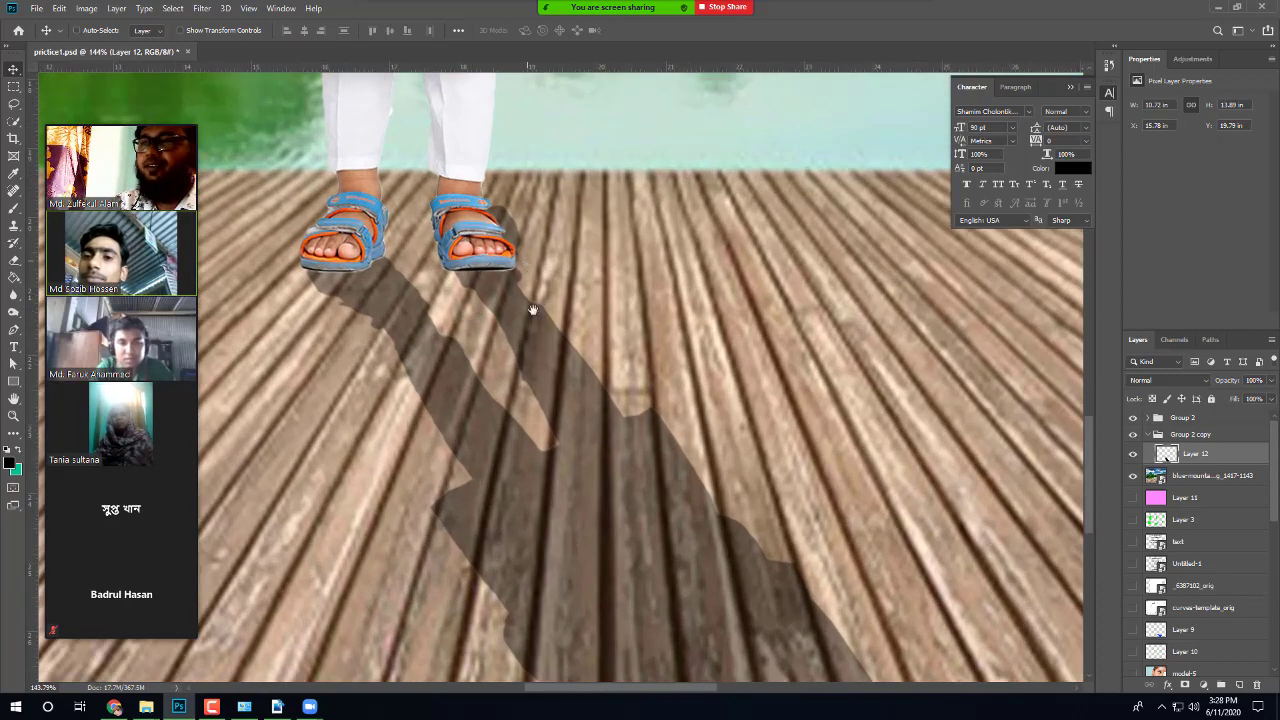
left_click_drag(533, 310, 538, 405)
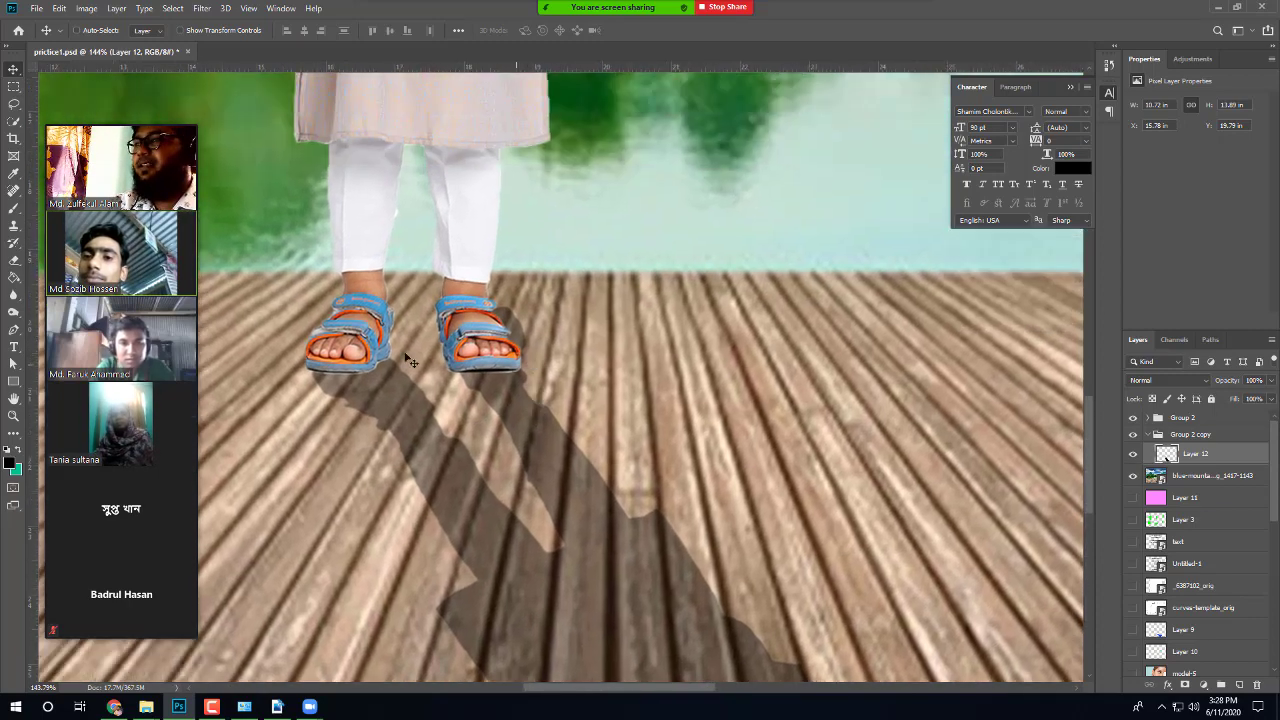
left_click(14, 262)
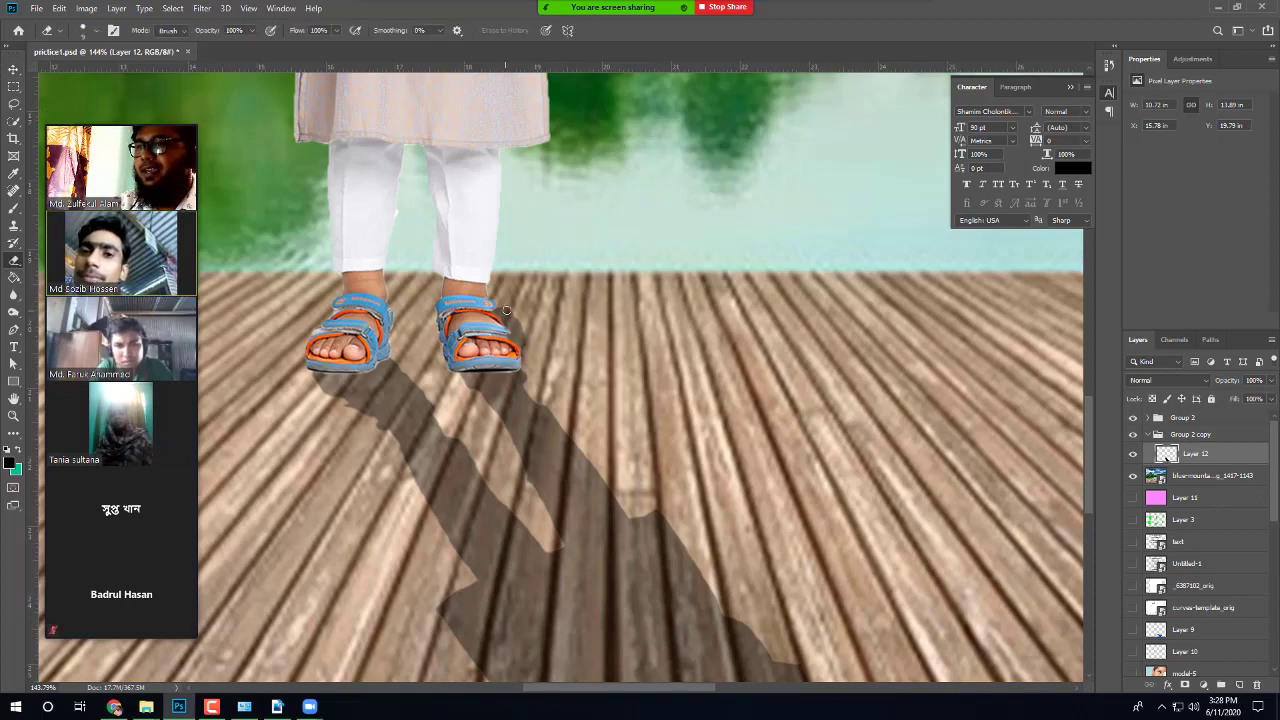
scroll(519, 388, "up", 2)
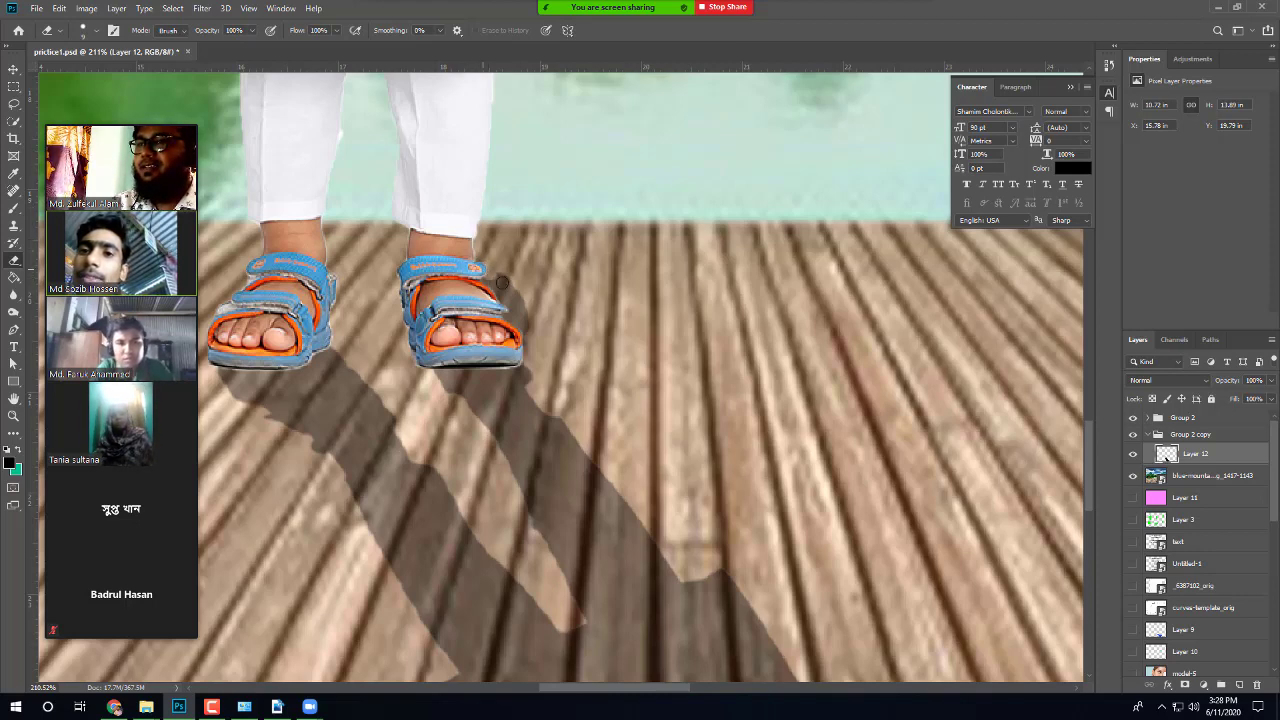
left_click_drag(502, 283, 523, 328)
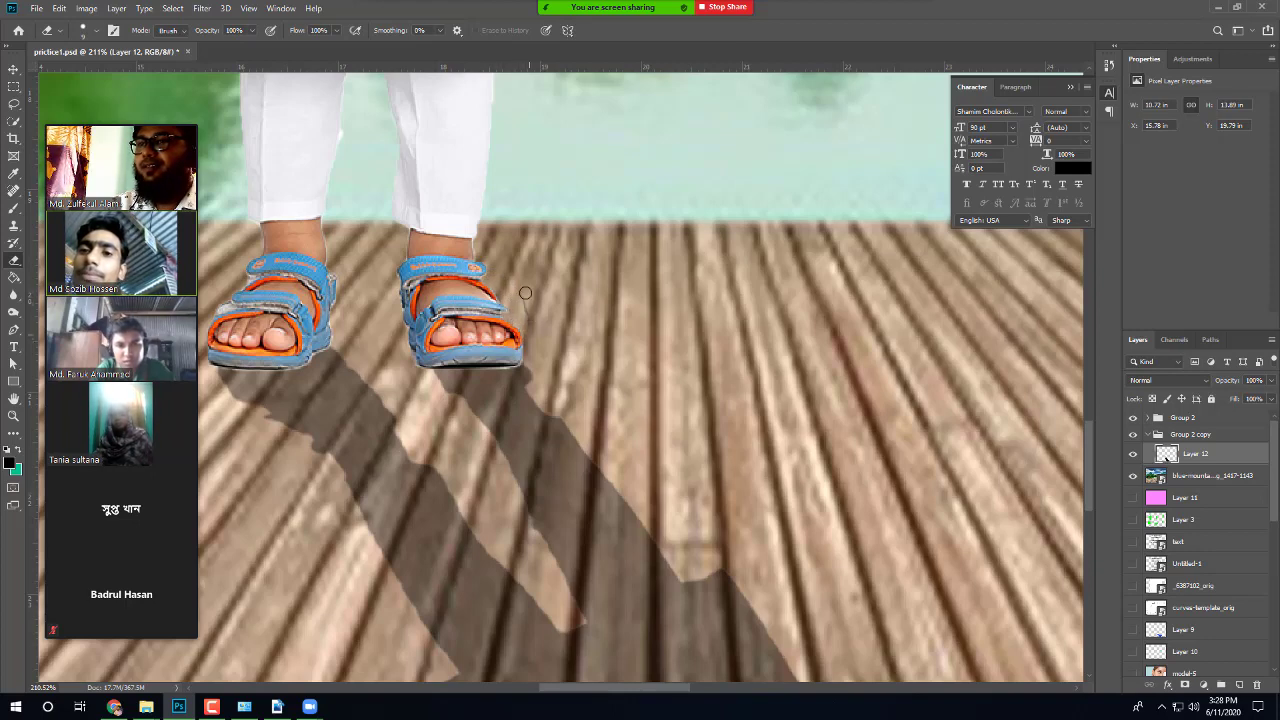
left_click_drag(352, 377, 438, 459)
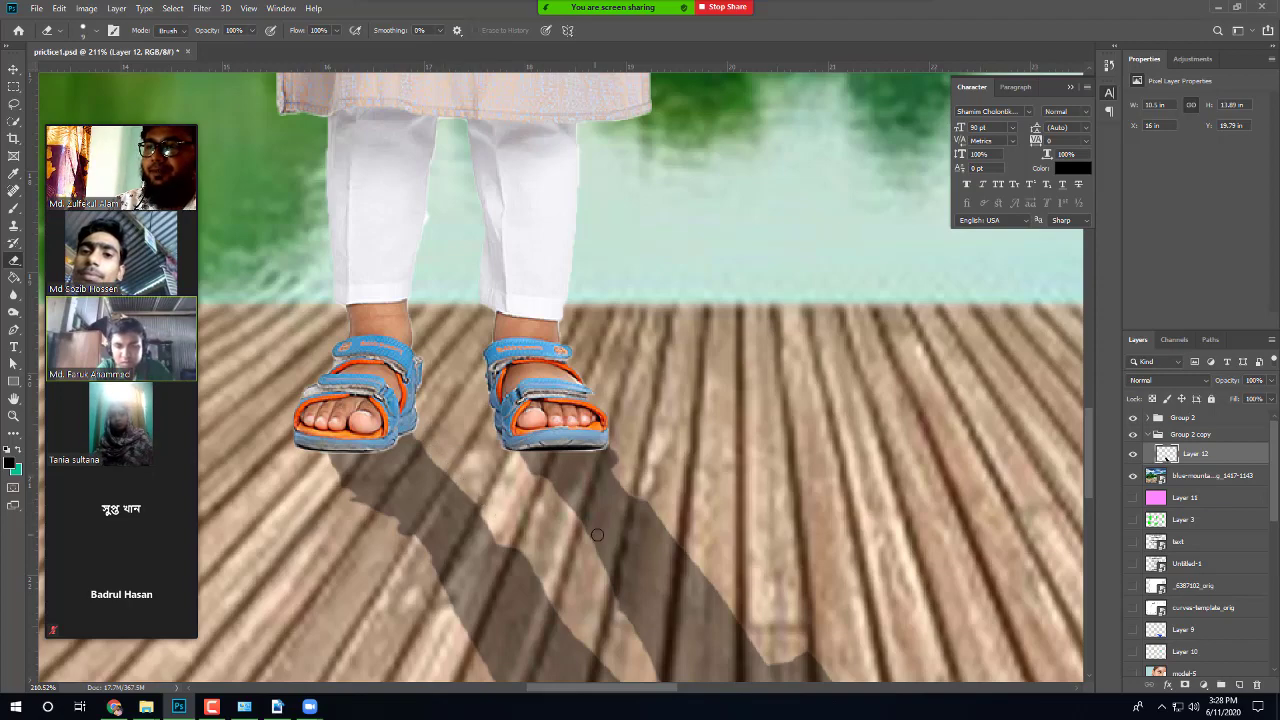
scroll(505, 543, "down", 10)
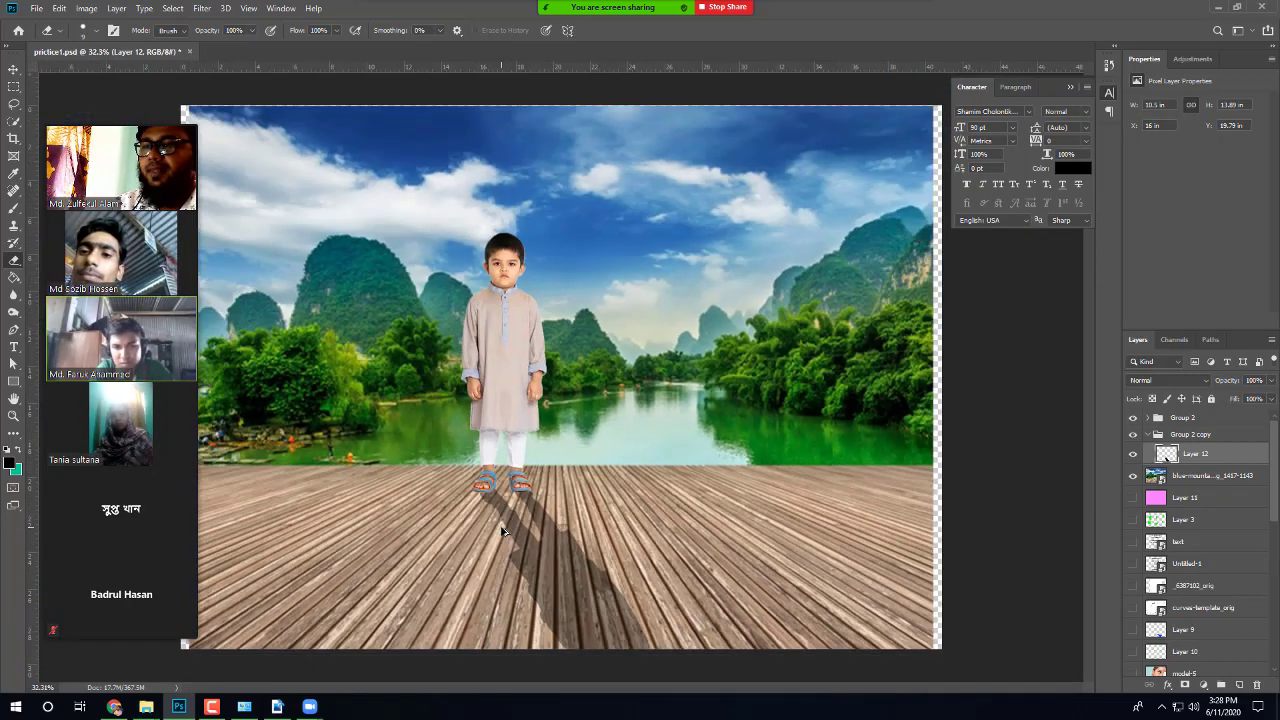
scroll(606, 506, "up", 2)
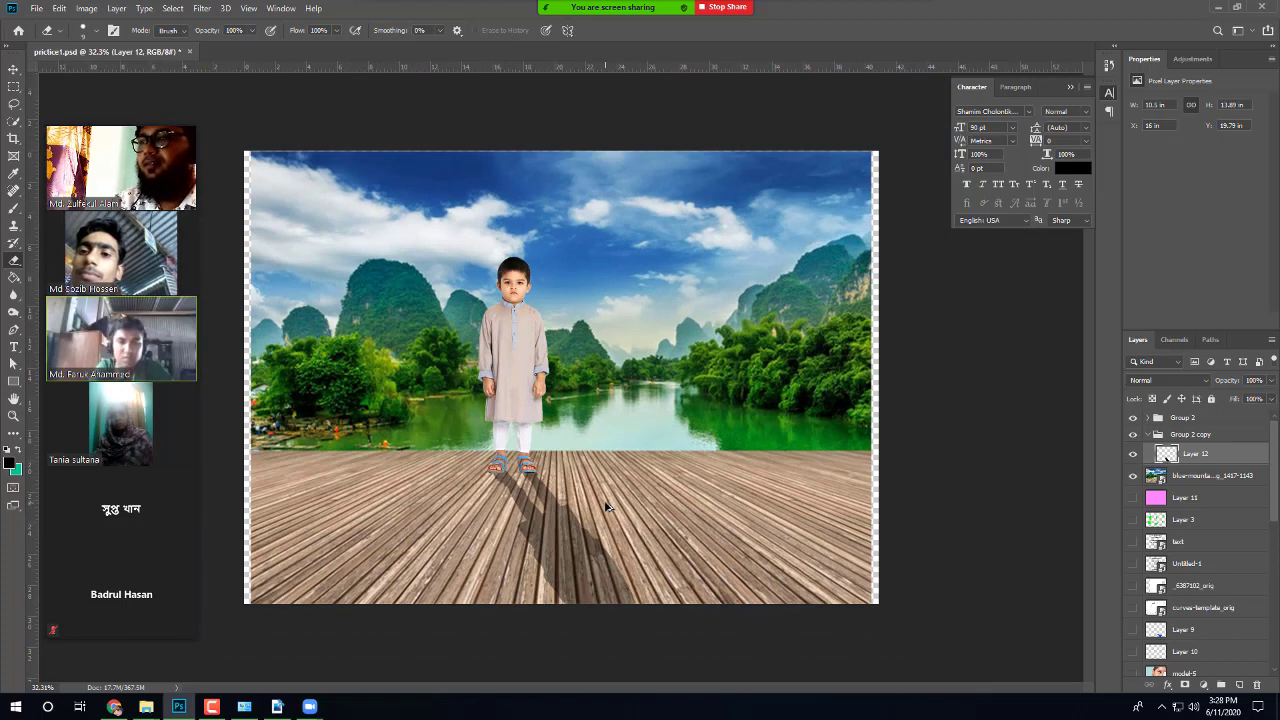
left_click(13, 70)
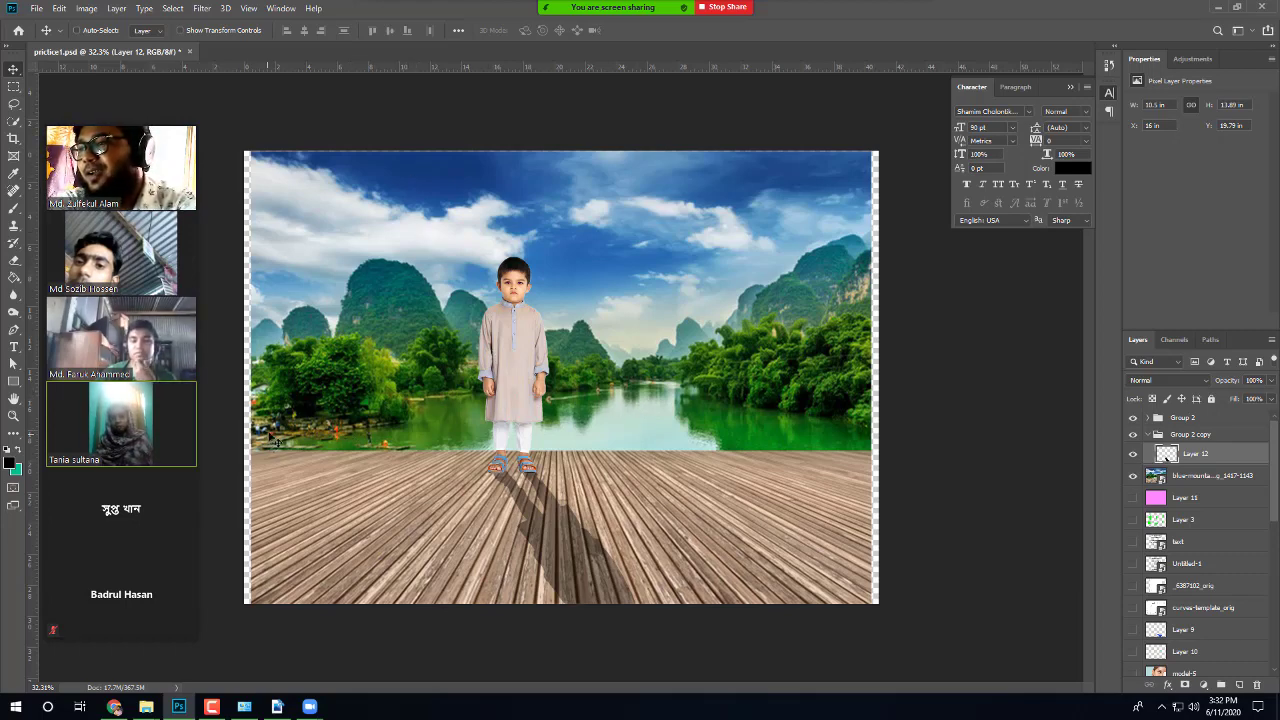
scroll(330, 440, "up", 4)
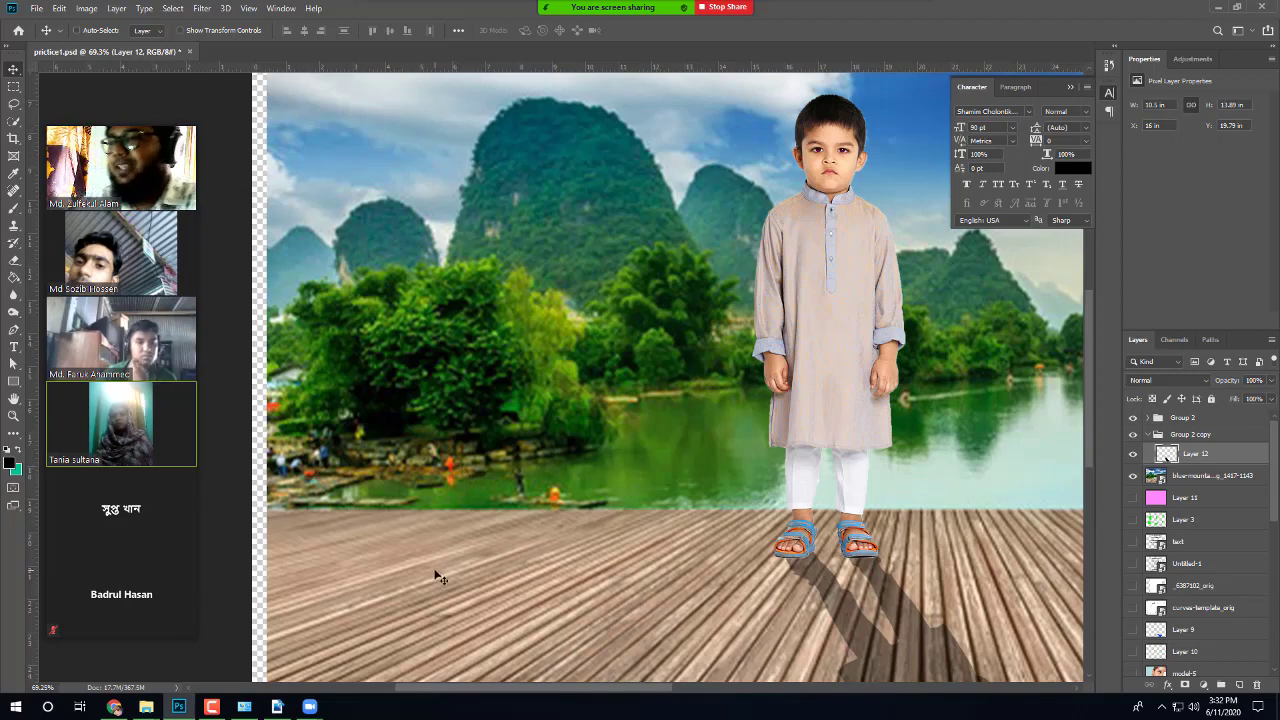
left_click_drag(445, 590, 447, 594)
scroll(447, 594, "down", 3)
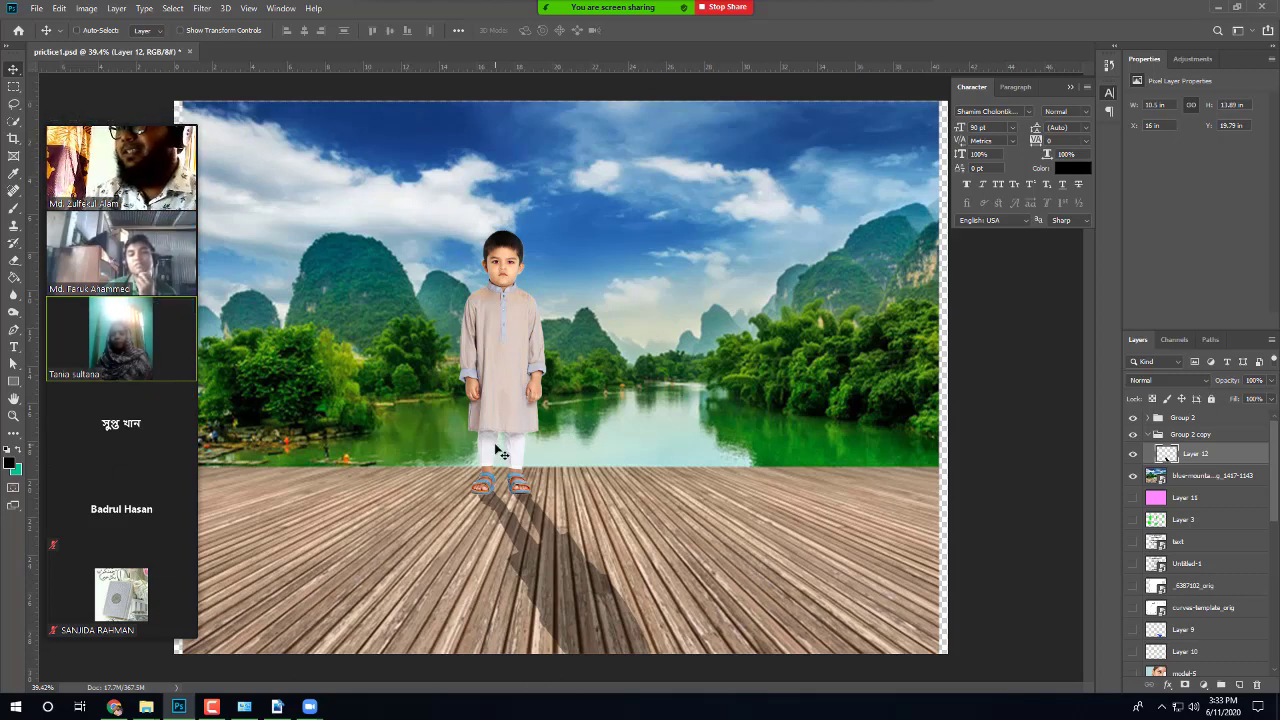
scroll(427, 408, "down", 2)
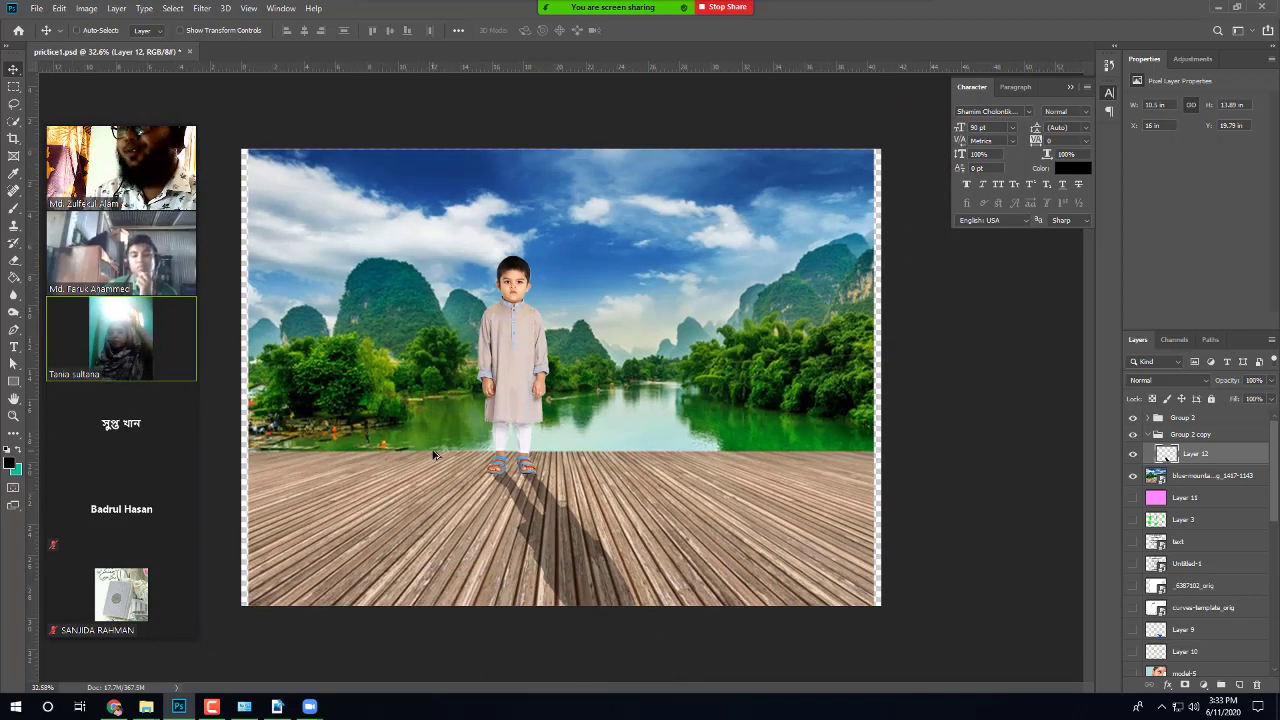
scroll(530, 453, "up", 2)
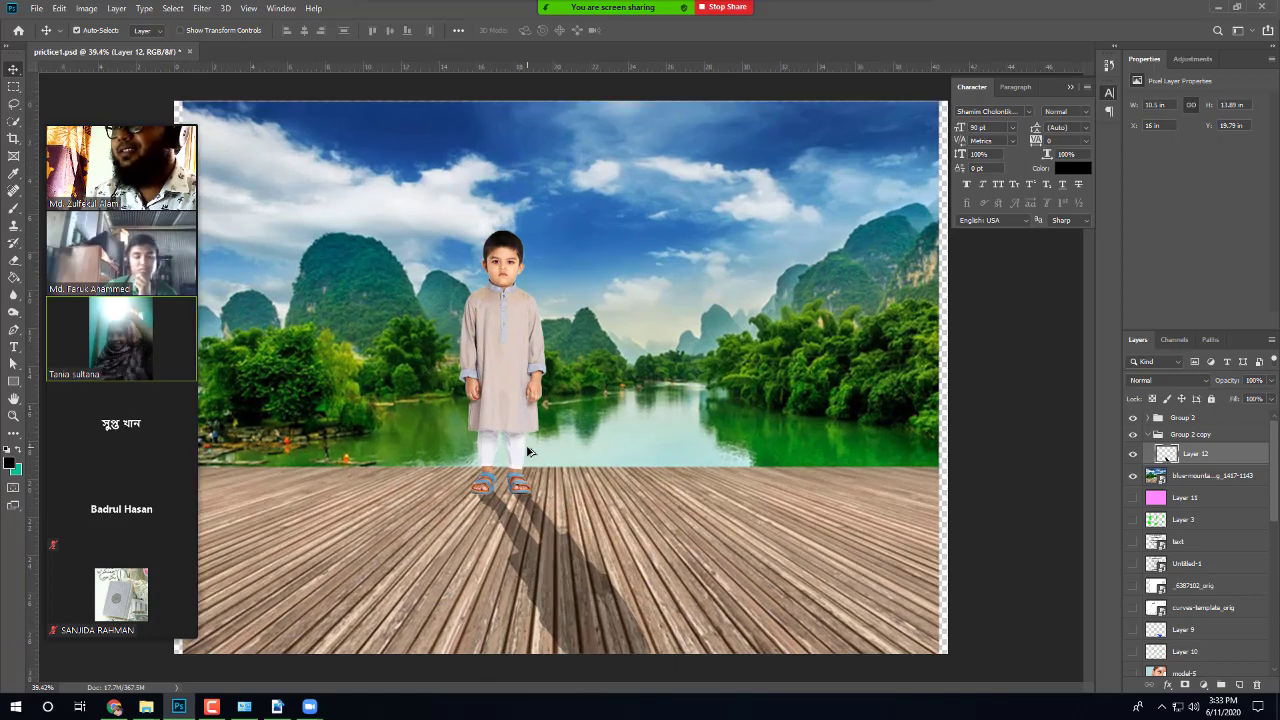
Step: Save the composite document with the finished boy shadow
scroll(521, 519, "down", 3)
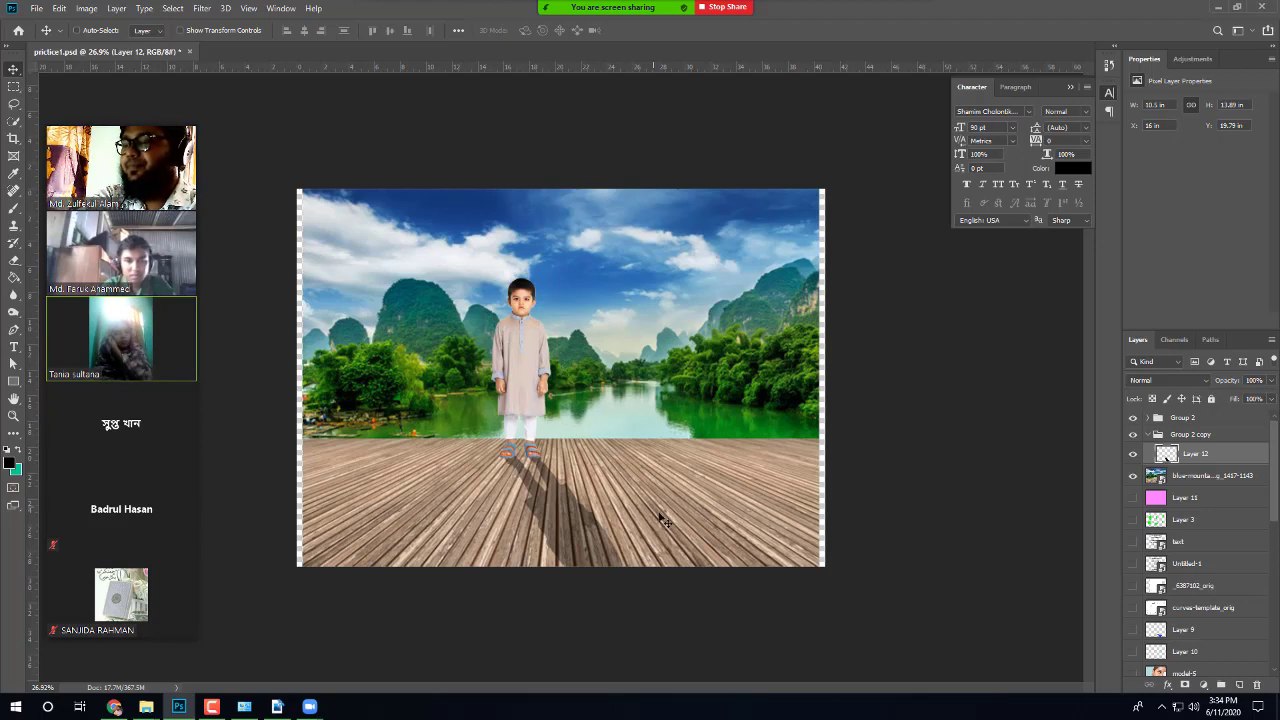
key("ctrl")
key("ctrl+s")
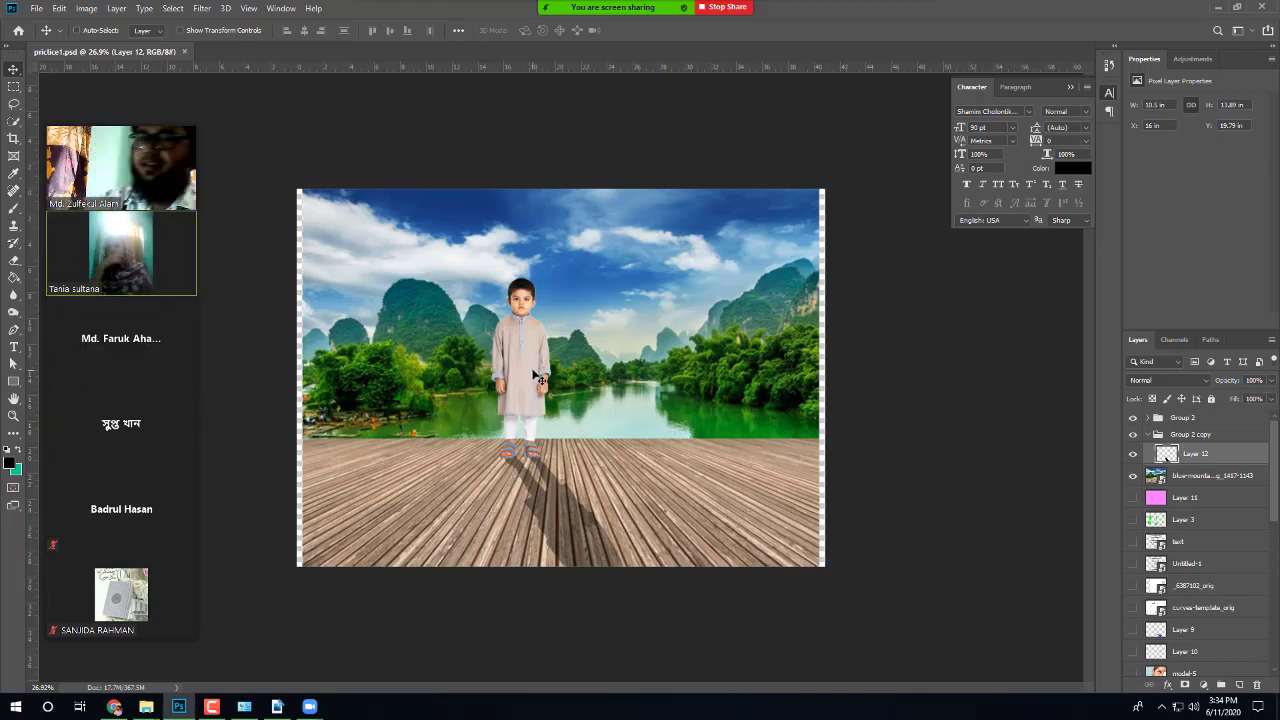
Step: Duplicate the boy from Group 2 and place the copy level with him near the scenery's right edge
key("ctrl")
left_click(1194, 428)
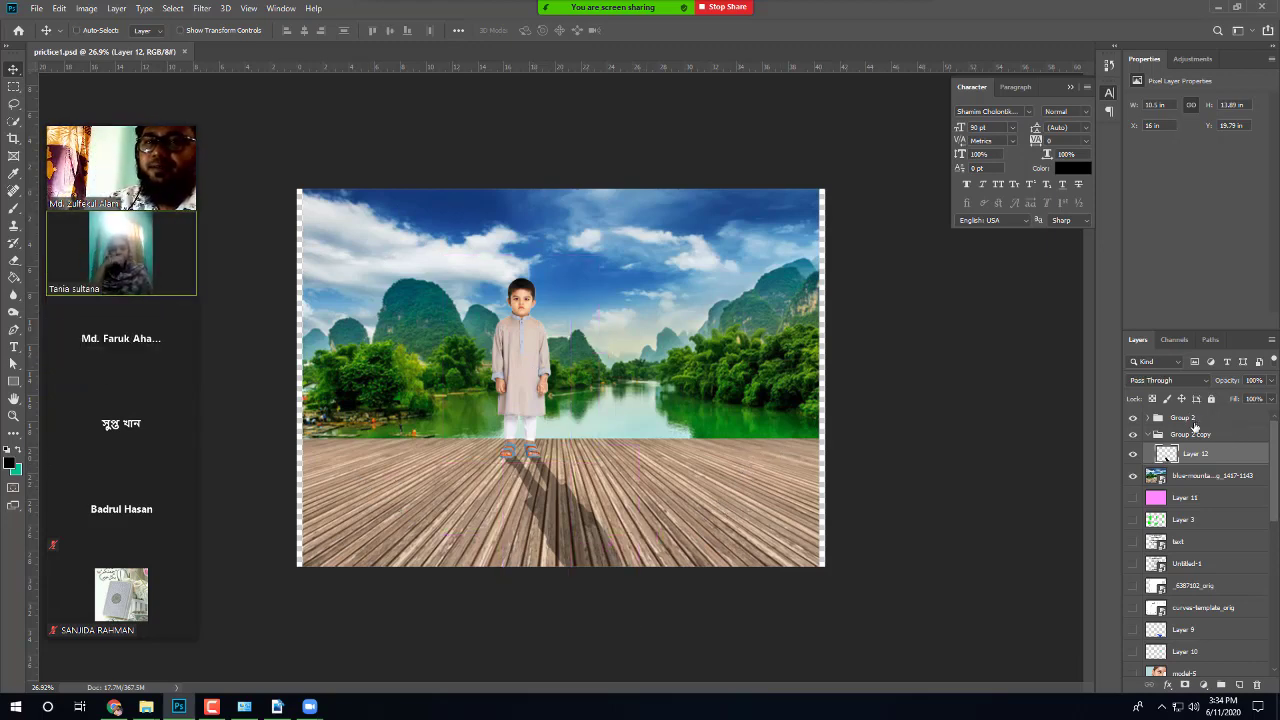
left_click(1192, 420)
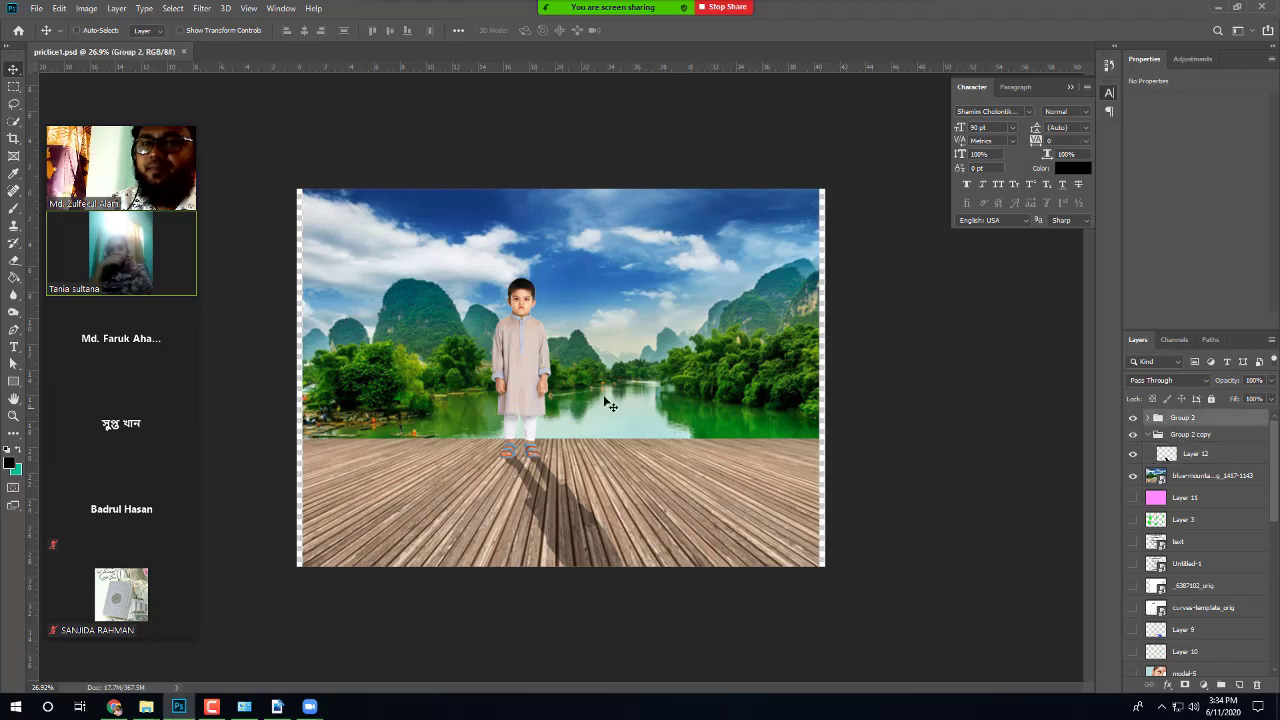
left_click(543, 387)
left_click_drag(543, 387, 778, 387)
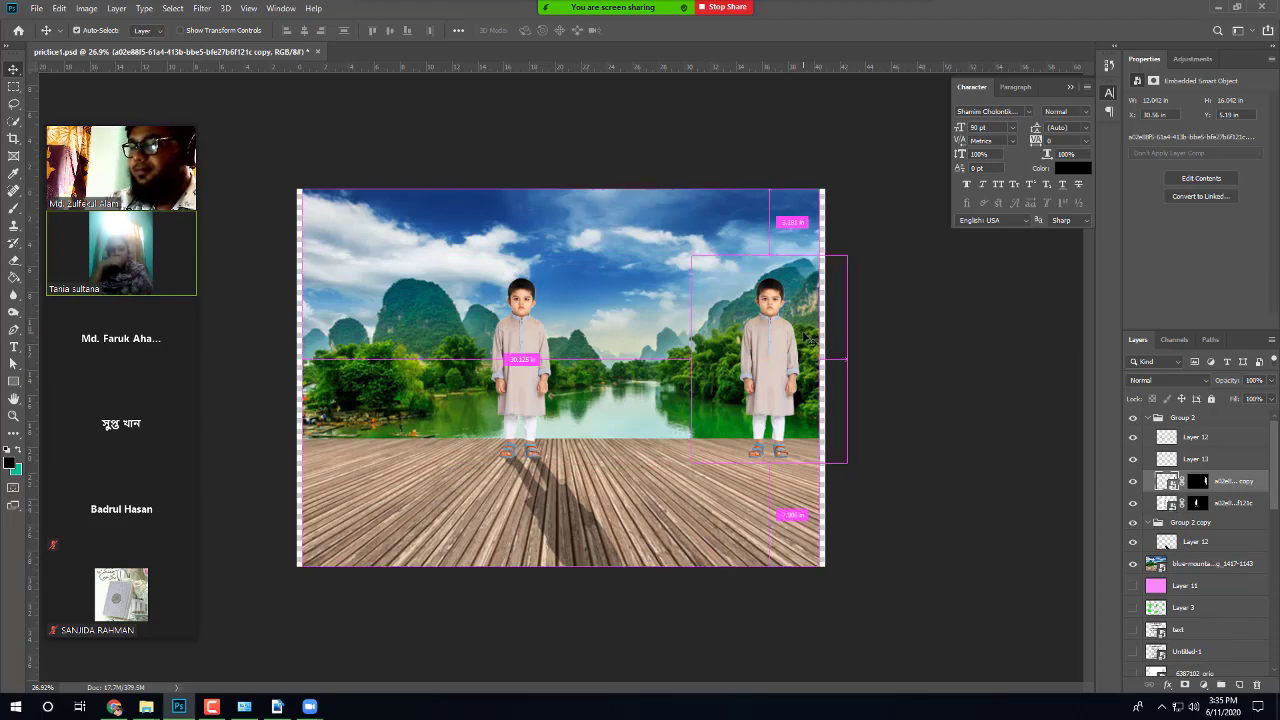
Step: Scale the duplicate boy to 83.26% with Free Transform and reposition him on the deck at about X 27.45 in
key("ctrl+t")
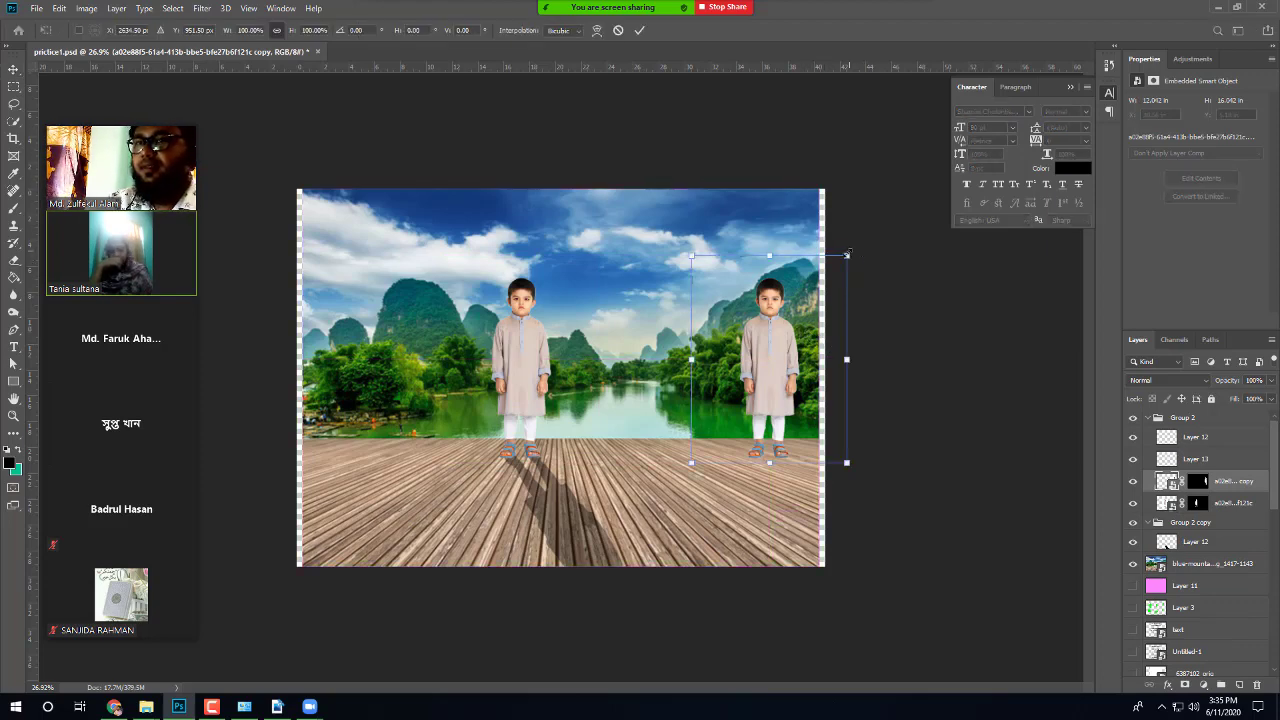
left_click_drag(847, 254, 818, 293)
left_click_drag(781, 366, 720, 396)
left_click_drag(716, 340, 716, 295)
left_click_drag(714, 394, 712, 404)
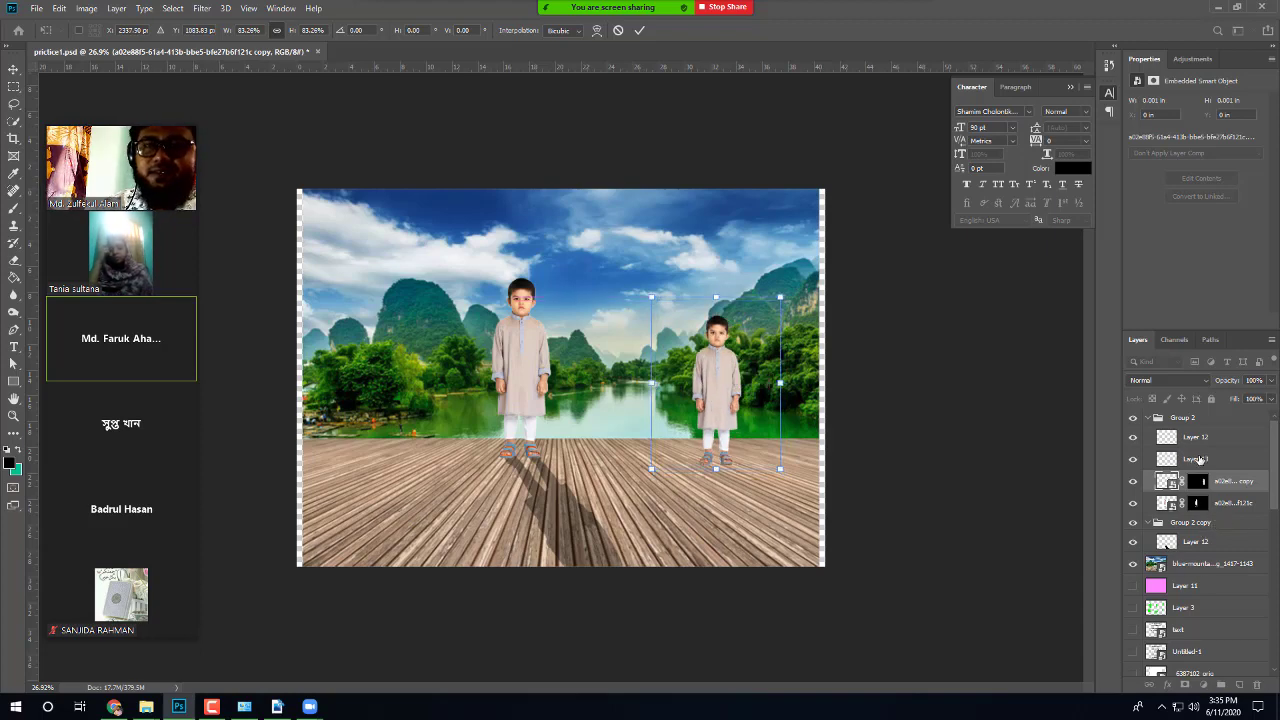
key("Return")
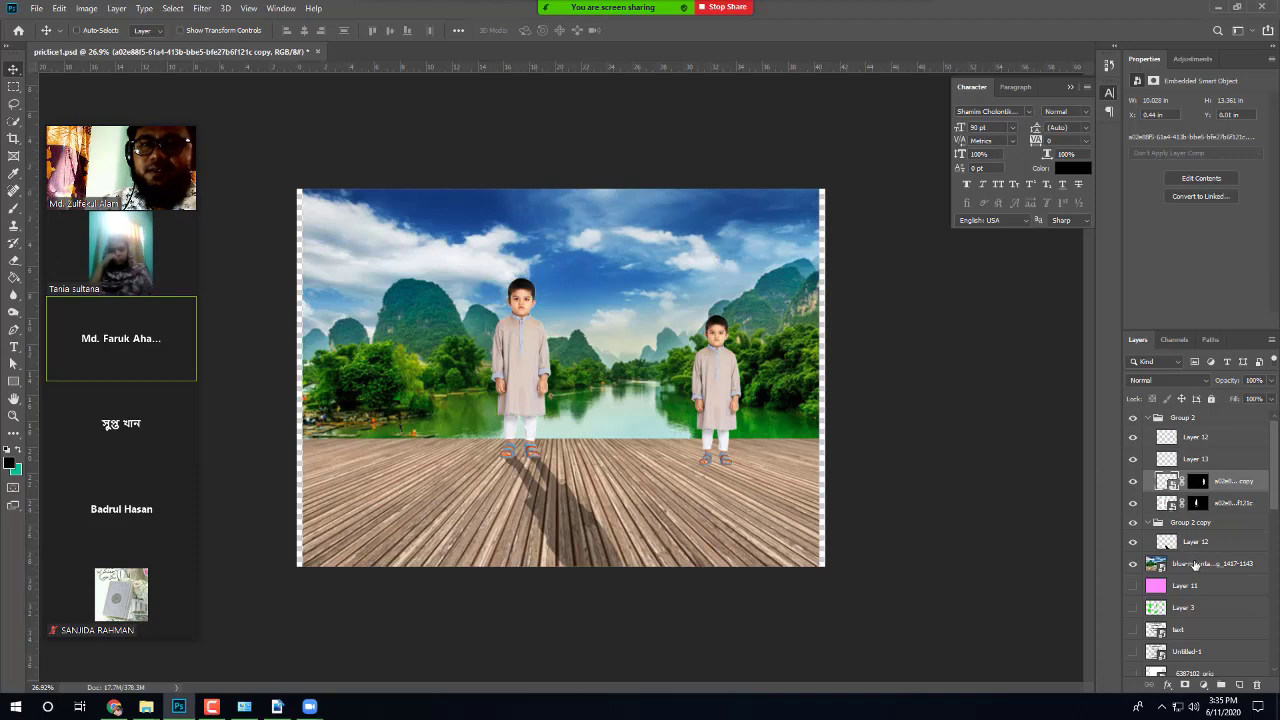
Step: Move the duplicate boy's layer out of Group 2 to directly above the blue-mountains scenery layer, and rasterize the scenery layer
left_click(1194, 565)
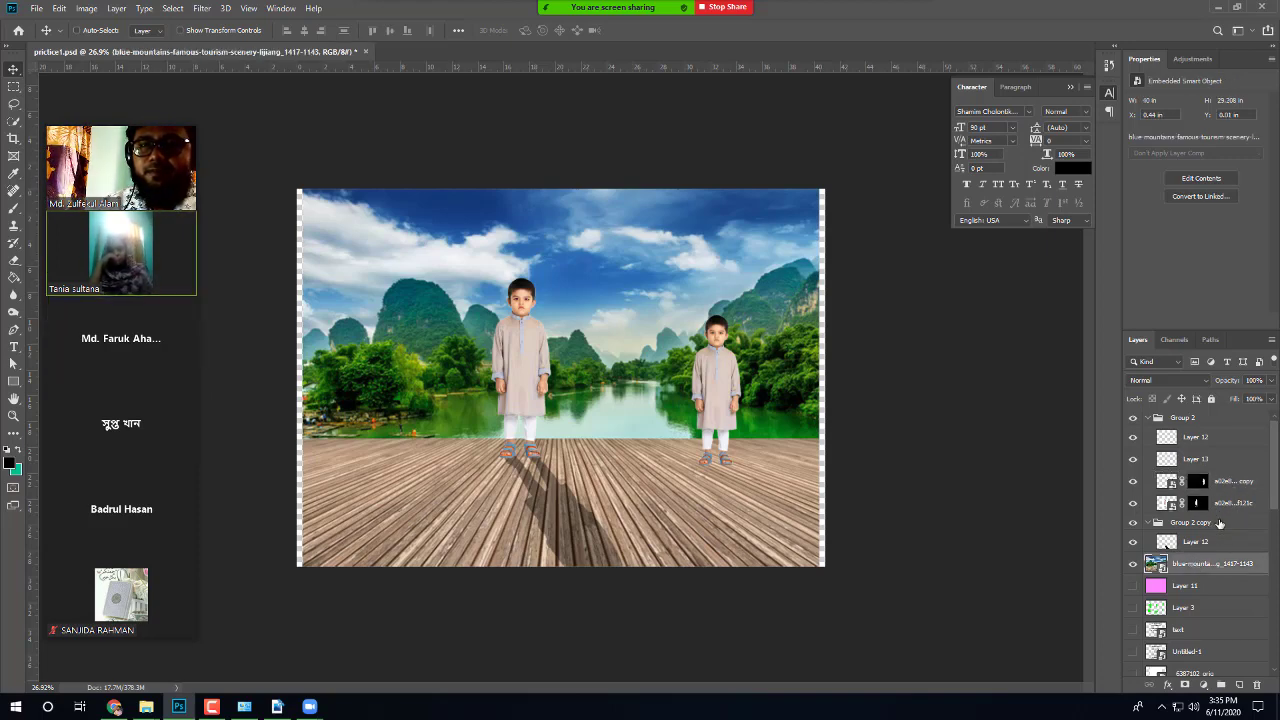
left_click(1230, 483)
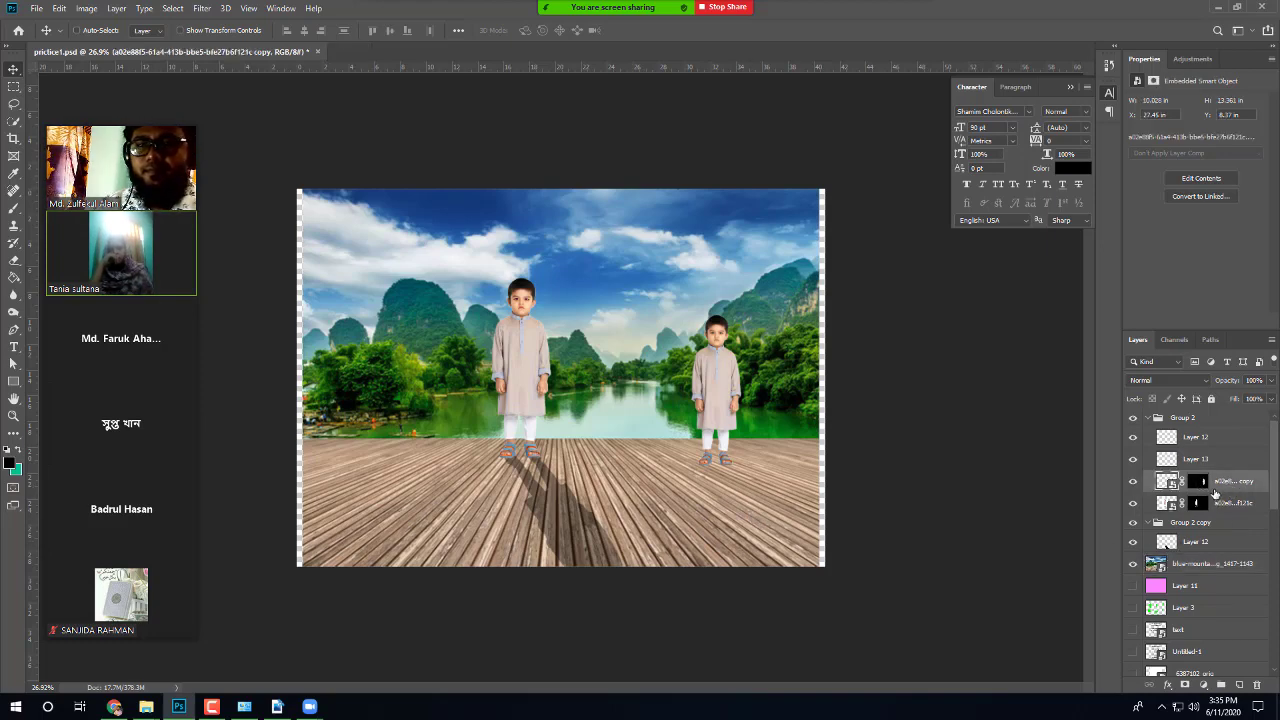
left_click_drag(1215, 492, 1213, 553)
left_click(1211, 573)
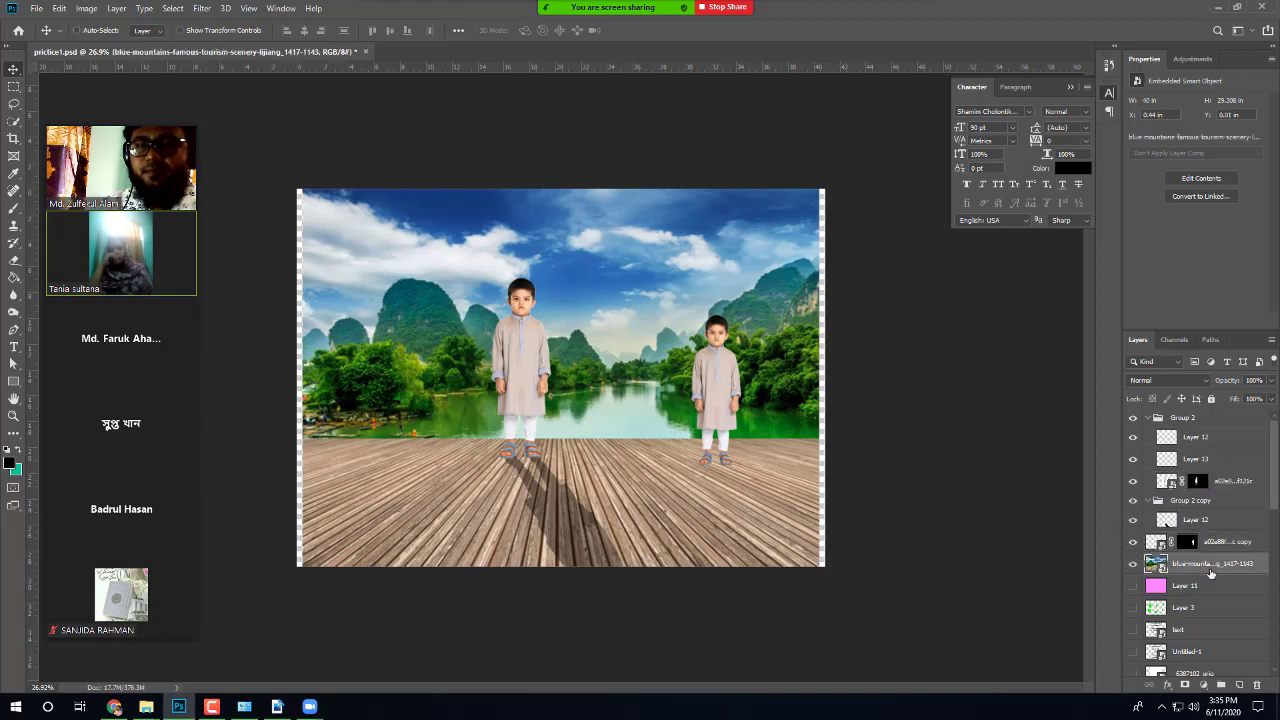
right_click(1189, 567)
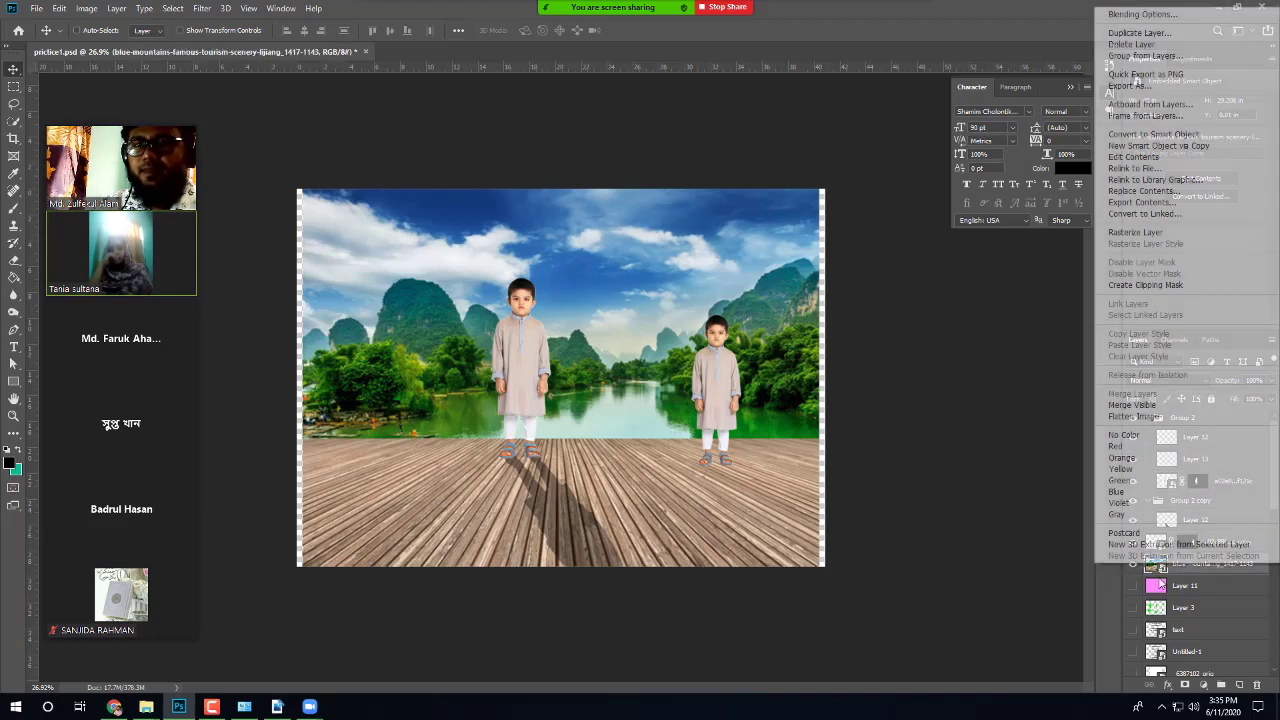
left_click(1162, 233)
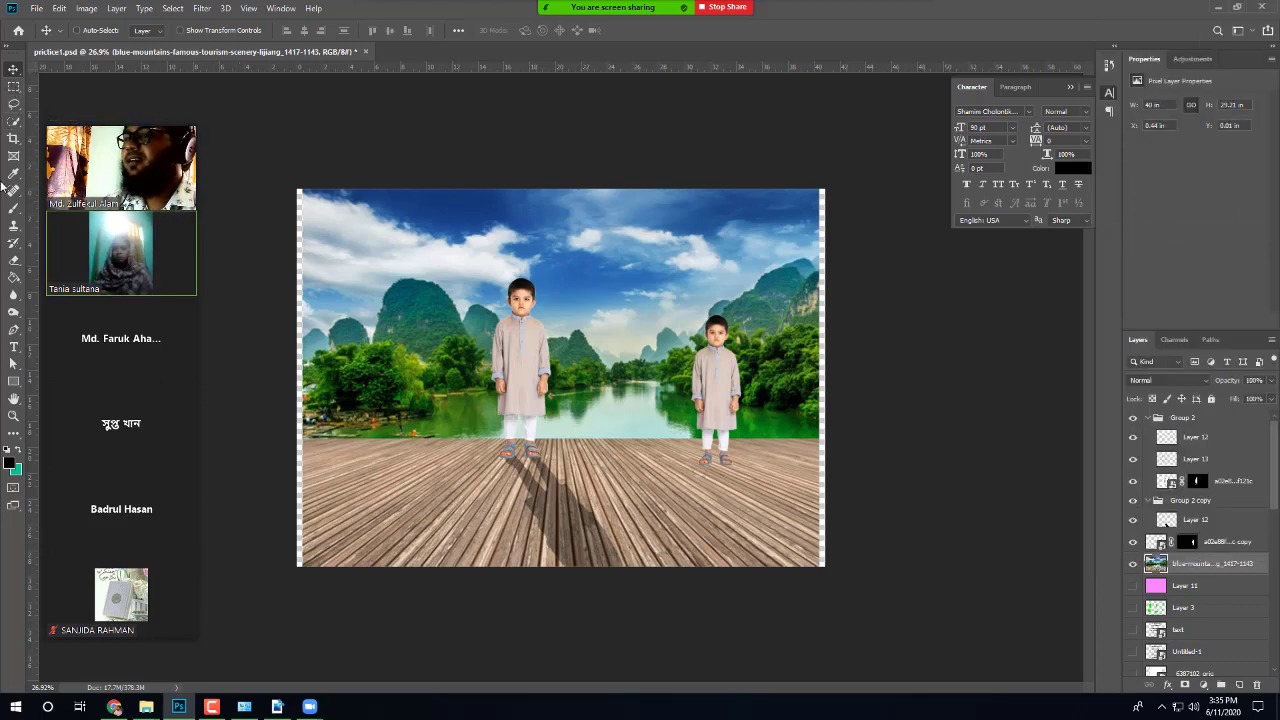
Step: Take up the Pen tool and bring the deck around the smaller boy into close view
left_click(13, 329)
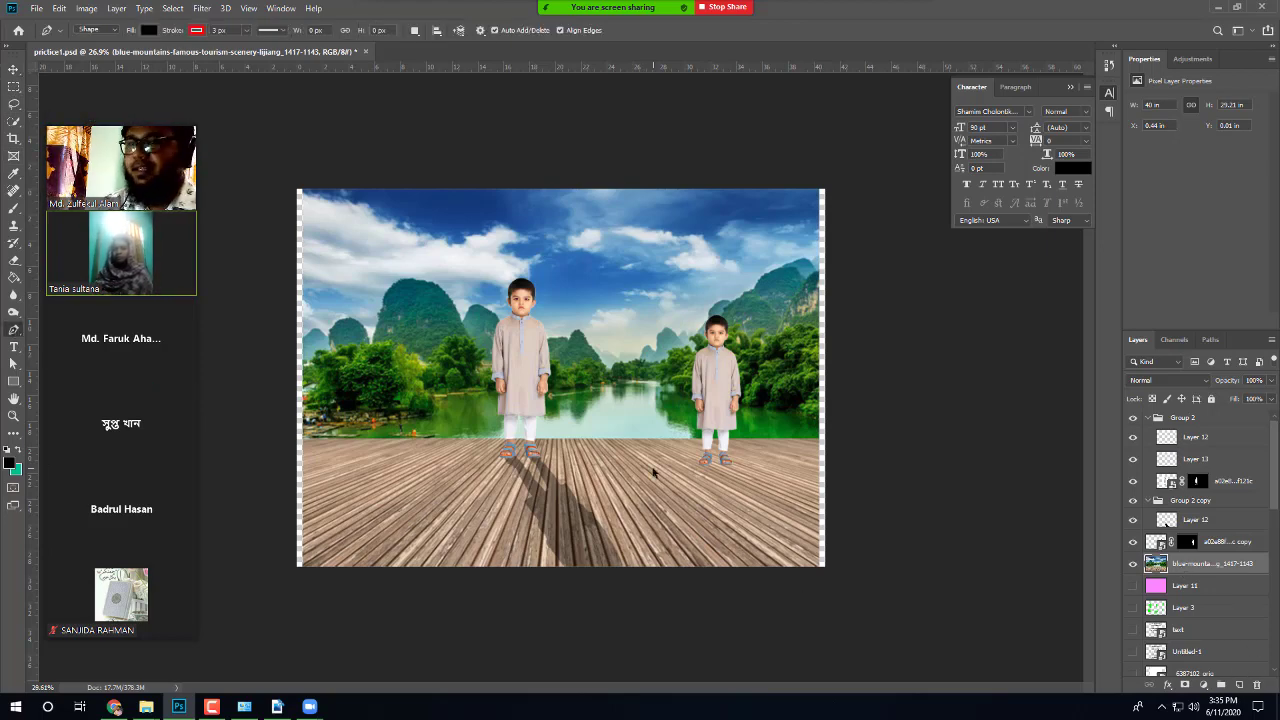
scroll(654, 466, "up", 5)
scroll(588, 484, "right", 1)
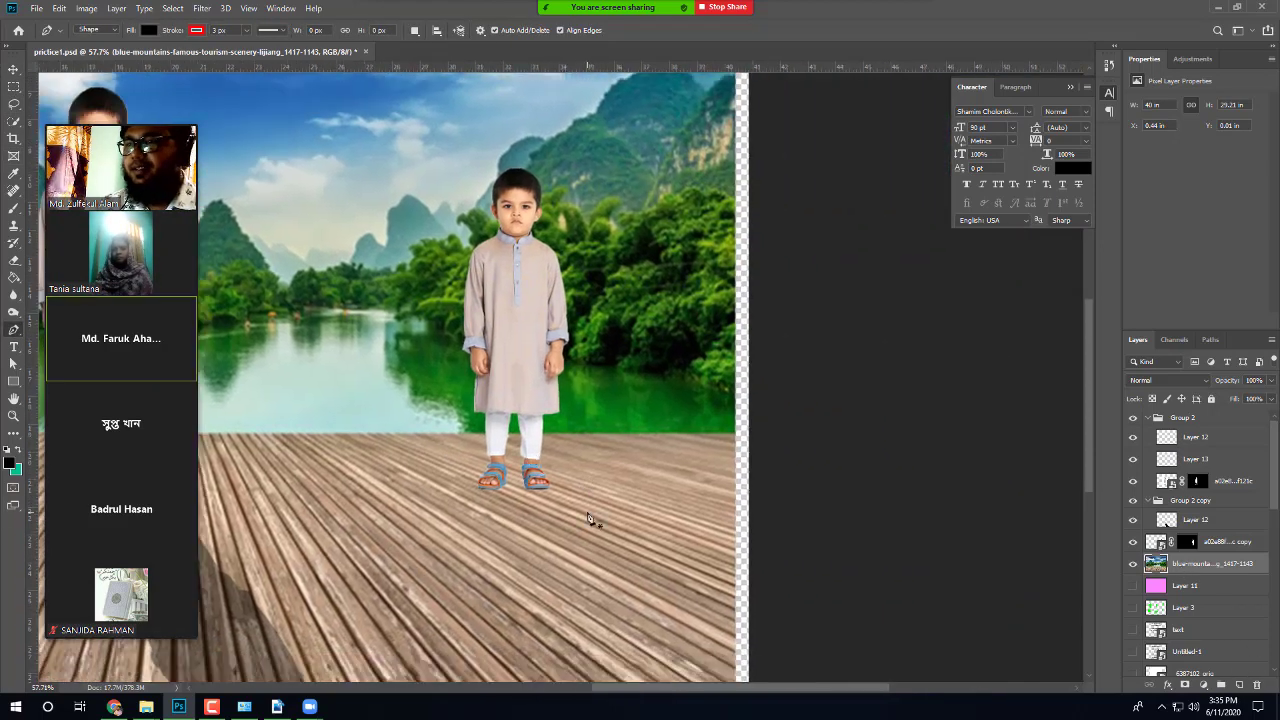
scroll(408, 480, "left", 3)
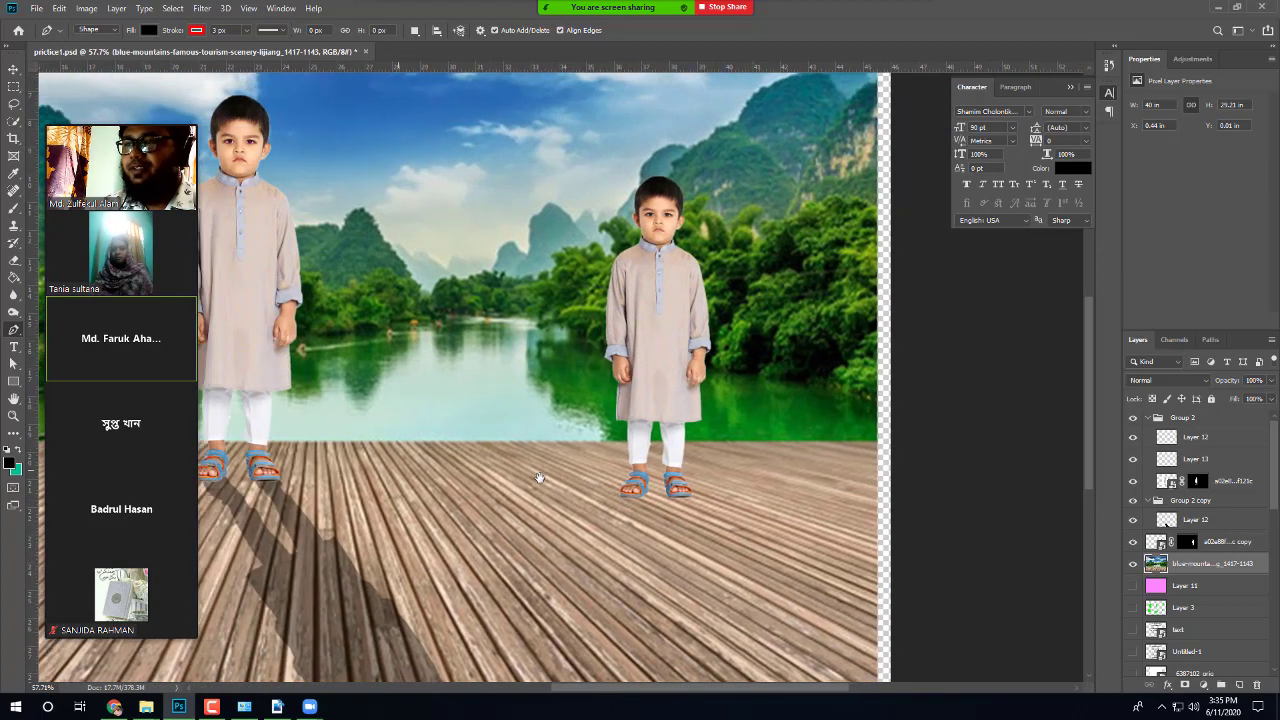
left_click(389, 441)
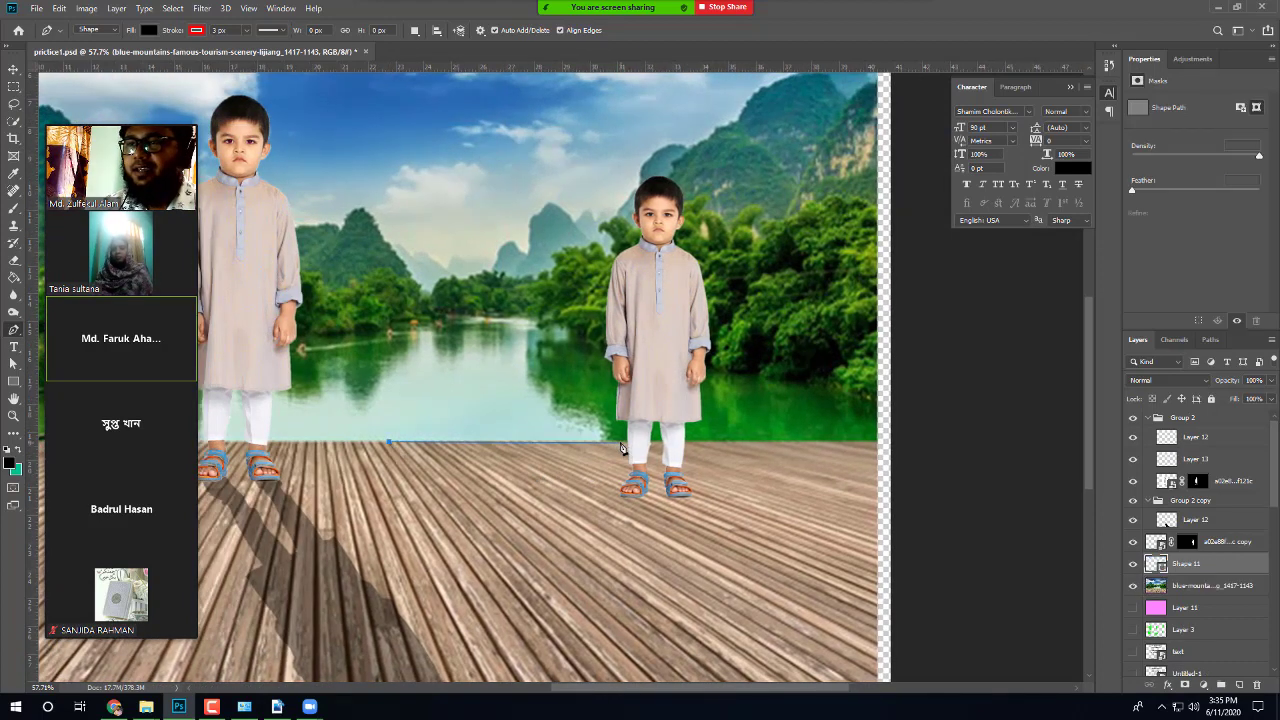
left_click(735, 442)
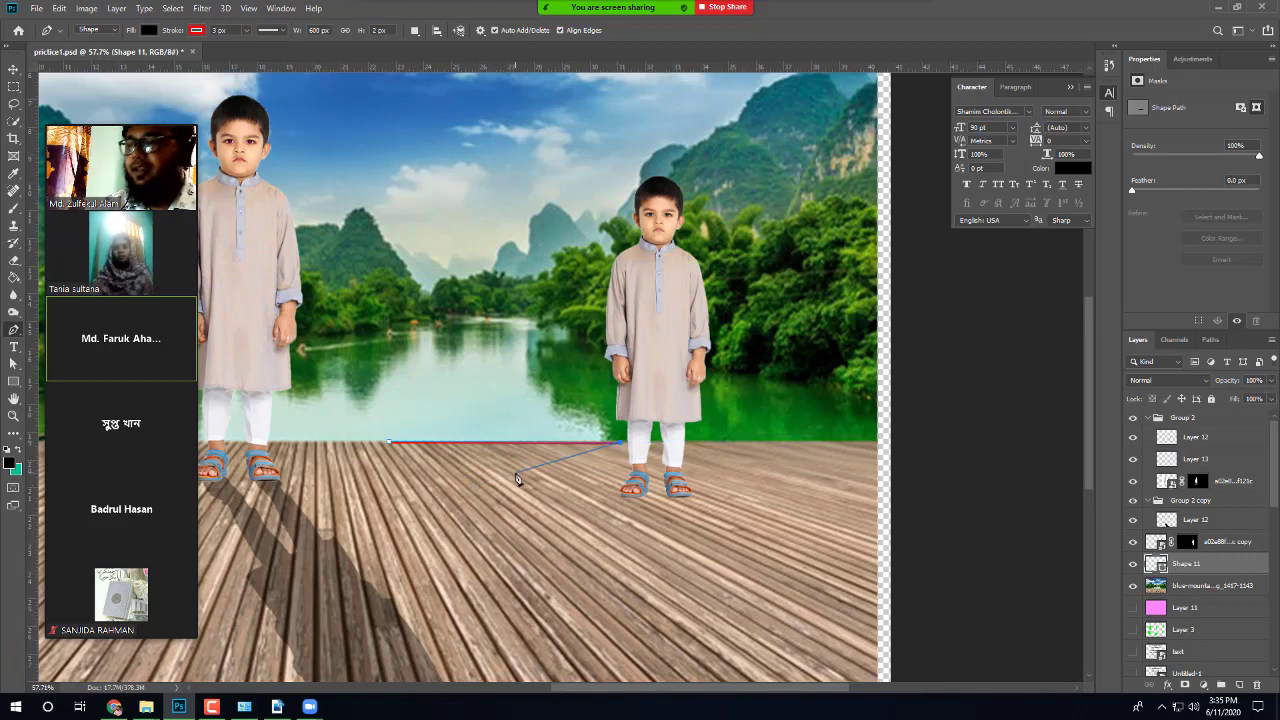
key("Delete")
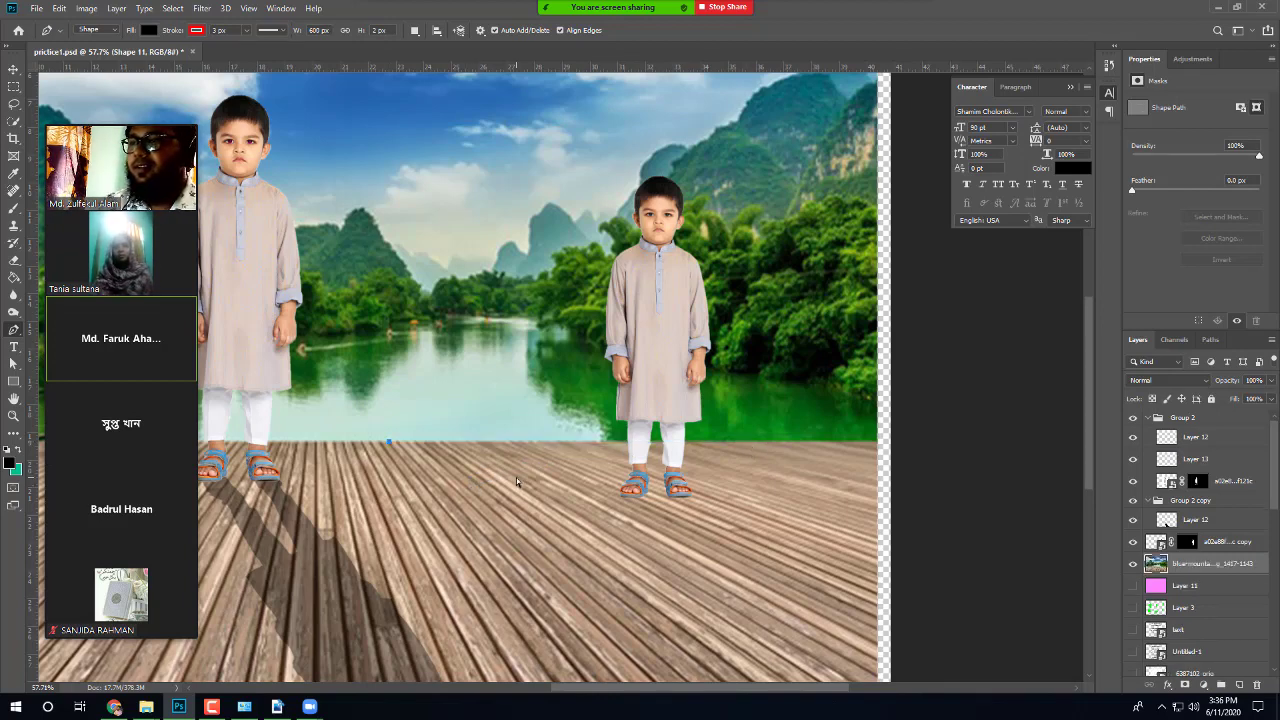
Step: Set the Pen tool to Path mode and trace a closed outline along the deck's back edge and around the planks below the smaller boy
left_click(96, 31)
left_click(95, 46)
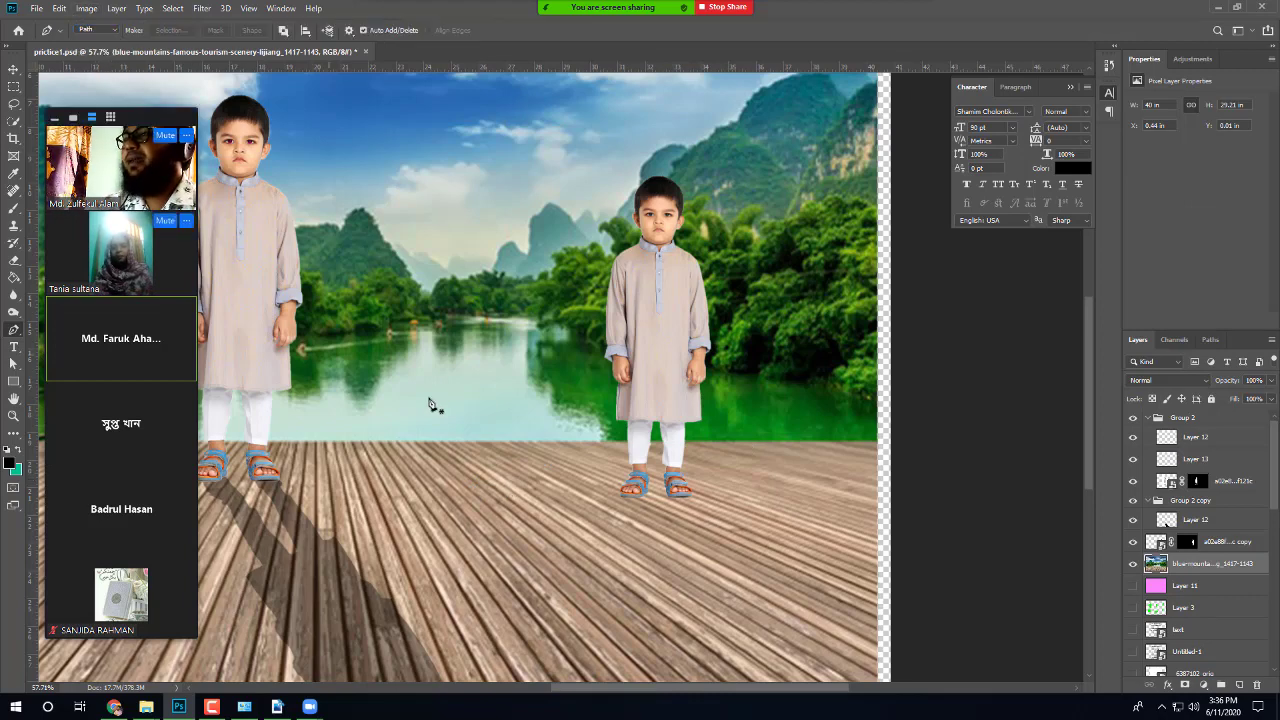
left_click(426, 442)
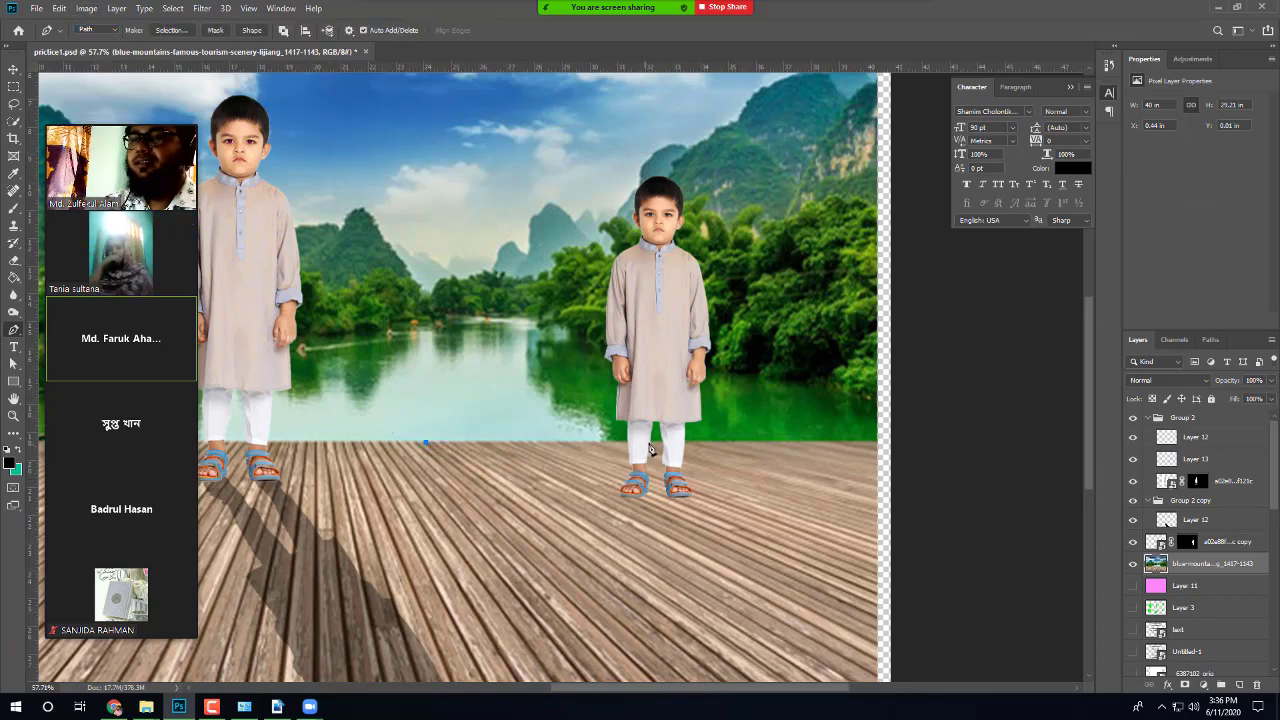
left_click(645, 440)
left_click(808, 441)
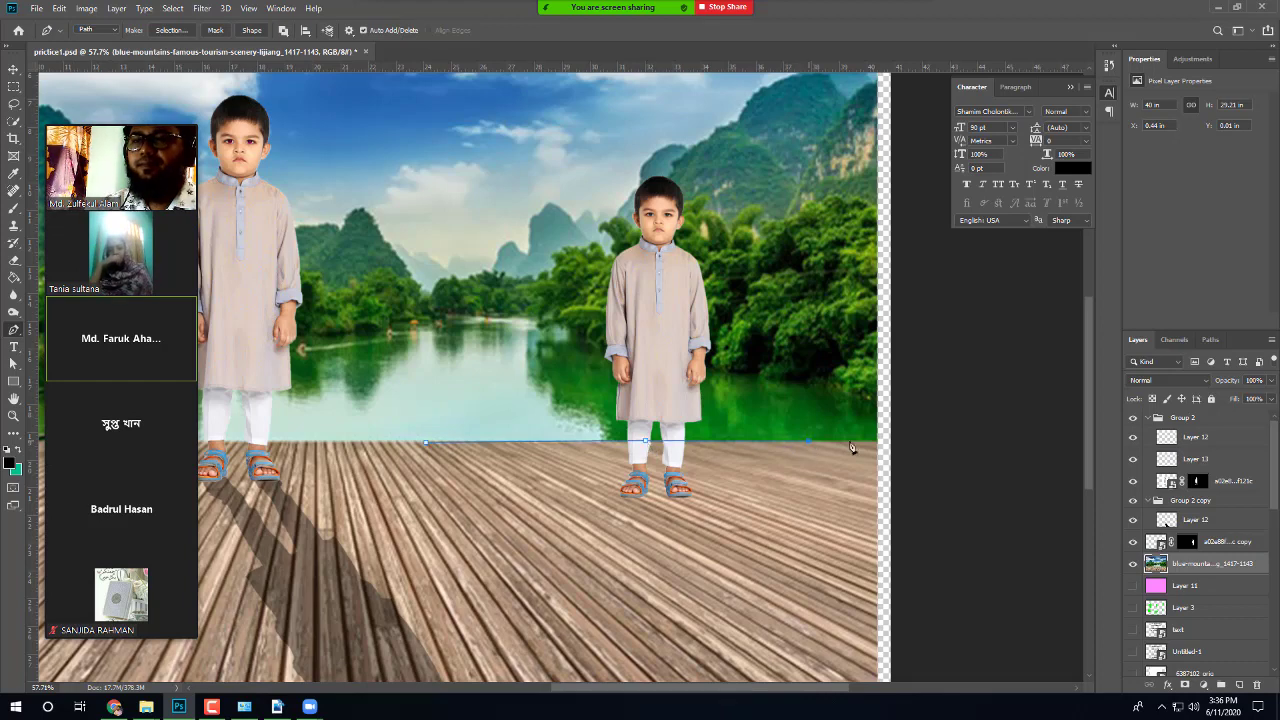
left_click(880, 508)
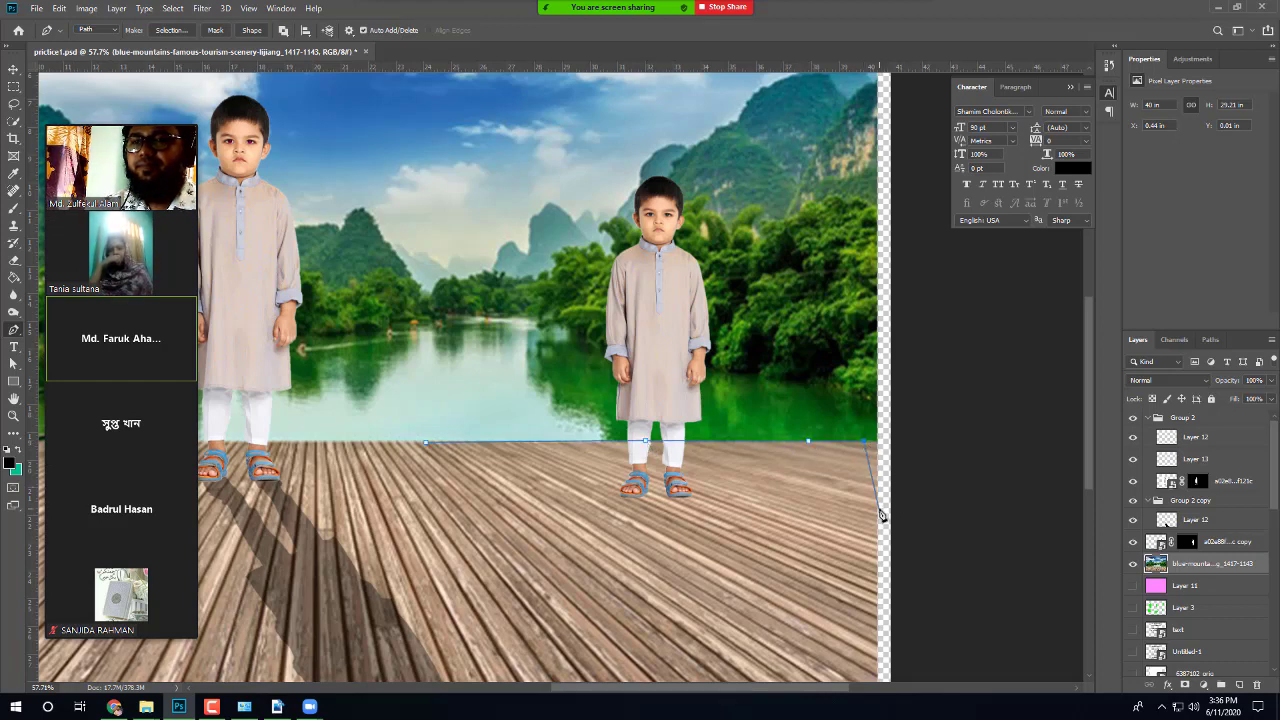
left_click(862, 650)
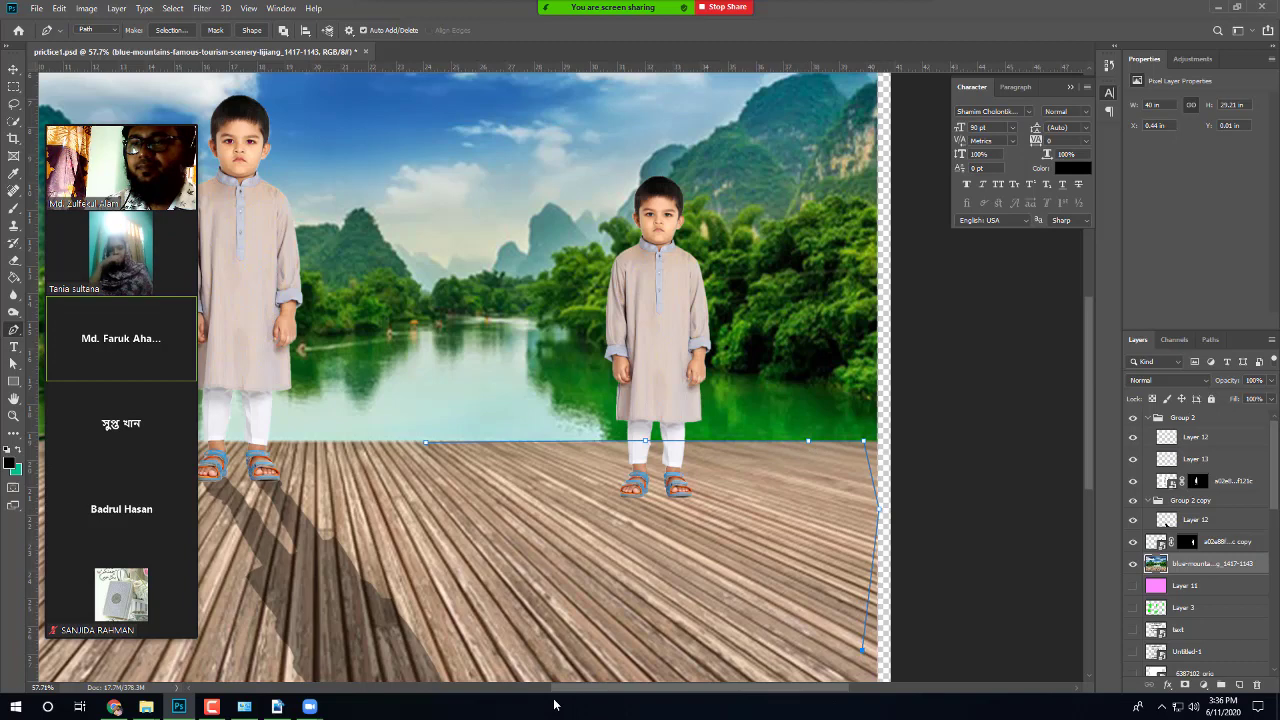
left_click(479, 661)
left_click(347, 563)
left_click(379, 449)
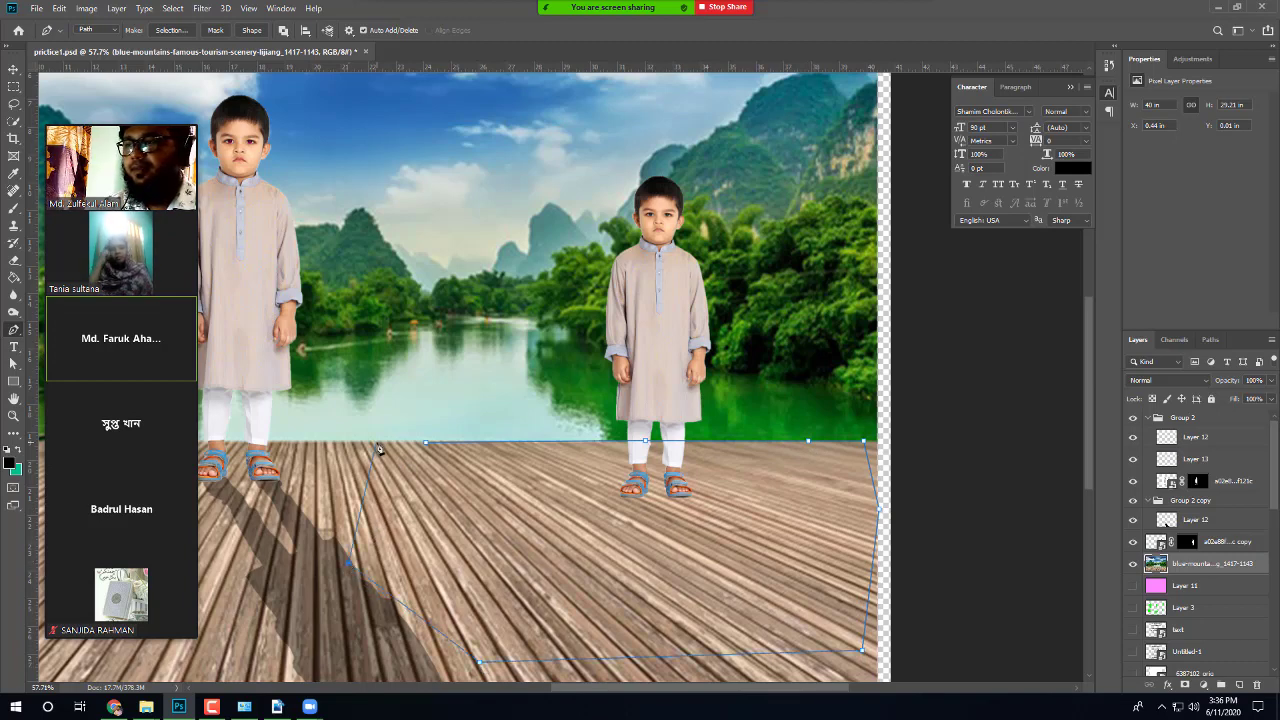
left_click(427, 443)
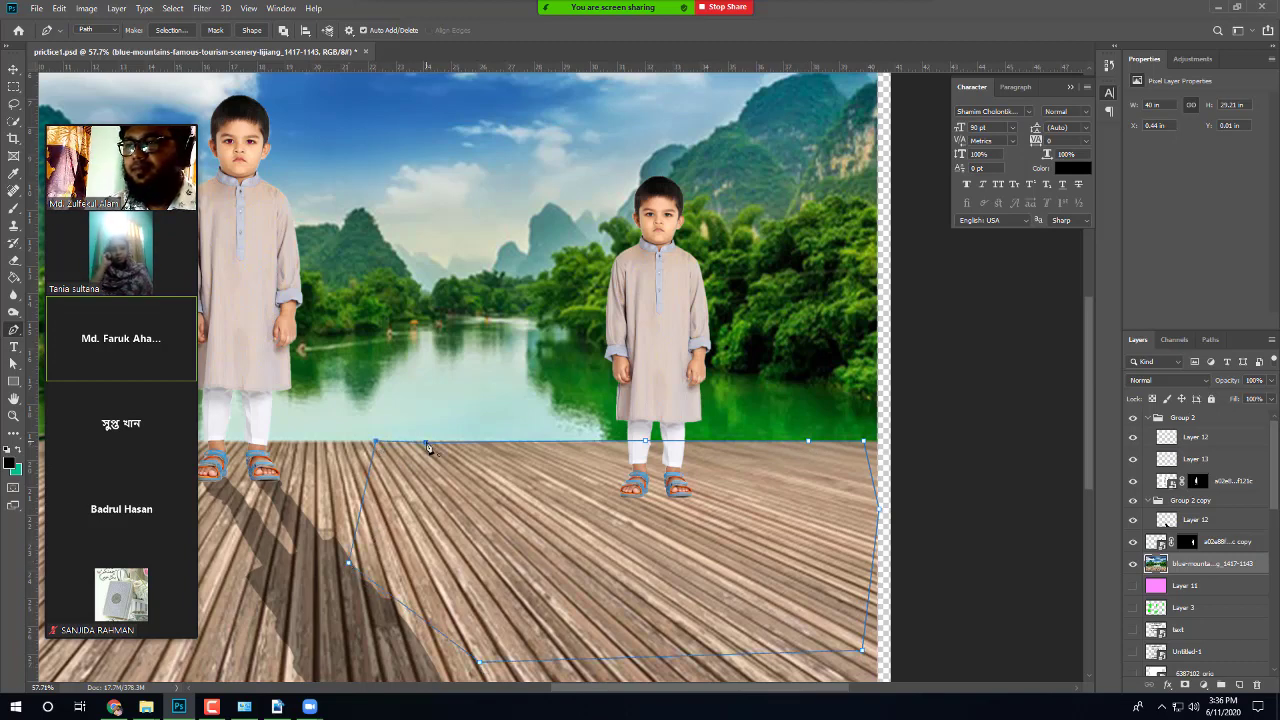
Step: Copy the outlined deck area from the scenery onto a new layer and place it in Group 2 directly above the larger boy's layer
scroll(603, 519, "down", 3)
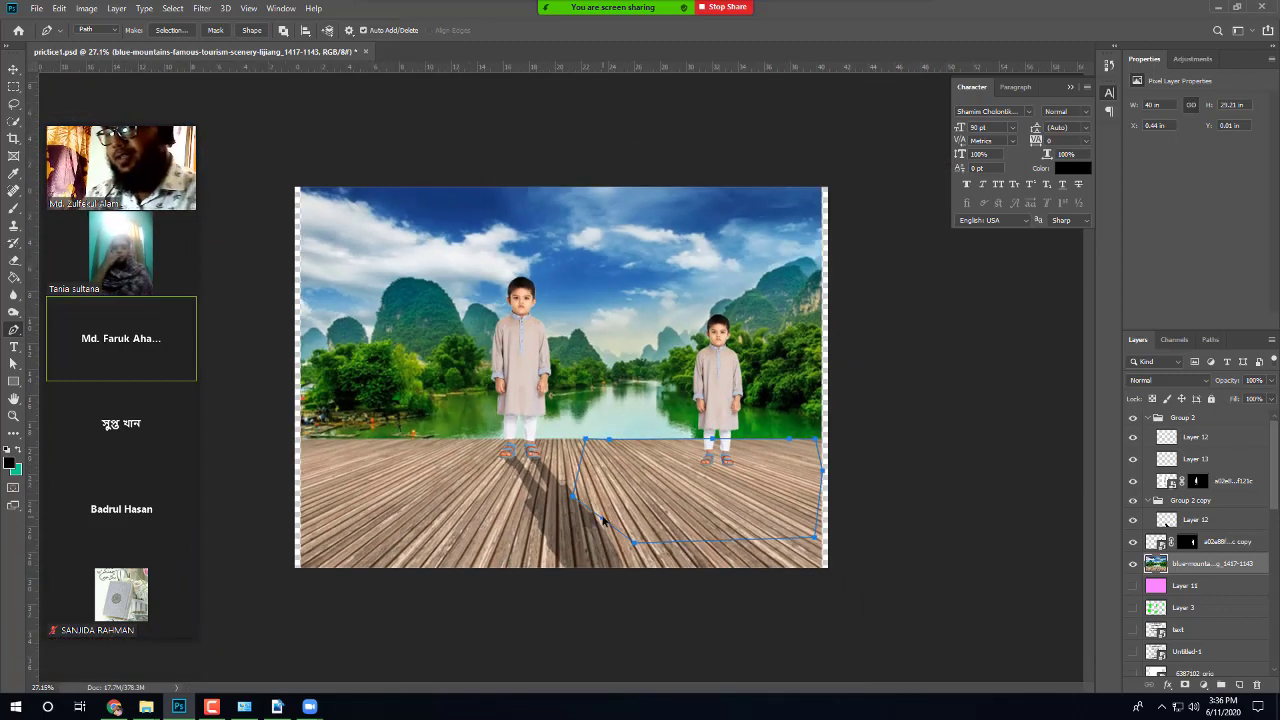
key("ctrl+Return")
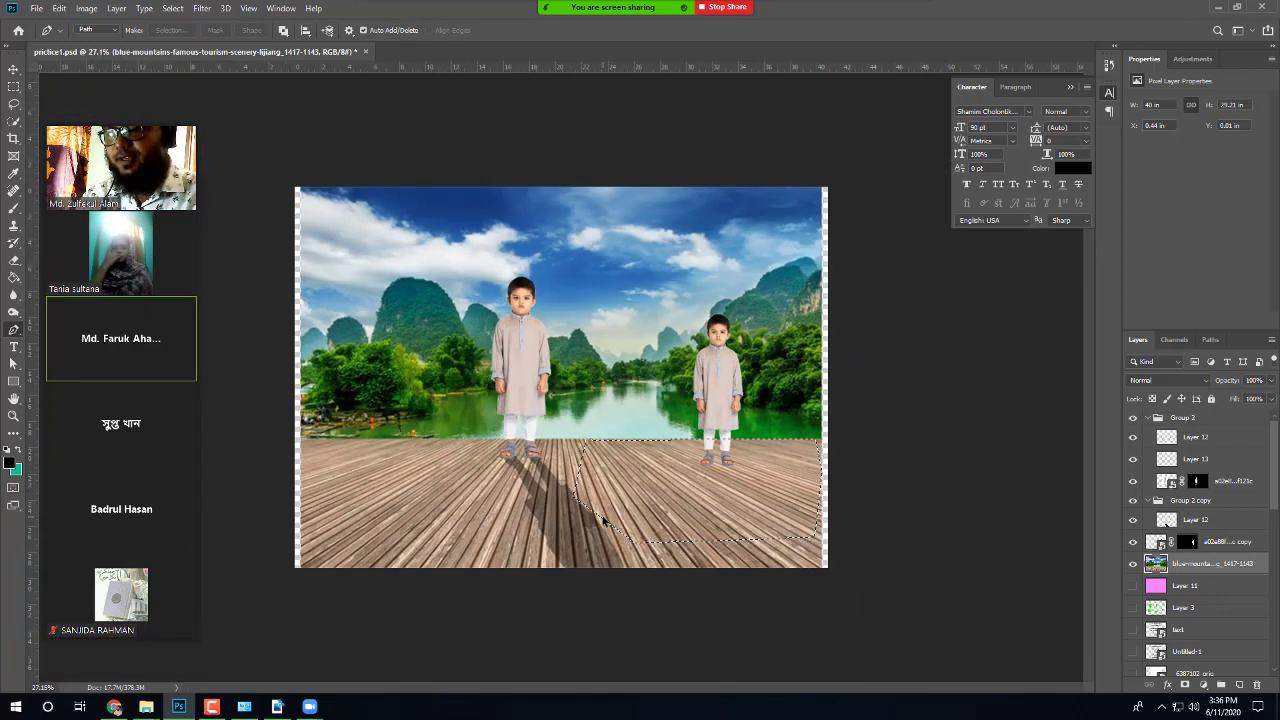
key("ctrl+shift+alt+n")
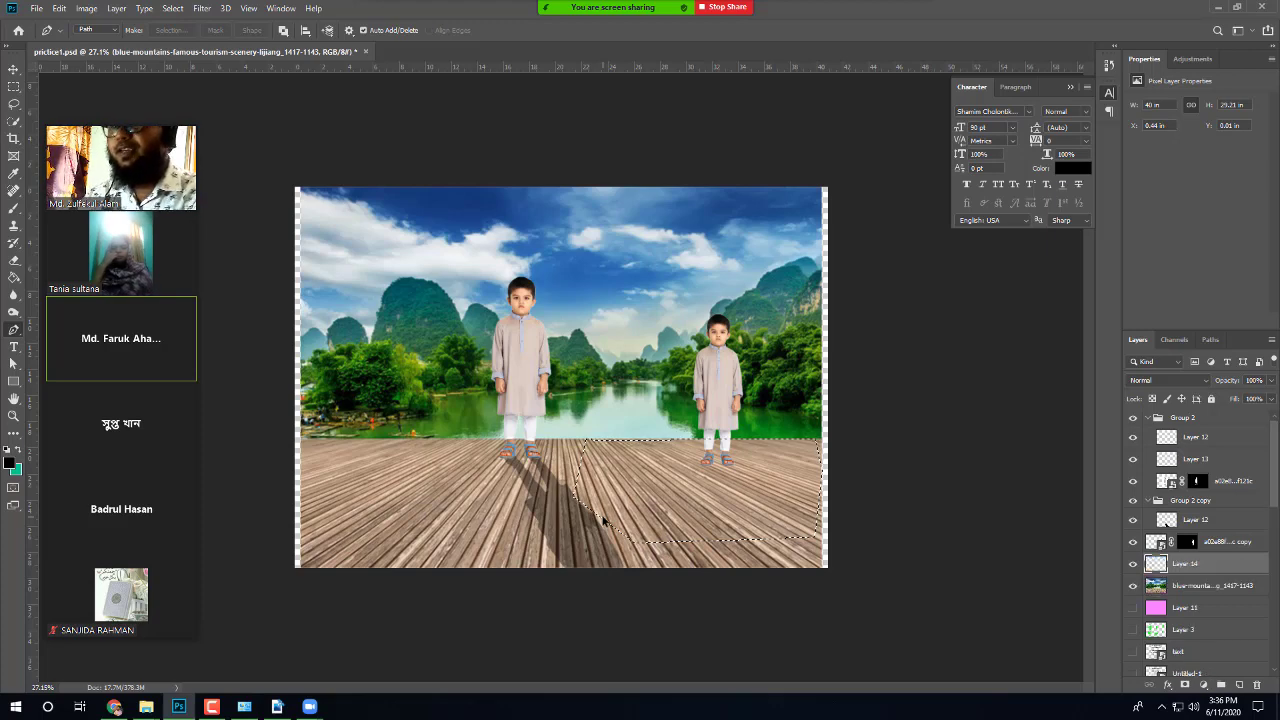
key("ctrl+d")
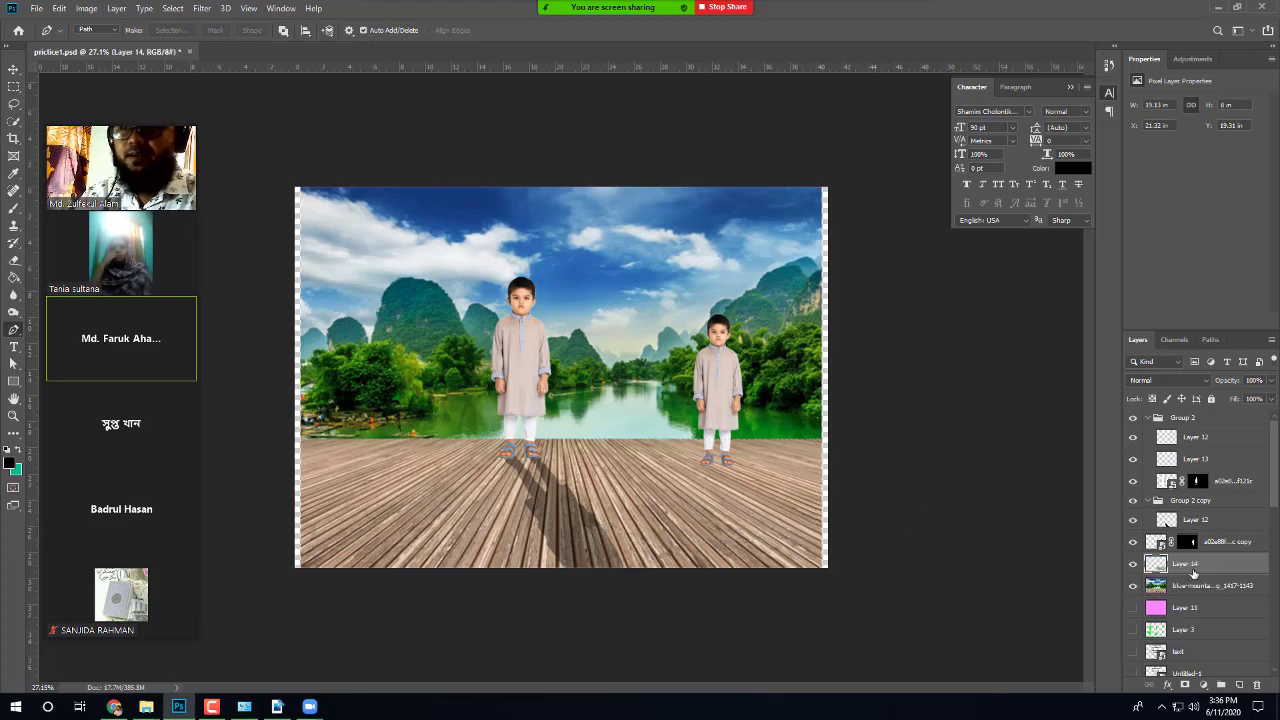
left_click_drag(1193, 573, 1183, 473)
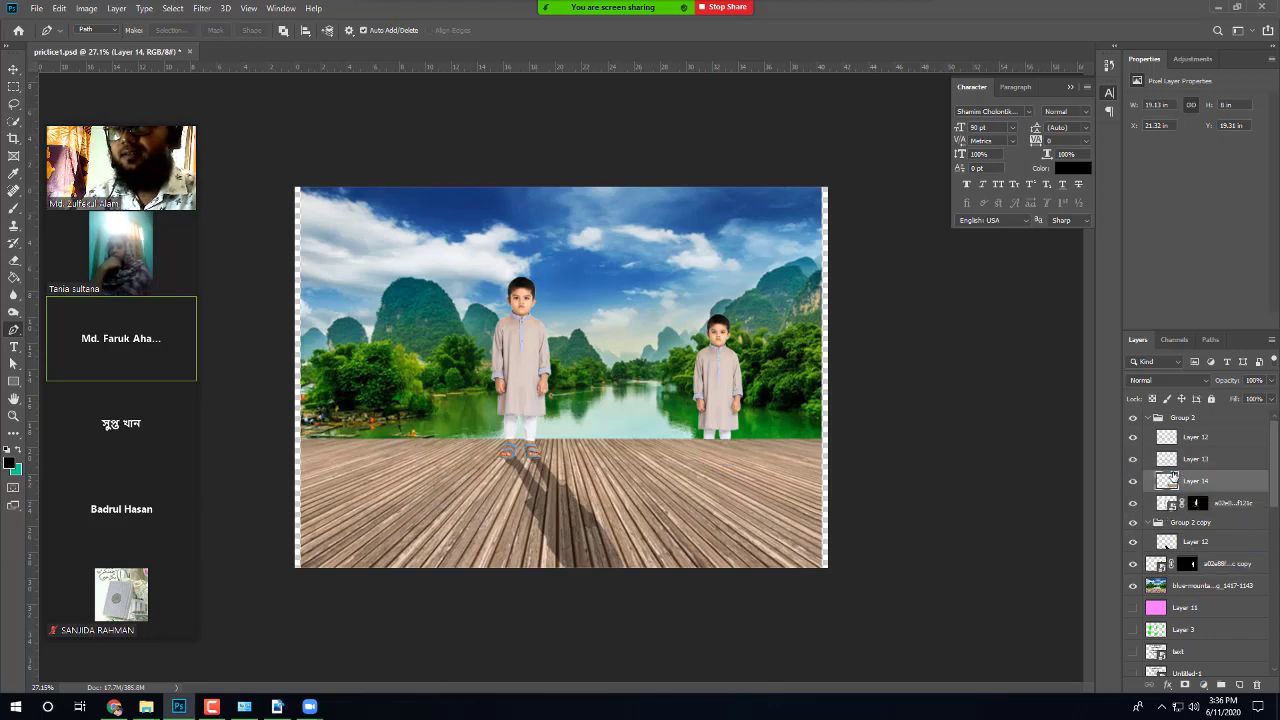
key("ctrl+t")
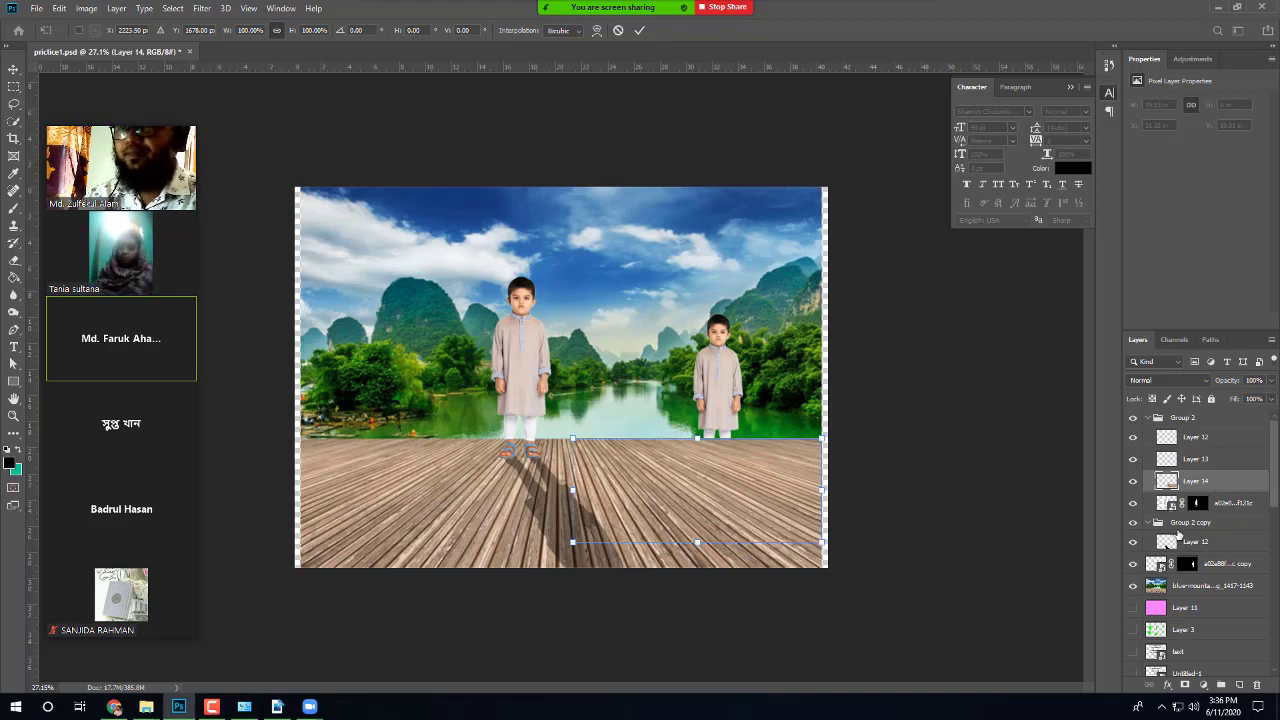
key("p")
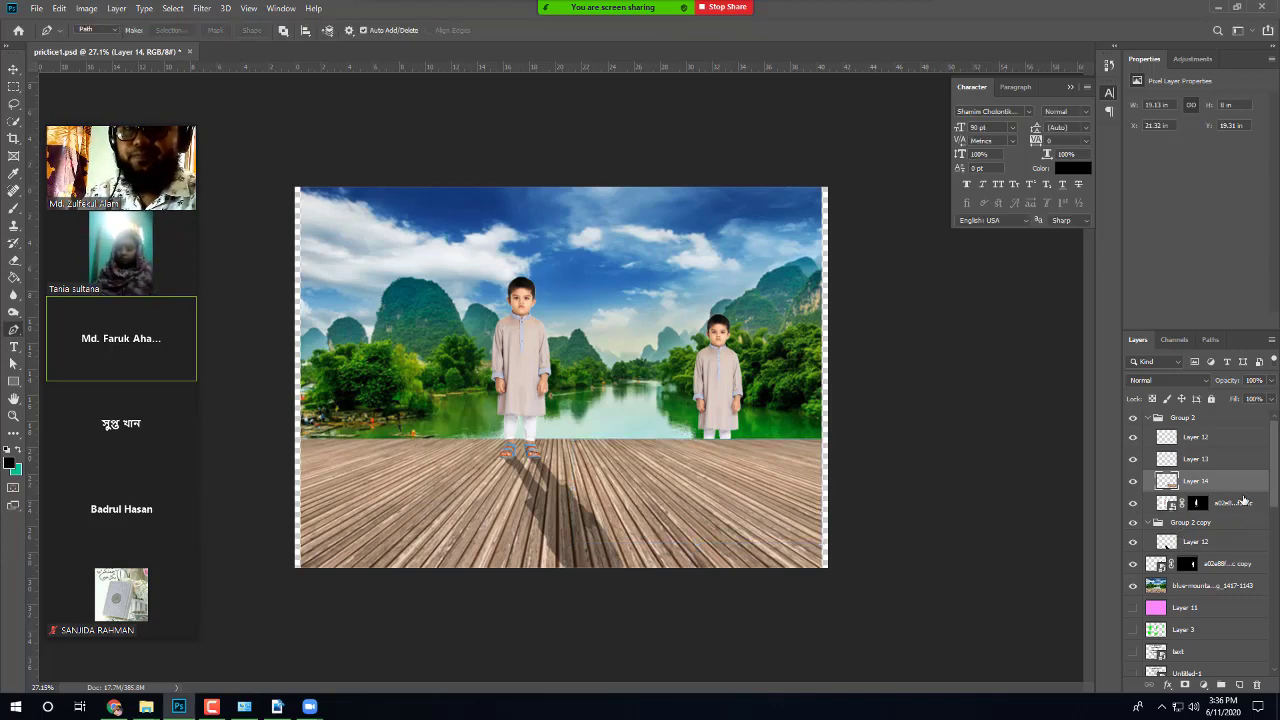
left_click(1243, 502)
key("ctrl+t")
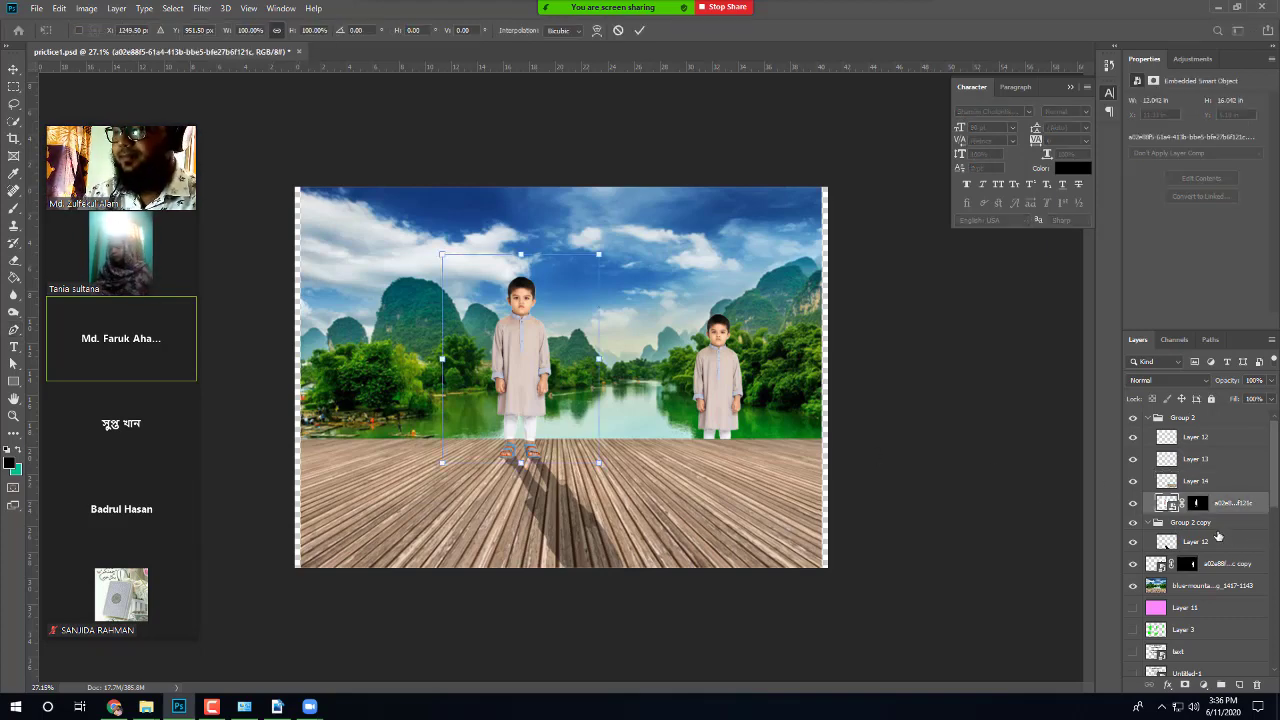
key("p")
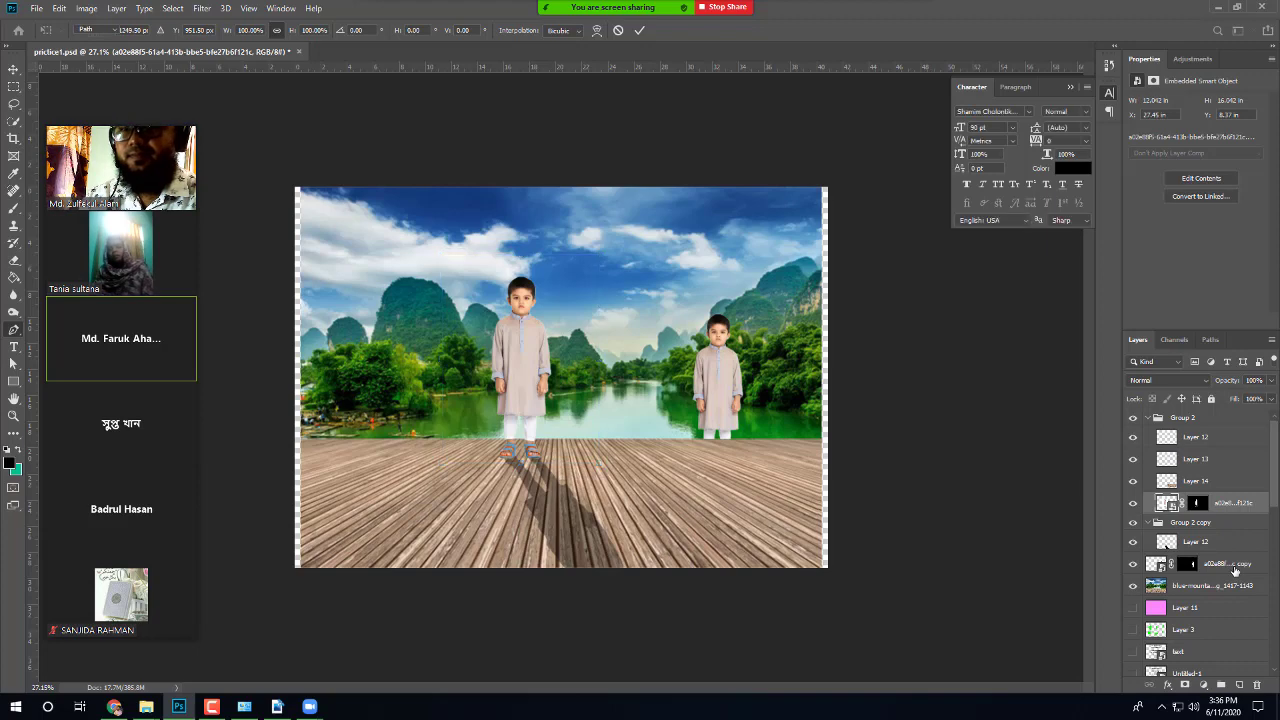
Step: Scale the duplicate boy to 73.23% and move him so the deck edge hides his feet
left_click(1236, 566)
key("ctrl+t")
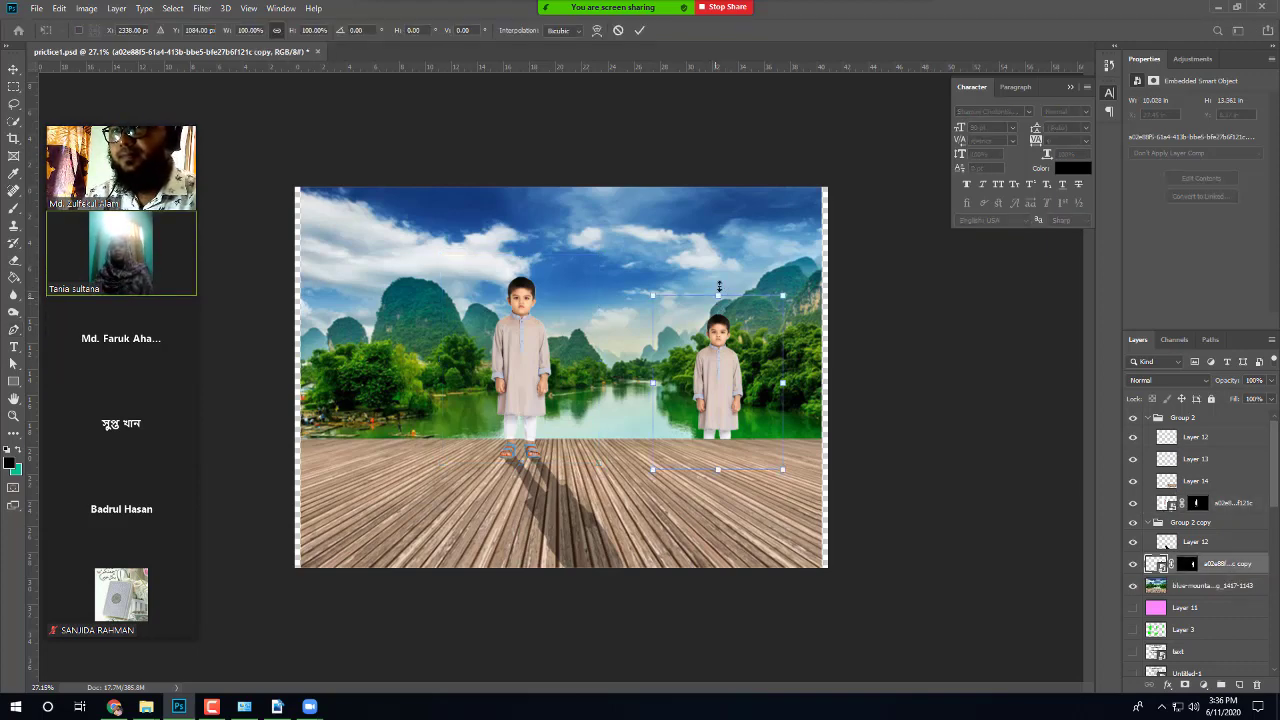
left_click_drag(718, 287, 716, 321)
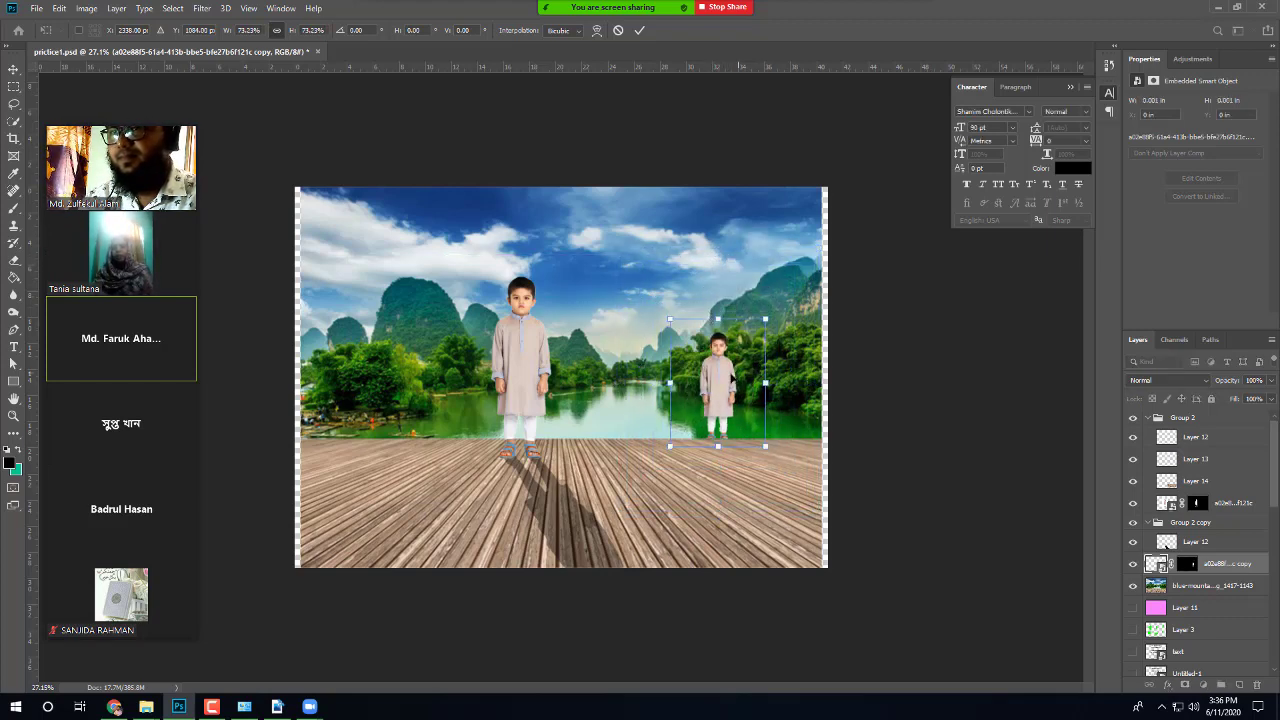
left_click_drag(726, 380, 717, 391)
key("Return")
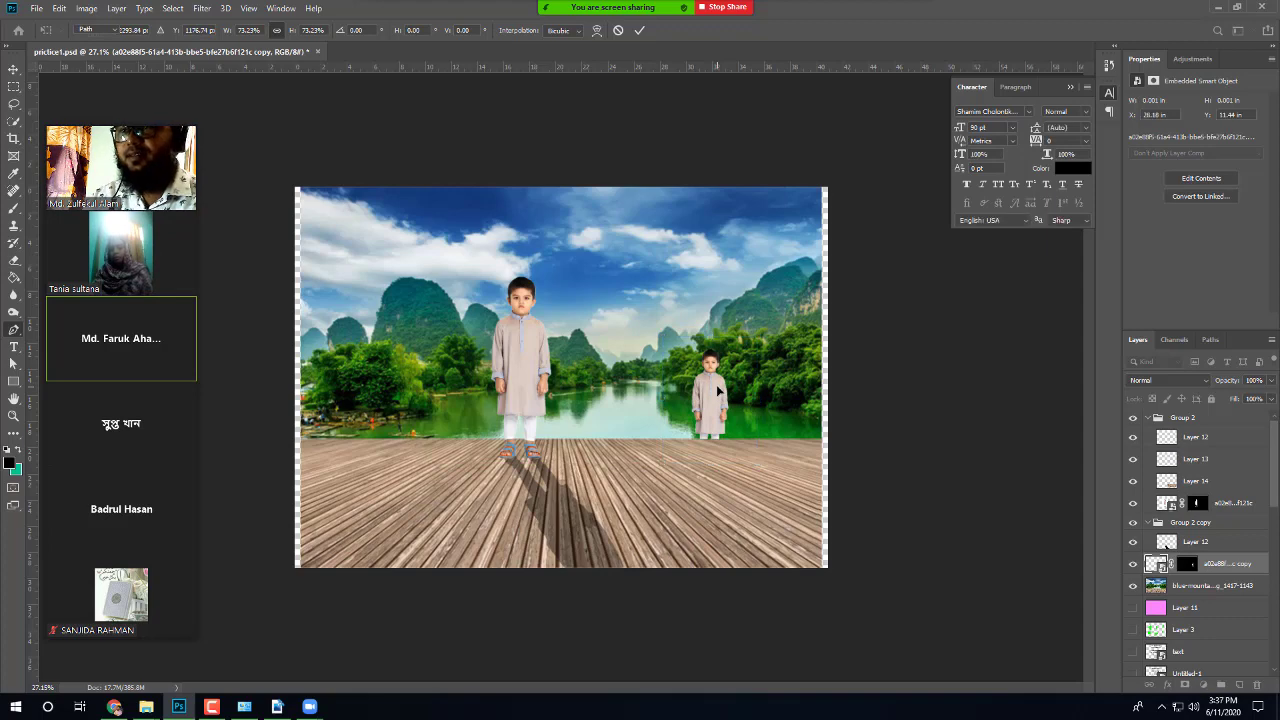
key("p")
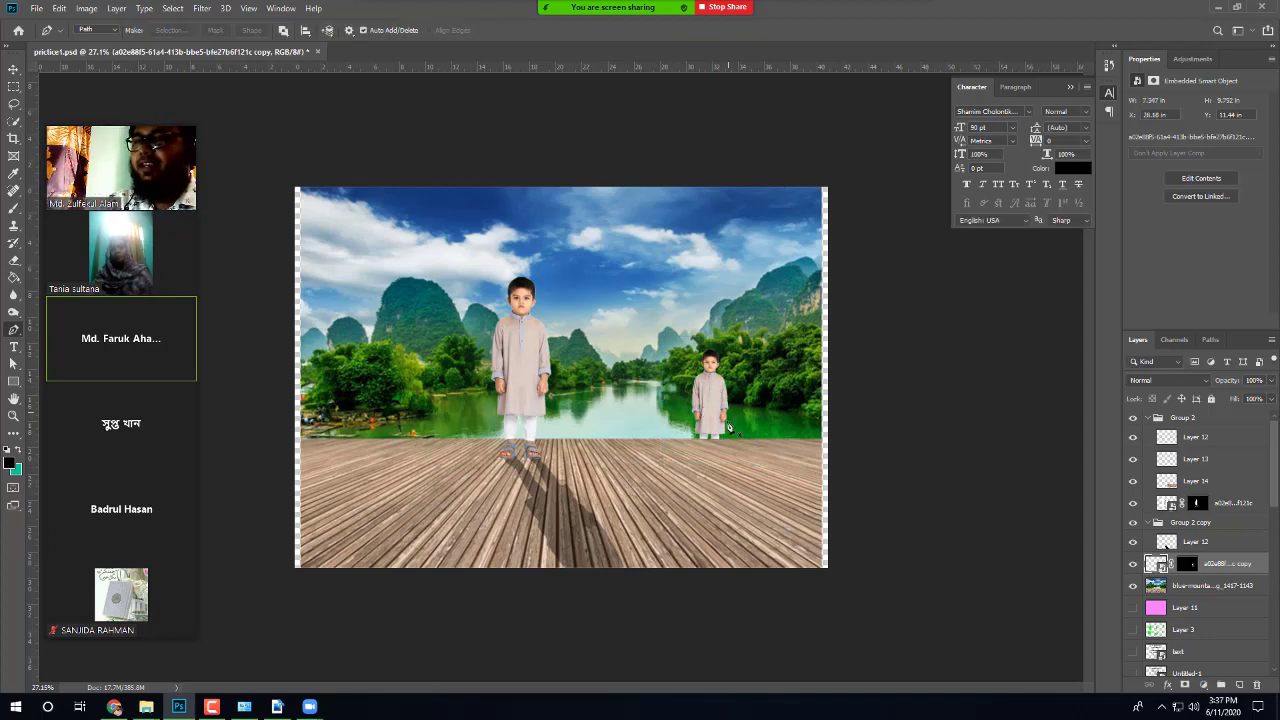
Step: Check the smaller boy against the deck by toggling the visibility of Layer 12 in Group 2 copy and of the duplicate boy's layer
scroll(727, 432, "down", 1)
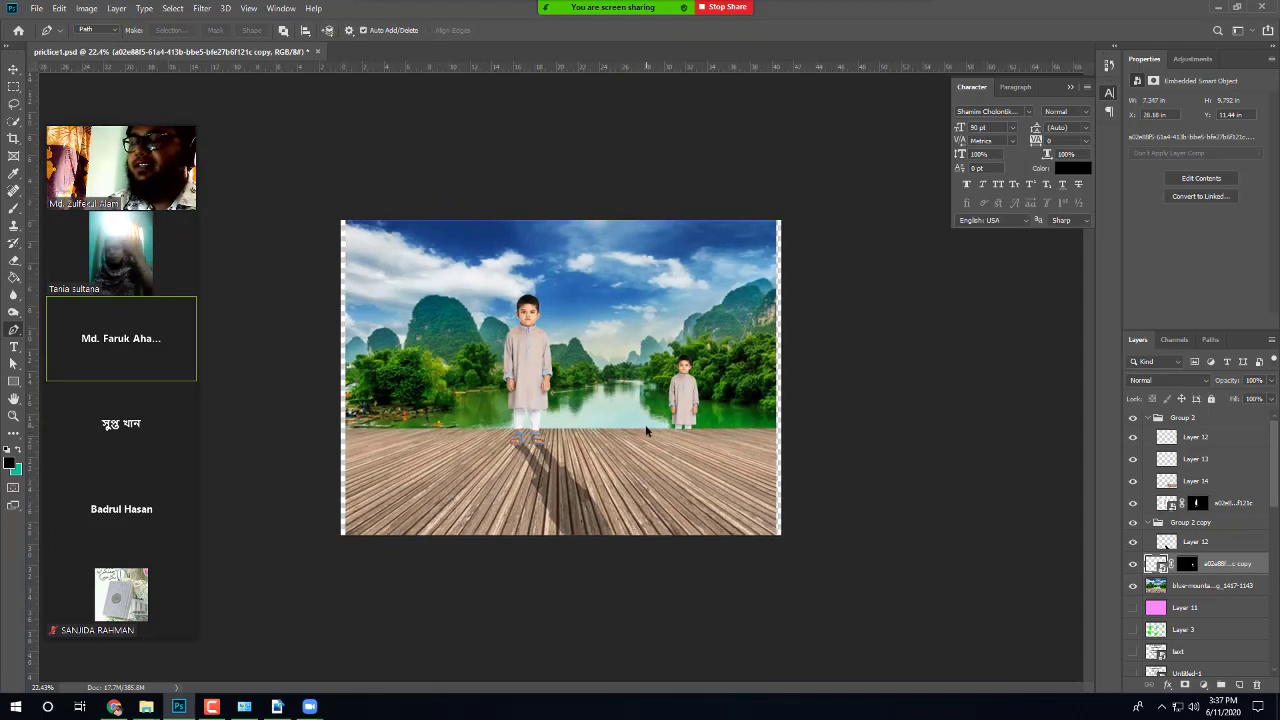
scroll(645, 430, "up", 1)
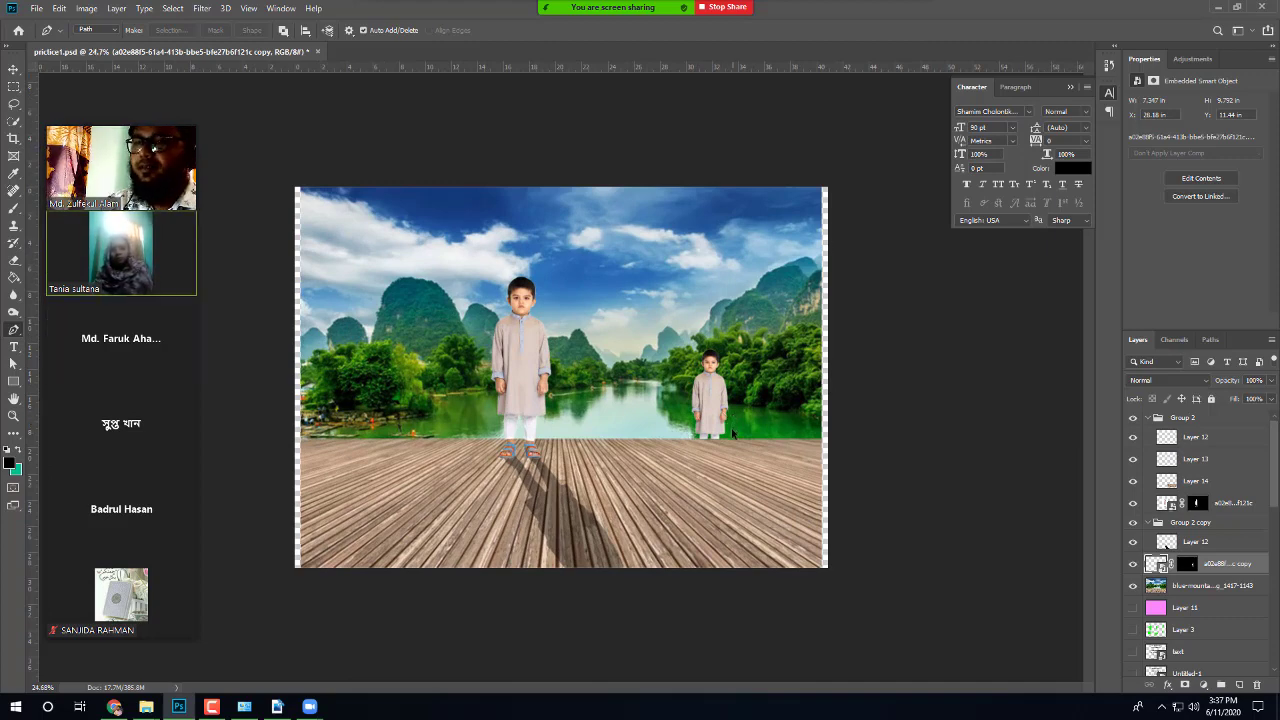
scroll(681, 431, "down", 1)
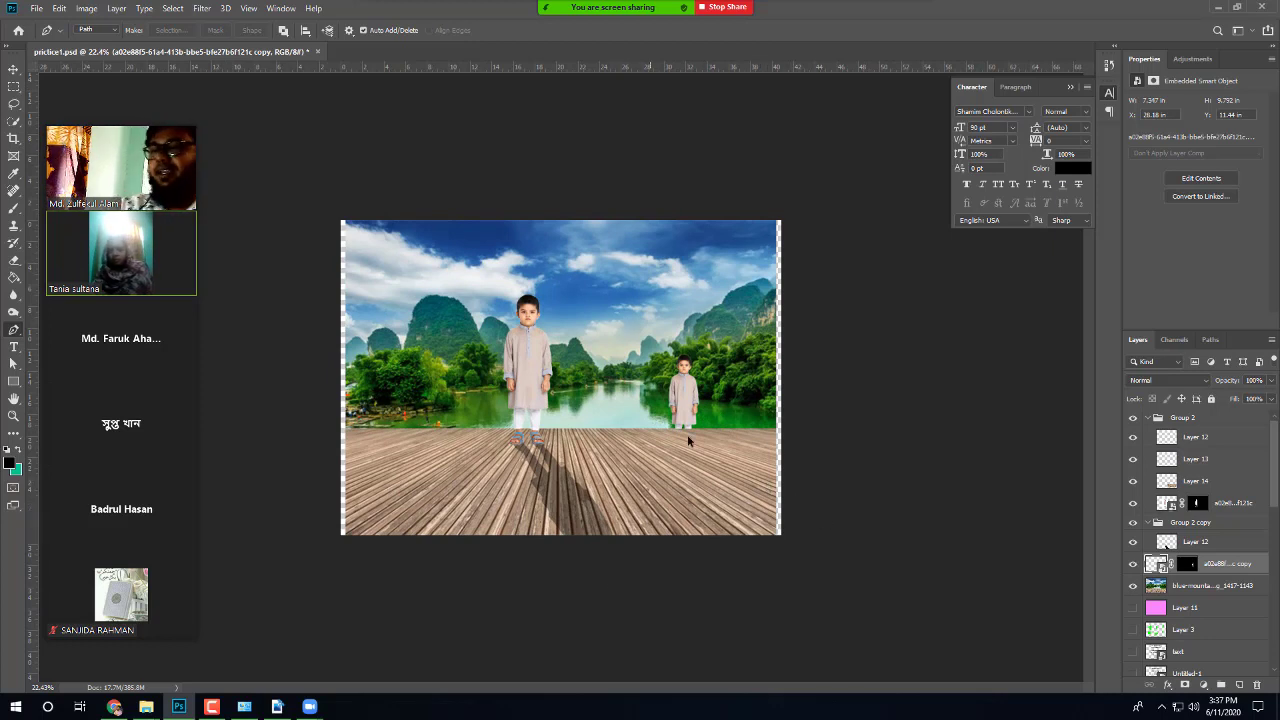
left_click(1133, 542)
left_click(1133, 542)
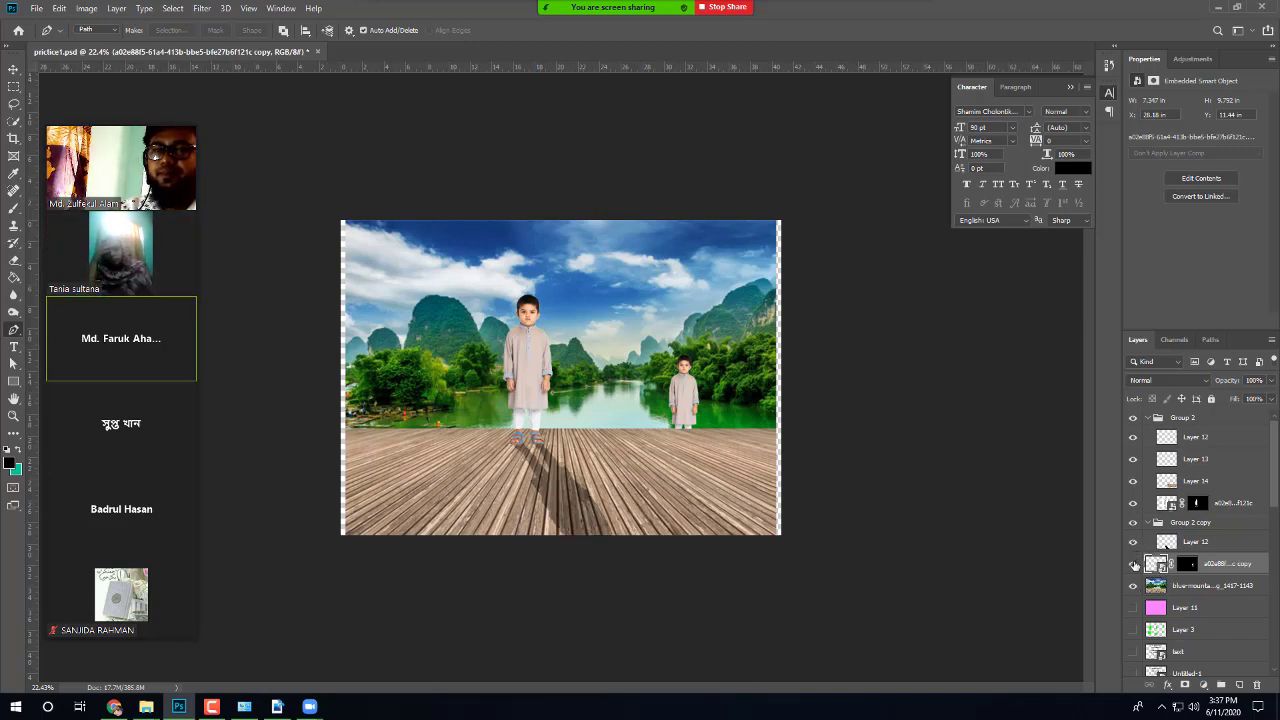
left_click(1133, 564)
left_click(1133, 564)
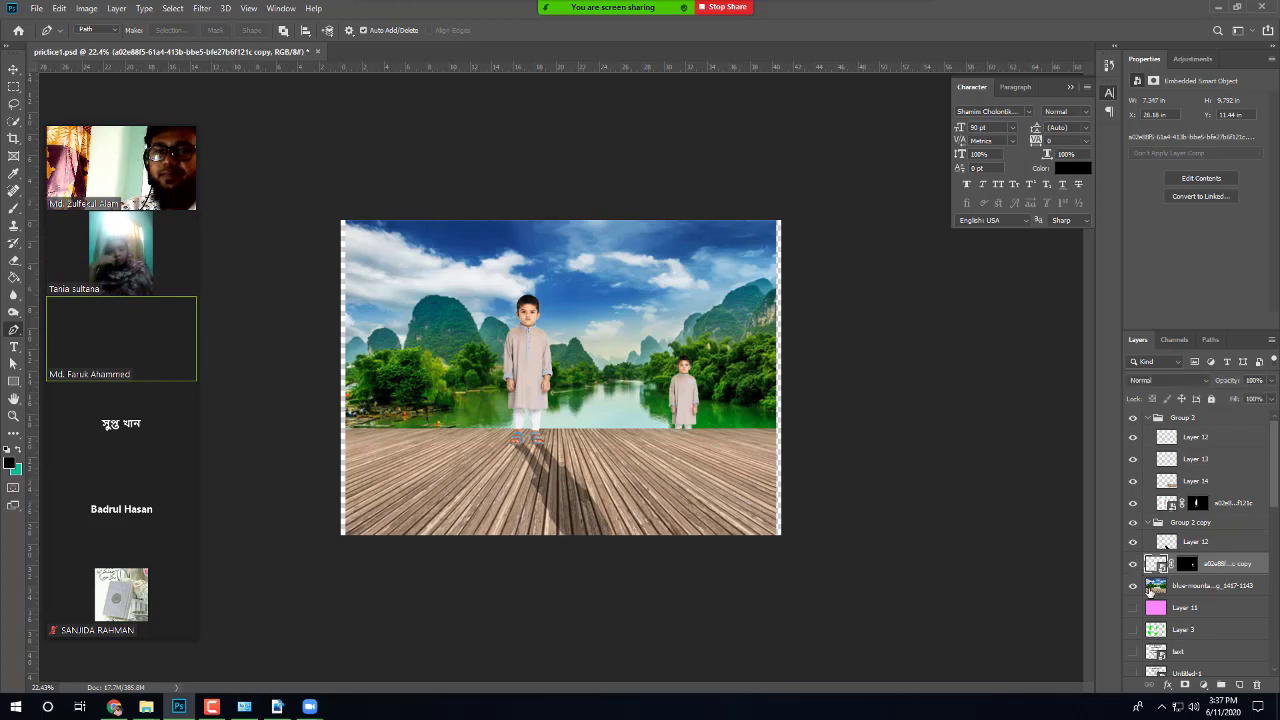
Step: Toggle Layer 14's visibility, then hide and reshow the blue-mountains scenery layer to examine the copied deck piece in front of the smaller boy
left_click(1216, 589)
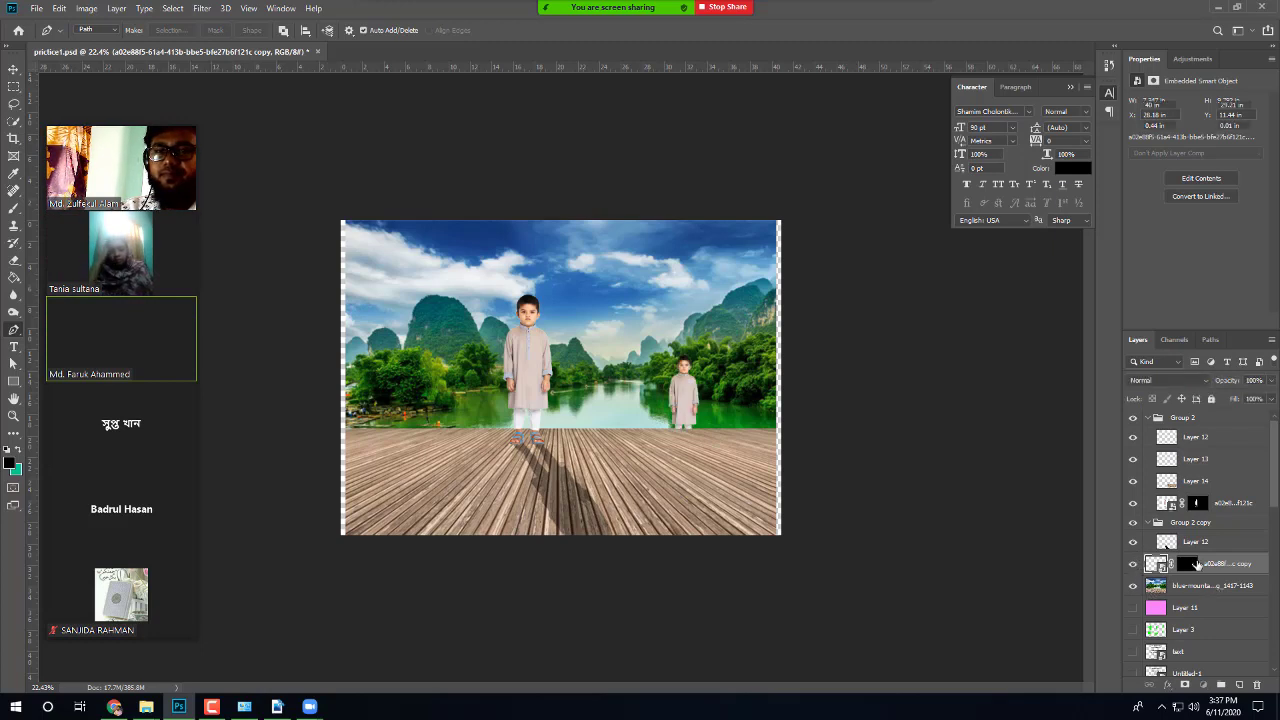
left_click(1133, 481)
left_click(1133, 481)
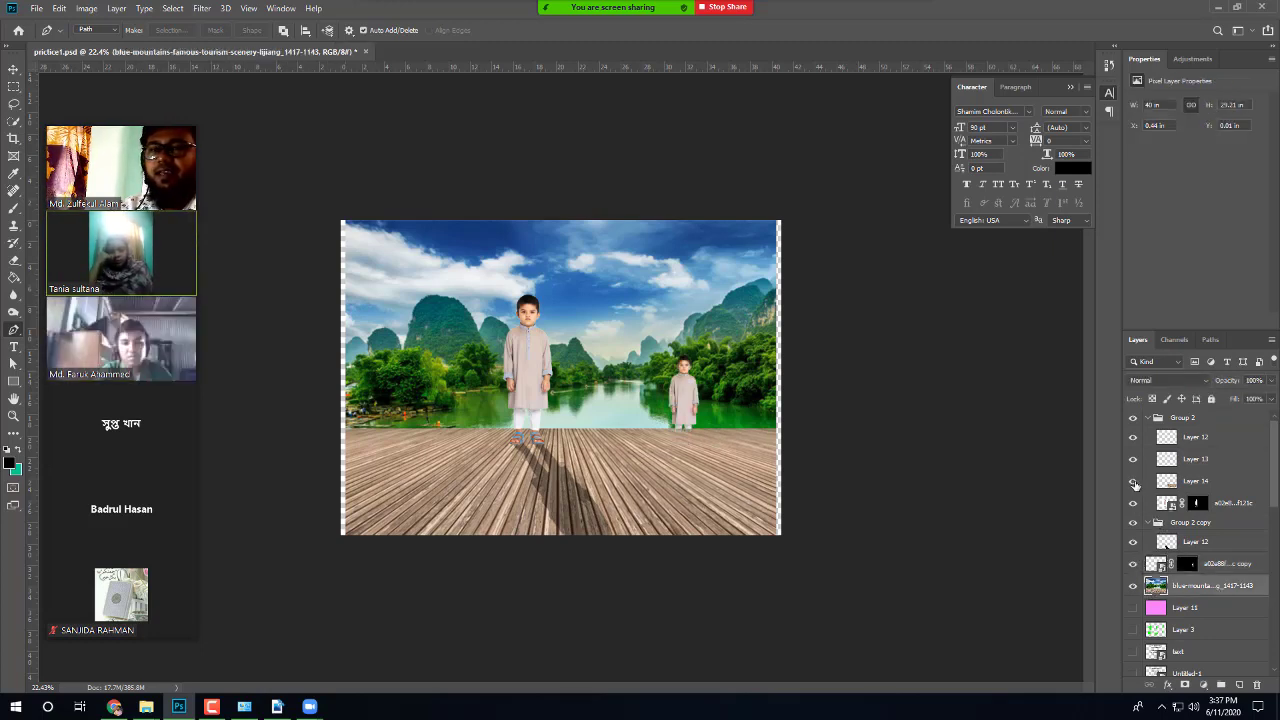
left_click(1133, 585)
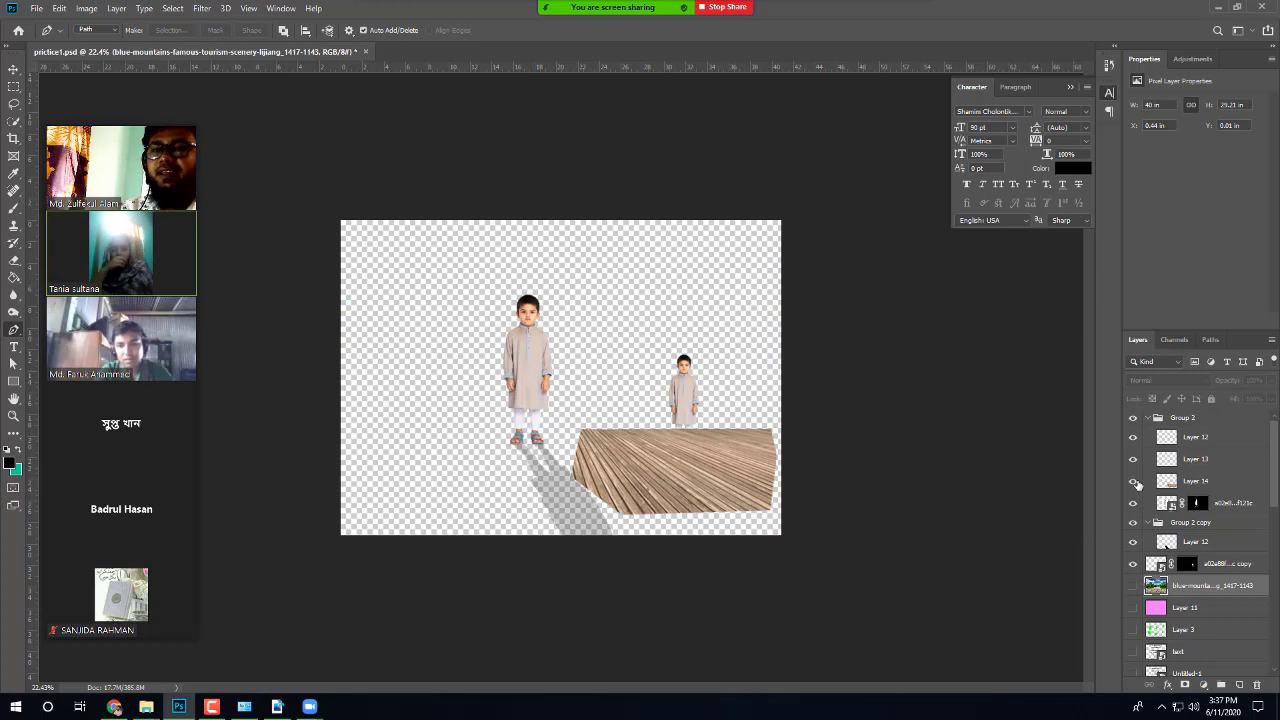
left_click(1133, 586)
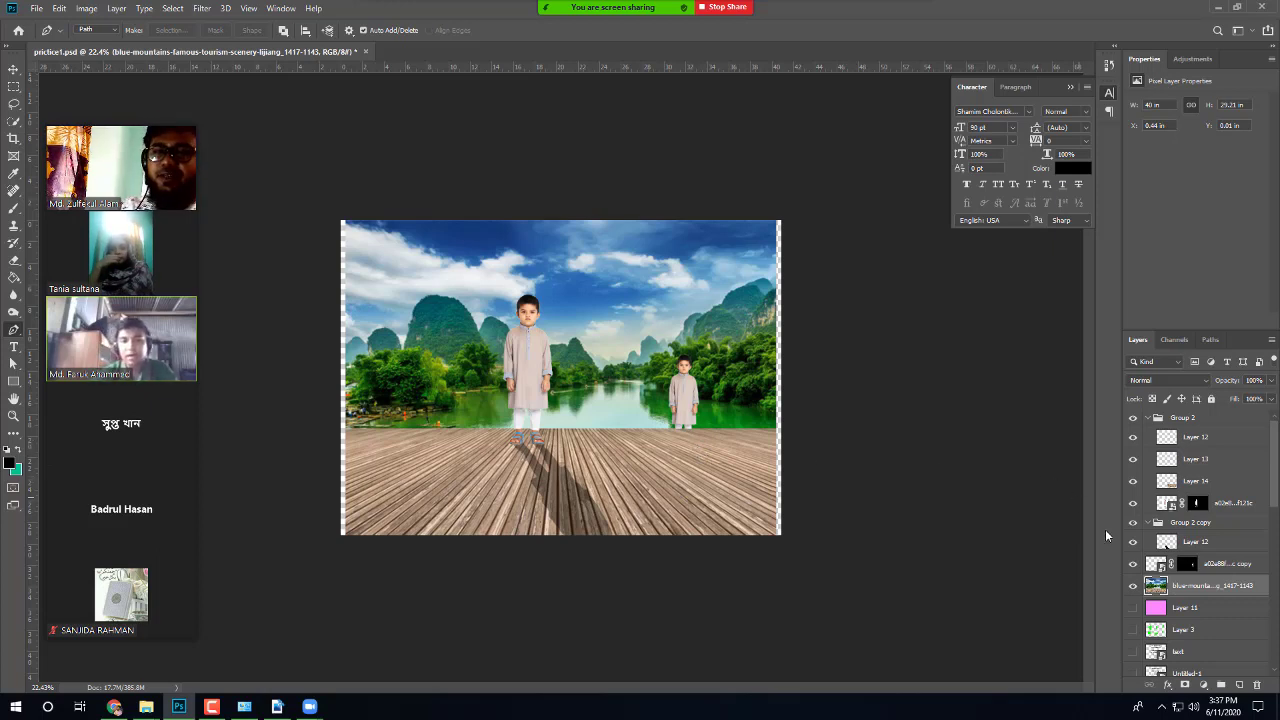
Step: Display the transform outline of Layer 14 to examine the copied deck's extent, comparing it with the scenery layer beneath
left_click(1203, 485)
key("v")
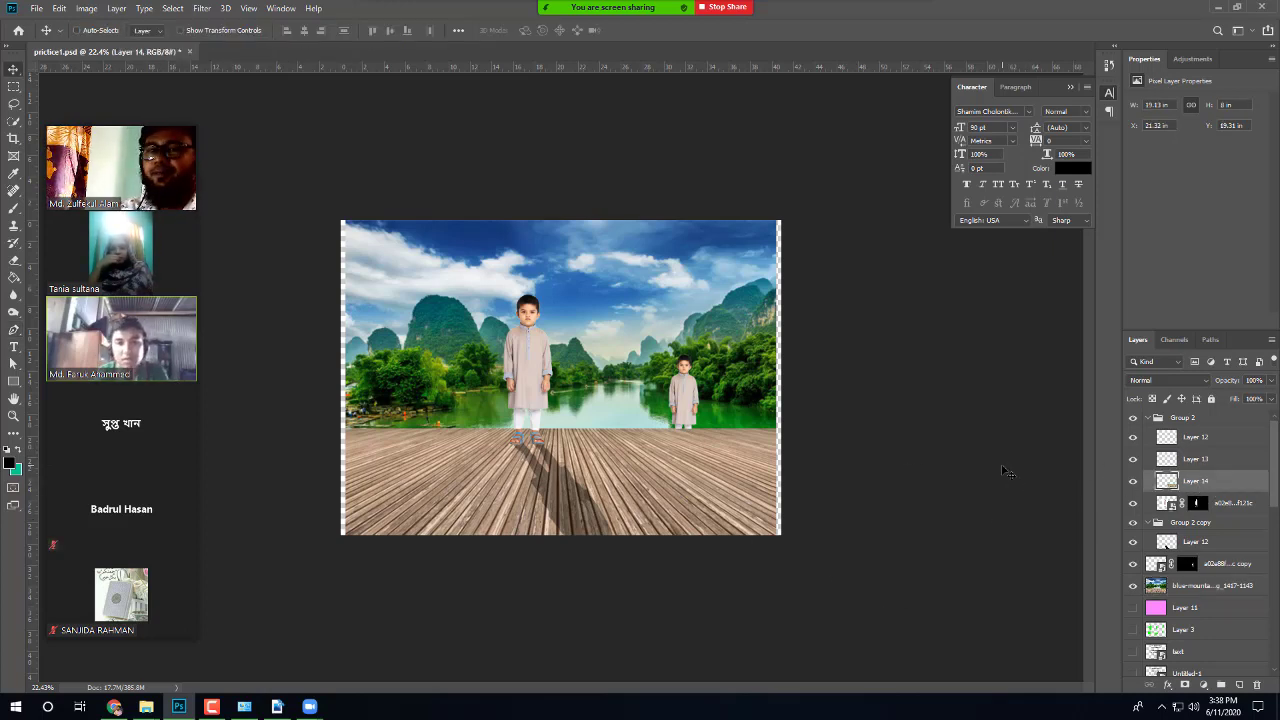
mouse_move(674, 456)
left_mouse_down()
mouse_move(678, 364)
mouse_move(691, 348)
mouse_move(551, 372)
mouse_move(611, 372)
mouse_move(693, 437)
mouse_move(671, 457)
left_mouse_up()
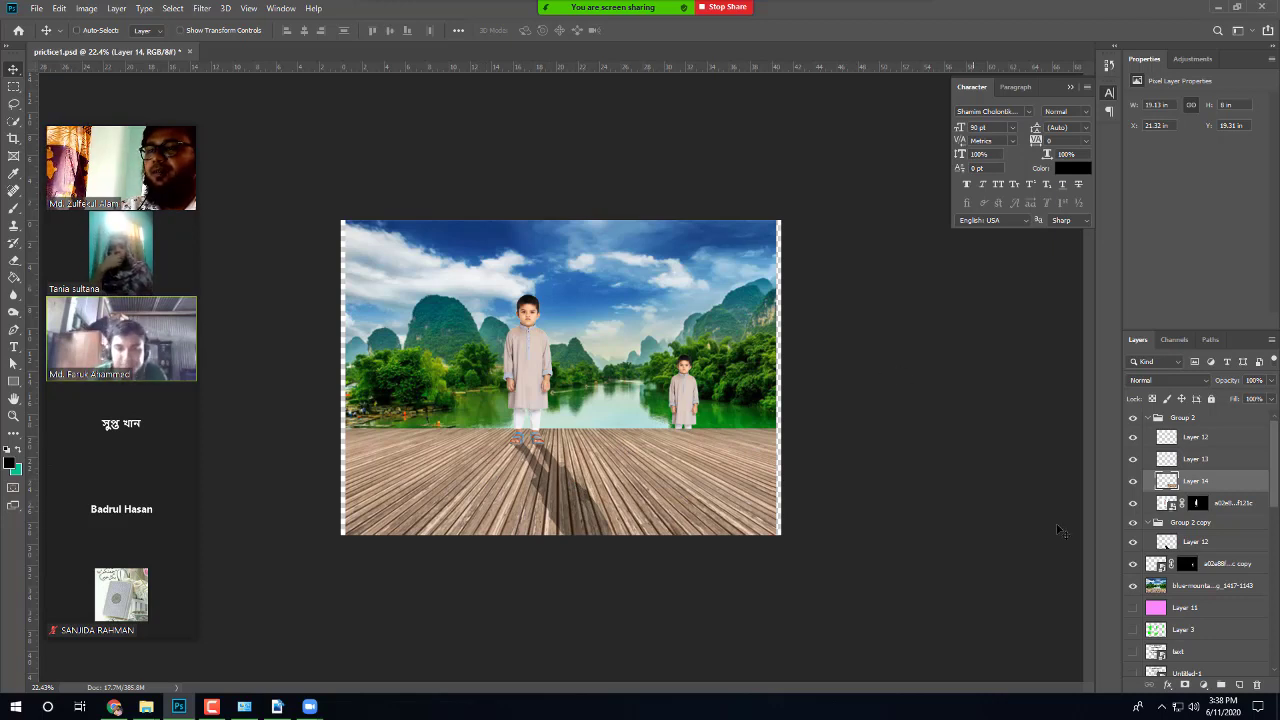
key("ctrl+t")
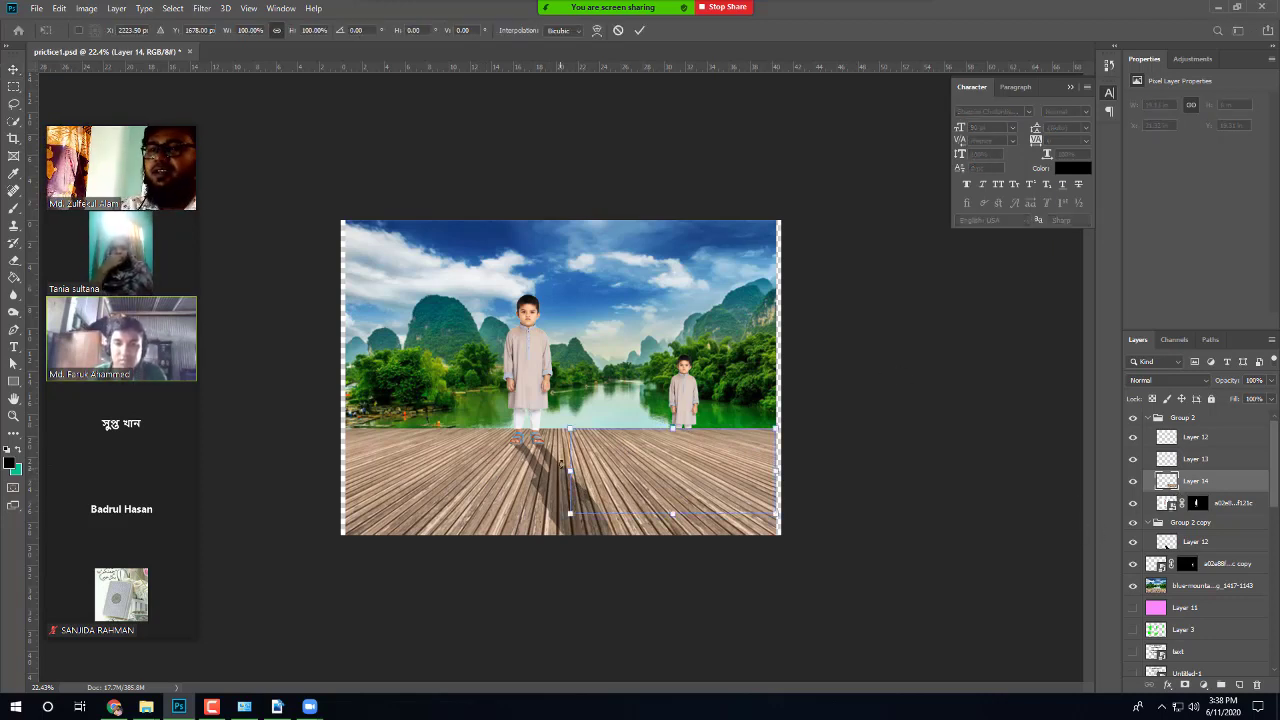
left_click(1208, 588)
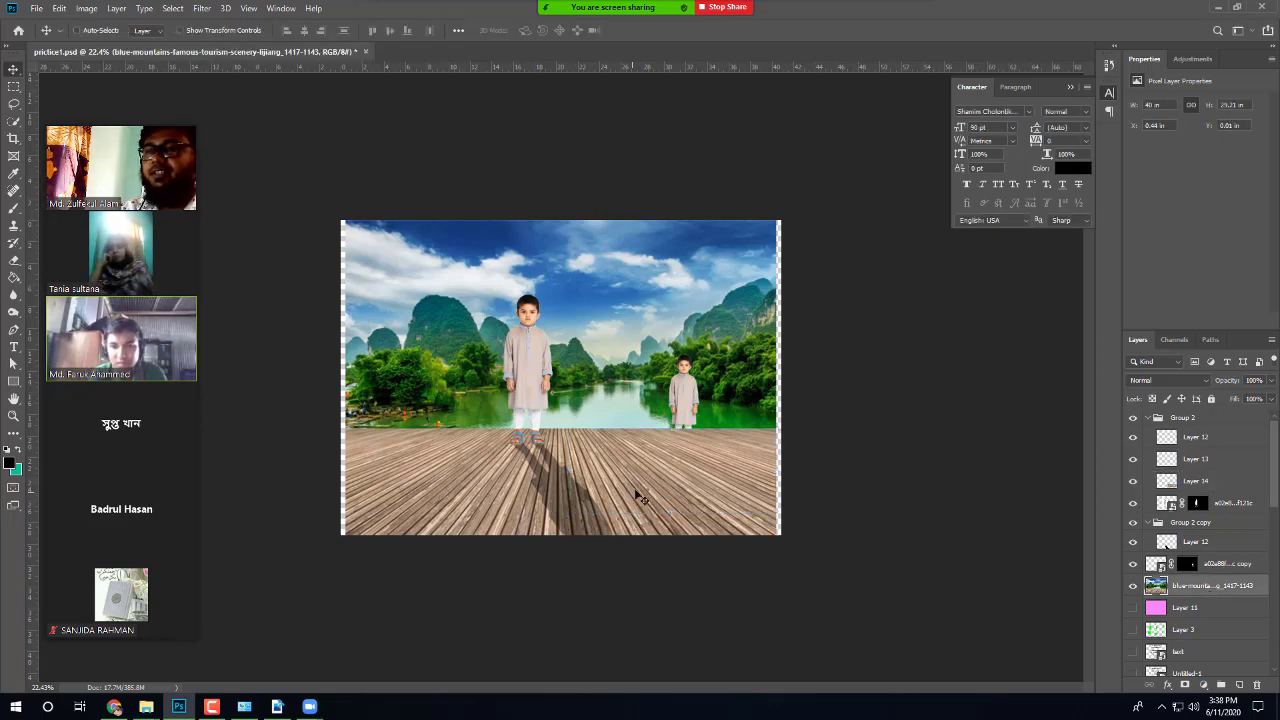
left_click(1196, 484)
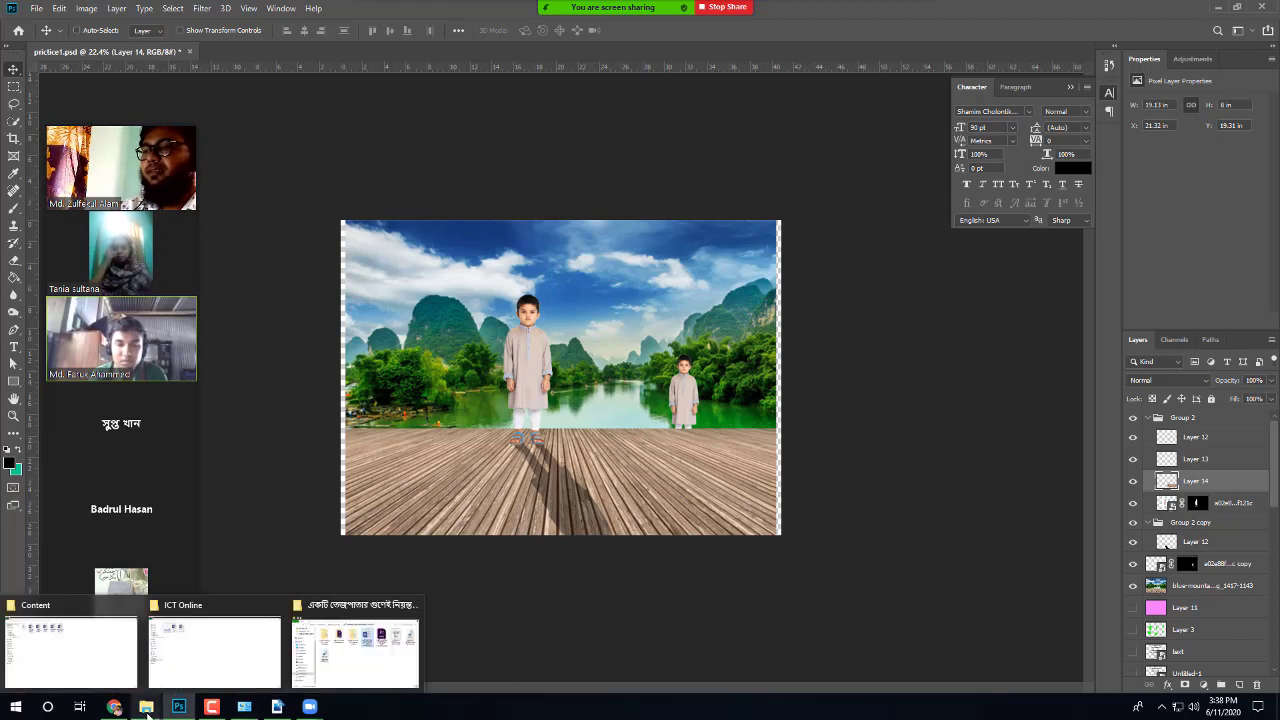
Step: Switch to Chrome, search Google for "shadow" and browse the image results for example shadows
left_click(113, 707)
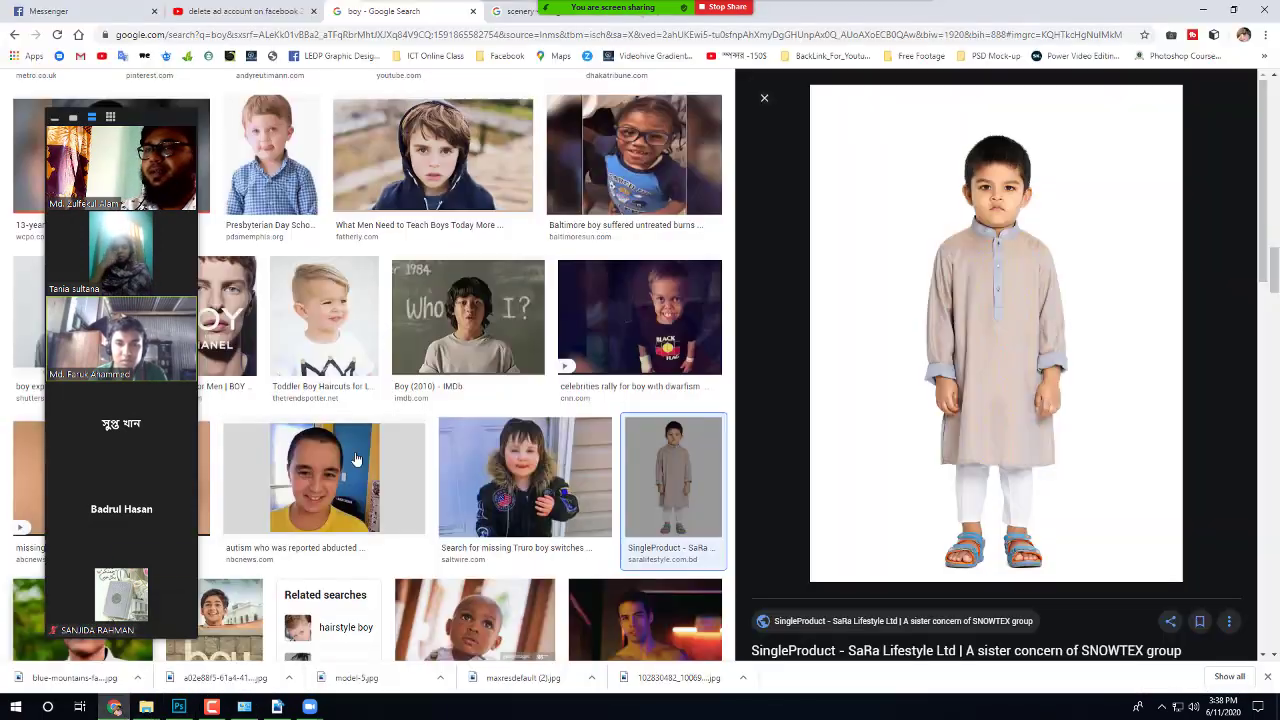
left_click(440, 36)
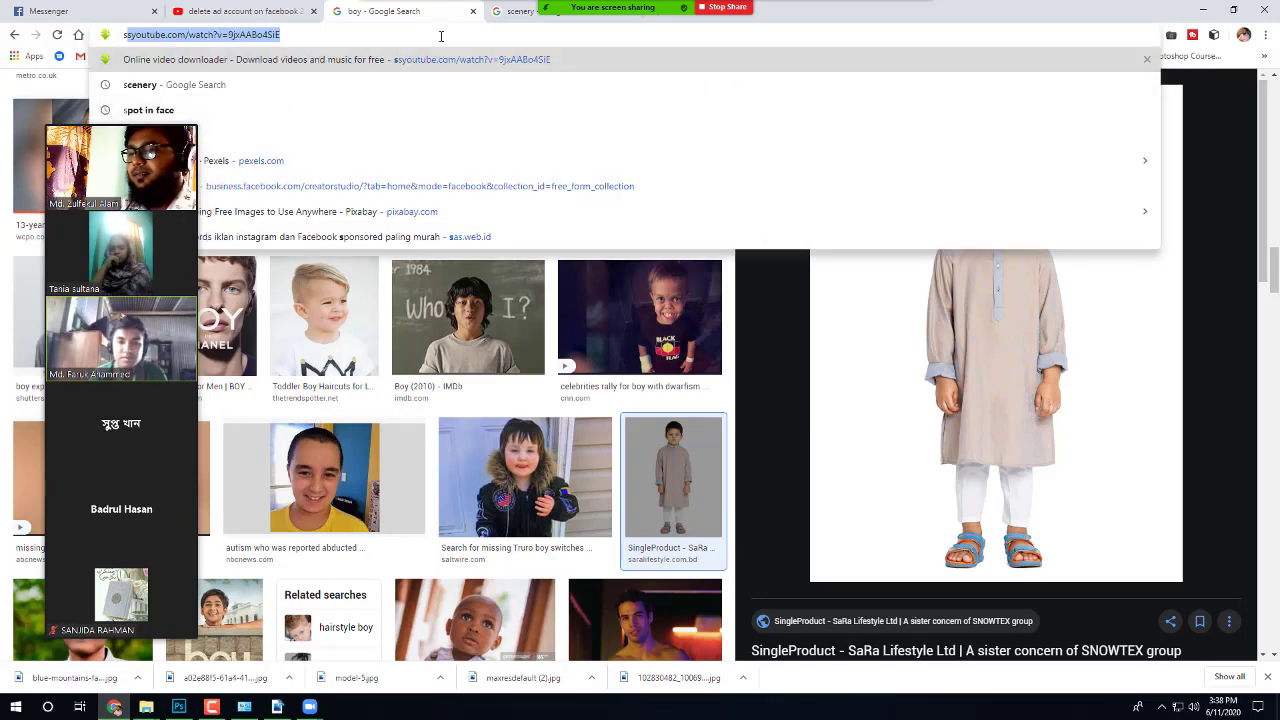
type("sha")
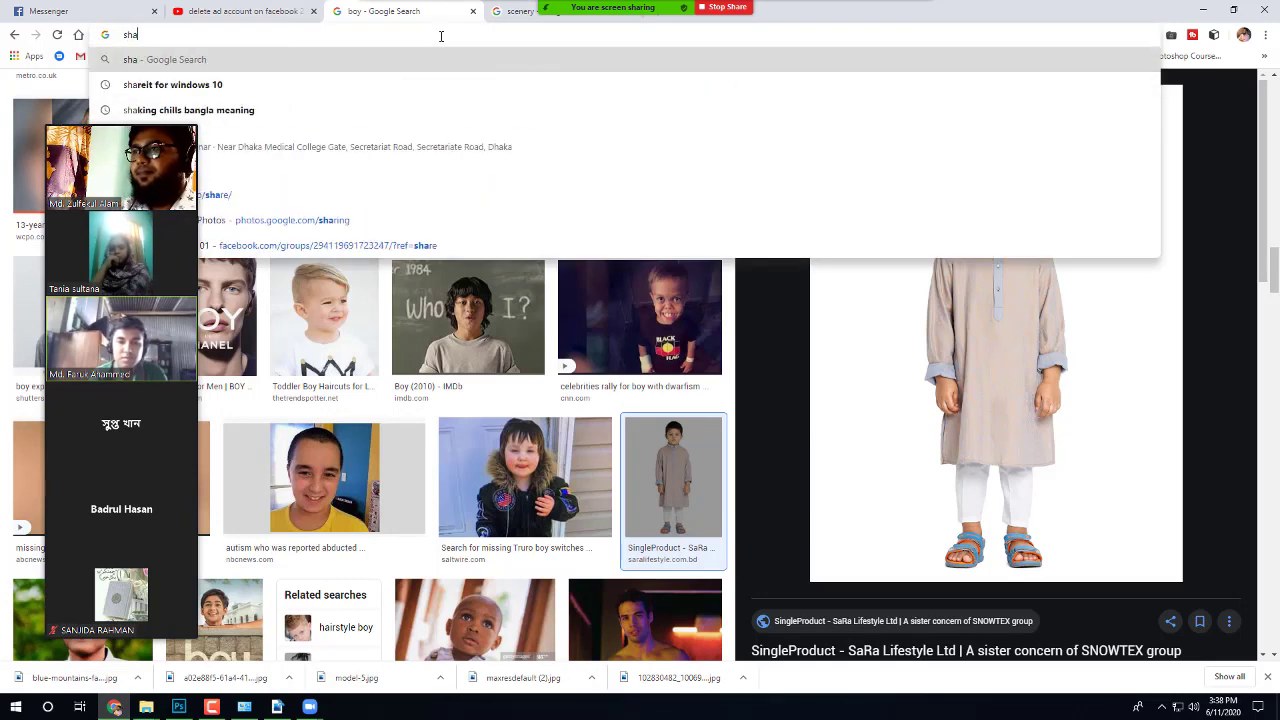
type("dow")
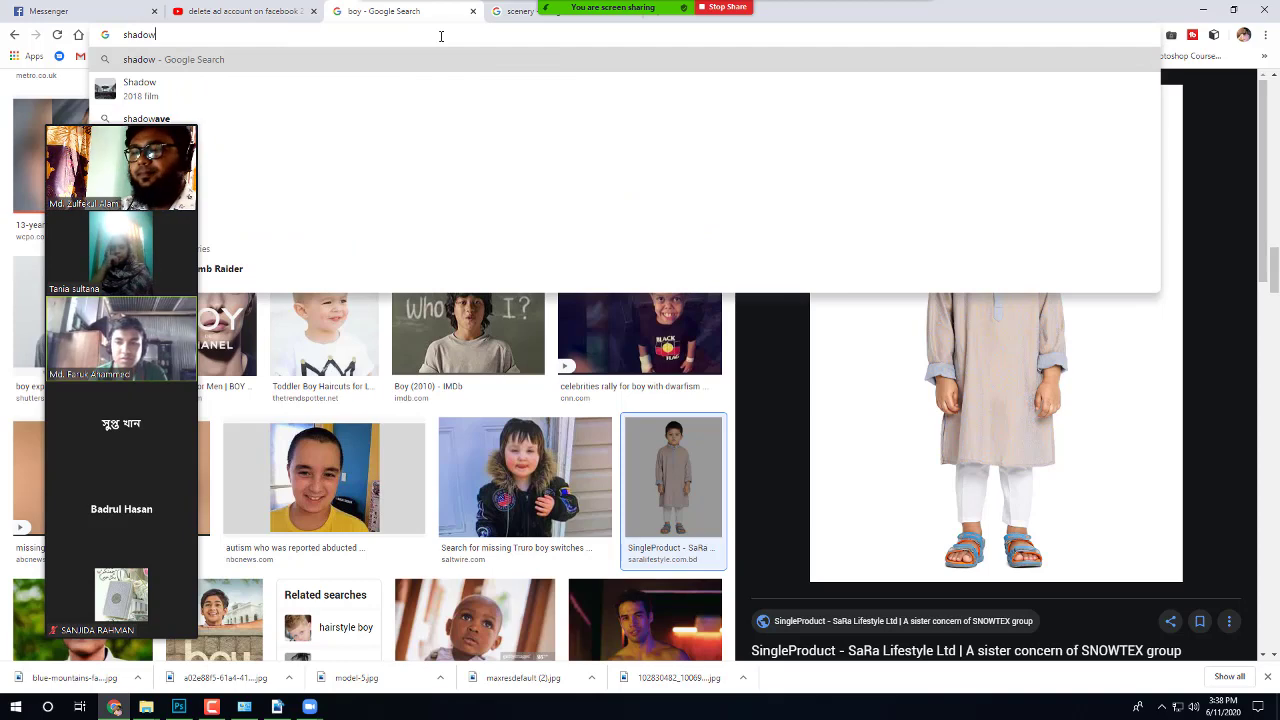
key("Return")
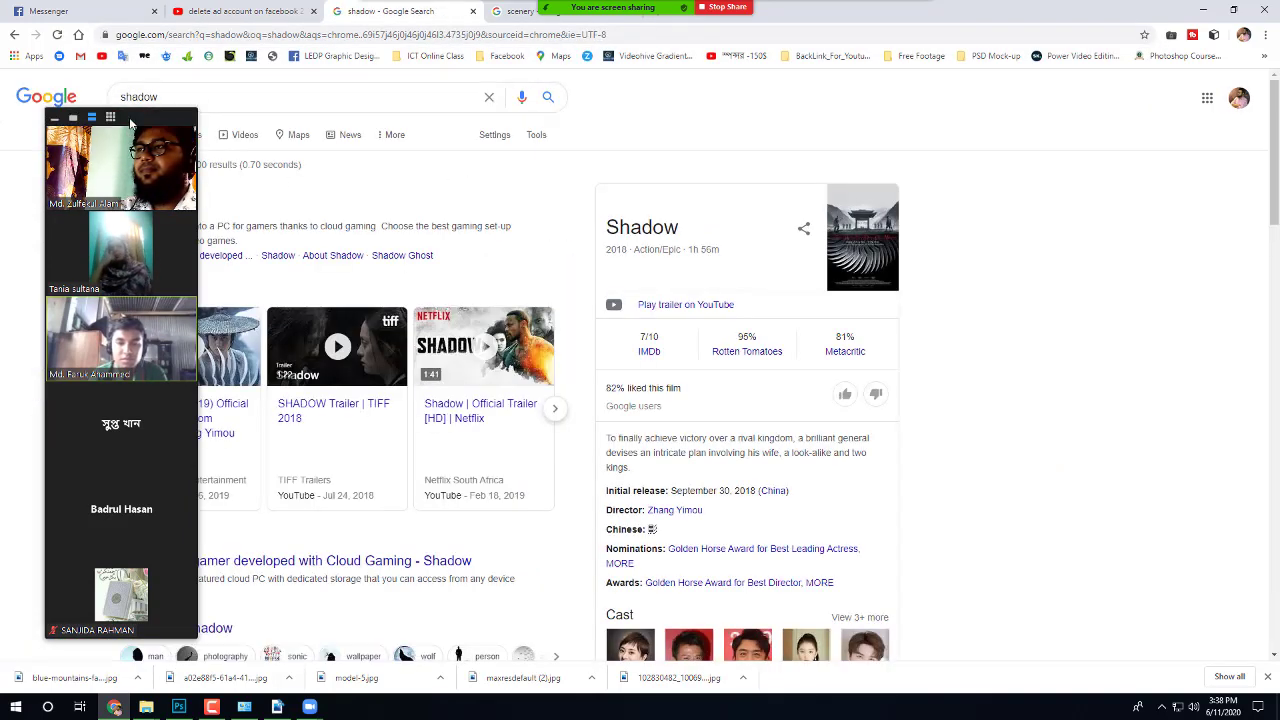
left_click(100, 117)
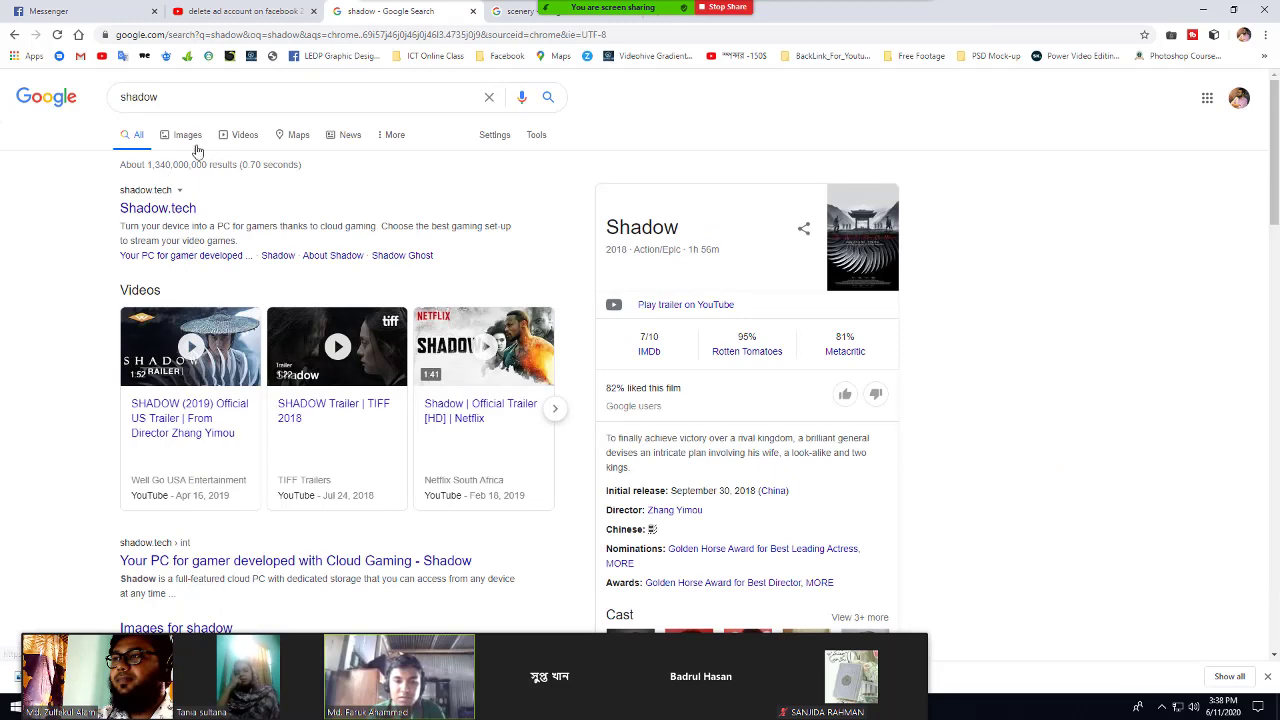
left_click(190, 145)
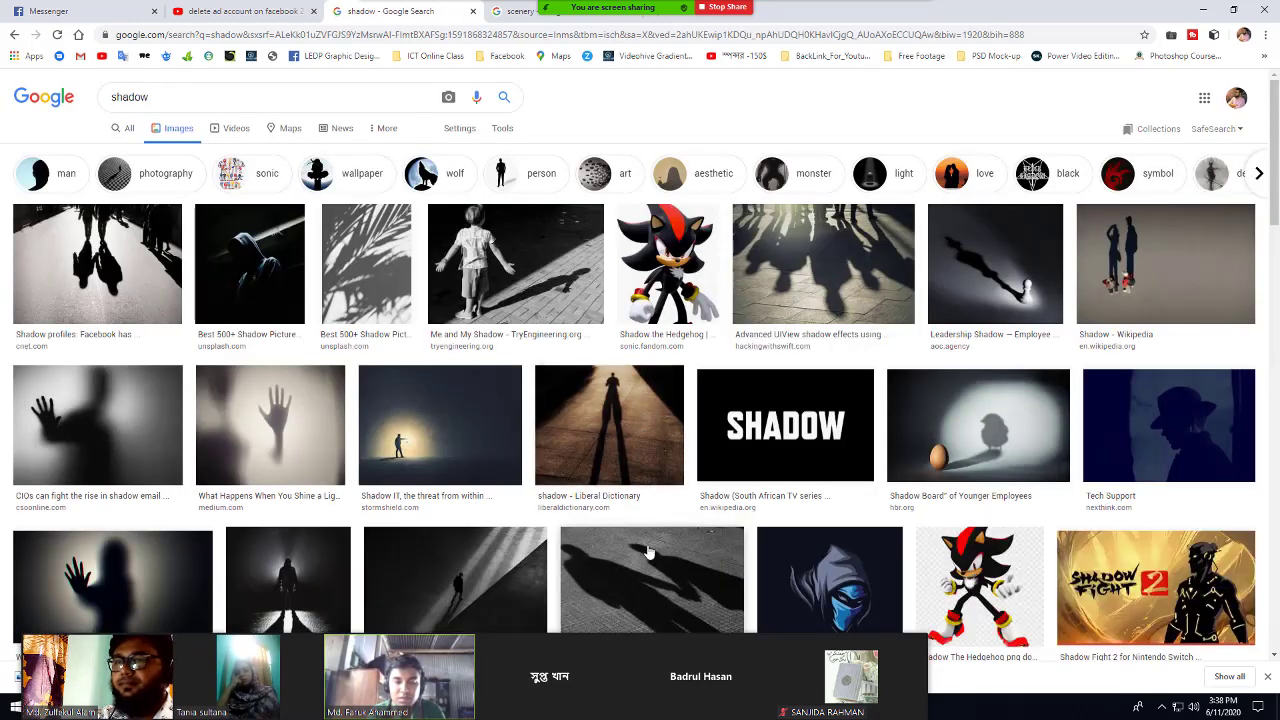
scroll(650, 500, "down", 3)
scroll(655, 565, "up", 3)
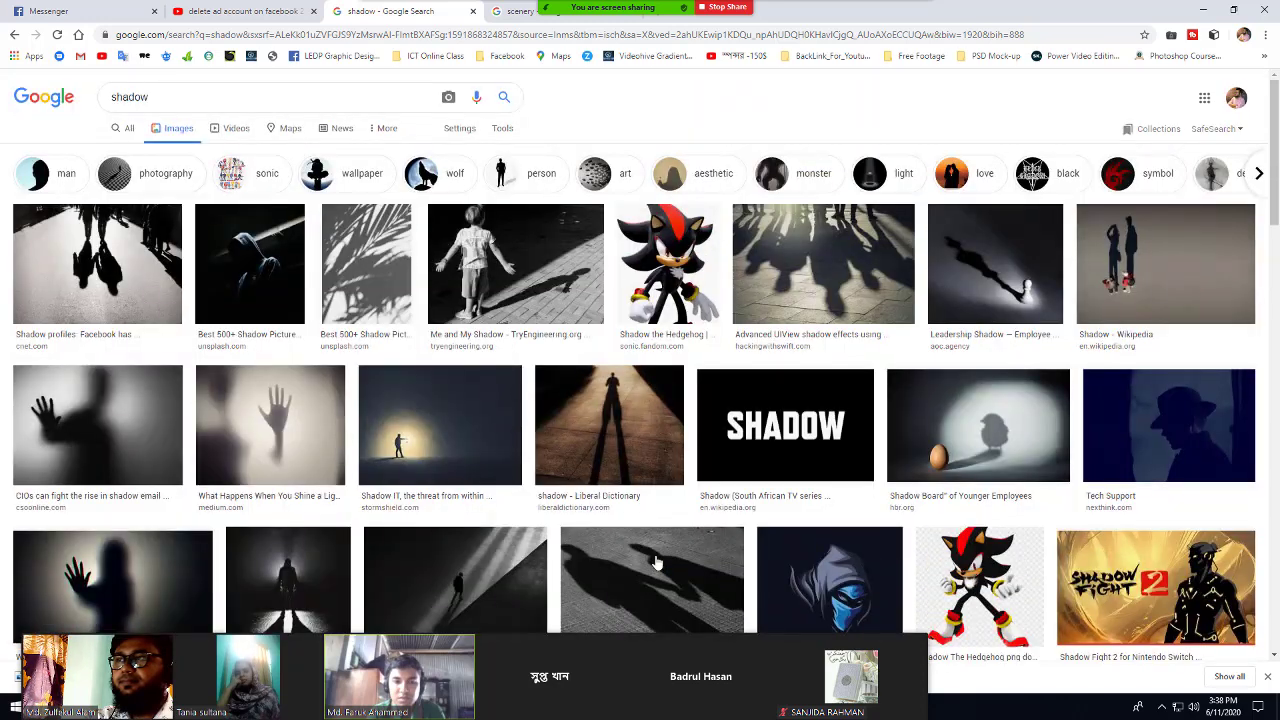
Step: Search Google Images for "midtone" and open the "Shadow, Midtone, Highlight" result to examine its color wheels
left_click(180, 100)
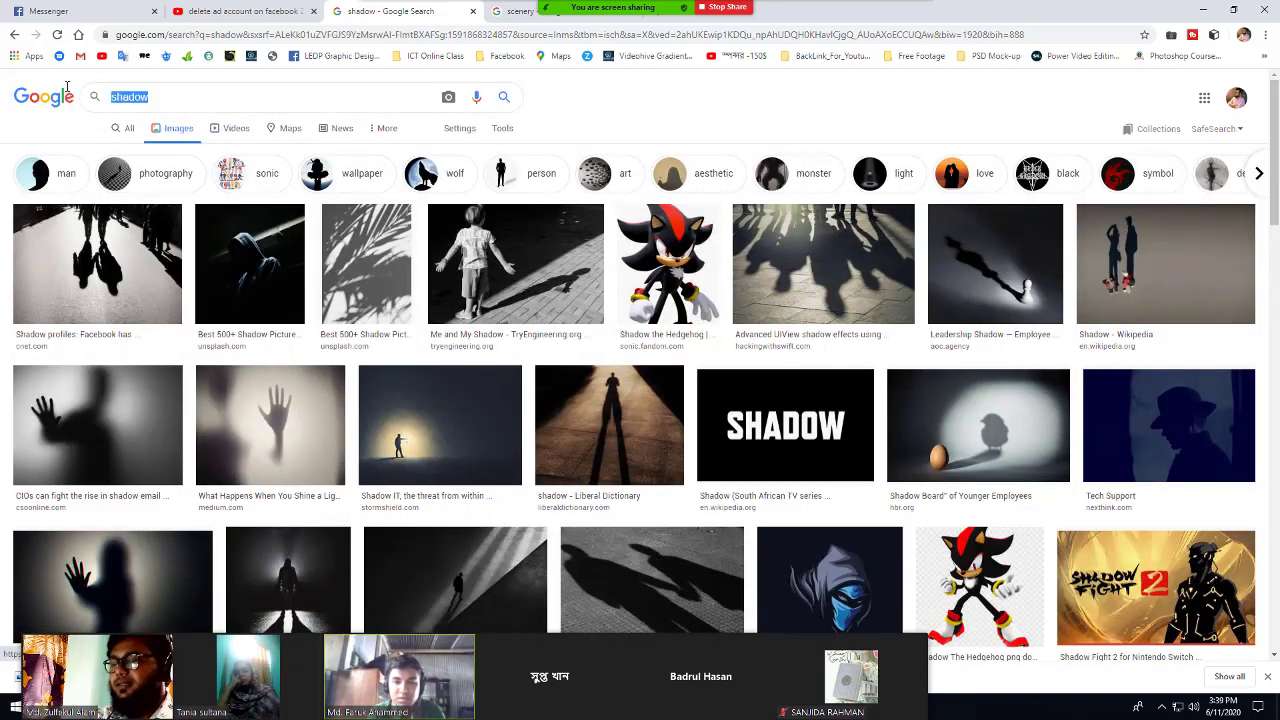
type("din")
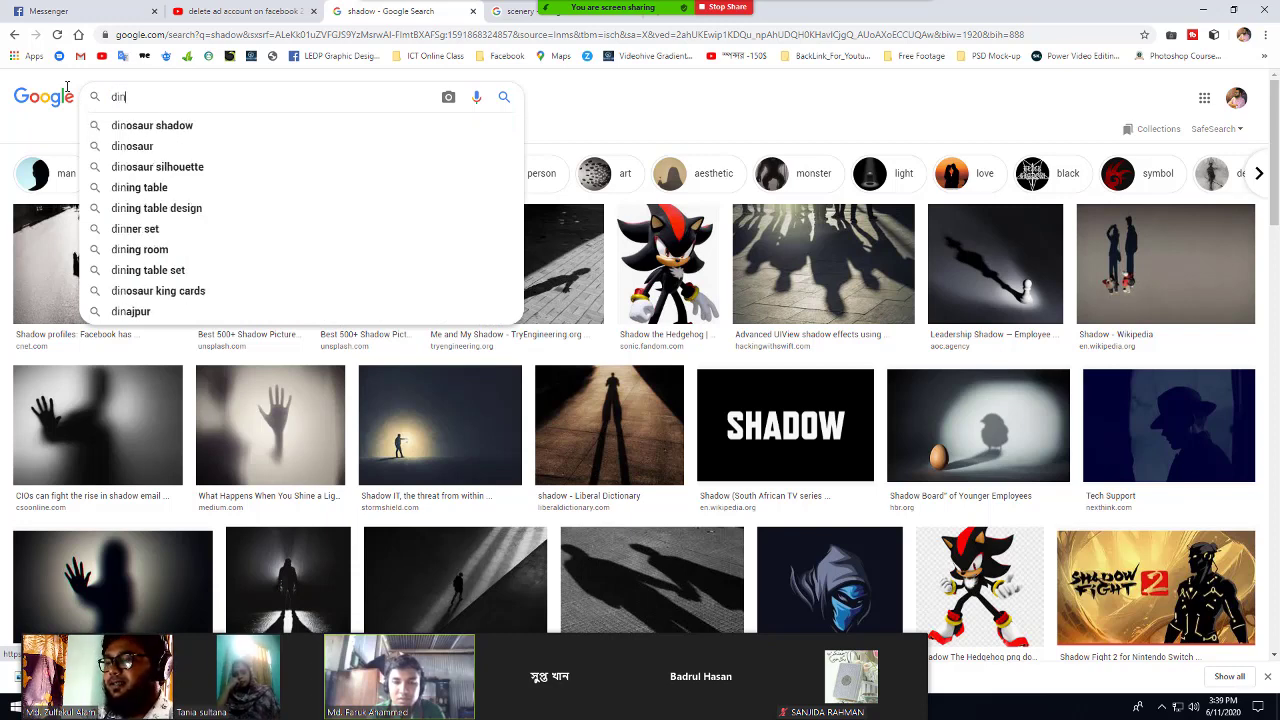
key("BackSpace")
key("BackSpace")
key("BackSpace")
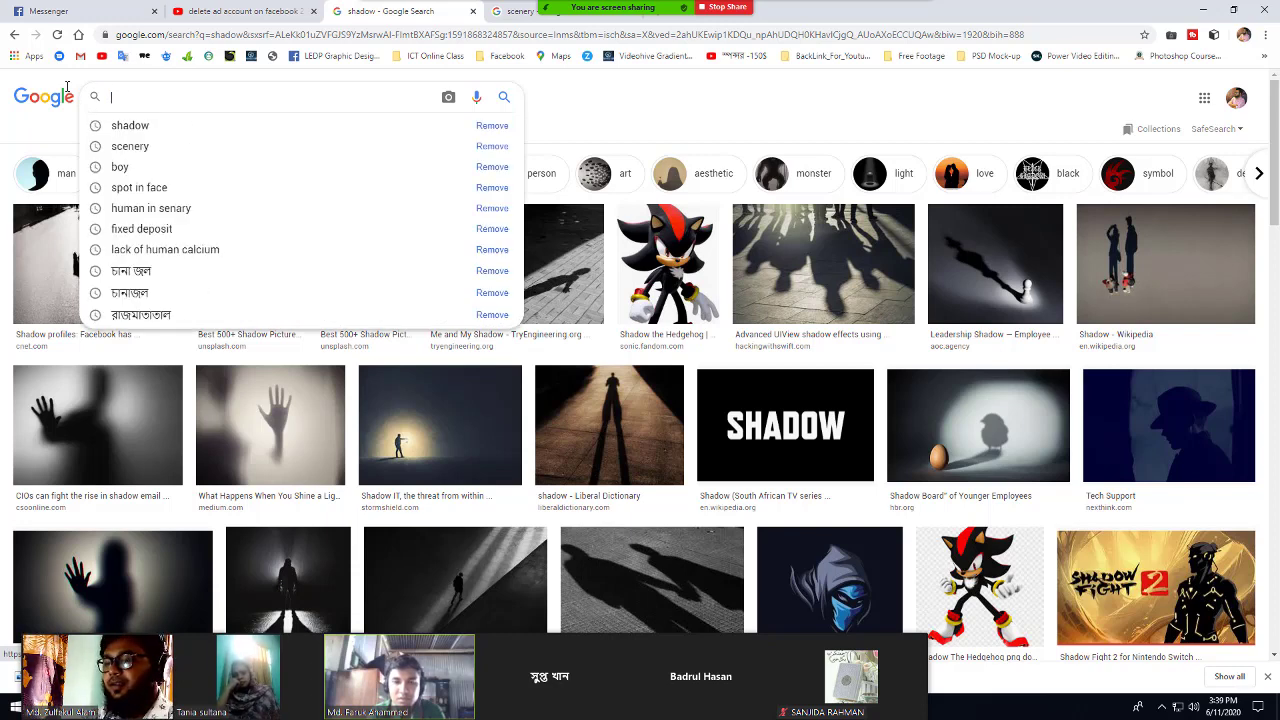
type("mid")
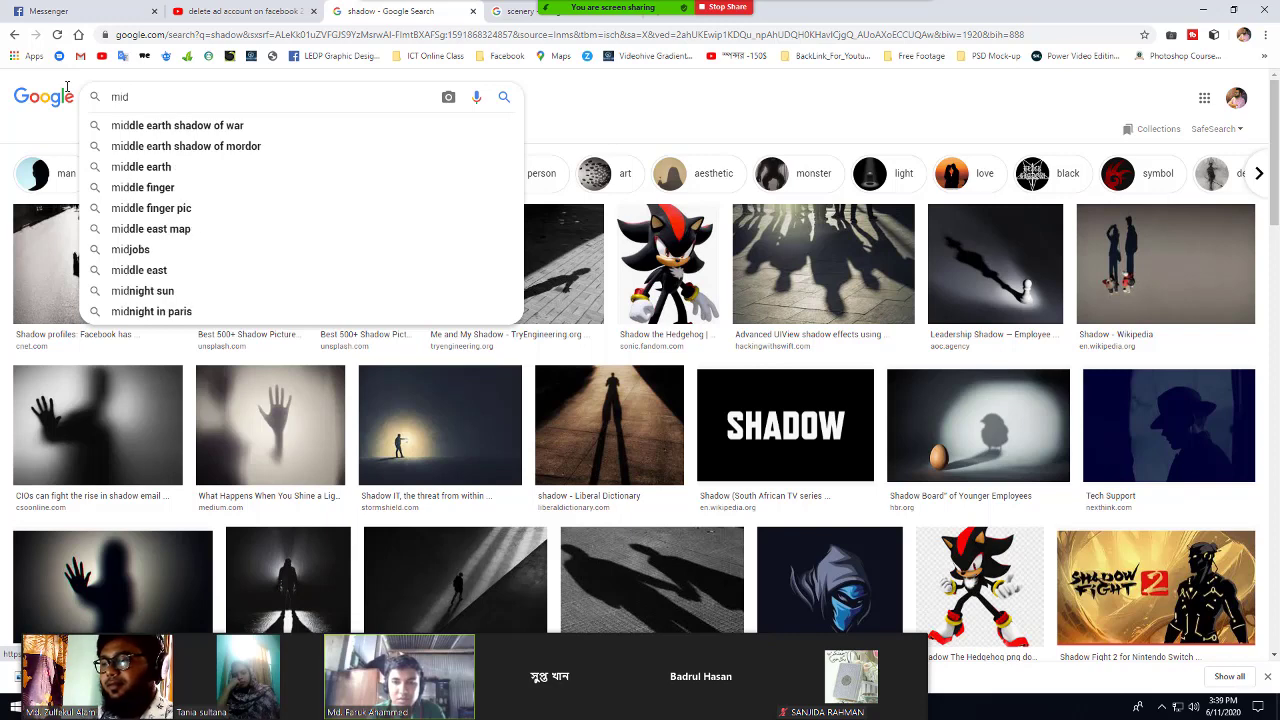
type("to")
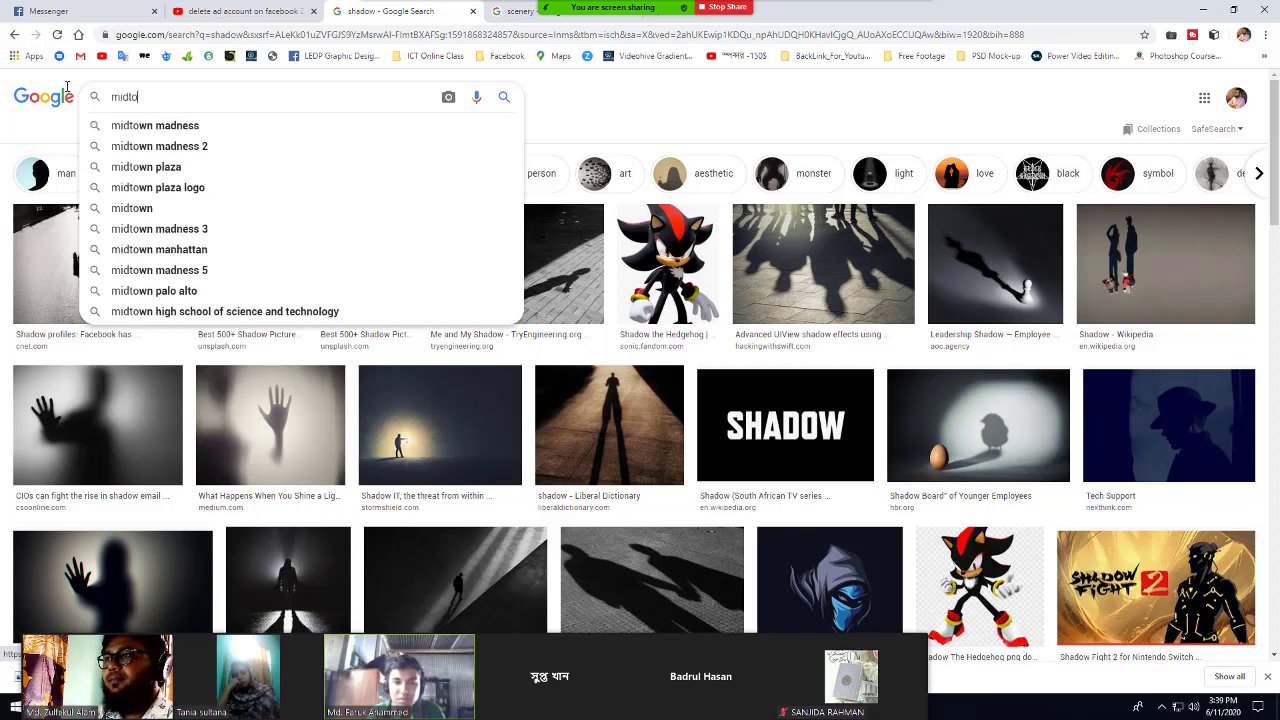
type("ne")
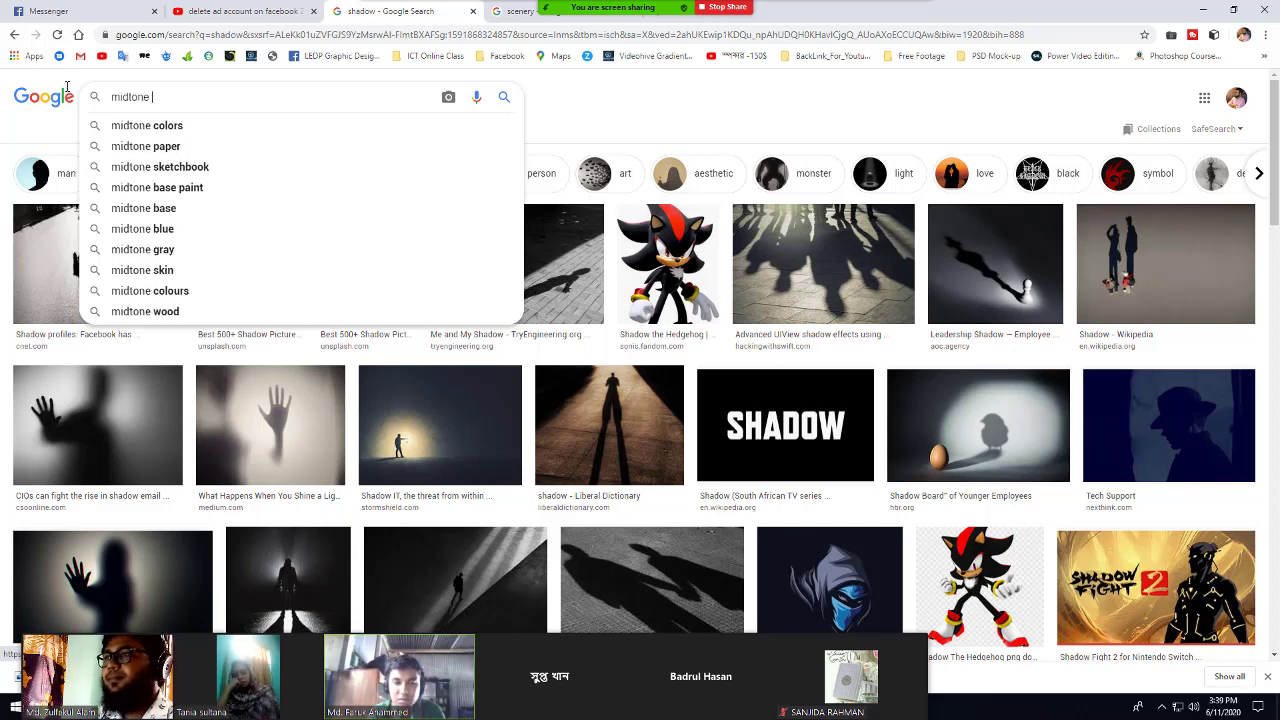
key("Return")
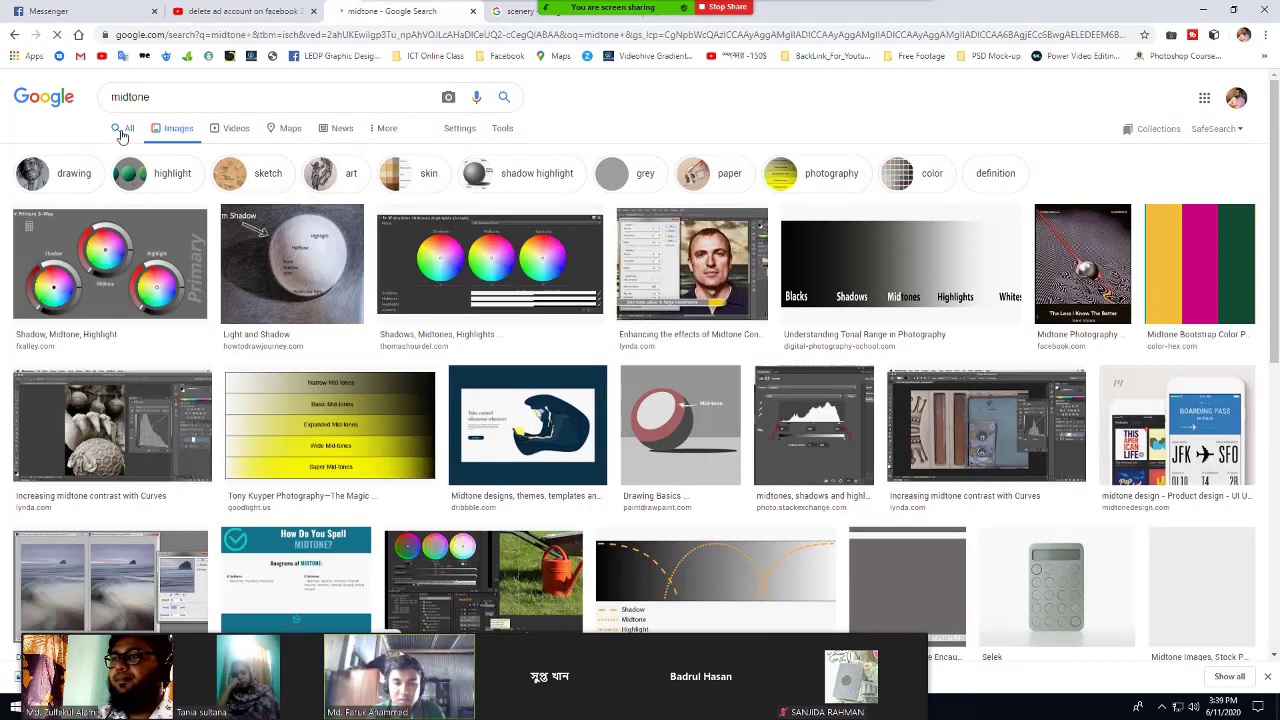
left_click(110, 265)
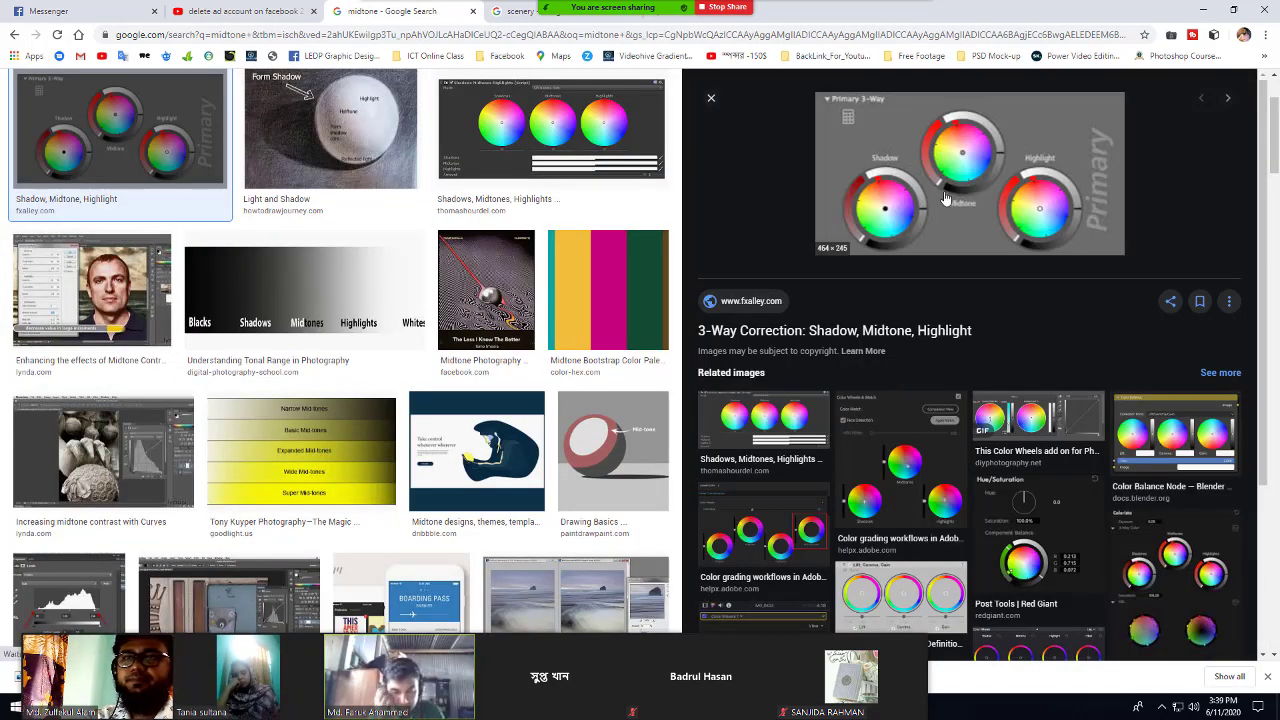
scroll(970, 385, "down", 2)
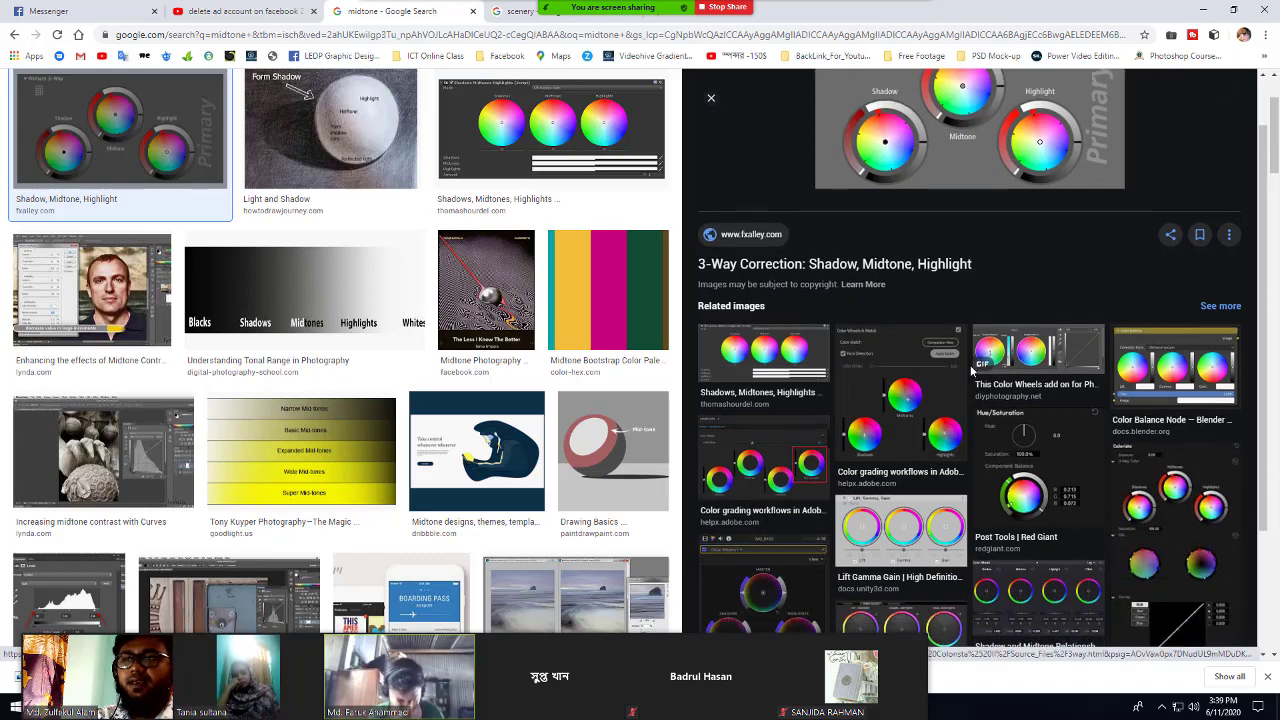
Step: Browse the related color-wheel images, return to Photoshop, and move the Zoom video strip up clear of the taskbar
scroll(970, 390, "down", 2)
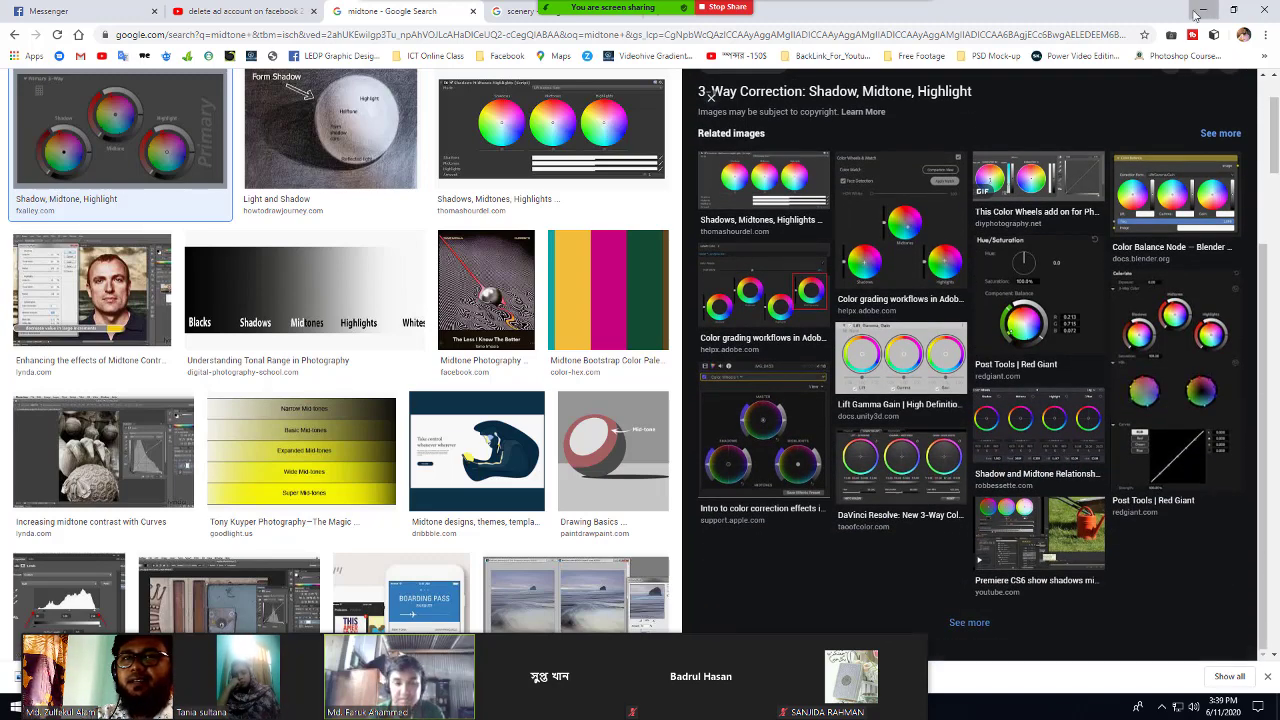
key("alt+Tab")
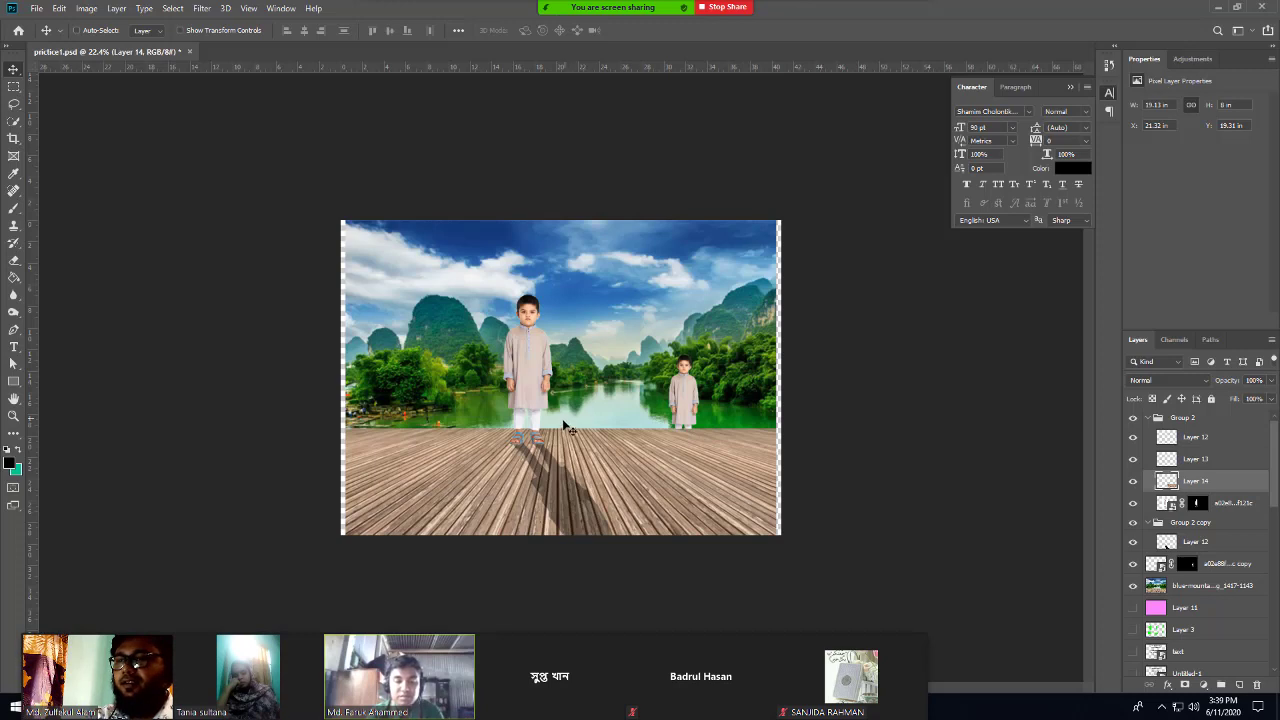
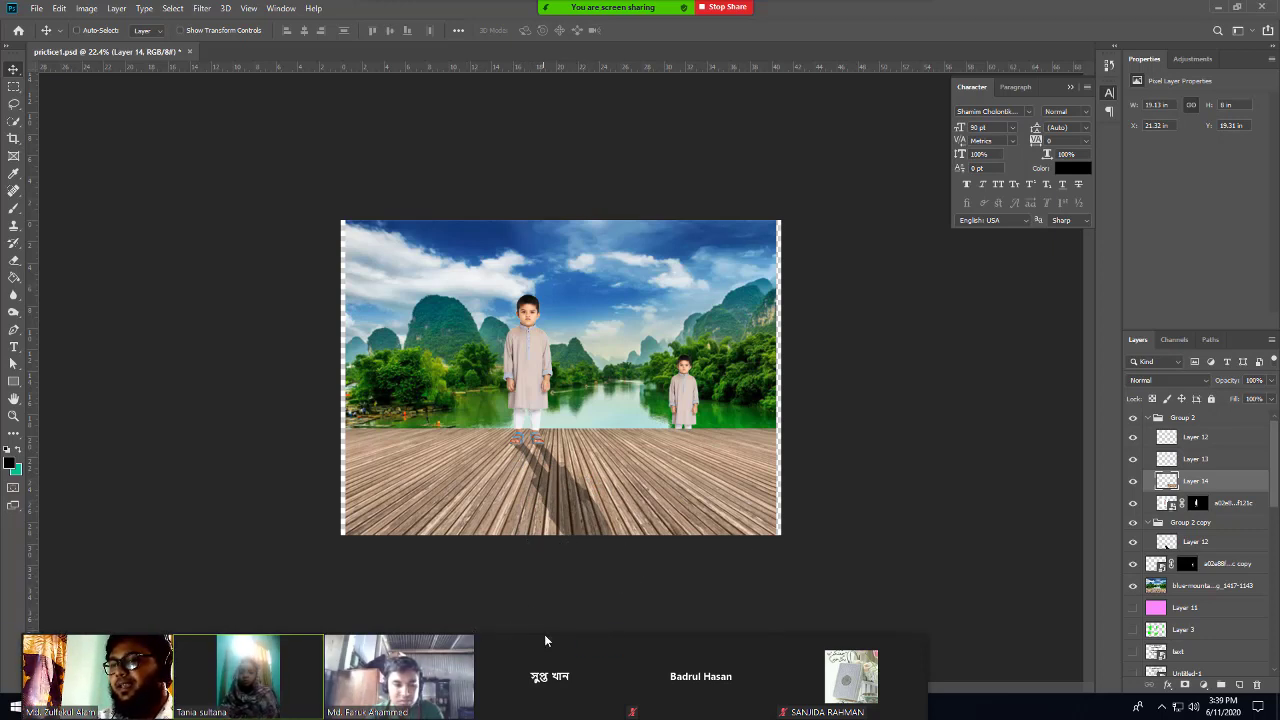
left_click_drag(670, 644, 690, 498)
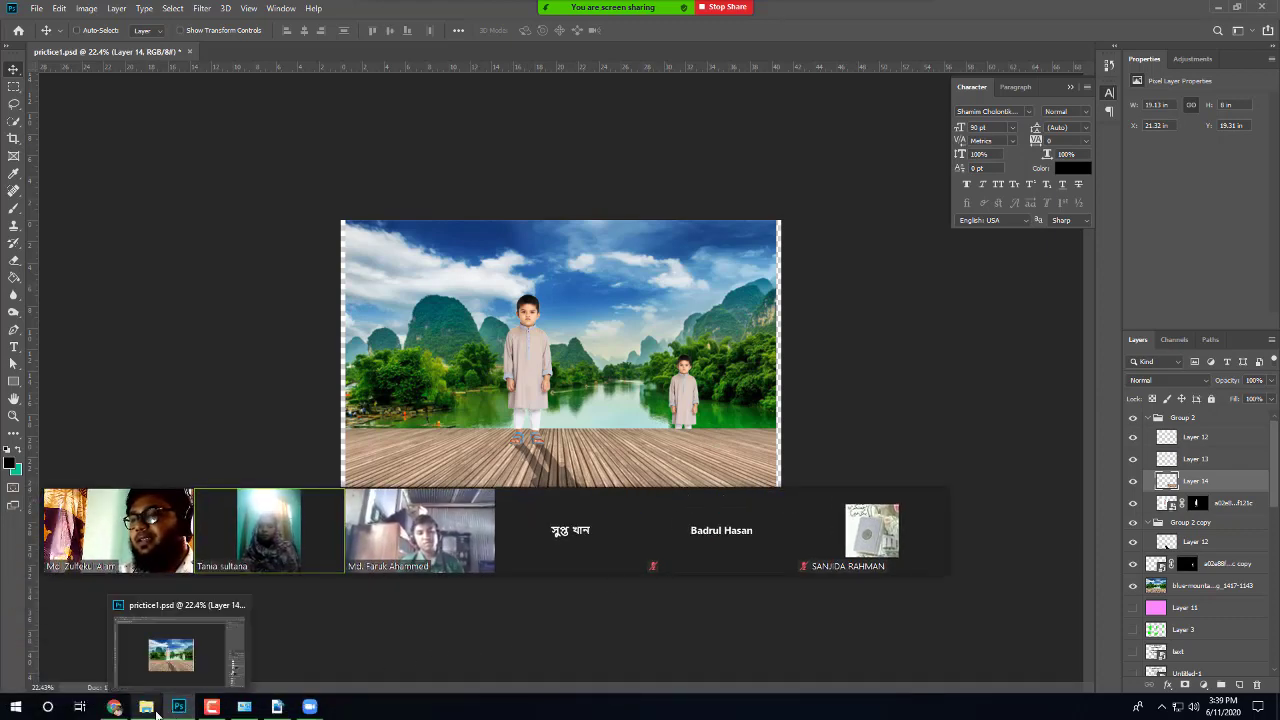
Step: Switch to Chrome and save the yellow mid-tones chart from the image results to Downloads as download (12).jpg
left_click(115, 707)
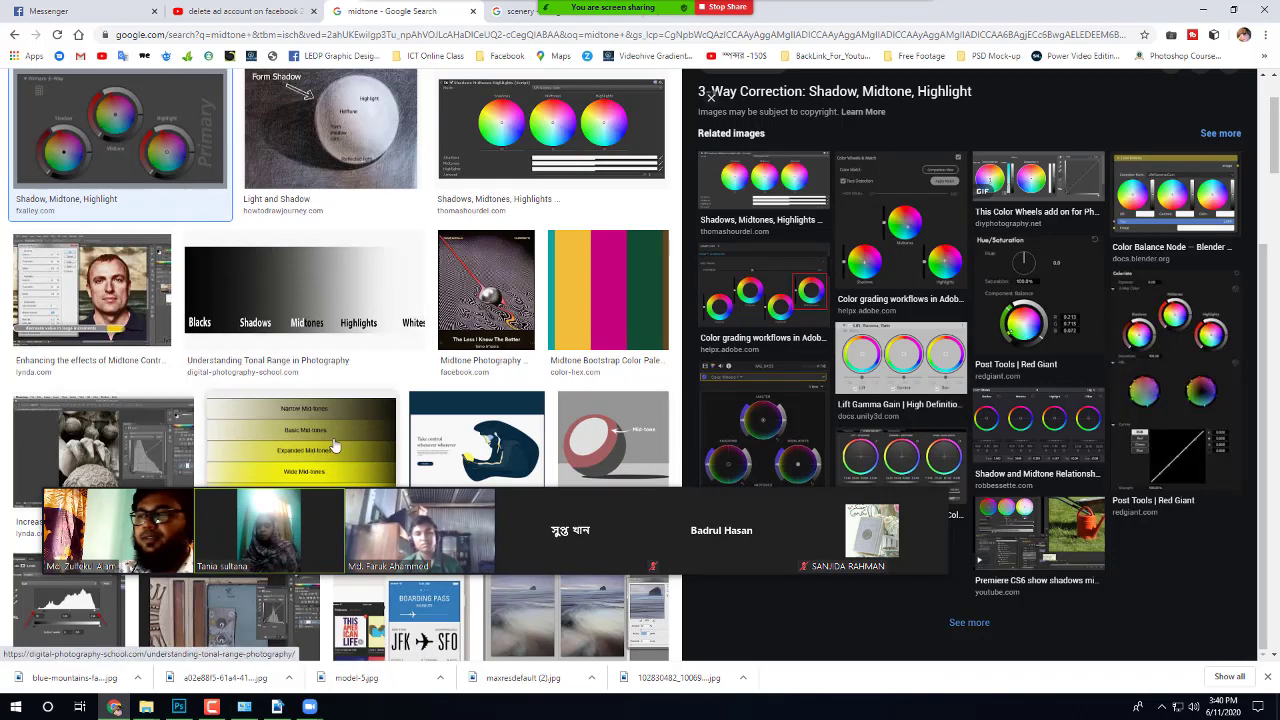
scroll(366, 462, "down", 3)
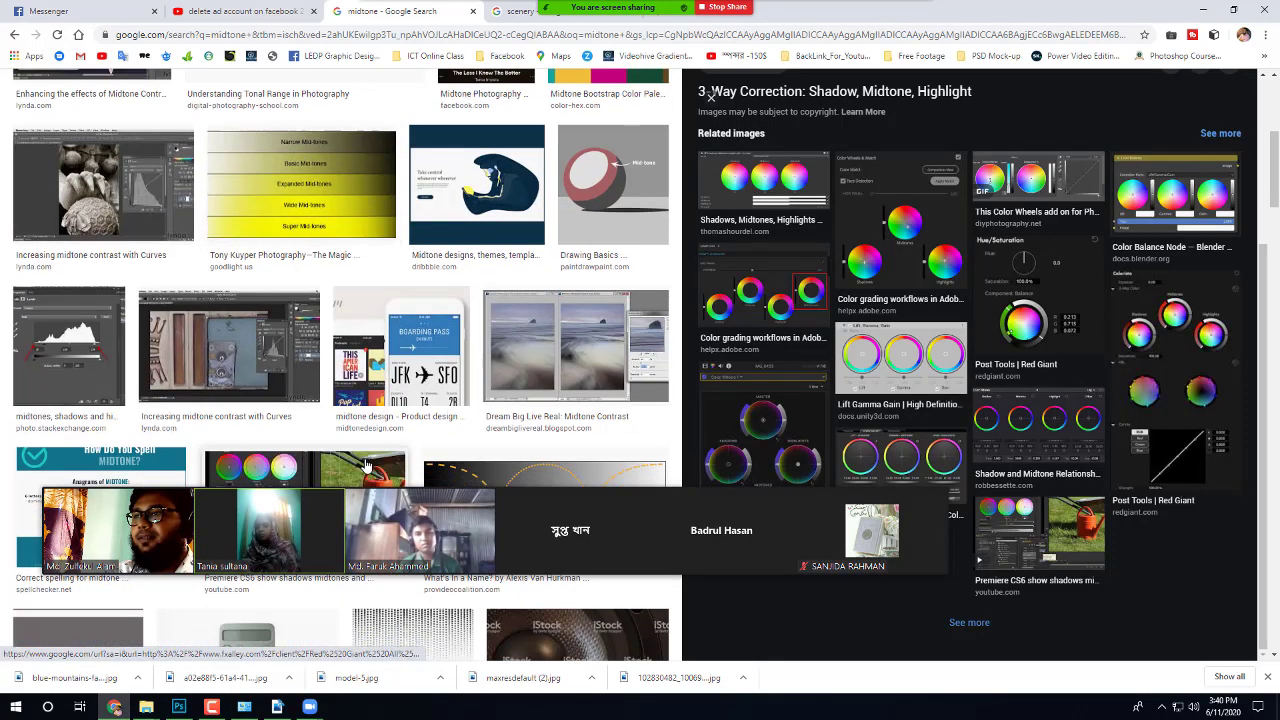
right_click(305, 168)
left_click(353, 307)
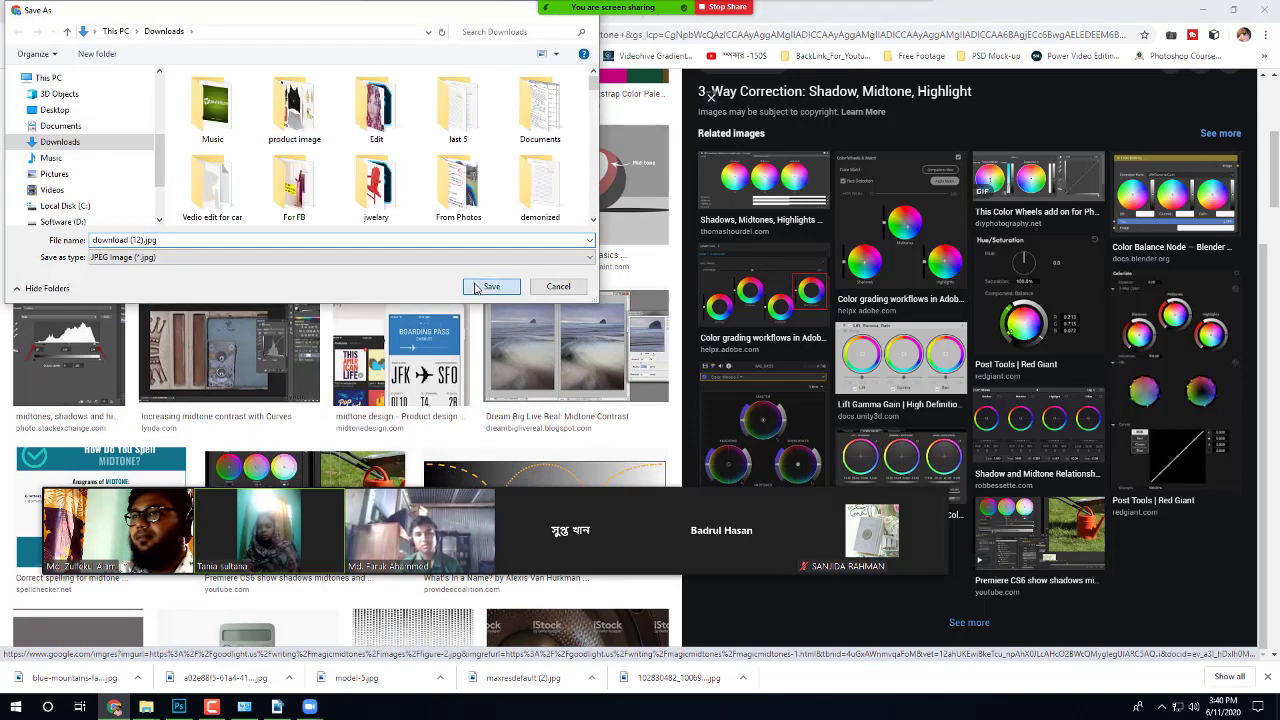
left_click(490, 287)
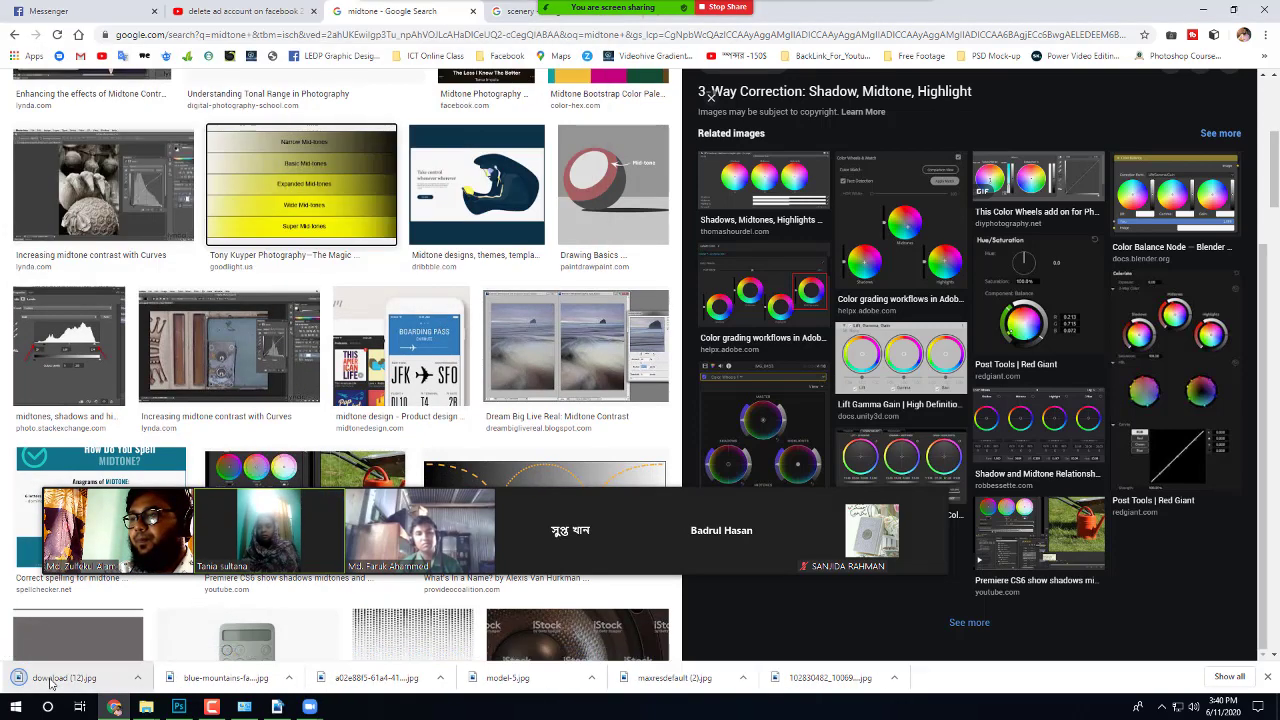
Step: Place download (12).jpg above Layer 14 in the Photoshop composite, scaled to about 36.8 by 18.4 in and centered over the scenery
left_click(179, 707)
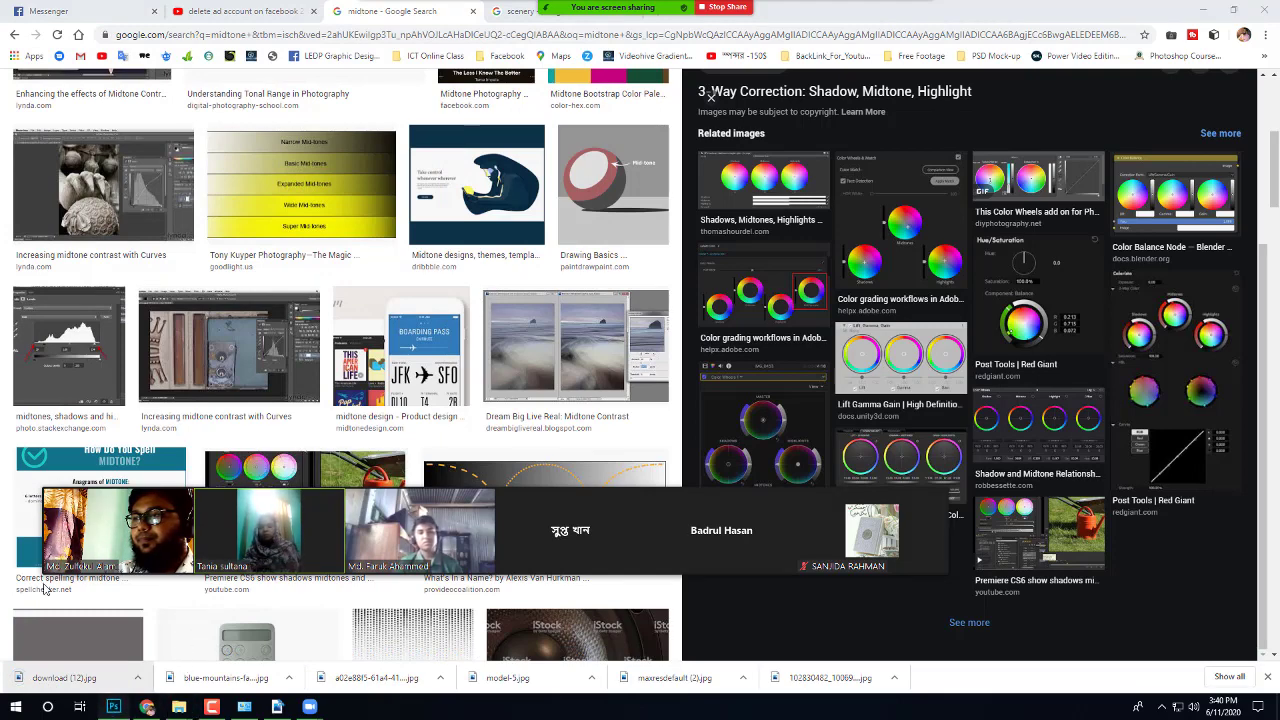
left_click_drag(50, 678, 533, 453)
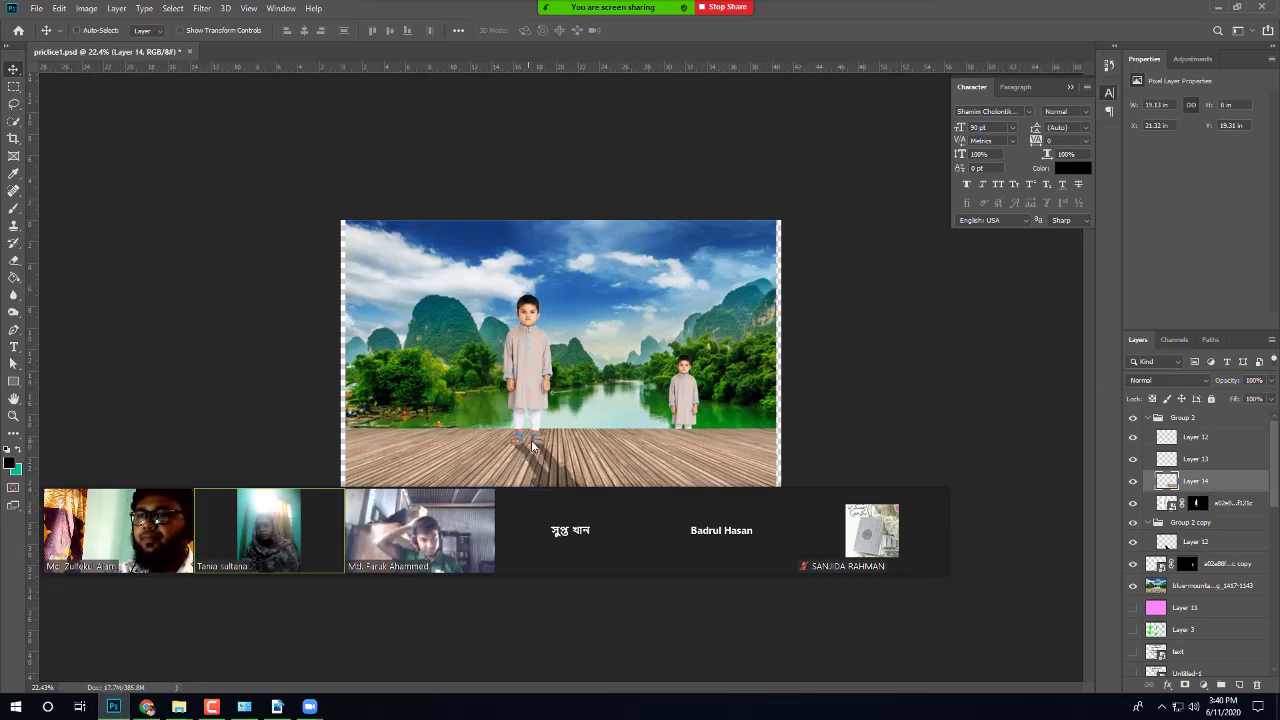
left_click_drag(560, 368, 560, 195)
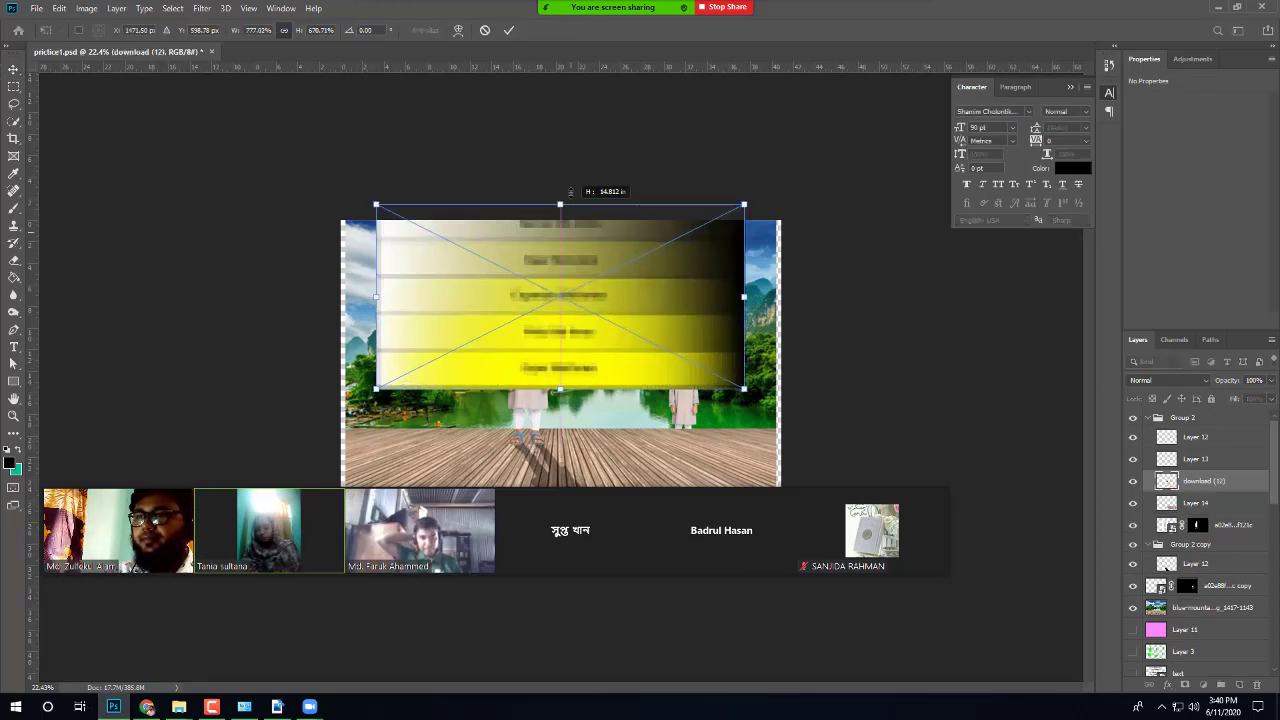
left_click_drag(557, 363, 568, 434)
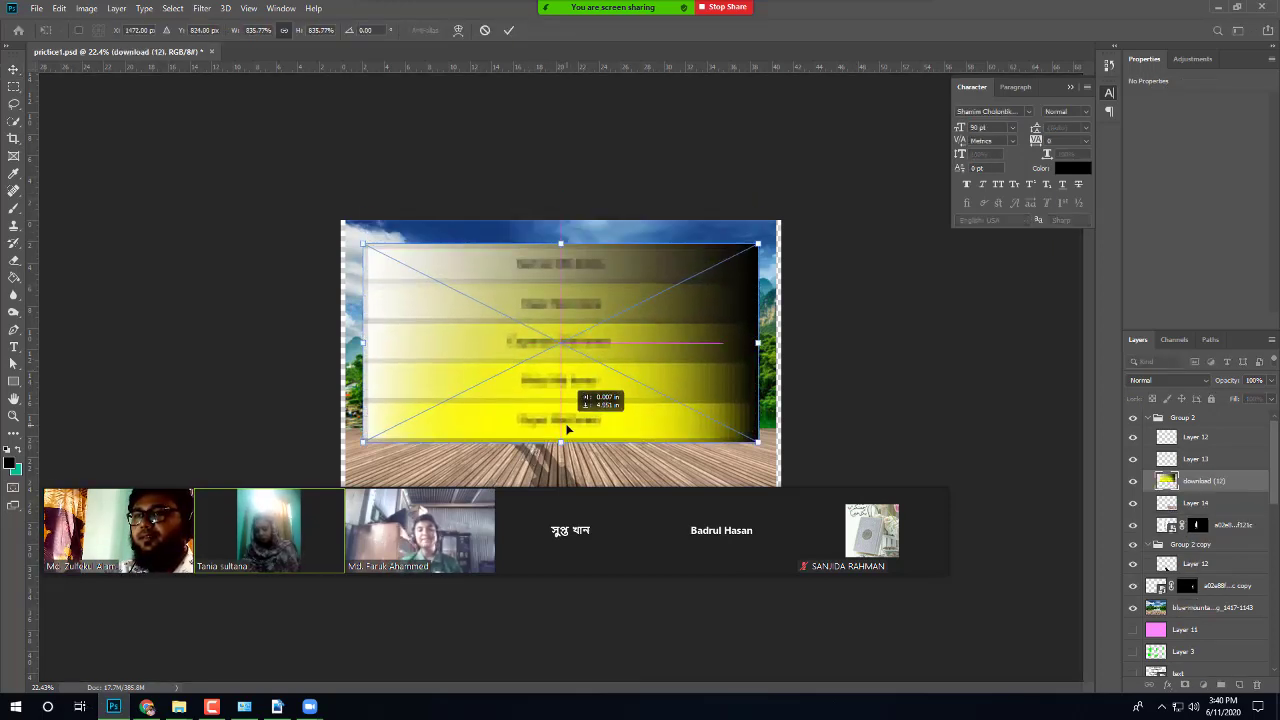
key("Return")
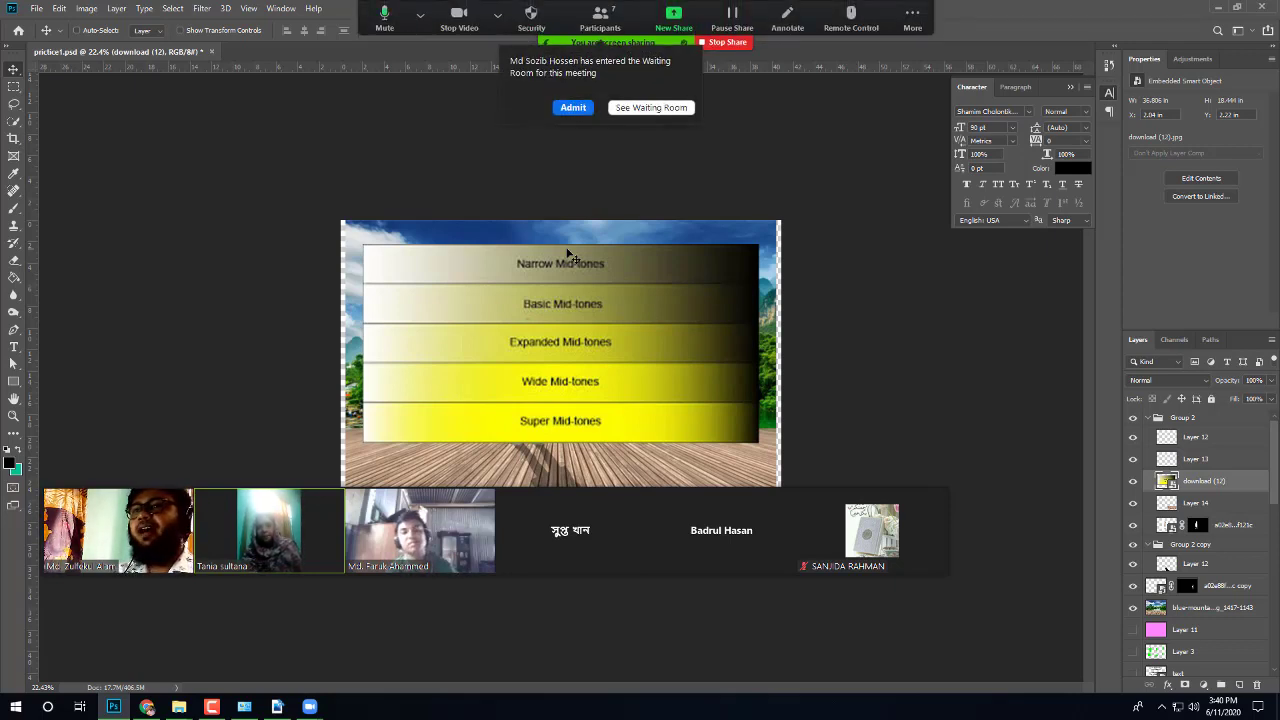
Step: Admit the waiting participant to the Zoom meeting and move the video panel, in grid layout, beside the mid-tones chart
left_click(569, 112)
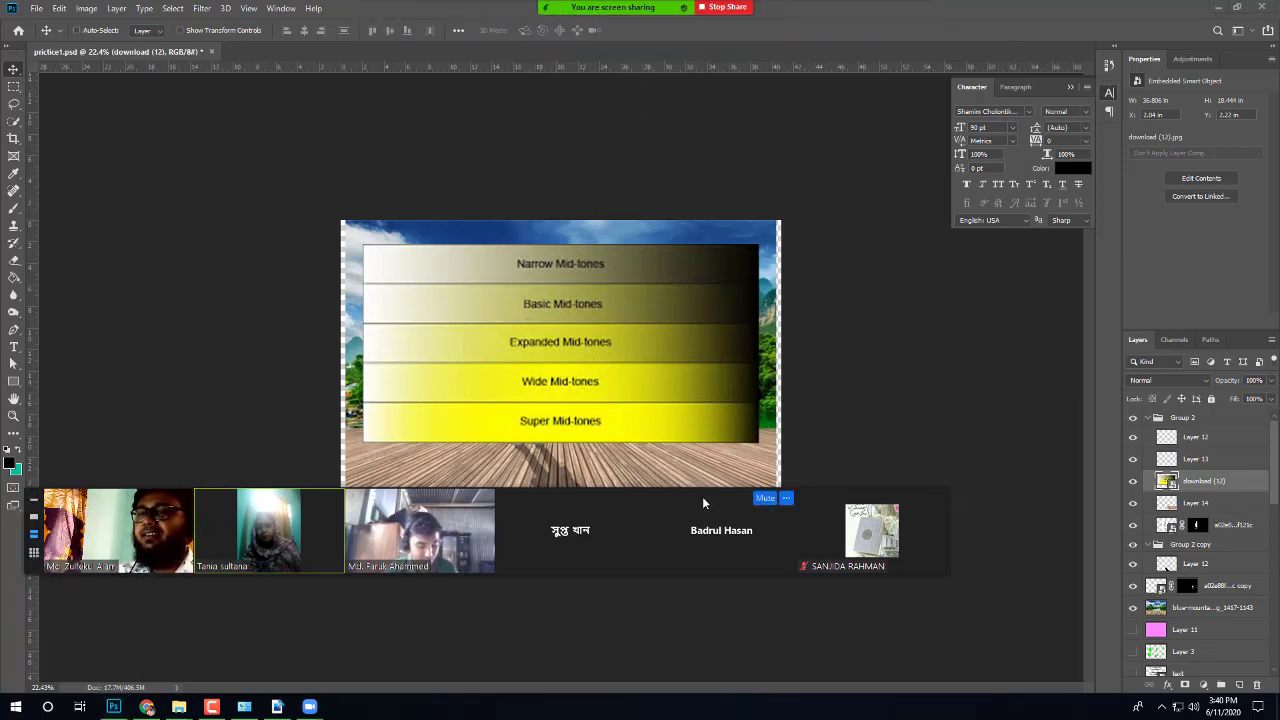
left_click_drag(702, 496, 623, 578)
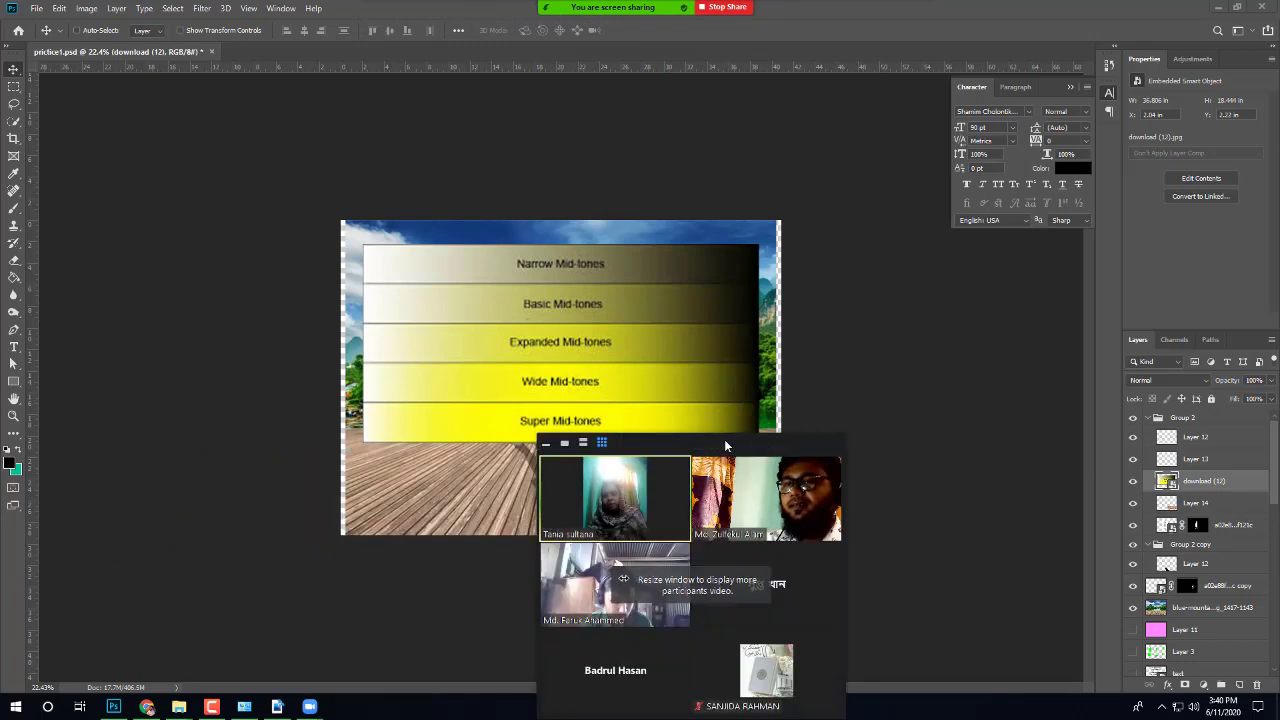
left_click_drag(729, 449, 230, 133)
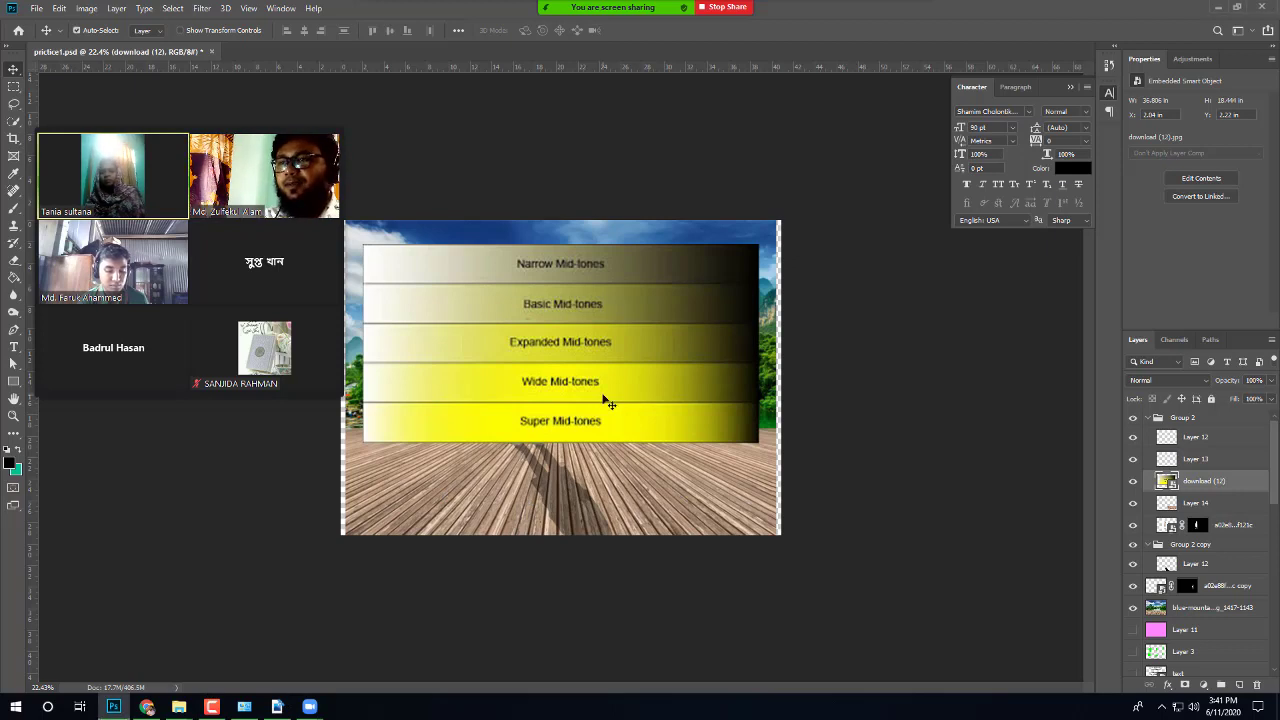
Step: Hide the download (12) chart layer to uncover the two boys and the scenery
key("alt+t")
key("alt+t")
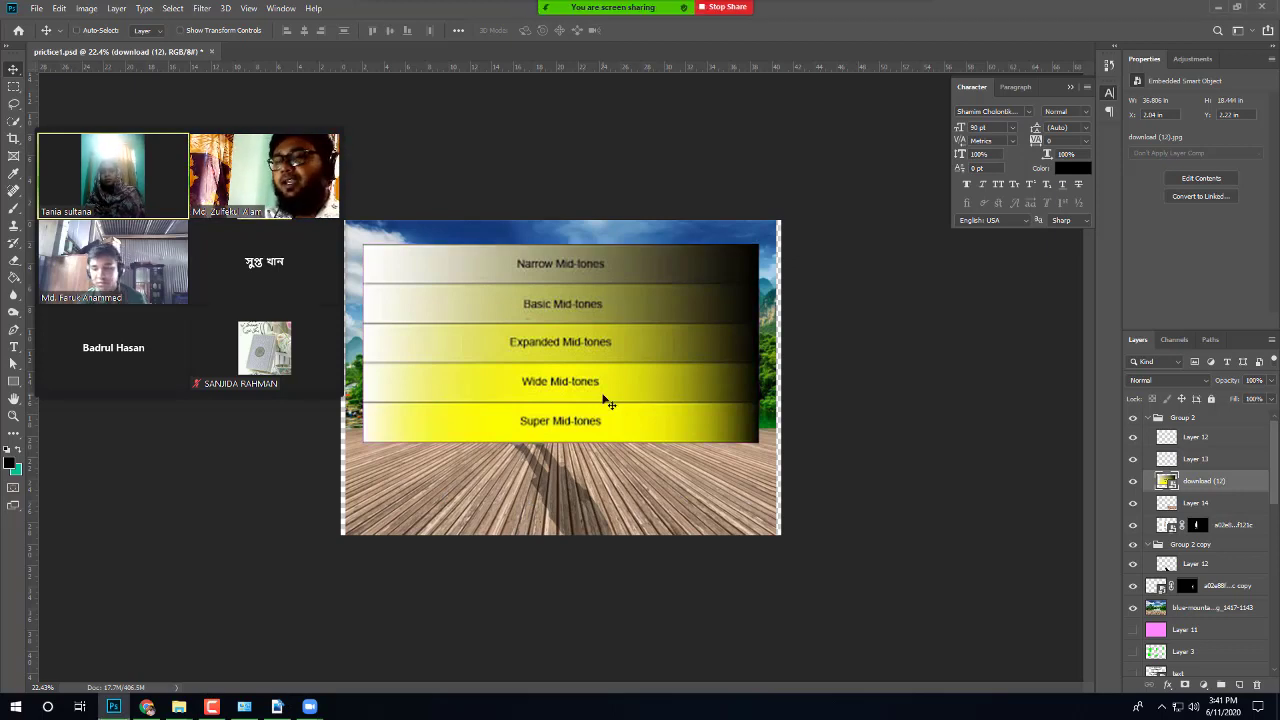
left_click(1133, 481)
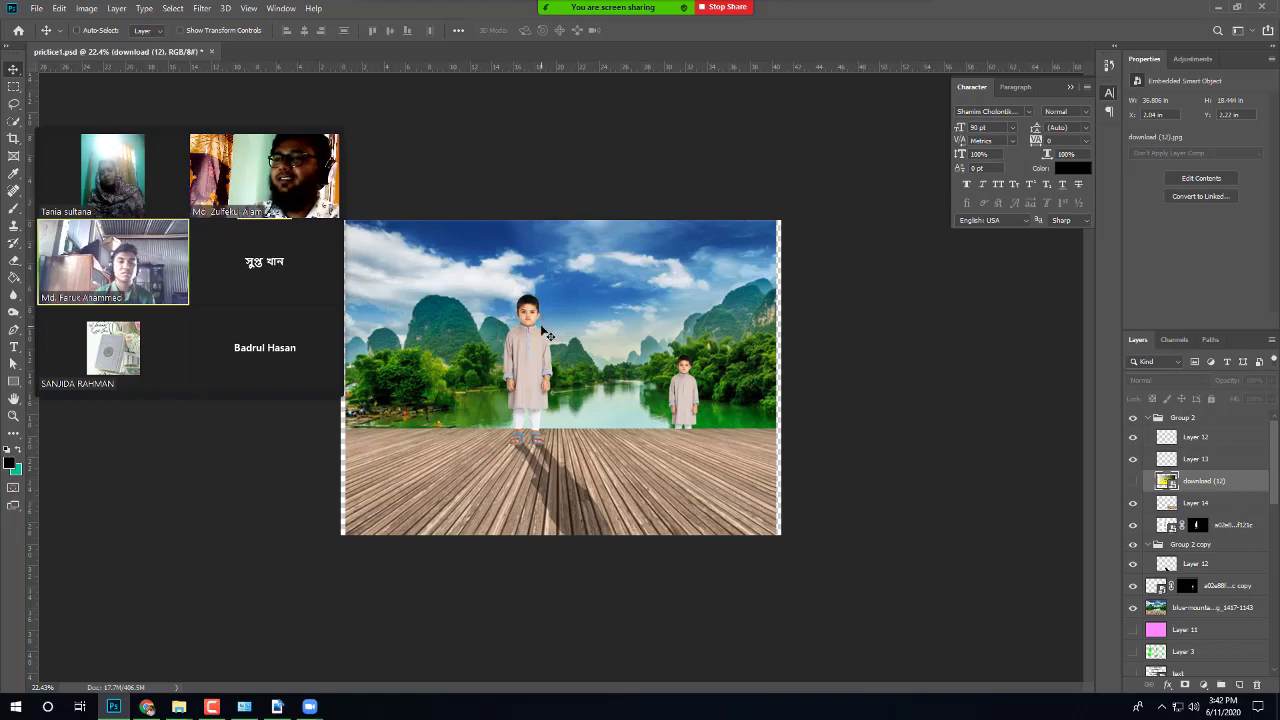
Step: Shift the larger boy's layer slightly sideways away from his cast shadow, then undo the move
scroll(547, 335, "up", 5)
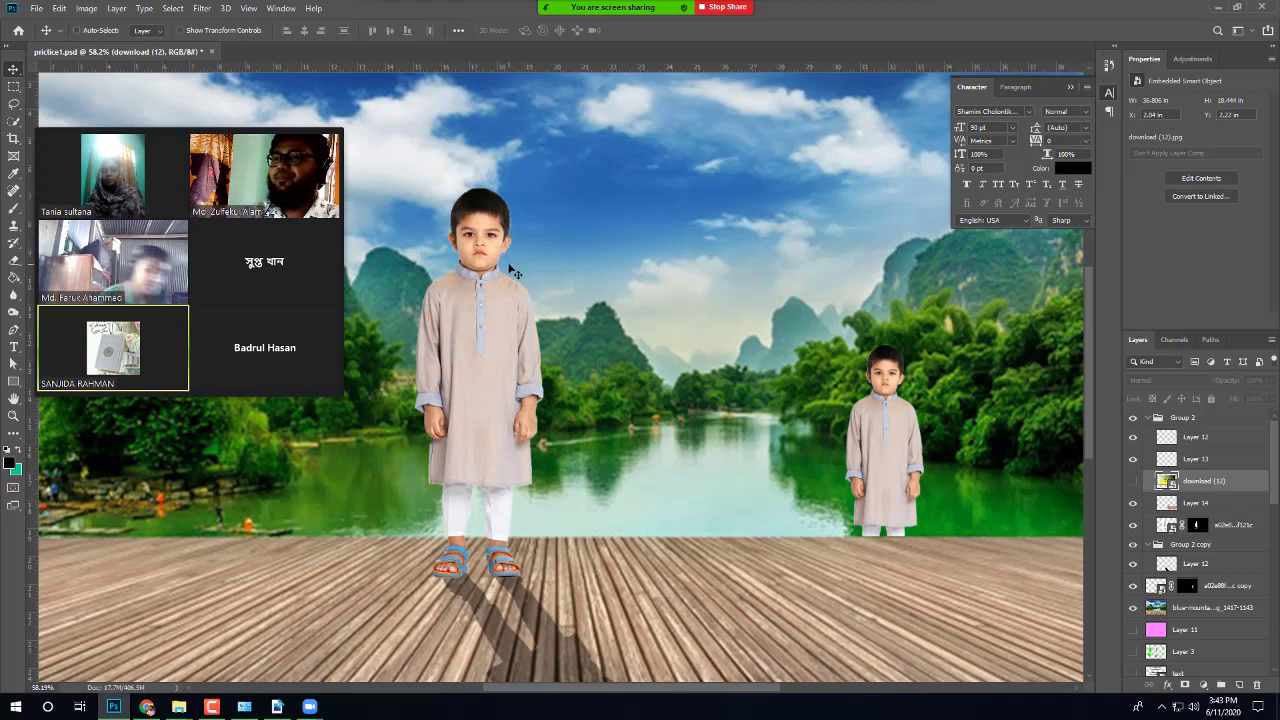
left_click(508, 349, "ctrl")
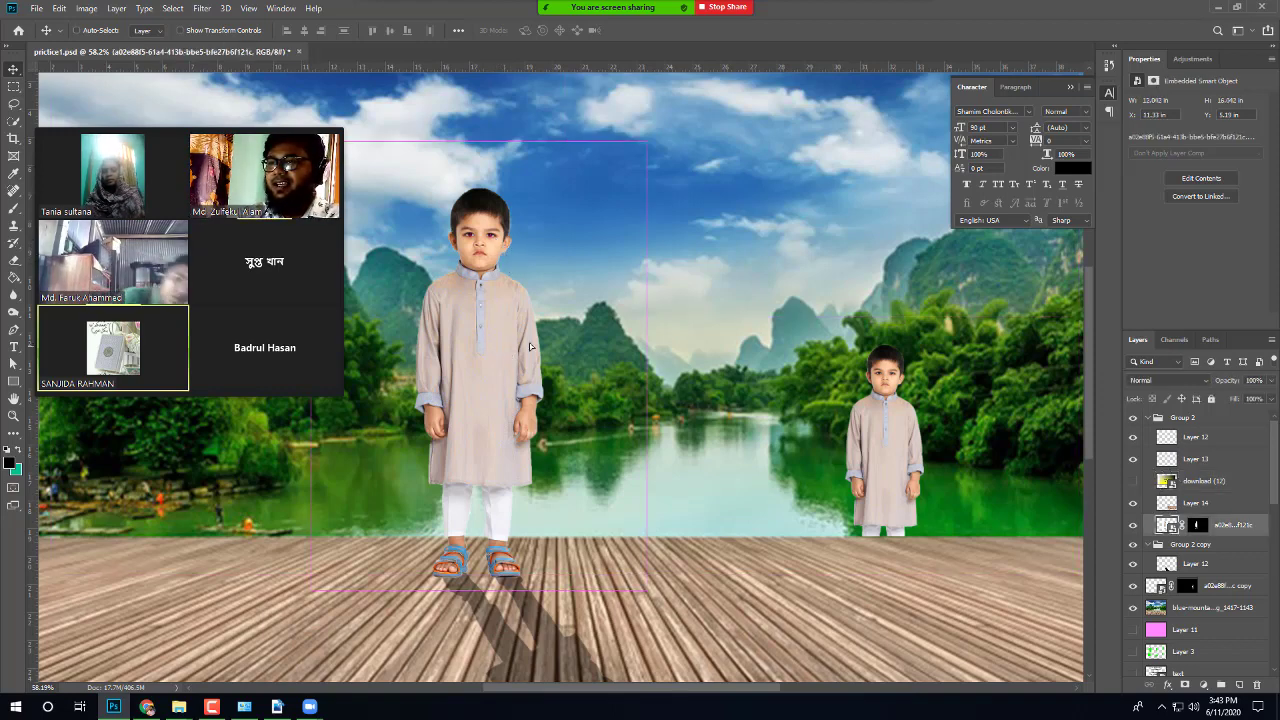
left_click_drag(530, 347, 544, 347)
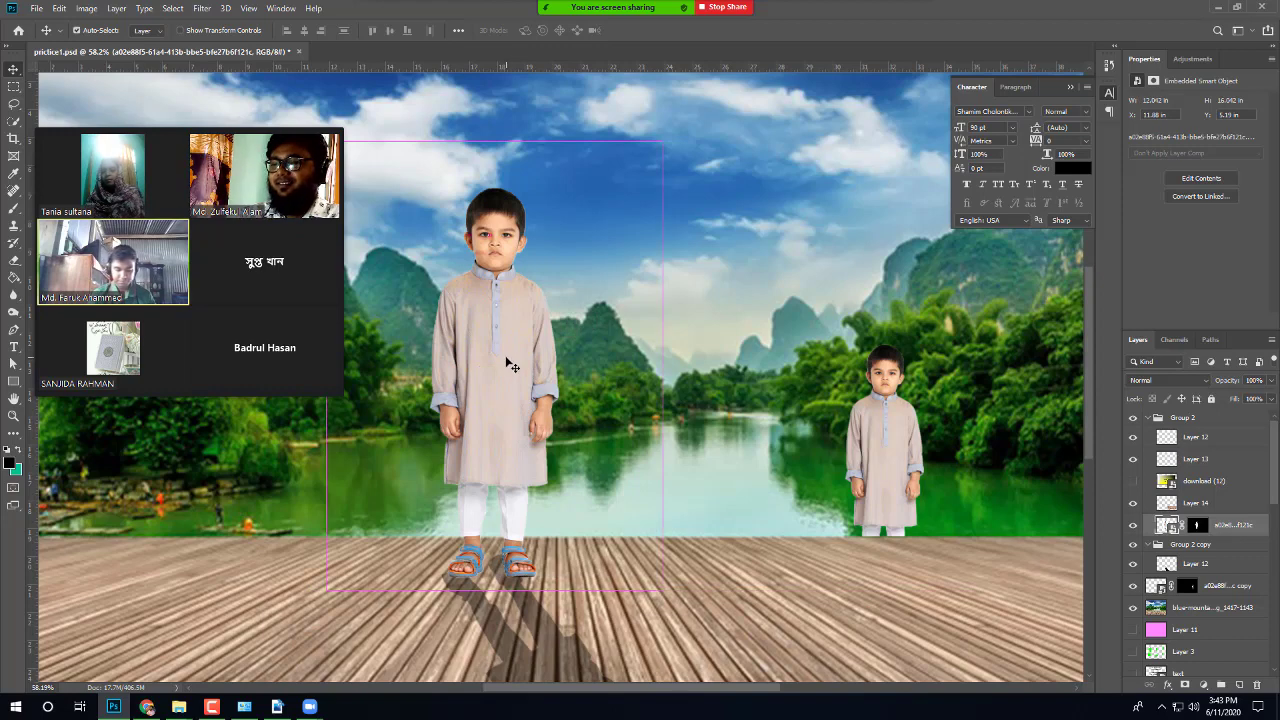
key("ctrl+z")
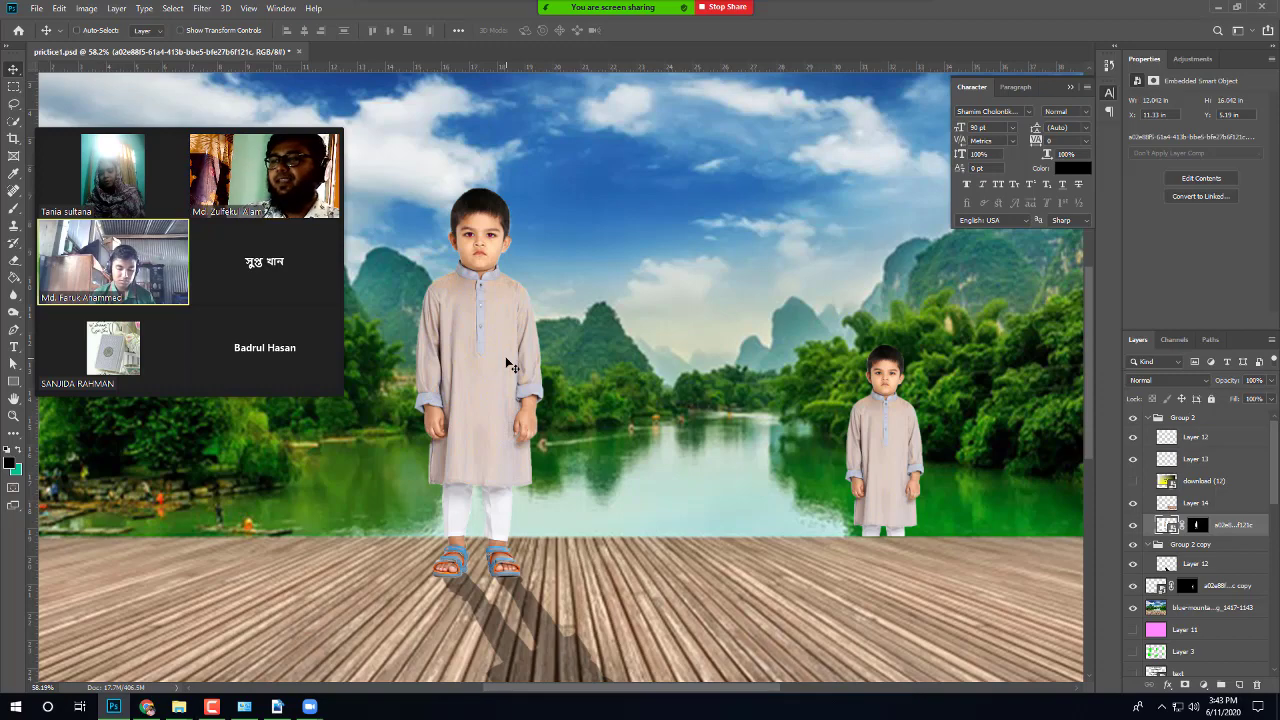
left_click(147, 707)
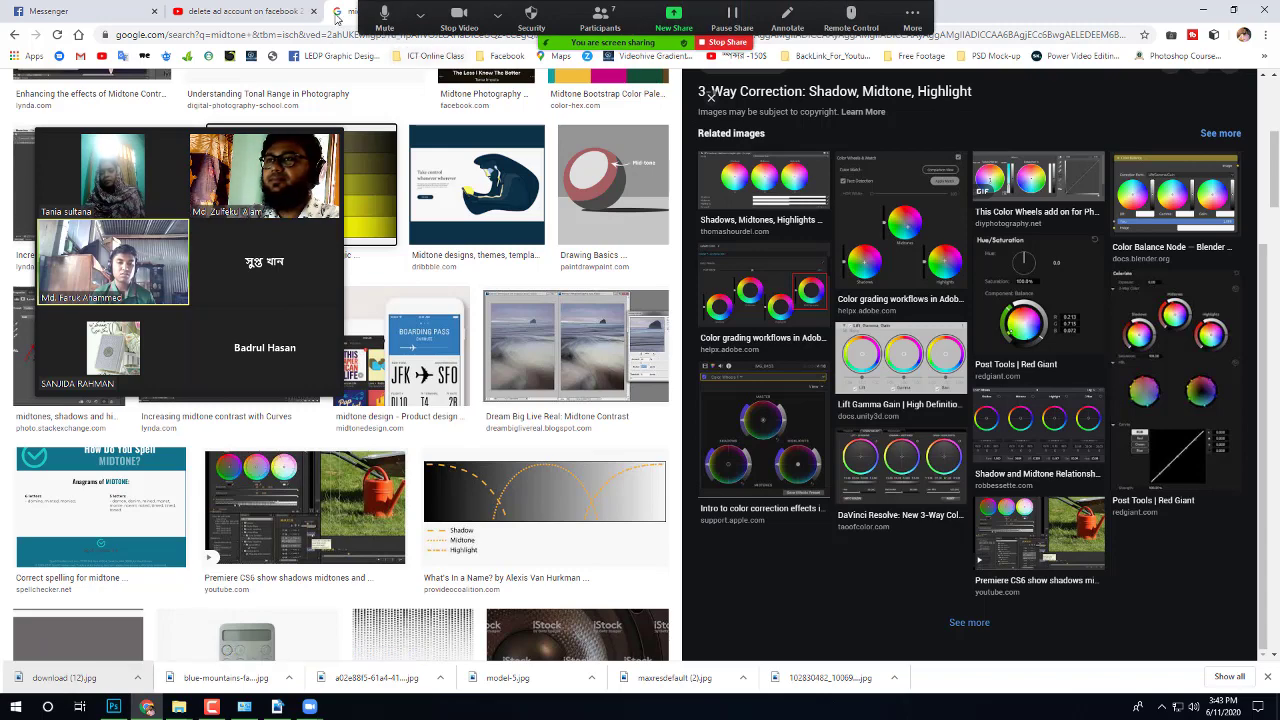
left_click(497, 14)
key("alt+Tab")
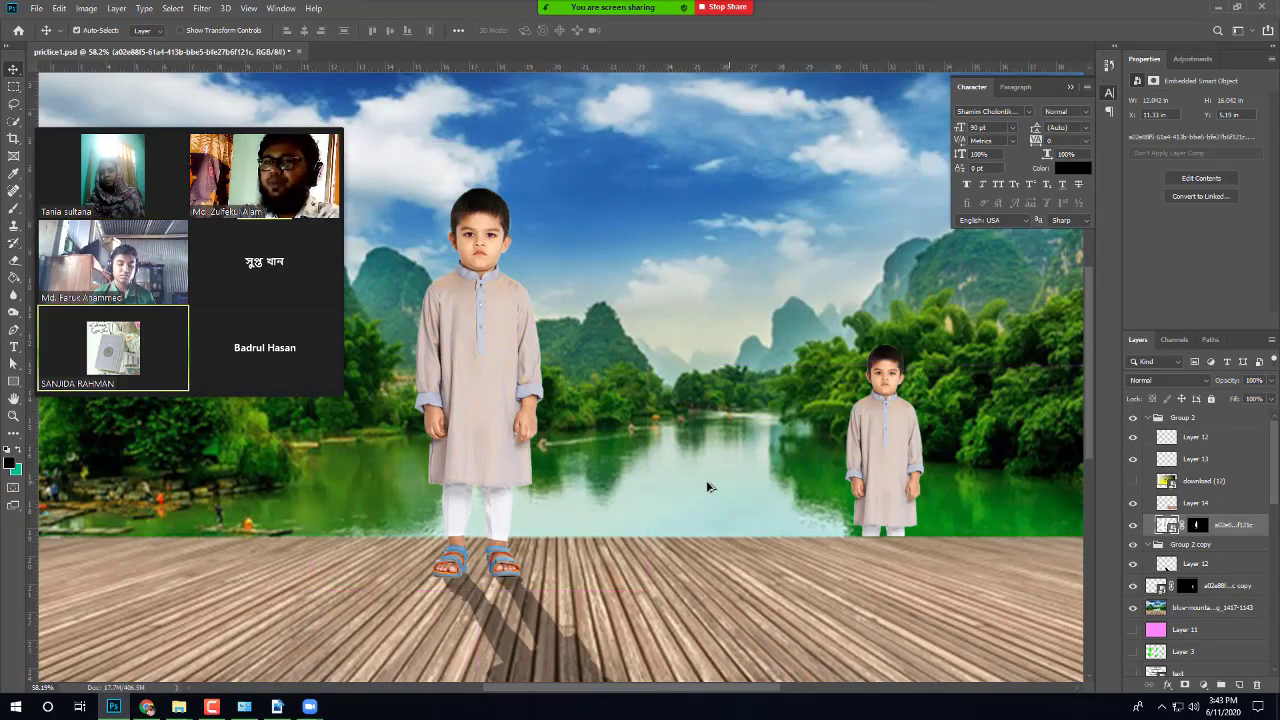
scroll(524, 500, "down", 1)
scroll(524, 500, "down", 1)
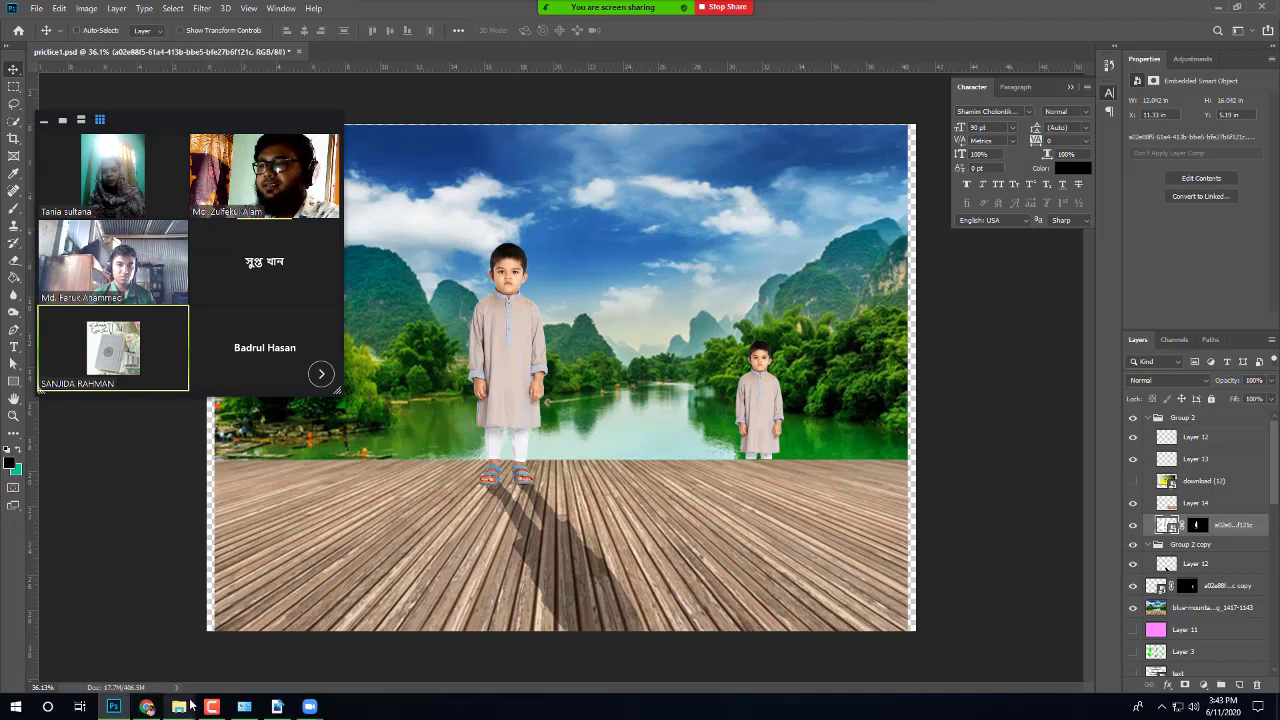
Step: Switch to Chrome and search Google for "shadowsense" using the suggestion for "shadow sen"
mouse_move(147, 706)
left_click(170, 640)
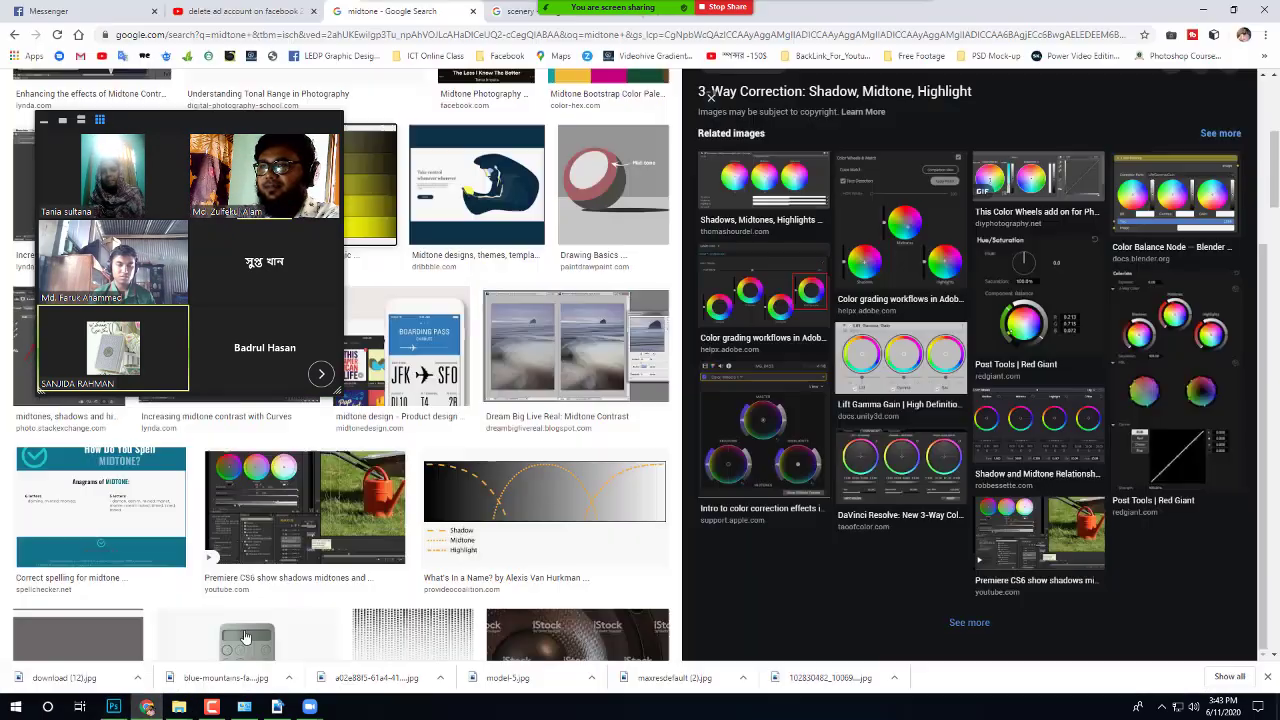
left_click(487, 35)
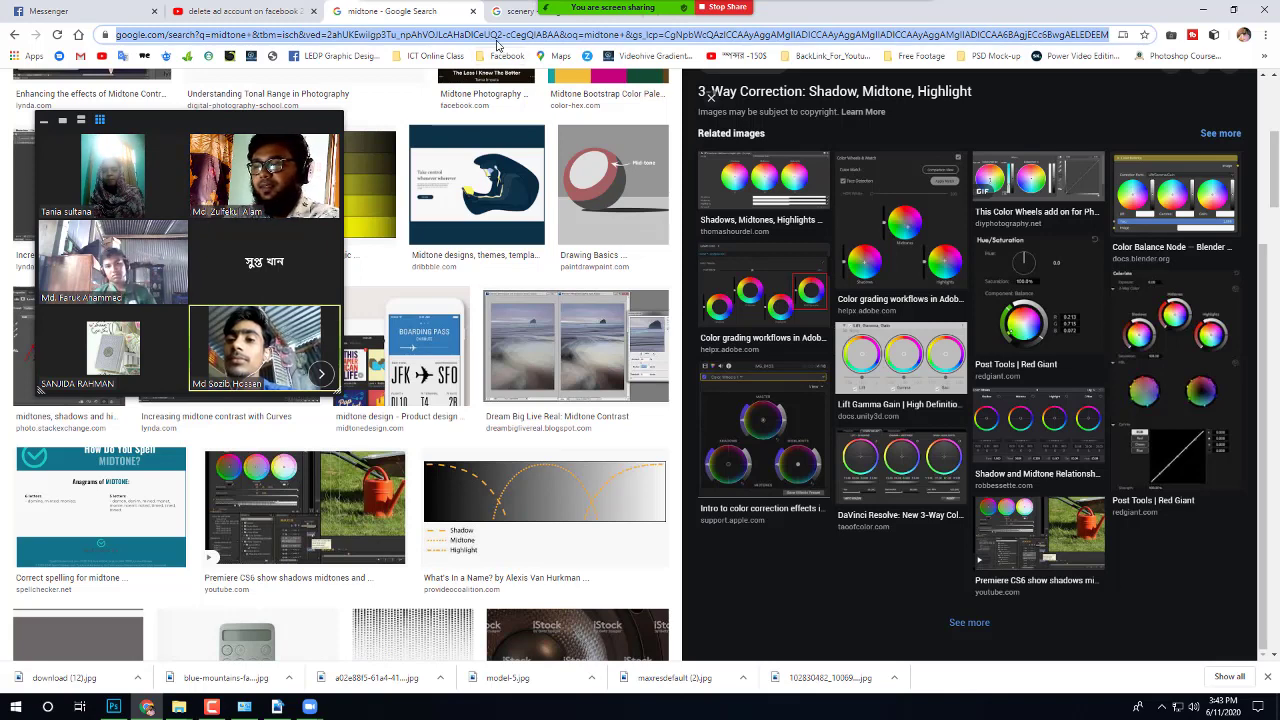
type("sh")
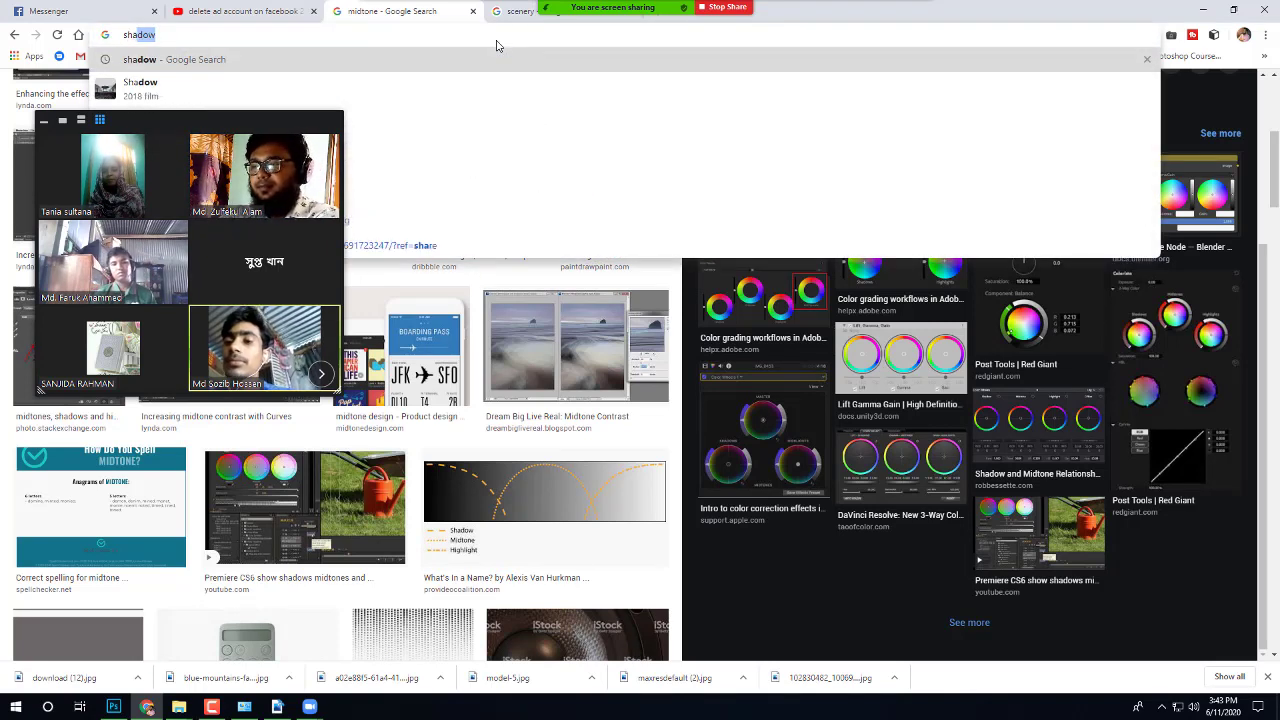
type("ado")
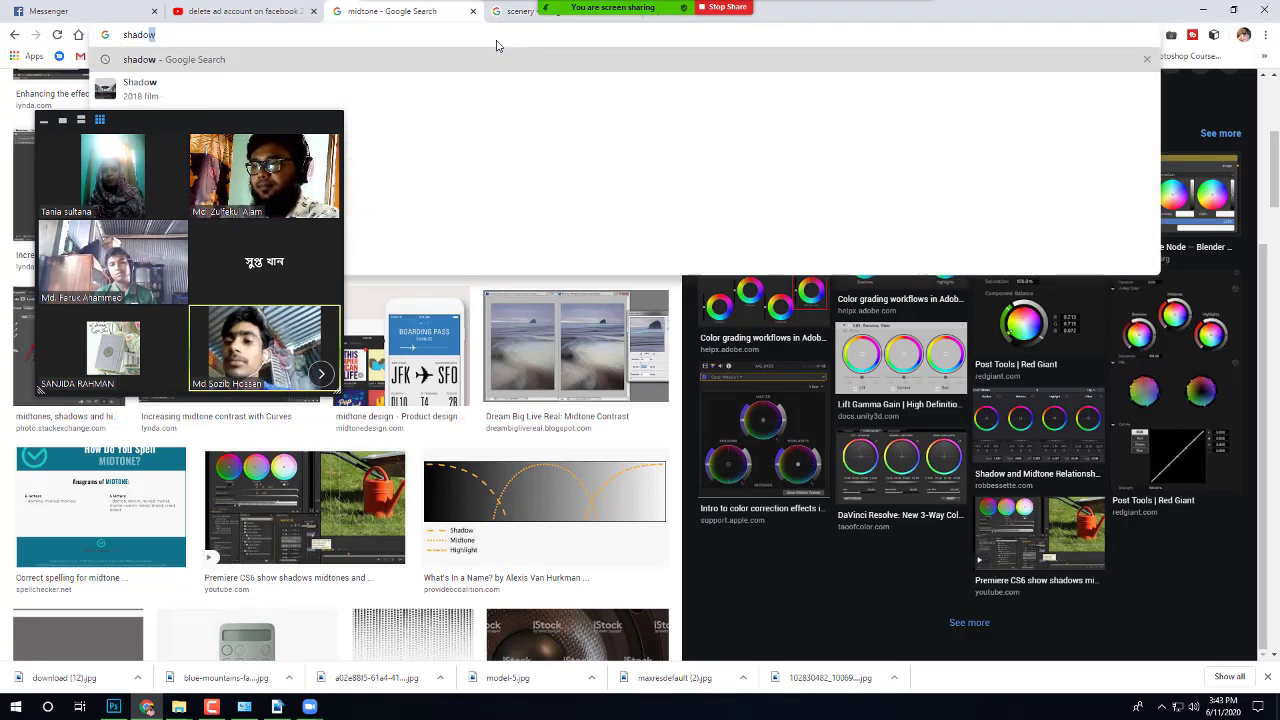
type("w sen")
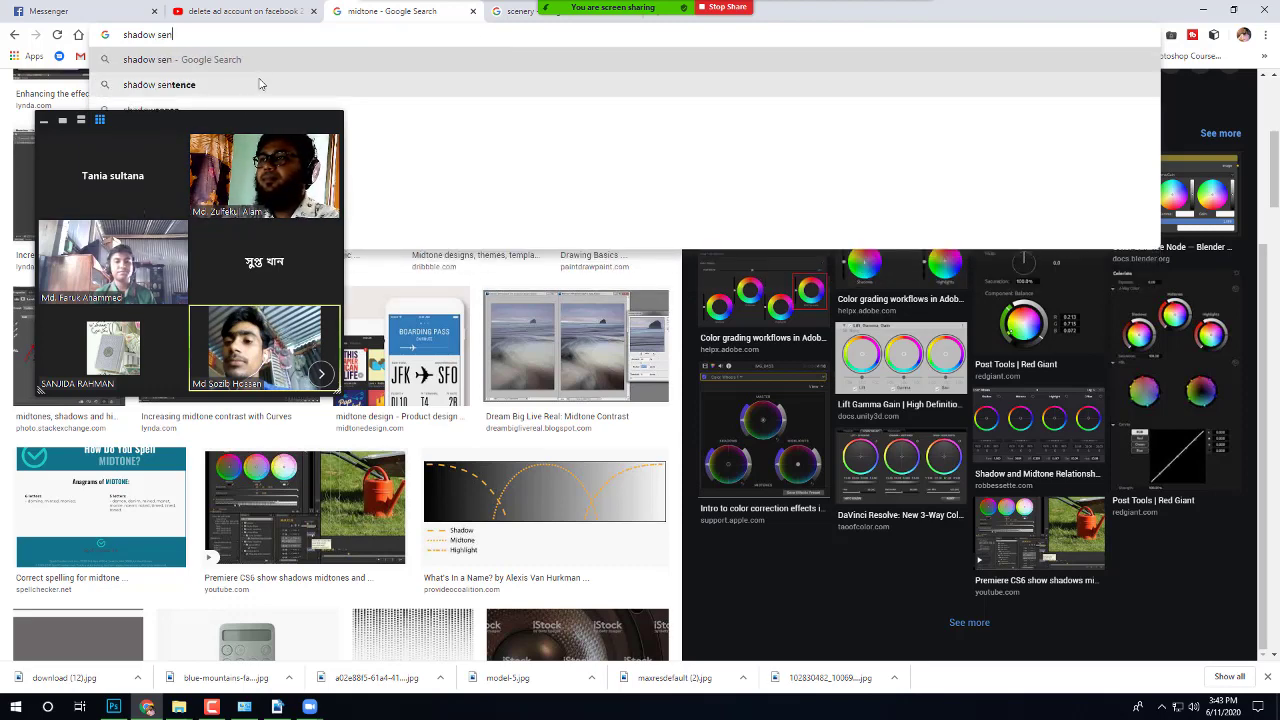
left_click_drag(222, 118, 220, 156)
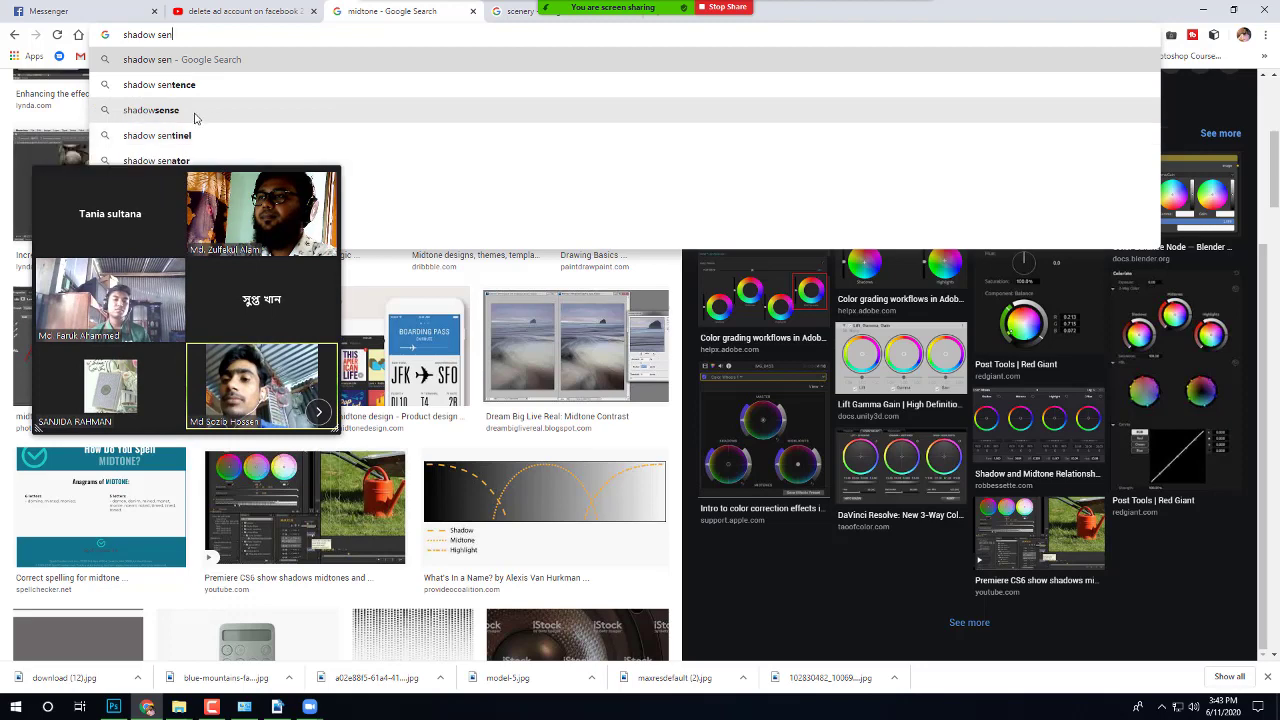
left_click(195, 118)
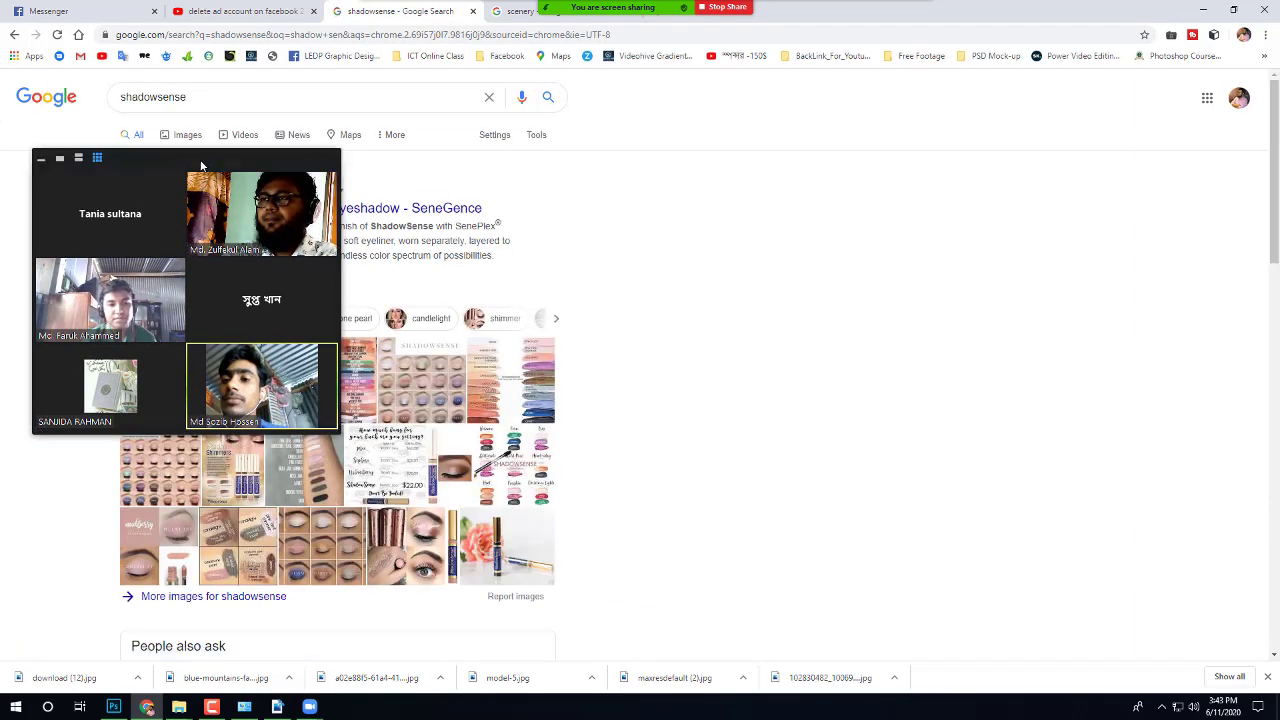
Step: Move the video panel off the results, switch to image results and search for "shadow sense 2d"
left_click_drag(200, 165, 205, 385)
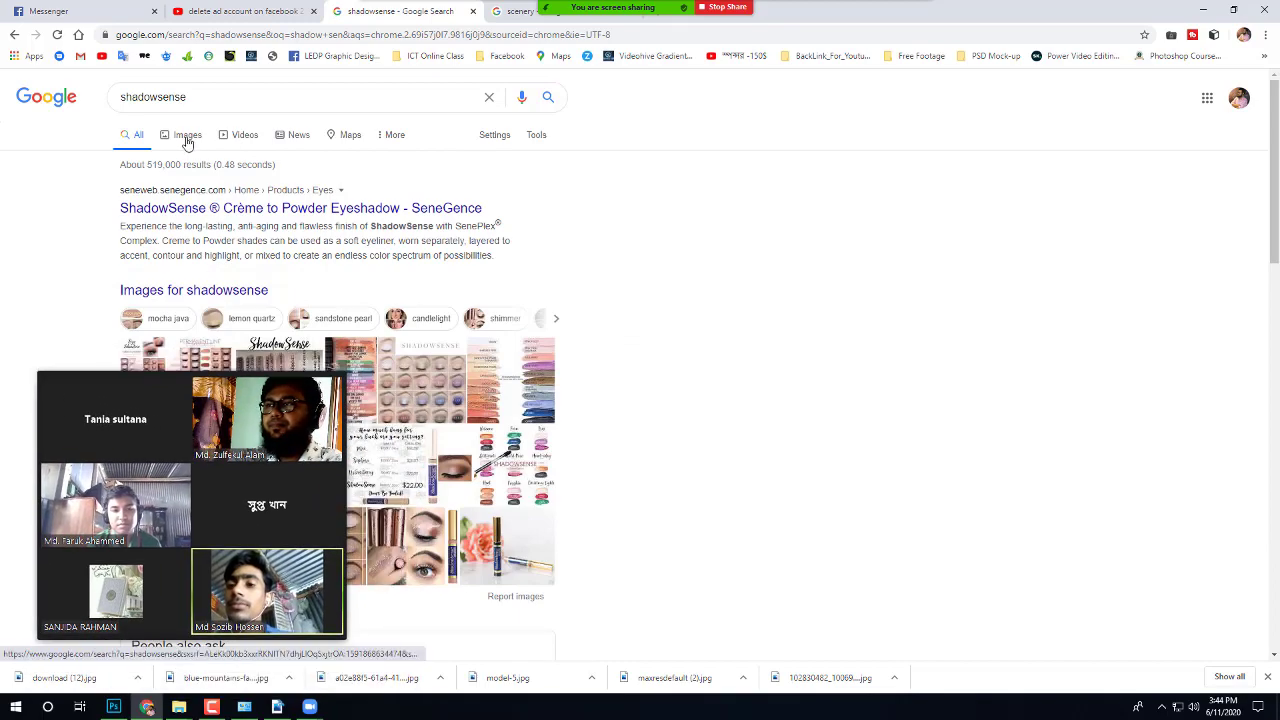
left_click(187, 136)
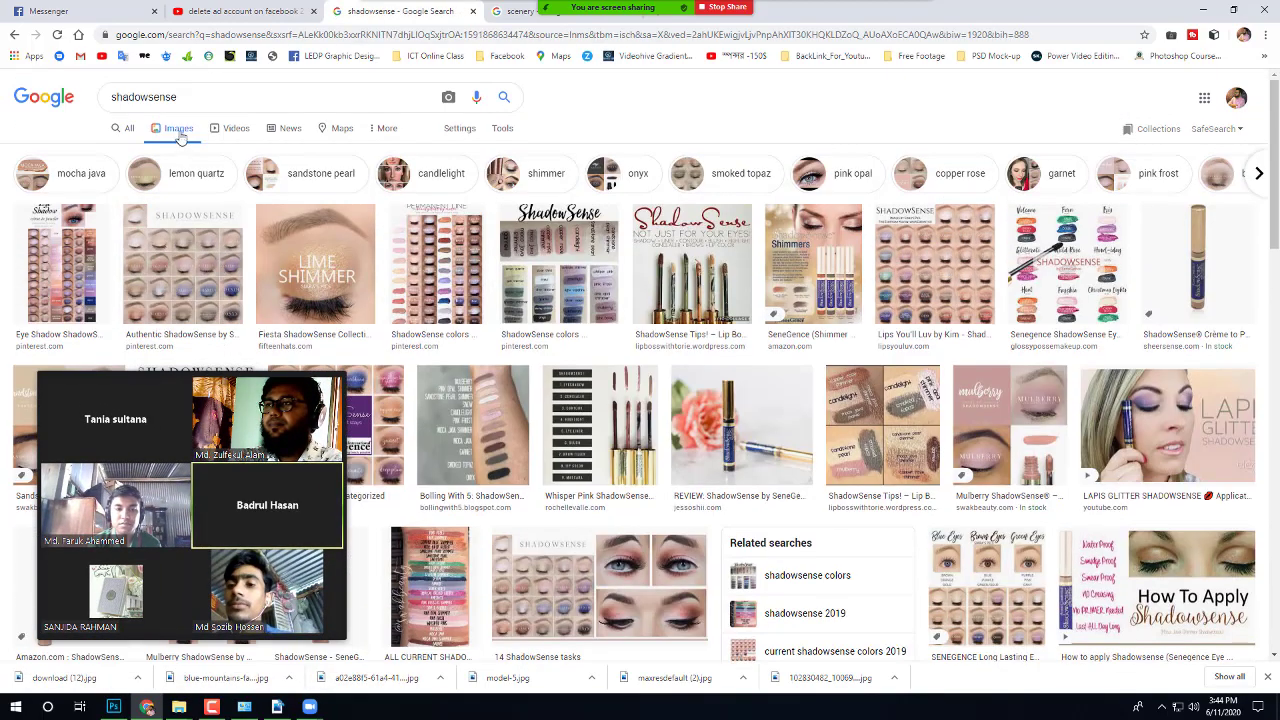
left_click(150, 97)
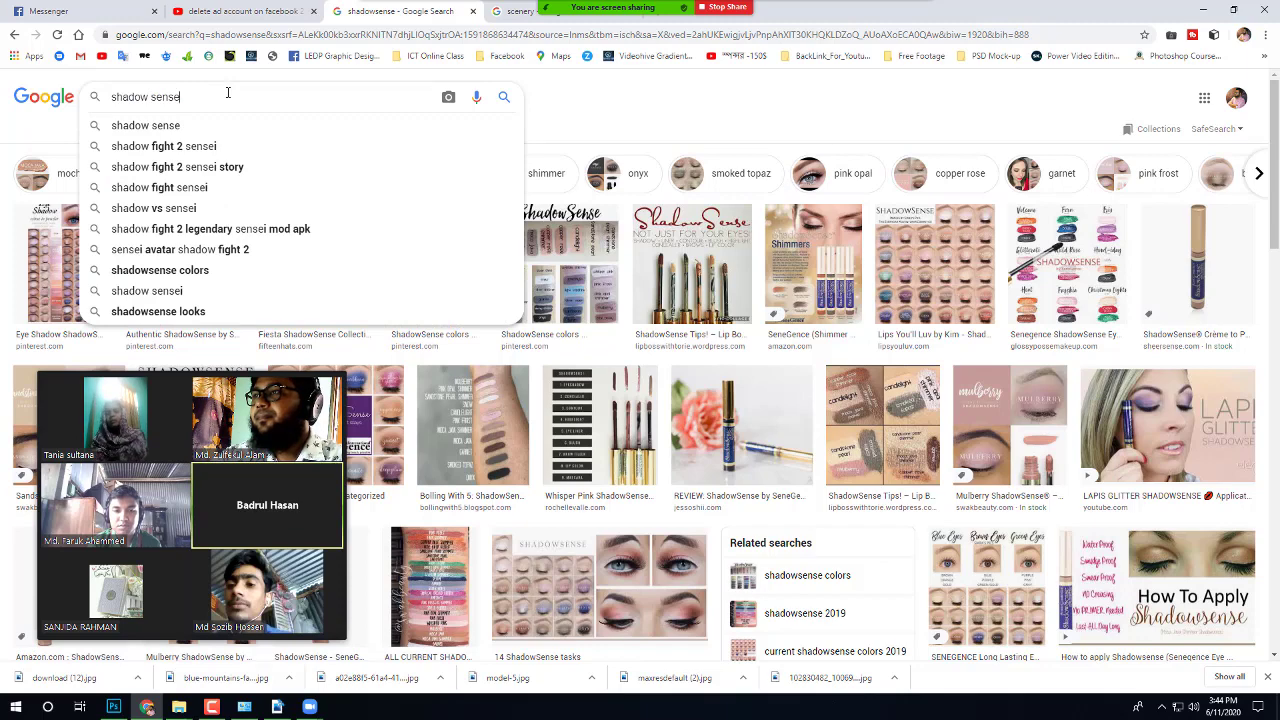
type("2")
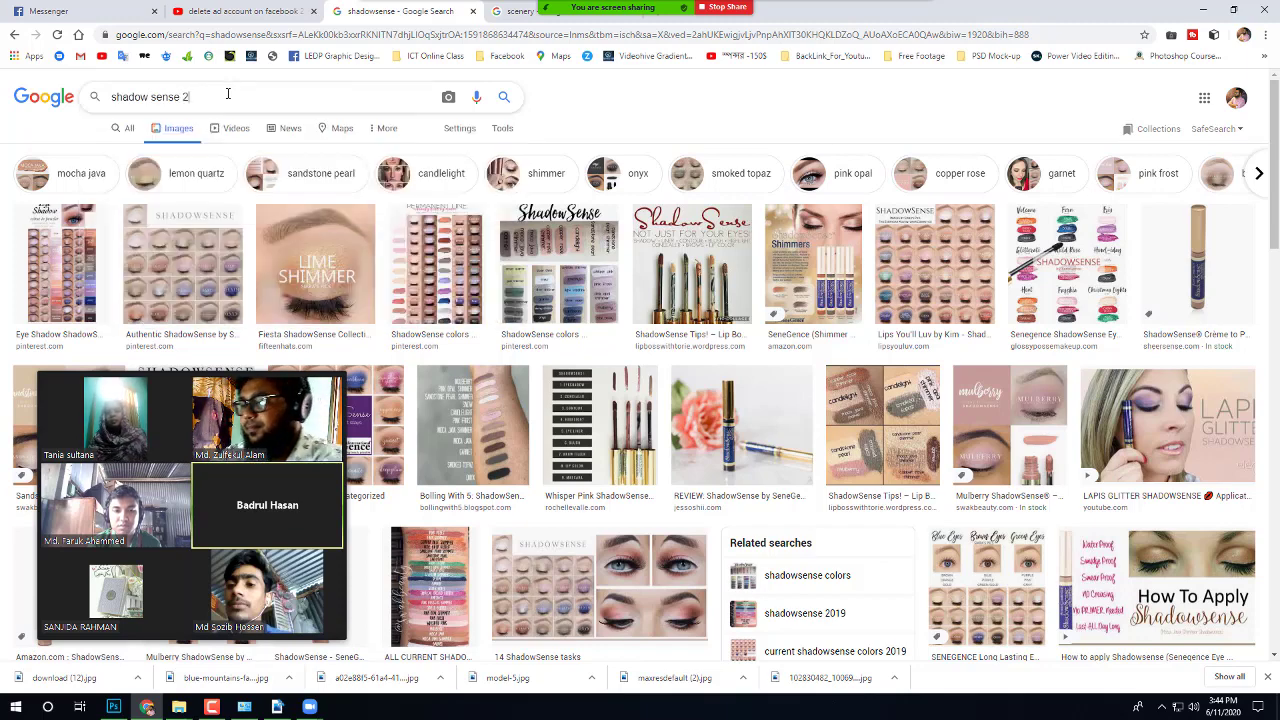
type("d")
key("Return")
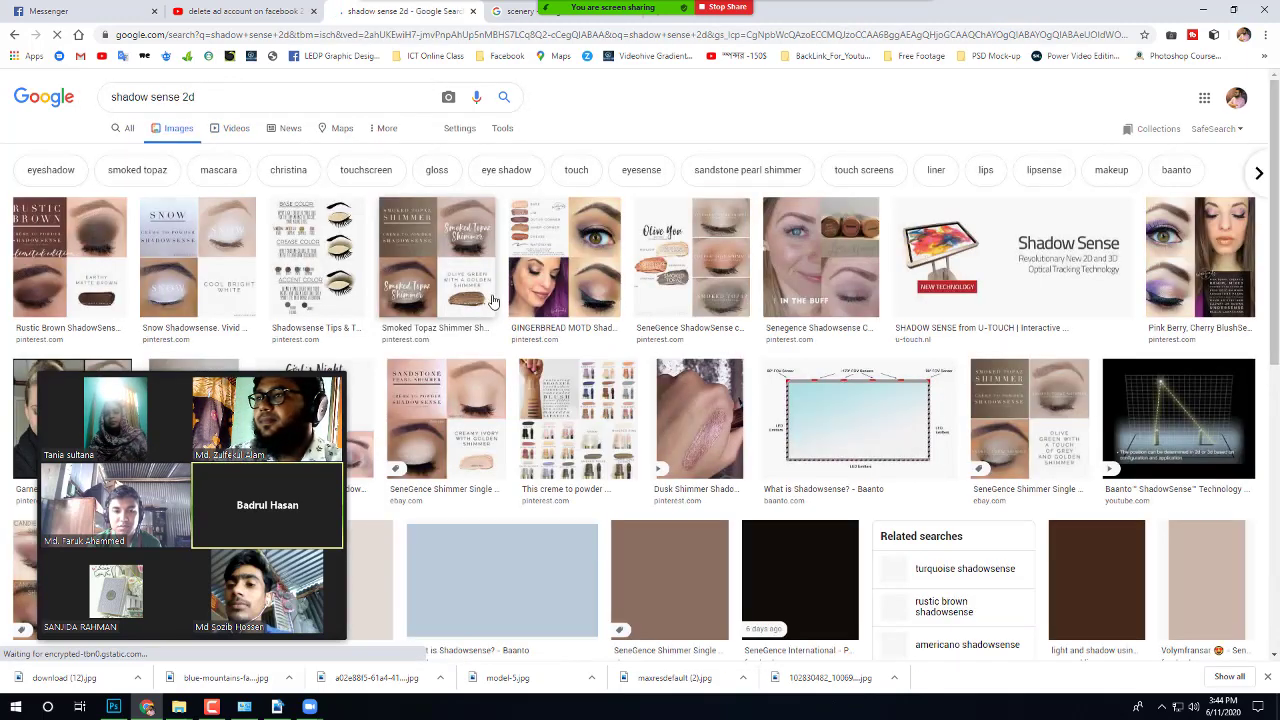
scroll(520, 325, "down", 8)
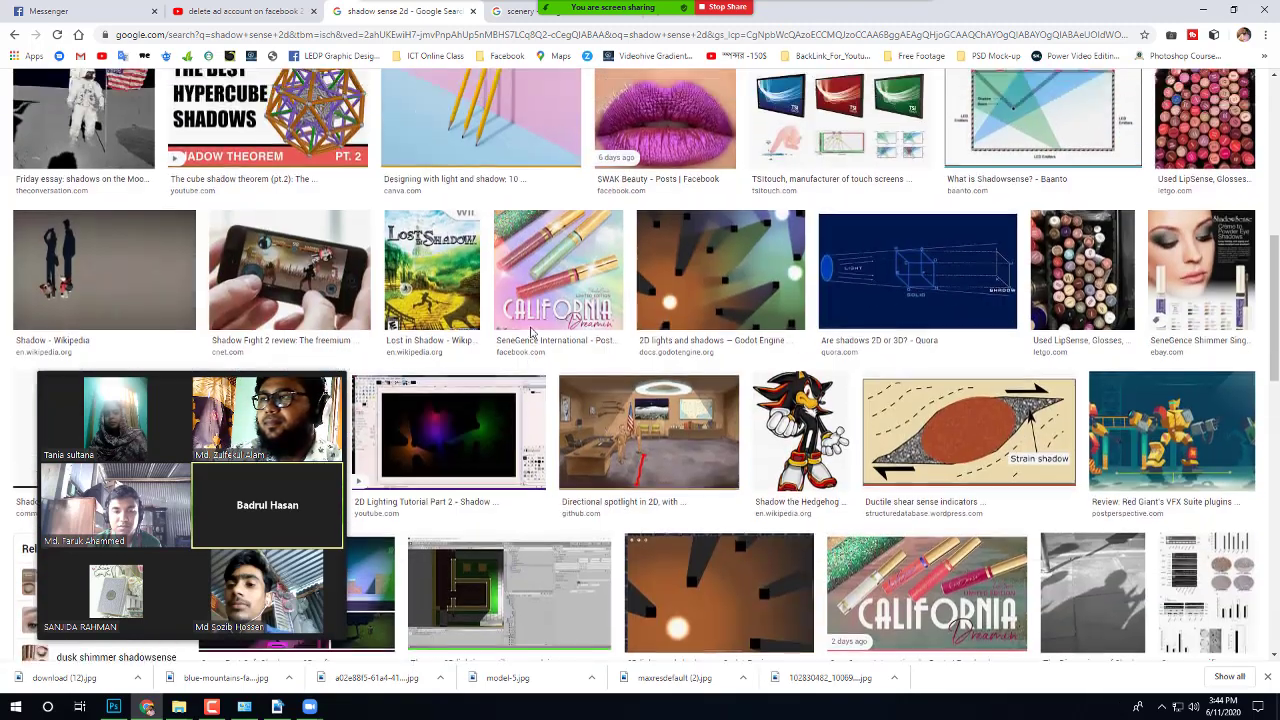
scroll(530, 330, "up", 10)
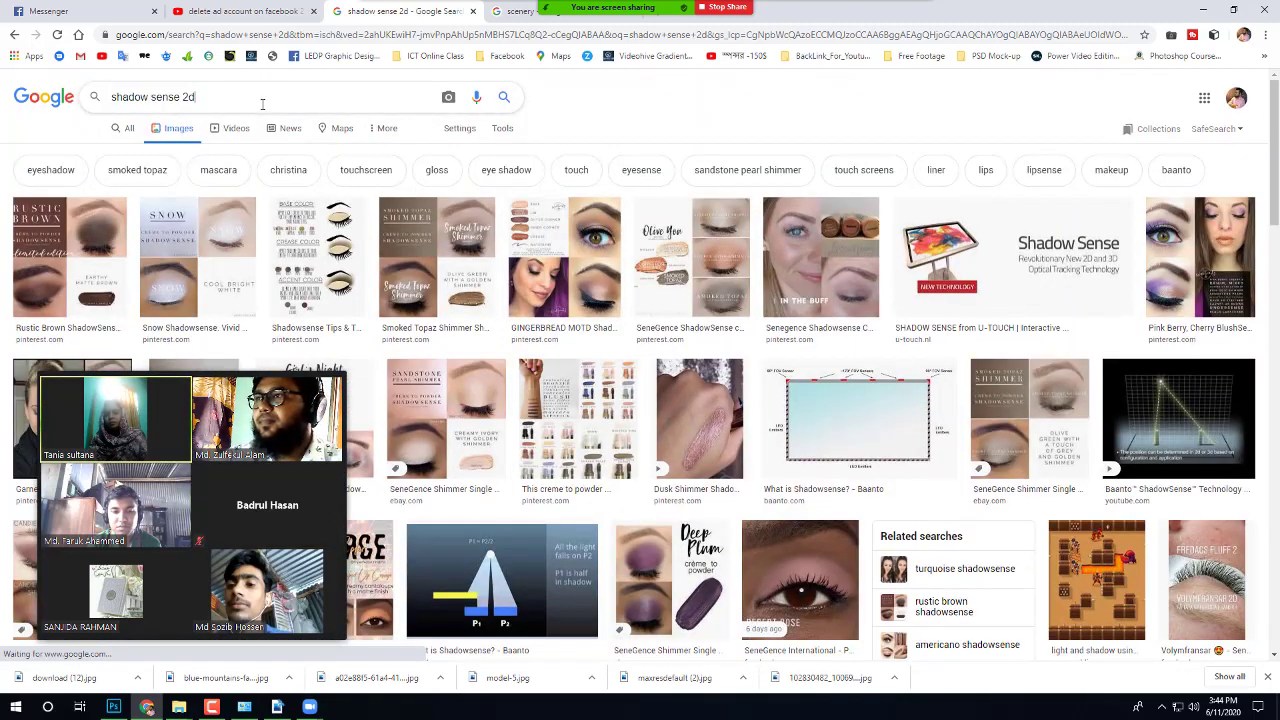
Step: Refine the image search to "shadow sense 2d art" and open the Canva preview of three yellow pencils casting shadows
type("art")
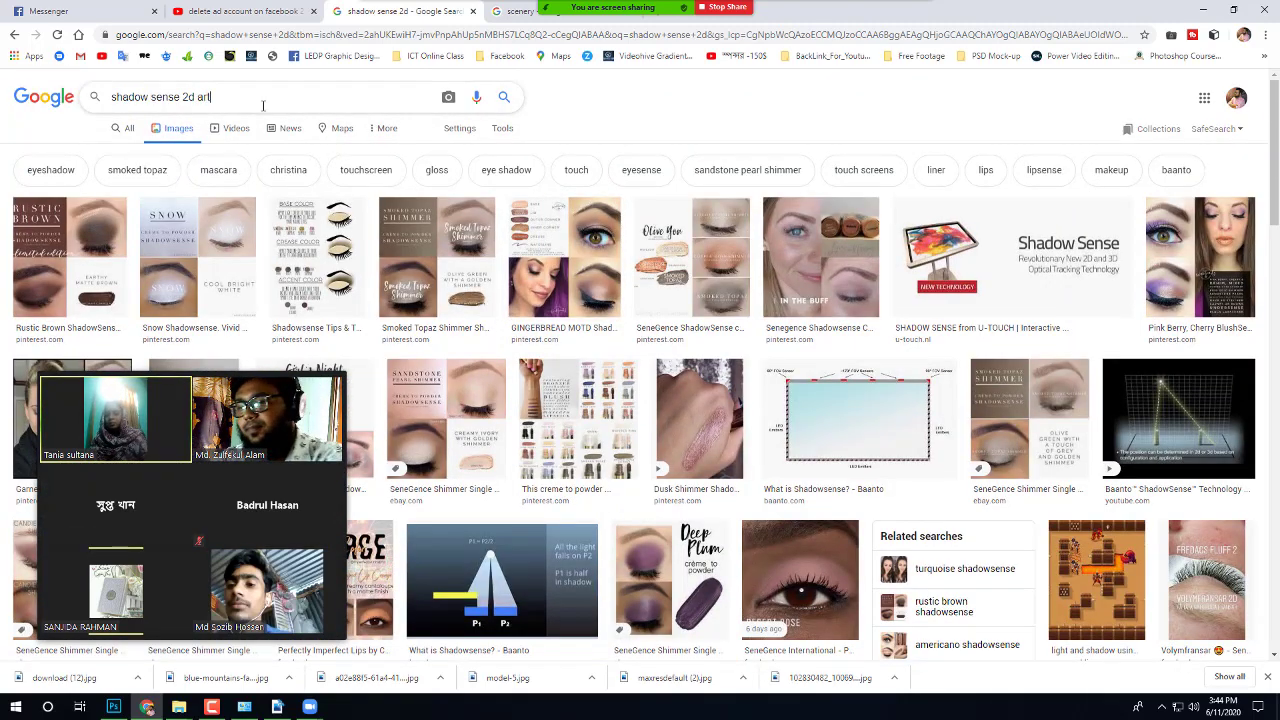
key("Return")
scroll(425, 193, "down", 2)
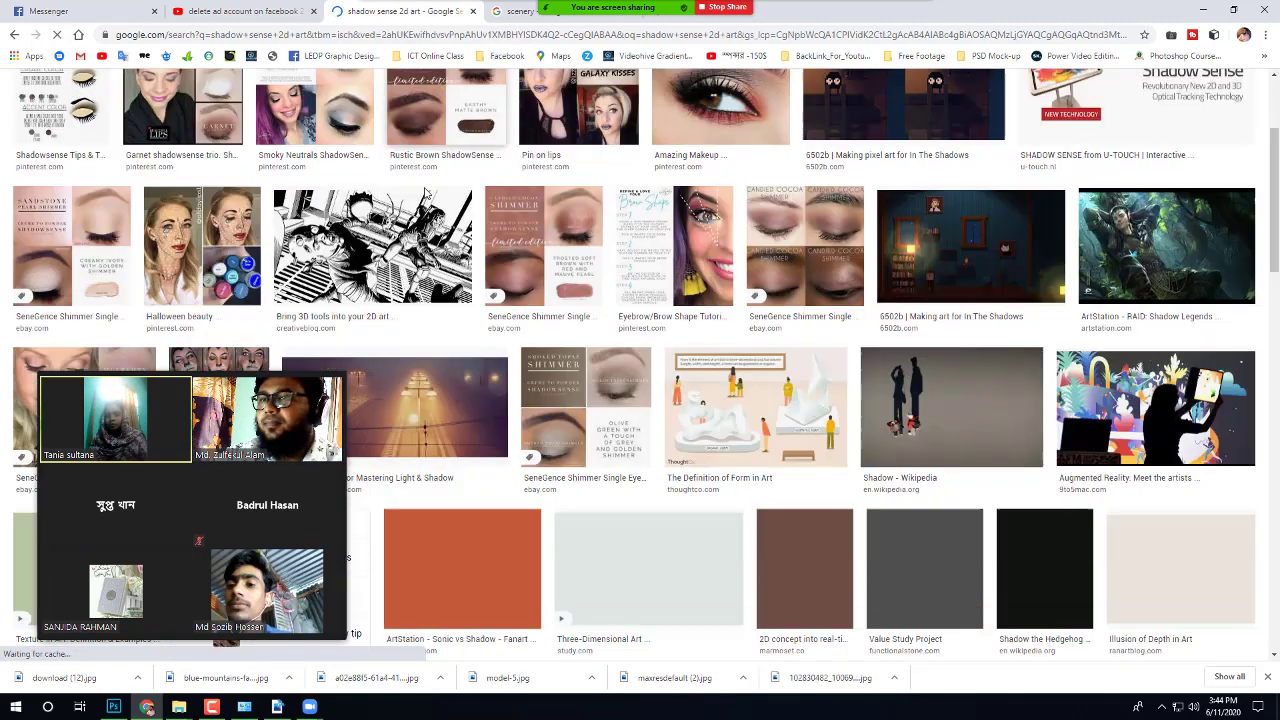
scroll(425, 193, "down", 2)
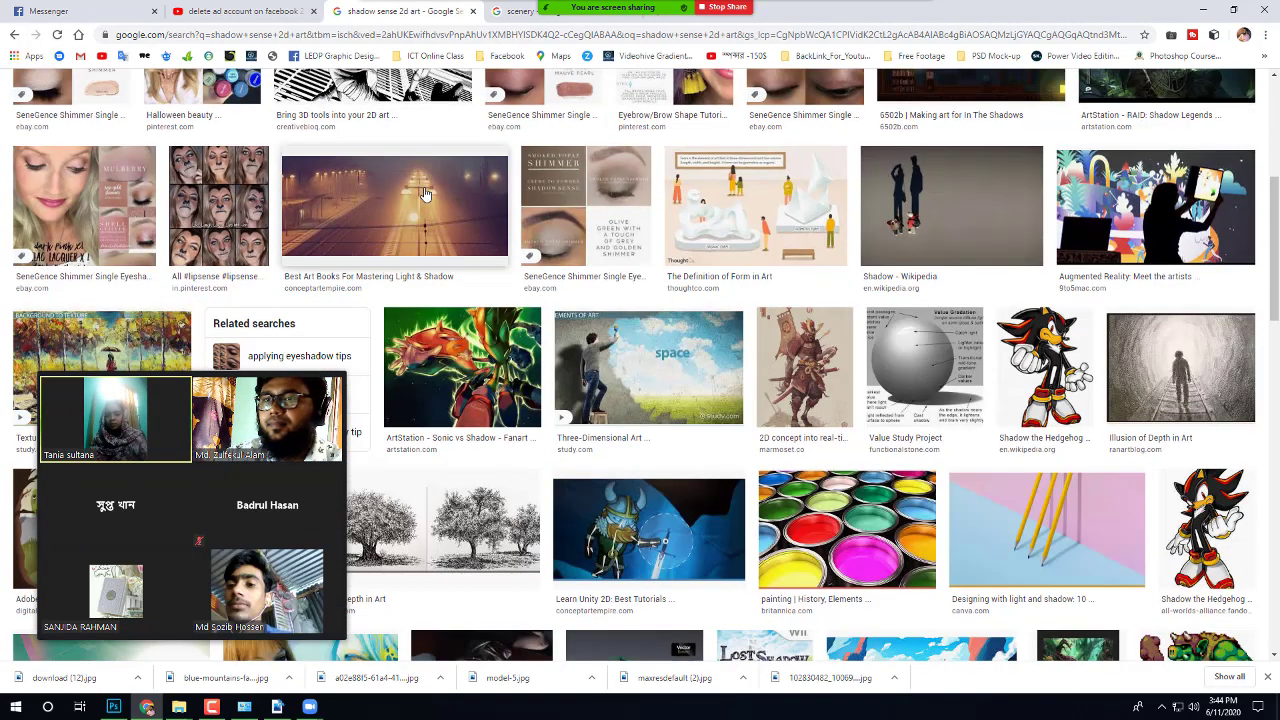
scroll(425, 193, "down", 1)
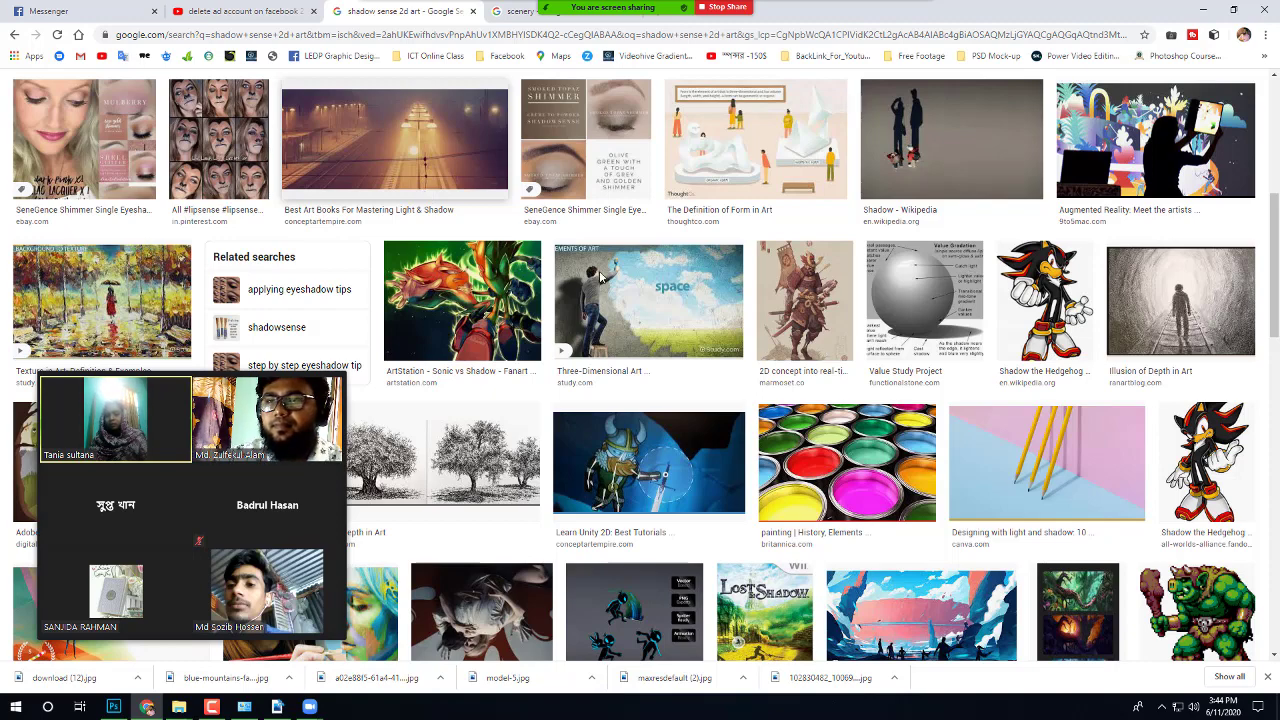
left_click(1080, 441)
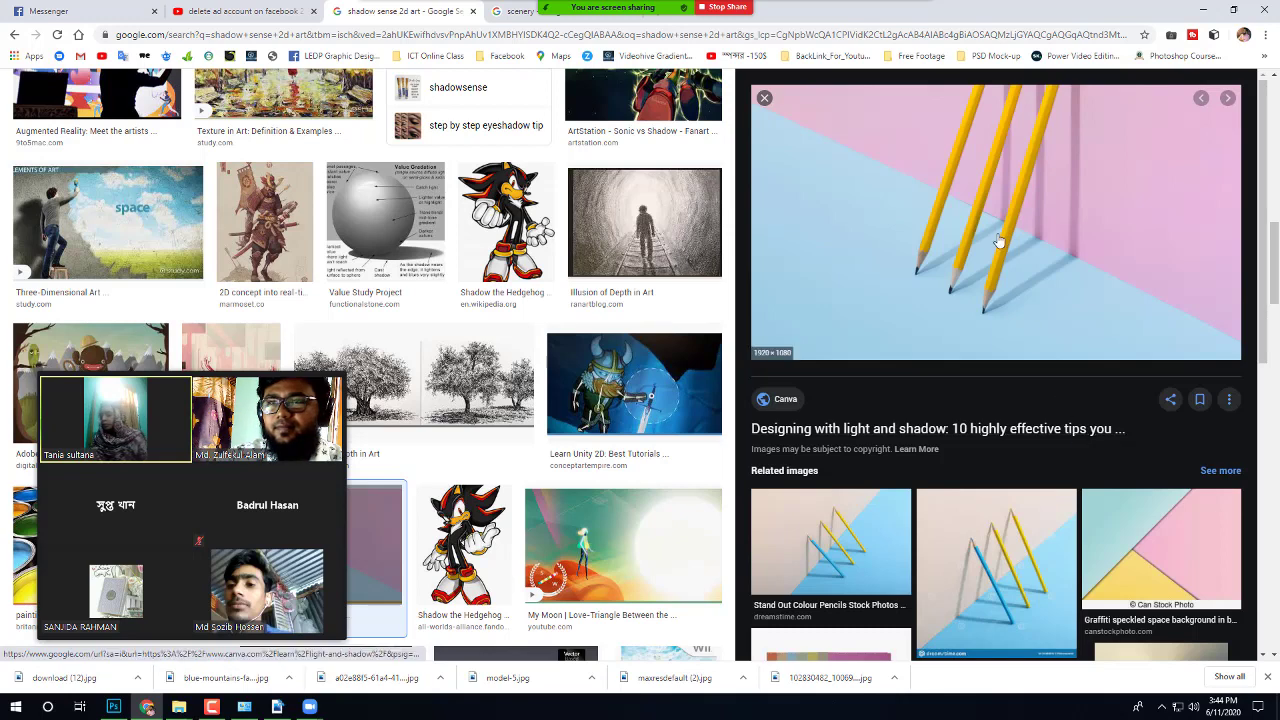
Step: Save the pencil image as light-and-shadow.jpg in the Downloads folder
right_click(1026, 310)
left_click(1047, 373)
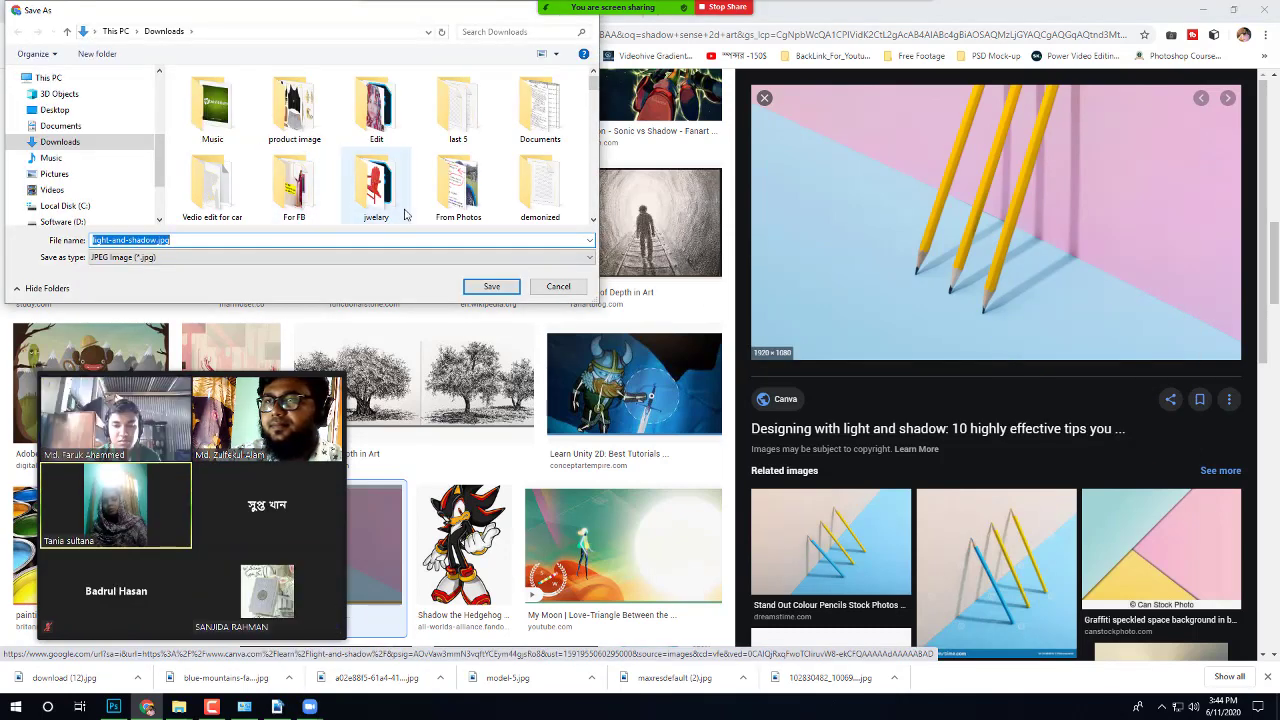
left_click(479, 292)
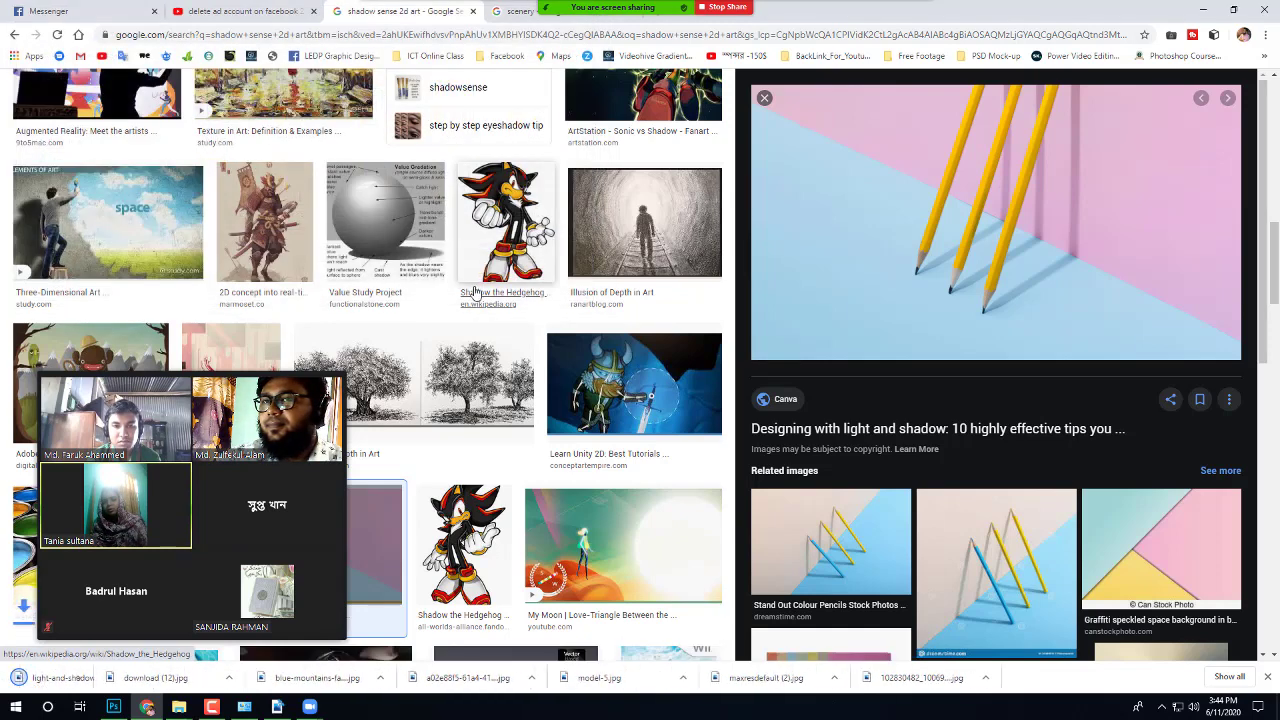
Step: Switch to Photoshop, place the downloaded light-and-shadow image in the composition and move its layer to the top of Group 2
mouse_move(60, 675)
left_mouse_down()
mouse_move(214, 660)
mouse_move(113, 706)
mouse_move(521, 421)
mouse_move(545, 423)
mouse_move(580, 324)
left_mouse_up()
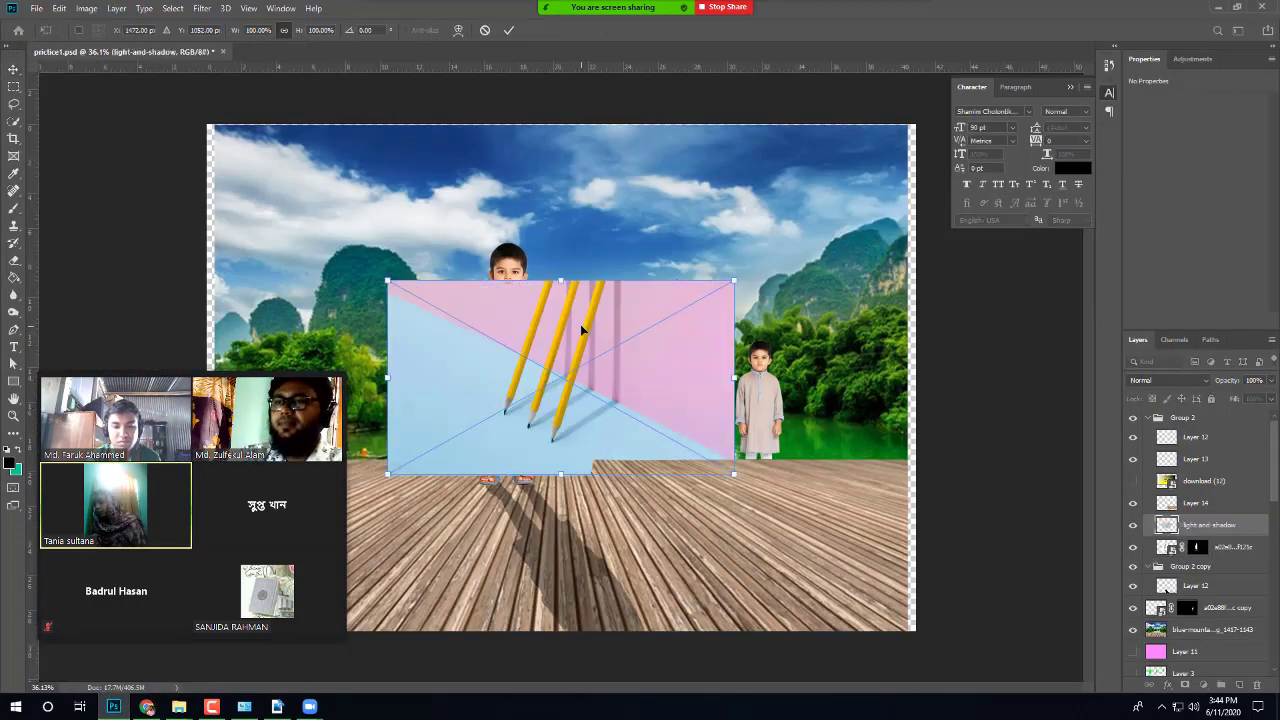
key("Return")
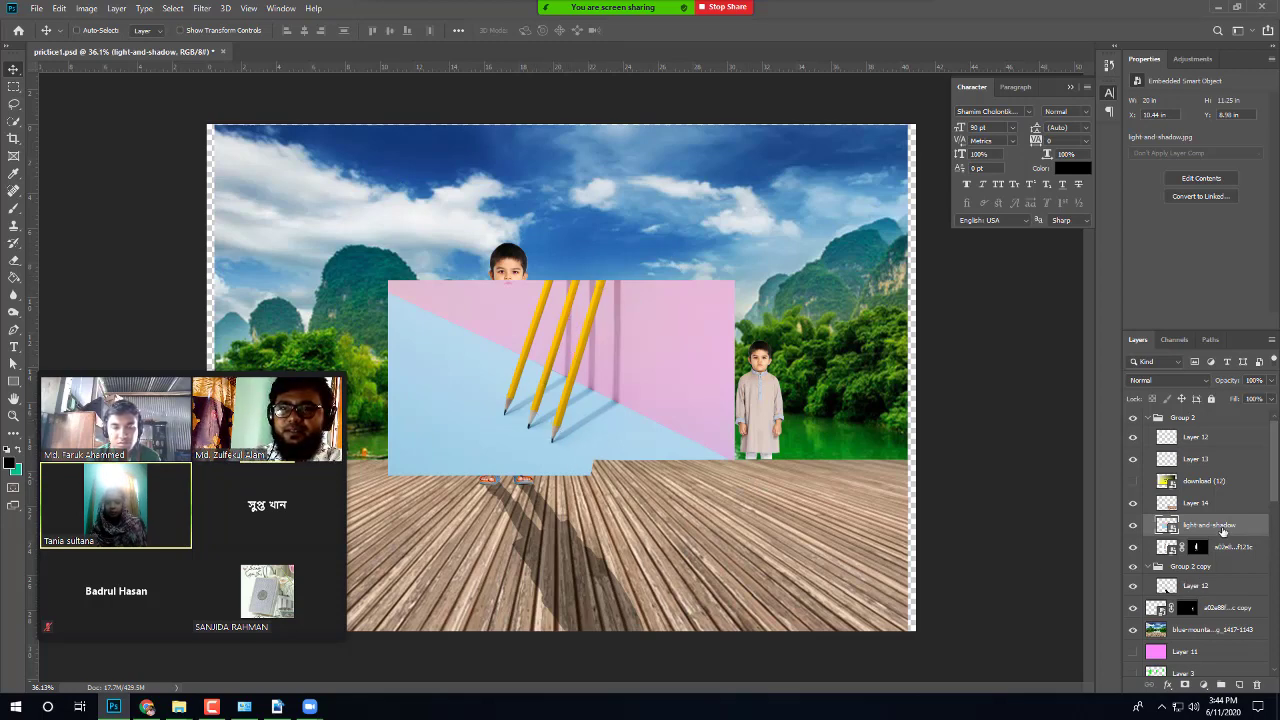
left_click_drag(1210, 528, 1200, 422)
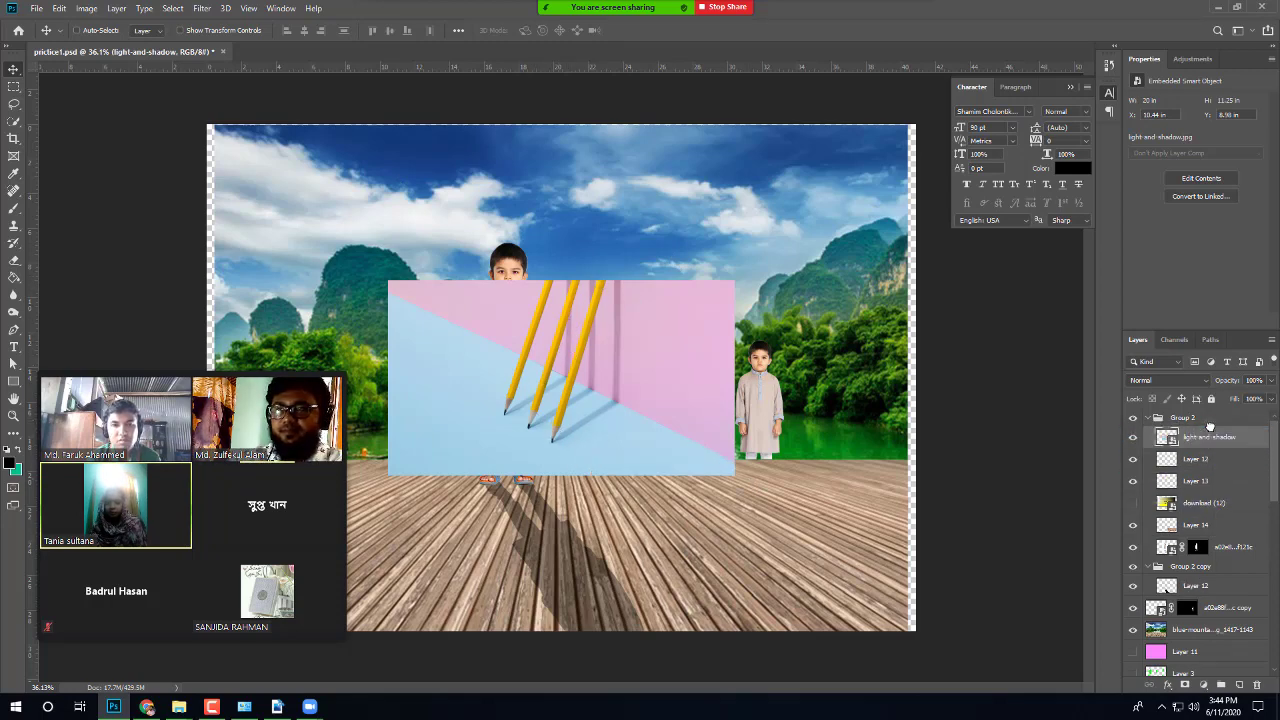
scroll(569, 392, "up", 3)
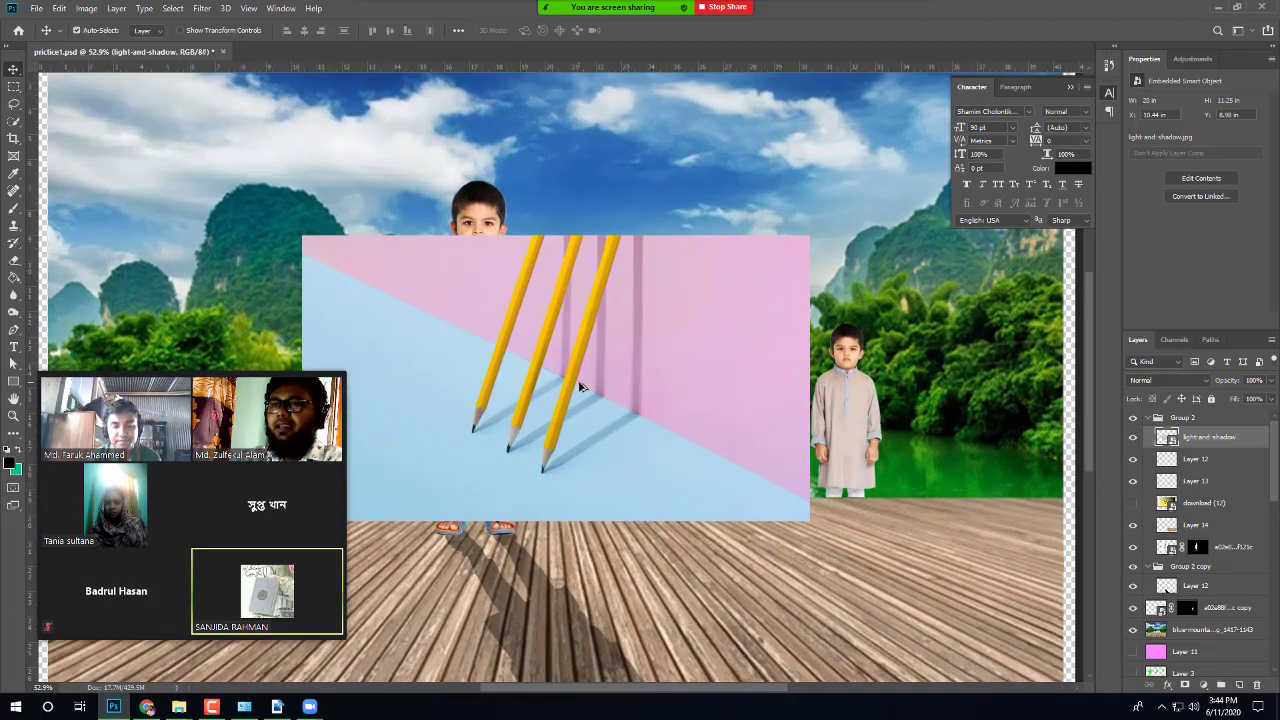
scroll(661, 475, "up", 2)
scroll(661, 475, "left", 3)
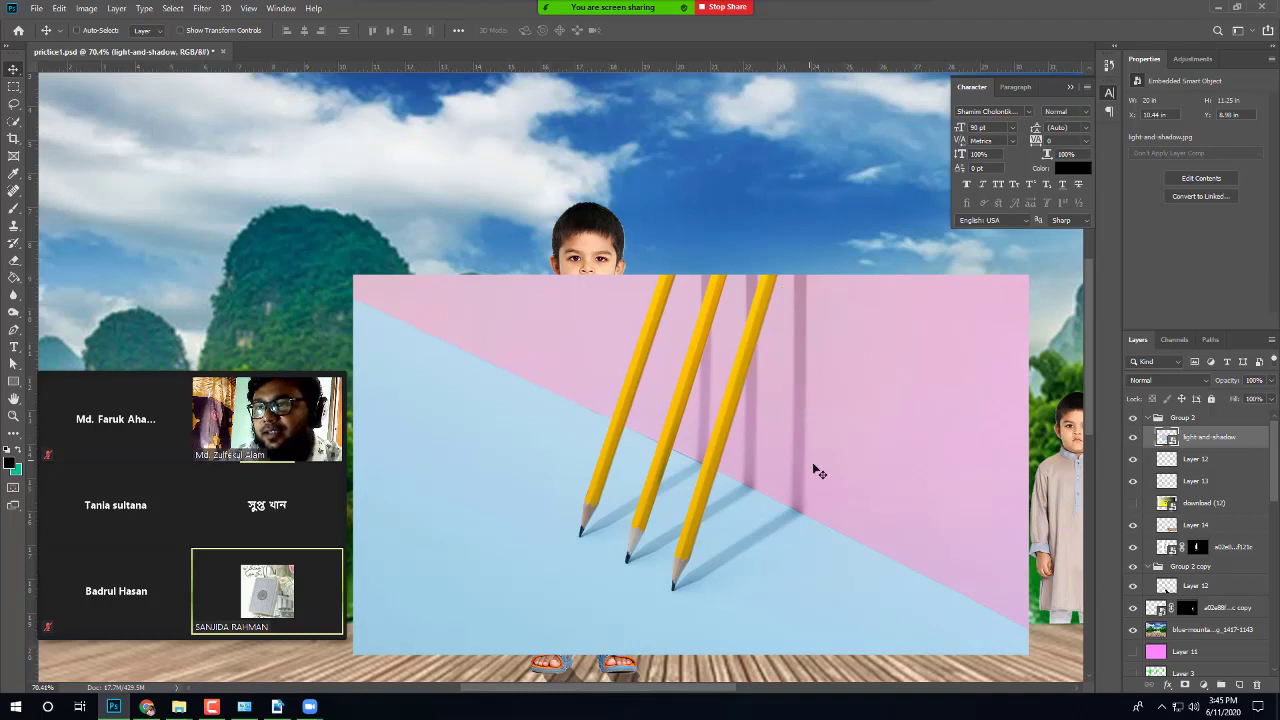
Step: Send the light-and-shadow layer back below Layer 14 and hide it to uncover the two boys
left_click_drag(812, 462, 545, 537)
key("ctrl+bracketleft")
key("ctrl+bracketleft")
key("ctrl+bracketleft")
key("ctrl+bracketleft")
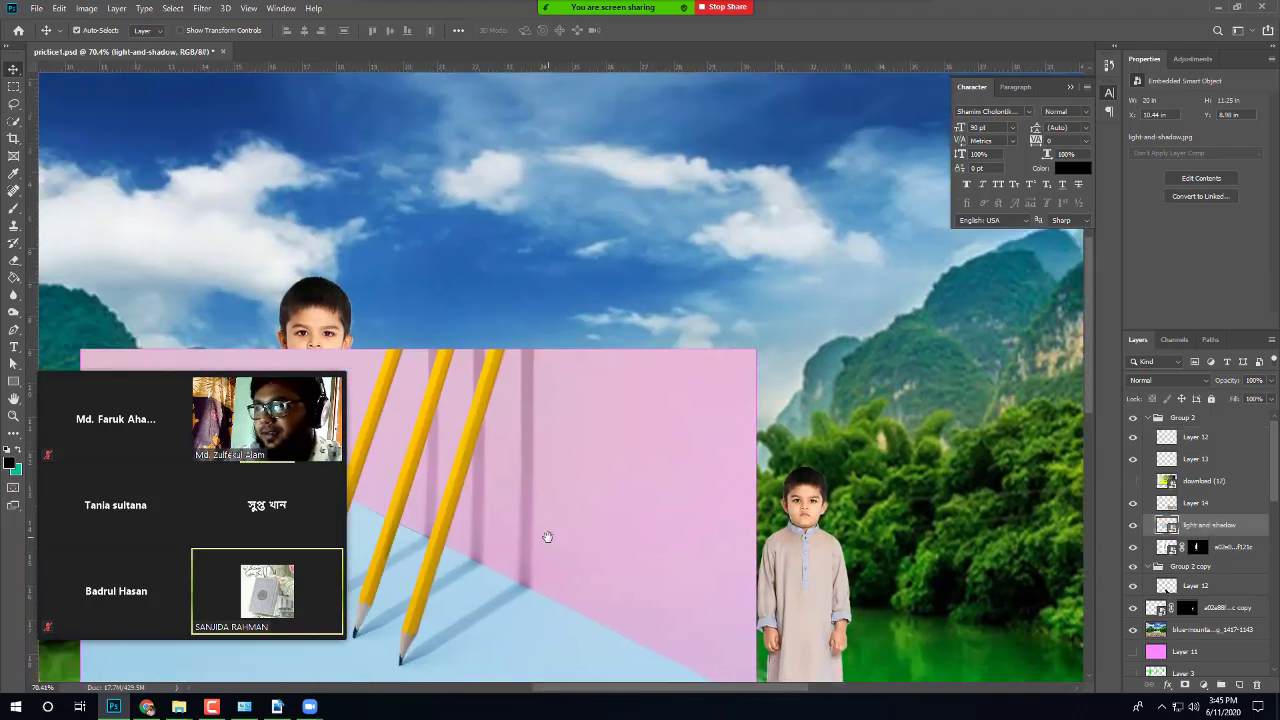
scroll(685, 520, "down", 5)
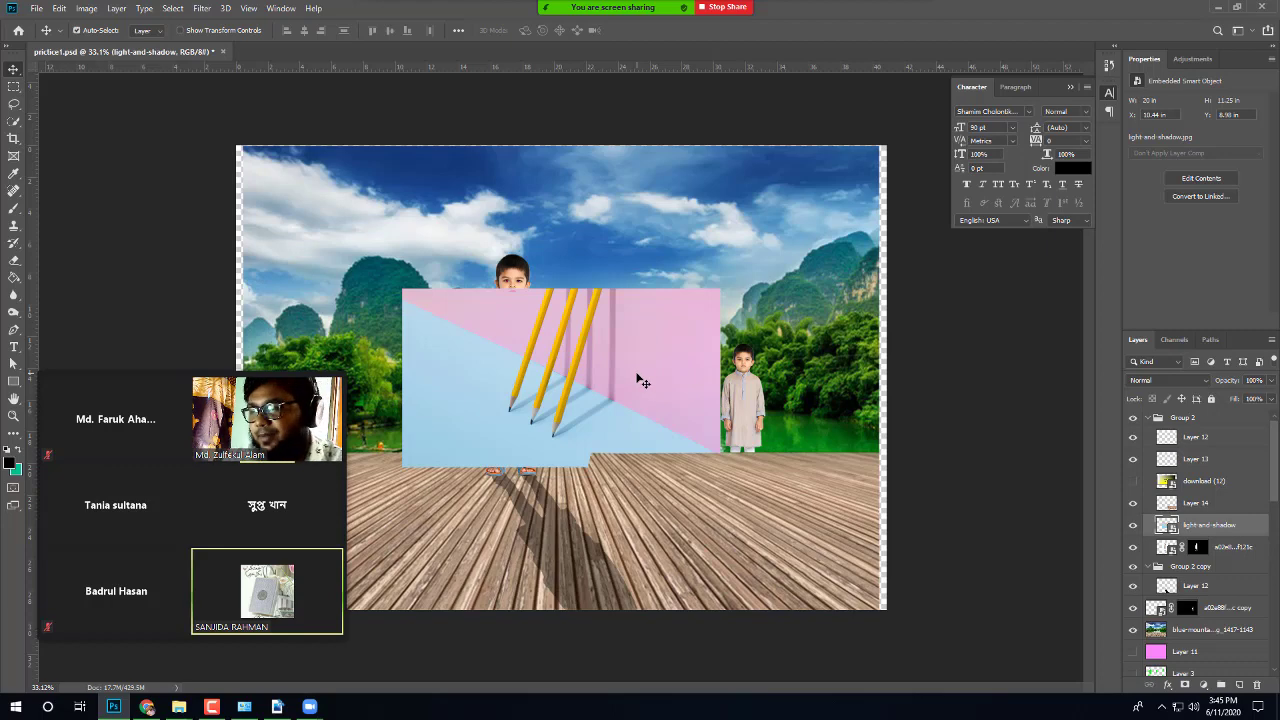
left_click(1134, 525)
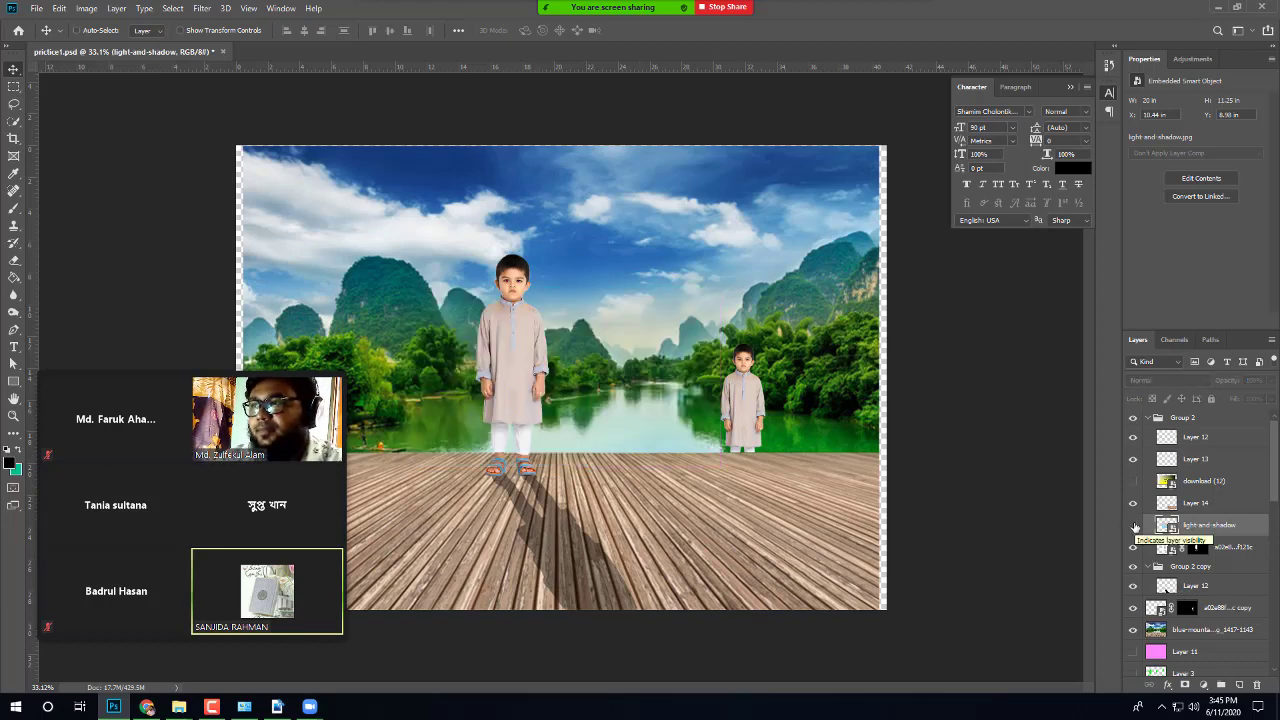
Step: Duplicate the smaller boy, place the copy higher up over the nearby mountain, and hide the new layer
left_click(745, 410)
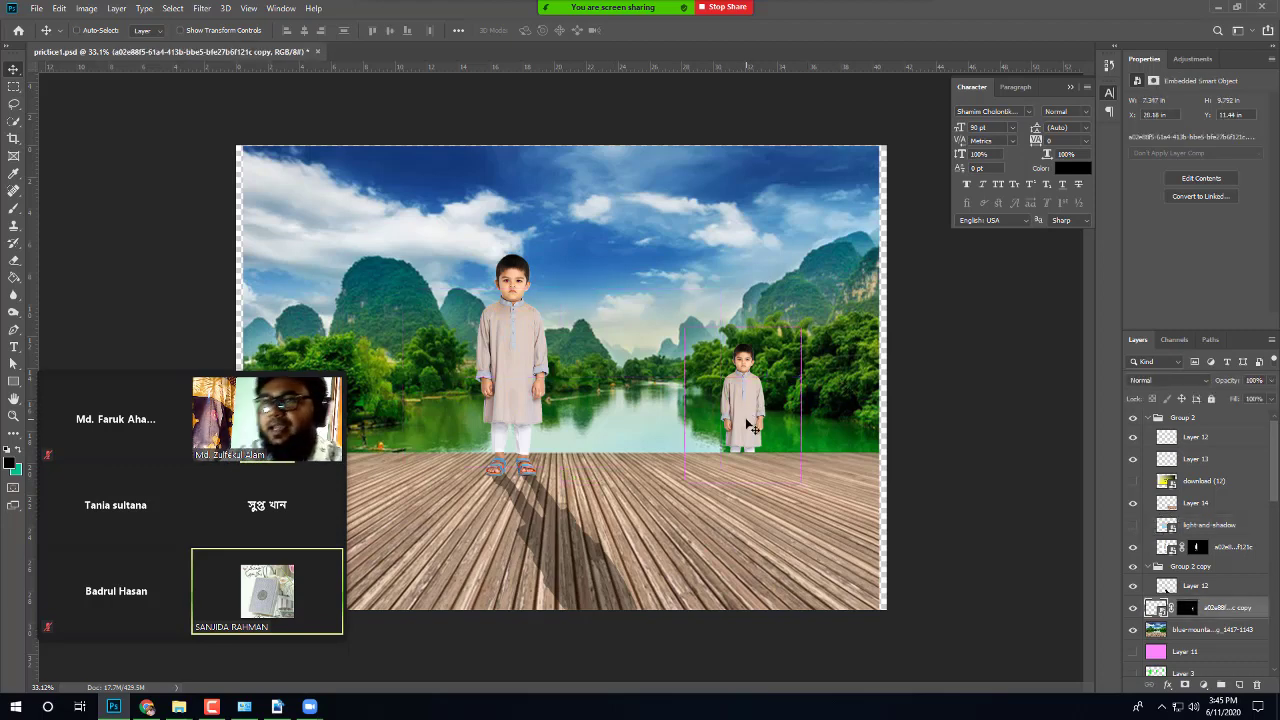
key("ctrl")
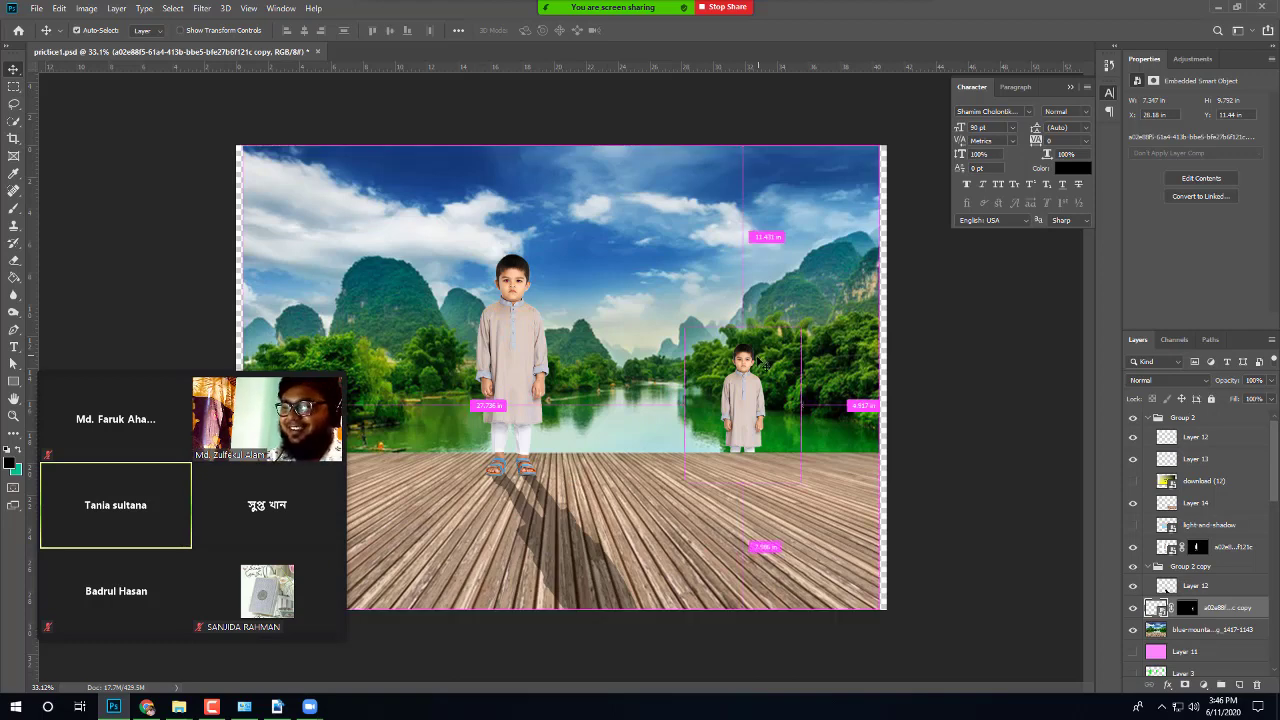
scroll(762, 360, "up", 2)
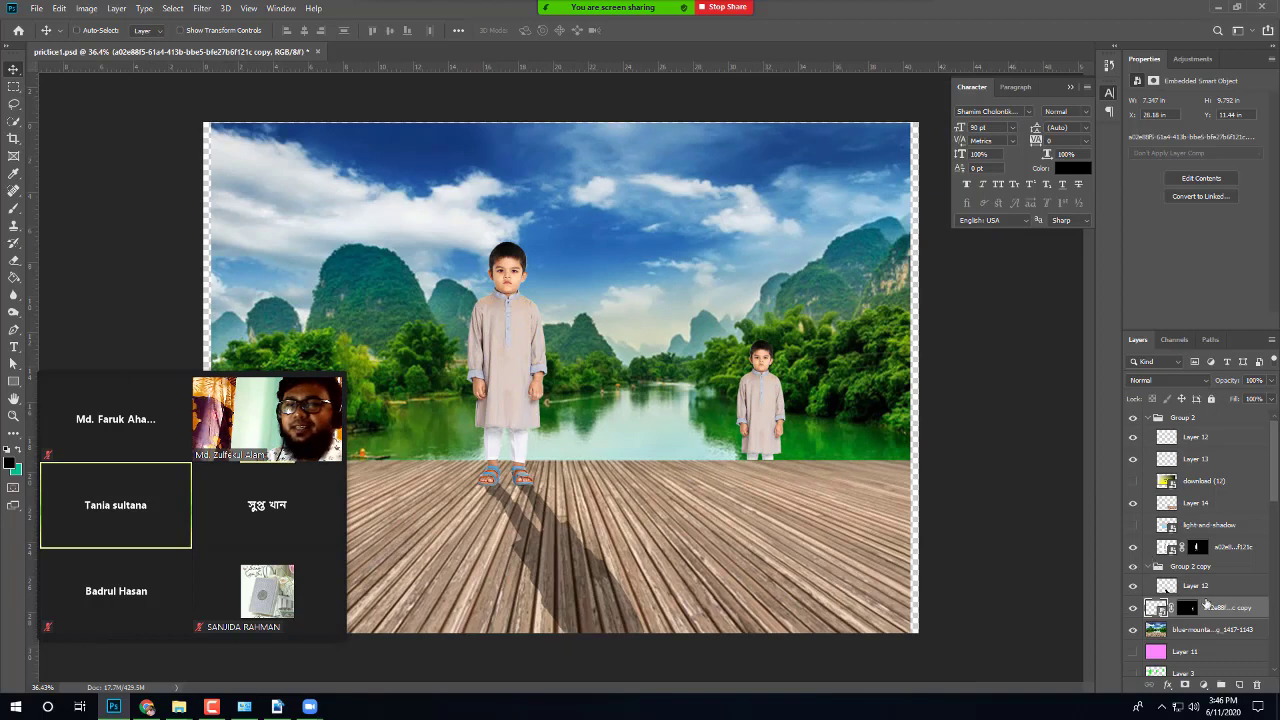
key("ctrl")
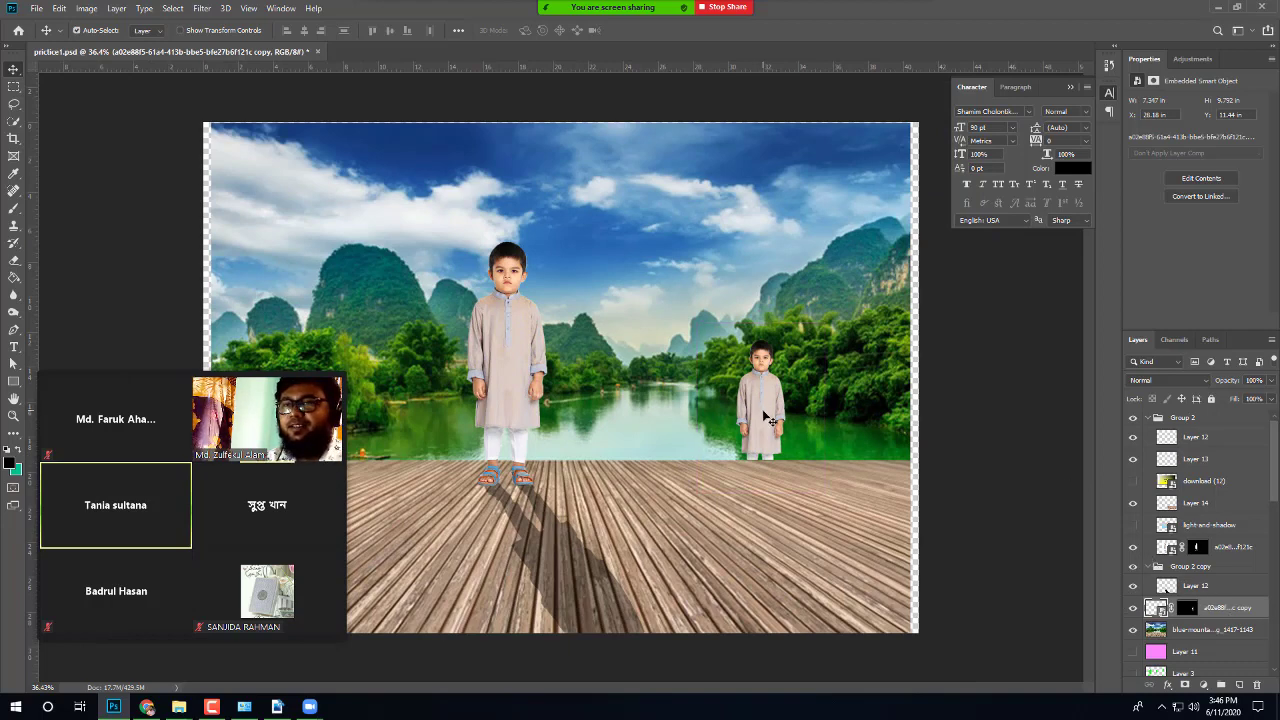
left_click_drag(764, 417, 850, 251)
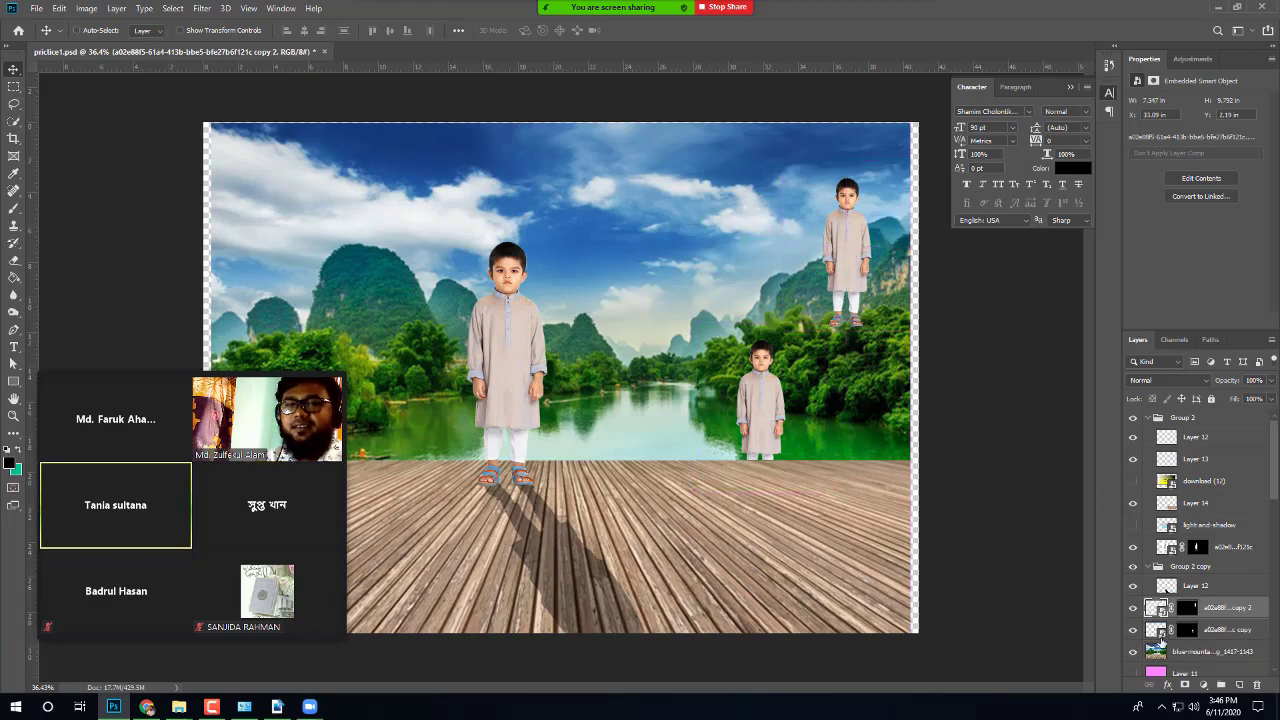
left_click(1133, 609)
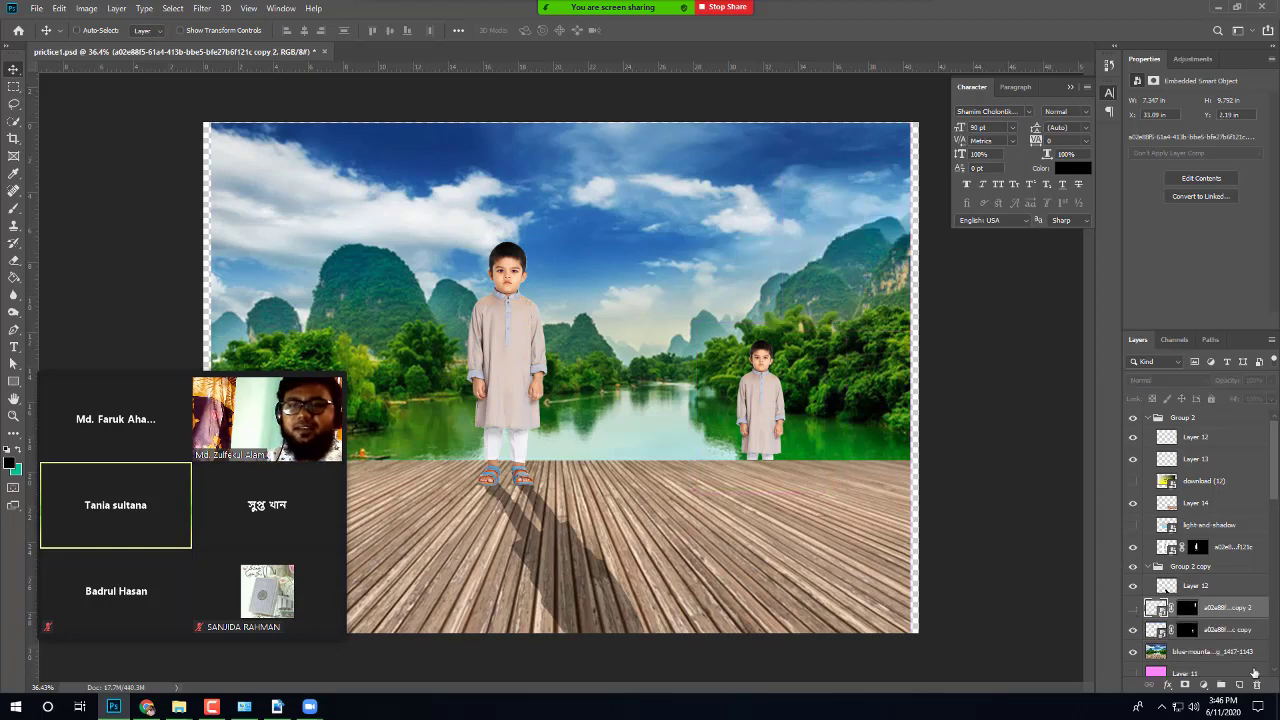
Step: On the blue-mountains background layer, trace the upper ridge and outer edge of the mountain beside the river with the Pen tool
scroll(1212, 651, "down", 1)
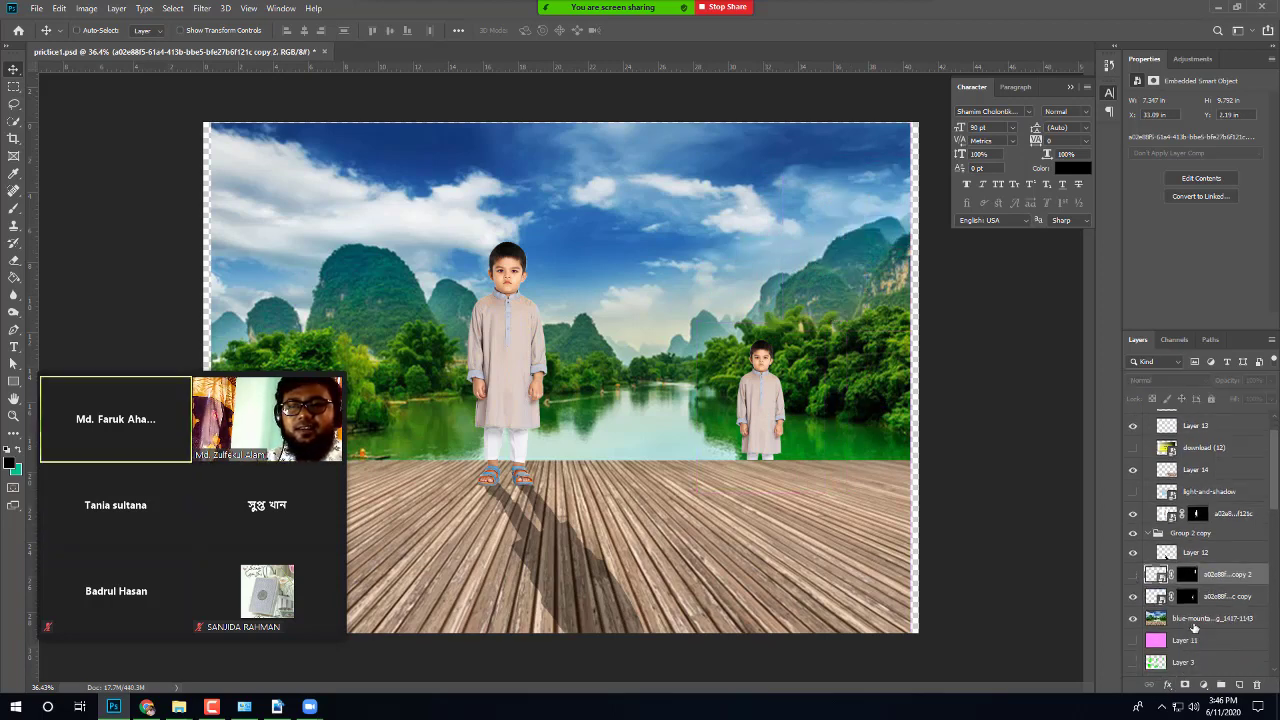
left_click(1195, 626)
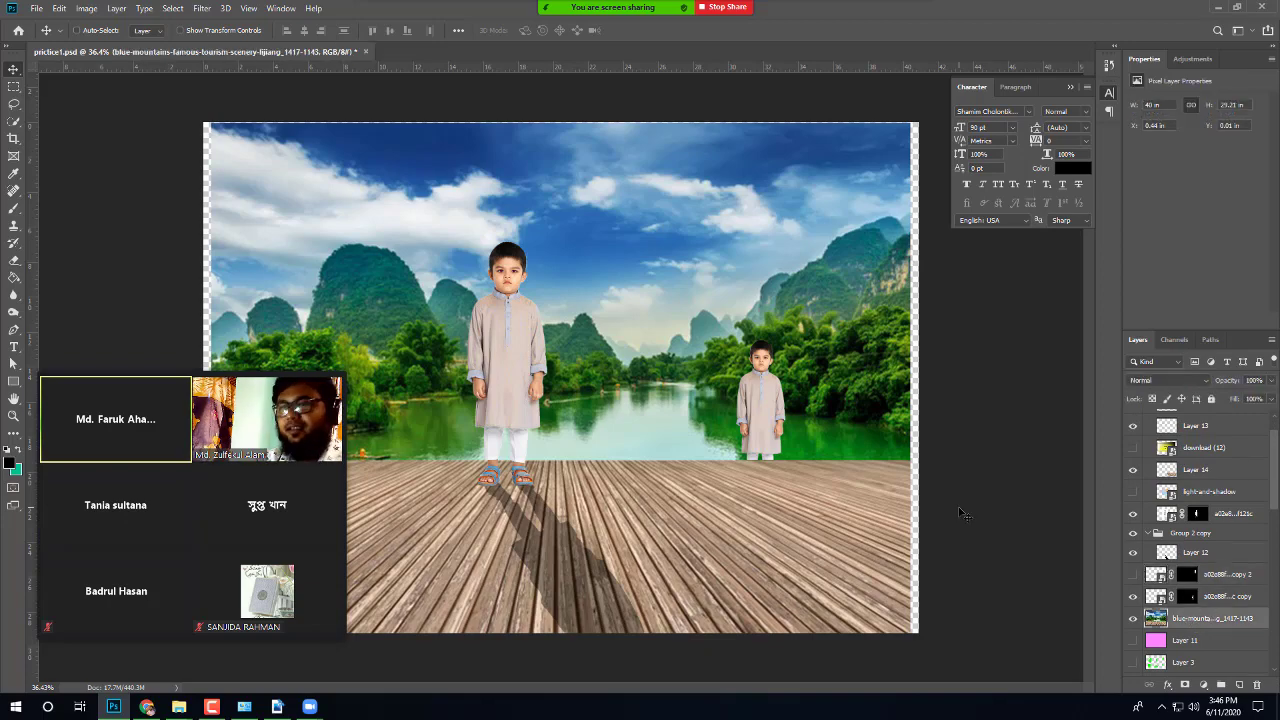
scroll(830, 400, "up", 2)
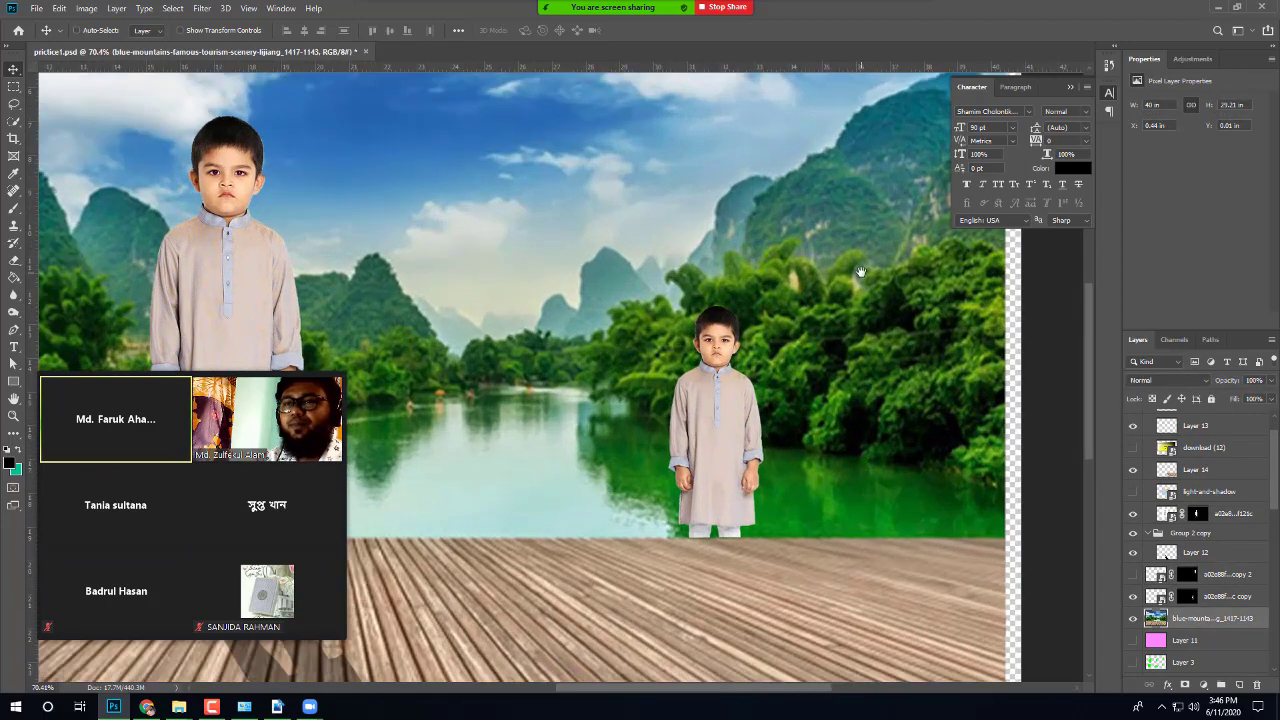
left_click_drag(860, 271, 765, 403)
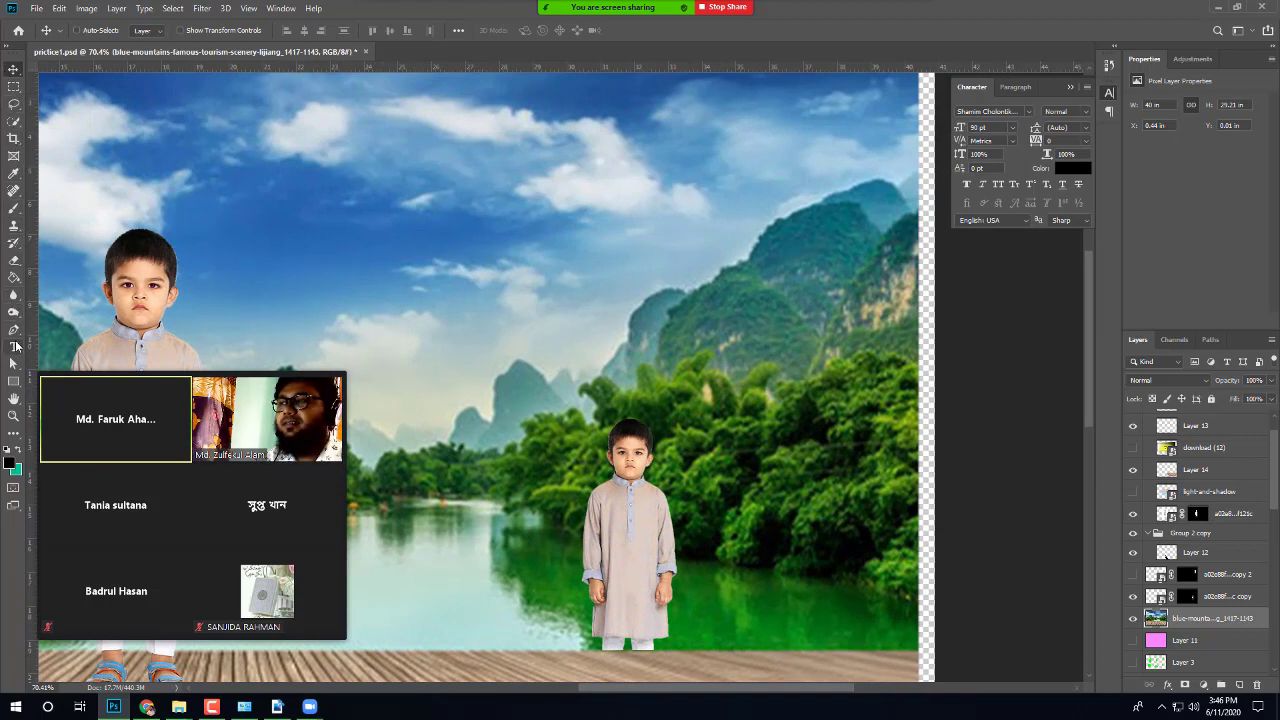
left_click(13, 330)
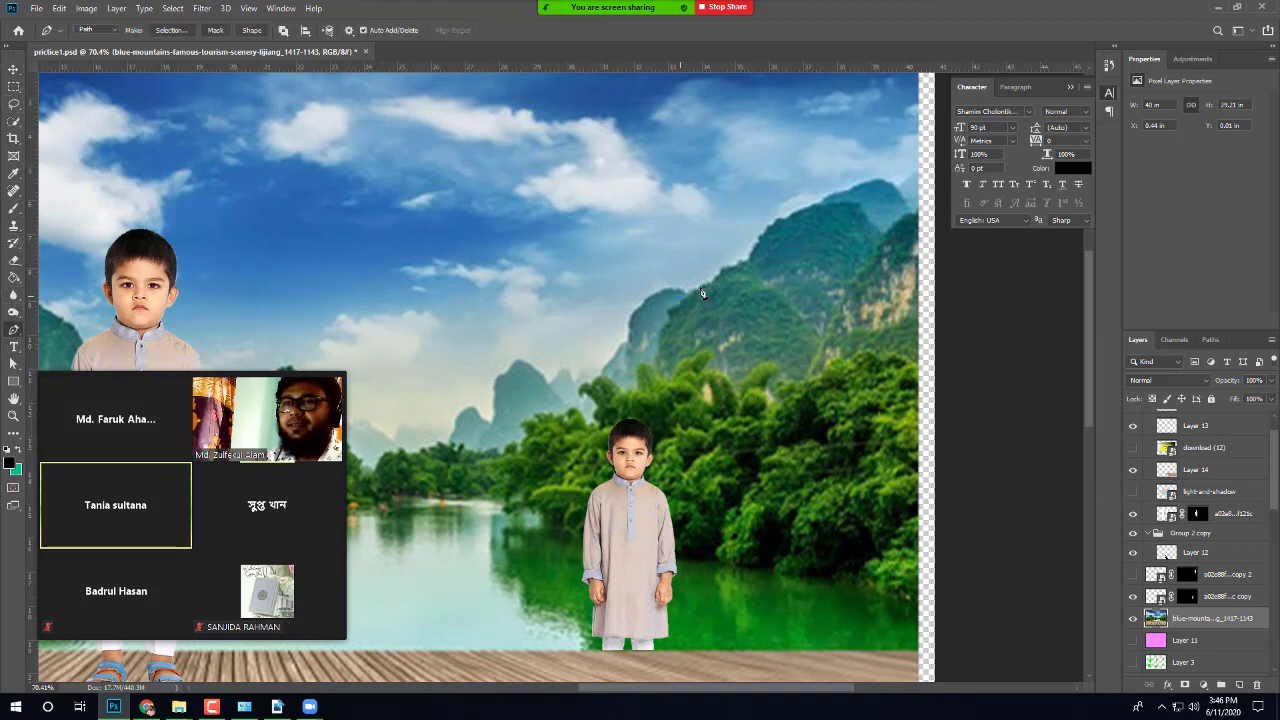
left_click_drag(703, 293, 750, 260)
left_click(767, 228)
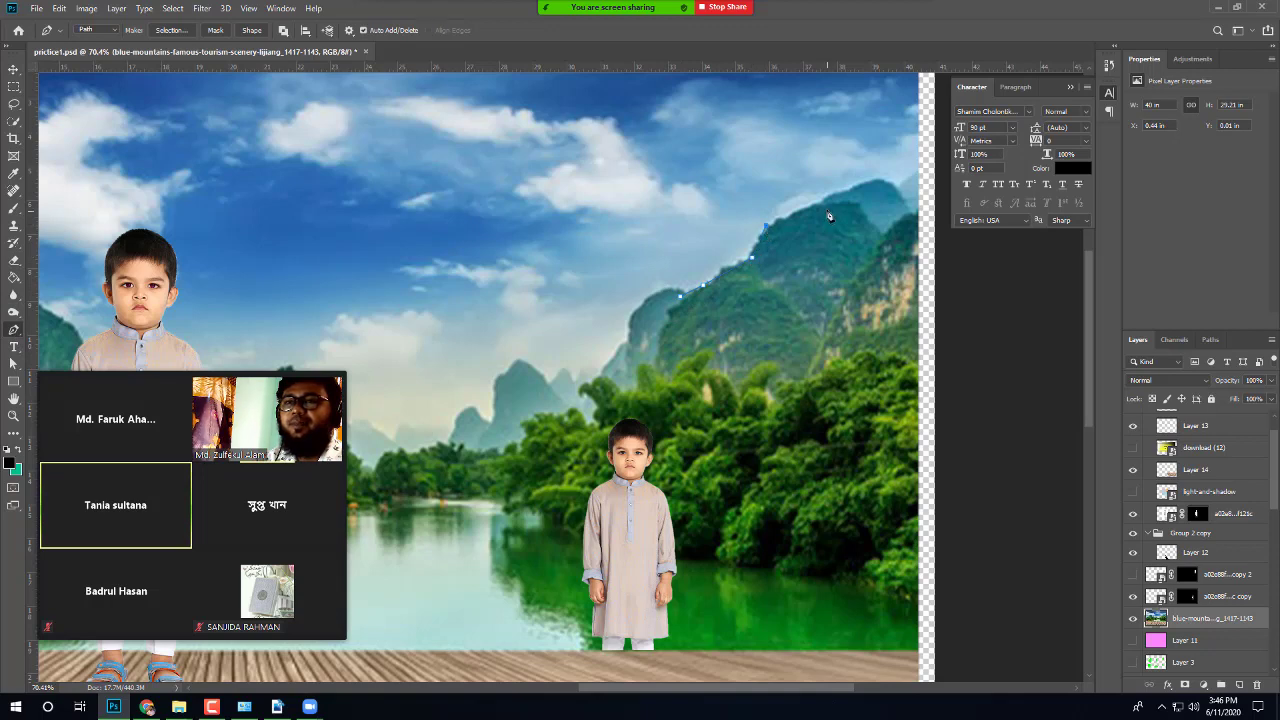
left_click(808, 209)
left_click(830, 190)
left_click(846, 188)
left_click(876, 184)
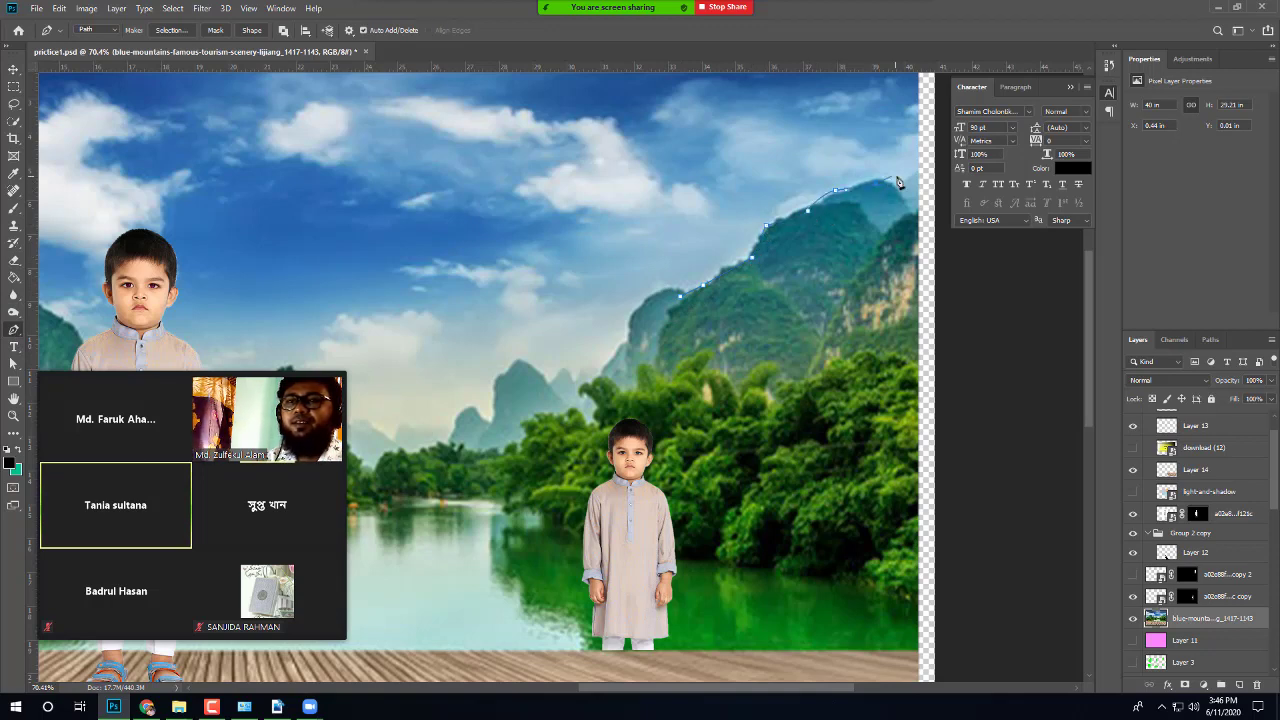
left_click(902, 185)
left_click(914, 214)
left_click(912, 373)
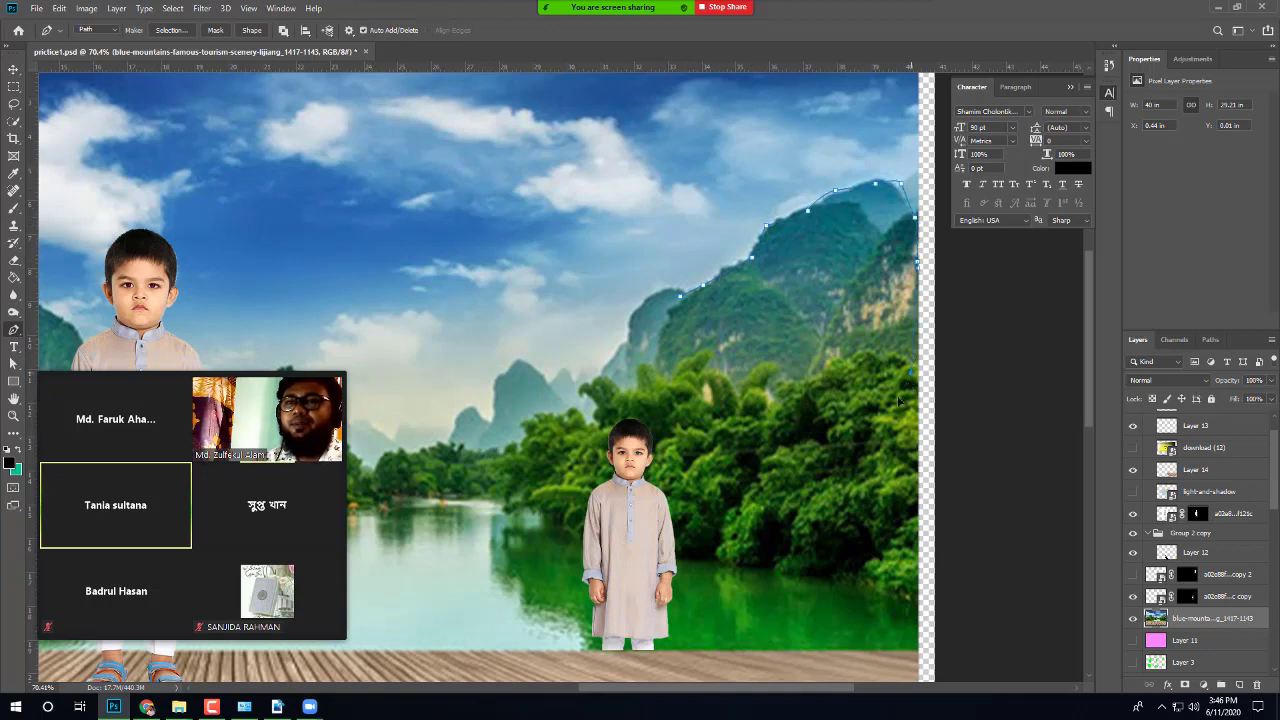
Step: Continue the mountain path through the trees and around the smaller peak back to its start, and turn it into a selection
left_click(835, 502)
left_click(710, 485)
left_click(609, 411)
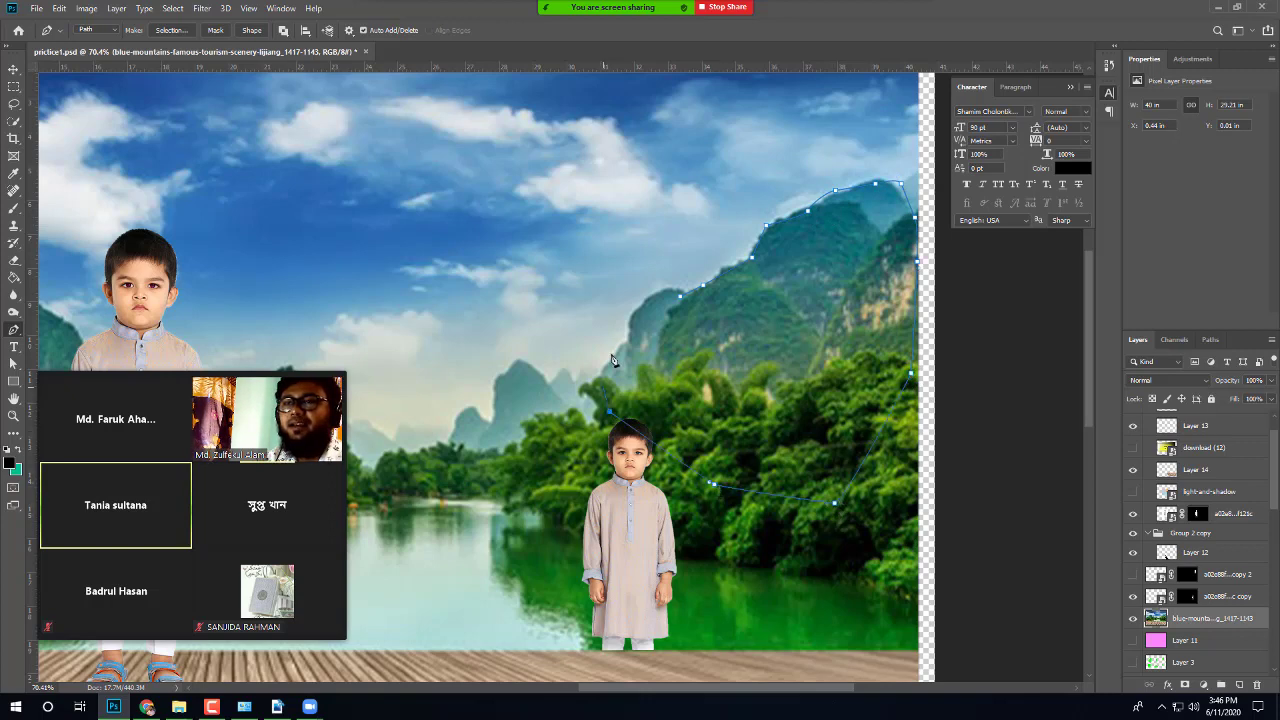
left_click(614, 347)
left_click(653, 292)
left_click(680, 286)
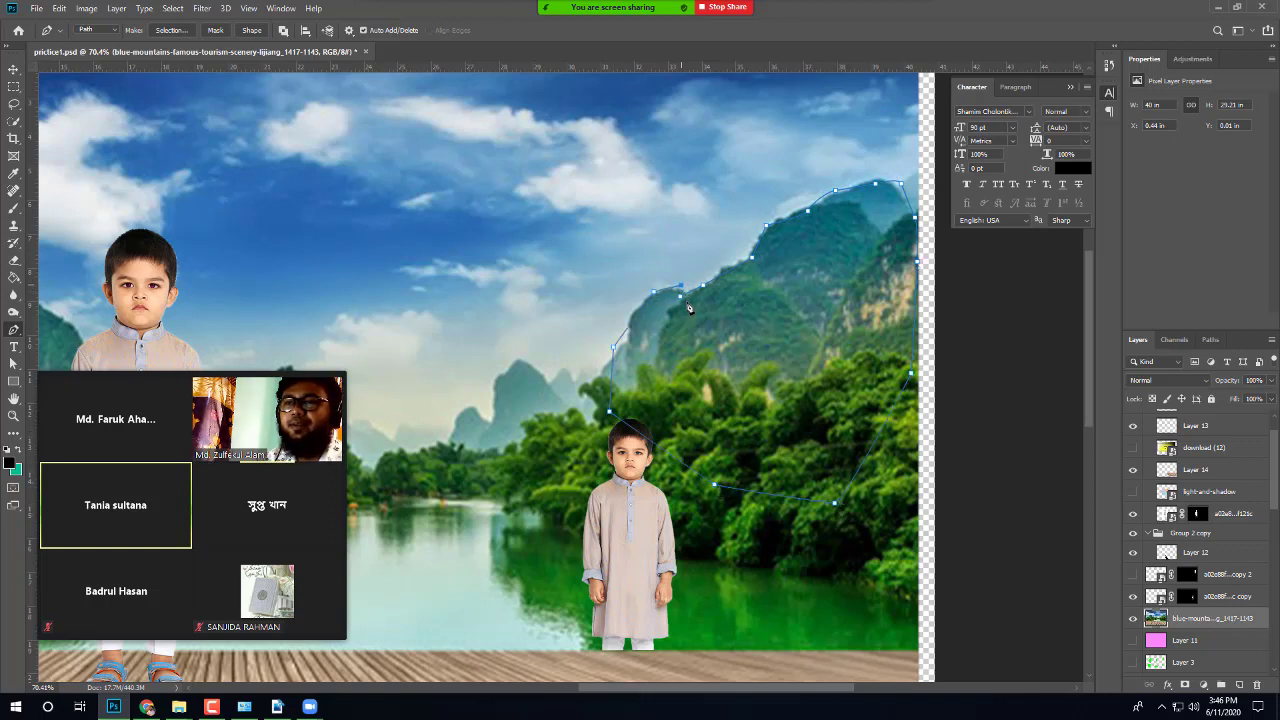
key("Return")
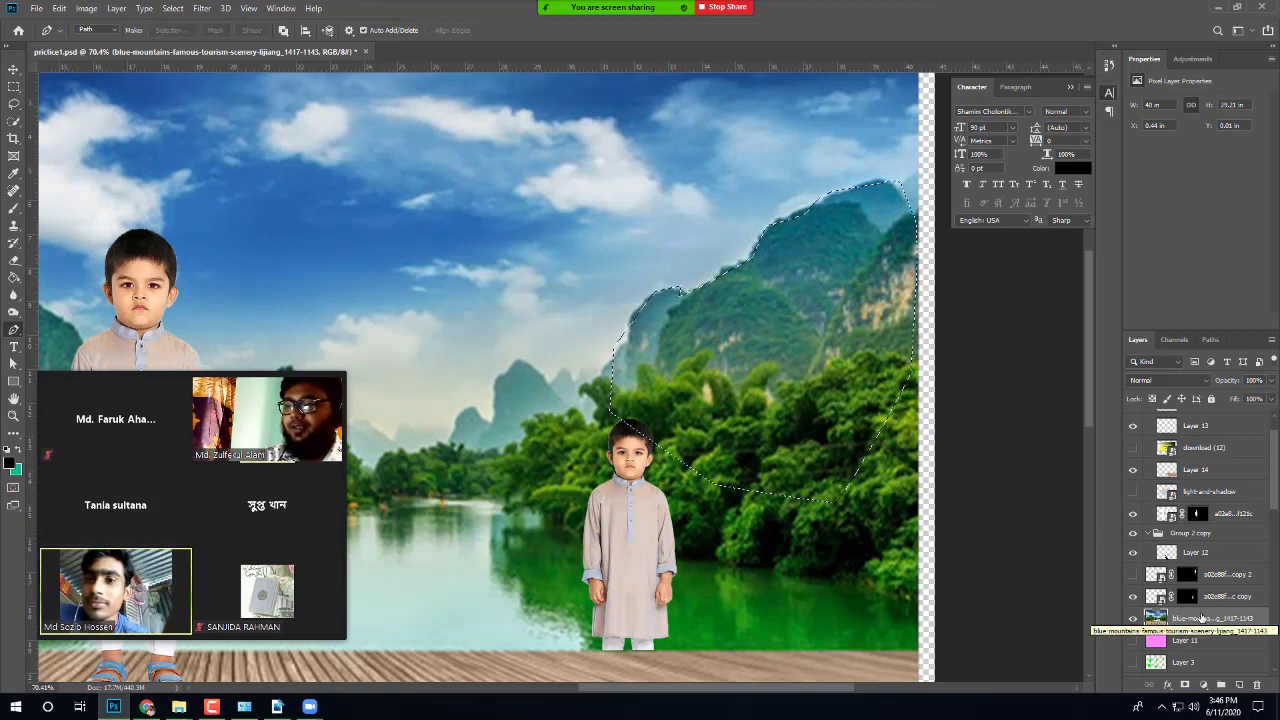
Step: Copy the selected mountain to a new layer, move it directly below Layer 13, and show the hidden boy copy behind it
key("ctrl+j")
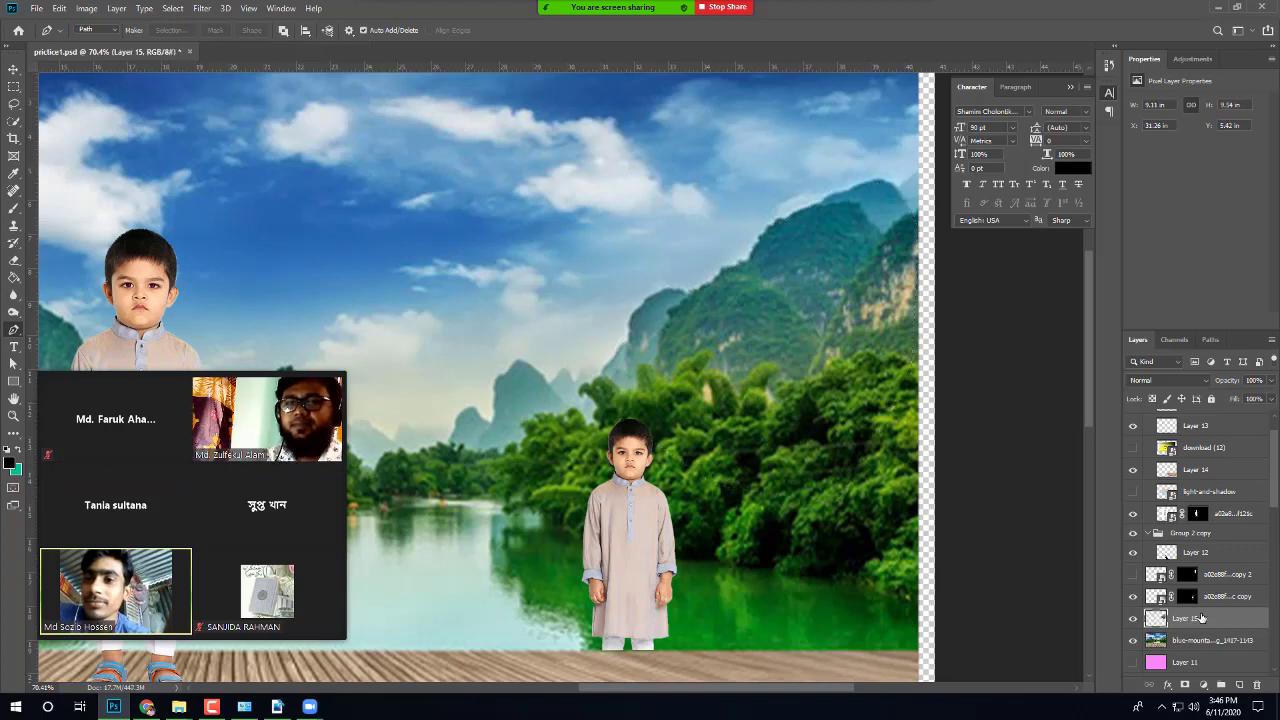
left_click_drag(1187, 621, 1193, 430)
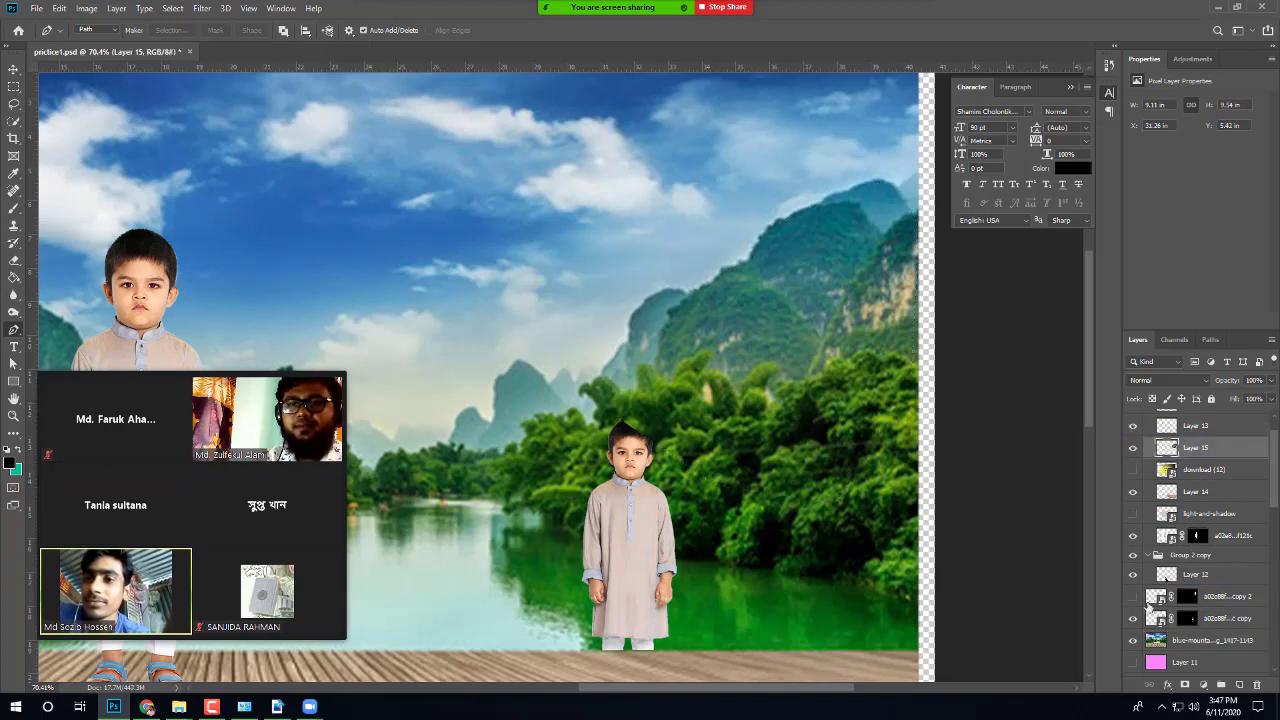
left_click(1133, 597)
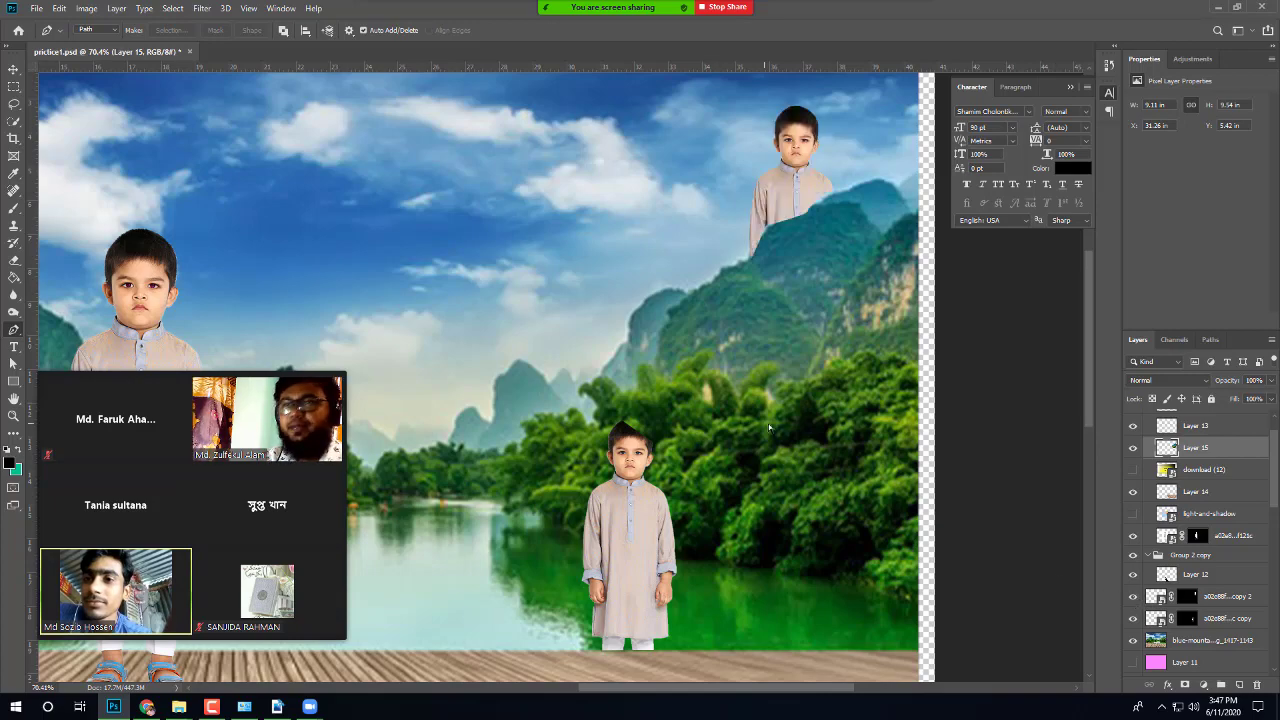
scroll(768, 423, "down", 5)
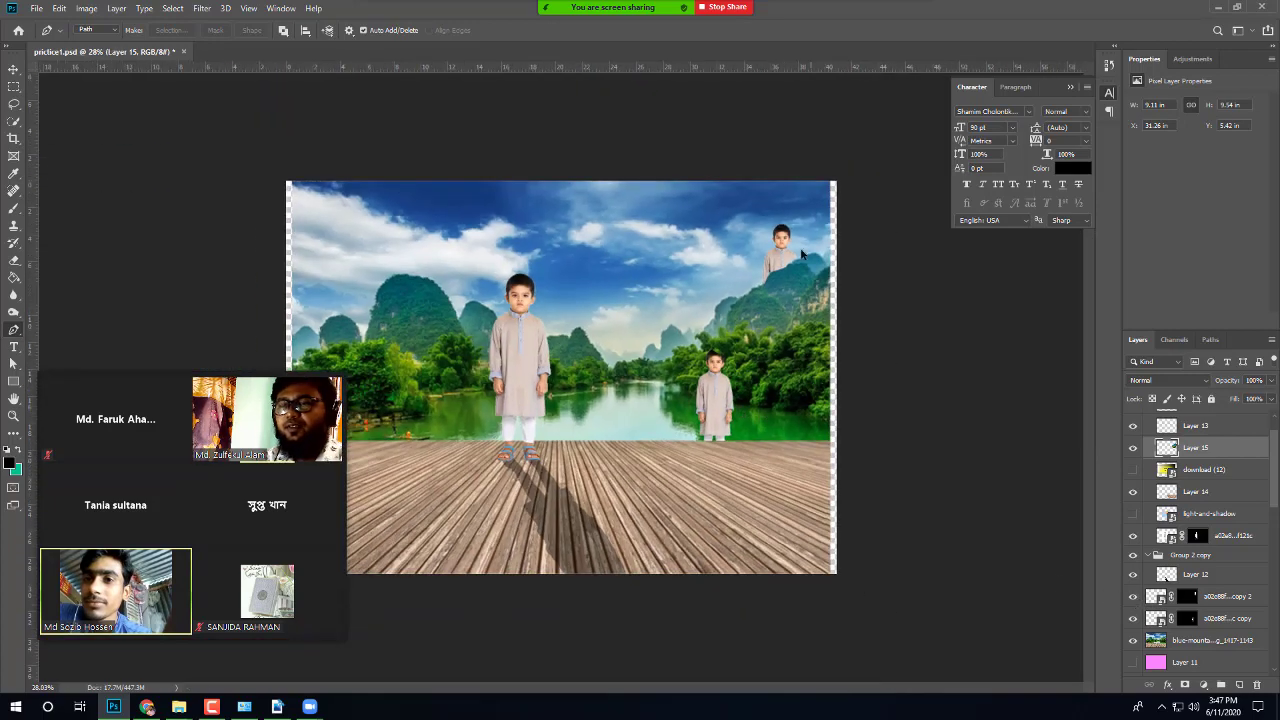
scroll(778, 276, "up", 2)
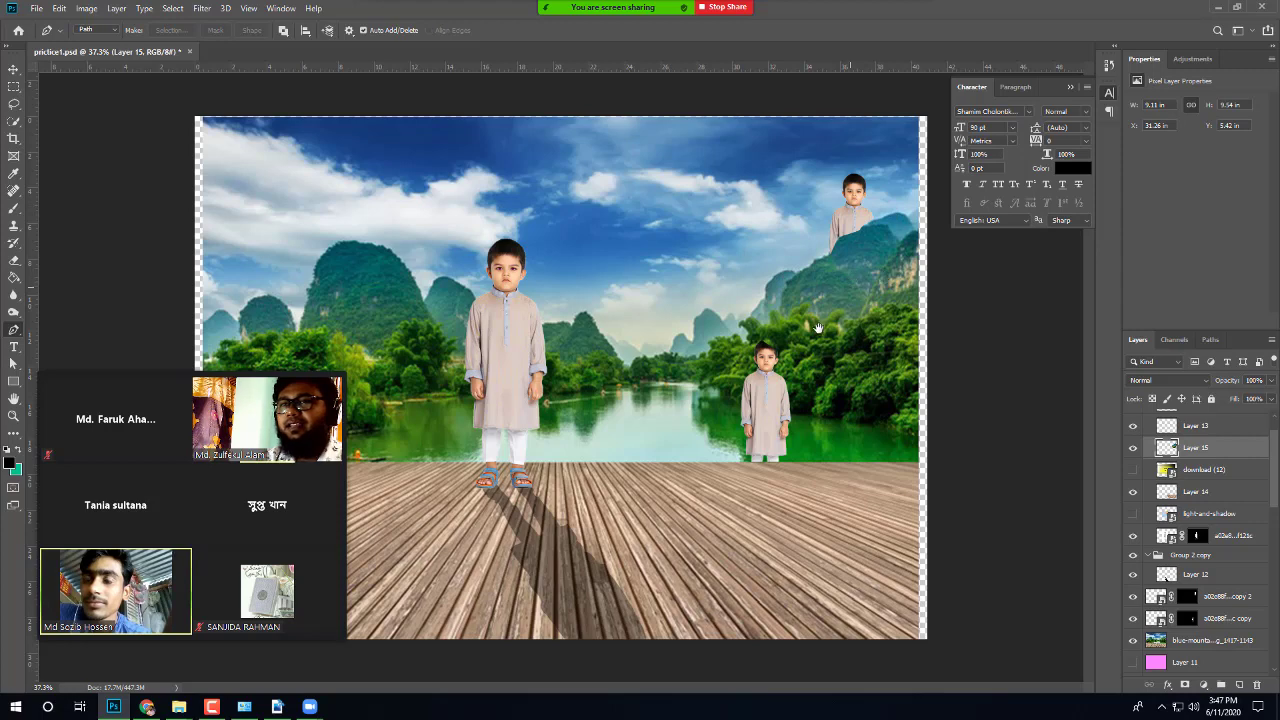
scroll(862, 270, "down", 1)
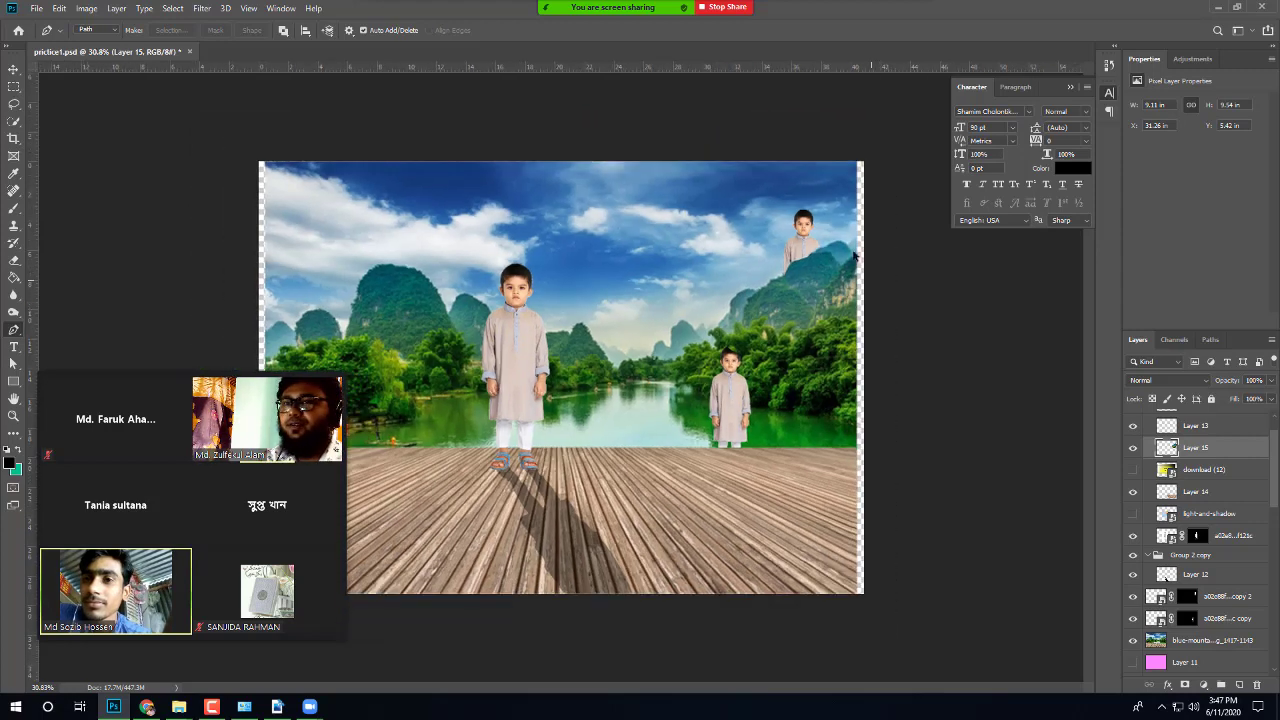
Step: Try shifting the mountain cutout sideways with Free Transform, and undo the move
key("ctrl+t")
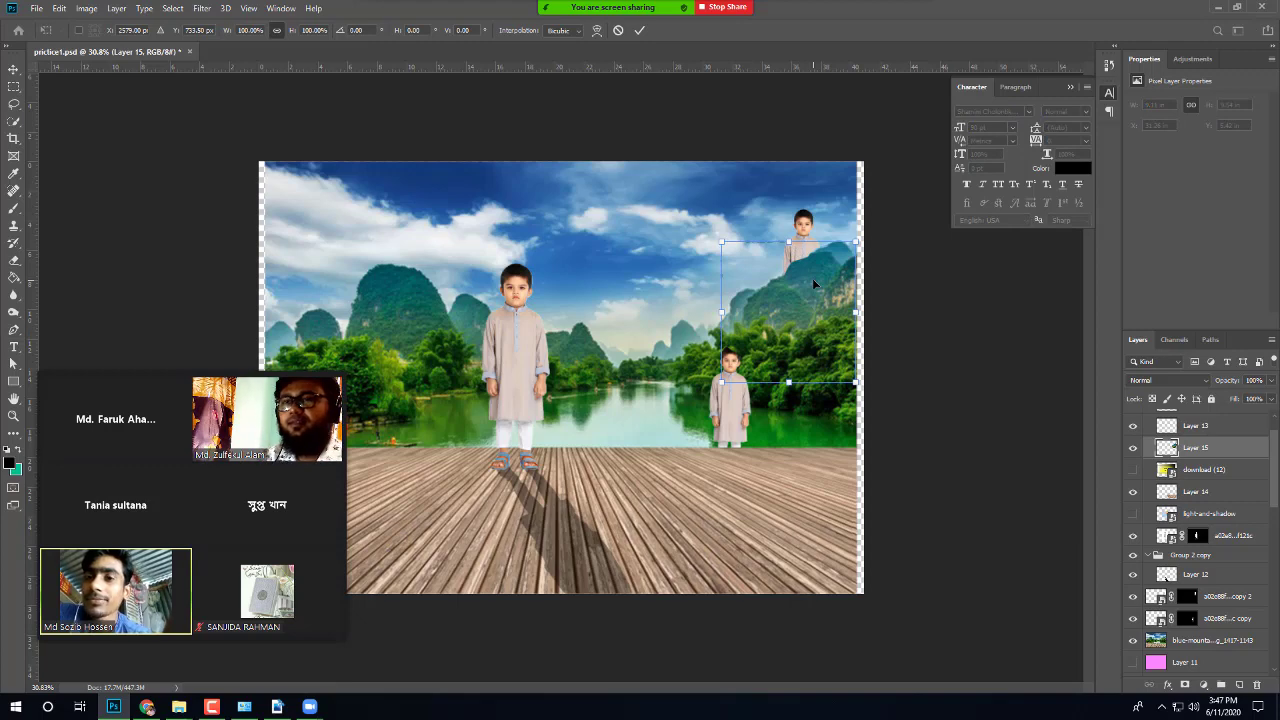
left_click_drag(807, 287, 697, 297)
key("ctrl+z")
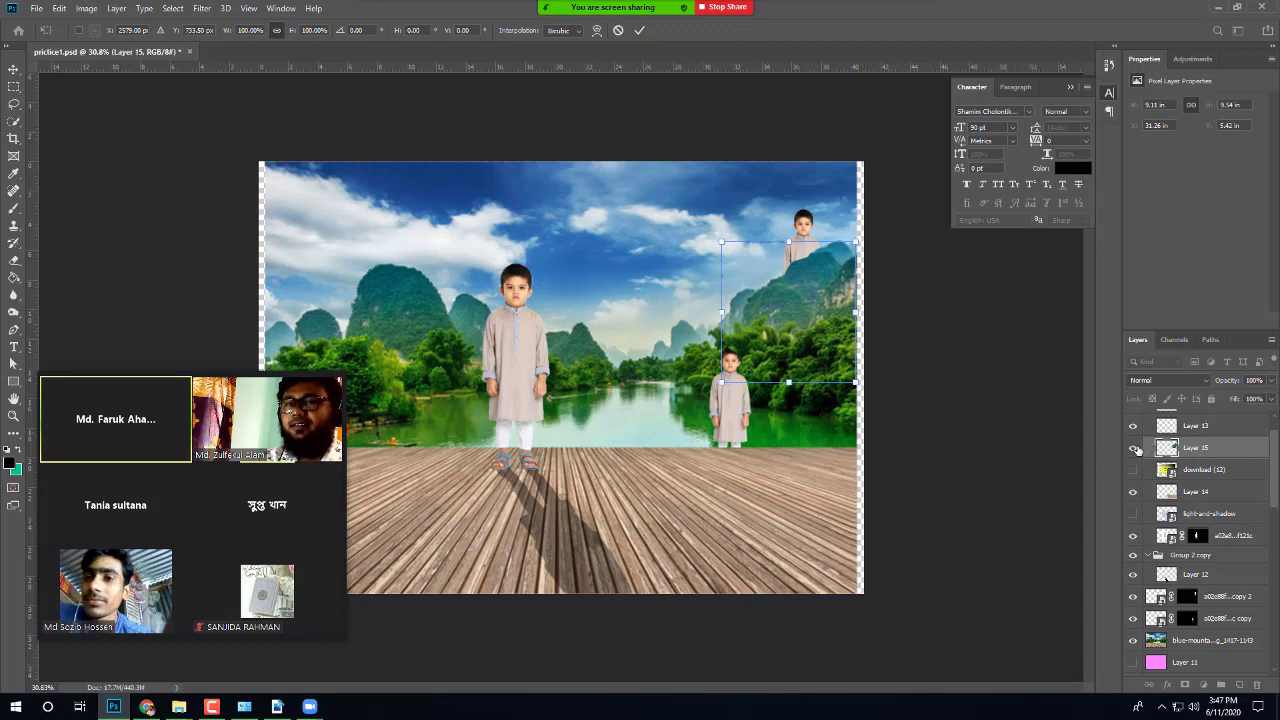
key("Return")
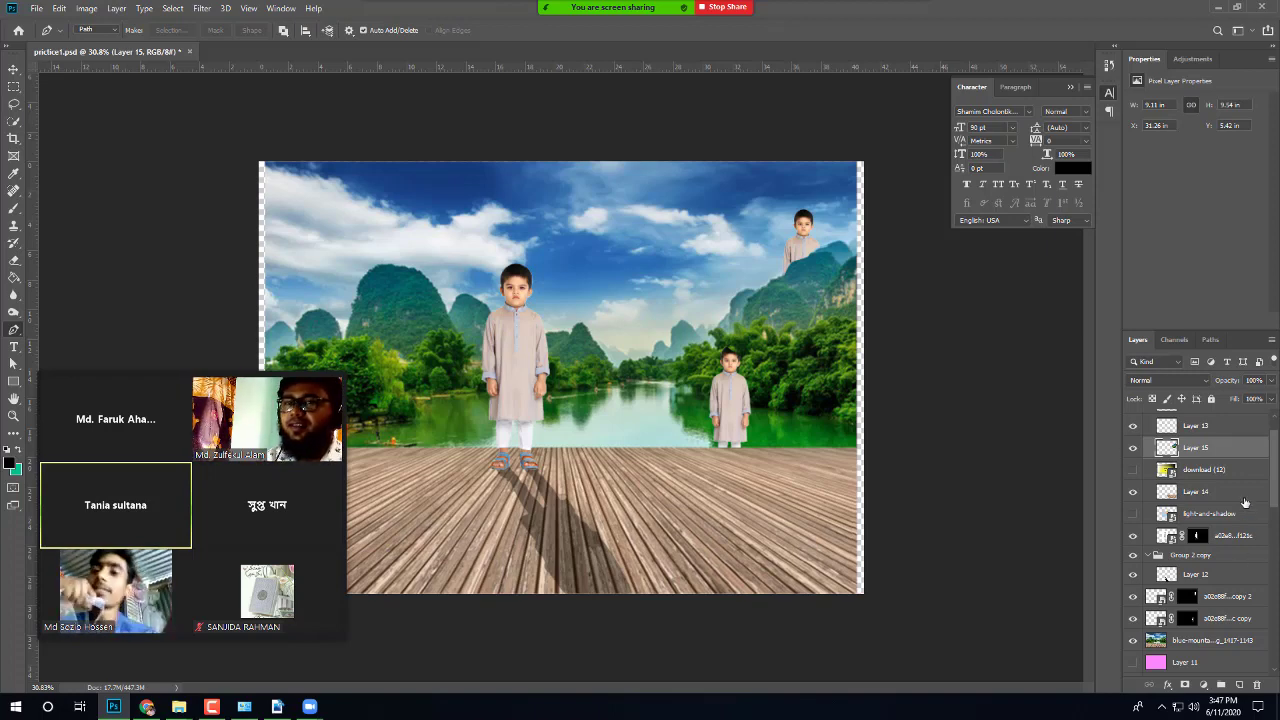
Step: Toggle the visibility of Layer 15 to compare the boy with and without the mountain cutout in front of him
left_click(1135, 450)
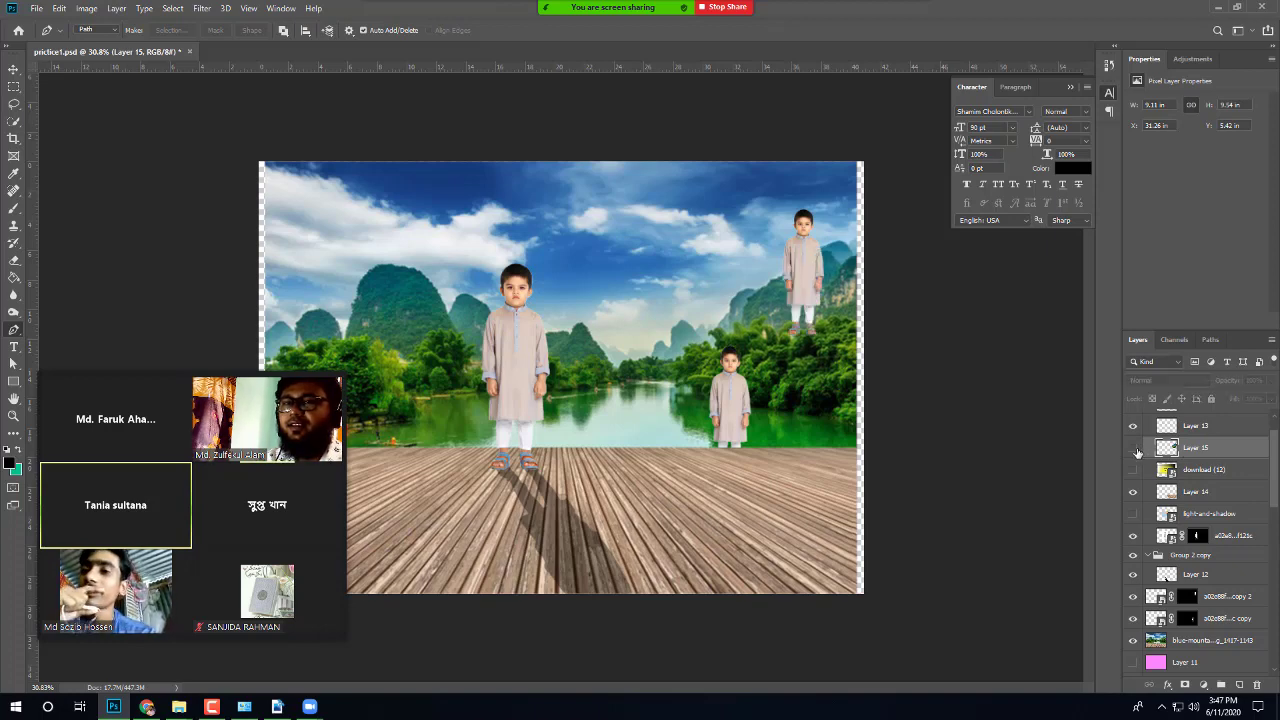
left_click(1135, 450)
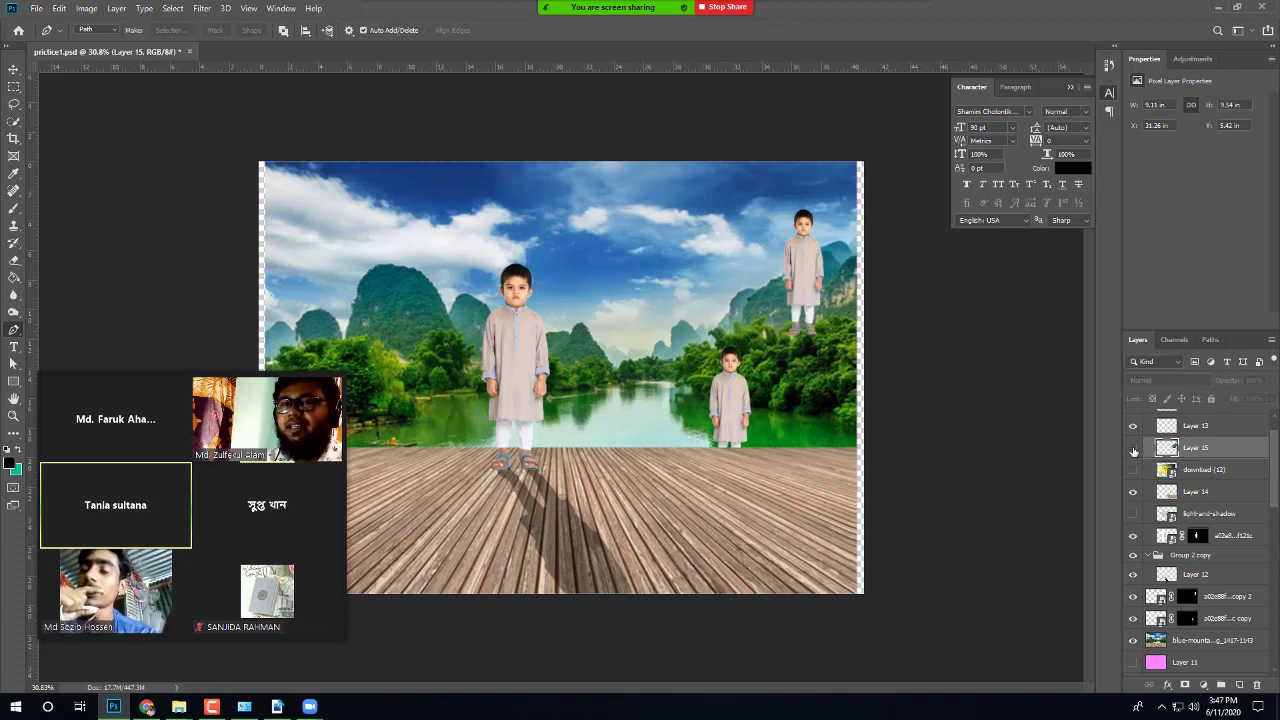
left_click(1134, 452)
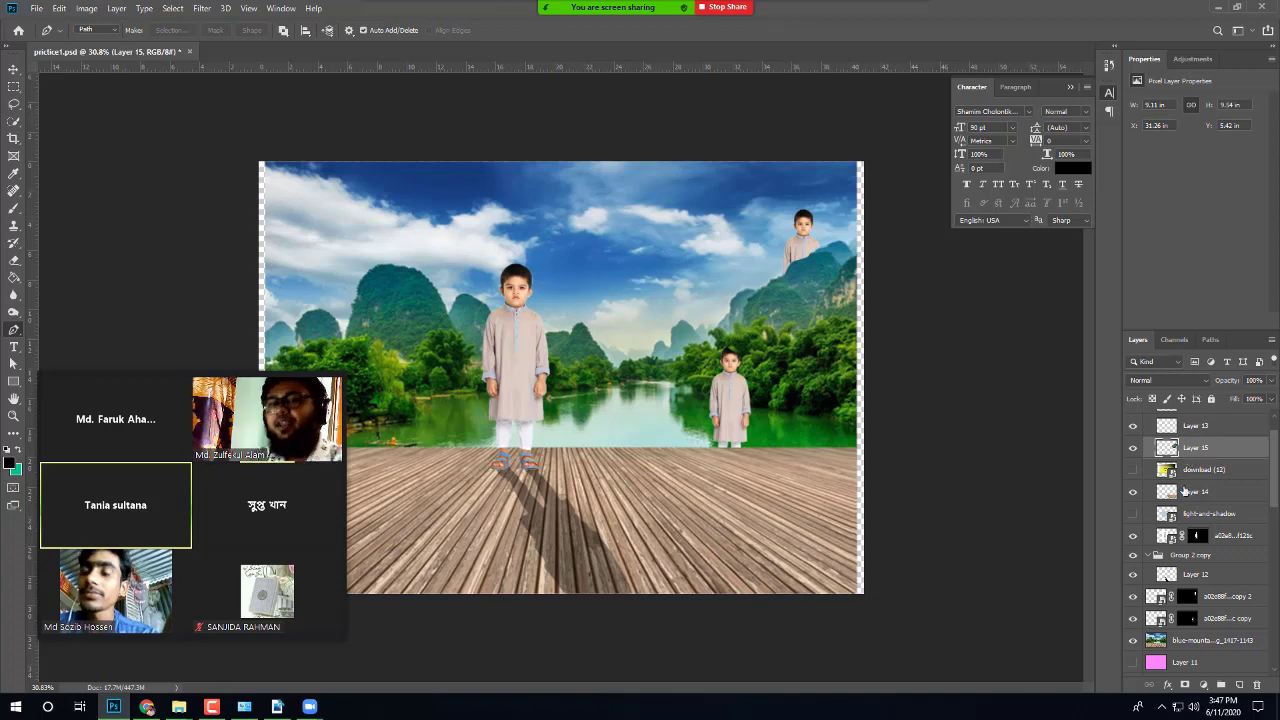
key("ctrl+z")
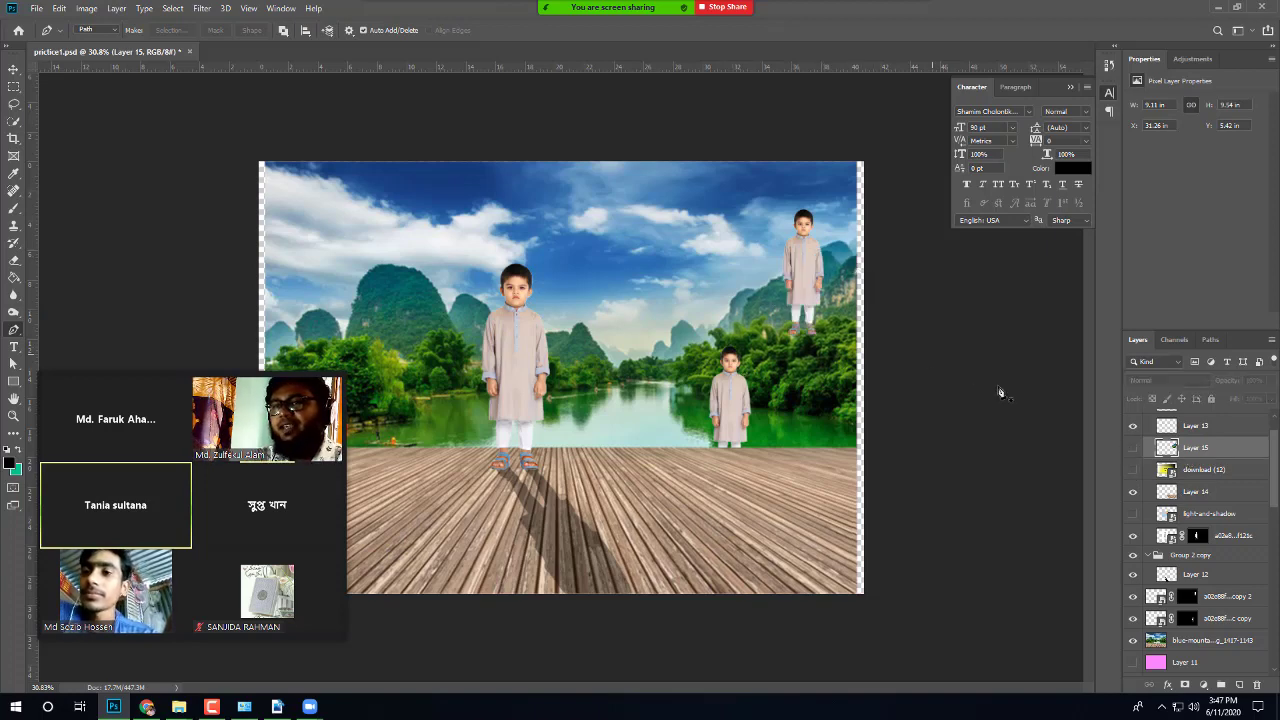
key("ctrl+shift+z")
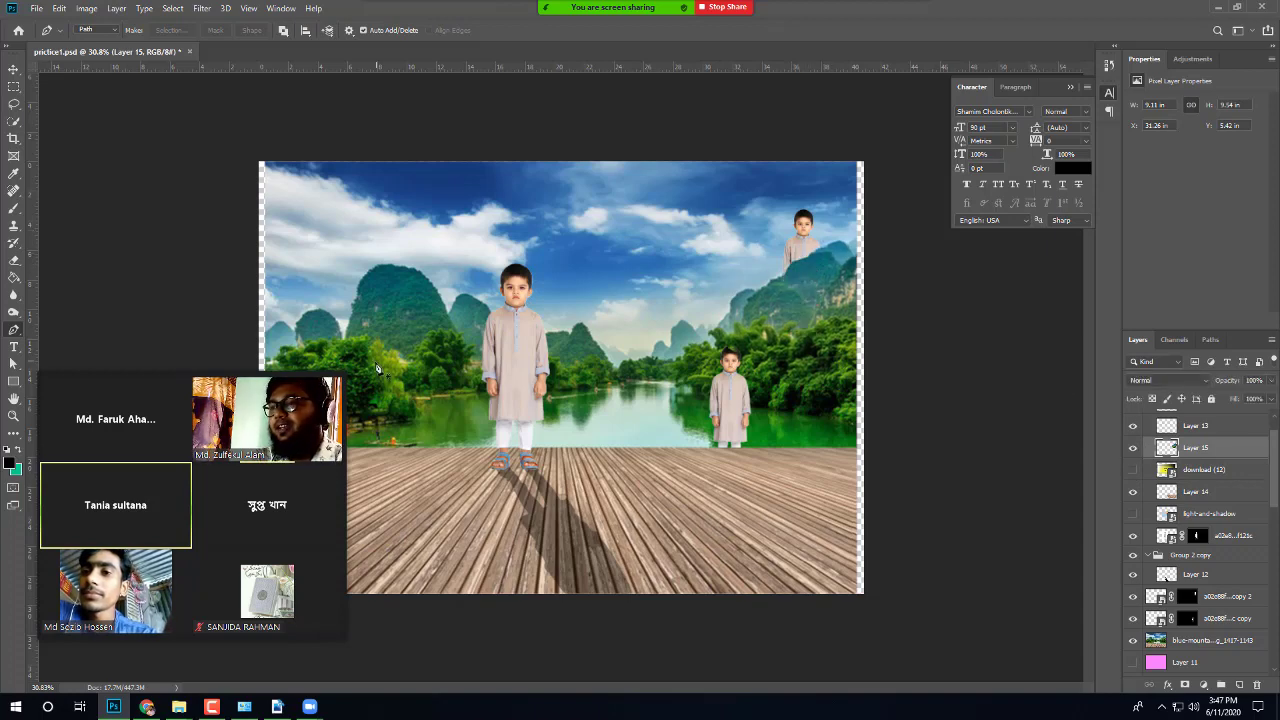
Step: Scale the boy copy behind the mountain to about 131% and reposition him along the mountain's ridge
key("v")
left_click(797, 253)
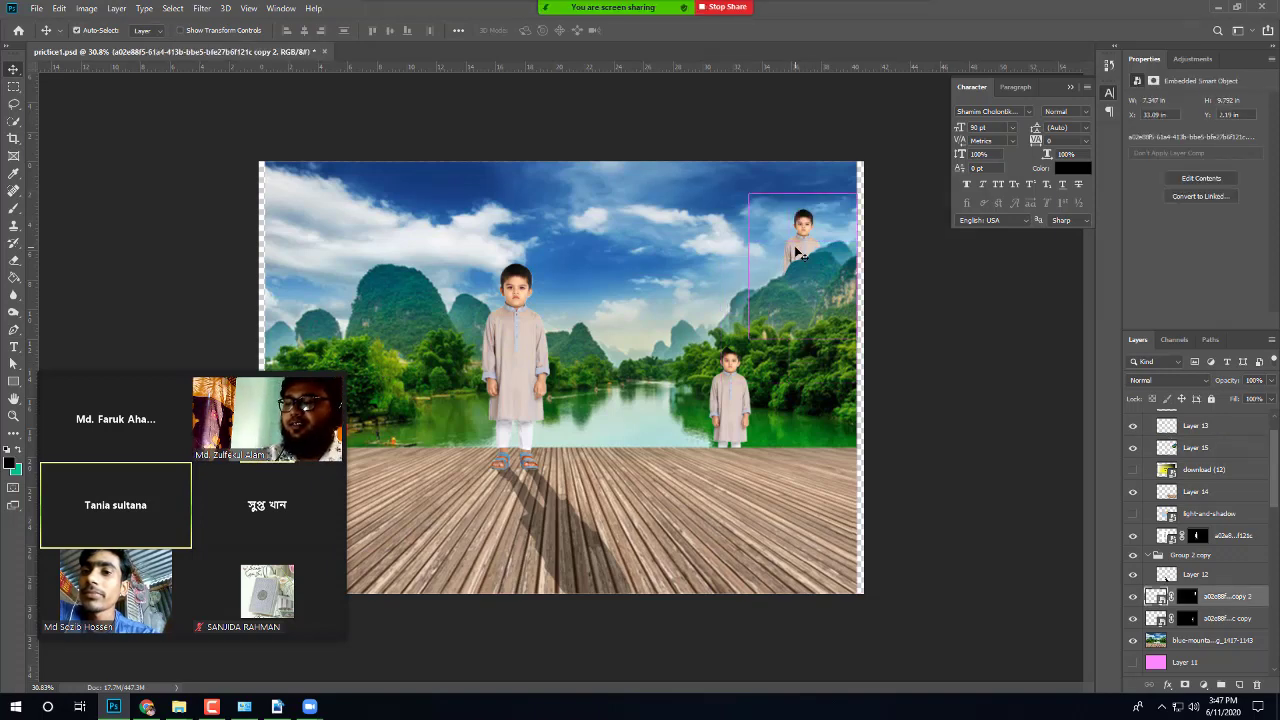
key("ctrl+t")
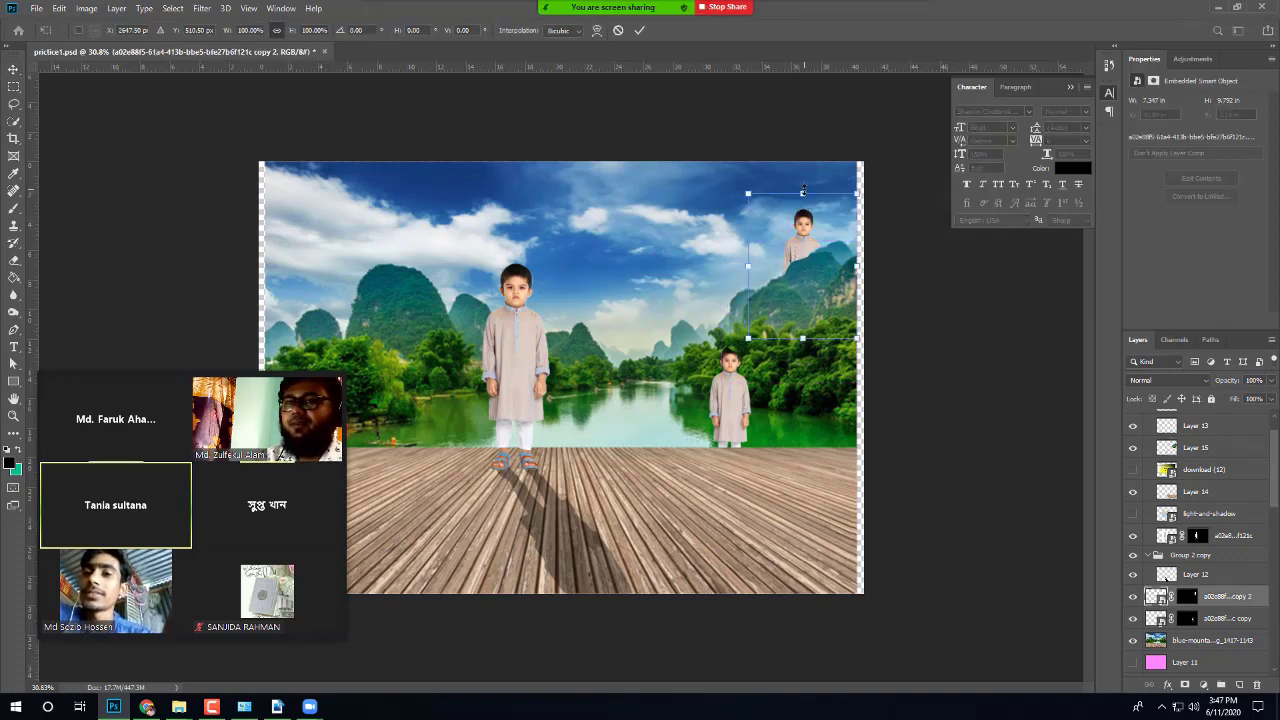
left_click_drag(803, 191, 803, 146)
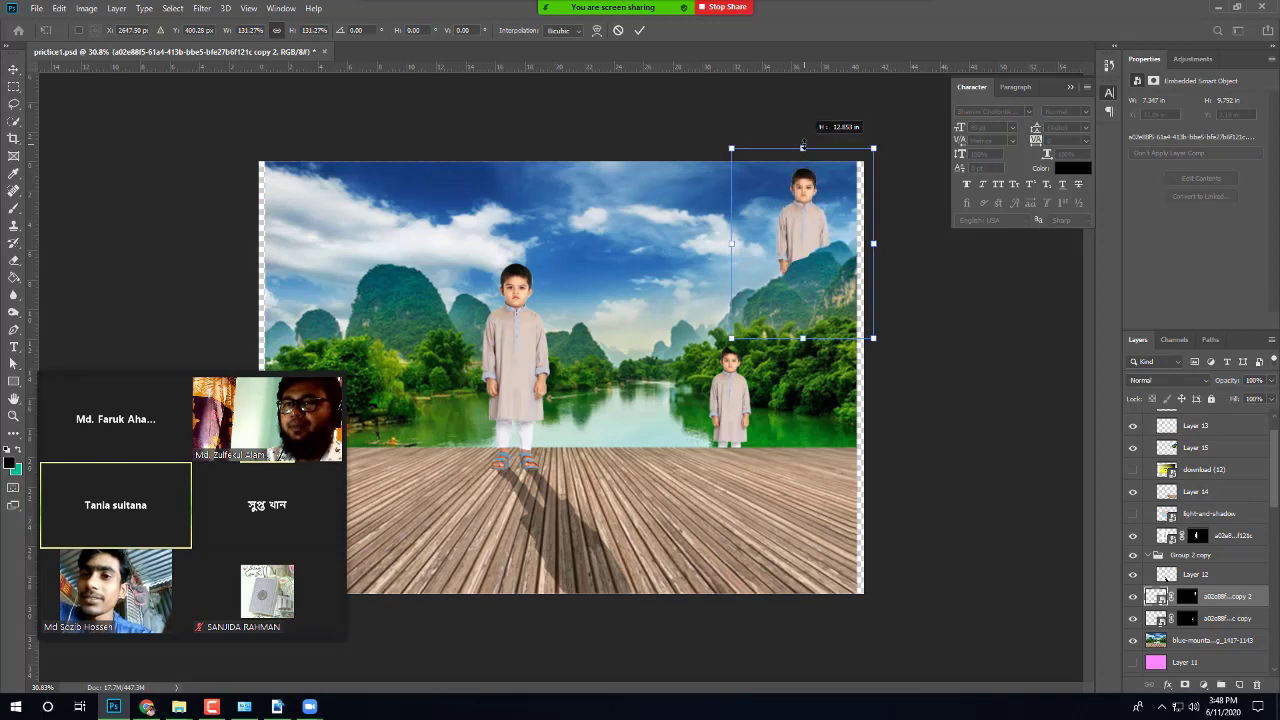
left_click_drag(798, 190, 773, 197)
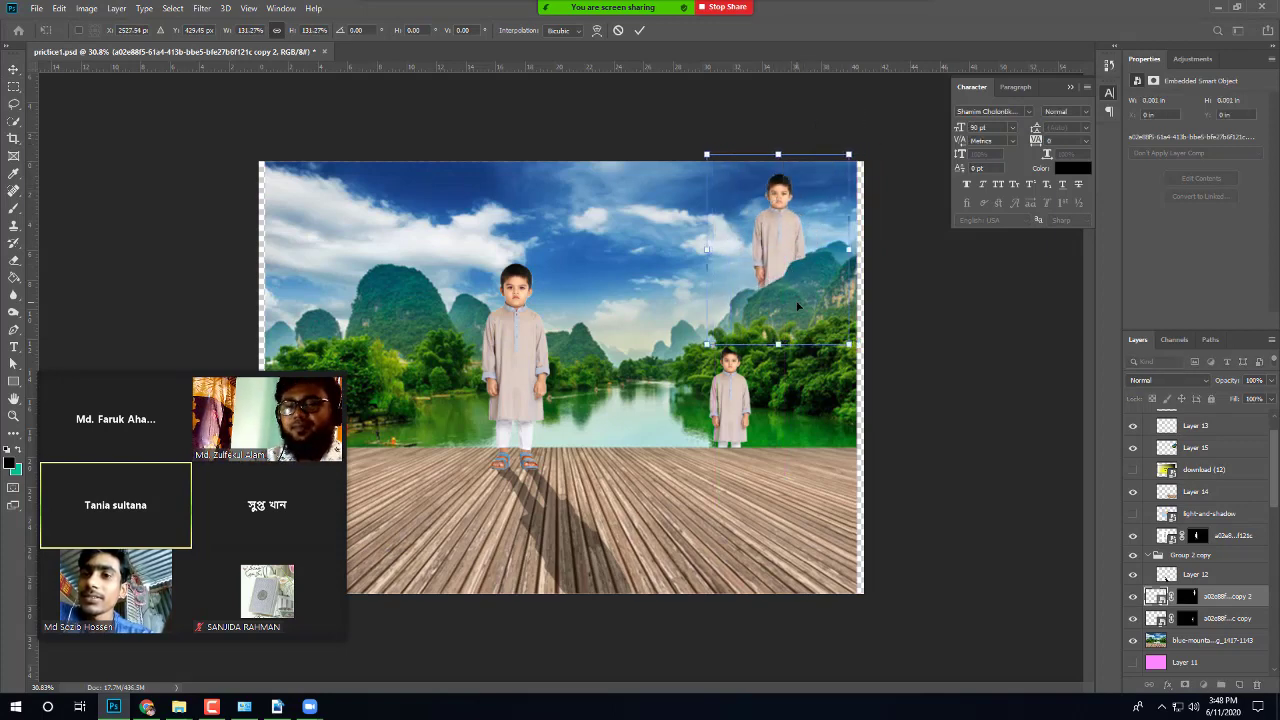
key("Return")
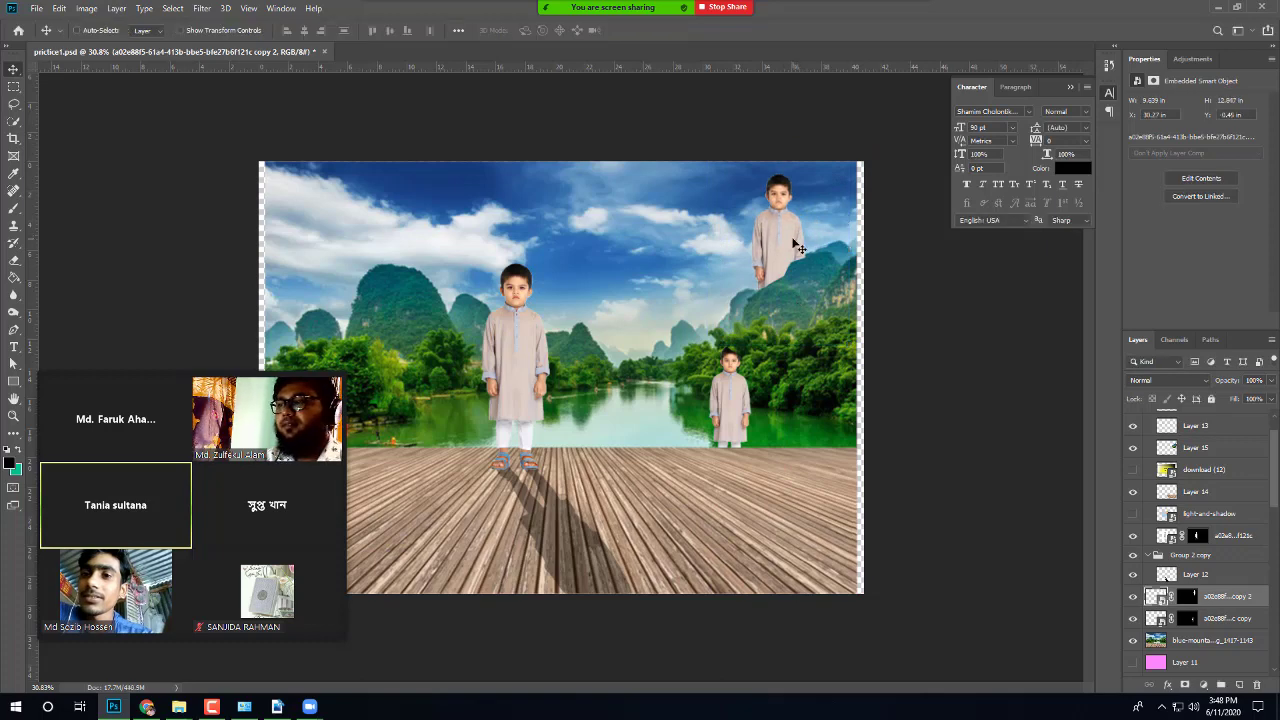
mouse_move(783, 242)
left_mouse_down()
mouse_move(789, 253)
mouse_move(785, 242)
left_mouse_up()
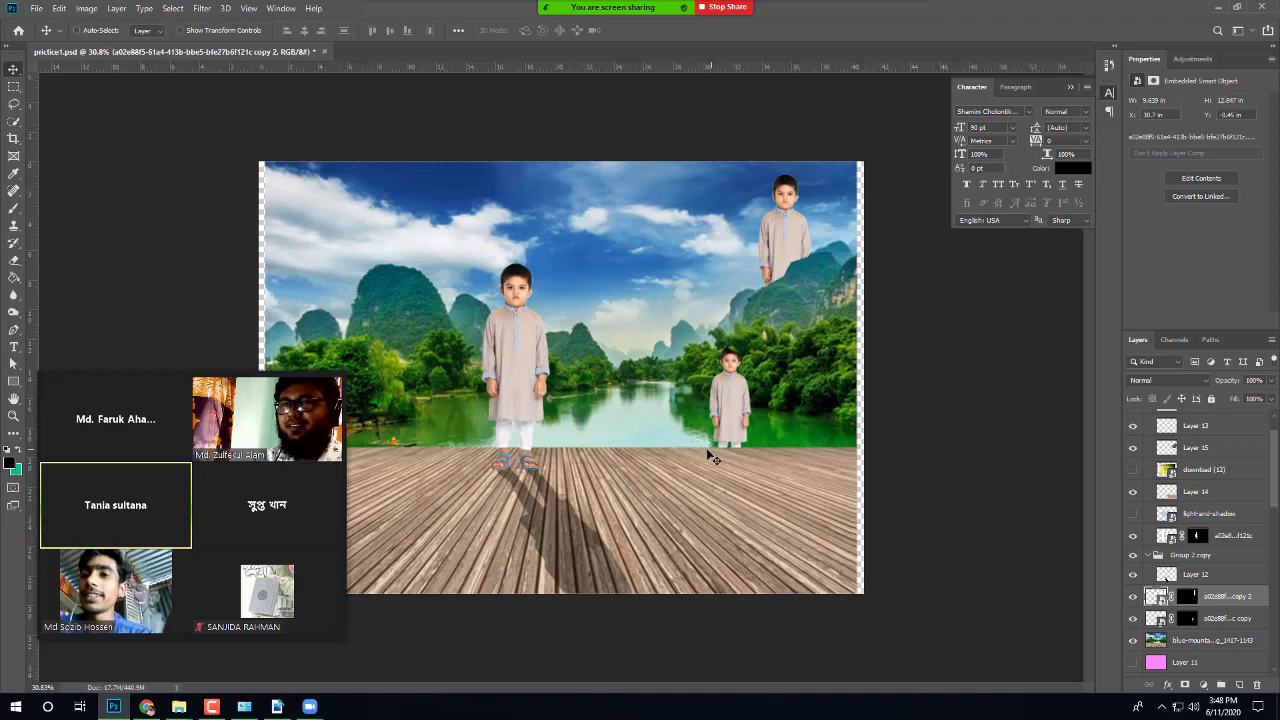
Step: Move the enlarged boy copy past the opposite mountain to above the middle of the river, and select the blue-mountains background layer
key("ctrl")
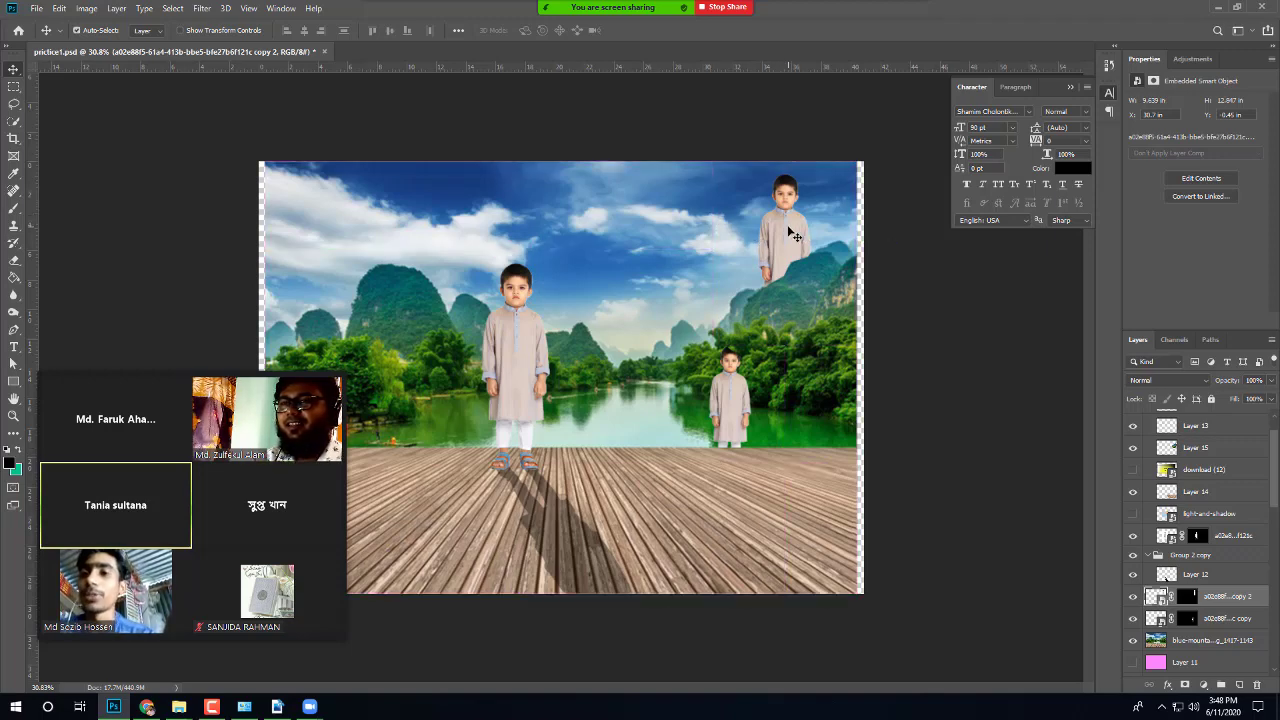
left_click_drag(800, 236, 395, 202)
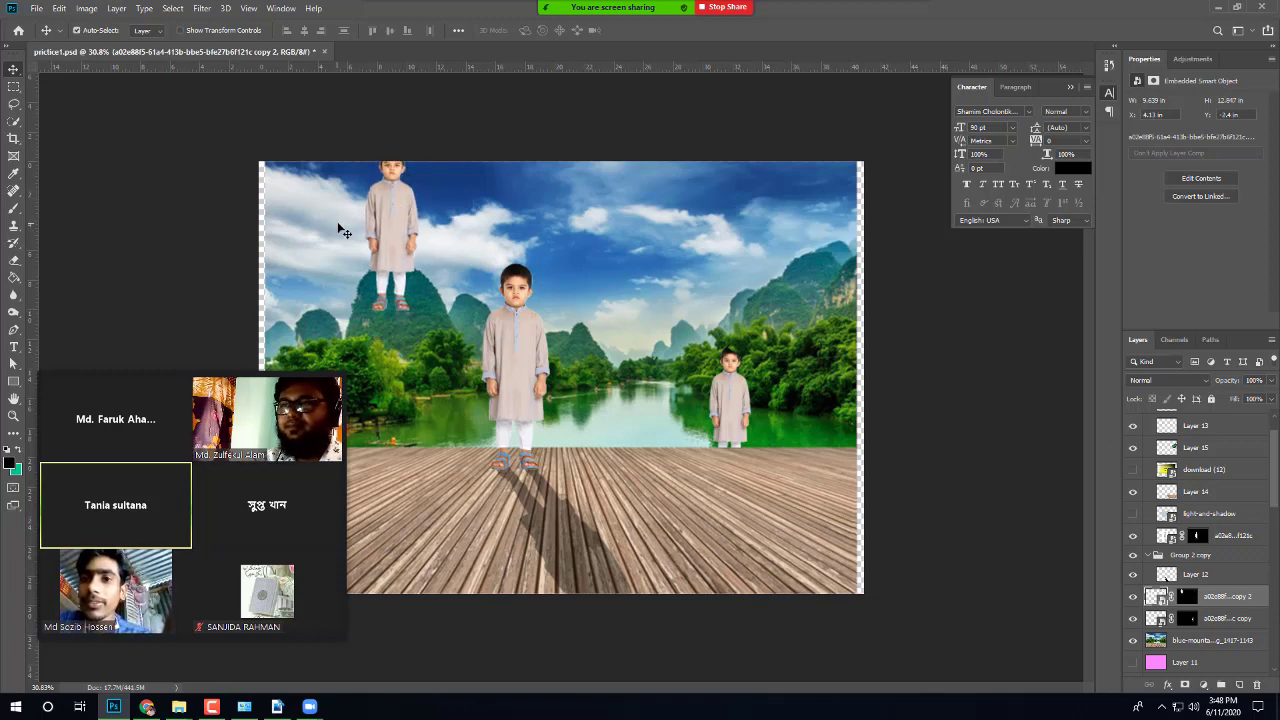
left_click_drag(418, 237, 443, 237)
left_click_drag(614, 240, 631, 283)
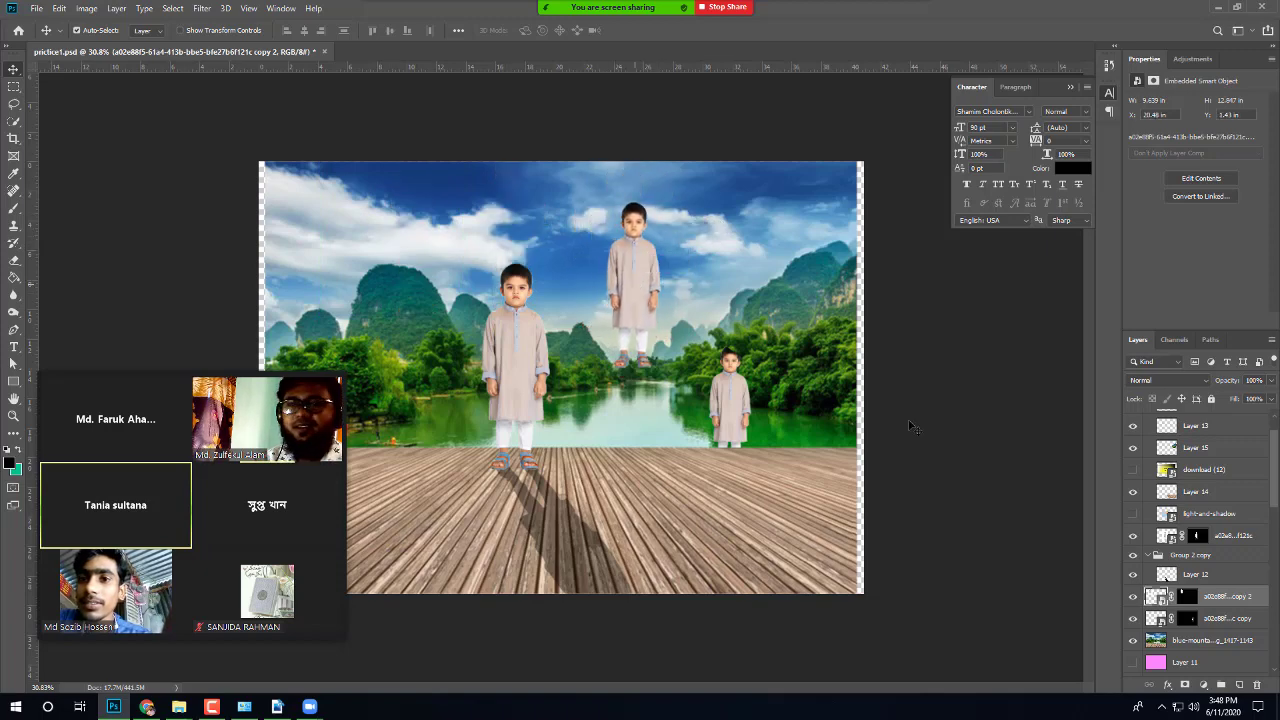
left_click(1166, 646)
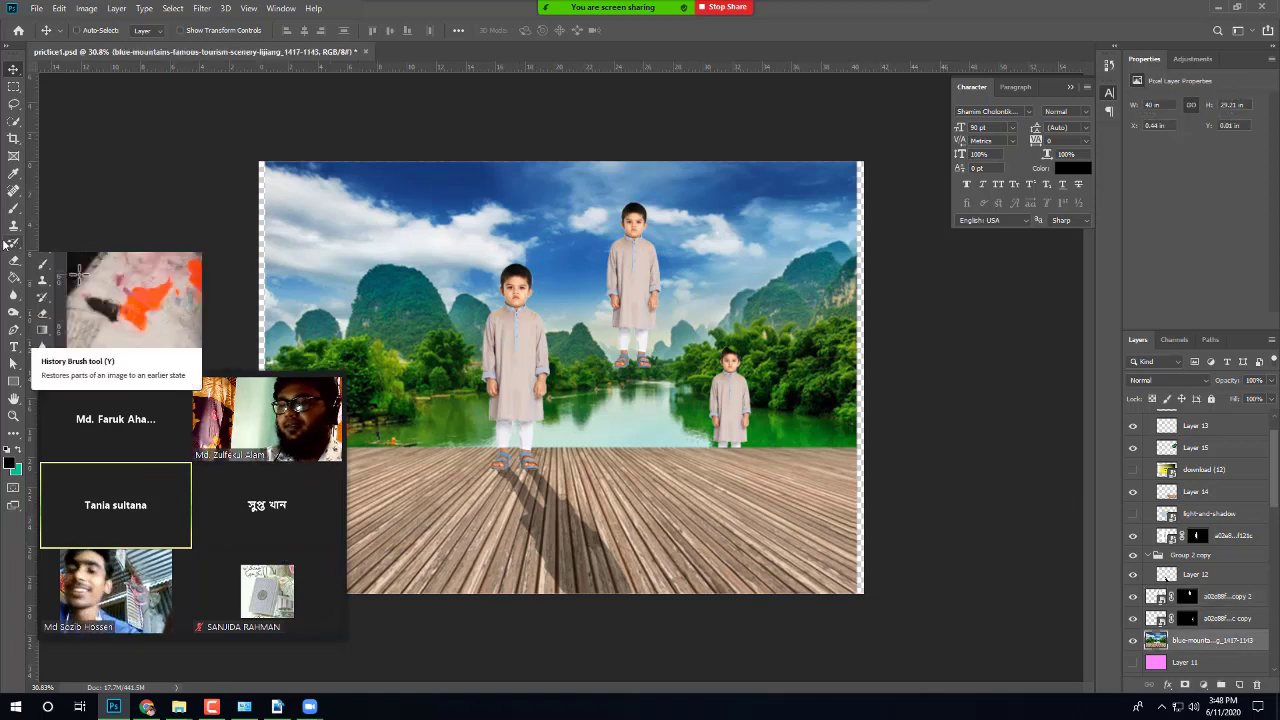
Step: Trace a closed Pen path around the boy copy above the river, enclosing the background sky, hills and water behind him
left_click(13, 329)
left_click(583, 240)
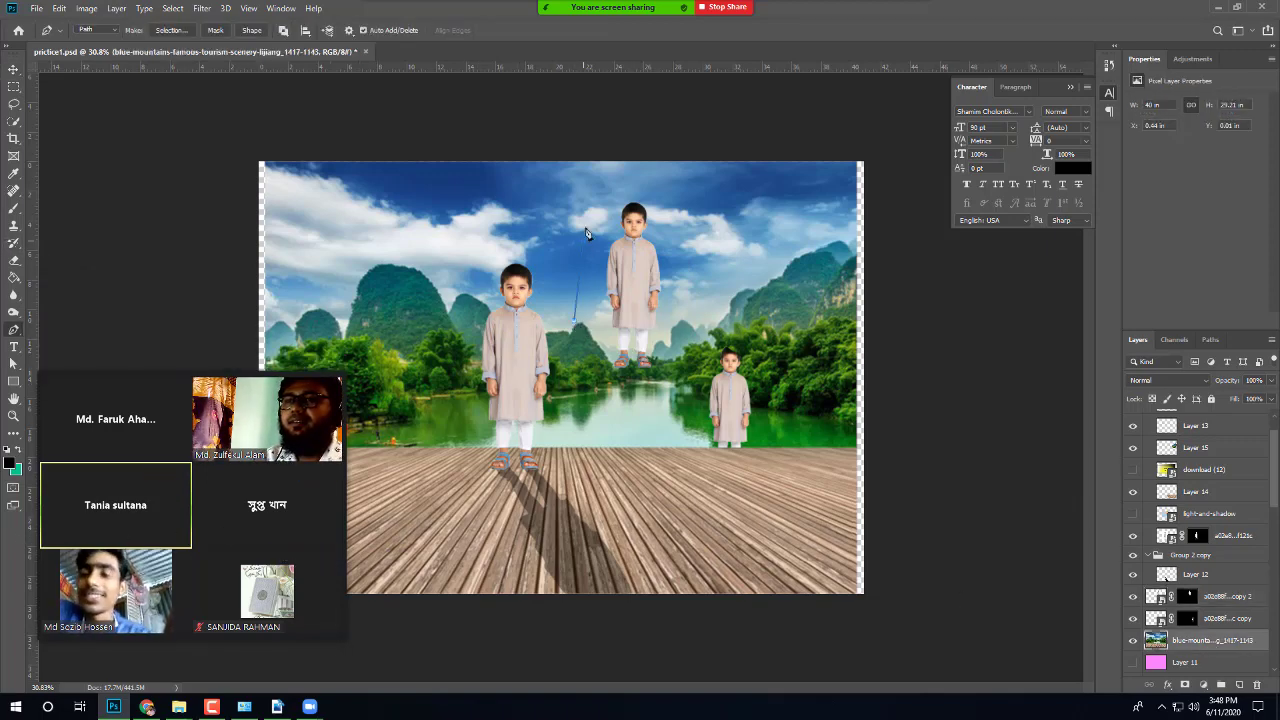
left_click(610, 208)
left_click(716, 211)
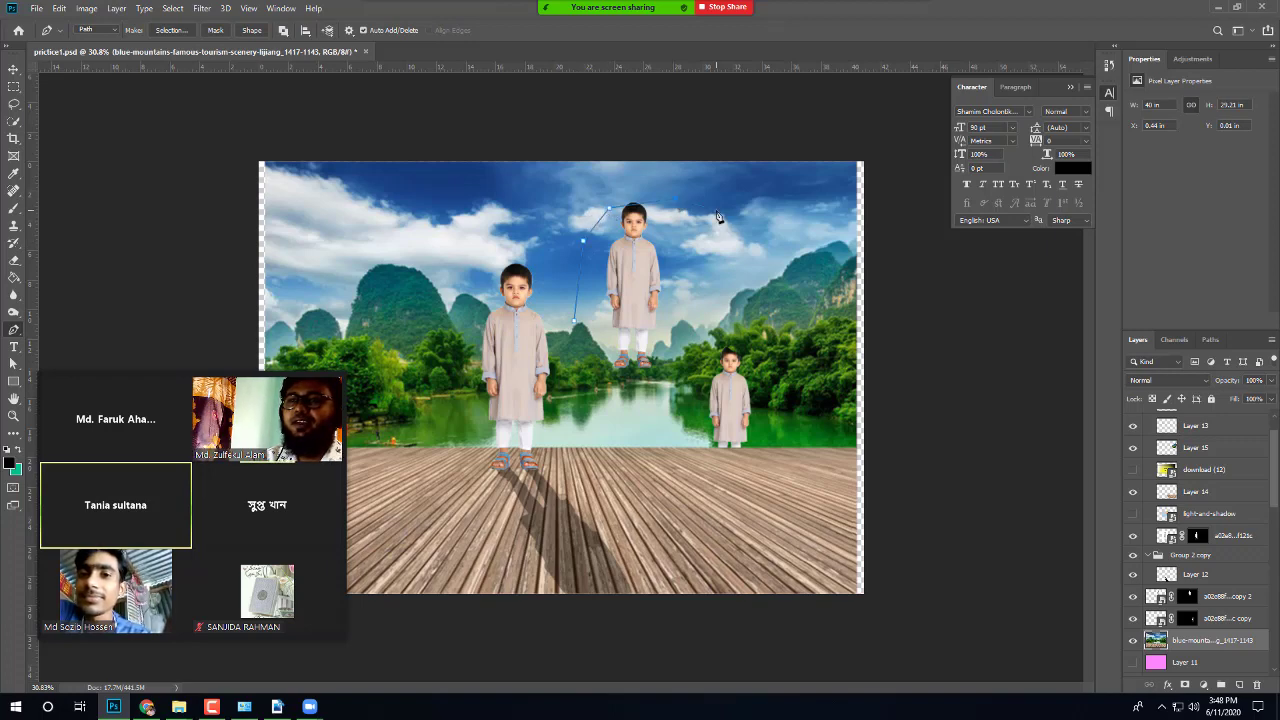
left_click(703, 358)
left_click(683, 412)
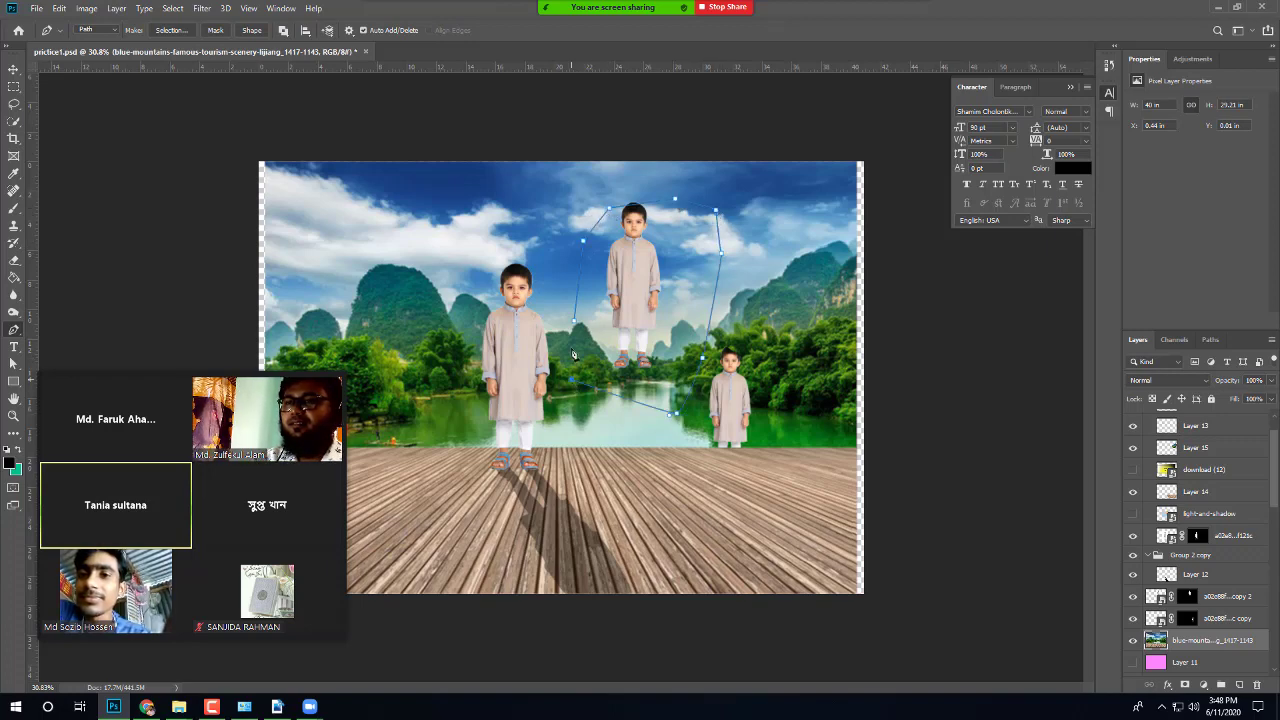
left_click(573, 385)
left_click(575, 328)
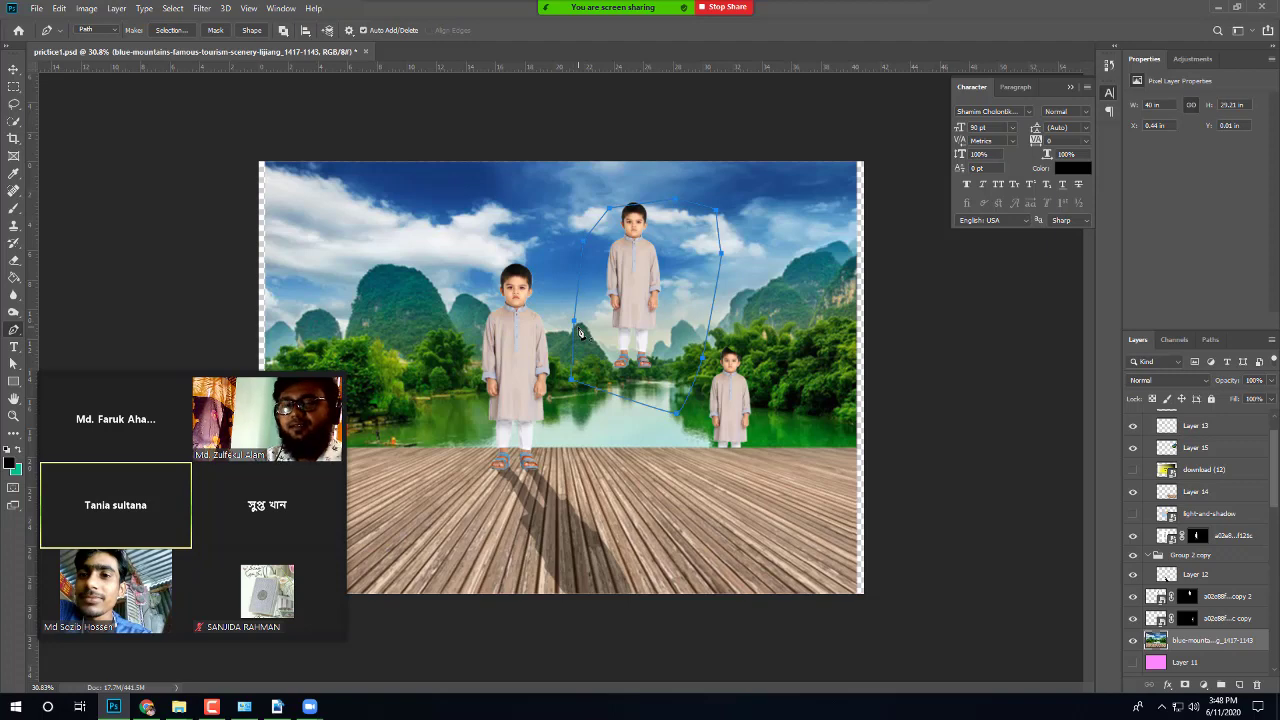
Step: Copy the traced background area onto its own layer and place that layer above Layer 13 to cover the boy copy
key("ctrl+Return")
key("ctrl+j")
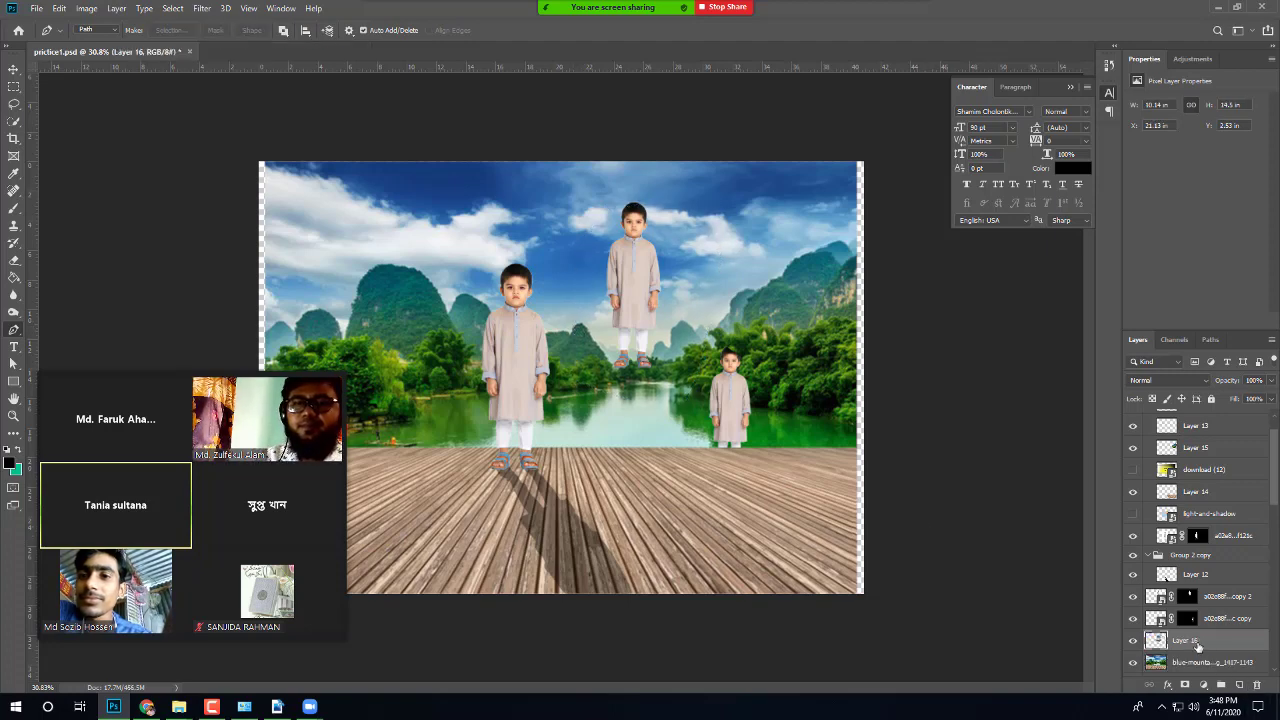
left_click_drag(1195, 641, 1197, 420)
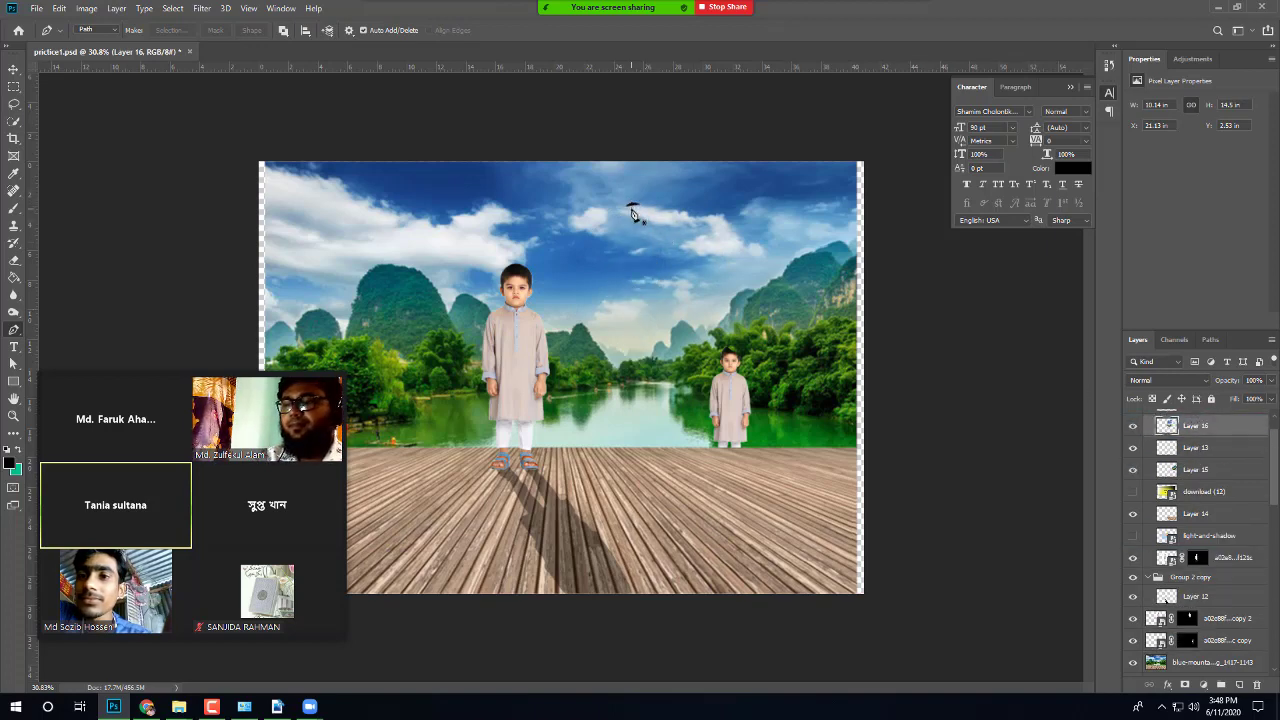
Step: Move the hidden boy copy up until his head shows above the sky cutout, and save the document
key("v")
key("ctrl")
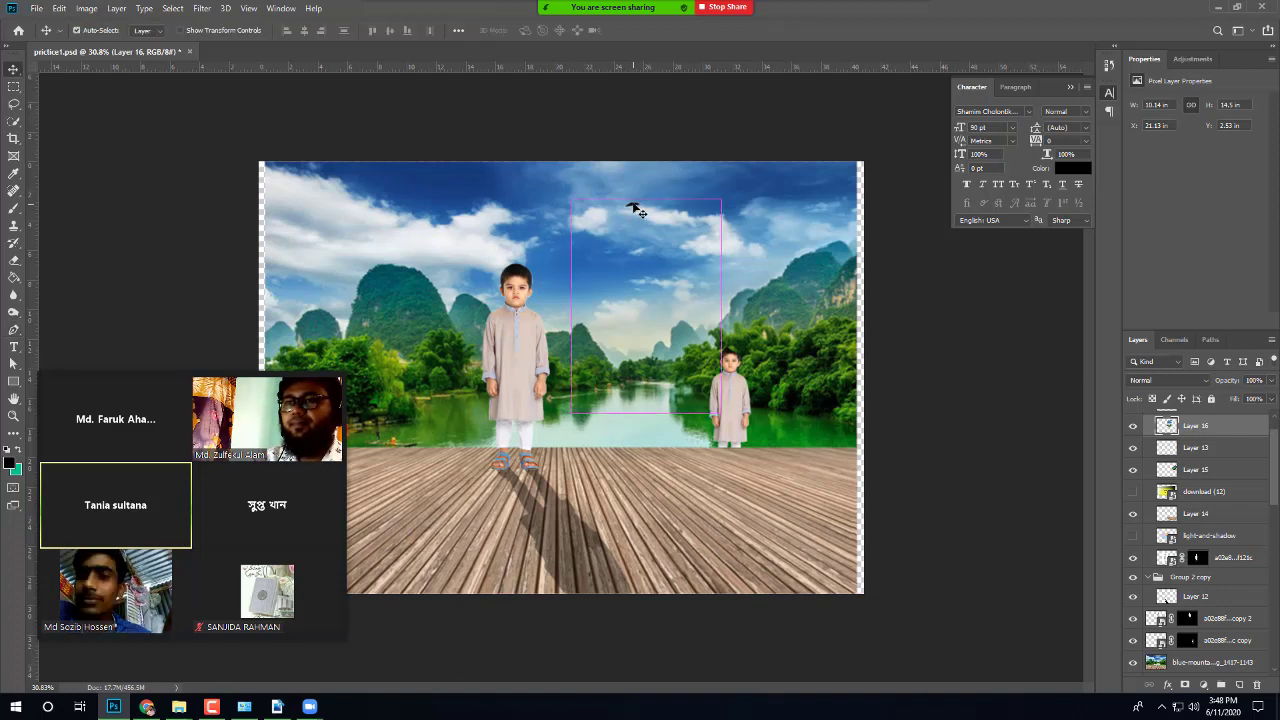
left_click_drag(636, 210, 635, 181)
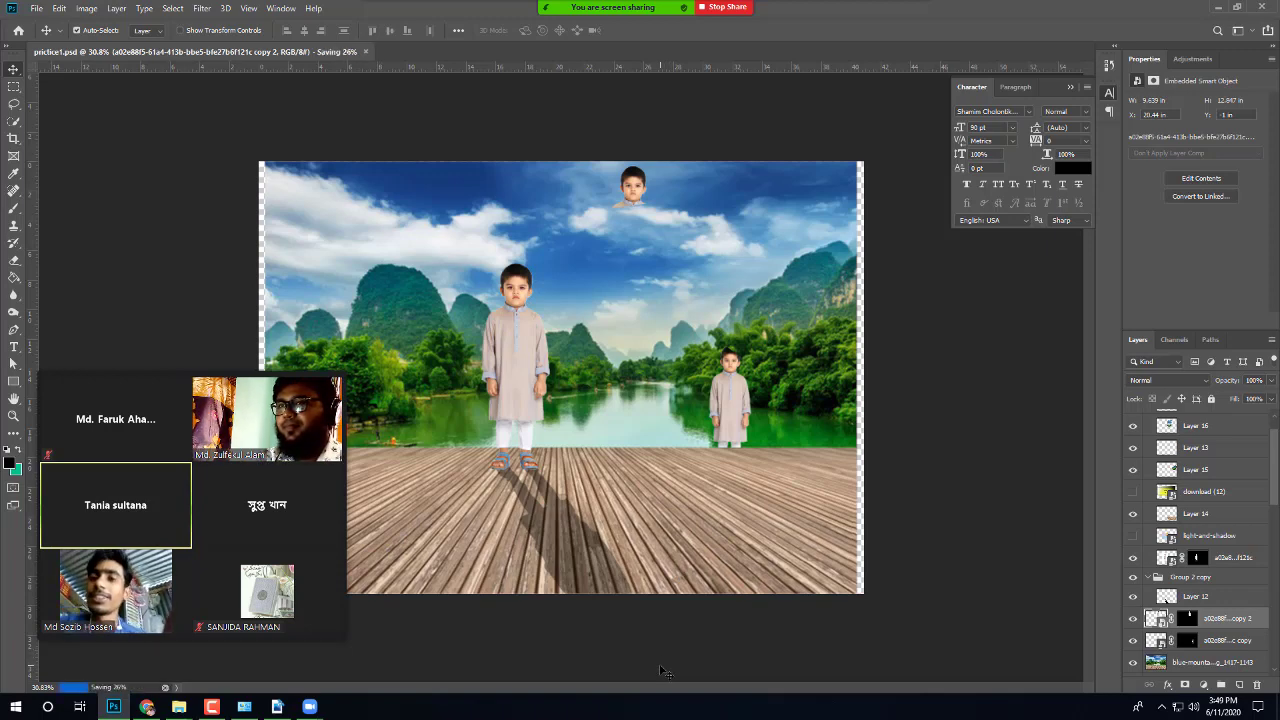
key("ctrl")
scroll(703, 428, "down", 2)
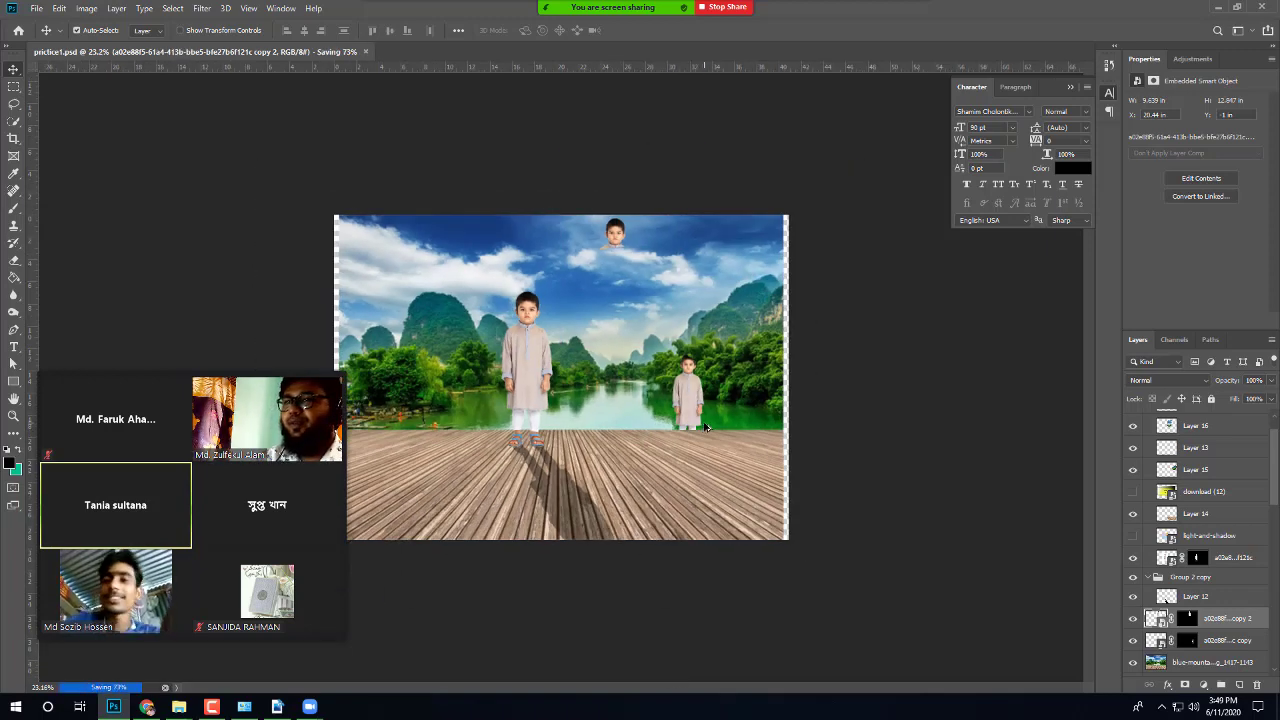
scroll(695, 440, "up", 2)
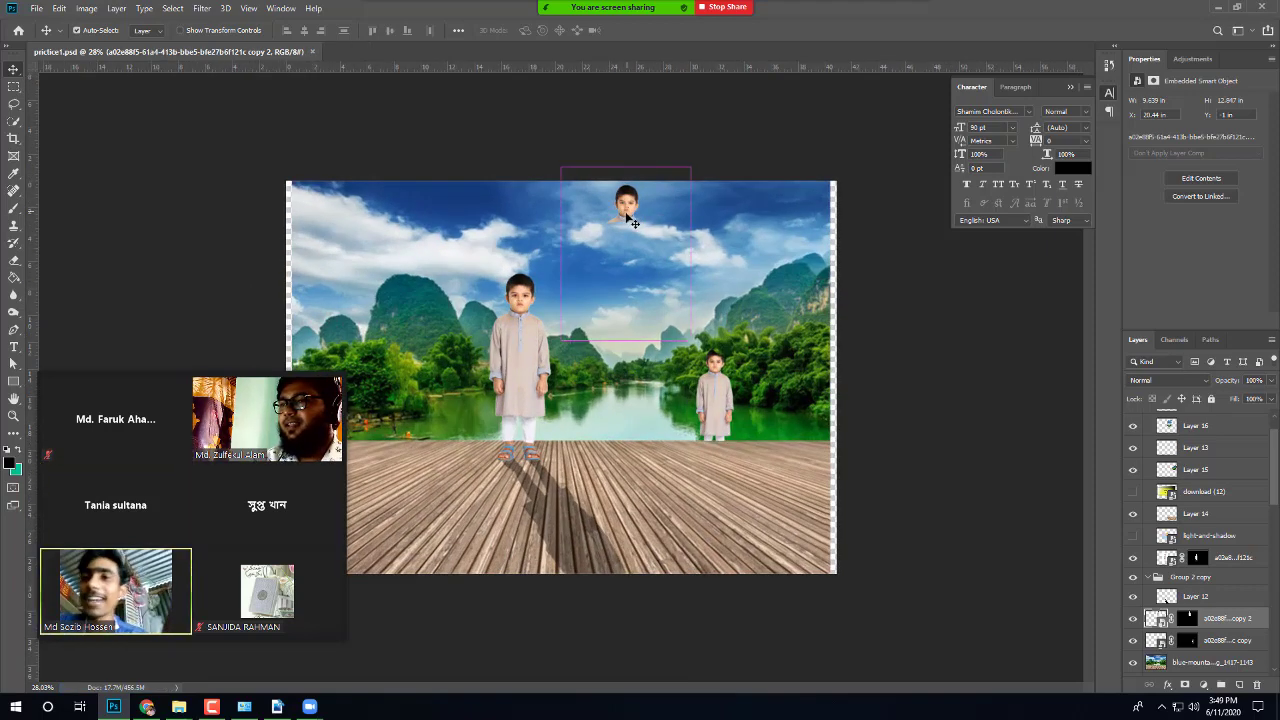
Step: Shift the boy copy behind the sky cutout sideways and rotate him about -70° so only his tilted head shows
key("ctrl")
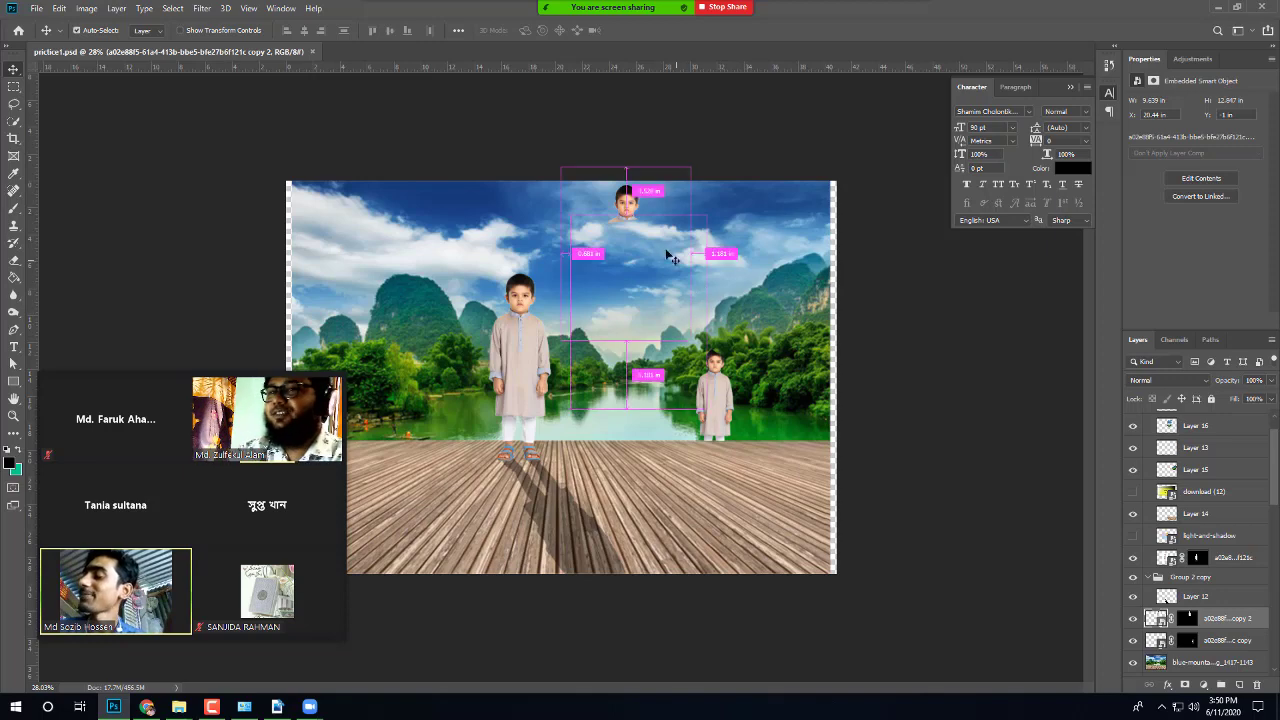
left_click_drag(630, 208, 590, 224)
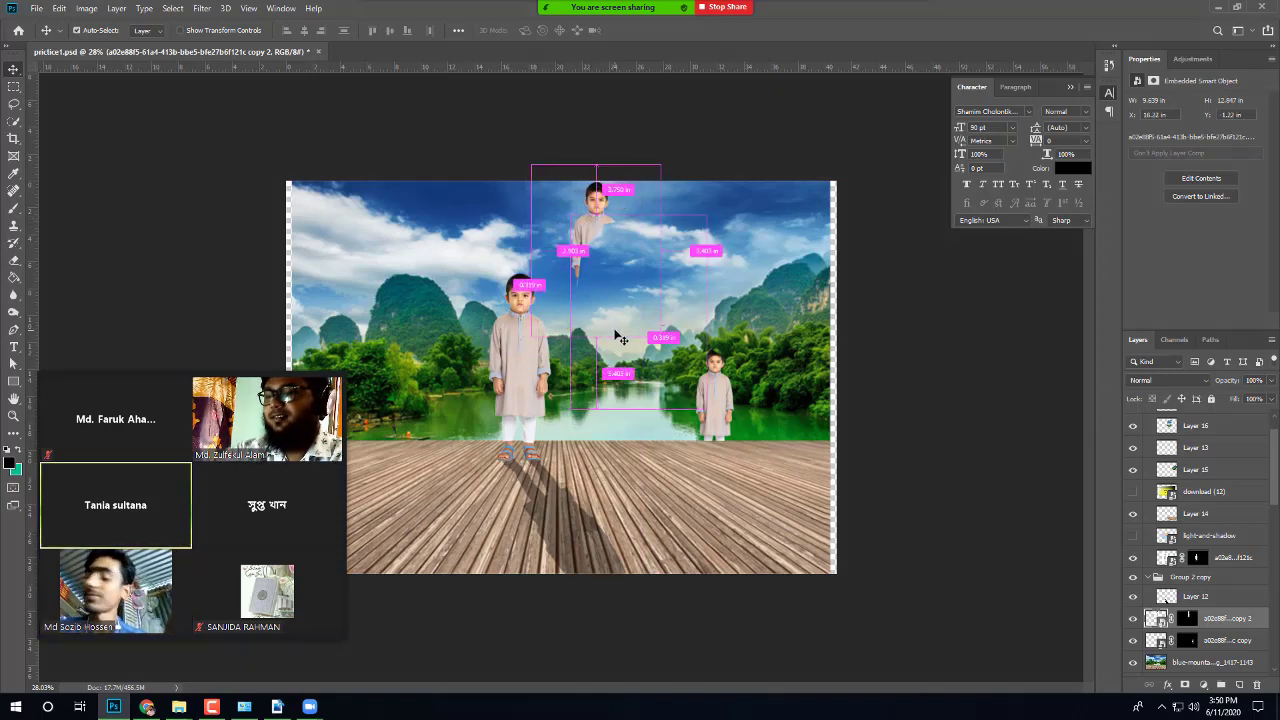
key("ctrl+t")
left_click_drag(763, 365, 757, 130)
left_click_drag(598, 267, 603, 298)
key("Return")
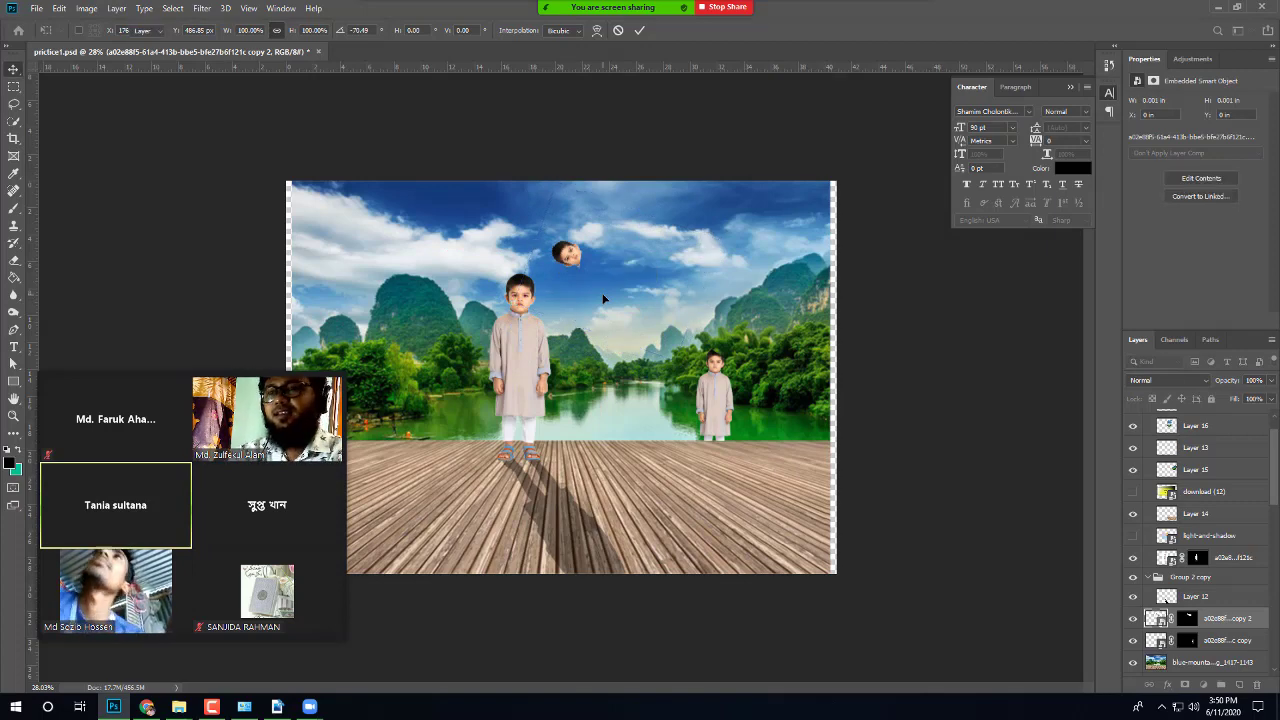
Step: Try flipping the foreground boy horizontally to about -91% width and moving him back near his shadow, and cancel the transform
key("ctrl+minus")
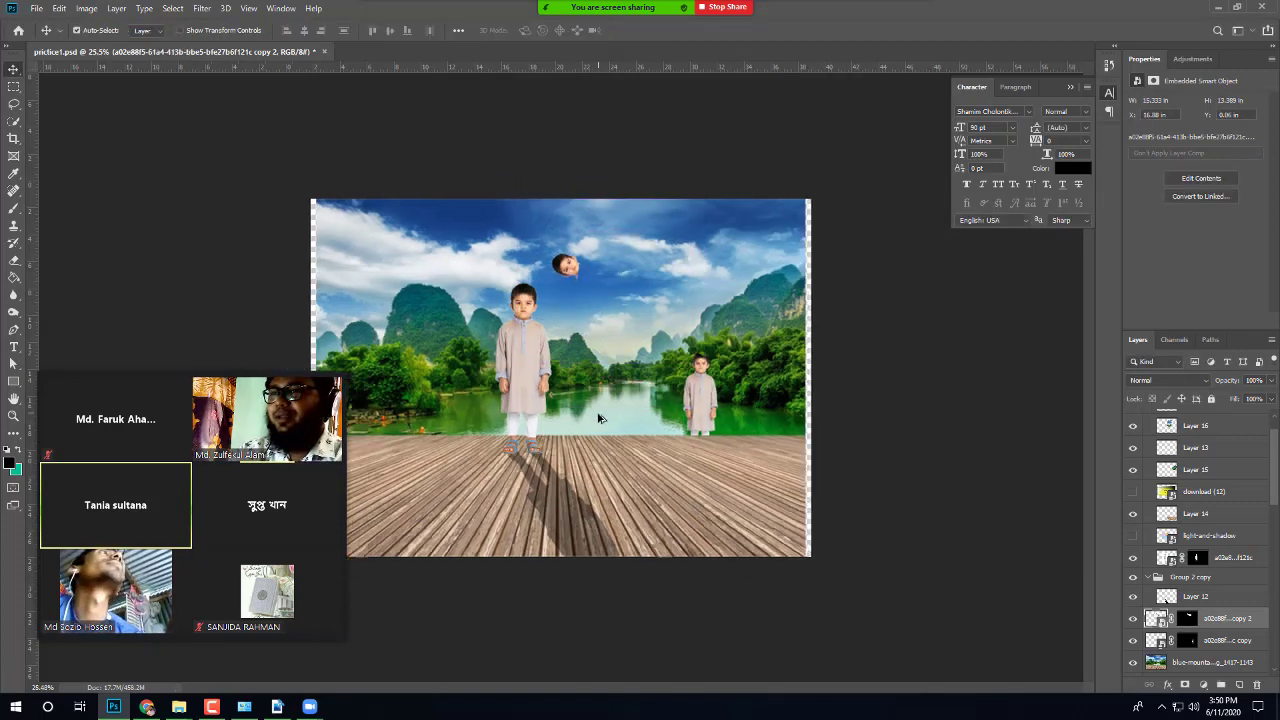
scroll(598, 417, "down", 1)
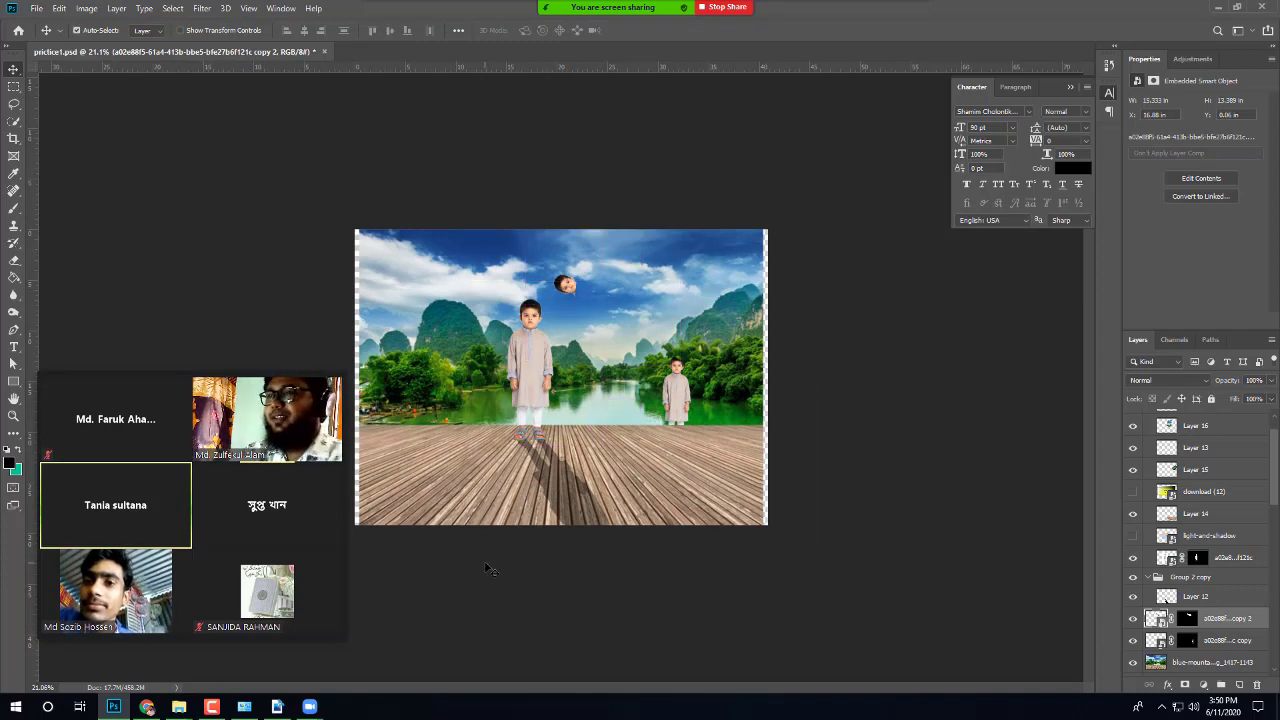
scroll(497, 547, "down", 1)
scroll(586, 446, "up", 3)
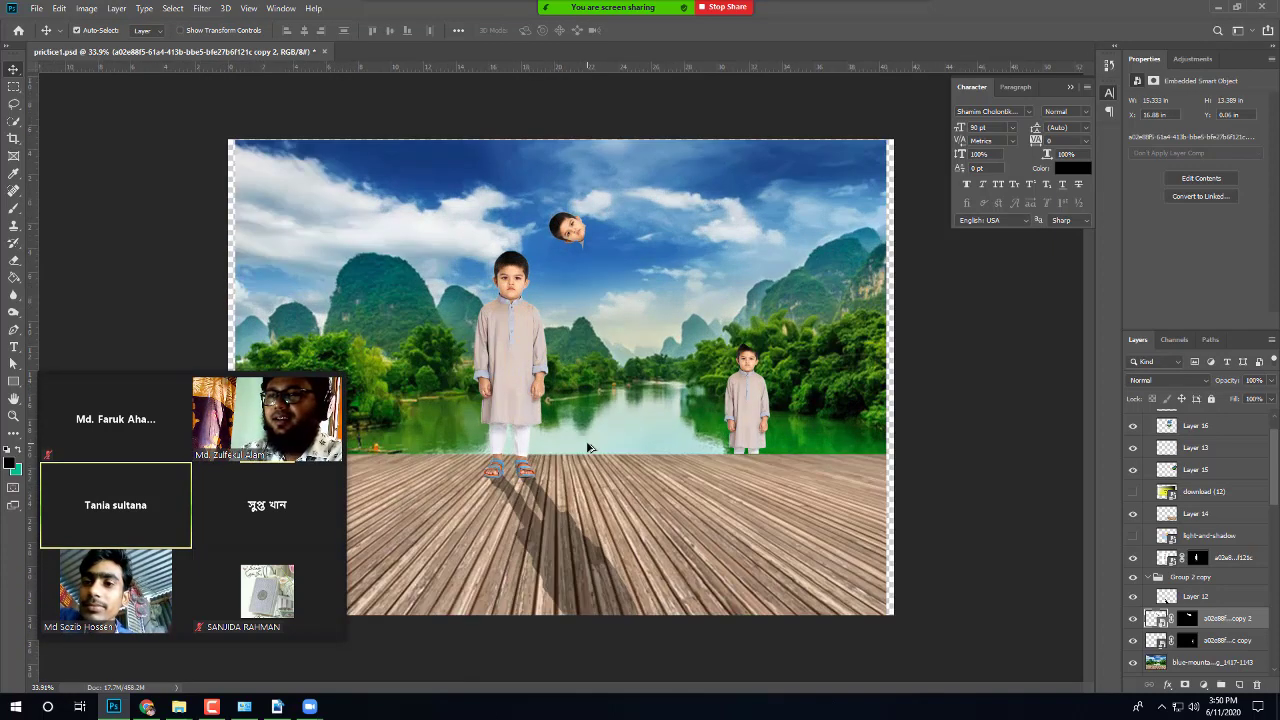
left_click(520, 352)
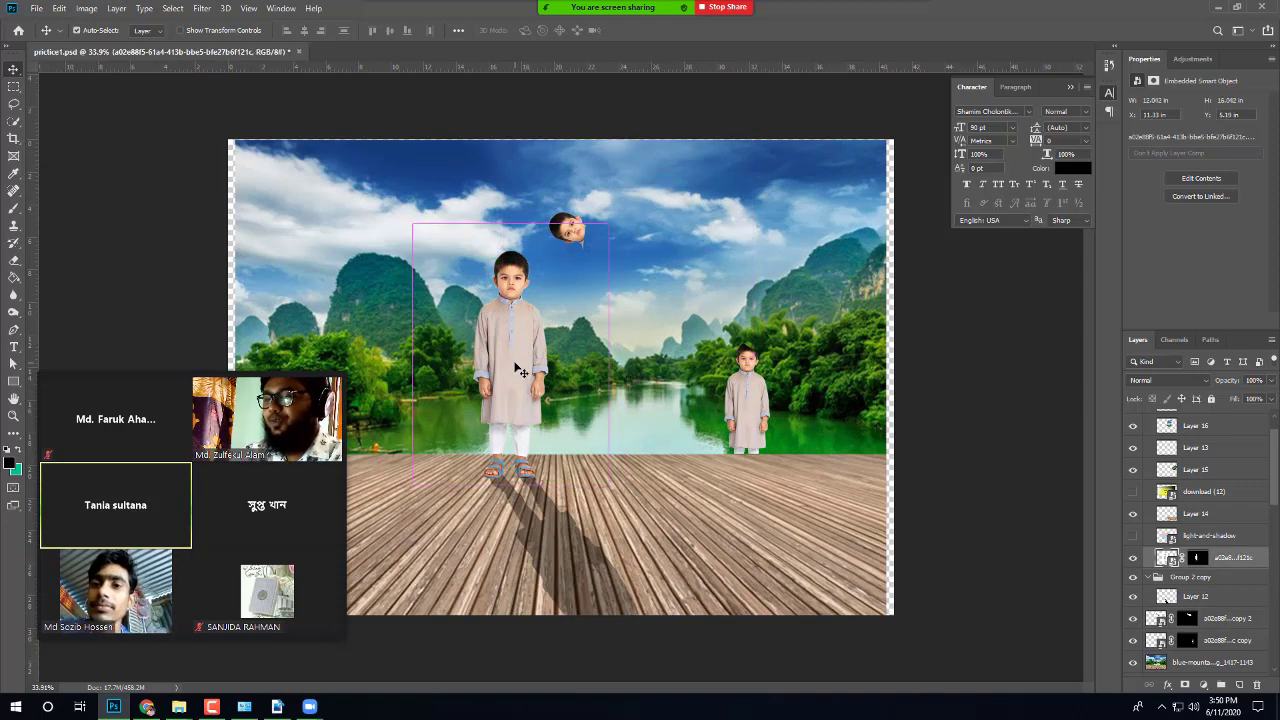
key("ctrl+t")
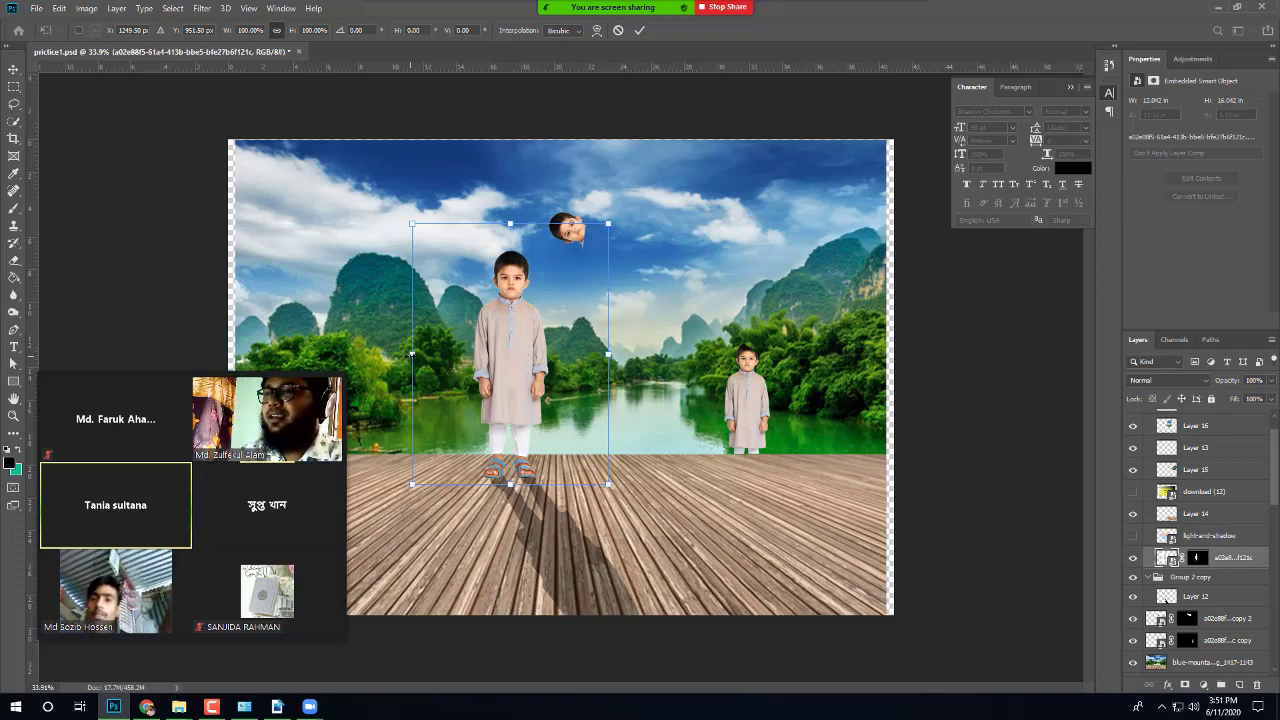
left_click_drag(410, 356, 788, 354)
left_click_drag(649, 429, 505, 437)
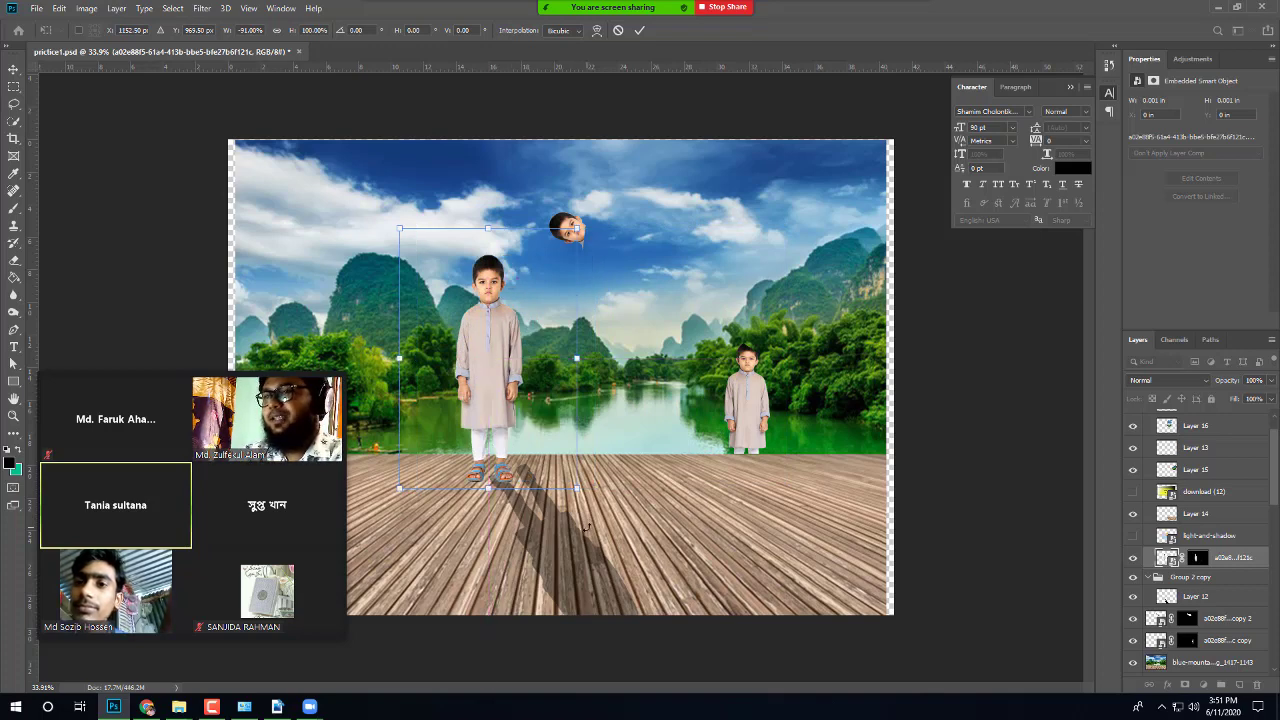
key("ctrl+z")
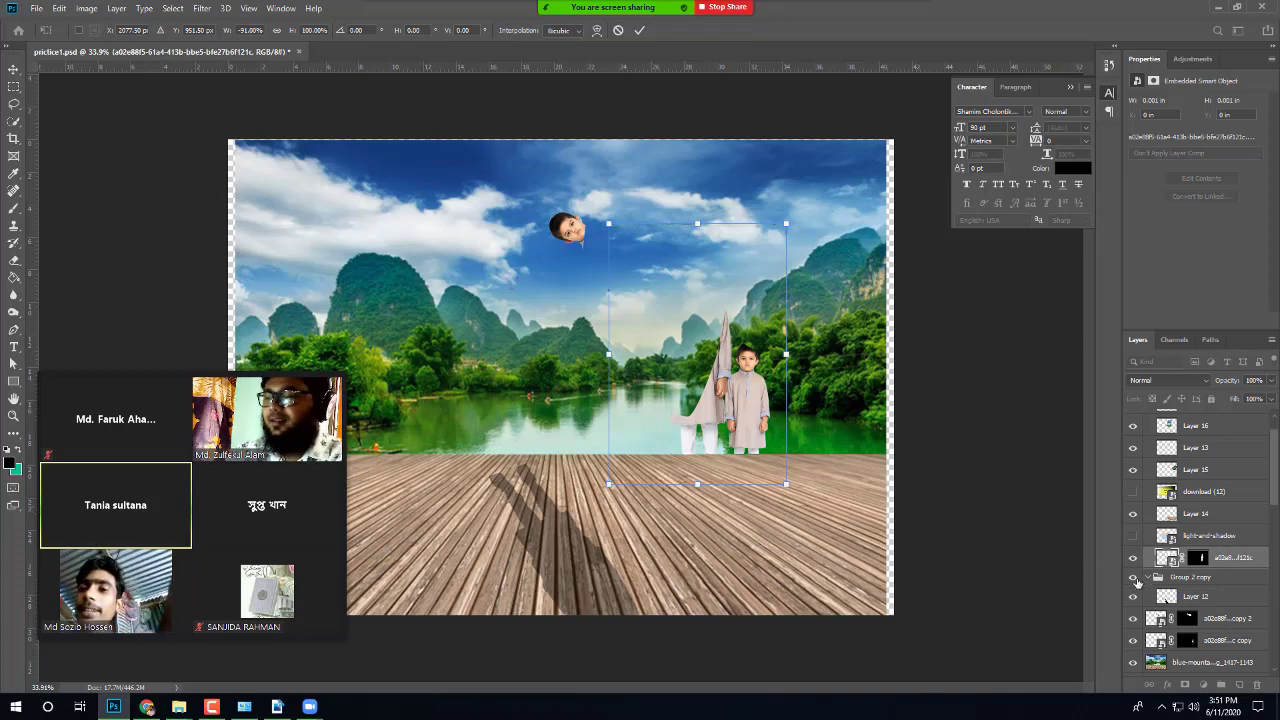
key("Escape")
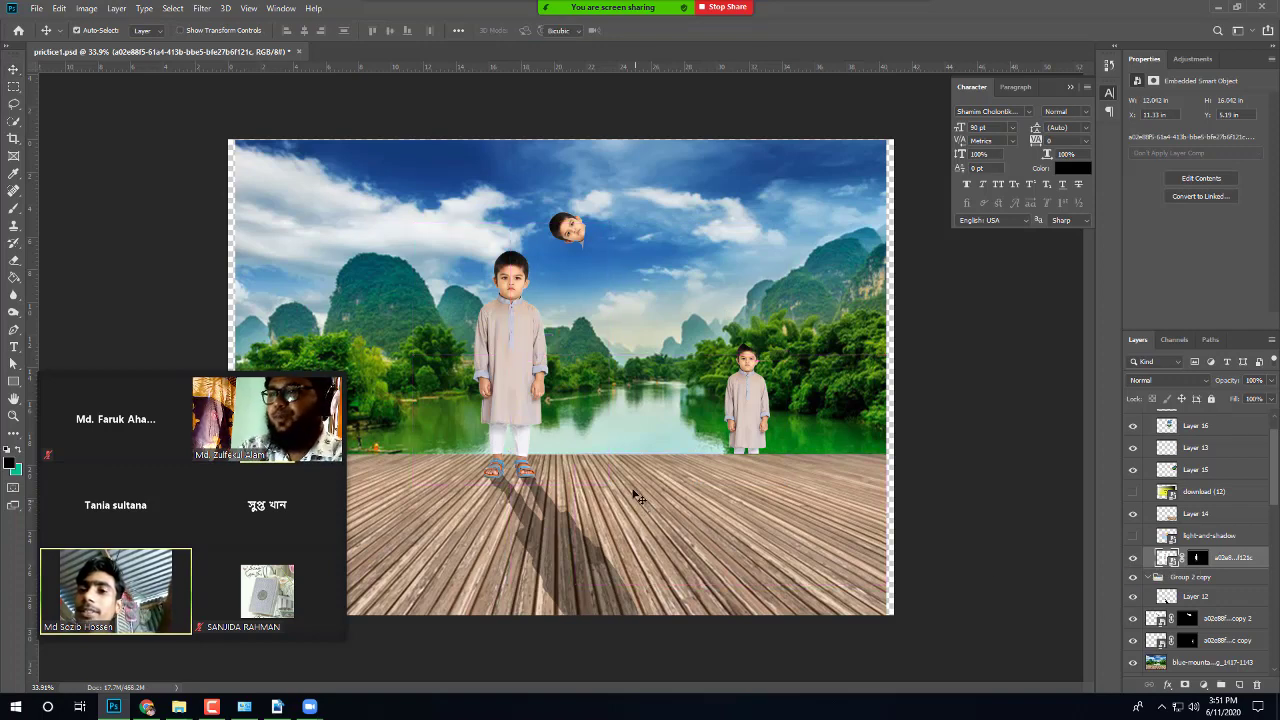
Step: Flip the larger boy's layer horizontally with Free Transform and undo the flip
key("ctrl+t")
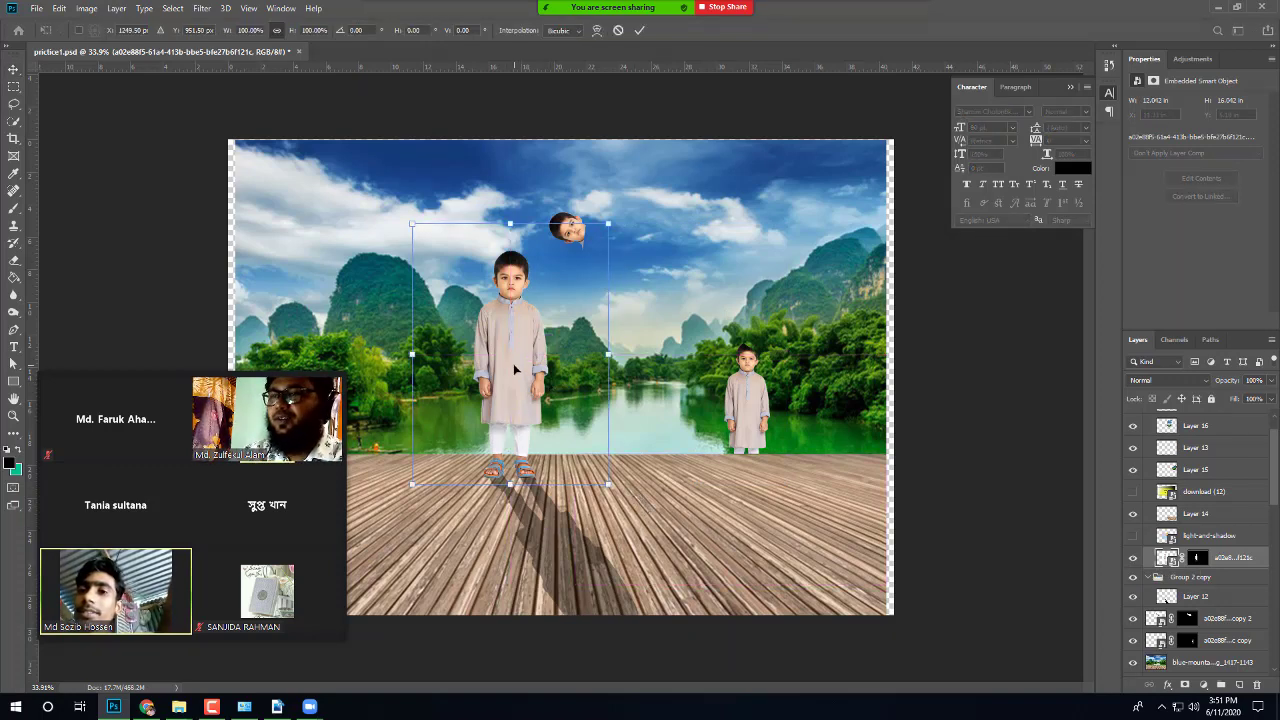
right_click(519, 336)
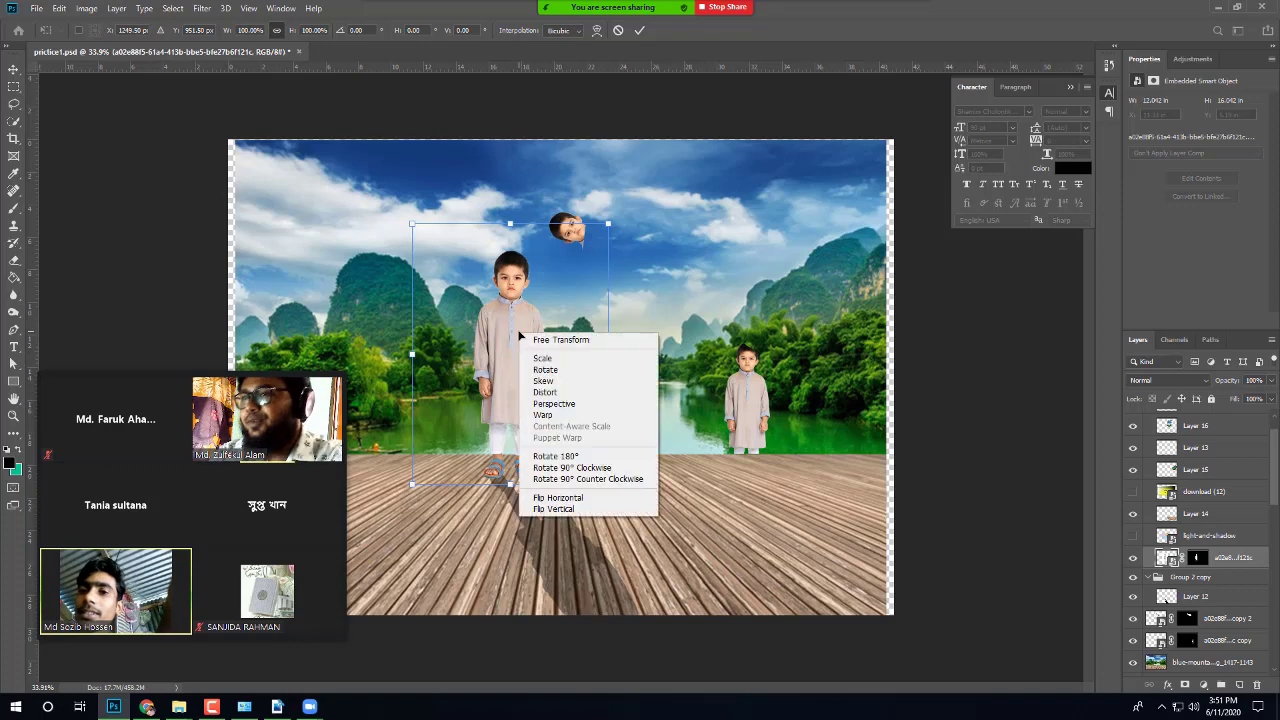
left_click(570, 498)
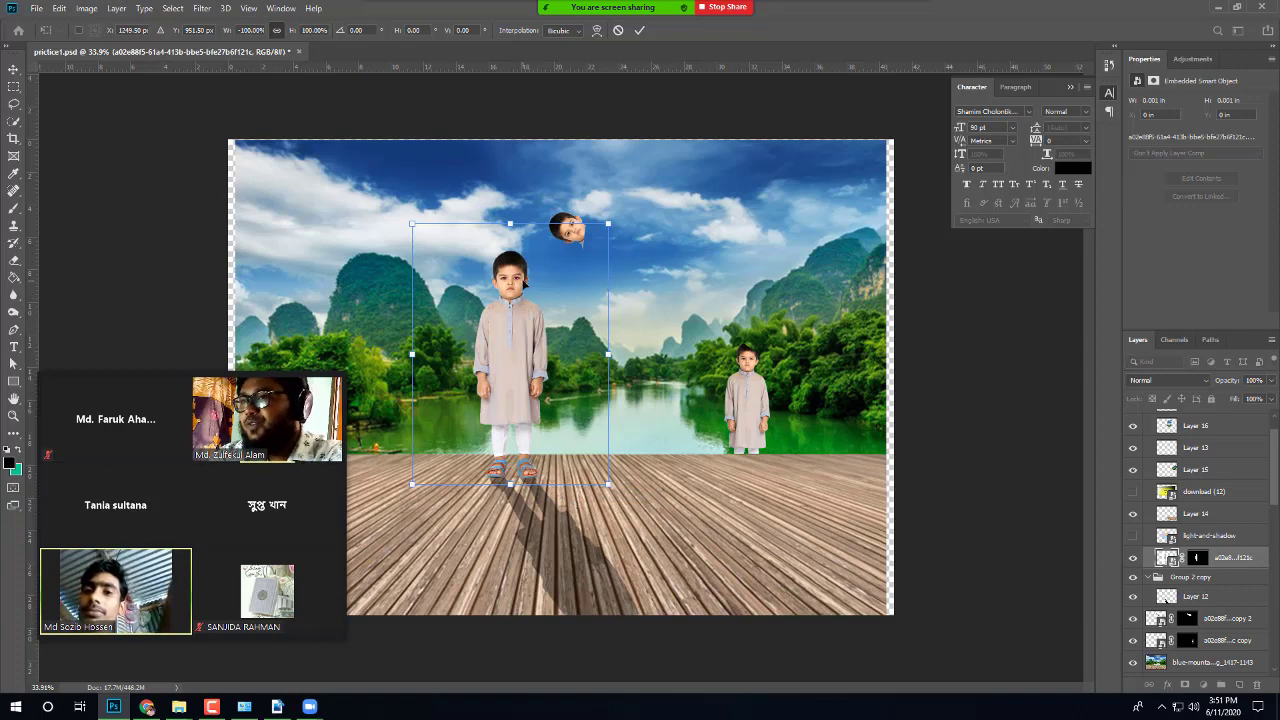
scroll(528, 288, "up", 4)
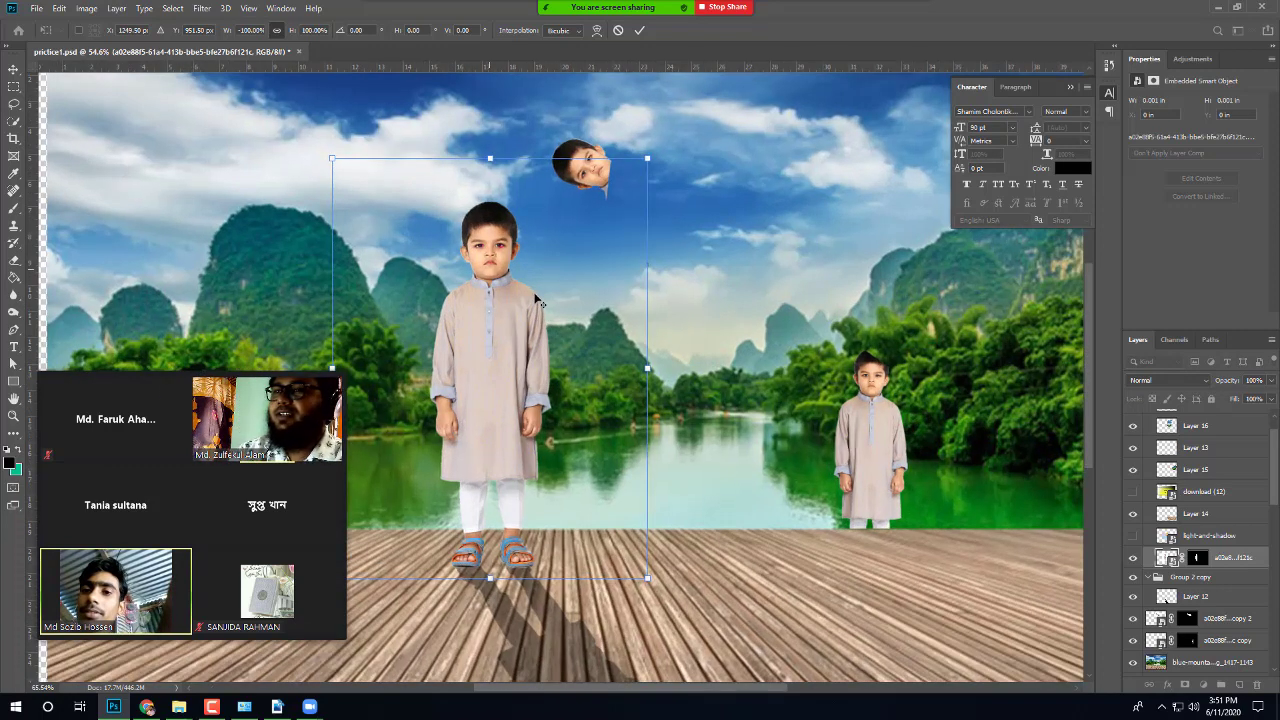
scroll(540, 308, "down", 3)
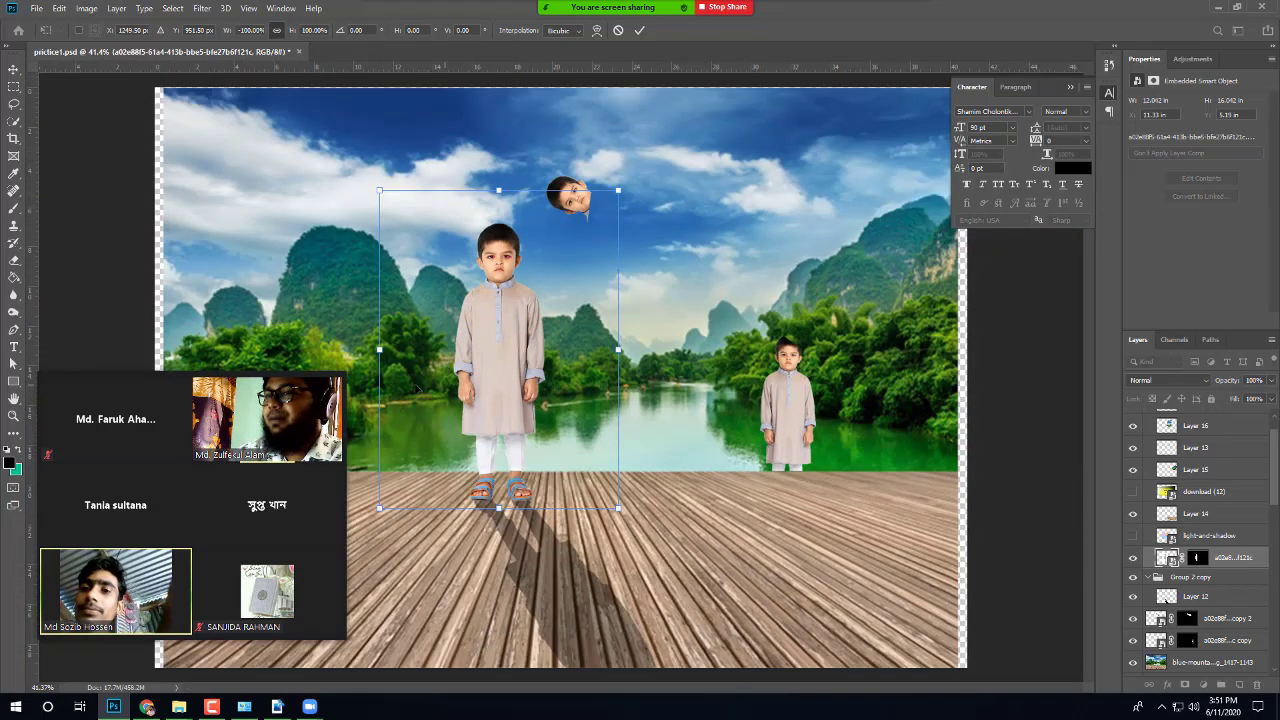
key("ctrl+z")
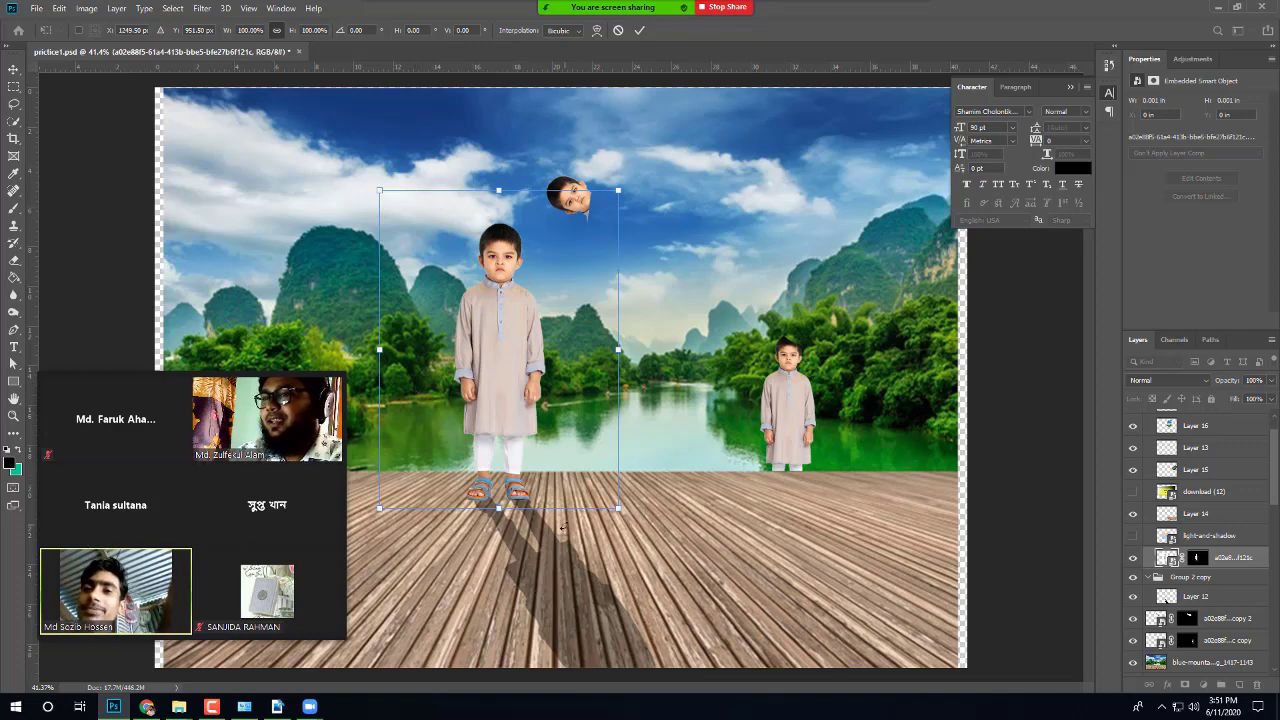
Step: Repeat the horizontal flip on the larger boy and undo it, keeping the transform active
scroll(486, 420, "up", 1)
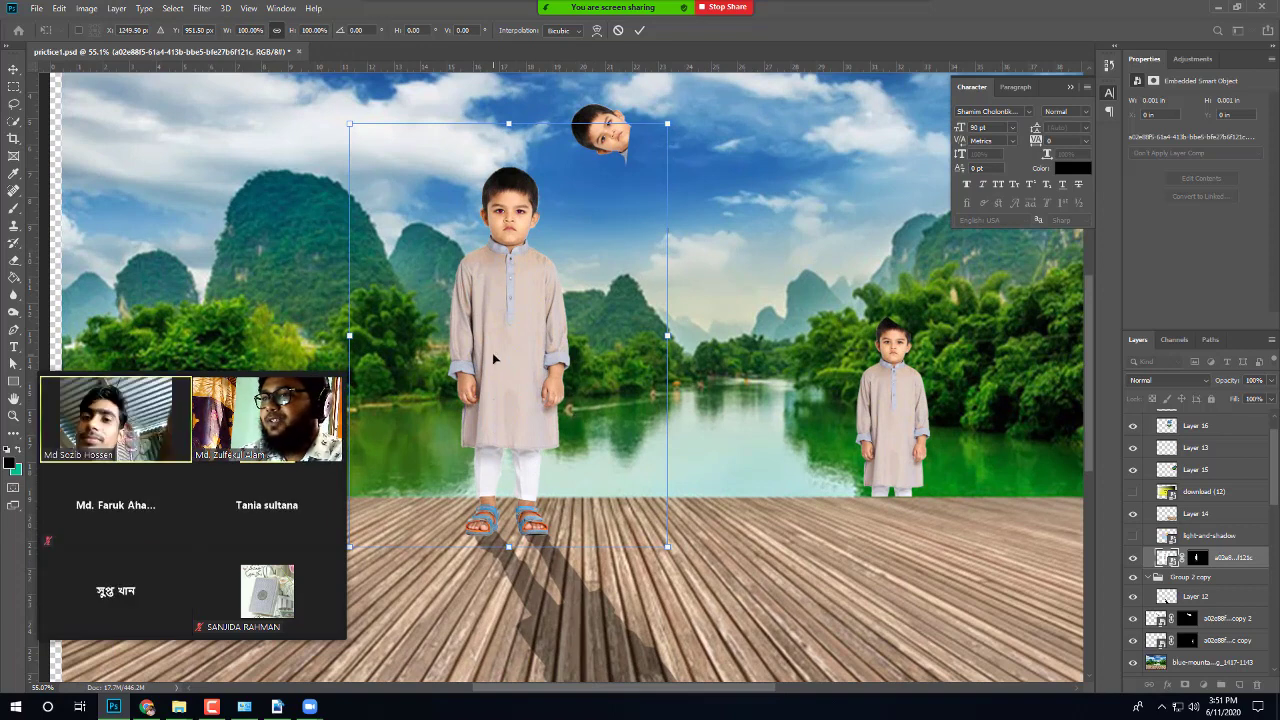
right_click(495, 357)
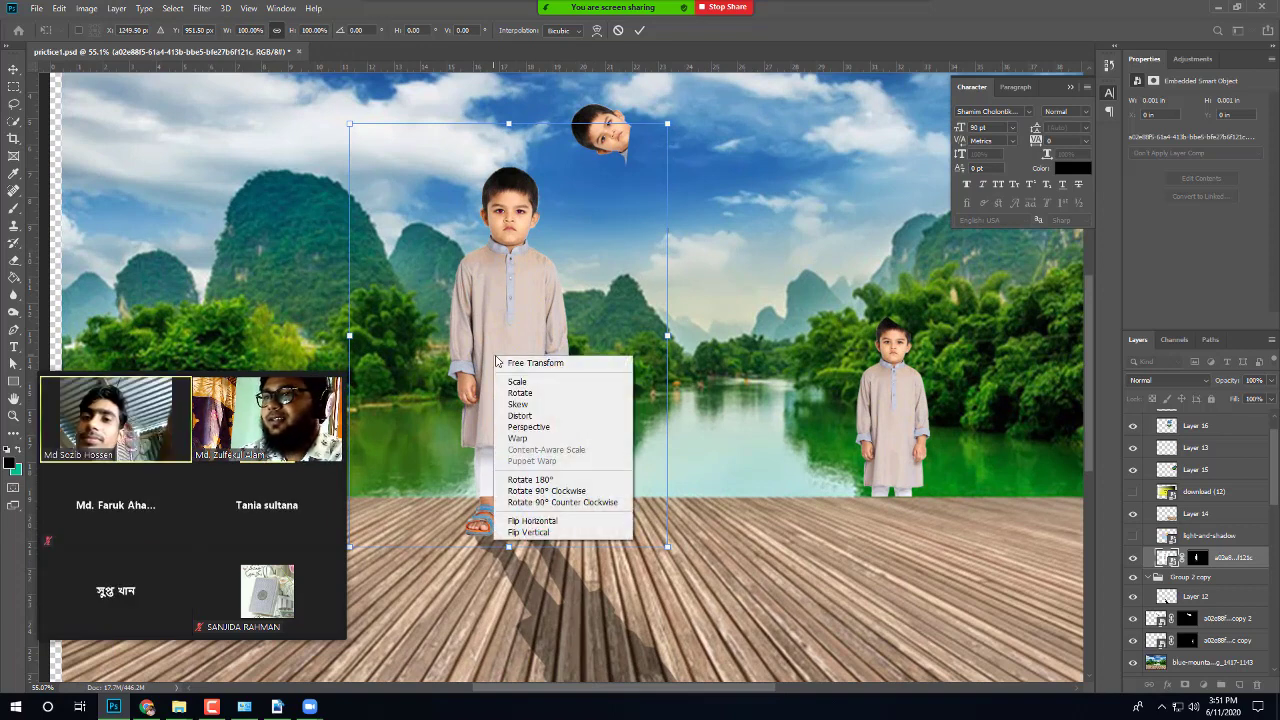
left_click(575, 521)
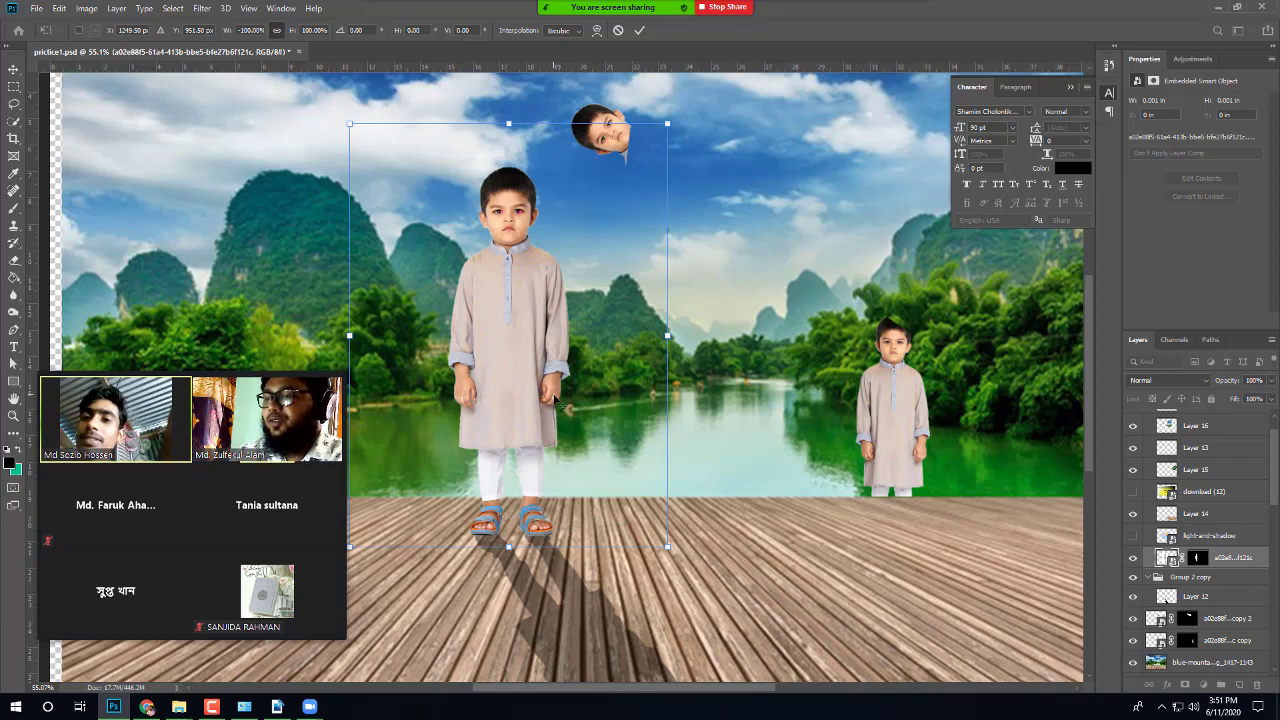
scroll(556, 399, "down", 1)
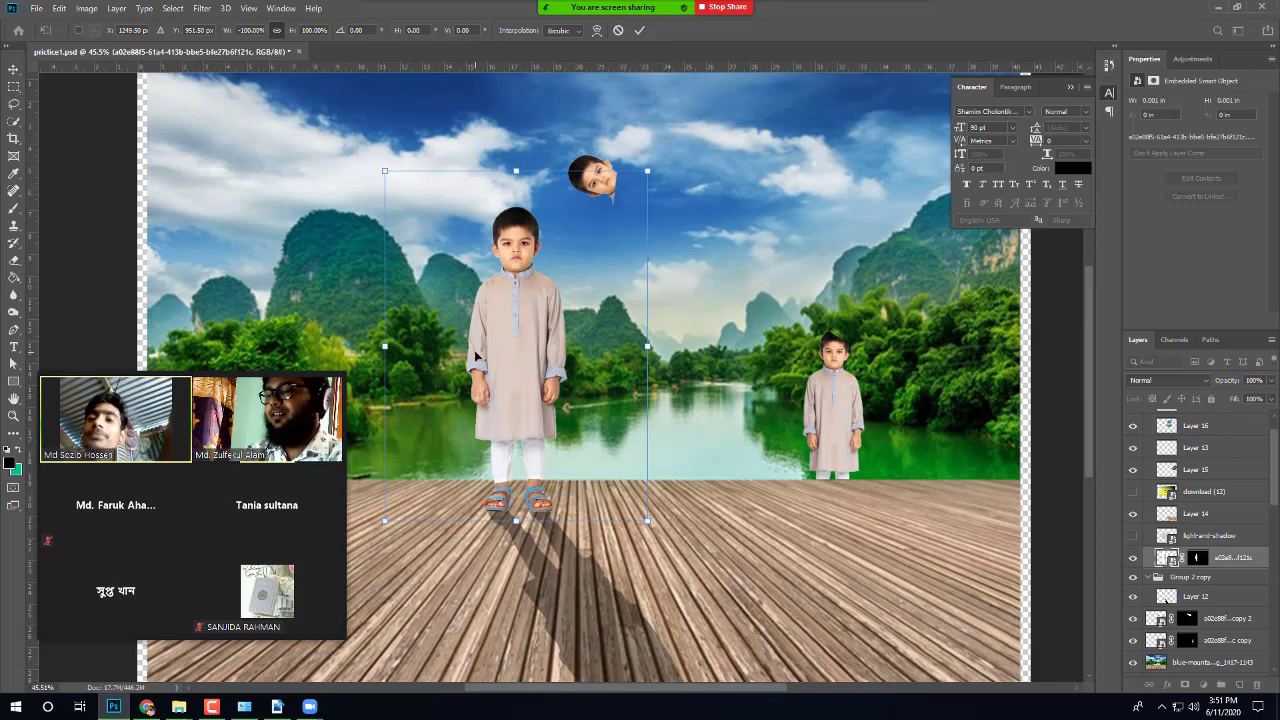
key("ctrl+z")
Step: Flip the larger boy vertically within the active transform and undo the flip
right_click(527, 343)
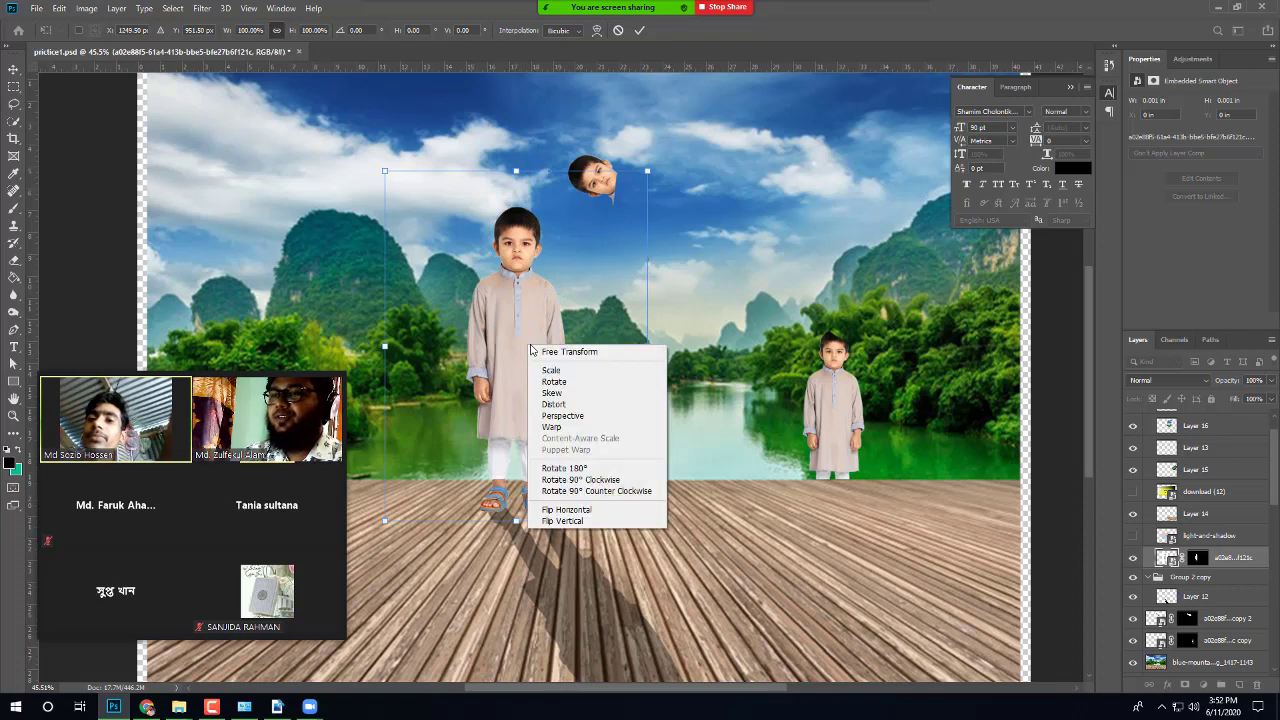
left_click(583, 521)
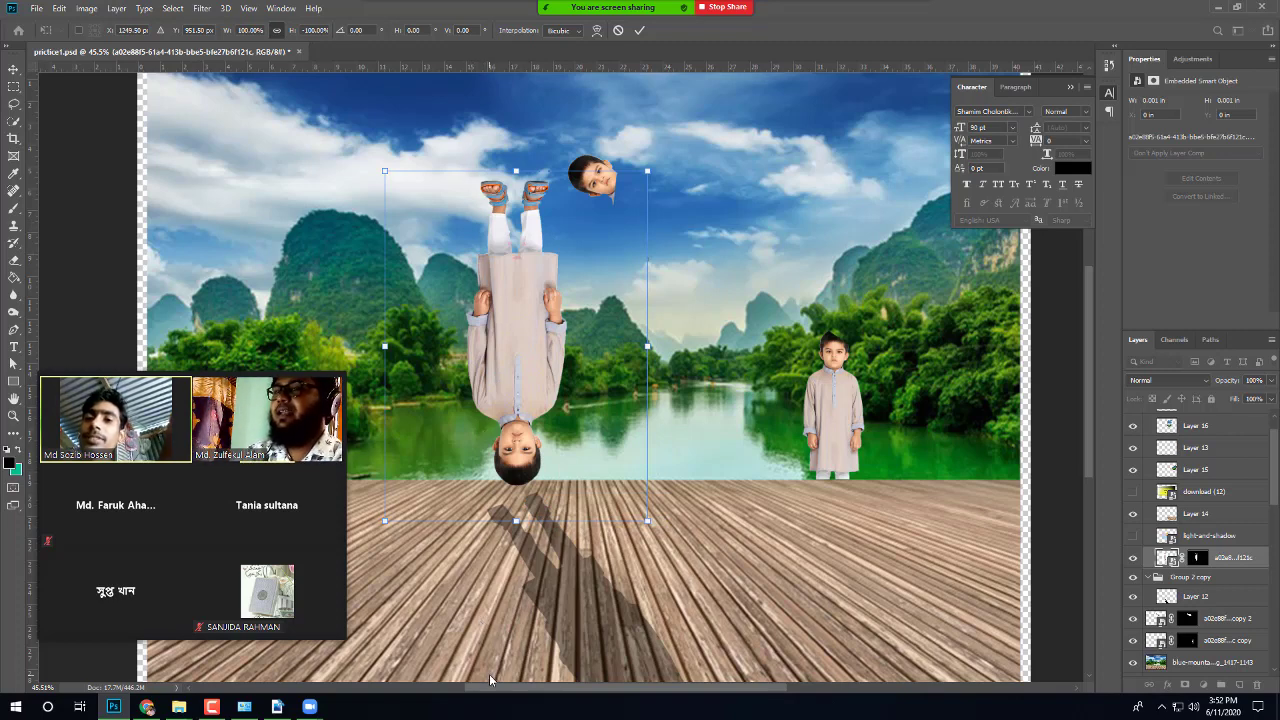
right_click(537, 316)
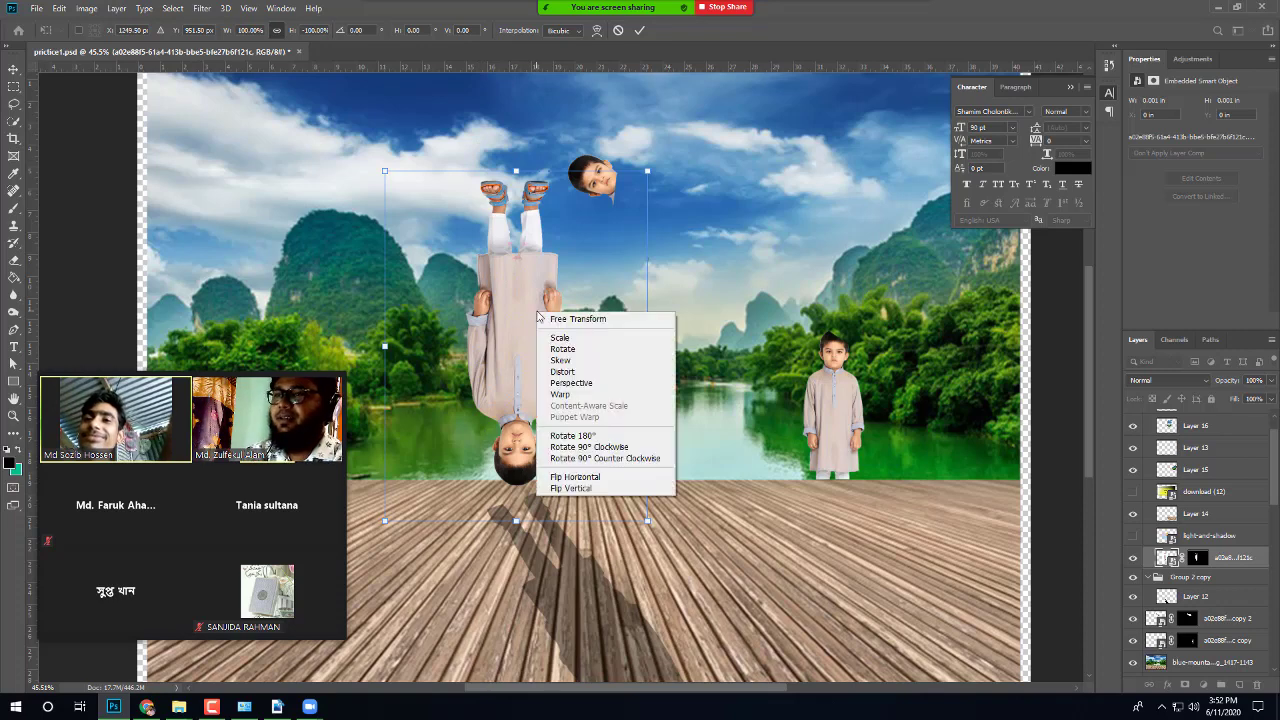
left_click(548, 530)
key("ctrl+z")
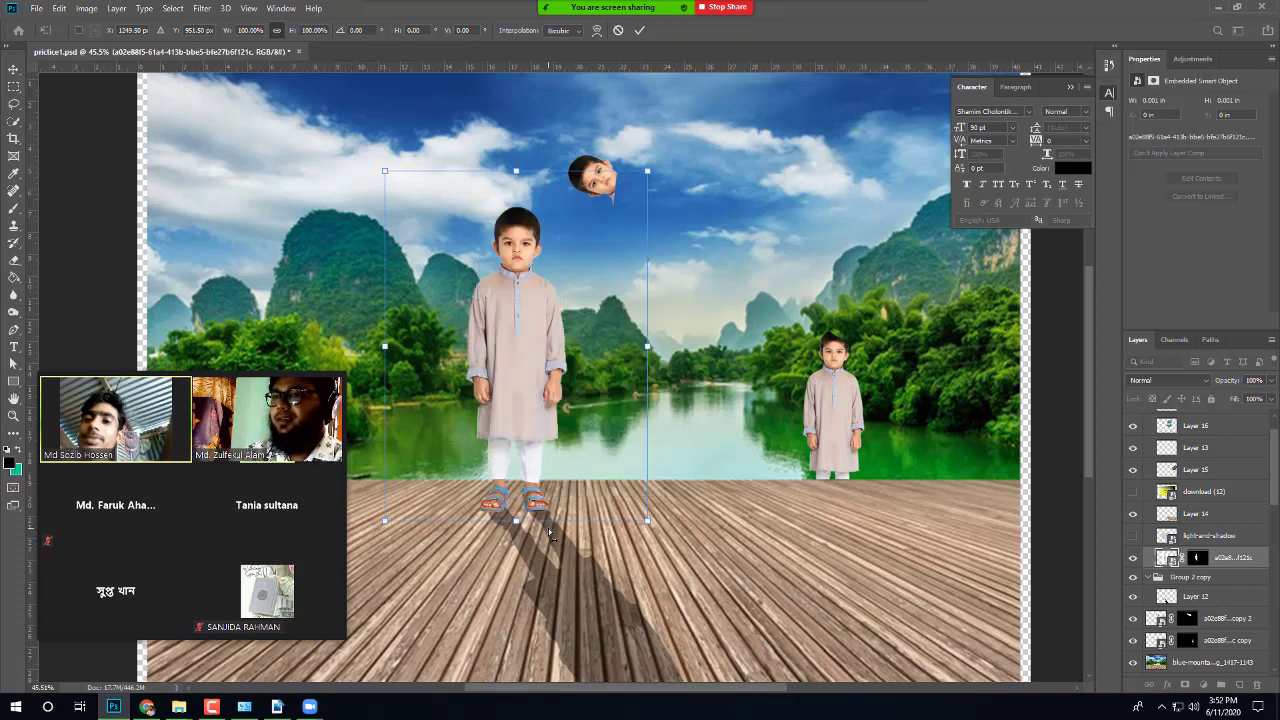
Step: Rotate the larger boy 180° within the active transform and undo the rotation
right_click(550, 337)
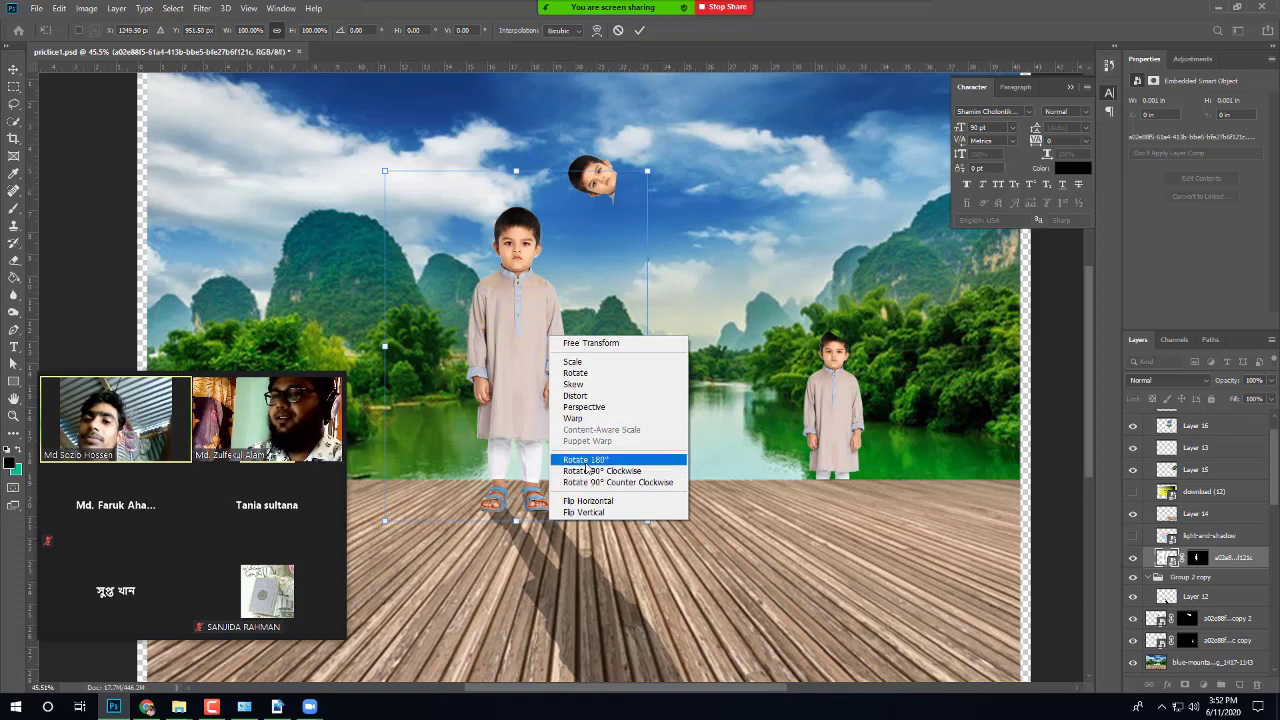
left_click(592, 459)
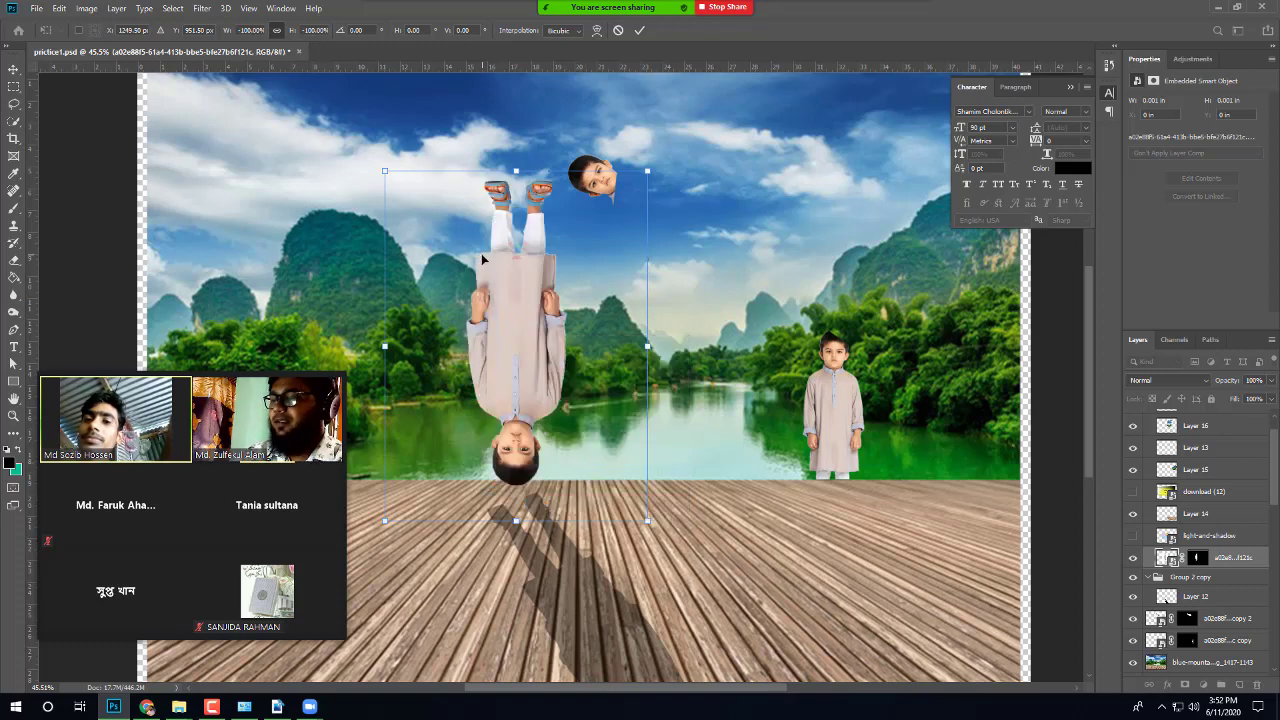
key("ctrl+z")
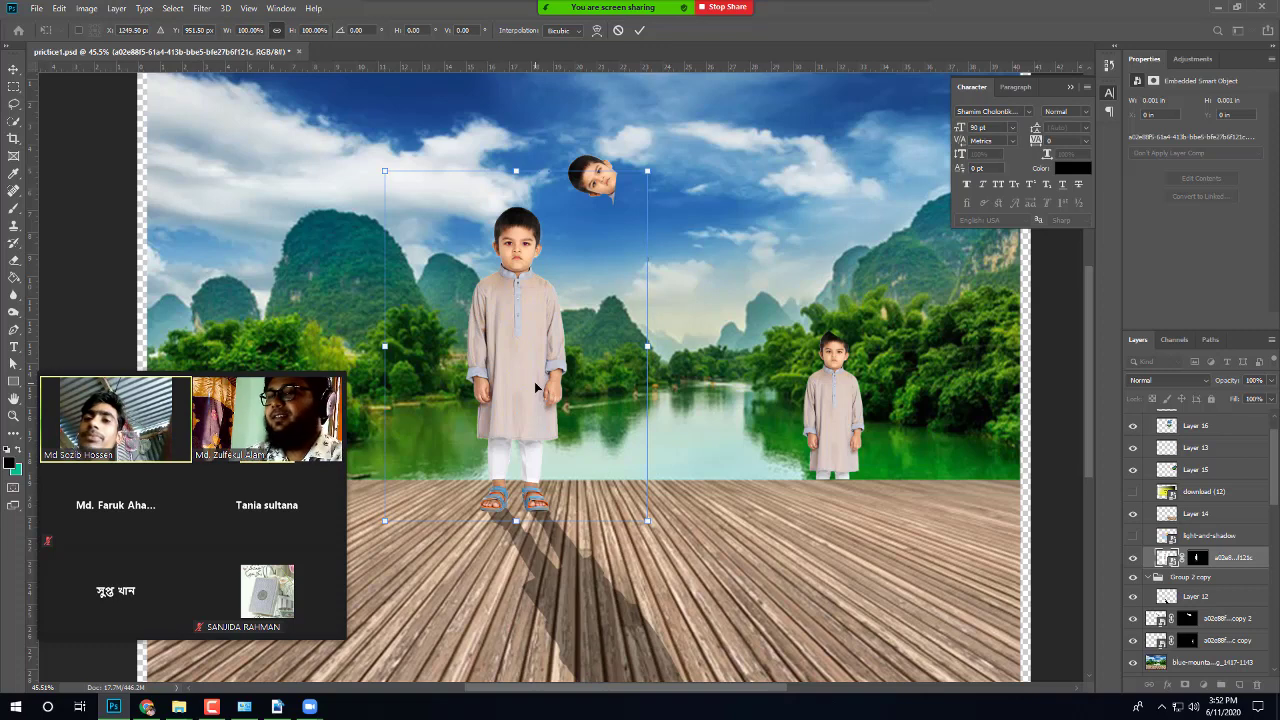
Step: Rotate the larger boy 90° clockwise within the active transform and undo the rotation
right_click(537, 384)
left_click(587, 520)
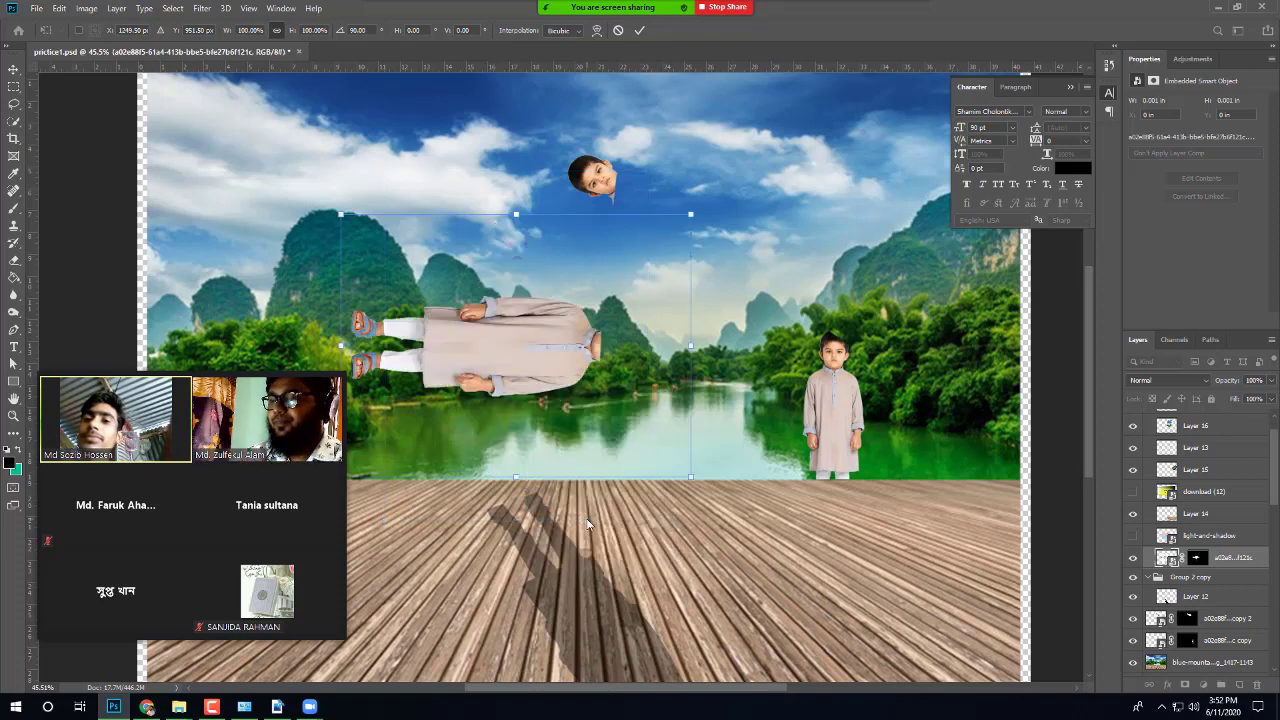
key("ctrl+z")
Step: Rotate the larger boy 90° counter clockwise, undo the rotation and close the transform
right_click(513, 437)
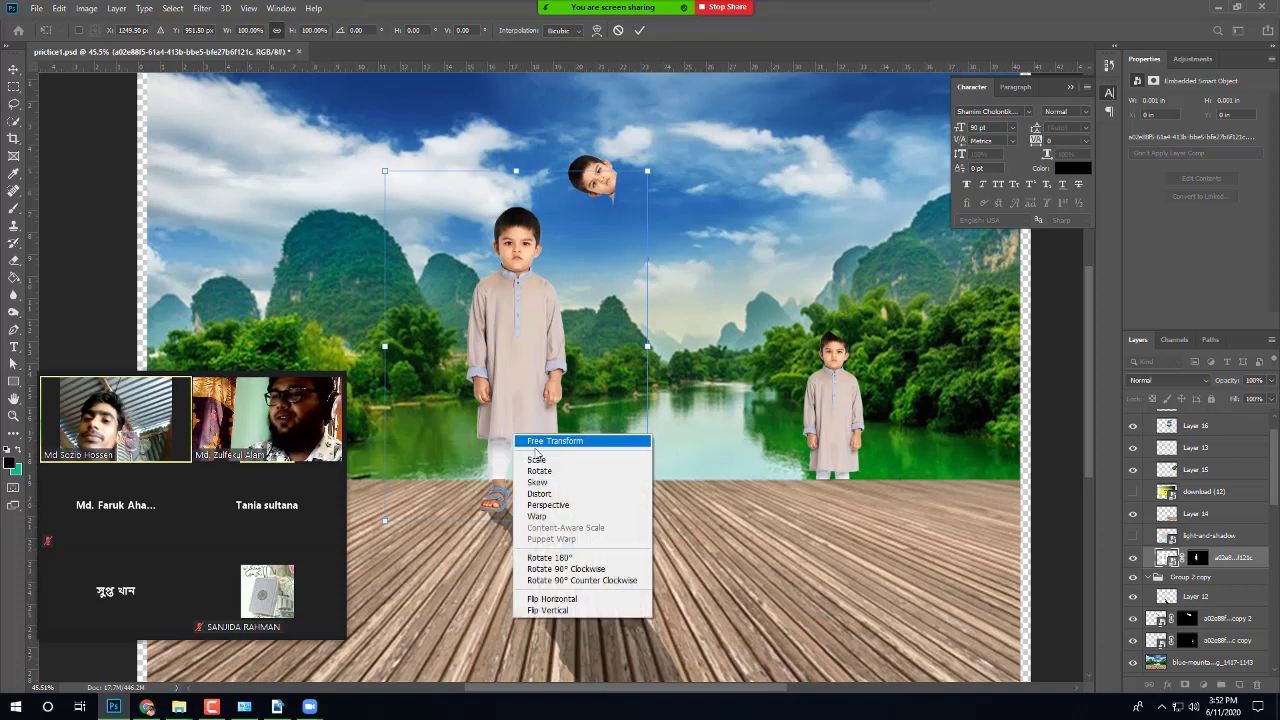
left_click(625, 581)
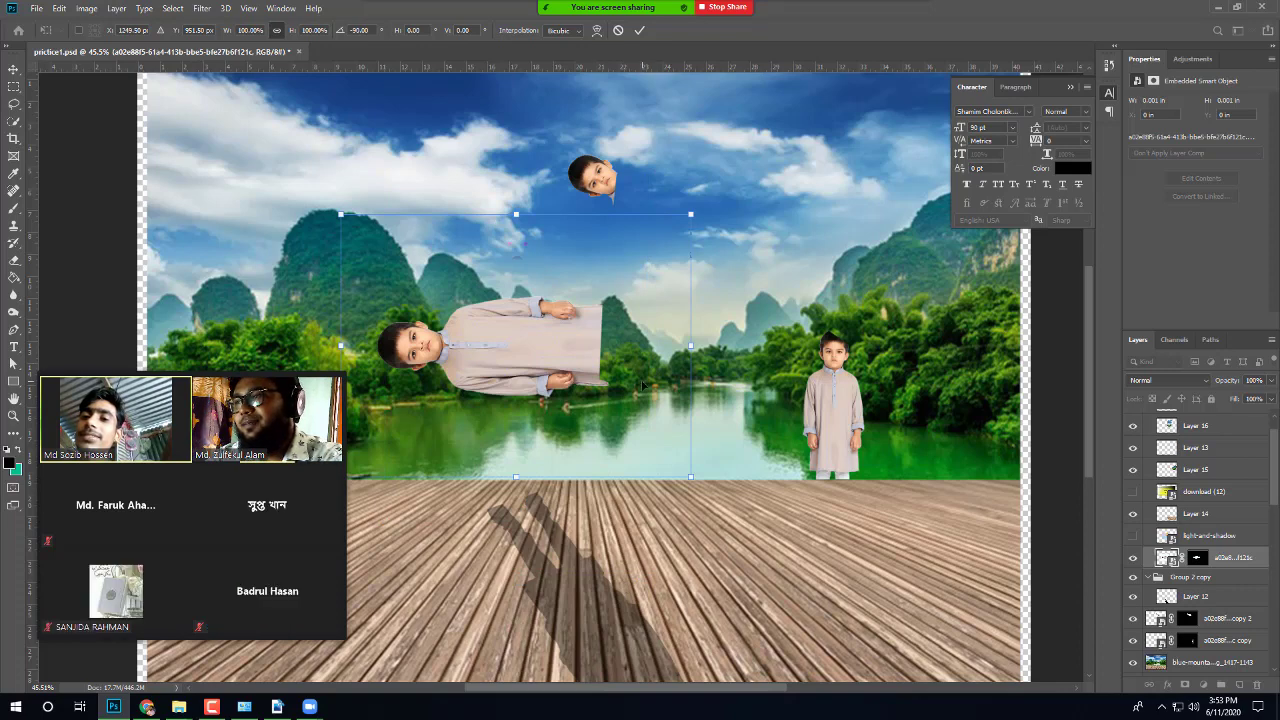
key("ctrl+z")
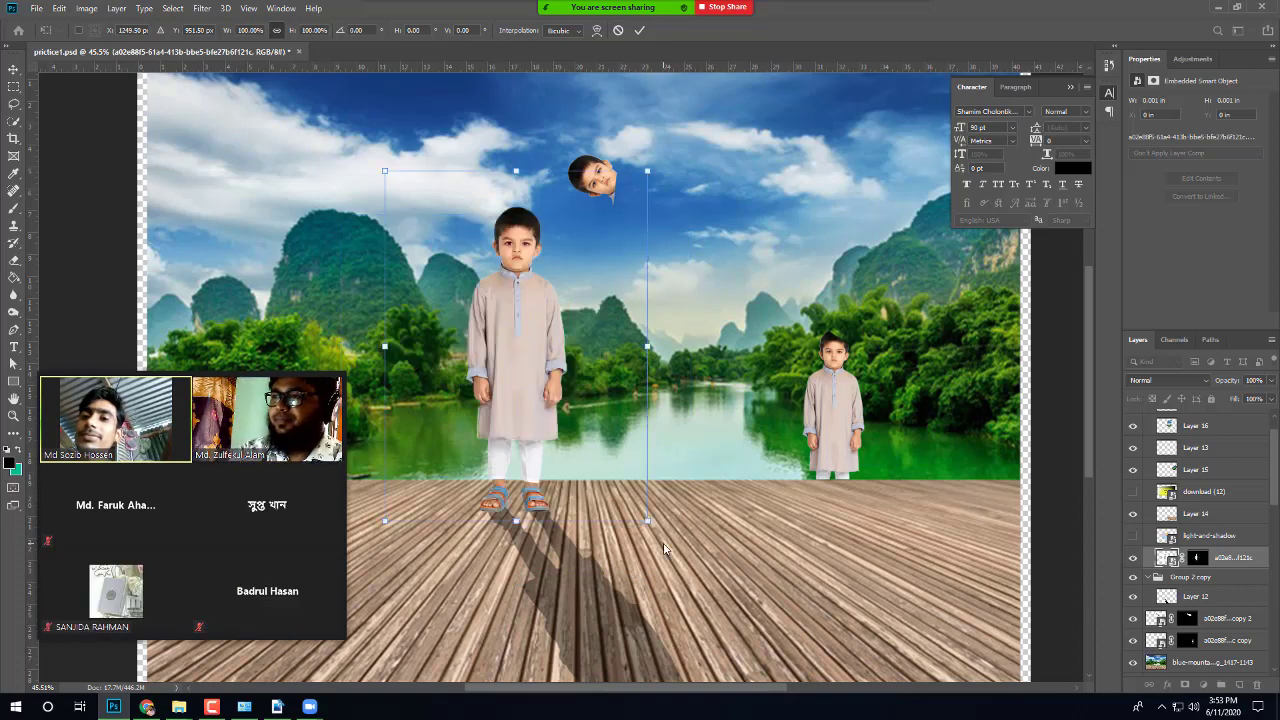
key("Return")
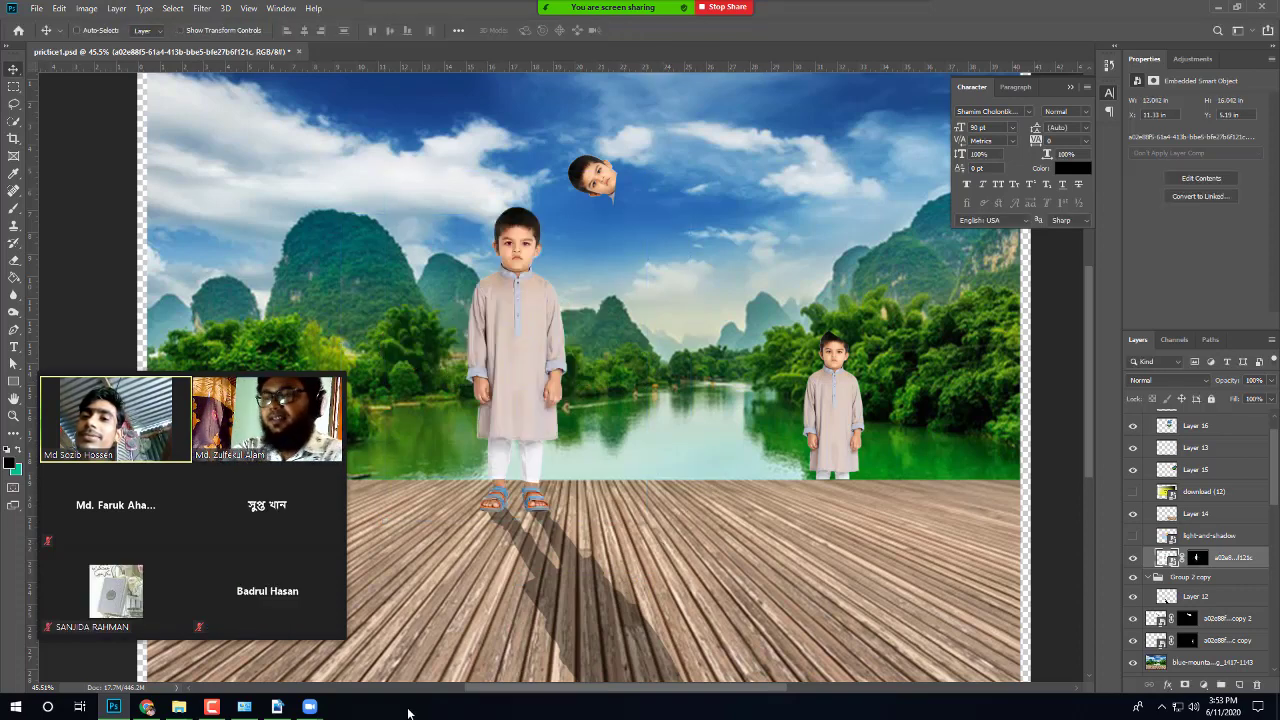
scroll(285, 665, "down", 2)
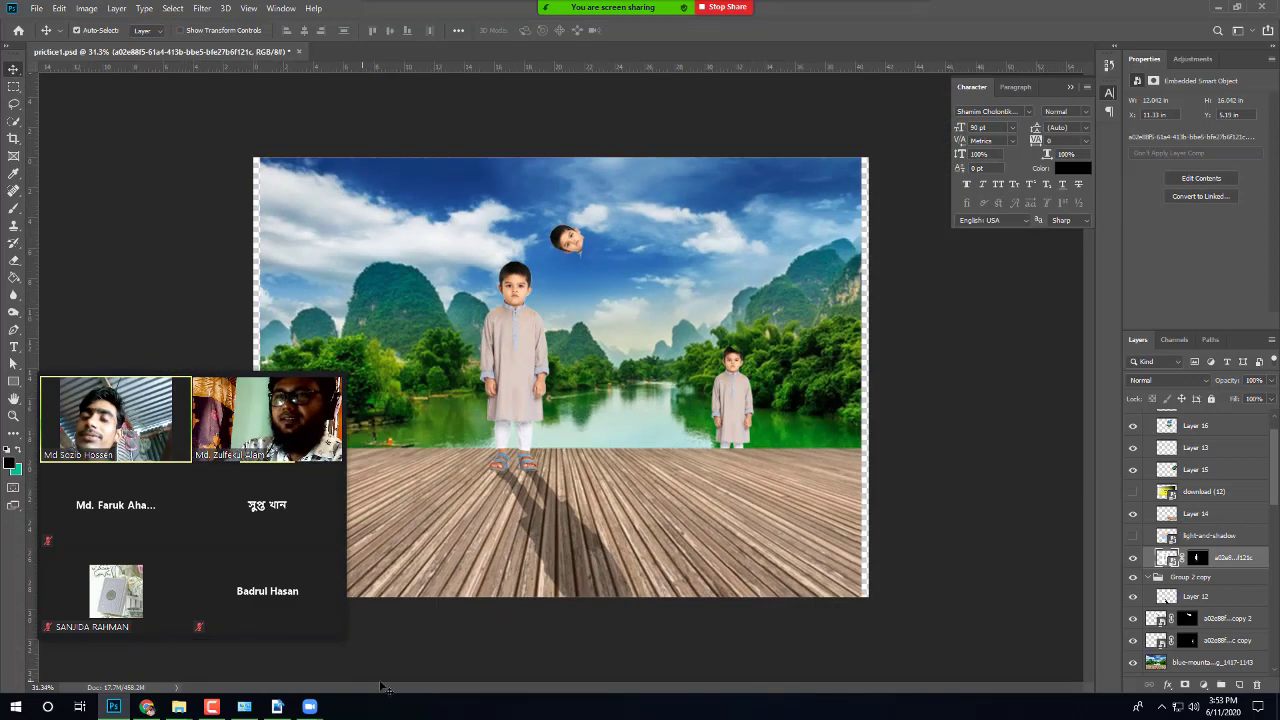
scroll(543, 511, "down", 1)
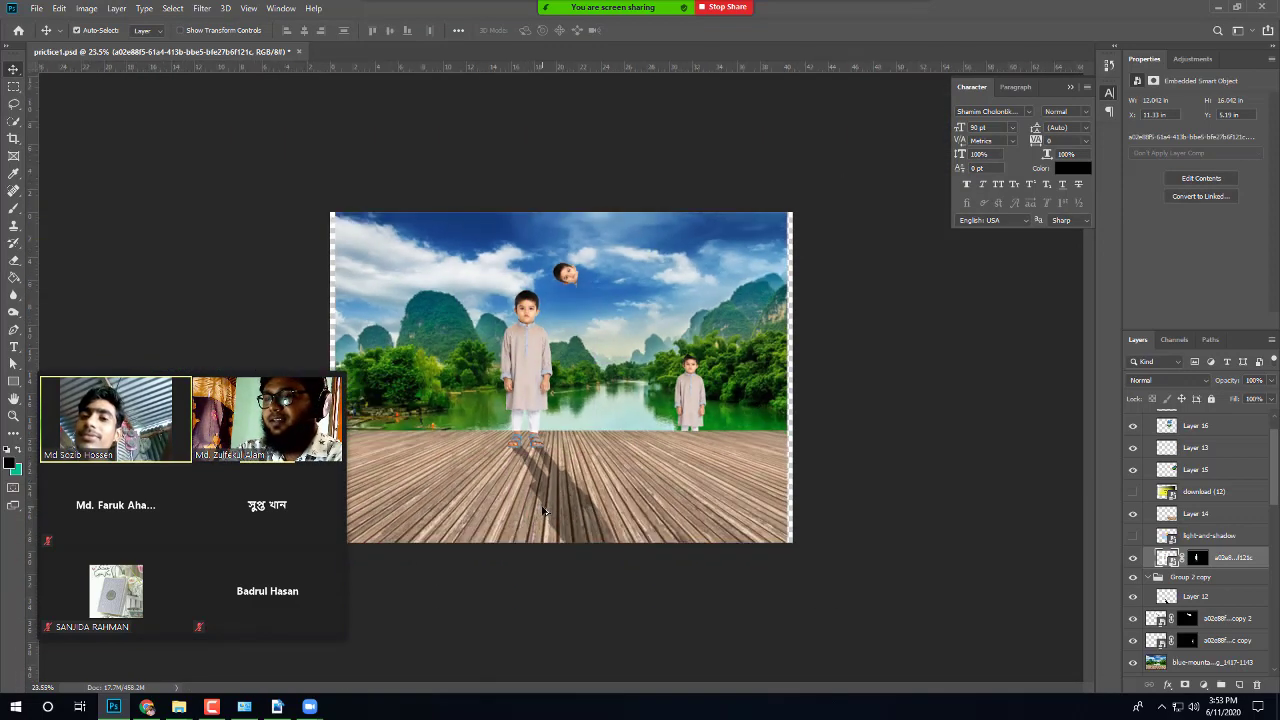
scroll(543, 511, "down", 1)
scroll(543, 511, "up", 2)
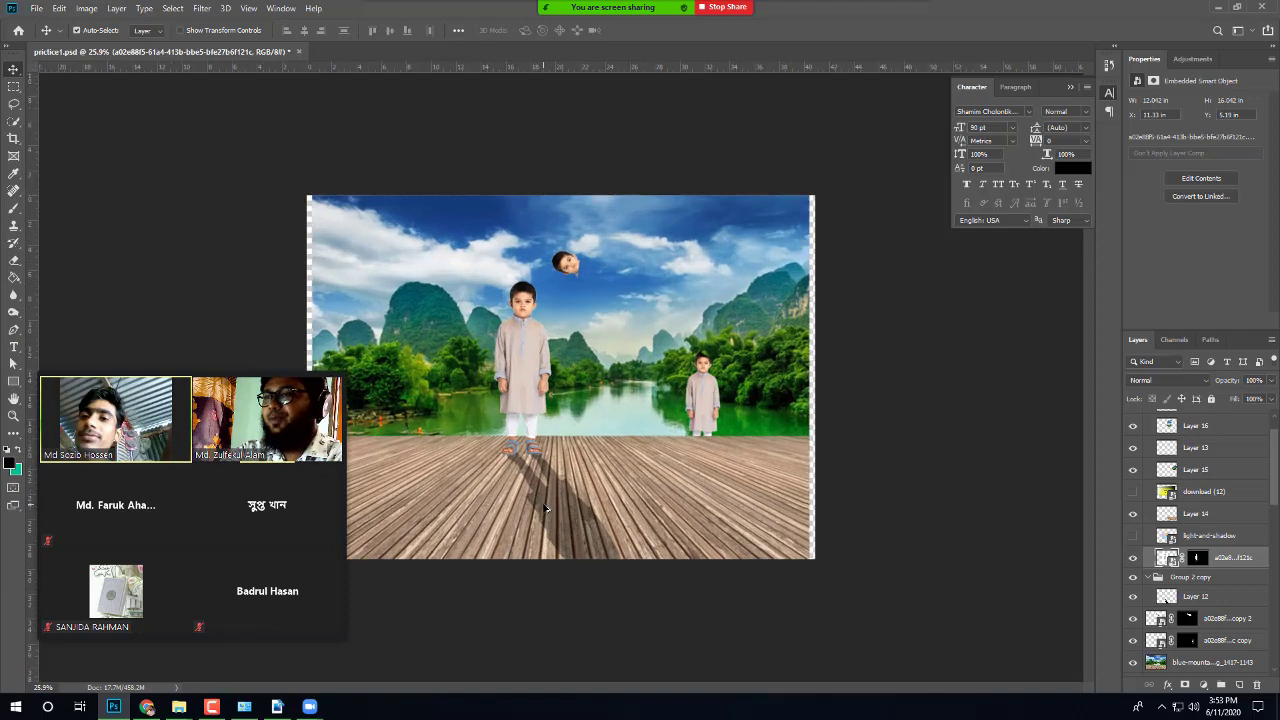
scroll(545, 509, "down", 2)
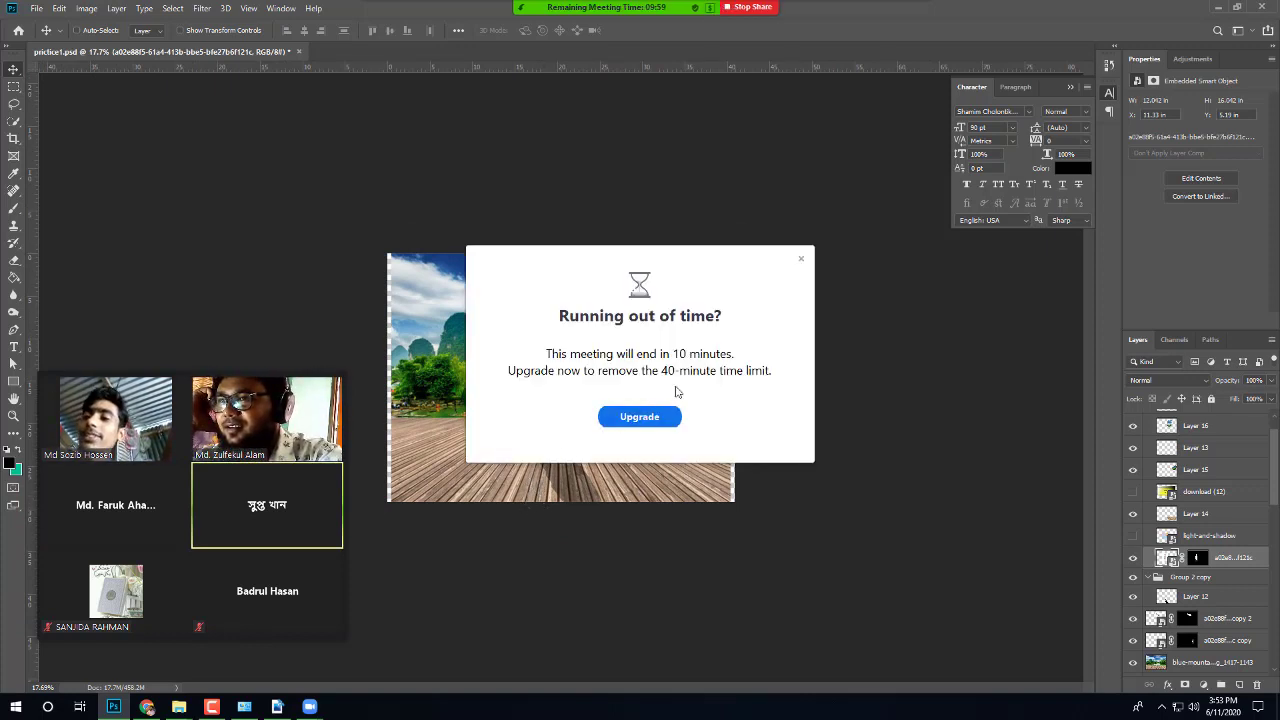
Step: Dismiss the meeting time-limit notice, and reposition the participant video panel higher and make it taller
left_click(800, 259)
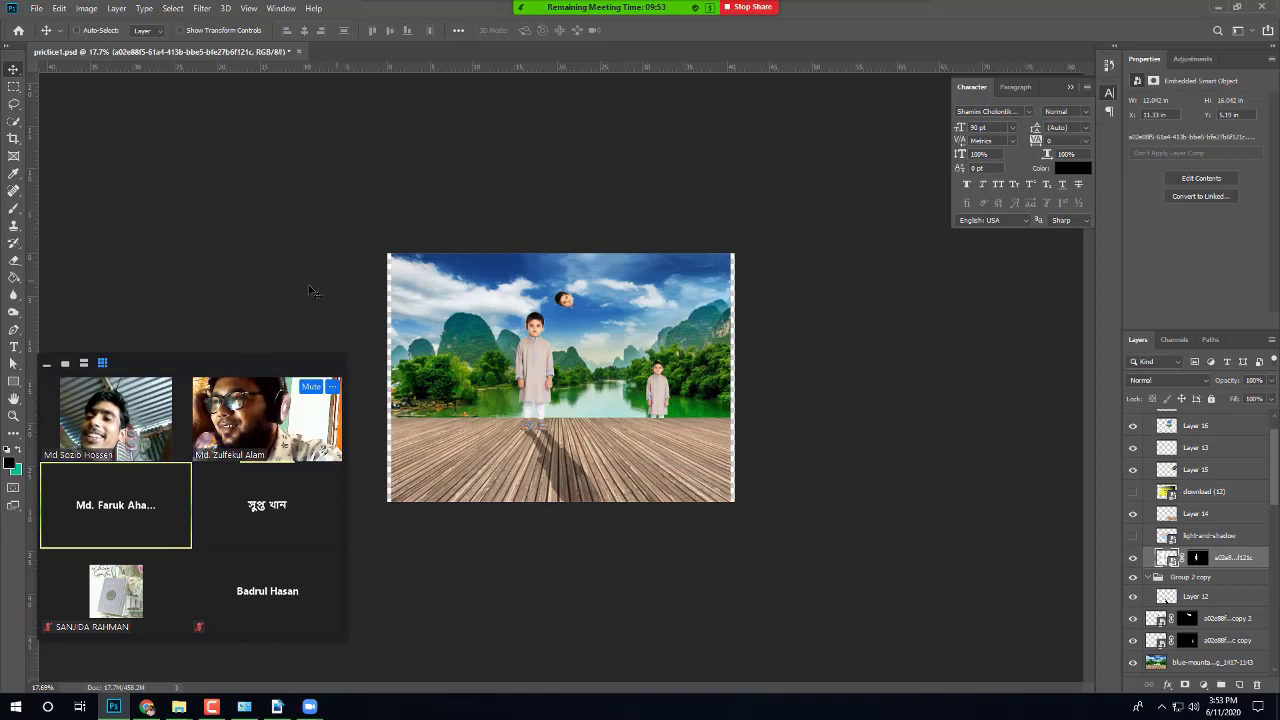
left_click_drag(217, 360, 230, 153)
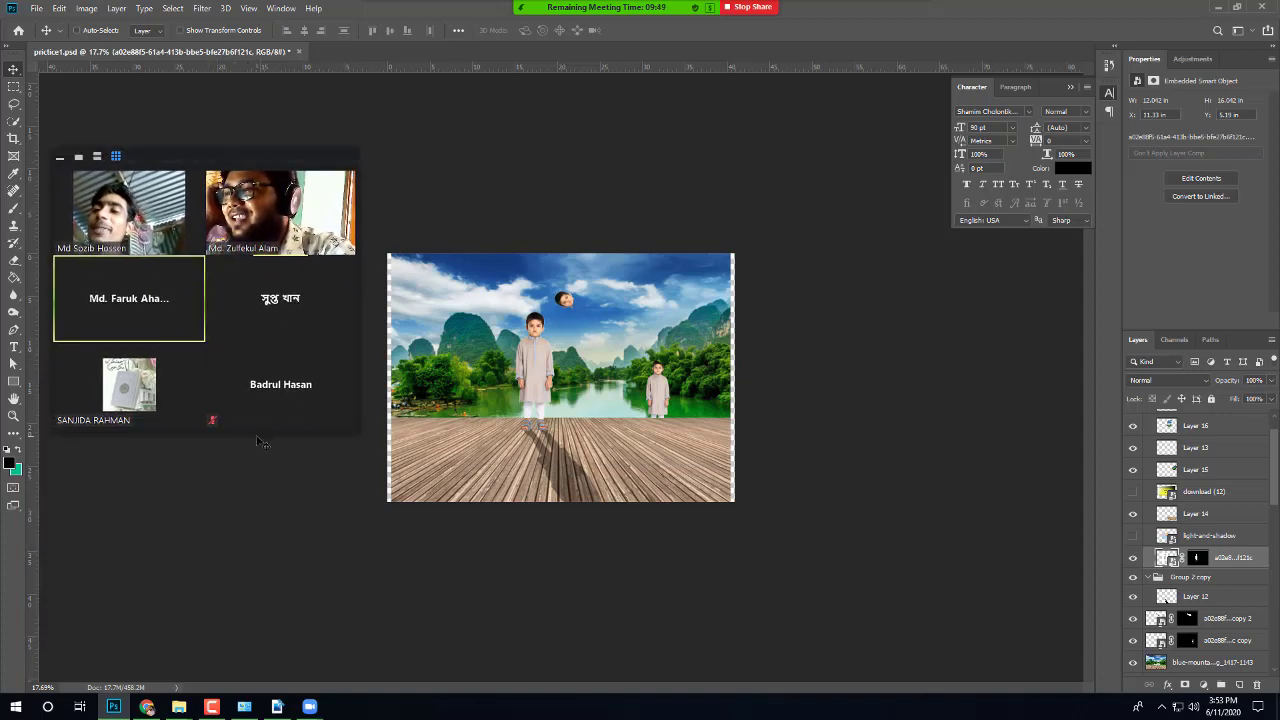
left_click_drag(258, 430, 233, 652)
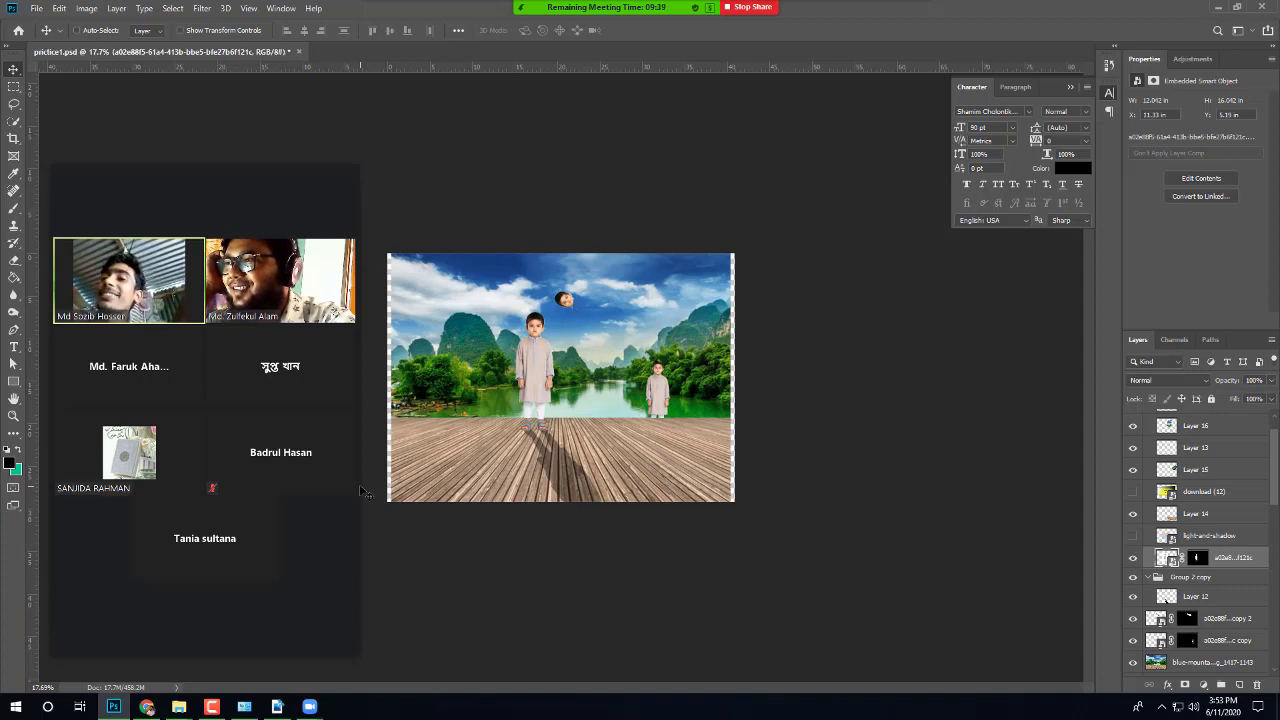
Step: Widen the participant video panel gradually until it extends over the canvas
mouse_move(355, 491)
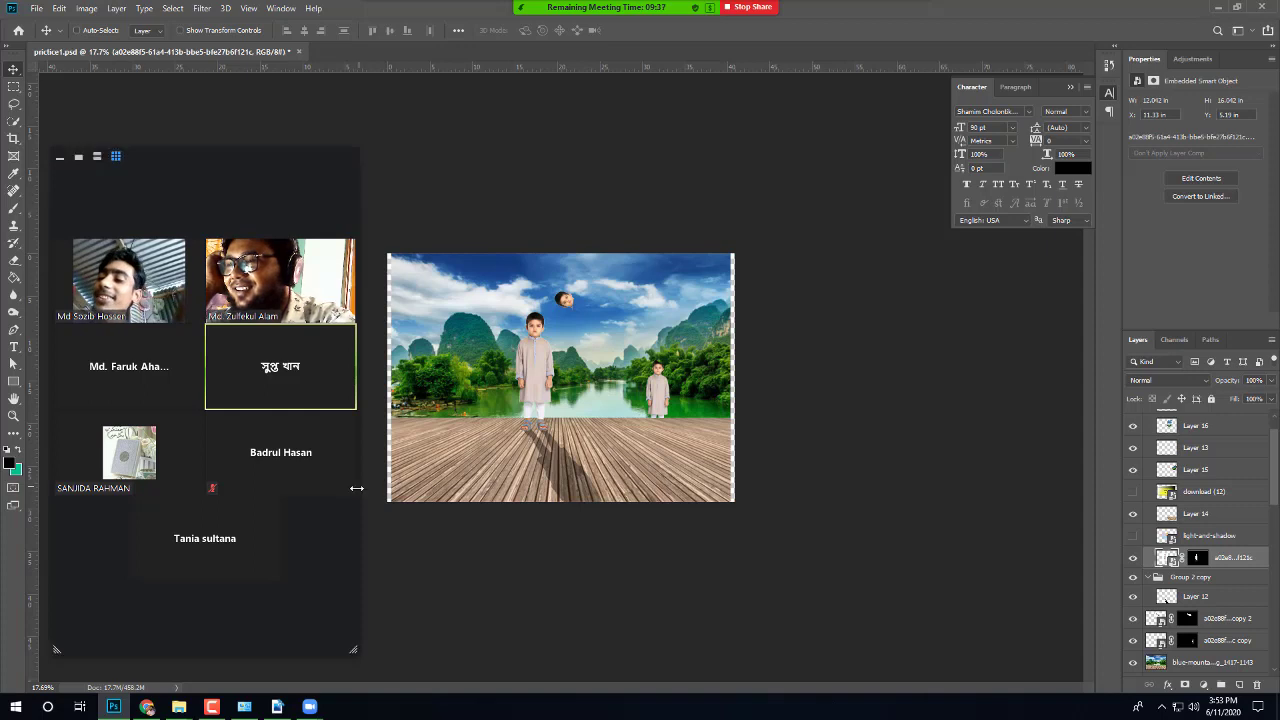
mouse_move(356, 493)
left_mouse_down()
mouse_move(380, 497)
mouse_move(365, 505)
left_mouse_up()
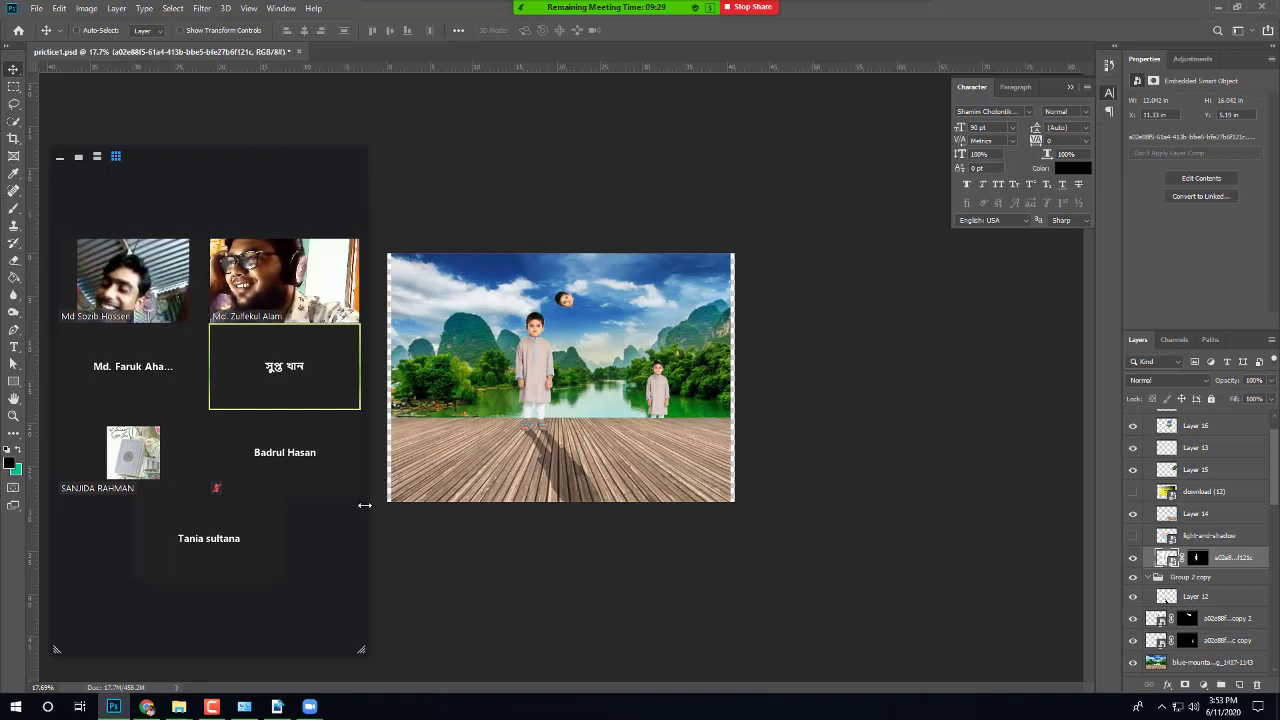
left_click_drag(365, 506, 374, 508)
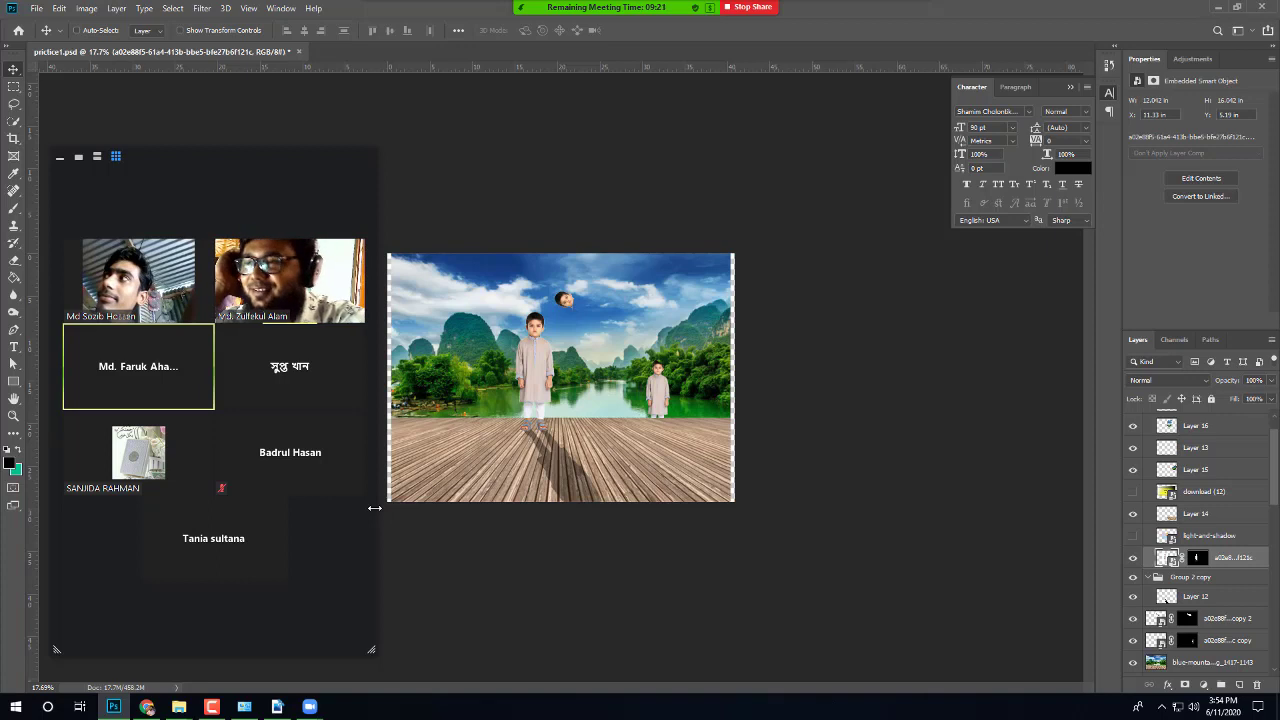
mouse_move(374, 508)
left_mouse_down()
mouse_move(351, 511)
mouse_move(390, 512)
left_mouse_up()
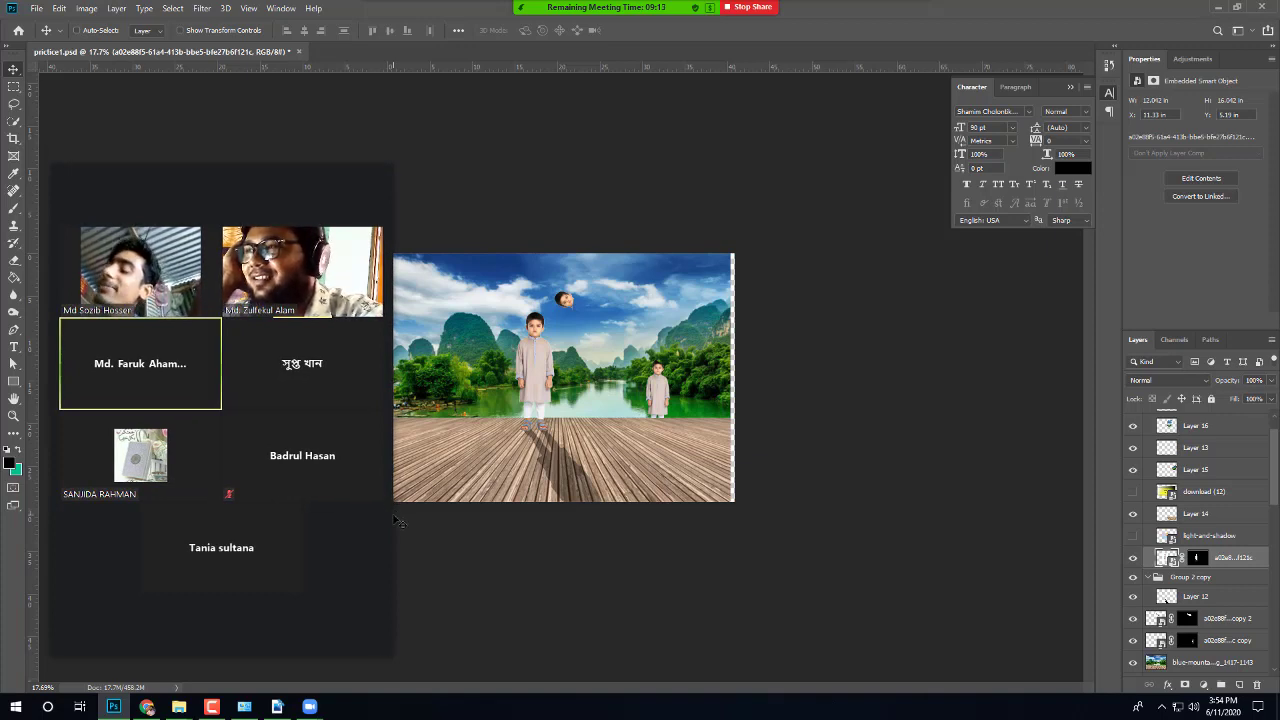
left_click_drag(394, 538, 486, 524)
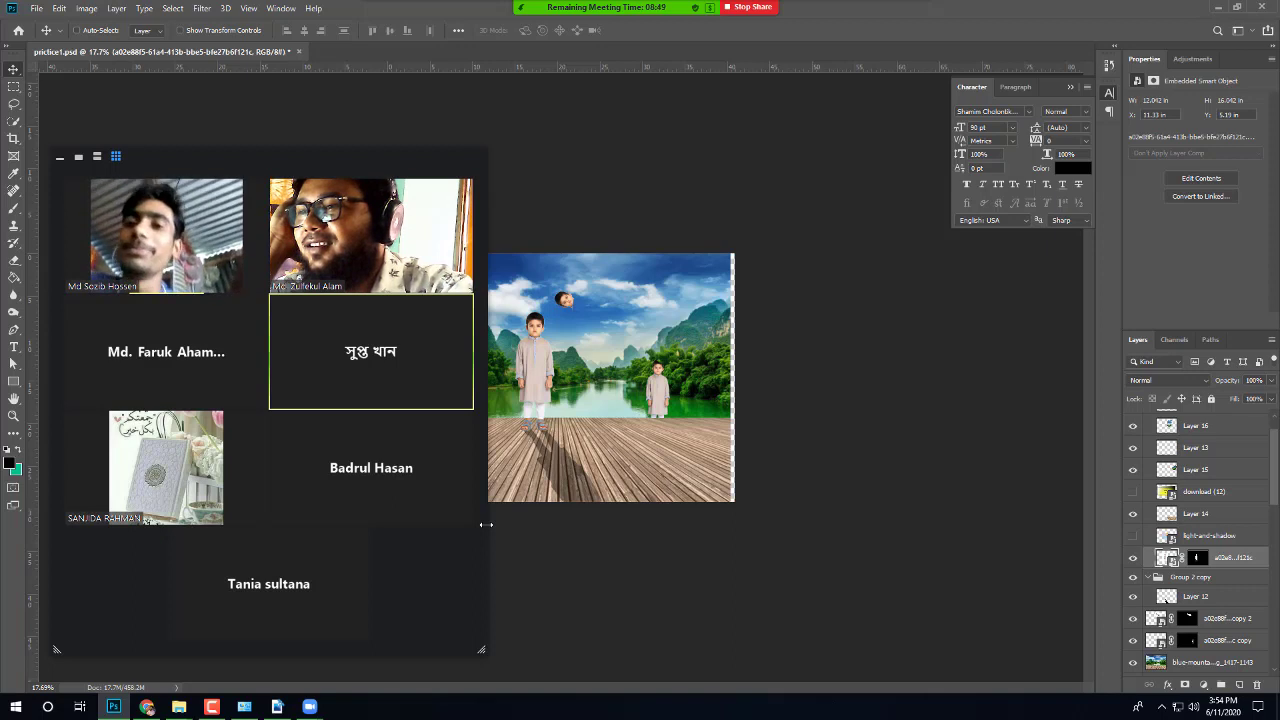
left_click_drag(486, 524, 583, 549)
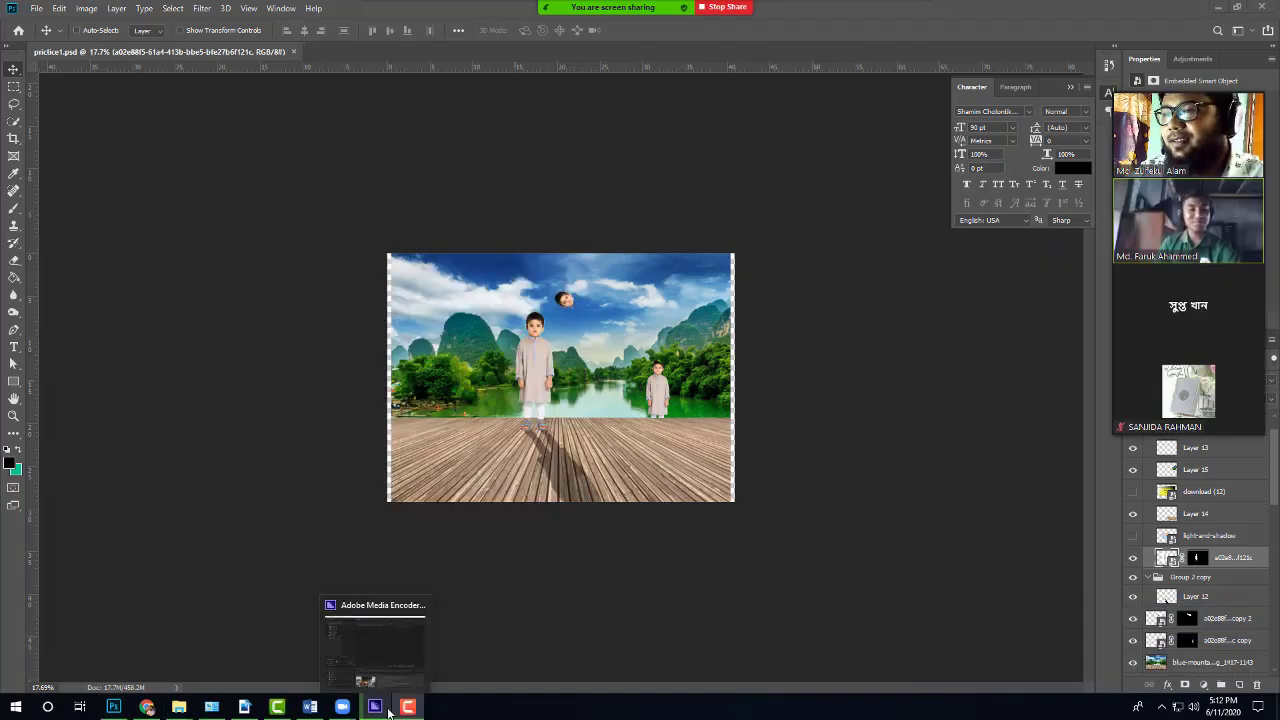
Step: Check the video encoding queue in Adobe Media Encoder and return to Photoshop
left_click(386, 710)
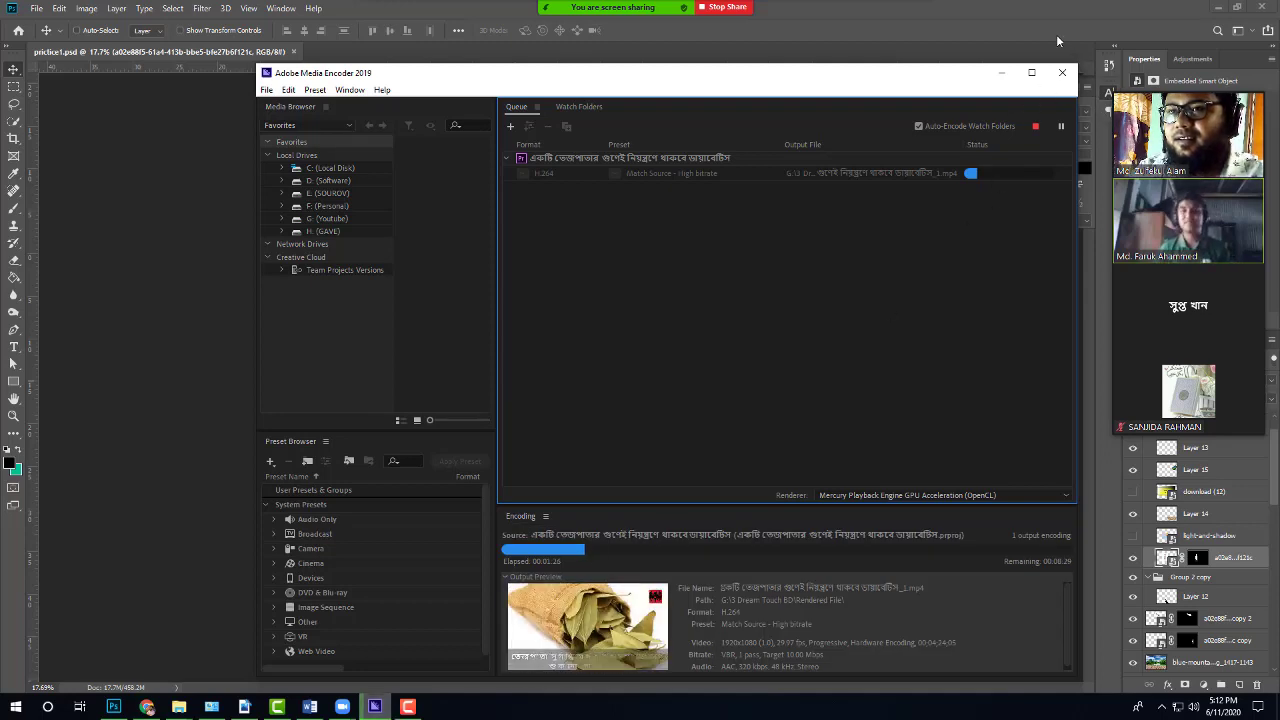
key("alt+Tab")
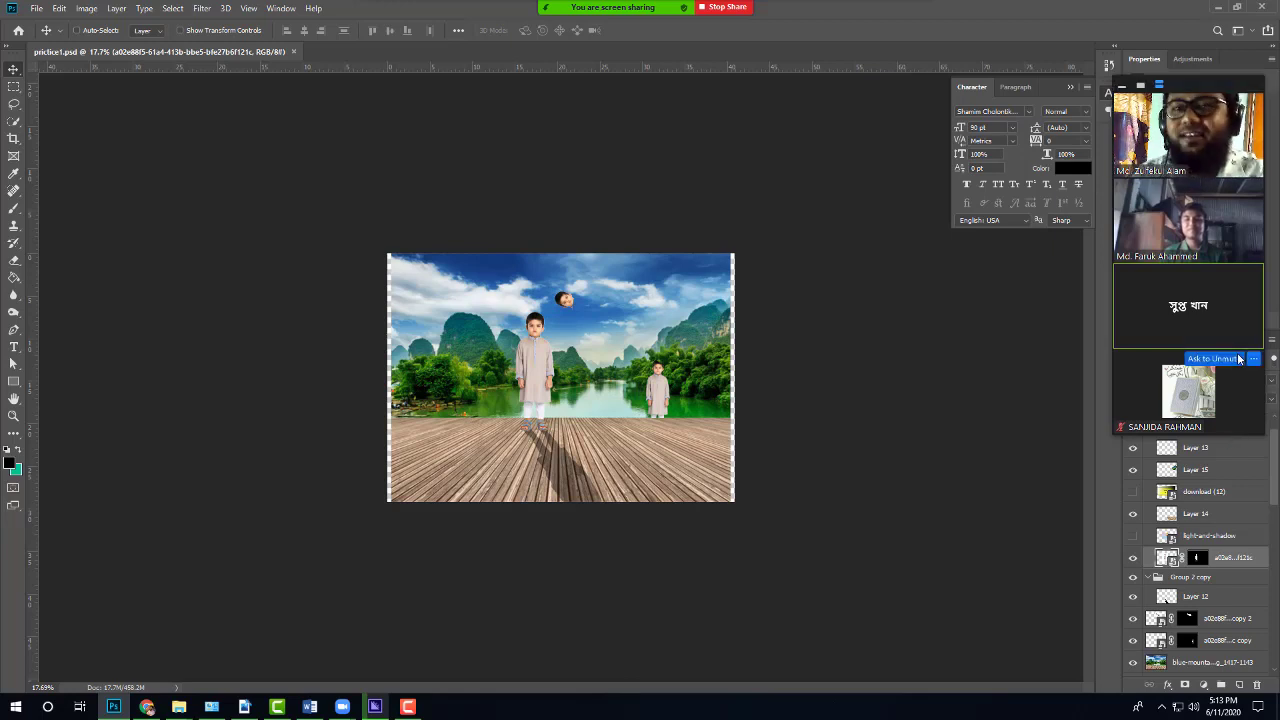
mouse_move(1255, 282)
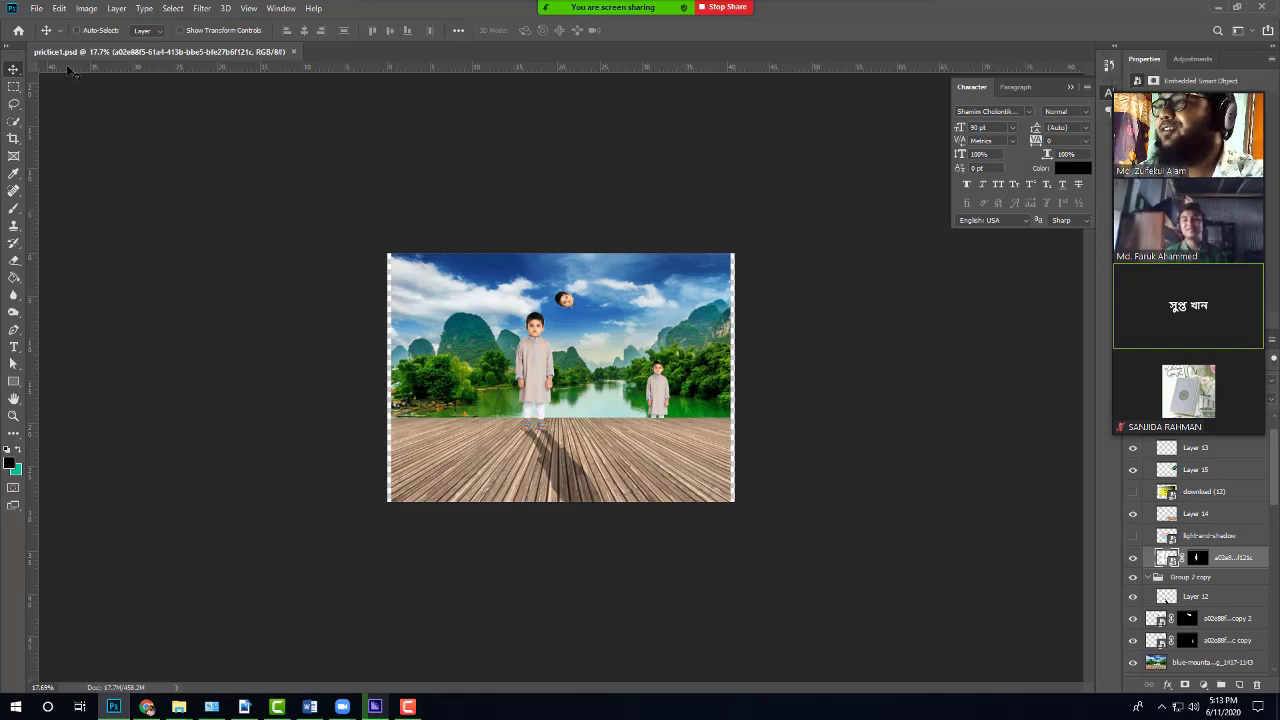
left_click(13, 138)
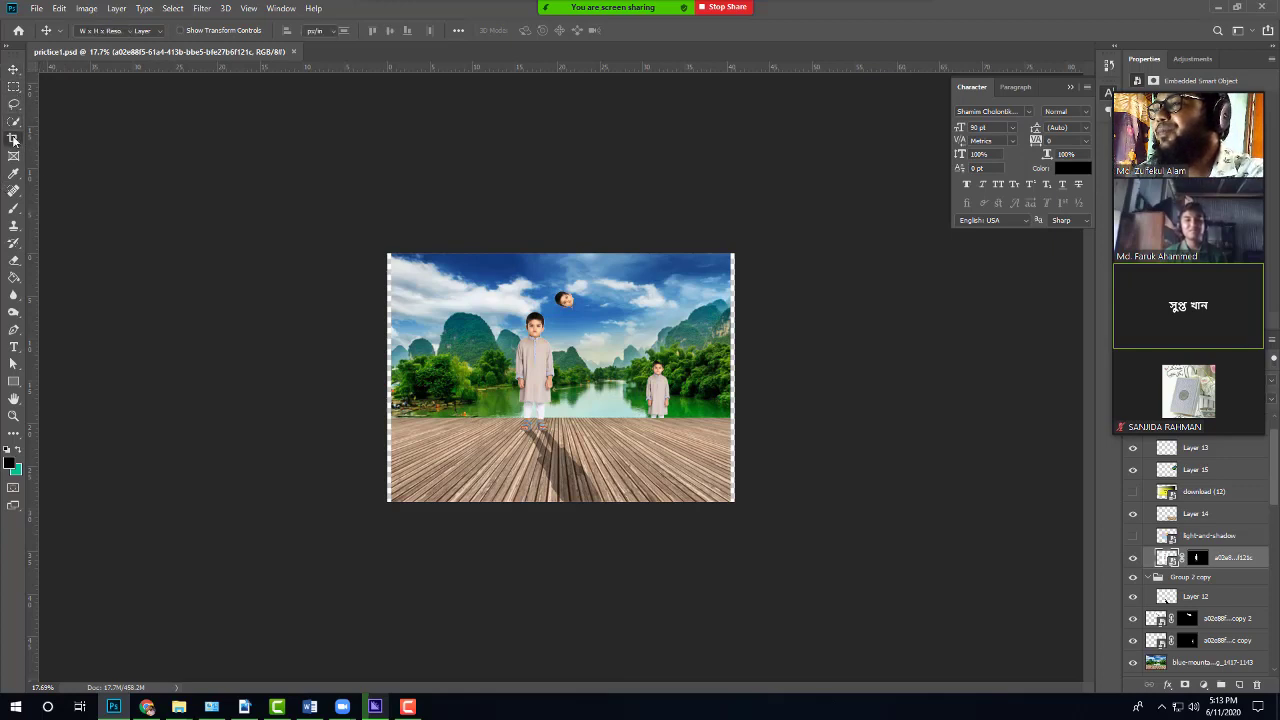
left_click(14, 70)
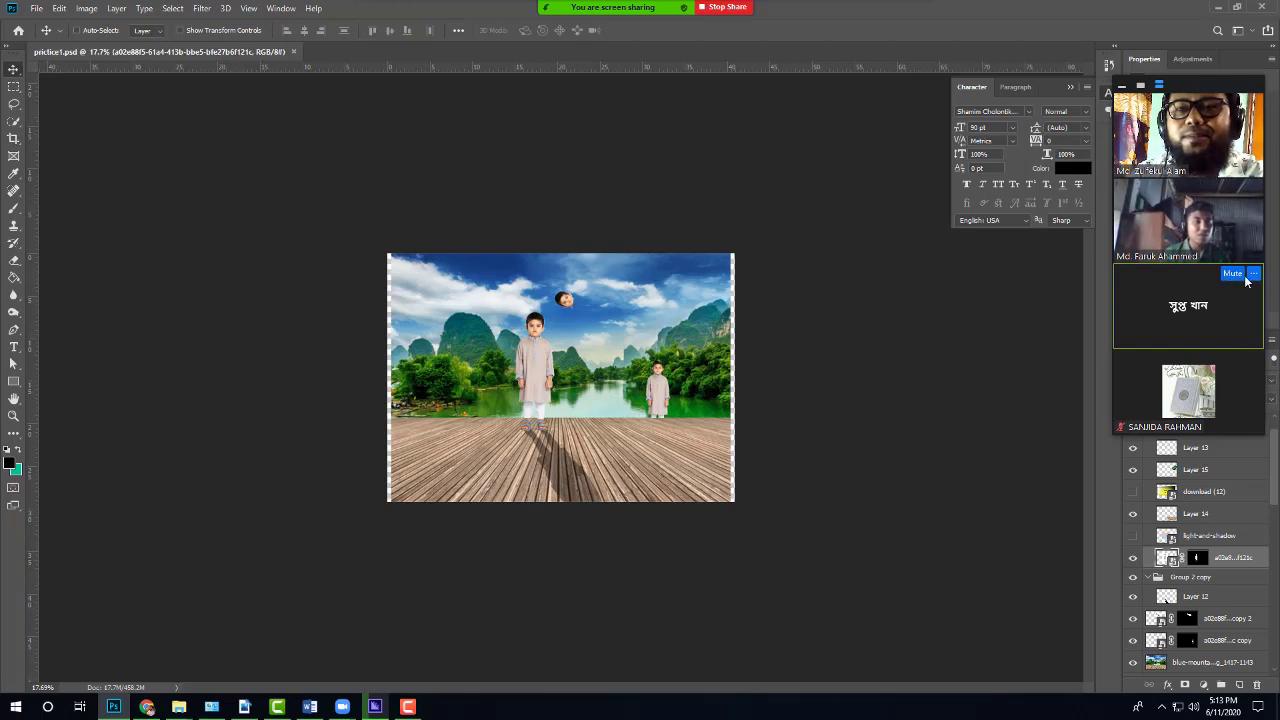
left_click(1255, 273)
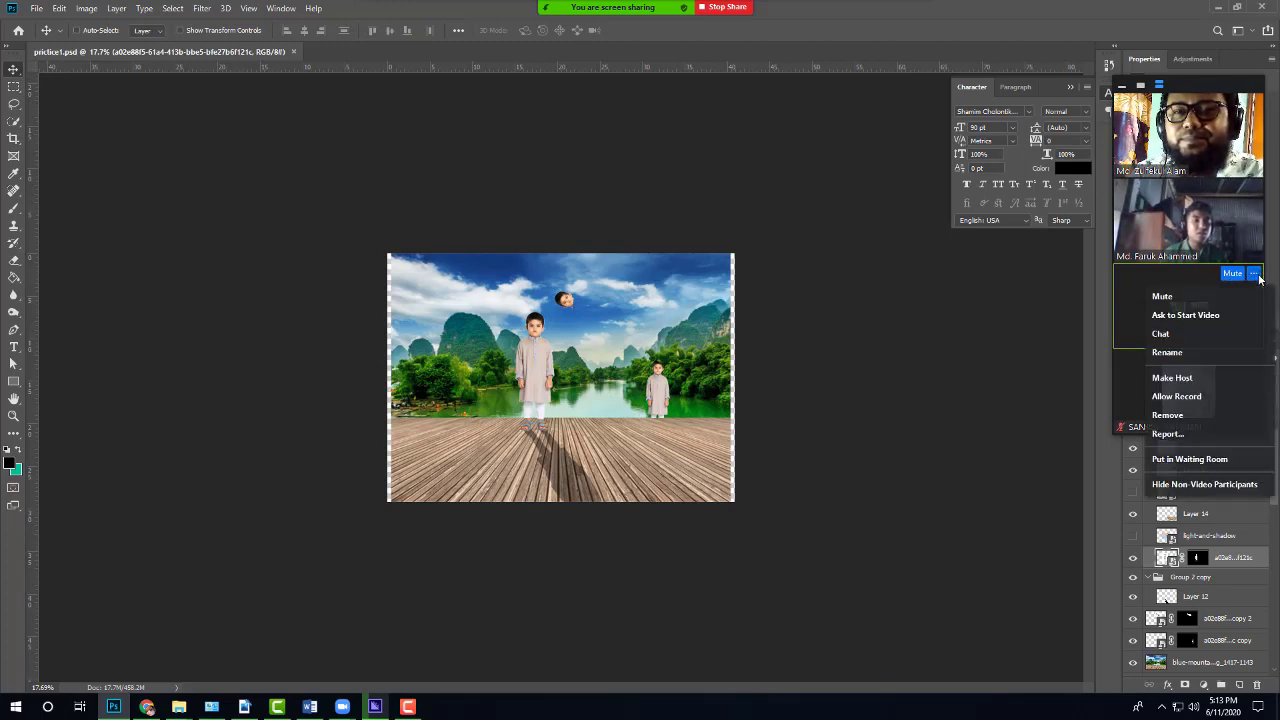
left_click(1257, 278)
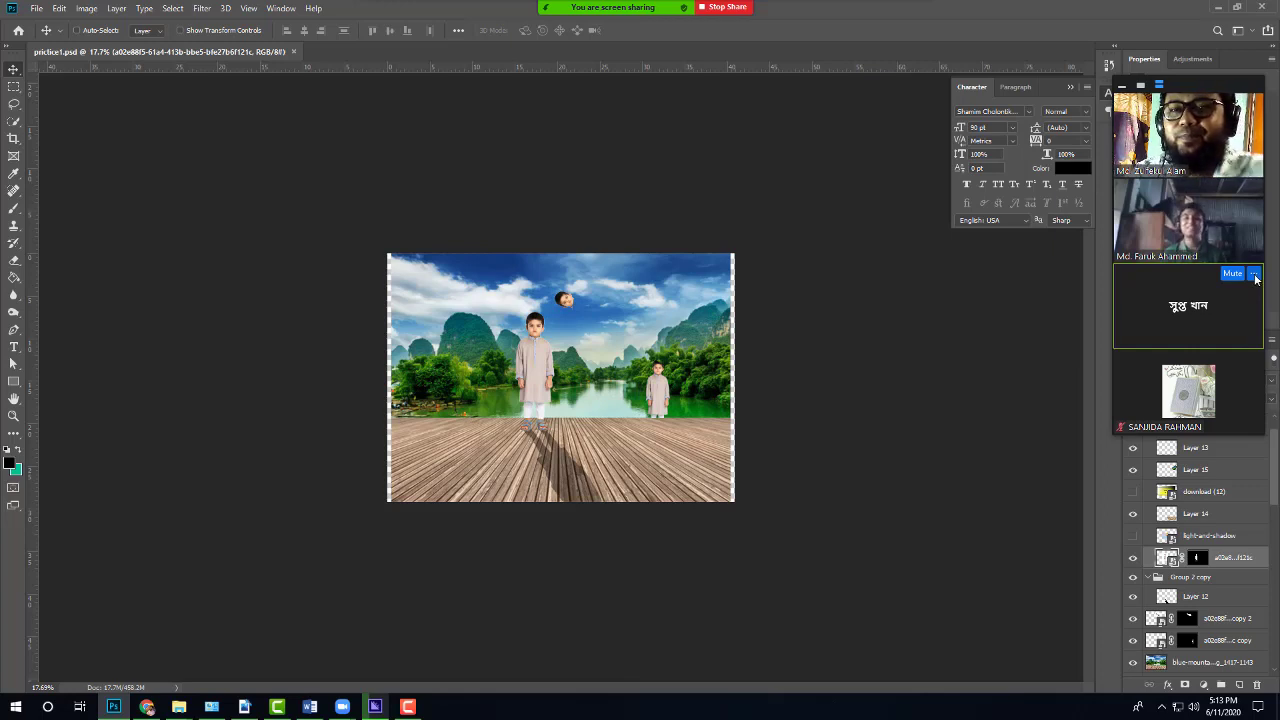
left_click(1254, 275)
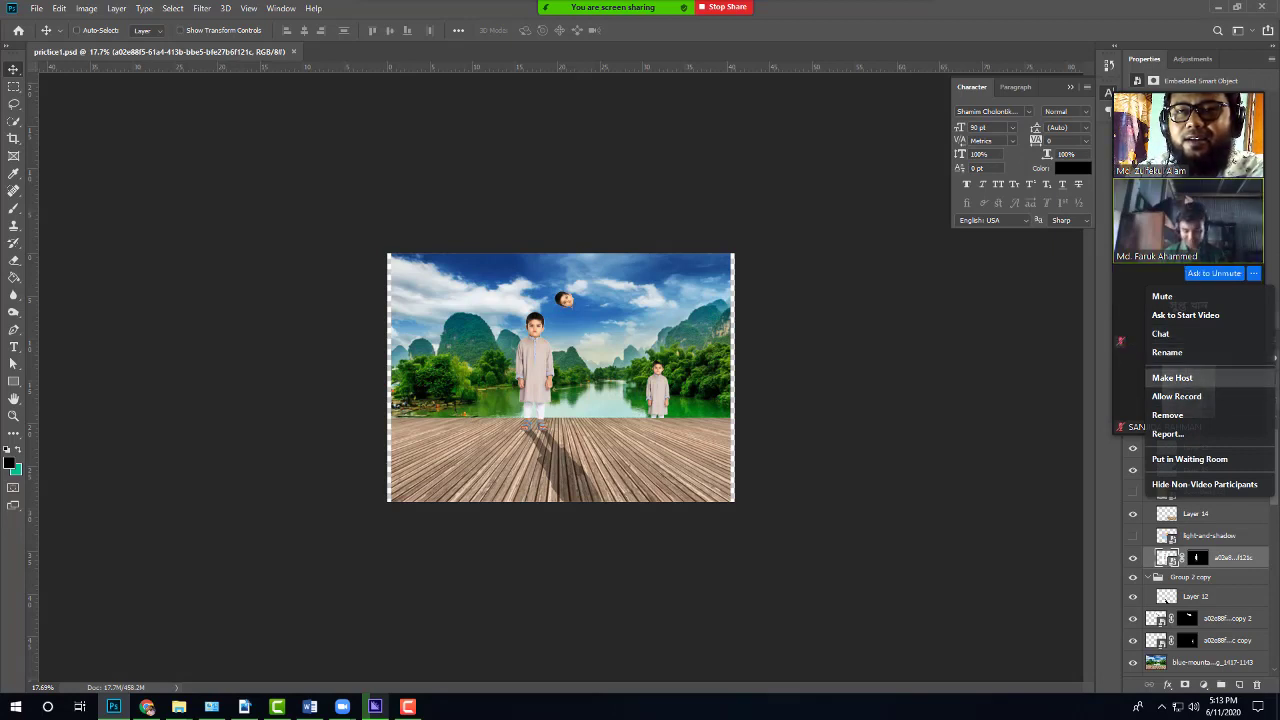
left_click(1115, 526)
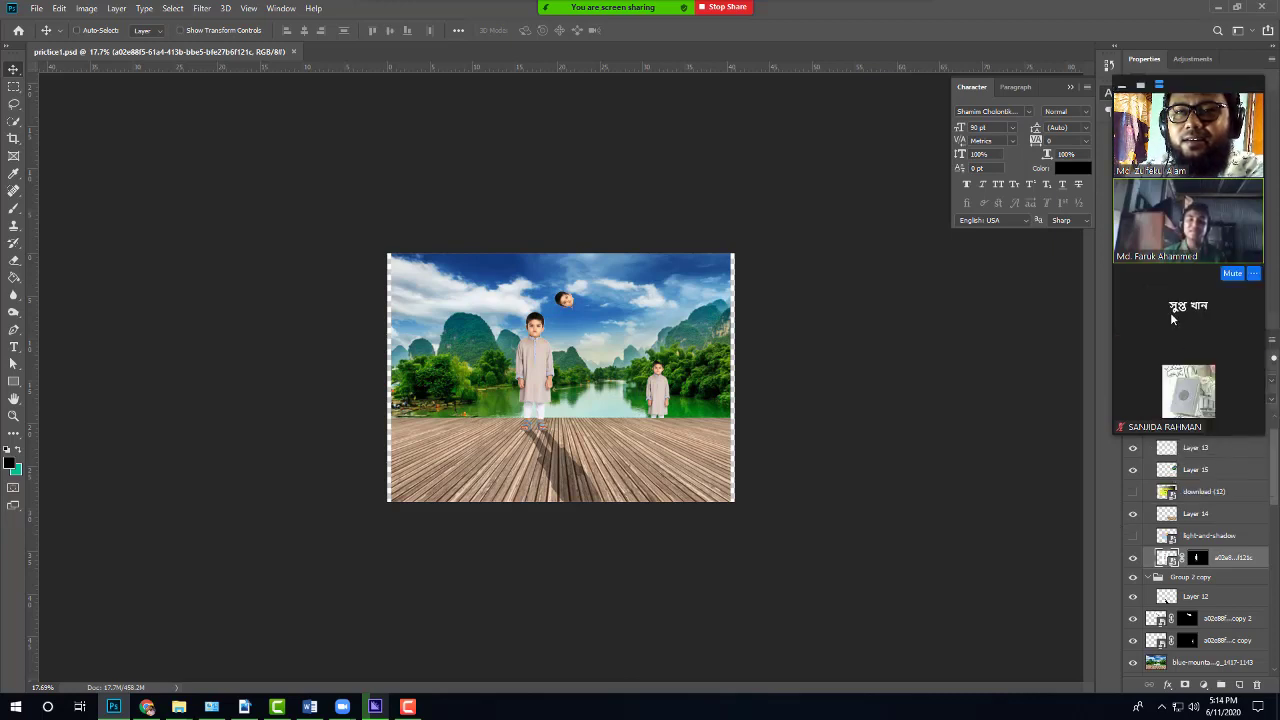
left_click(1255, 274)
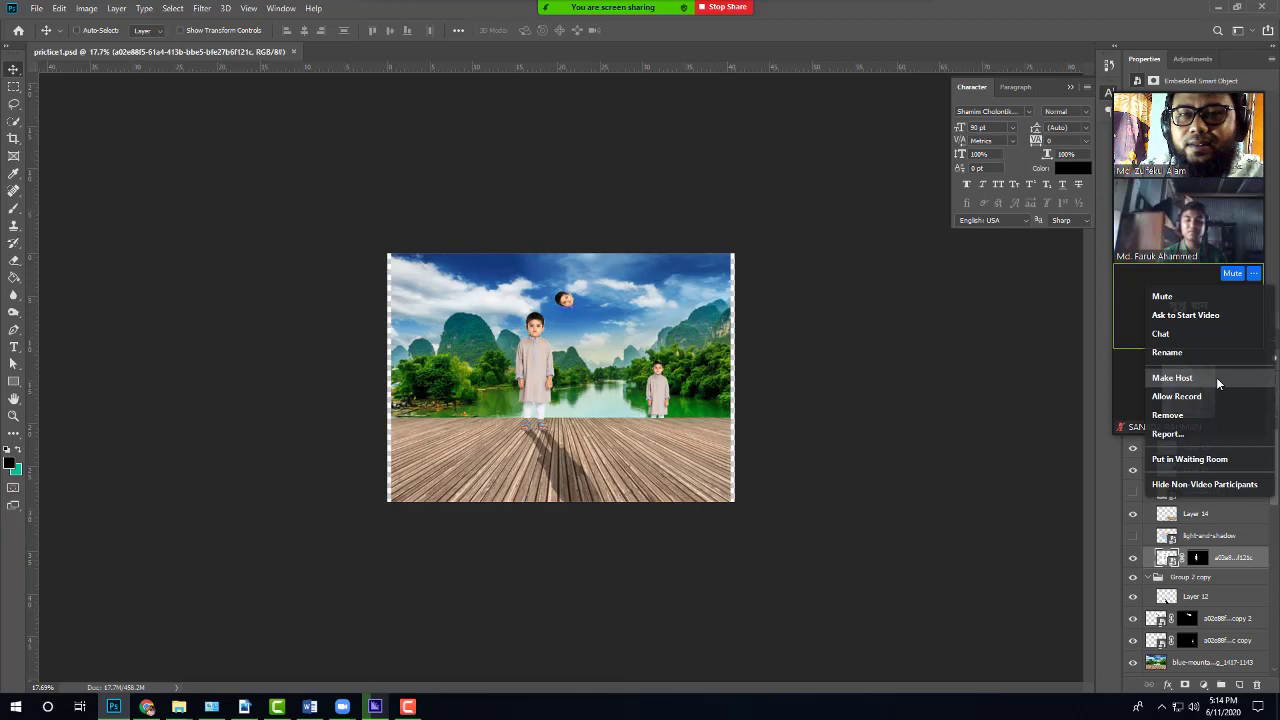
left_click(1119, 463)
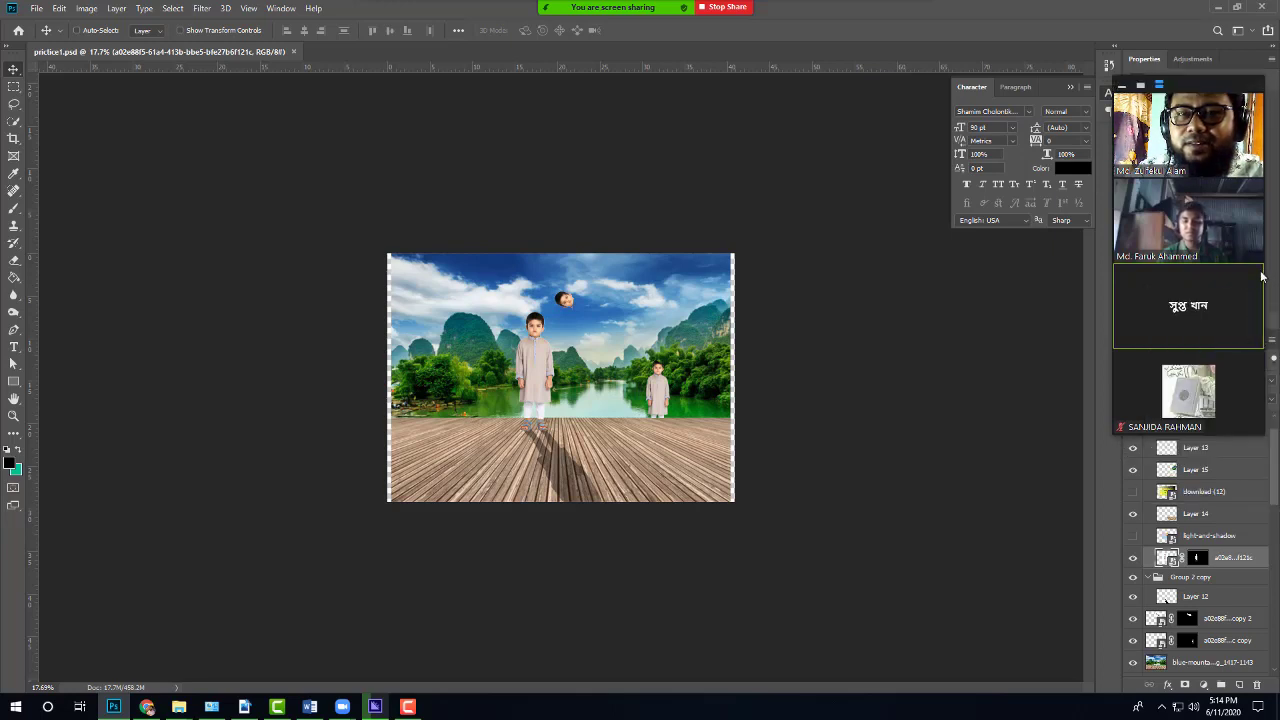
Step: Make the participant in the third video tile the meeting host and confirm the change
mouse_move(1256, 277)
mouse_move(1130, 371)
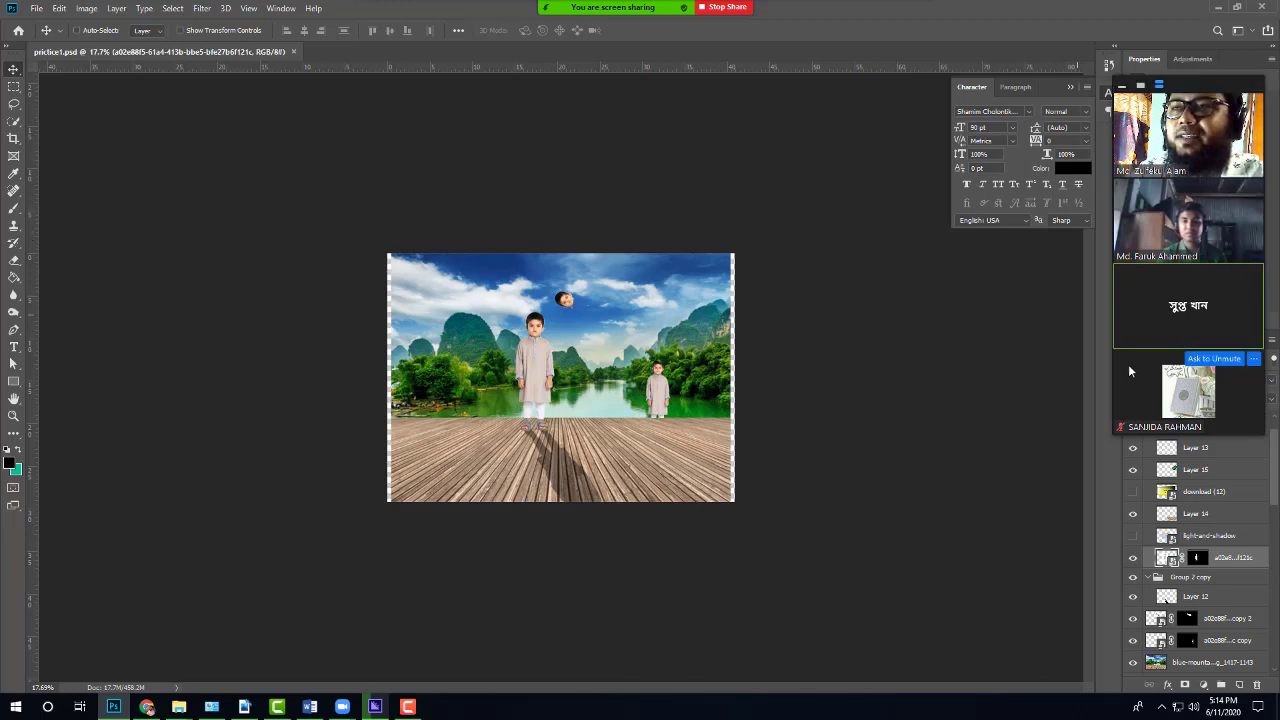
mouse_move(1144, 323)
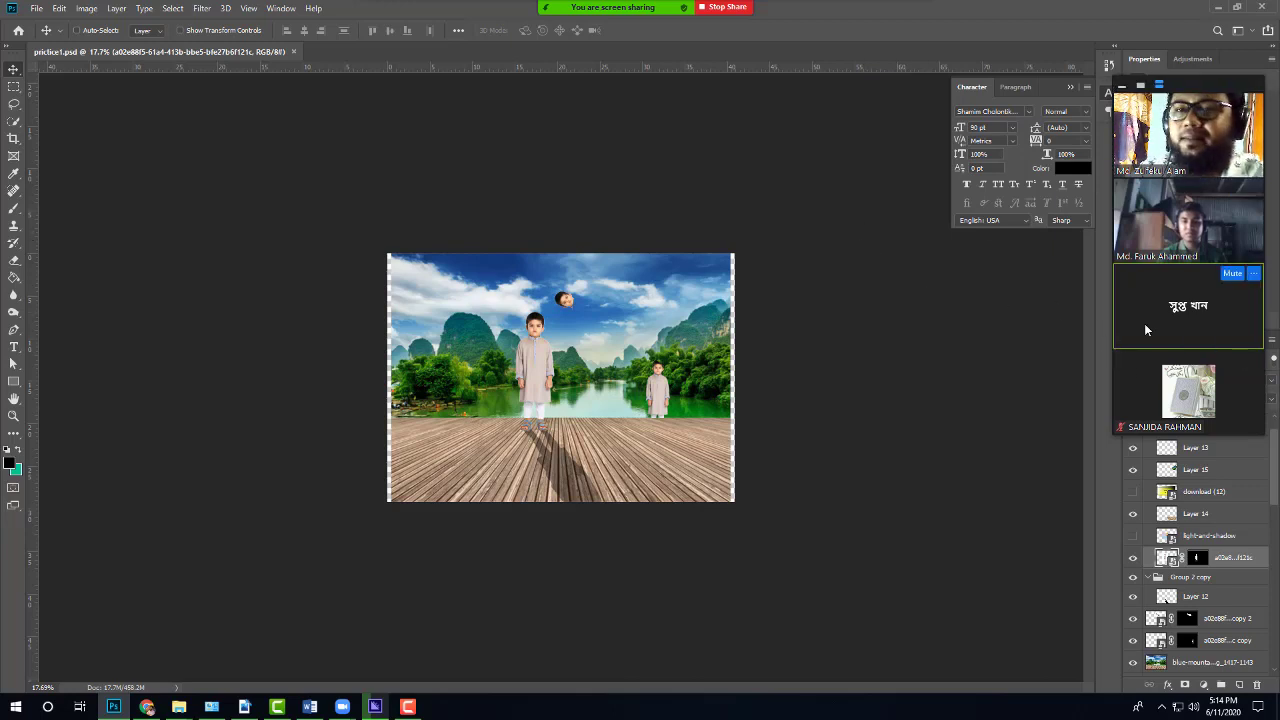
left_click(1253, 275)
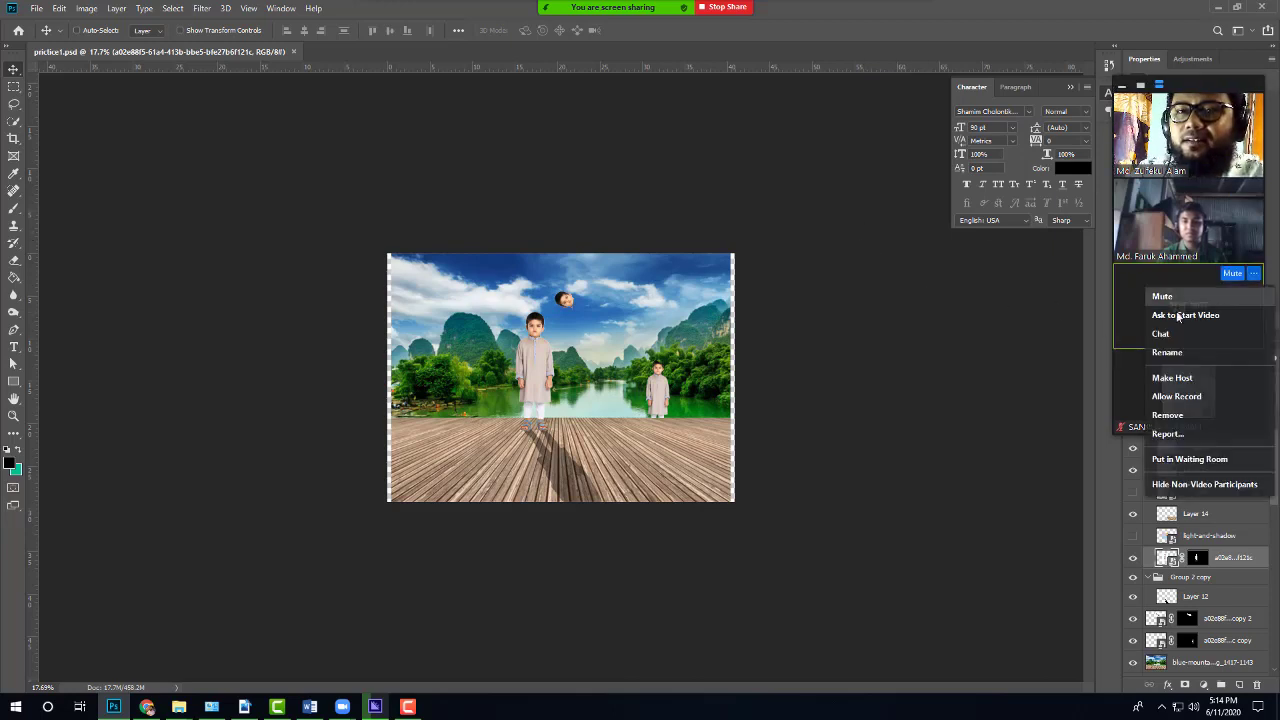
left_click(1172, 379)
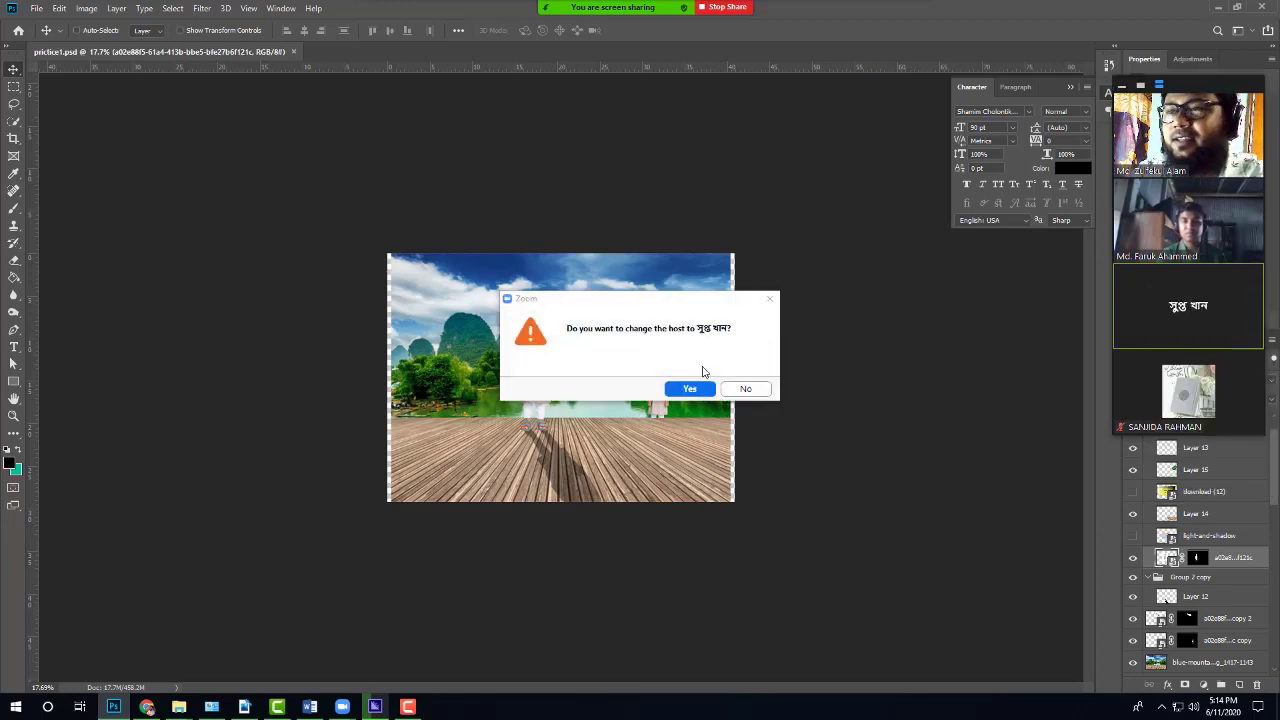
left_click(700, 388)
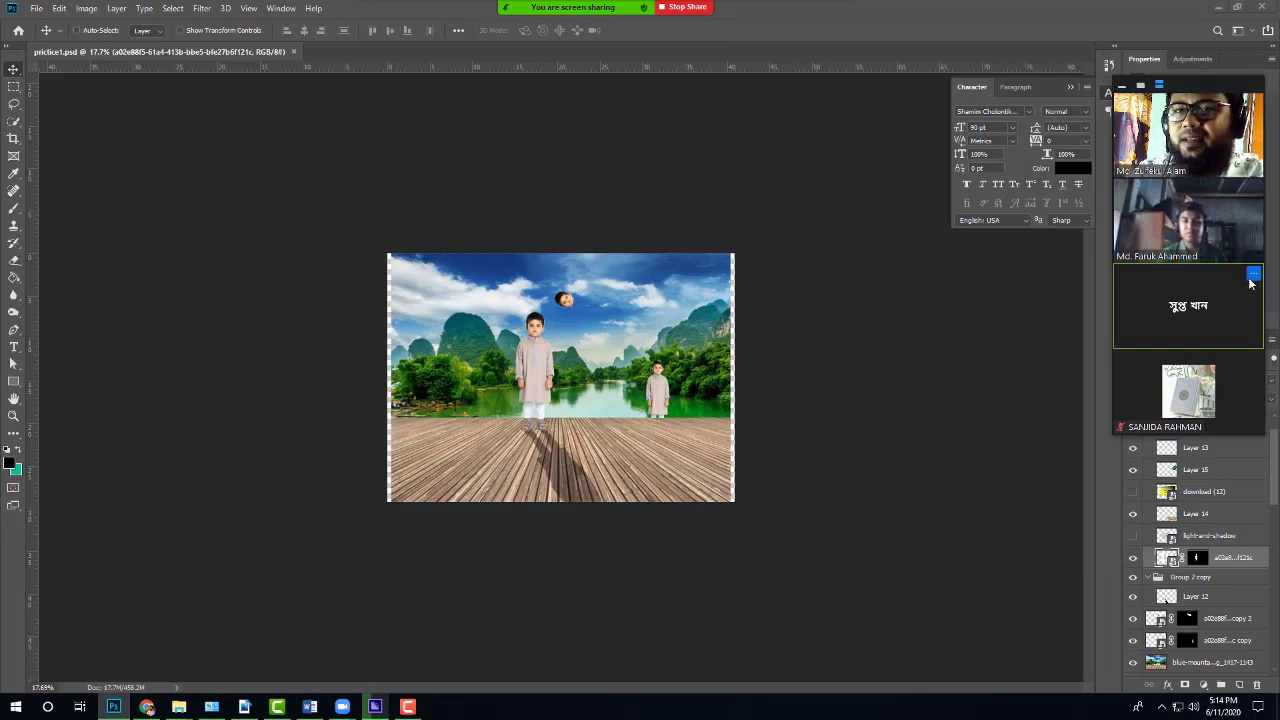
Step: Leave the full-screen view of the participant's shared screen and maximize the Zoom meeting window
mouse_move(641, 30)
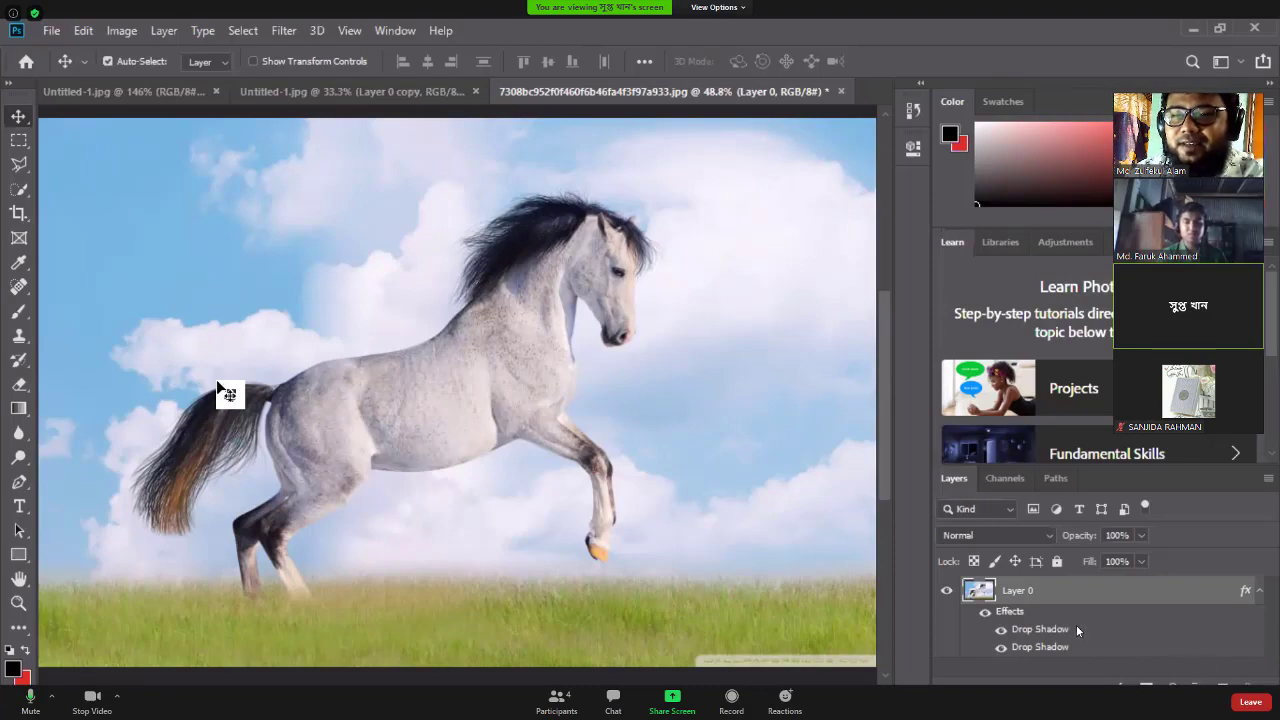
key("Escape")
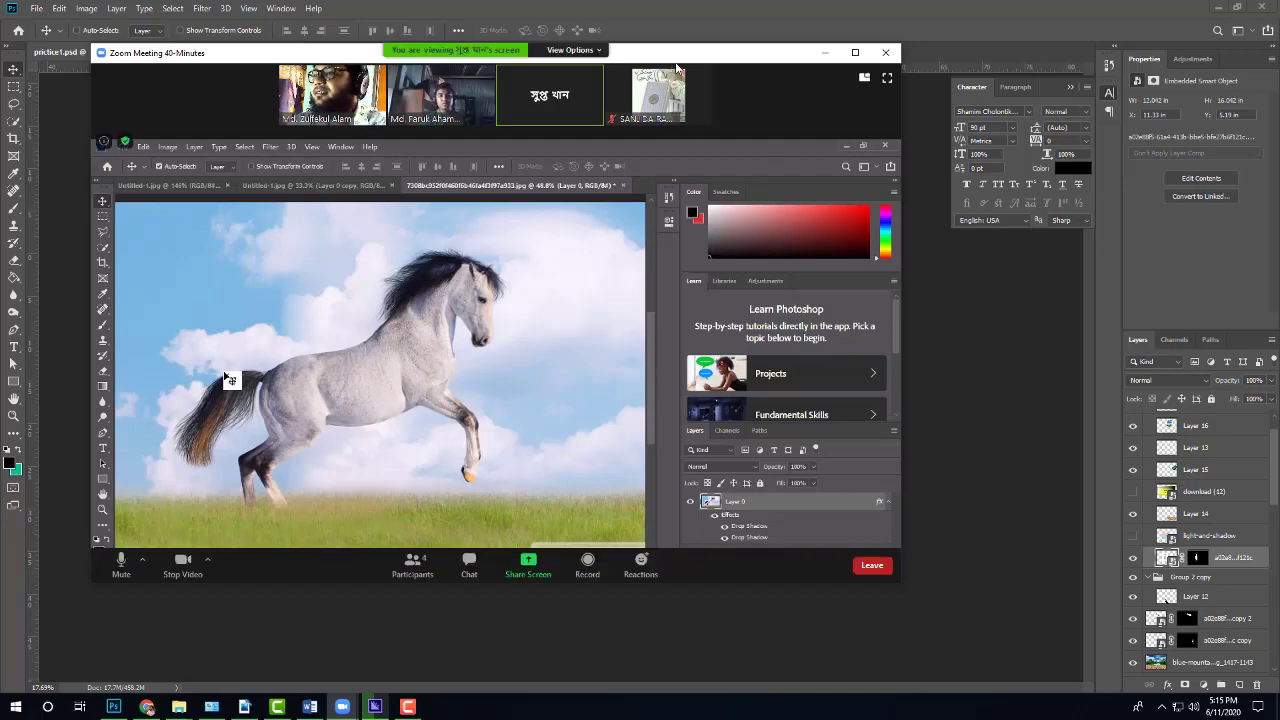
left_click_drag(688, 55, 656, 85)
left_click(821, 80)
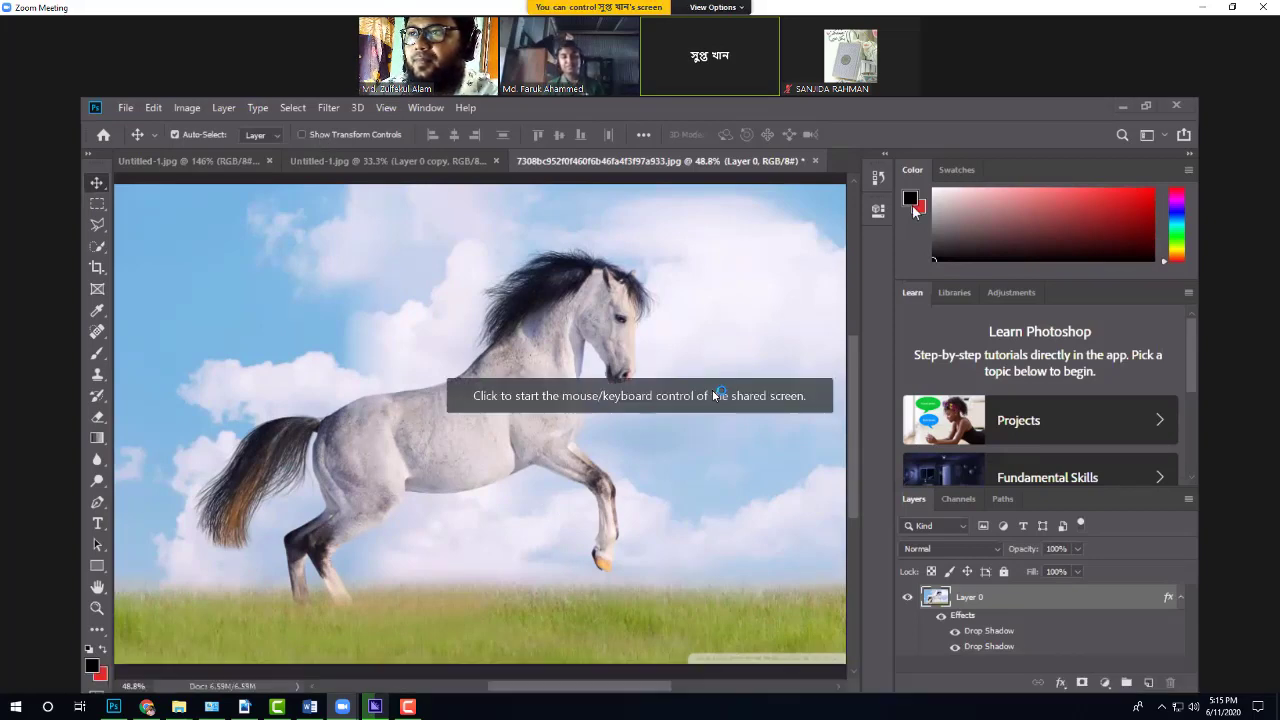
Step: Take control of the shared screen, open Layer 0's upper Drop Shadow settings and move the Layer Style dialog away from the horse
left_click(976, 632)
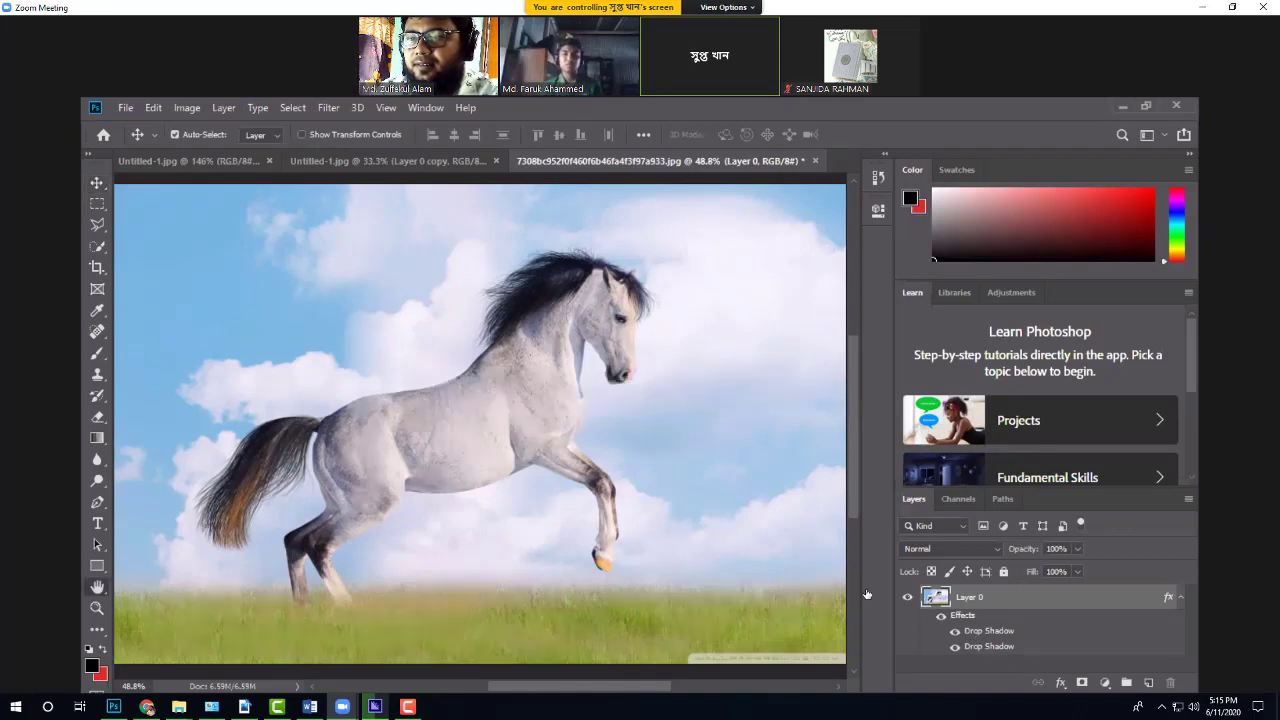
double_click(977, 631)
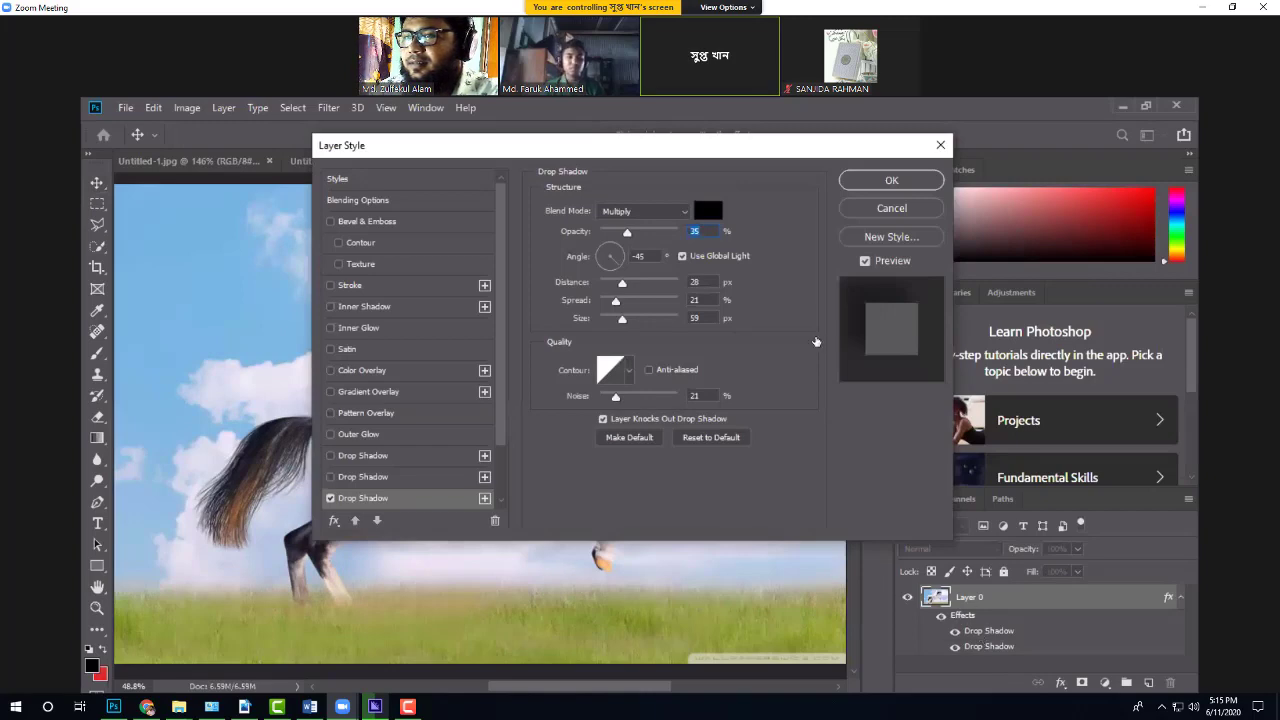
left_click_drag(630, 146, 620, 152)
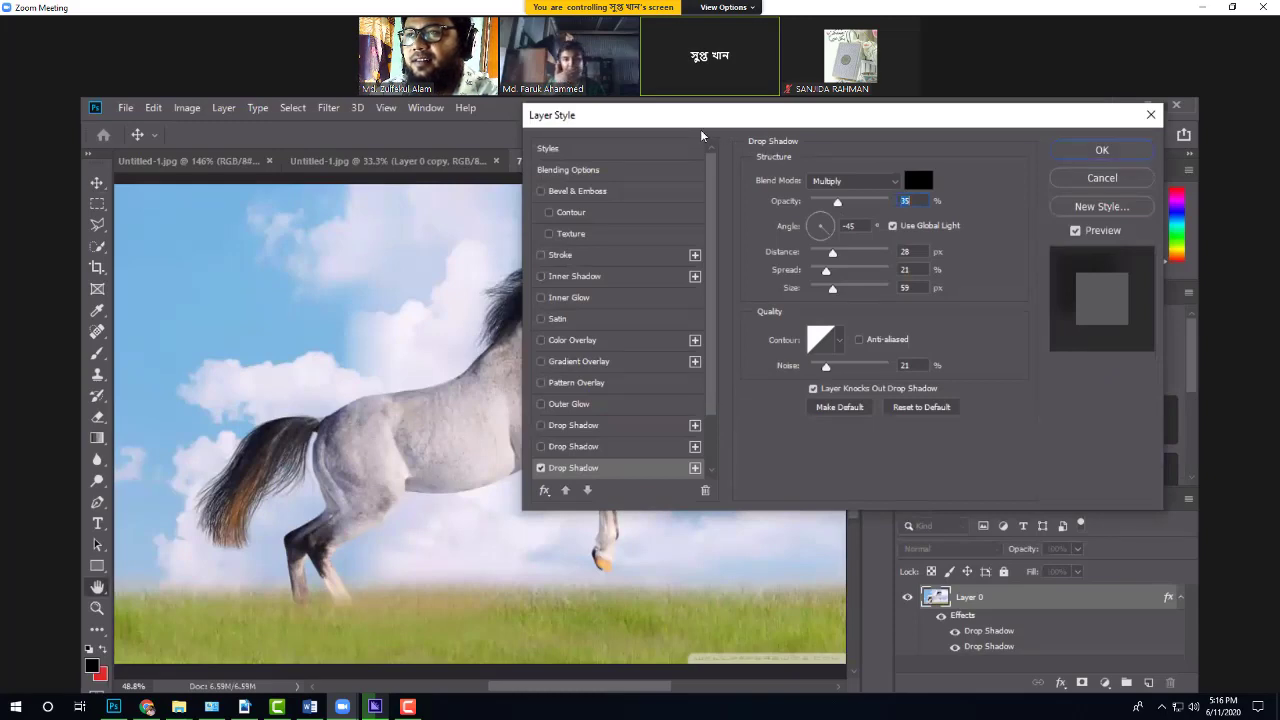
left_click_drag(712, 133, 719, 138)
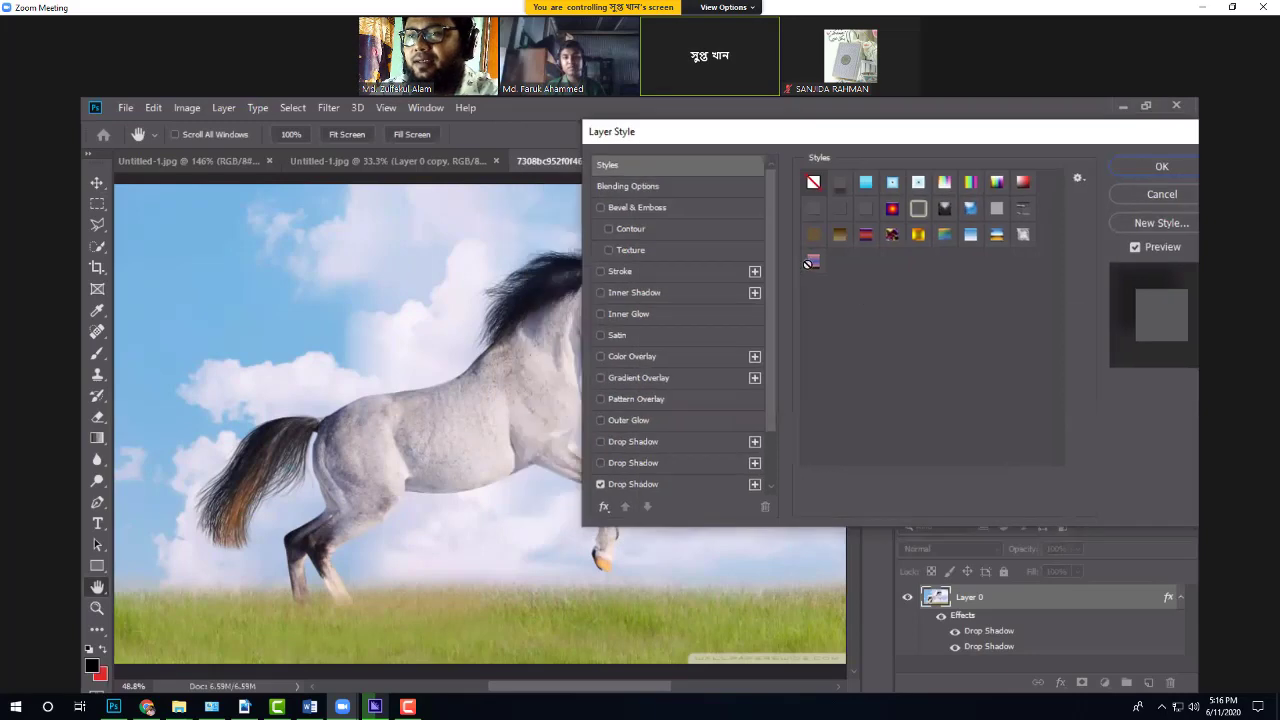
Step: Enable the last Drop Shadow in the effects list and disable it again
scroll(614, 486, "down", 3)
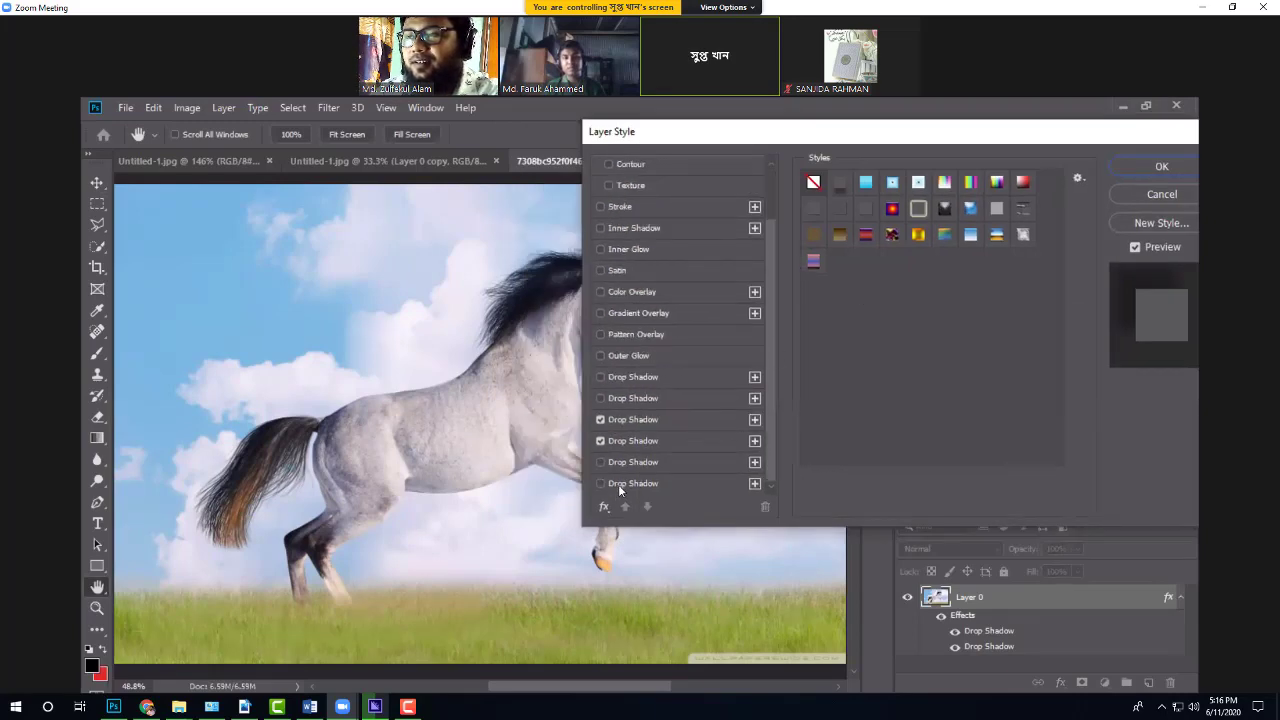
left_click(618, 484)
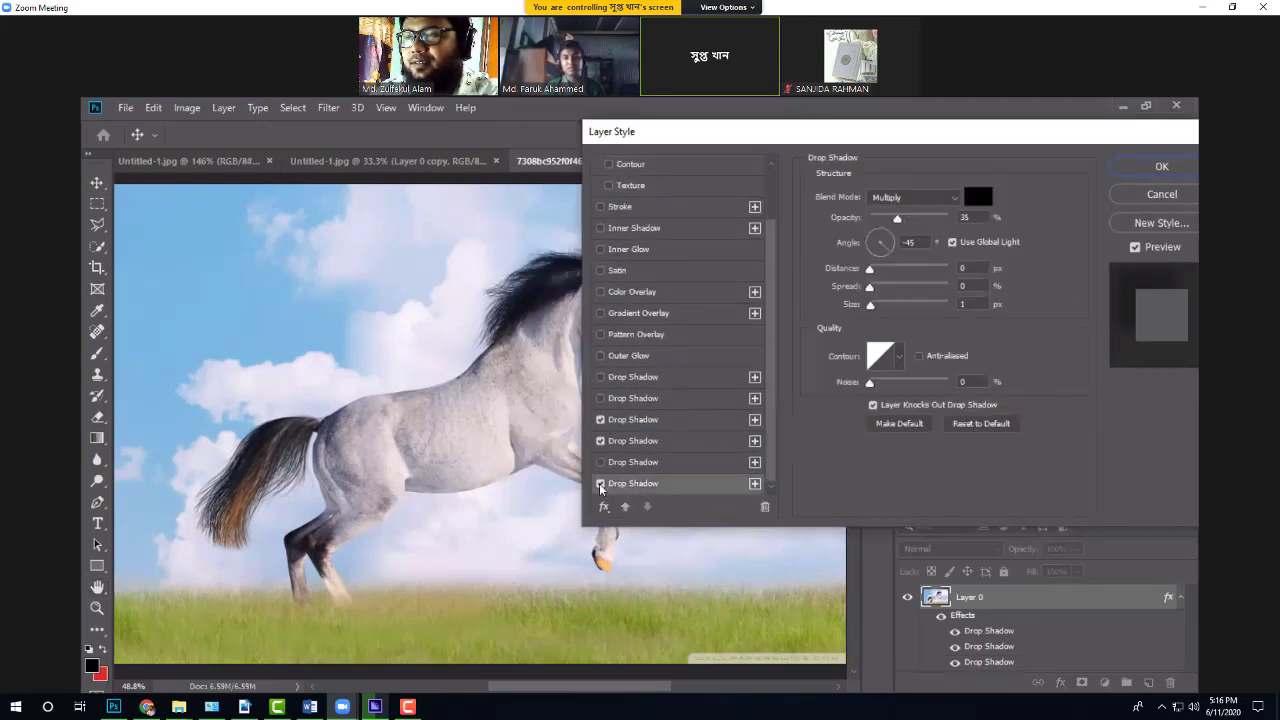
left_click(602, 484)
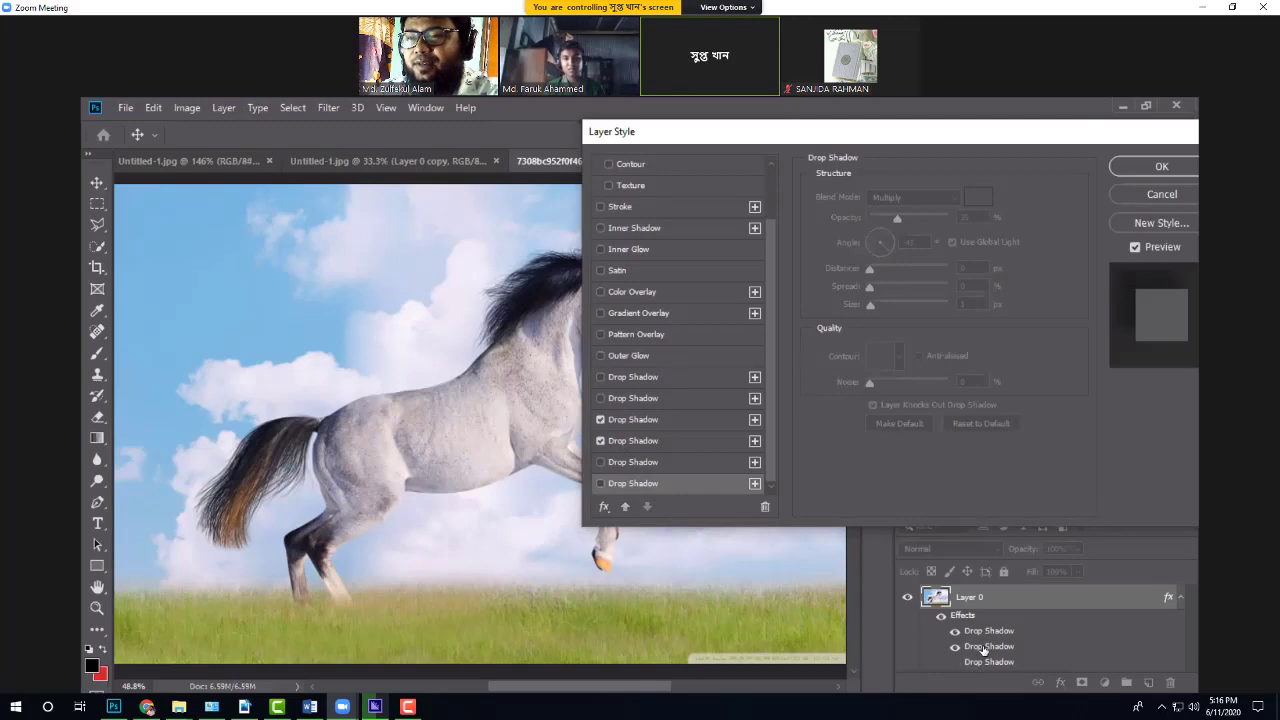
Step: Set the first enabled Drop Shadow's blend mode to Normal and its colour to bright red
left_click(642, 419)
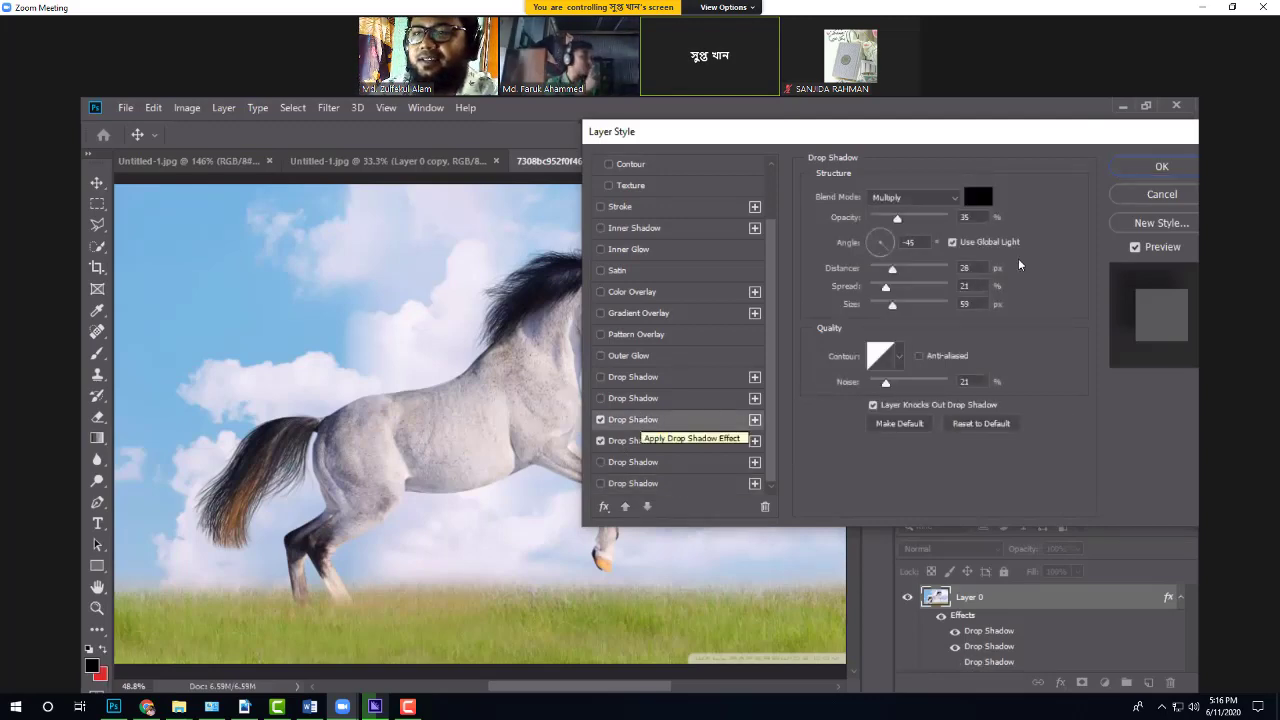
left_click(952, 199)
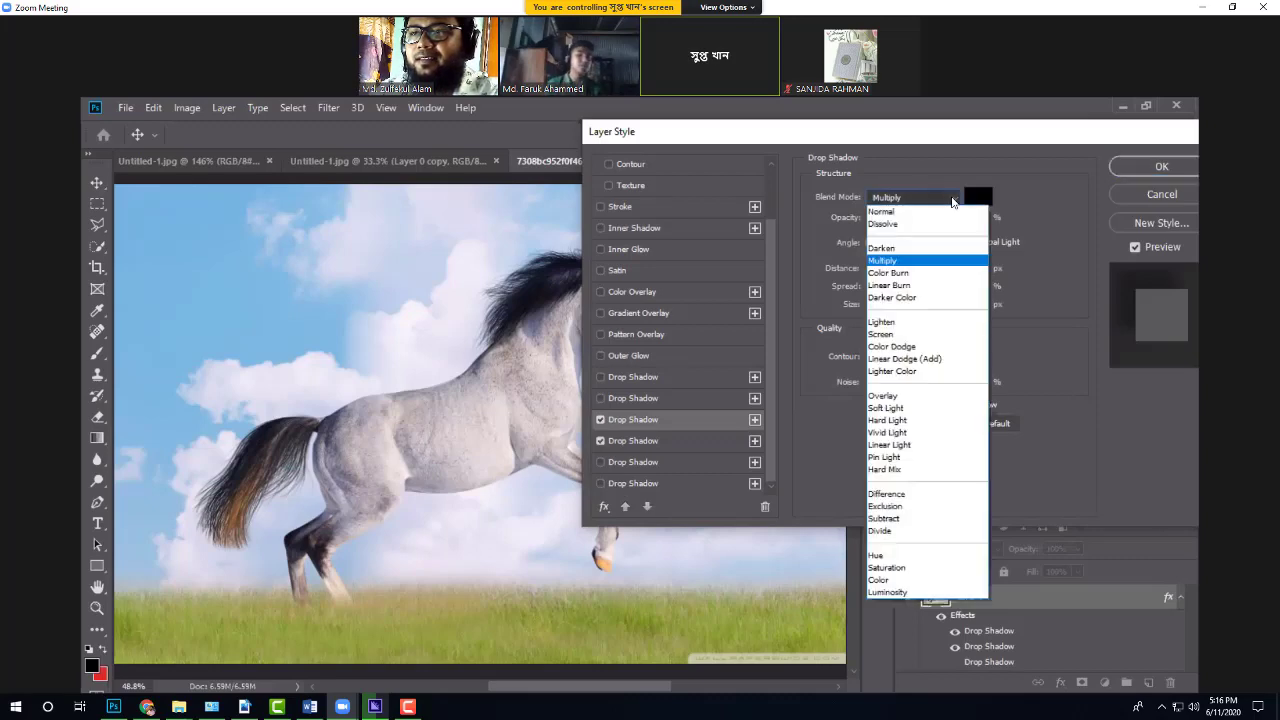
left_click(904, 213)
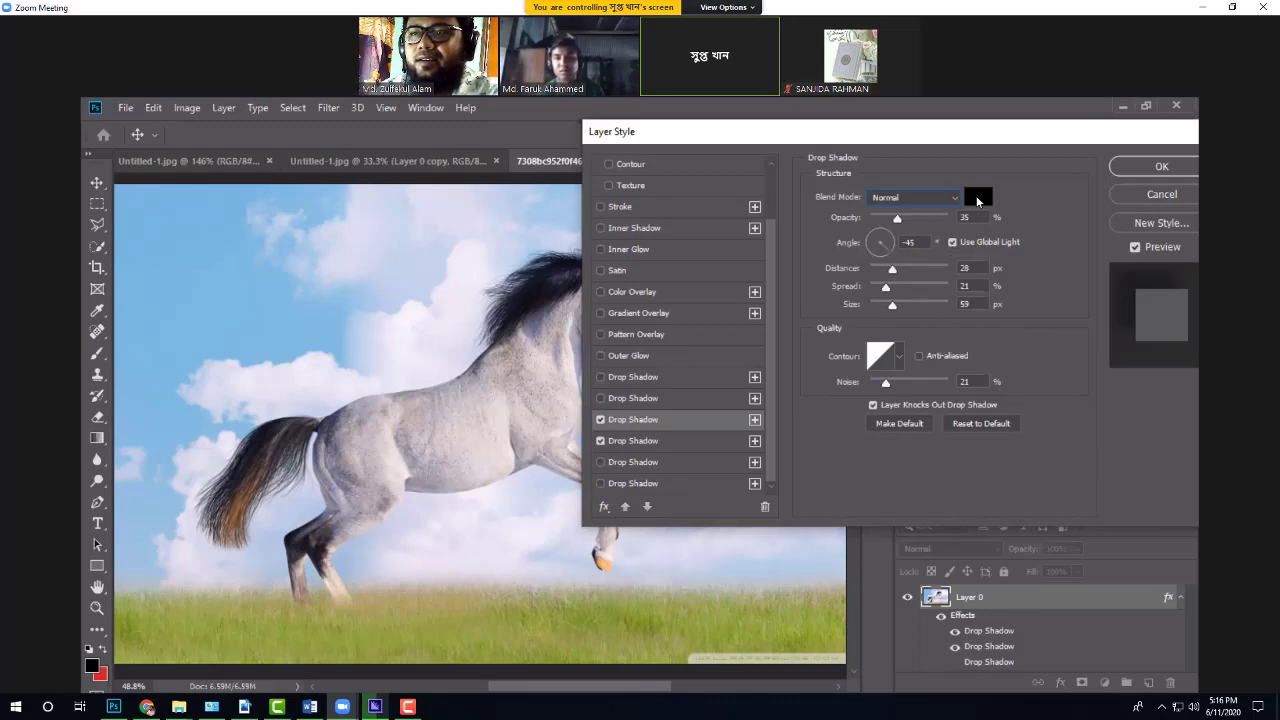
left_click(977, 198)
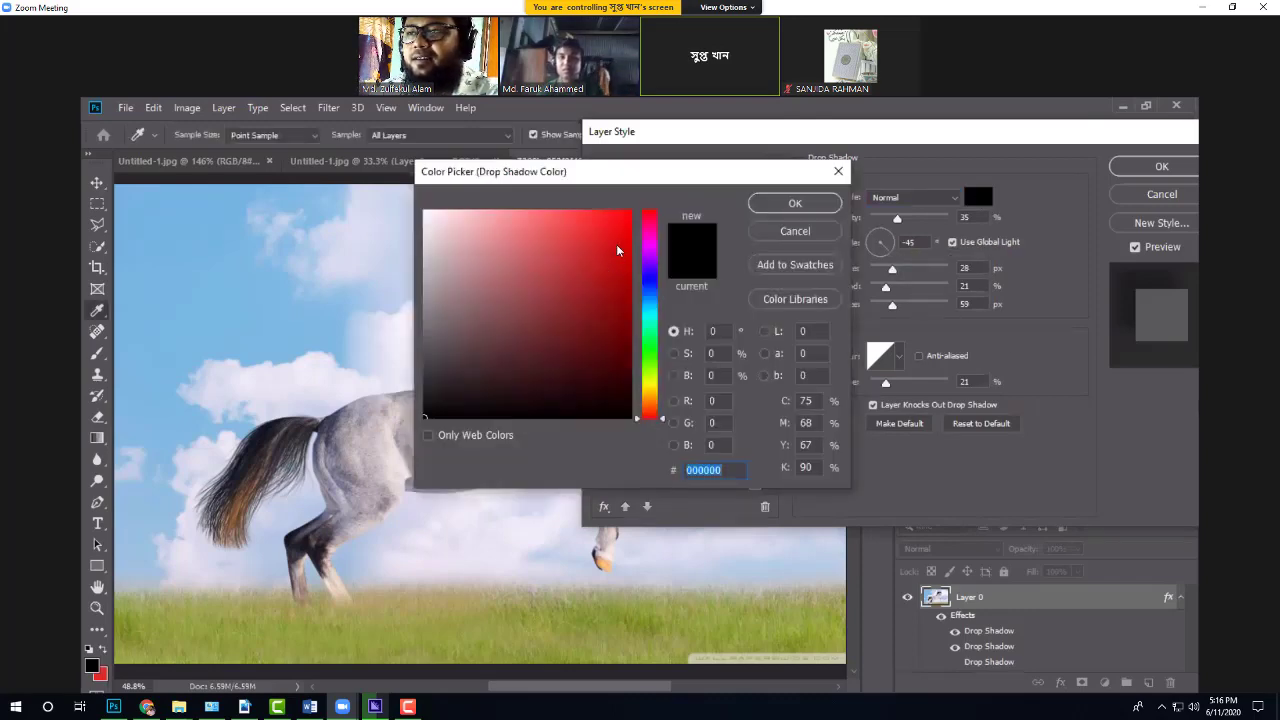
left_click(631, 201)
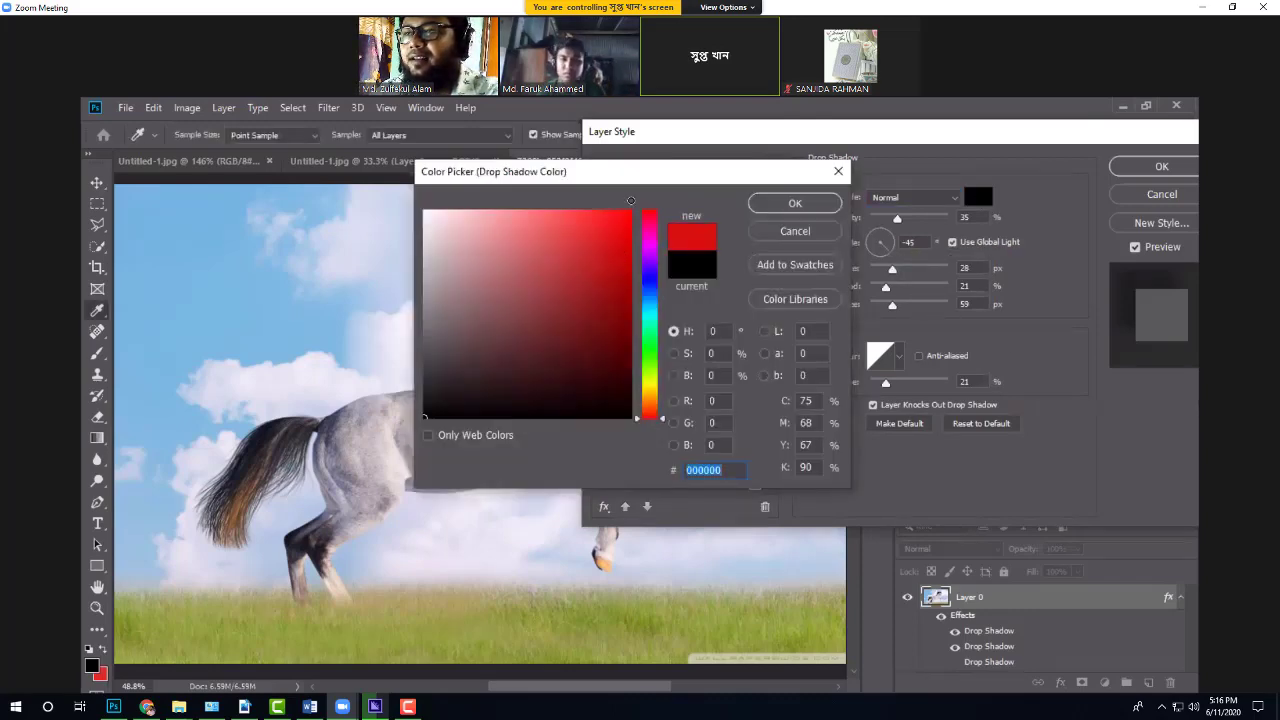
left_click(775, 205)
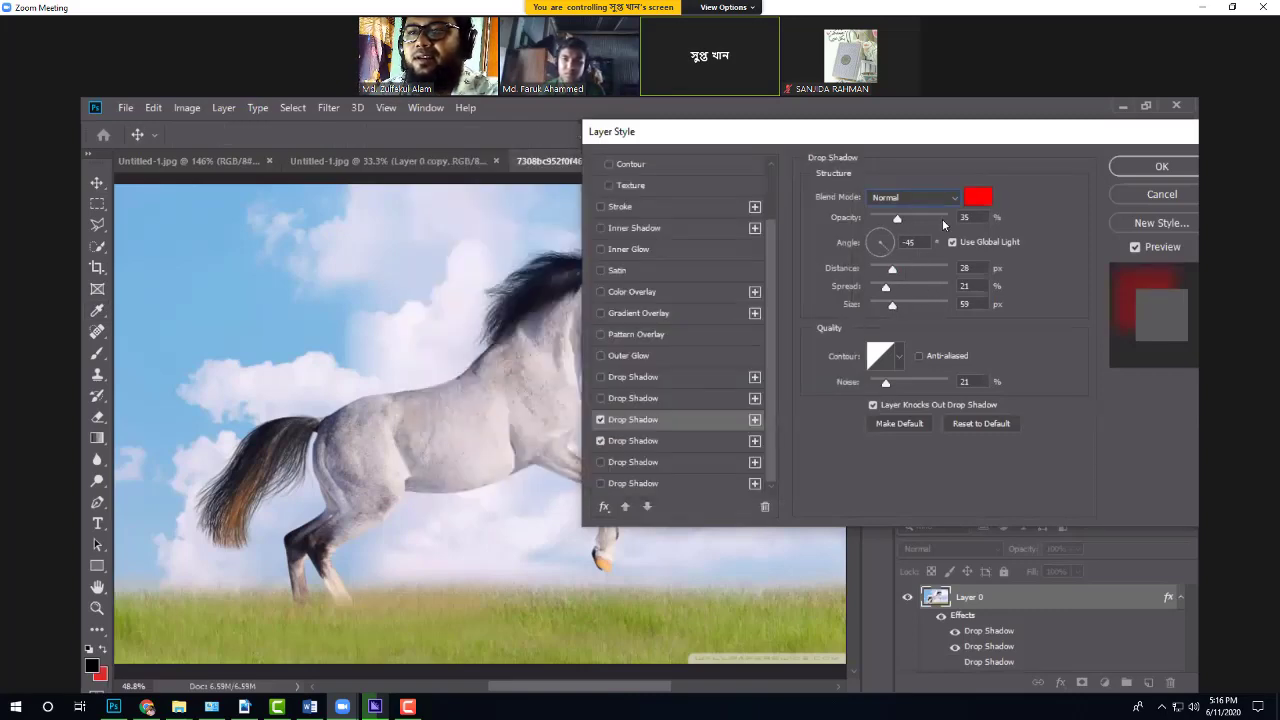
Step: Set the red drop shadow's opacity to 100%, distance to 30000 px and spread to 59%, and move the dialog clear of the horse
left_click_drag(943, 220, 955, 218)
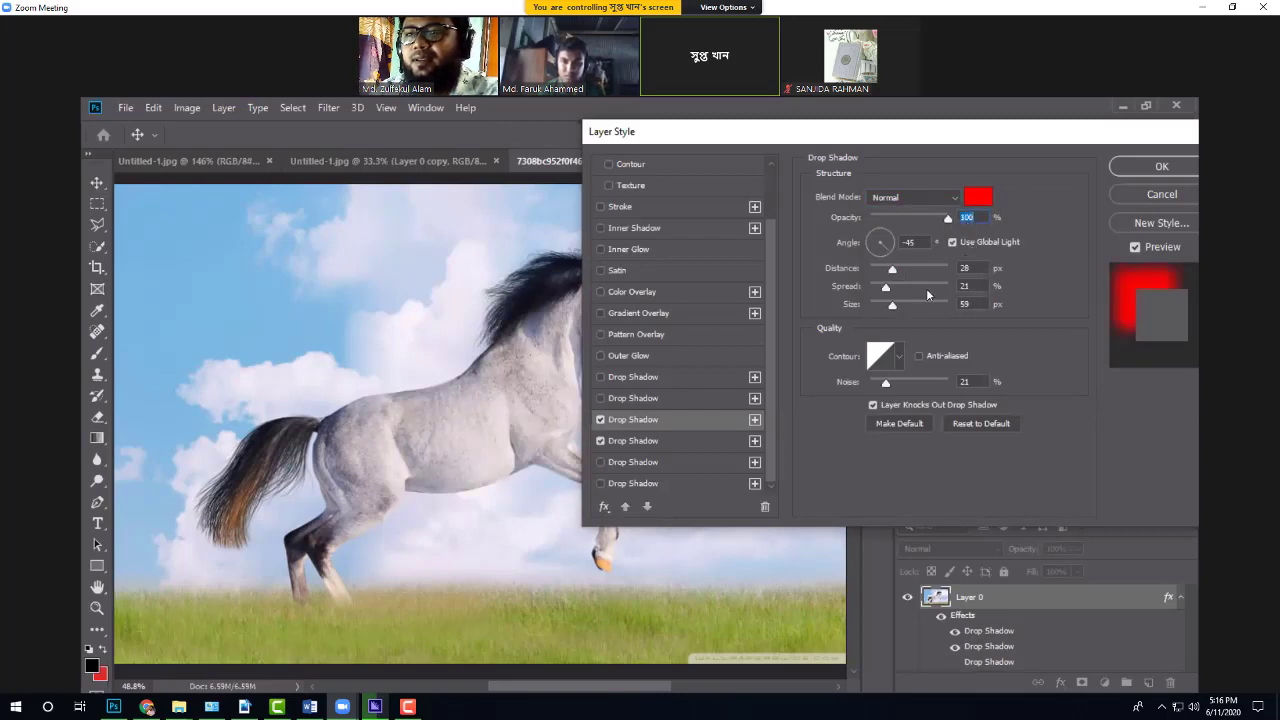
left_click_drag(892, 269, 917, 286)
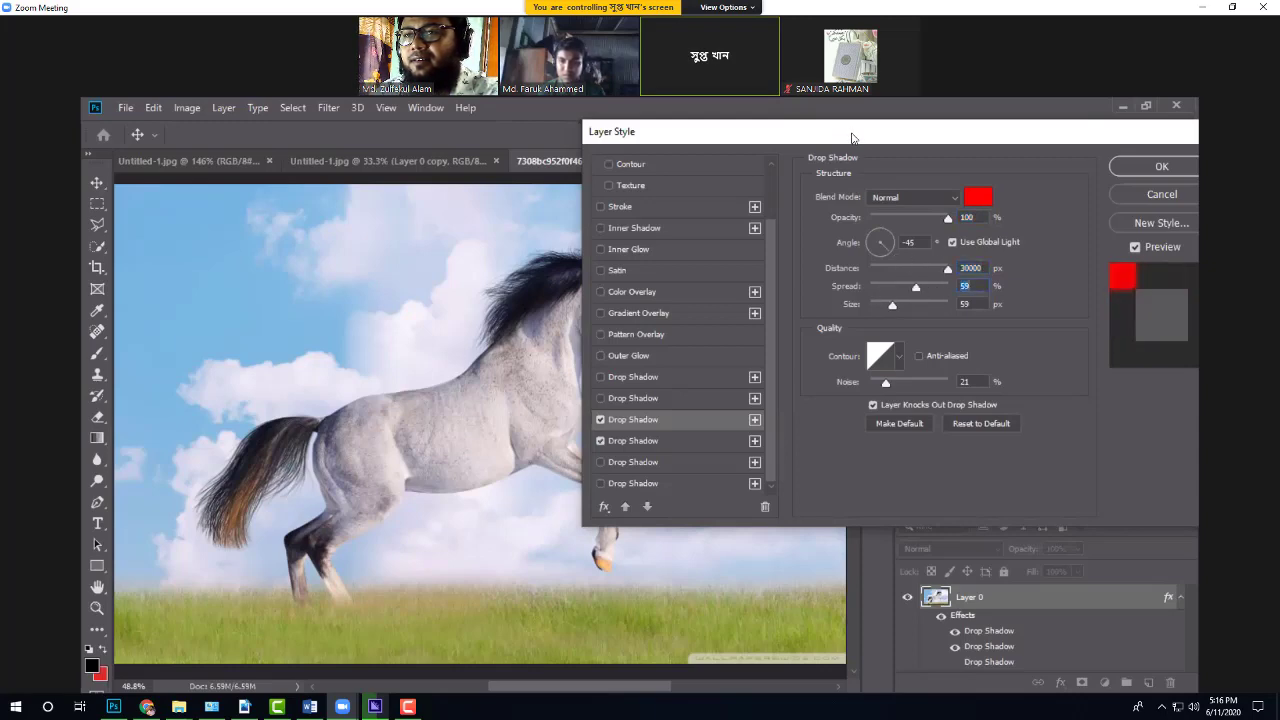
left_click_drag(852, 140, 923, 143)
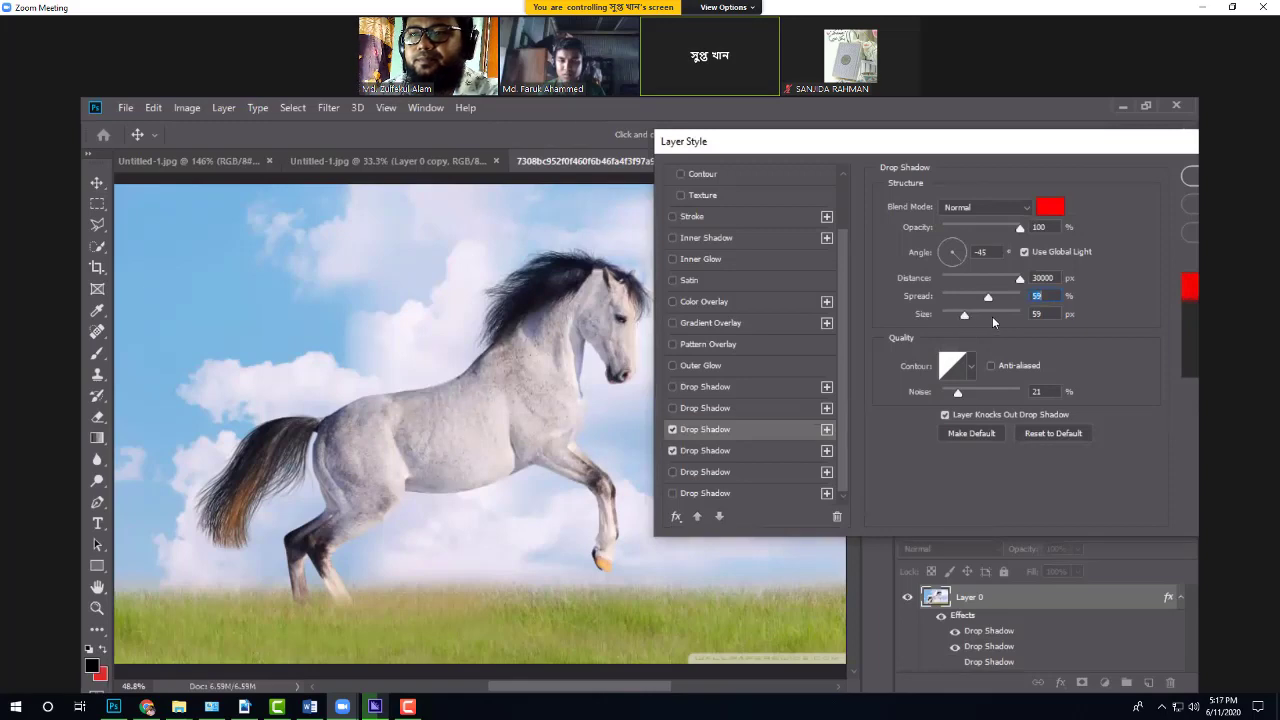
Step: Set the red drop shadow's size to 144 px, spread to 42% and distance to 19 px, and close the Layer Style dialog without applying
key("Tab")
type("144")
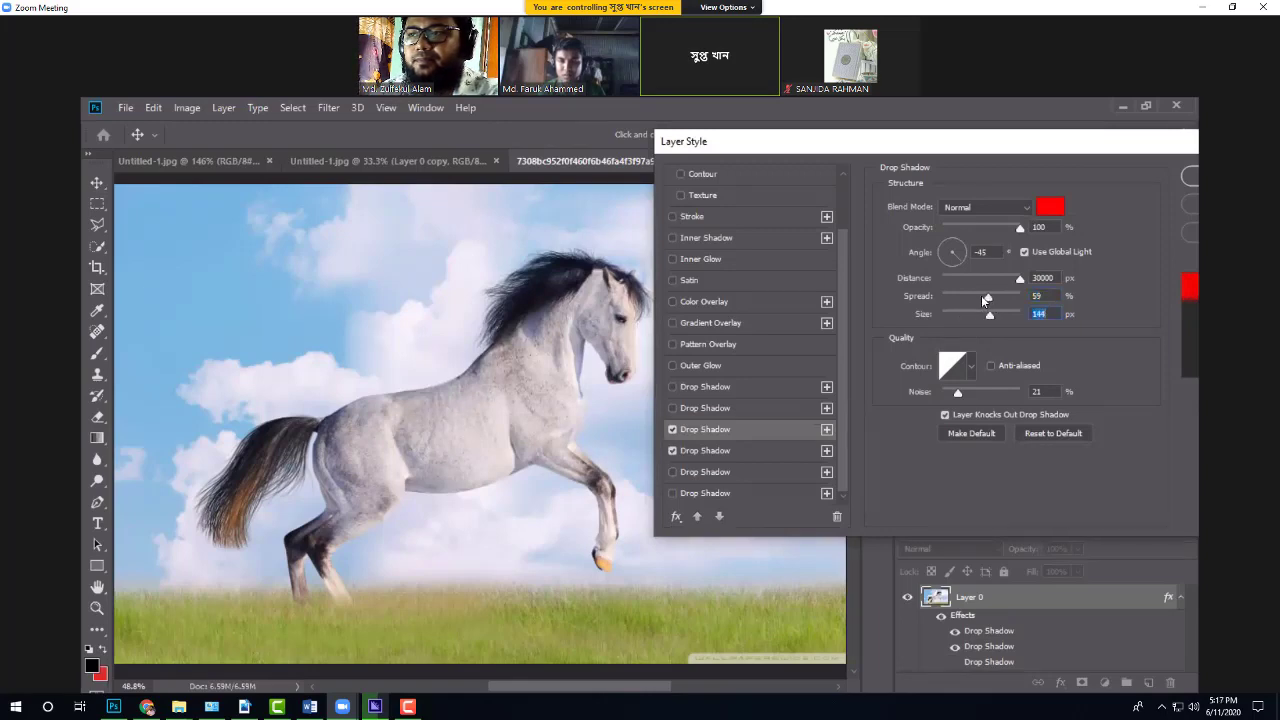
left_click(978, 297)
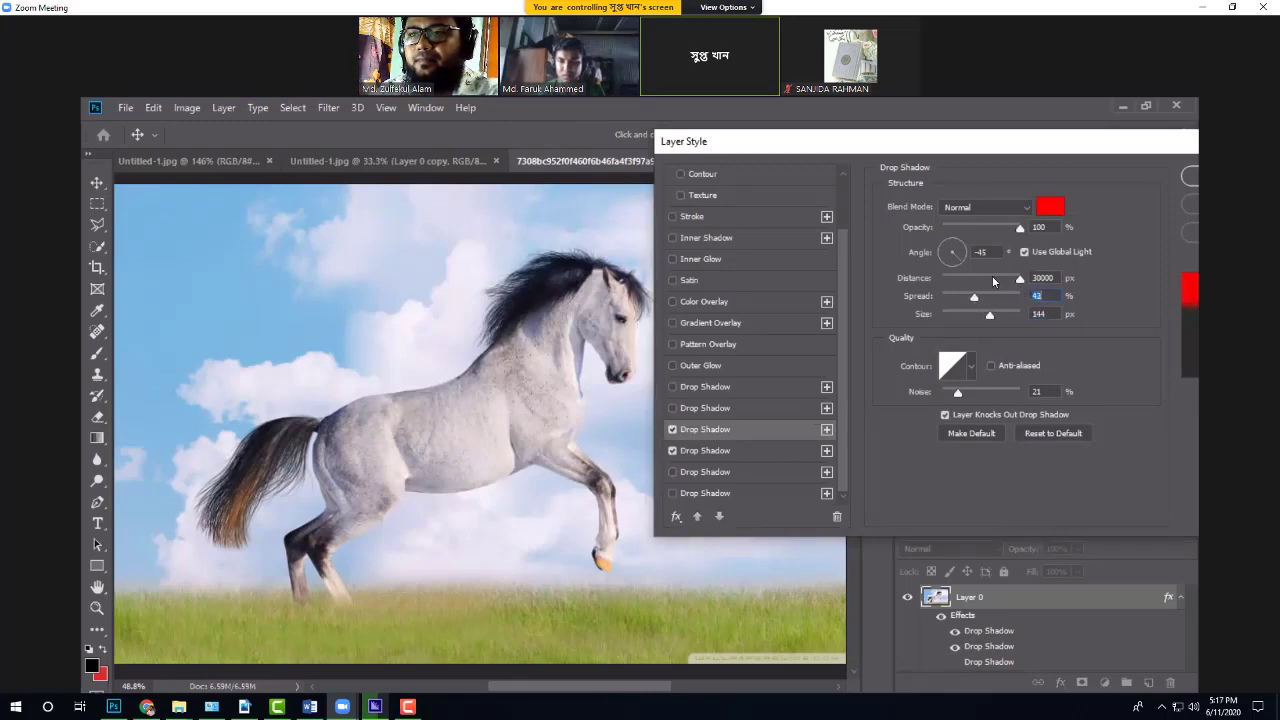
left_click_drag(975, 279, 971, 280)
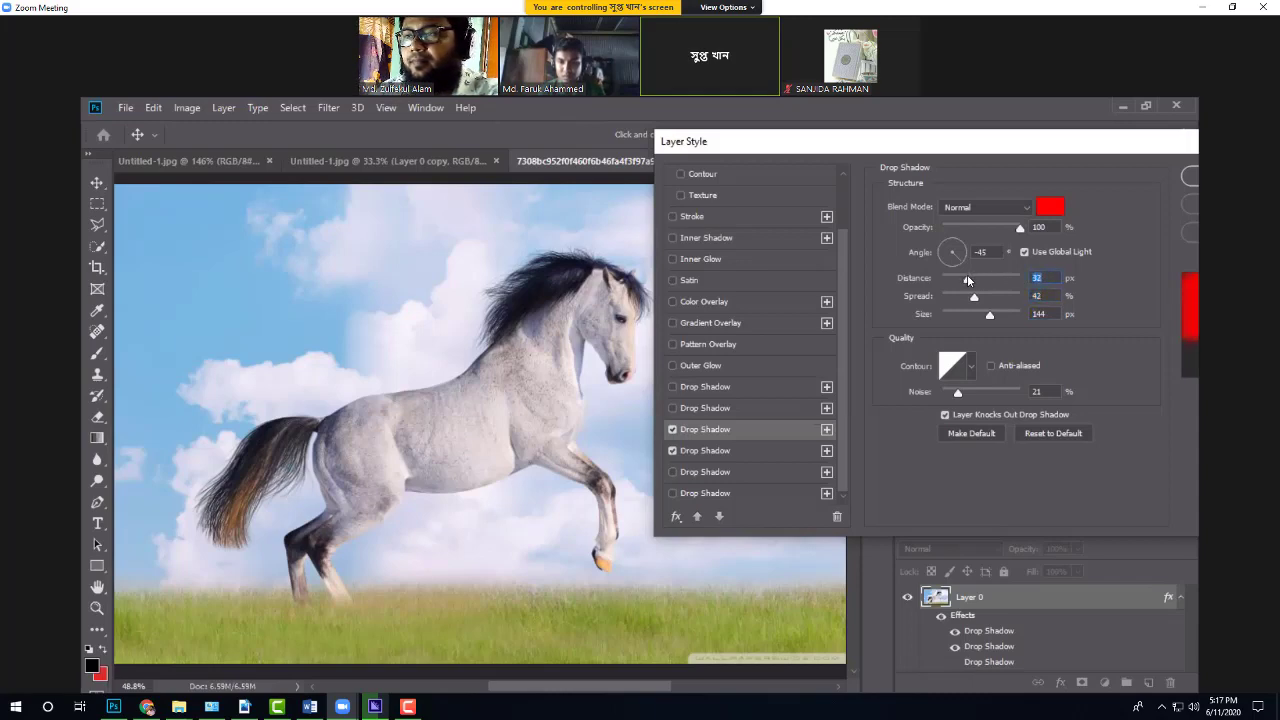
left_click_drag(967, 279, 961, 279)
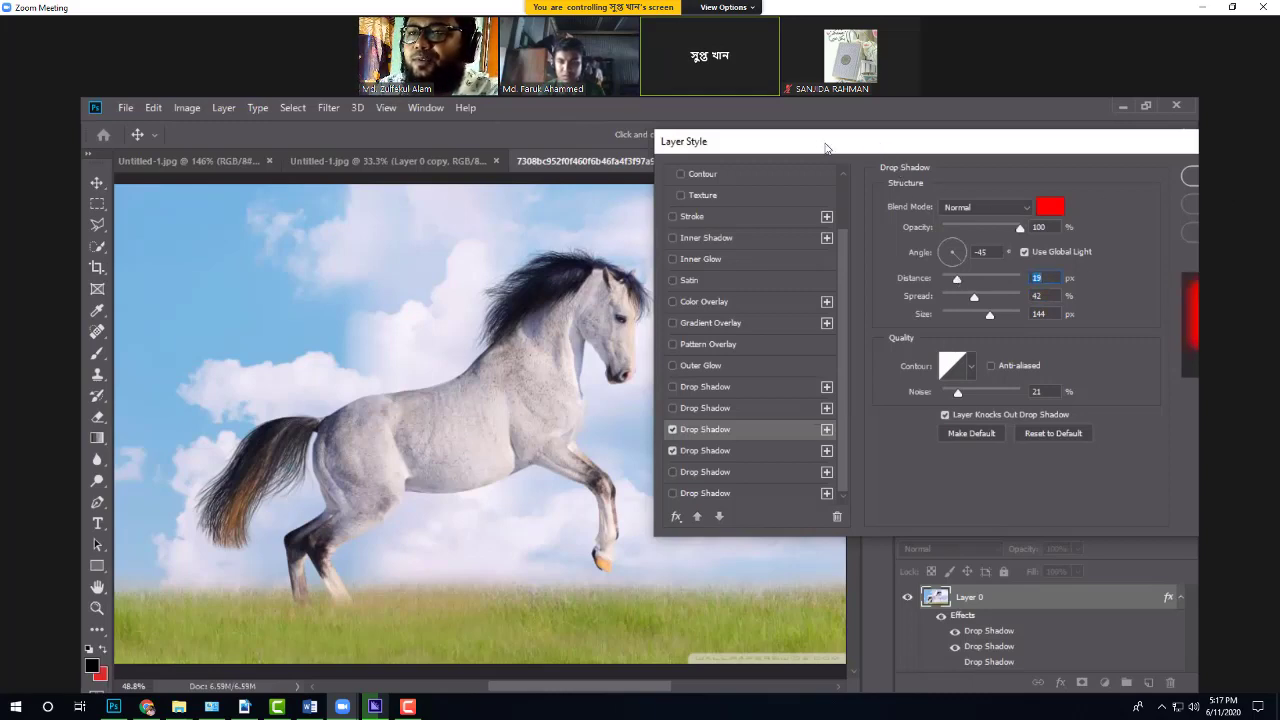
left_click_drag(802, 141, 500, 188)
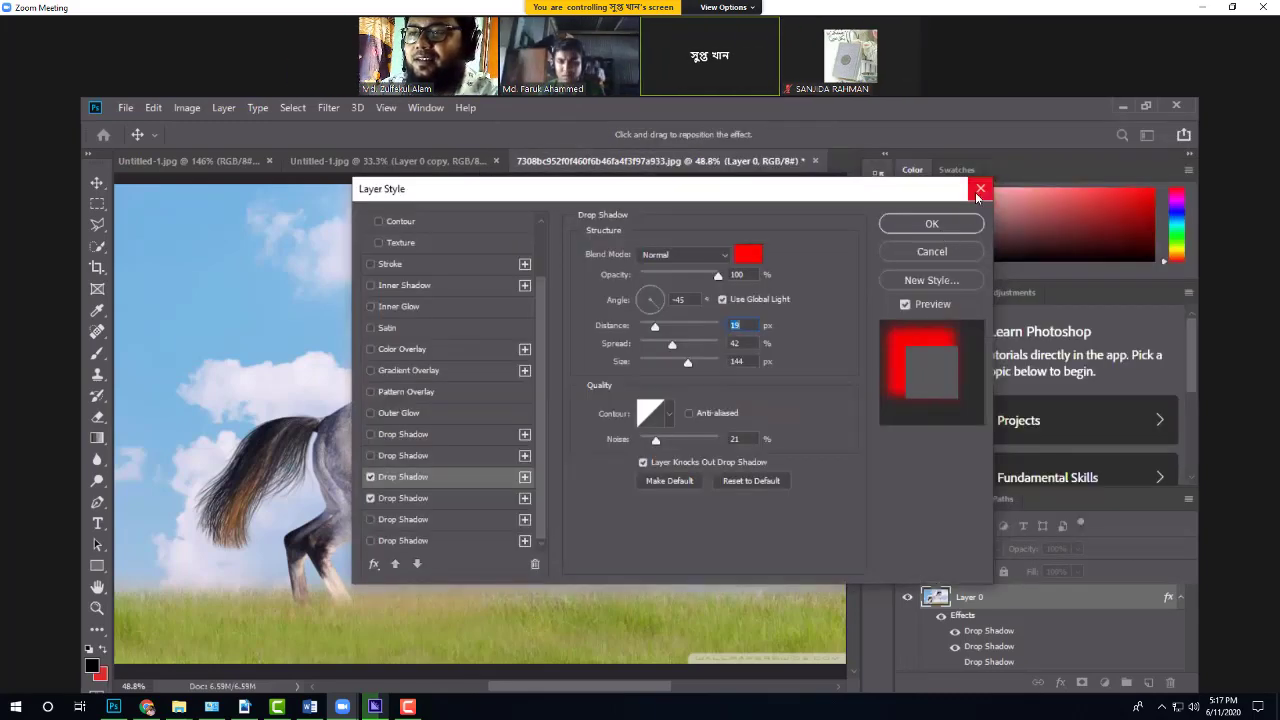
left_click(979, 190)
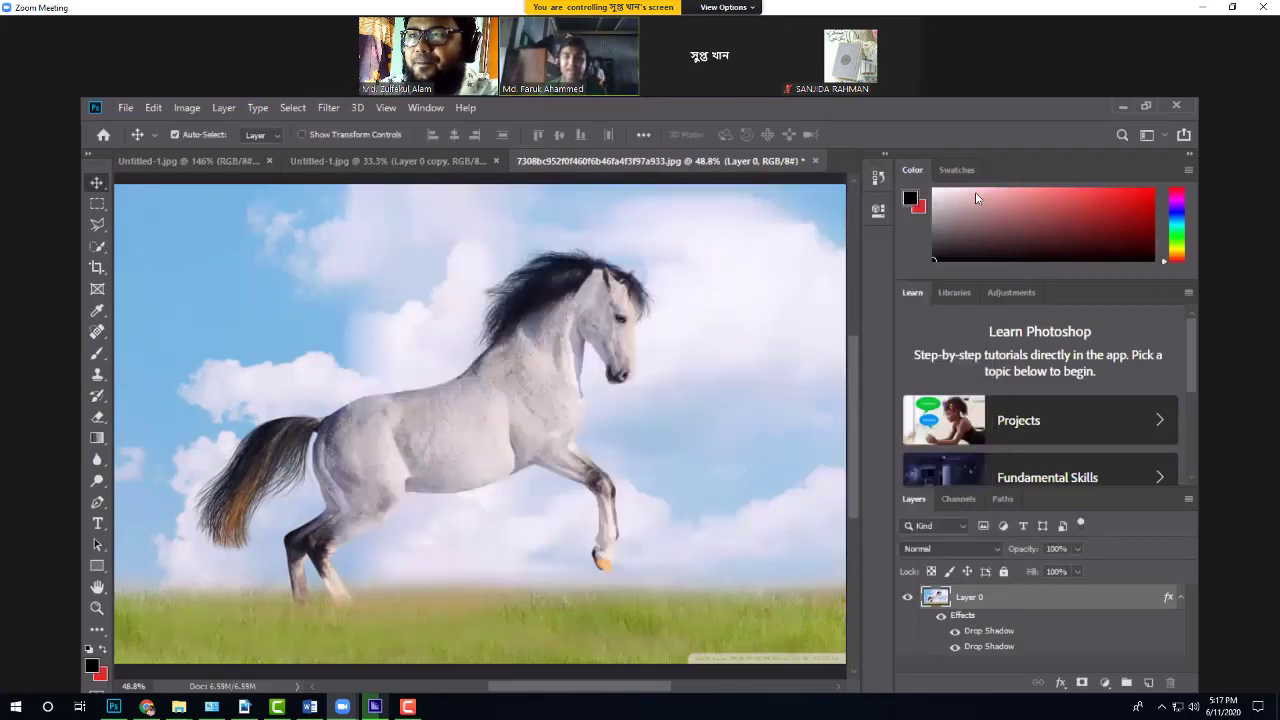
Step: Disable all enabled Drop Shadow effects in Layer 0's blending options, apply the change and collapse the layer's effects list
right_click(966, 597)
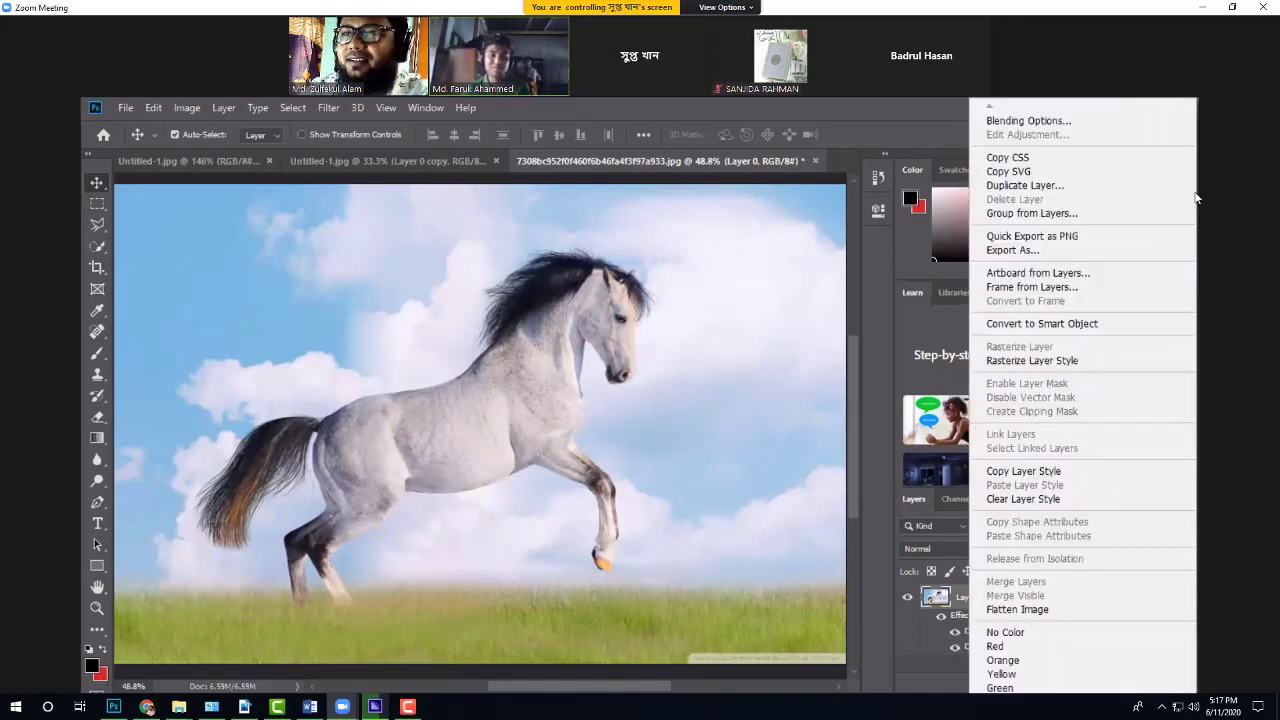
left_click(1052, 121)
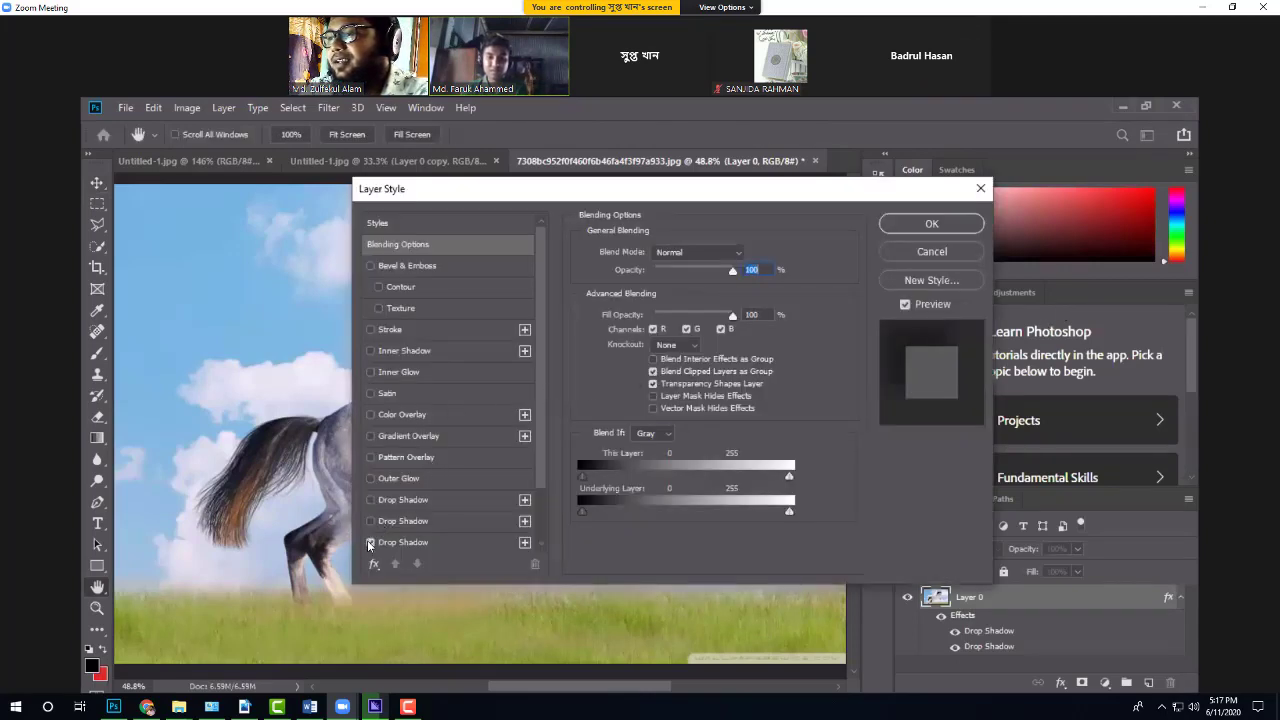
scroll(369, 545, "down", 3)
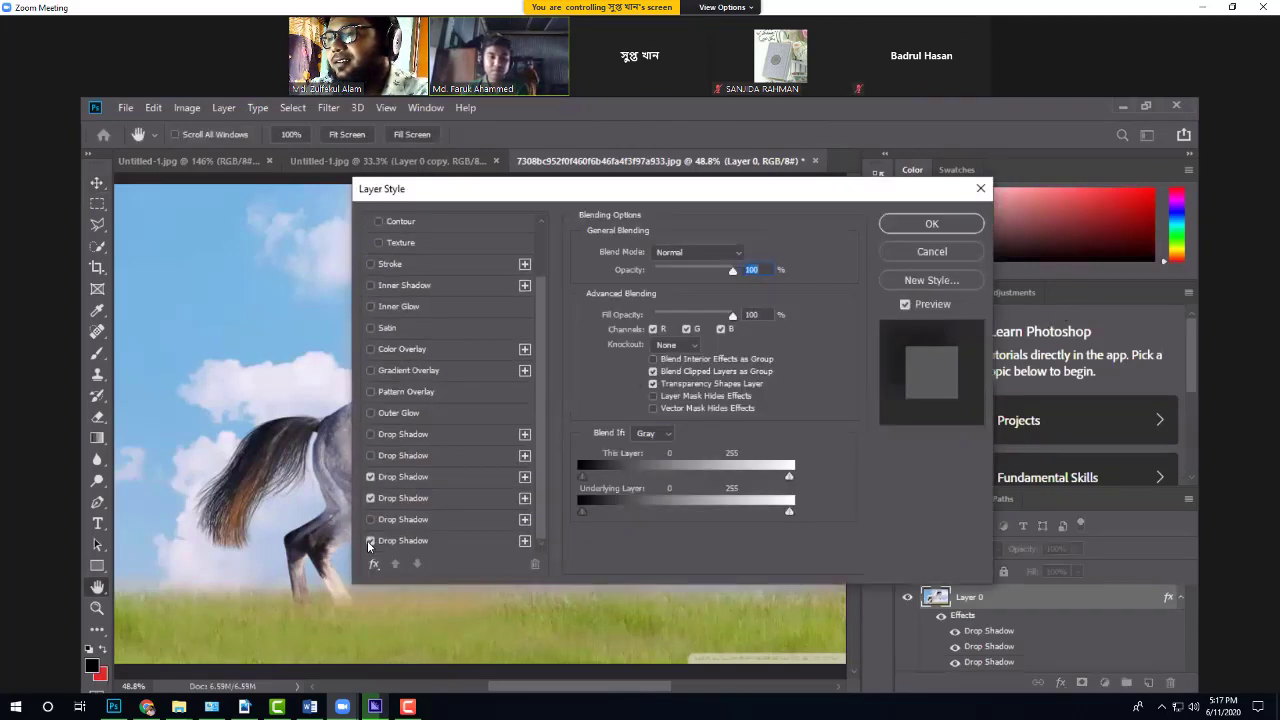
left_click(369, 497)
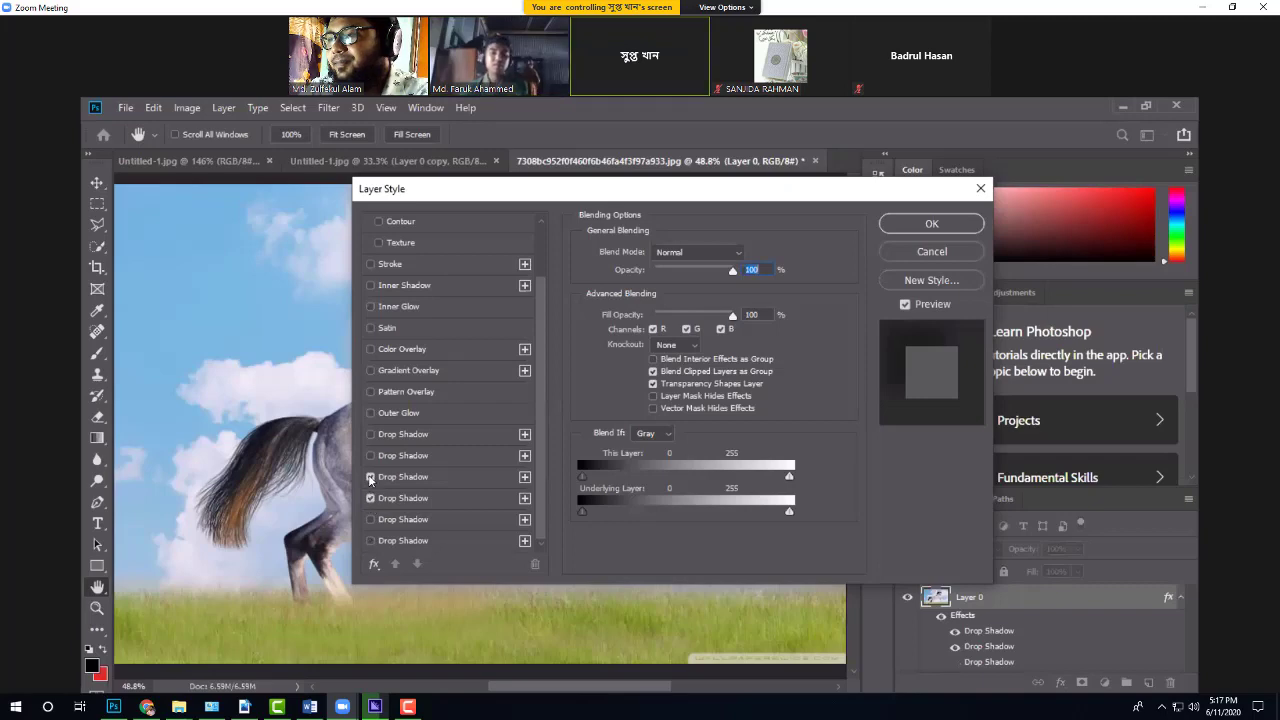
left_click(370, 477)
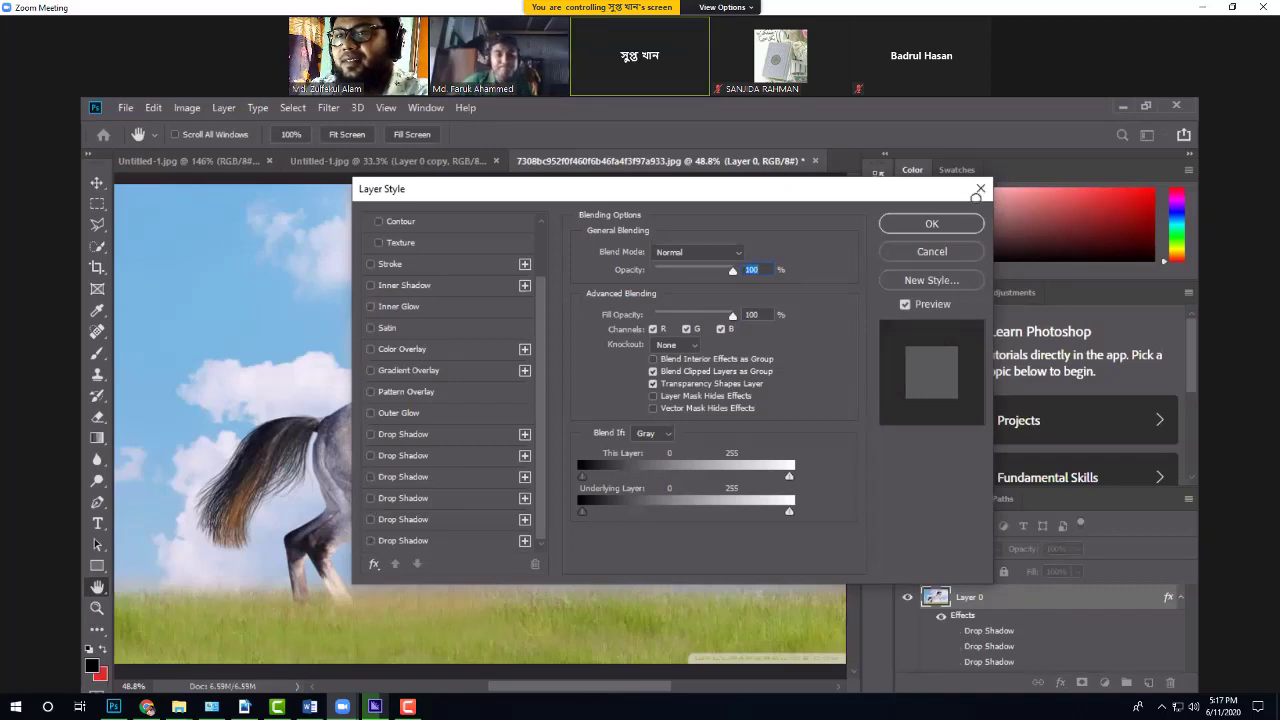
key("Return")
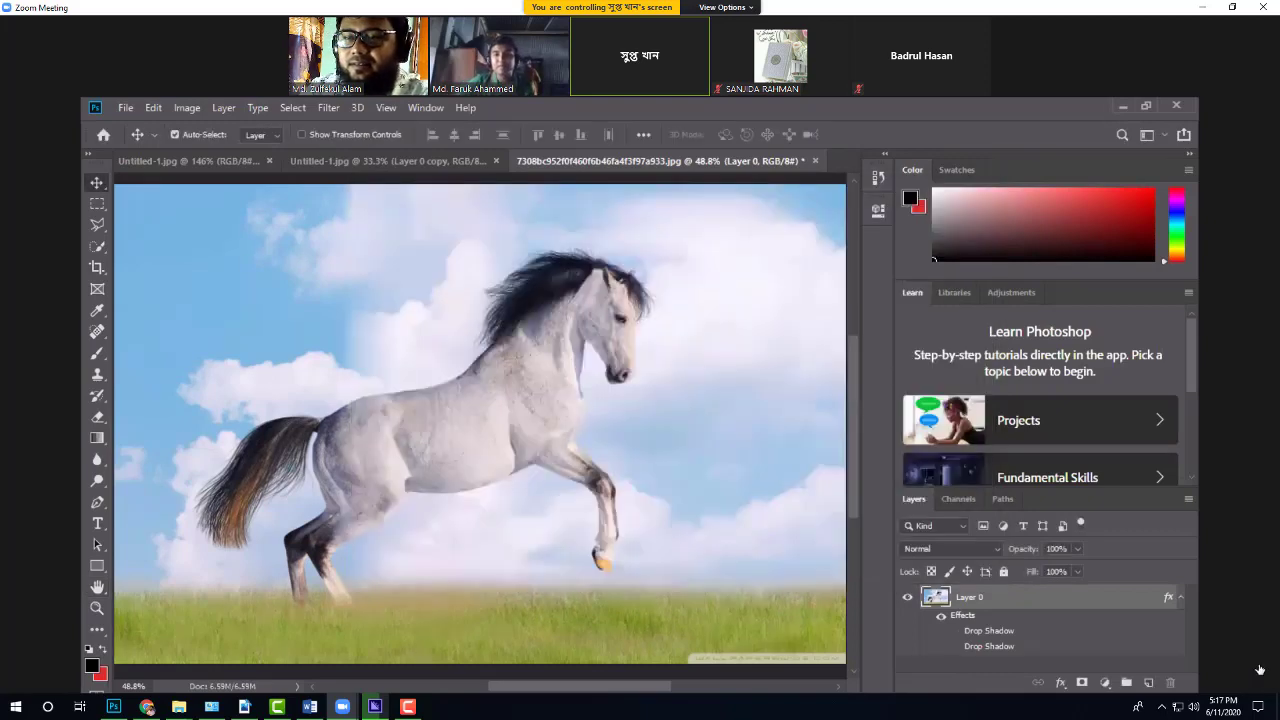
left_click(1180, 597)
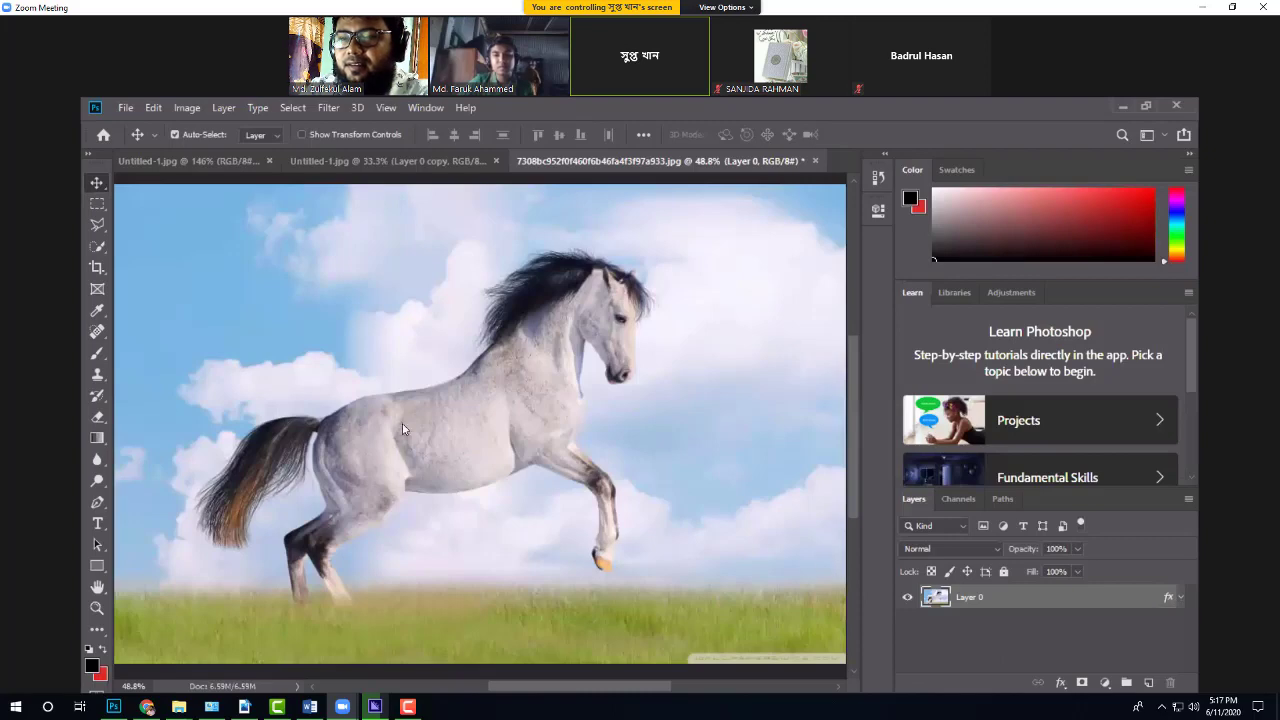
Step: Select the horse's body, head, legs and tail with the Quick Selection tool and copy the selection to a new layer
left_click(97, 247)
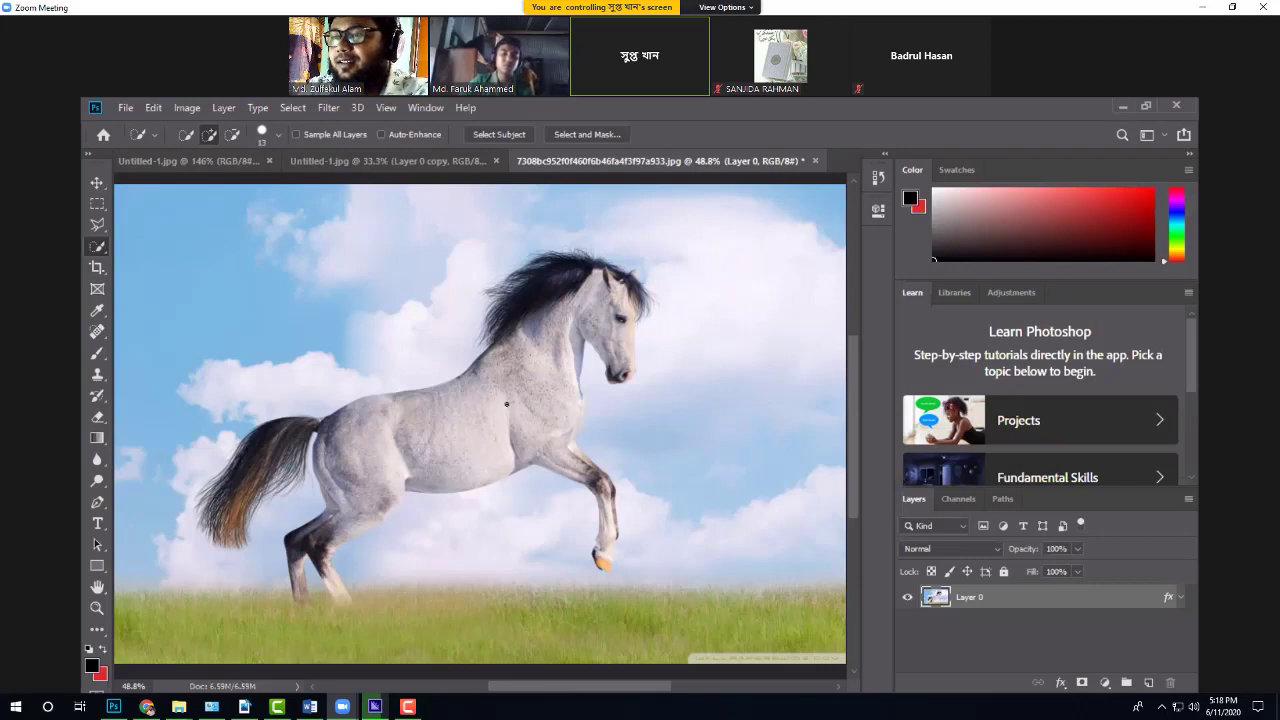
mouse_move(546, 382)
left_mouse_down()
mouse_move(420, 430)
mouse_move(575, 335)
mouse_move(585, 284)
mouse_move(605, 300)
mouse_move(620, 360)
mouse_move(608, 285)
mouse_move(623, 293)
left_mouse_up()
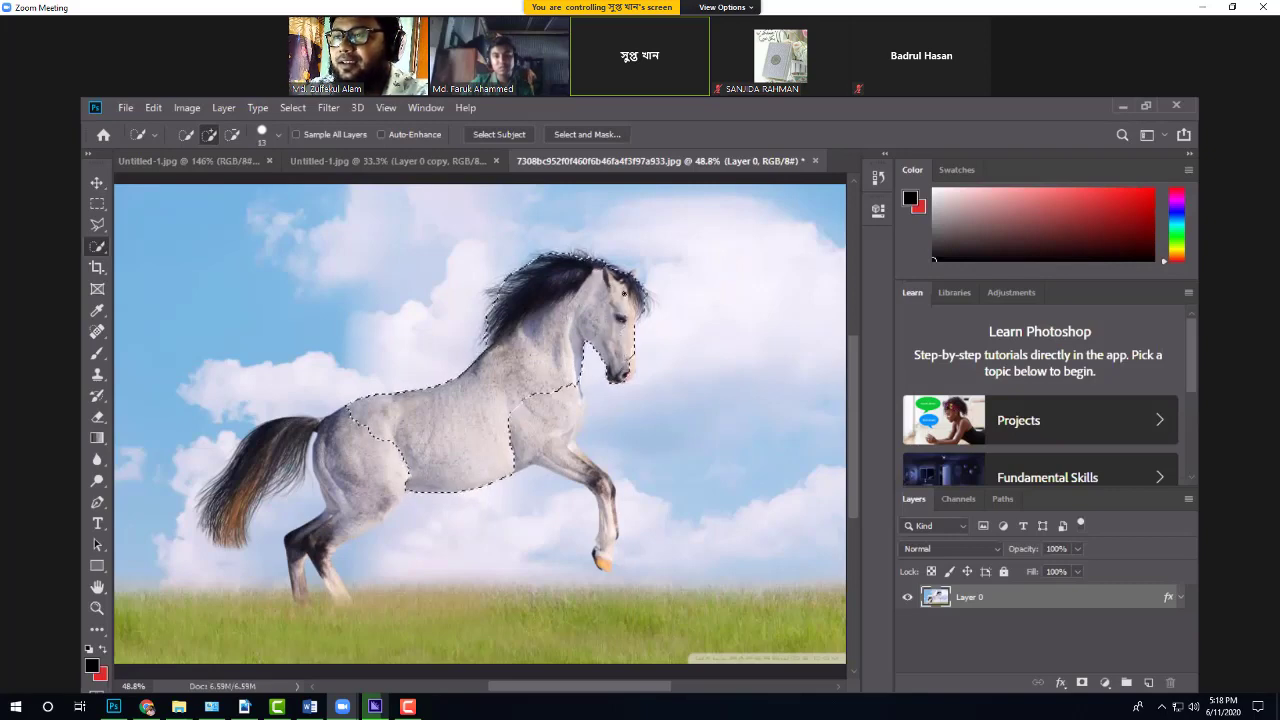
left_click_drag(624, 350, 638, 295)
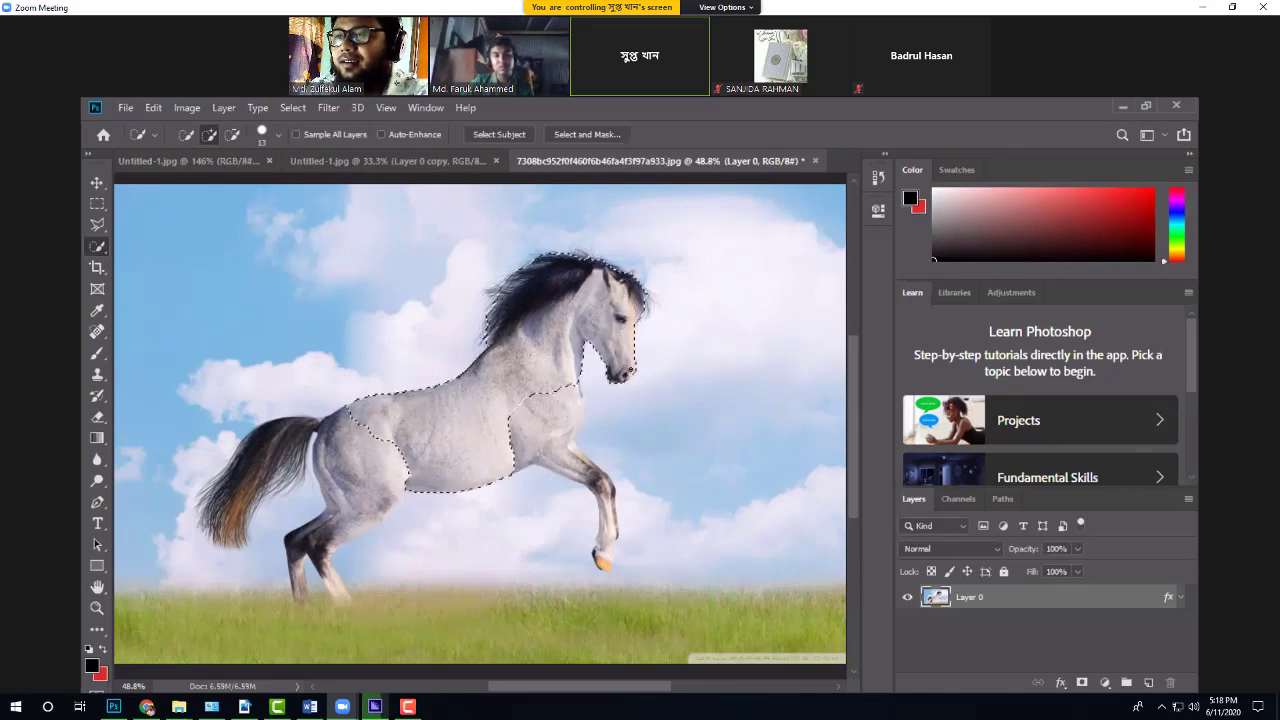
mouse_move(348, 478)
left_mouse_down()
mouse_move(305, 555)
mouse_move(325, 560)
mouse_move(292, 555)
mouse_move(325, 567)
left_mouse_up()
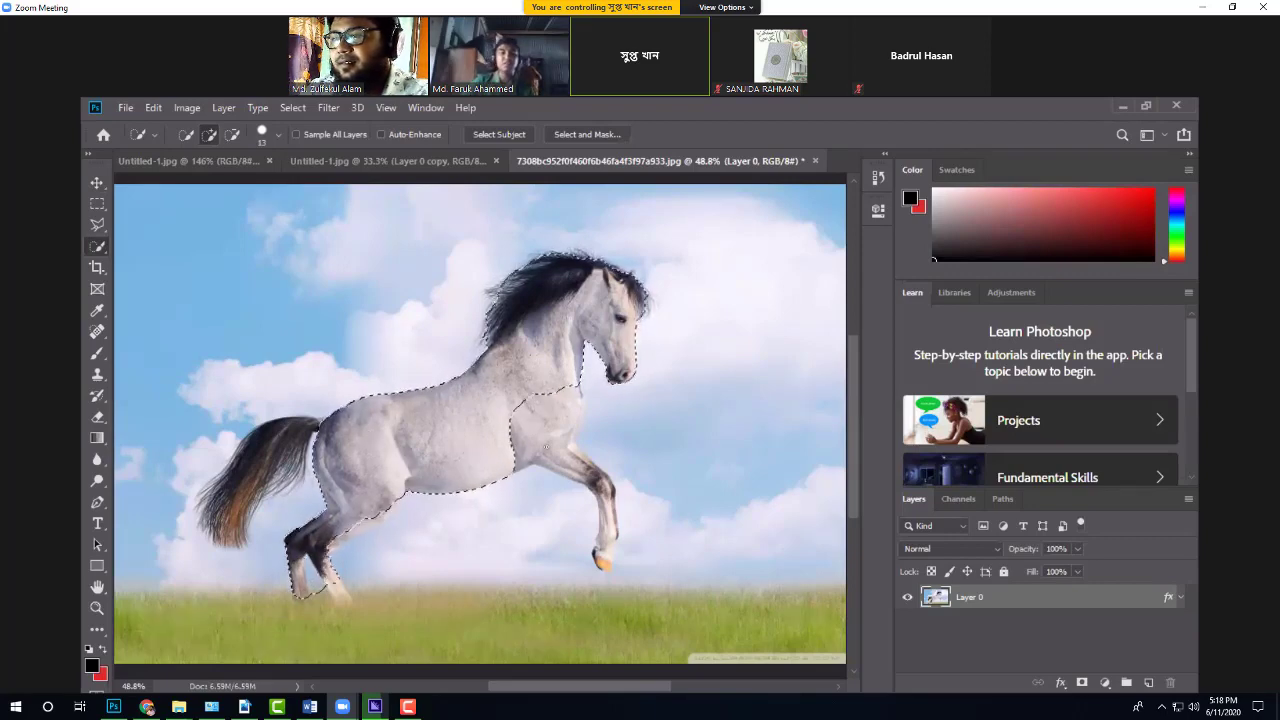
mouse_move(606, 532)
left_mouse_down()
mouse_move(585, 470)
mouse_move(601, 556)
left_mouse_up()
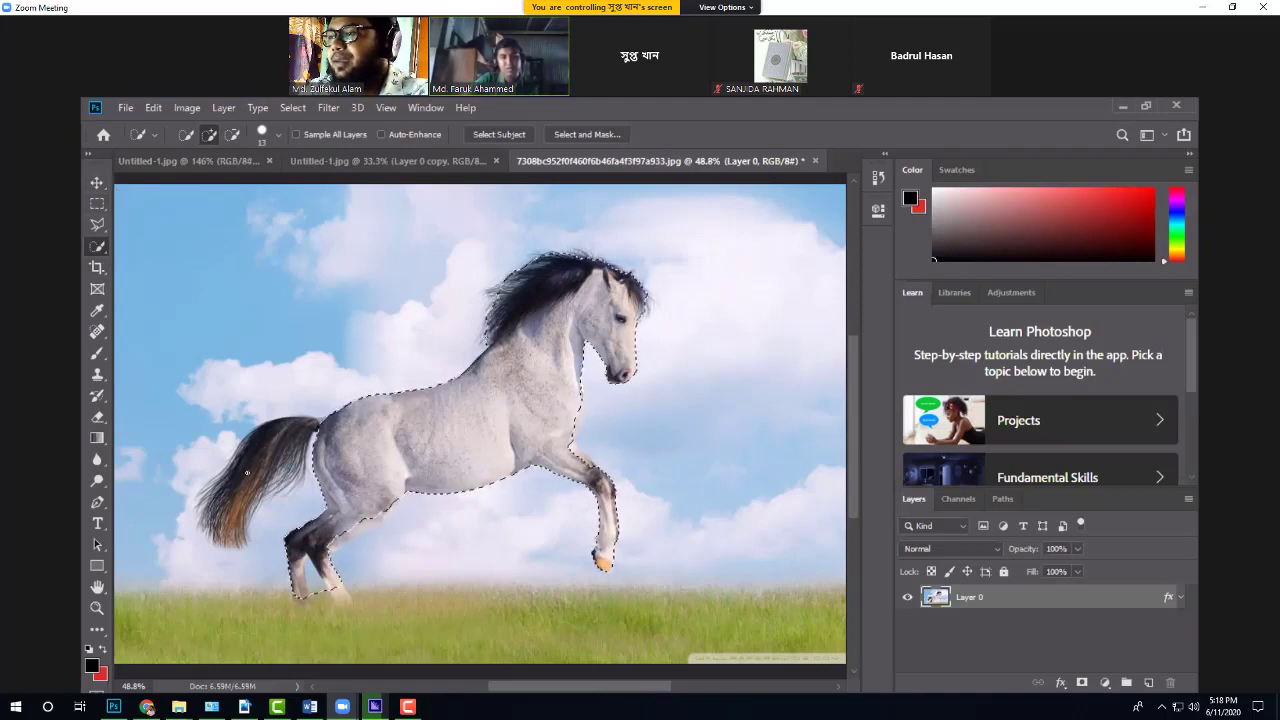
mouse_move(255, 440)
left_mouse_down()
mouse_move(218, 510)
mouse_move(225, 538)
mouse_move(240, 458)
mouse_move(212, 512)
mouse_move(212, 494)
left_mouse_up()
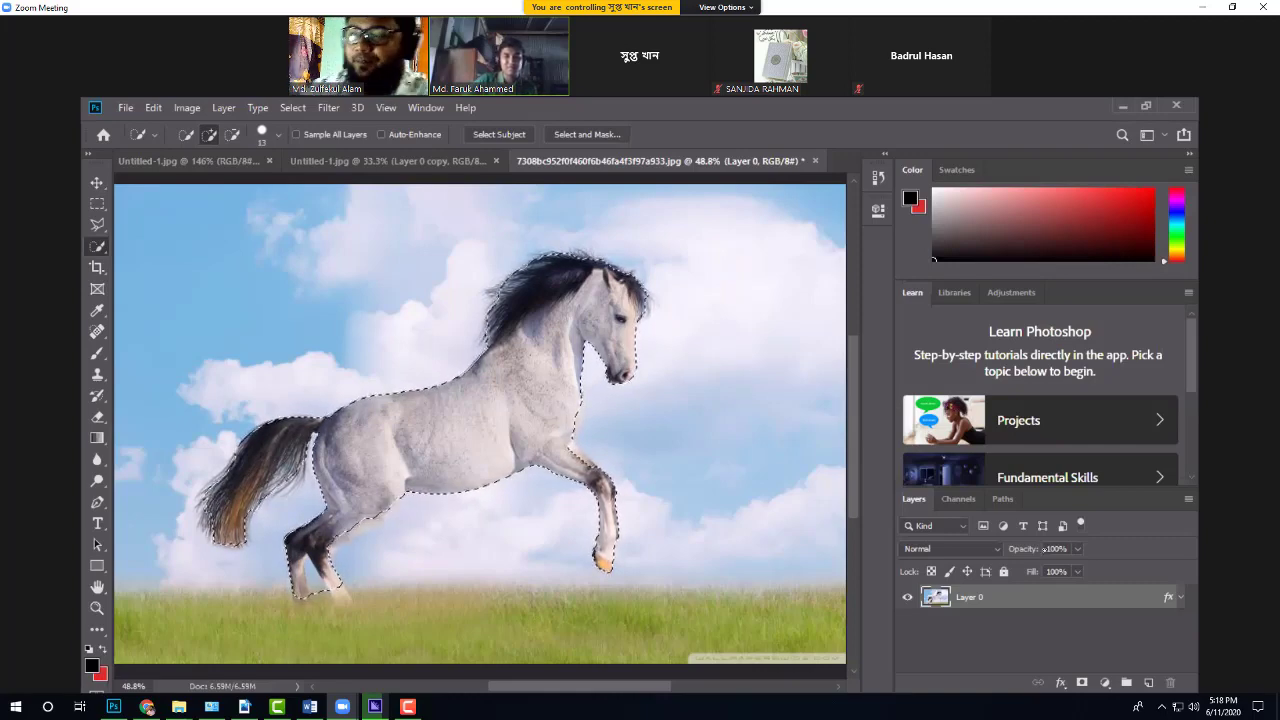
key("ctrl+j")
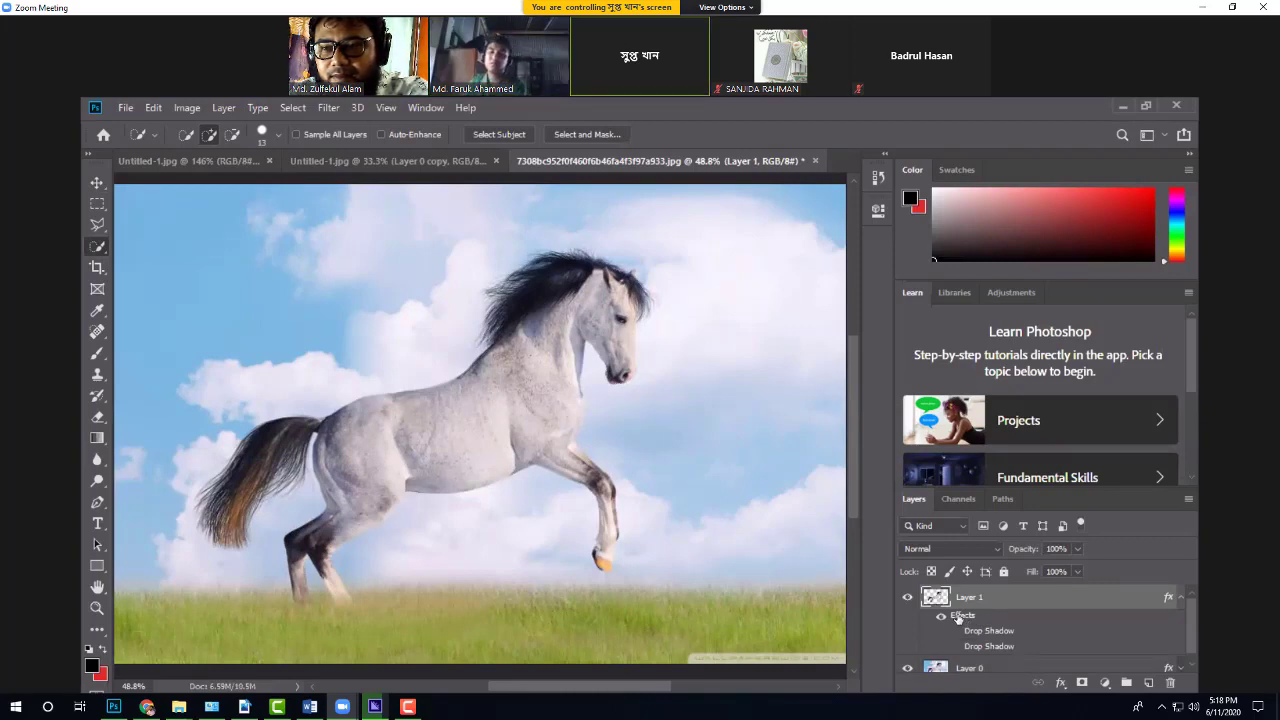
Step: Open Layer 1's blending options, enable the fourth Drop Shadow in the effects list and show its settings
scroll(1000, 621, "down", 1)
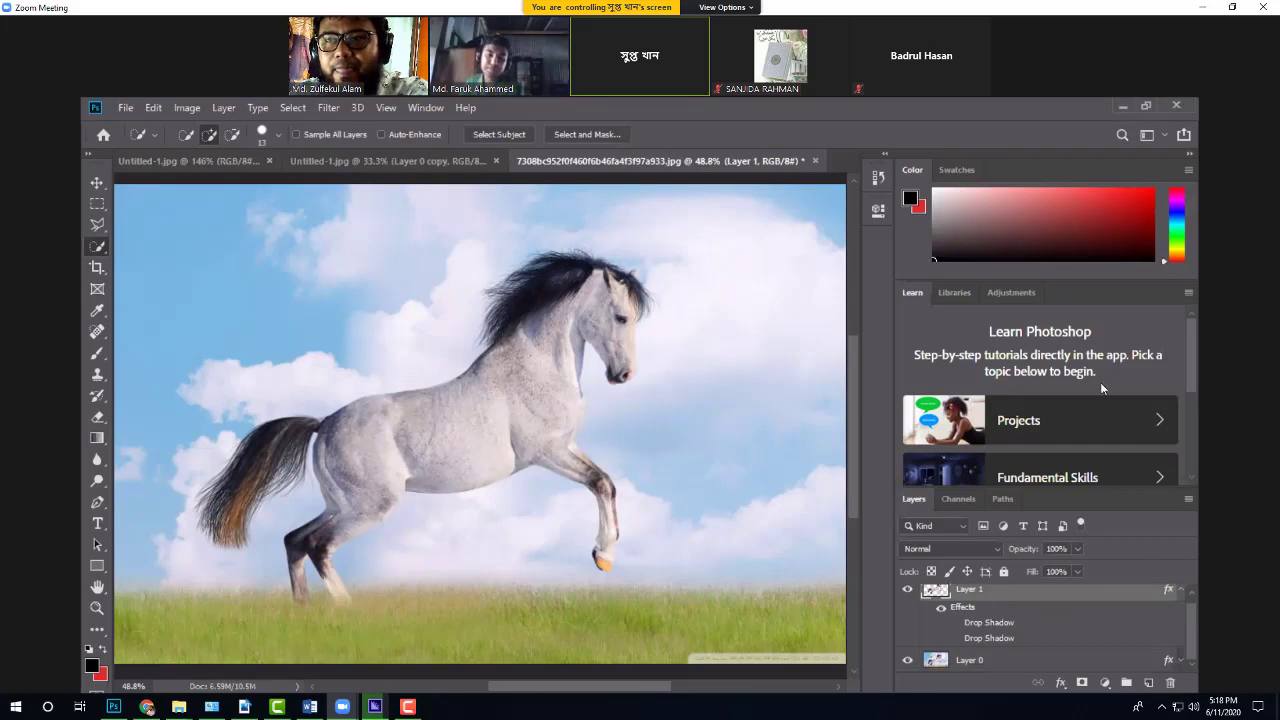
right_click(962, 593)
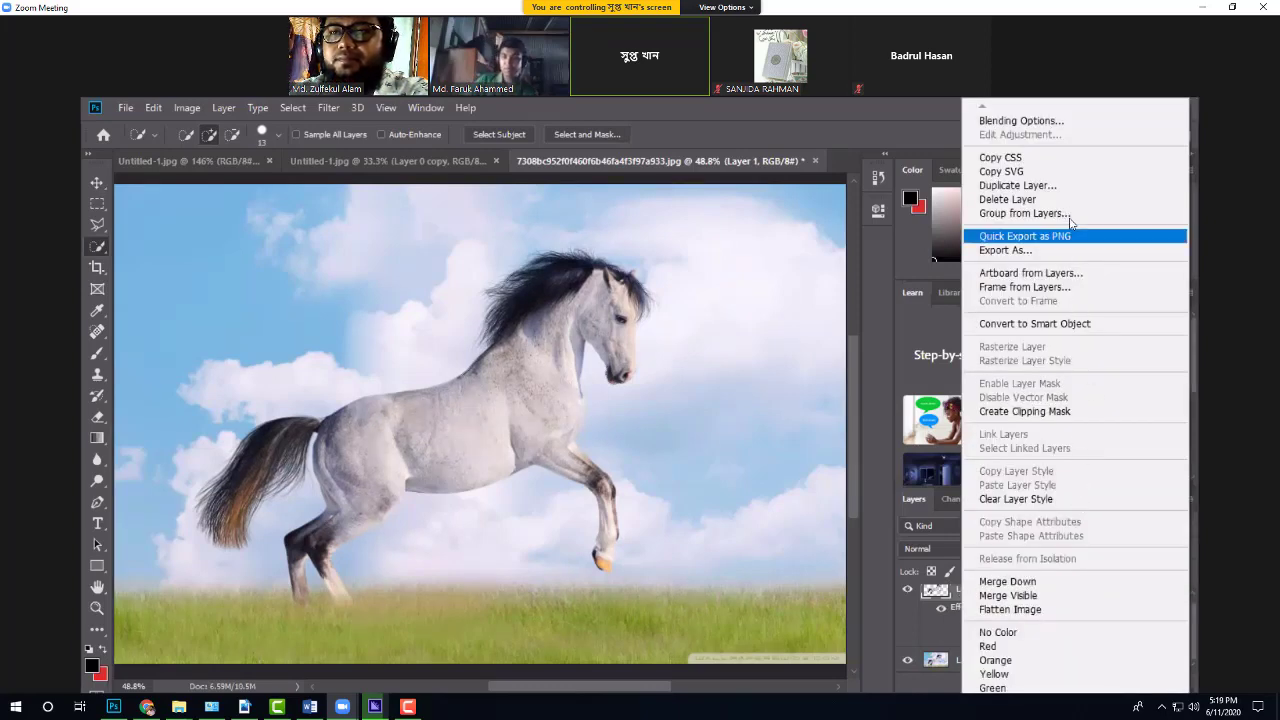
left_click(1009, 118)
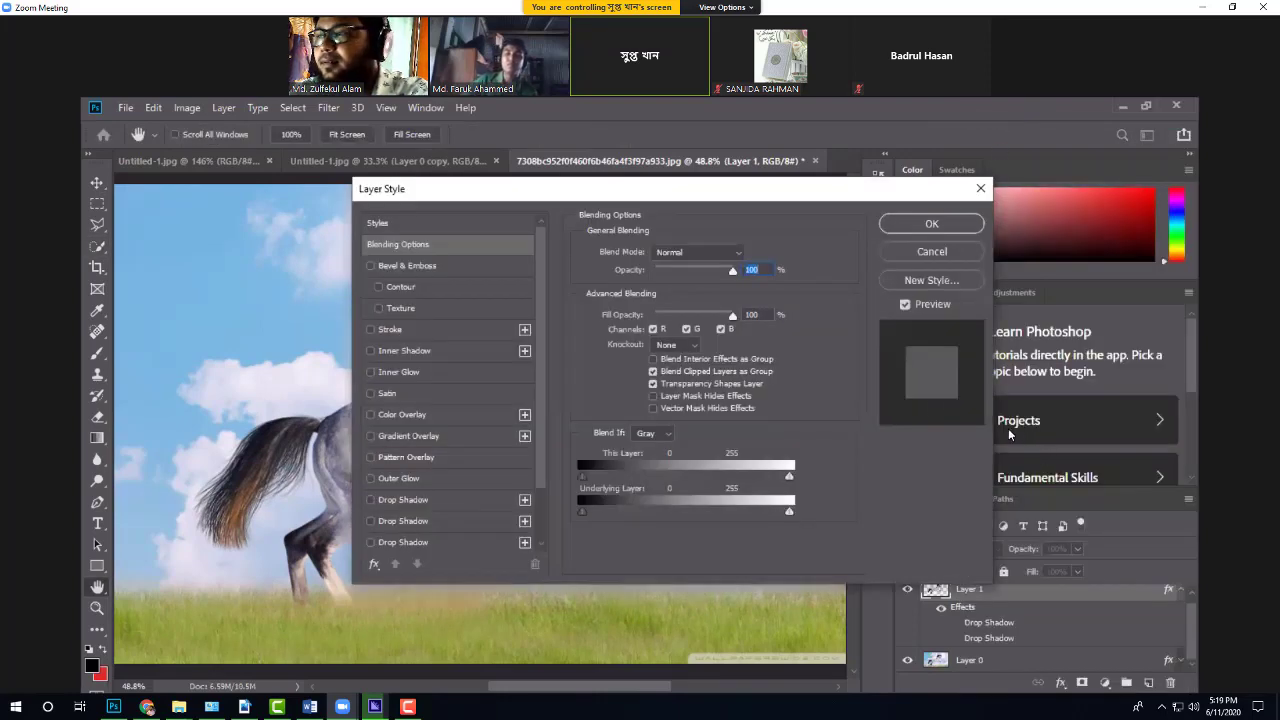
scroll(445, 459, "down", 3)
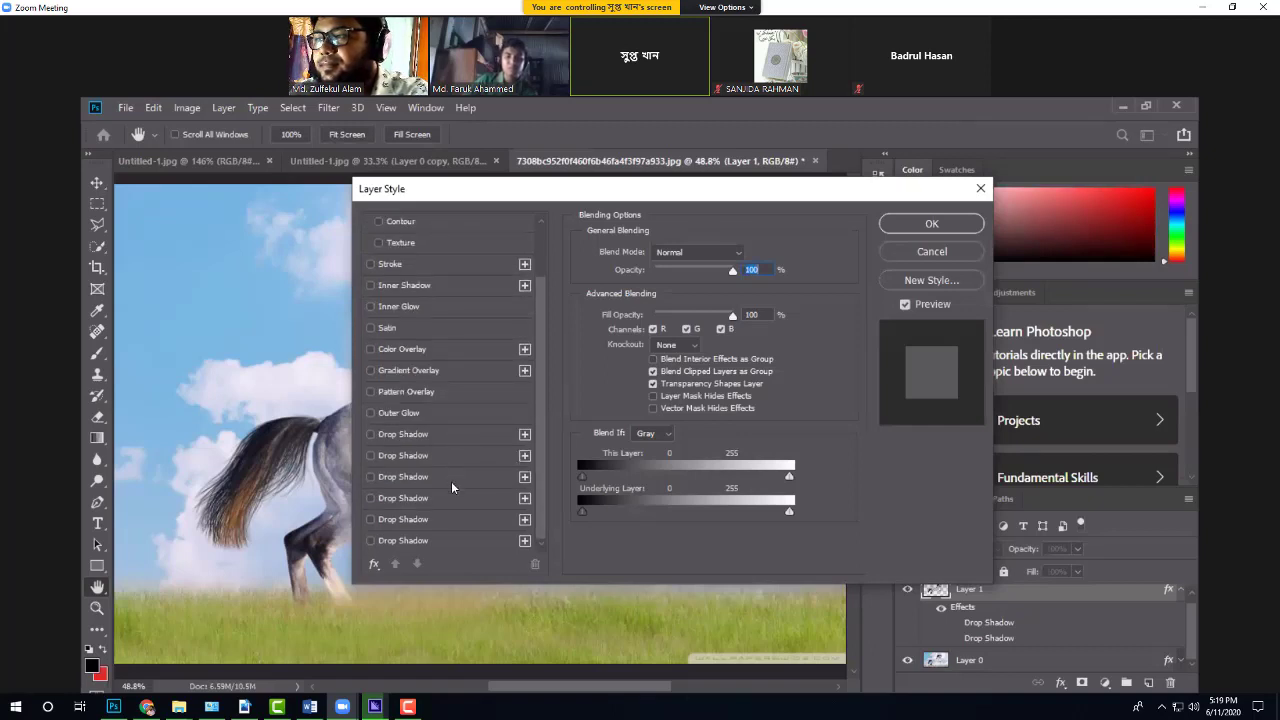
left_click(370, 498)
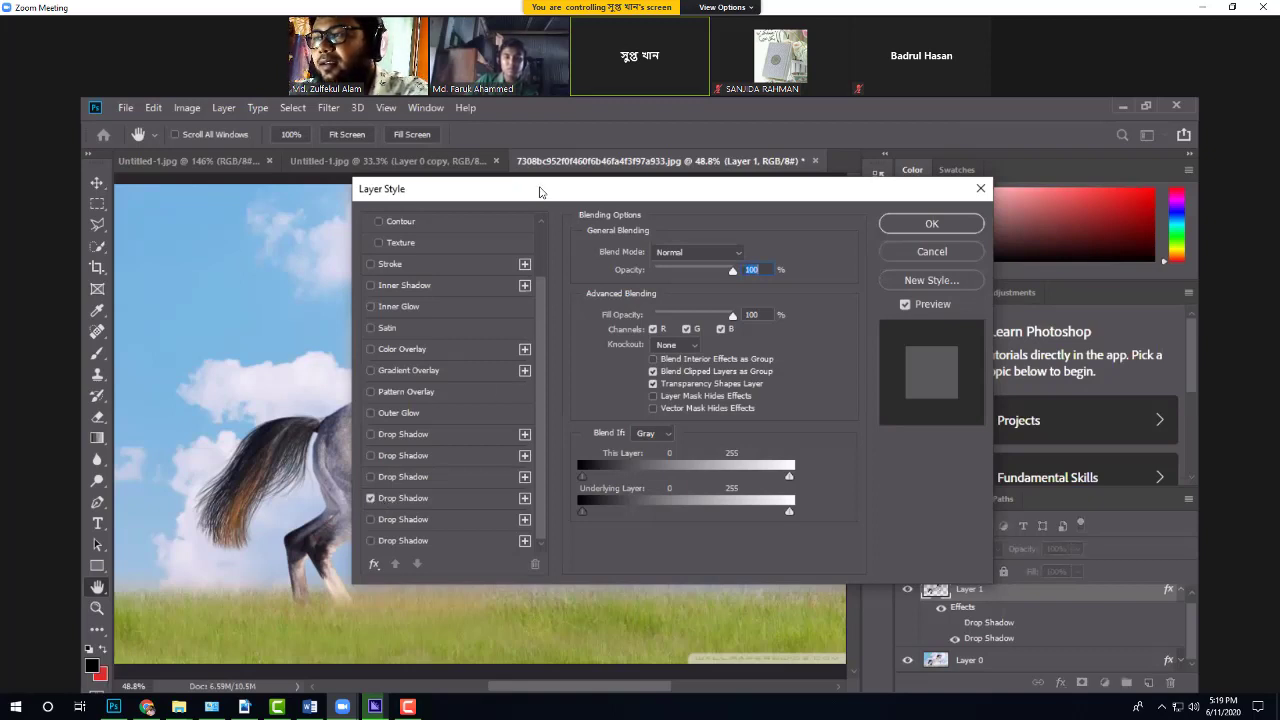
left_click(400, 500)
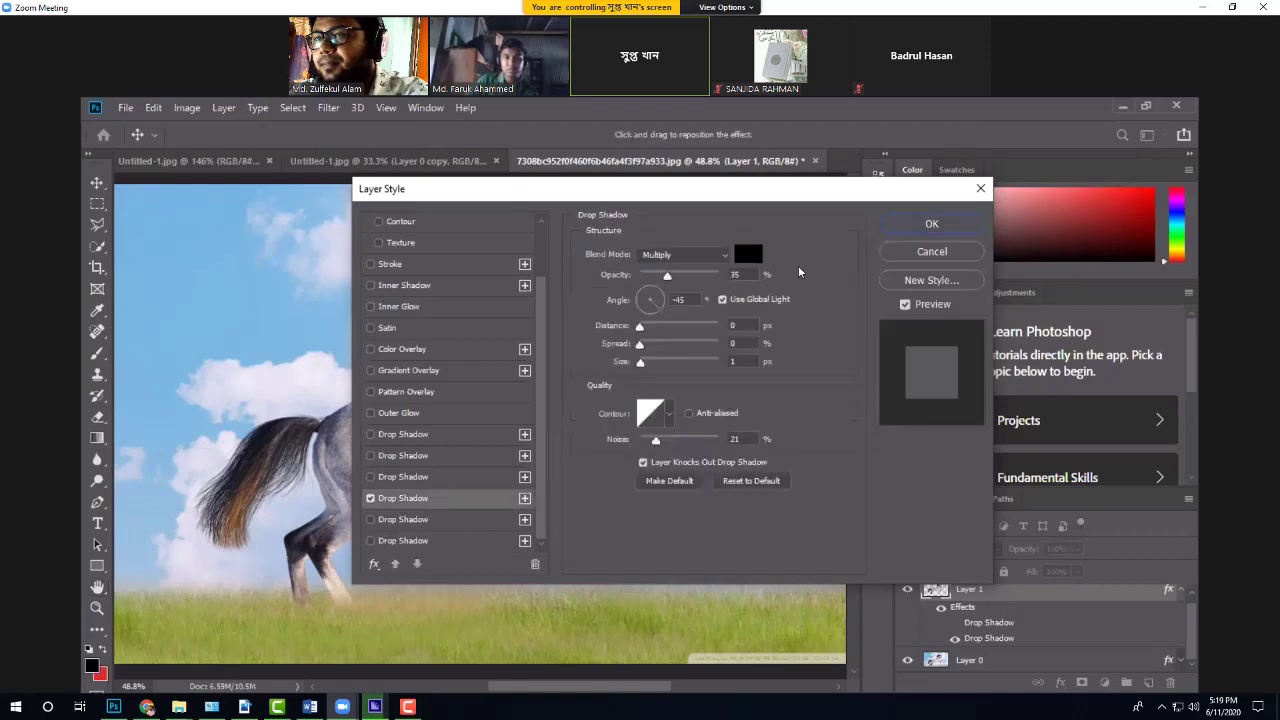
Step: Set Layer 1's drop shadow to Normal blend mode with the colour ff0707, moving the Layer Style dialog off the horse
left_click(723, 258)
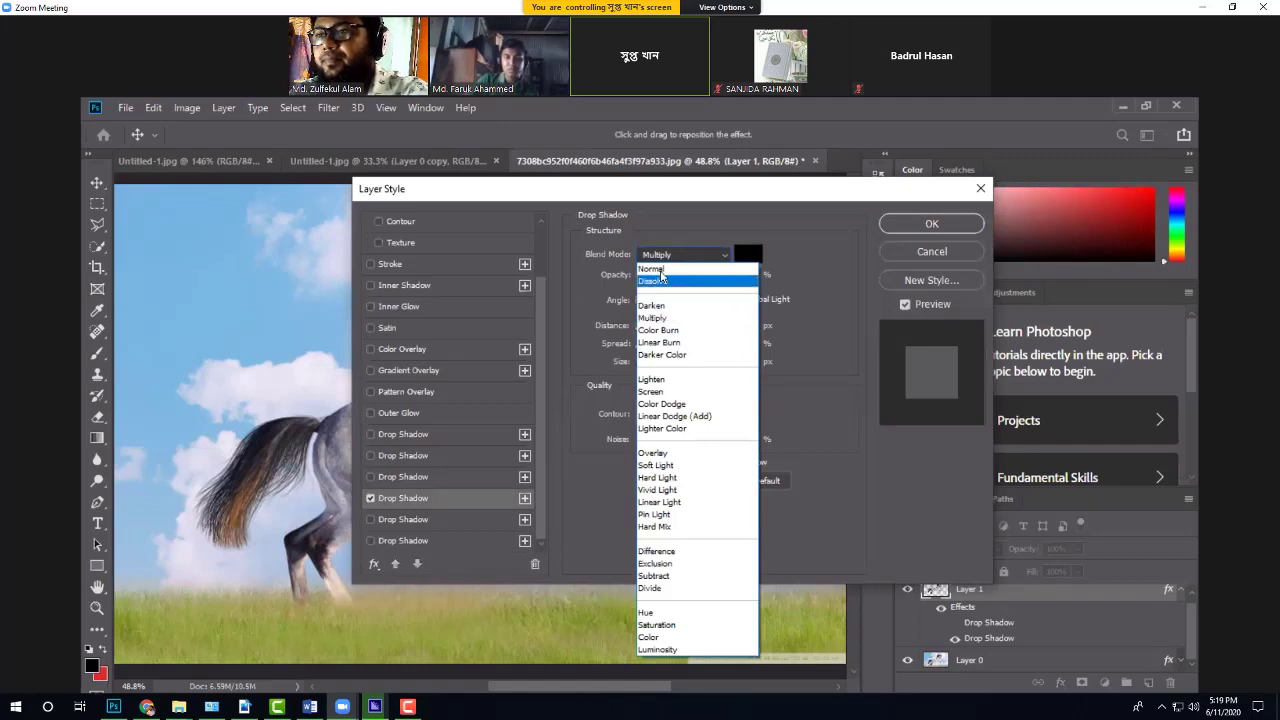
left_click(652, 269)
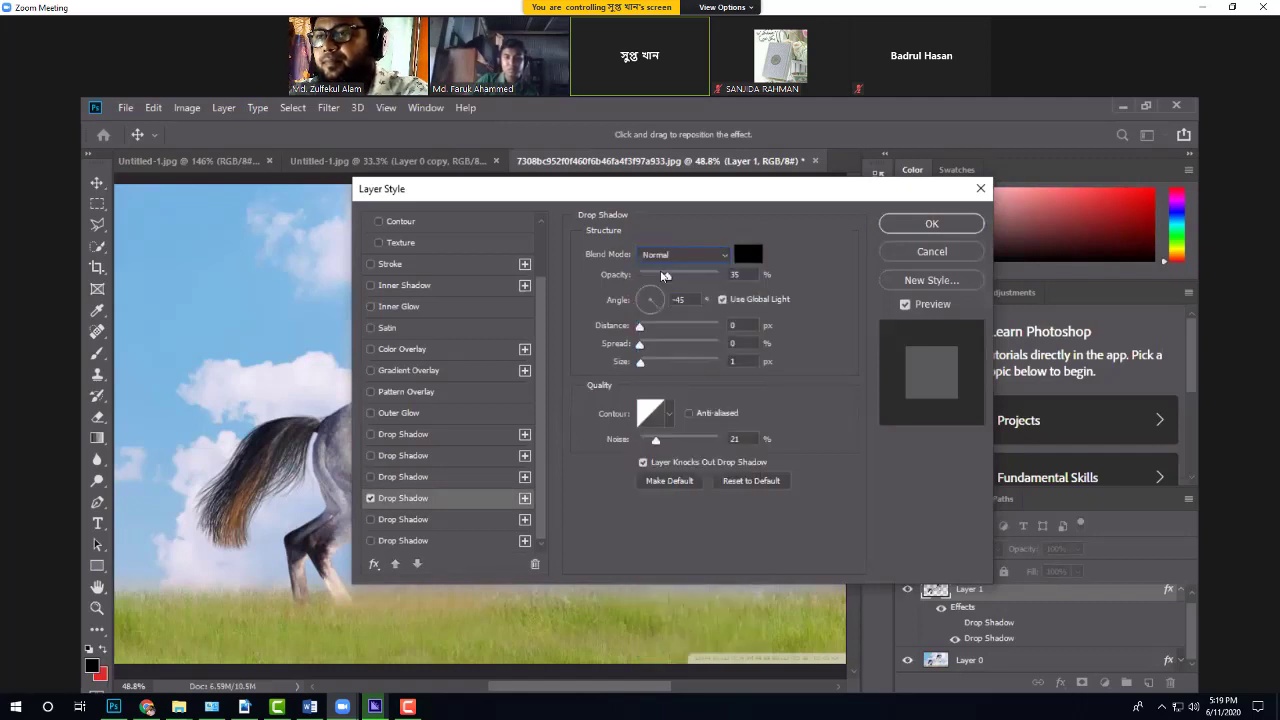
left_click_drag(689, 196, 972, 484)
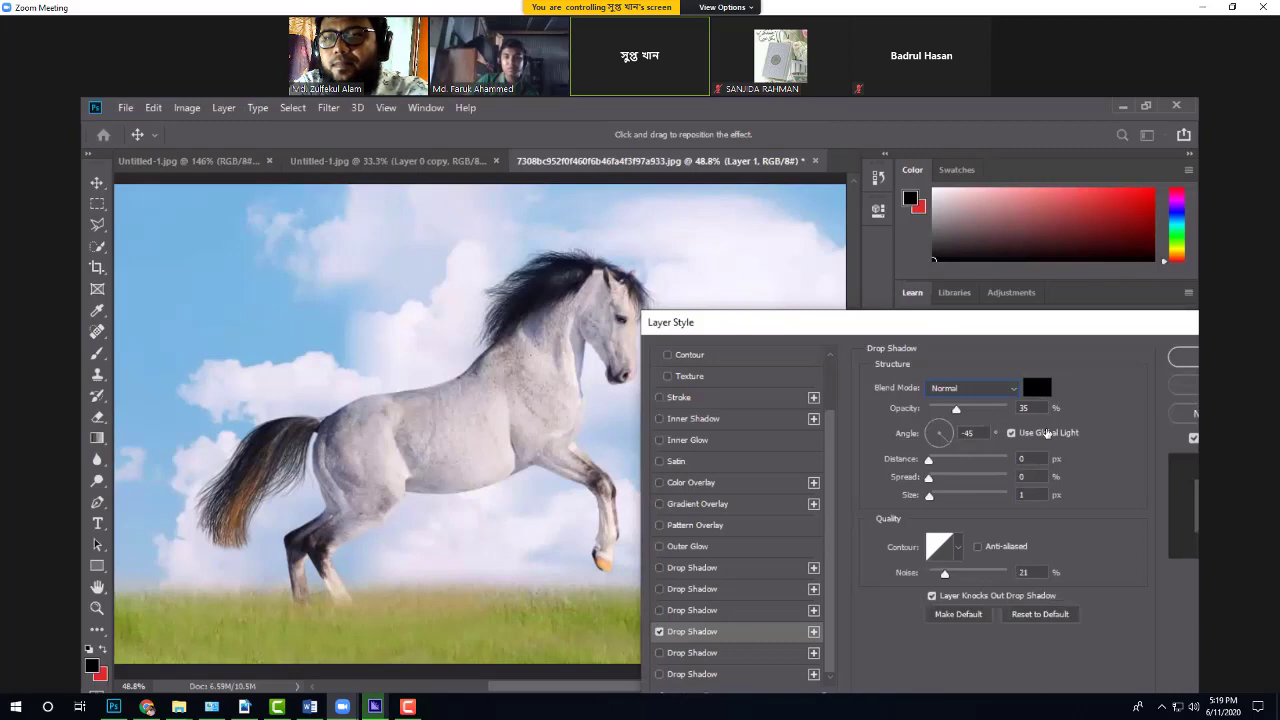
left_click(1037, 387)
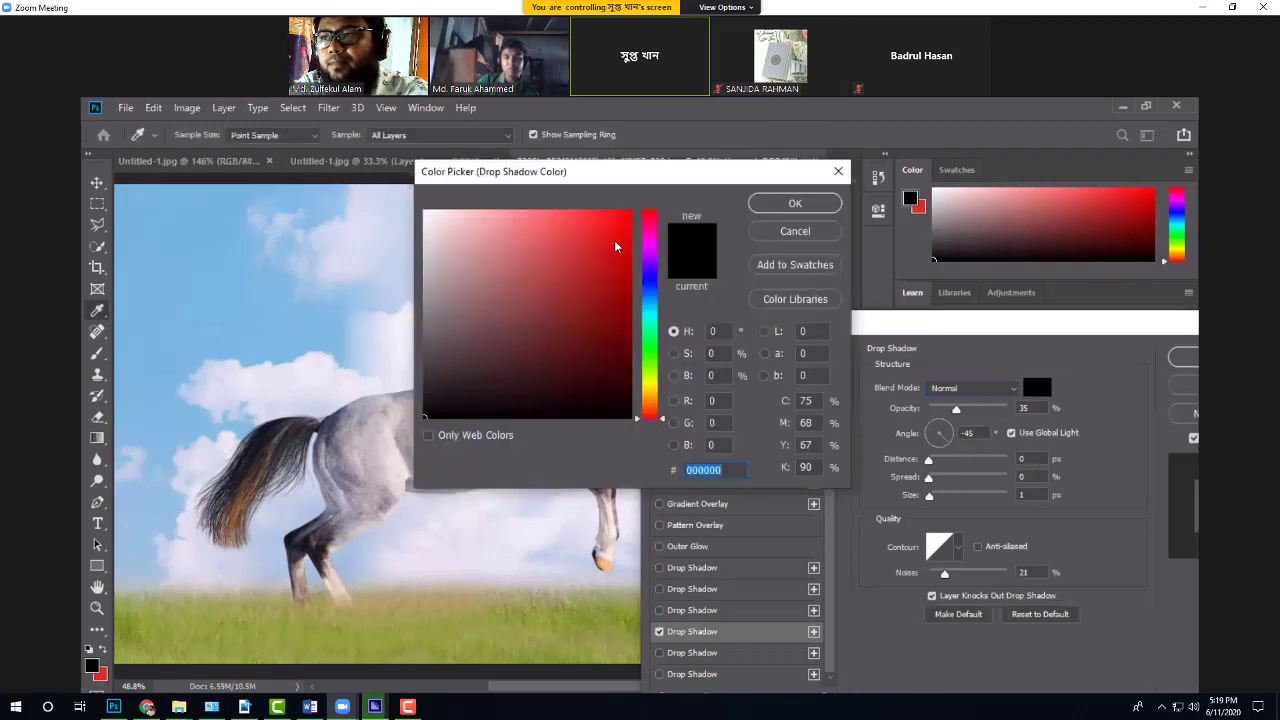
left_click(625, 211)
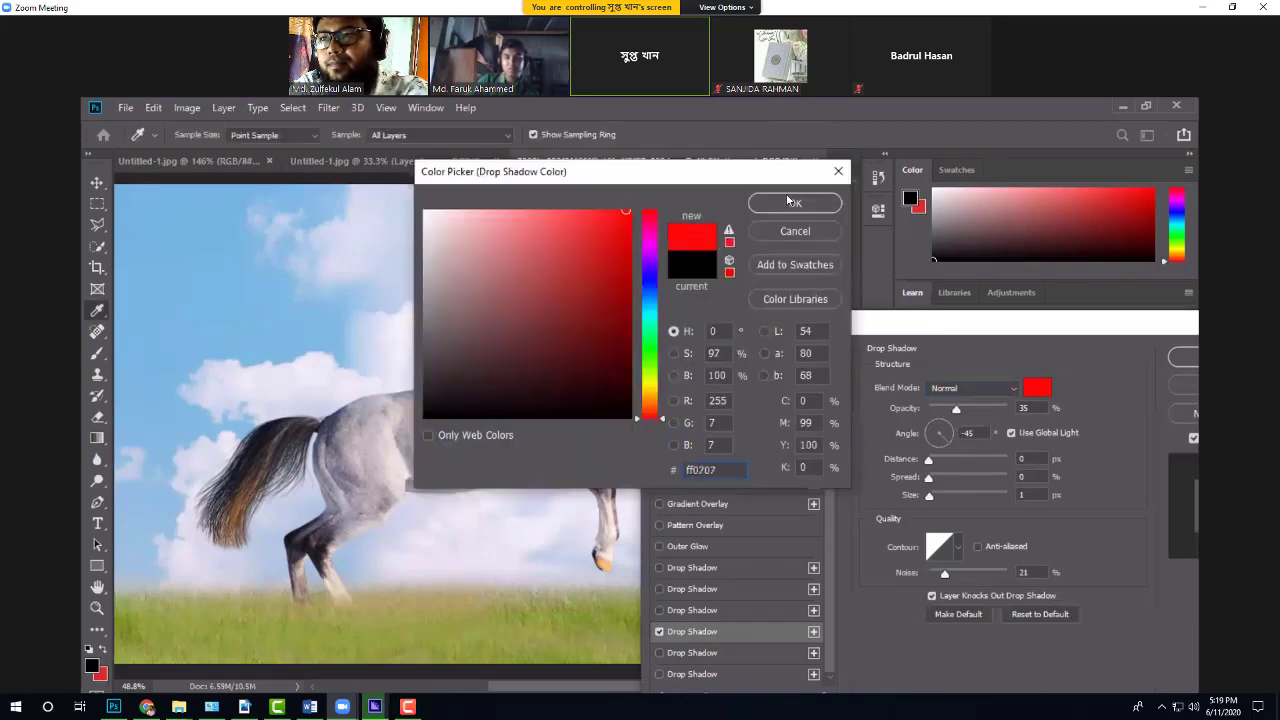
key("Return")
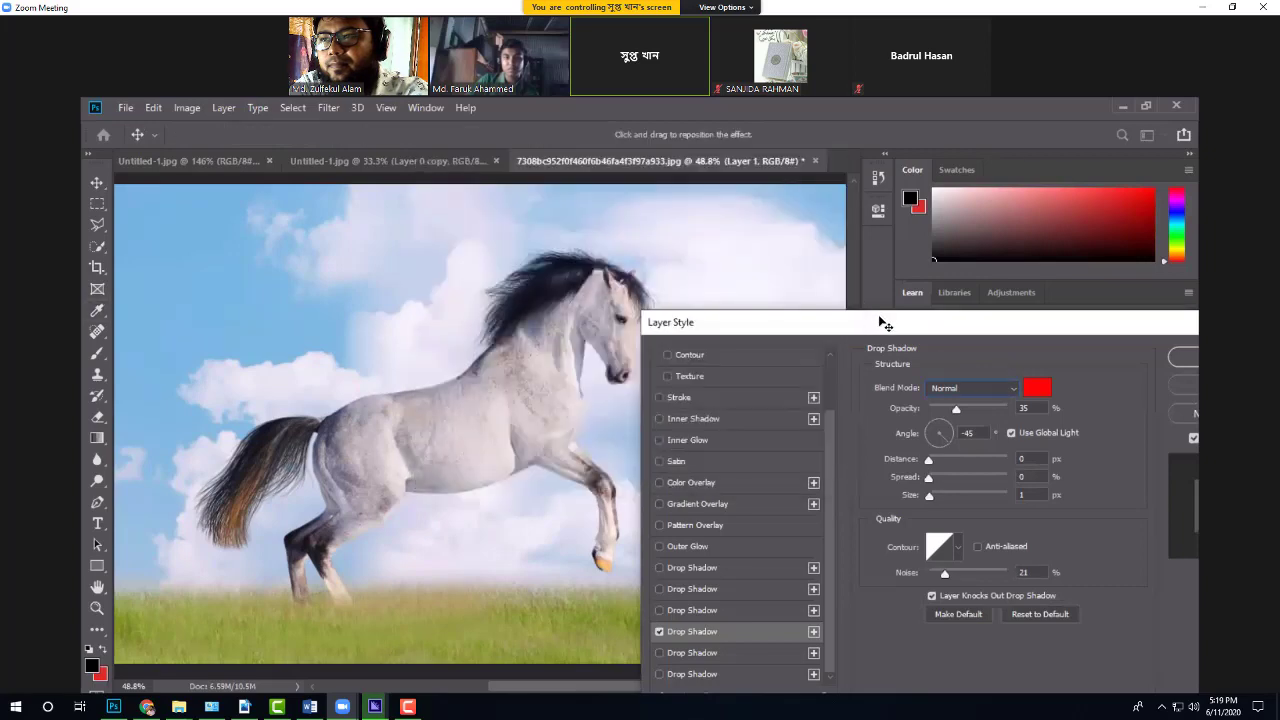
Step: Set the red drop shadow's opacity to 98%, distance to 33 px and spread to 21%
left_click(1006, 409)
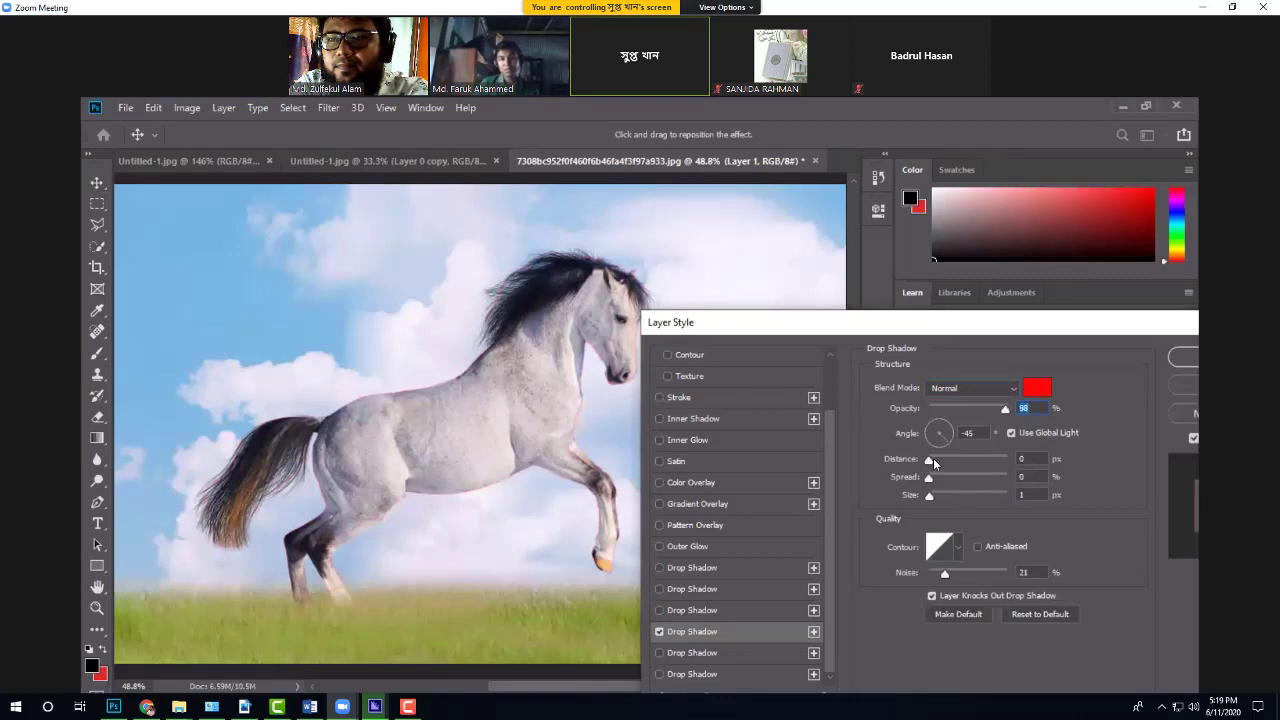
left_click(958, 461)
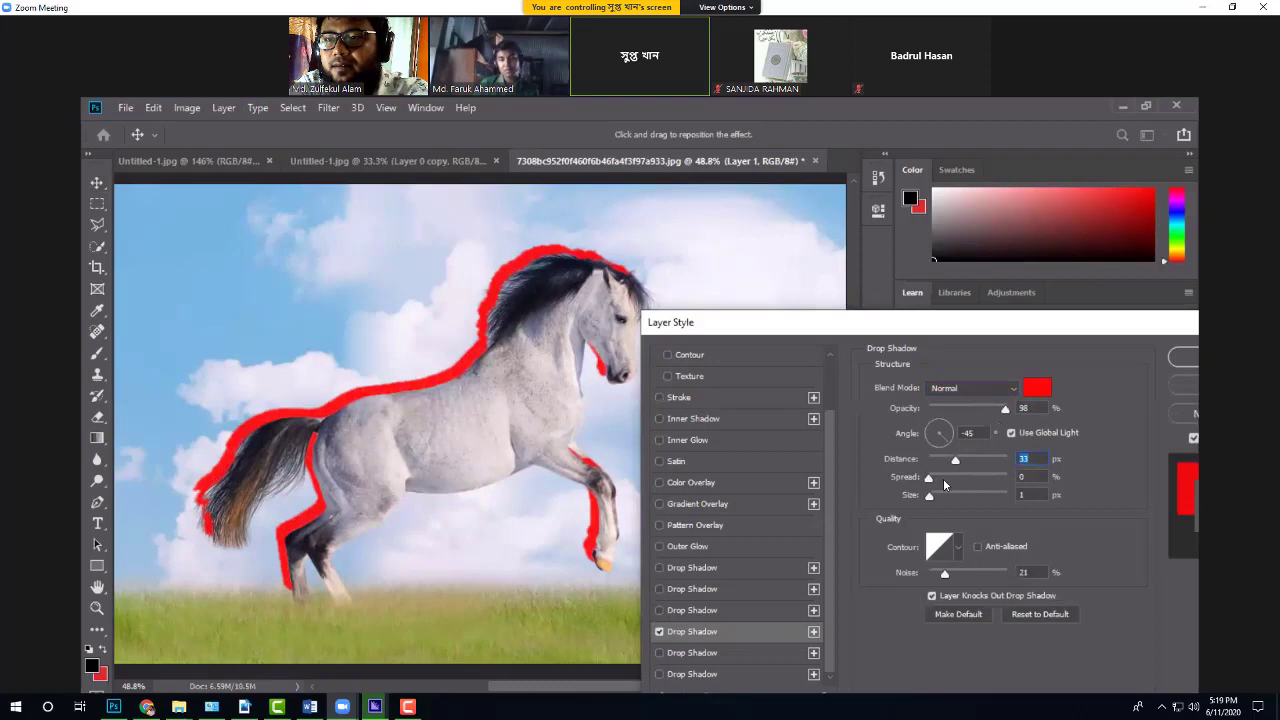
left_click(945, 479)
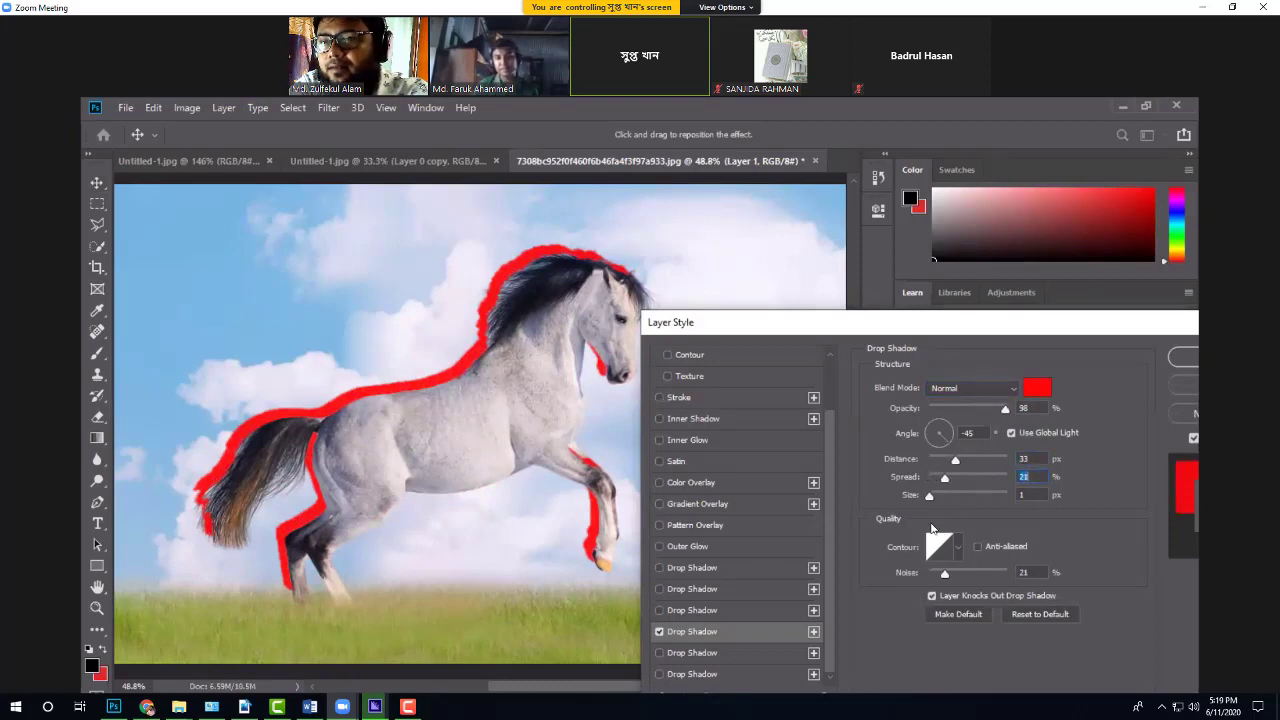
Step: Try a size of 76 px for the red drop shadow and discard the Layer Style changes
left_click(950, 497)
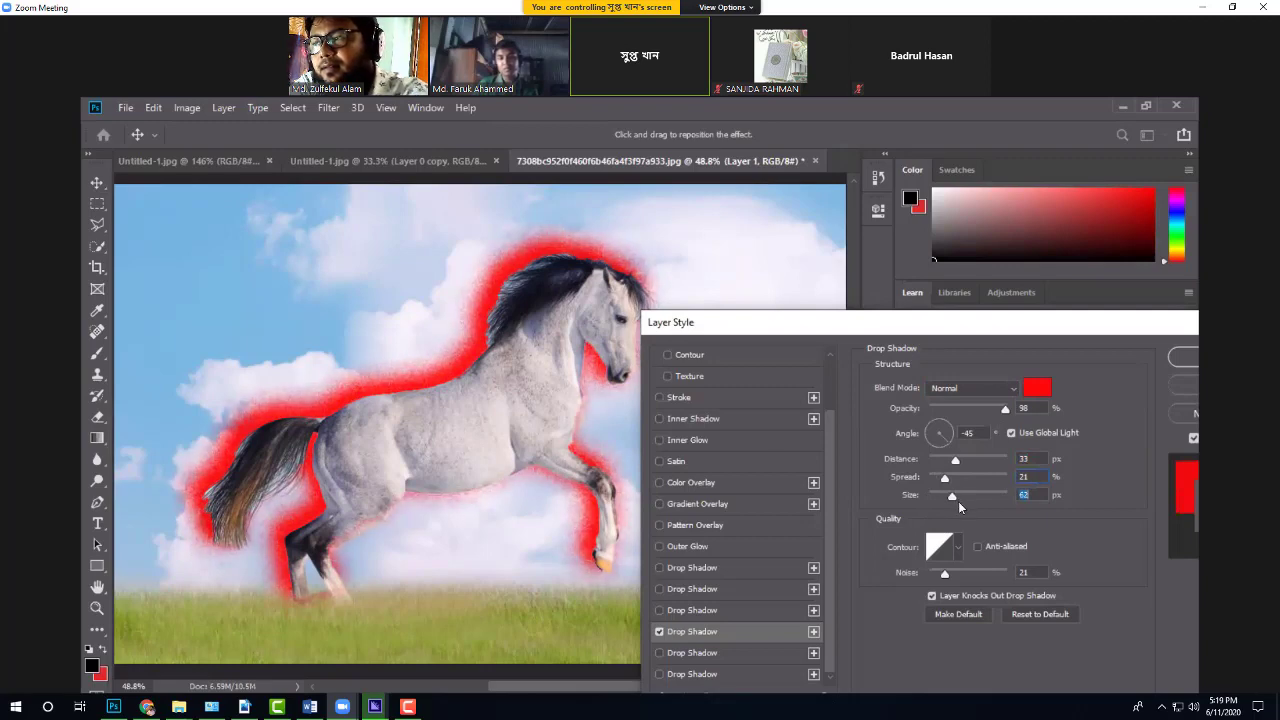
left_click(958, 501)
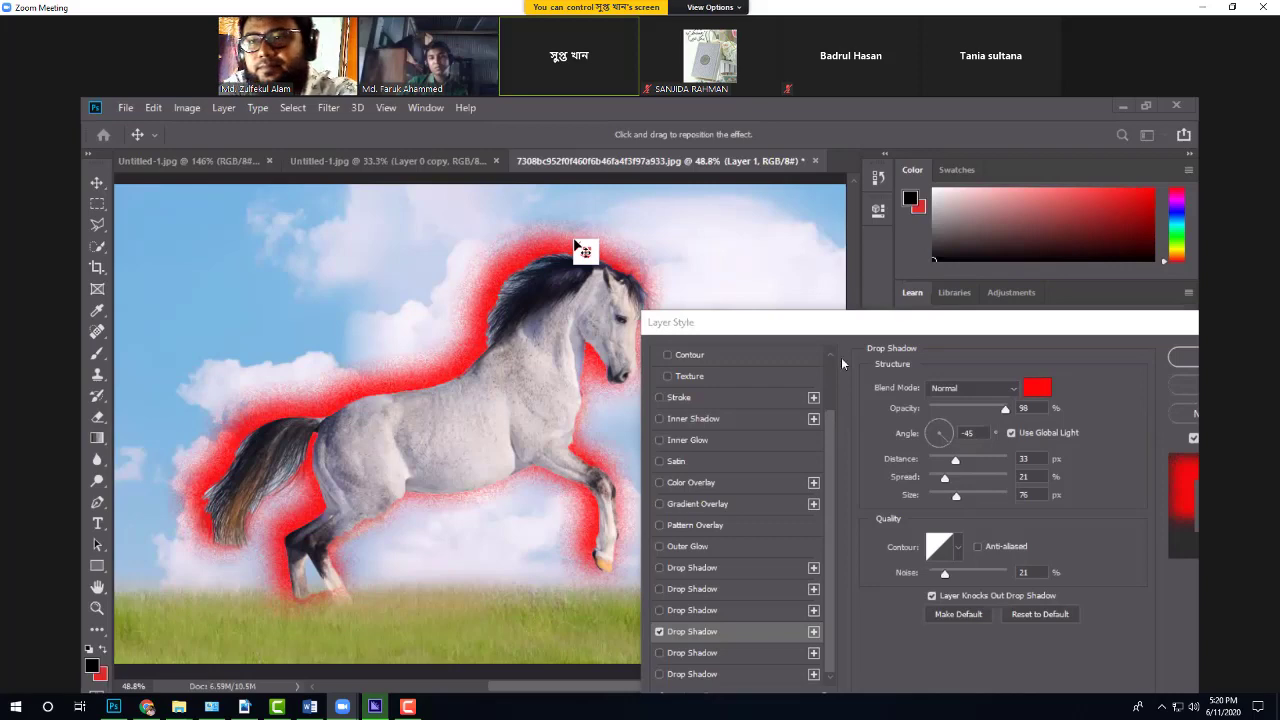
left_click(955, 293)
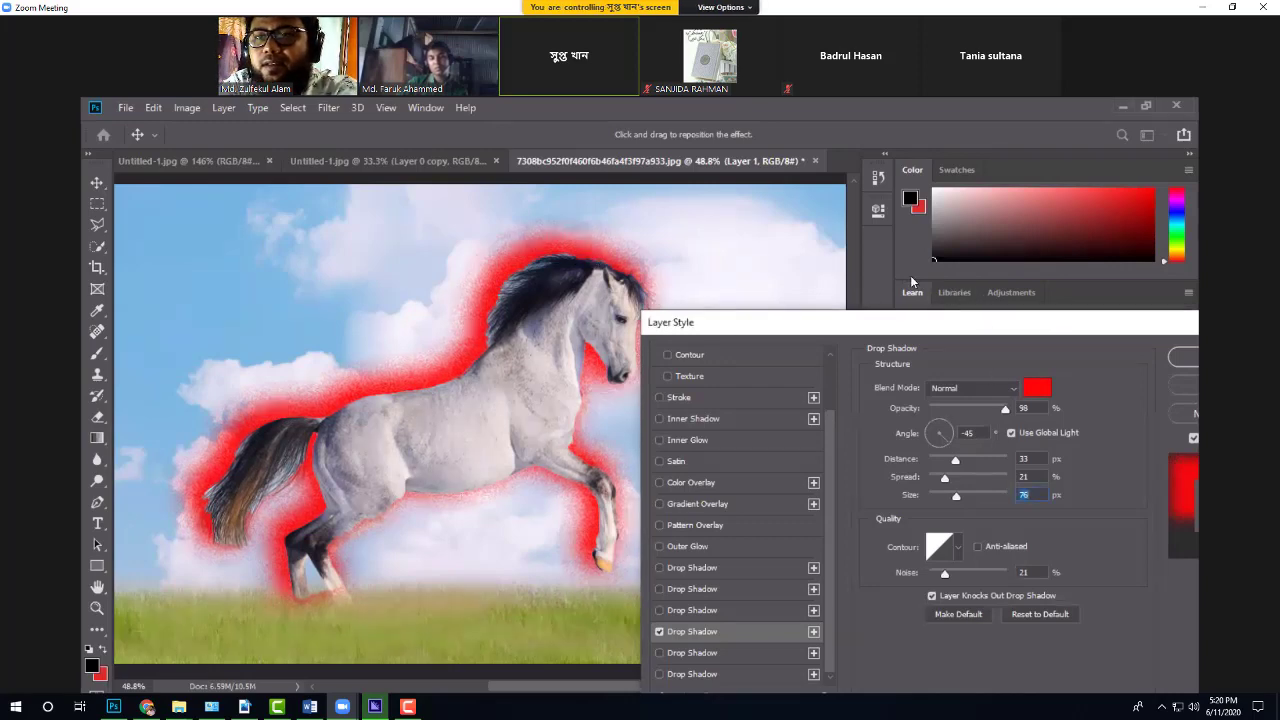
left_click_drag(1045, 322, 1115, 321)
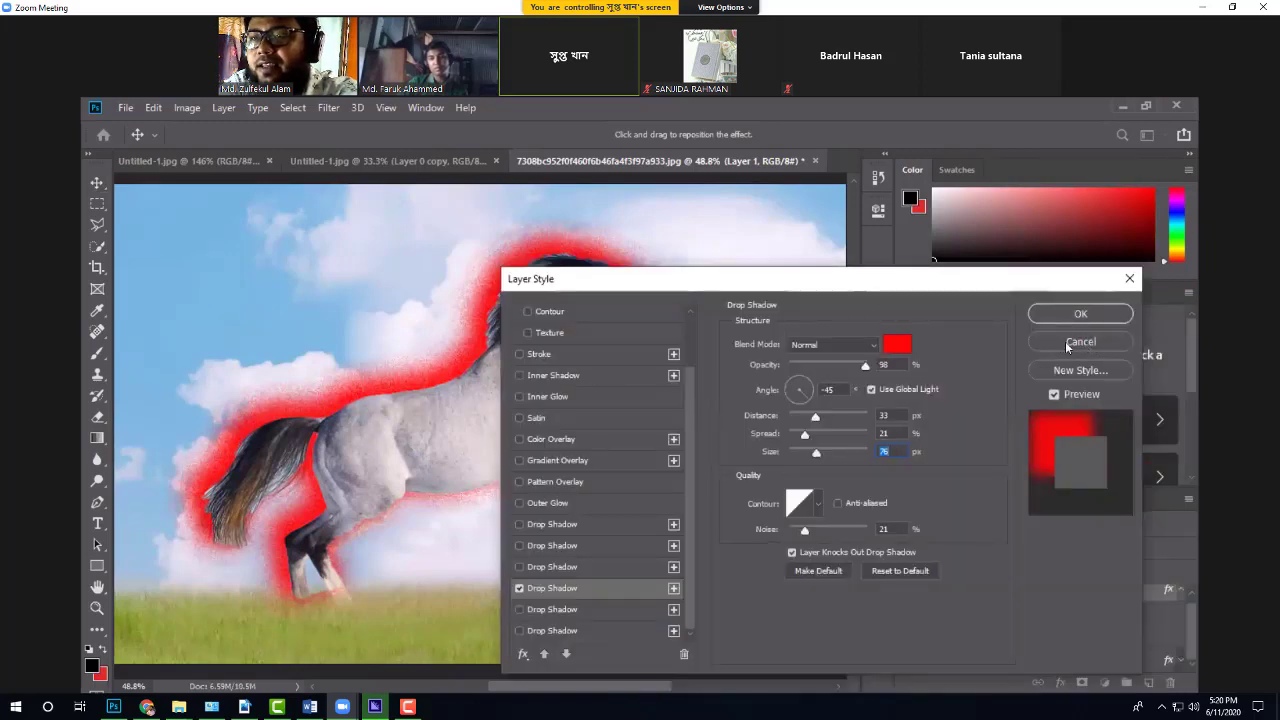
left_click(1077, 341)
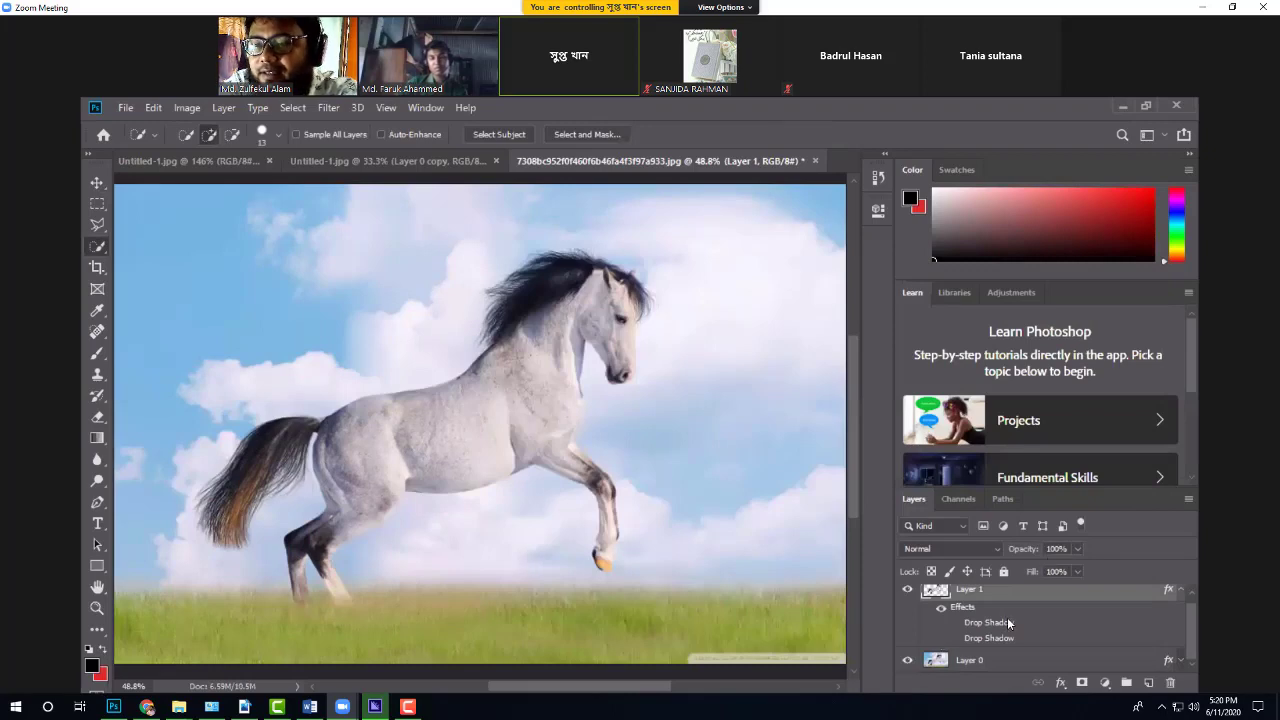
Step: Fill the outline of Layer 1's horse with black on a new layer and clear the selection
scroll(1006, 622, "up", 1)
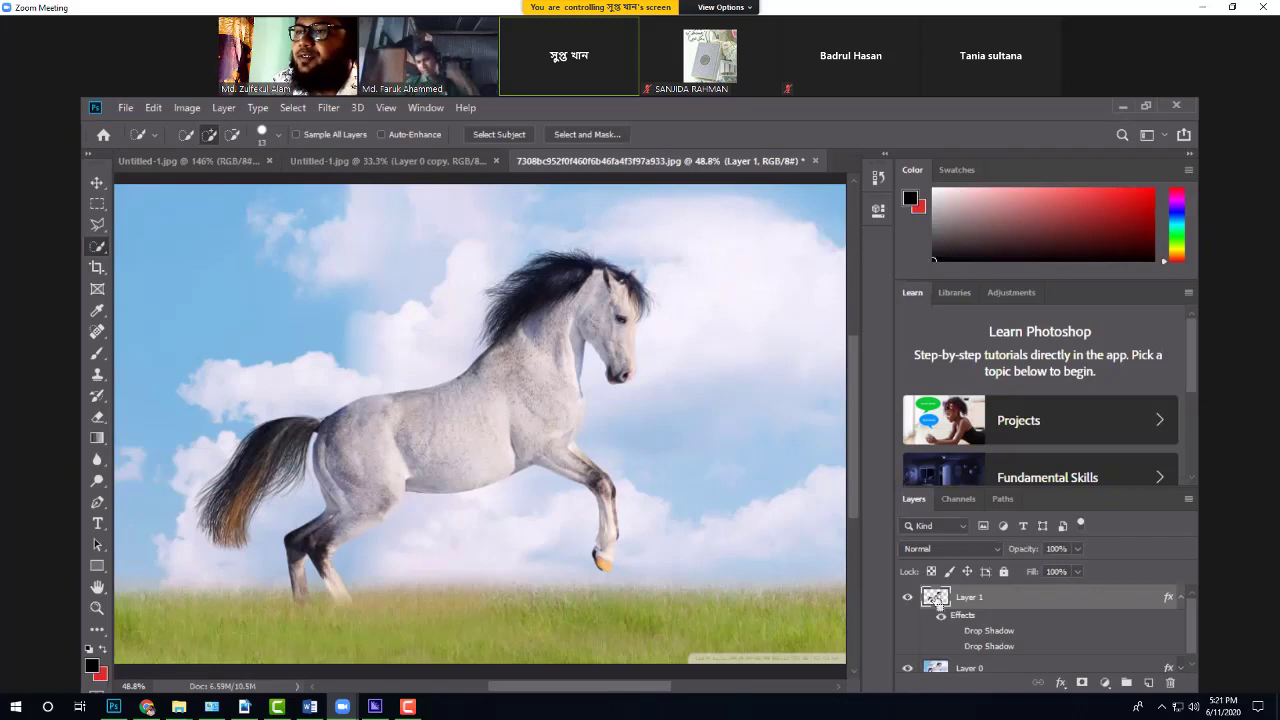
left_click_drag(629, 394, 461, 410)
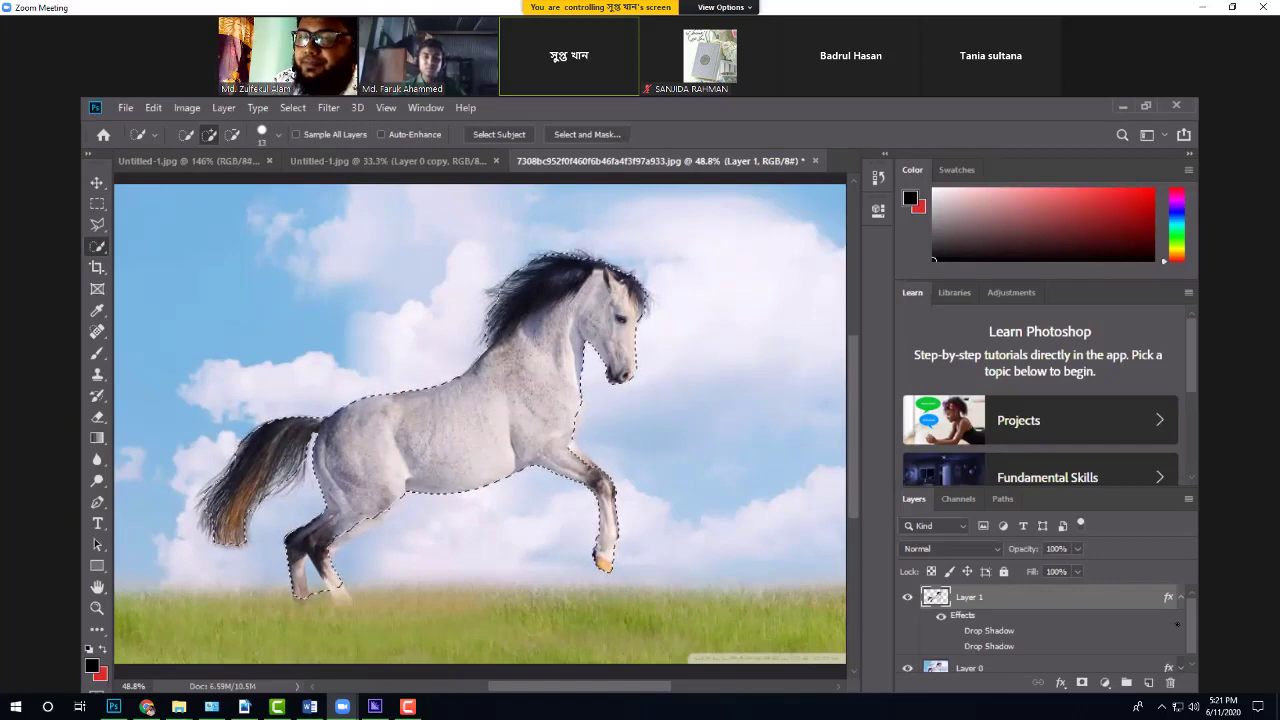
left_click(1149, 684)
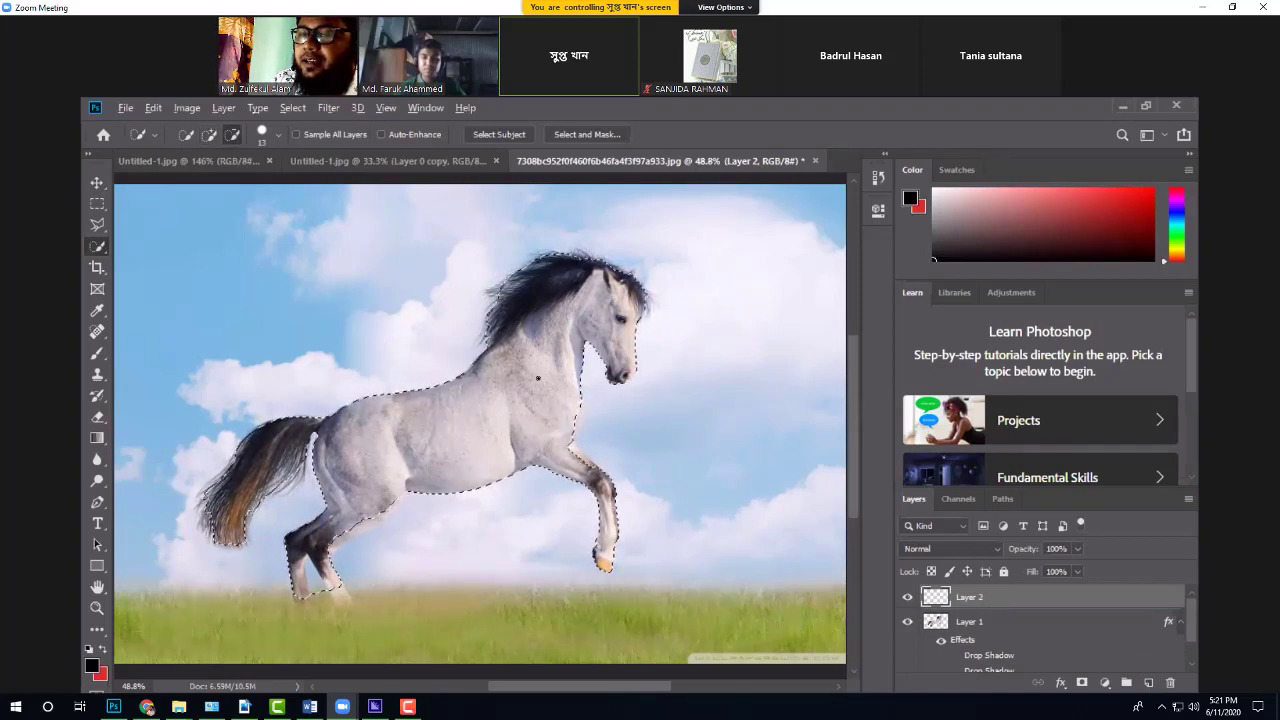
key("alt+BackSpace")
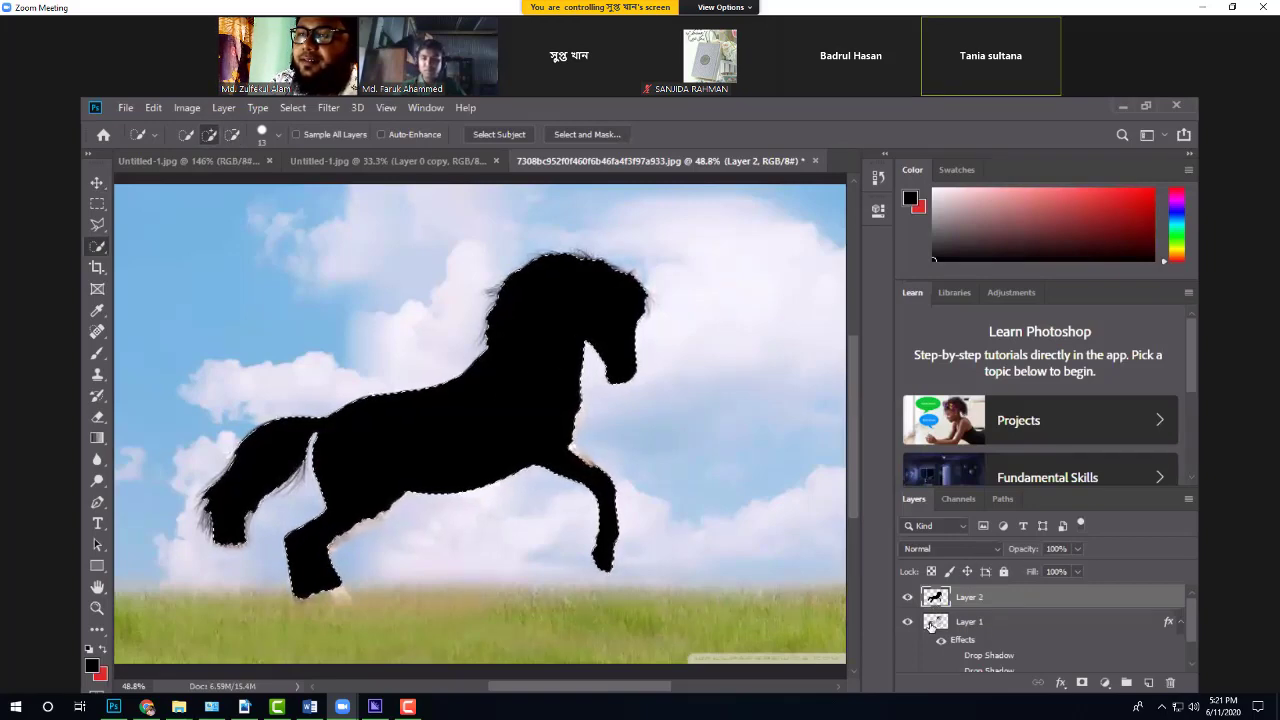
key("ctrl+d")
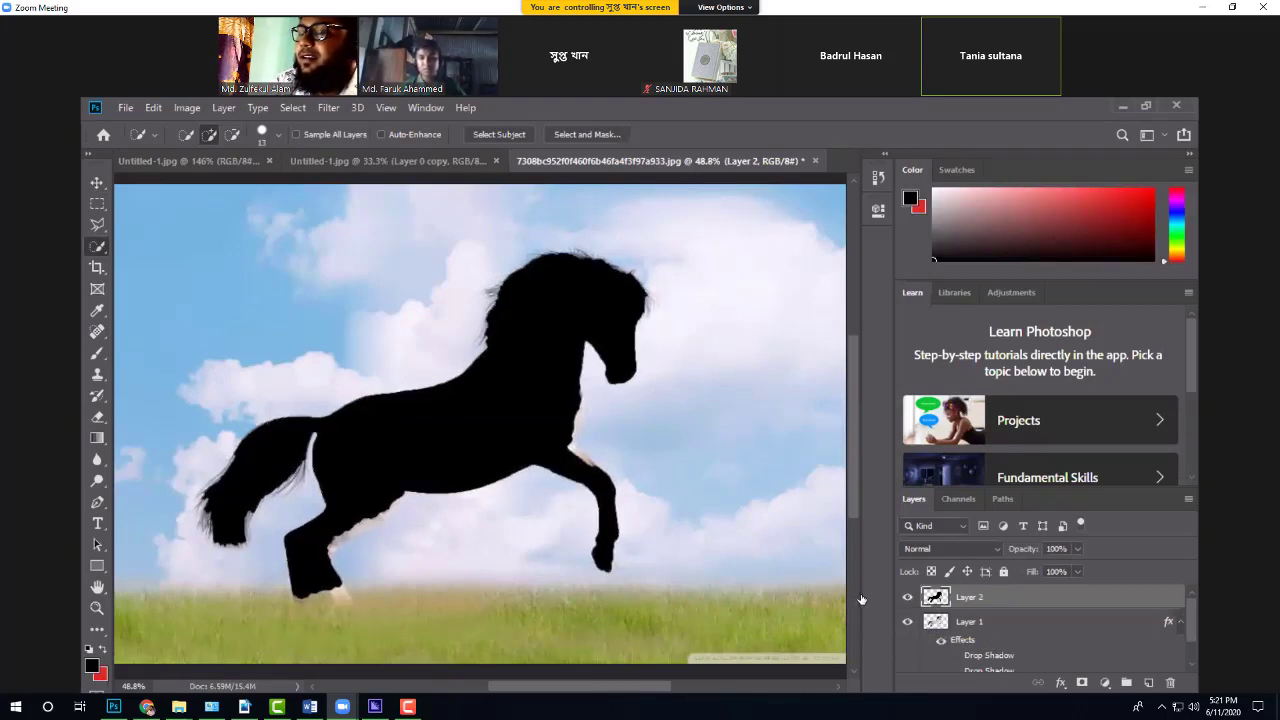
Step: Flip the black horse silhouette vertically with Free Transform and move it down below the horse's body
key("ctrl+t")
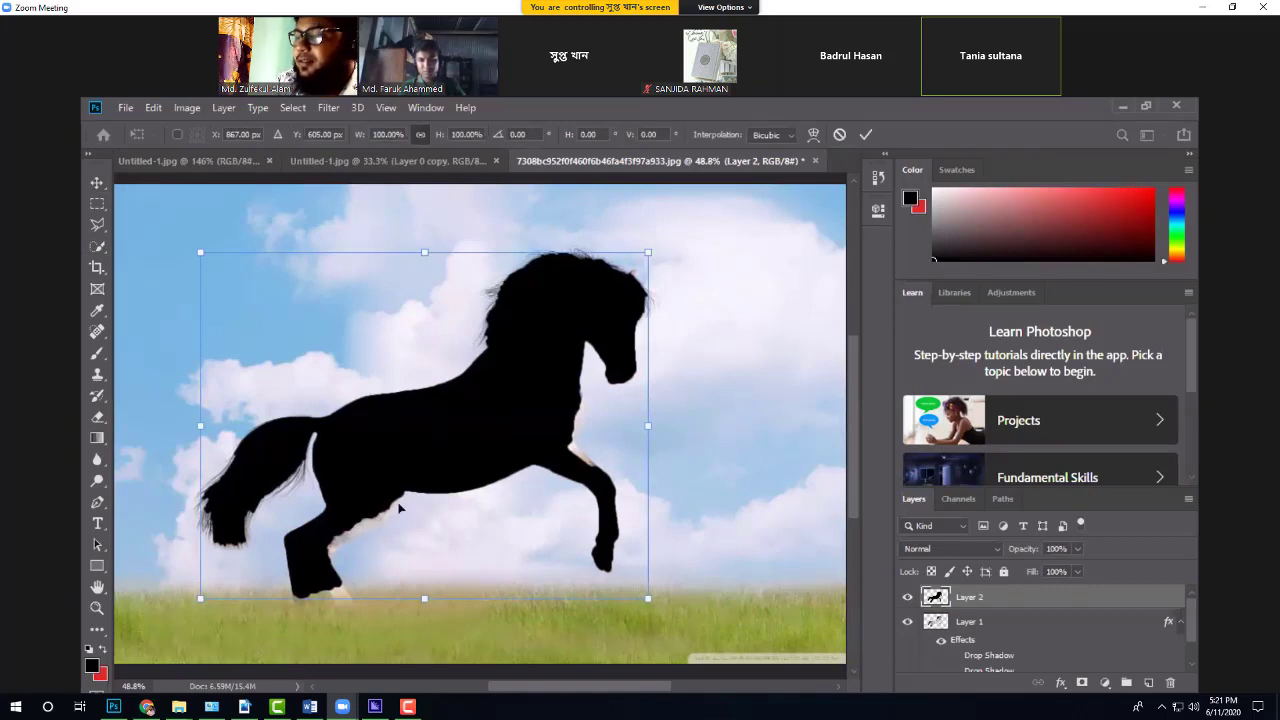
scroll(407, 579, "down", 1)
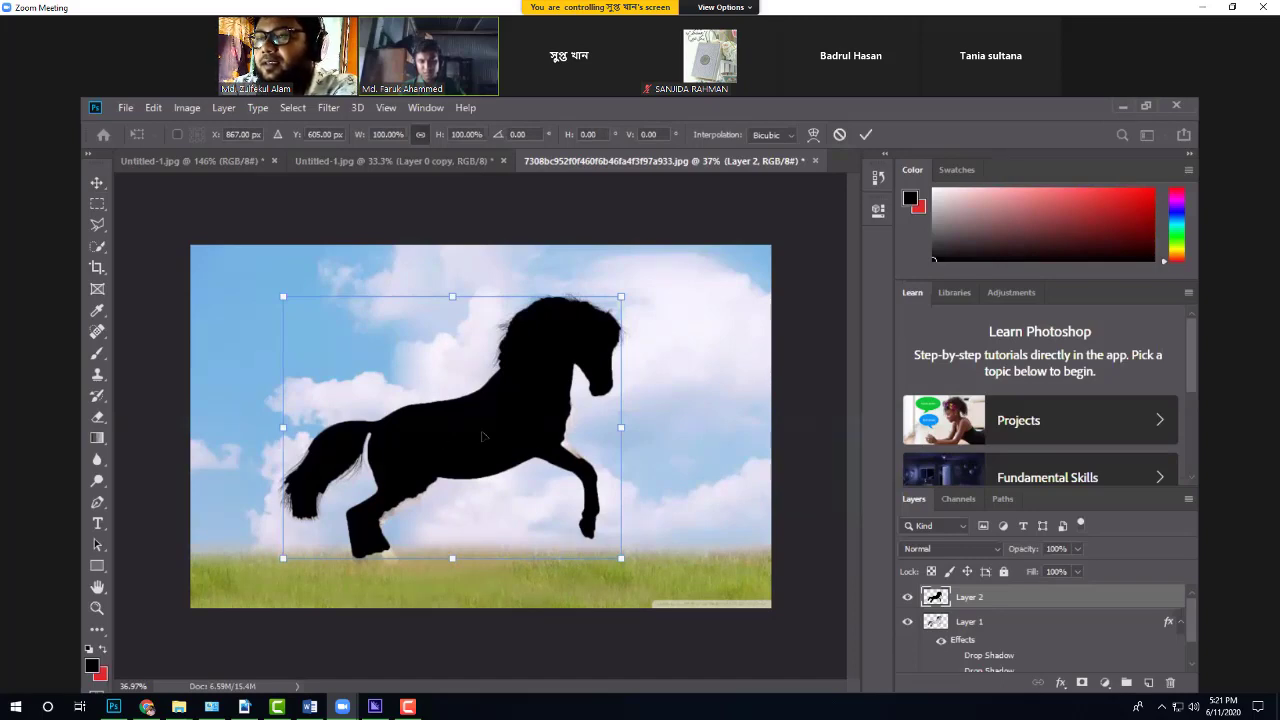
right_click(482, 436)
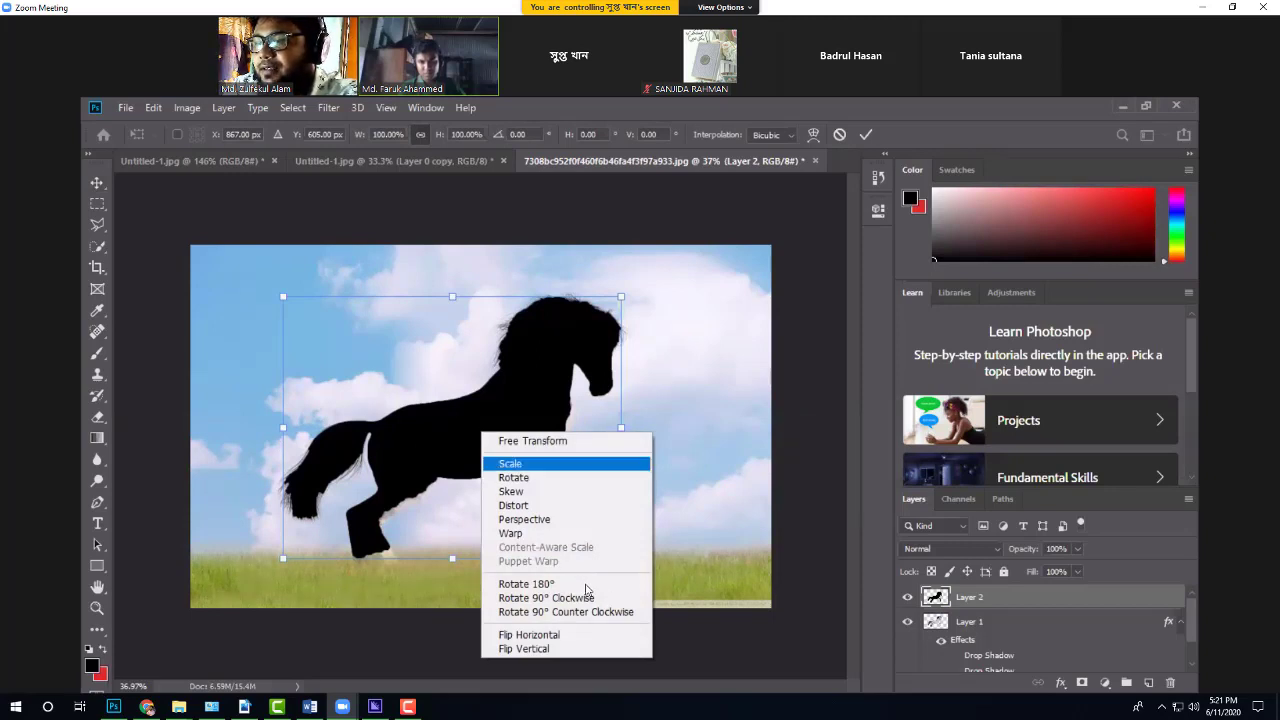
left_click(531, 650)
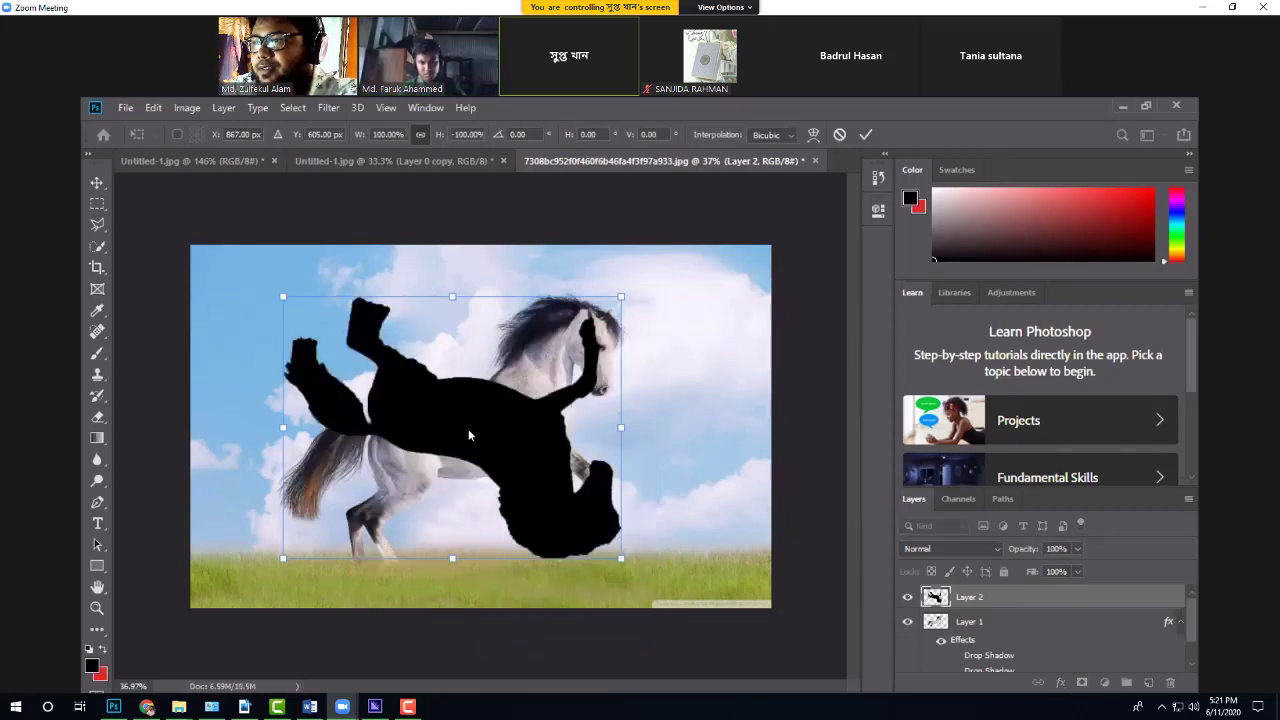
left_click_drag(476, 488, 498, 521)
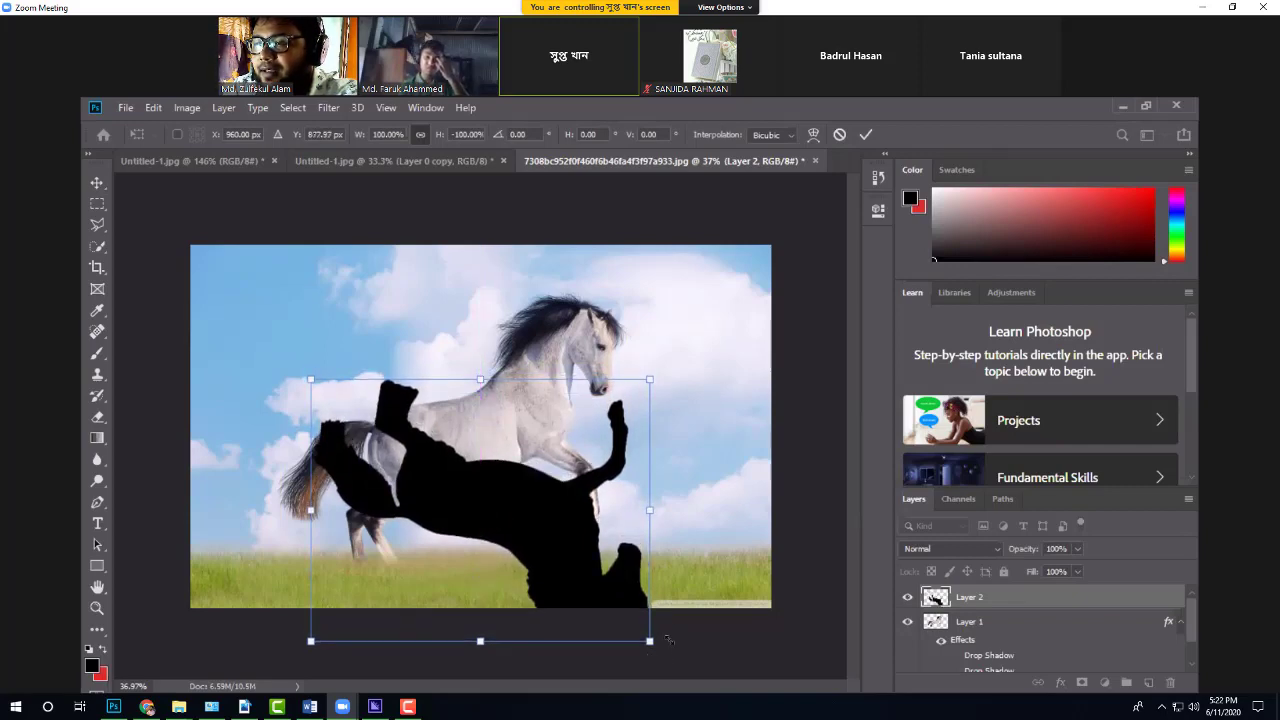
Step: Rotate the flipped silhouette to about 160° and shrink it to about 72% width and 38% height beneath the horse
left_click_drag(668, 640, 637, 586)
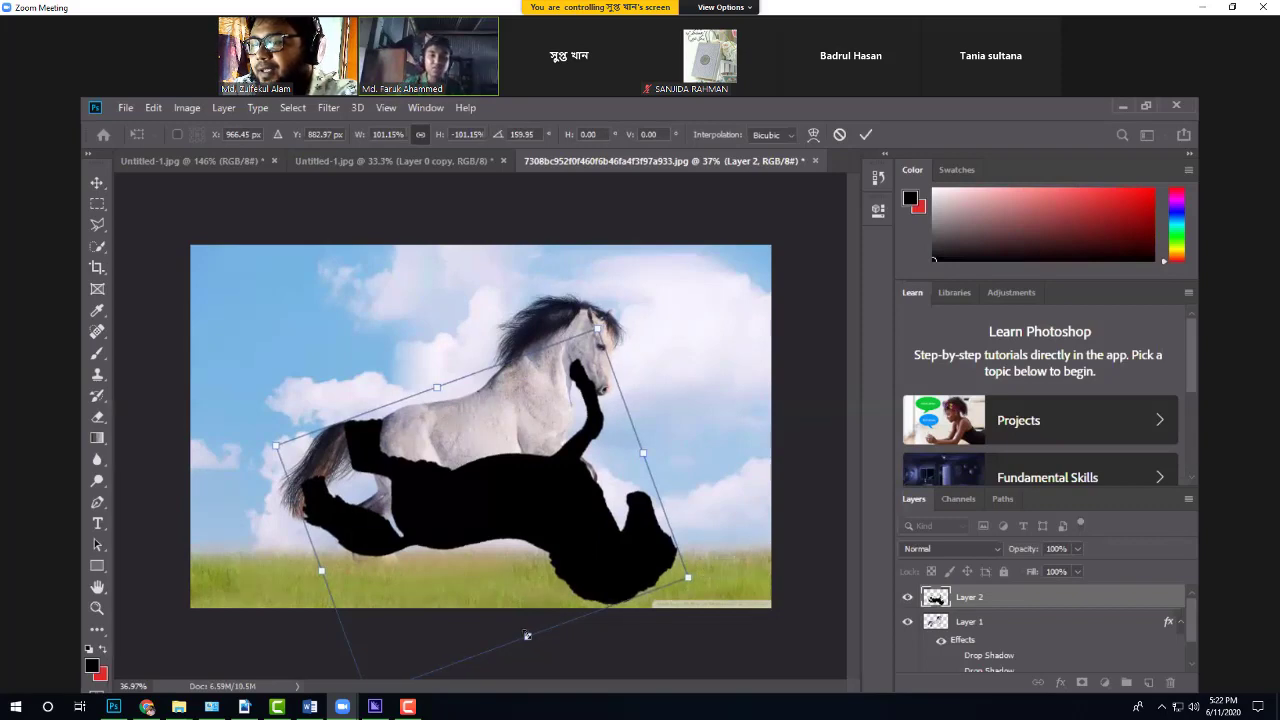
left_click_drag(527, 635, 519, 683)
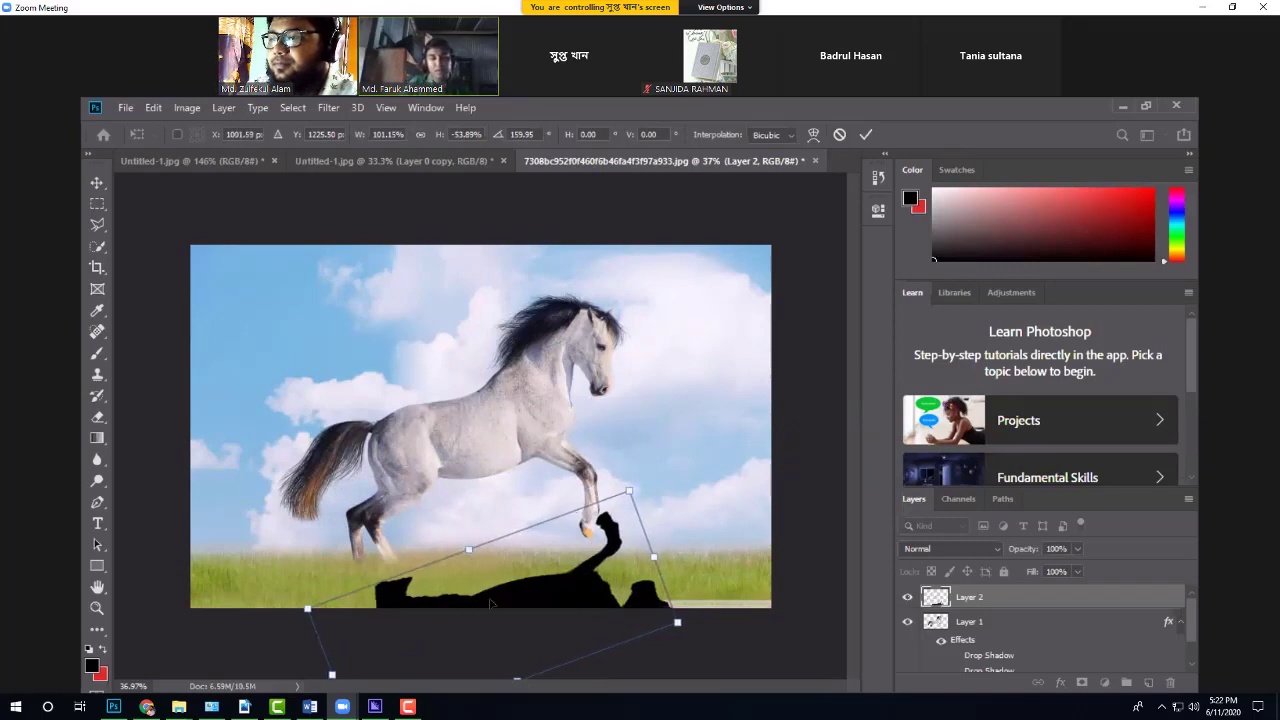
left_click_drag(490, 603, 490, 570)
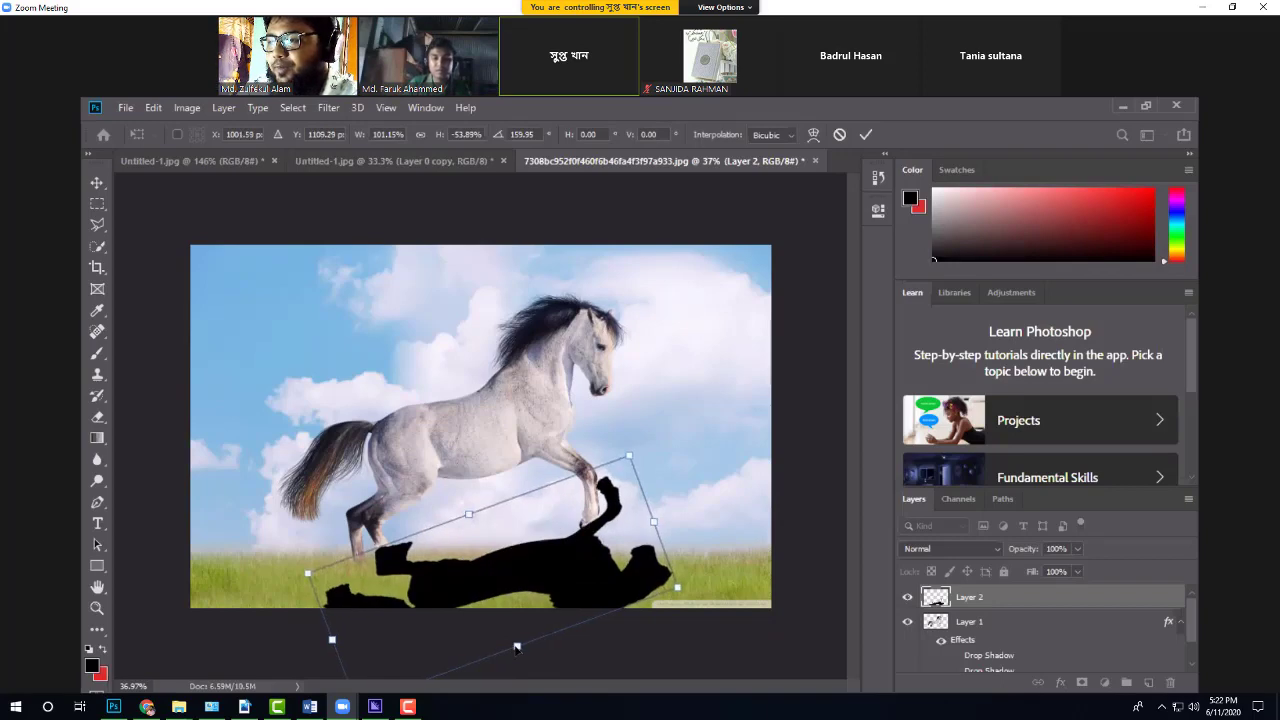
left_click_drag(517, 648, 516, 582)
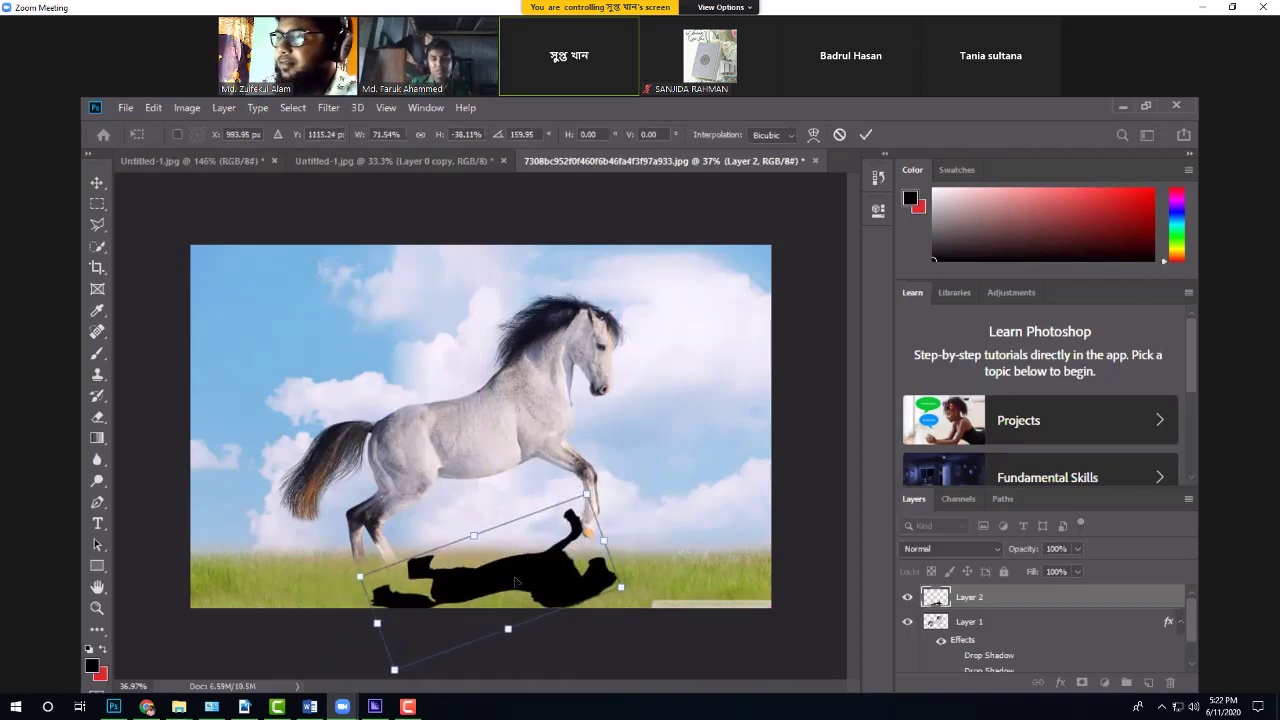
Step: Undo the silhouette's last downward moves and apply the transformation
key("ctrl+z")
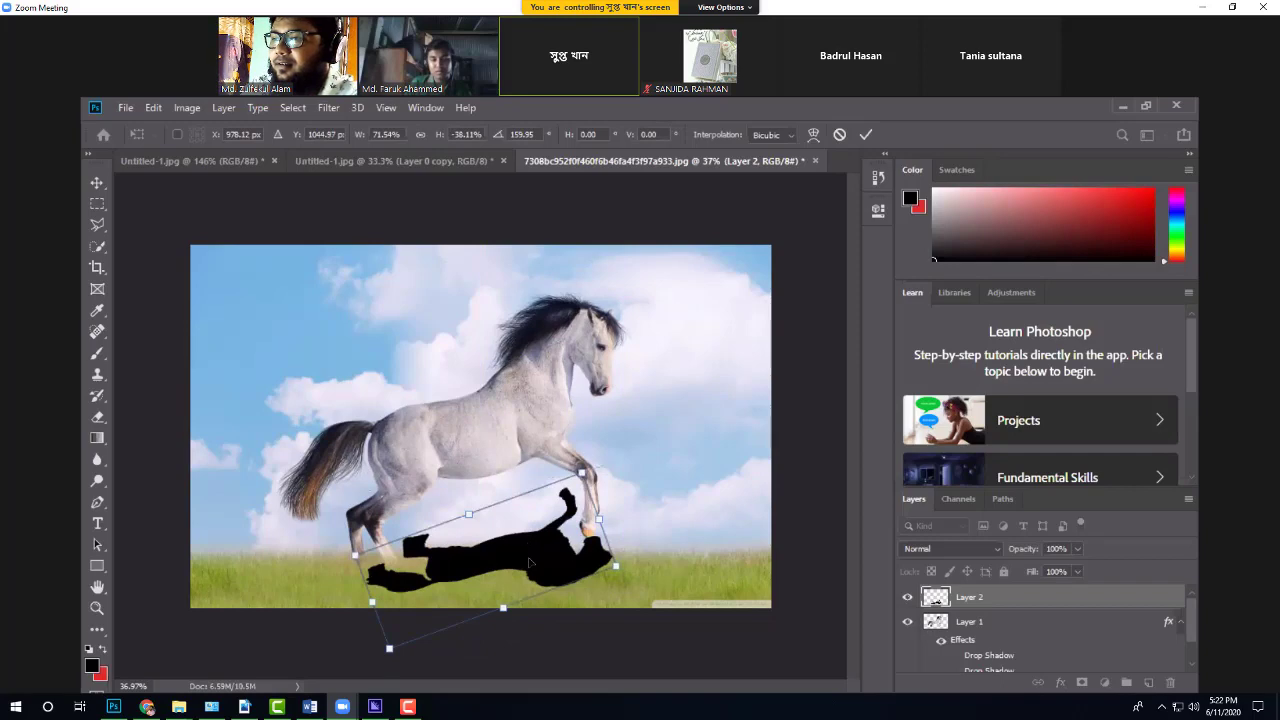
left_click_drag(531, 558, 530, 567)
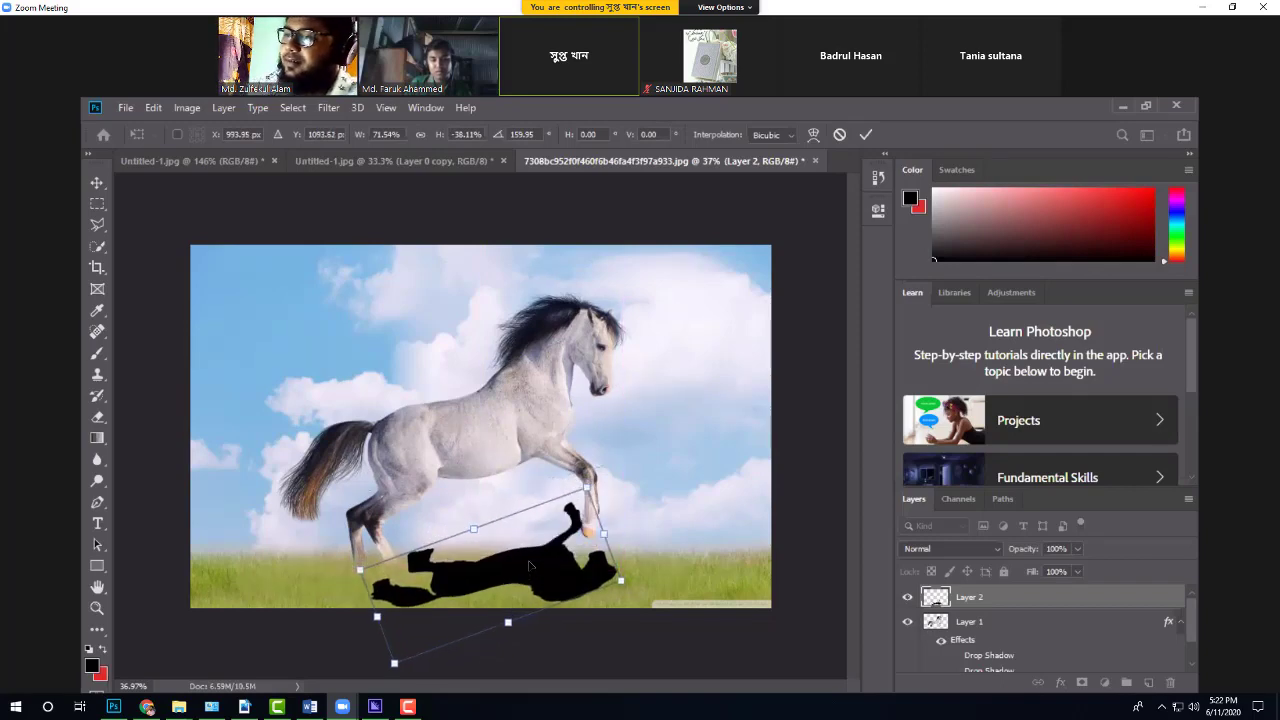
key("ctrl+z")
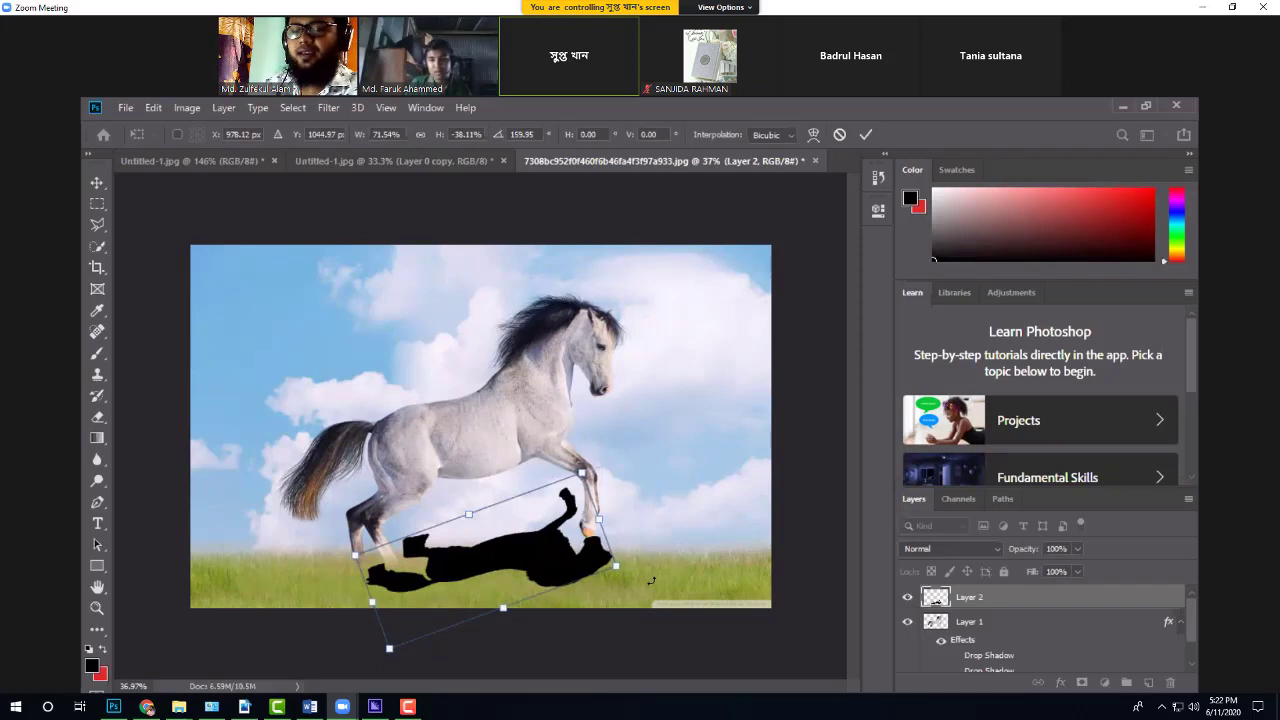
key("Return")
key("w")
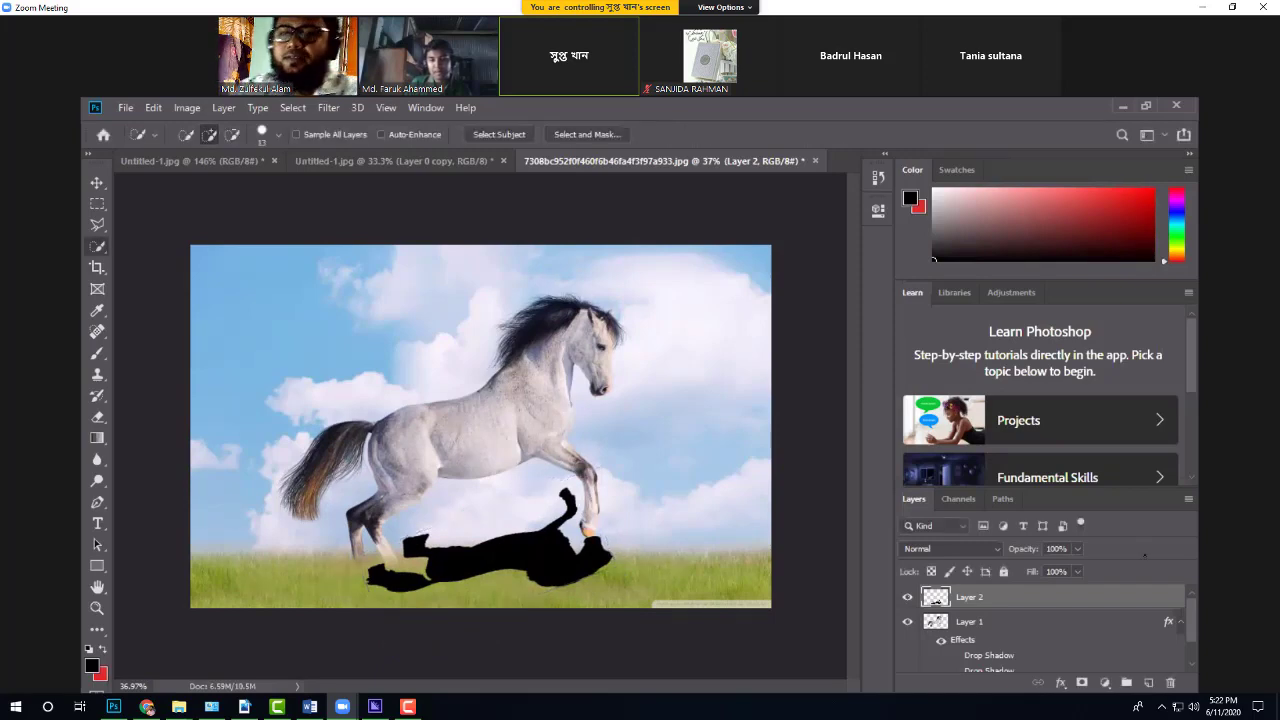
Step: Lower Layer 2's opacity to 53% so the silhouette looks like a shadow
left_click(1078, 549)
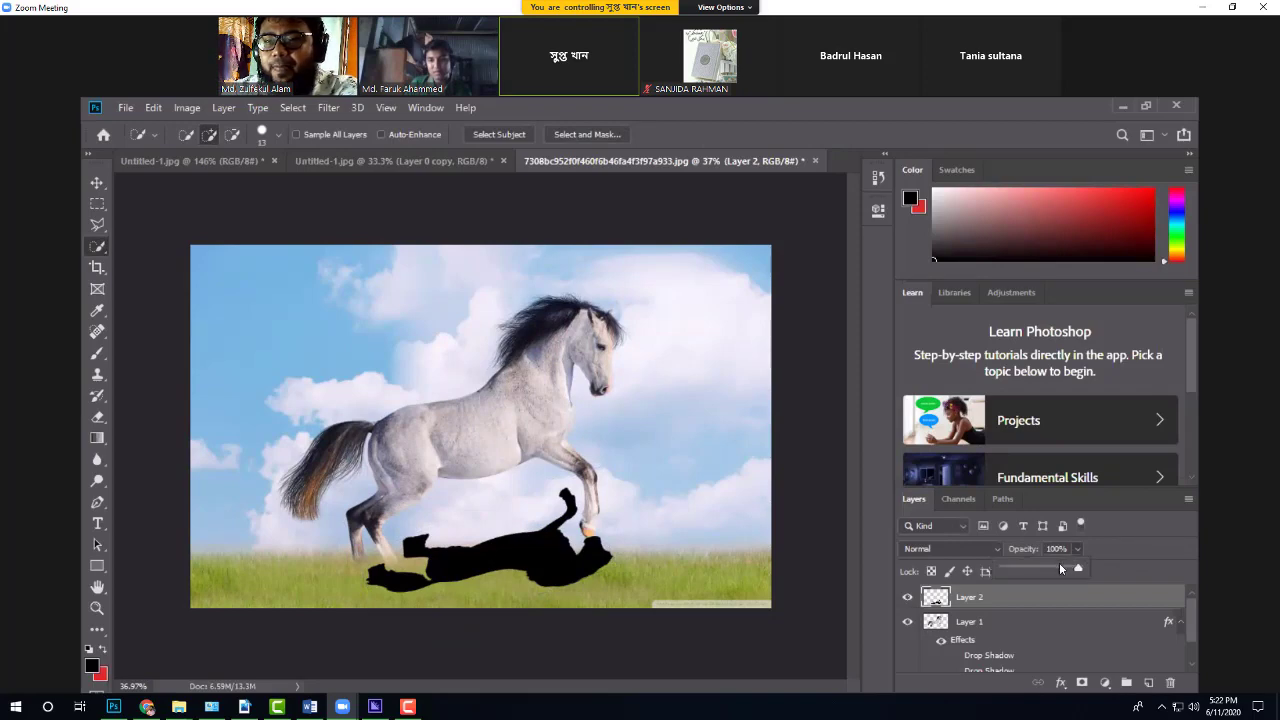
left_click(1029, 566)
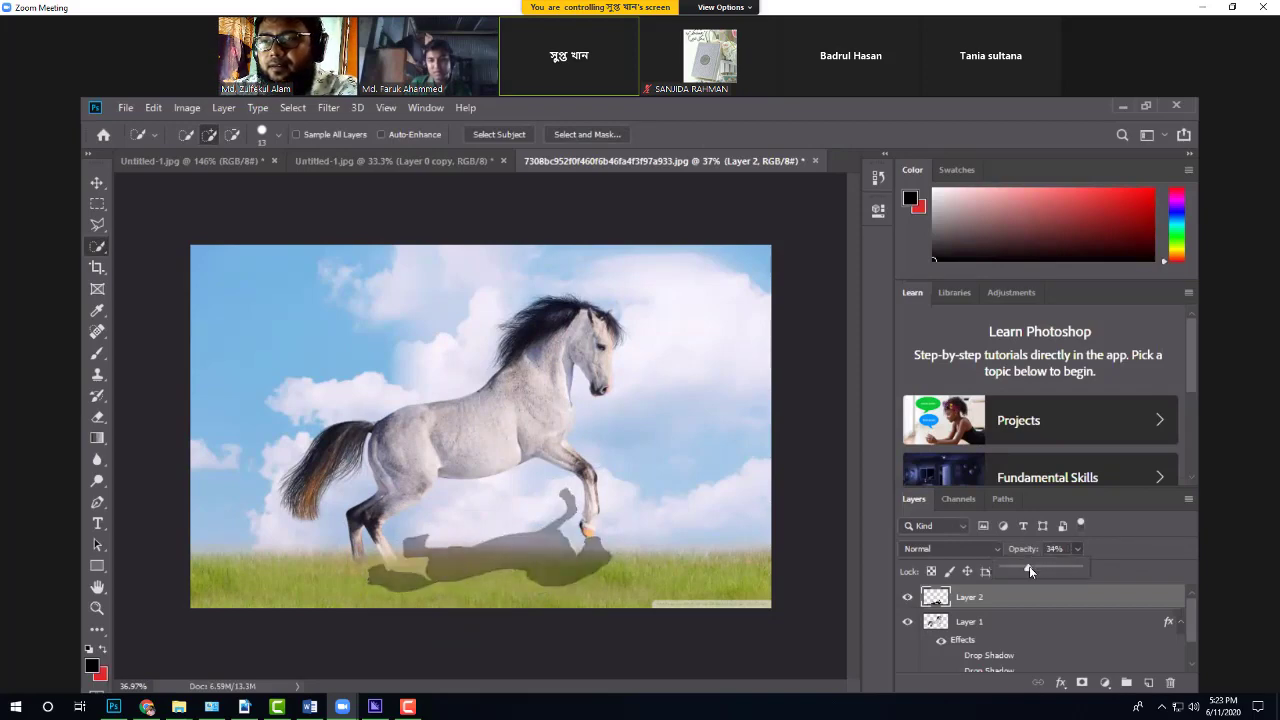
left_click_drag(1039, 566, 1044, 567)
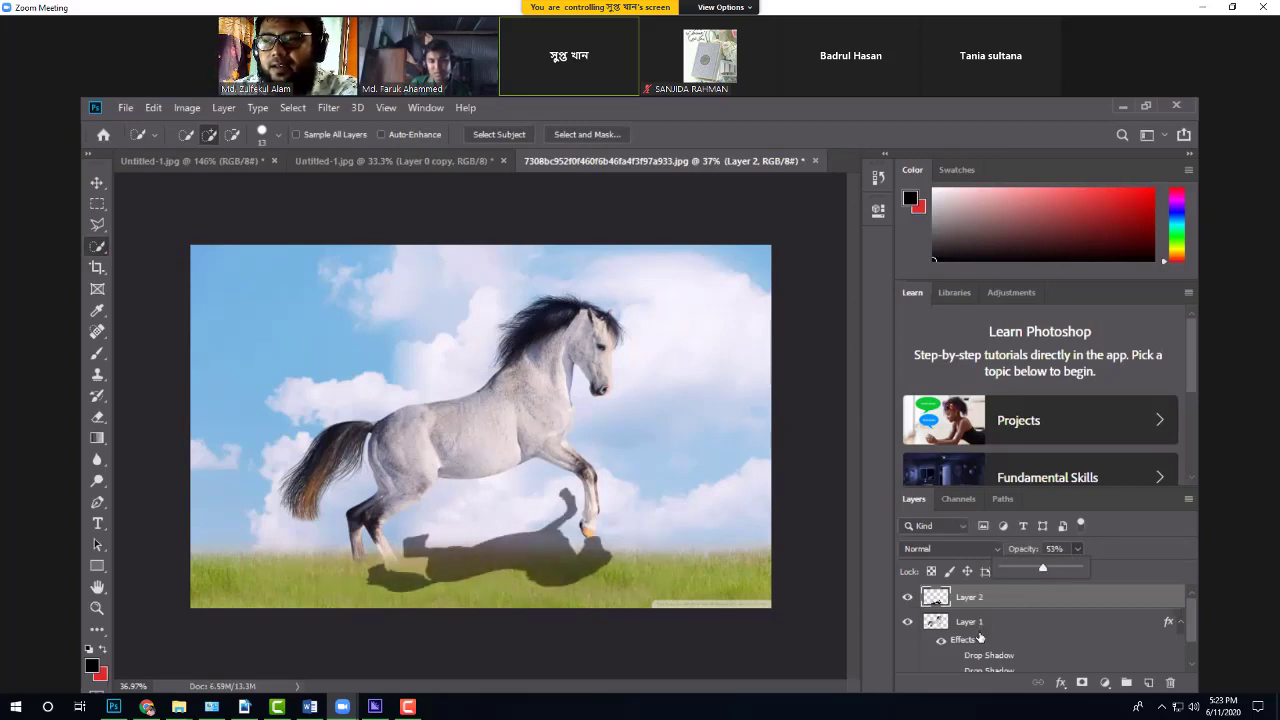
left_click_drag(979, 633, 979, 633)
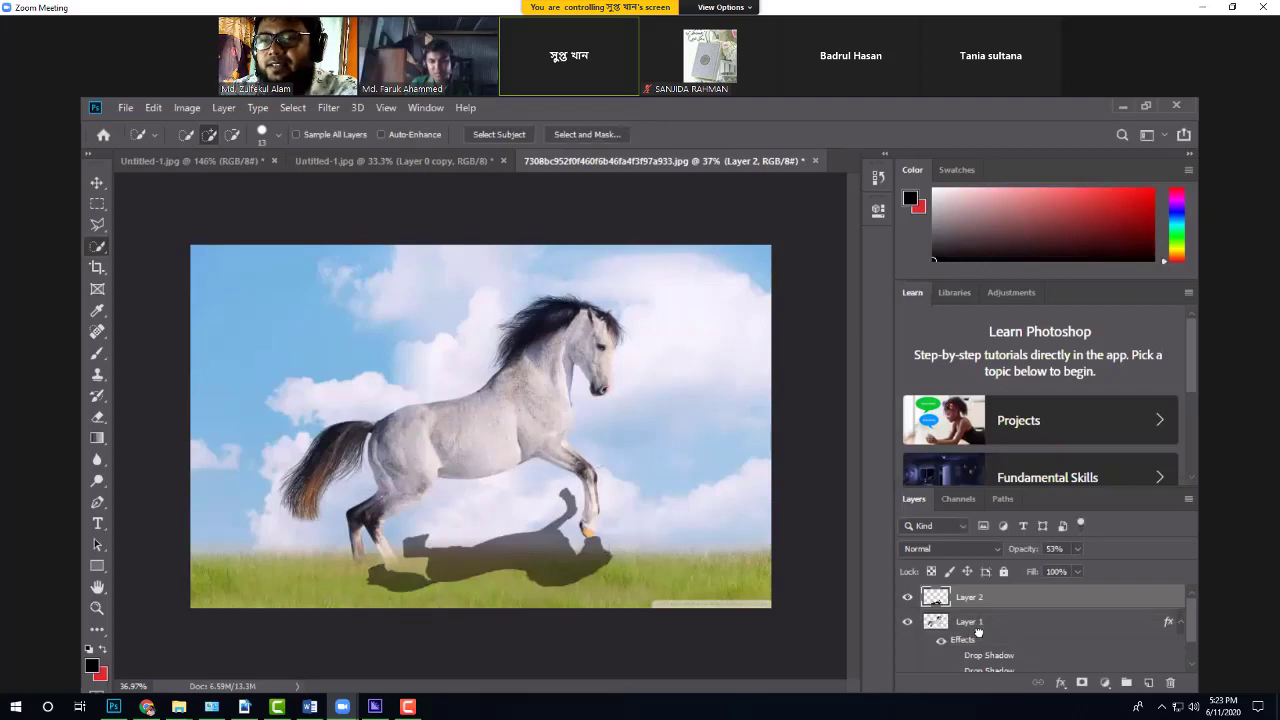
Step: Collapse Layer 1's effects list and place Layer 2 beneath Layer 1 in the layer order
scroll(1133, 644, "down", 1)
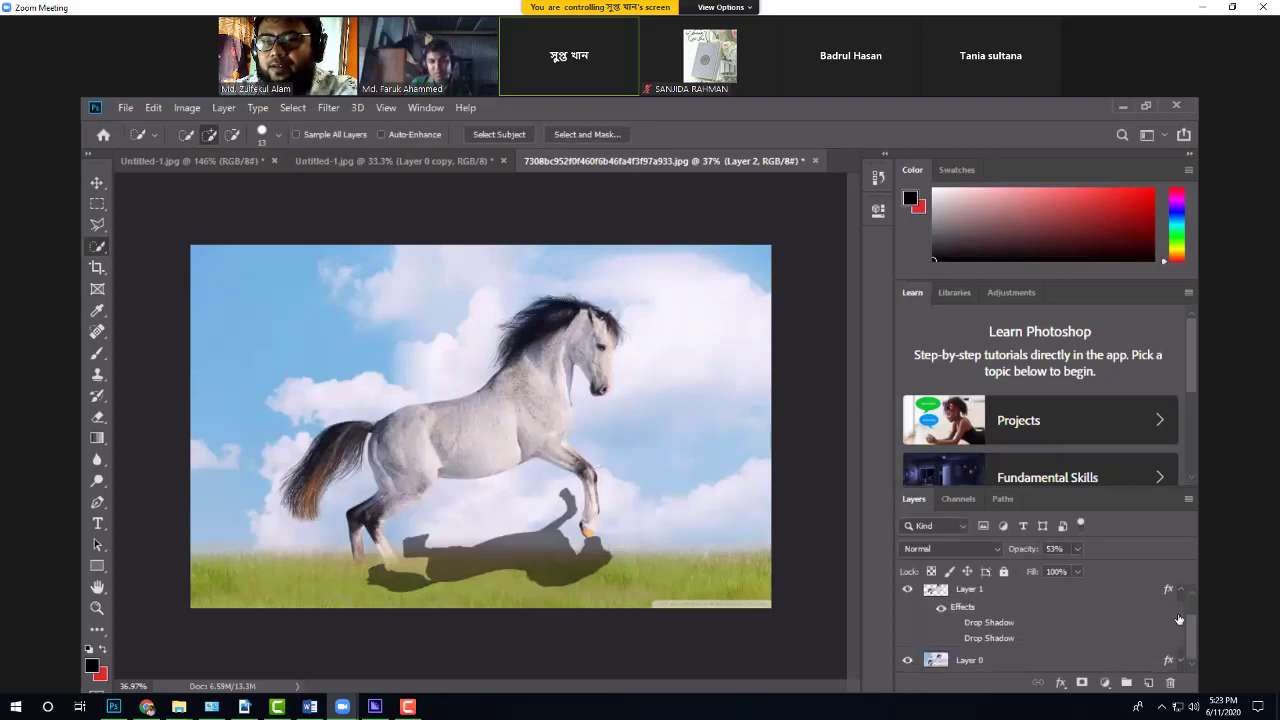
left_click(1180, 593)
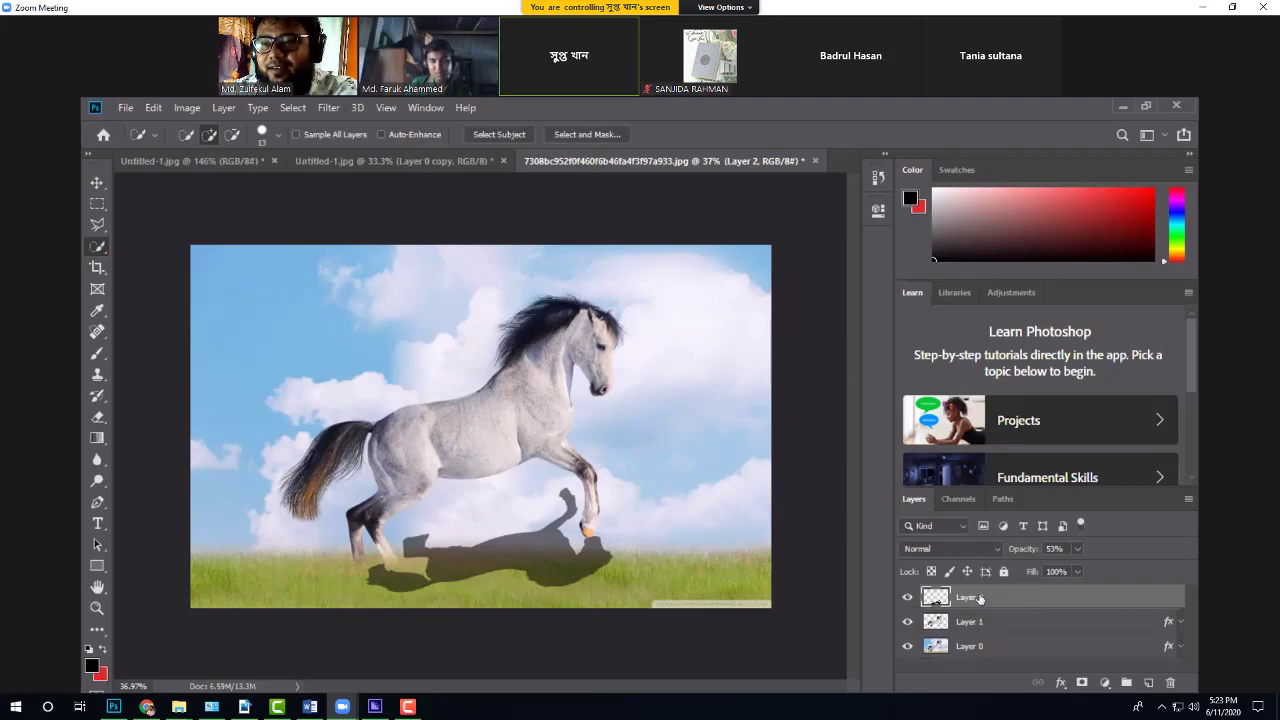
left_click_drag(981, 600, 976, 629)
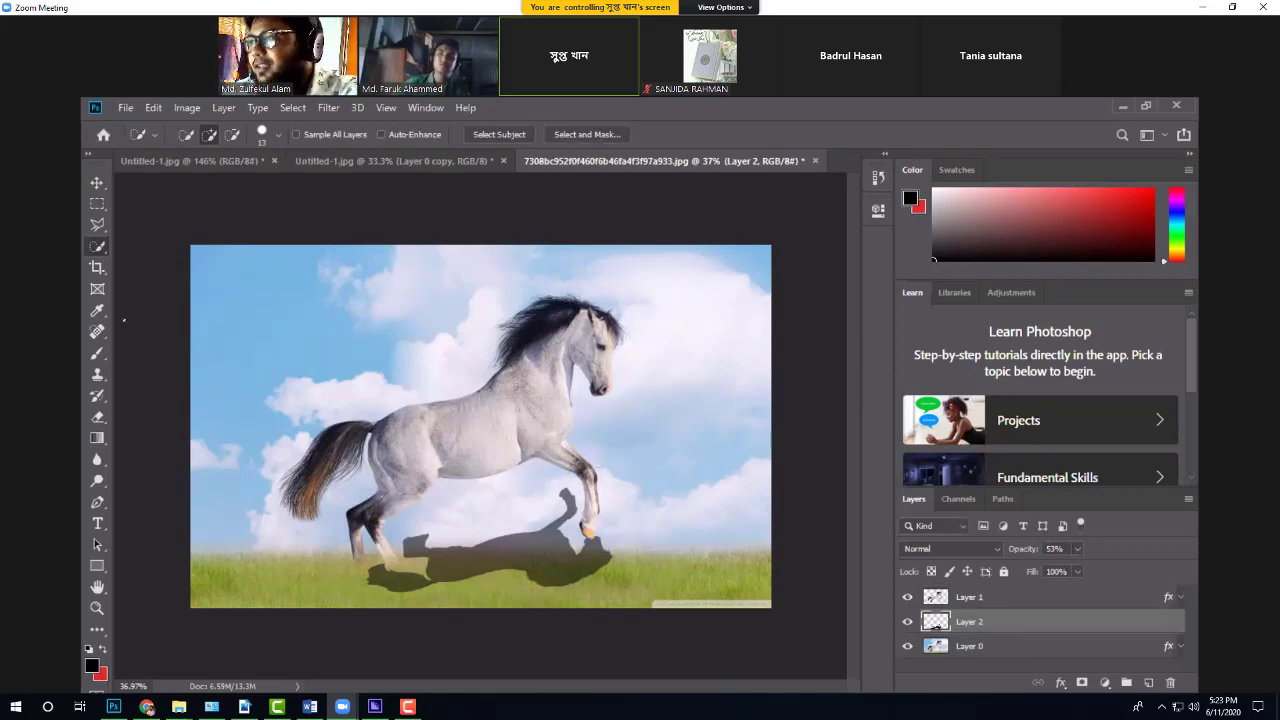
Step: Move the shadow lower onto the grass and pull its upper right corner outward so its front leg meets the horse's front hoof
left_click(99, 185)
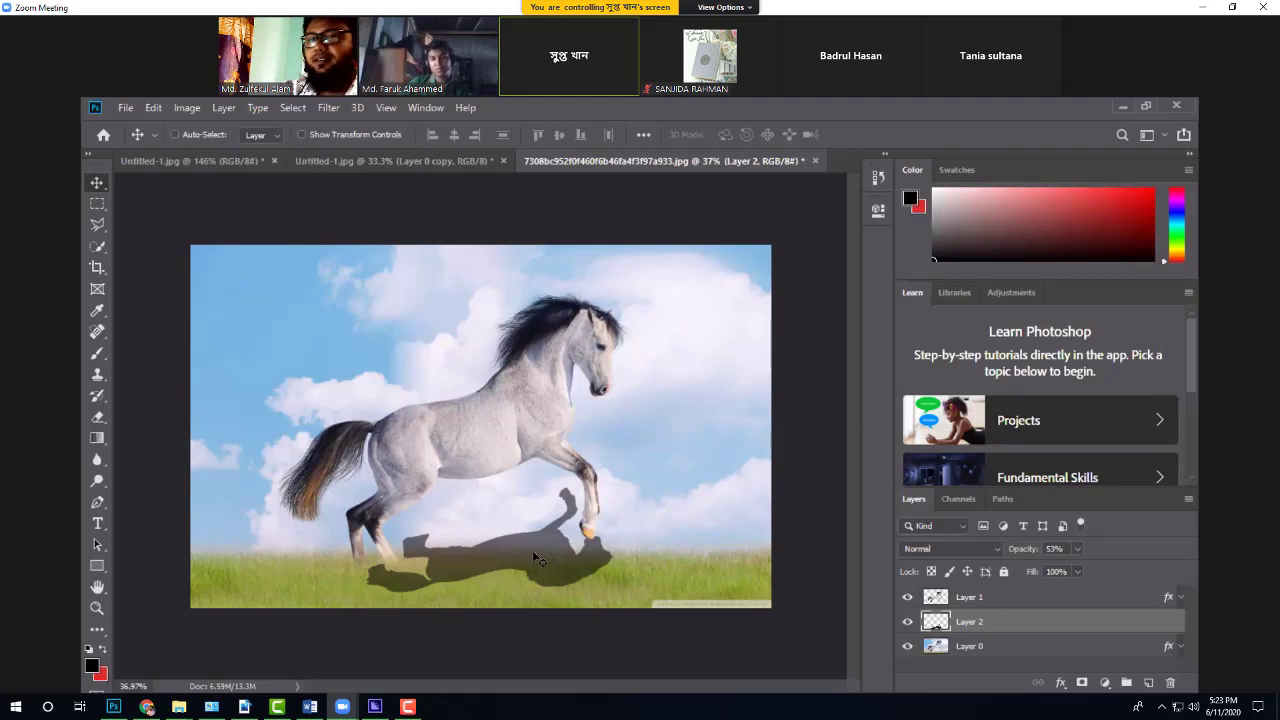
key("ctrl+t")
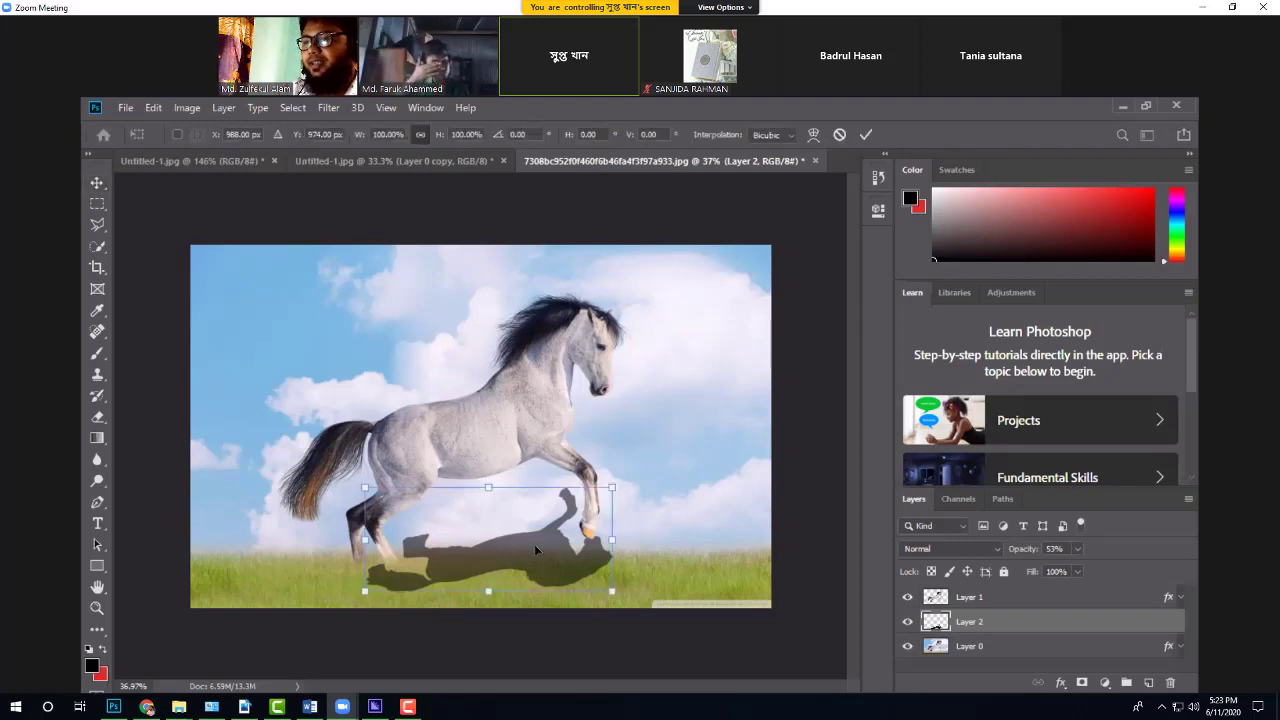
left_click_drag(534, 544, 514, 577)
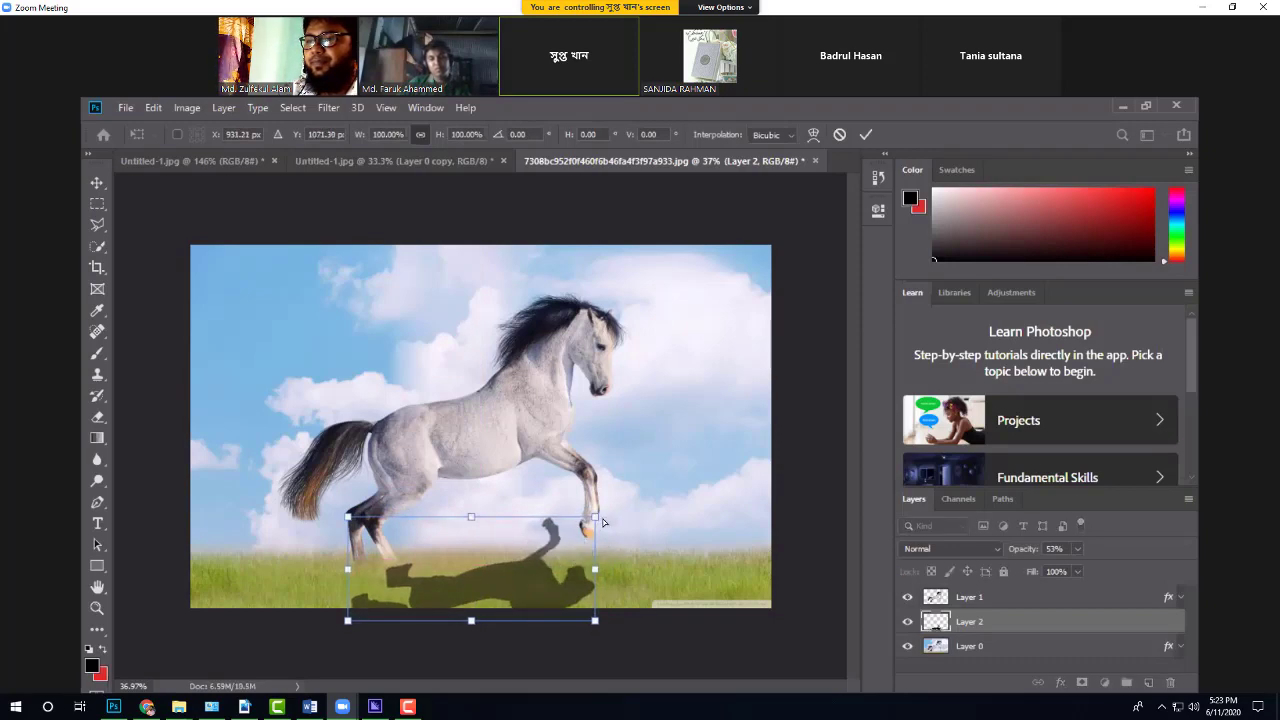
left_click_drag(617, 527, 648, 569)
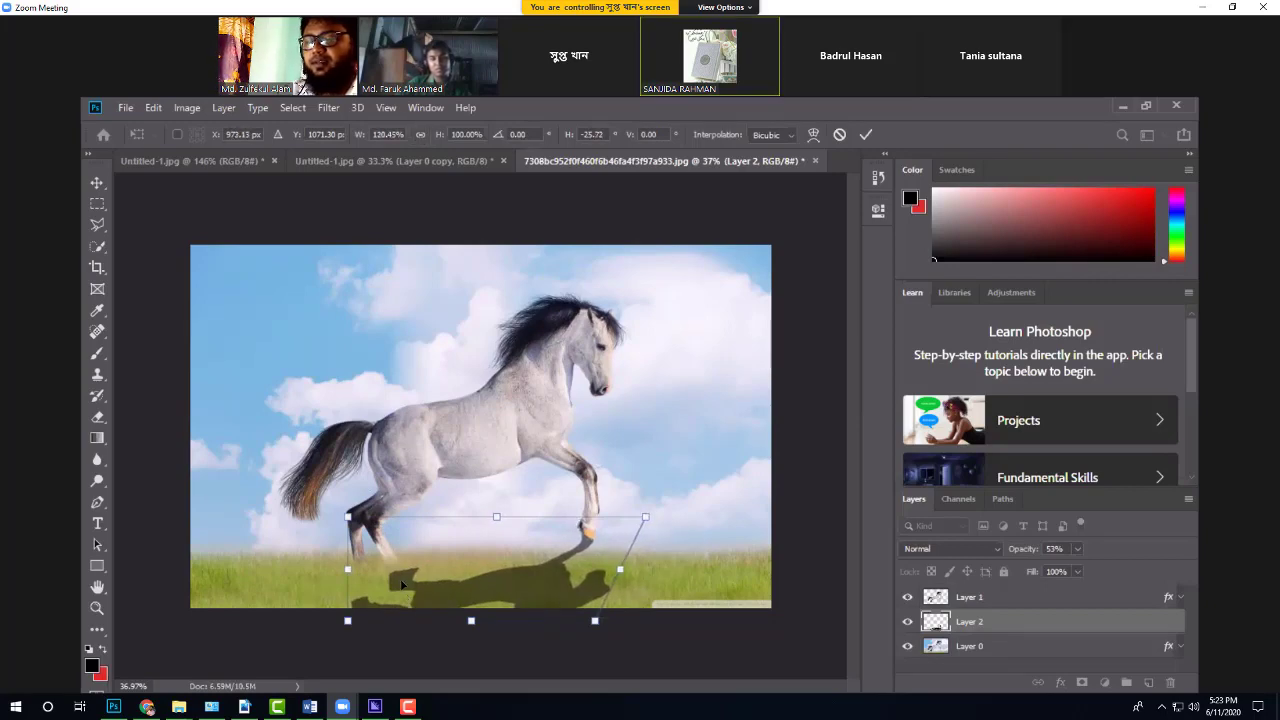
key("Return")
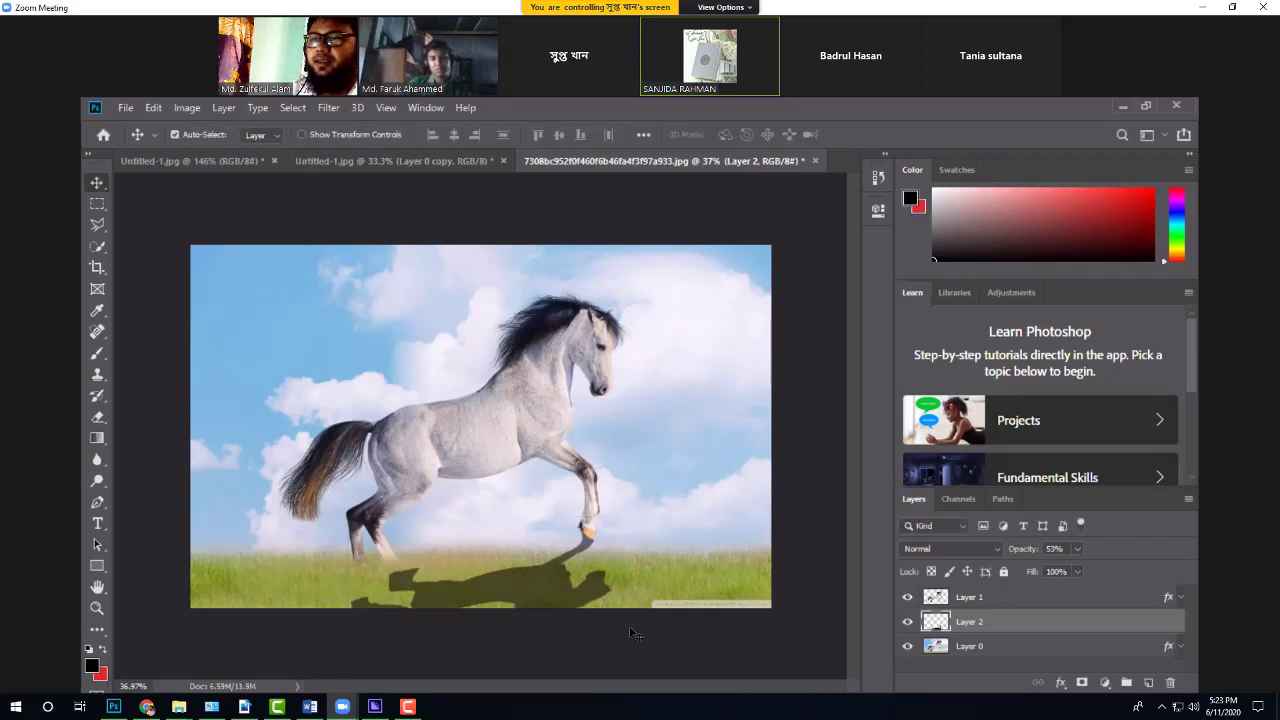
key("ctrl")
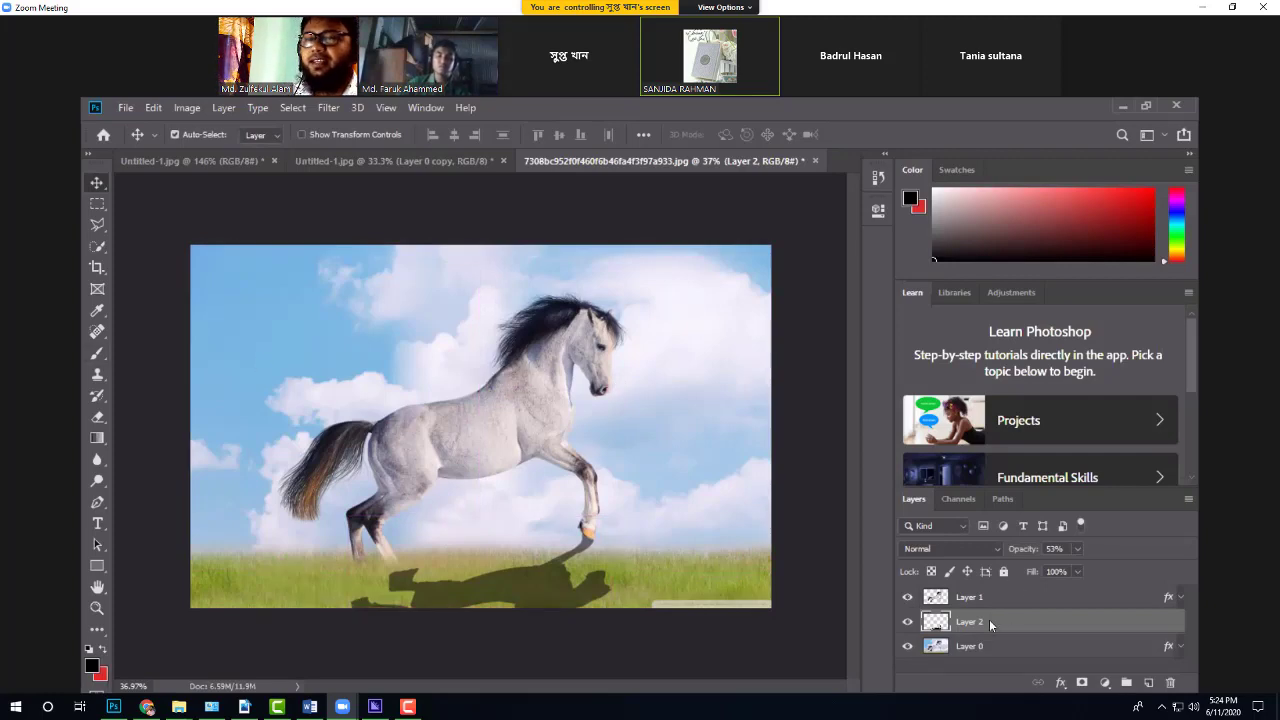
right_click(939, 266)
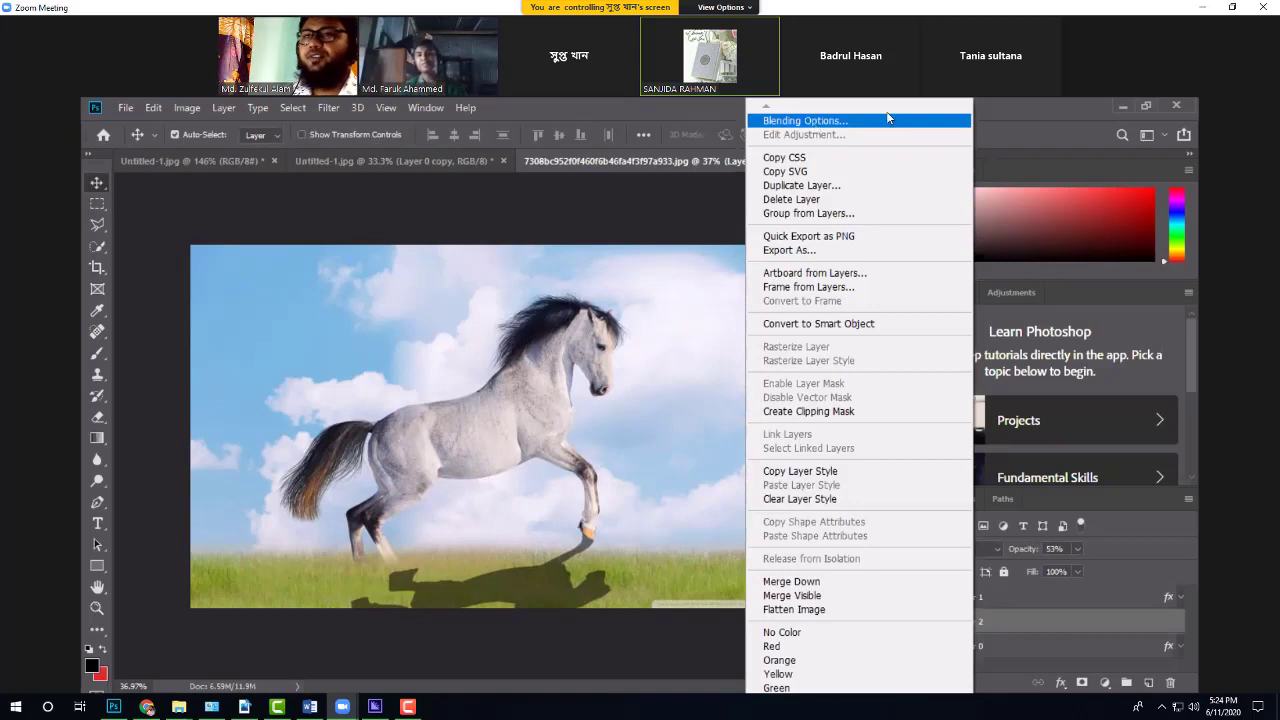
left_click(1030, 106)
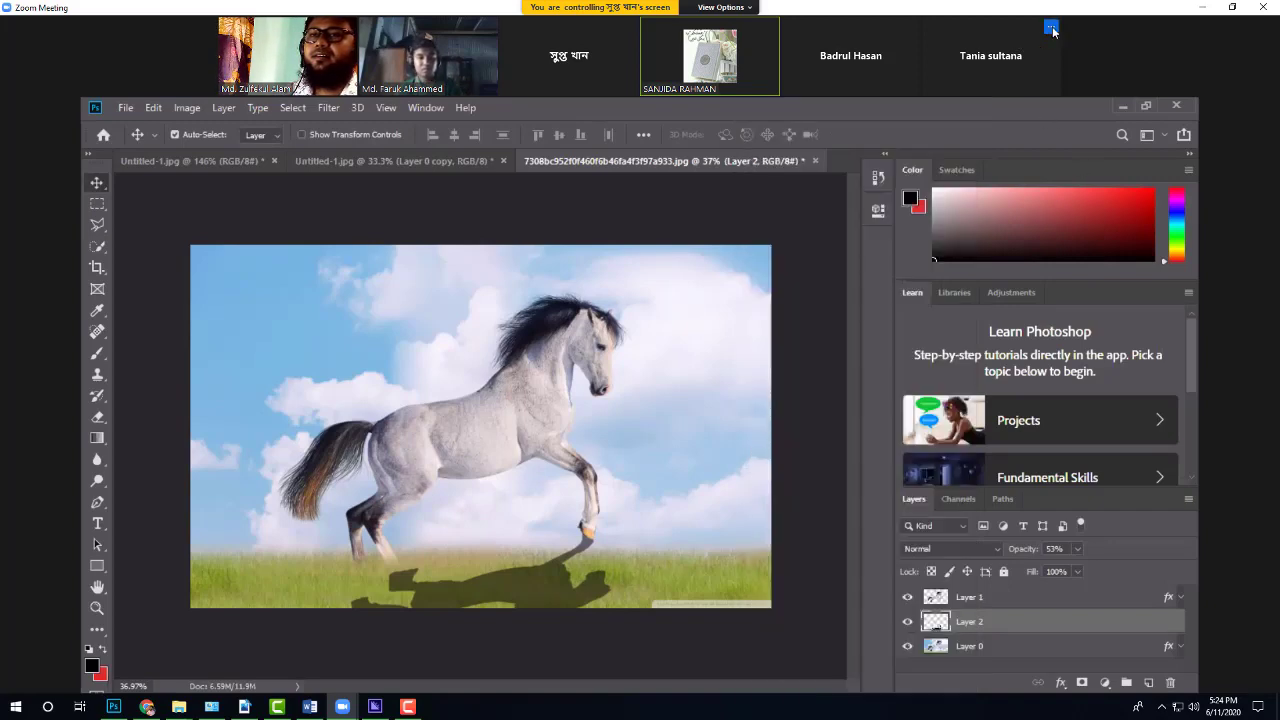
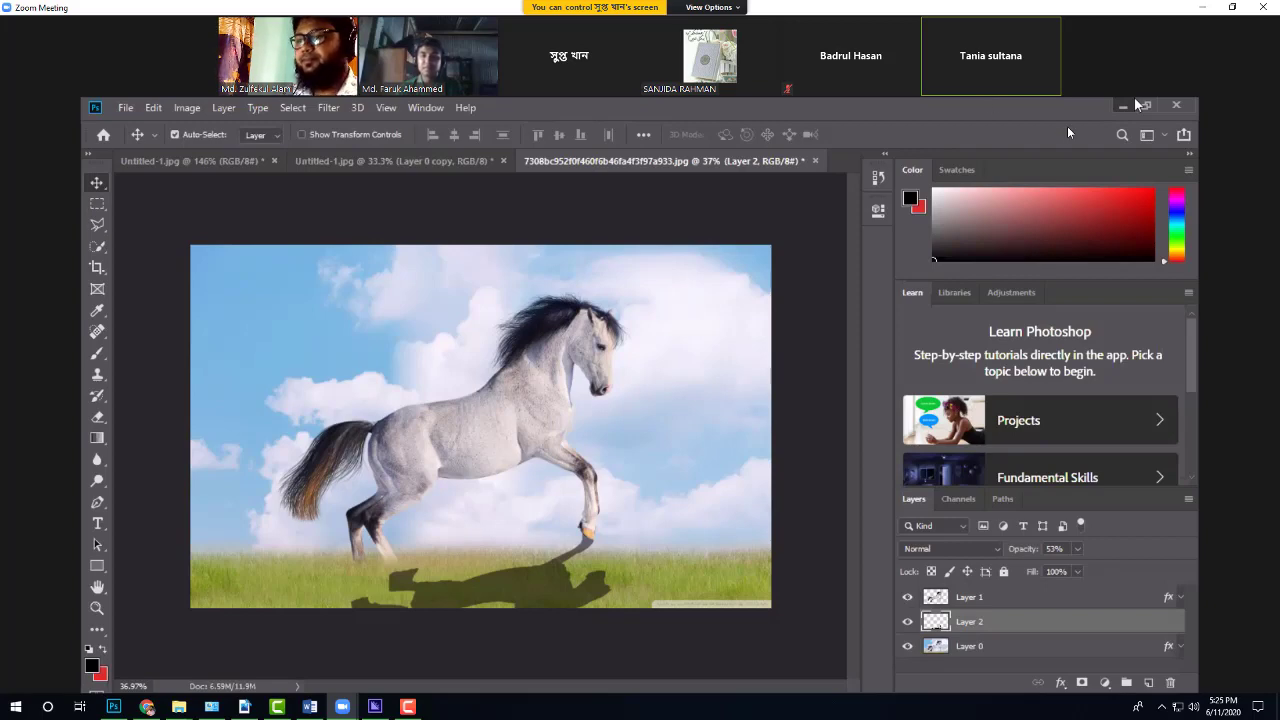
Step: Switch to File Explorer's Rendered File folder and send a copy of its first MP4 video to drive E:
left_click(375, 706)
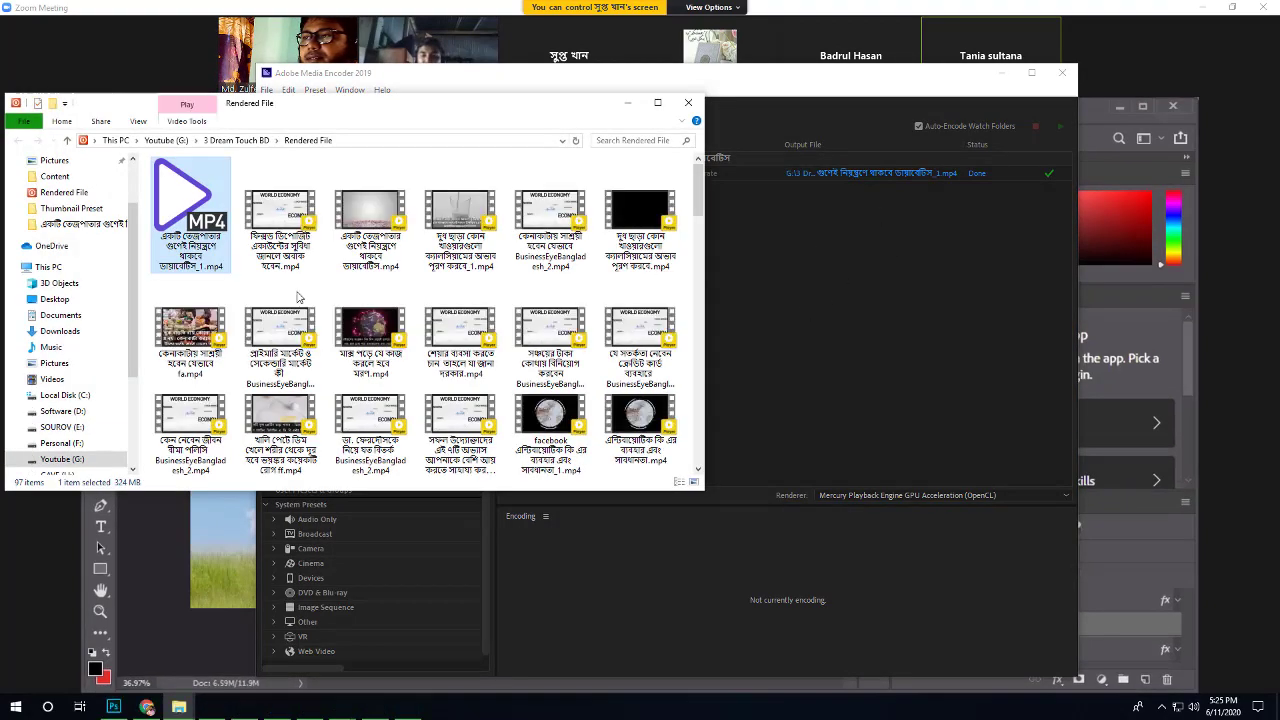
right_click(209, 200)
mouse_move(367, 420)
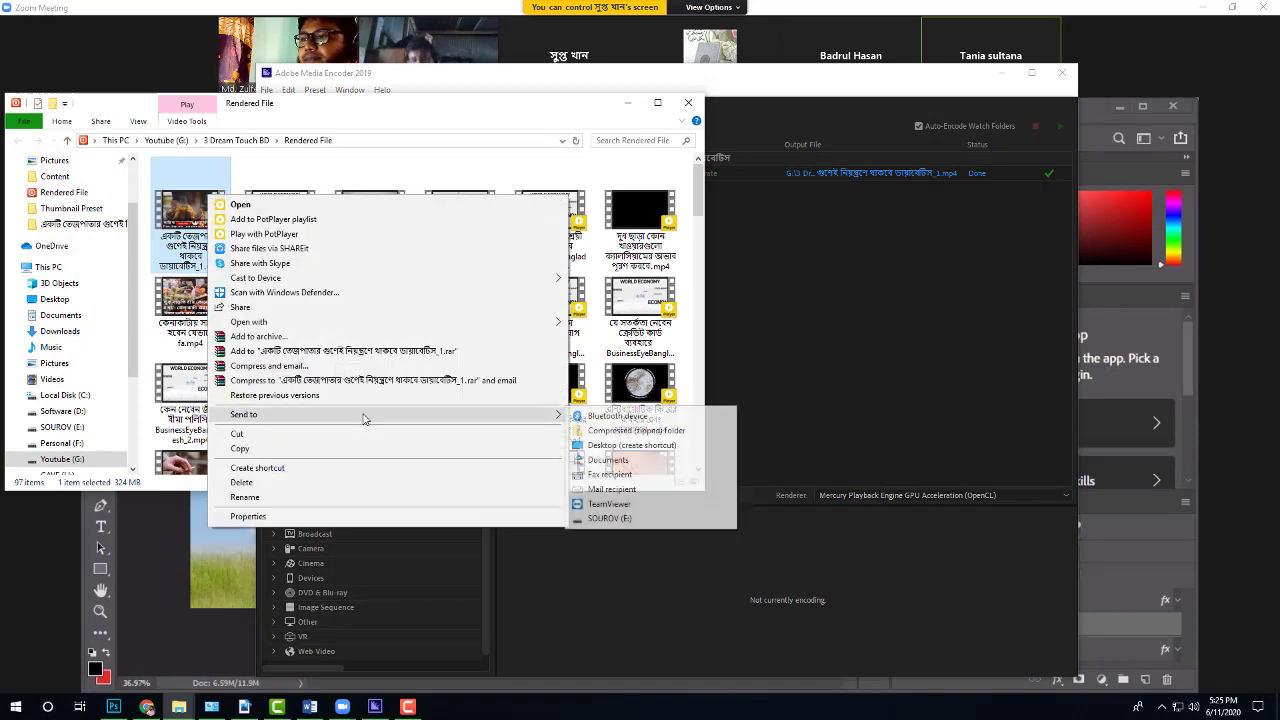
left_click(677, 519)
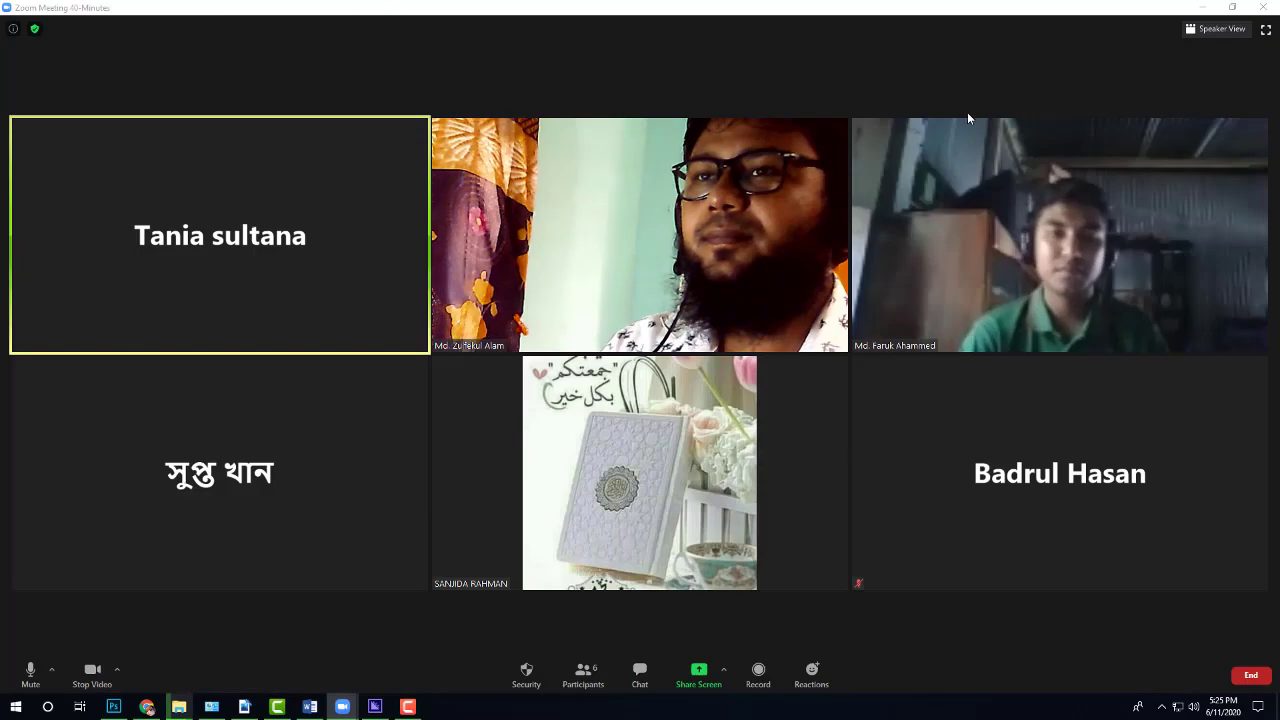
double_click(1134, 9)
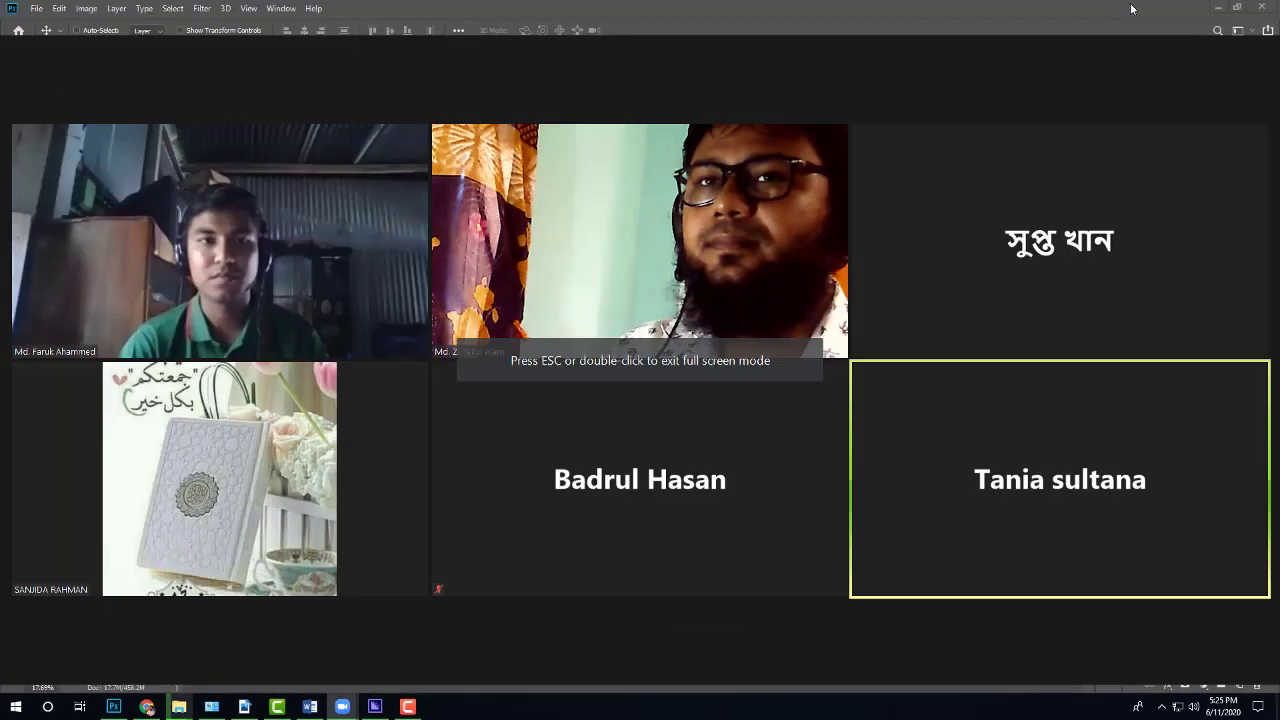
left_click(1236, 13)
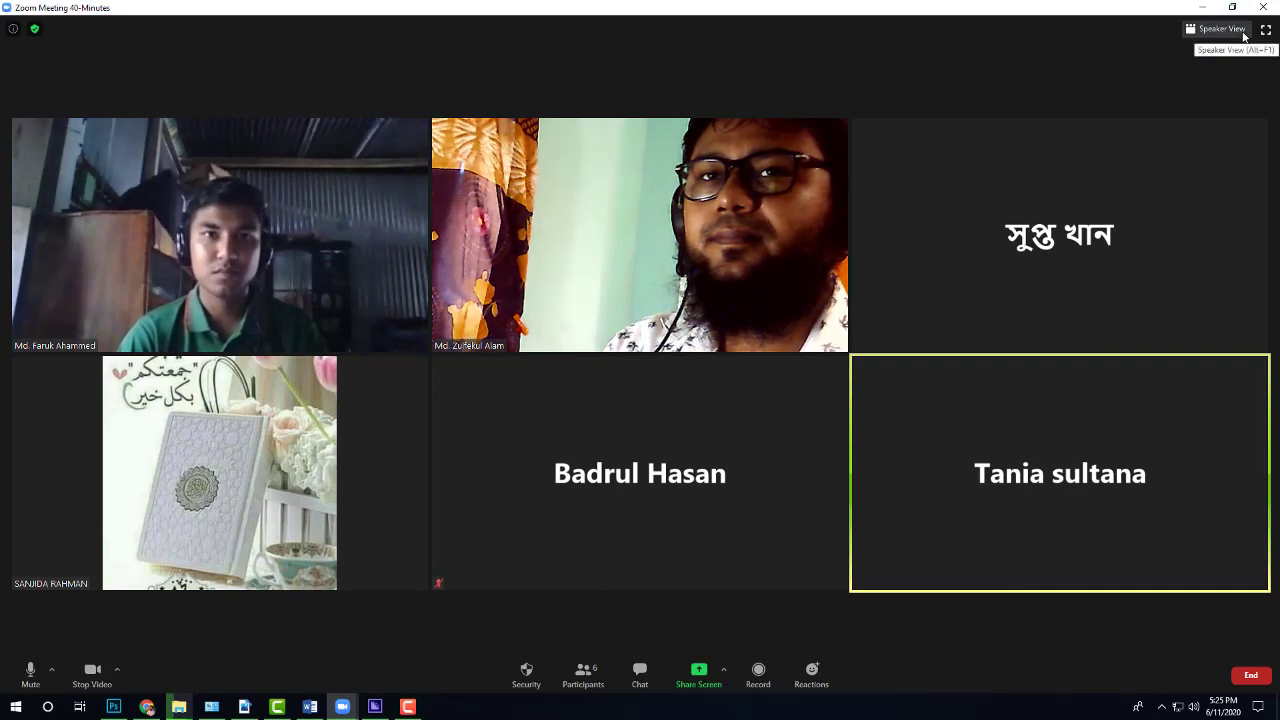
left_click(1240, 30)
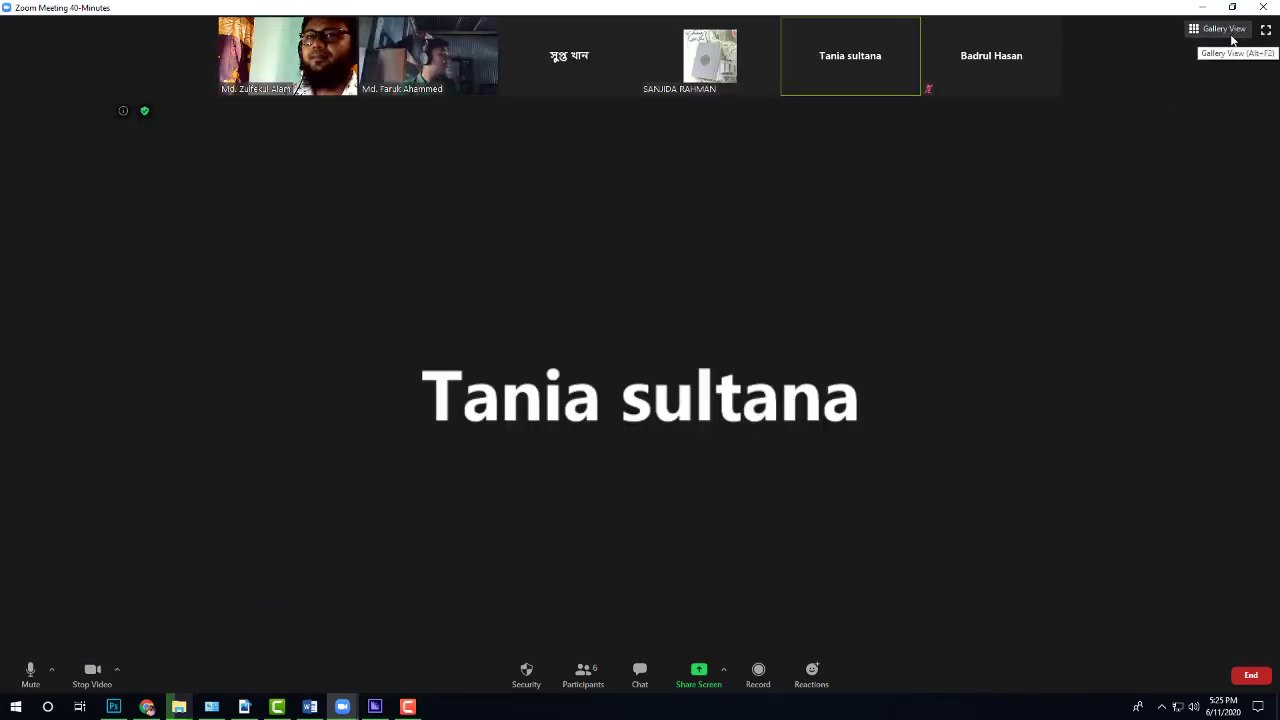
left_click(1244, 30)
left_click(1265, 30)
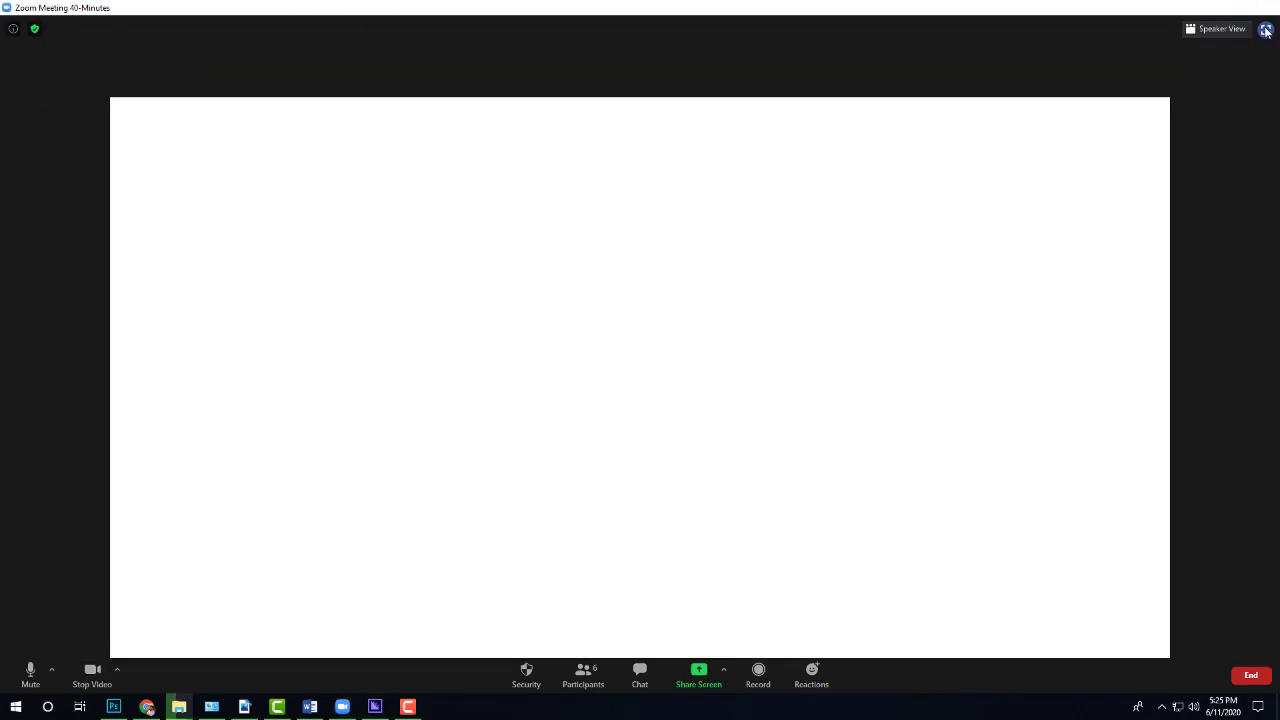
left_click(1260, 14)
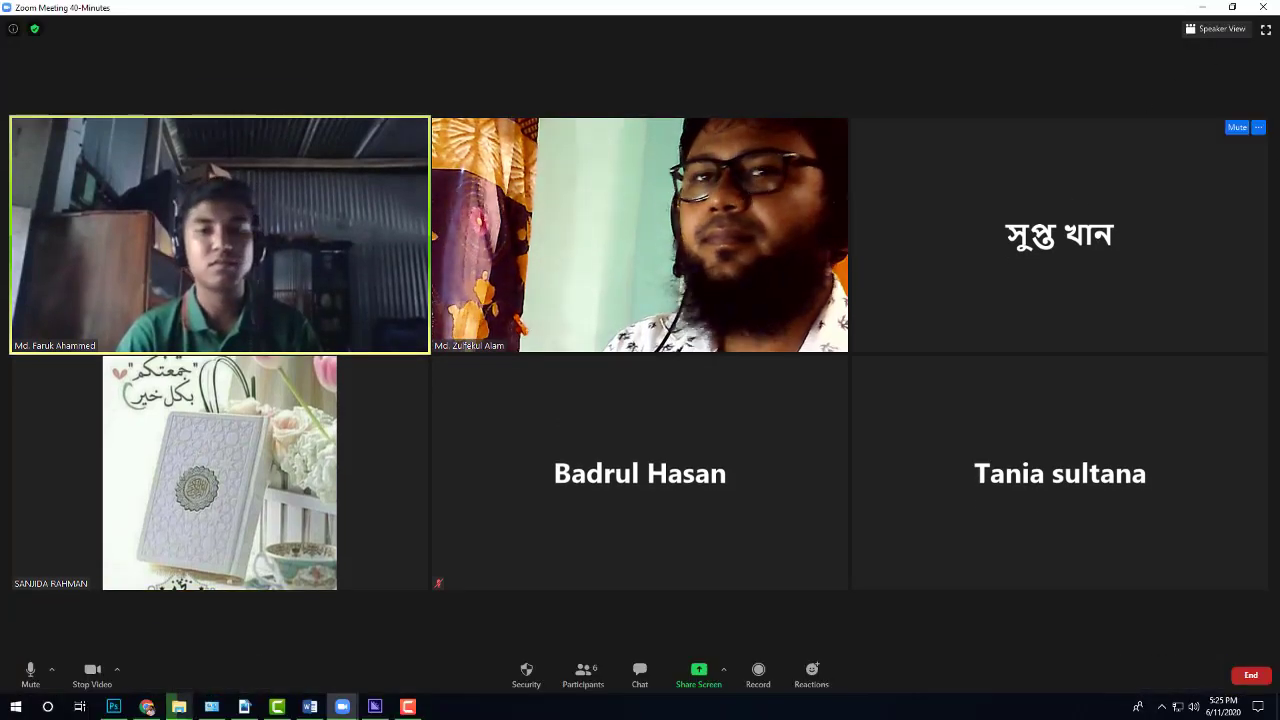
Step: Minimize the Zoom meeting to its floating video thumbnail and shift that thumbnail down over the Properties panel
left_click(1201, 7)
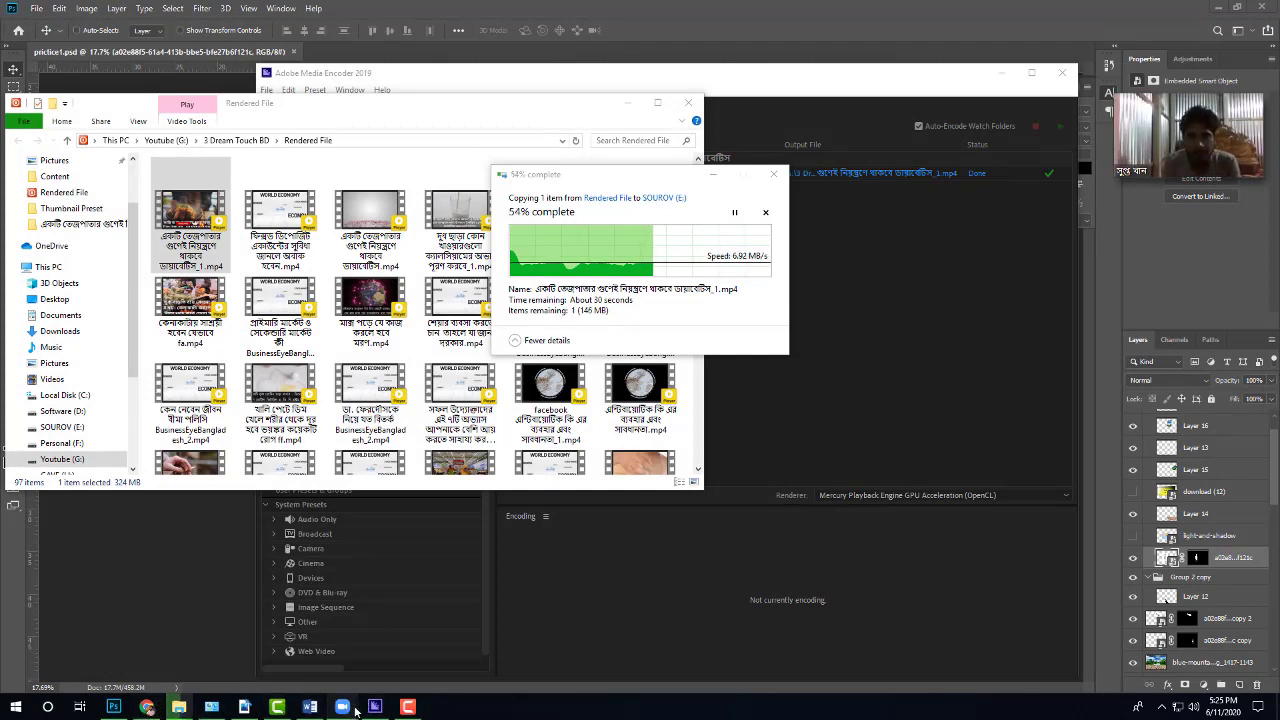
mouse_move(336, 686)
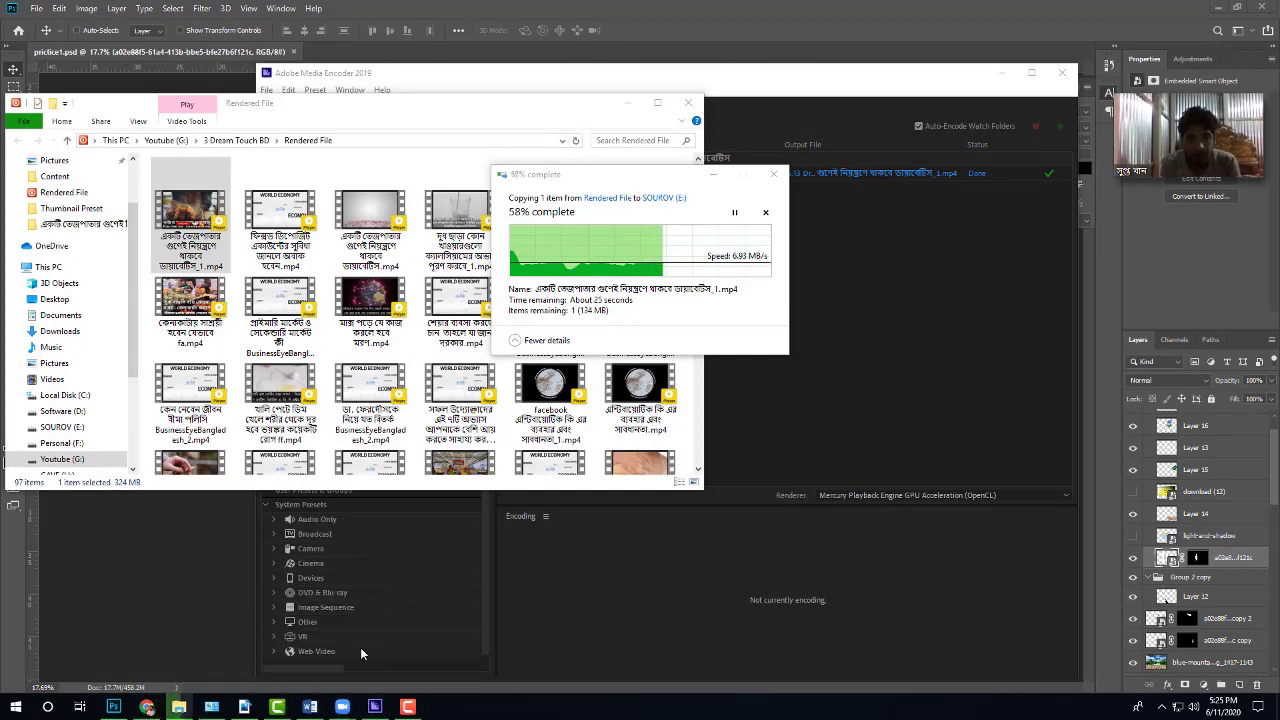
left_click(855, 90)
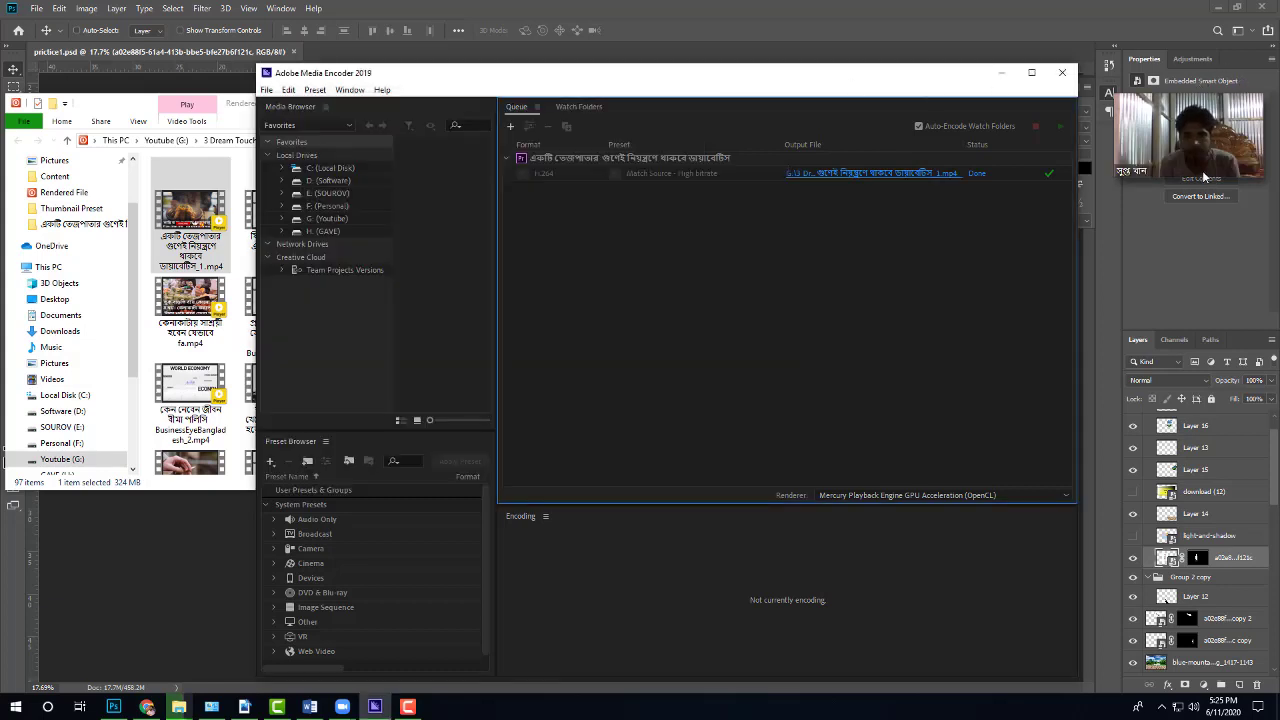
mouse_move(1200, 107)
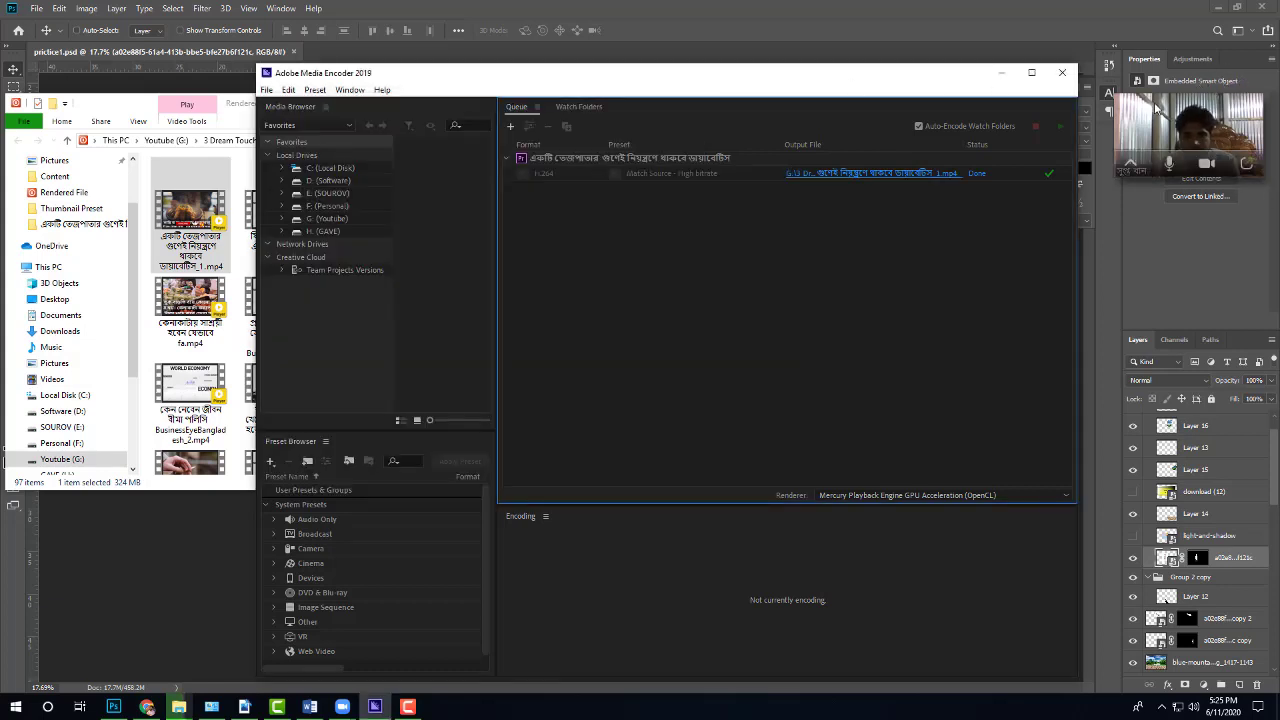
left_click_drag(1156, 106, 1140, 174)
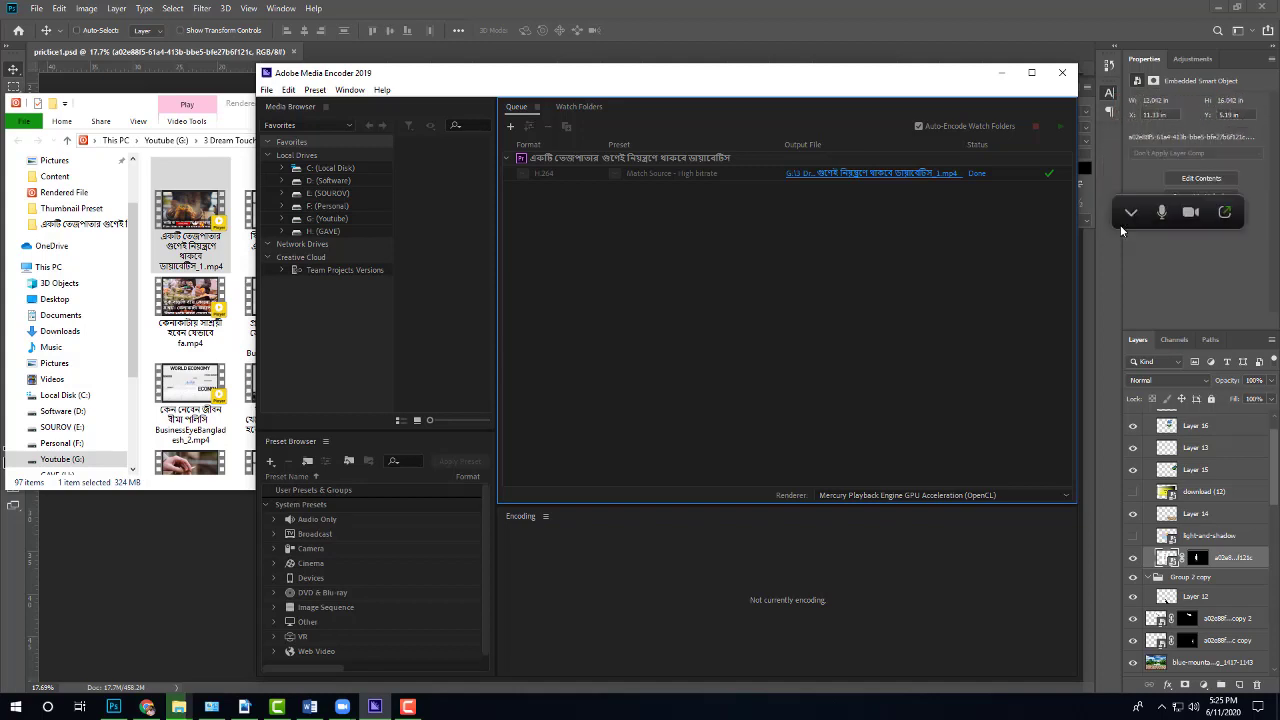
left_click(1121, 222)
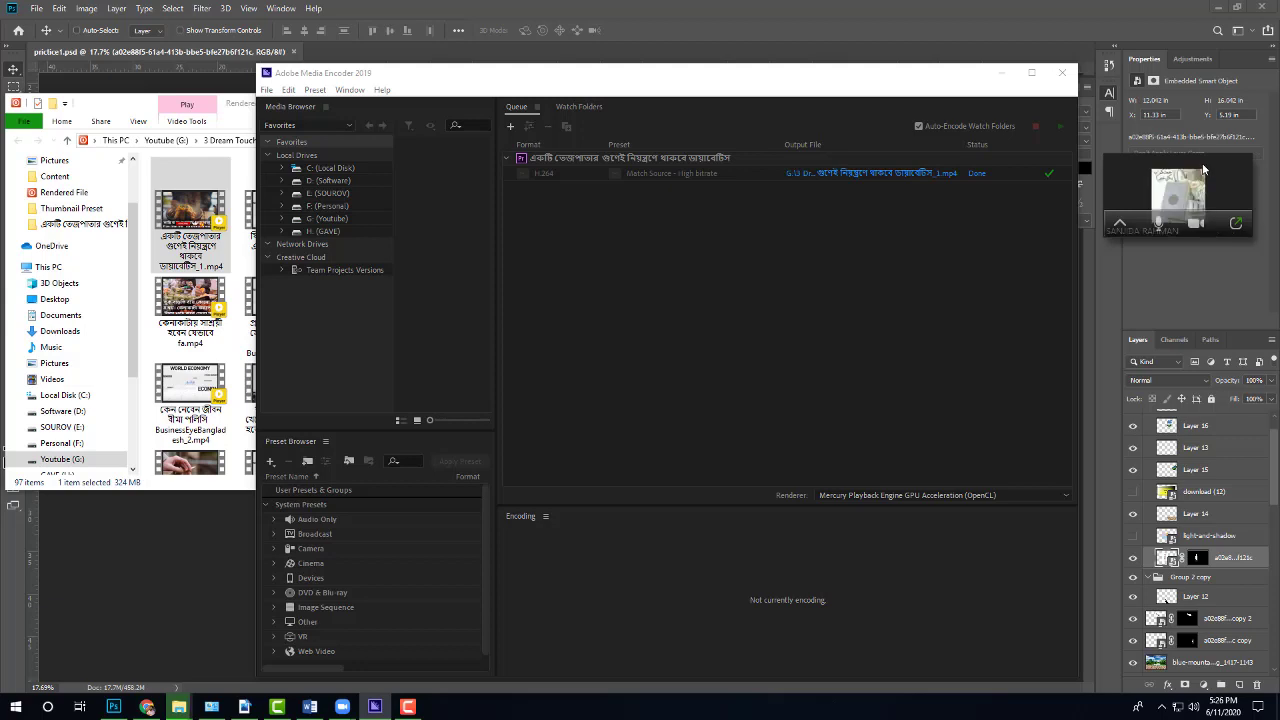
left_click_drag(1210, 156, 1196, 181)
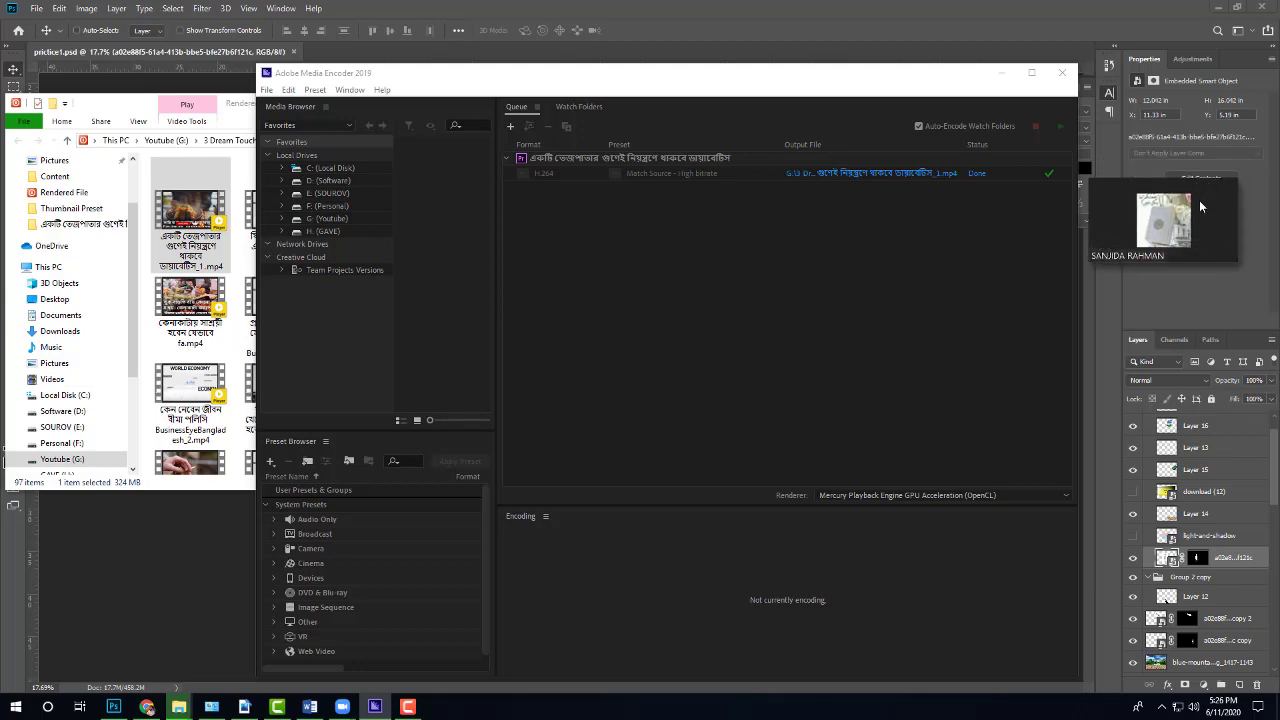
Step: Restore the full Zoom meeting in Speaker View and admit the participant from the waiting room
left_click(1221, 248)
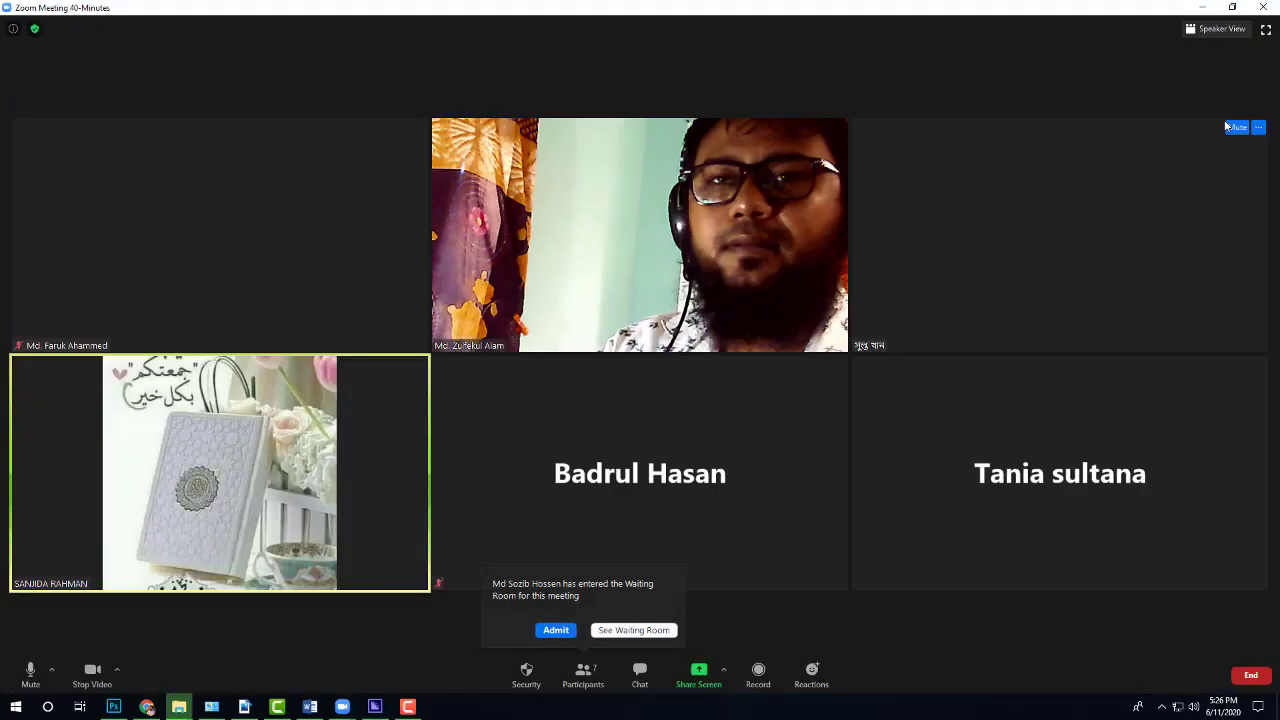
left_click(1220, 30)
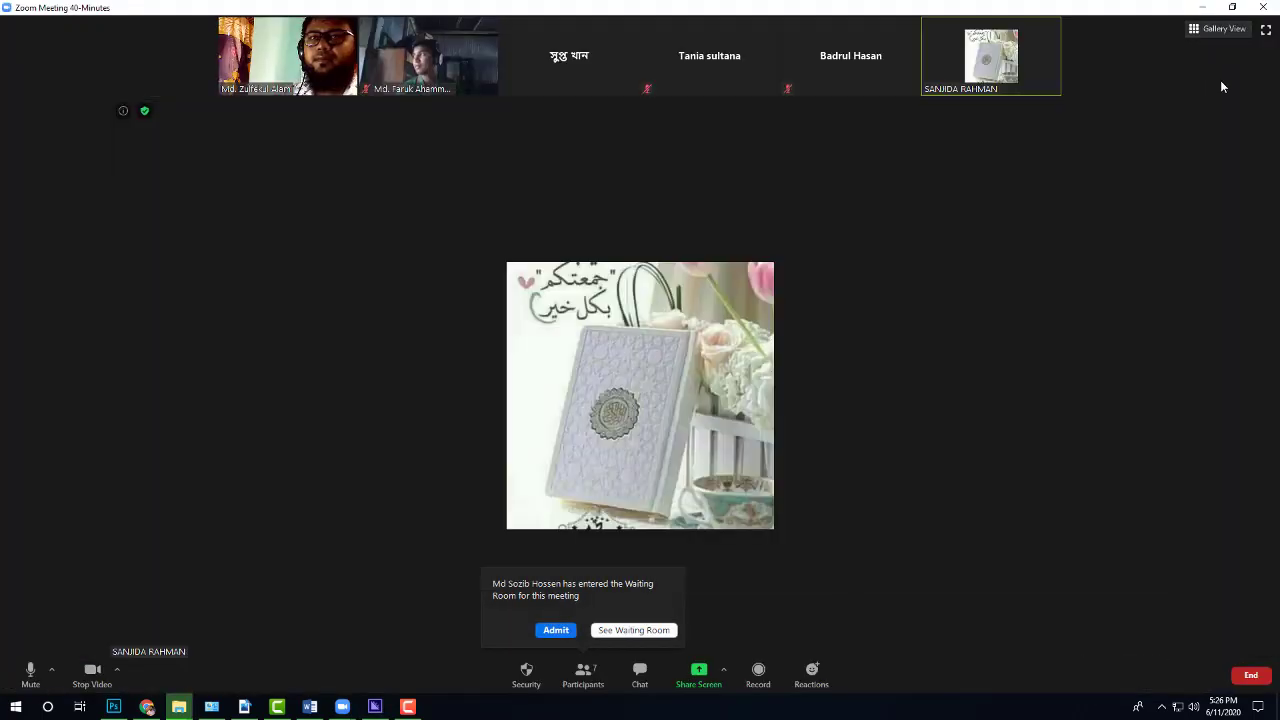
left_click(568, 630)
Step: Share the Photoshop window showing prictice1.psd with the meeting and move the participants' video strip clear of the Layers panel
left_click(698, 674)
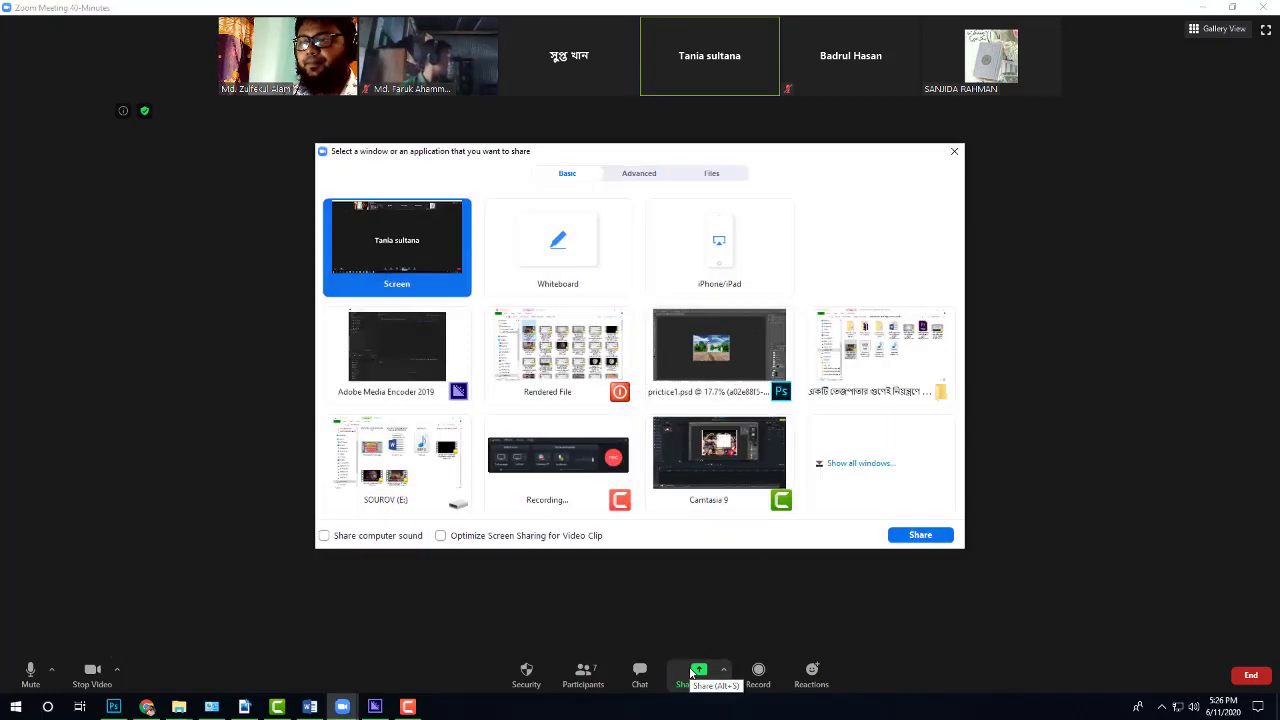
left_click(713, 345)
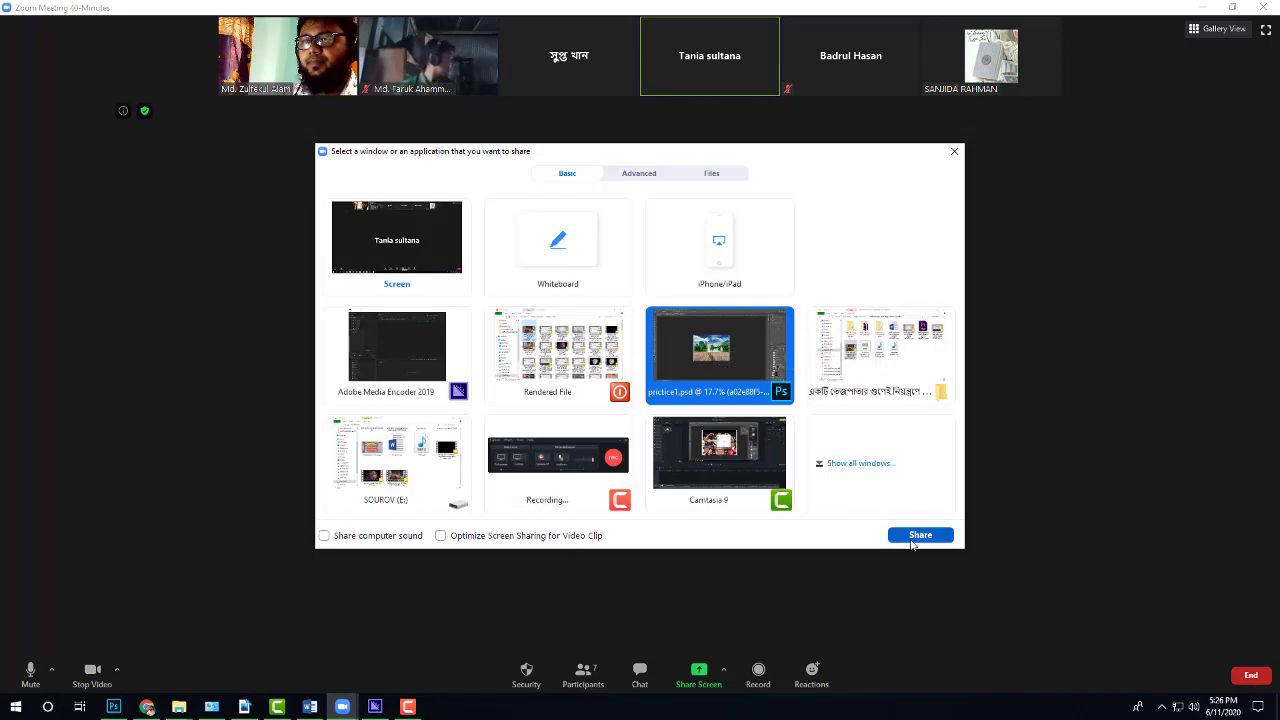
left_click(916, 534)
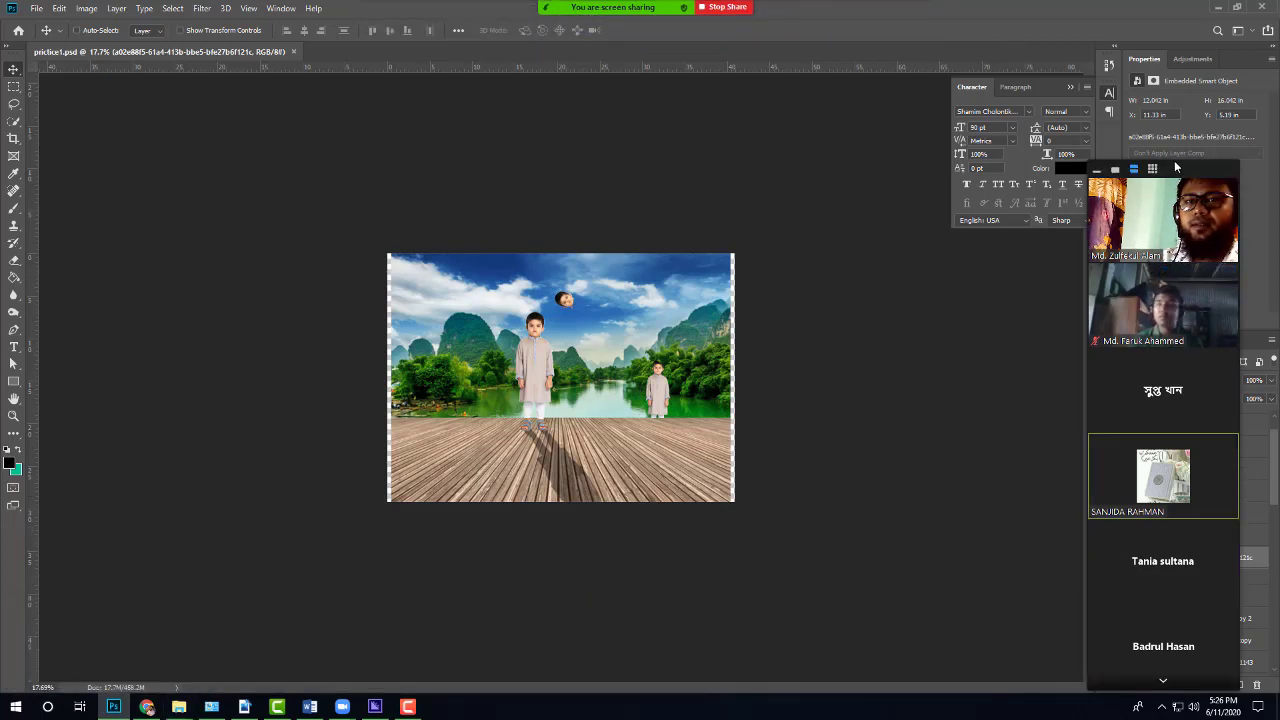
left_click_drag(1172, 176, 1158, 215)
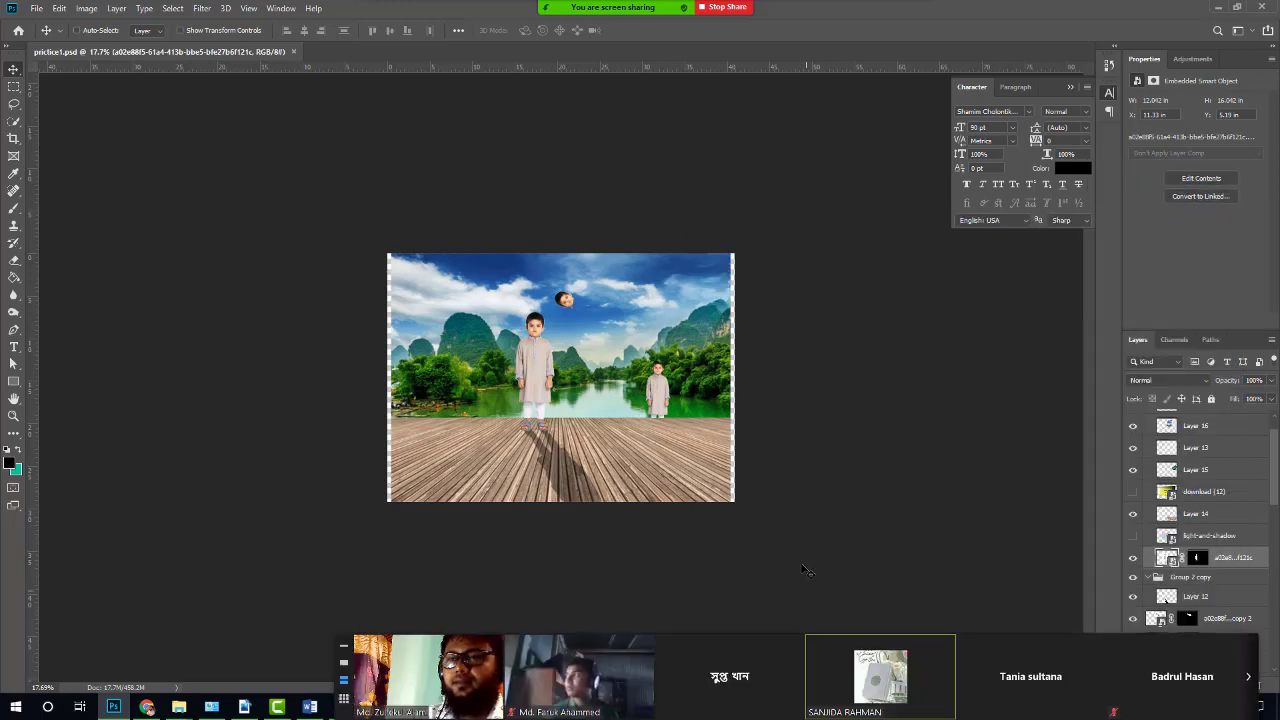
Step: Collapse Group 2 and hide all visible layers and groups in prictice1.psd, including the blue-mountain background
scroll(1173, 541, "up", 2)
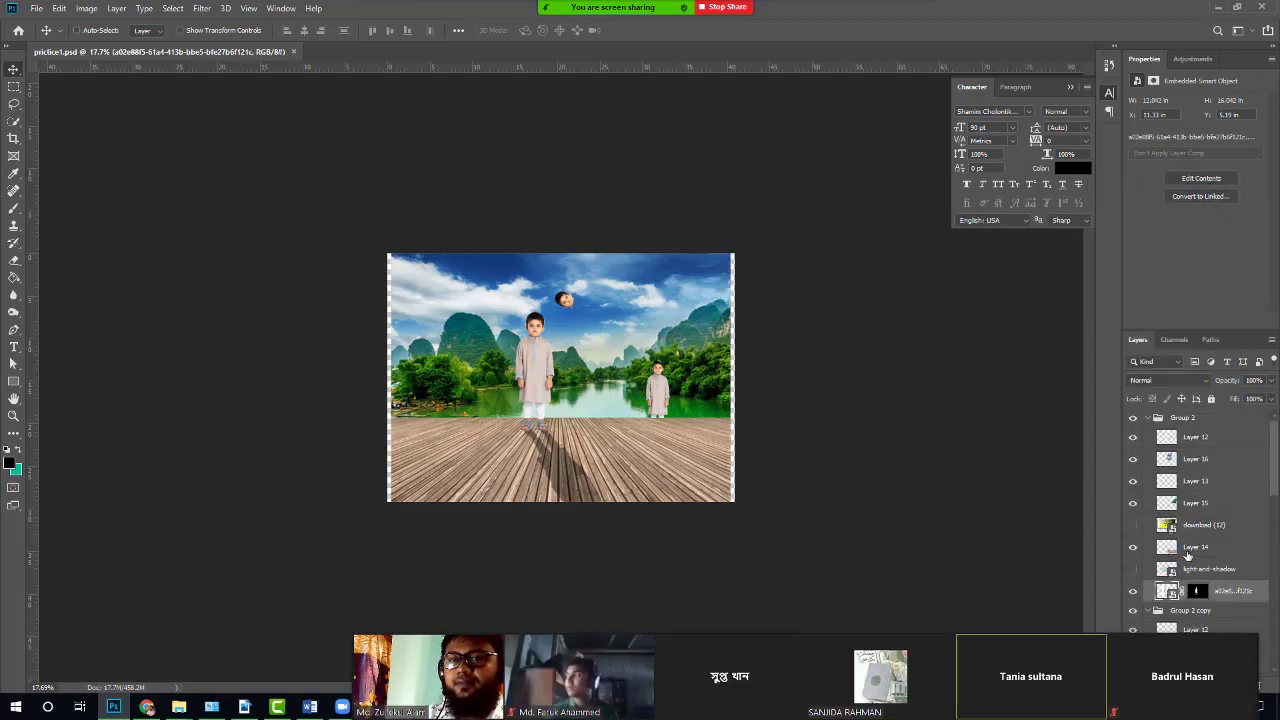
left_click(1147, 418)
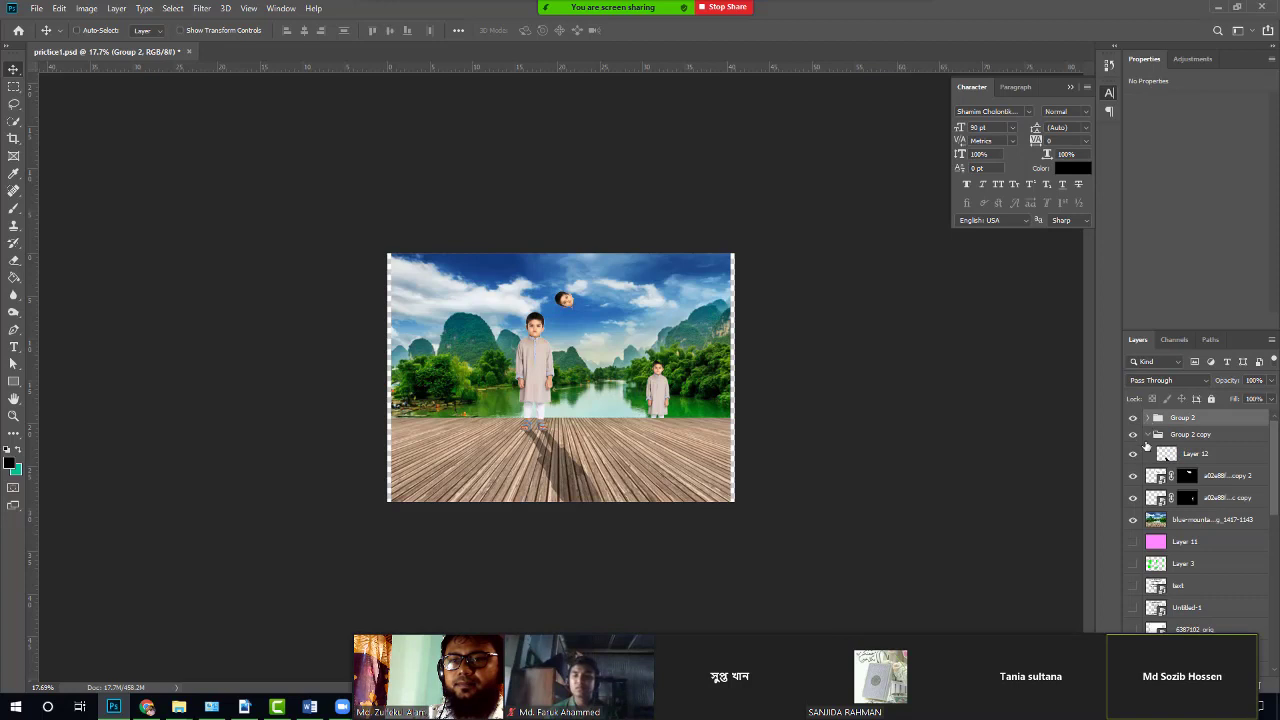
left_click_drag(1134, 455, 1134, 420)
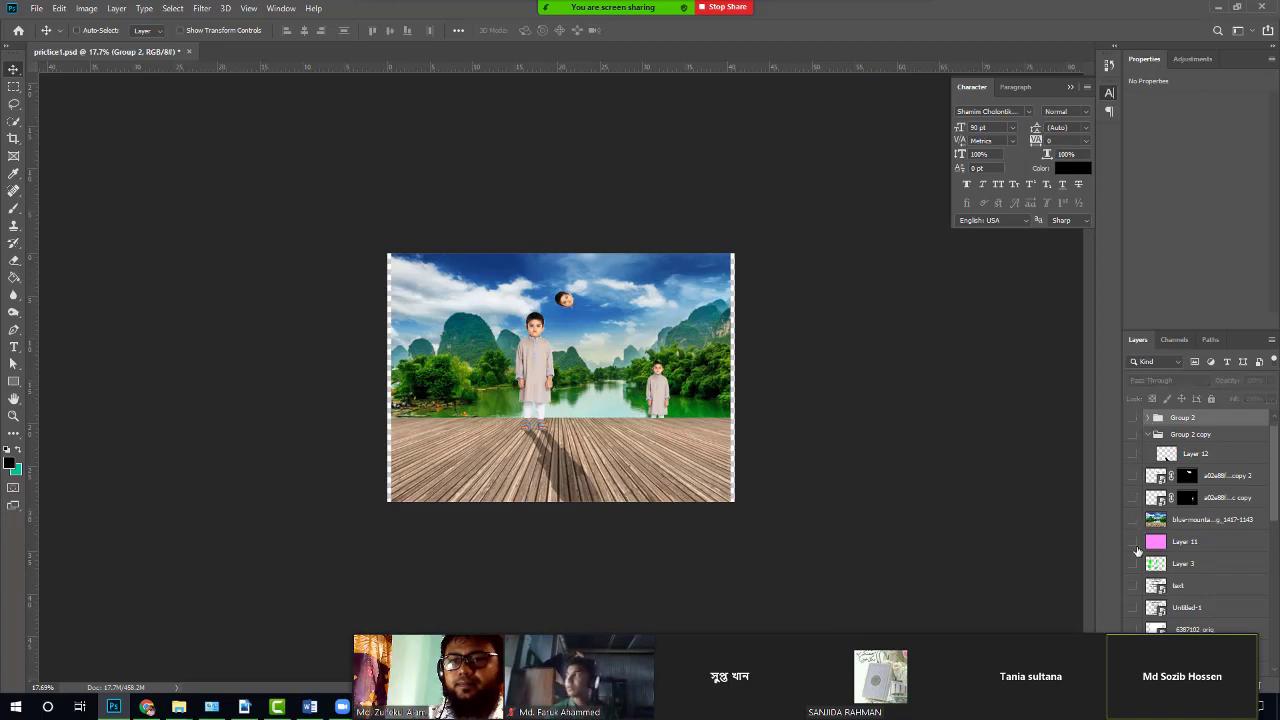
scroll(1137, 552, "down", 5)
scroll(1137, 552, "down", 6)
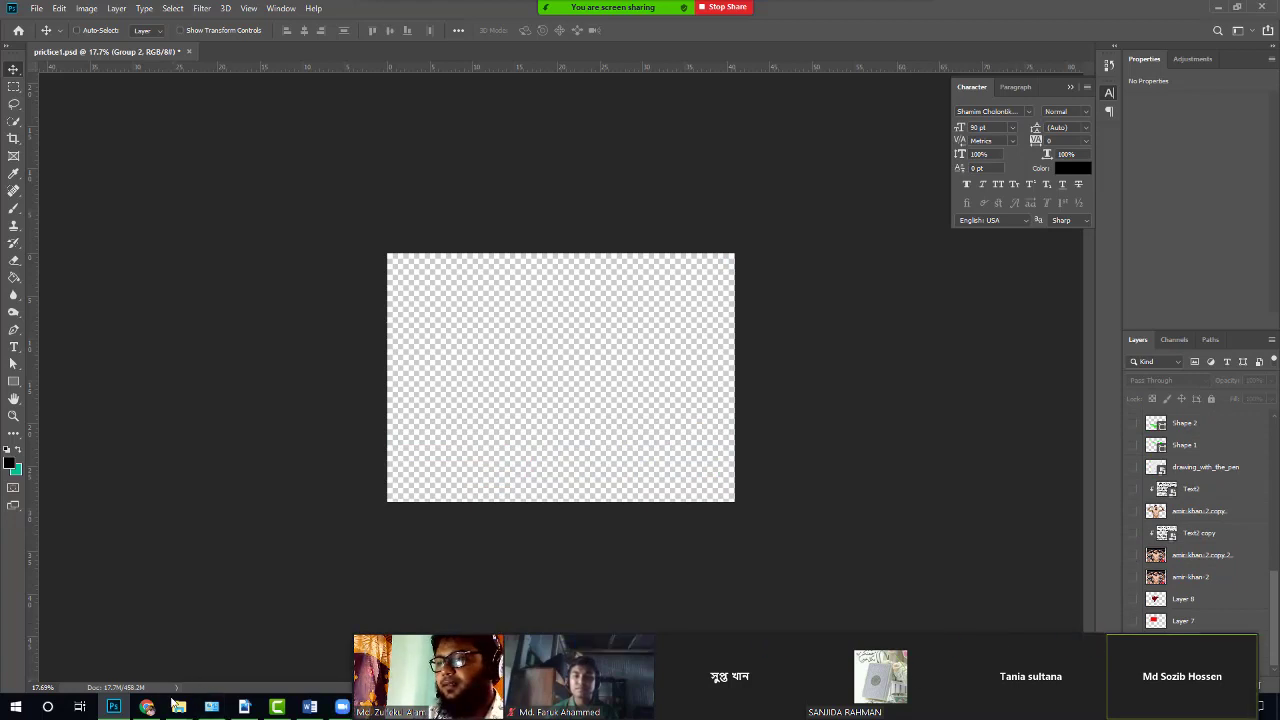
Step: Find downtren.jpg in the Downloads folder and place it in prictice1.psd
mouse_move(178, 706)
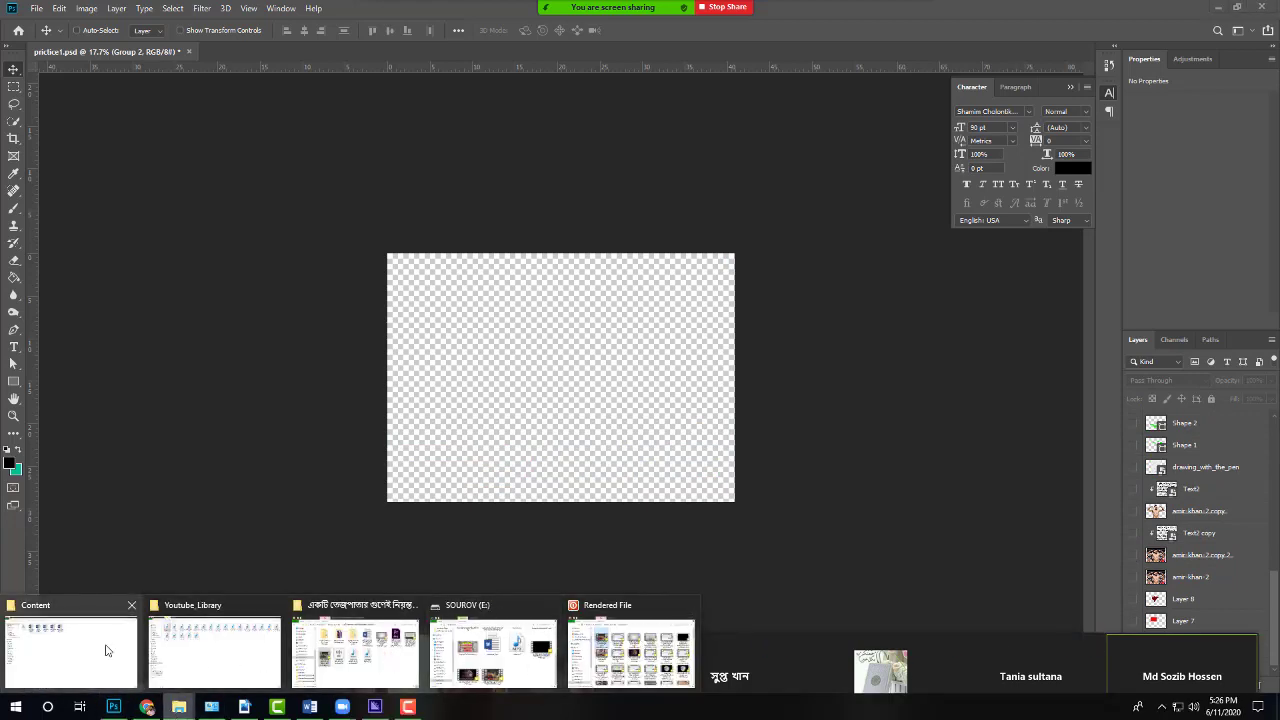
left_click(490, 648)
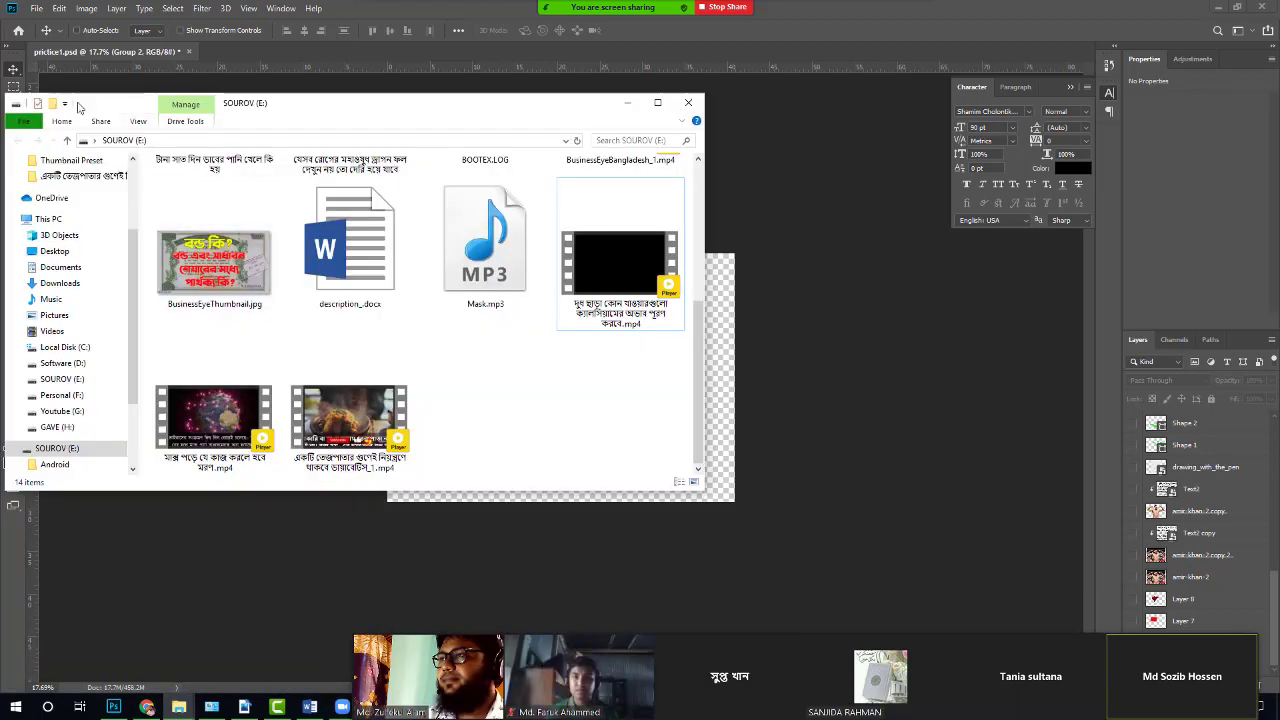
left_click(88, 255)
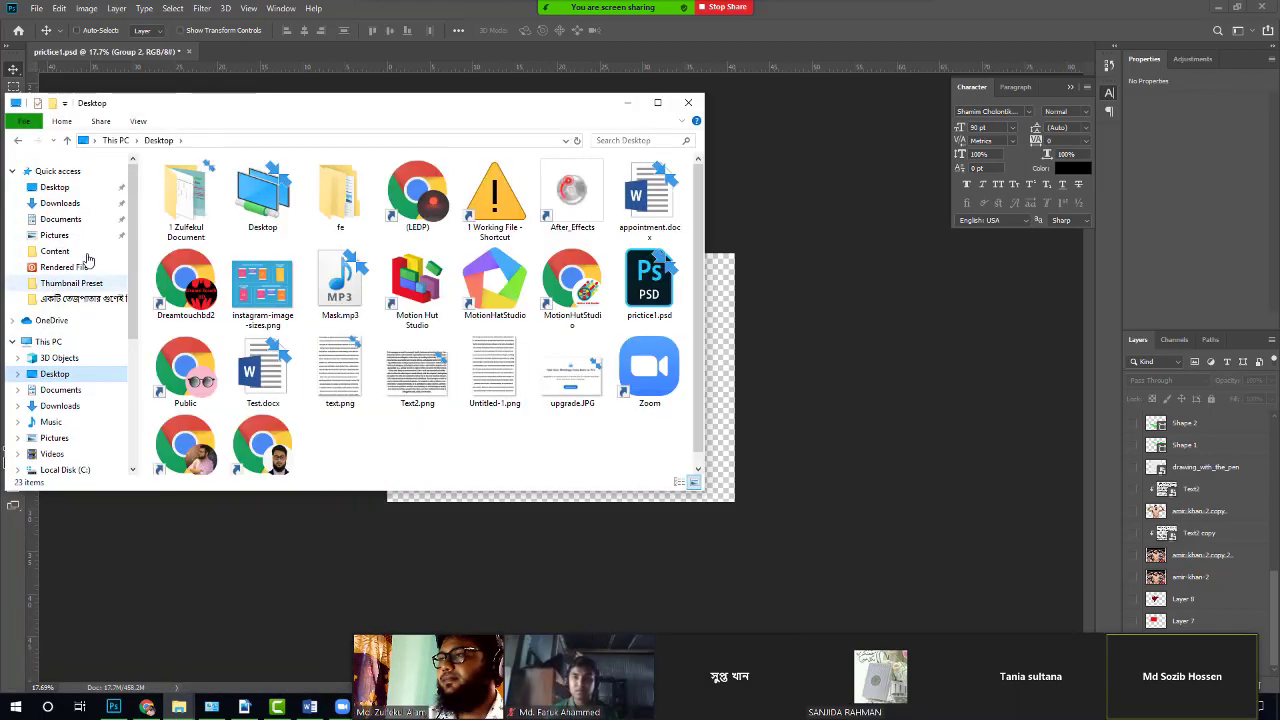
left_click(60, 203)
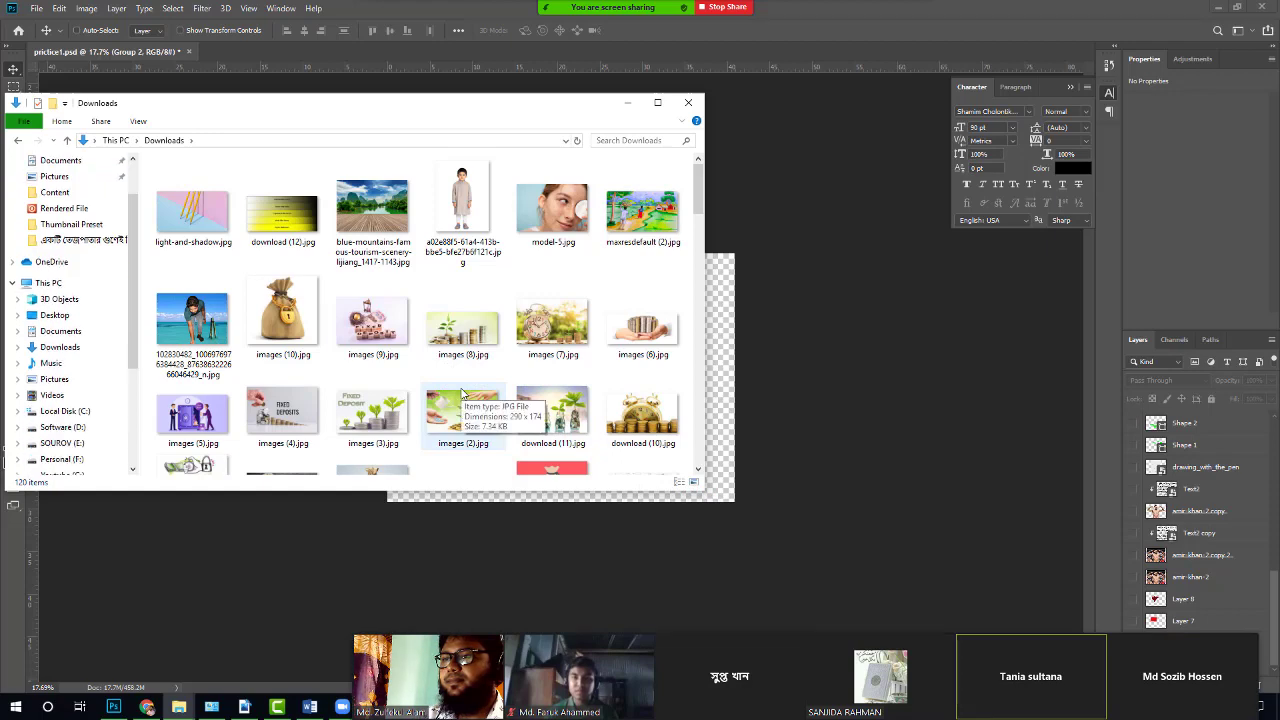
scroll(461, 390, "down", 5)
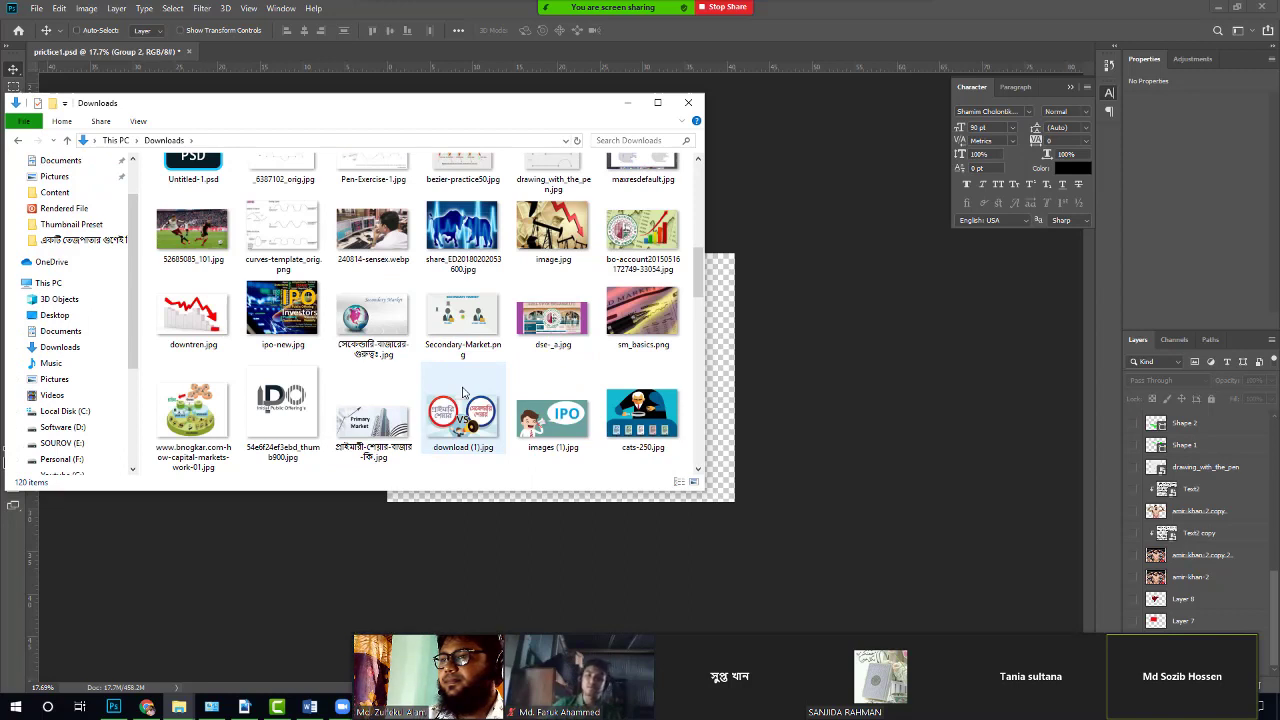
left_click(188, 318)
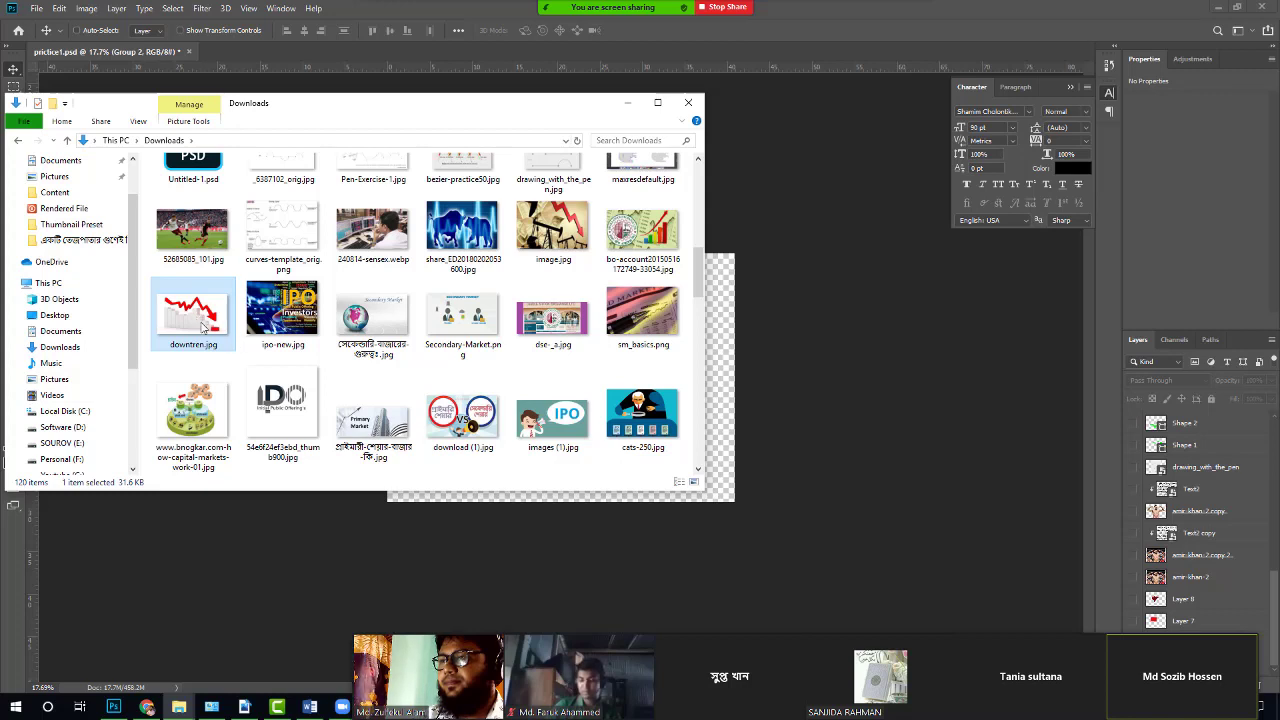
left_click_drag(200, 322, 733, 482)
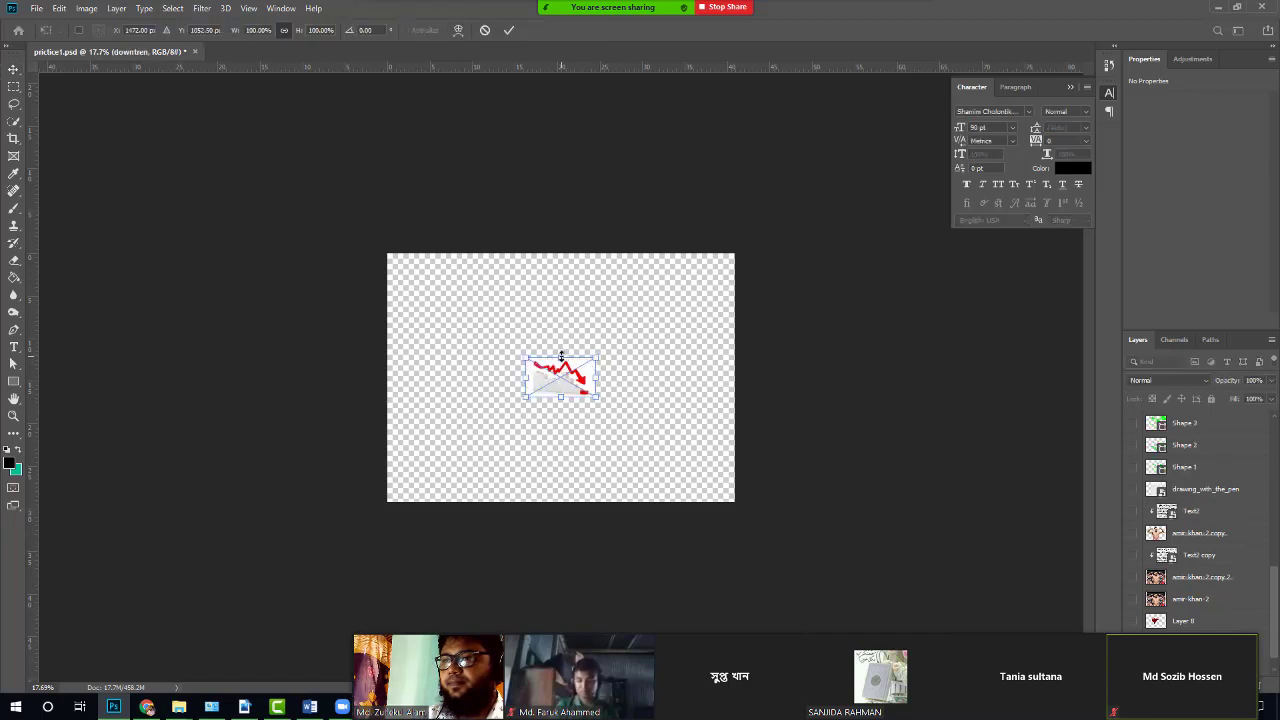
Step: Scale the placed downtren chart proportionally to about 624% so it fills the full height of the canvas
left_click_drag(560, 316, 561, 254)
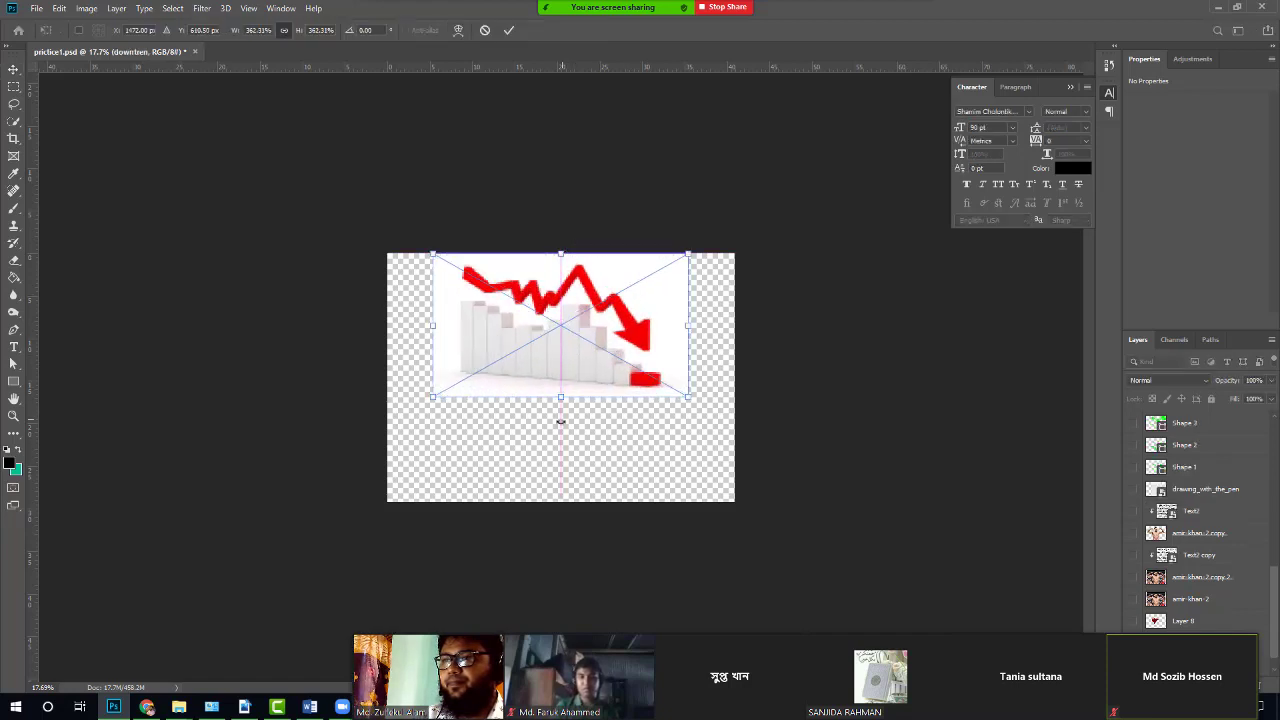
left_click_drag(560, 398, 582, 503)
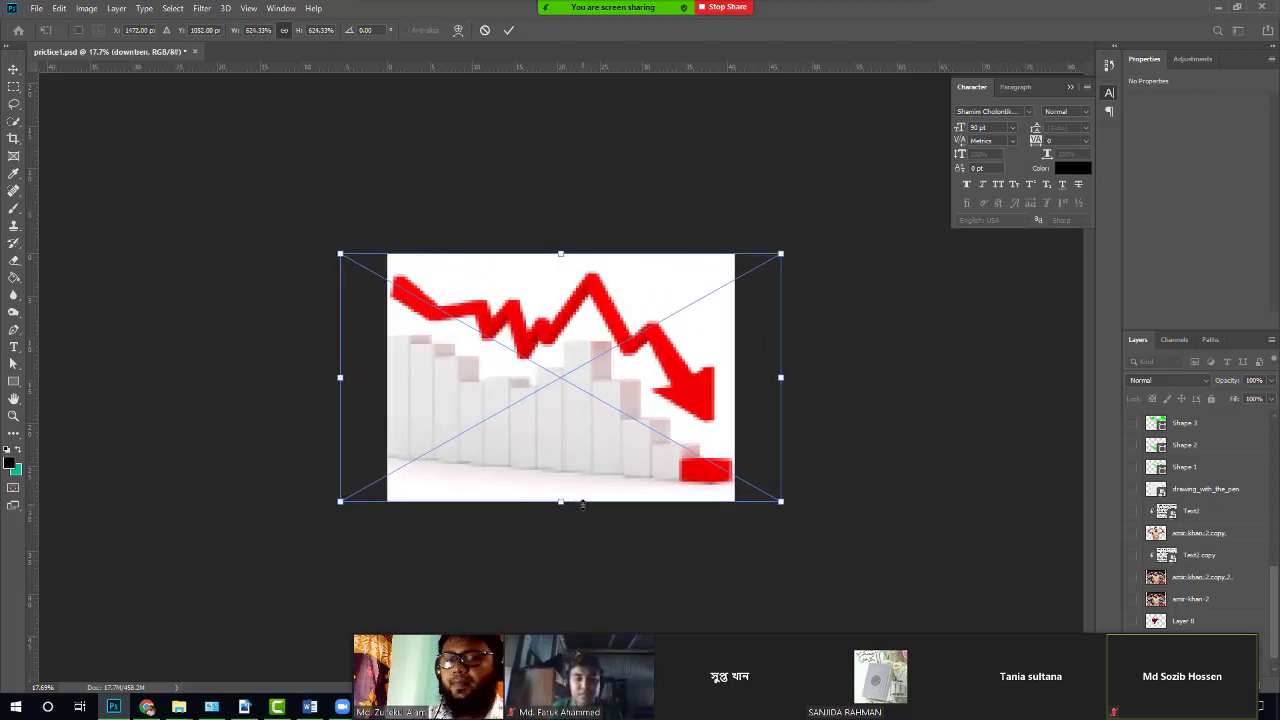
key("Return")
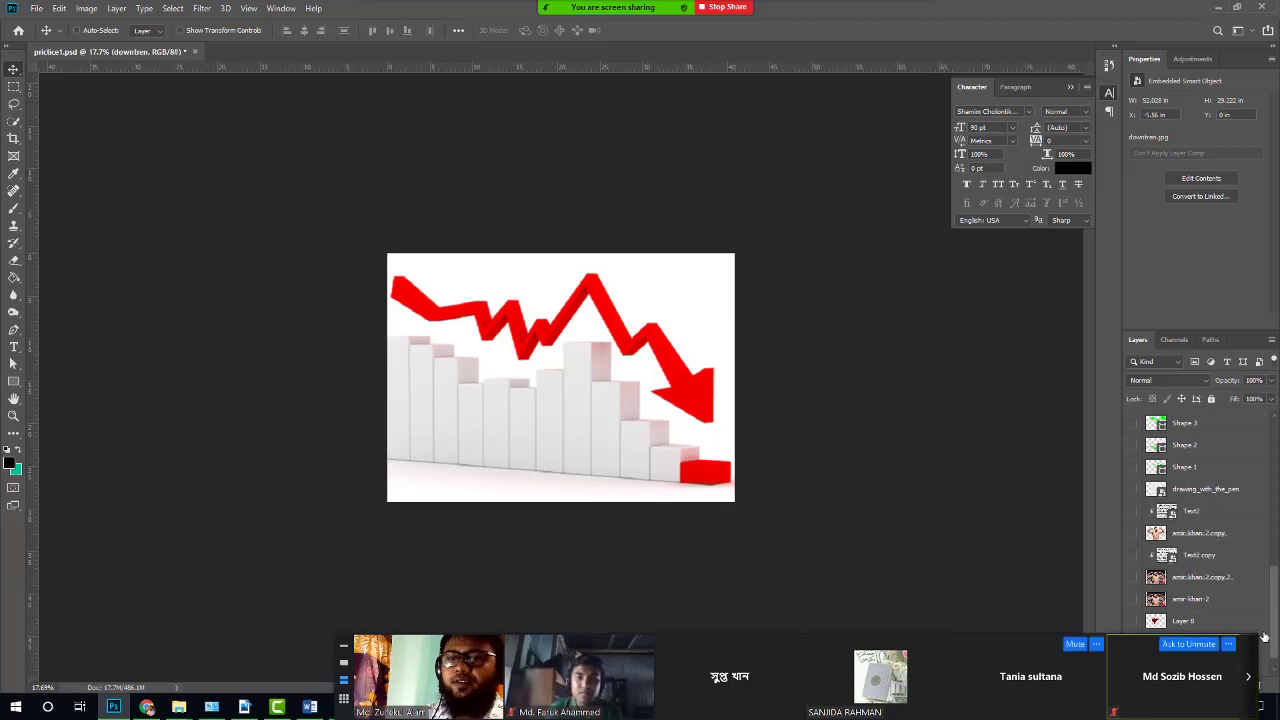
Step: Expand Group 2, show the masked boy layer a02e88f…copy 2 and duplicate it above the downtren layer
scroll(1214, 552, "up", 5)
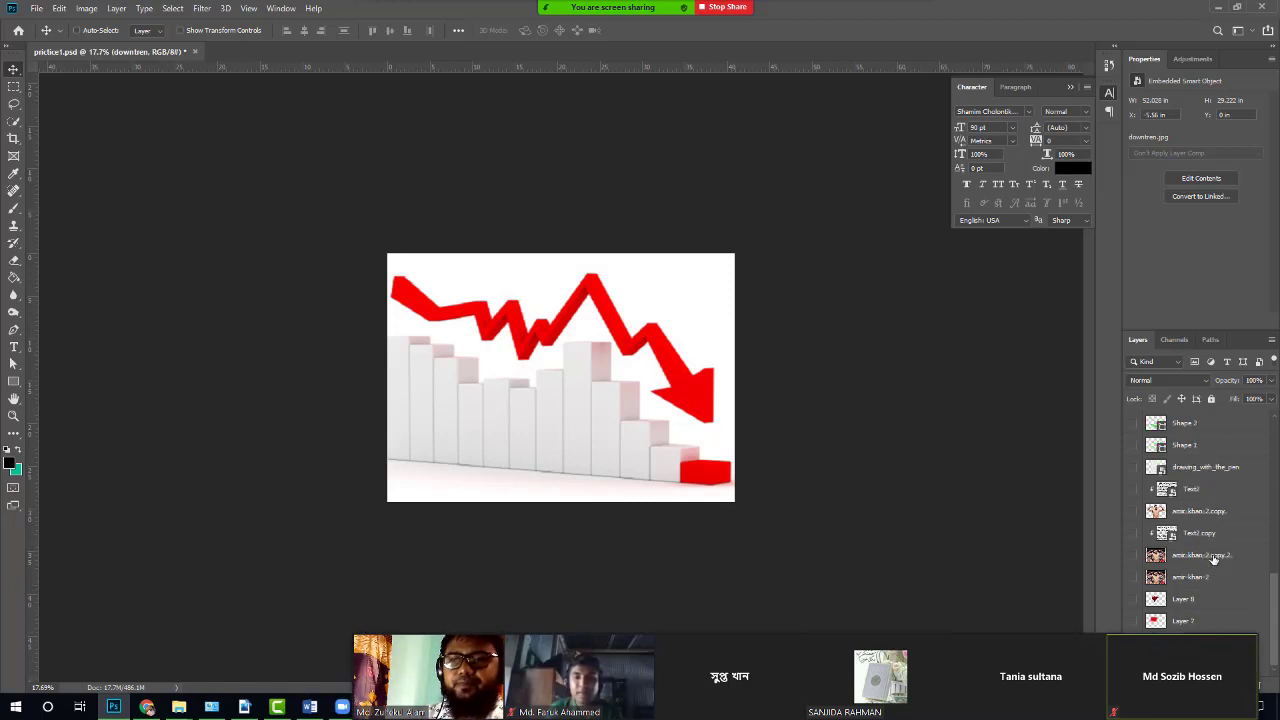
scroll(1216, 571, "up", 8)
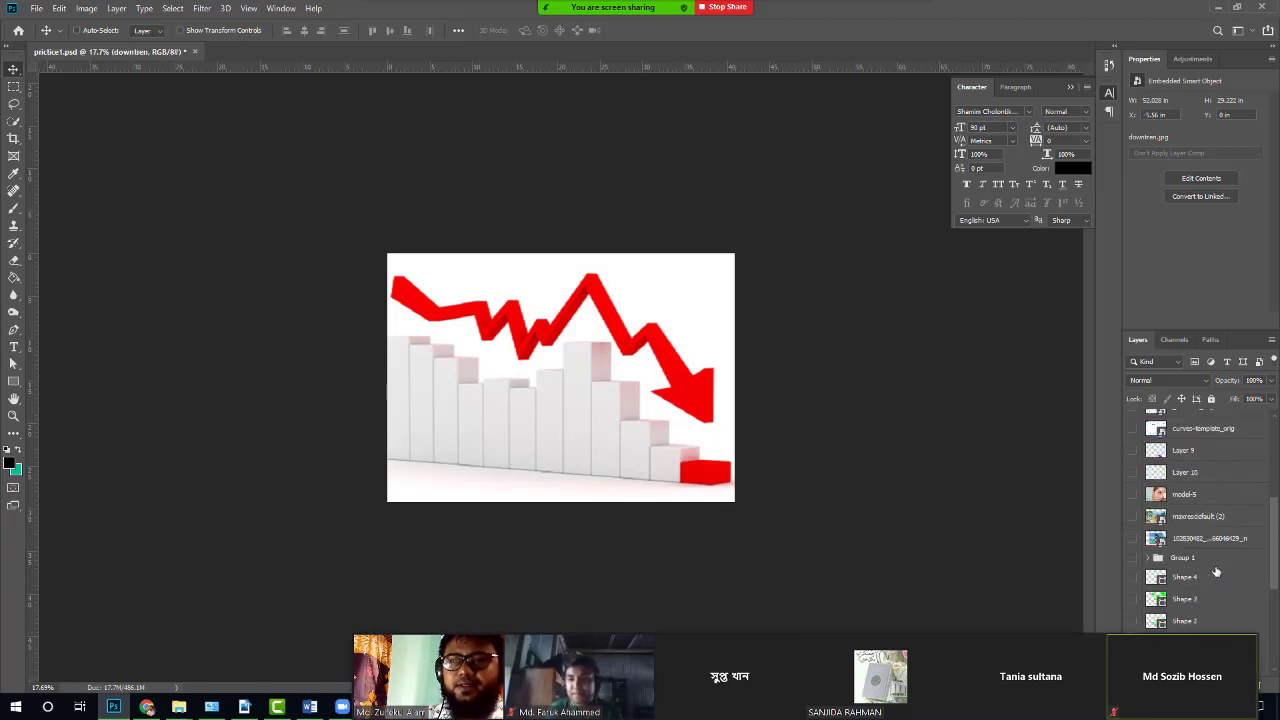
scroll(1216, 571, "up", 1)
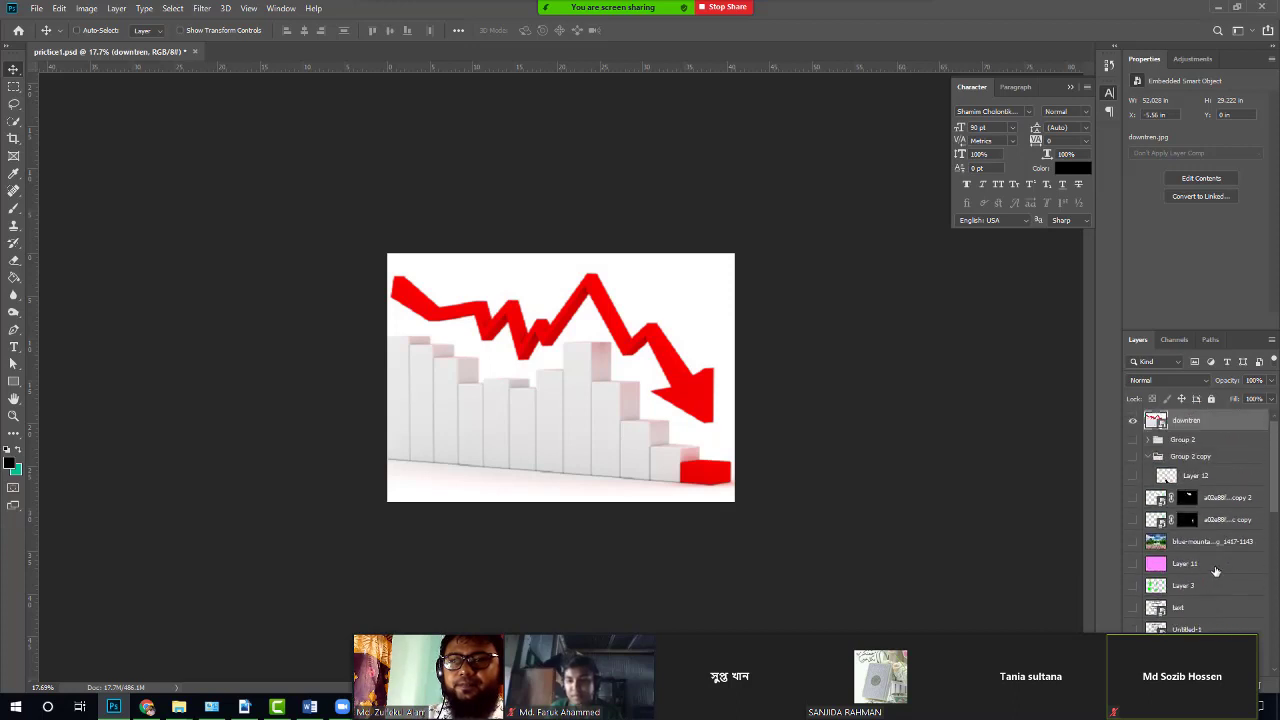
left_click(1145, 442)
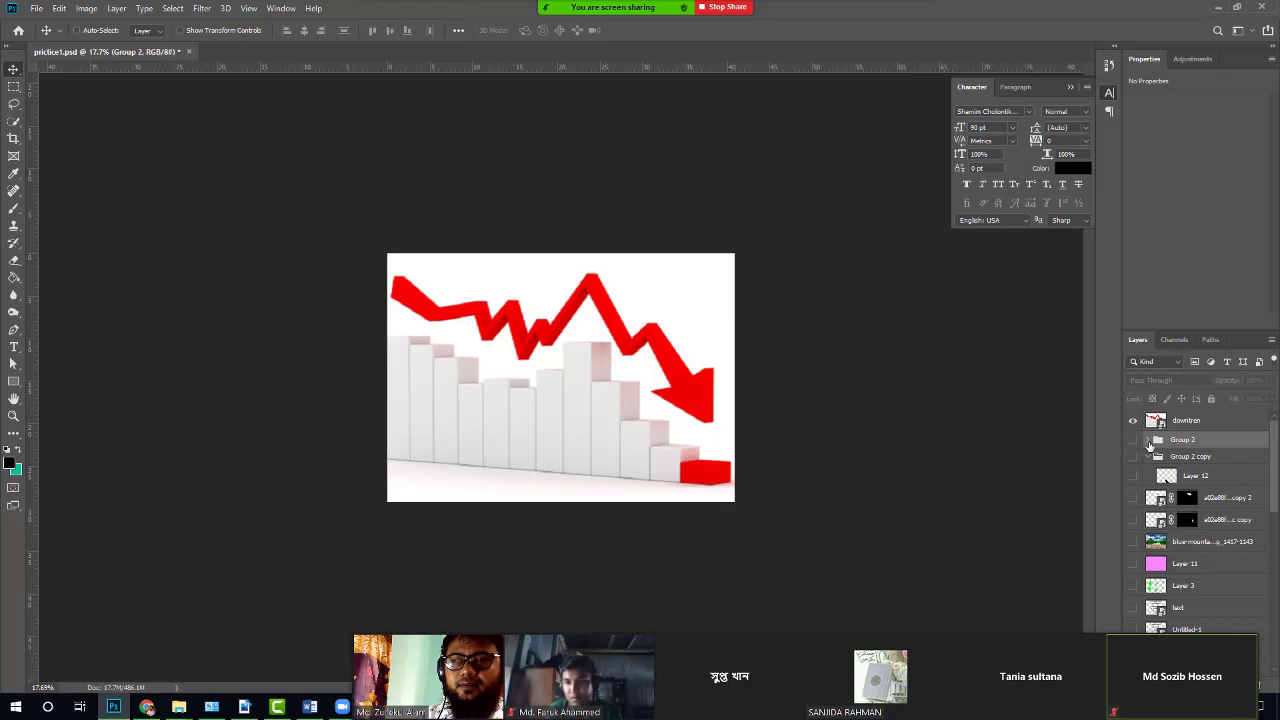
left_click(1149, 442)
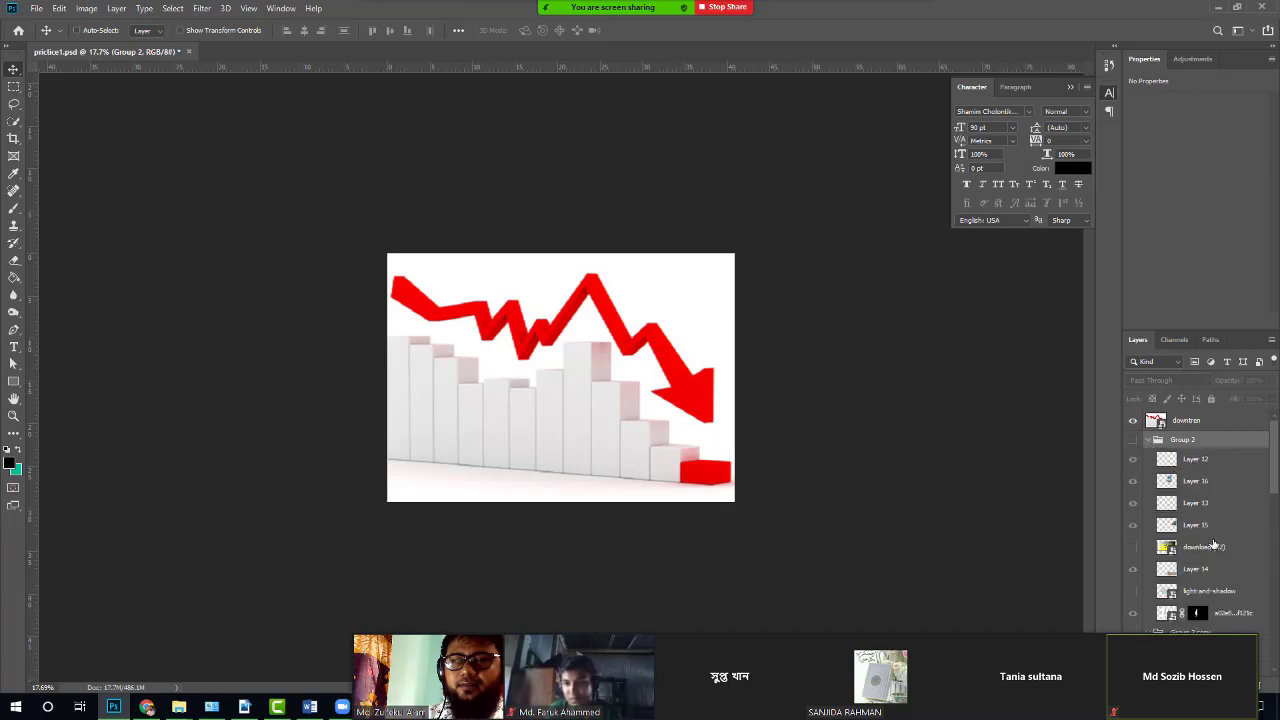
scroll(1213, 545, "down", 1)
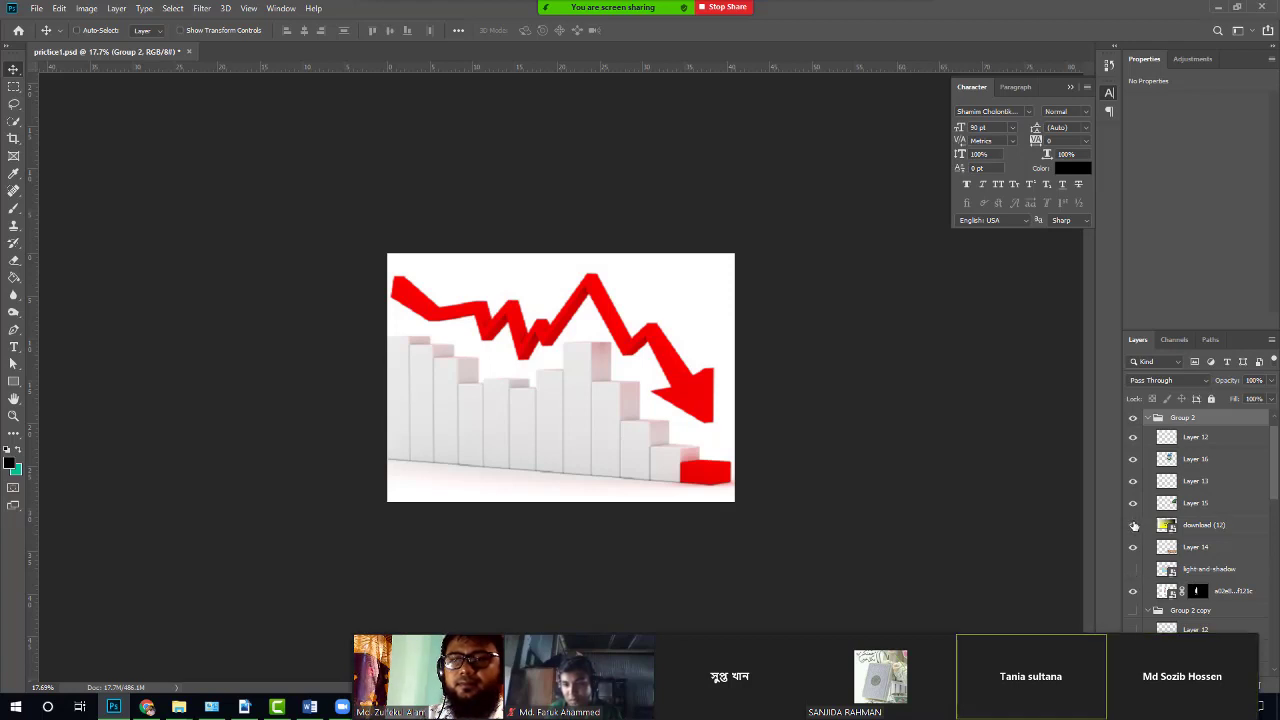
scroll(1208, 551, "down", 4)
left_click(1133, 564)
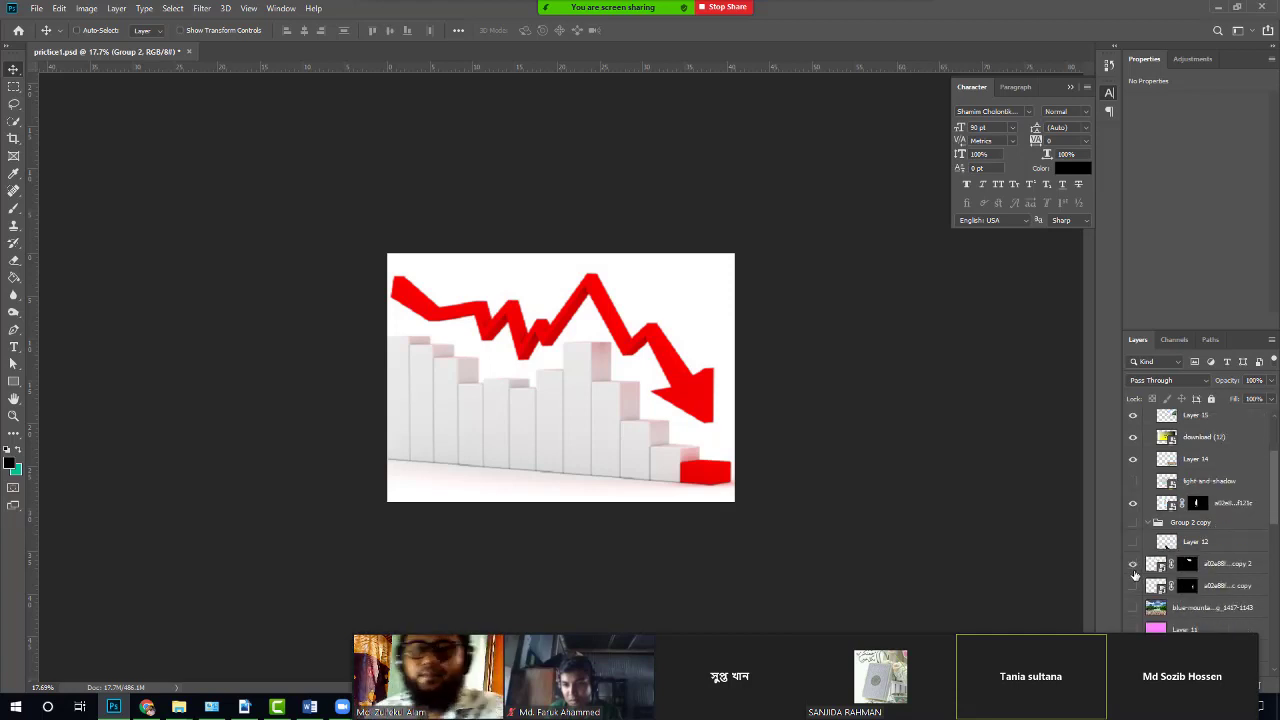
left_click(1224, 566)
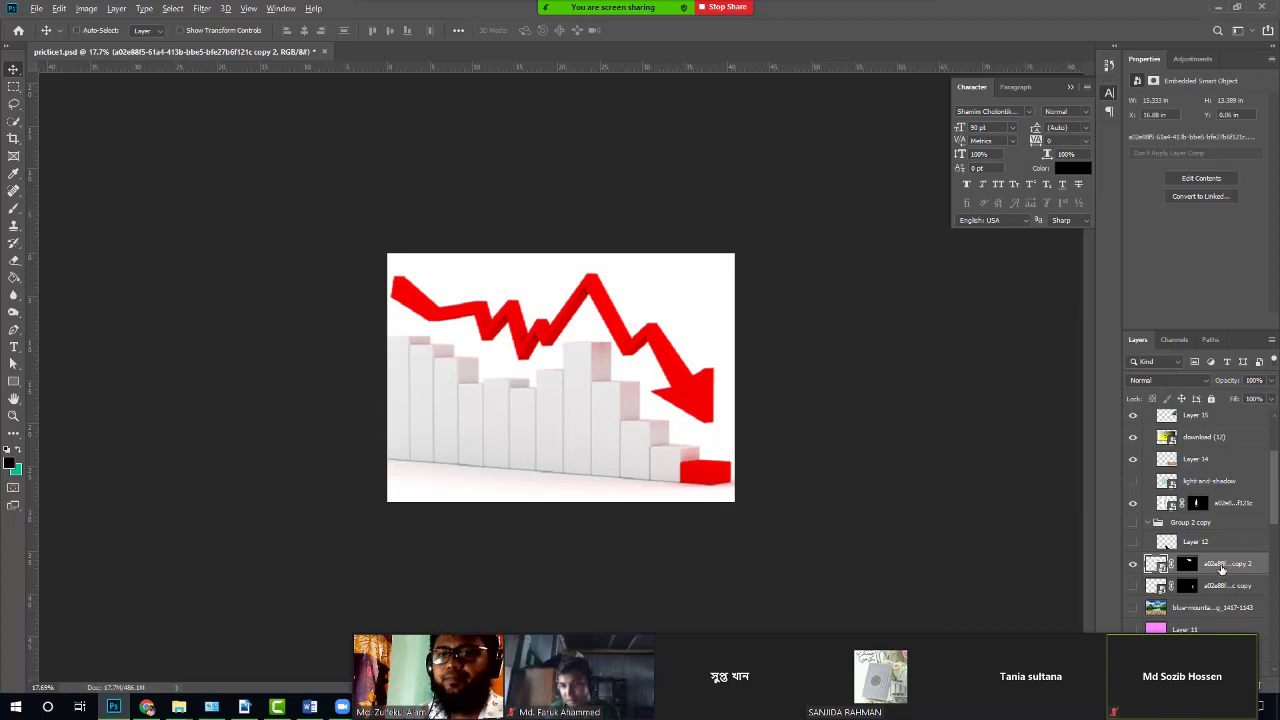
left_click_drag(1221, 568, 1213, 417)
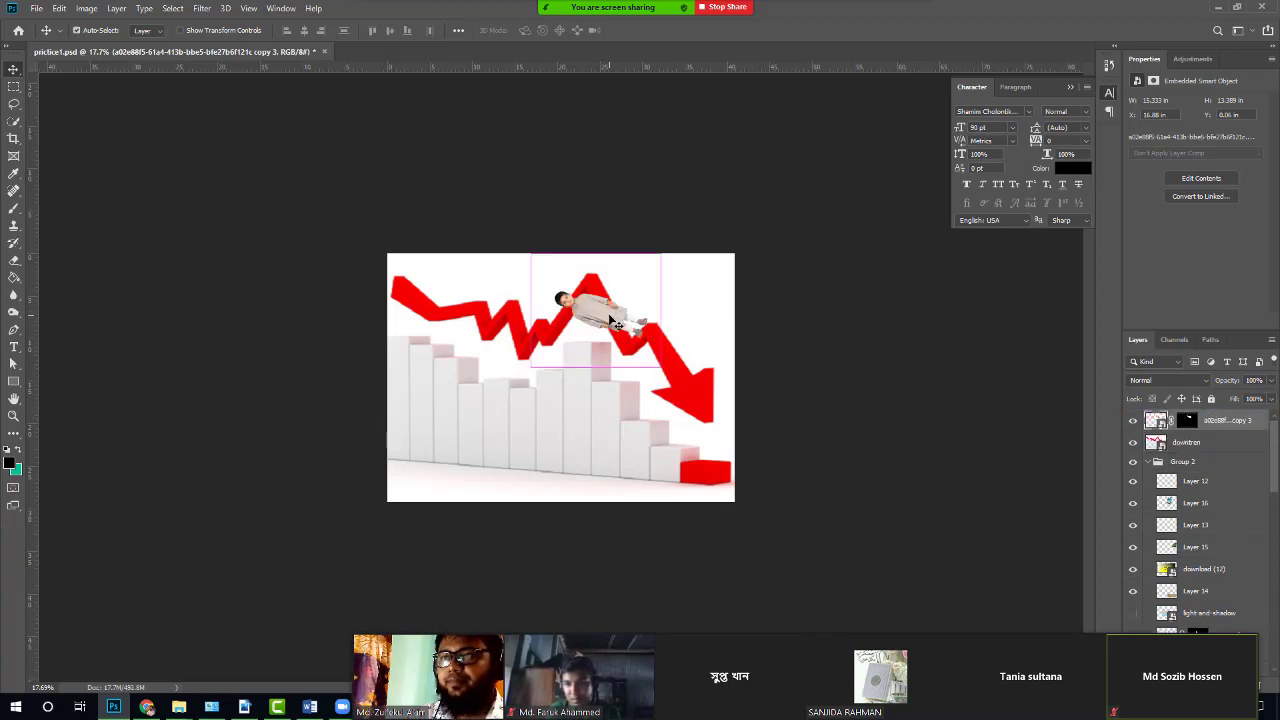
Step: Rotate the duplicated boy cutout upright by about 74.6°, enlarge it to about 245% and stand it on the floor in front of the chart
left_click_drag(613, 320, 622, 325)
key("ctrl+t")
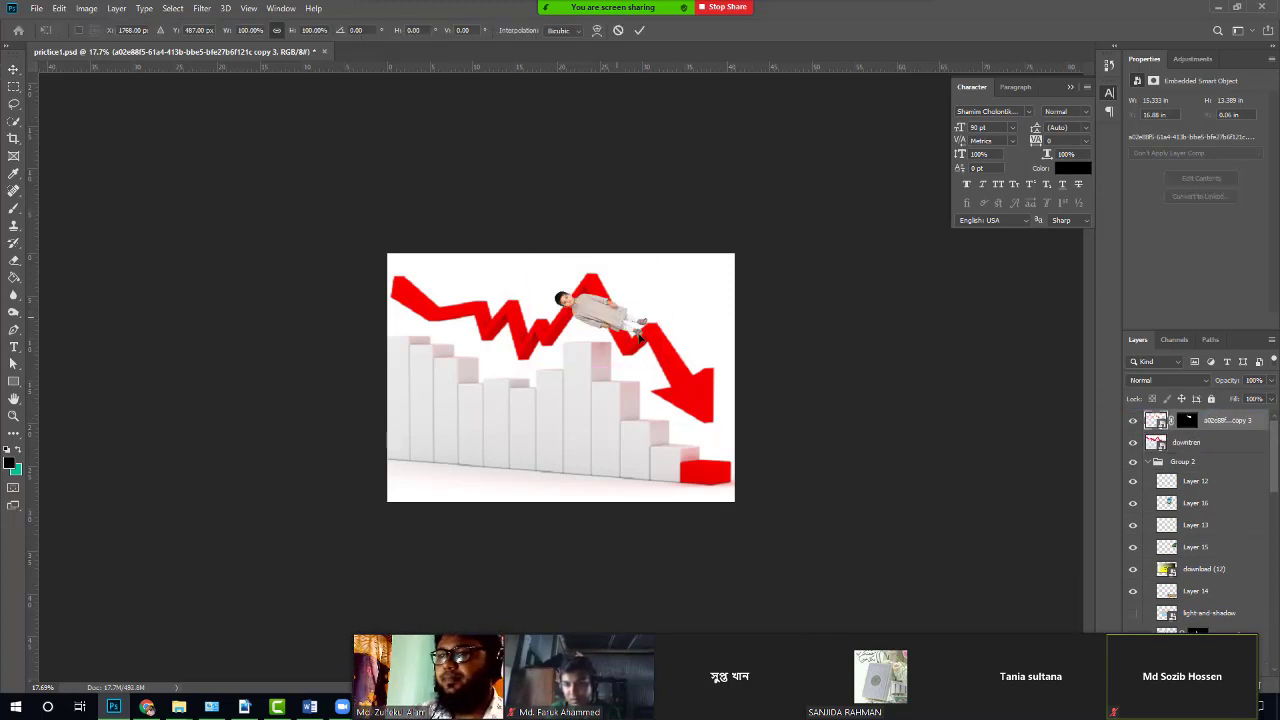
left_click_drag(675, 378, 526, 455)
left_click_drag(598, 340, 654, 474)
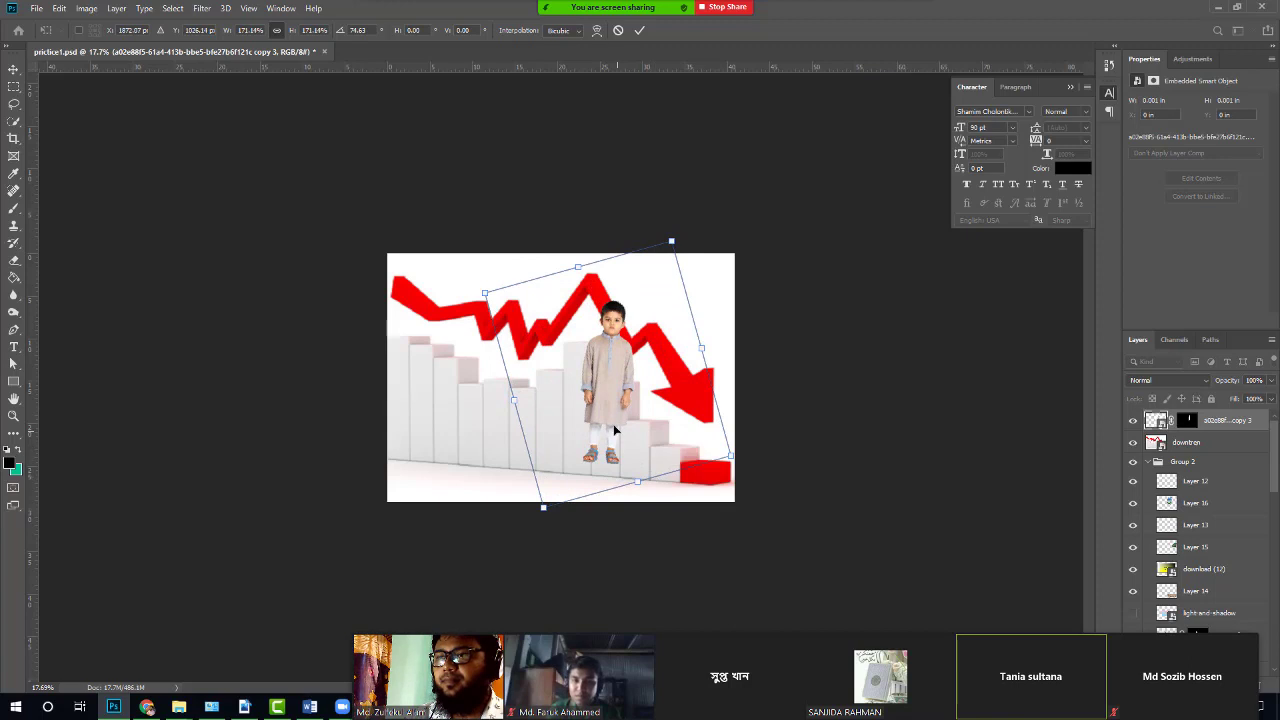
left_click_drag(610, 432, 600, 526)
left_click_drag(569, 423, 552, 406)
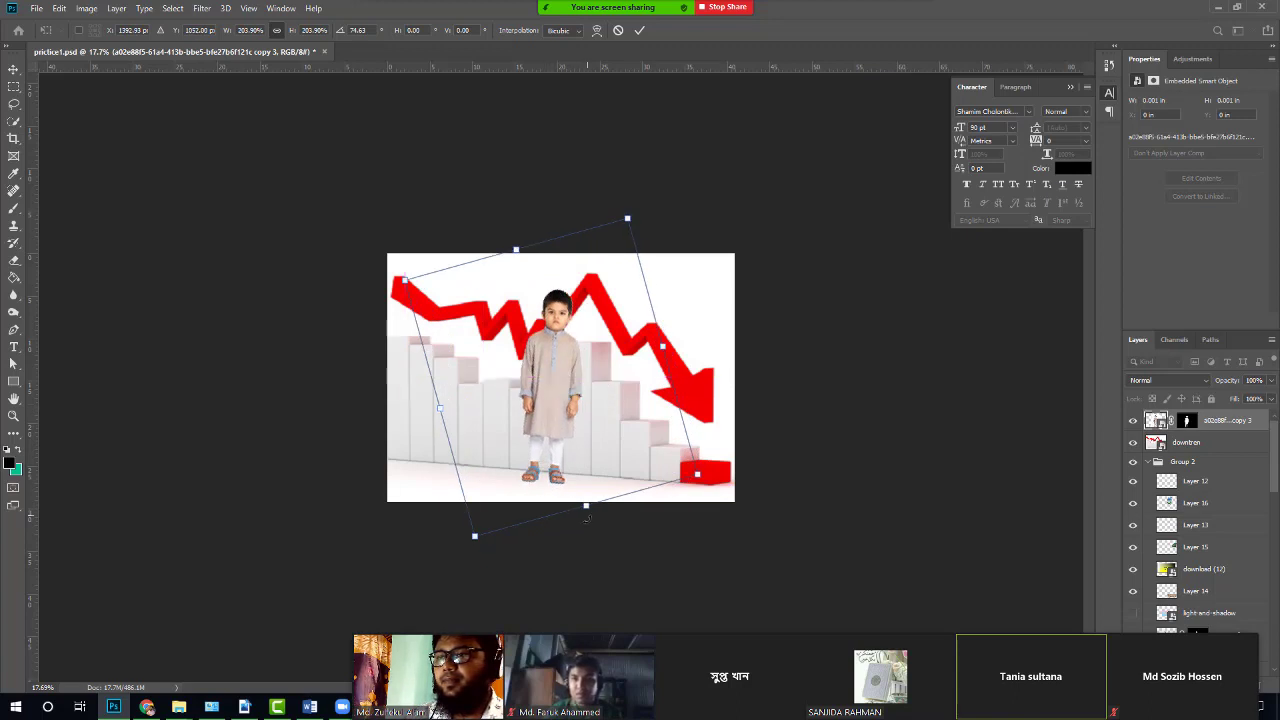
left_click_drag(586, 505, 594, 548)
left_click_drag(551, 432, 544, 417)
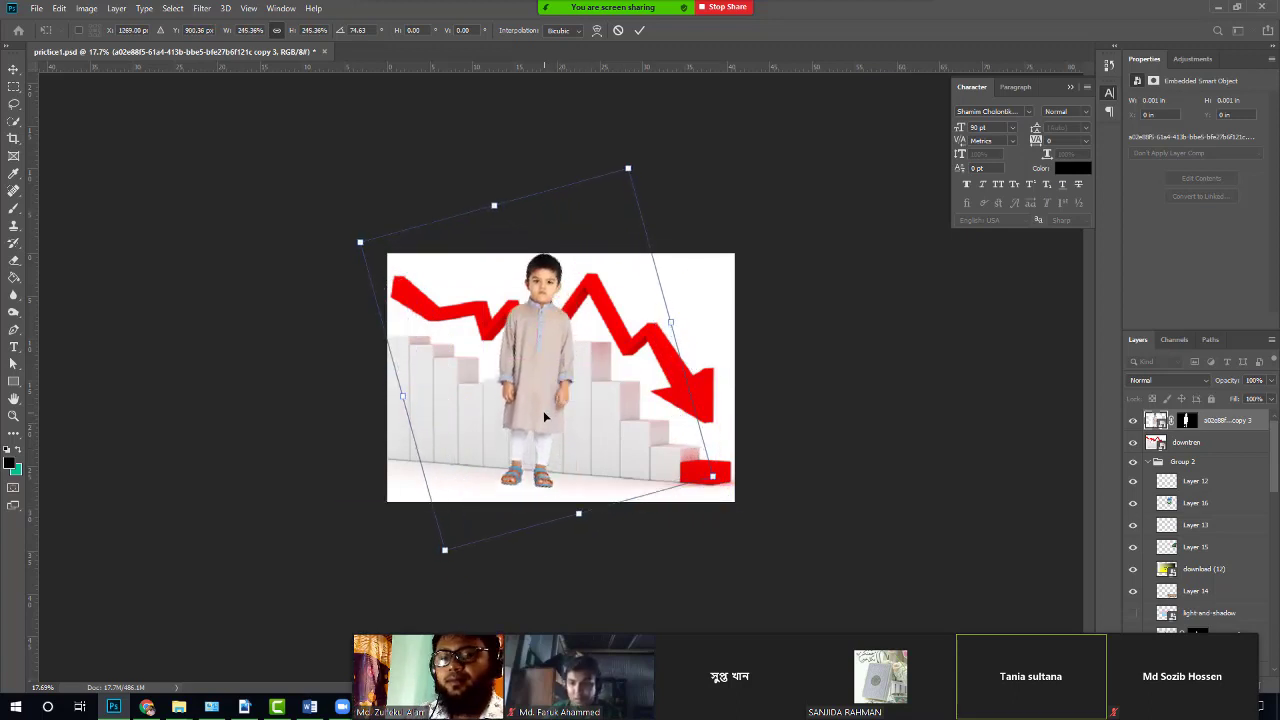
key("Return")
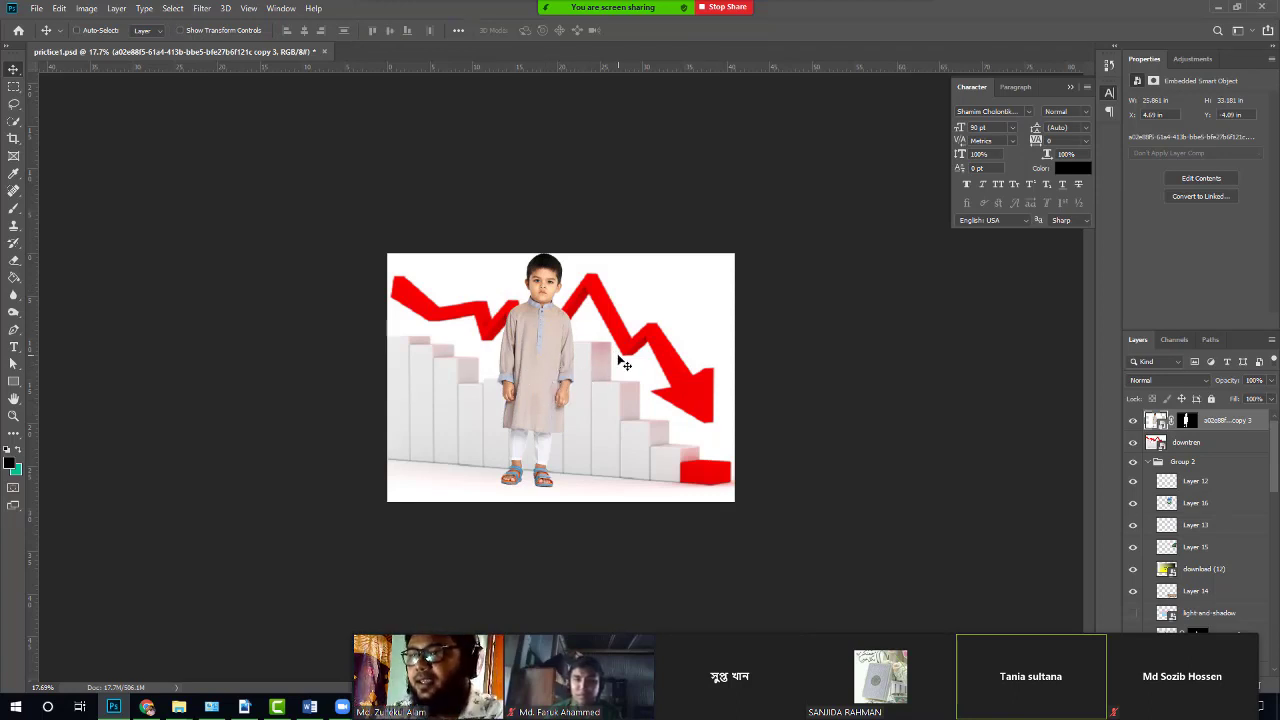
Step: Collapse Group 2 and hide it along with the source boy layer a02e88f…copy 2
left_click(1153, 465)
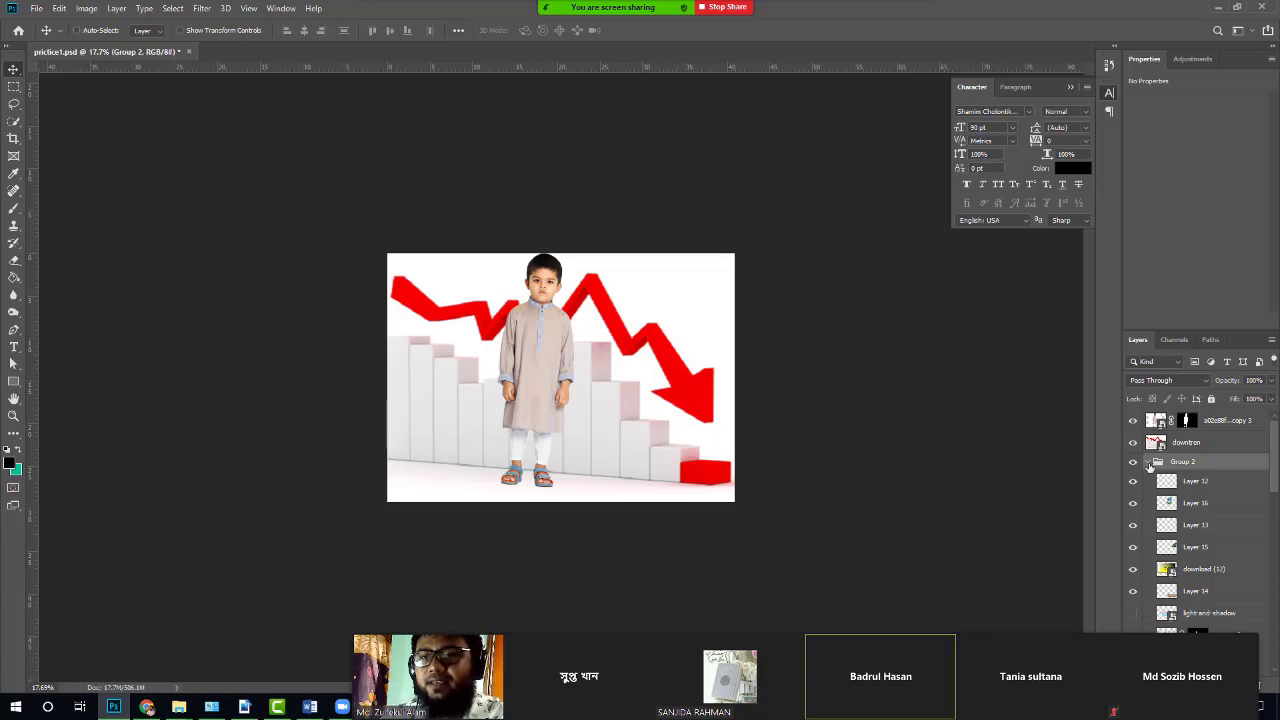
left_click(1150, 463)
left_click(1133, 463)
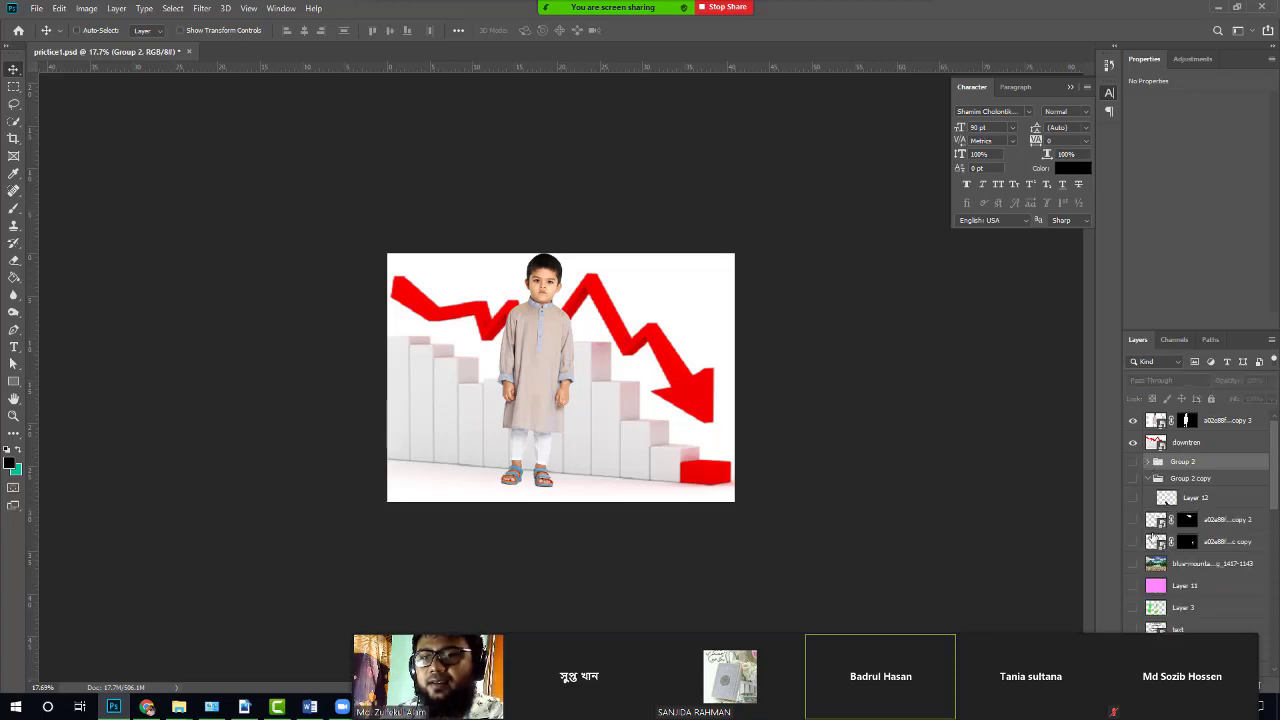
scroll(1153, 538, "down", 5)
scroll(1190, 520, "up", 5)
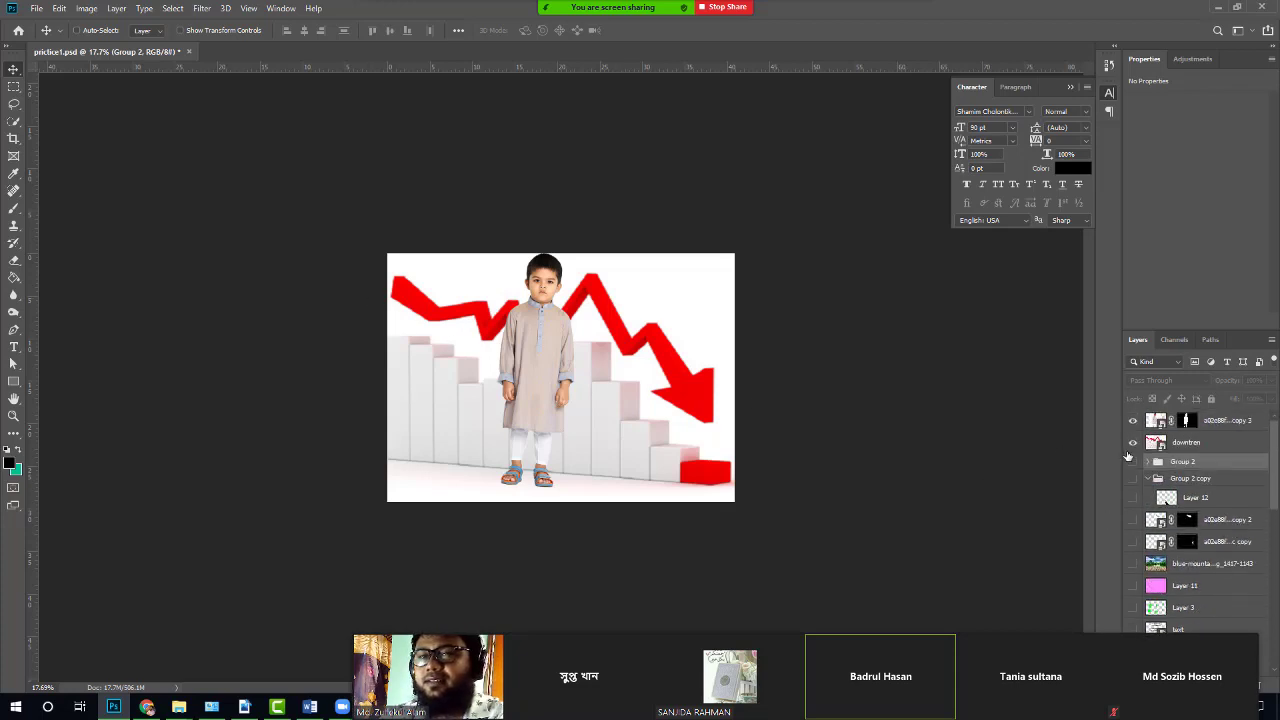
Step: Hide and show the downtren chart and the boy cutout in turn to view each one alone
left_click(1134, 444)
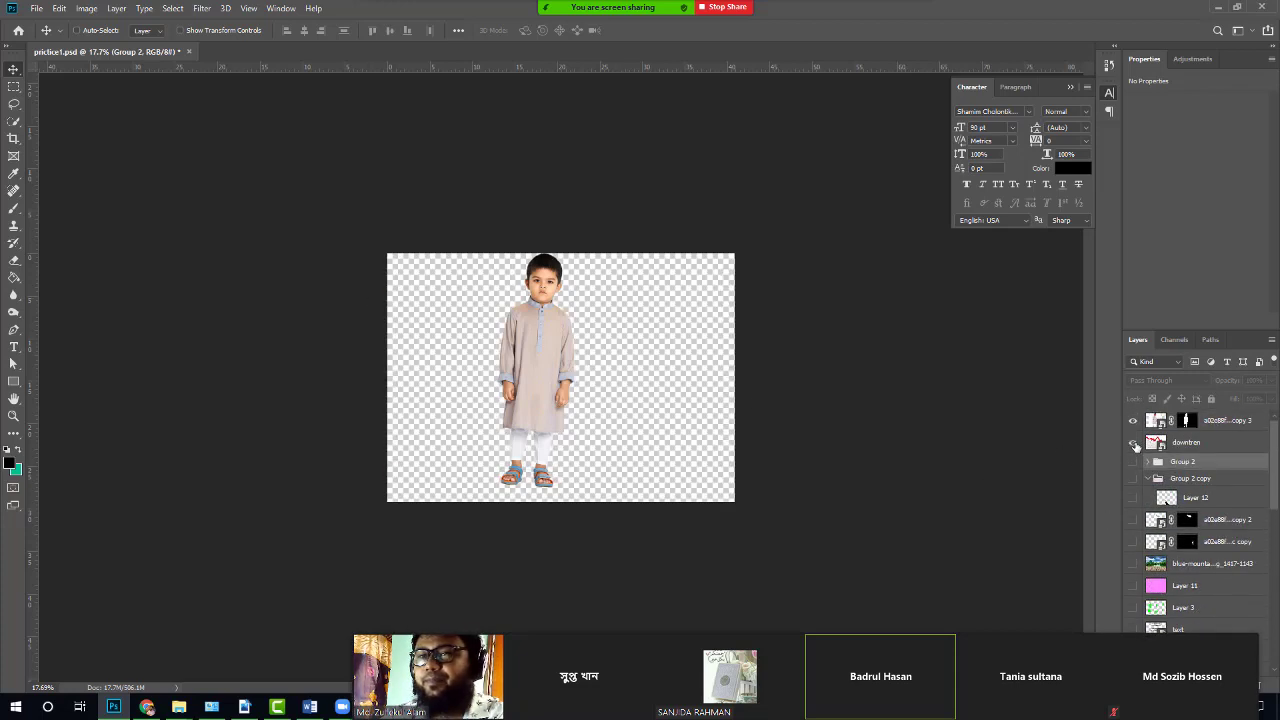
left_click(1134, 443)
left_click(1136, 421)
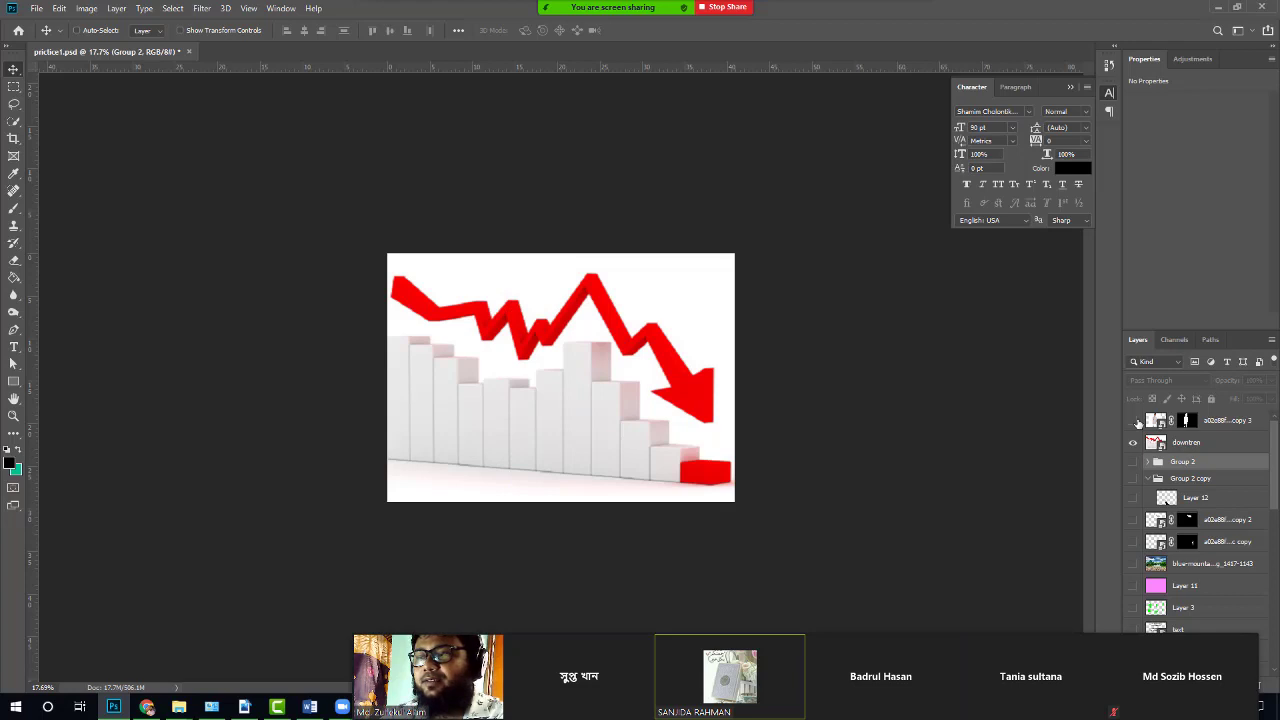
left_click(1134, 421)
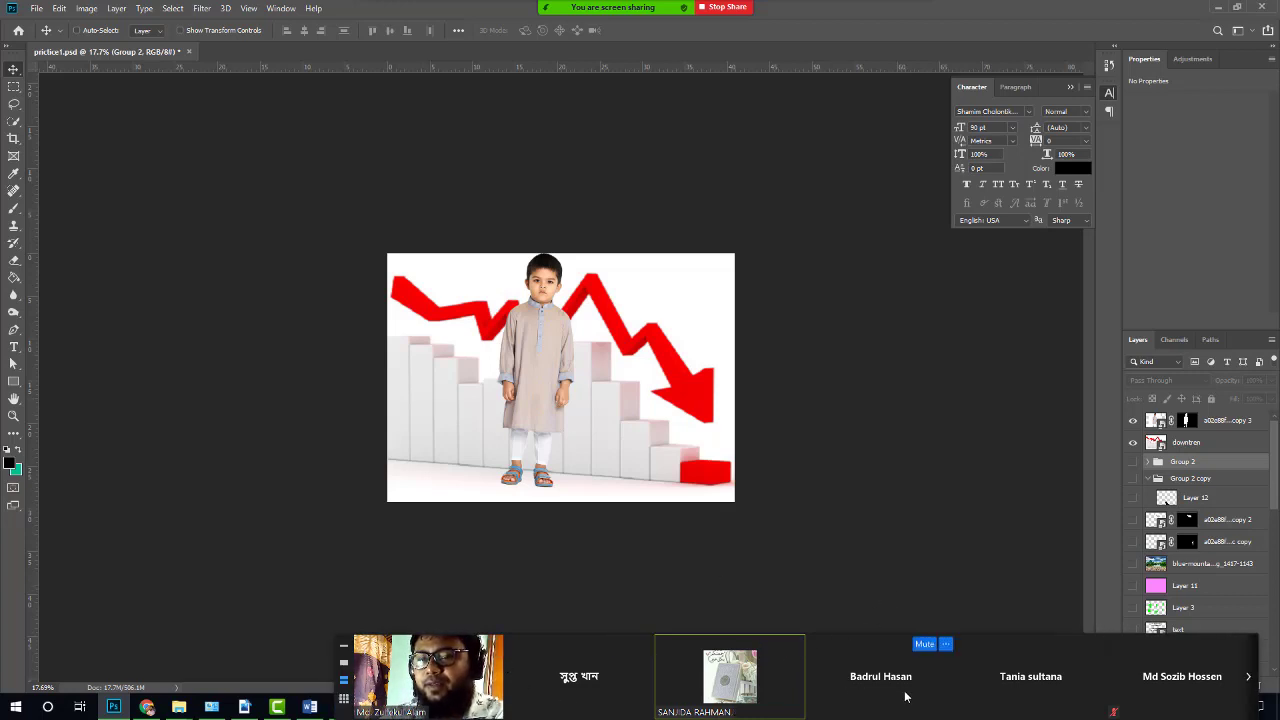
Step: Switch the meeting's participant videos to gallery view and move them beside the canvas, clear of the Layers panel
left_click(343, 699)
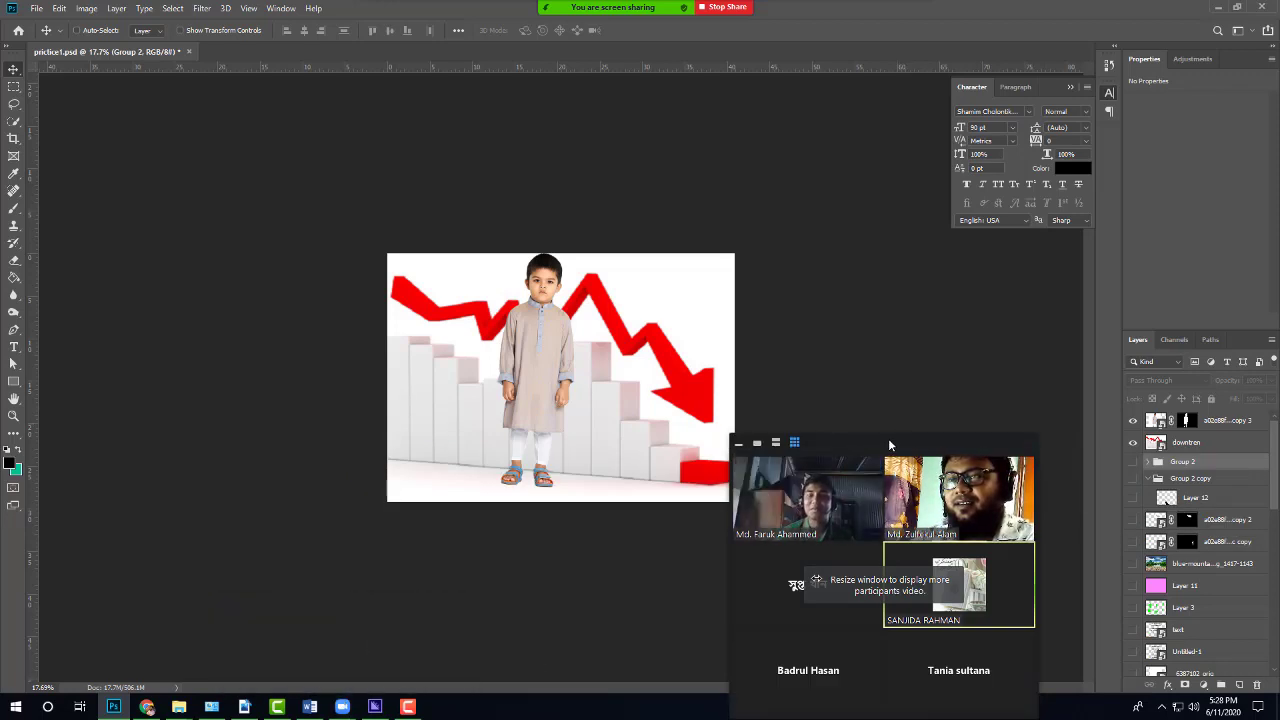
left_click_drag(890, 445, 190, 163)
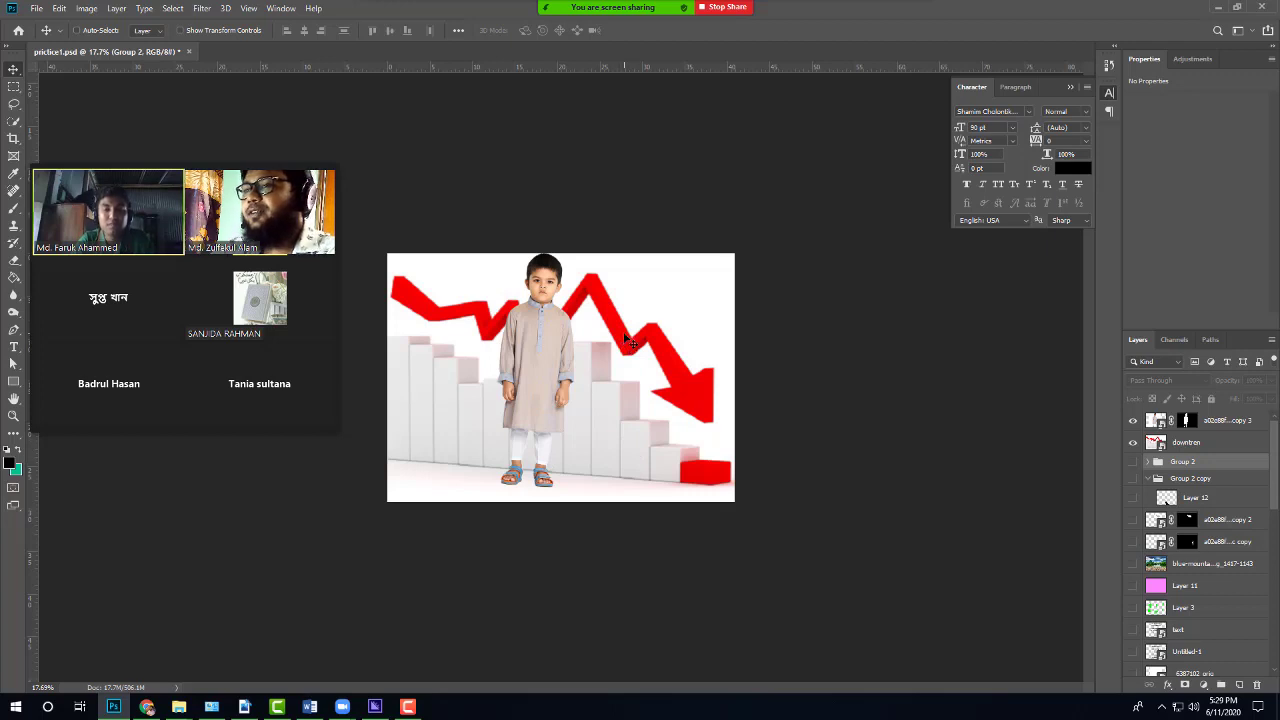
Step: Rasterize the downtren layer and copy the zigzag middle of the red arrow, picked with Quick Selection, to a new layer
left_click(1196, 443)
right_click(1196, 444)
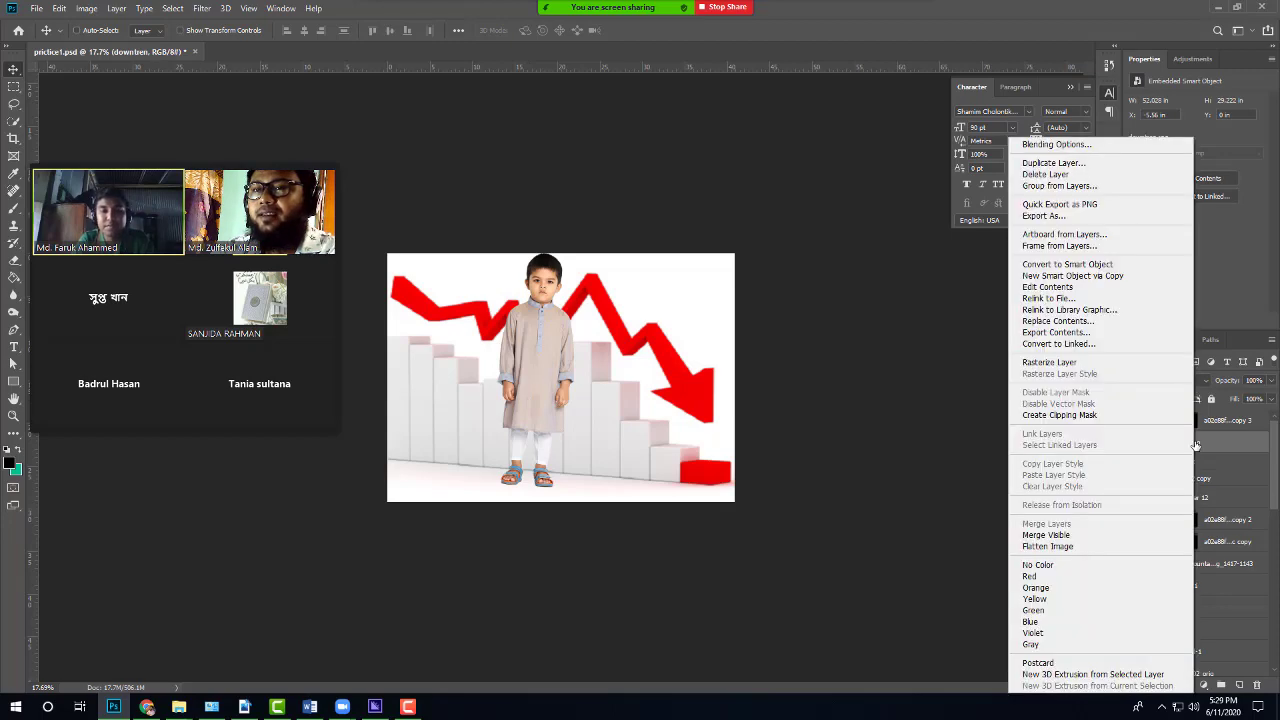
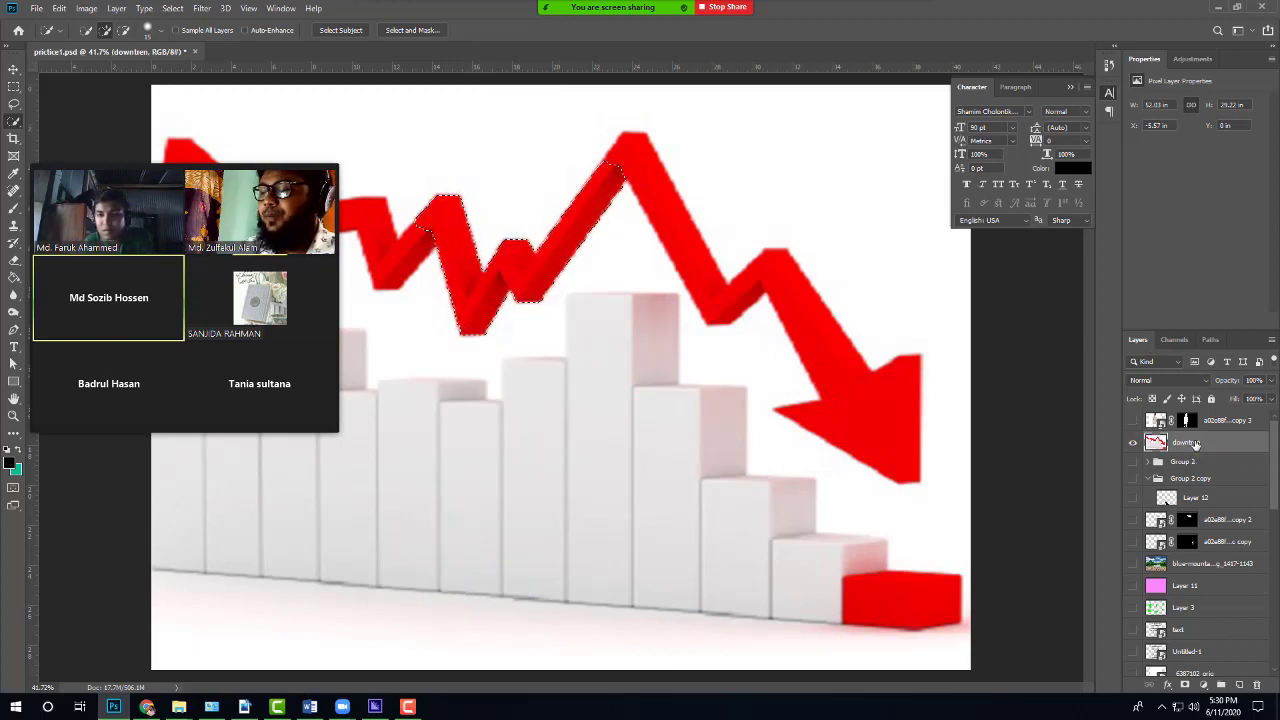
key("ctrl+j")
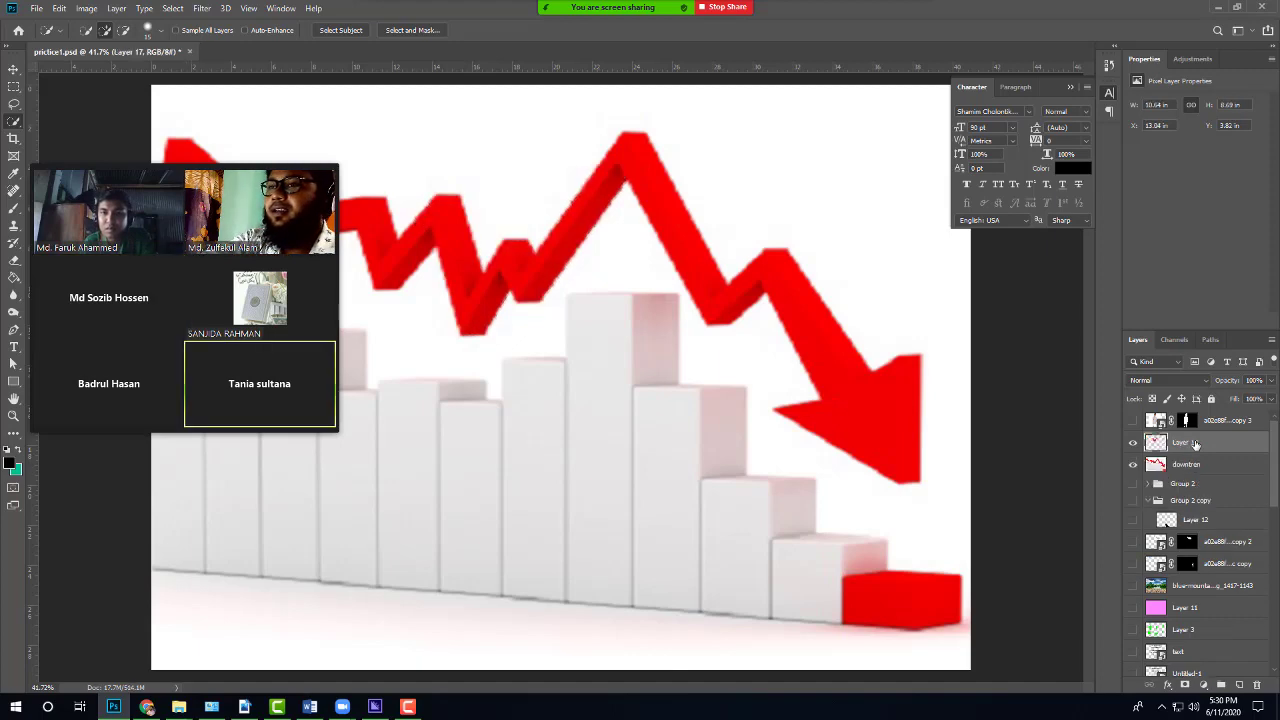
Step: Check the copied arrow piece without the chart, show the boy cutout, and move Layer 17 above it in the layer stack
left_click(1134, 465)
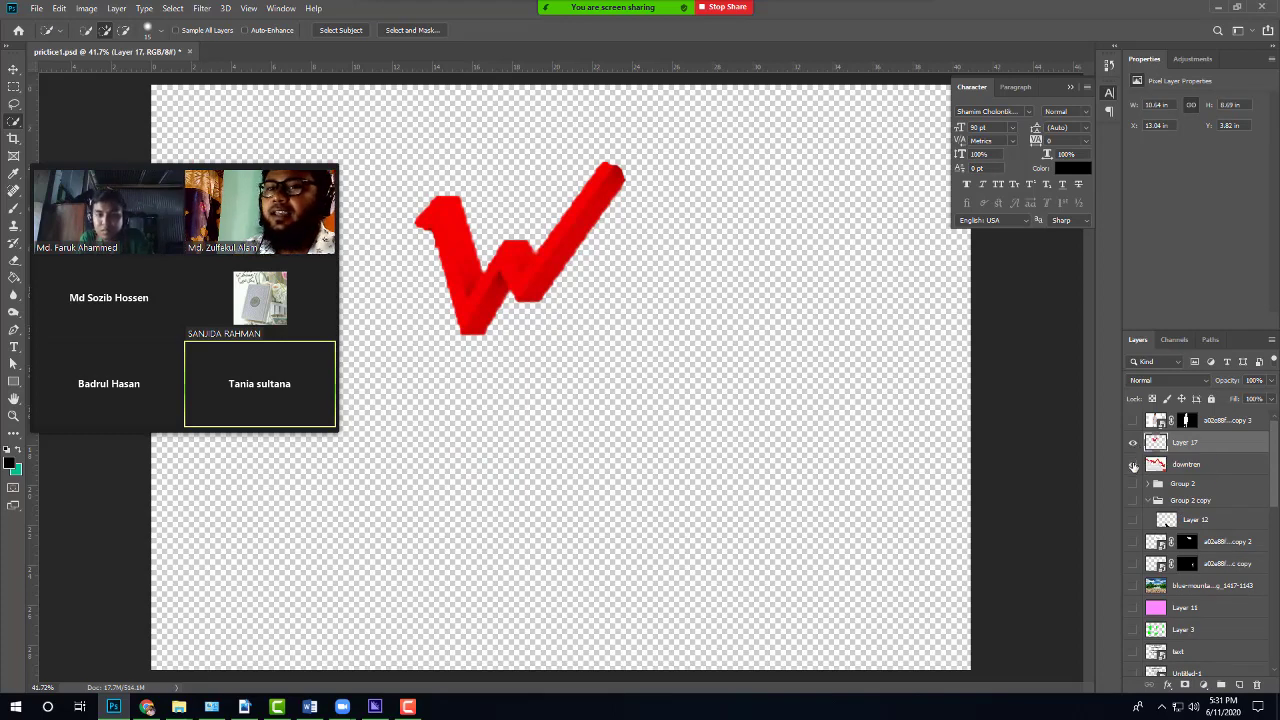
left_click(1134, 465)
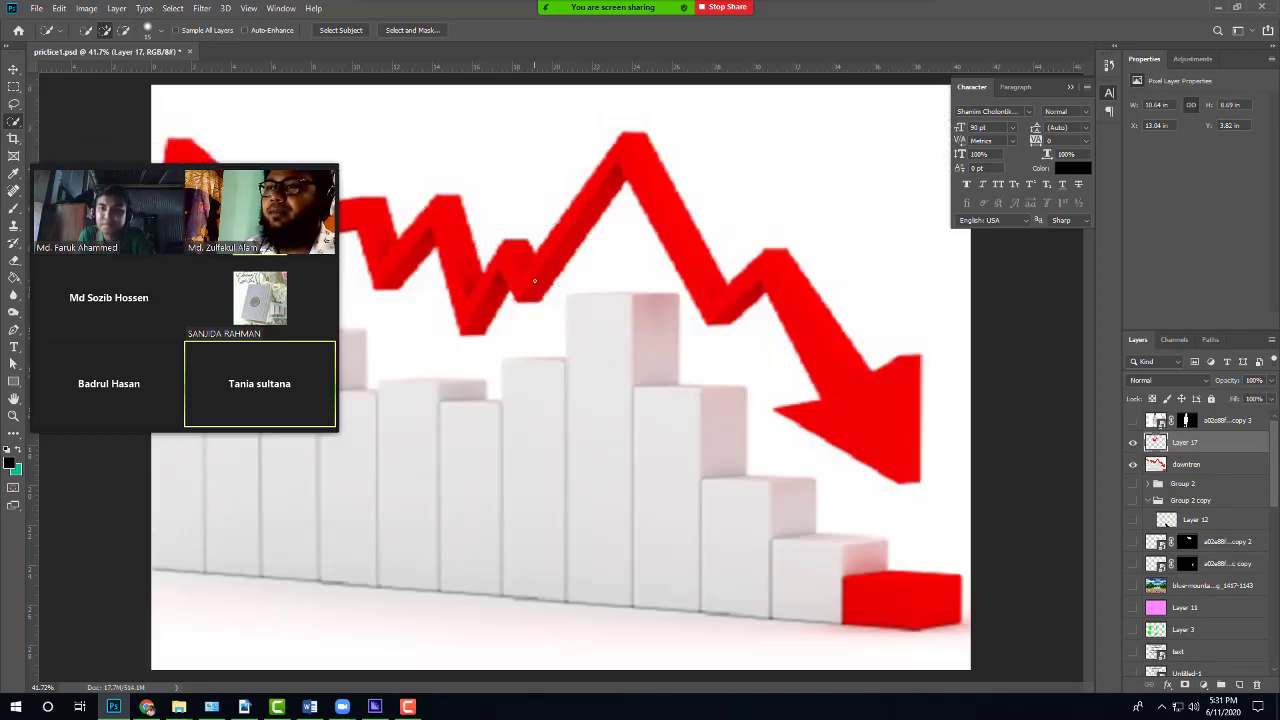
left_click(14, 70)
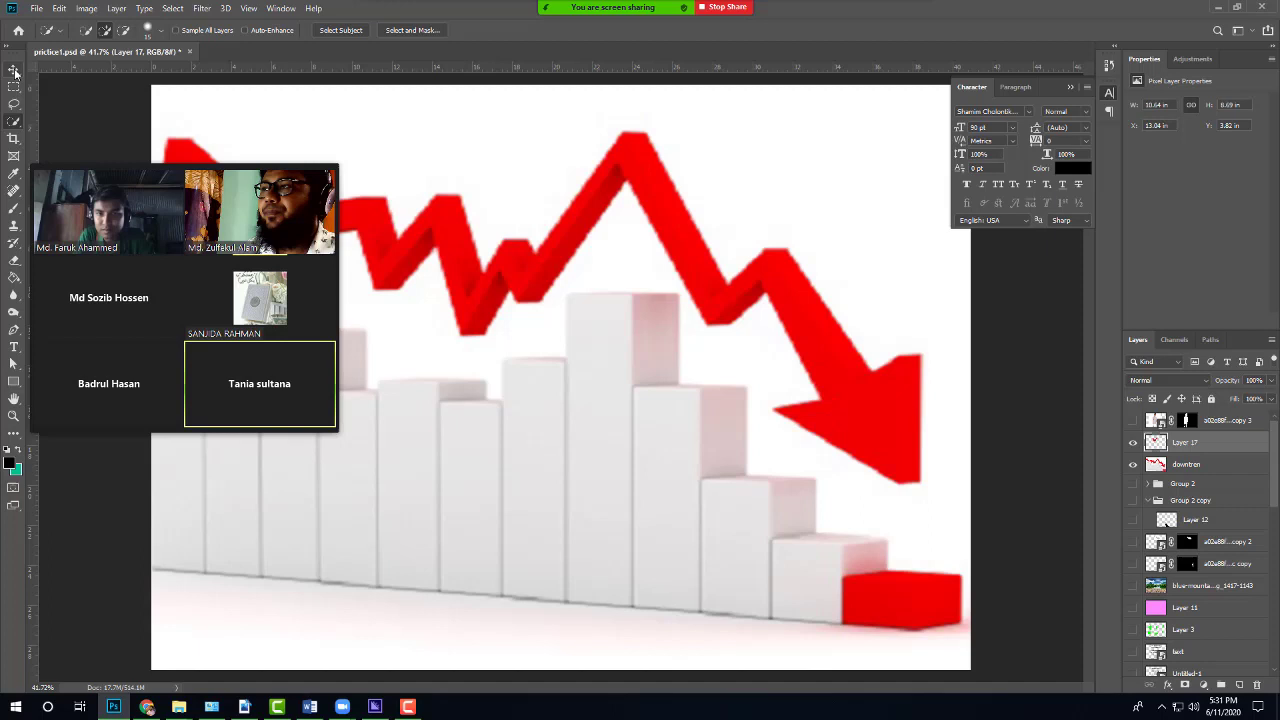
left_click(1134, 421)
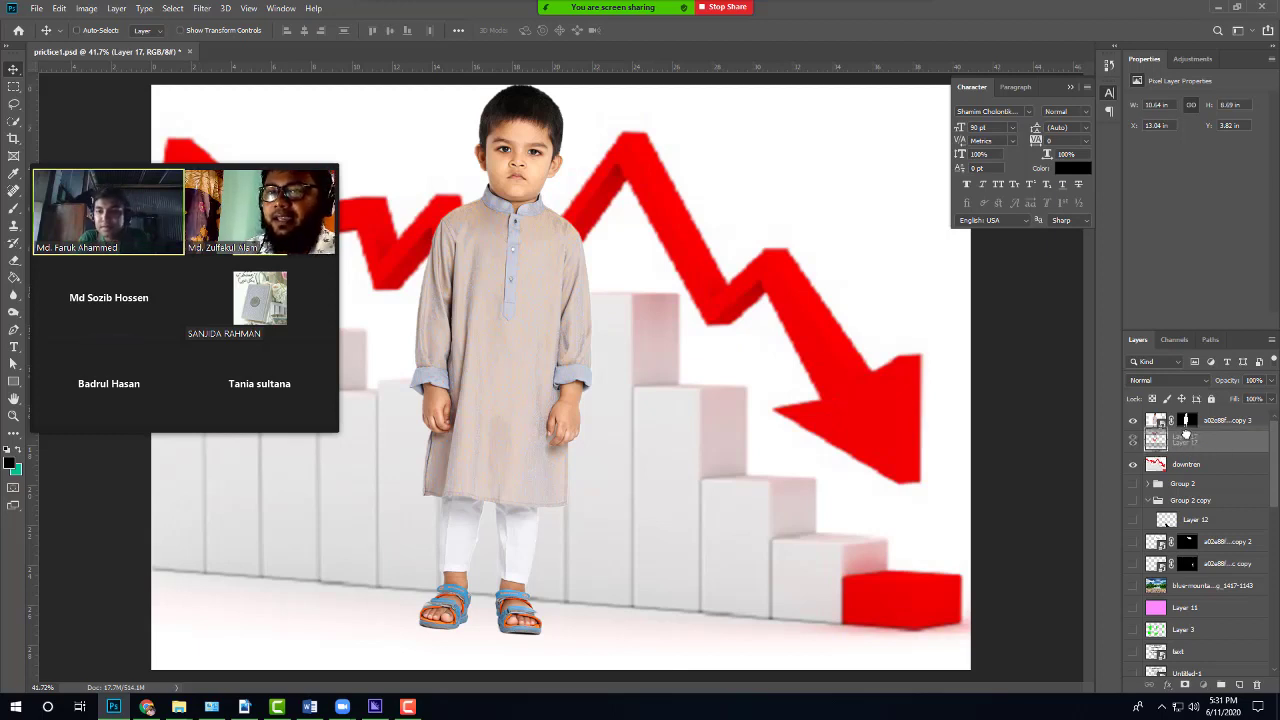
left_click_drag(1189, 418, 1191, 415)
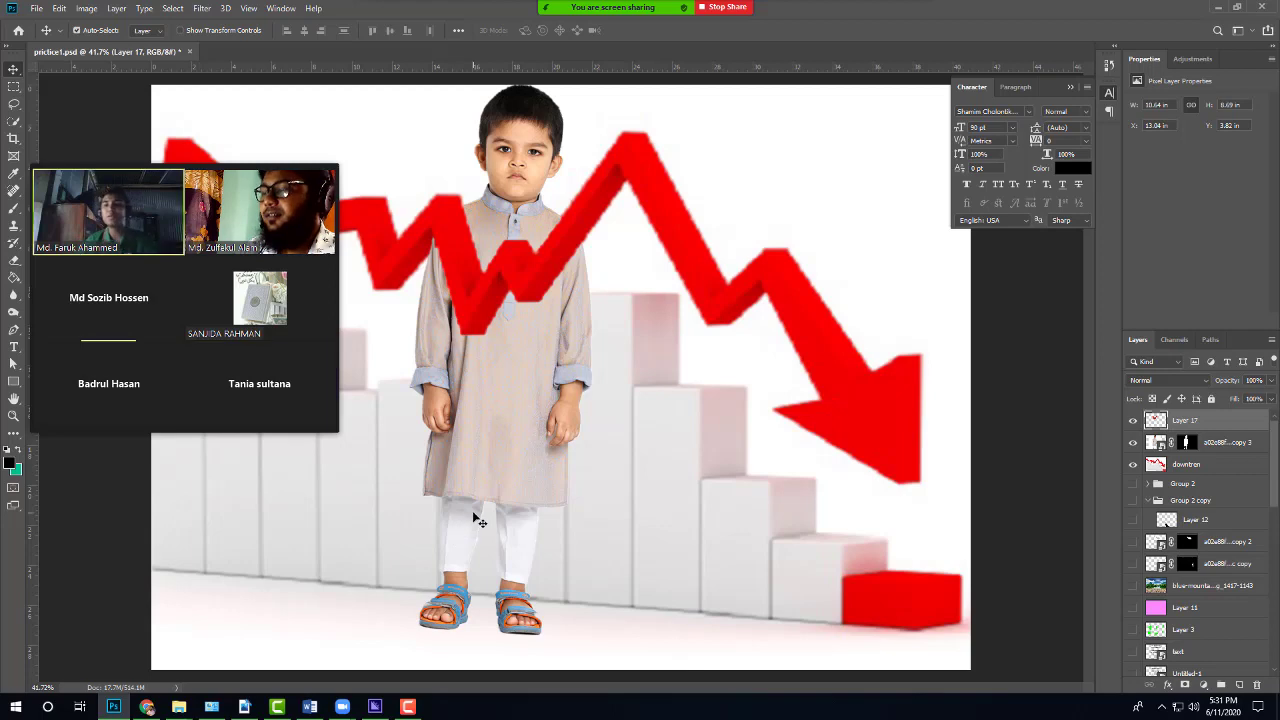
left_click_drag(466, 526, 476, 516)
scroll(476, 516, "down", 2)
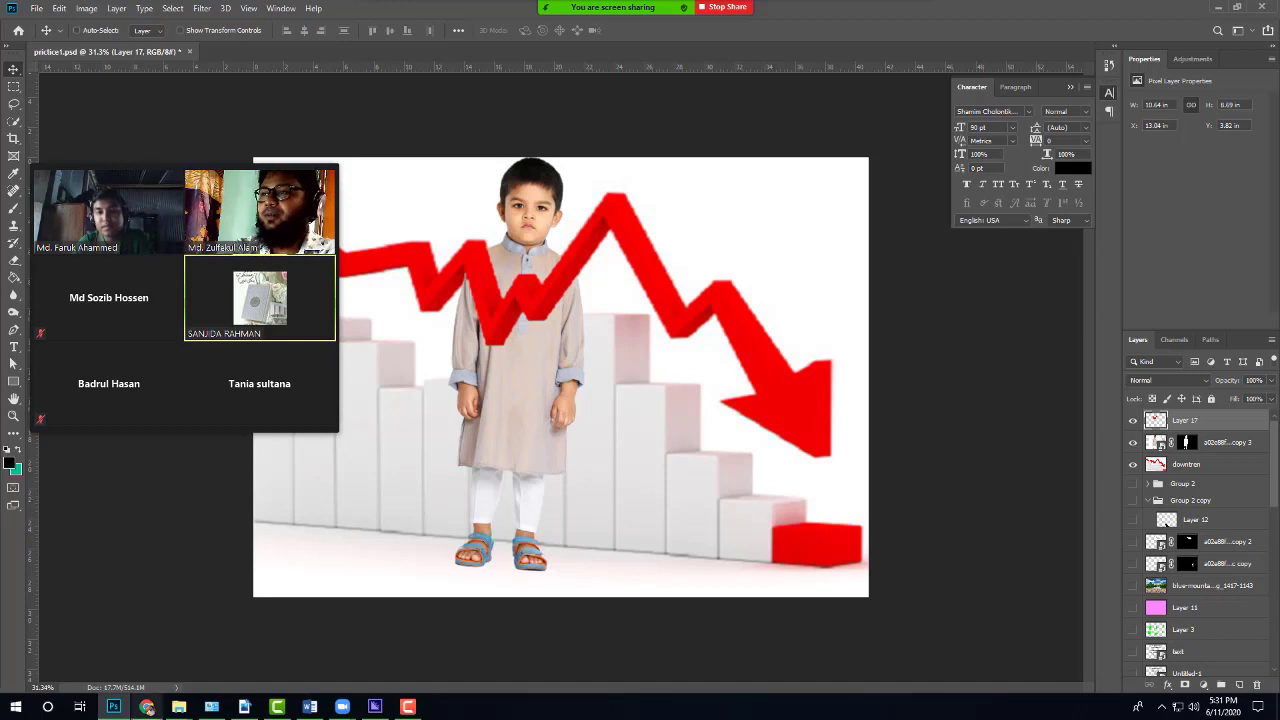
Step: Try the boy cutout in front of the arrowhead end of the chart and return it behind the zigzag arrow piece
mouse_move(147, 707)
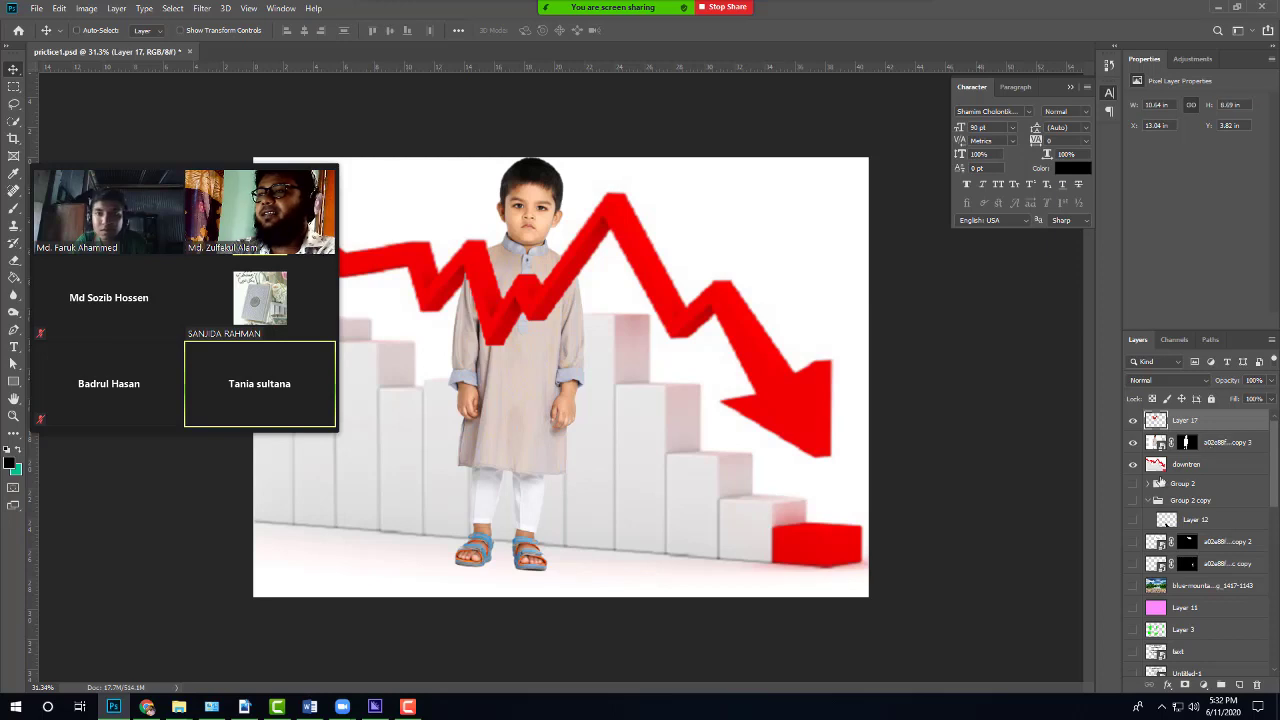
left_click(528, 393, "ctrl")
left_click_drag(520, 392, 734, 408)
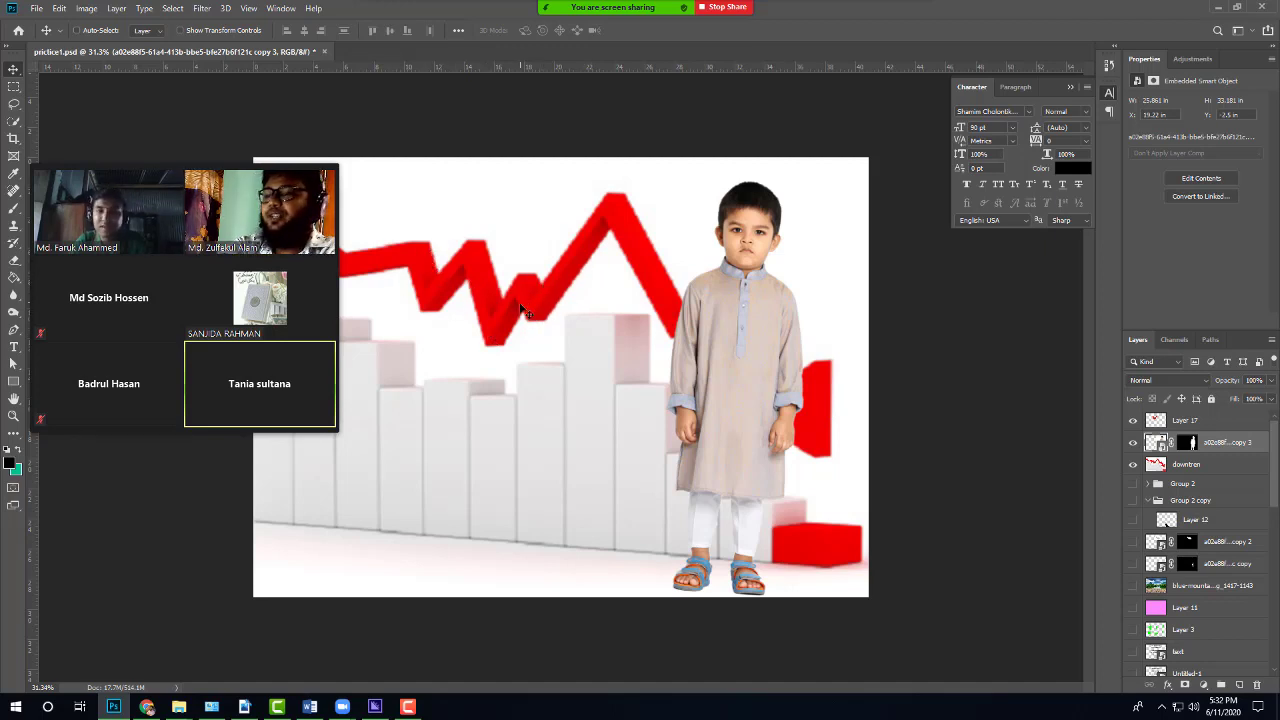
left_click_drag(745, 370, 524, 346)
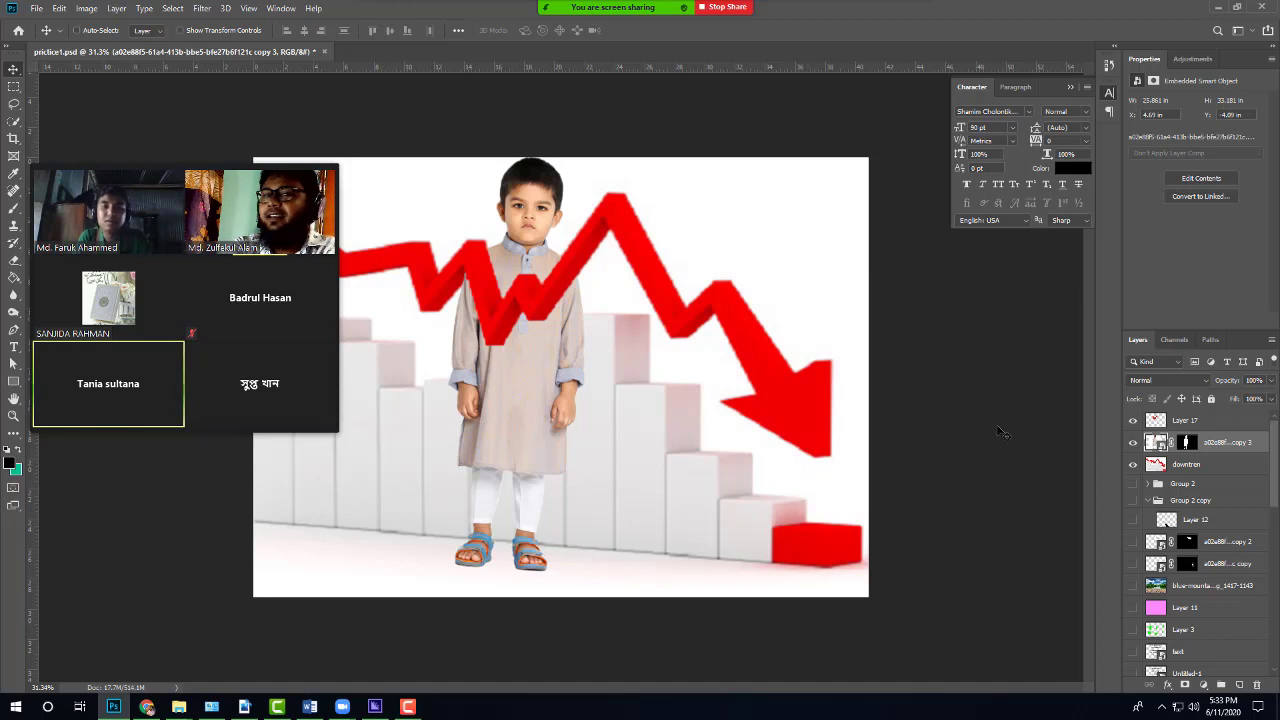
Step: Compare the composite with and without the copied arrow piece, and dismiss the meeting's time-limit notice
left_click(1203, 466)
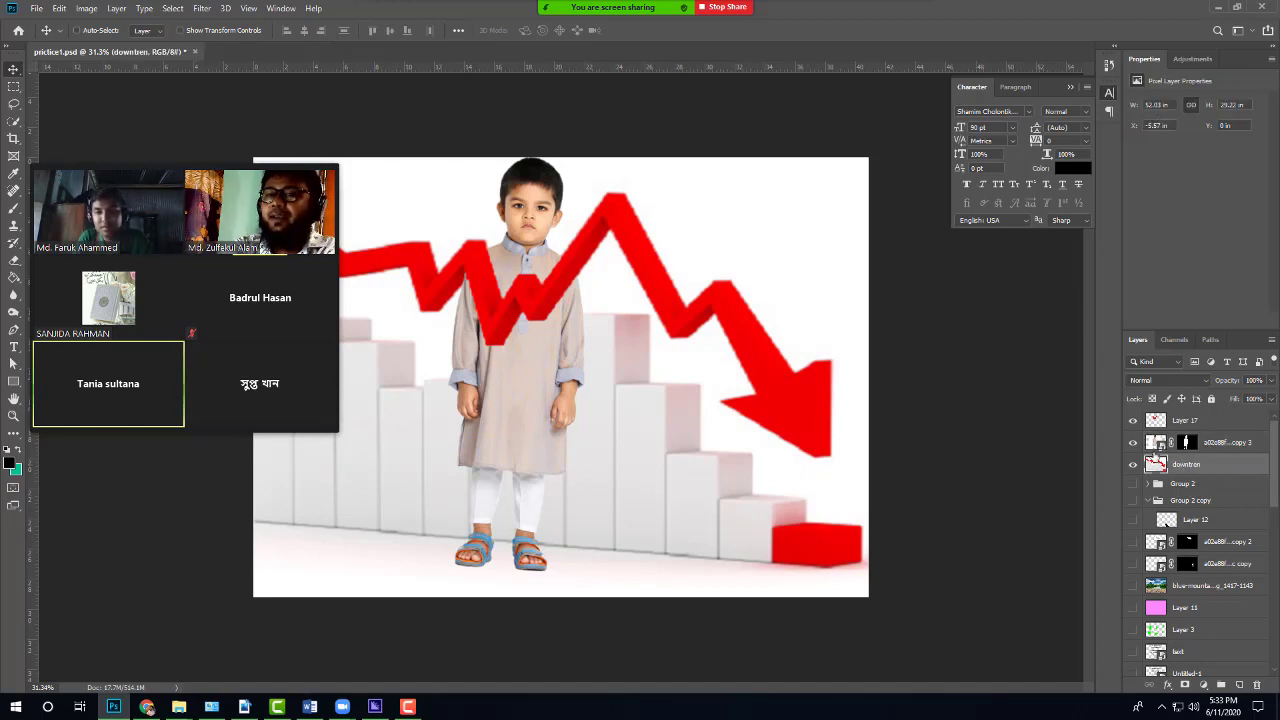
left_click(1133, 421)
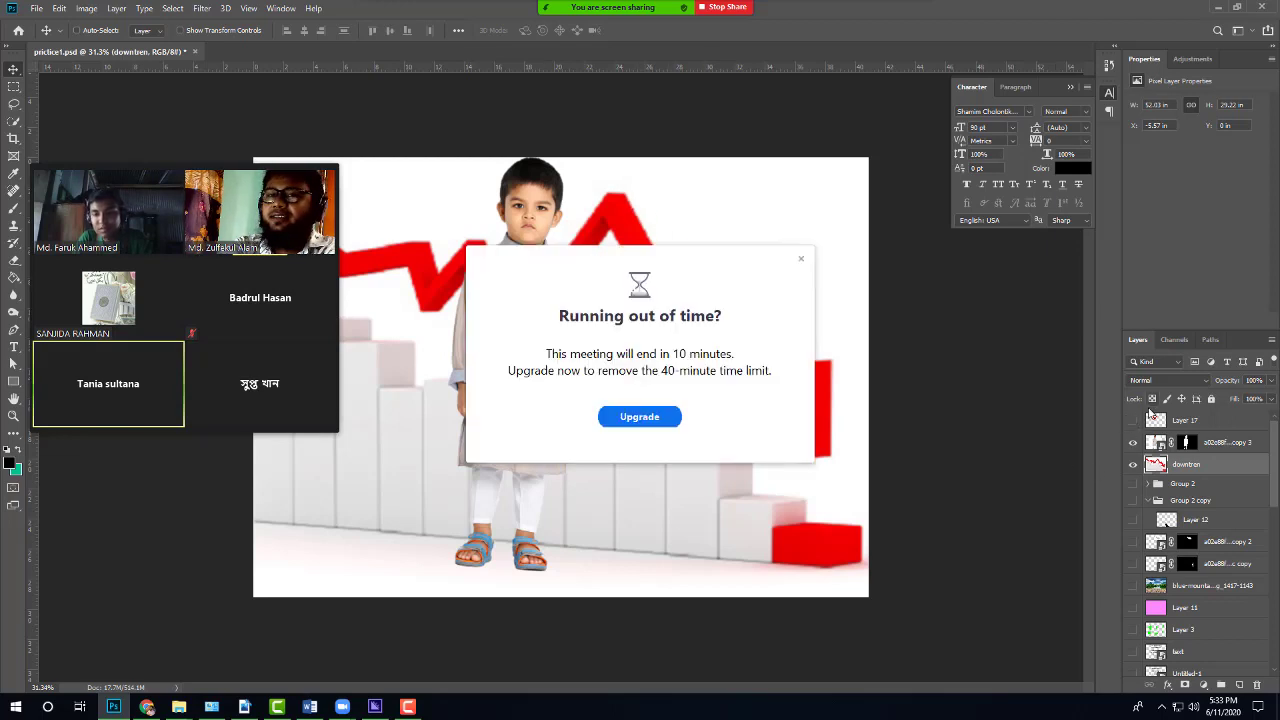
left_click(1133, 421)
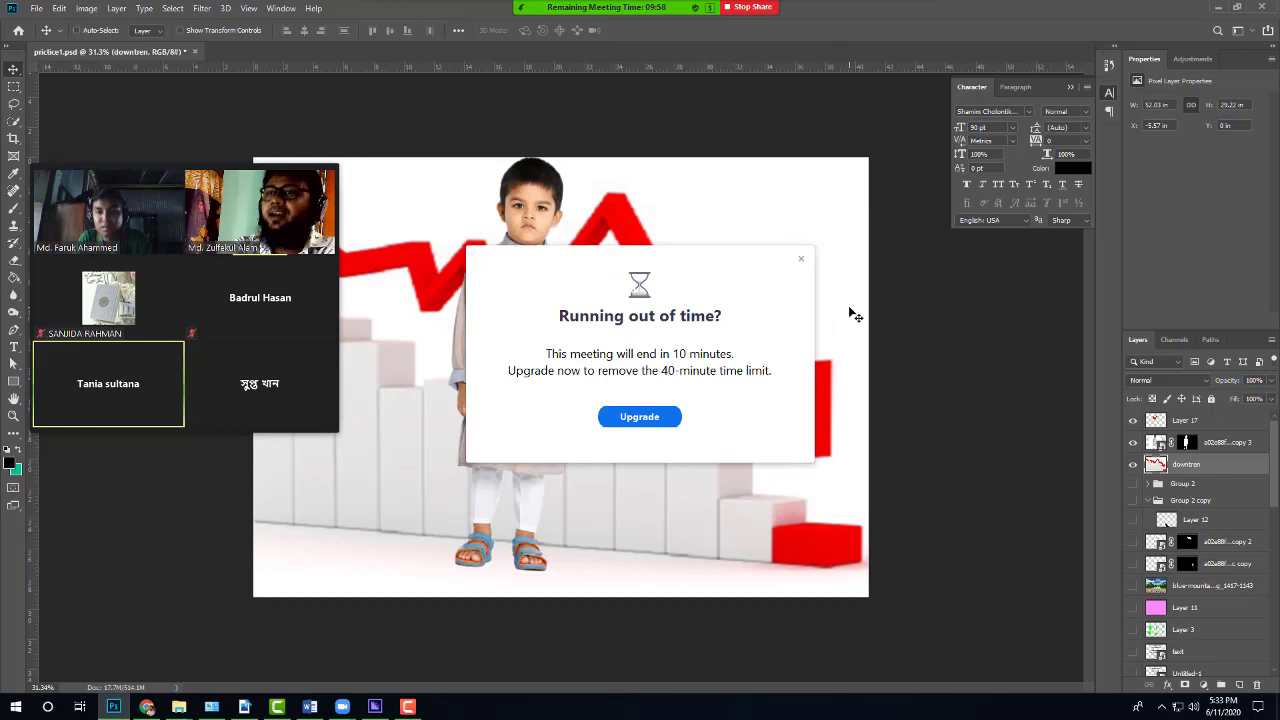
left_click(801, 260)
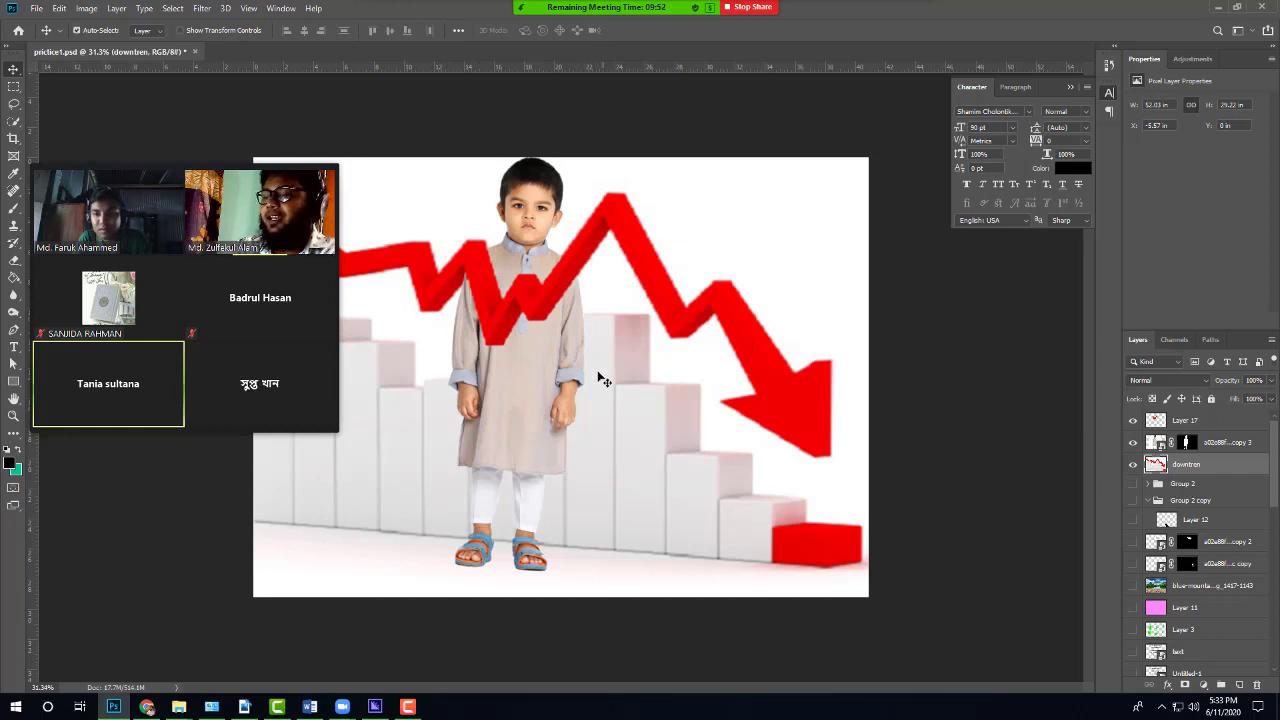
scroll(600, 374, "down", 2)
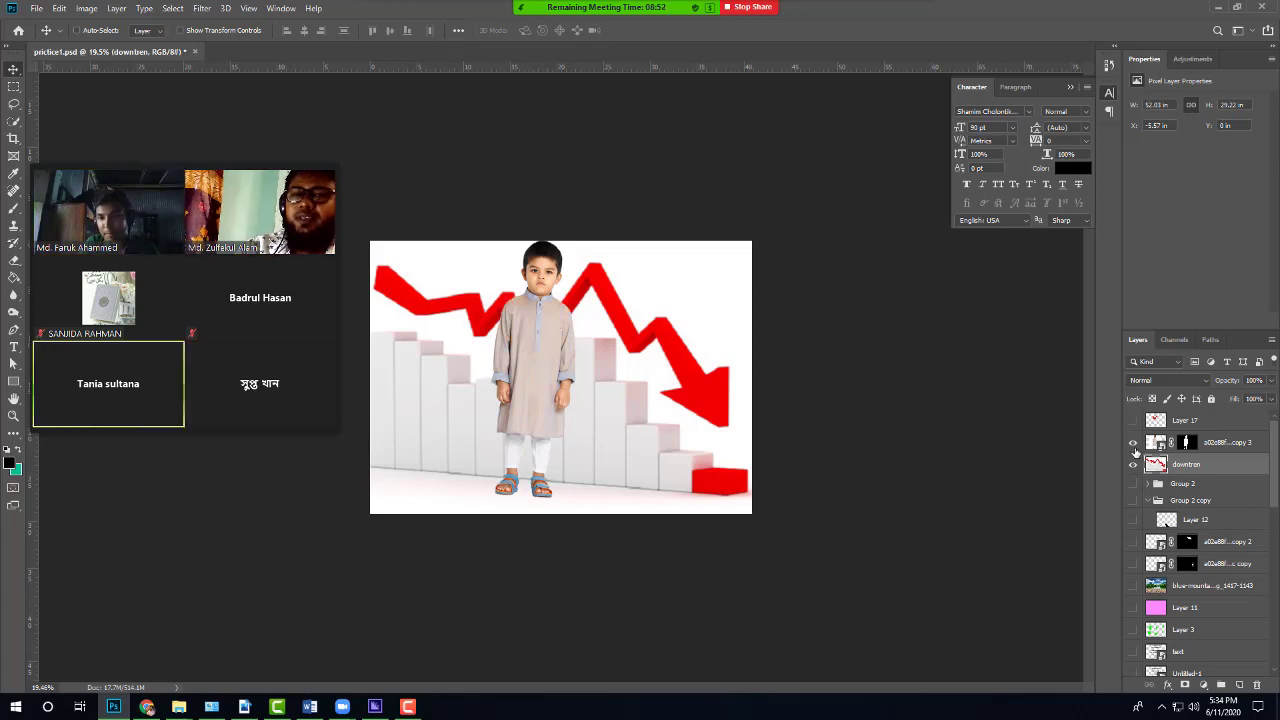
Step: Hide the boy cutout and switch the downtren chart off and on to view the background alone
left_click(1133, 443)
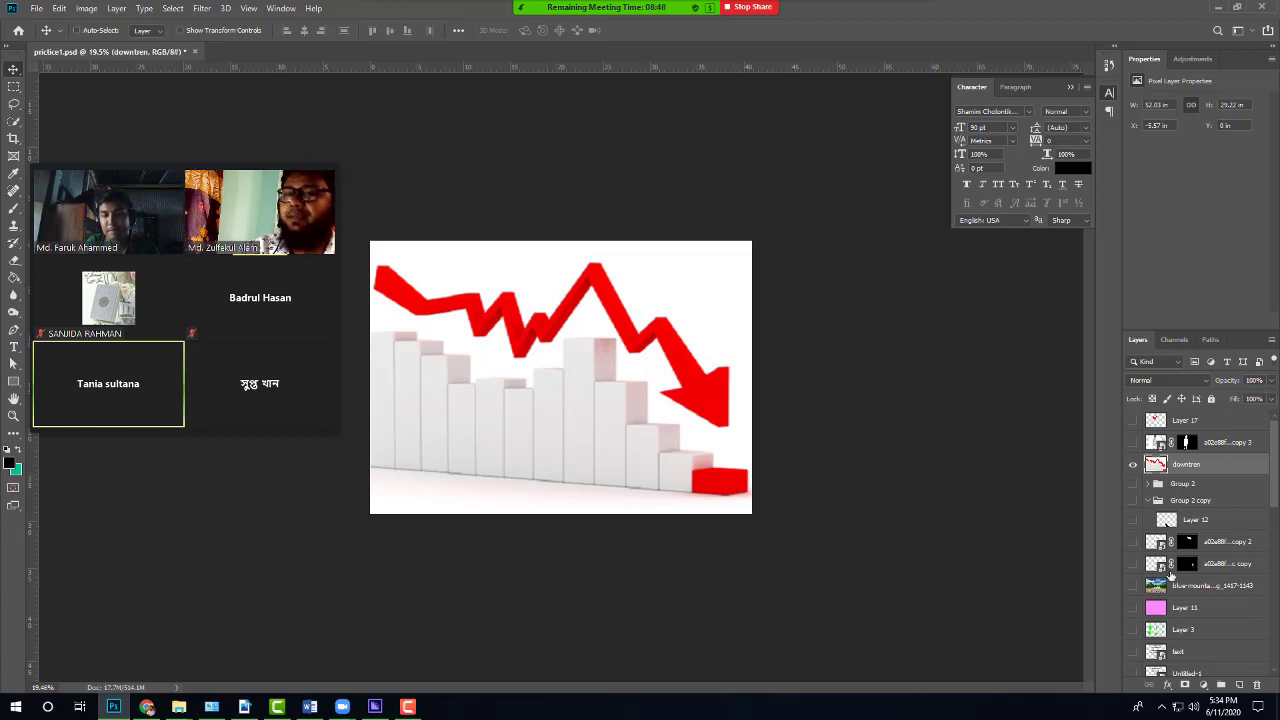
left_click(1133, 465)
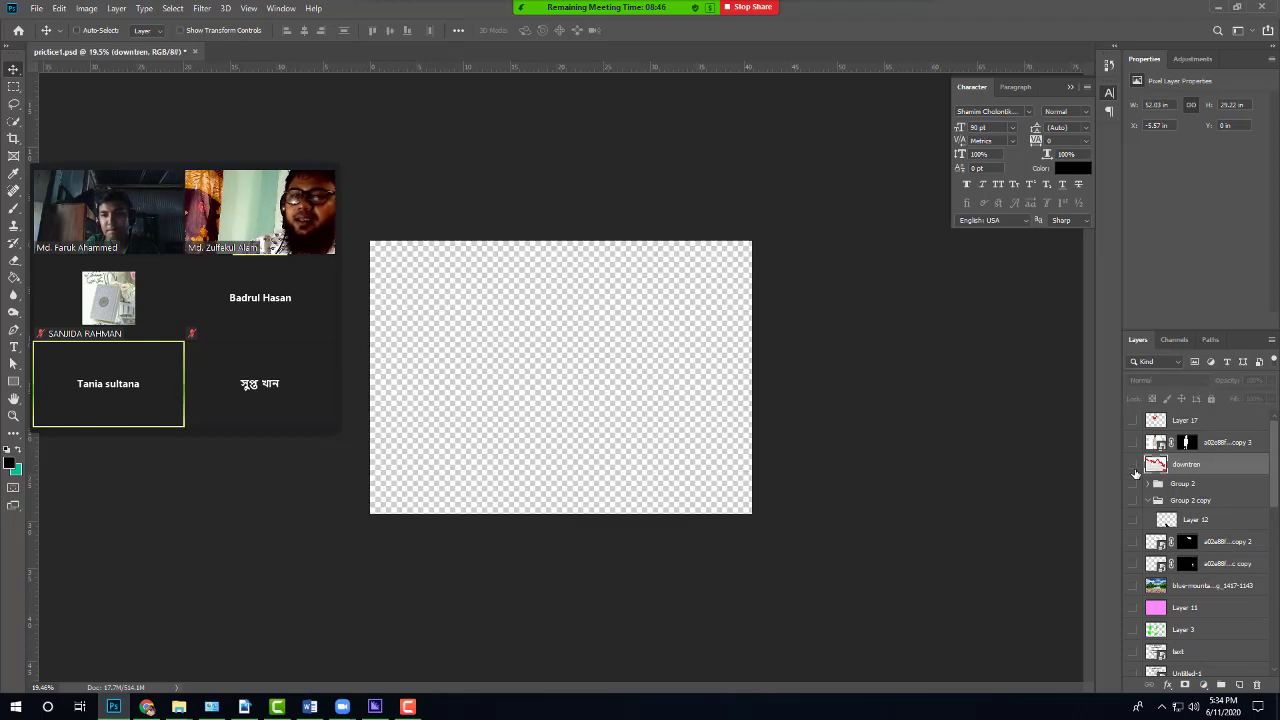
left_click(1133, 465)
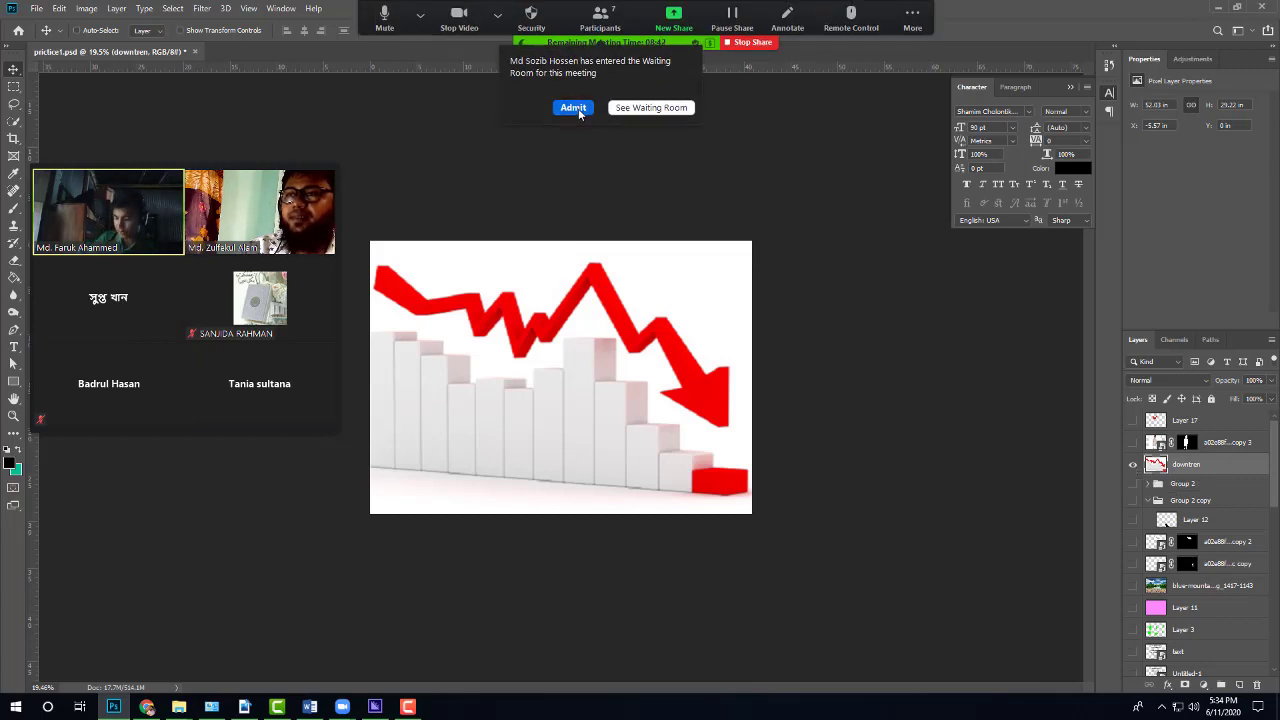
Step: Admit the waiting participant to the meeting, and show the boy cutout and Layer 17 above the chart again
left_click(575, 108)
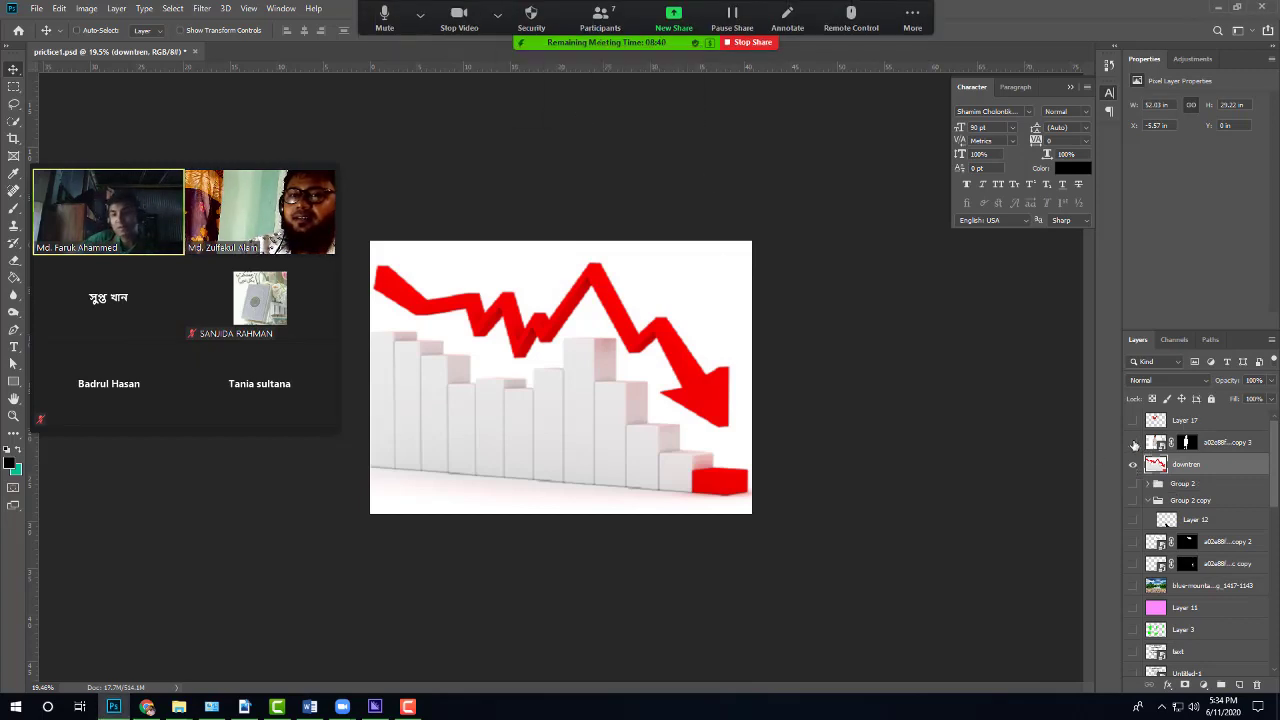
left_click(1133, 443)
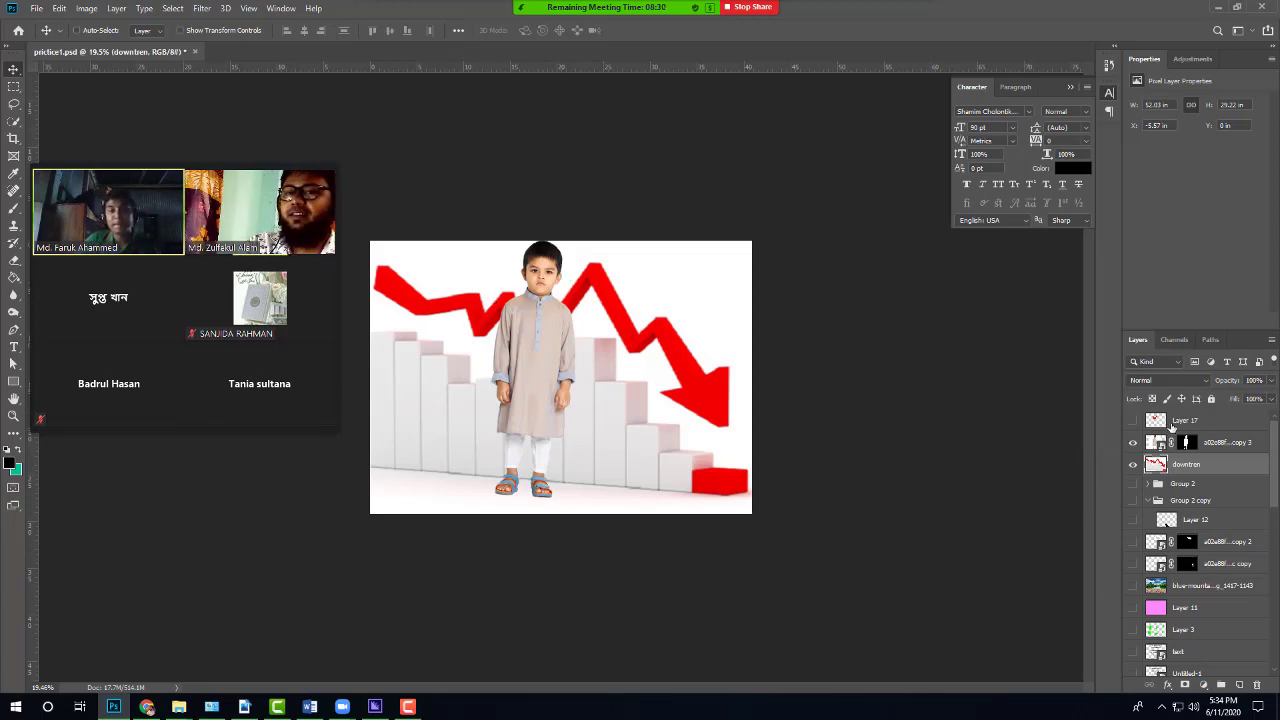
left_click(1133, 421)
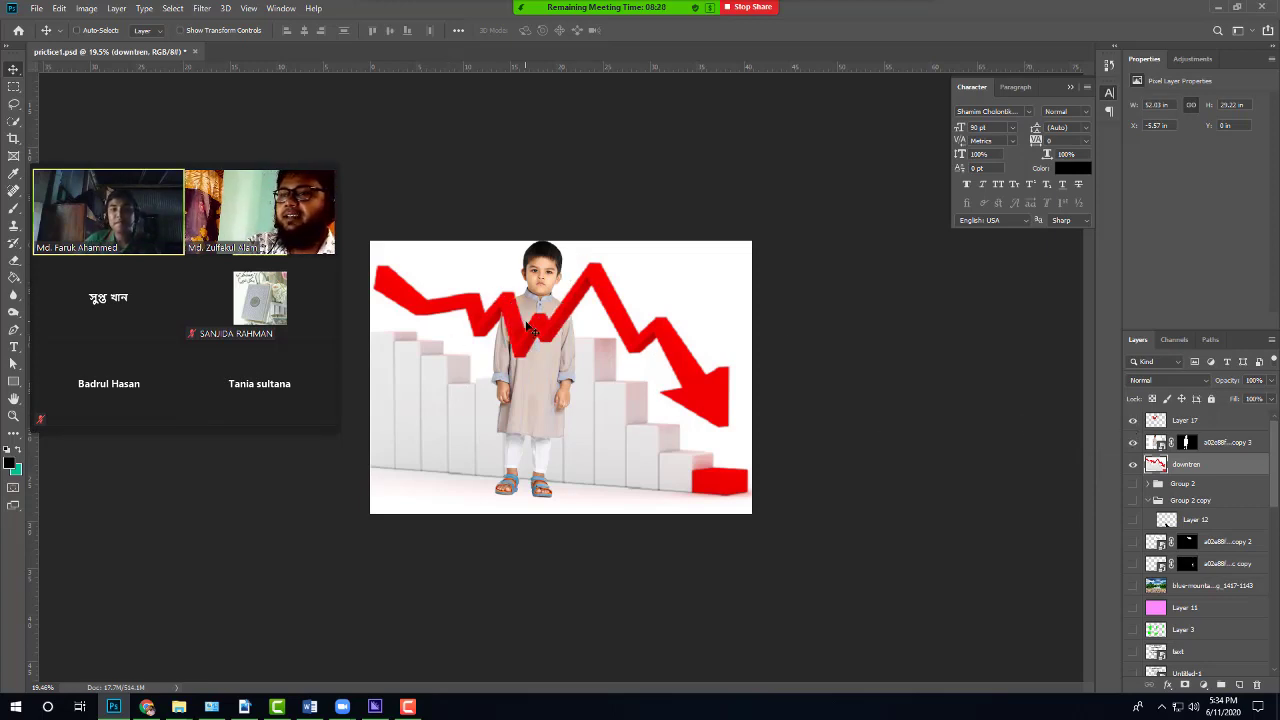
Step: Hide the boy cutout and select the chart's middle bars on the downtren layer with Quick Selection, subtracting the white background above them
scroll(549, 331, "up", 5)
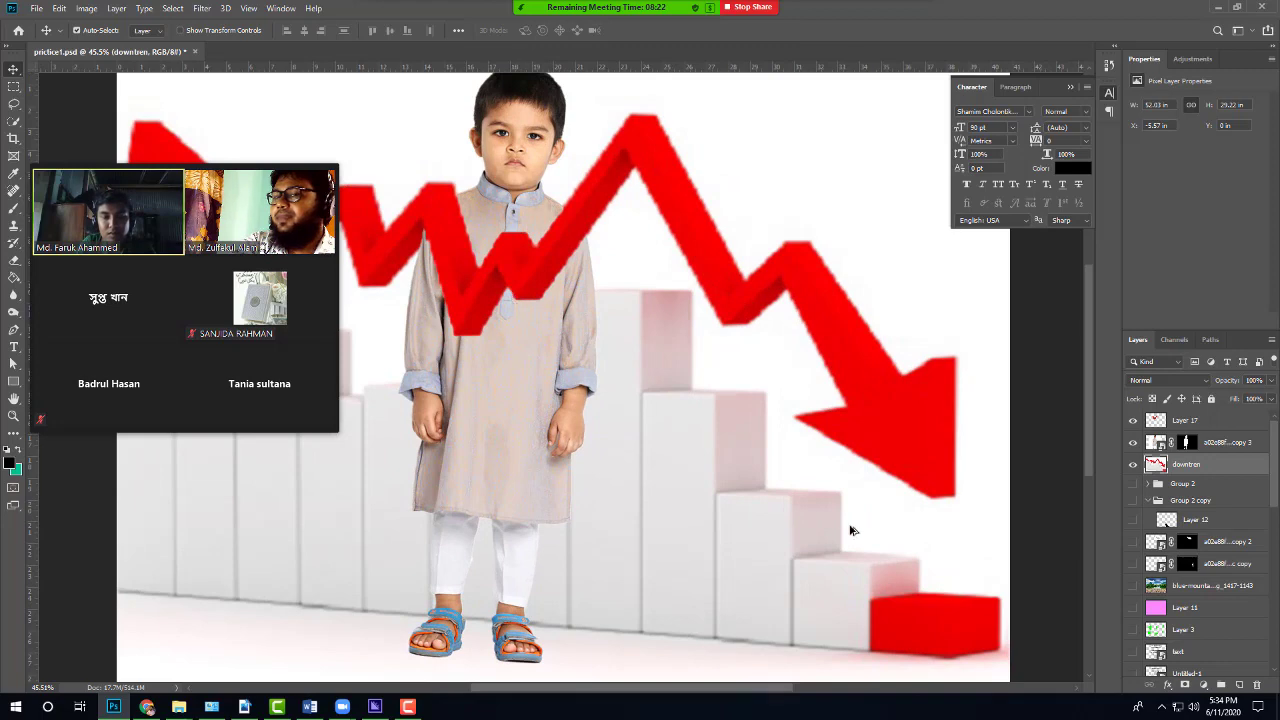
key("ctrl")
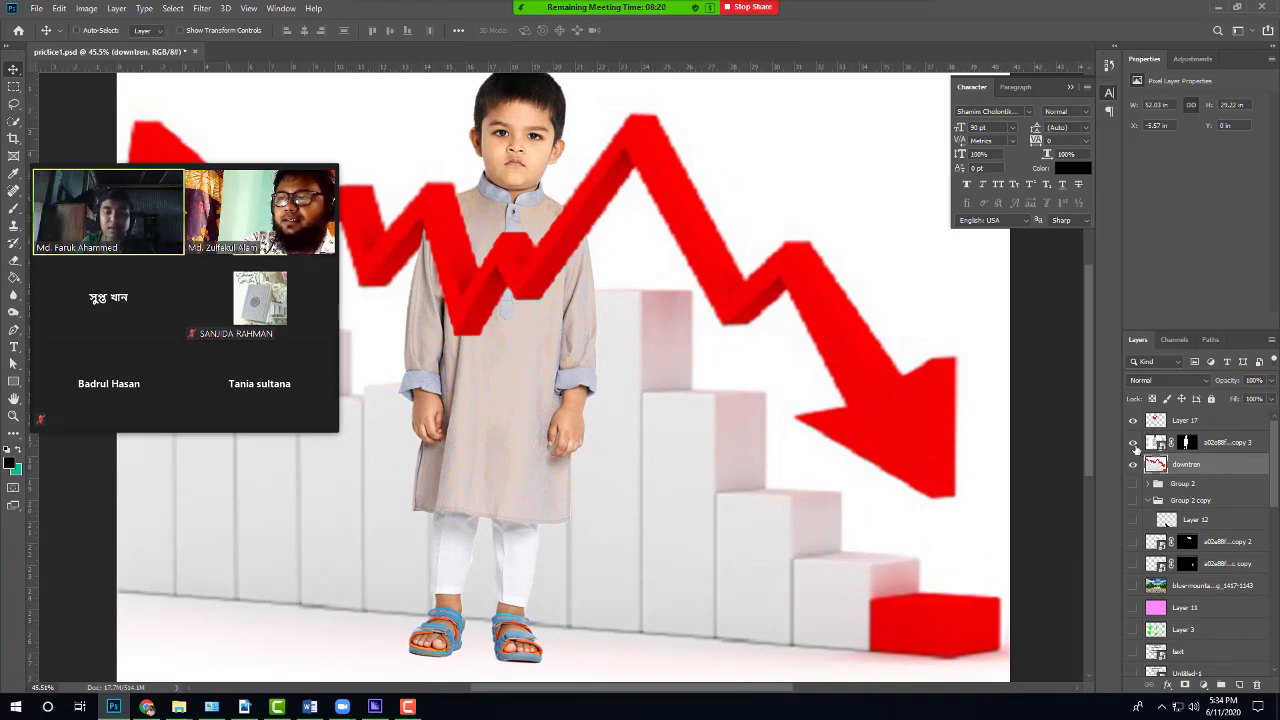
left_click(1133, 442)
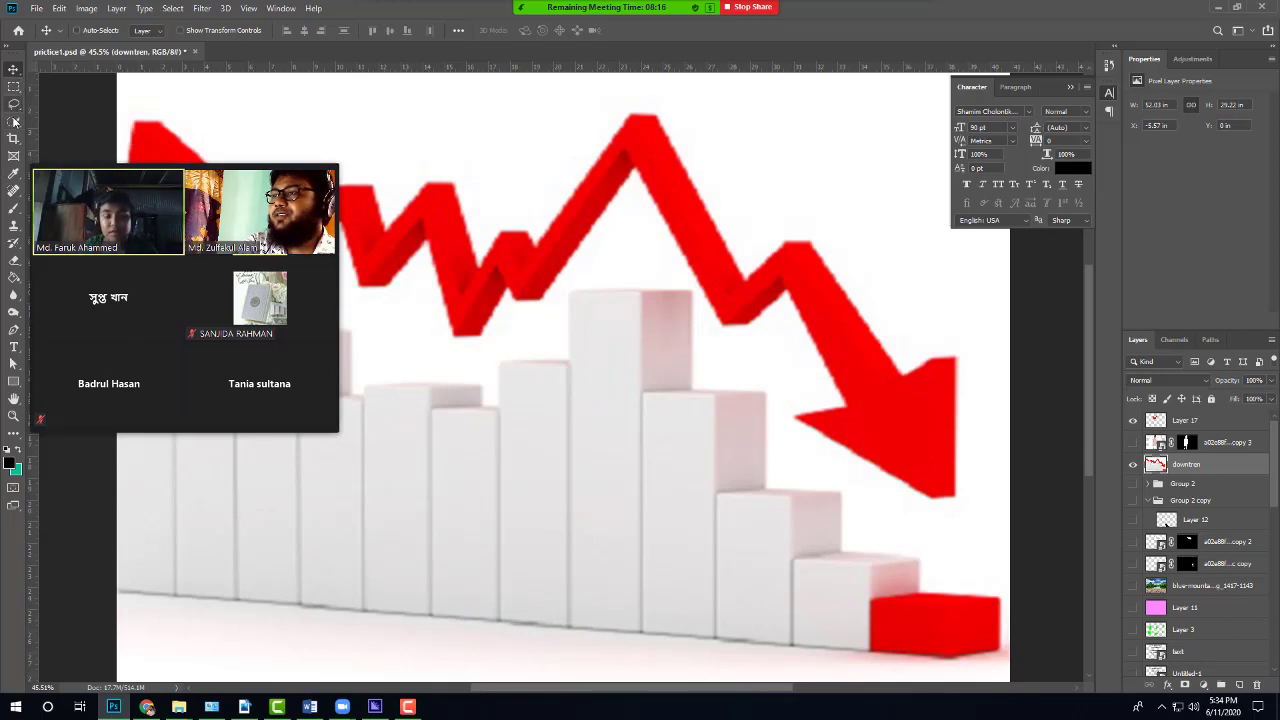
key("w")
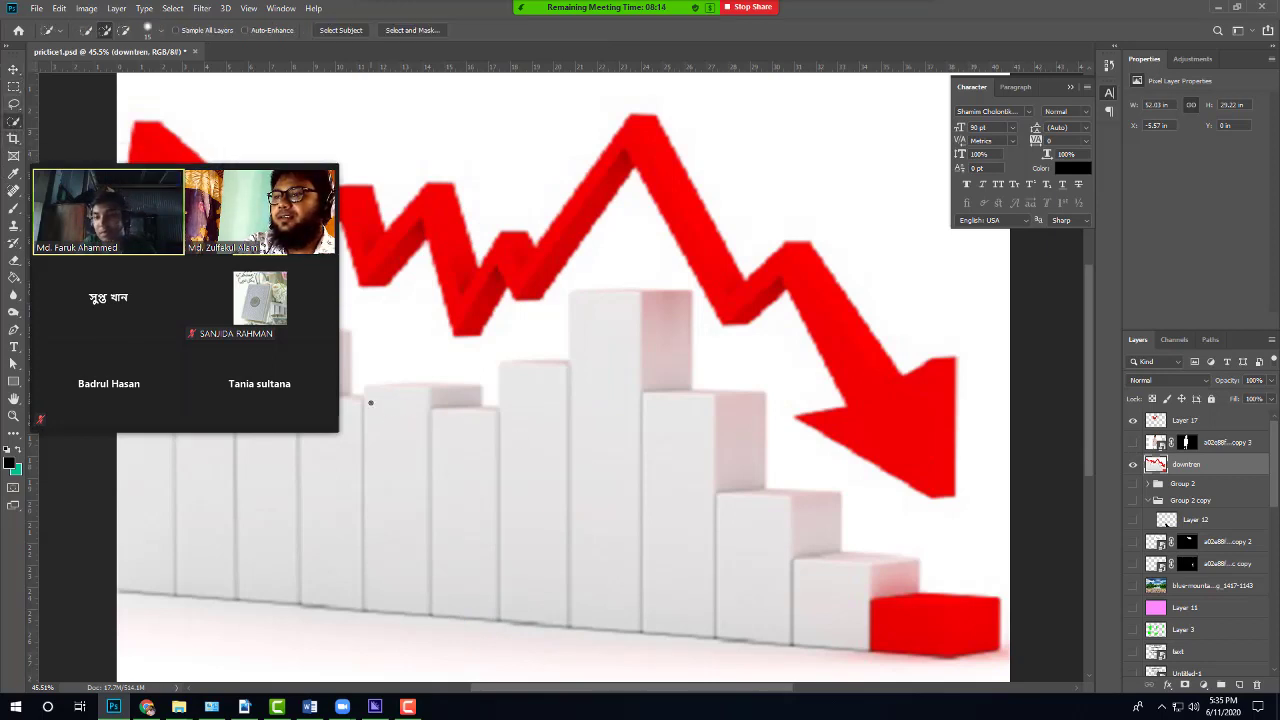
mouse_move(366, 403)
left_mouse_down()
mouse_move(441, 438)
mouse_move(543, 420)
mouse_move(634, 320)
mouse_move(626, 332)
left_mouse_up()
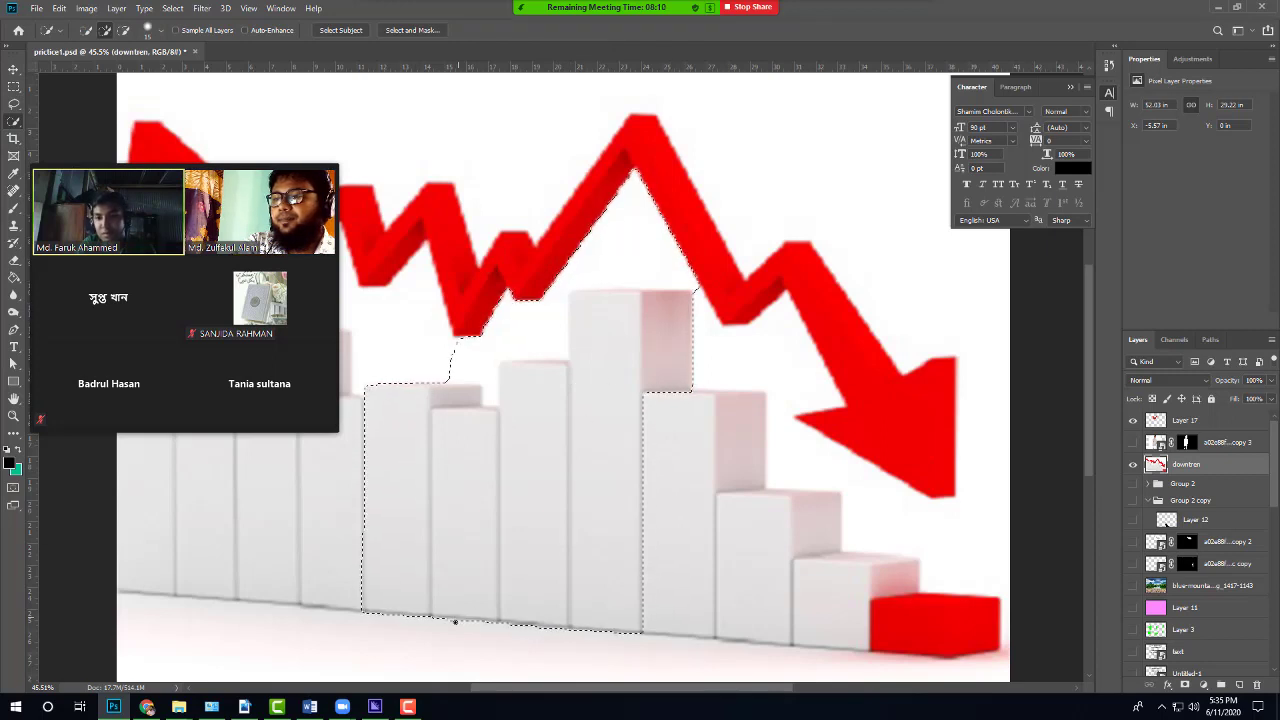
mouse_move(578, 284)
left_mouse_down()
mouse_move(558, 286)
mouse_move(536, 337)
mouse_move(461, 373)
mouse_move(474, 343)
left_mouse_up()
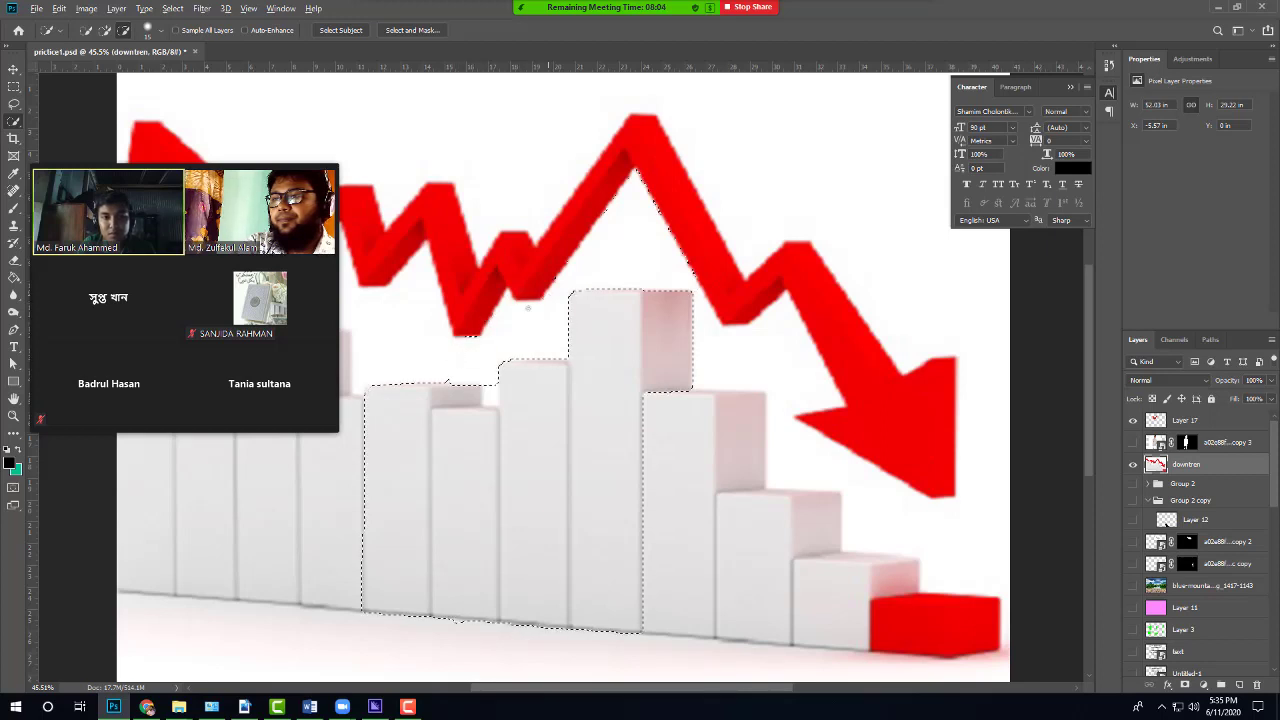
left_click(606, 209, "alt")
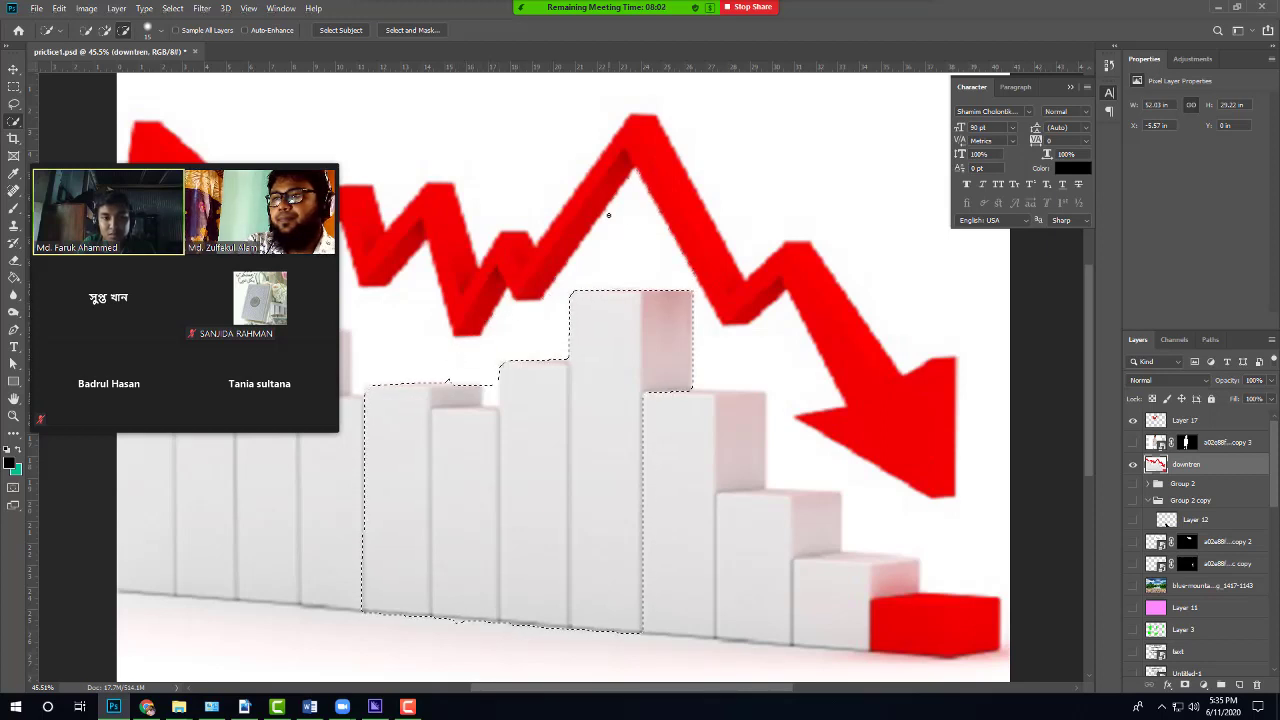
left_click(487, 378, "alt")
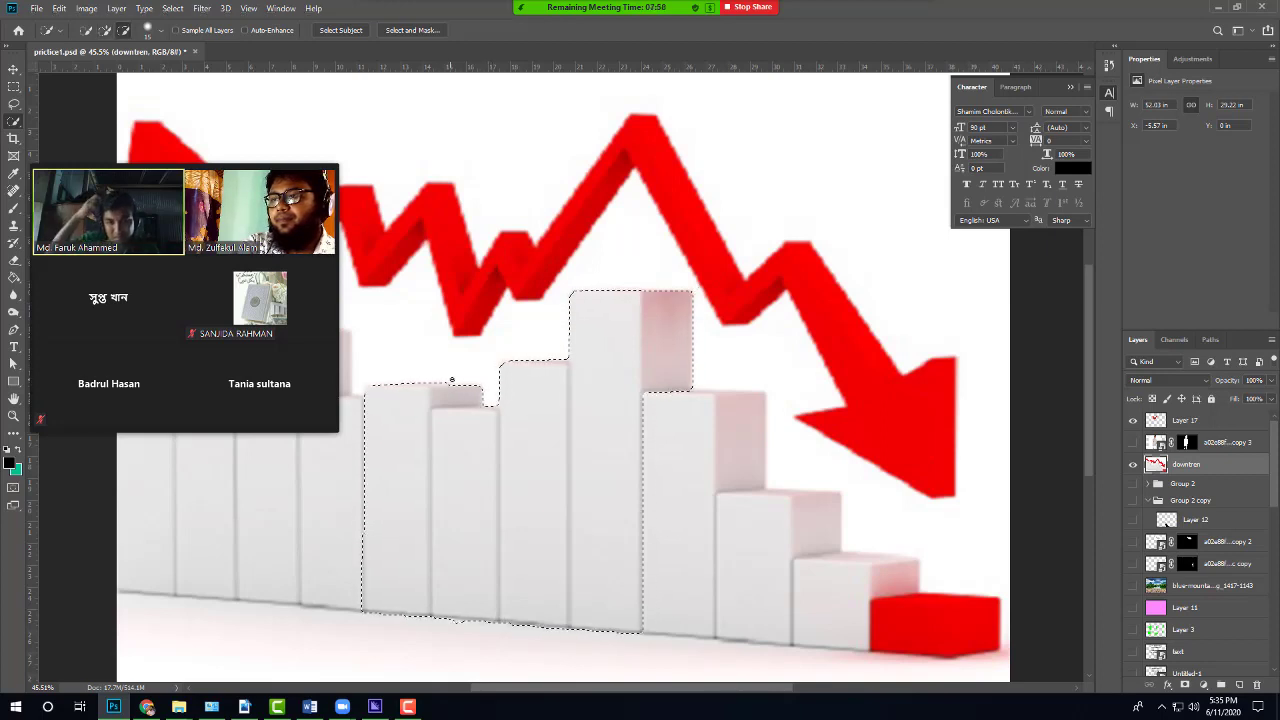
scroll(519, 607, "down", 3)
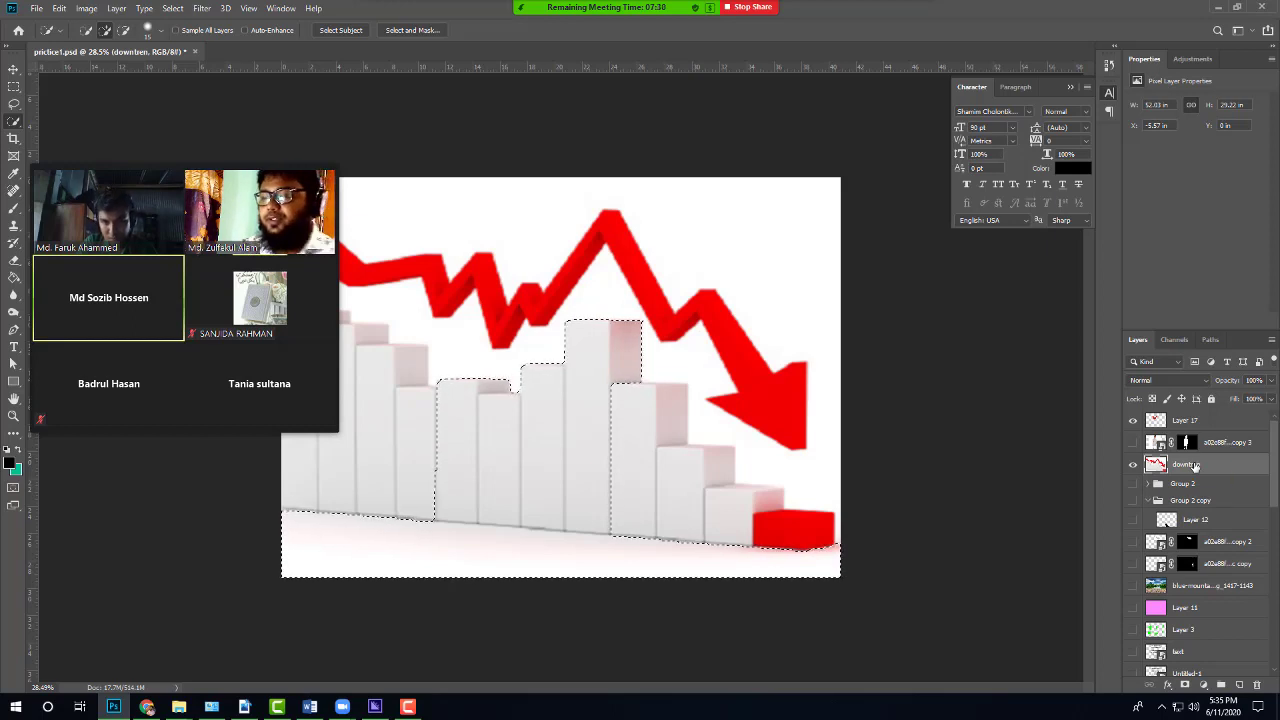
Step: Copy the selected bars to a new layer, show the boy cutout, and stack the bars' layer above it
key("ctrl+j")
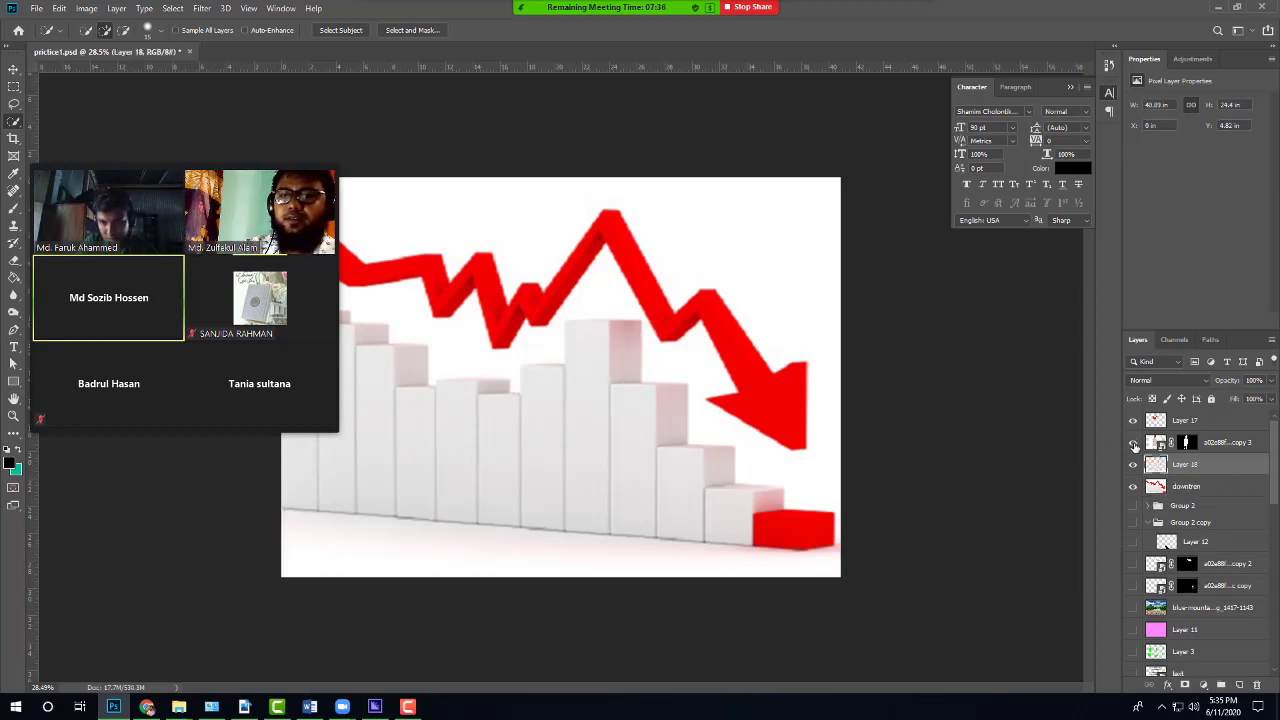
left_click(1133, 444)
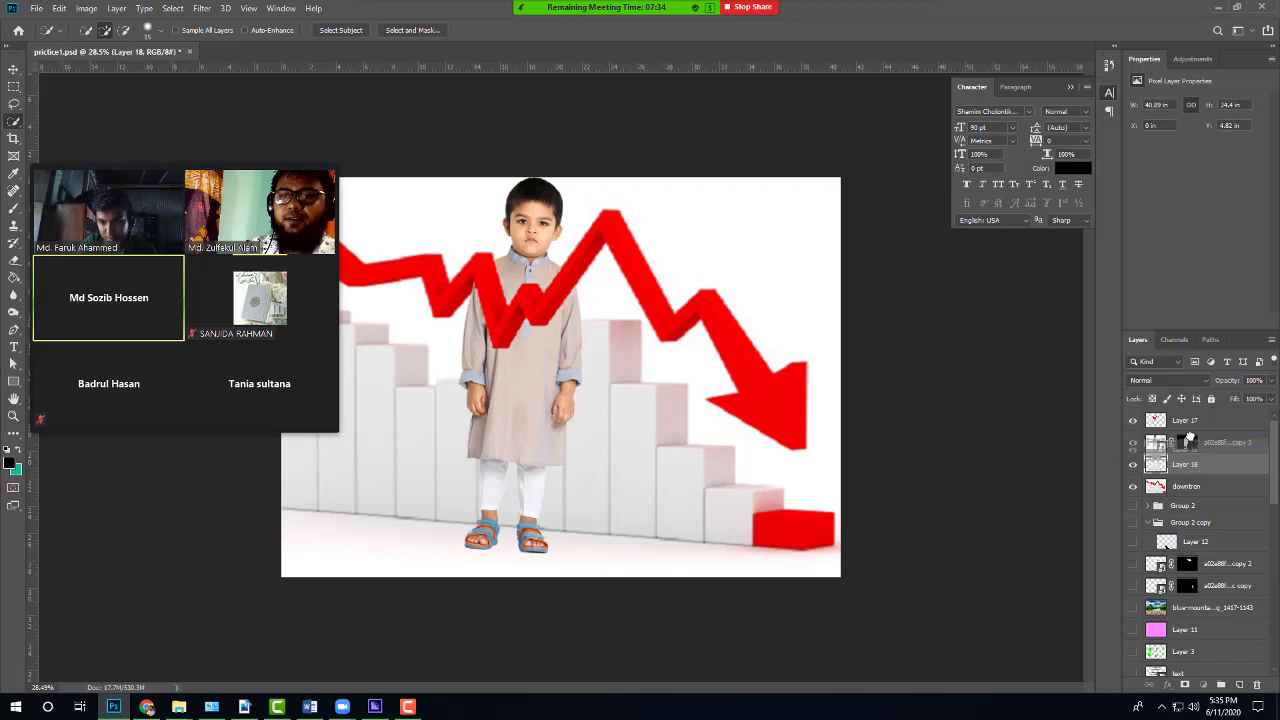
left_click_drag(1188, 440, 1186, 472)
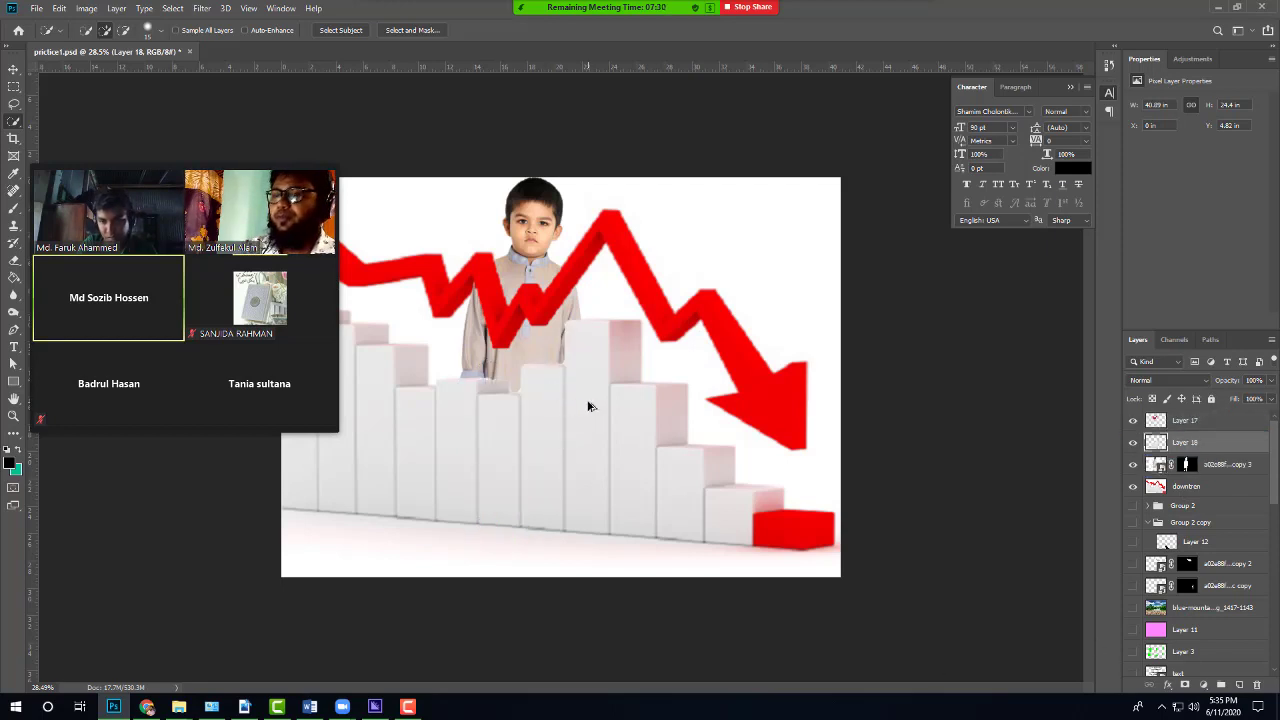
Step: Hide and show the downtren chart to examine the boy between the copied arrow piece and the copied bars
scroll(517, 443, "down", 4)
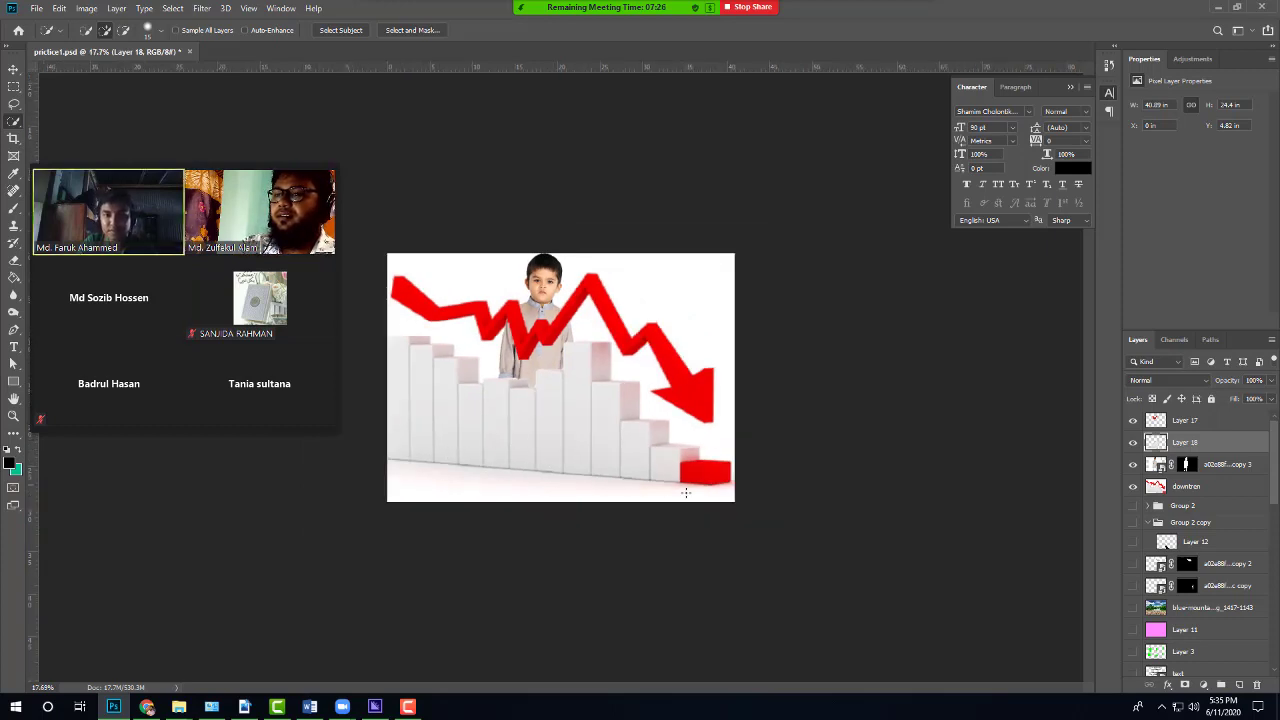
left_click(1133, 486)
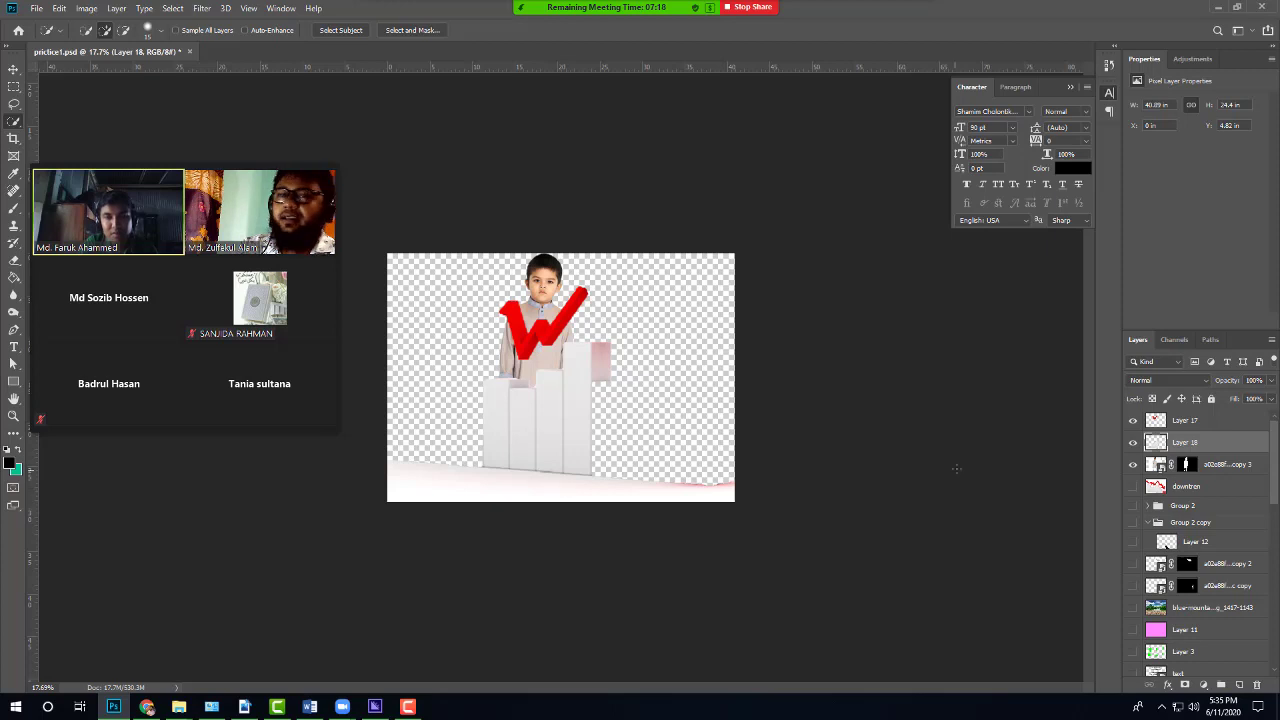
left_click(1133, 486)
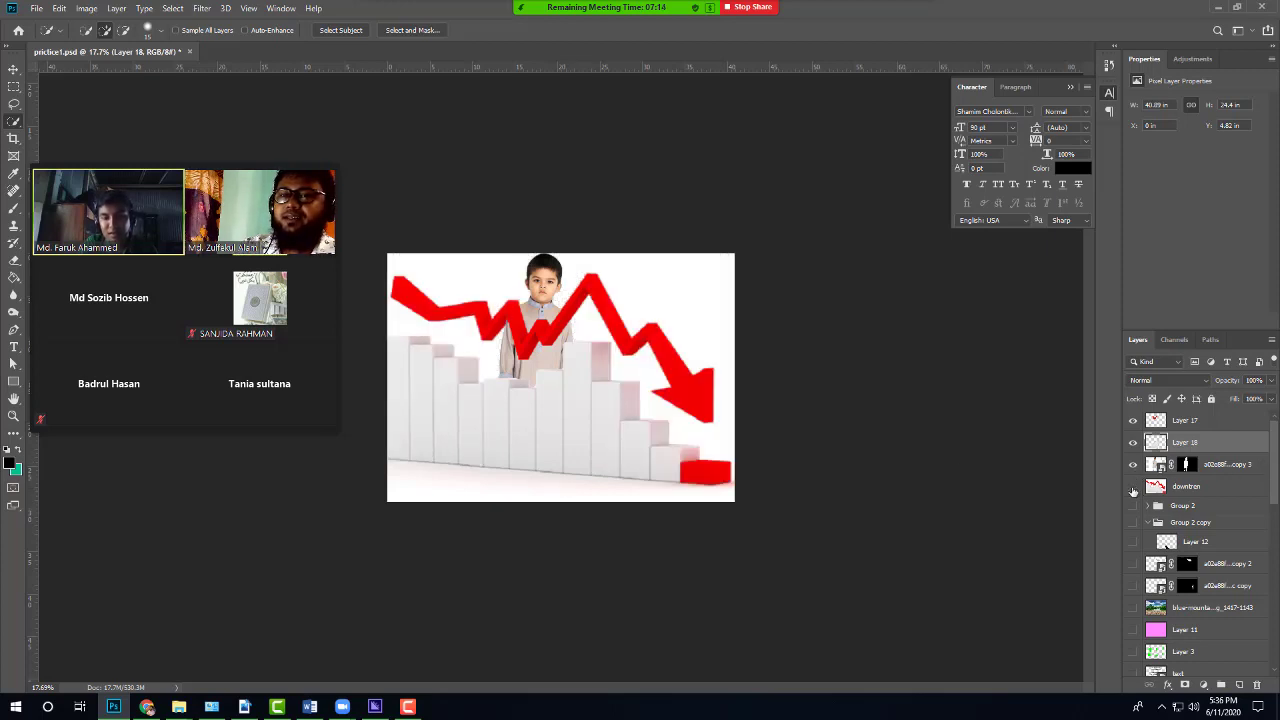
Step: Hide and show Layer 18 and the downtren chart to compare the boy in front of and behind the bars
left_click(1133, 486)
left_click(1133, 442)
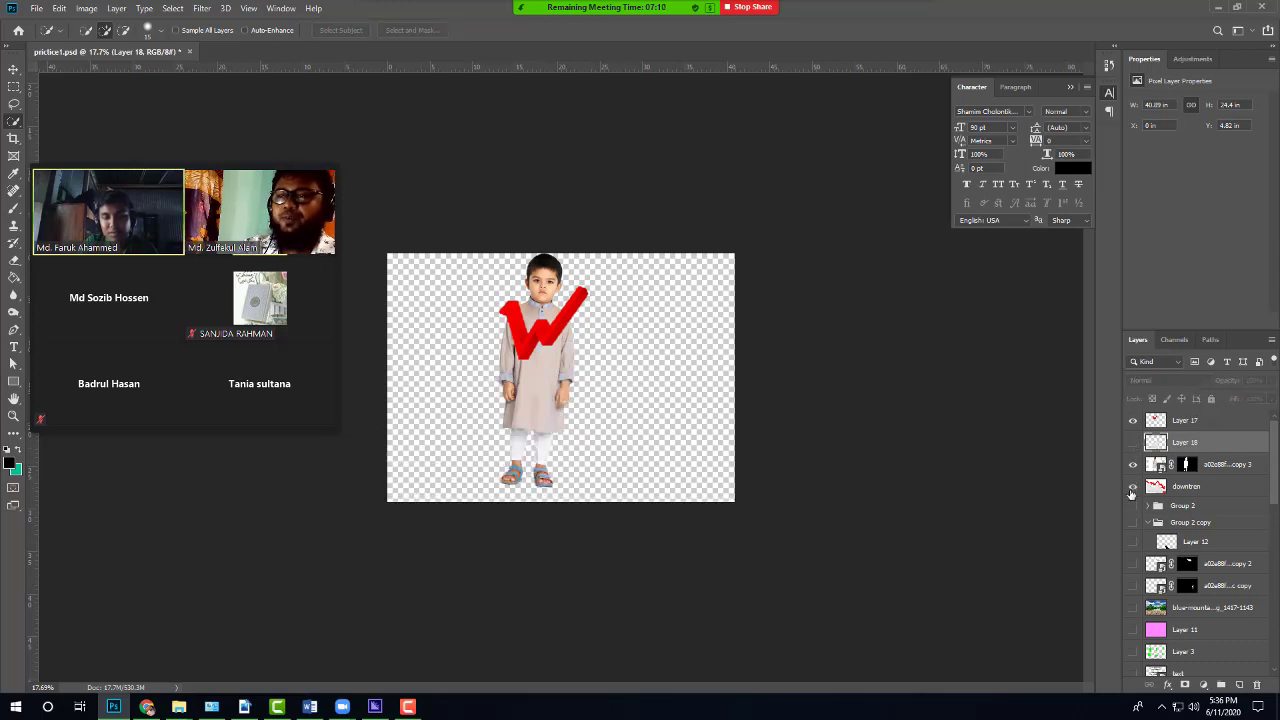
left_click(1133, 486)
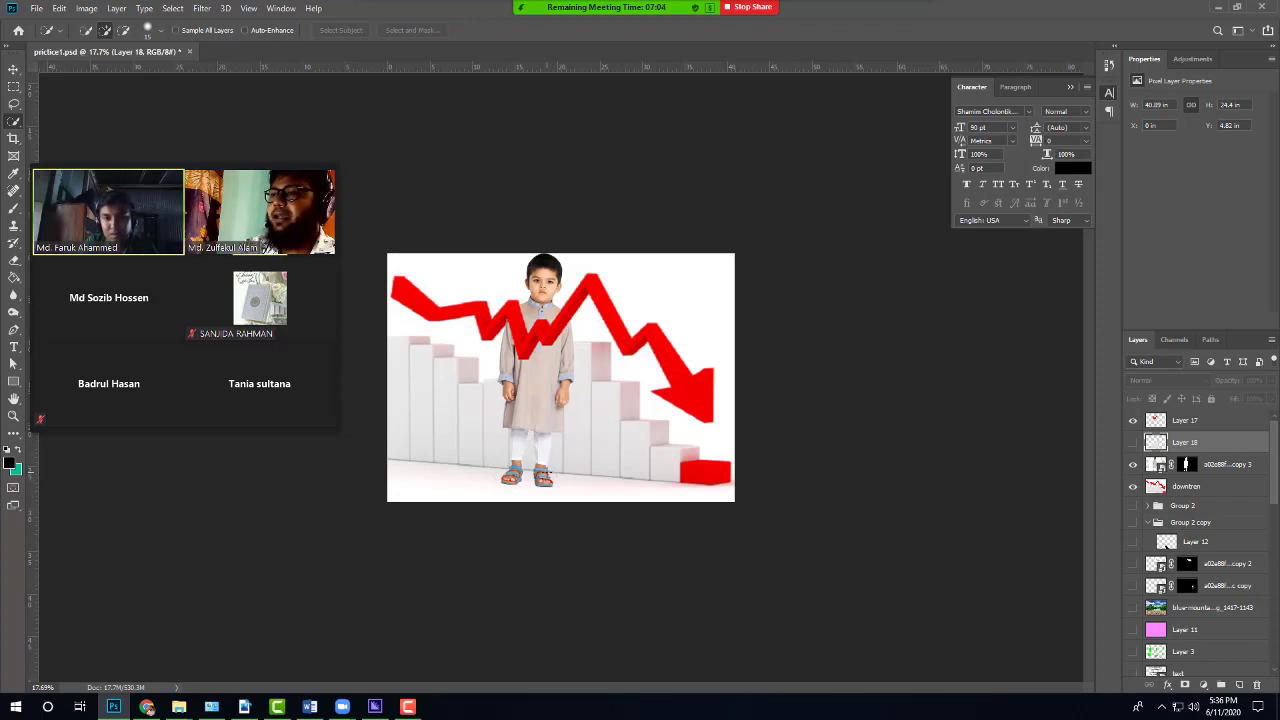
left_click(1133, 442)
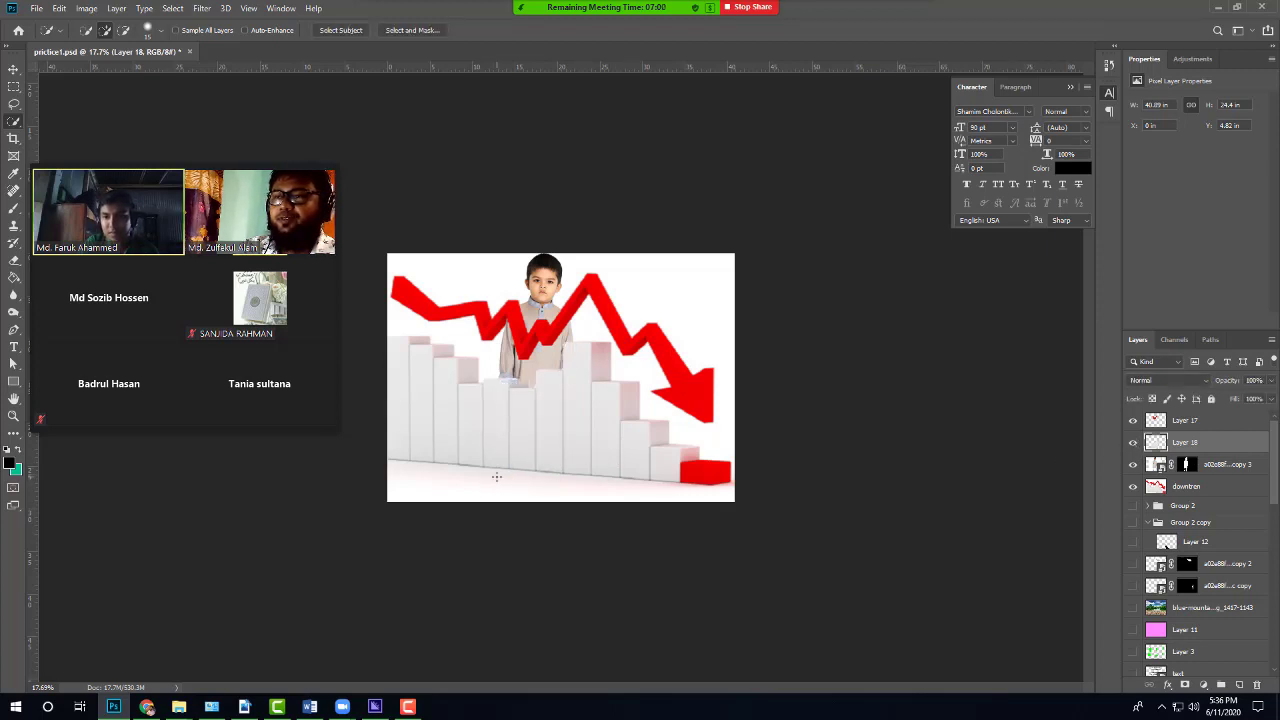
Step: Try deleting the white floor below the bars from Layer 18 with a Quick Selection, and undo the deletion
left_click_drag(516, 484, 583, 496)
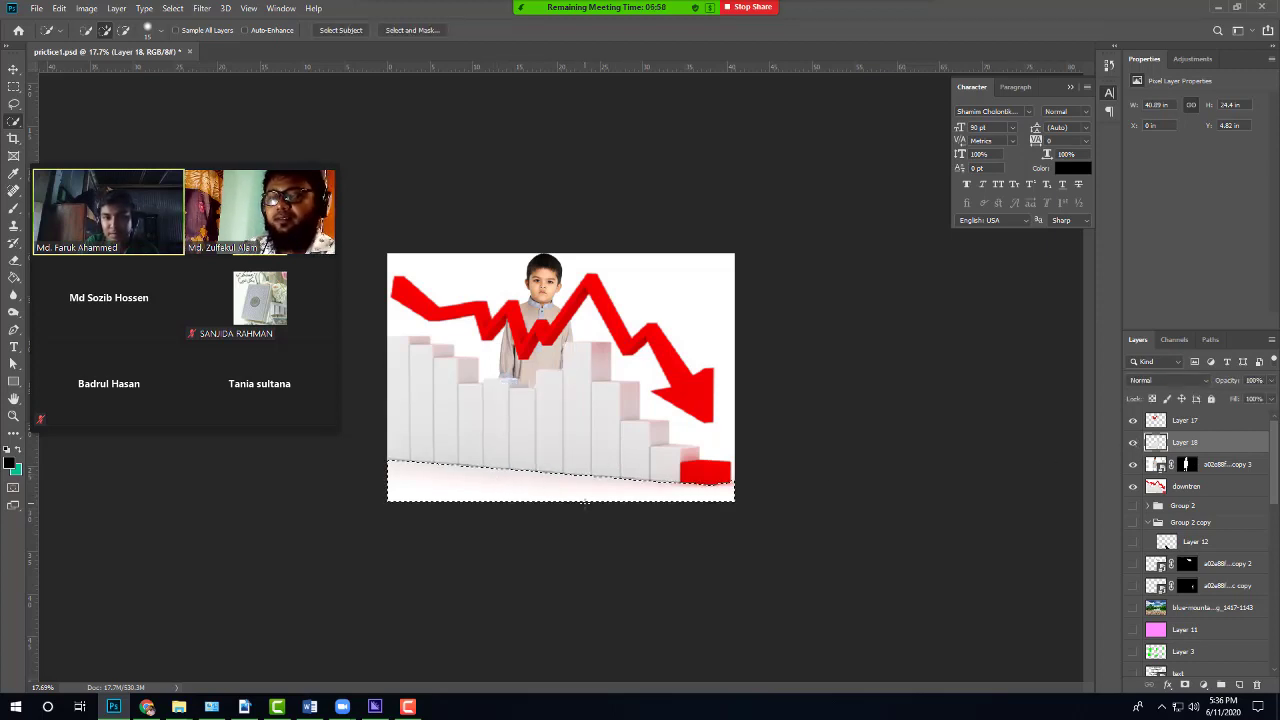
key("Delete")
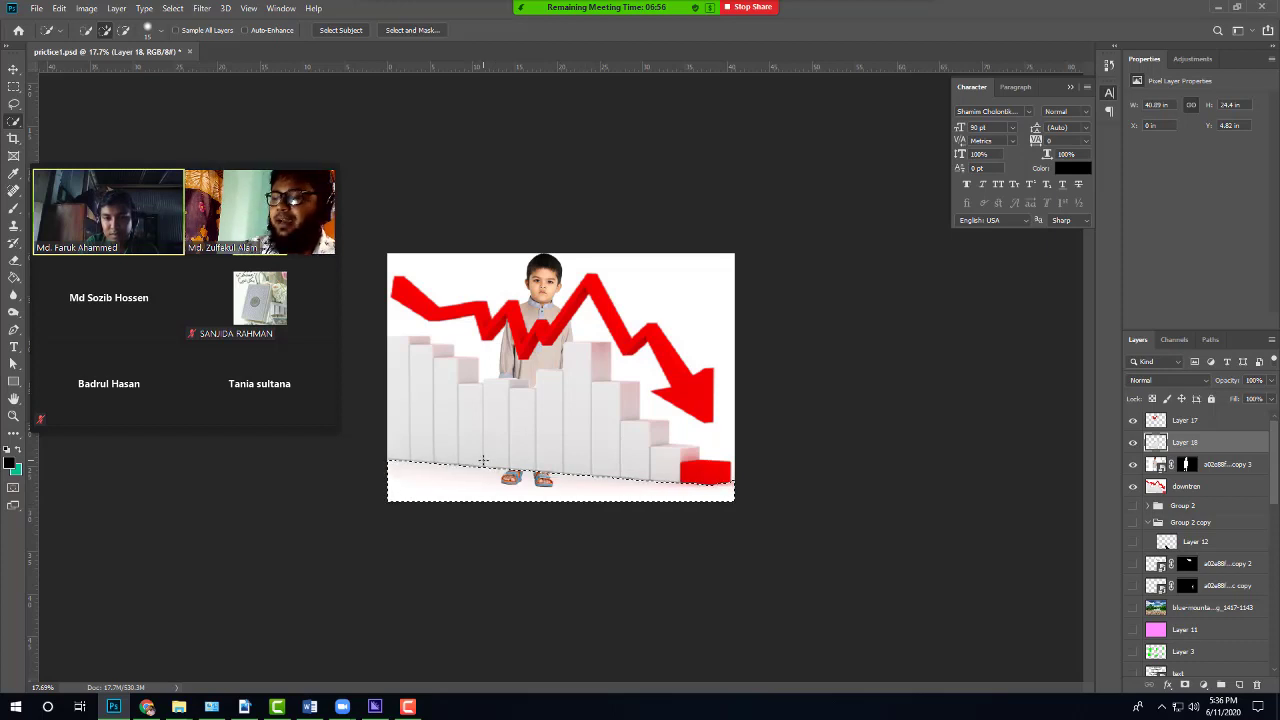
key("ctrl+d")
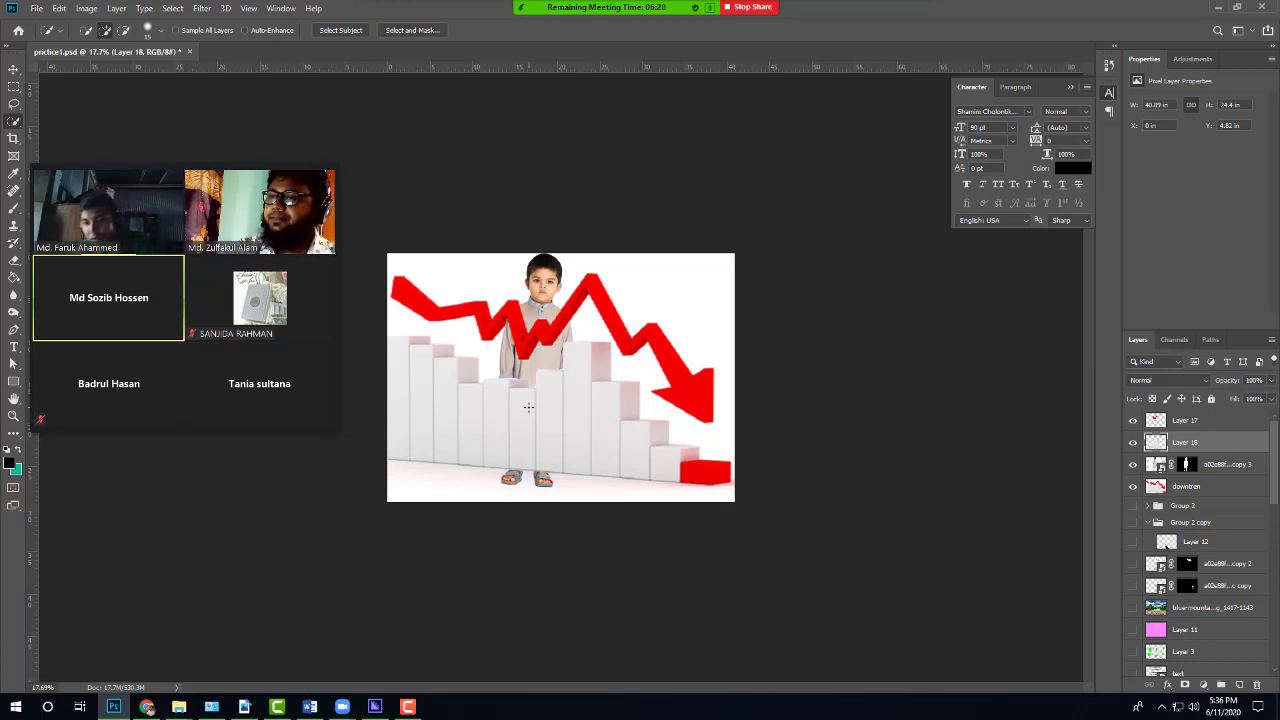
key("ctrl+h")
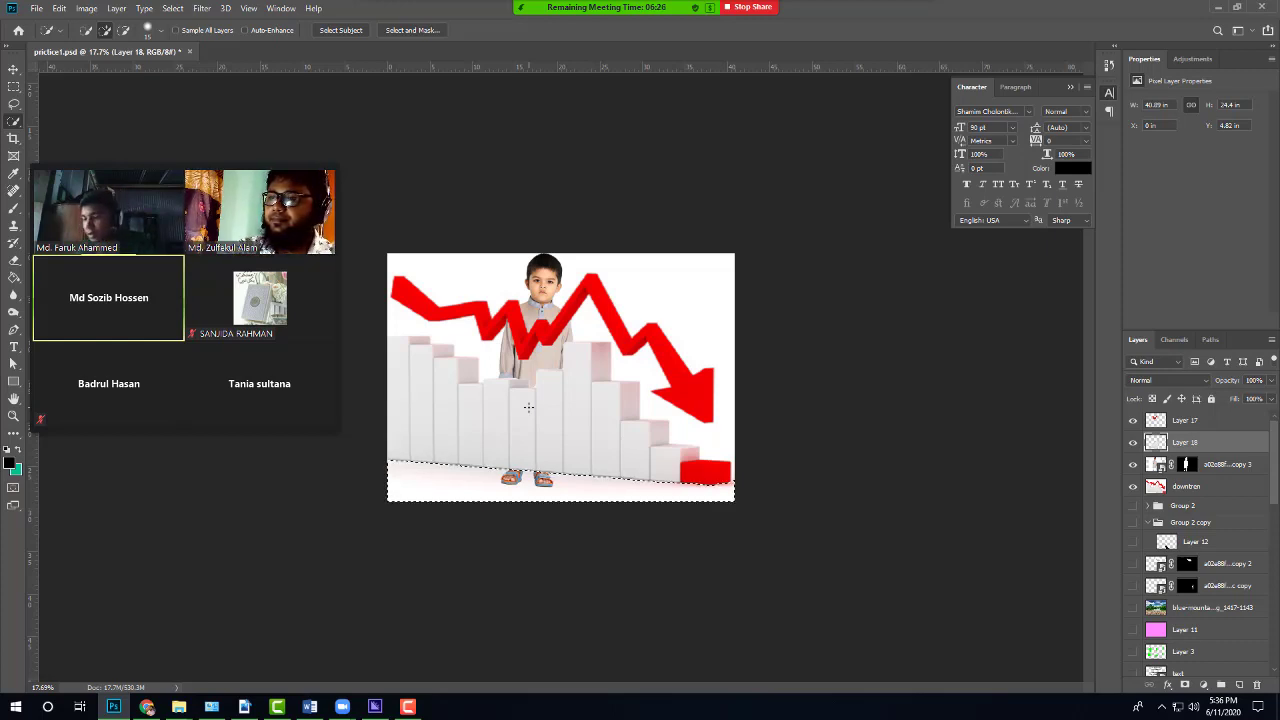
key("Delete")
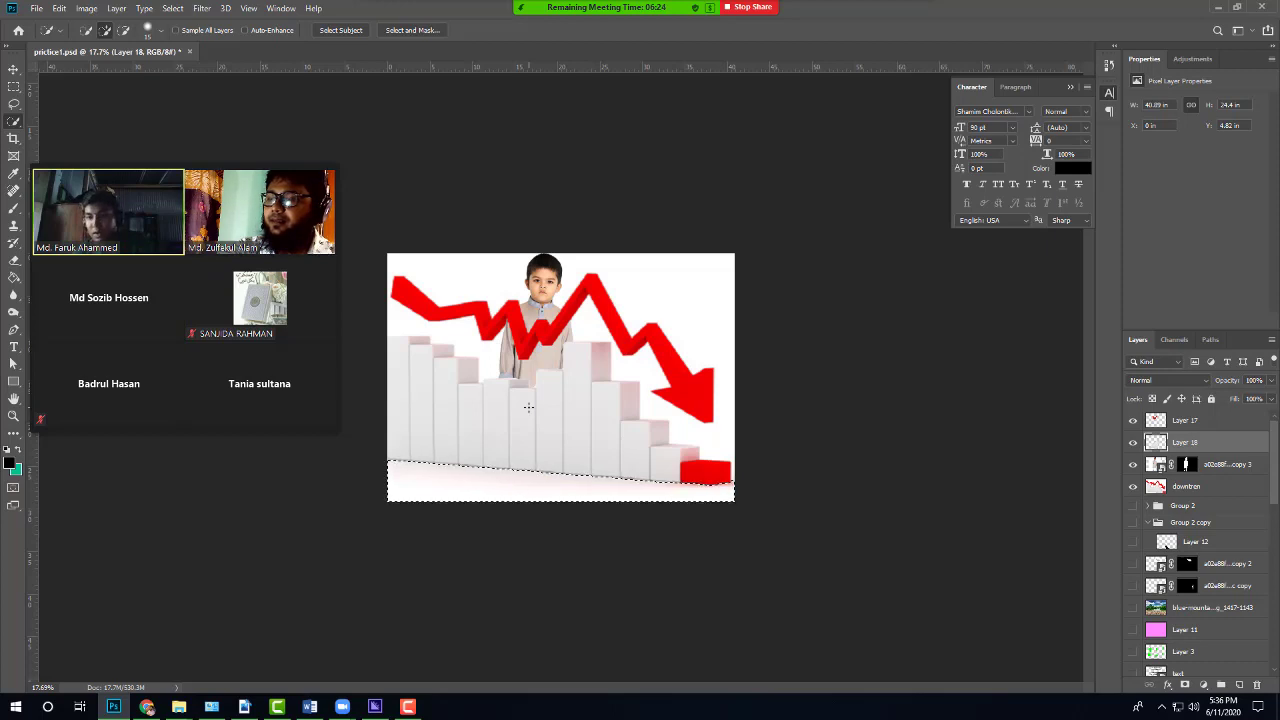
Step: Save prictice1.psd with nothing selected and hide Layer 17, Layer 18, the boy cutout and the downtren chart
key("ctrl+s")
key("ctrl+d")
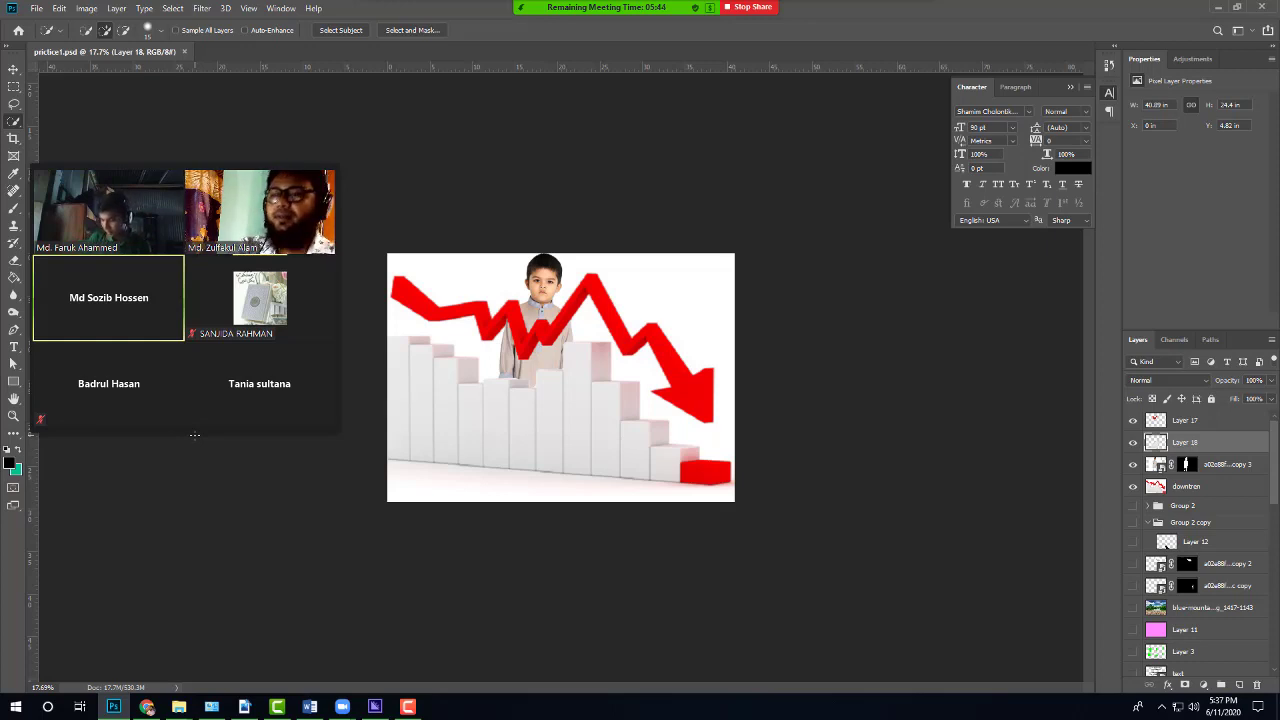
left_click_drag(1133, 420, 1133, 488)
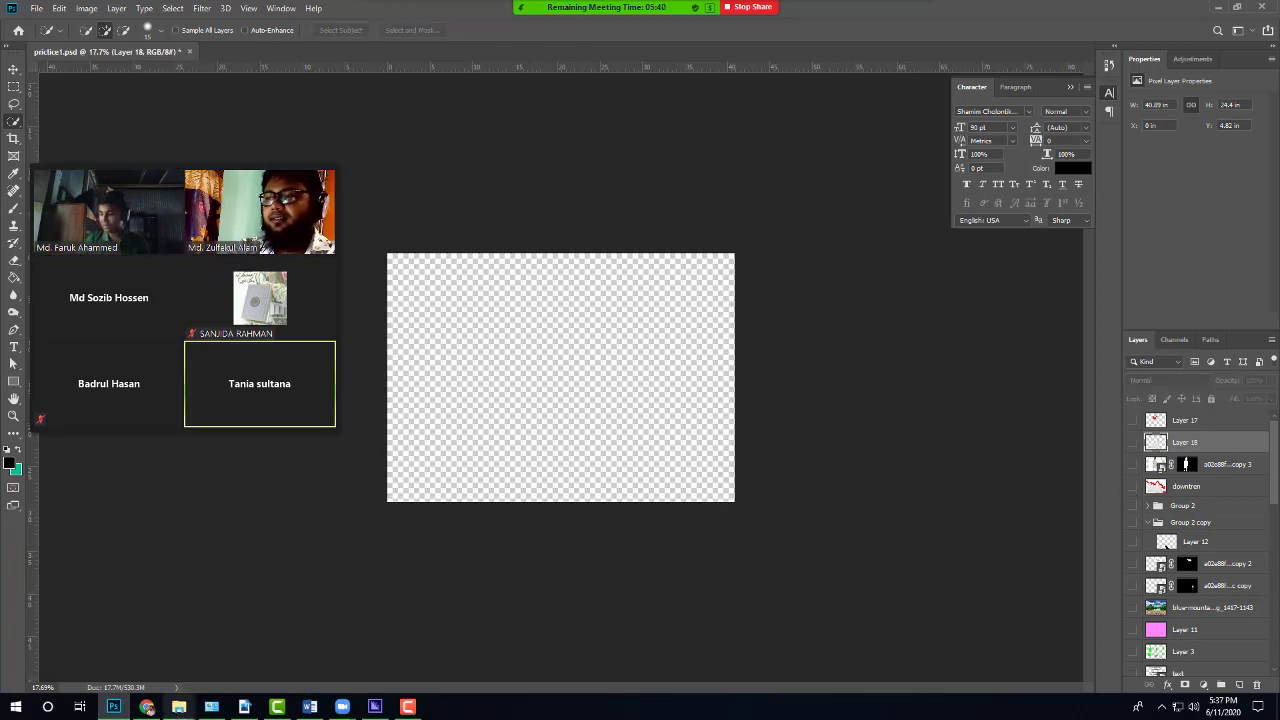
Step: Enlarge the meeting's video panel to fit more participants and admit the participant from the waiting room
mouse_move(179, 706)
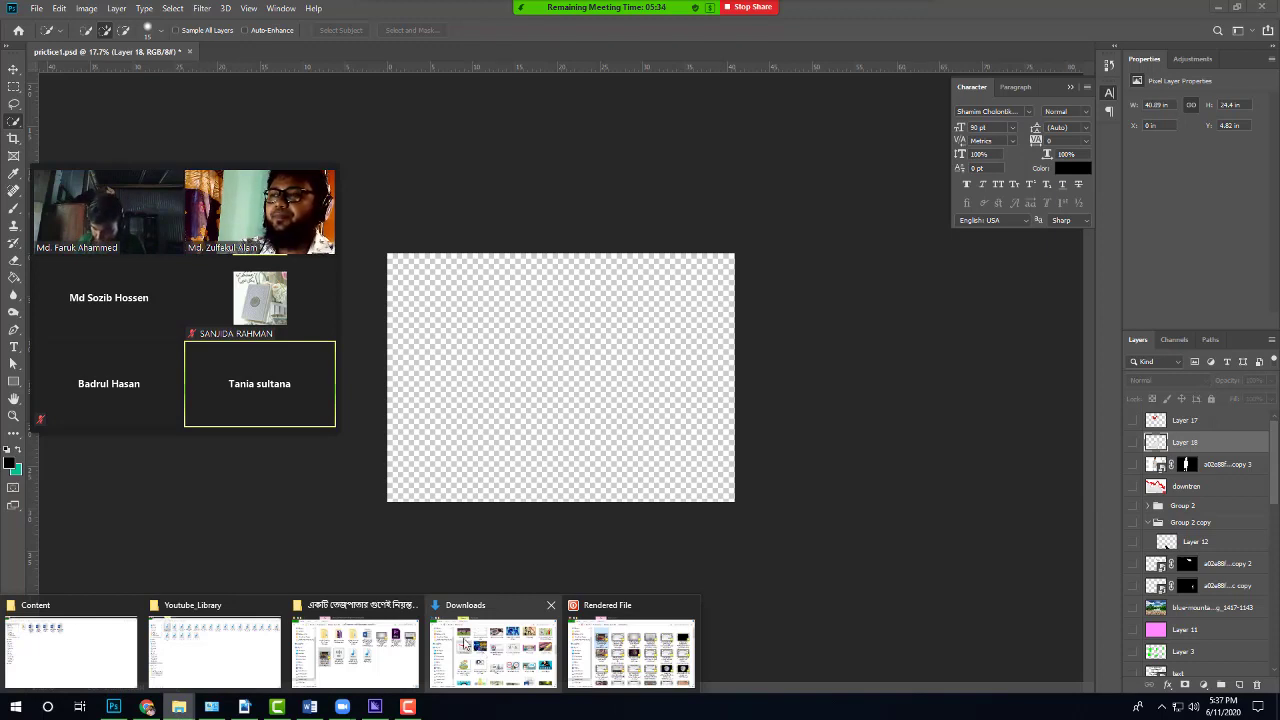
mouse_move(182, 432)
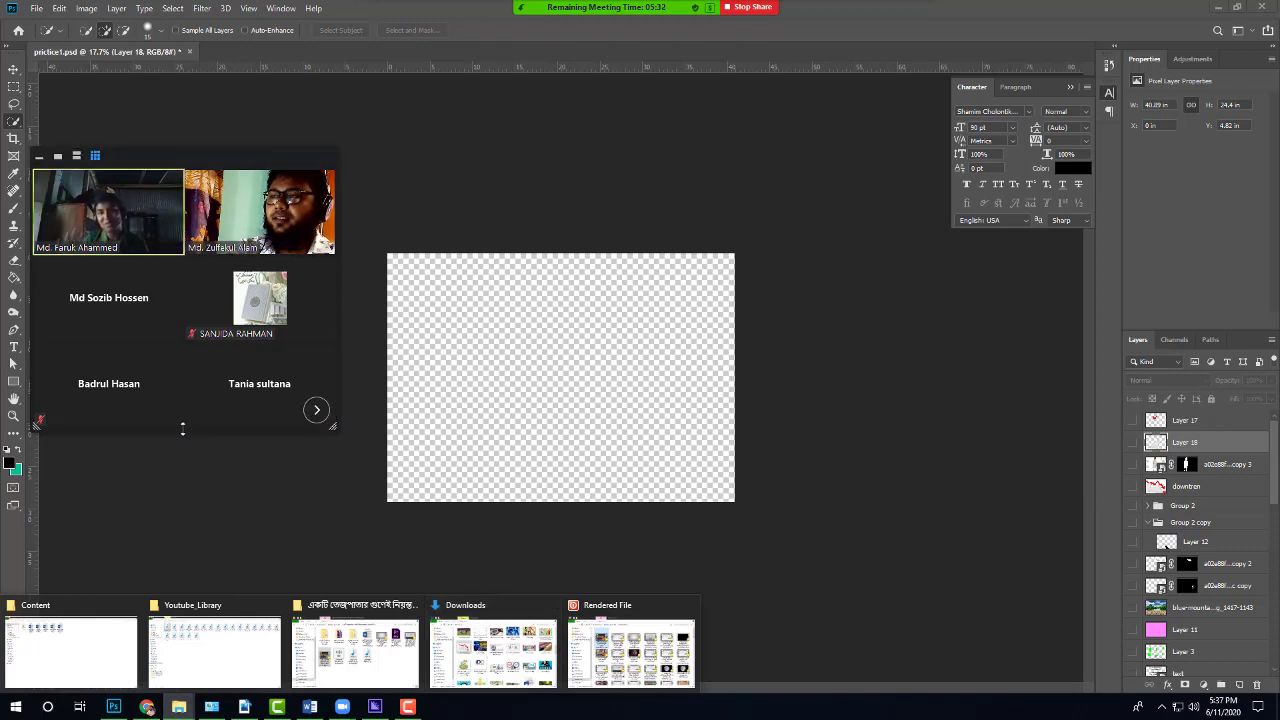
left_click_drag(182, 432, 191, 580)
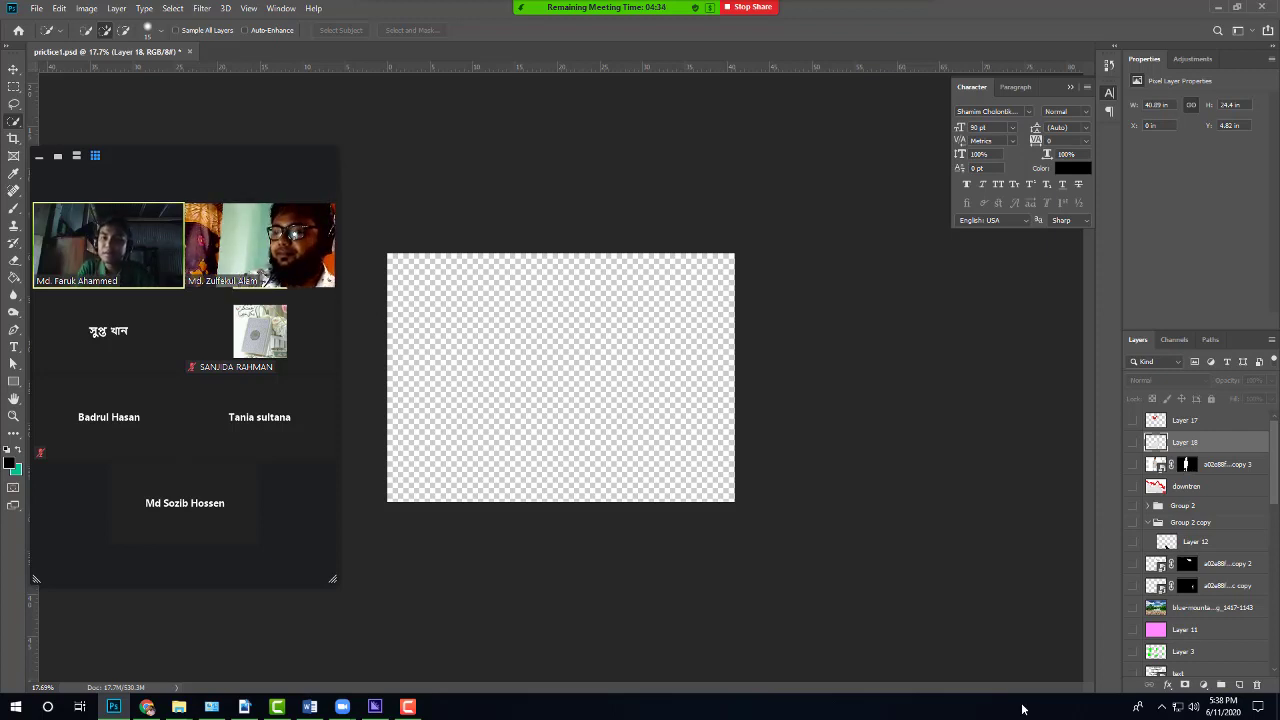
scroll(459, 603, "down", 2)
scroll(459, 603, "up", 4)
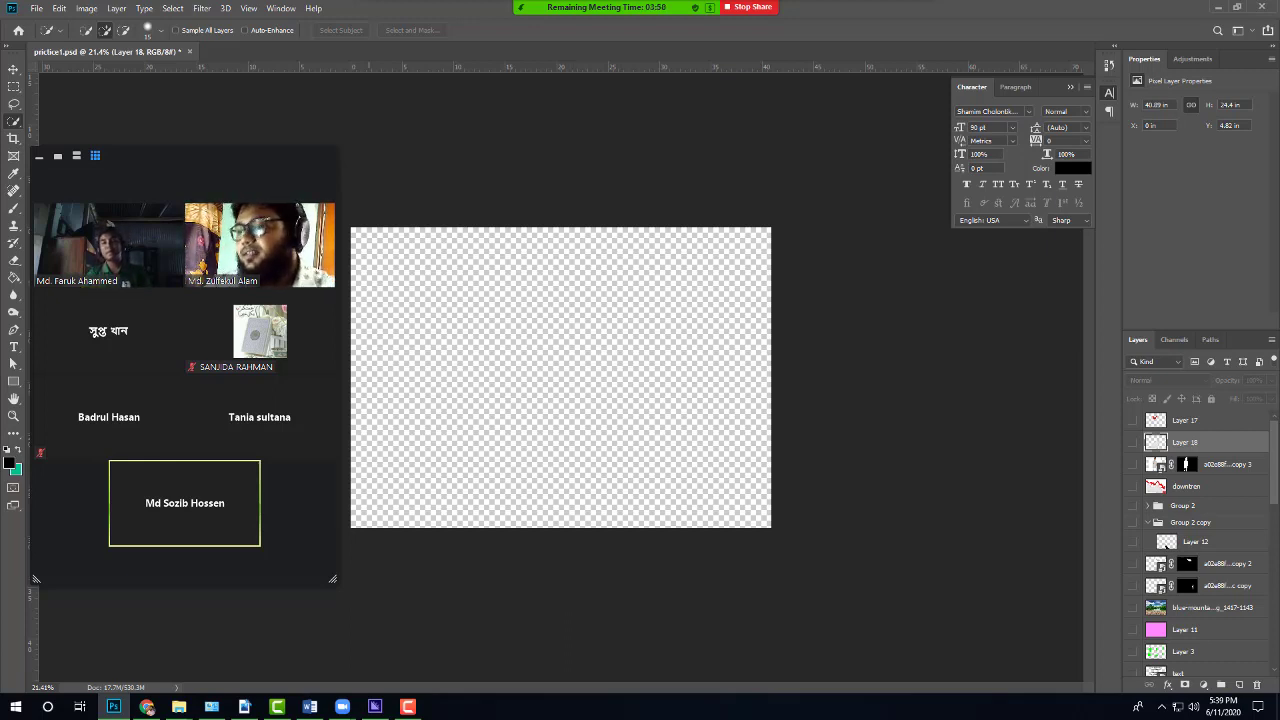
mouse_move(178, 709)
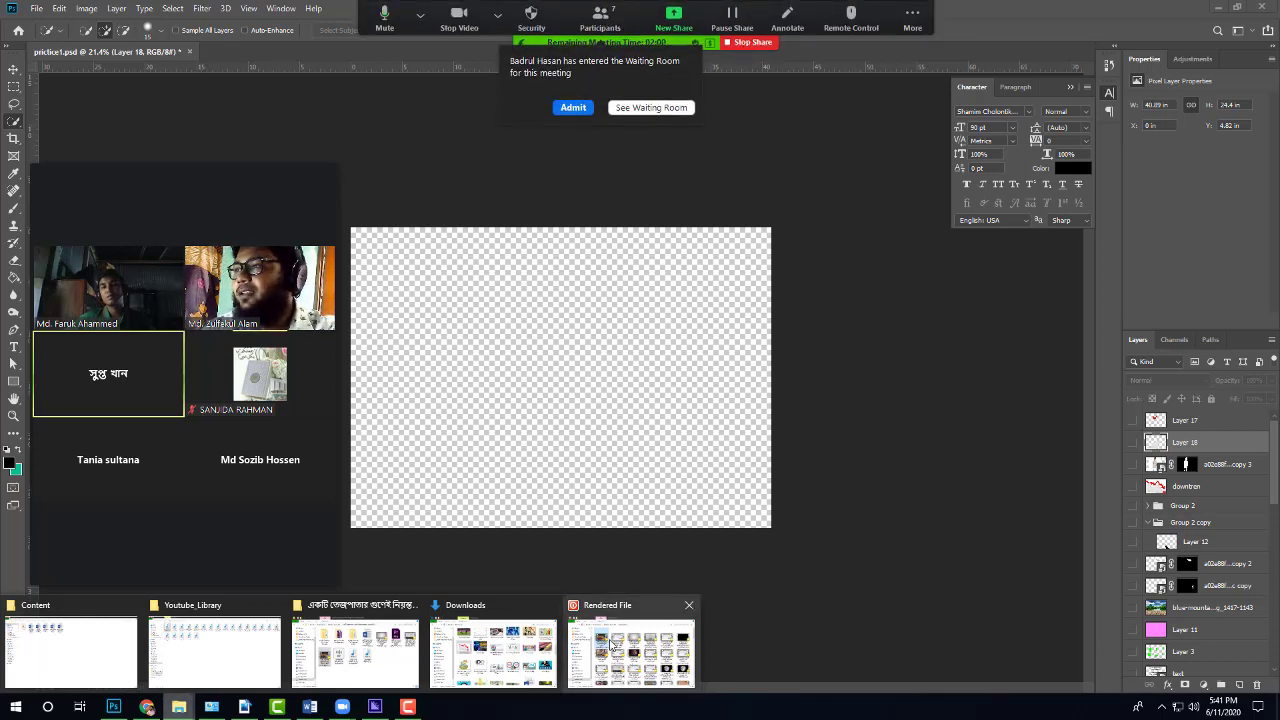
left_click(584, 110)
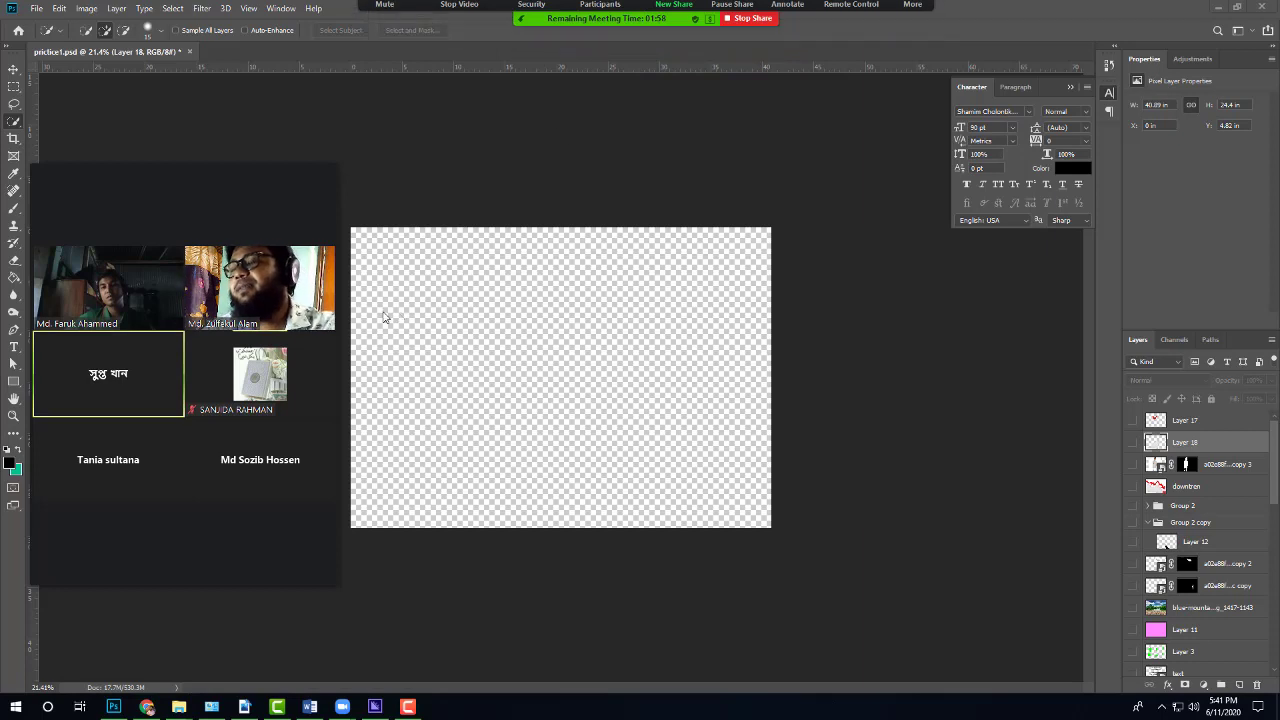
Step: Dismiss the Zoom Pro upgrade offer and close the Zoom window
mouse_move(329, 402)
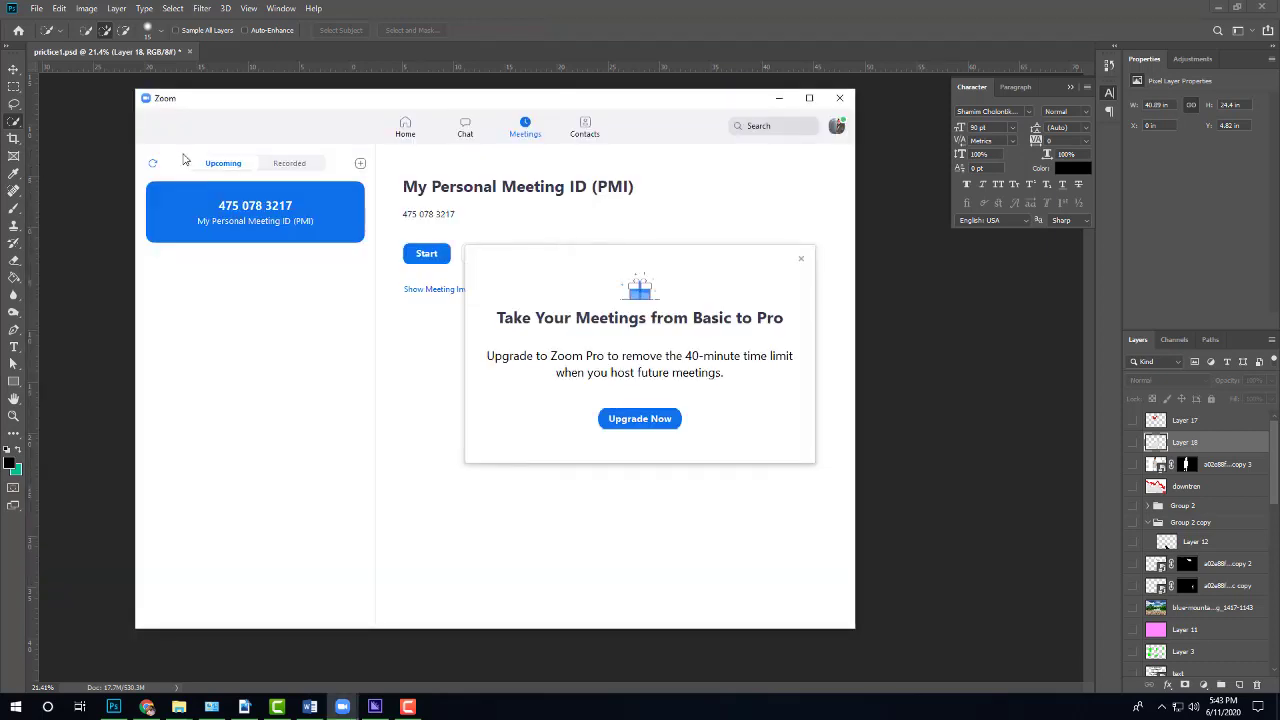
left_click(801, 259)
left_click(841, 97)
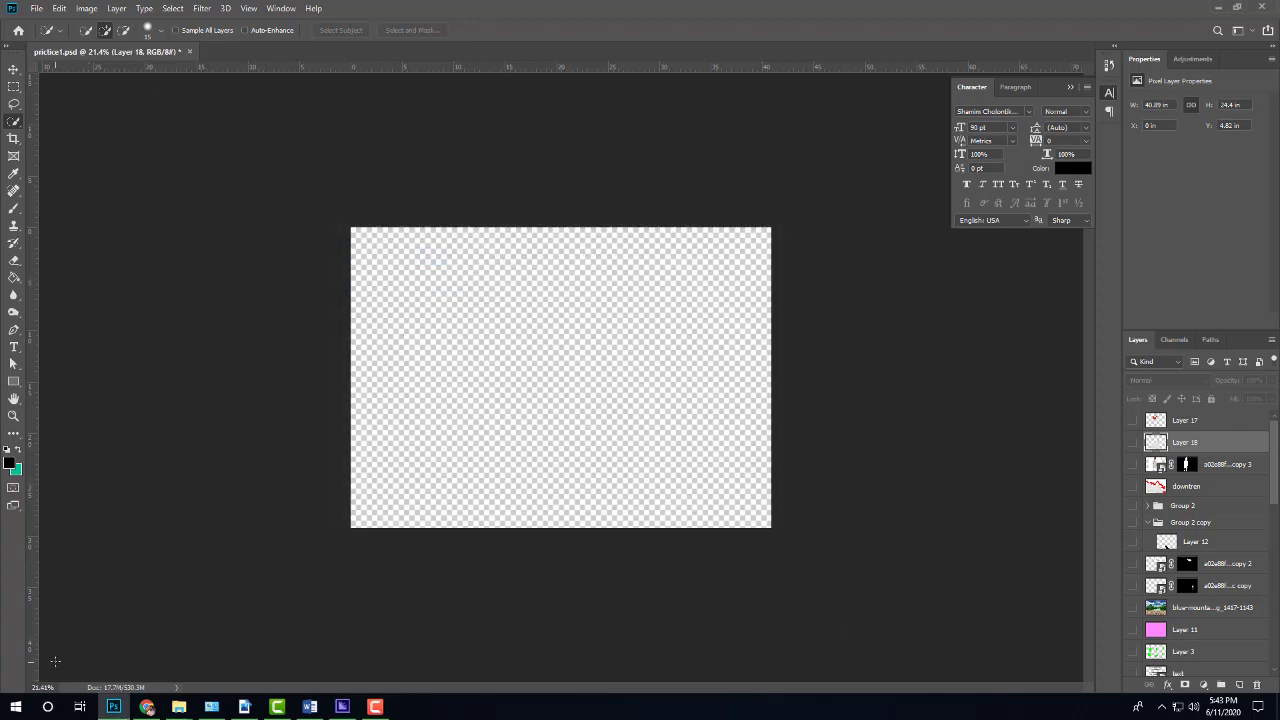
Step: Search the computer for Zoom to launch it again, and pause the screen recorder
mouse_move(147, 709)
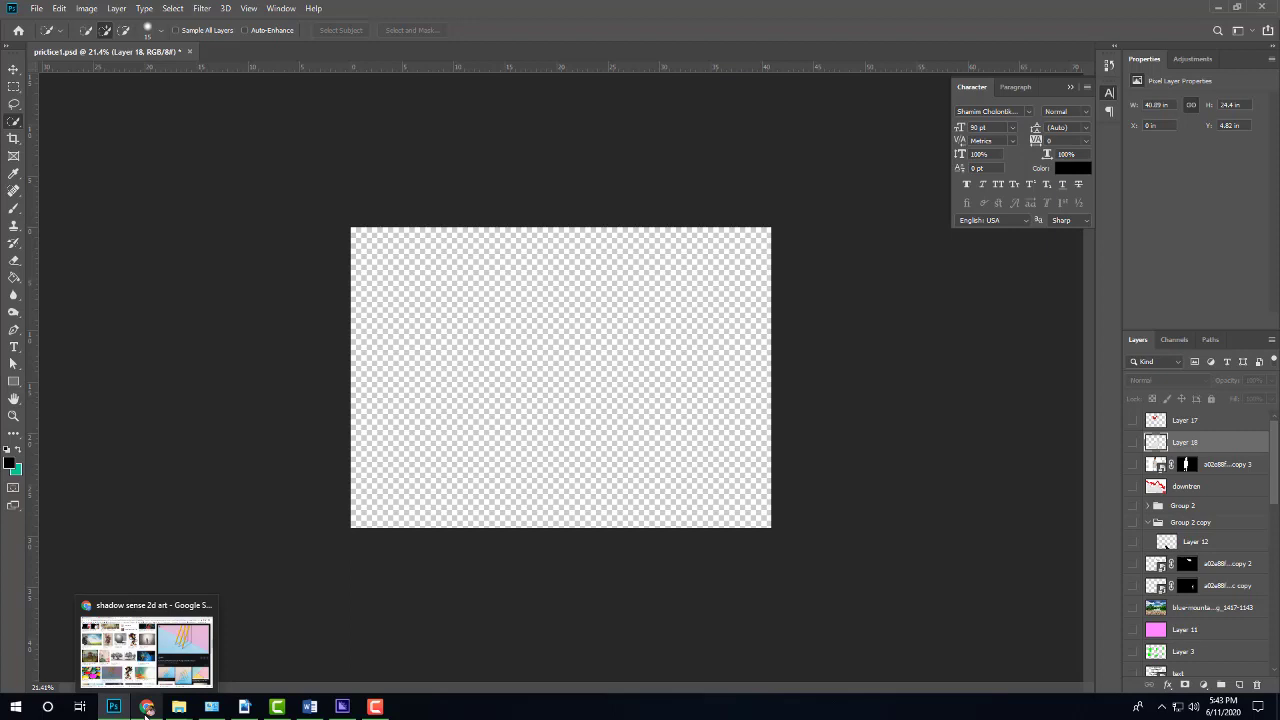
left_click(48, 707)
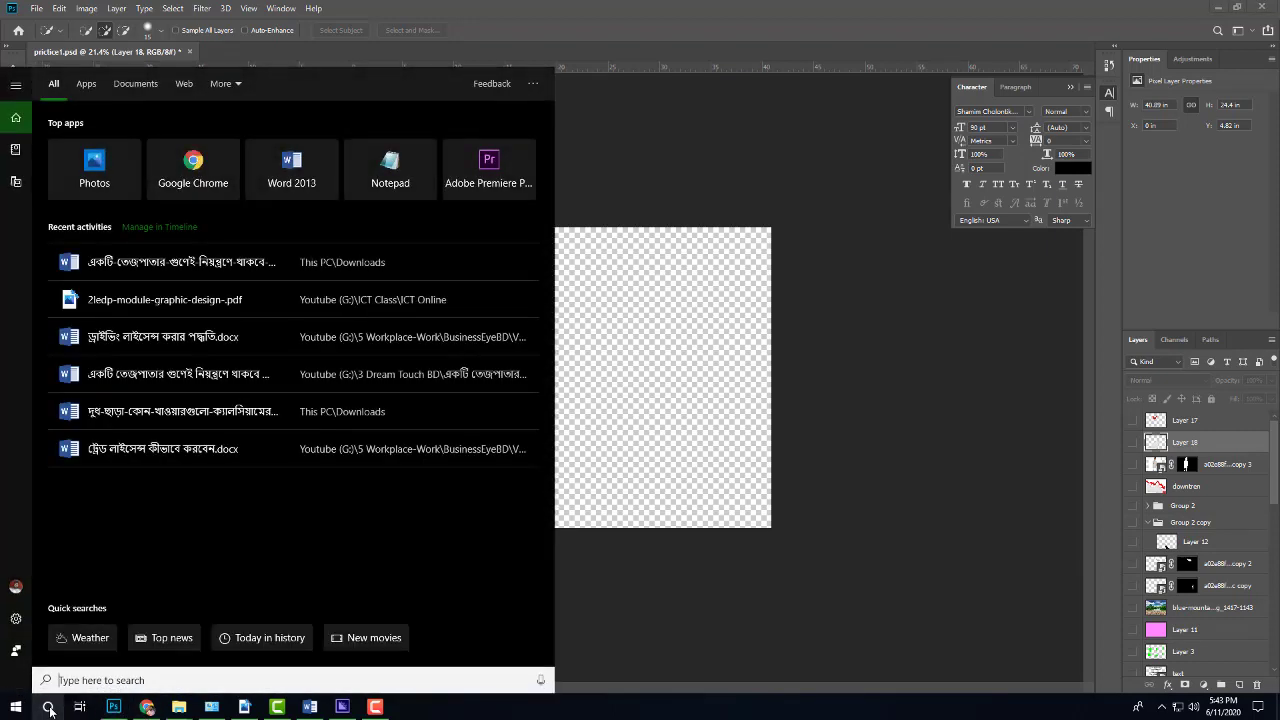
type("z")
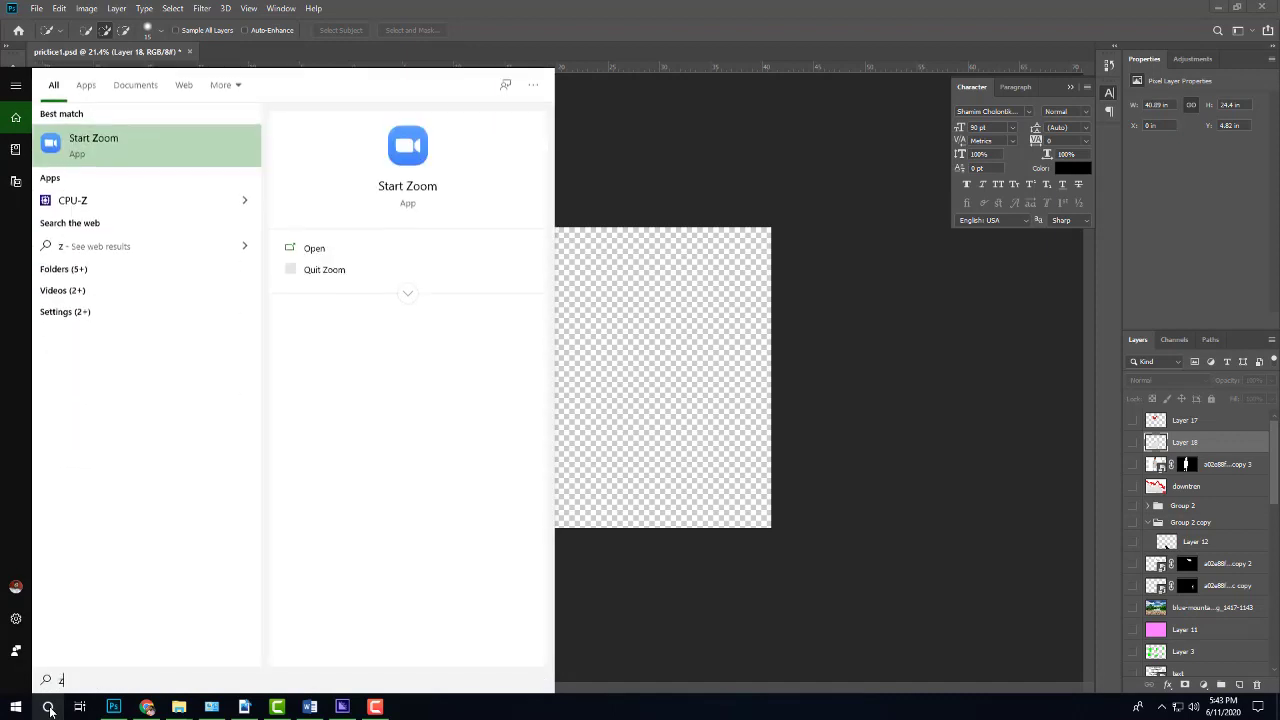
left_click(154, 146)
left_click(375, 707)
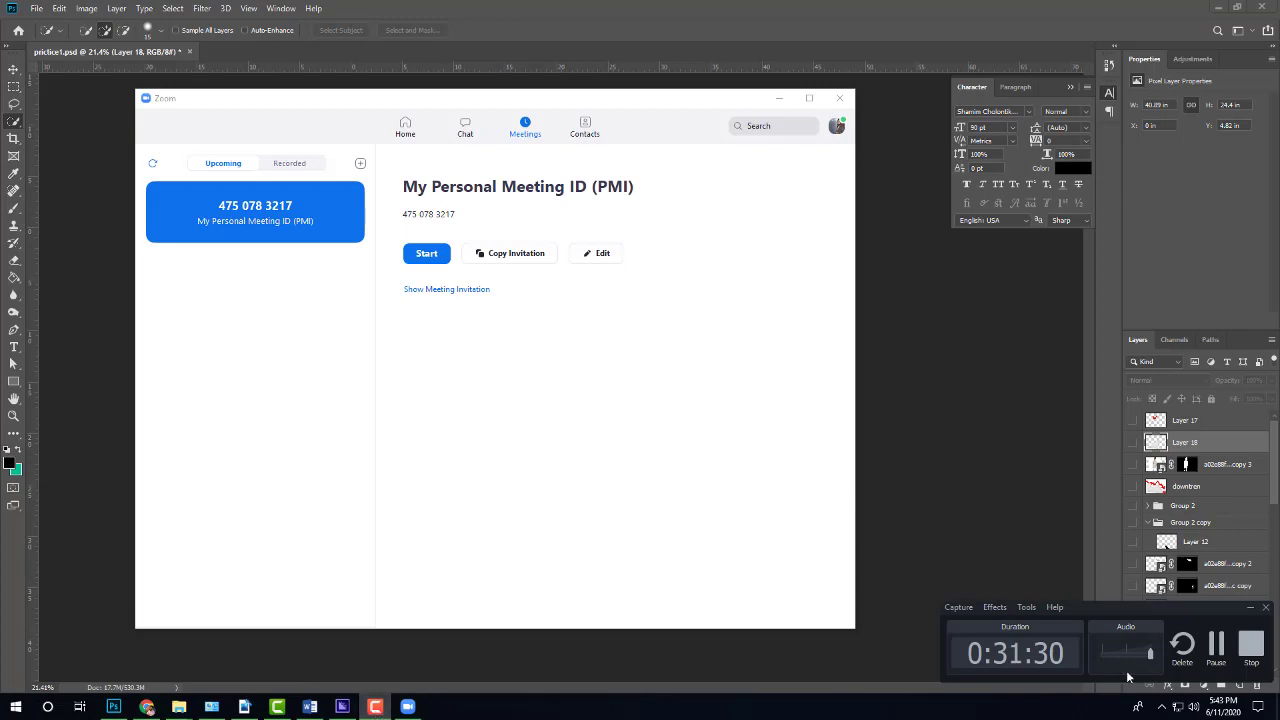
left_click(1217, 648)
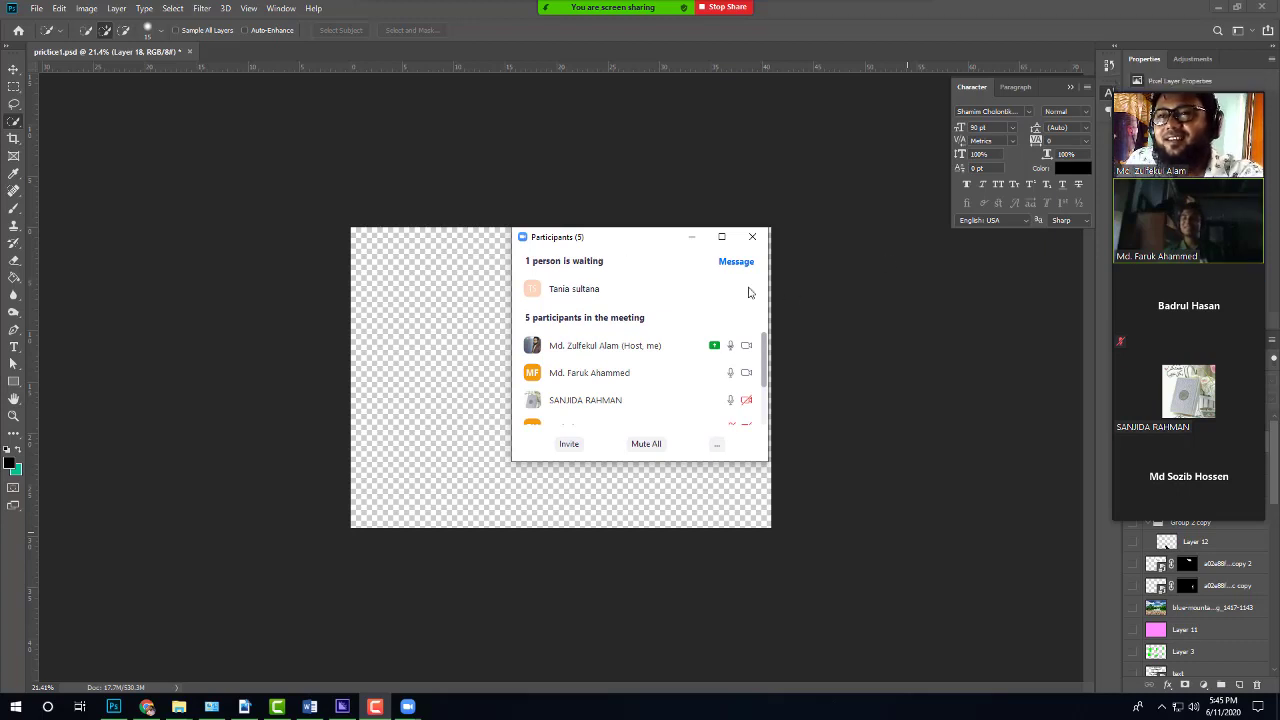
Step: Admit the waiting participant, minimize the participants list and save prictice1.psd
left_click(689, 288)
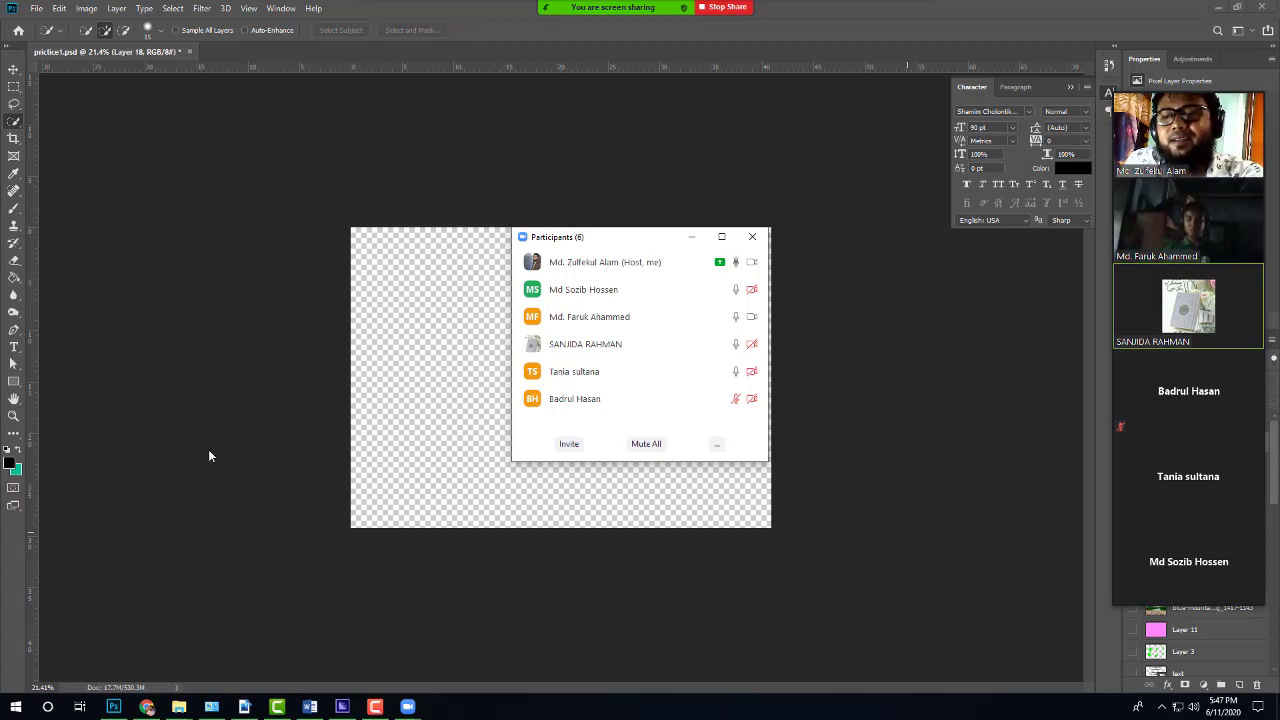
left_click(687, 238)
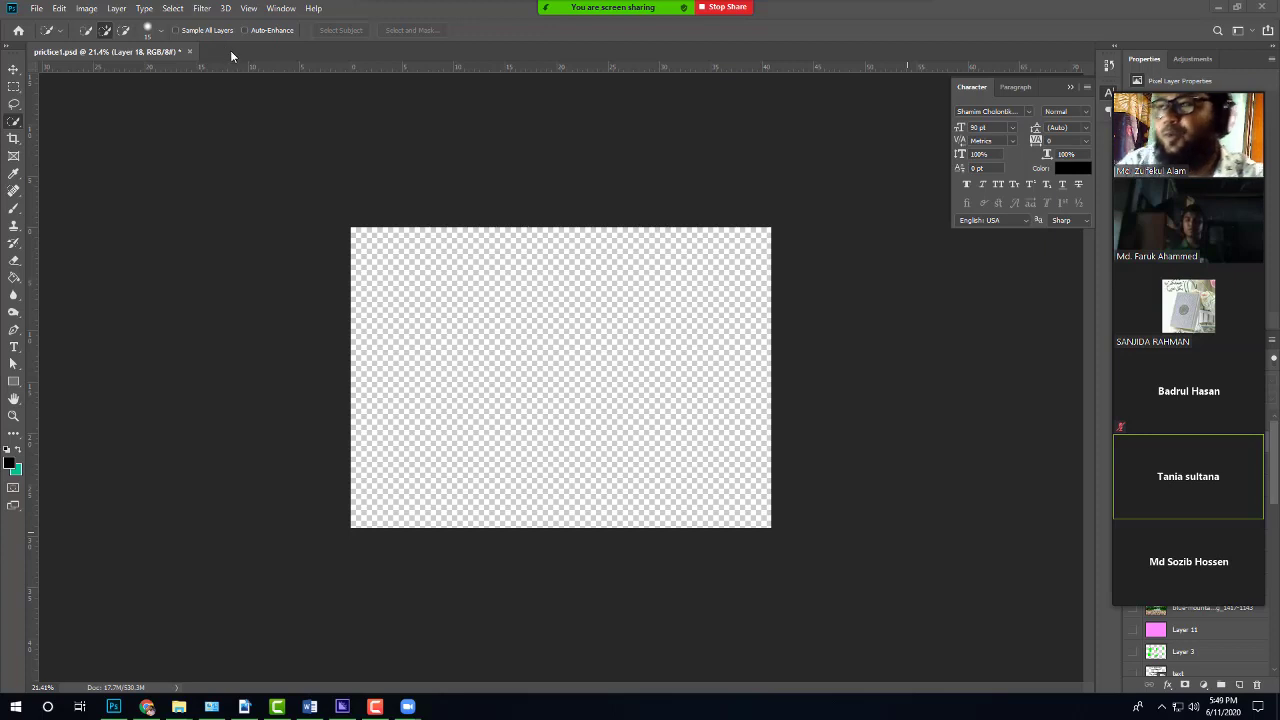
key("ctrl+s")
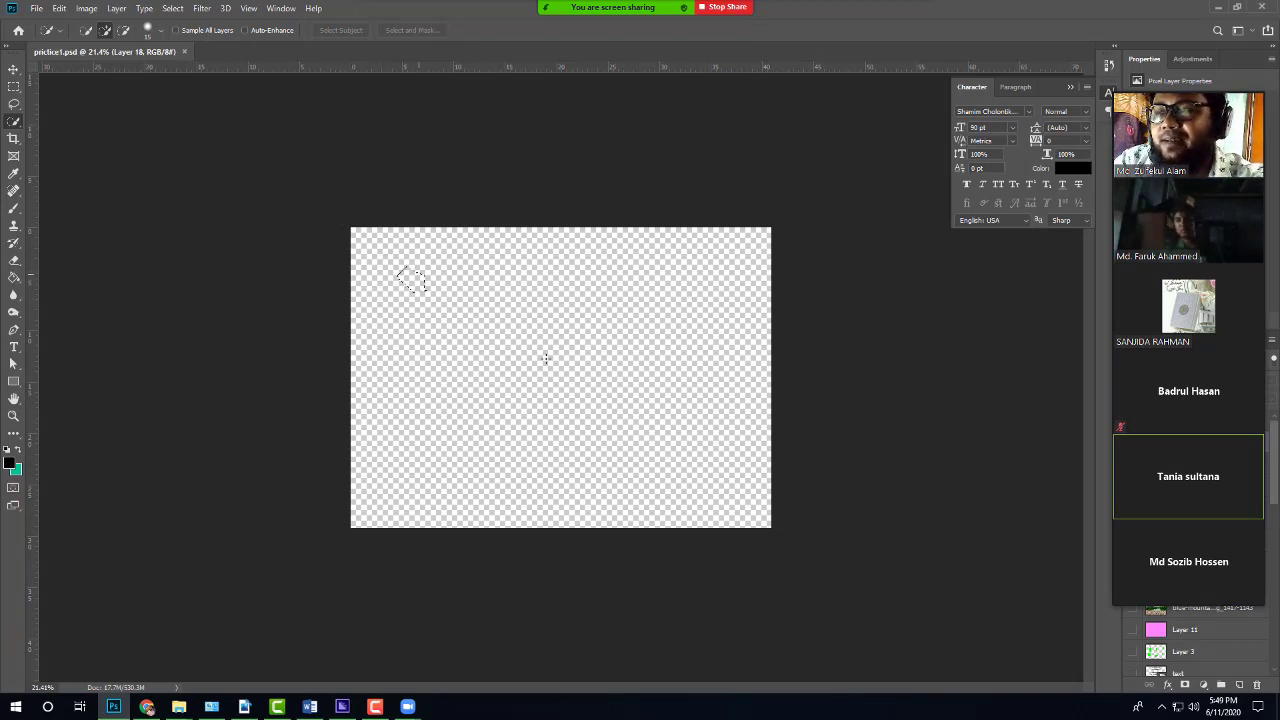
left_click_drag(414, 280, 600, 380)
key("ctrl+z")
key("ctrl+z")
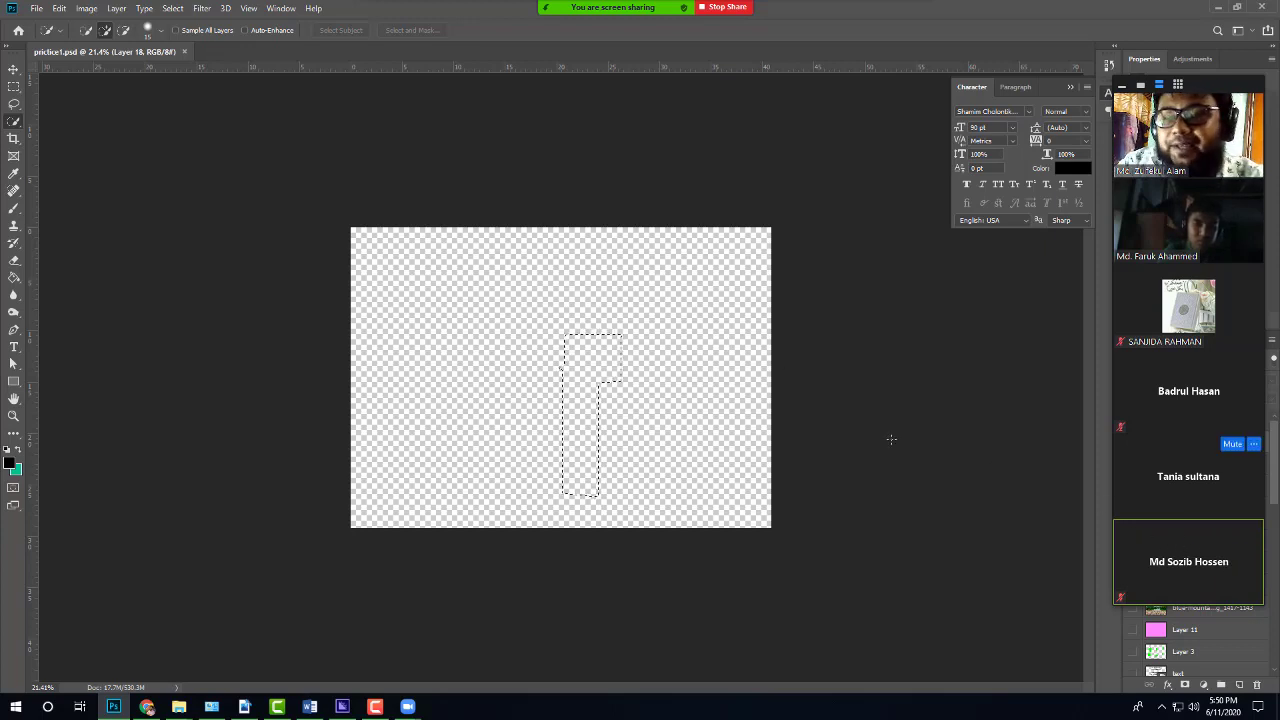
mouse_move(467, 276)
left_mouse_down()
mouse_move(506, 340)
mouse_move(590, 282)
mouse_move(542, 252)
mouse_move(659, 286)
mouse_move(700, 430)
mouse_move(663, 369)
mouse_move(733, 426)
left_mouse_up()
left_click_drag(434, 449, 394, 509)
mouse_move(733, 541)
left_mouse_down()
mouse_move(745, 508)
mouse_move(717, 418)
mouse_move(748, 421)
left_mouse_up()
left_click_drag(787, 291, 703, 320)
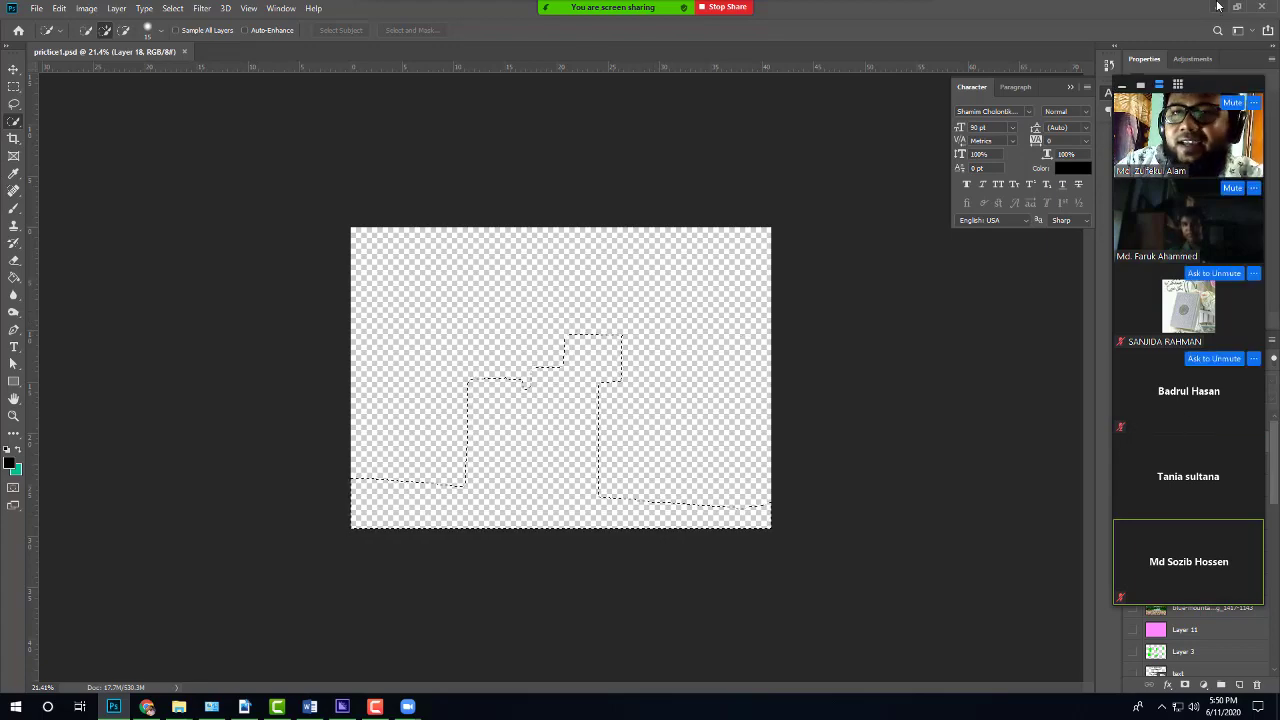
Step: Move the meeting's video panel off the Layers list, clear the selection, and show the boy cutout, Layers 17 and 18 and the downtren chart
left_click_drag(1226, 97, 286, 96)
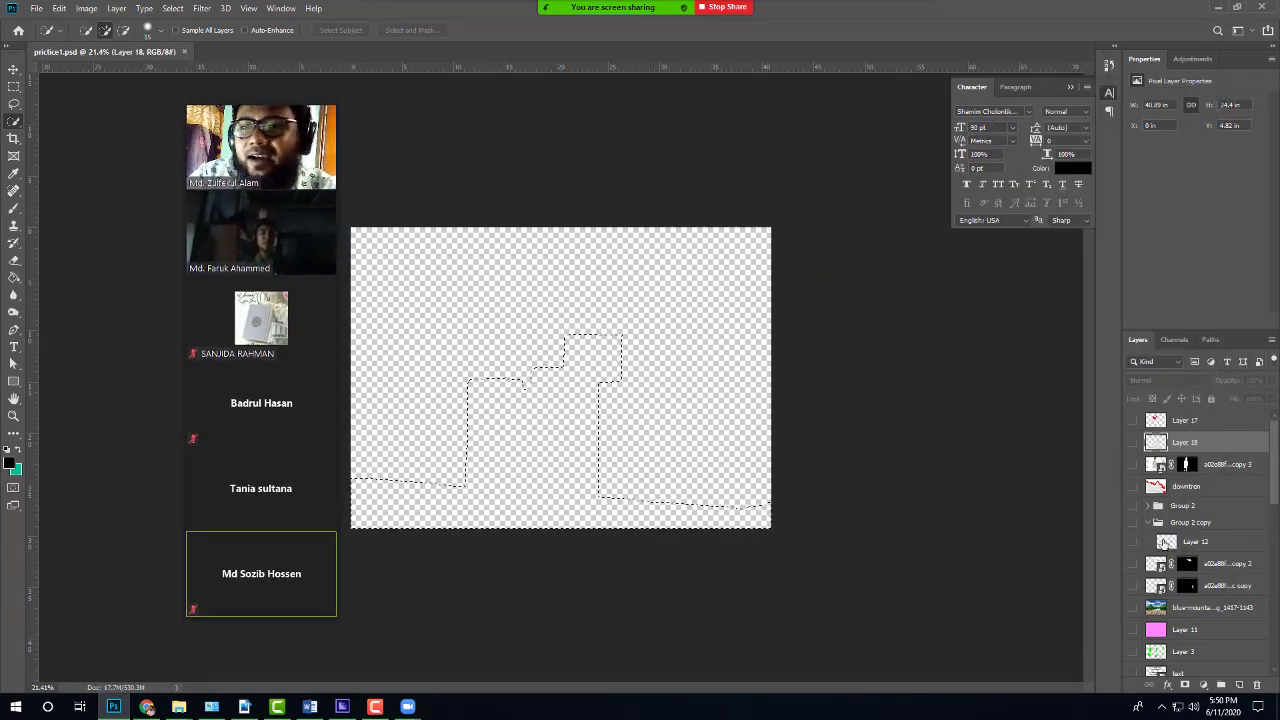
left_click(1132, 464)
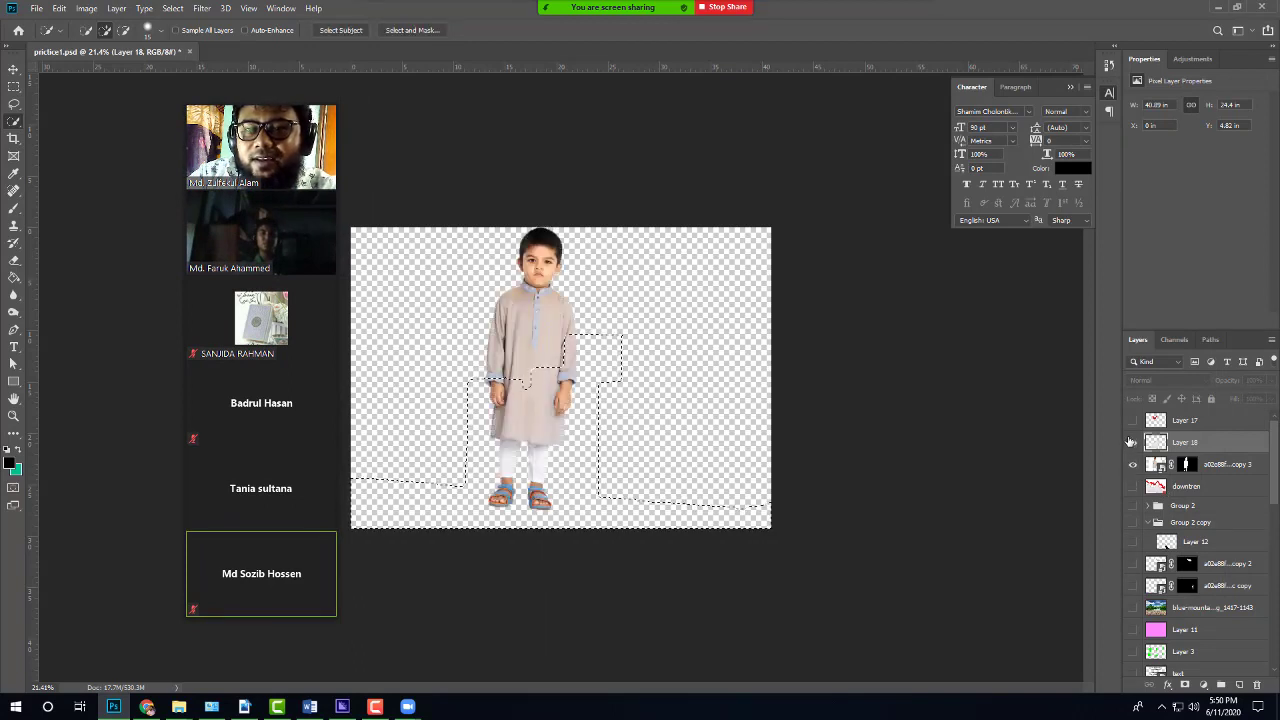
left_click(1132, 442)
left_click(1132, 422)
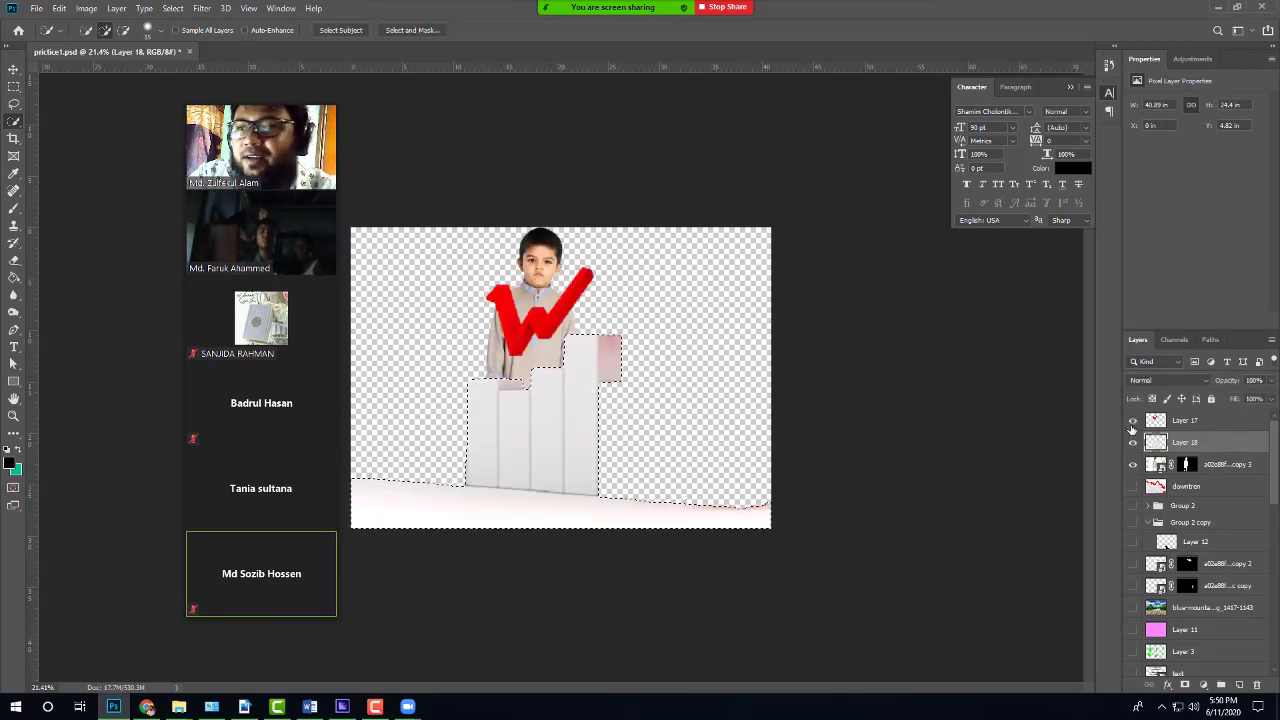
key("ctrl+d")
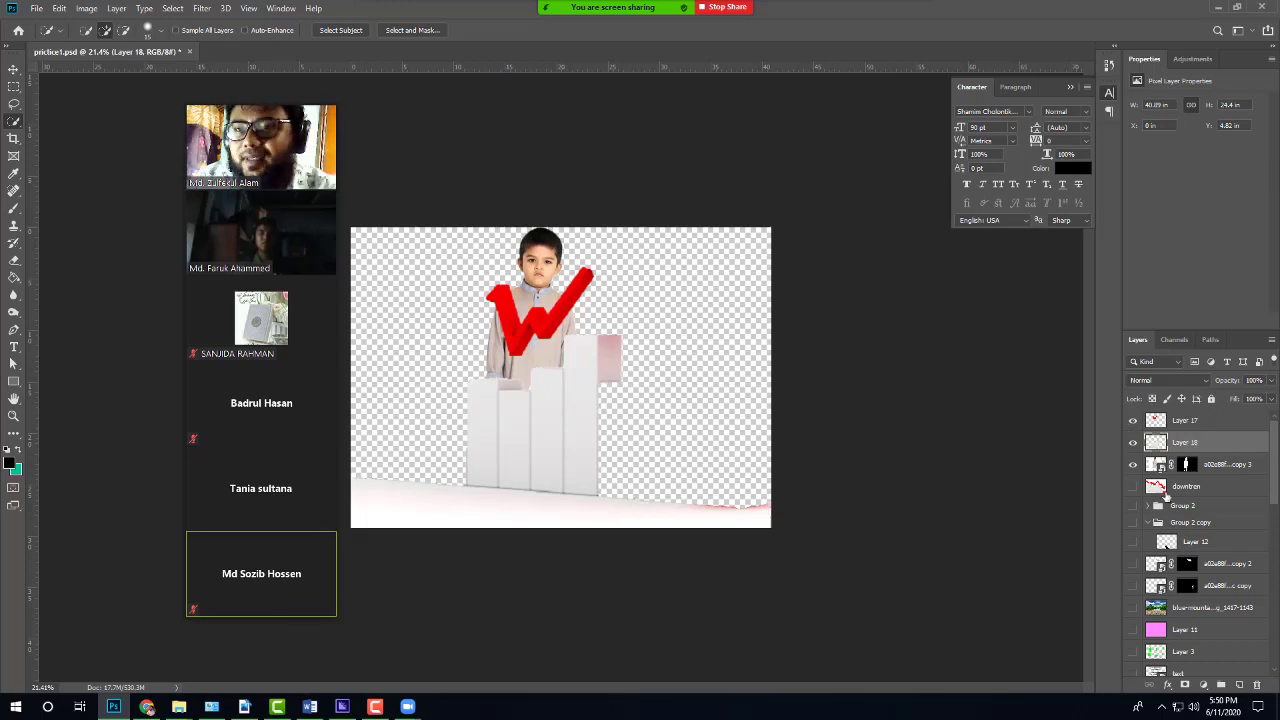
left_click(1133, 486)
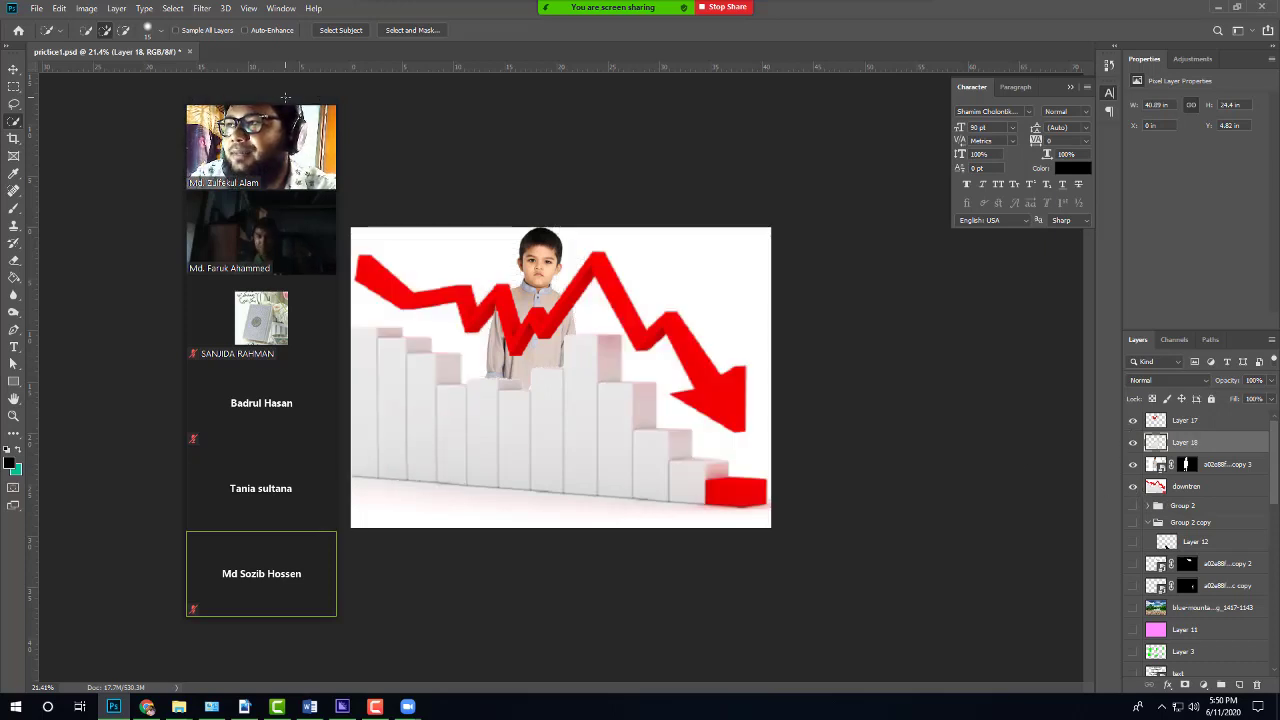
Step: Move the copied bars on Layer 18 down and to the left, to about X -8.56 in and Y 6.18 in
left_click(13, 68)
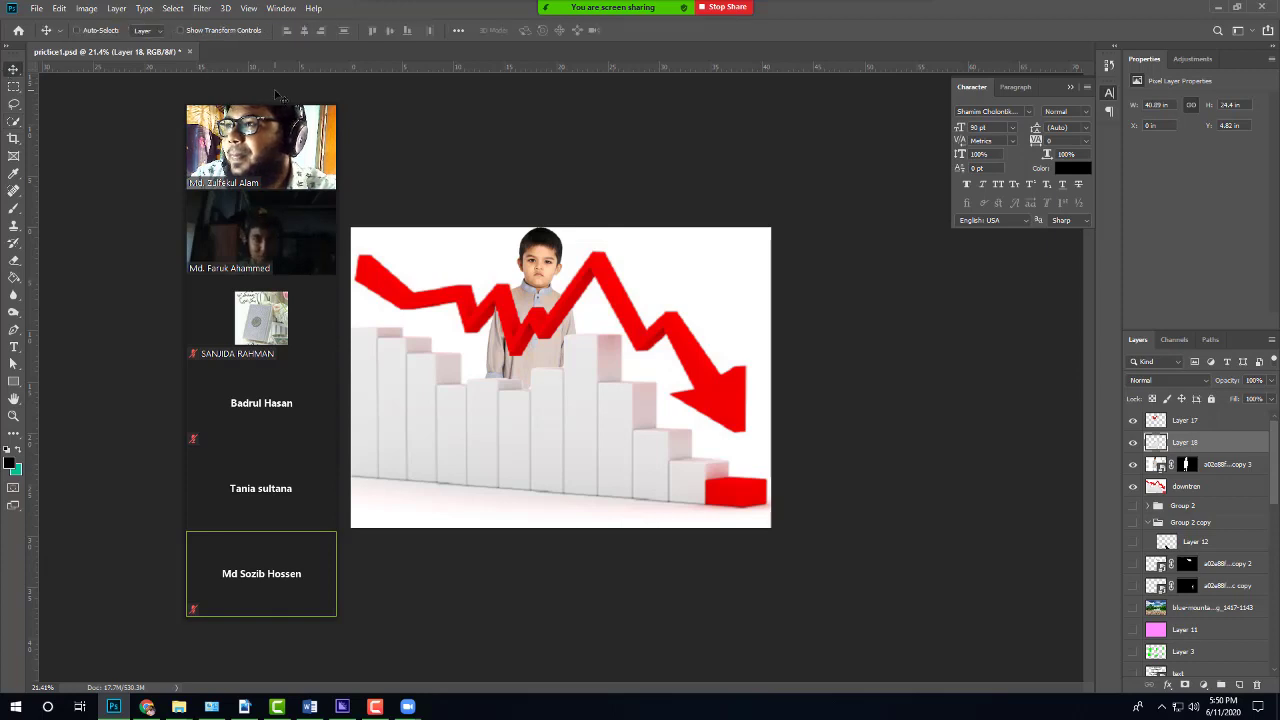
left_click_drag(60, 72, 197, 76)
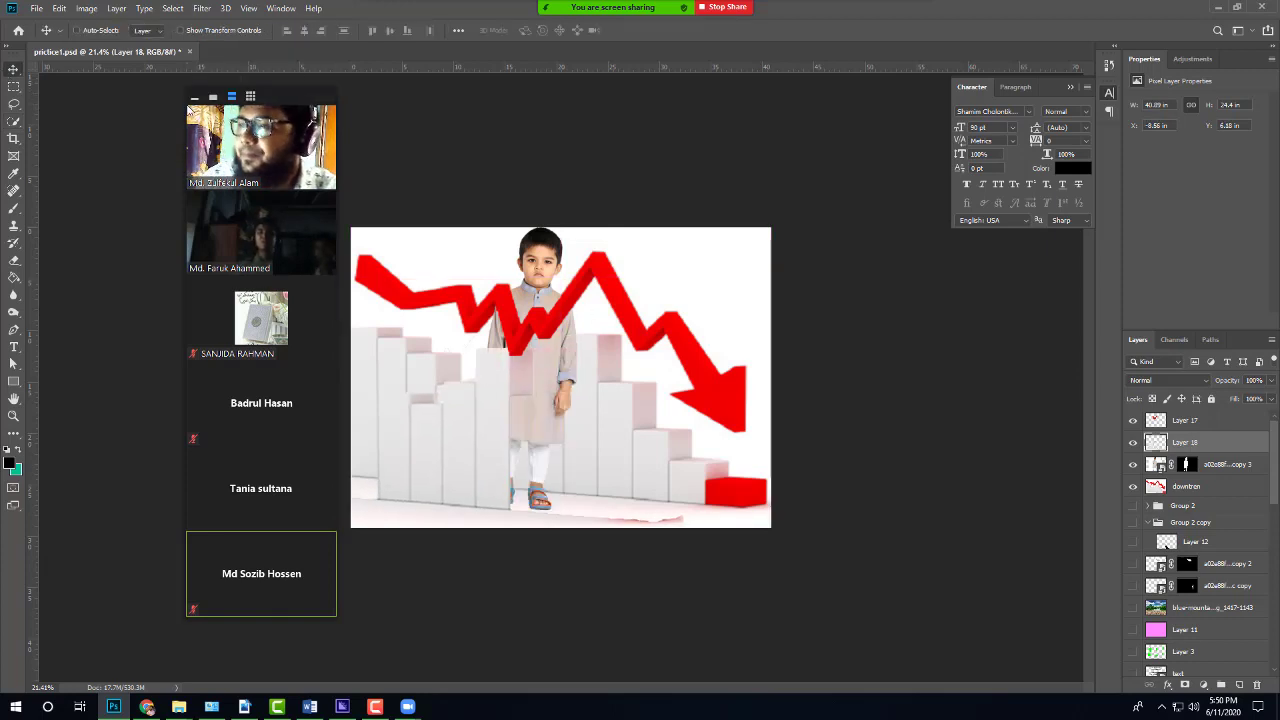
Step: Undo the last move of the copied bars on Layer 18 and shift the meeting's video panel away from the chart
key("ctrl+z")
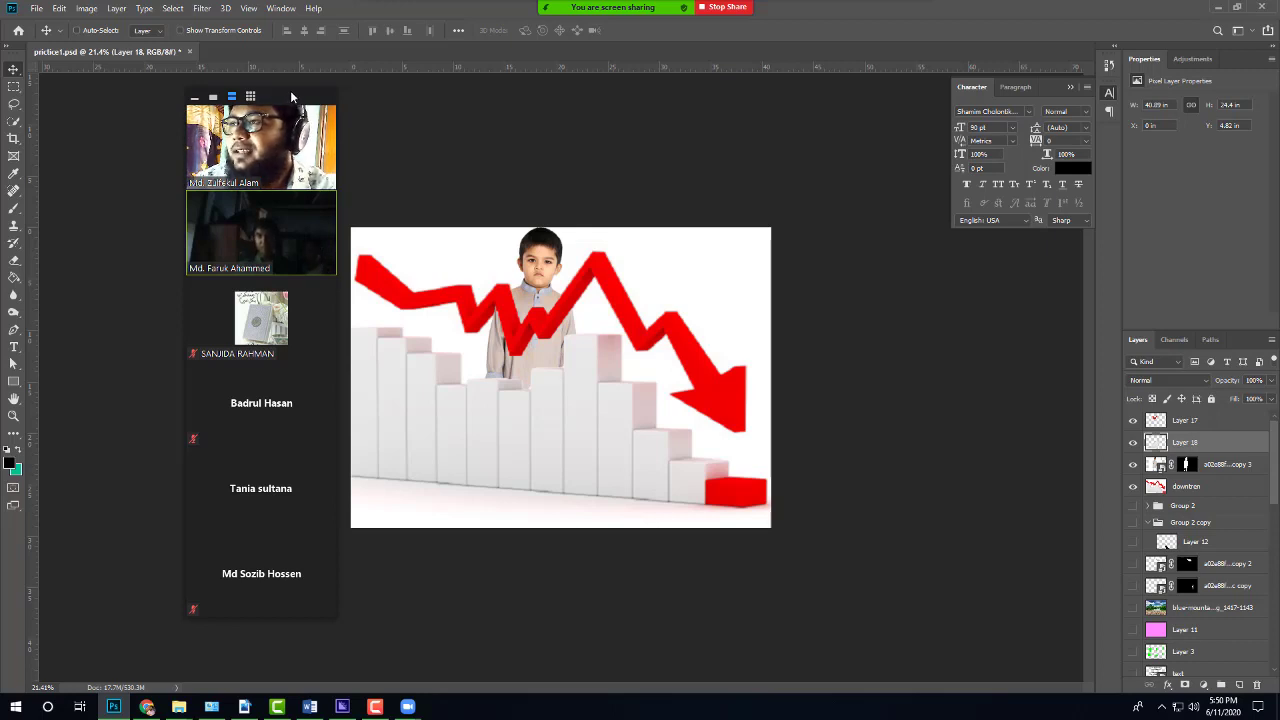
left_click_drag(290, 96, 211, 103)
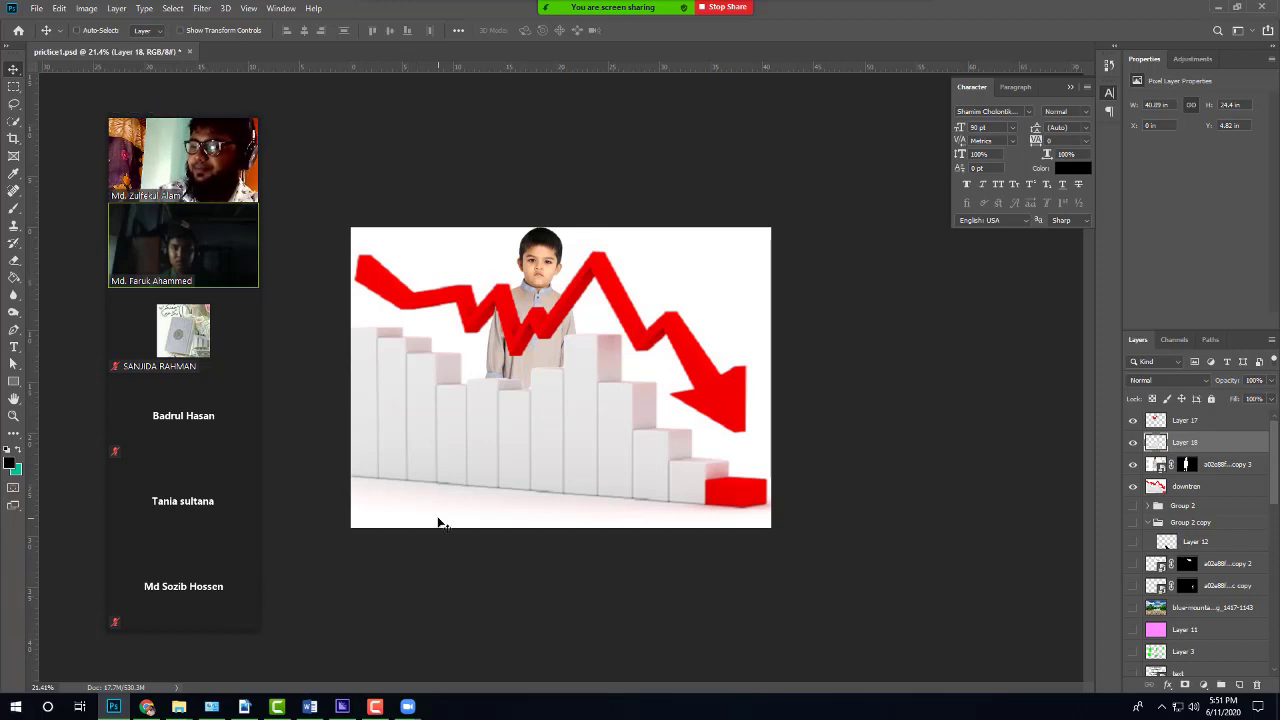
key("ctrl")
scroll(557, 410, "down", 2)
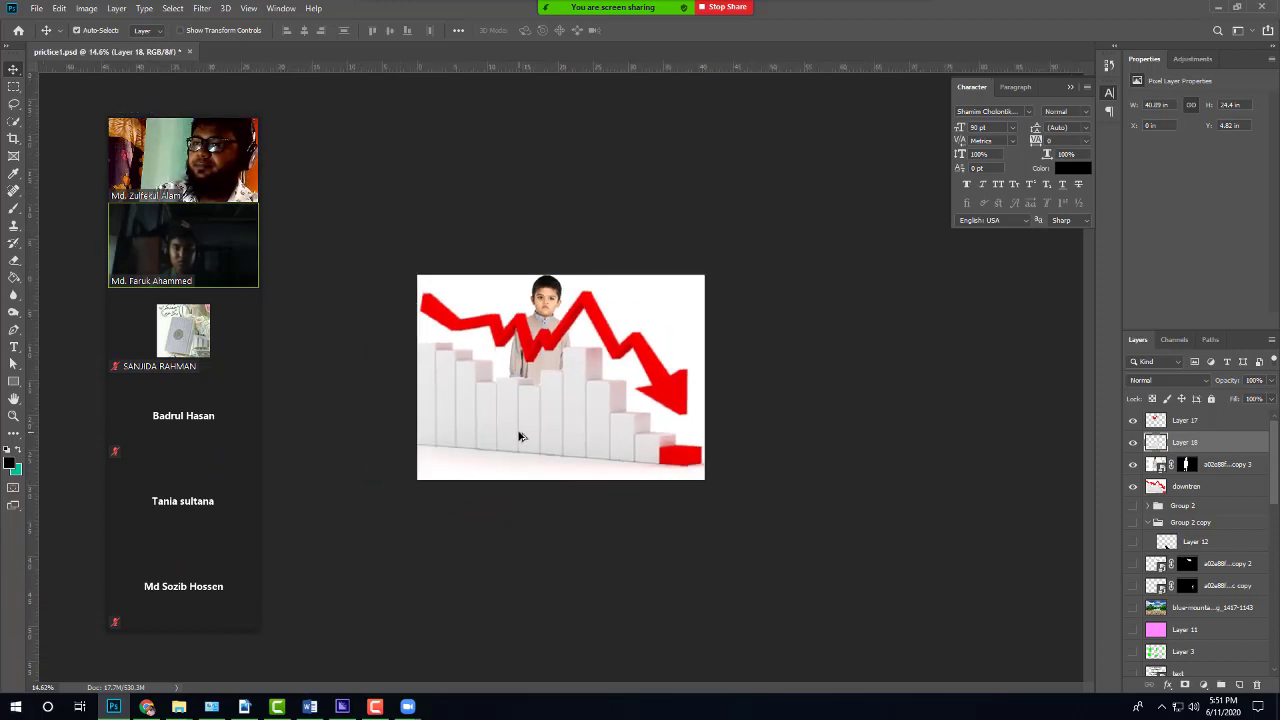
scroll(517, 434, "up", 2)
scroll(517, 434, "down", 1)
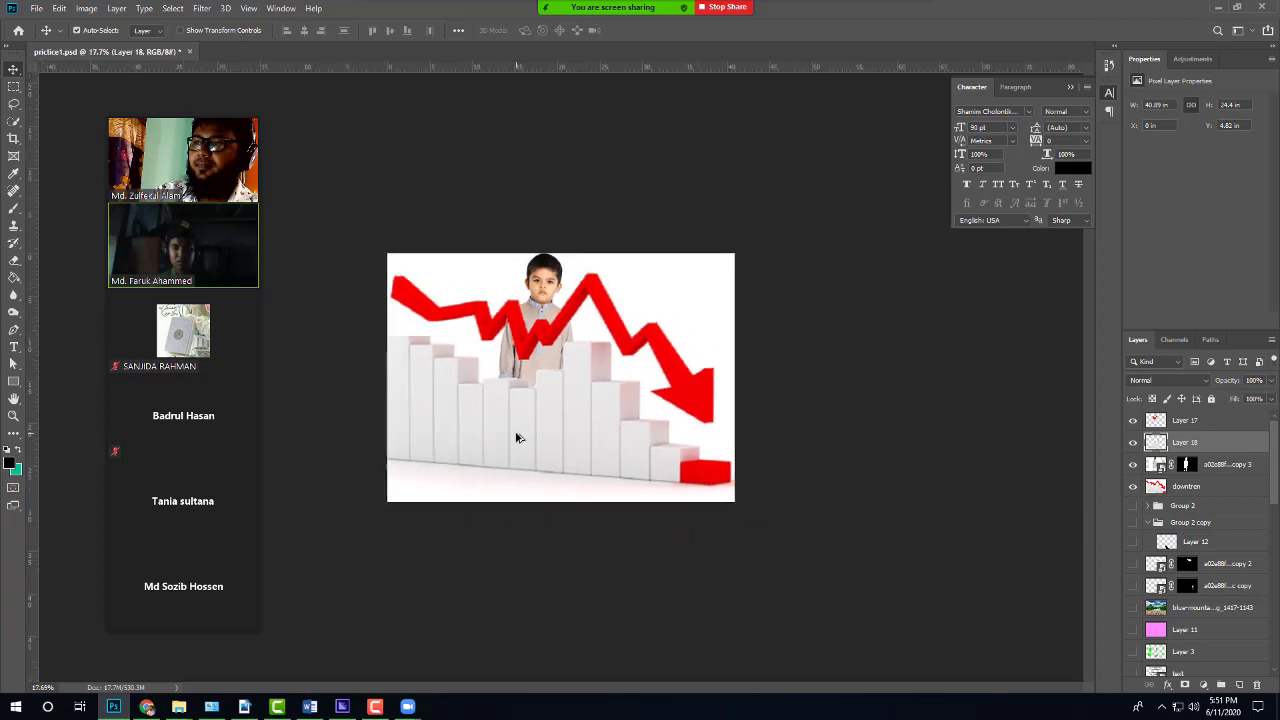
scroll(714, 425, "down", 1)
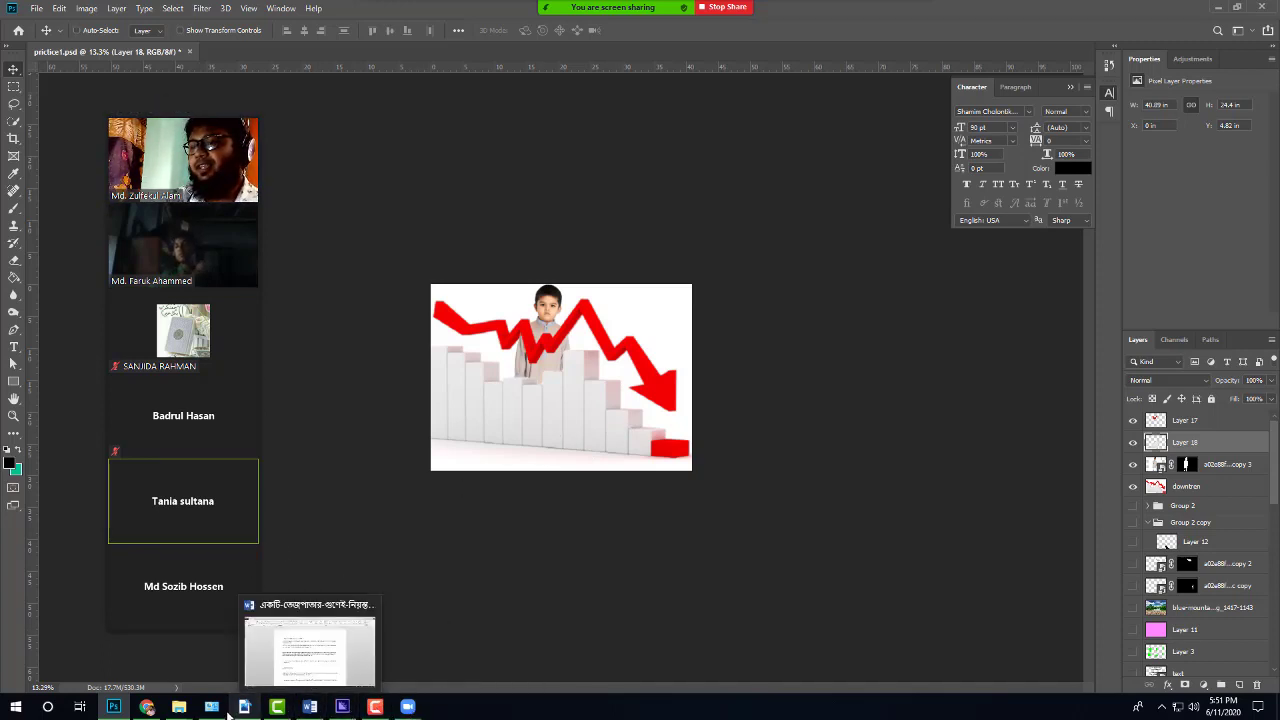
Step: Switch to Chrome, open the Messenger chat with the shared outdoor path photos, and examine the light and shadows in them
left_click(147, 706)
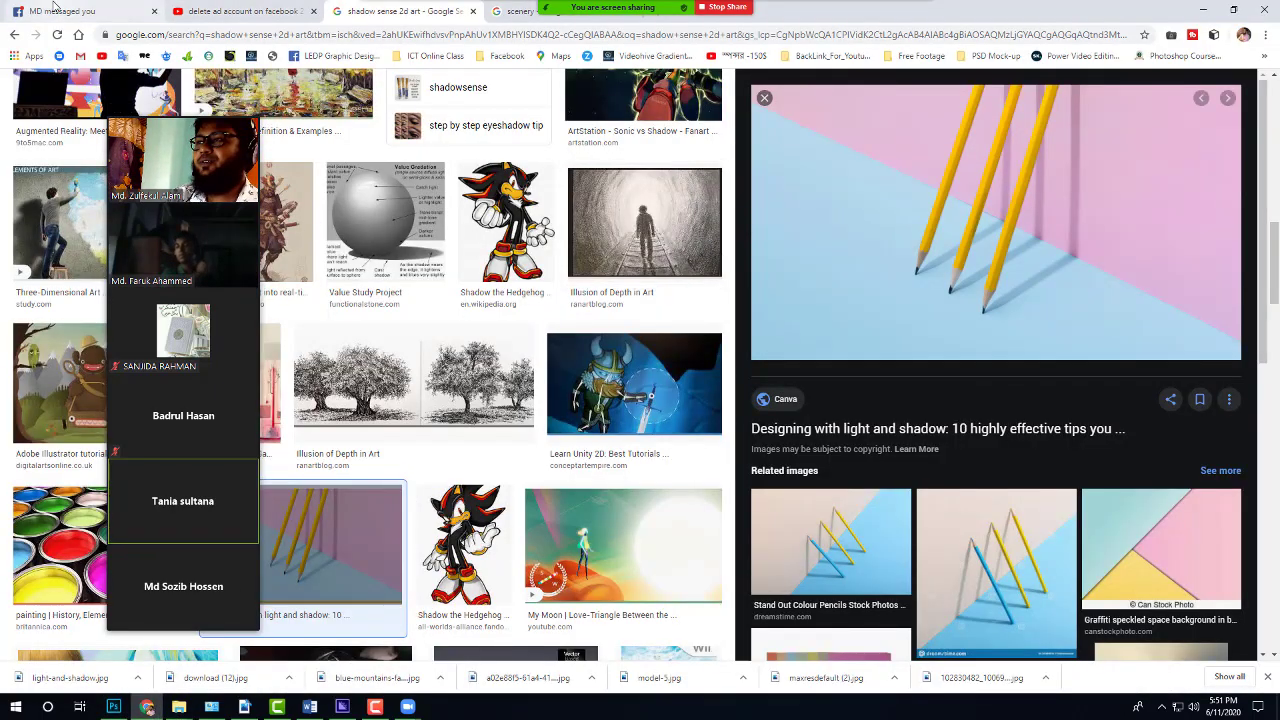
left_click(56, 9)
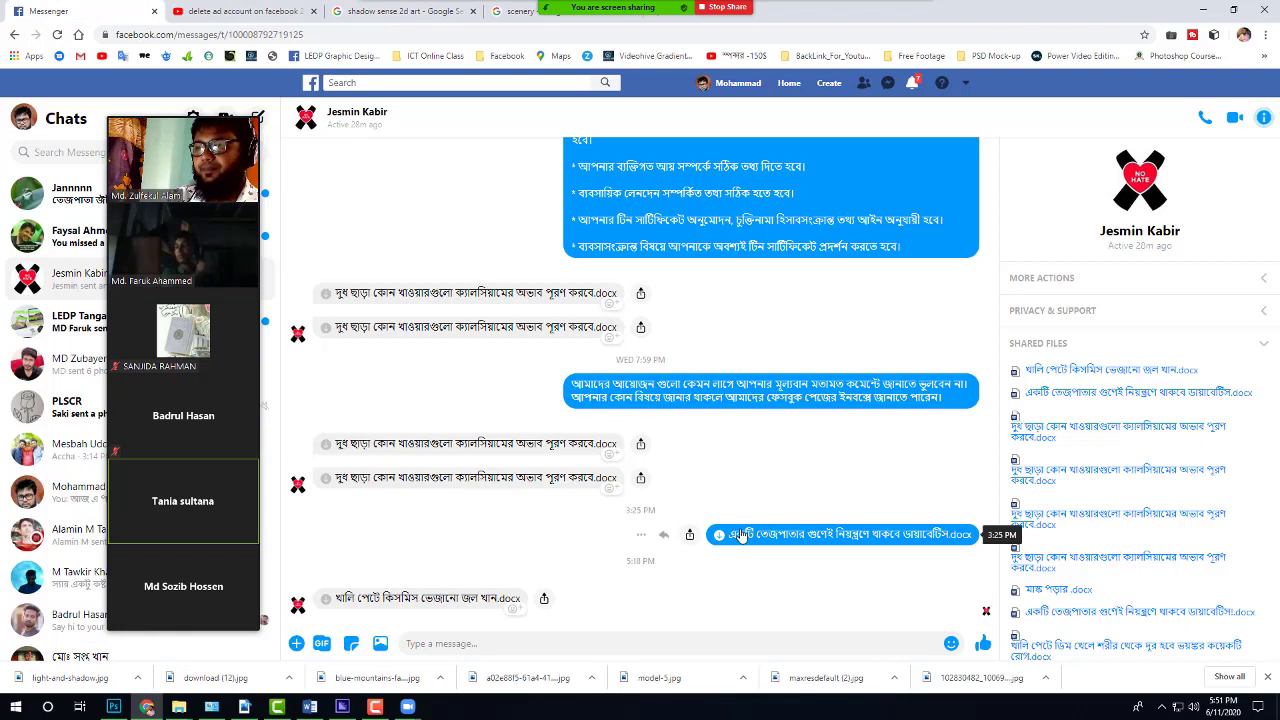
left_click(62, 200)
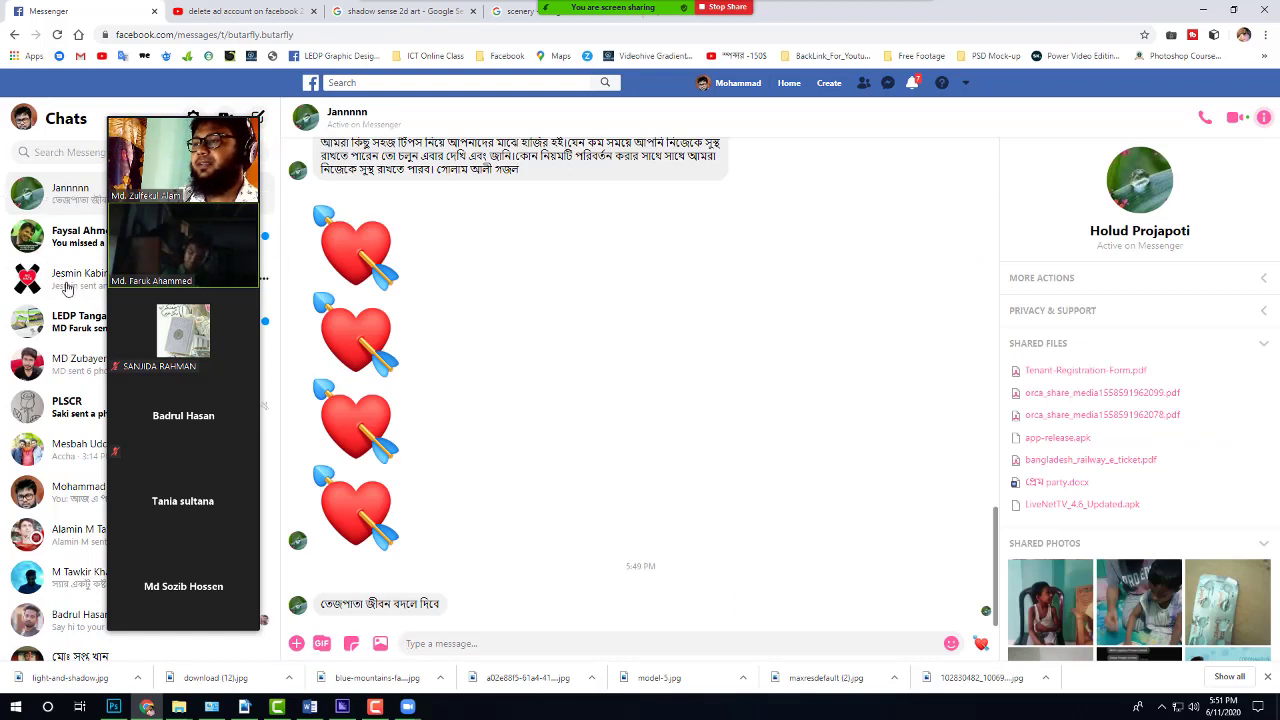
left_click(74, 368)
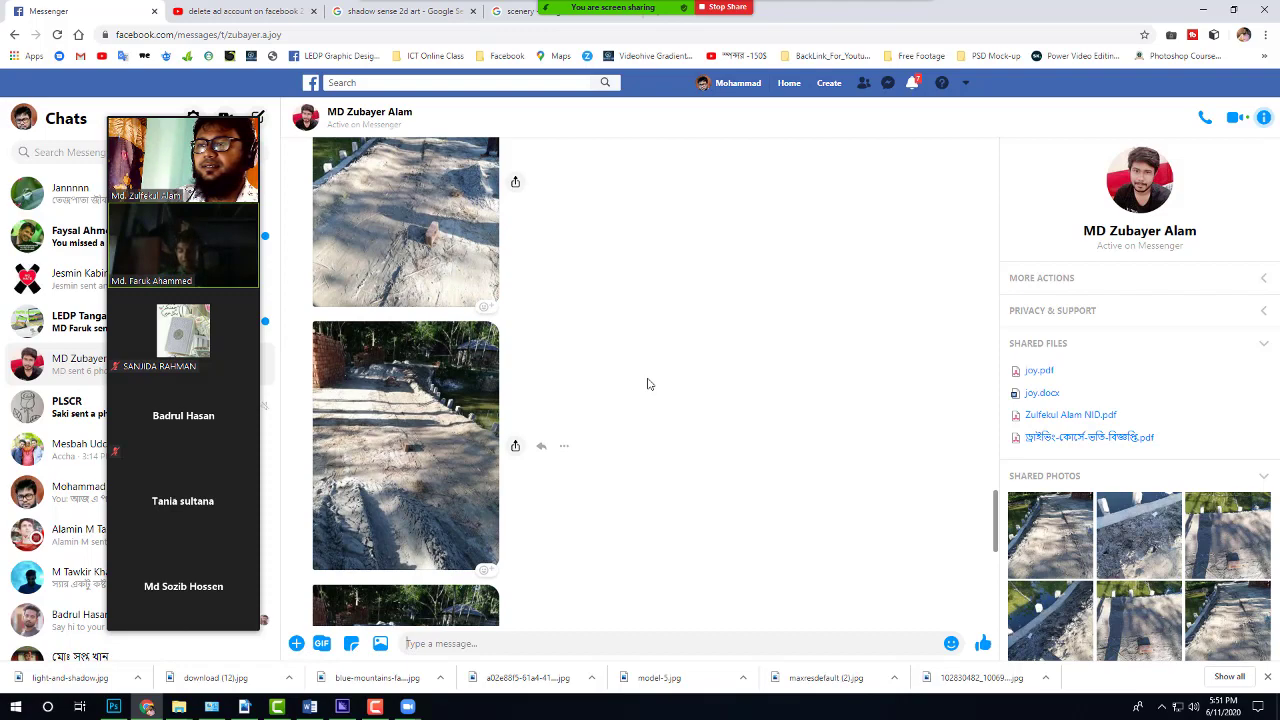
scroll(647, 383, "down", 3)
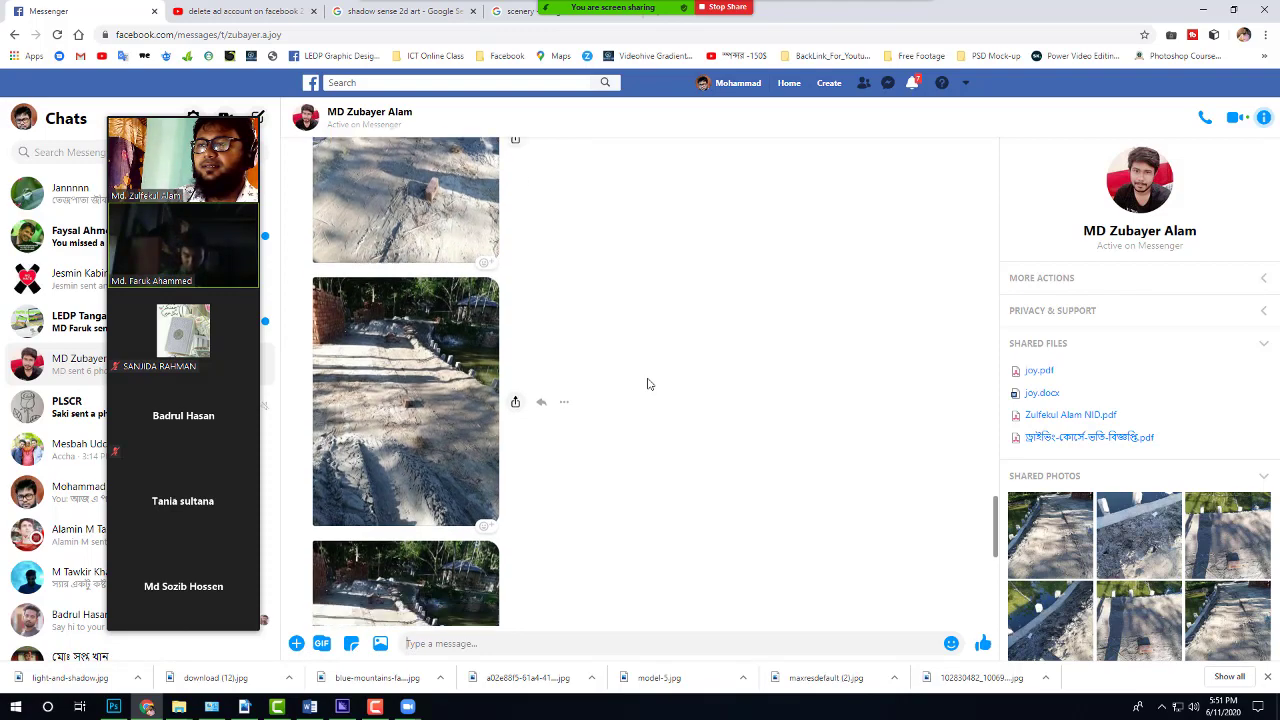
scroll(647, 383, "down", 1)
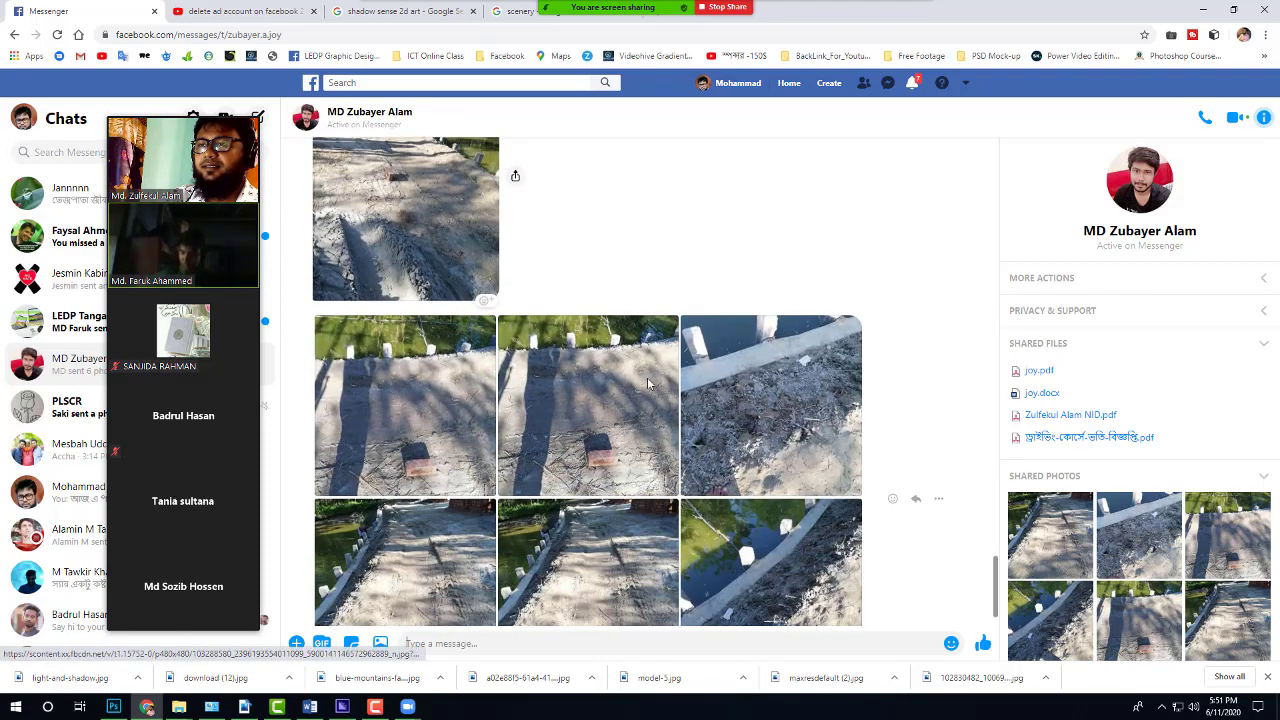
scroll(647, 384, "down", 1)
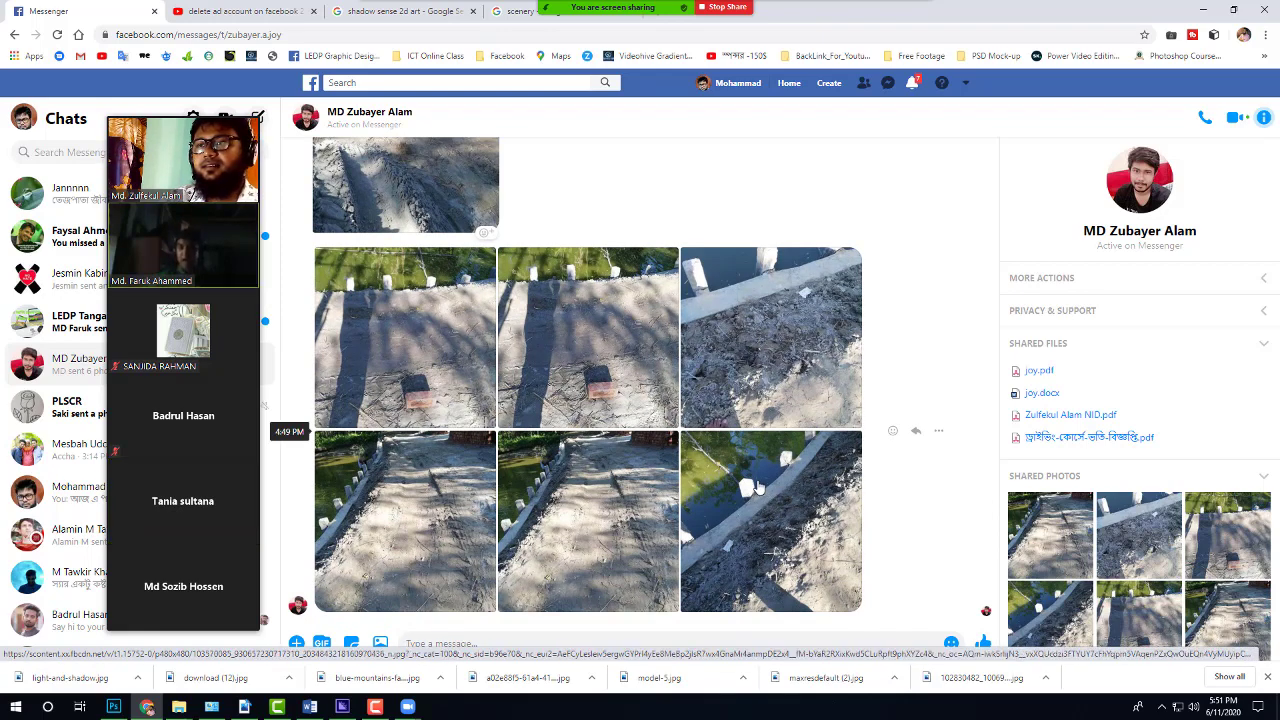
scroll(758, 487, "up", 2)
scroll(758, 487, "down", 2)
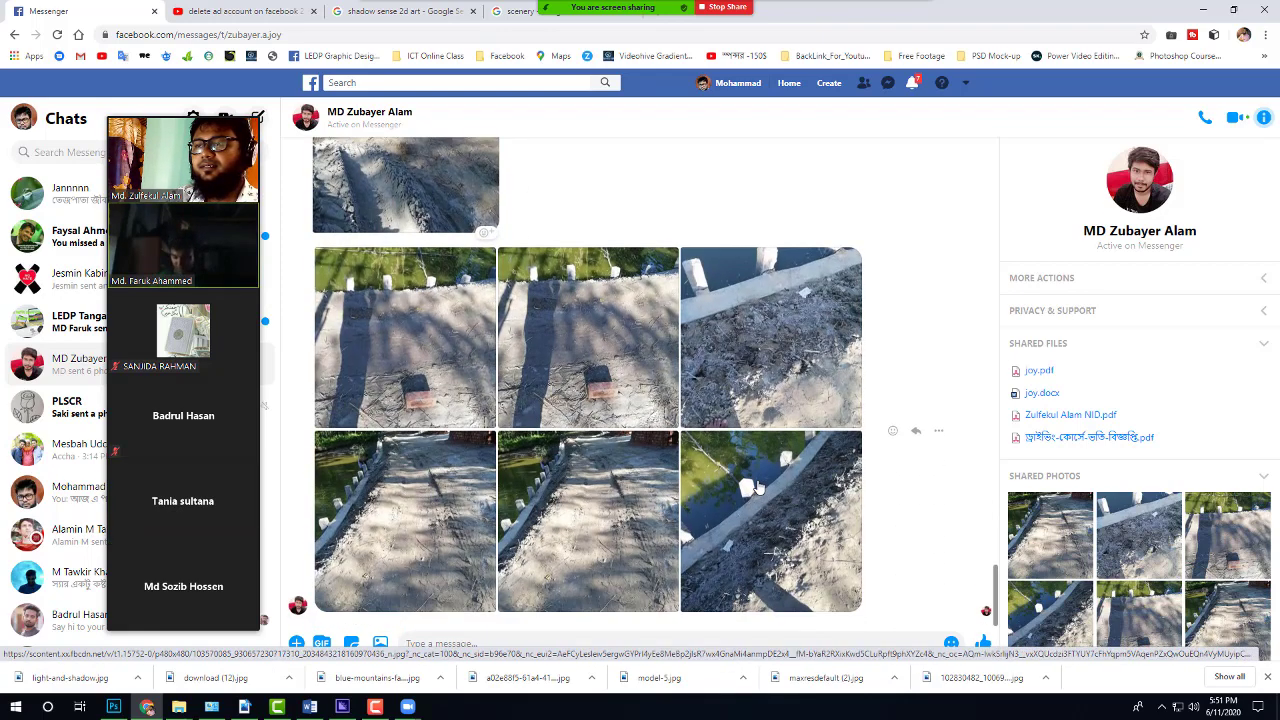
scroll(758, 487, "up", 6)
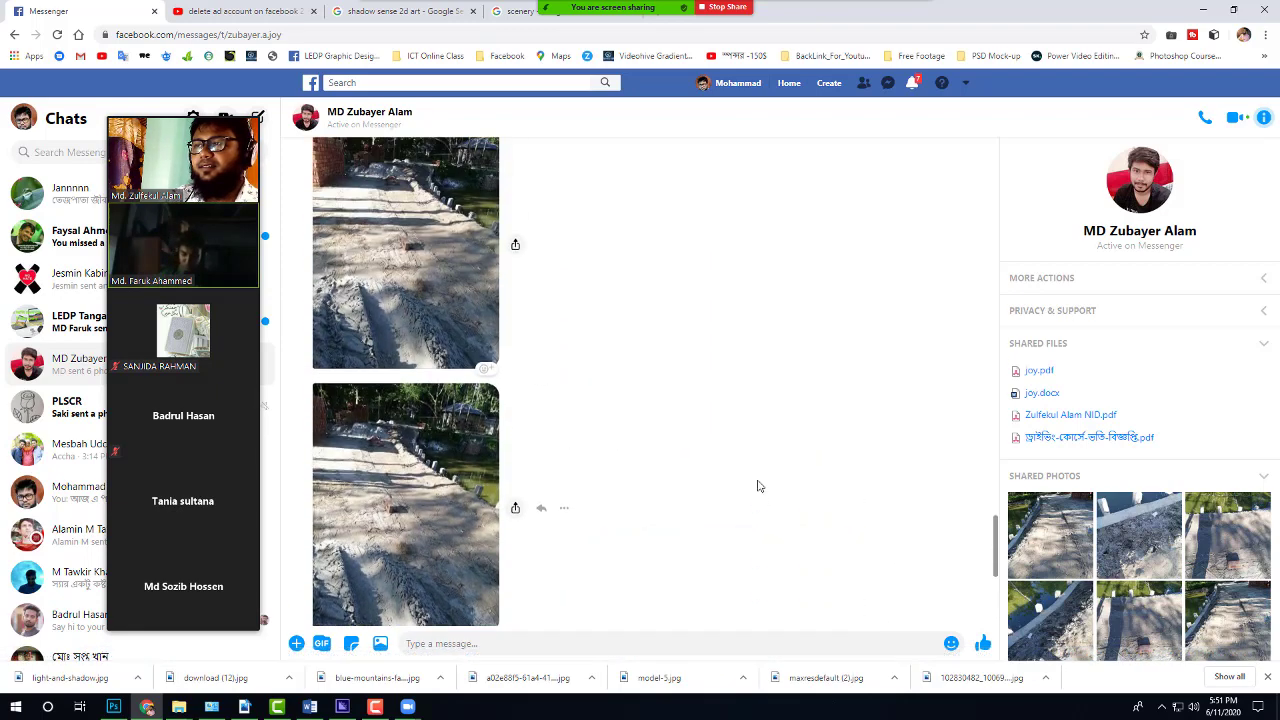
scroll(758, 486, "up", 2)
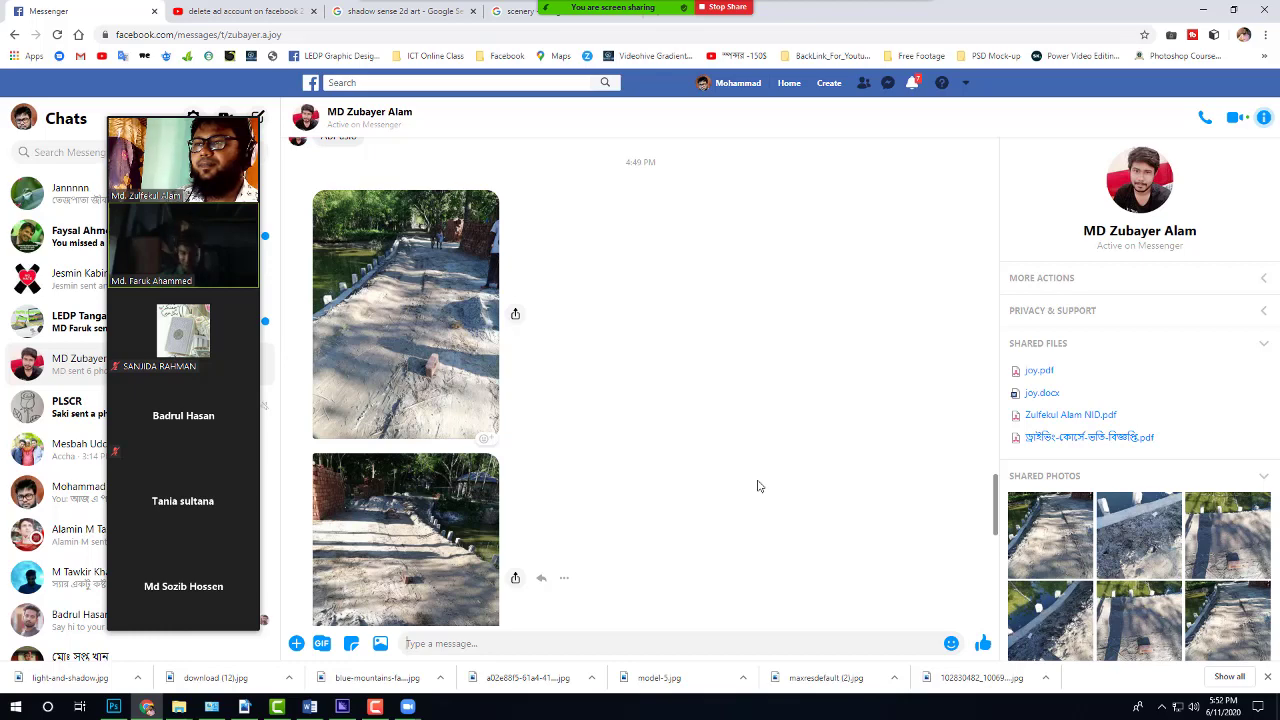
Step: Send the message "khulir diker pic de" in the open chat with the path photos
scroll(758, 487, "down", 5)
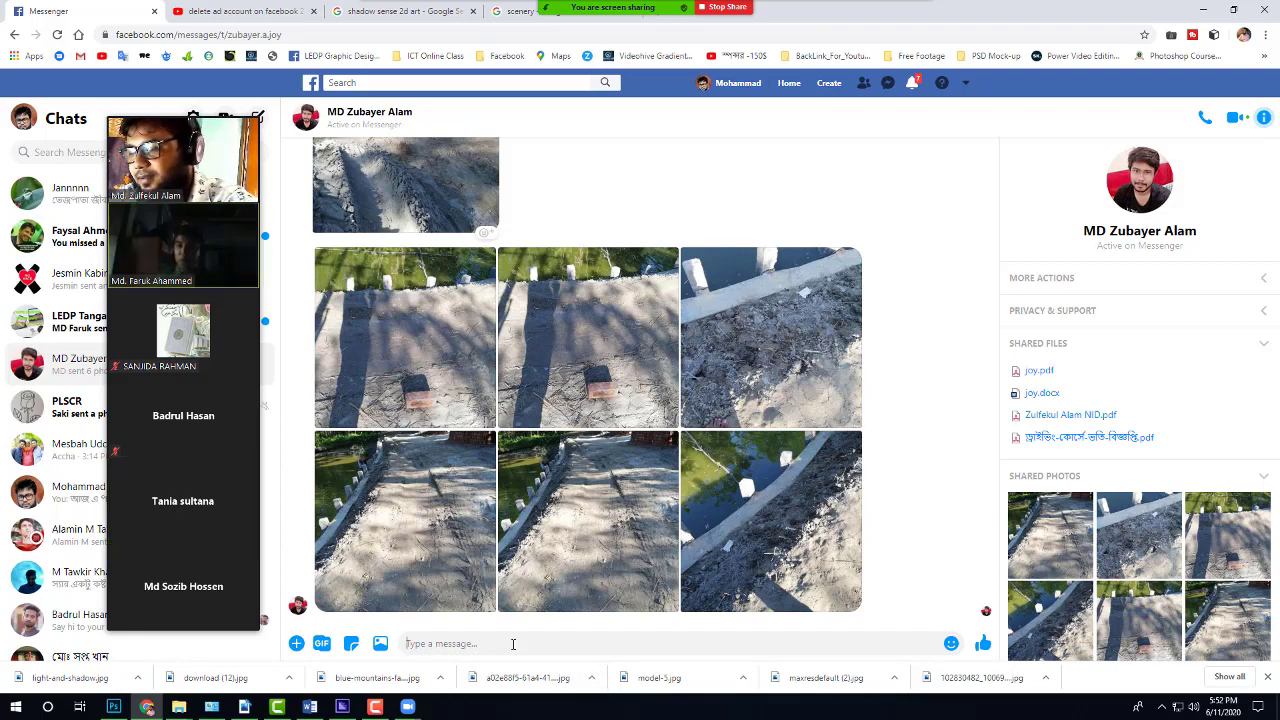
type("khulir dike")
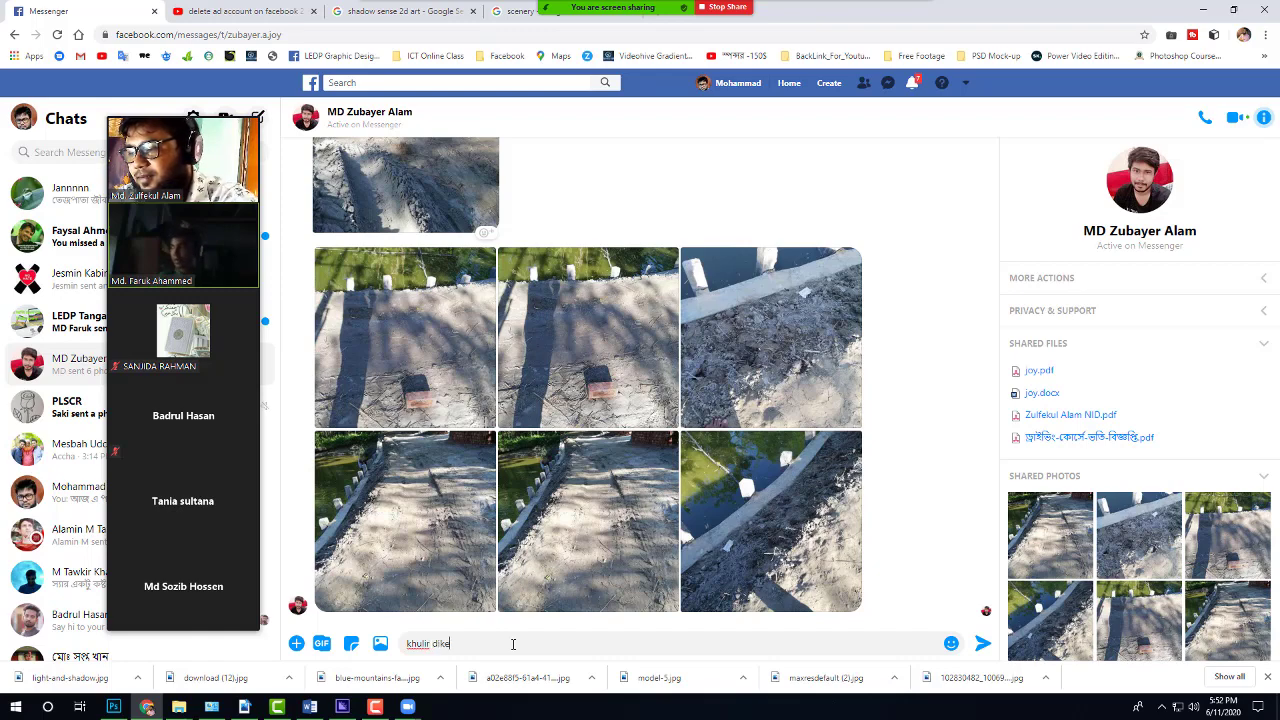
type("r pic de")
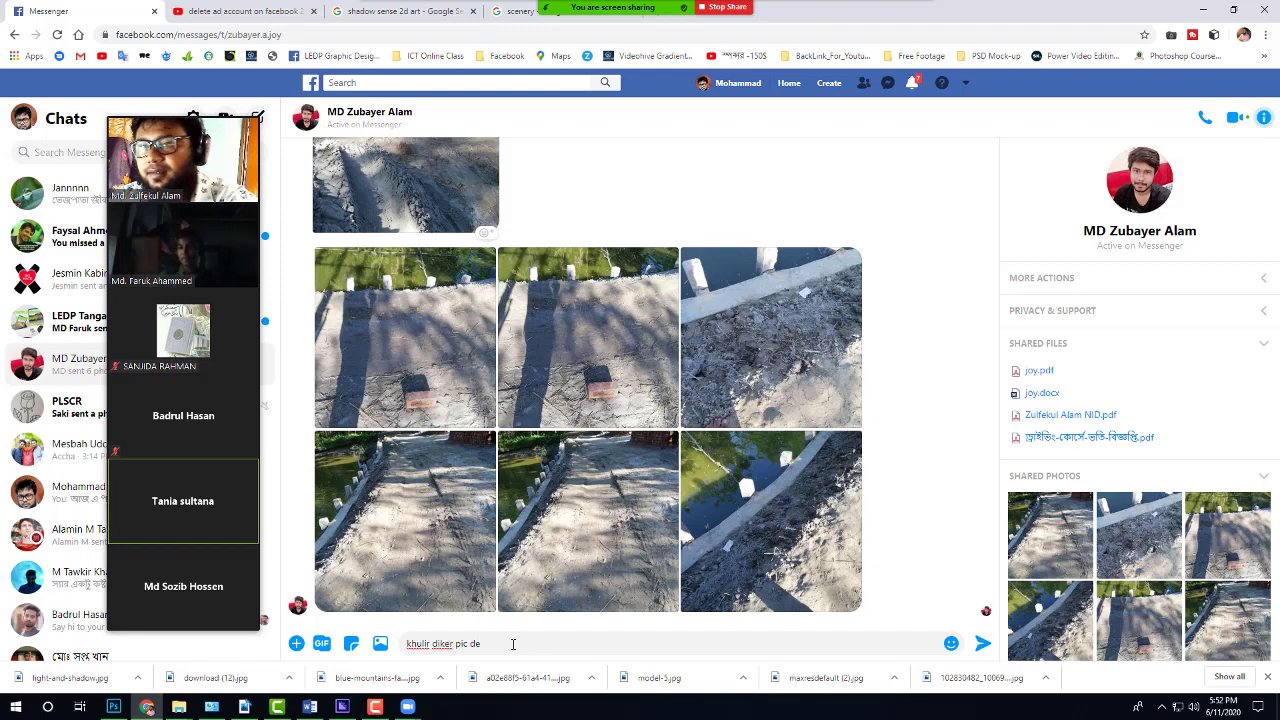
key("Return")
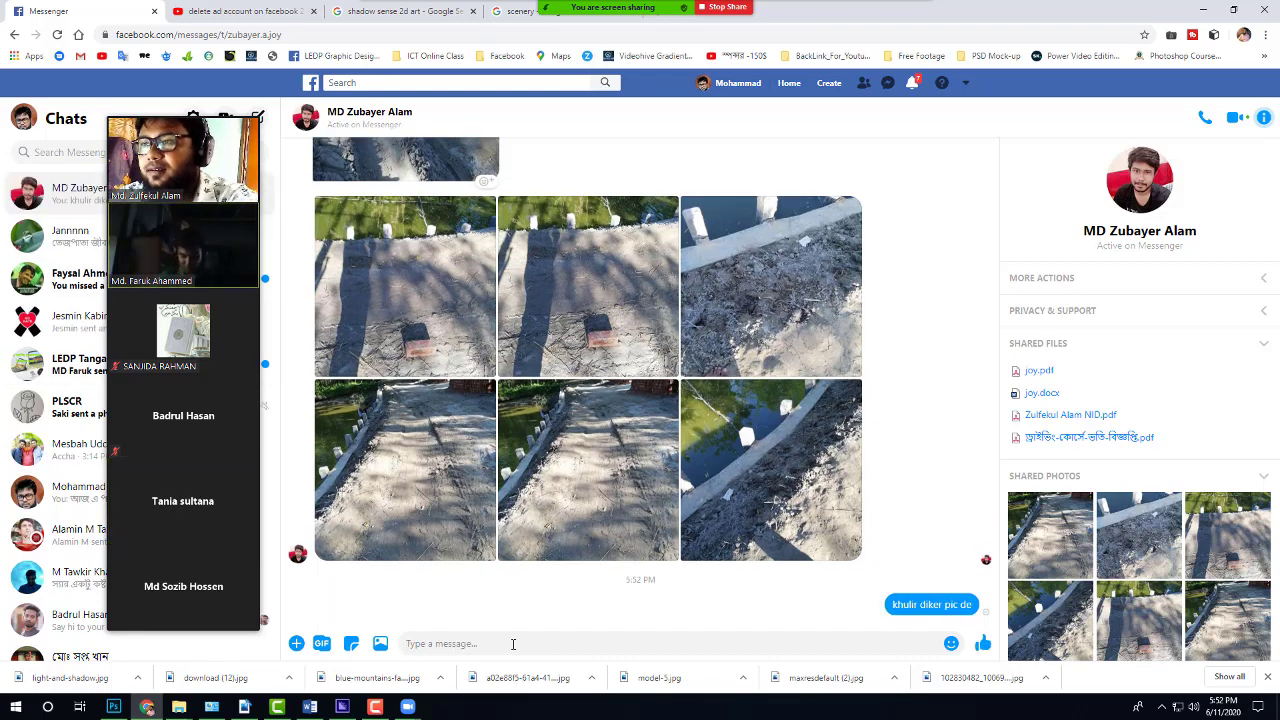
Step: Review the path photos above the sent message once more
scroll(665, 560, "up", 3)
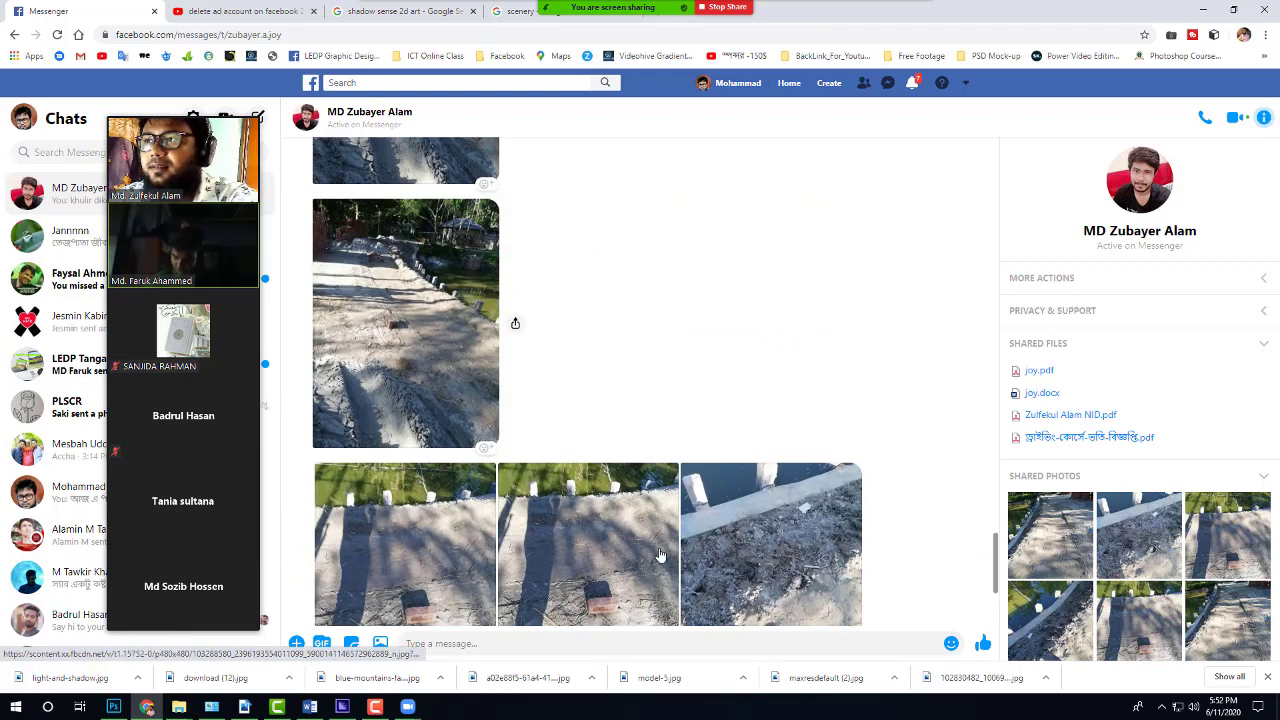
scroll(660, 555, "up", 2)
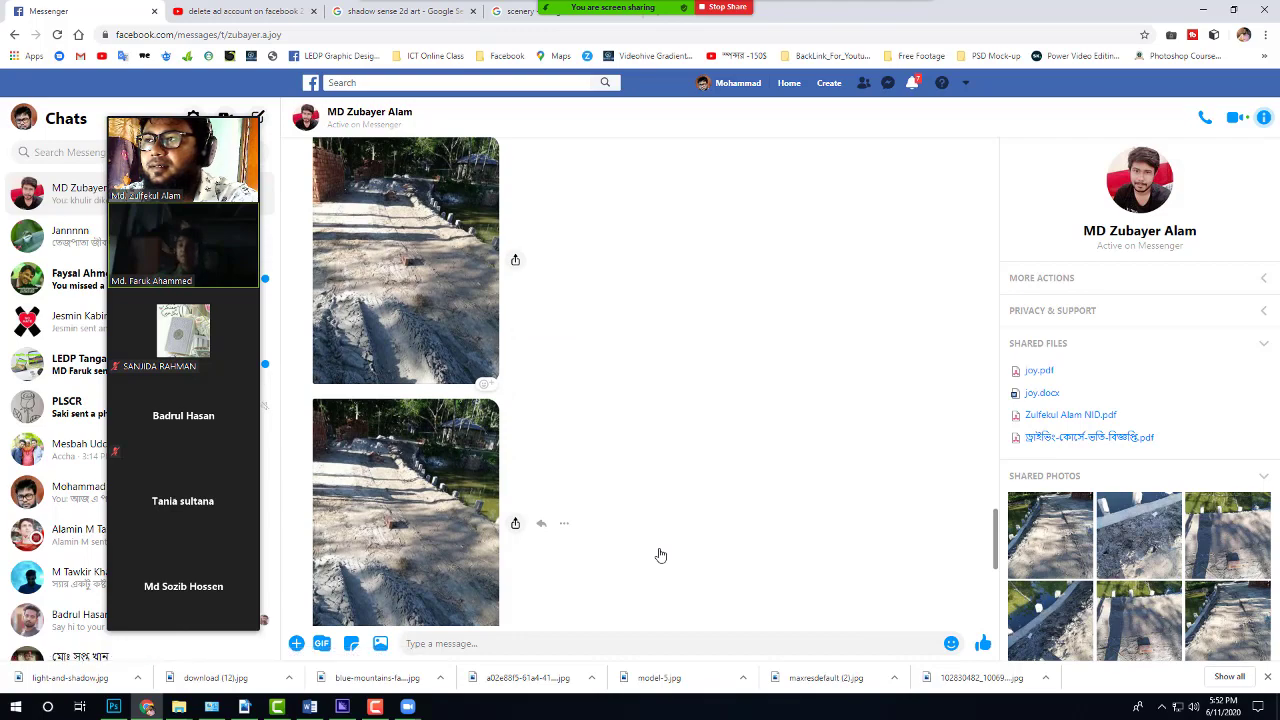
scroll(791, 475, "down", 5)
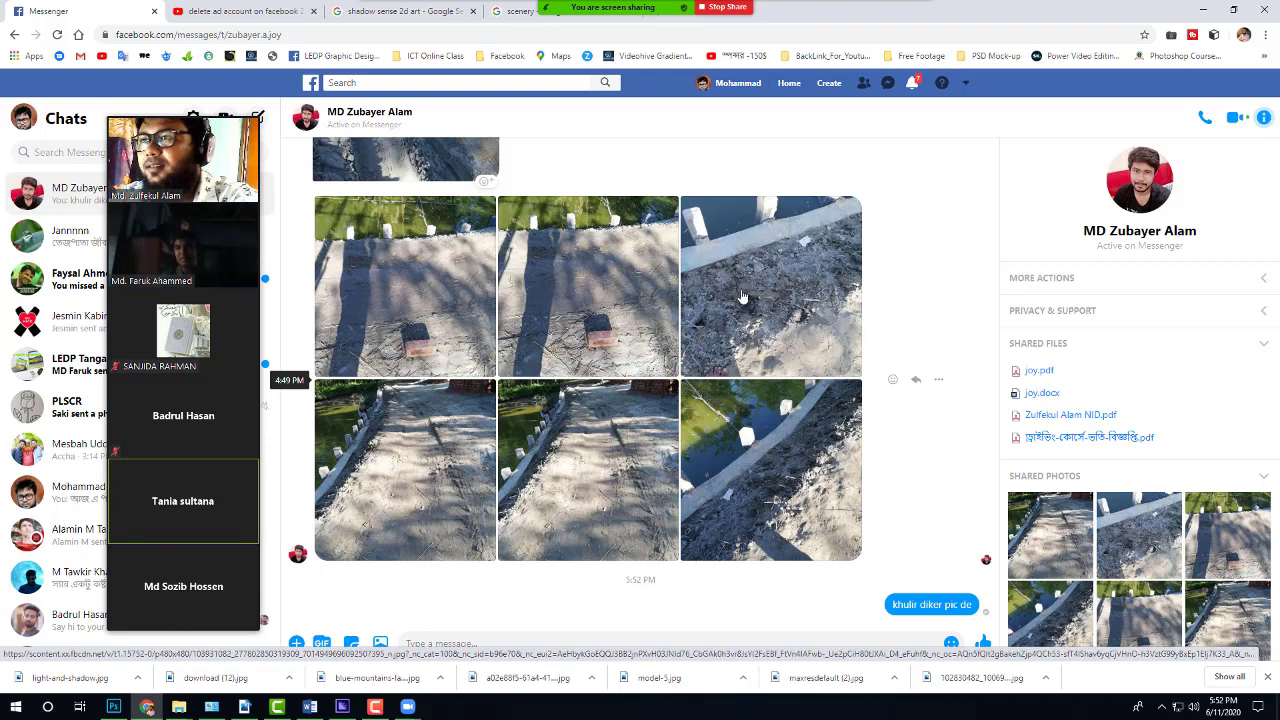
Step: Look through the open scenery, shadow sense 2d art and YouTube pages, moving the meeting's video panel off the scenery thumbnails
mouse_move(590, 10)
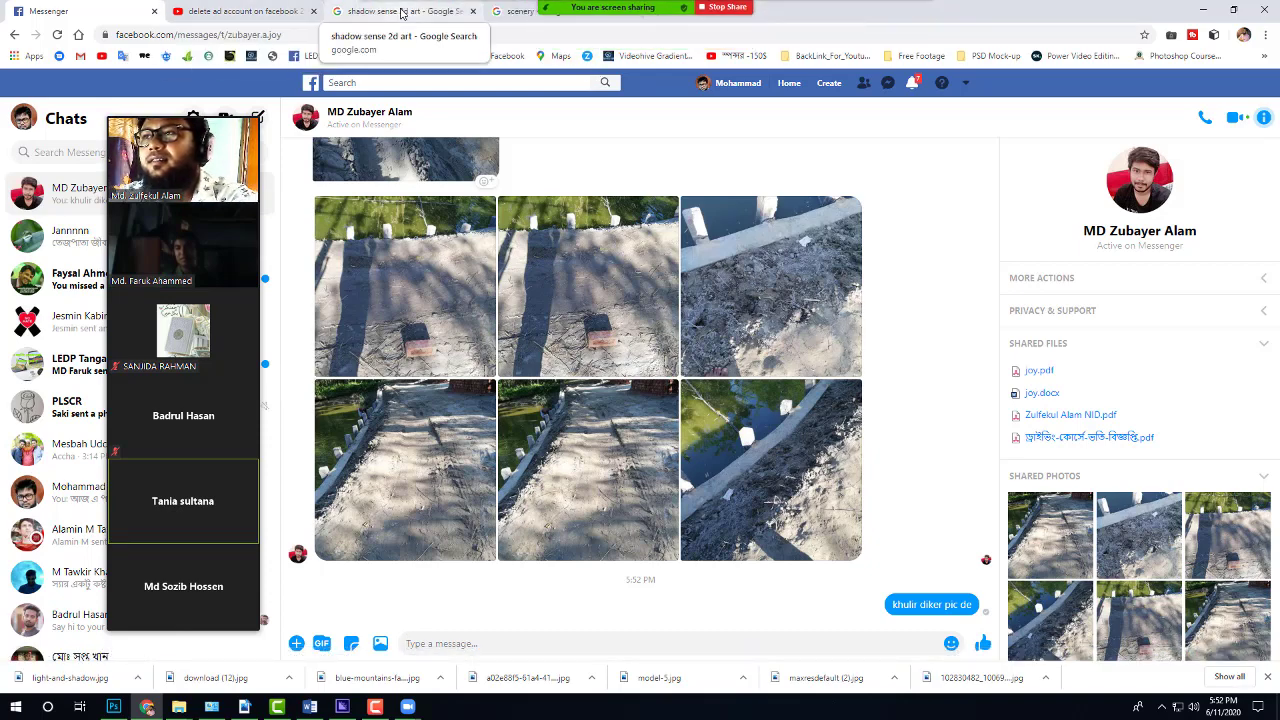
left_click(400, 11)
left_click(517, 12)
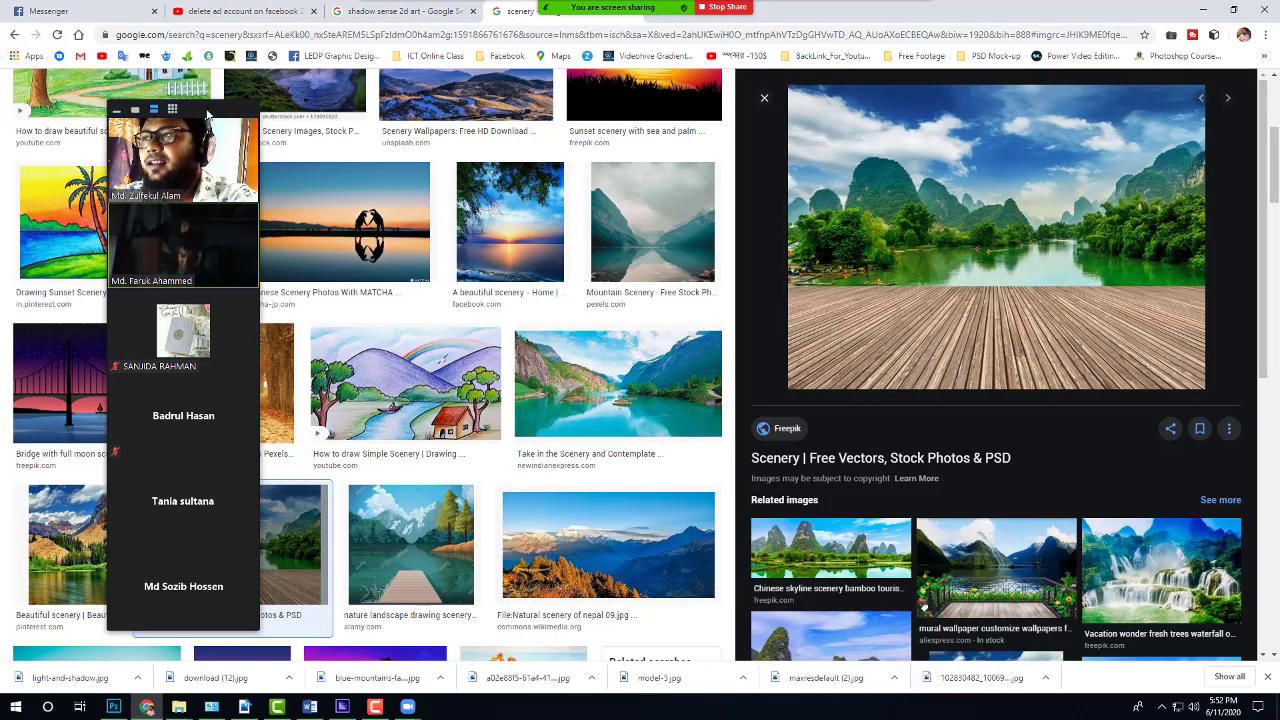
left_click_drag(207, 113, 368, 99)
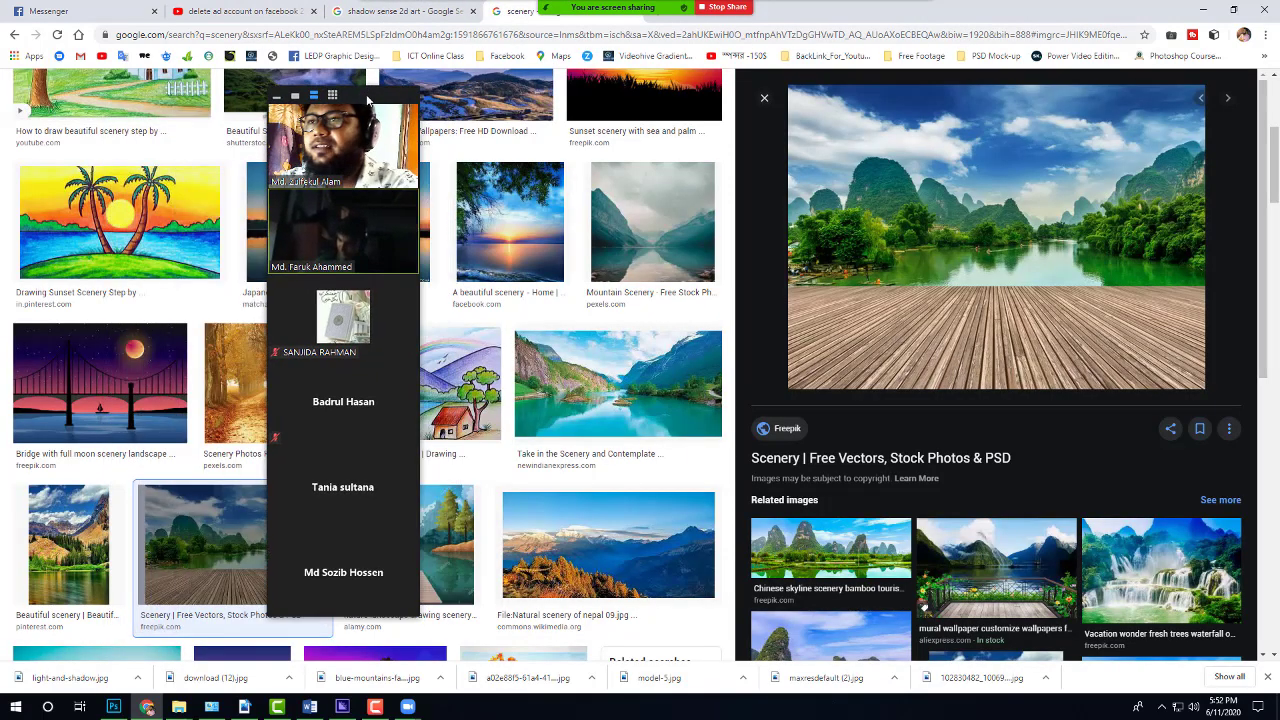
left_click(245, 11)
left_click(395, 11)
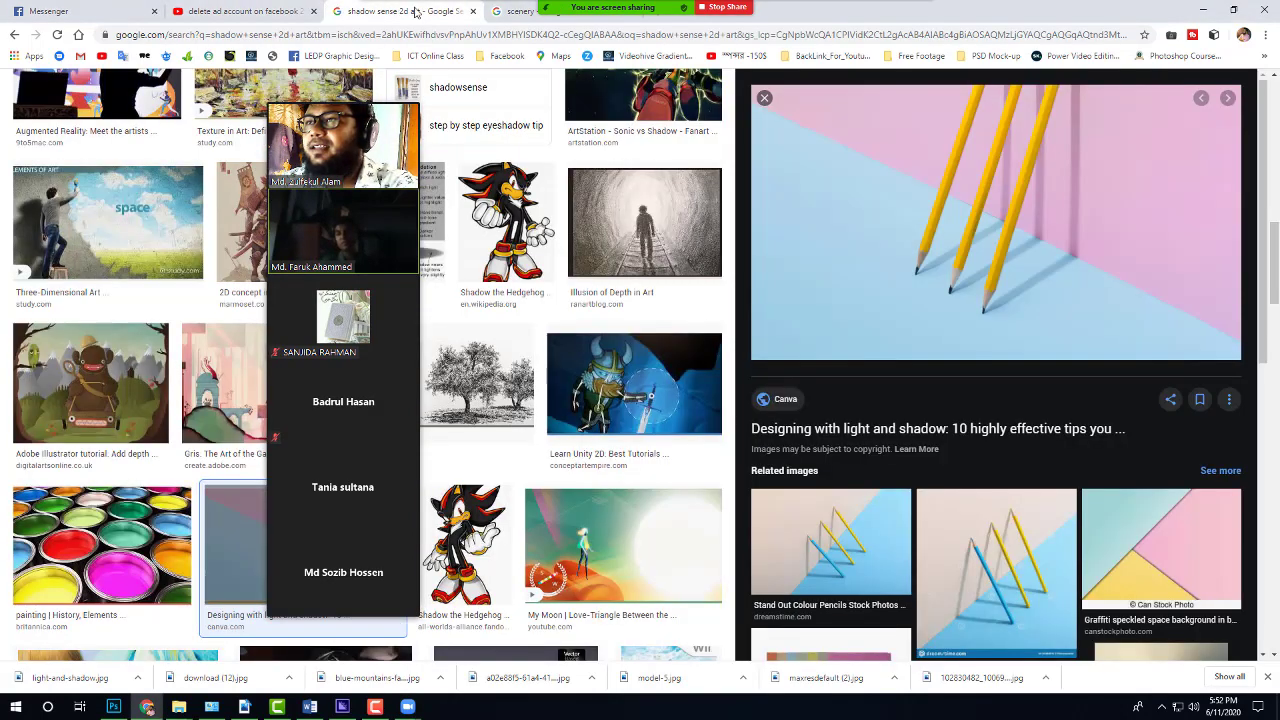
left_click(512, 12)
left_click(400, 12)
left_click(245, 11)
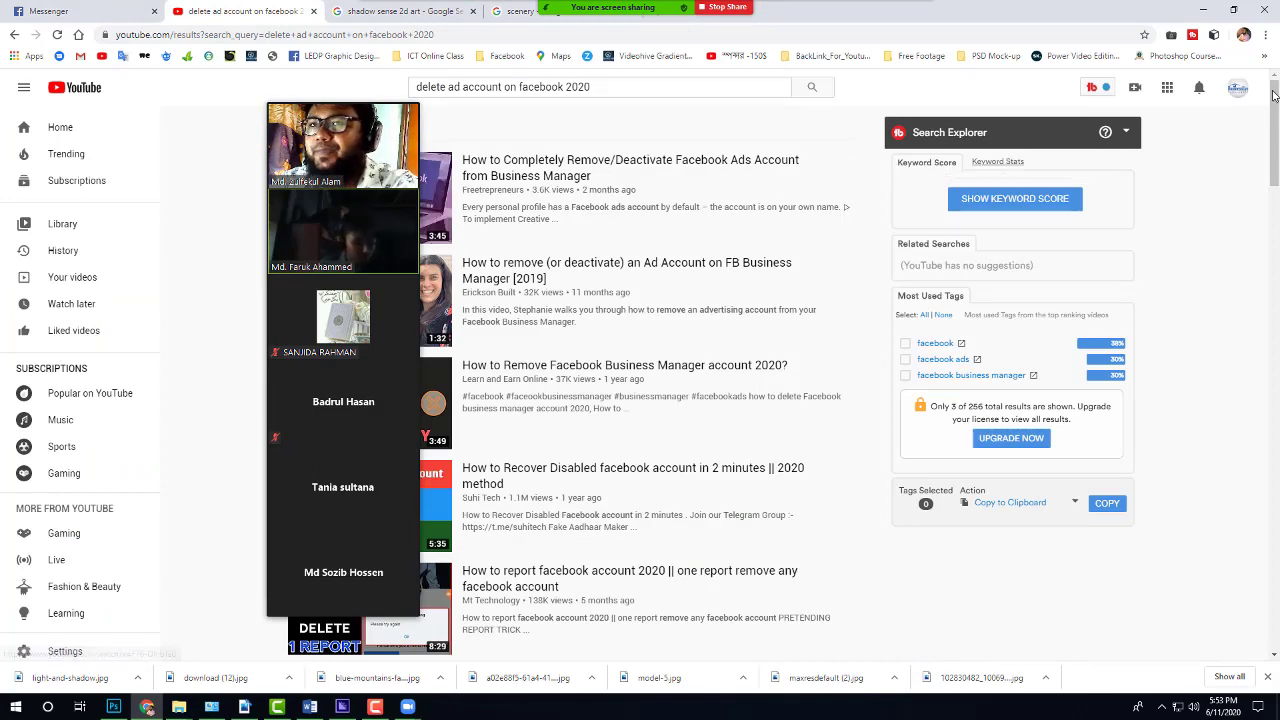
Step: Return to prictice1.psd in Photoshop and move the meeting's video panel clear of the downtrend chart
left_click(1204, 12)
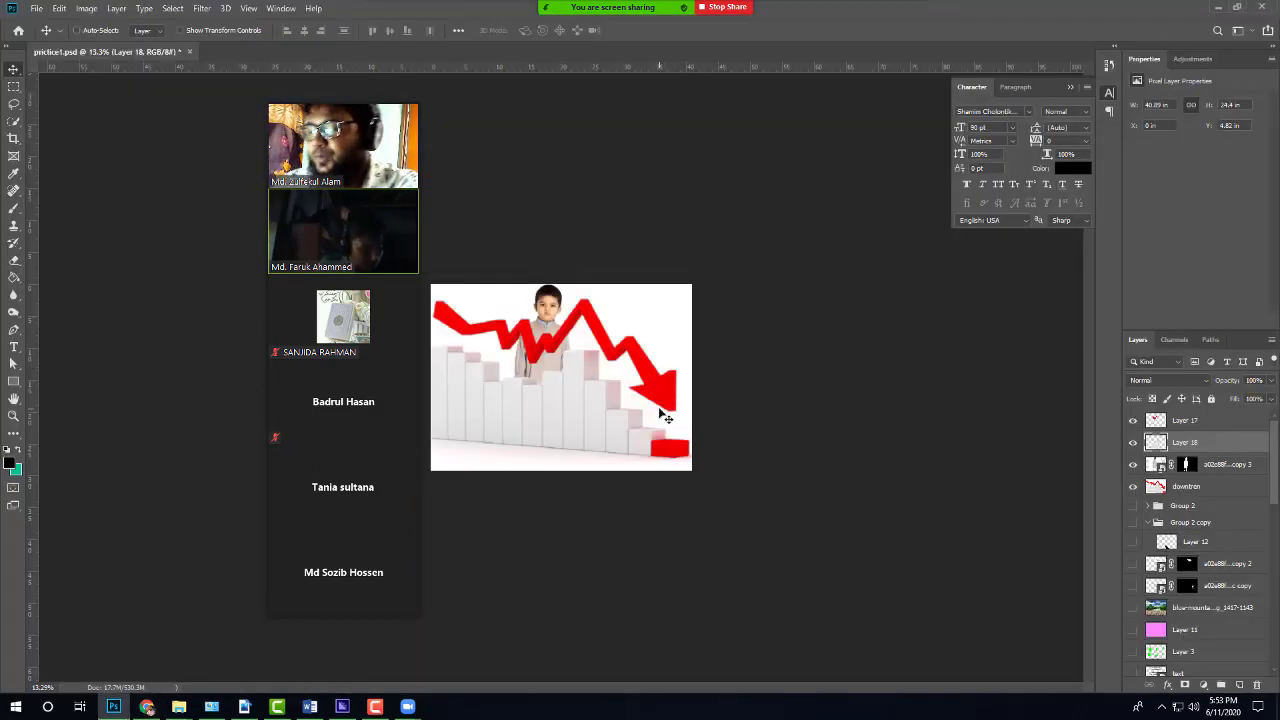
left_click_drag(665, 419, 556, 476)
scroll(545, 429, "up", 1)
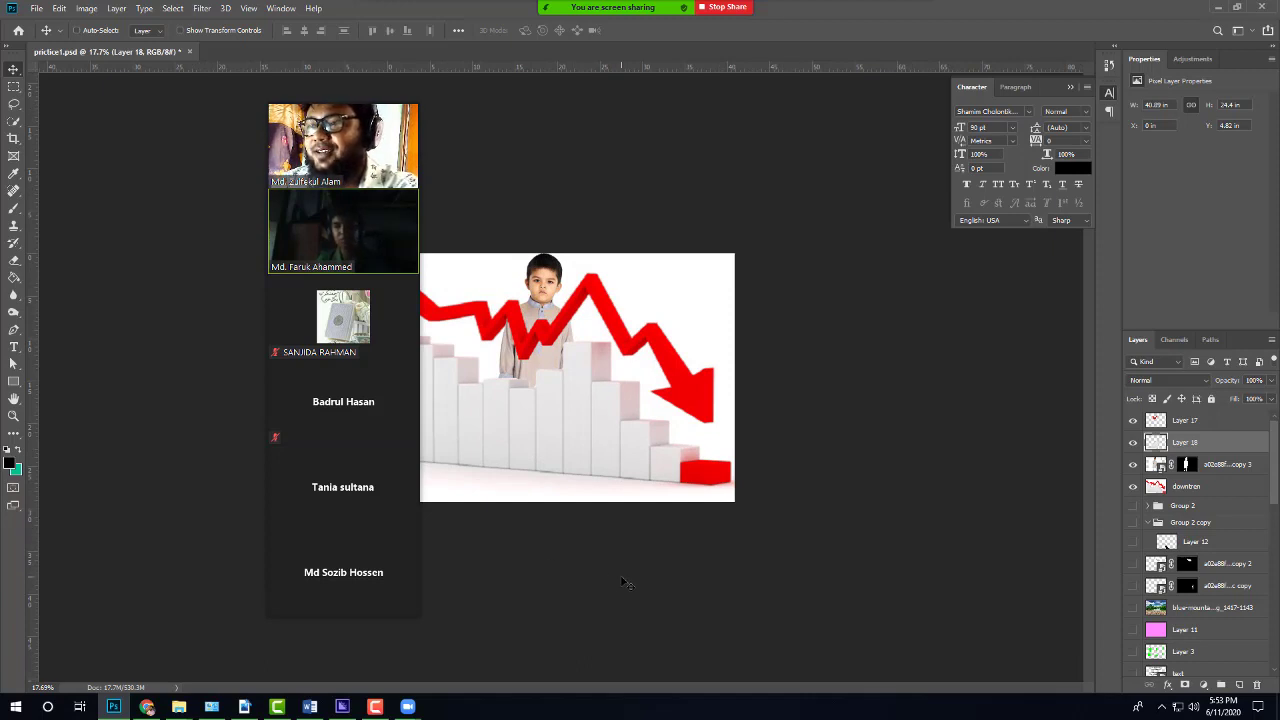
mouse_move(313, 97)
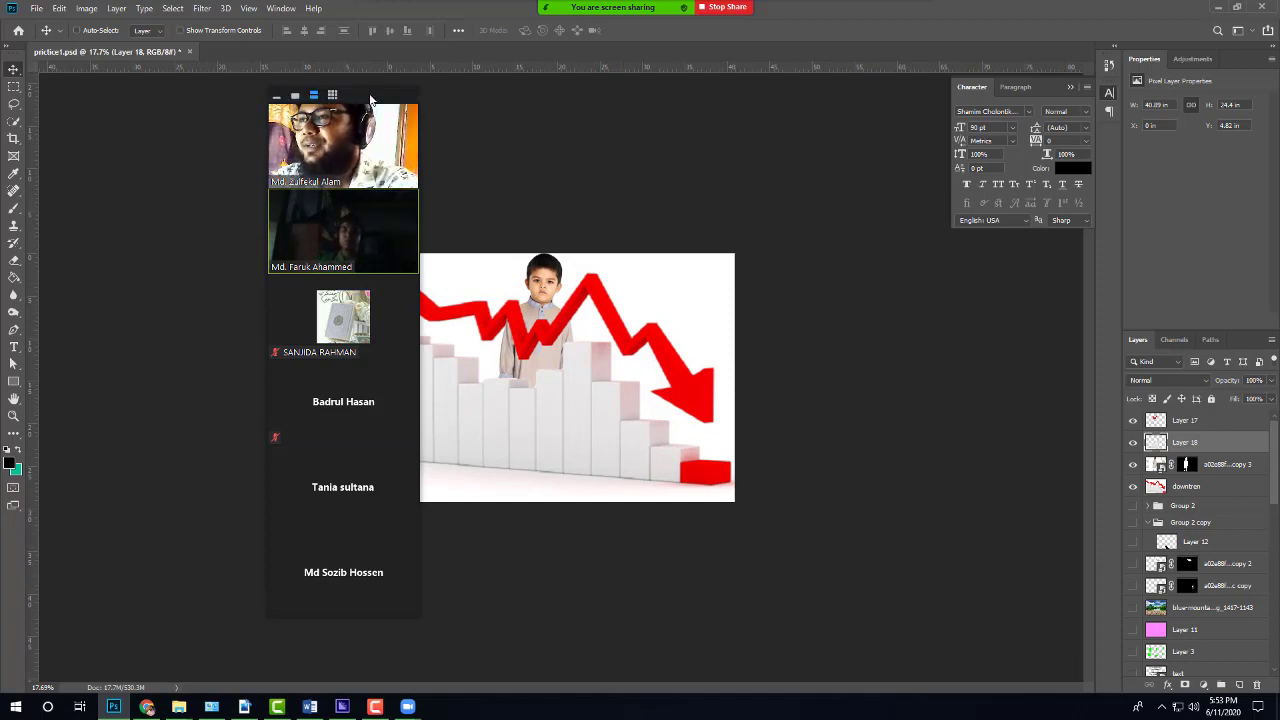
left_click_drag(313, 97, 902, 108)
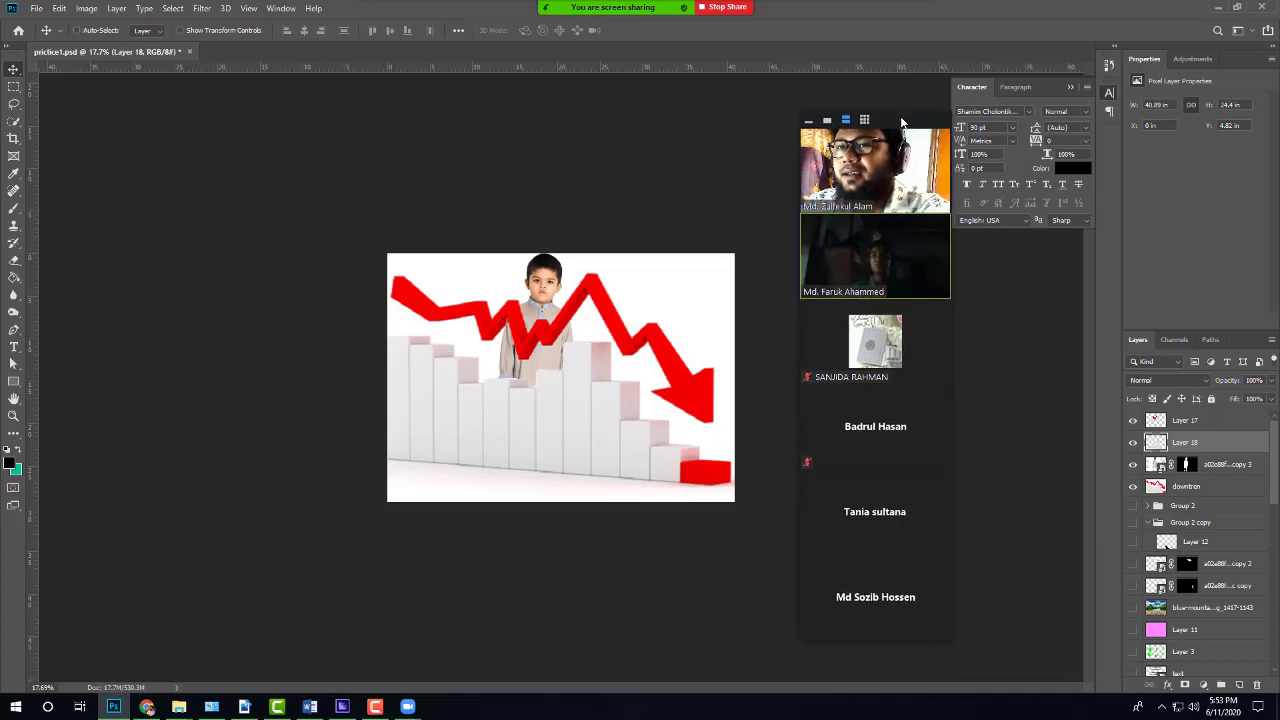
Step: Review the Move tool's group and use the Move tool to select the red line section over the boy's chest
right_click(13, 69)
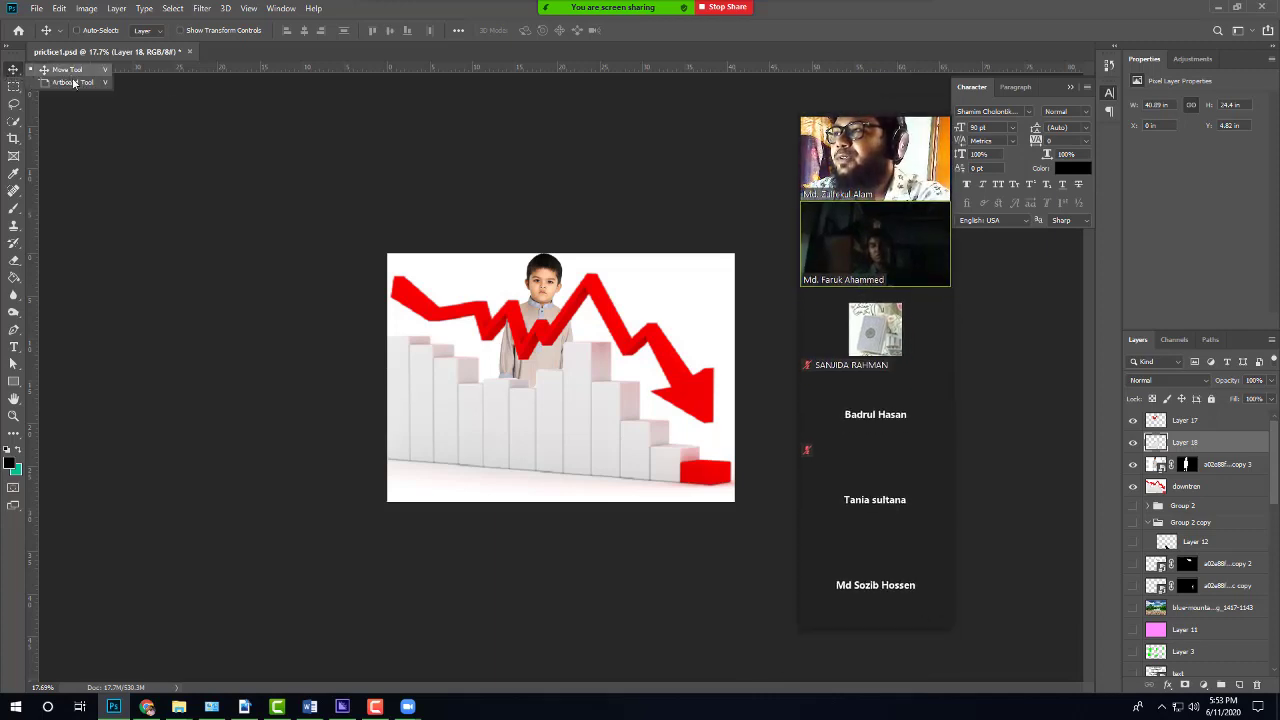
left_click(43, 73)
mouse_move(545, 347)
left_mouse_down()
mouse_move(560, 300)
mouse_move(549, 343)
left_mouse_up()
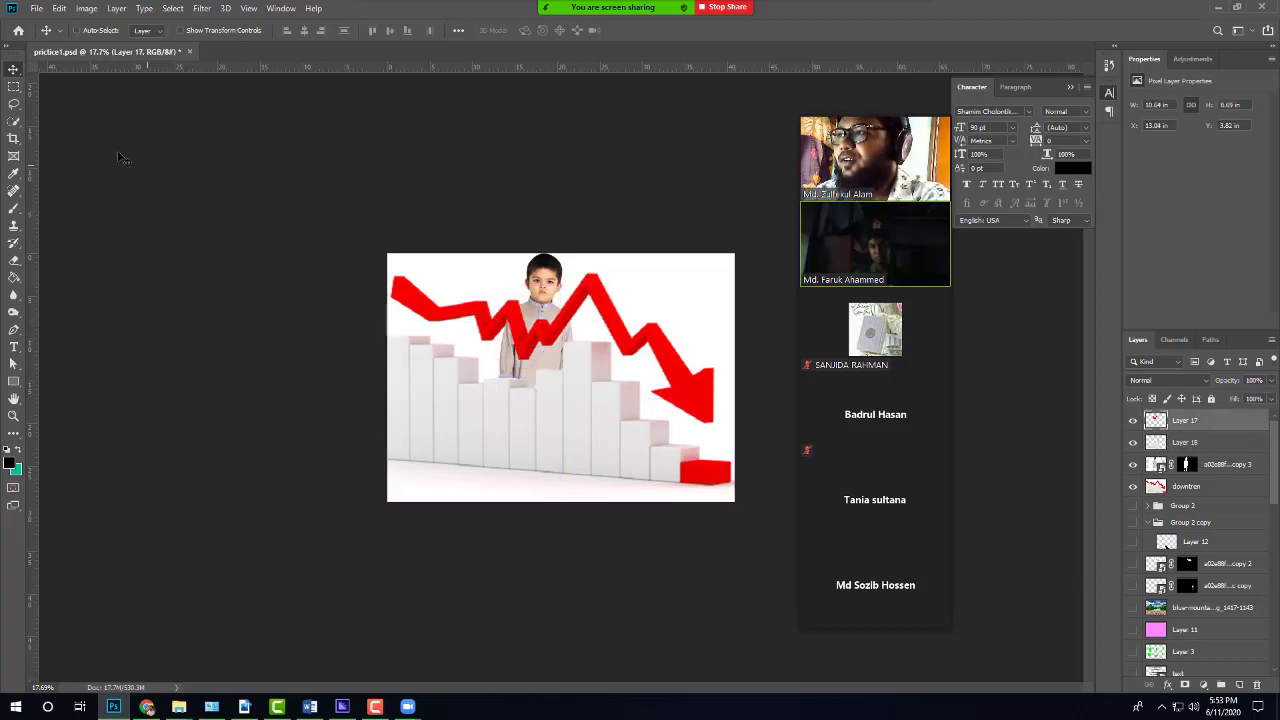
Step: Review the variants in the Marquee, Lasso and Quick Selection tool groups one after another
left_click(13, 88)
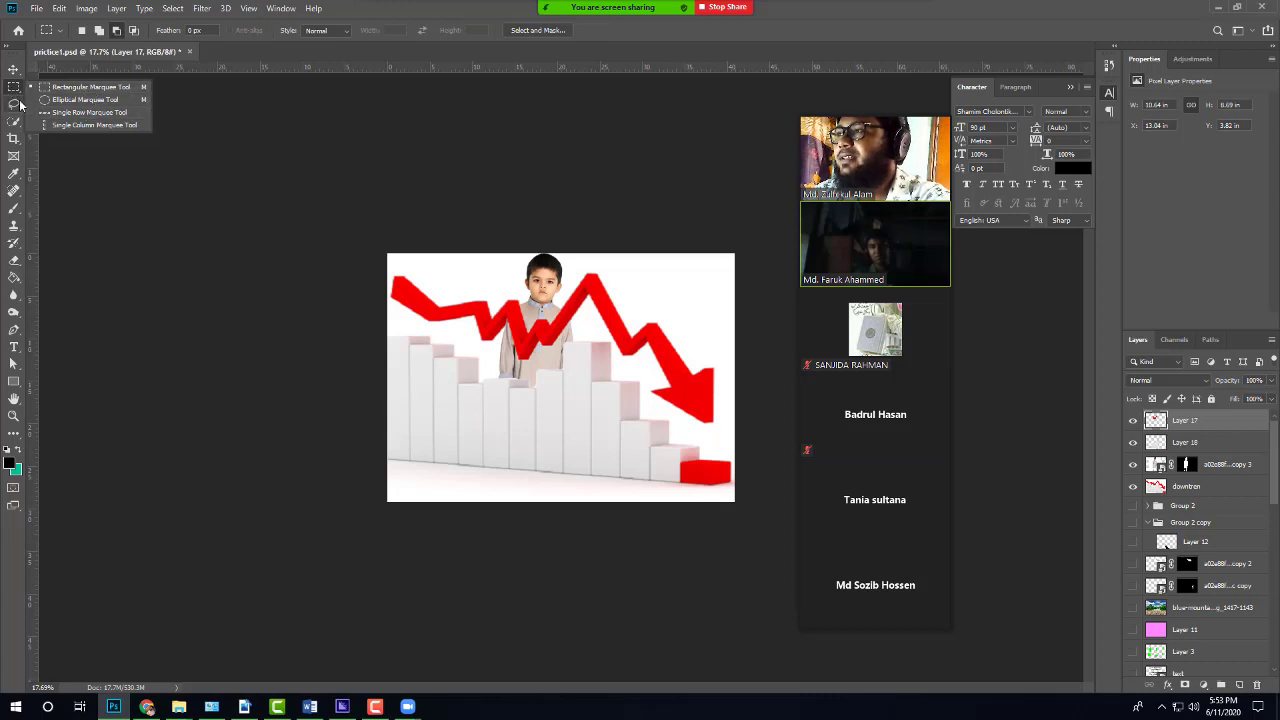
left_click(13, 104)
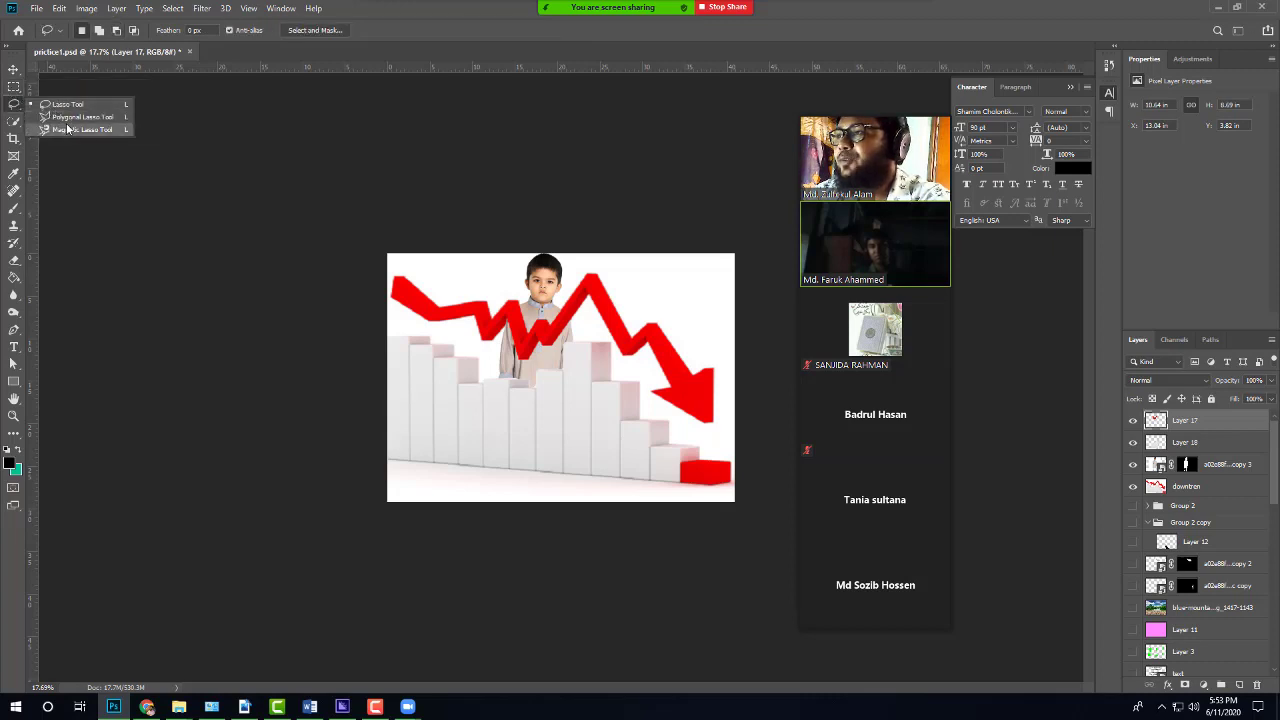
left_click(13, 121)
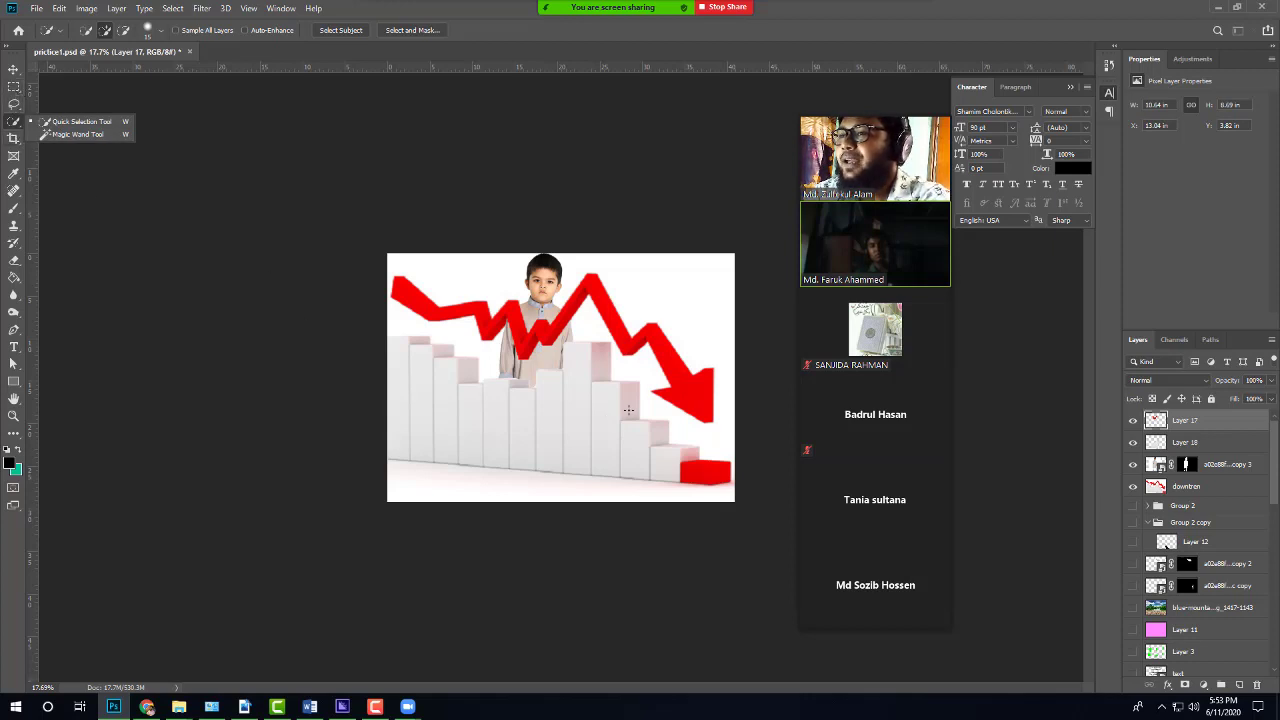
left_click(446, 385)
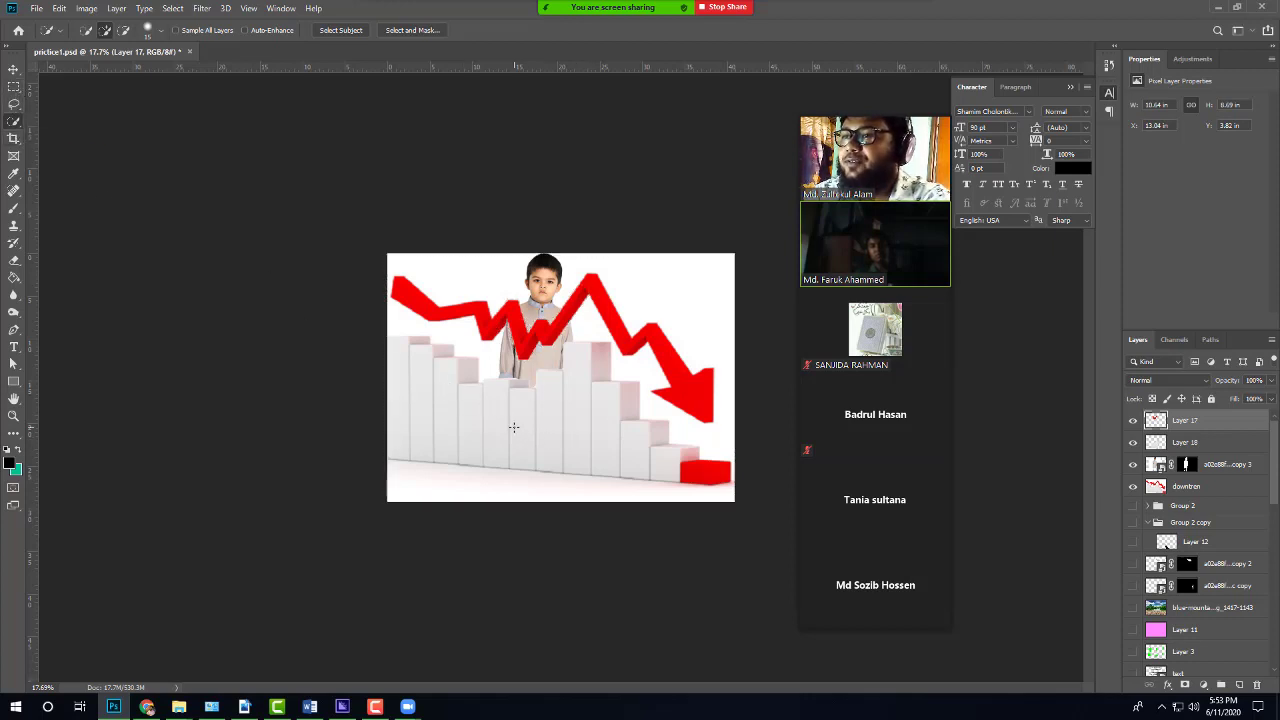
left_click(13, 87)
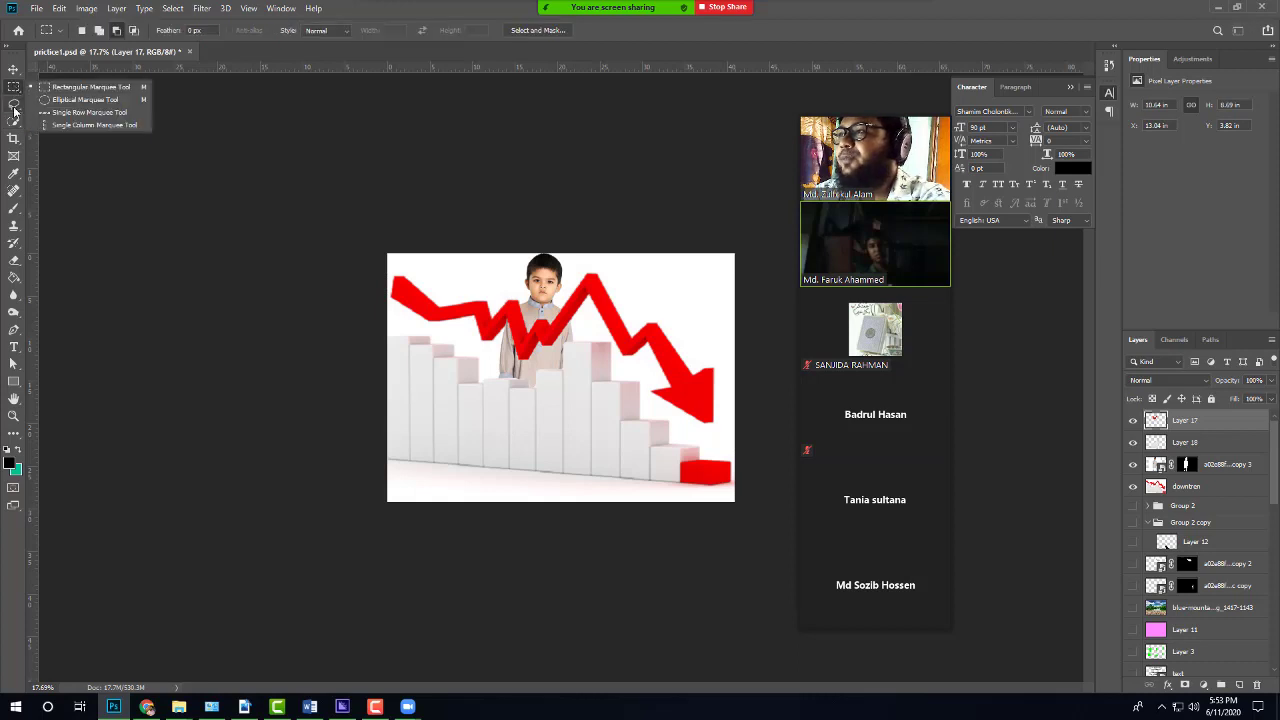
left_click(13, 104)
left_click(13, 122)
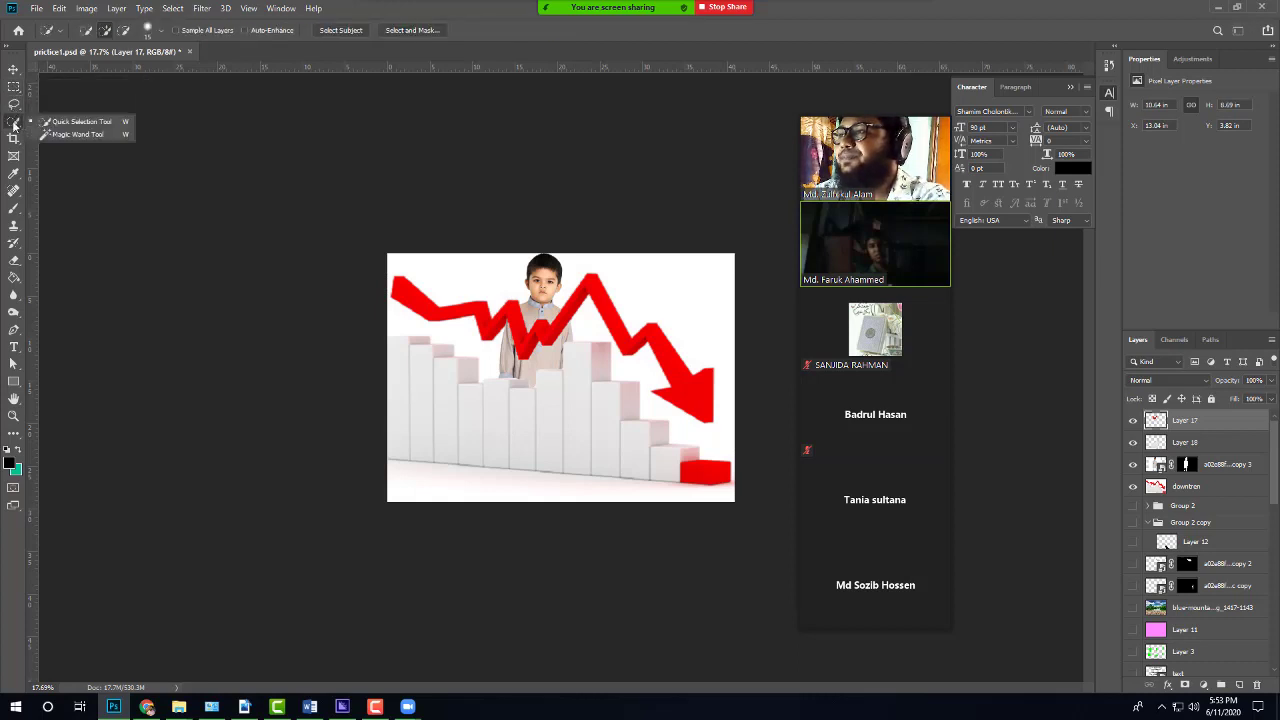
left_click(13, 90)
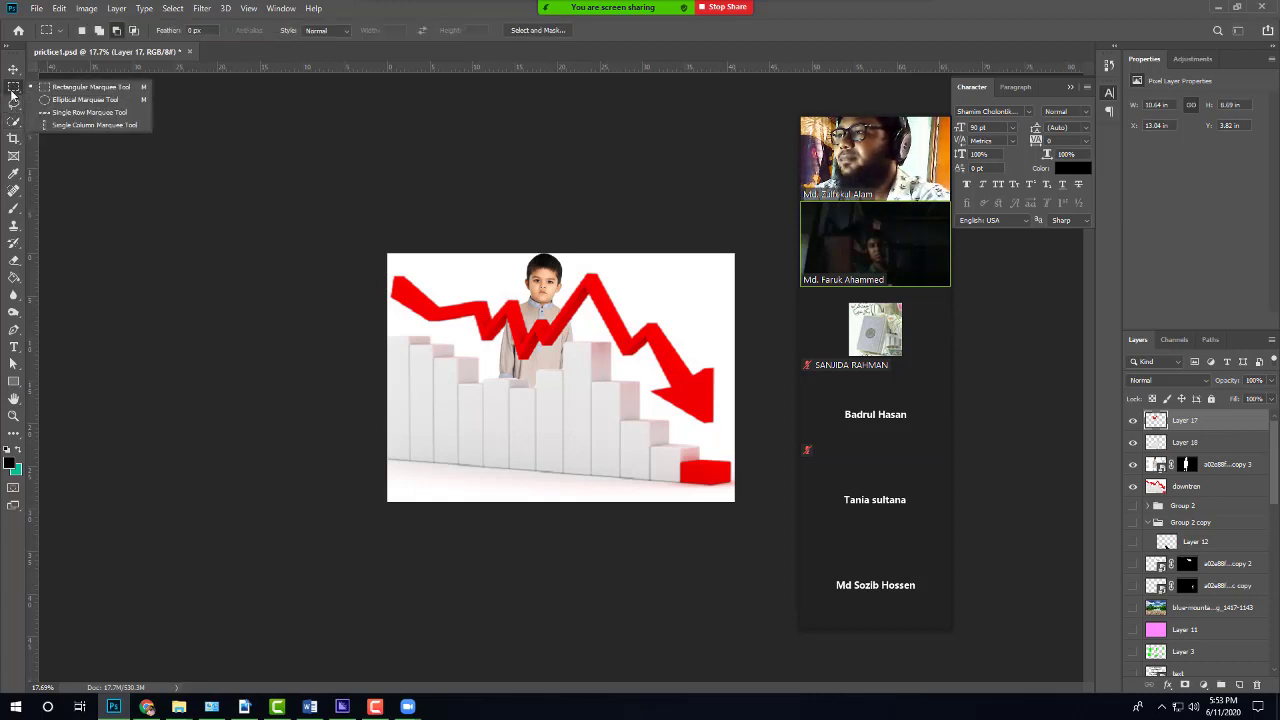
left_click(13, 104)
left_click(15, 106)
left_click(15, 124)
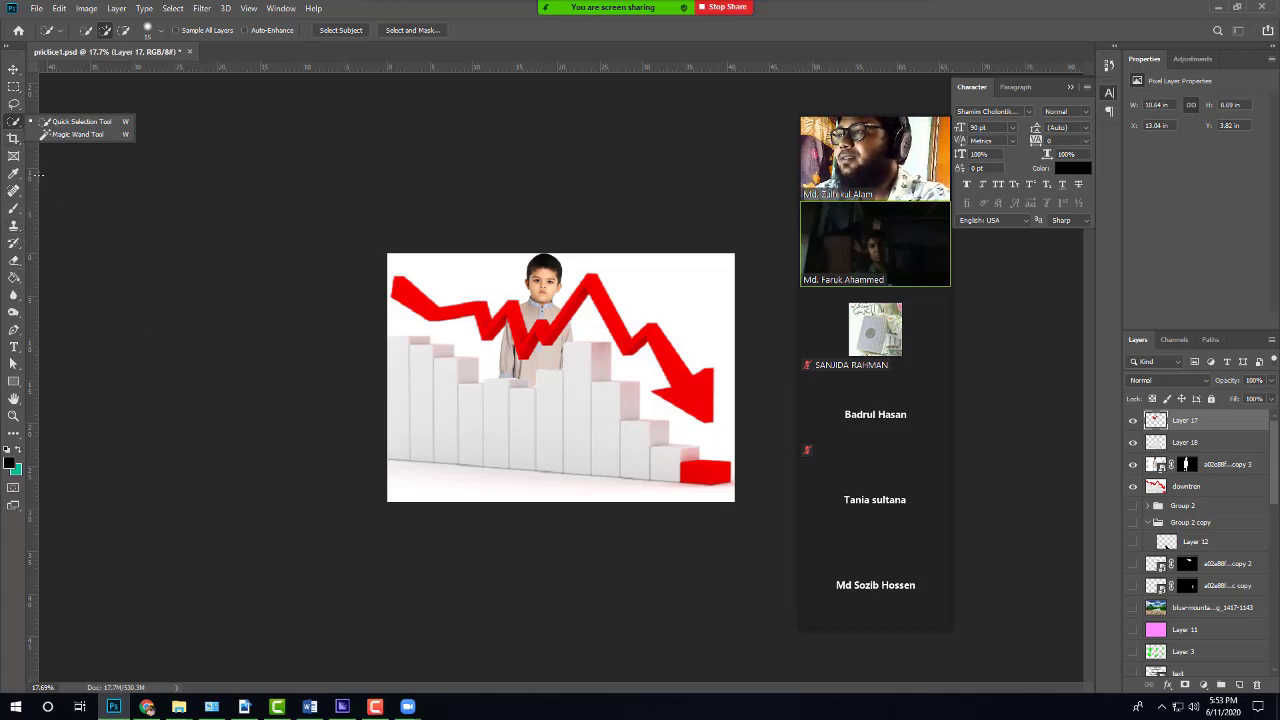
Step: Review the Crop tool group and try a crop frame around the boy's chest and the red line
left_click_drag(12, 142, 67, 140)
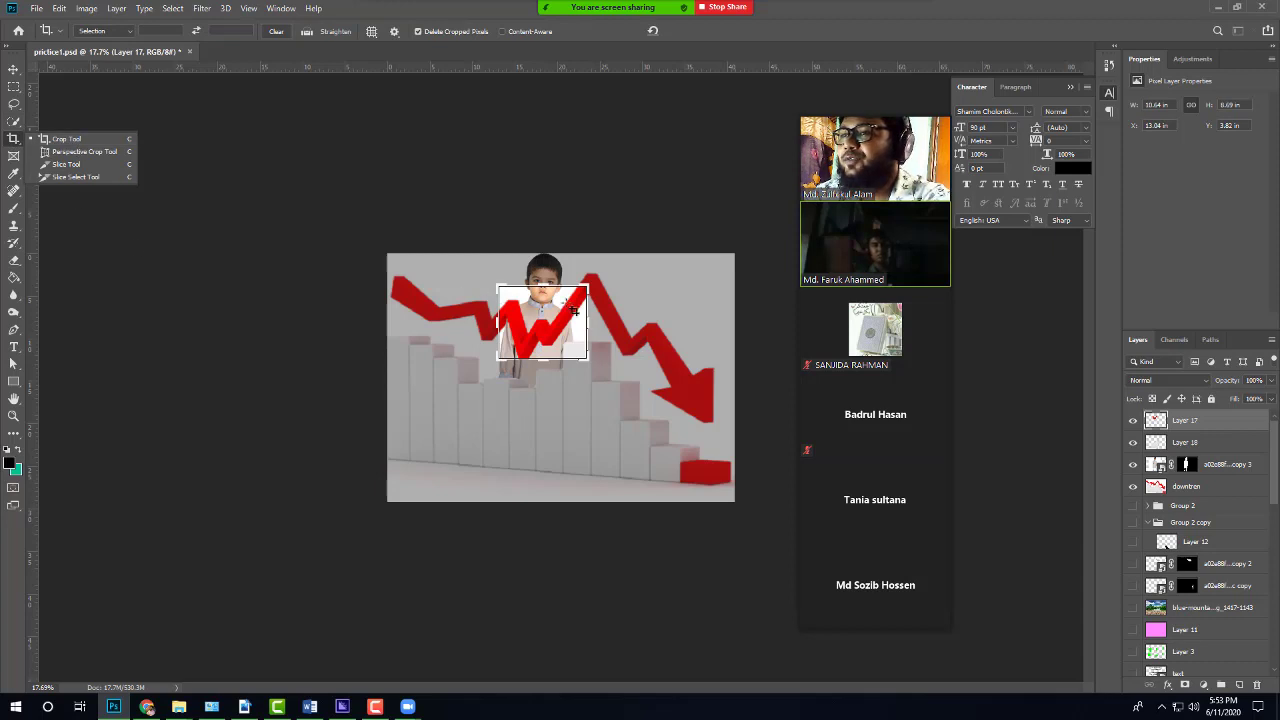
left_click_drag(542, 358, 552, 423)
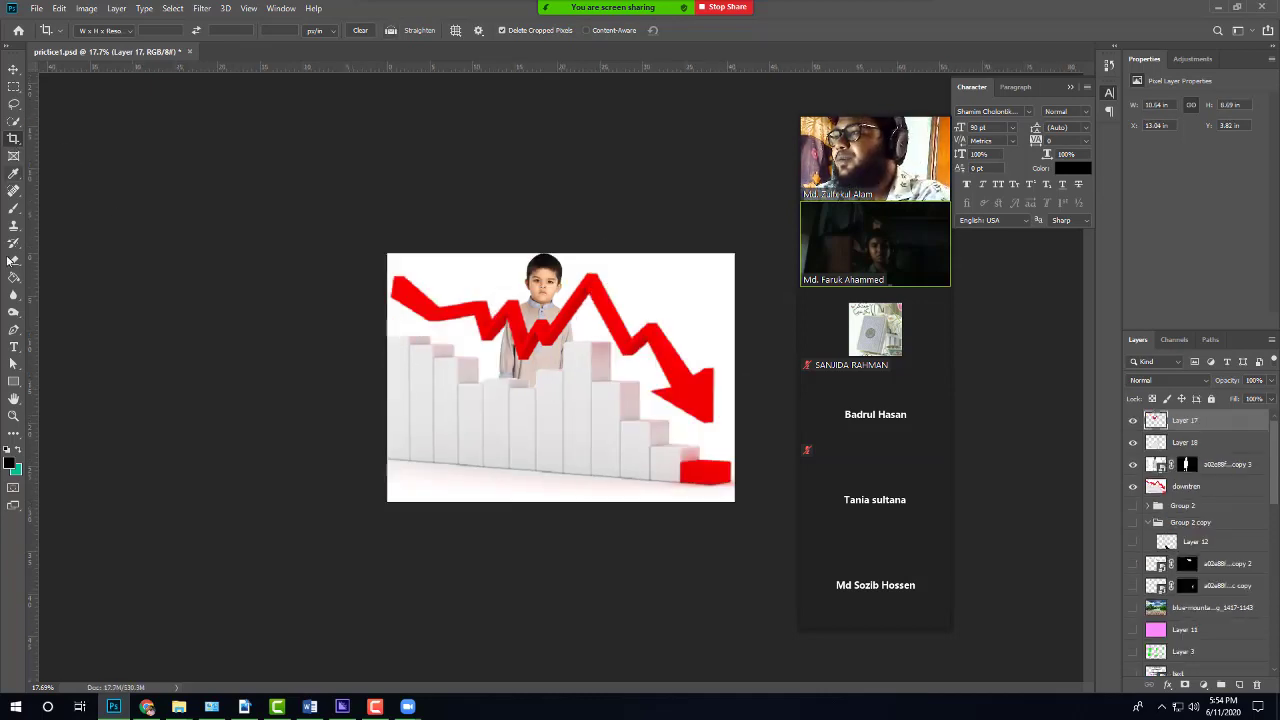
Step: Draw a closed five-point Pen path across the boy's body and the chart bars, and convert it into a selection
left_click(16, 332)
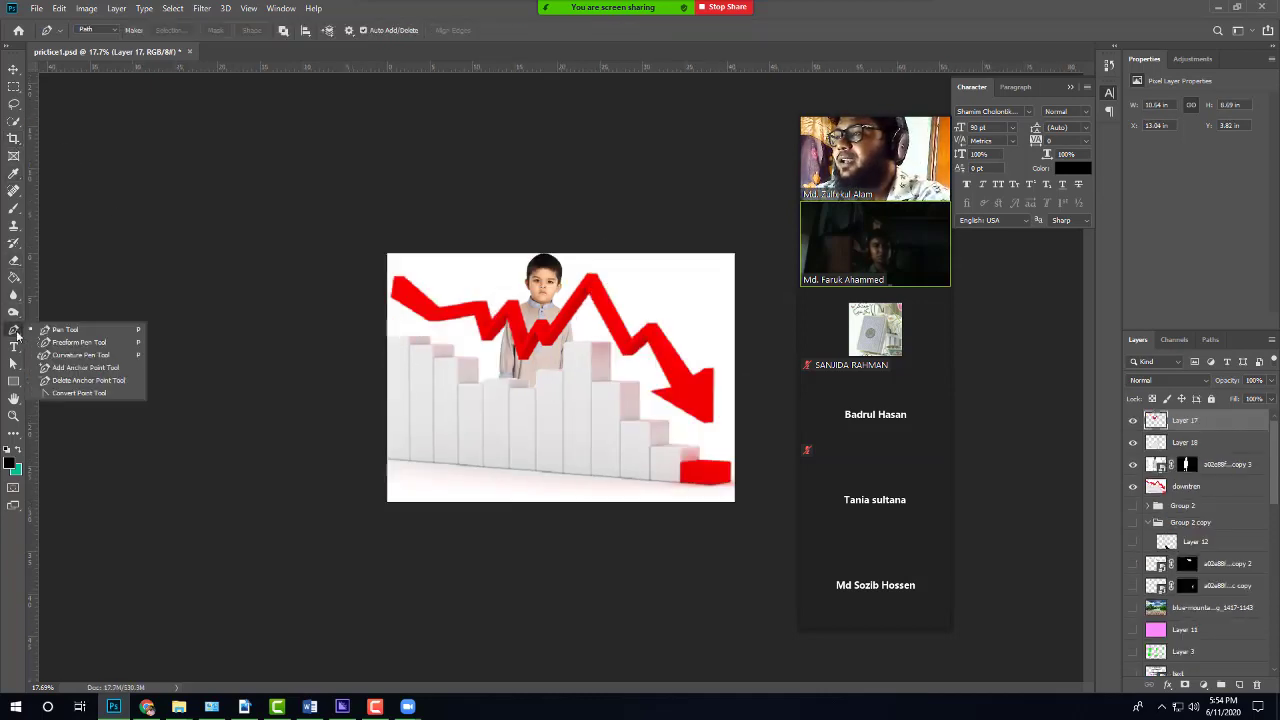
left_click(62, 329)
left_click(428, 340)
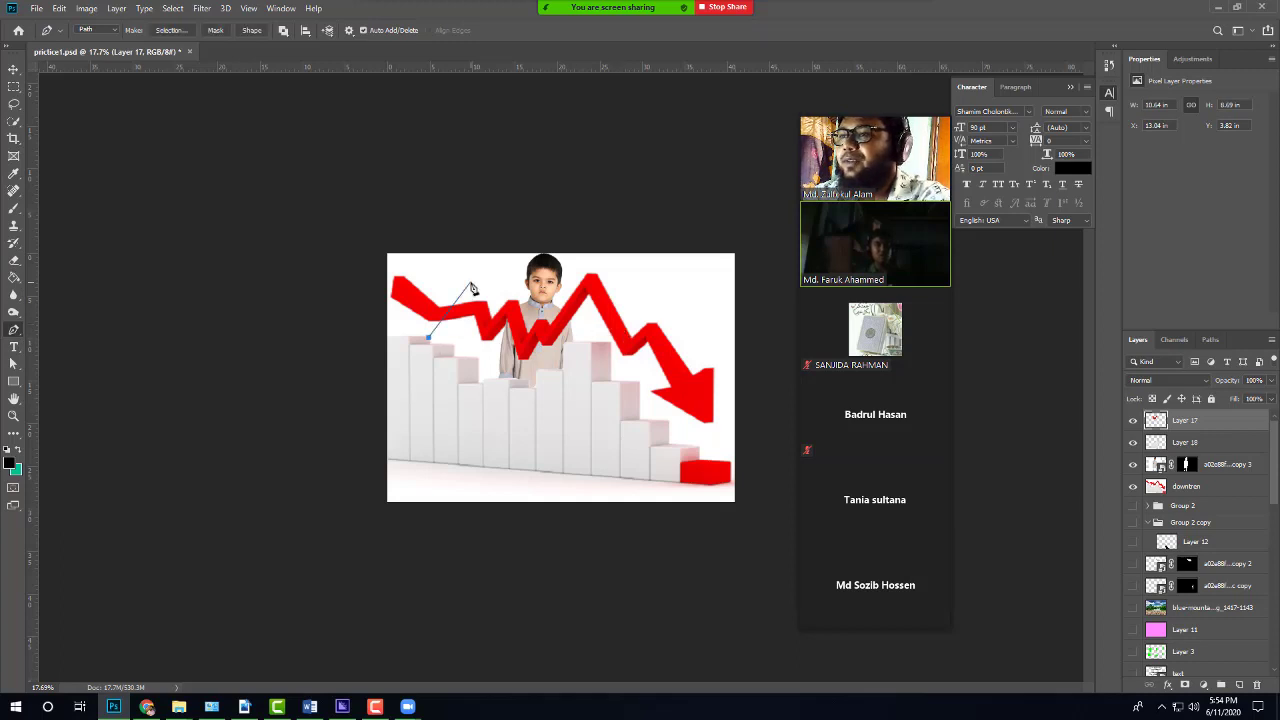
left_click(471, 285)
left_click(592, 312)
left_click(531, 410)
left_click(413, 410)
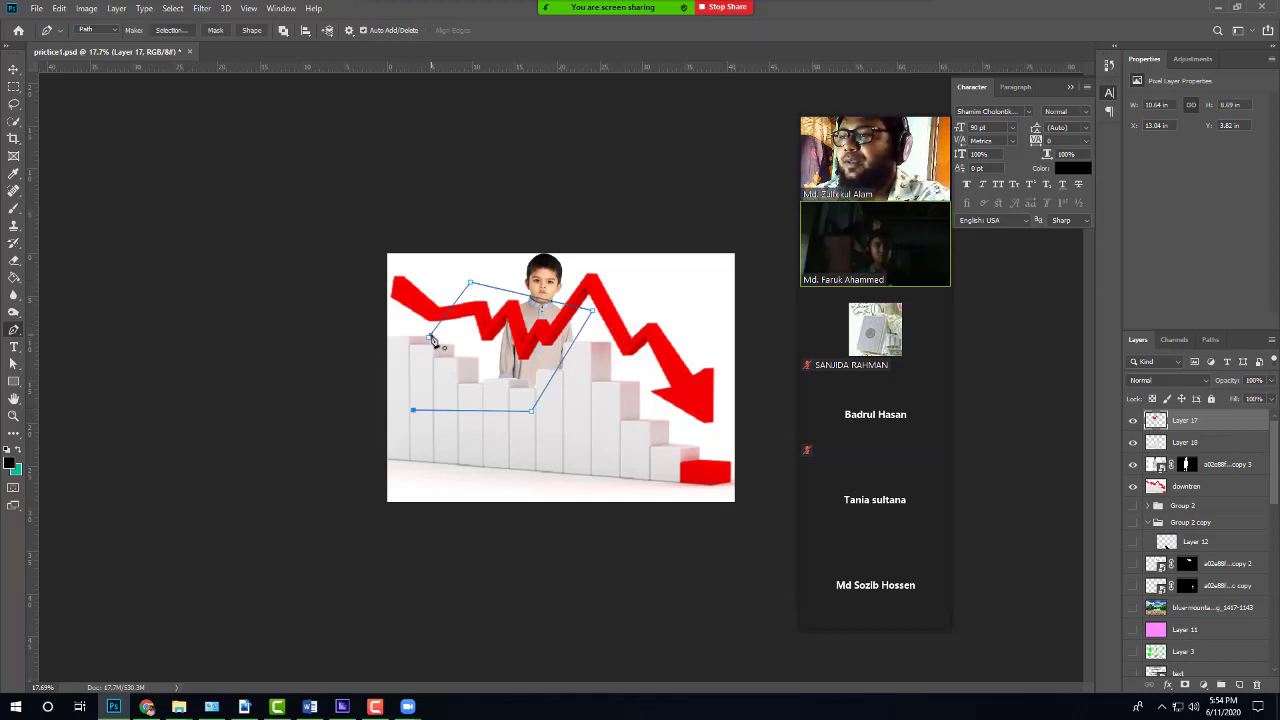
left_click(430, 339)
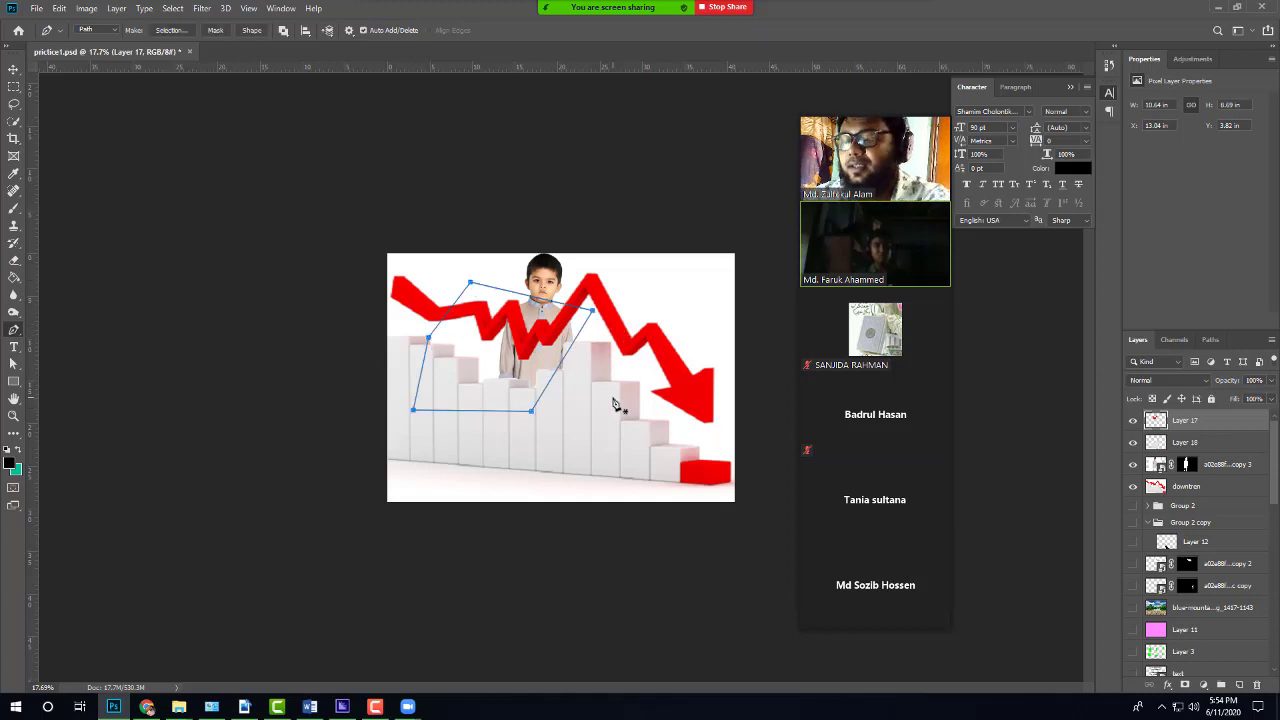
key("ctrl+Return")
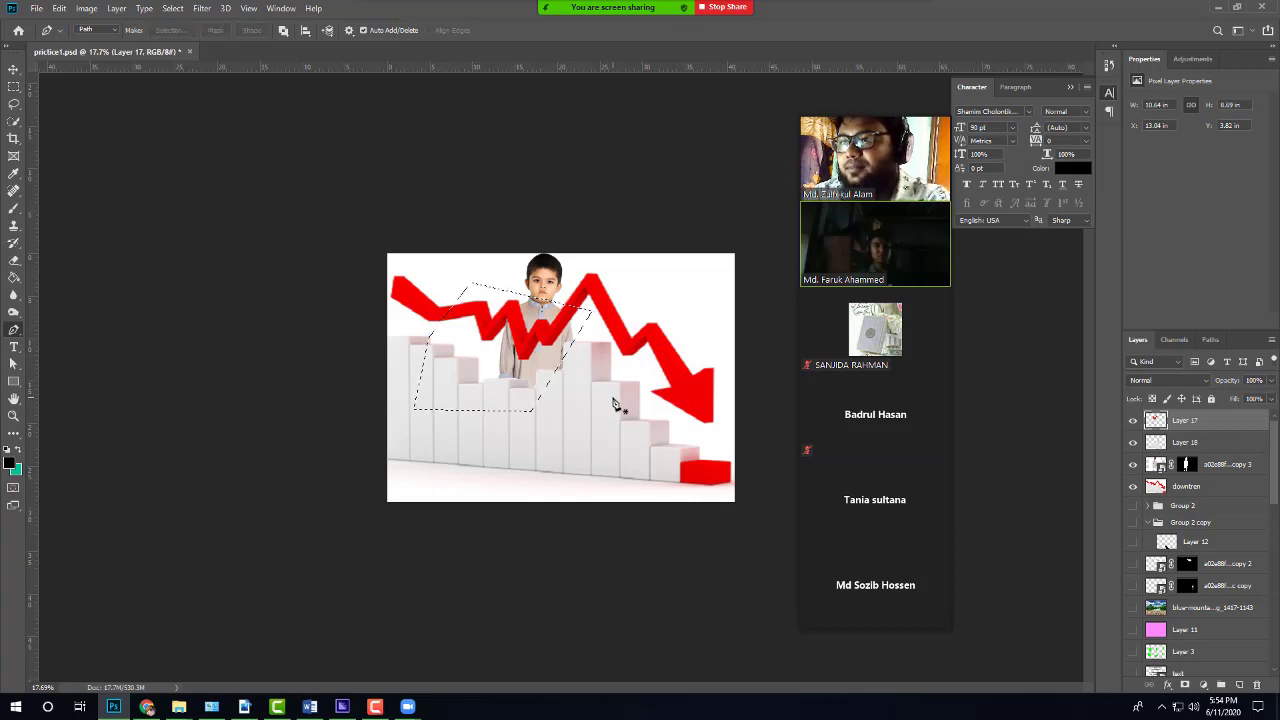
Step: Return to the Move tool and undo the path-to-selection conversion and the drawn pen path
left_click(13, 68)
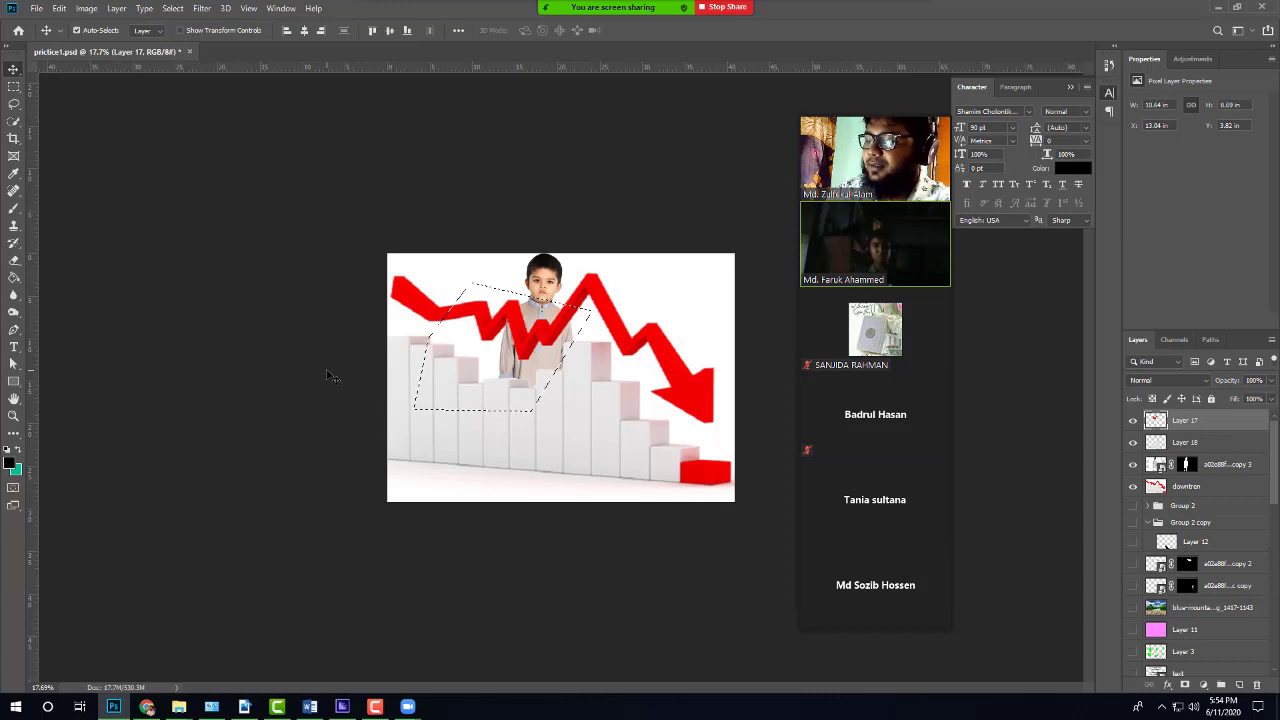
key("ctrl+z")
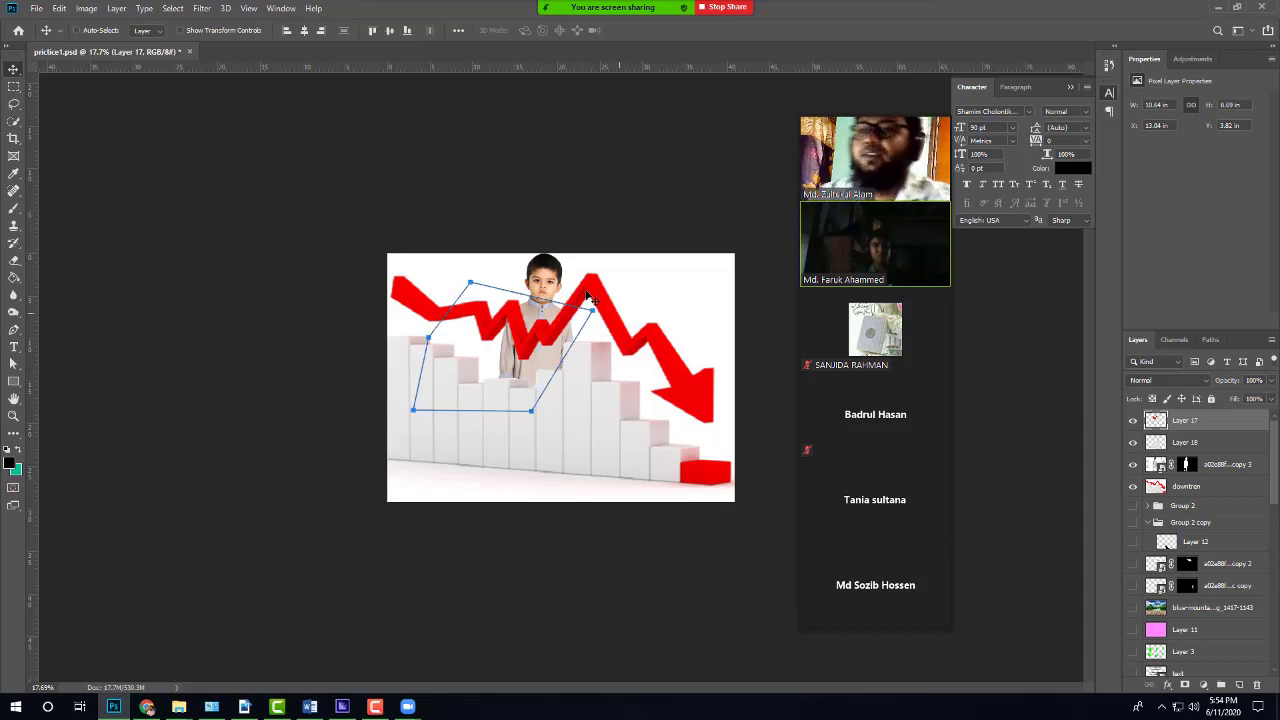
key("ctrl+z")
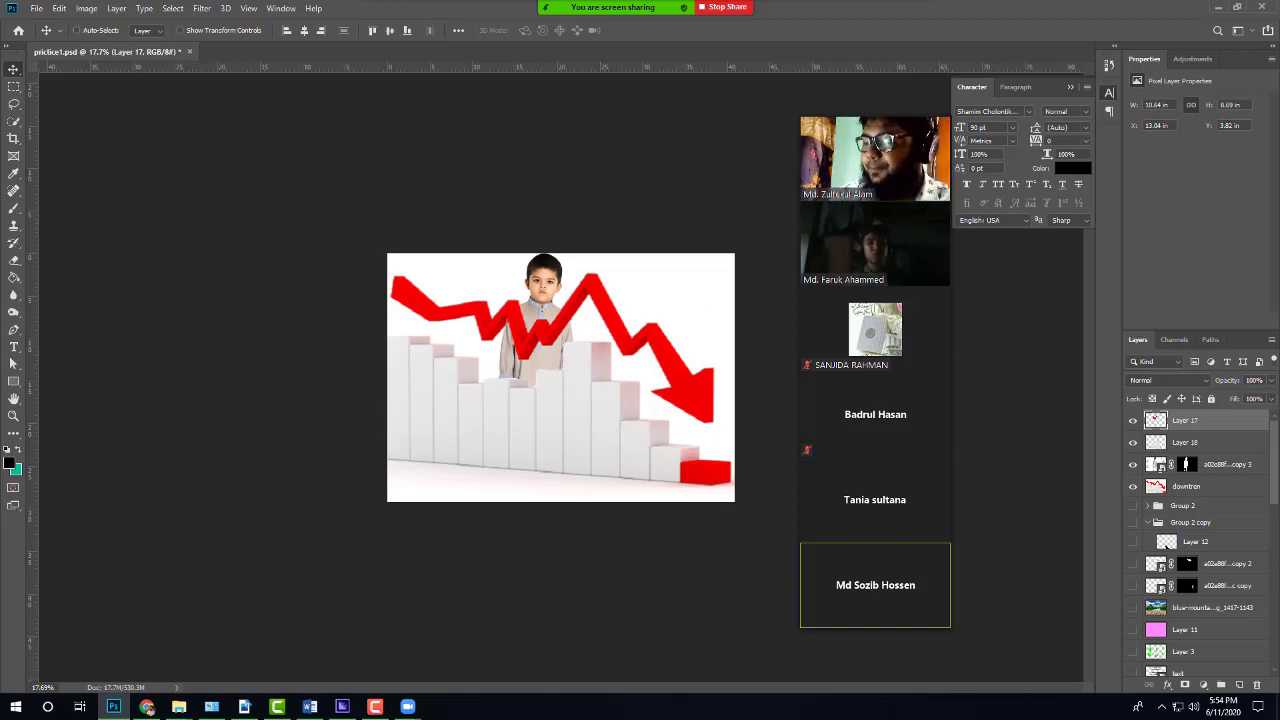
Step: Examine the red line over the boy up close and clear the small selection left on it
scroll(584, 407, "up", 5)
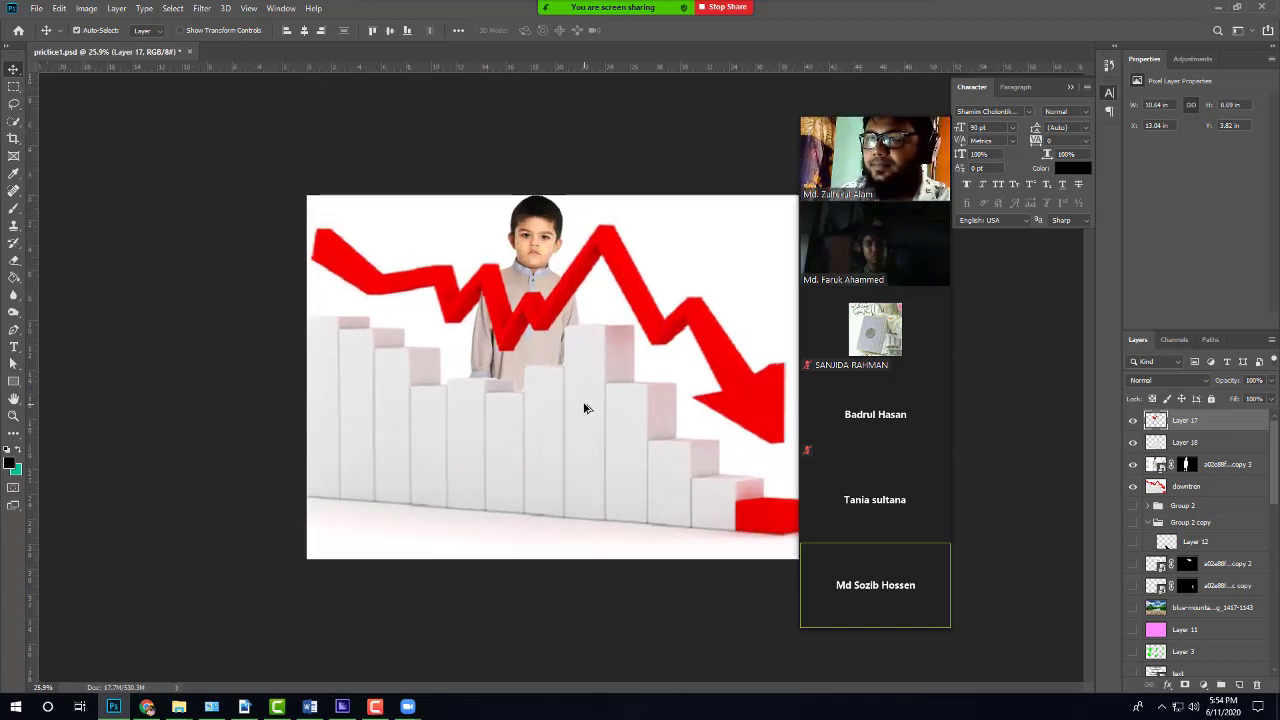
scroll(584, 407, "down", 2)
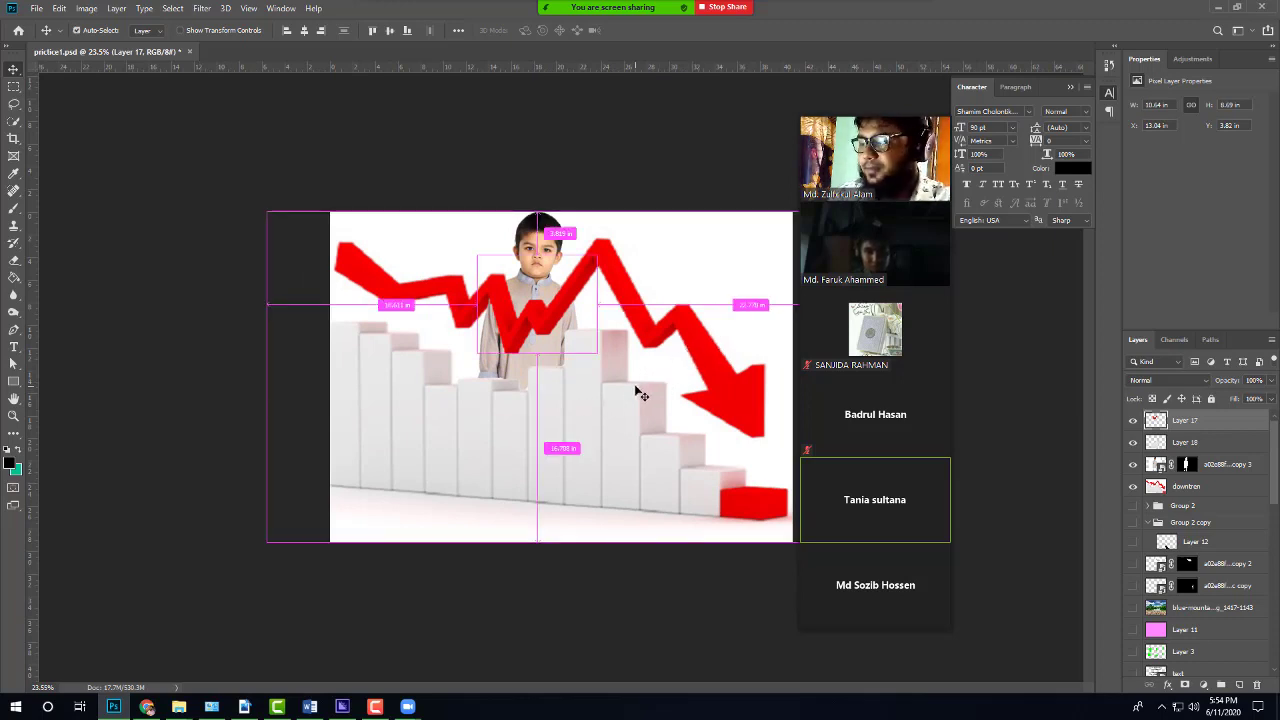
scroll(636, 390, "up", 2)
scroll(636, 390, "up", 1)
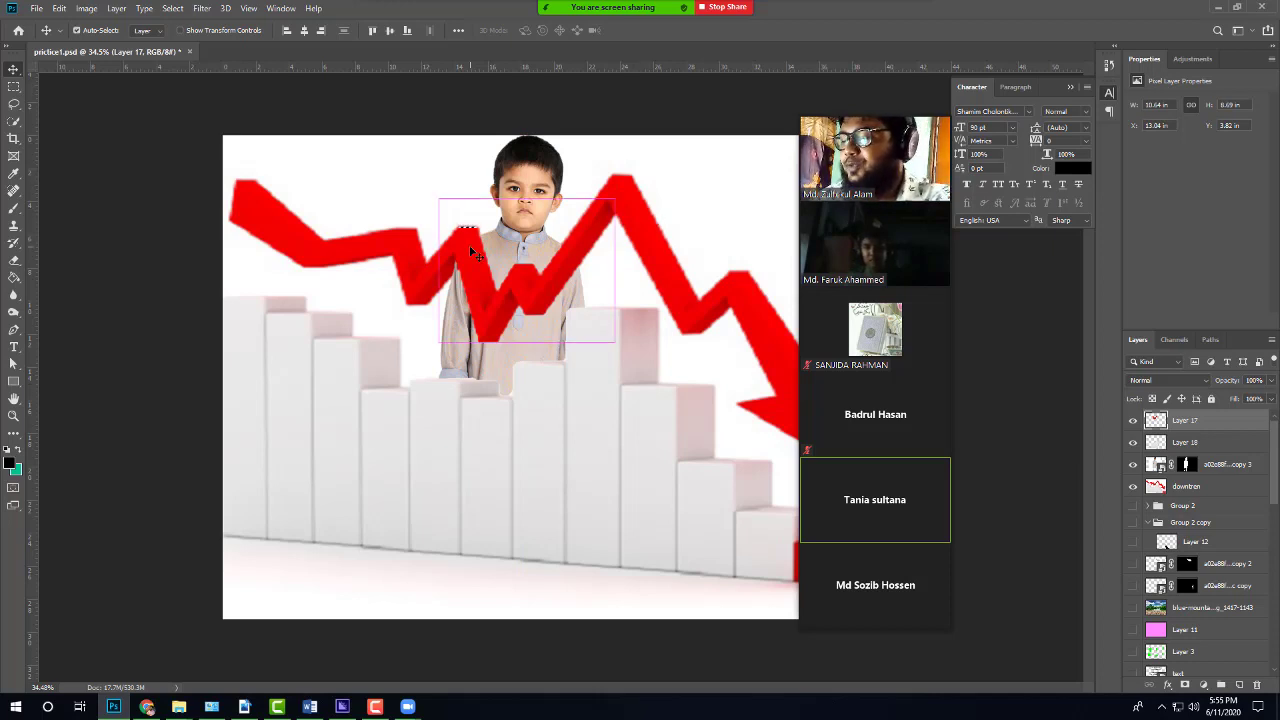
key("ctrl+d")
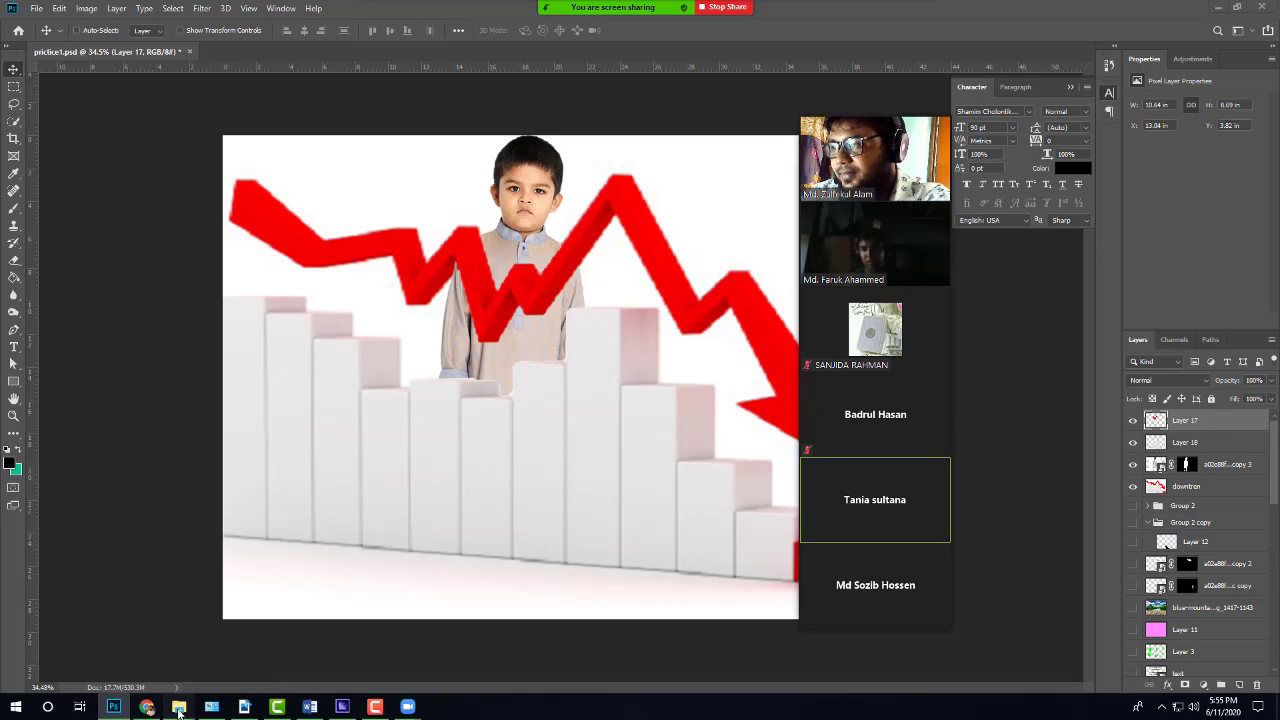
Step: Look at the computer's basic system information in the open System window and close the window
mouse_move(179, 710)
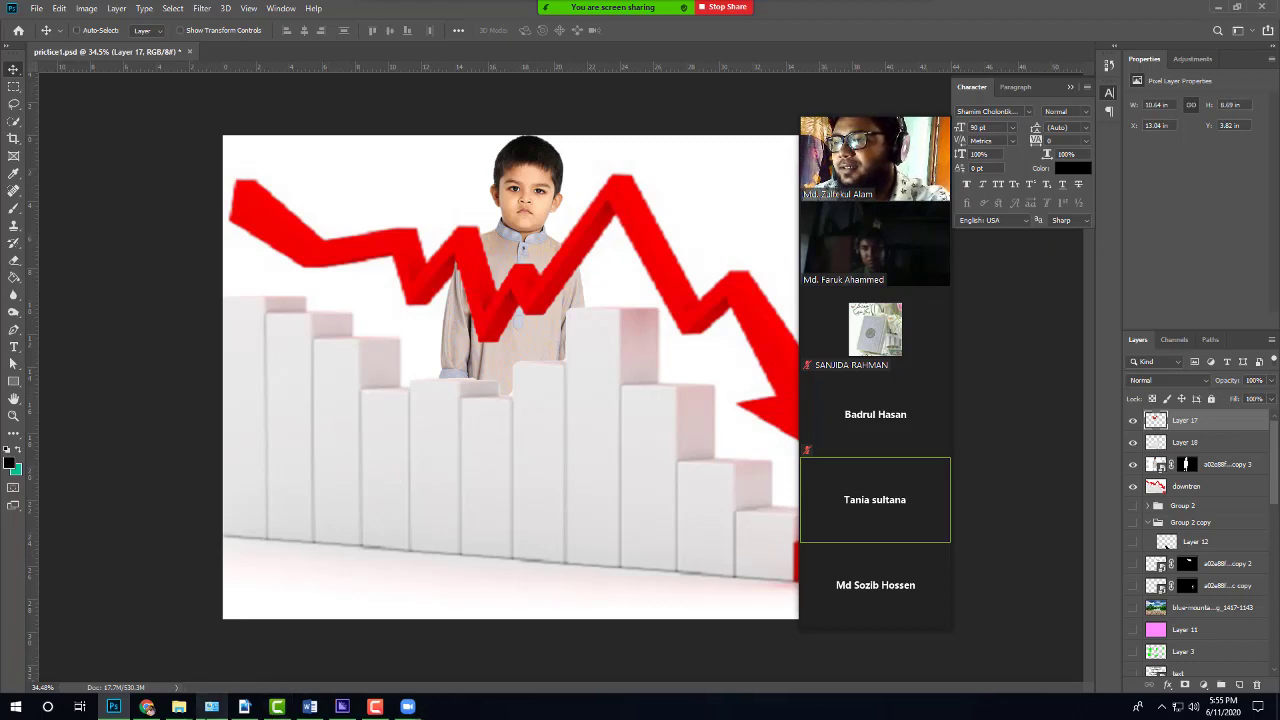
left_click(211, 707)
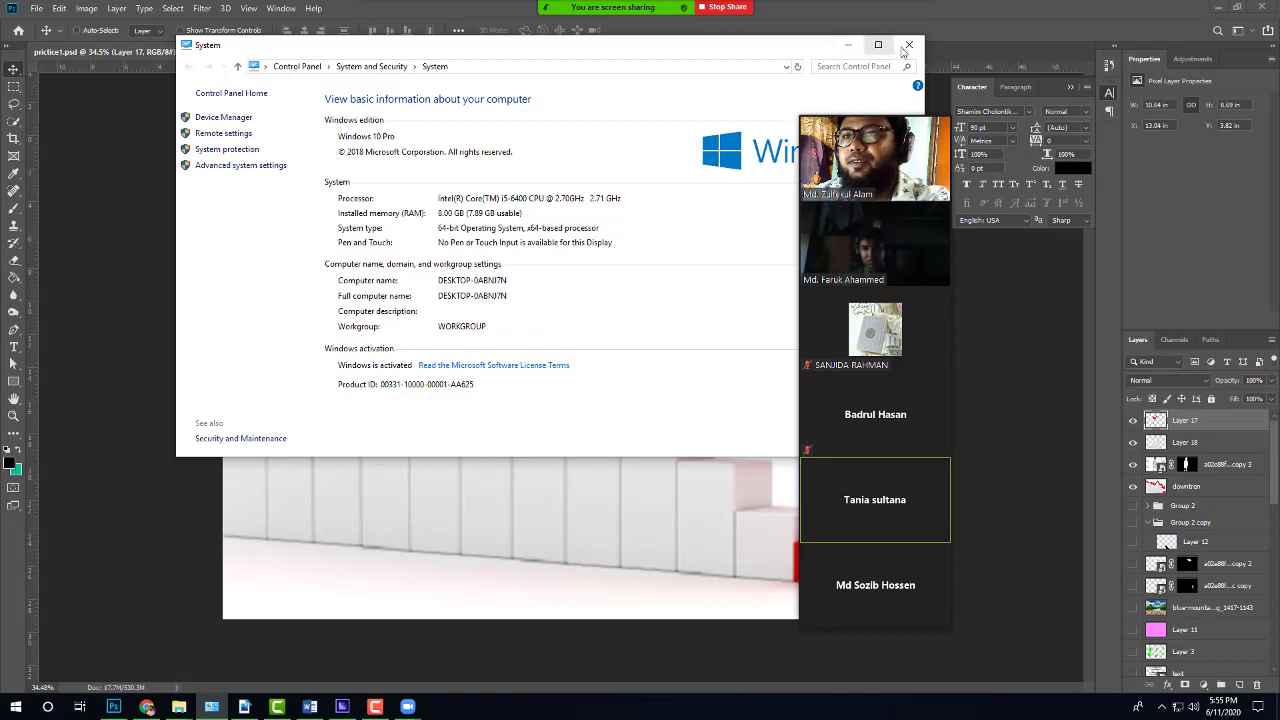
left_click(908, 44)
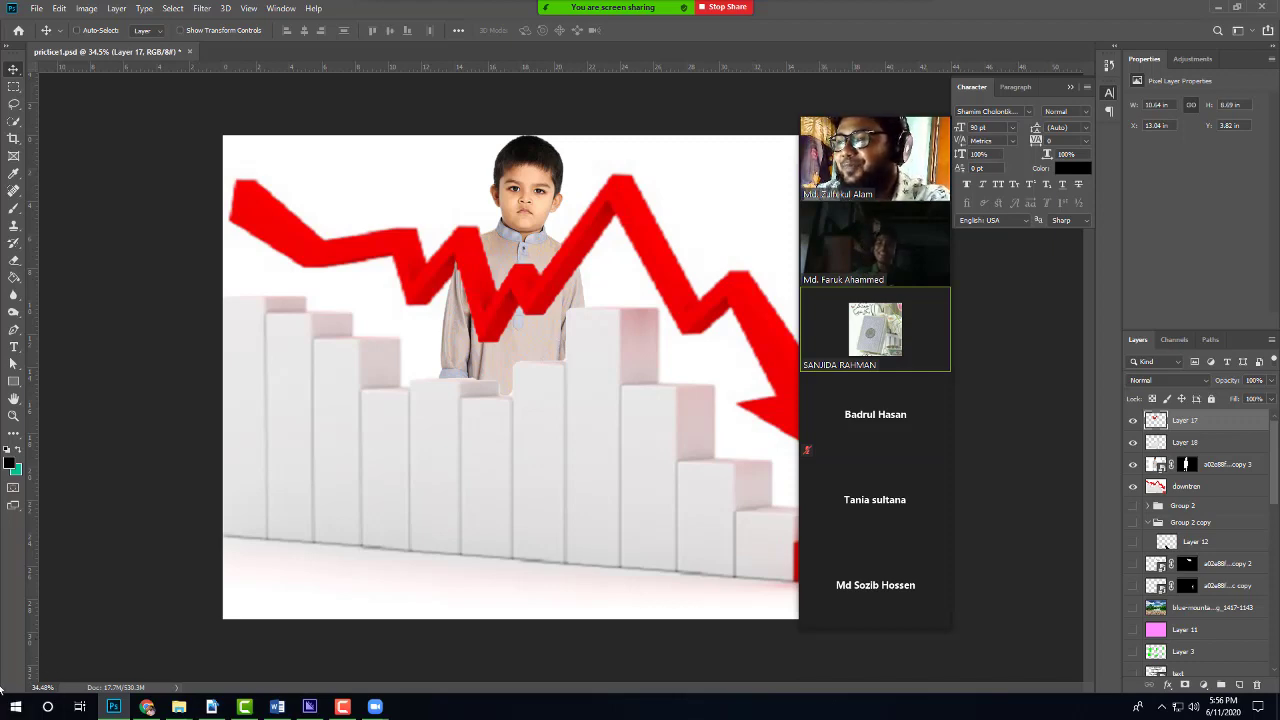
Step: Check the recording duration in the screen recorder and hide the recorder again
key("super")
key("Escape")
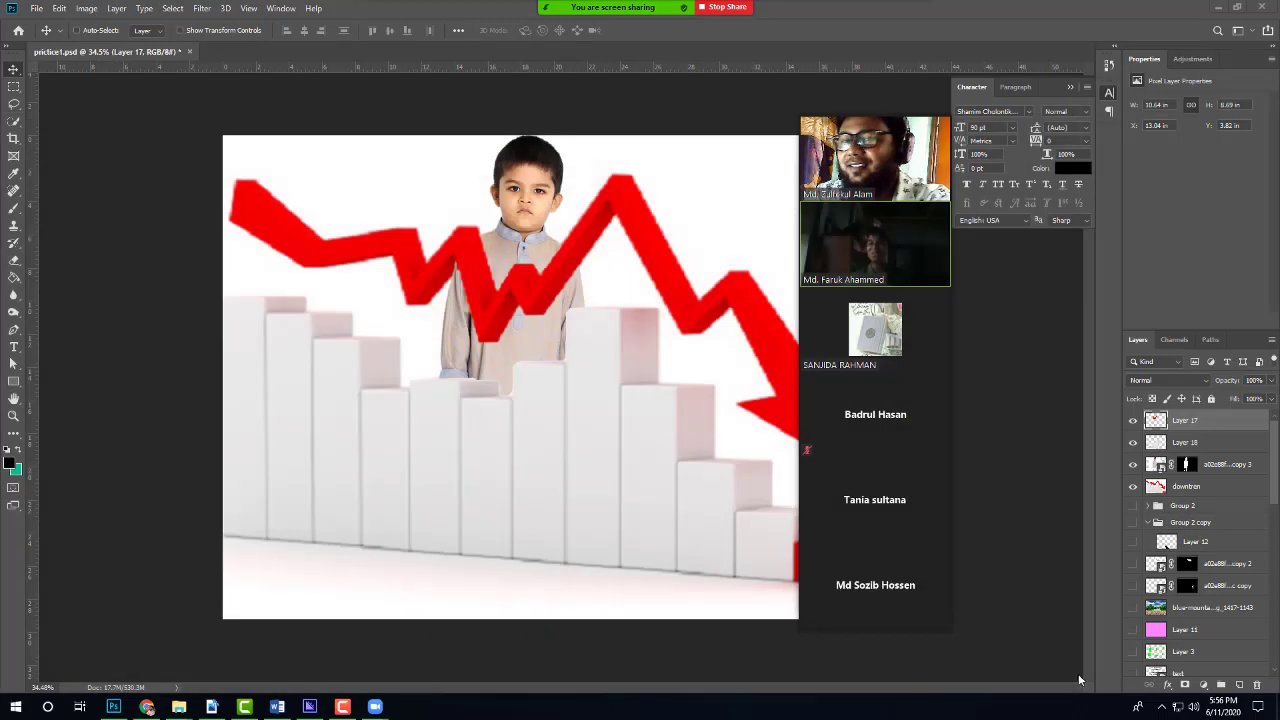
left_click(342, 706)
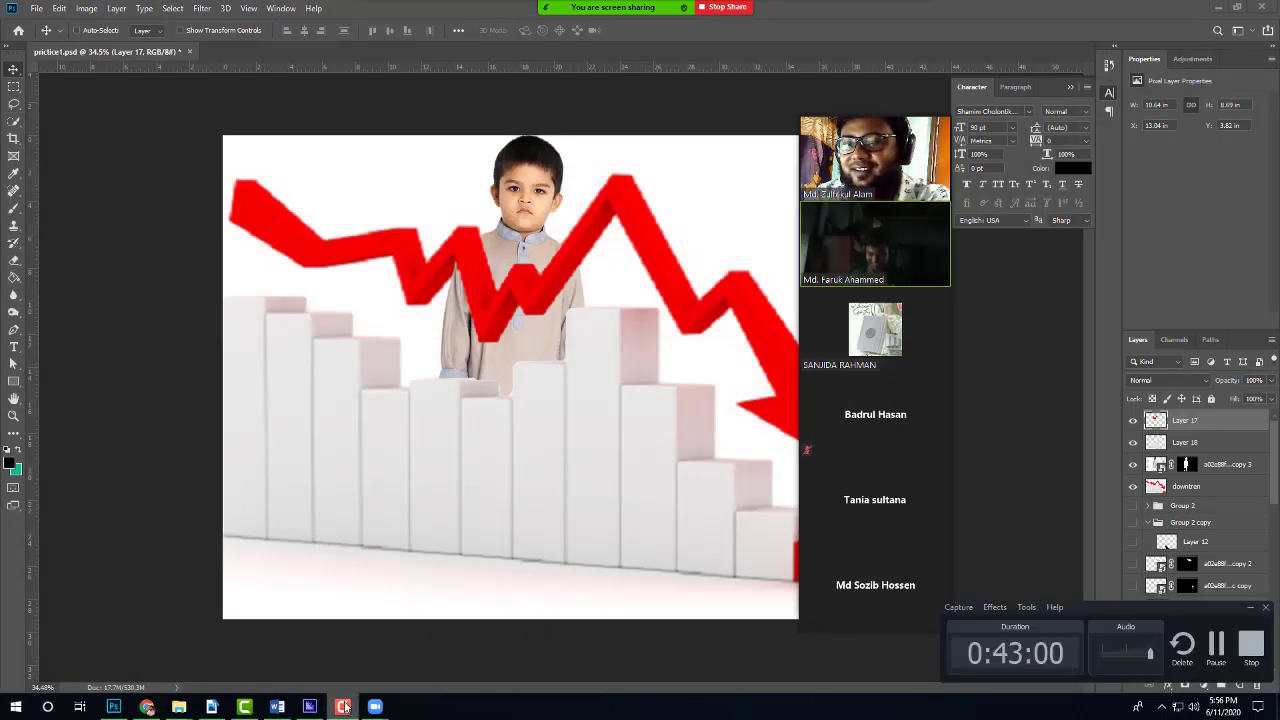
left_click(342, 706)
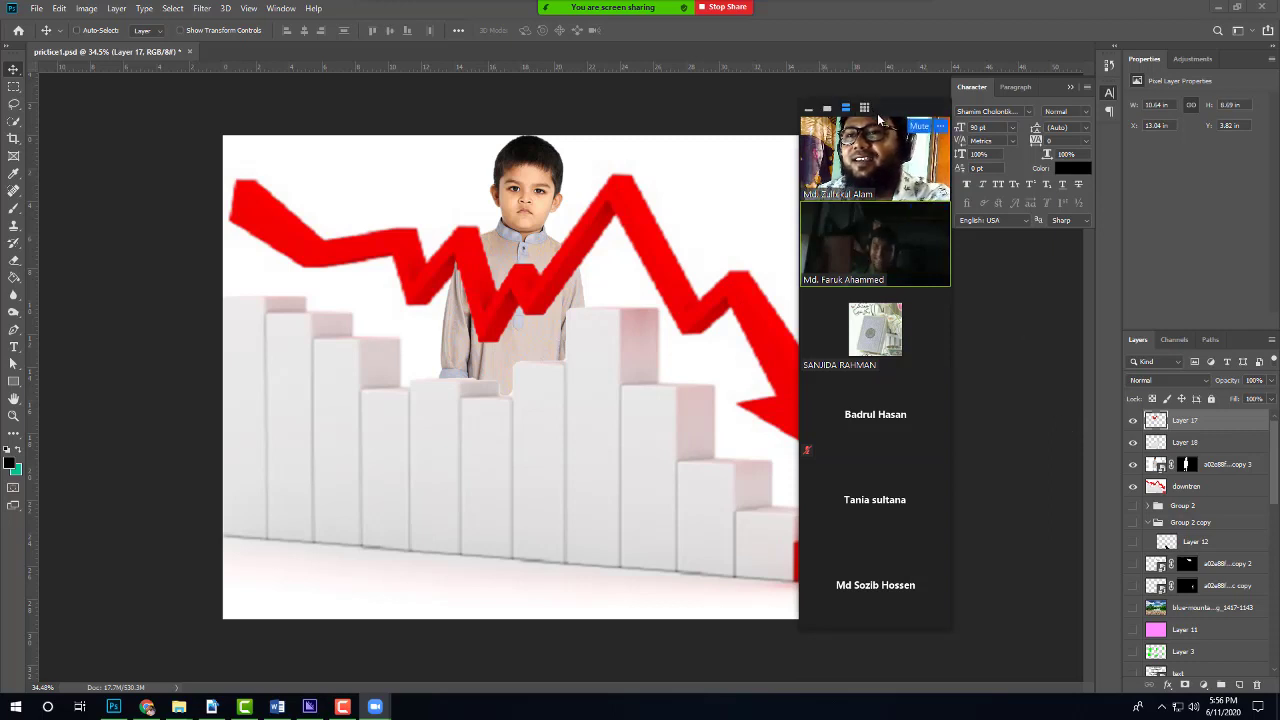
Step: Move the meeting's video panel clear of the downtrend arrow and inspect the boy composited behind the red line
left_click_drag(898, 104, 164, 83)
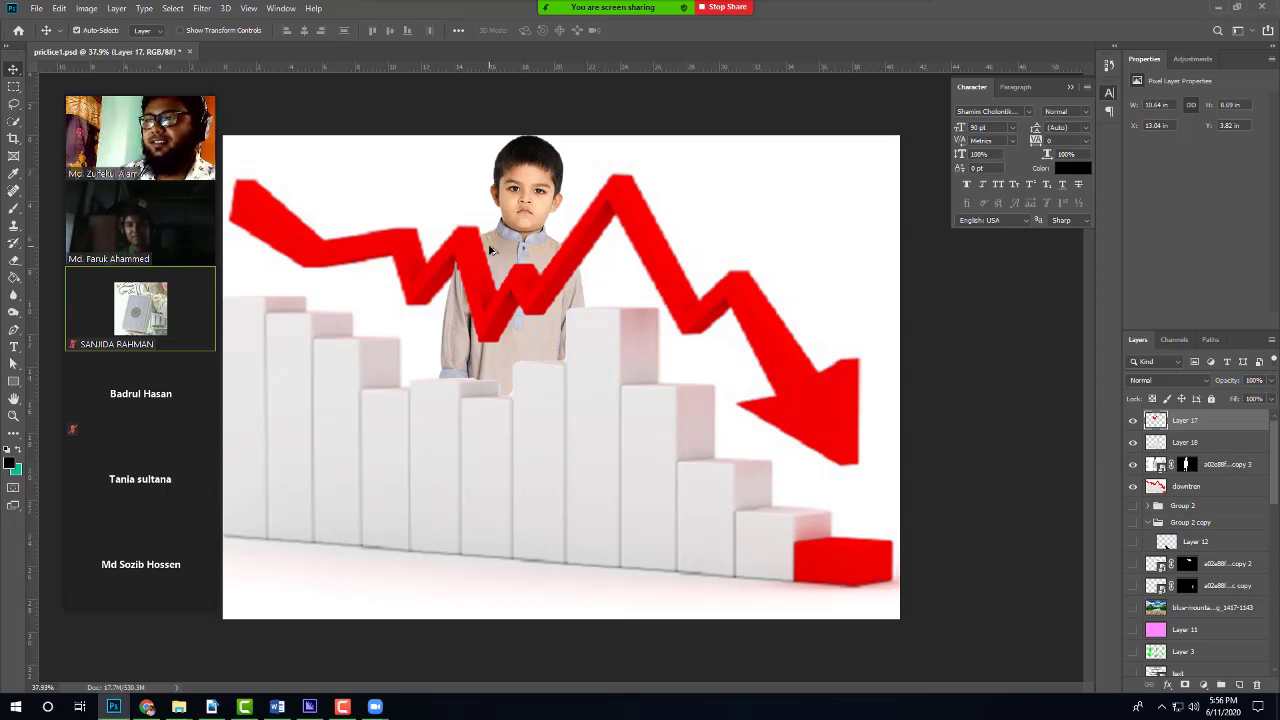
key("ctrl+plus")
scroll(612, 370, "up", 3)
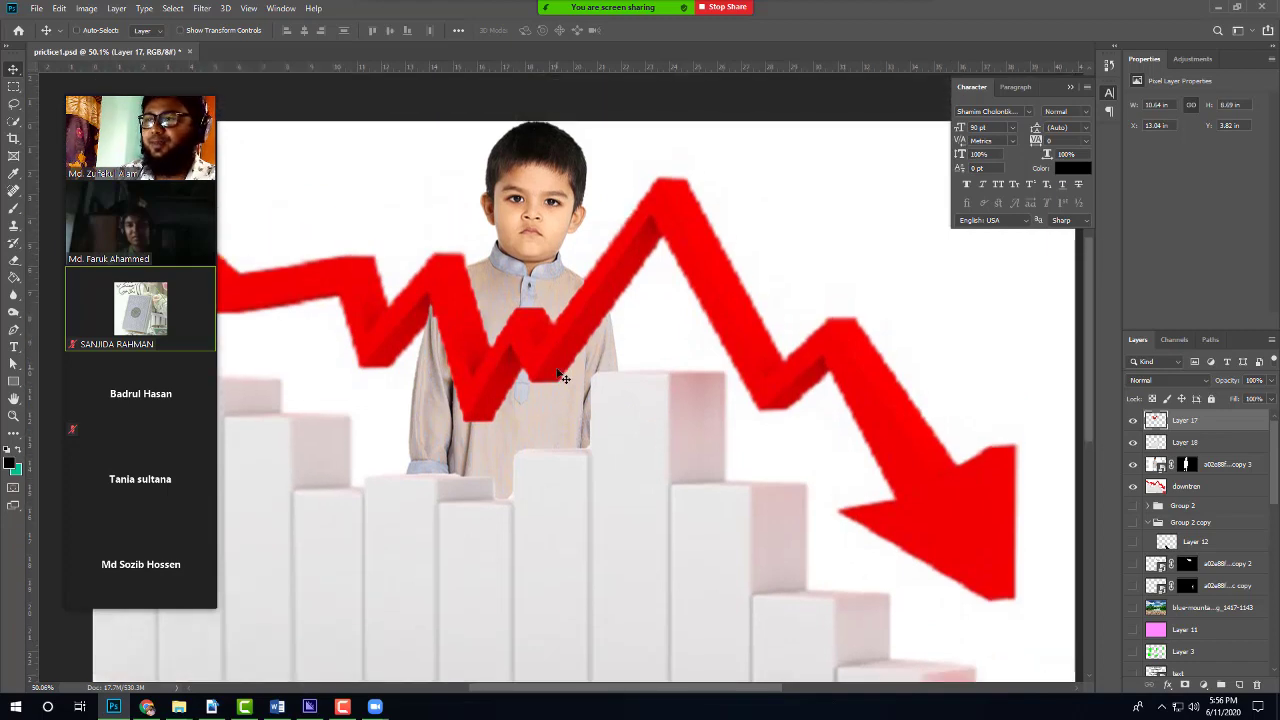
key("ctrl+minus")
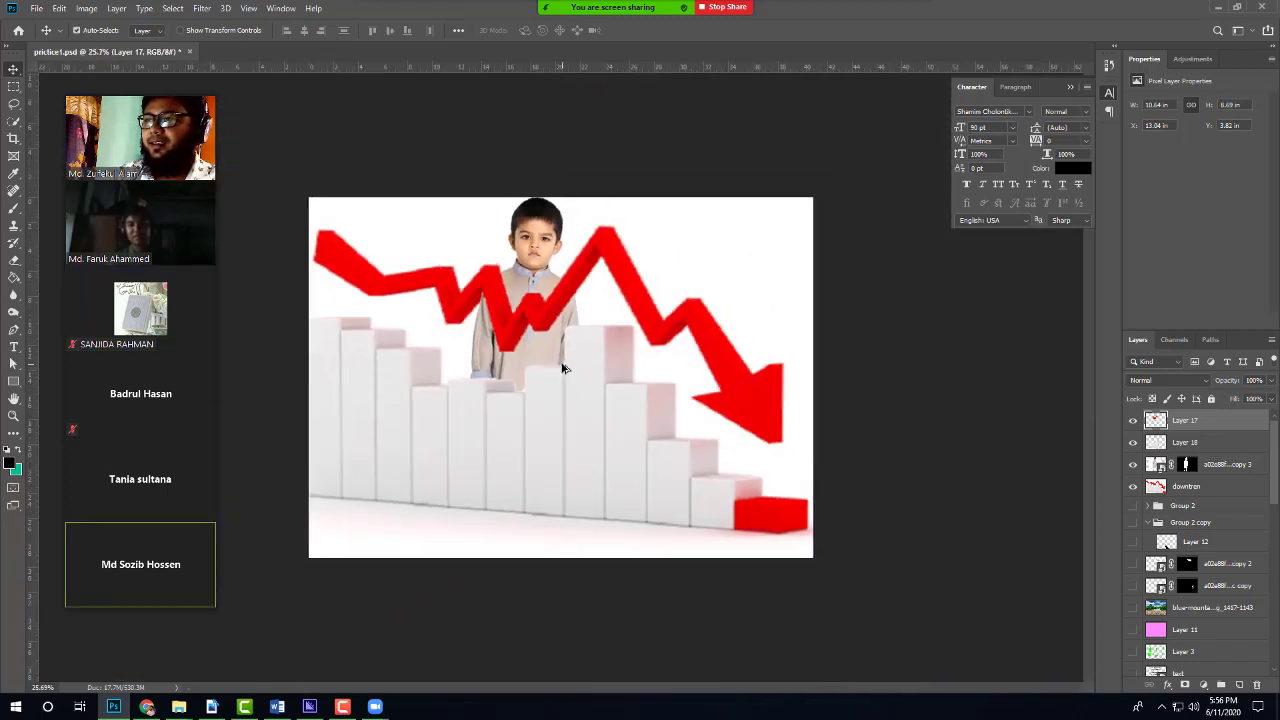
key("ctrl+minus")
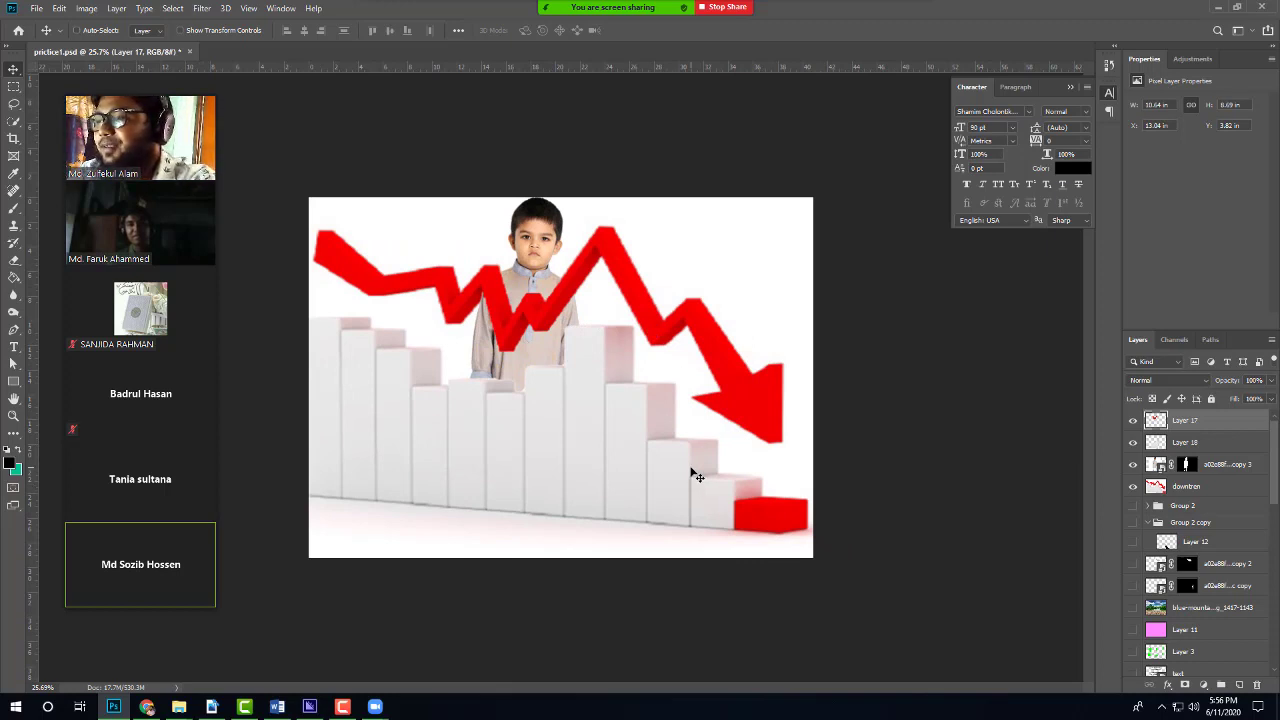
mouse_move(96, 483)
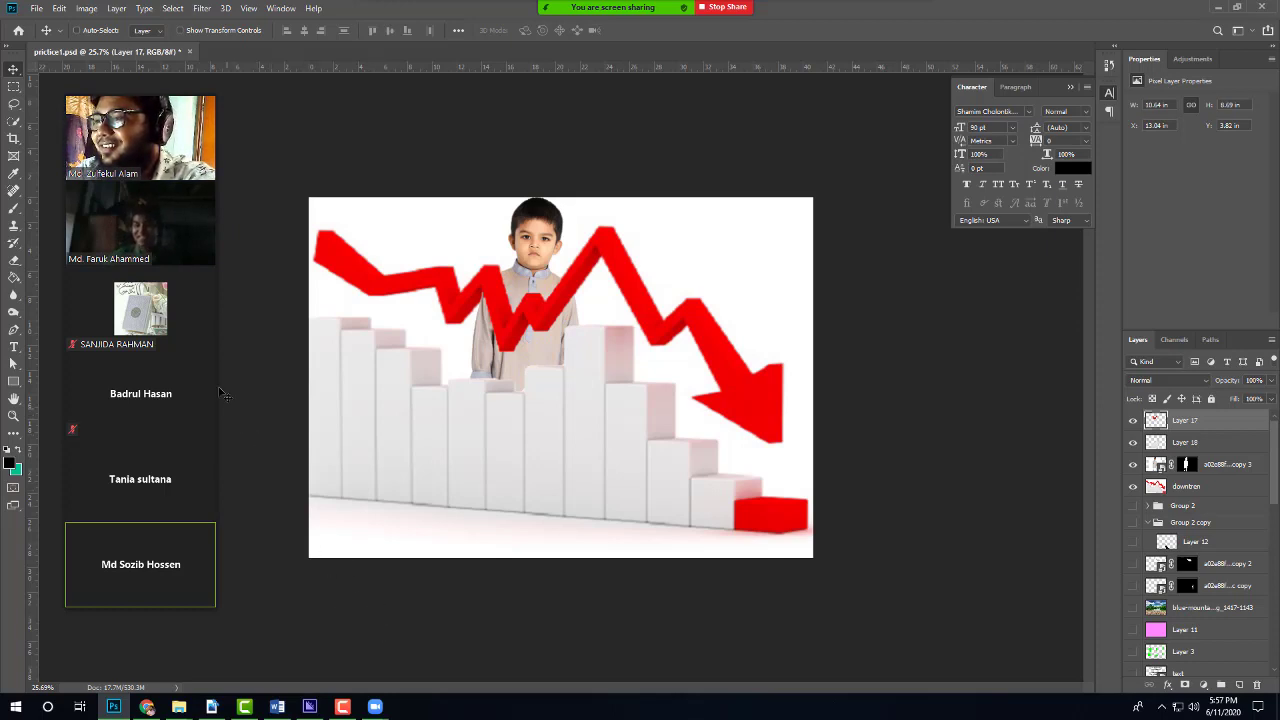
Step: Reposition the meeting's floating video panel in the empty area beside the composite image
left_click_drag(156, 86, 177, 100)
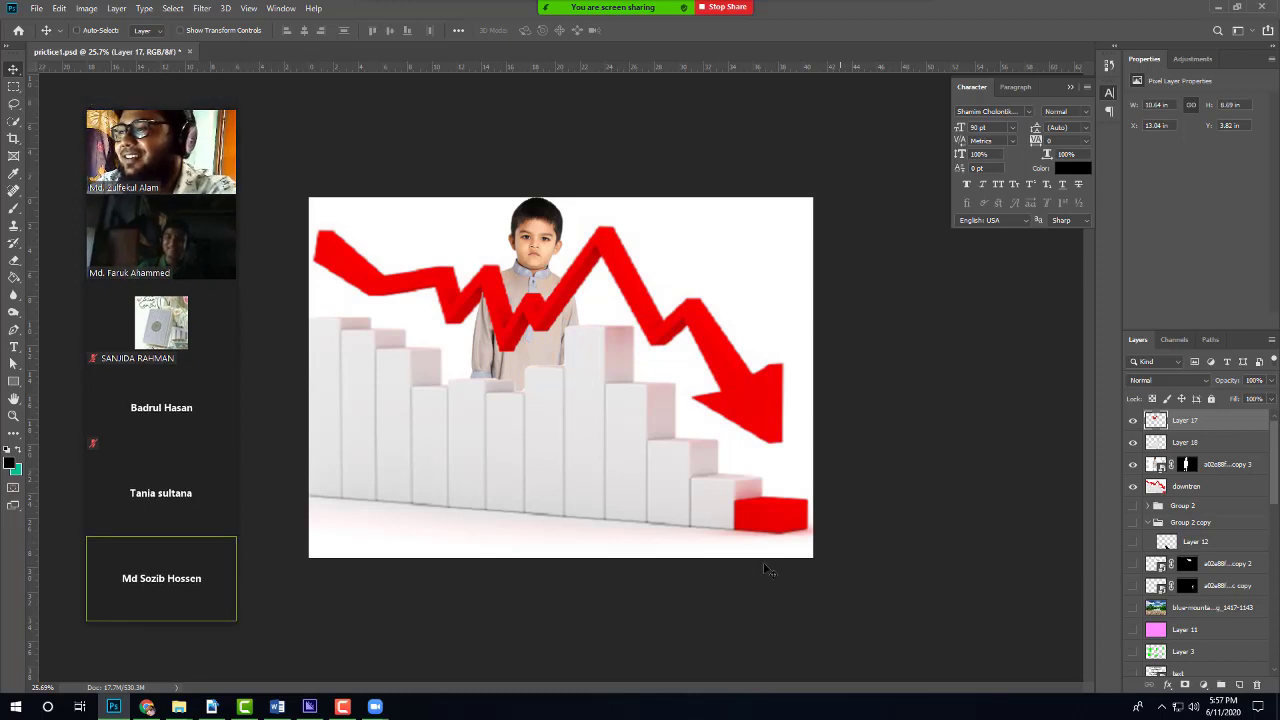
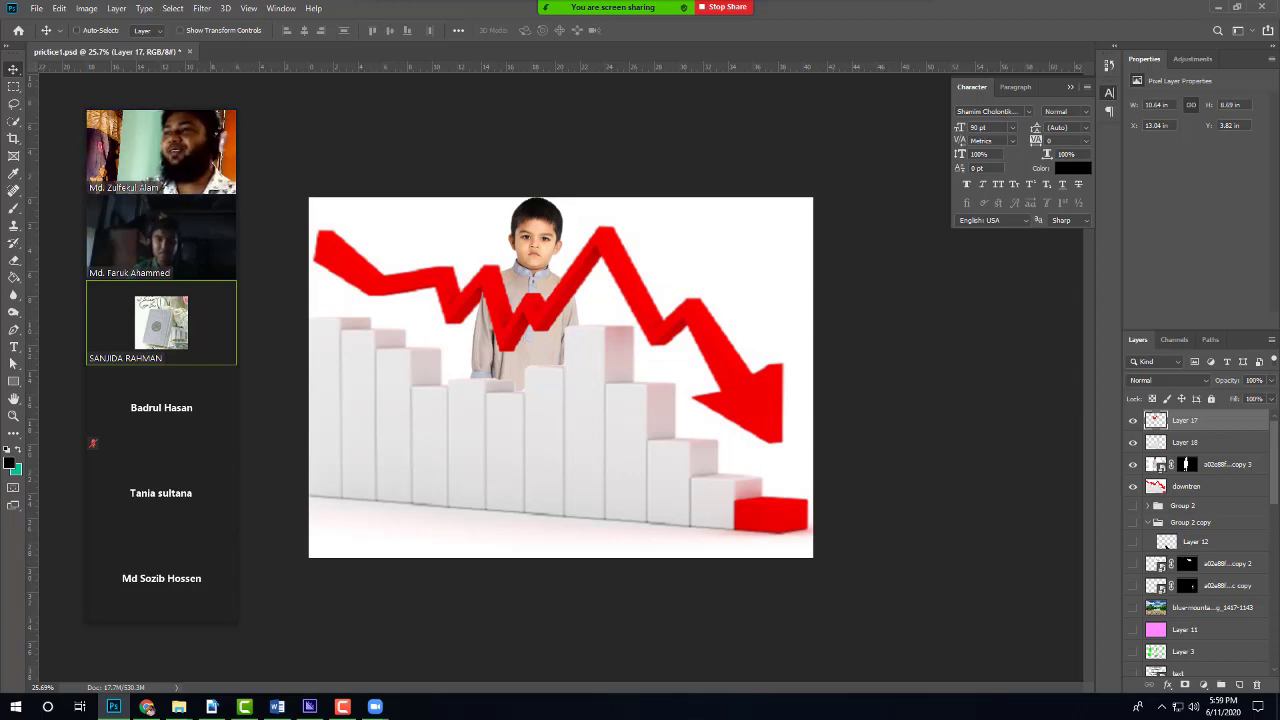
mouse_move(197, 106)
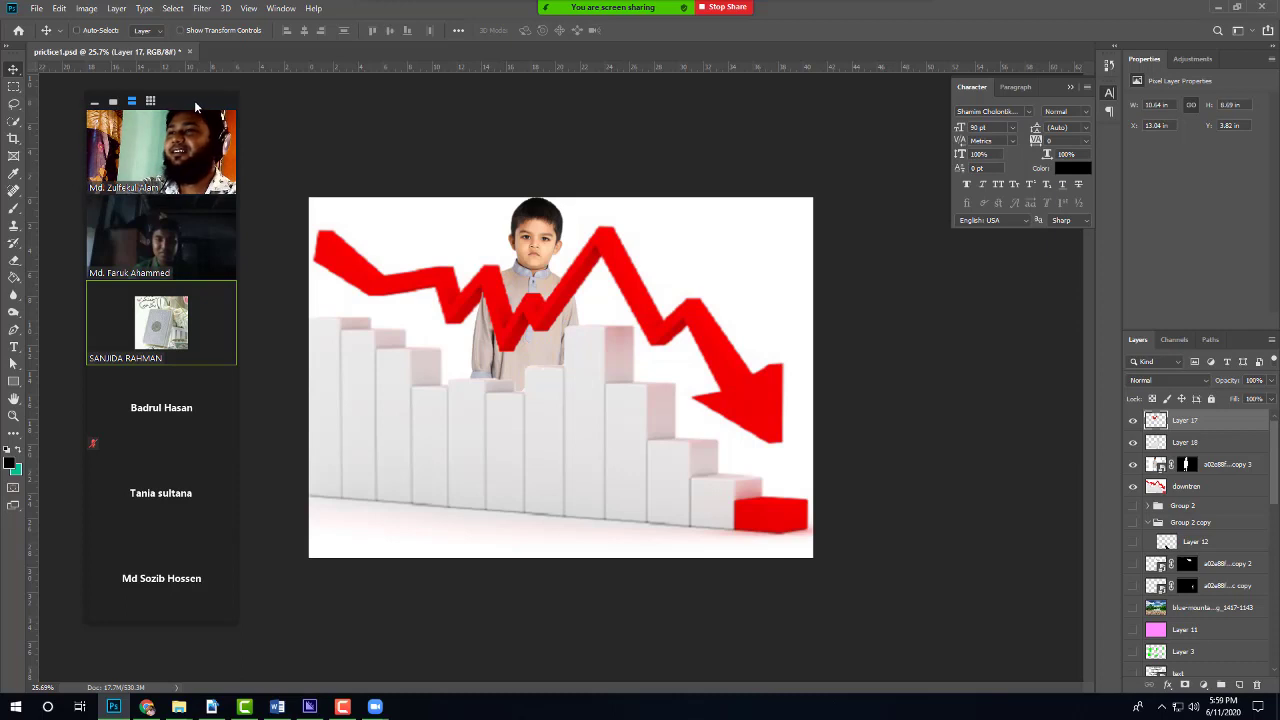
mouse_move(194, 100)
left_mouse_down()
mouse_move(150, 81)
mouse_move(181, 90)
left_mouse_up()
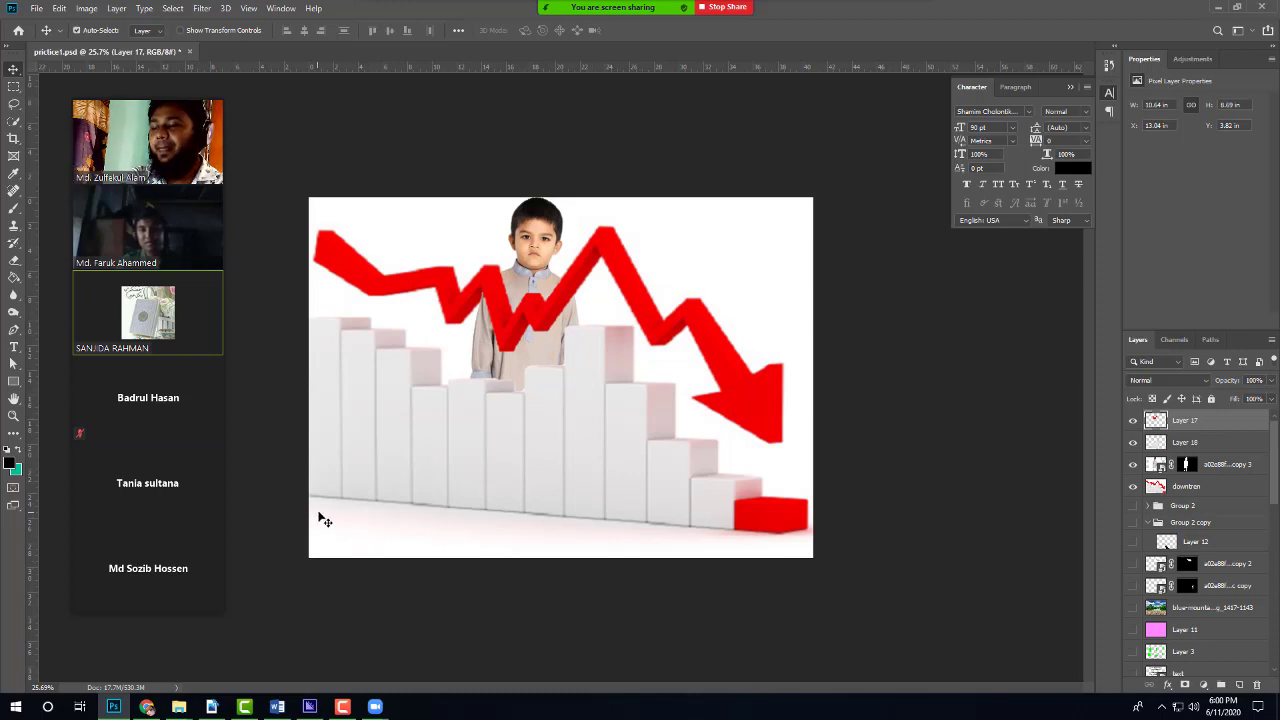
Step: Draw an open Pen tool path of six straight-line anchor points around the boy and the middle of the red line
key("ctrl+plus")
key("ctrl+plus")
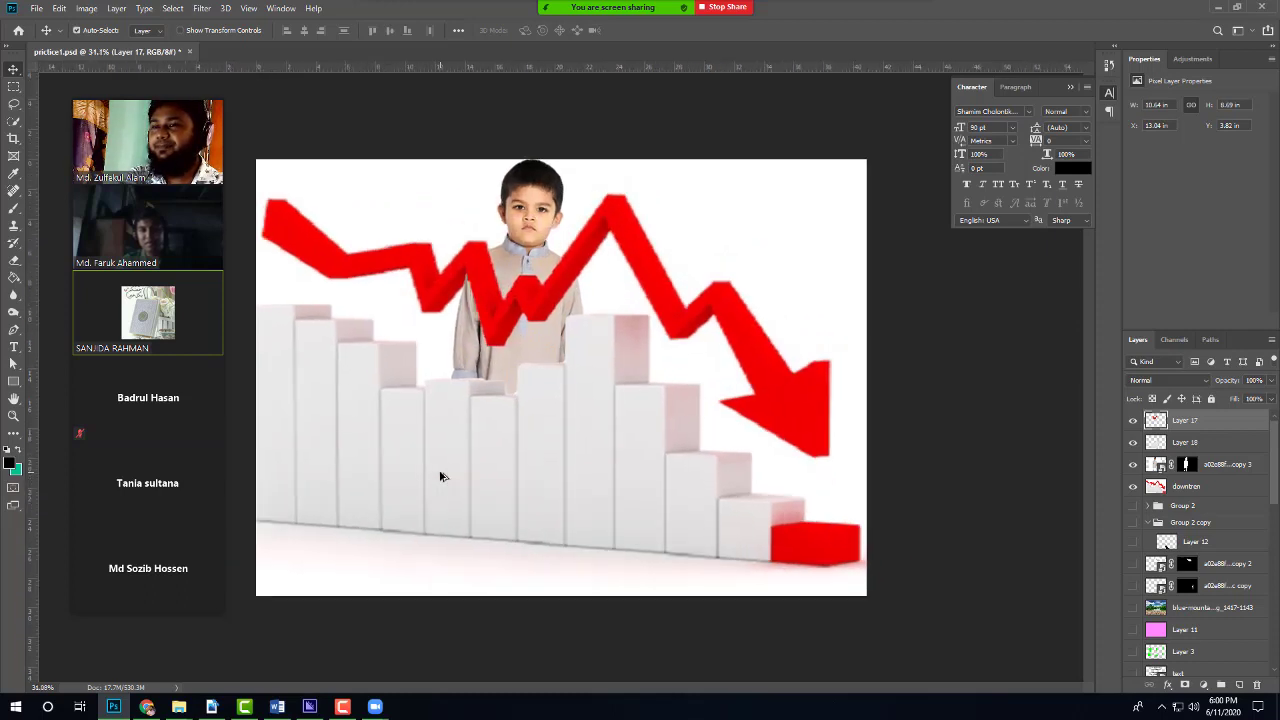
scroll(442, 476, "up", 1)
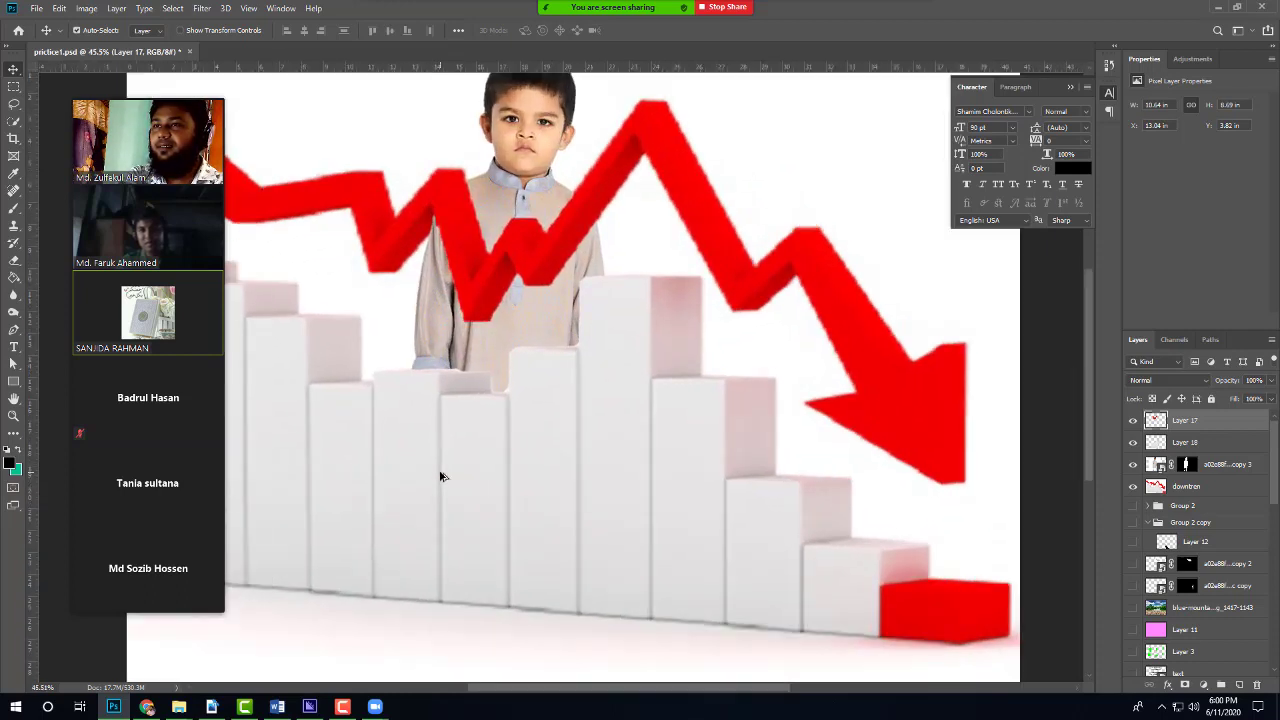
scroll(442, 476, "down", 1)
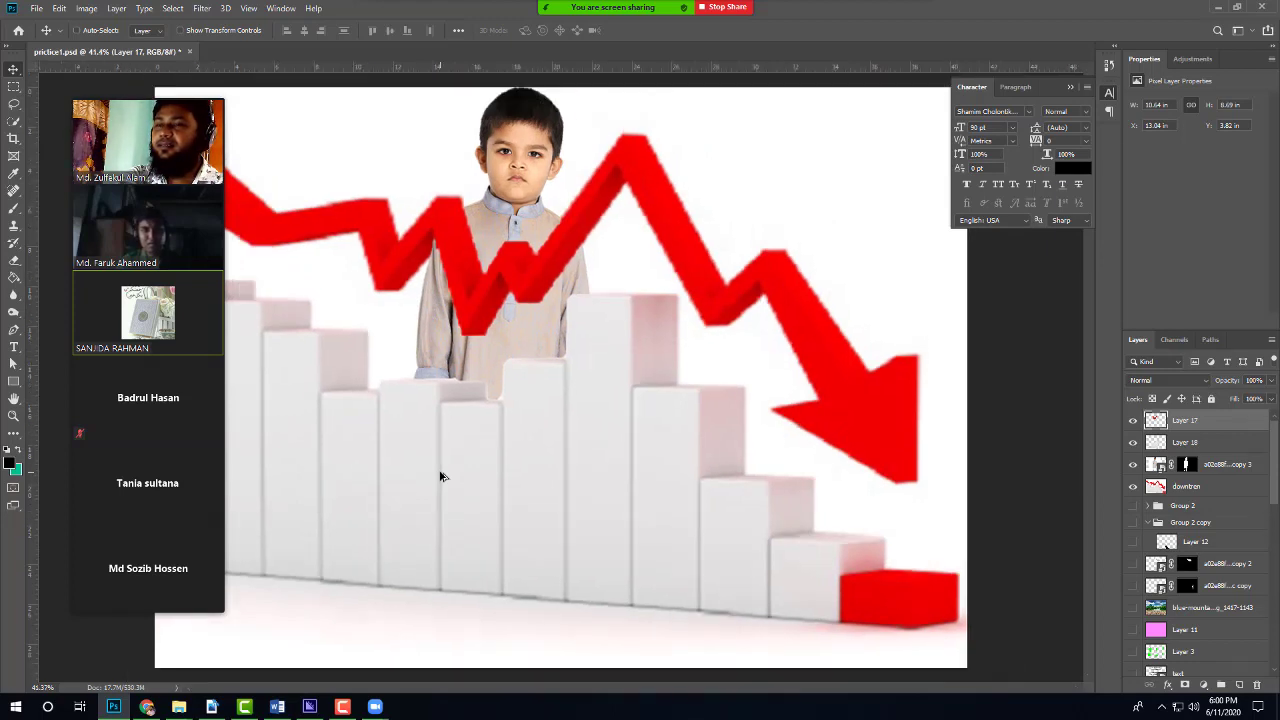
scroll(442, 476, "down", 3)
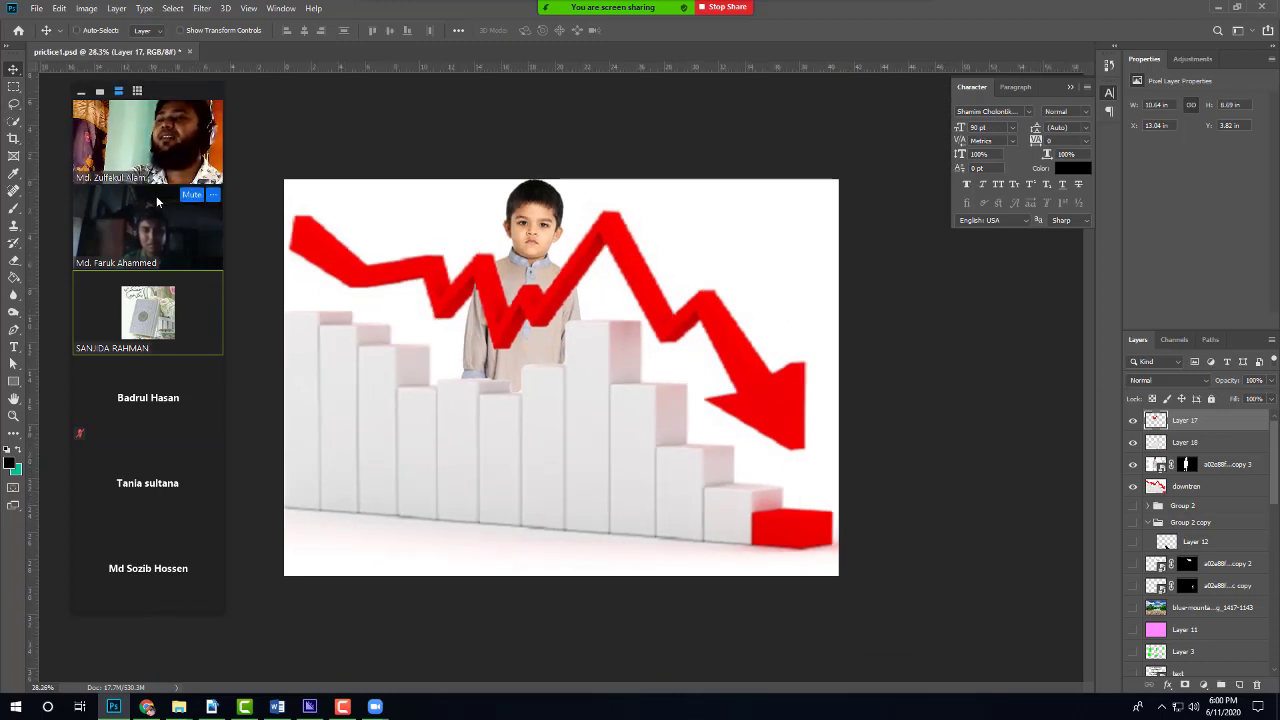
scroll(570, 410, "up", 3)
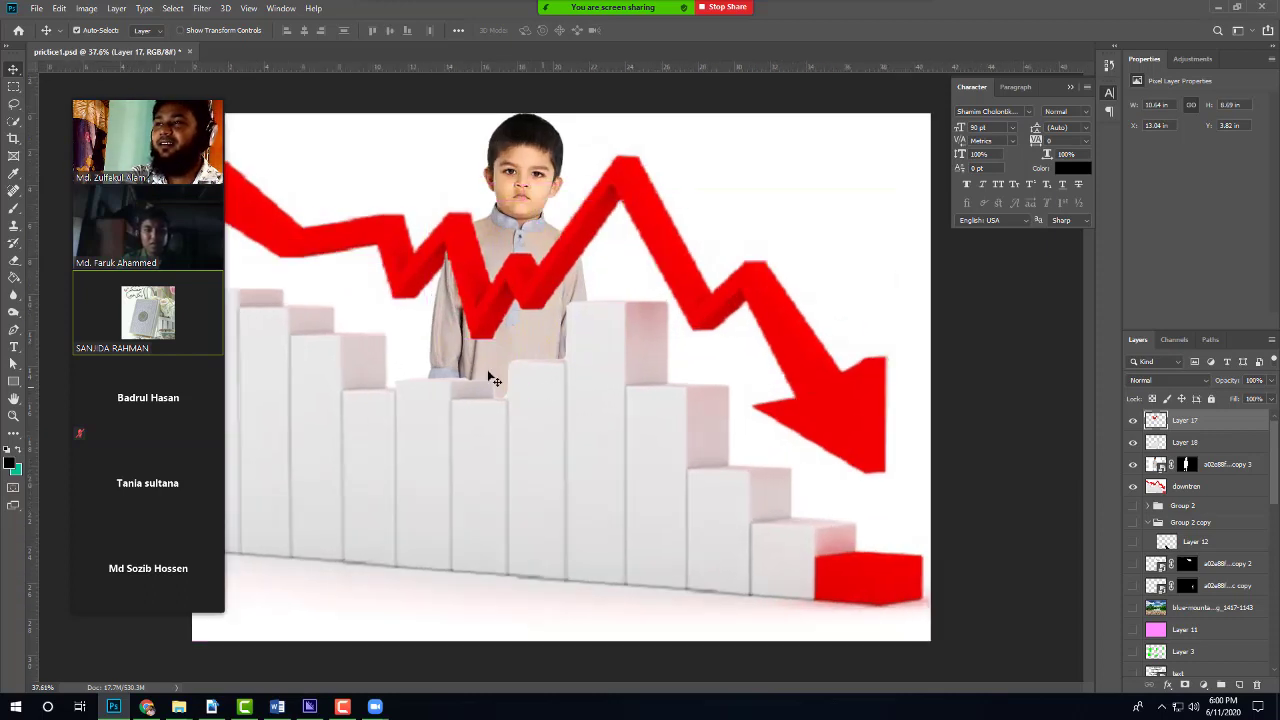
left_click(12, 330)
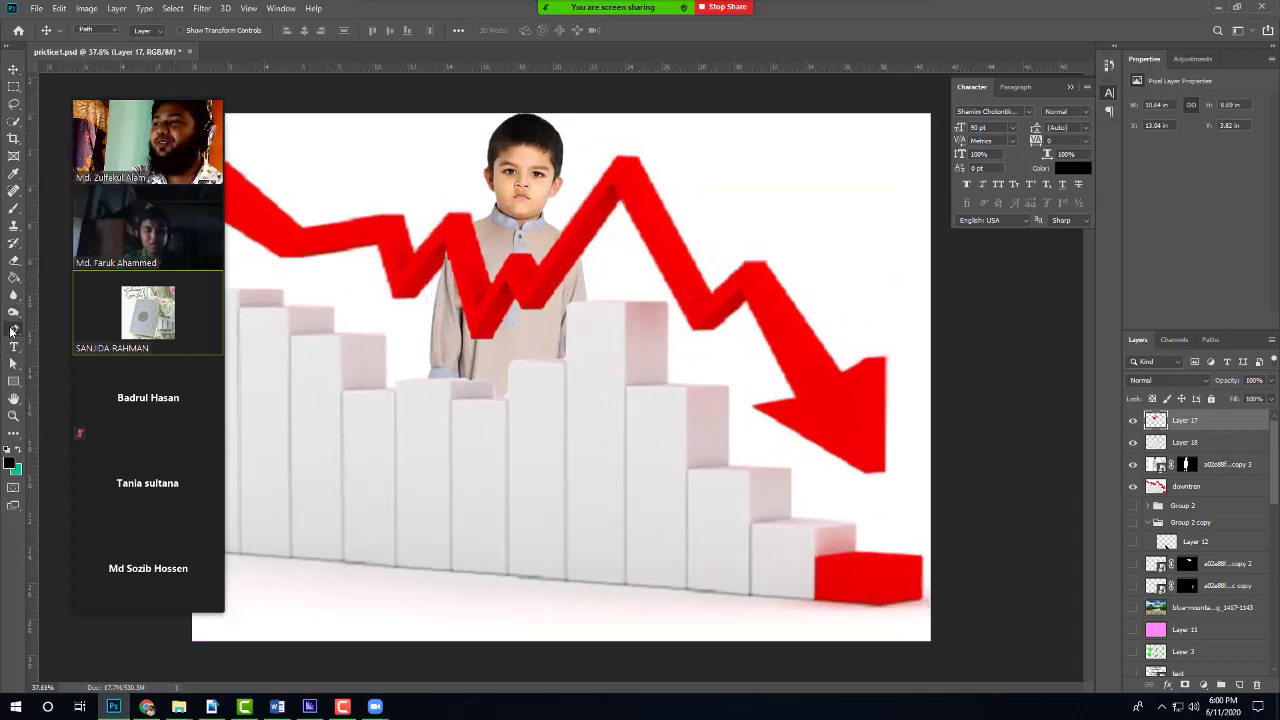
left_click(424, 157)
left_click(673, 157)
left_click(708, 316)
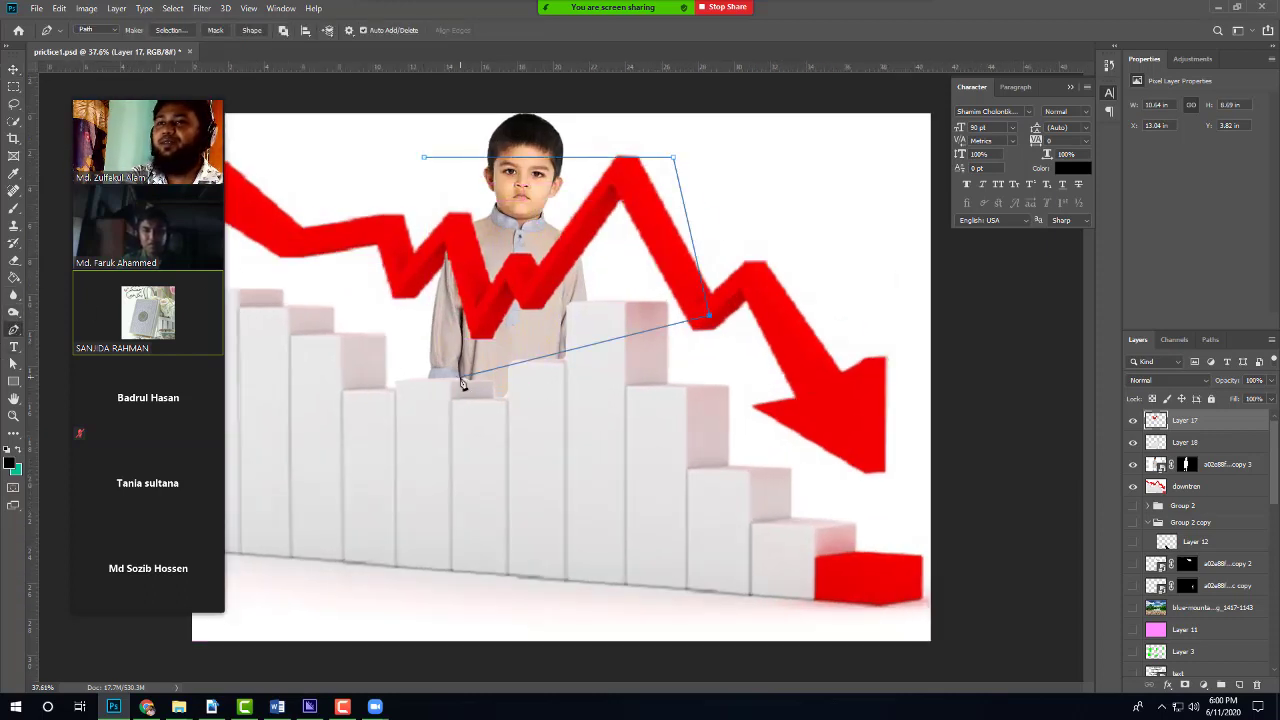
left_click(459, 376)
left_click(341, 287)
left_click(373, 180)
Step: Close the path at its first anchor point up close and undo the closure
scroll(390, 194, "up", 5)
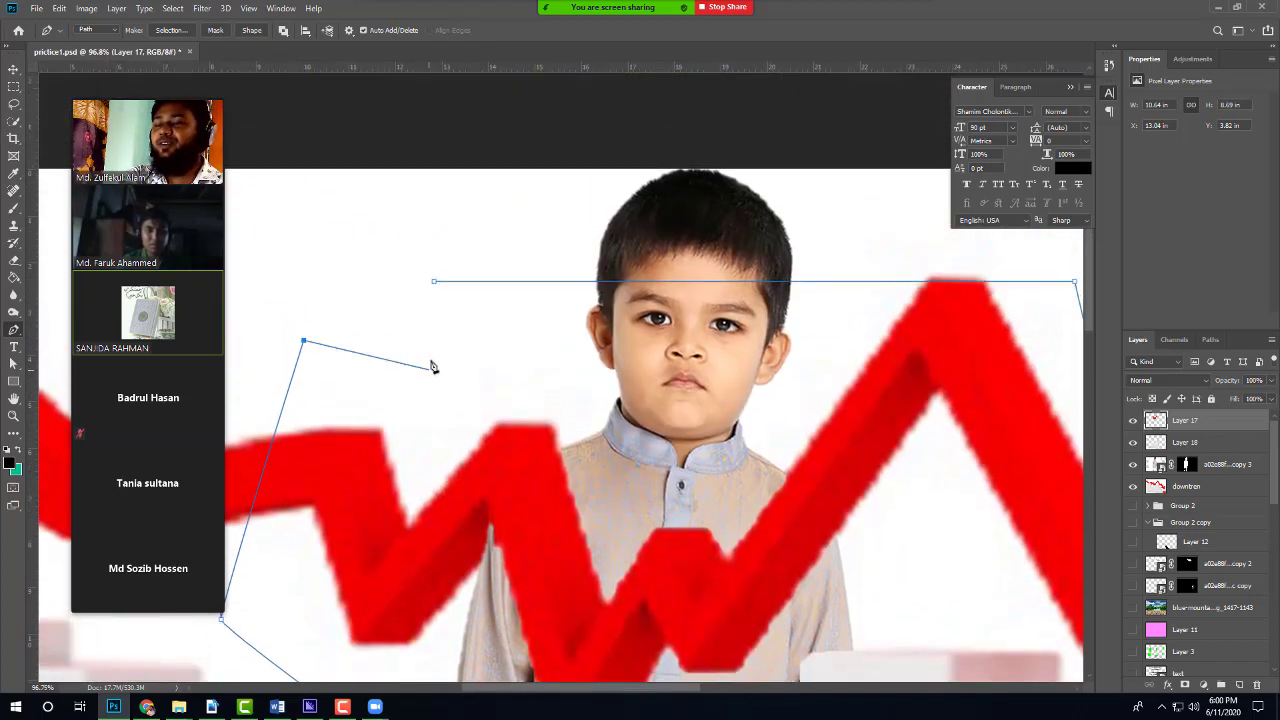
left_click(434, 283)
key("ctrl+z")
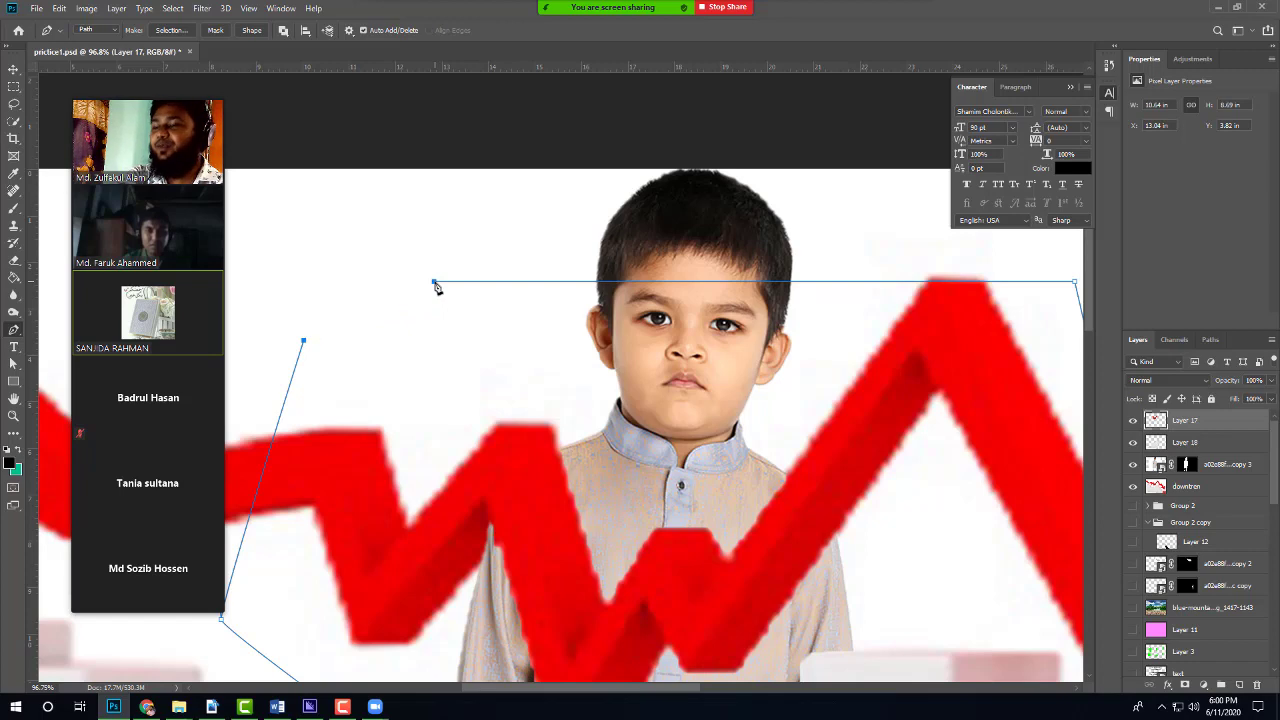
scroll(436, 287, "up", 6)
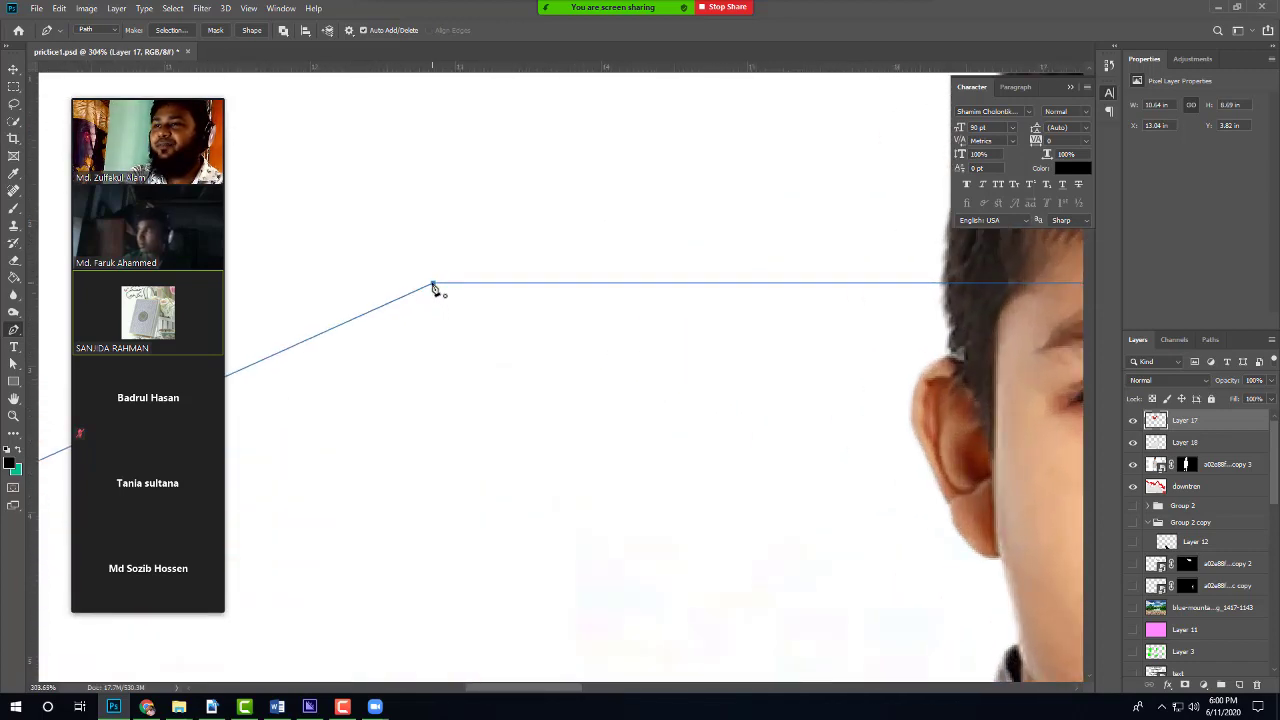
key("Escape")
scroll(461, 314, "down", 10)
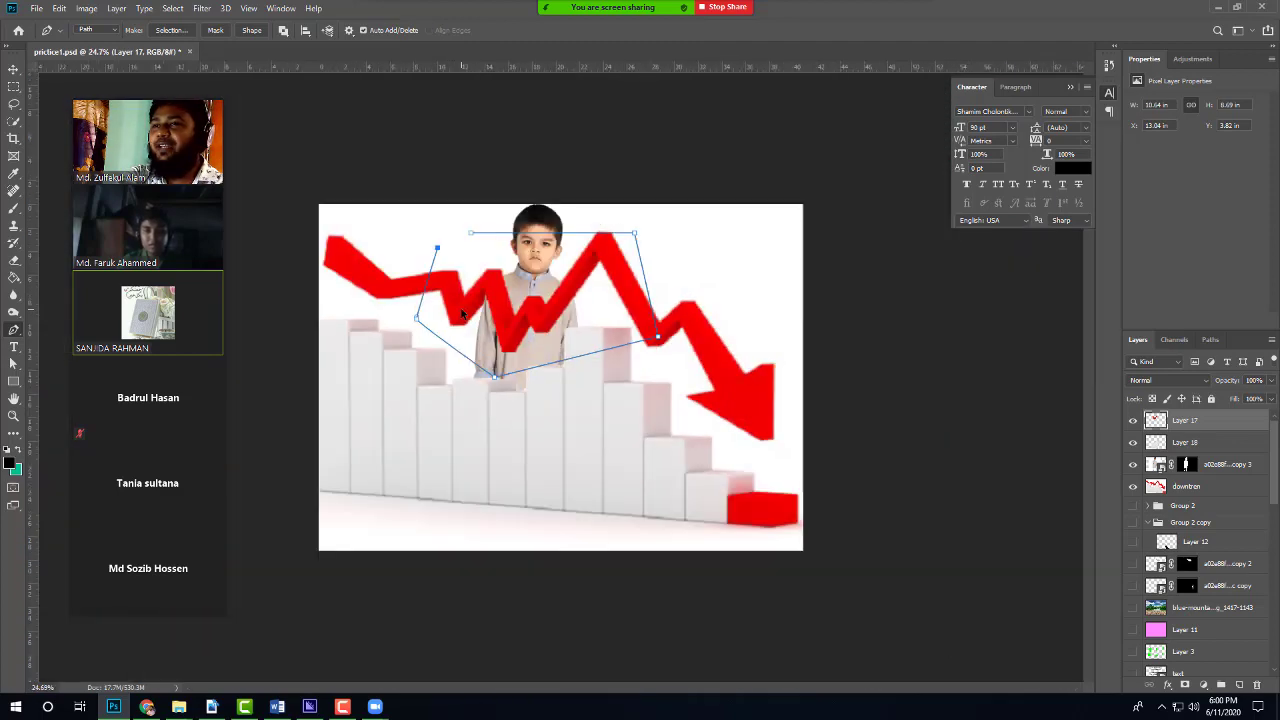
Step: Extend the open path with four extra anchor points zigzagging around its starting point beside the boy's head
left_click(461, 234)
left_click(484, 237)
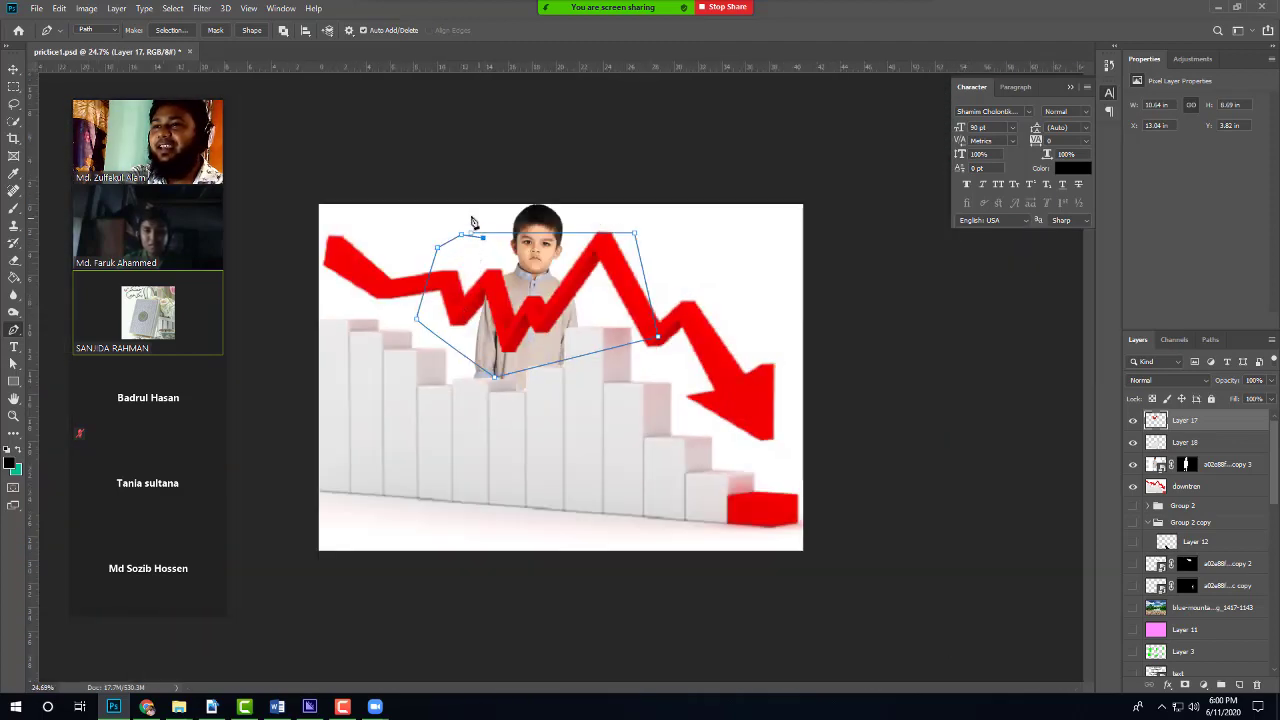
left_click(467, 215)
left_click(443, 229)
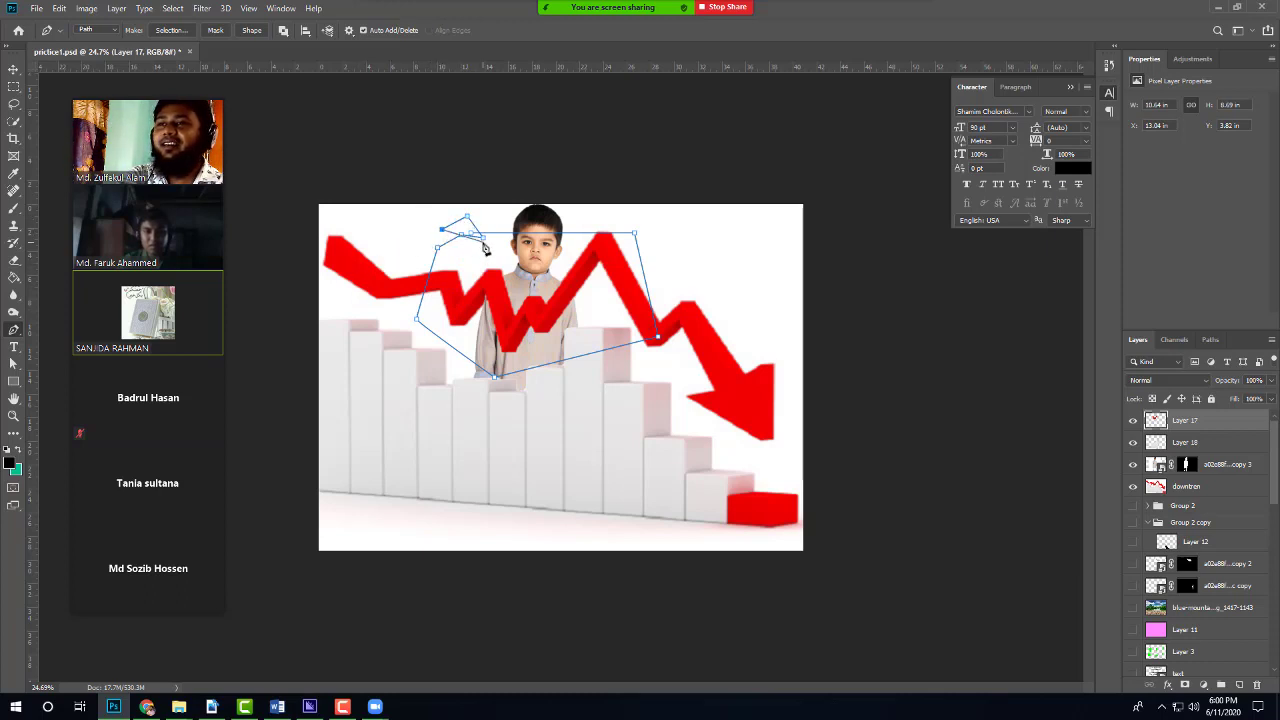
Step: Remove the path's anchor points one by one along its outline around the boy, from the upper side to the red line's dip
left_click_drag(483, 241, 437, 249)
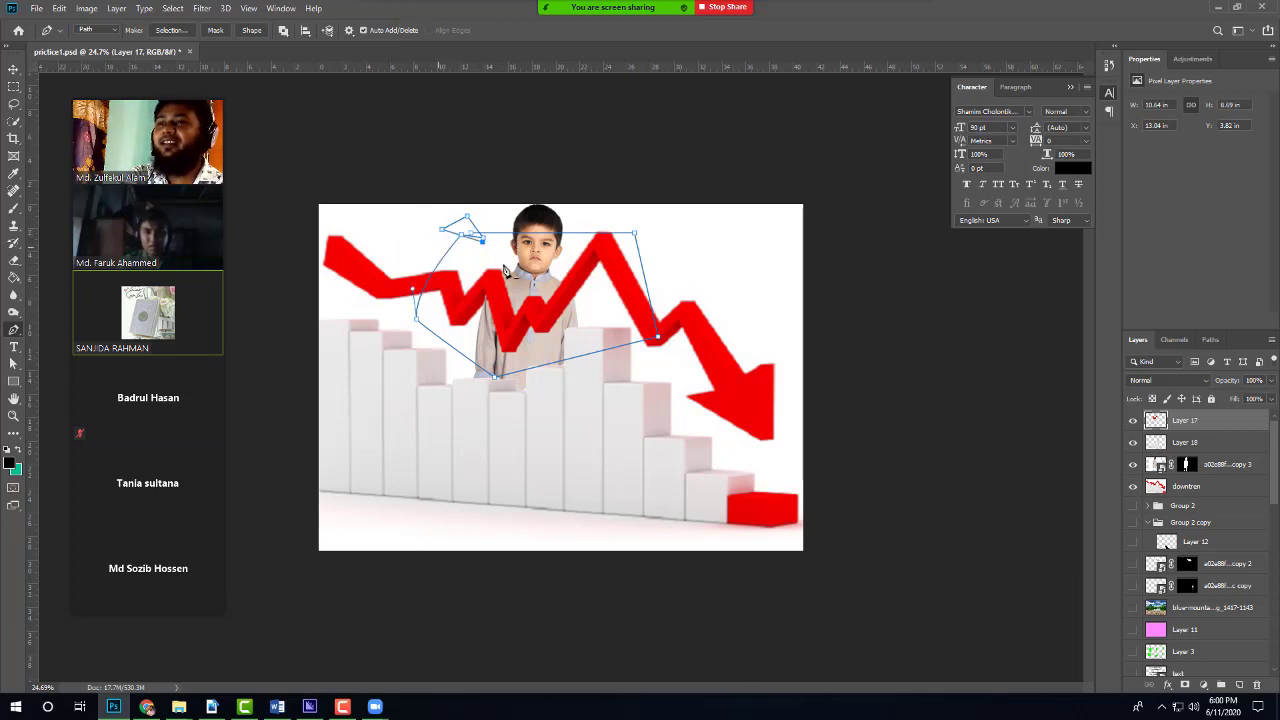
left_click(415, 318)
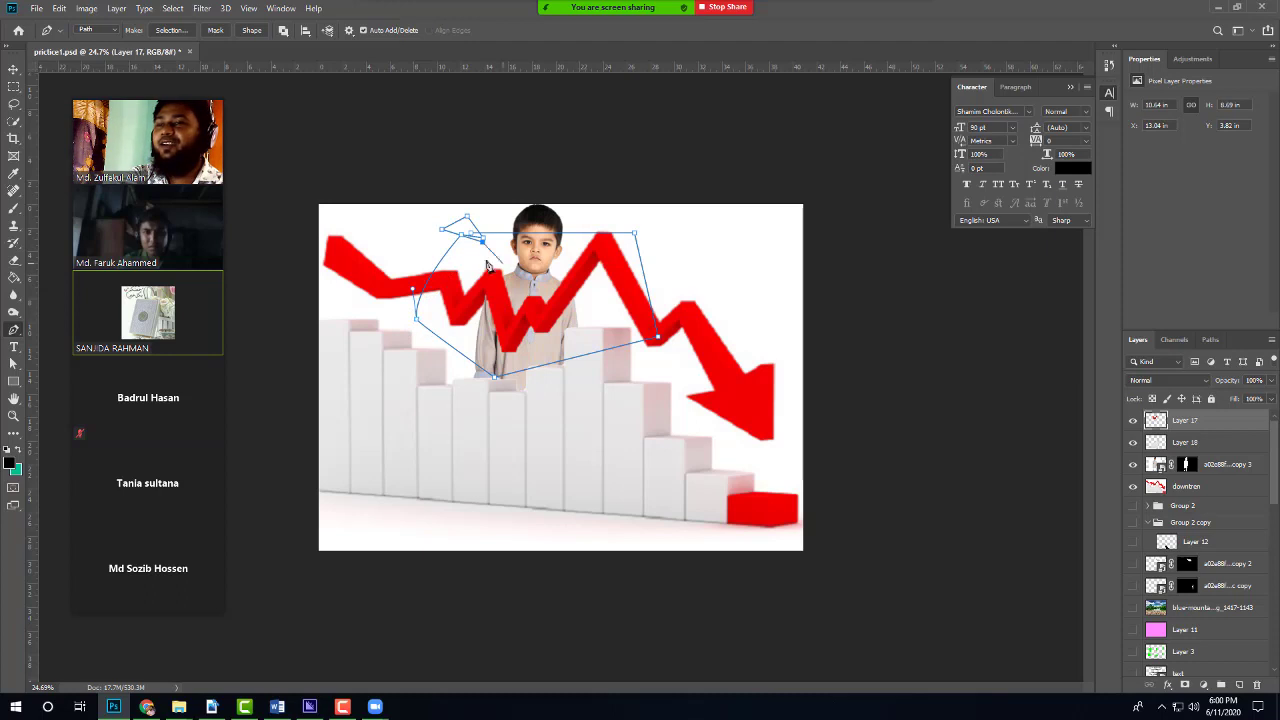
scroll(480, 240, "up", 3)
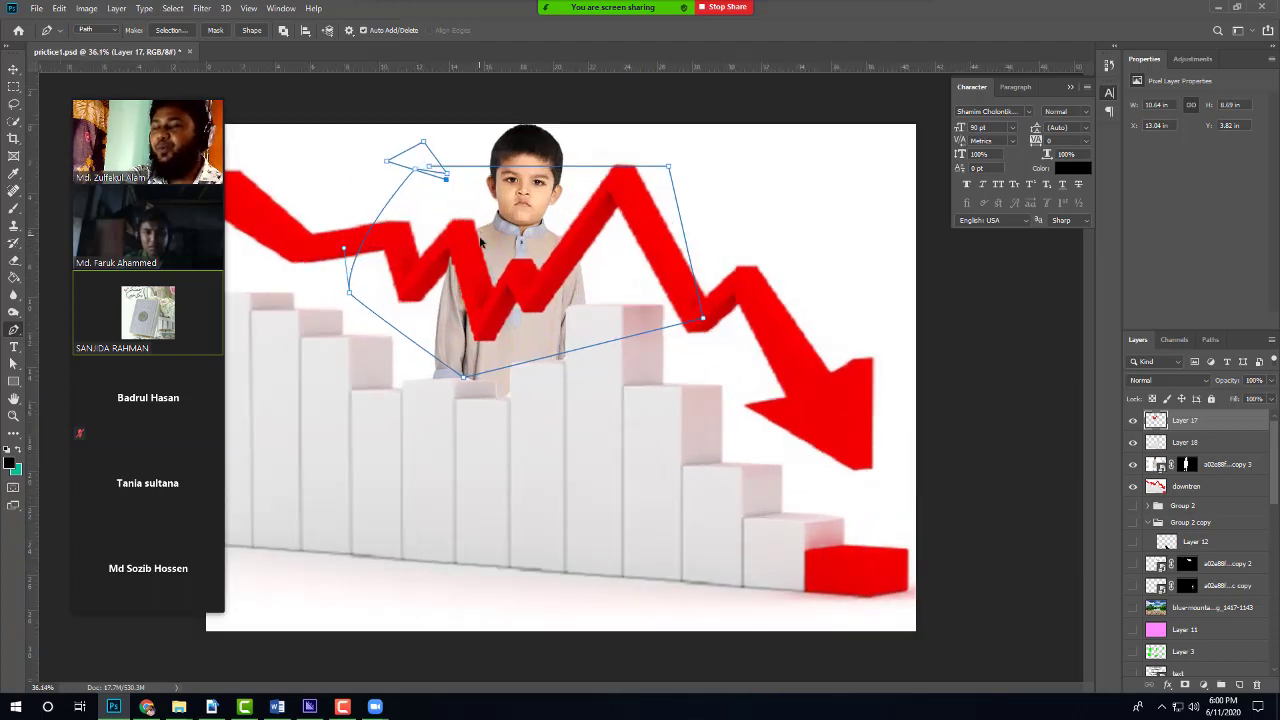
left_click(350, 299)
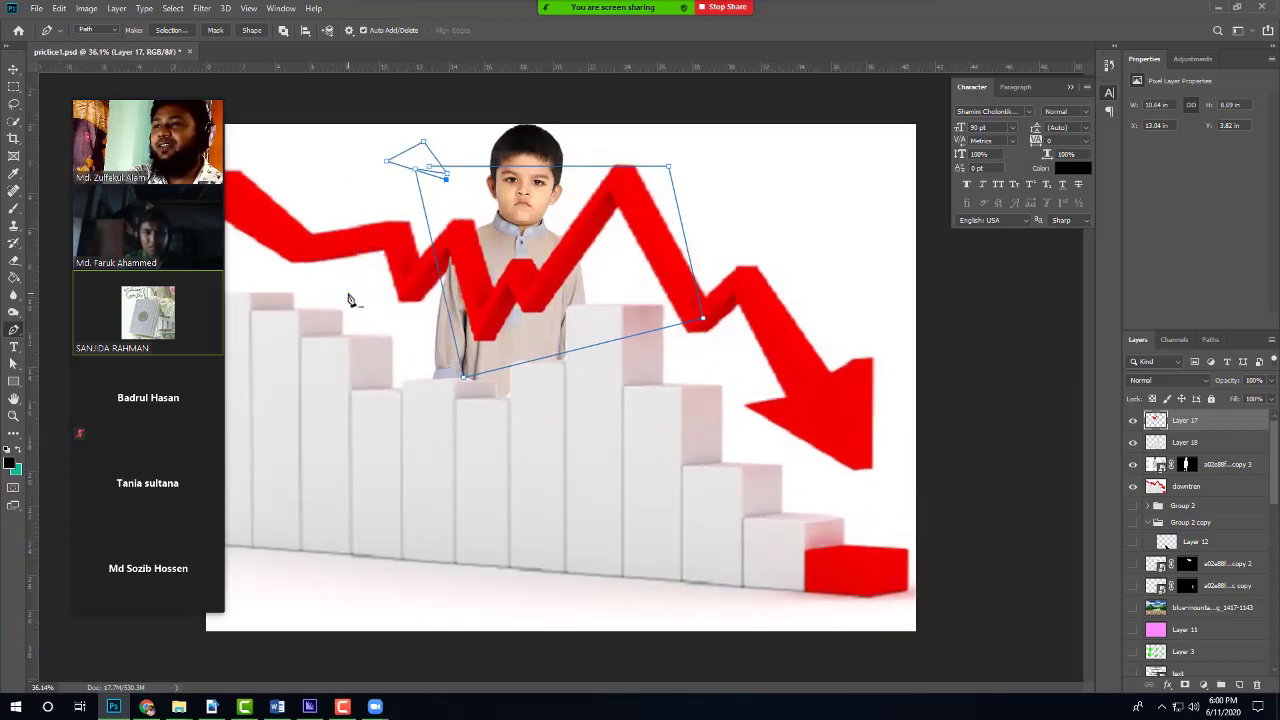
left_click(470, 379)
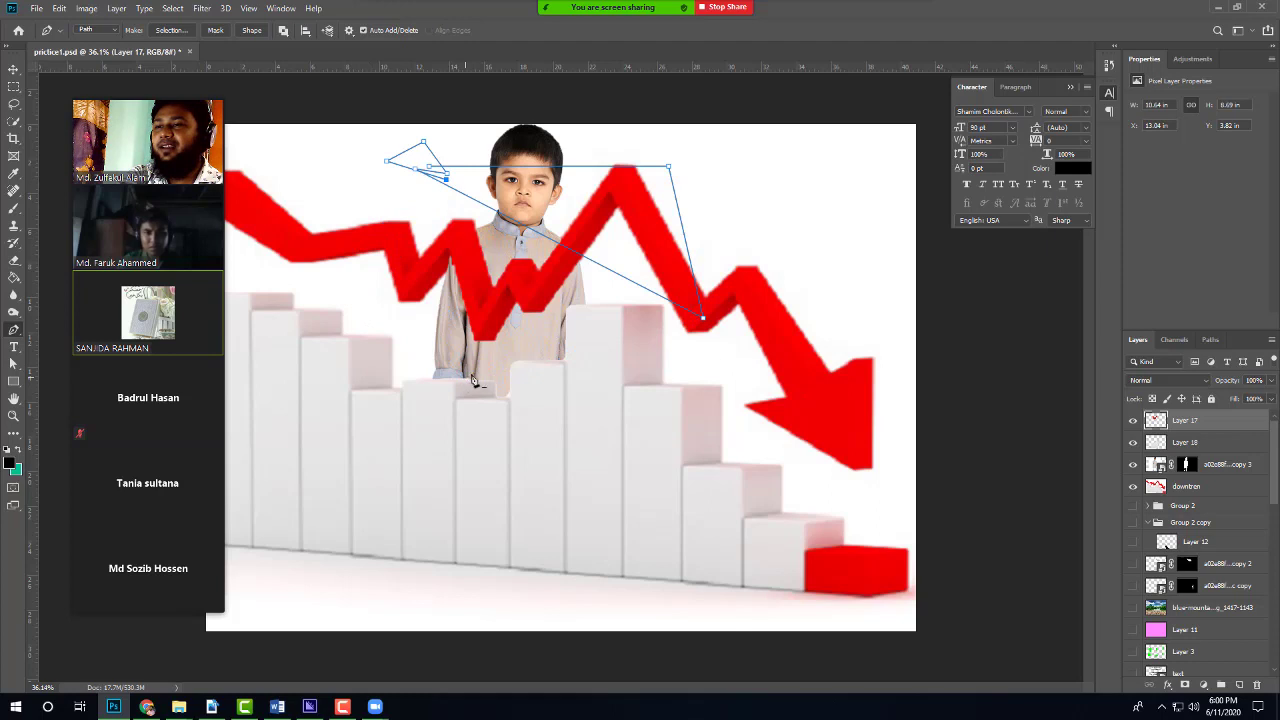
left_click(703, 318)
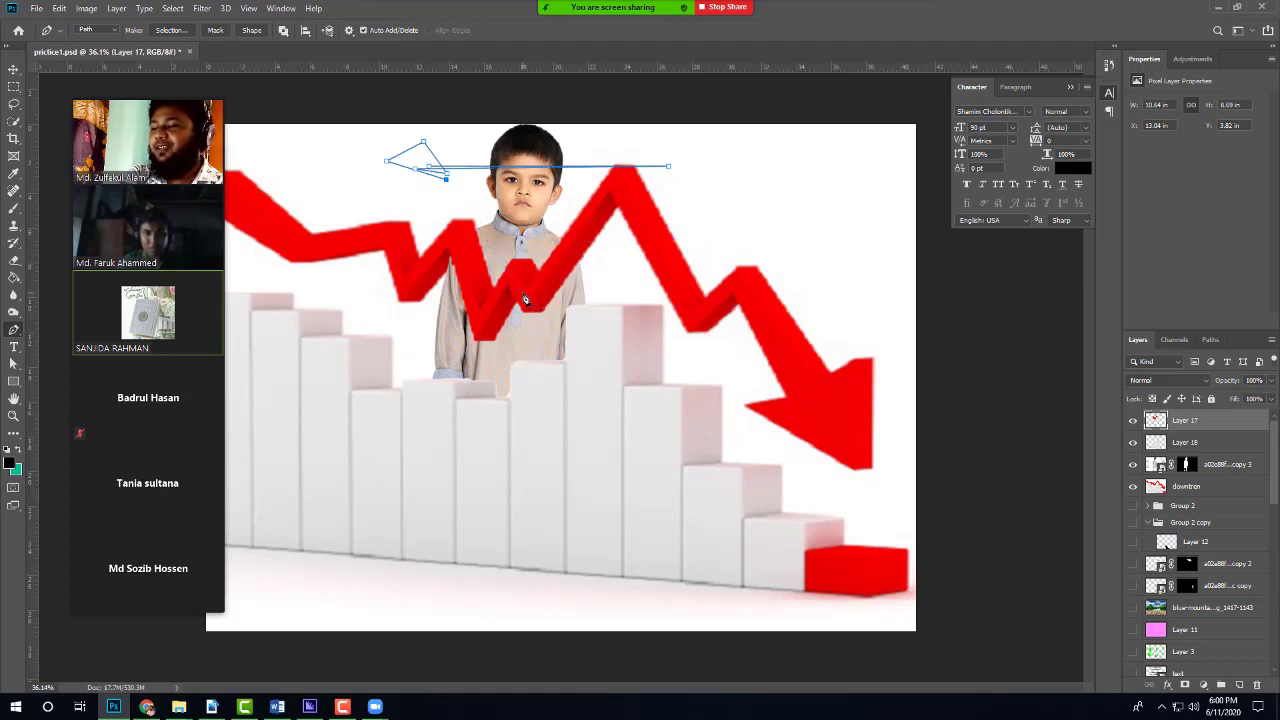
Step: Undo the anchor point removals and the whole pen path drawn around the boy
key("ctrl+z")
key("ctrl+z")
key("ctrl+z")
key("ctrl+z")
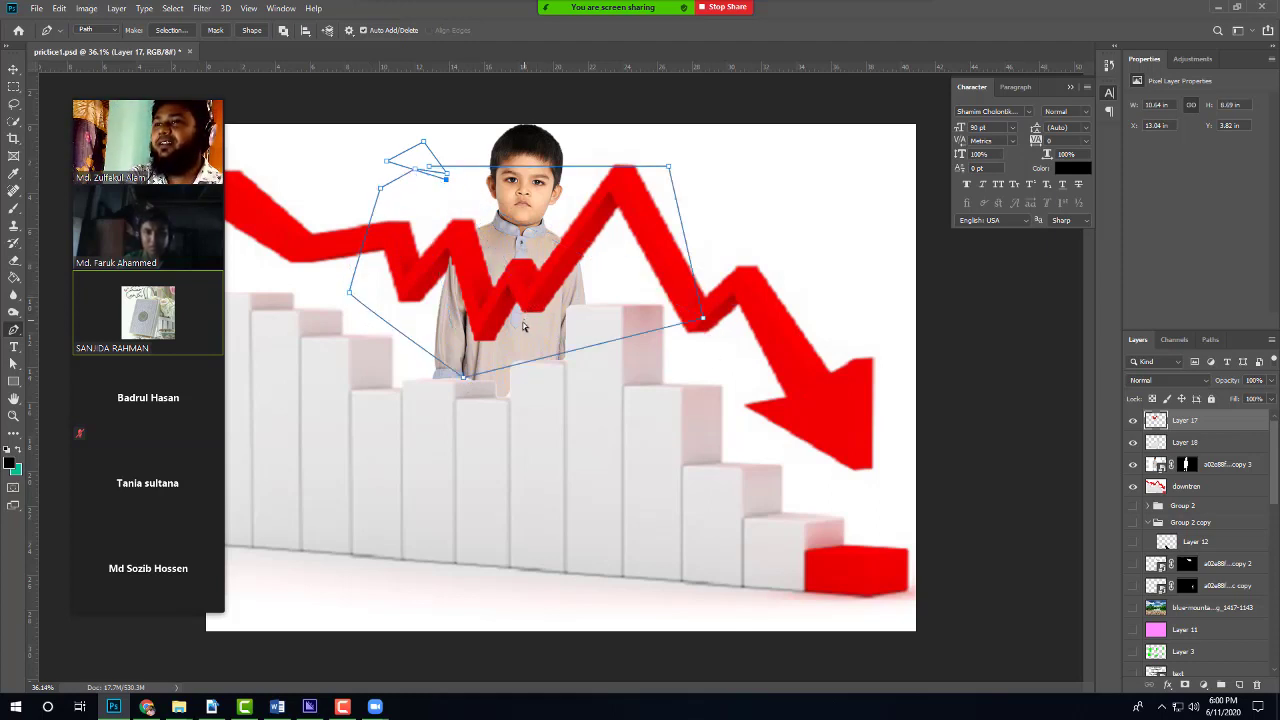
key("ctrl+z")
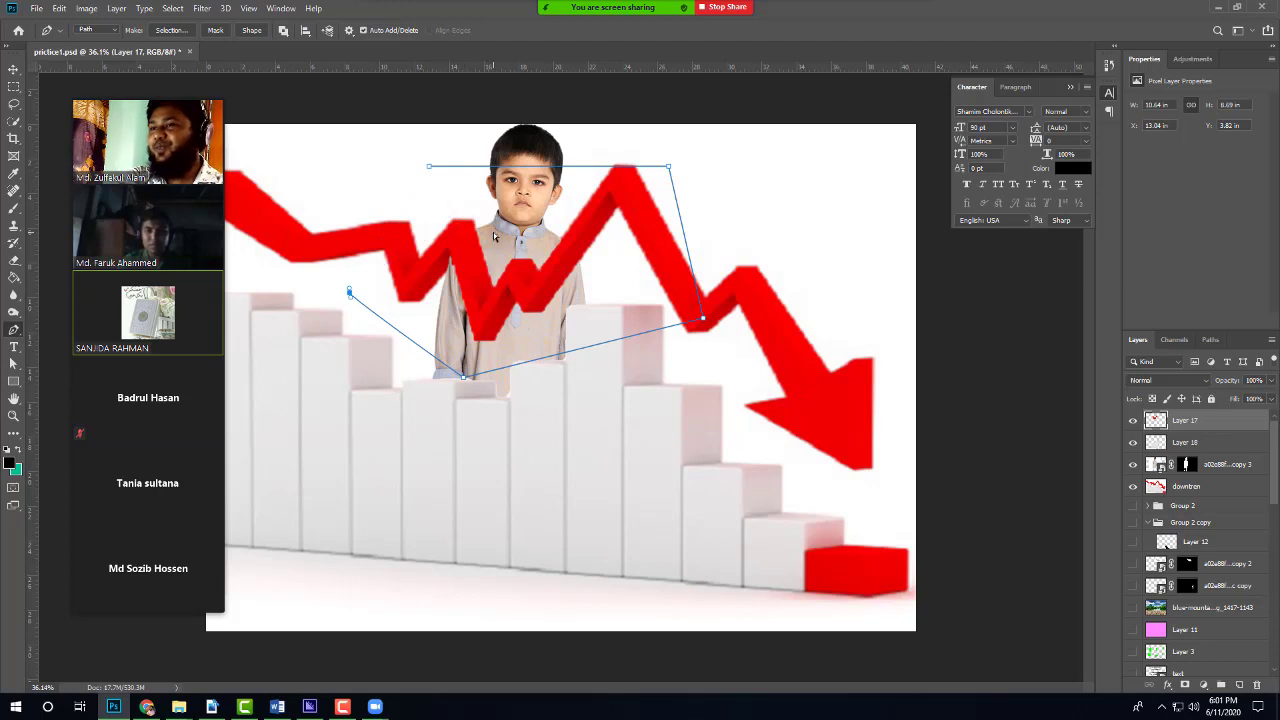
key("ctrl+z")
key("ctrl+z")
key("ctrl+z")
key("ctrl+z")
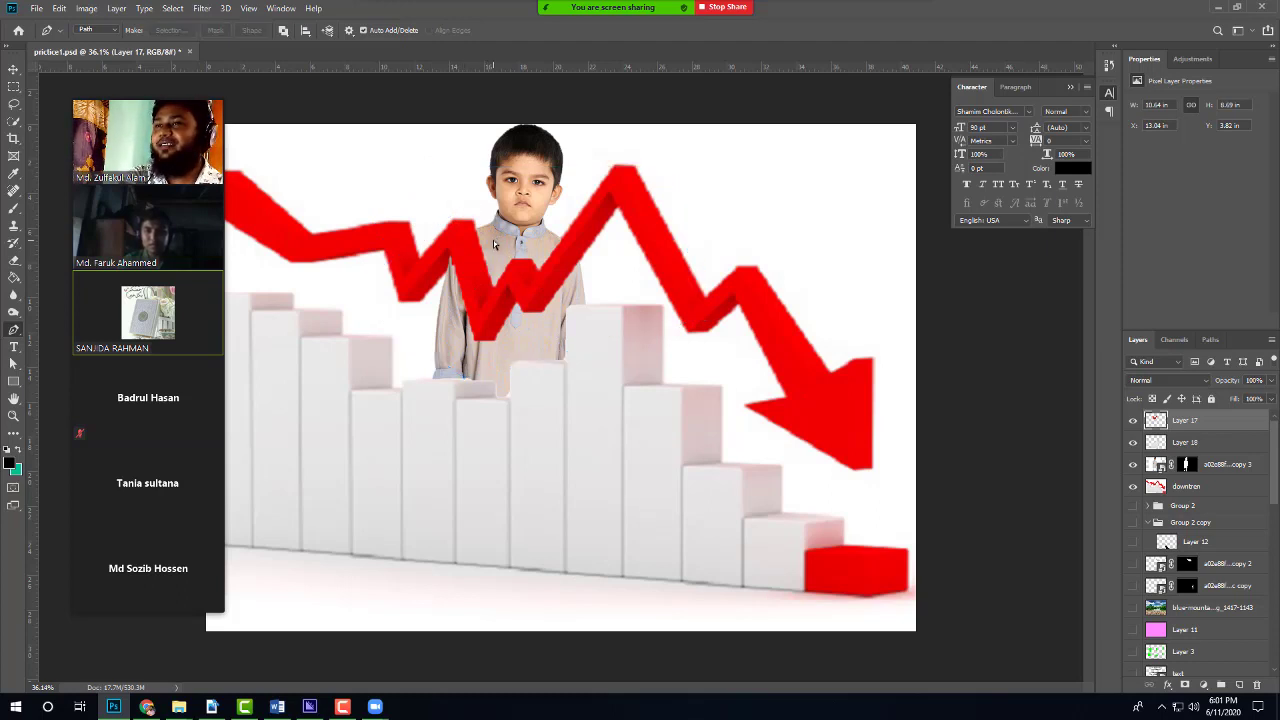
Step: Step through the edit history to the earlier open pen path across the boy and bars, and deselect it
key("ctrl+shift+z")
key("ctrl+shift+z")
key("ctrl+shift+z")
key("ctrl+shift+z")
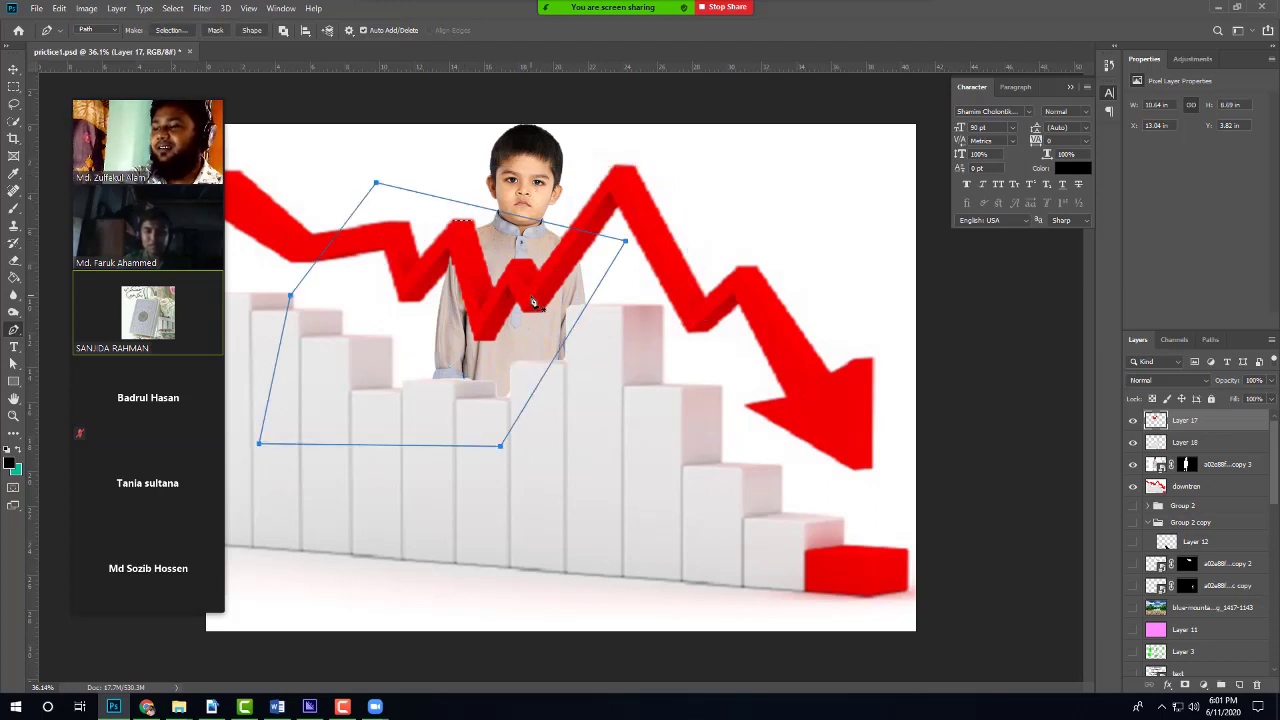
key("ctrl+z")
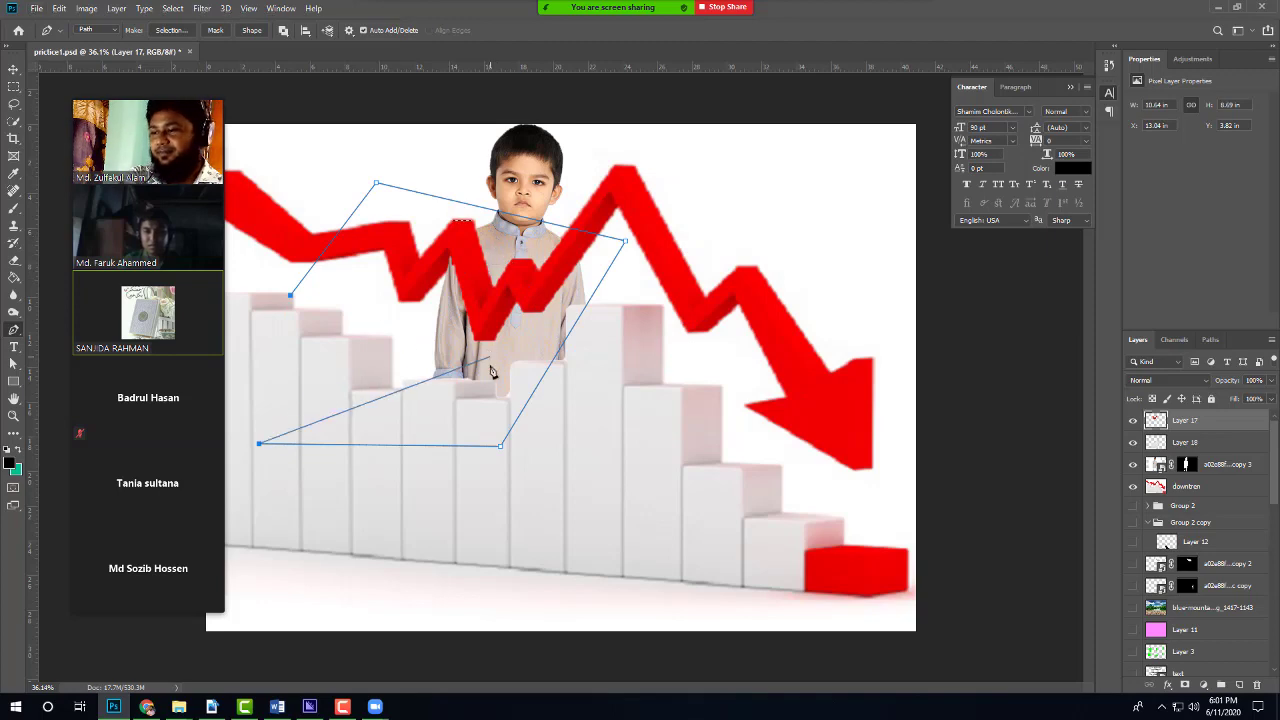
key("Escape")
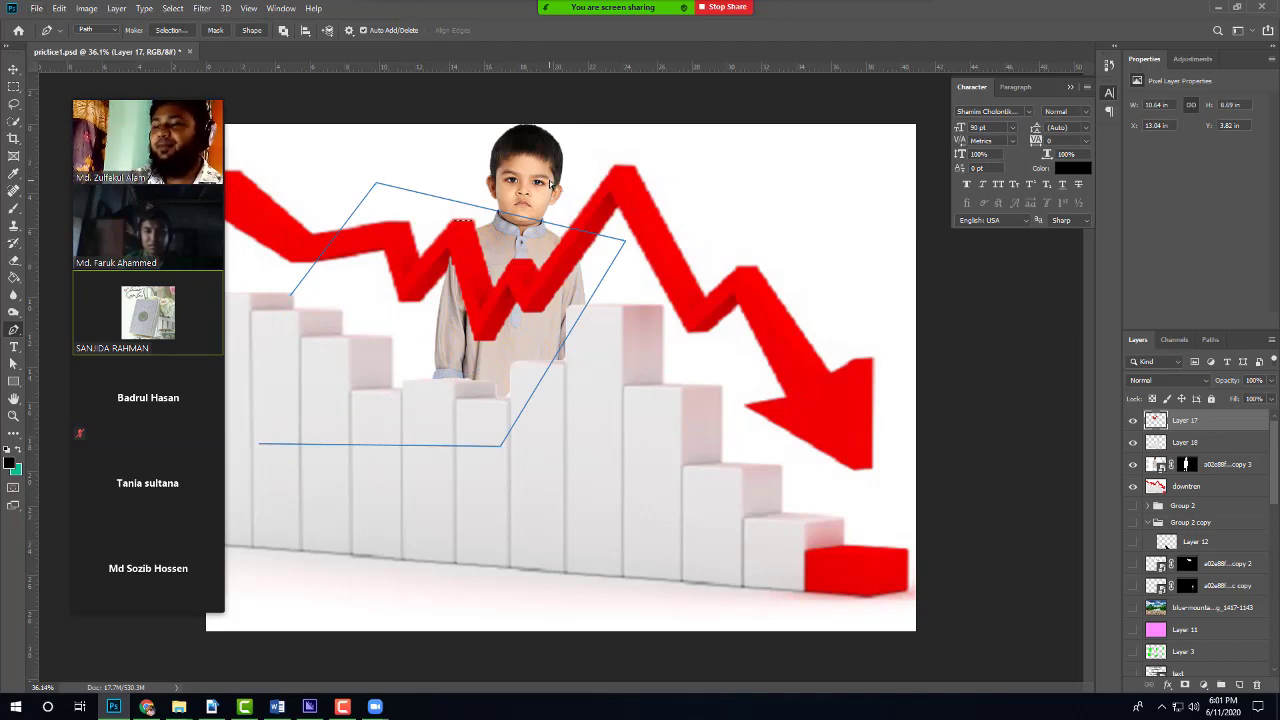
Step: Enlarge the view of the boy's head and admit the participant waiting to join the meeting
scroll(550, 183, "up", 6)
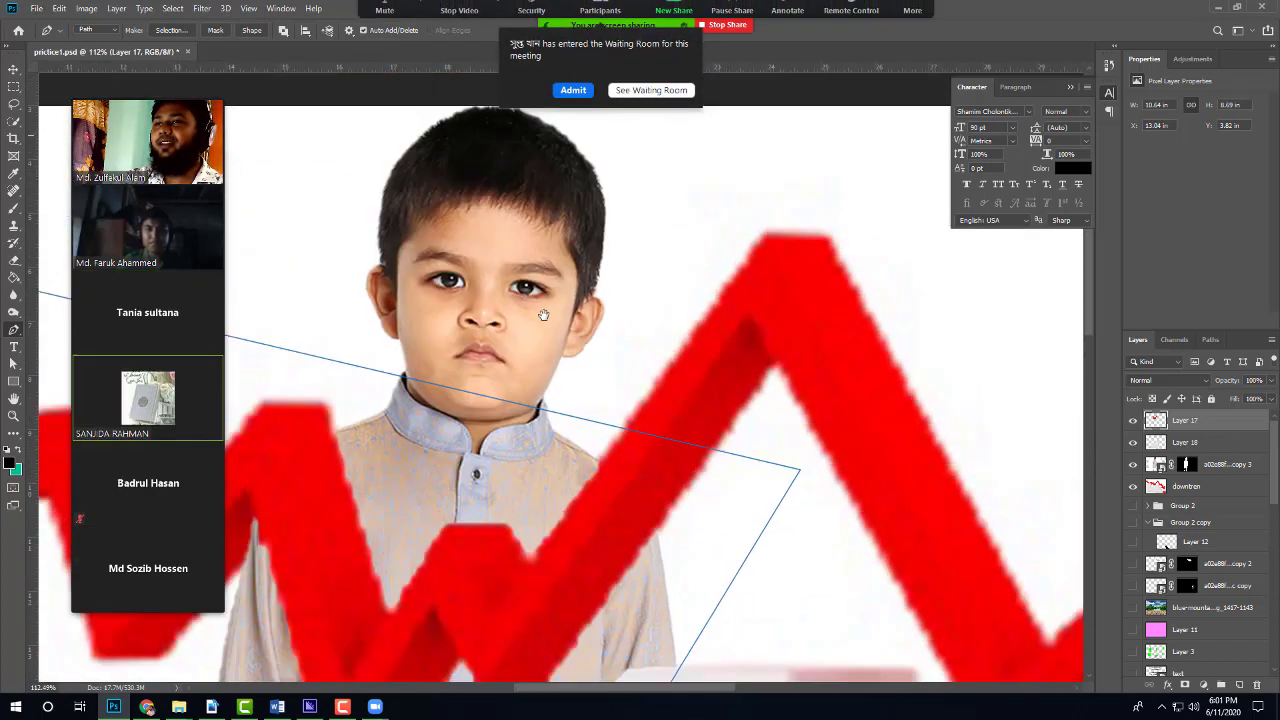
scroll(543, 315, "up", 2)
left_click(574, 108)
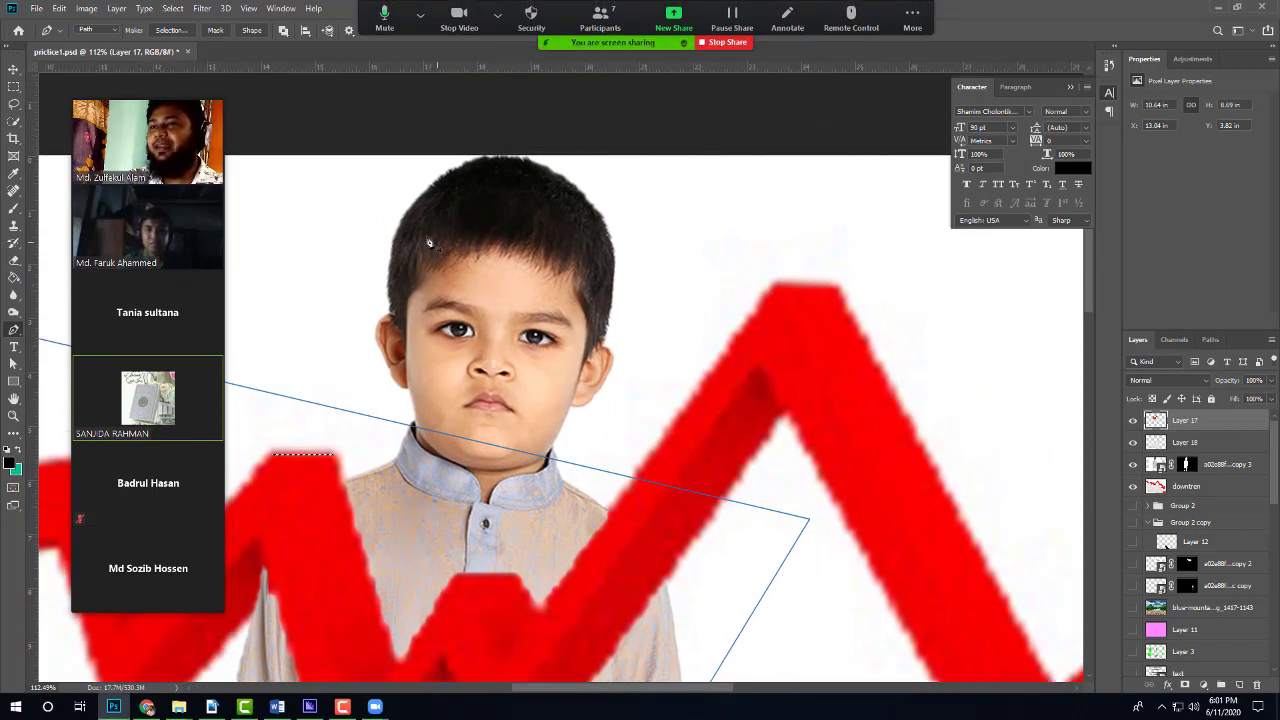
Step: Trace a closed Pen tool path around the boy's head, with a curved segment over the hair and anchor points down to the chin
left_click(405, 213)
left_click(460, 169)
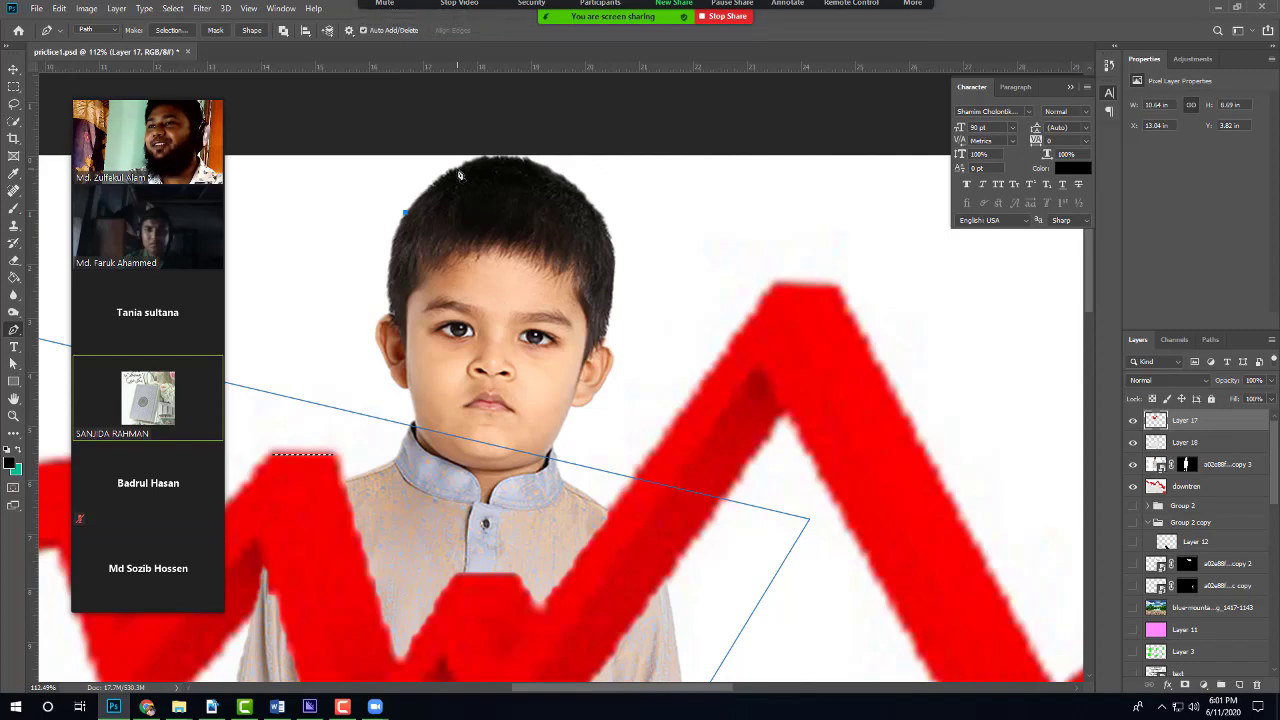
left_click_drag(562, 169, 621, 292)
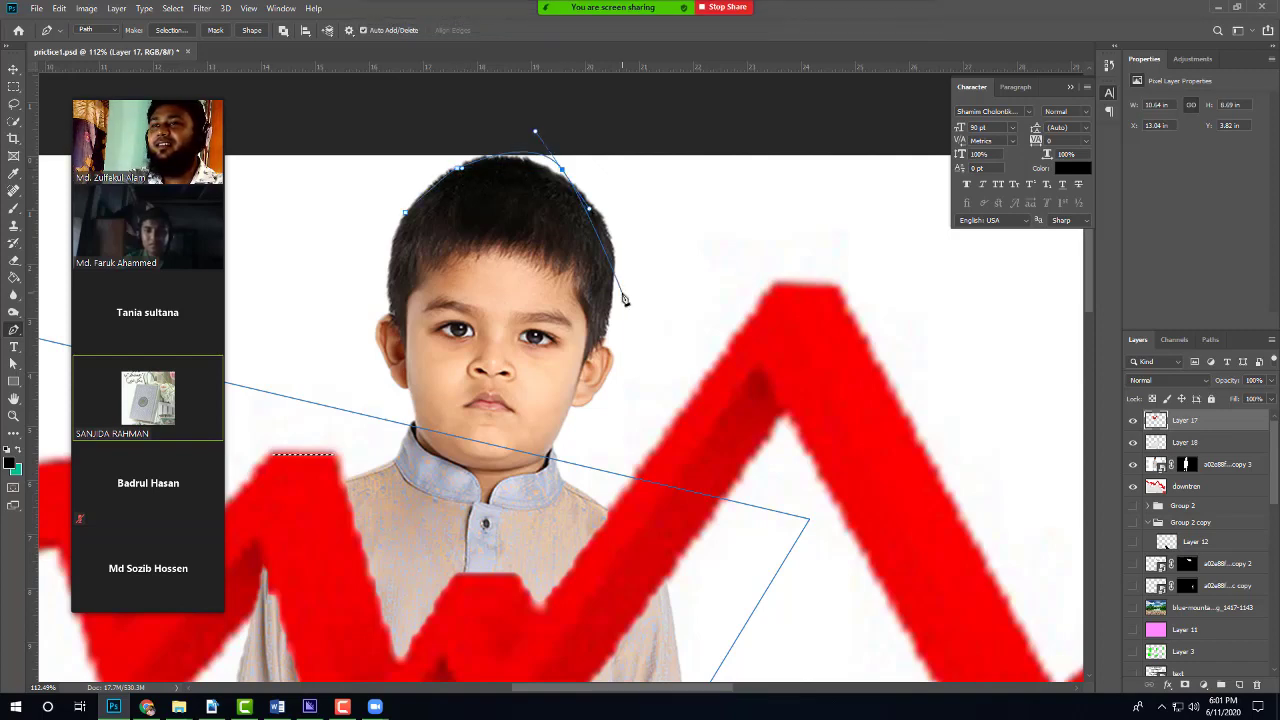
left_click_drag(549, 447, 410, 428)
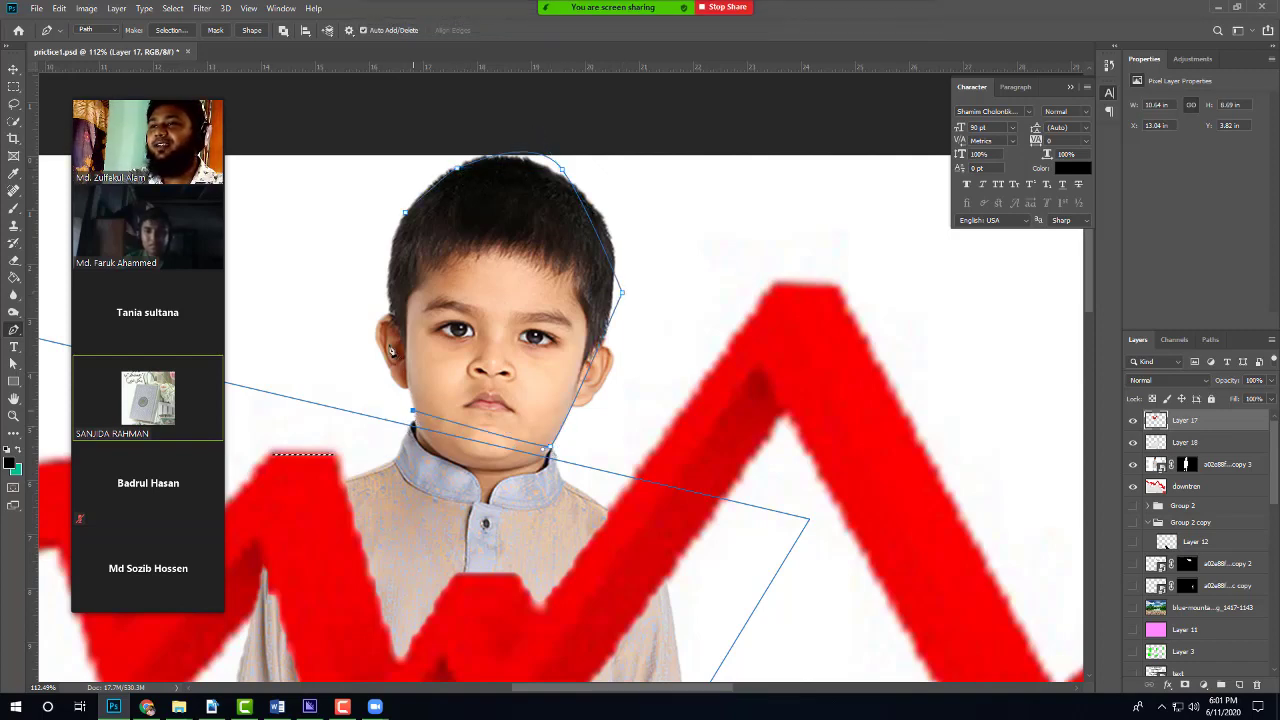
left_click_drag(404, 300, 410, 218)
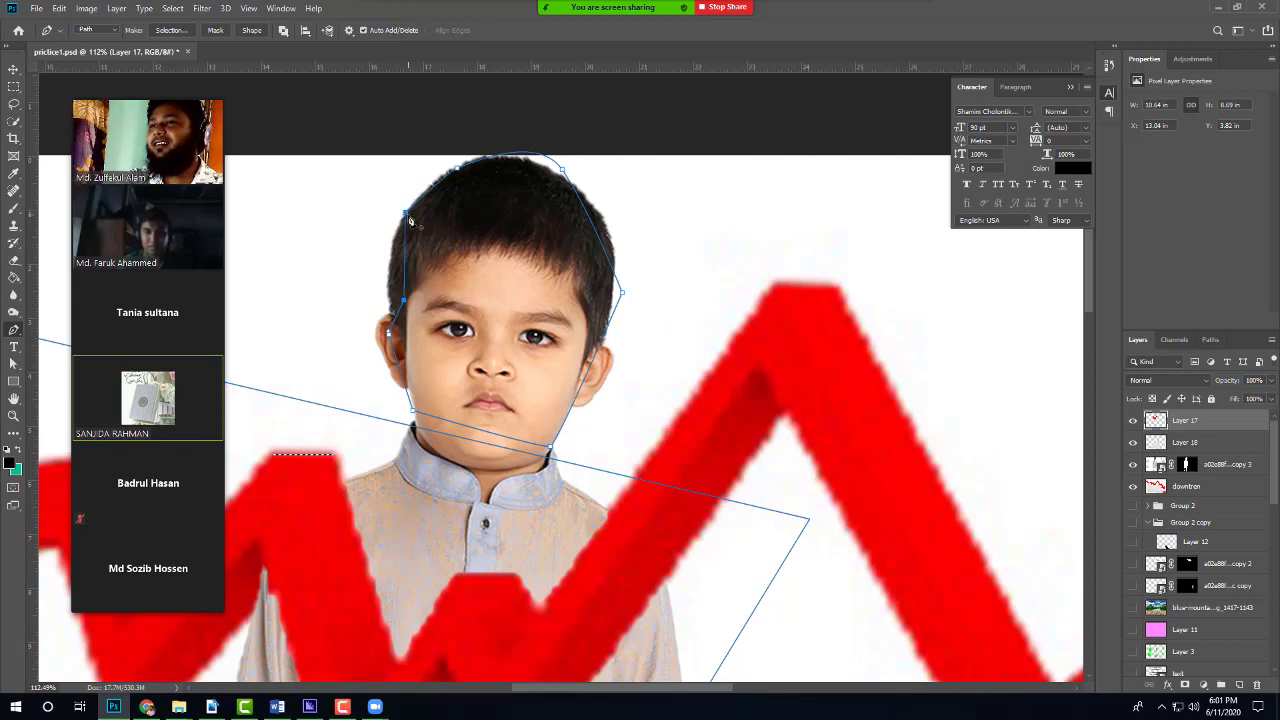
Step: Finish the path at the anchor point beside the boy's hair, convert the drawn paths into a selection, and deselect it
left_click_drag(410, 219, 407, 216)
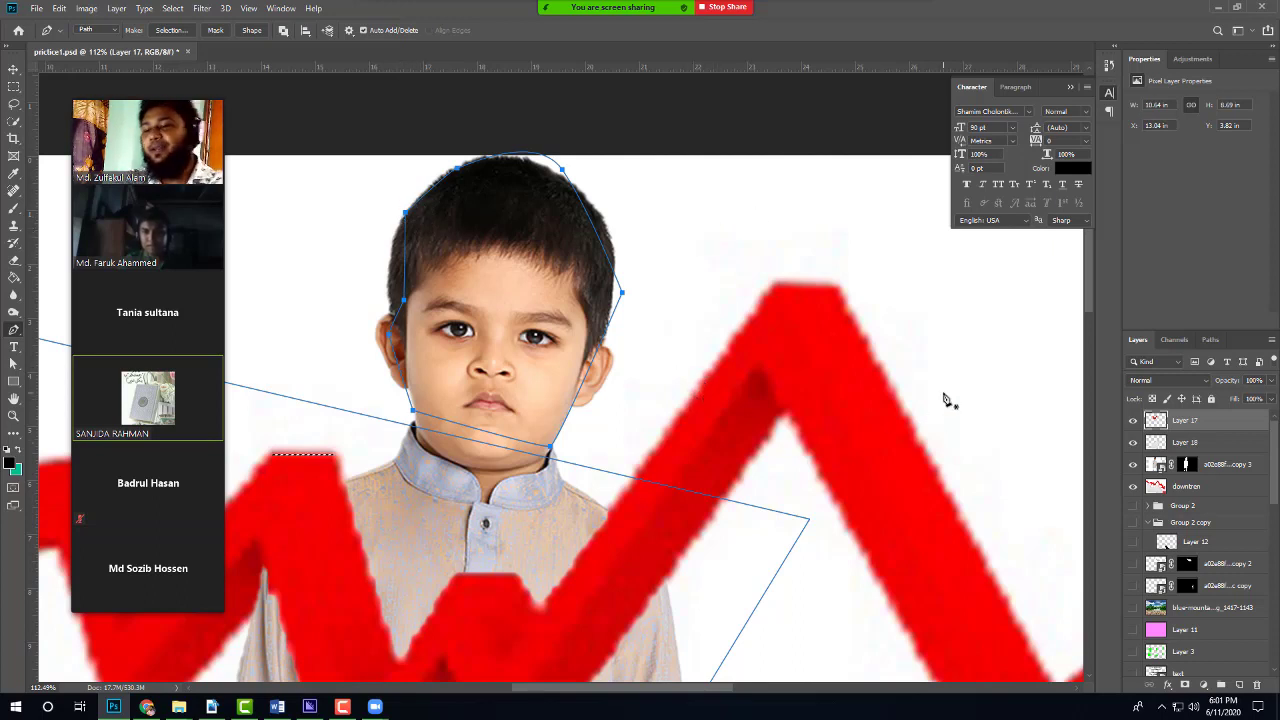
key("ctrl+Return")
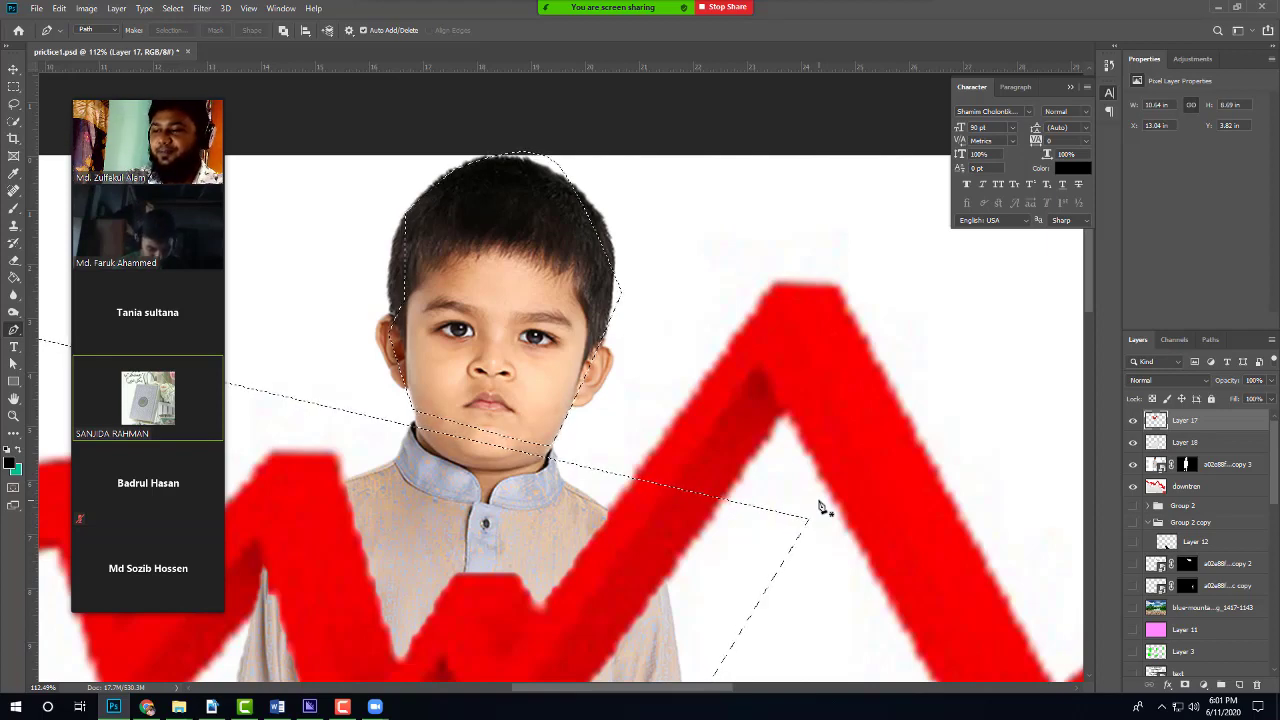
key("ctrl+d")
scroll(636, 466, "down", 5)
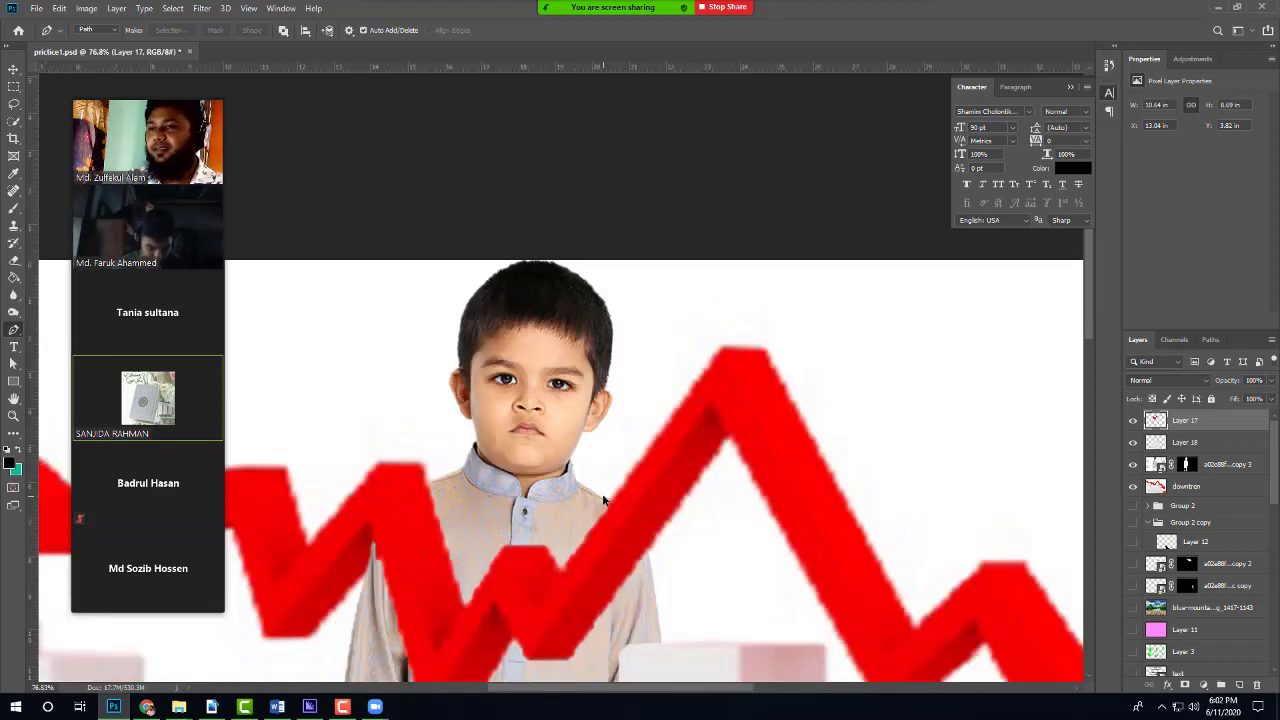
scroll(602, 493, "up", 1)
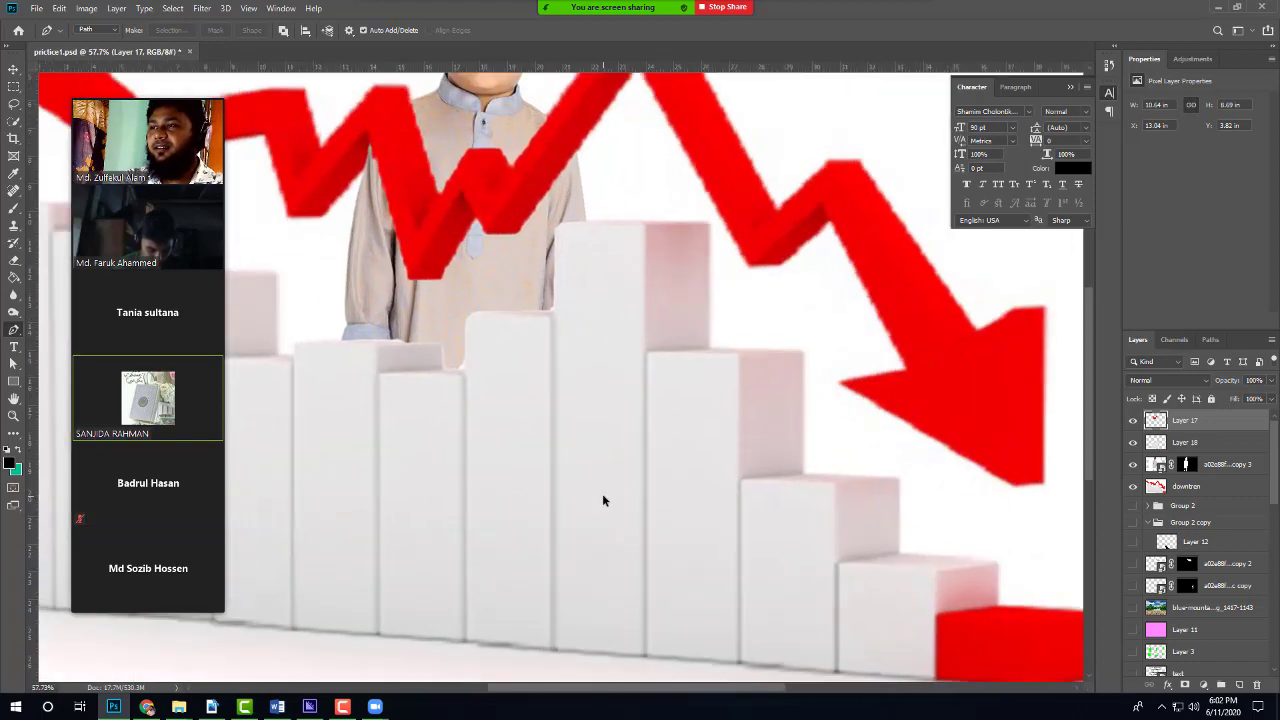
scroll(602, 493, "down", 2)
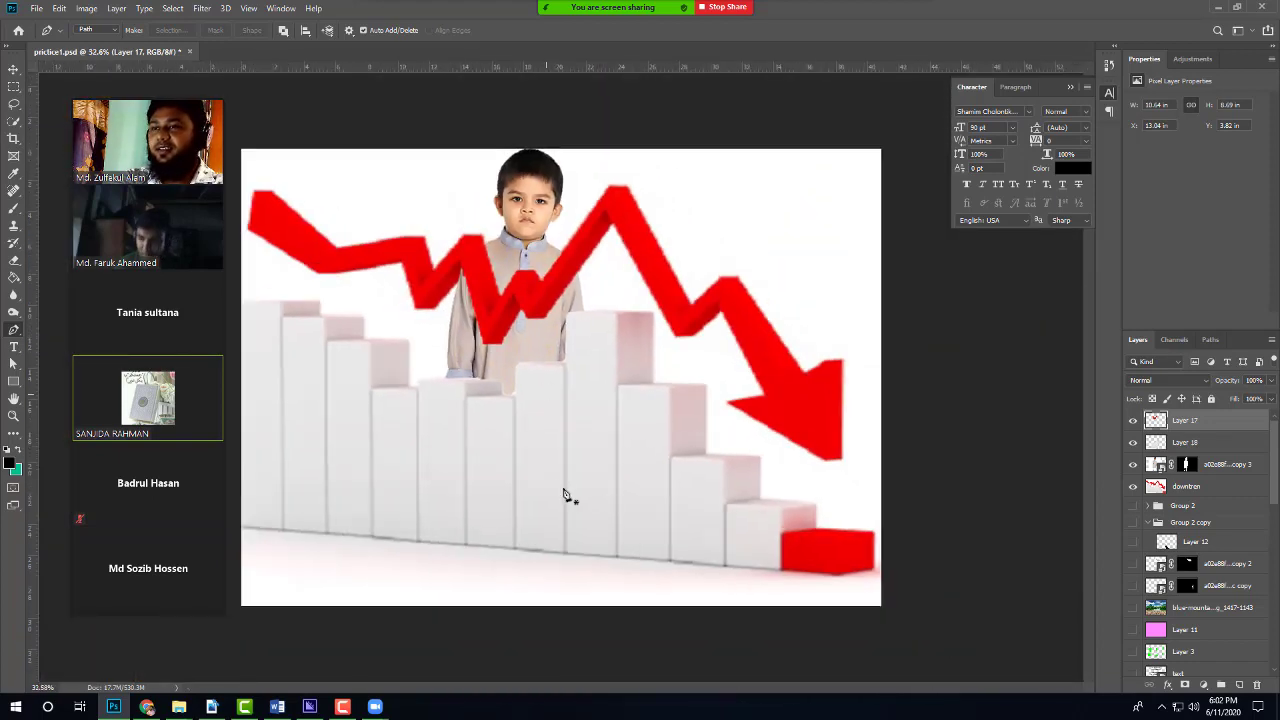
scroll(563, 470, "up", 1)
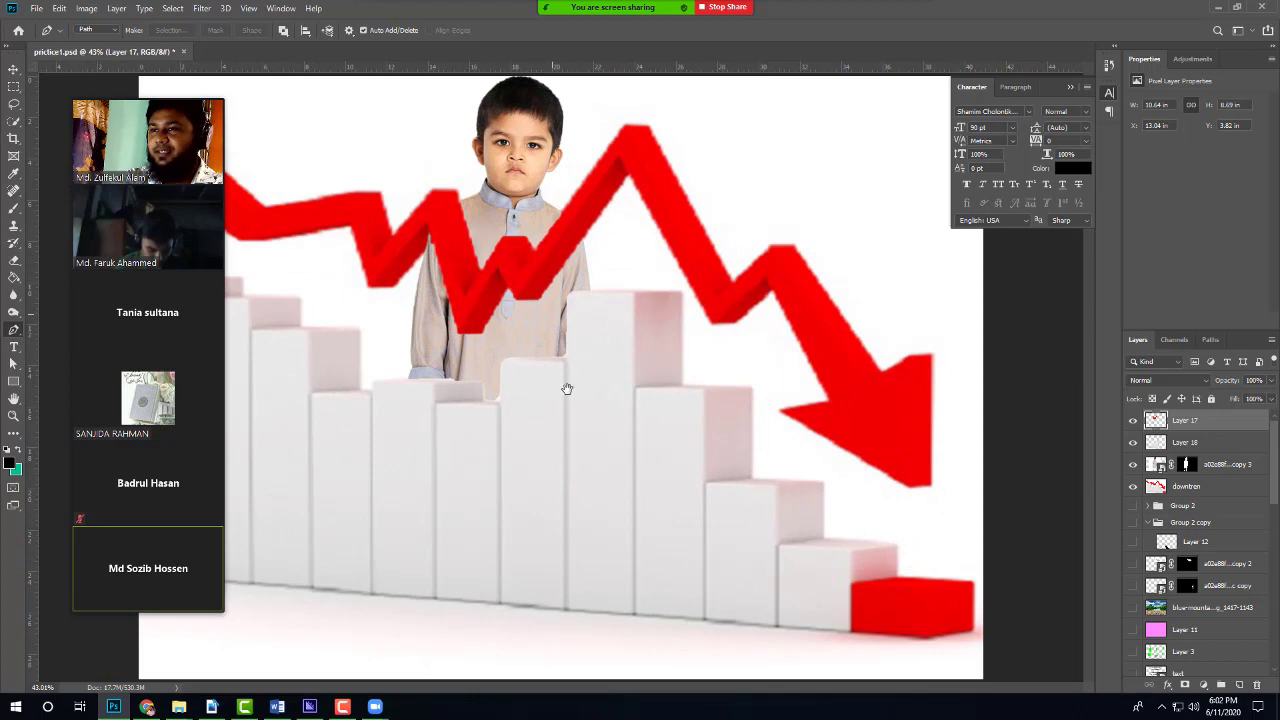
scroll(565, 395, "up", 1)
scroll(564, 396, "down", 2)
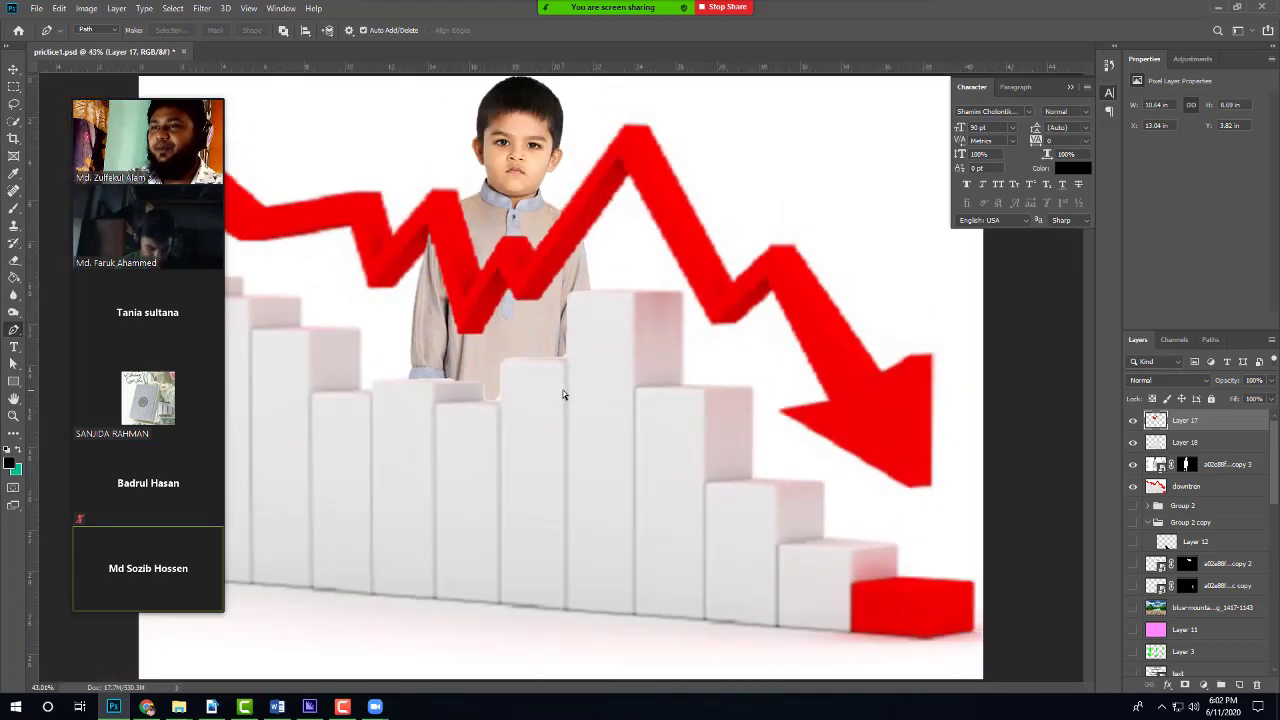